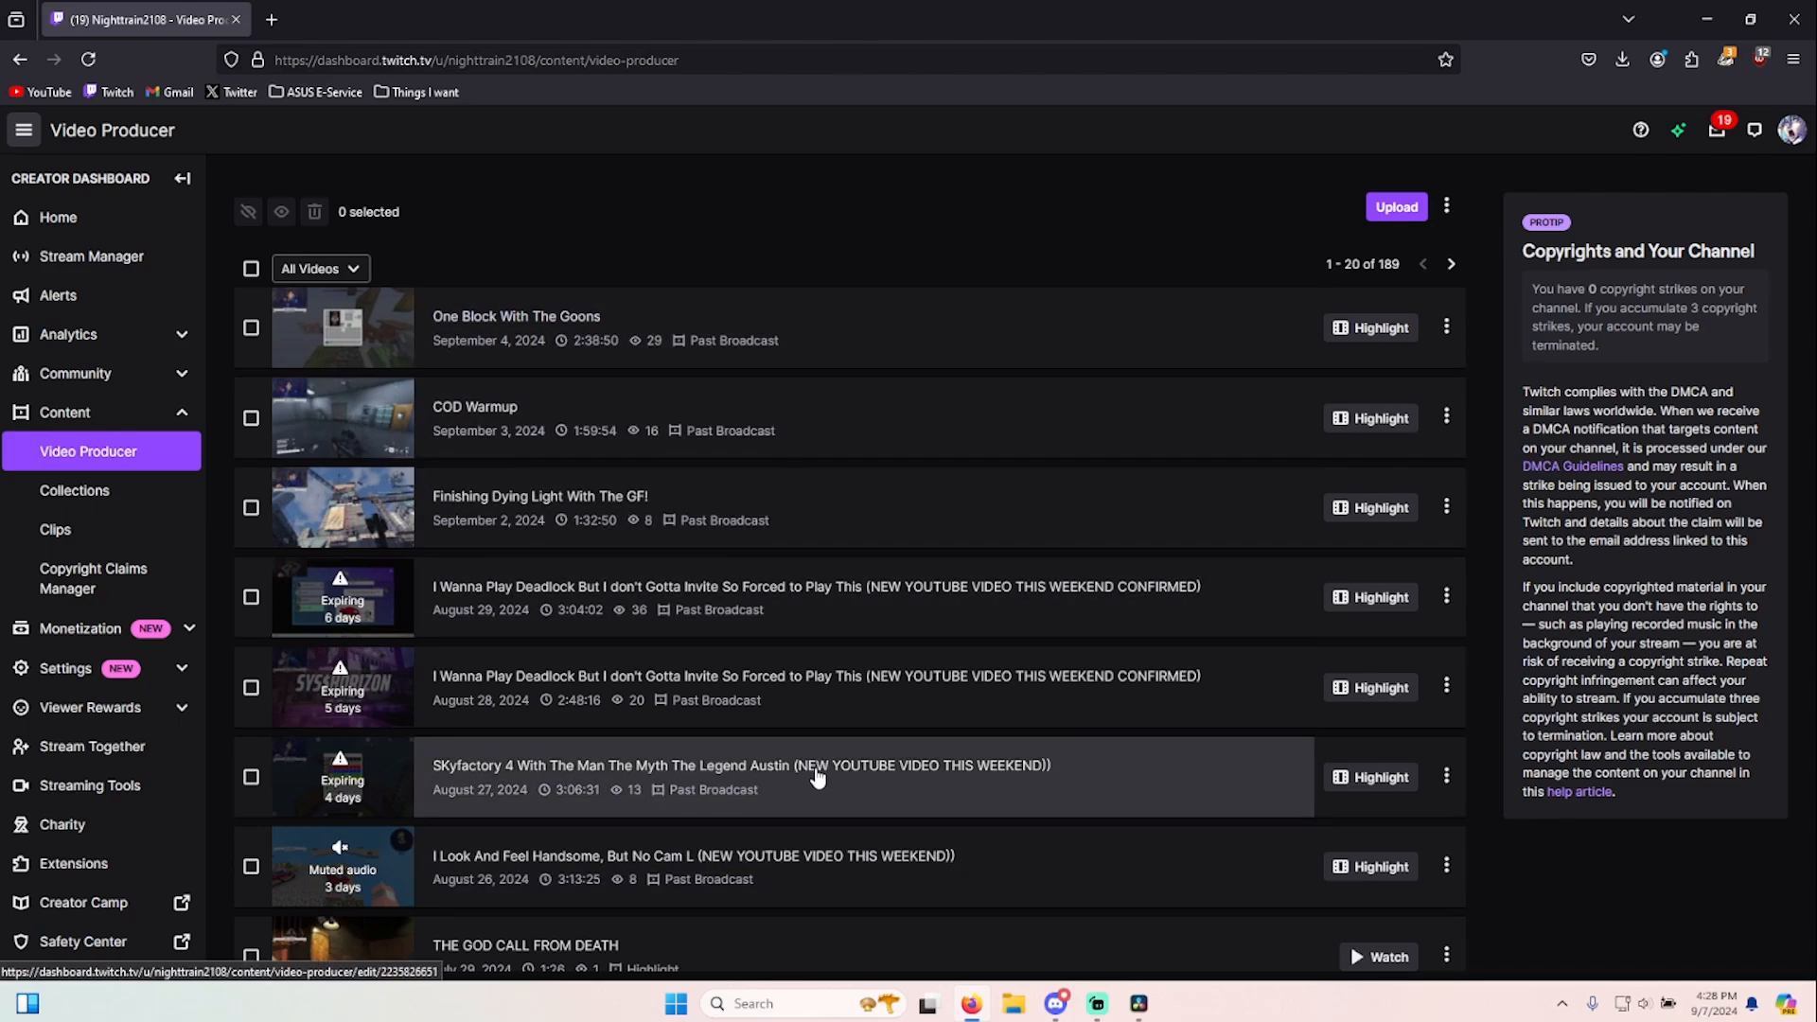
- Open the past broadcast "One Block With The Goons" and play its preview, pausing at 01:04:57
scroll(817, 776, down, 3)
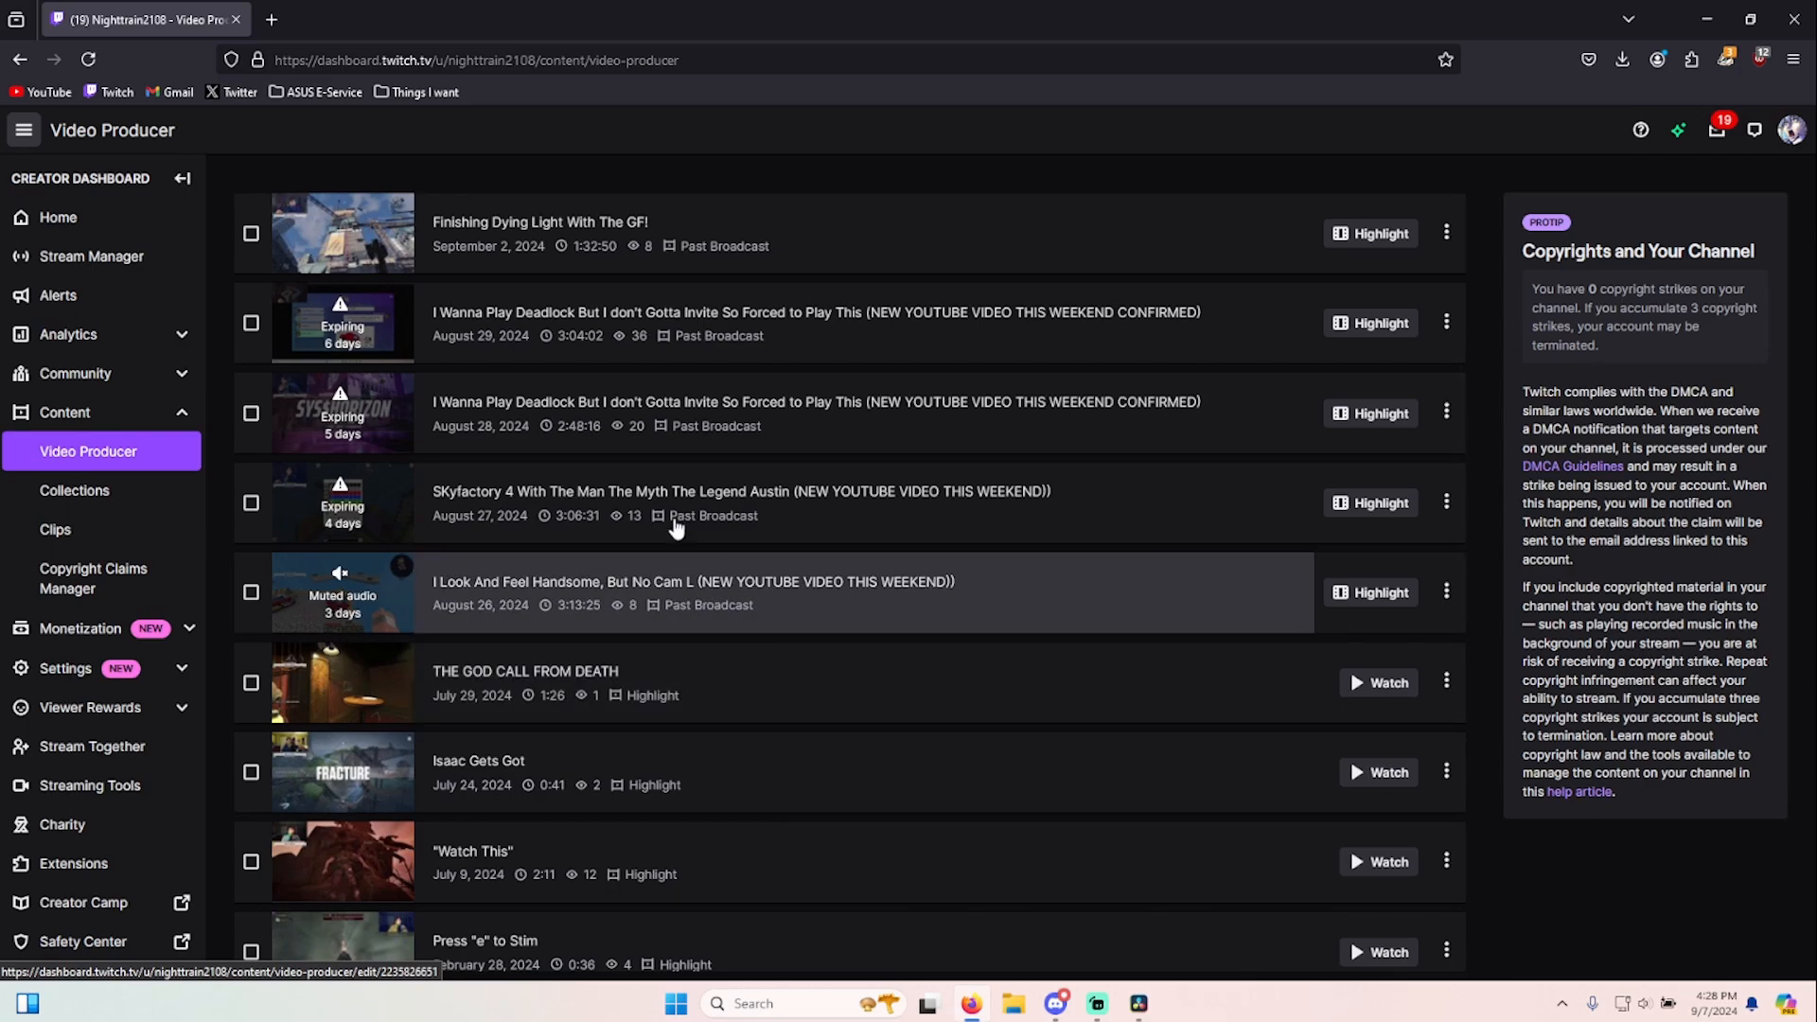
scroll(675, 527, up, 3)
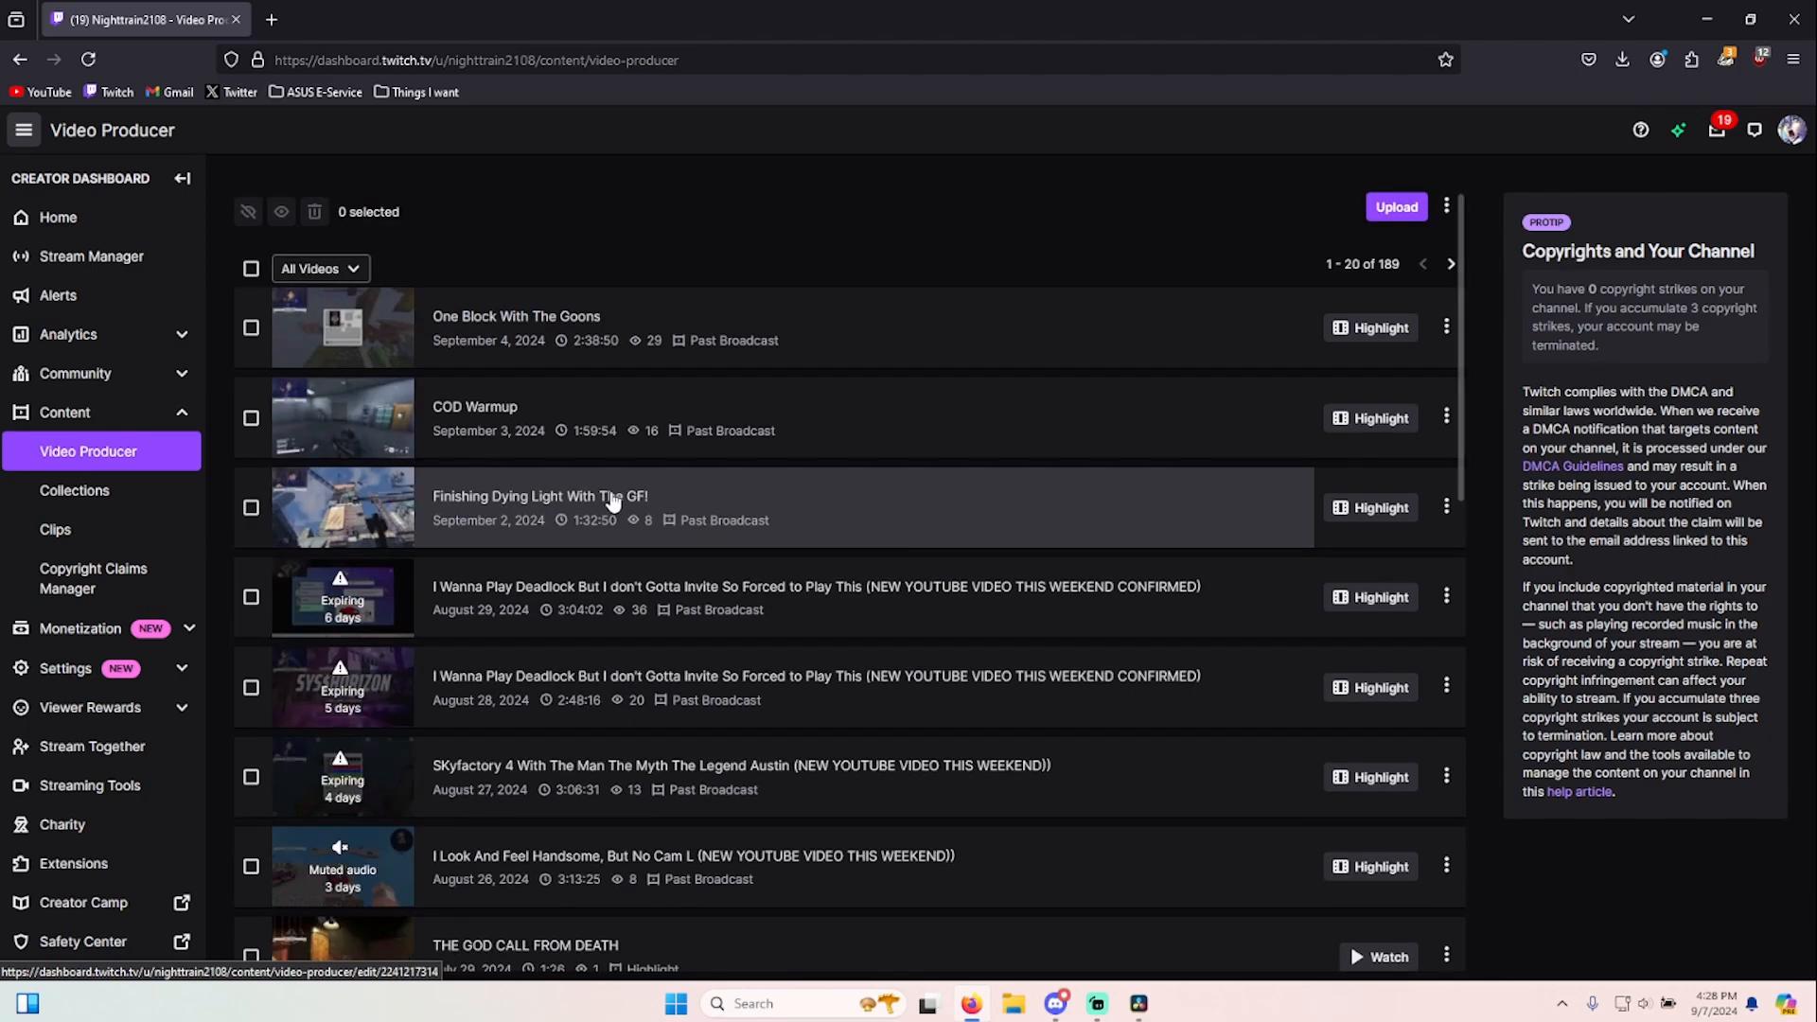
click(602, 322)
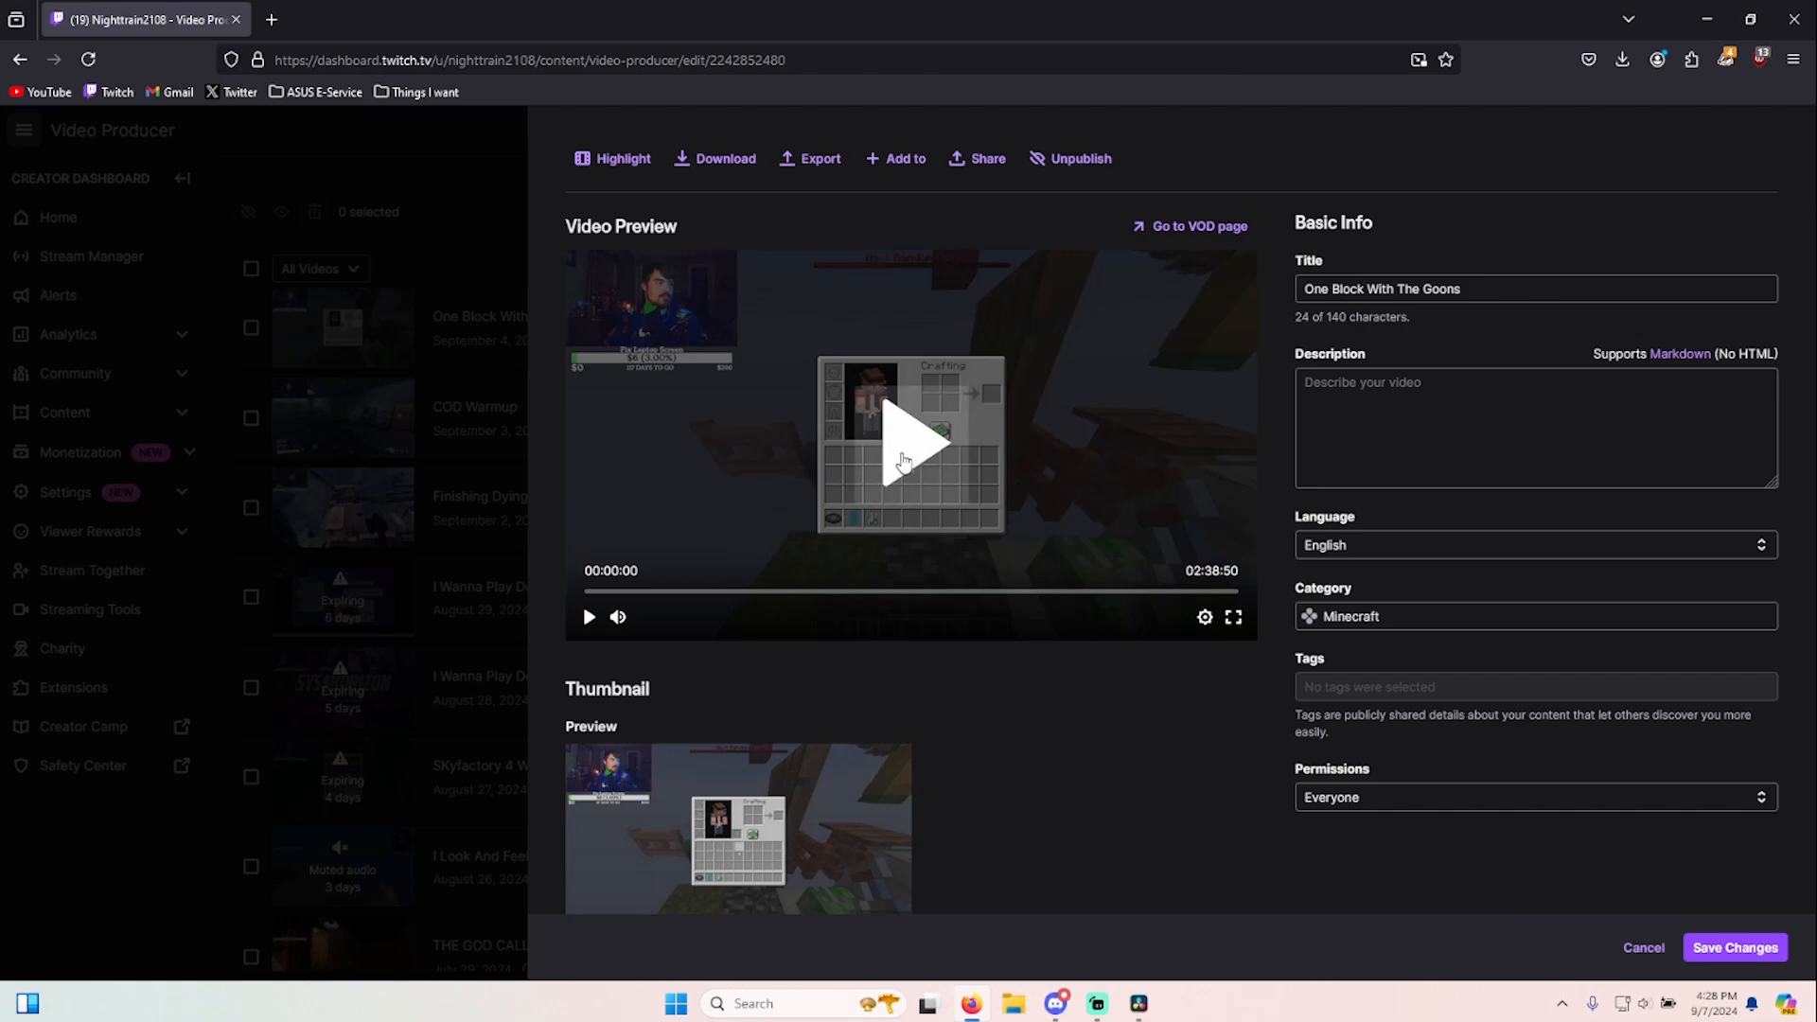
click(914, 466)
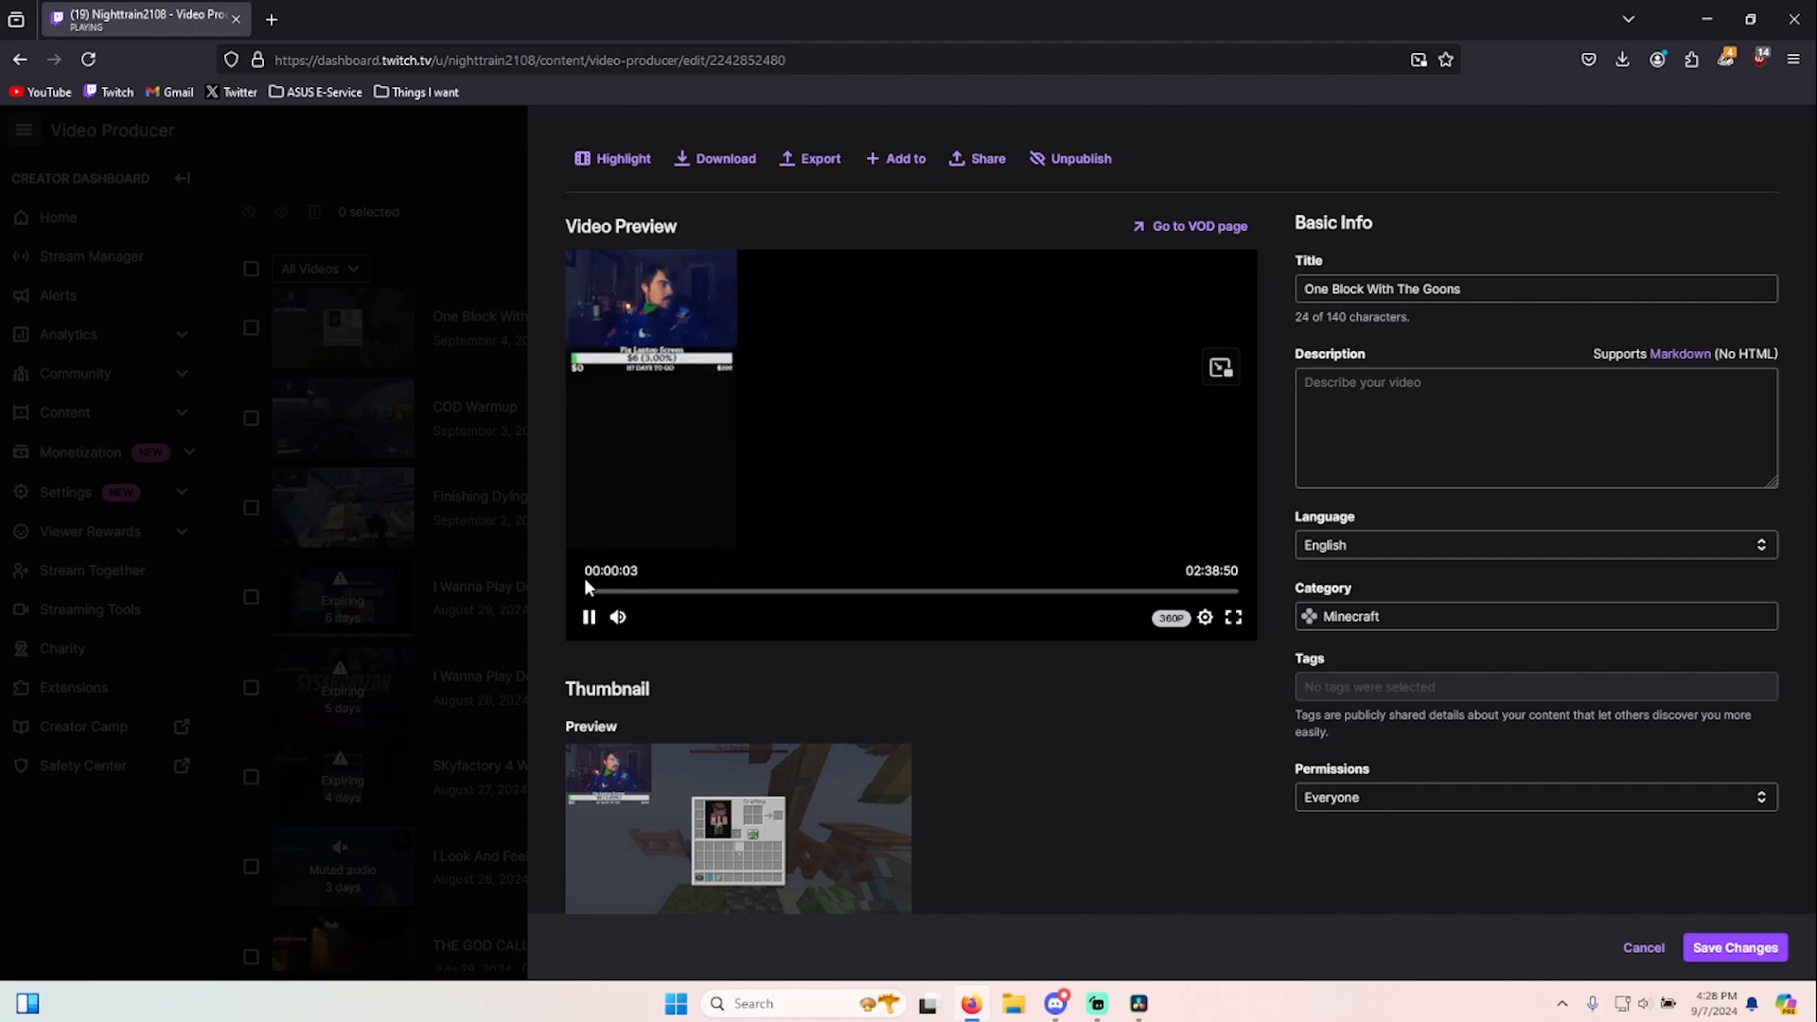
mouse_move(647, 628)
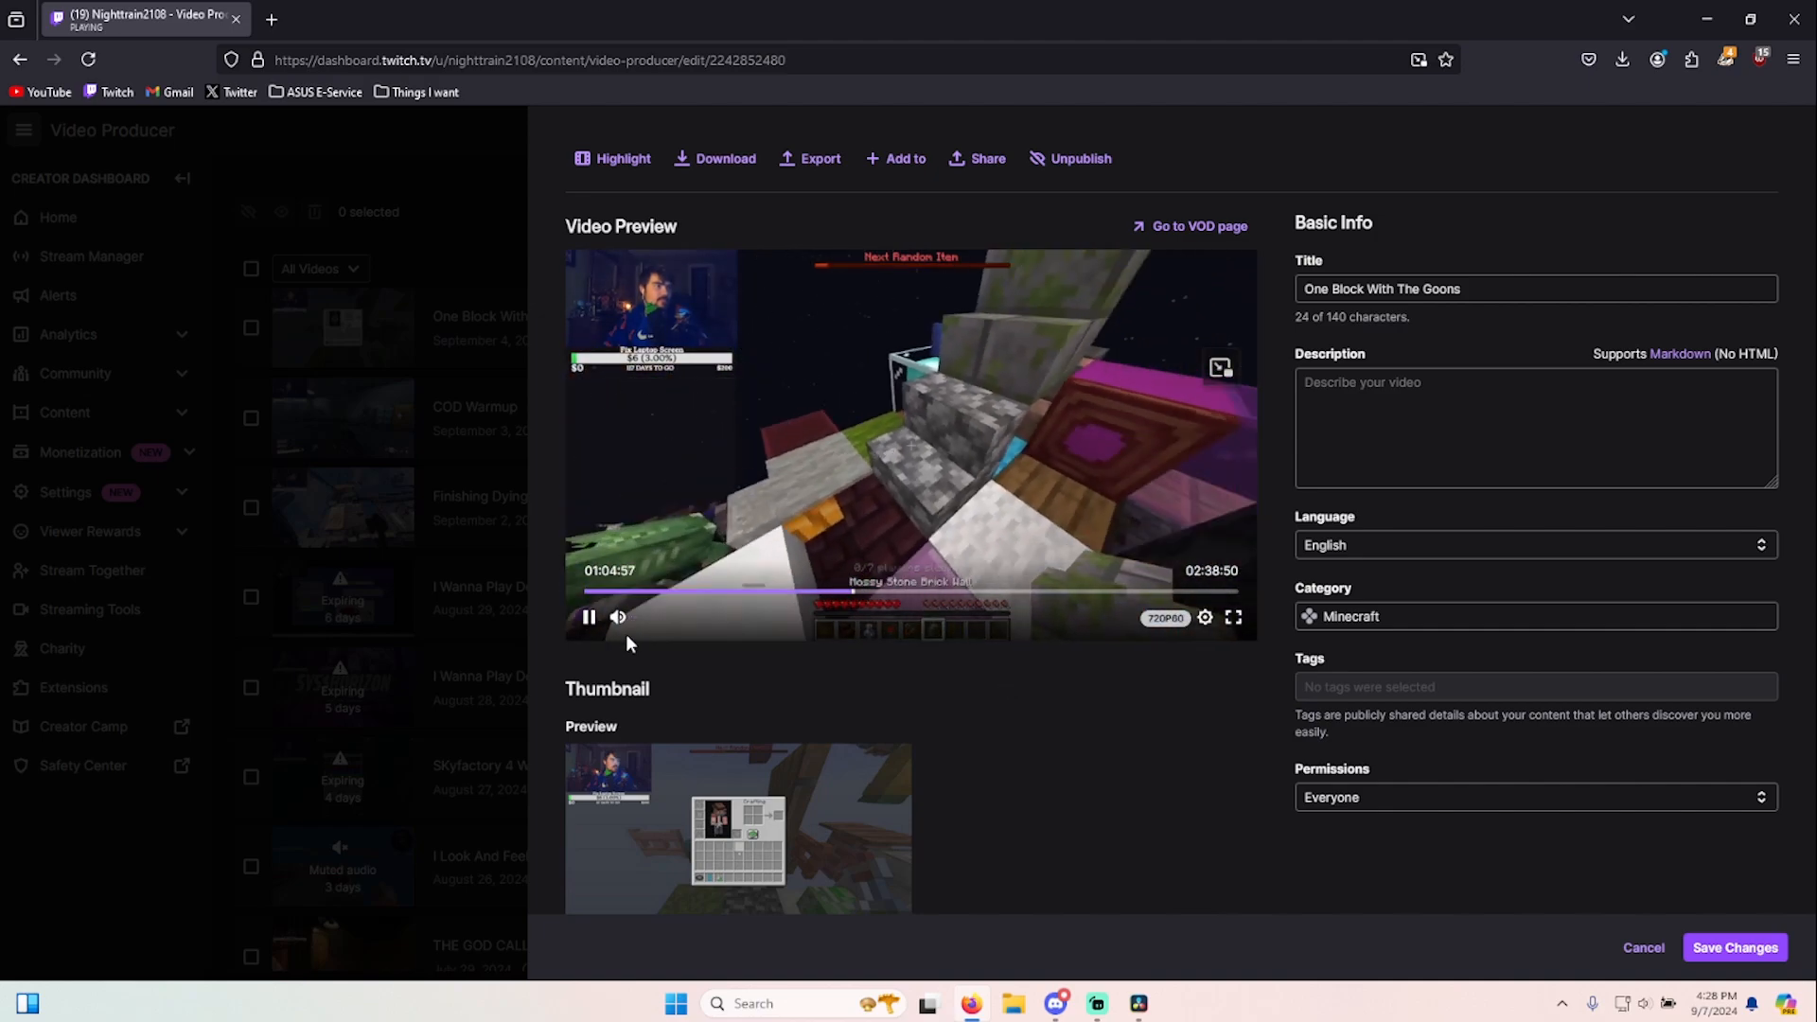
click(588, 619)
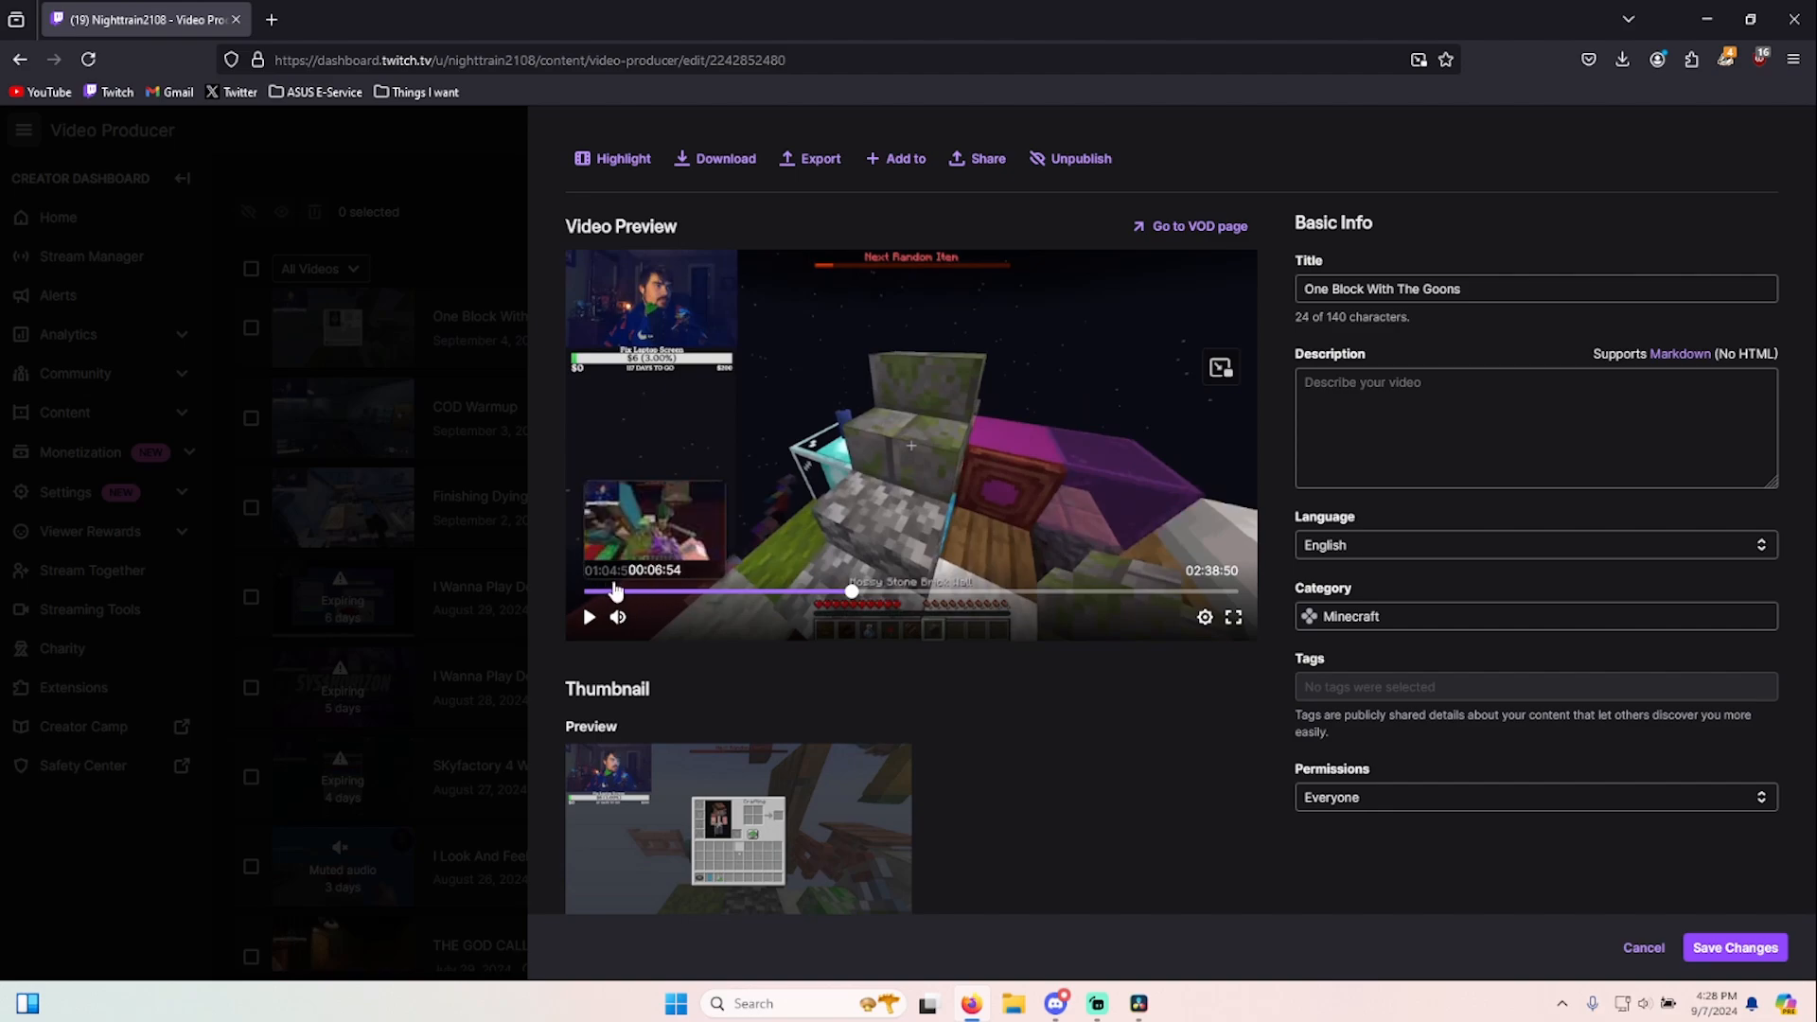
- Open the broadcast in the Highlighter and trim the highlight segment to start at 1:04:57 and end at 1:05:53
click(608, 163)
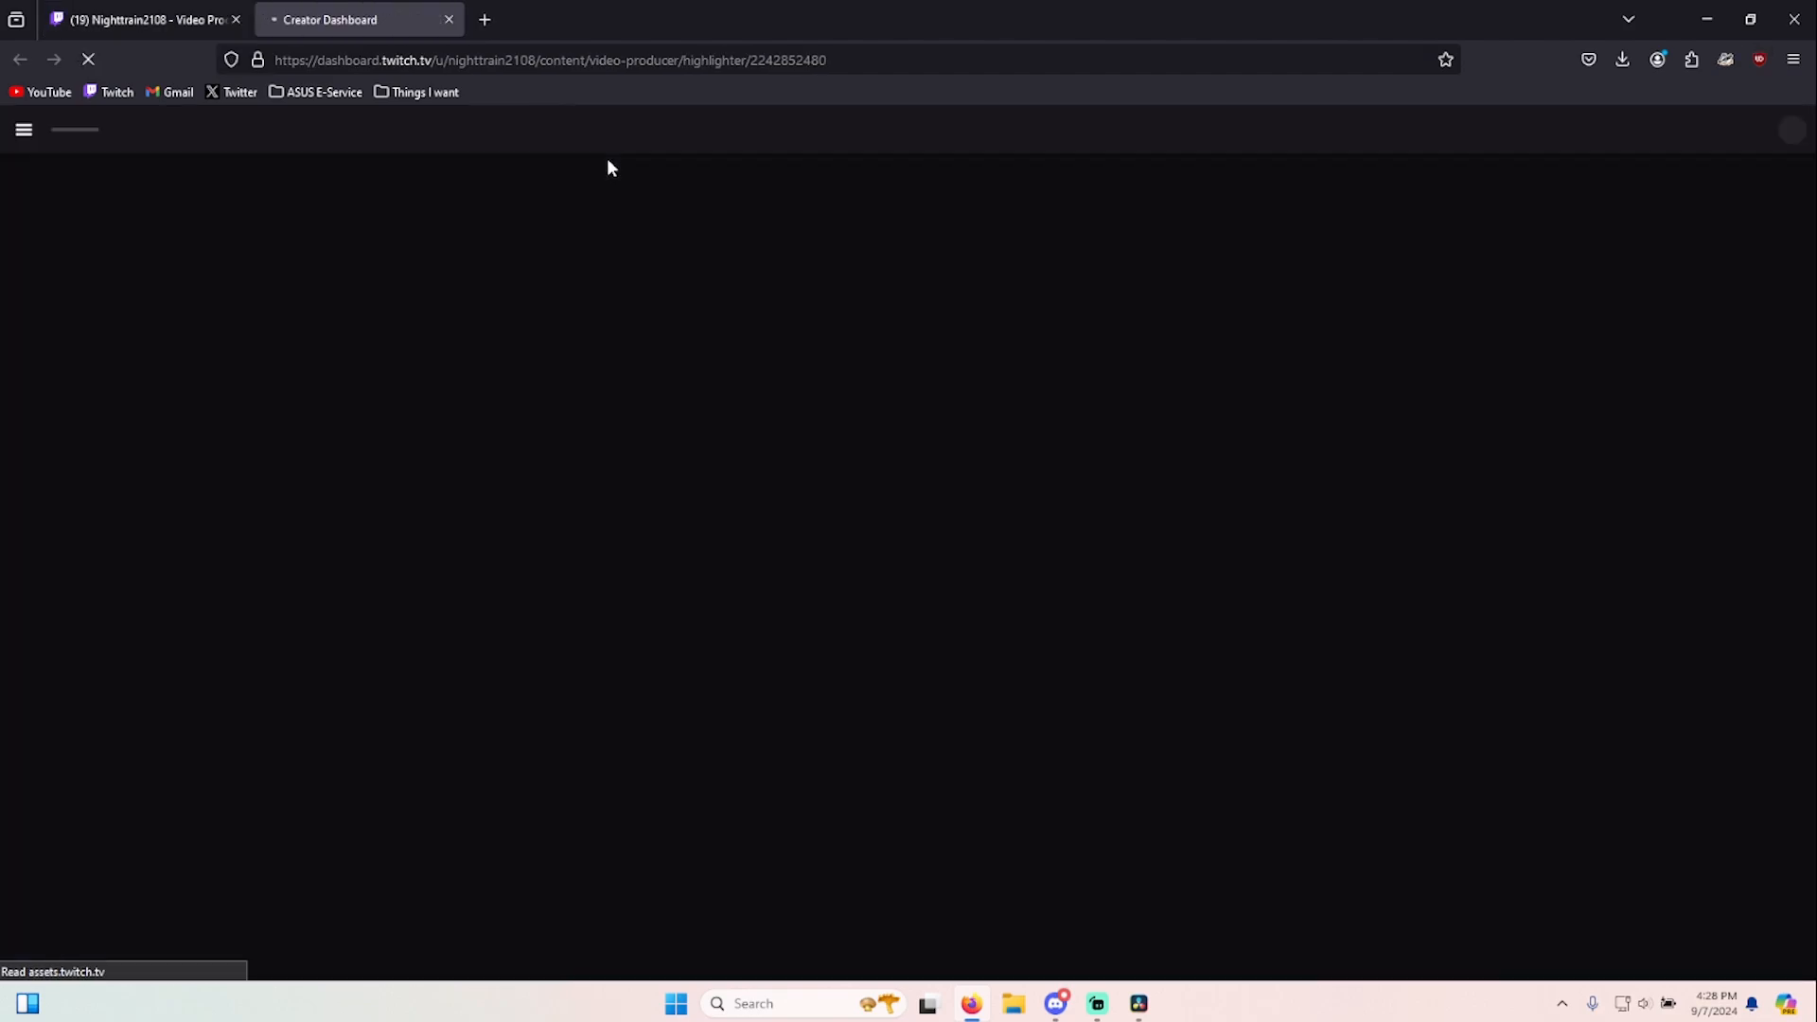
scroll(568, 757, down, 3)
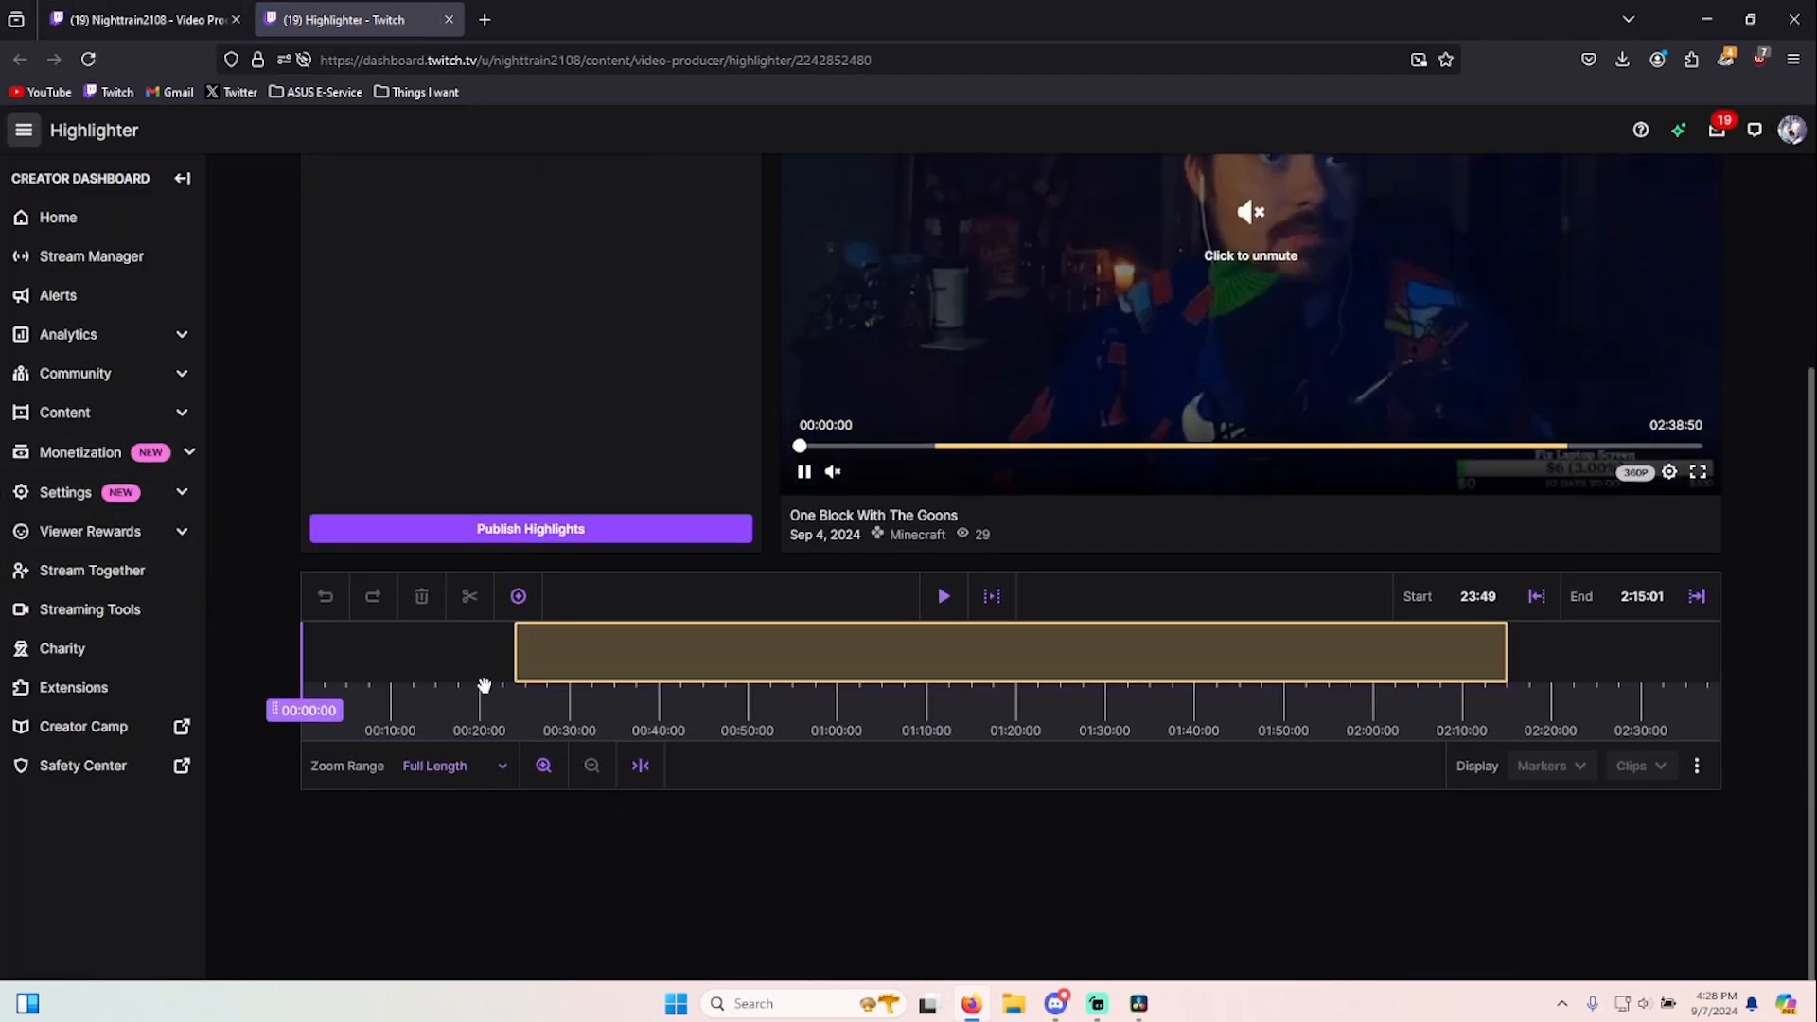
drag(514, 649, 882, 649)
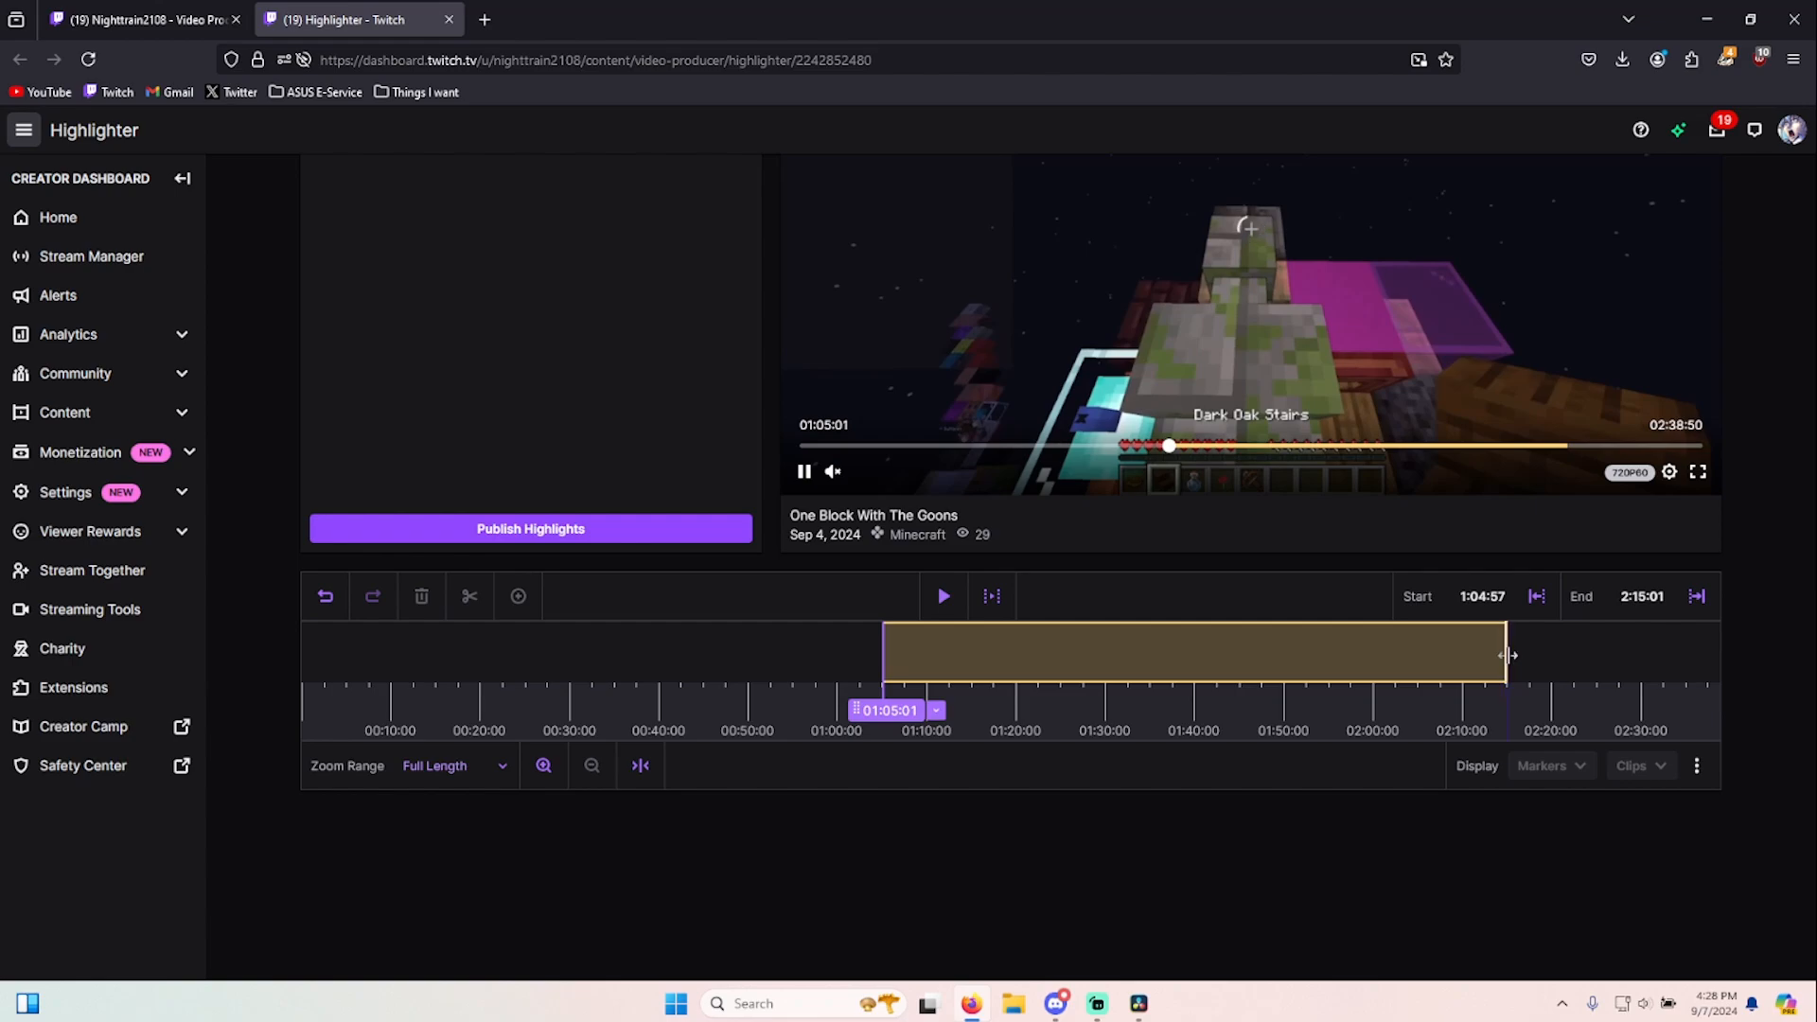
drag(1505, 655, 894, 647)
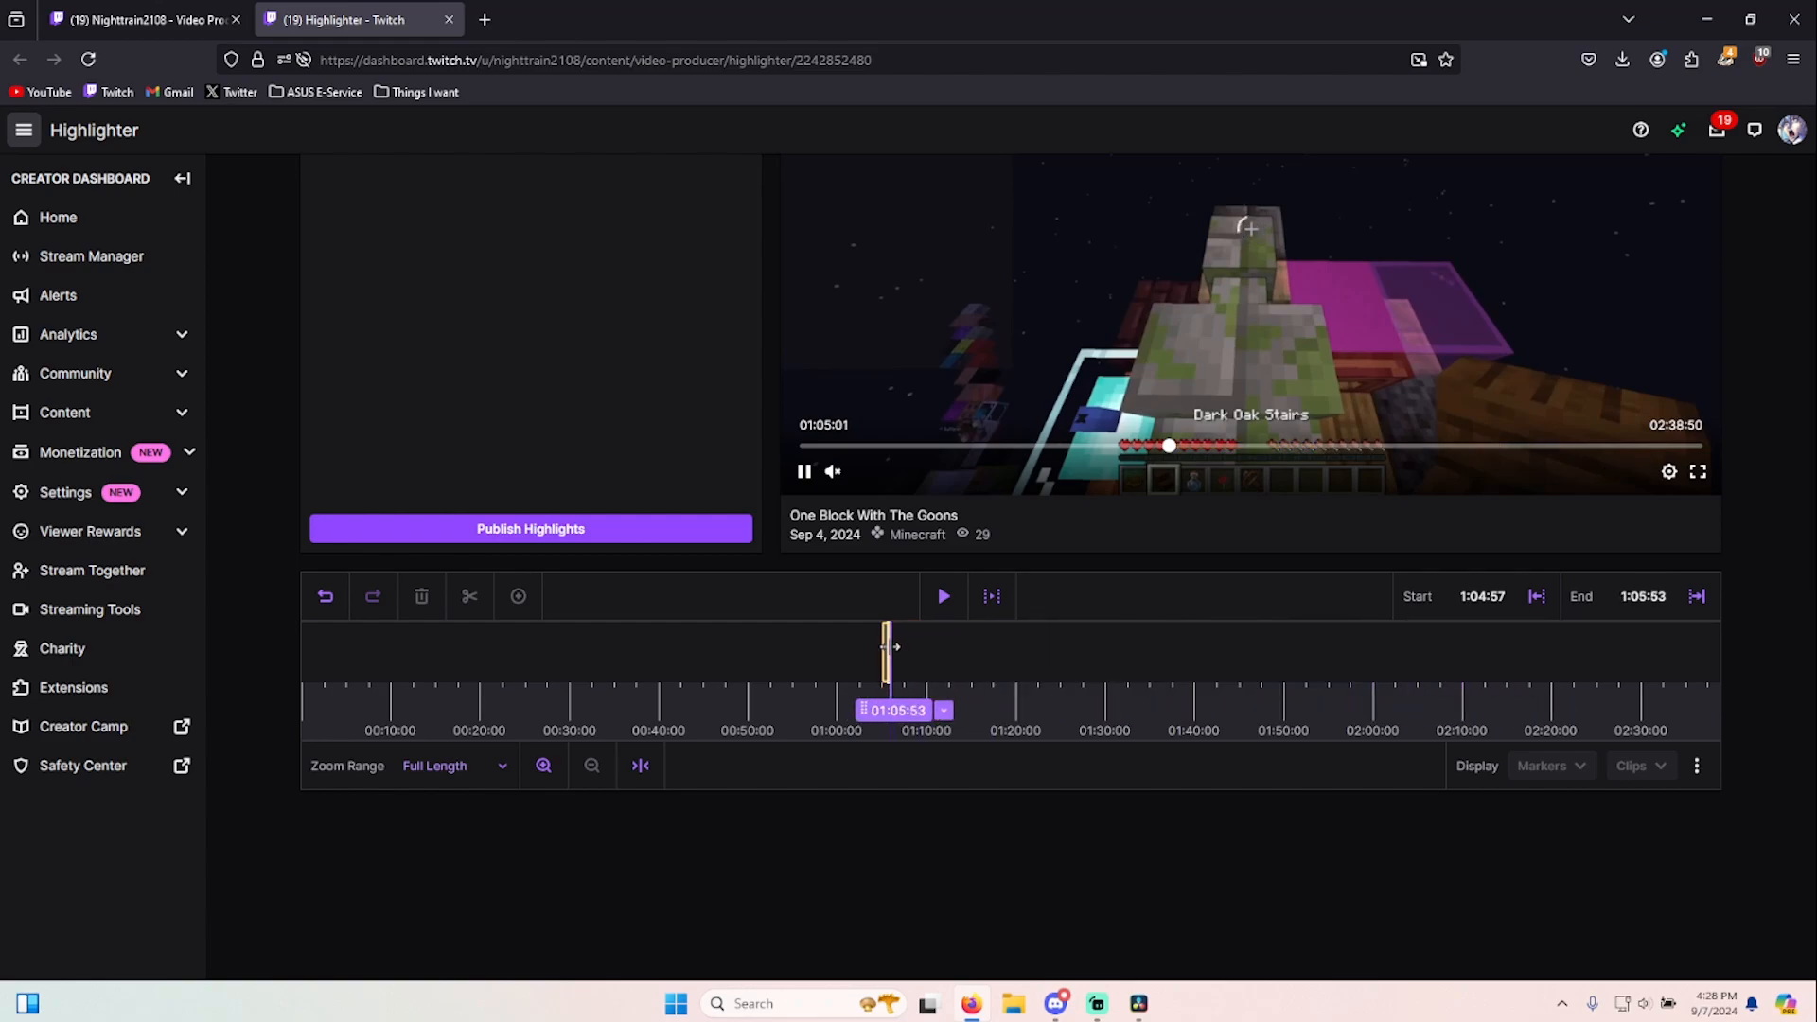
key(ctrl+plus)
key(ctrl+plus)
key(ctrl+plus)
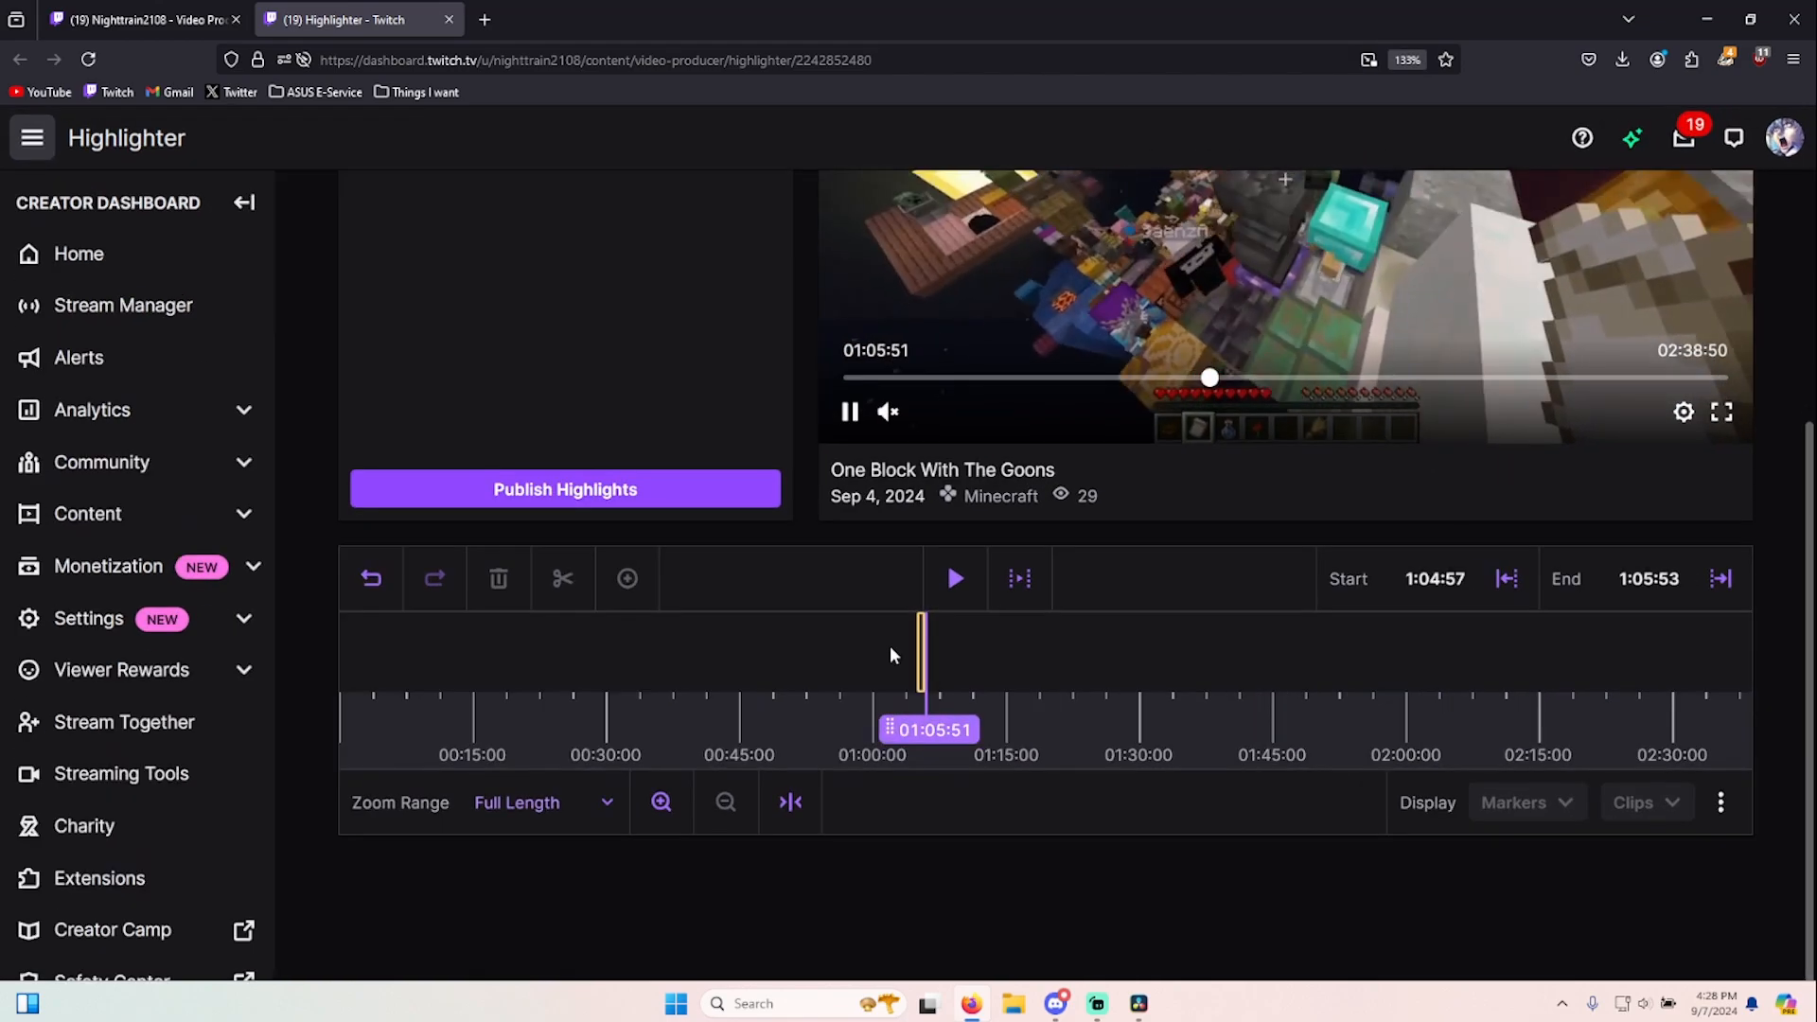
key(ctrl+0)
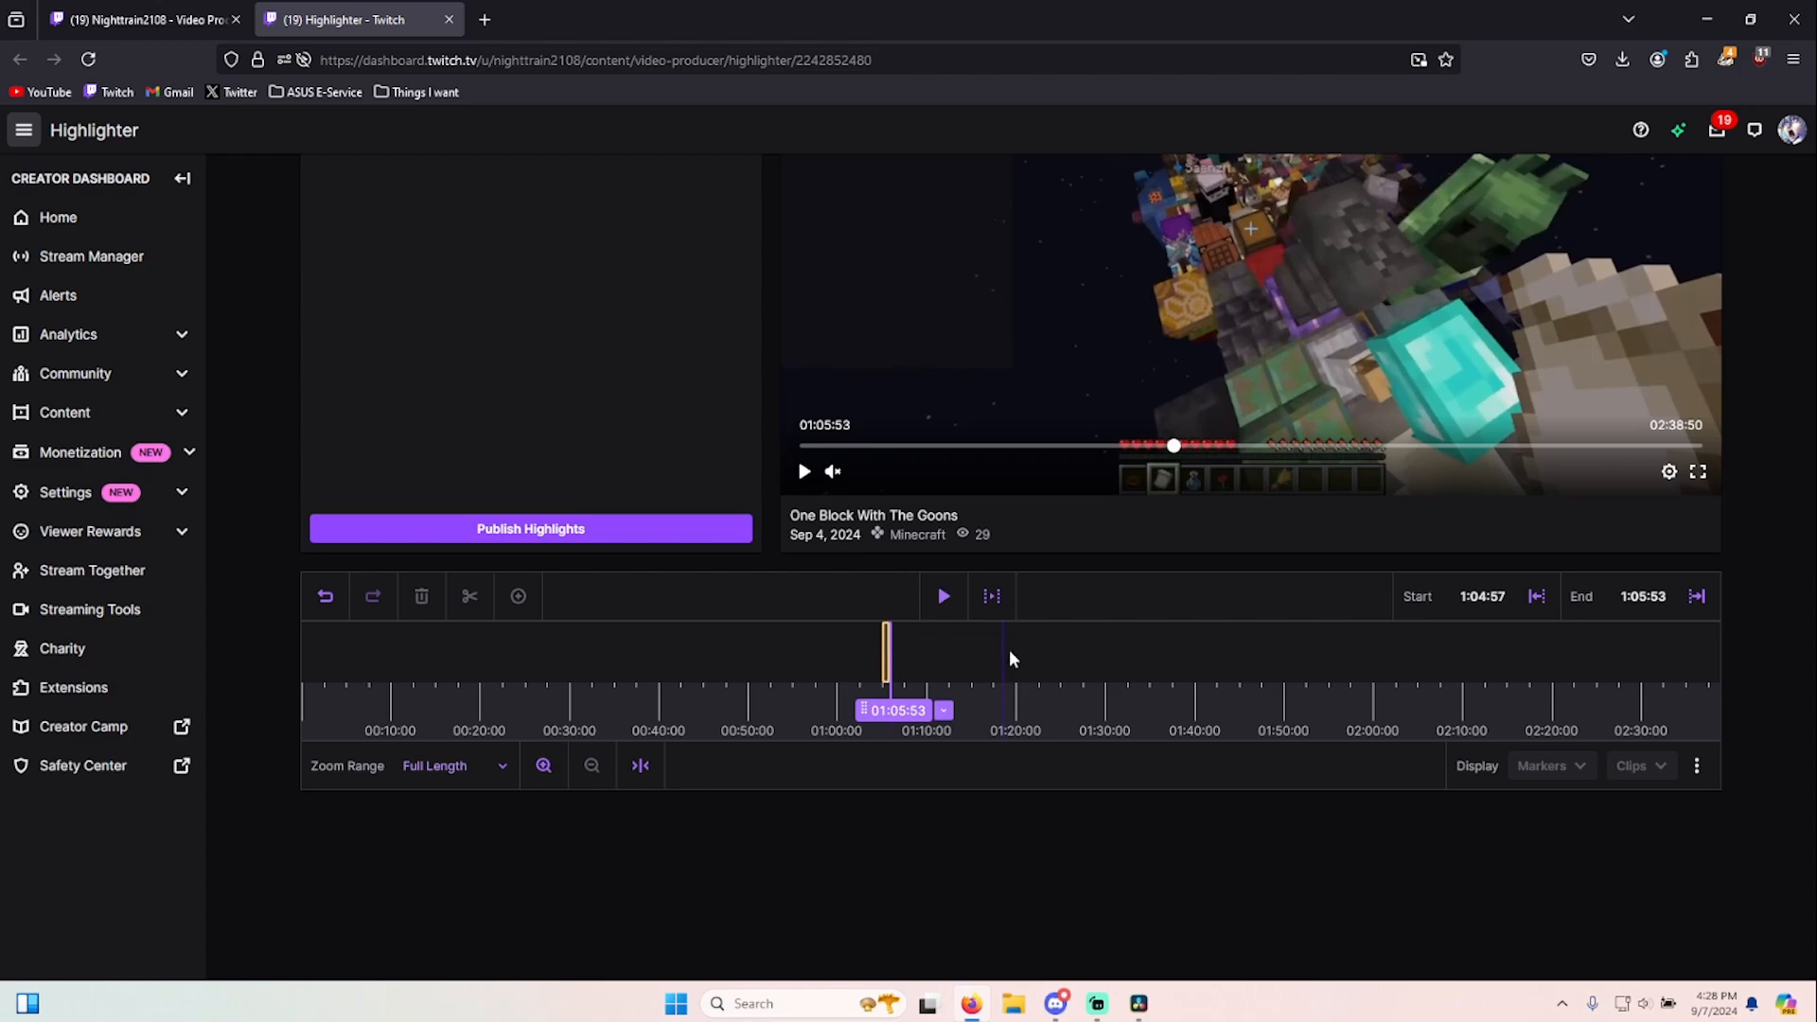
key(ctrl+plus)
key(ctrl+plus)
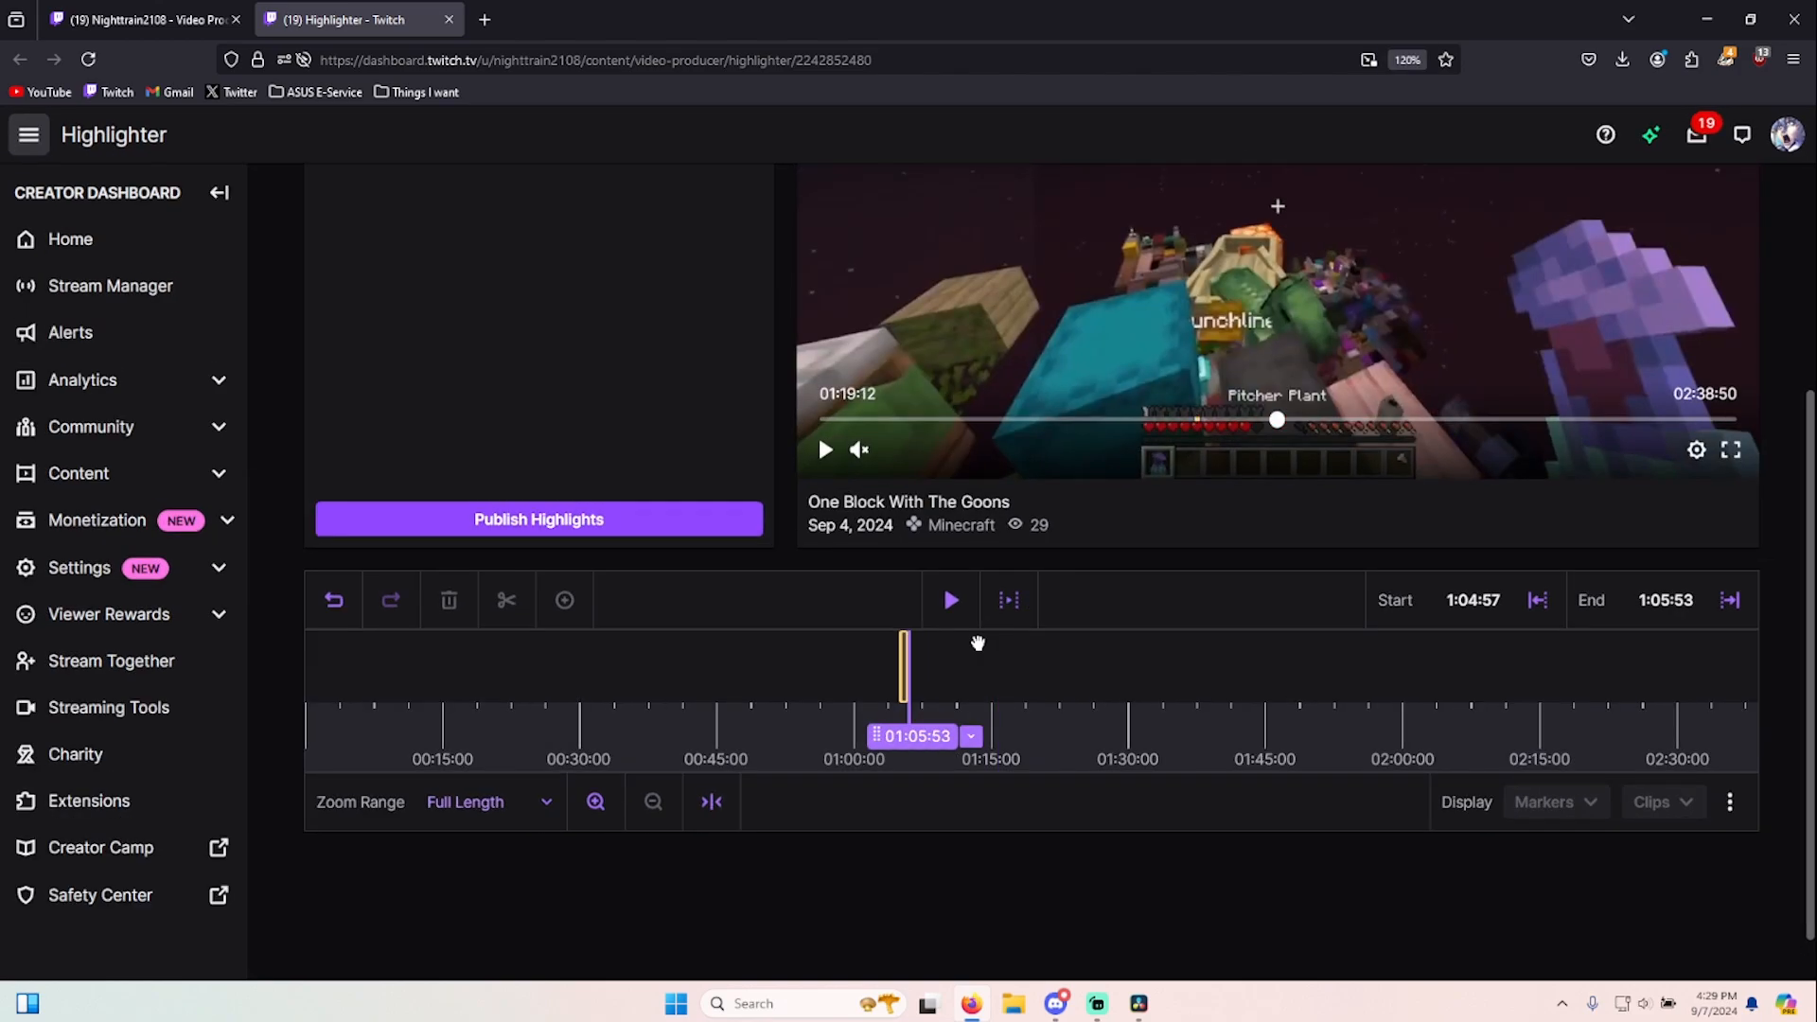
key(ctrl+0)
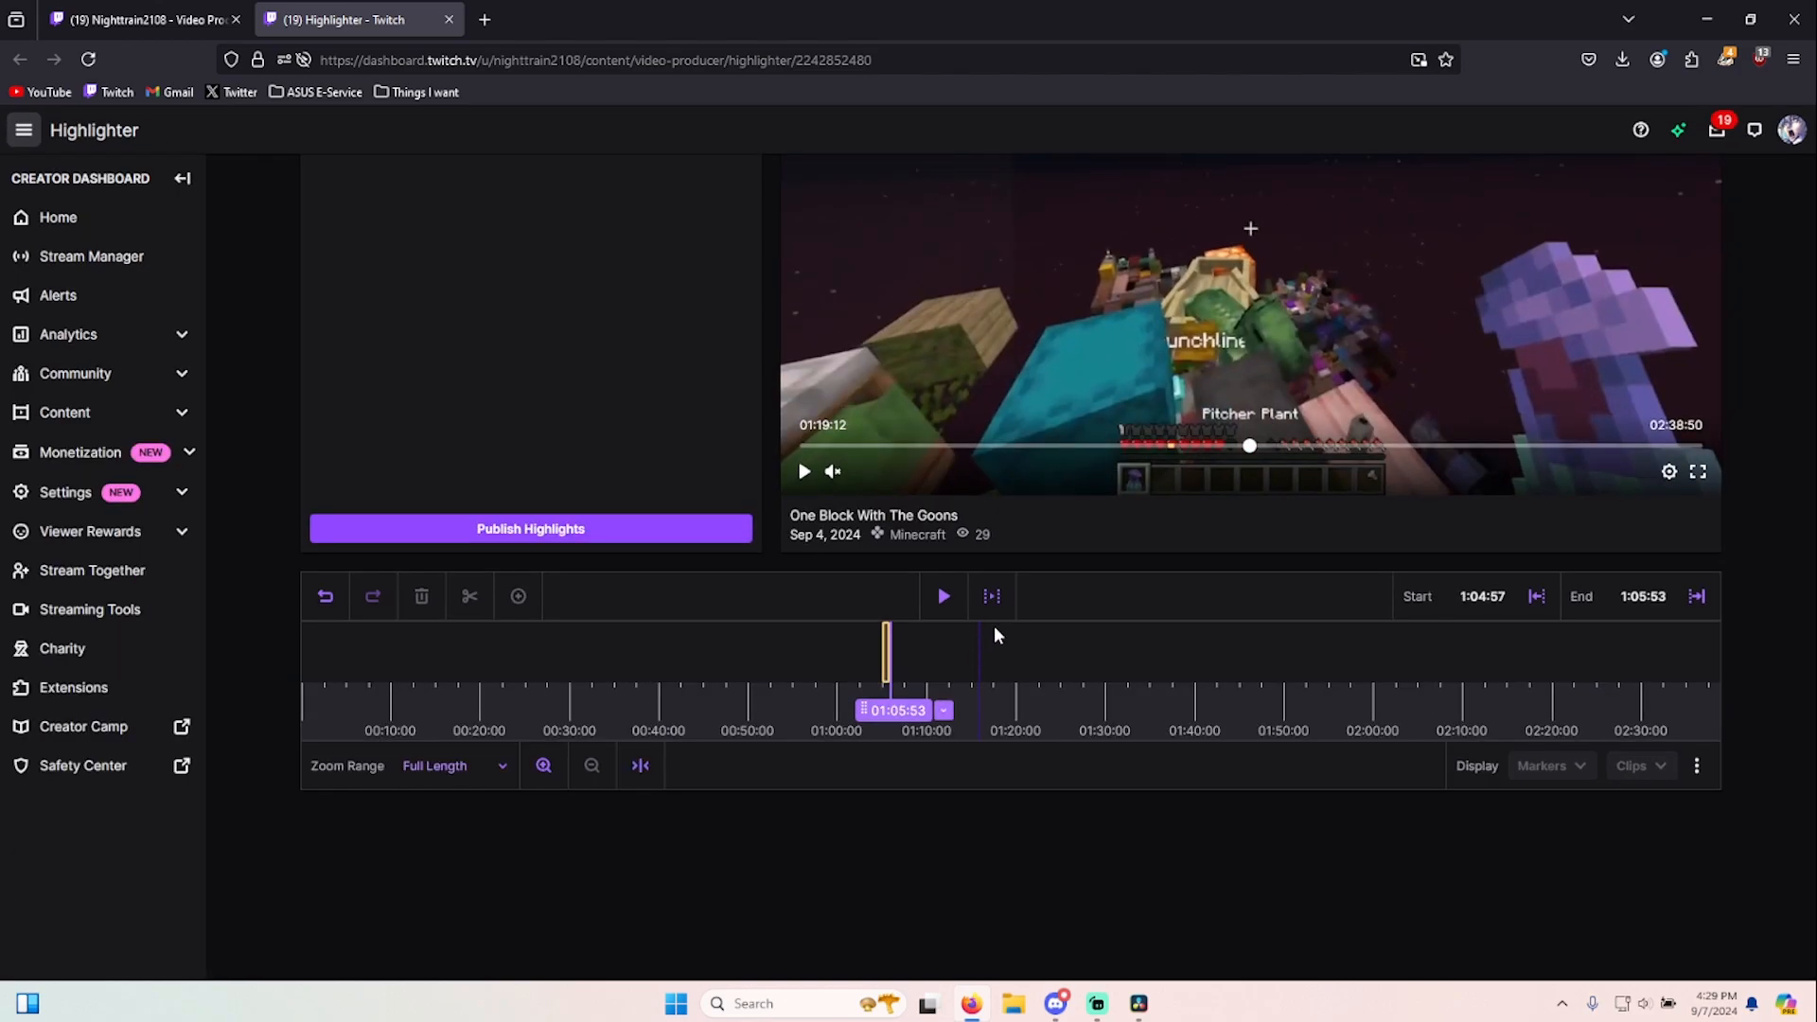
- Set the timeline zoom range to 15 minutes and shorten the highlight segment to end at 1:05:42
scroll(1050, 643, up, 2)
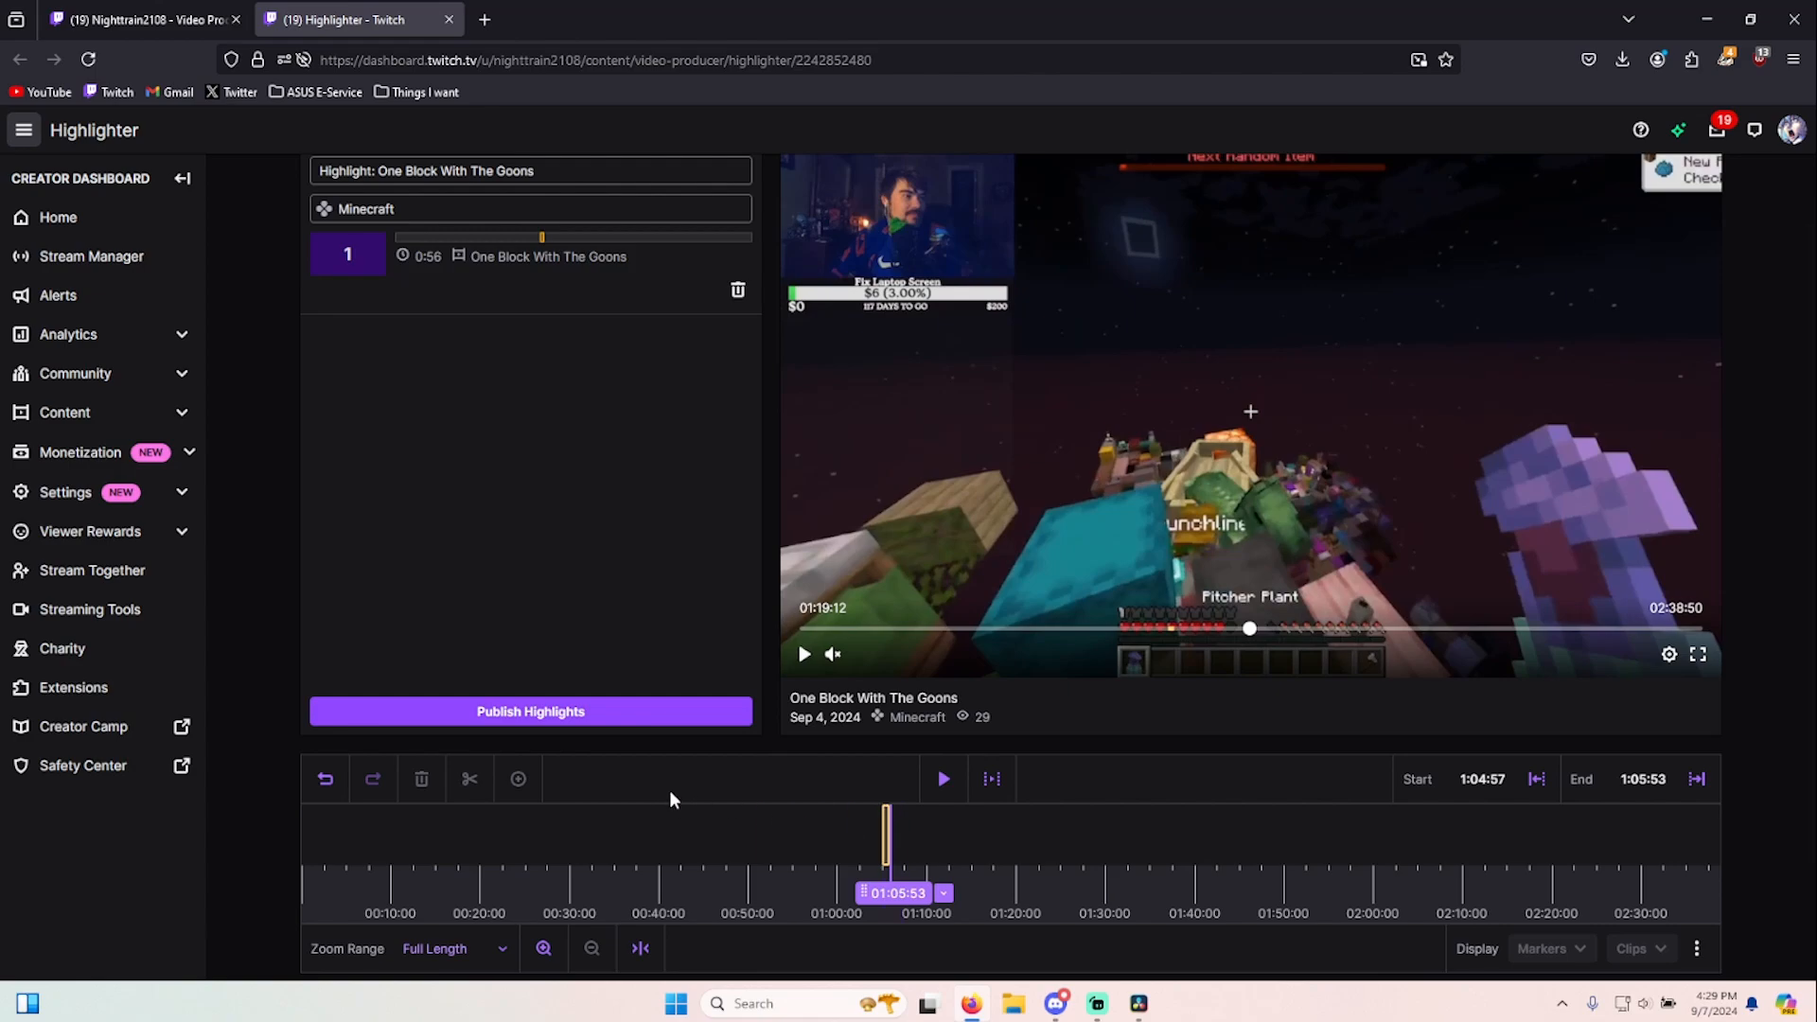
click(545, 949)
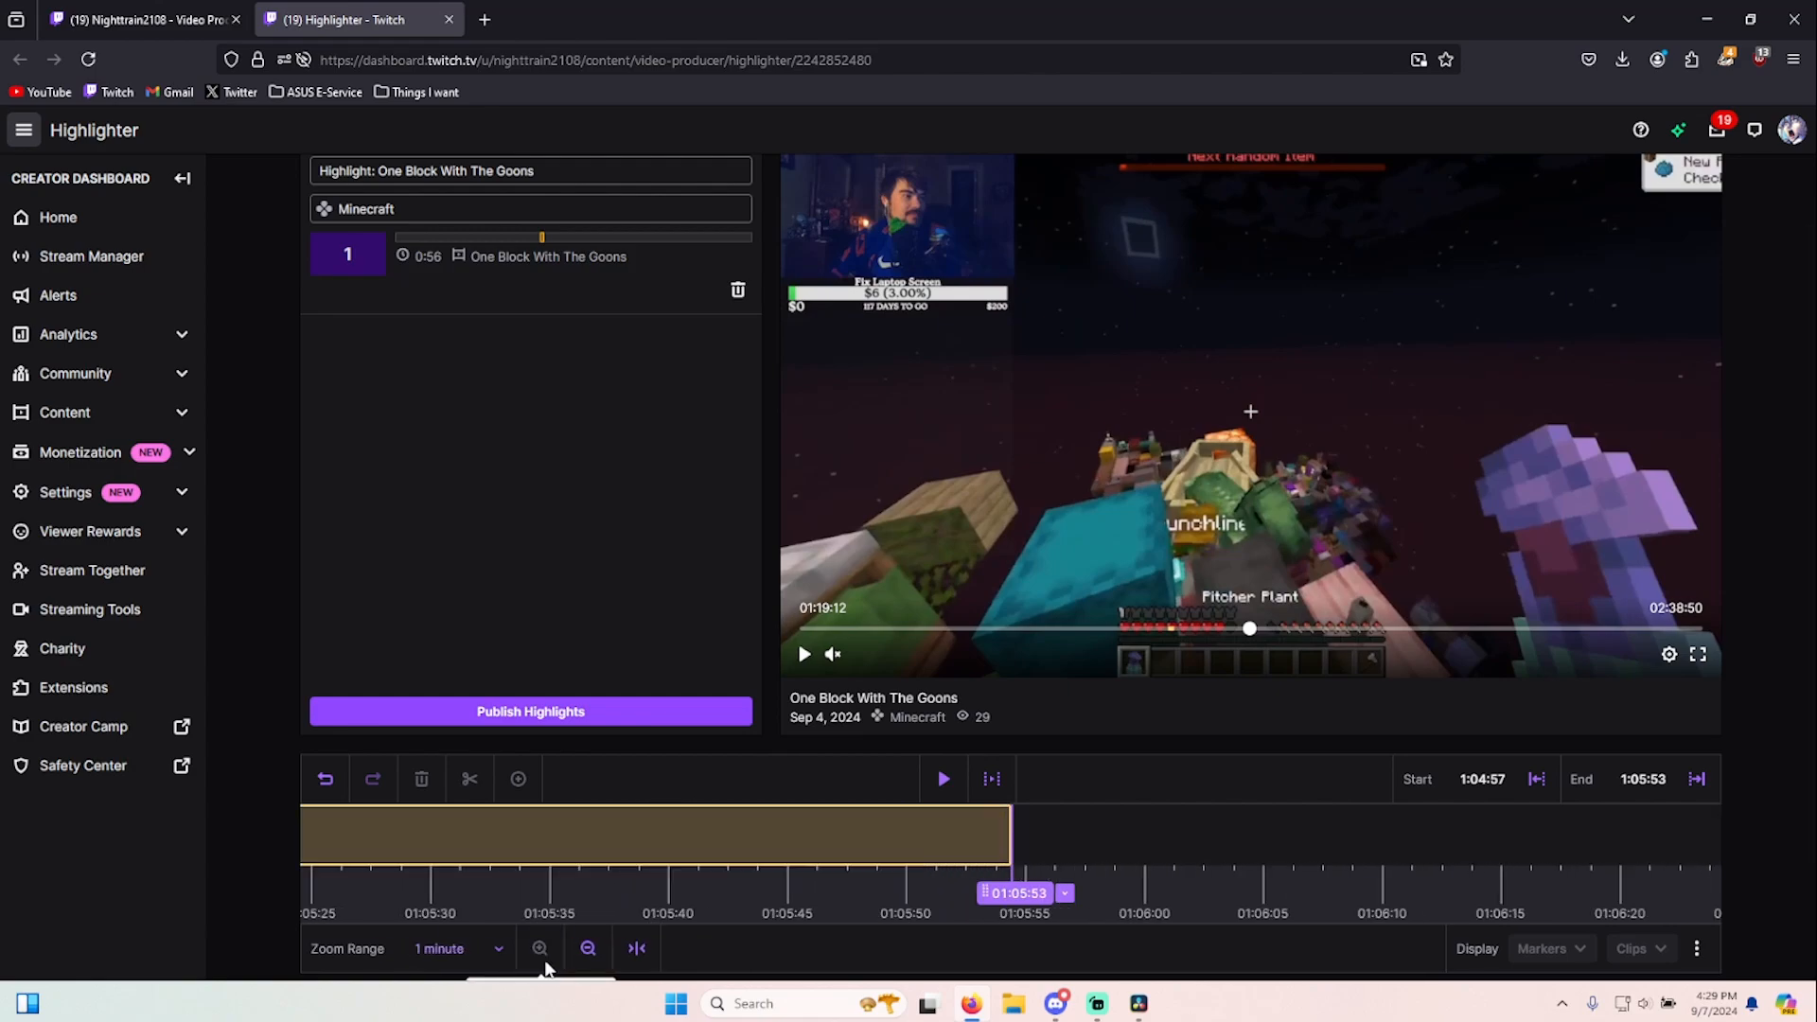
click(588, 946)
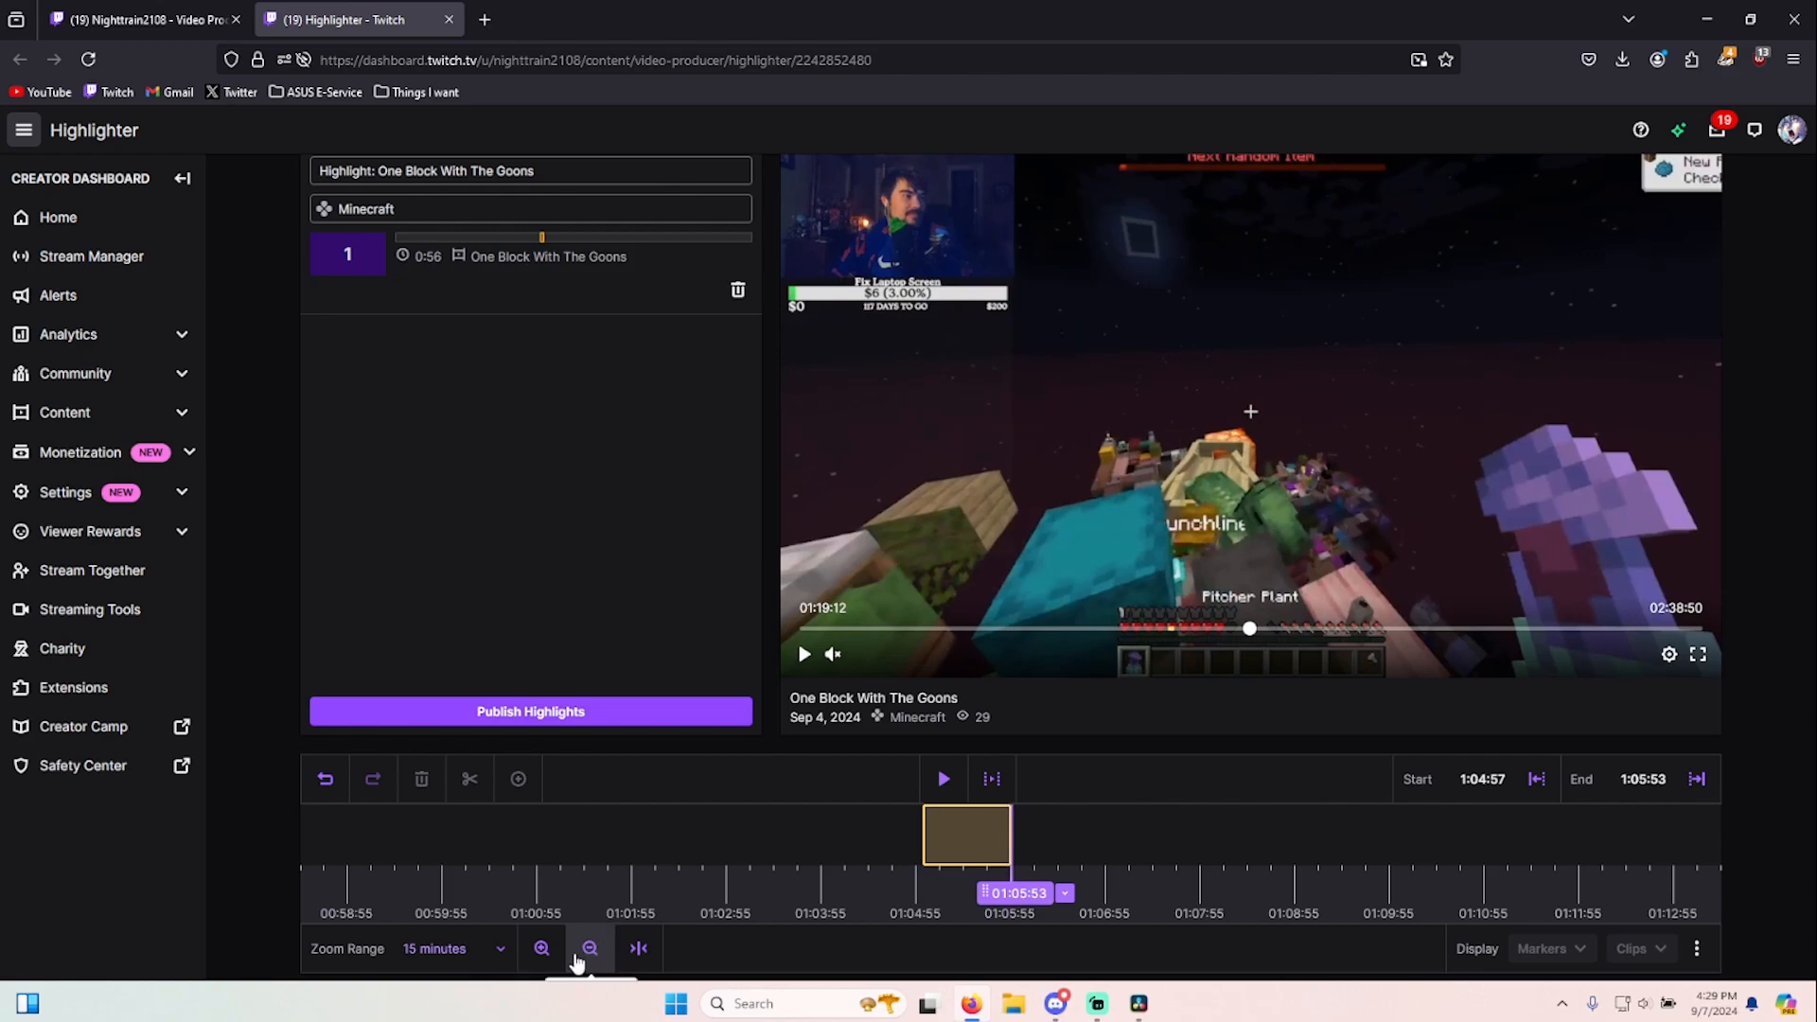
scroll(573, 951, down, 1)
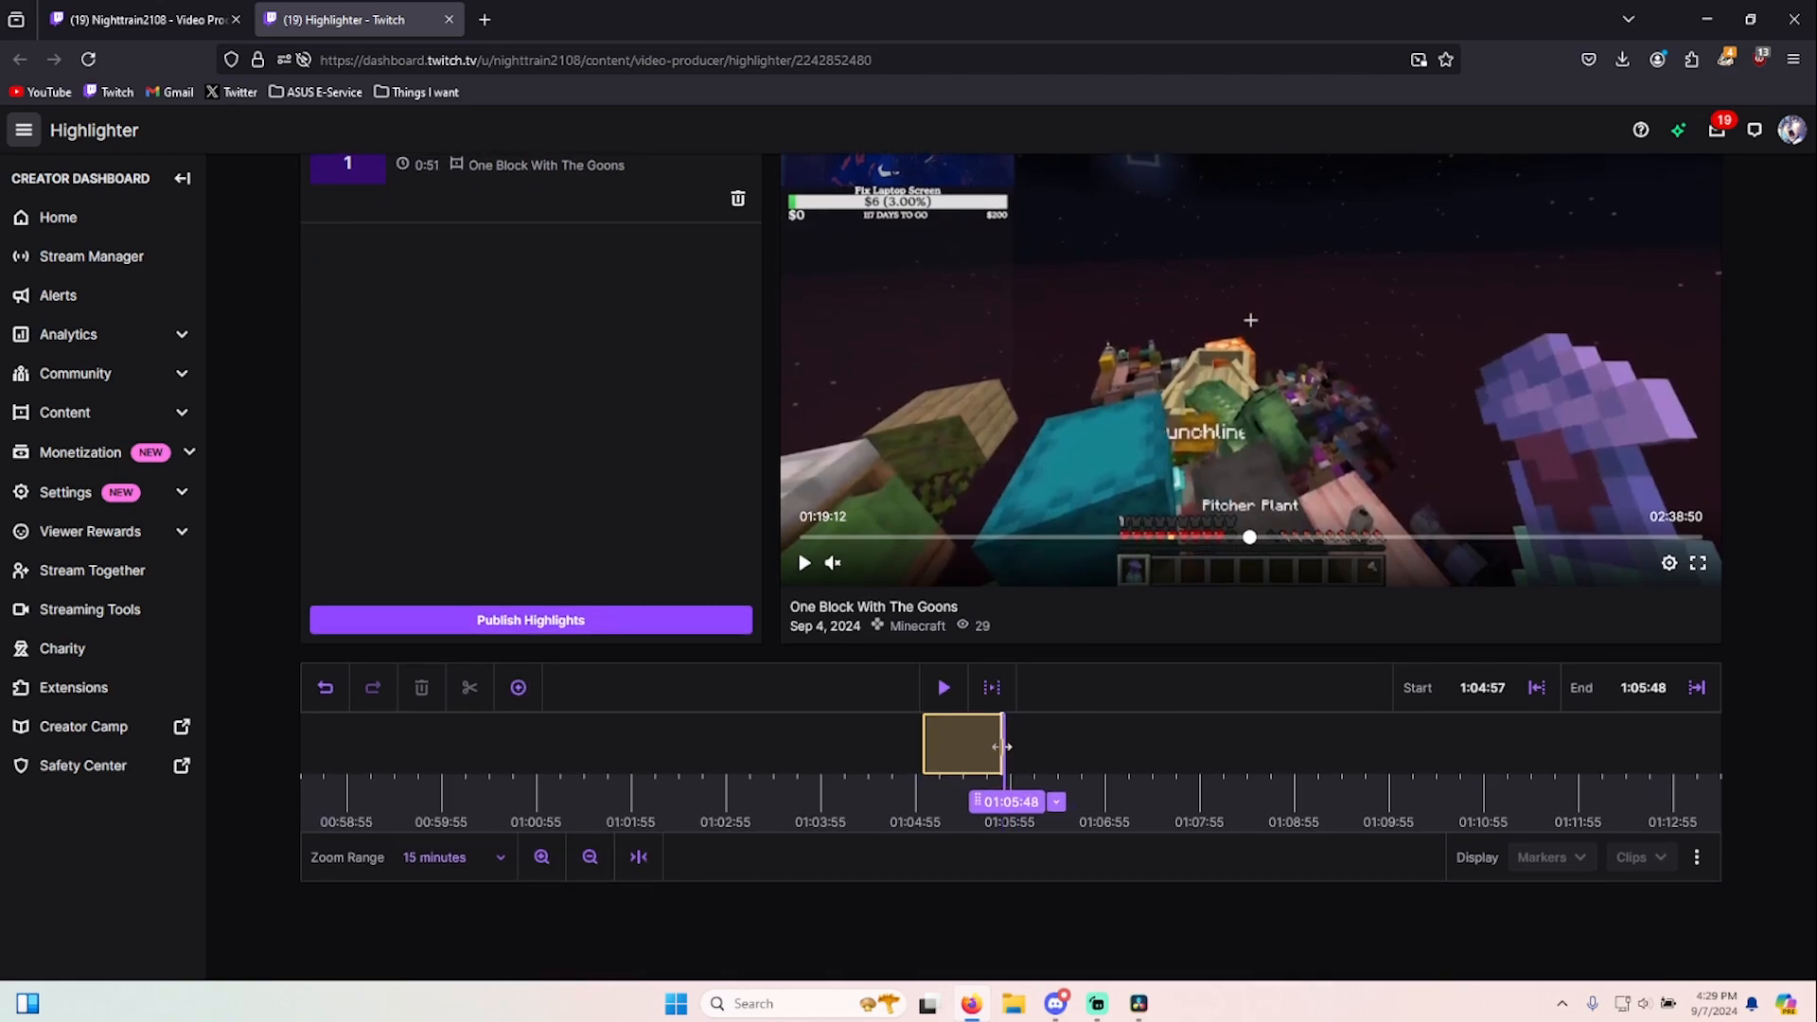
drag(982, 753, 994, 759)
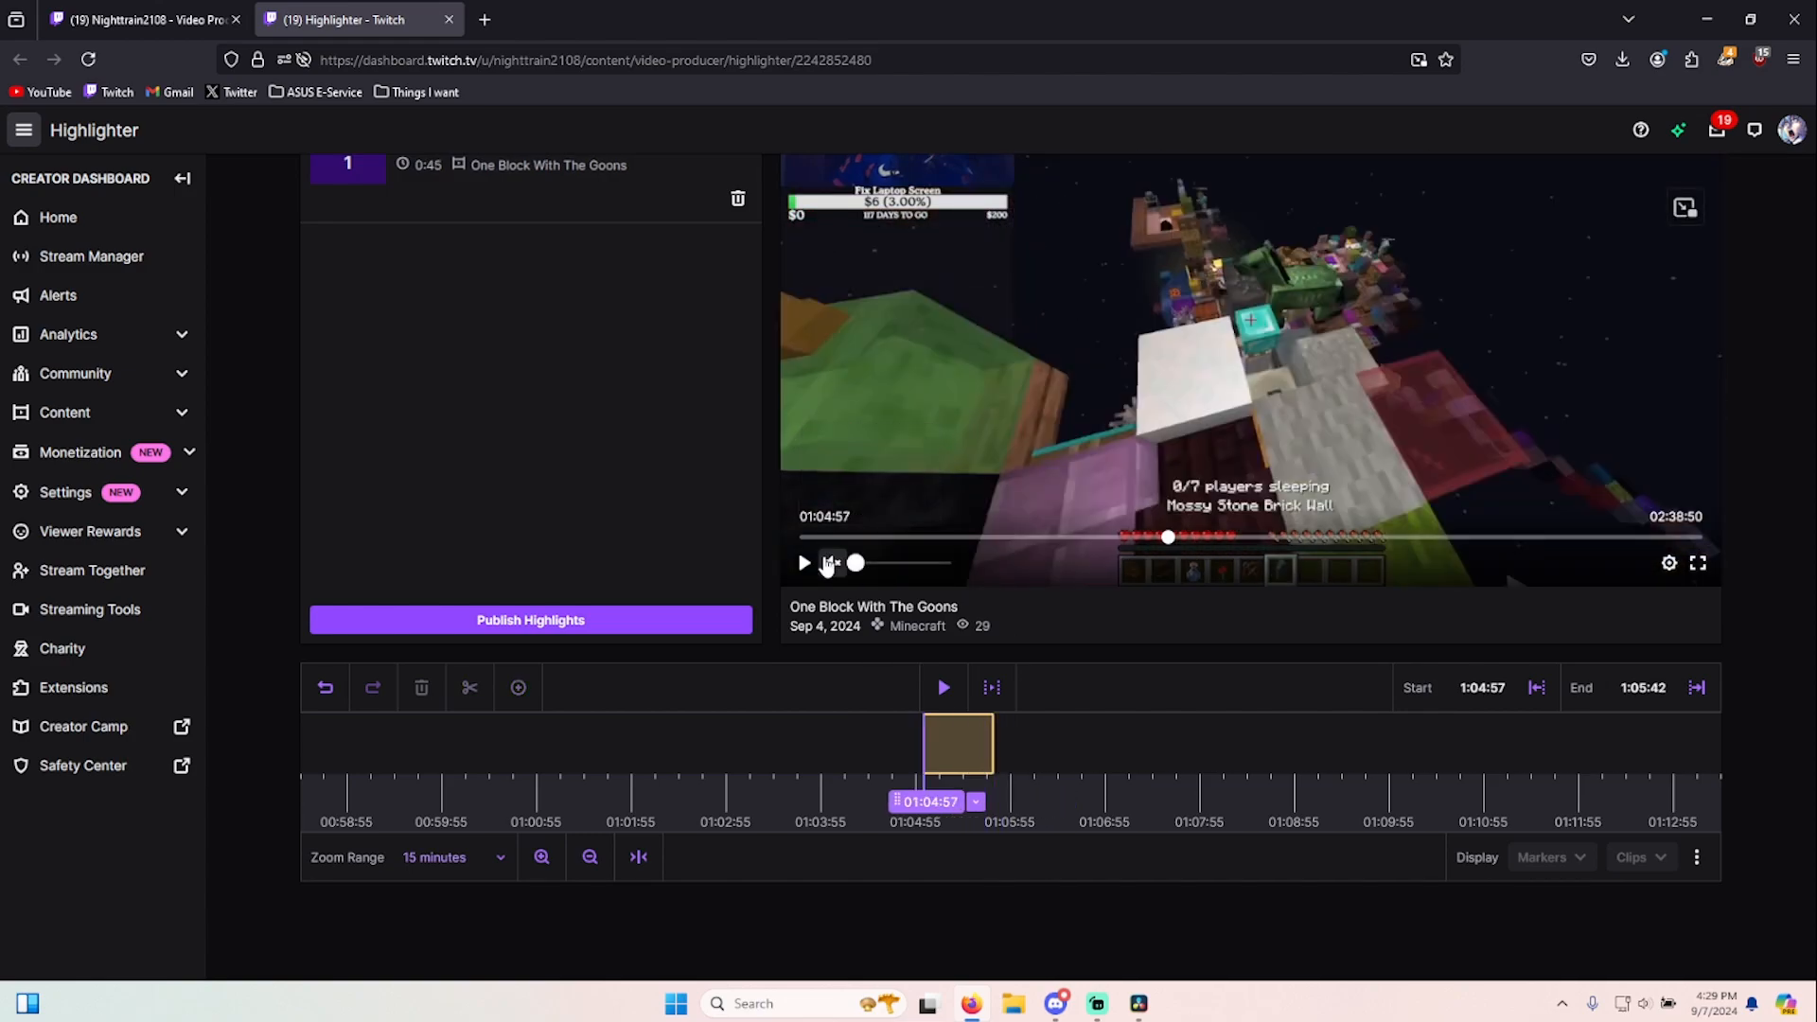
- Title the highlight "Test" and publish it to the channel's videos
scroll(519, 236, up, 2)
click(523, 265)
key(ctrl+a)
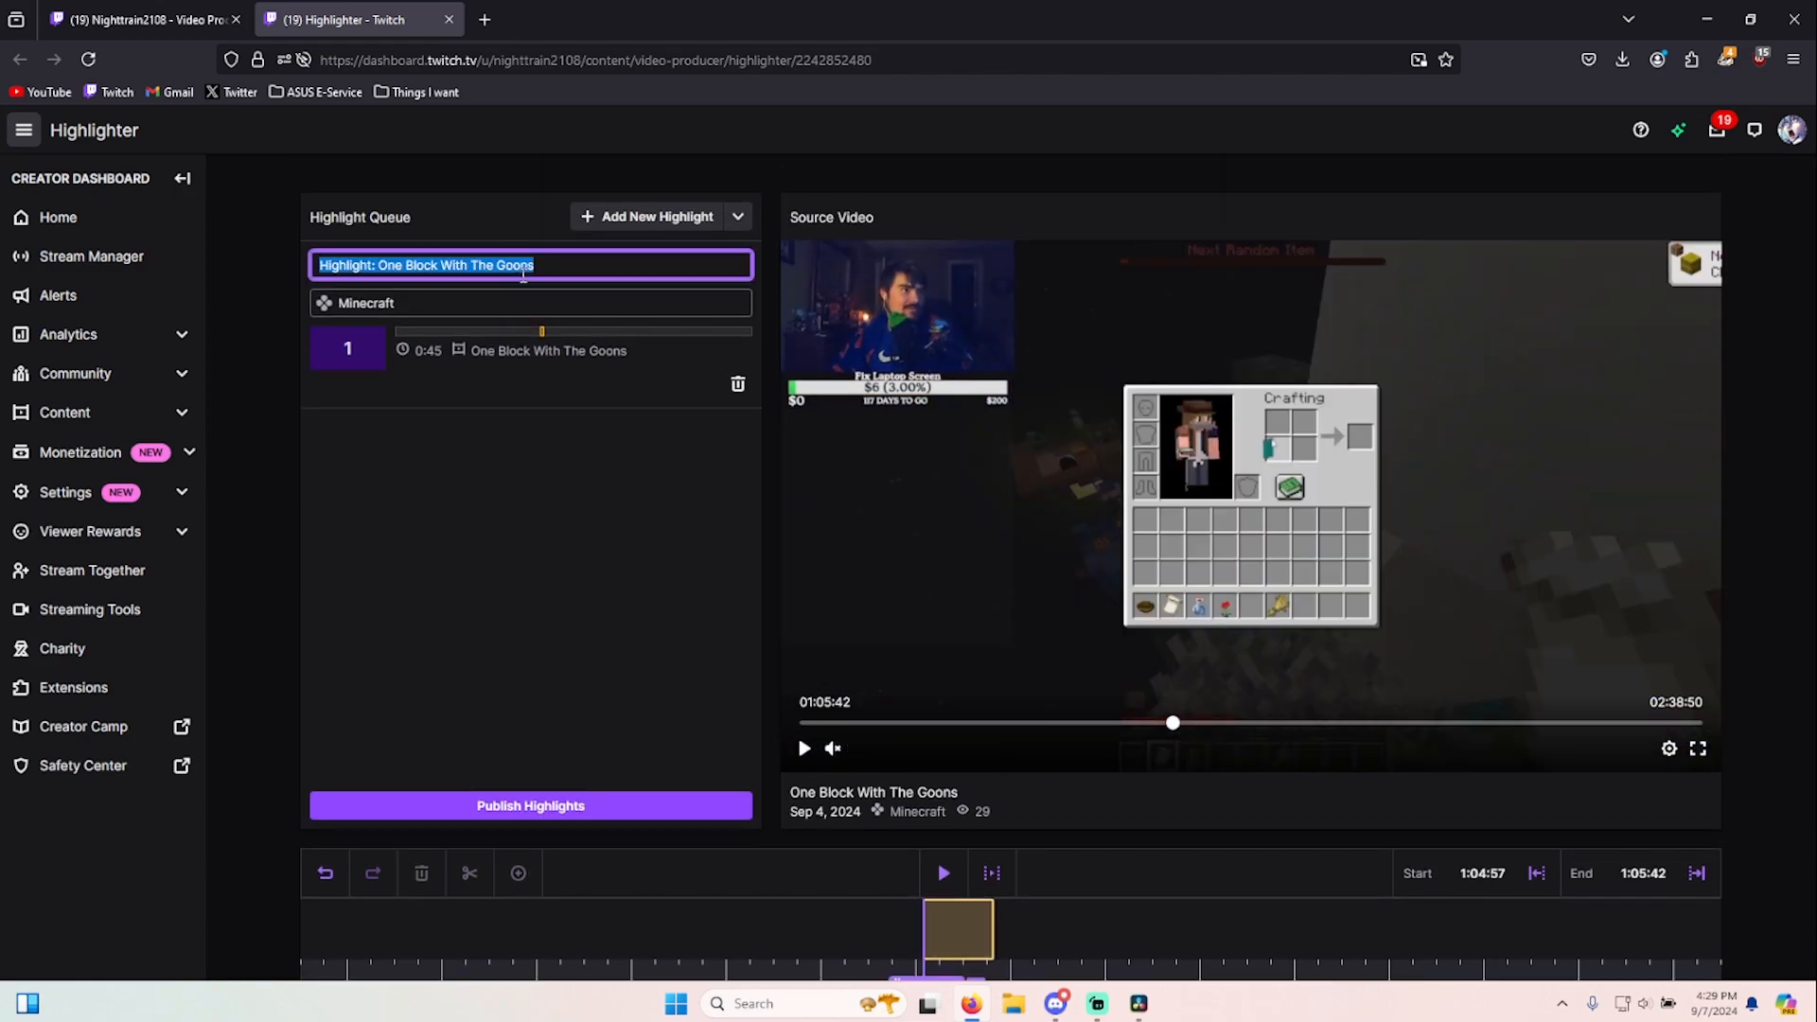
click(628, 806)
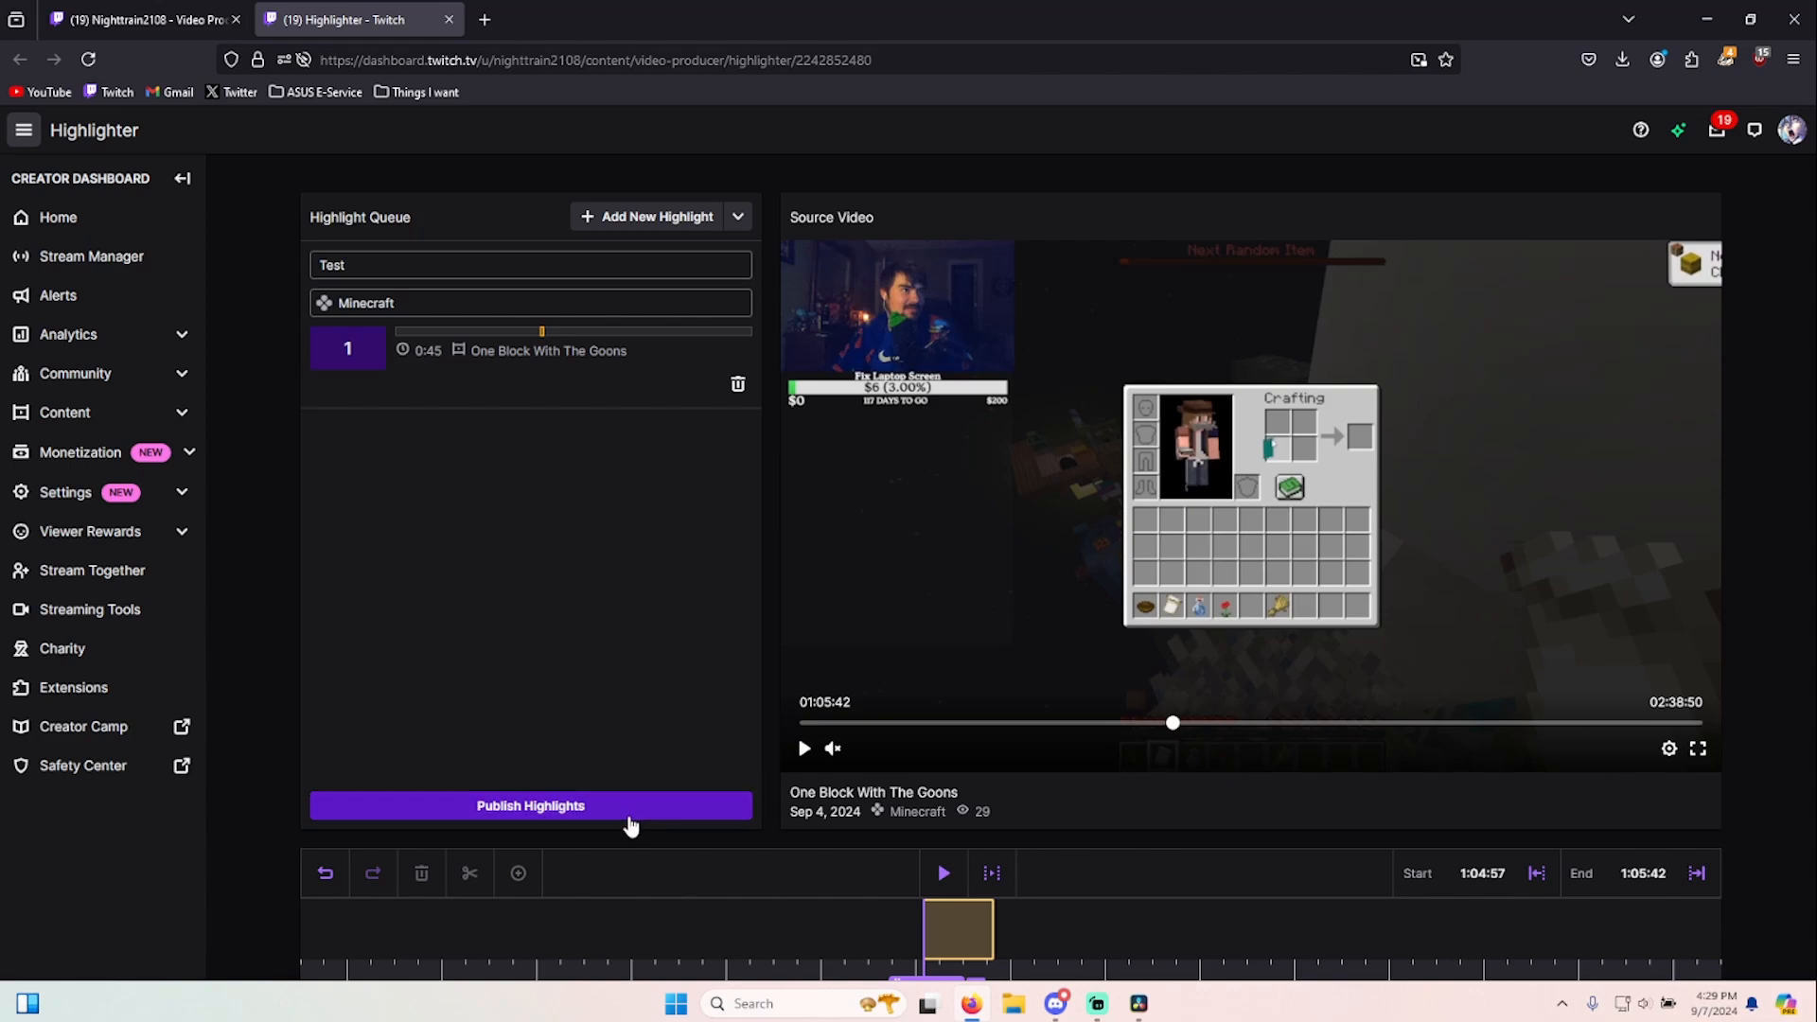
click(322, 605)
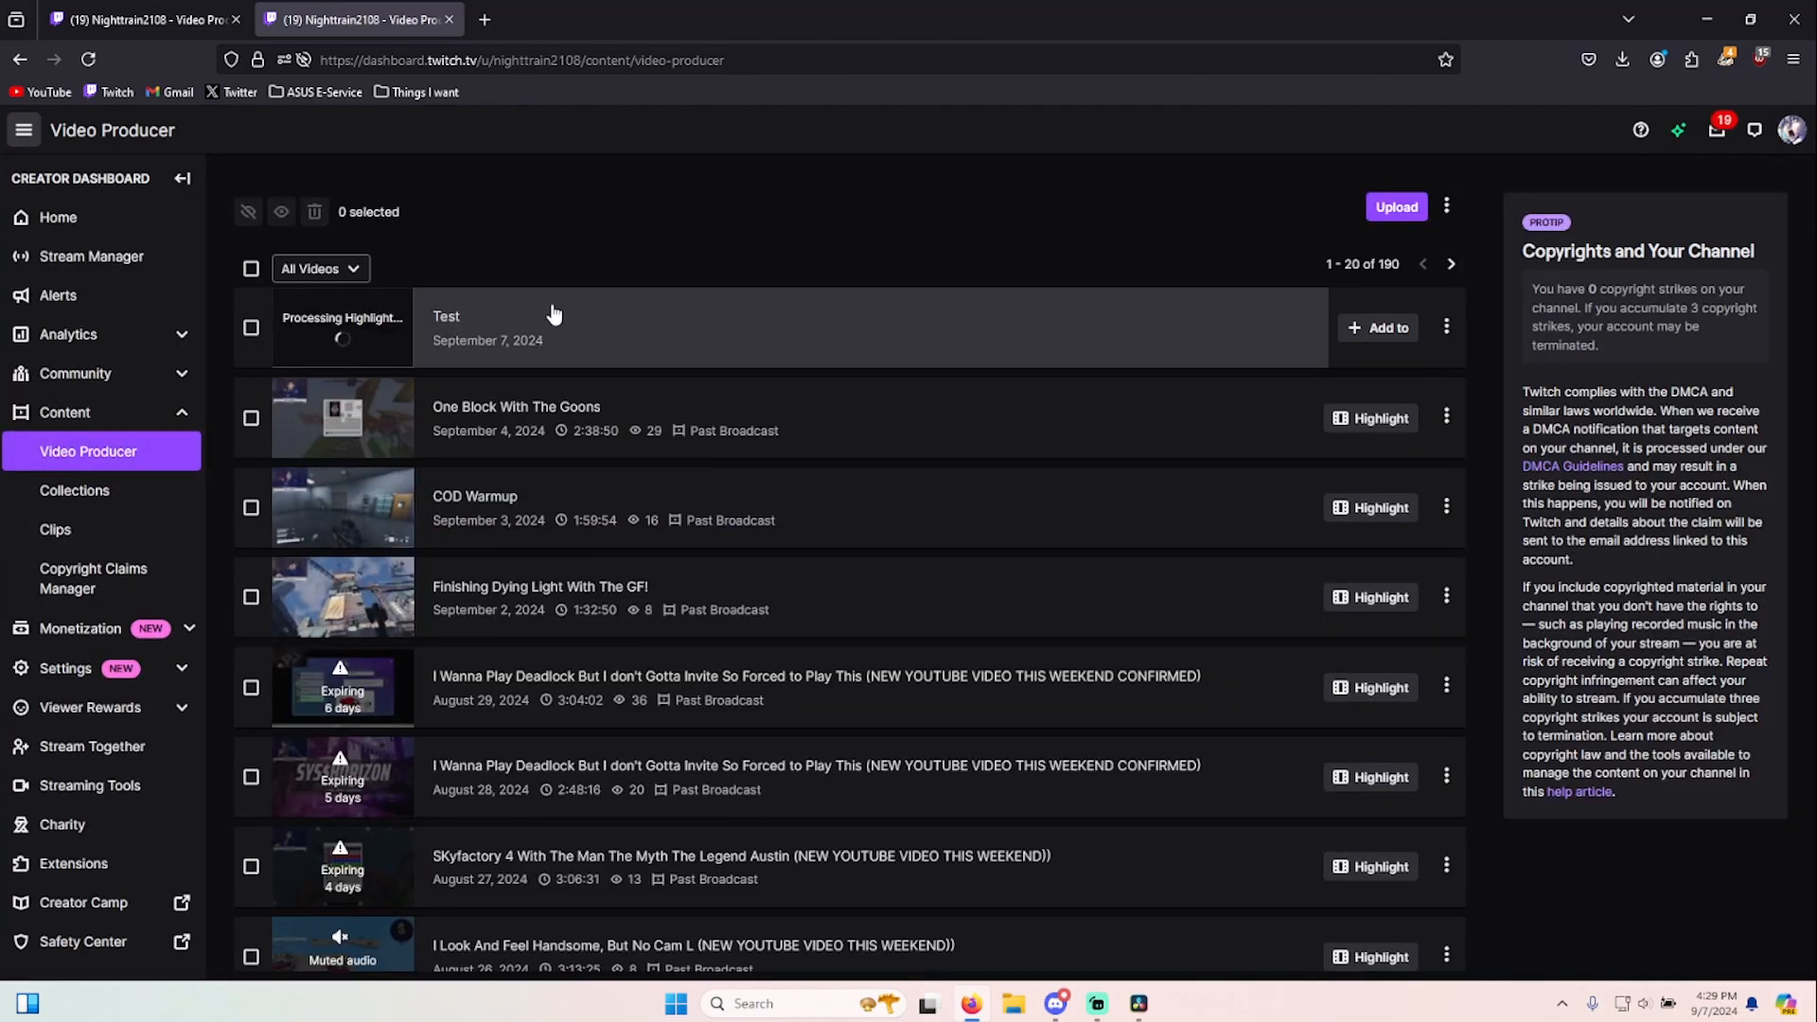
- Look through the Video Producer list of past broadcasts and earlier highlights
scroll(571, 463, down, 9)
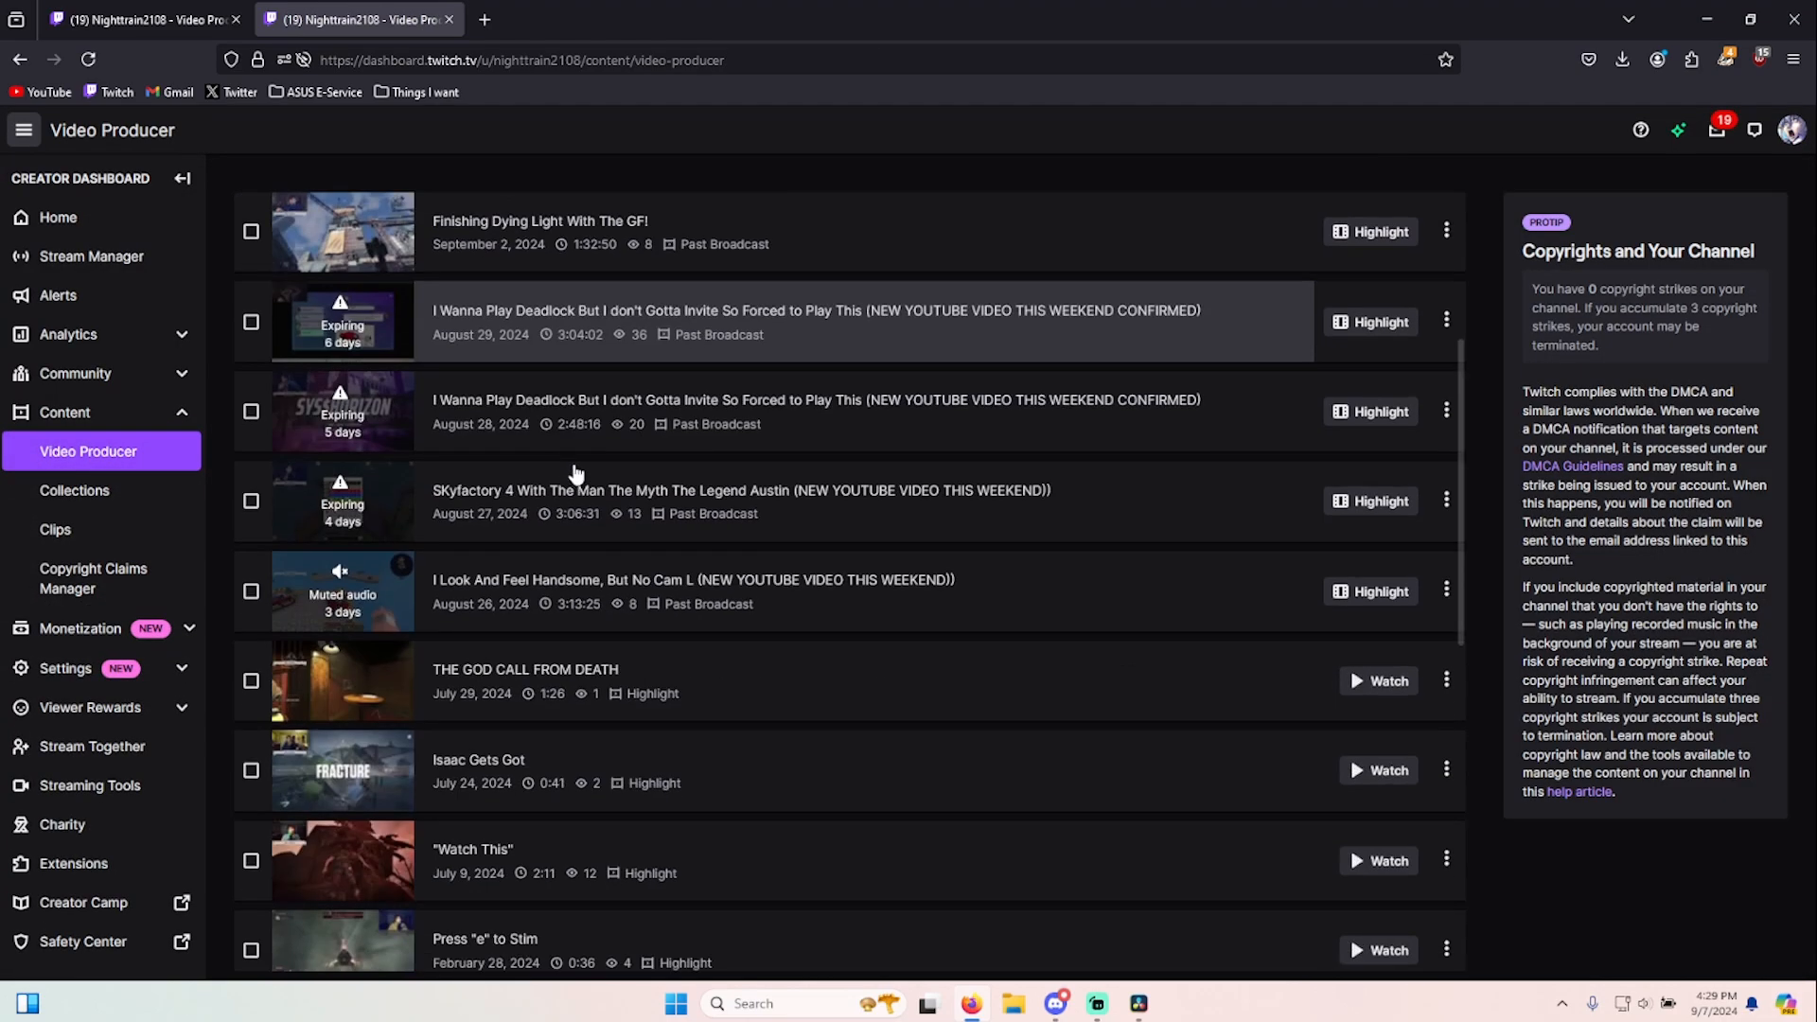
scroll(584, 463, down, 3)
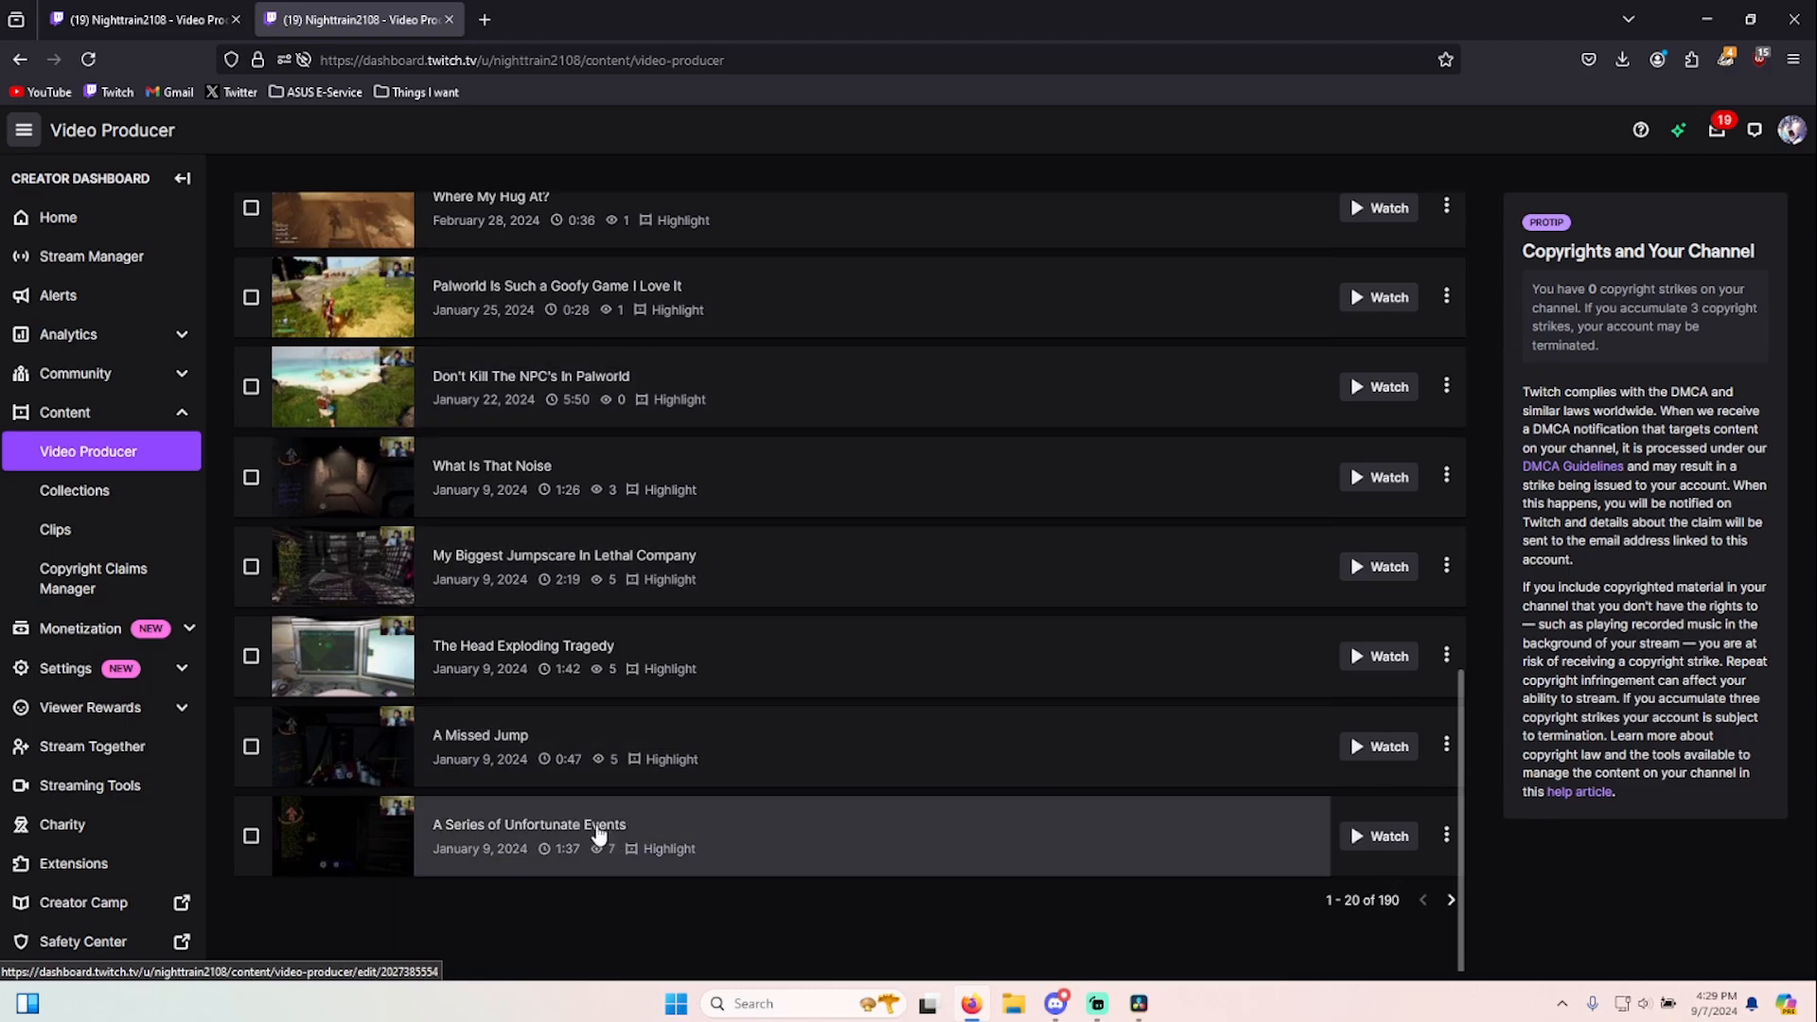
scroll(600, 830, up, 5)
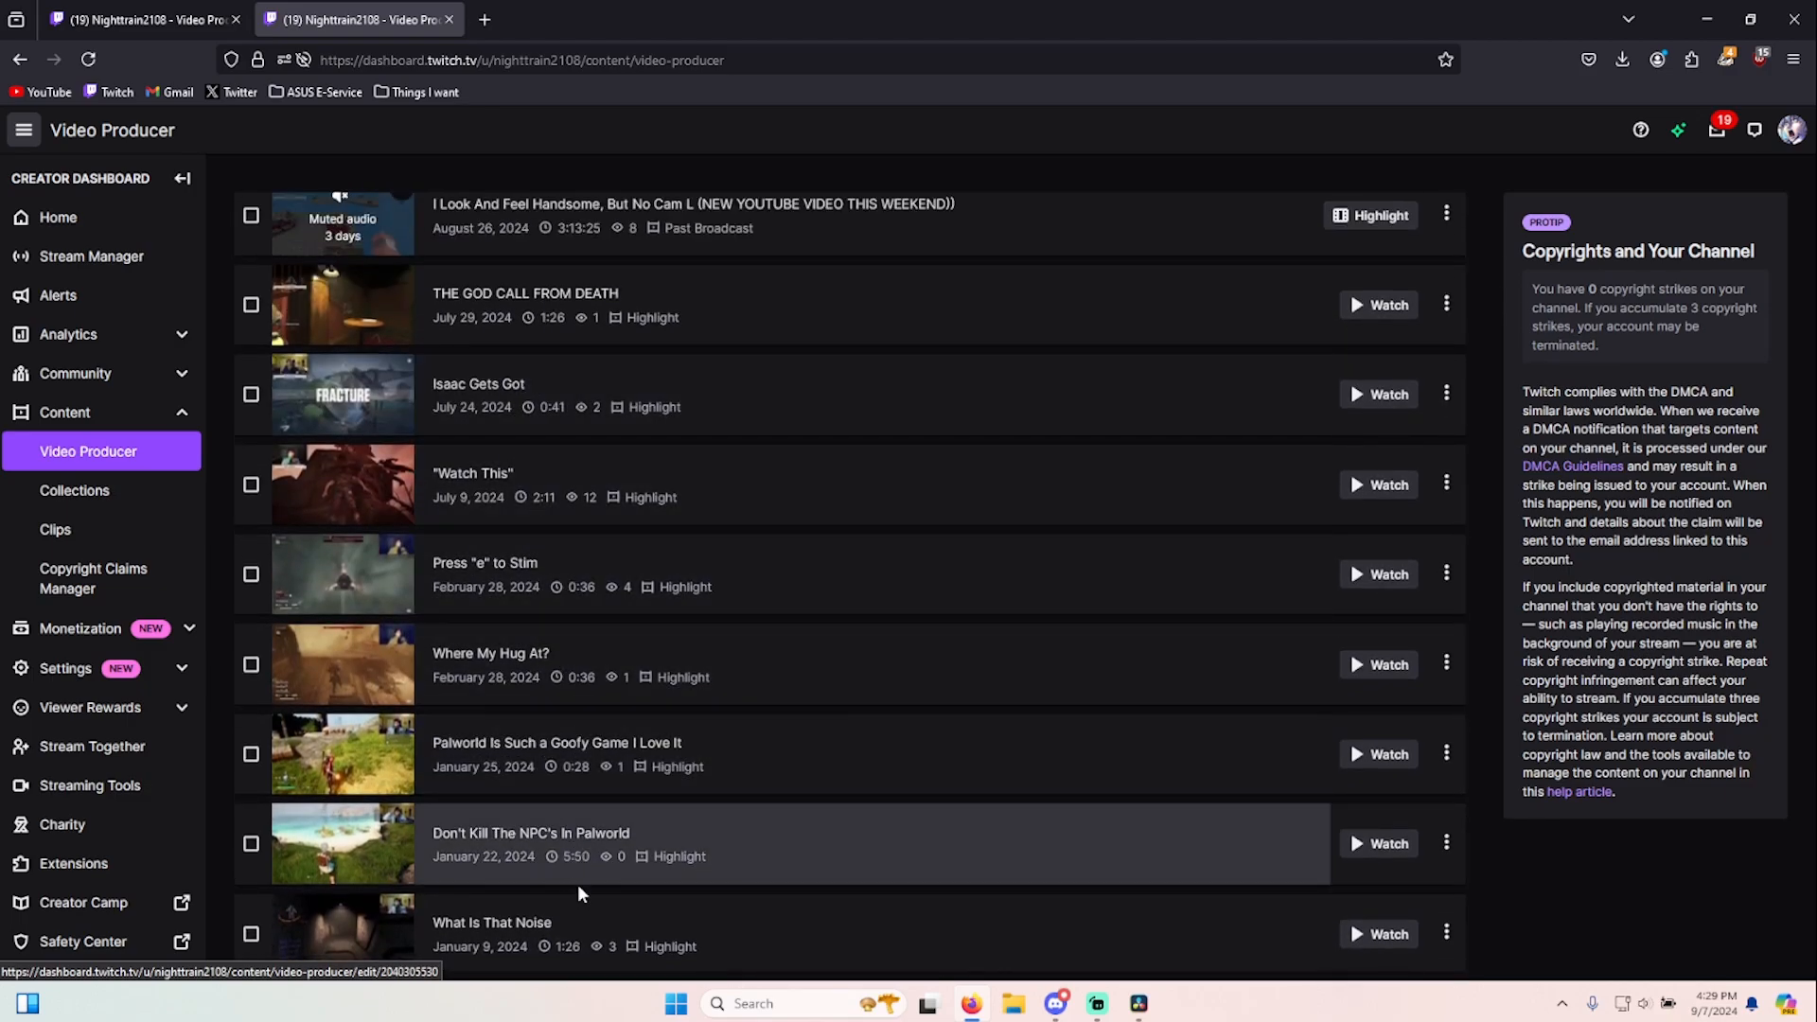
scroll(597, 835, up, 4)
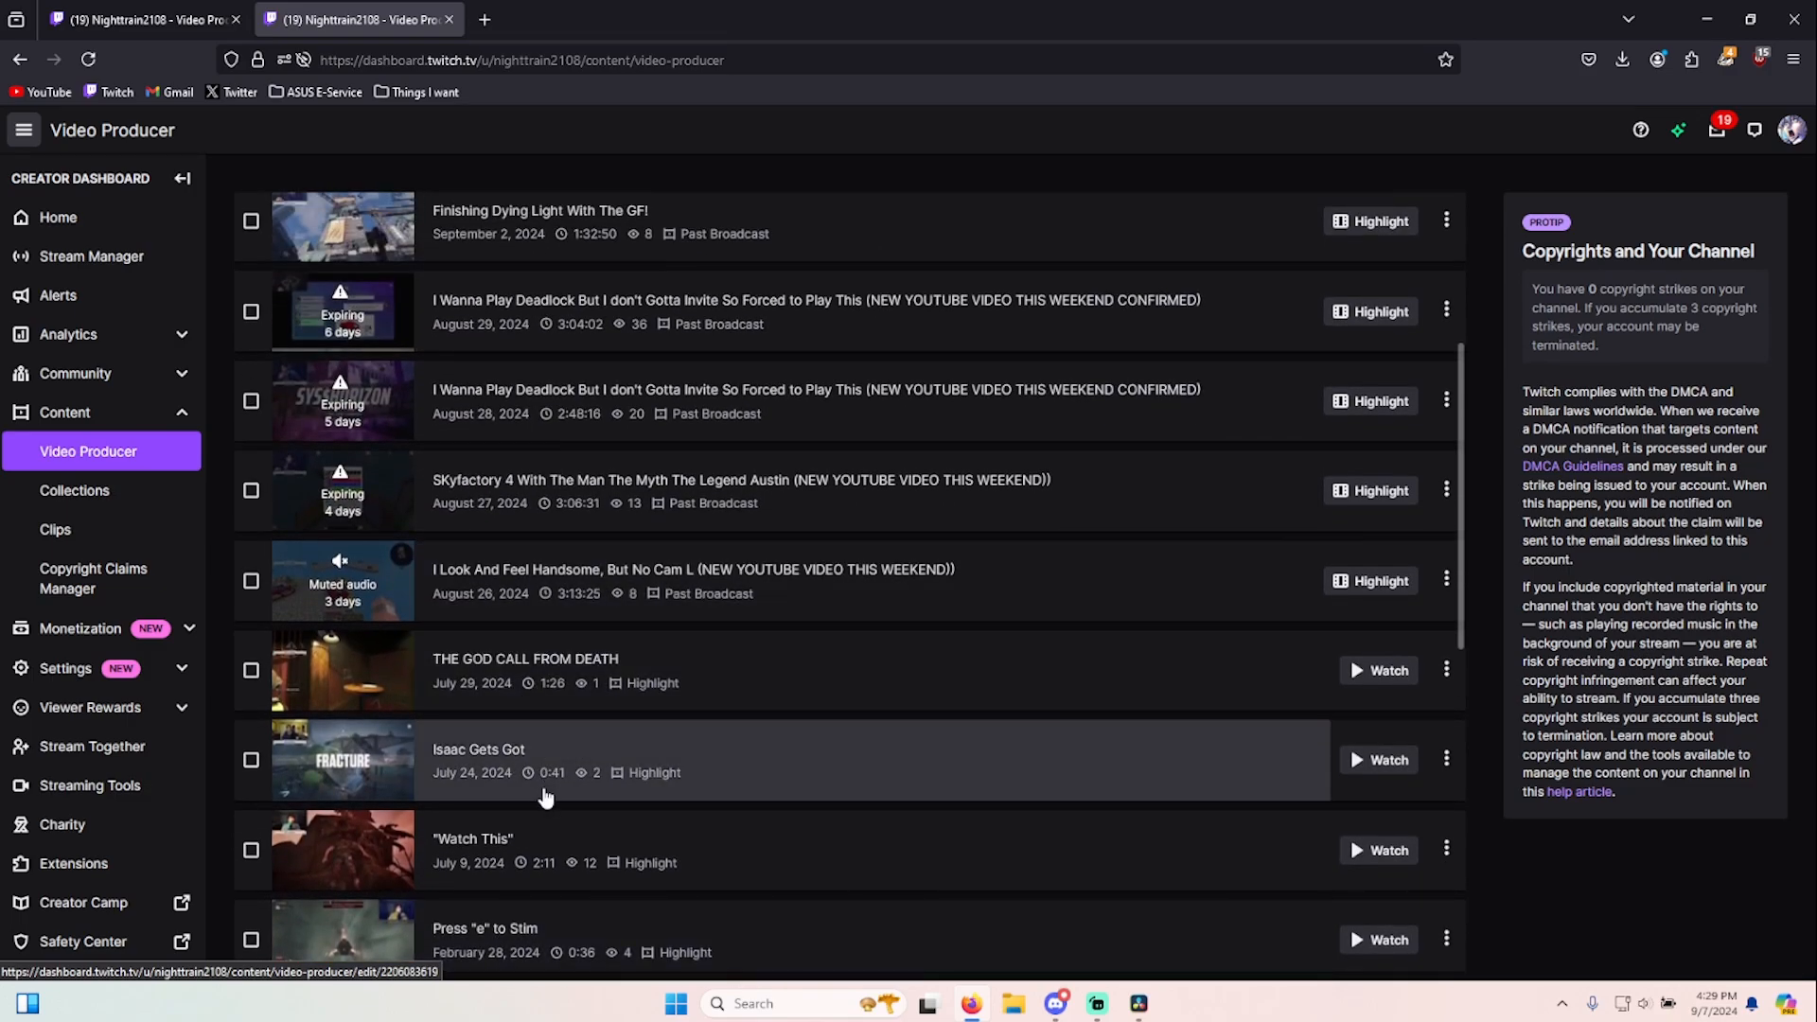
scroll(546, 798, up, 5)
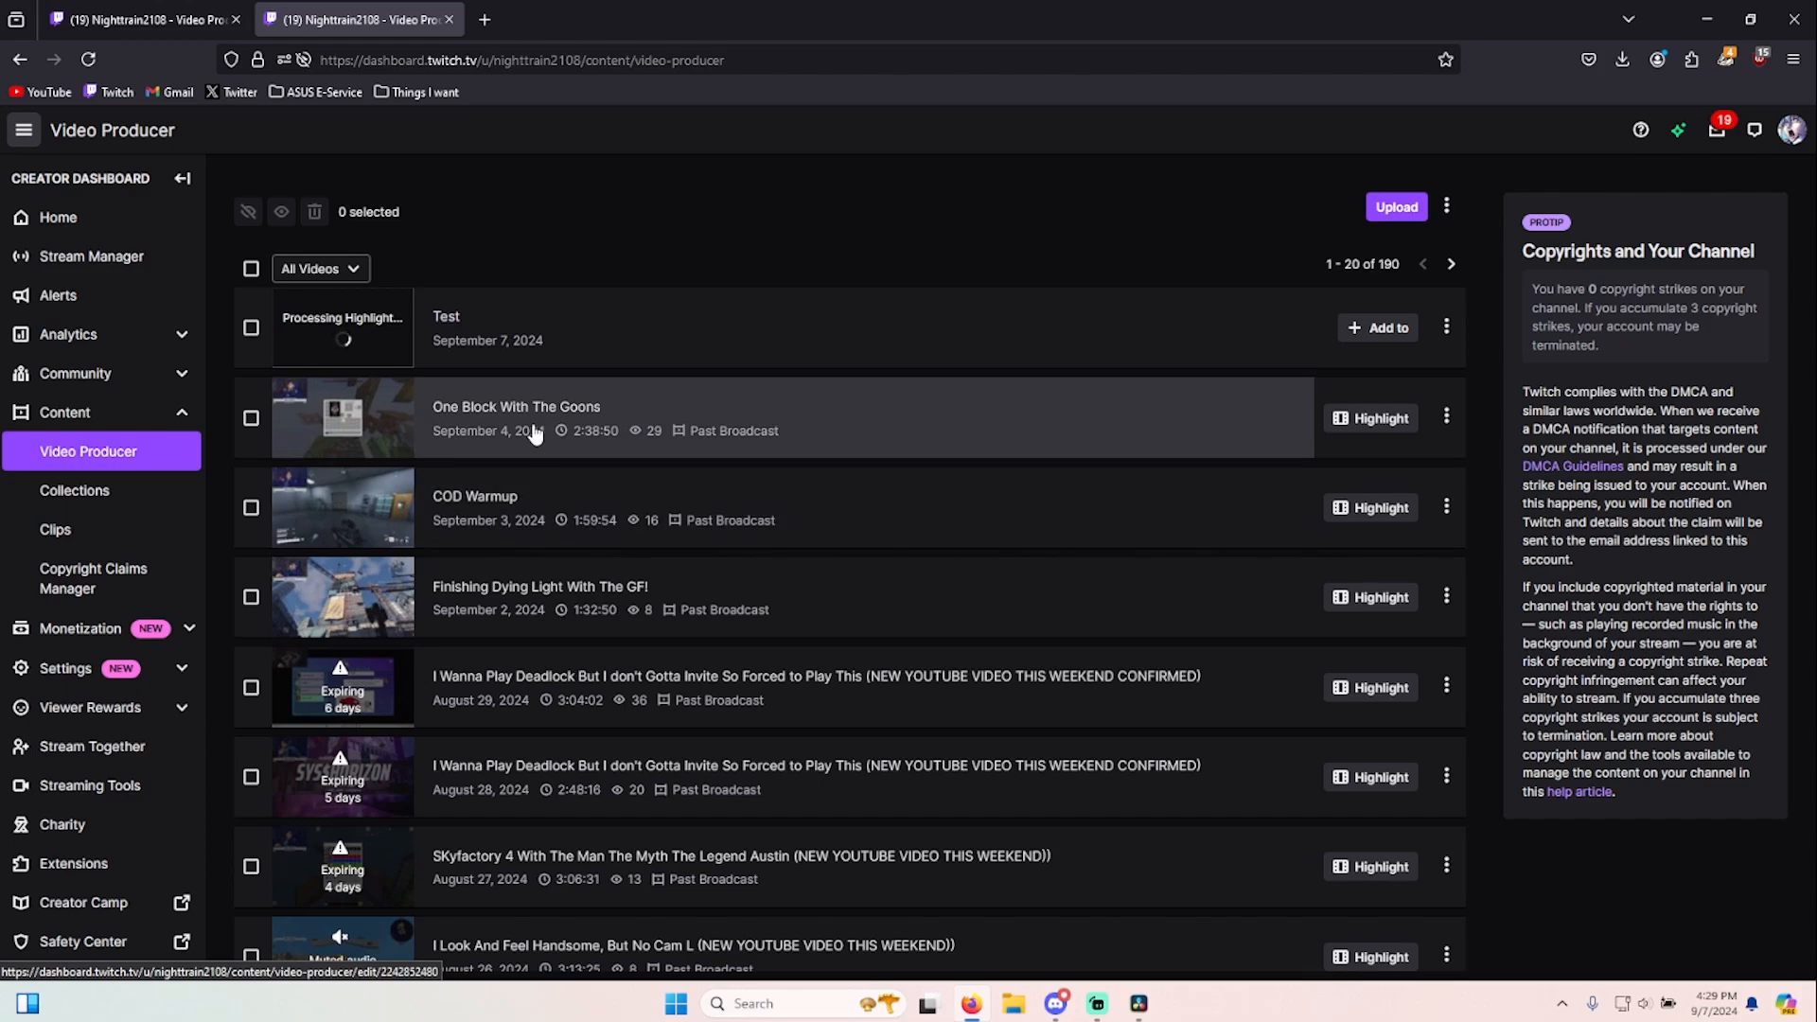
- Open YouTube in a new tab, go to YouTube Studio and list the channel's live streams
middle_click(26, 92)
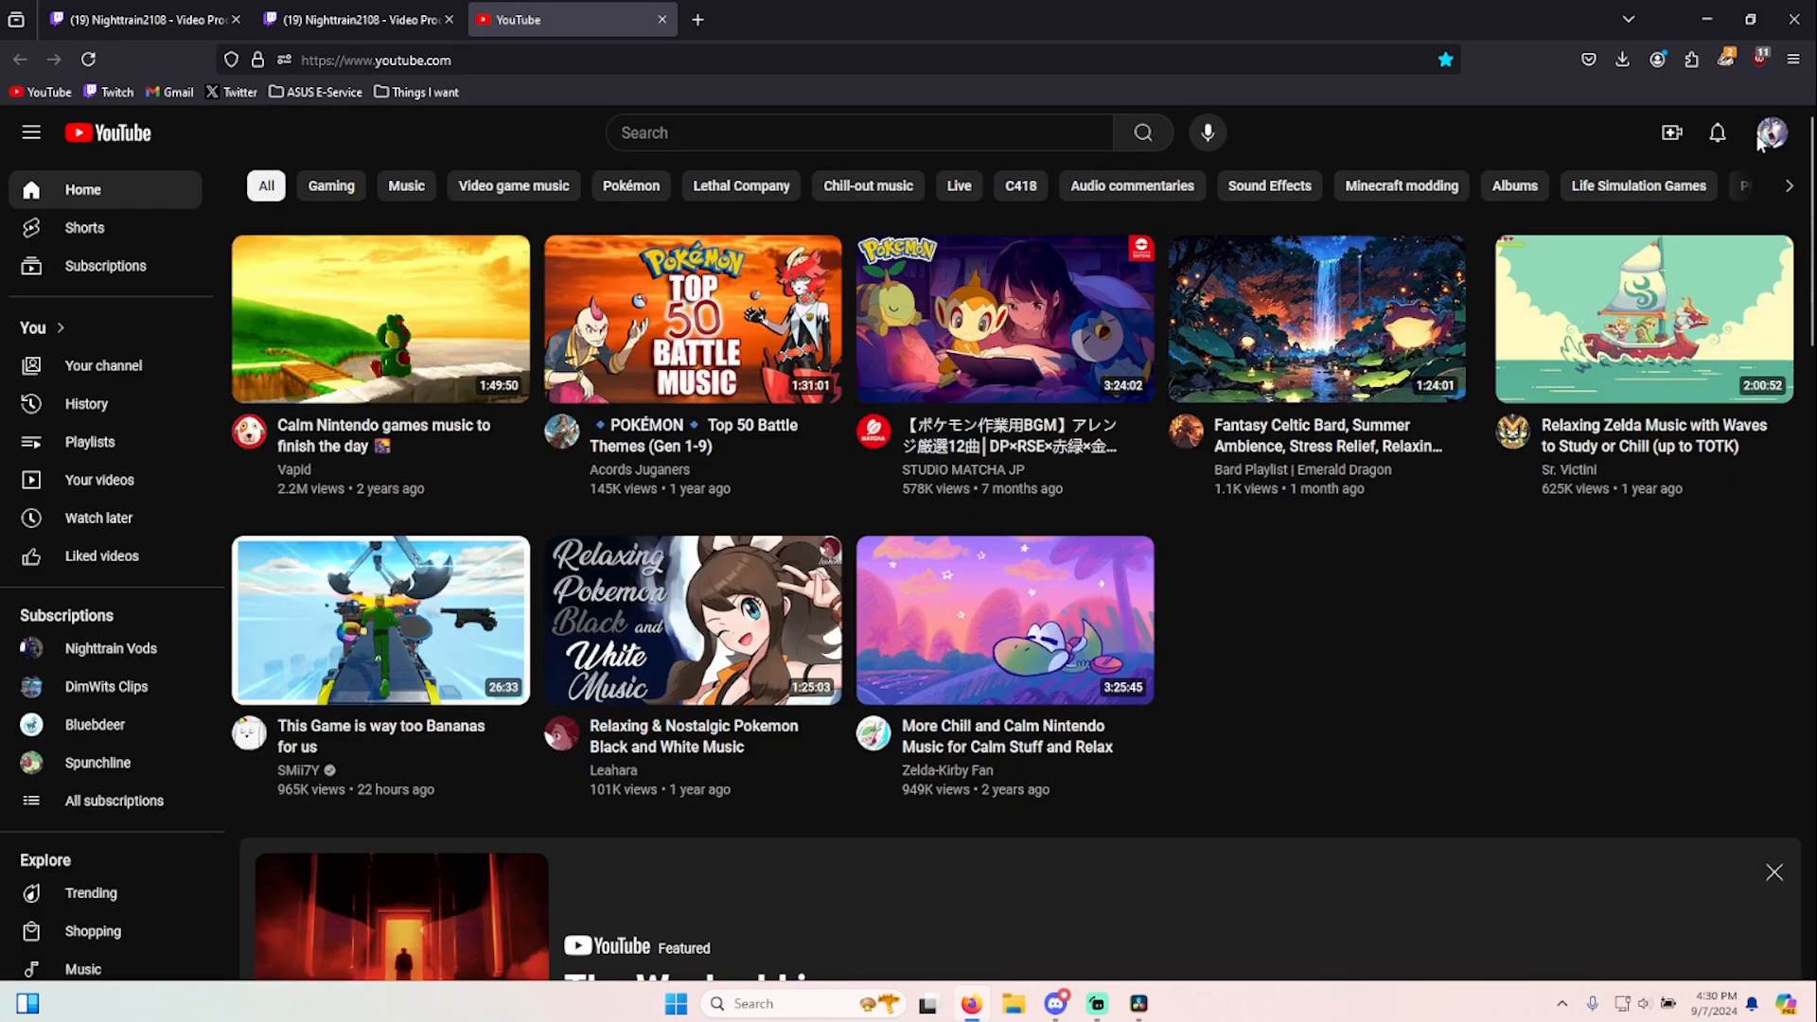
click(1772, 132)
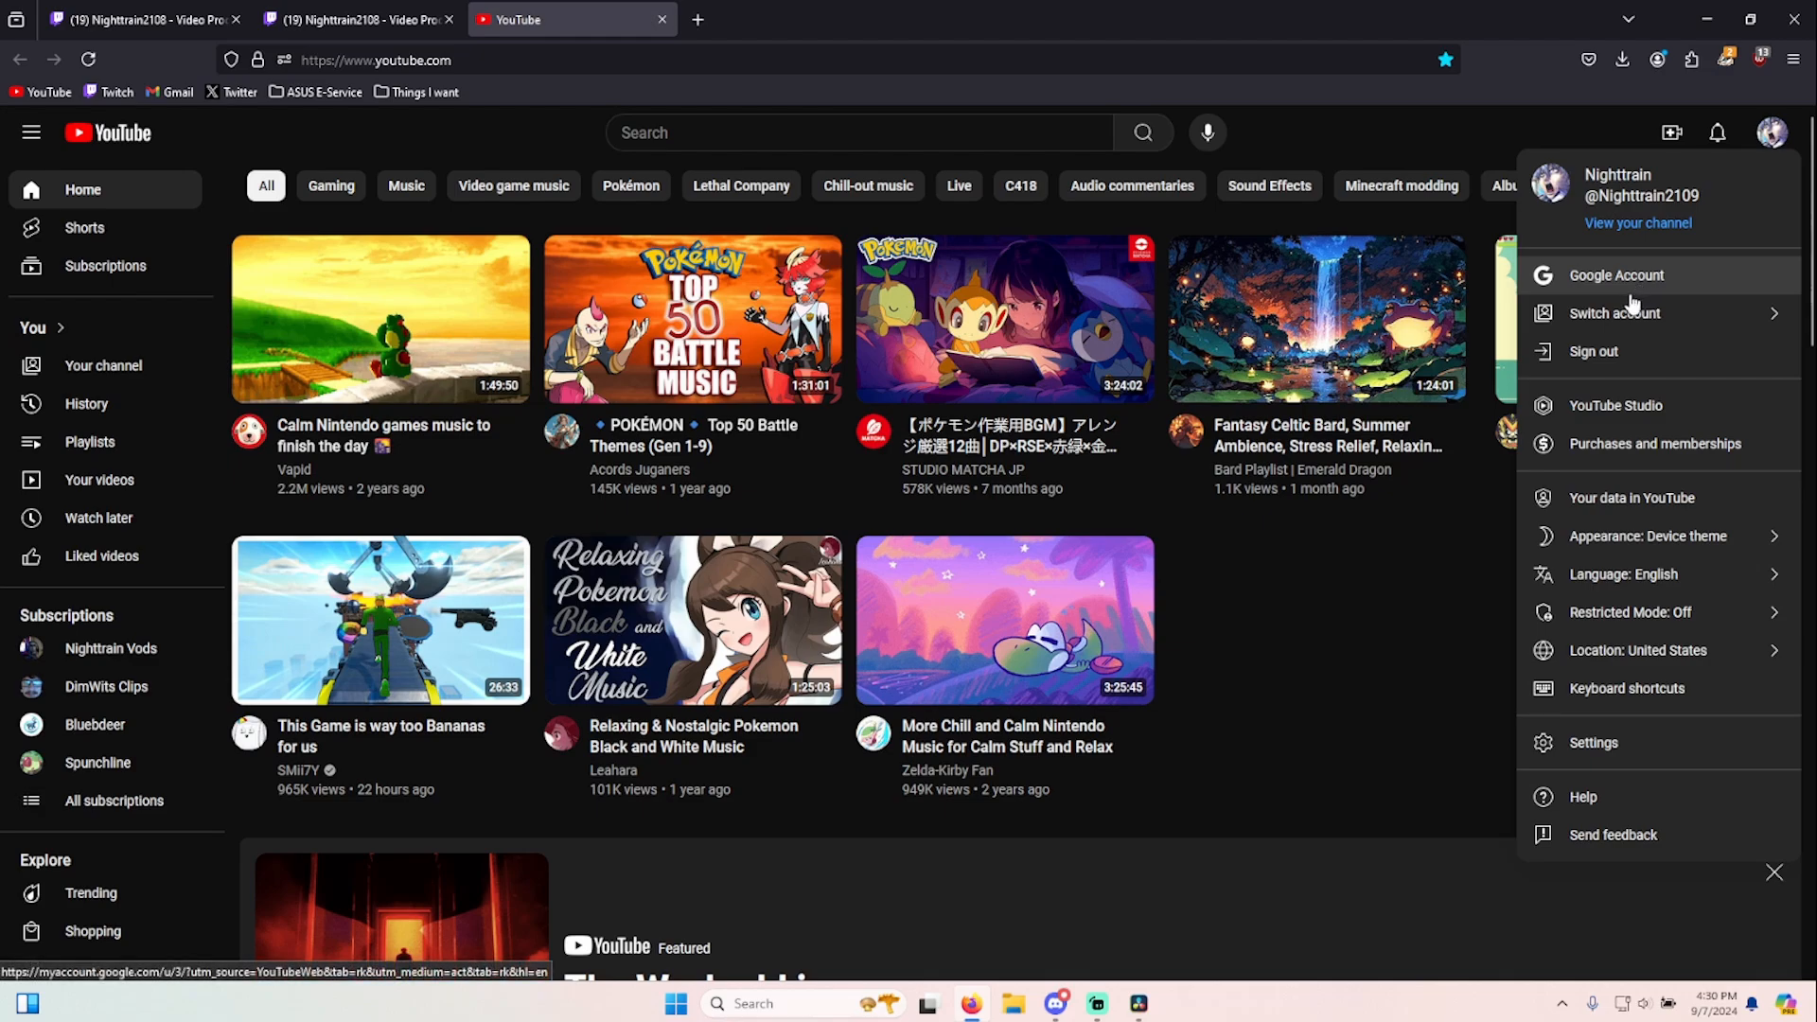
click(1633, 405)
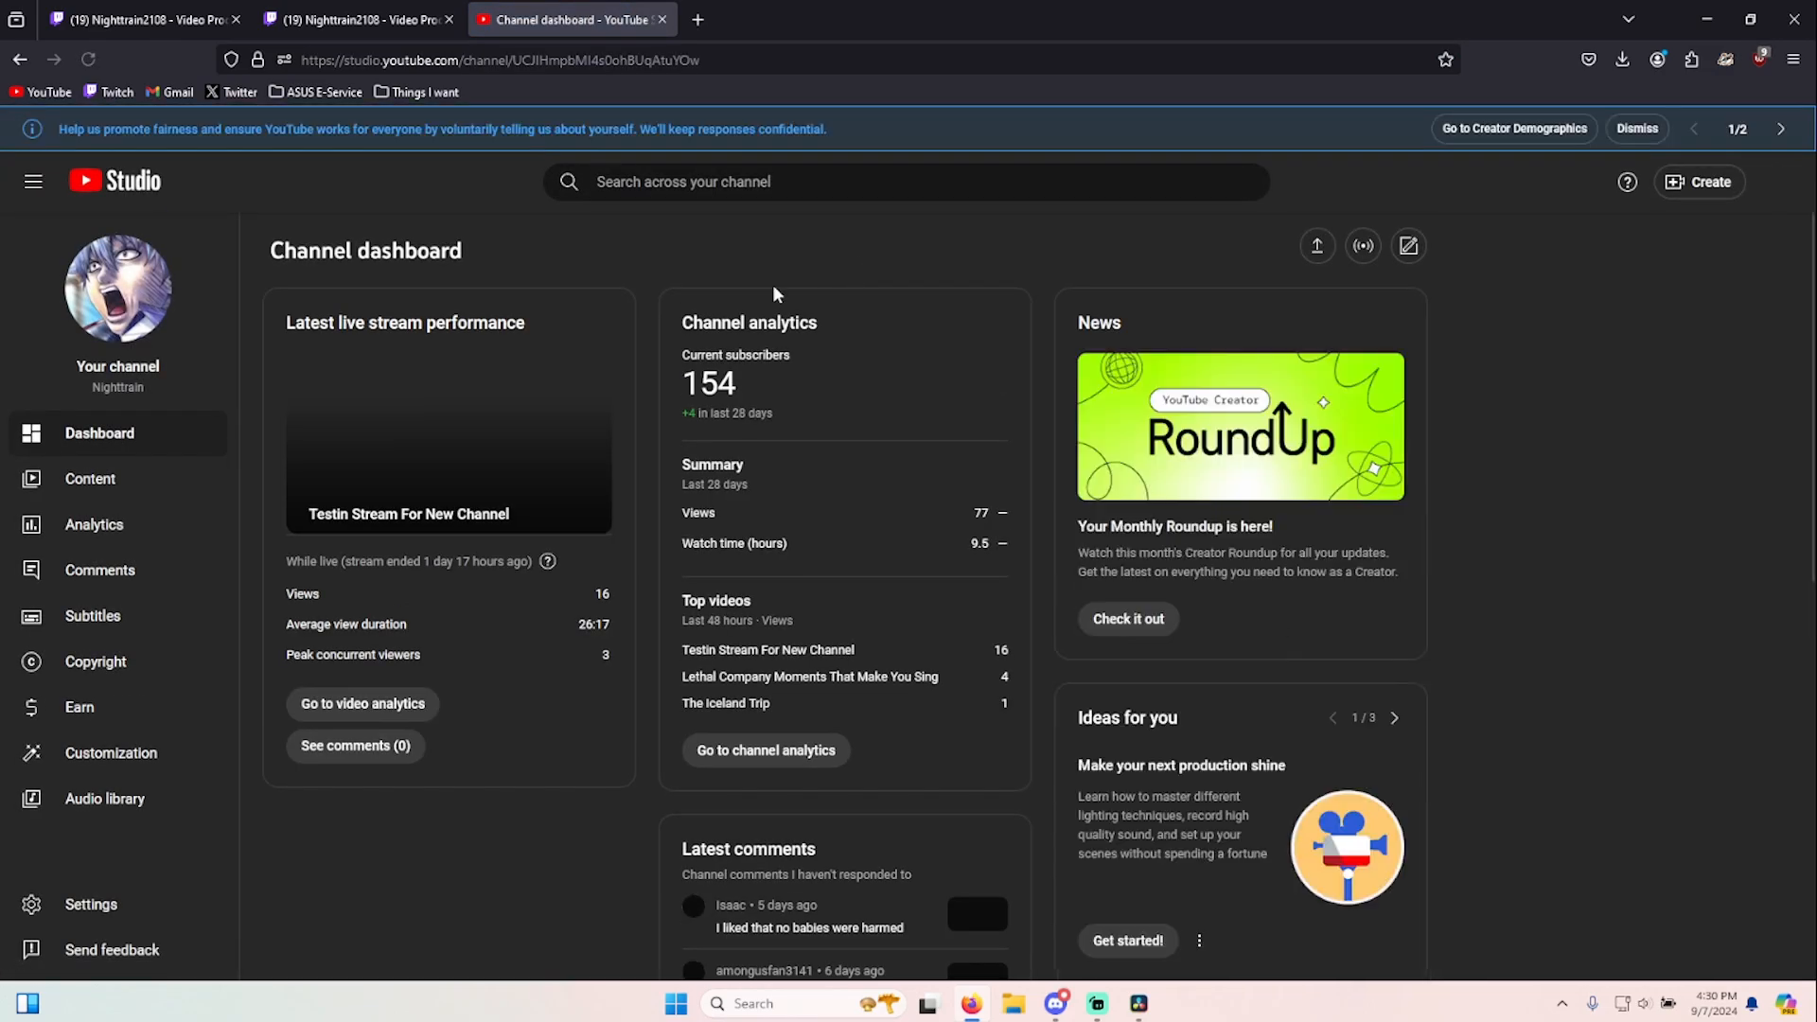
click(107, 481)
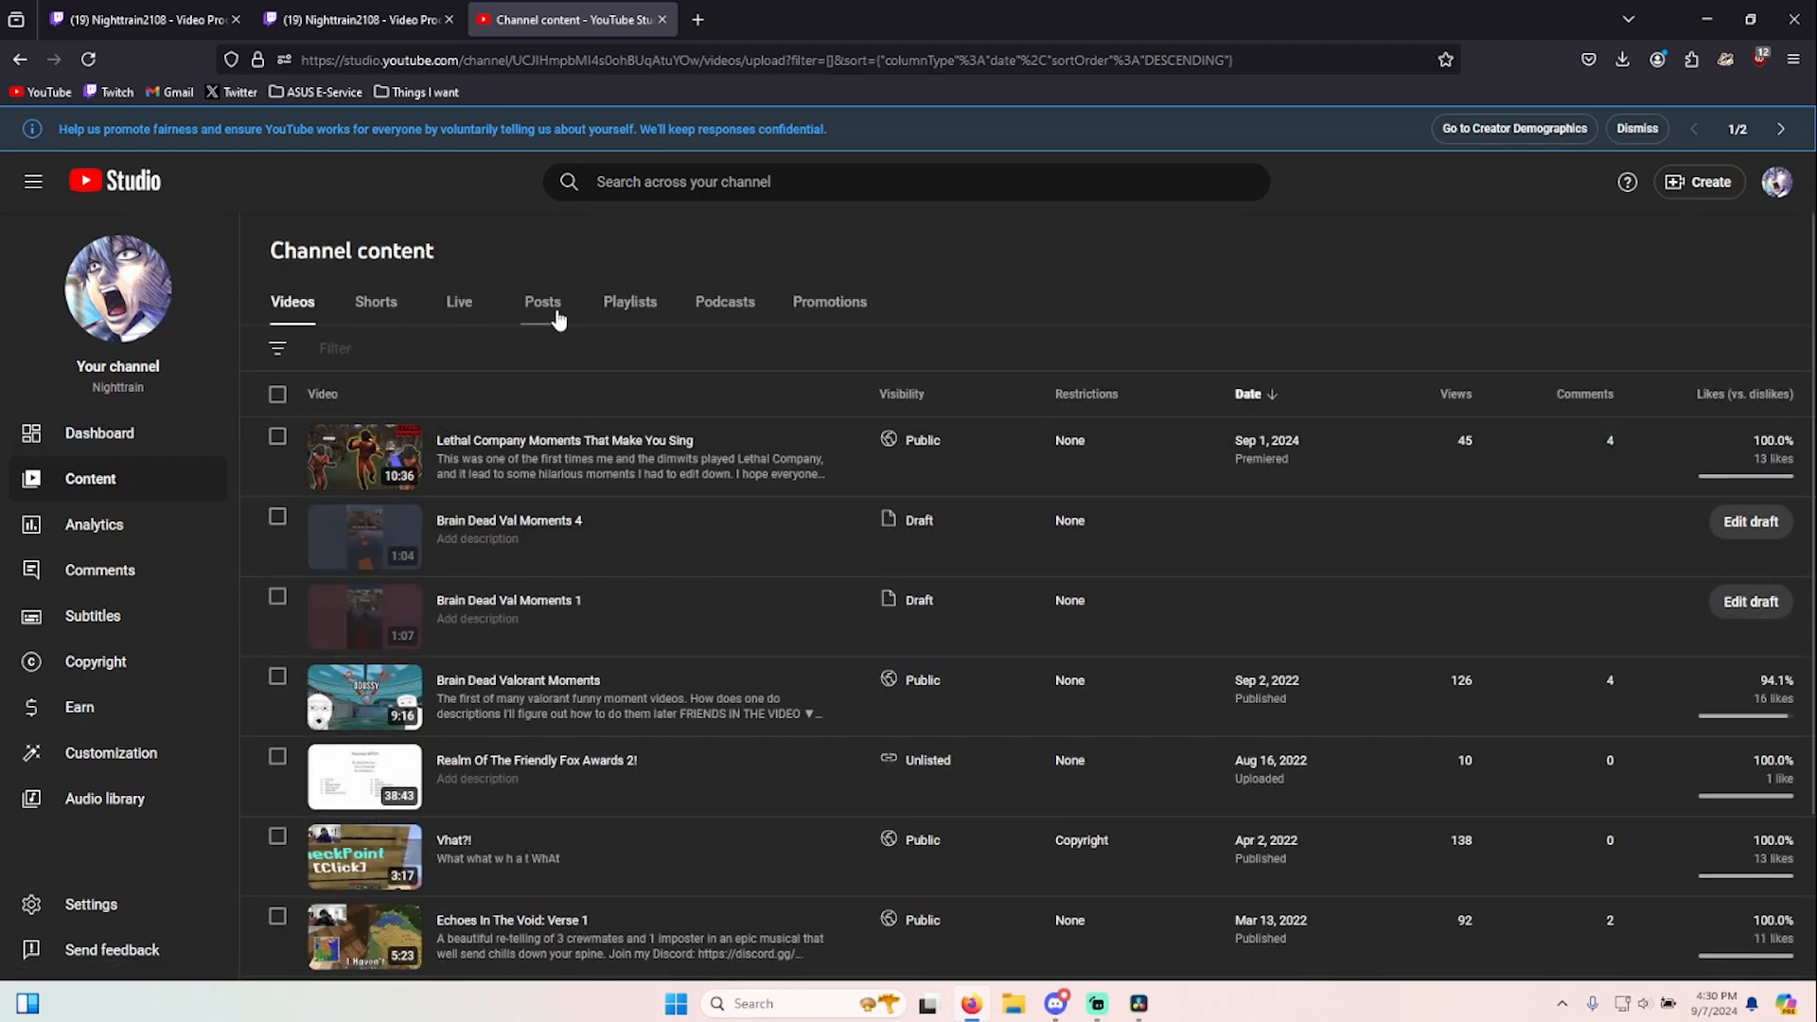
click(481, 322)
click(376, 19)
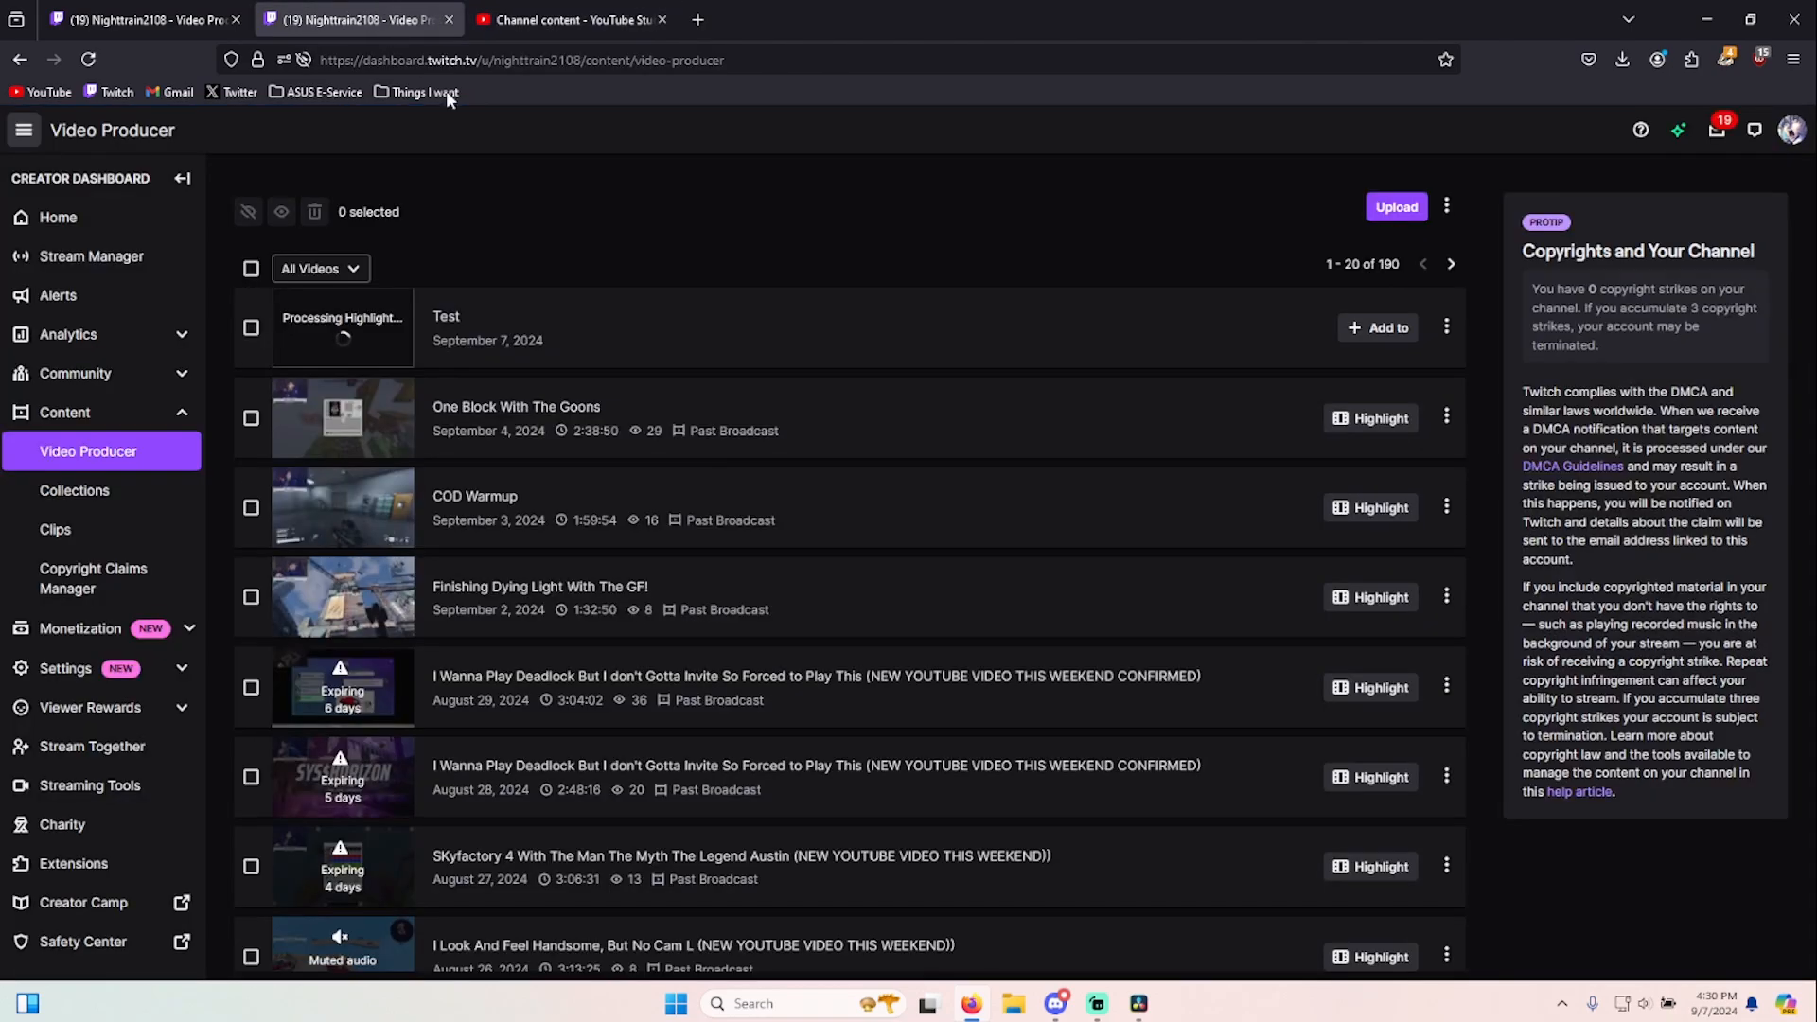
click(588, 8)
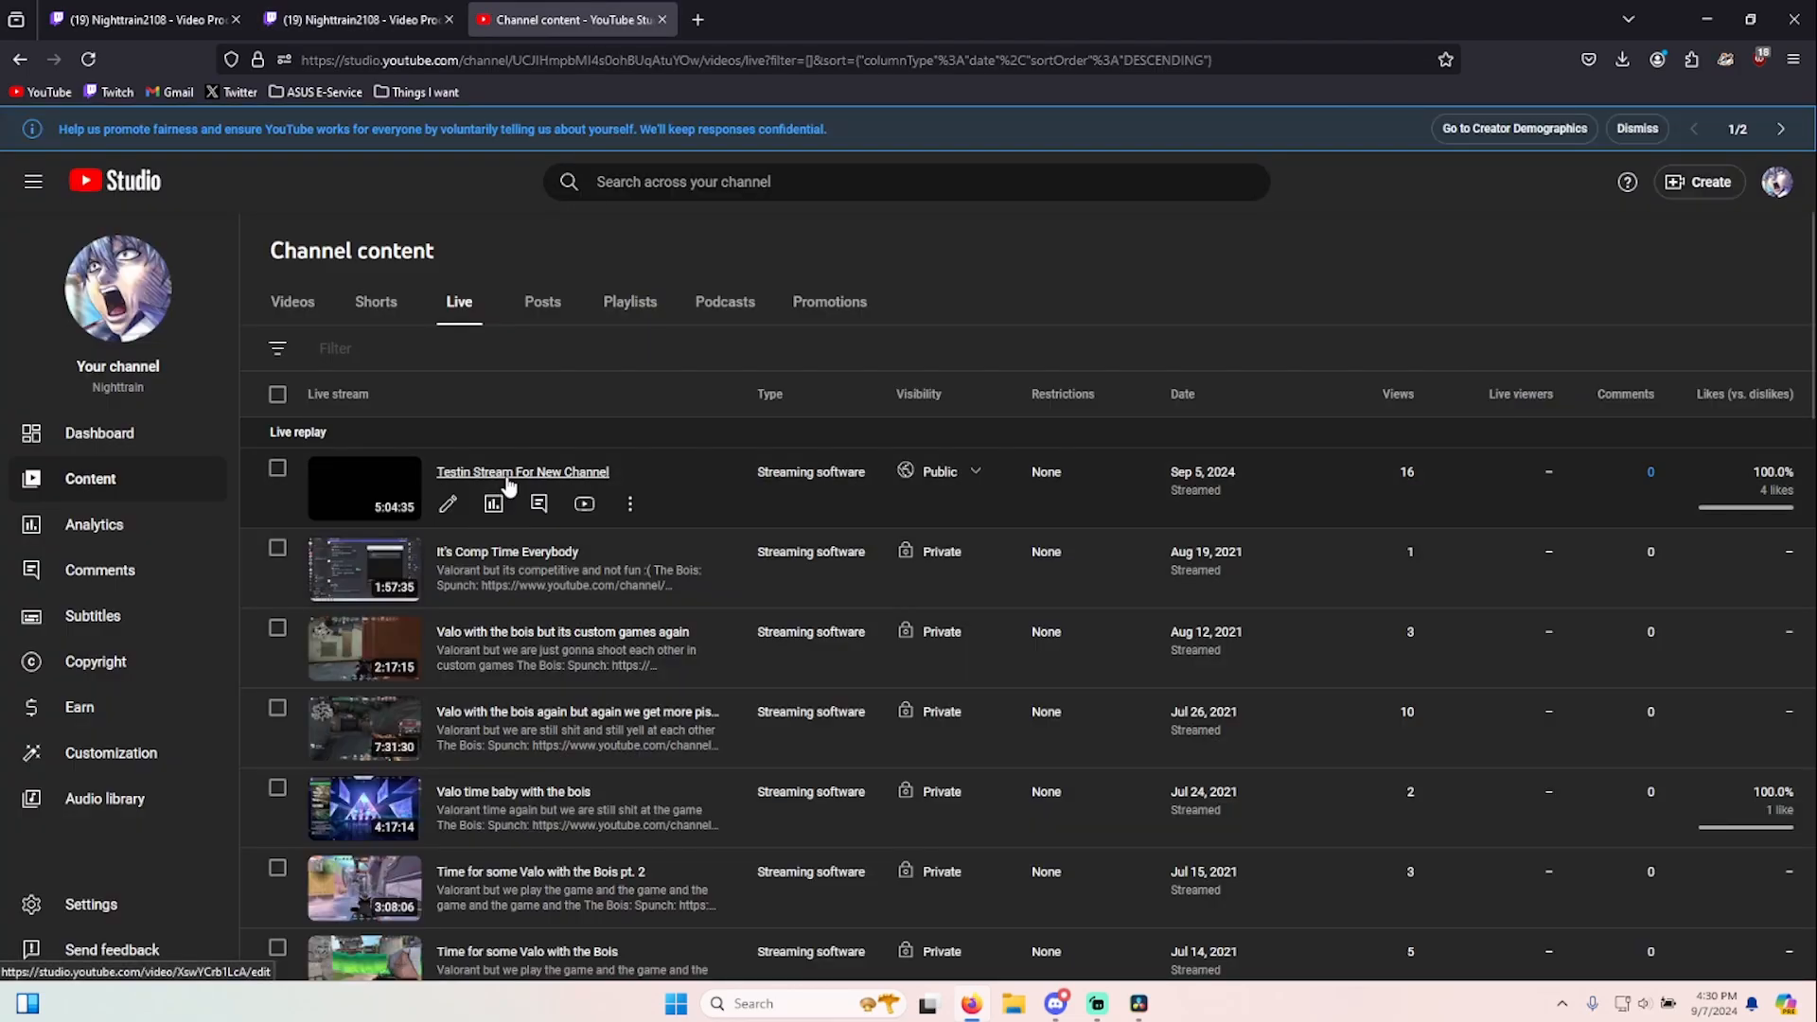
- Open the details of the "Testin Stream For New Channel" live stream, open its watch page and close the Studio tab
click(508, 477)
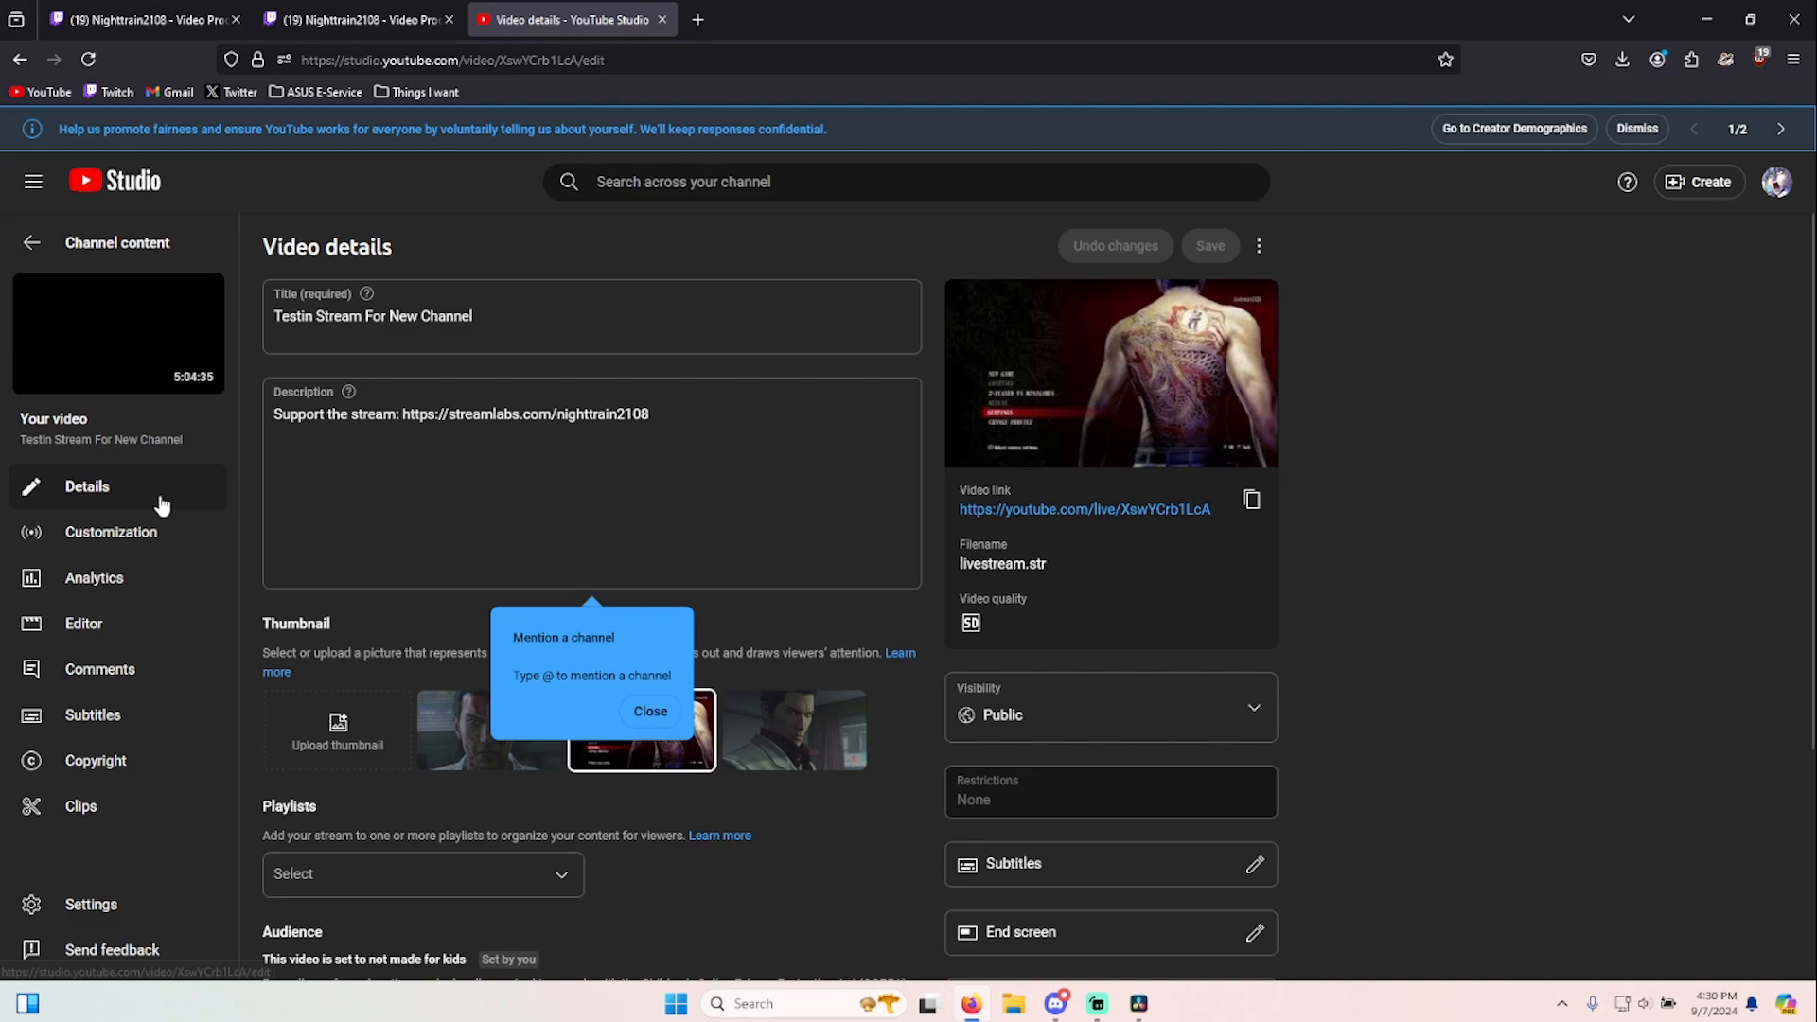
click(121, 343)
click(661, 19)
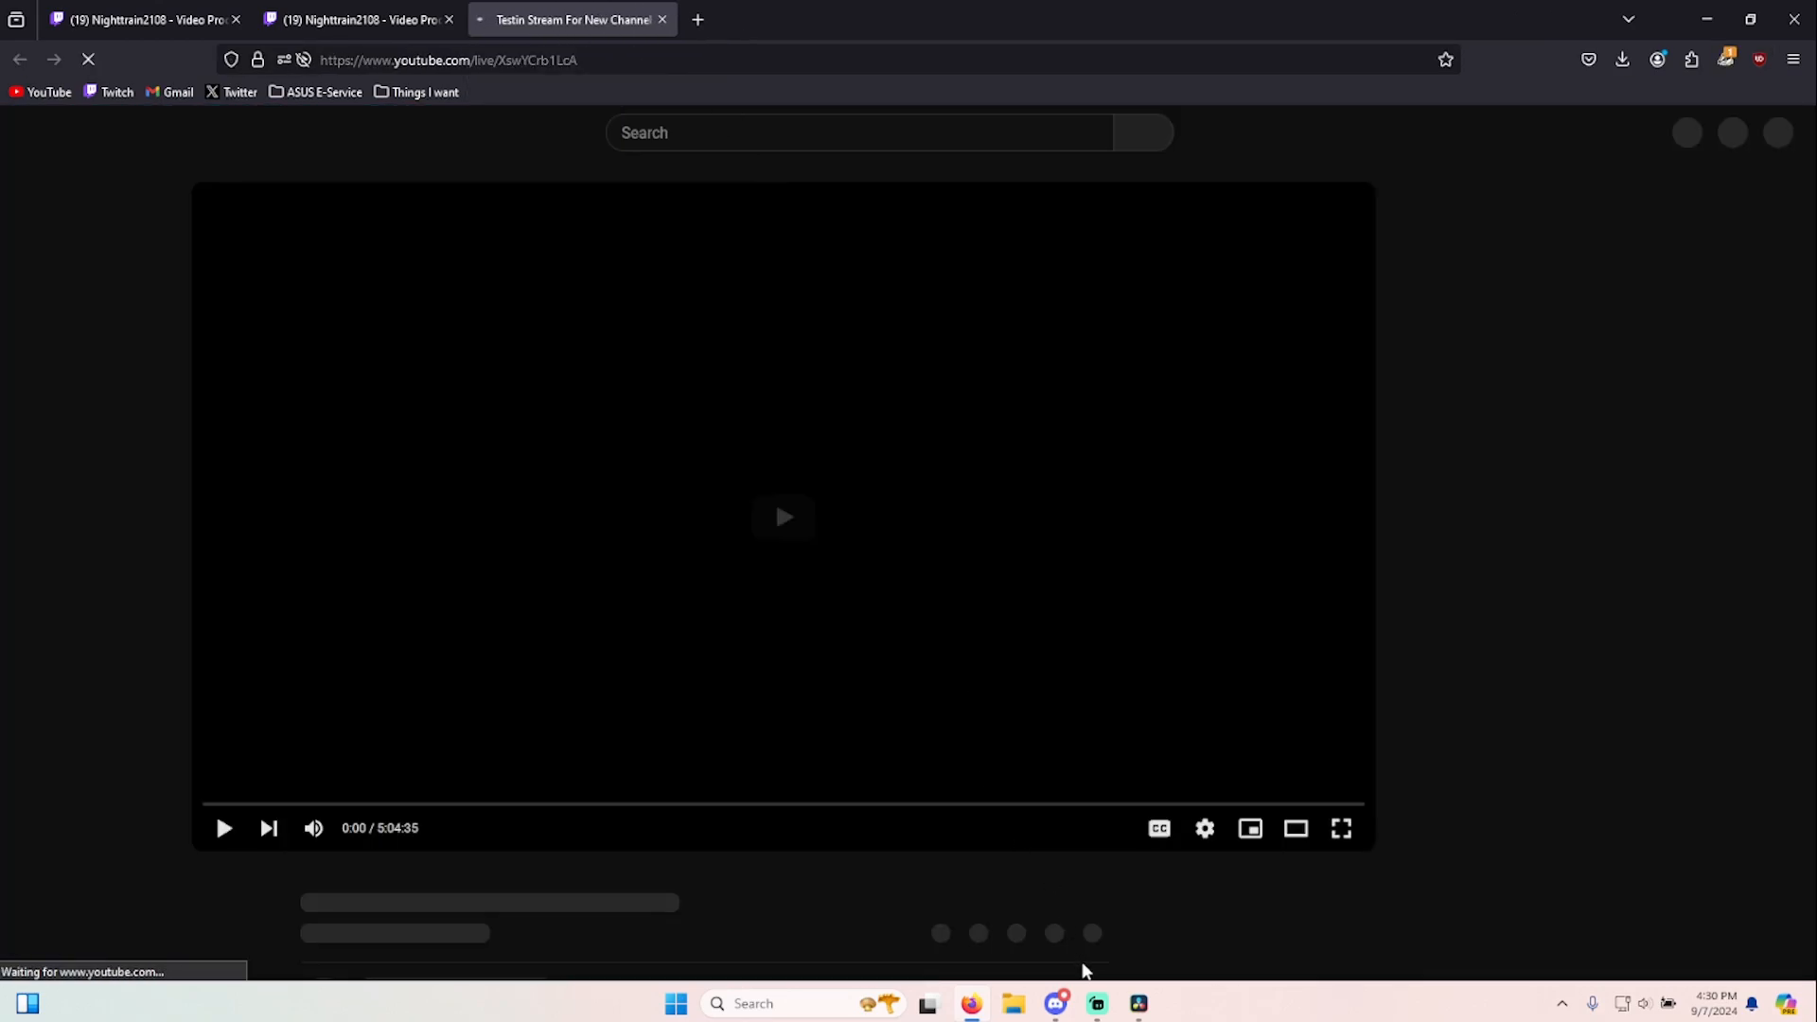
- Play the "Testin Stream For New Channel" recording and jump ahead to about 3:40:20
click(1100, 1004)
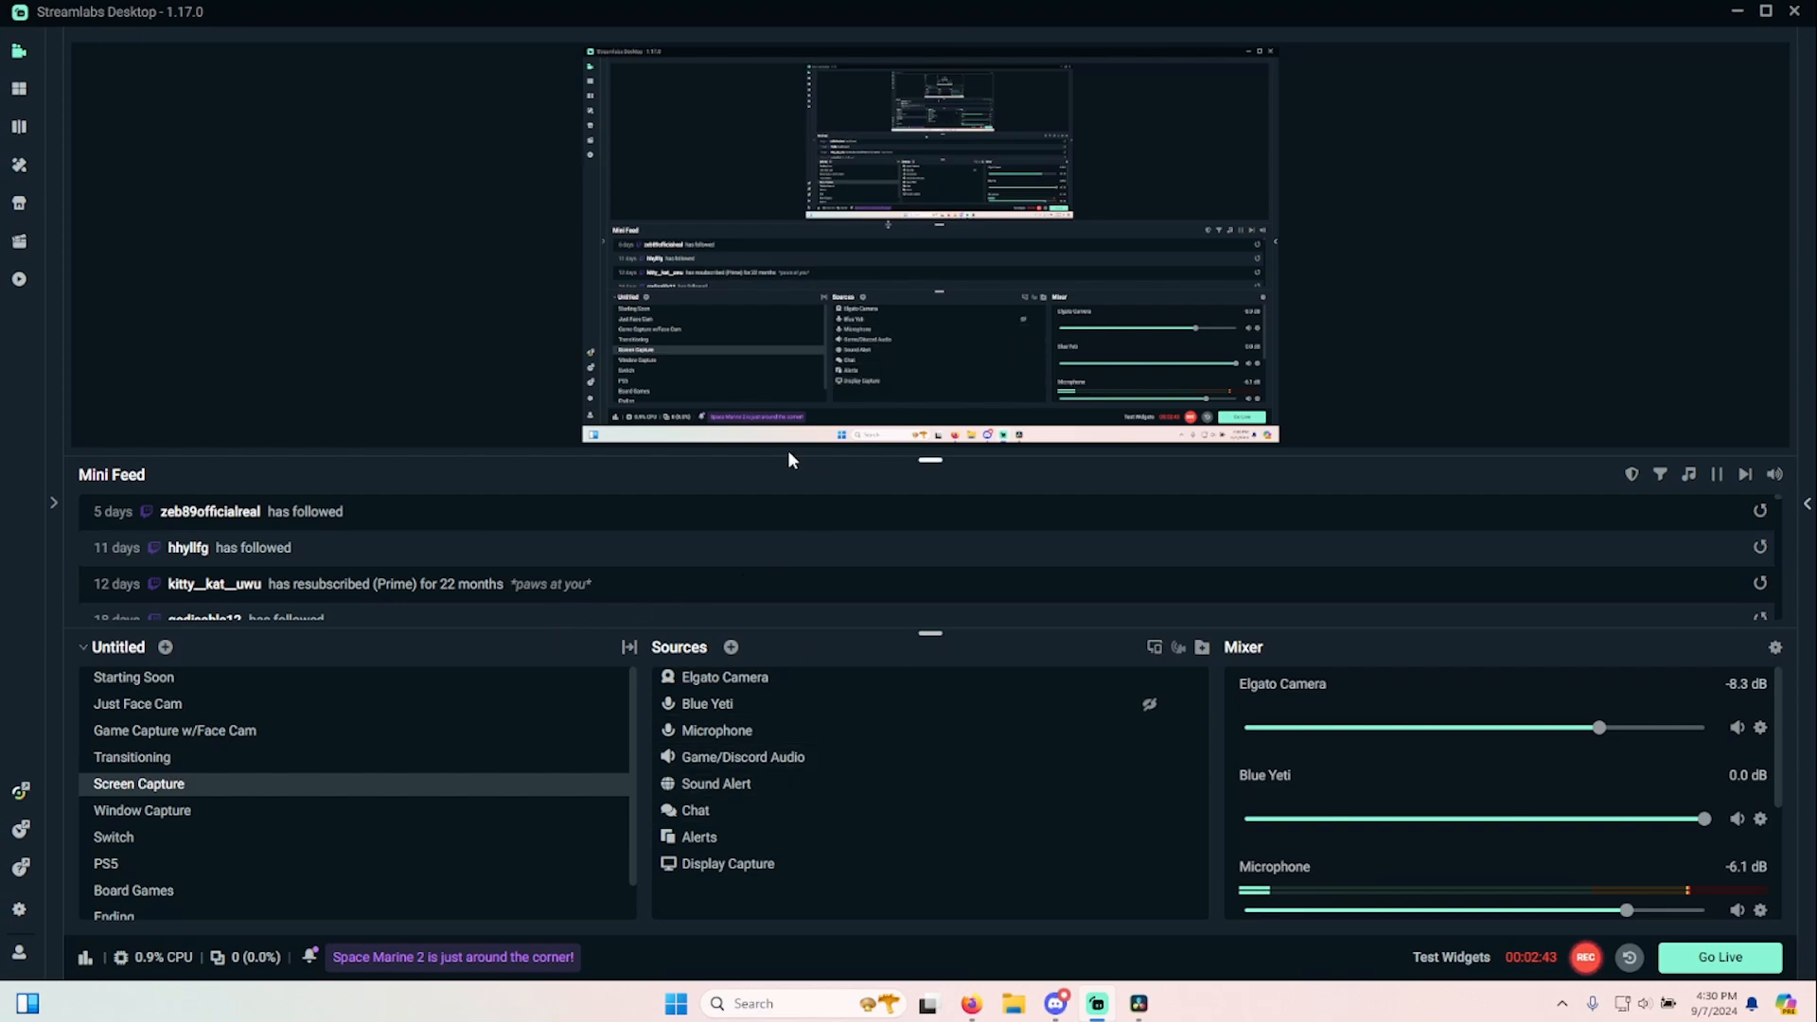
click(972, 1002)
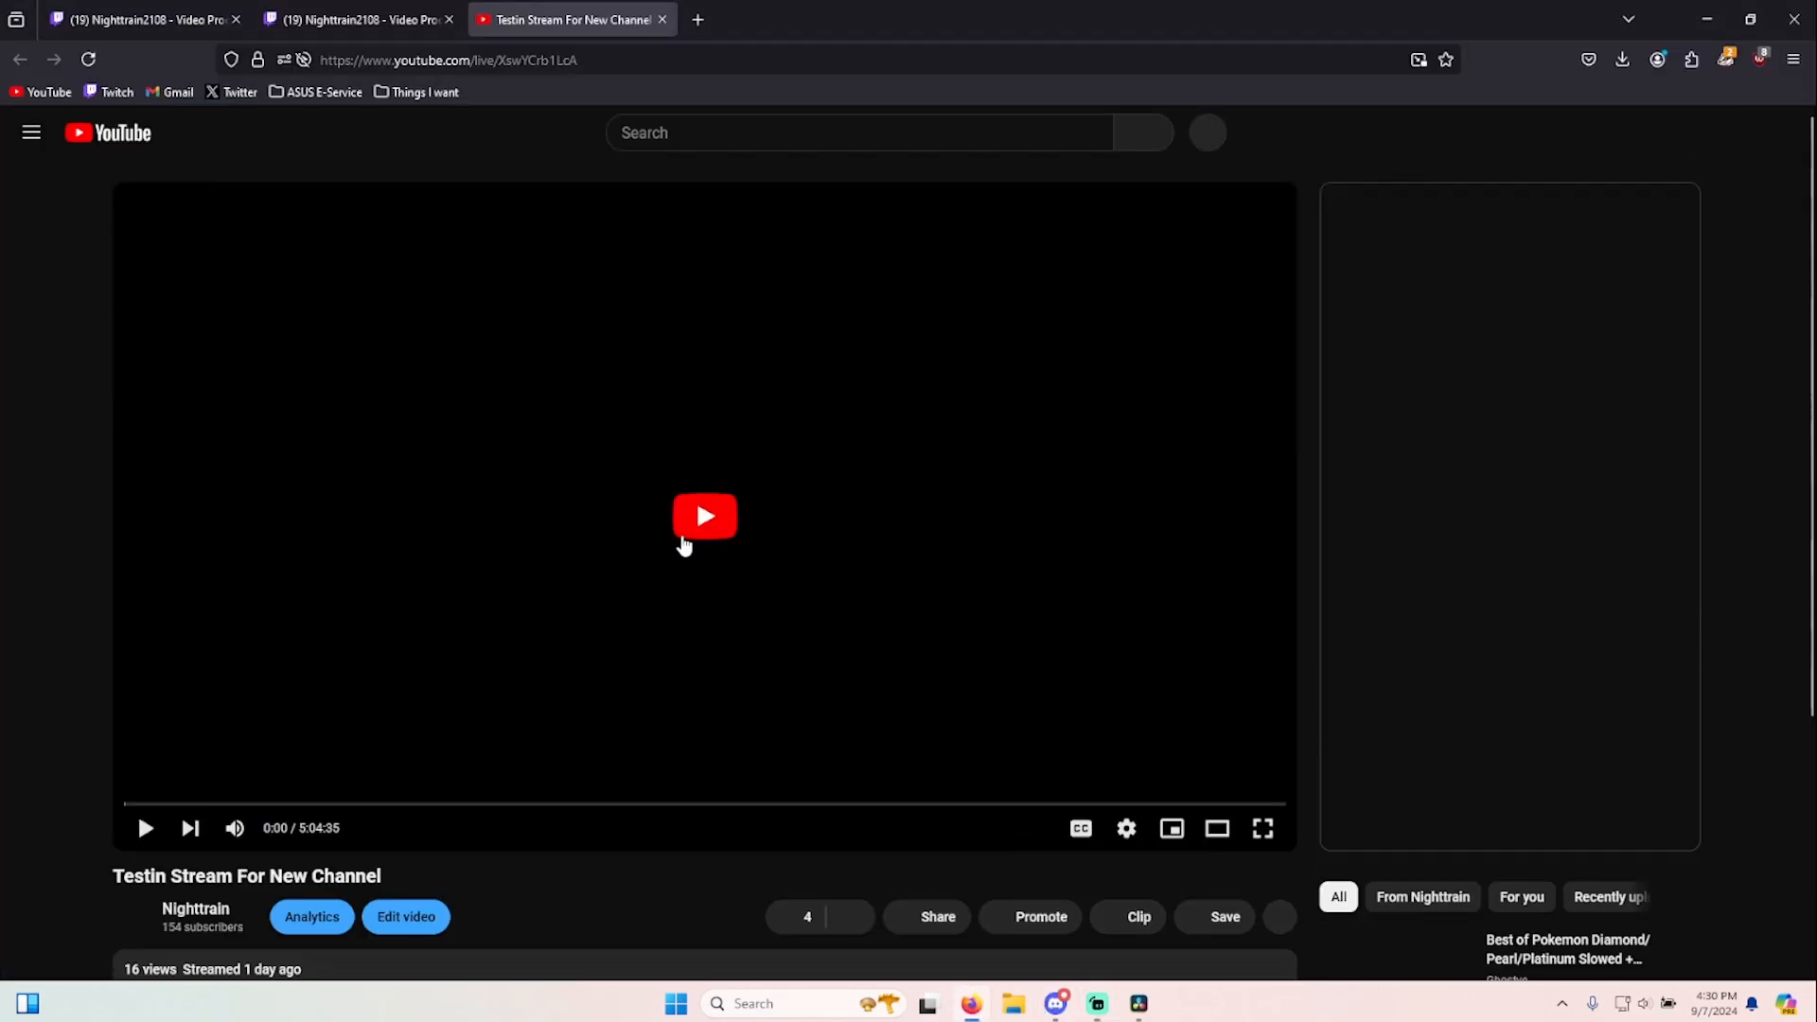
click(725, 547)
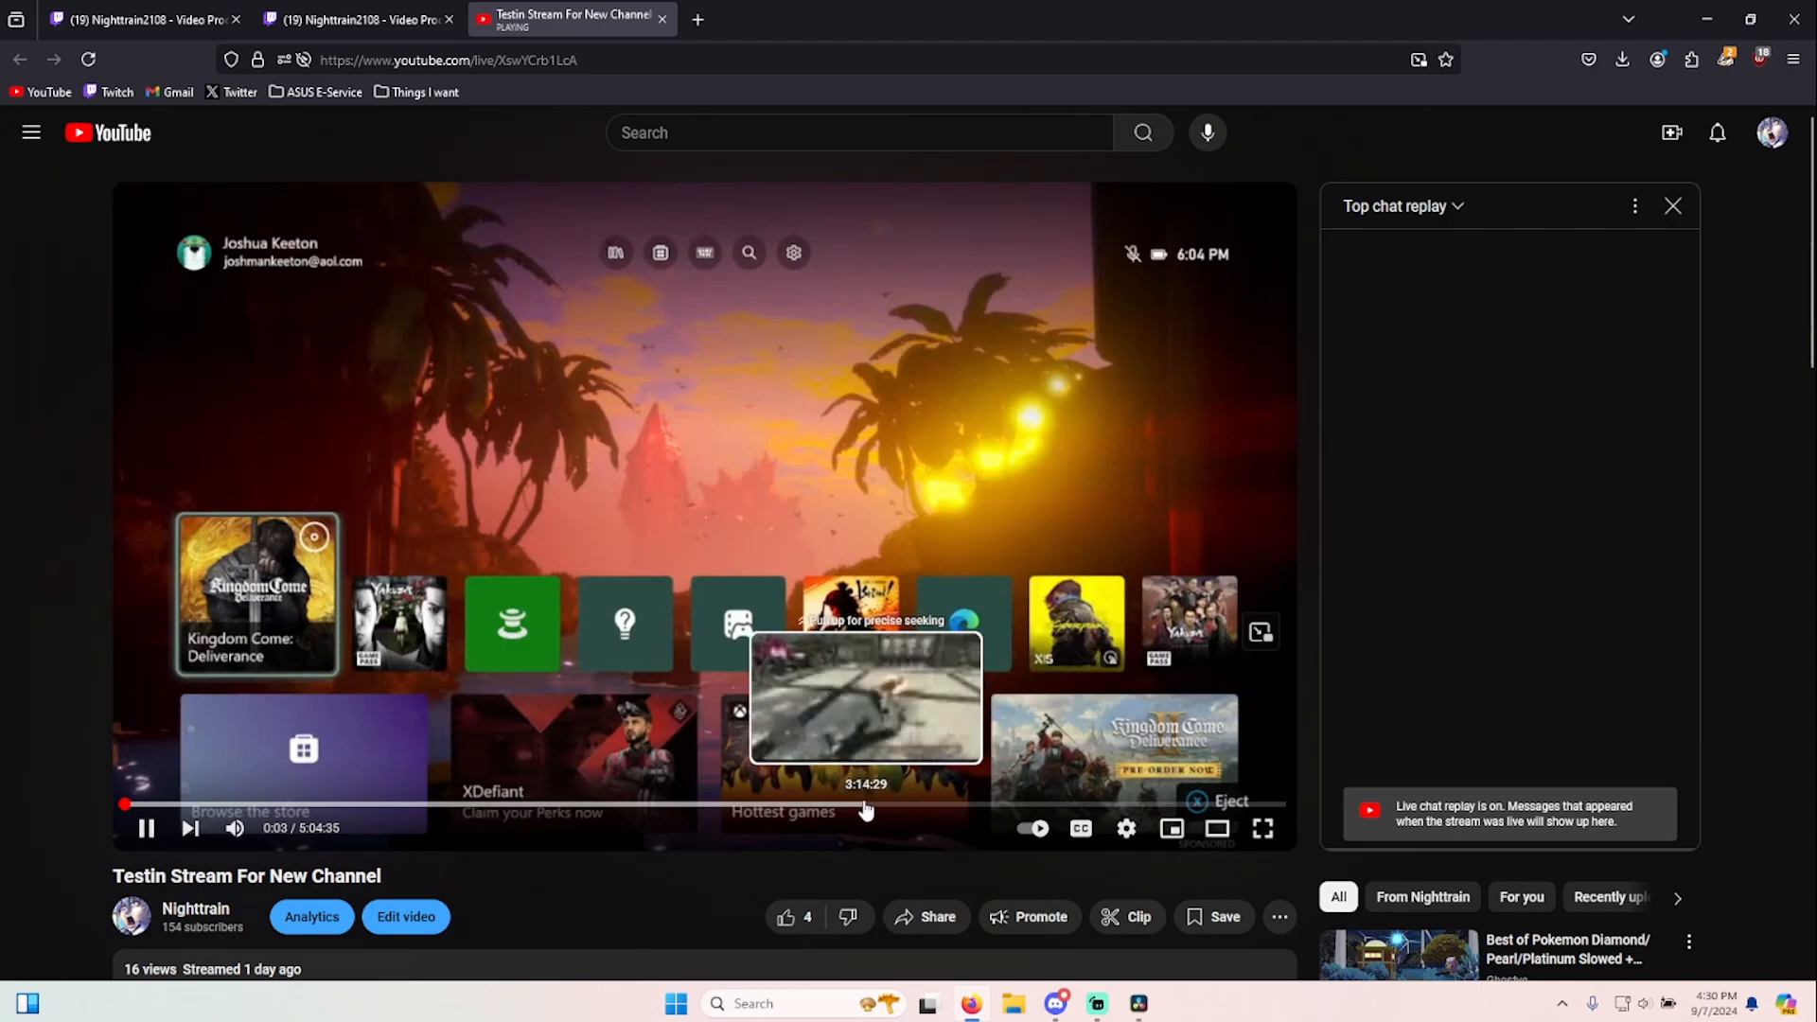
key(k)
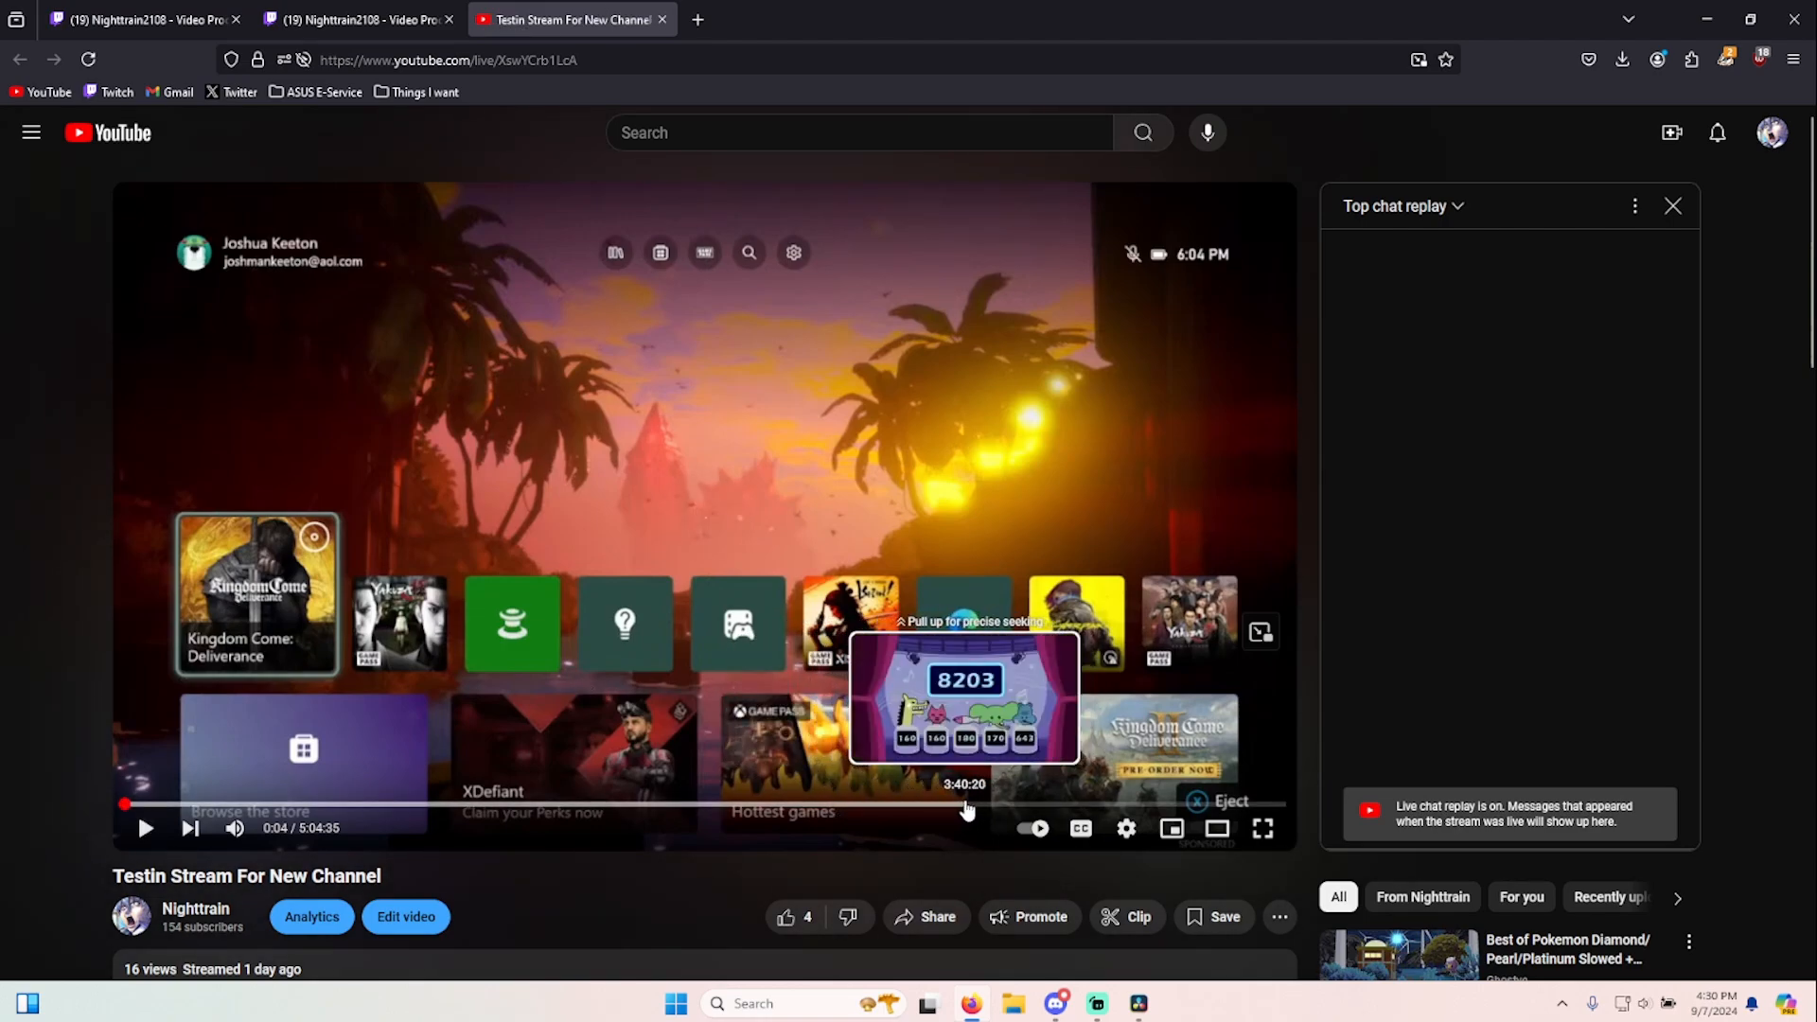
click(966, 804)
key(k)
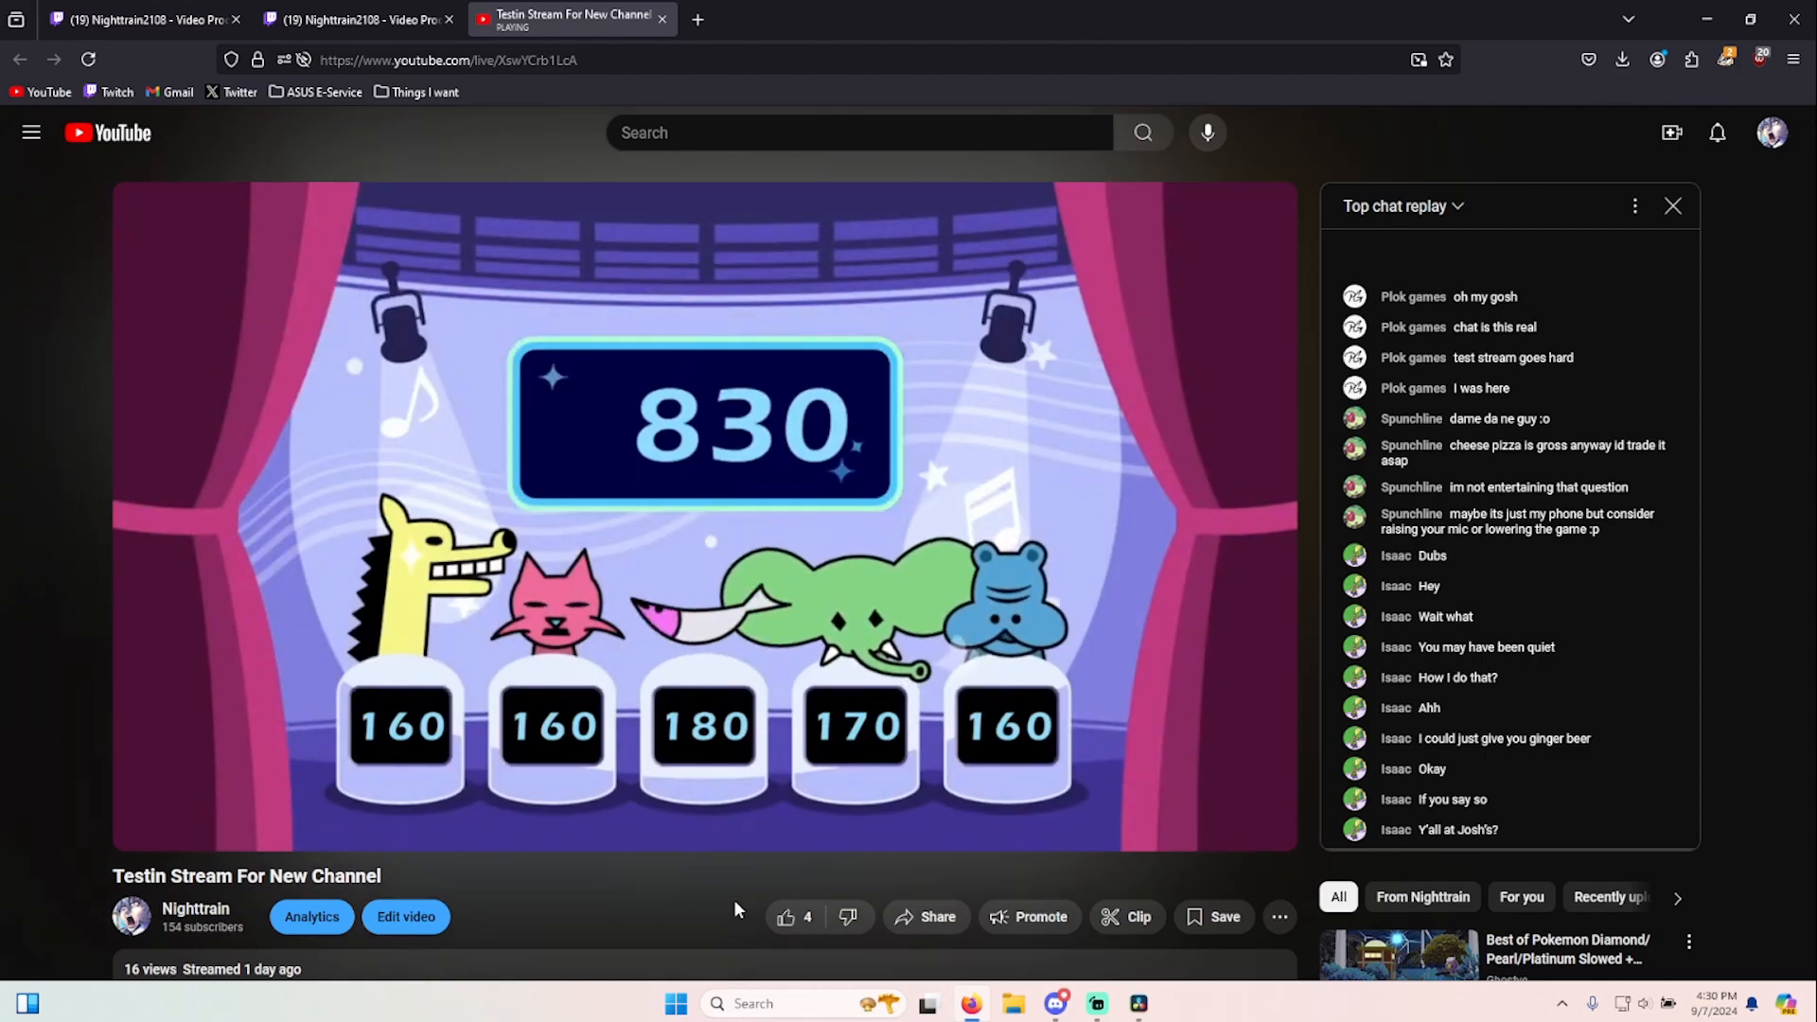
- Skip forward through the karaoke section of the stream in 5-second jumps to about 3:42:50
key(Right)
key(Right)
key(Right)
key(Right)
key(Right)
key(Right)
key(Right)
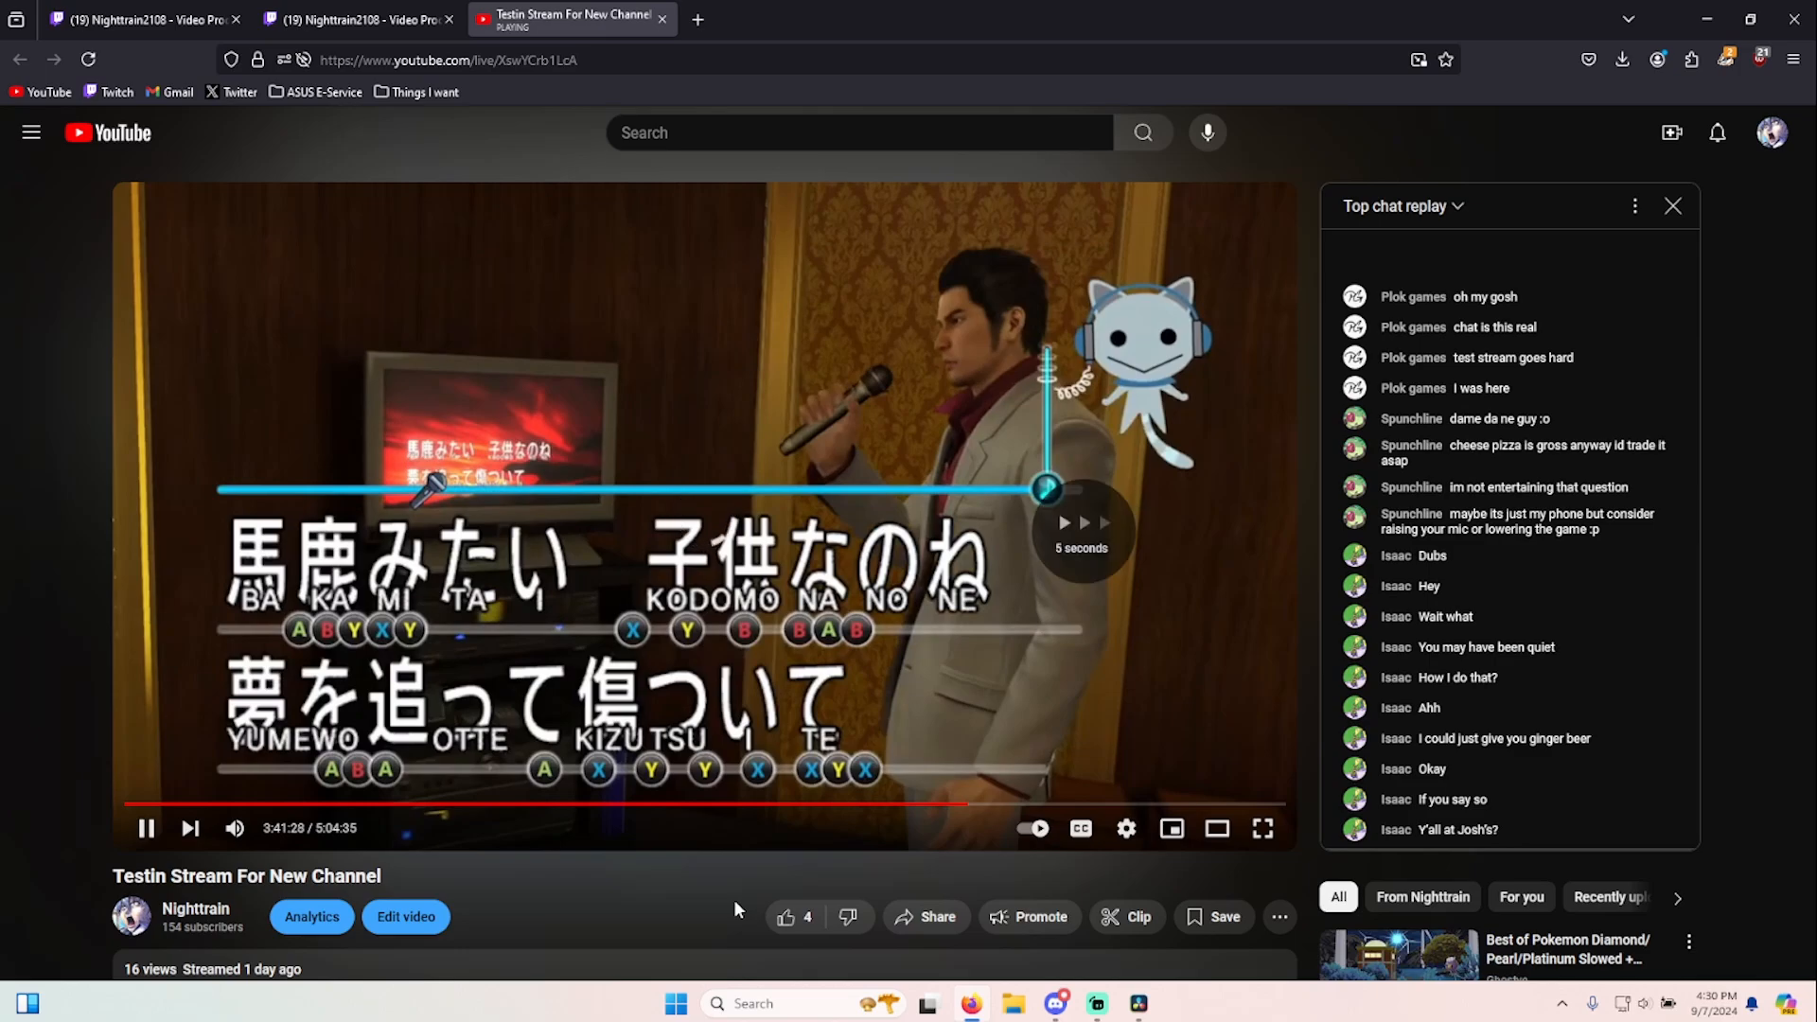
key(Right)
key(Right)
key(Right)
key(Right)
key(Right)
key(Right)
key(Right)
key(Right)
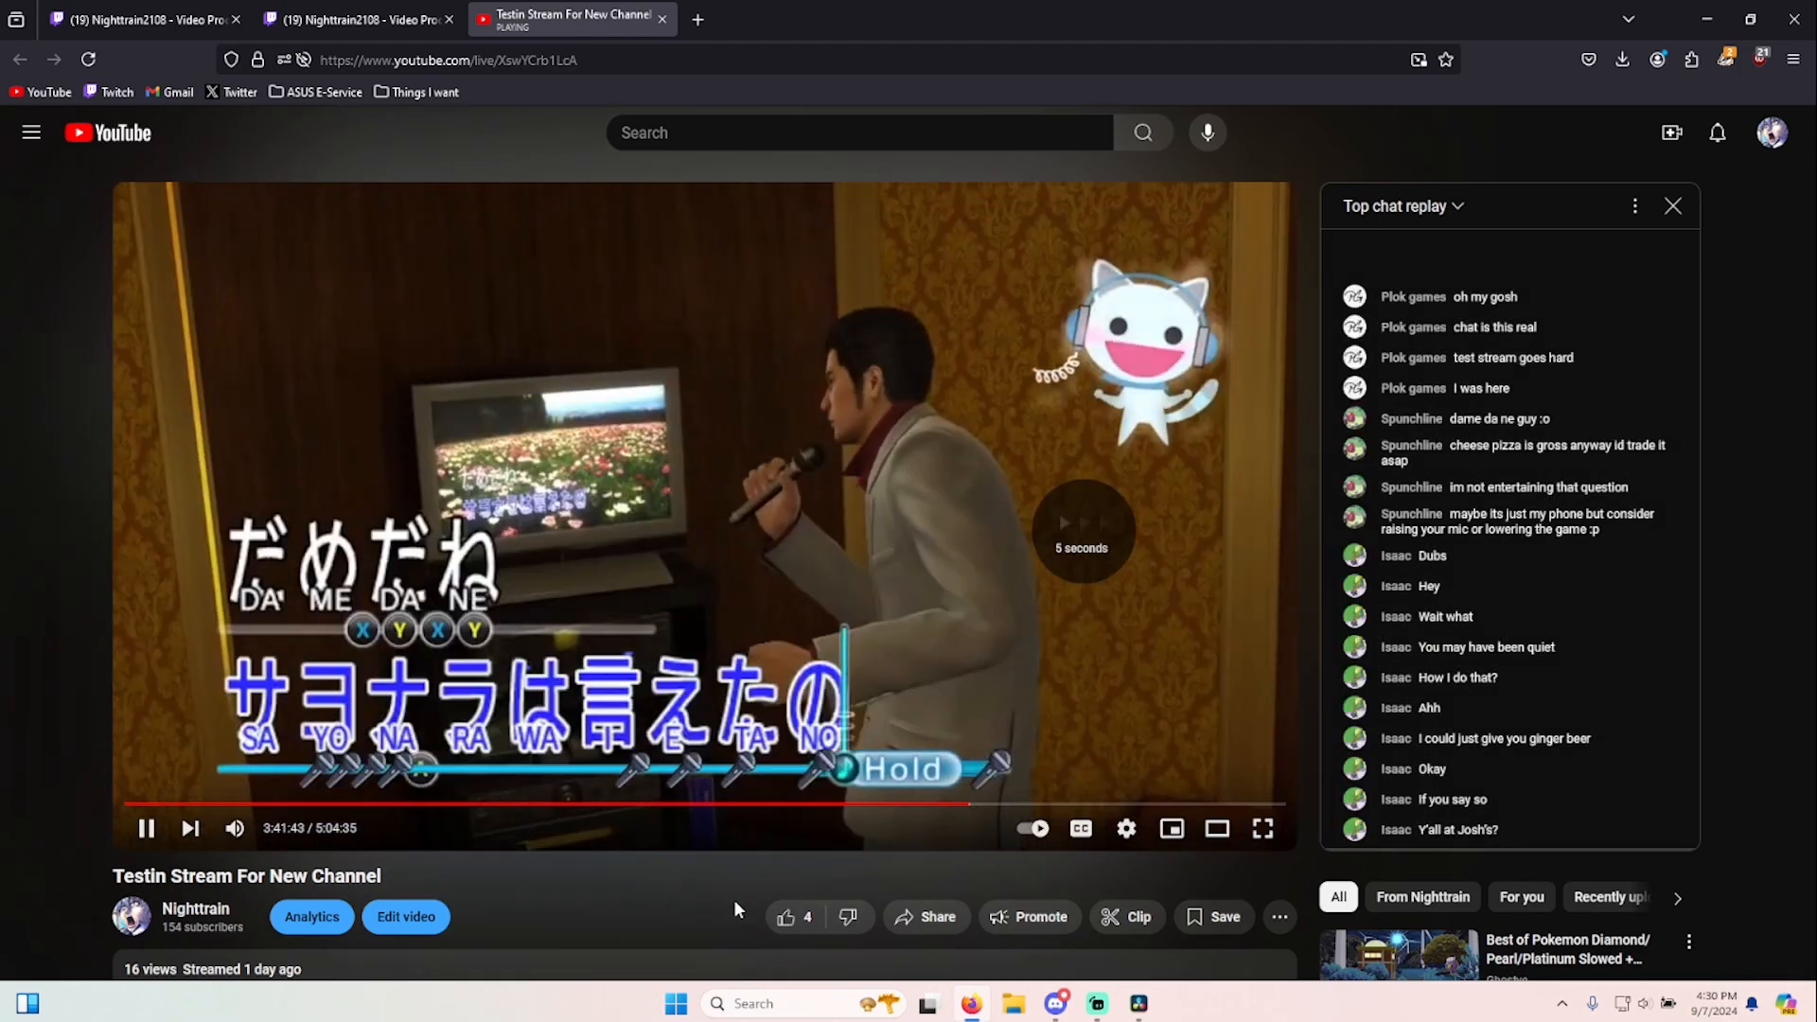
key(Right)
key(Right)
key(Right)
key(Right)
key(Right)
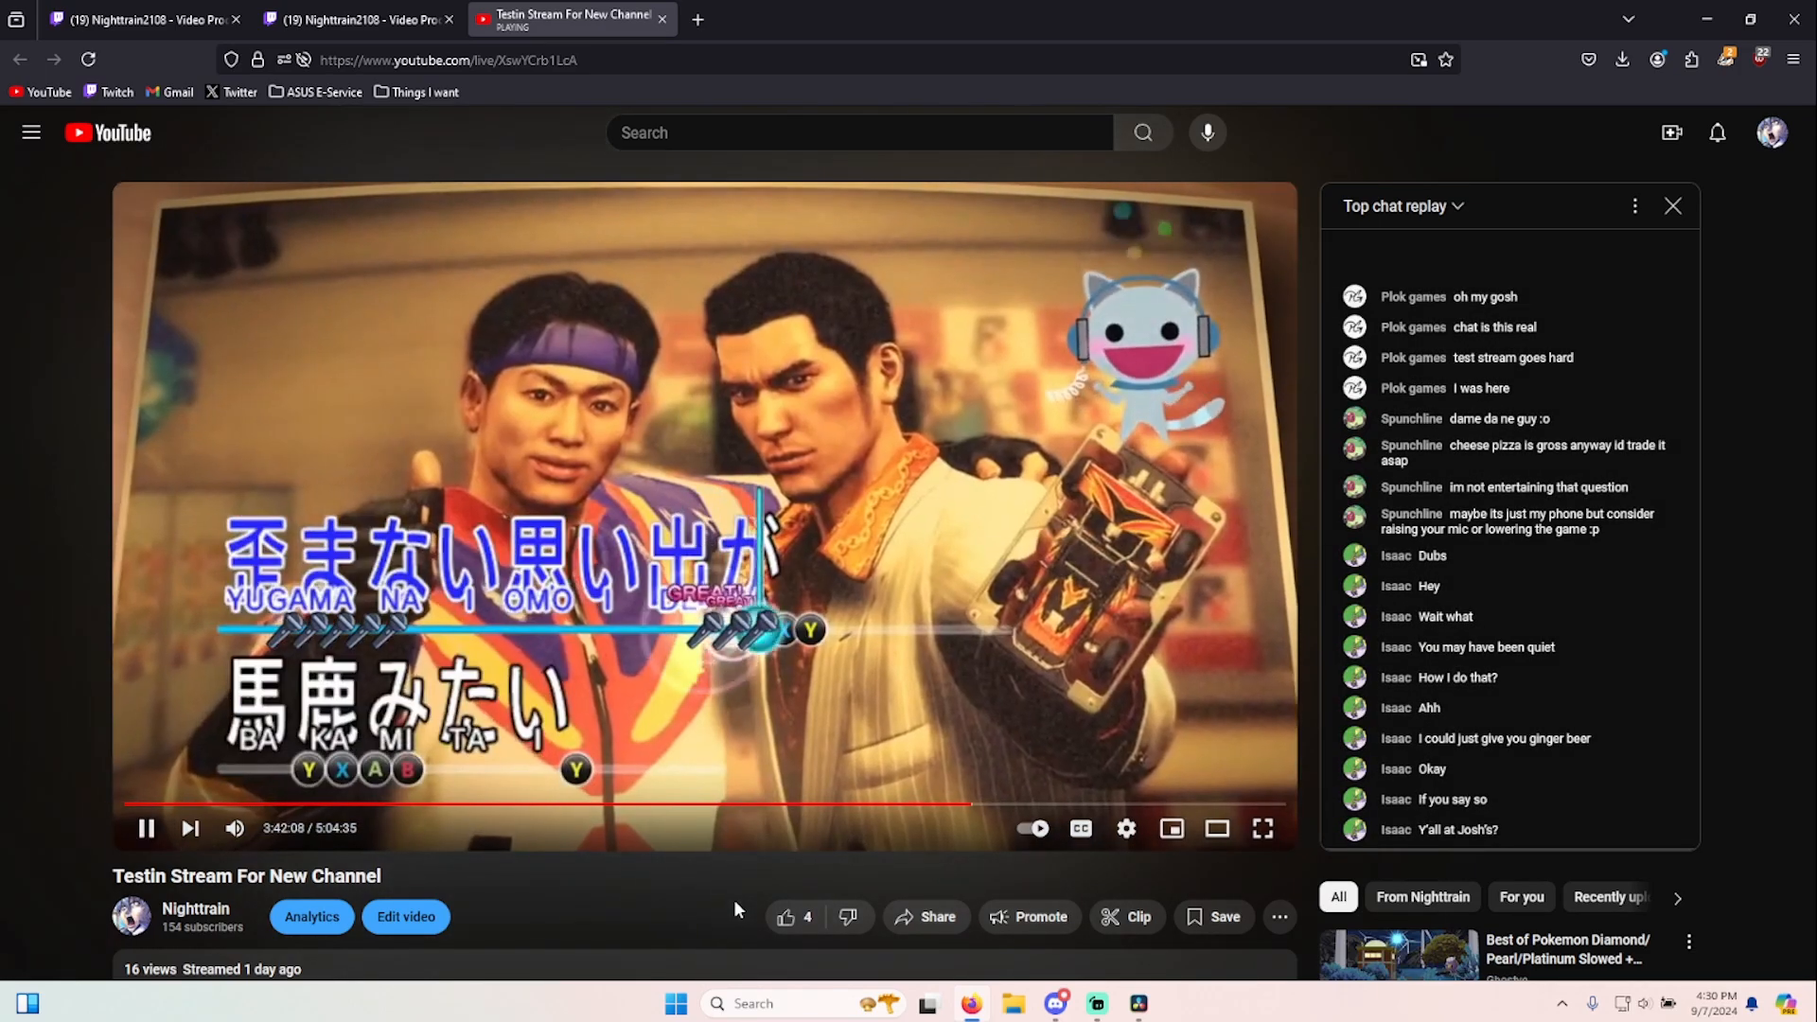
key(Right)
key(Right)
key(Right)
key(Right)
key(Right)
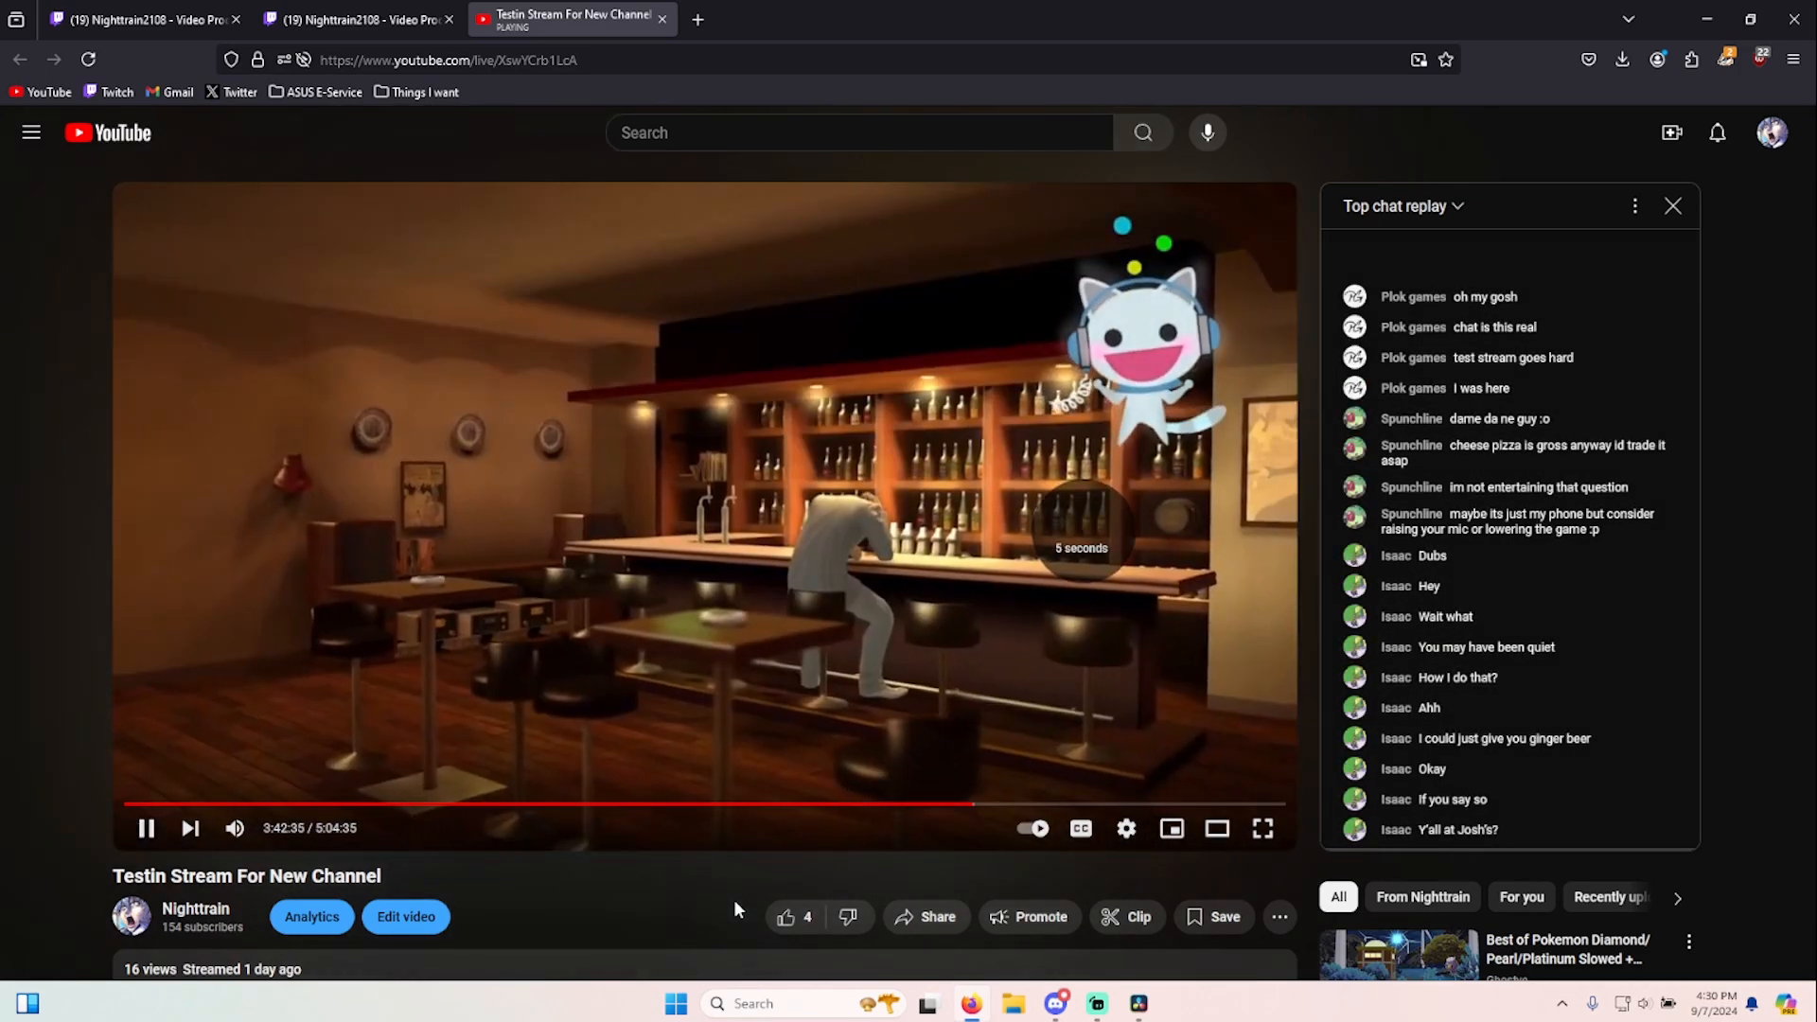
key(Right)
key(Right)
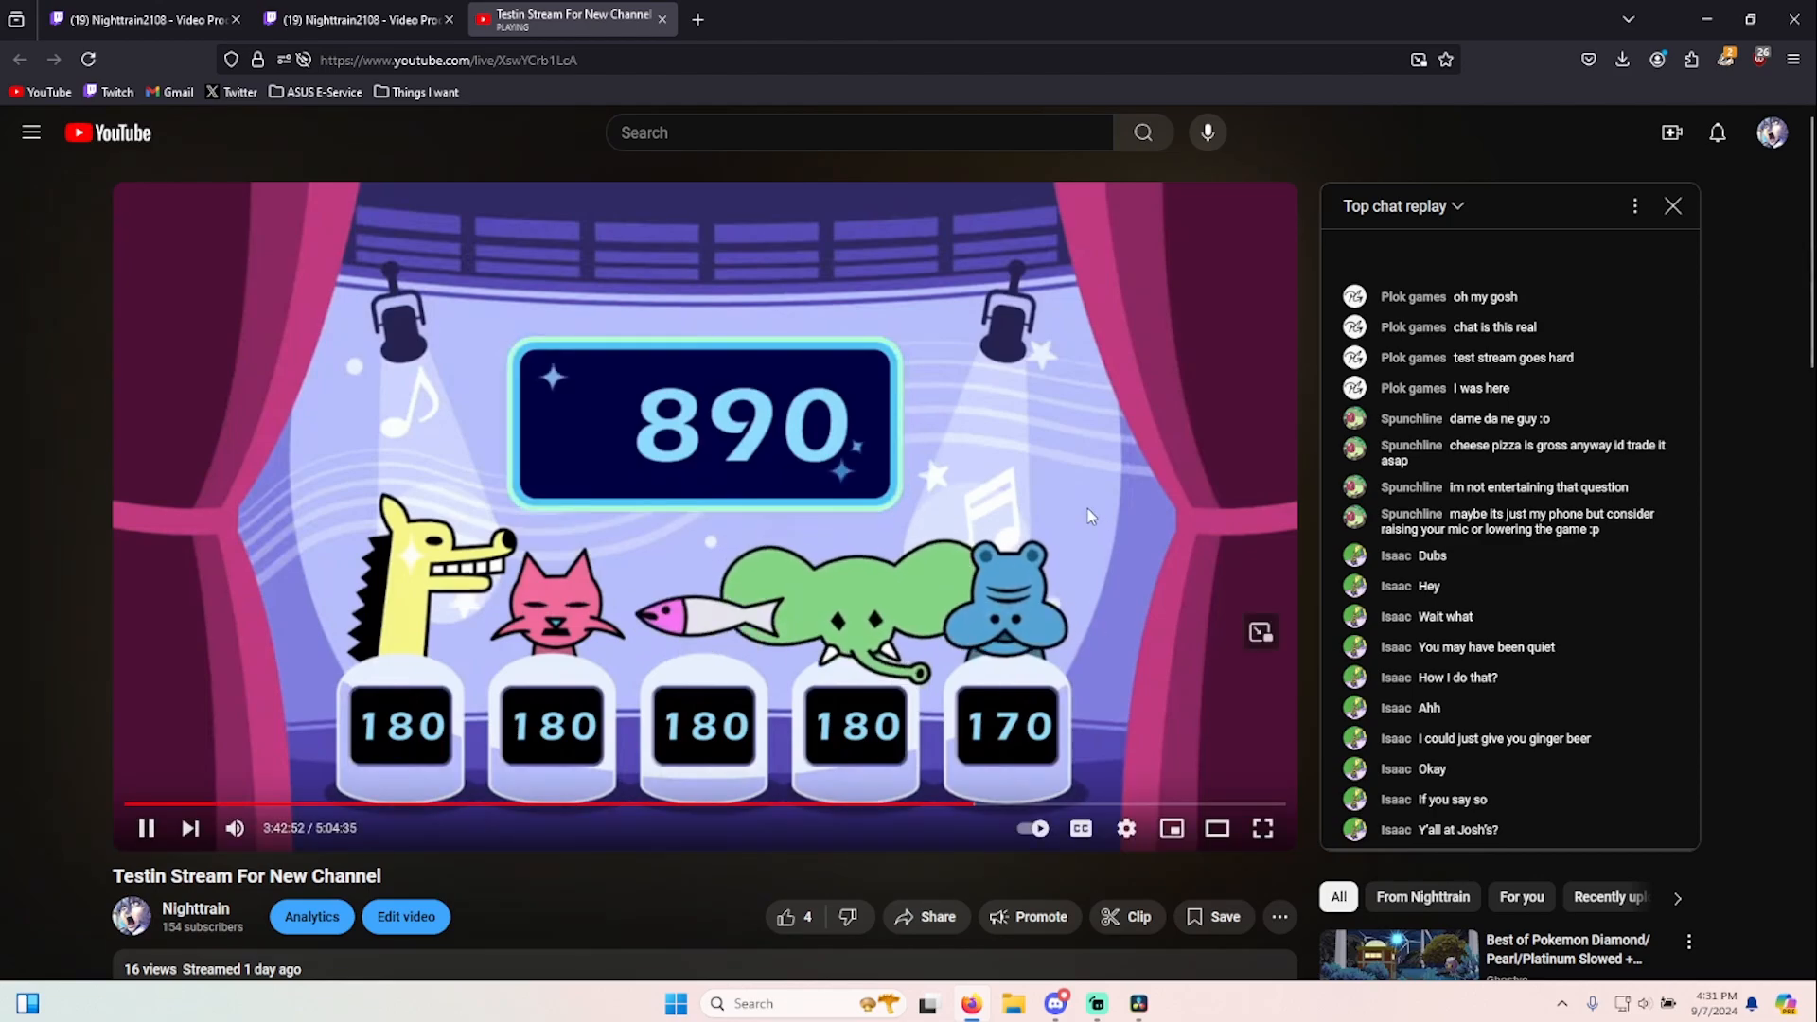
- Pause the stream, show it in full screen and step back 15 seconds to 3:42:37
click(700, 608)
double_click(1012, 617)
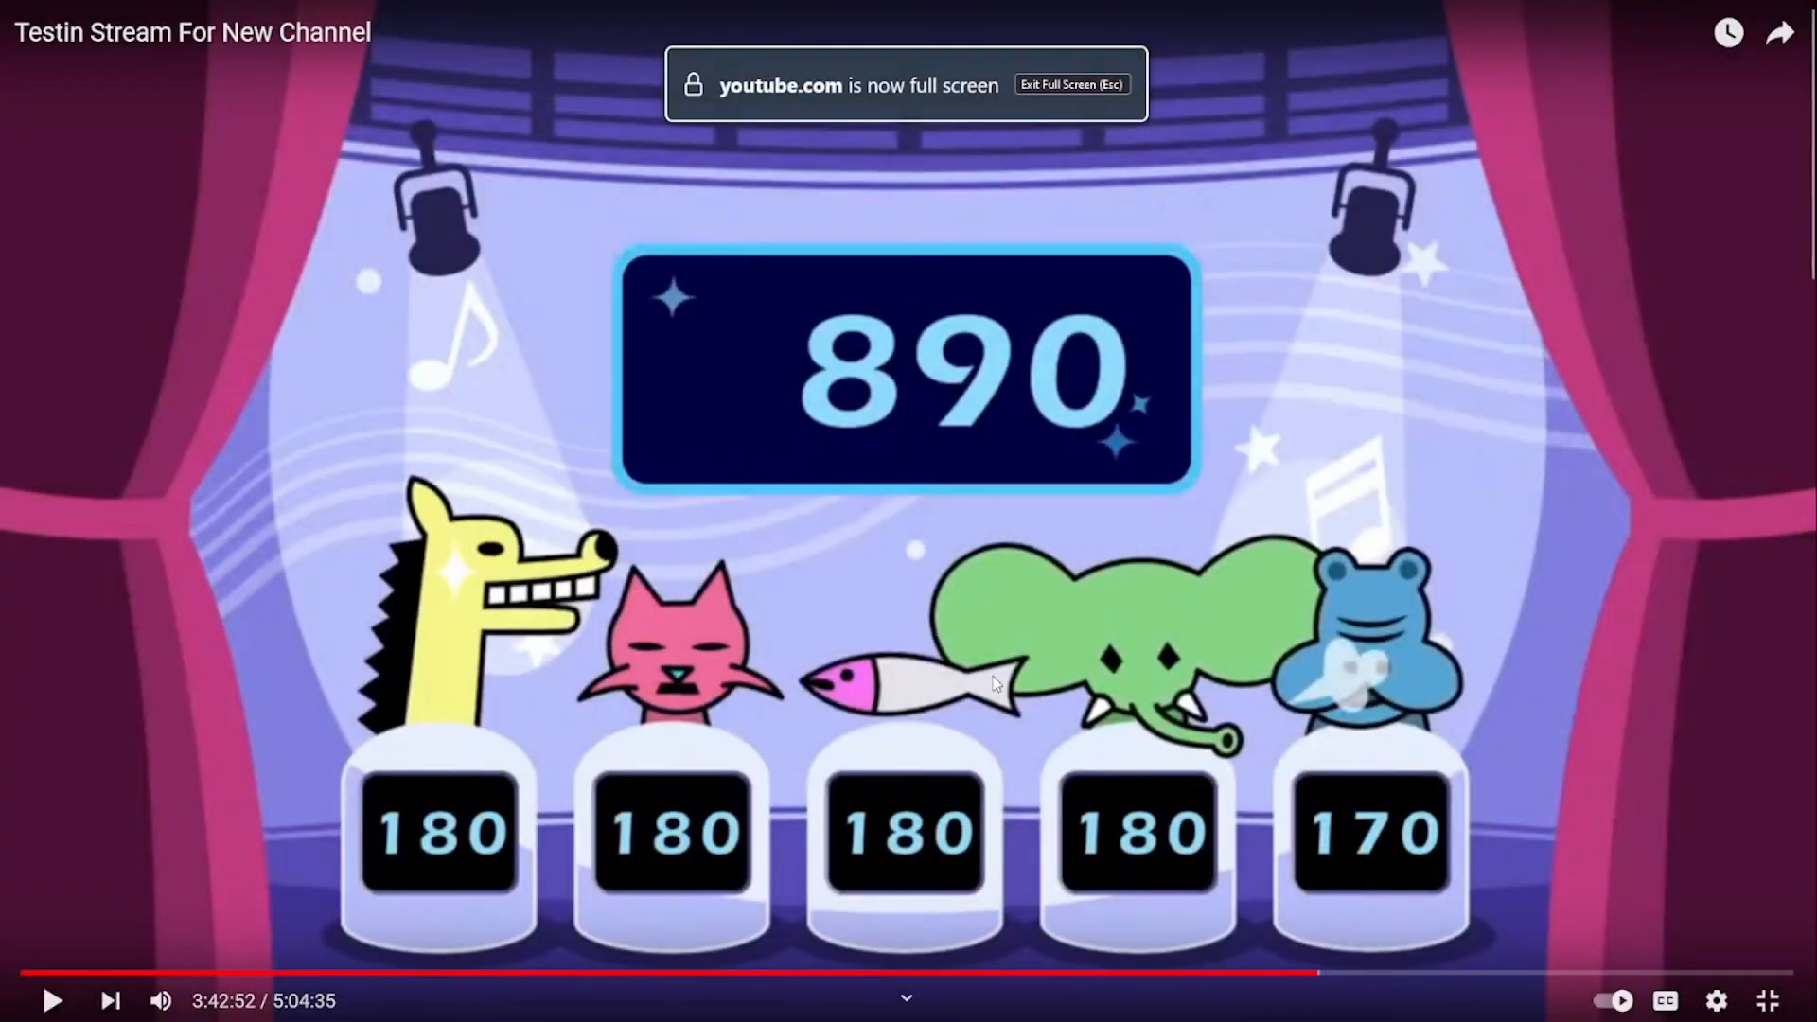
key(Left)
key(Left)
key(Left)
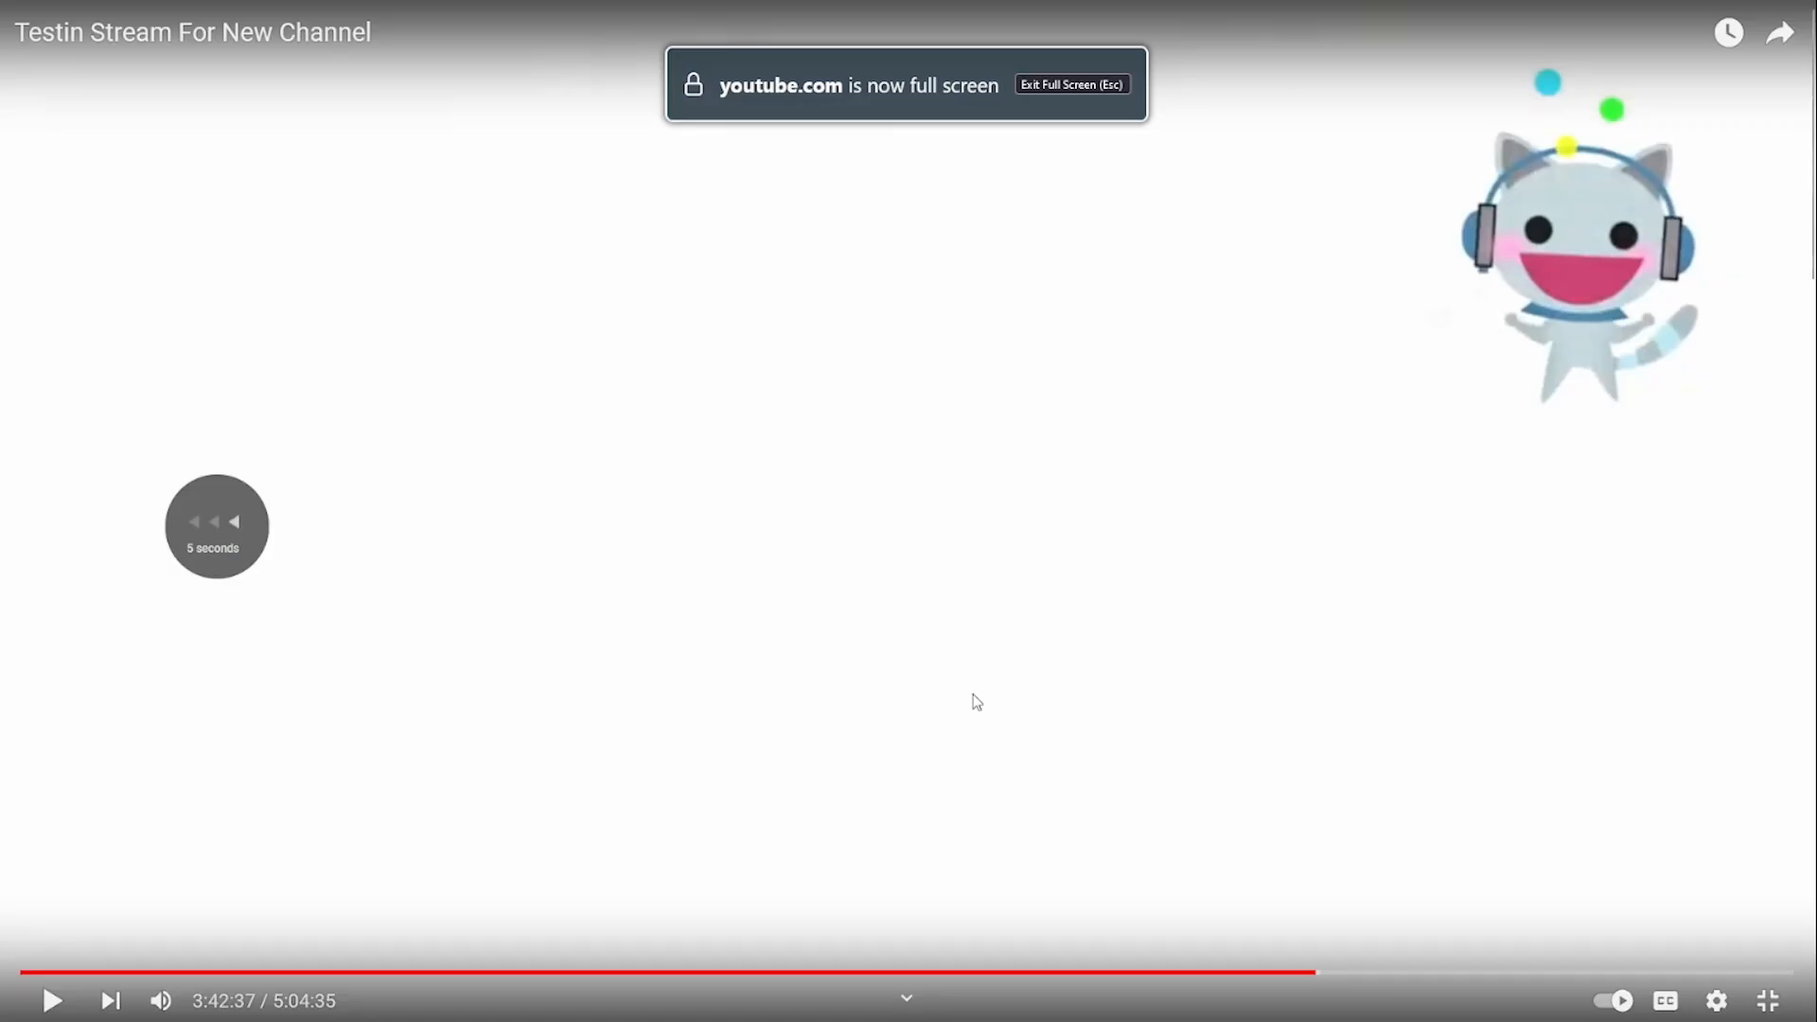
- Leave the full-screen view of the stream and close its YouTube tab
key(alt+Tab)
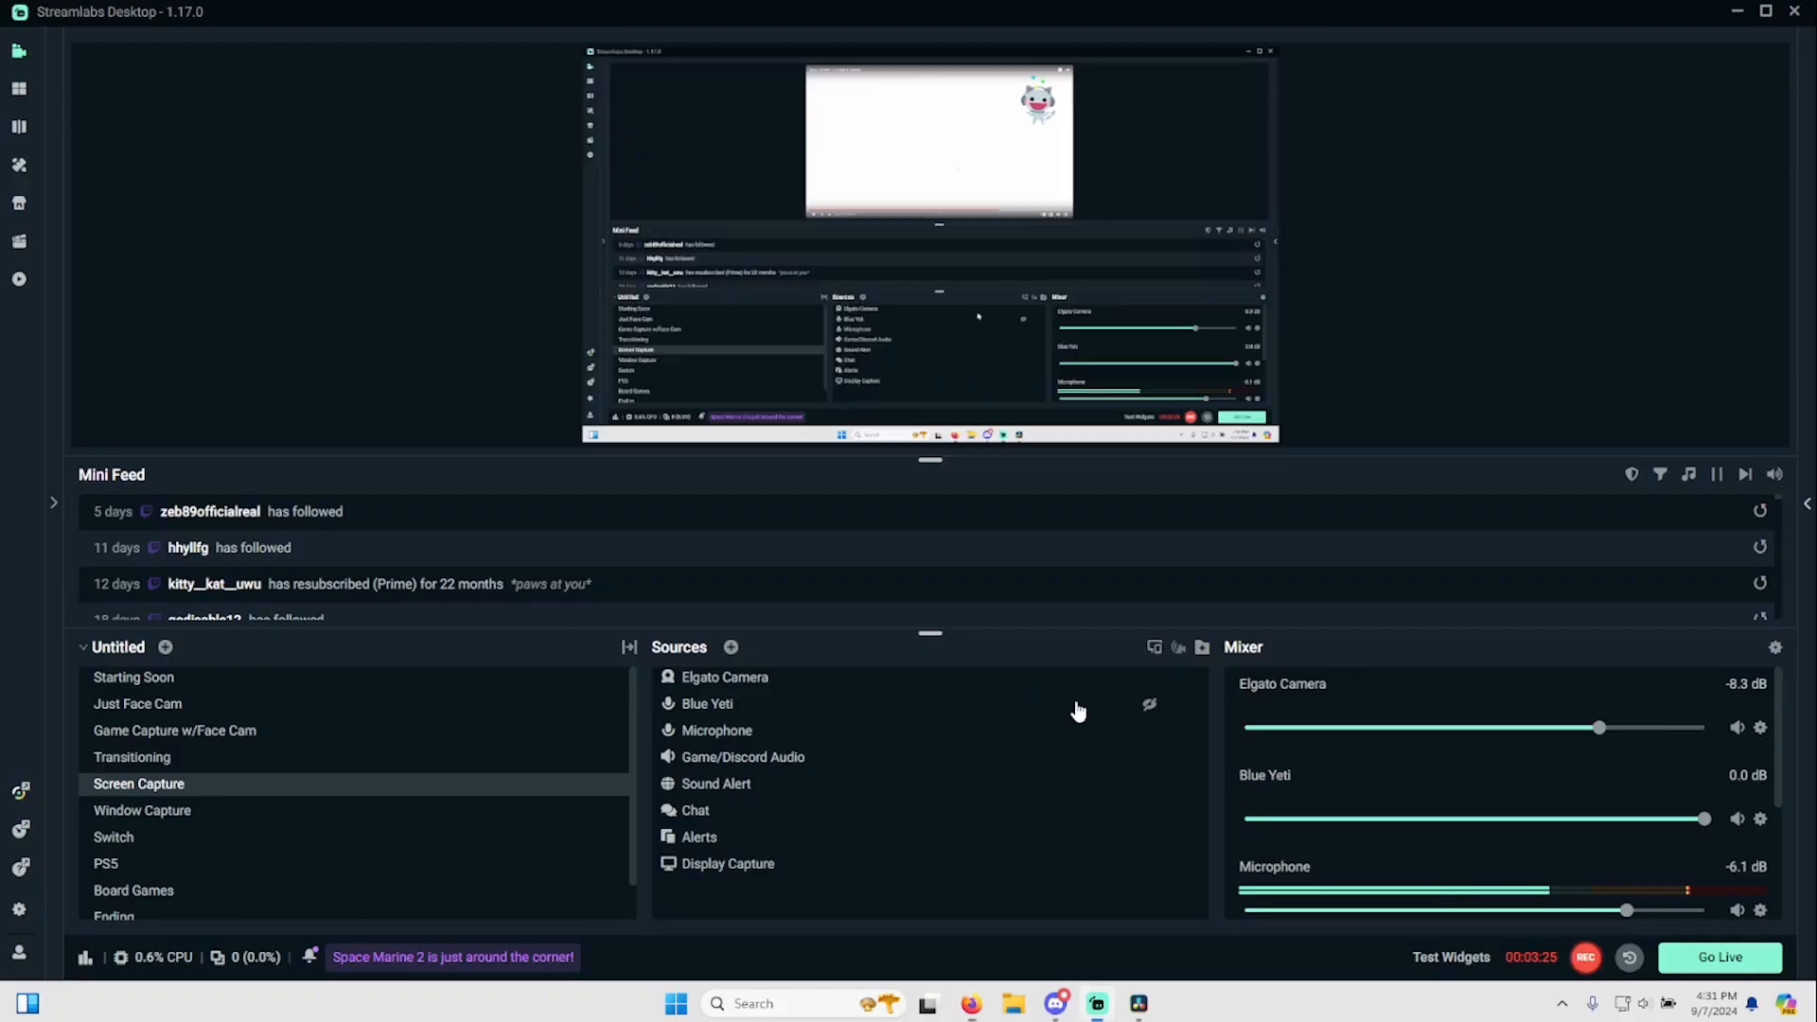
click(1098, 1005)
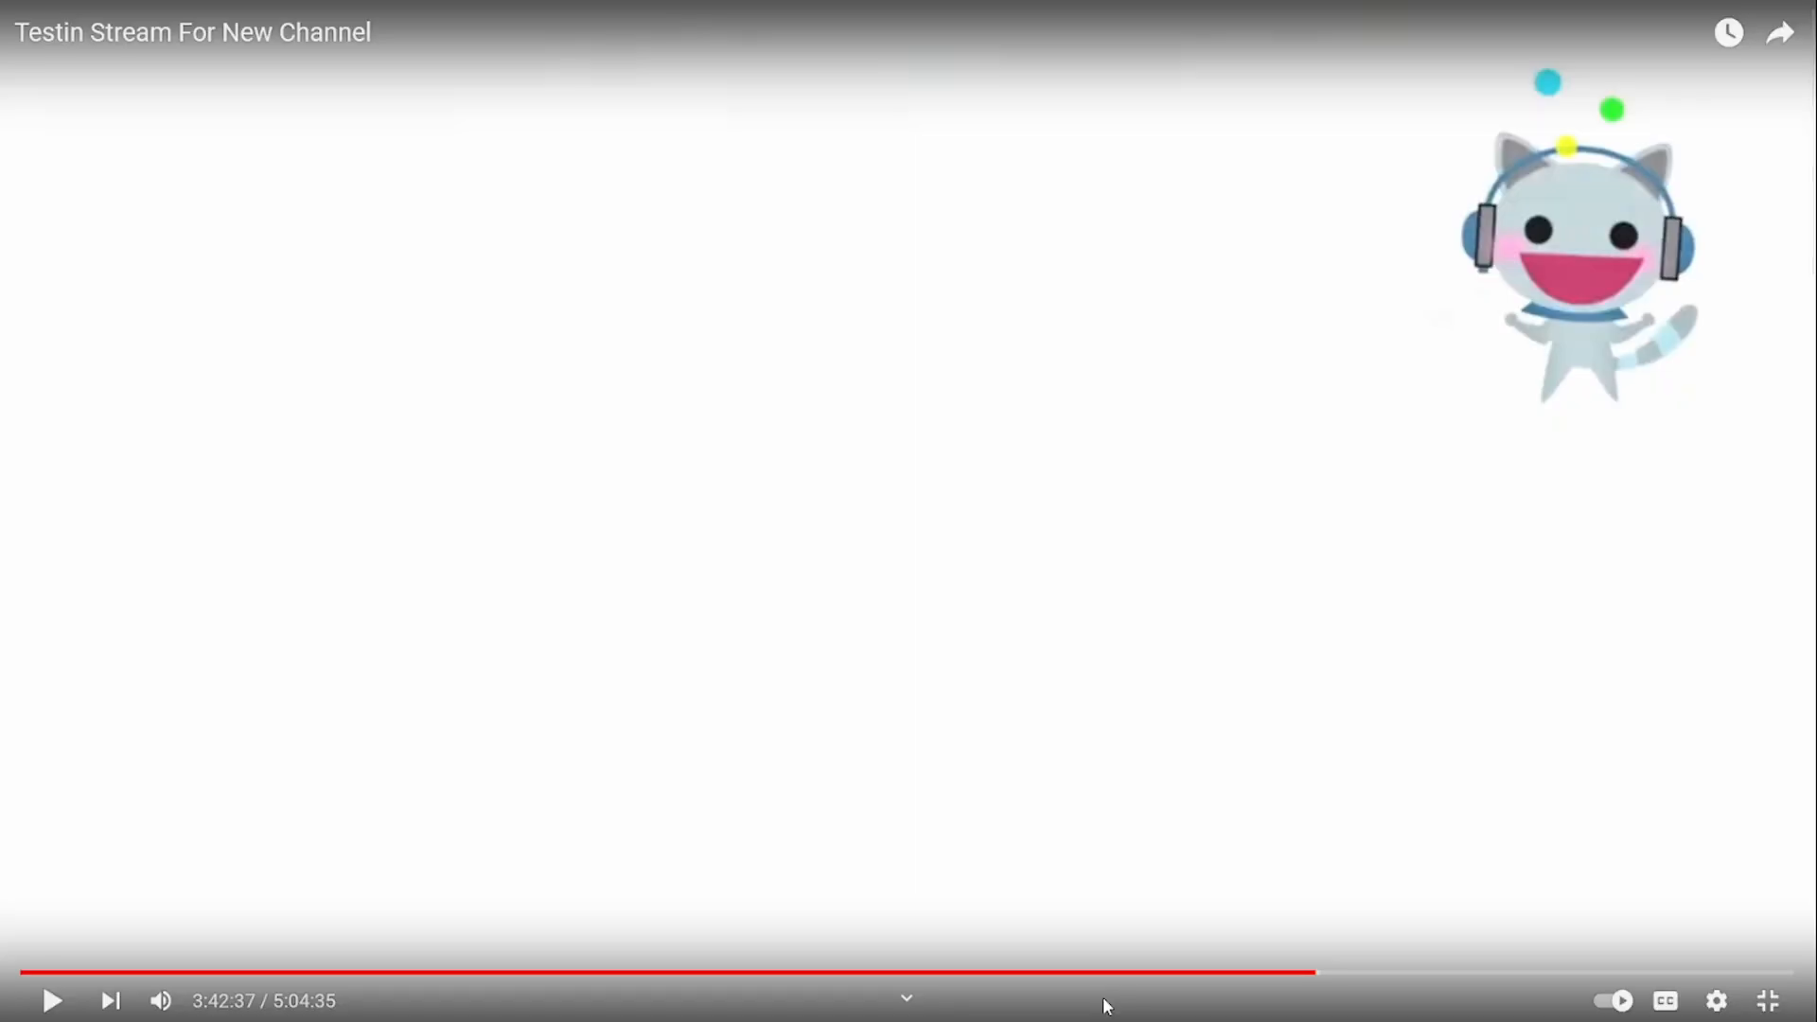
key(Escape)
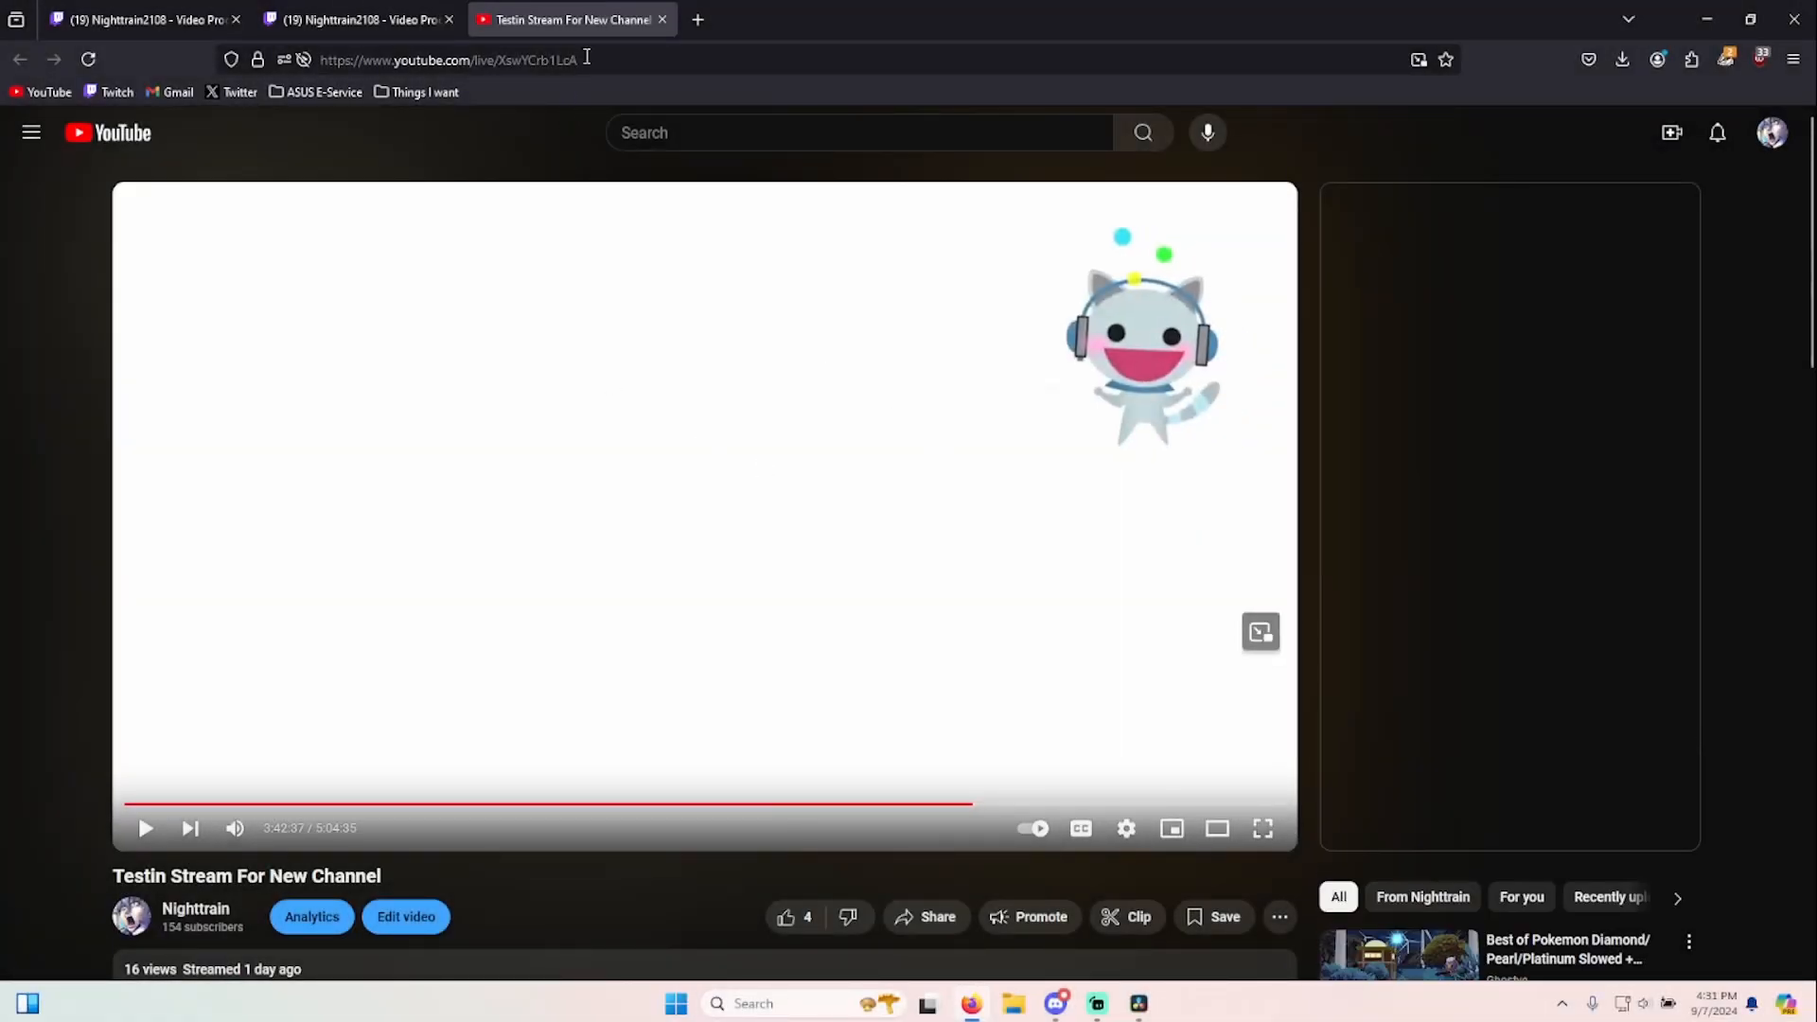
click(667, 24)
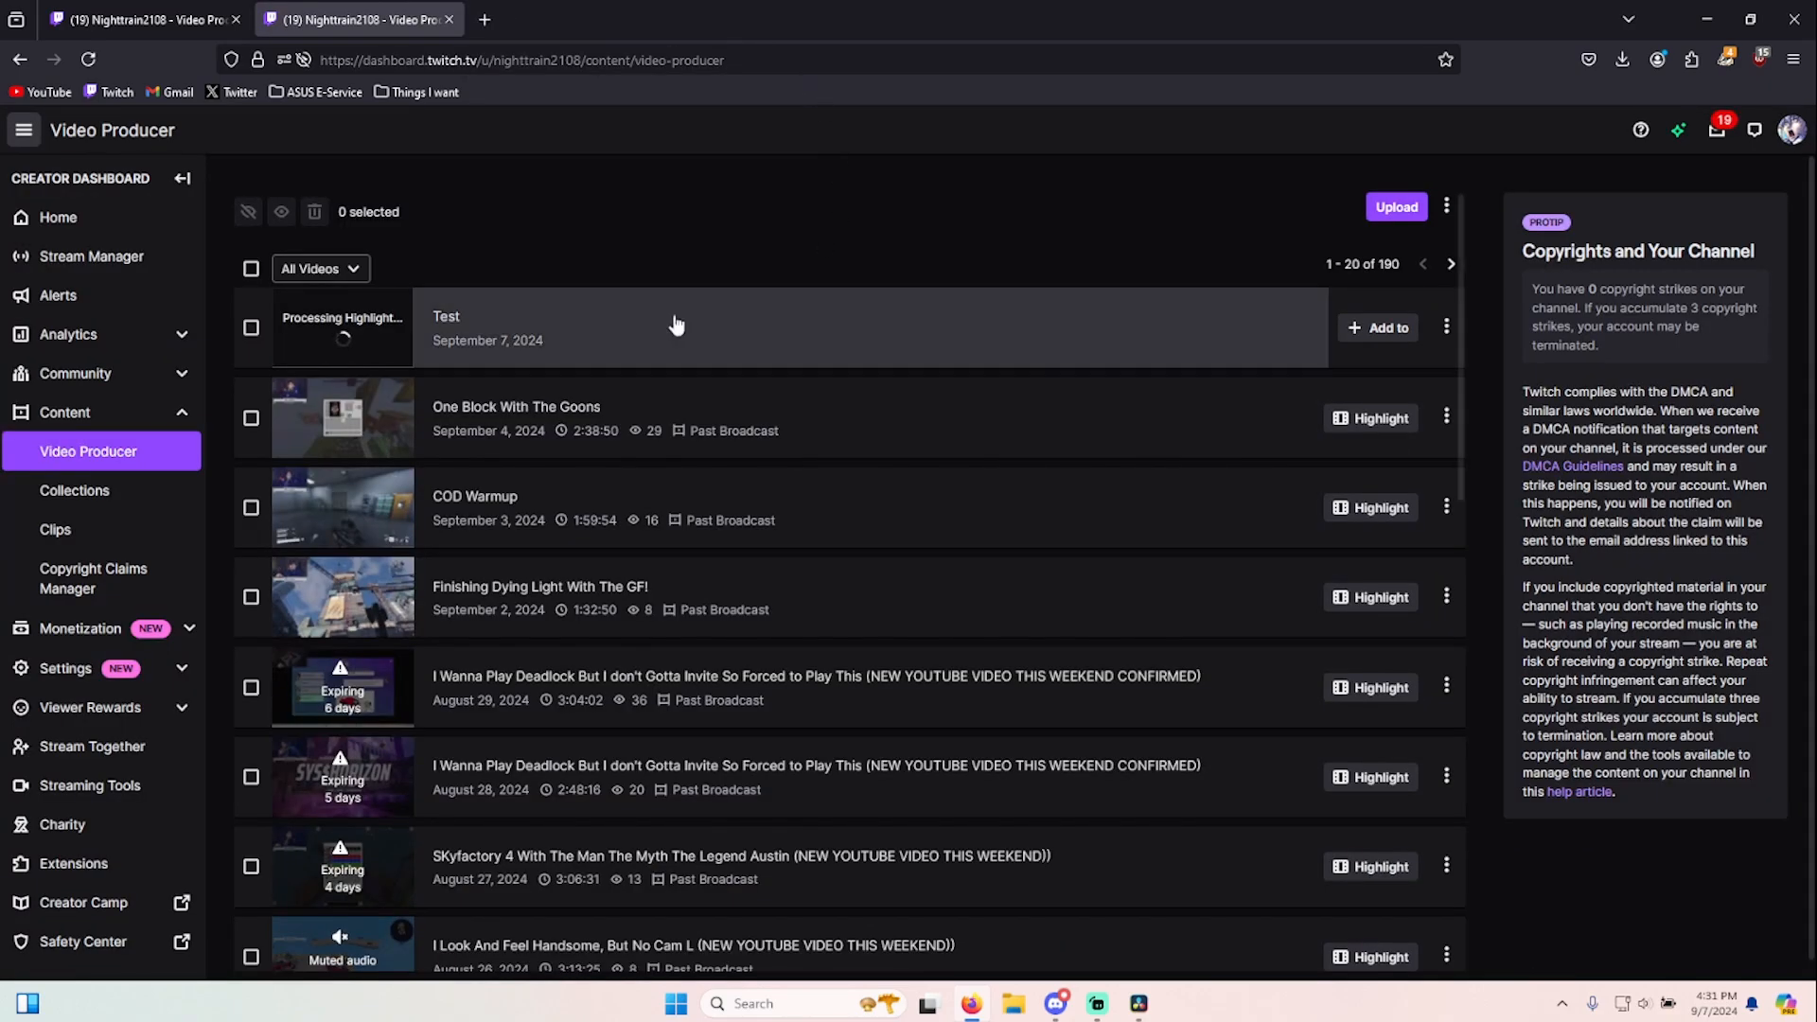
- Reload the Video Producer list and download the "Test" highlight
key(F5)
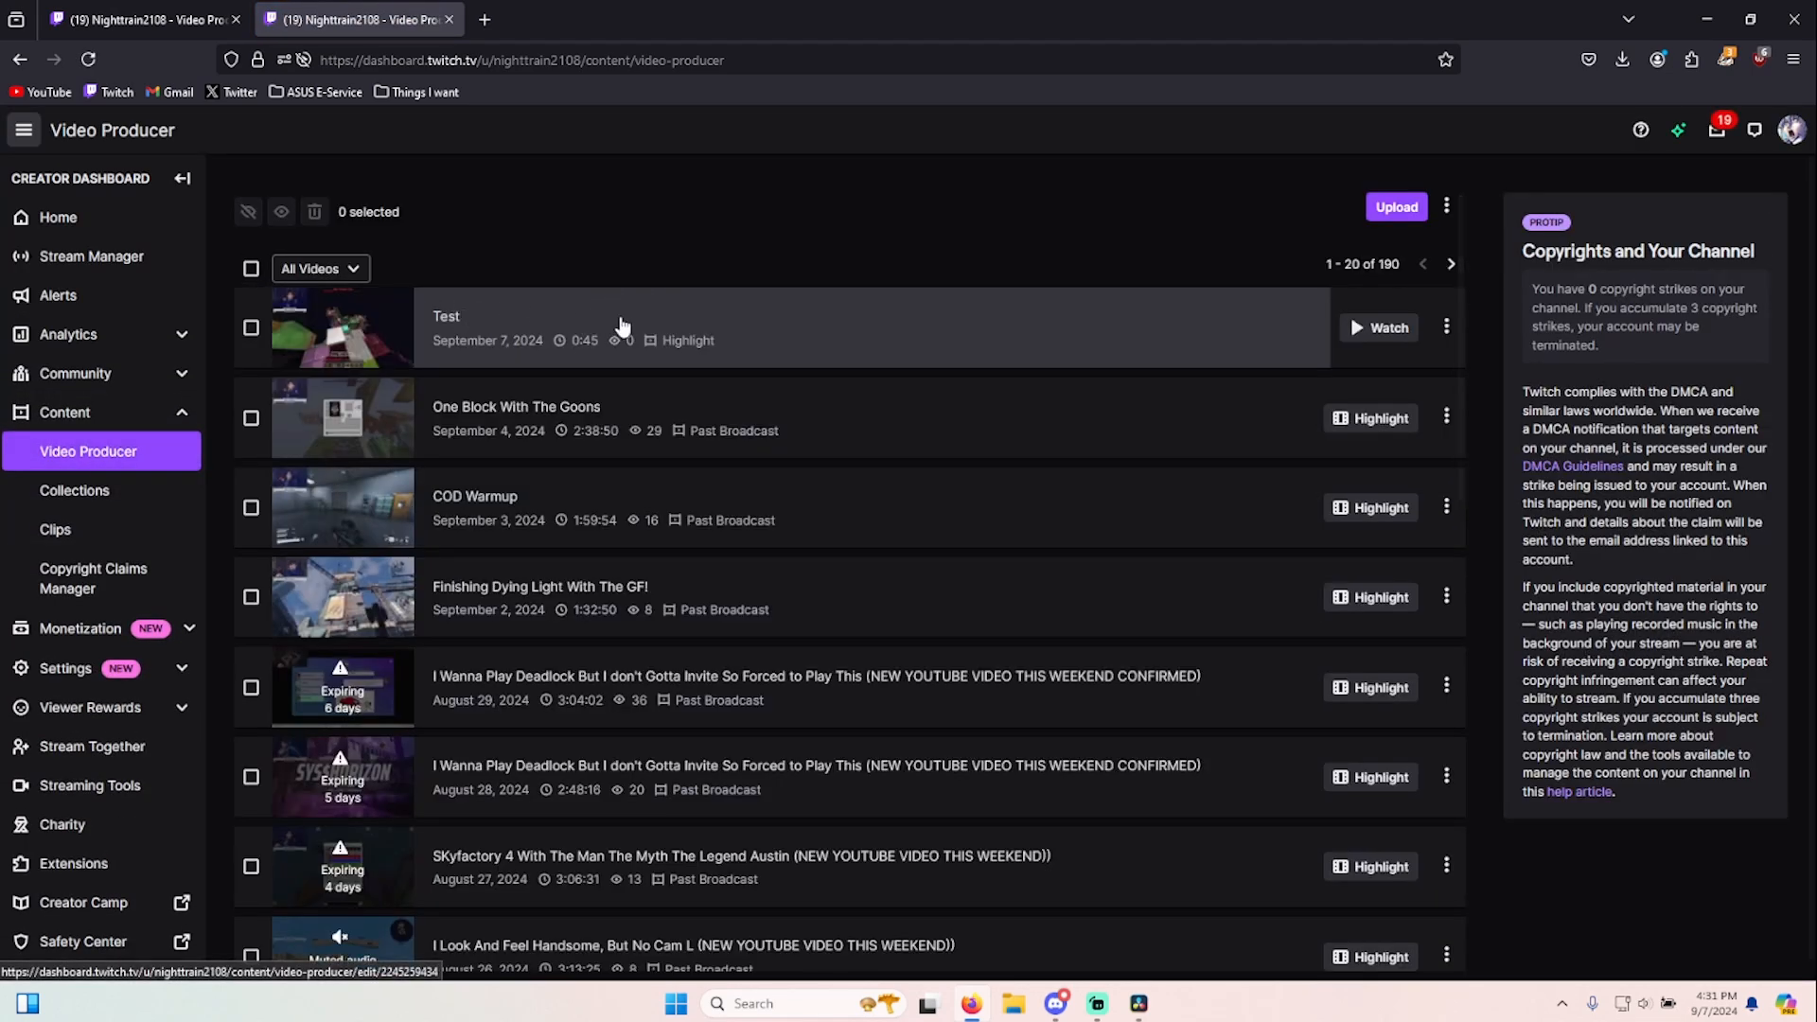
click(1445, 328)
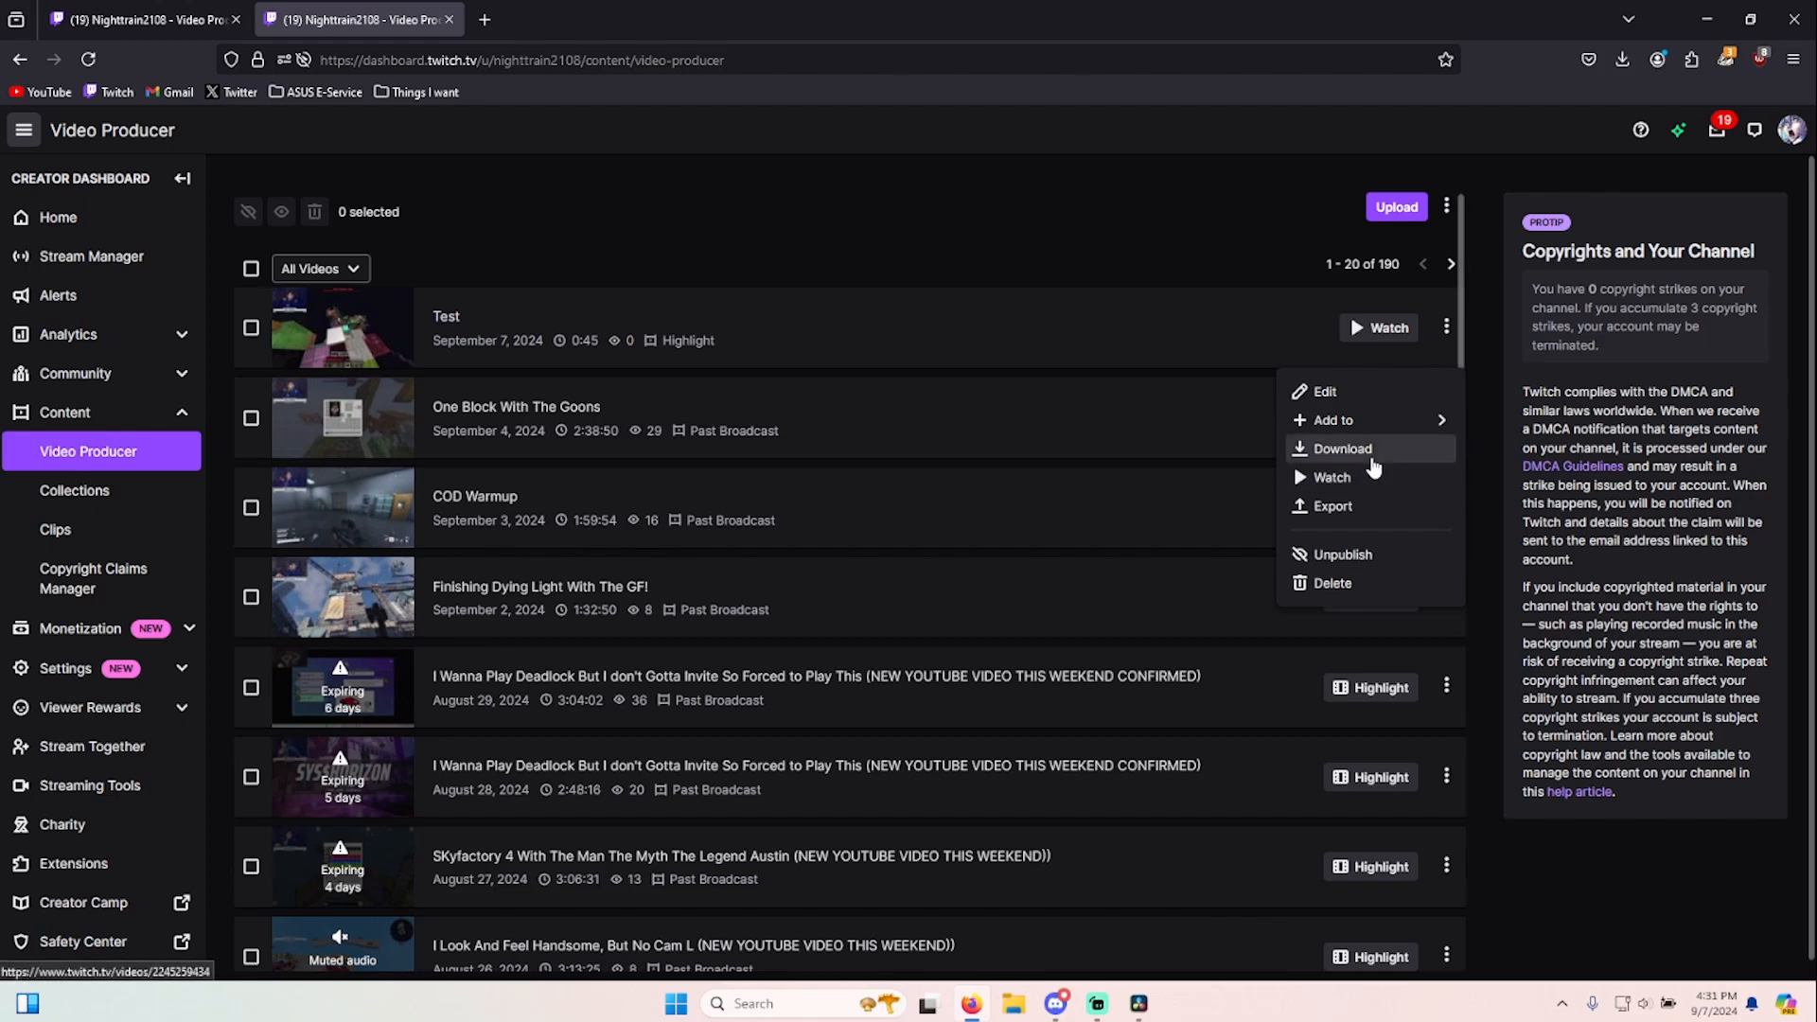
click(1377, 454)
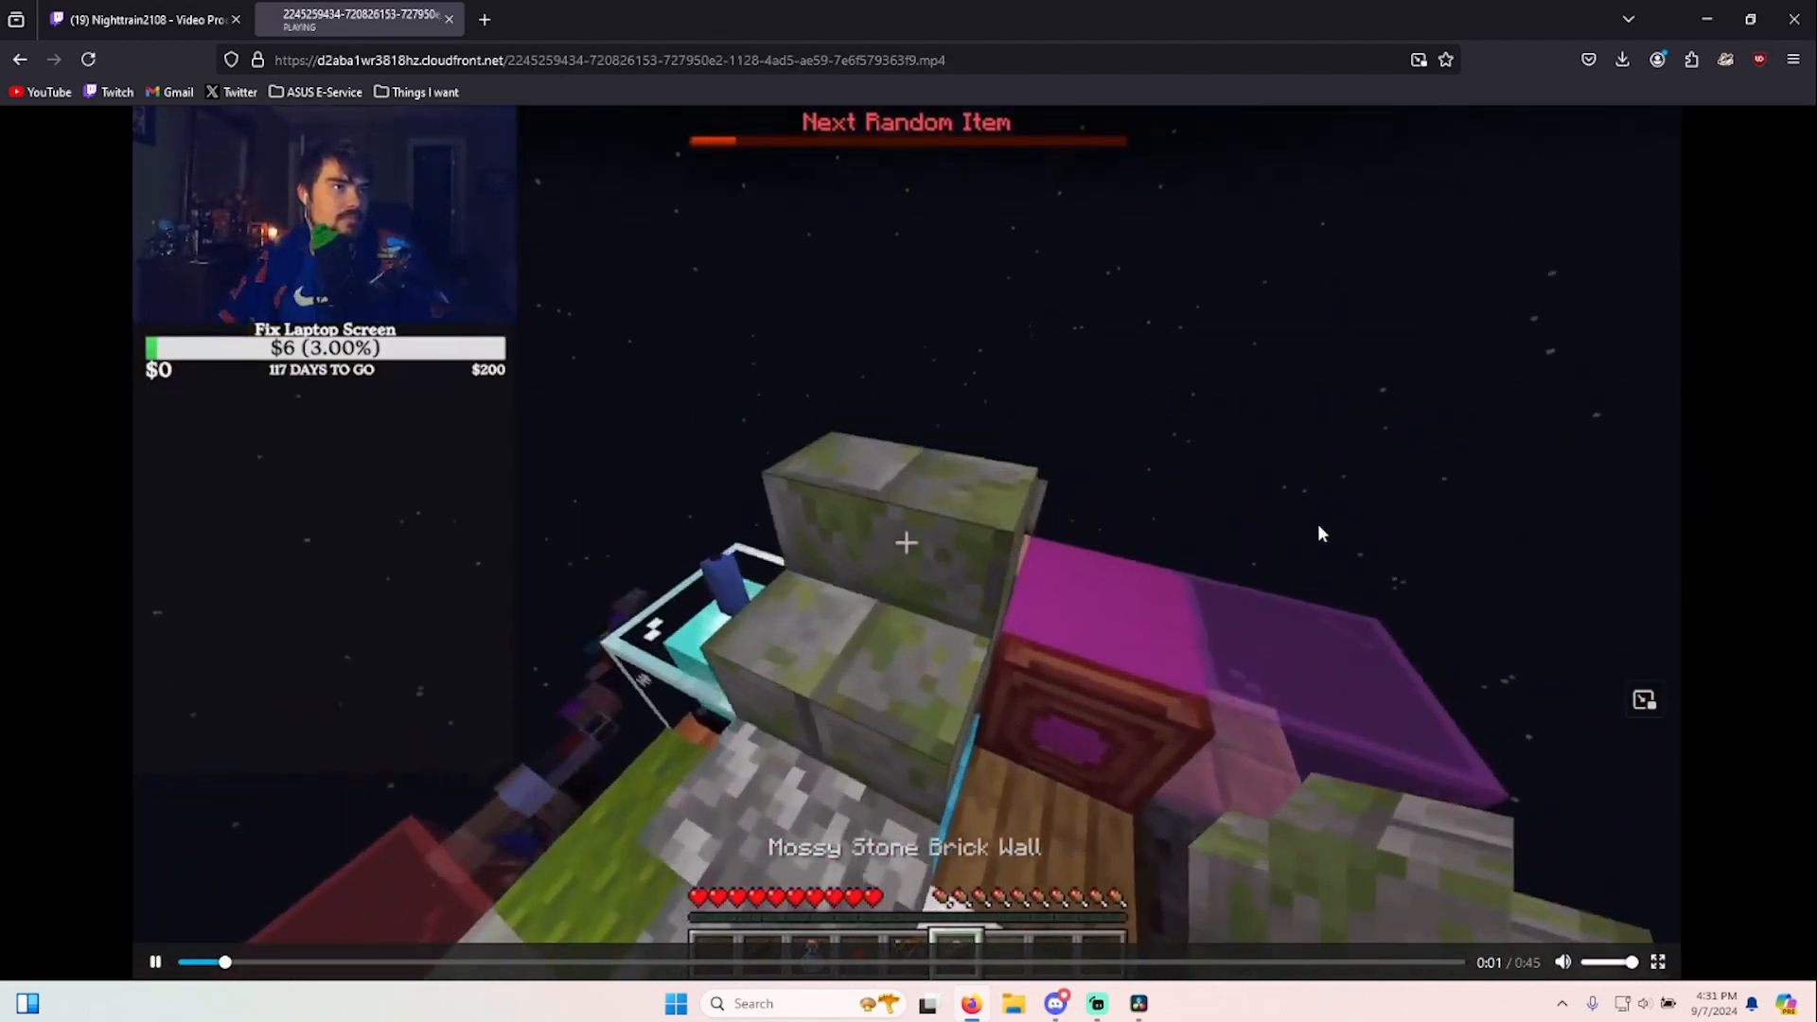
click(768, 470)
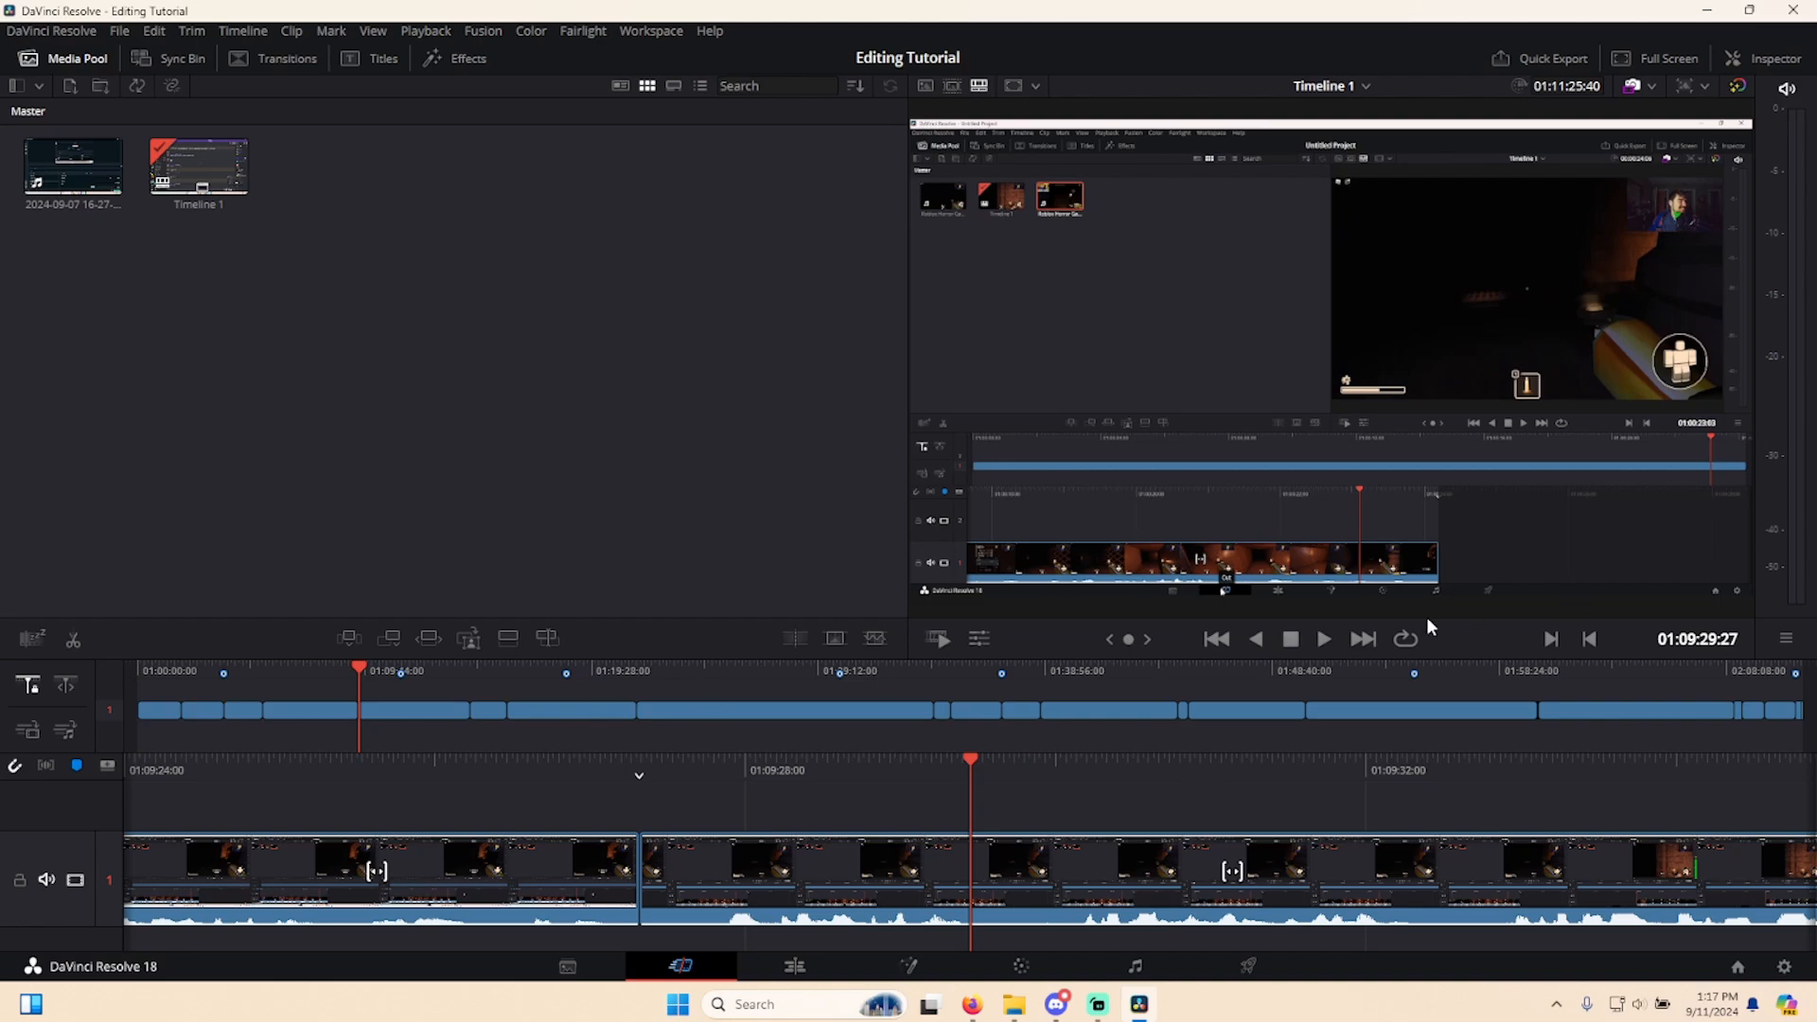
- In DaVinci Resolve, split the timeline clip at 01:09:29:27, 01:09:30:19 and 01:09:30:50, and delete the short piece between the last two cuts
click(73, 640)
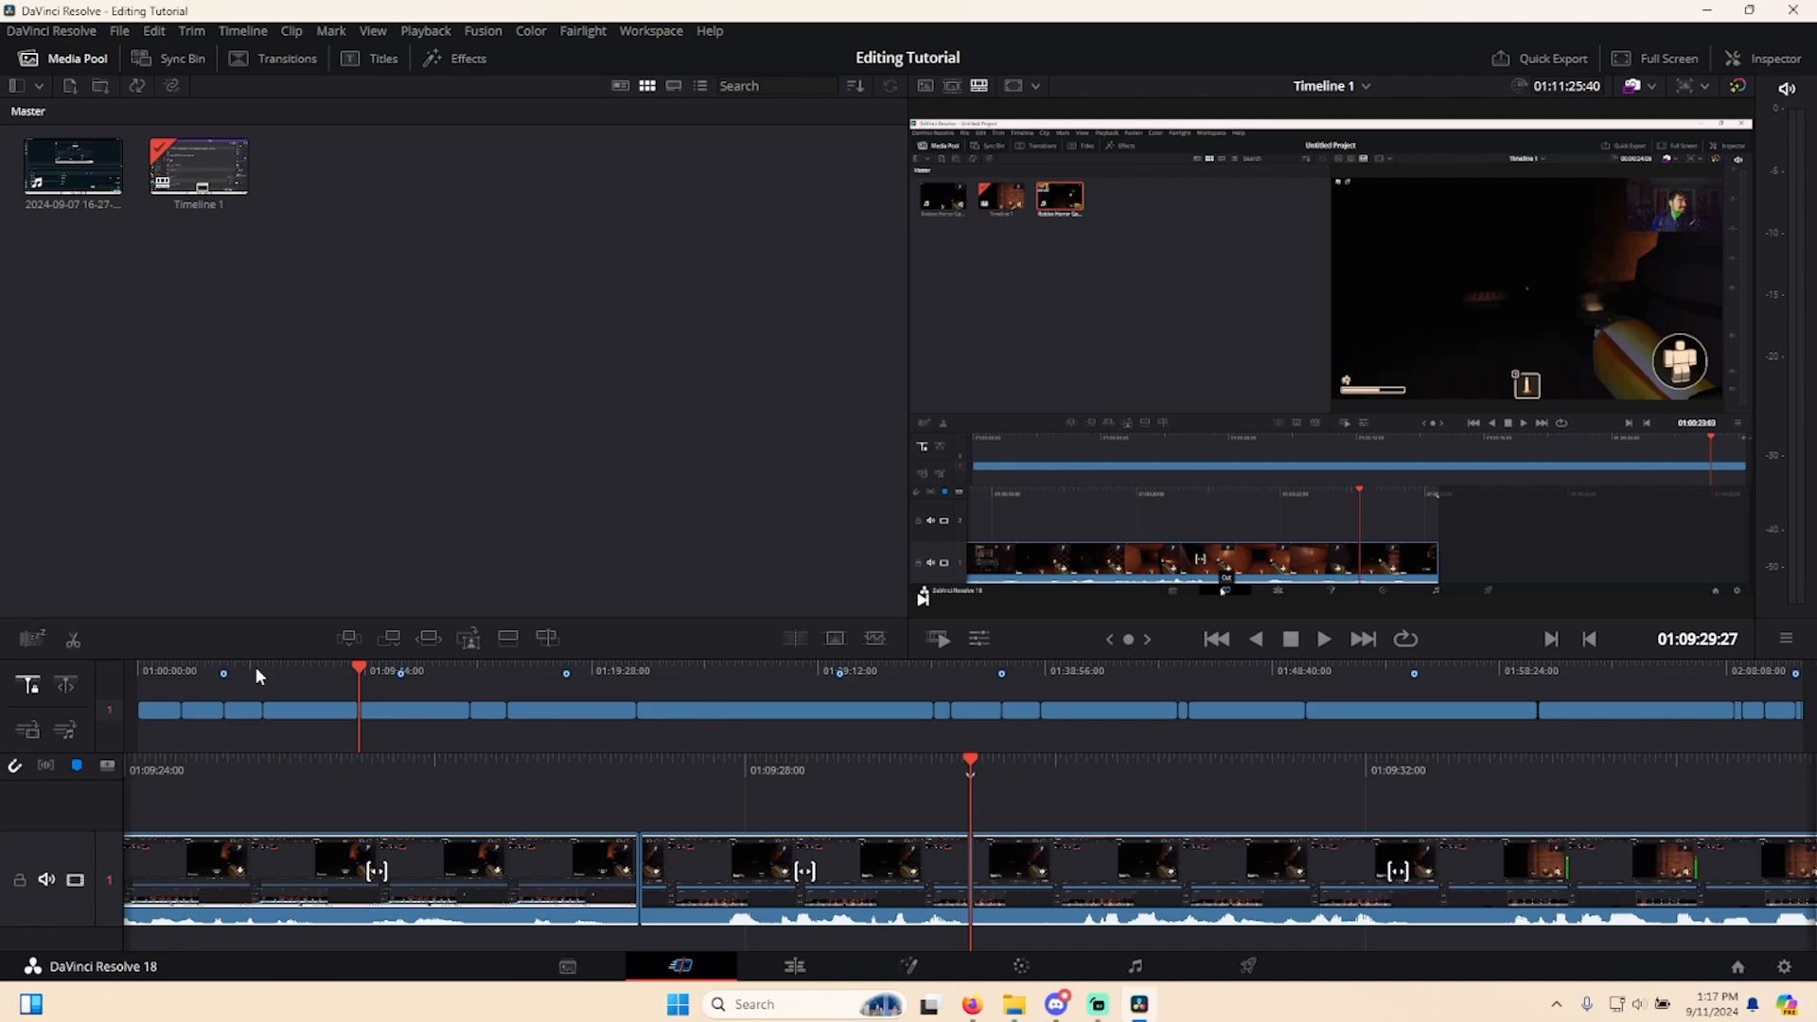
key(space)
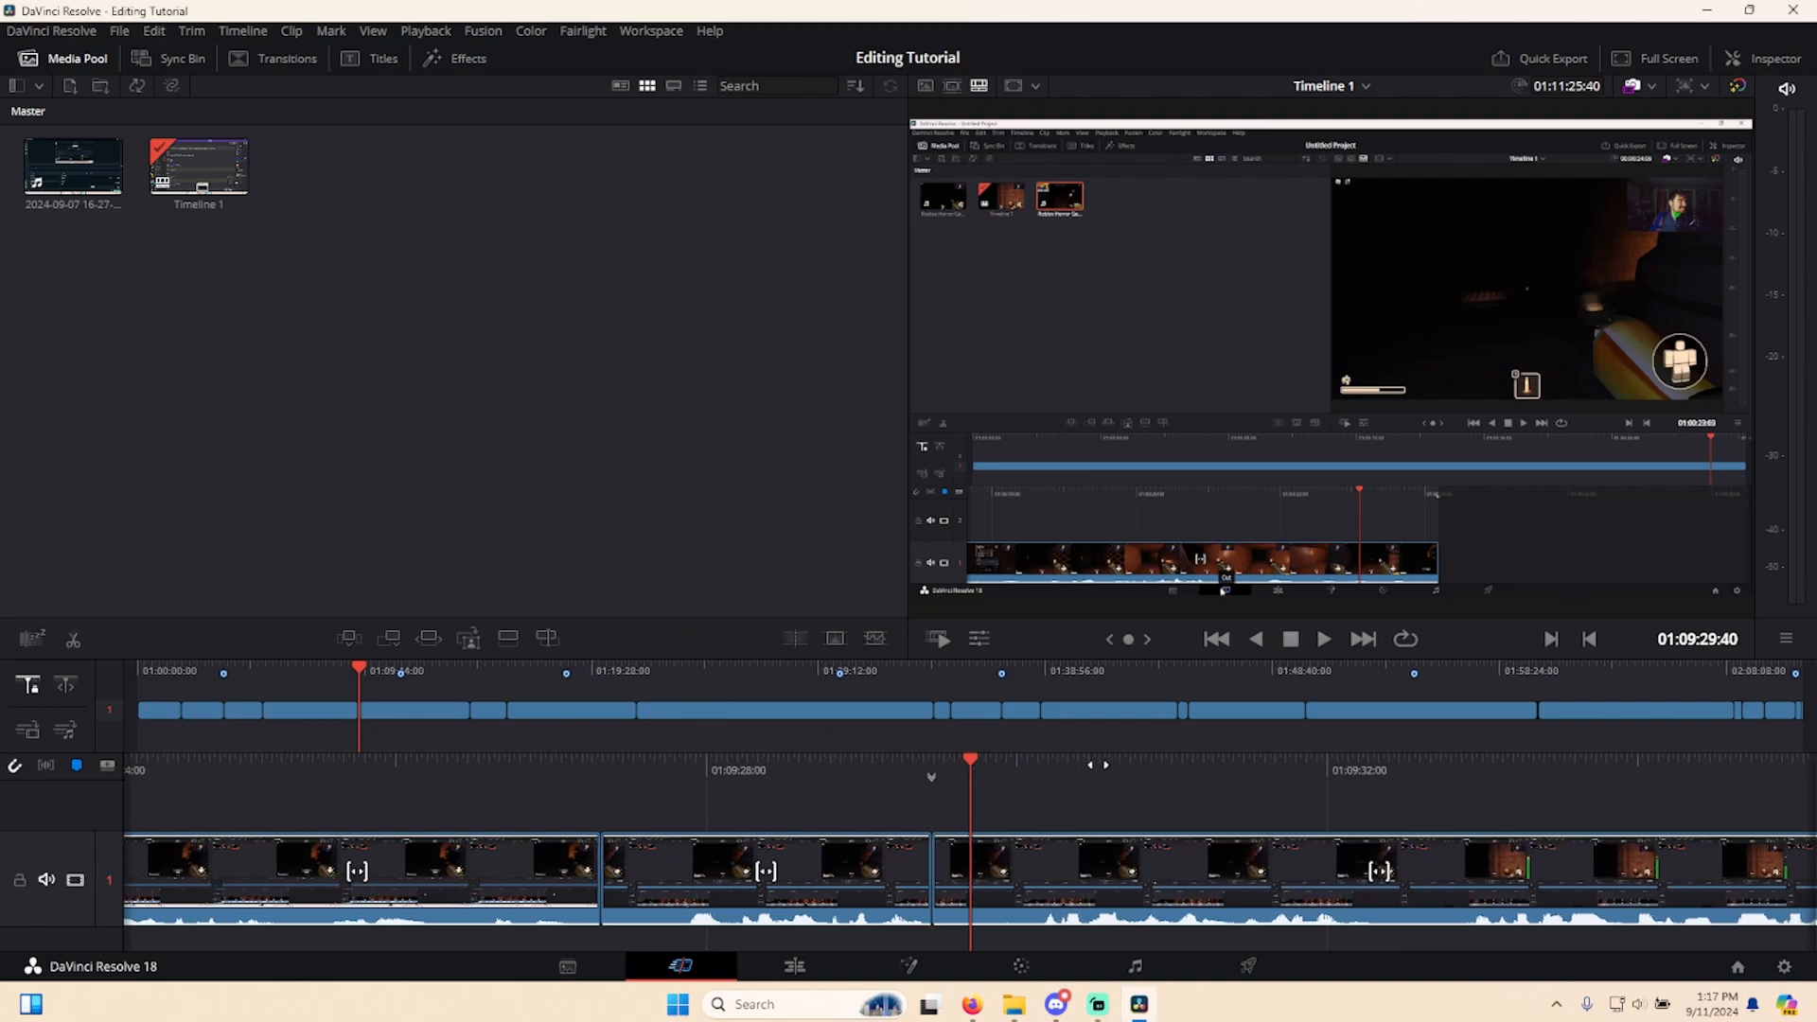
click(73, 640)
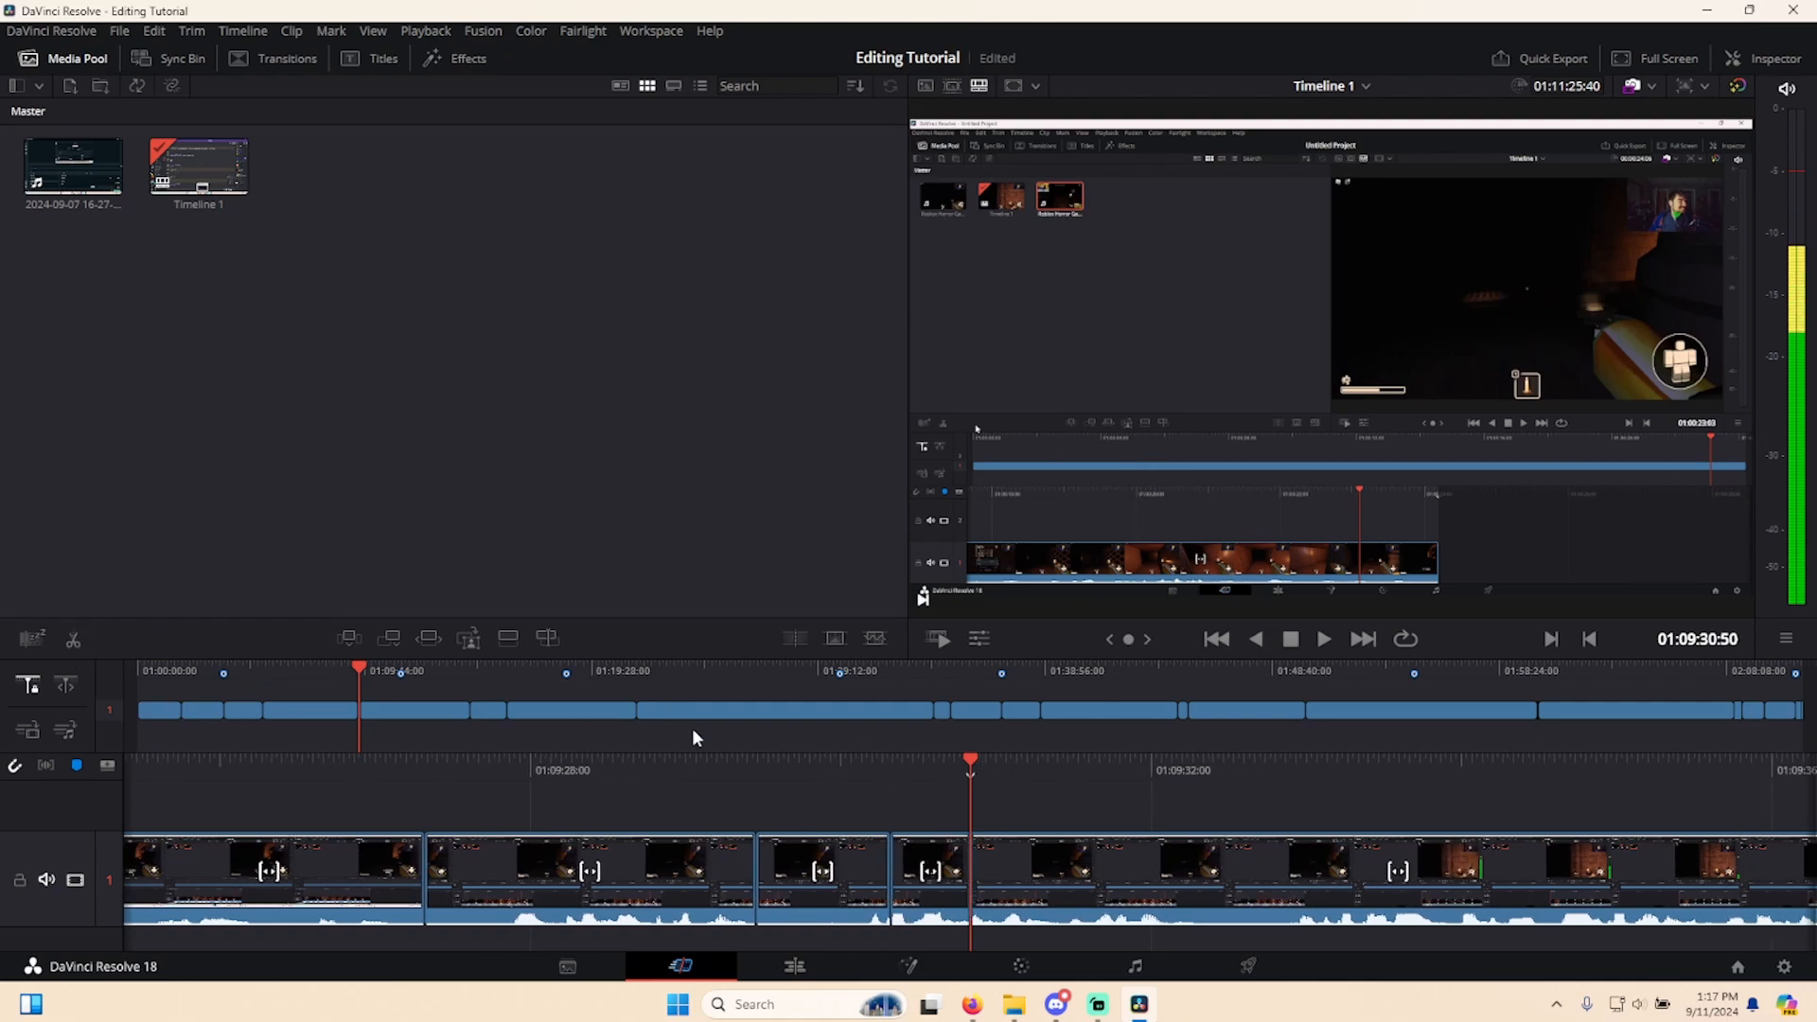
click(916, 899)
key(Delete)
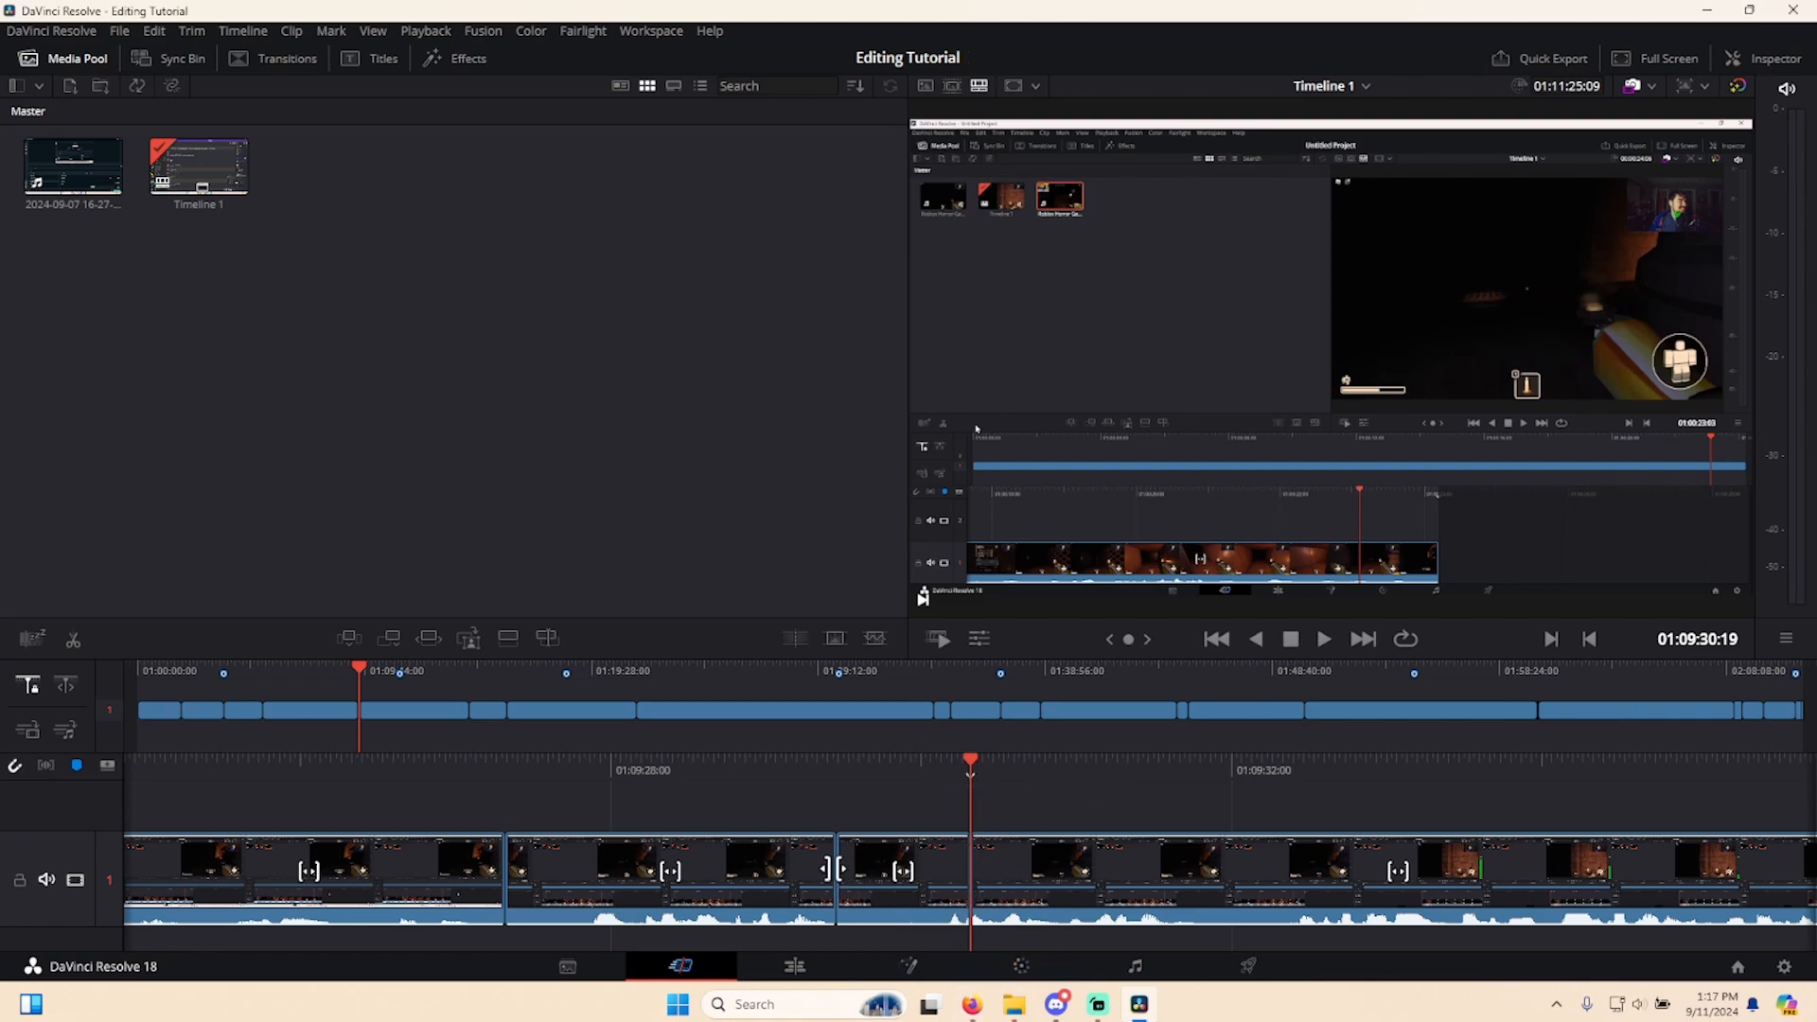
- On the Edit page, delete the through edits on Video 1 and Audio 1 at the 01:09:29:27 cut
click(796, 969)
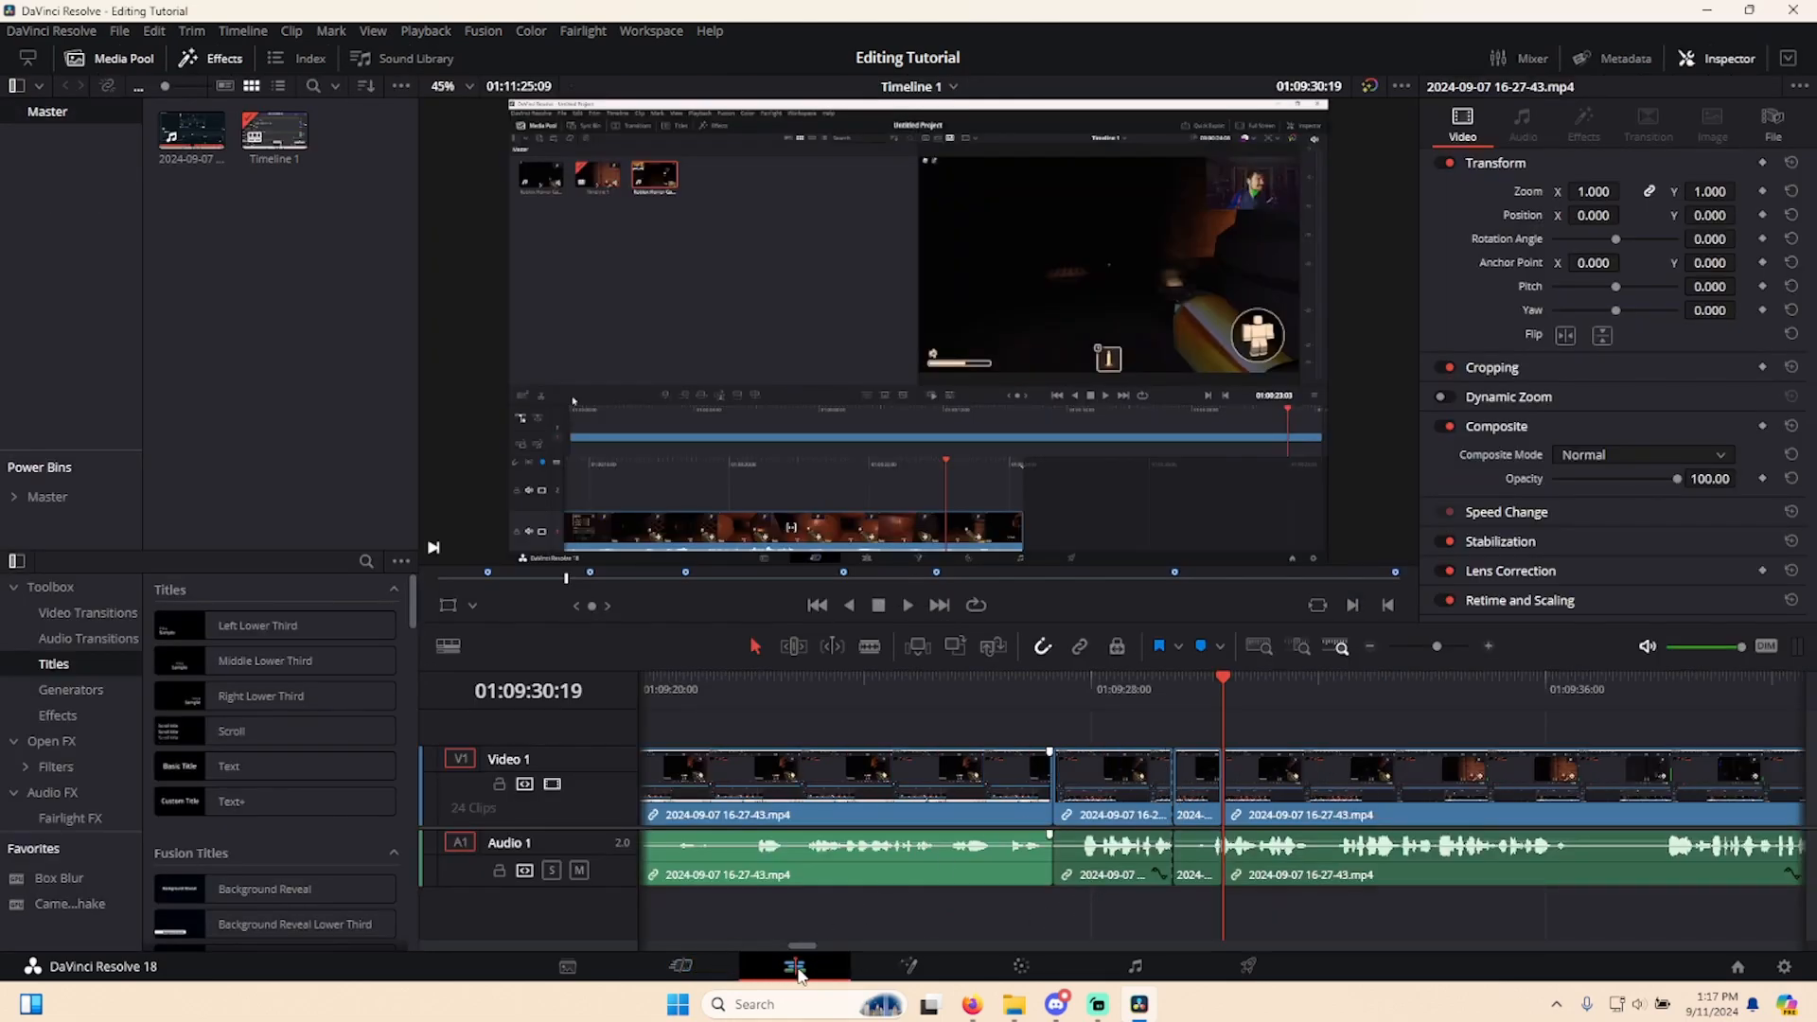
click(1174, 781)
right_click(1174, 788)
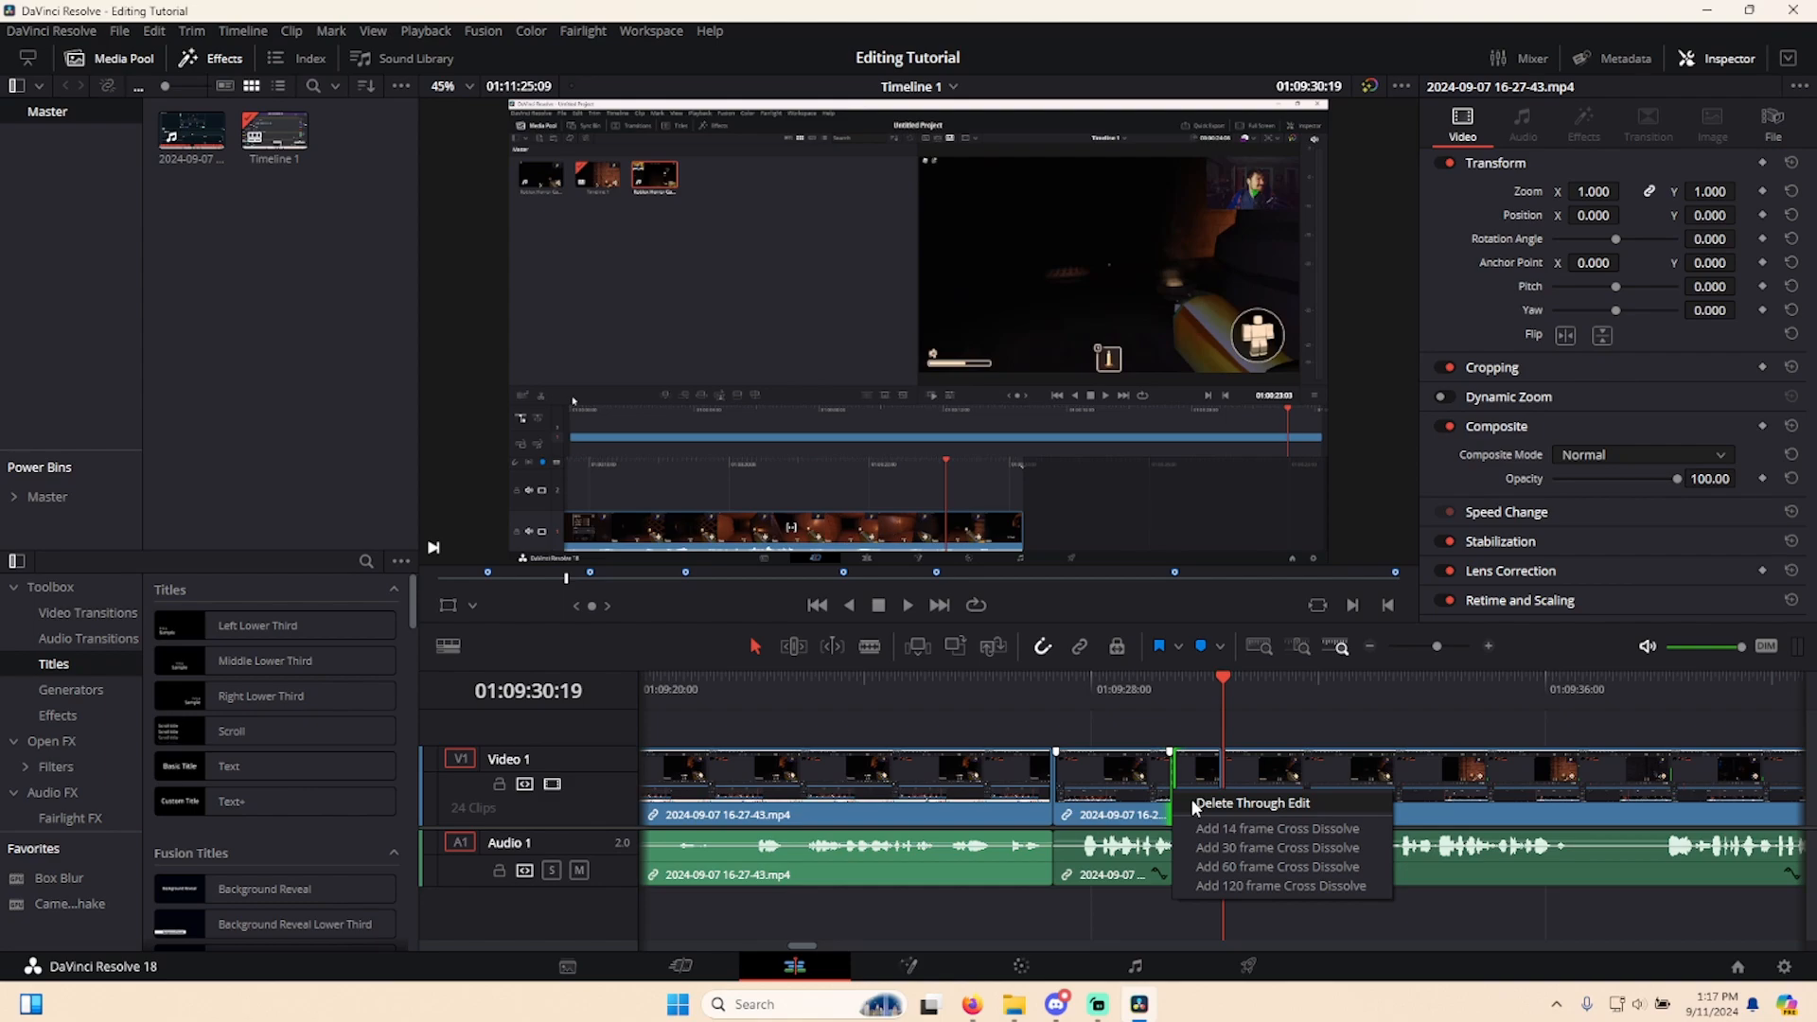
click(1194, 803)
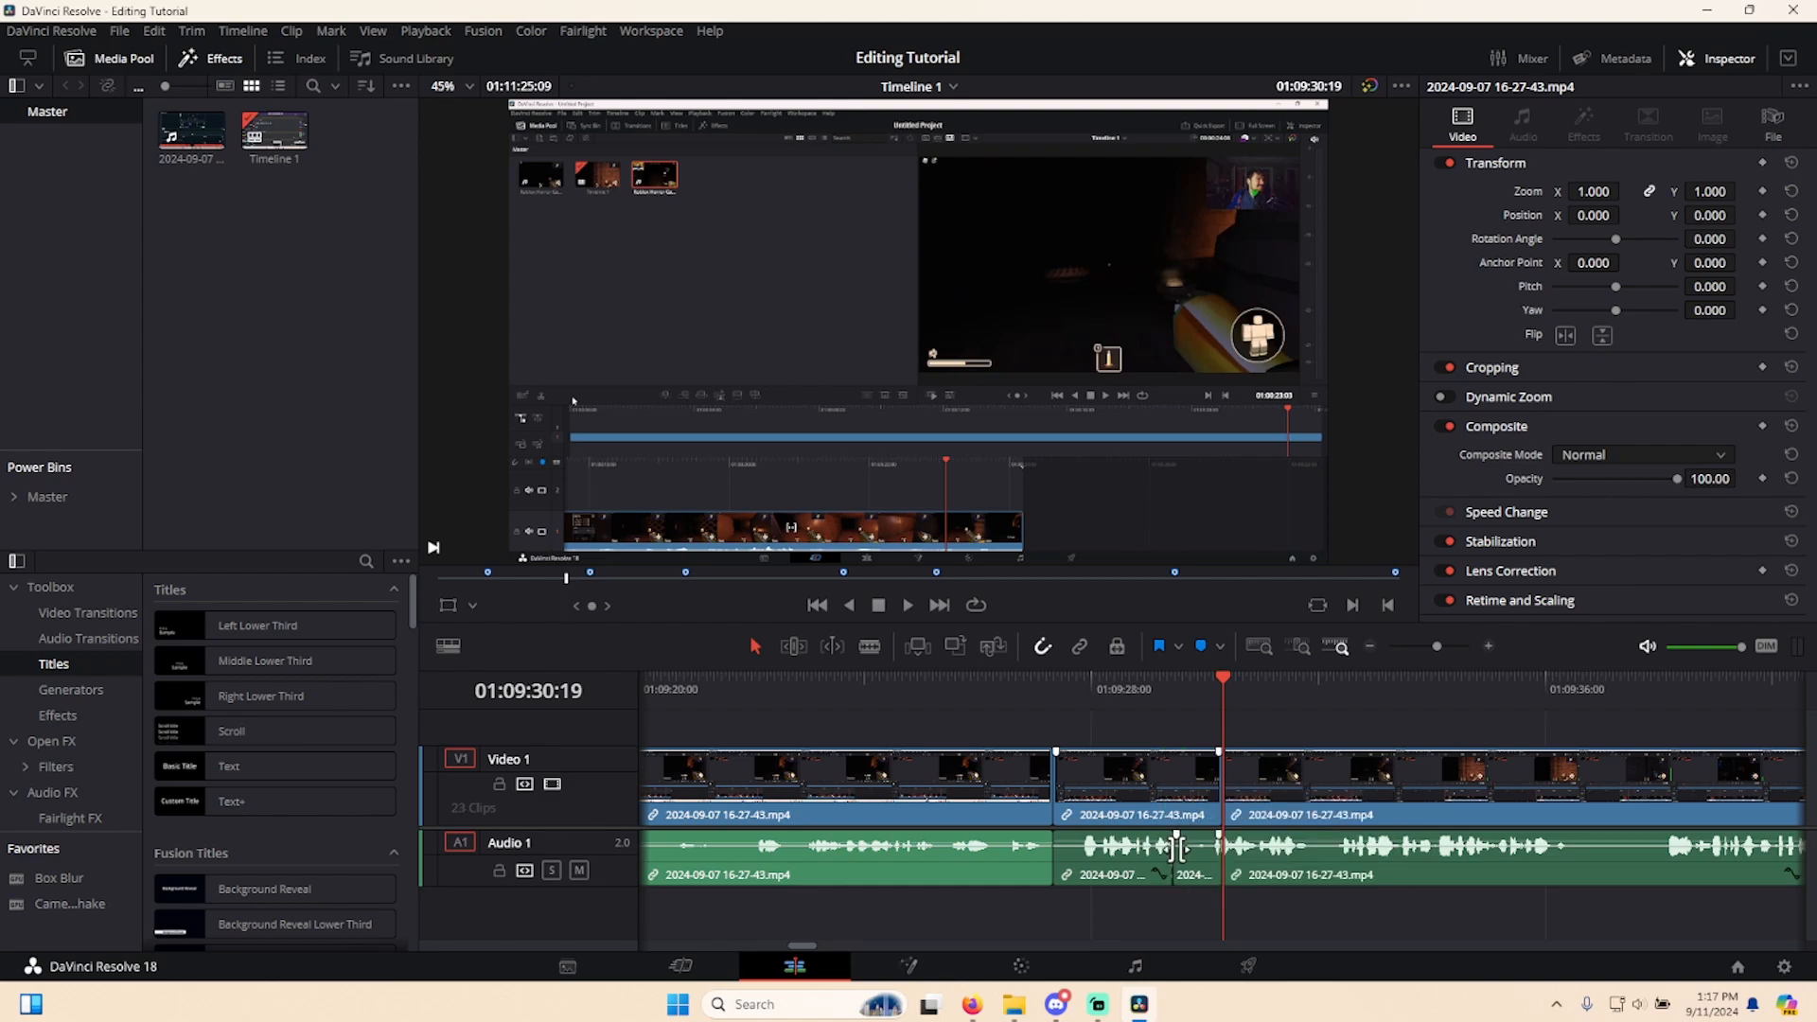
right_click(1174, 859)
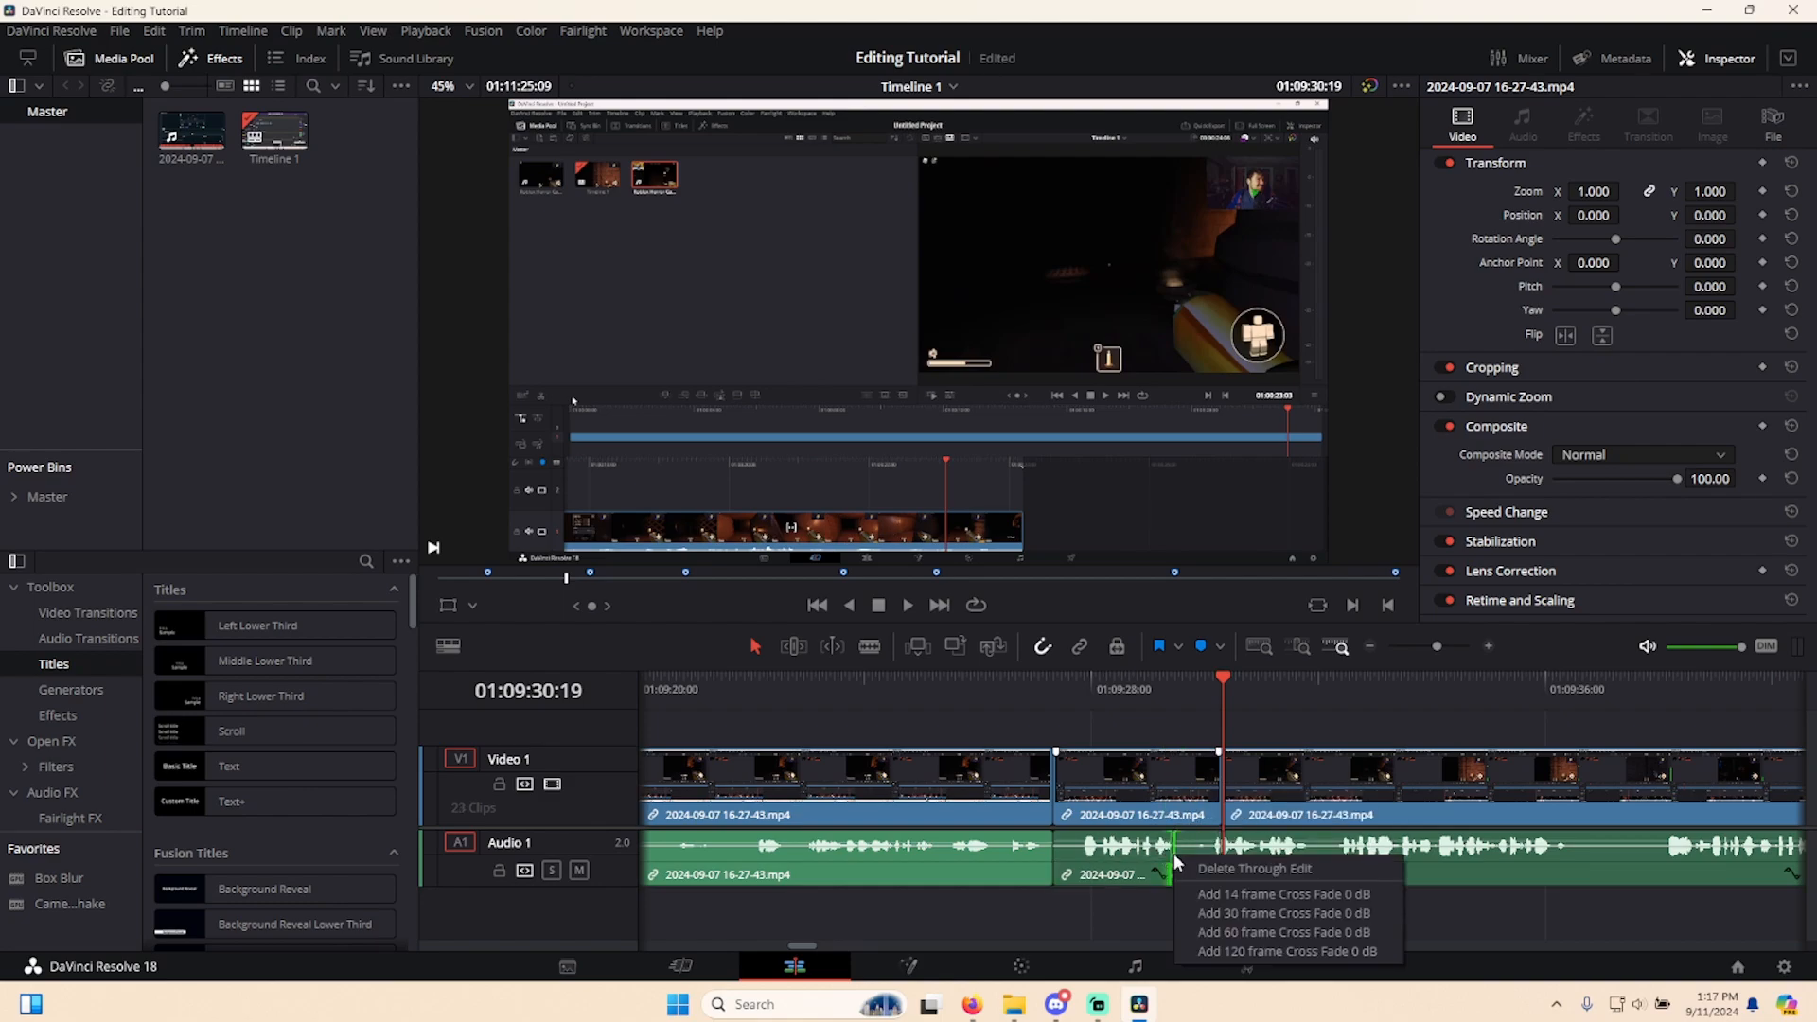
click(1185, 867)
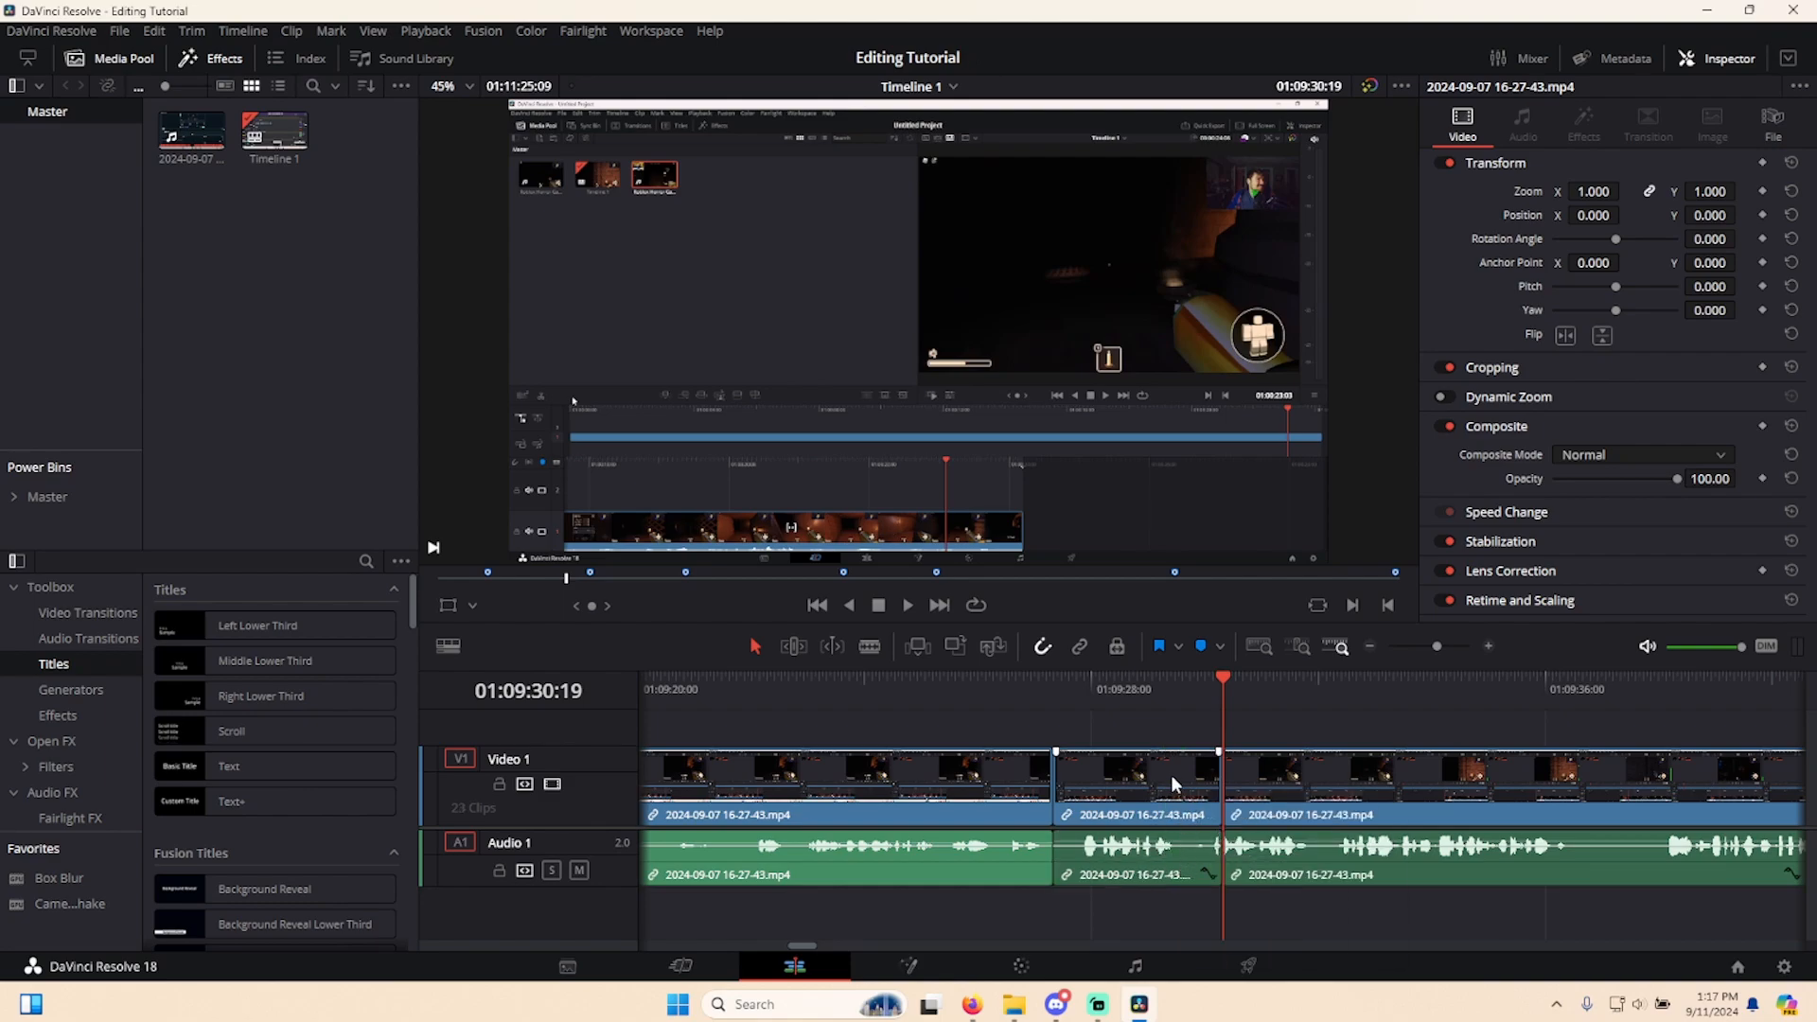
- Undo the through-edit removals, the deletion of the short piece and the recent splits
key(ctrl+z)
key(ctrl+z)
key(ctrl+z)
key(ctrl+z)
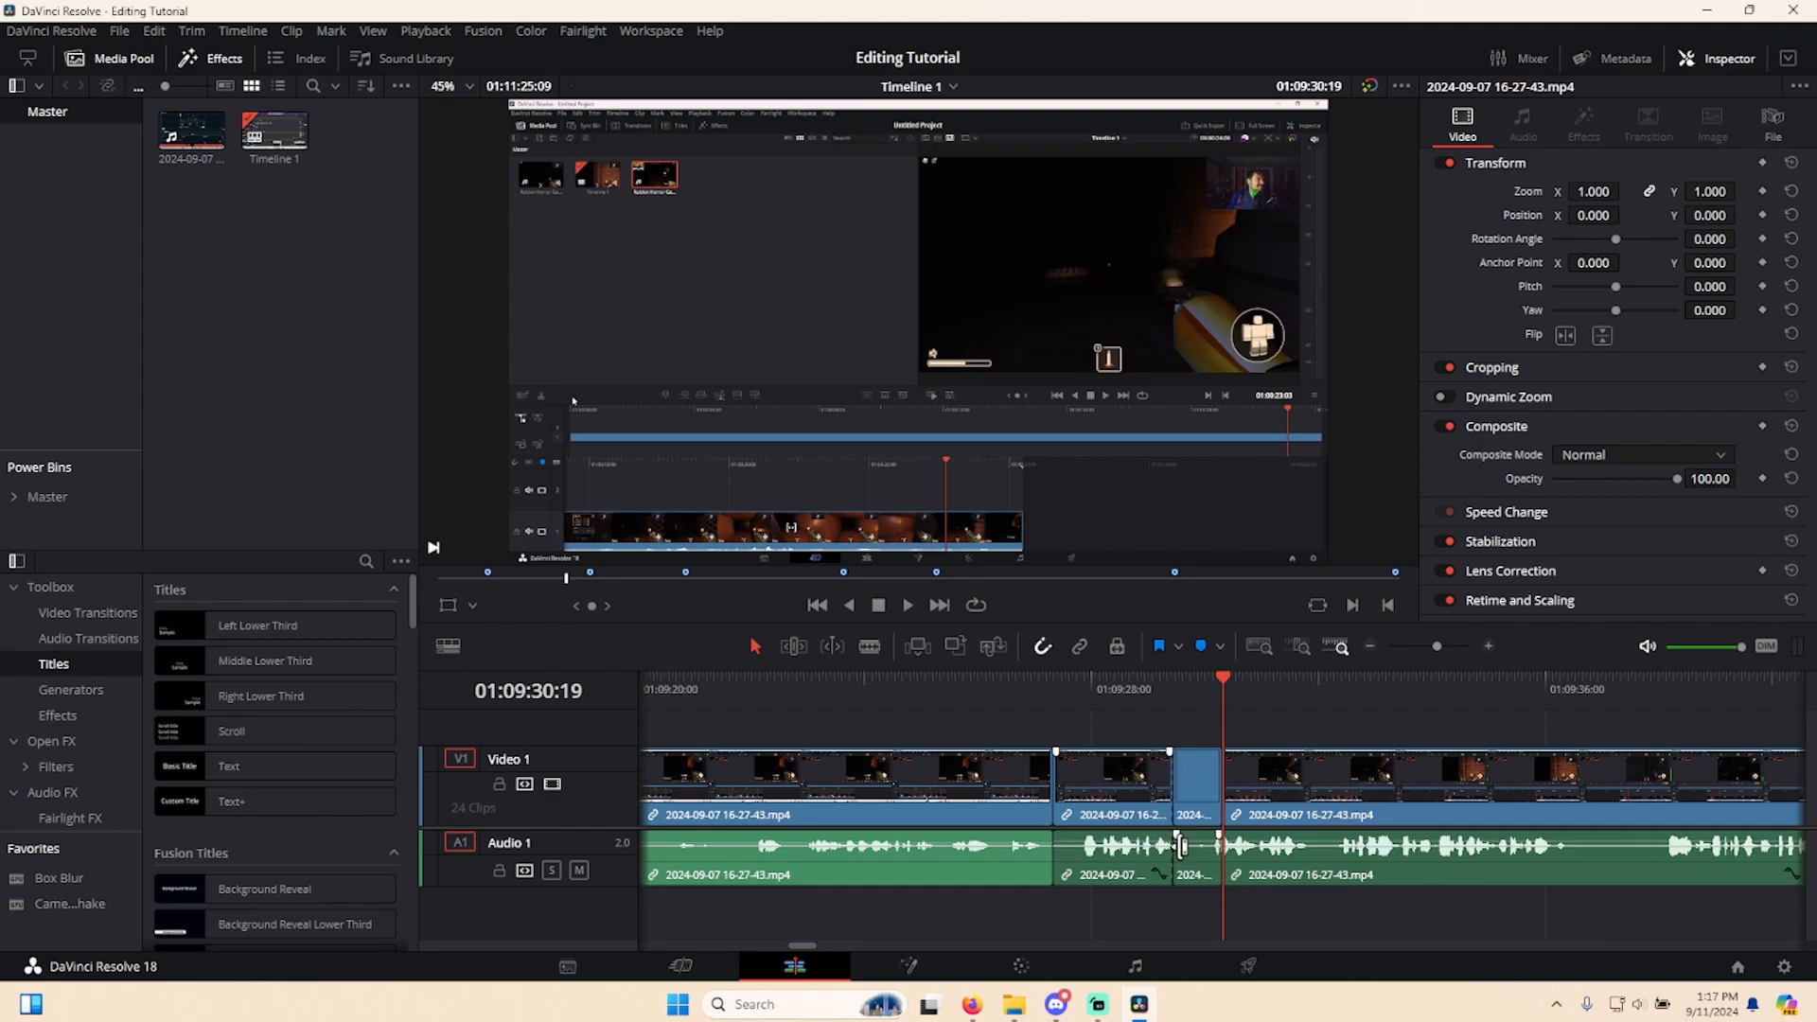
key(ctrl+z)
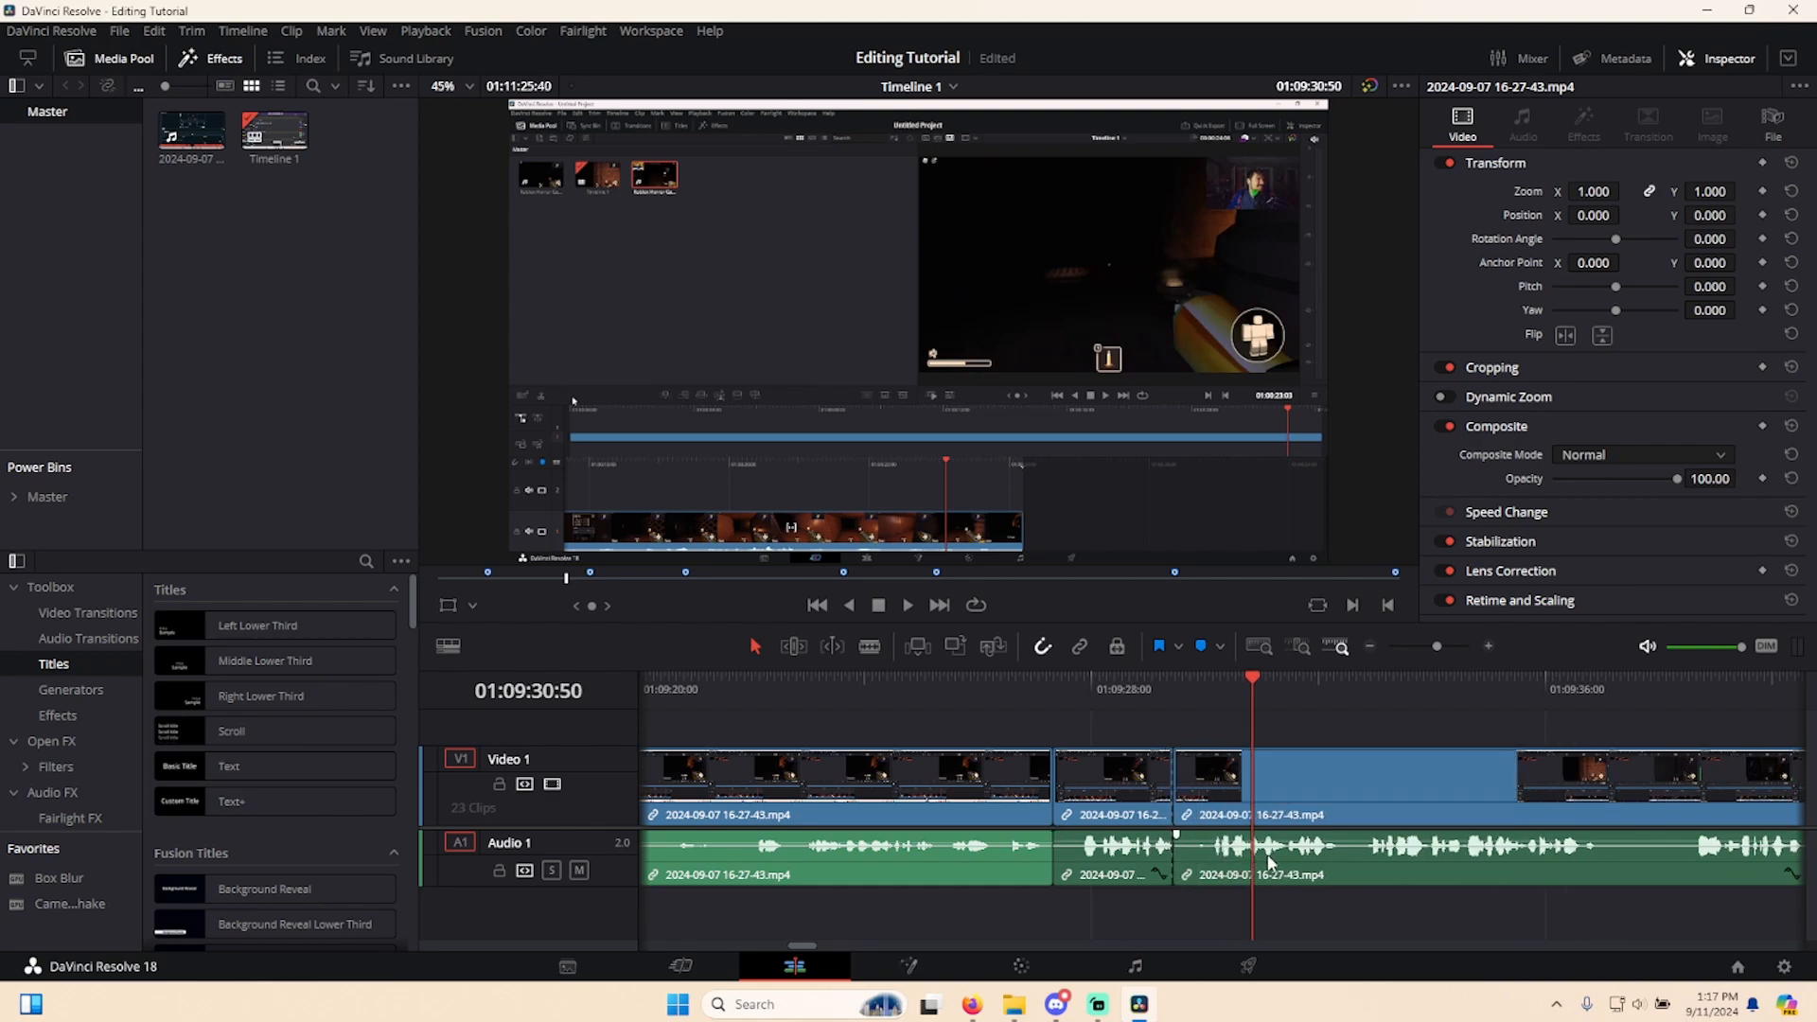
key(ctrl+z)
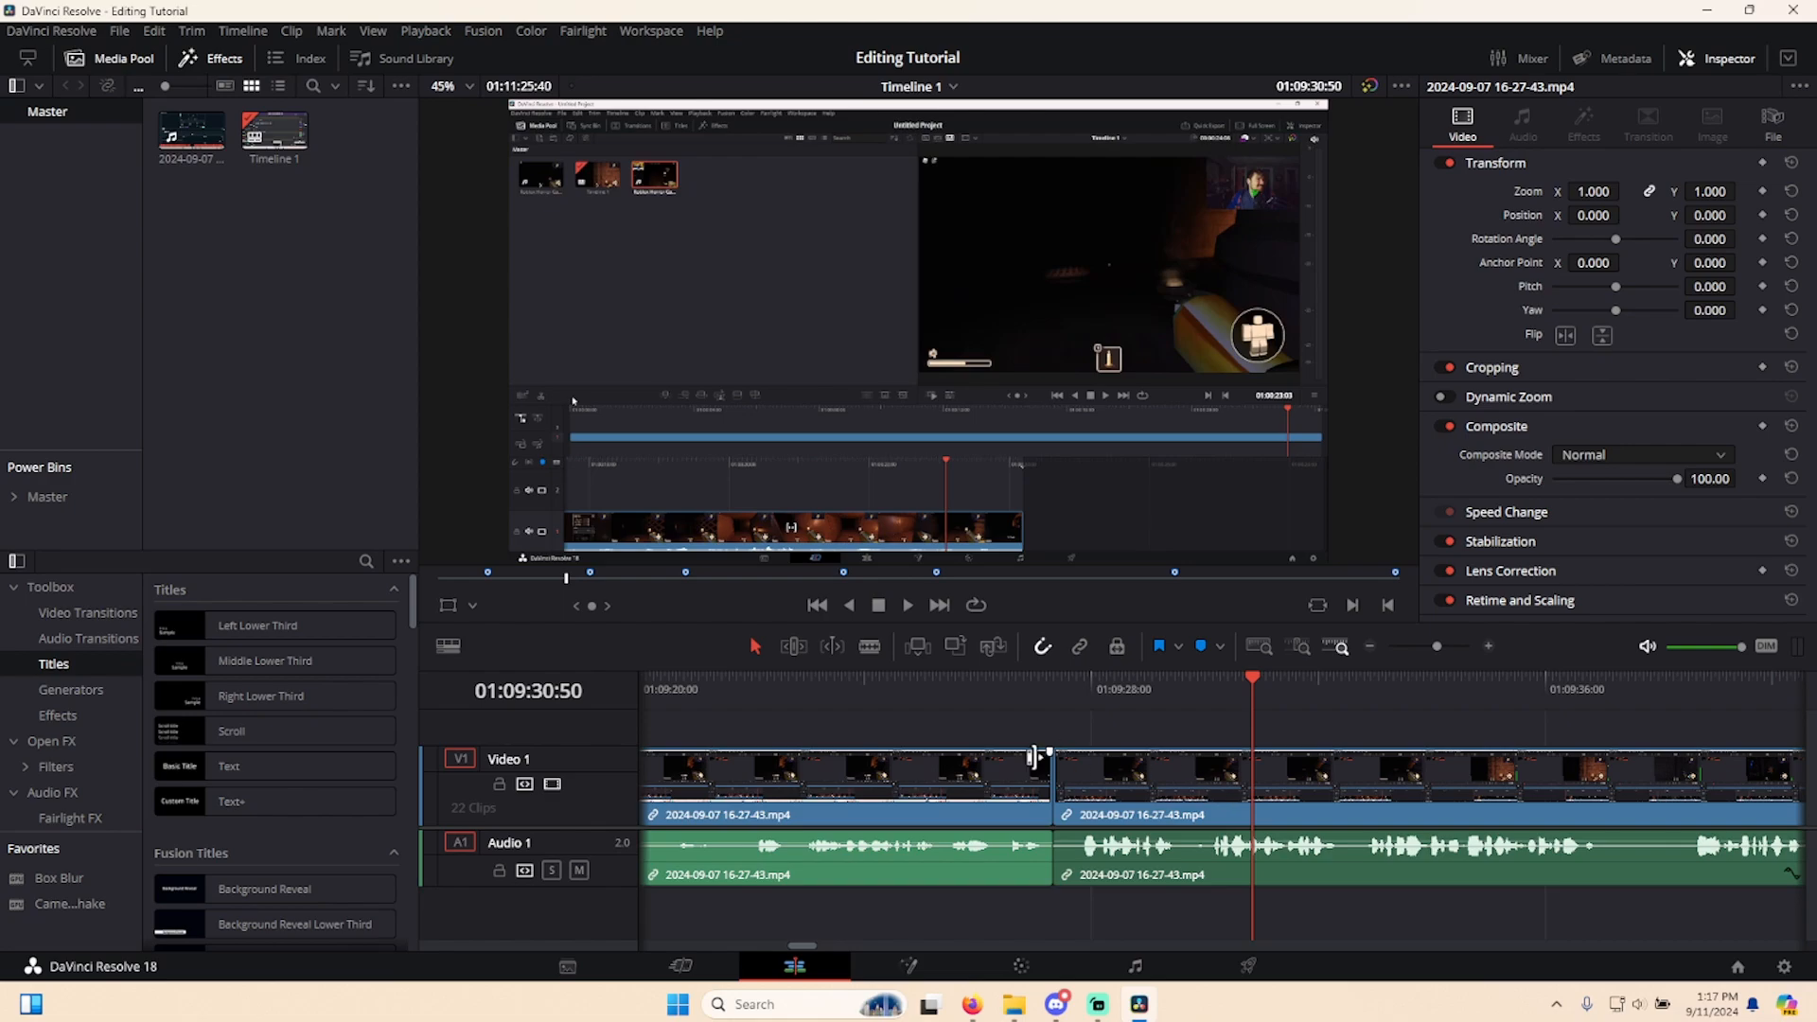
- Examine the options offered for the remaining video edit point before the playhead, and dismiss them without choosing any
click(1054, 782)
right_click(1055, 781)
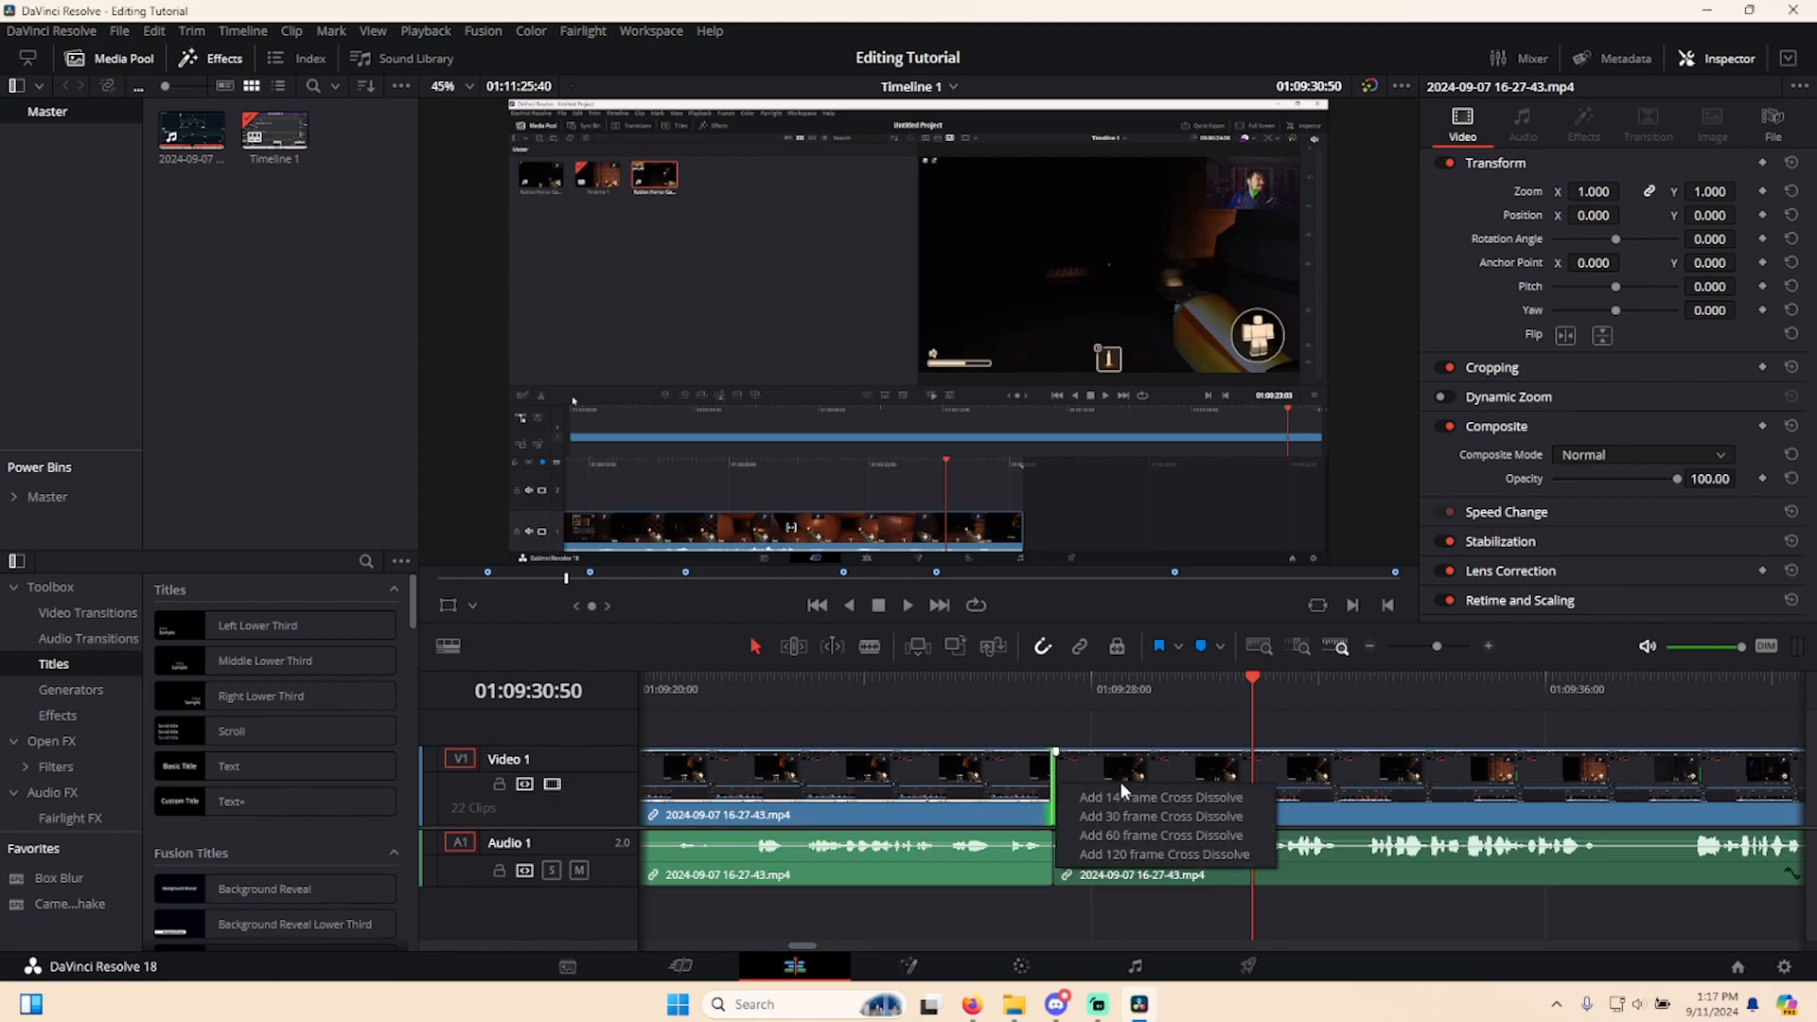
click(1071, 725)
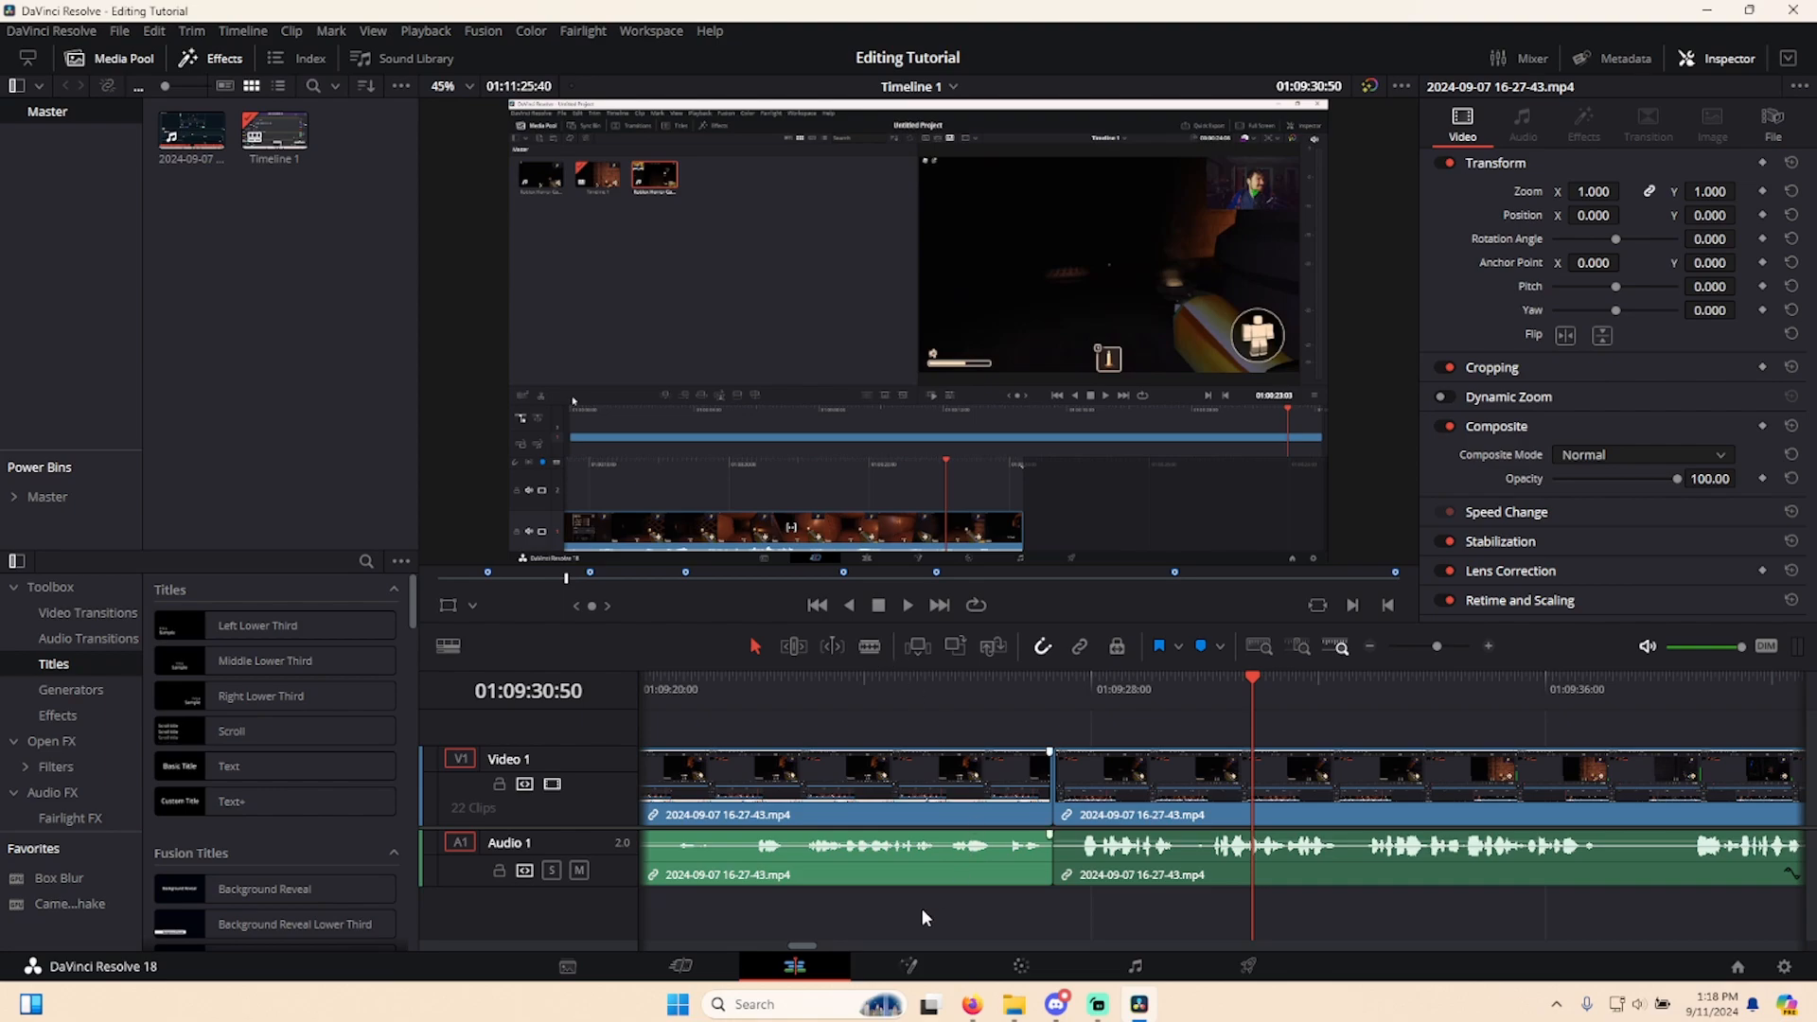
- Return to the Cut page and split the clip at 01:09:30:50
click(680, 966)
click(74, 640)
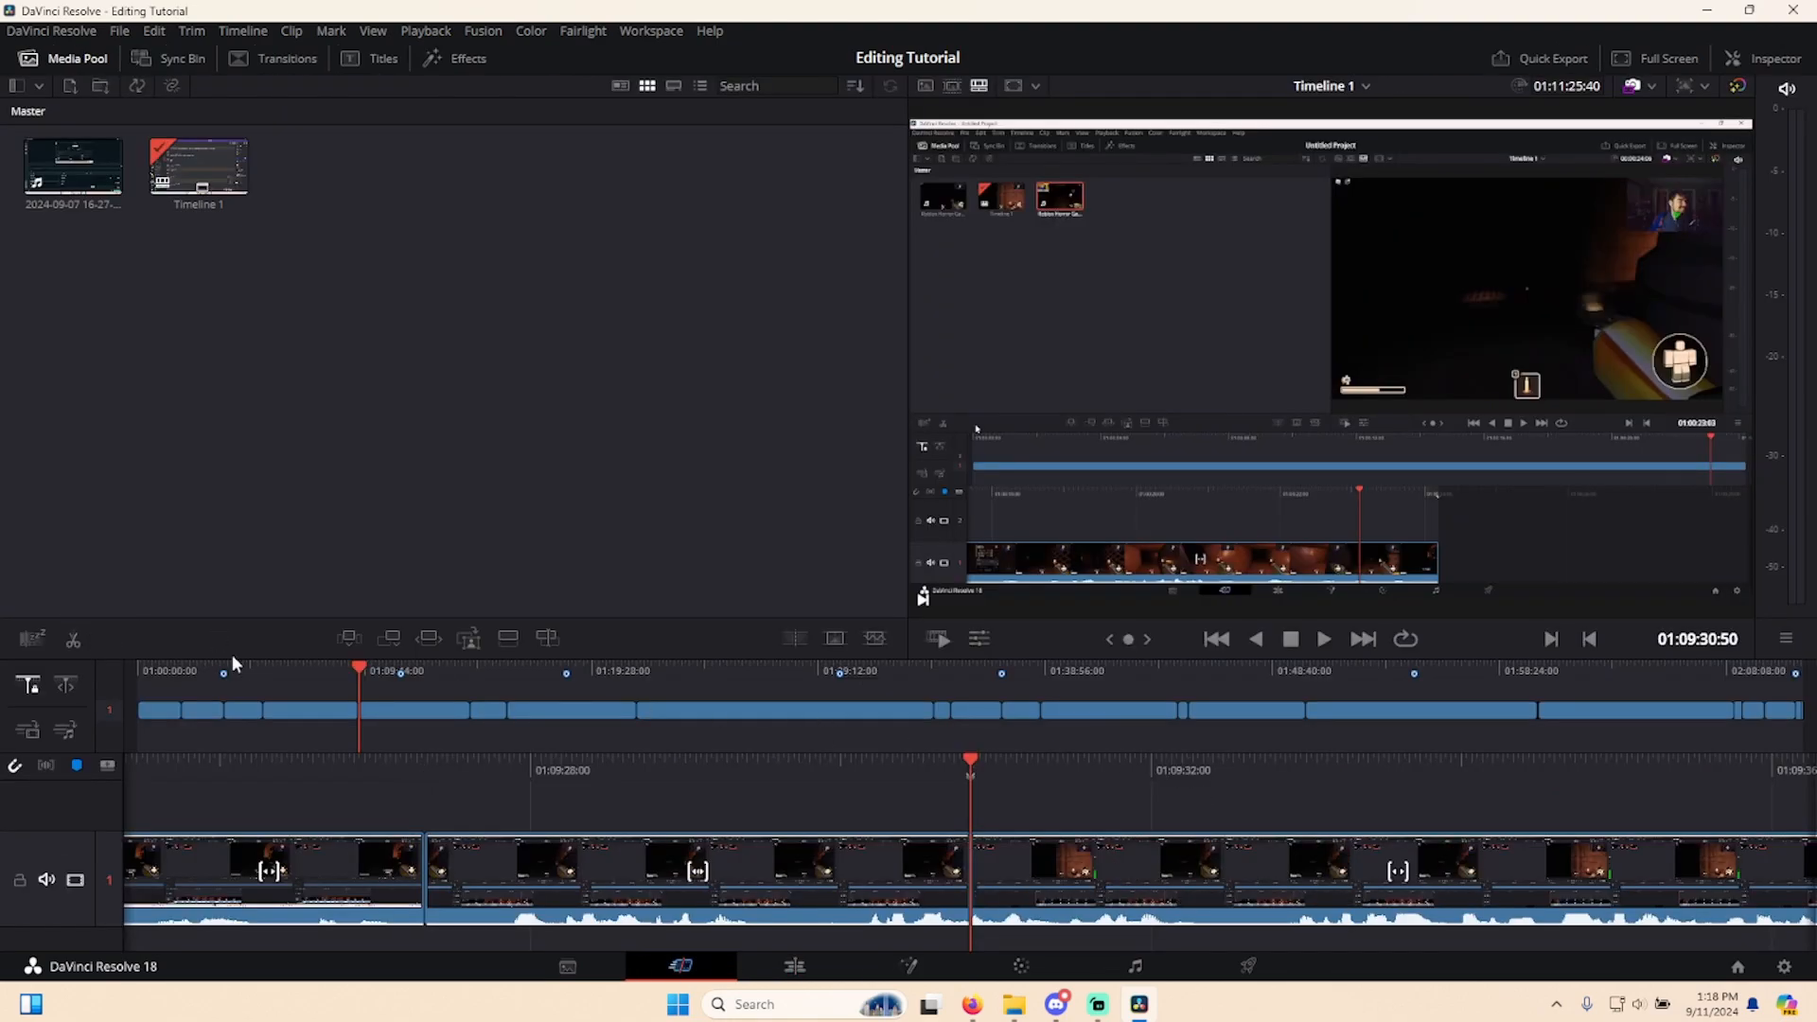
- Split the clip again at 01:09:32:11 and, on the Edit page, delete the short piece between the two cuts
key(space)
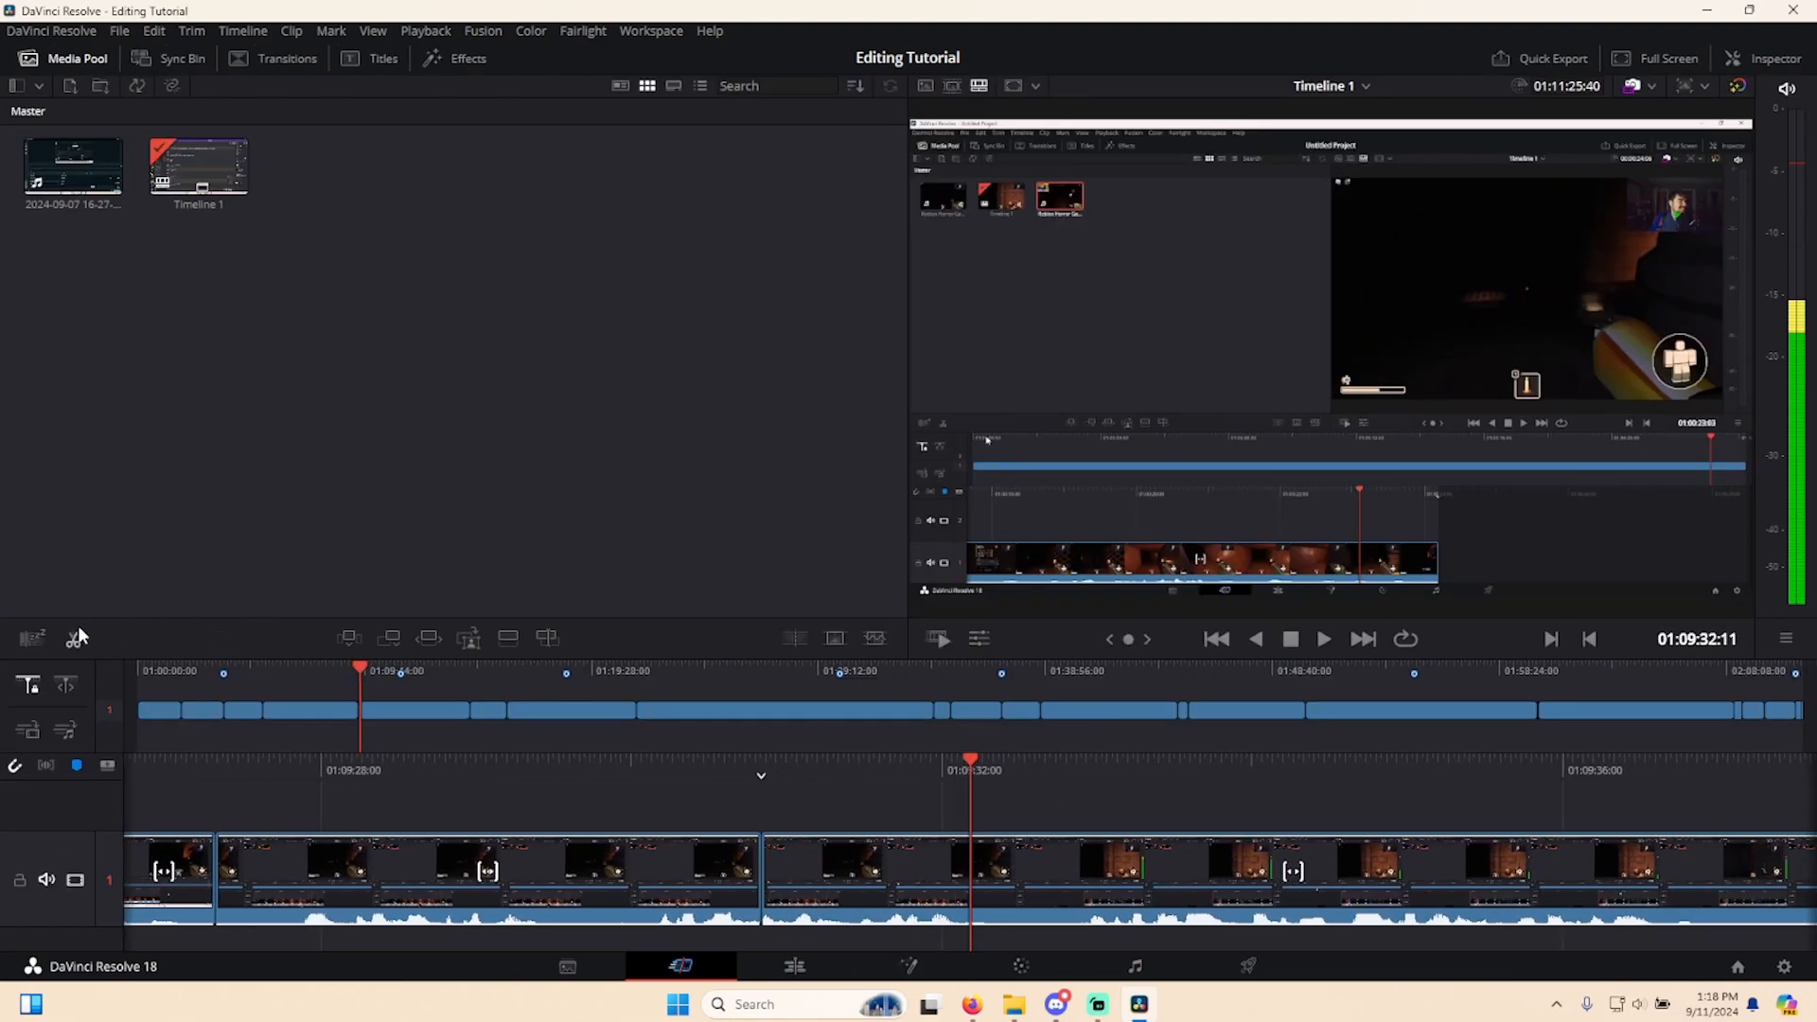
click(795, 965)
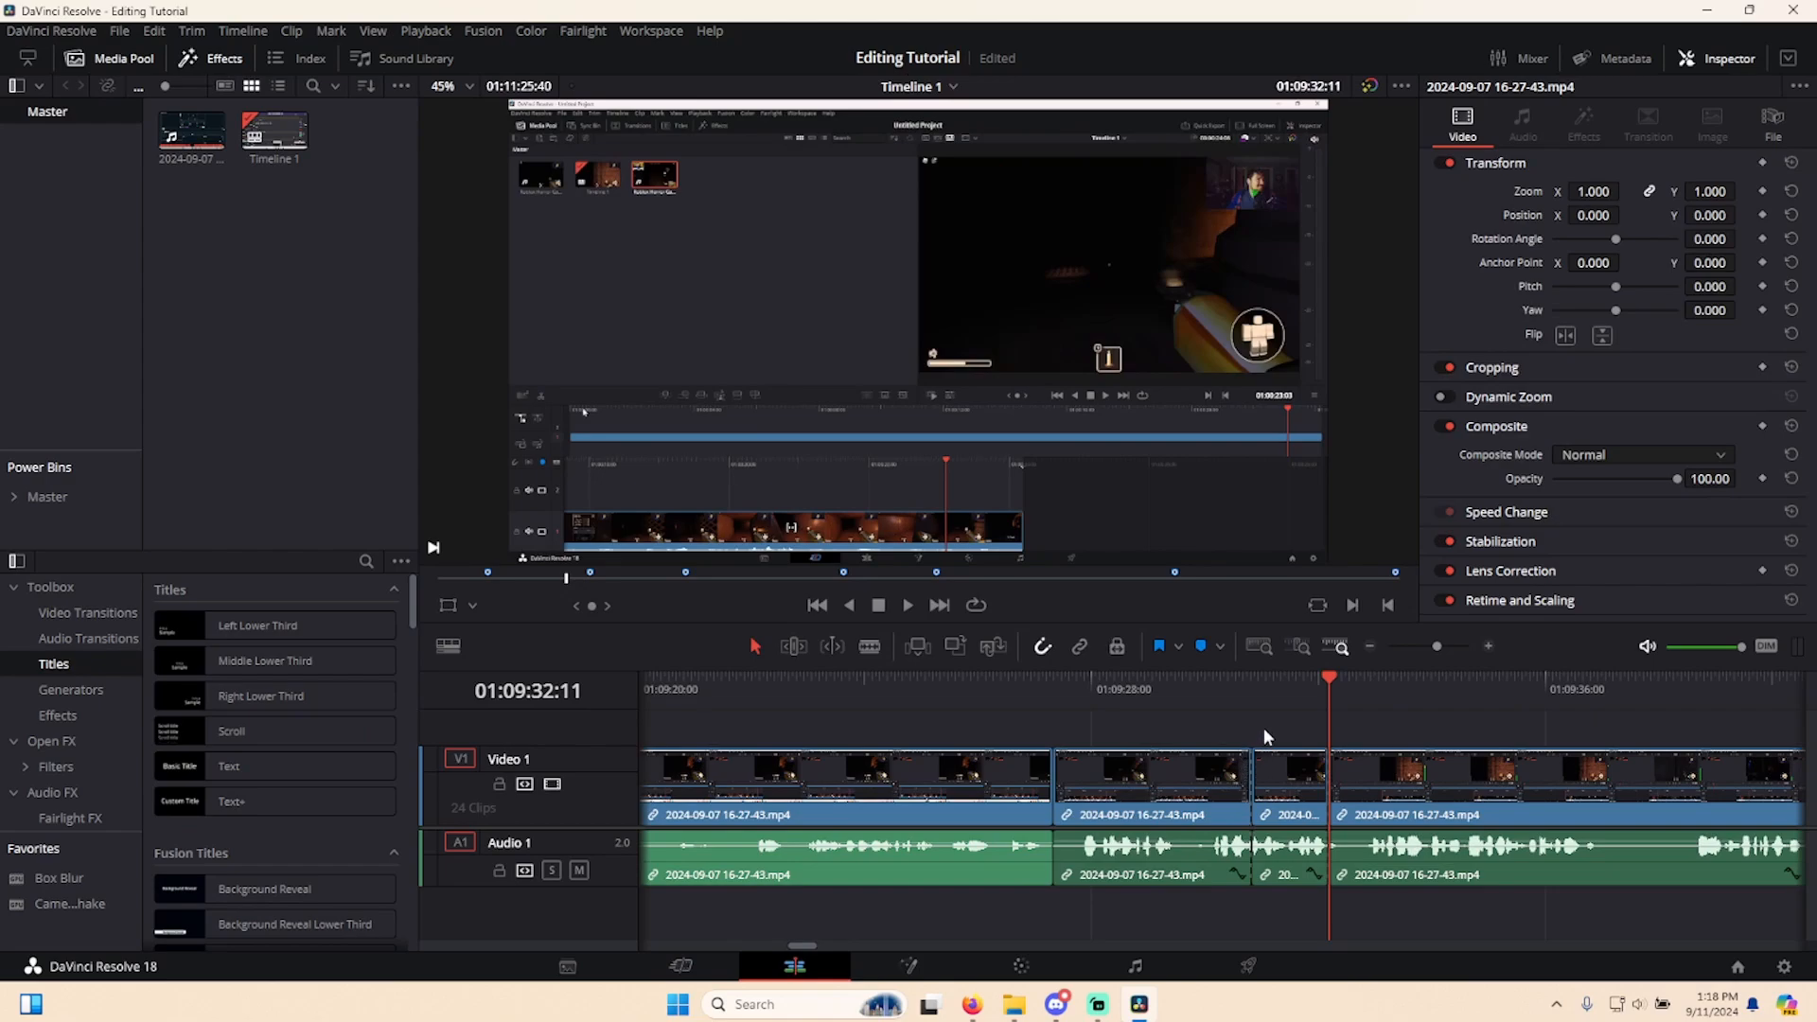
click(1277, 790)
key(BackSpace)
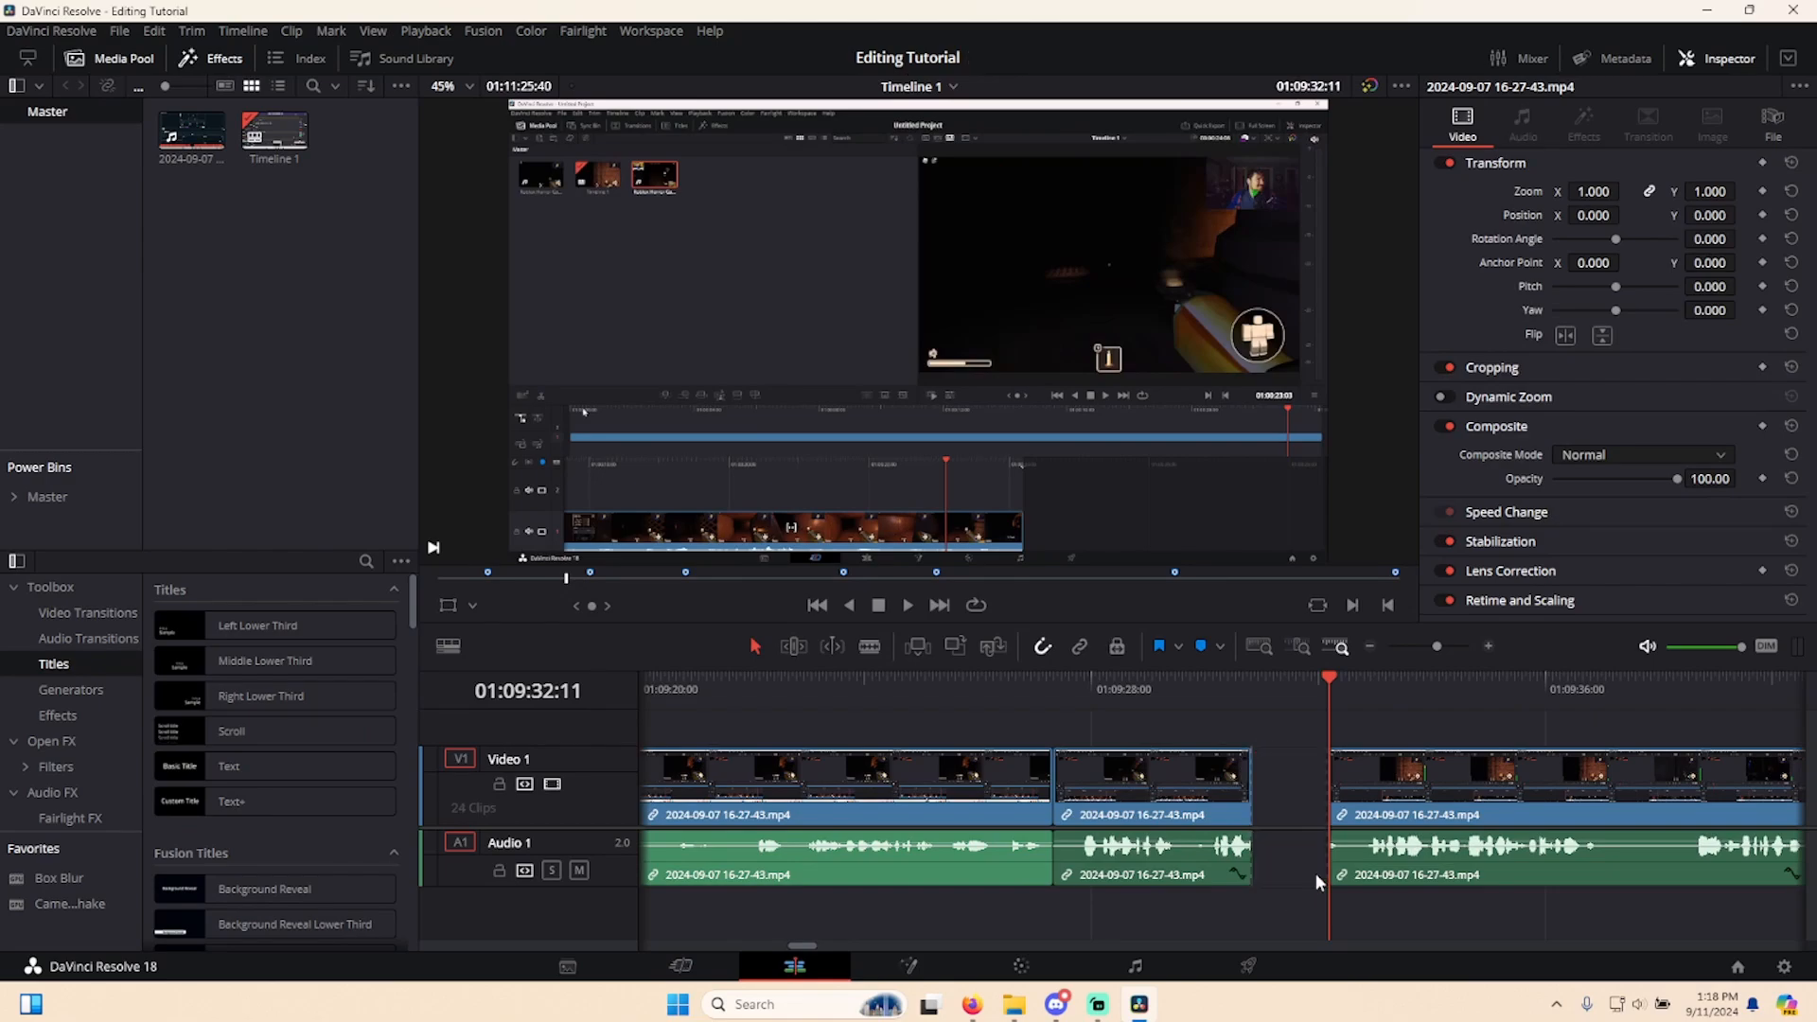
- Undo that deletion and delete the same short piece on the Cut page instead, closing the gap
click(680, 965)
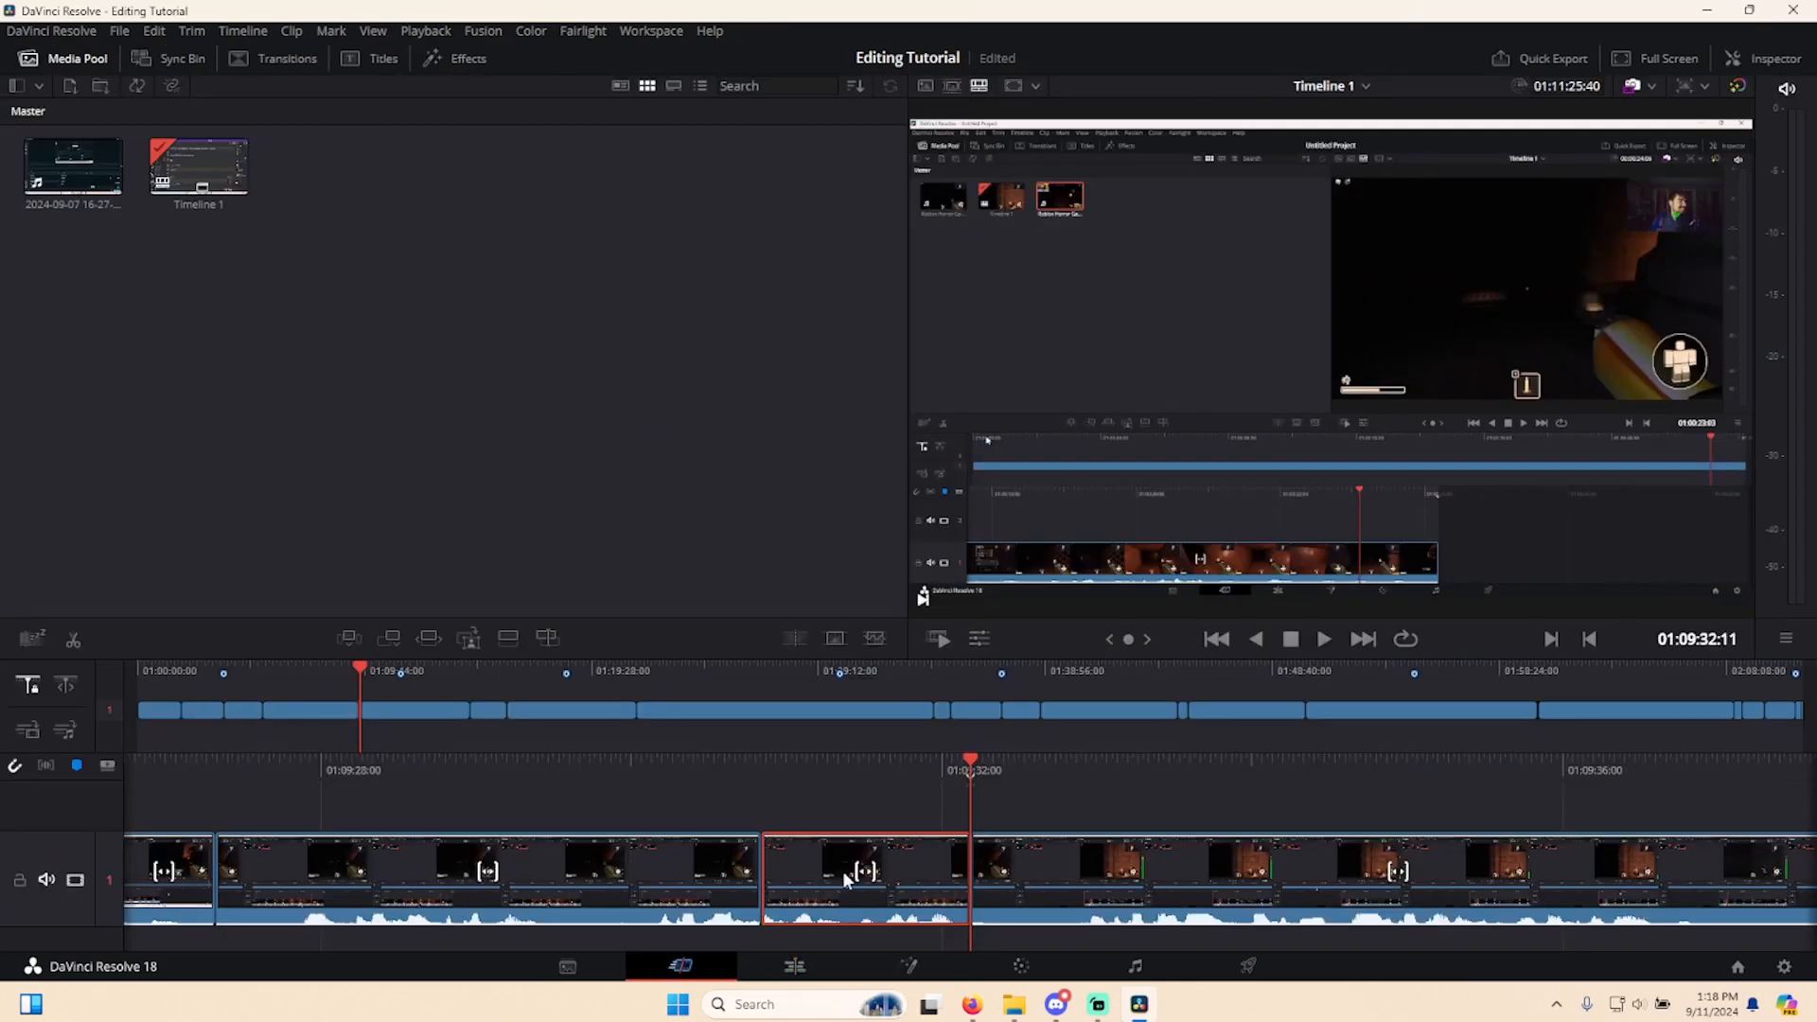
key(BackSpace)
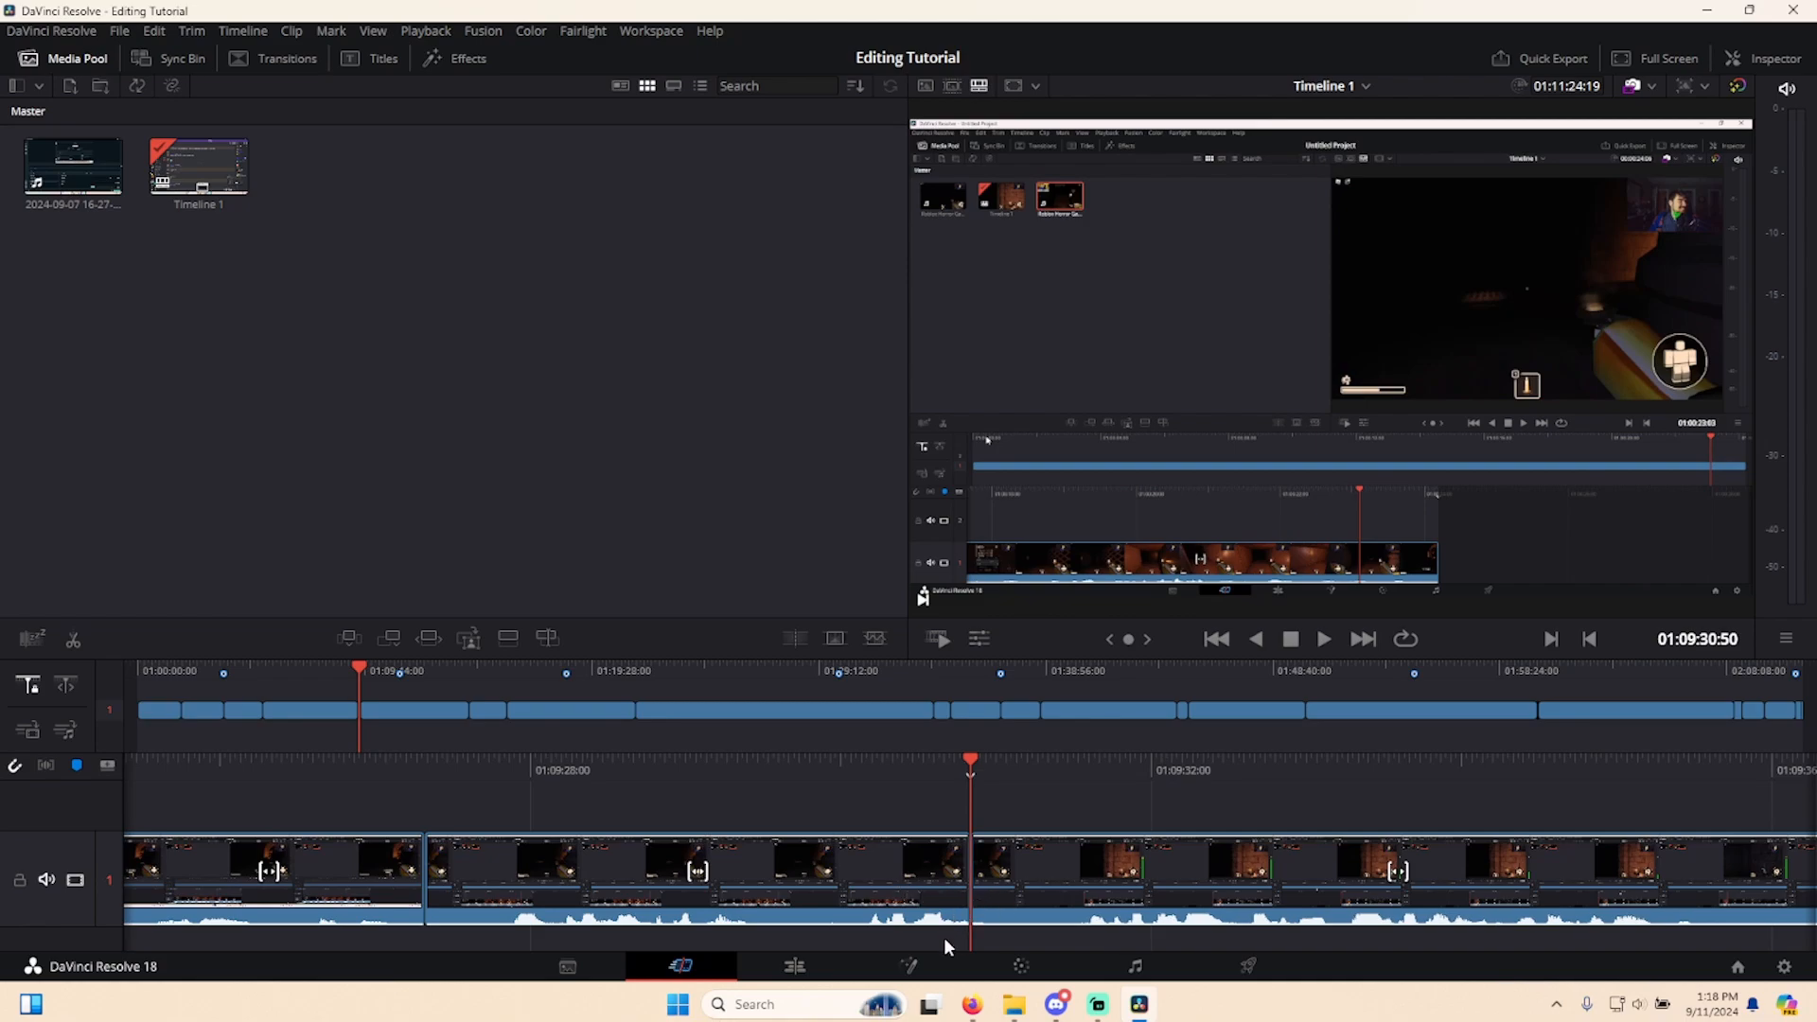
- On the Edit page, examine the options for the video edit point at 01:09:30:50 and dismiss them without choosing any
click(795, 965)
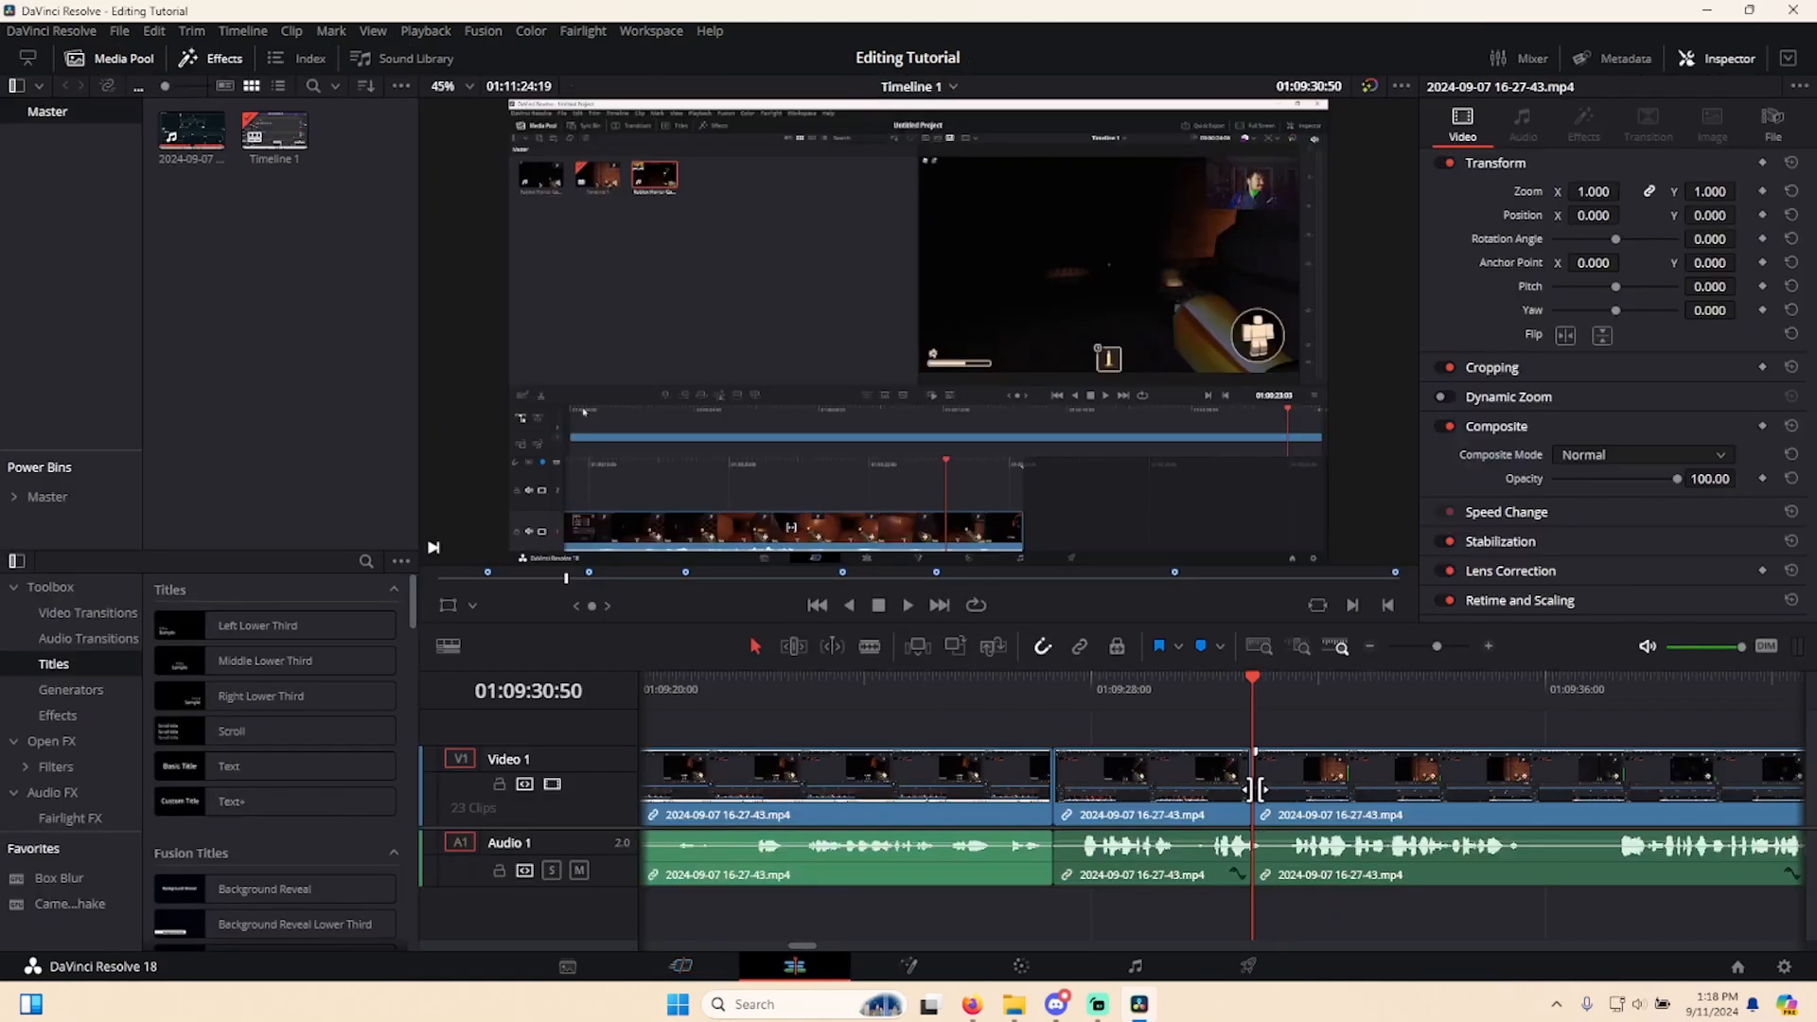
right_click(1255, 774)
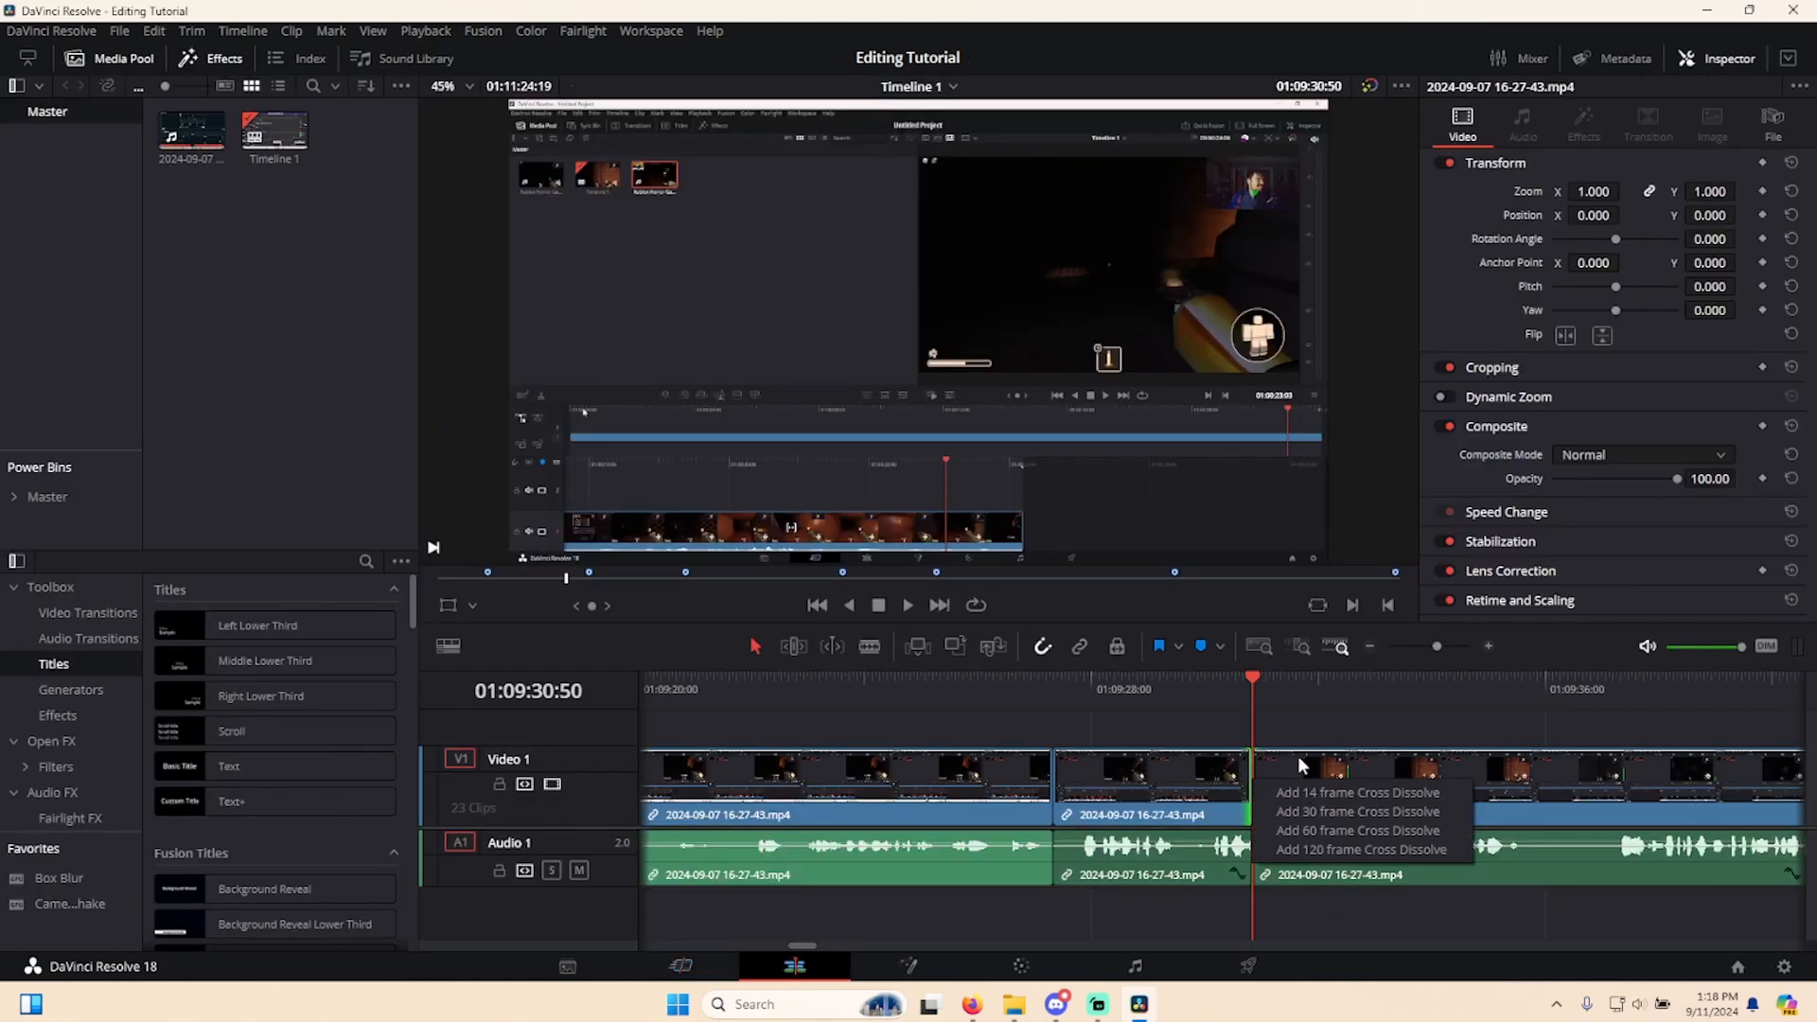
click(1295, 737)
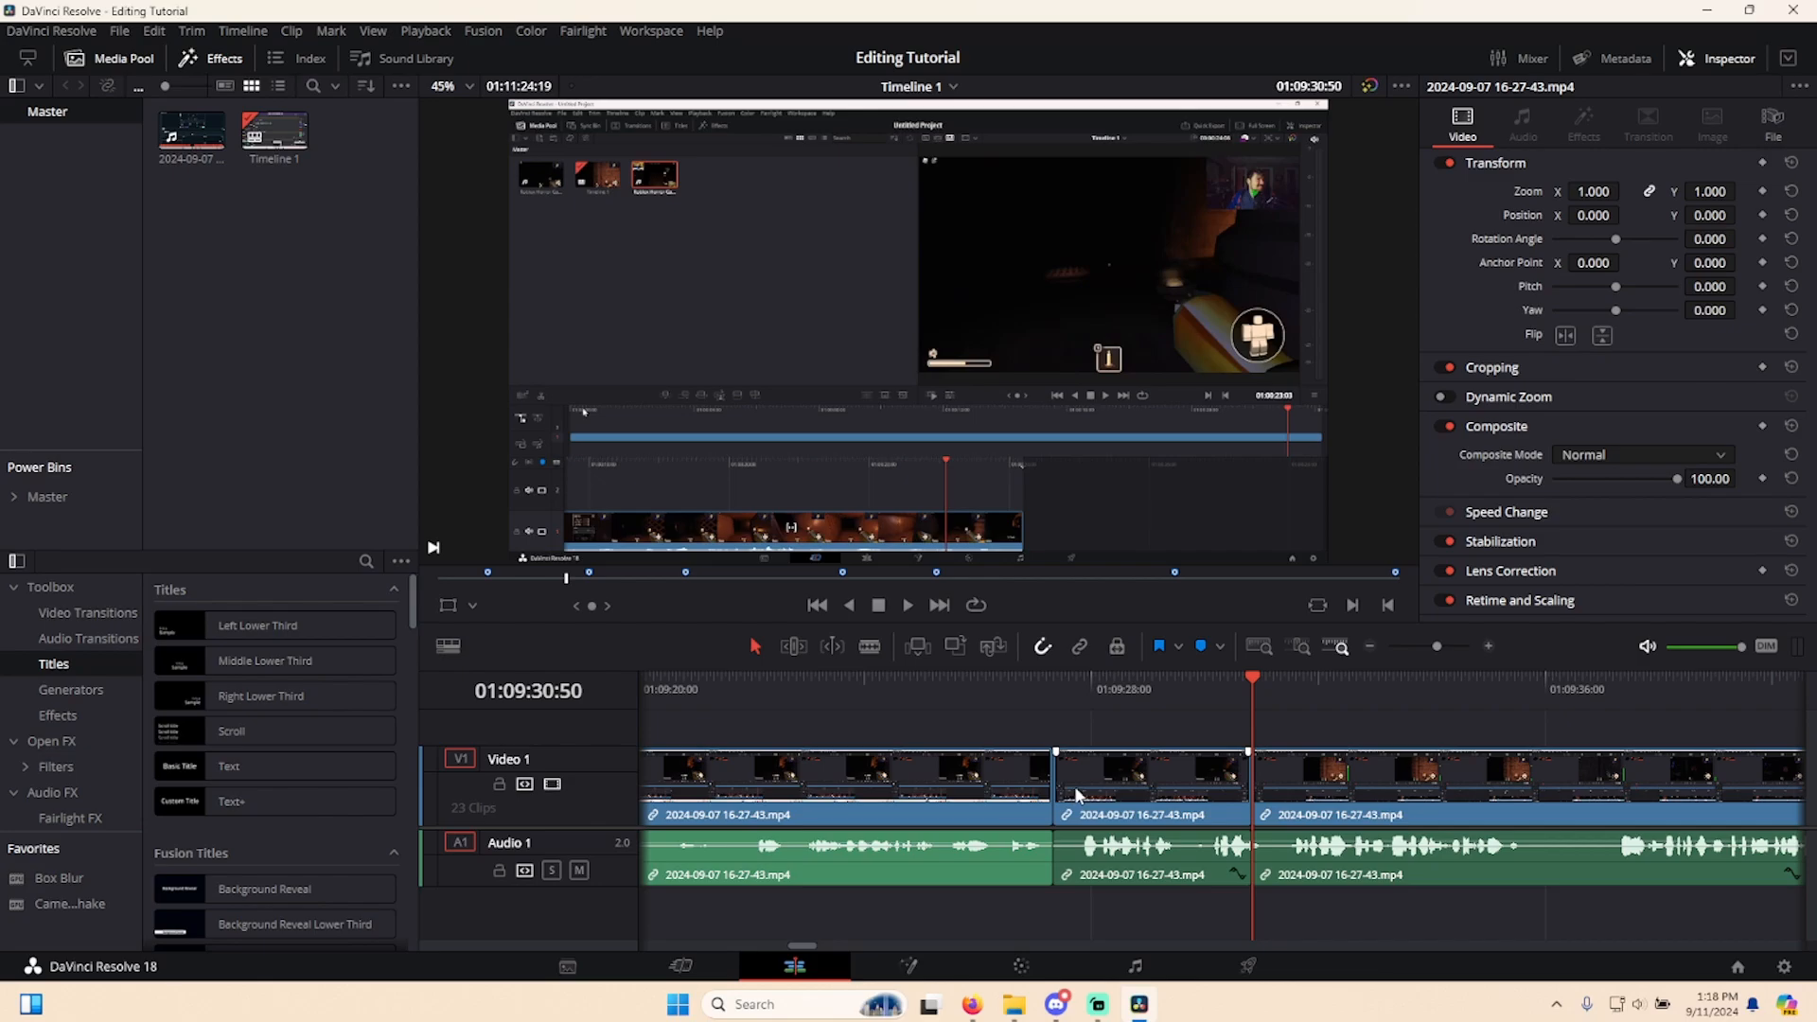
key(ctrl+v)
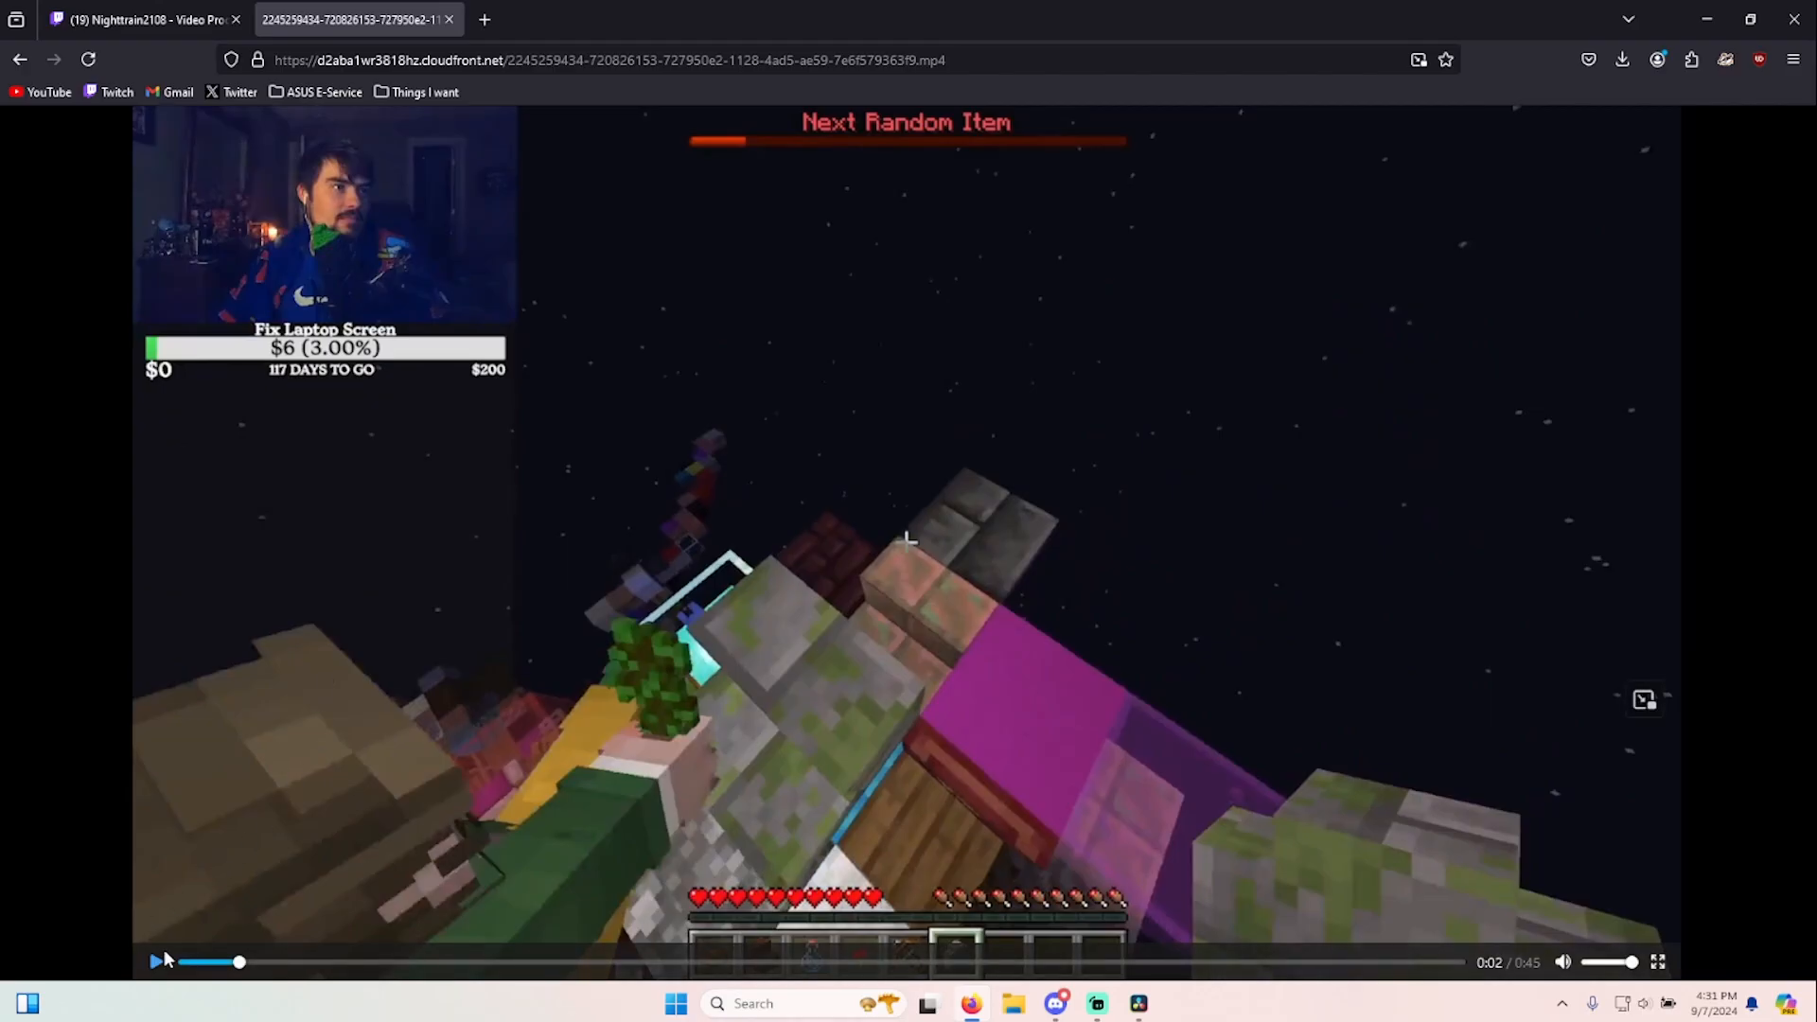
- Close the video's picture-in-picture window and its browser tab, leaving the Twitch Video Producer open
click(1644, 700)
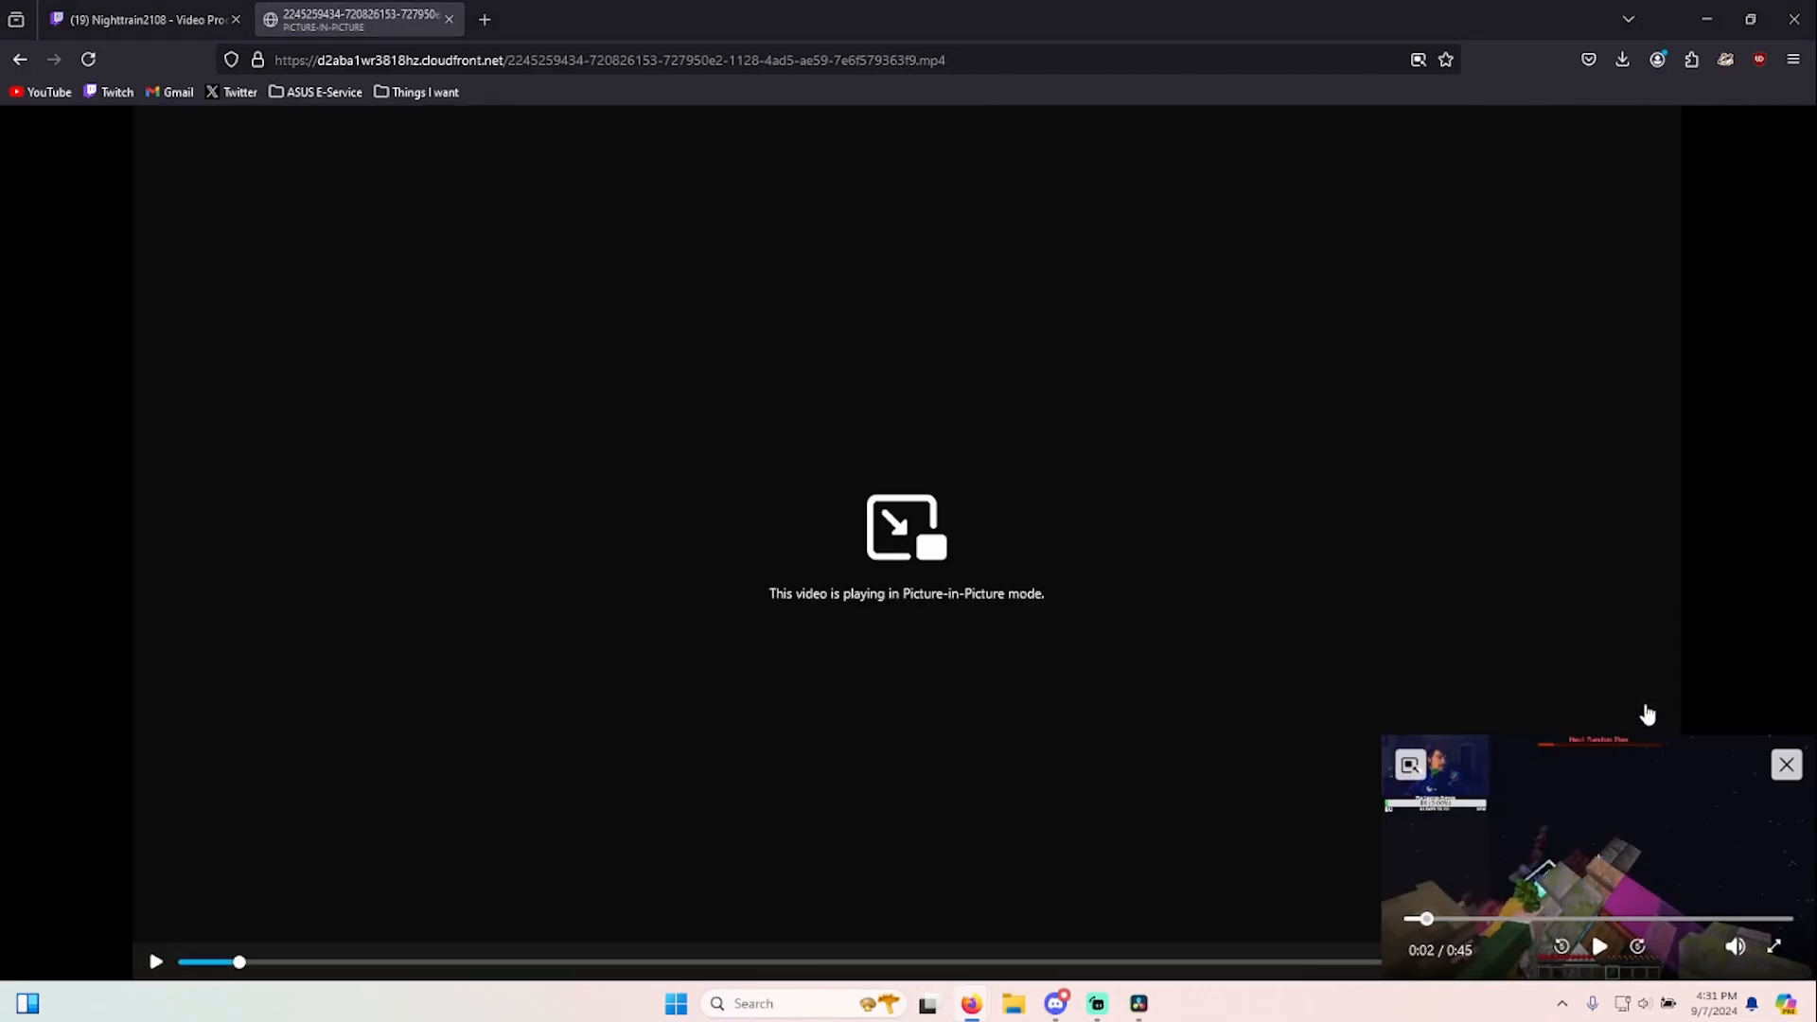
click(1785, 764)
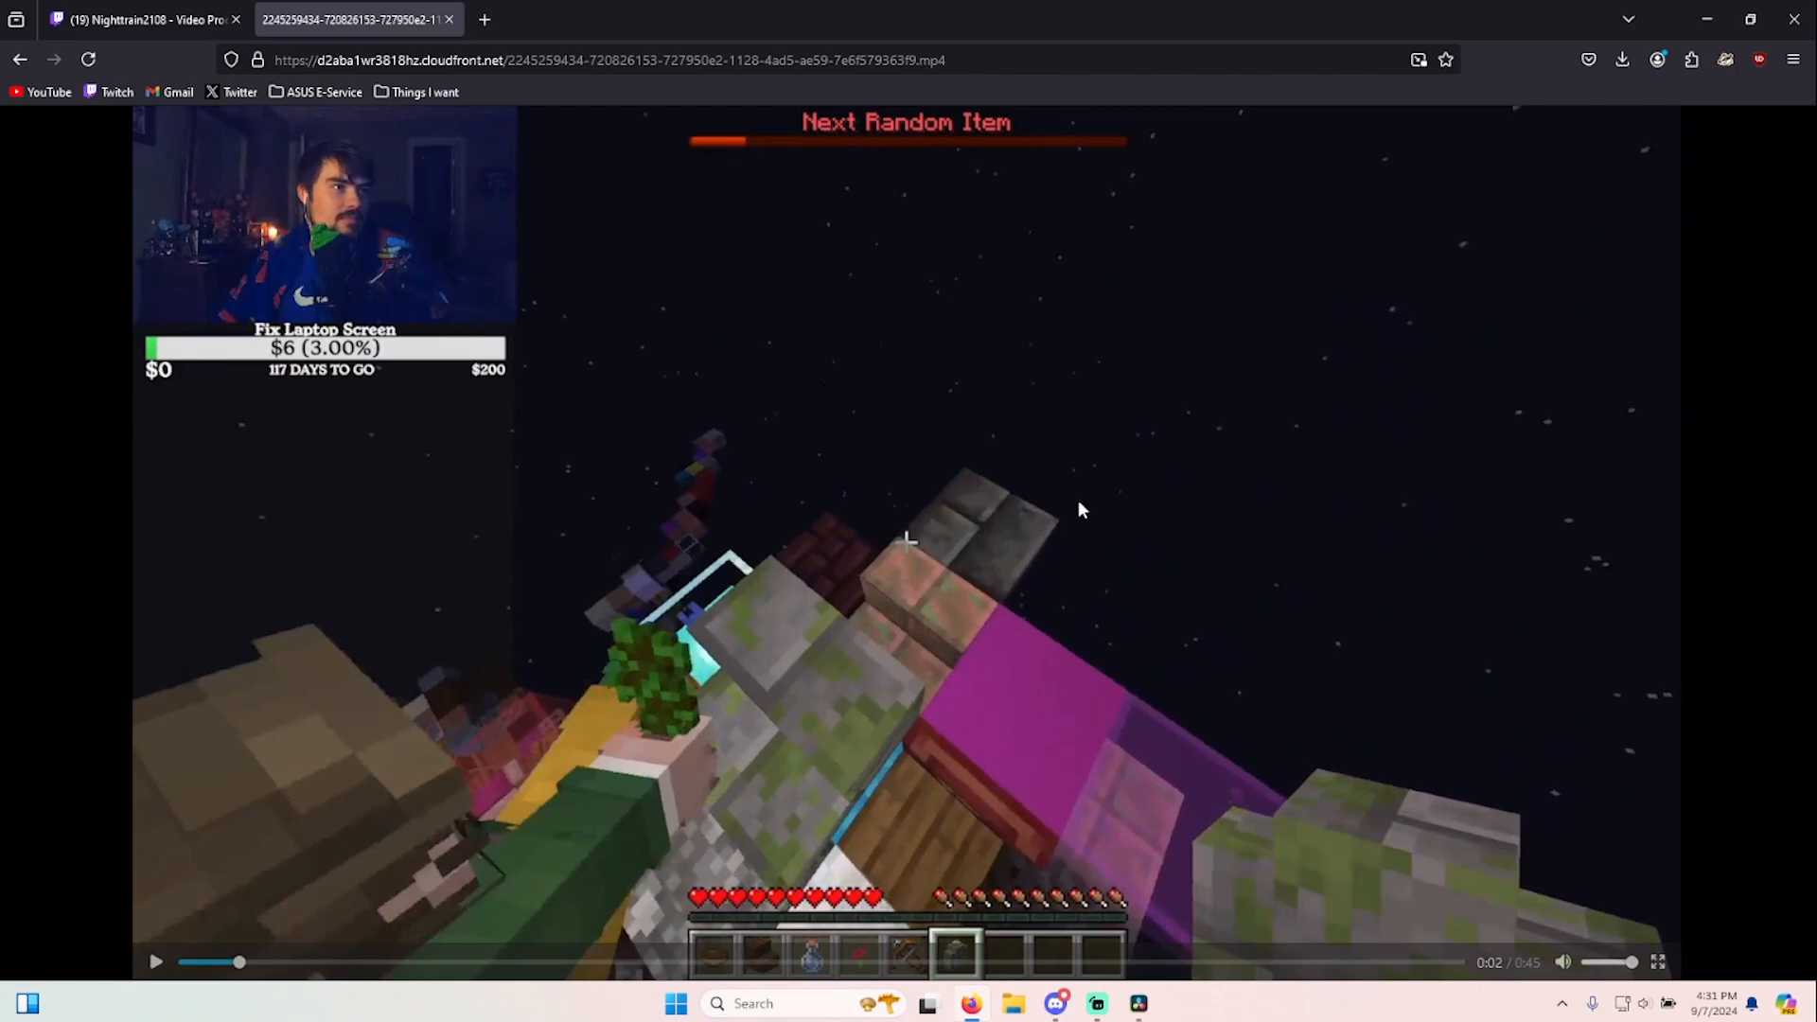
click(242, 27)
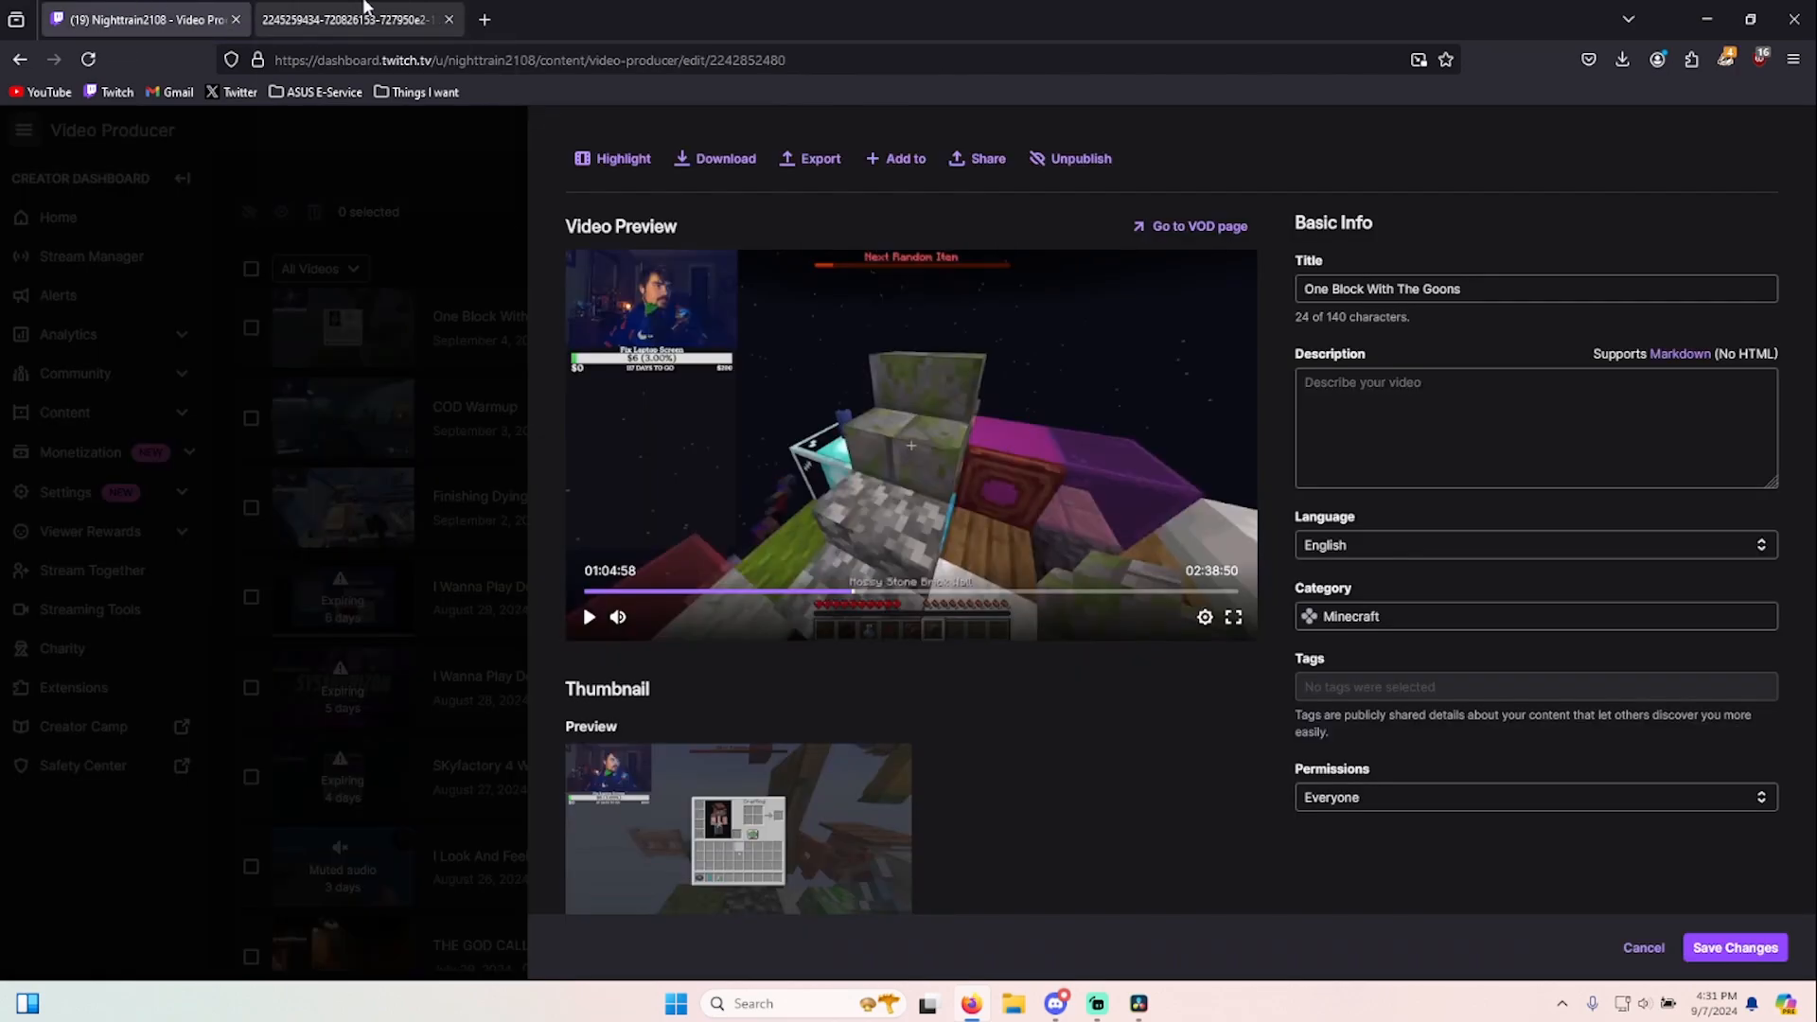
click(454, 24)
- View the Export to YouTube form for One Block With The Goons and close it without exporting
click(819, 158)
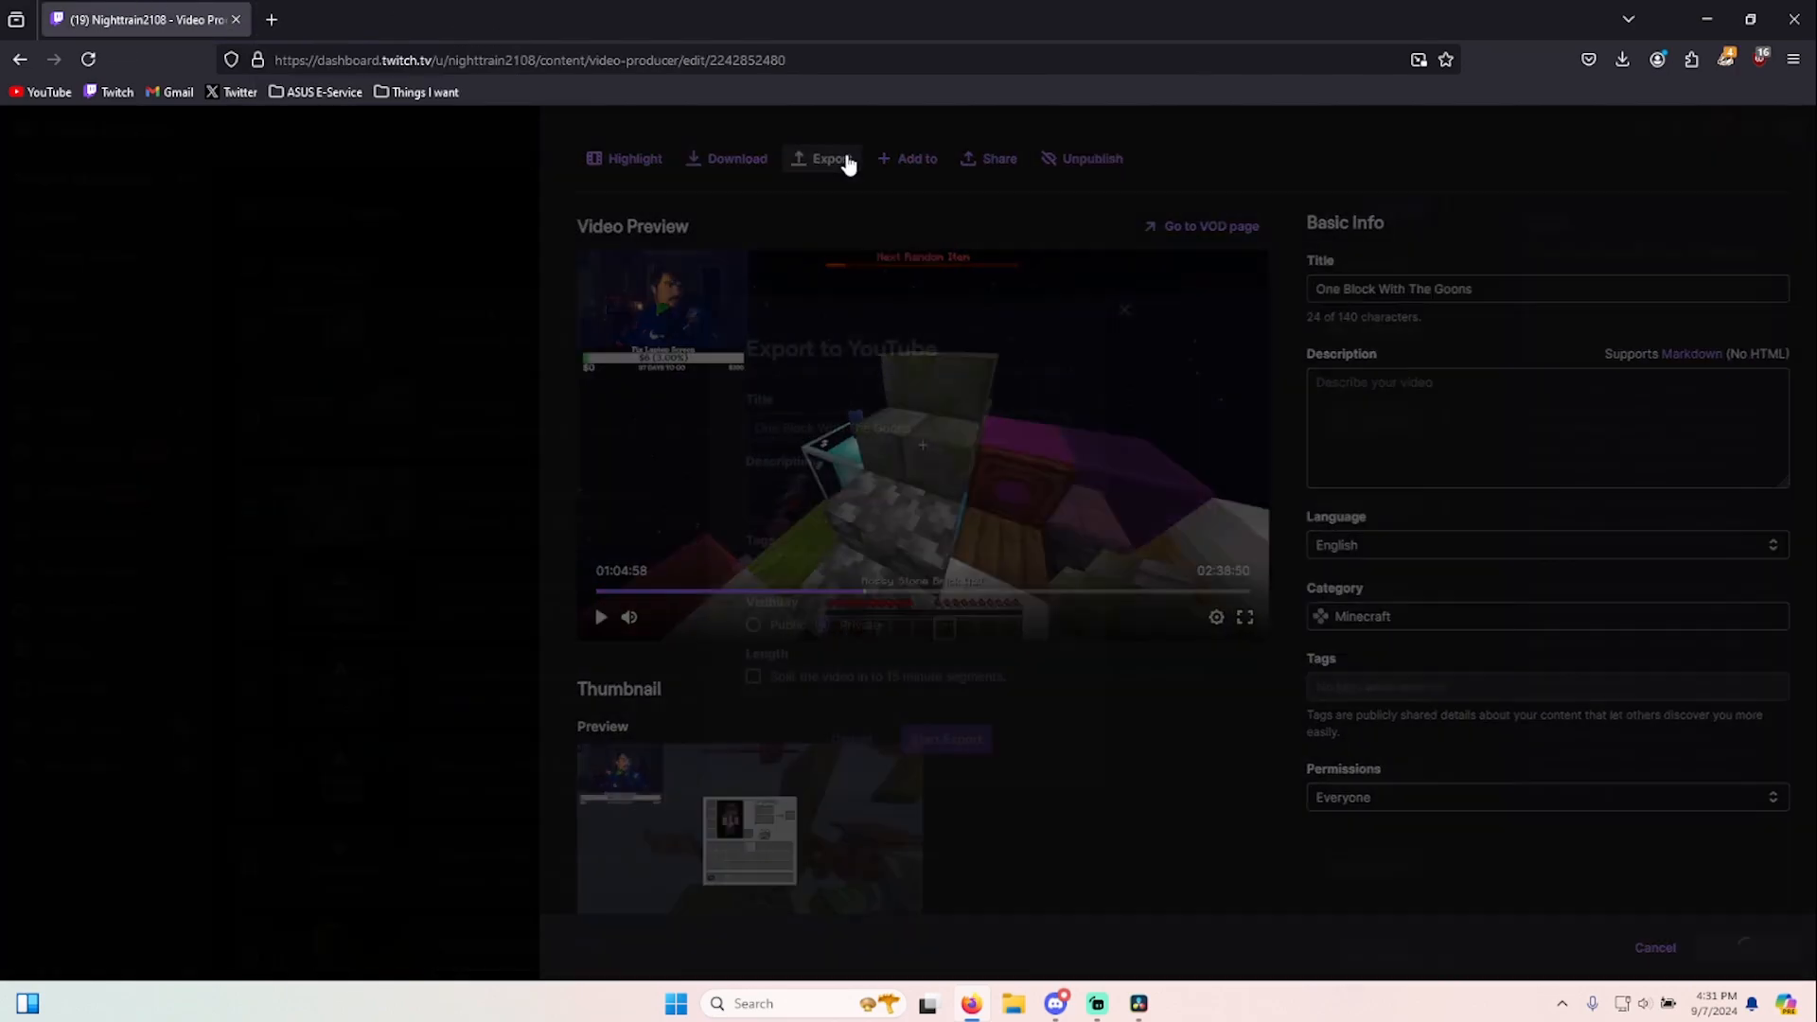
click(1128, 317)
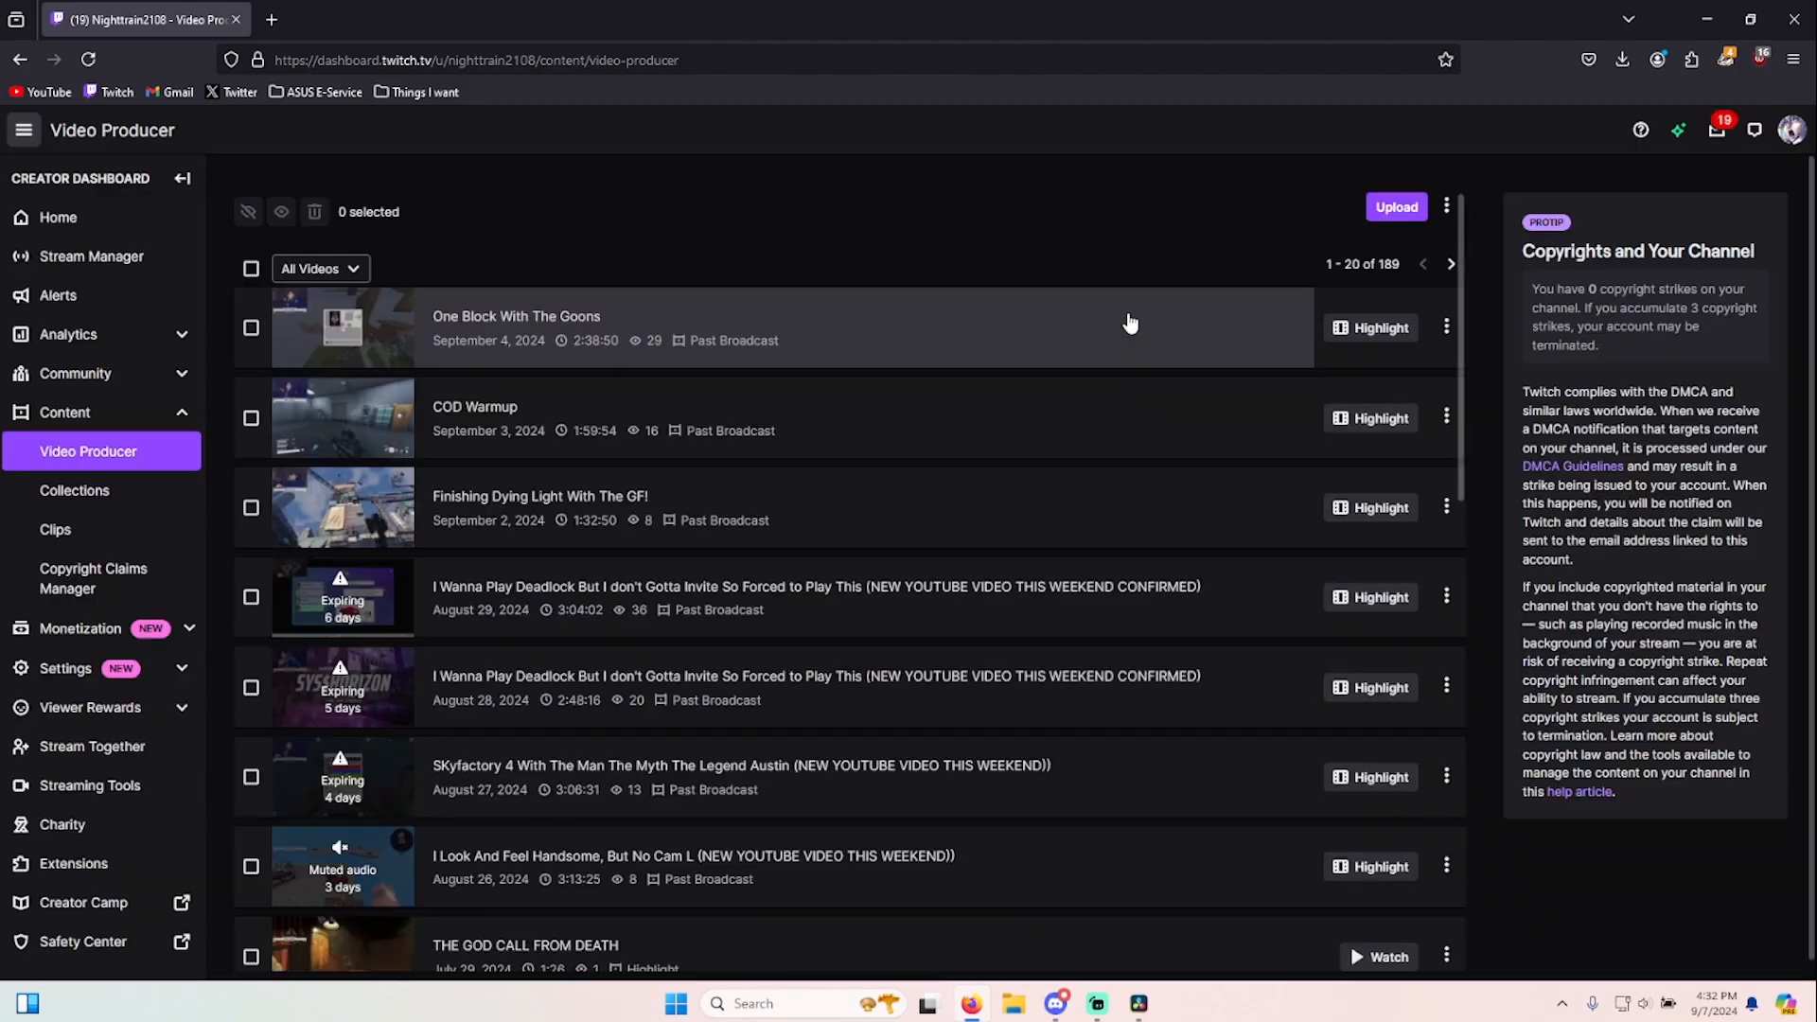
- Look through the Downloads folder in File Explorer for the downloaded MP4 videos and close the window
click(1013, 1005)
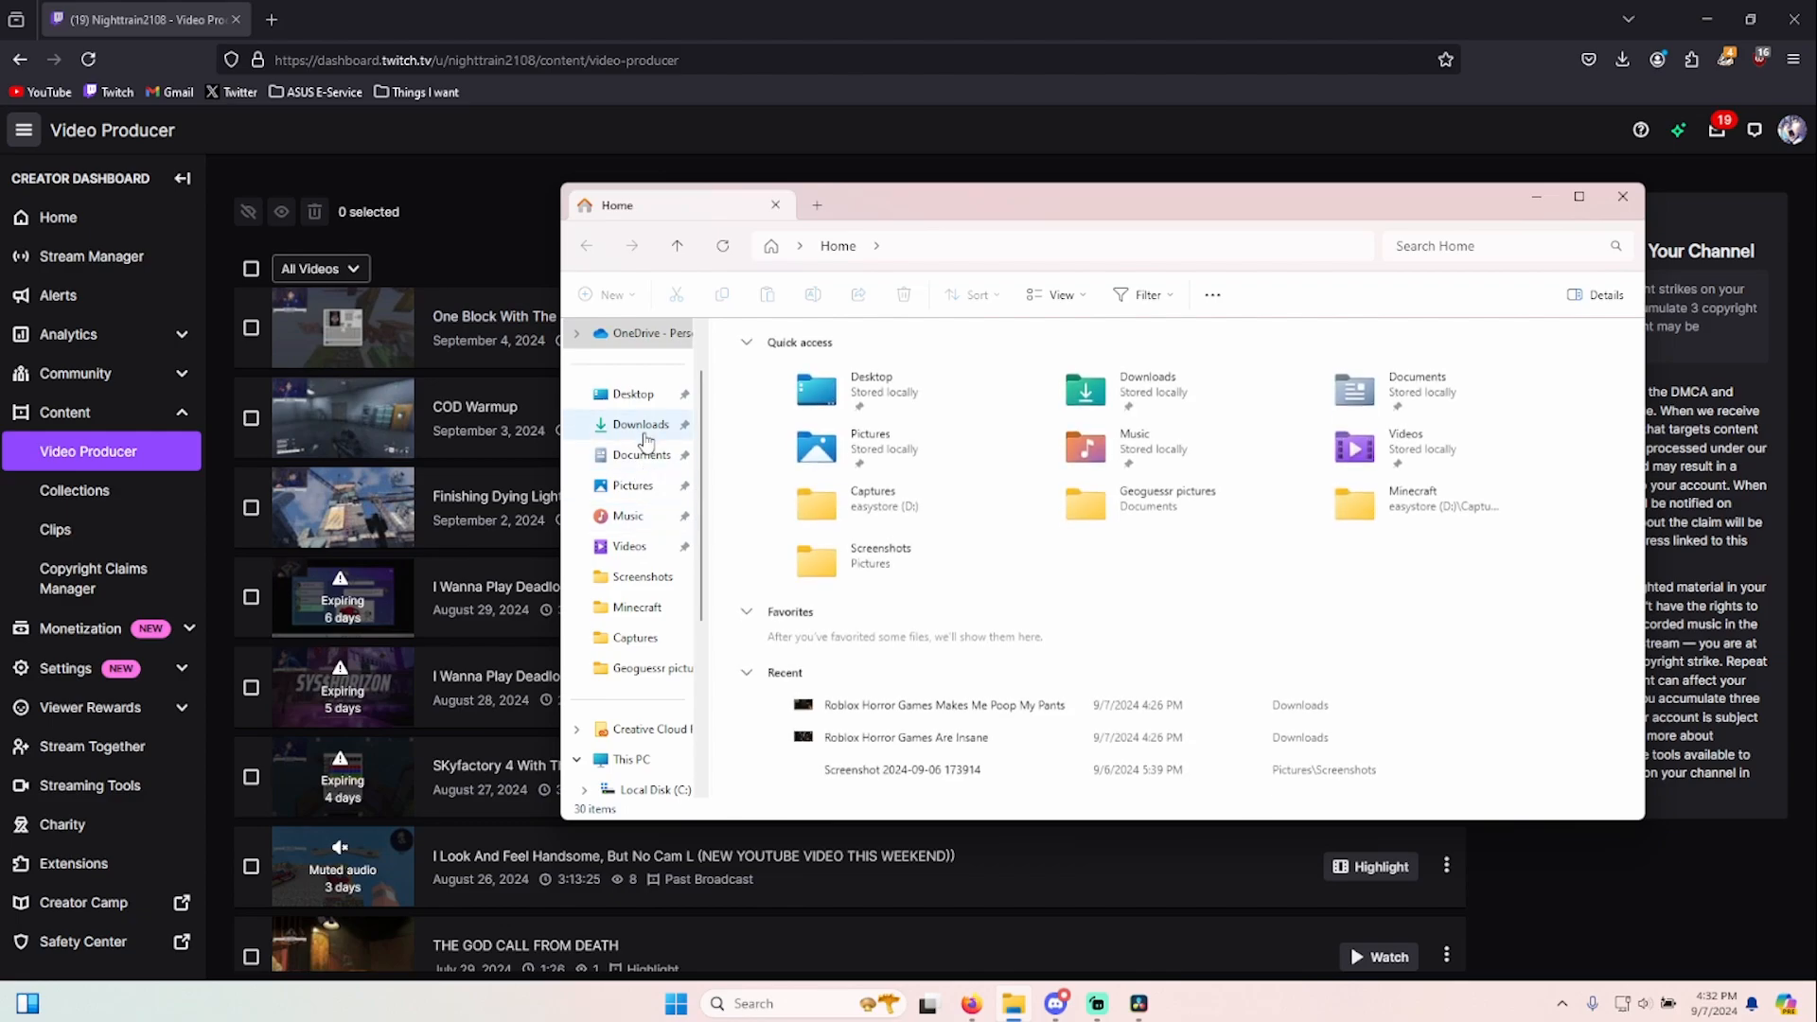
click(638, 424)
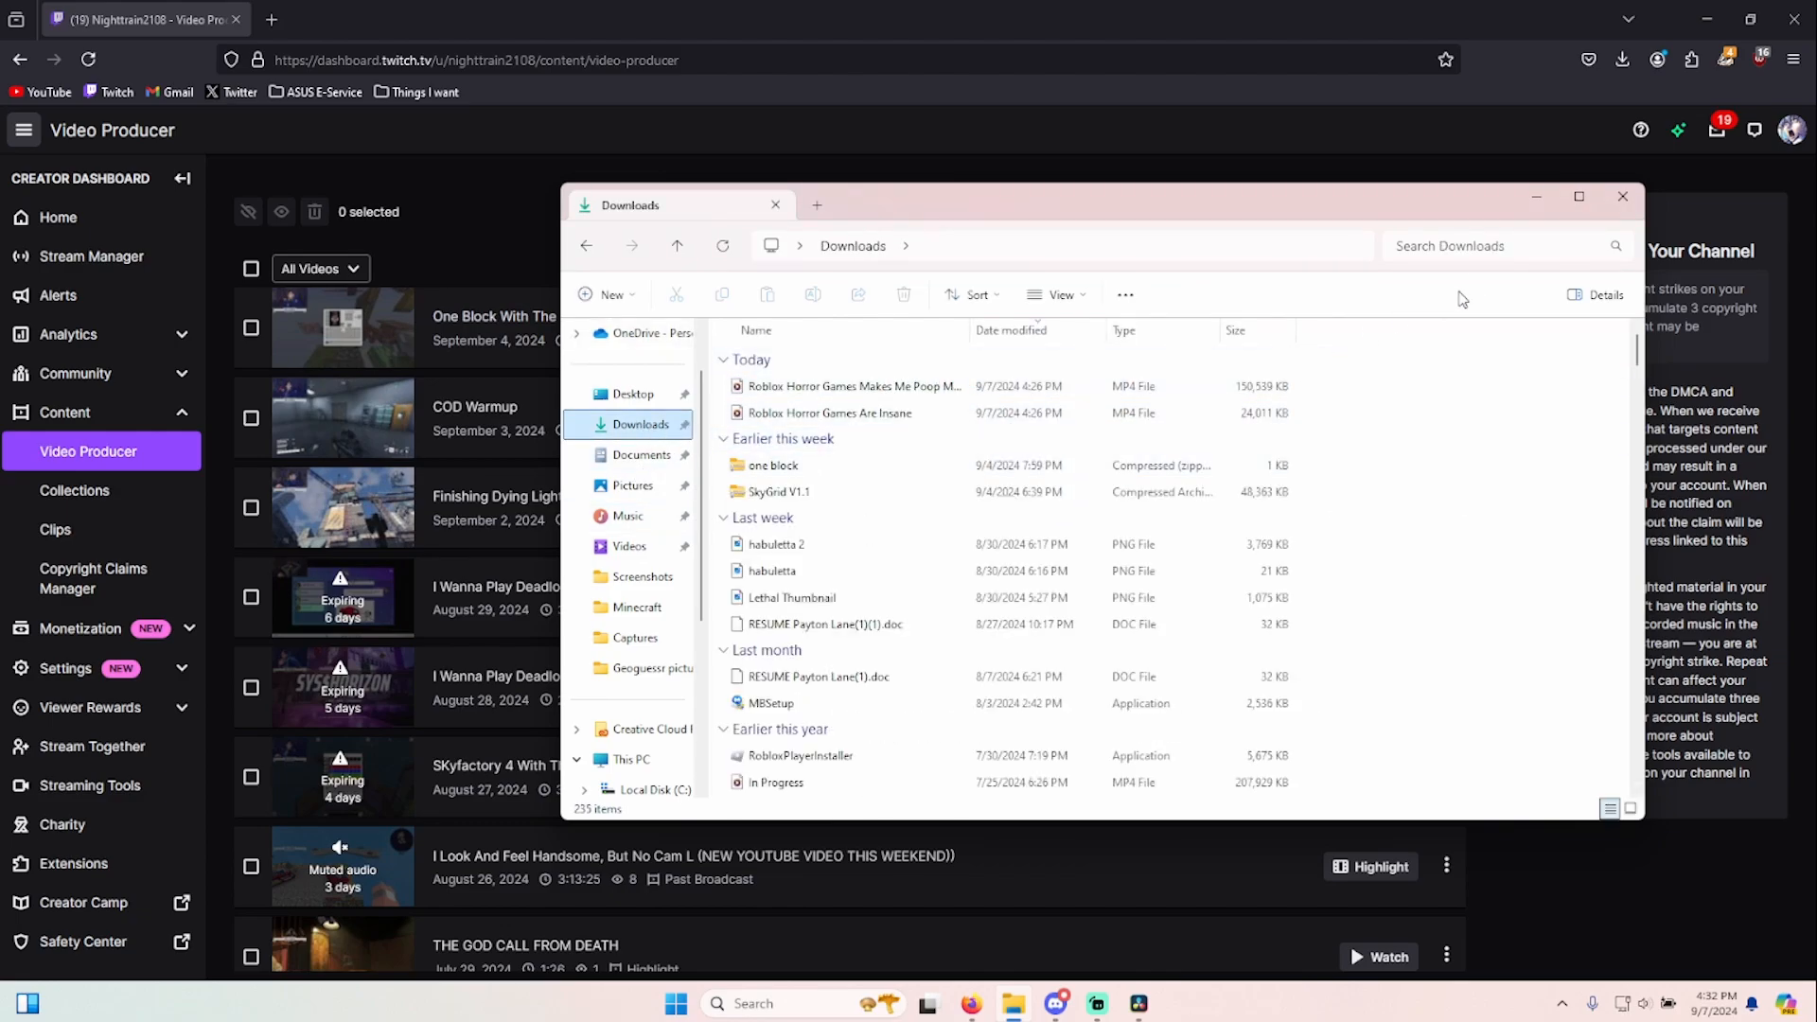
click(1621, 196)
- Switch to DaVinci Resolve, open Untitled Project and skip the software update
click(1138, 1003)
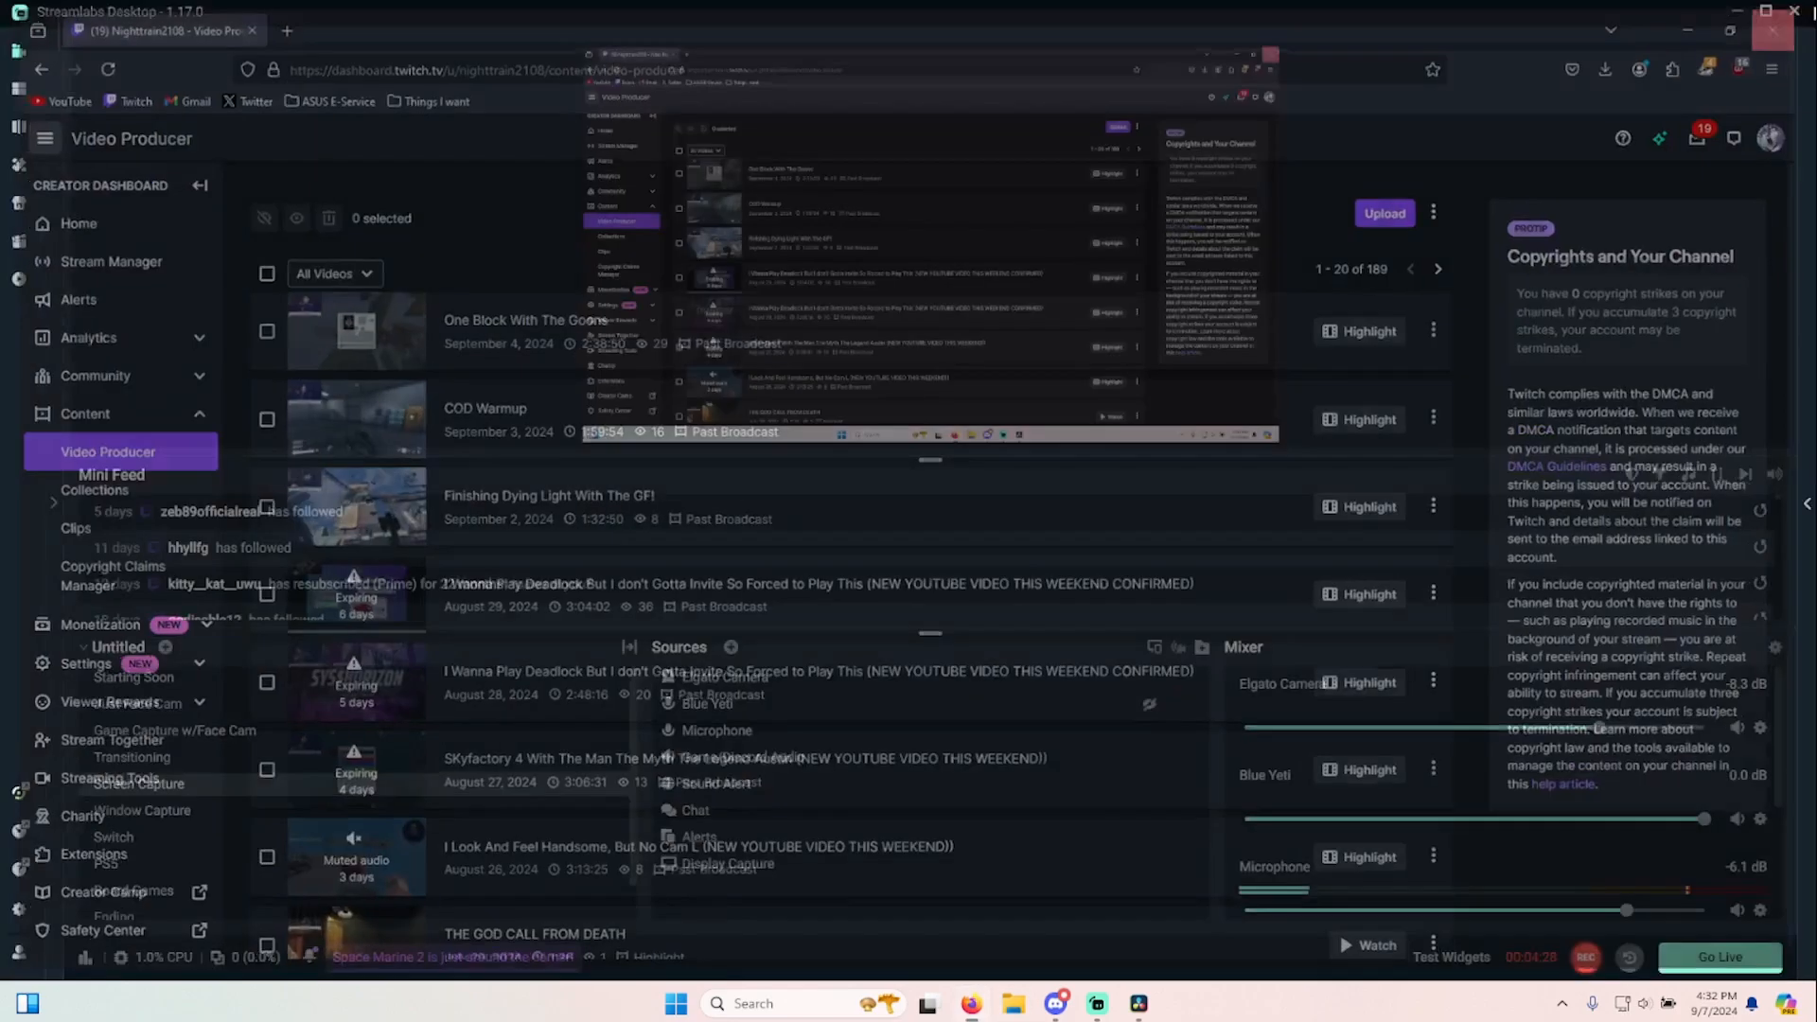
click(1138, 1002)
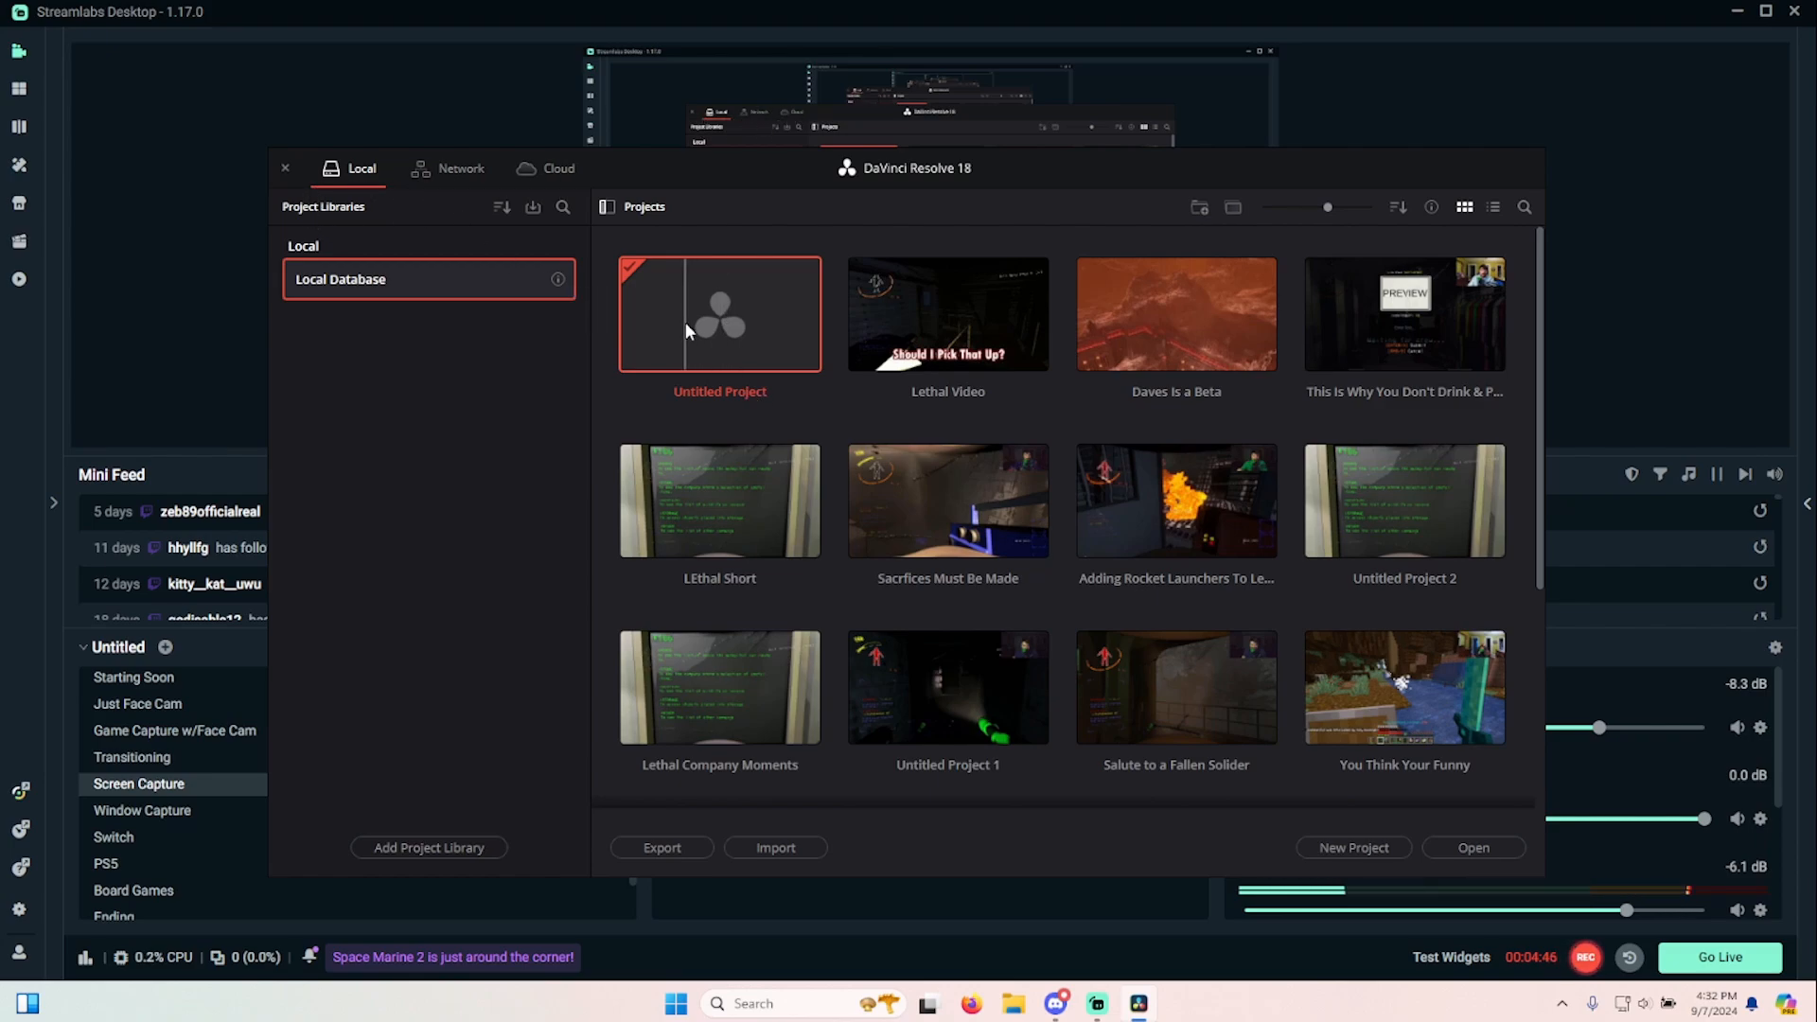
double_click(730, 314)
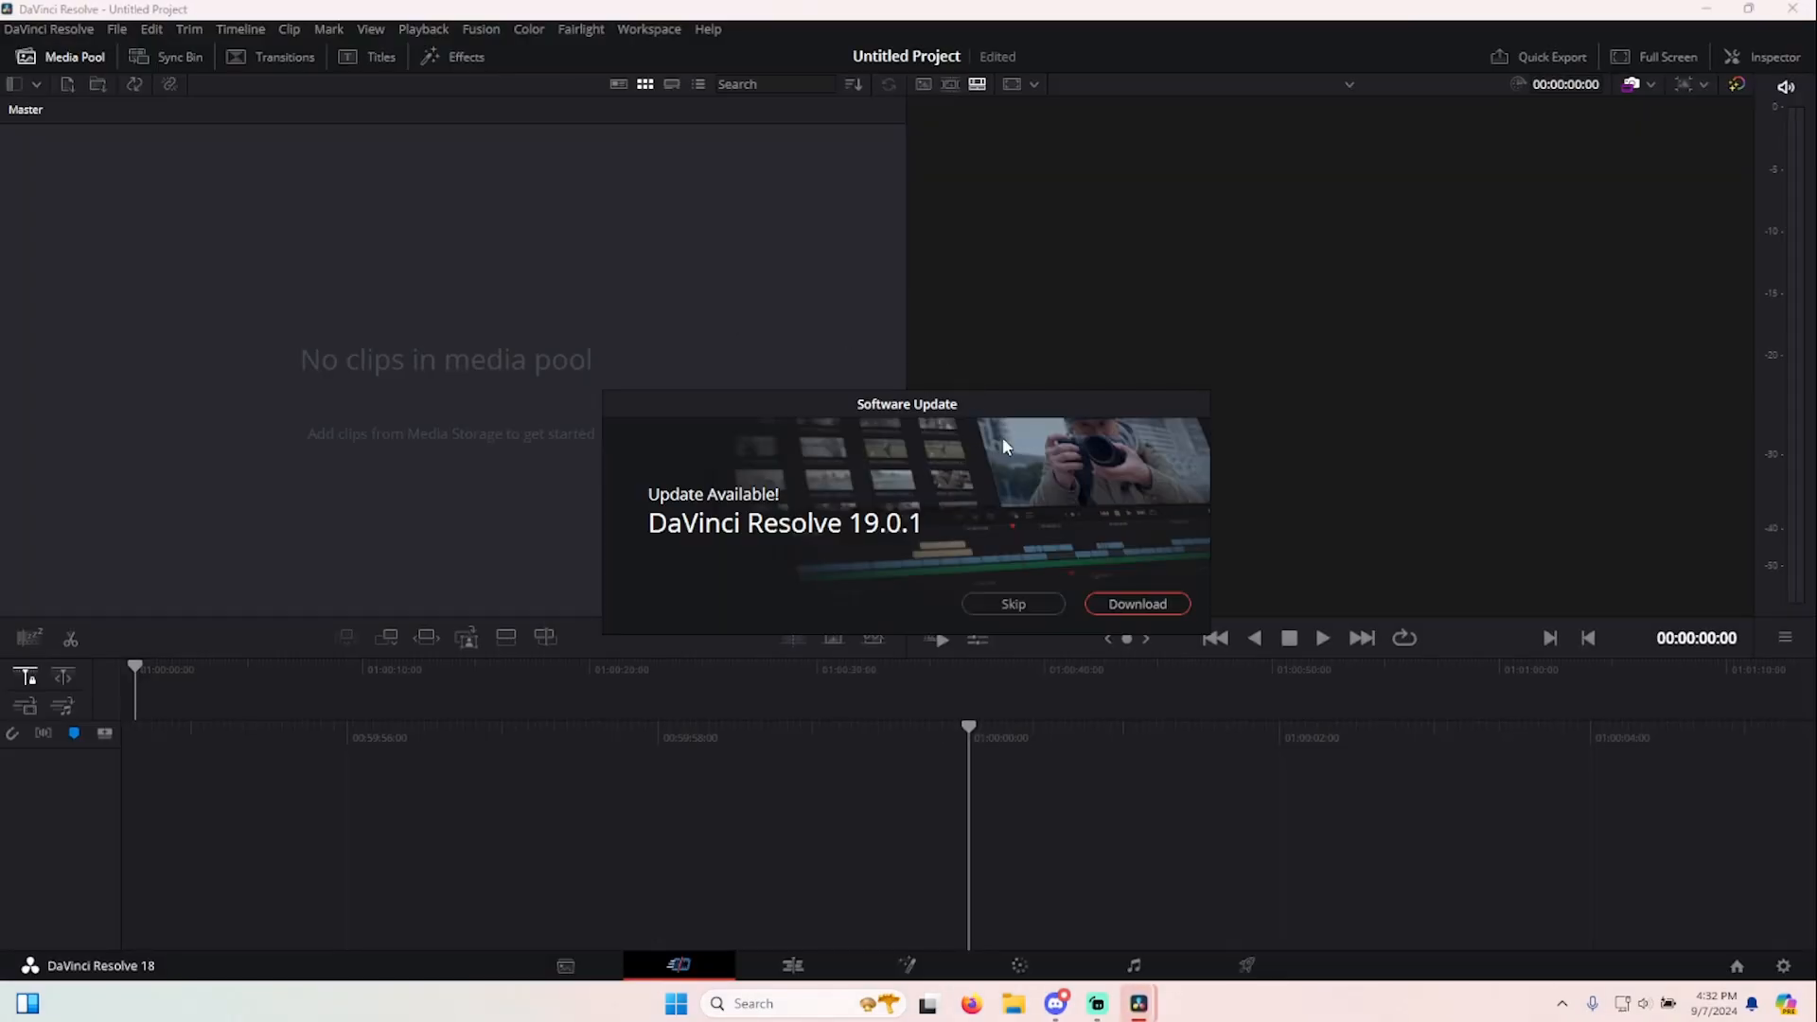
click(1016, 605)
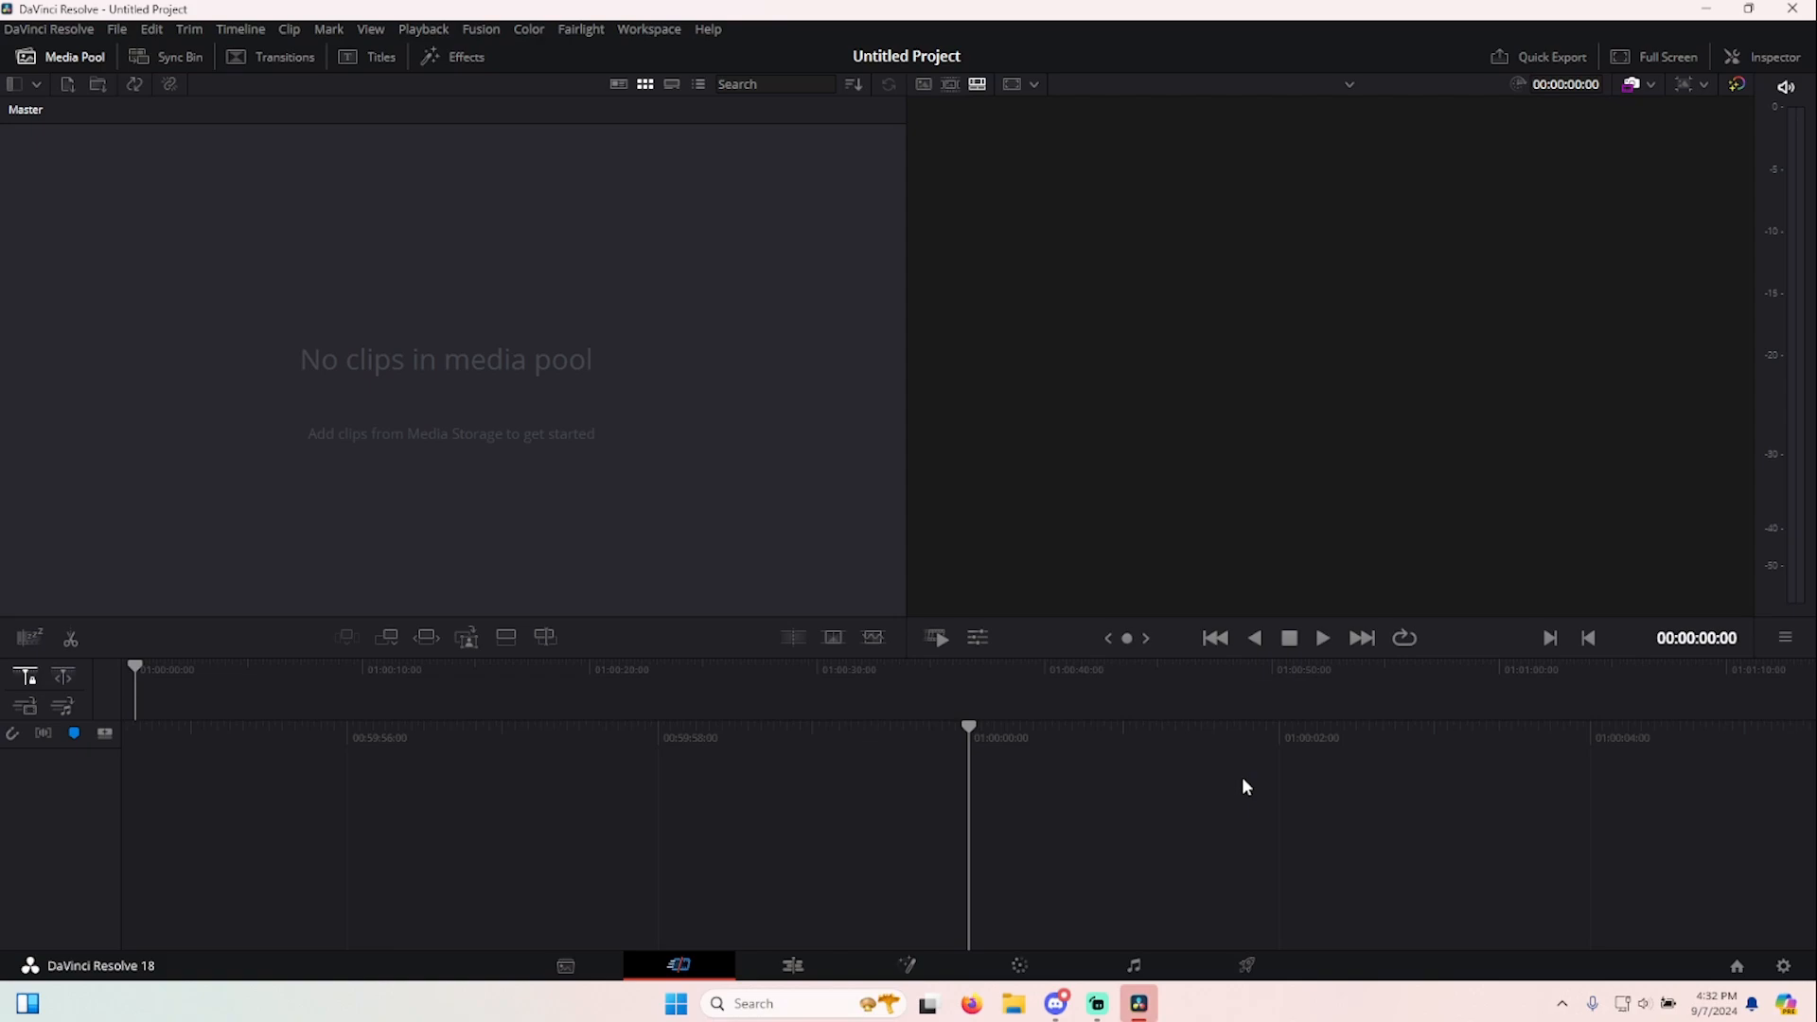
- Open the Downloads folder in a File Explorer window over the empty project and select the Roblox Horror Games Are Insane video
key(super+e)
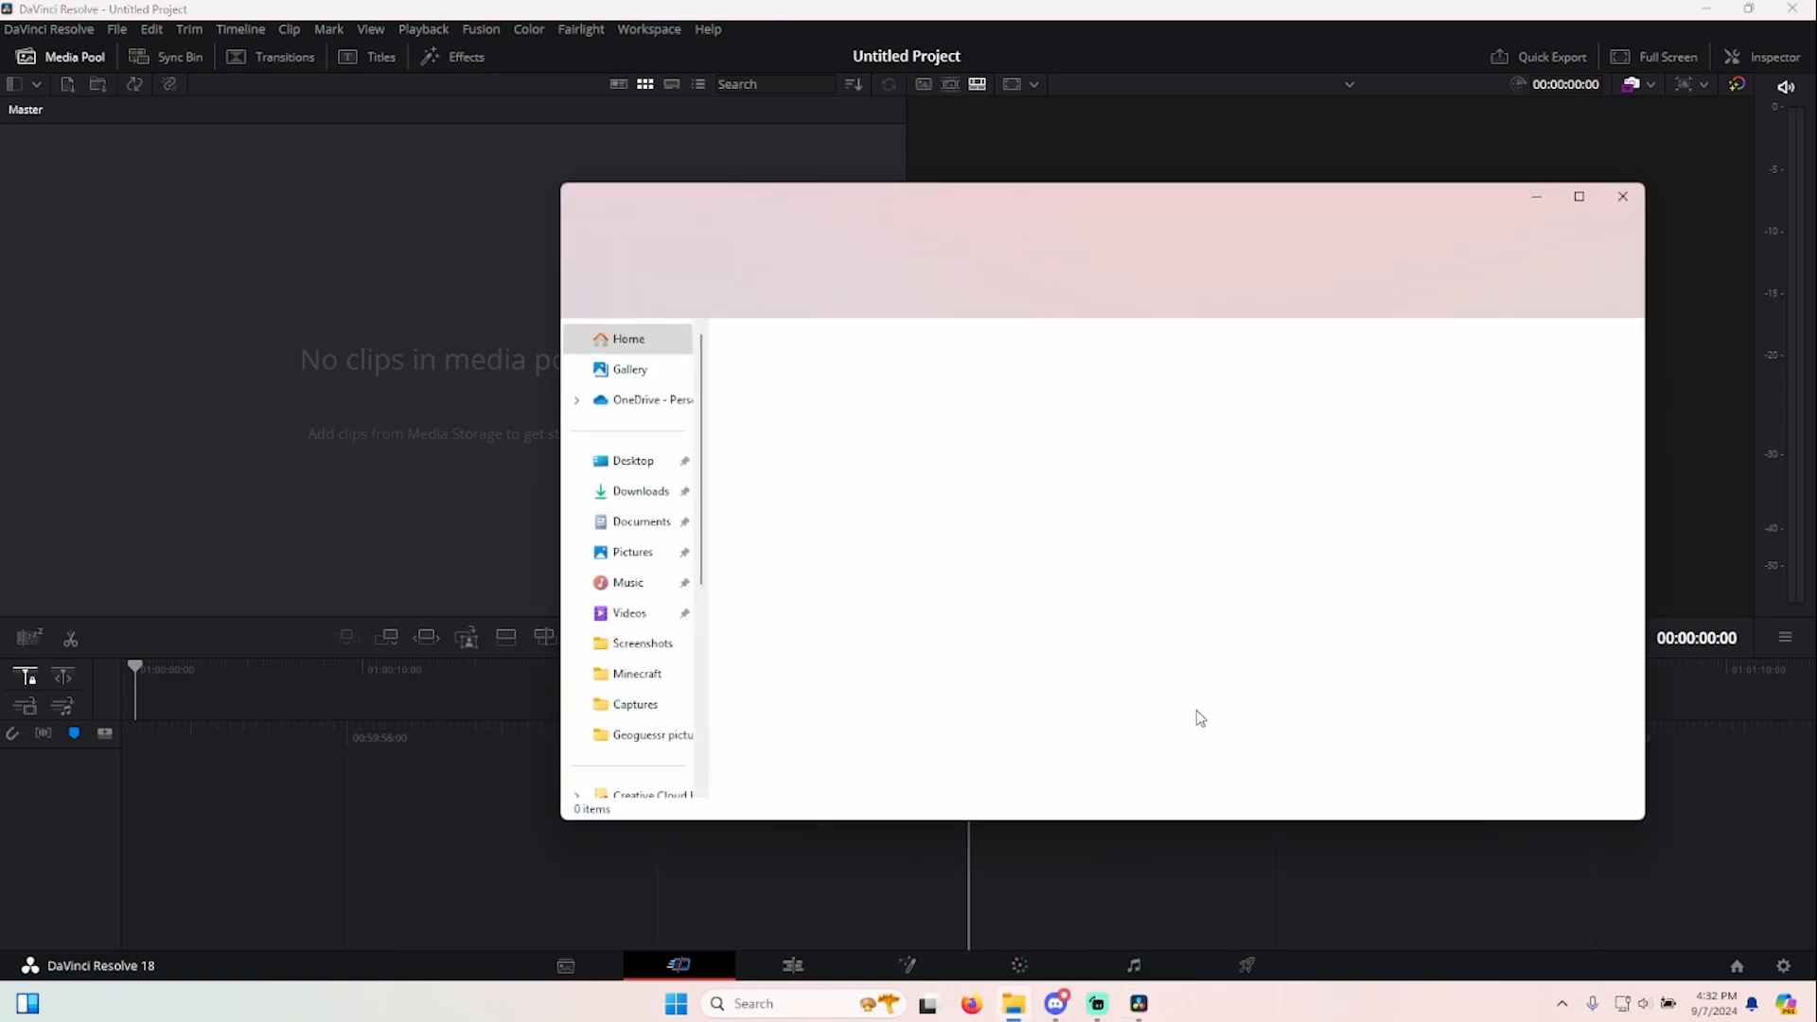
drag(933, 223, 1010, 205)
click(723, 482)
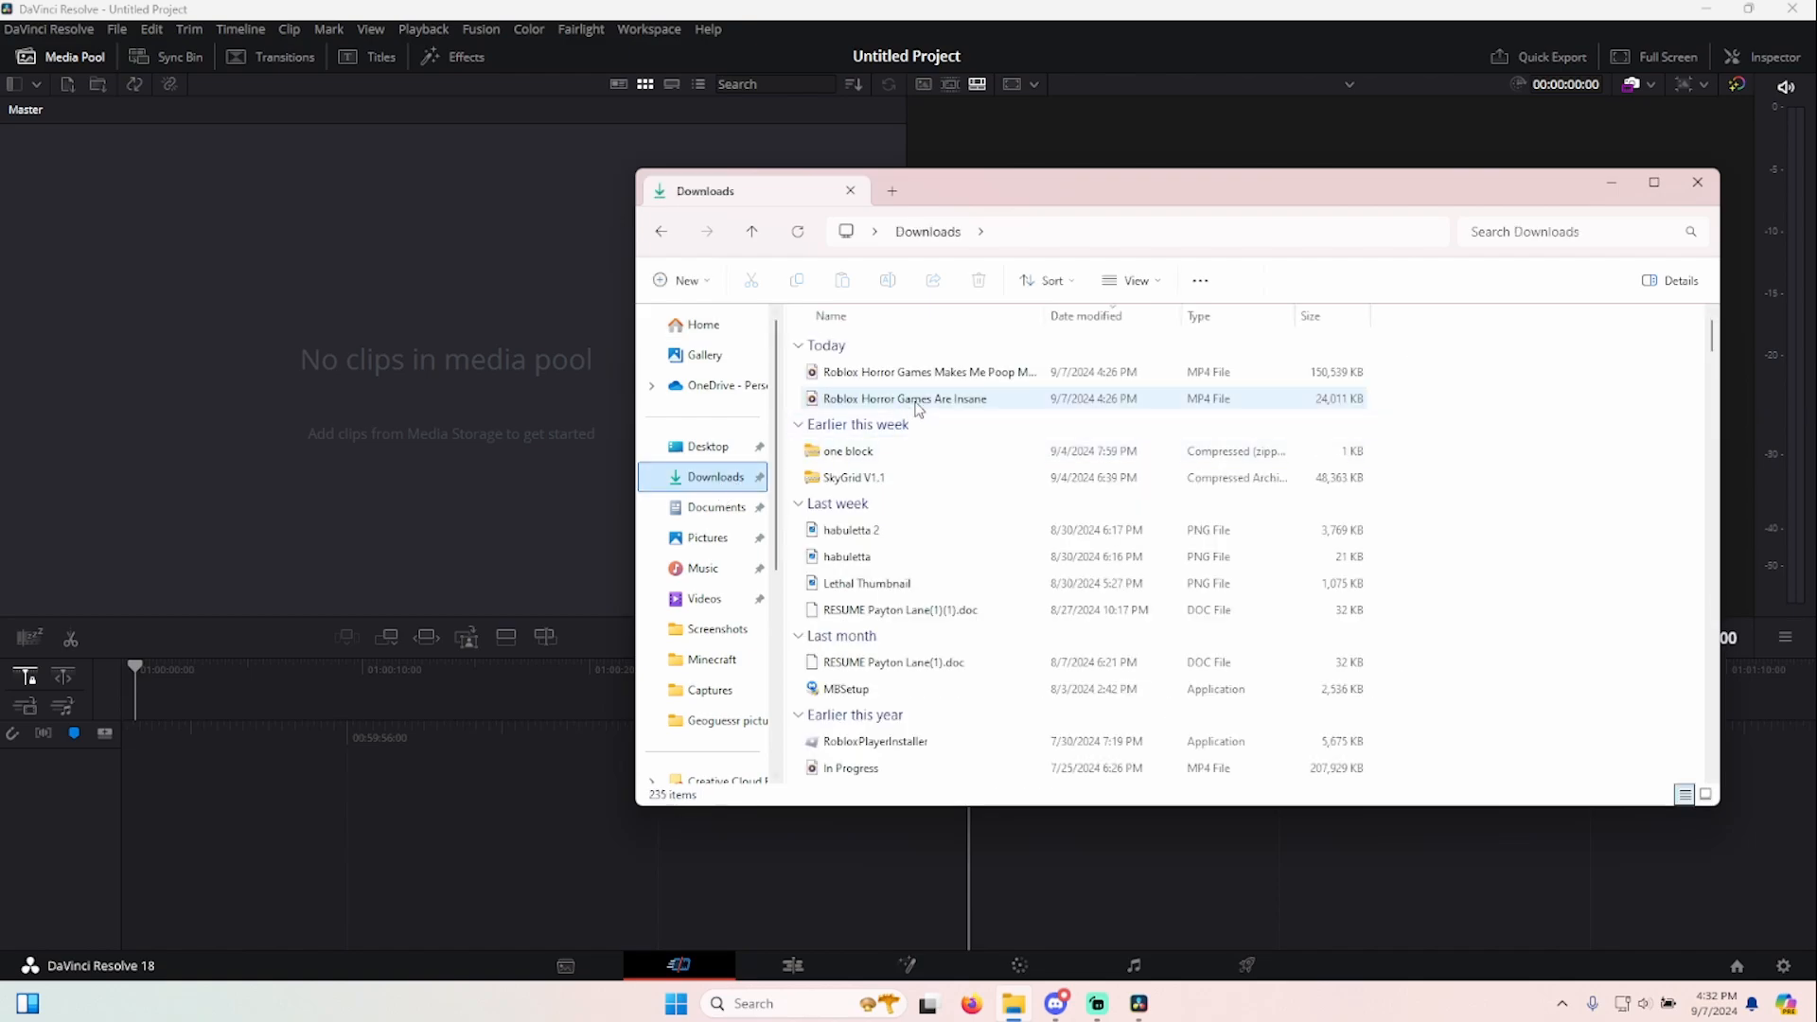
mouse_move(1409, 405)
mouse_down()
mouse_move(1194, 388)
mouse_move(1431, 377)
mouse_up()
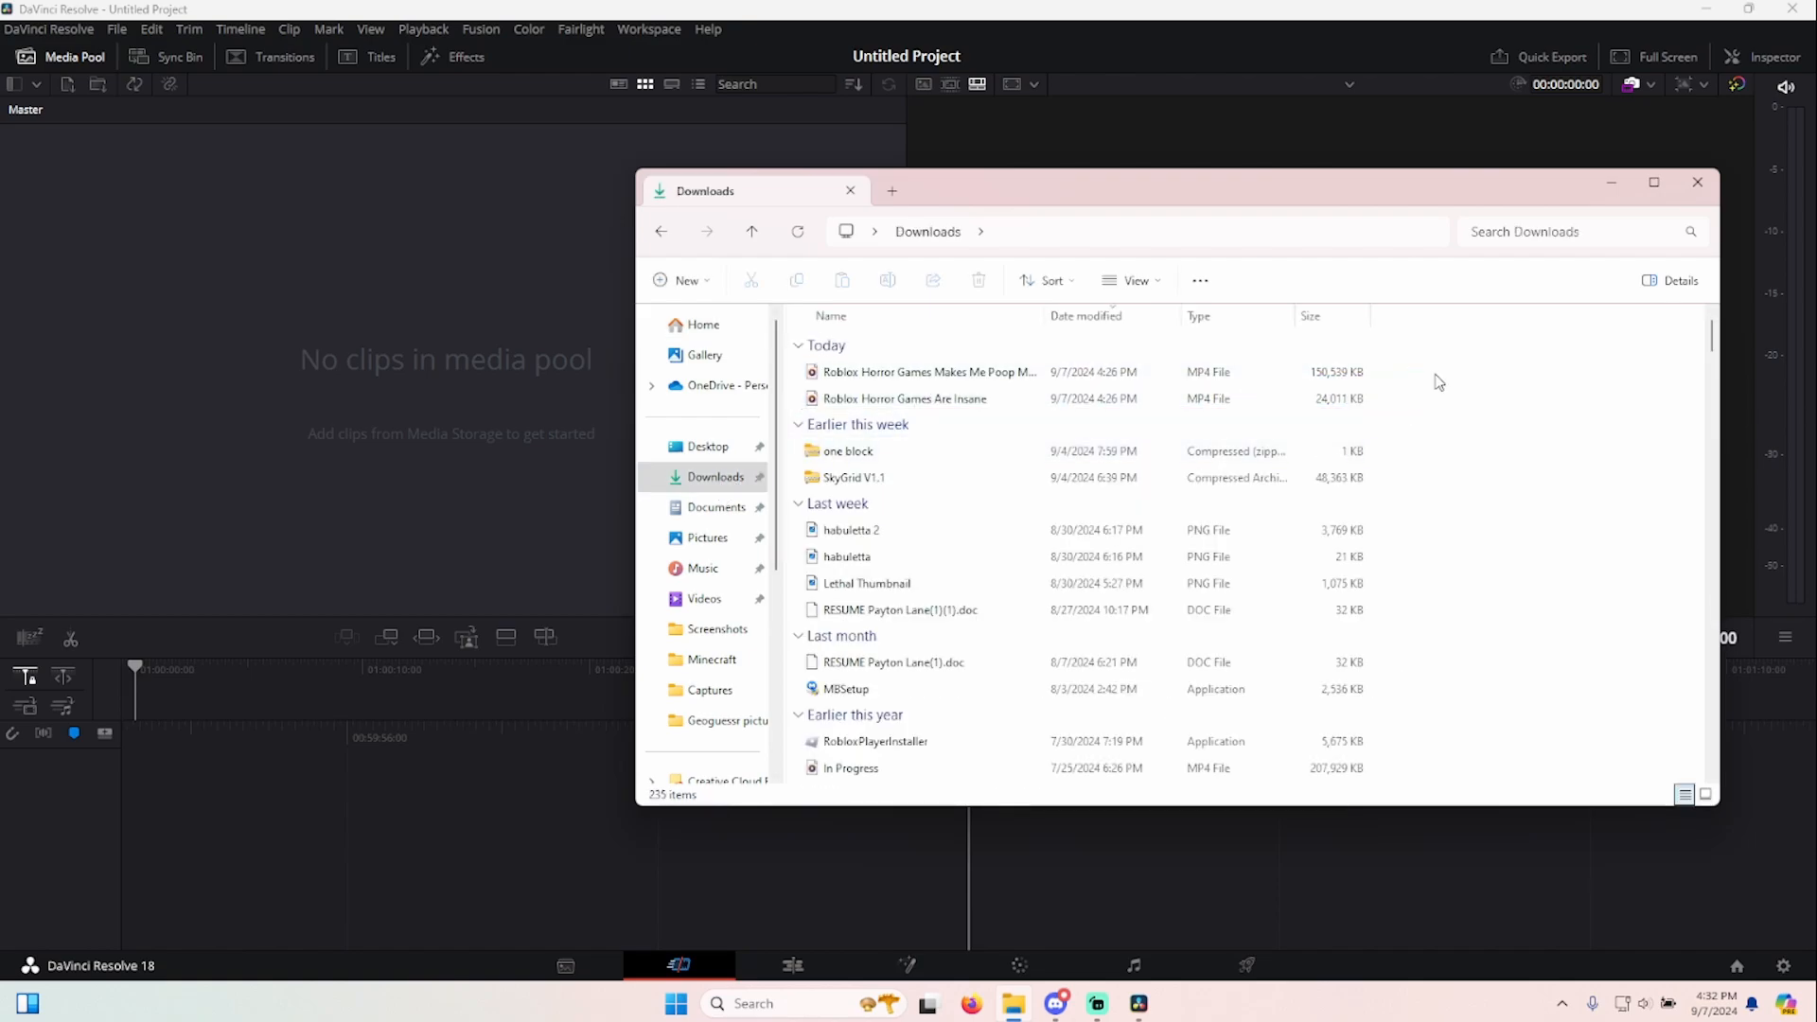
drag(903, 401, 914, 403)
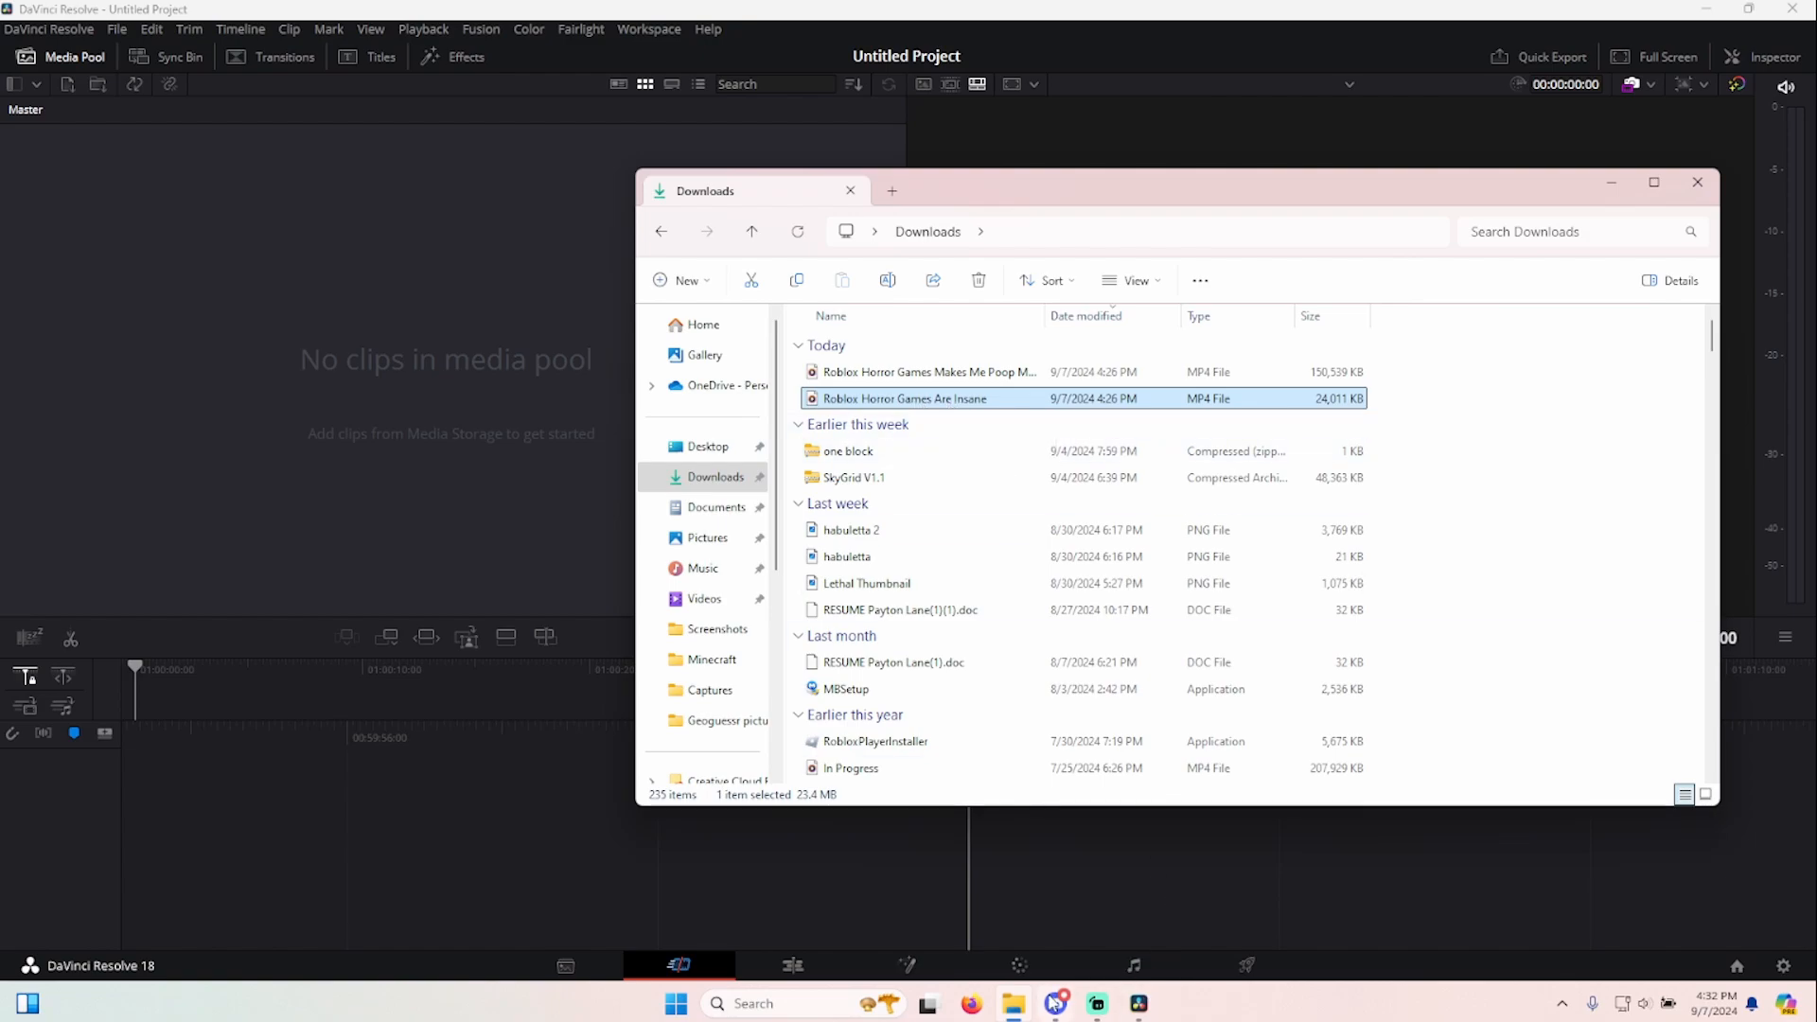
mouse_move(1054, 1001)
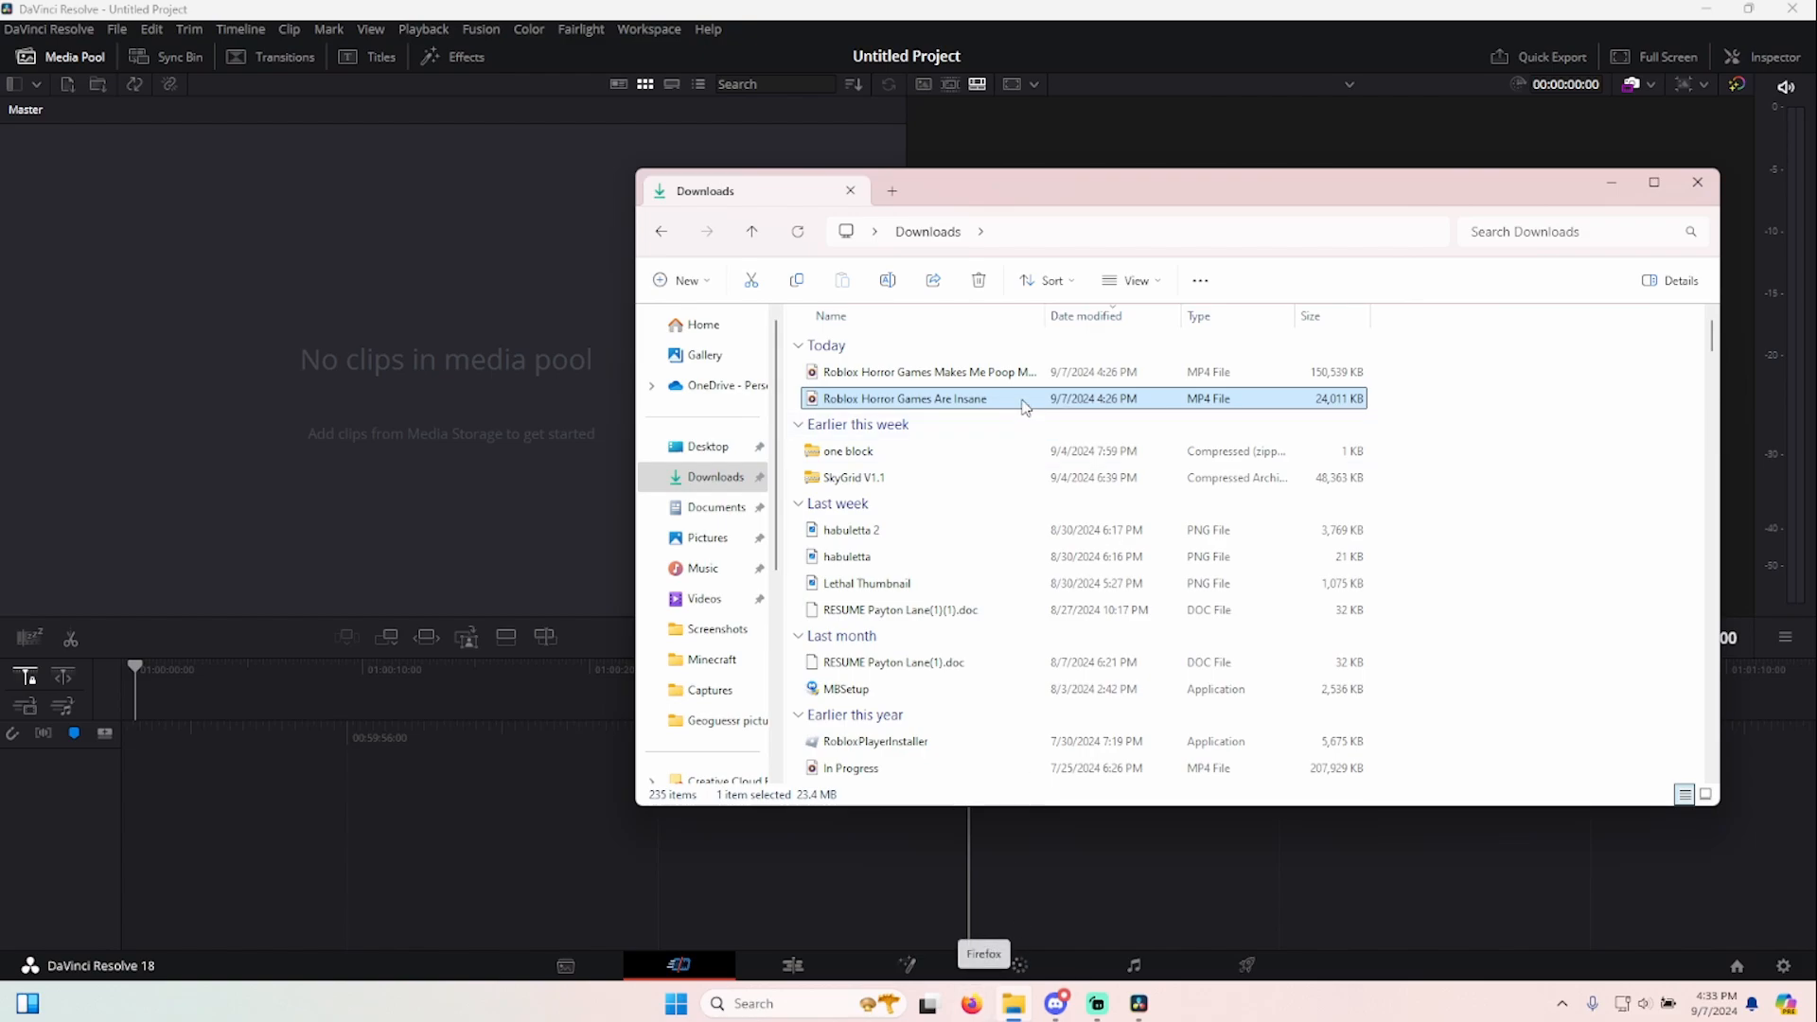
mouse_move(1413, 396)
mouse_down()
mouse_move(1221, 369)
mouse_move(837, 379)
mouse_move(1448, 376)
mouse_up()
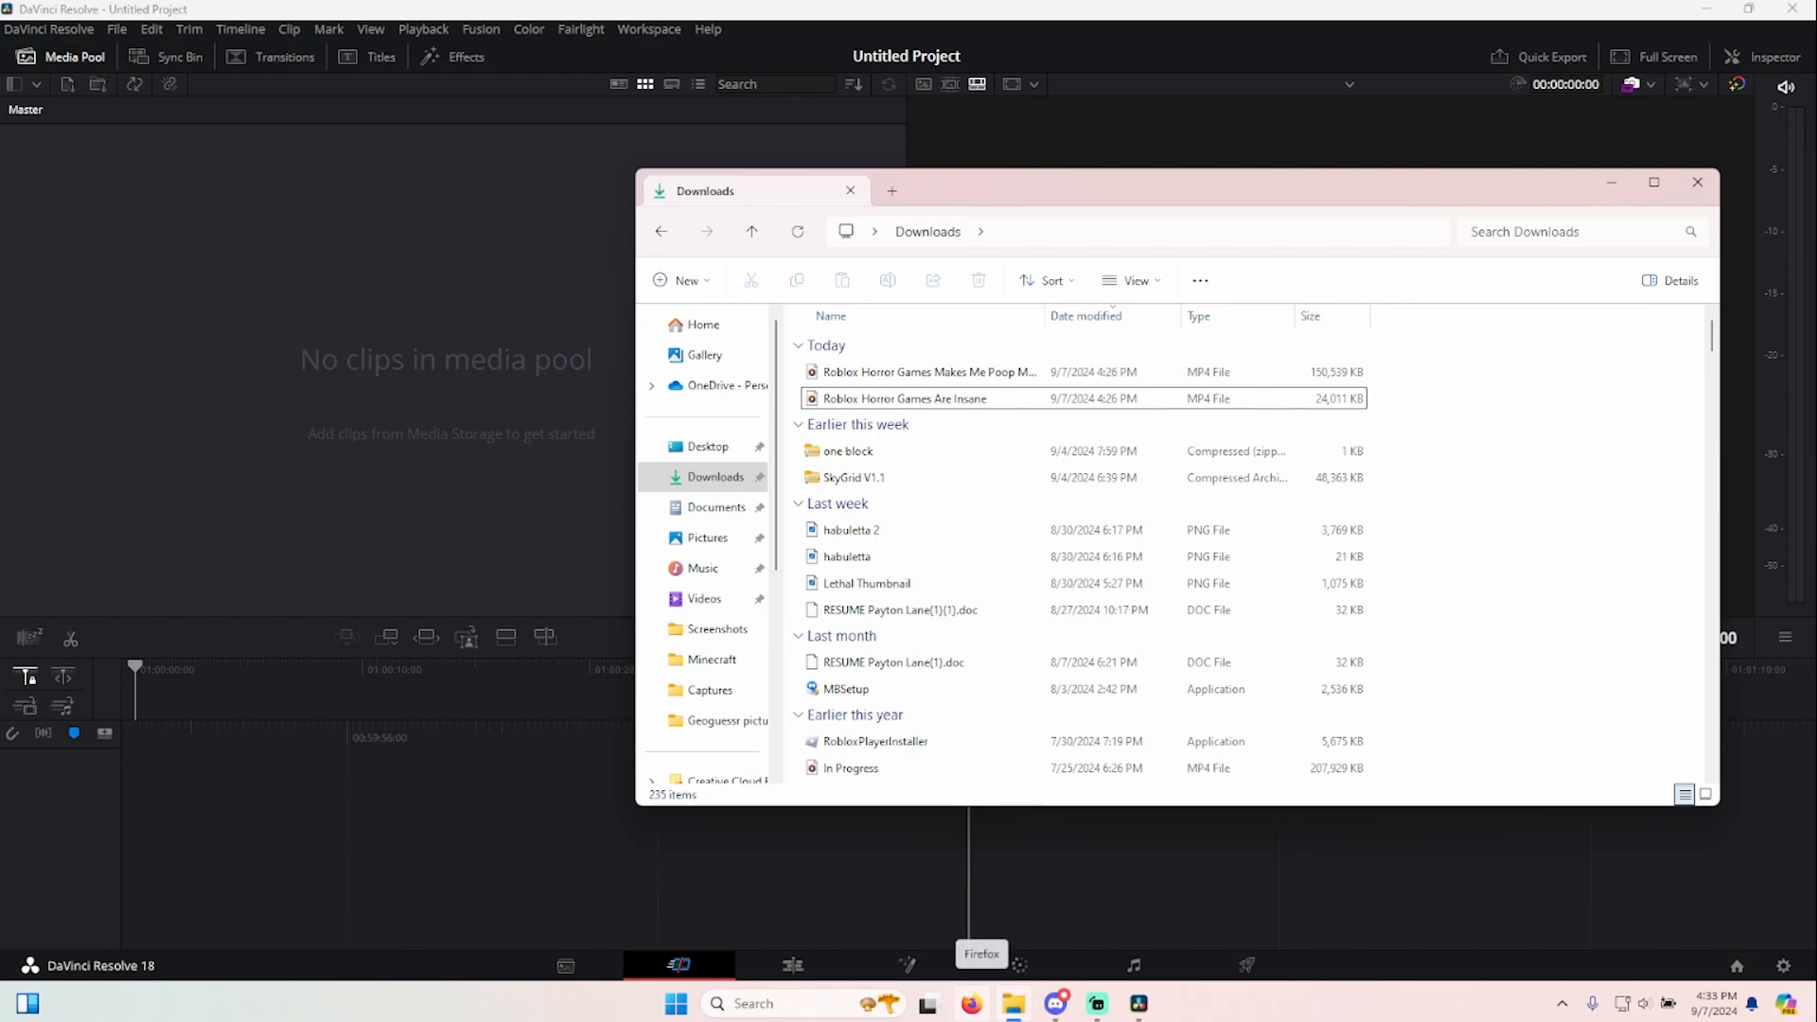
click(1167, 398)
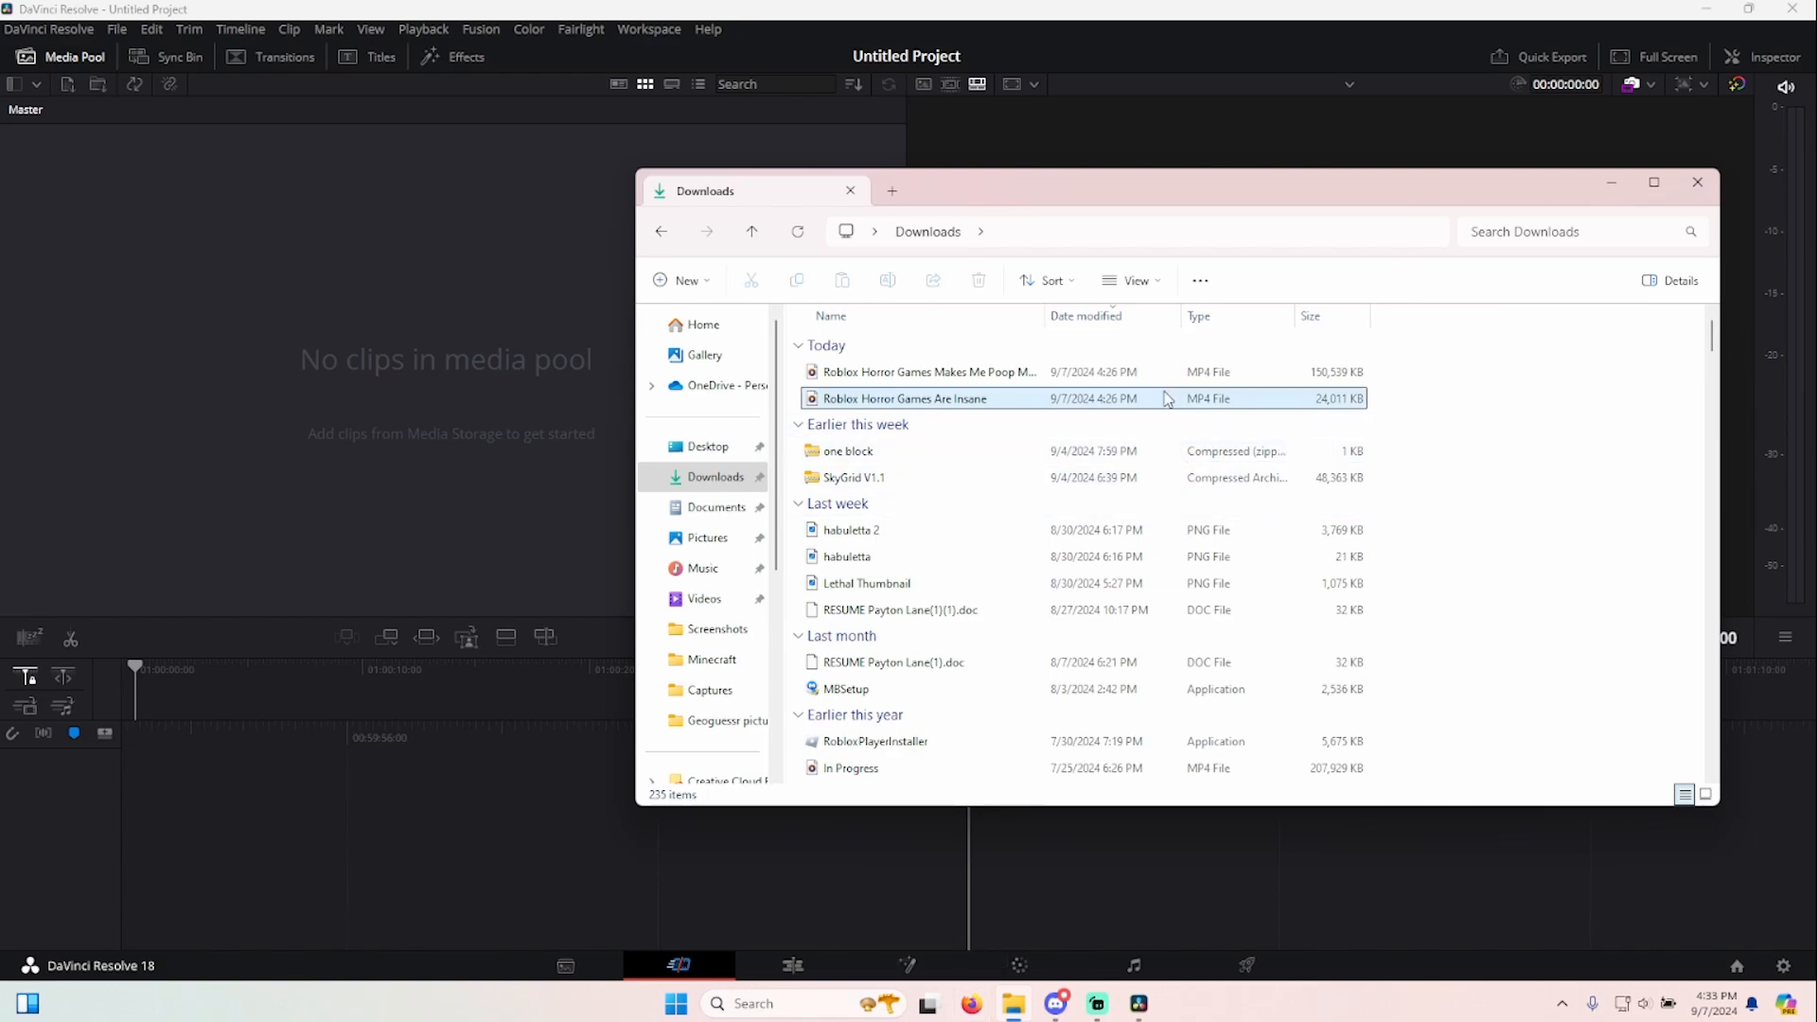
- Open YouTube in Firefox and switch from the clips channel to the VODs channel
click(970, 1004)
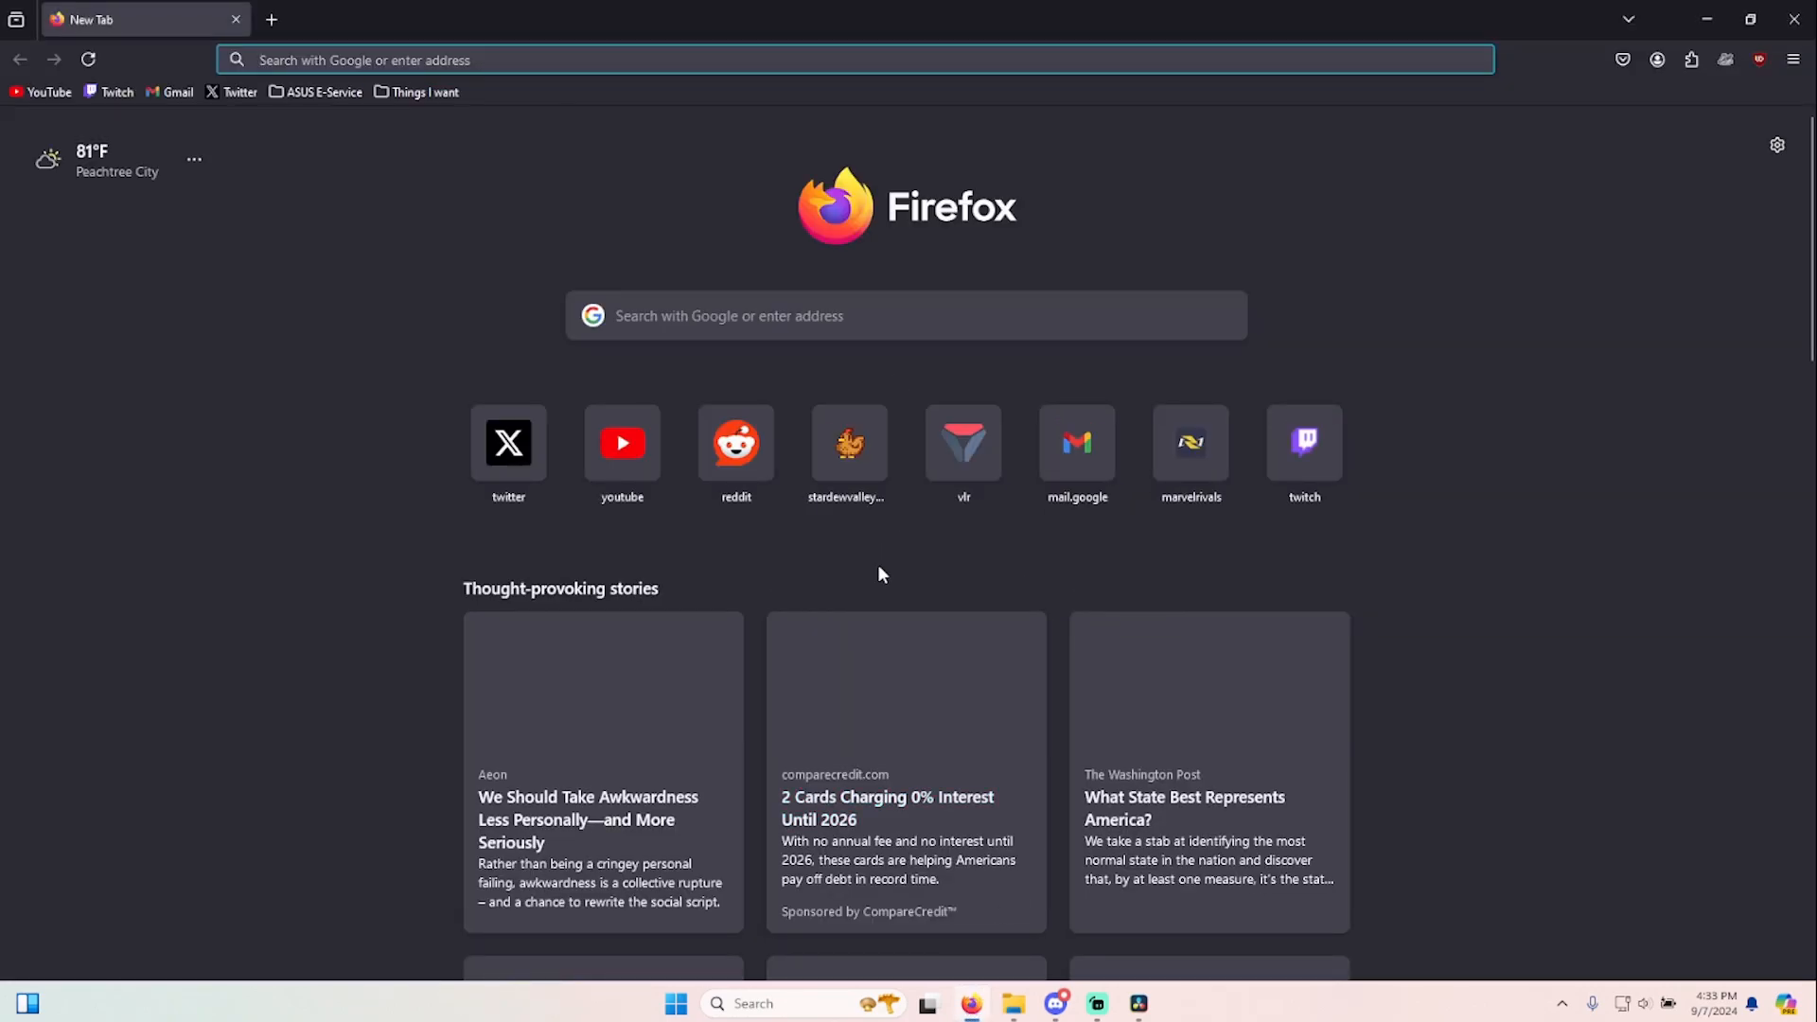
click(956, 455)
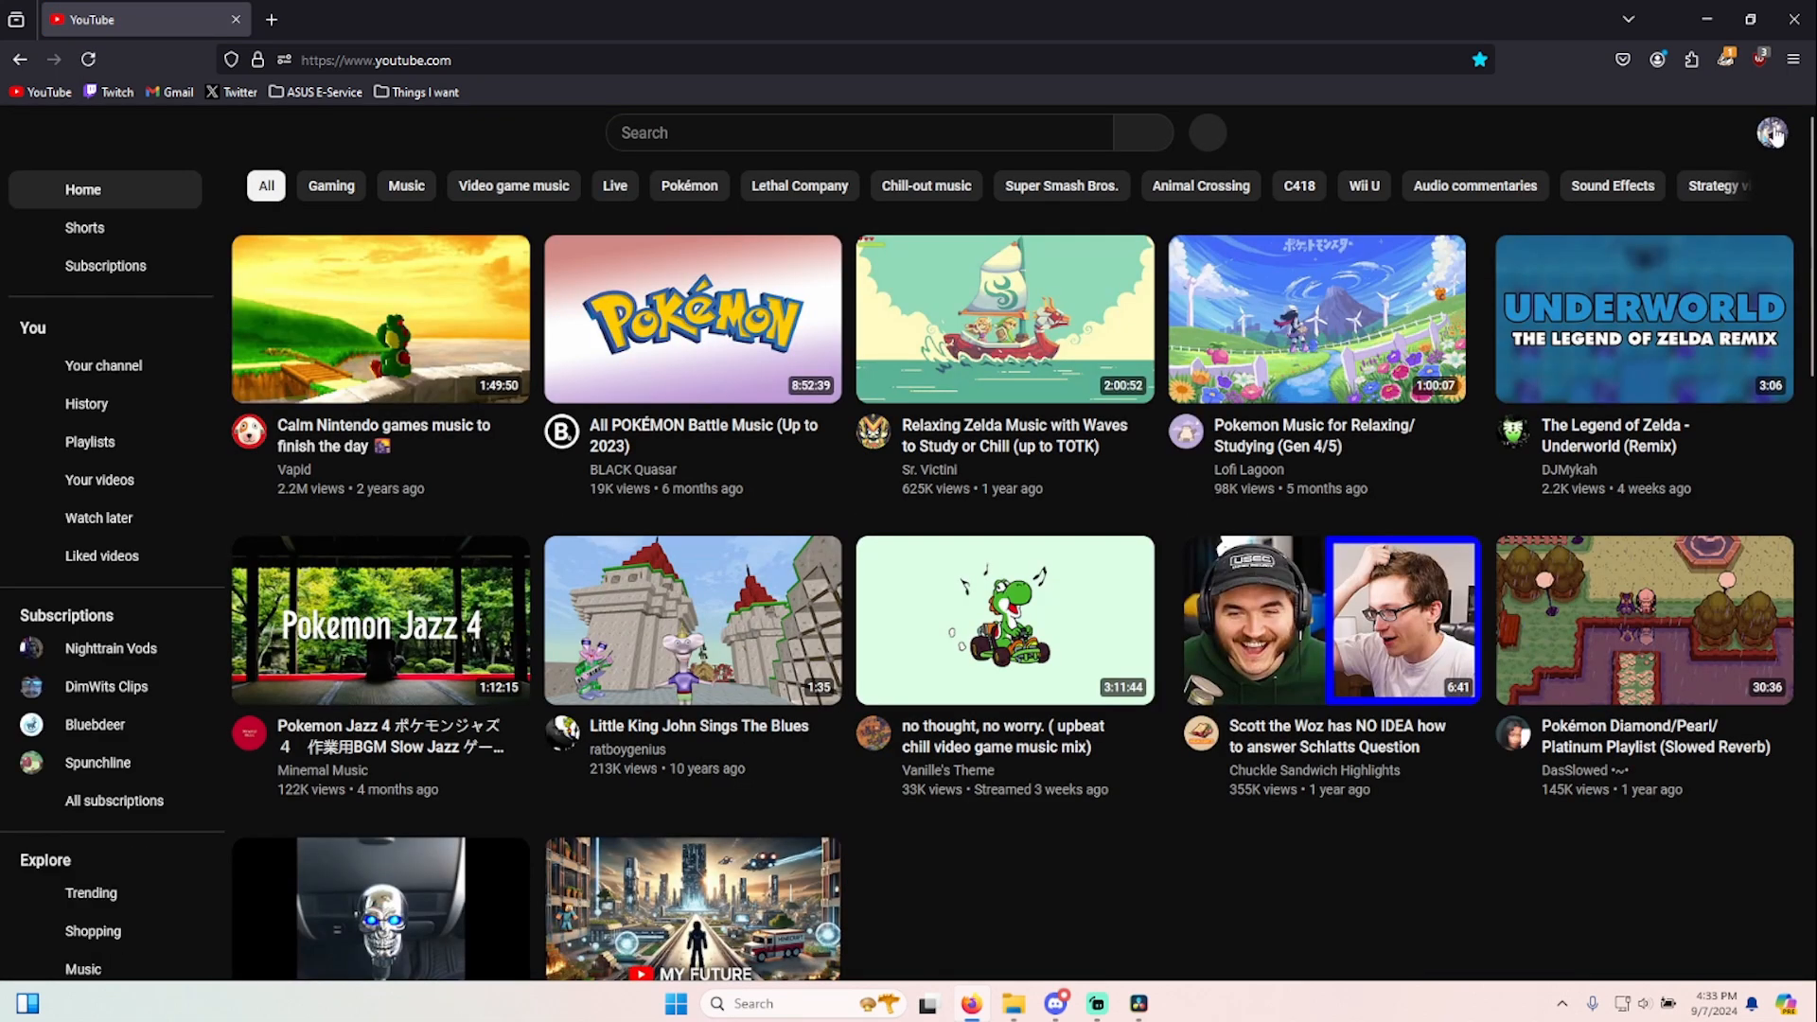
click(1773, 134)
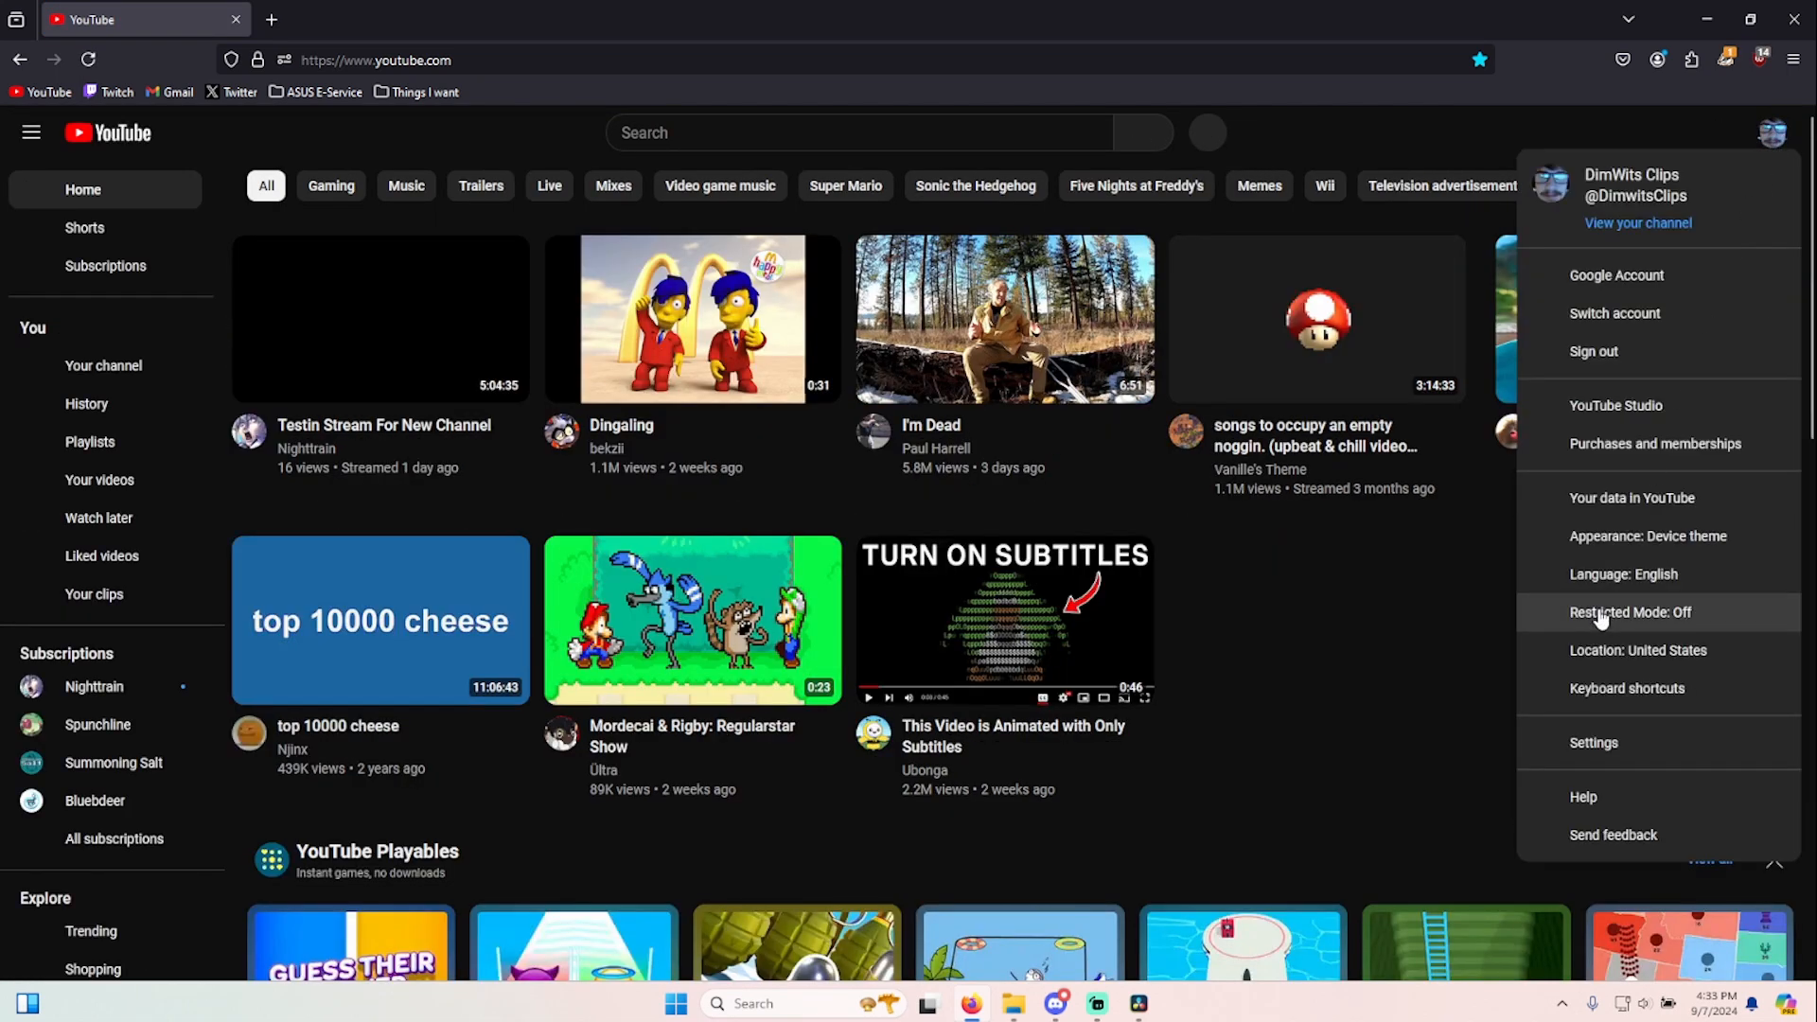
click(1647, 313)
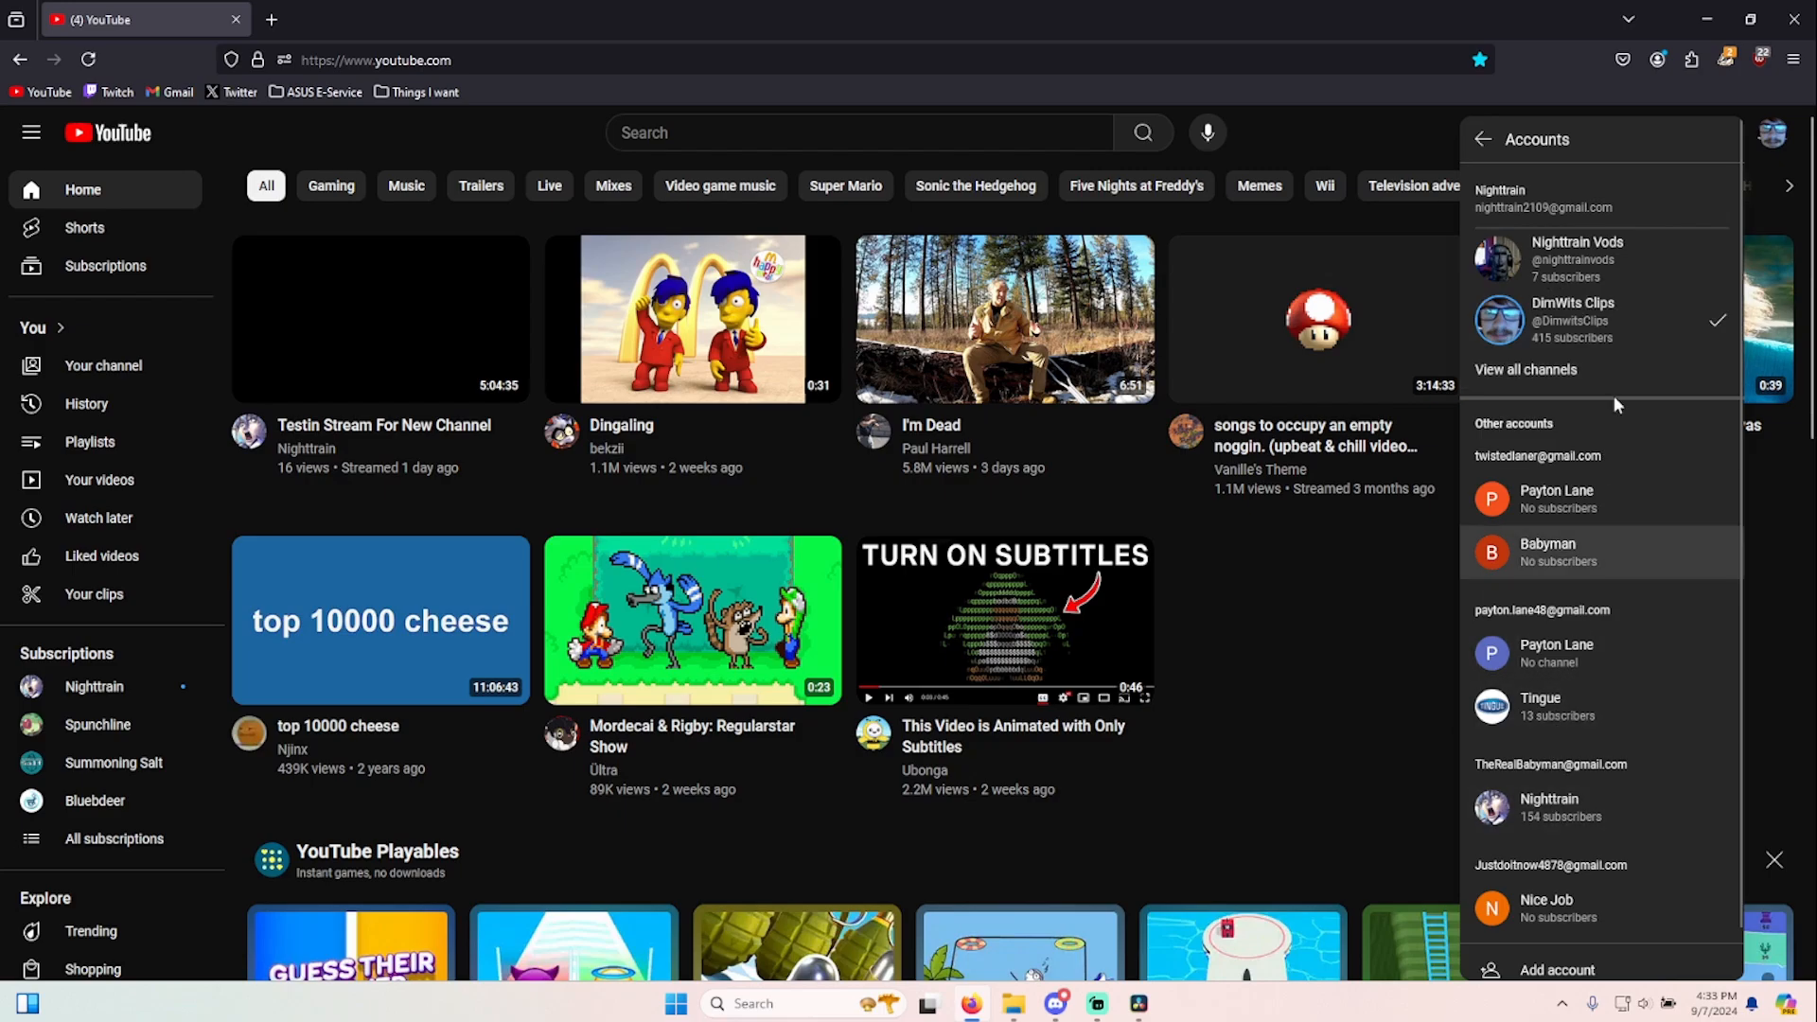
click(1618, 247)
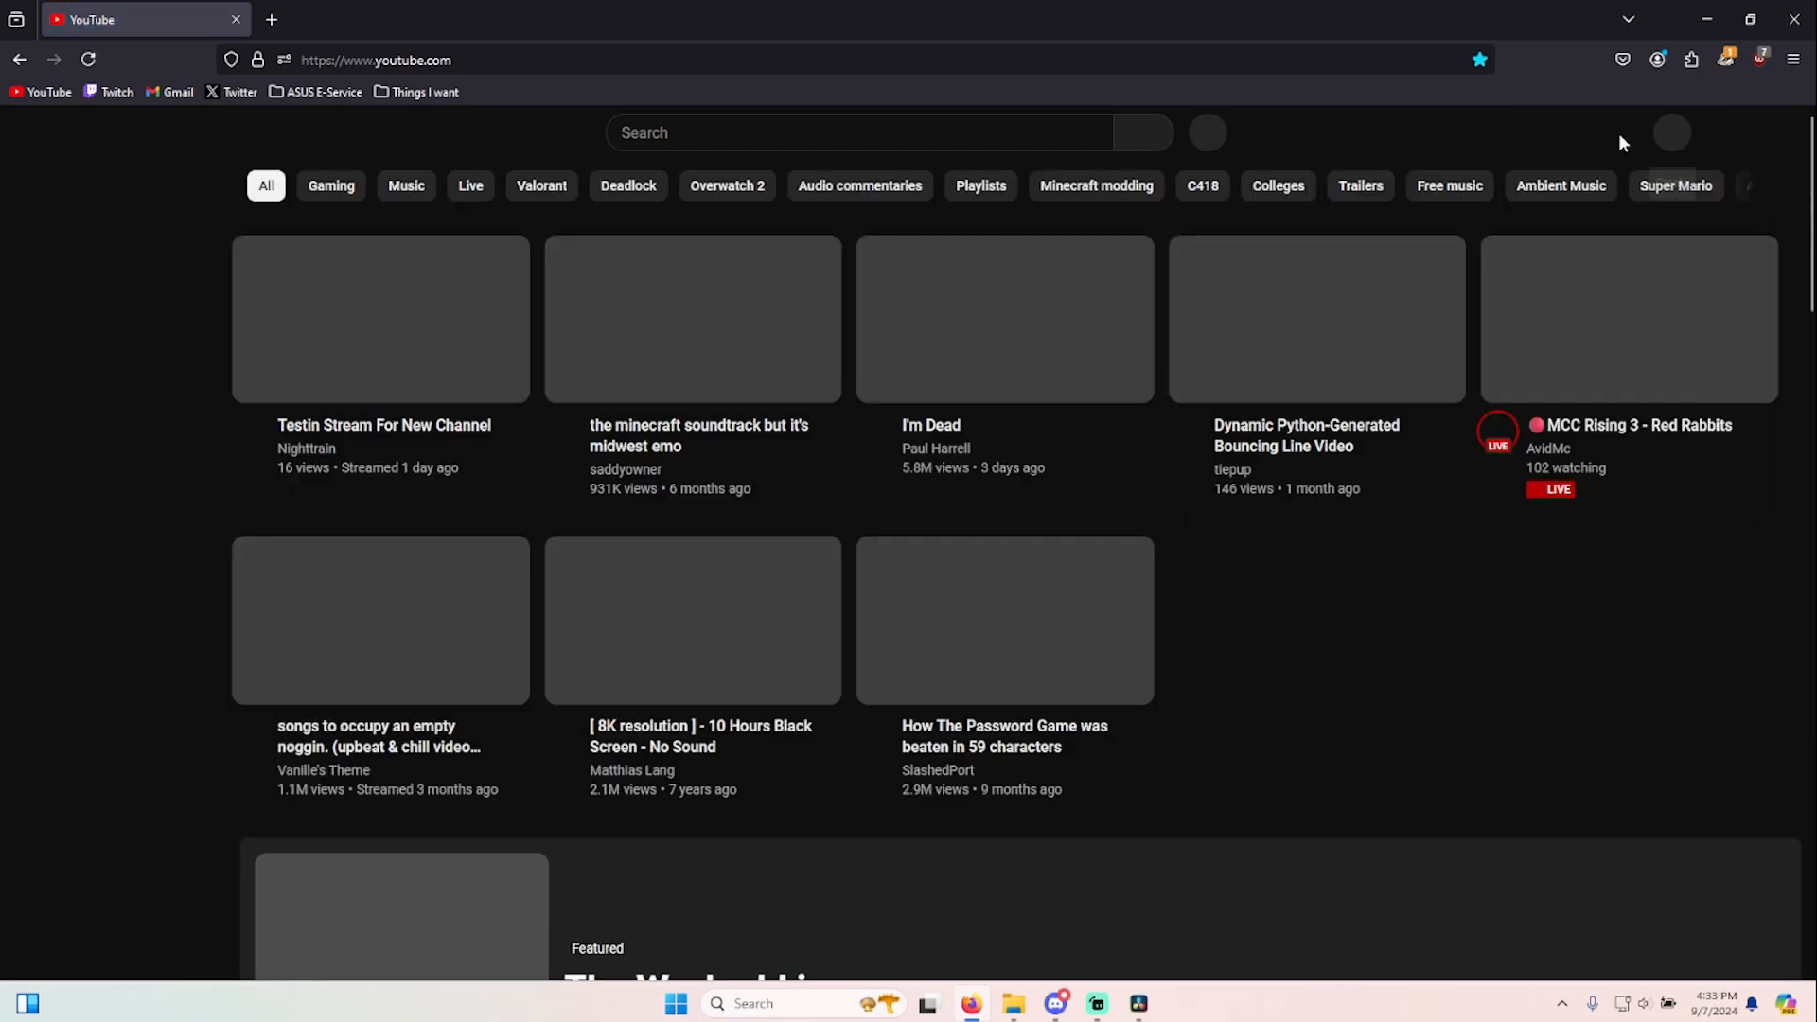
- Open YouTube Studio for the VODs channel and show its list of uploaded videos
click(1771, 132)
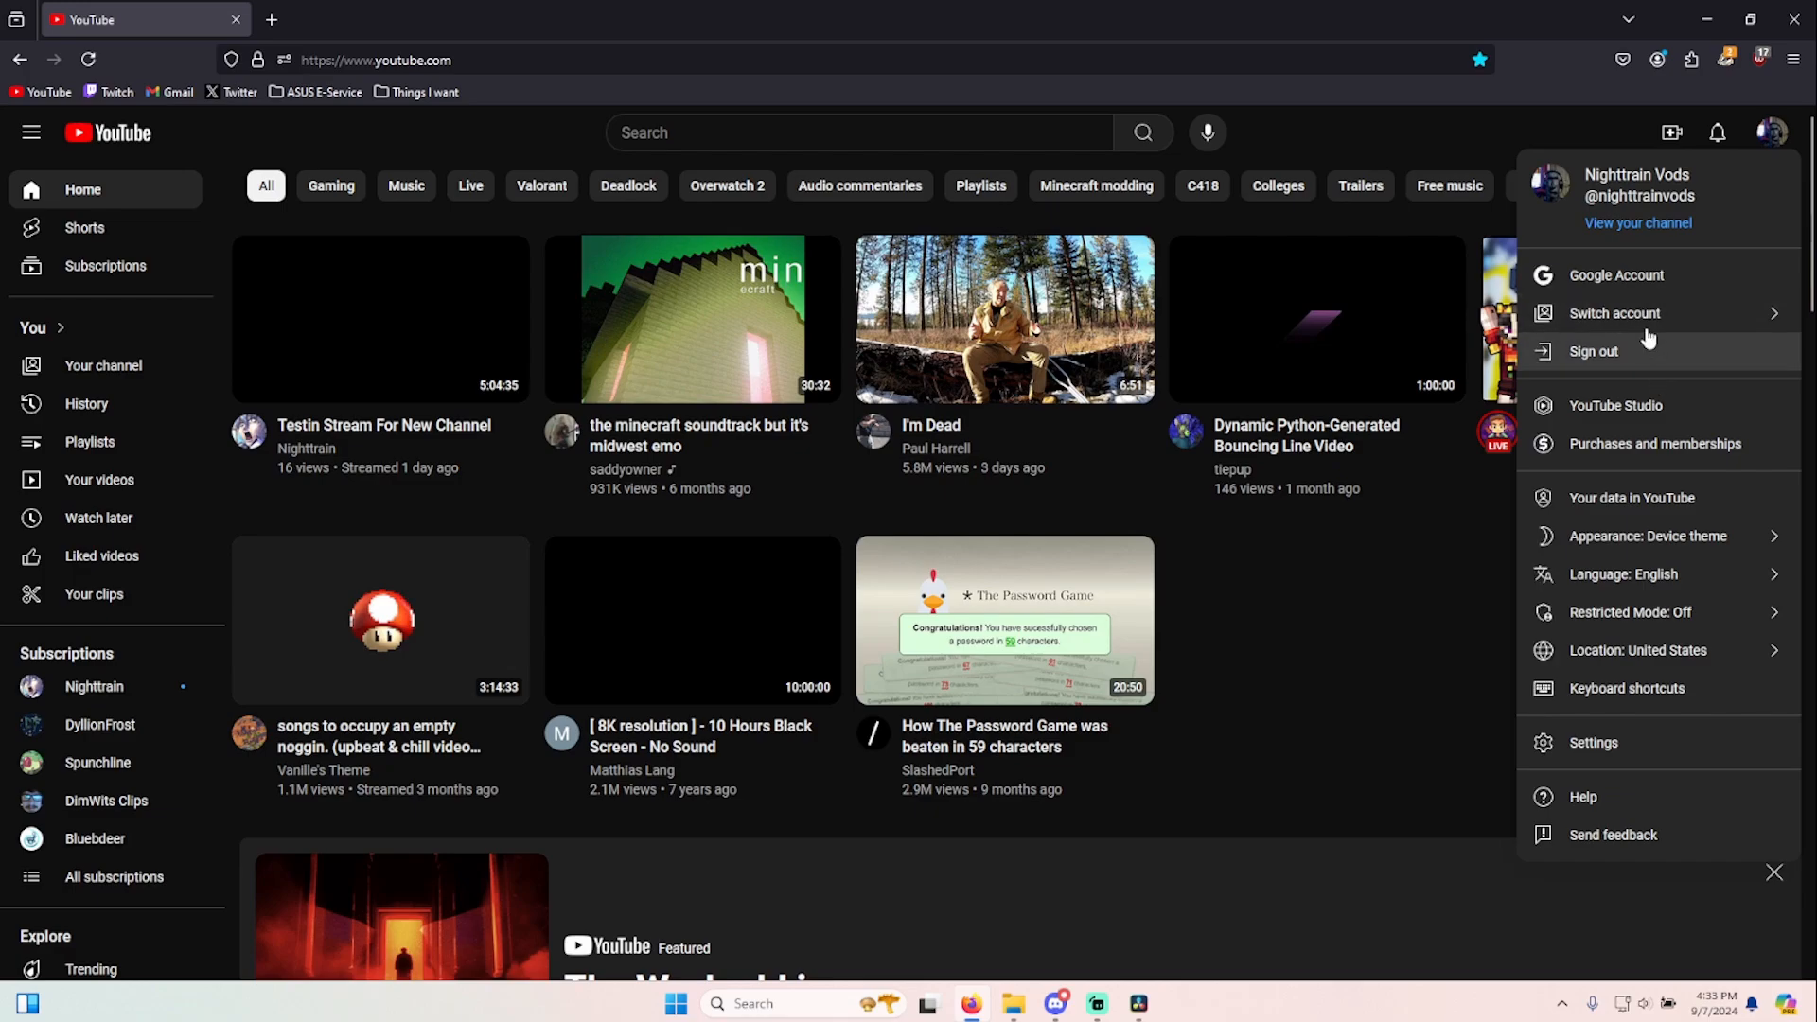
click(1654, 407)
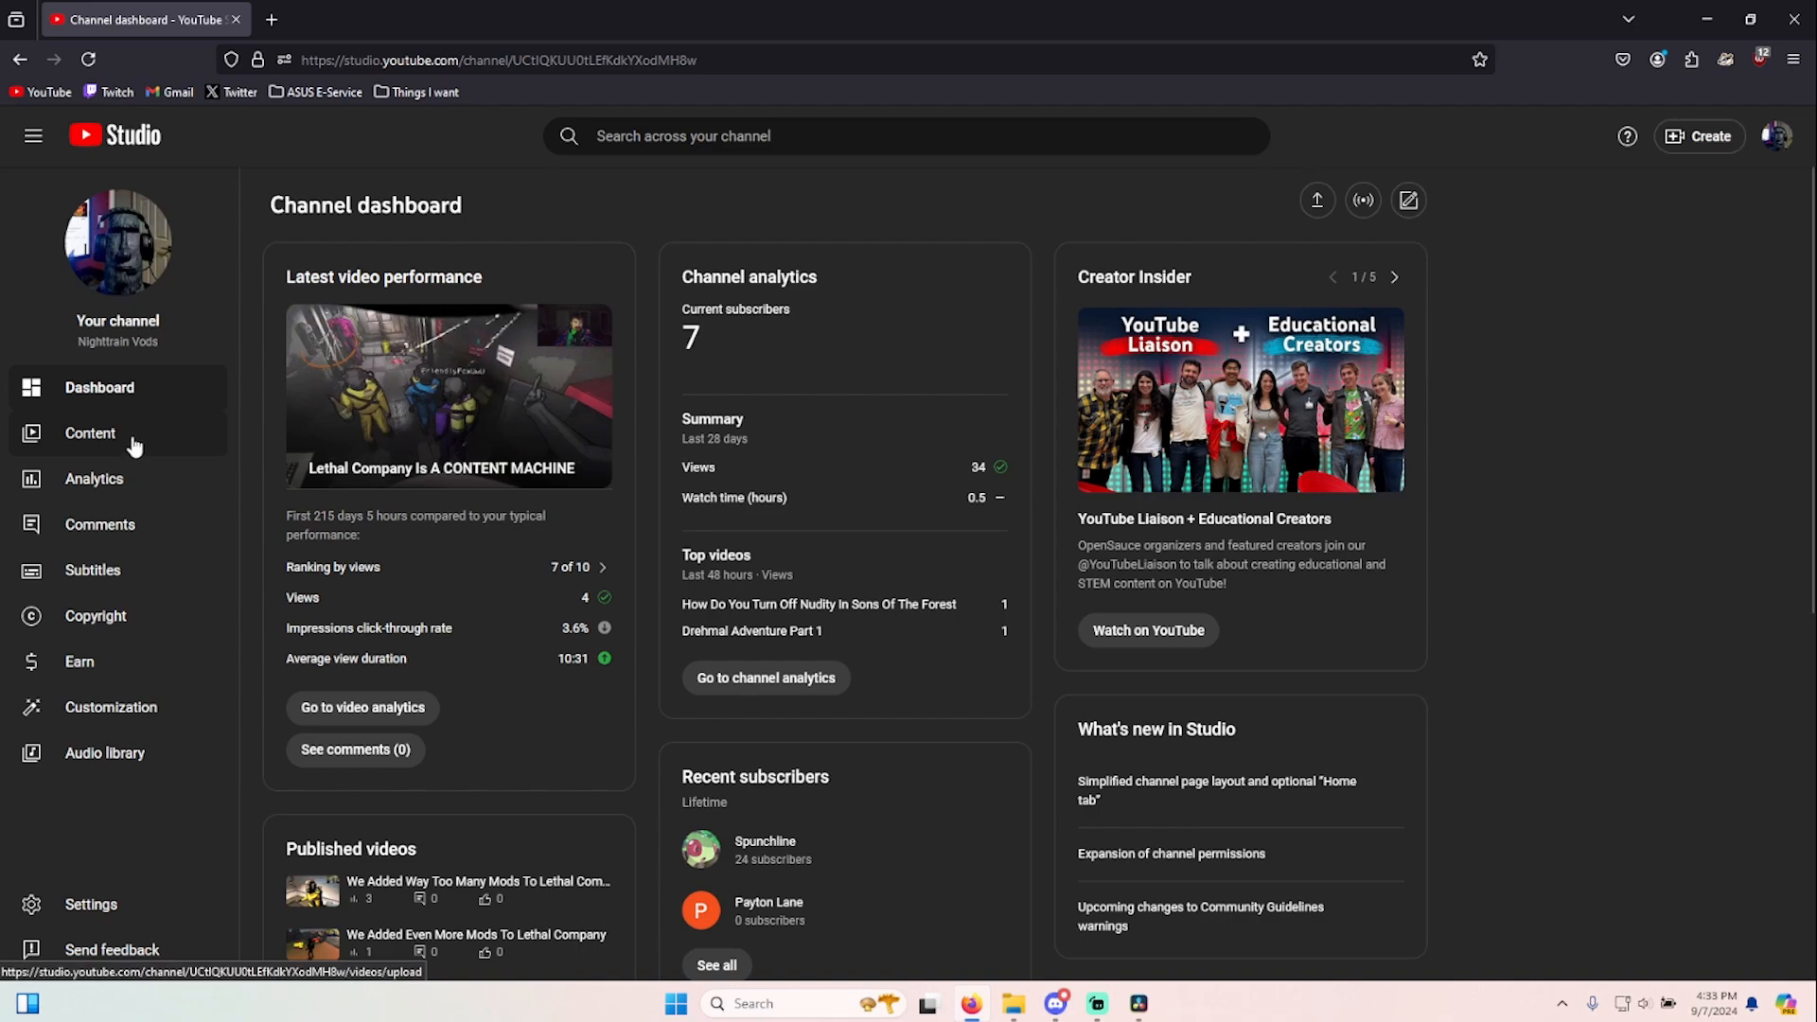
click(134, 443)
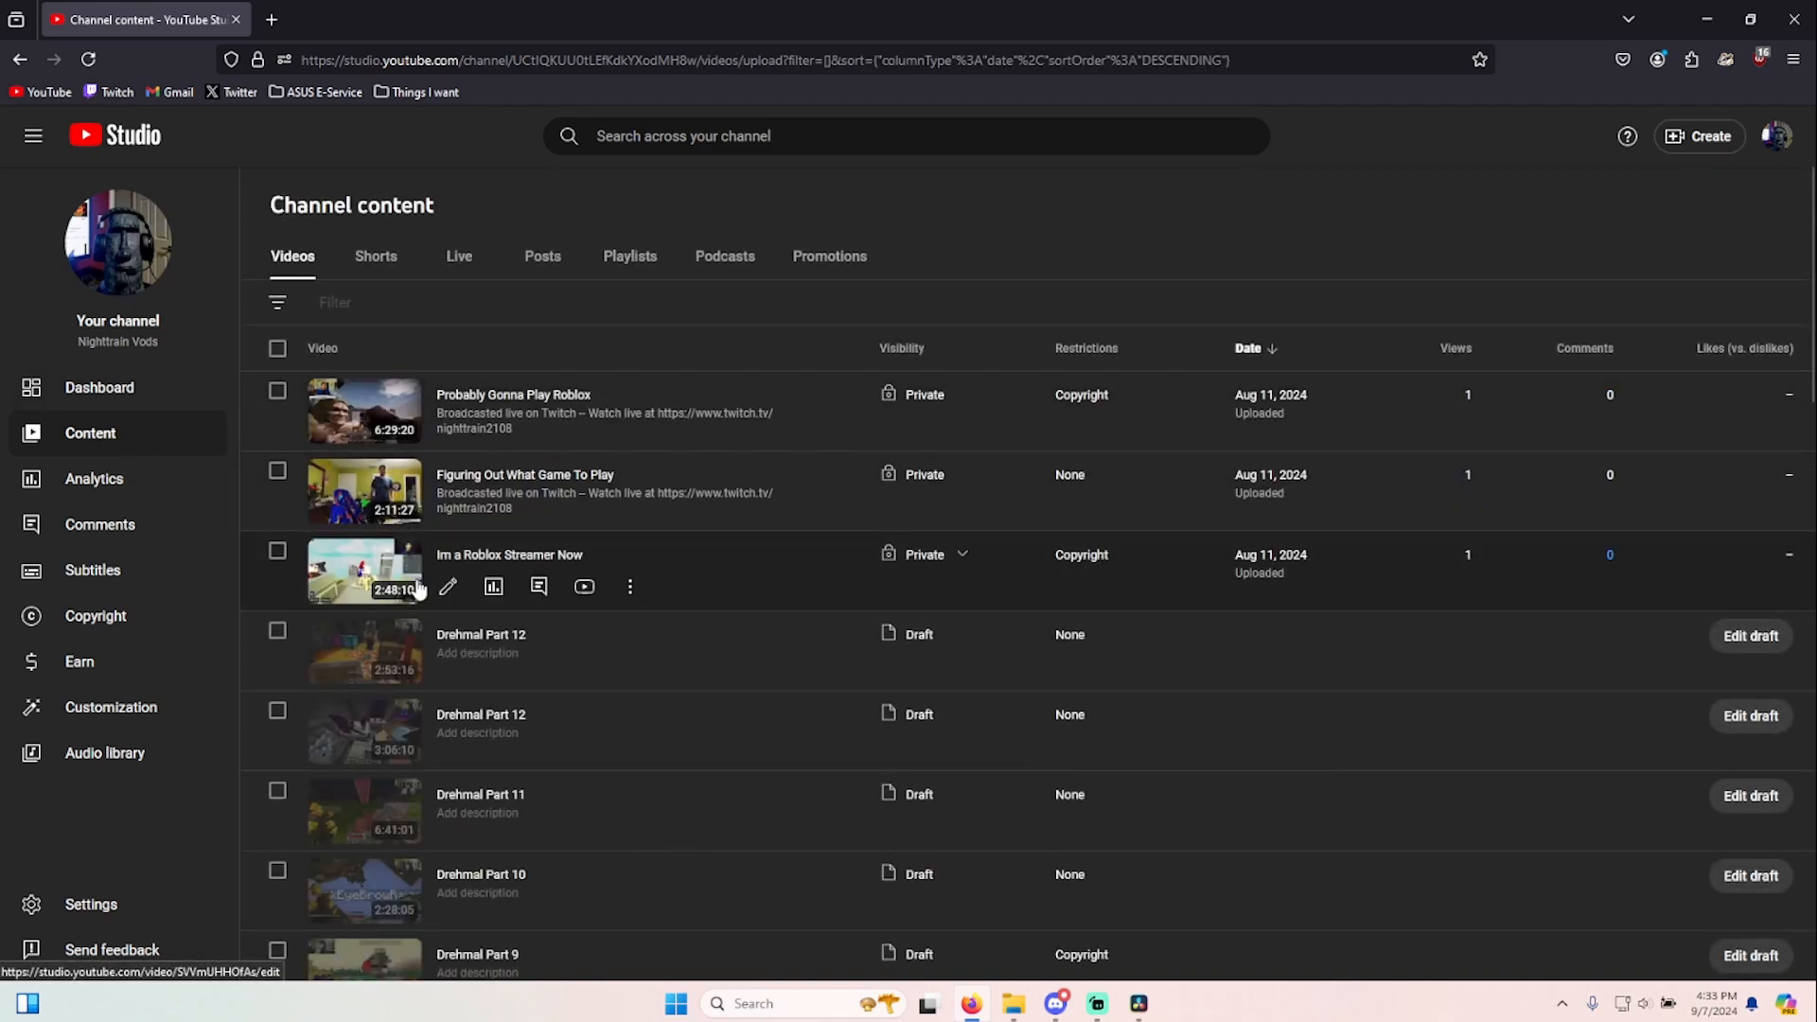
- Open the details of the Im a Roblox Streamer Now video, play a moment of it on its YouTube page, and return to its details
click(364, 585)
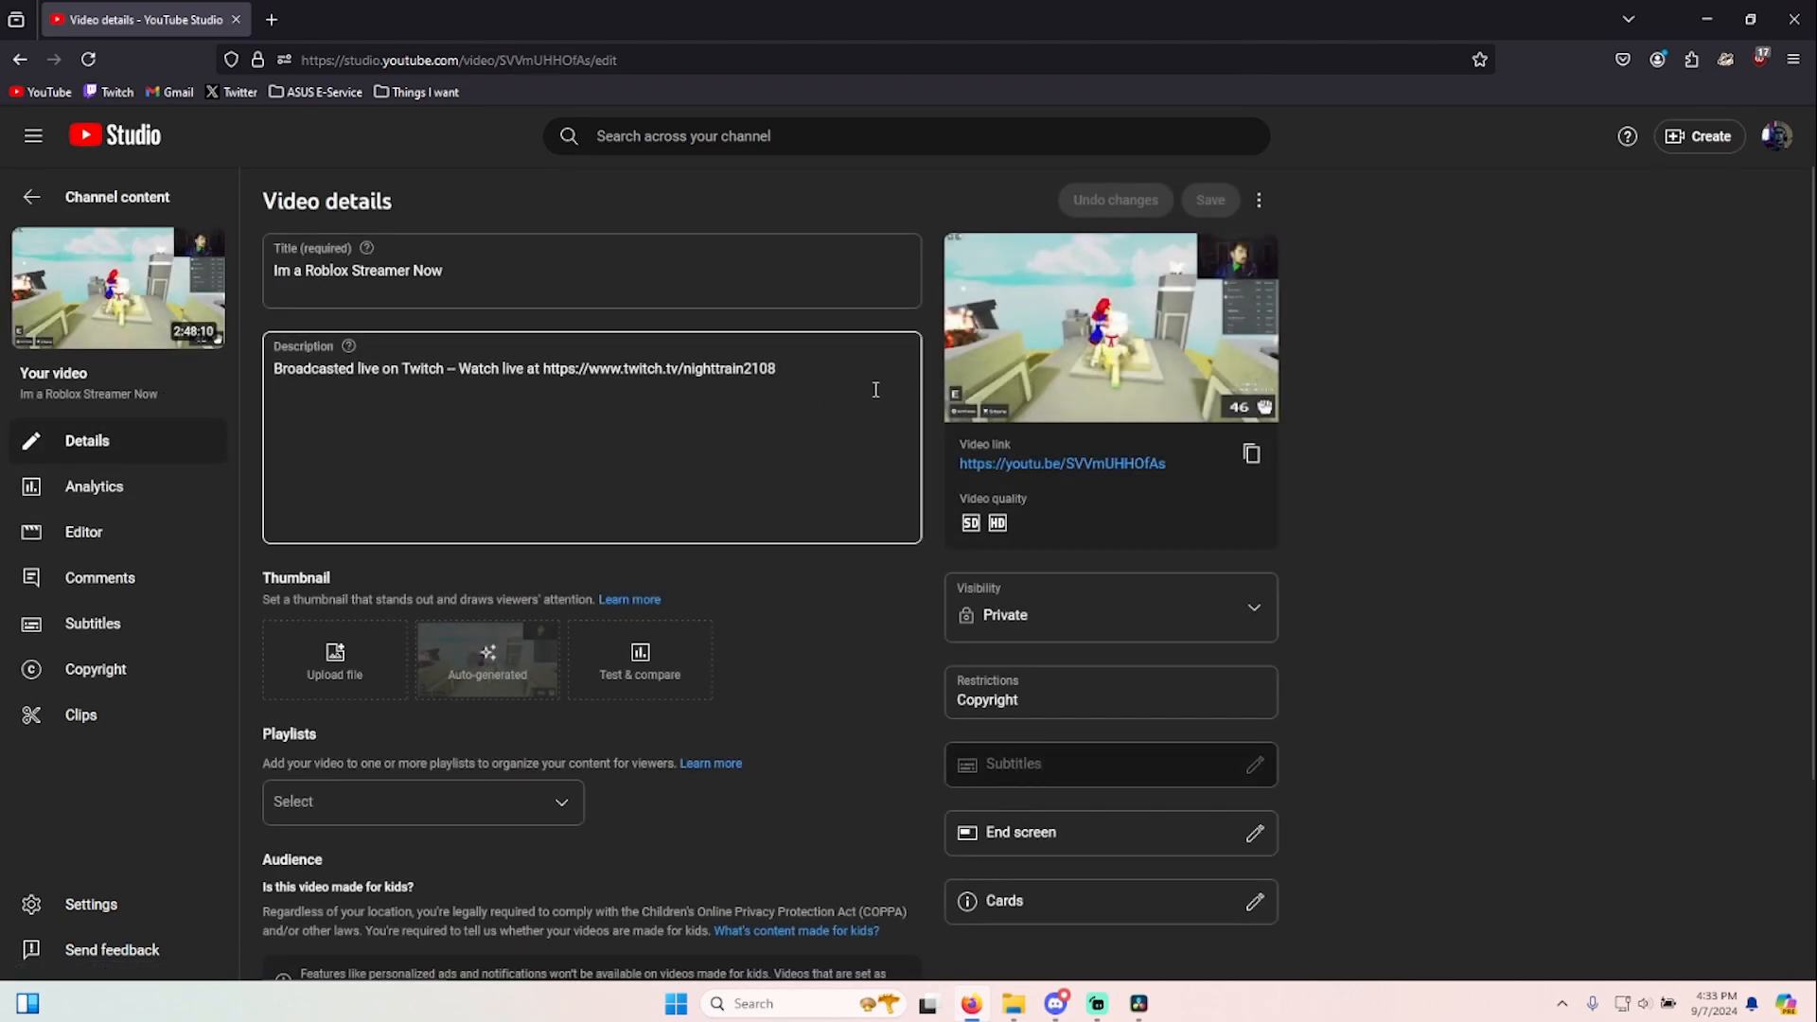
click(1029, 463)
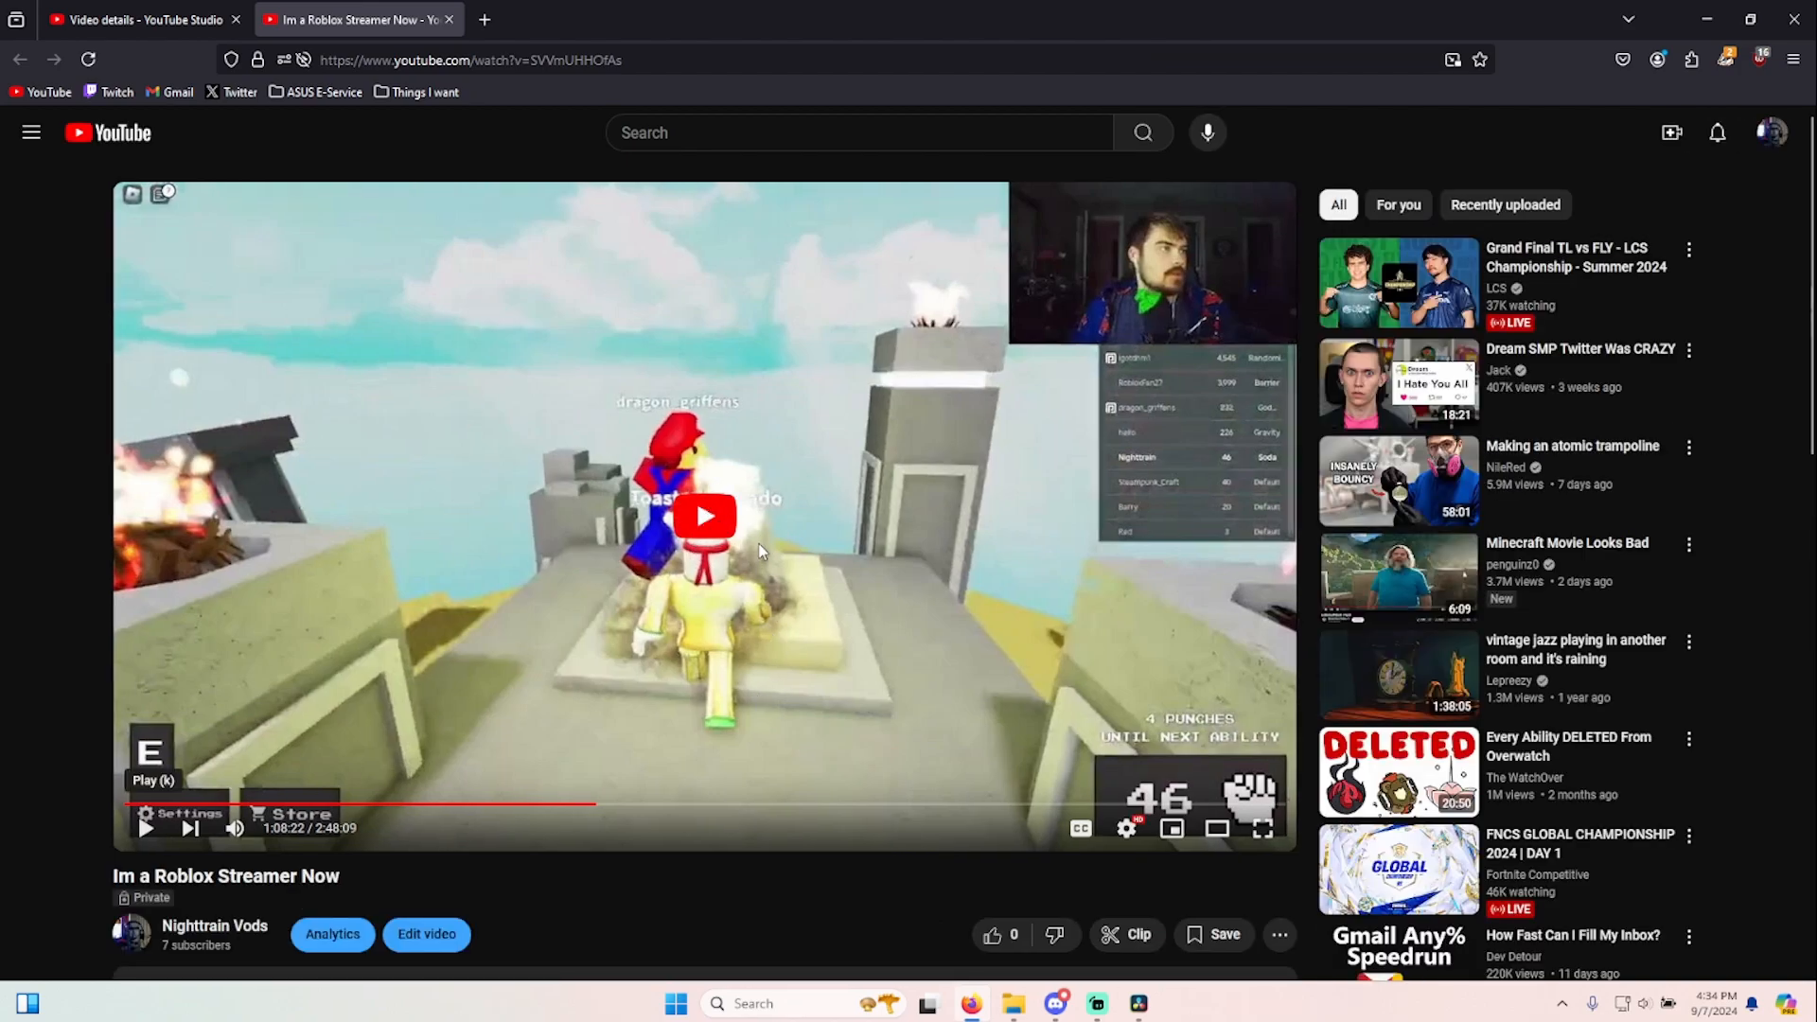
scroll(606, 658, down, 3)
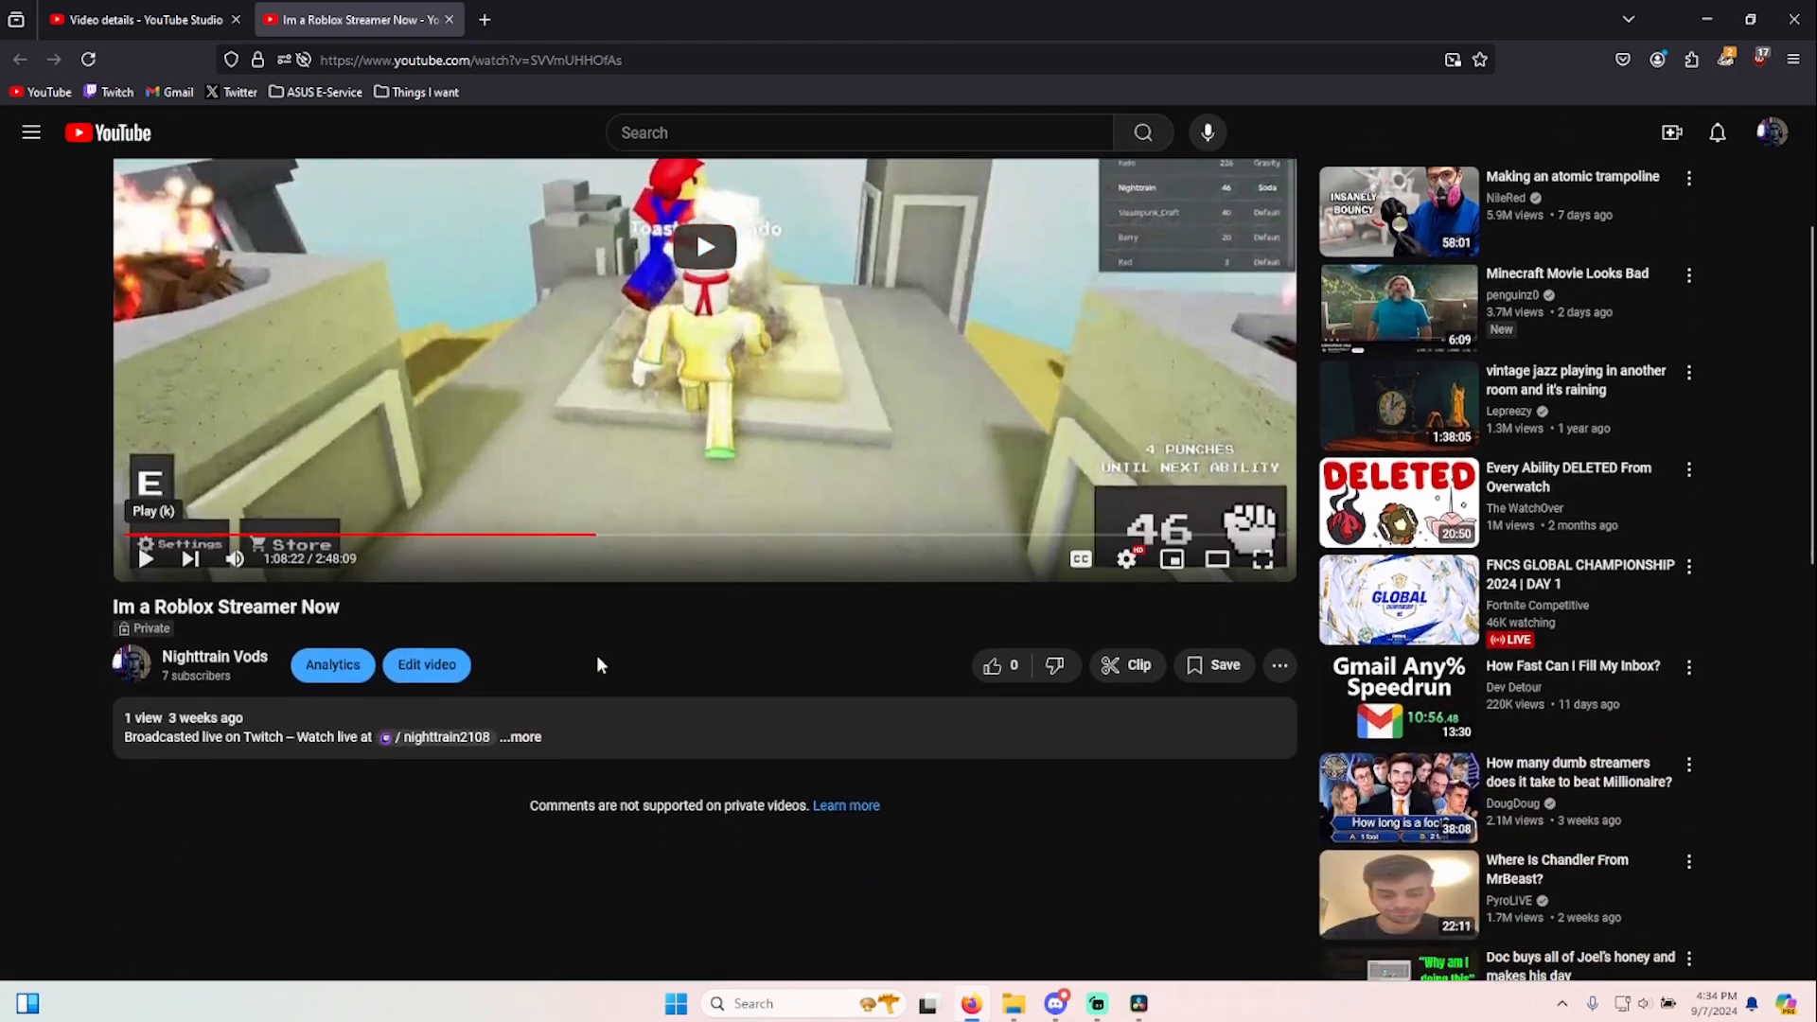
scroll(726, 574, up, 2)
click(726, 574)
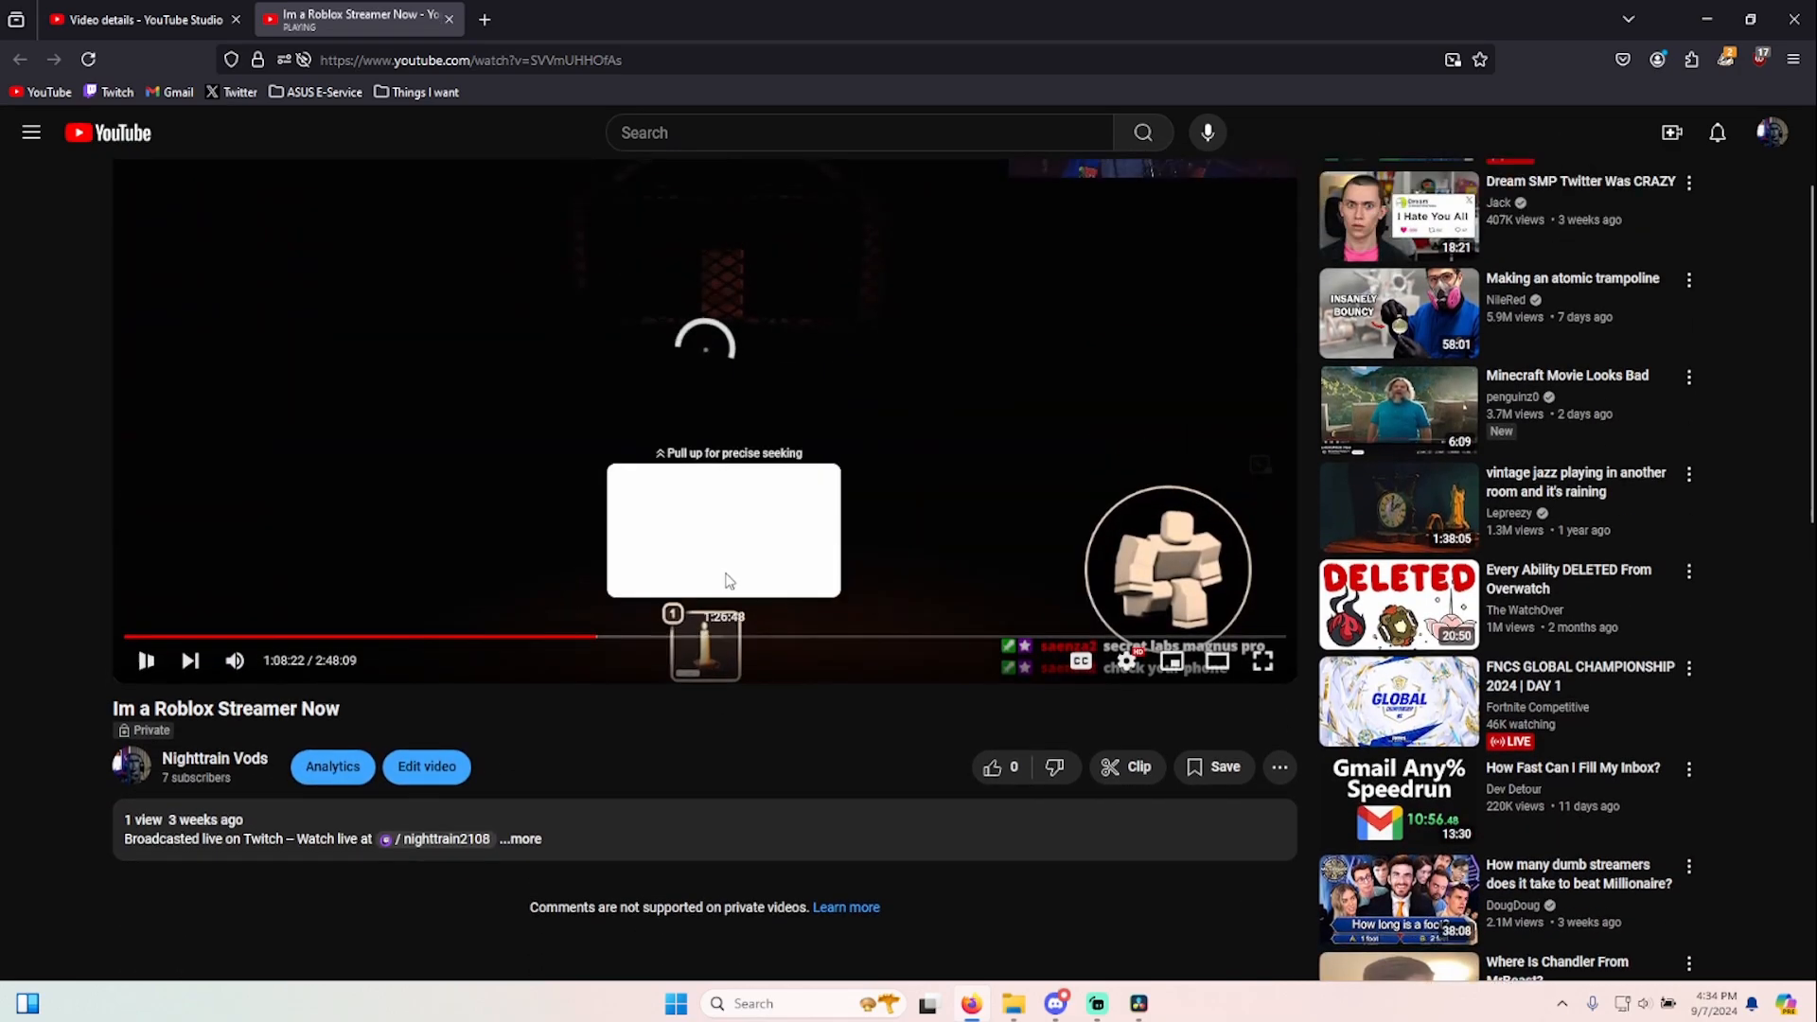
scroll(729, 581, up, 2)
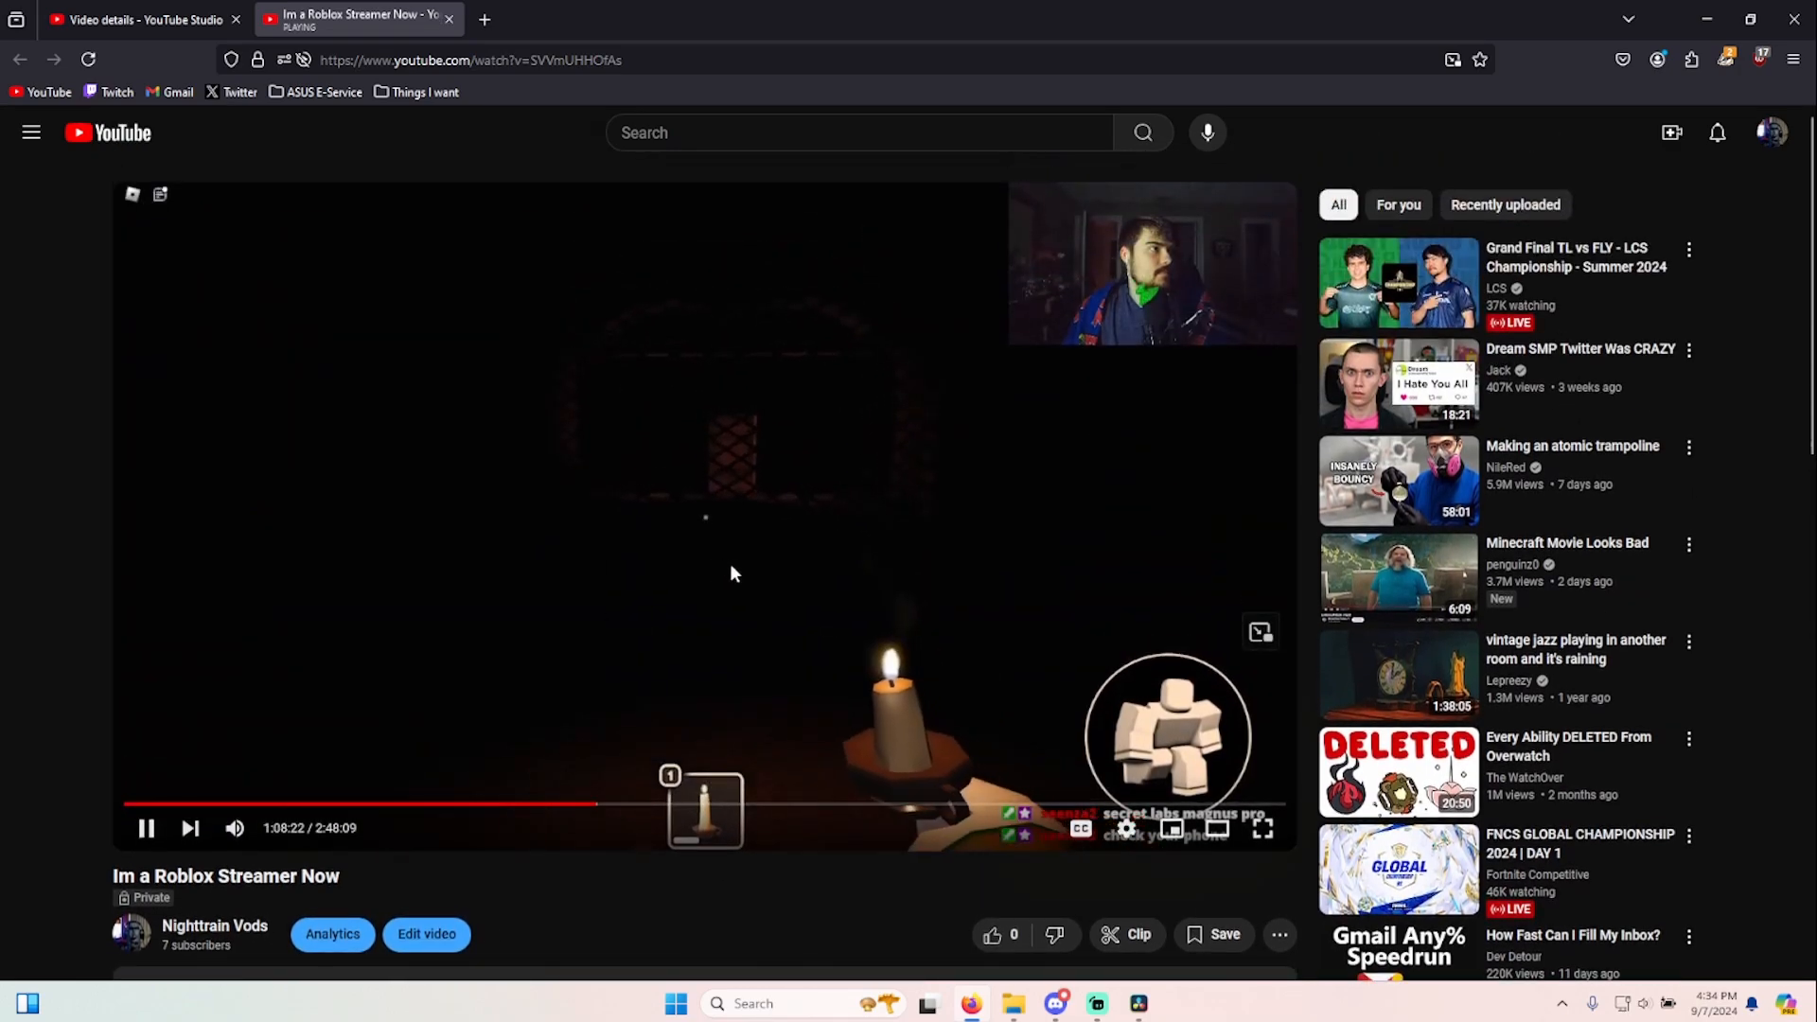
click(685, 492)
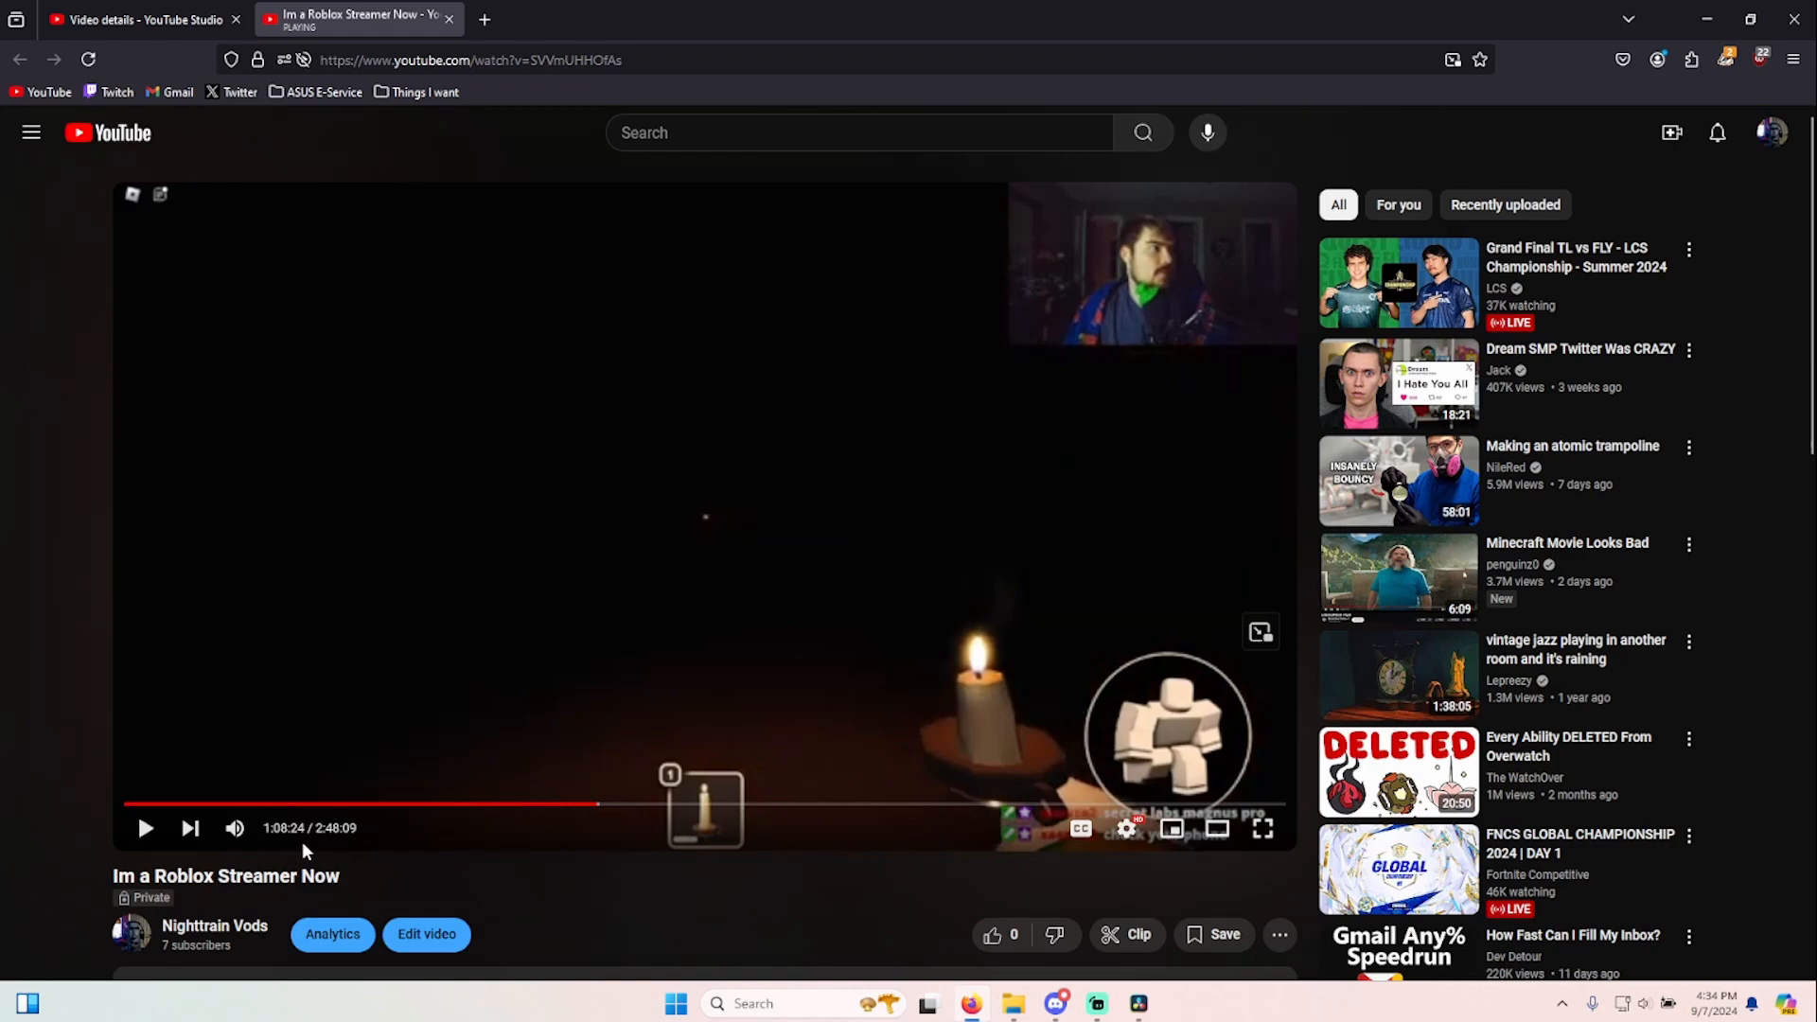
key(ctrl+shift+Tab)
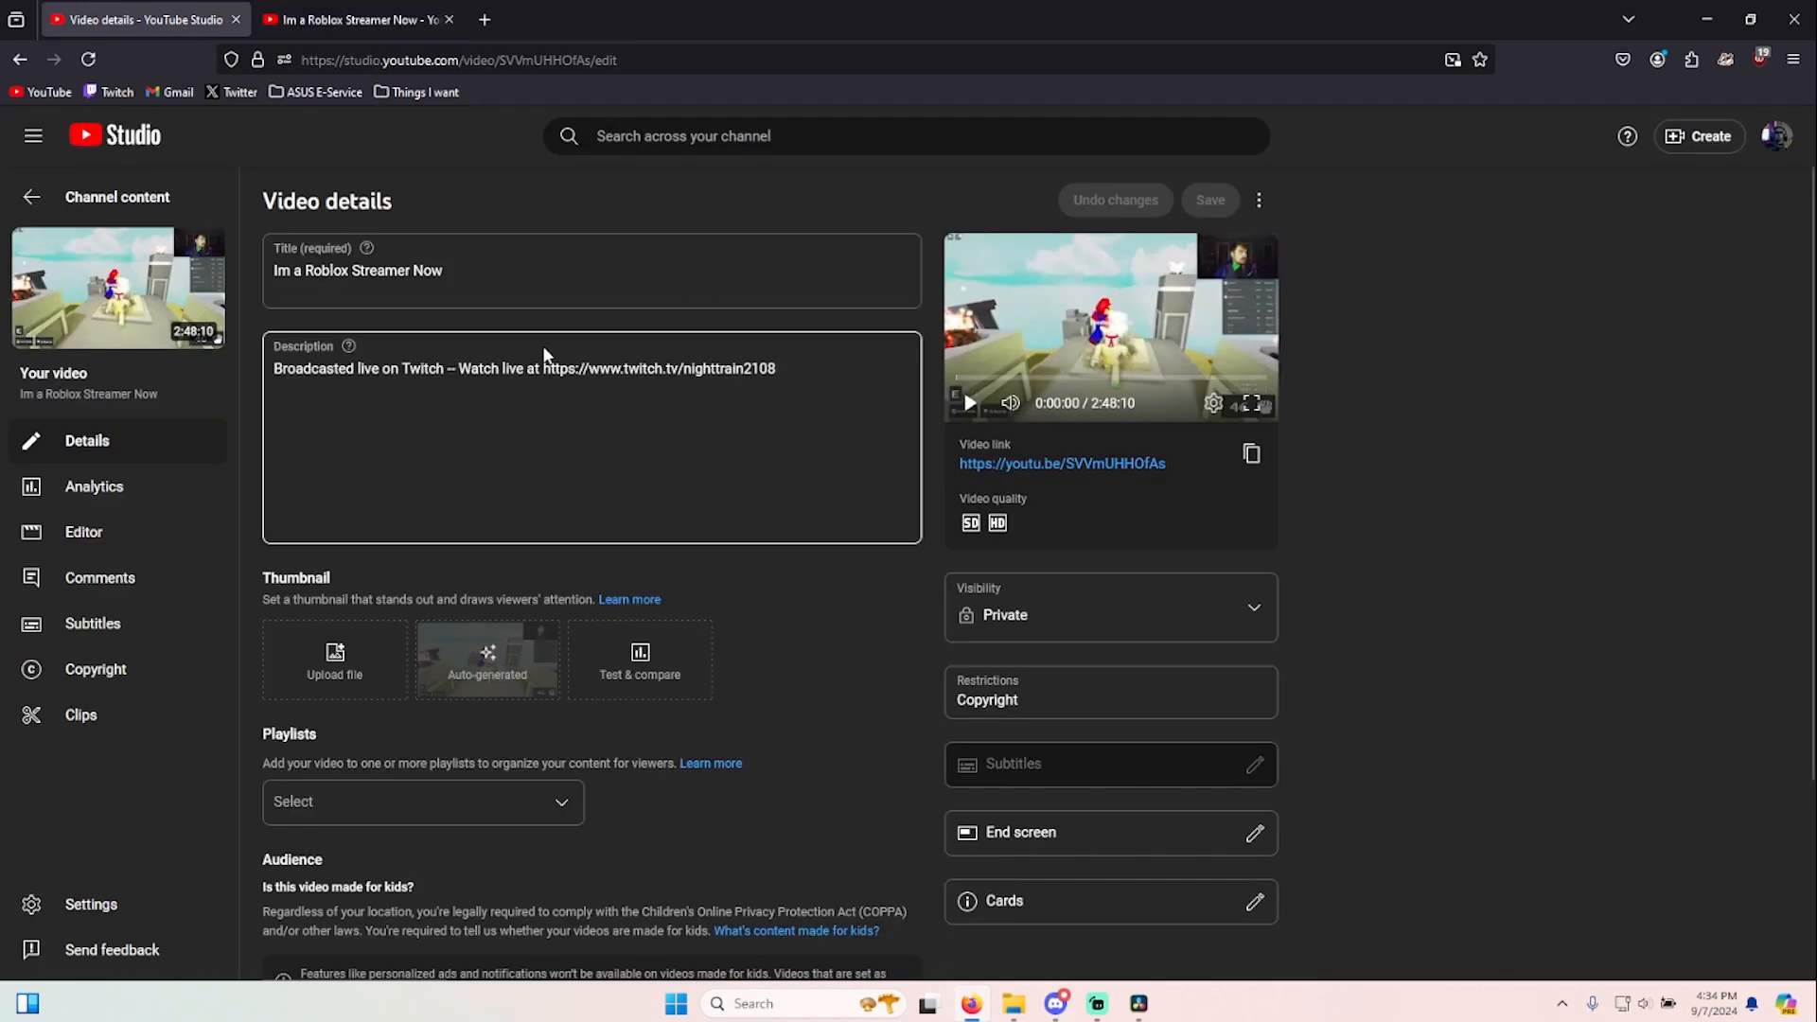
- Switch to DaVinci Resolve and import the Roblox Horror Games Are Insane video from the Downloads folder into the media pool
click(1139, 1005)
click(1013, 1005)
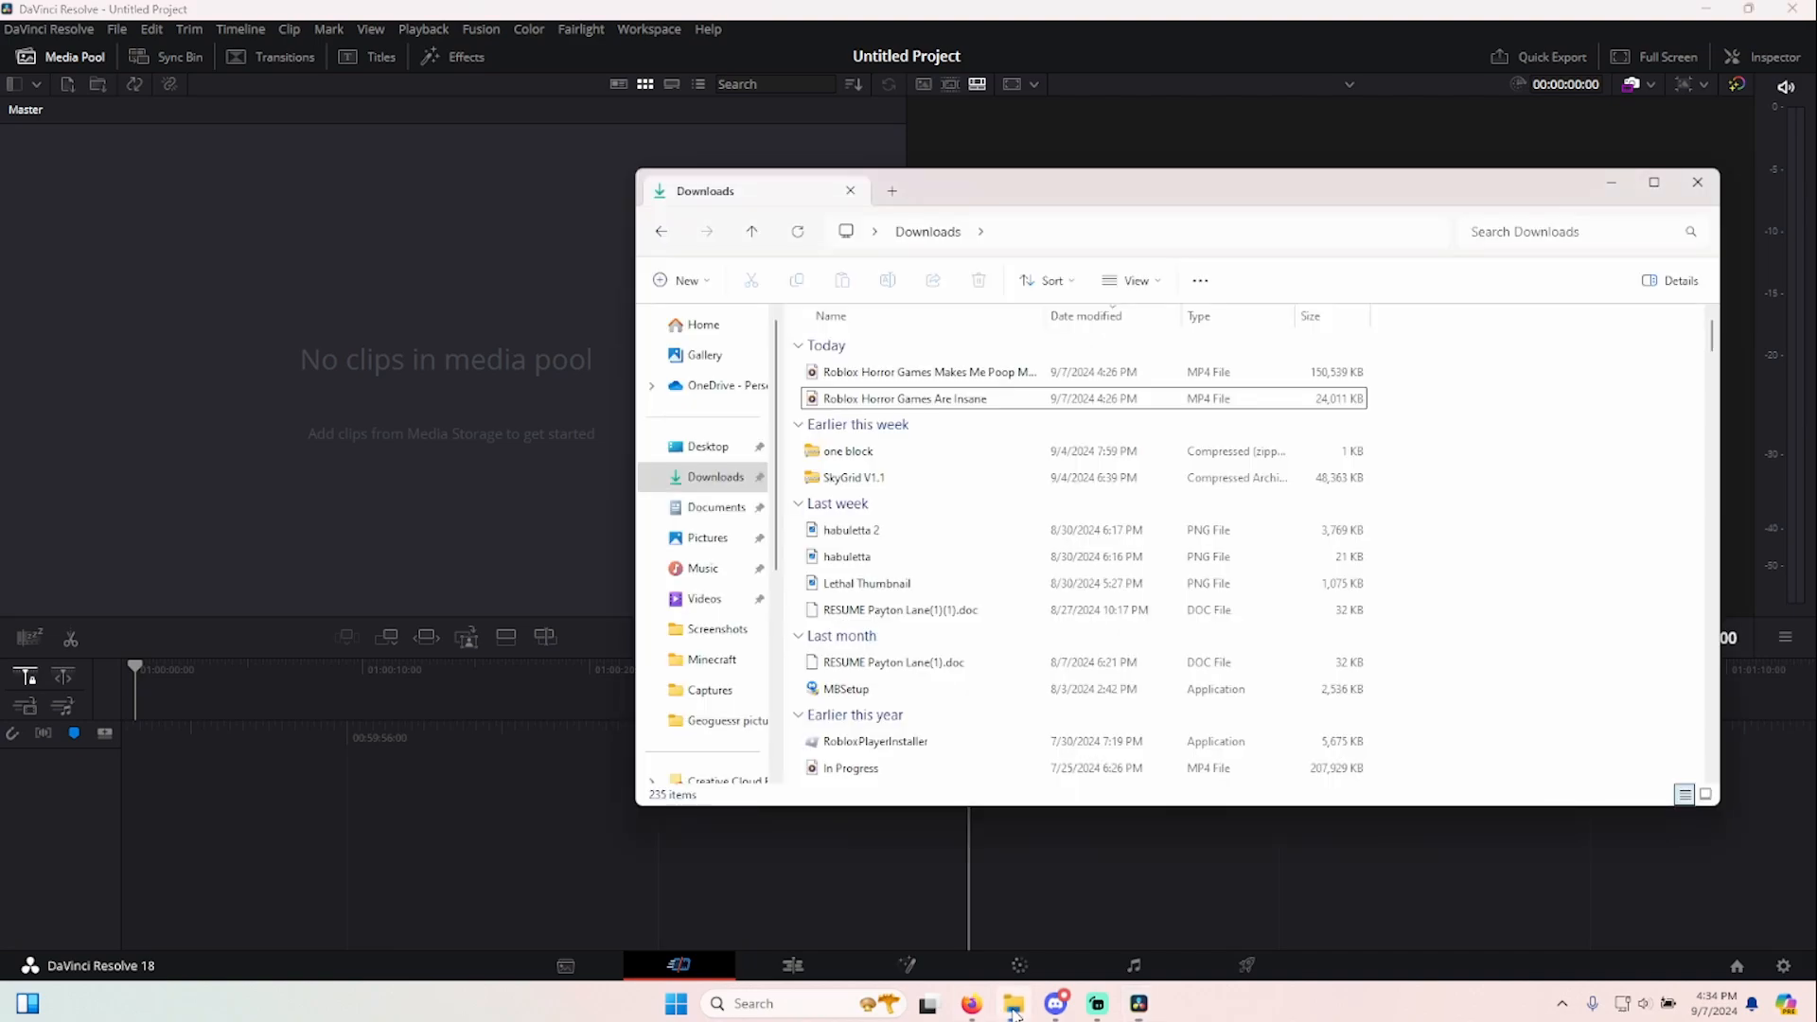
drag(922, 399, 434, 400)
click(1070, 588)
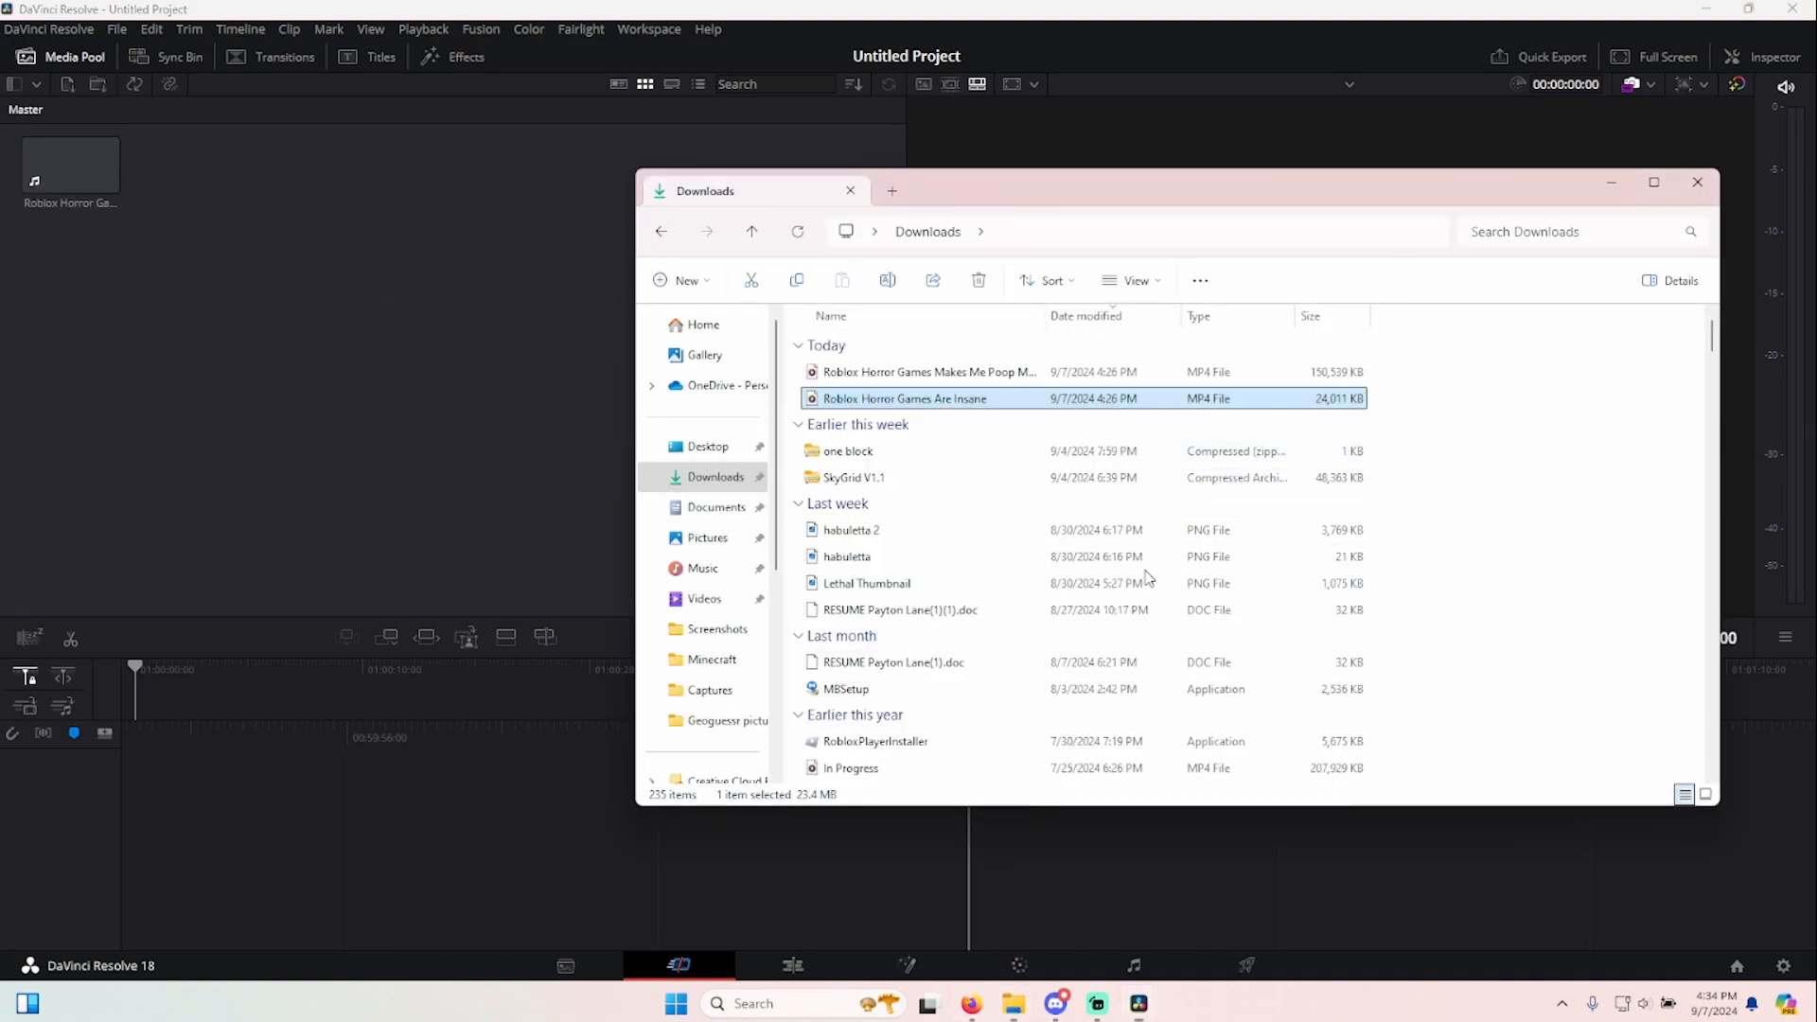
- Minimize File Explorer and place the imported Roblox clip on a new timeline, briefly checking Streamlabs Desktop
click(1613, 181)
drag(71, 166, 995, 859)
click(1097, 1003)
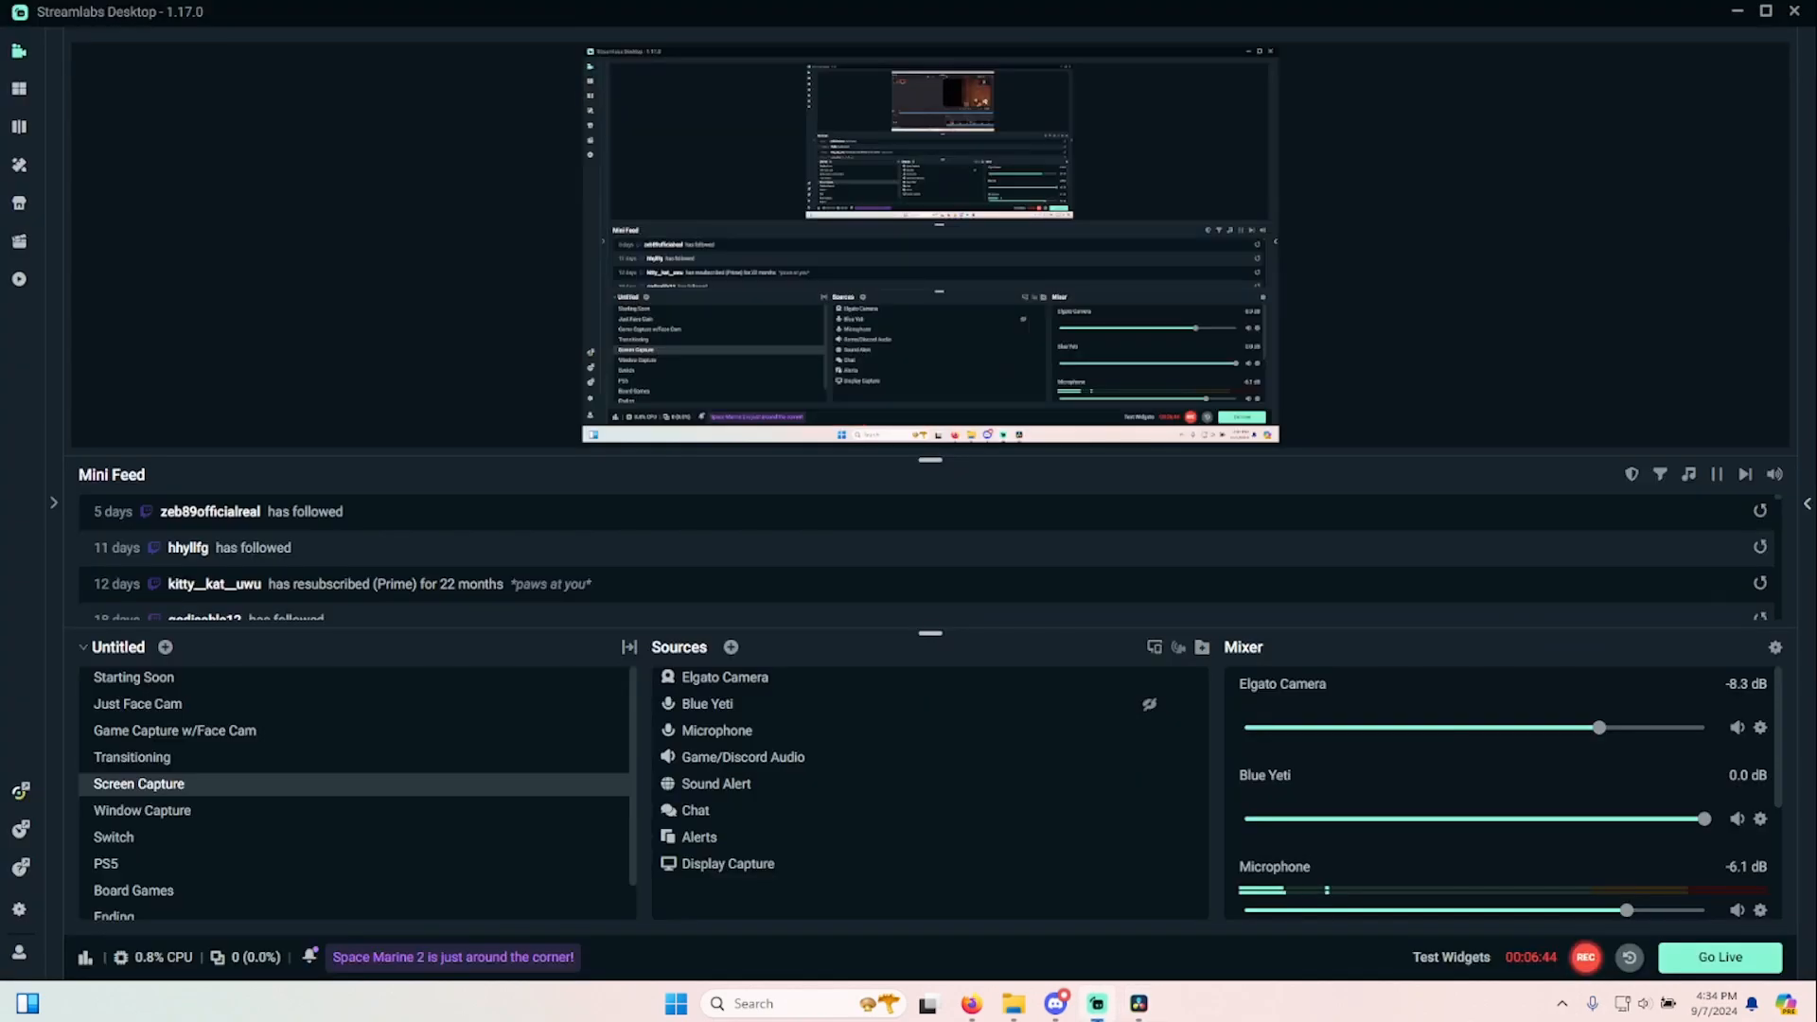
click(1096, 1003)
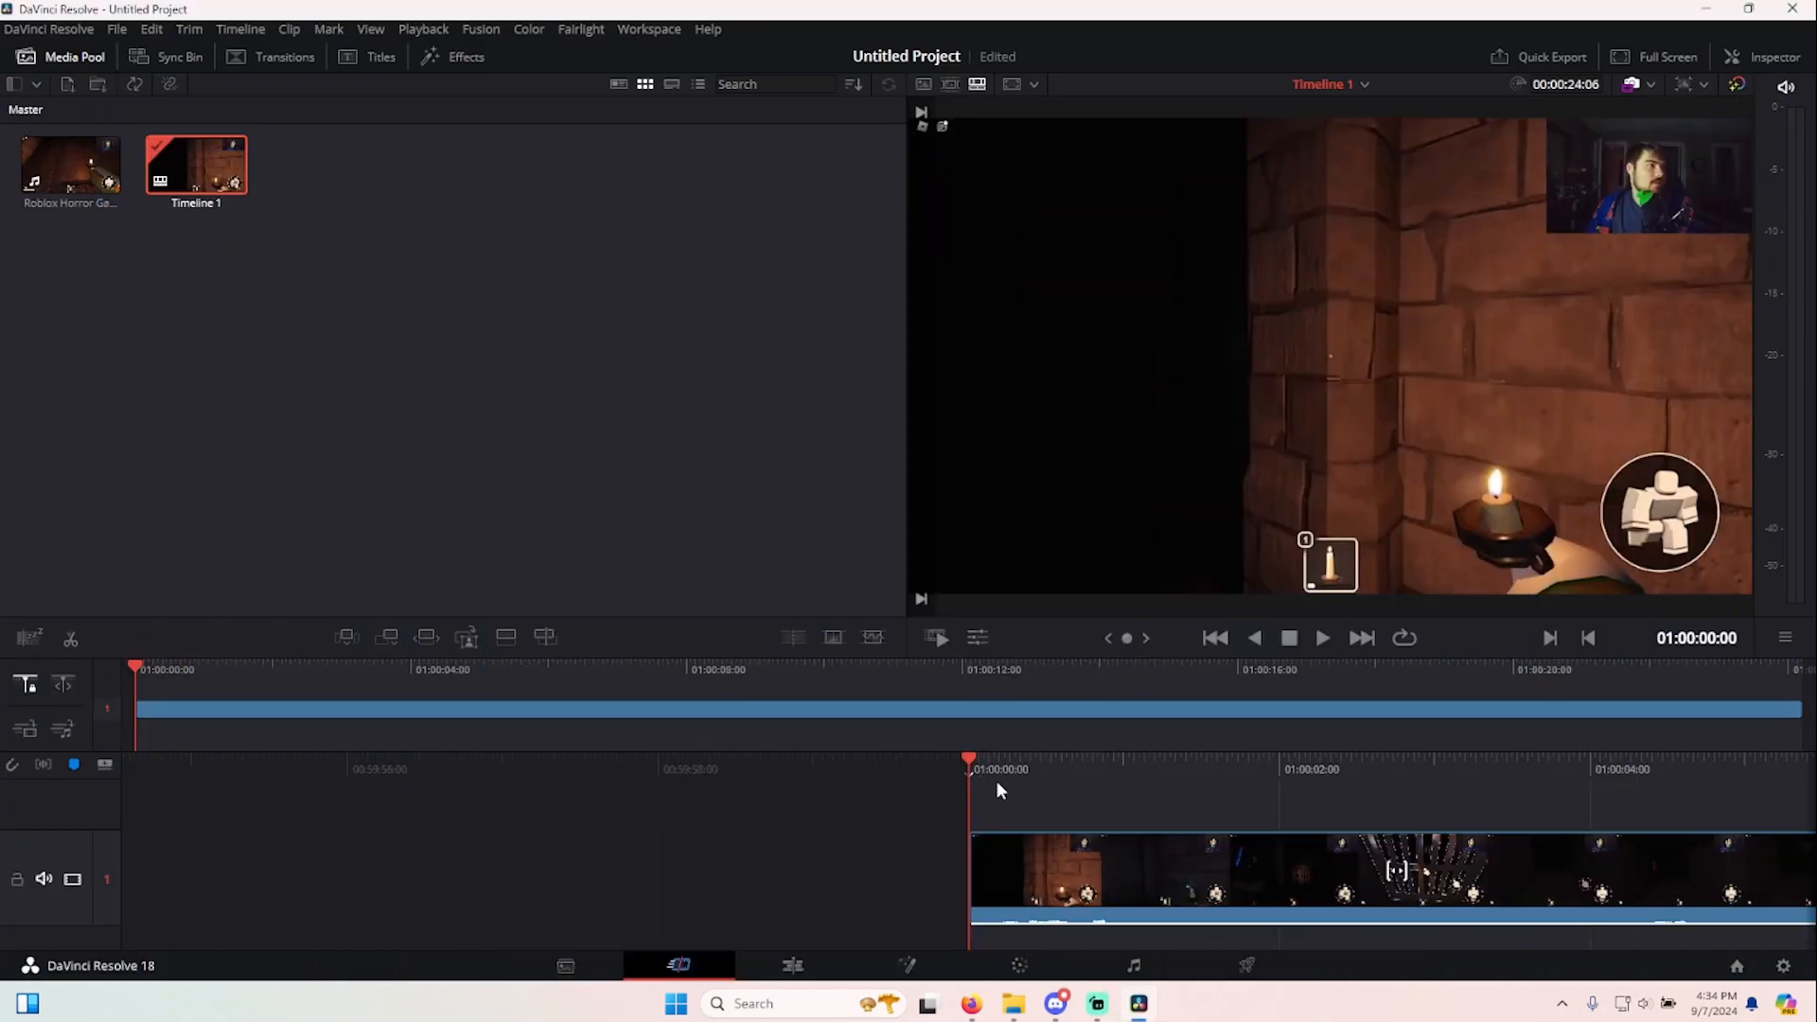
- Play and scrub through the Roblox clip on the timeline, leaving the playhead at 01:00:15:24 on the jumpscare face
drag(1042, 765, 86, 740)
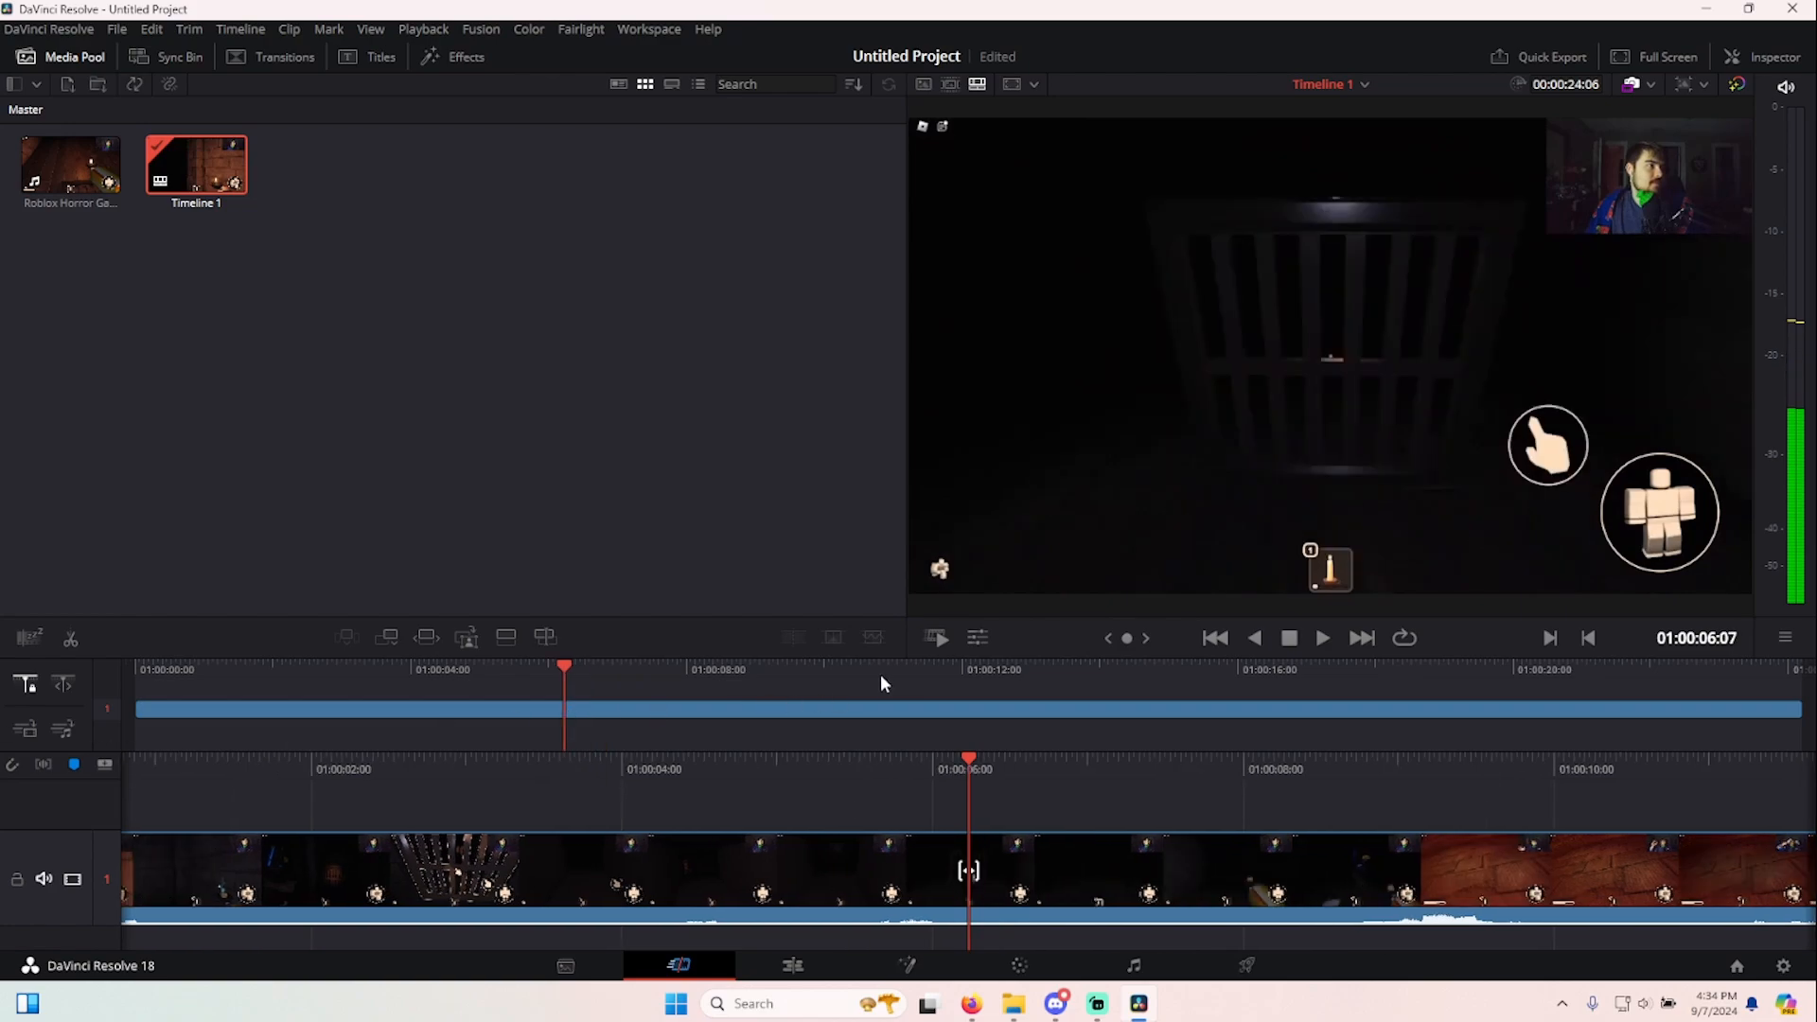
drag(879, 683, 132, 663)
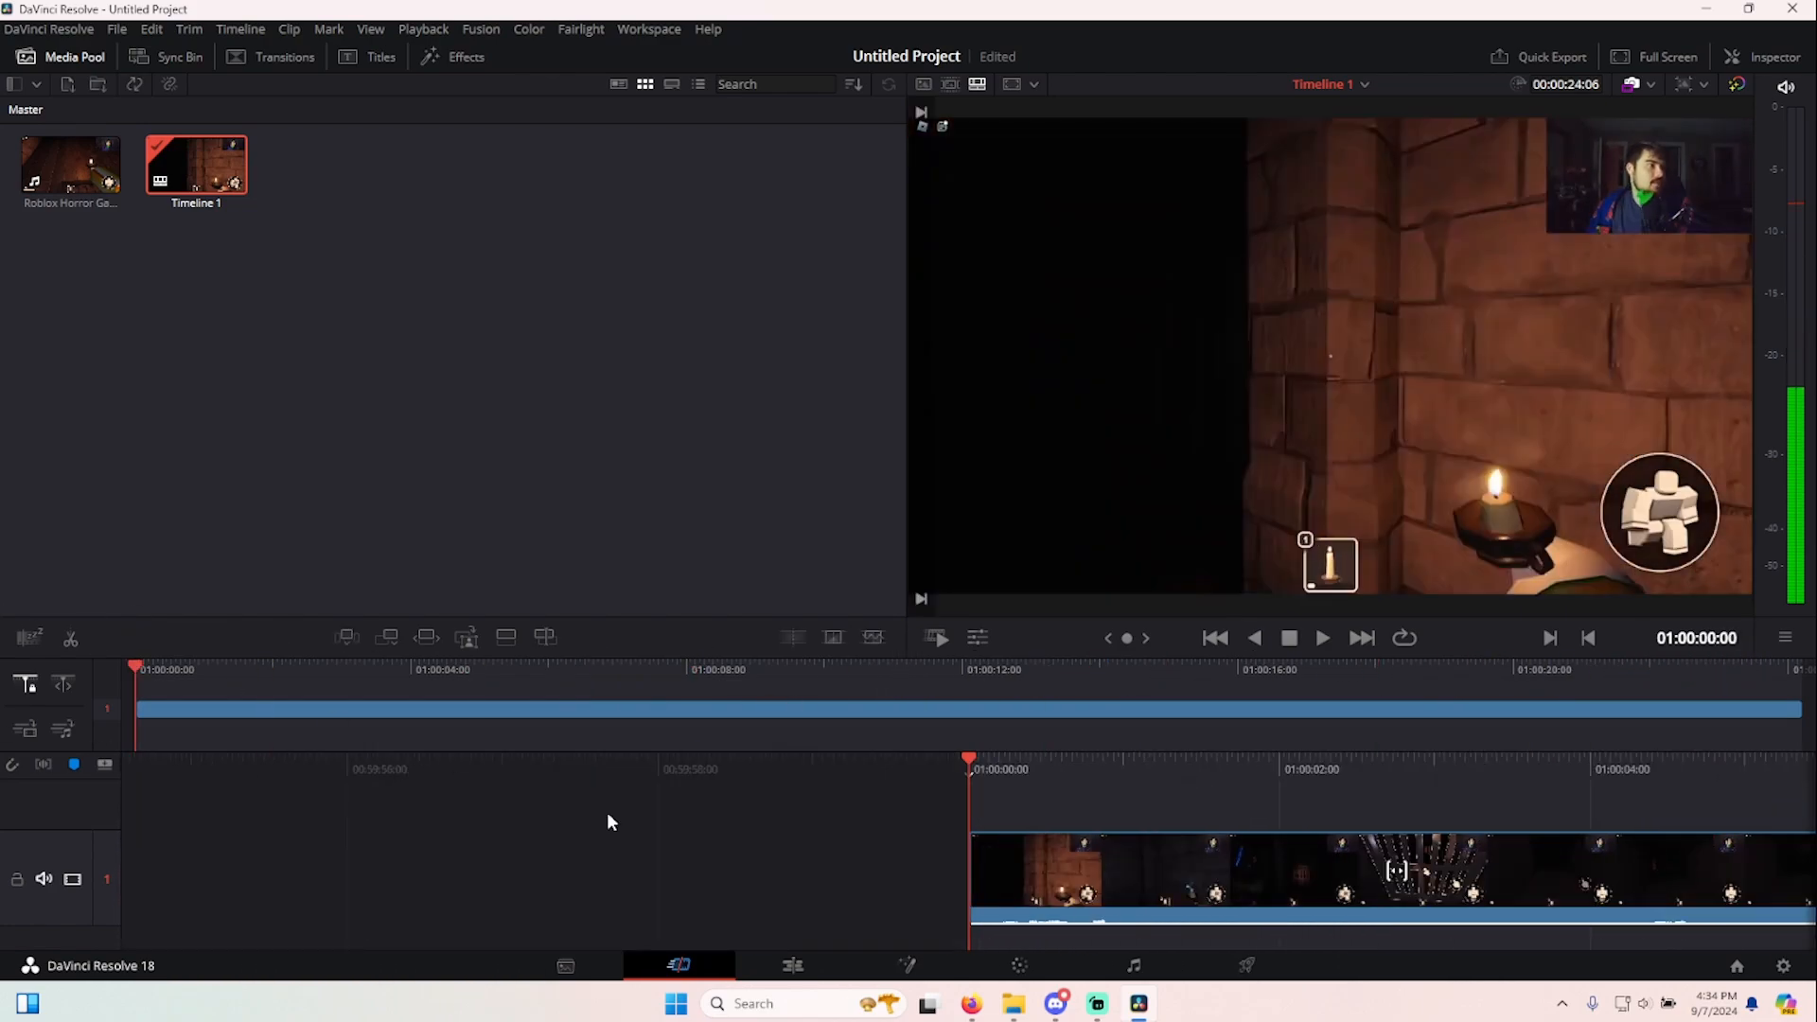
click(970, 1003)
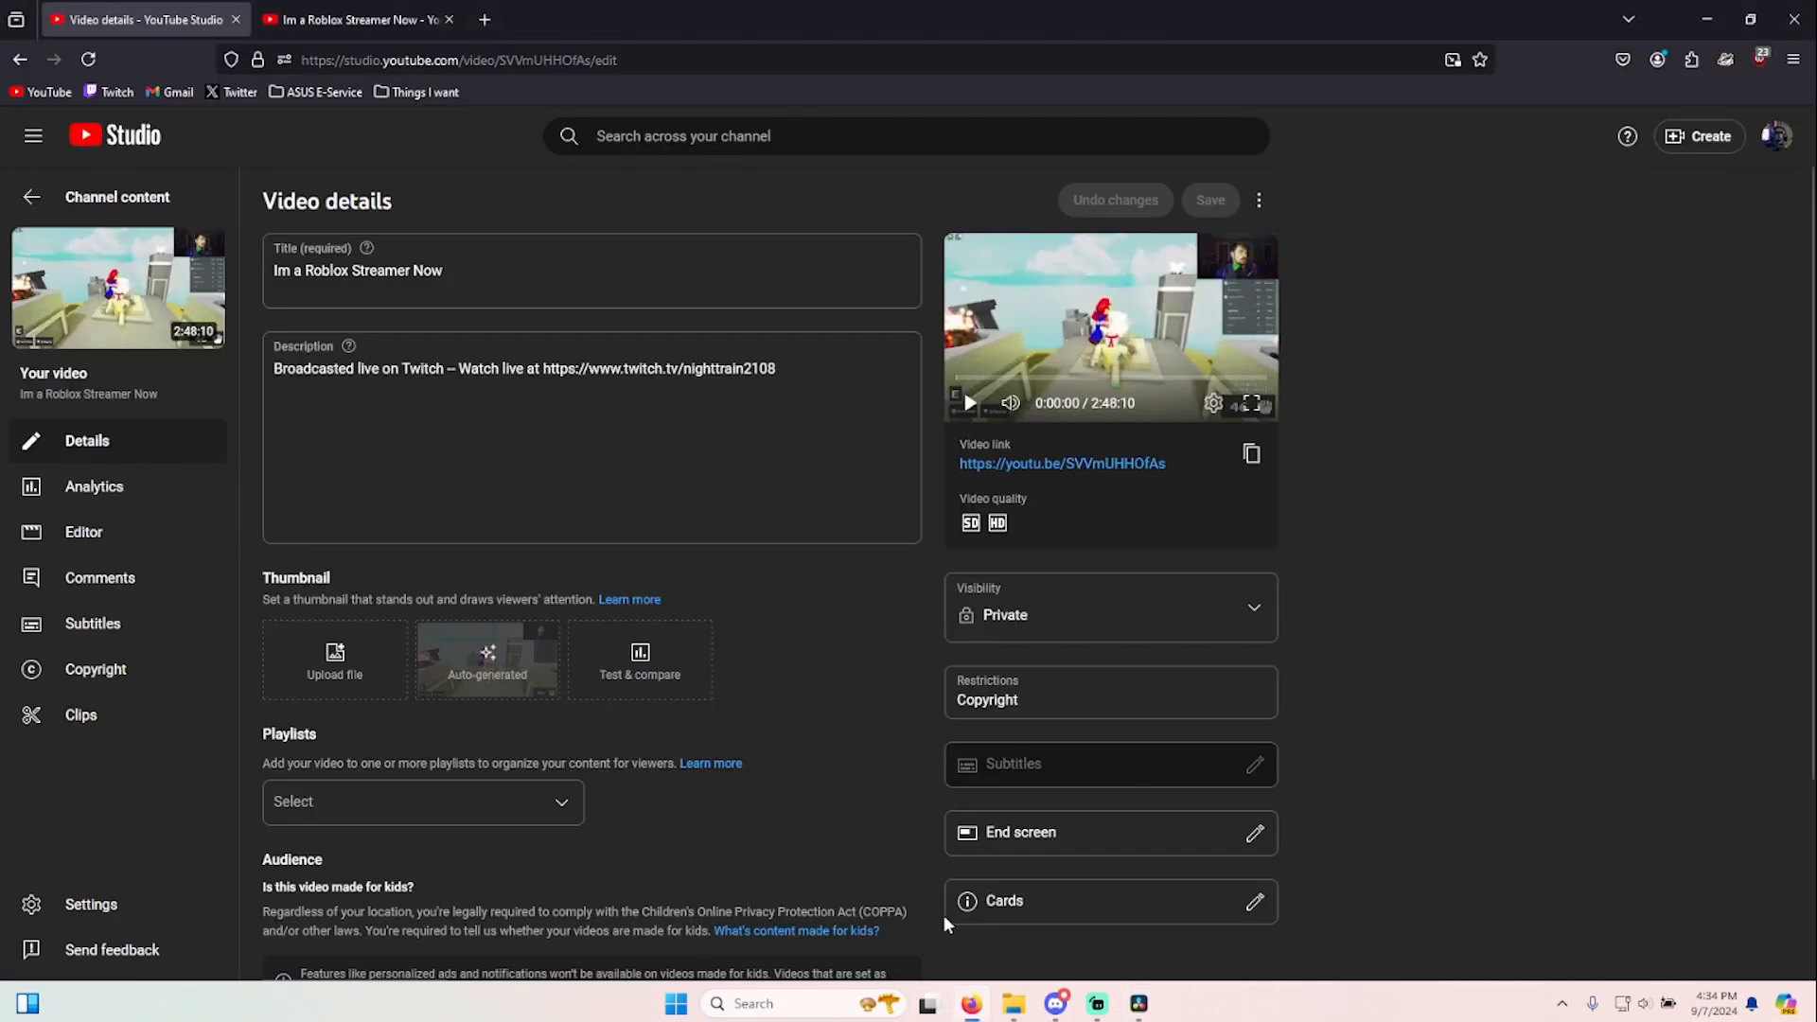
click(1139, 1005)
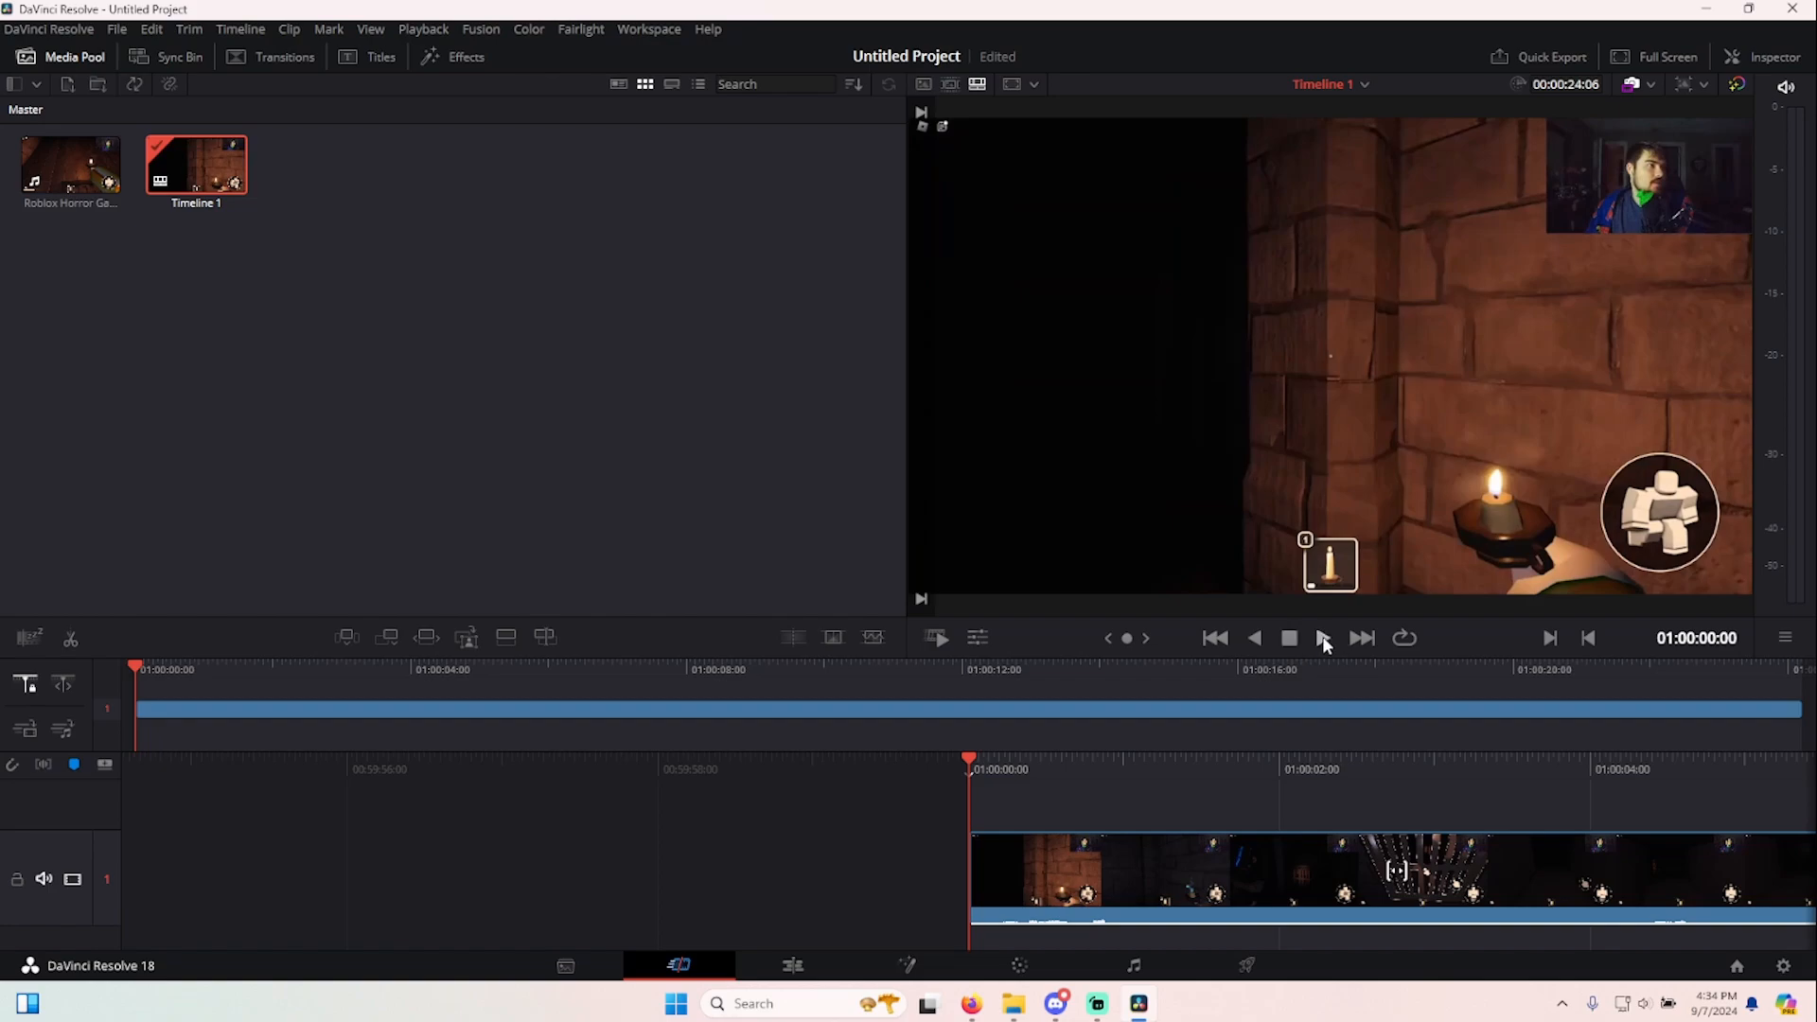
click(1322, 639)
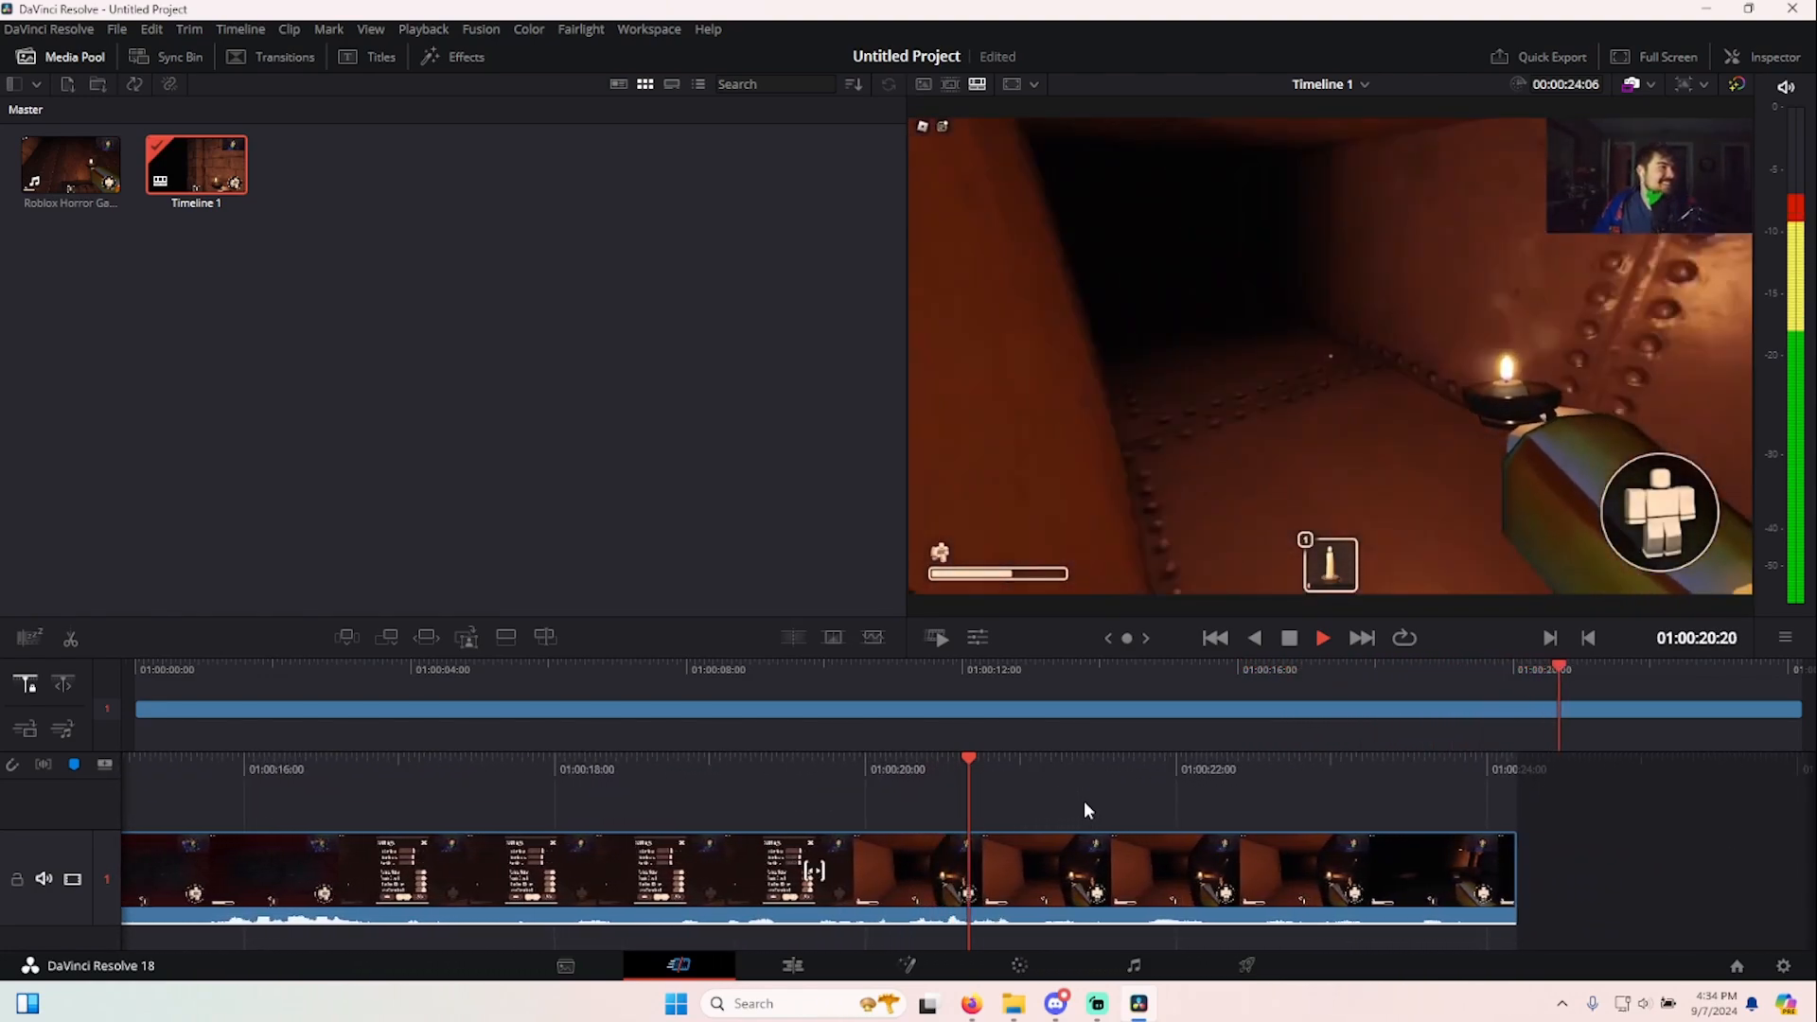
key(space)
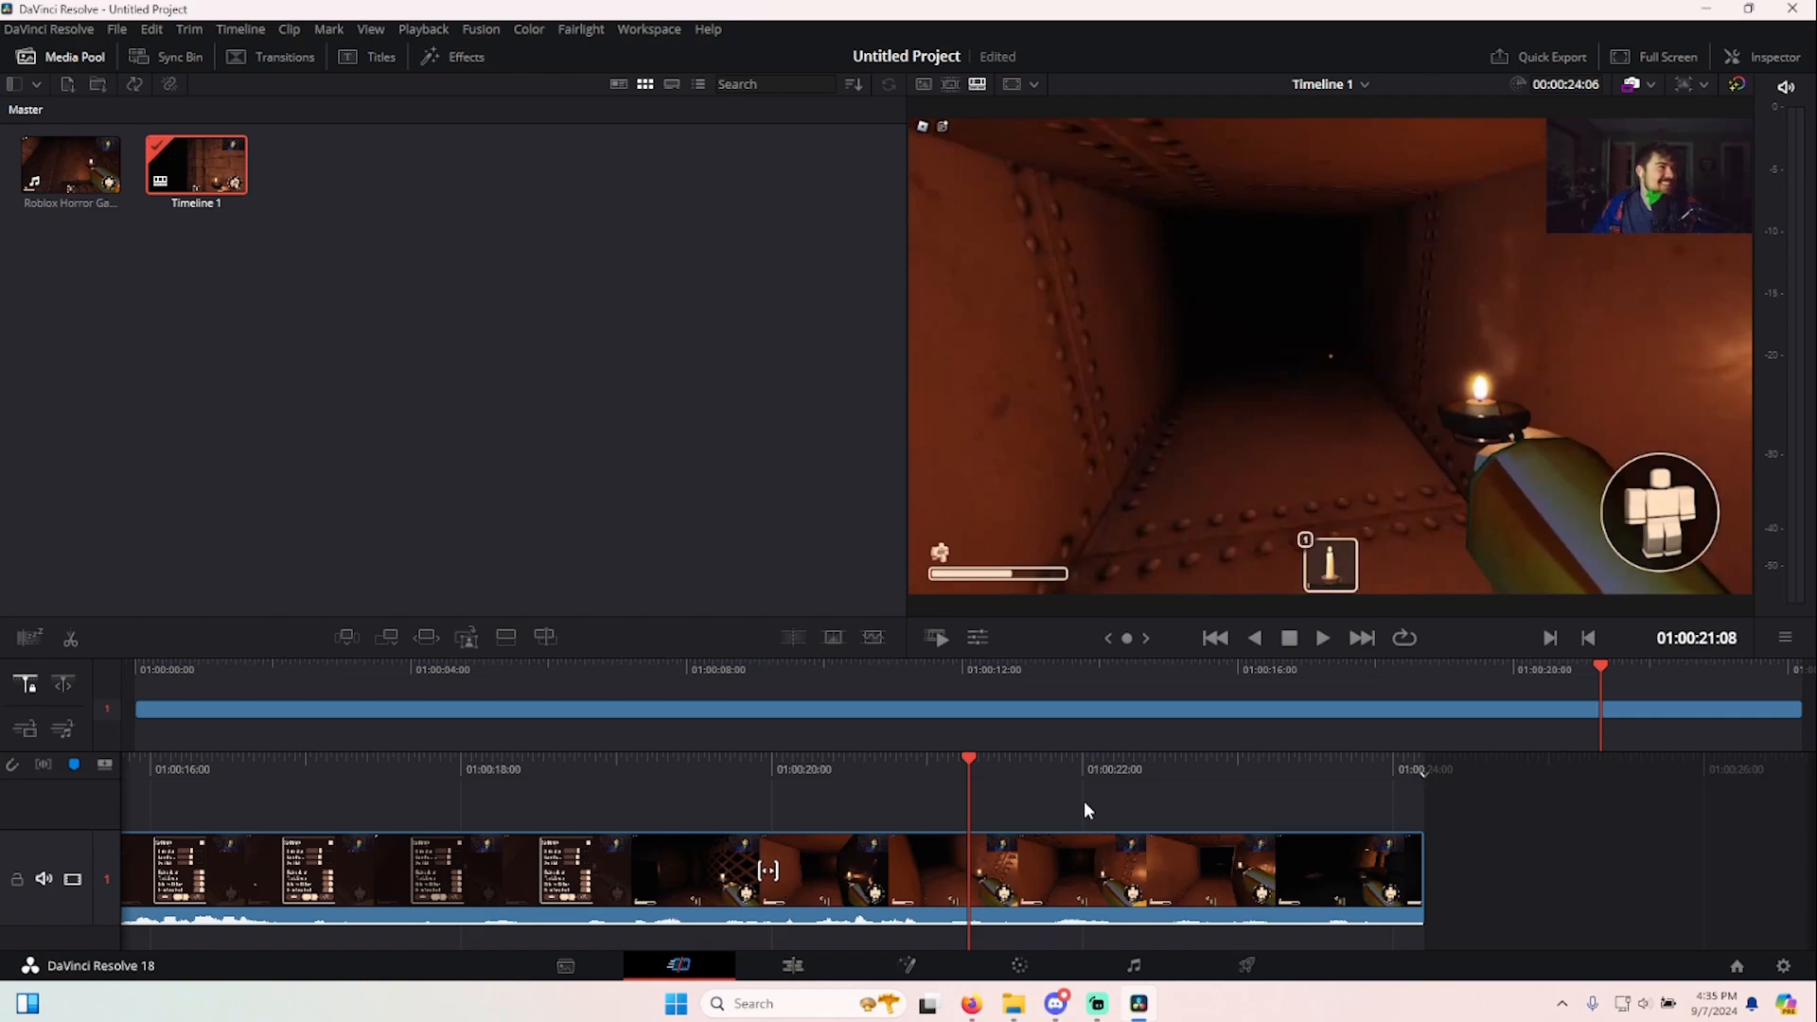
drag(850, 774, 1453, 754)
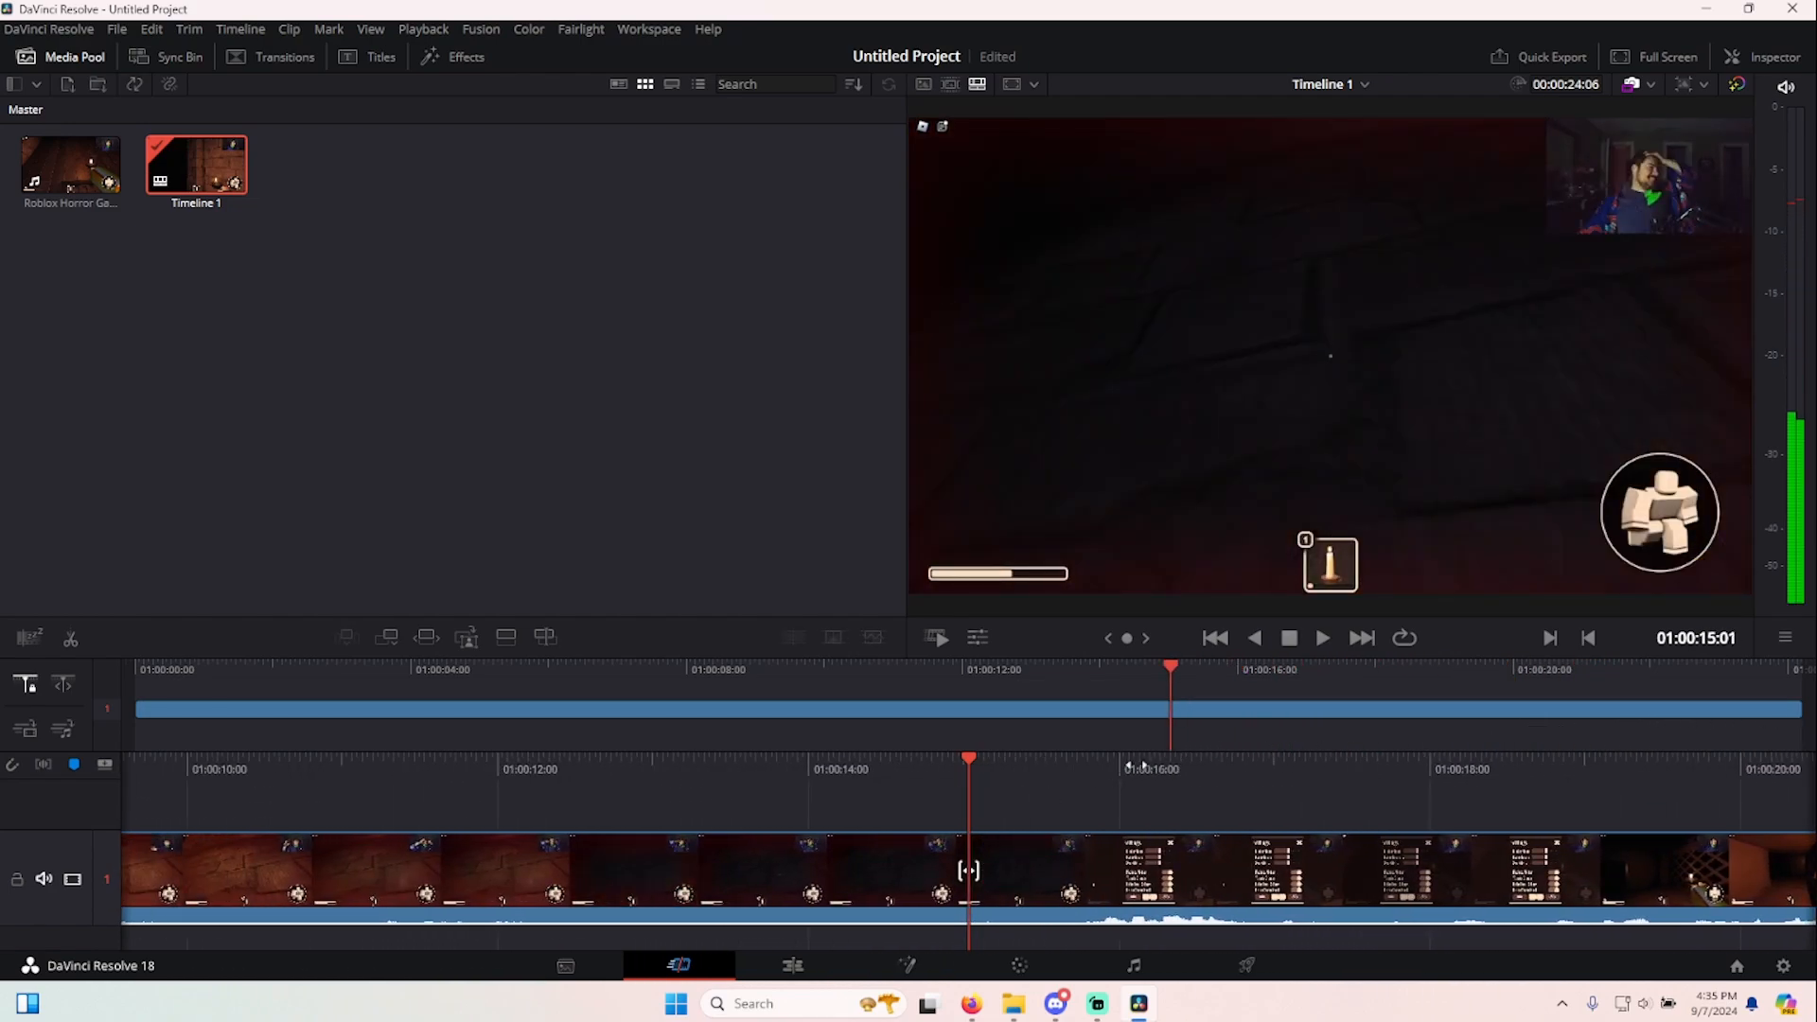
drag(1142, 766, 1022, 769)
- Switch to Discord to check the screen-share options without changing them, and return to DaVinci Resolve
mouse_move(1056, 1001)
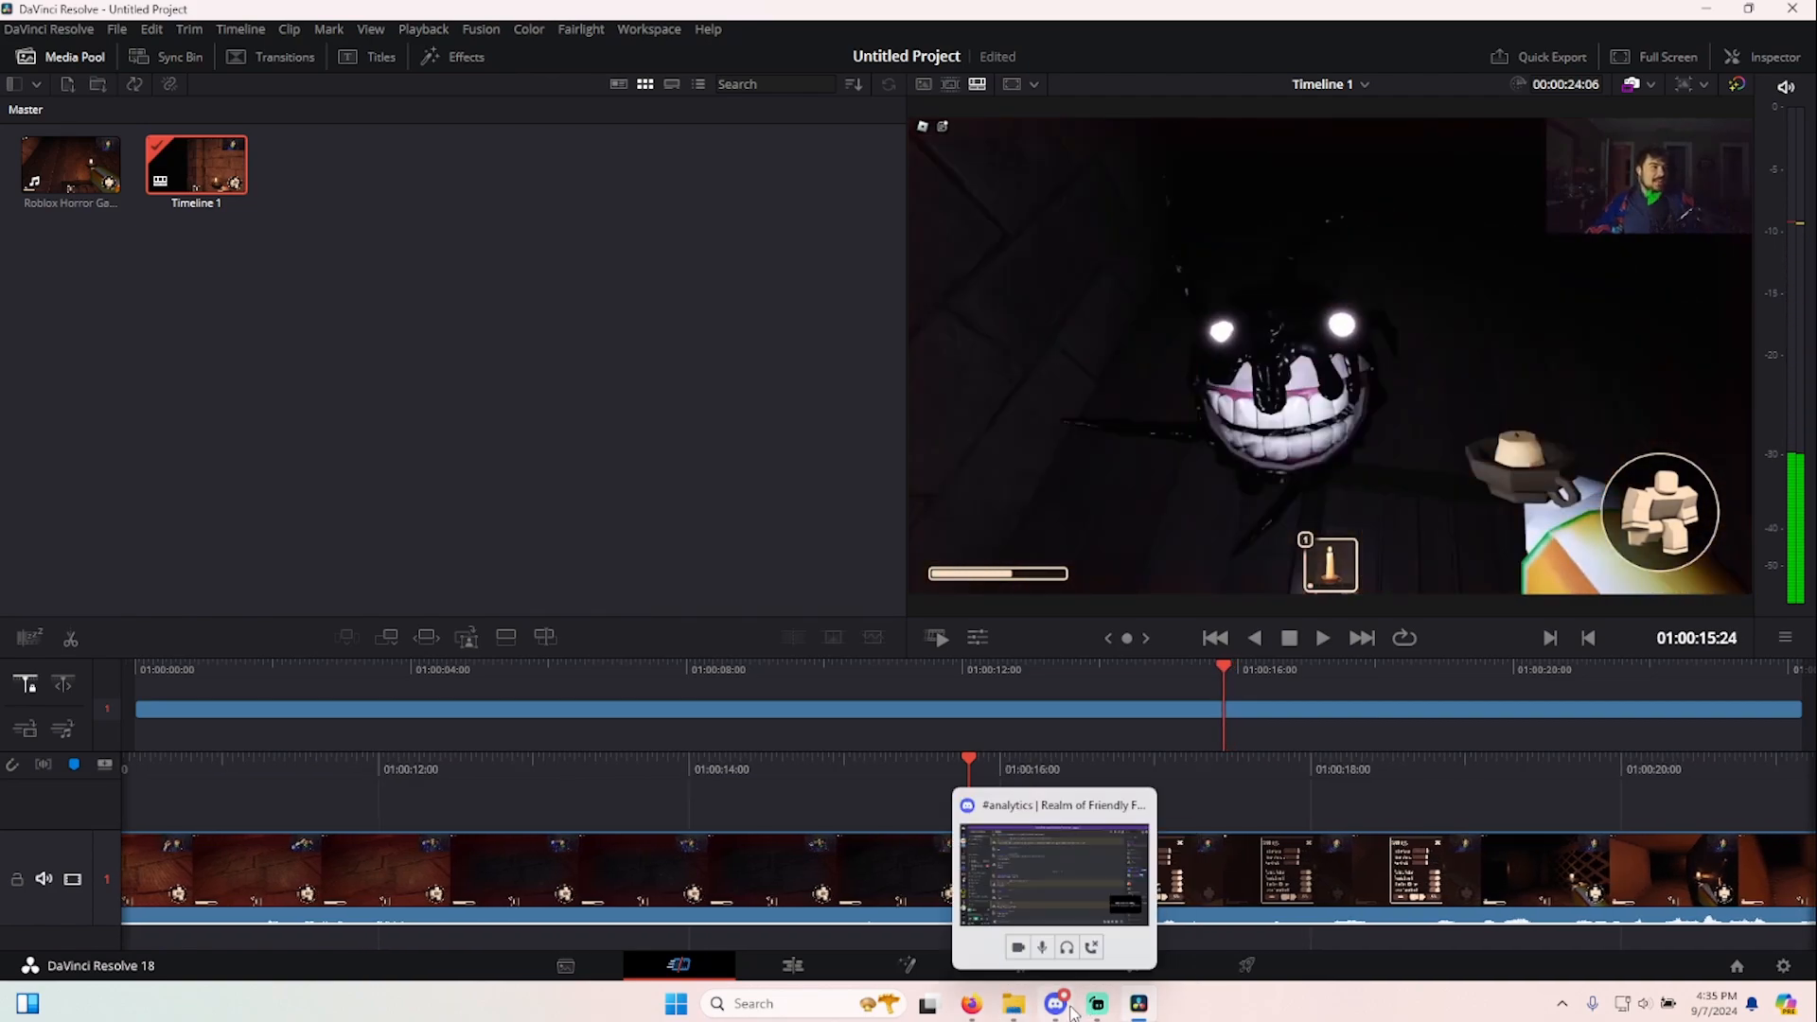
click(1037, 836)
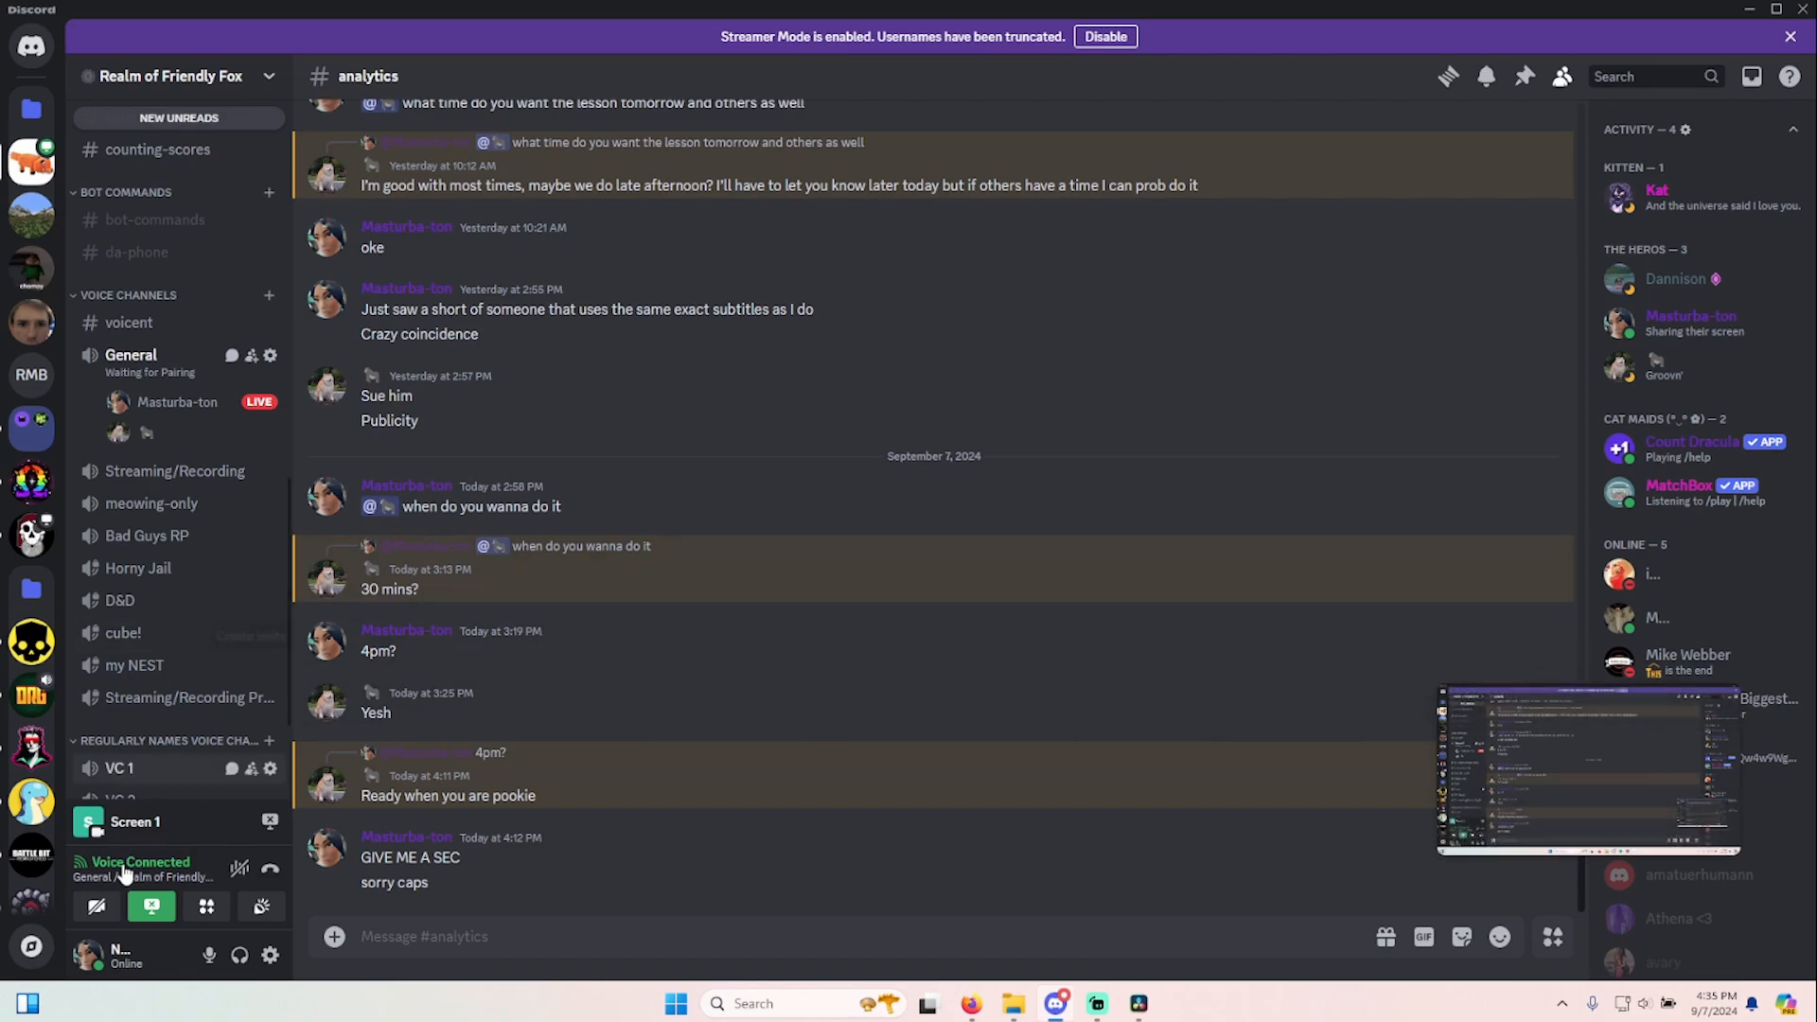
click(156, 909)
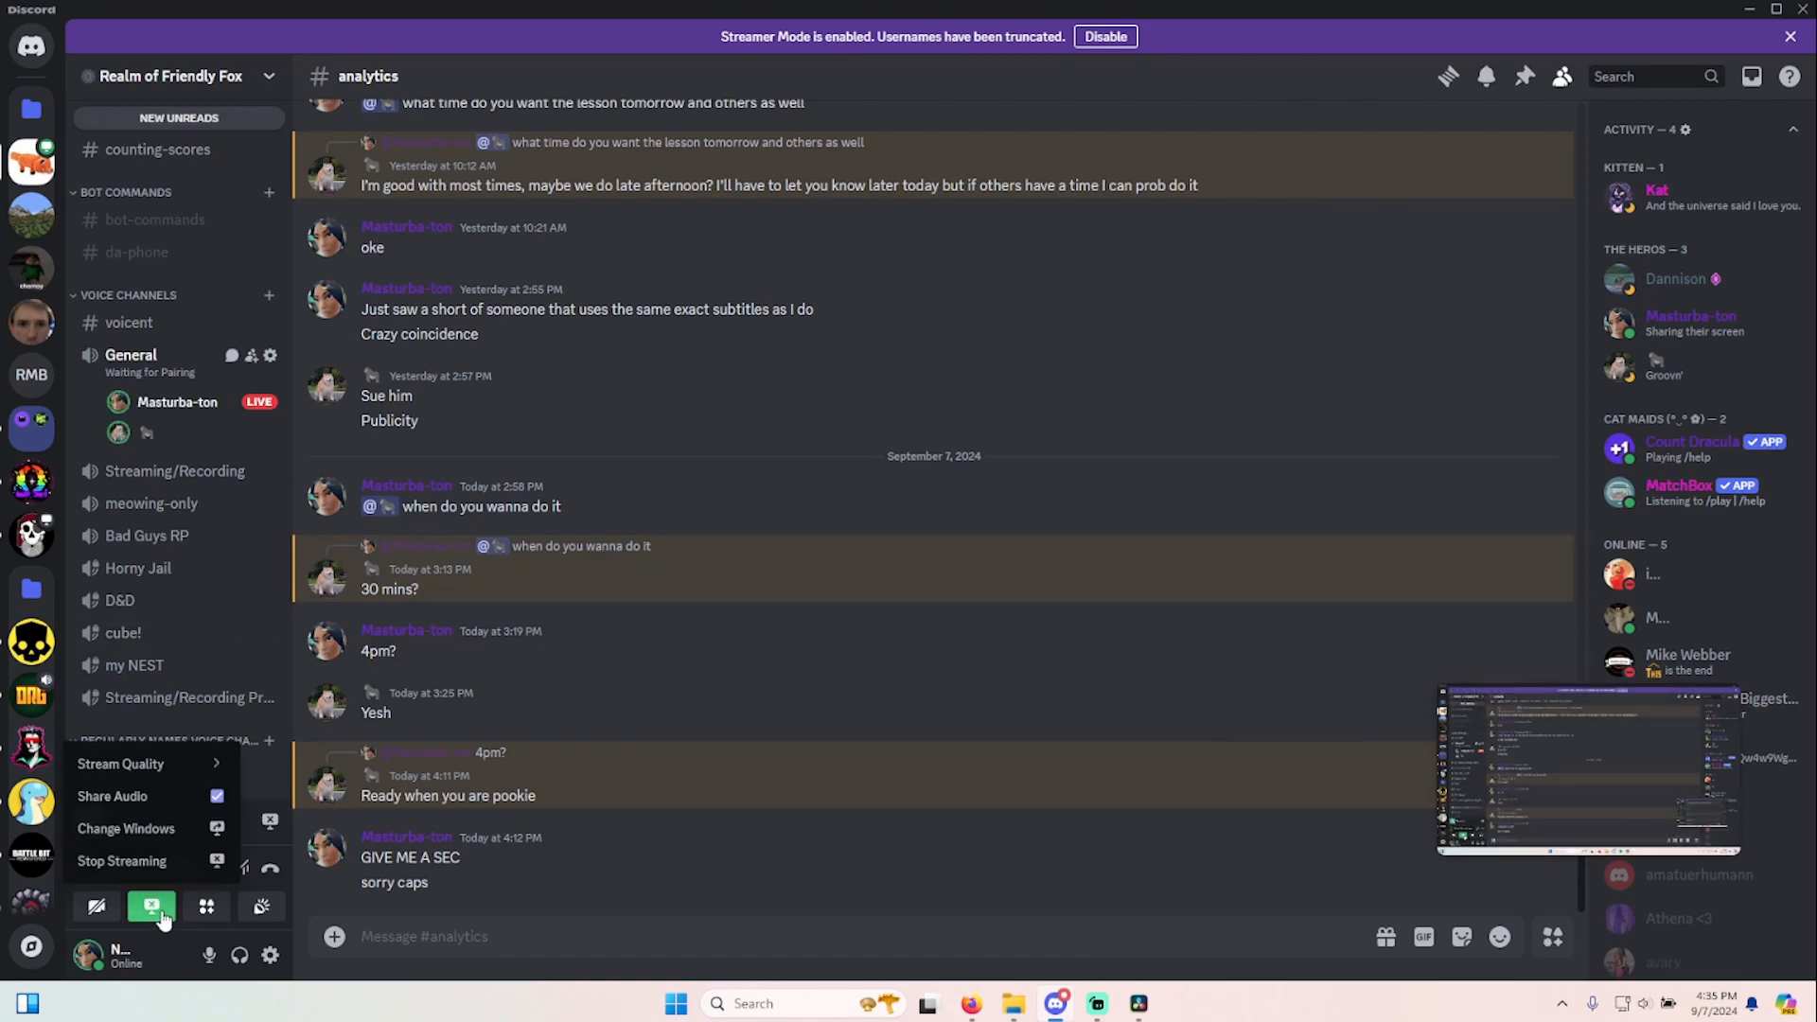
click(657, 788)
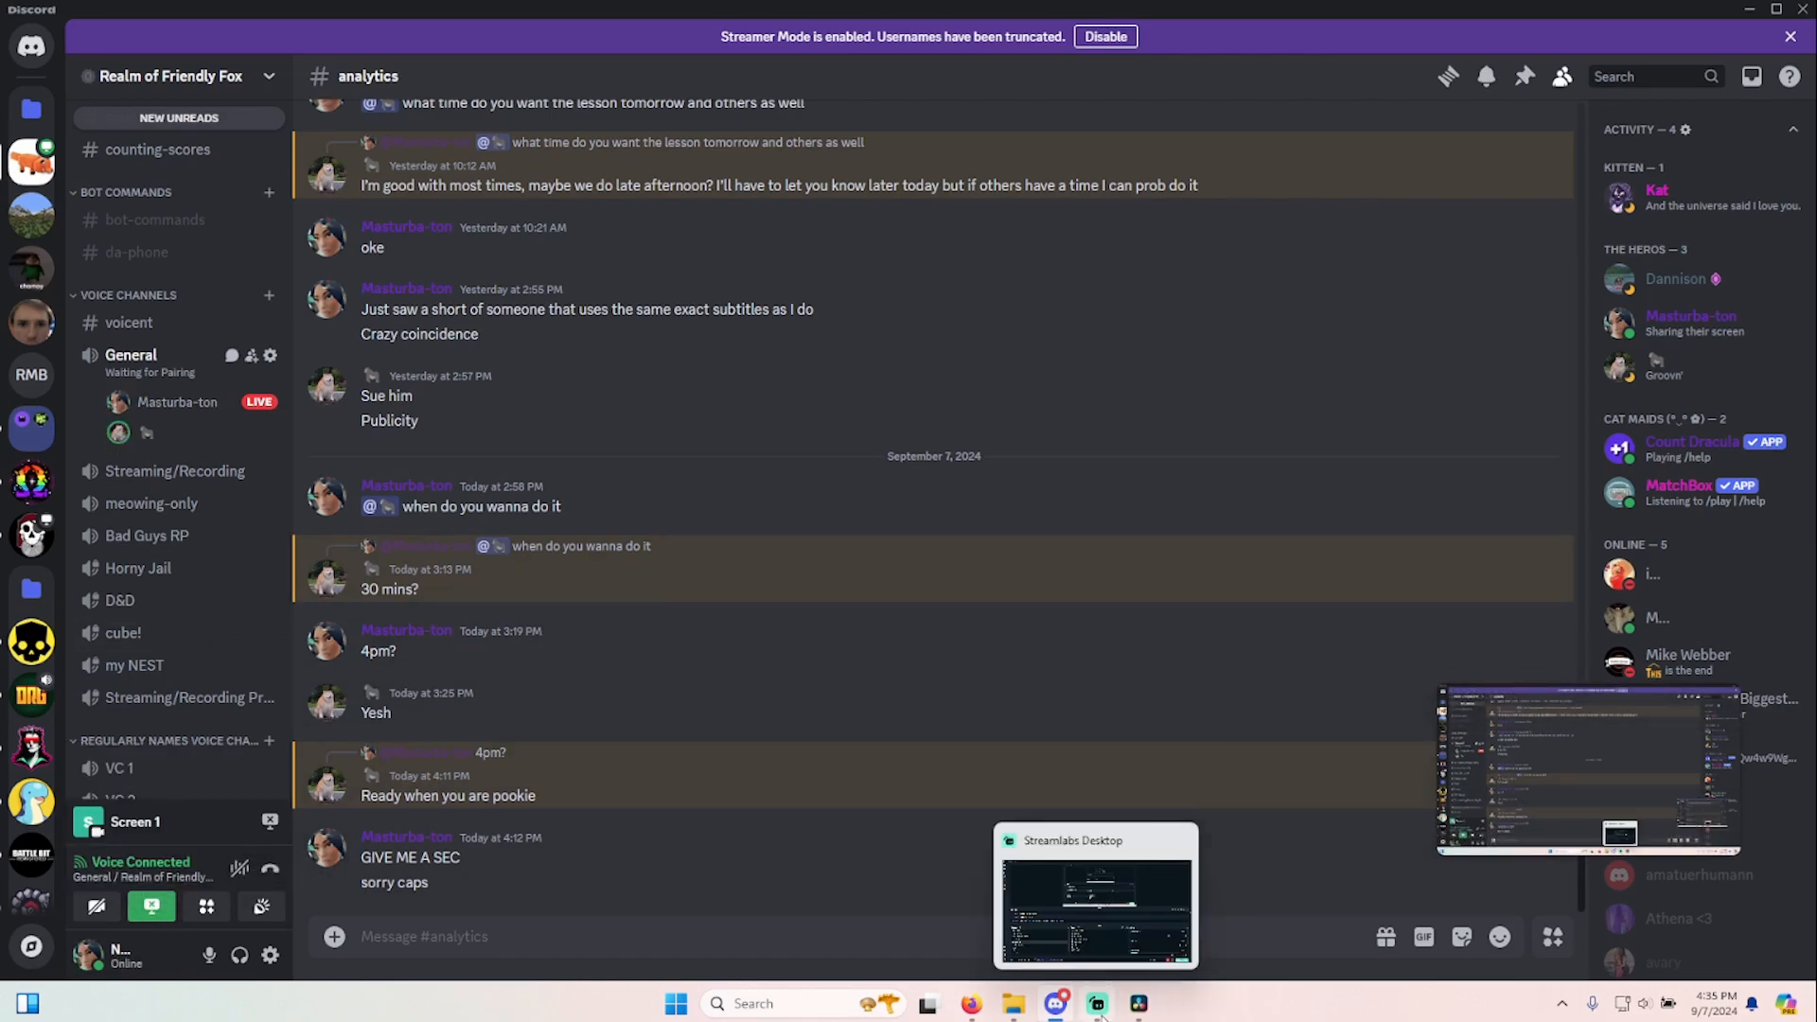
click(1141, 1009)
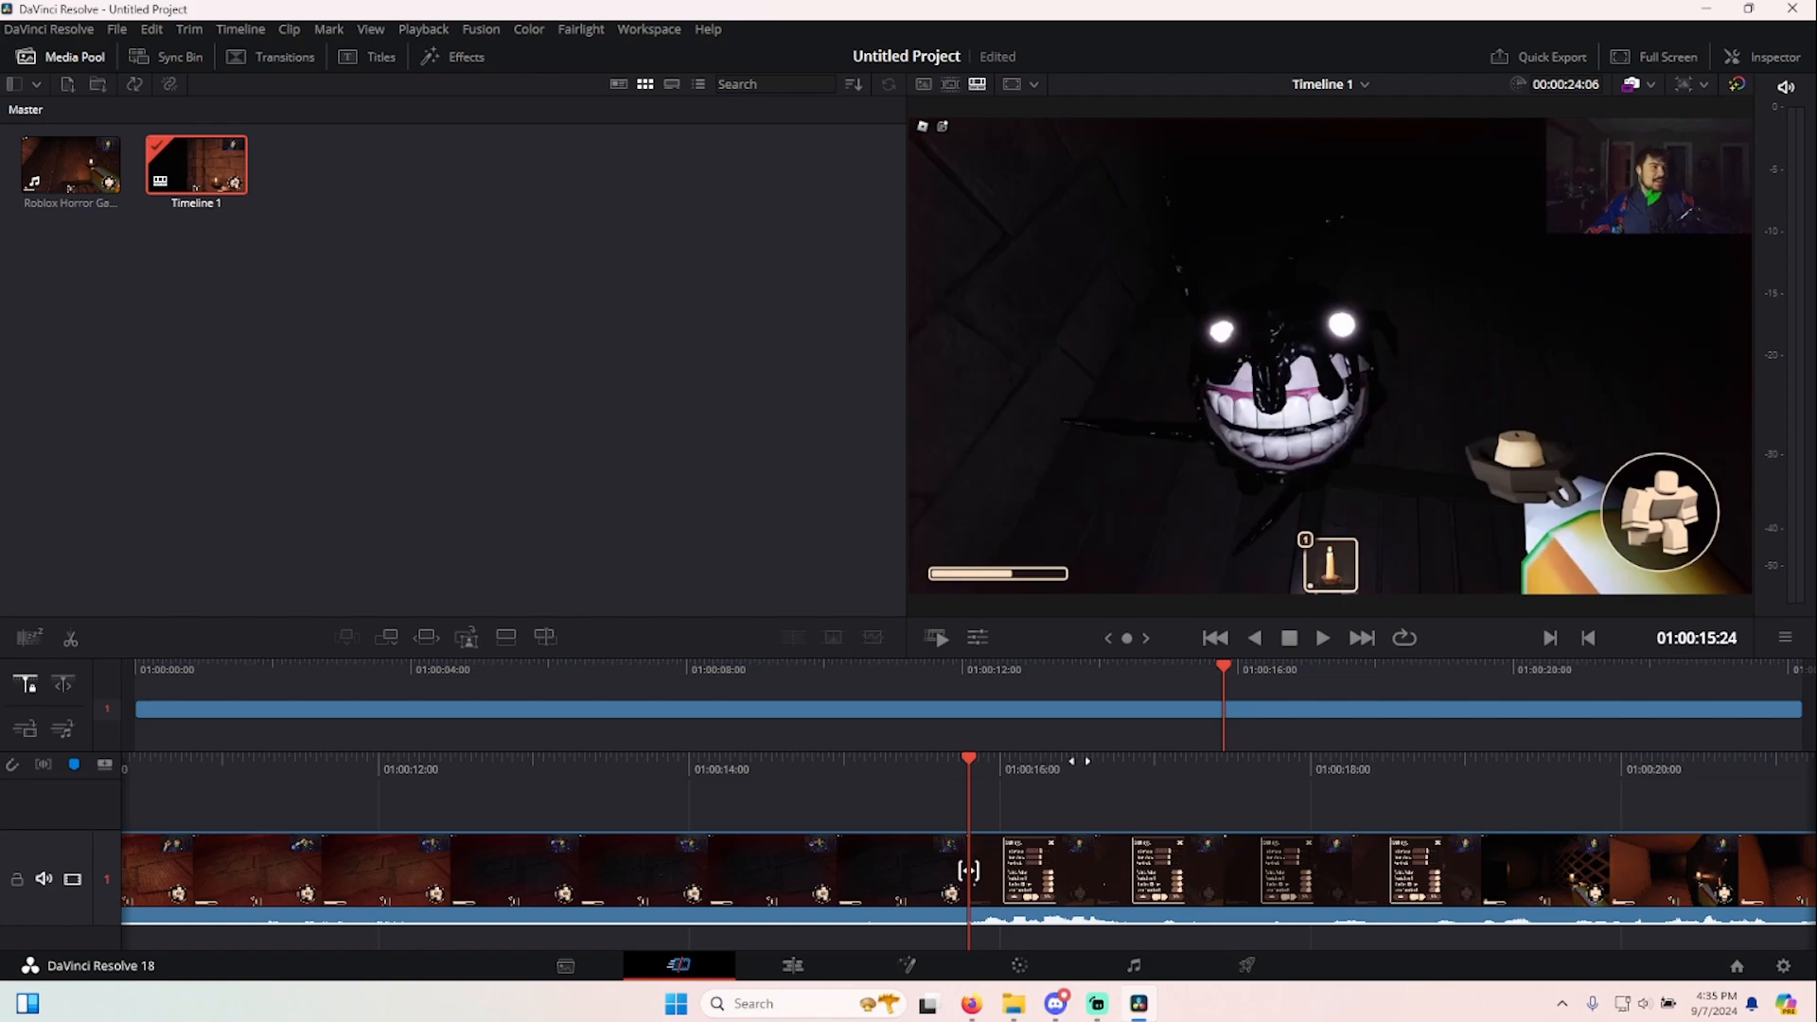
- Open Twitch's browse page in Firefox, dismiss the TwitchCon banner, and return to DaVinci Resolve
click(980, 995)
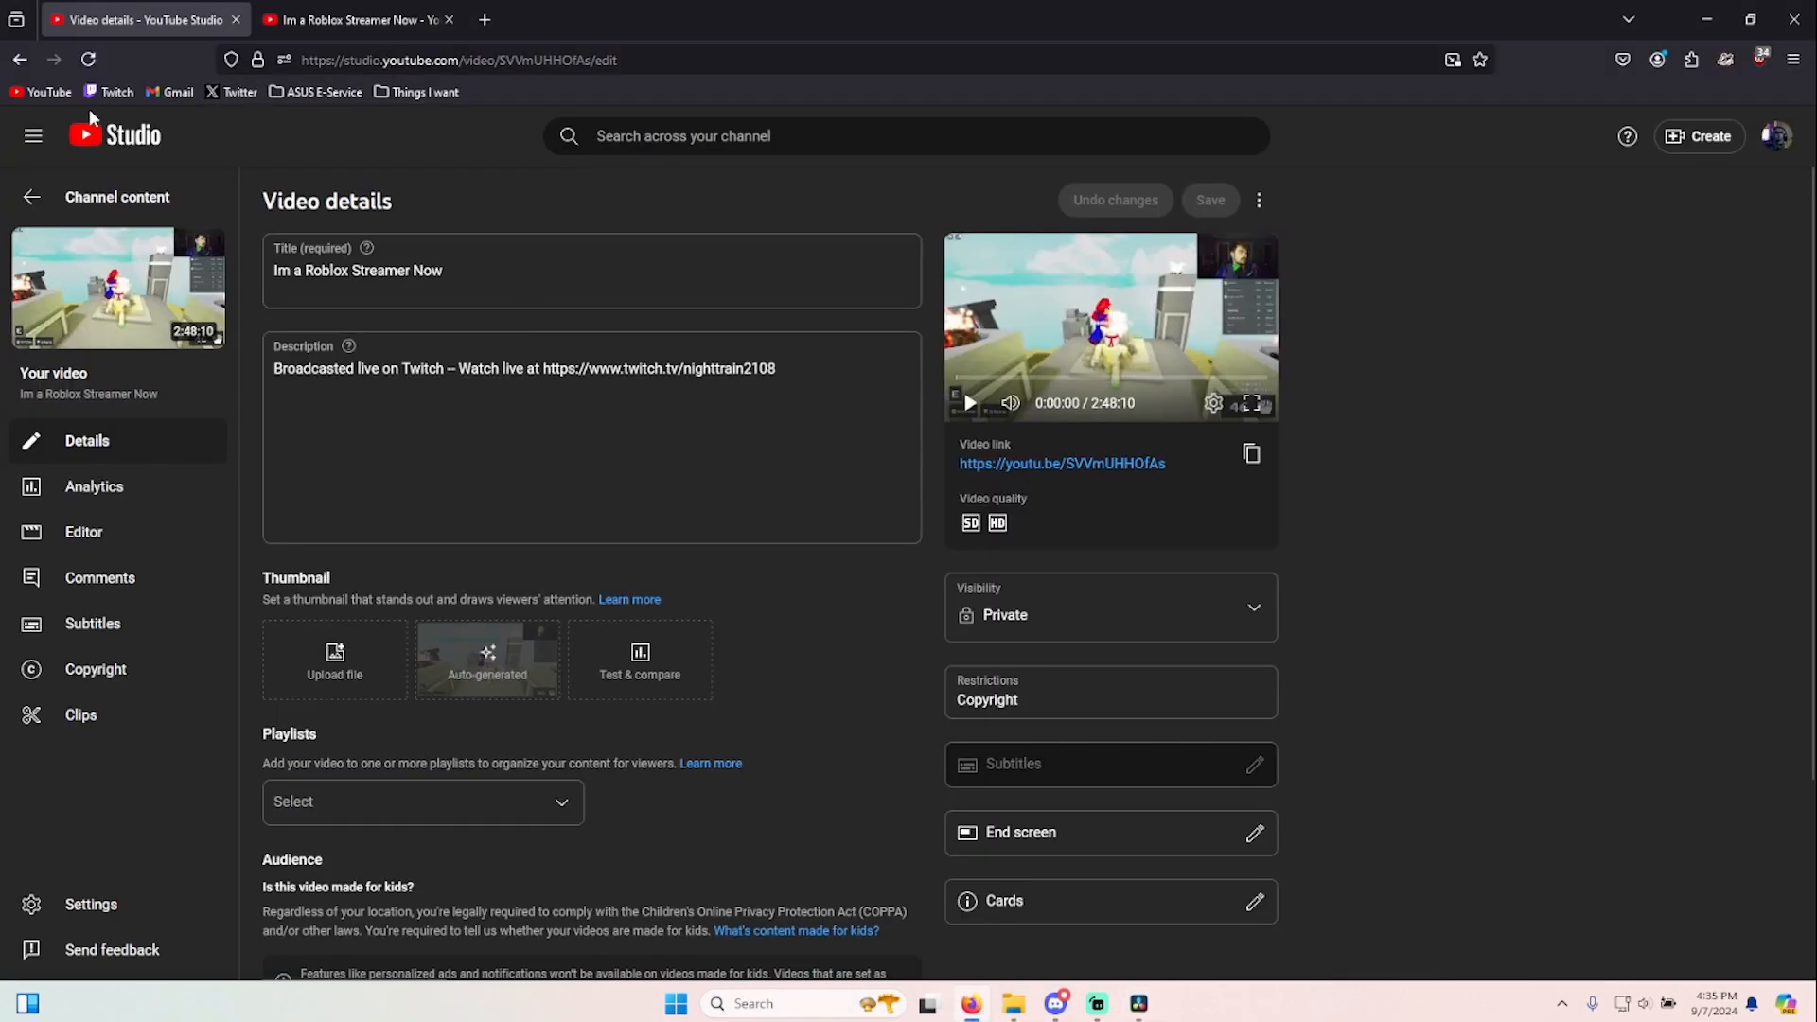
click(110, 96)
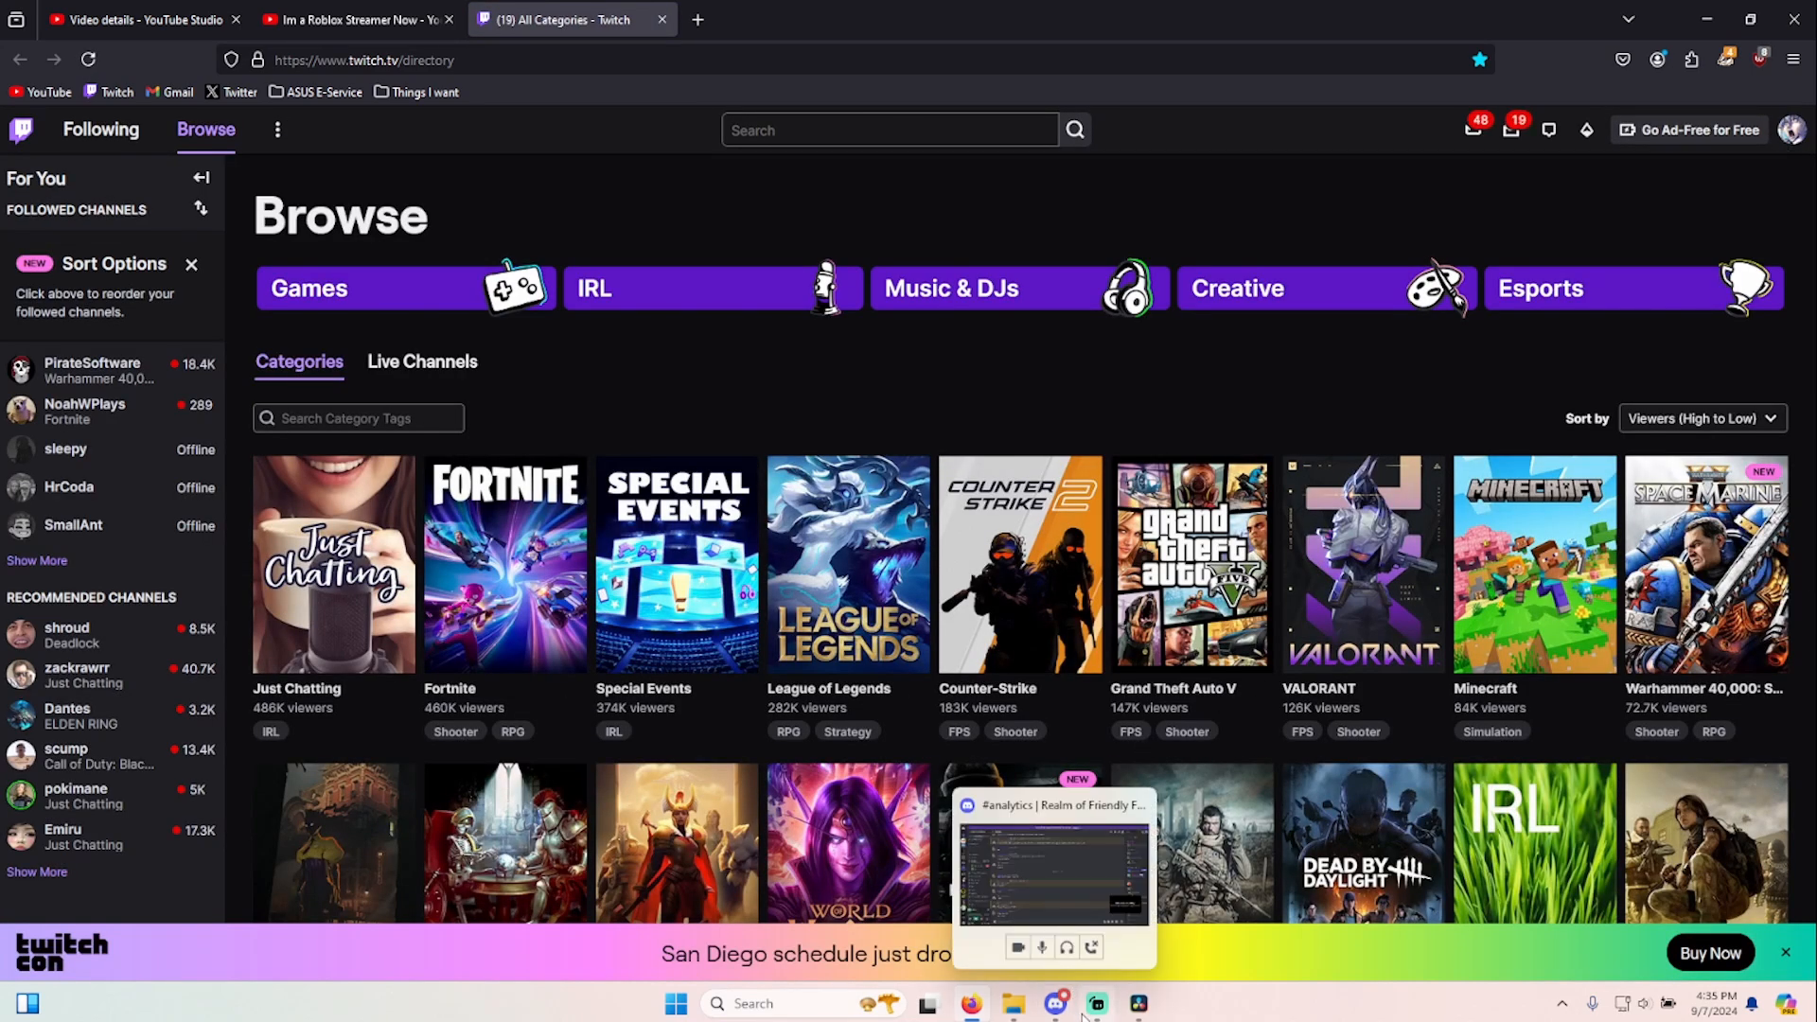
mouse_move(1139, 1015)
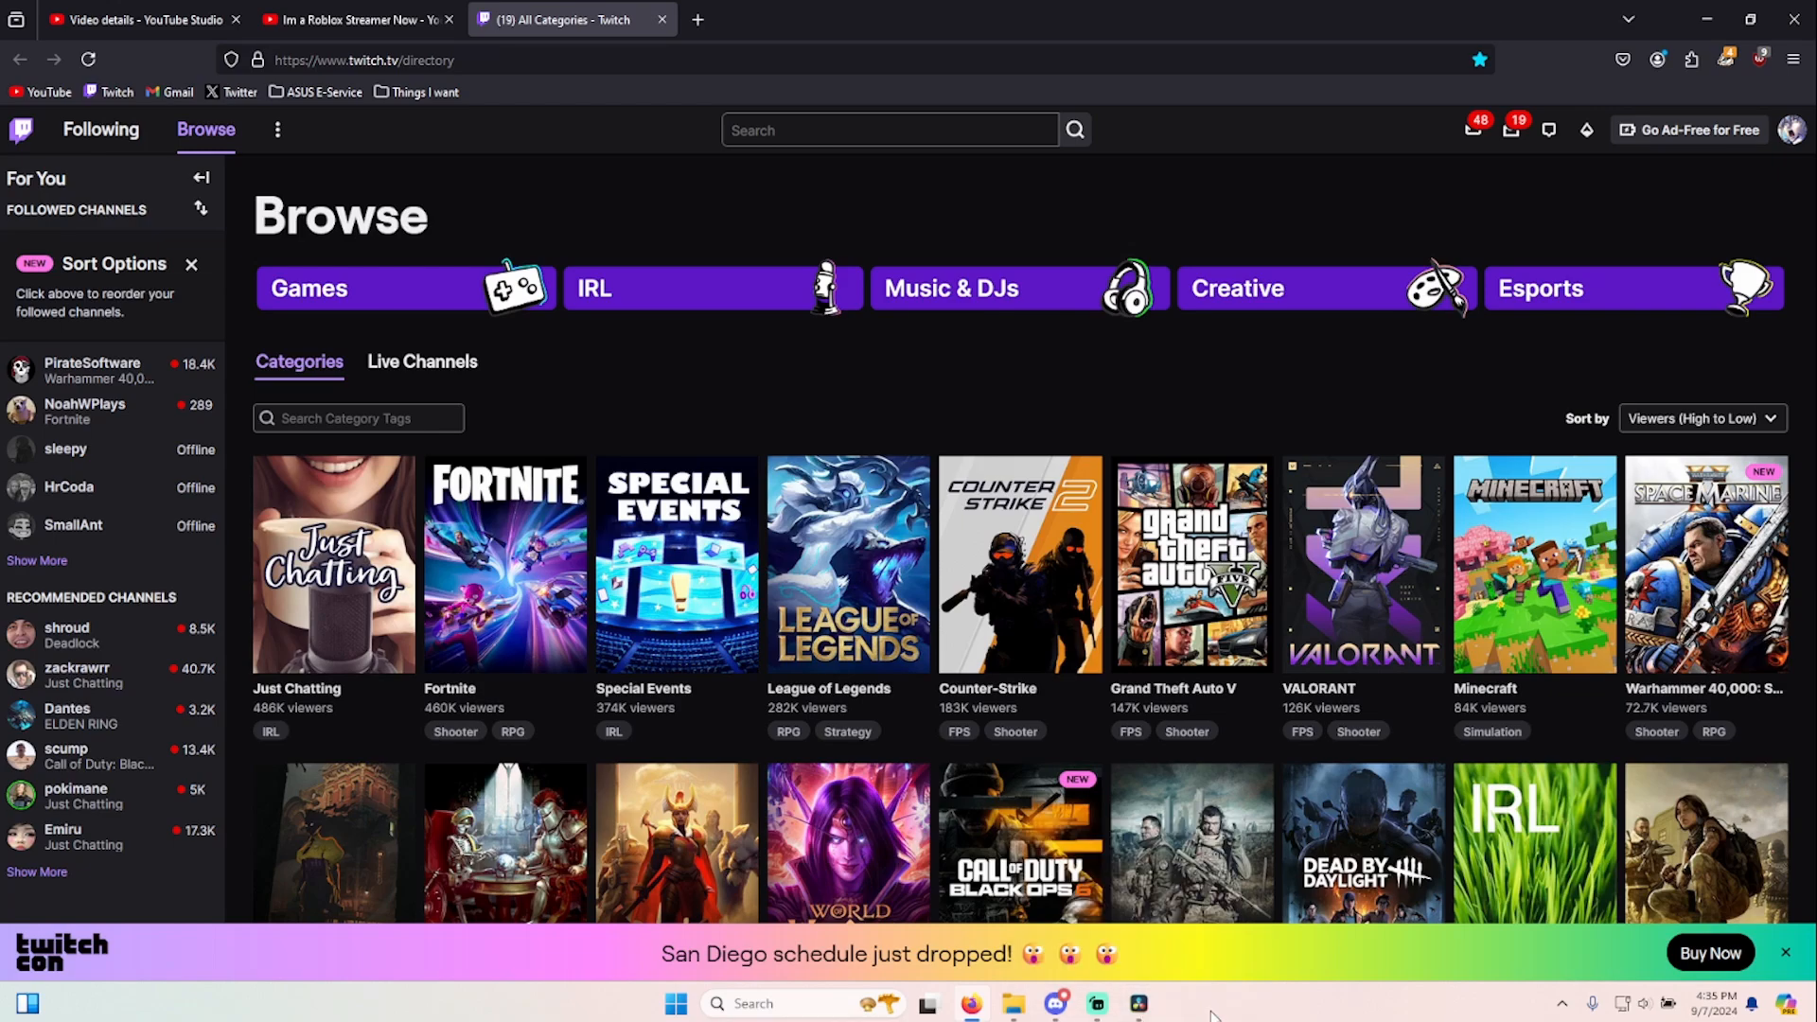
click(1786, 954)
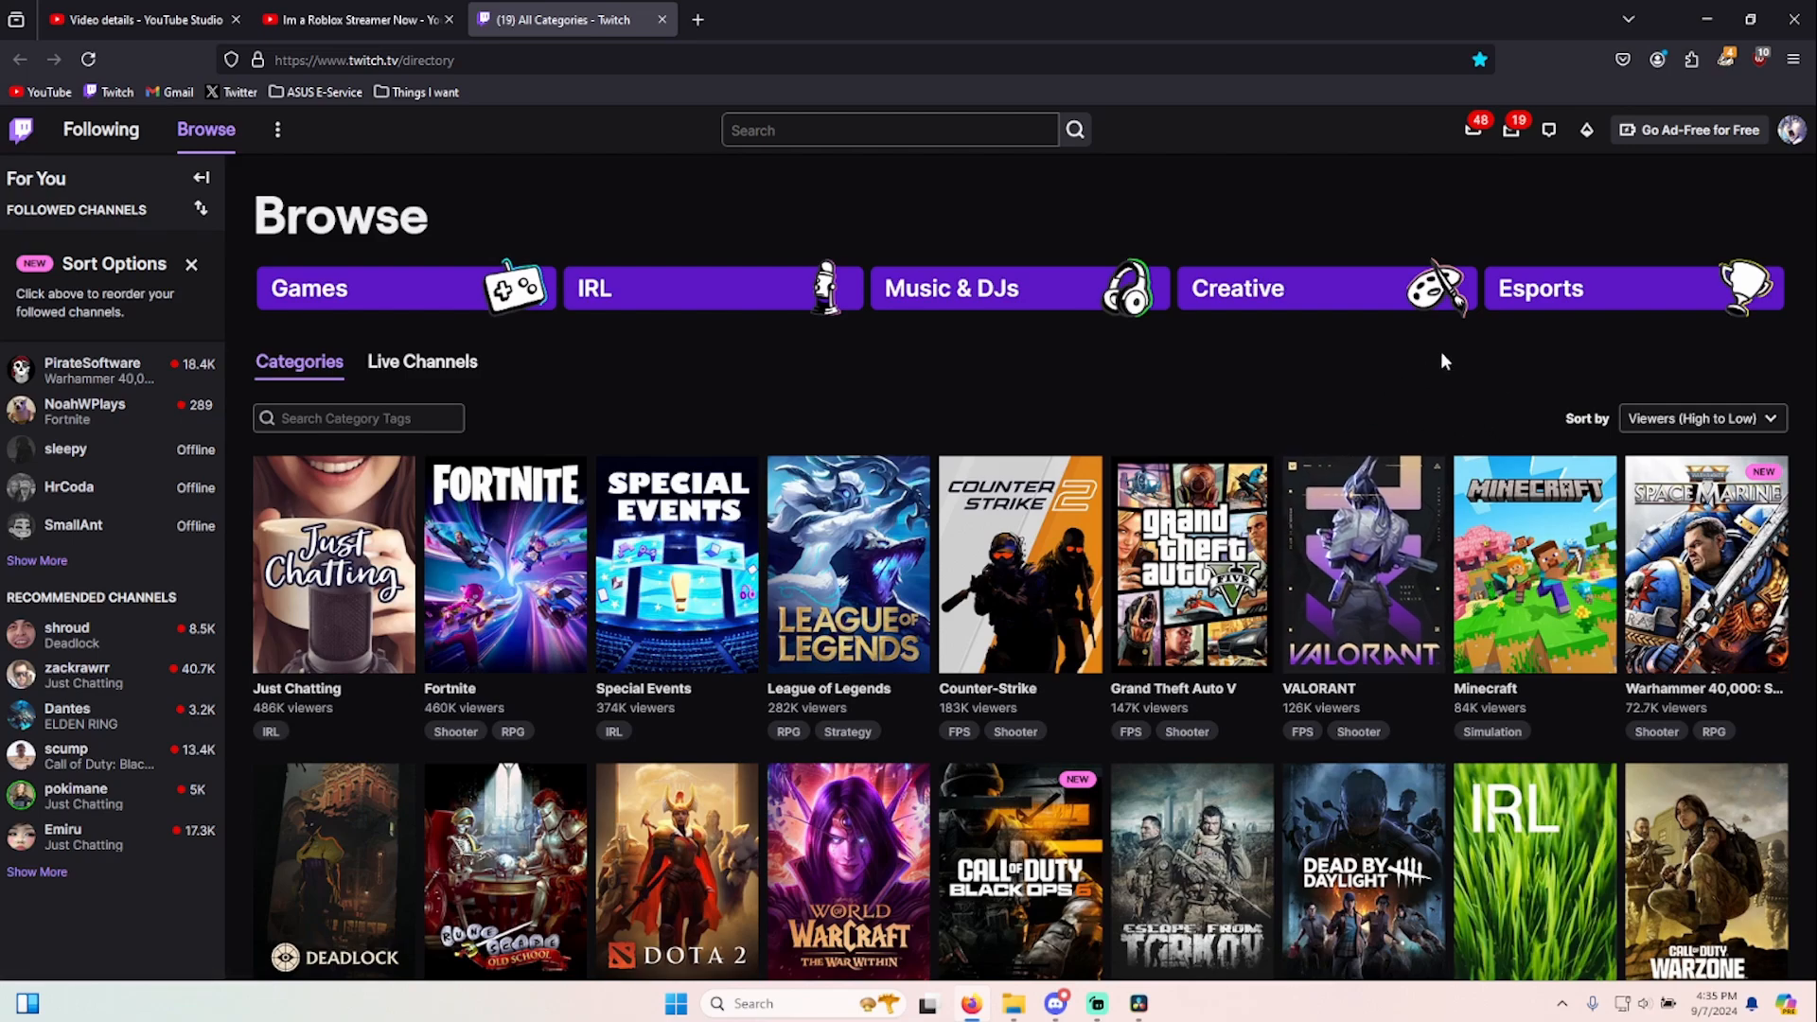
click(1138, 1003)
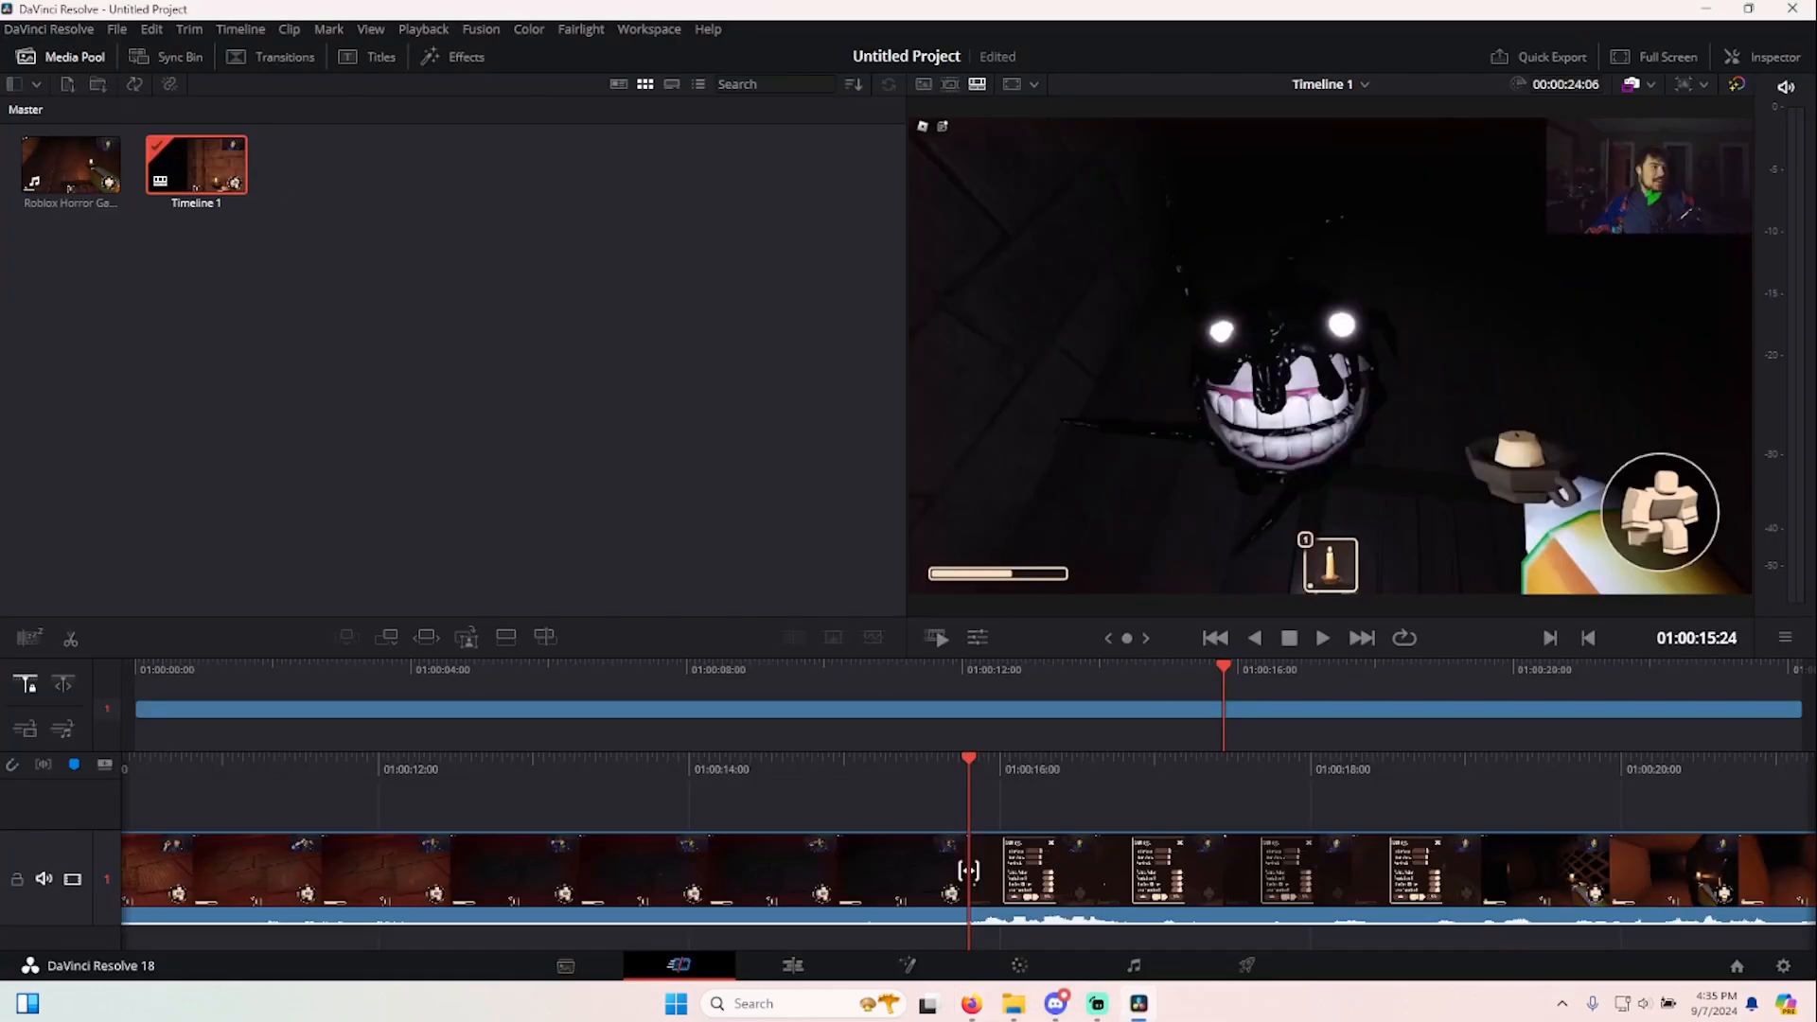
click(1737, 965)
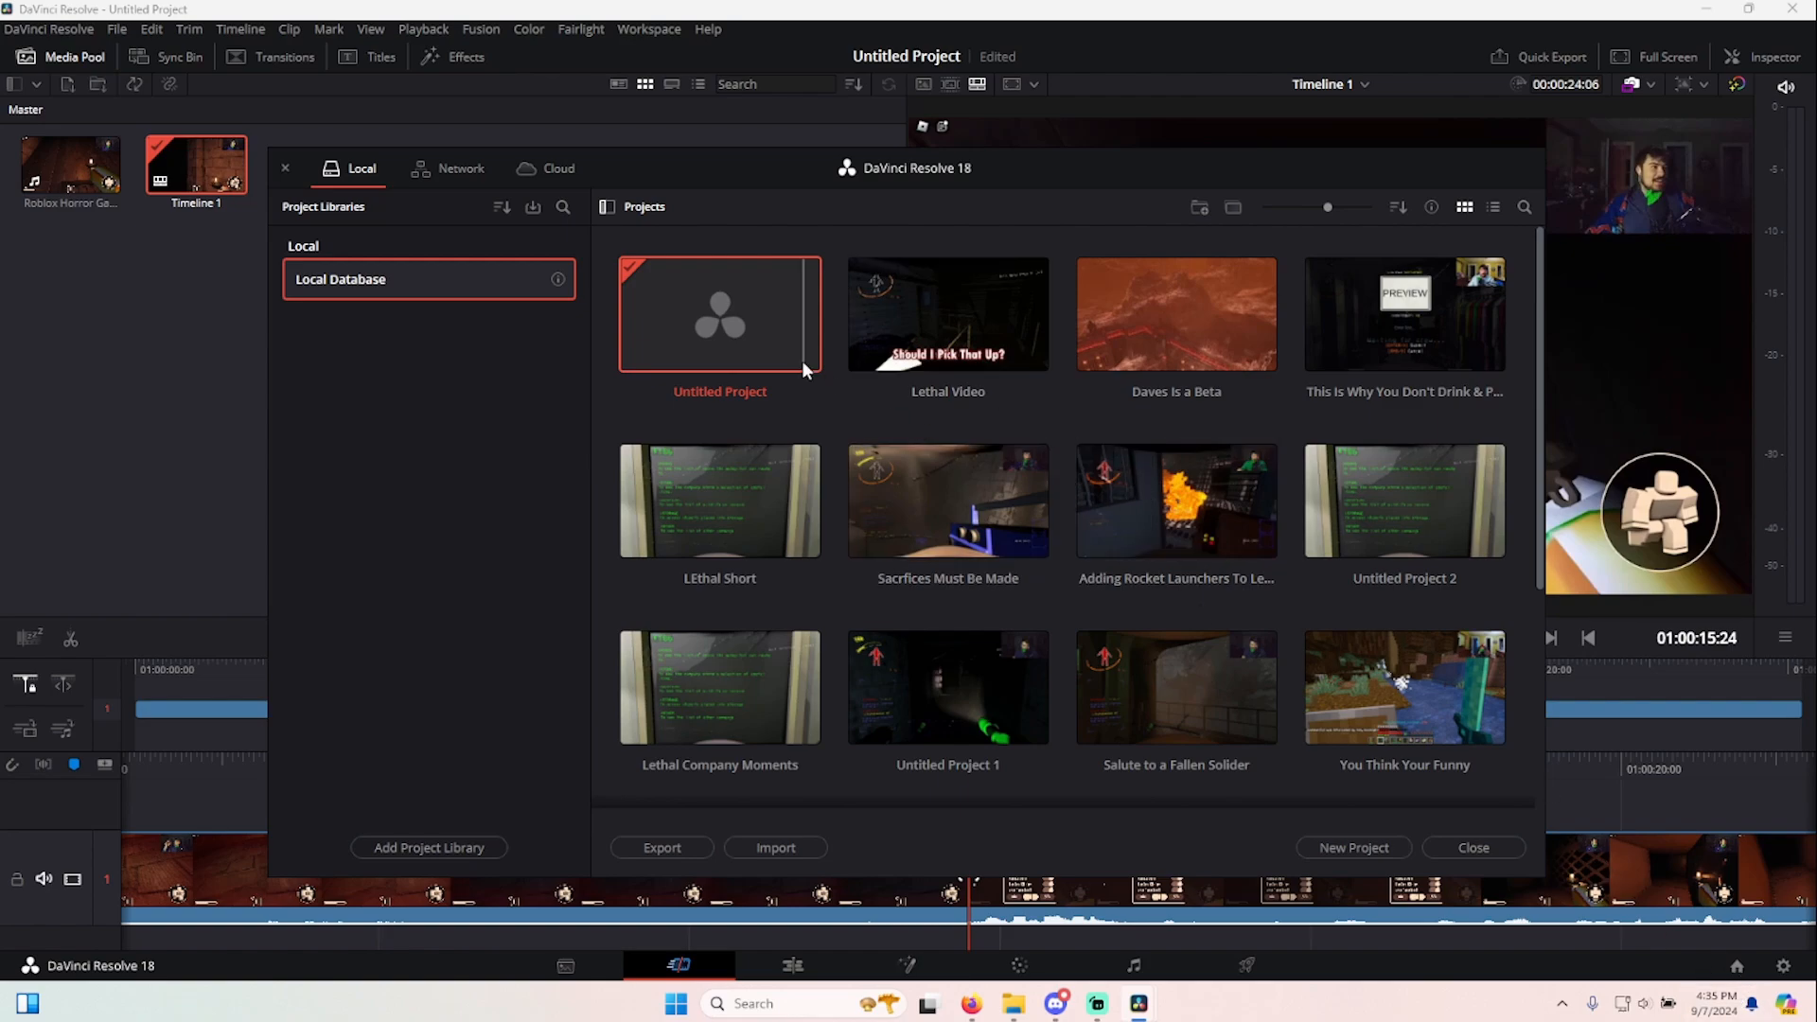
double_click(754, 351)
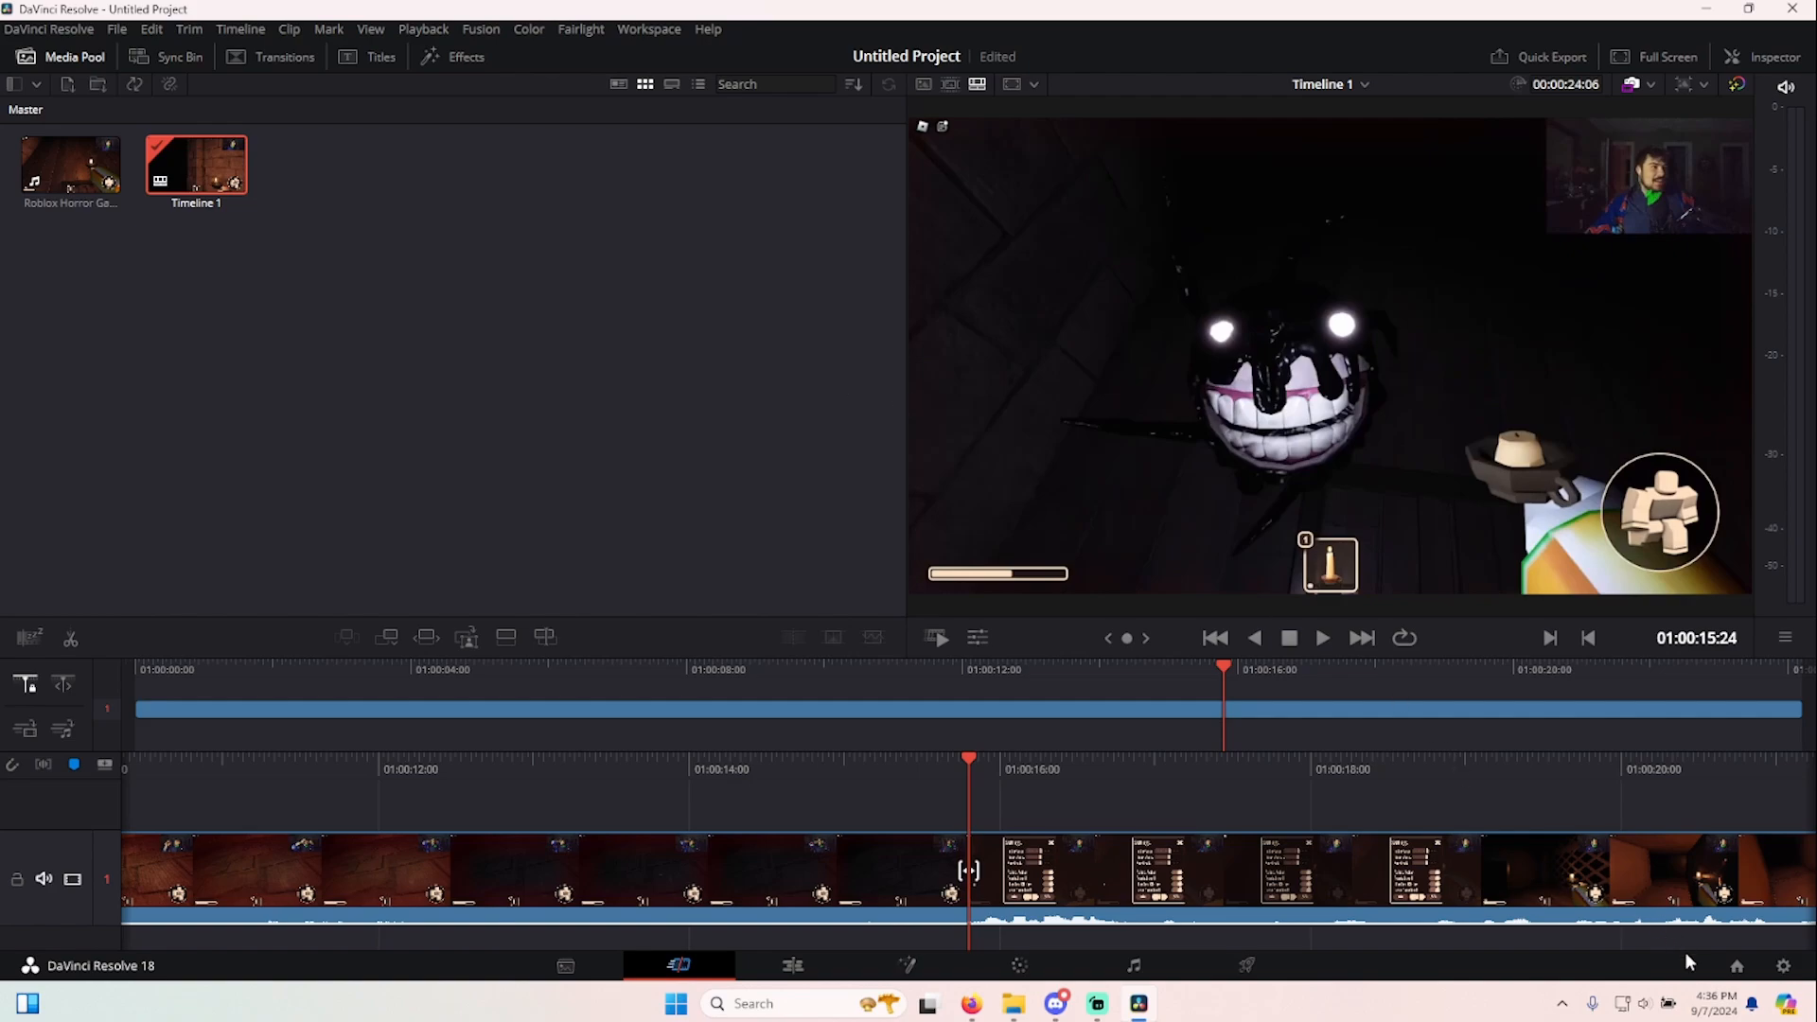
click(1736, 965)
click(1347, 853)
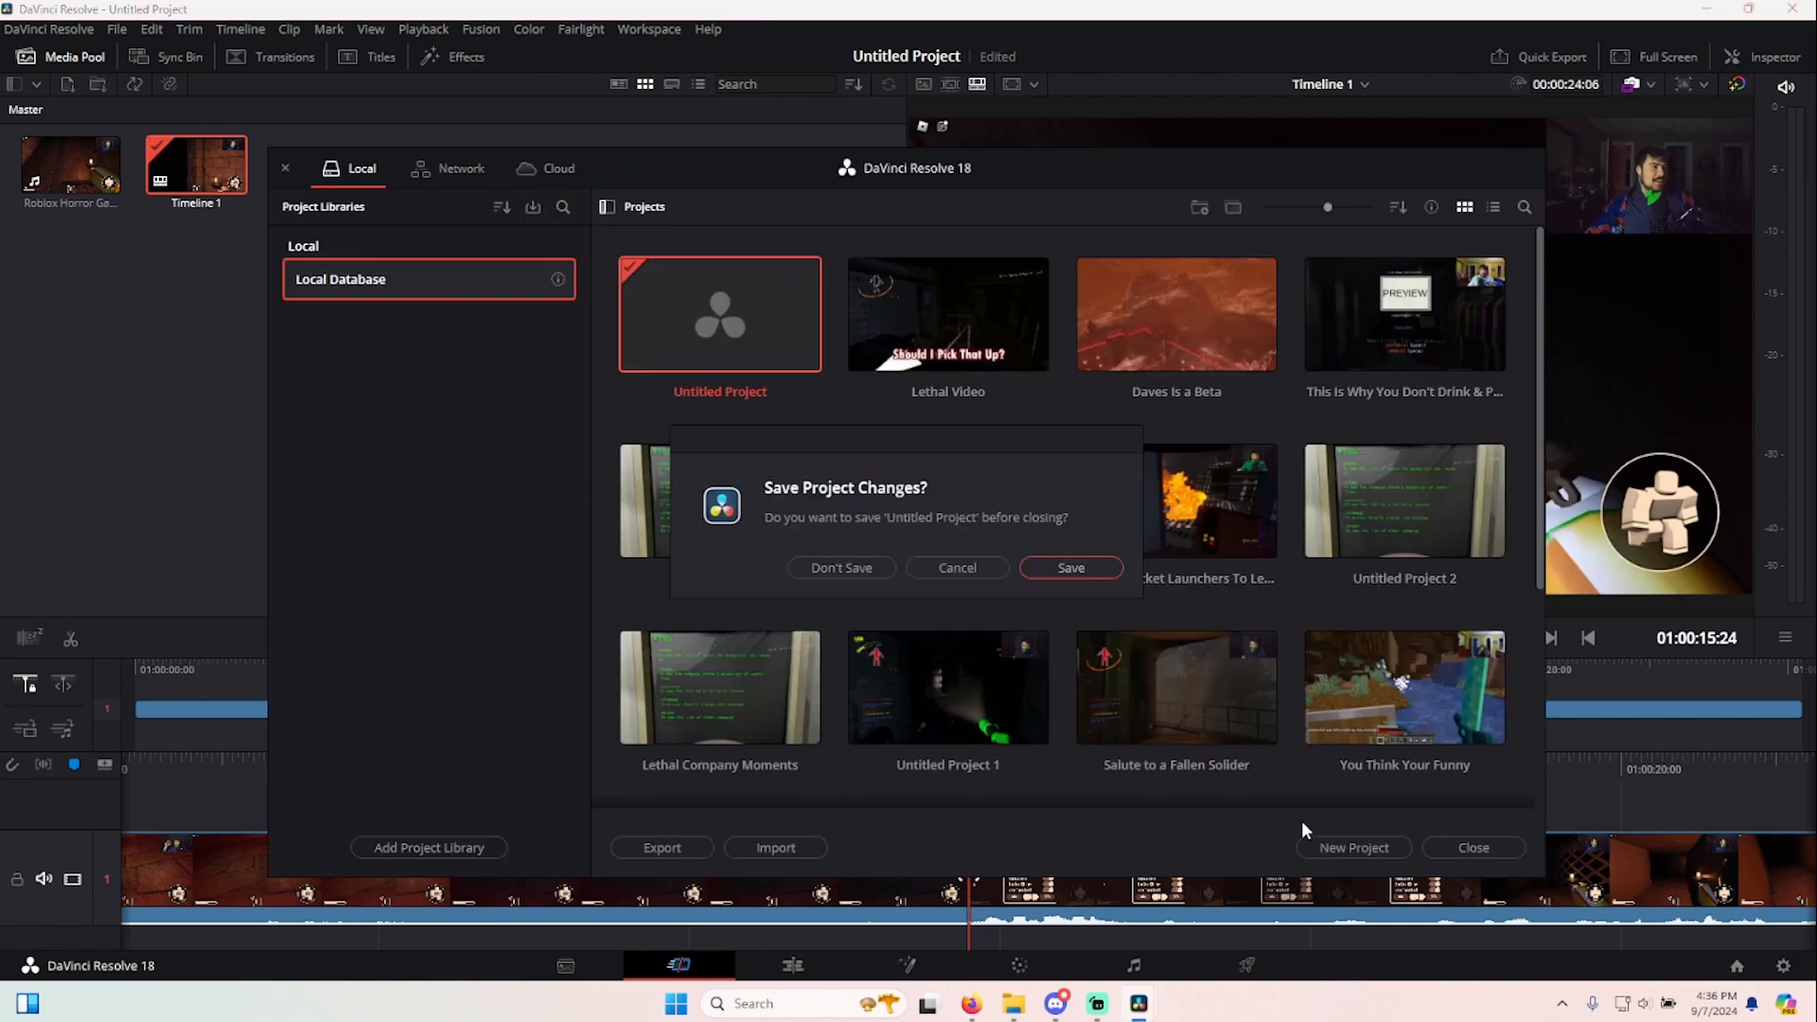
click(852, 574)
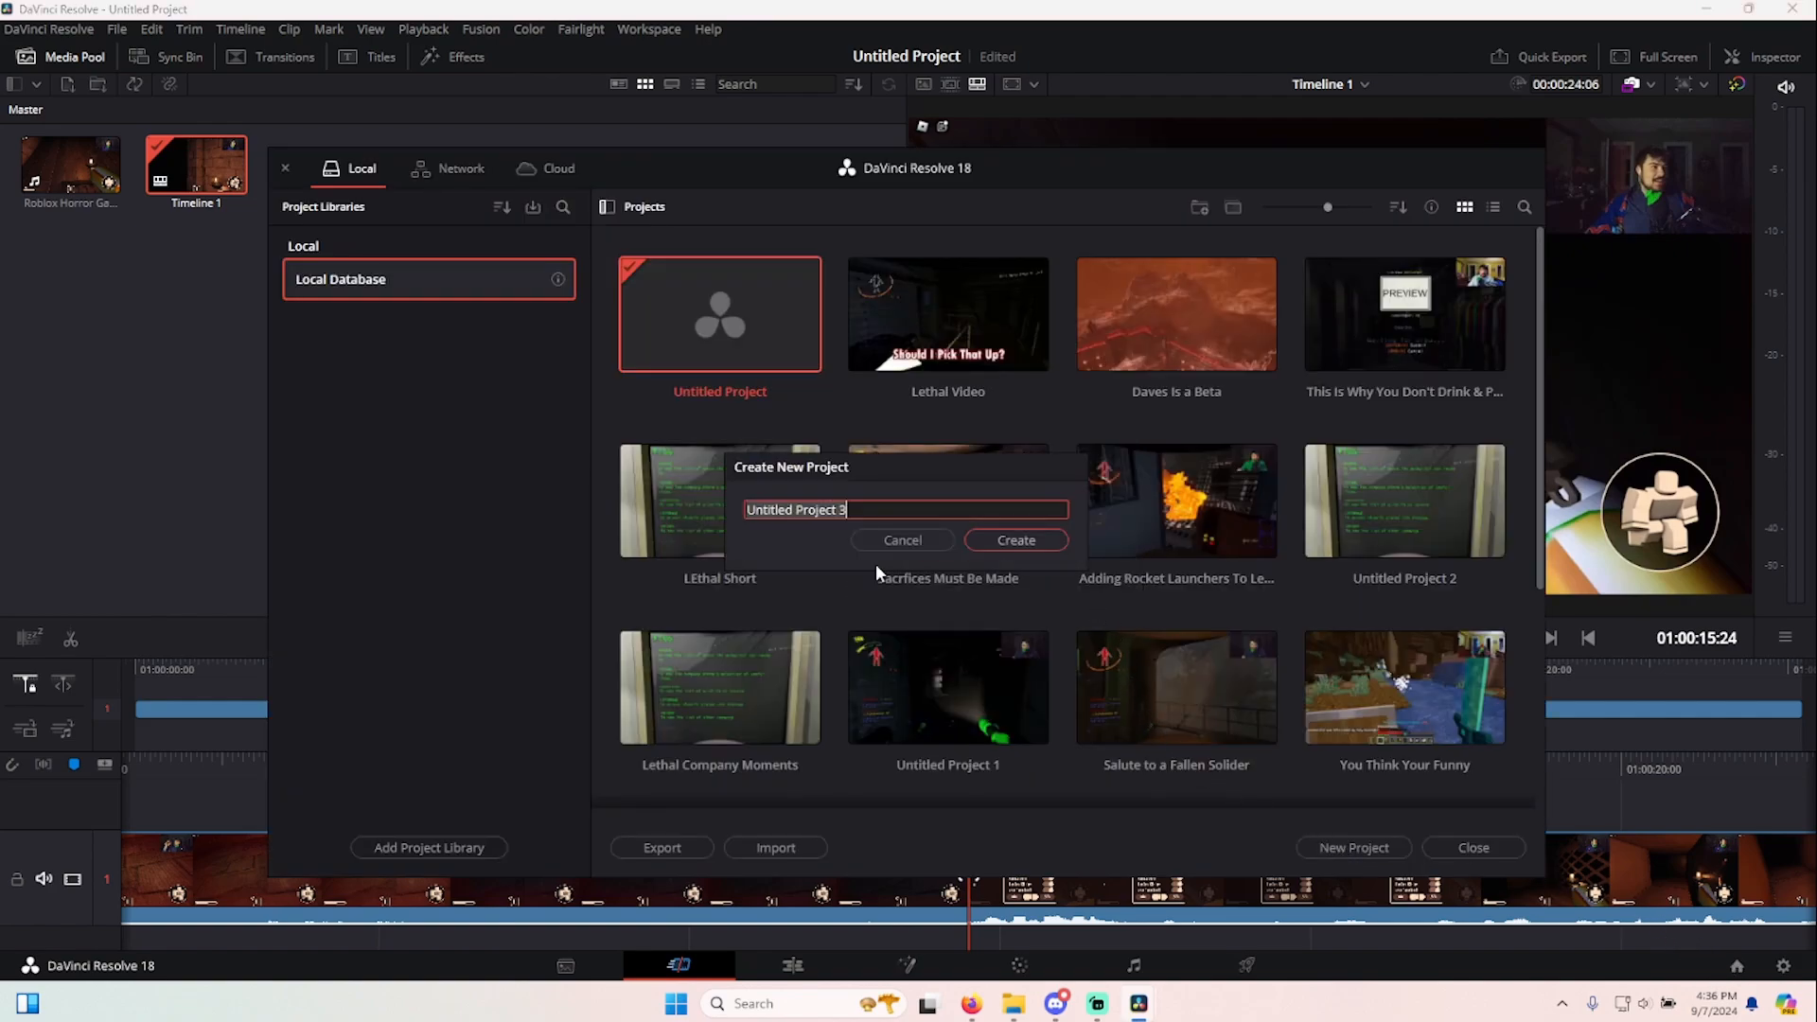
click(923, 542)
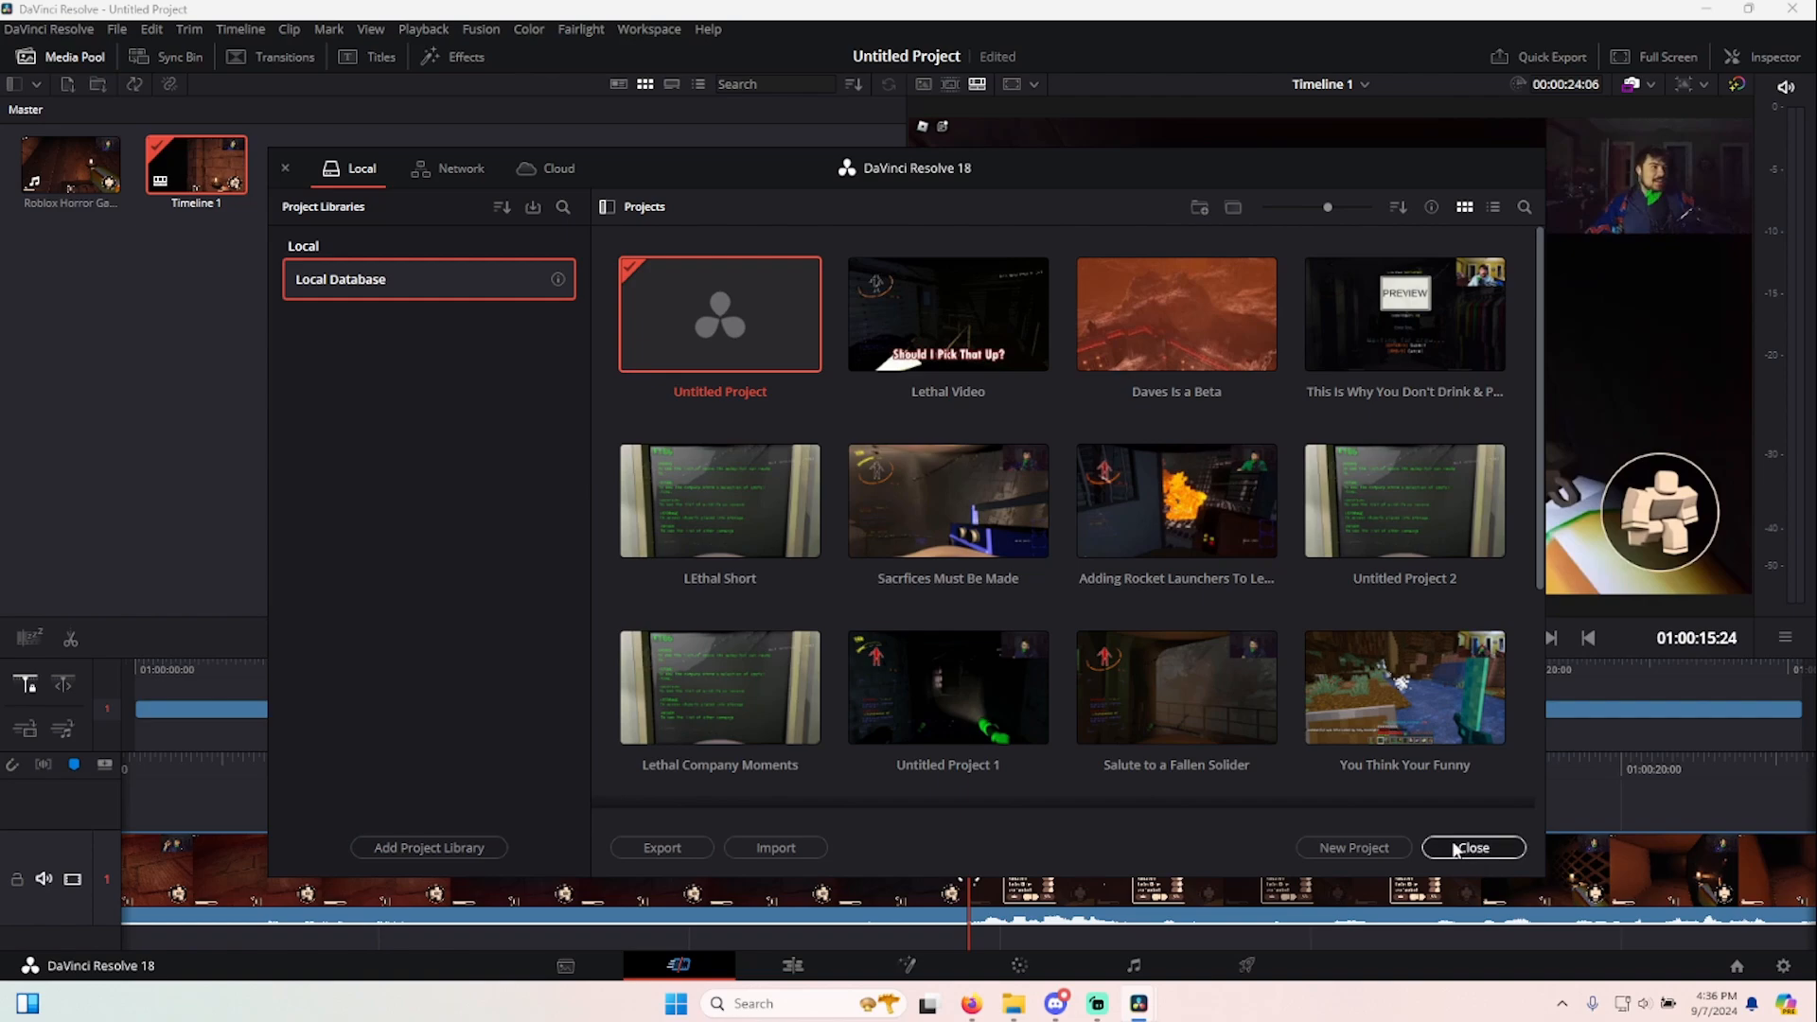
click(1476, 857)
- Delete the Roblox clip from the timeline and bring up the Downloads folder in File Explorer over the project
click(776, 870)
key(Delete)
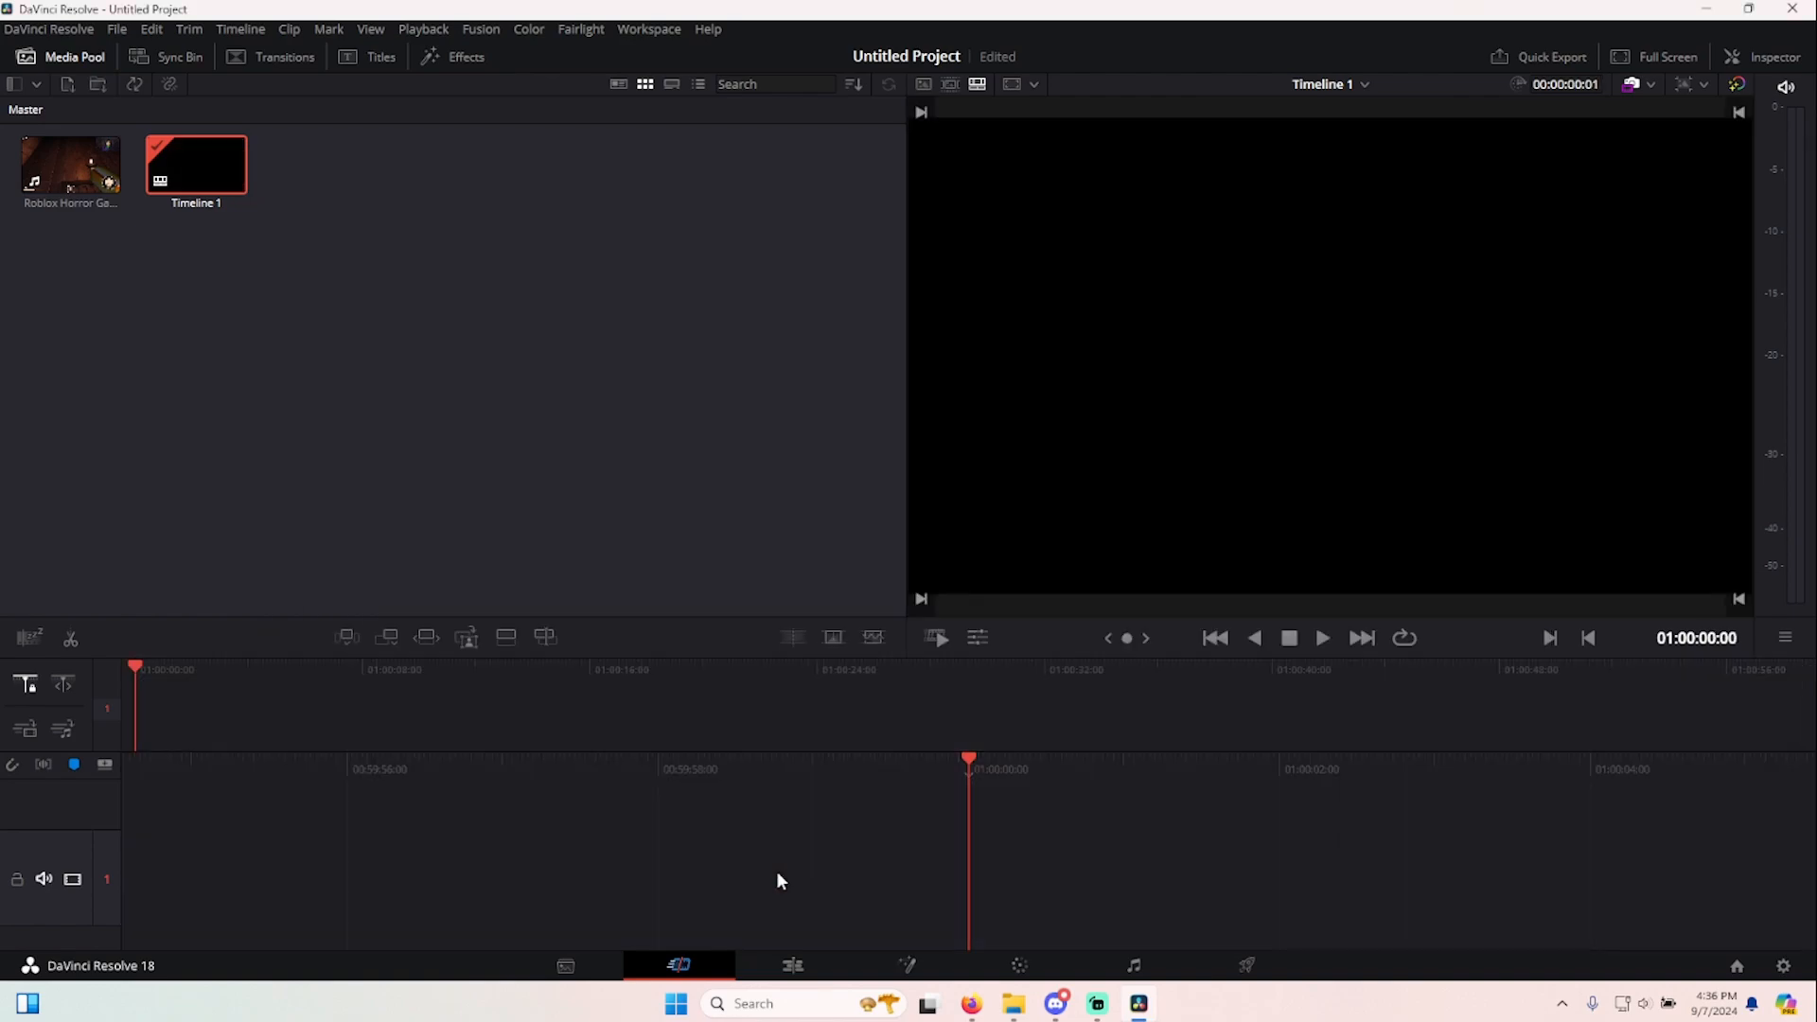
click(1013, 1004)
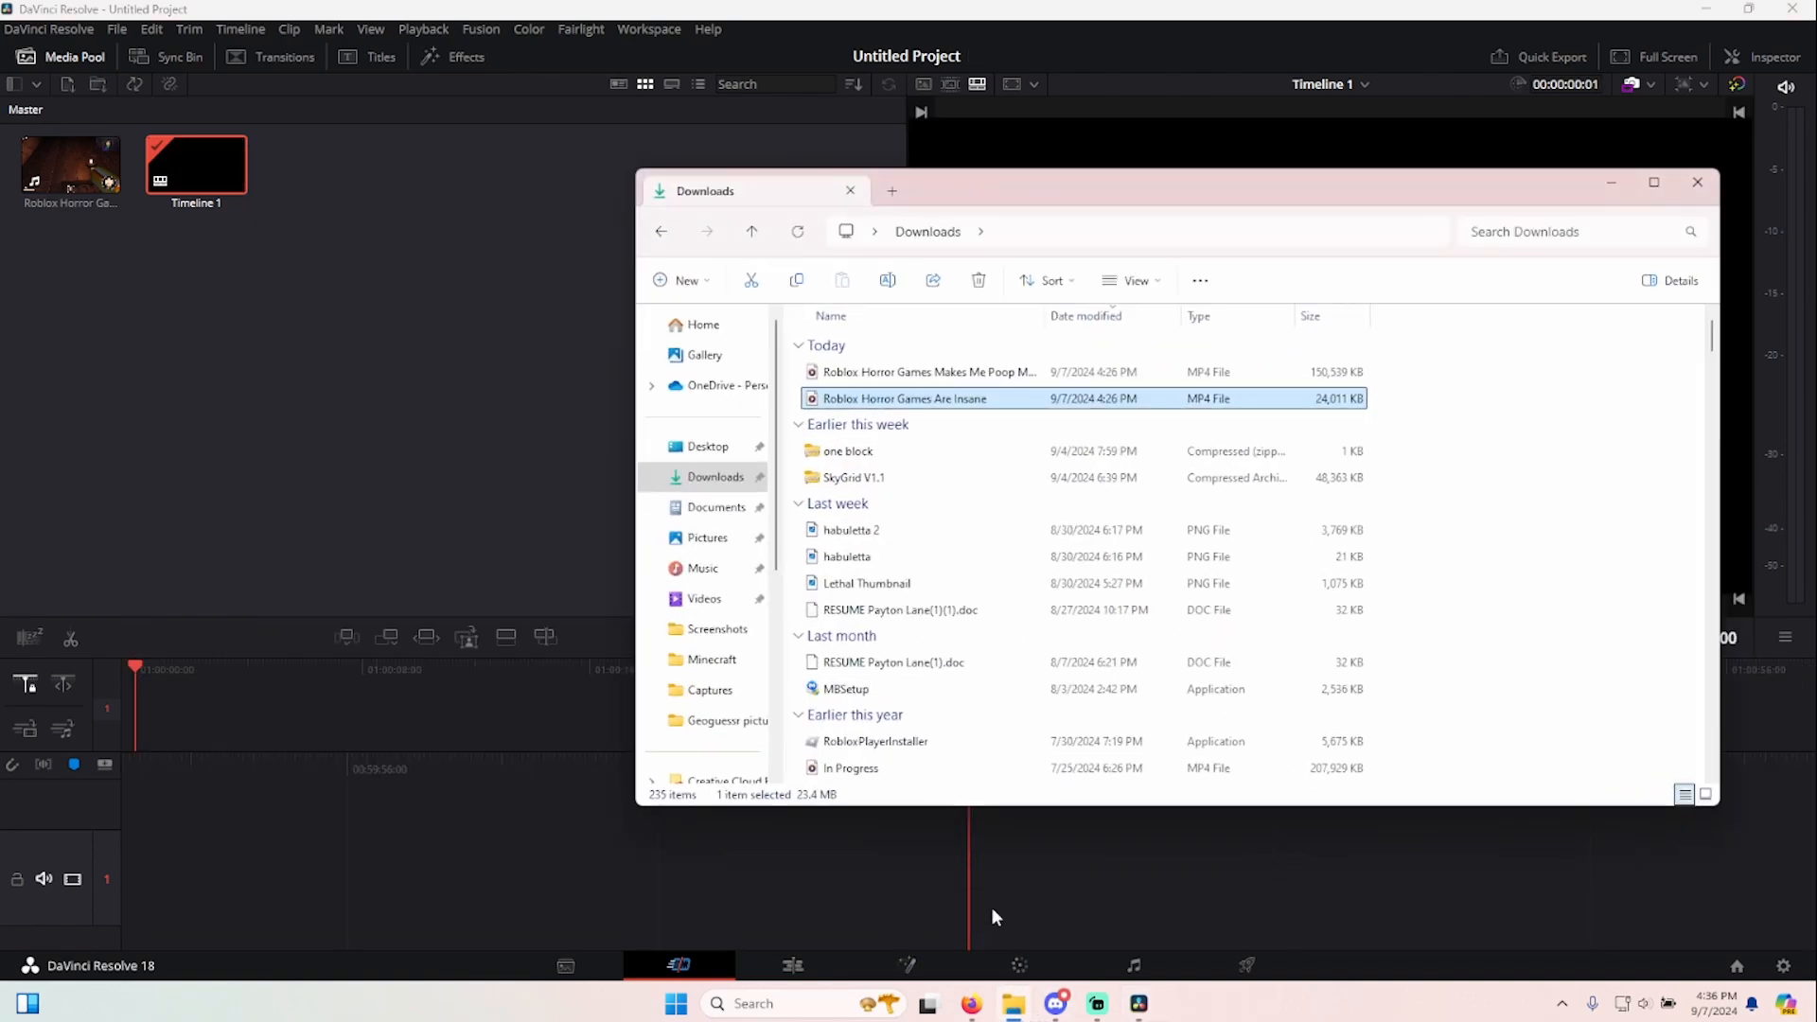
- Import the "Roblox Horror Games Makes Me Poop M..." video from Downloads into the project's media pool and close File Explorer
click(914, 377)
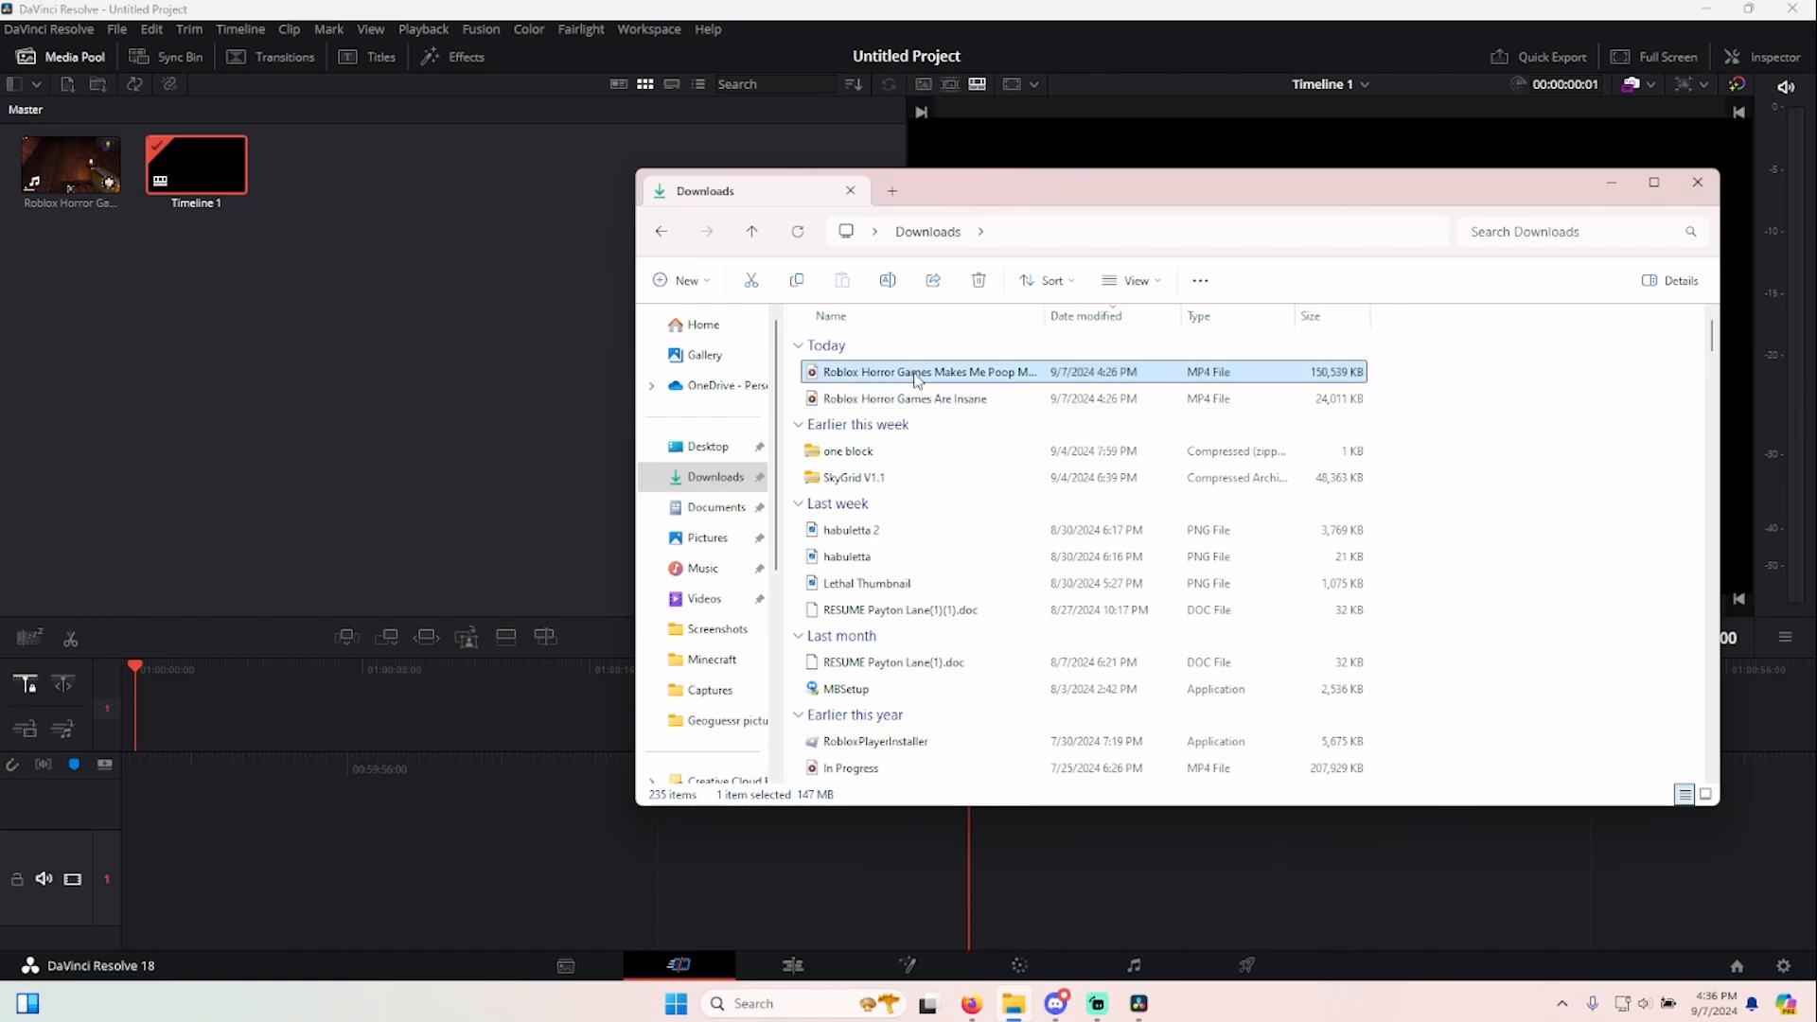
drag(914, 376, 333, 371)
click(1696, 182)
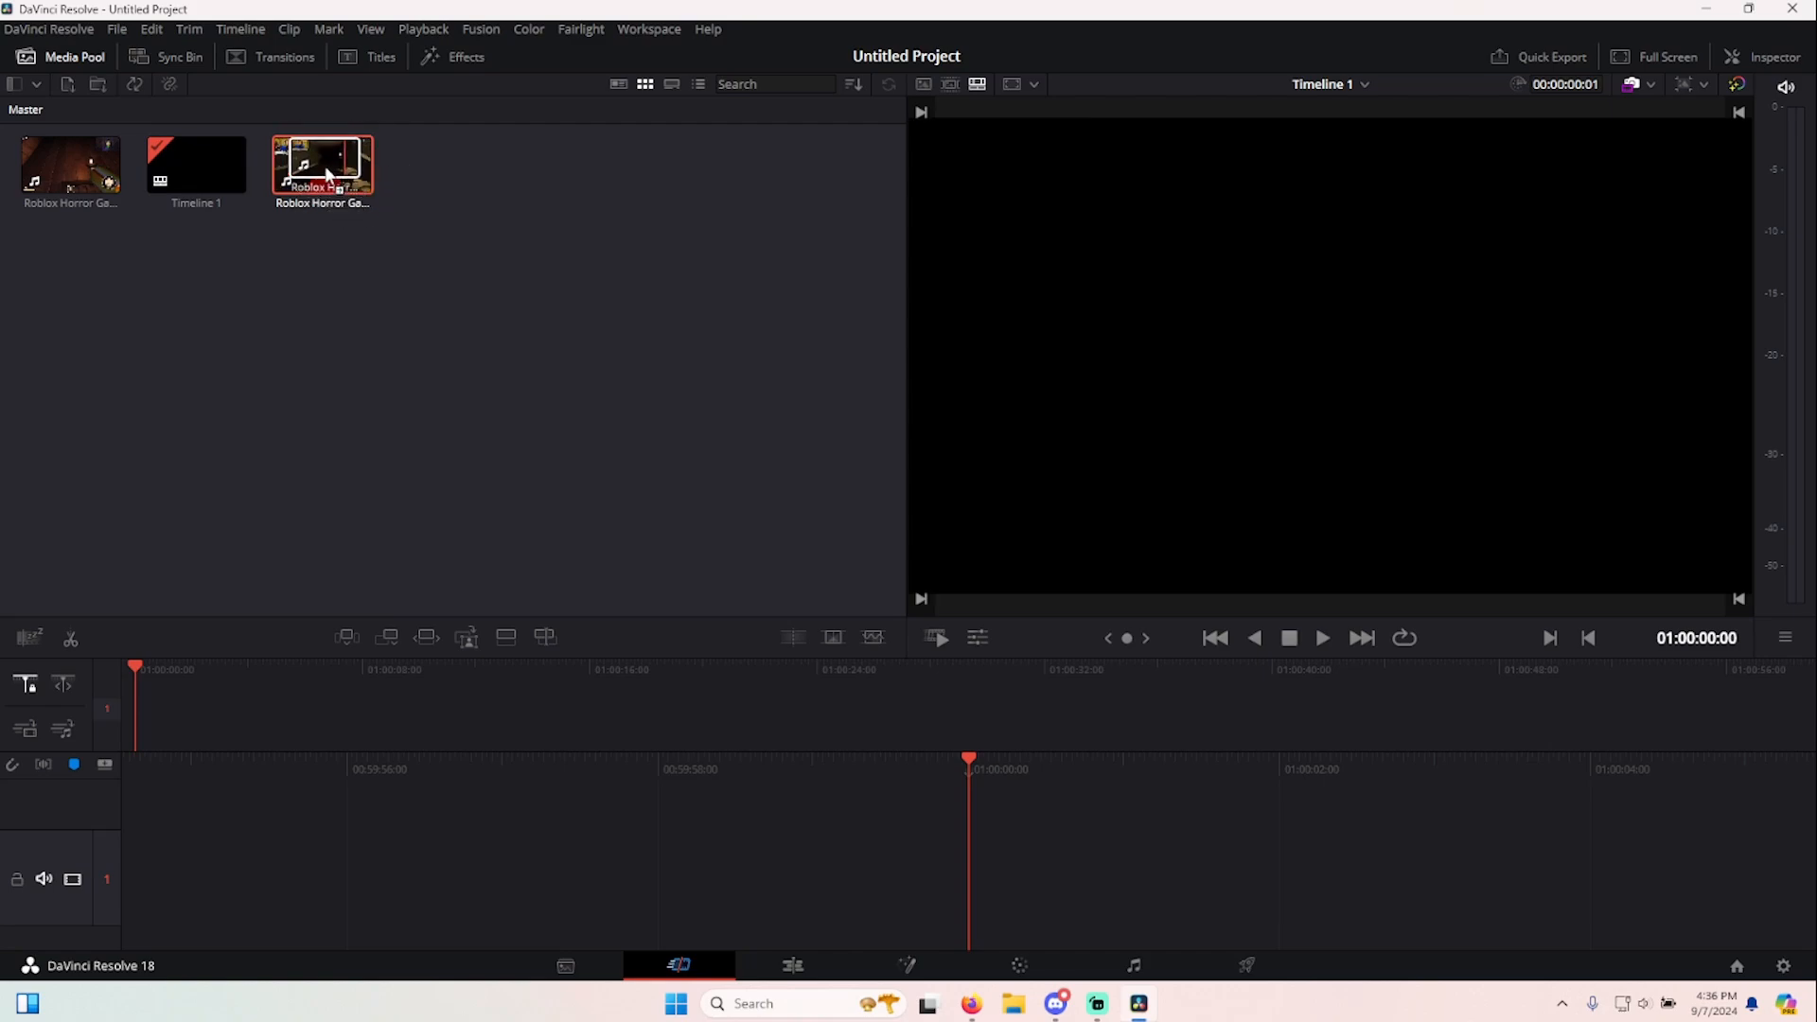
- Place the "Roblox Horror Games Are Insane" clip at the start of the empty timeline
drag(333, 139, 497, 383)
drag(49, 178, 369, 312)
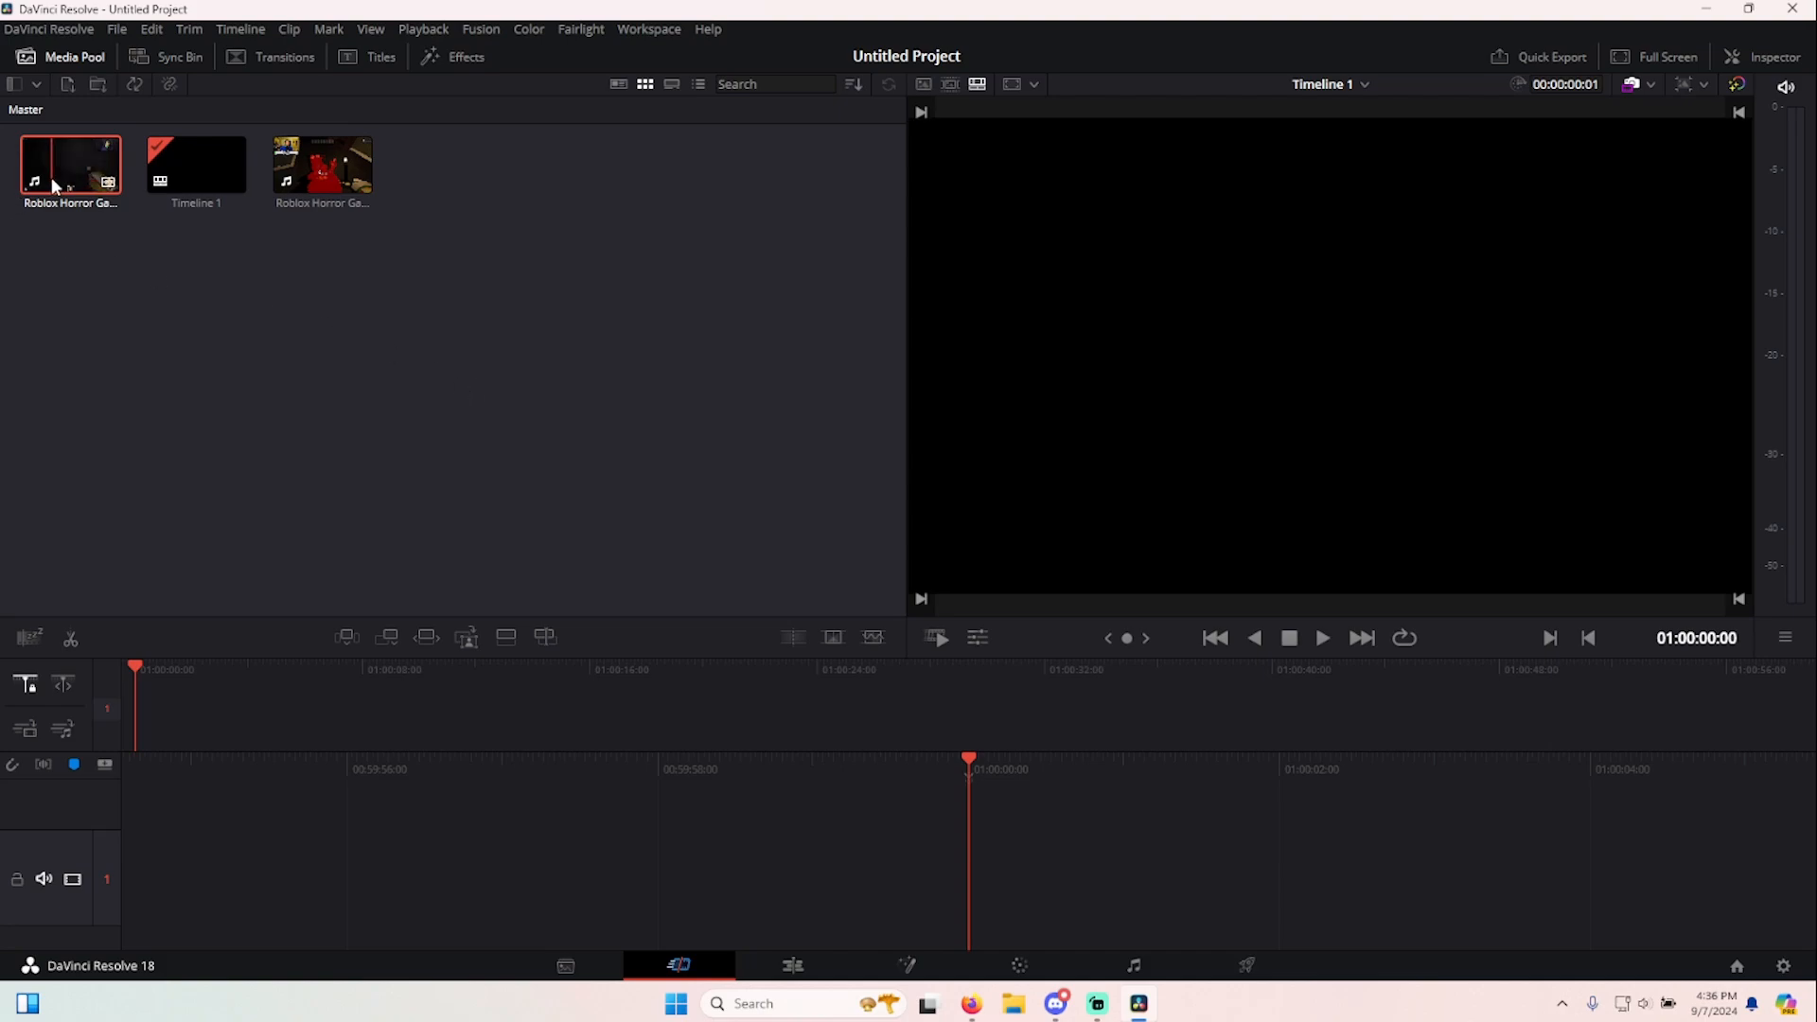
drag(51, 178, 997, 868)
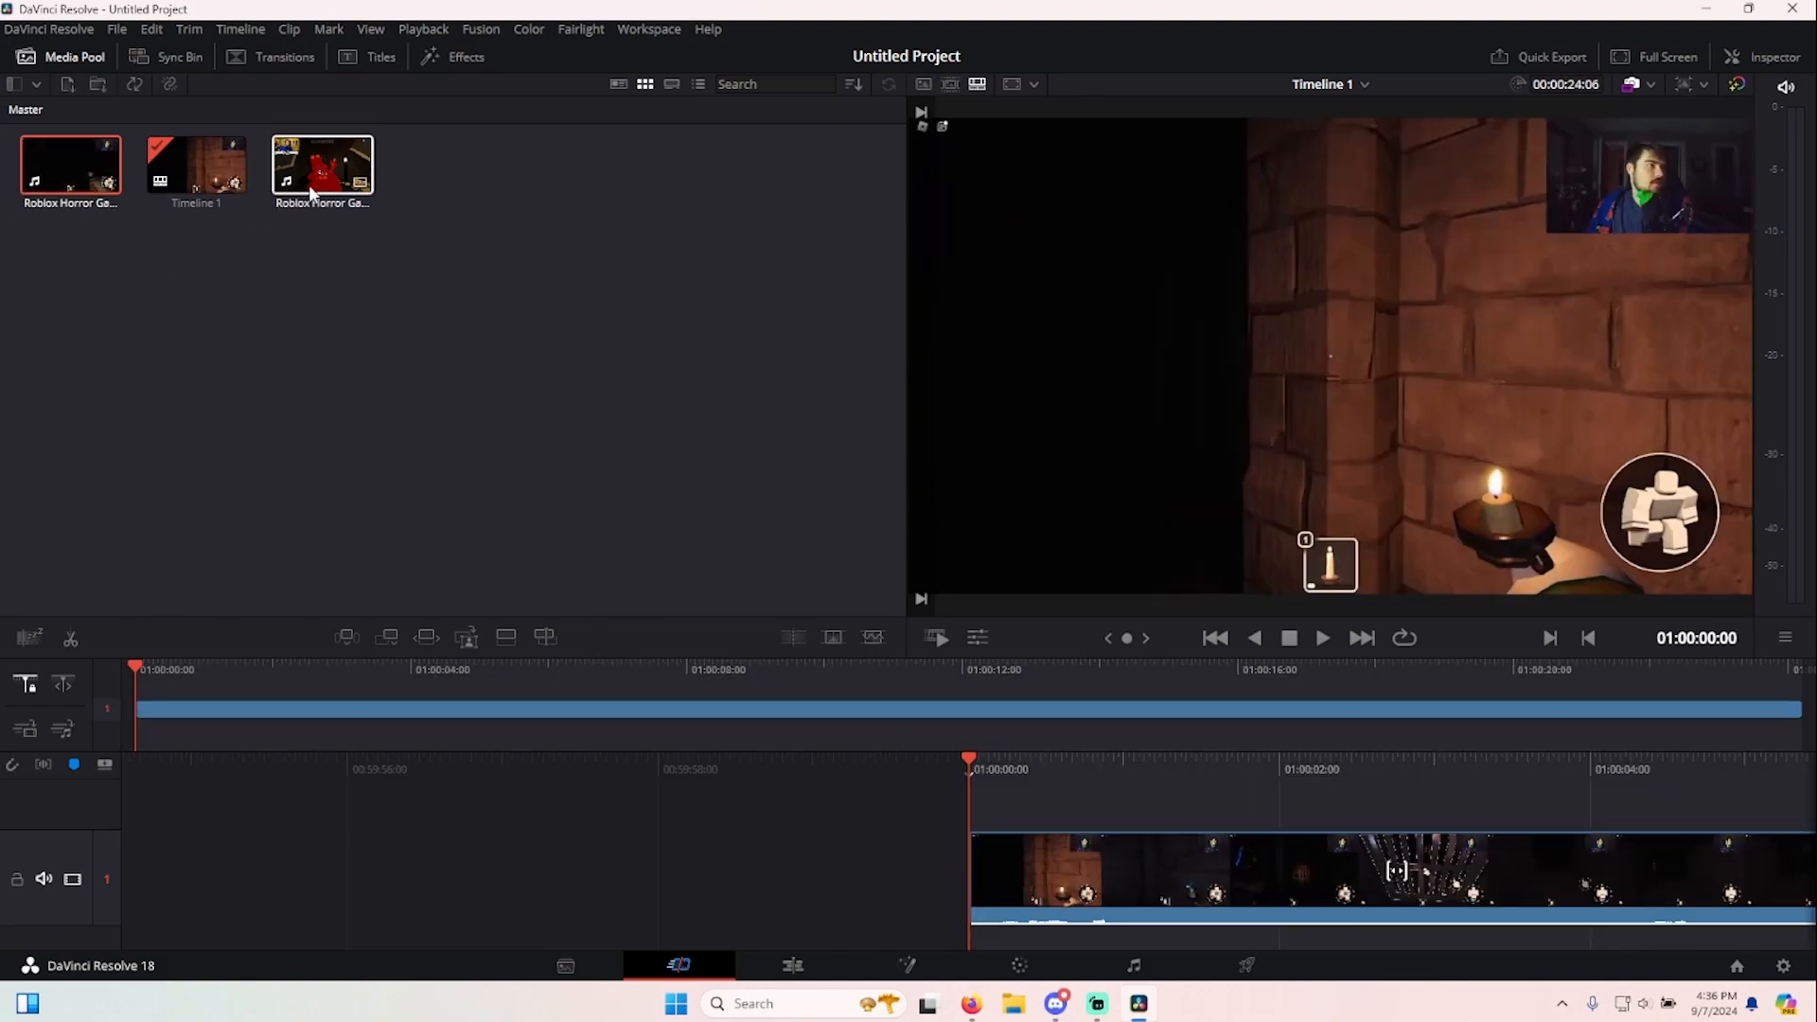
- Stack the second Roblox clip on a new track above the first, delete the lower clip, and undo both changes
drag(312, 194, 975, 800)
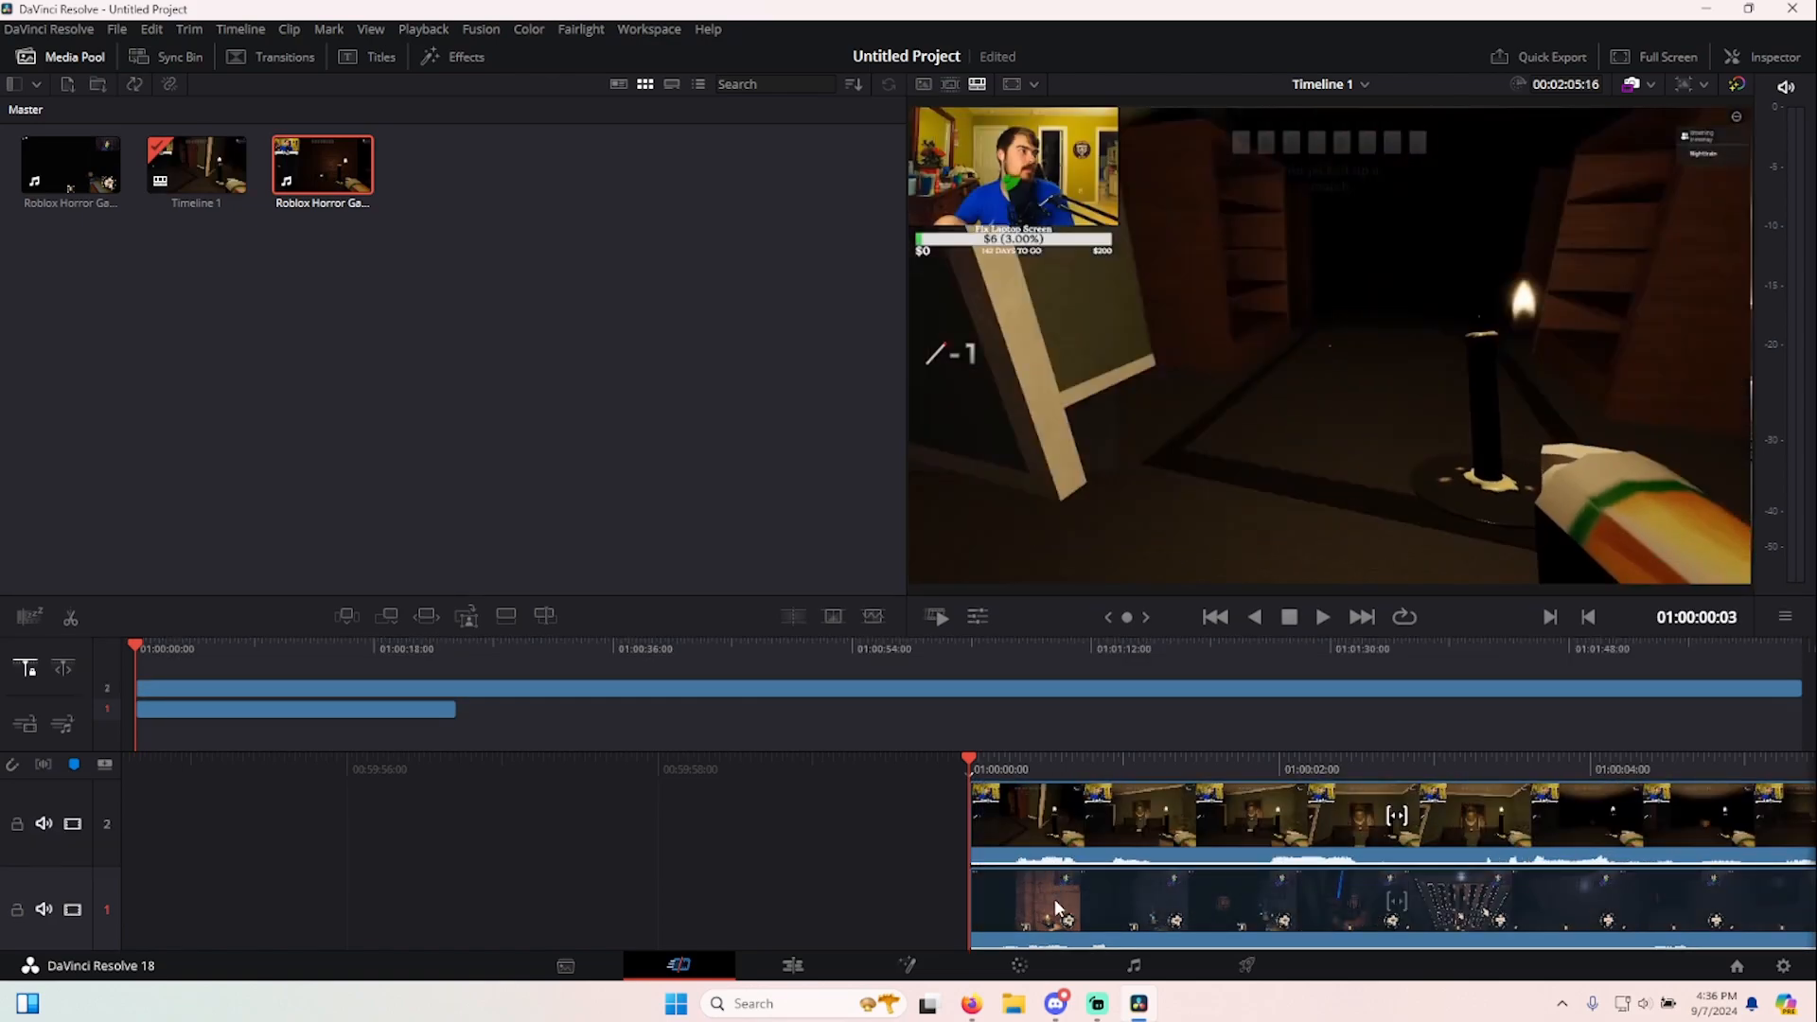
click(1054, 899)
key(Delete)
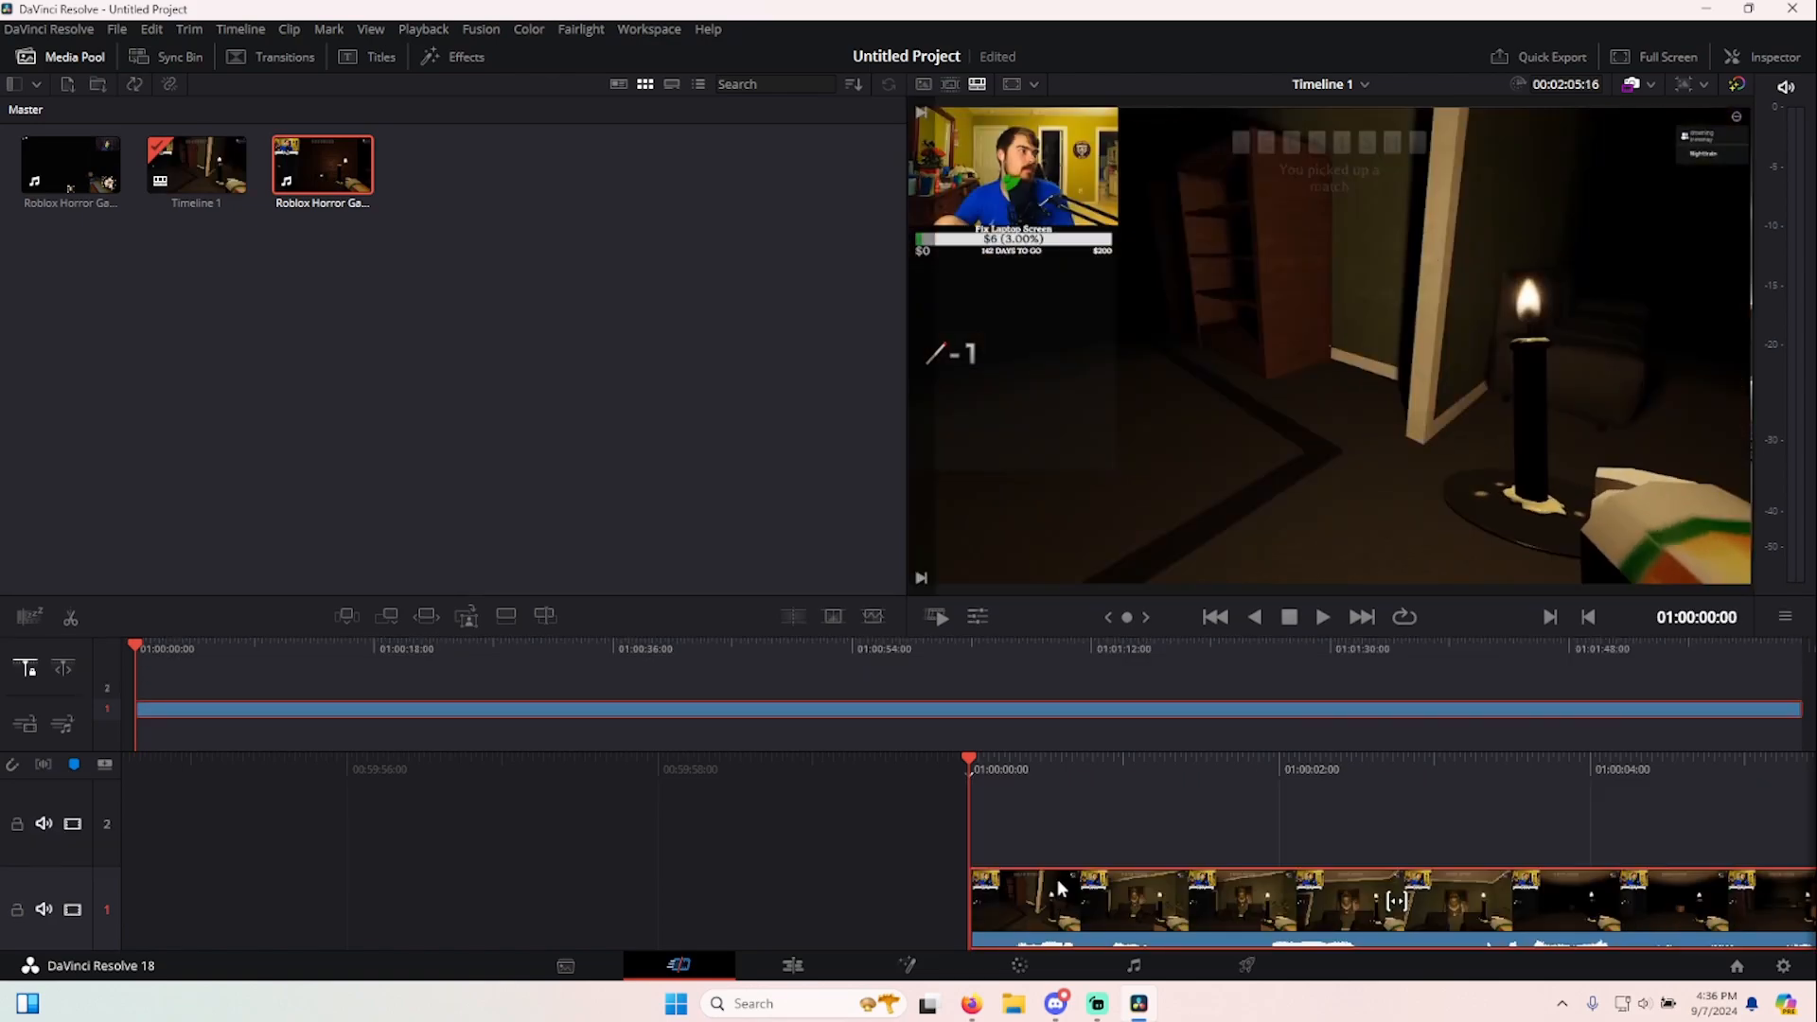
key(ctrl+z)
key(ctrl+z)
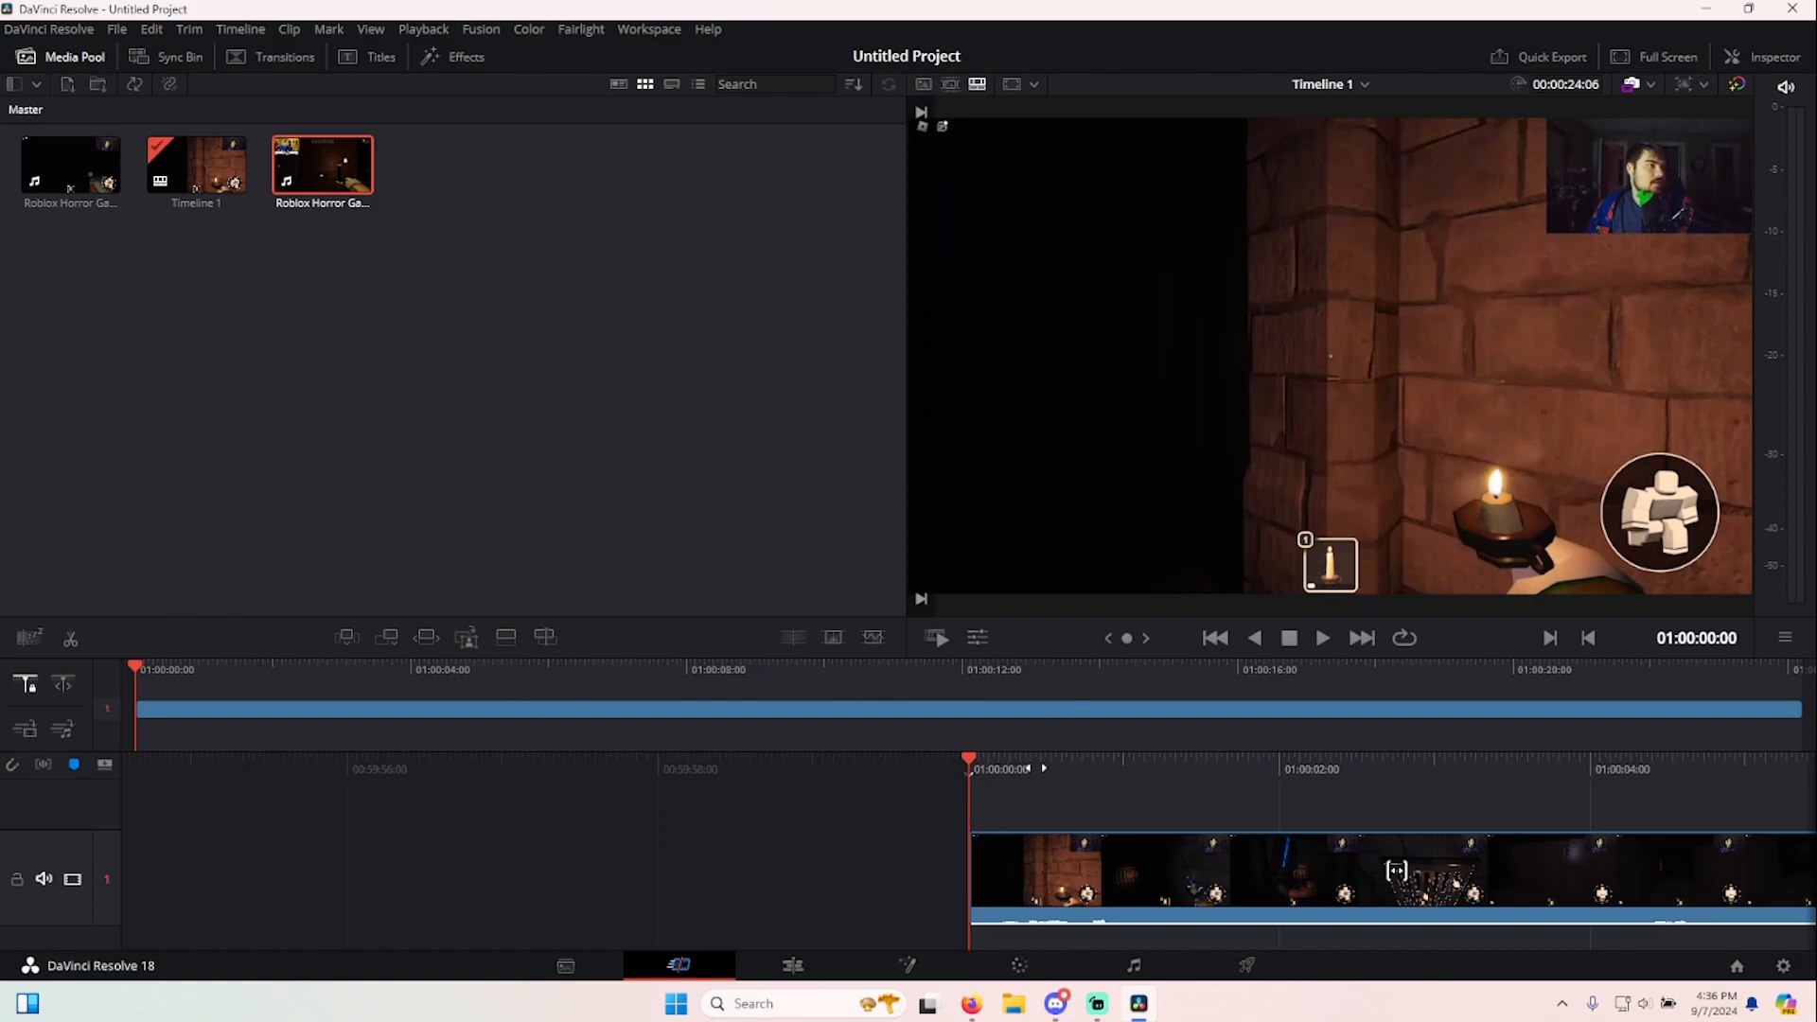
- Play the first clip briefly, jump to its end, and append the second Roblox clip there on the same track
key(space)
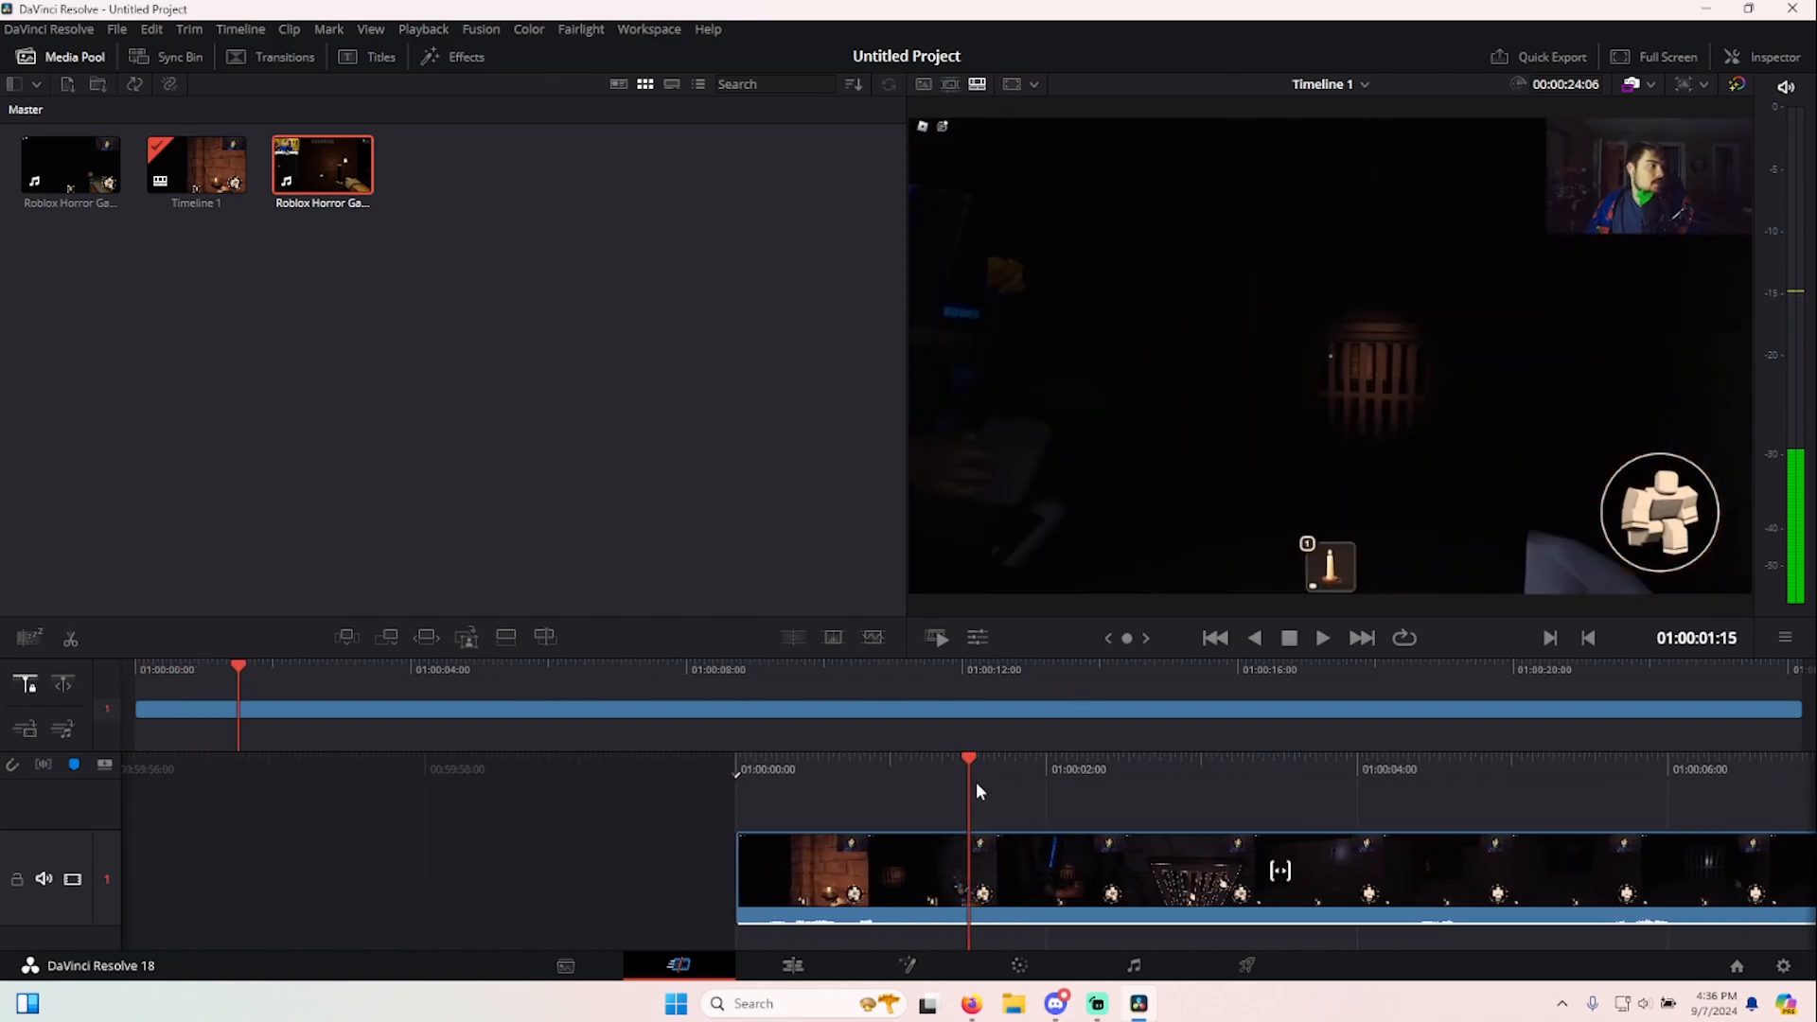
drag(239, 669, 1803, 620)
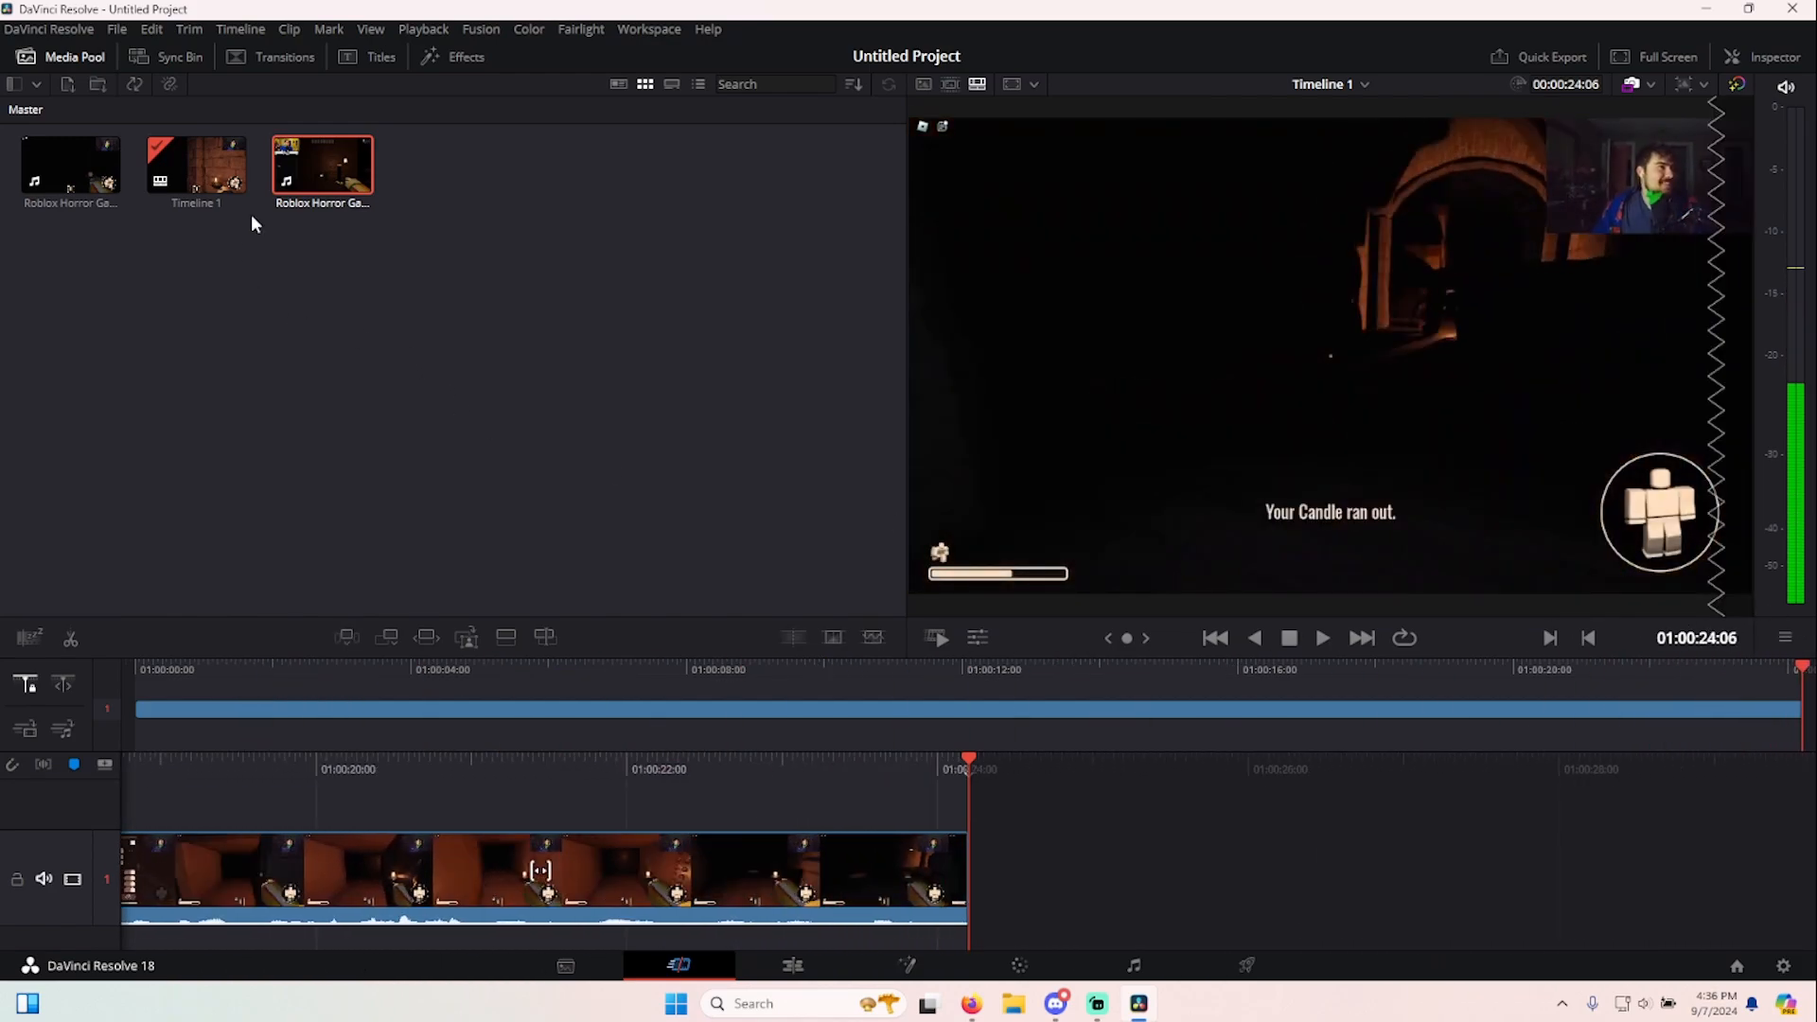
drag(323, 166, 980, 856)
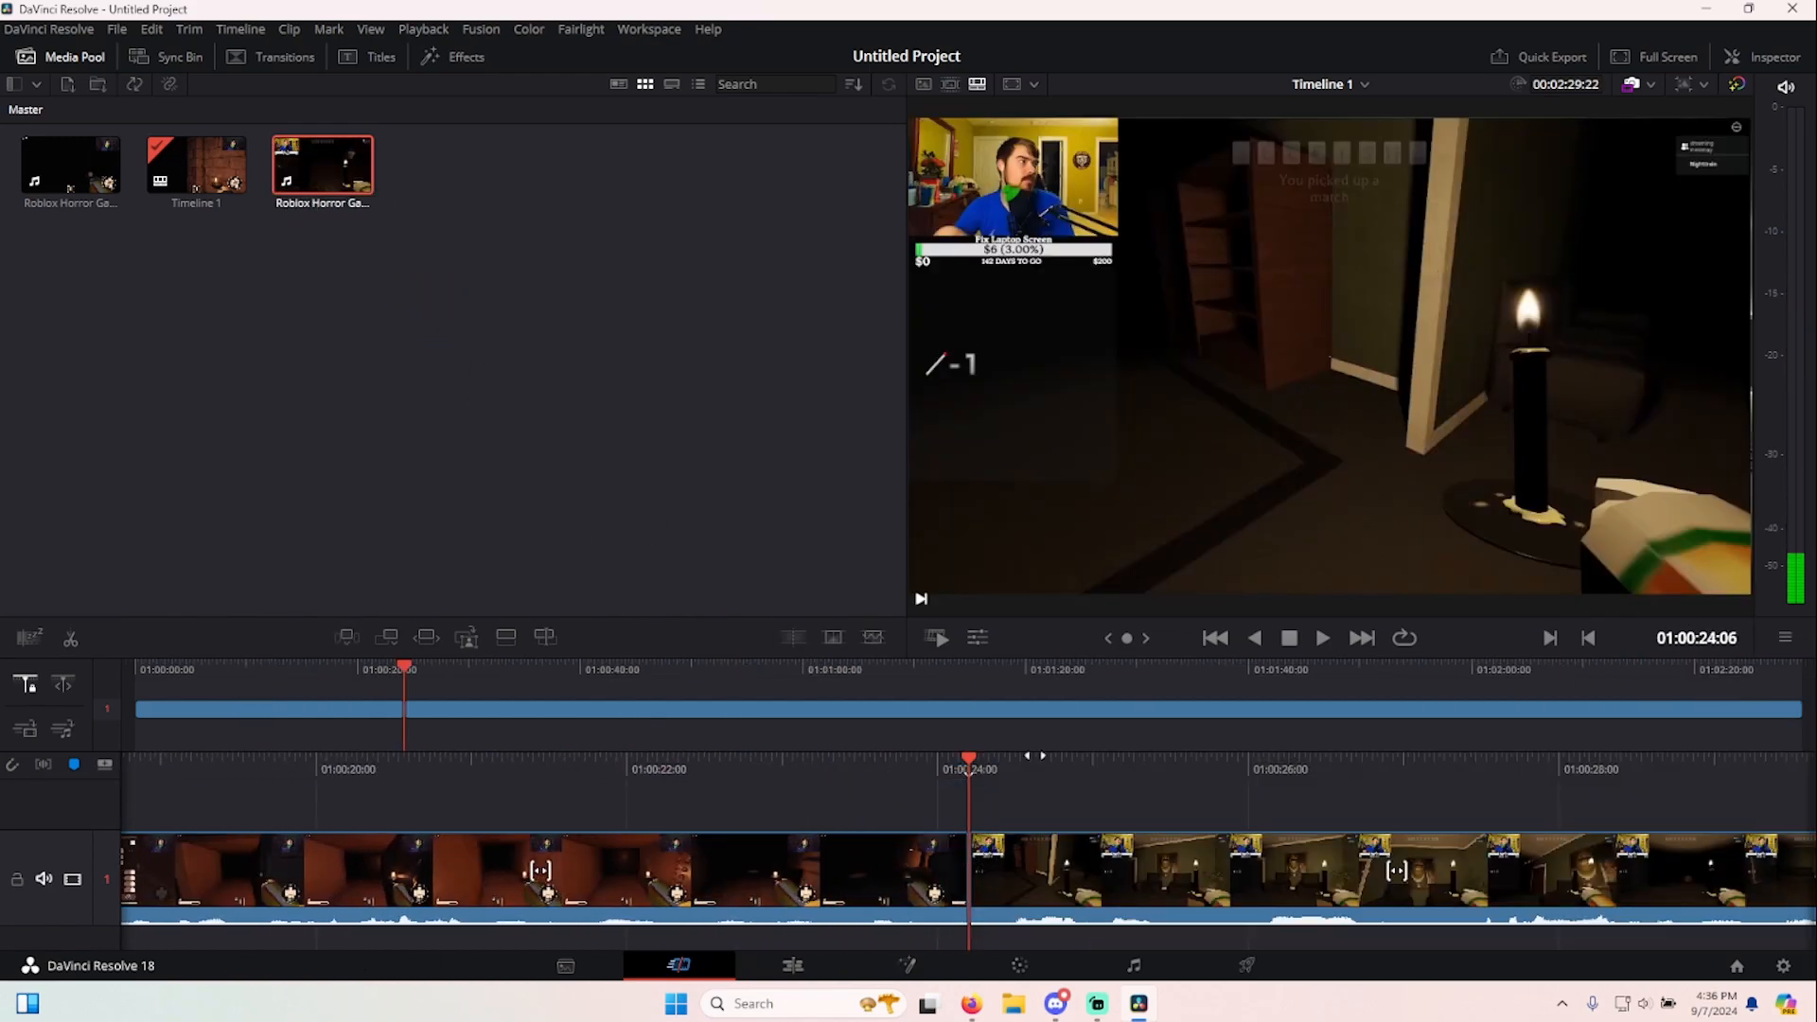
drag(1030, 767, 1077, 757)
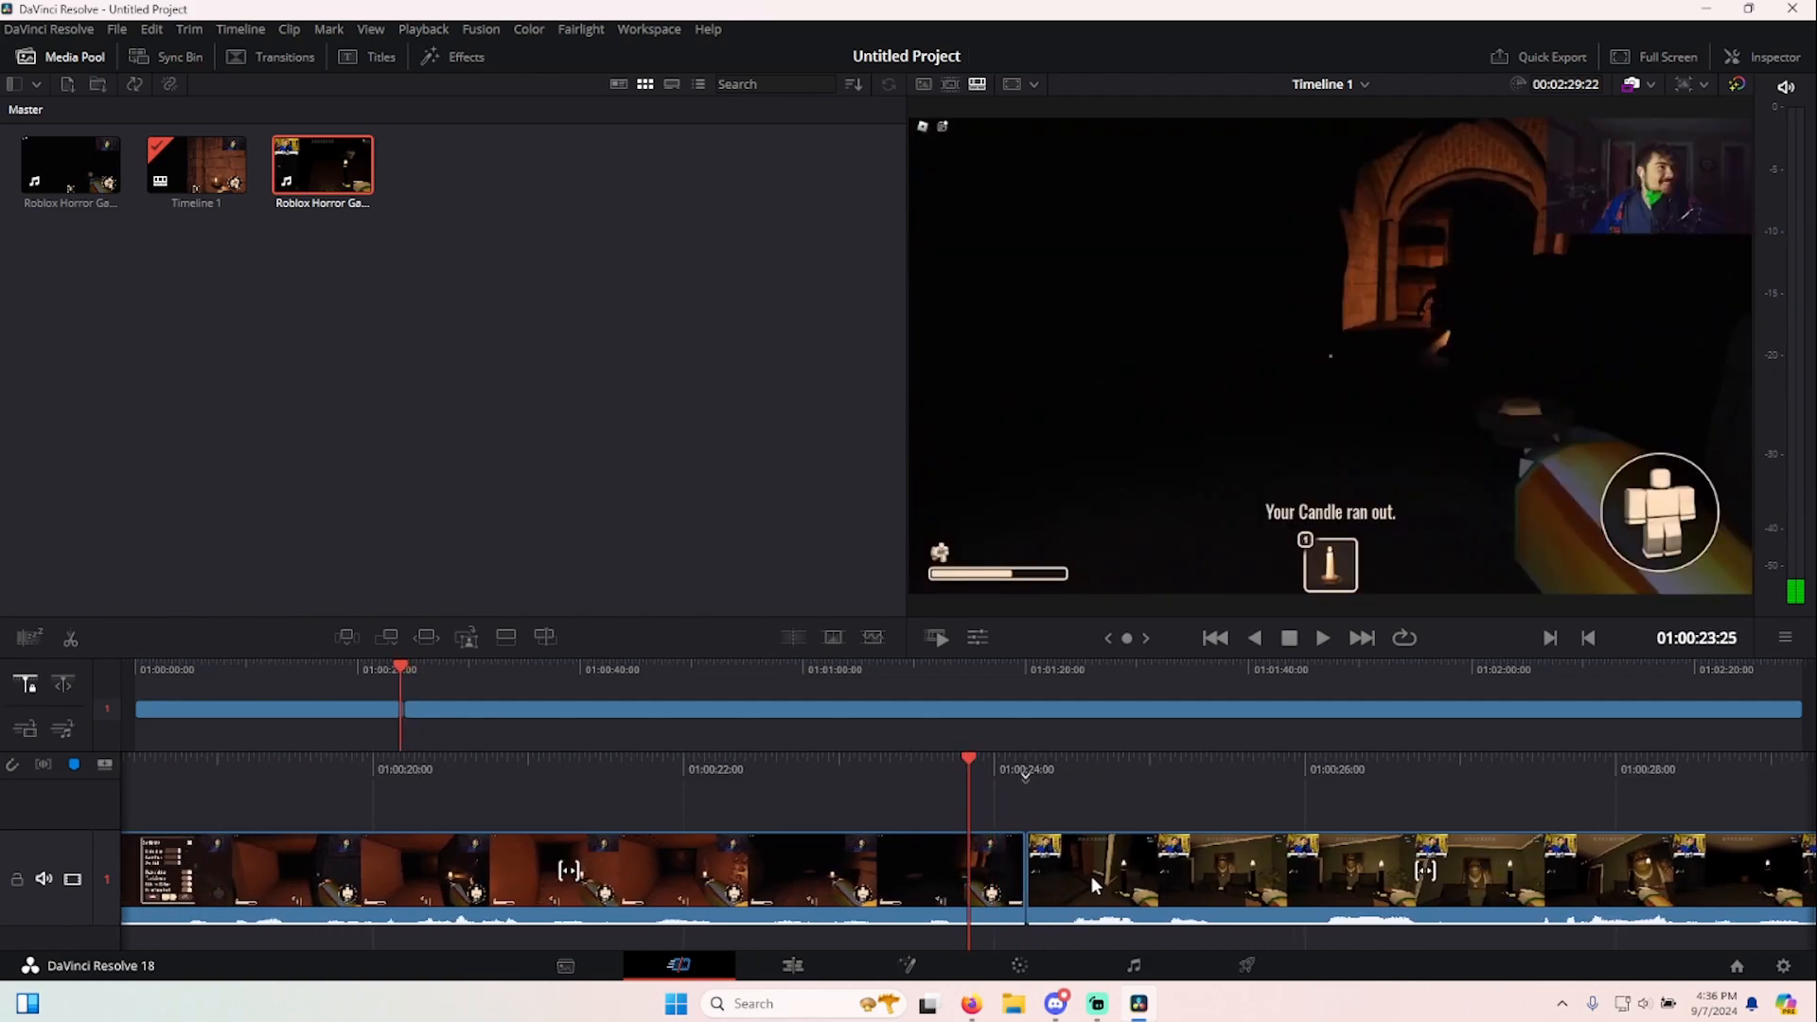
- Move the second clip to video track 2 so it overlaps the first clip's end, and play through the overlap
drag(1092, 876, 949, 803)
drag(939, 802, 1242, 757)
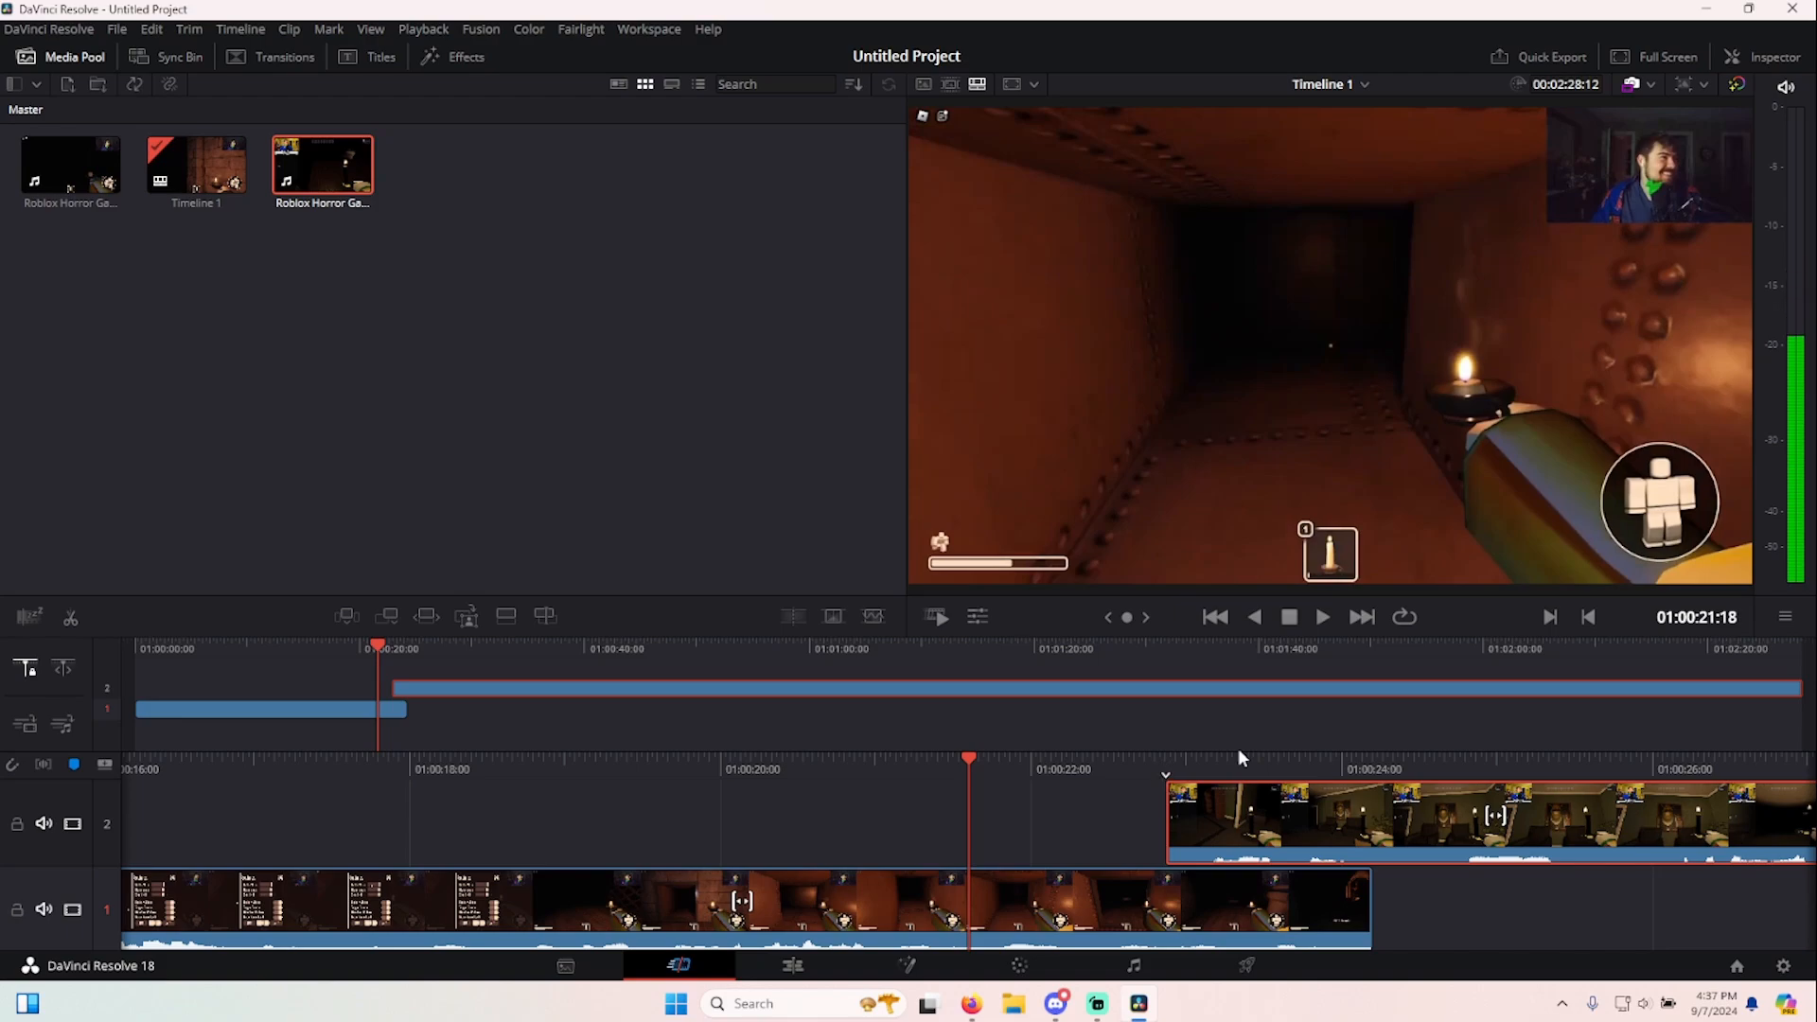
key(space)
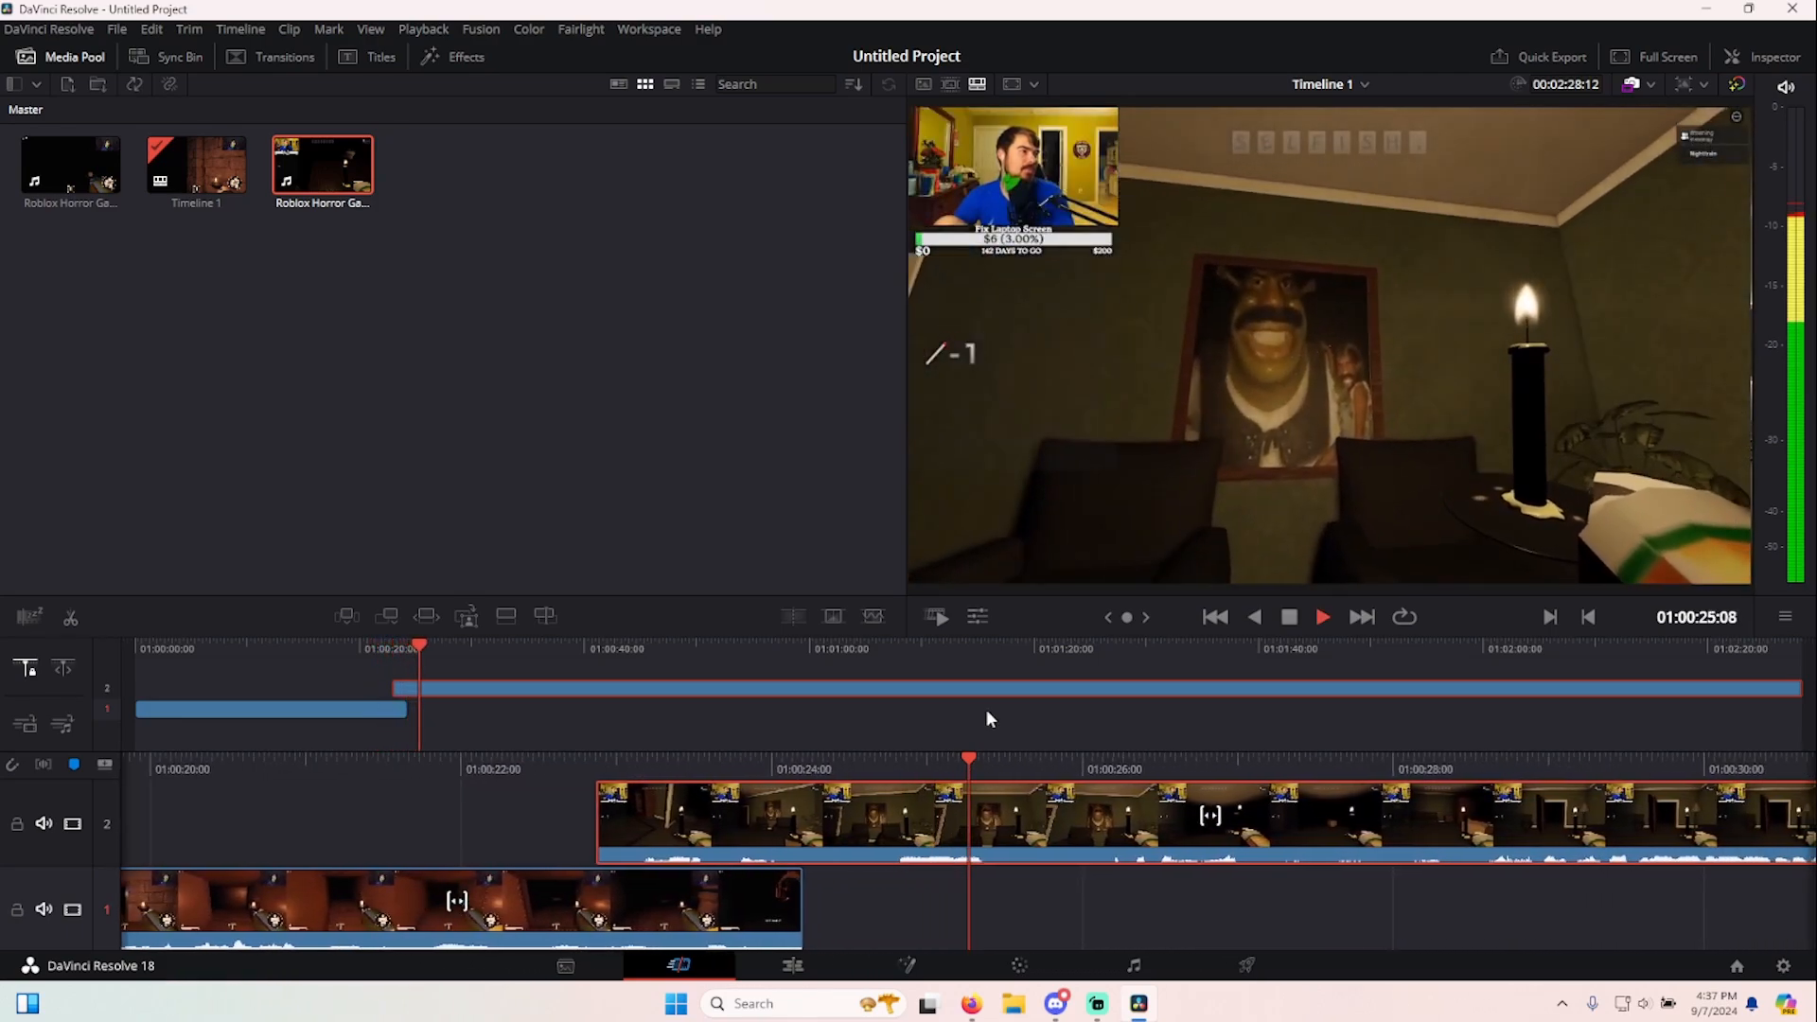
key(space)
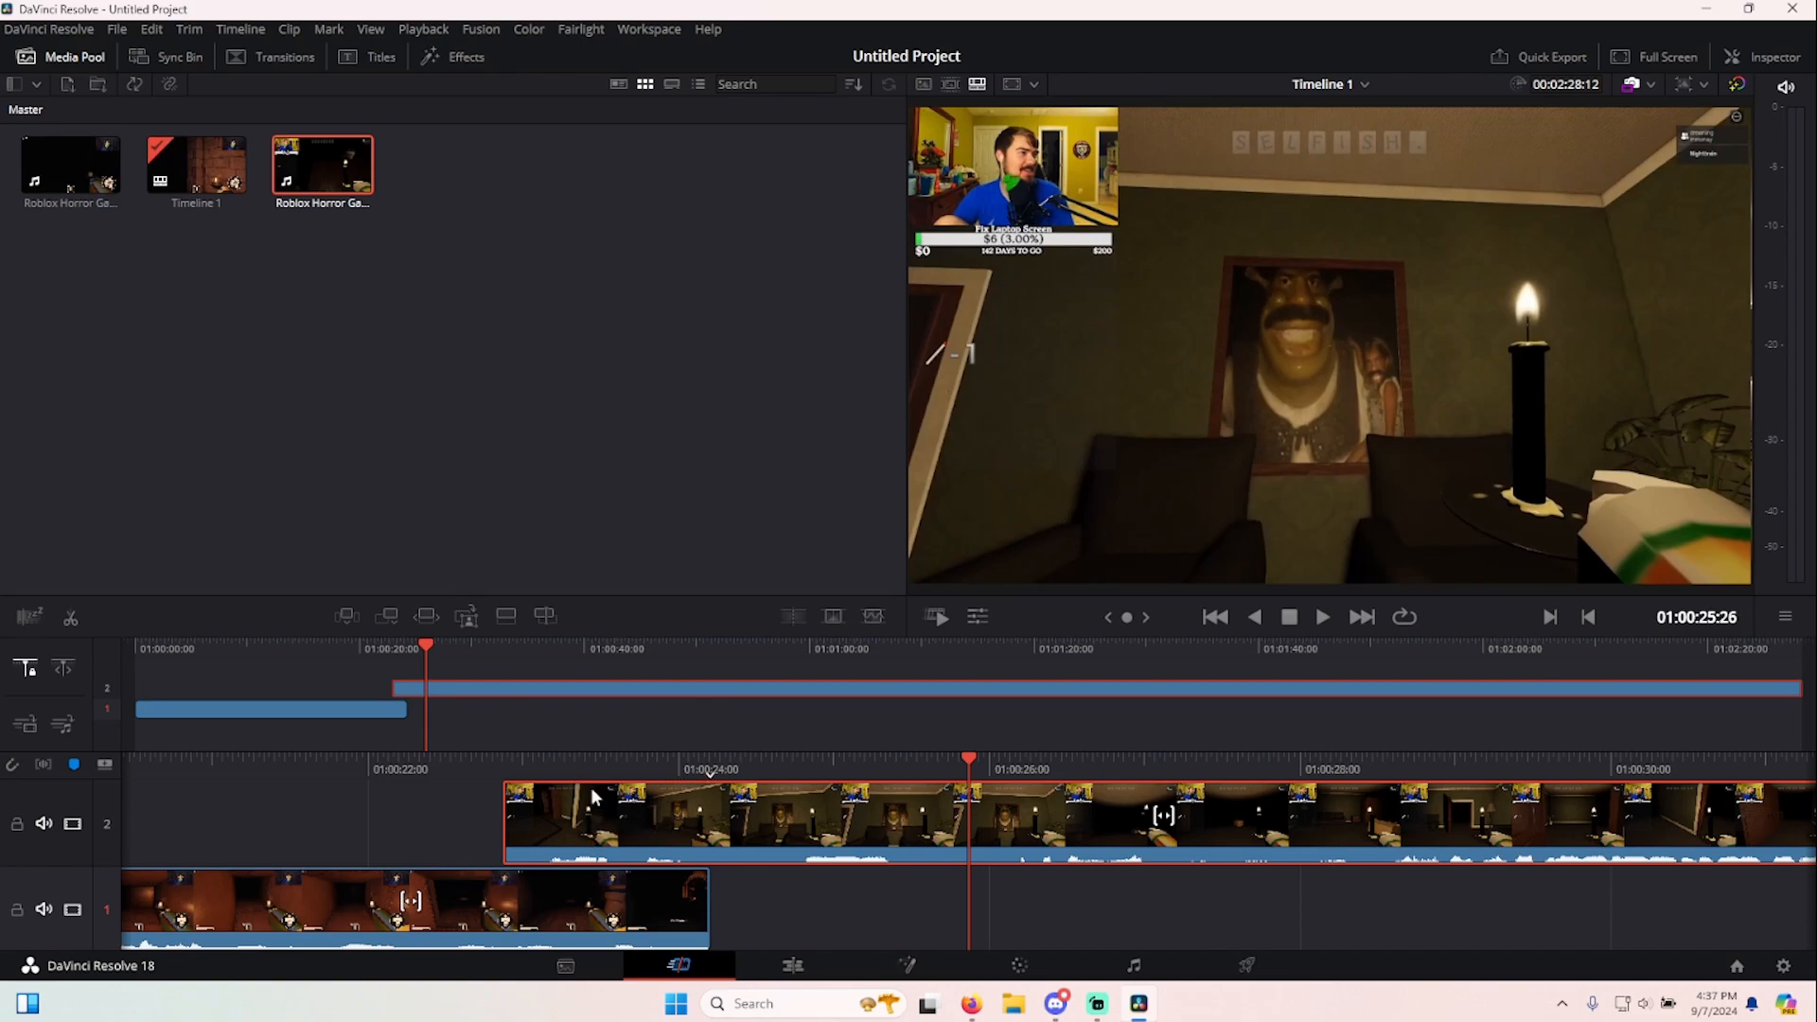
drag(572, 763, 936, 765)
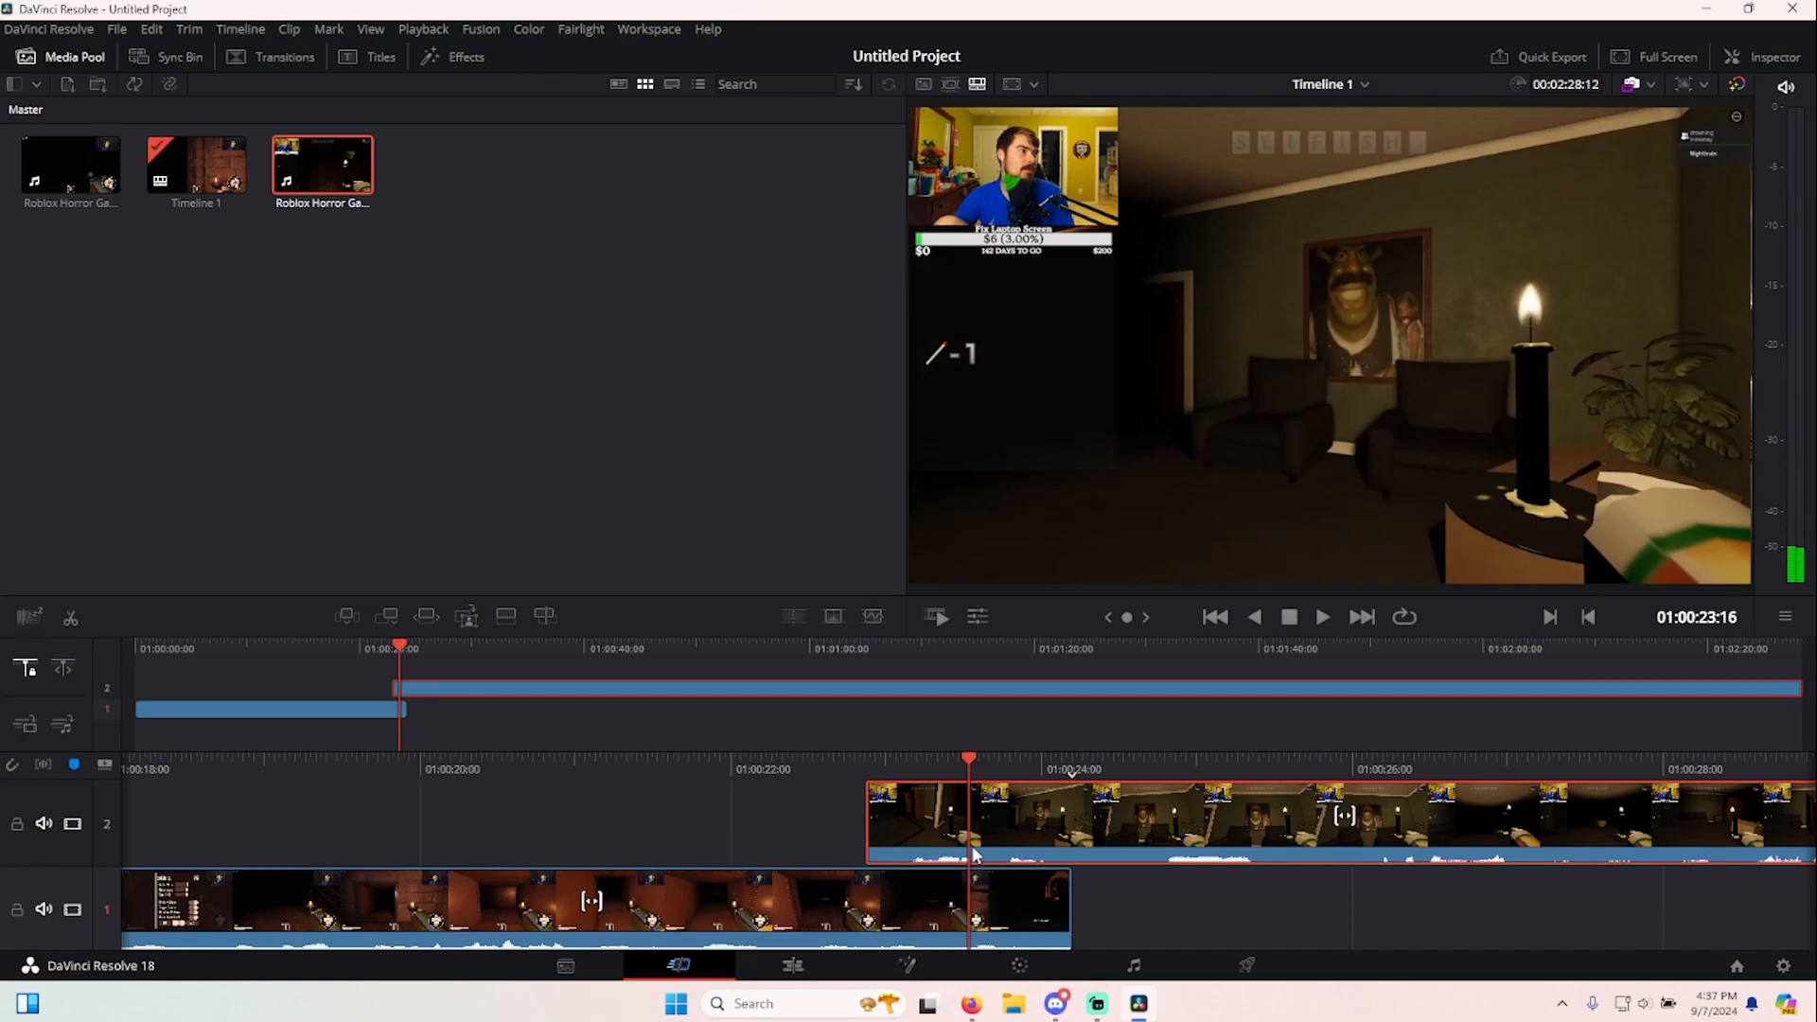
- Move the second clip back to video track 1 after the first clip, and delete it from the timeline
drag(978, 839, 1226, 905)
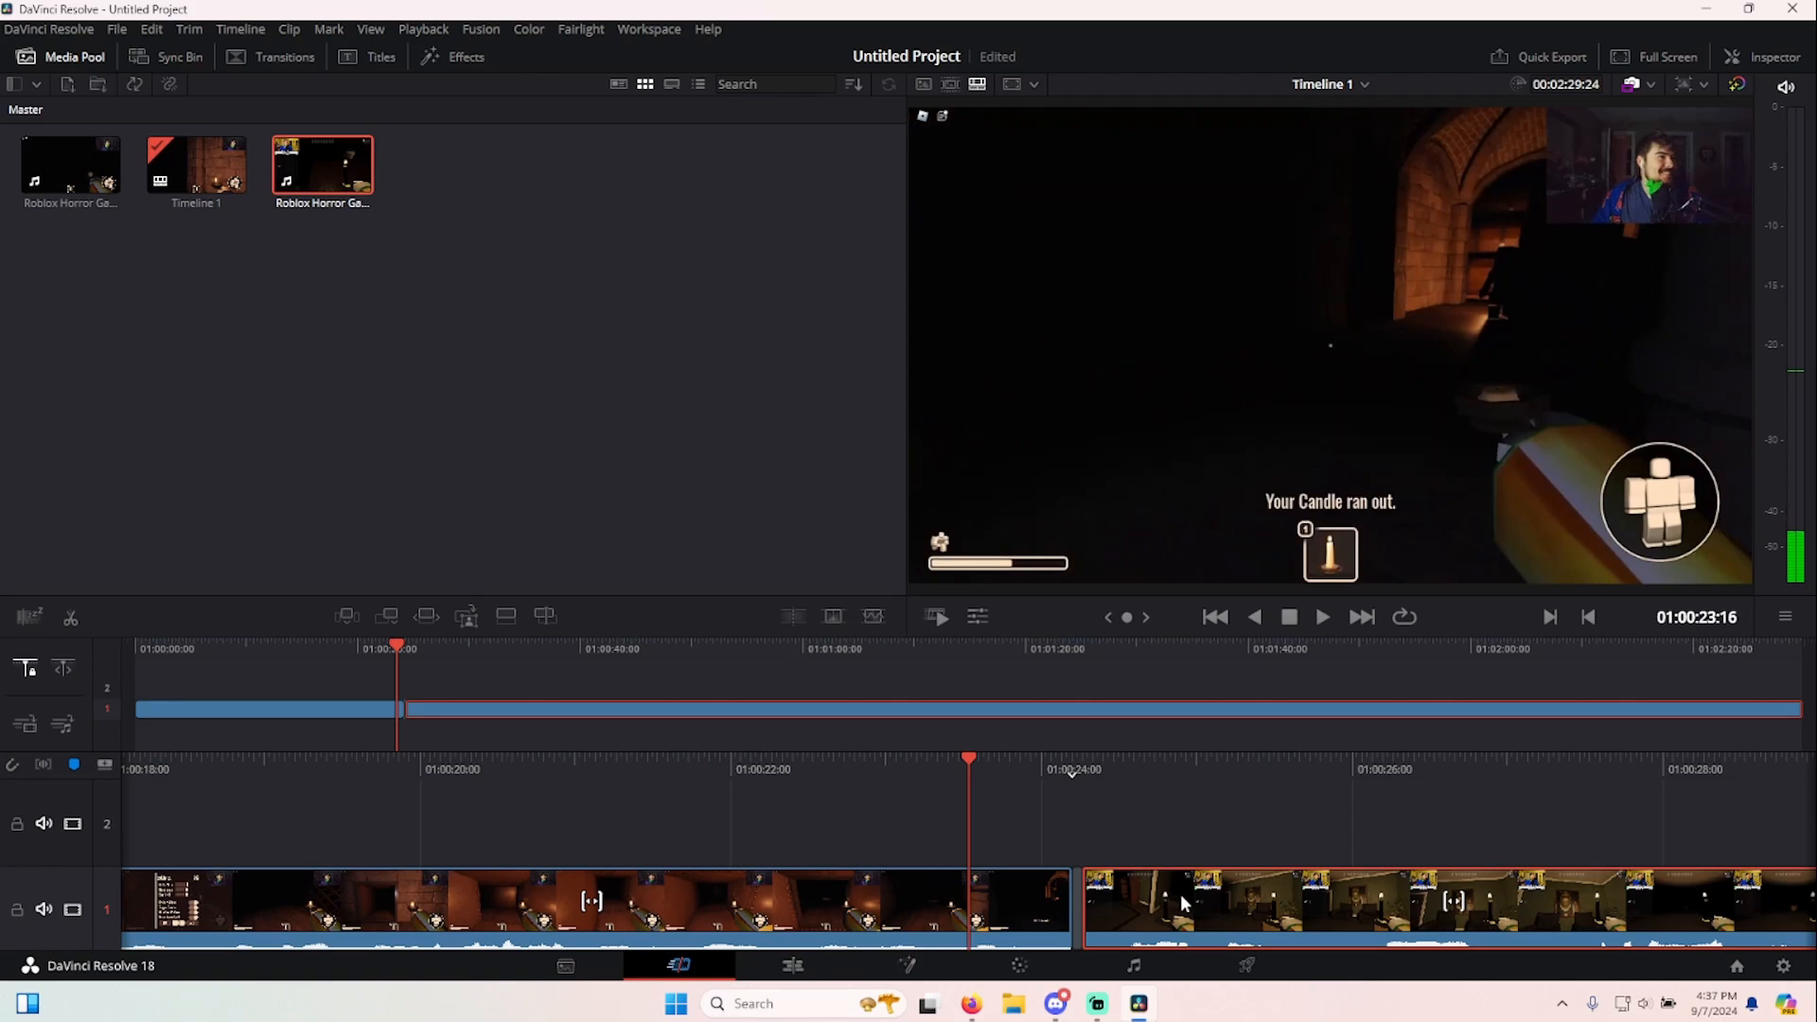
key(Delete)
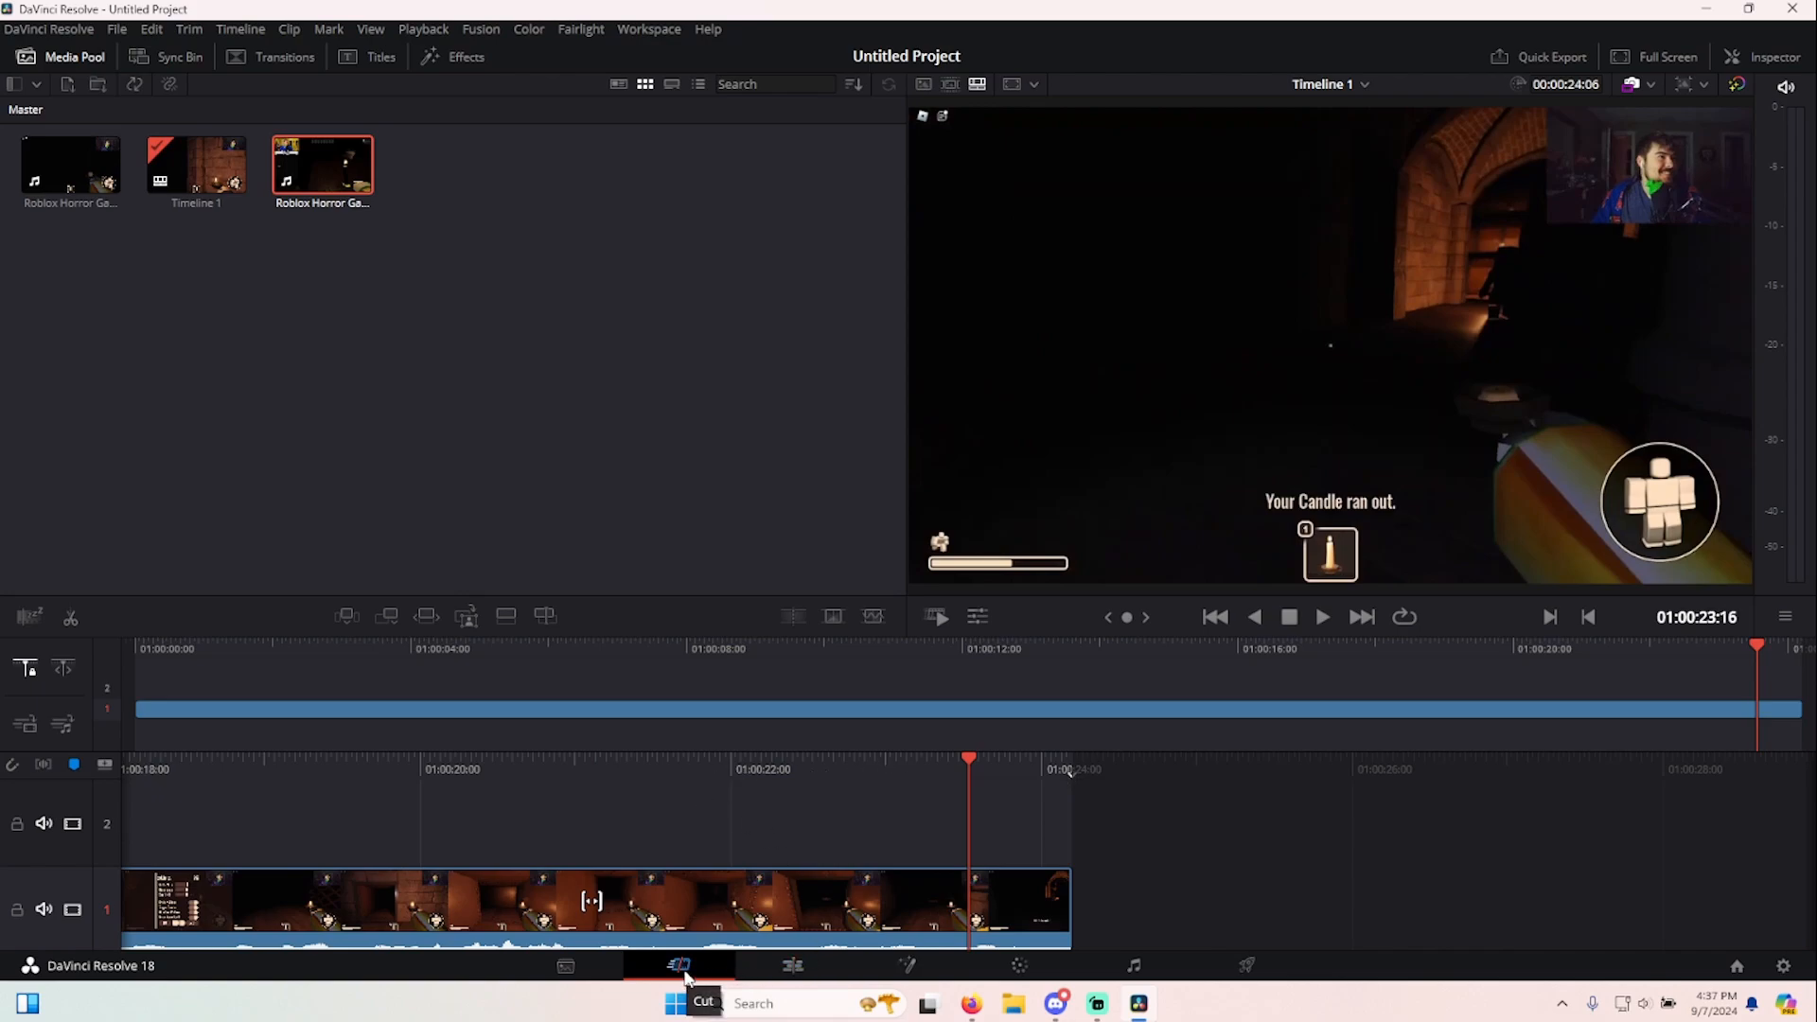
key(ctrl+v)
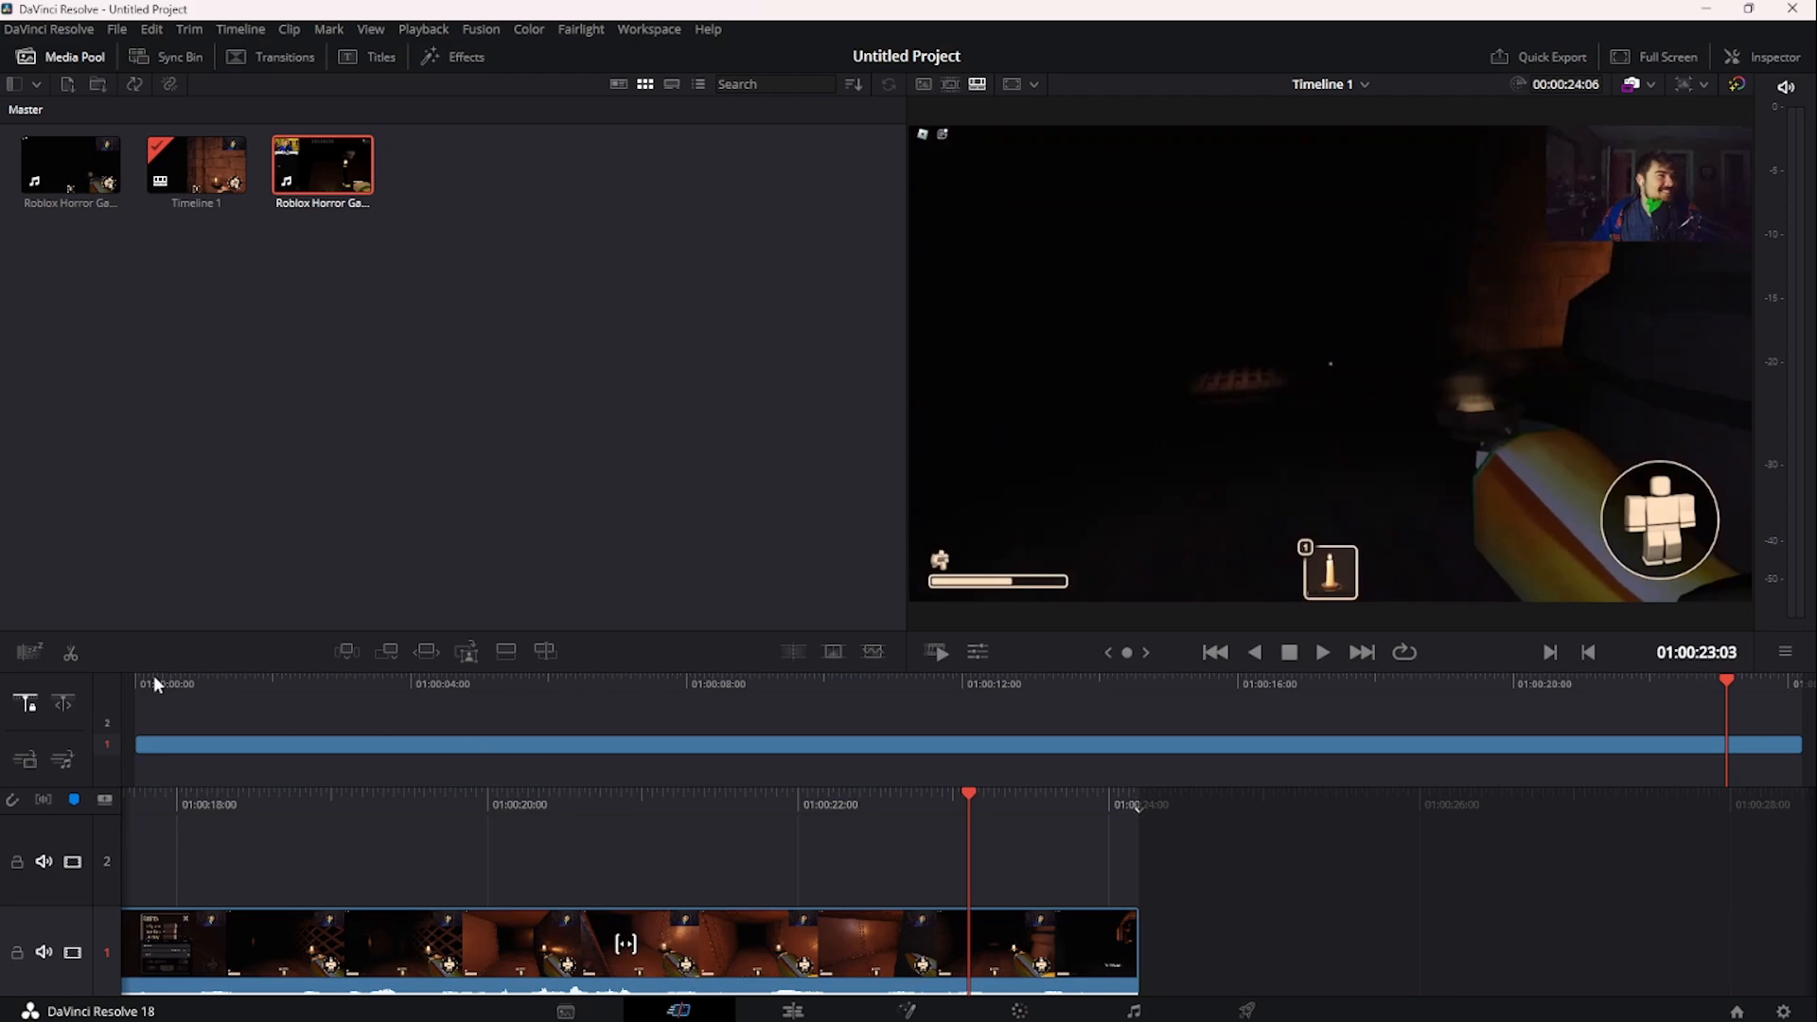
- Play the remaining clip from the start, split it at 01:00:01:17, and delete the opening piece
drag(163, 679, 123, 680)
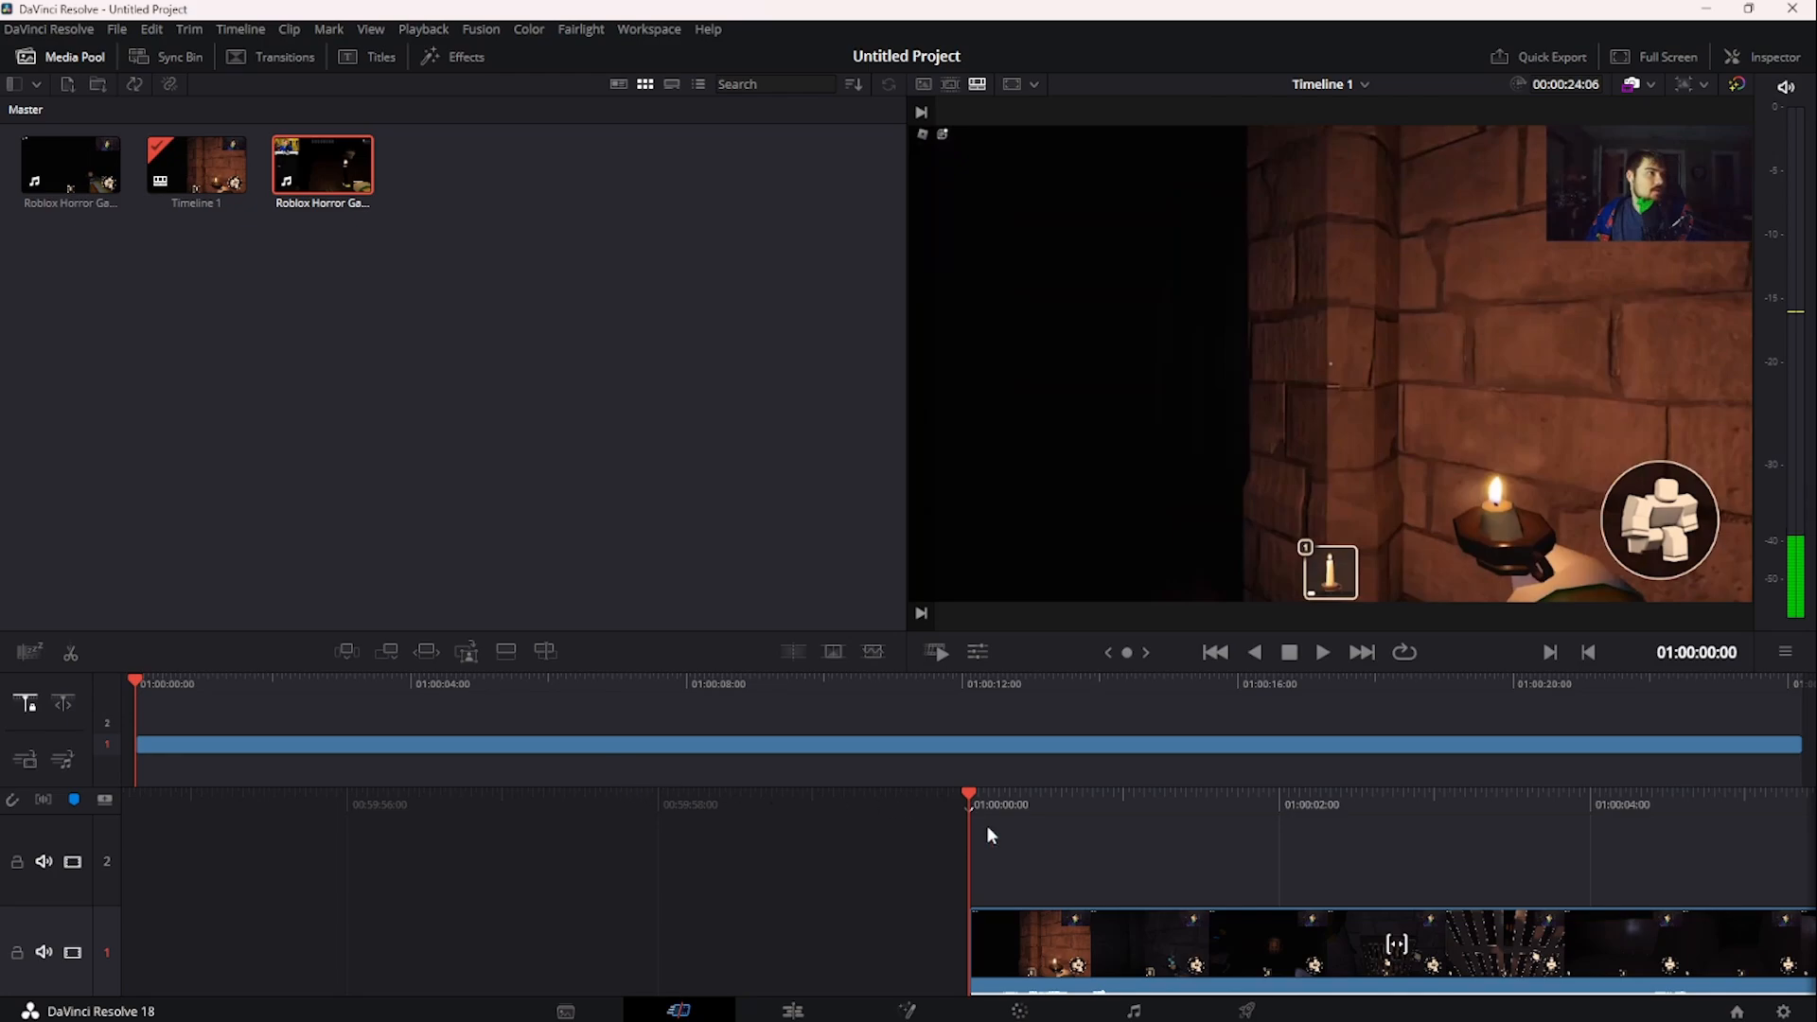
key(space)
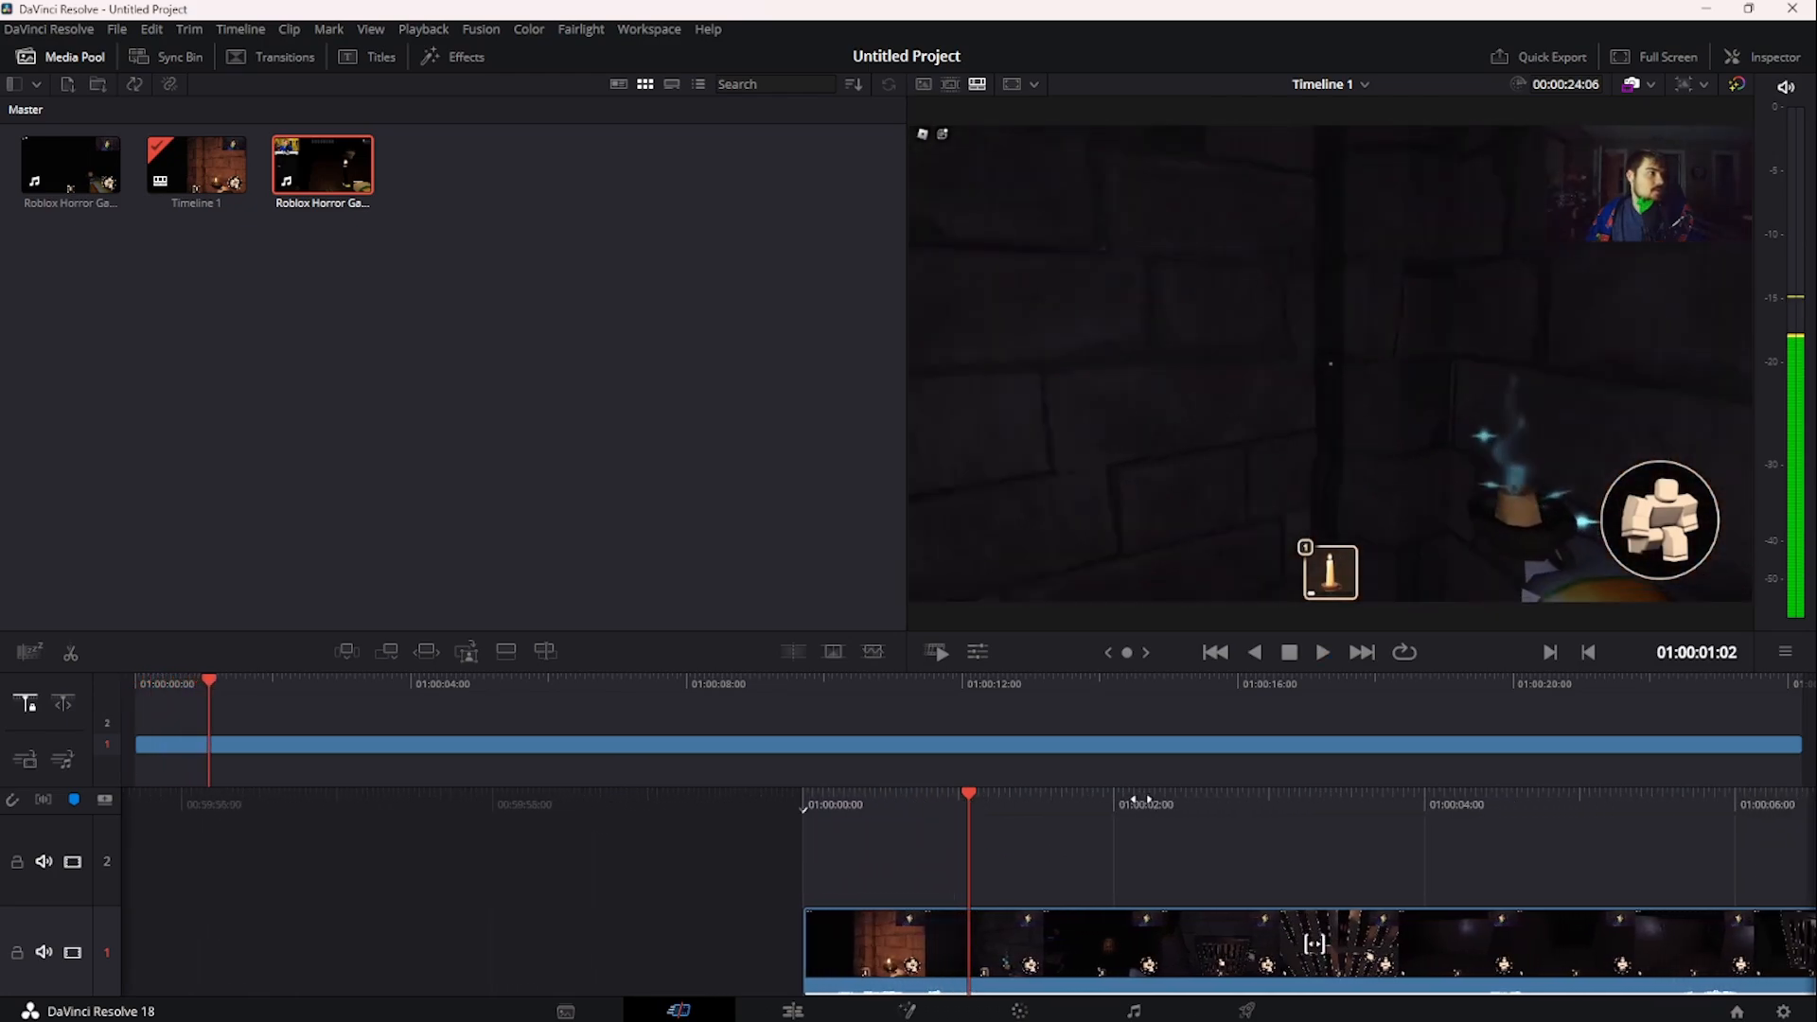
key(space)
mouse_move(1076, 809)
mouse_down()
mouse_move(1044, 809)
mouse_move(1060, 809)
mouse_up()
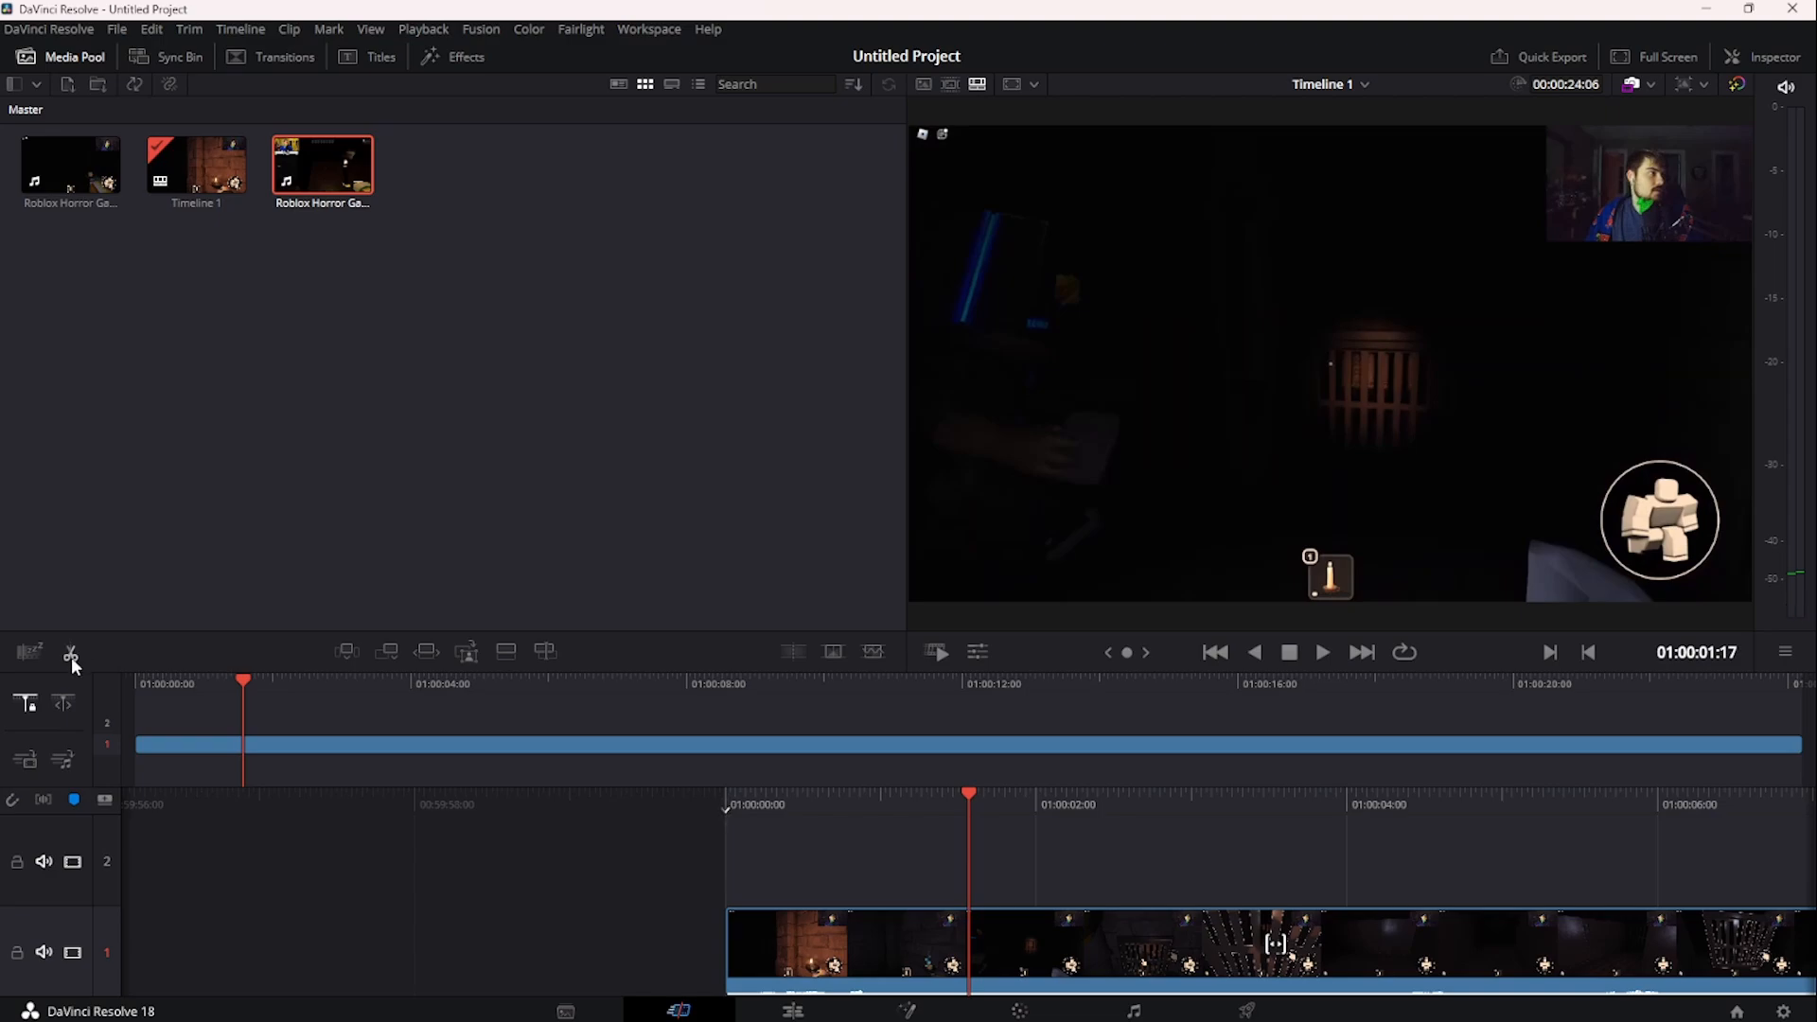
click(71, 653)
drag(1031, 796, 1067, 797)
click(936, 937)
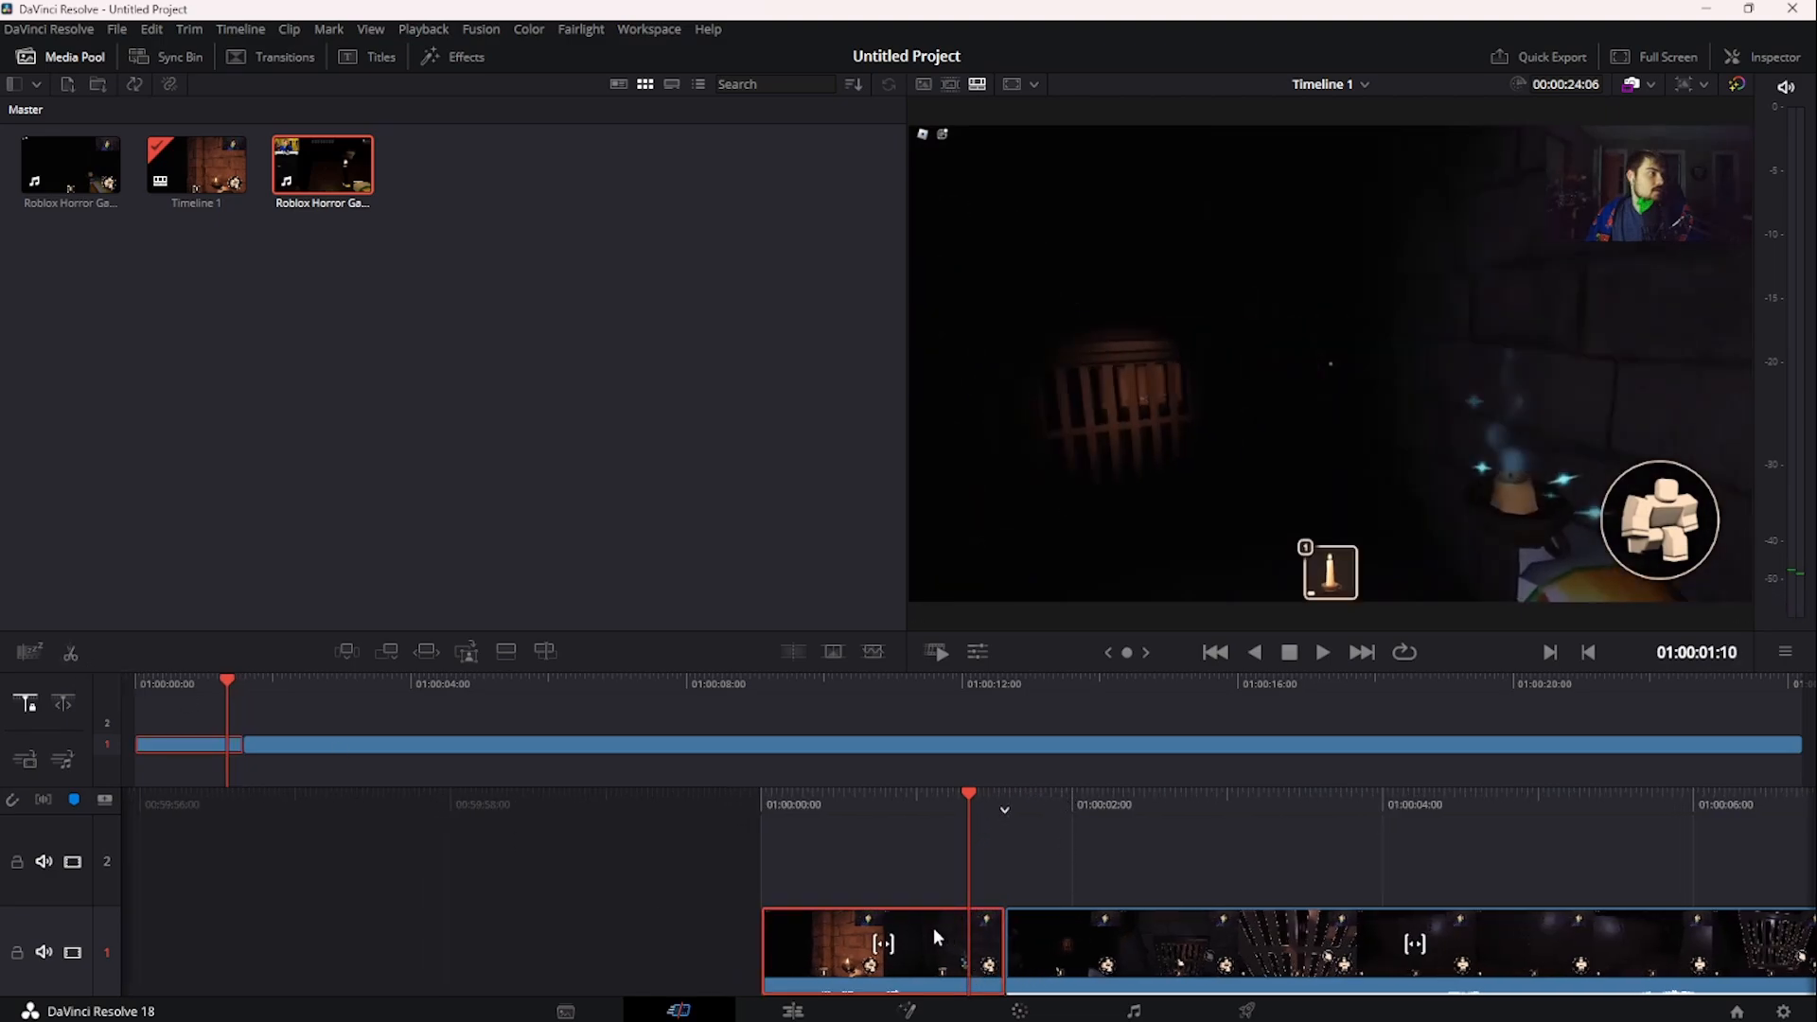
key(Delete)
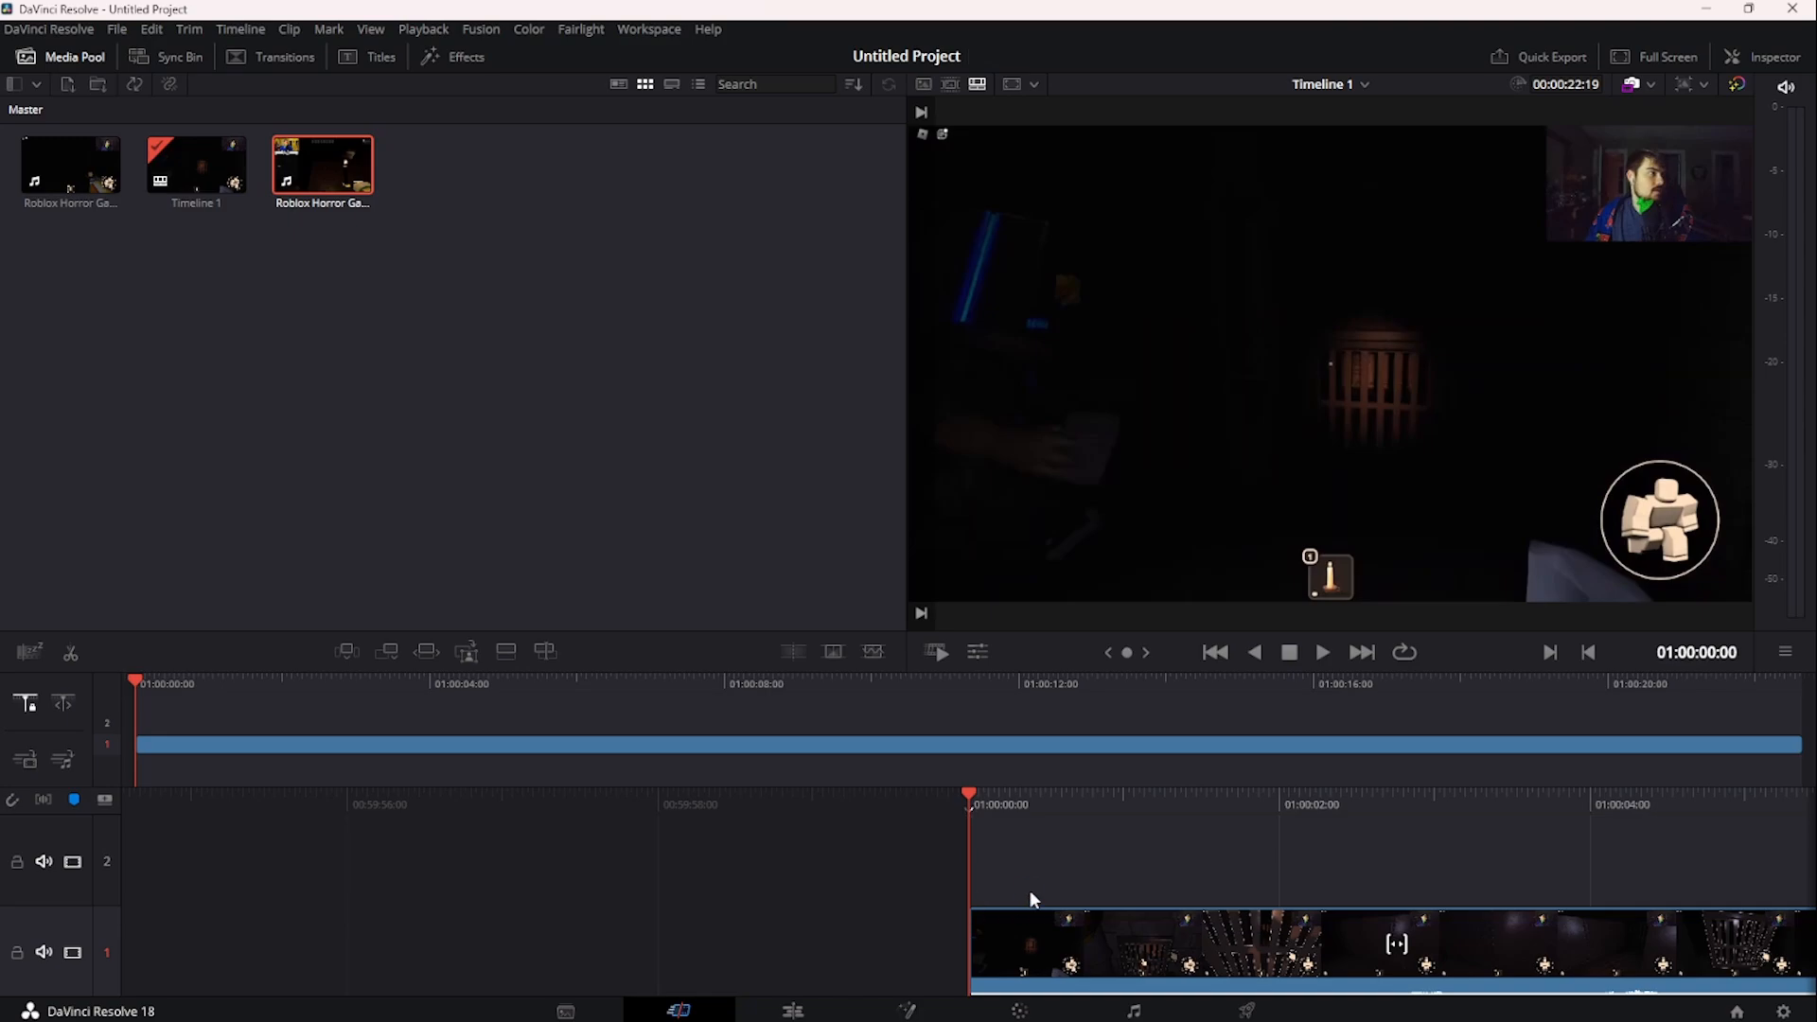
- Restore the opening piece by undoing its deletion, and delete it again
key(ctrl+z)
click(956, 940)
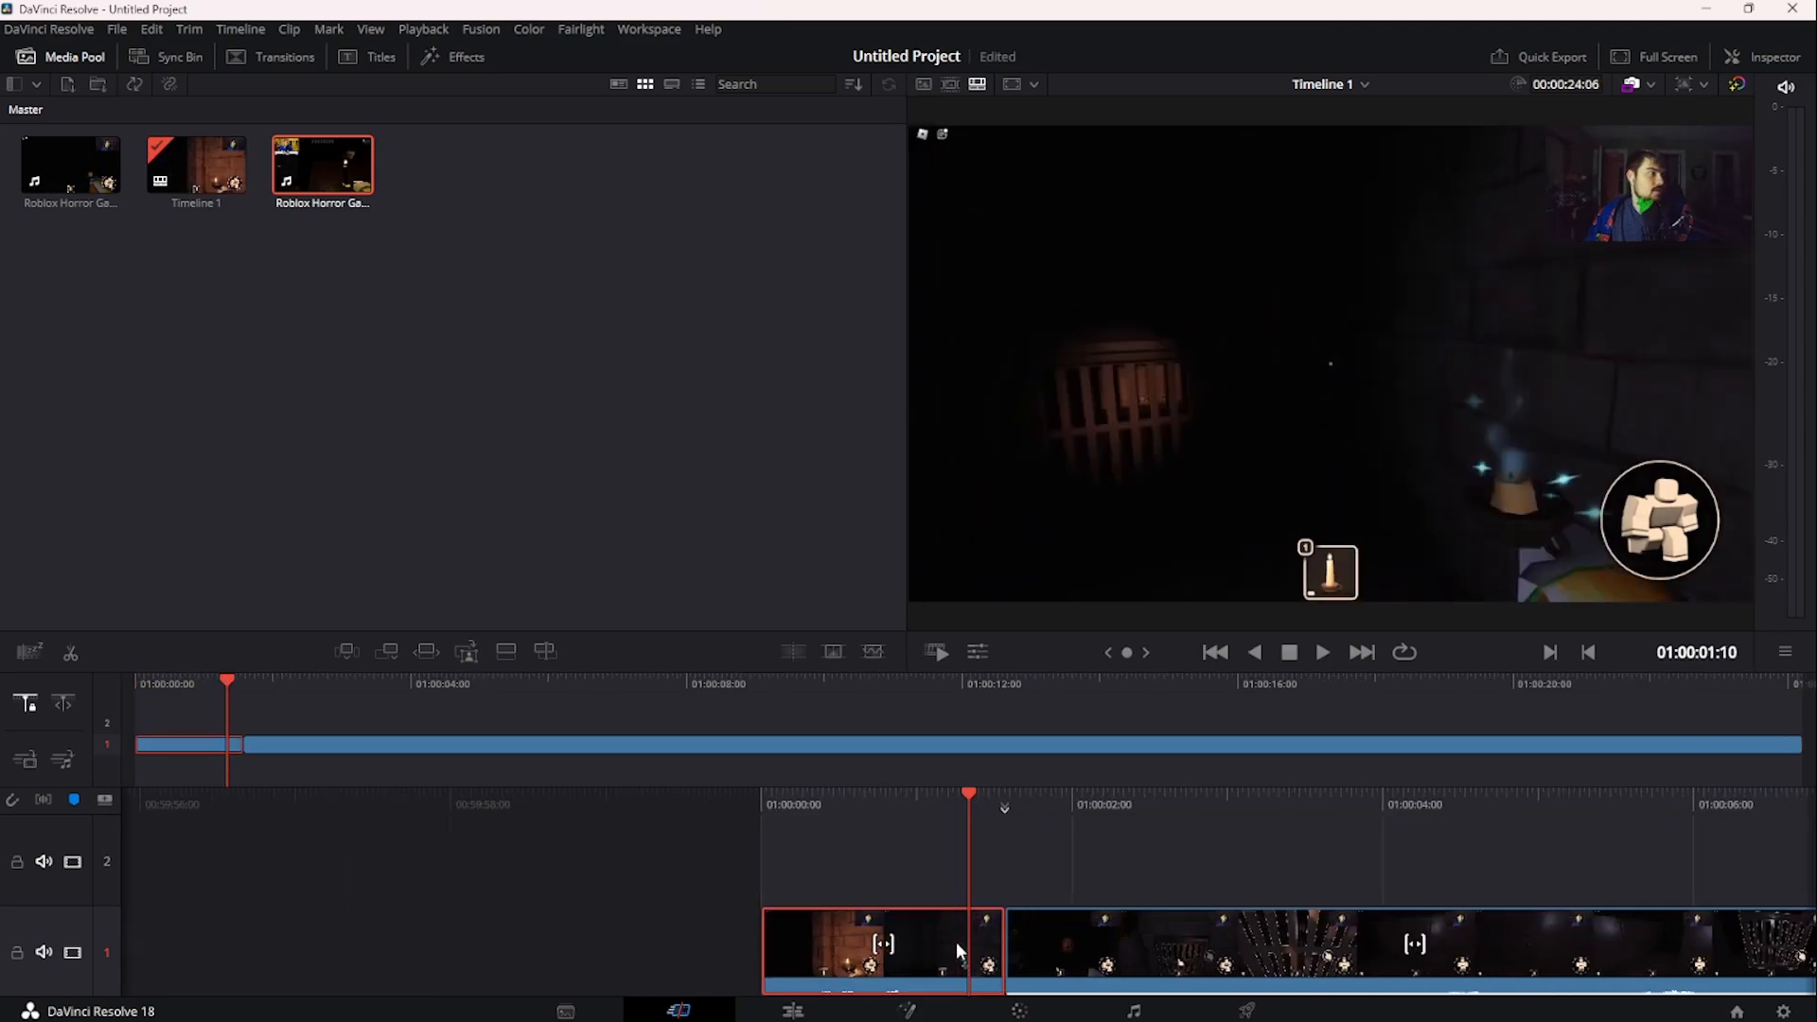
key(Delete)
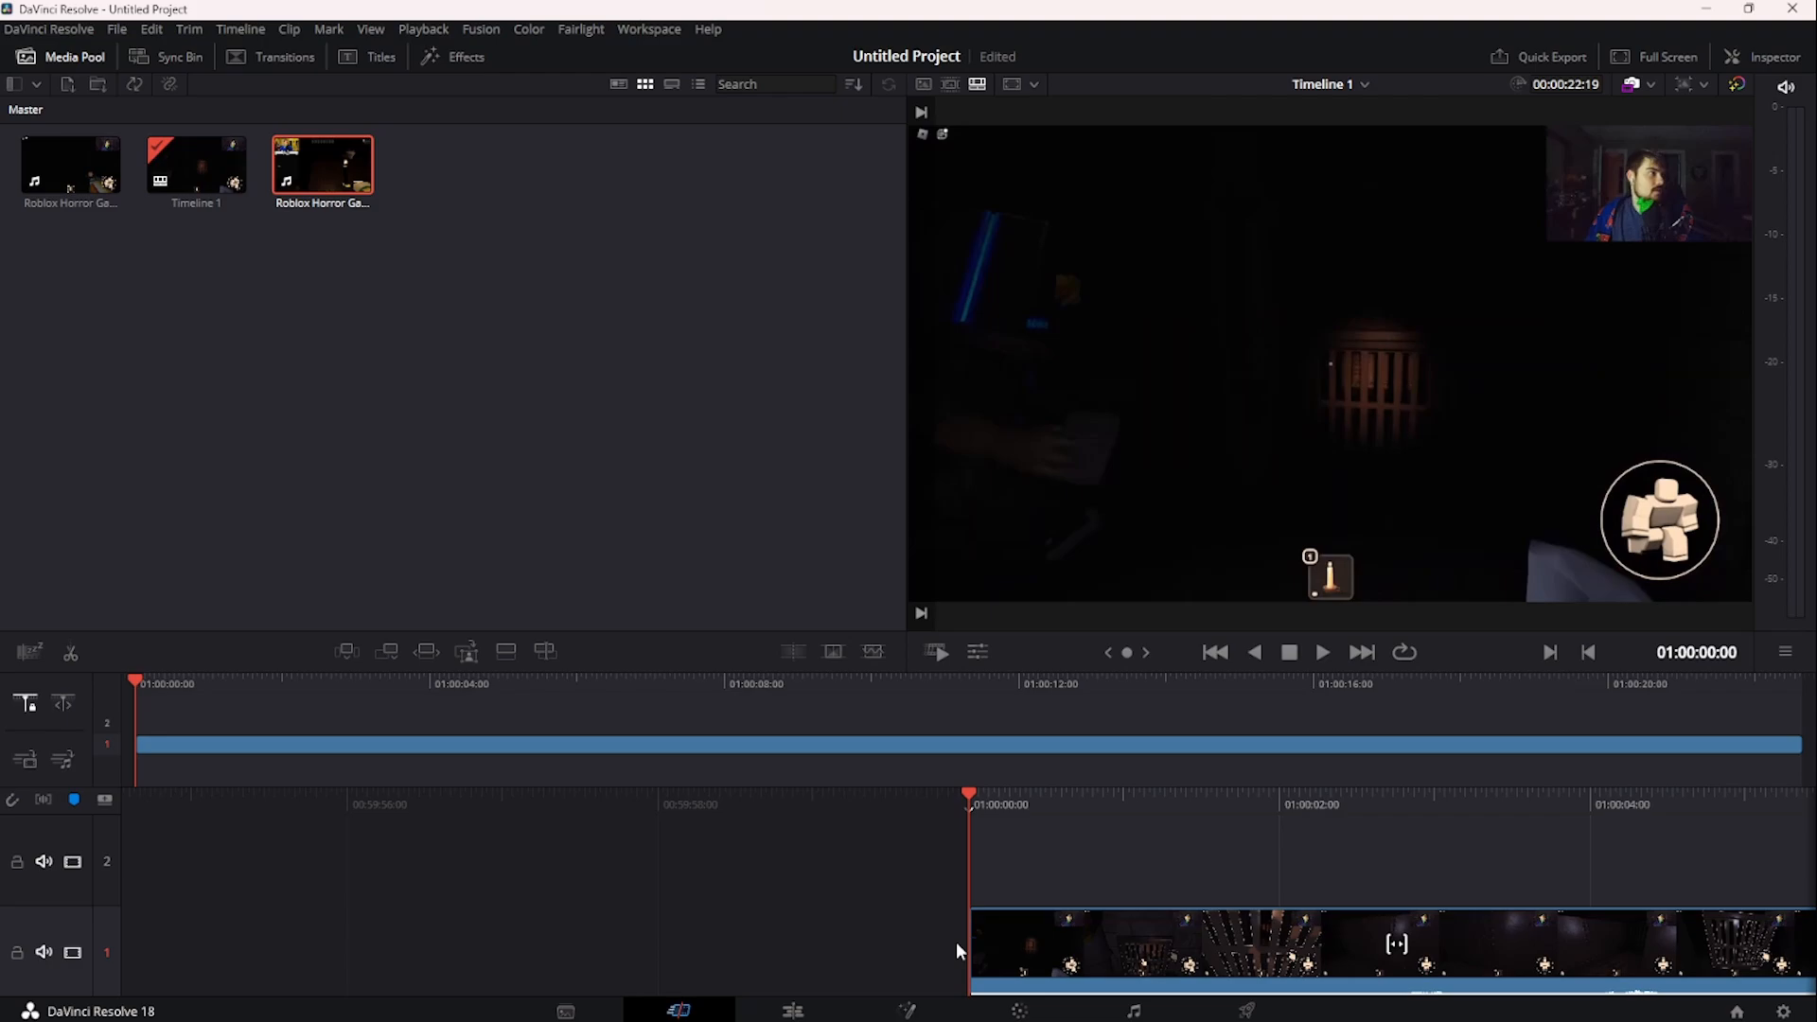
- Delete the remaining piece of the clip and undo the edits back to the full, unsplit clip
click(1079, 929)
key(Delete)
key(ctrl+z)
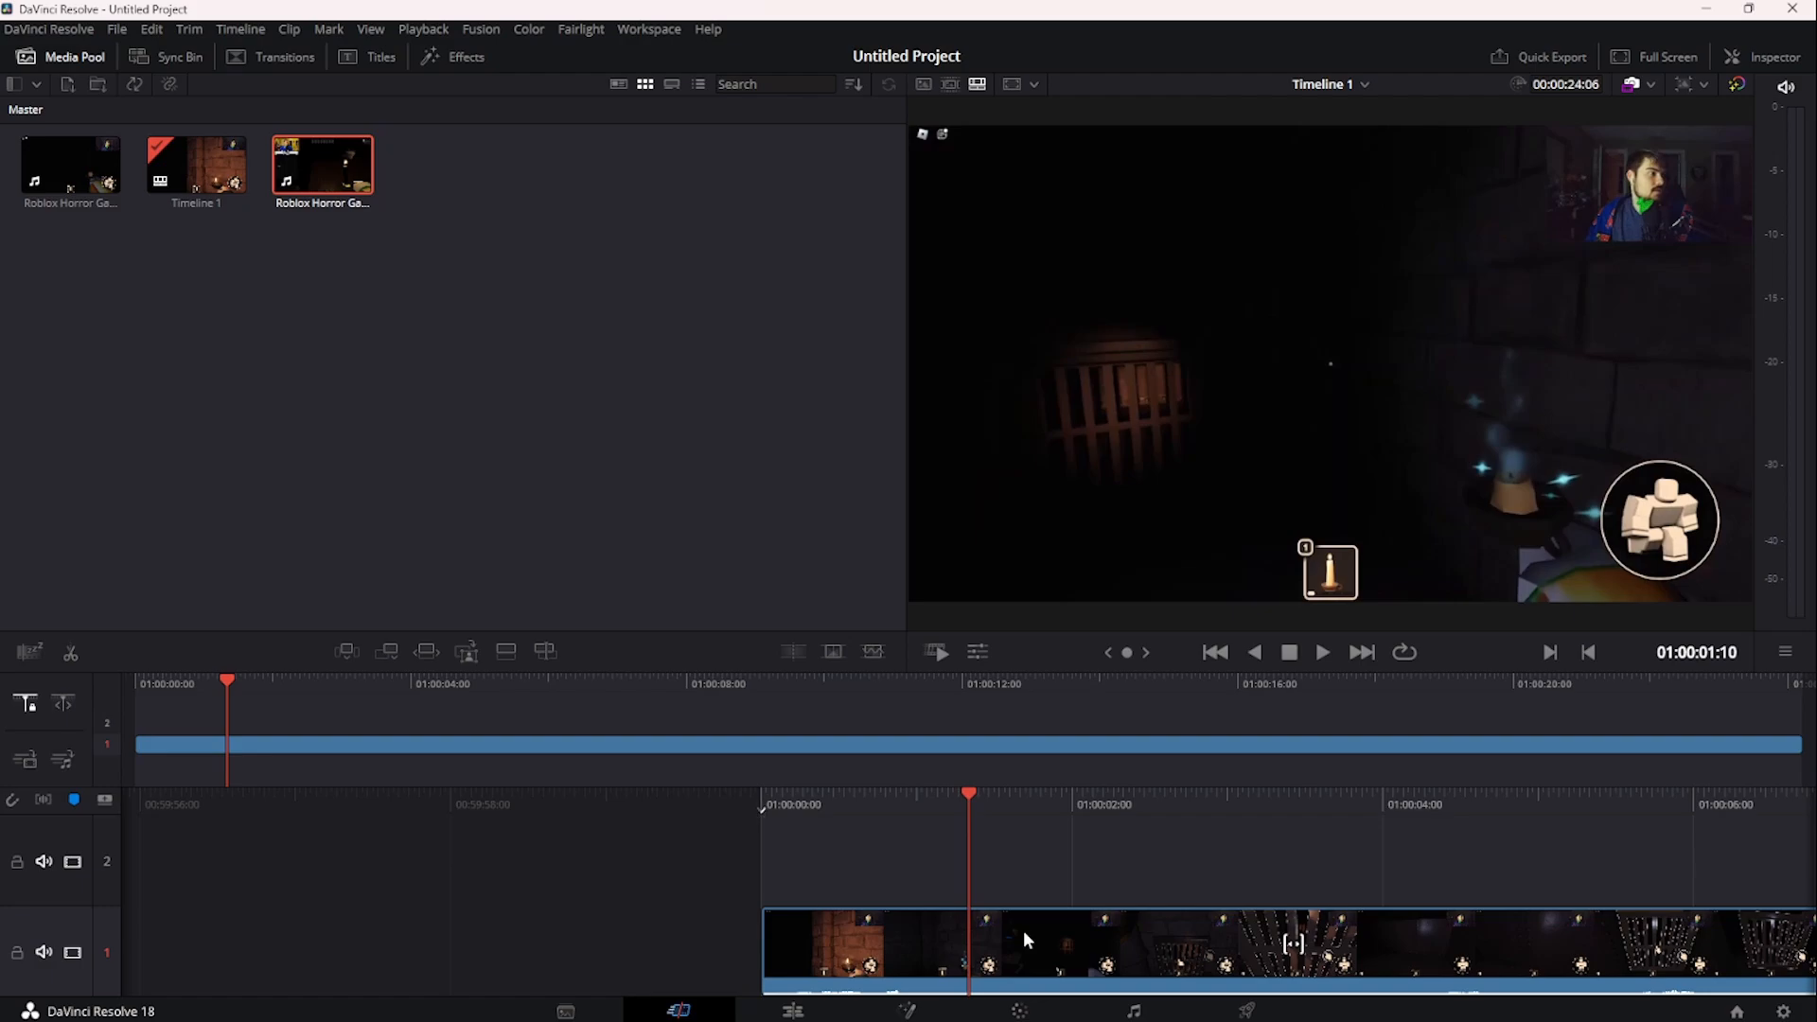
- Delete the whole unsplit clip from the timeline and undo that deletion
click(937, 958)
key(Delete)
key(ctrl+z)
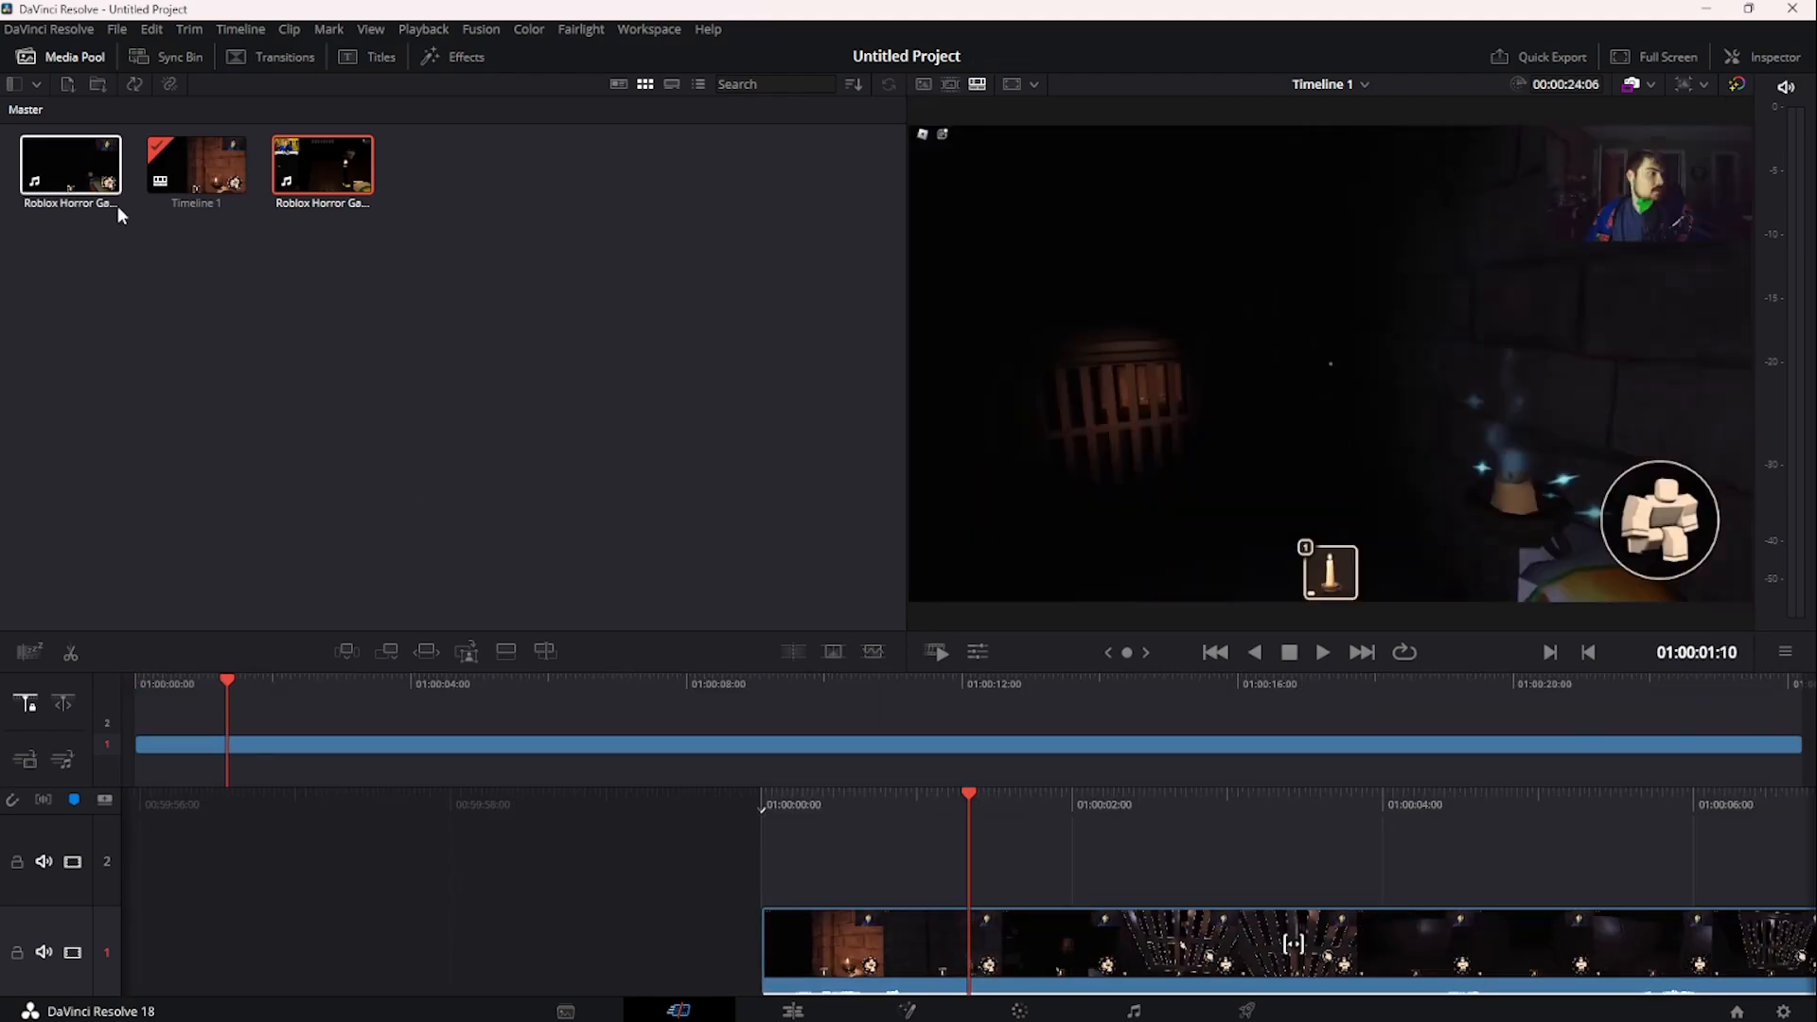
- Look up the Undo command among the editing commands without applying it
click(115, 30)
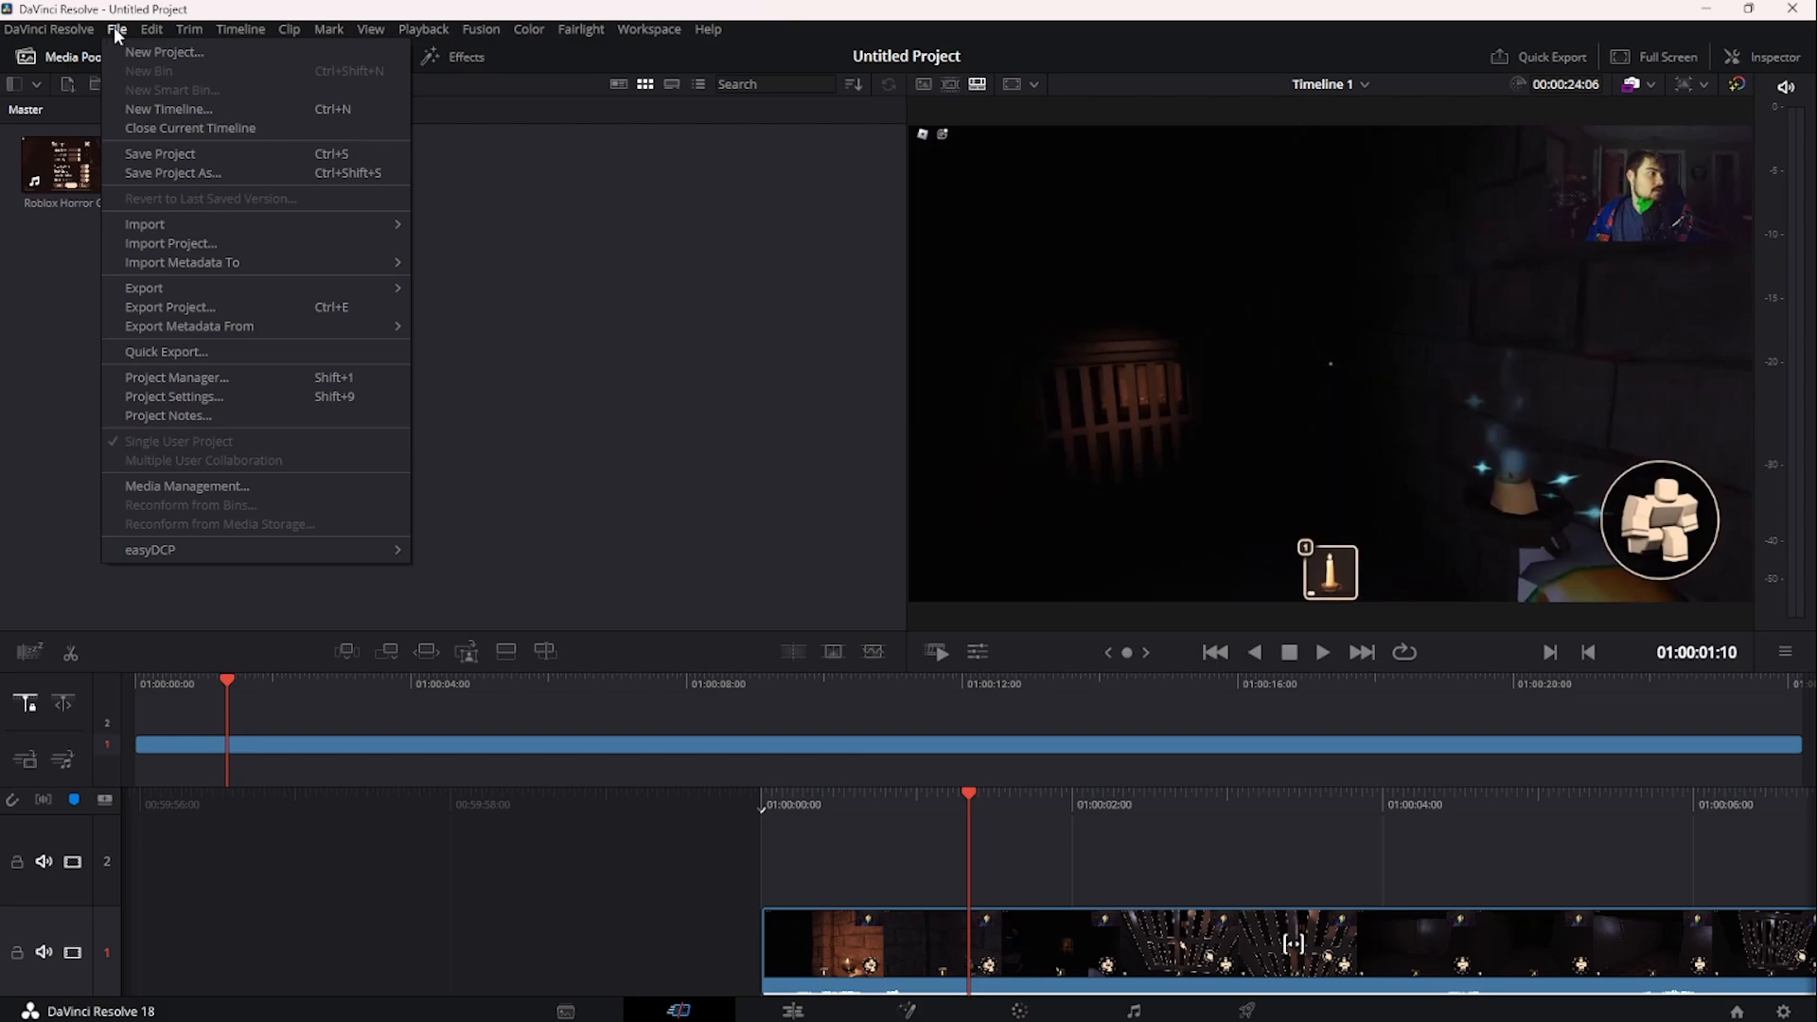
mouse_move(152, 29)
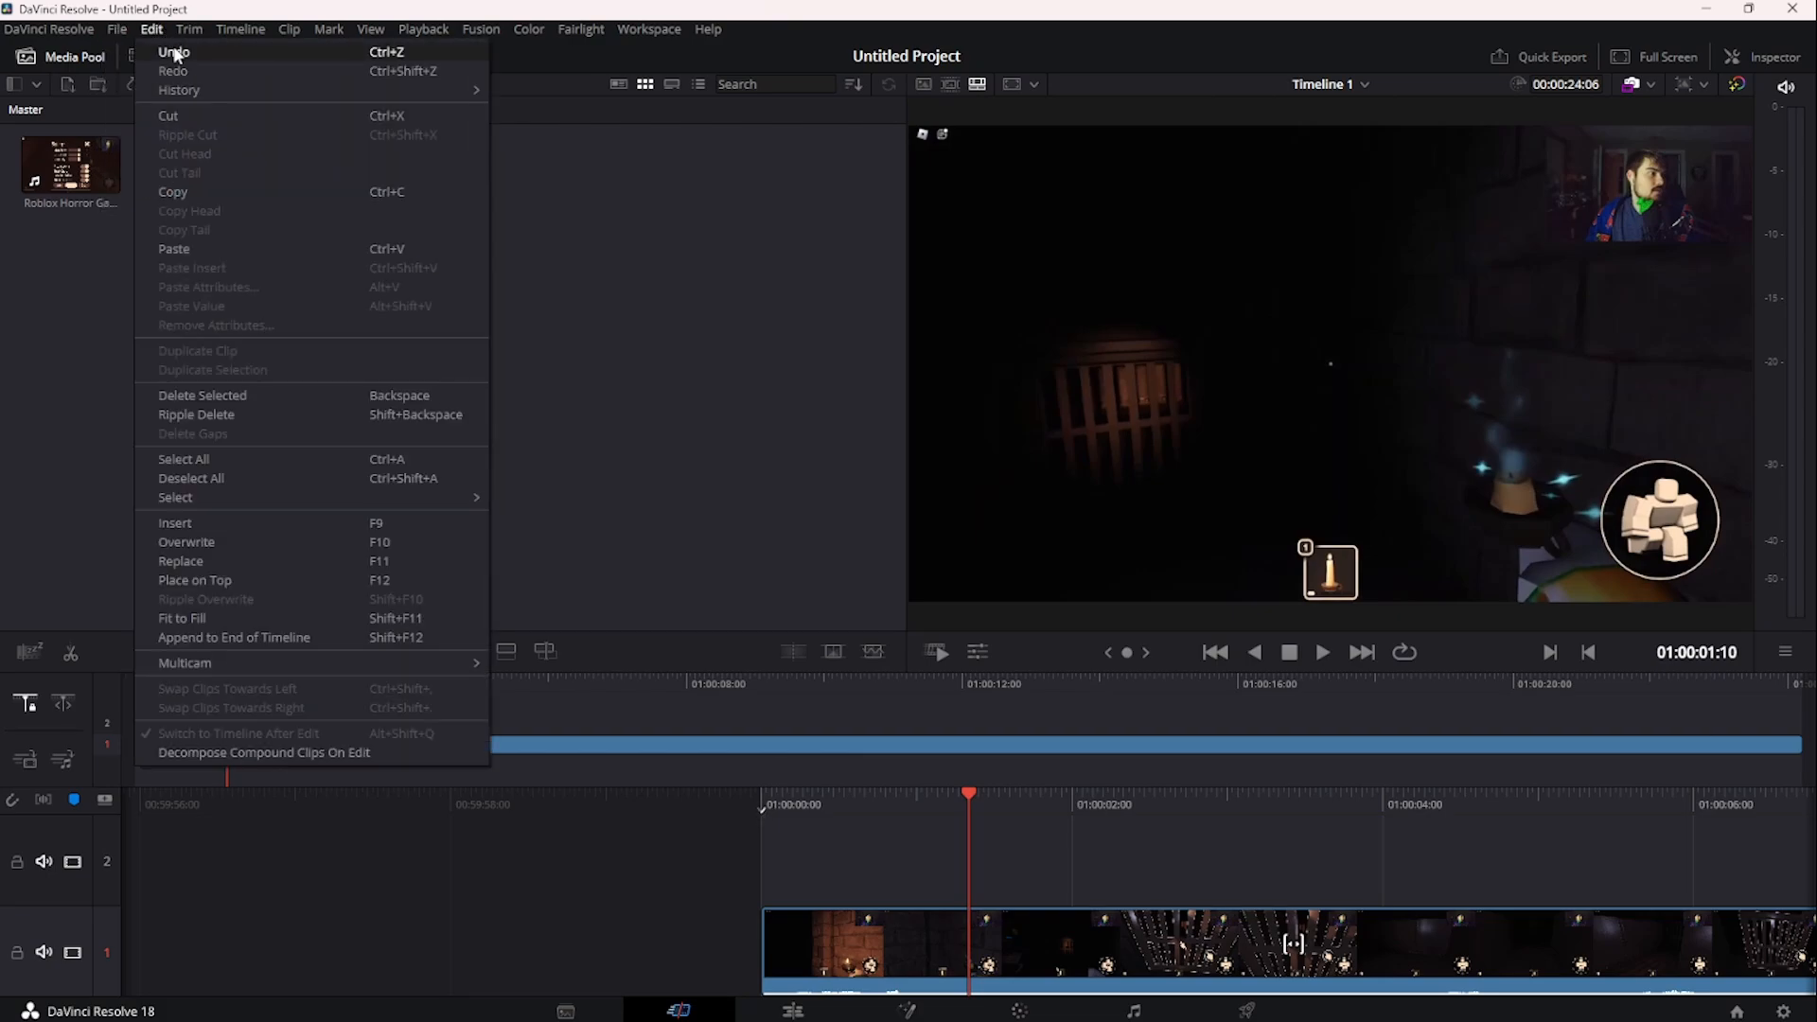
click(1192, 839)
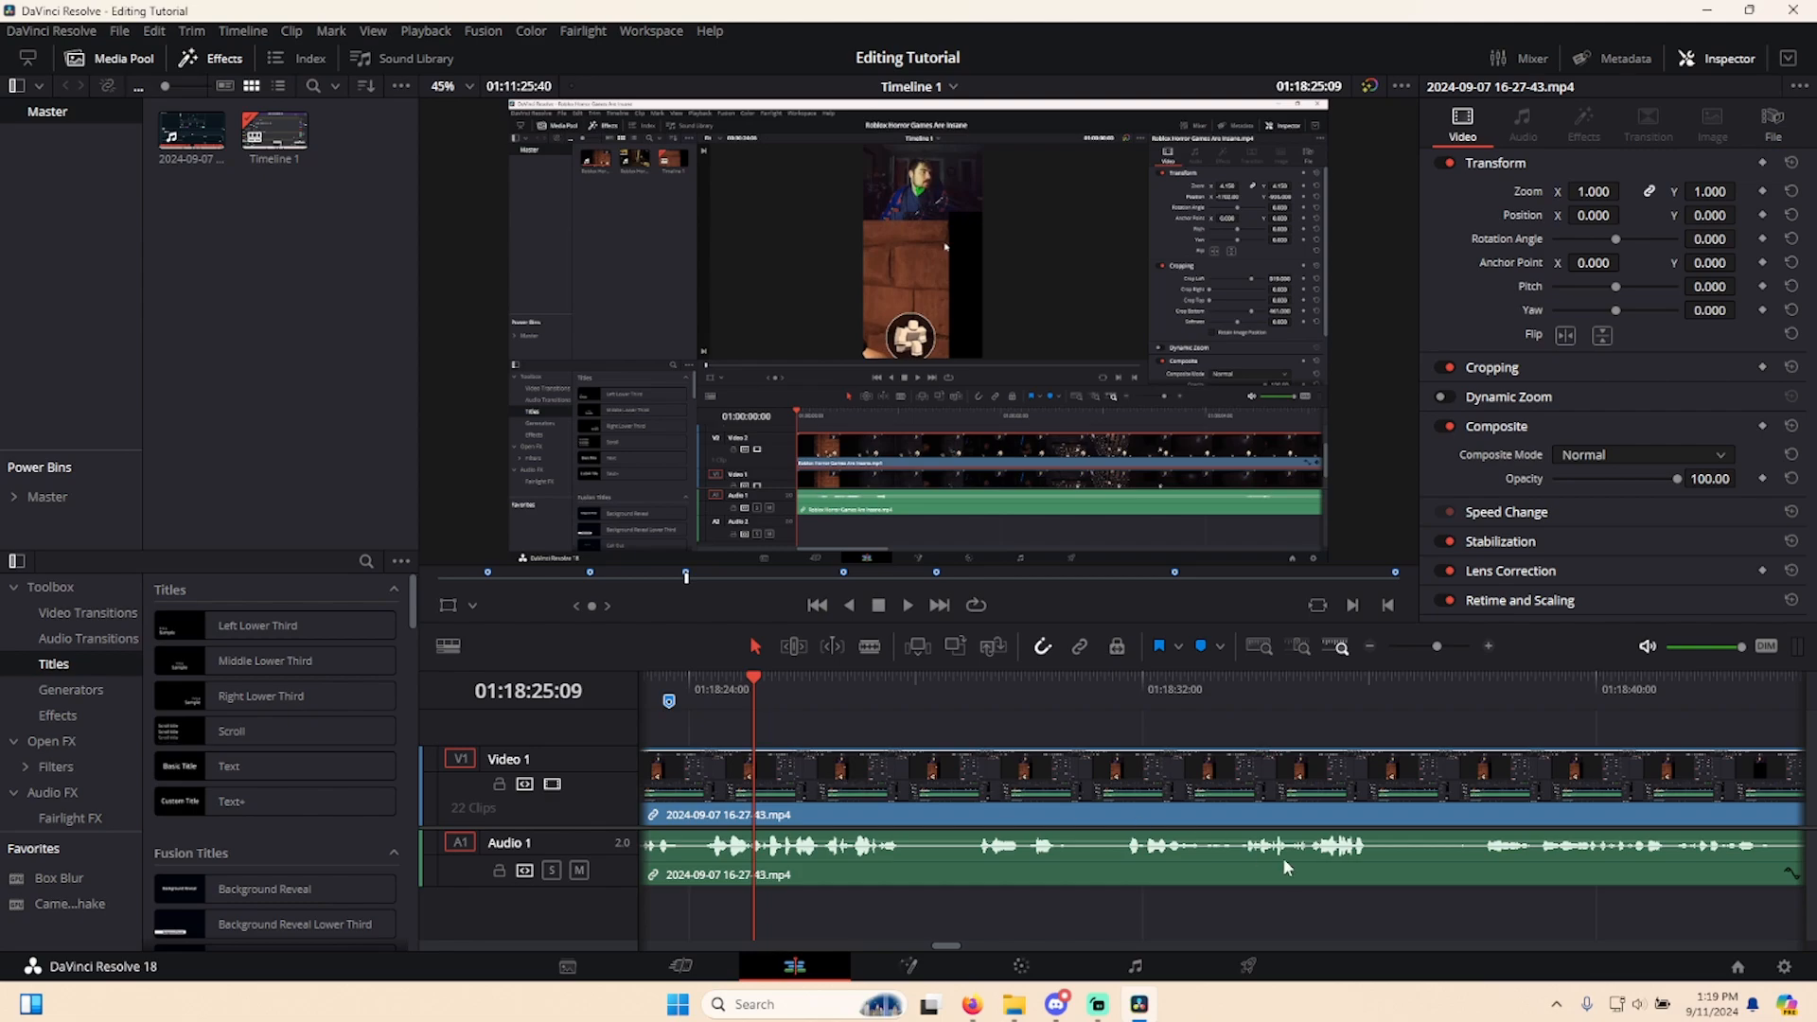
- Add a second video track above Video 1, keeping Video 1 enabled
scroll(1268, 860, down, 5)
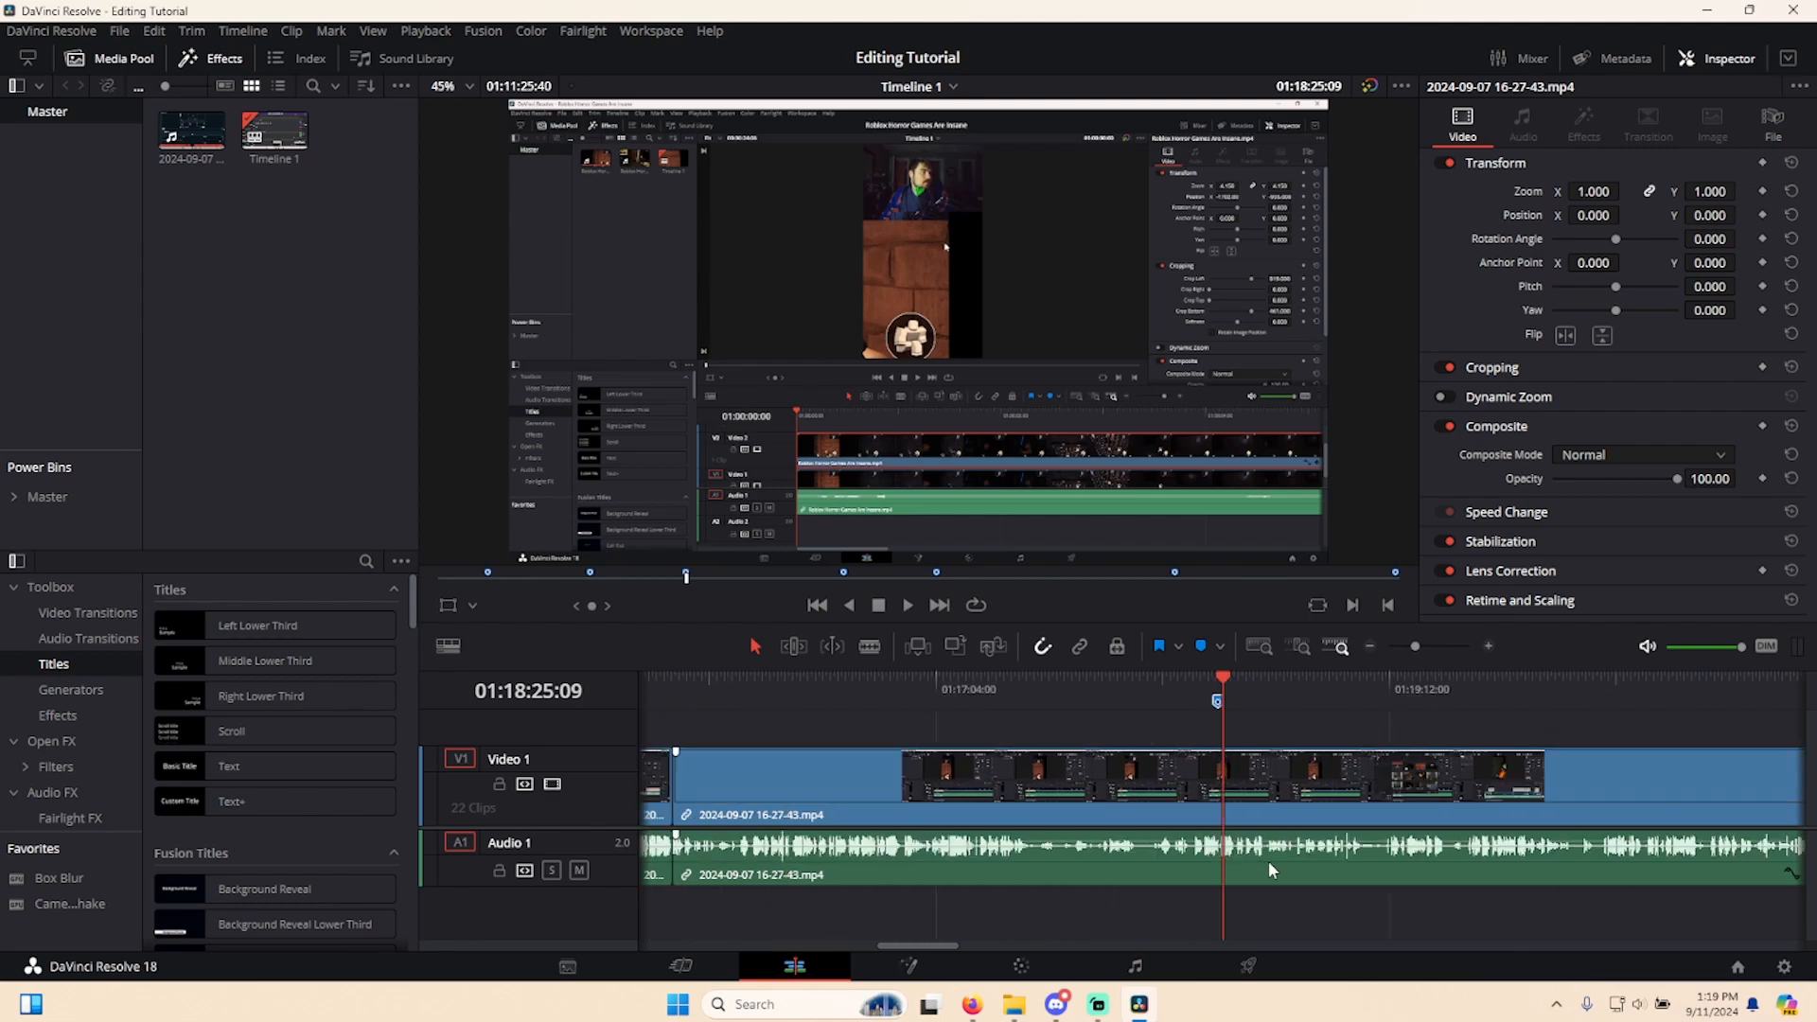
scroll(1268, 860, down, 2)
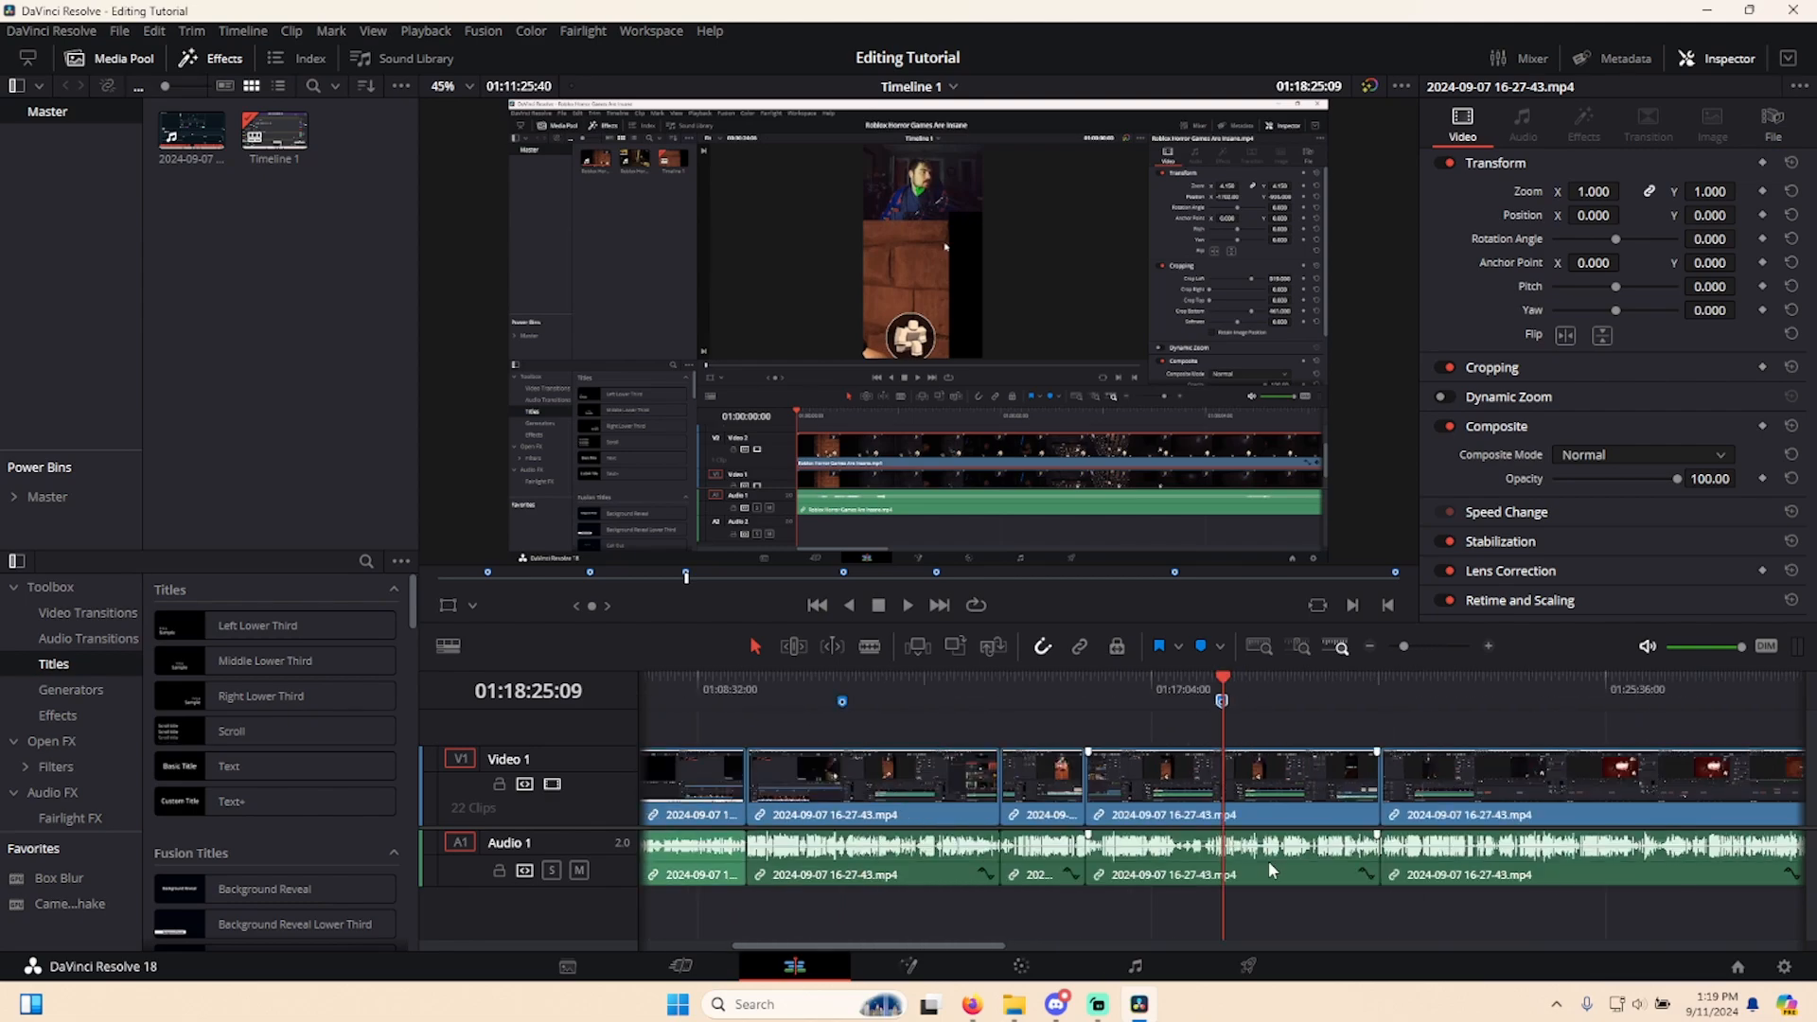
right_click(597, 736)
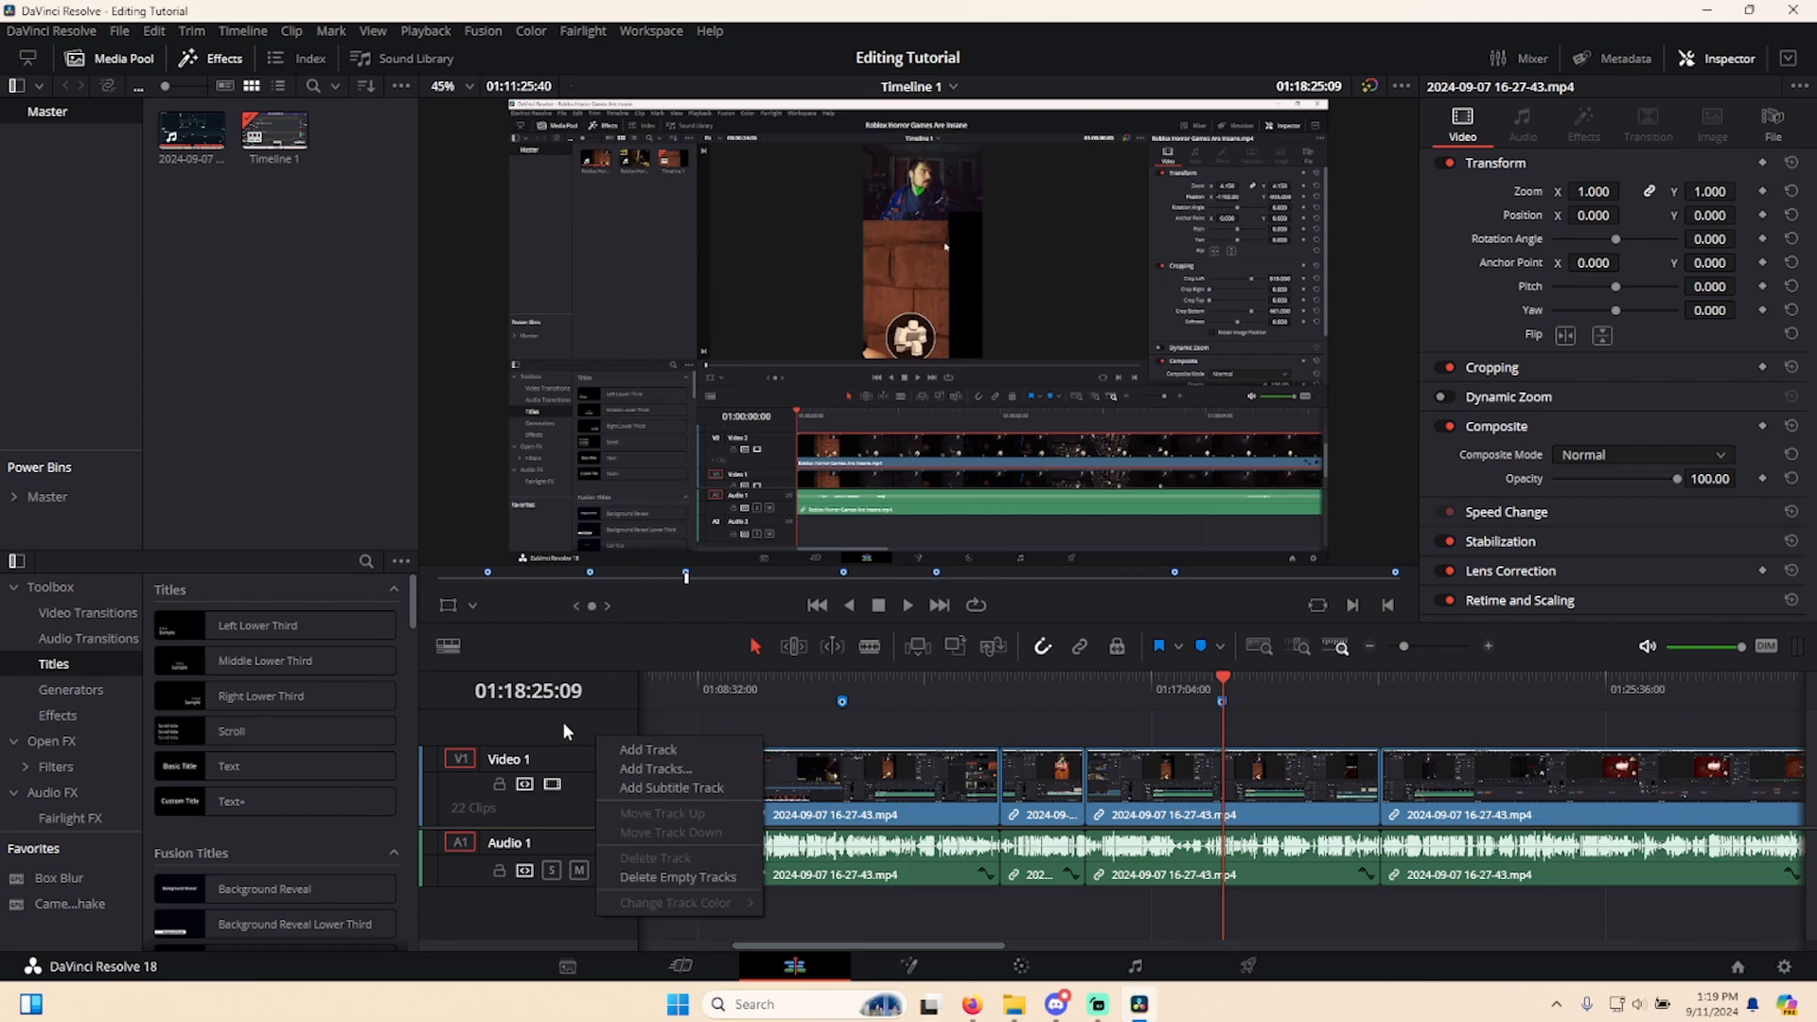
click(557, 787)
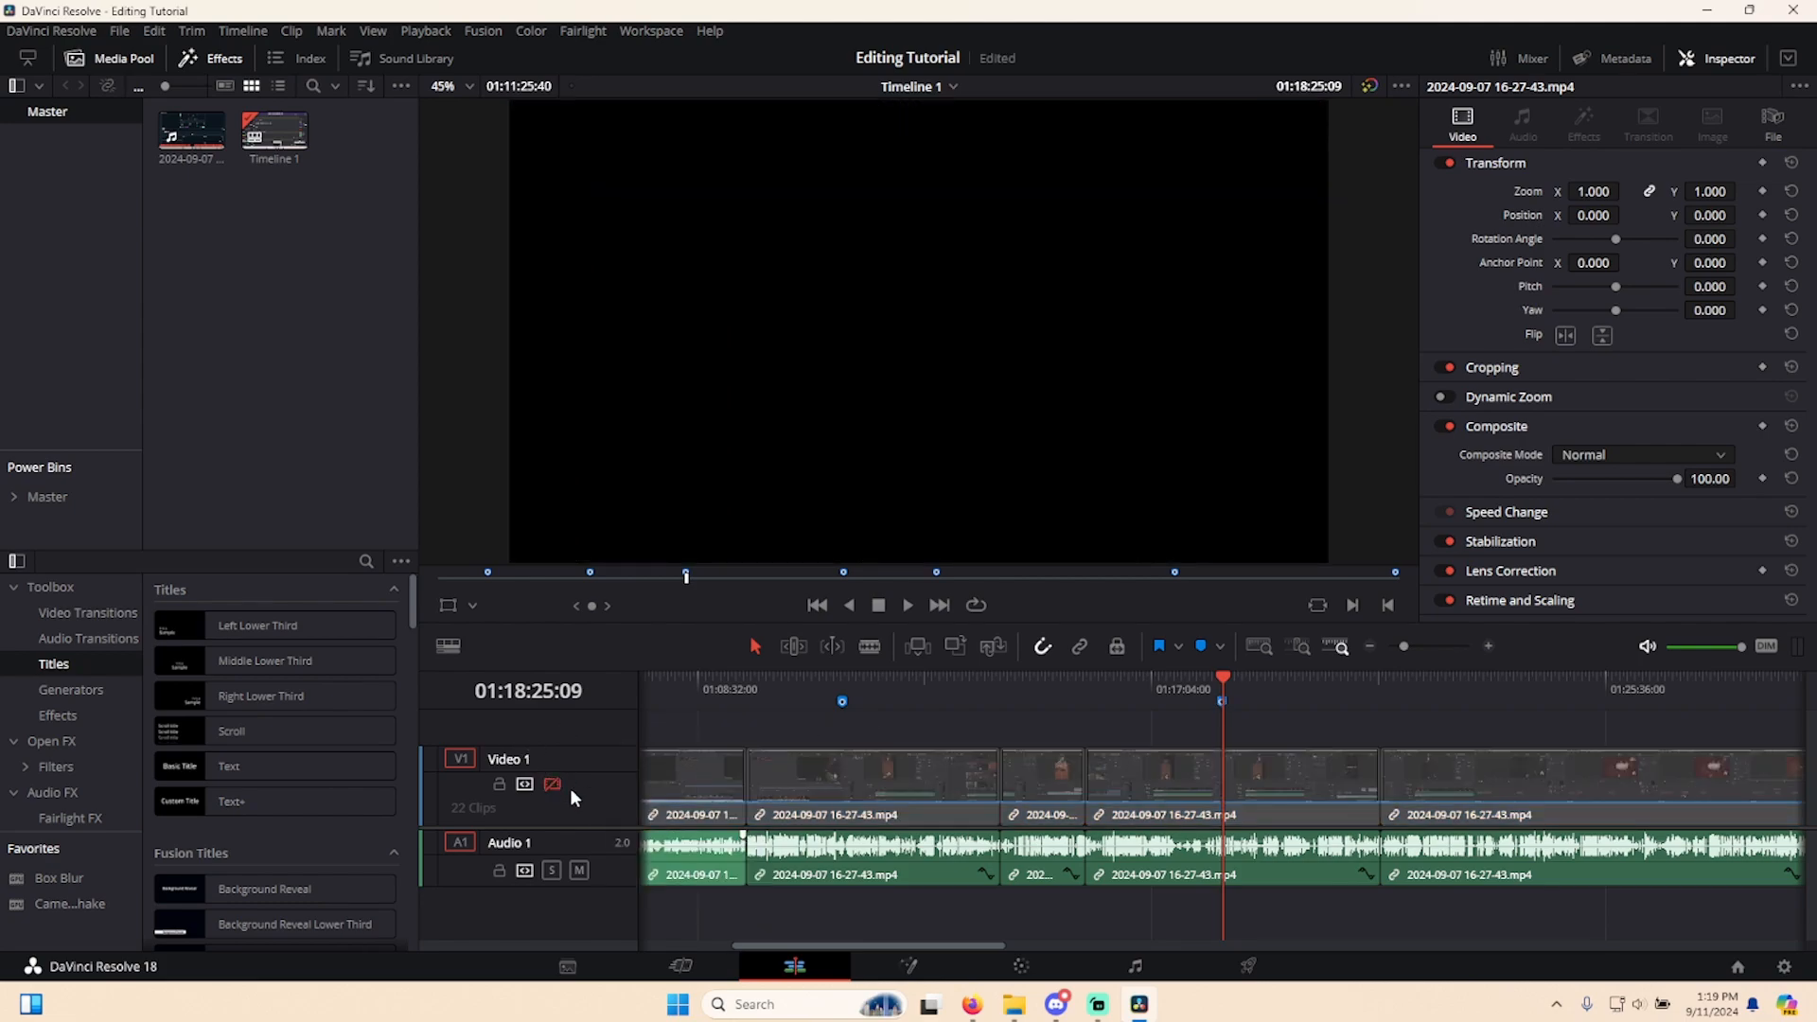
right_click(541, 734)
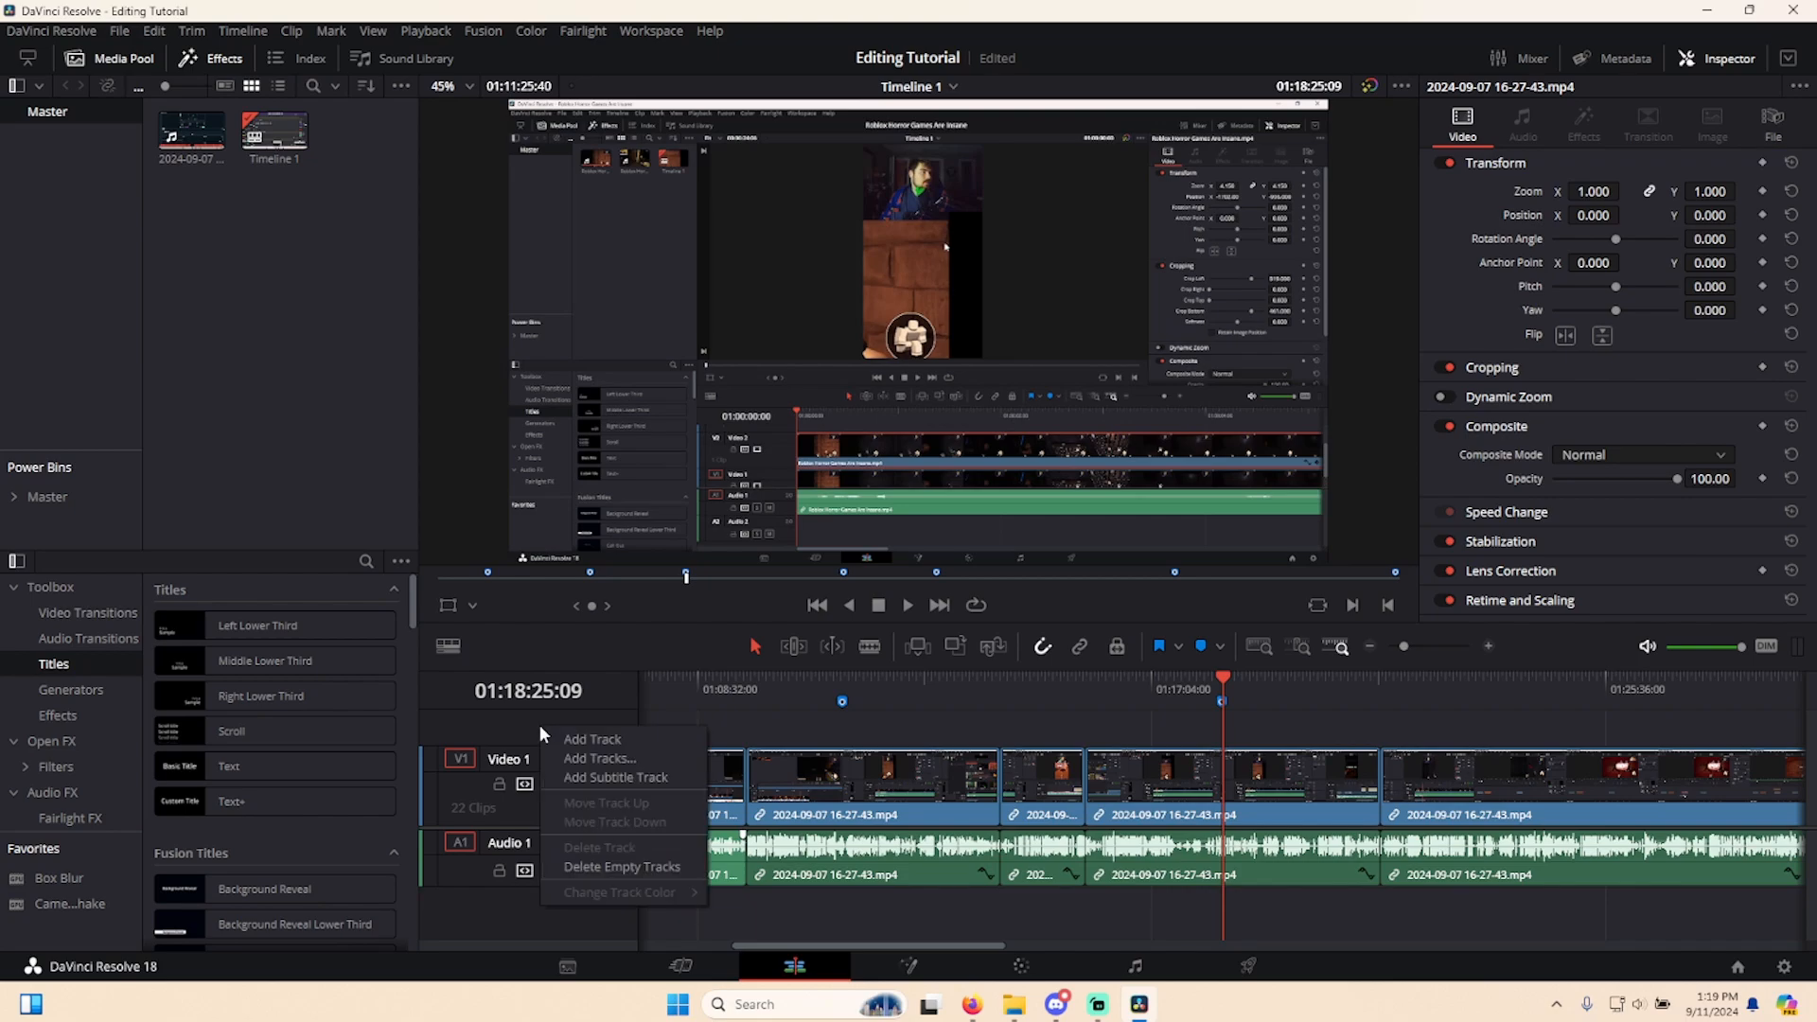
click(594, 746)
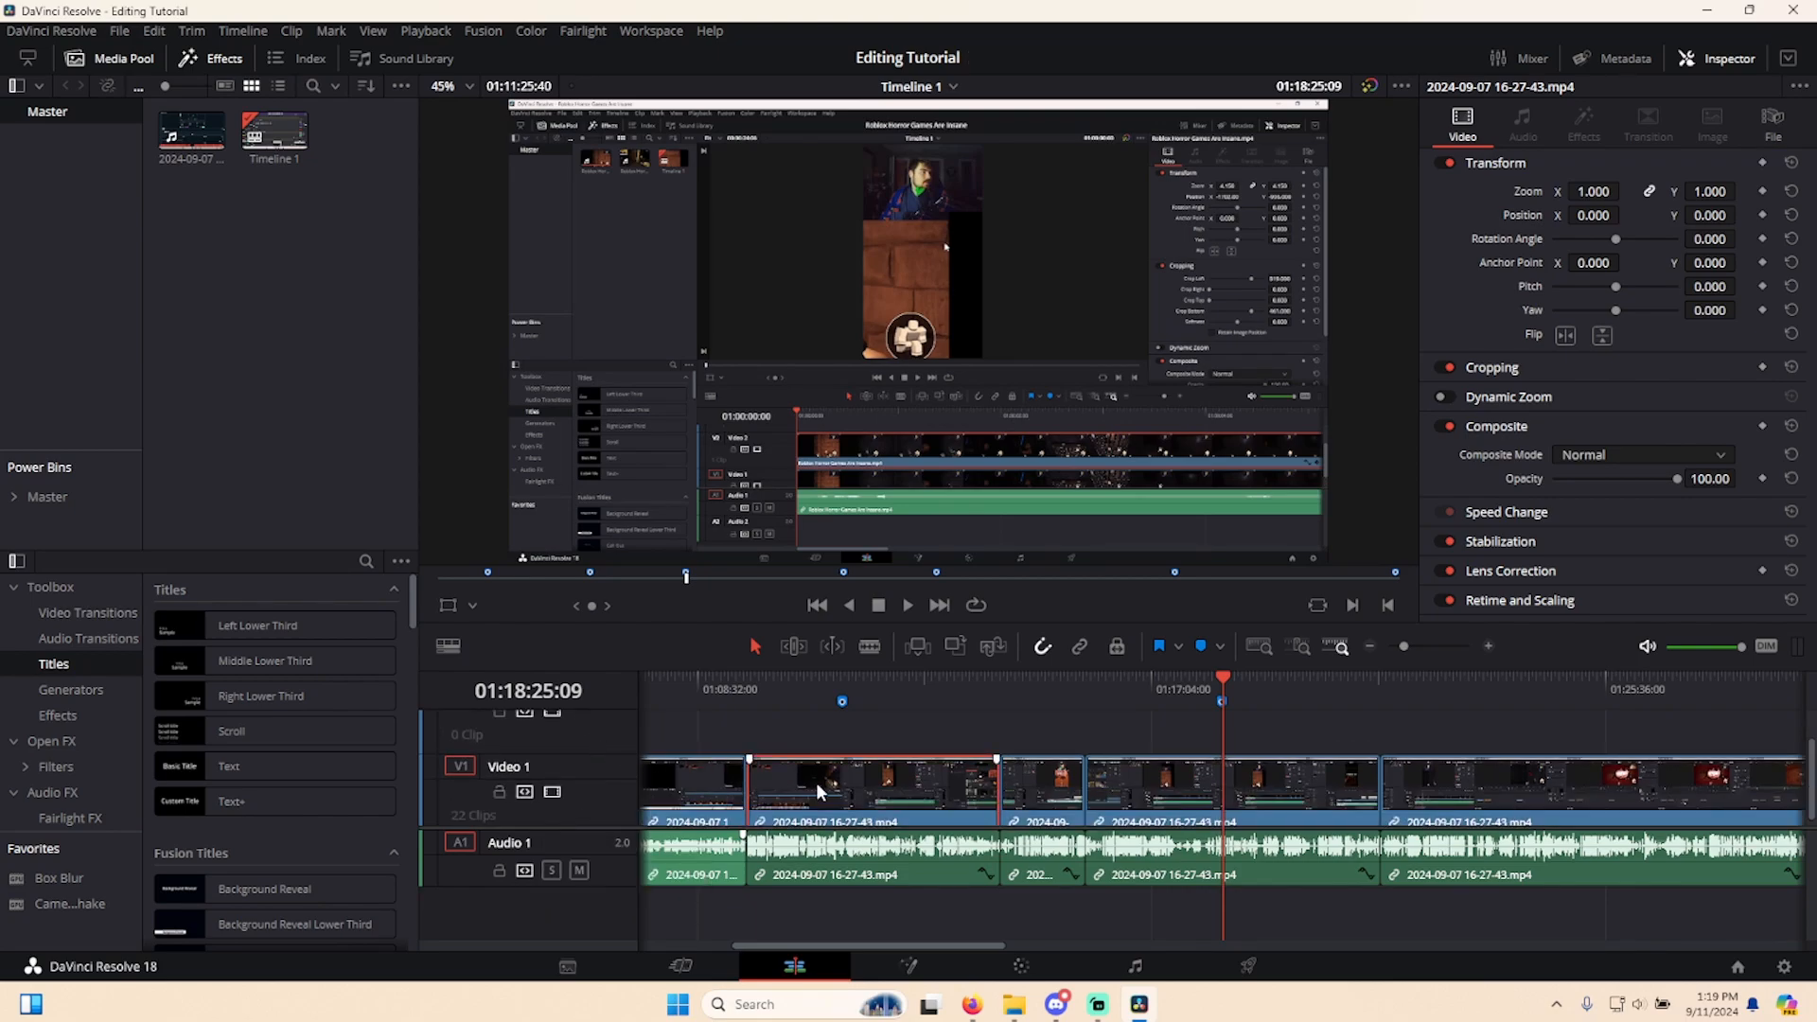
mouse_move(815, 782)
mouse_down()
mouse_move(813, 688)
mouse_move(812, 747)
mouse_up()
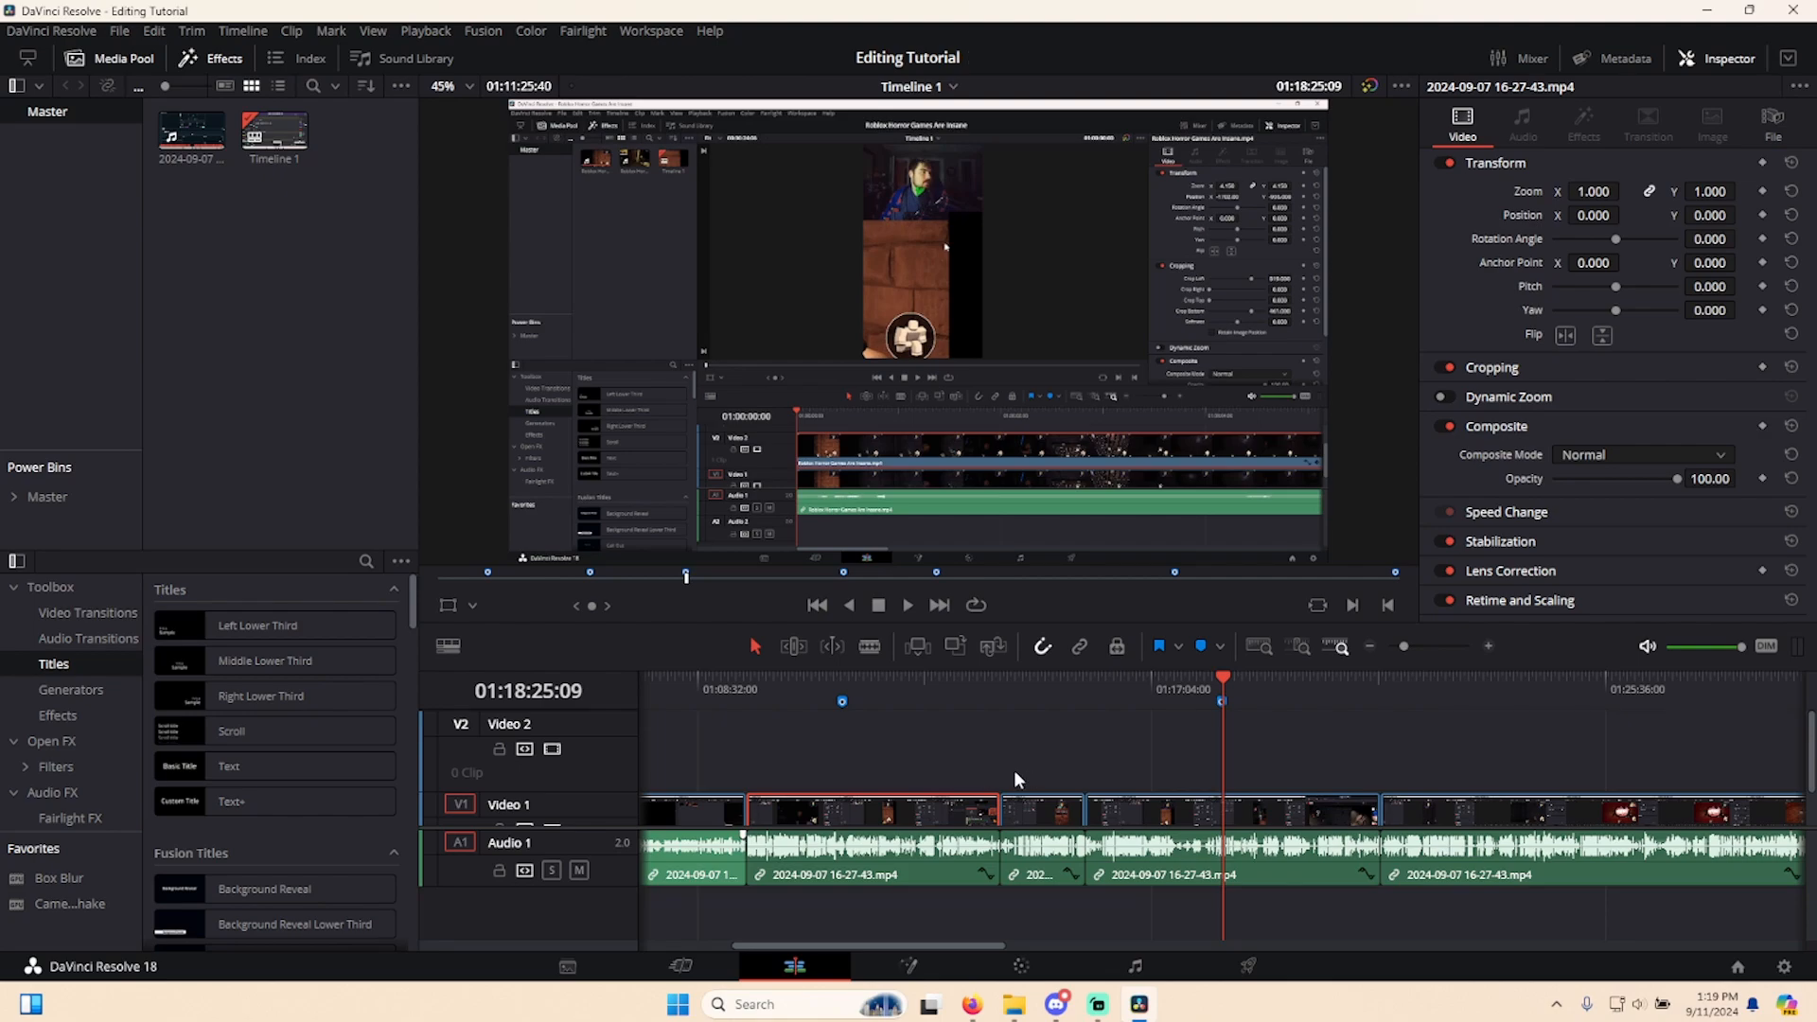
scroll(700, 763, down, 1)
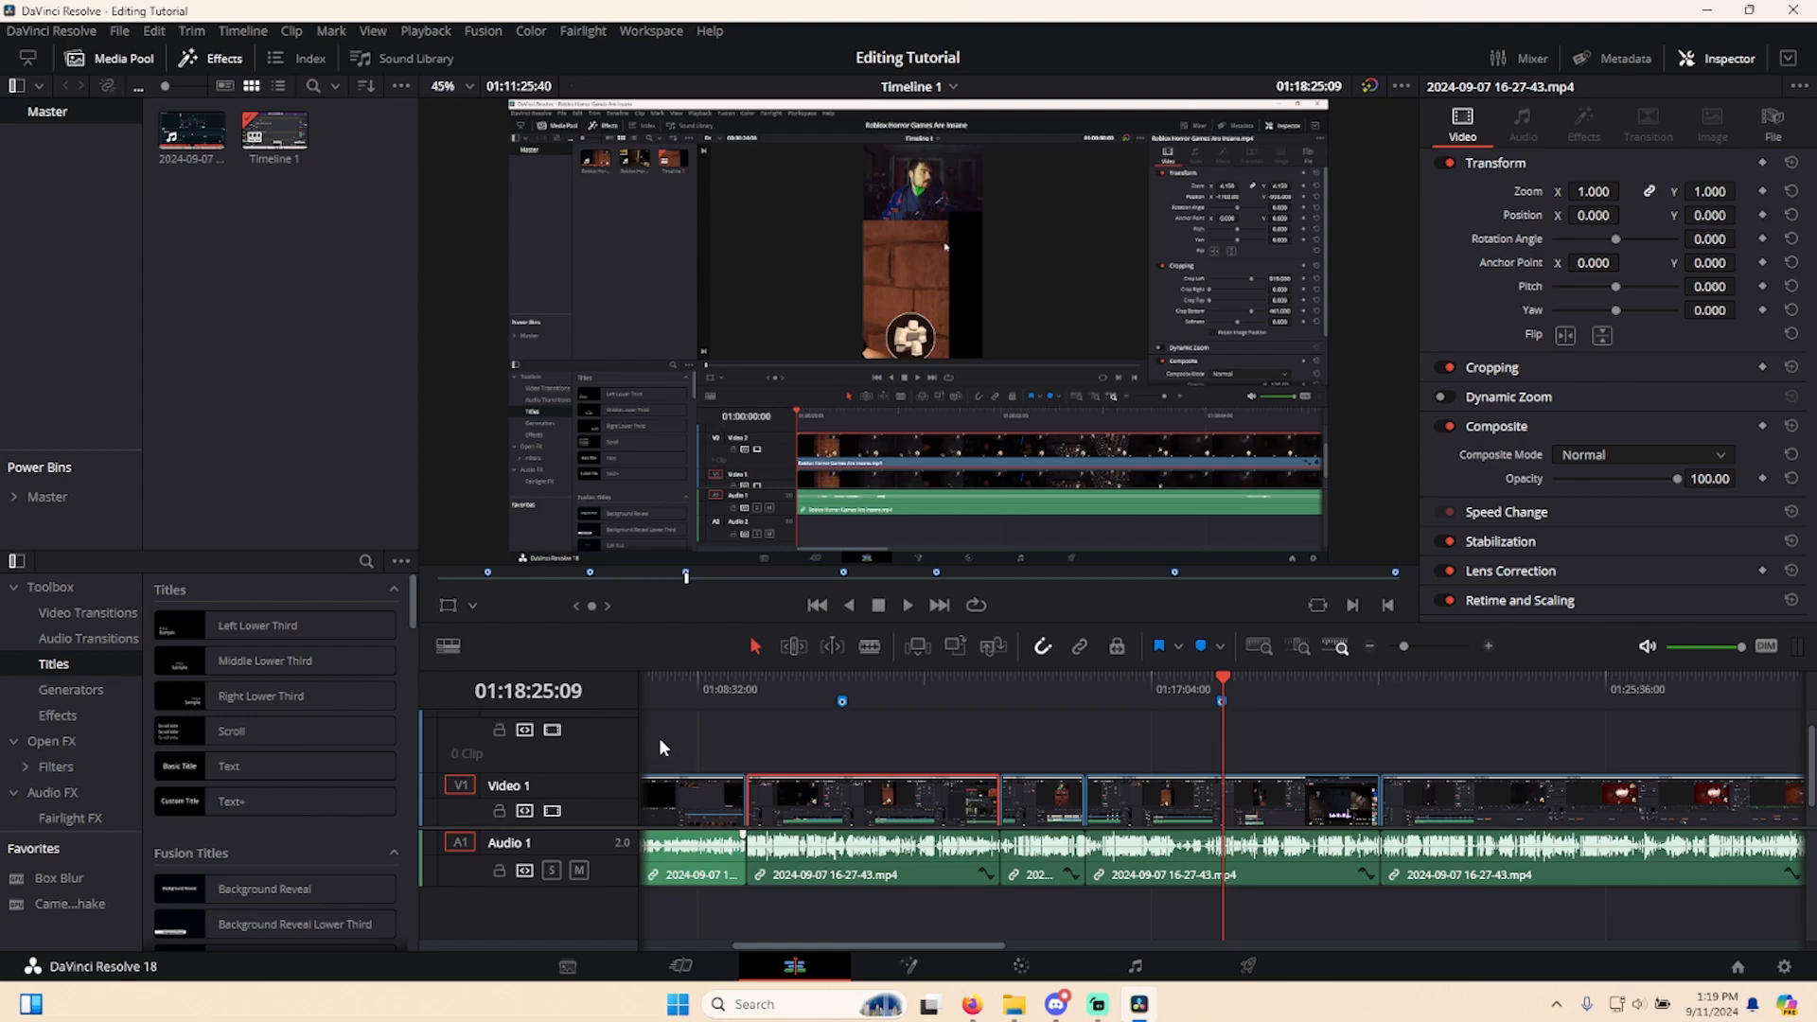
scroll(656, 747, up, 1)
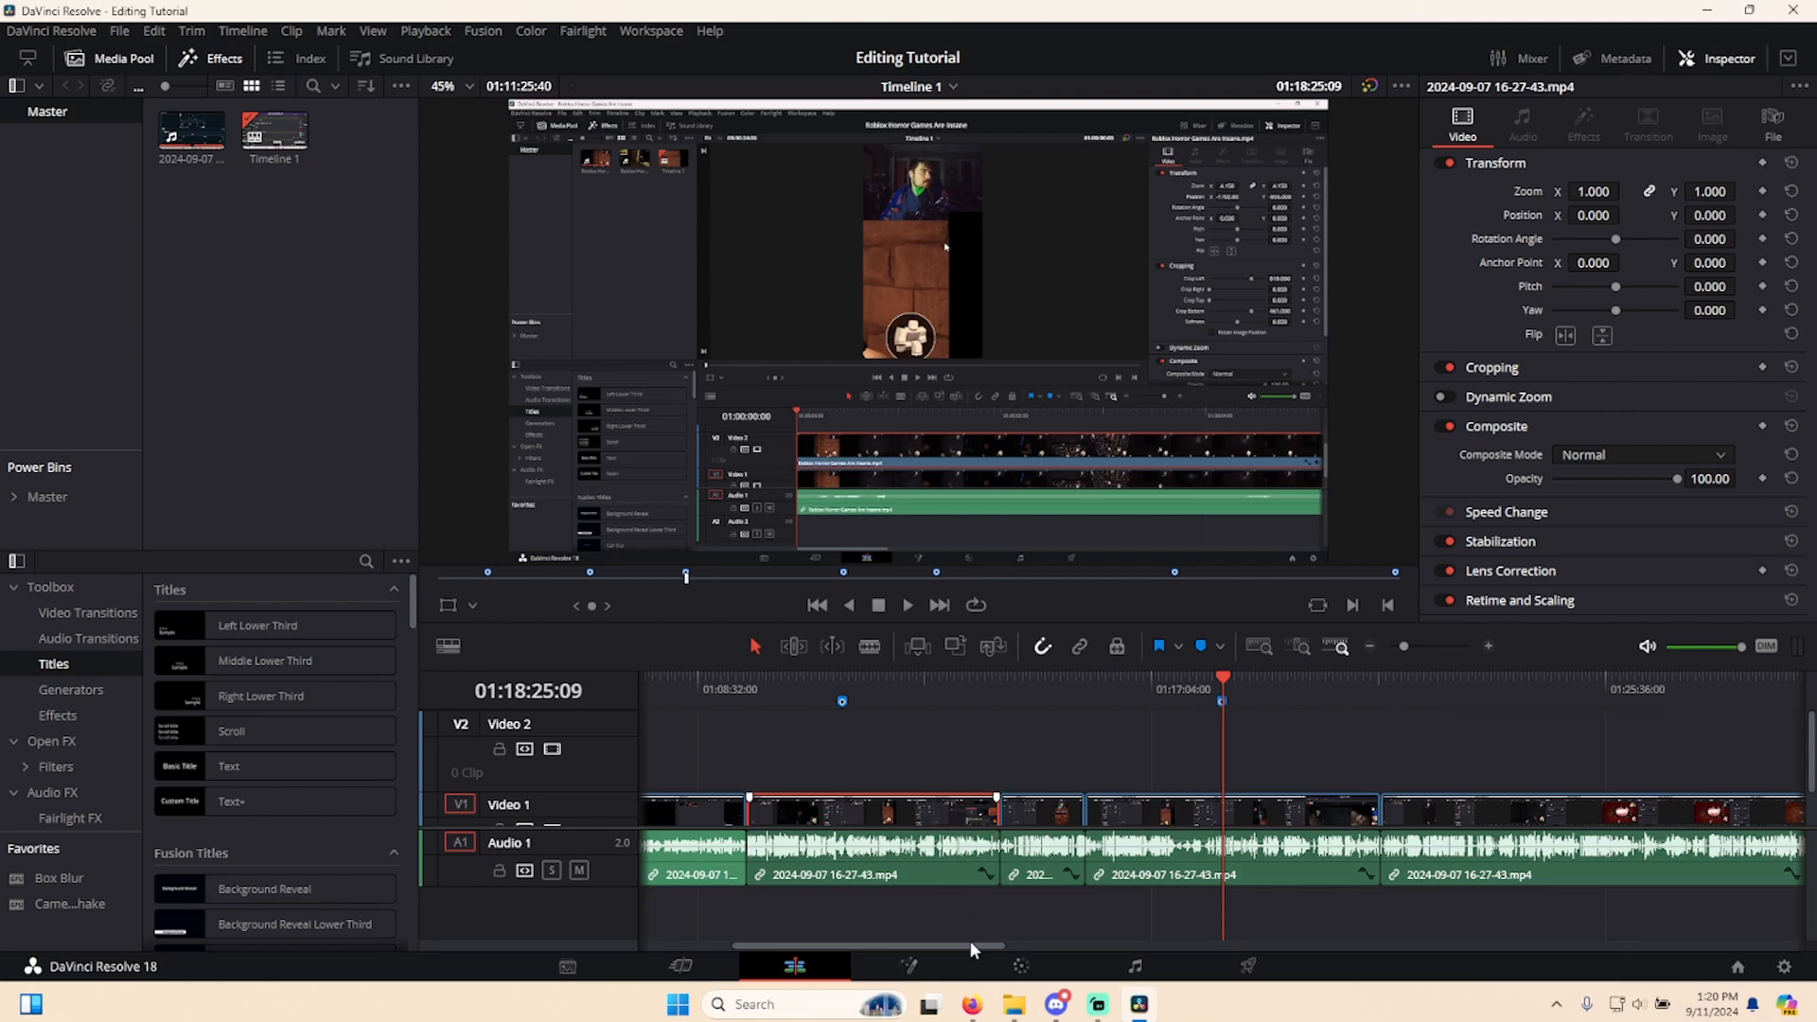
drag(963, 940, 801, 926)
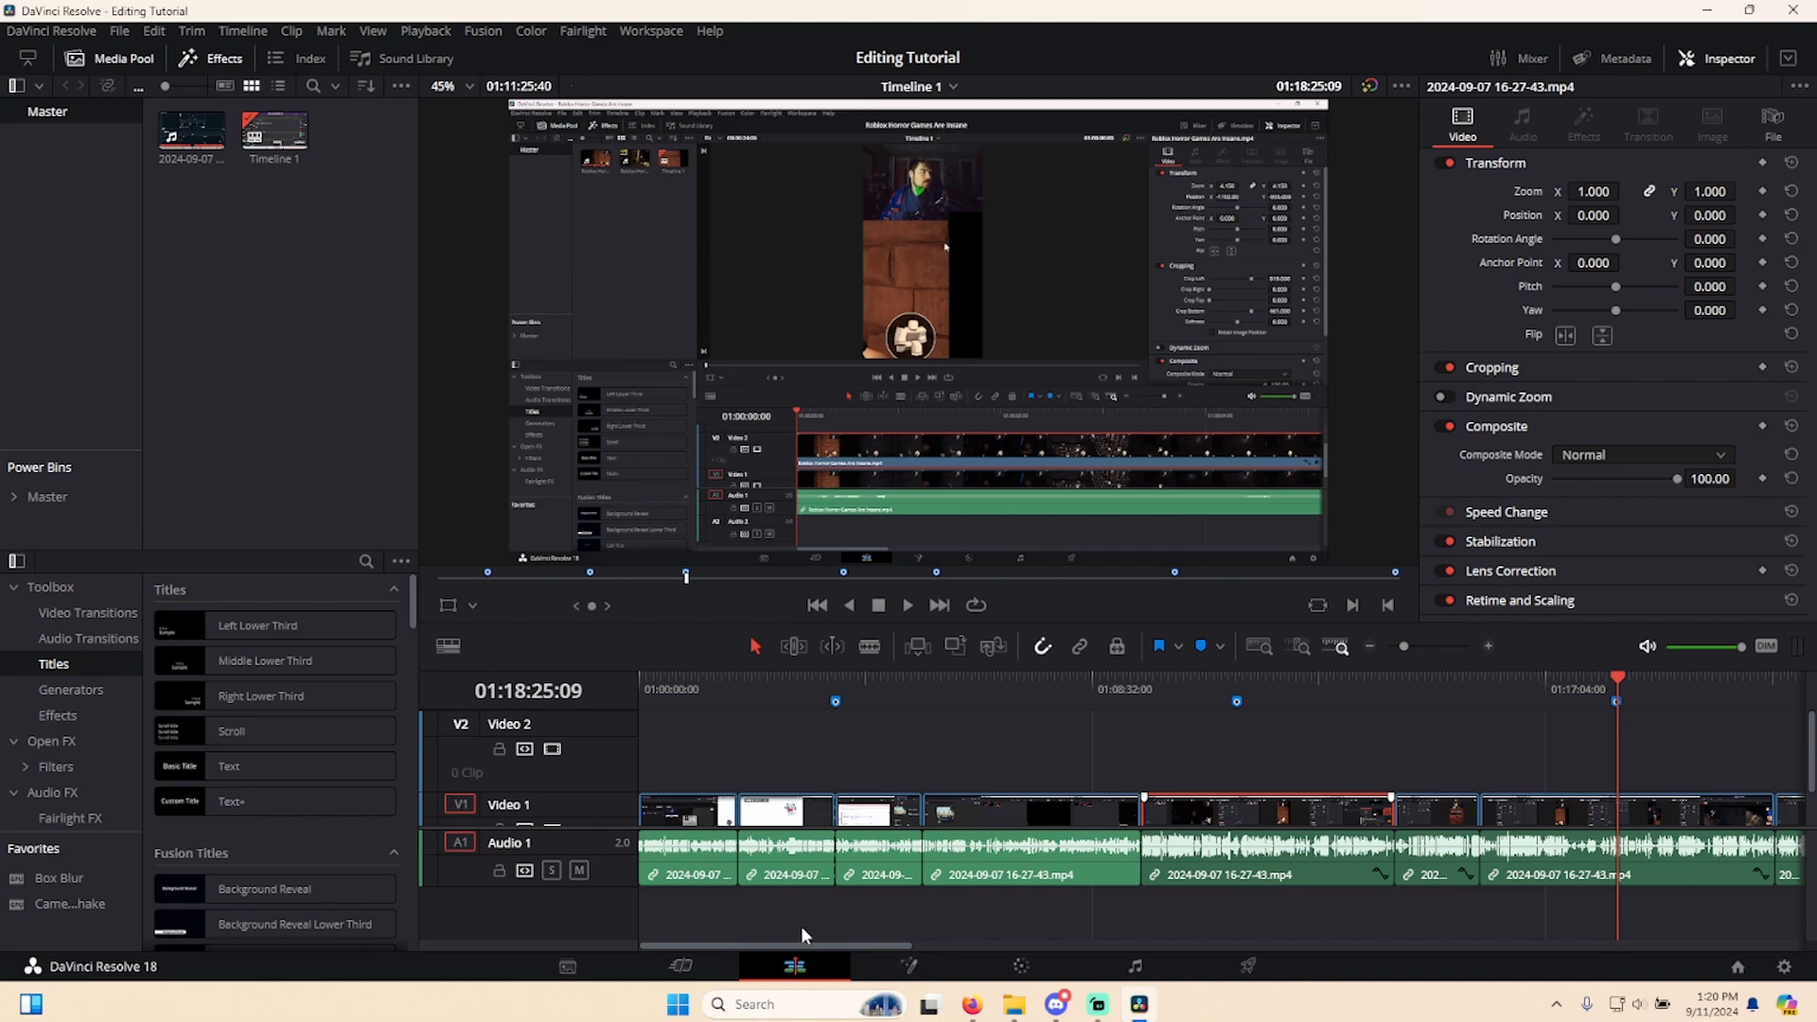
scroll(681, 746, down, 1)
scroll(682, 754, down, 1)
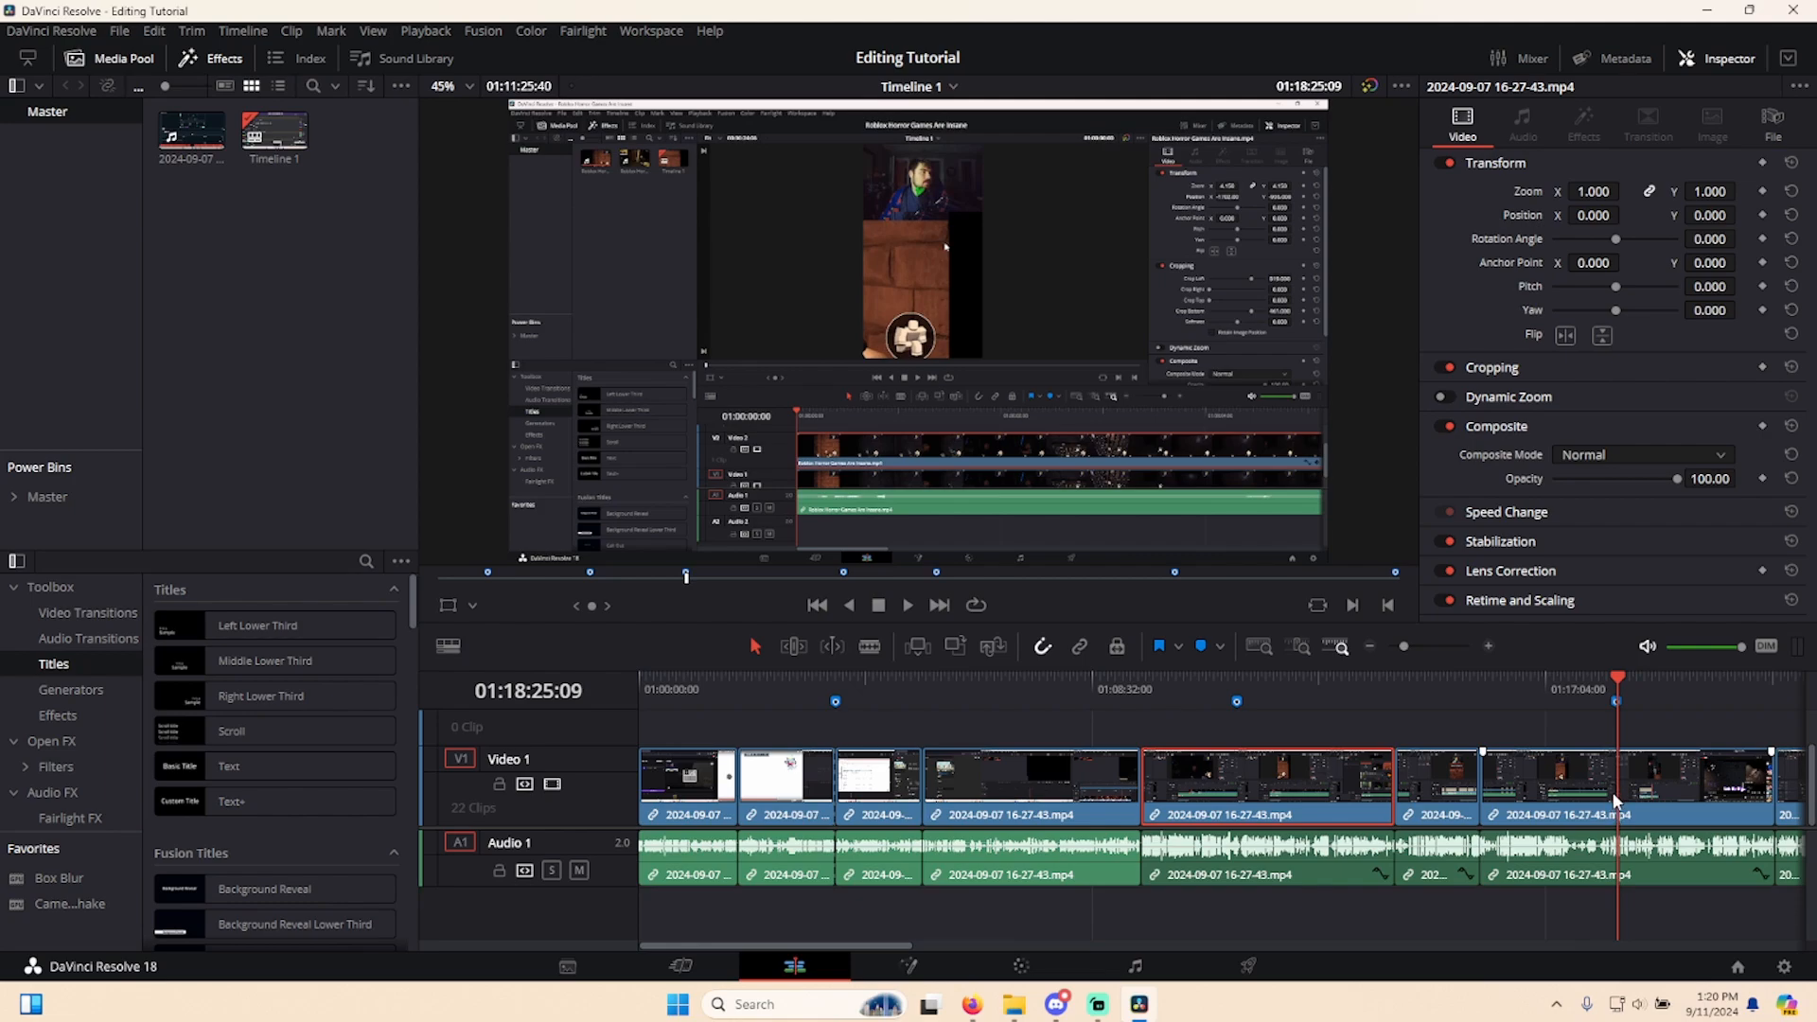
scroll(771, 795, up, 2)
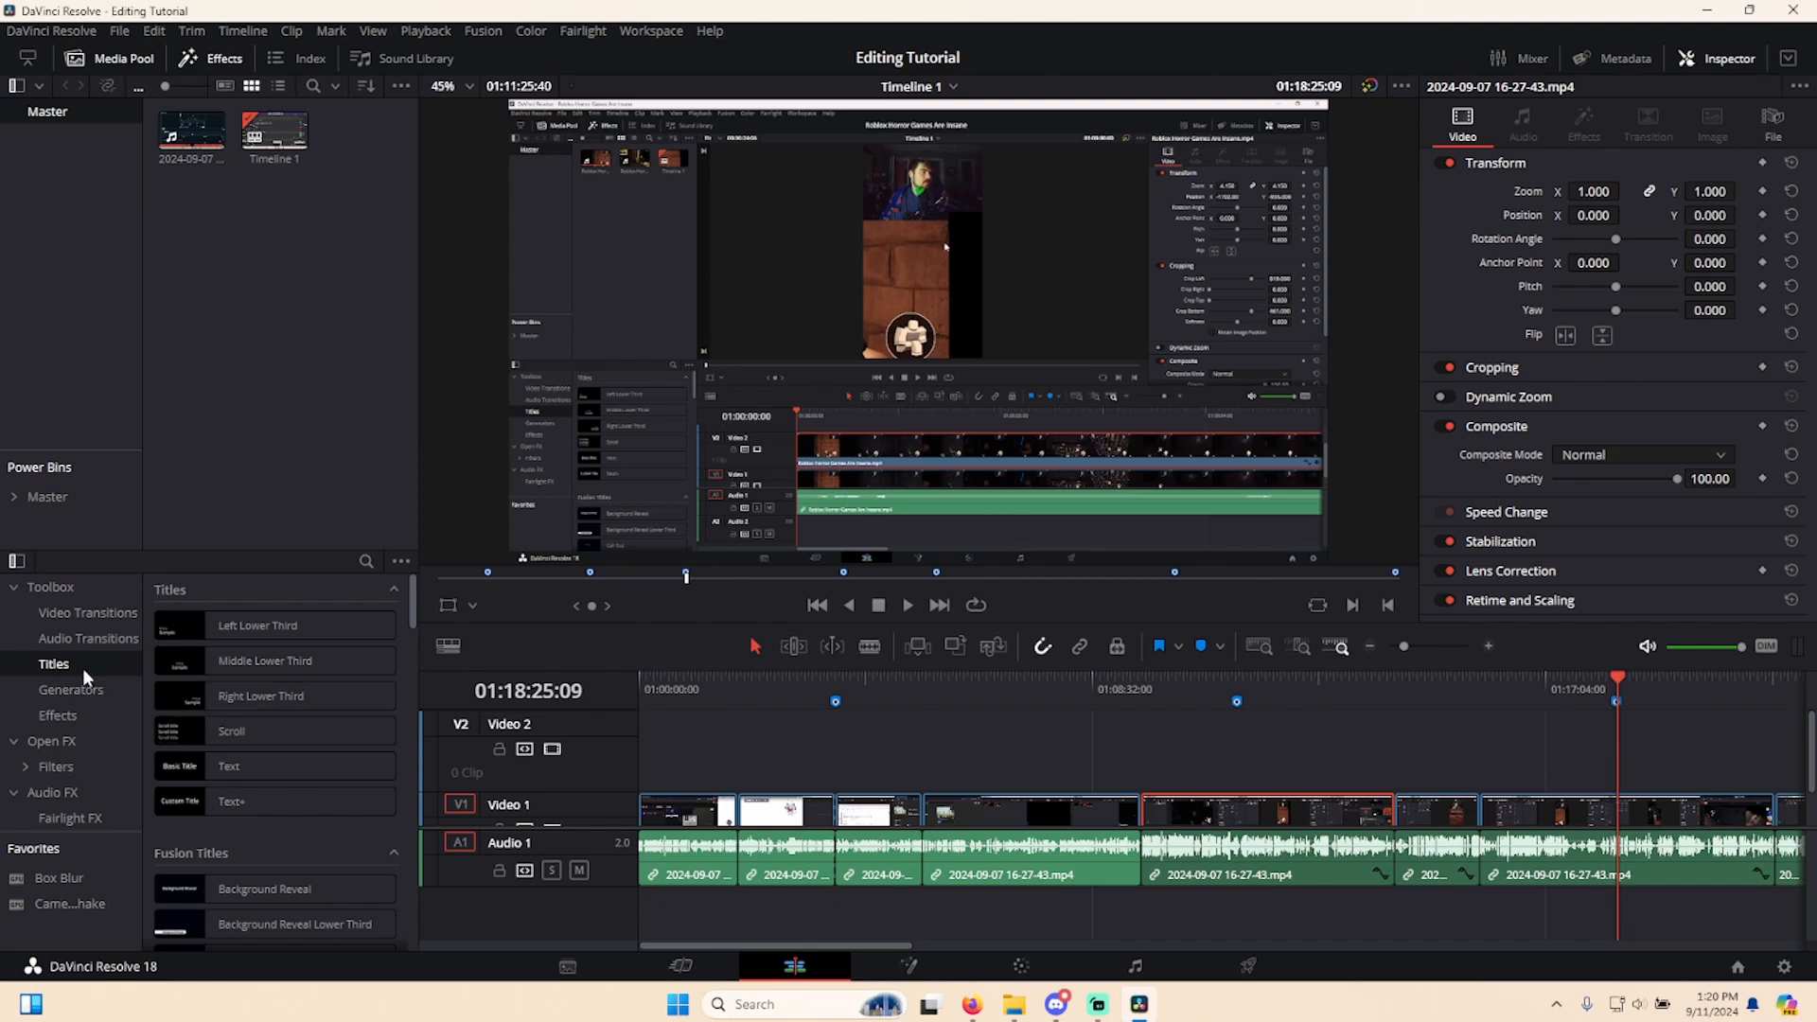
drag(275, 802, 791, 741)
click(795, 679)
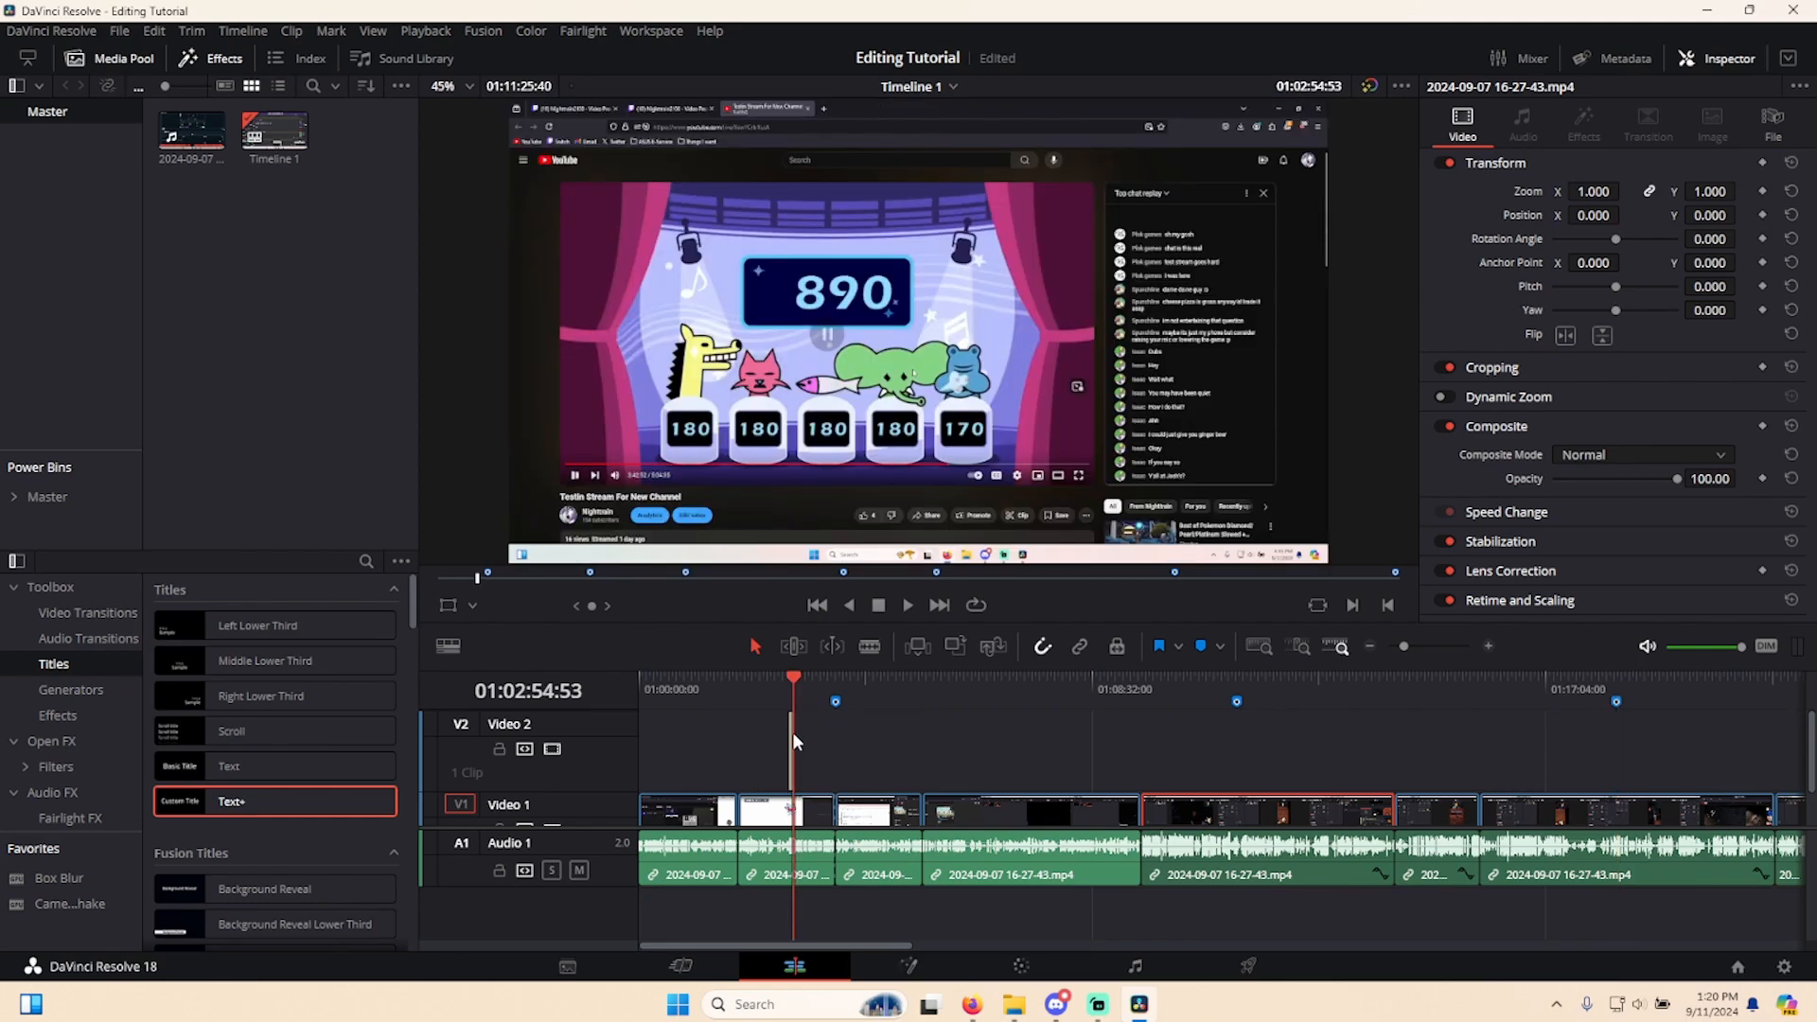
scroll(793, 735, up, 4)
scroll(793, 735, down, 1)
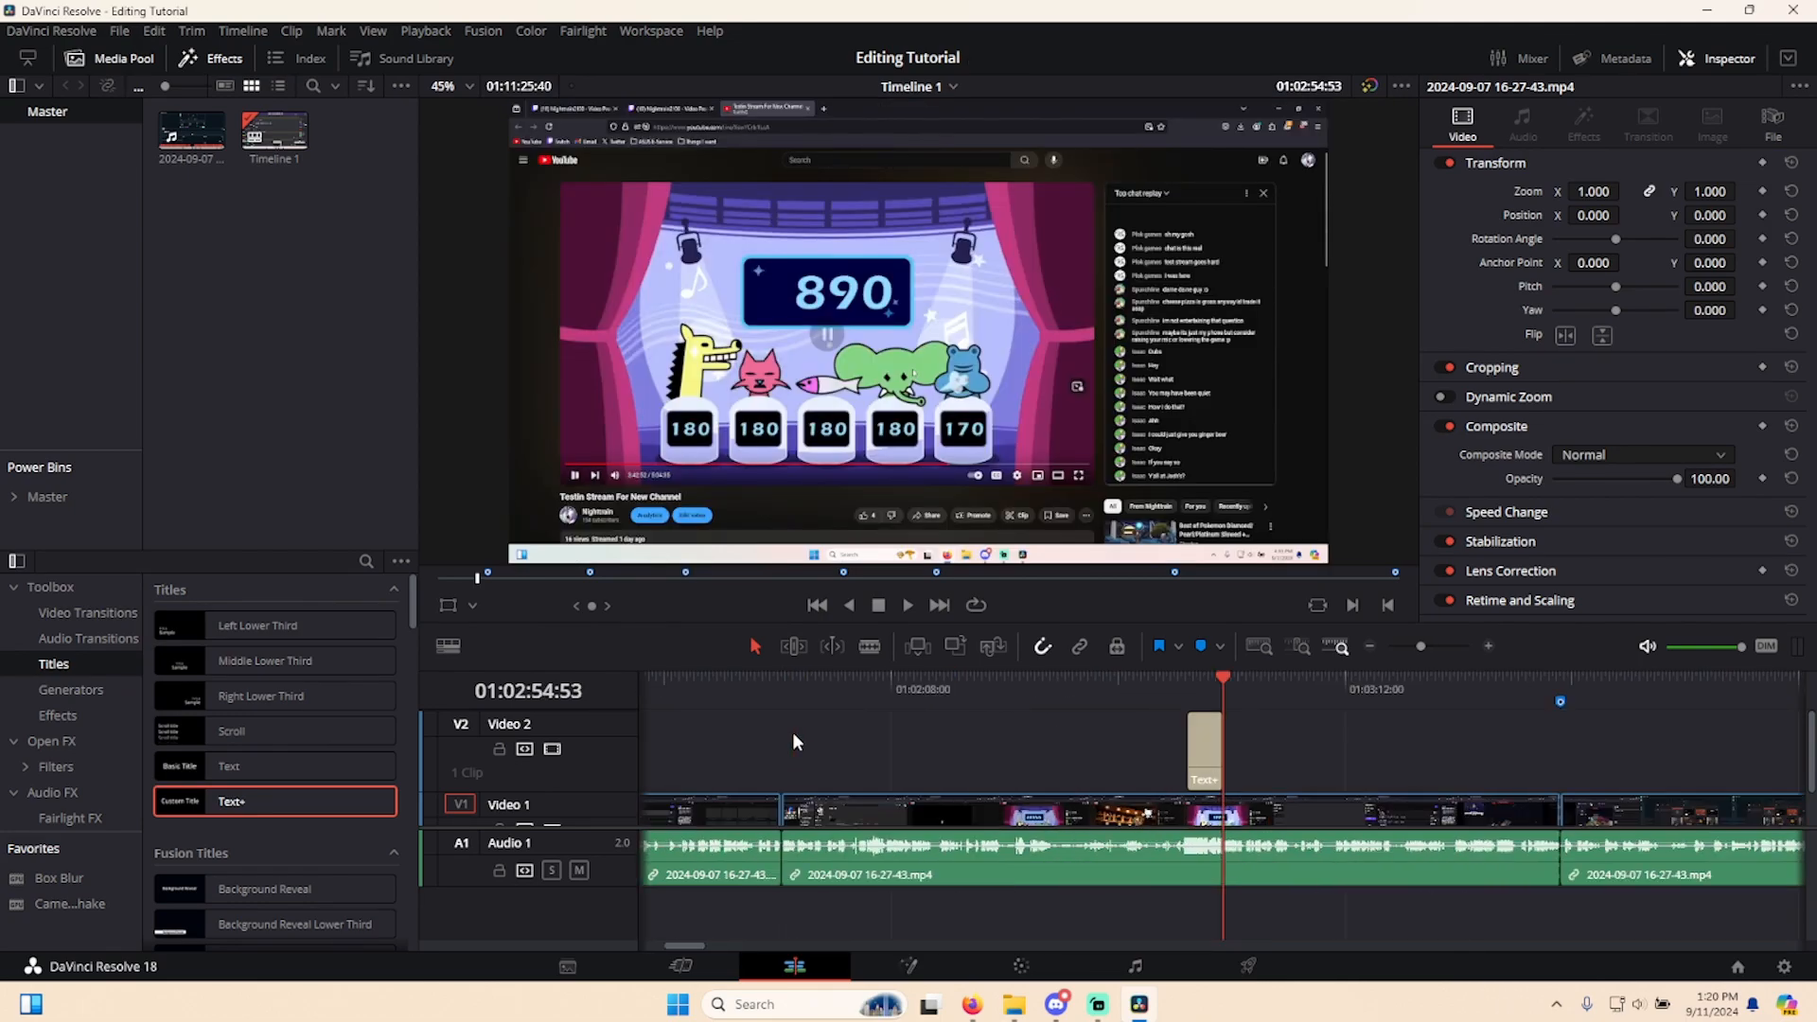
click(1206, 757)
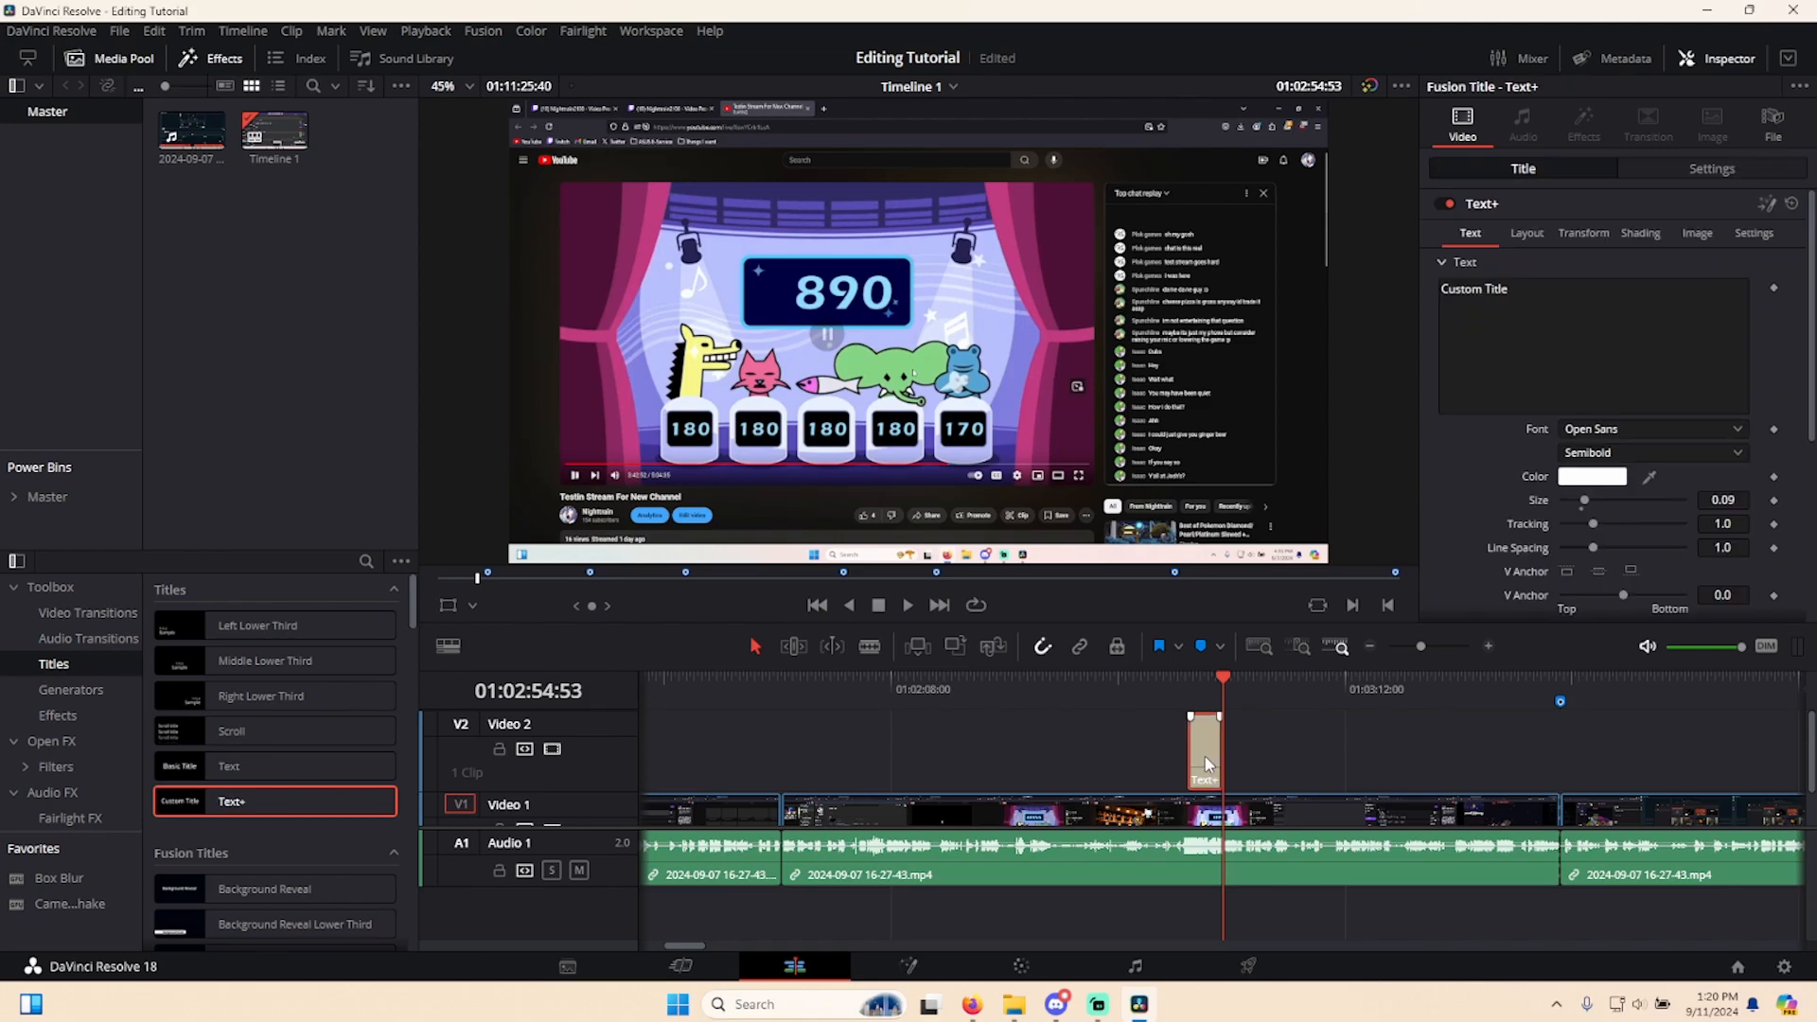
key(Delete)
- Place a basic Text title on Video 2 starting at the playhead and extend its end
drag(214, 771, 1454, 750)
scroll(1453, 747, down, 4)
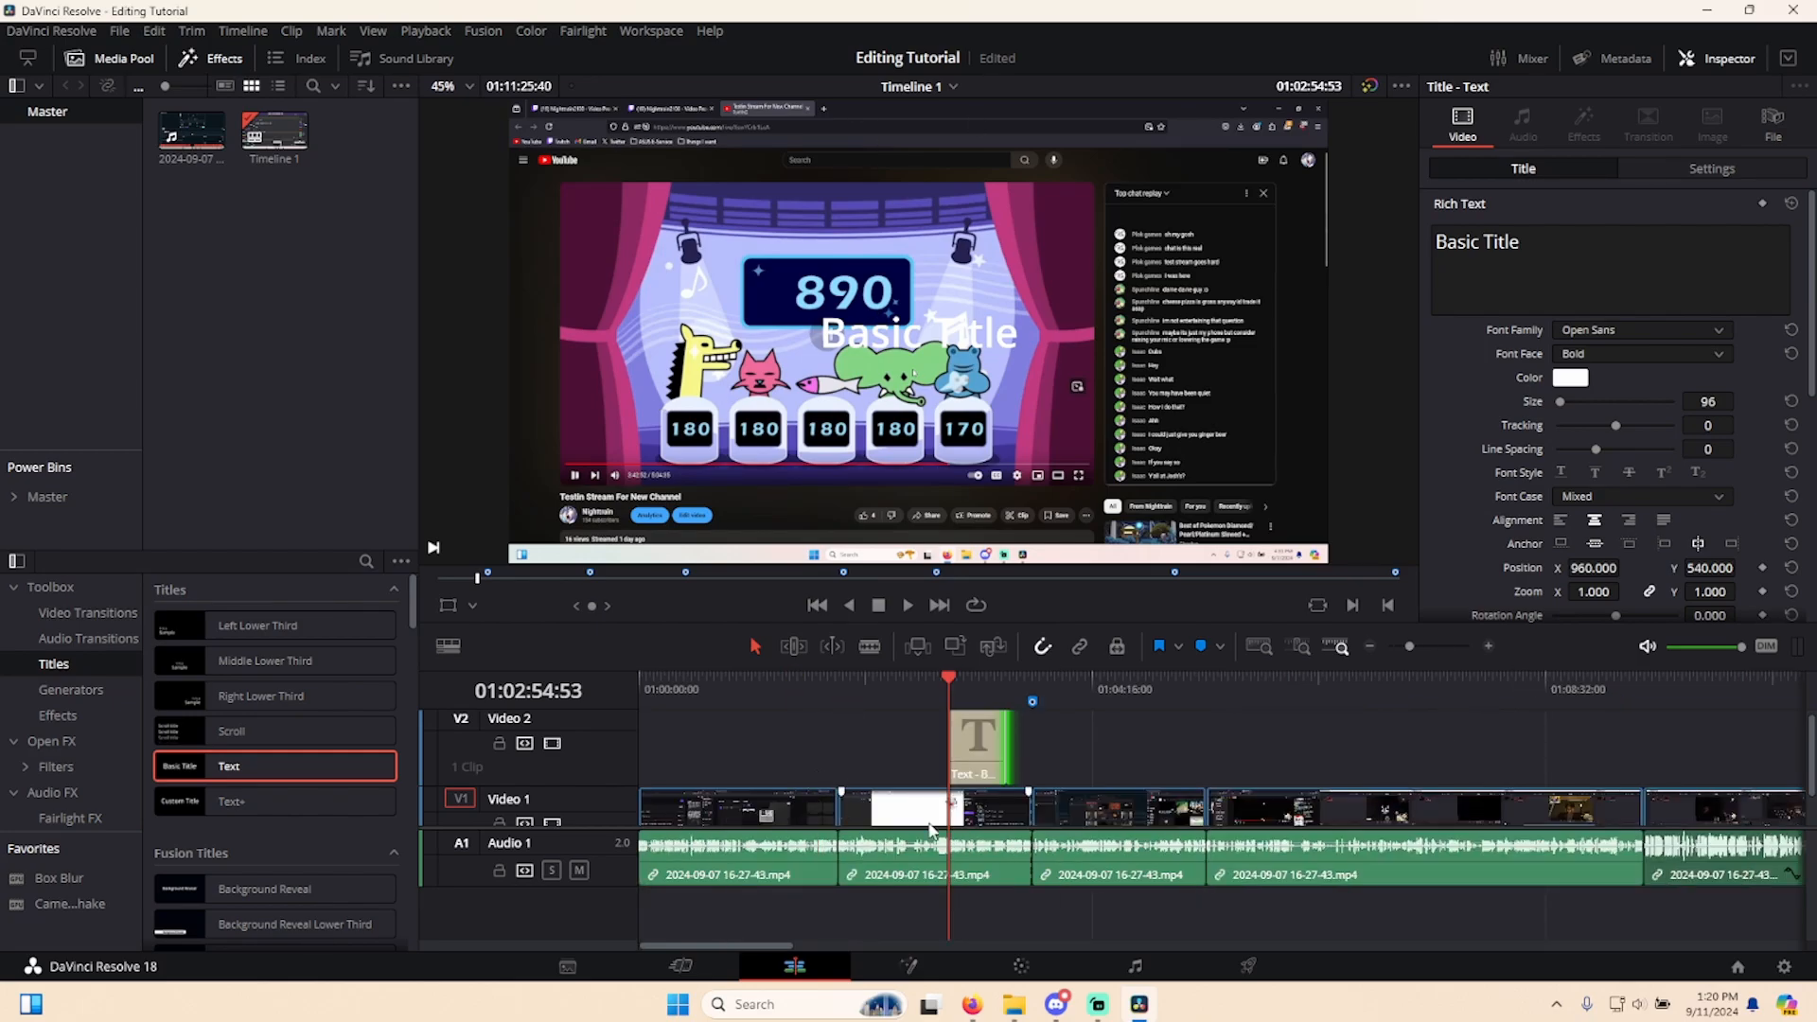
scroll(1057, 763, up, 1)
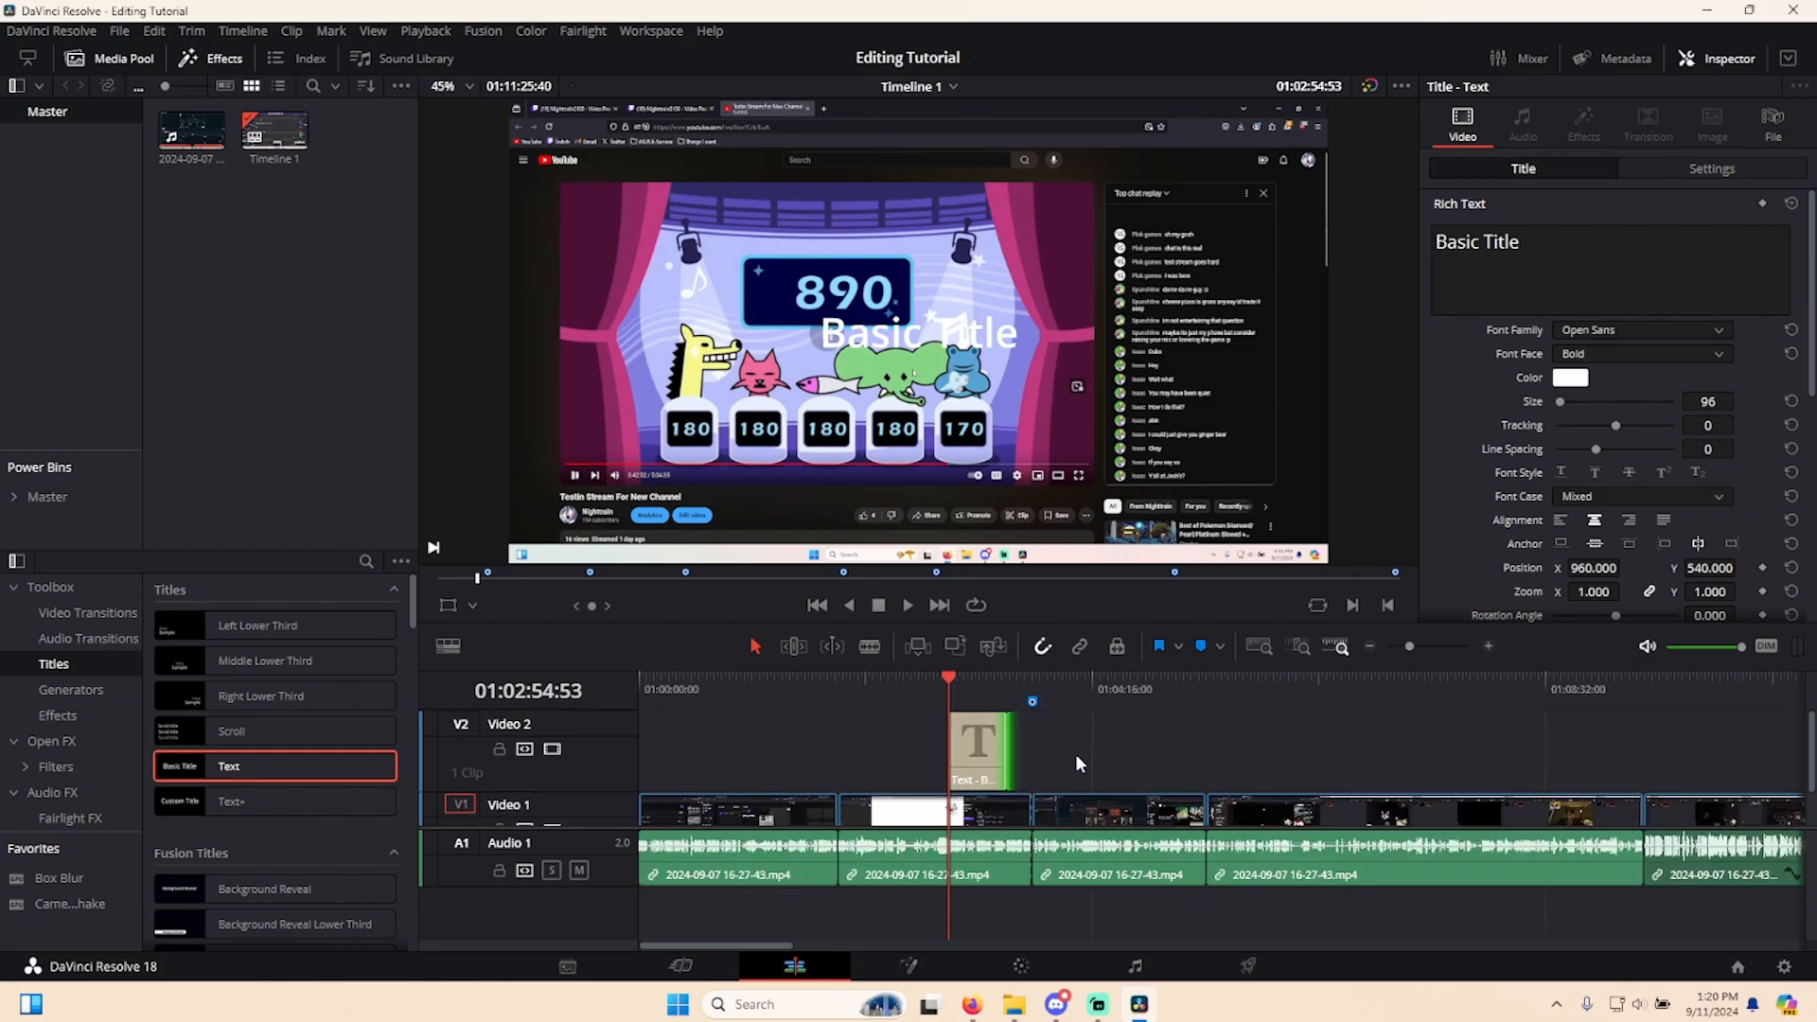
- Place a second basic Text title on a new Video 3 track at the playhead and stretch it to match the Video 2 title's length
drag(246, 768, 957, 738)
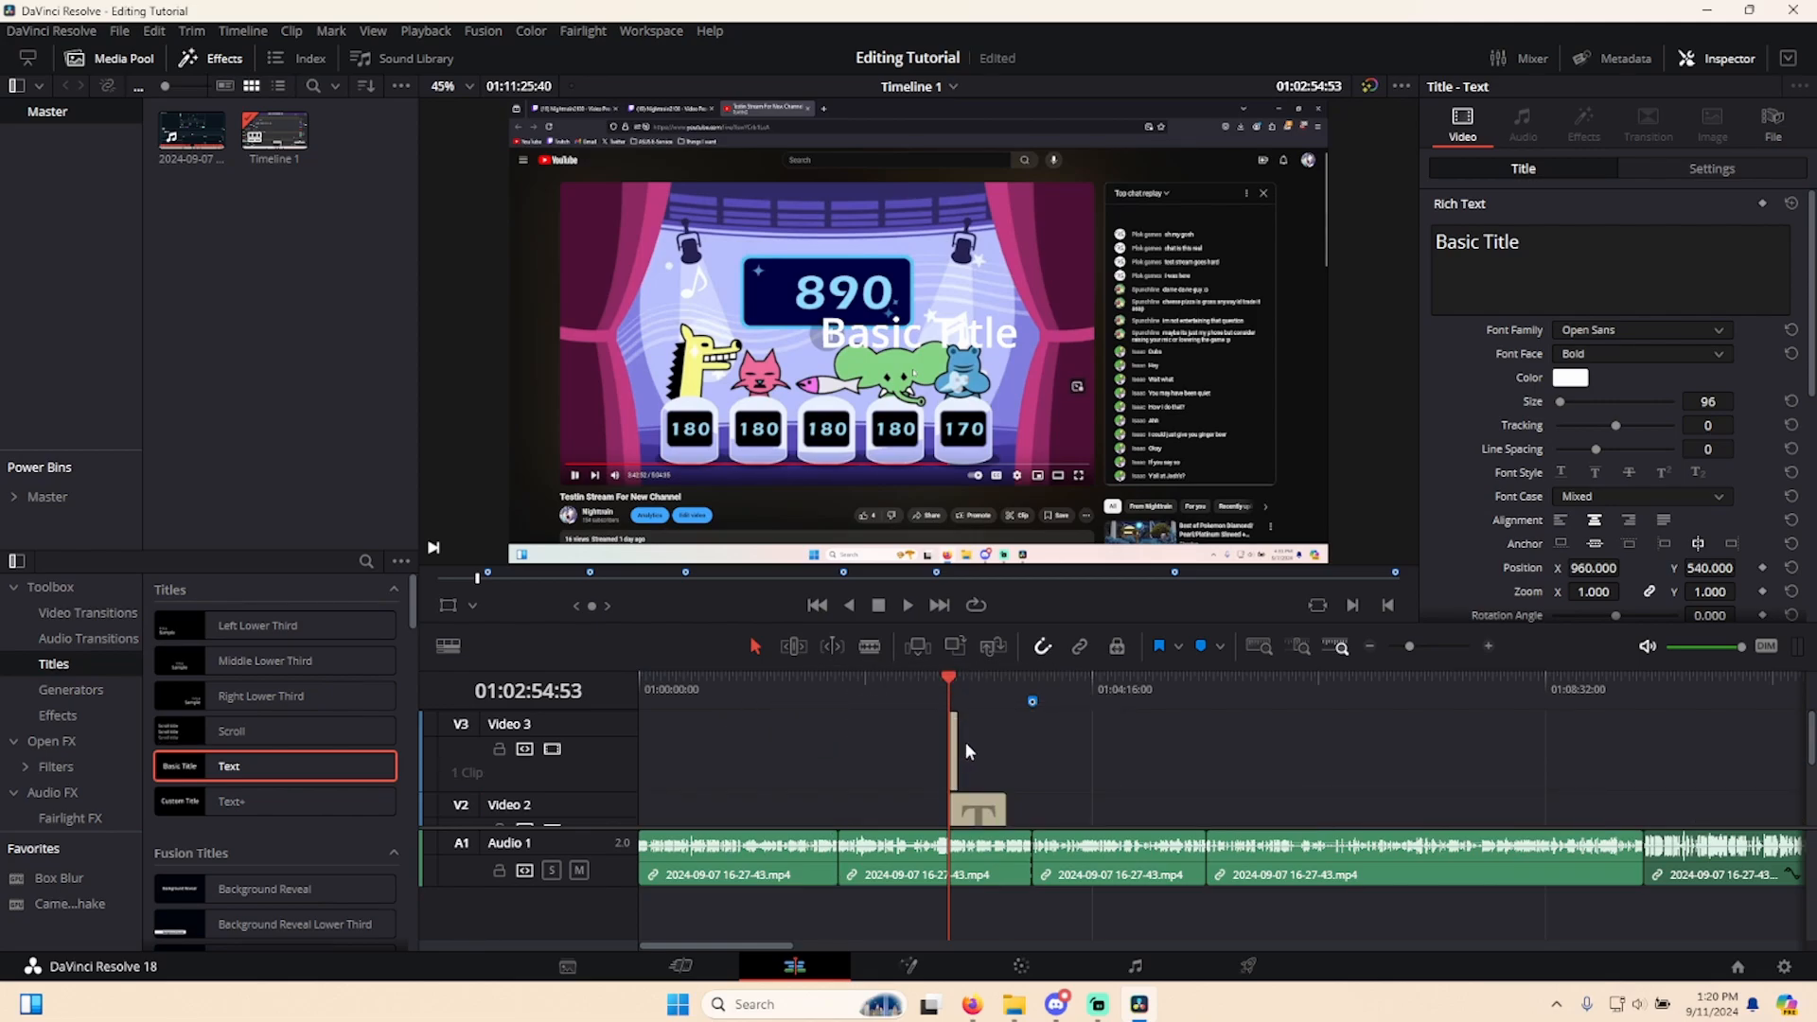
key(ctrl+equal)
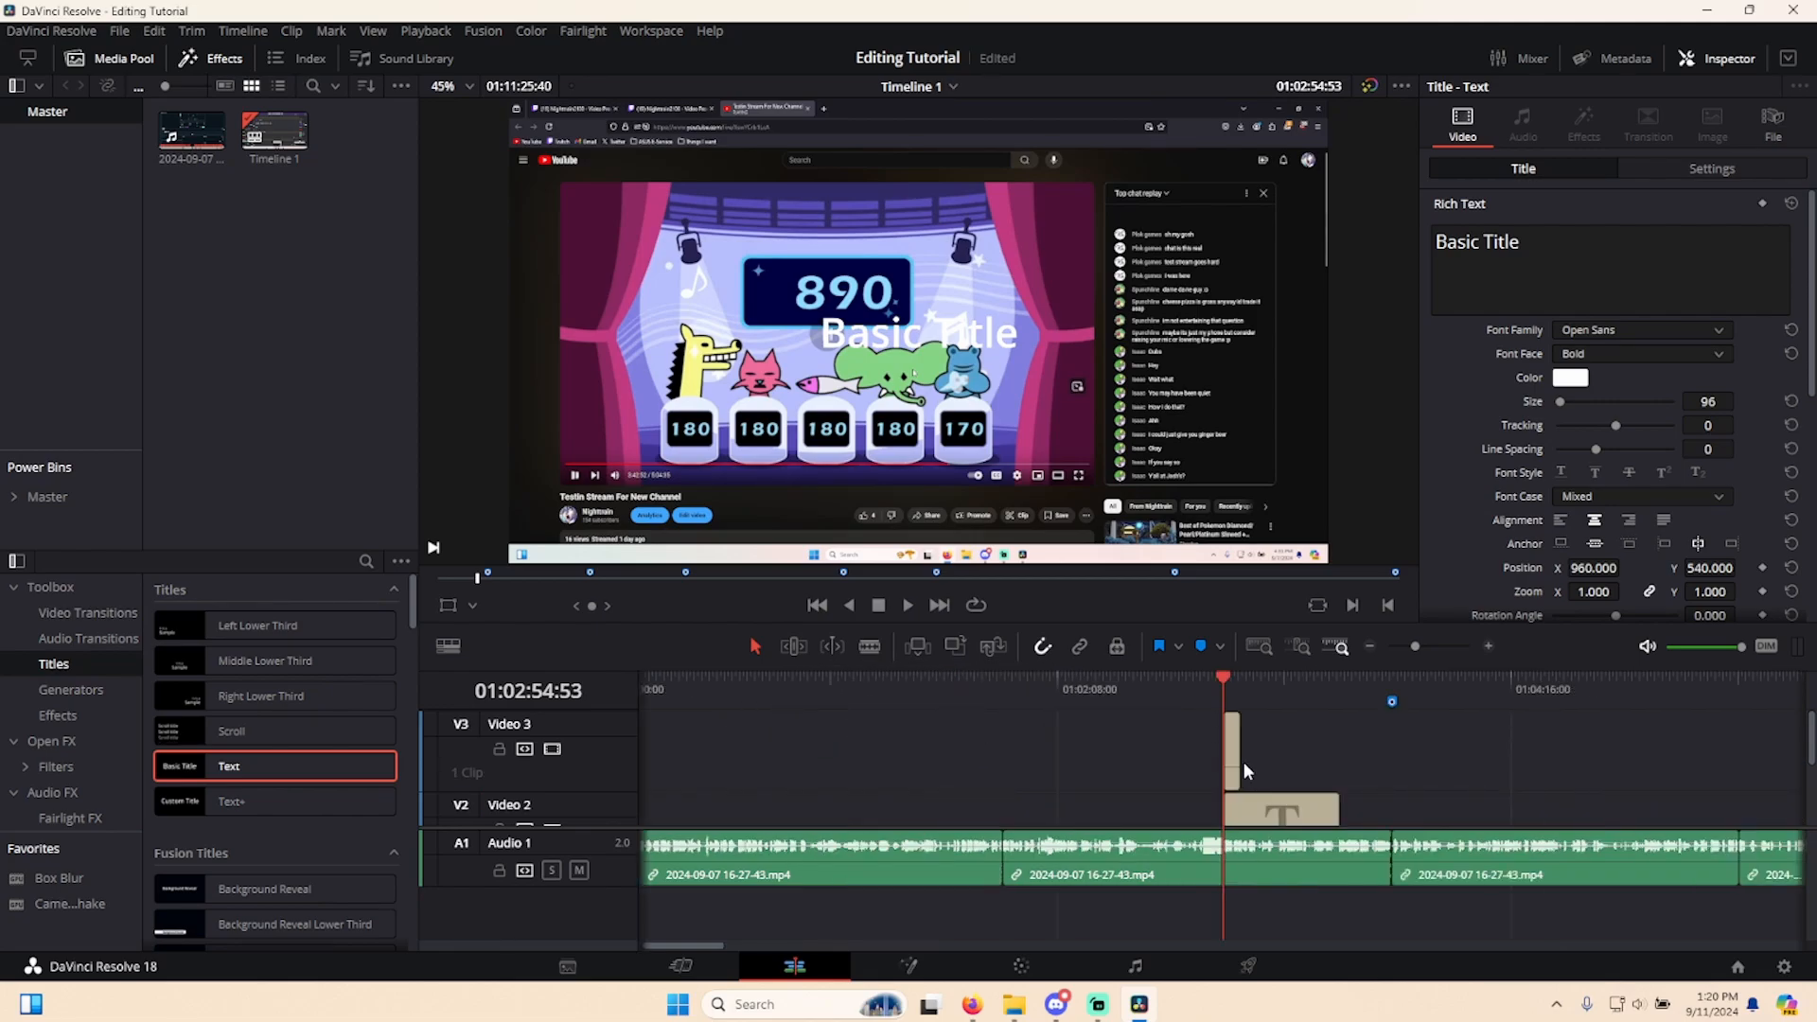
key(ctrl+equal)
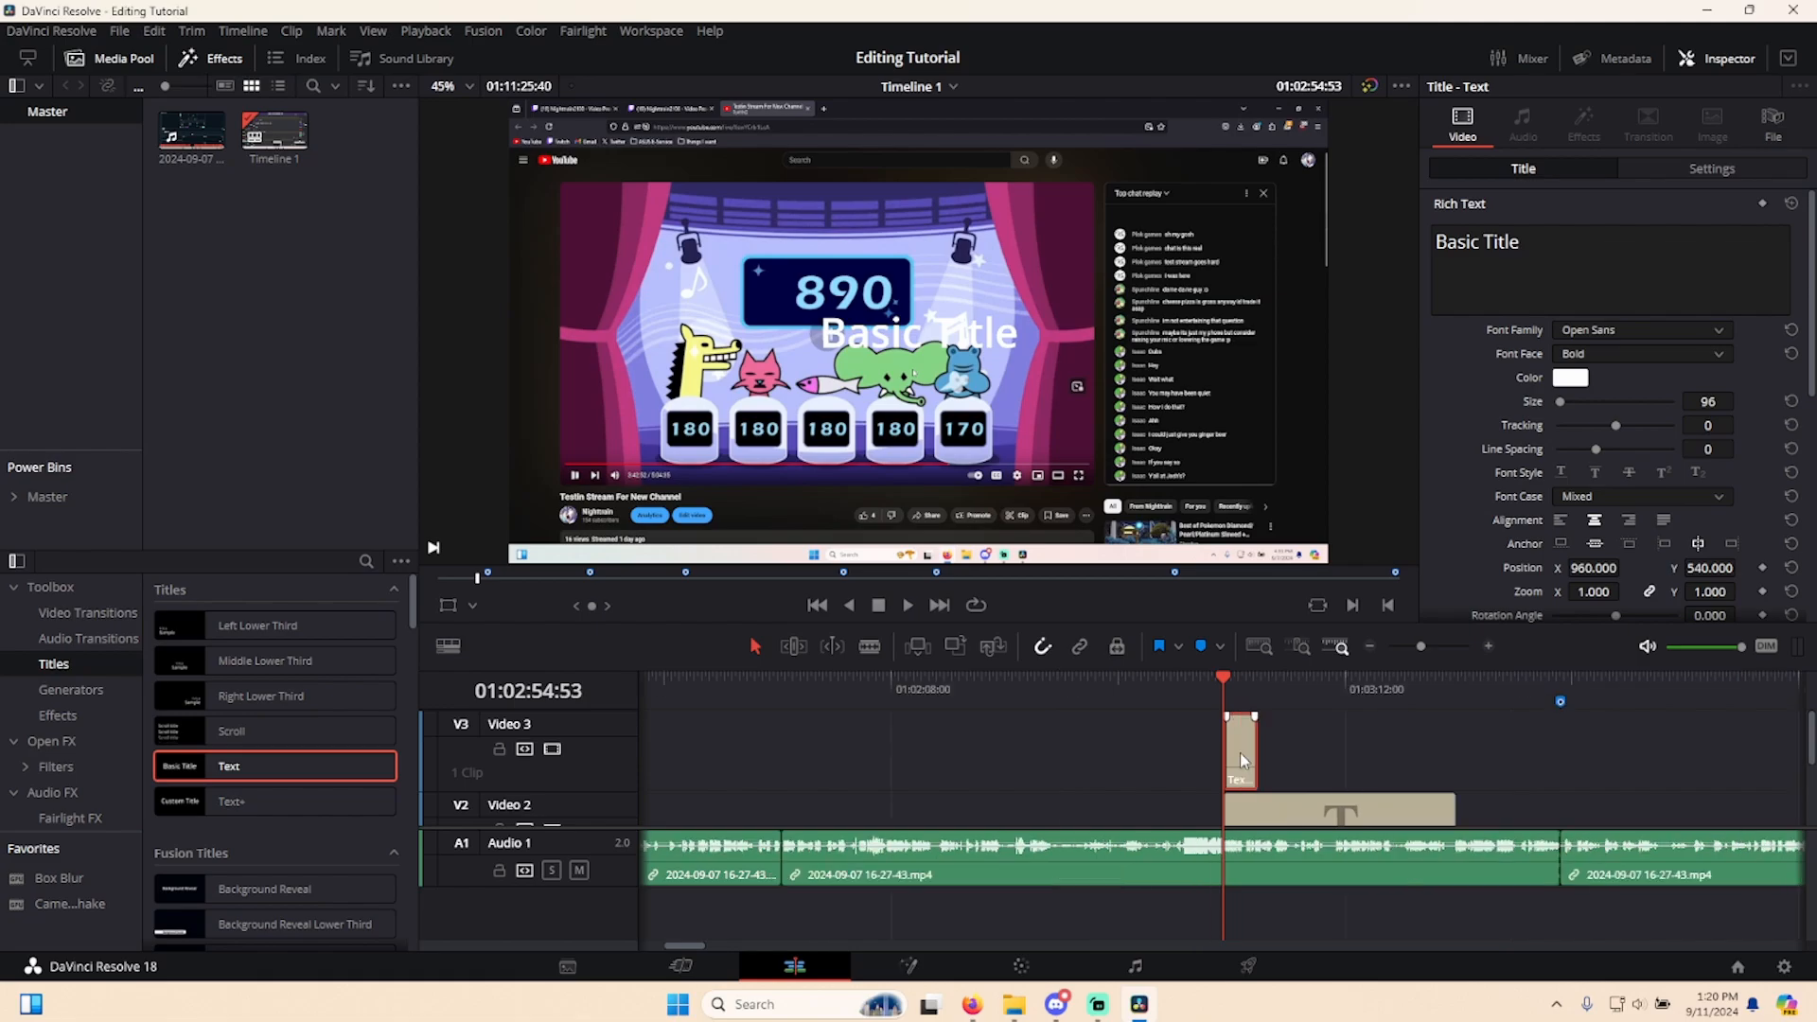
click(1239, 752)
drag(1251, 752, 1455, 752)
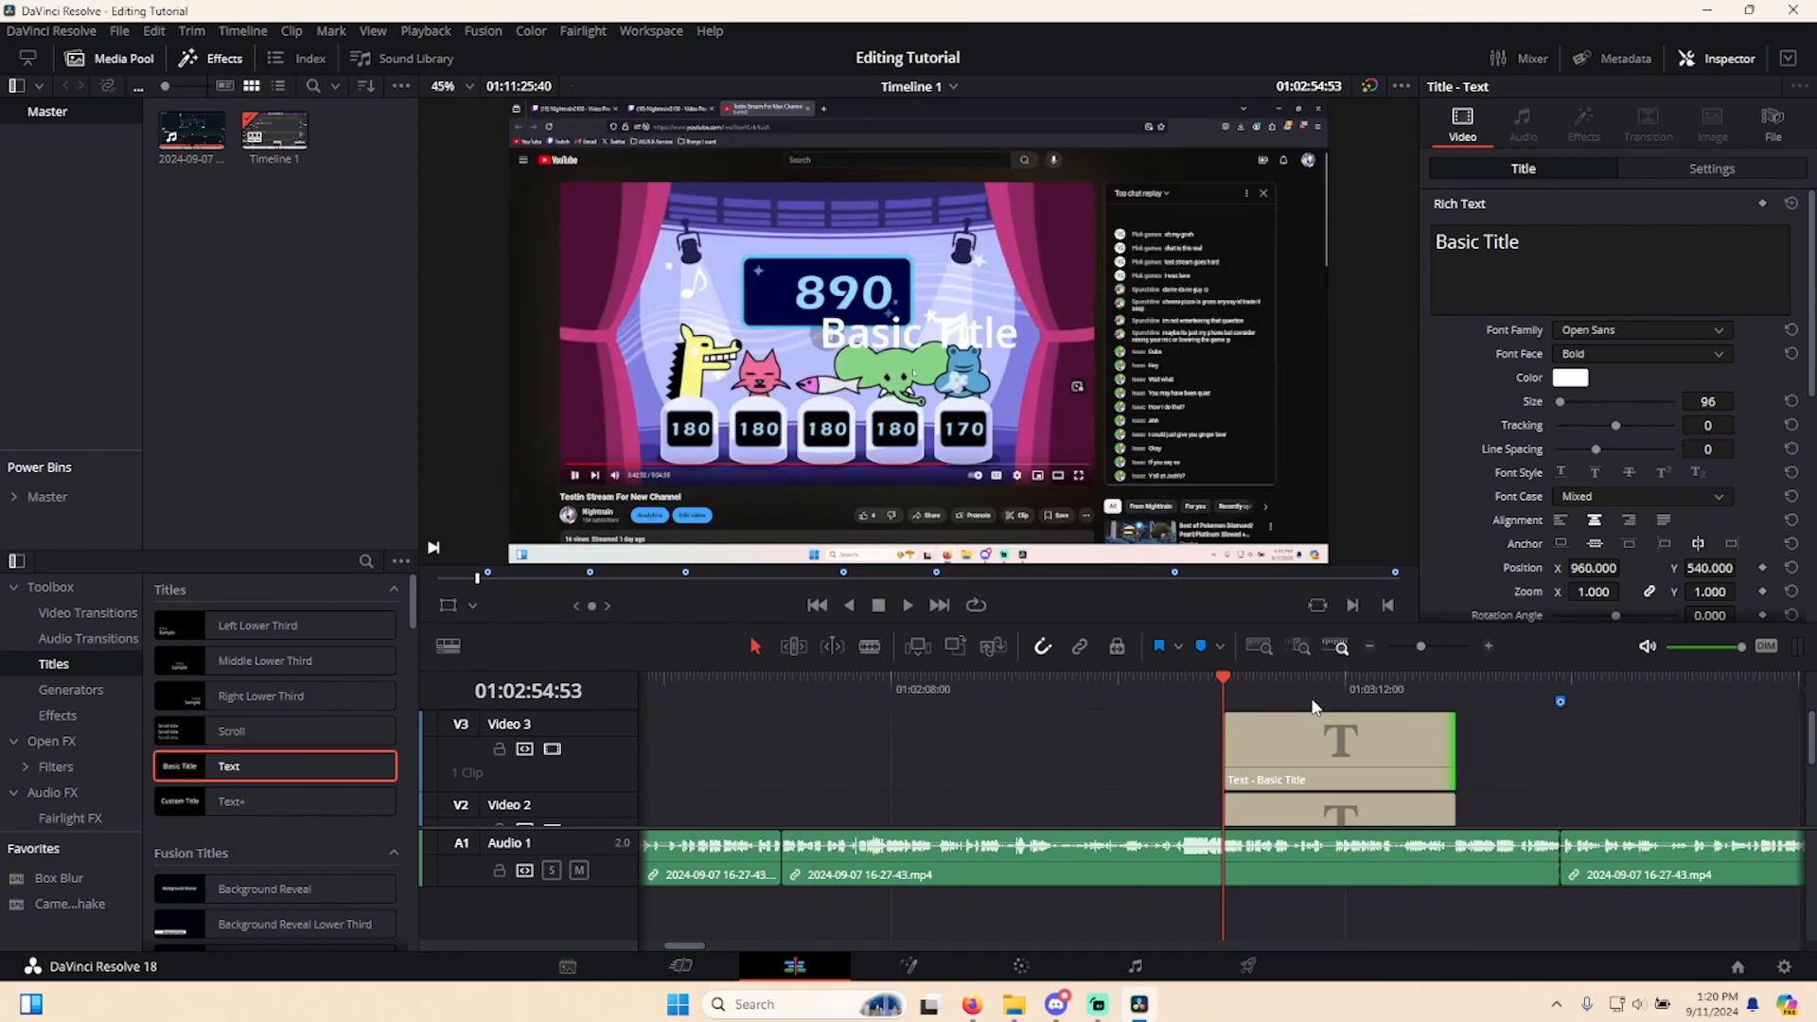
click(1291, 703)
drag(1293, 703, 1223, 703)
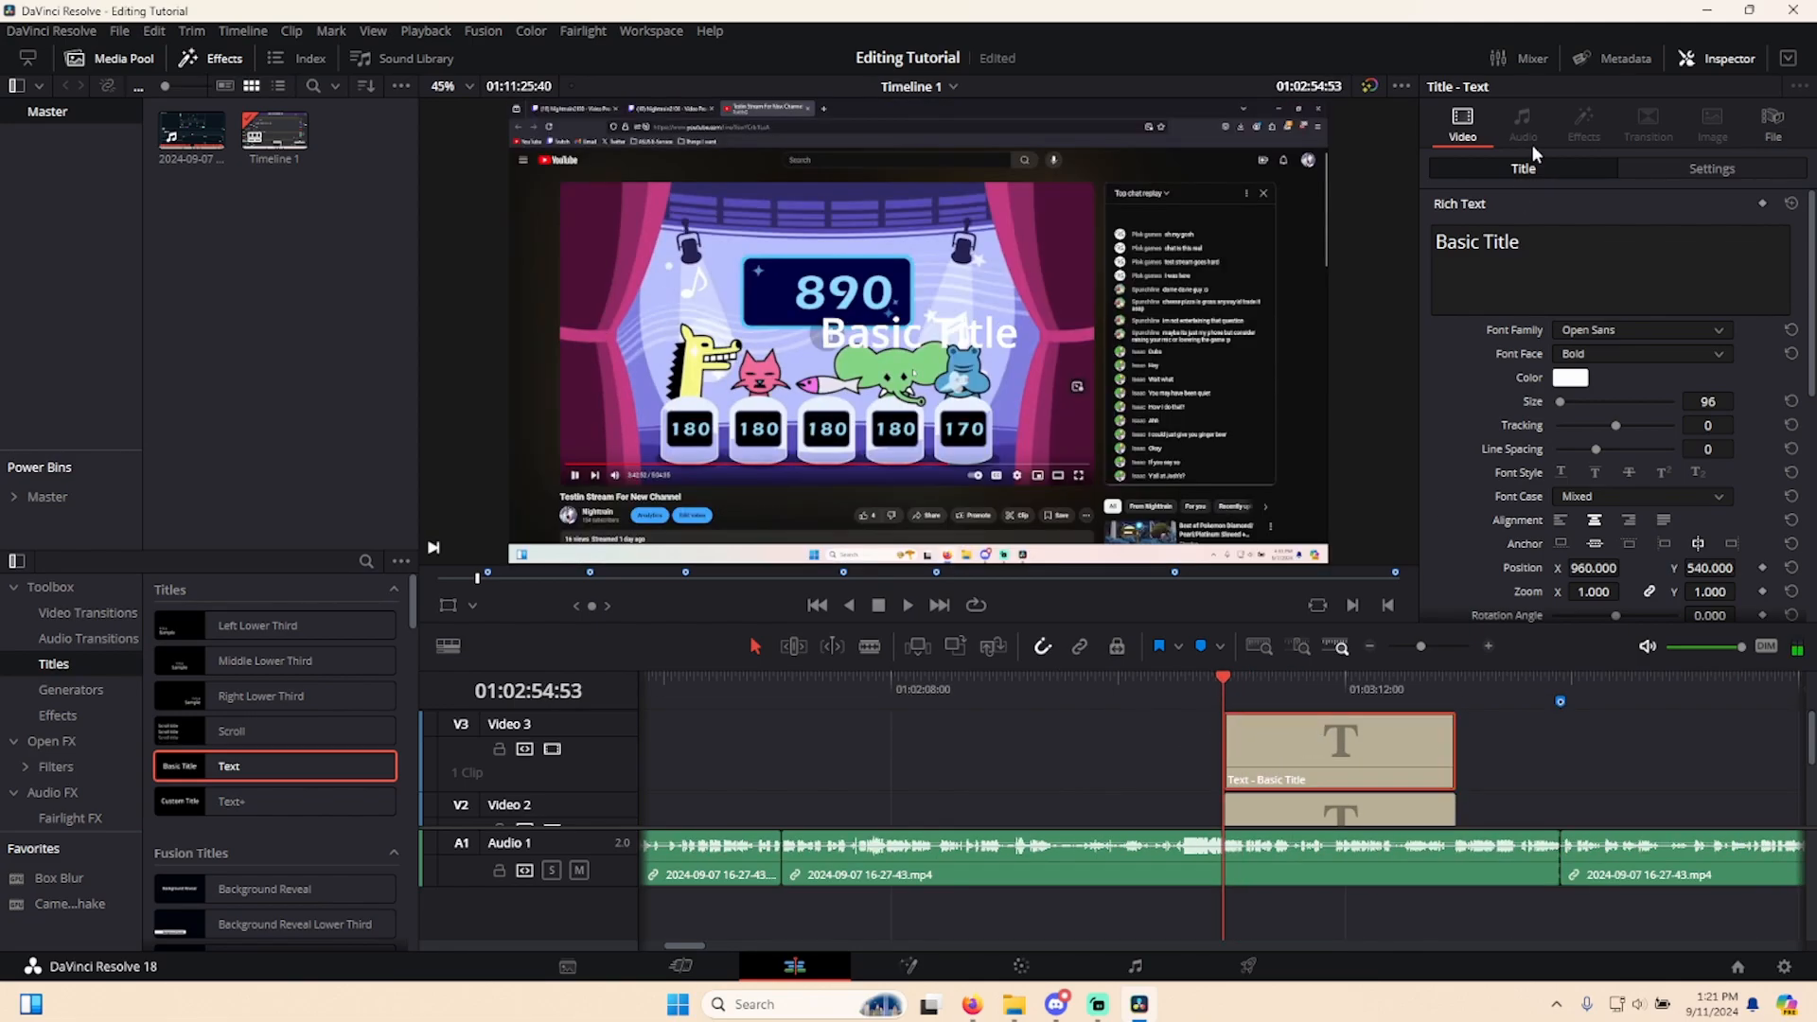
- Shift the Video 3 title forward in time, change the Video 2 title's text to "qwdqwcwqcwccwc" and preview it at 01:03:12:02
drag(1328, 770, 1500, 770)
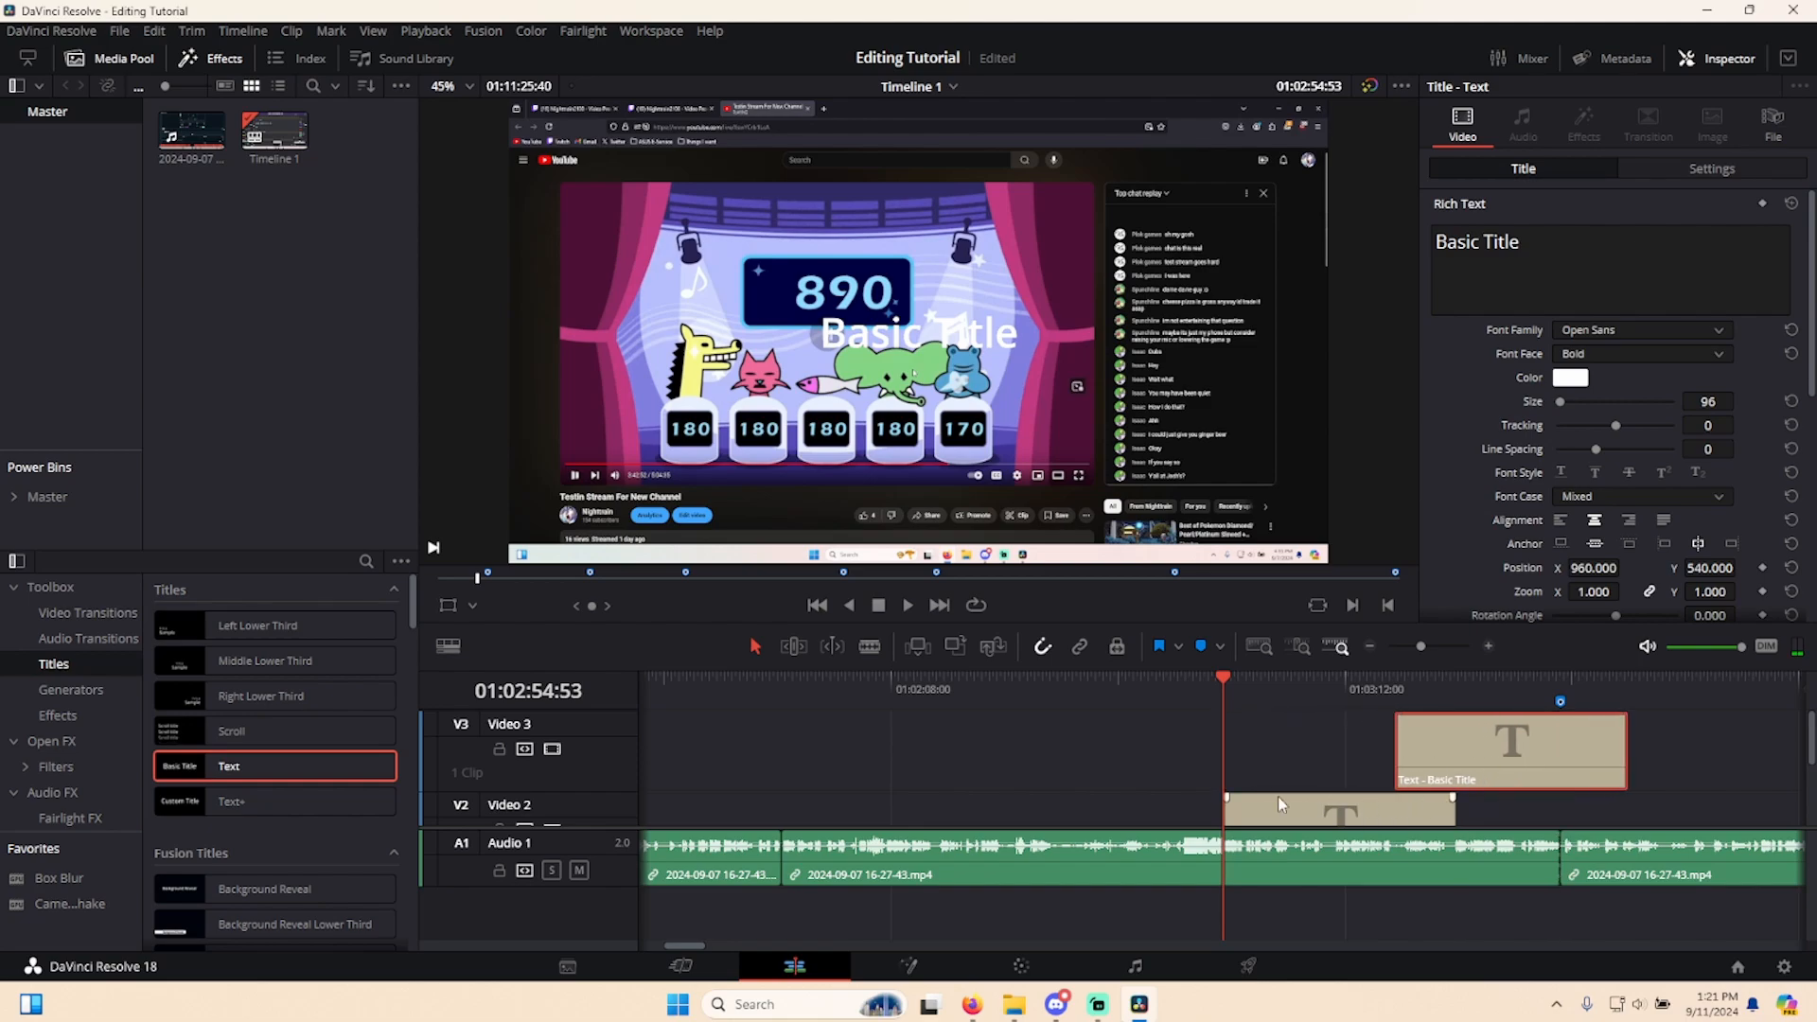
click(1254, 698)
click(1334, 809)
double_click(1515, 262)
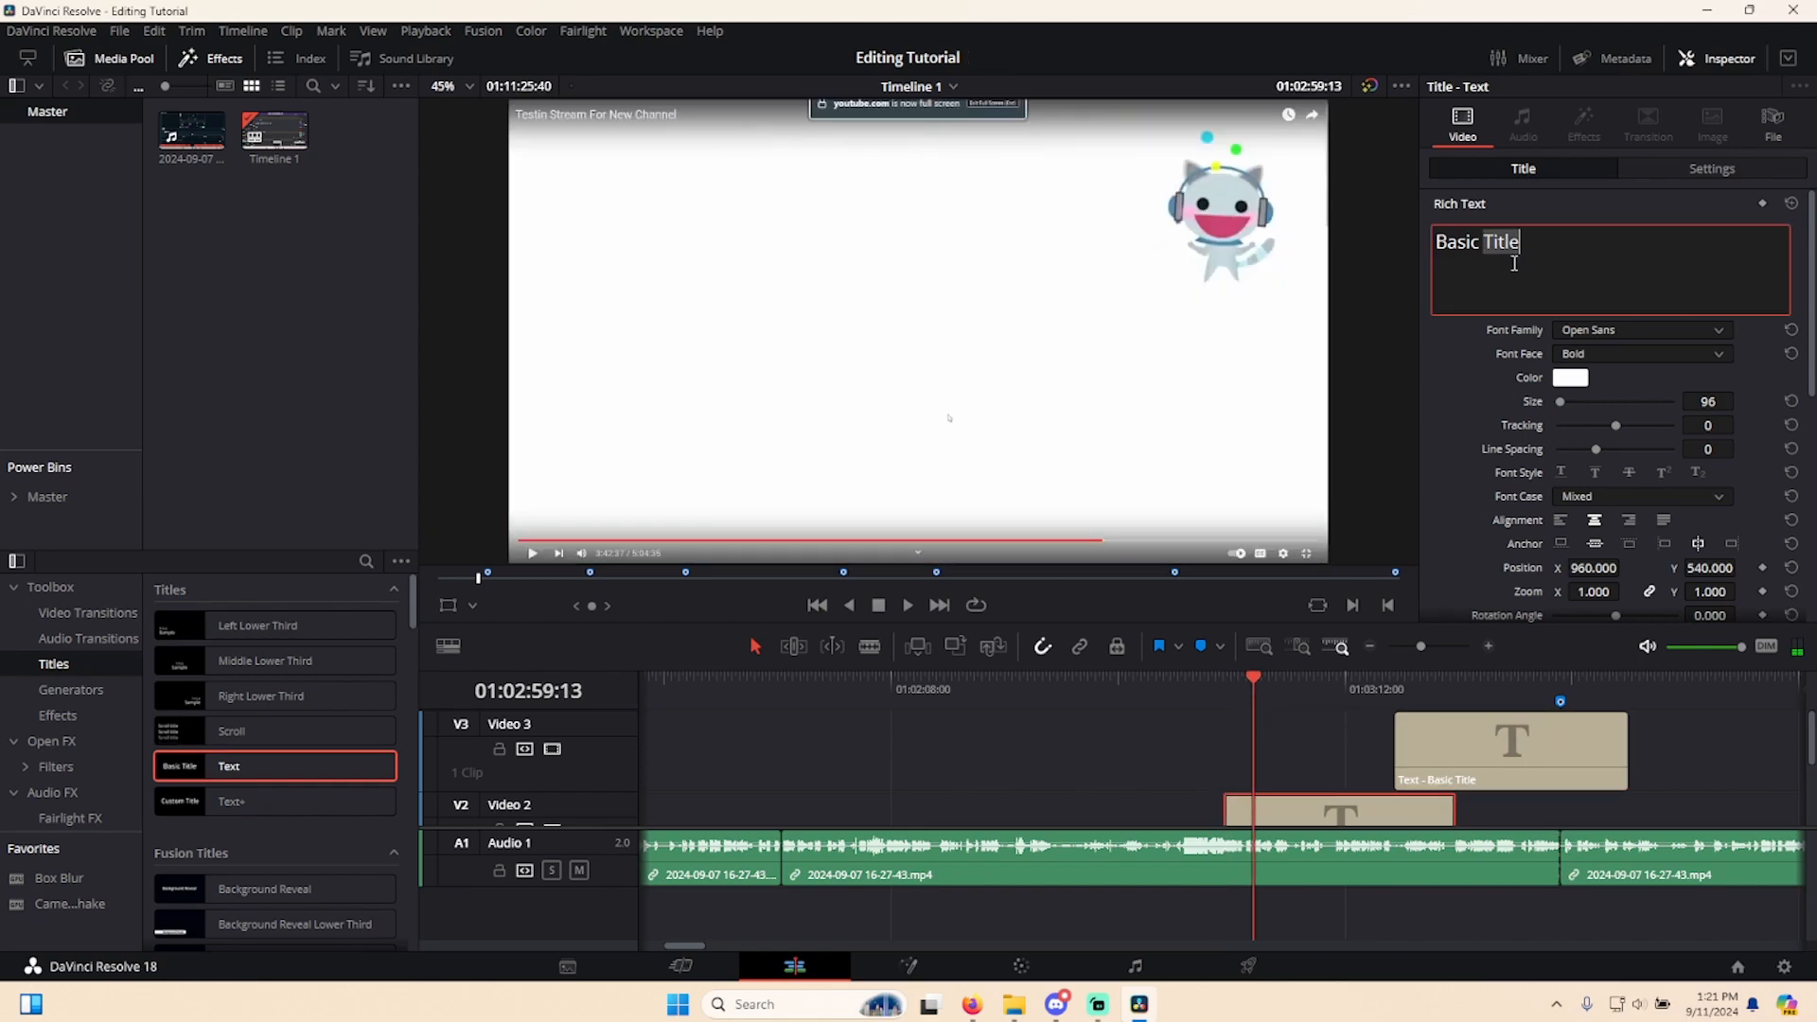
key(ctrl+a)
text(qwdqwcwqcwccwc)
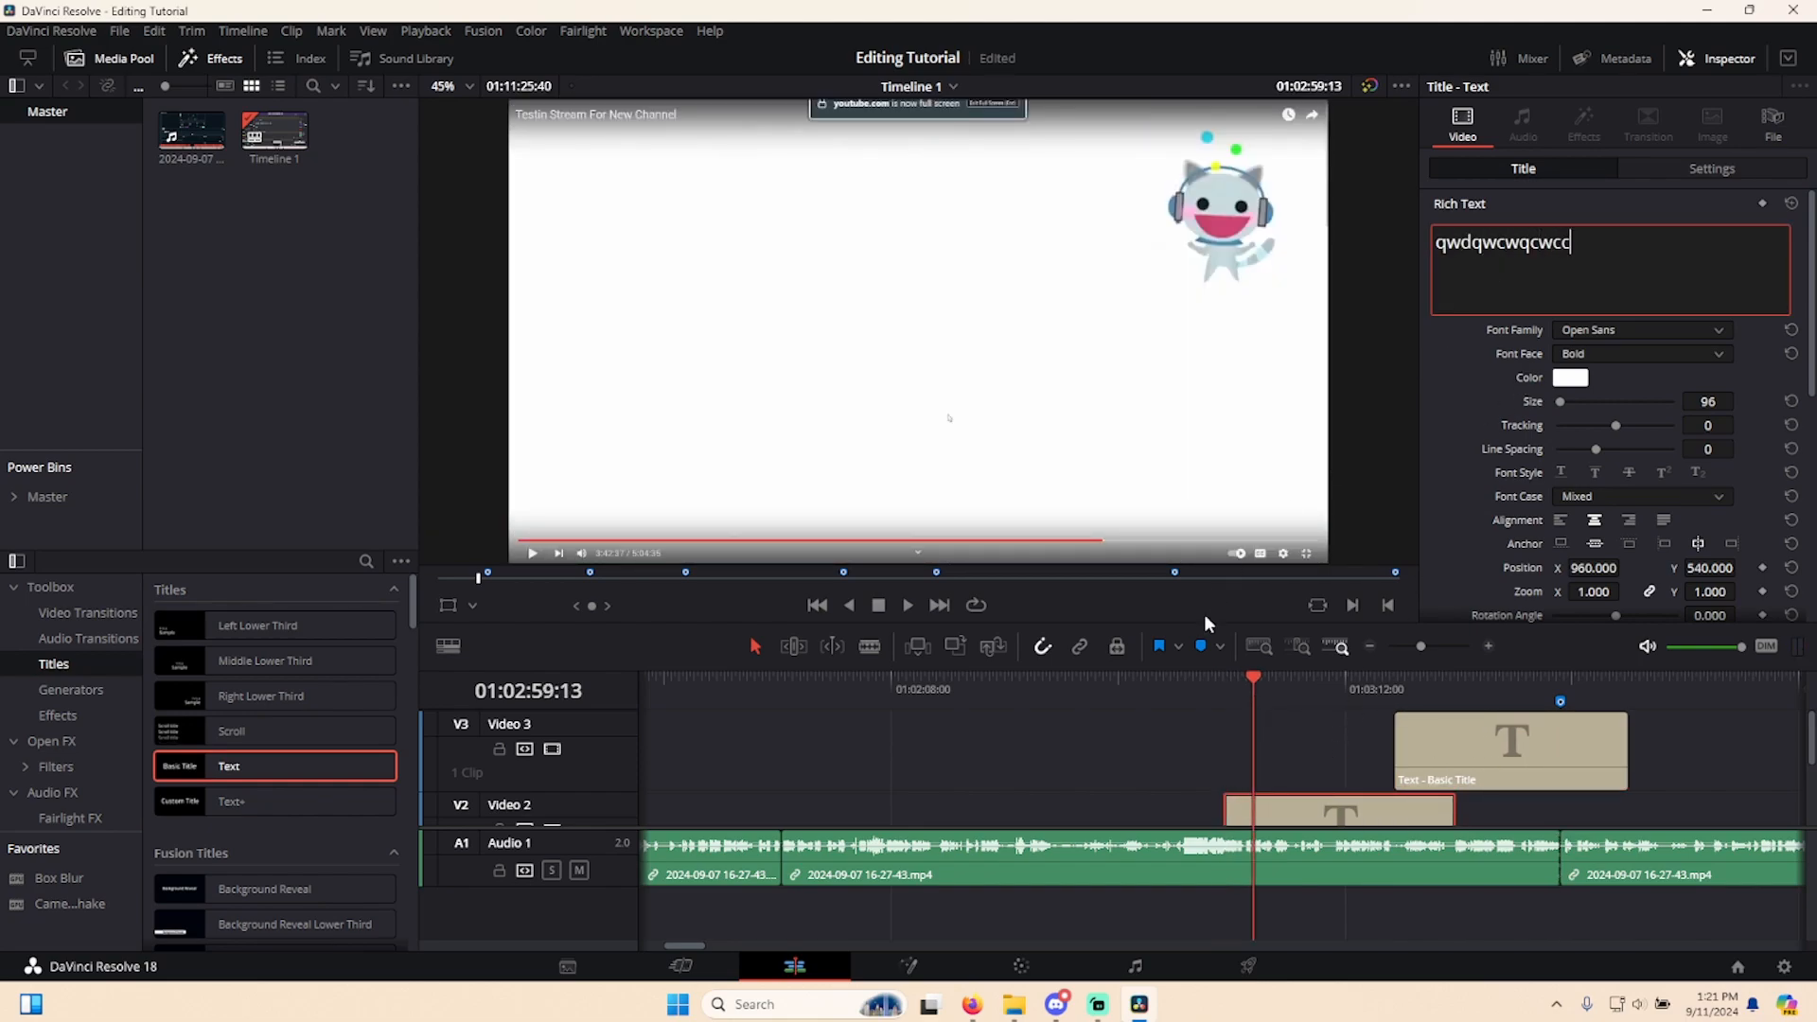
click(1239, 695)
drag(1239, 696, 1344, 698)
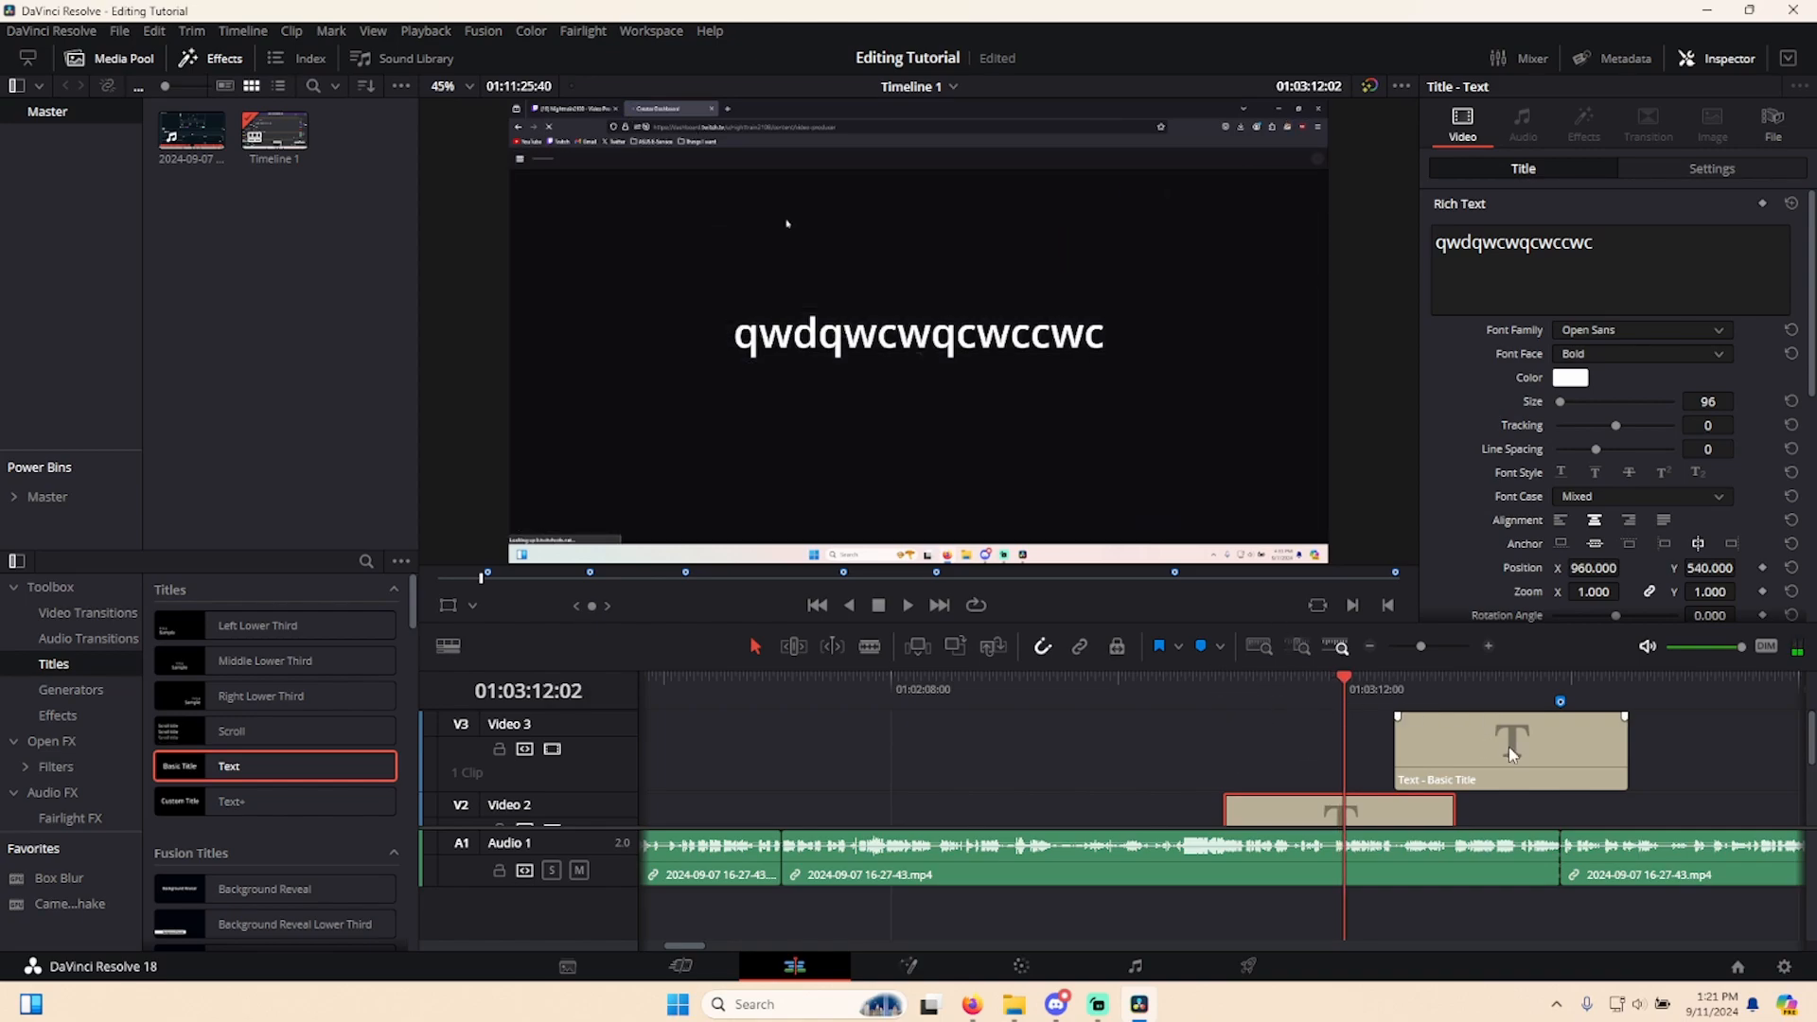
- Align the Video 3 title directly above the Video 2 title and set its text color to red (#ff0004)
drag(1508, 746, 1344, 762)
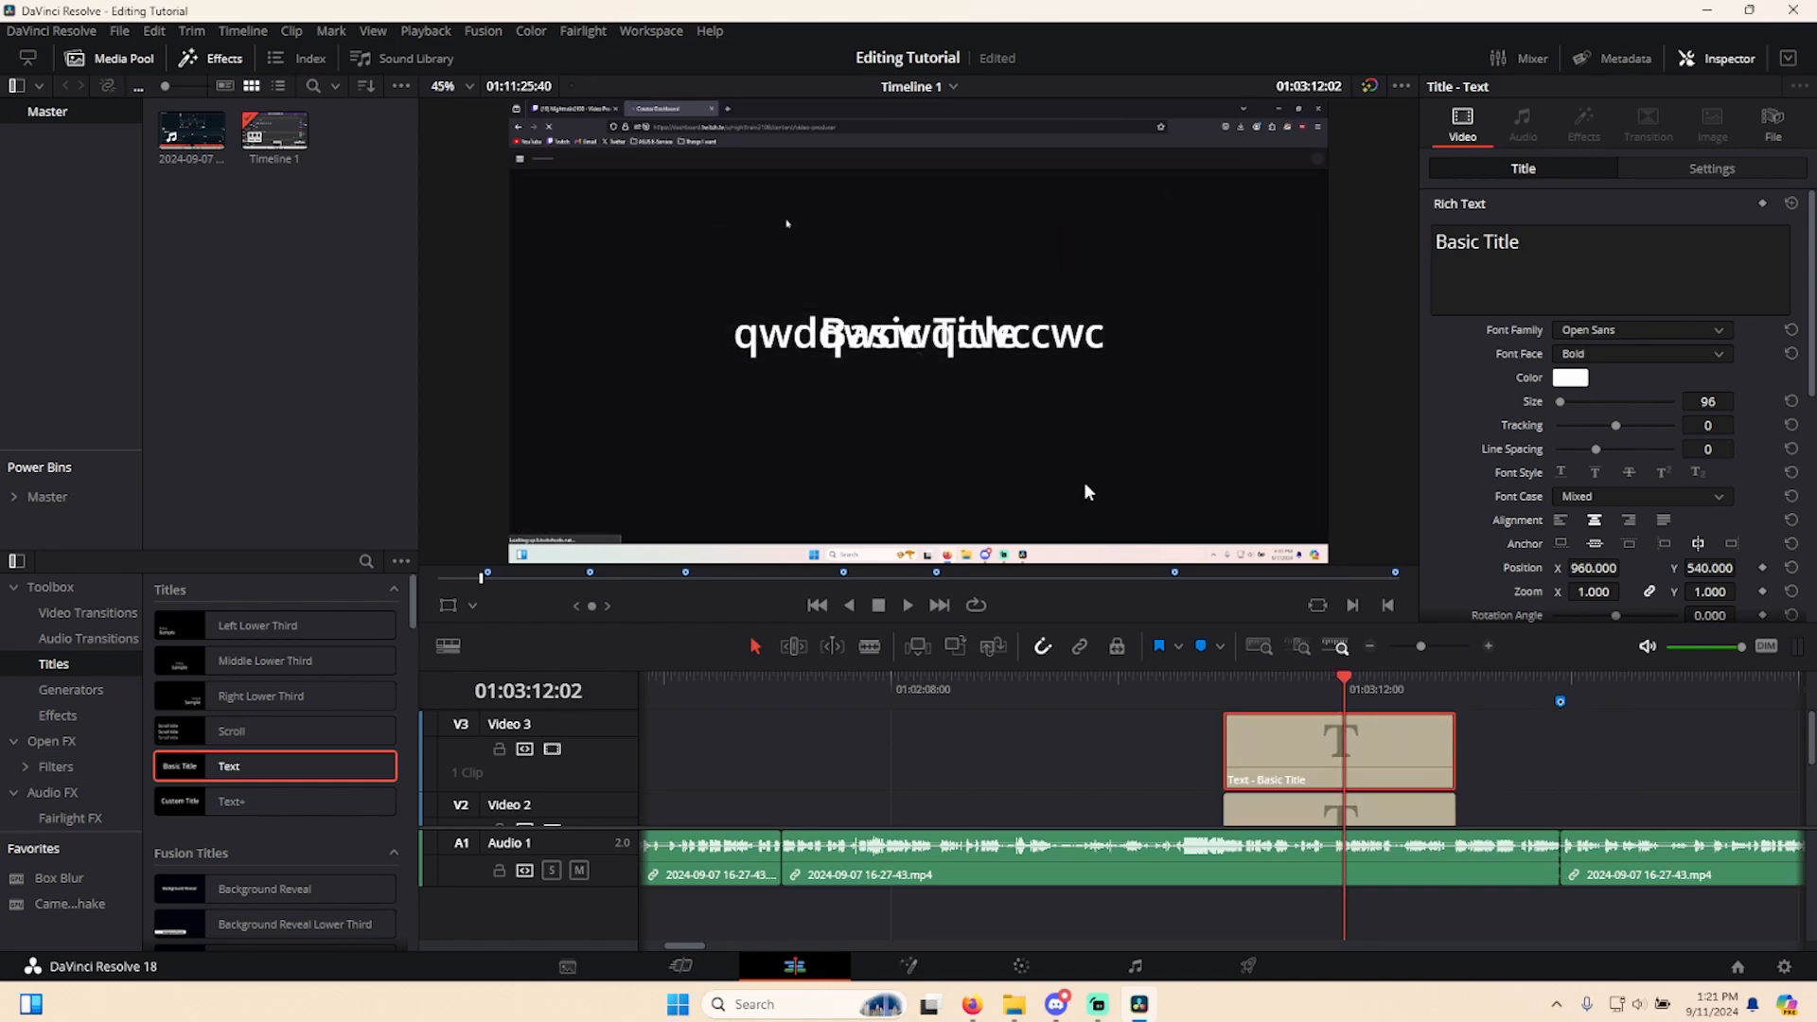
click(1578, 381)
click(870, 309)
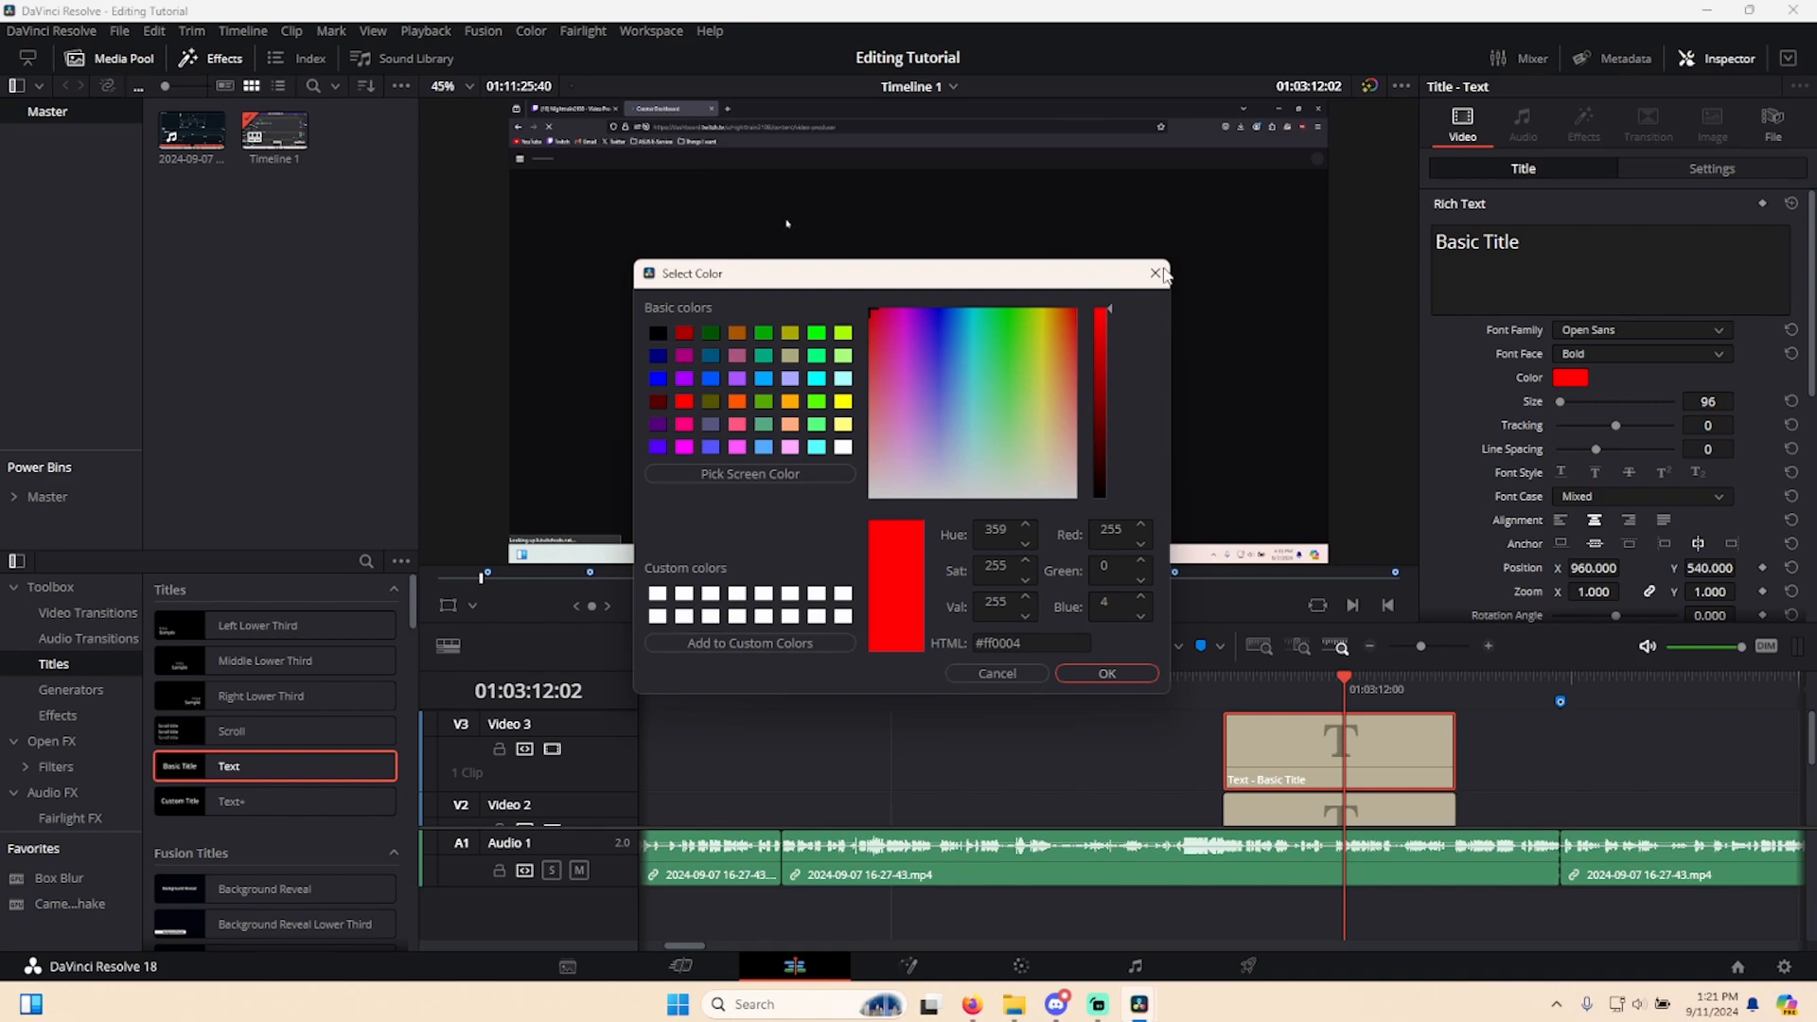
click(1139, 670)
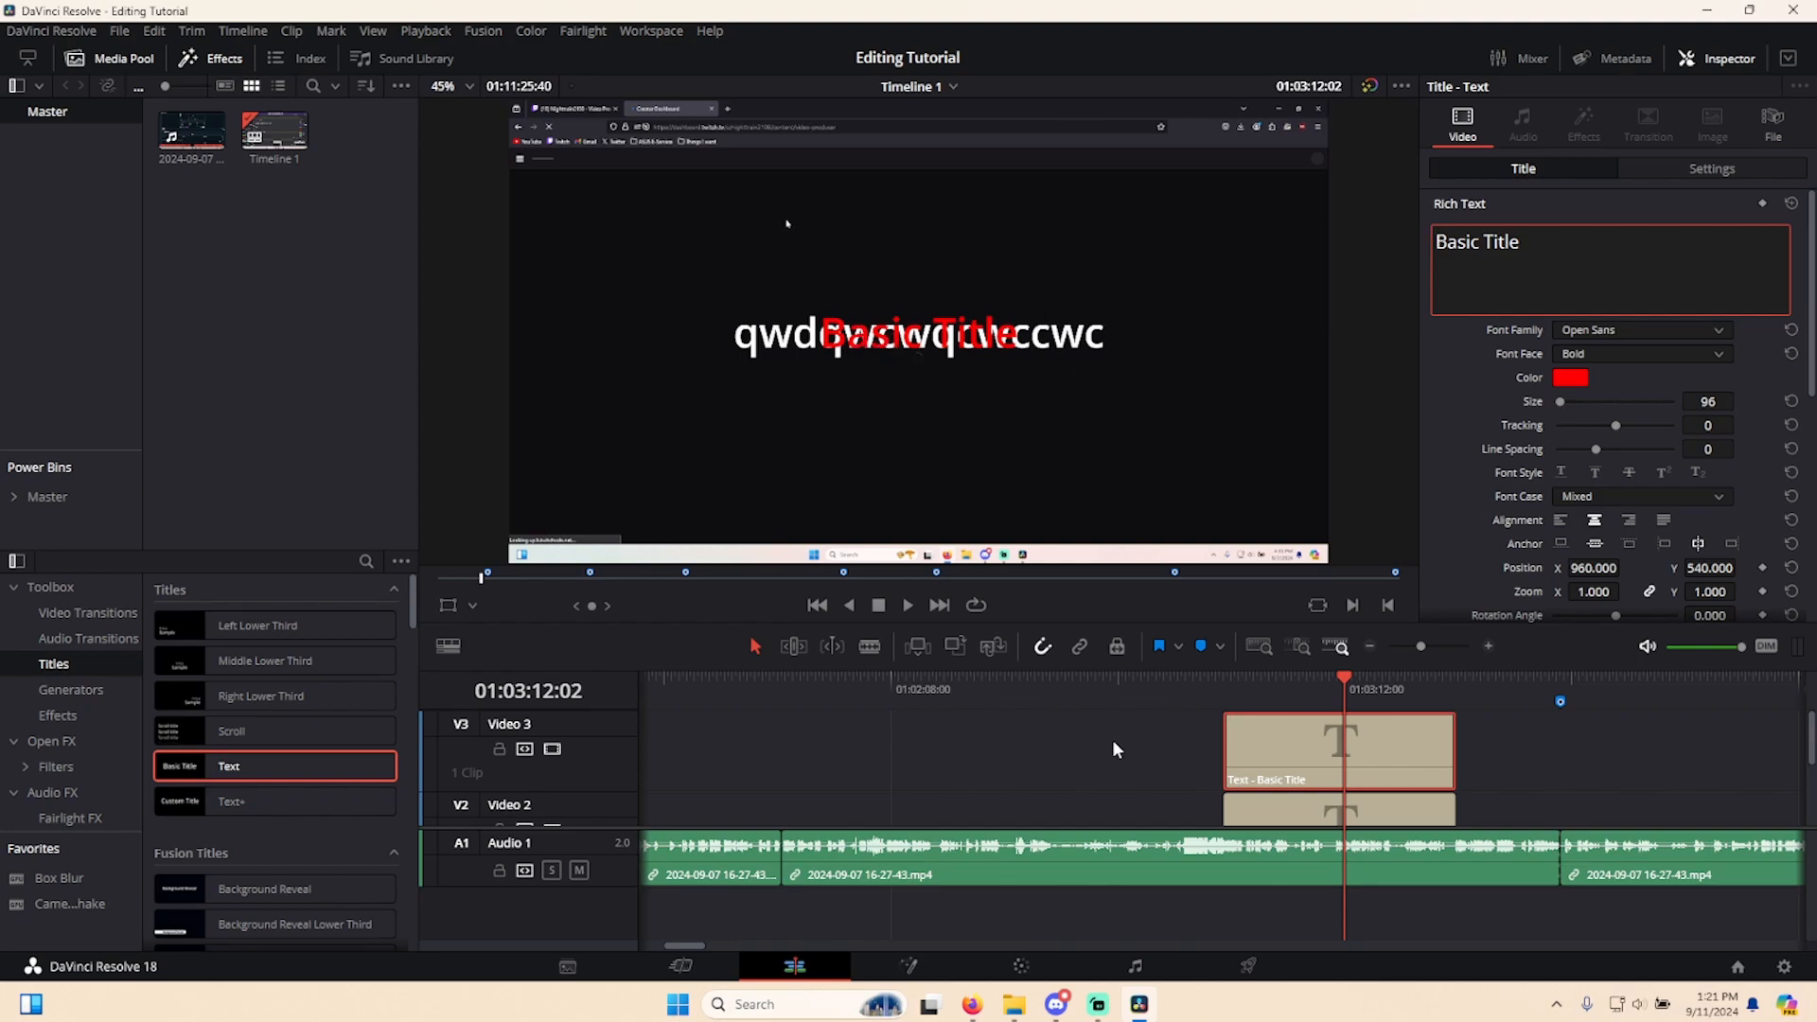
scroll(1107, 742, down, 2)
scroll(1107, 742, up, 2)
scroll(1109, 740, down, 2)
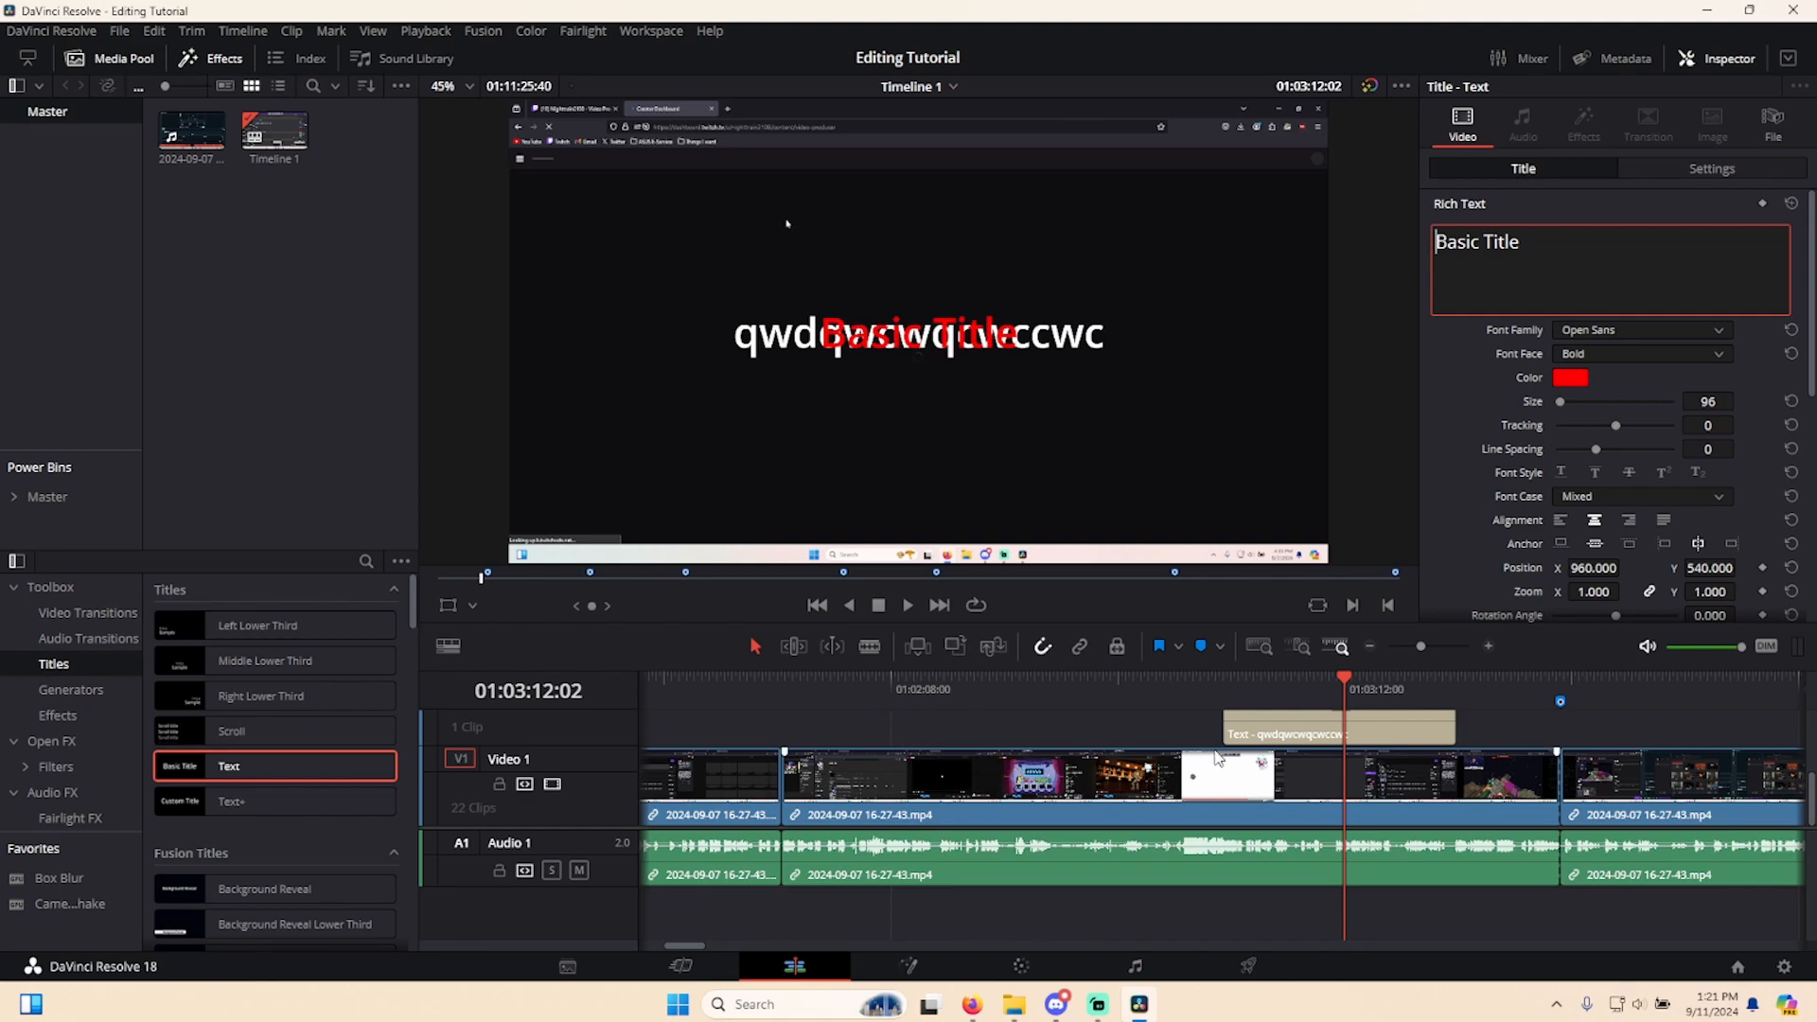
scroll(1206, 740, up, 2)
scroll(1207, 742, down, 2)
- Select the two overlapping titles on Video 2 and Video 3 together and delete them
scroll(984, 753, up, 5)
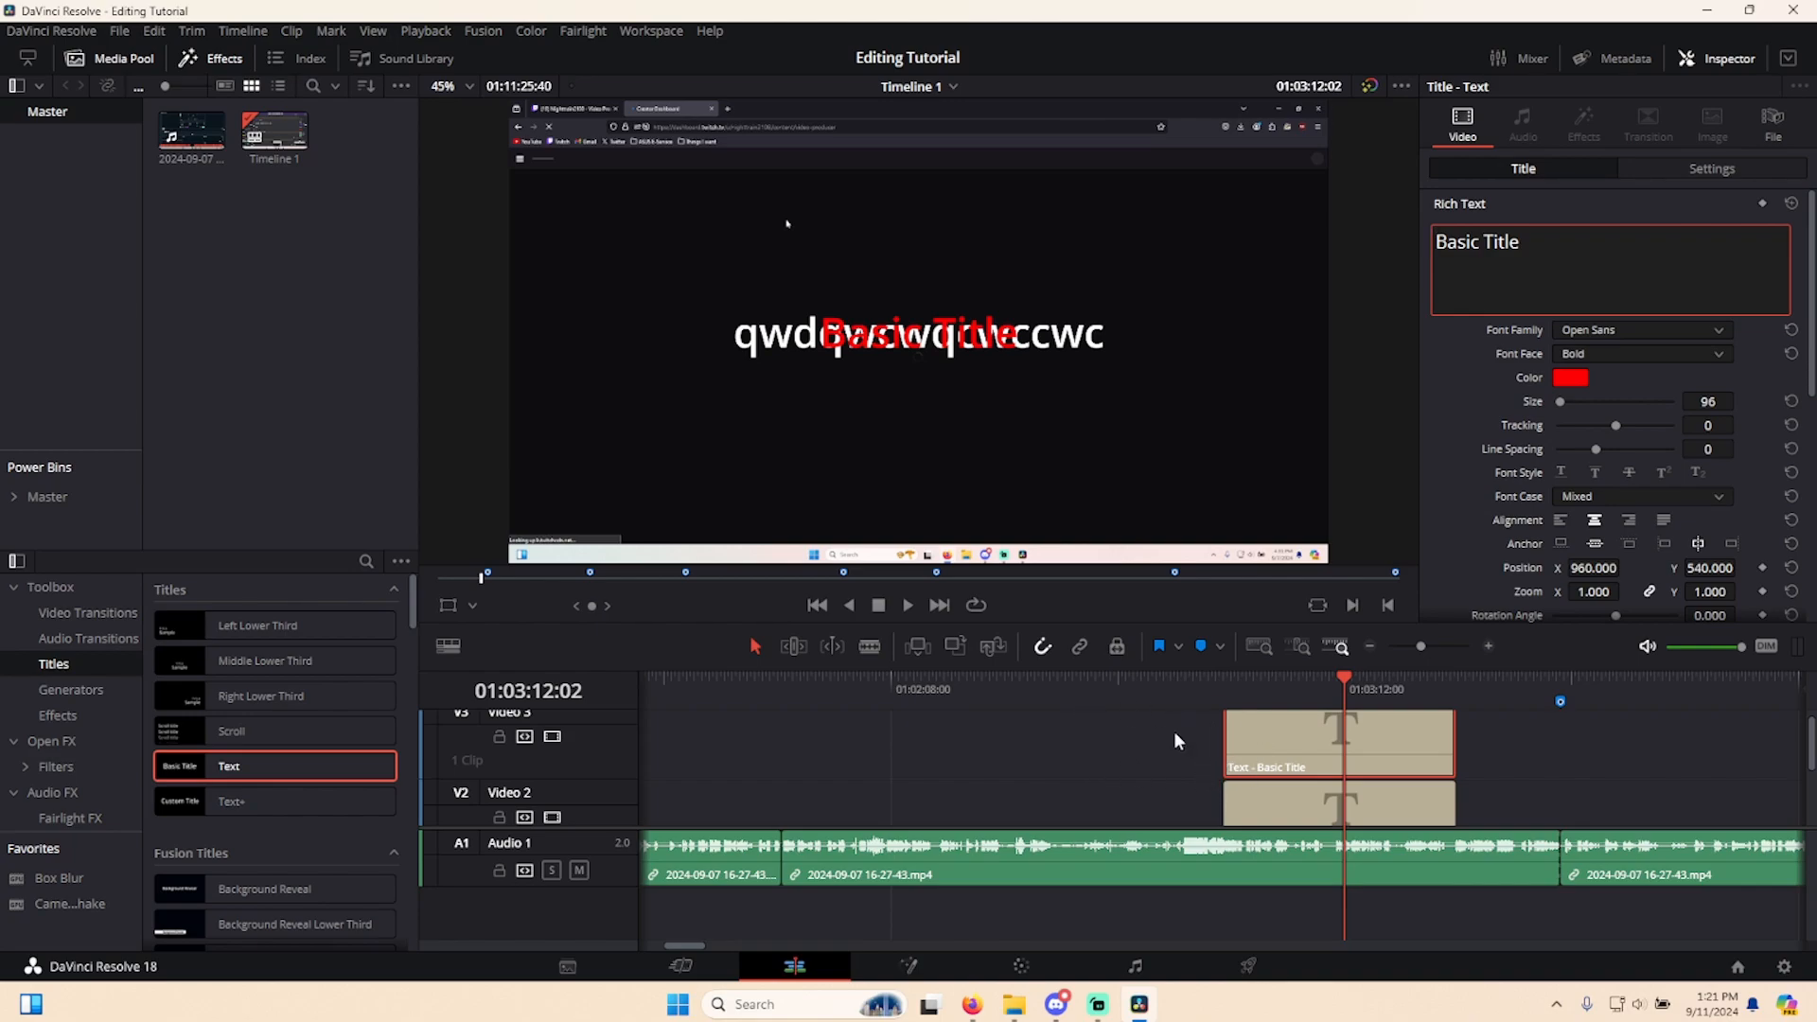
scroll(1173, 730, down, 2)
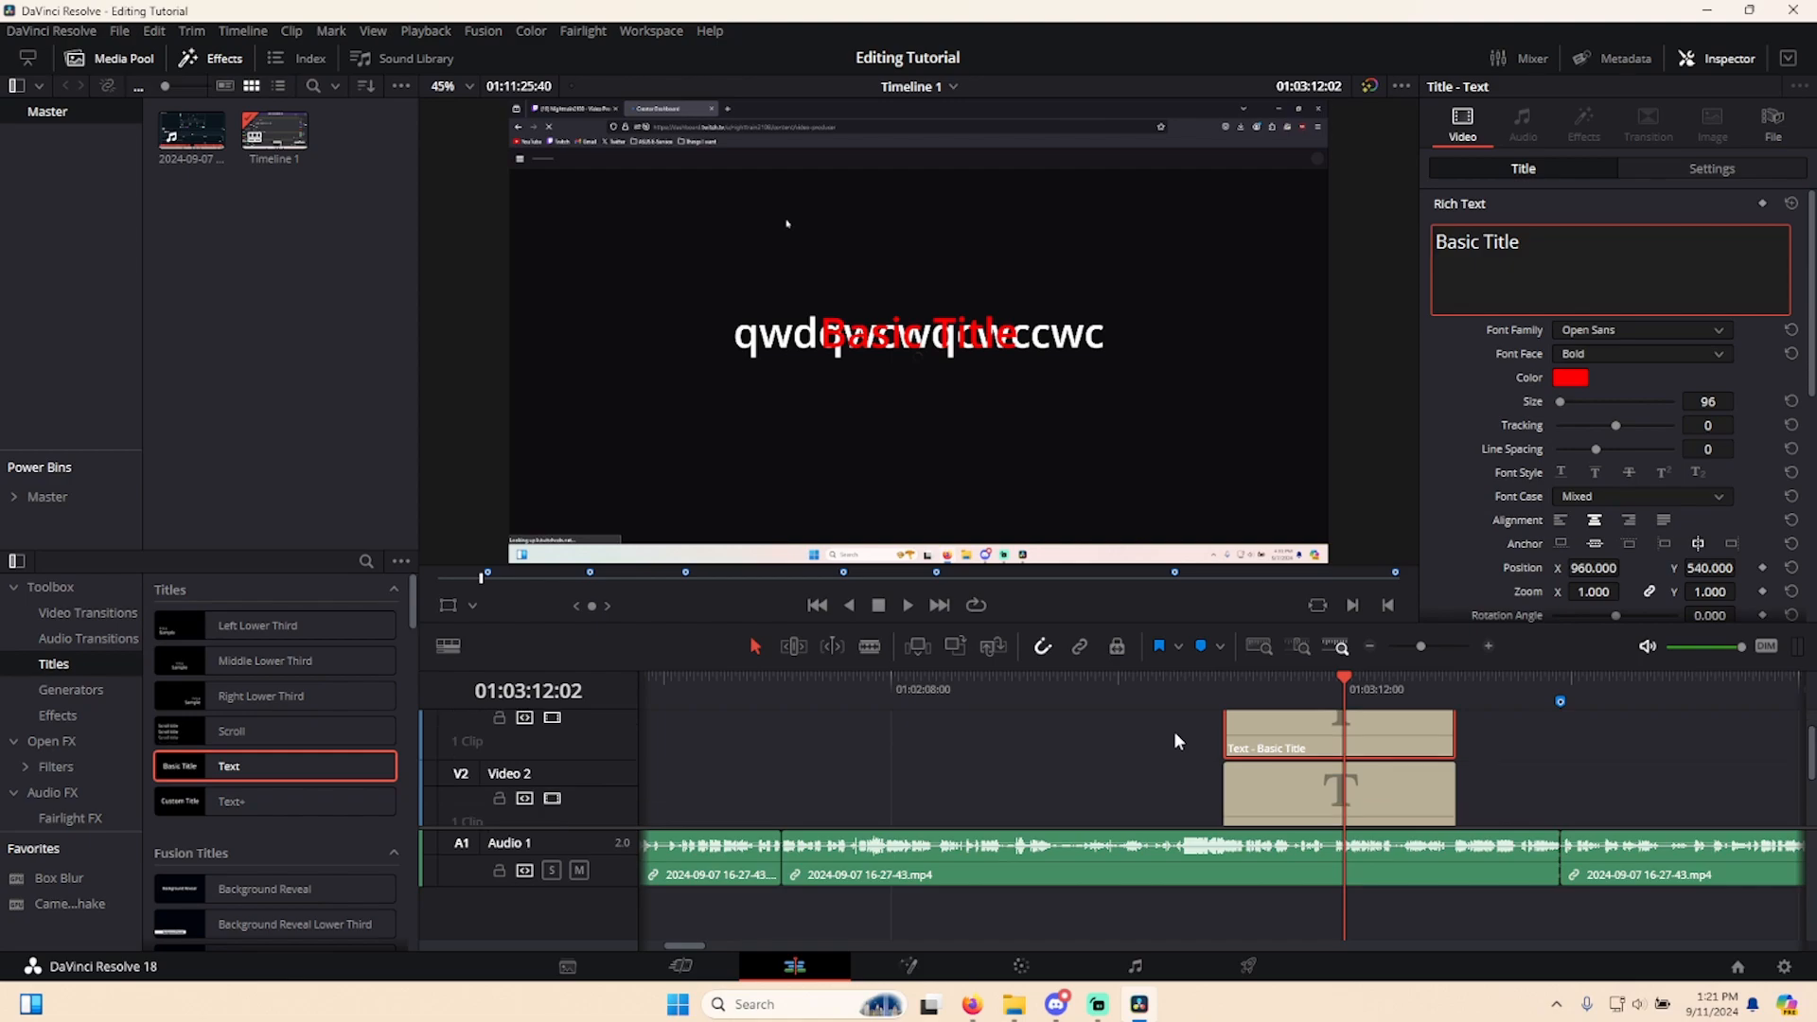
drag(1180, 740, 1279, 816)
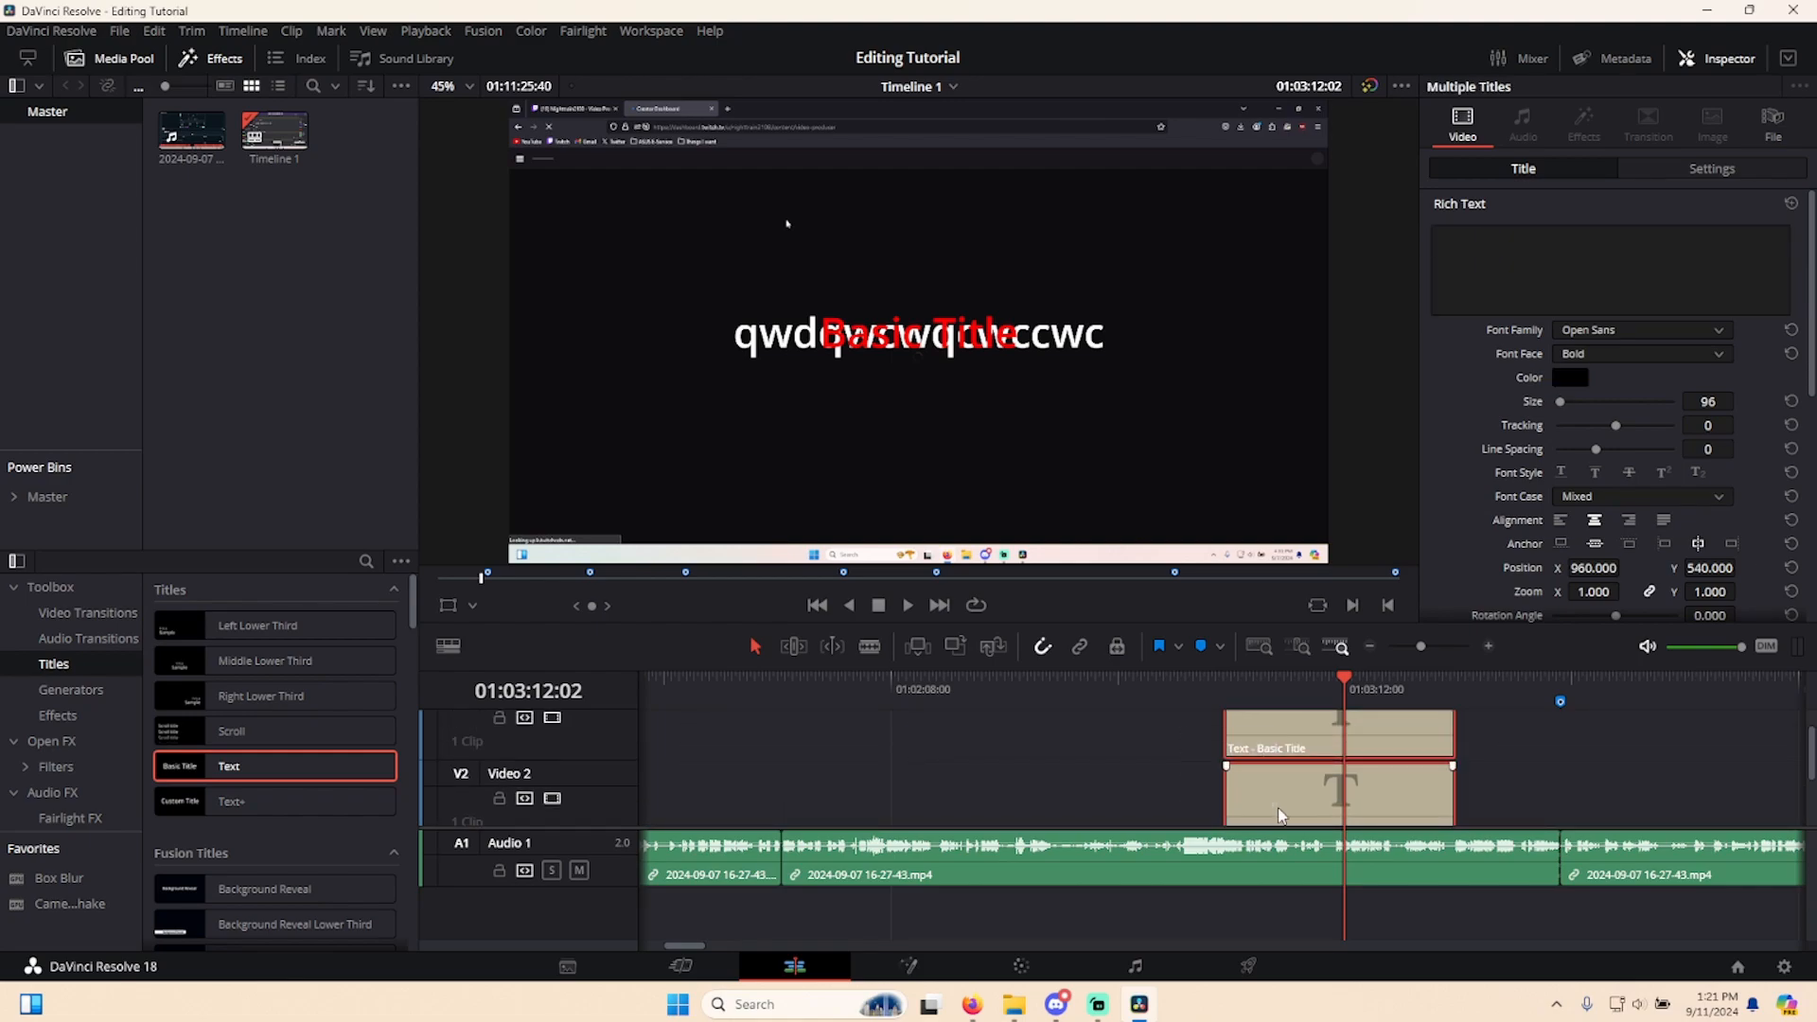
key(Delete)
scroll(1194, 772, down, 5)
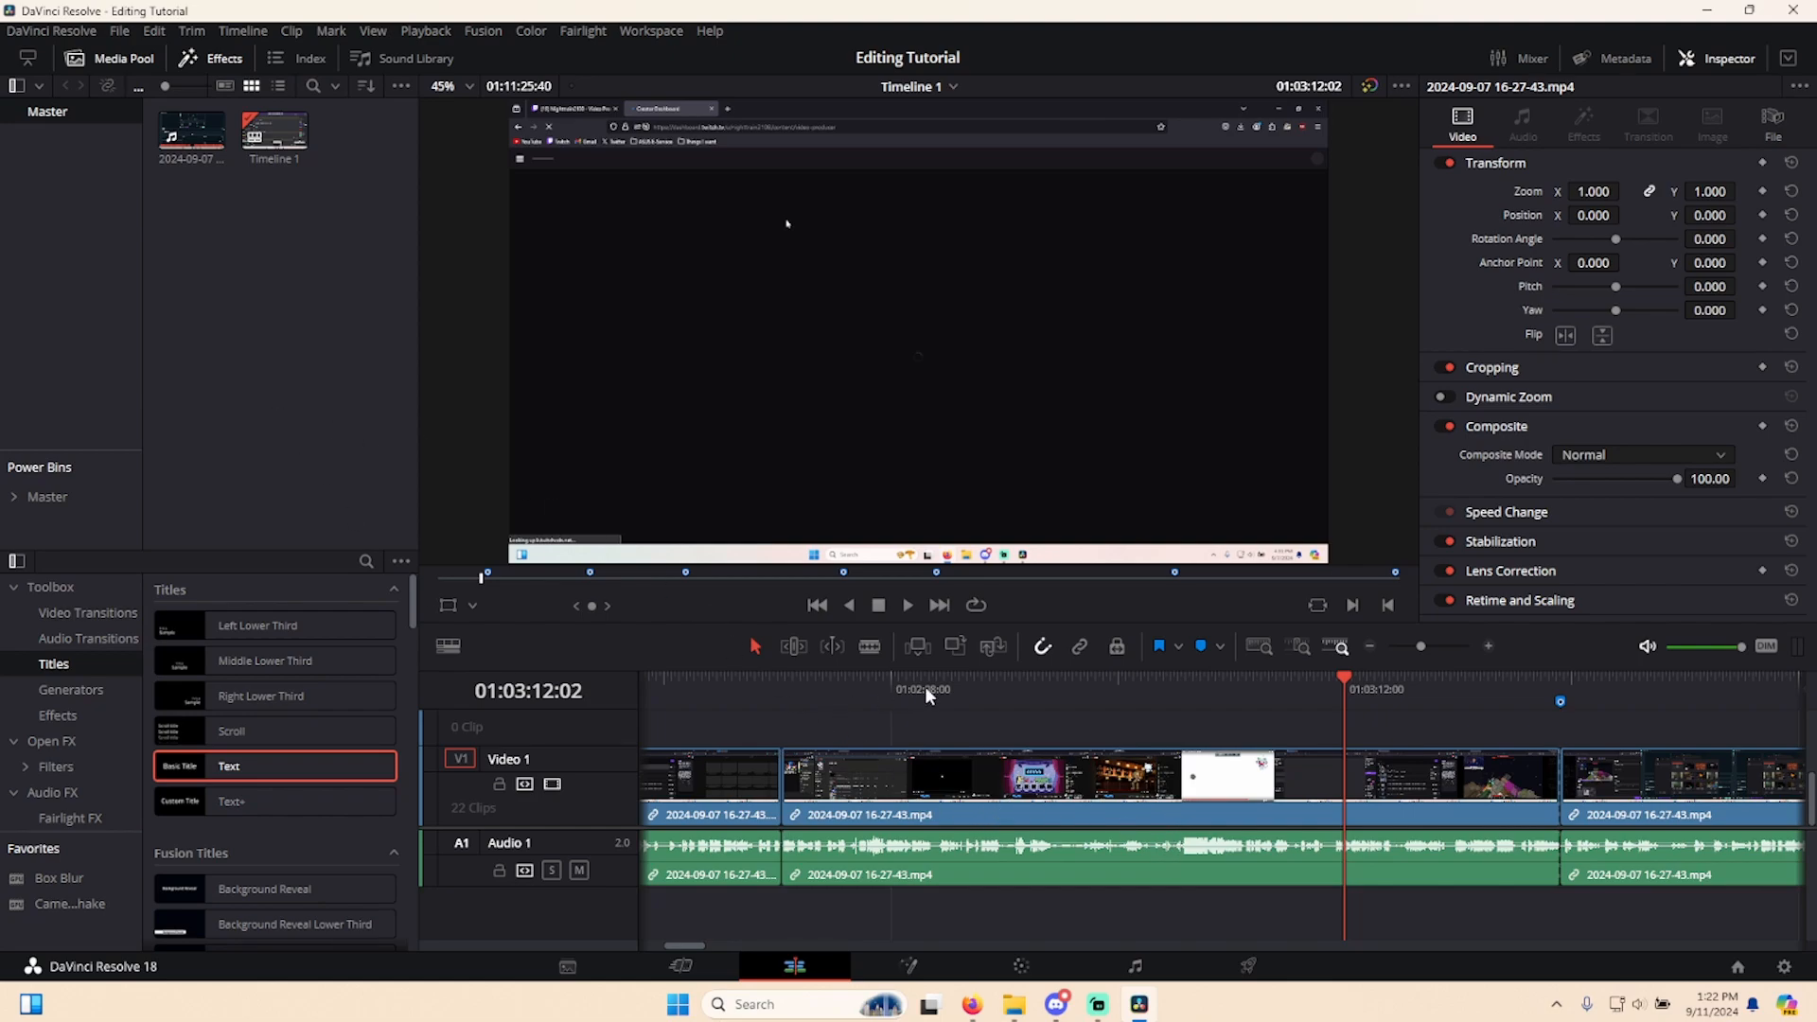
- Add the bonk sound effect from the Sound Effects power bin to a new Audio 2 track just before the playhead and preview it
click(48, 504)
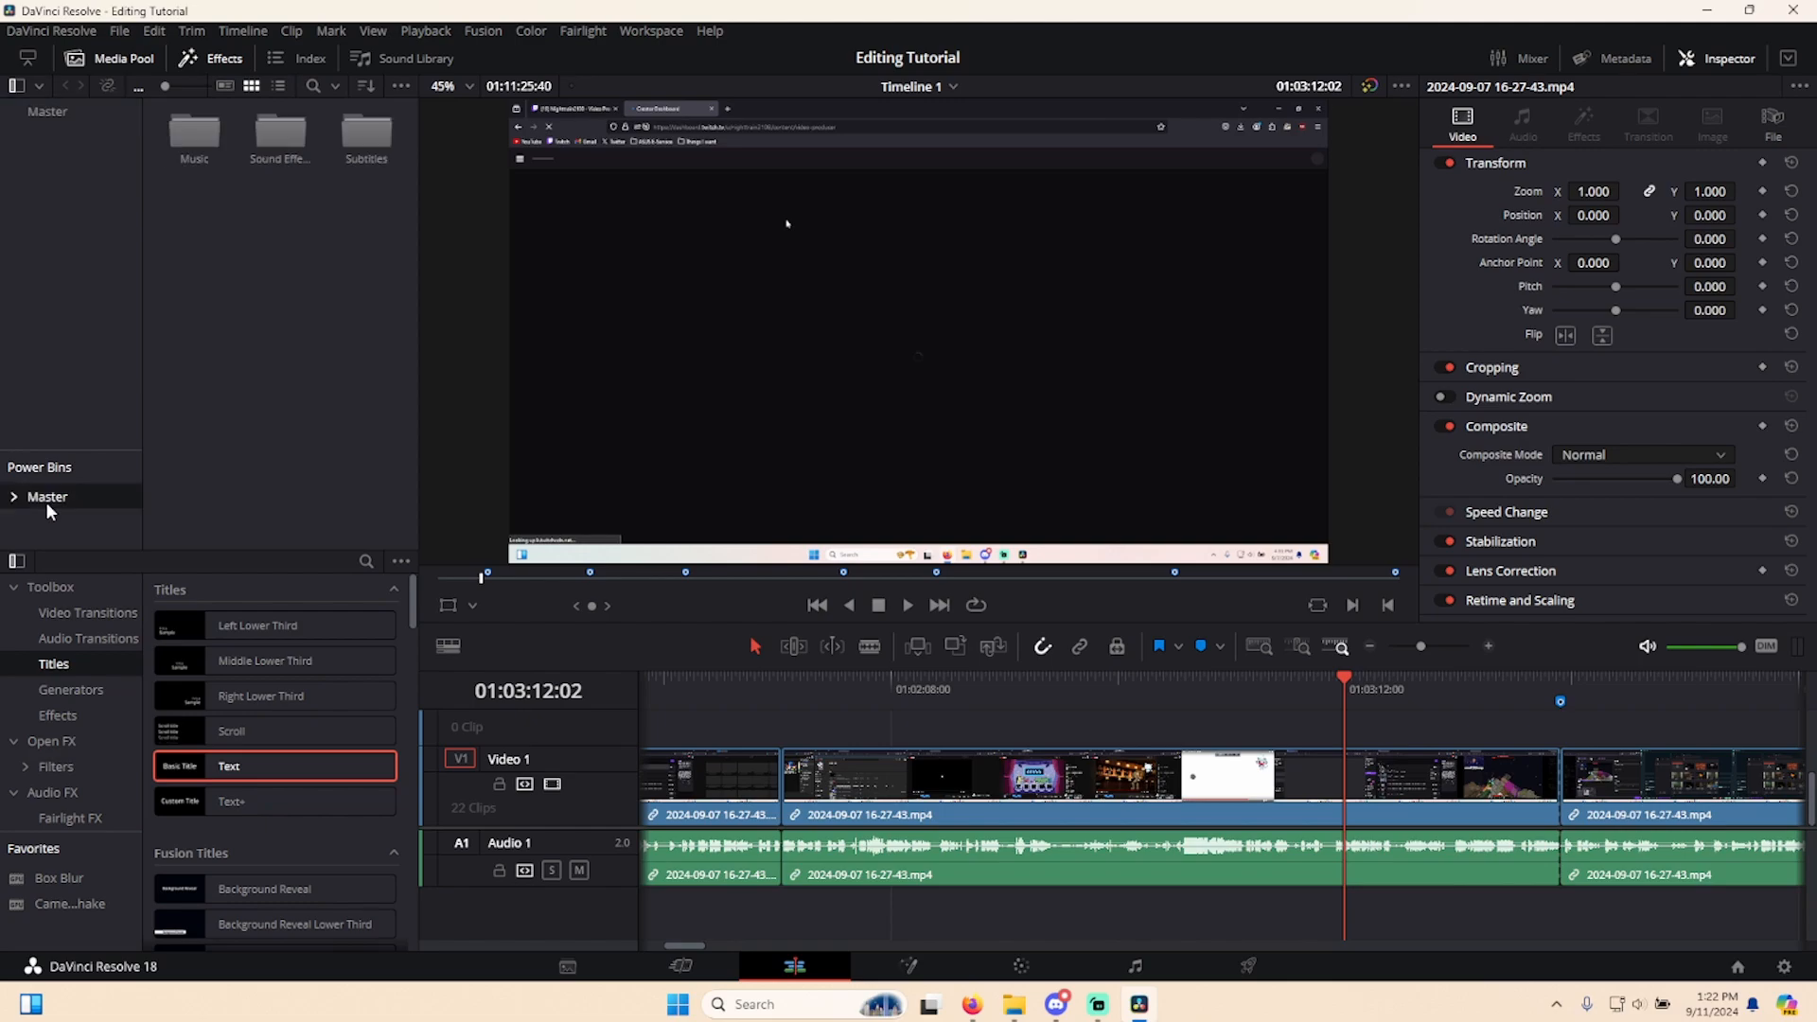
double_click(280, 137)
click(176, 147)
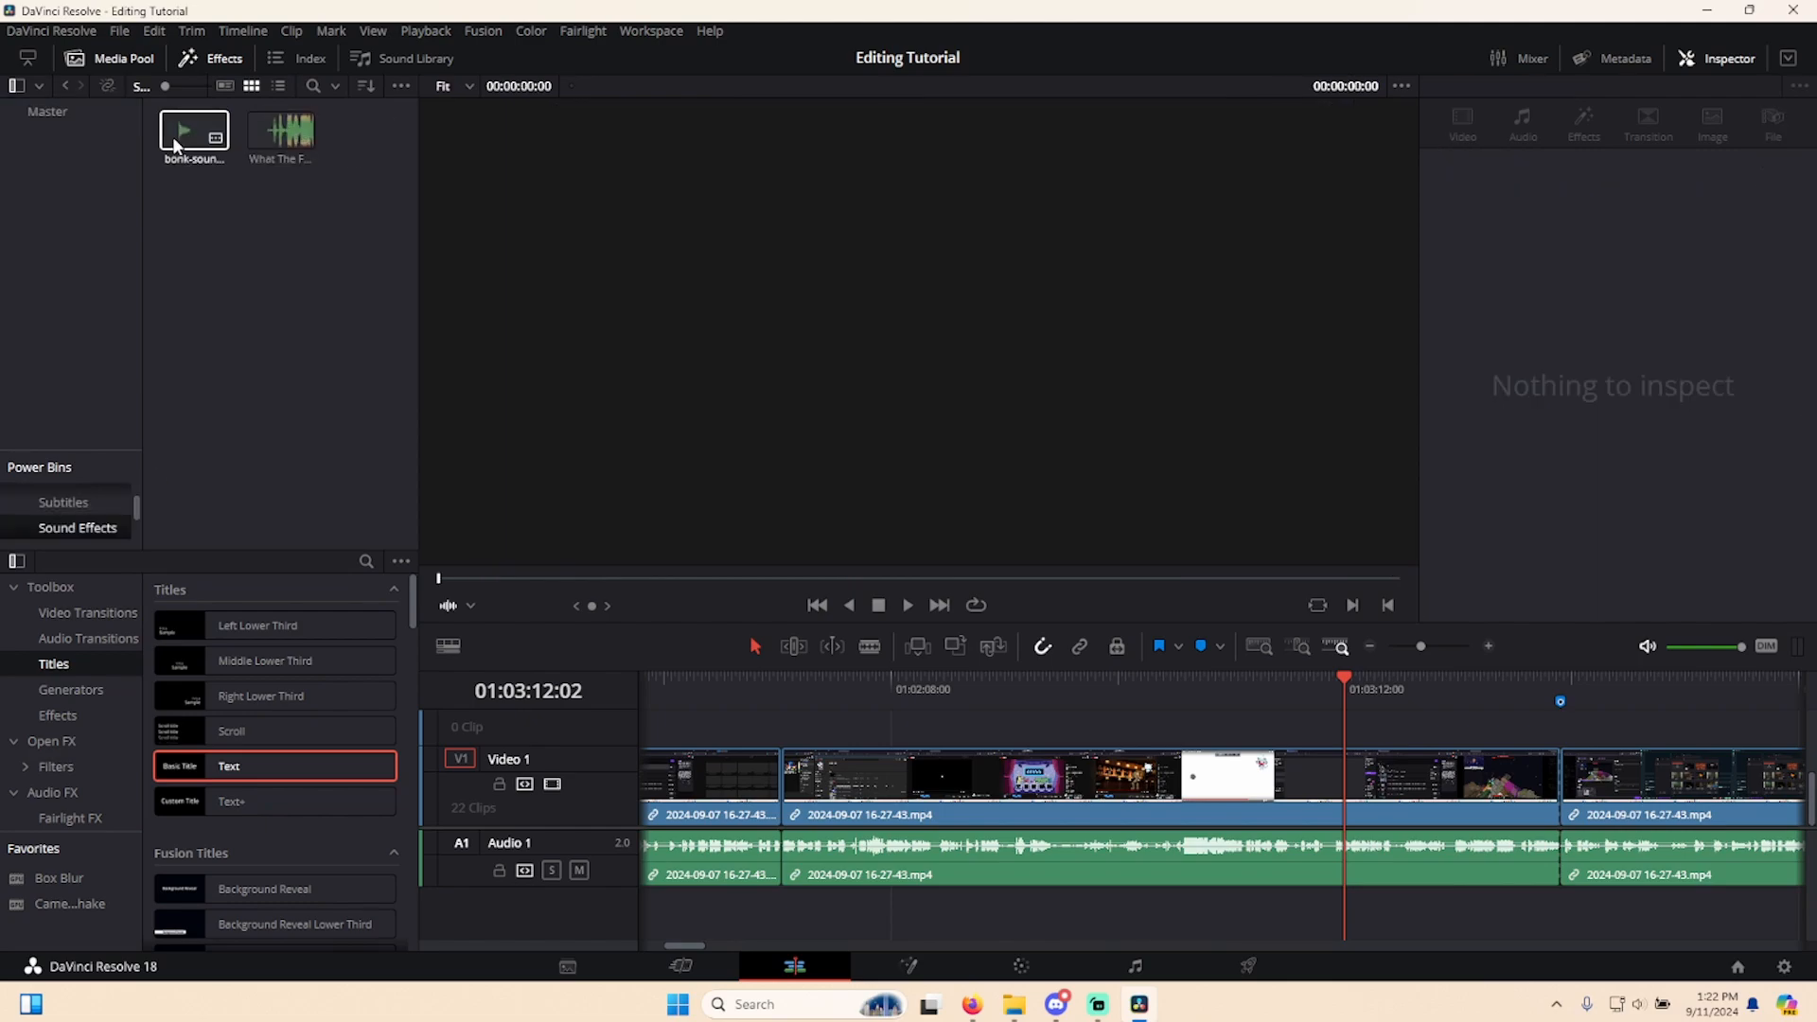
drag(176, 147, 1330, 929)
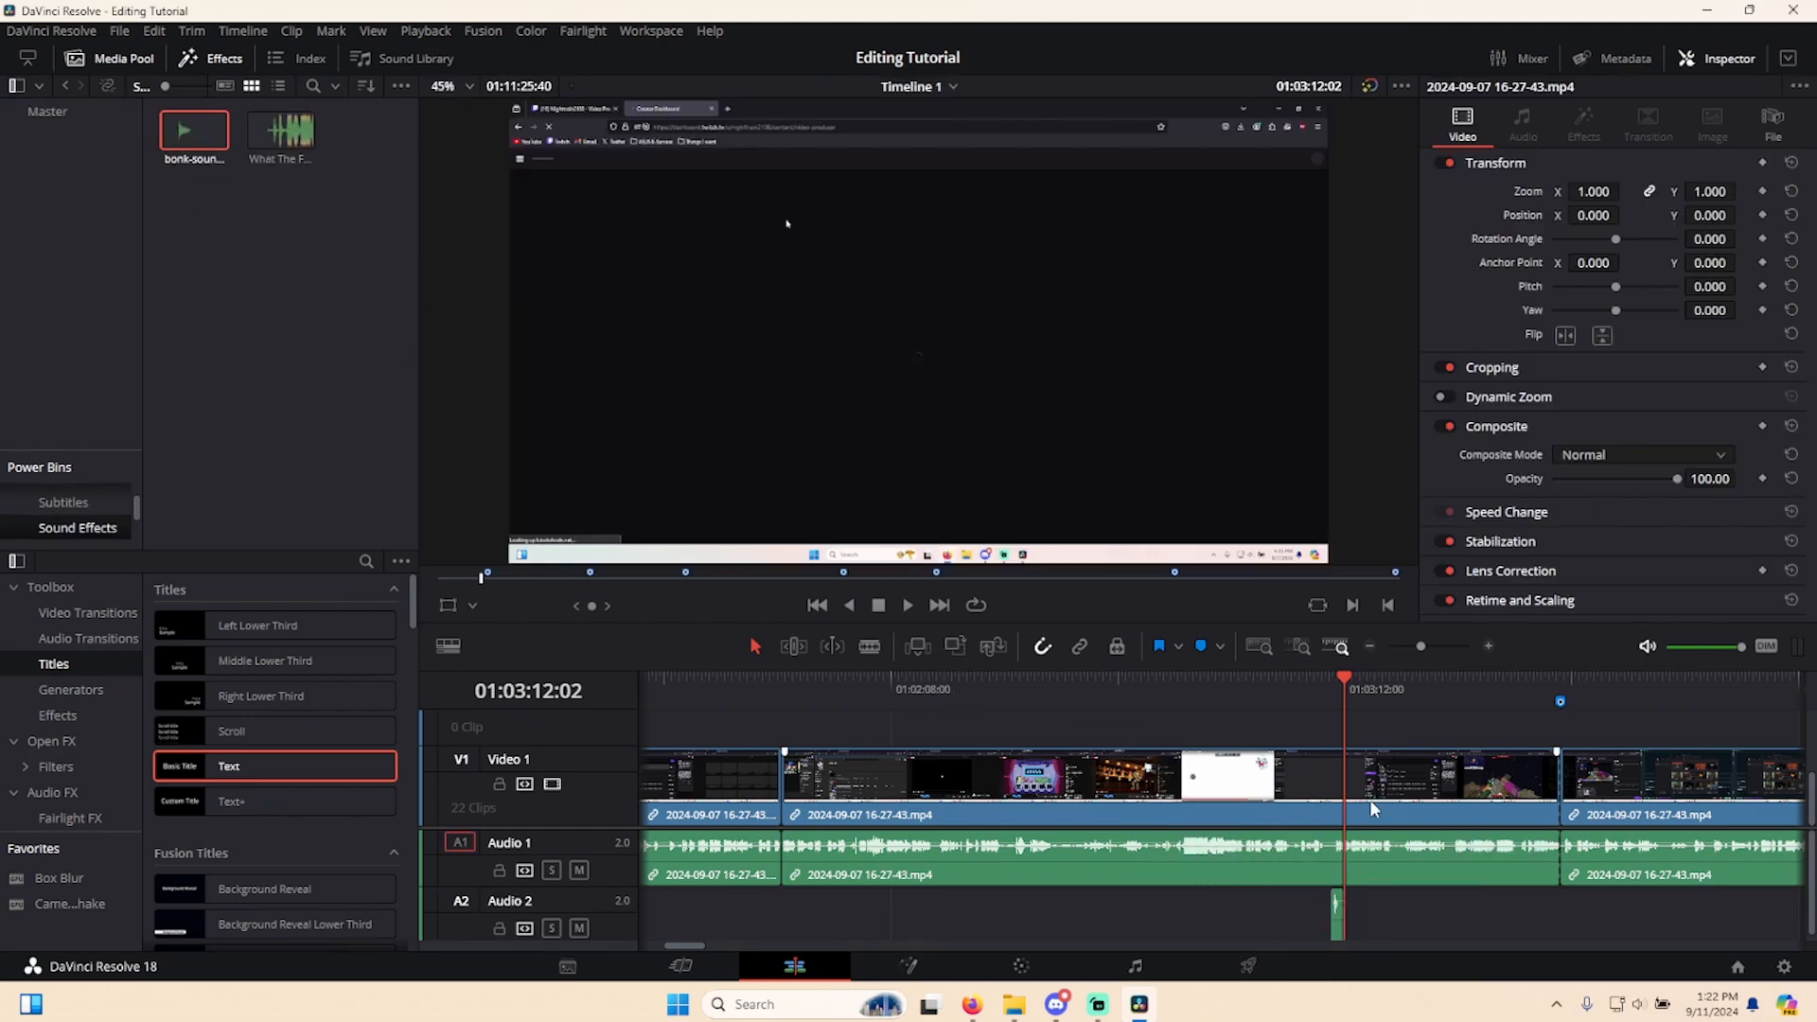
click(1330, 694)
key(space)
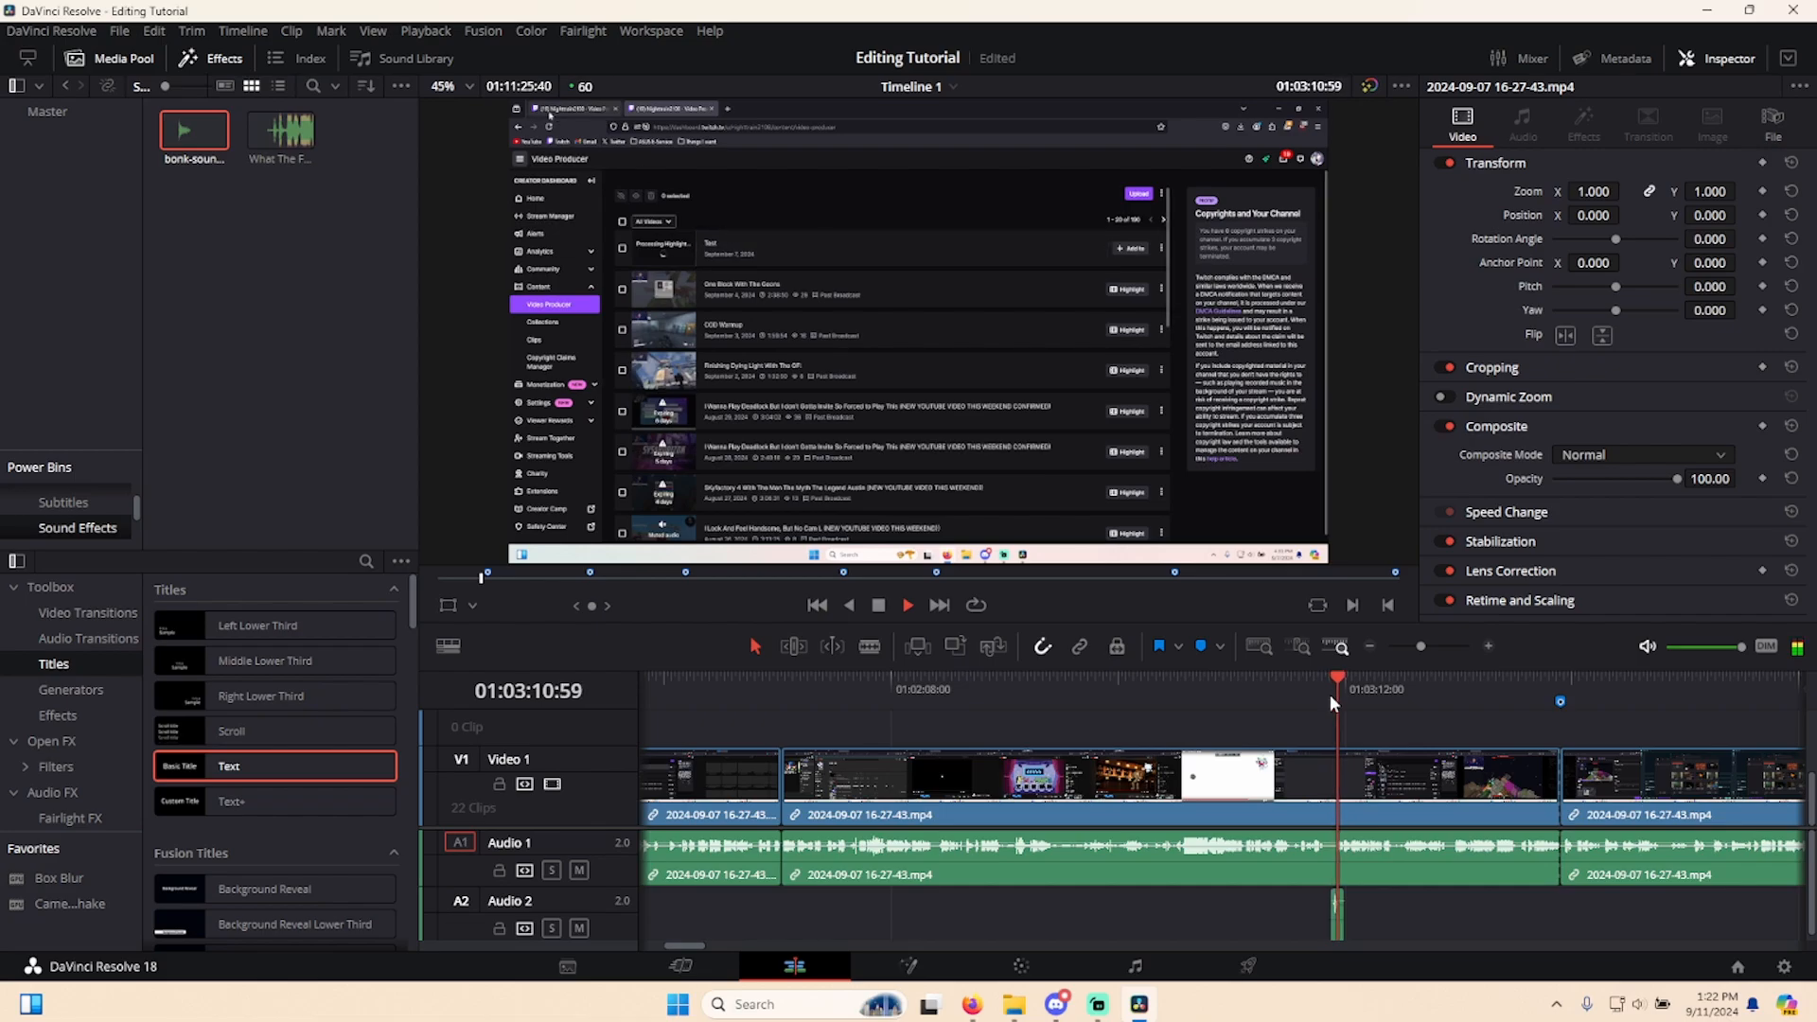
key(space)
- Shift the bonk sound effect on Audio 2 later to about 01:03:14 and play it at its new position
drag(1331, 933, 1363, 929)
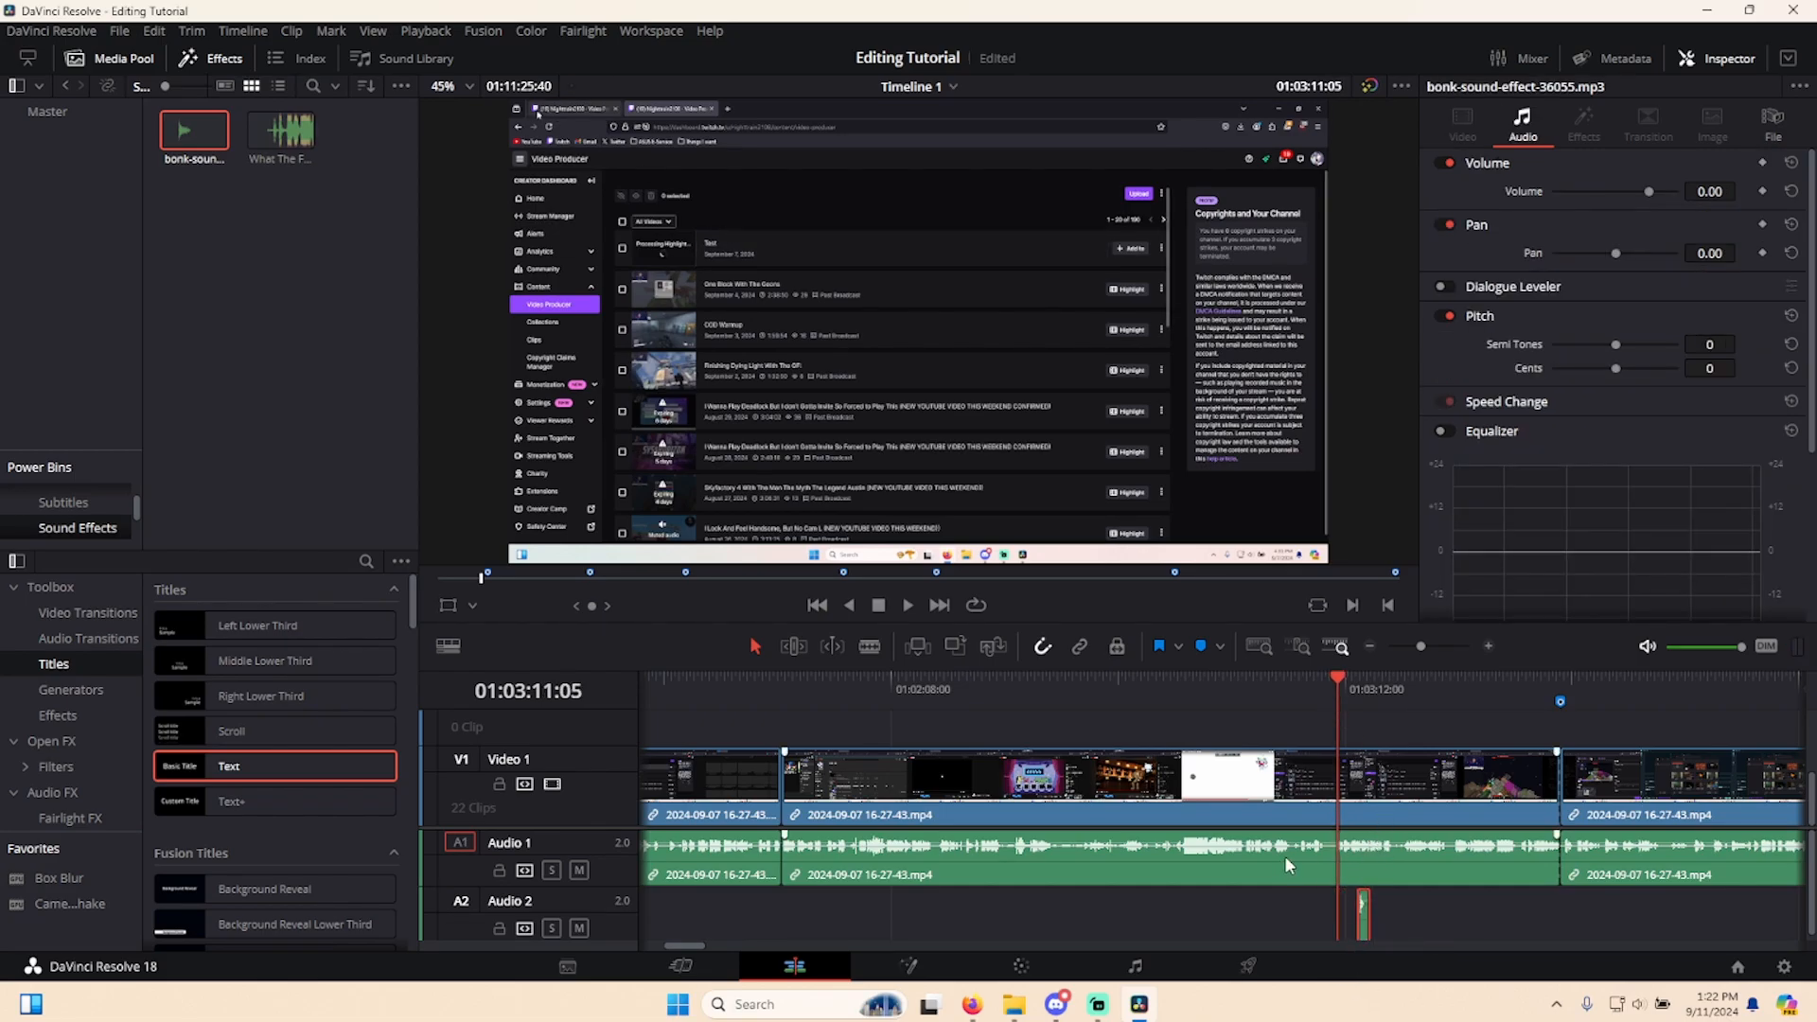
click(1361, 687)
key(space)
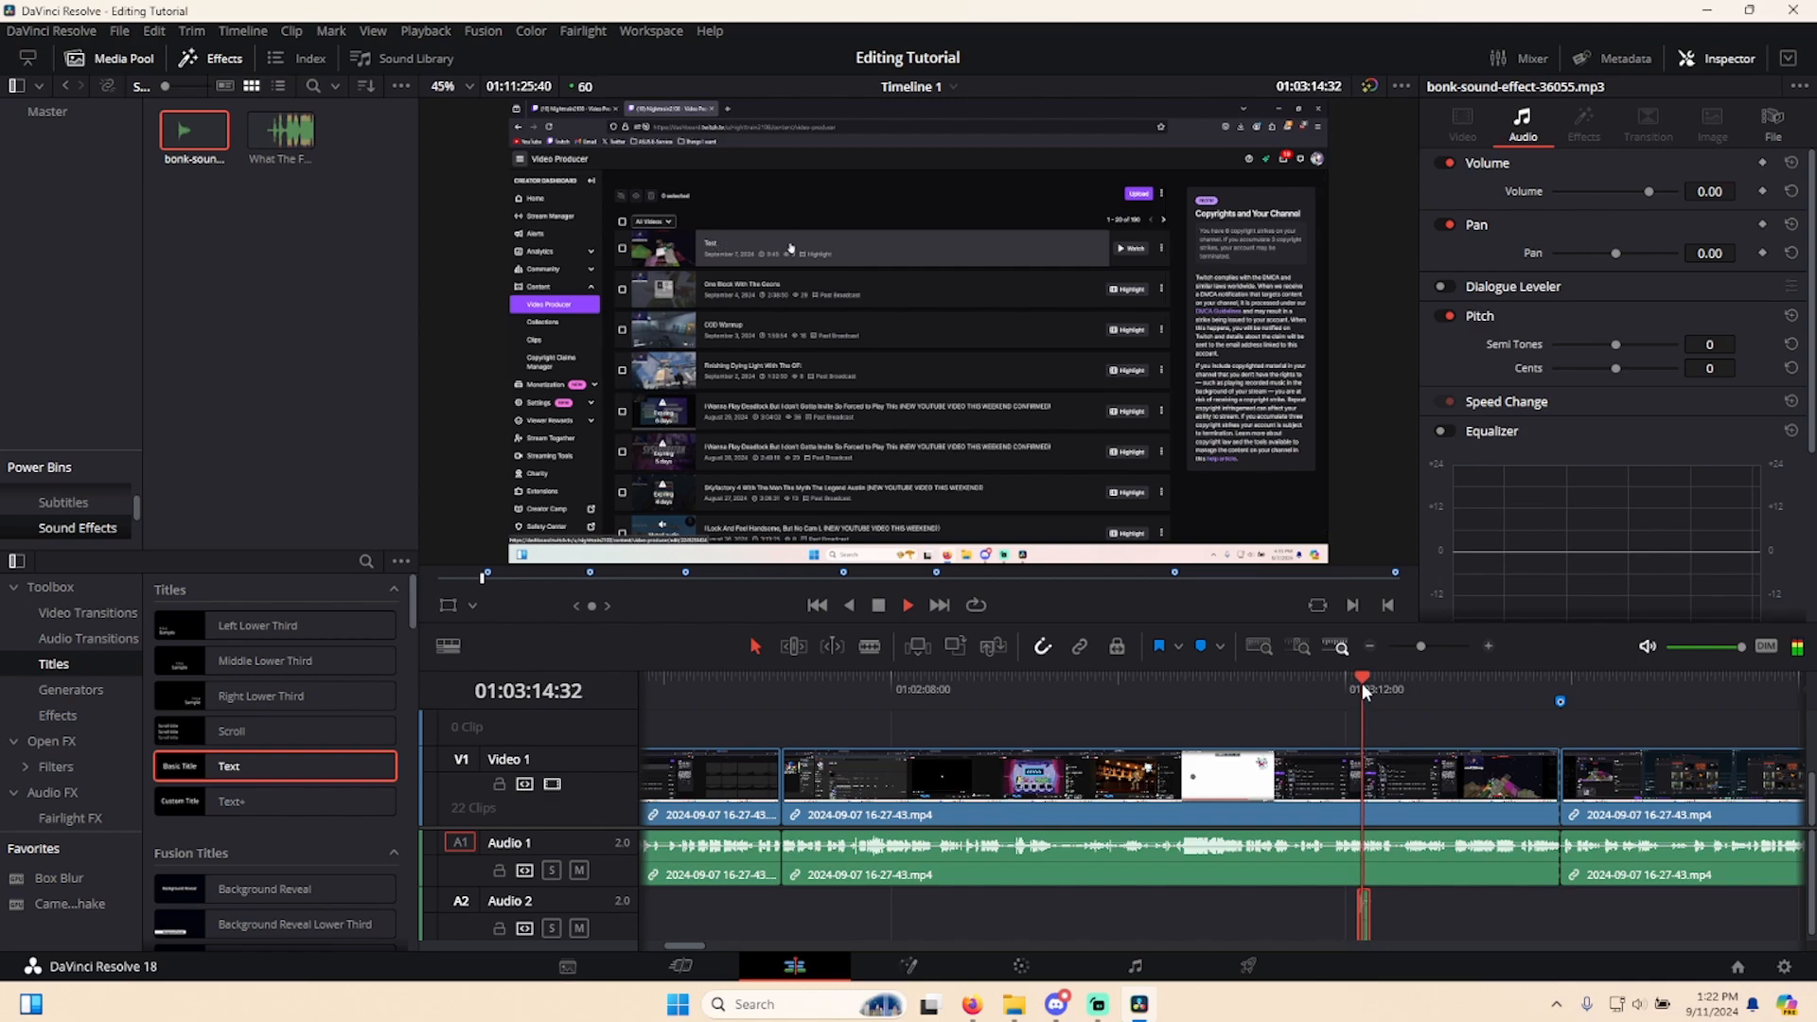
key(space)
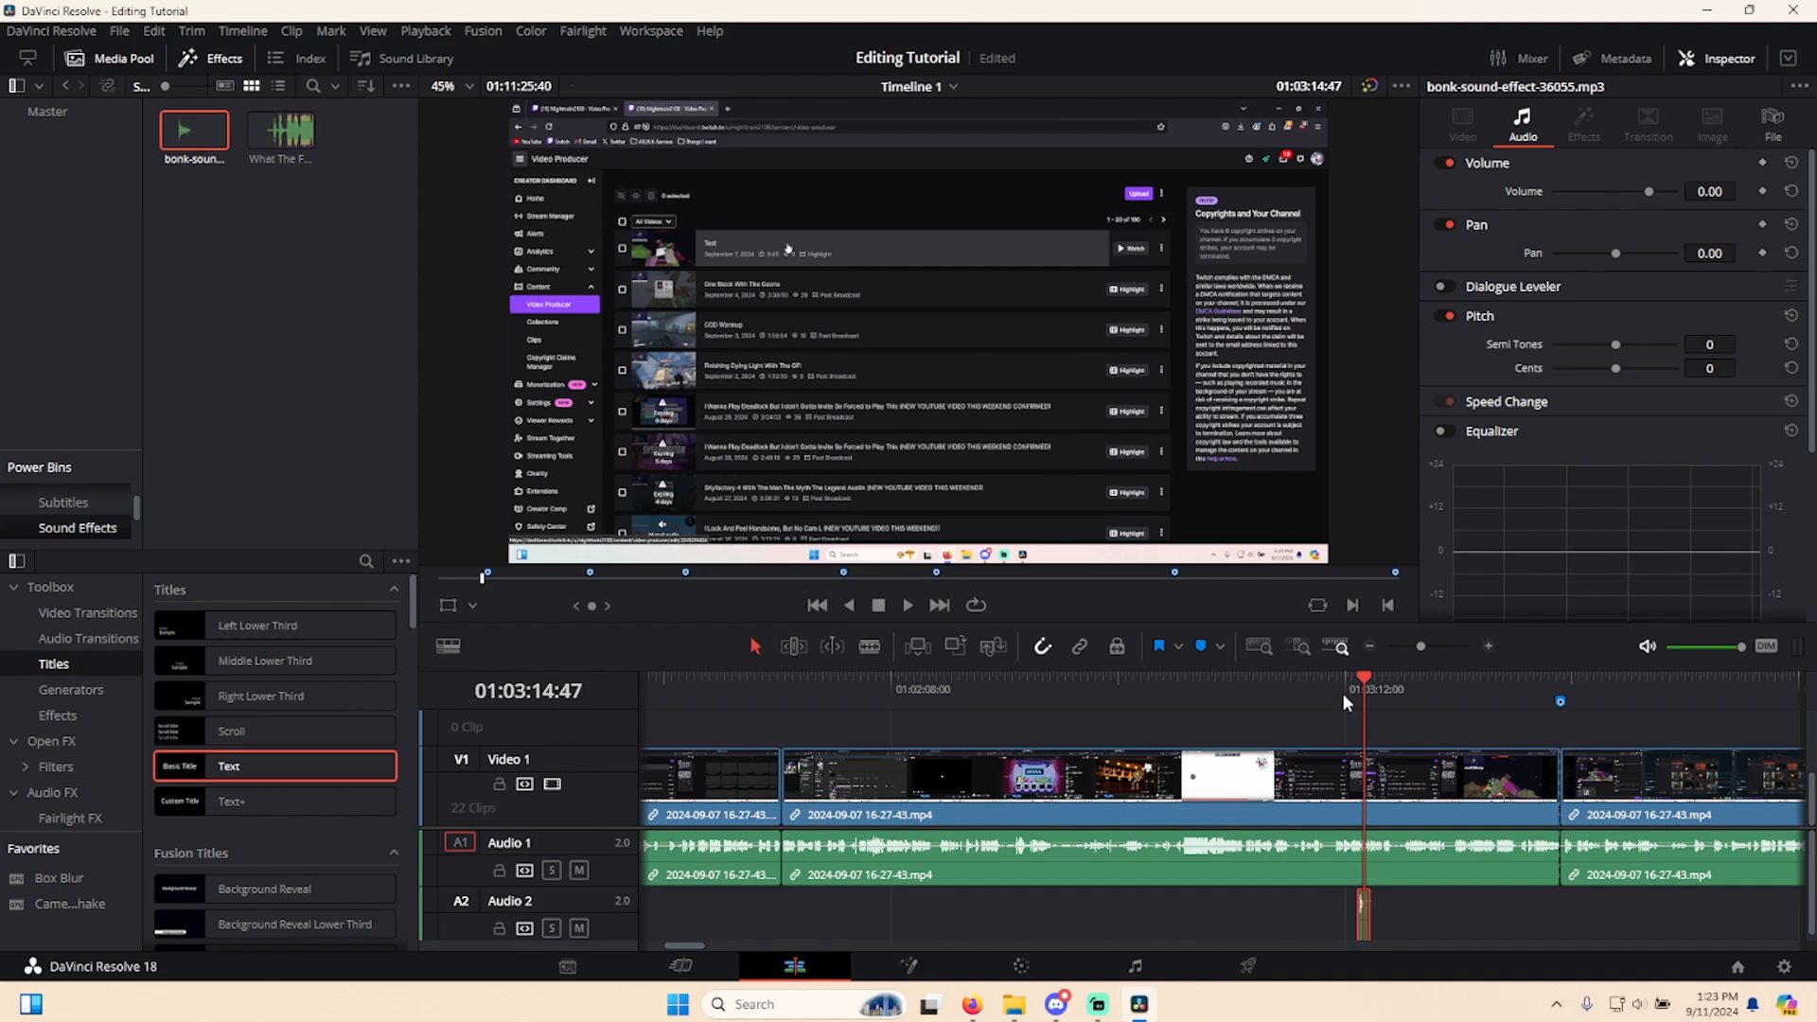
- Try a lower and a higher volume on the bonk sound effect with a short playback, and delete the clip
drag(1706, 192, 1601, 195)
drag(1710, 192, 1741, 190)
drag(1363, 700, 1341, 704)
key(space)
key(space)
key(Delete)
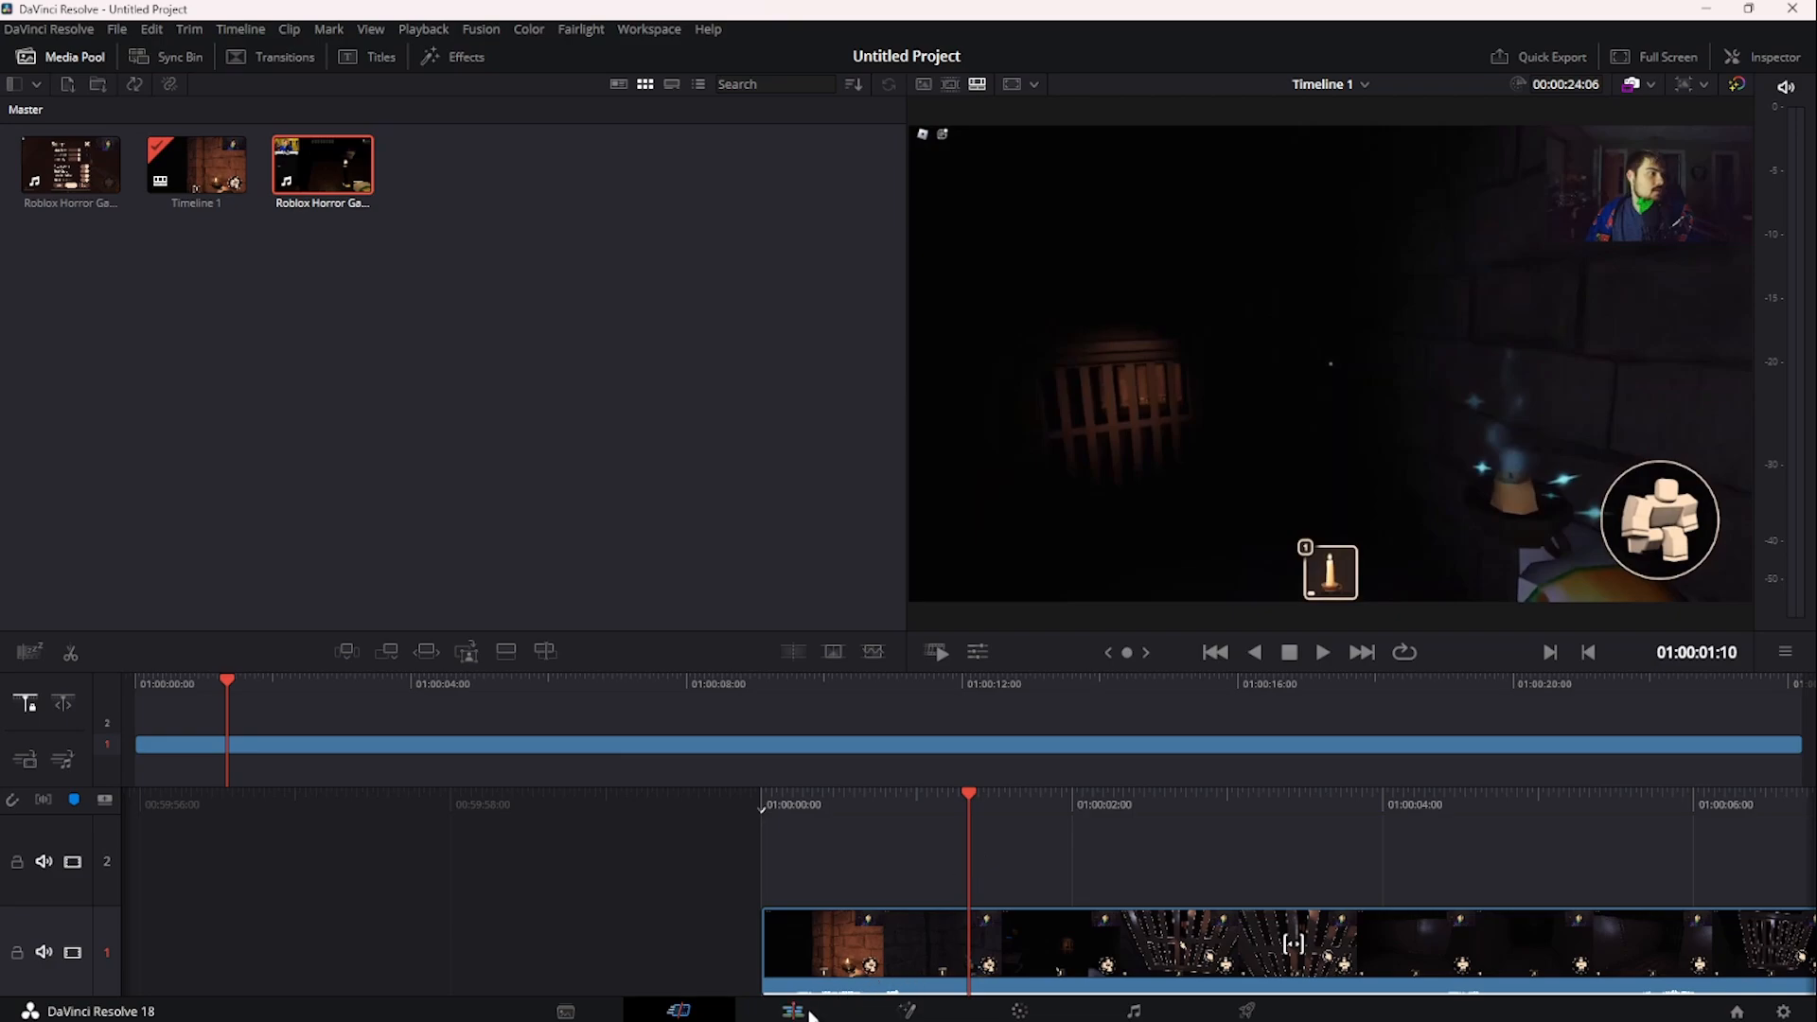
- Open the Roblox clip's timeline on the Edit page and place the playhead at 01:00:00:26
click(795, 1010)
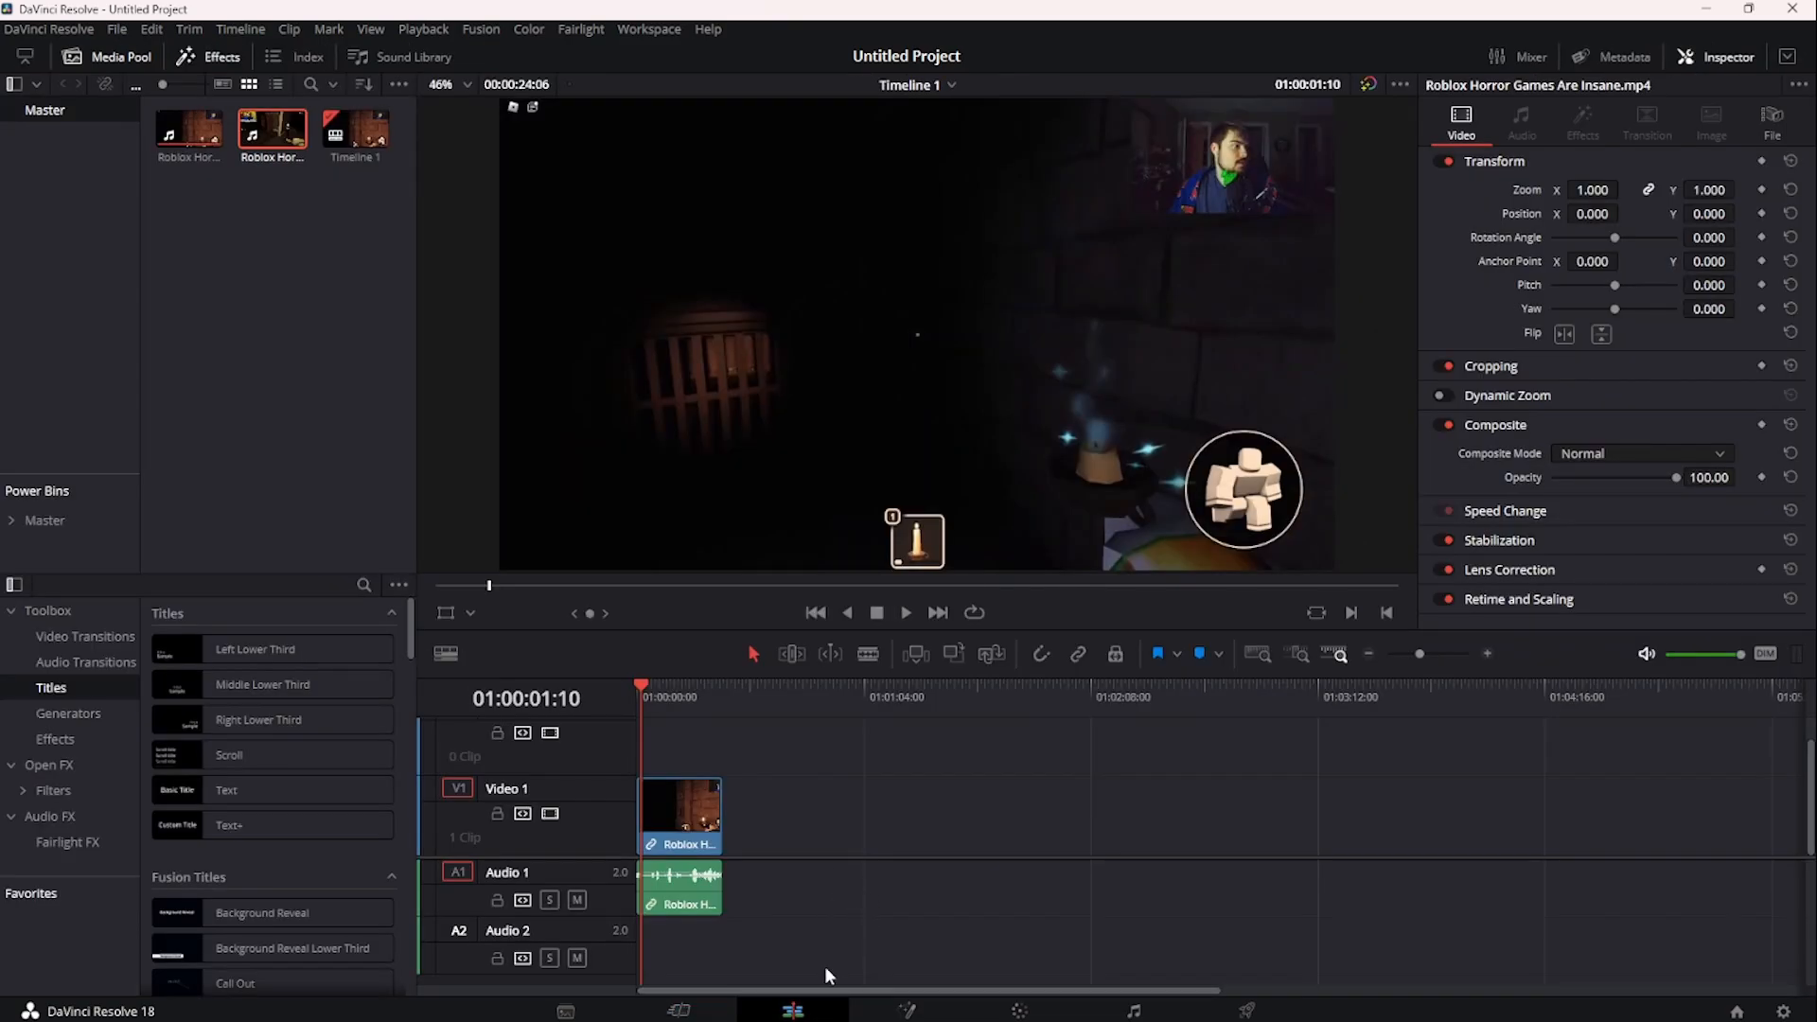
scroll(820, 890, up, 8)
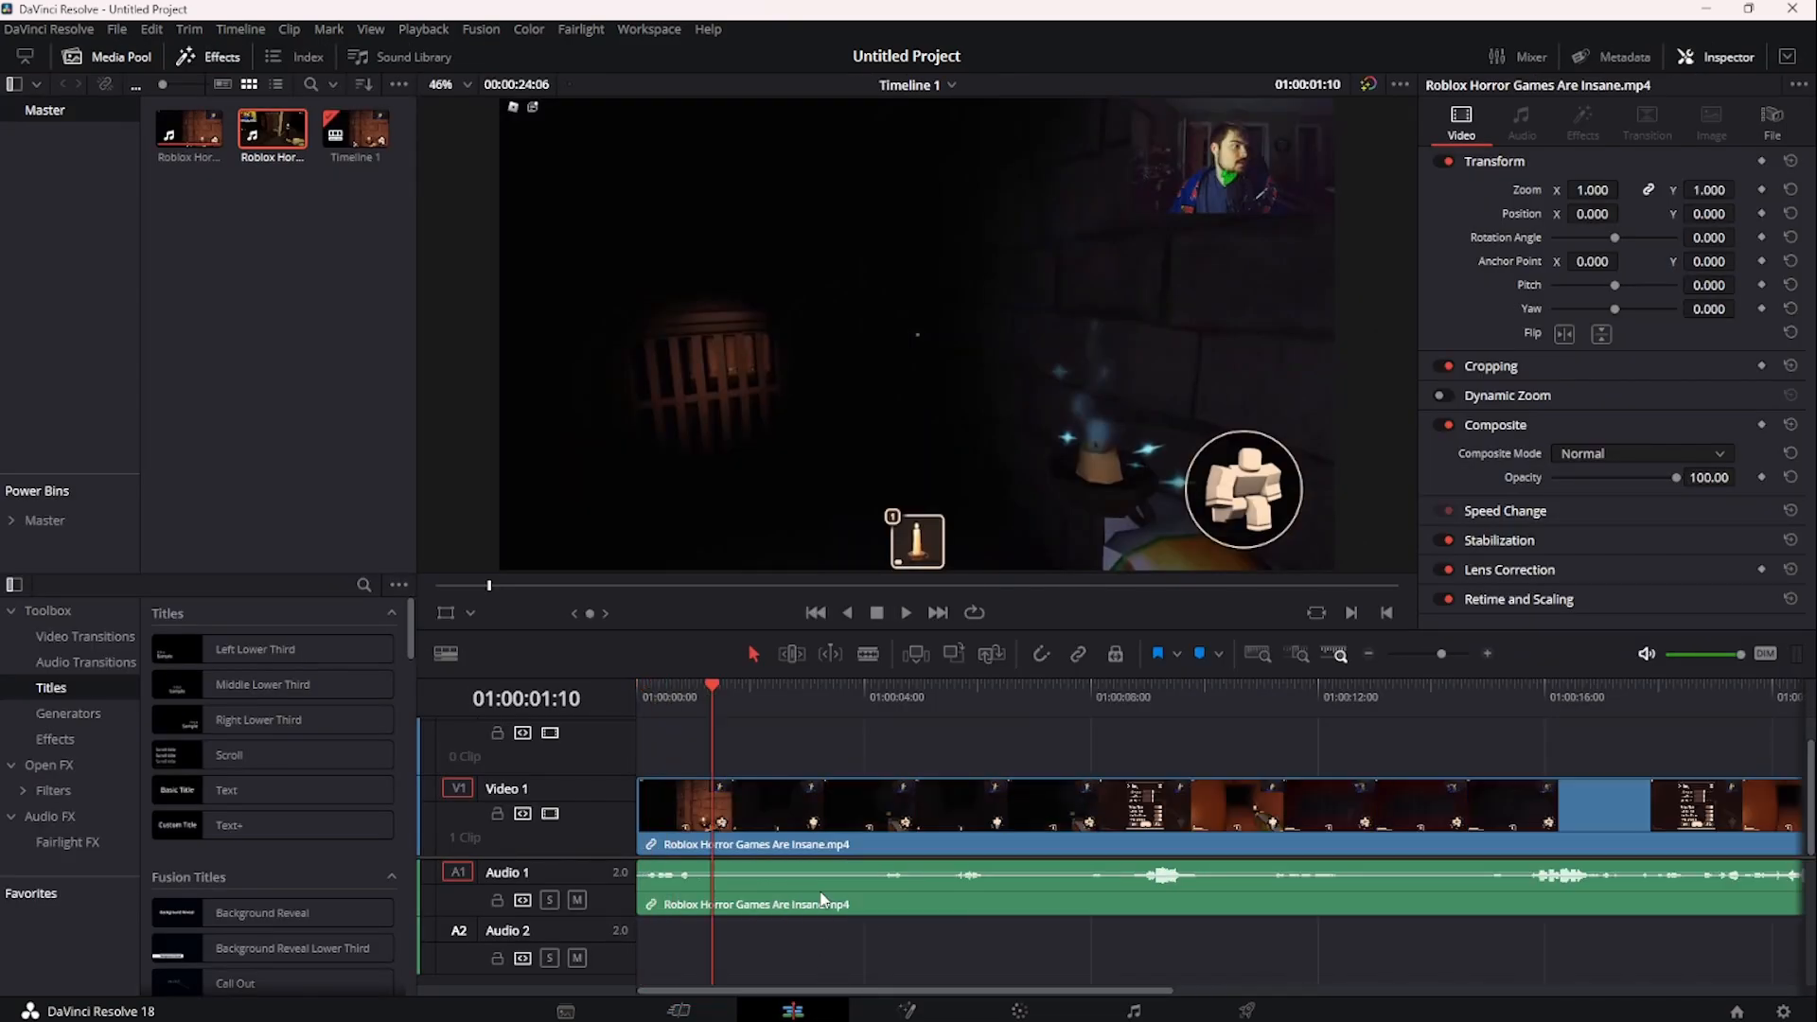
scroll(821, 899, down, 2)
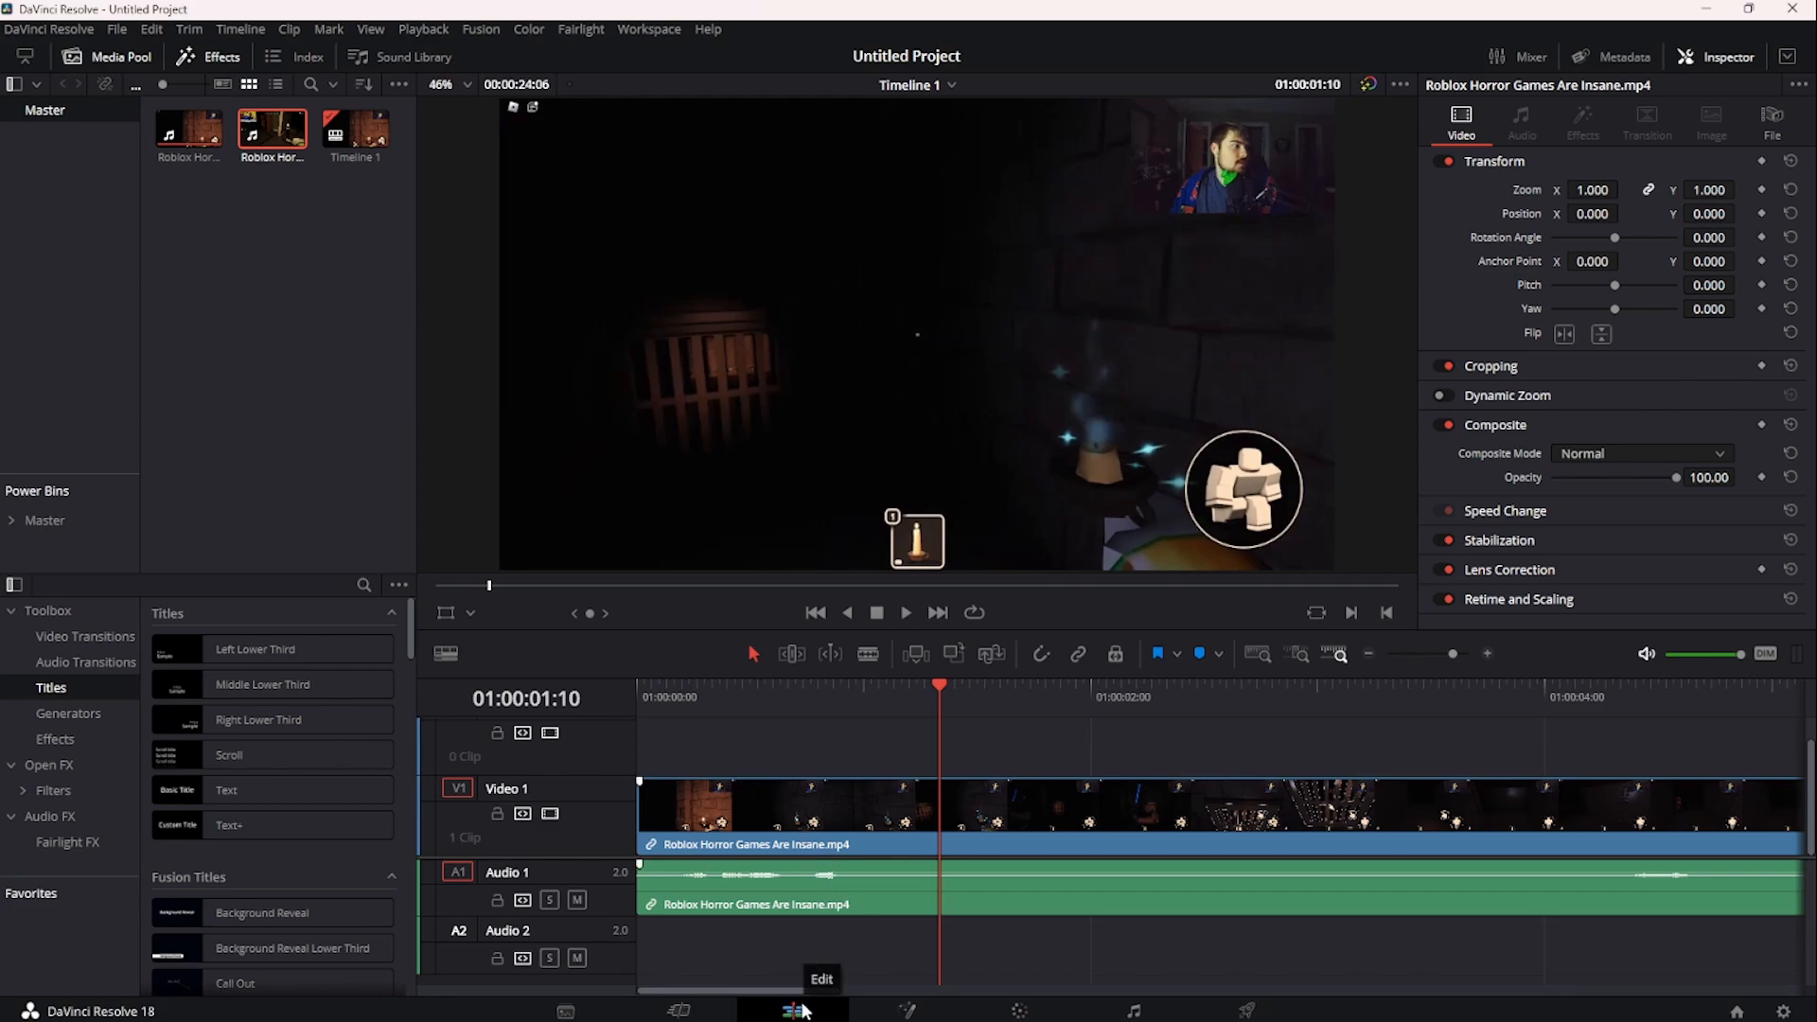
drag(755, 690, 808, 768)
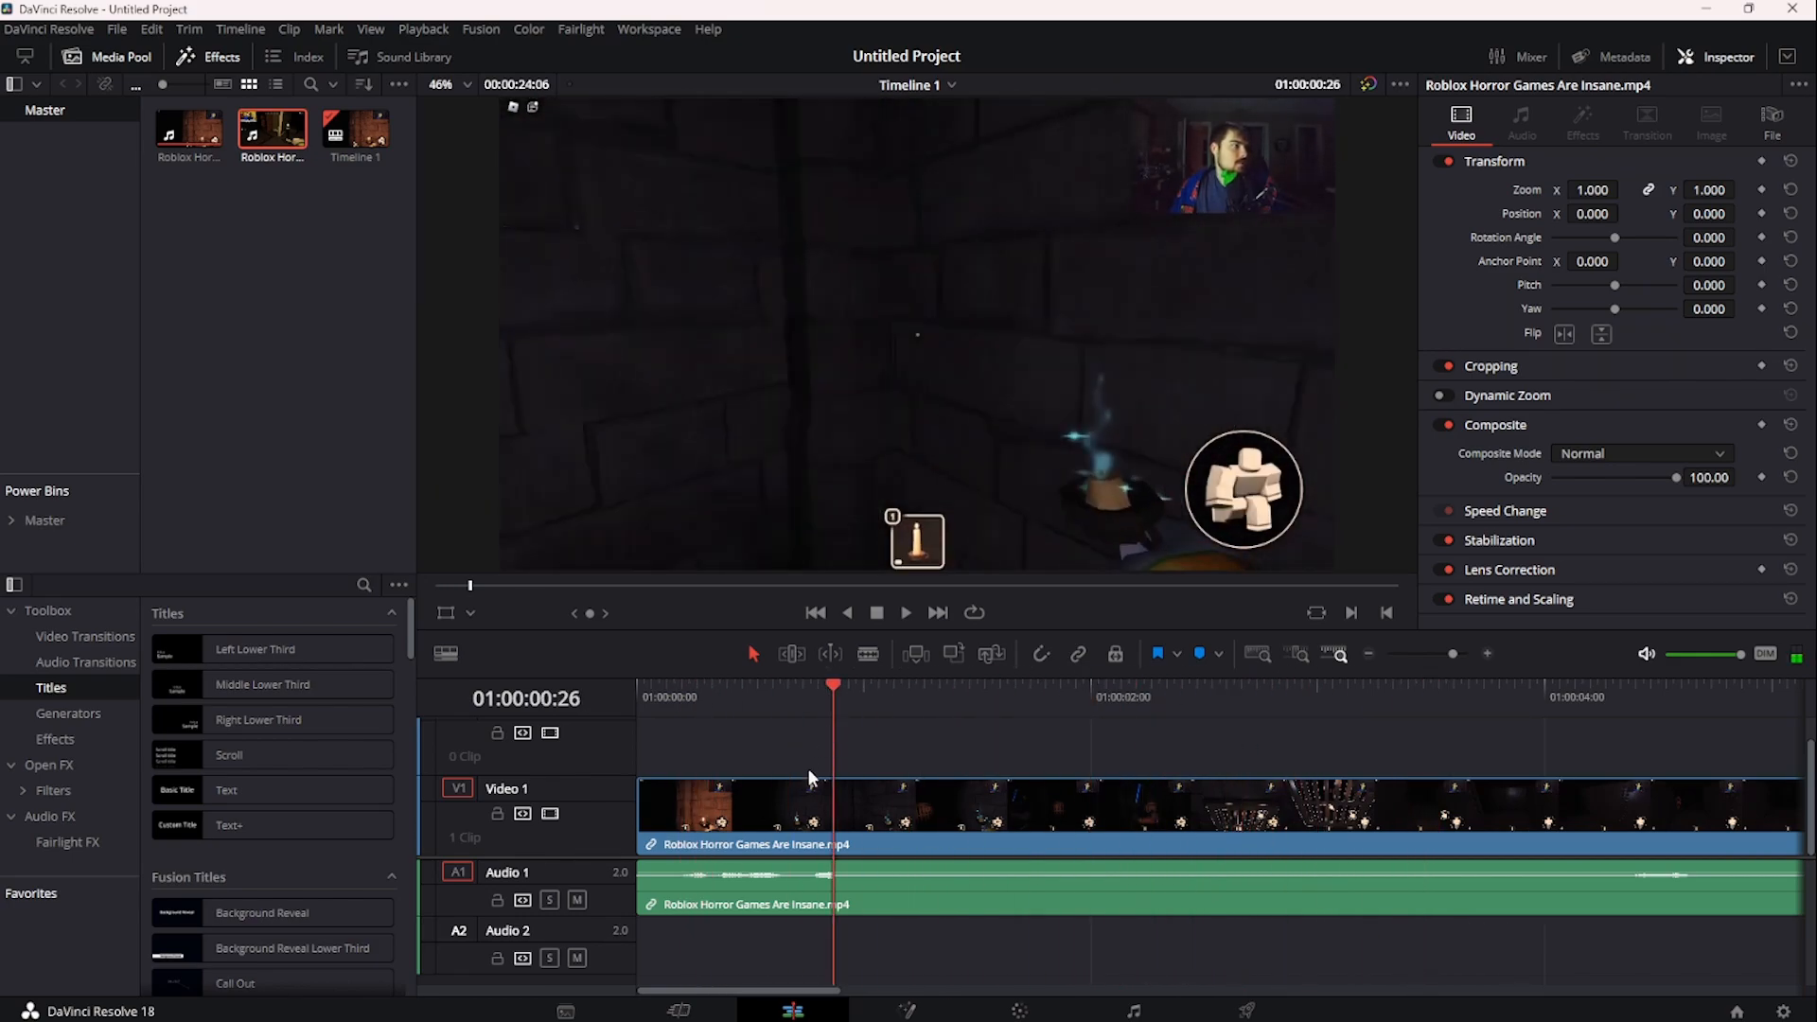
- Shift only the Video 1 clip 26 frames later than its audio, play the mismatch from the start, and move it back
click(748, 809)
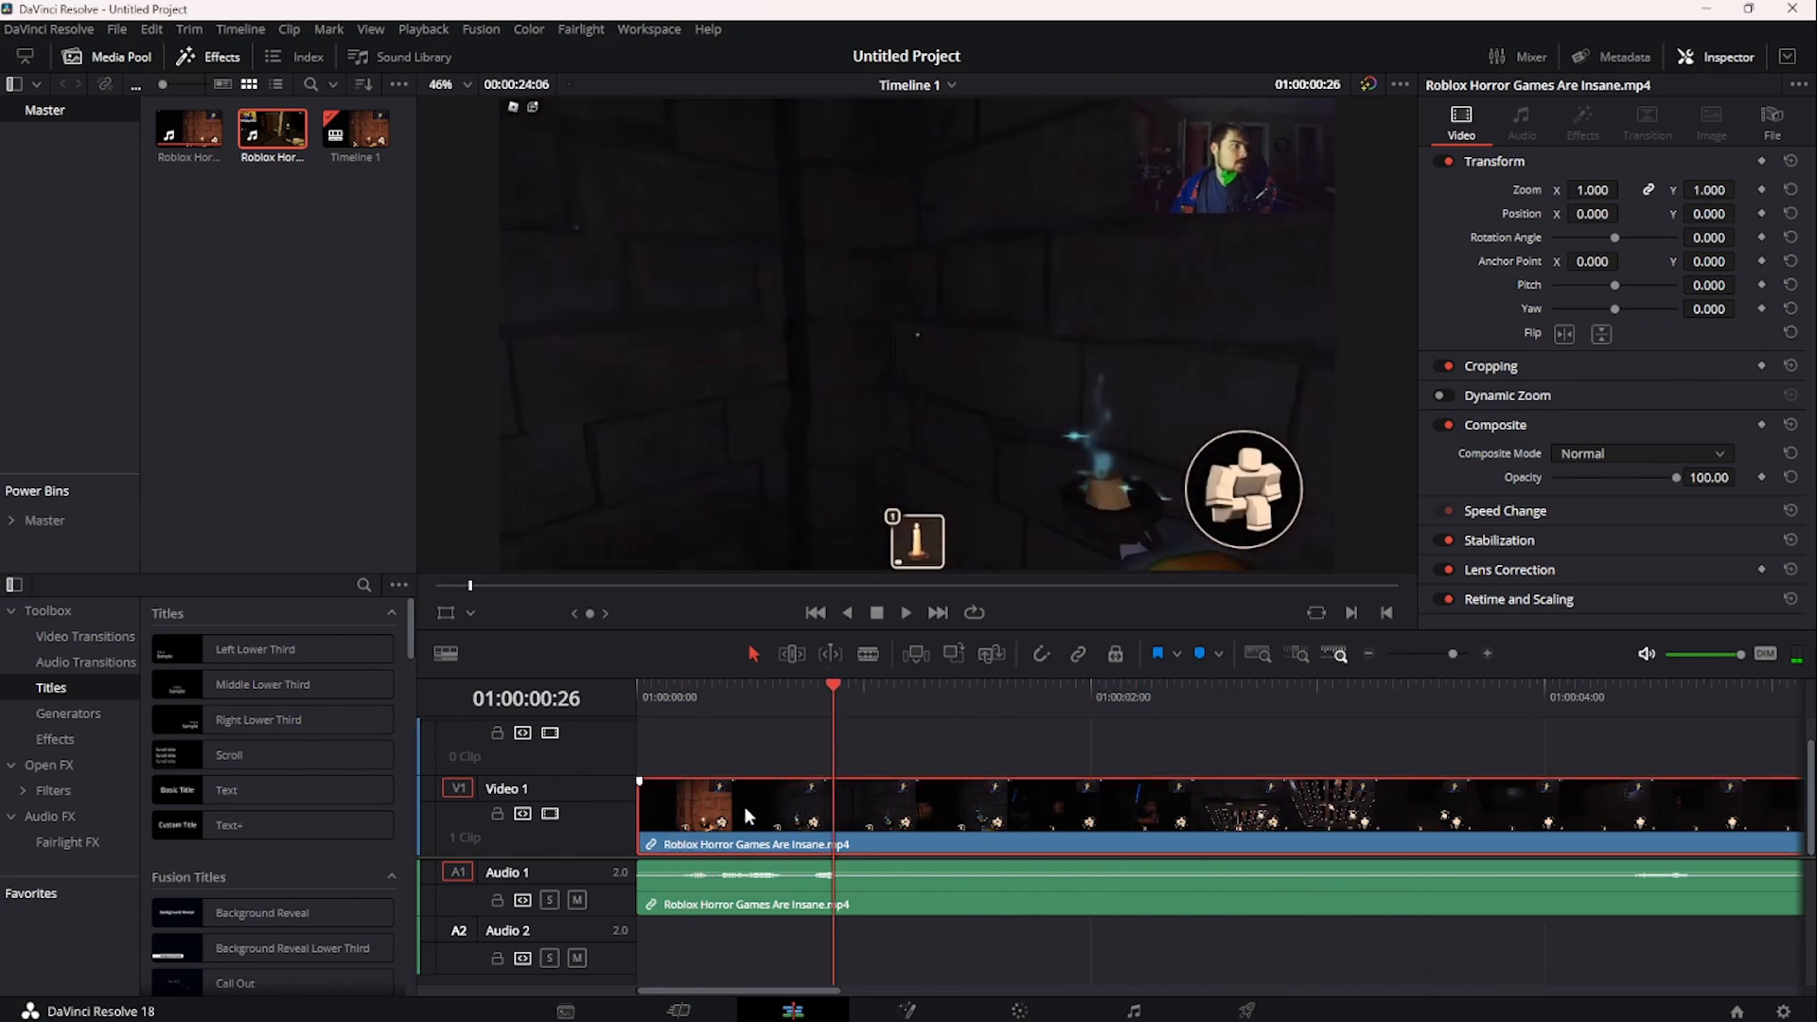
click(733, 904)
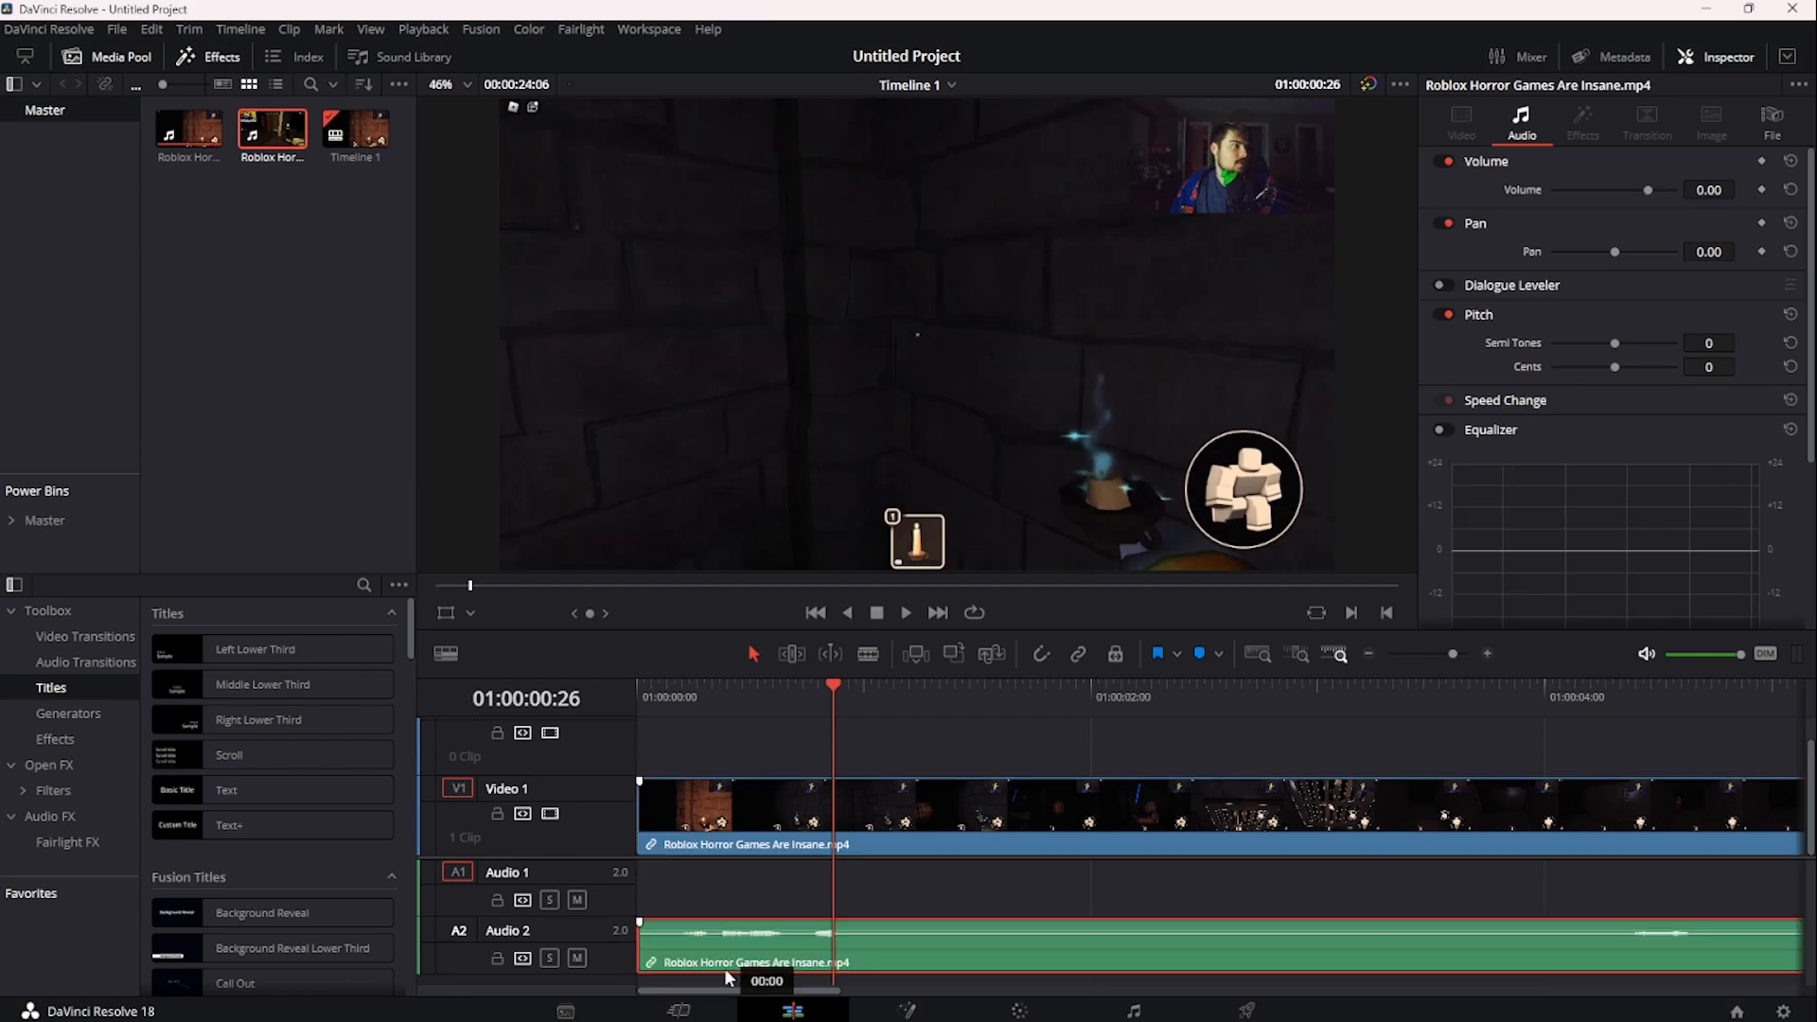
click(699, 816)
drag(701, 811, 899, 799)
key(Home)
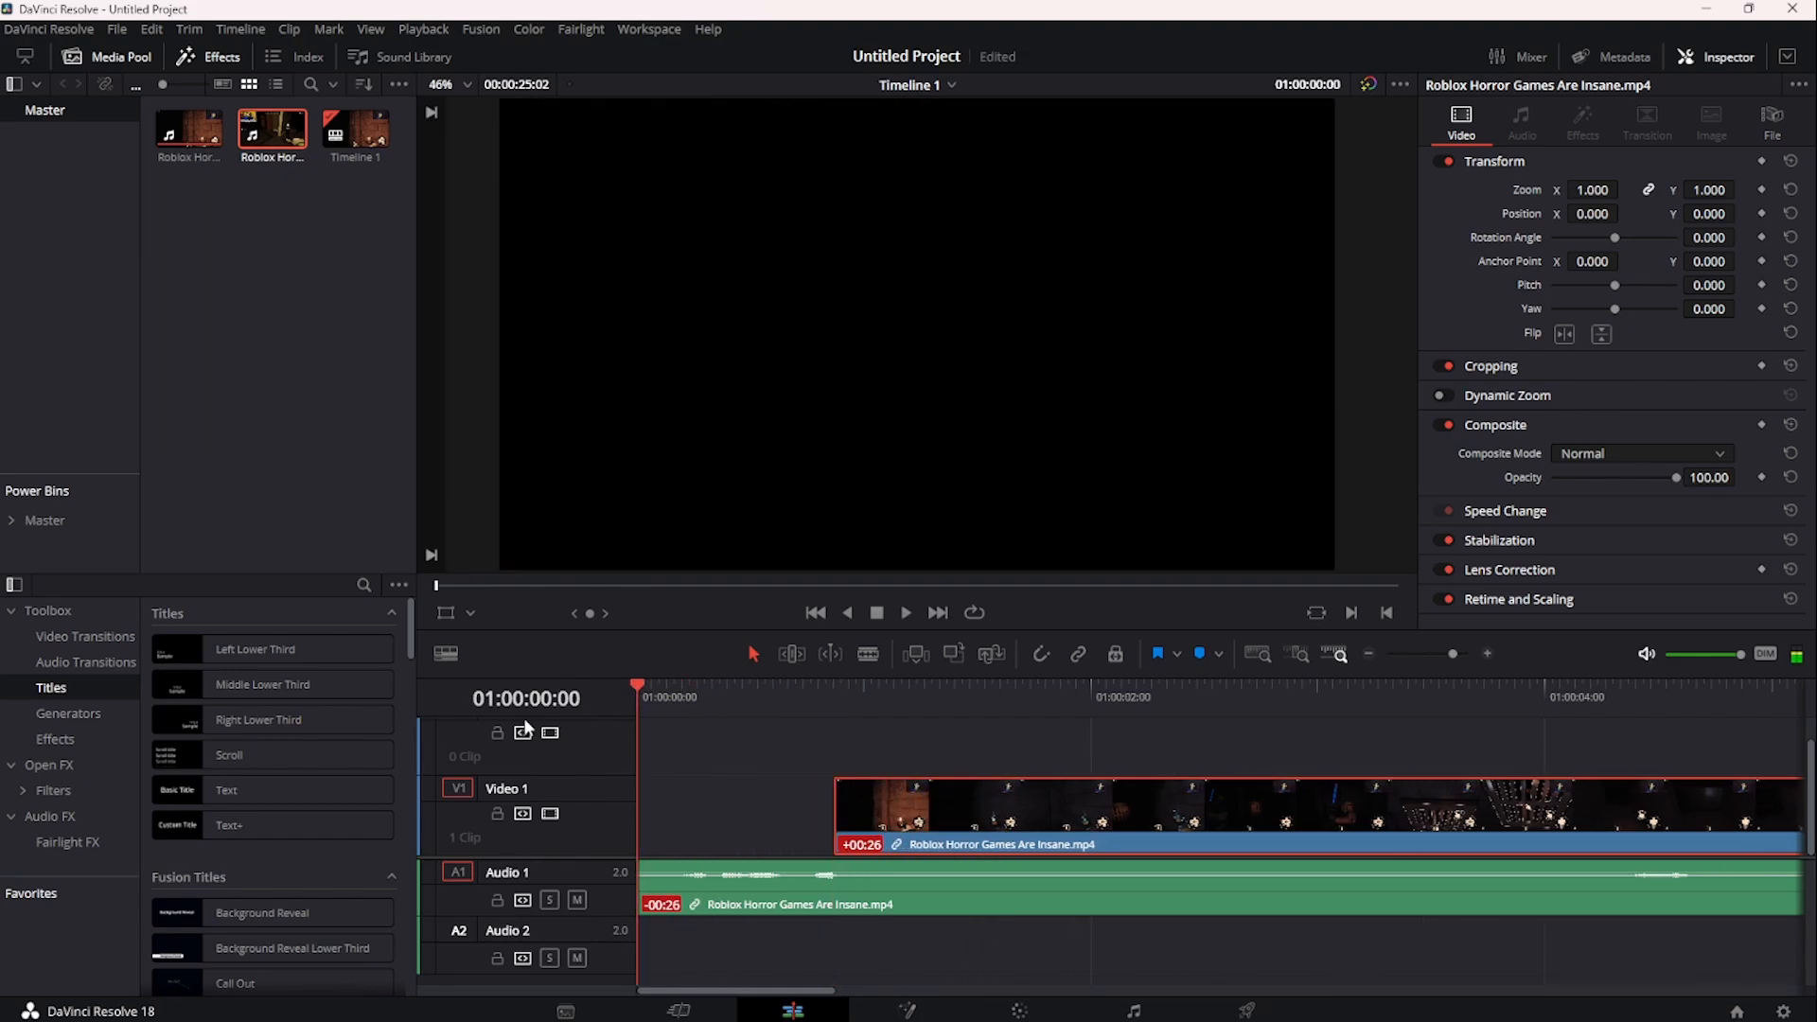
key(space)
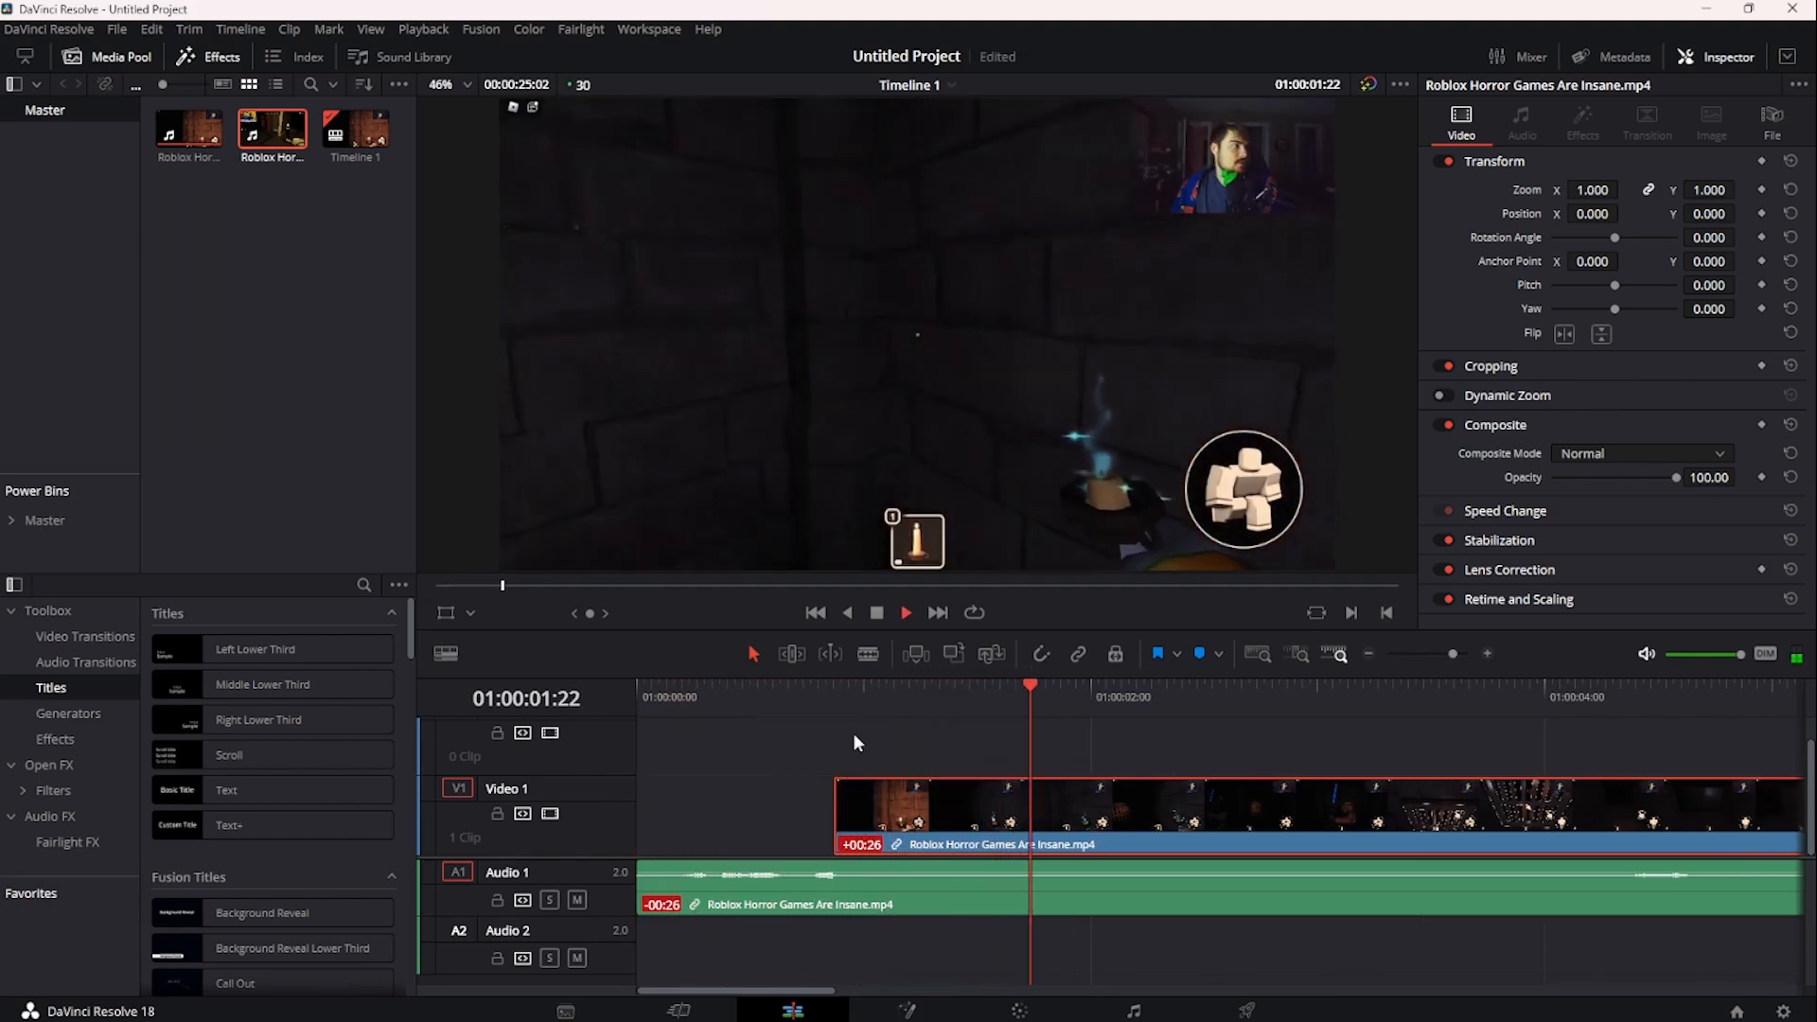
key(space)
drag(946, 814, 714, 809)
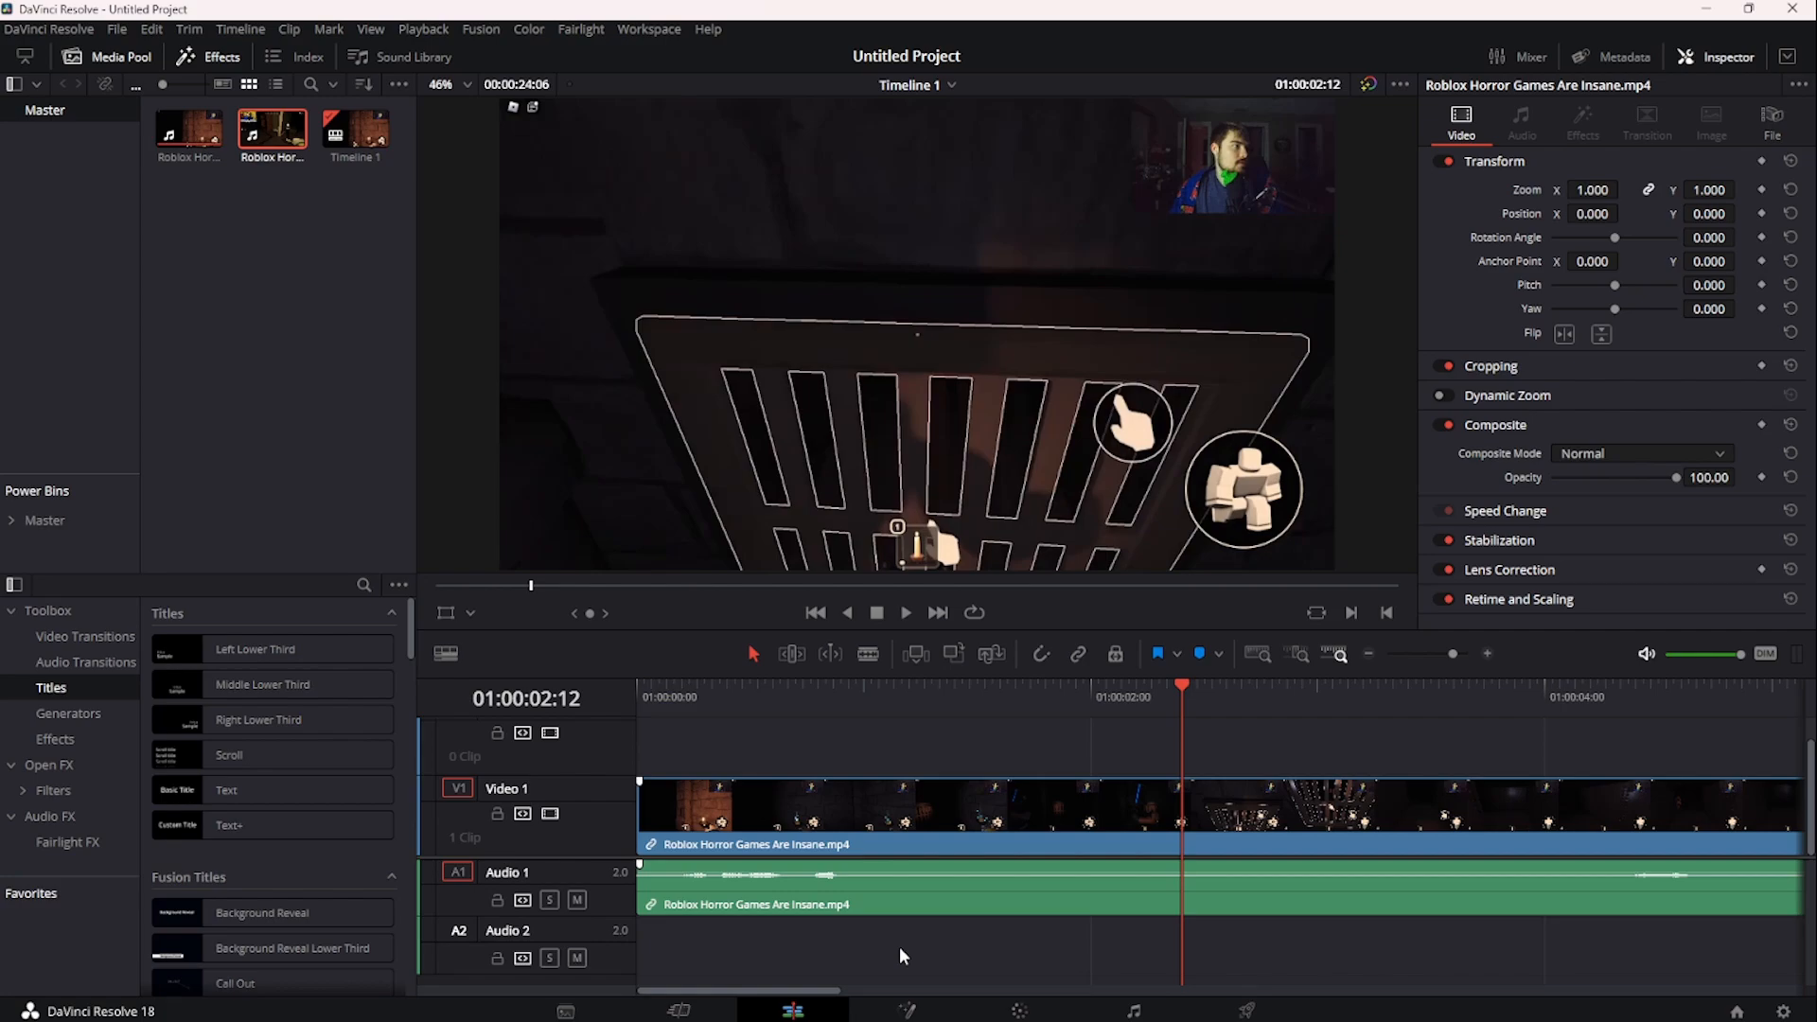
- Shift only the Audio 1 clip 21 frames later than its video, play it from the start, and undo the shift
mouse_move(730, 806)
mouse_down()
mouse_move(942, 808)
mouse_move(742, 814)
mouse_up()
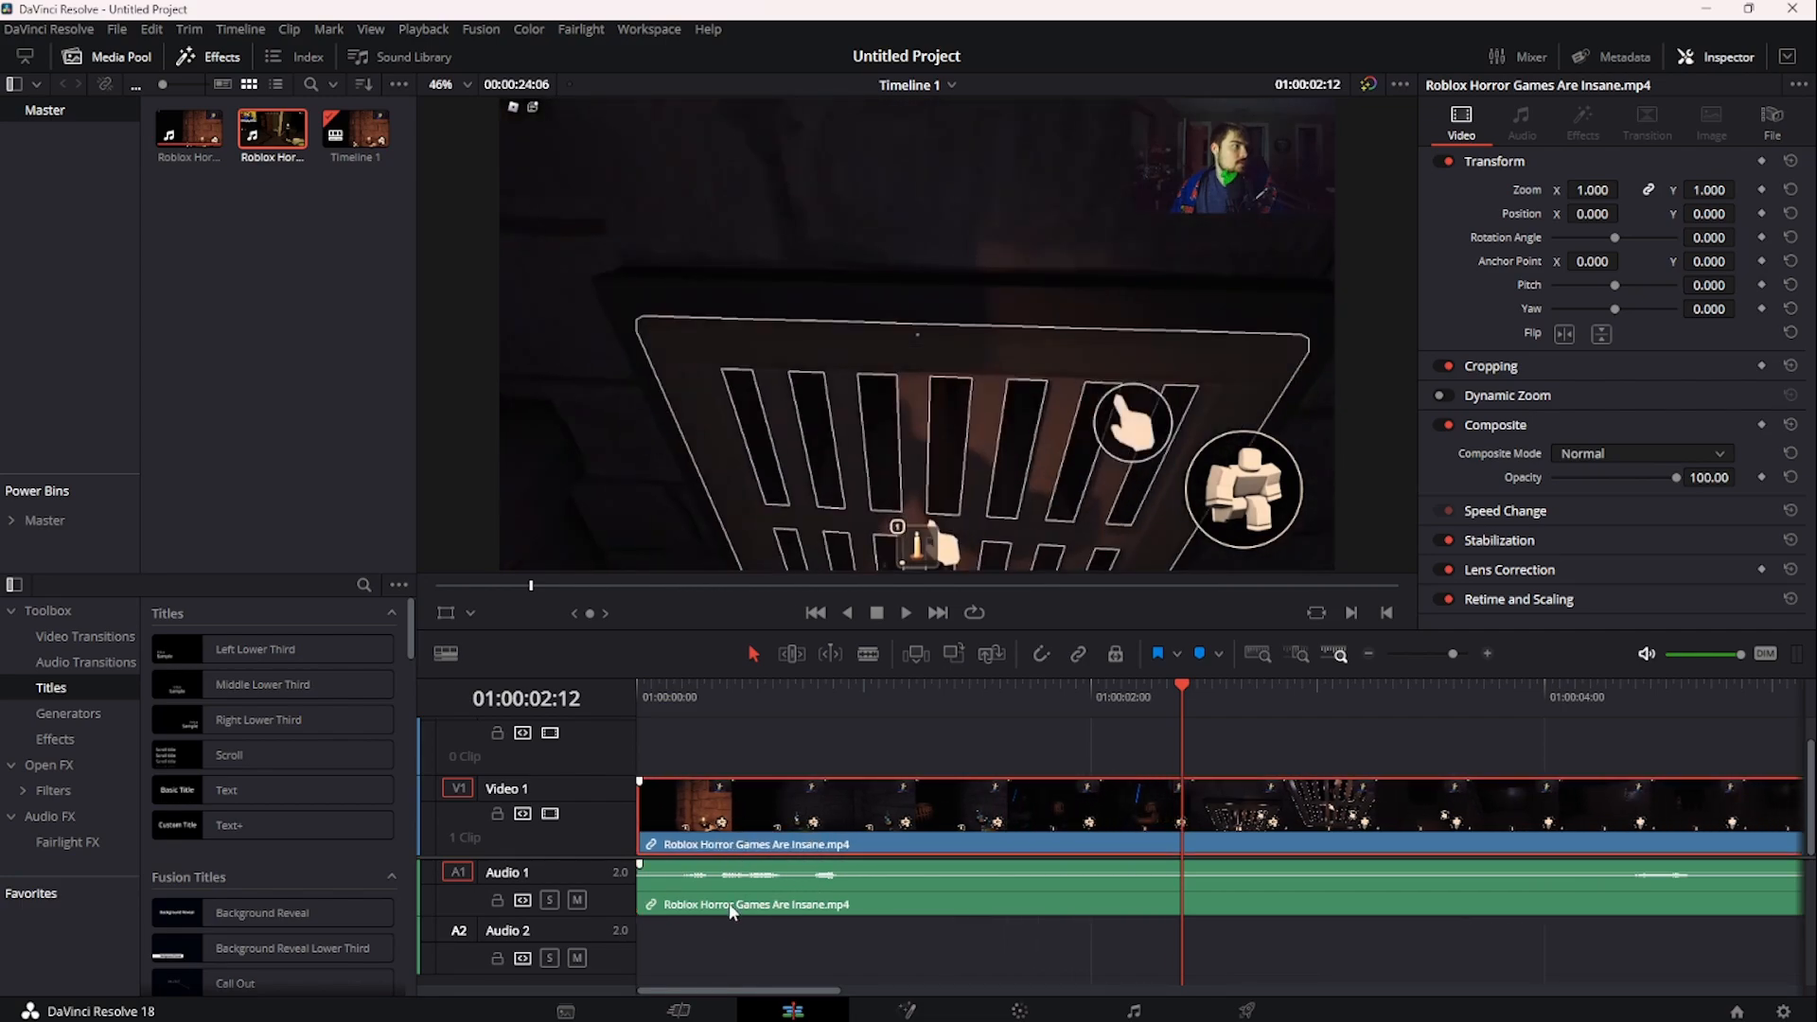
drag(734, 895, 895, 893)
drag(693, 698, 541, 707)
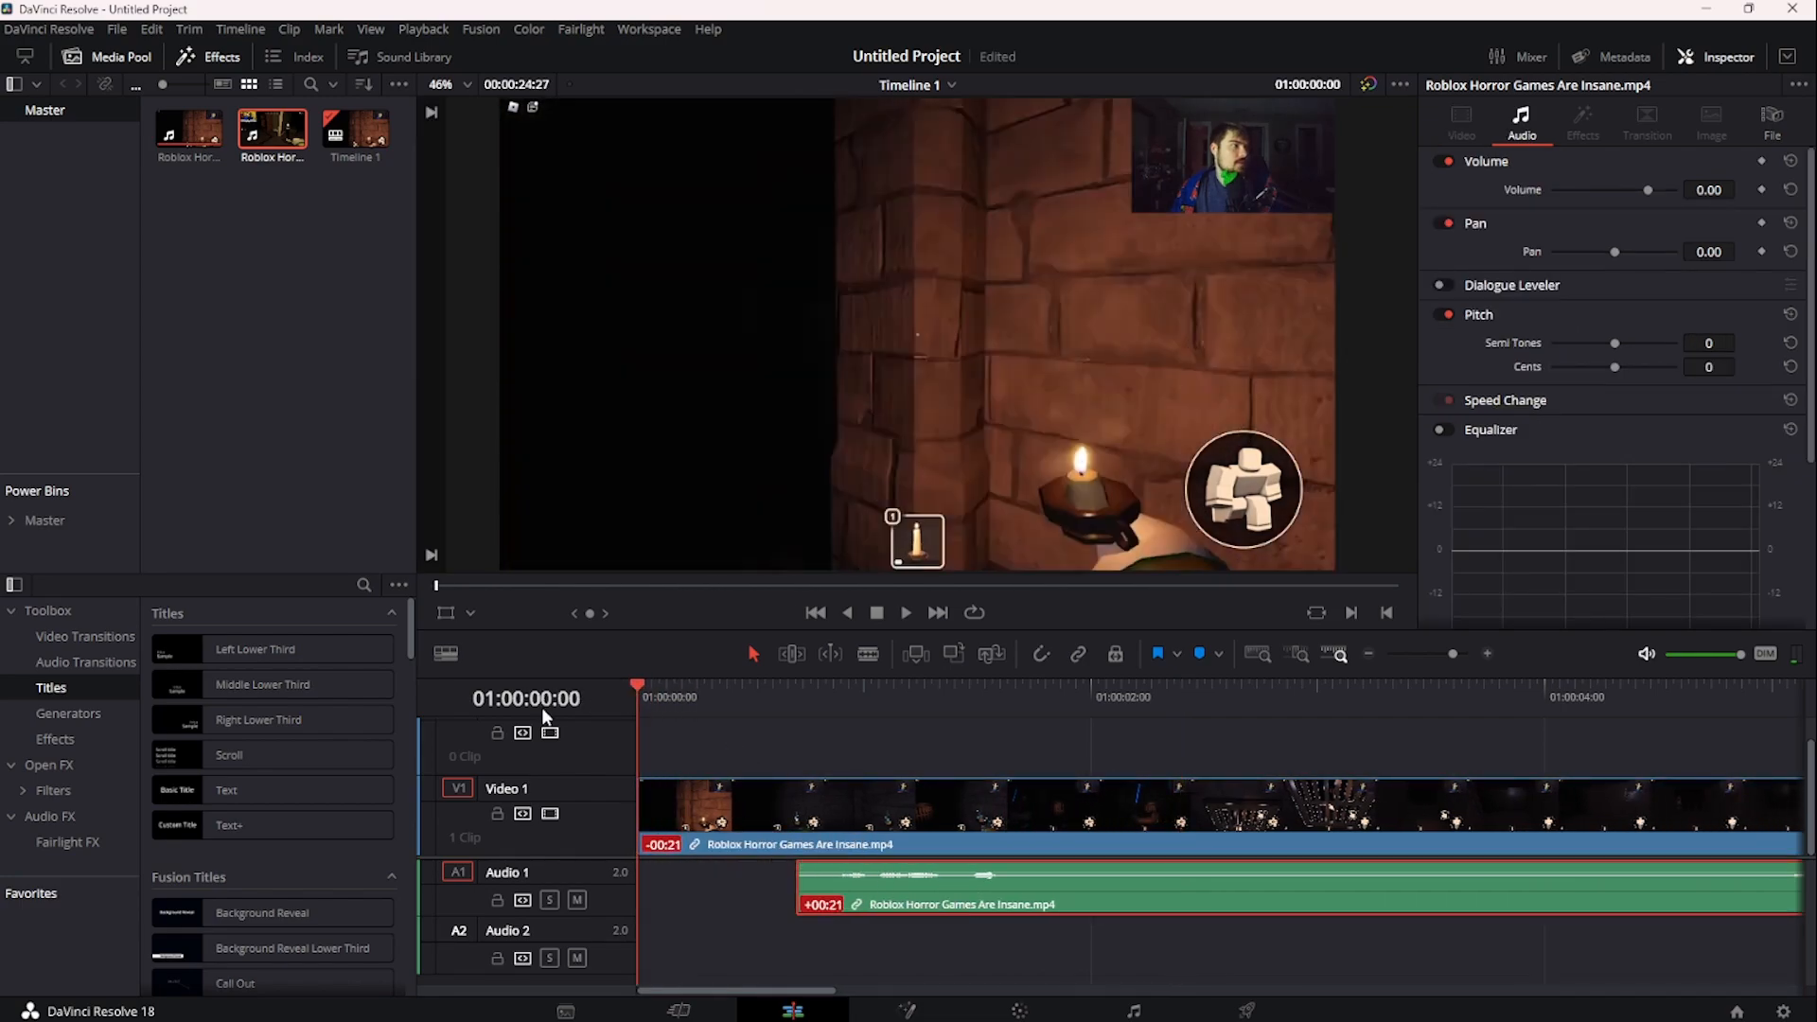
key(space)
key(space)
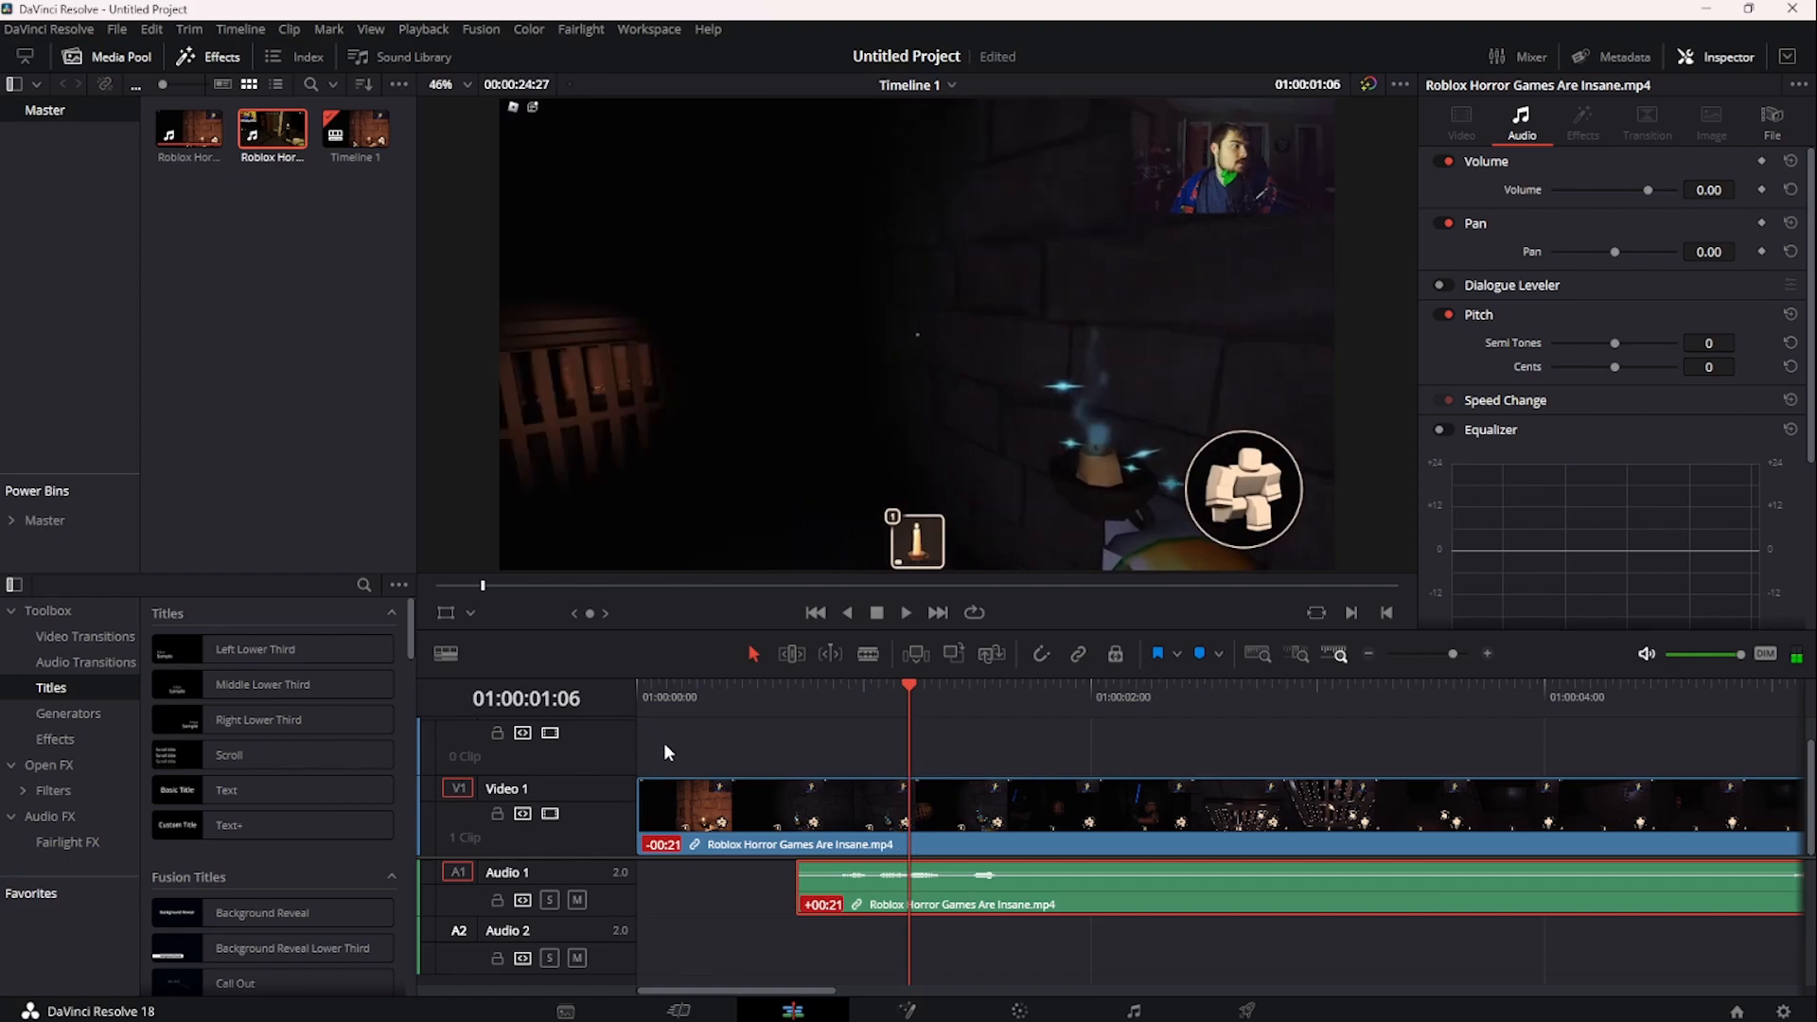
key(ctrl+z)
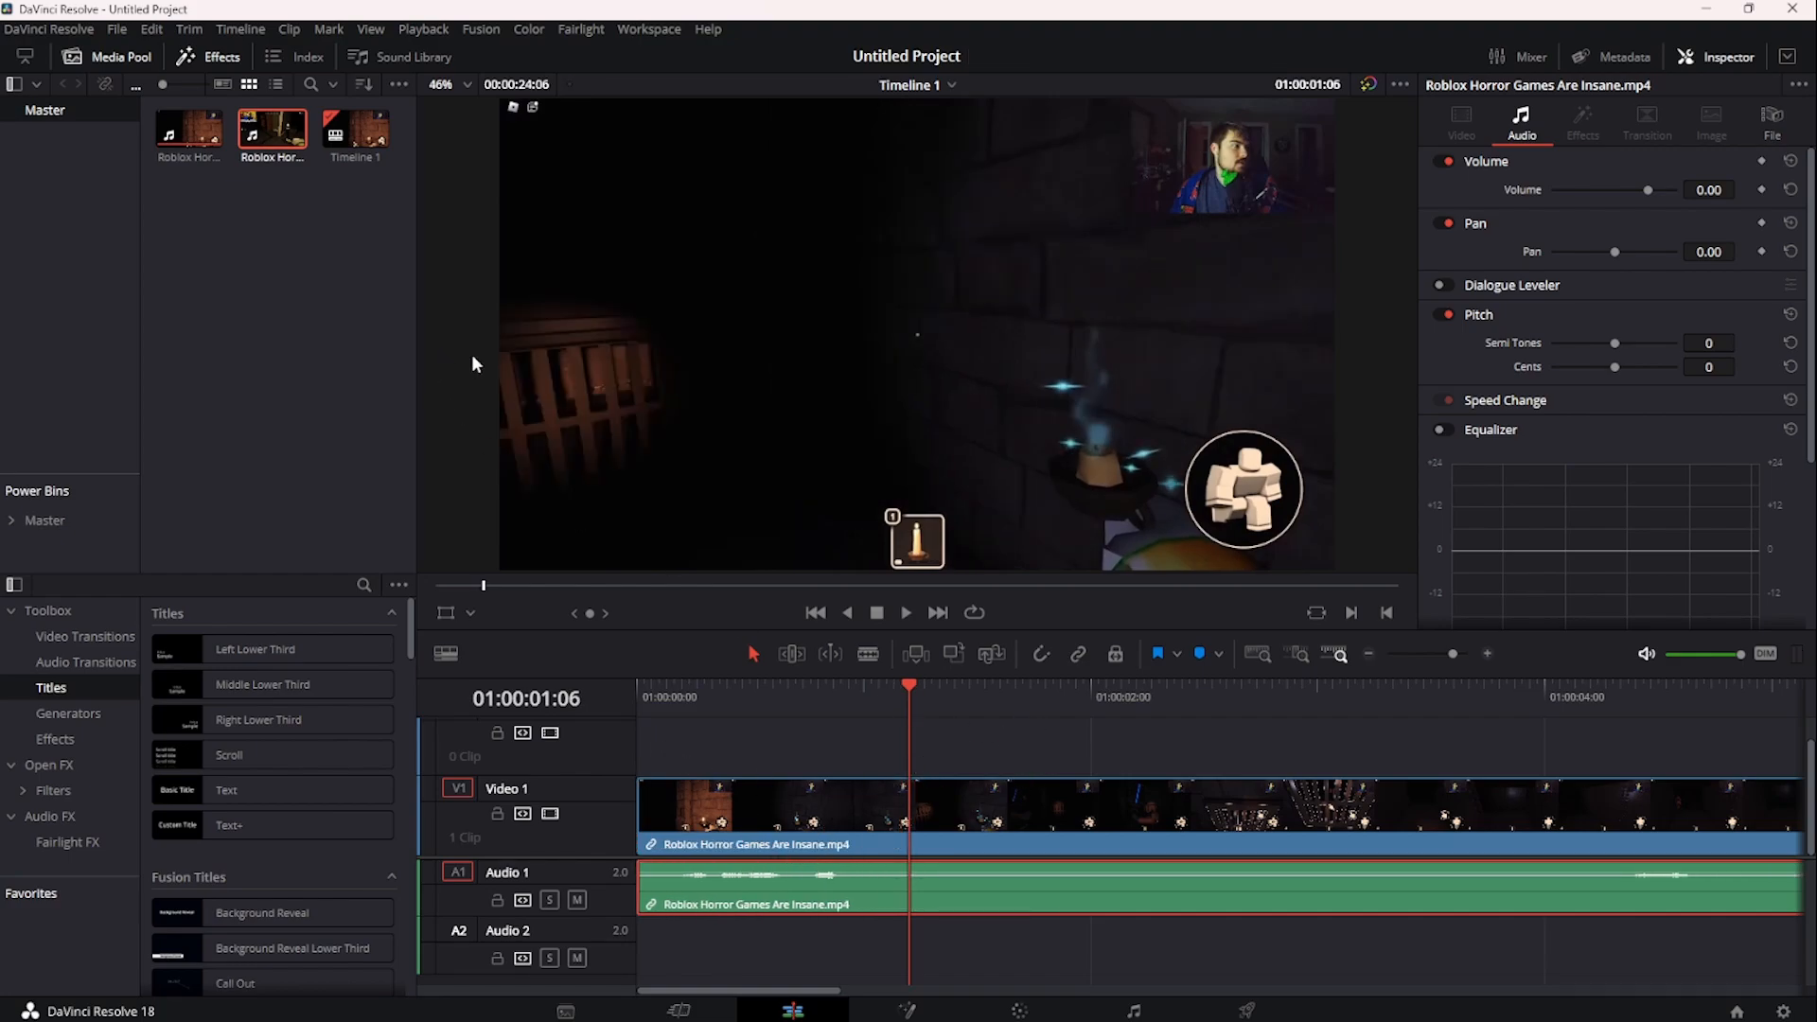
- Enable vertical resolution for the timeline format in the project settings and save the change
click(835, 757)
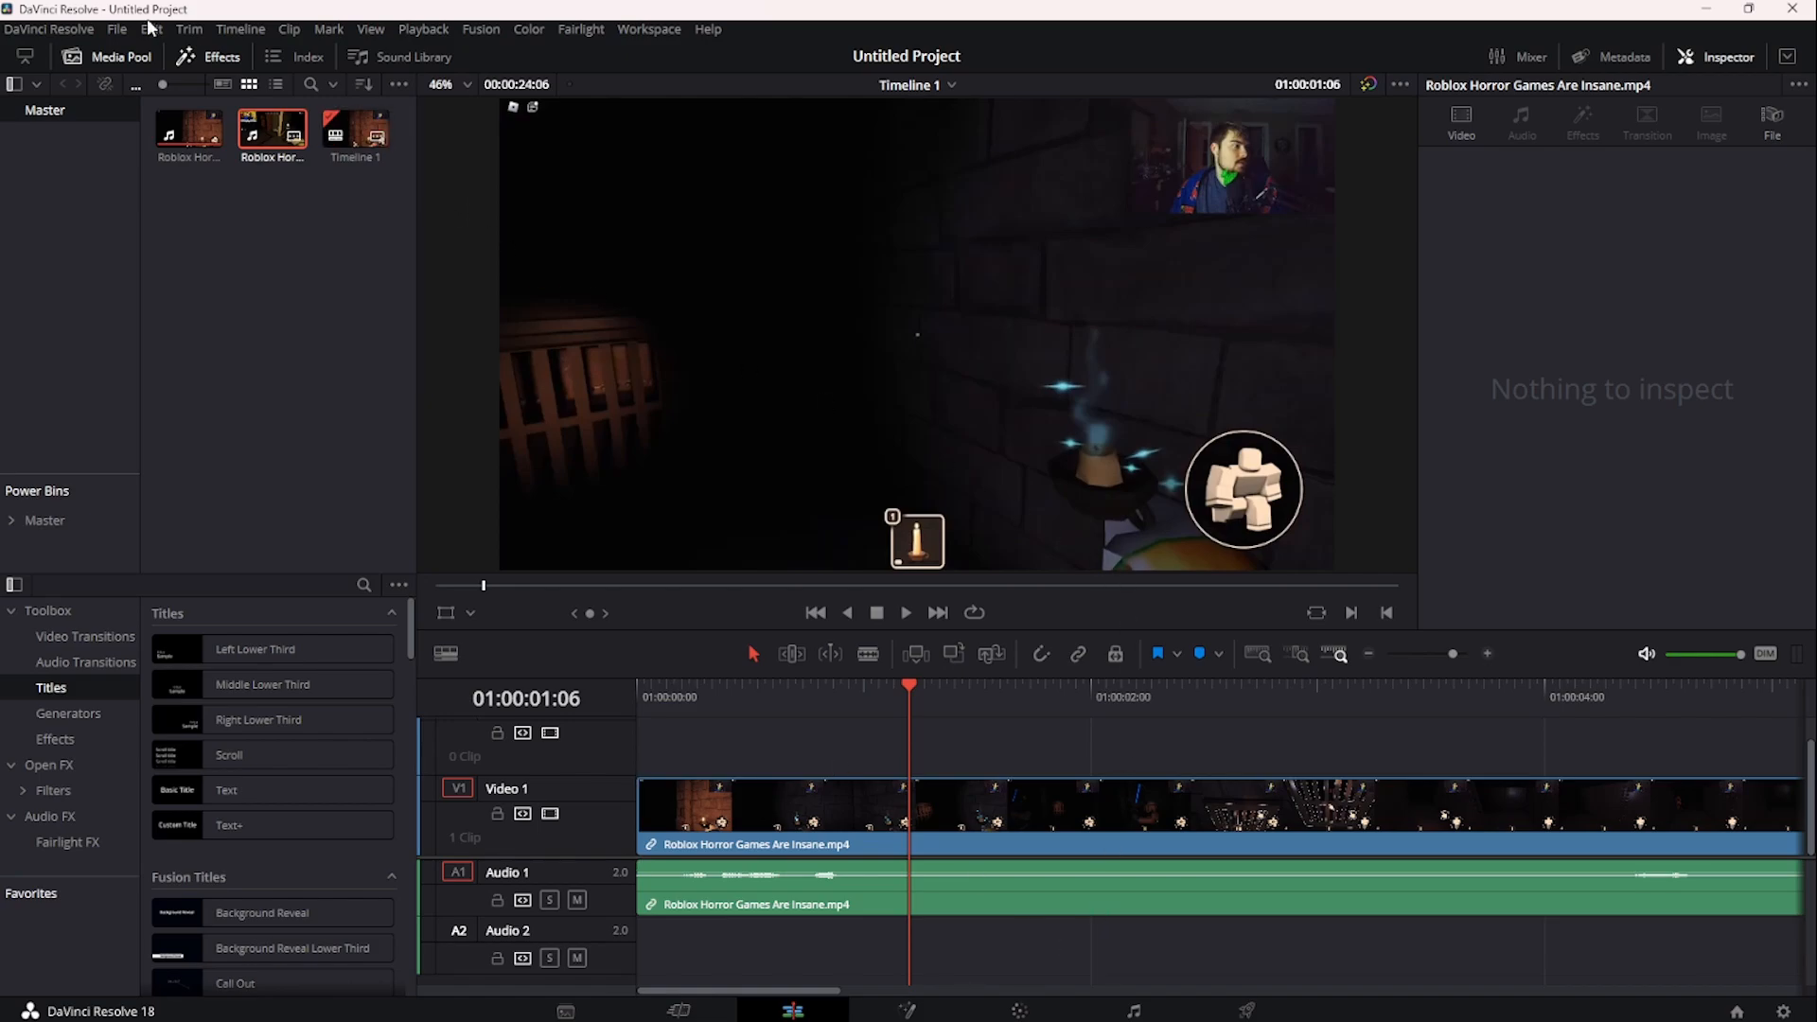
drag(1134, 712, 780, 700)
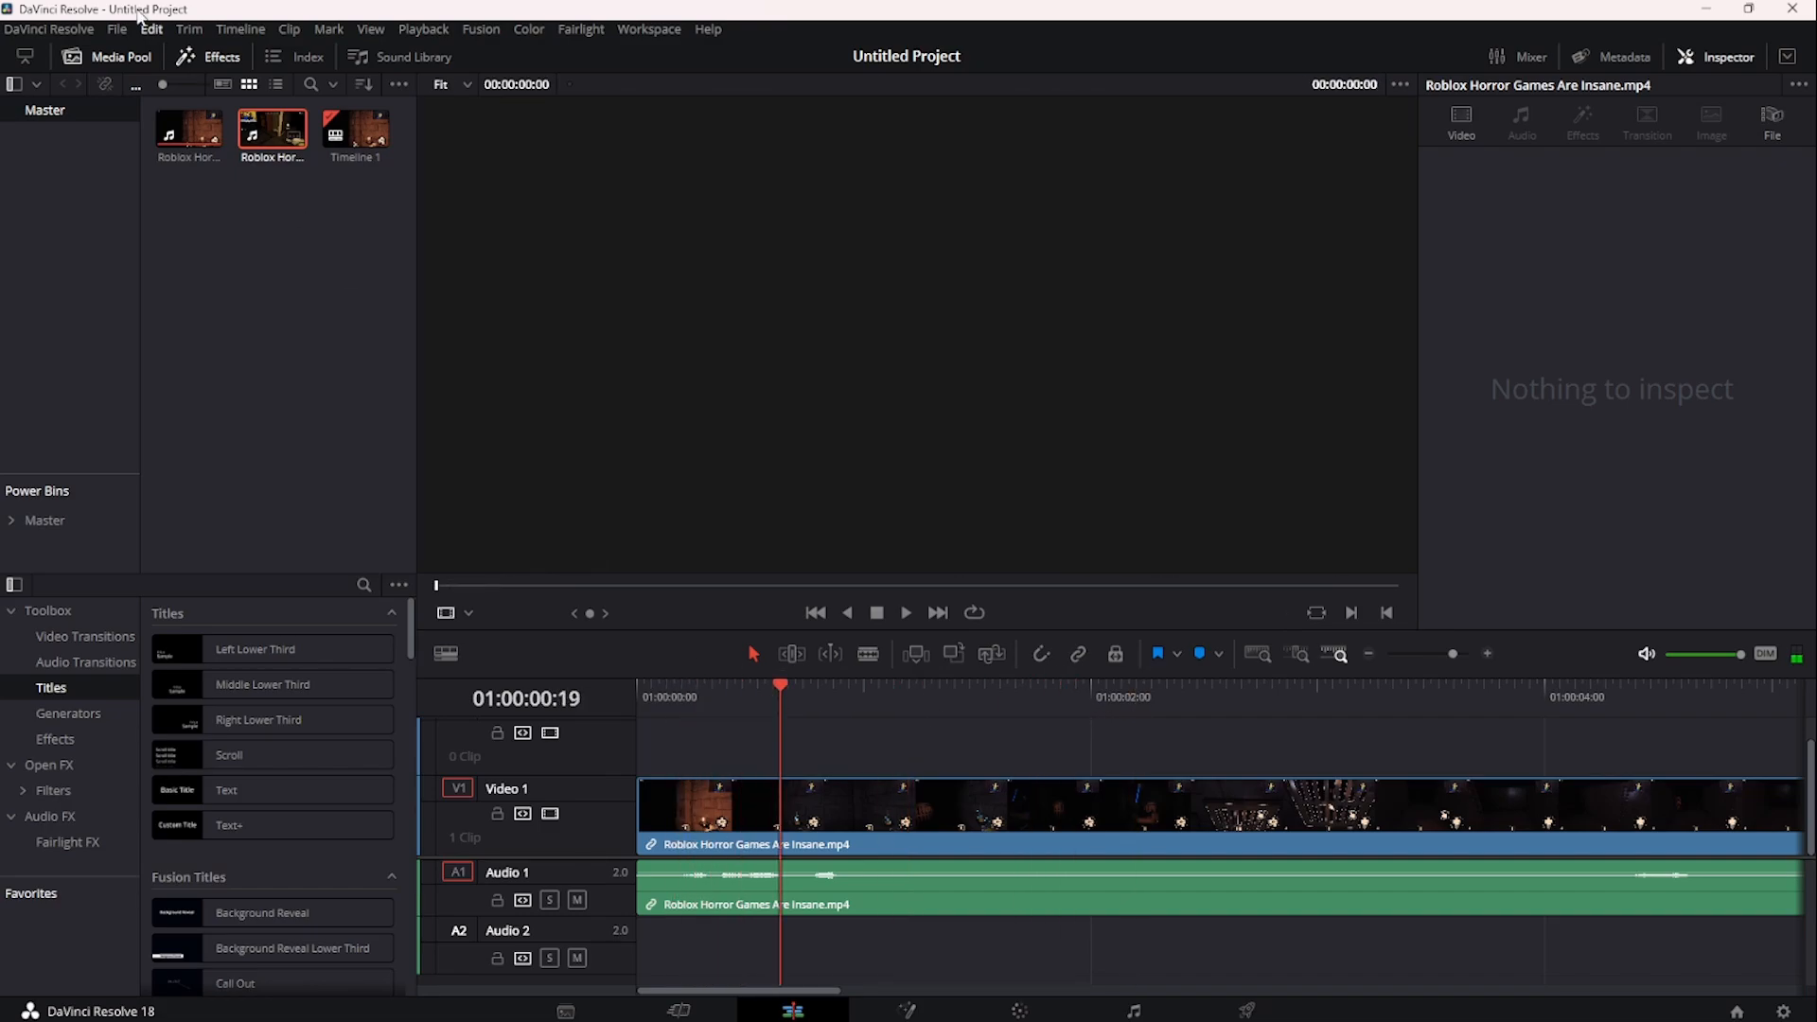
click(117, 31)
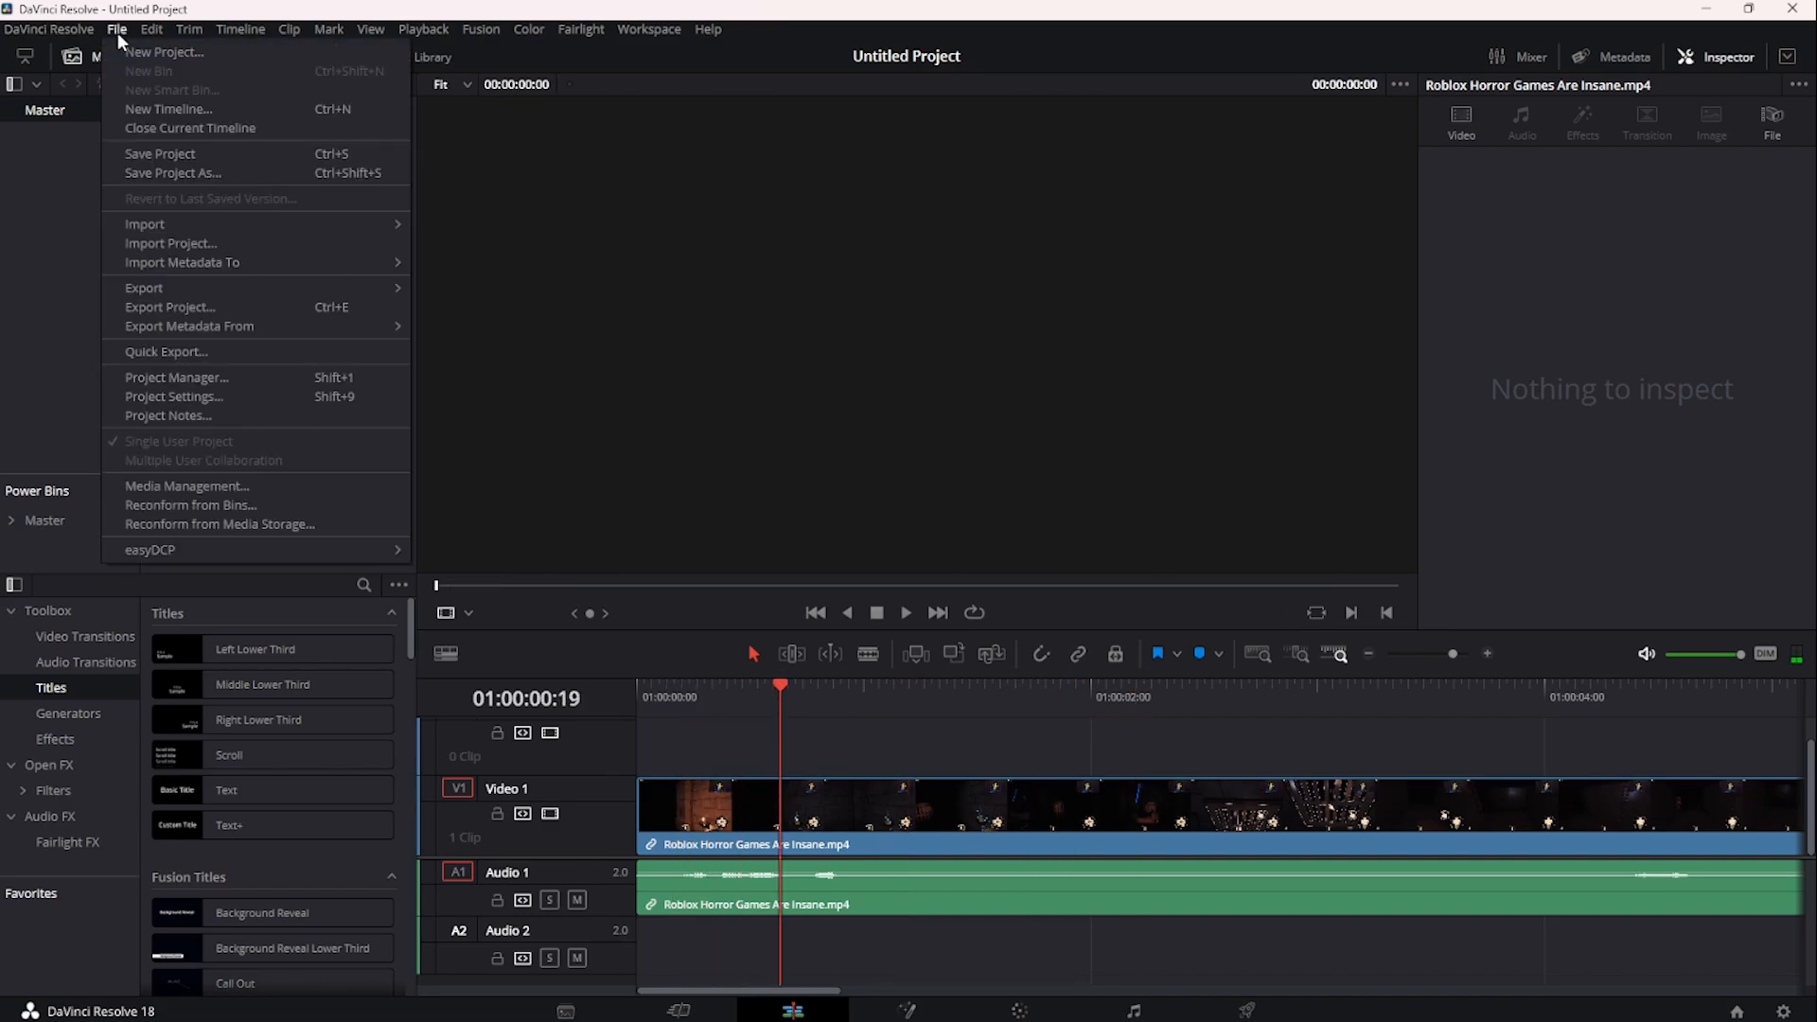
click(241, 396)
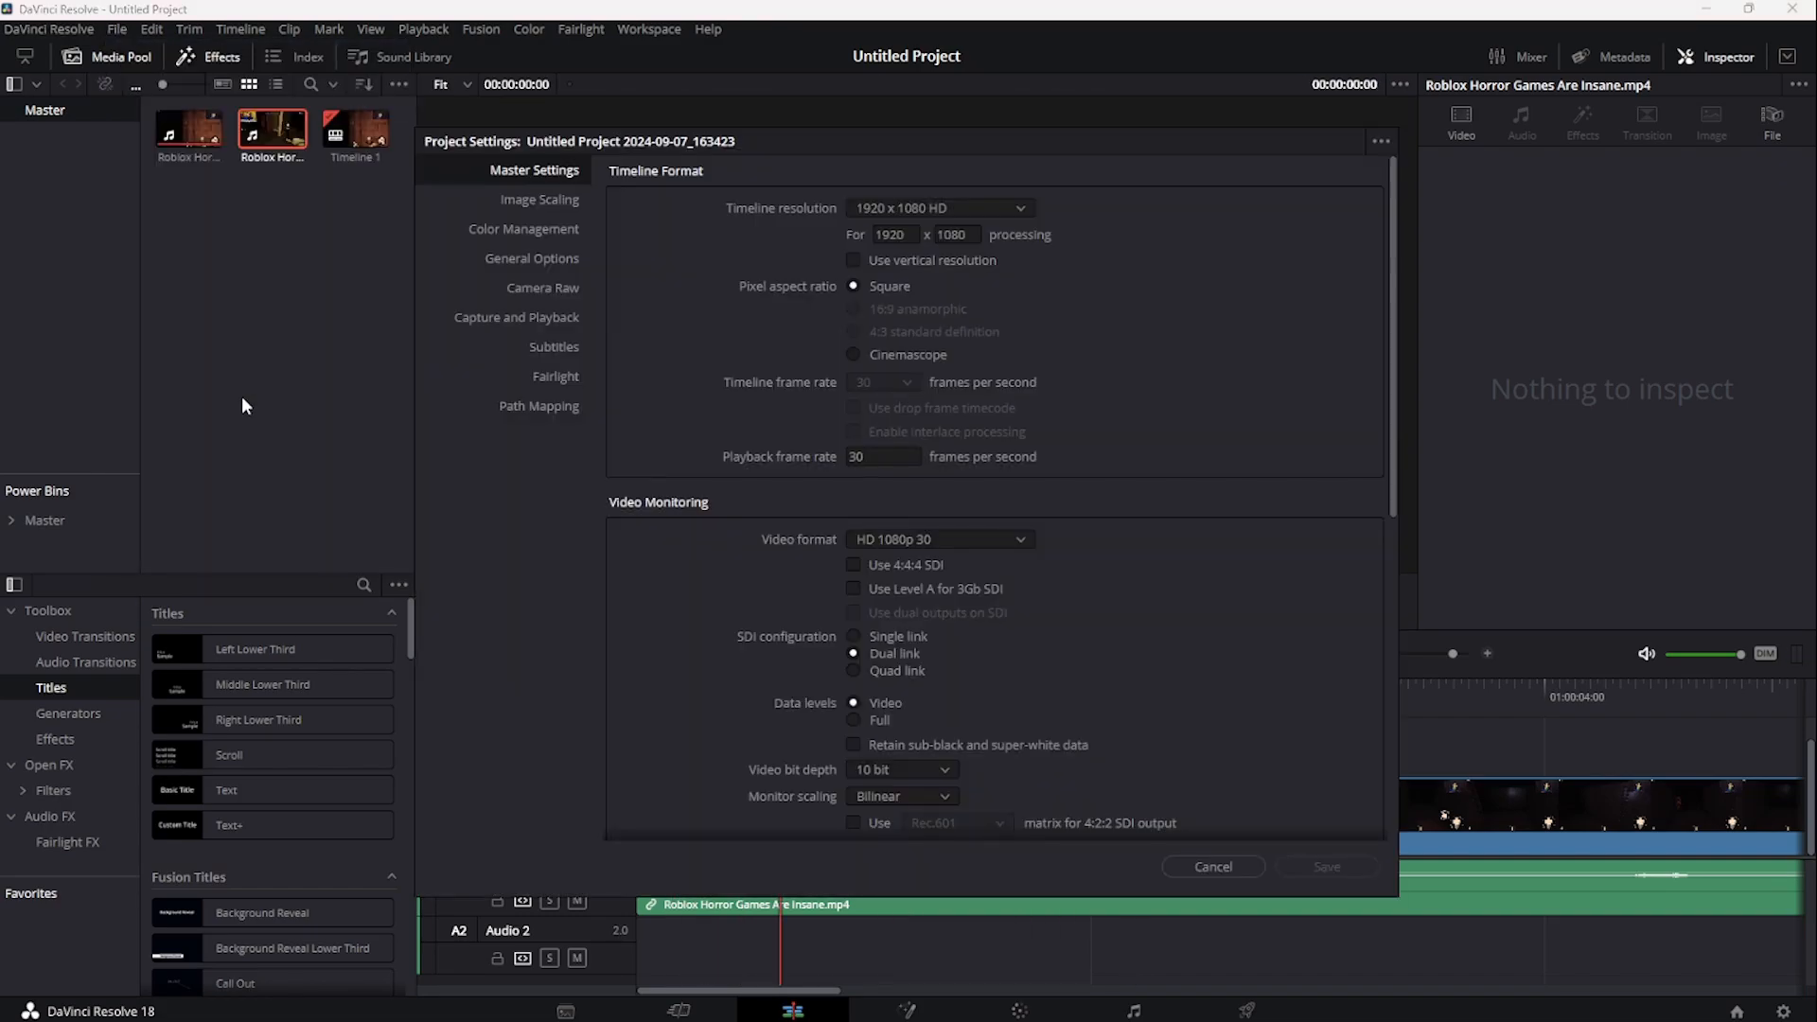
click(854, 260)
click(1359, 878)
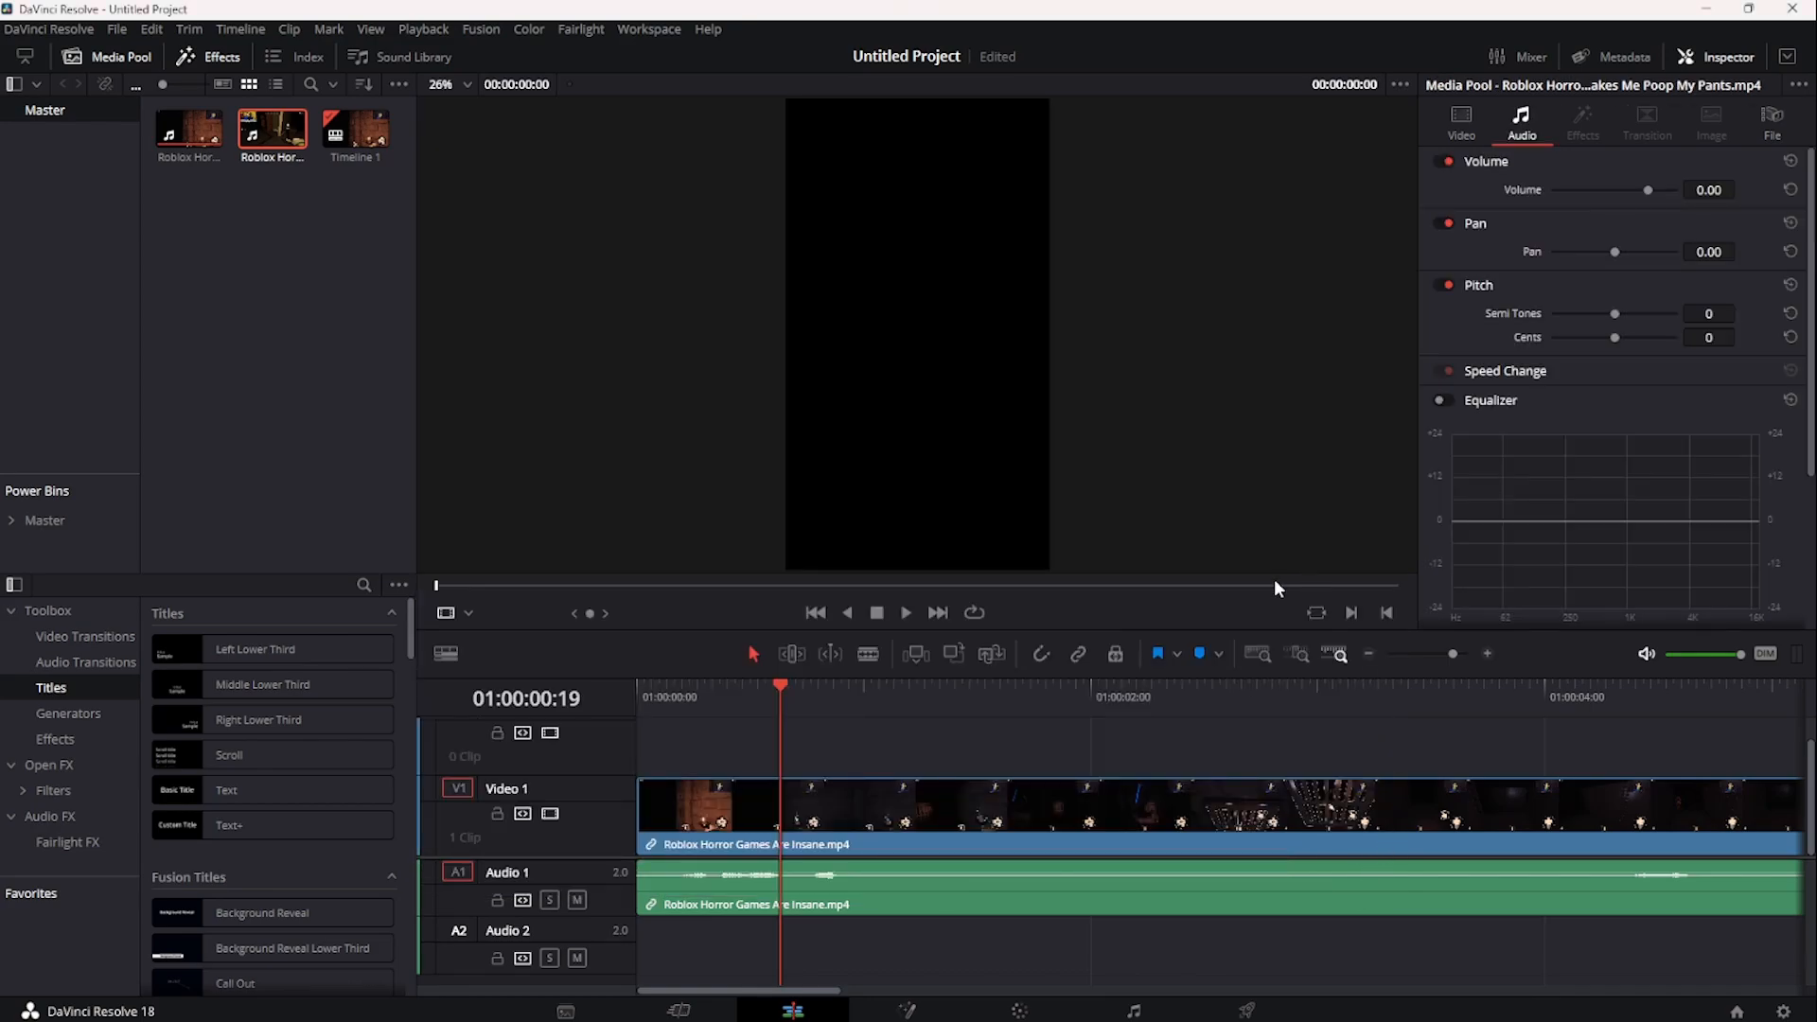
- Enlarge the Video 1 clip to a zoom of 2.960 and set its position to X -1222 and Y -657
drag(819, 696, 660, 695)
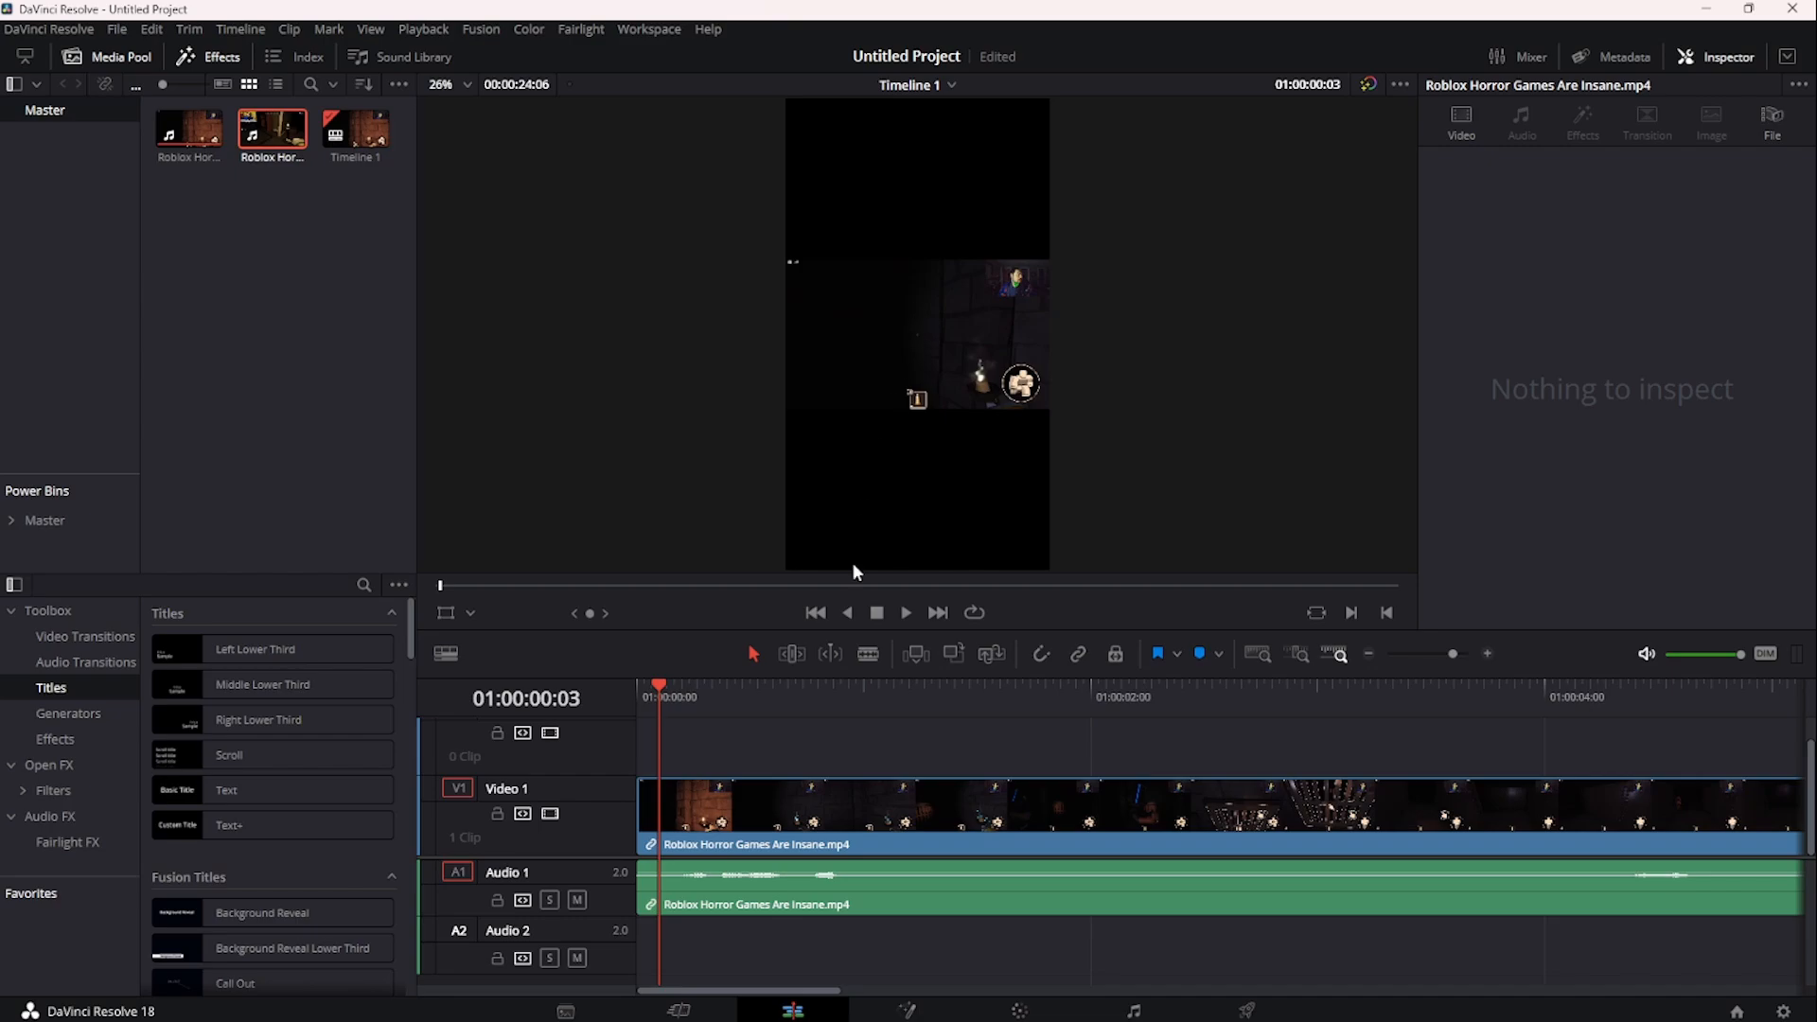
click(833, 807)
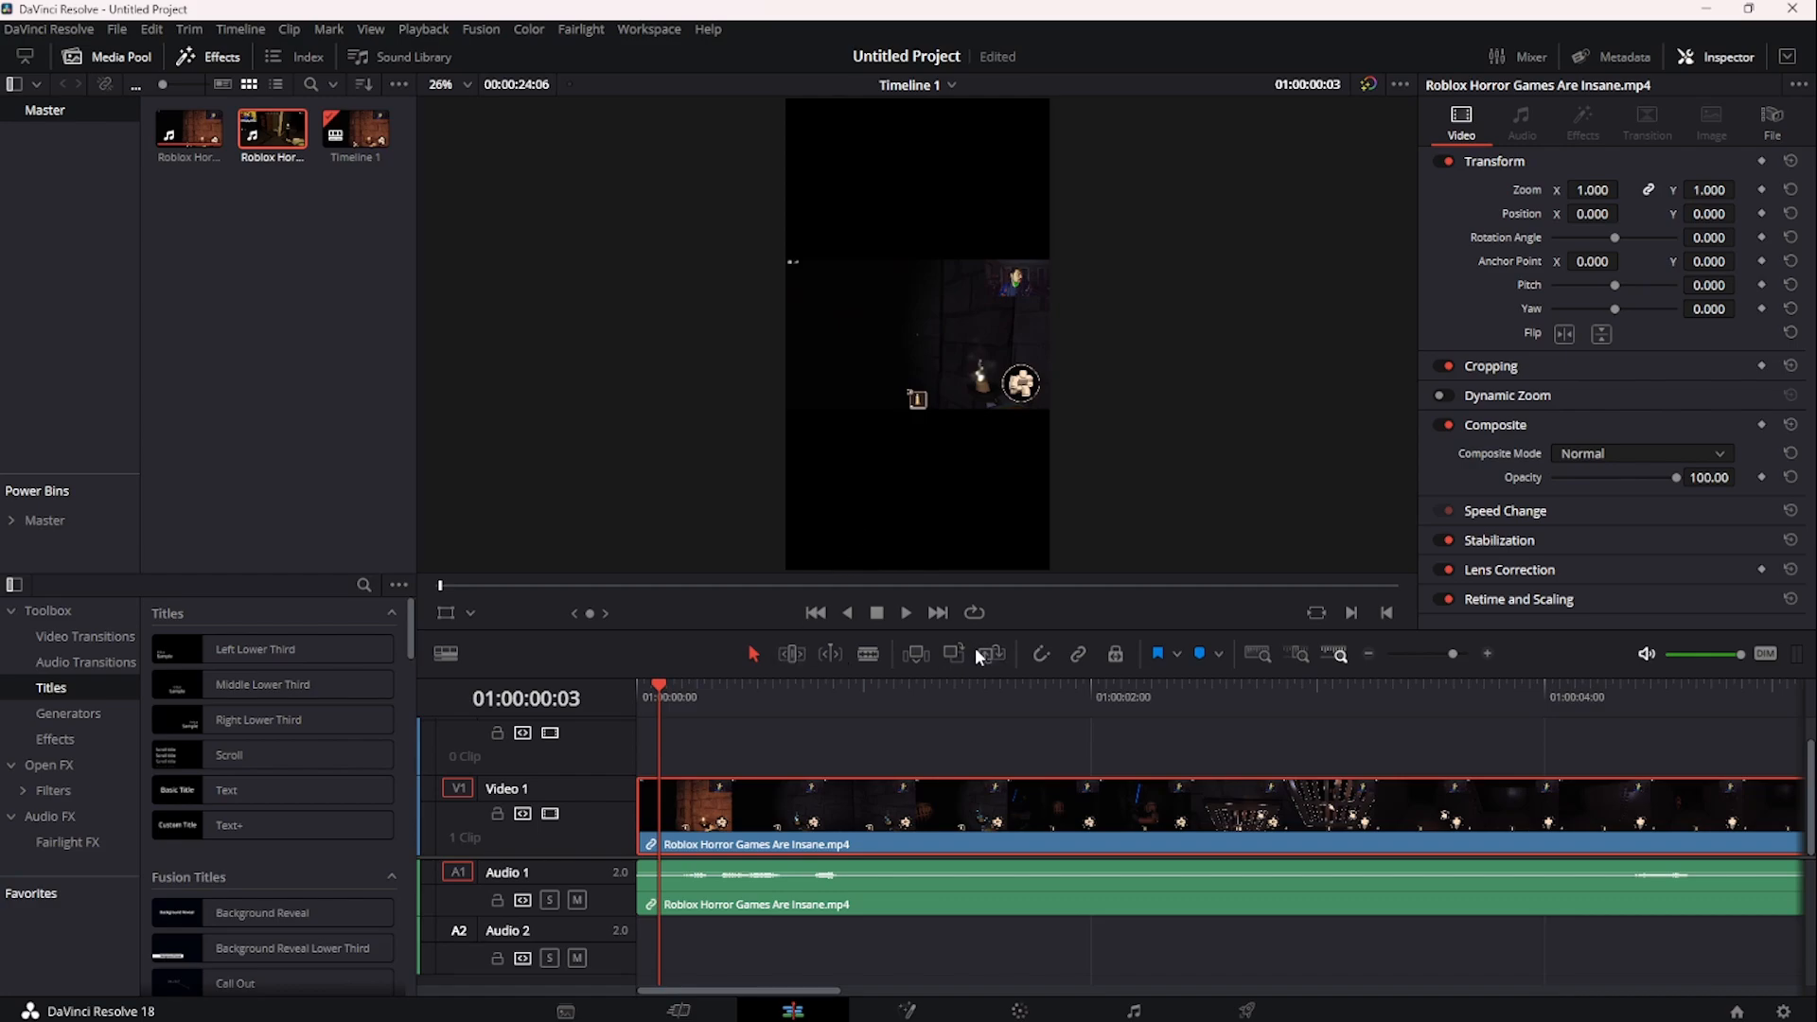
drag(912, 688, 804, 700)
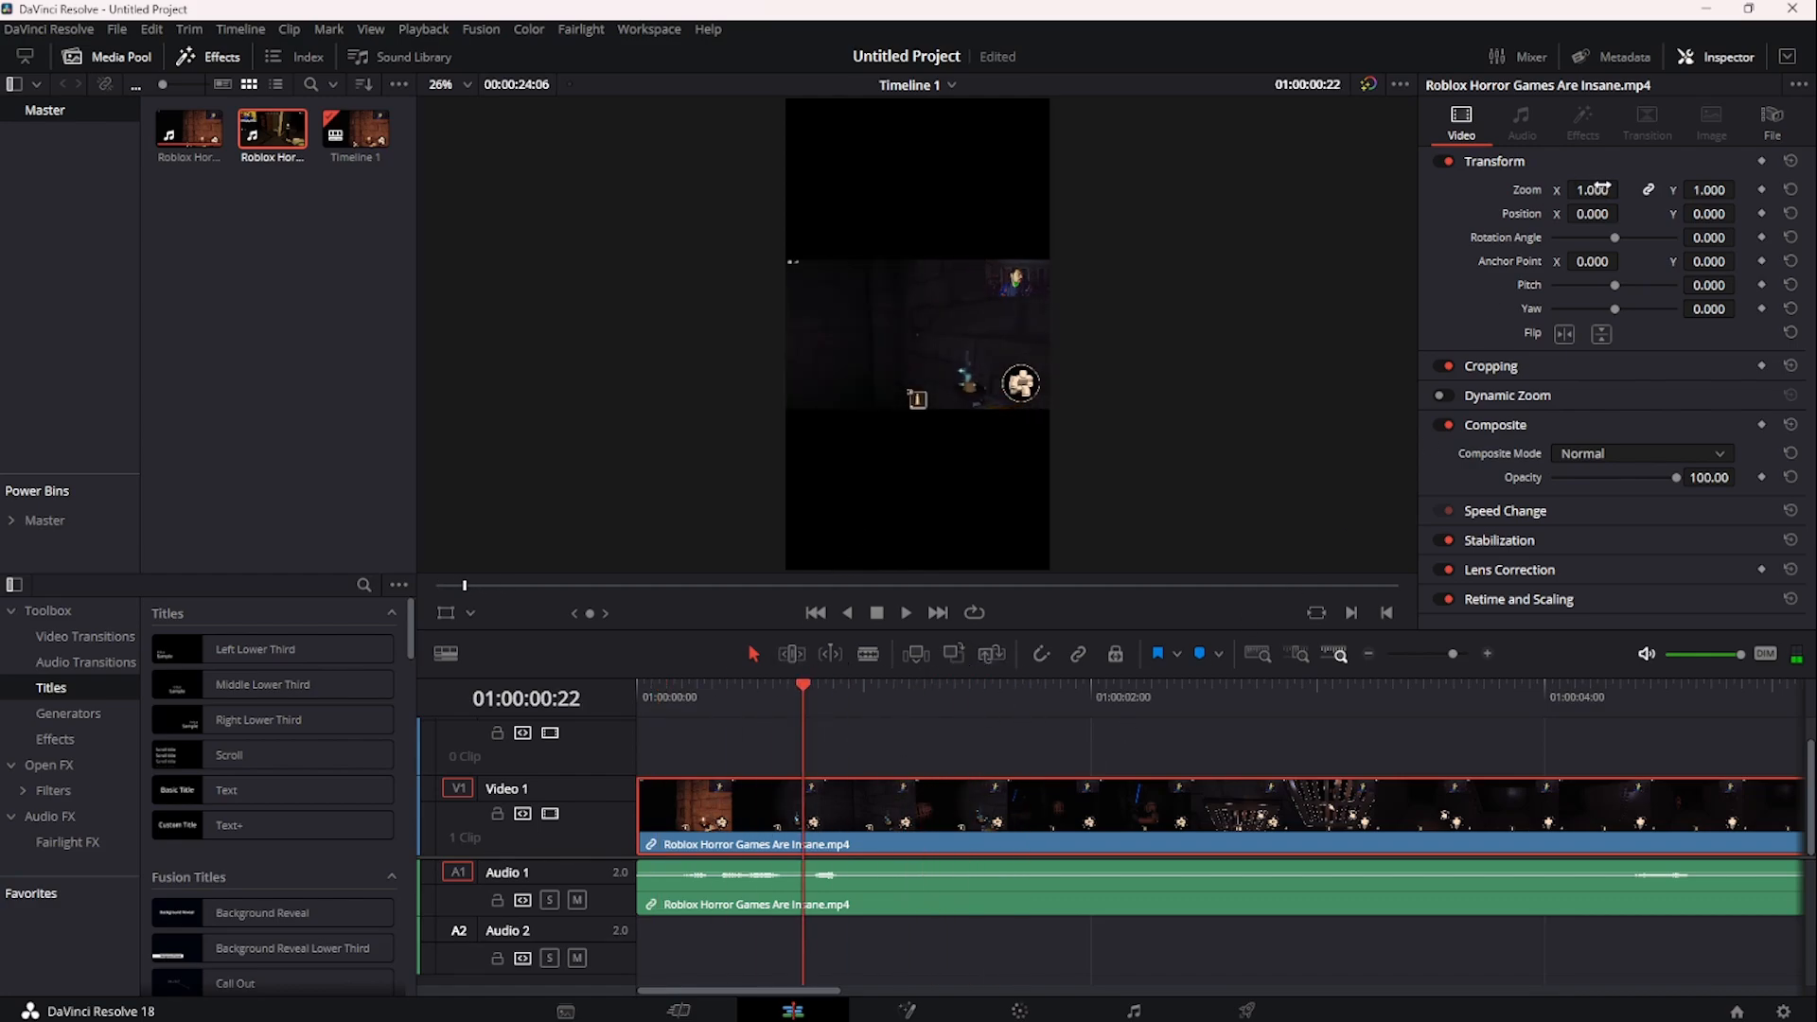
drag(1596, 189, 1485, 214)
drag(1708, 214, 1741, 249)
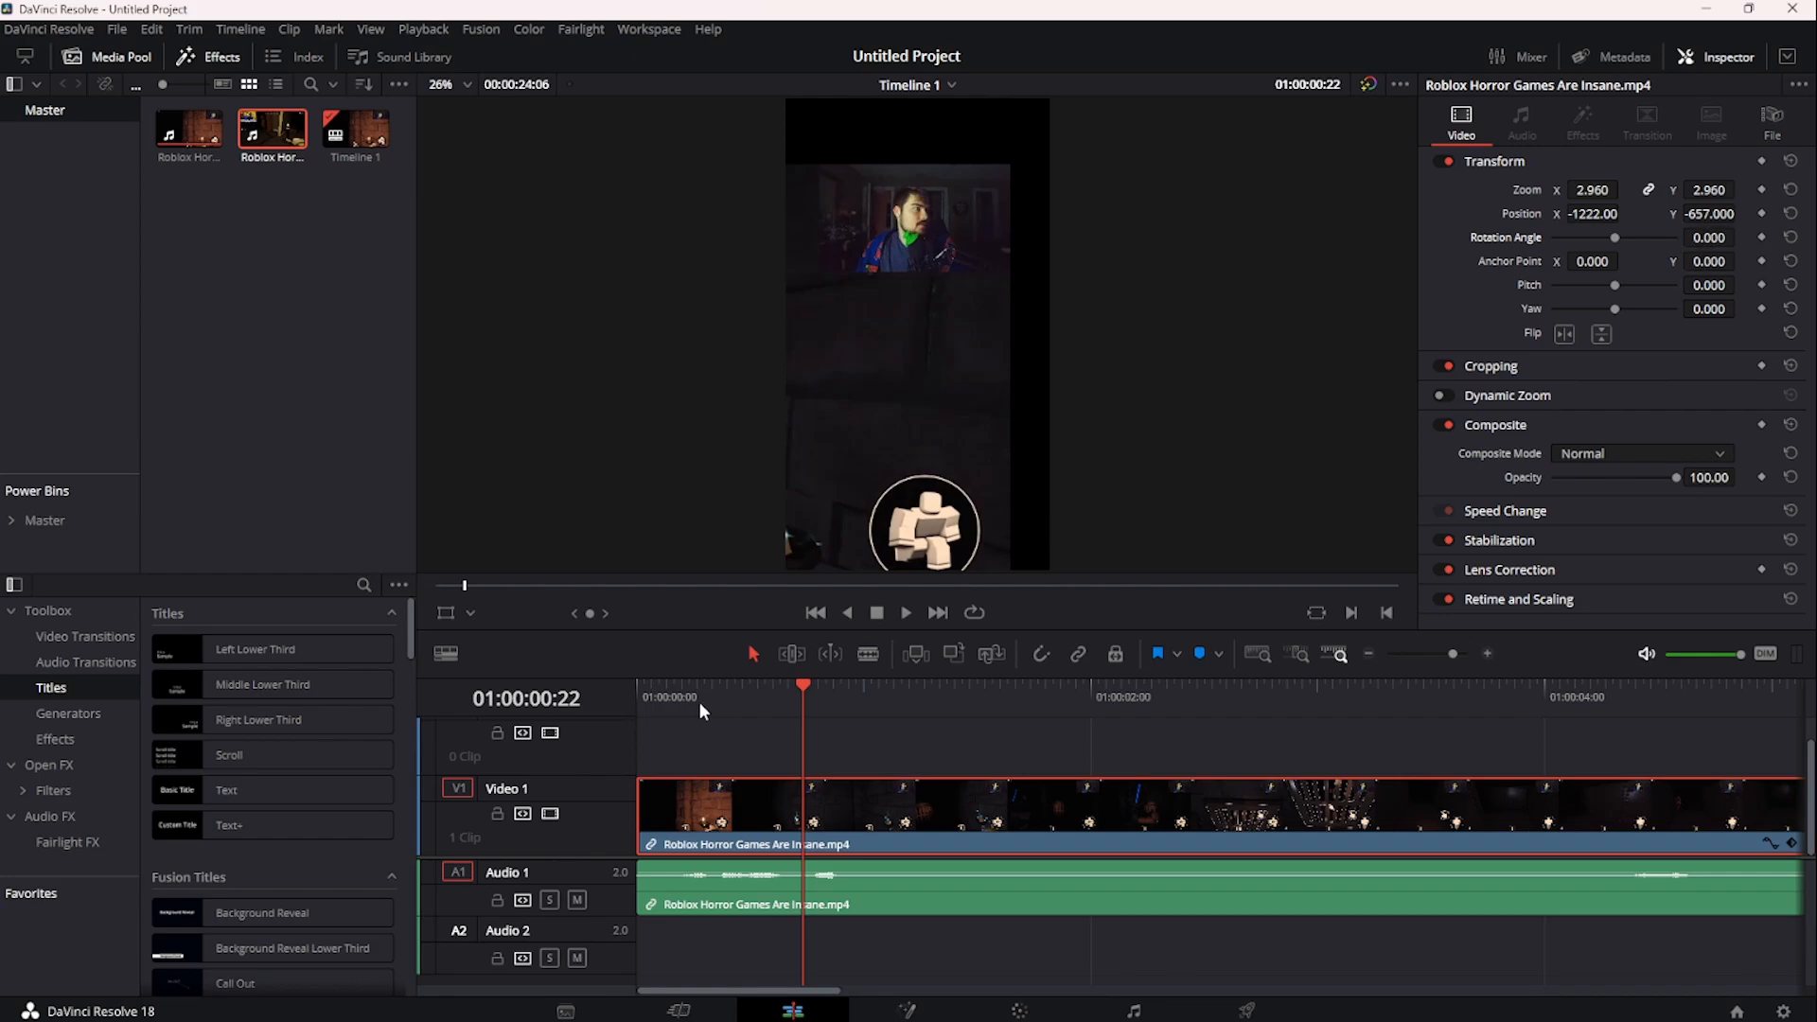
- Reframe the Video 1 clip with position X -1311 and Y 0, playing it from the start to check the framing
drag(698, 701, 415, 701)
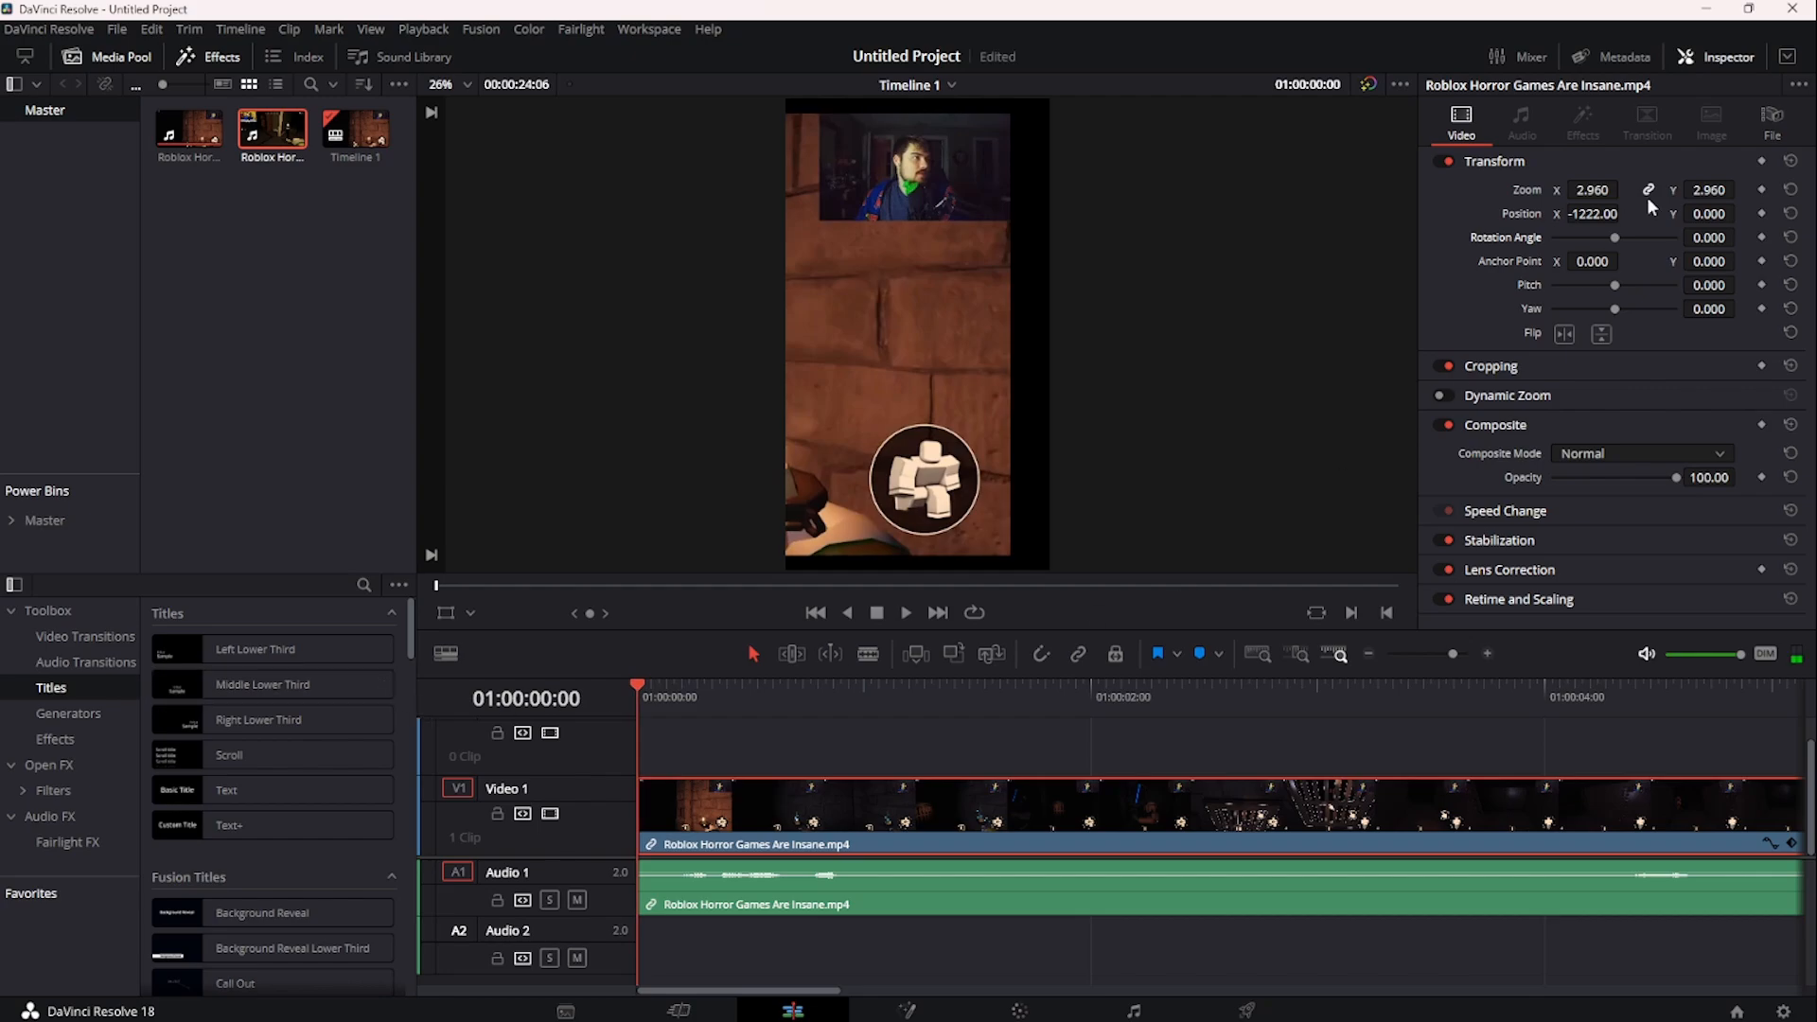
key(space)
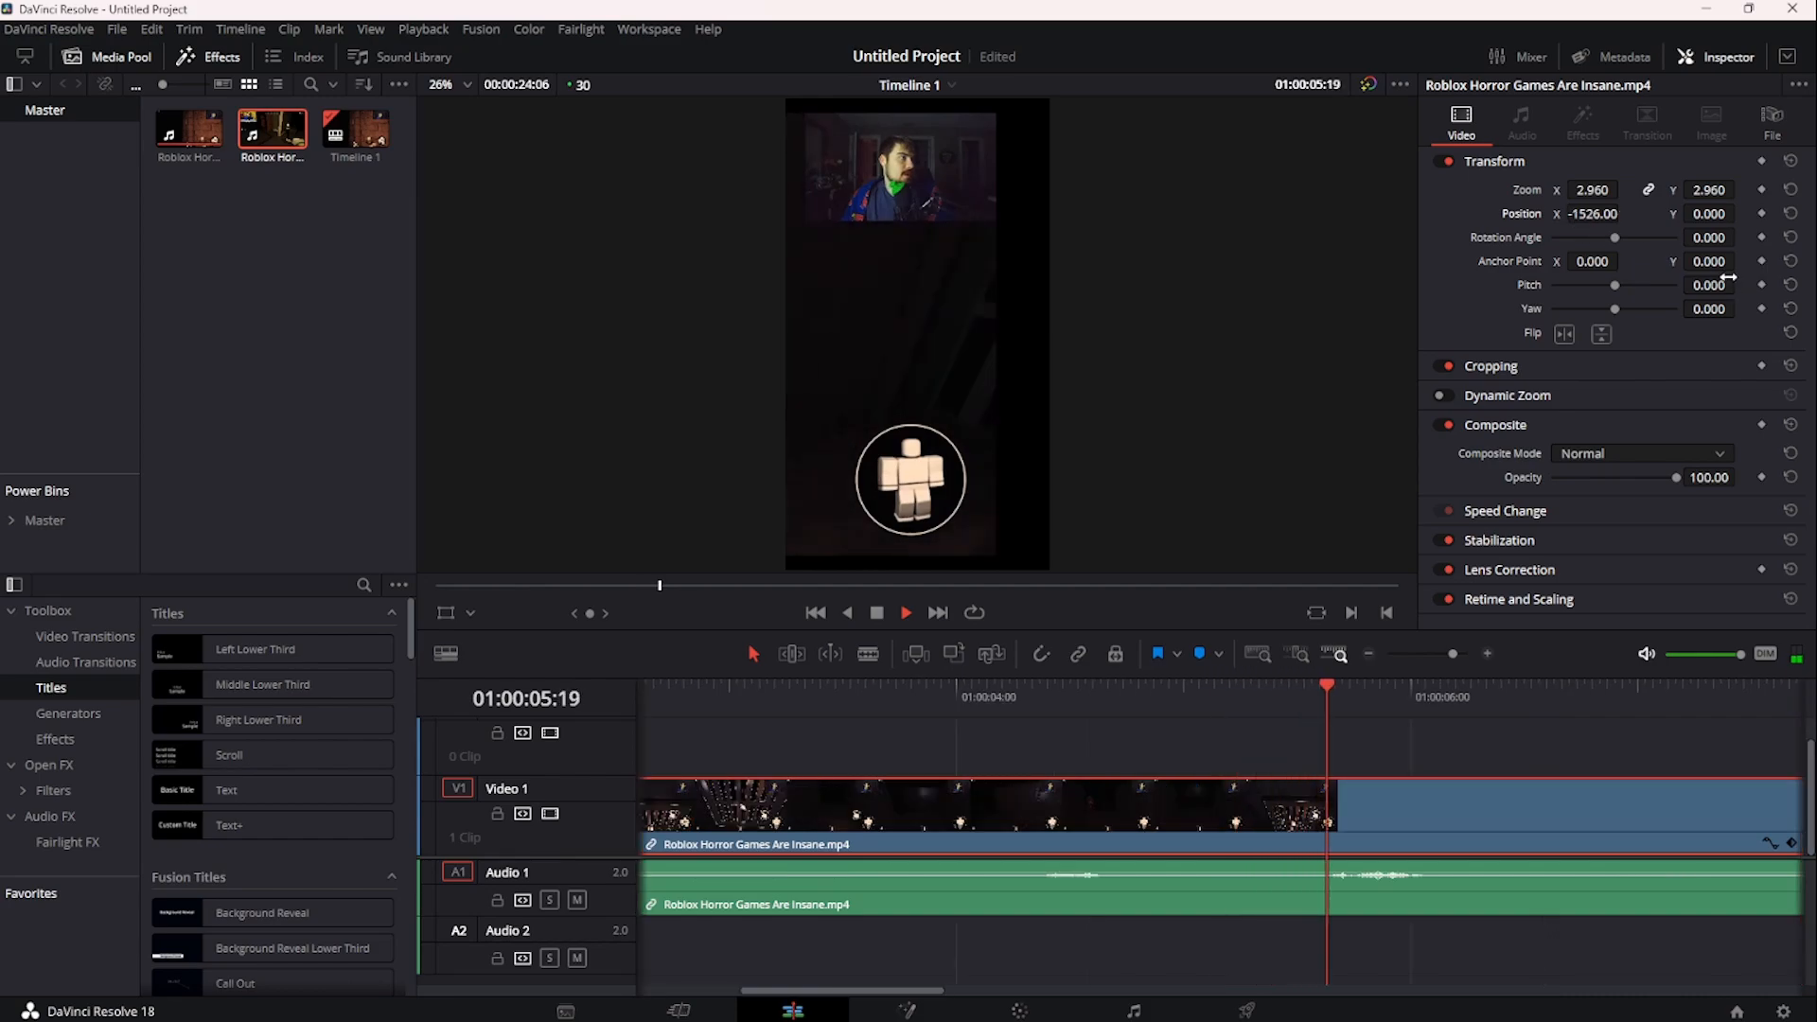
key(space)
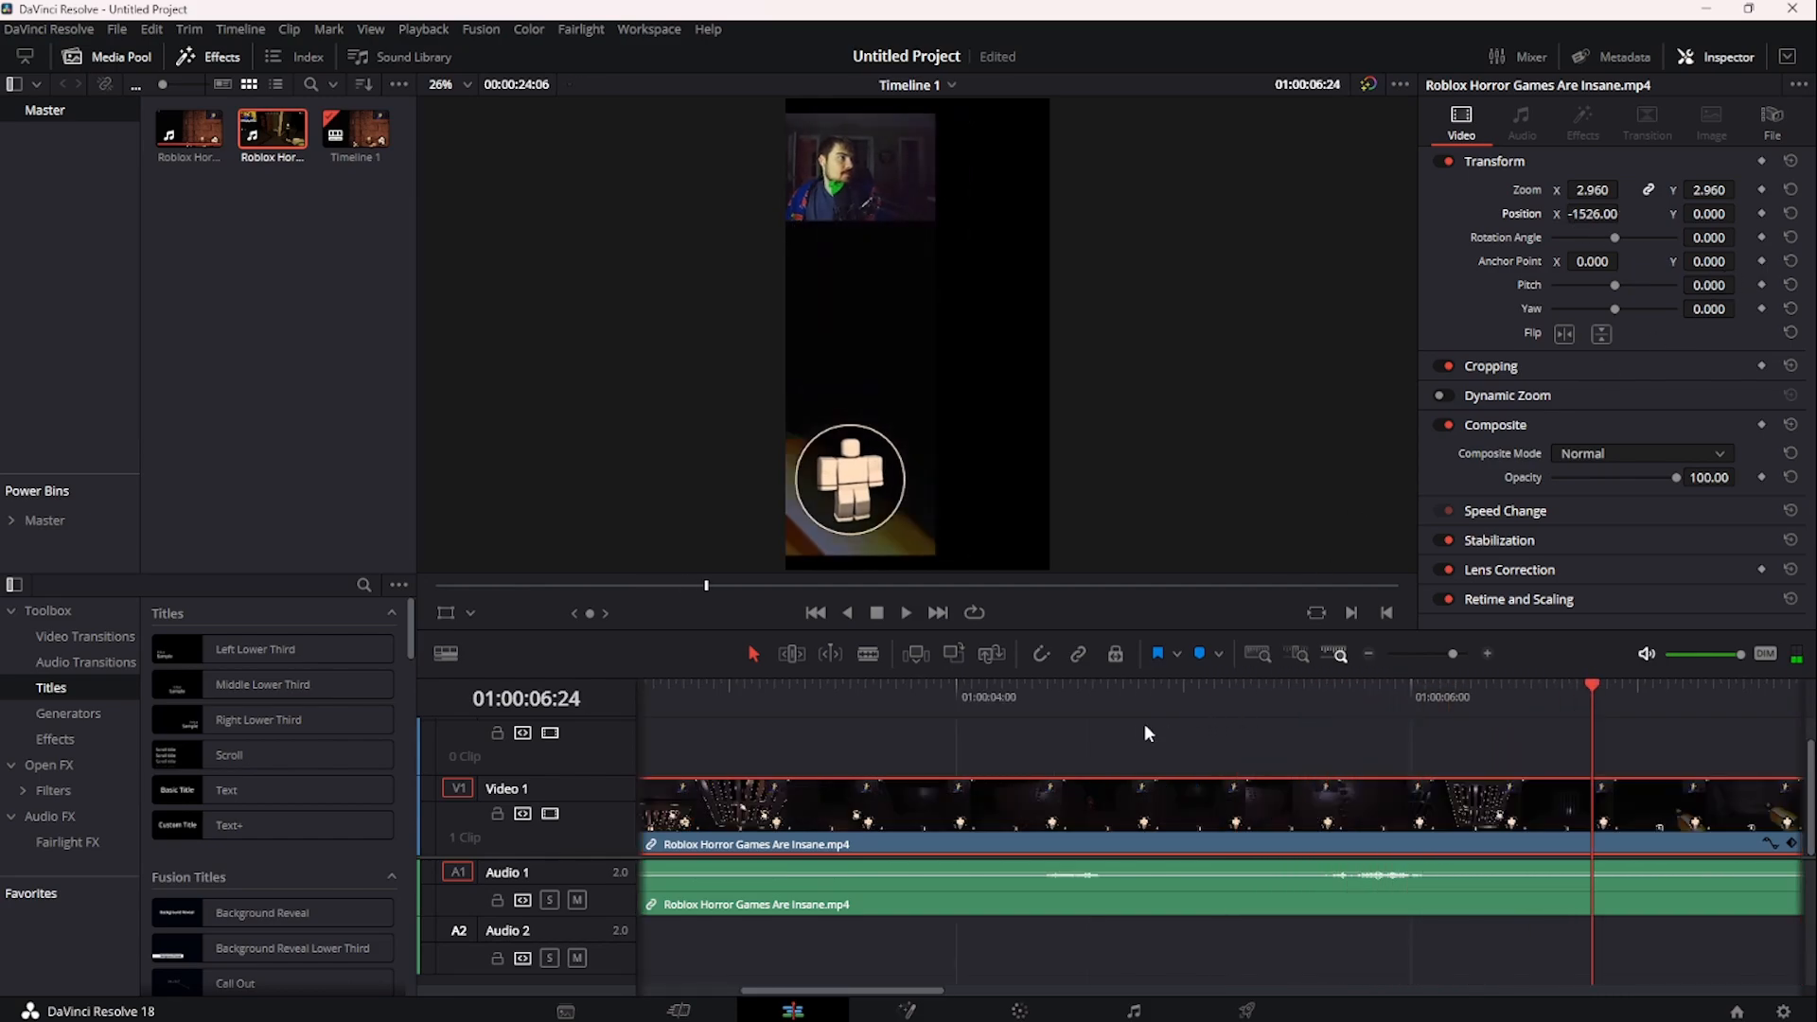
drag(890, 700, 490, 712)
key(space)
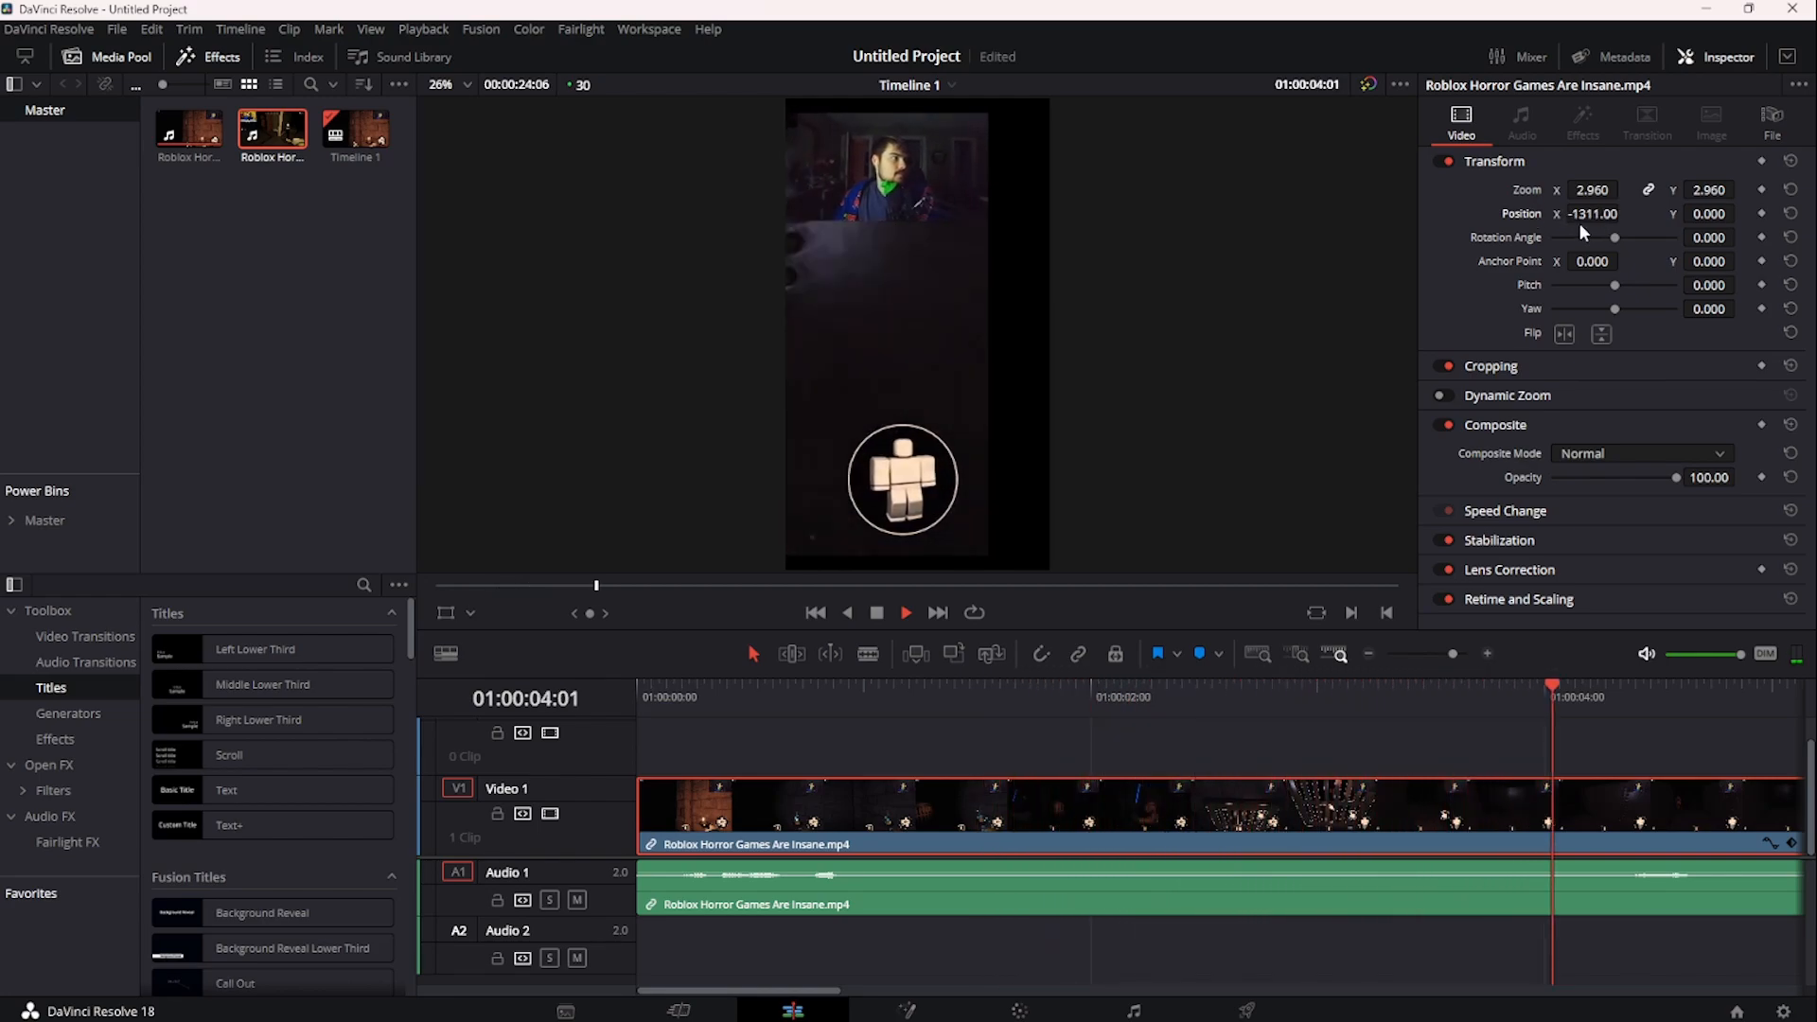
key(space)
drag(704, 703, 519, 714)
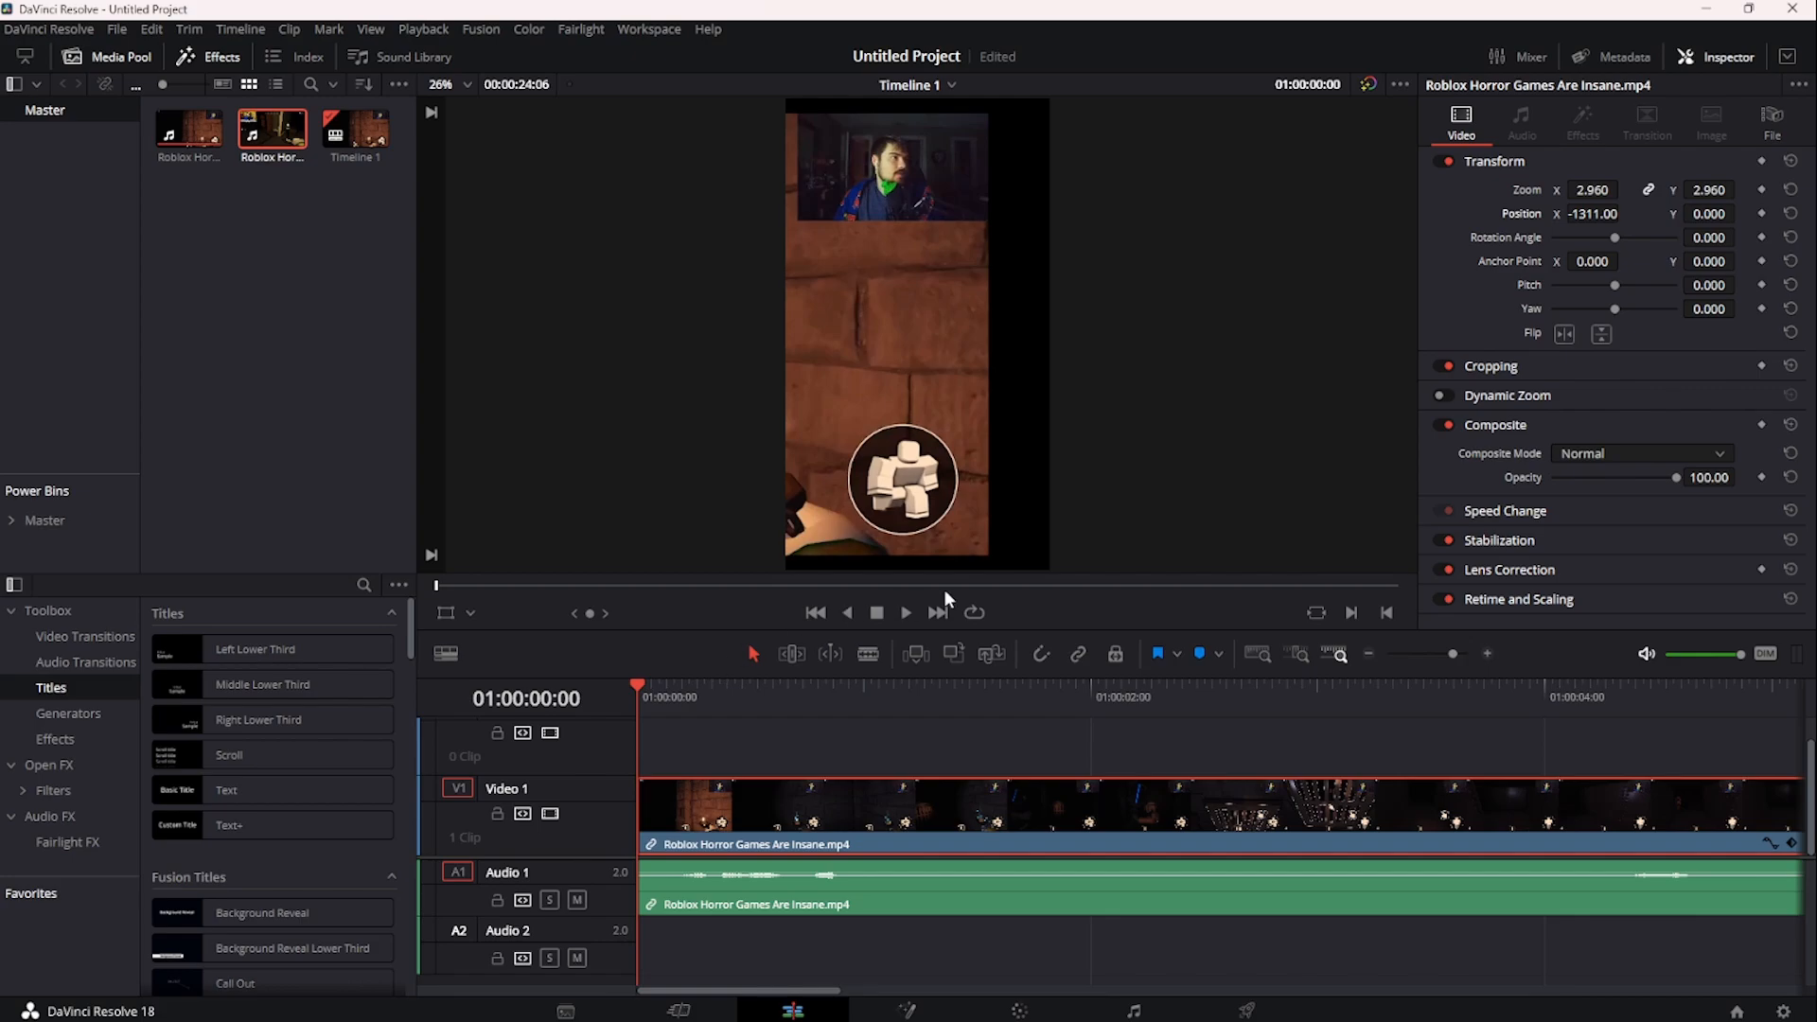
- Keyframe the Video 1 clip's position from X -1311 at the start to X -351 at 01:00:03:17 and play the move
click(1761, 213)
click(1445, 695)
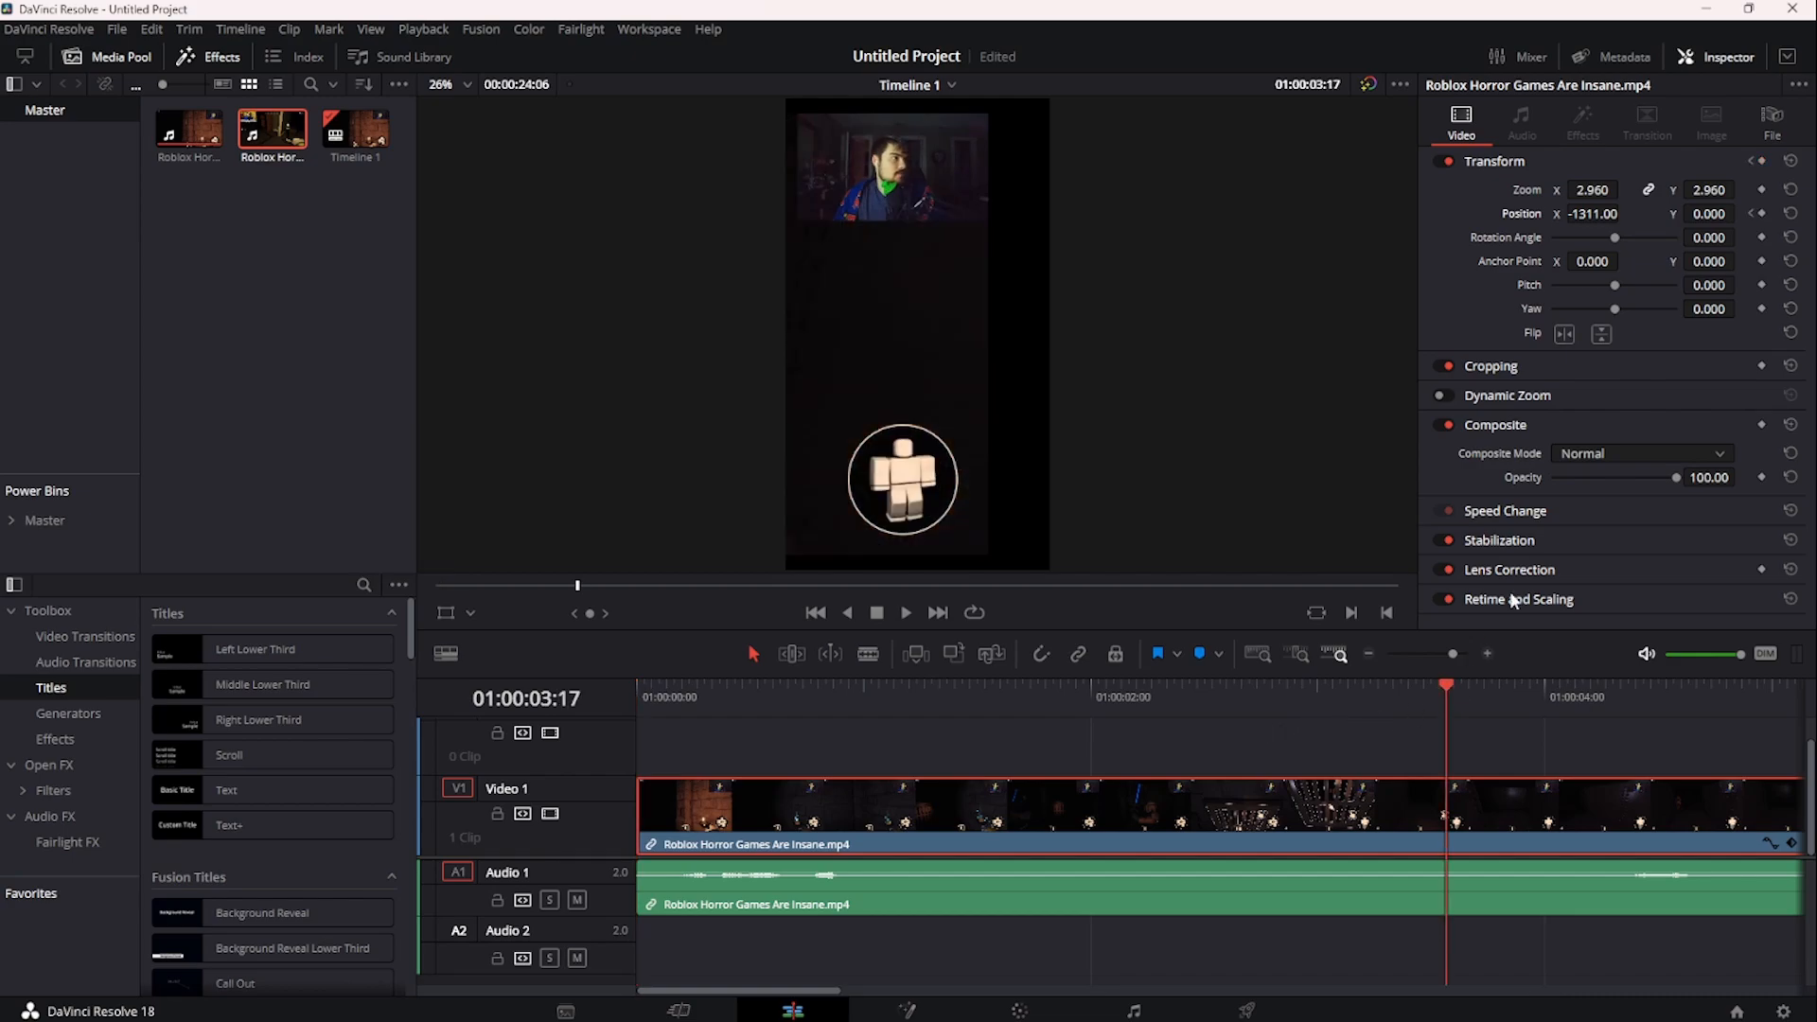
drag(1597, 212, 1670, 213)
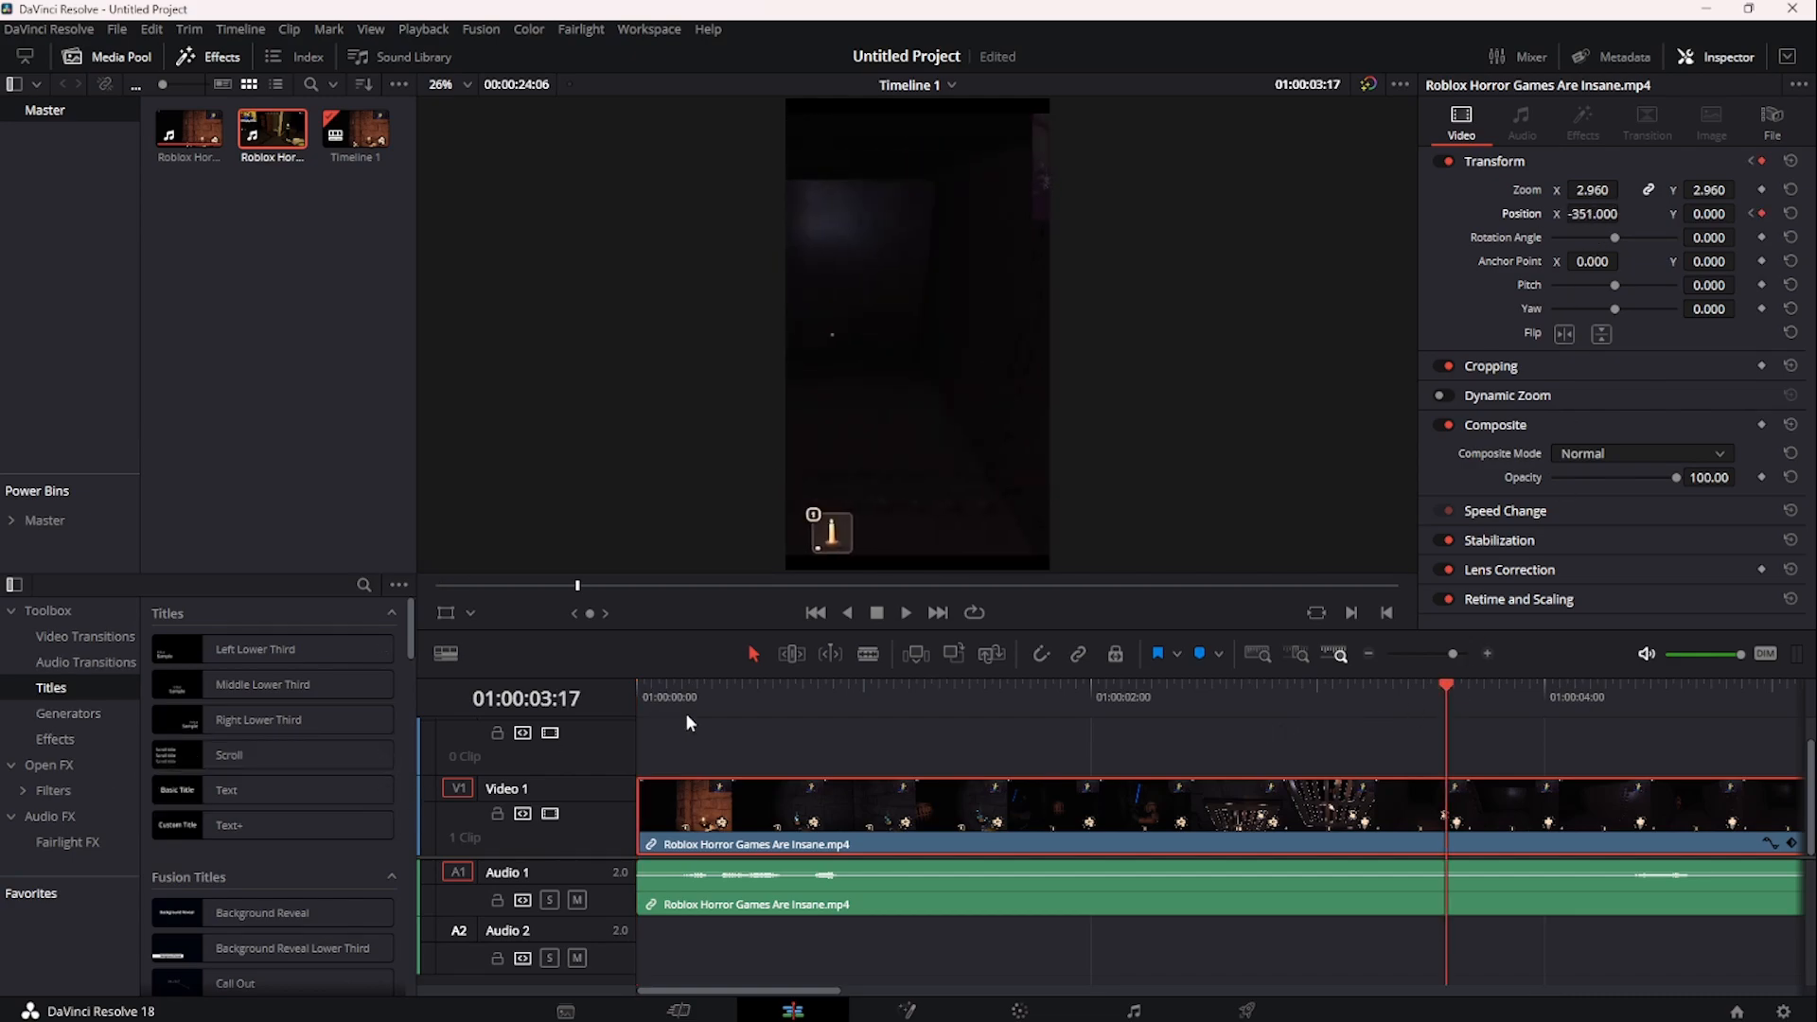
drag(683, 701, 248, 700)
key(space)
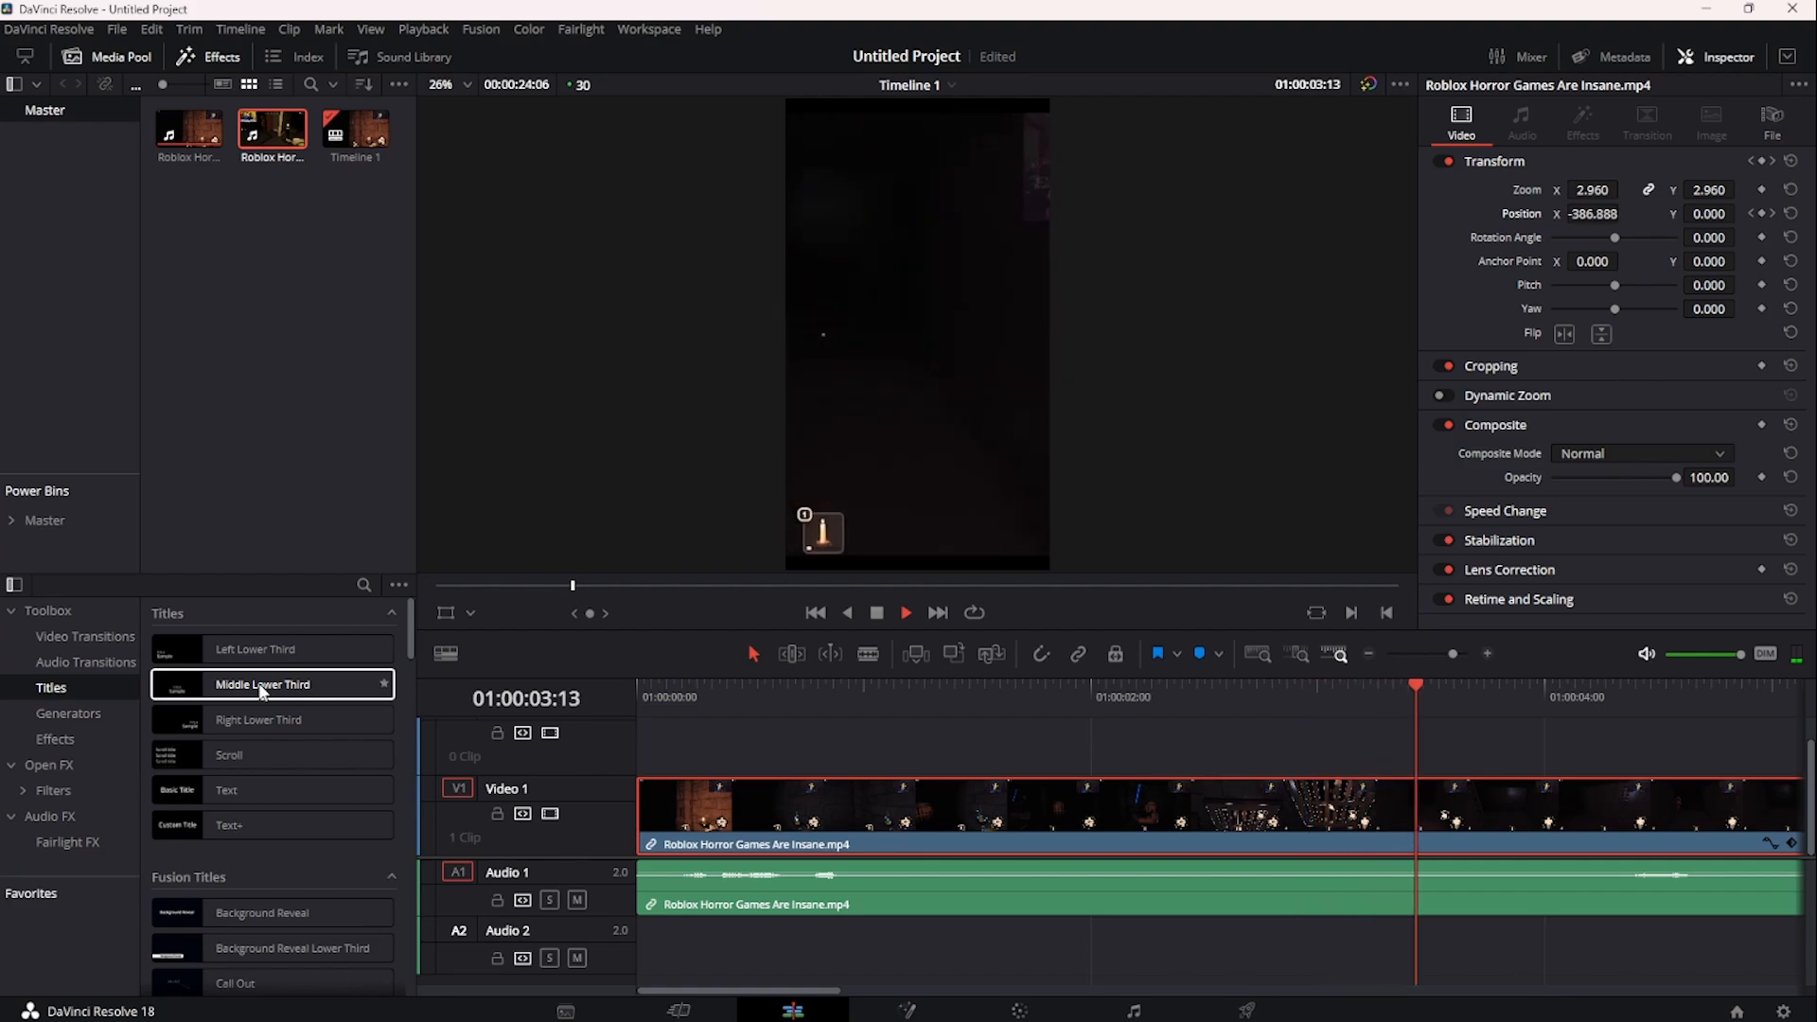
key(space)
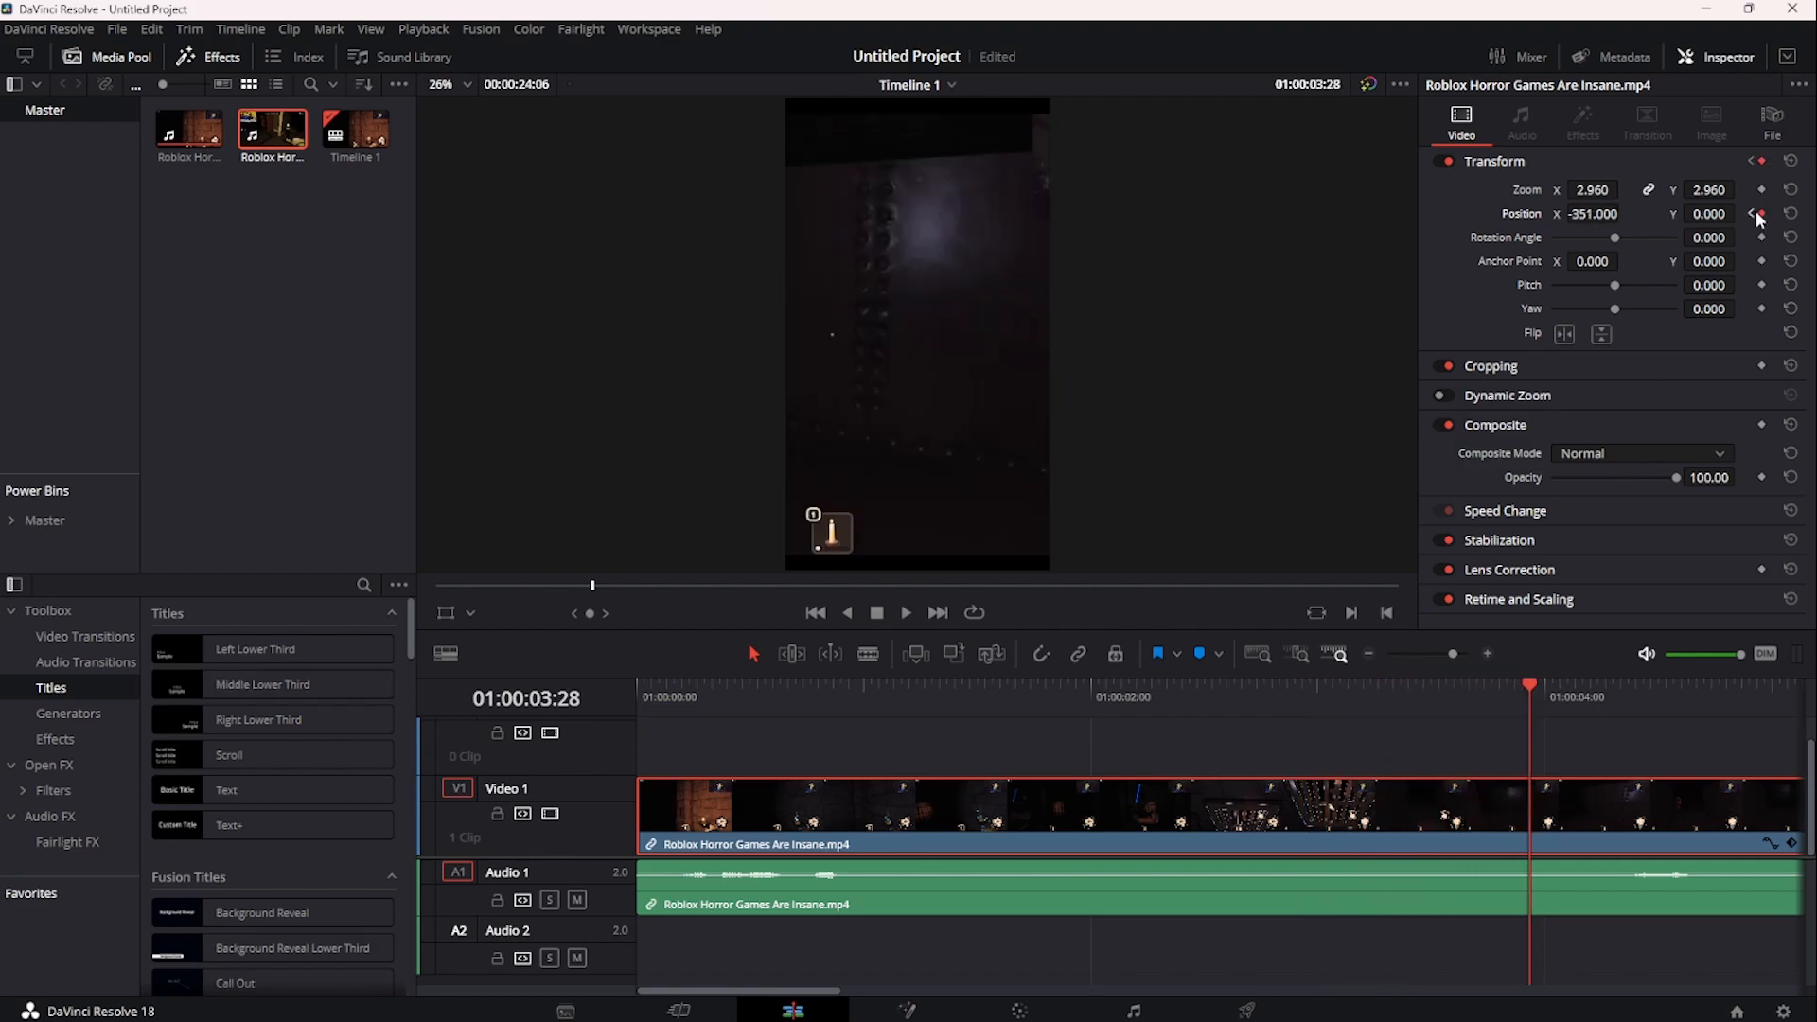
- Remove the position keyframes at 01:00:03:17 and at the start of the Video 1 clip
click(1762, 214)
click(1751, 214)
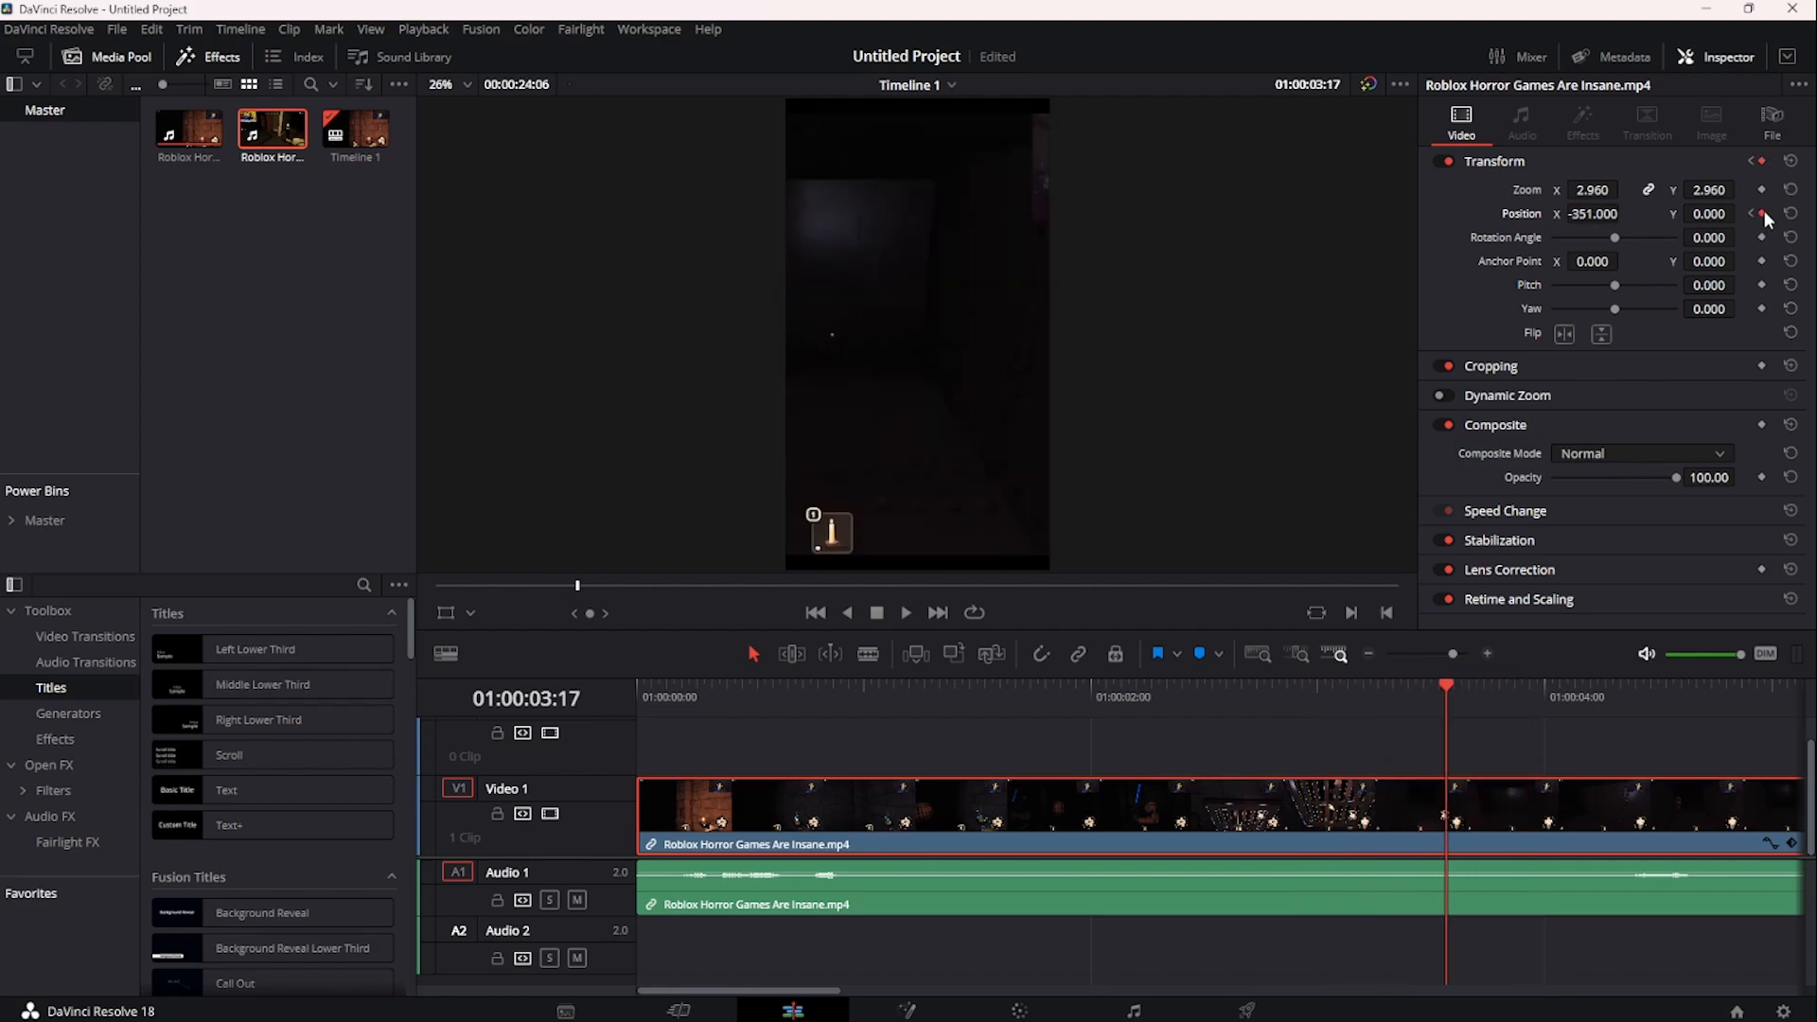
click(1750, 213)
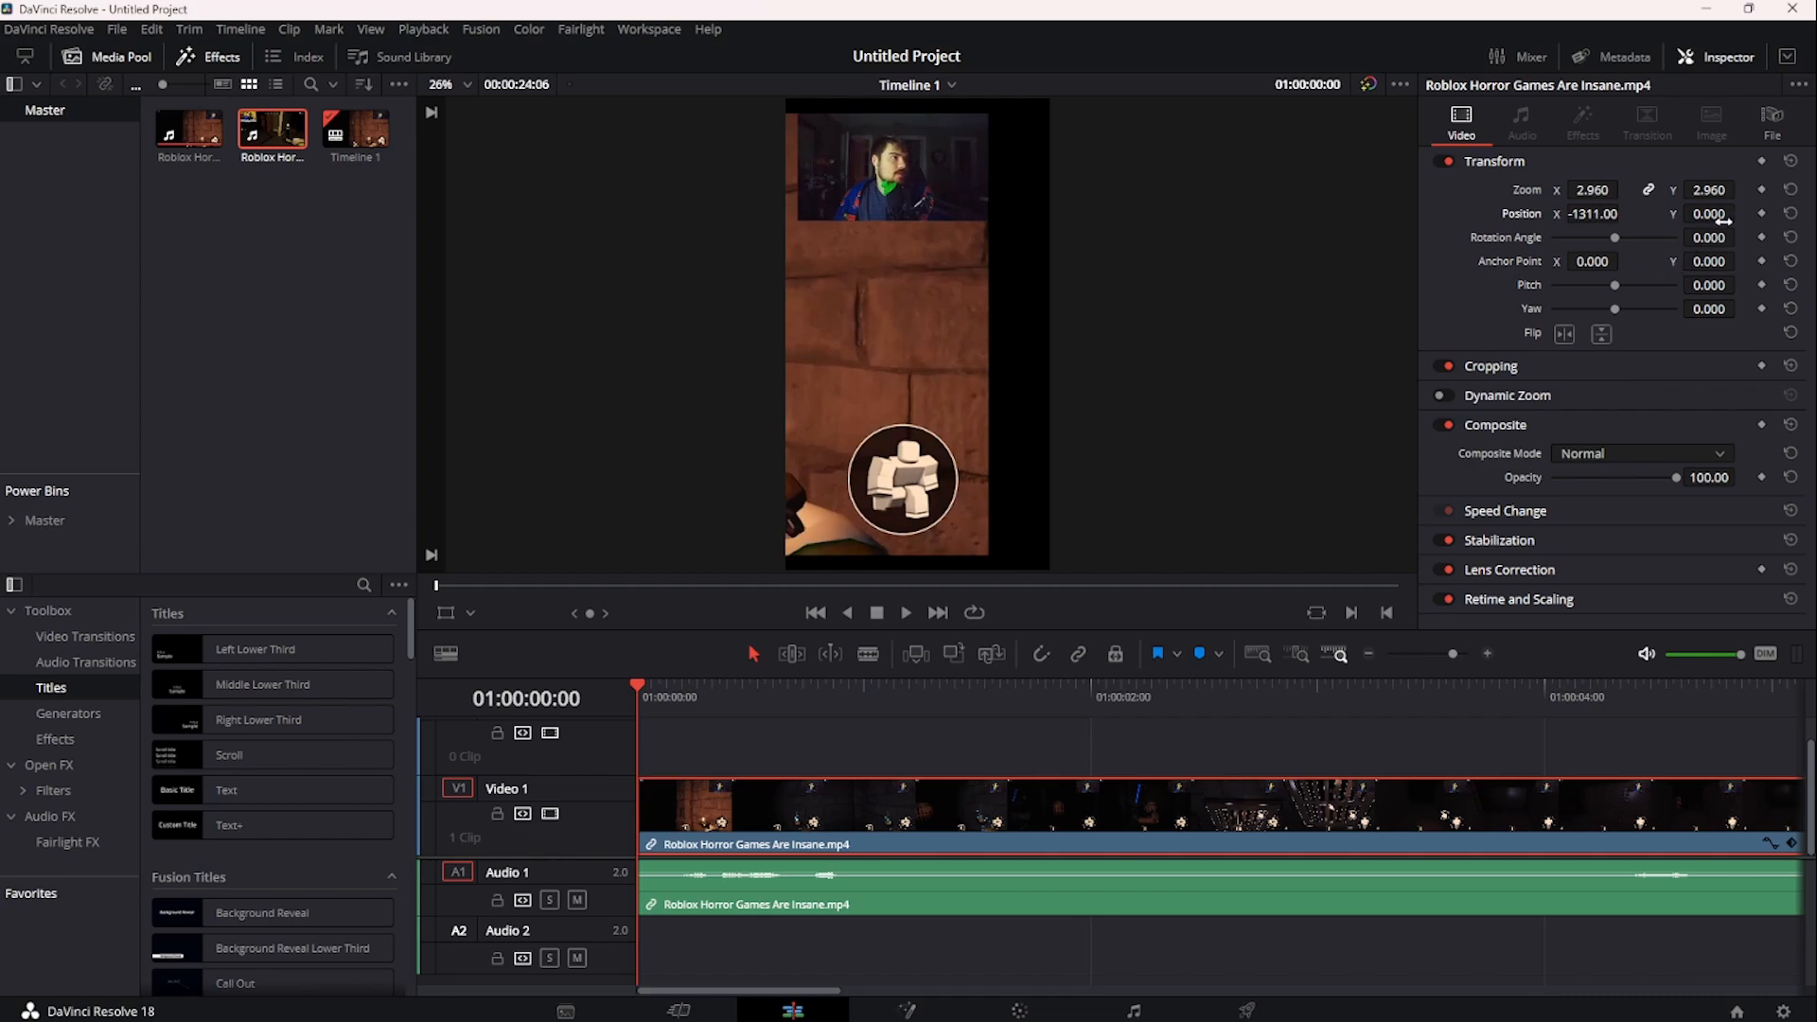
- Reposition the Video 1 clip to X -1363 and Y -586
drag(1719, 217, 1623, 214)
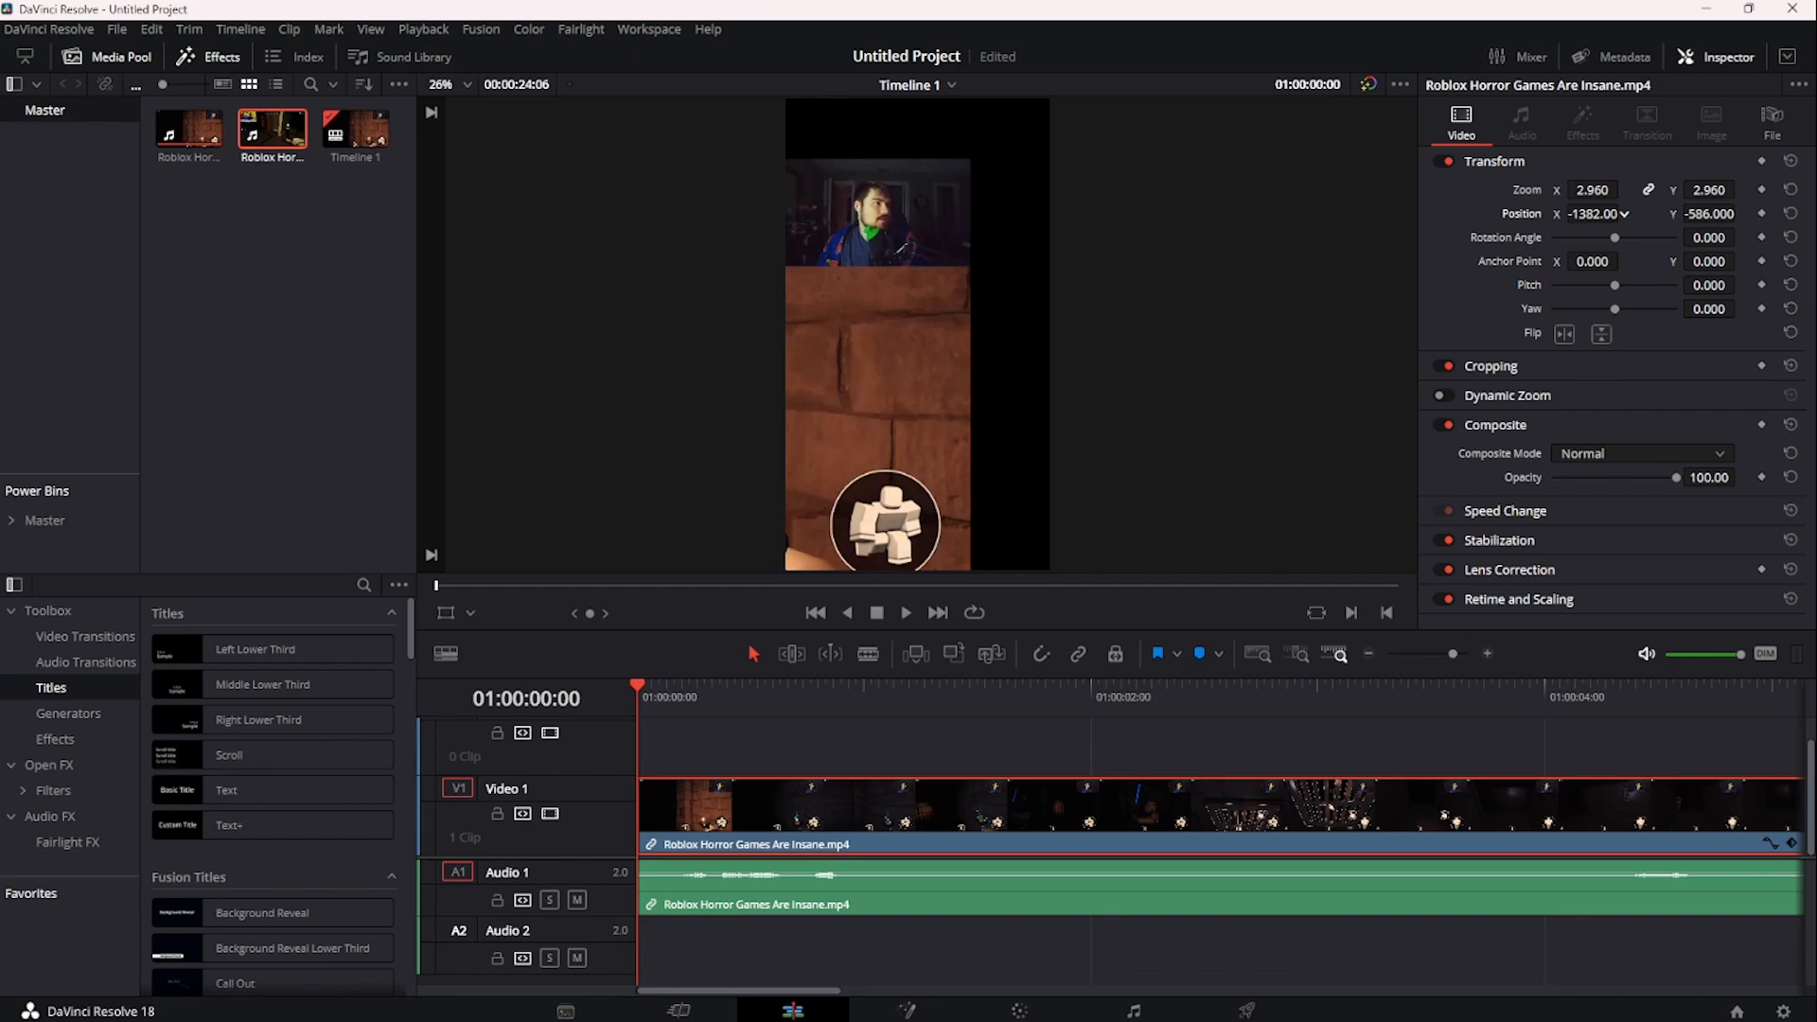
drag(1624, 214, 1599, 214)
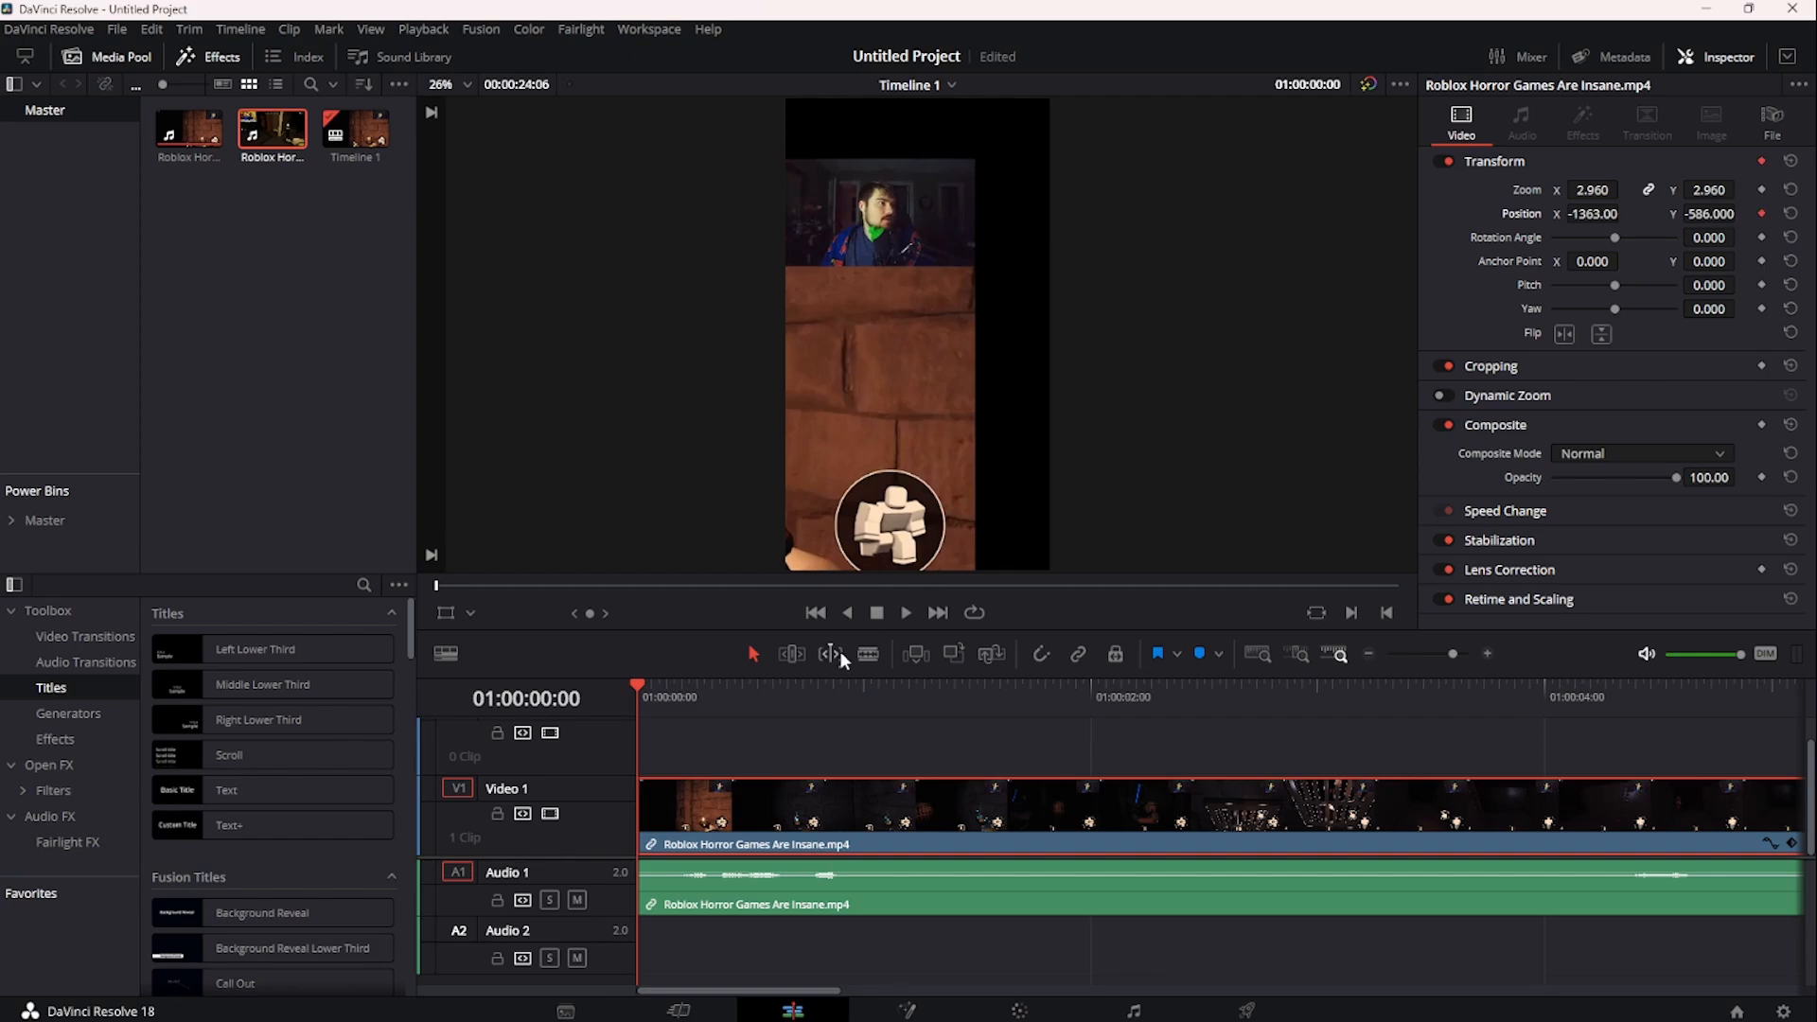
- Animate the Video 1 clip's position from its first frame to X -258 at 01:00:24:05, and play it from the start
drag(812, 990, 1727, 989)
click(939, 685)
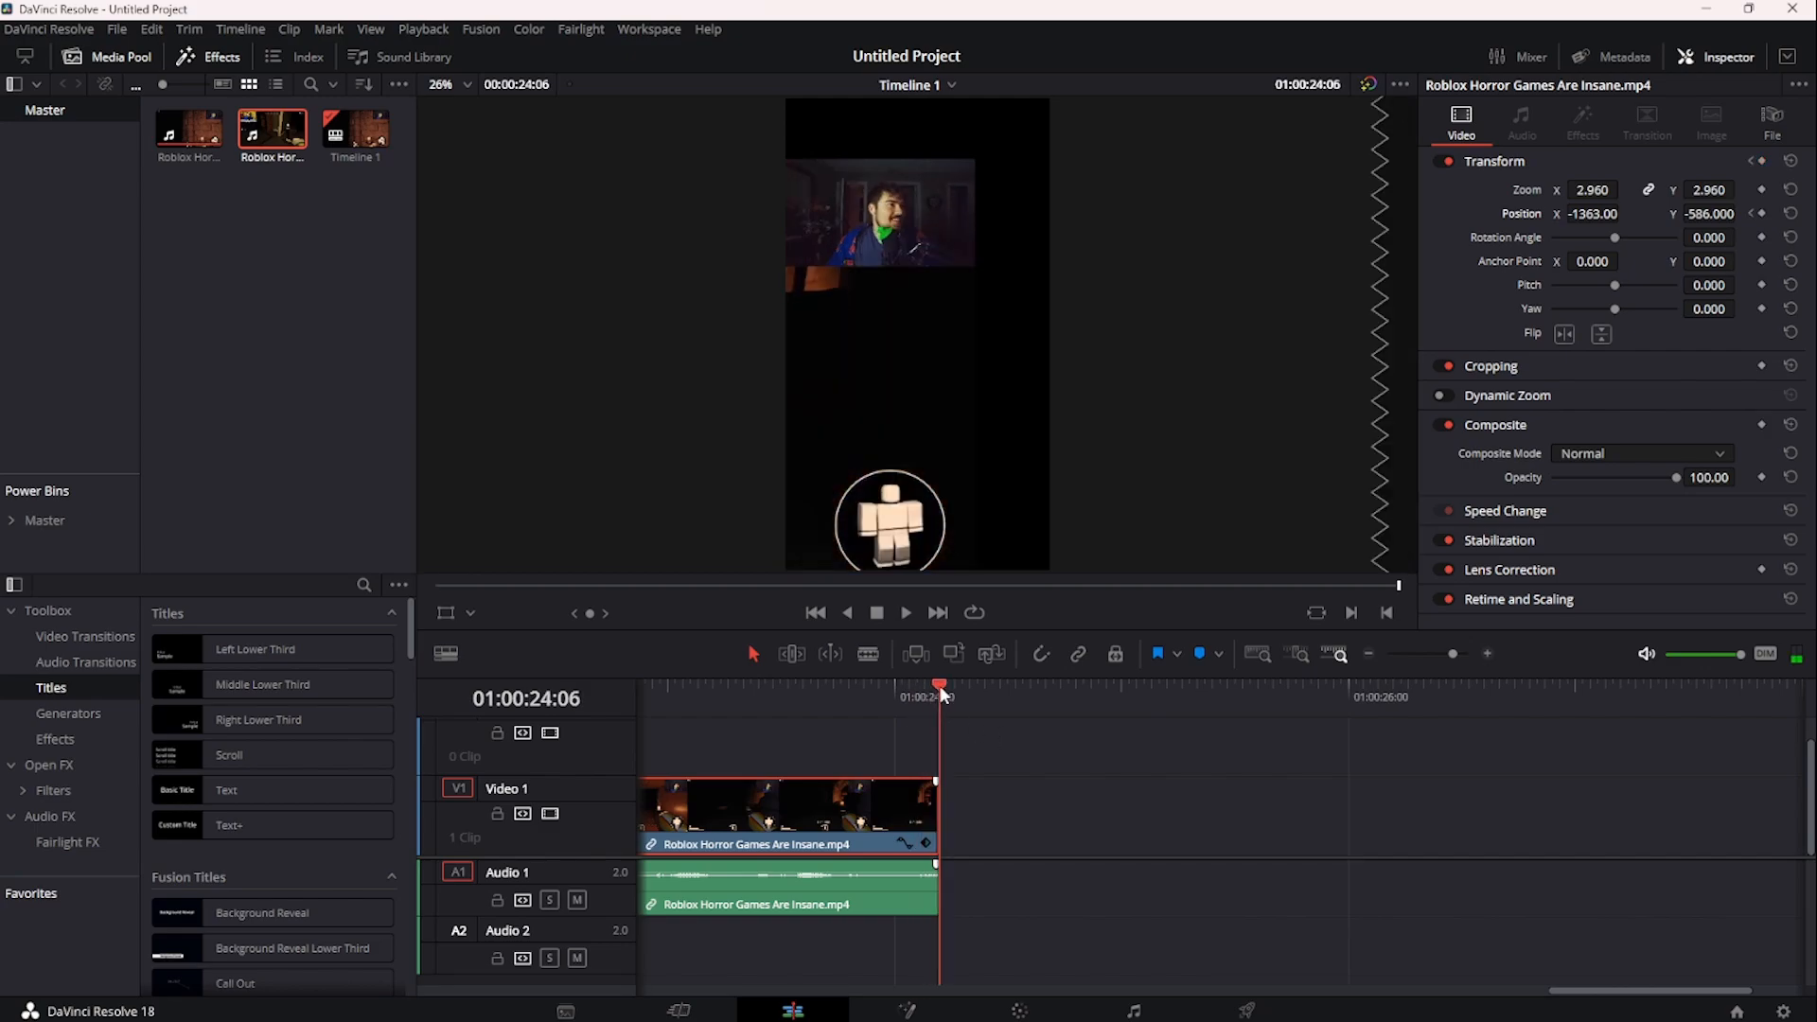
key(Left)
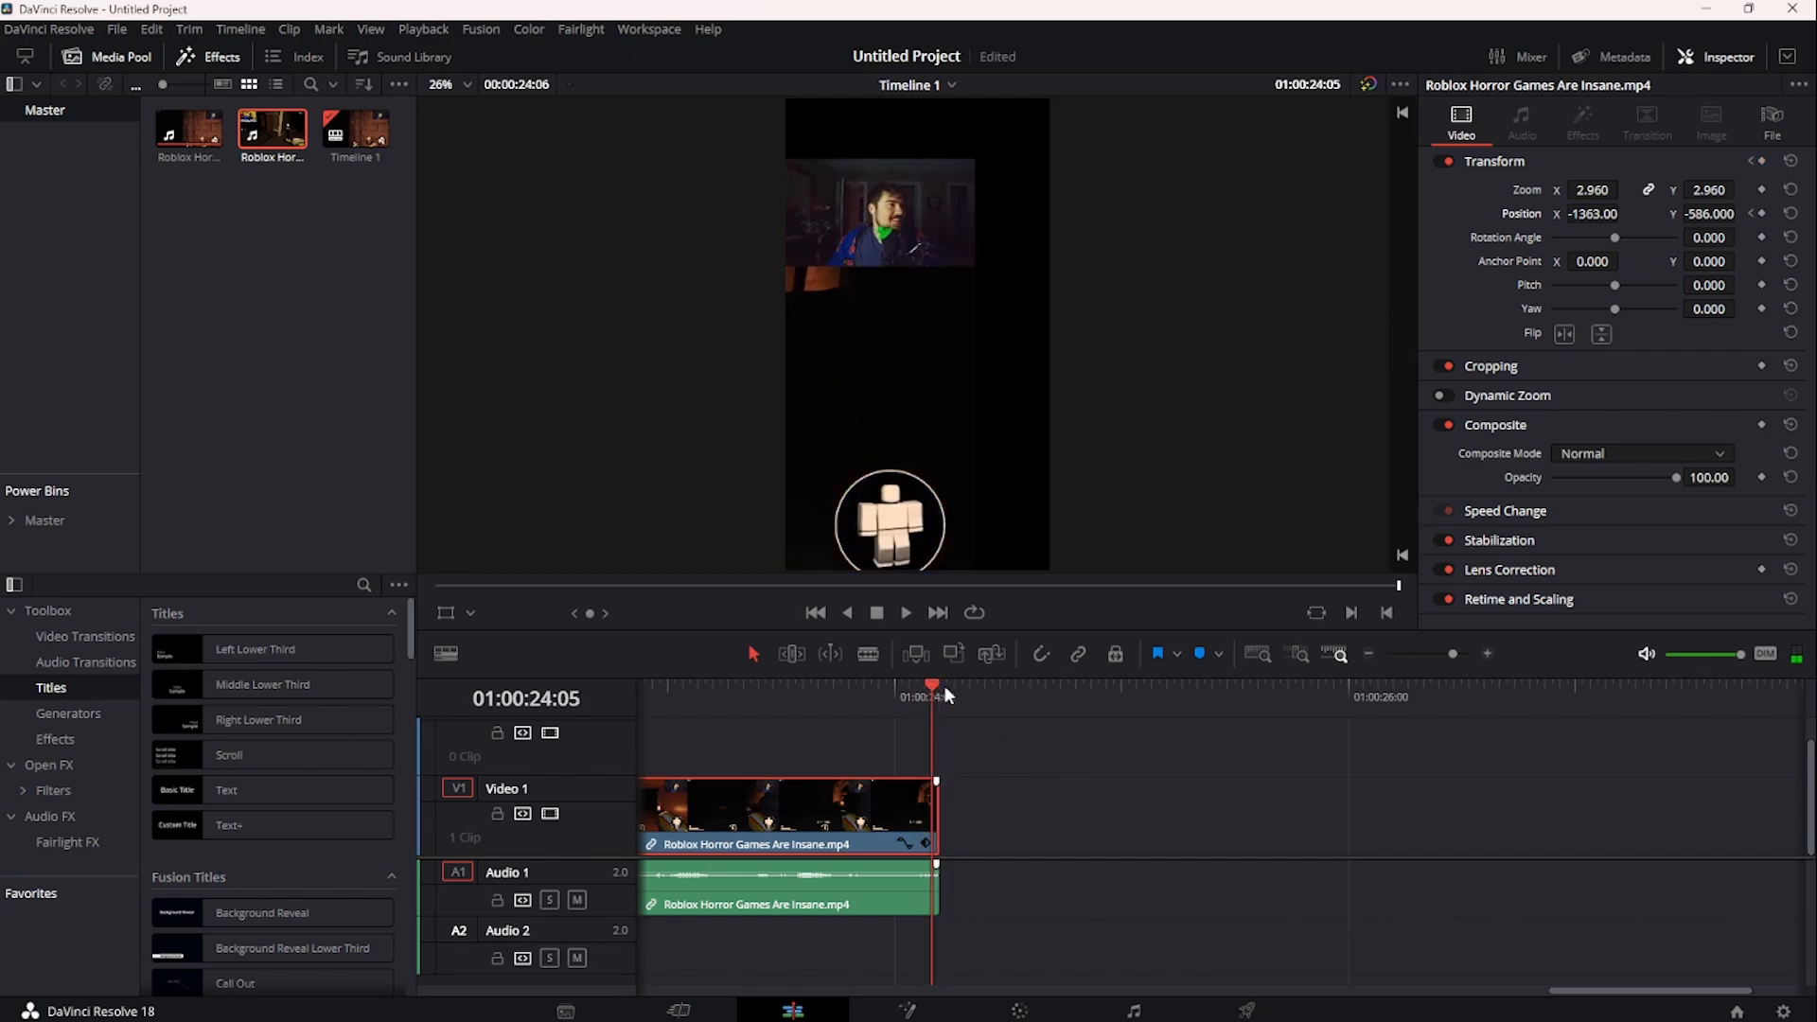
drag(1599, 214, 1663, 213)
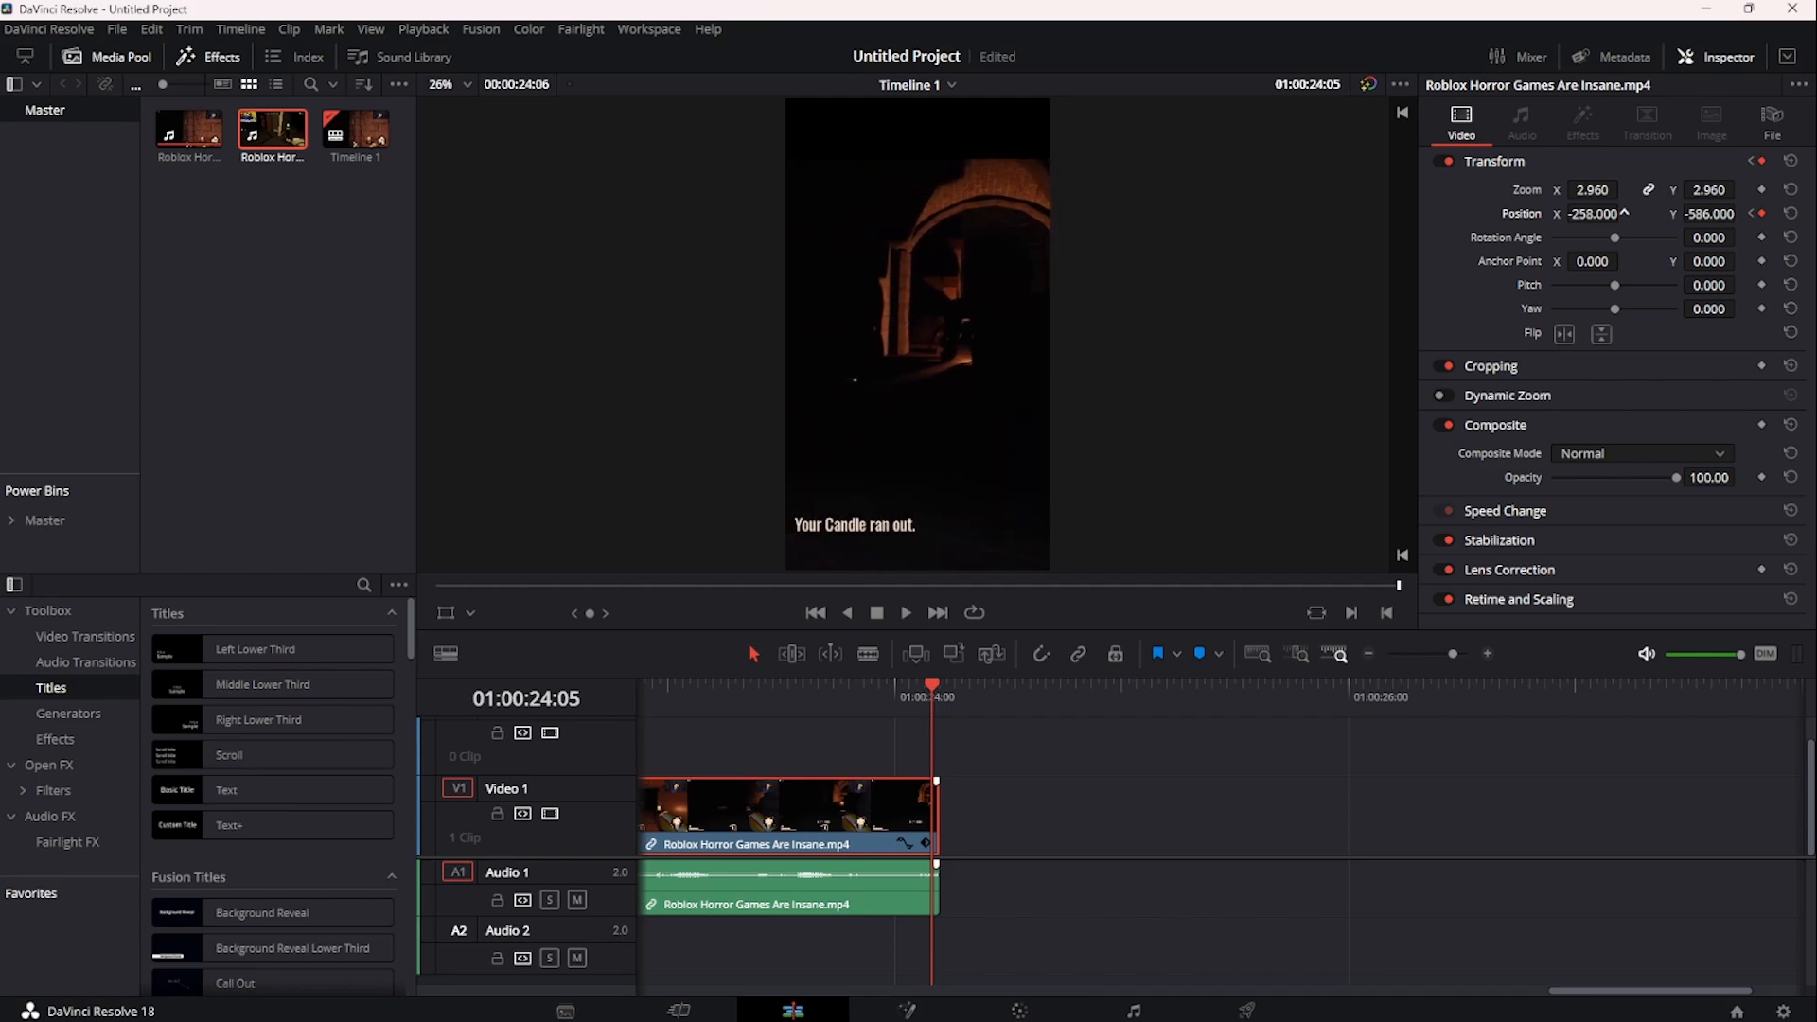
drag(1591, 990, 621, 853)
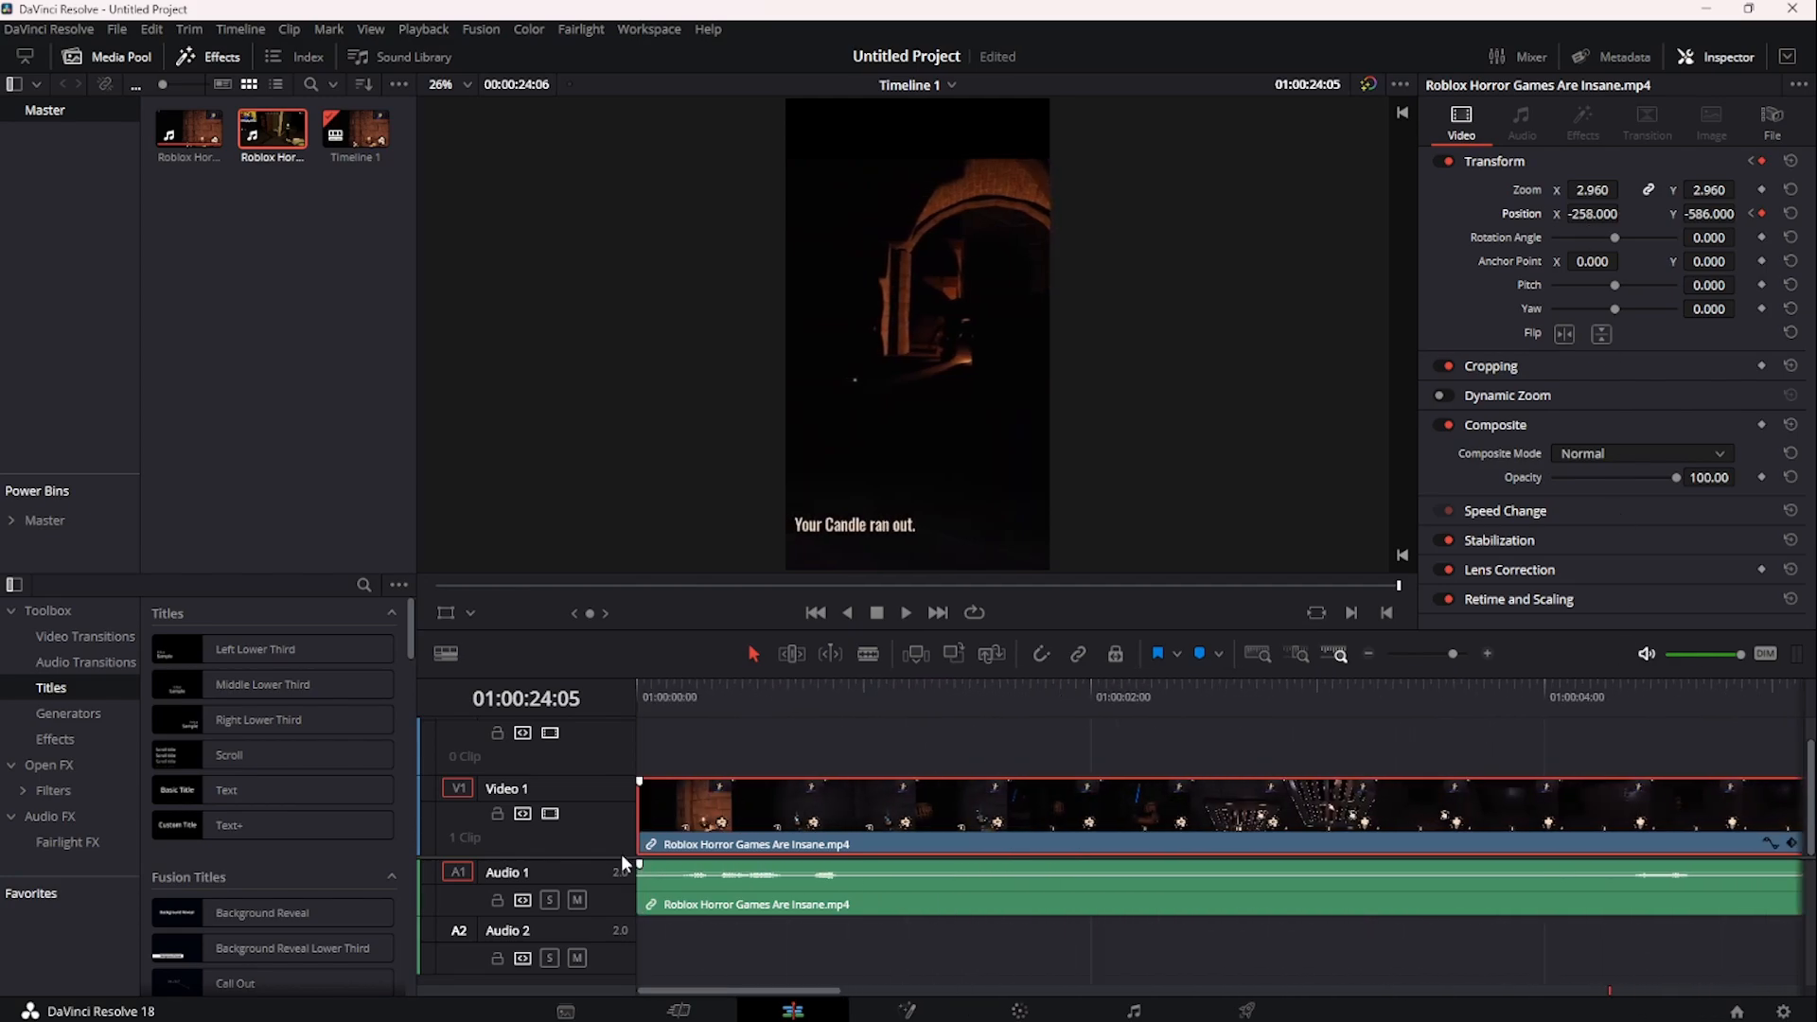
key(Home)
key(space)
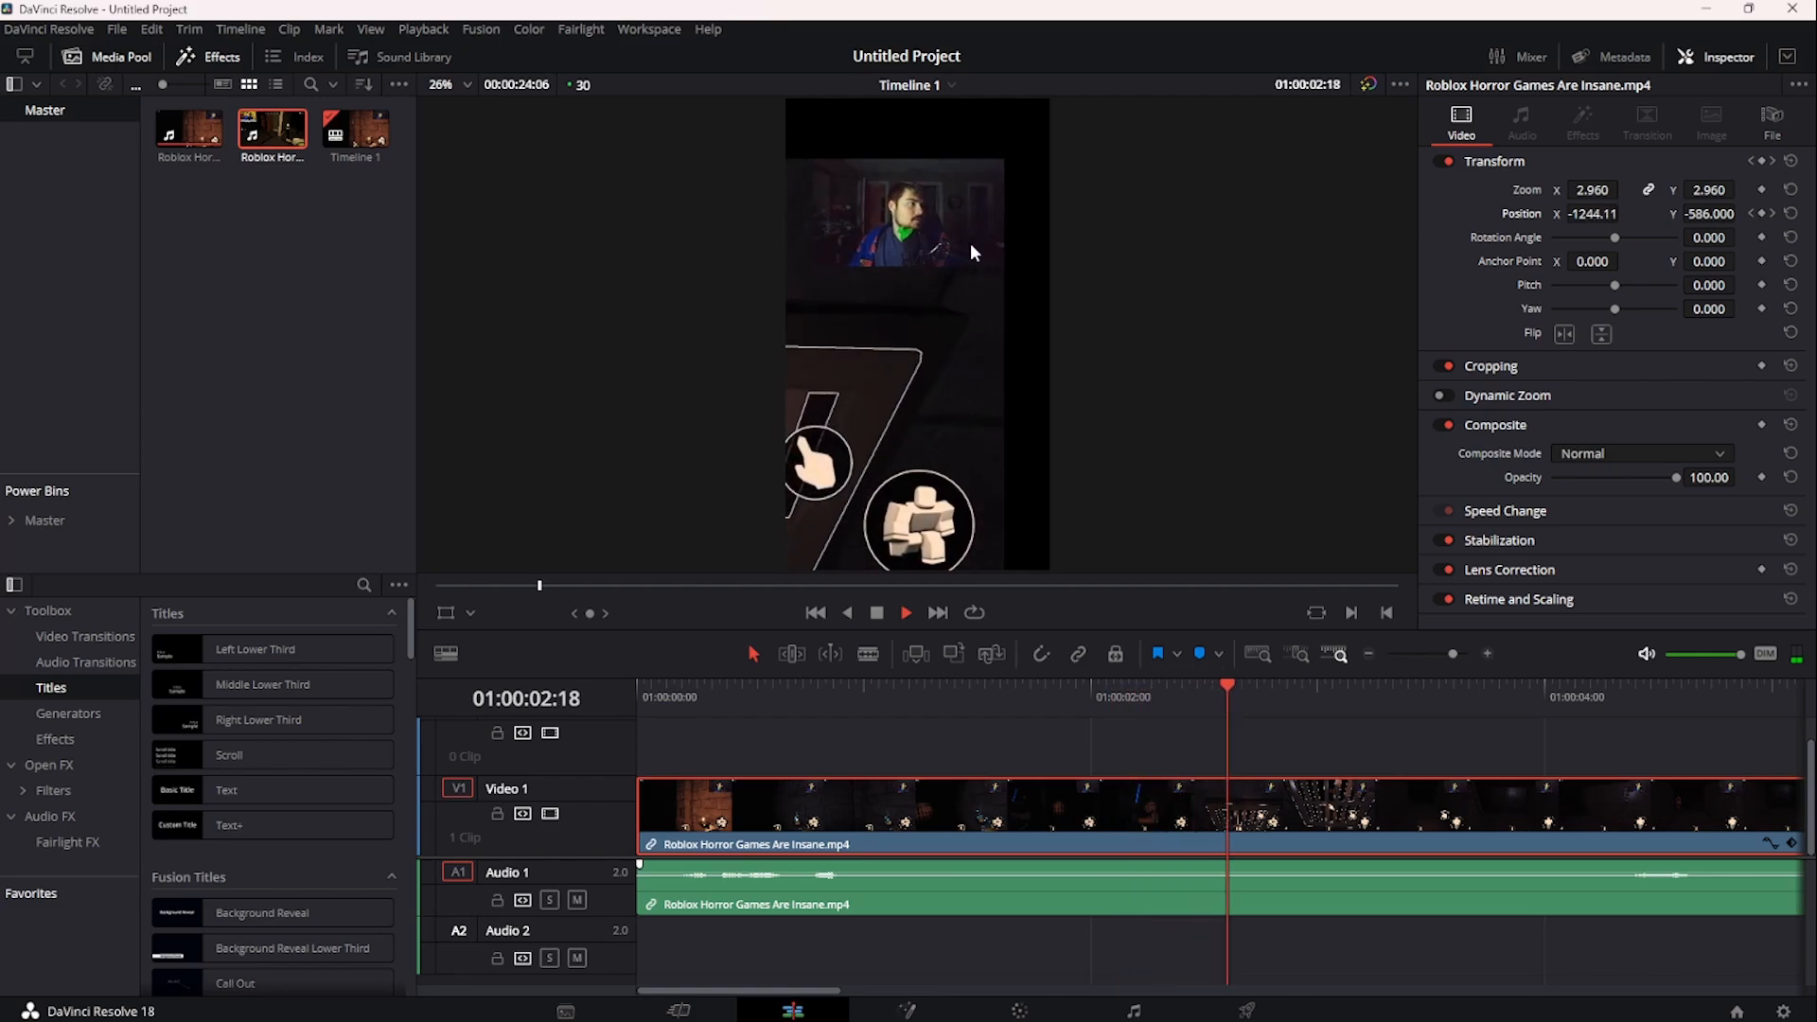
key(space)
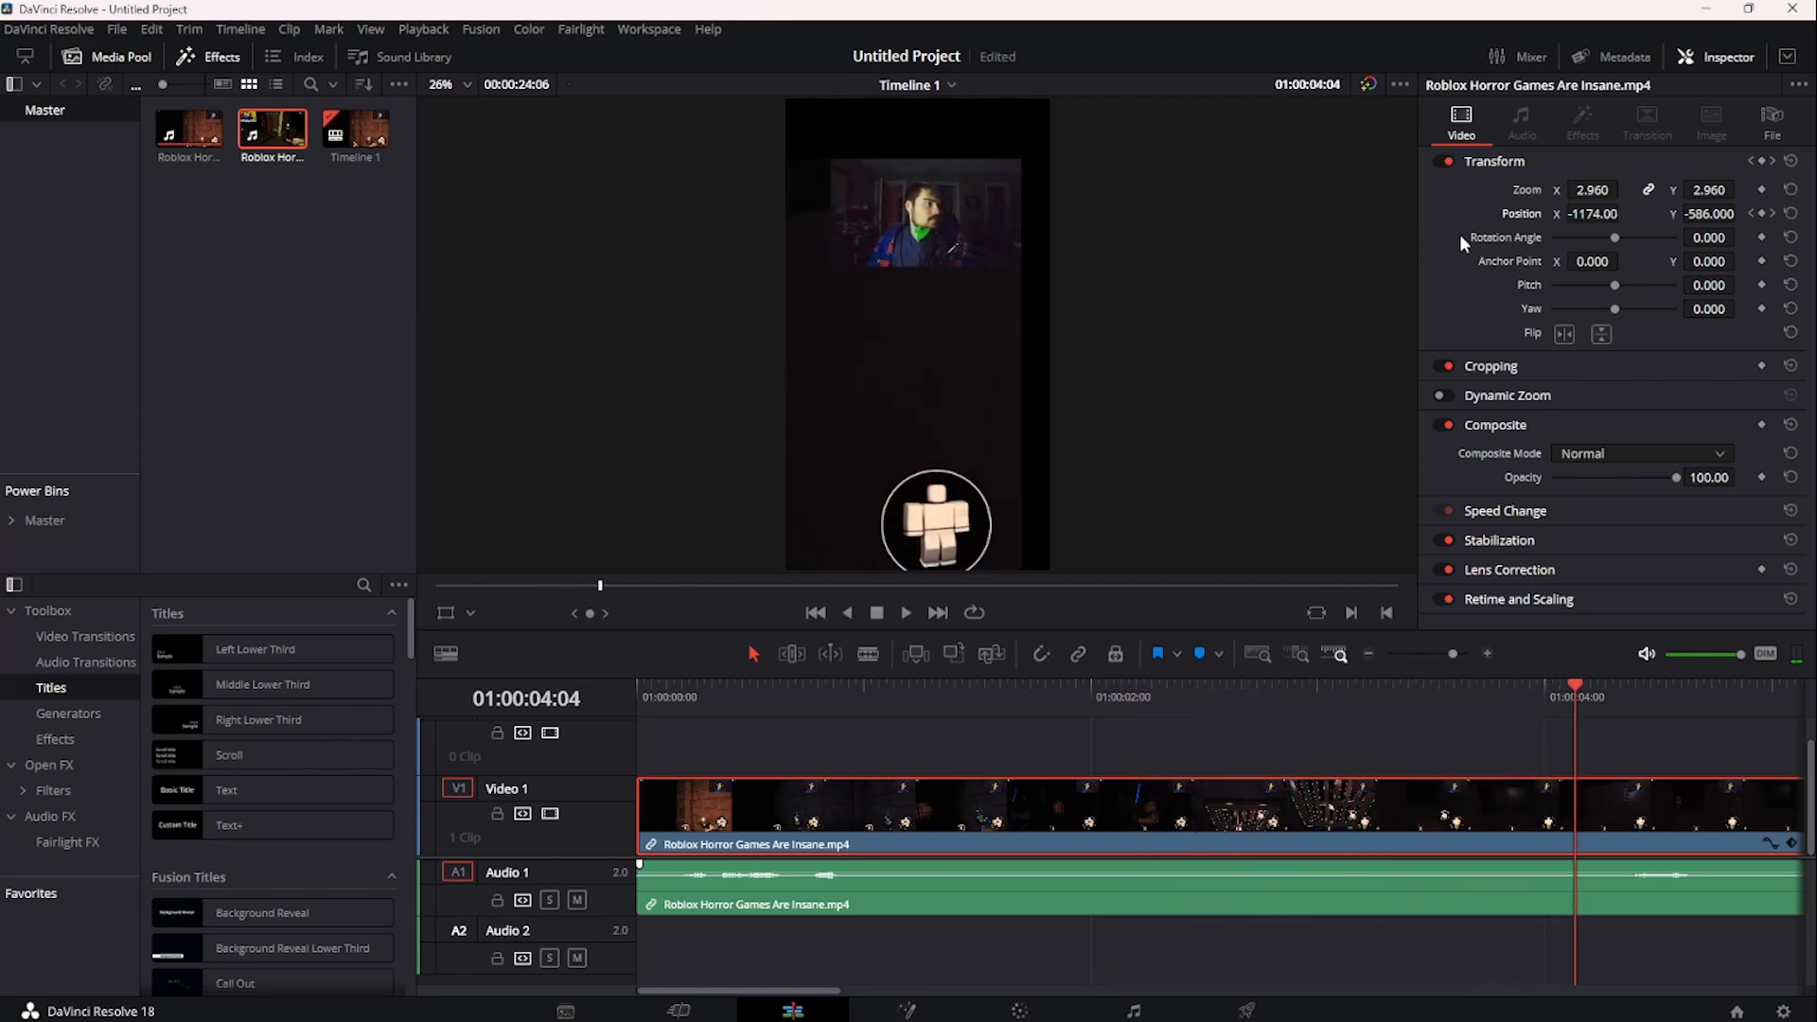
- Delete the first- and last-frame position keyframes of the Video 1 clip and return the timeline view to the start
click(1751, 213)
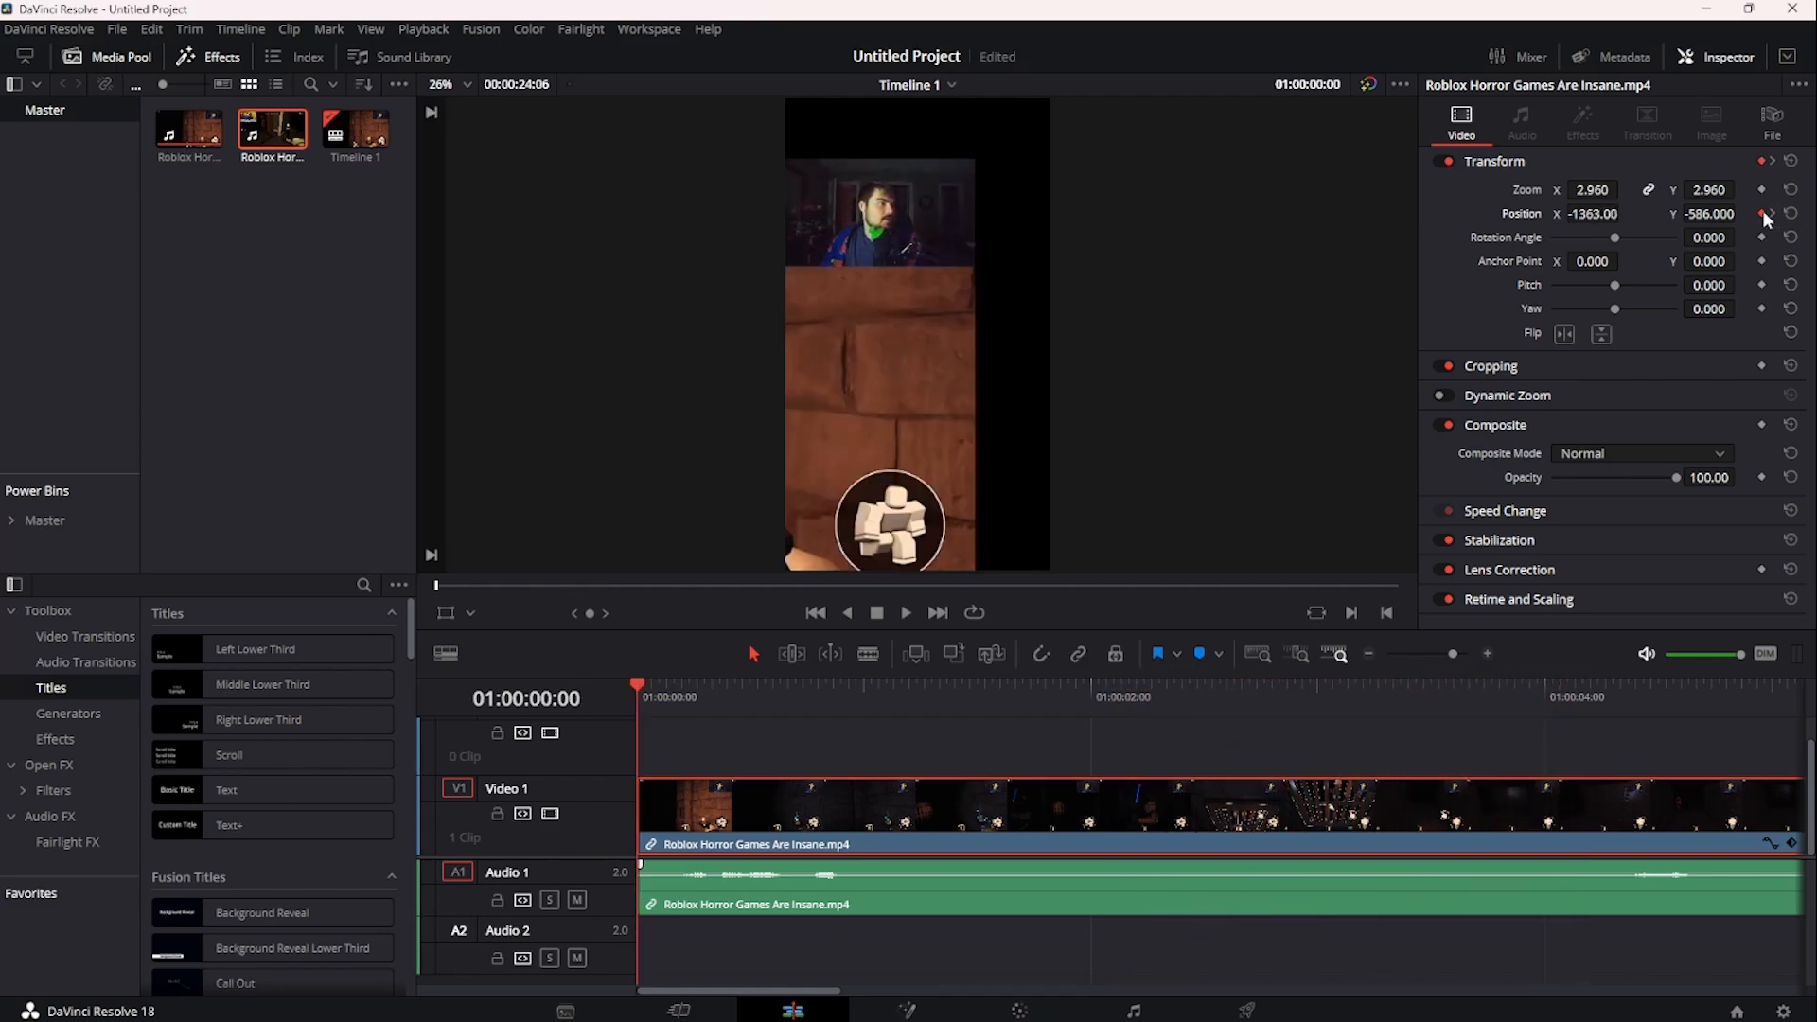
click(1772, 212)
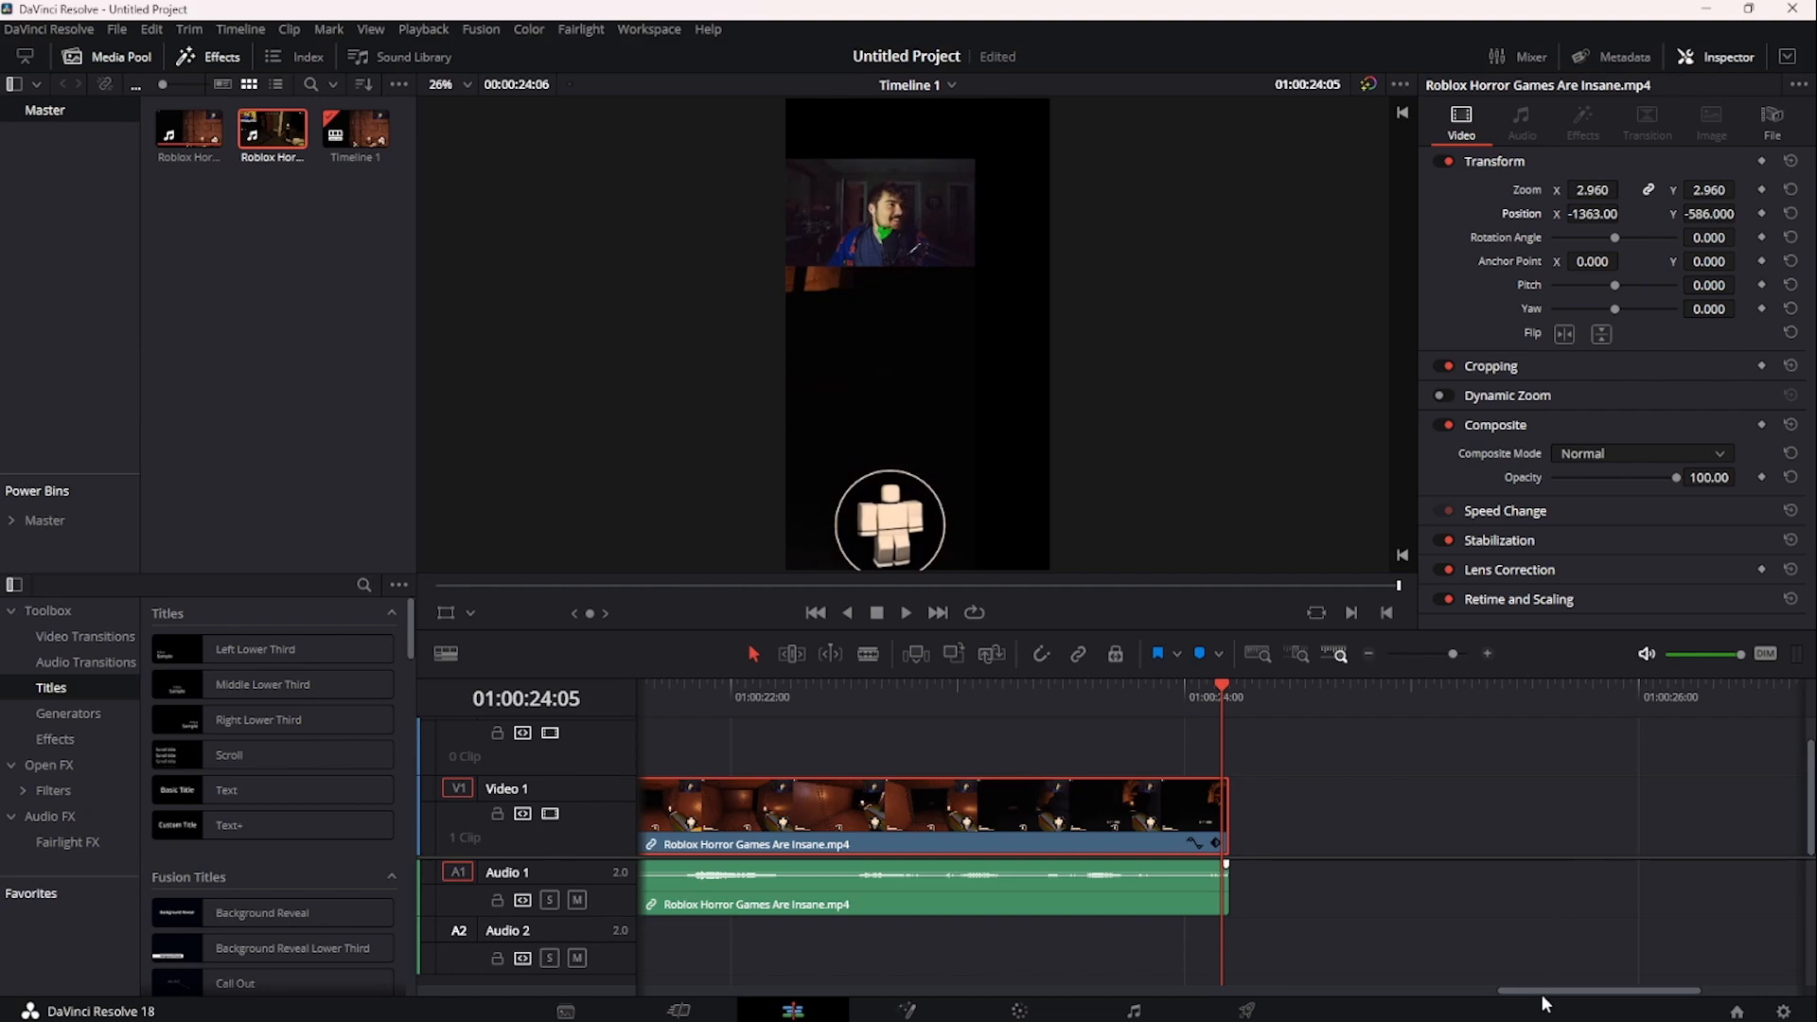
drag(1541, 993, 628, 913)
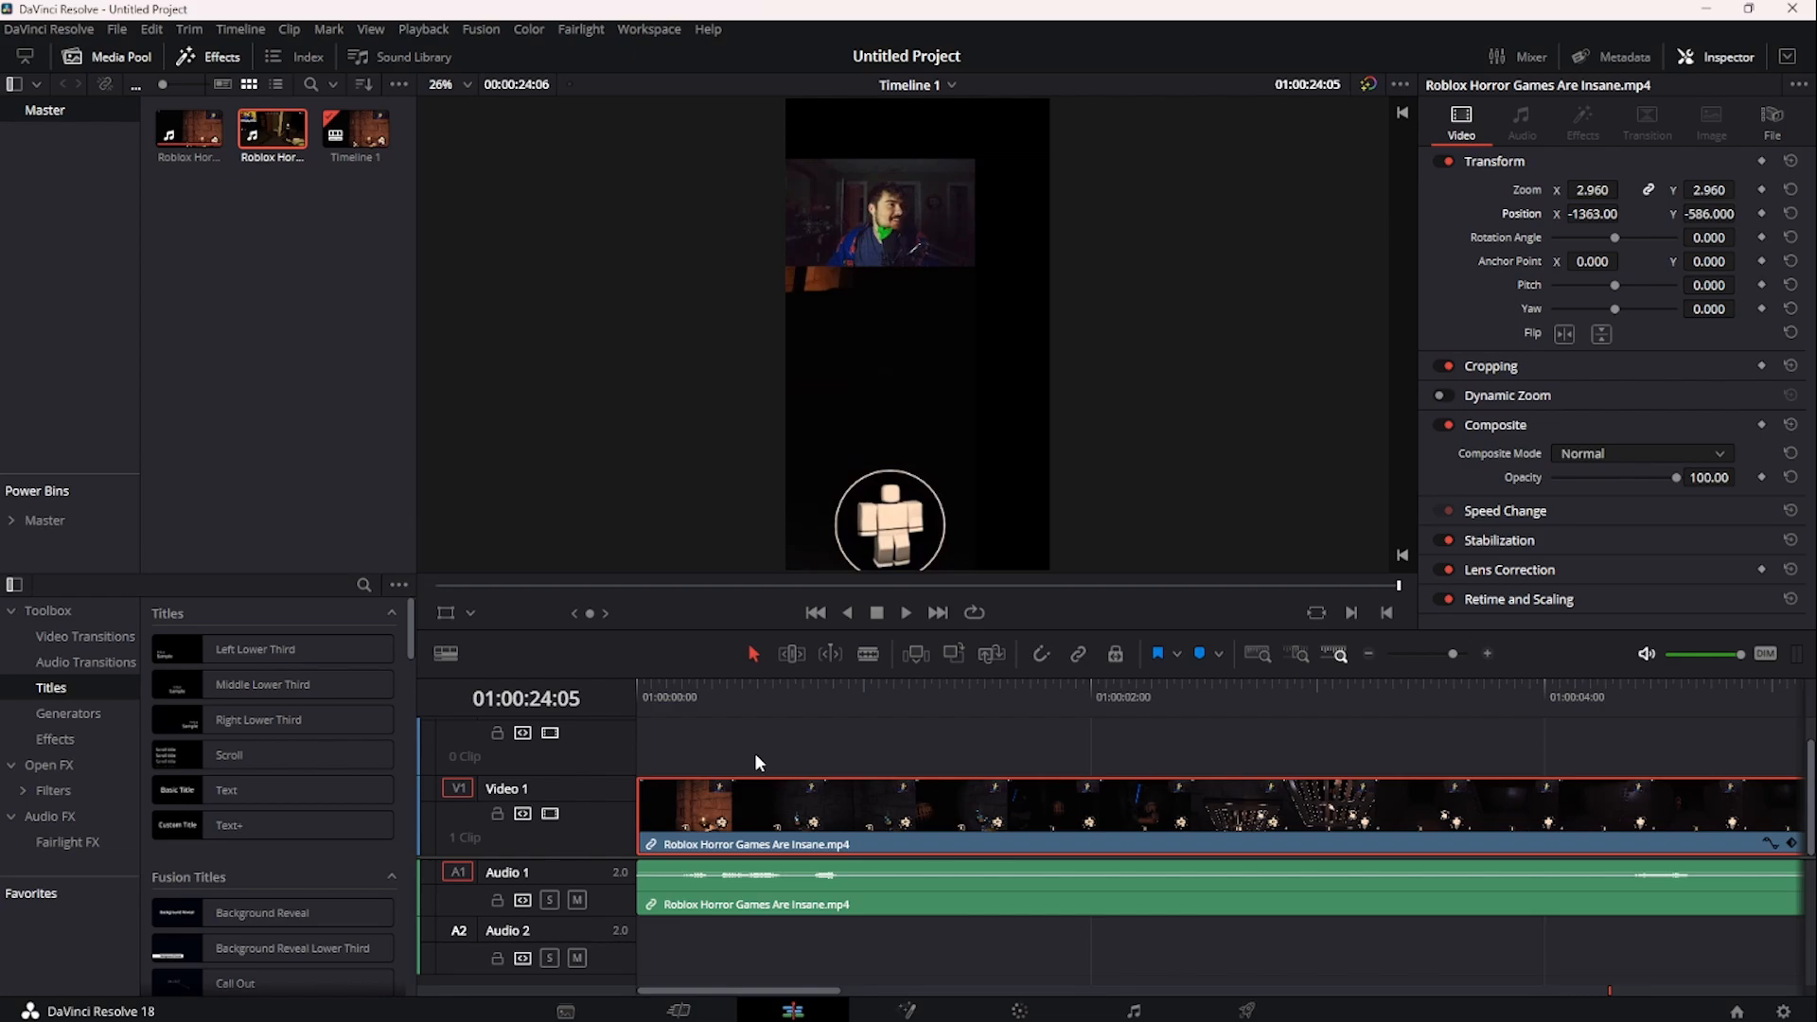
- Open the project Daves Is a Beta, saving the current project as "Roblox Horror Games Are Insane"
click(1736, 1011)
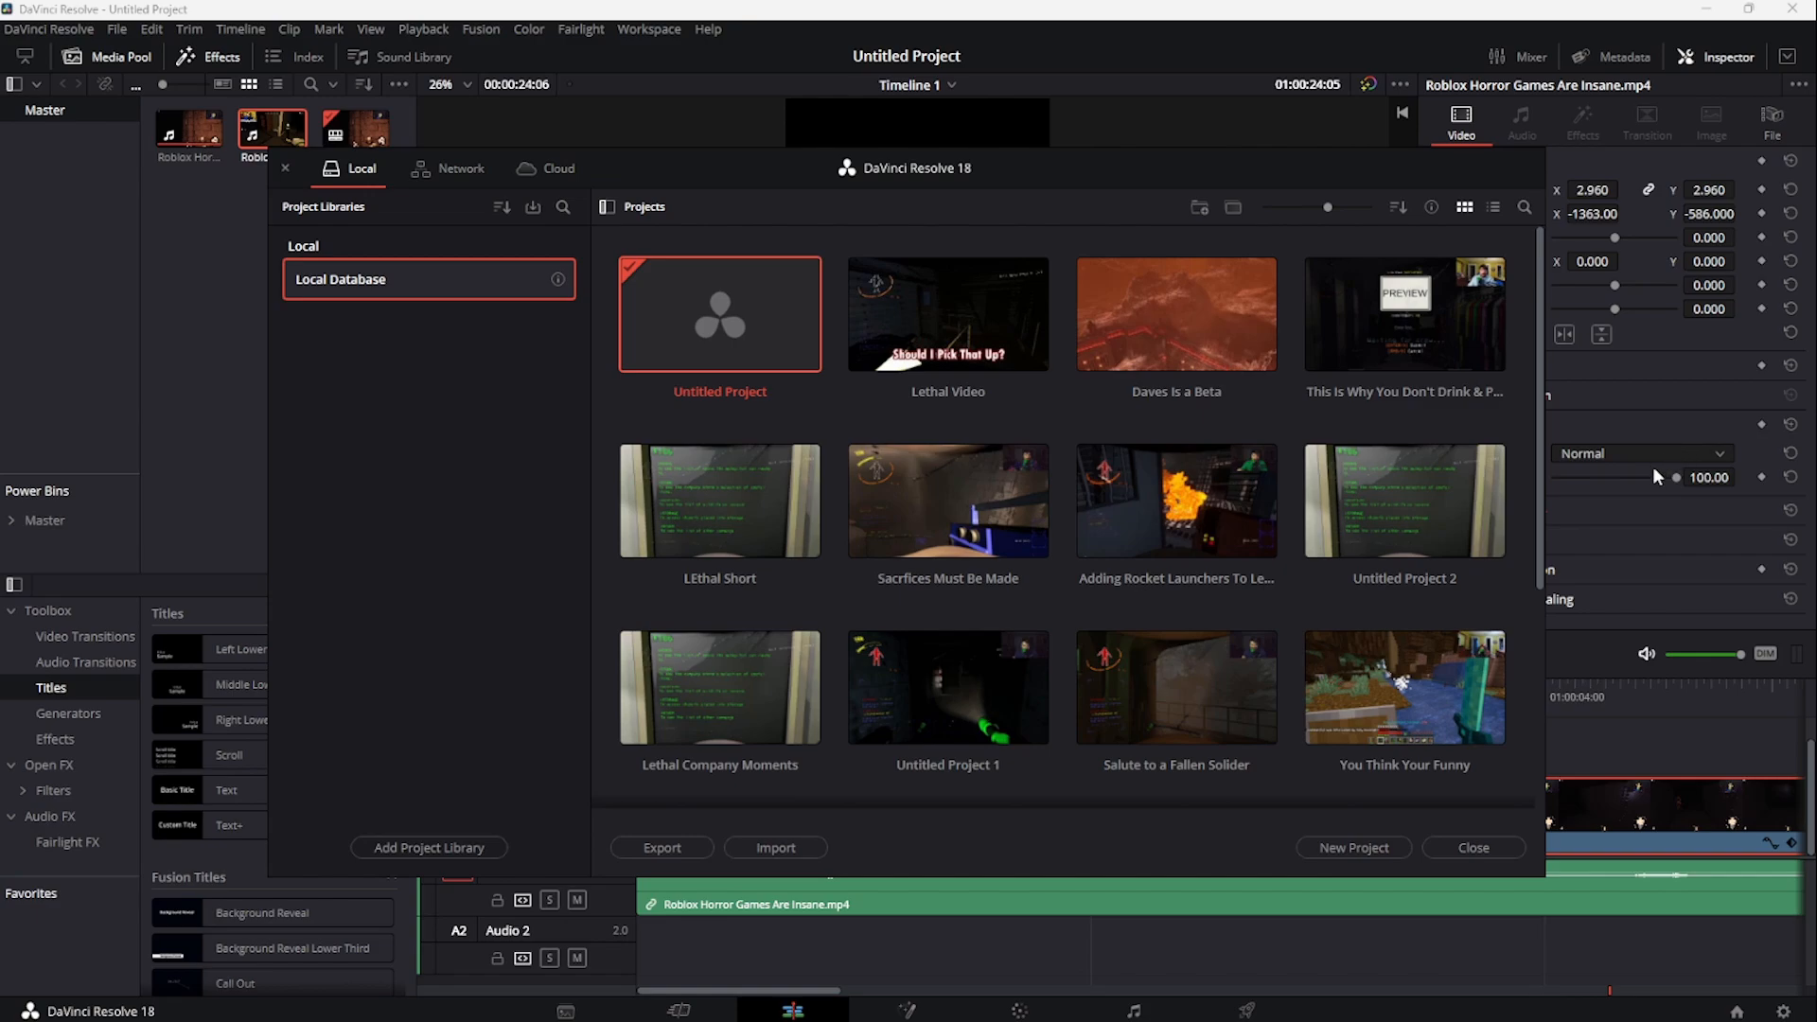
double_click(1158, 328)
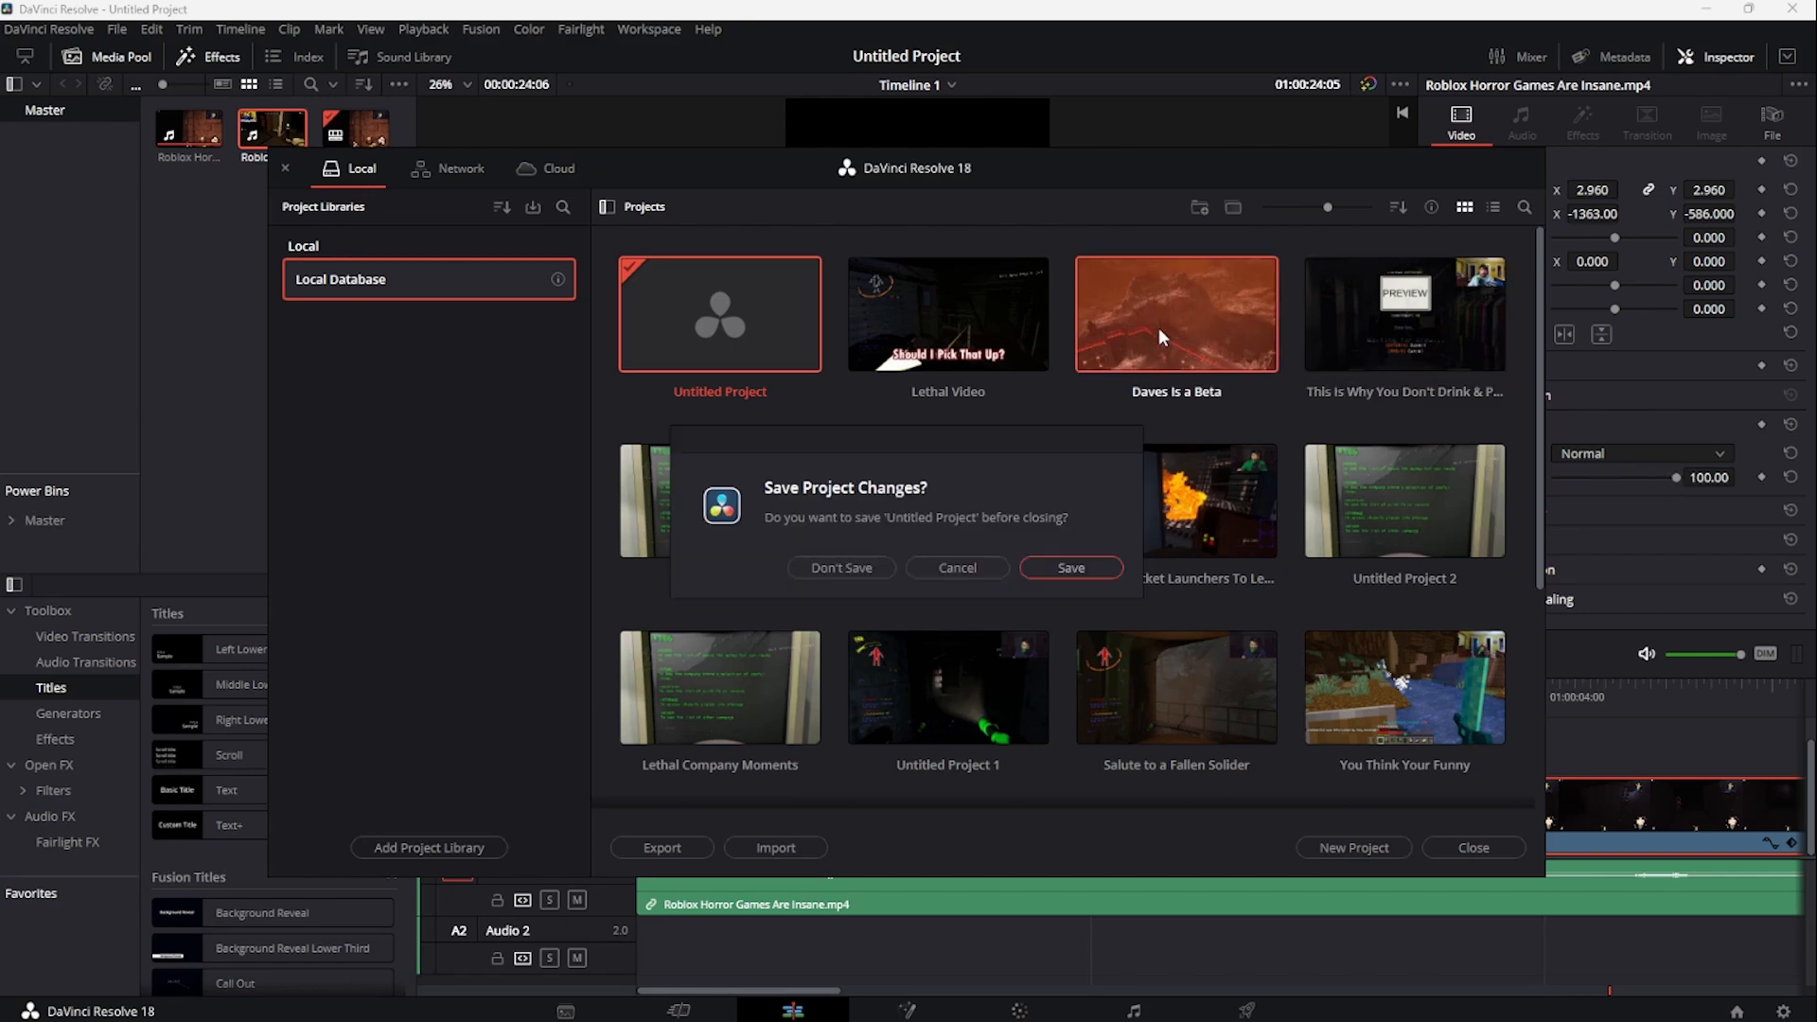
click(1070, 568)
click(1070, 567)
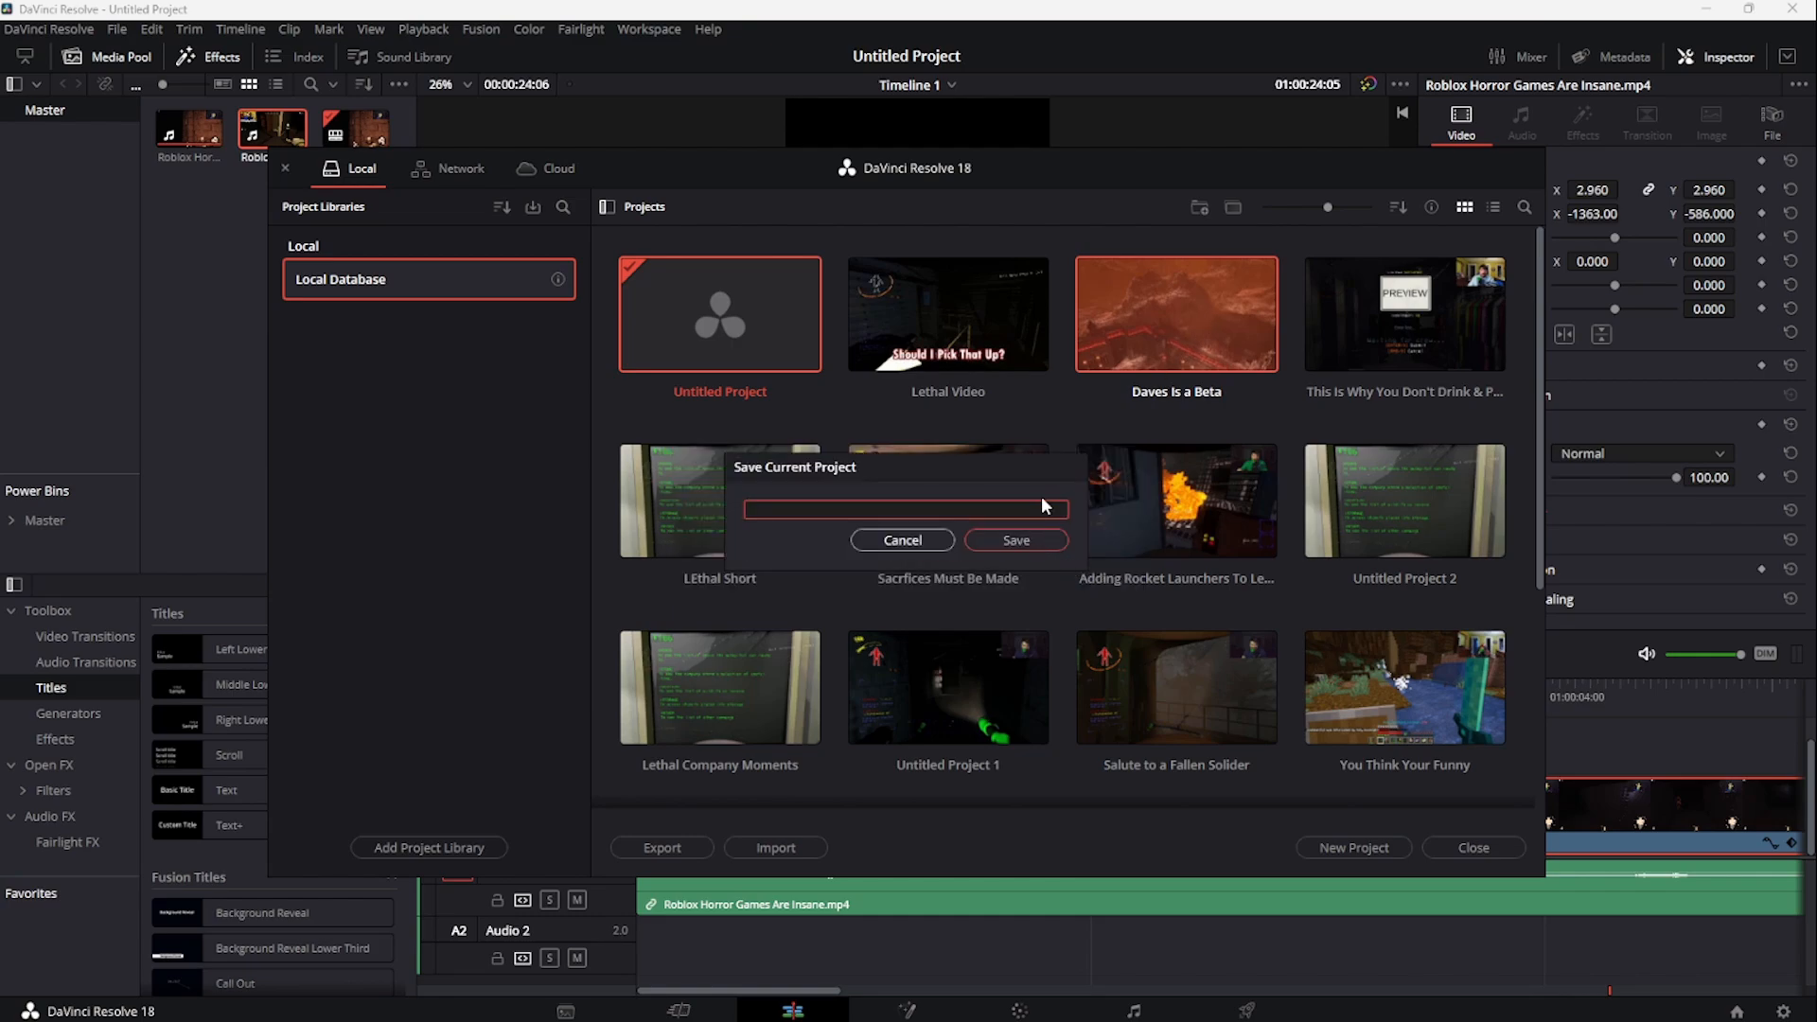
text(Roblox Horros)
key(BackSpace)
key(BackSpace)
text(r Games Are Insan)
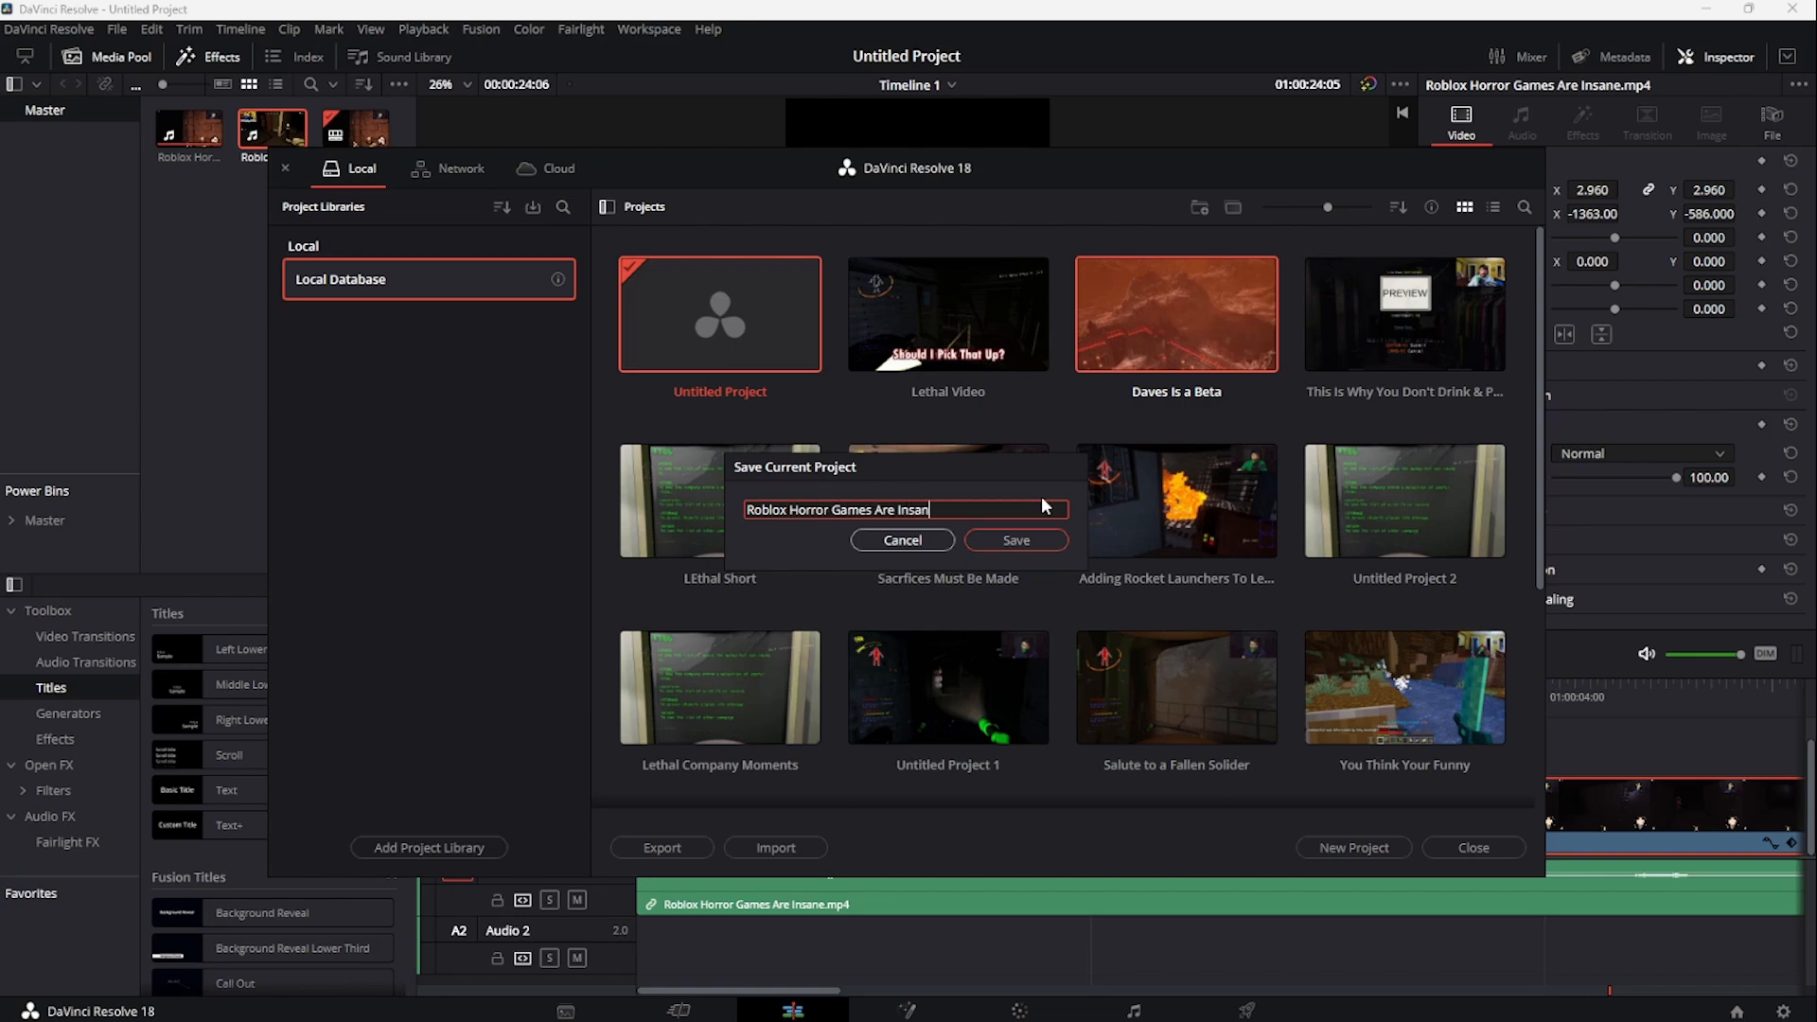
text(e)
key(Return)
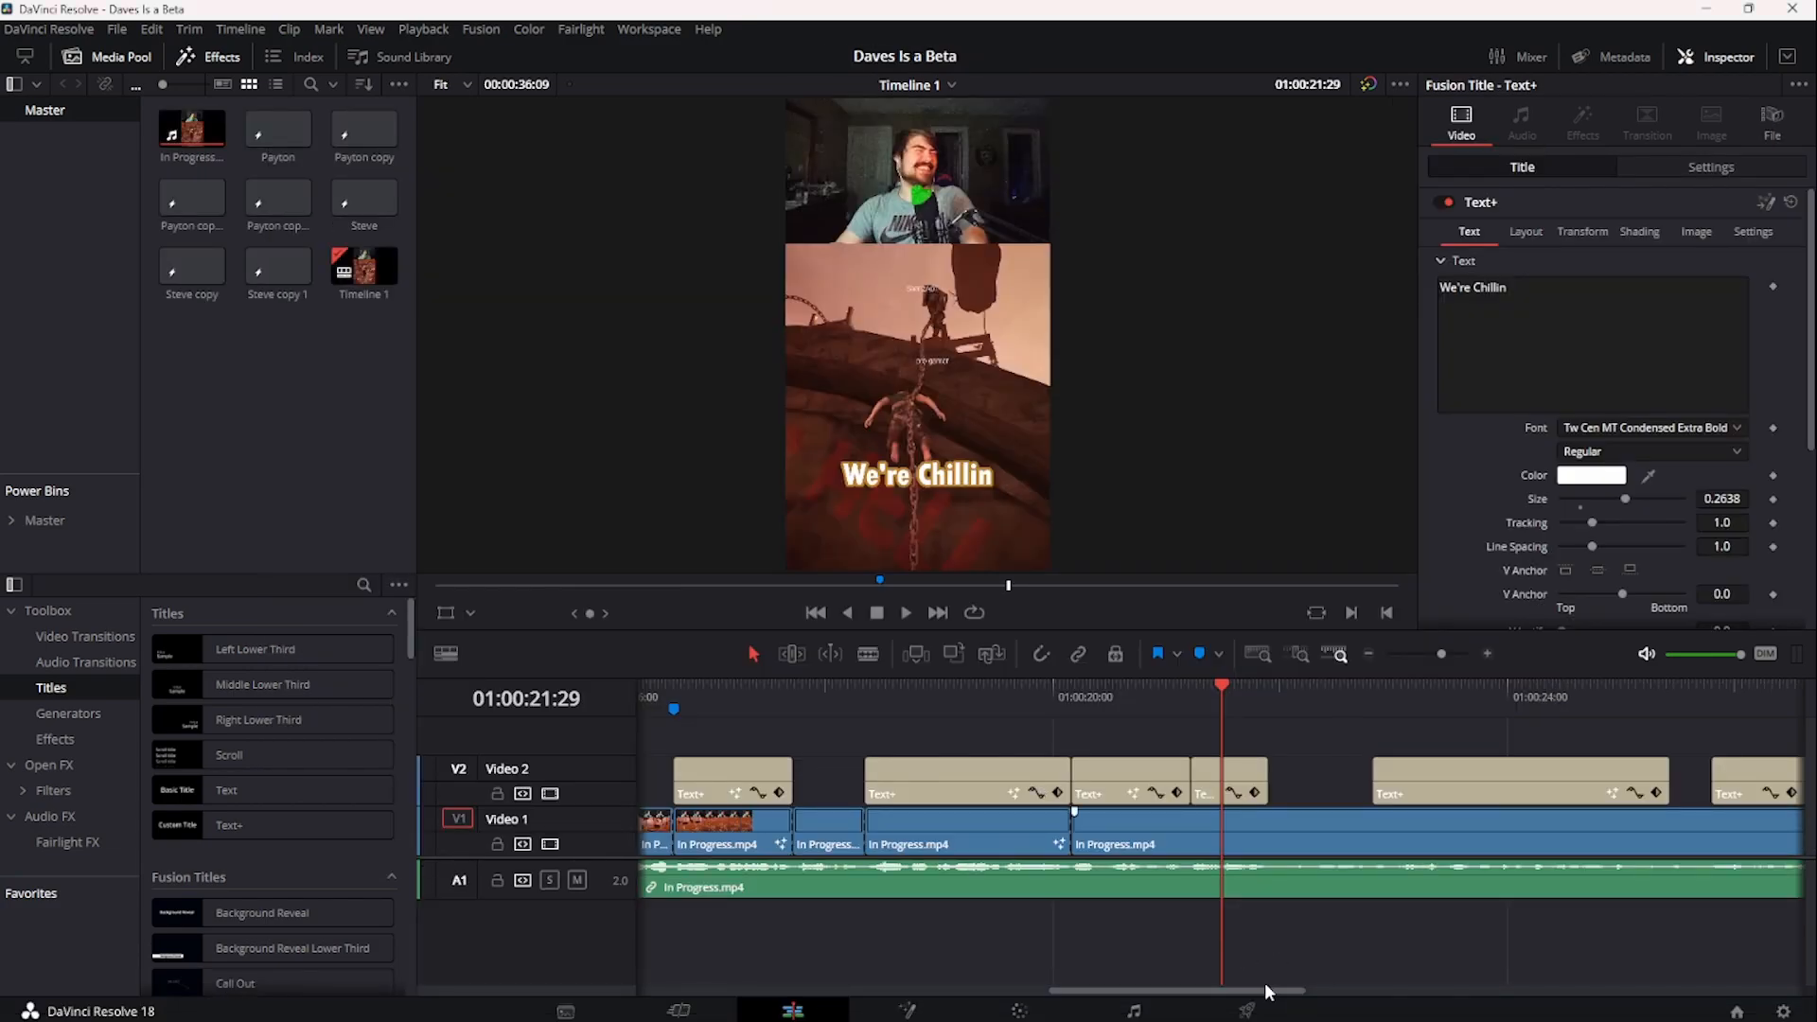
- Play the timeline from the blue marker through the "You're Kidding!" title
drag(1235, 989, 1160, 912)
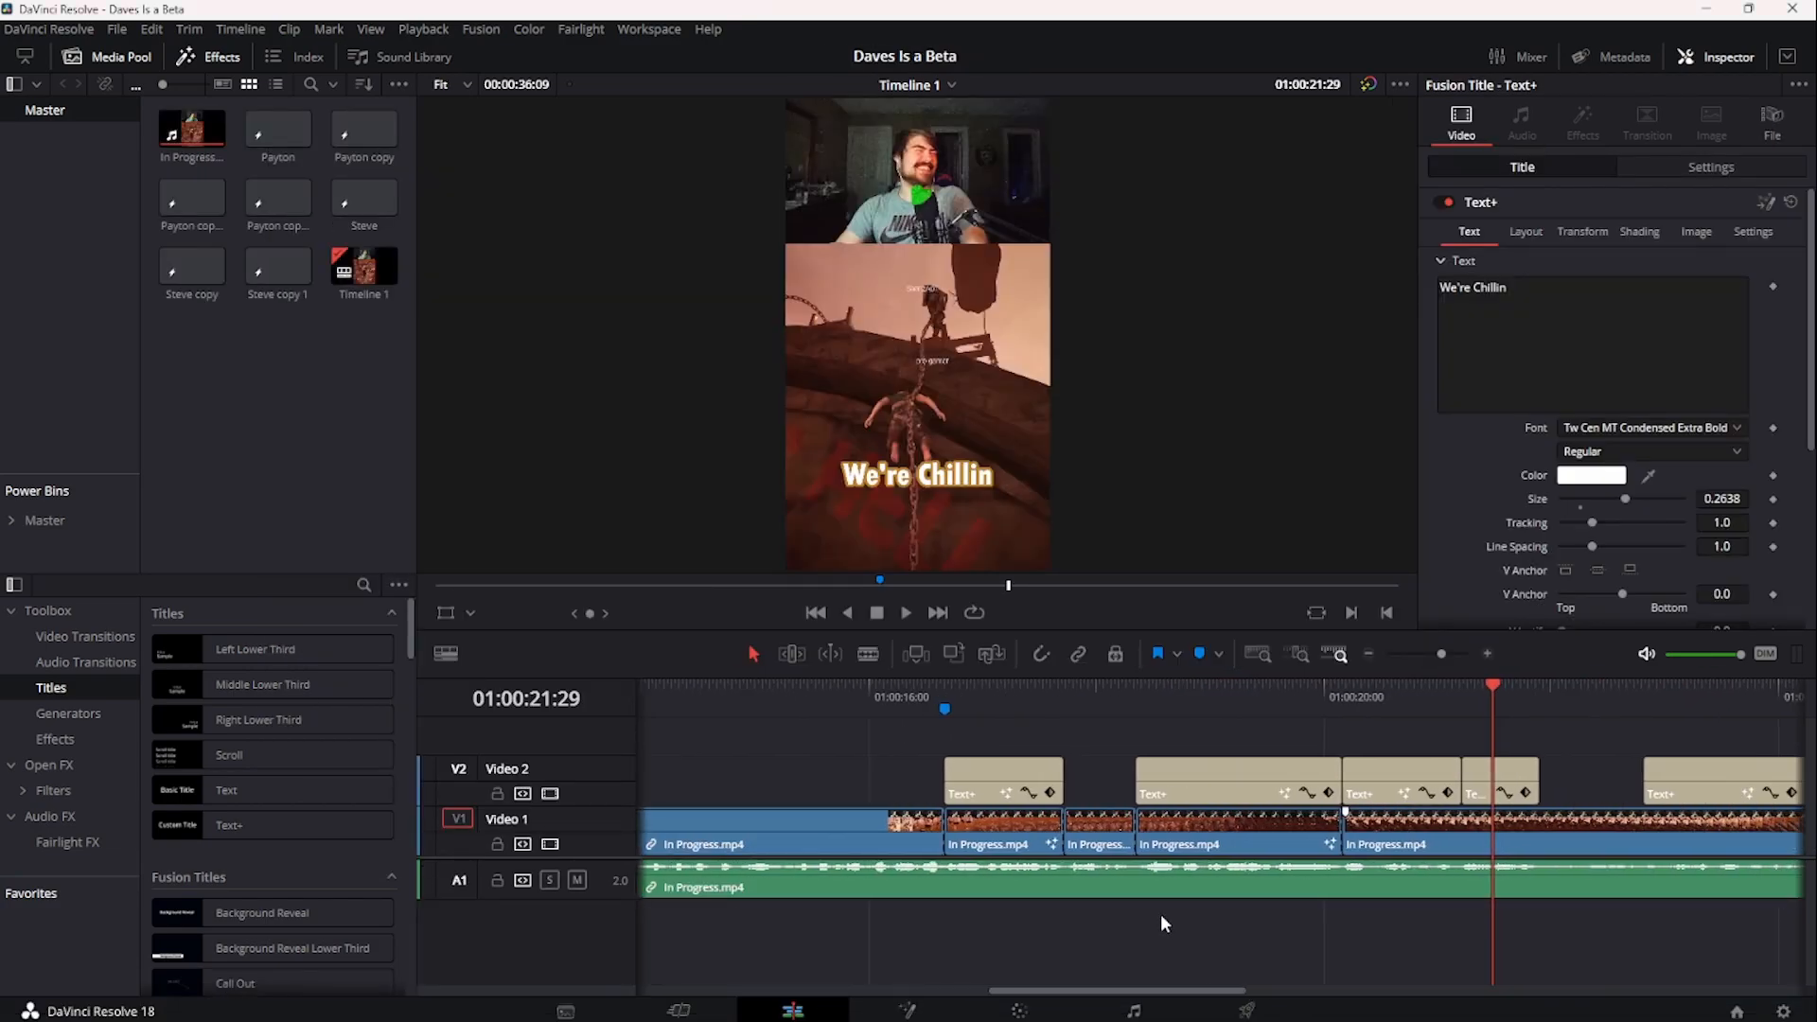
drag(946, 689, 946, 690)
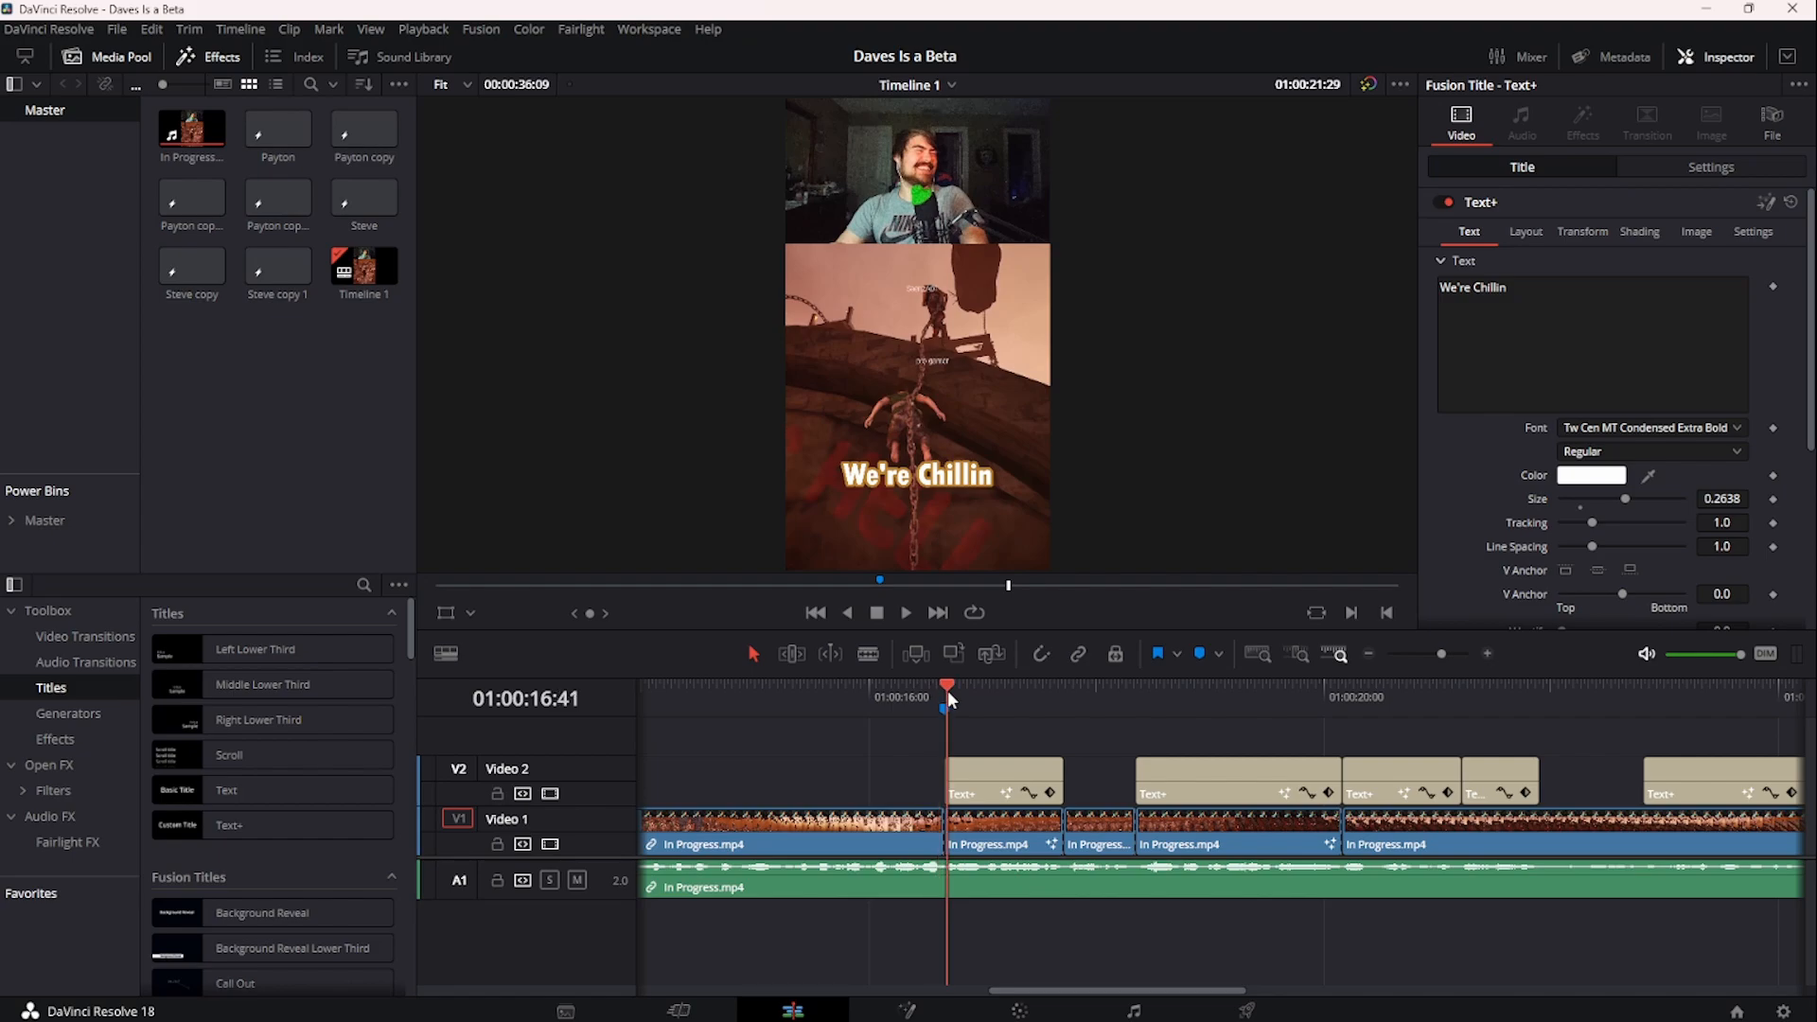
key(space)
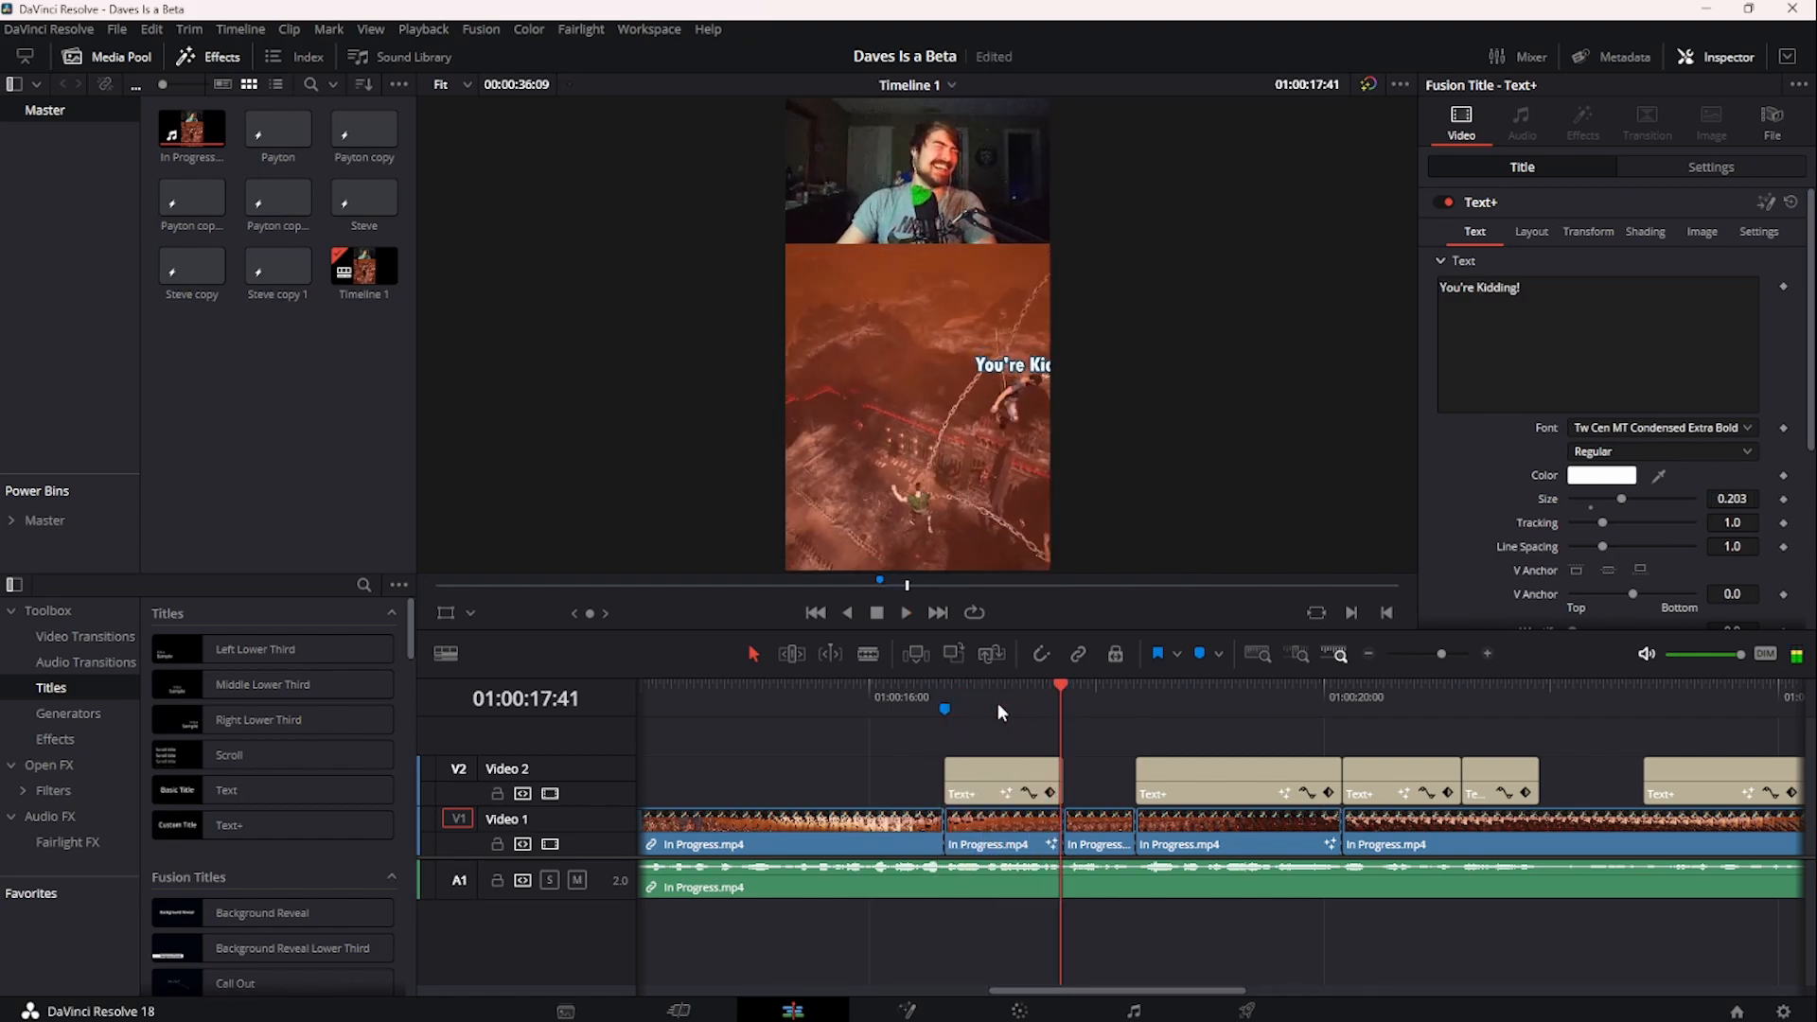
- Examine the "You're Kidding!" title's transform settings by stepping through its position keyframes from 01:00:16:40 to 01:00:17:11
click(942, 691)
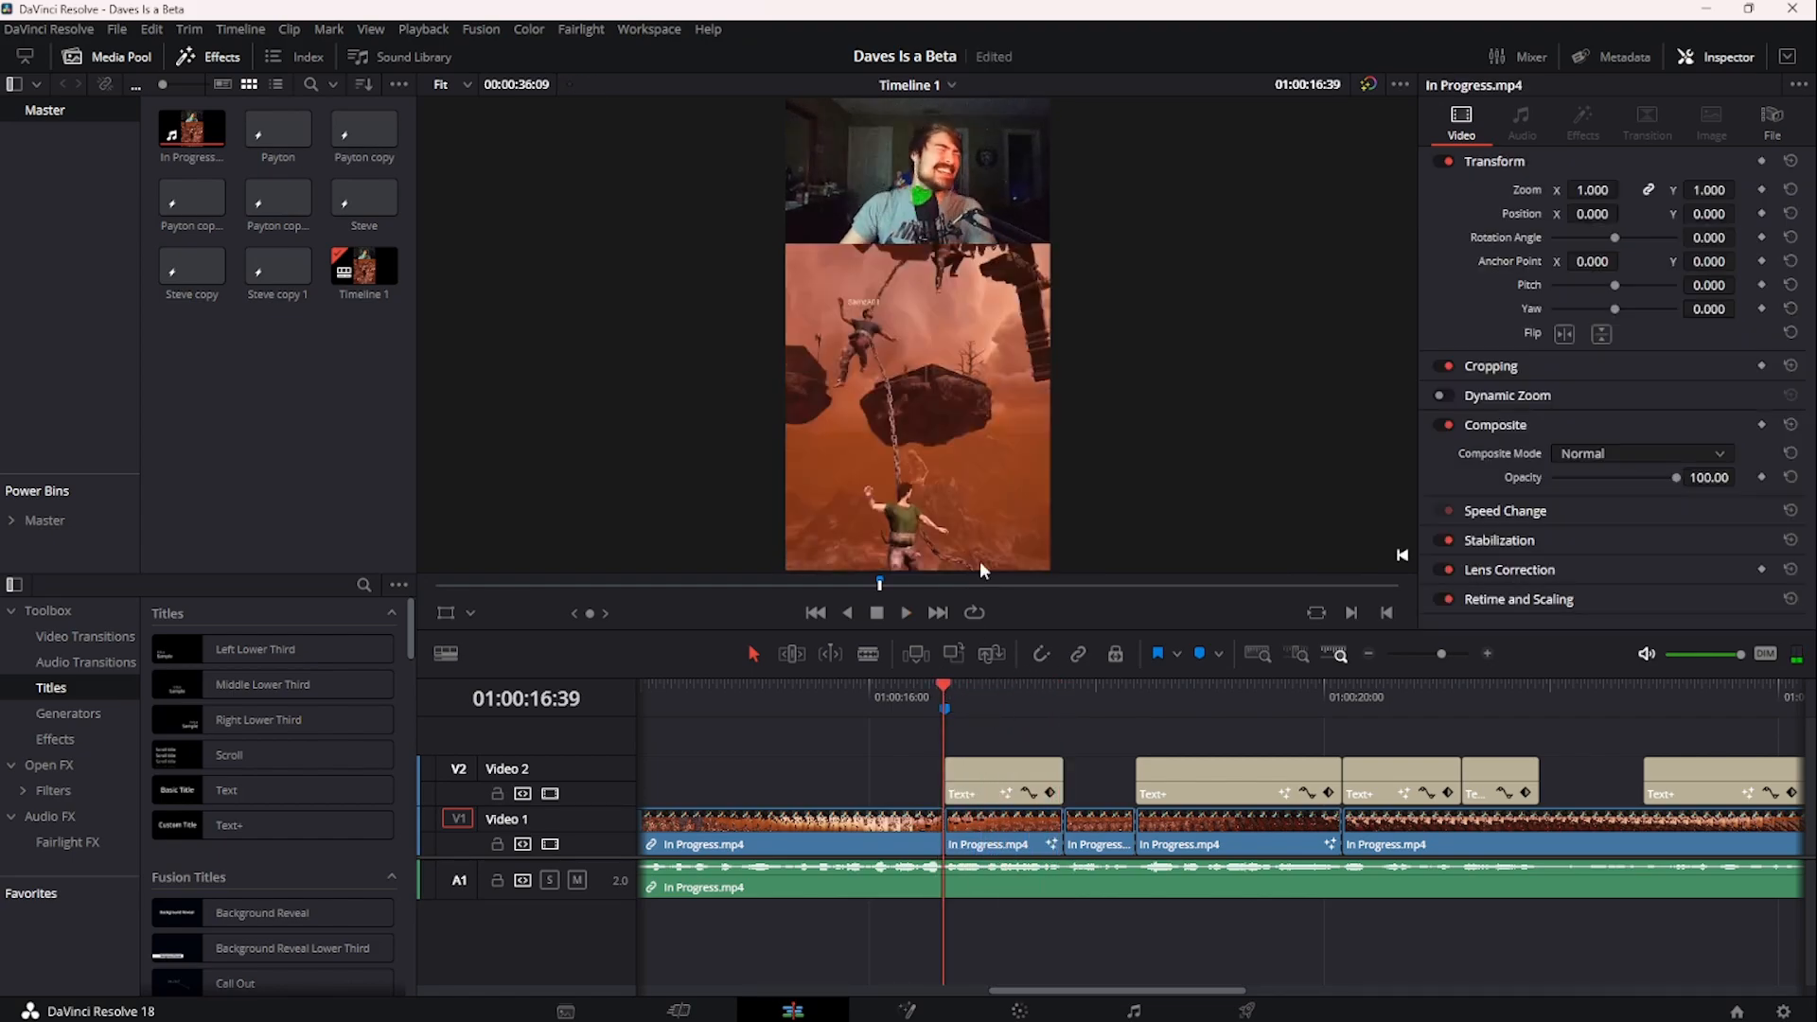
key(Right)
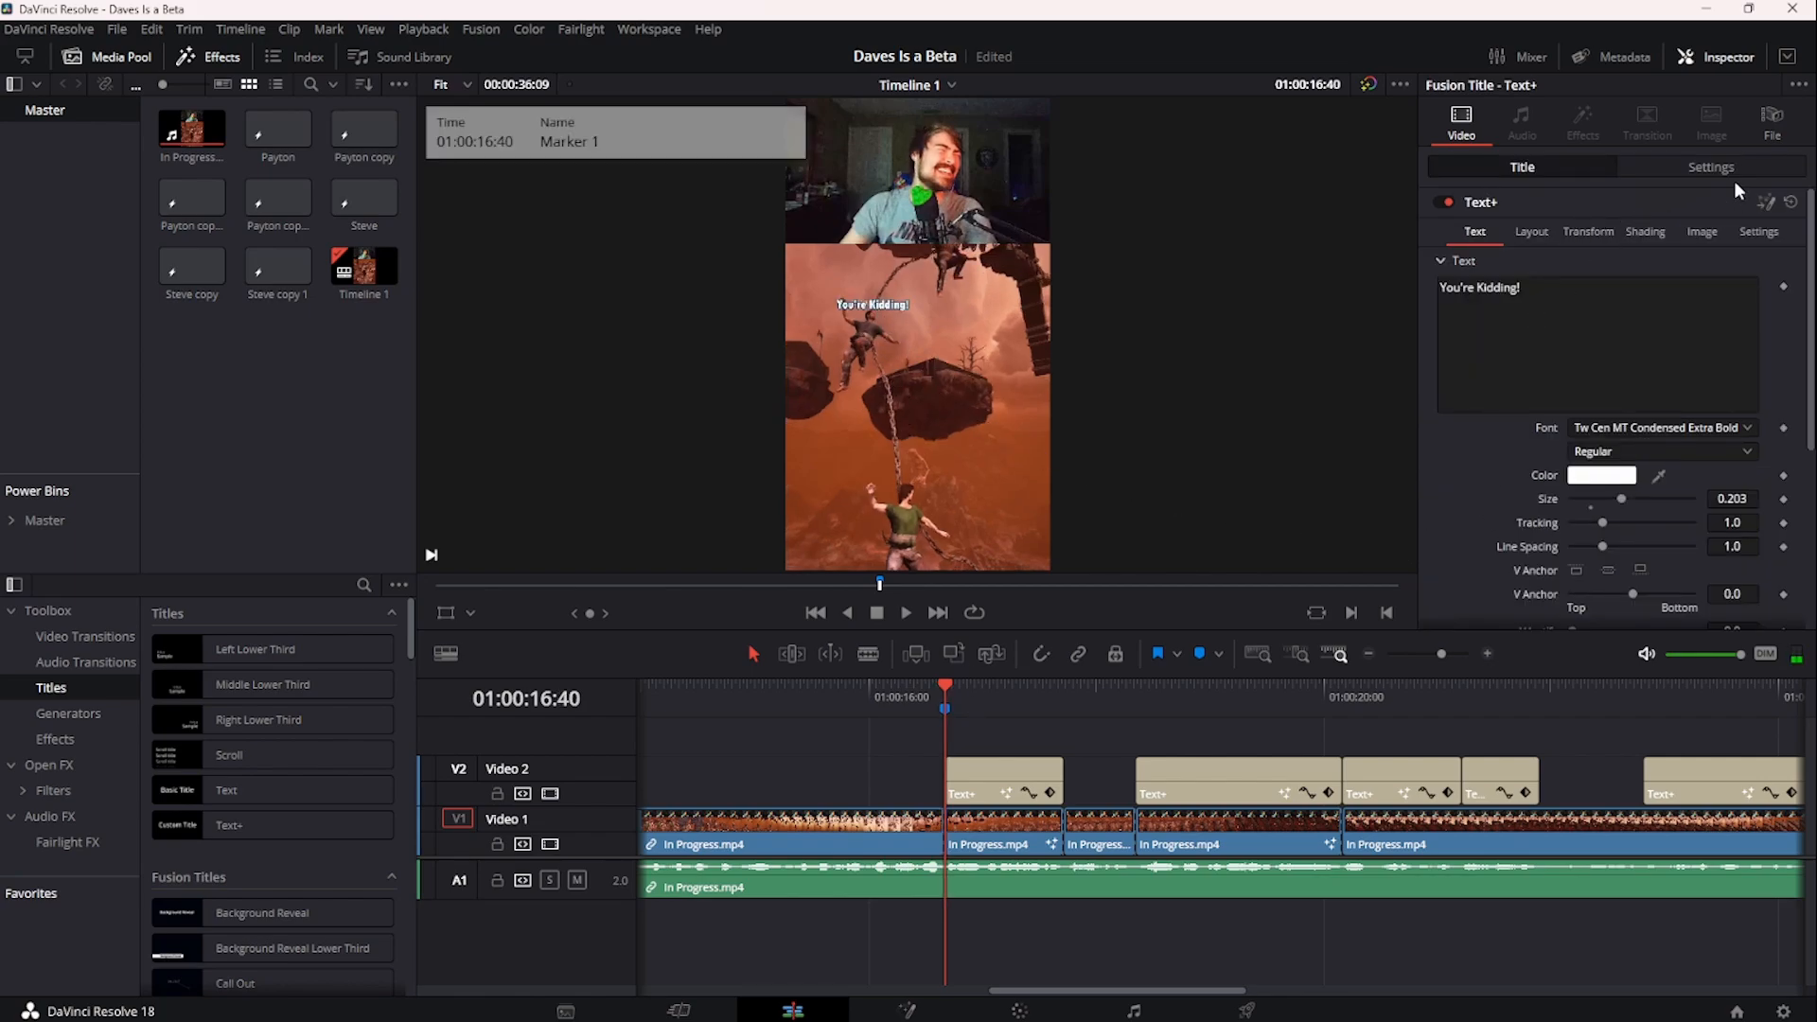
click(1710, 168)
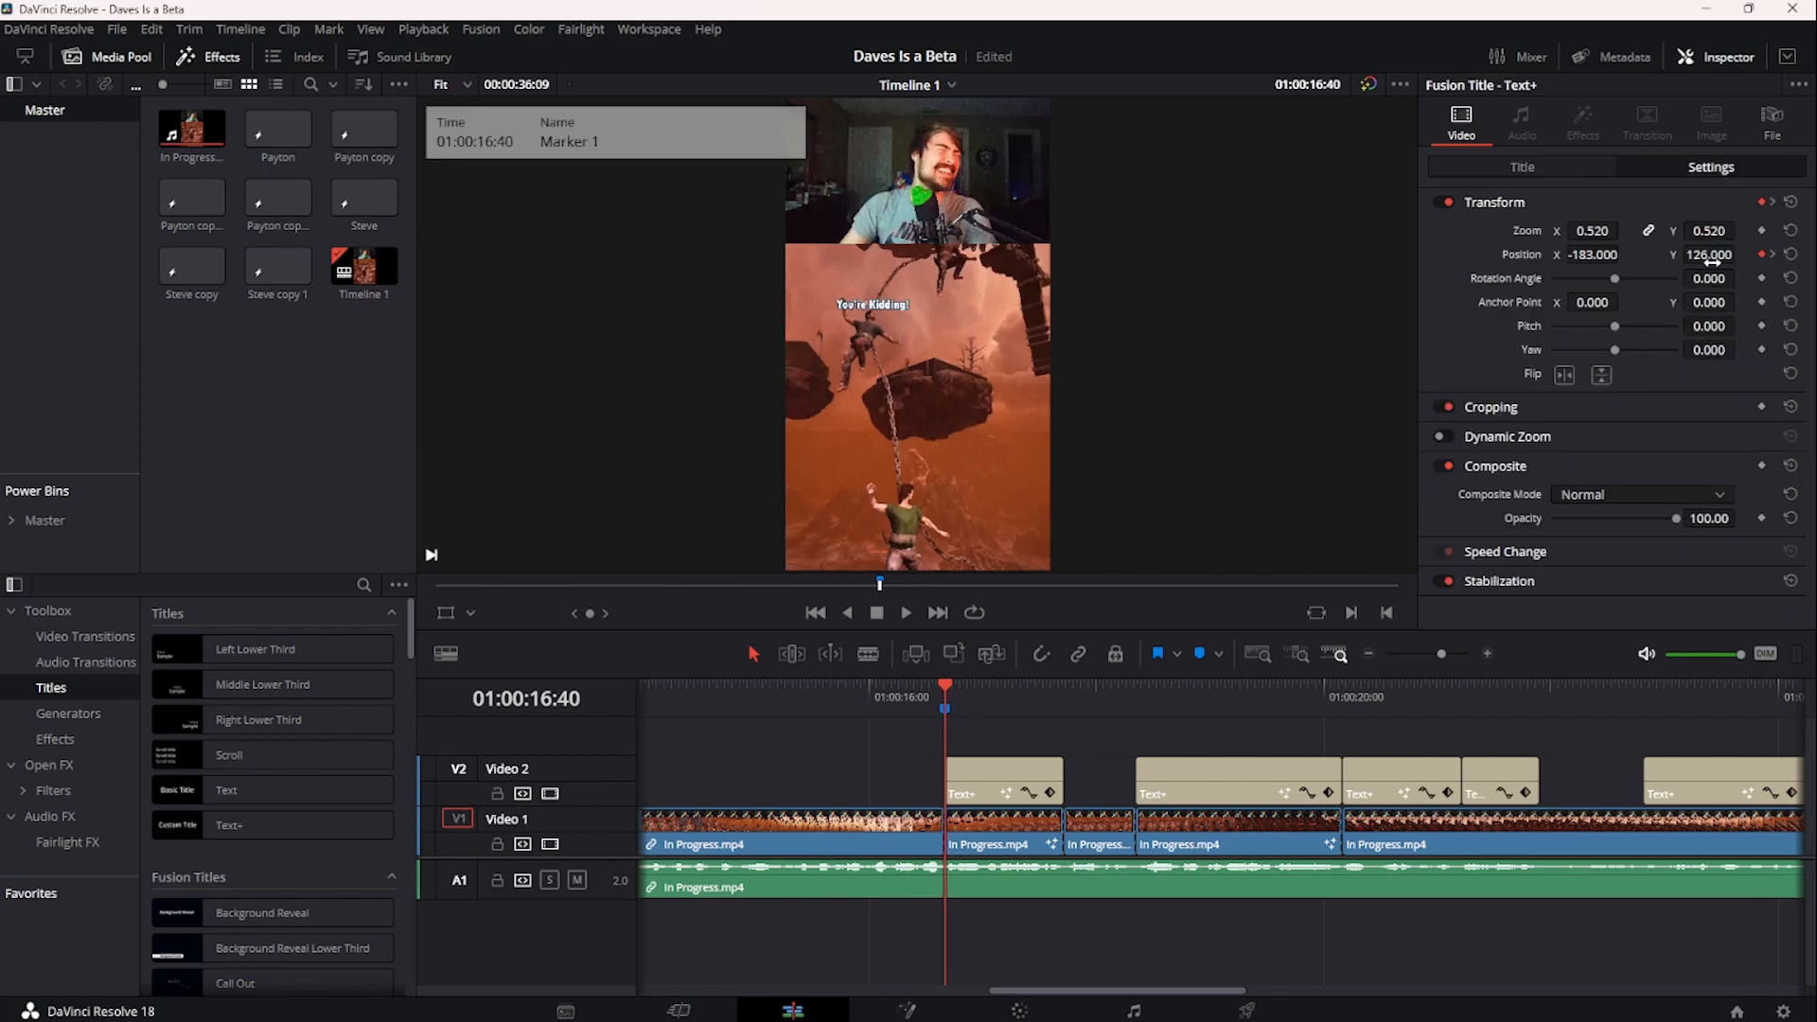
click(1772, 255)
click(1774, 254)
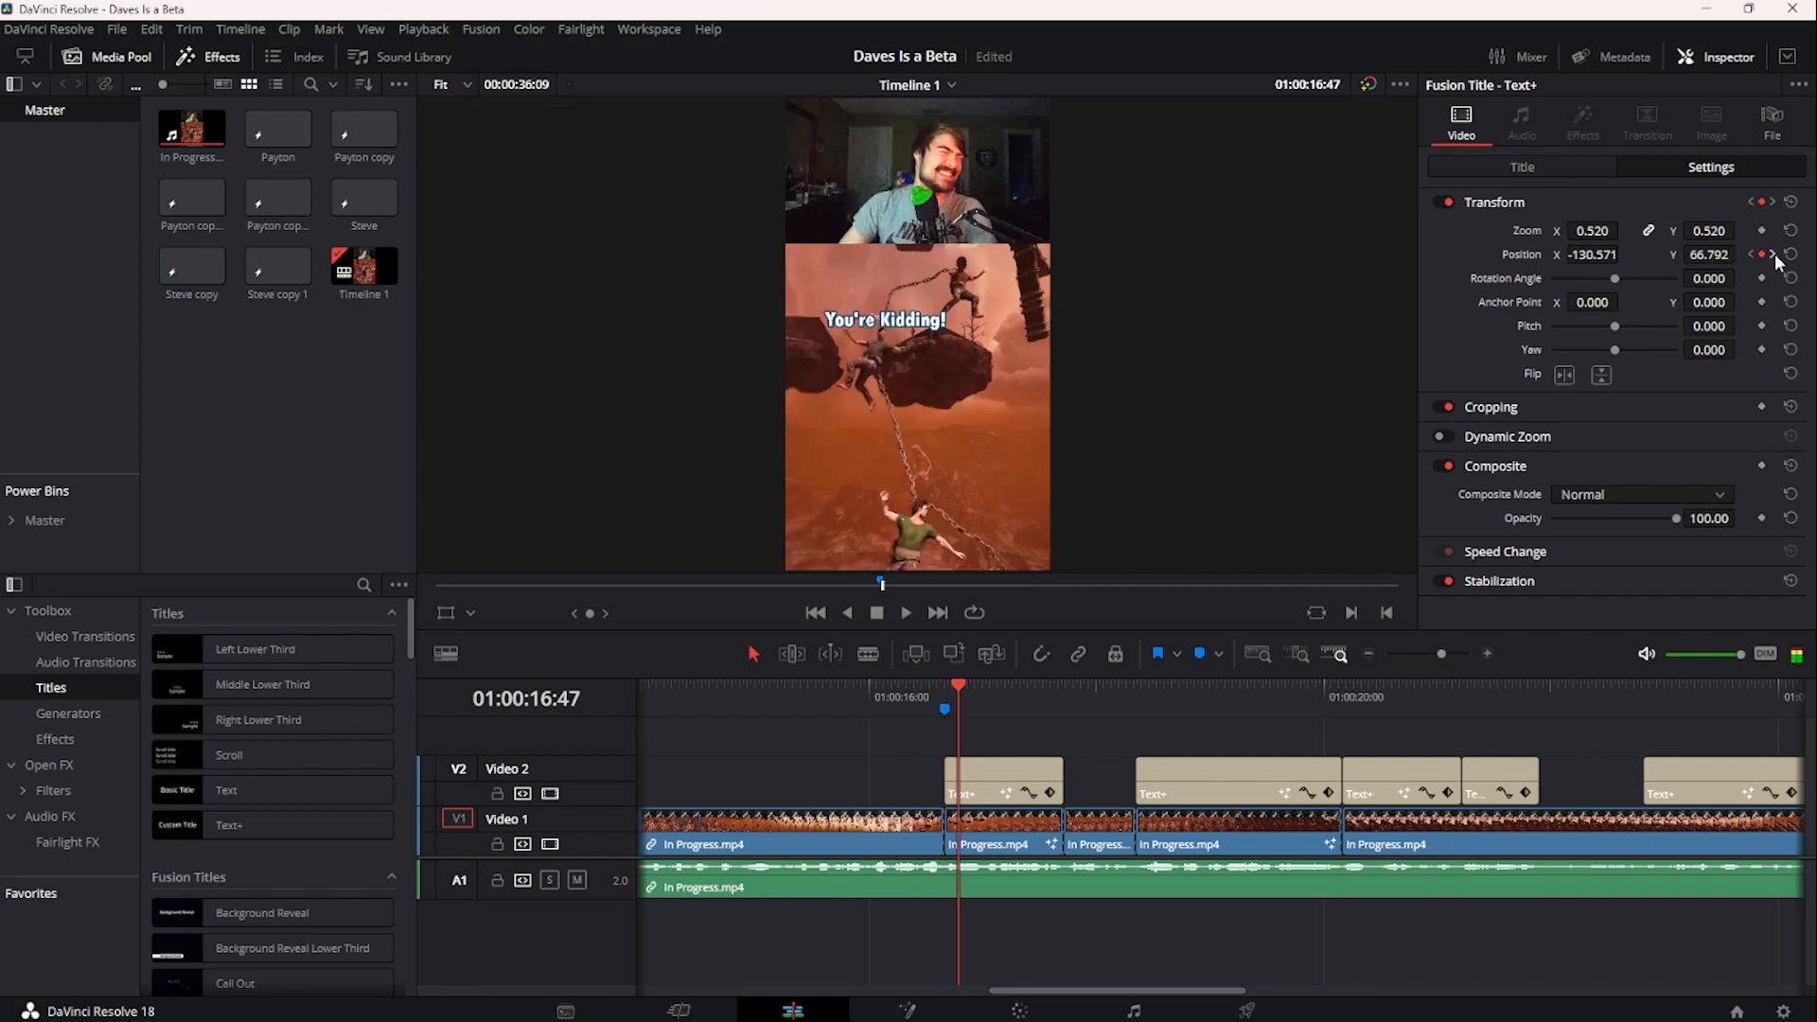
click(1774, 254)
click(1774, 255)
click(1772, 255)
click(1772, 255)
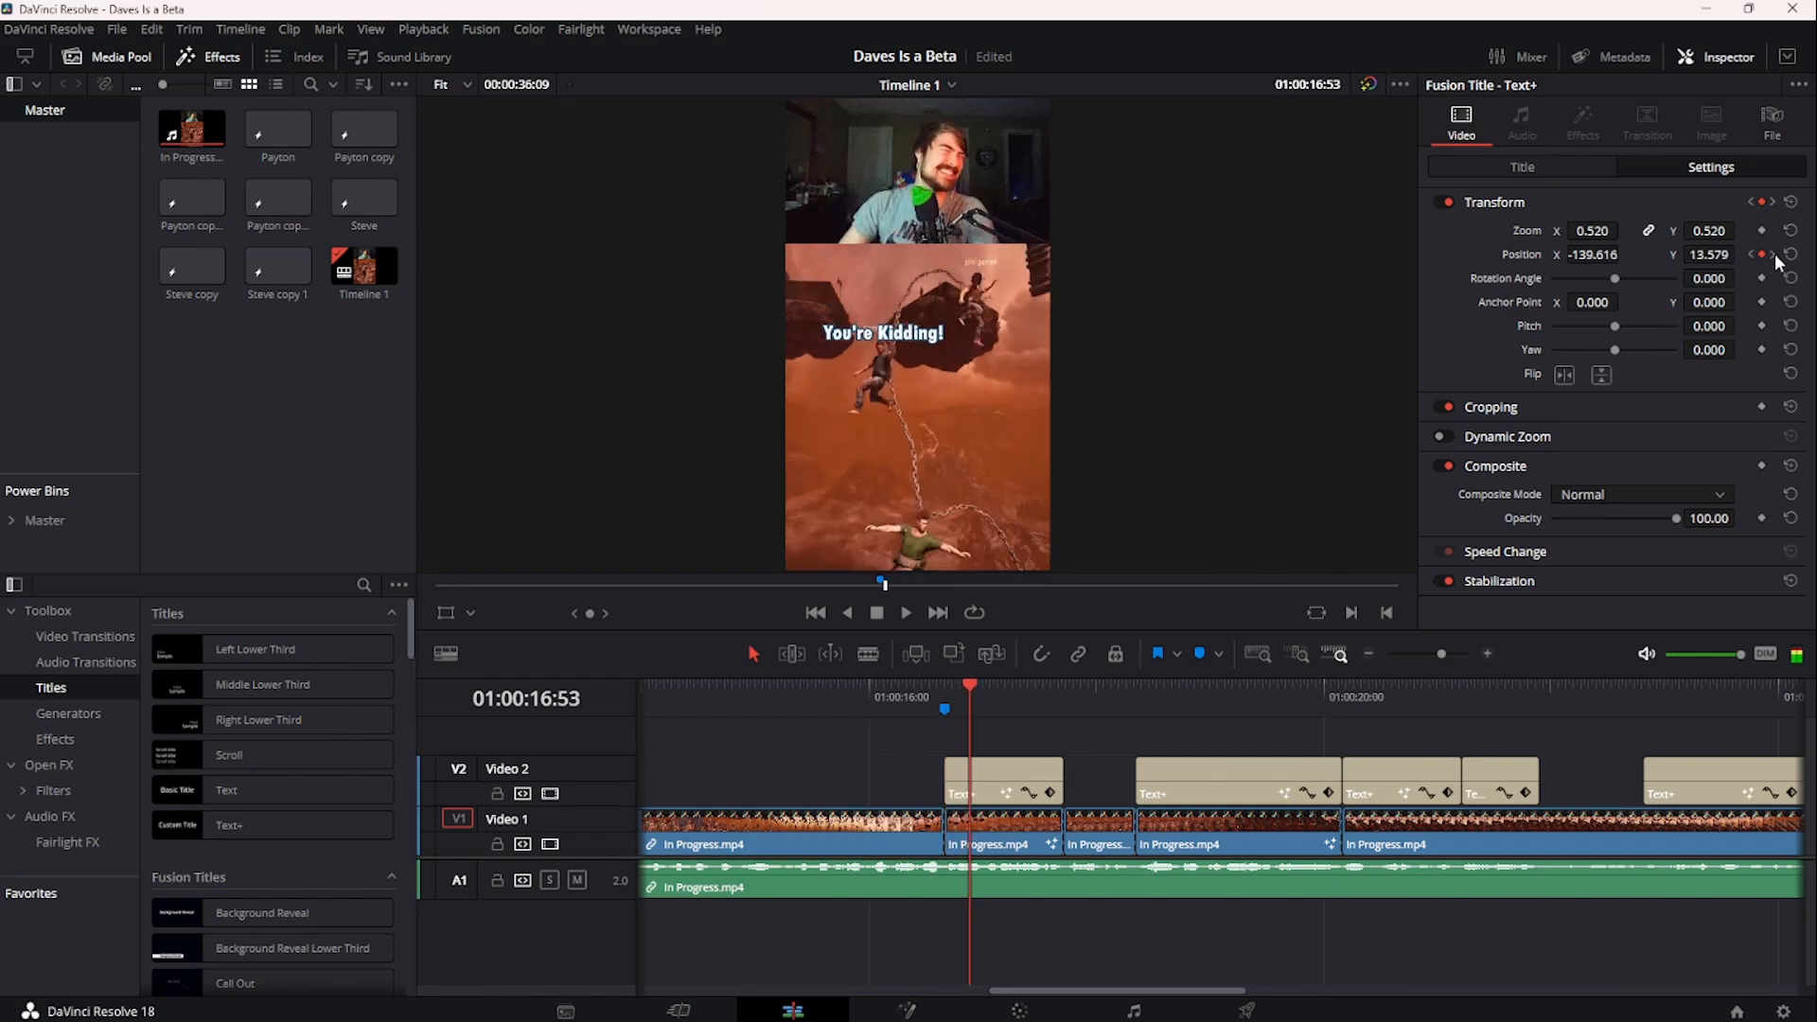
click(1772, 255)
click(1772, 255)
click(1772, 254)
click(1772, 254)
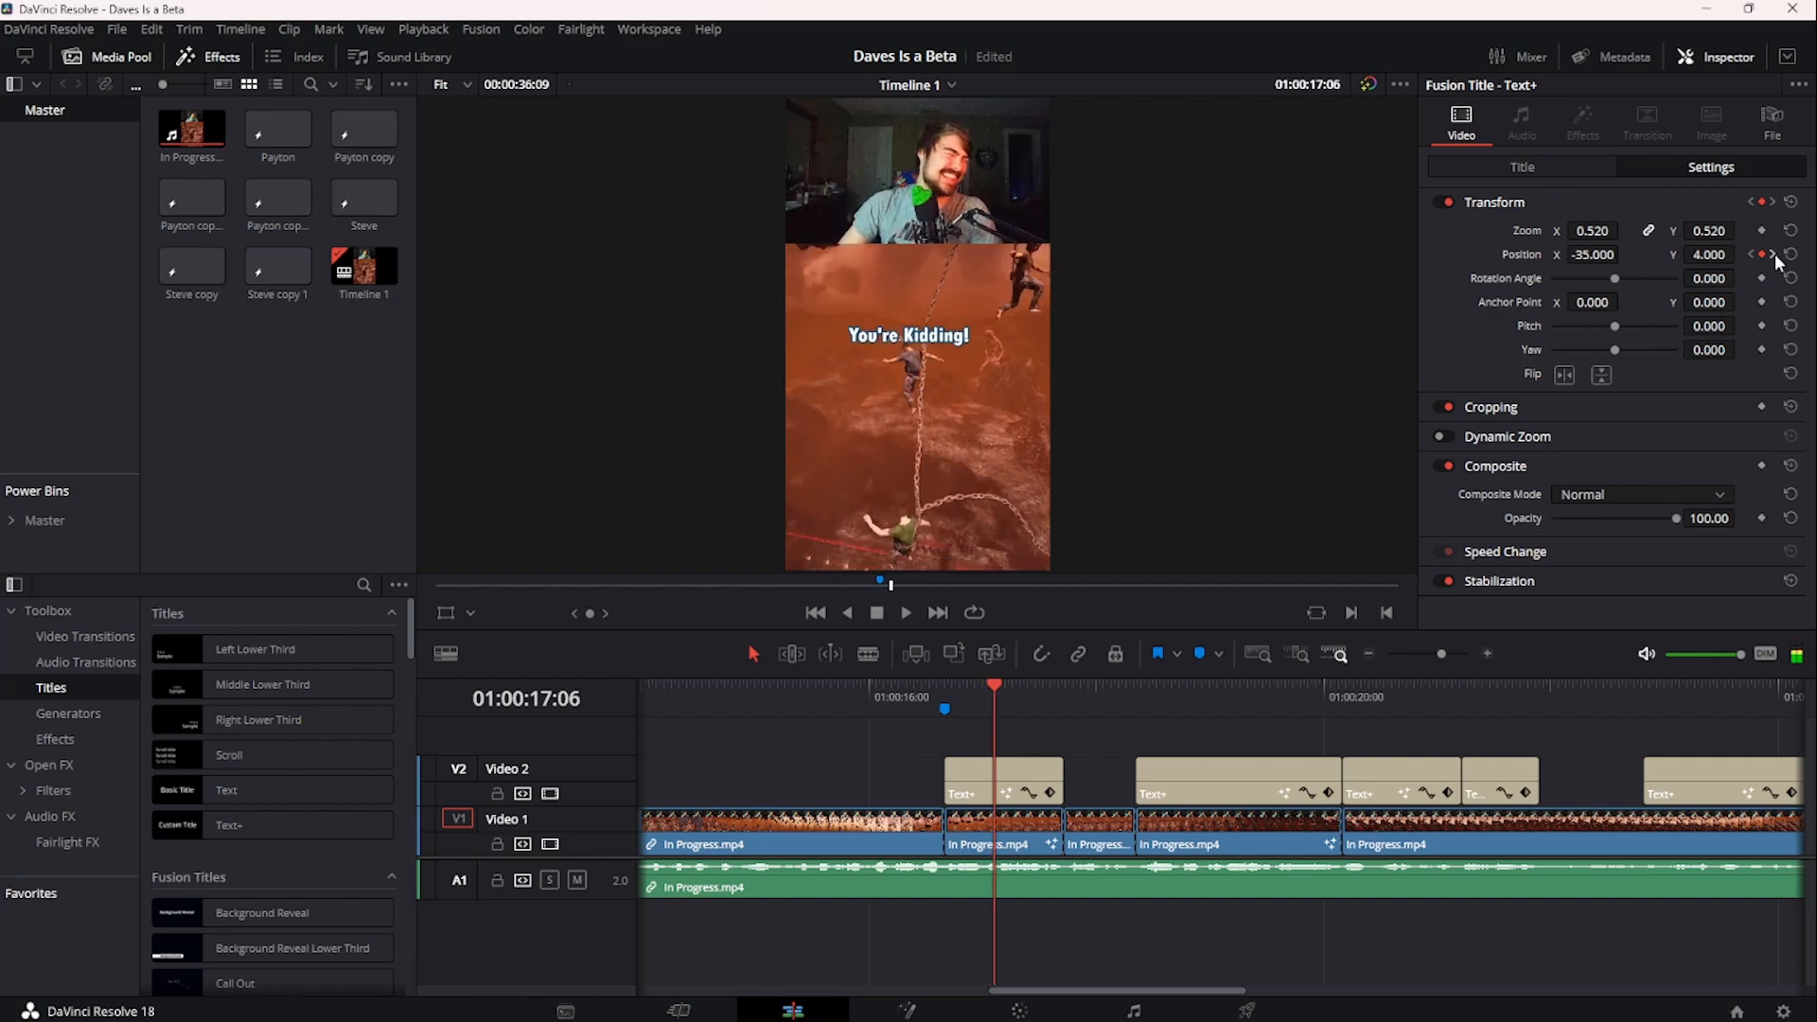
click(1772, 255)
click(1772, 254)
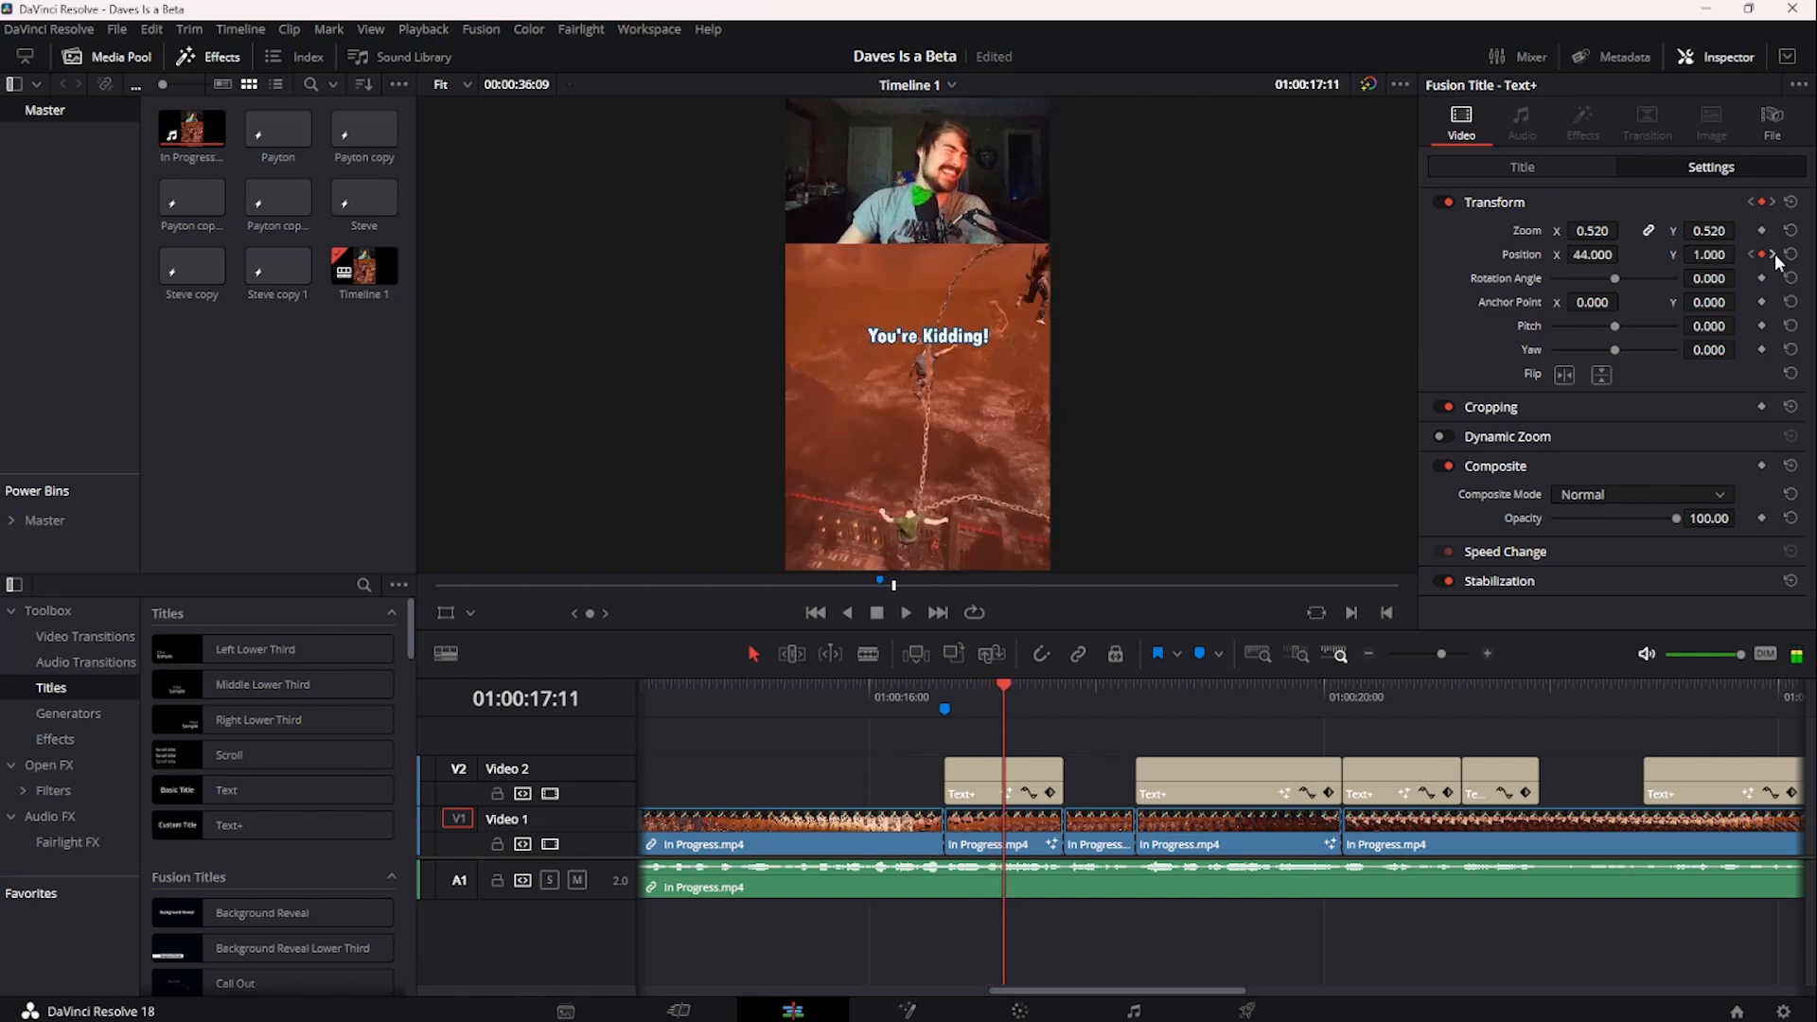
- Return to Marker 1 at 01:00:16:40 and check the opening frames of the "You're Kidding!" title up close
click(948, 708)
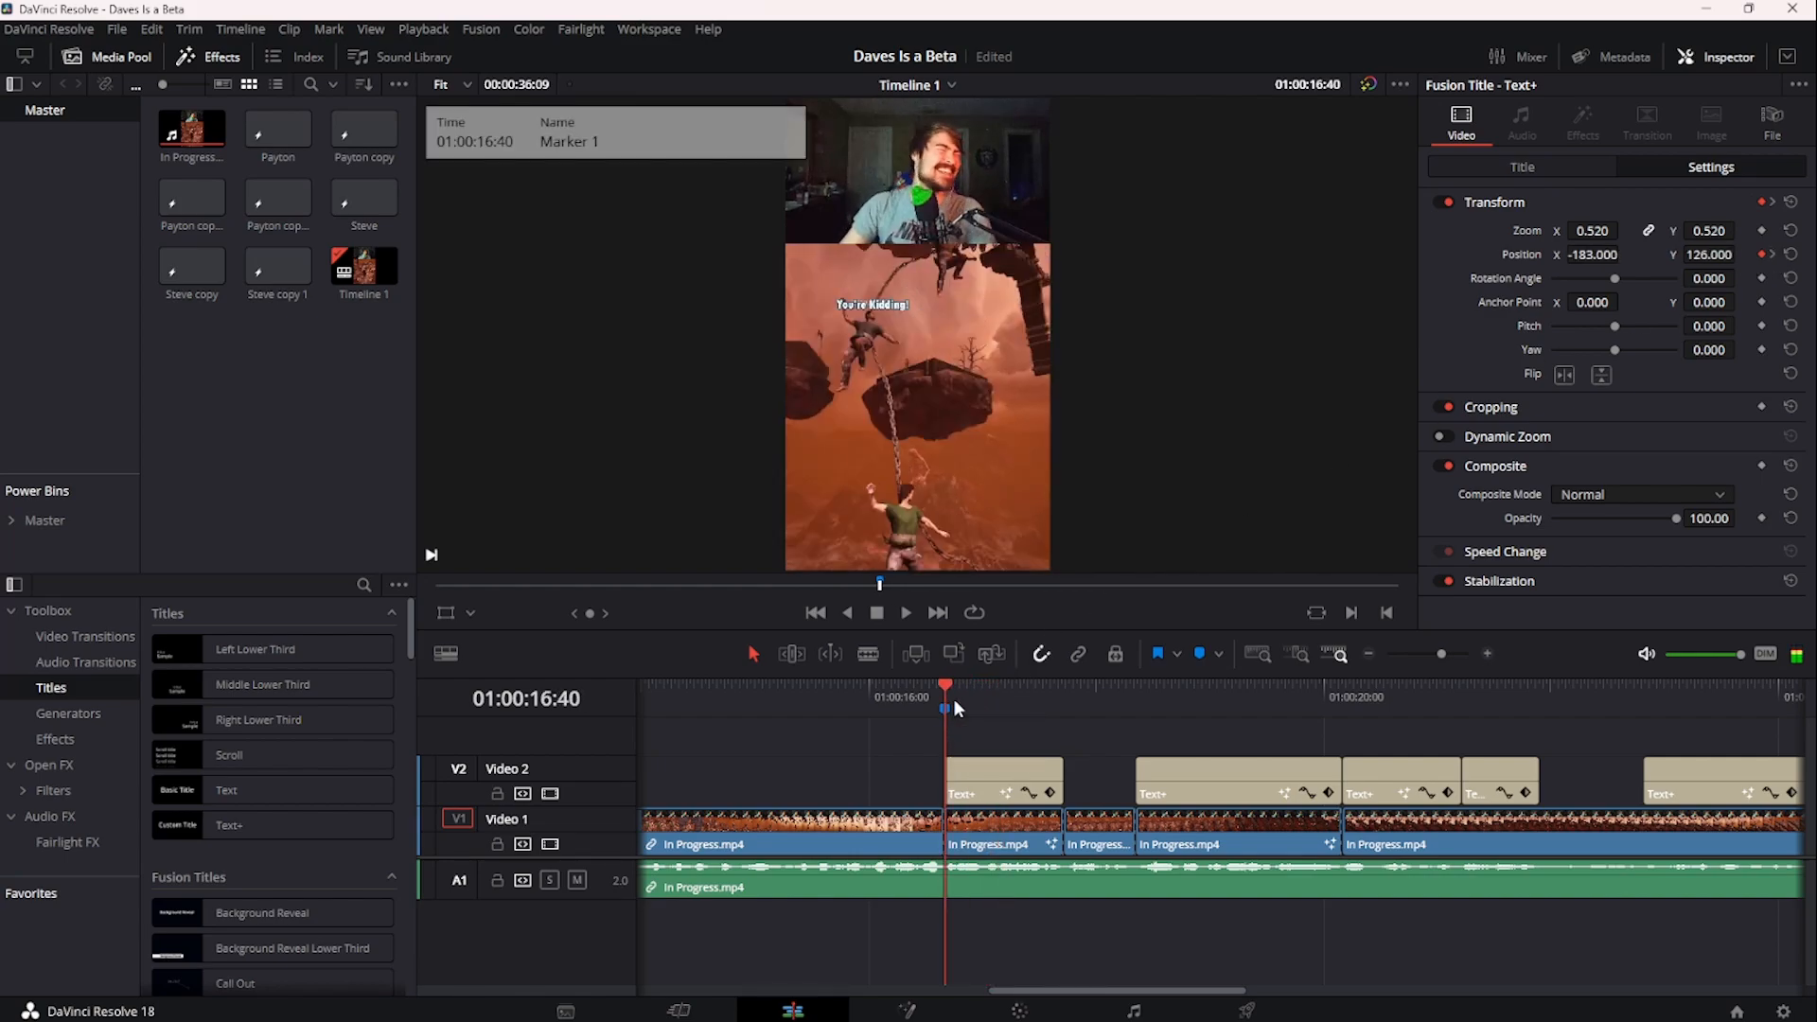
scroll(957, 708, up, 4)
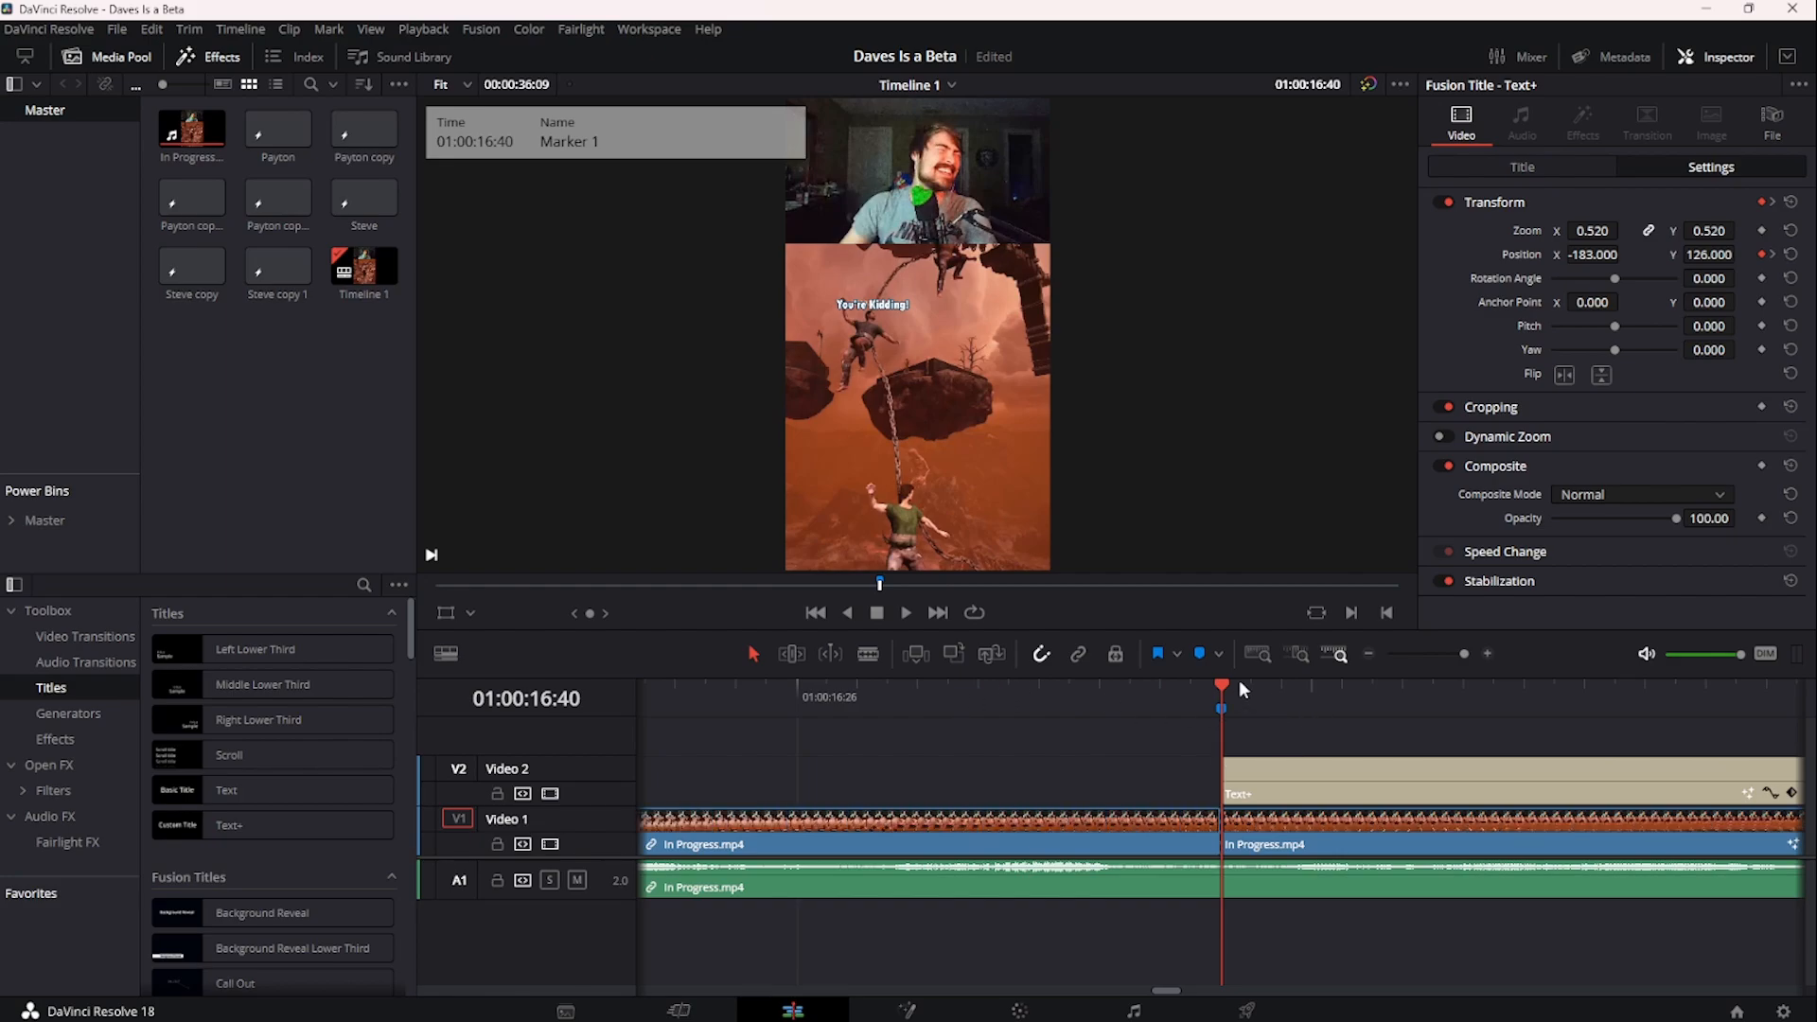
drag(1240, 689, 1313, 699)
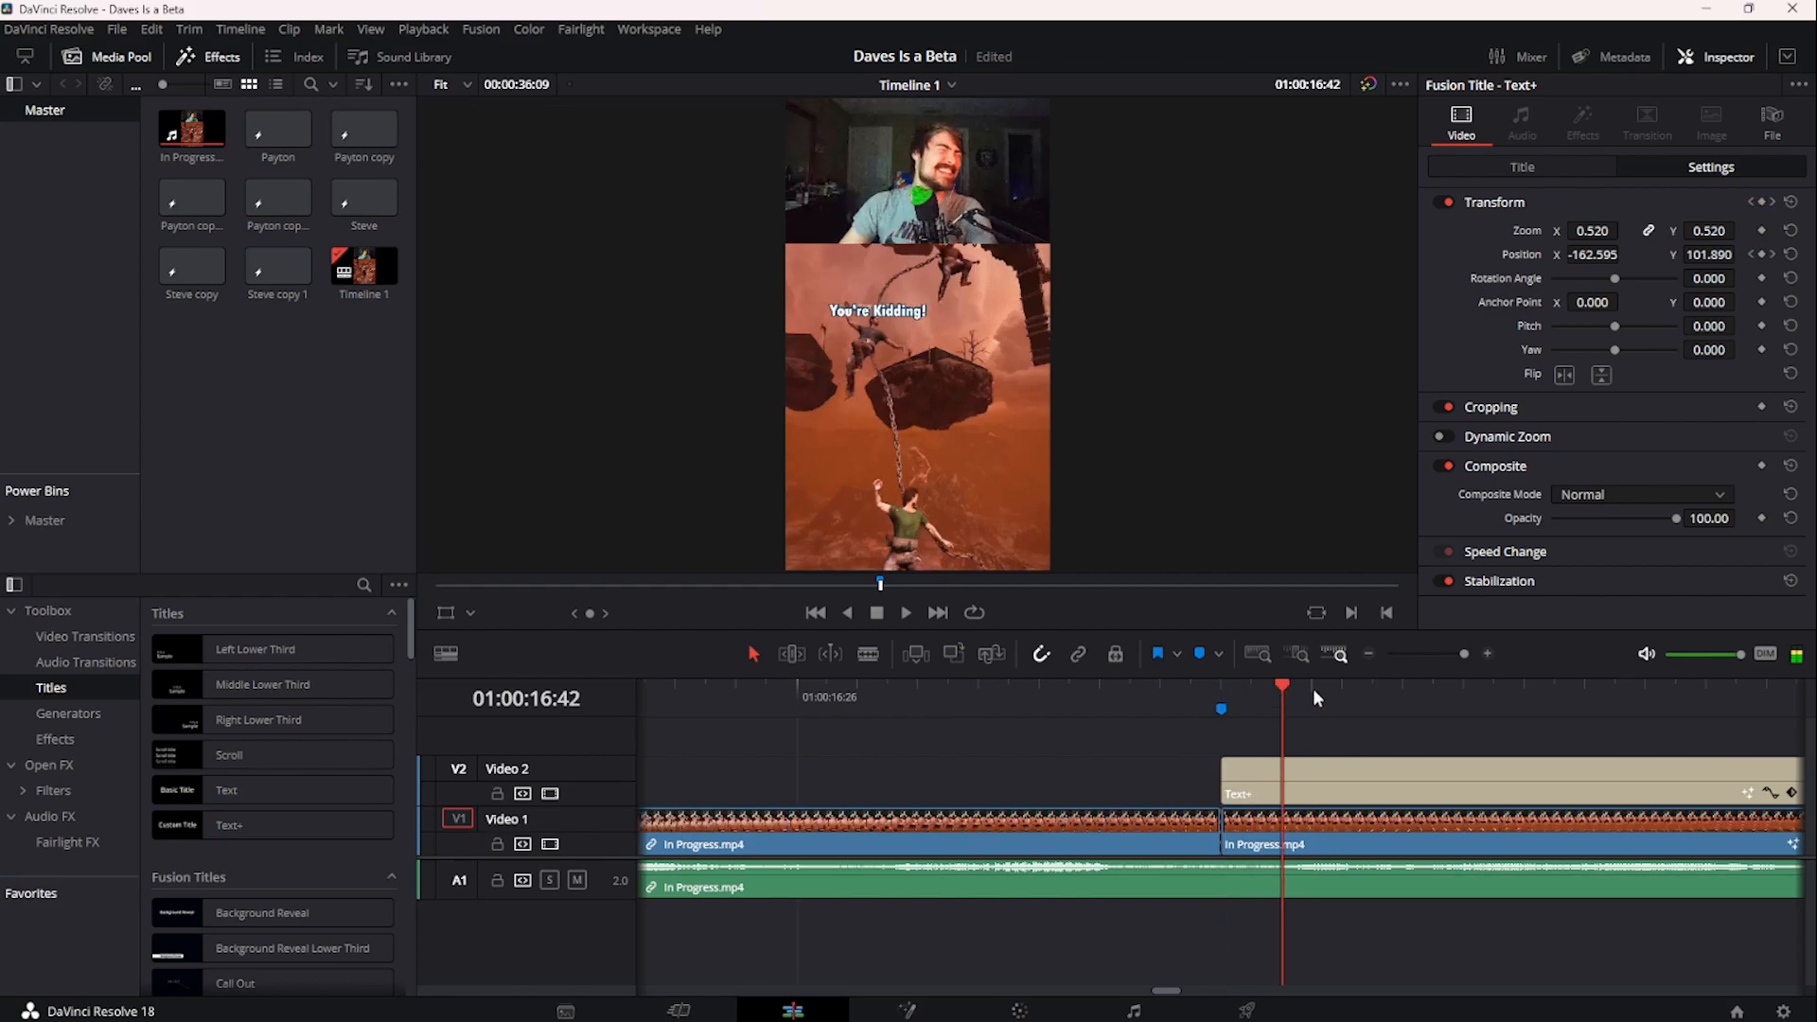
key(Left)
key(Left)
key(Left)
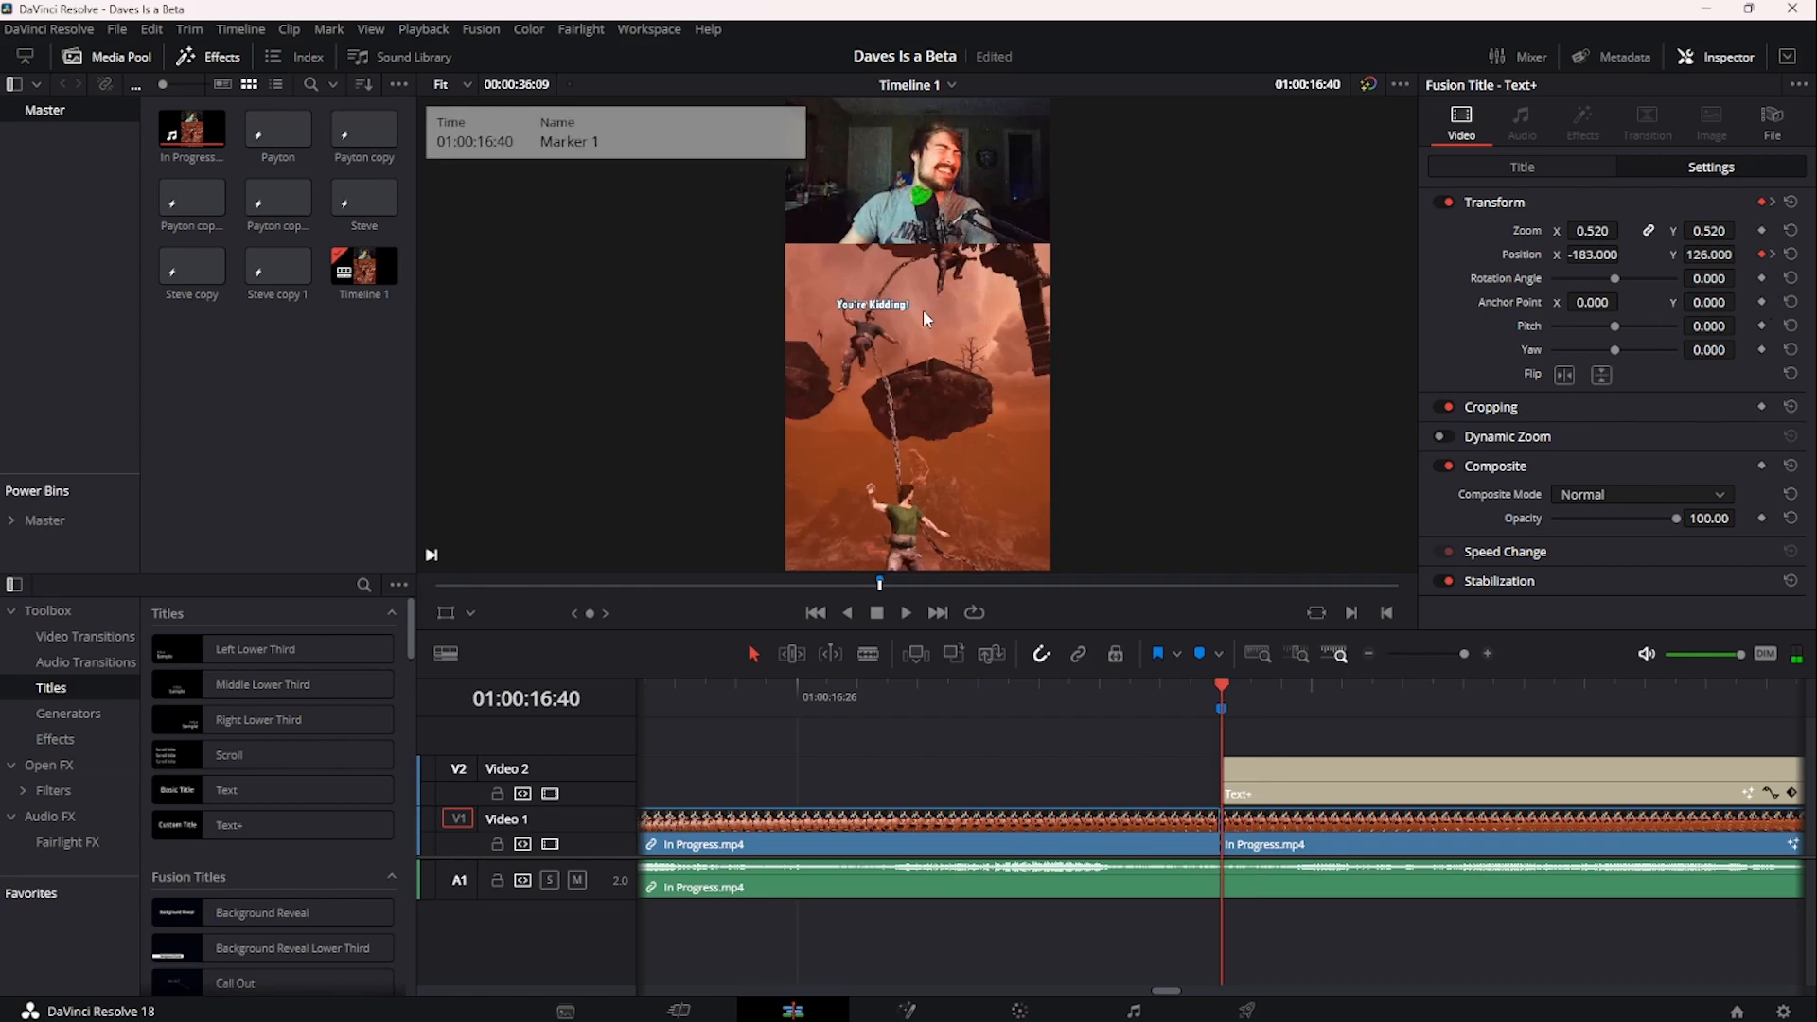
- Examine how the "You're Kidding!" title tracks the character, advancing frame by frame from 01:00:16:40 to 01:00:16:58
key(Right)
key(Right)
key(Right)
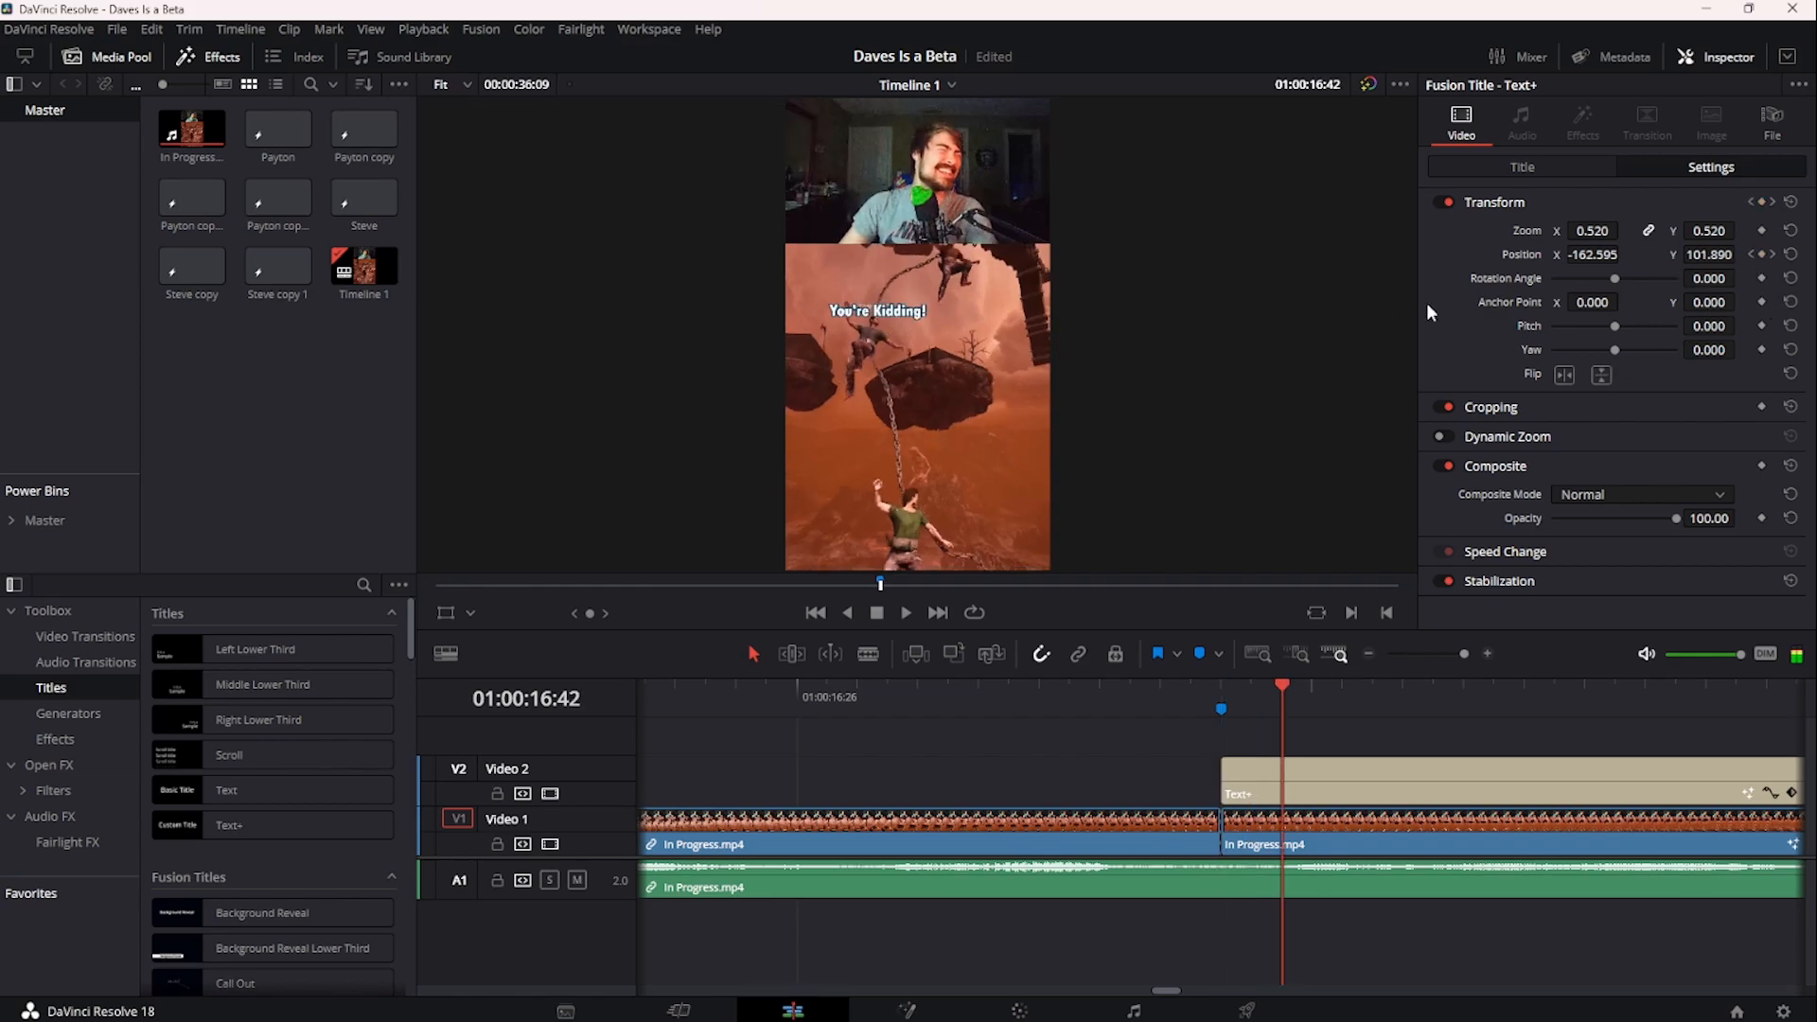
key(Right)
key(Right)
key(Right)
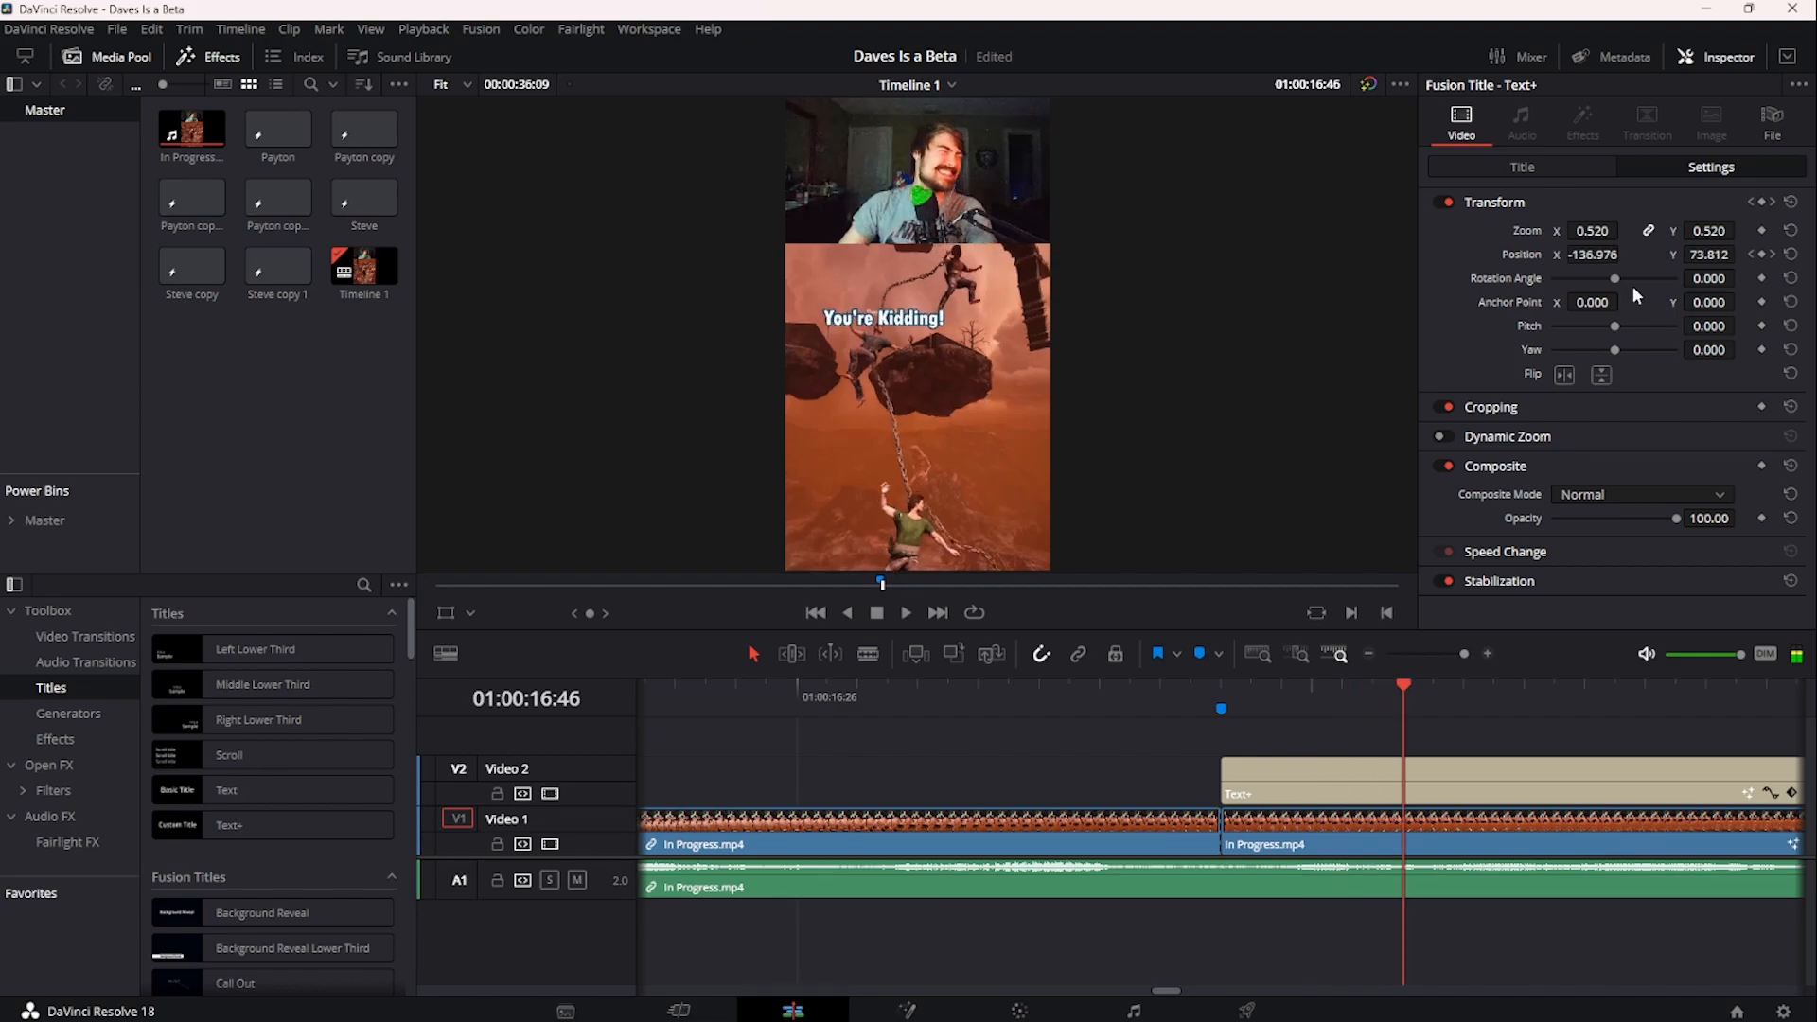
key(Right)
key(Right)
key(Right)
key(Right)
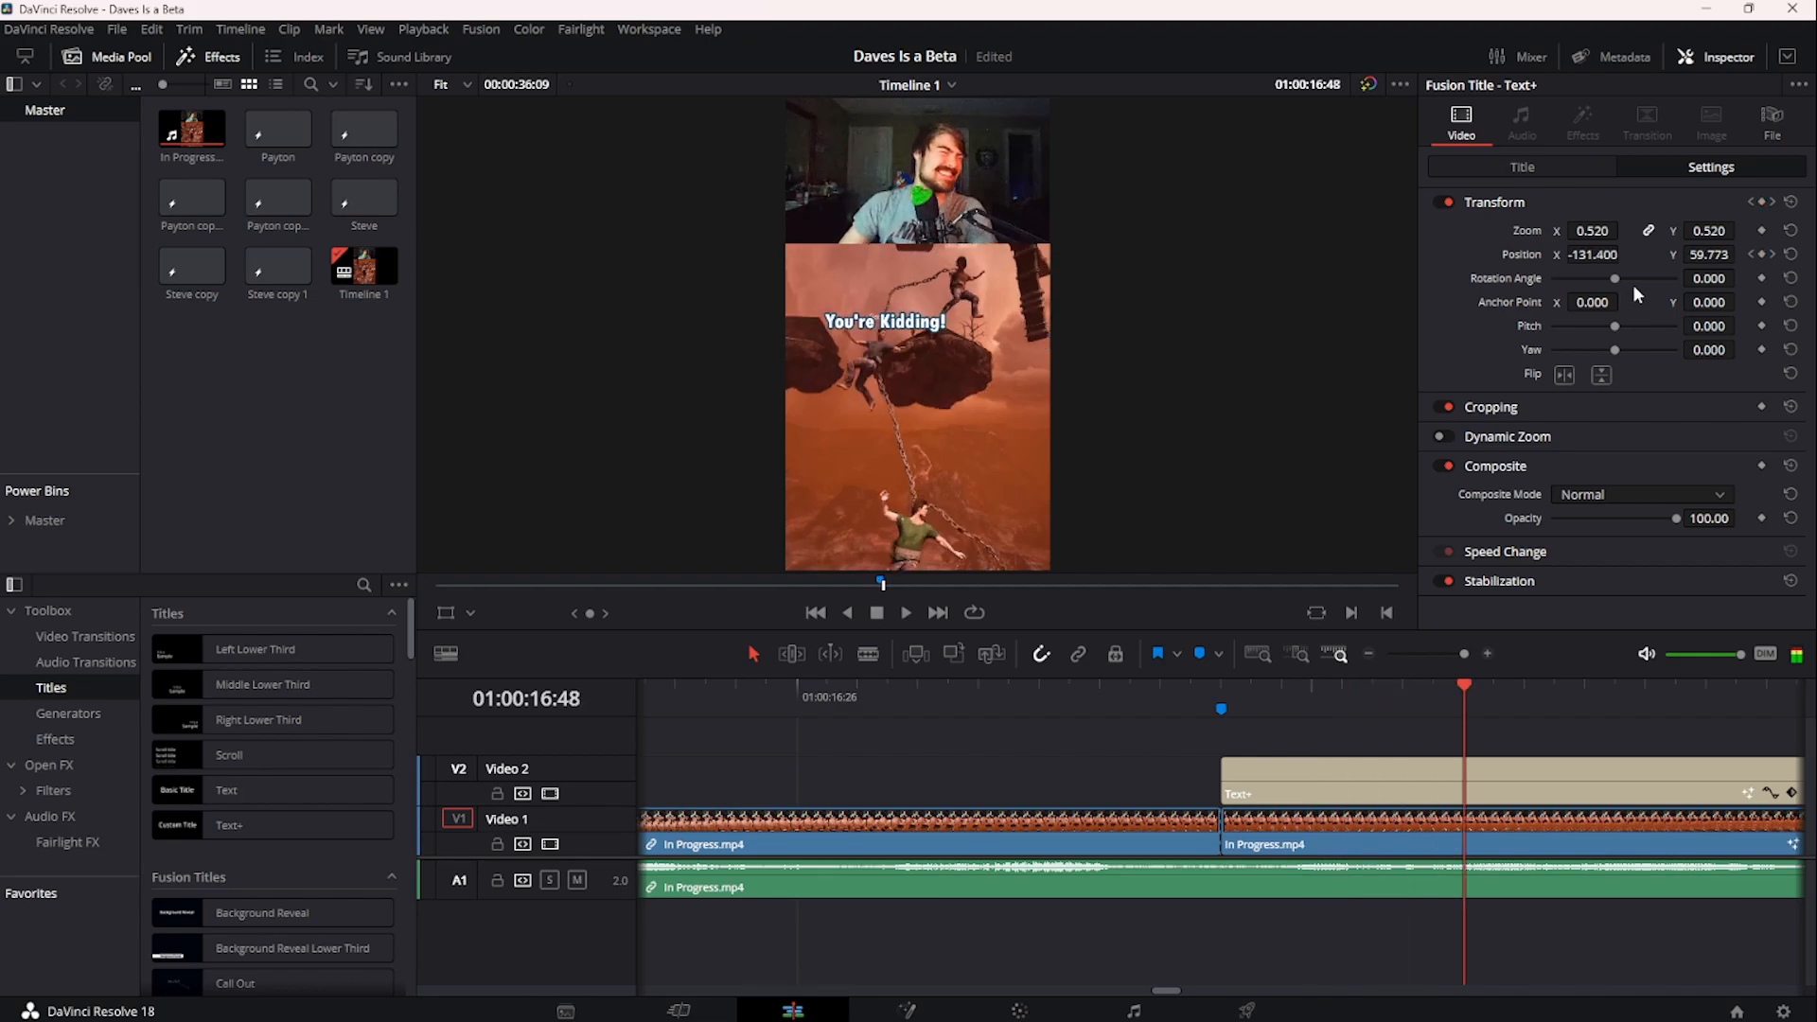
key(Right)
key(Right)
key(Right)
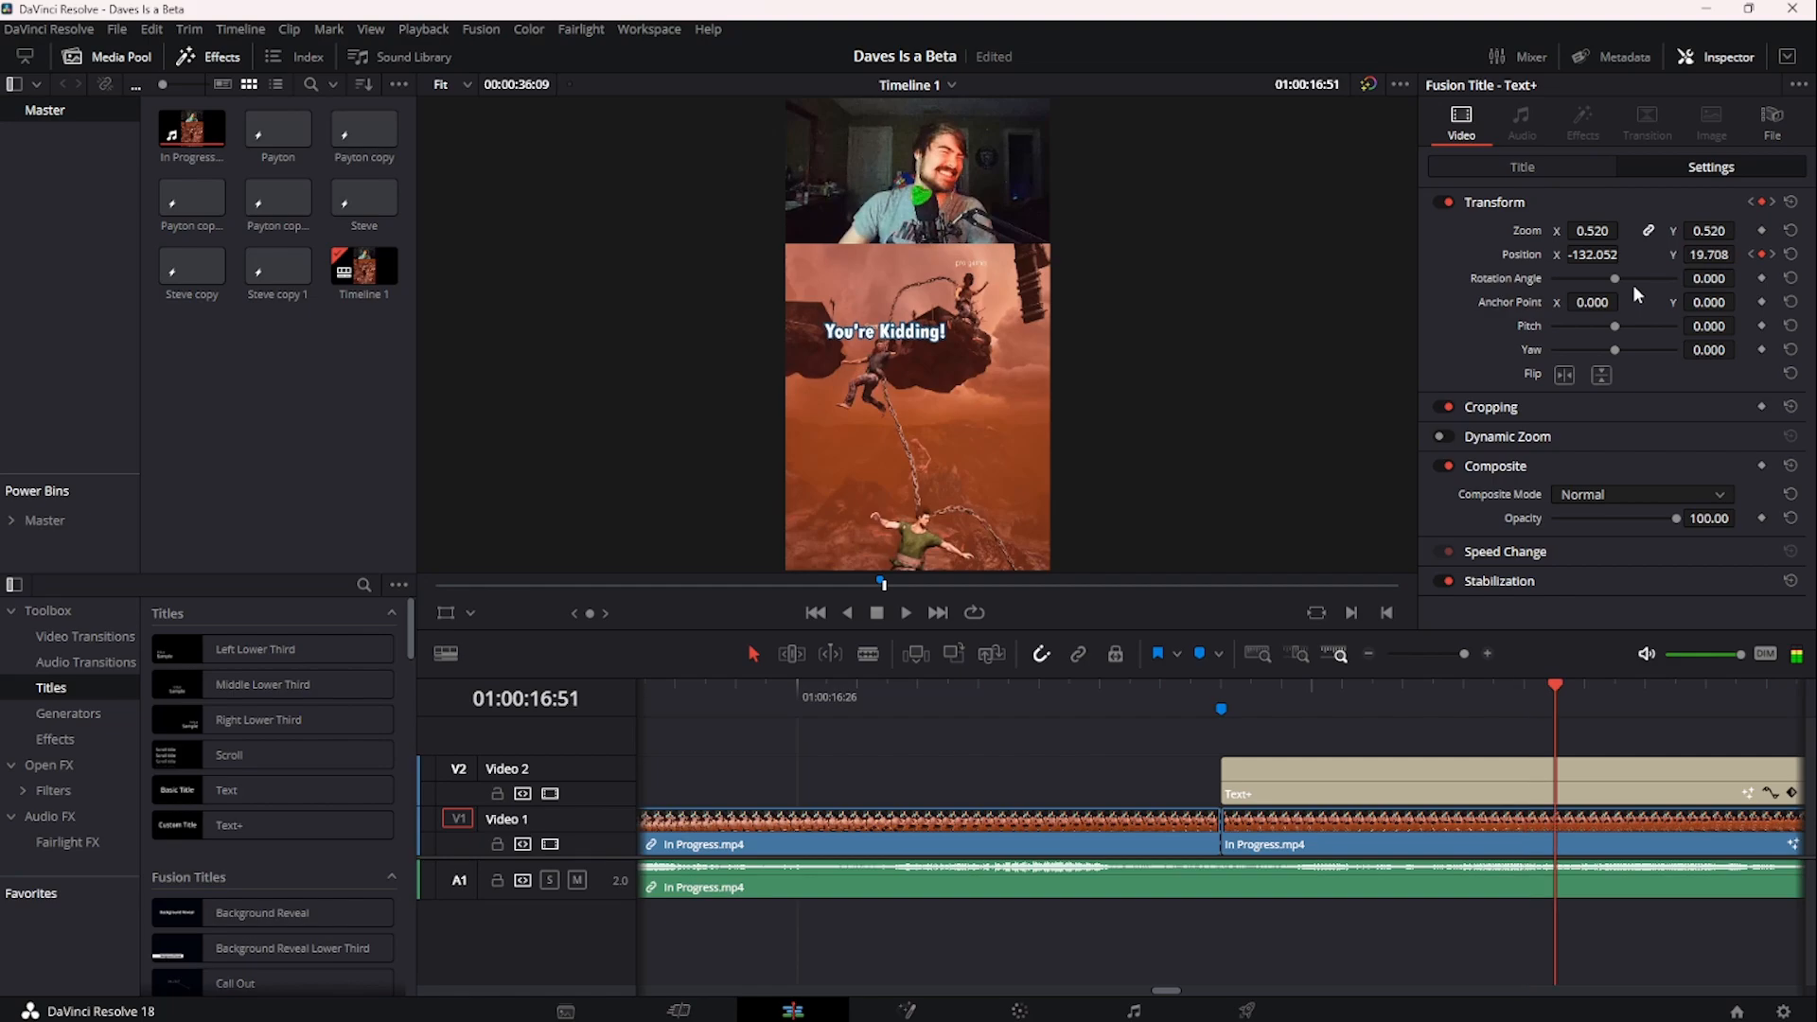
key(Right)
key(Right)
key(Right)
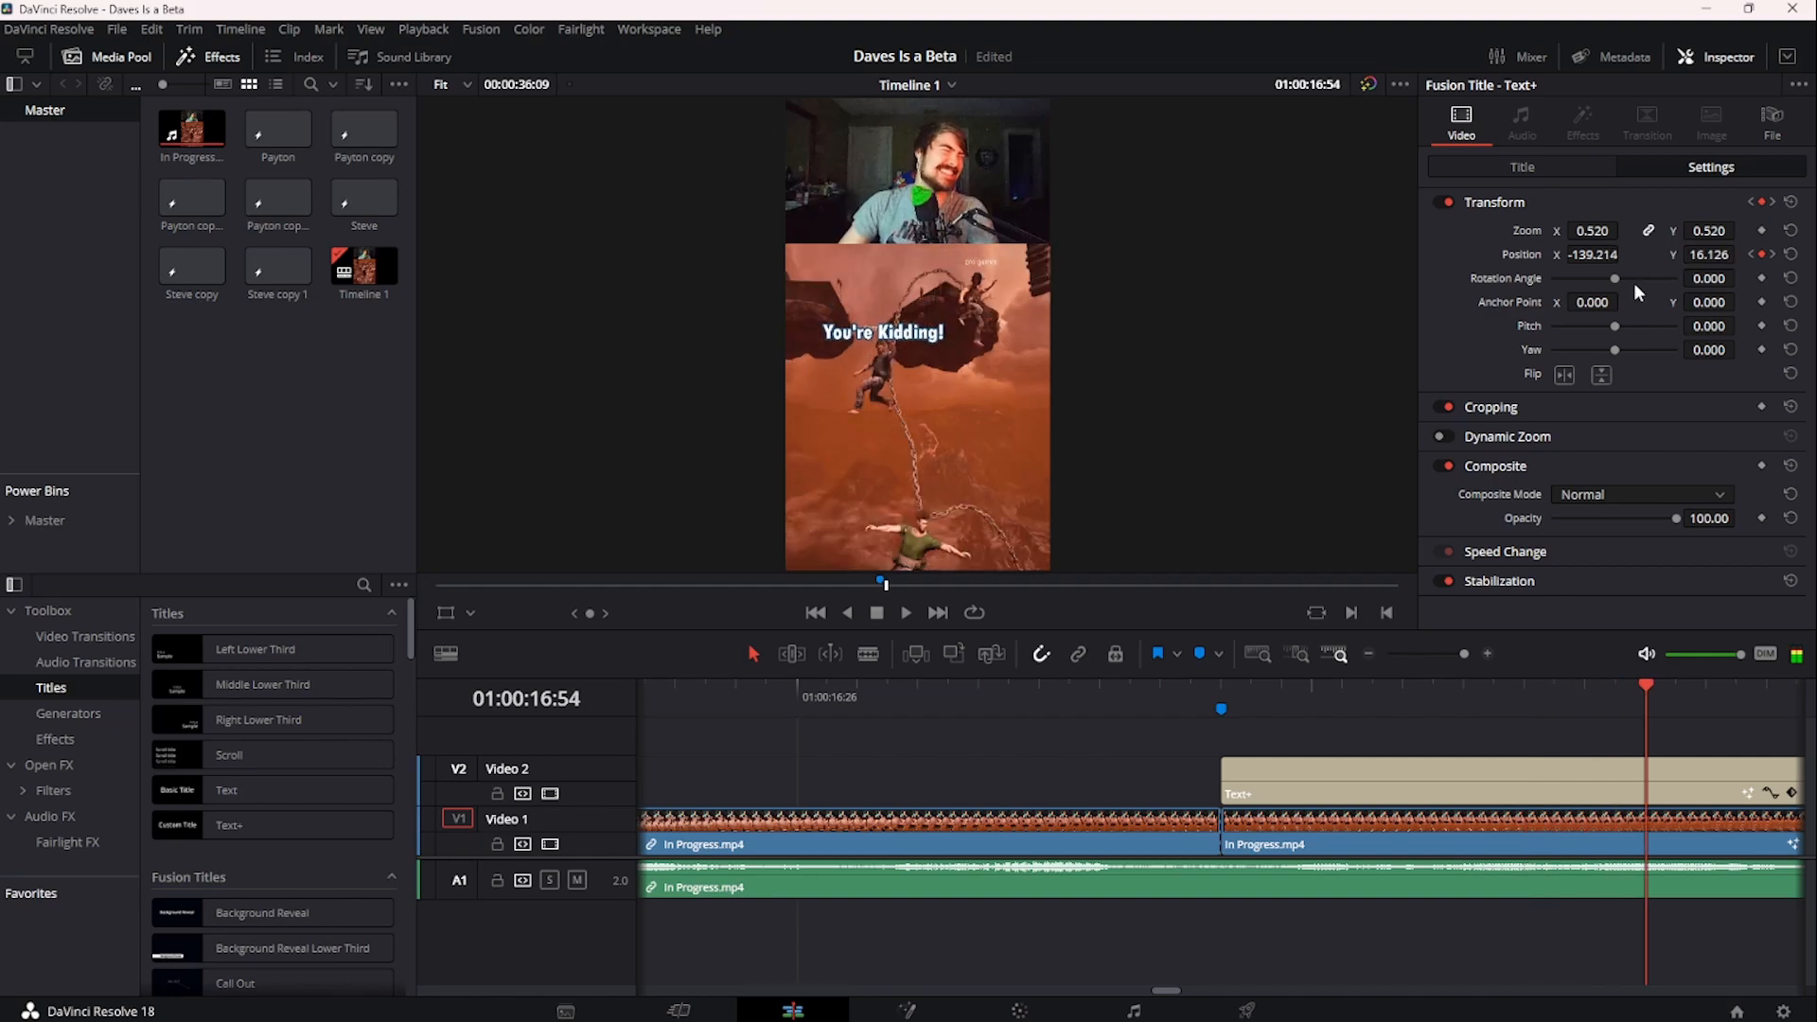
key(Right)
key(Right)
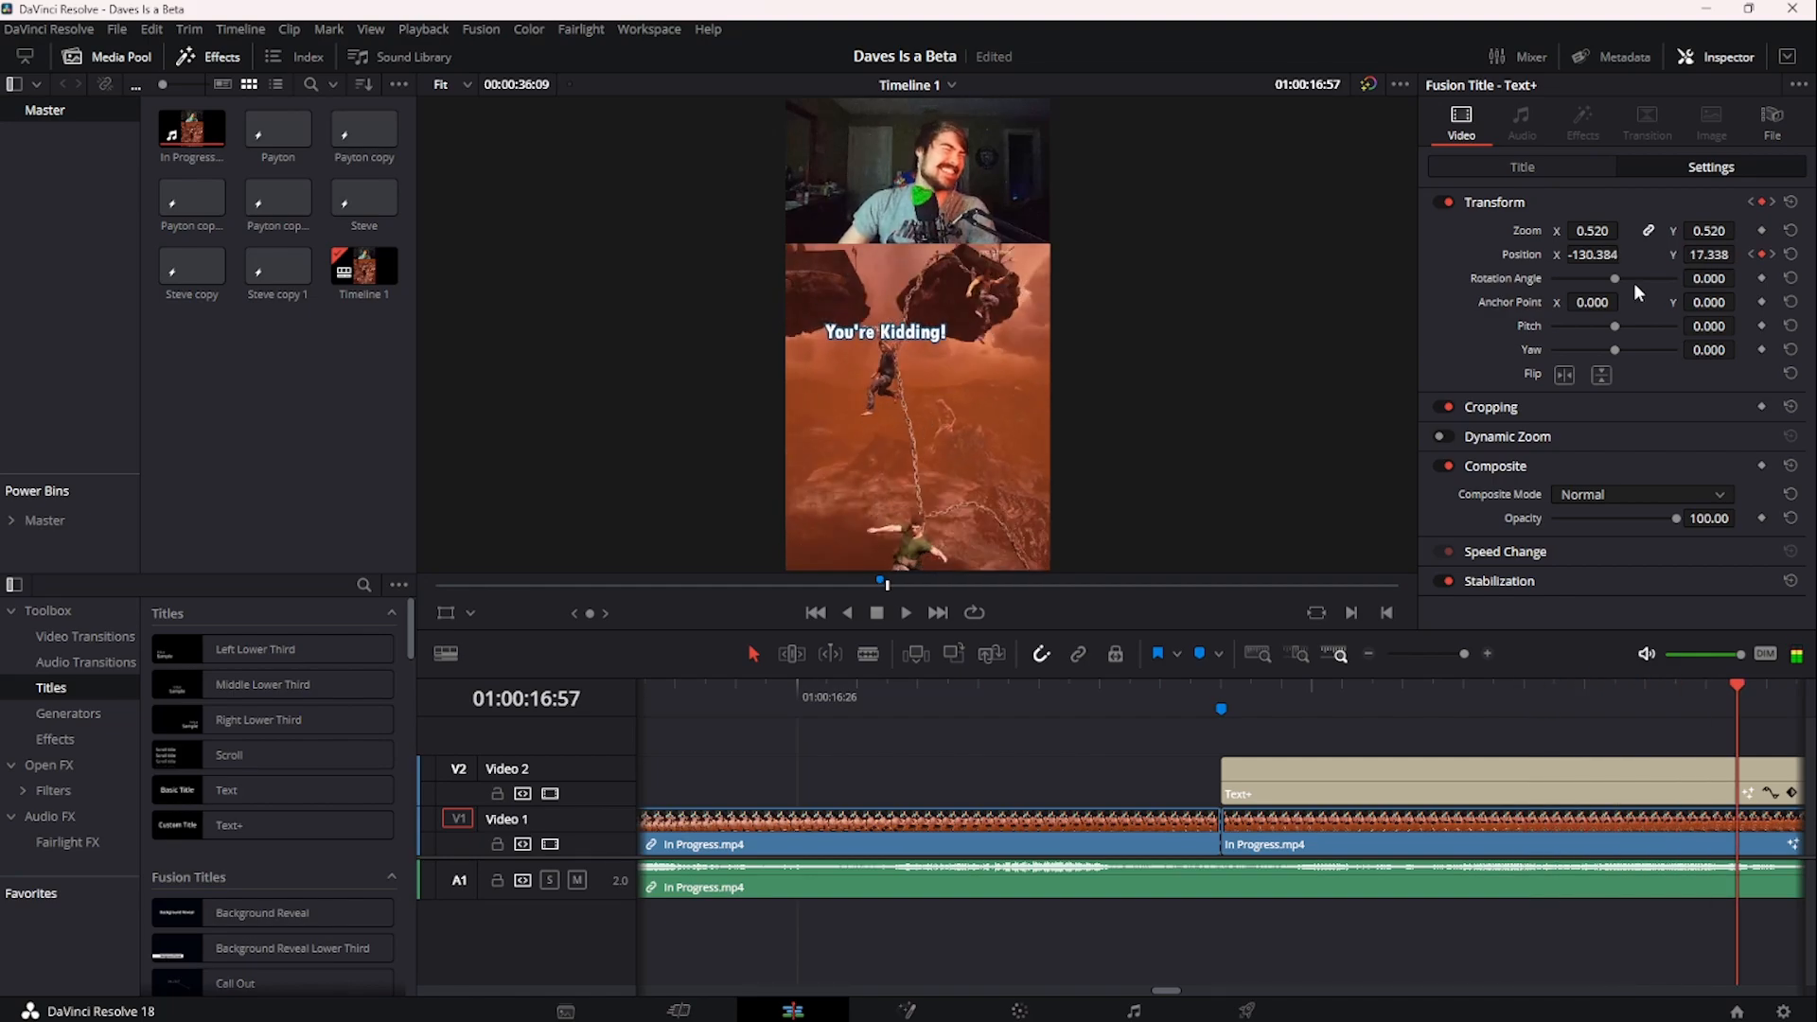
mouse_move(1176, 991)
mouse_down()
mouse_move(1197, 999)
mouse_move(1176, 993)
mouse_up()
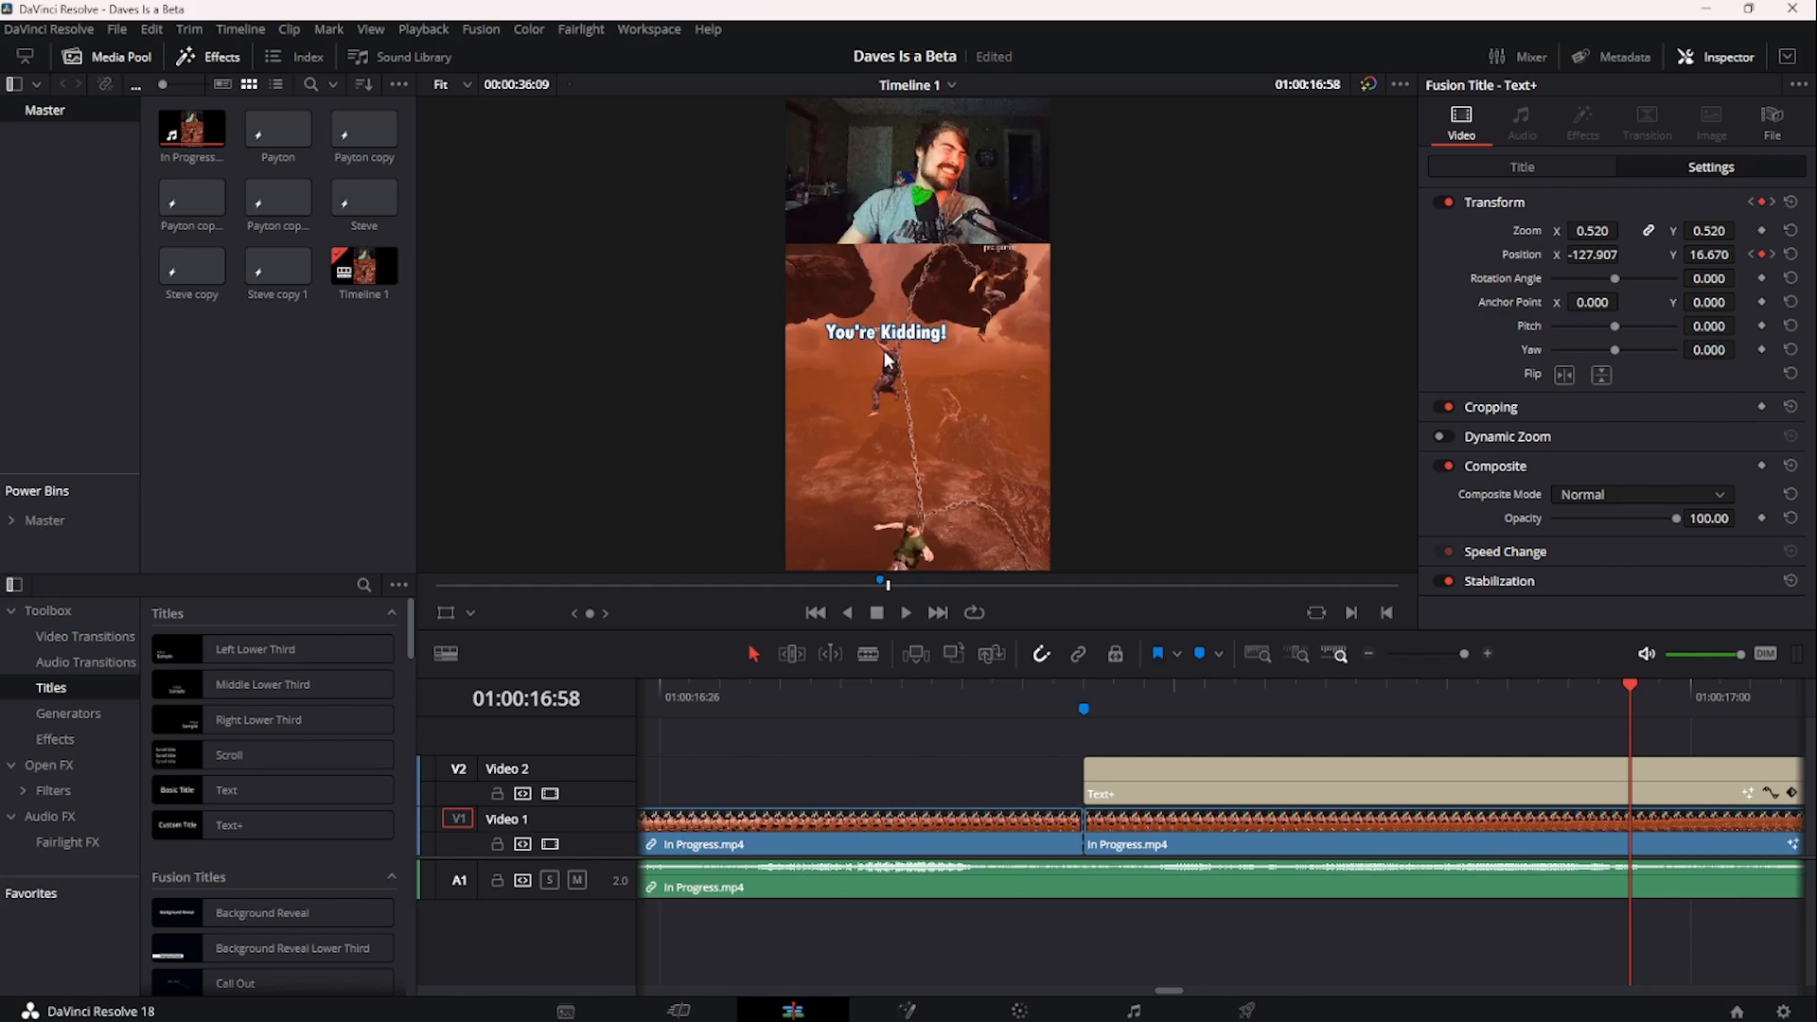
- Compare the start and end frames of the "You're Kidding!" title, and check the frame right after Marker 1
key(ctrl+minus)
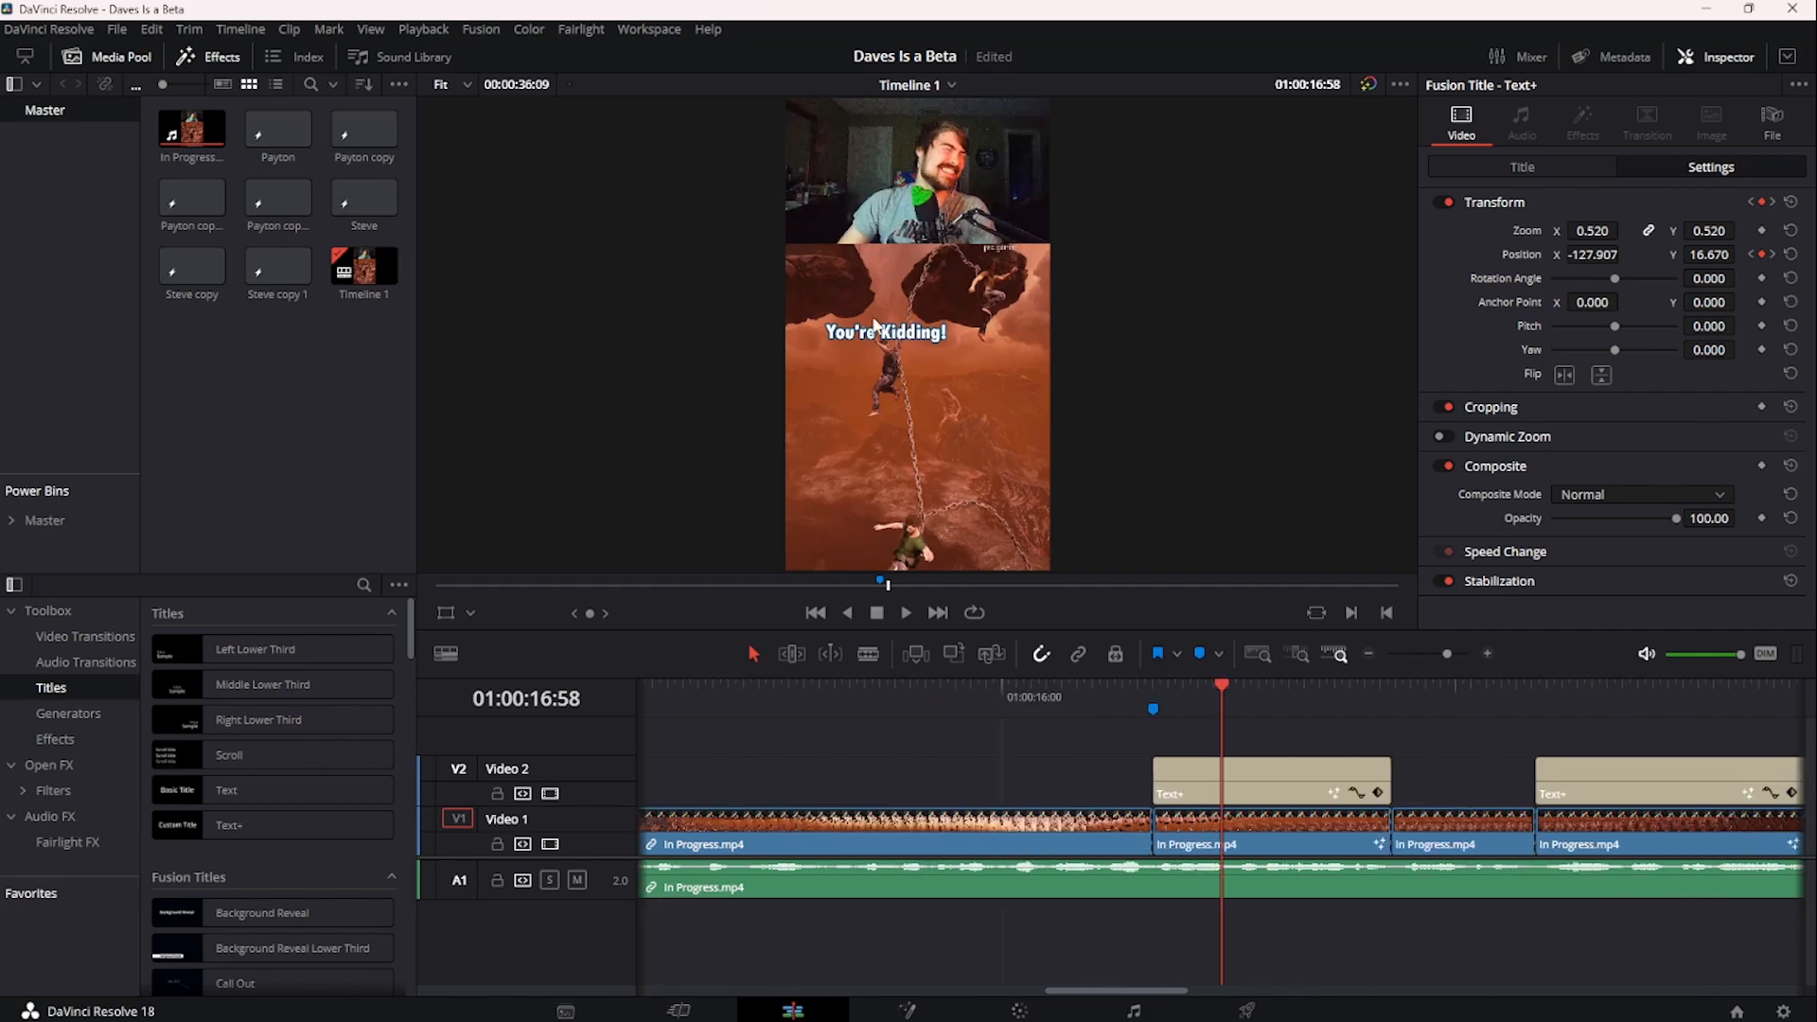
click(1154, 704)
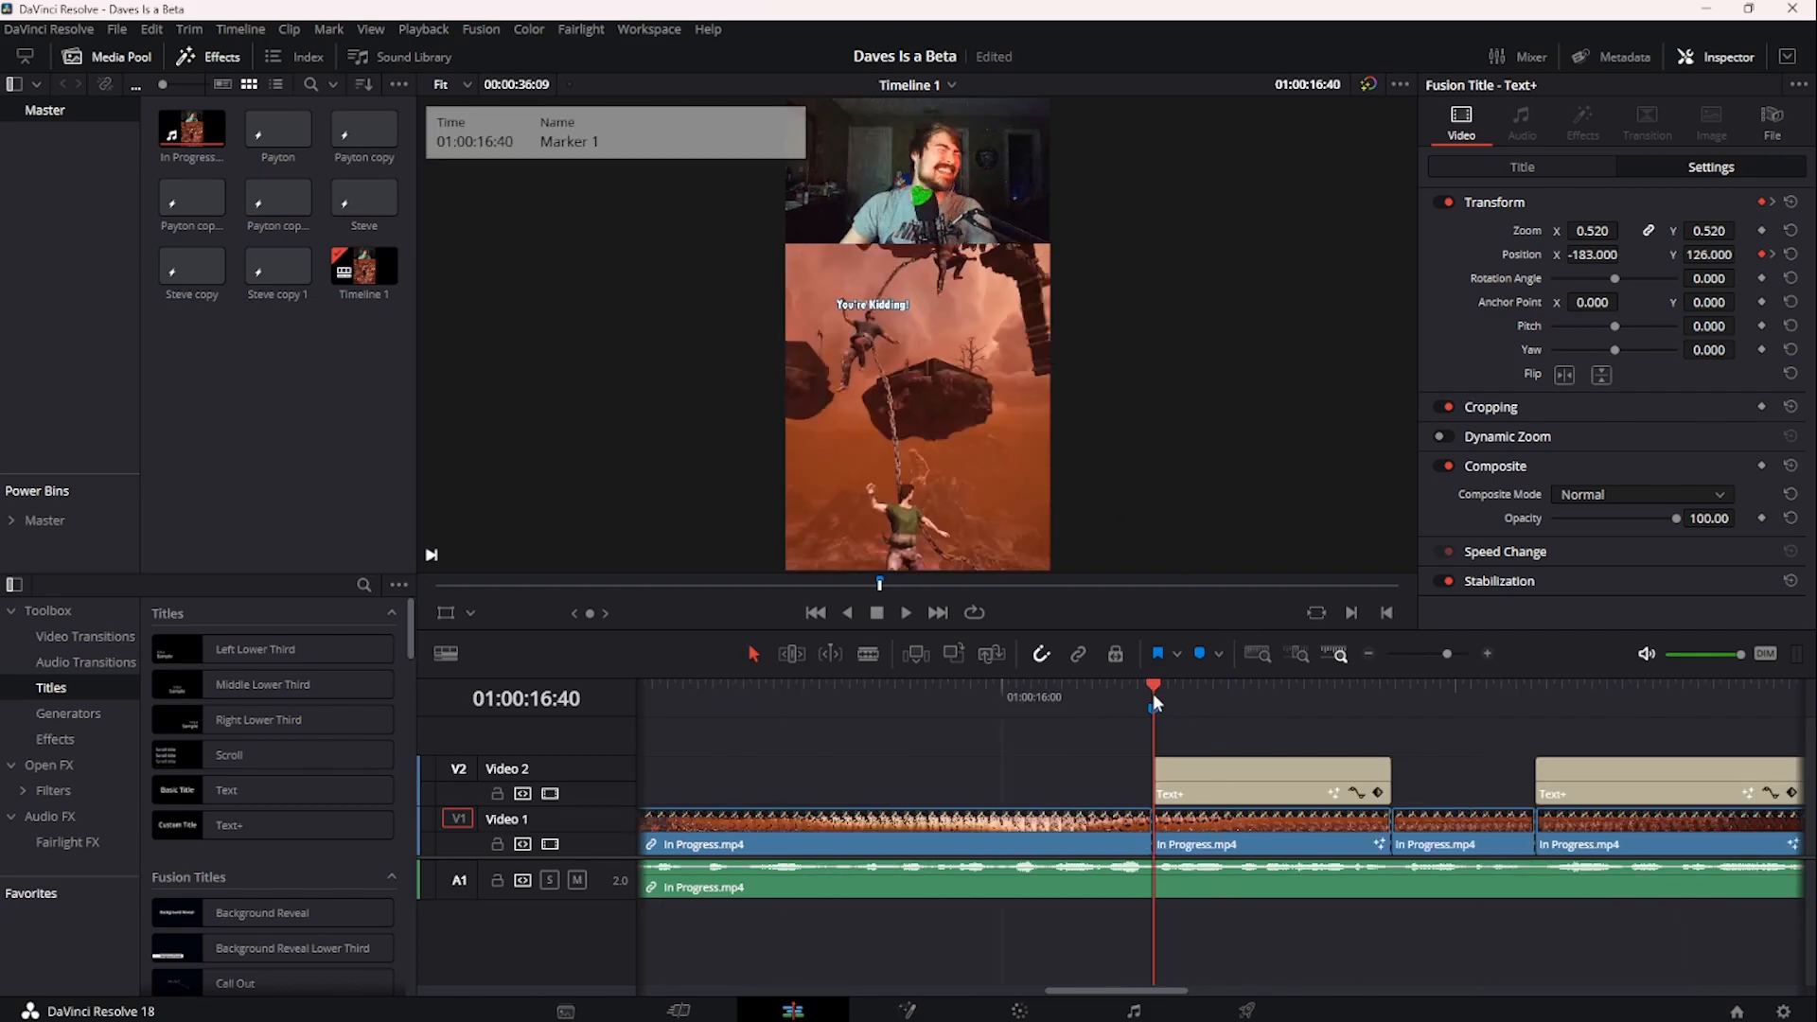
click(1390, 695)
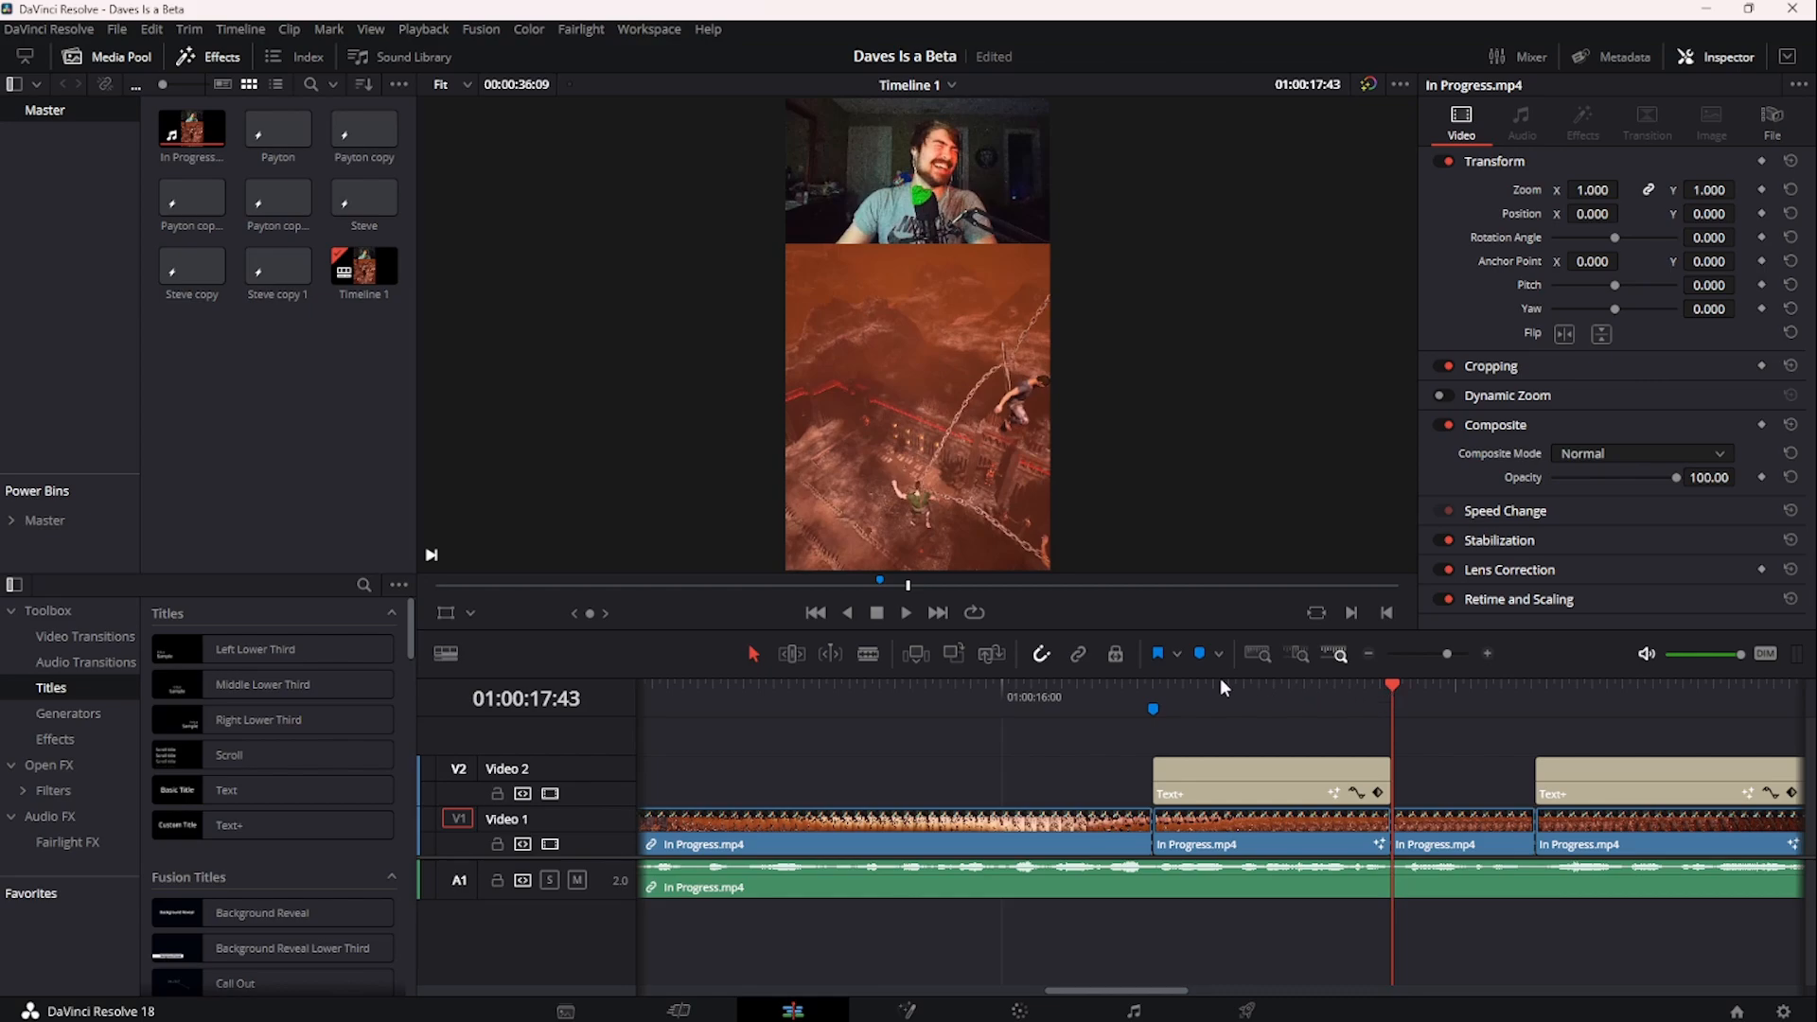
click(1158, 693)
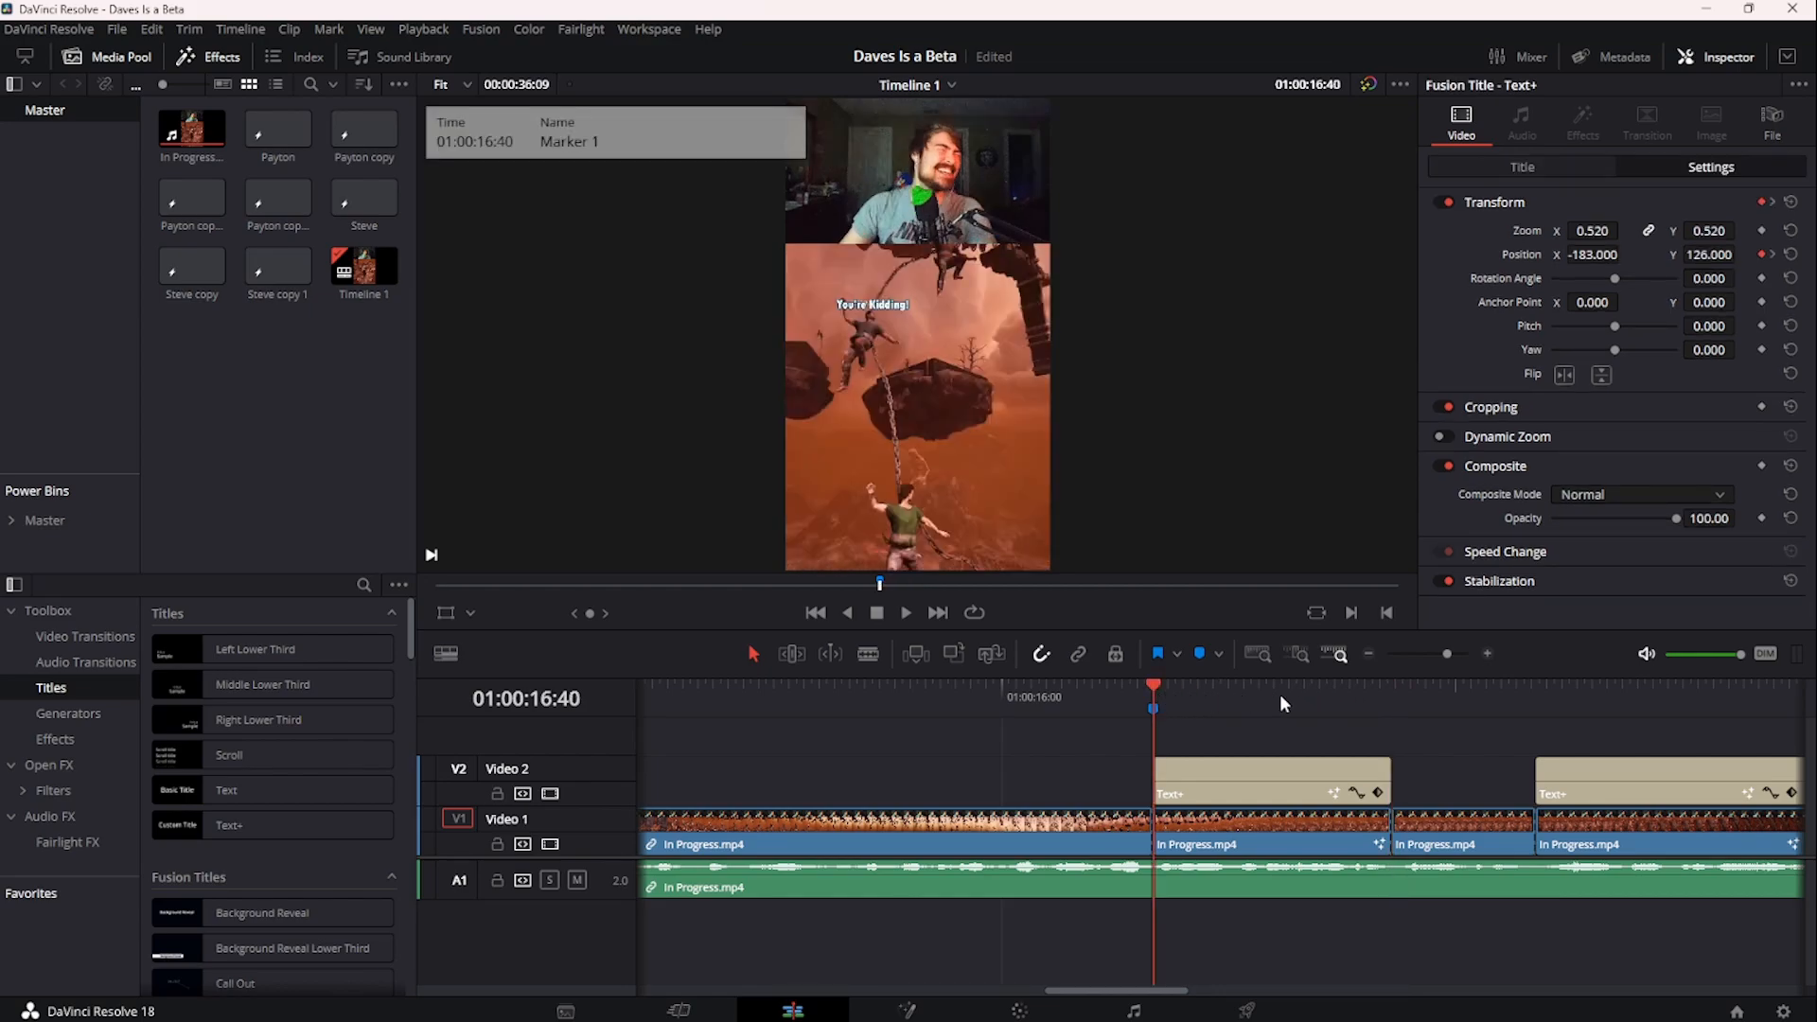
key(Right)
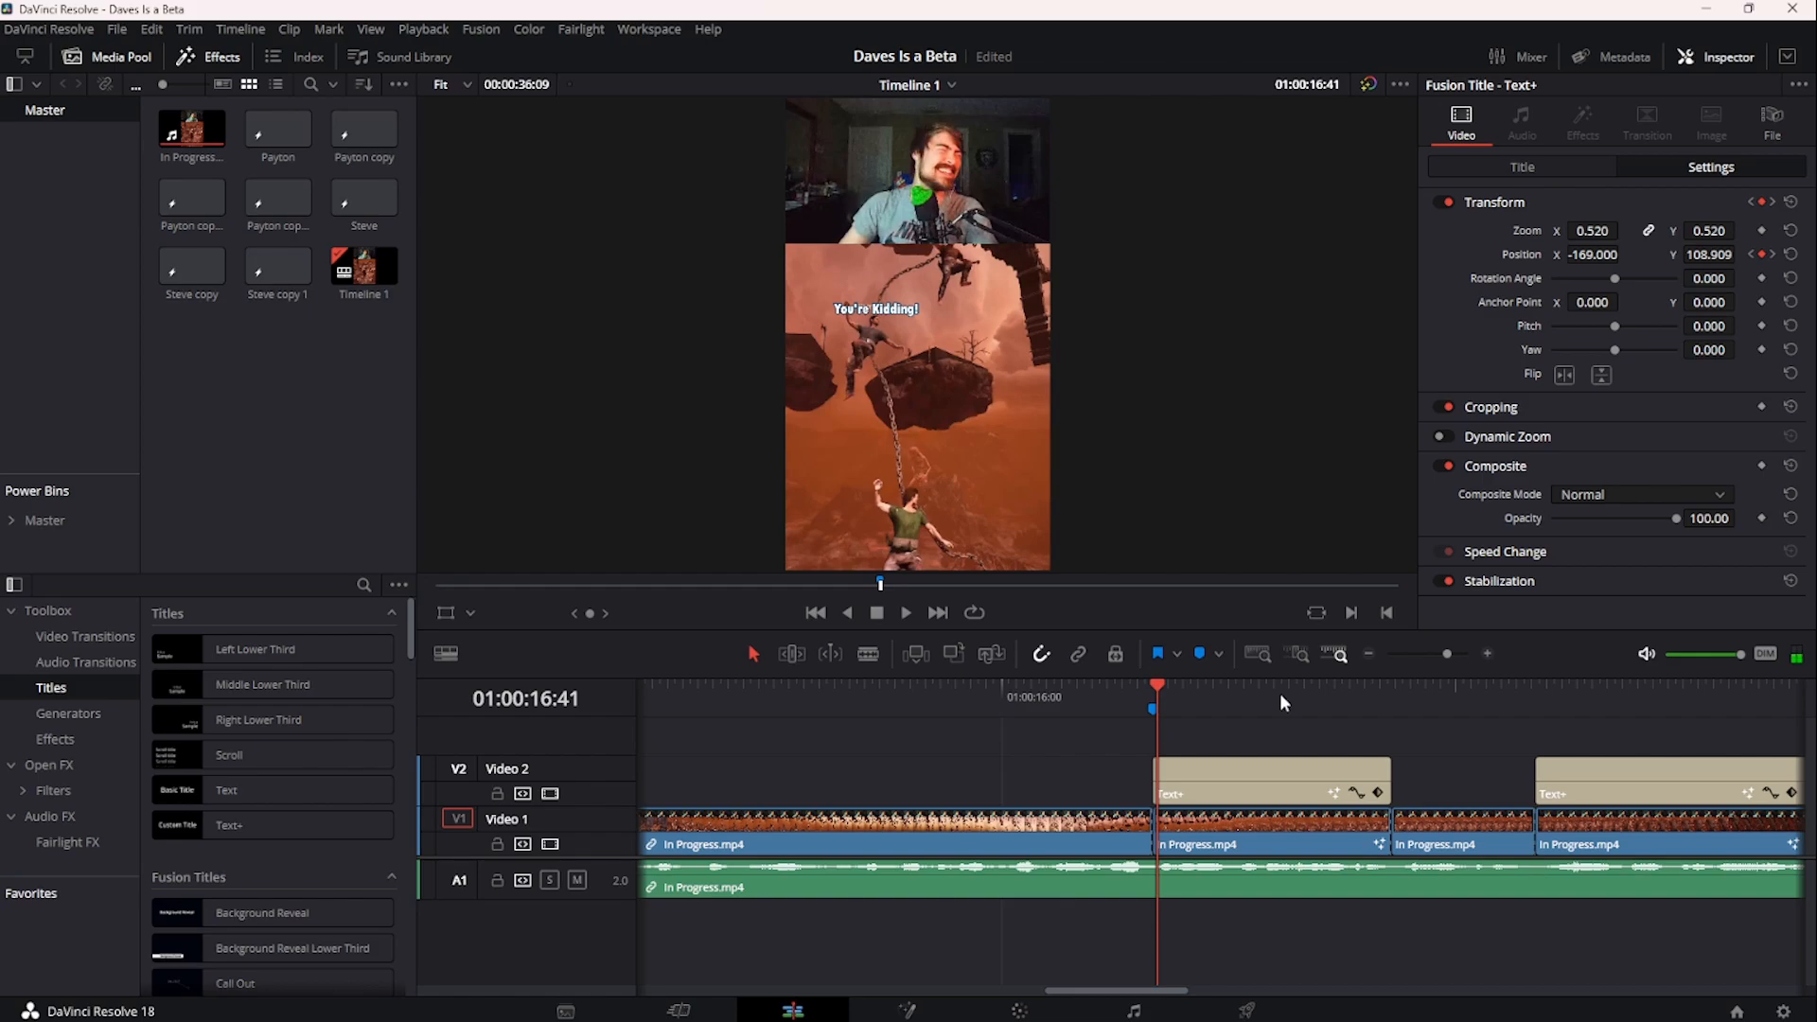
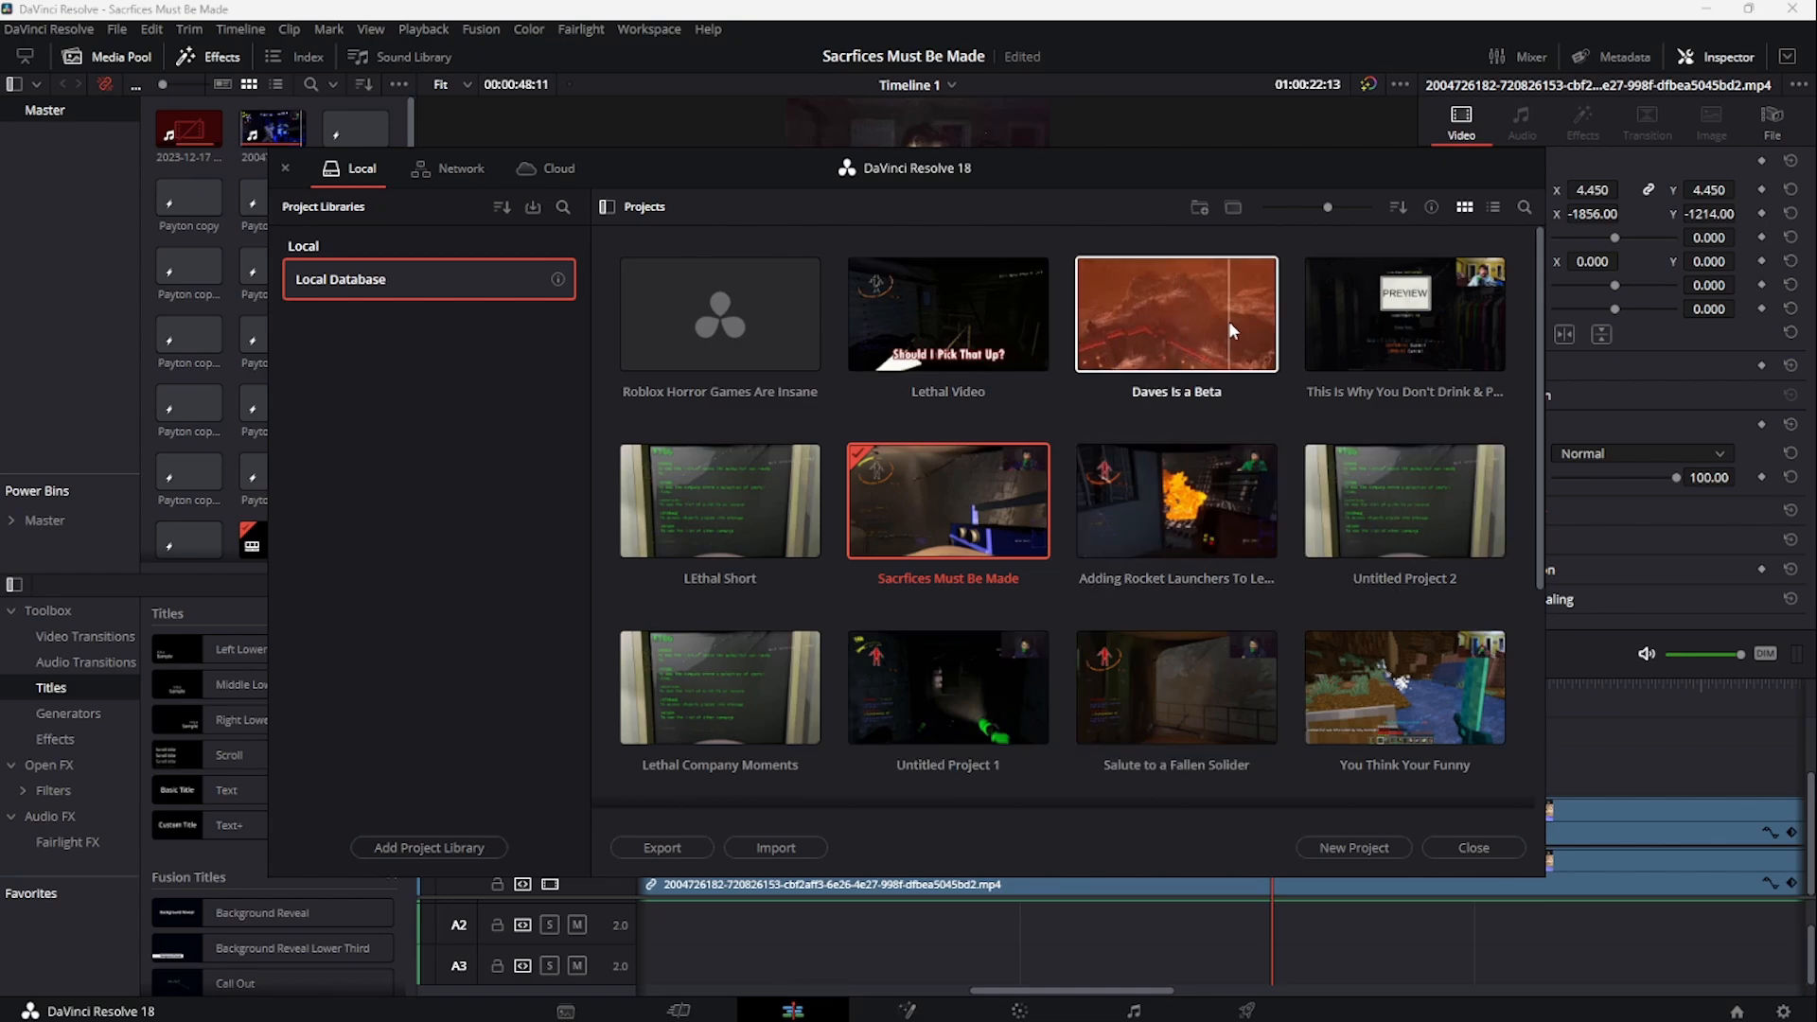
- Open the project Roblox Horror Games Are Insane from the local database and move the playhead to the timeline start
scroll(1326, 338, down, 3)
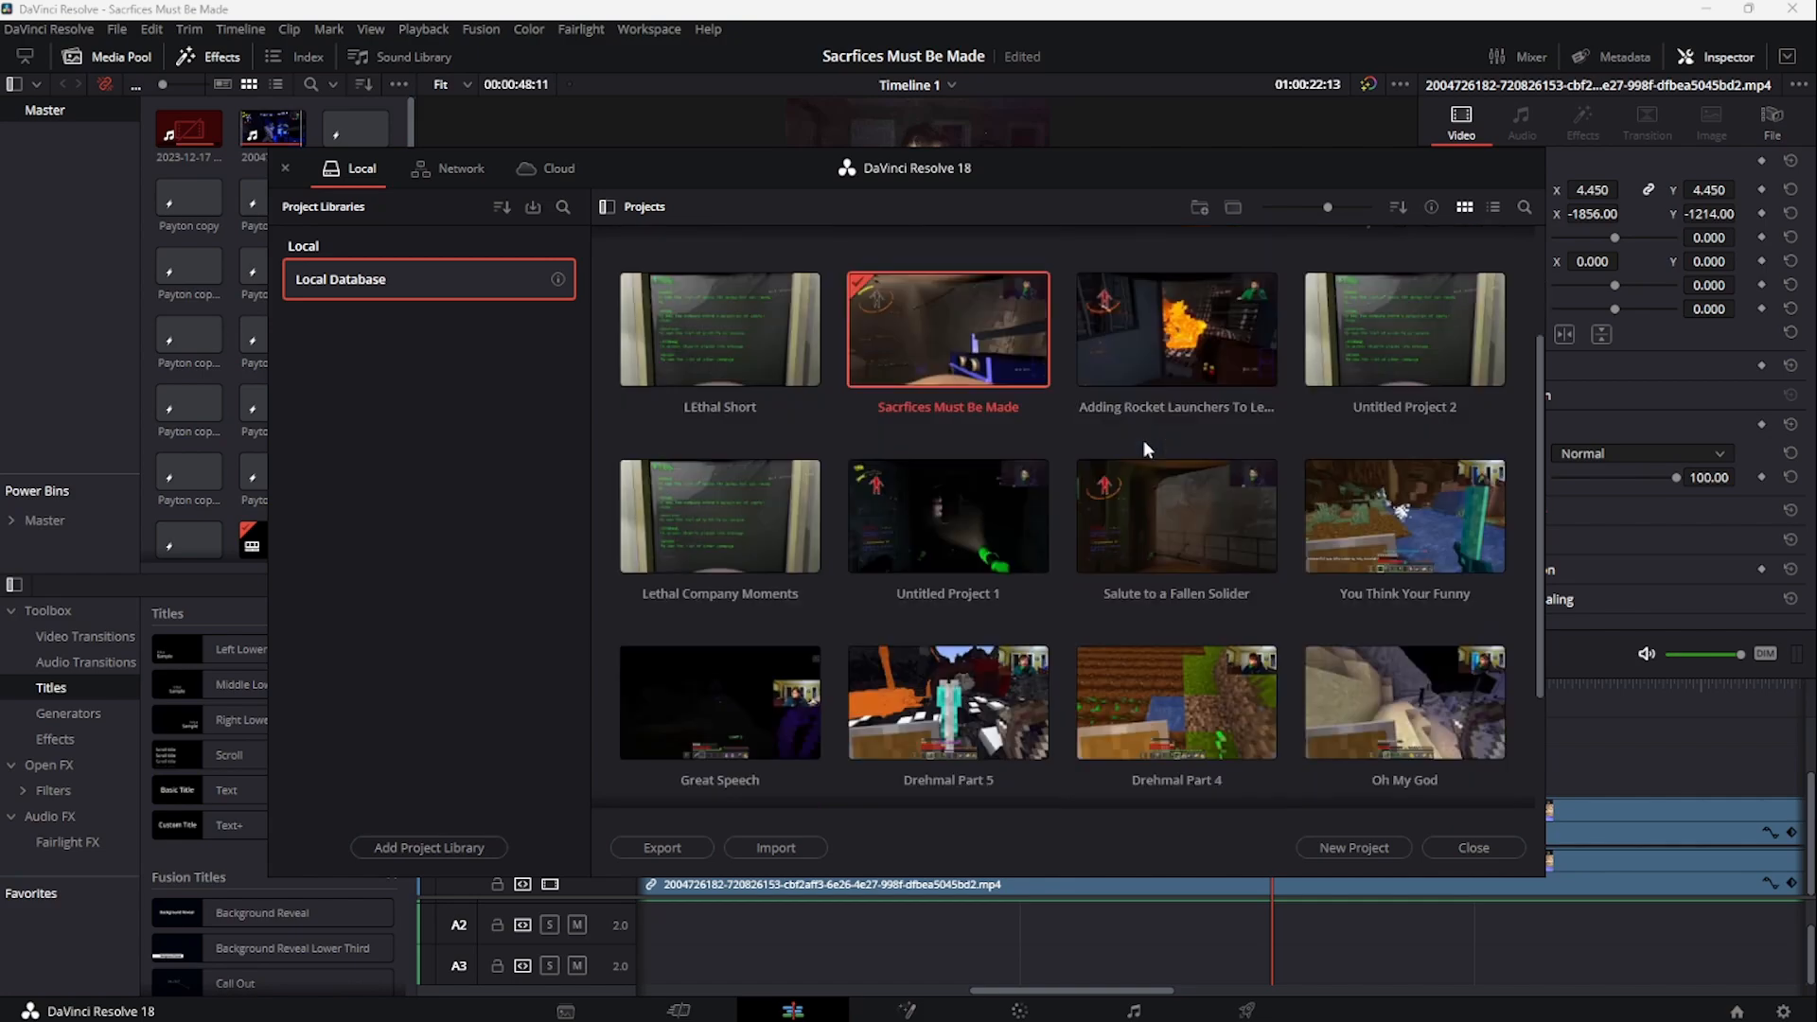
scroll(1149, 448, down, 1)
scroll(1156, 490, up, 2)
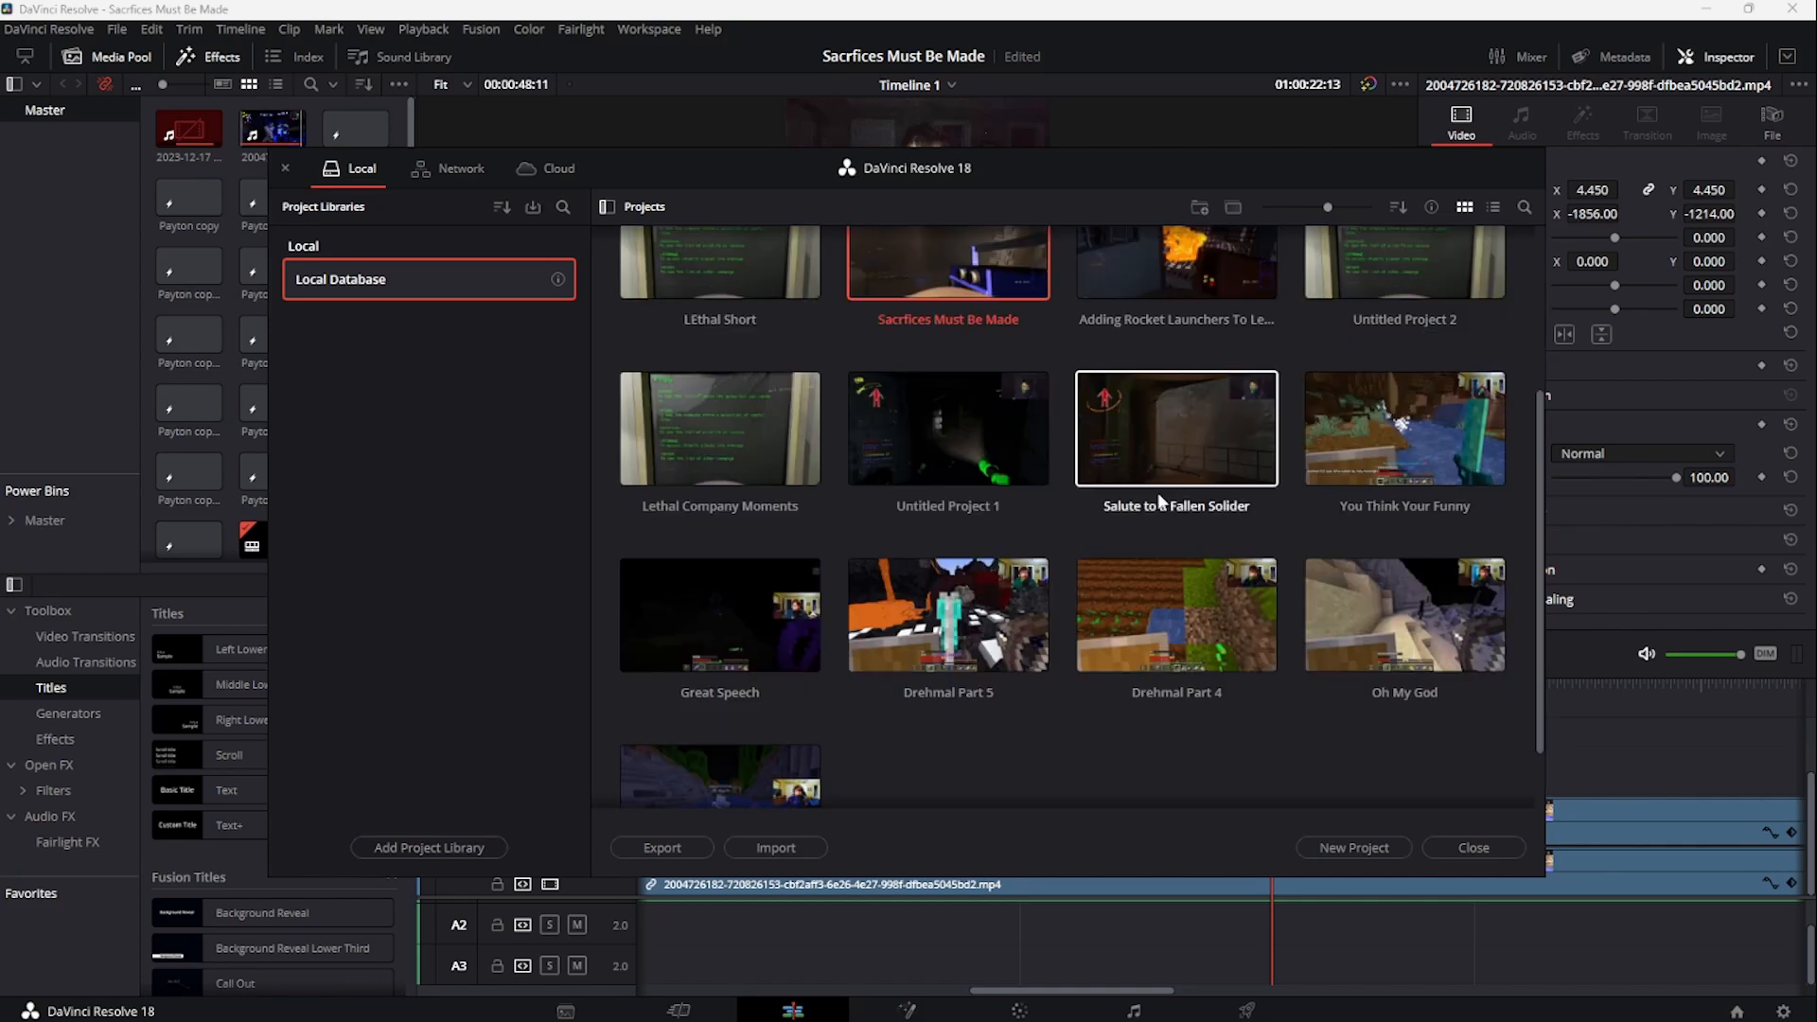
scroll(1156, 492, up, 2)
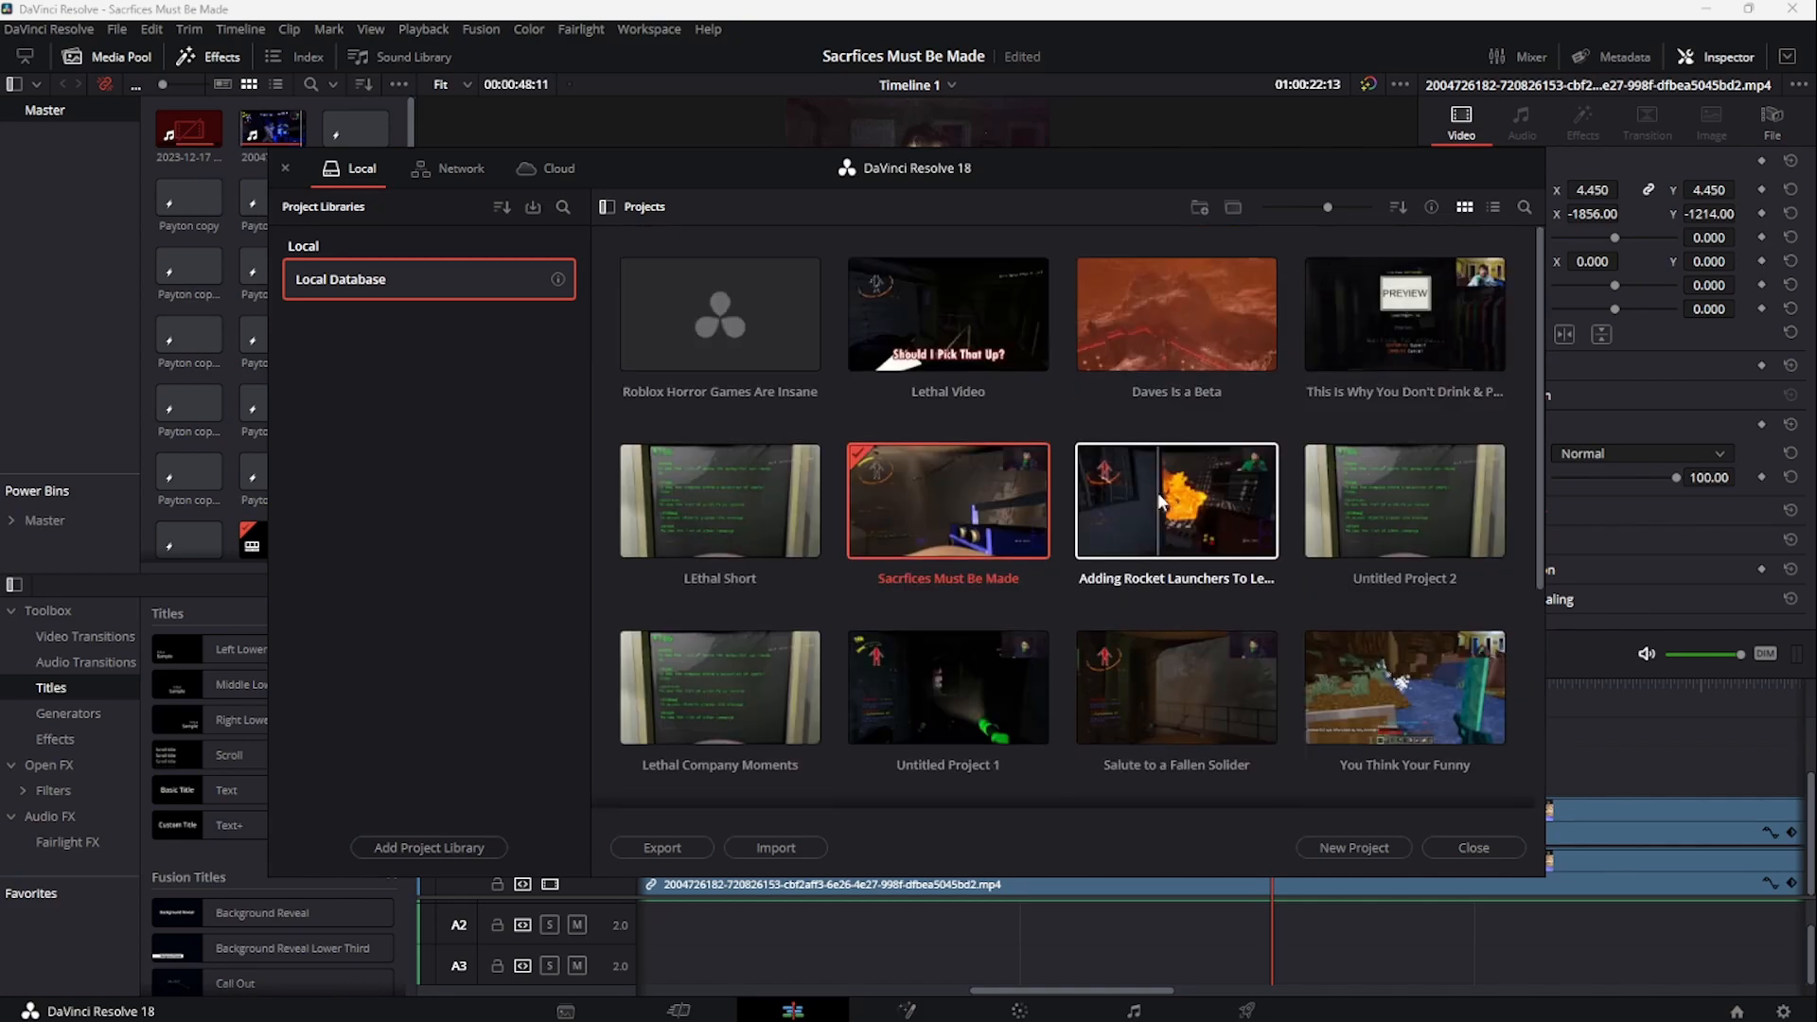
double_click(775, 316)
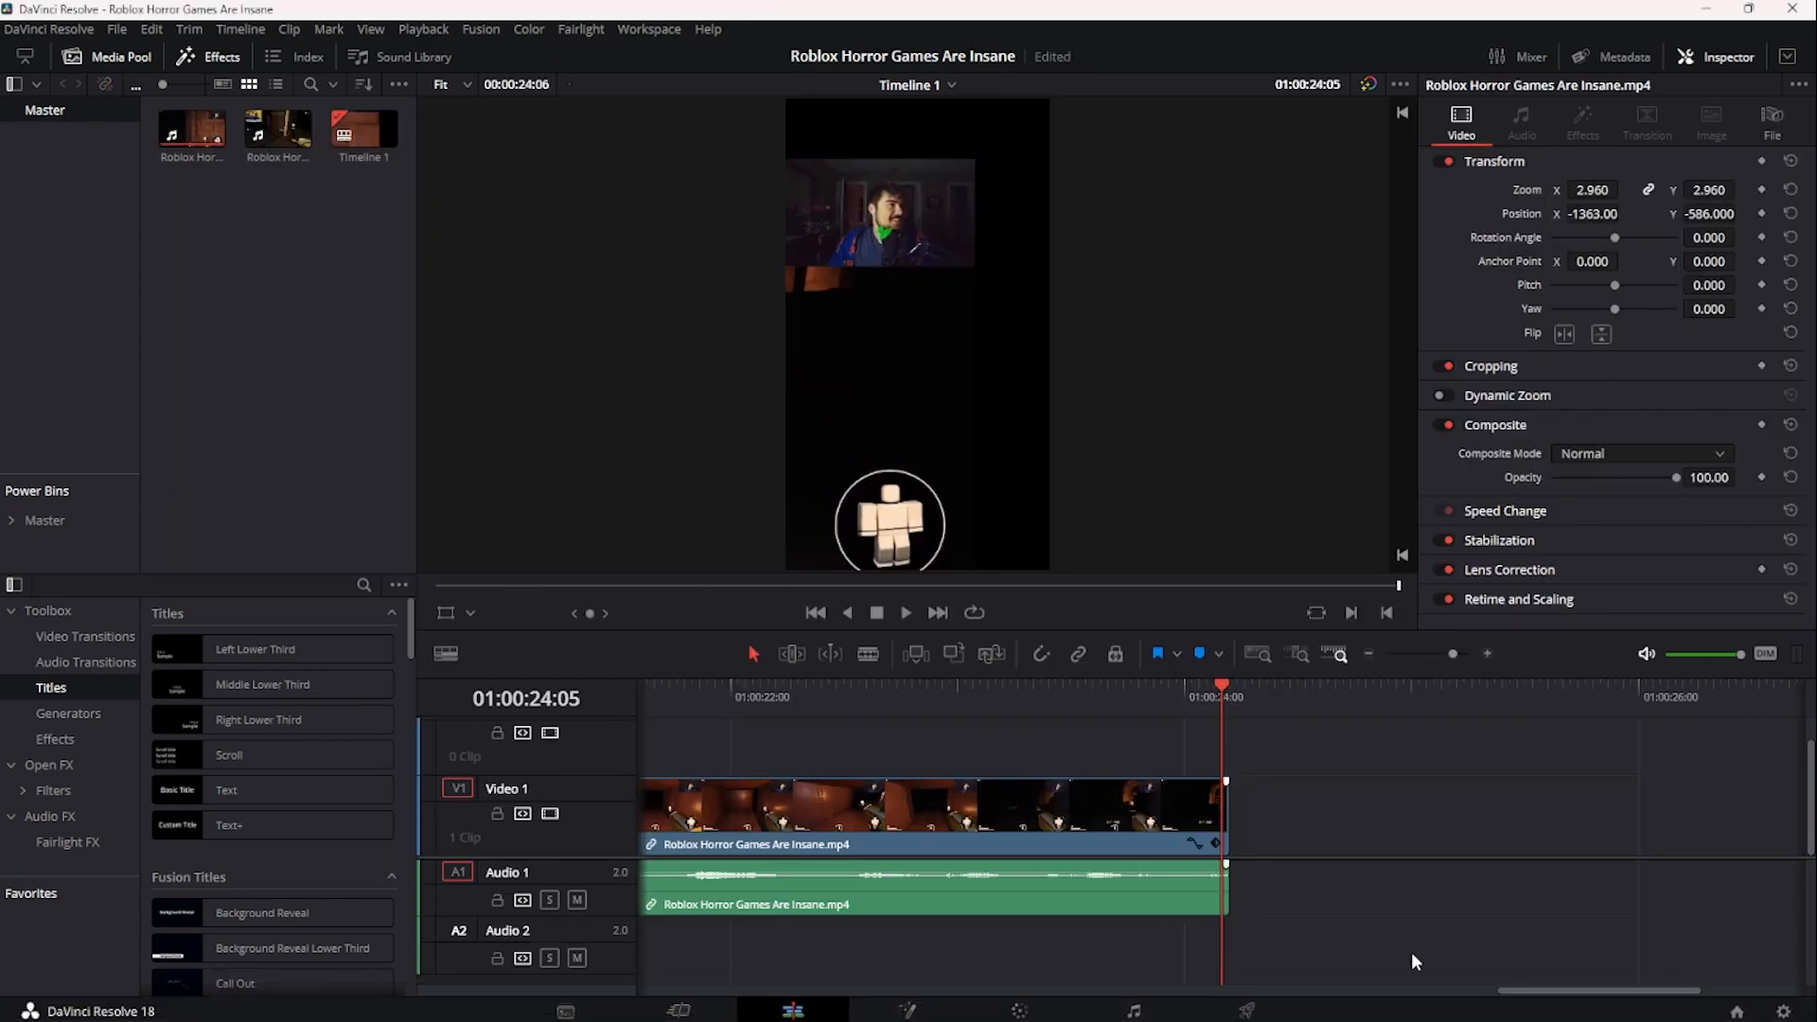
drag(1521, 990, 972, 928)
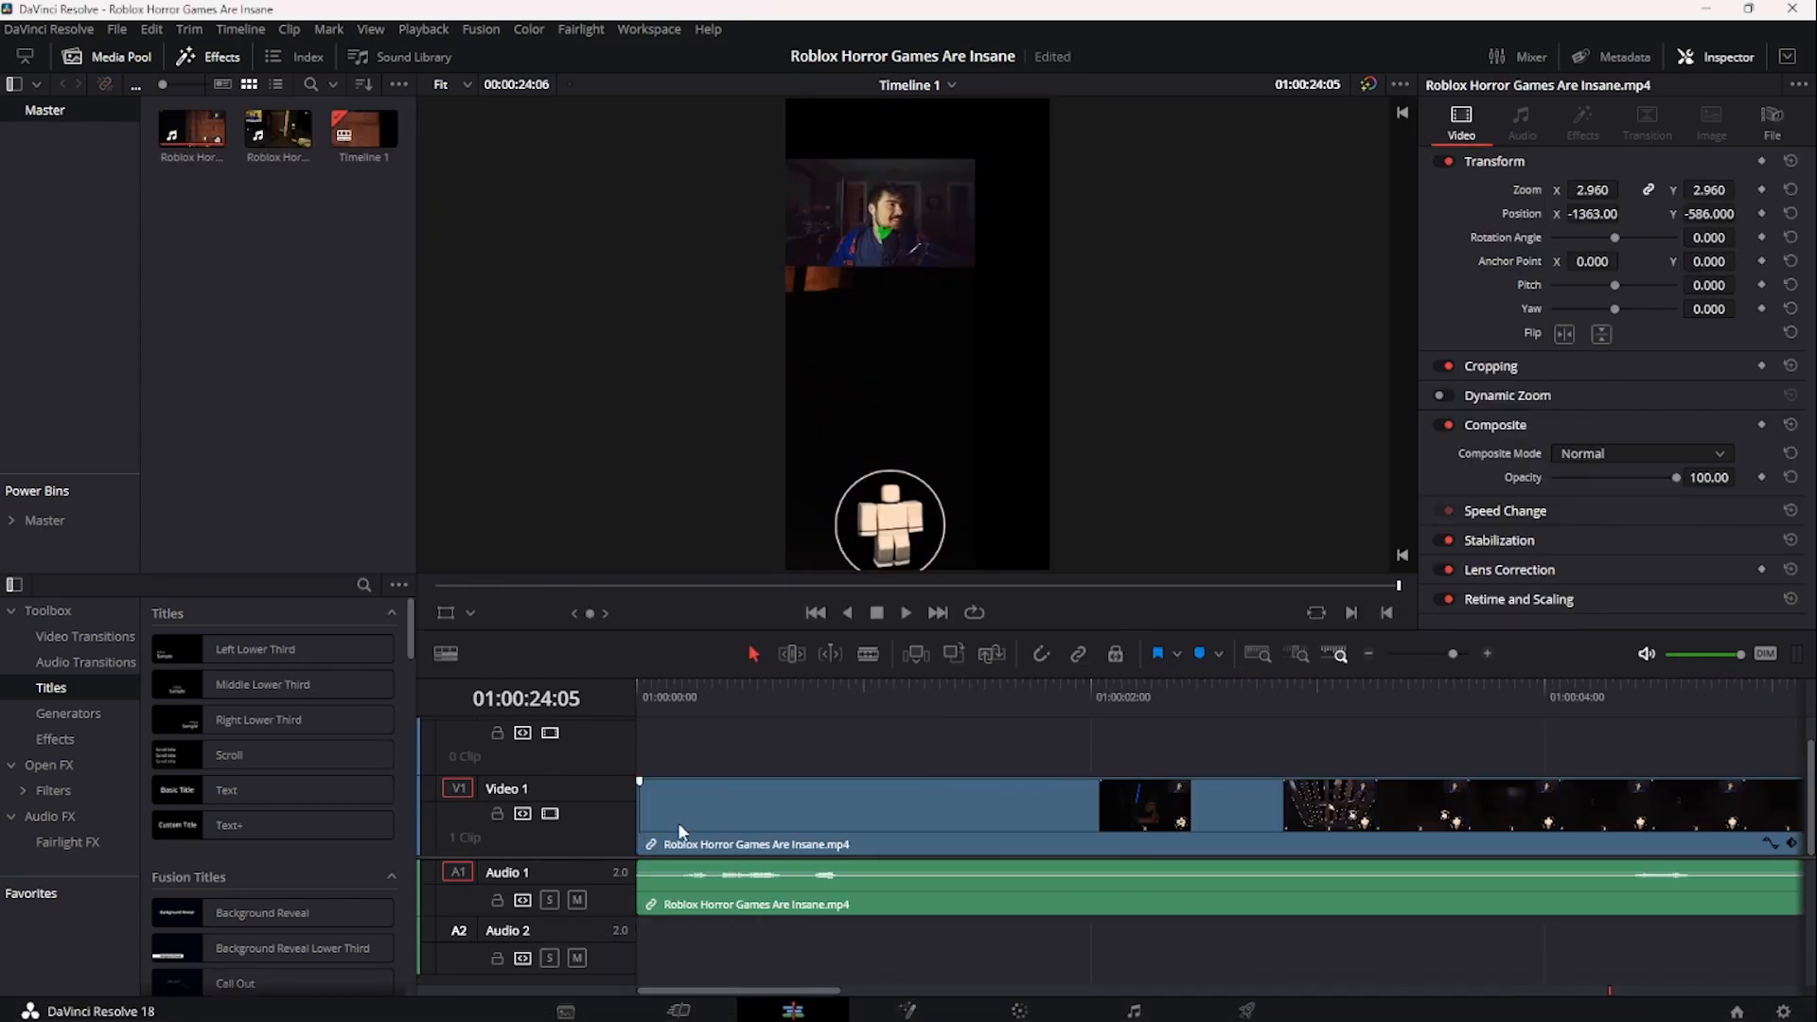
key(Home)
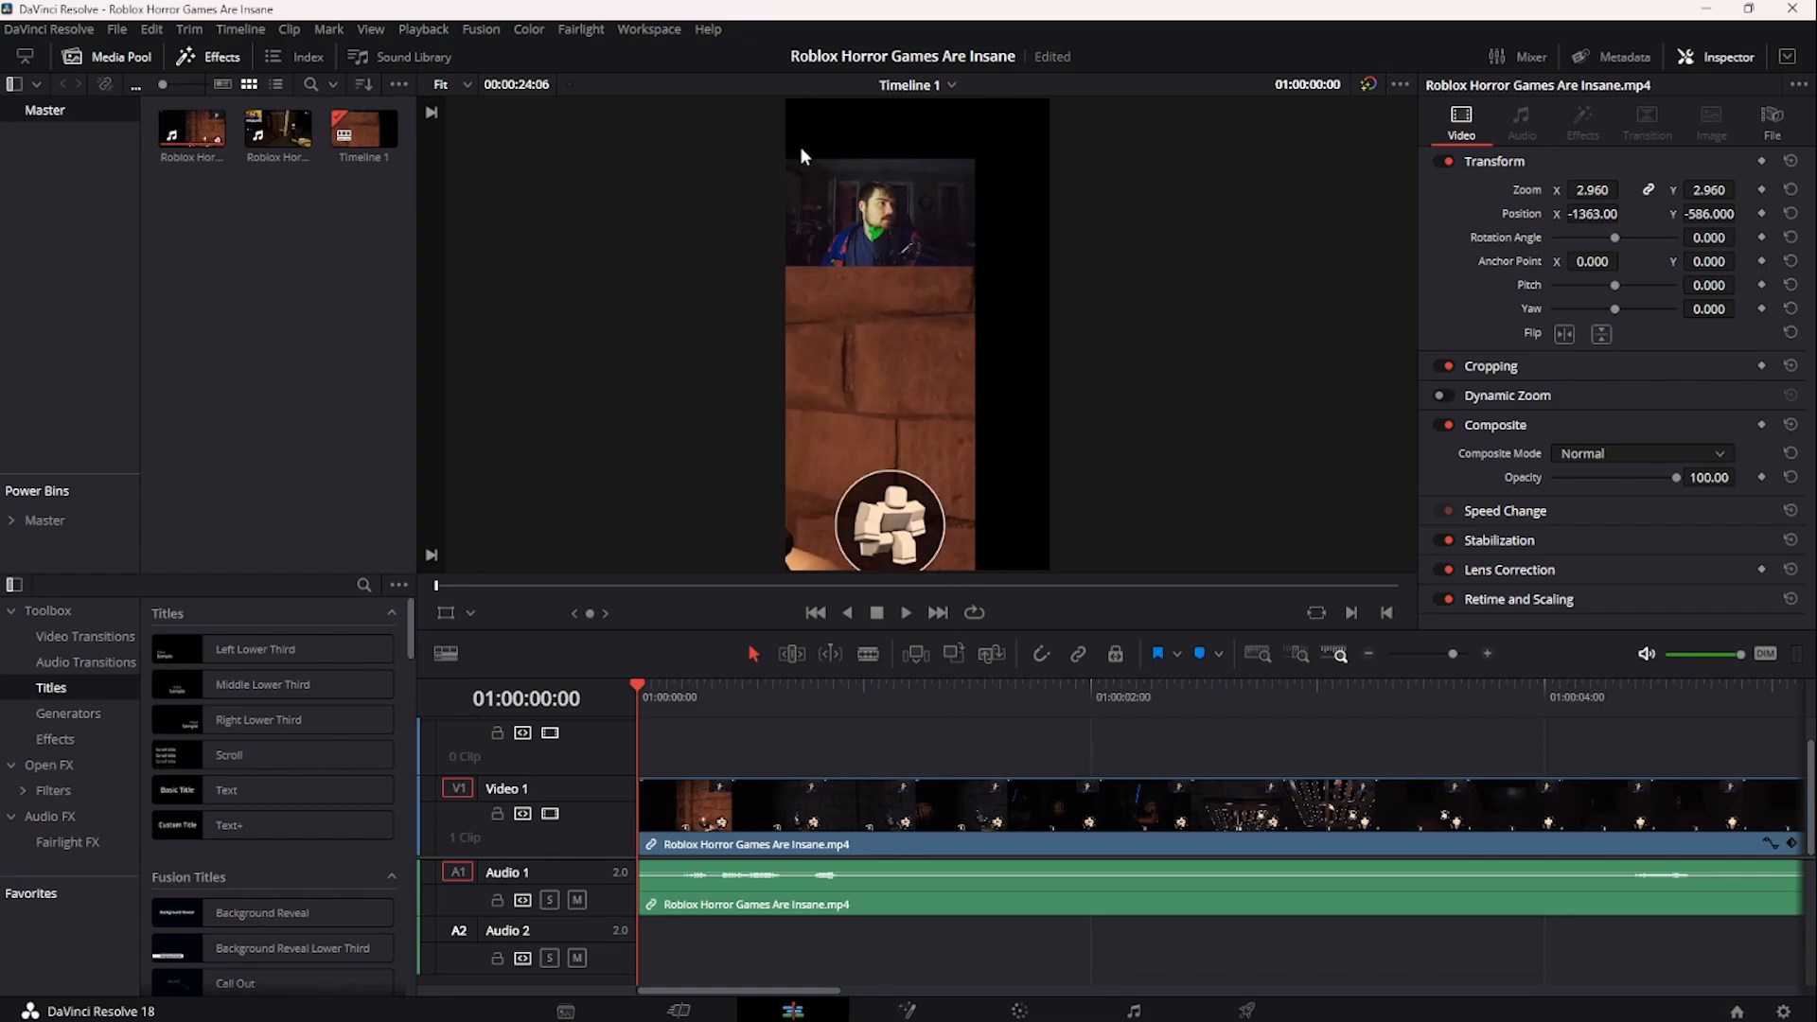
- Duplicate the Video 1 clip onto the Video 2 track at the timeline start and save the project
click(825, 803)
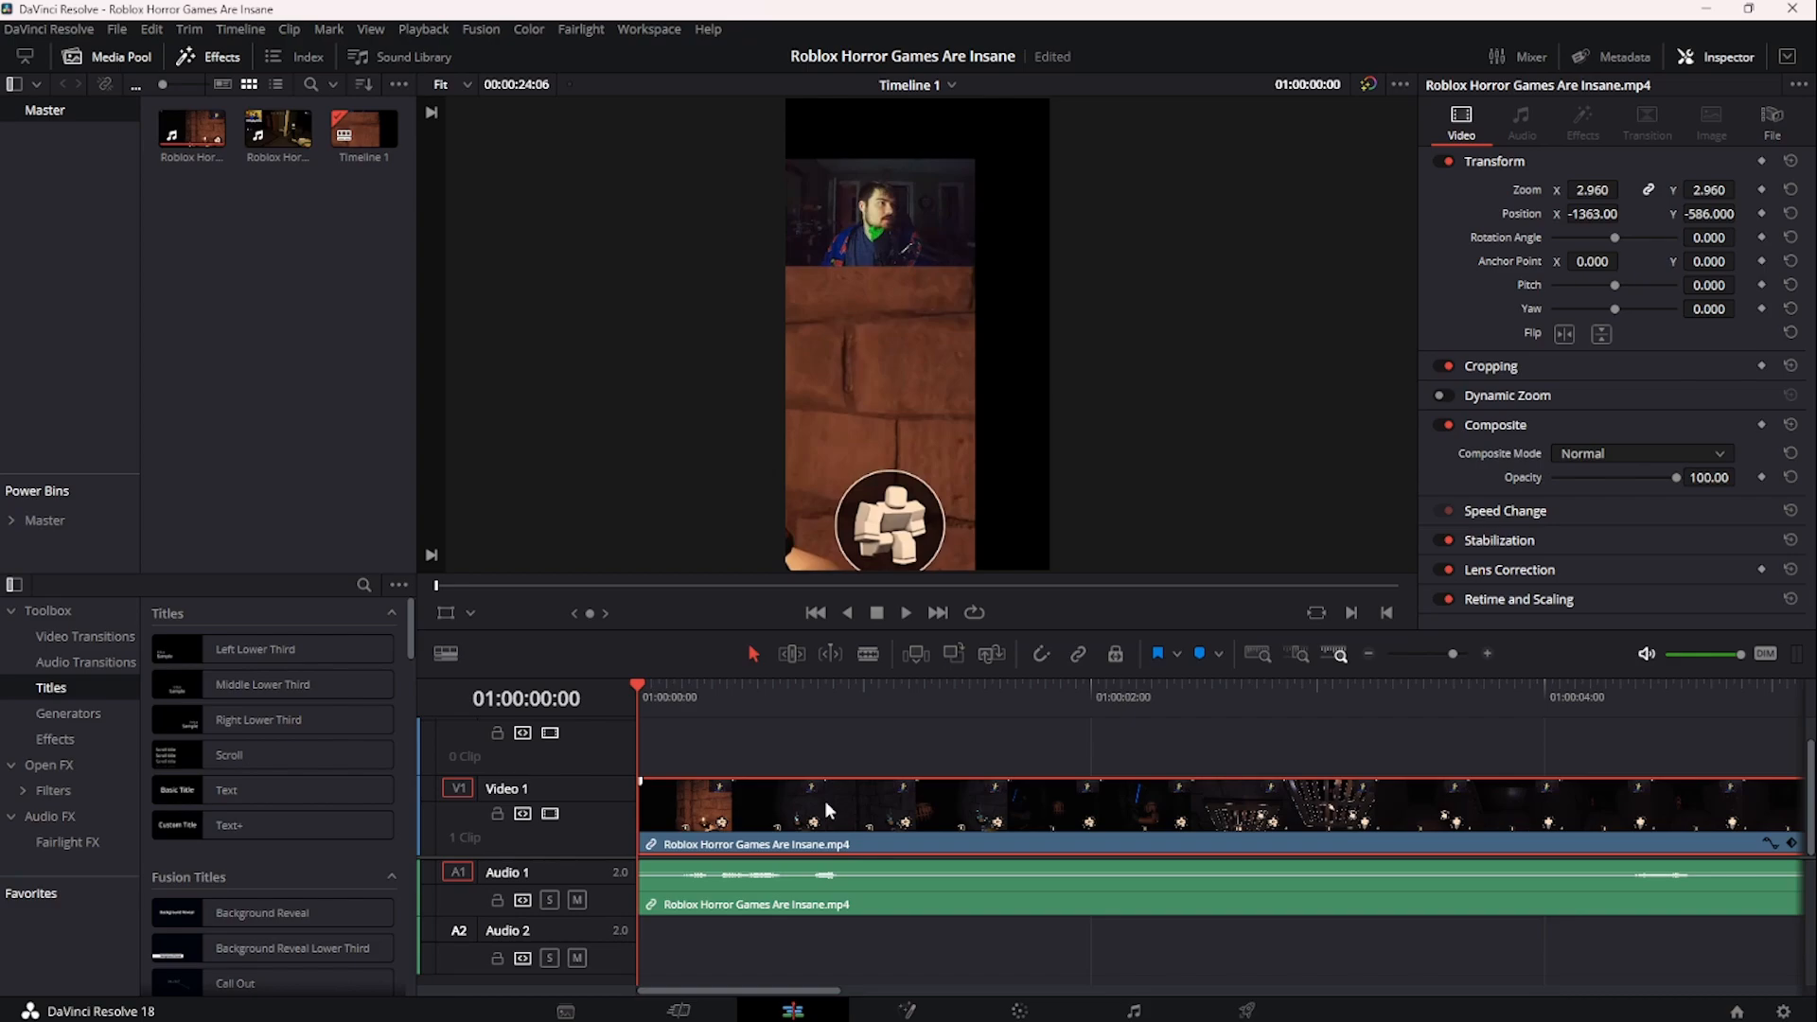
drag(826, 809, 823, 770)
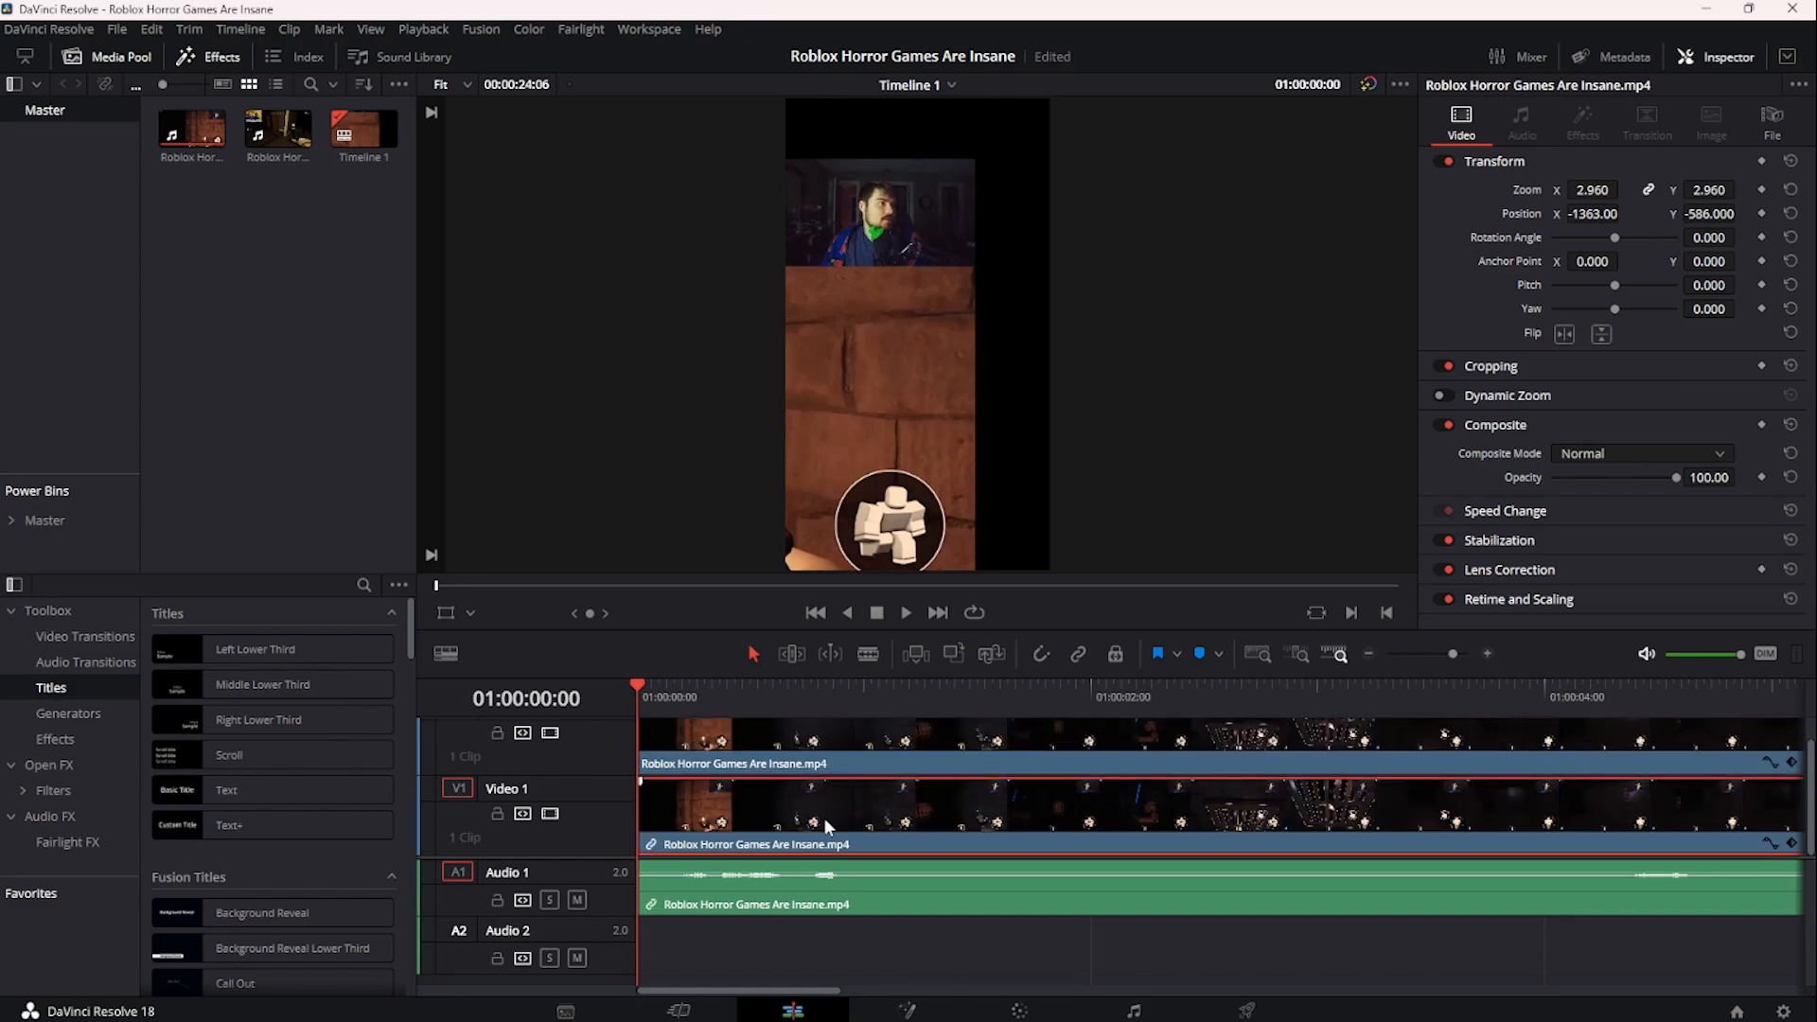
key(ctrl+s)
scroll(825, 815, up, 1)
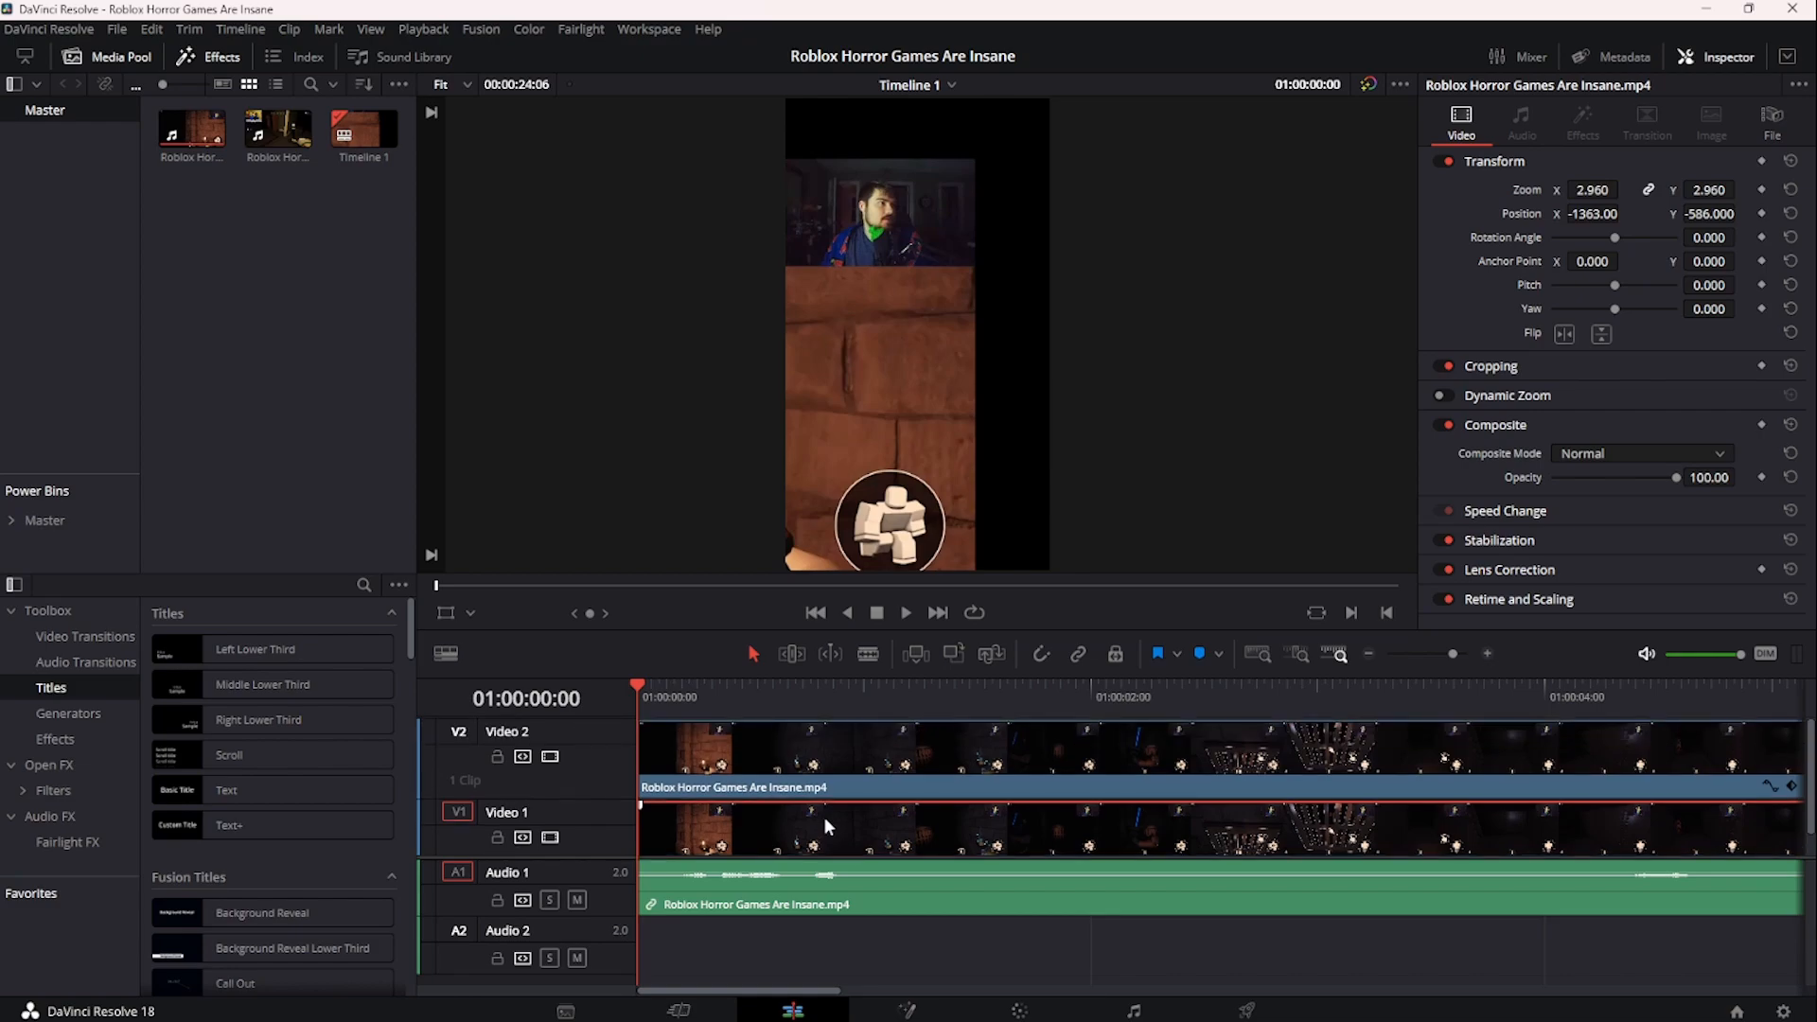
click(815, 763)
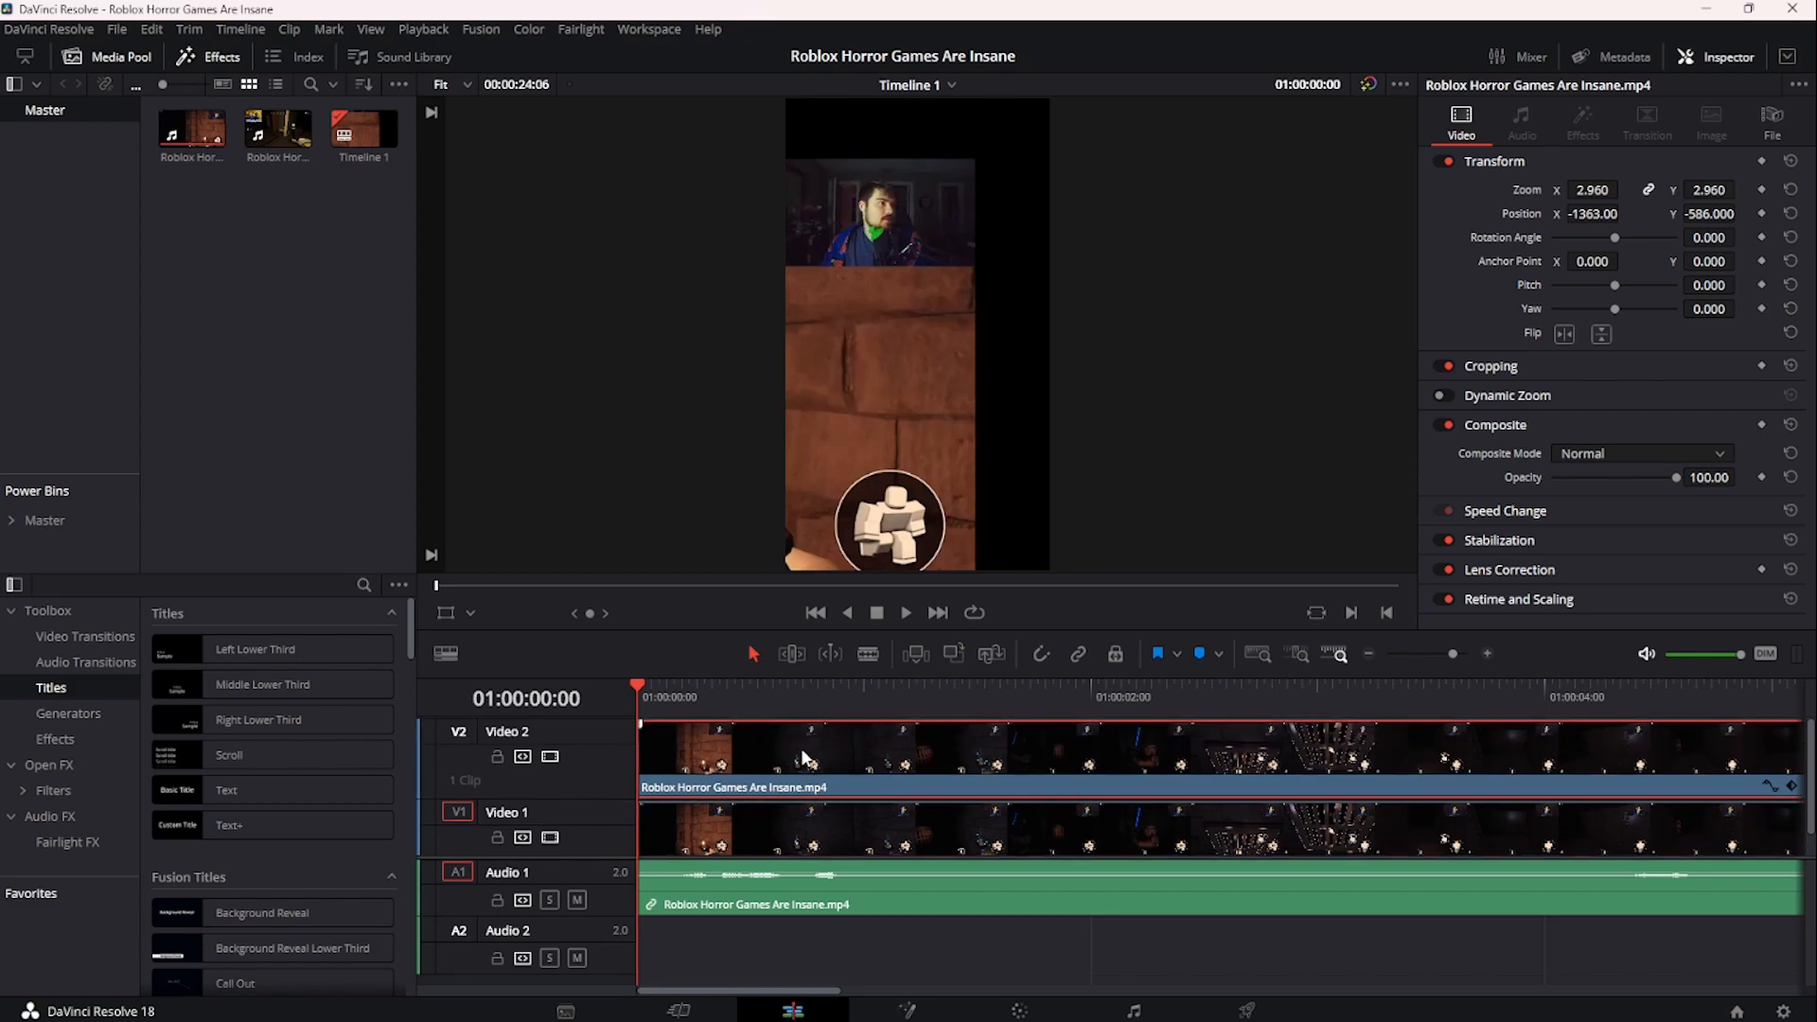
mouse_move(800, 748)
mouse_down()
mouse_move(801, 706)
mouse_move(803, 733)
mouse_up()
key(Delete)
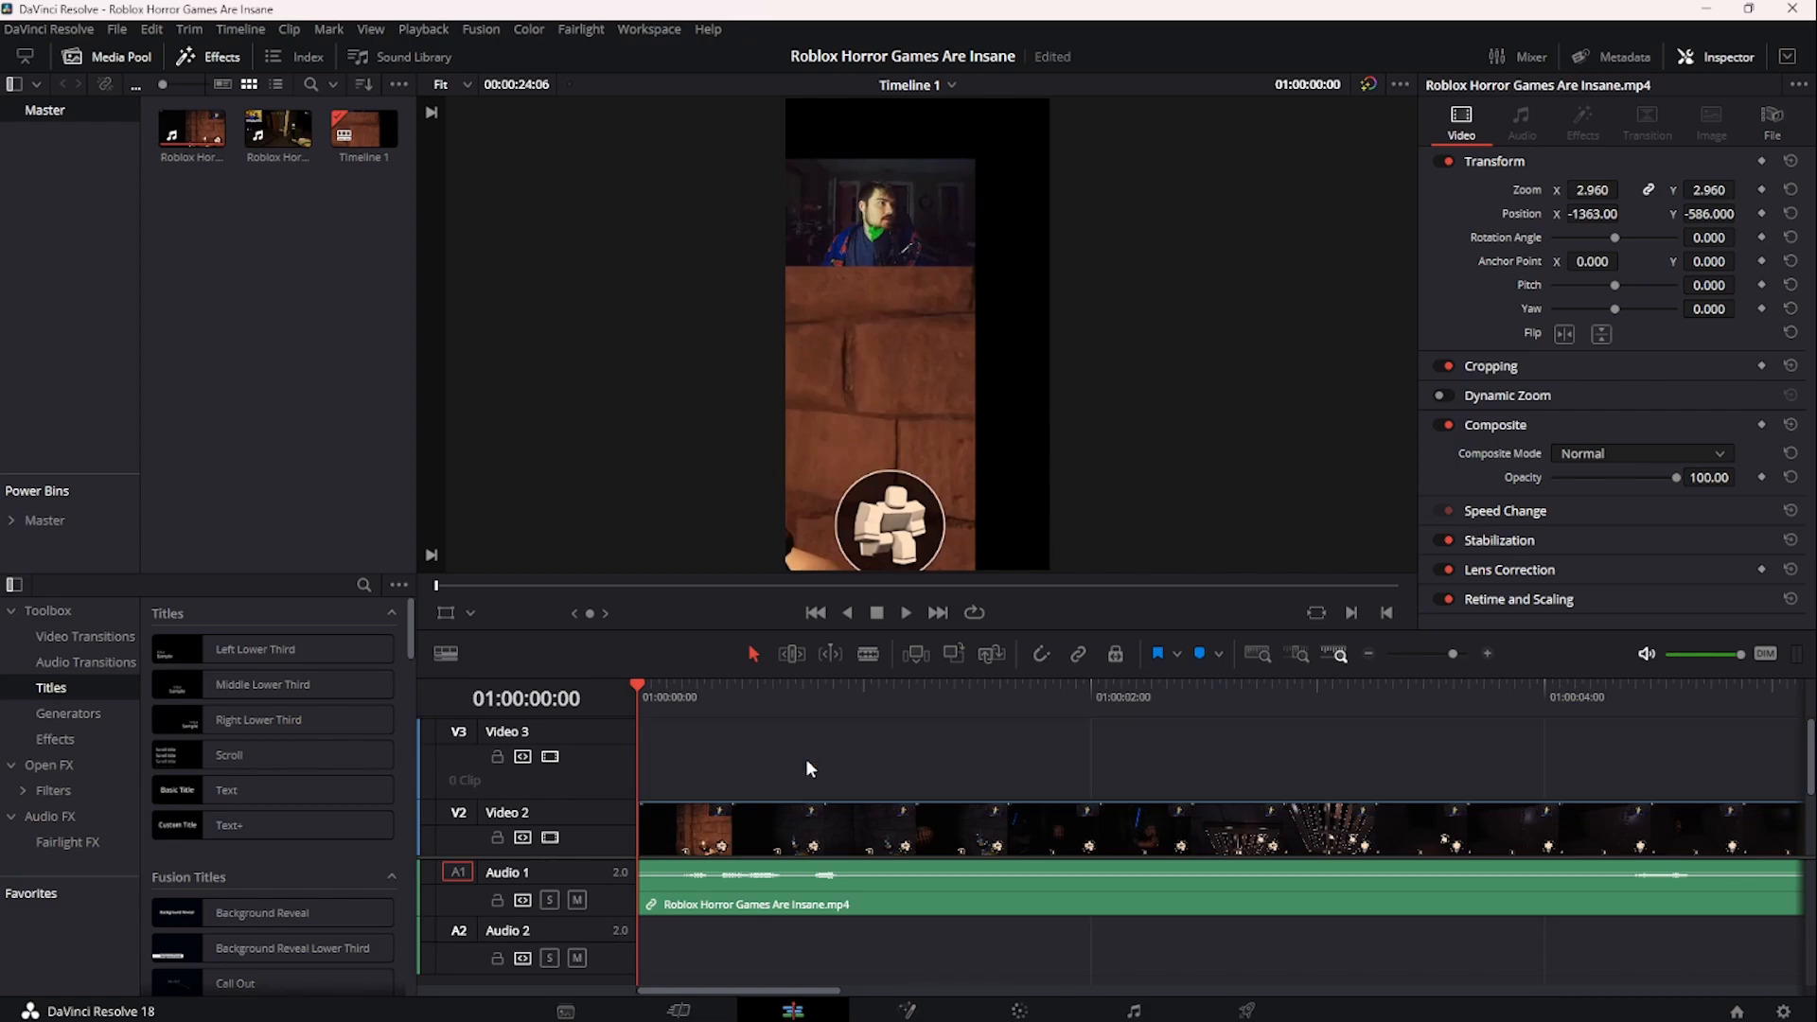
scroll(804, 758, down, 2)
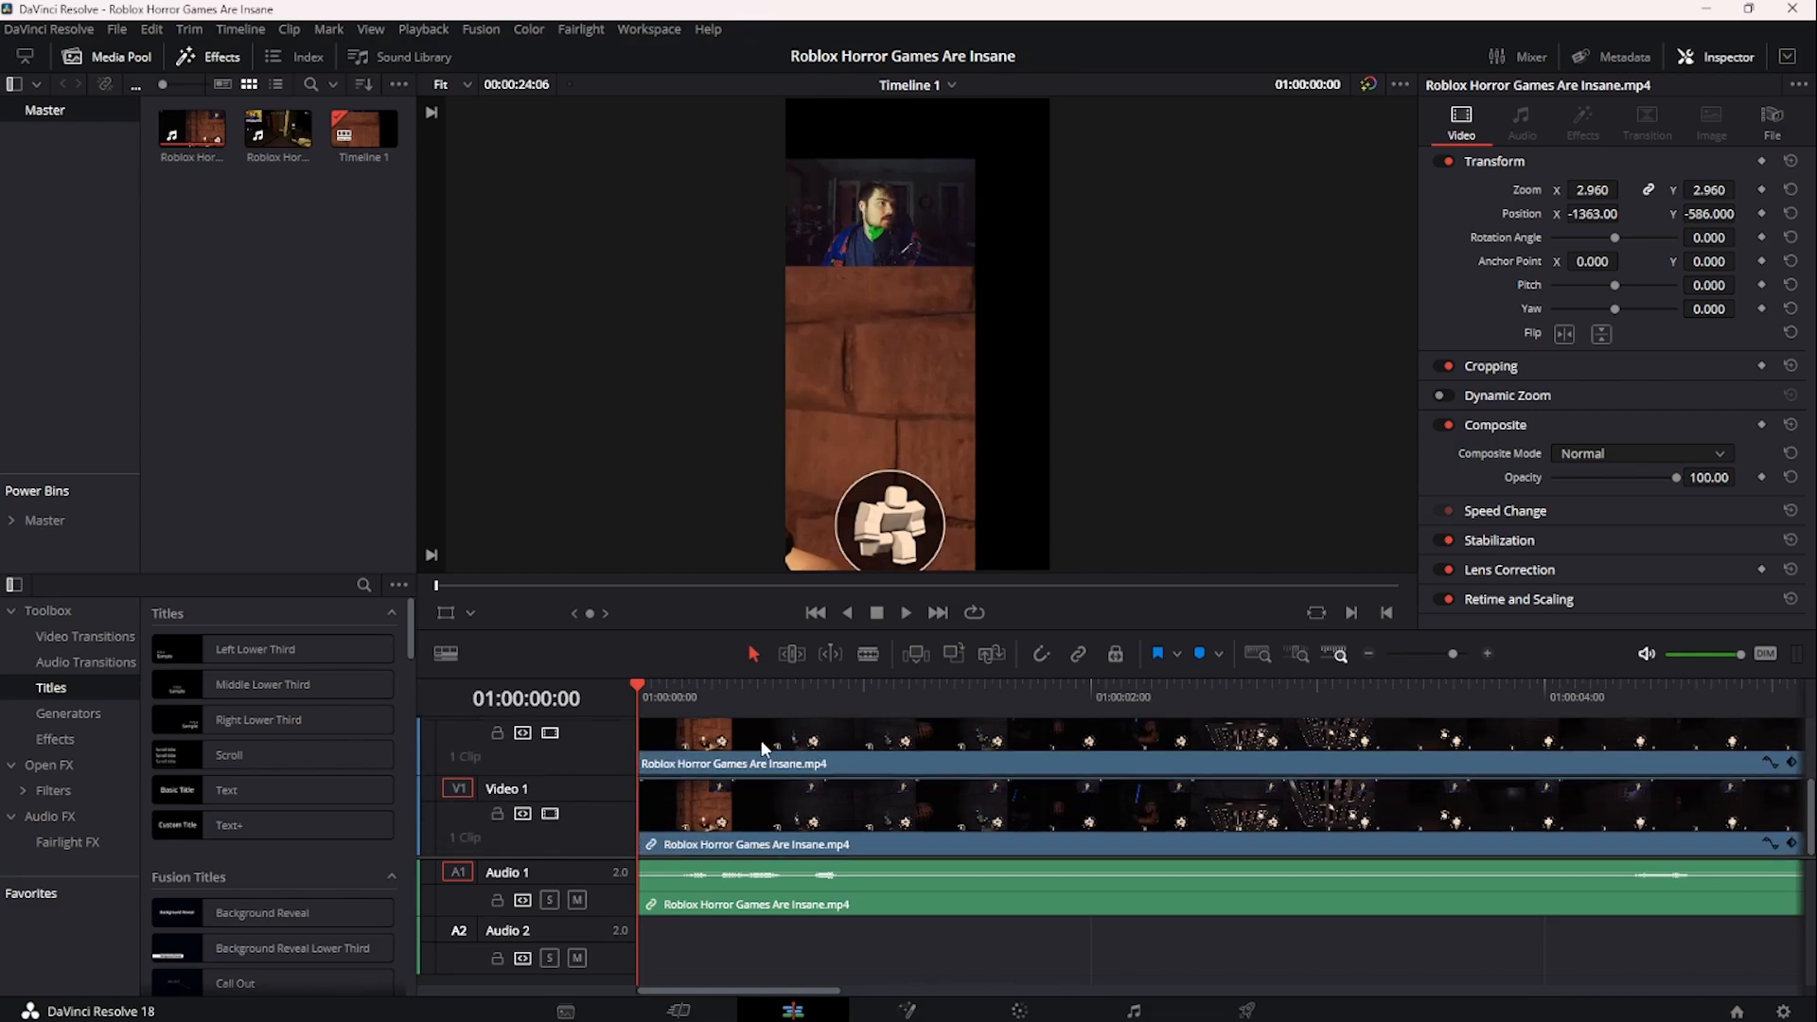
scroll(730, 740, up, 1)
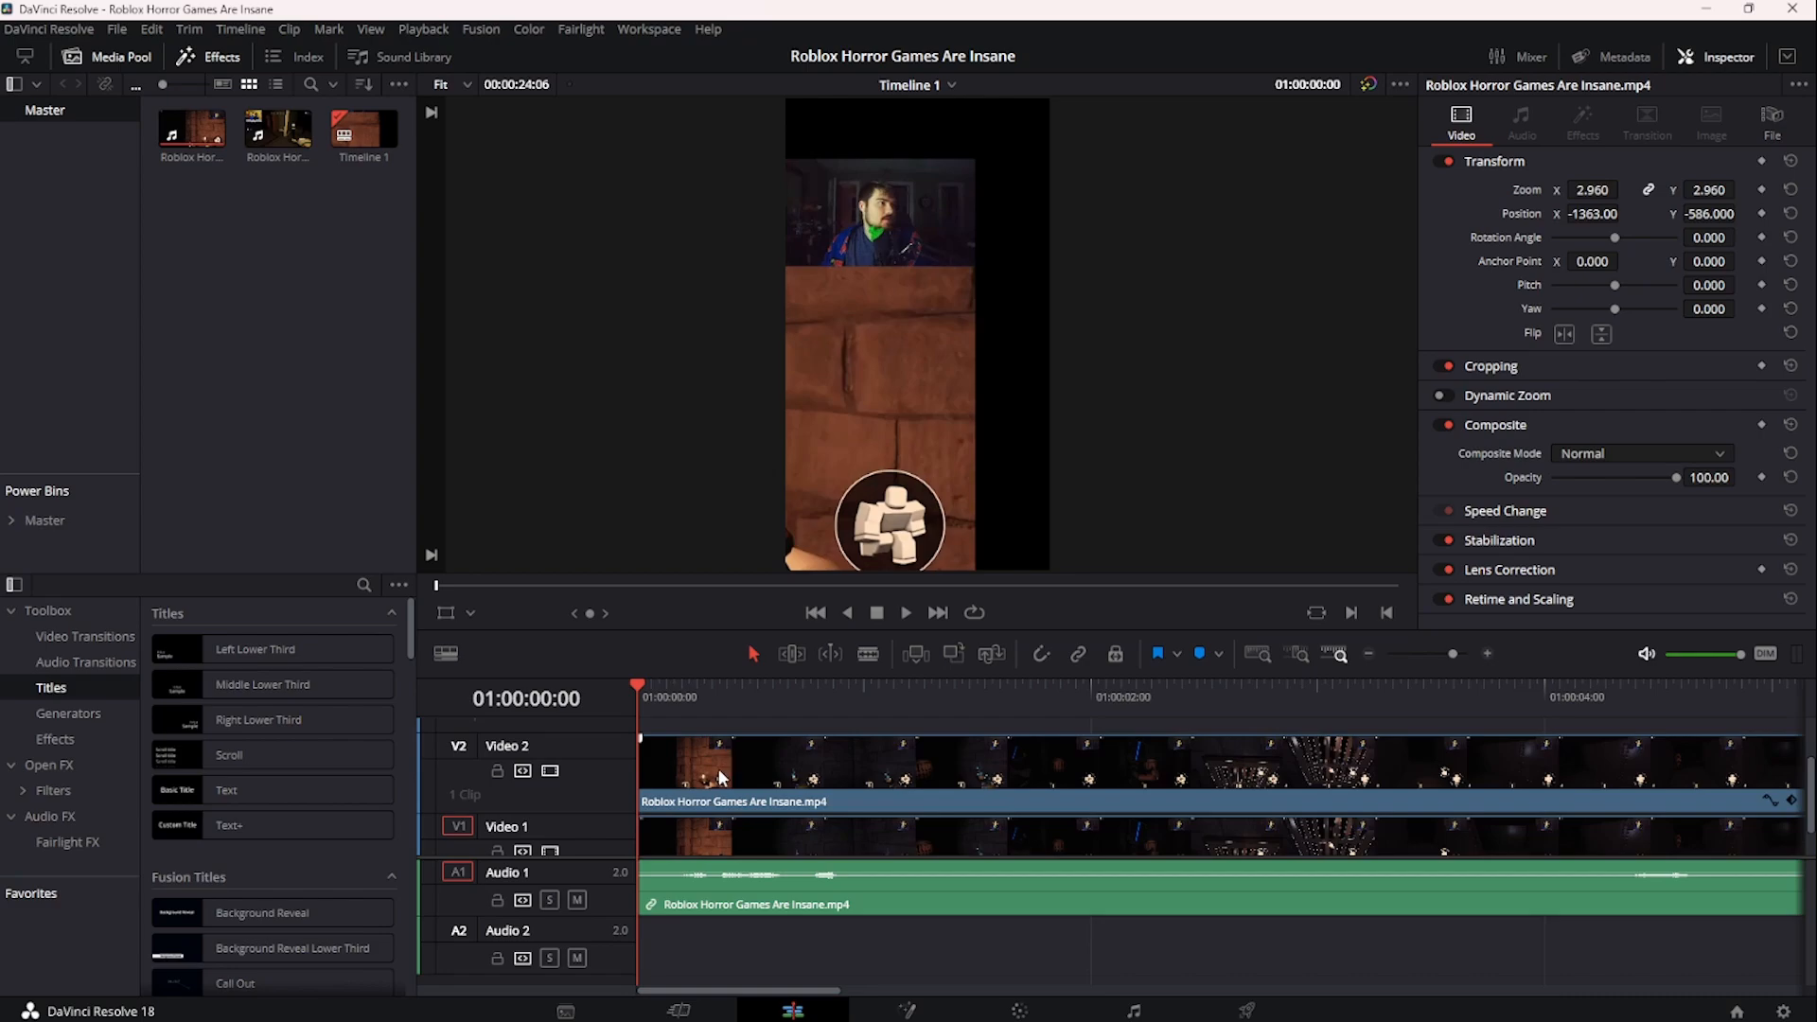
- Set the Video 2 clip's Position X to -1305 and crop it to the webcam picture with Crop Bottom 461 and Crop Left 814
click(759, 744)
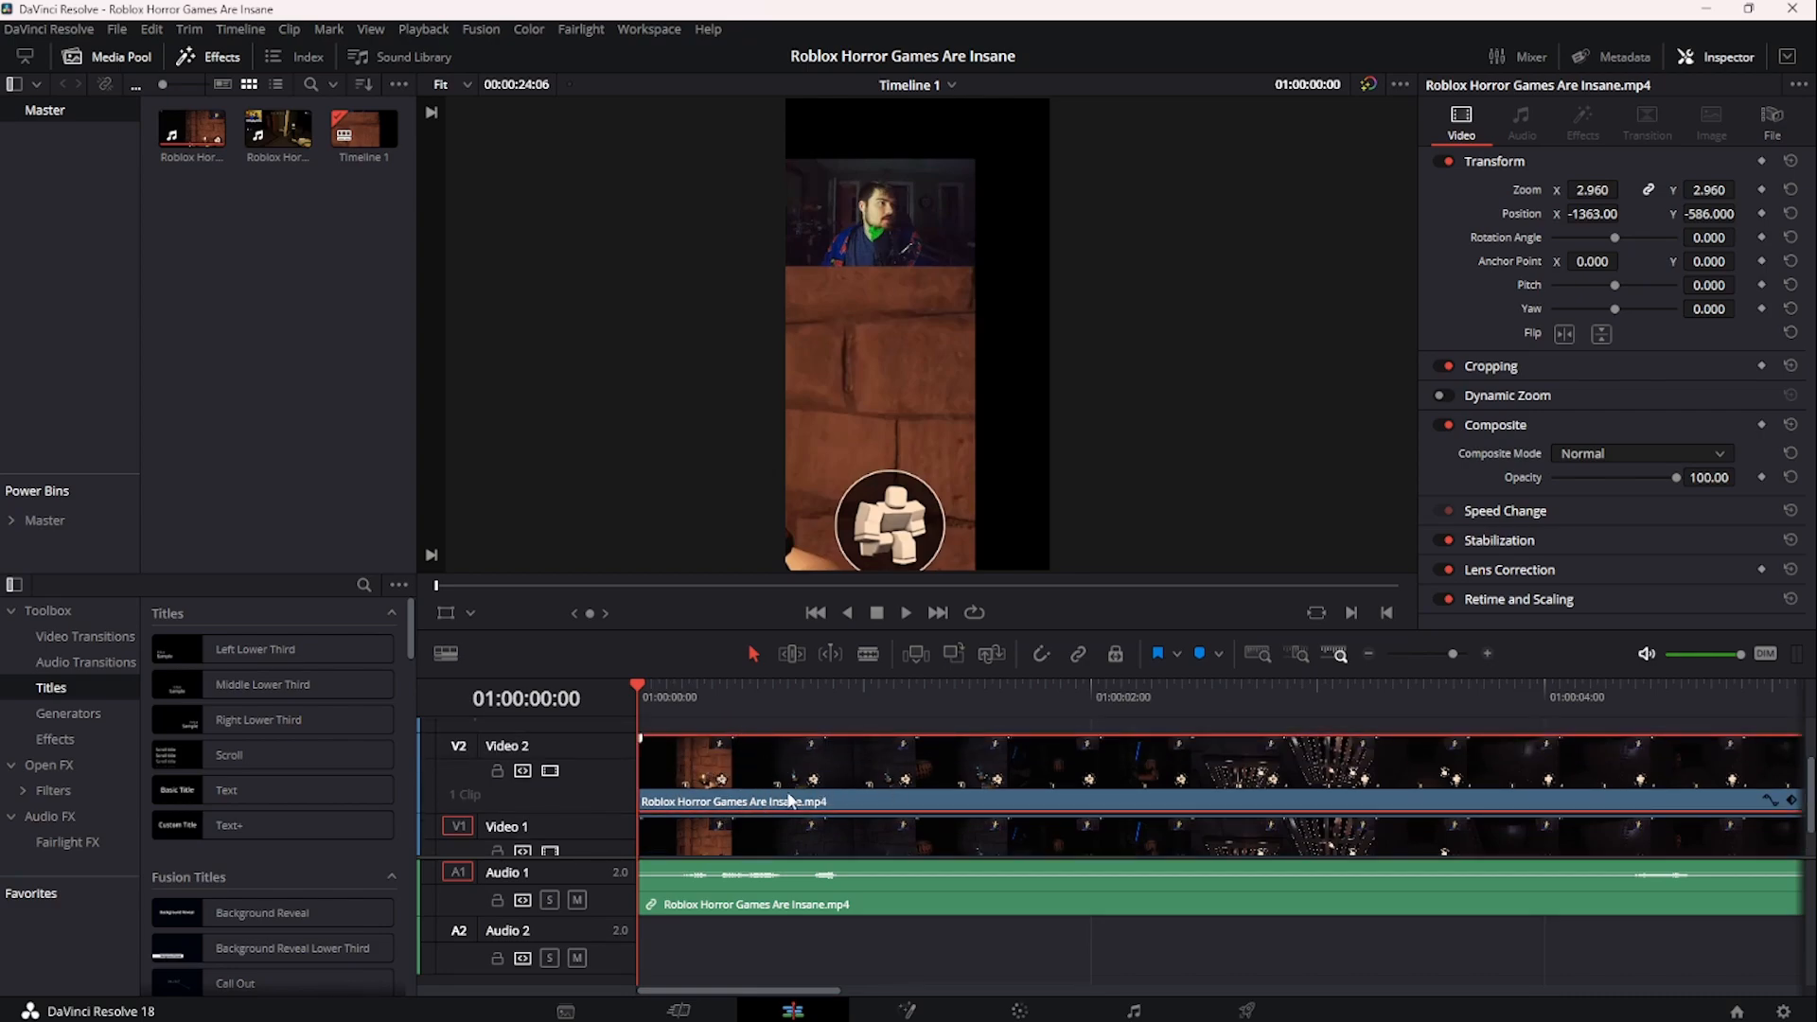
scroll(770, 762, down, 1)
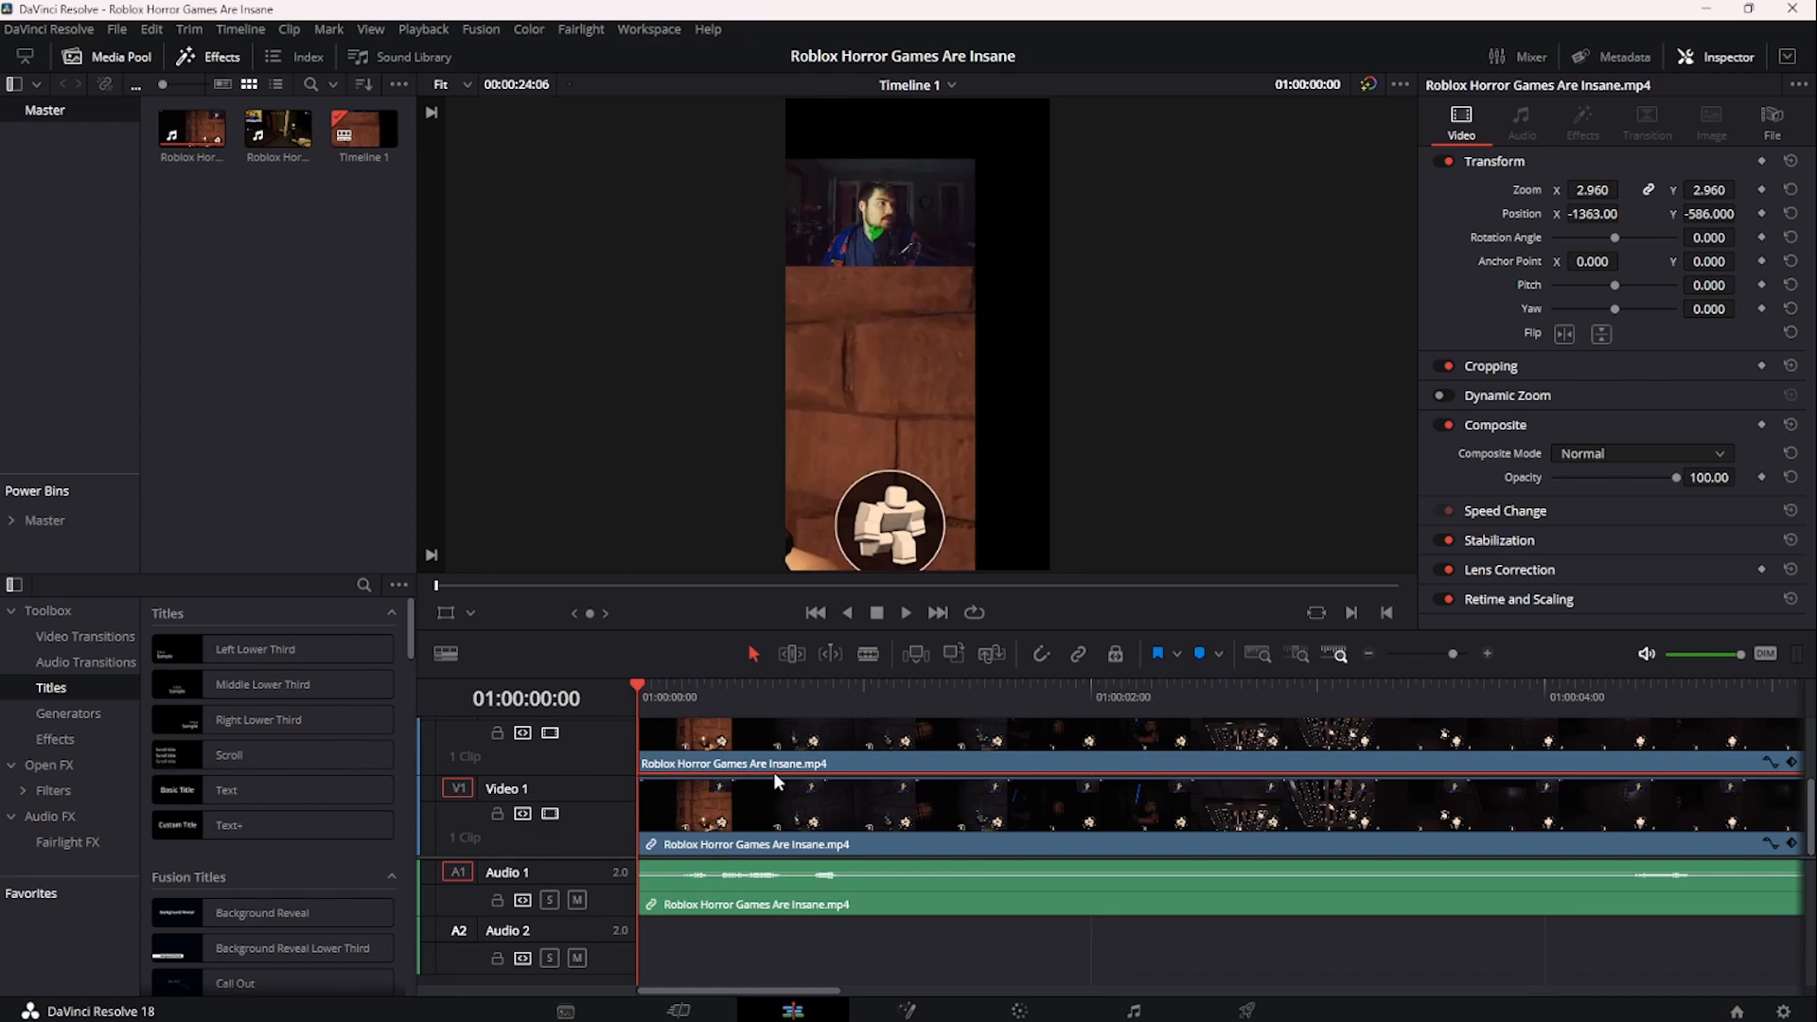
scroll(785, 761, up, 1)
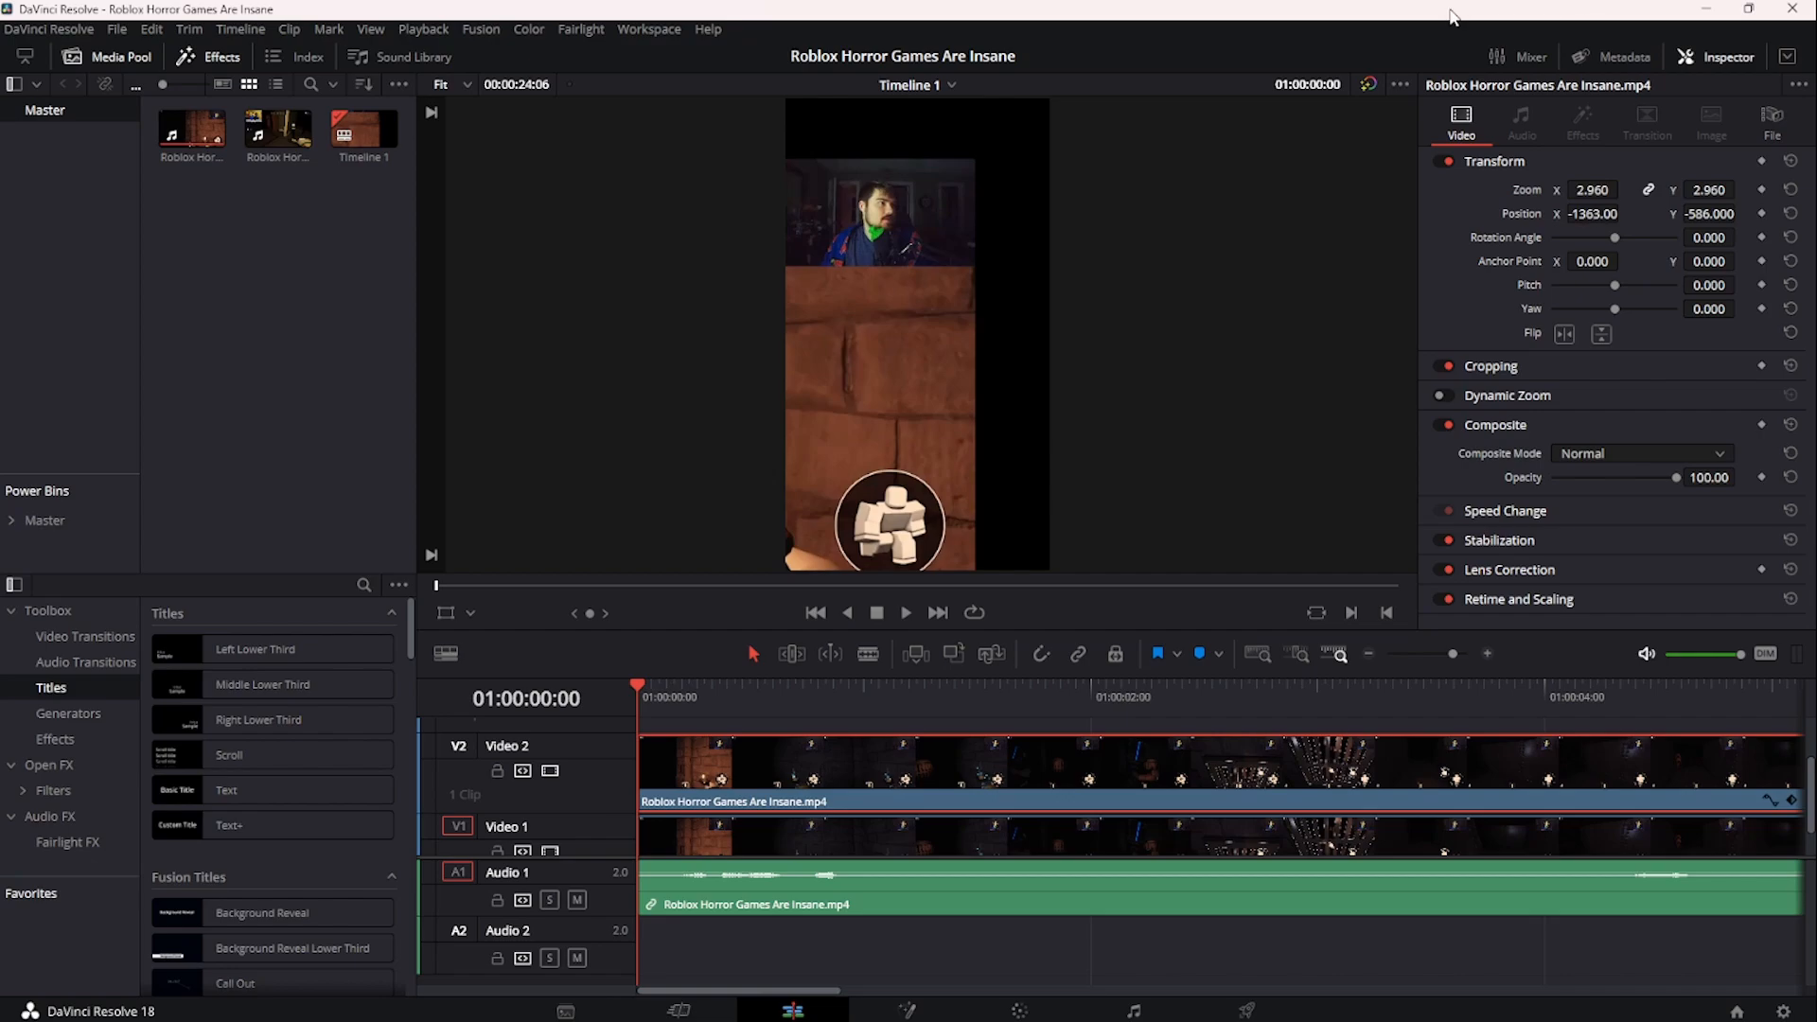
drag(1608, 215, 1662, 214)
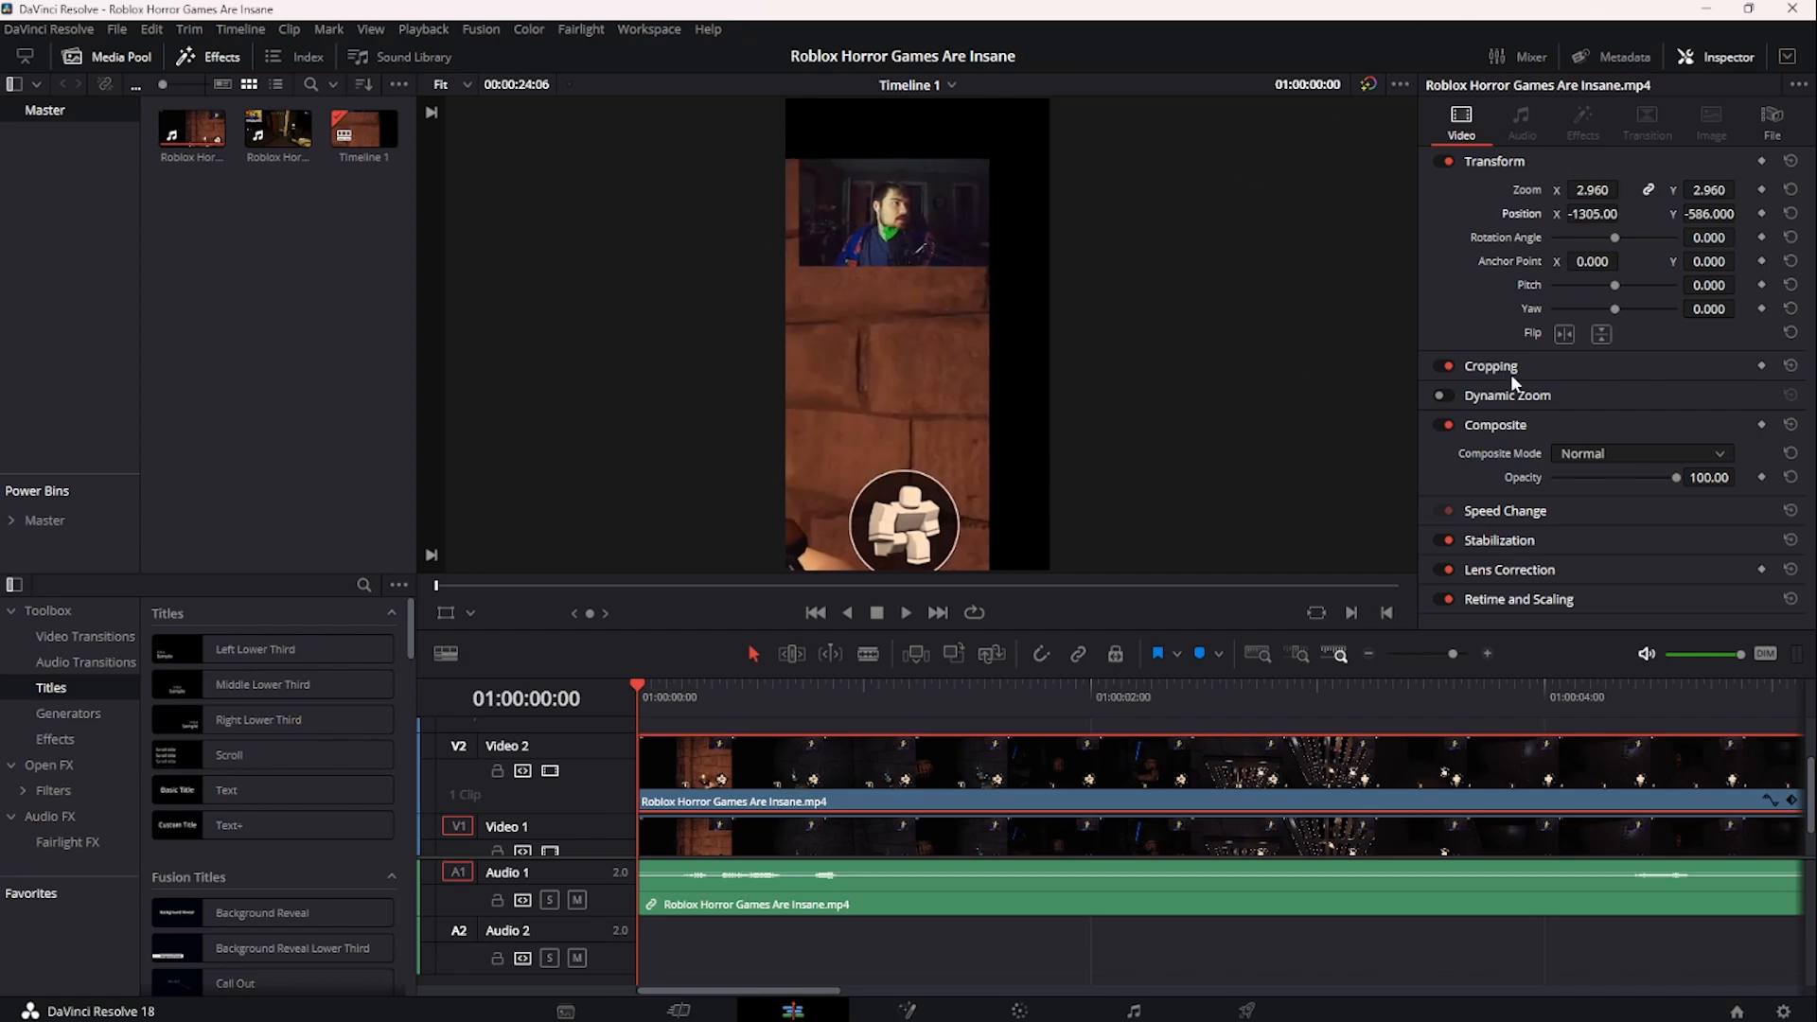
click(1551, 366)
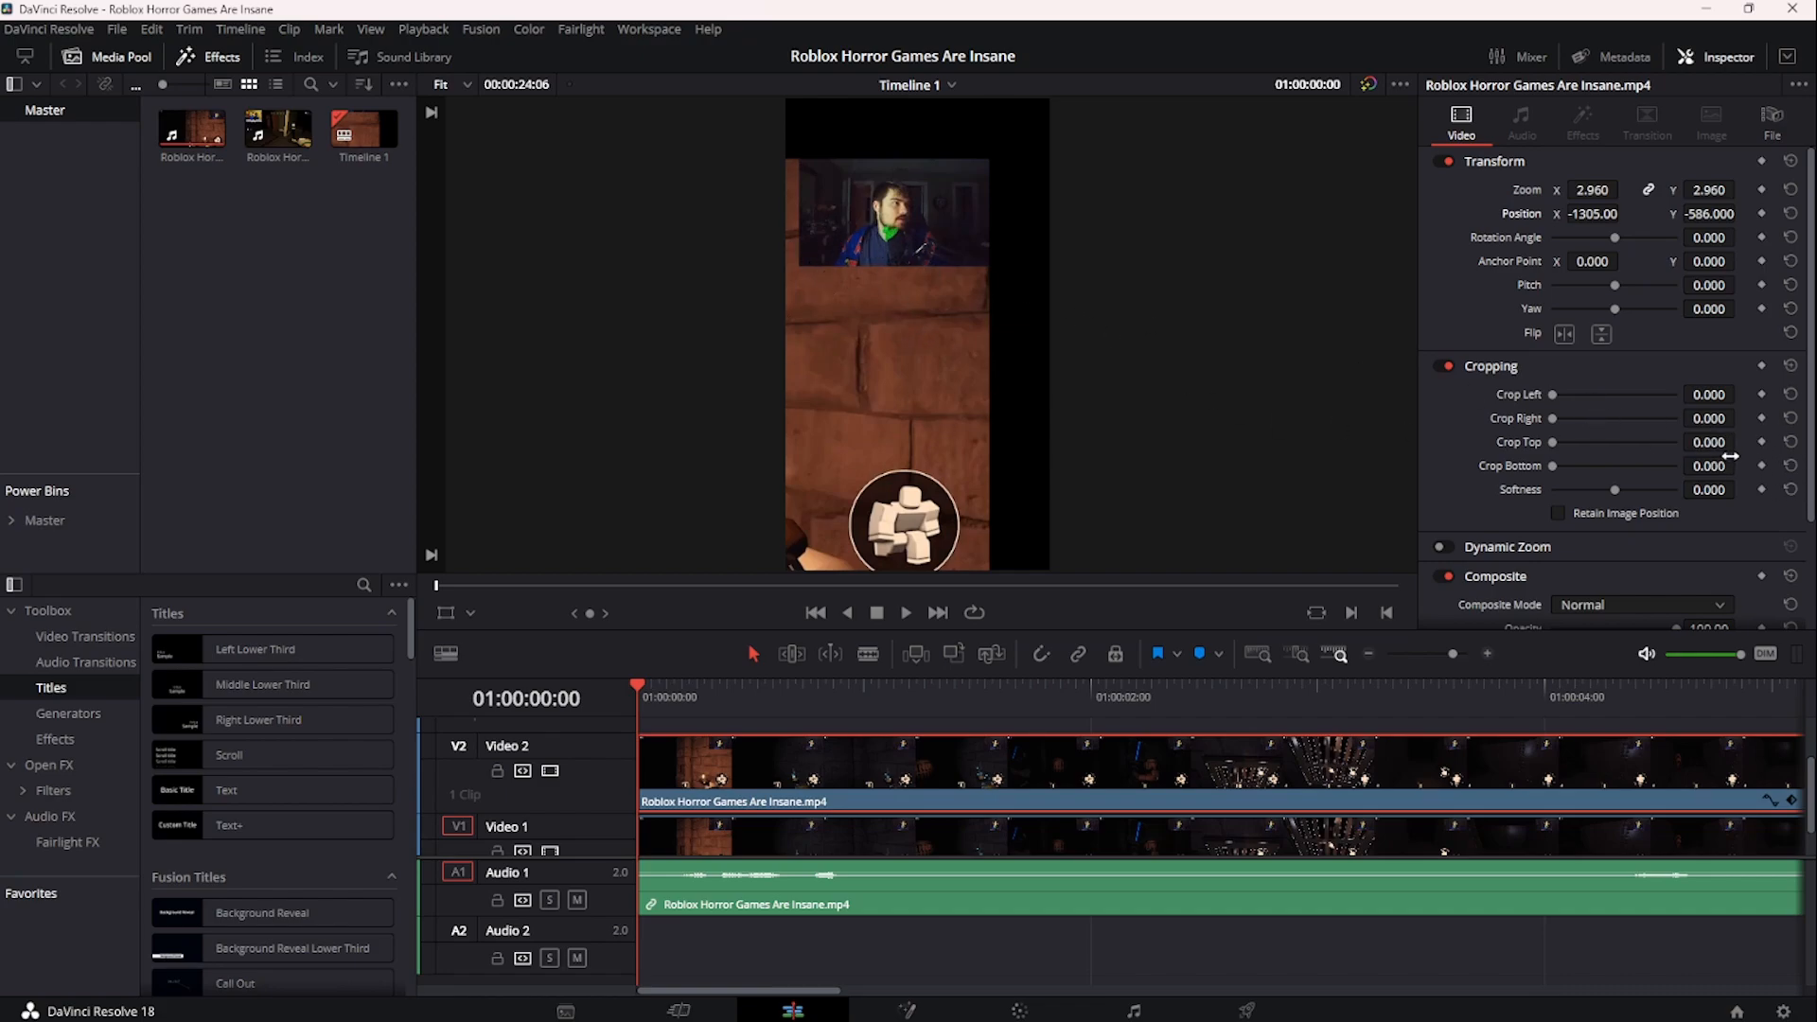
drag(1709, 466, 1709, 428)
drag(1700, 420, 1740, 393)
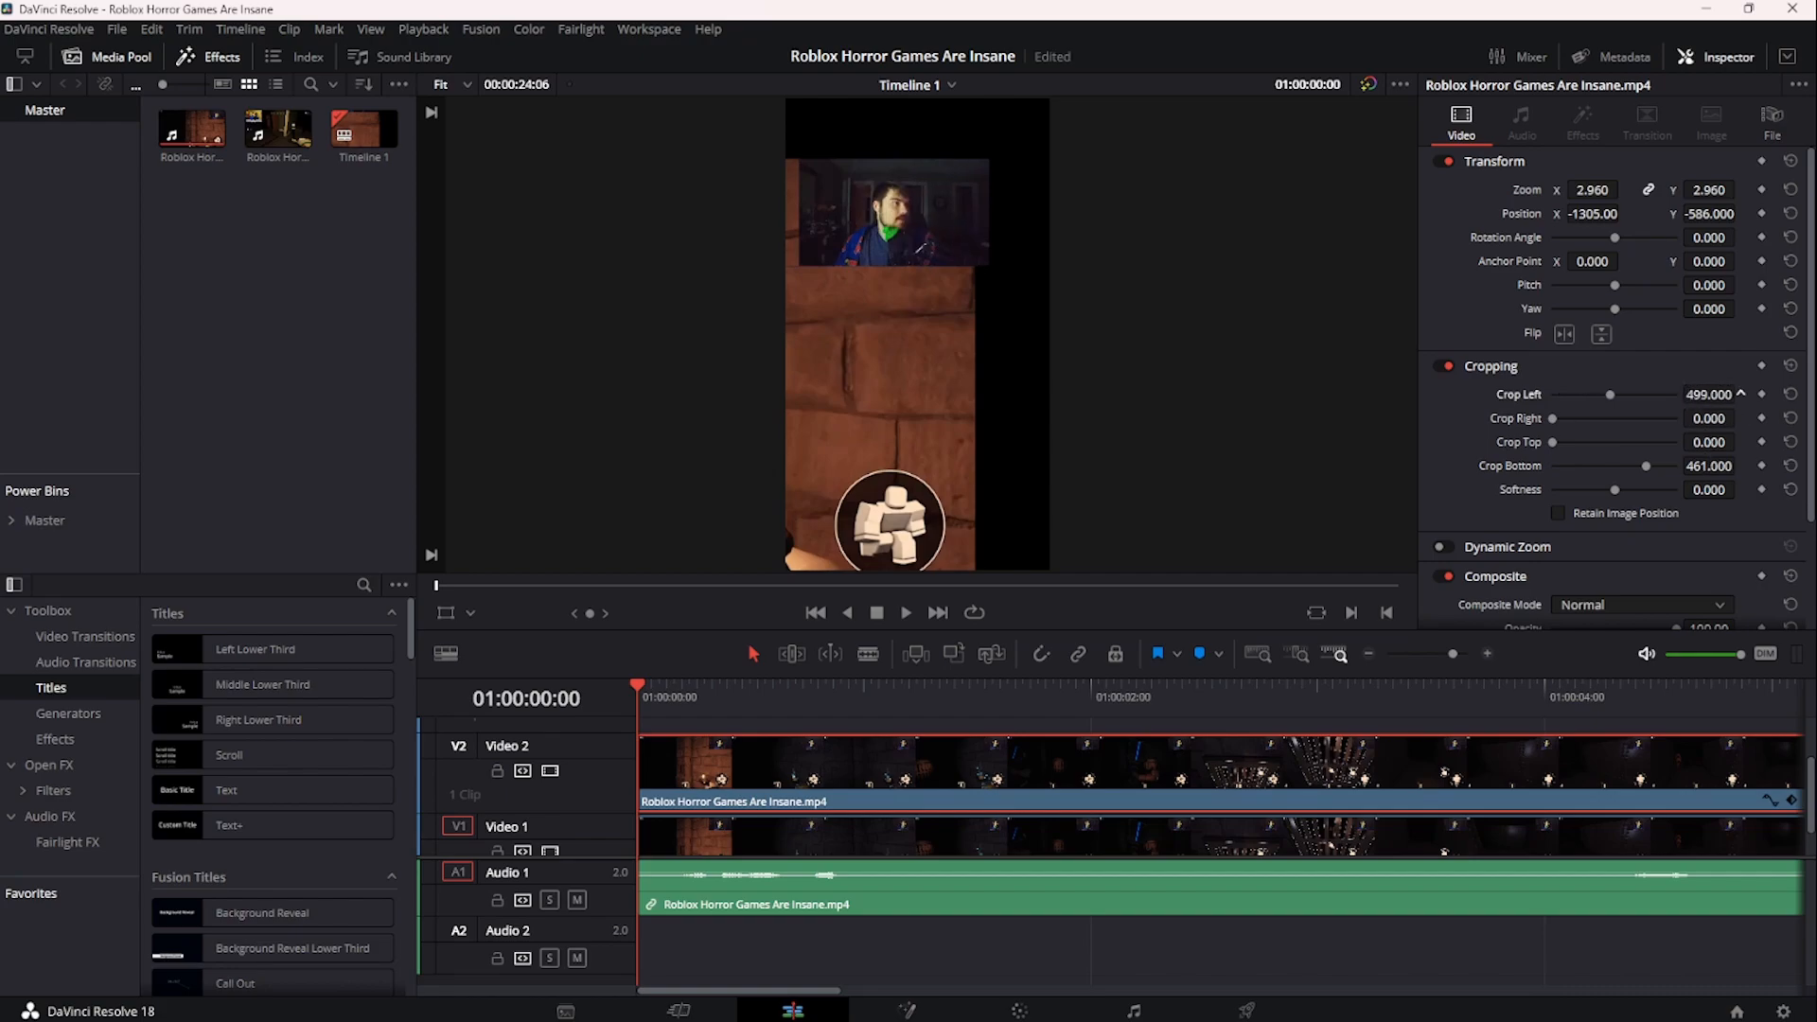
drag(1740, 393, 1740, 393)
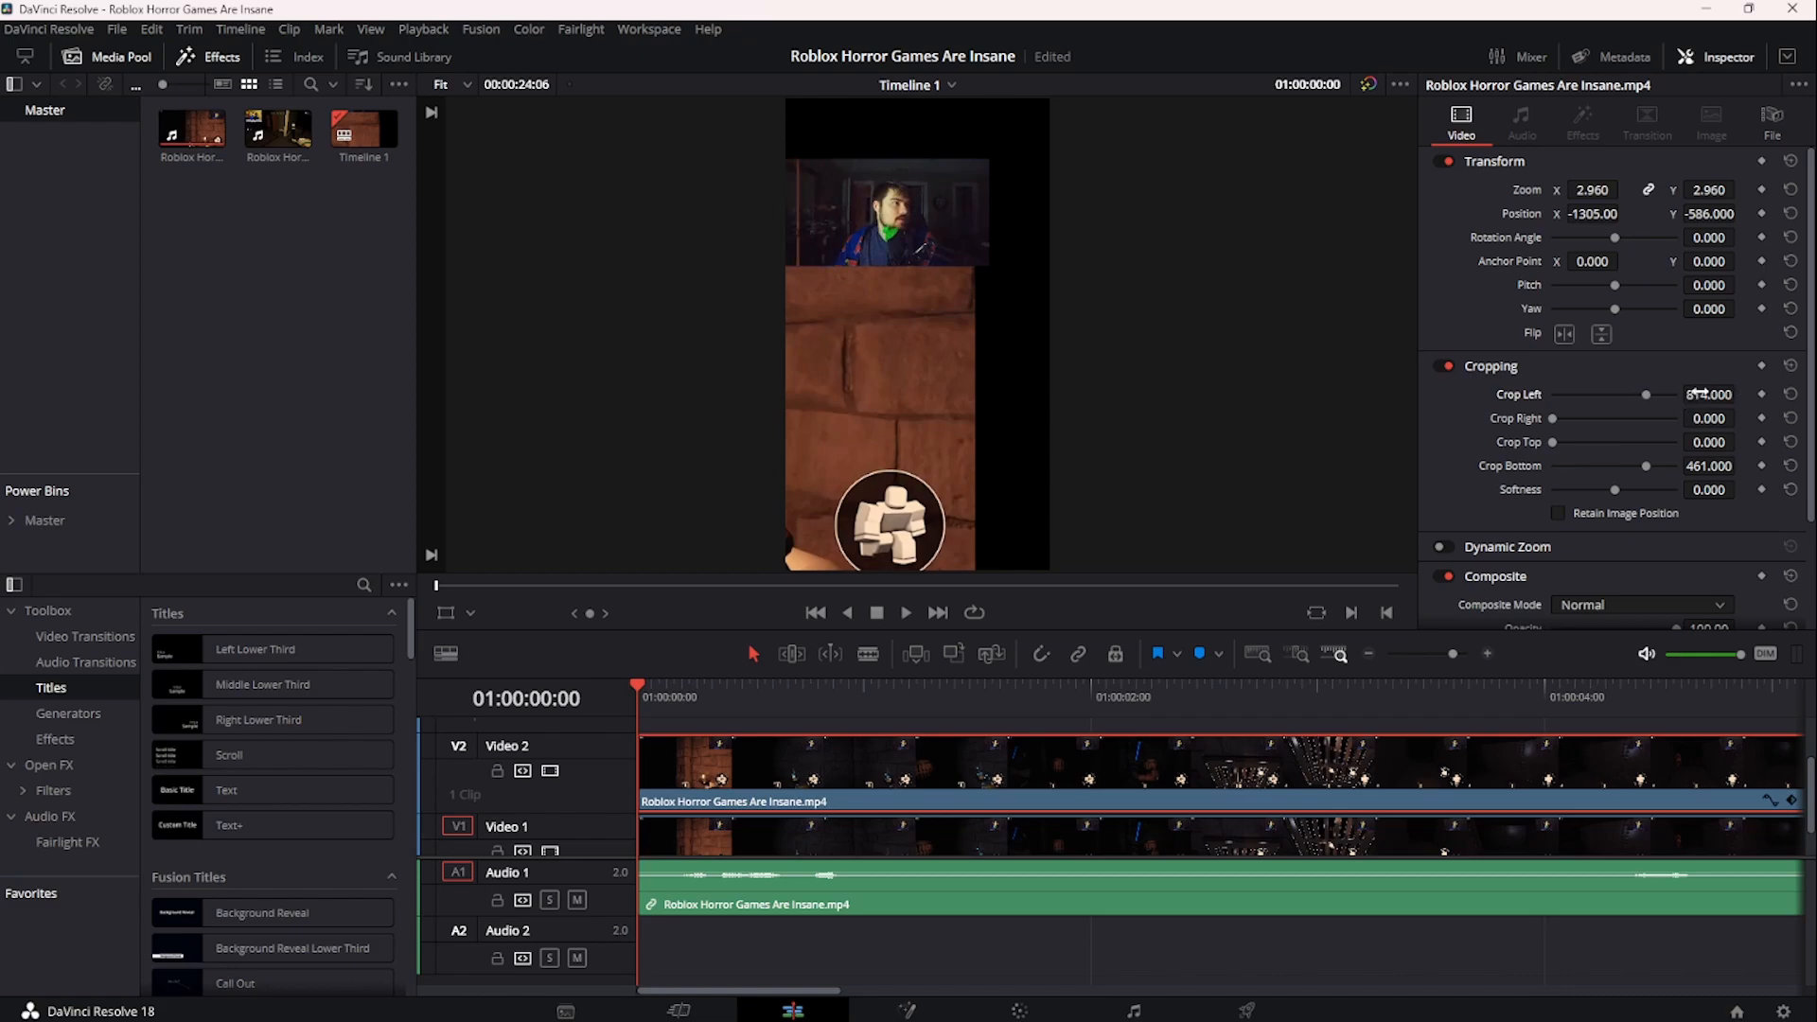
- Fit the webcam across the frame's upper part with Crop Left 819, Zoom 4.150 and Position X -1702, Y -936, and save the project
drag(1690, 216, 1690, 216)
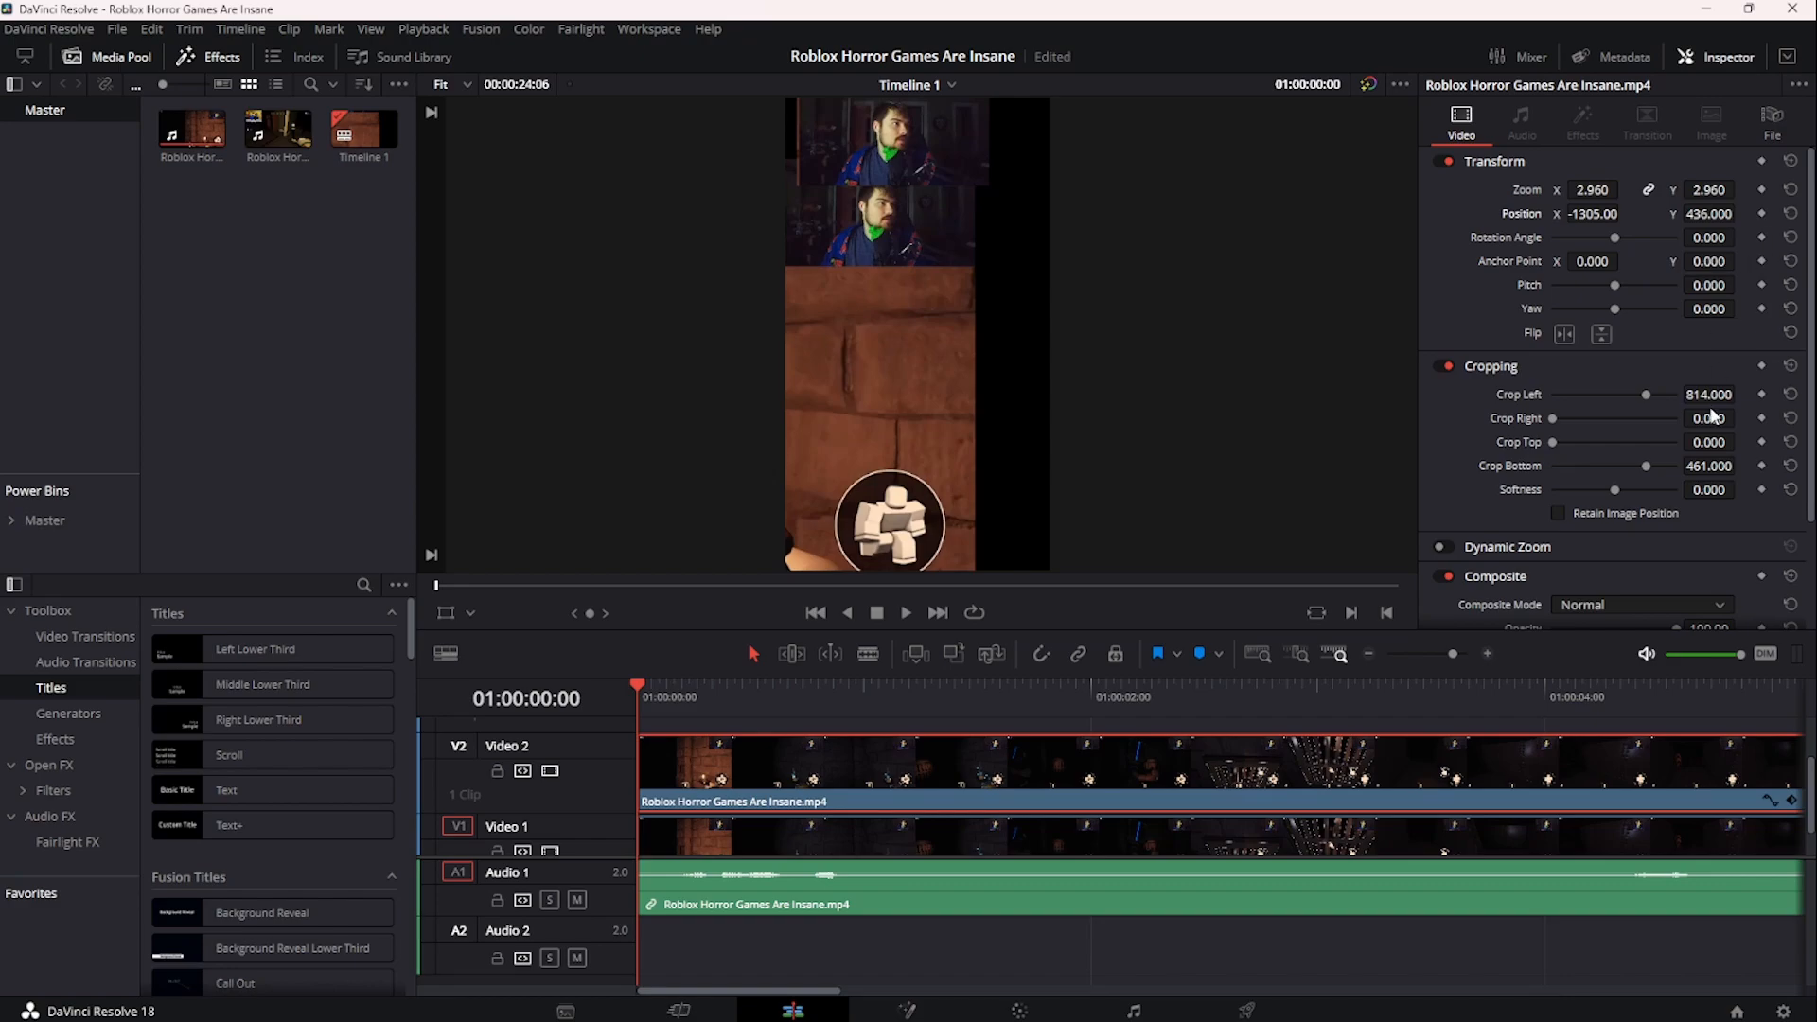
drag(1732, 395, 1740, 393)
drag(1711, 214, 1622, 214)
drag(1707, 190, 1744, 189)
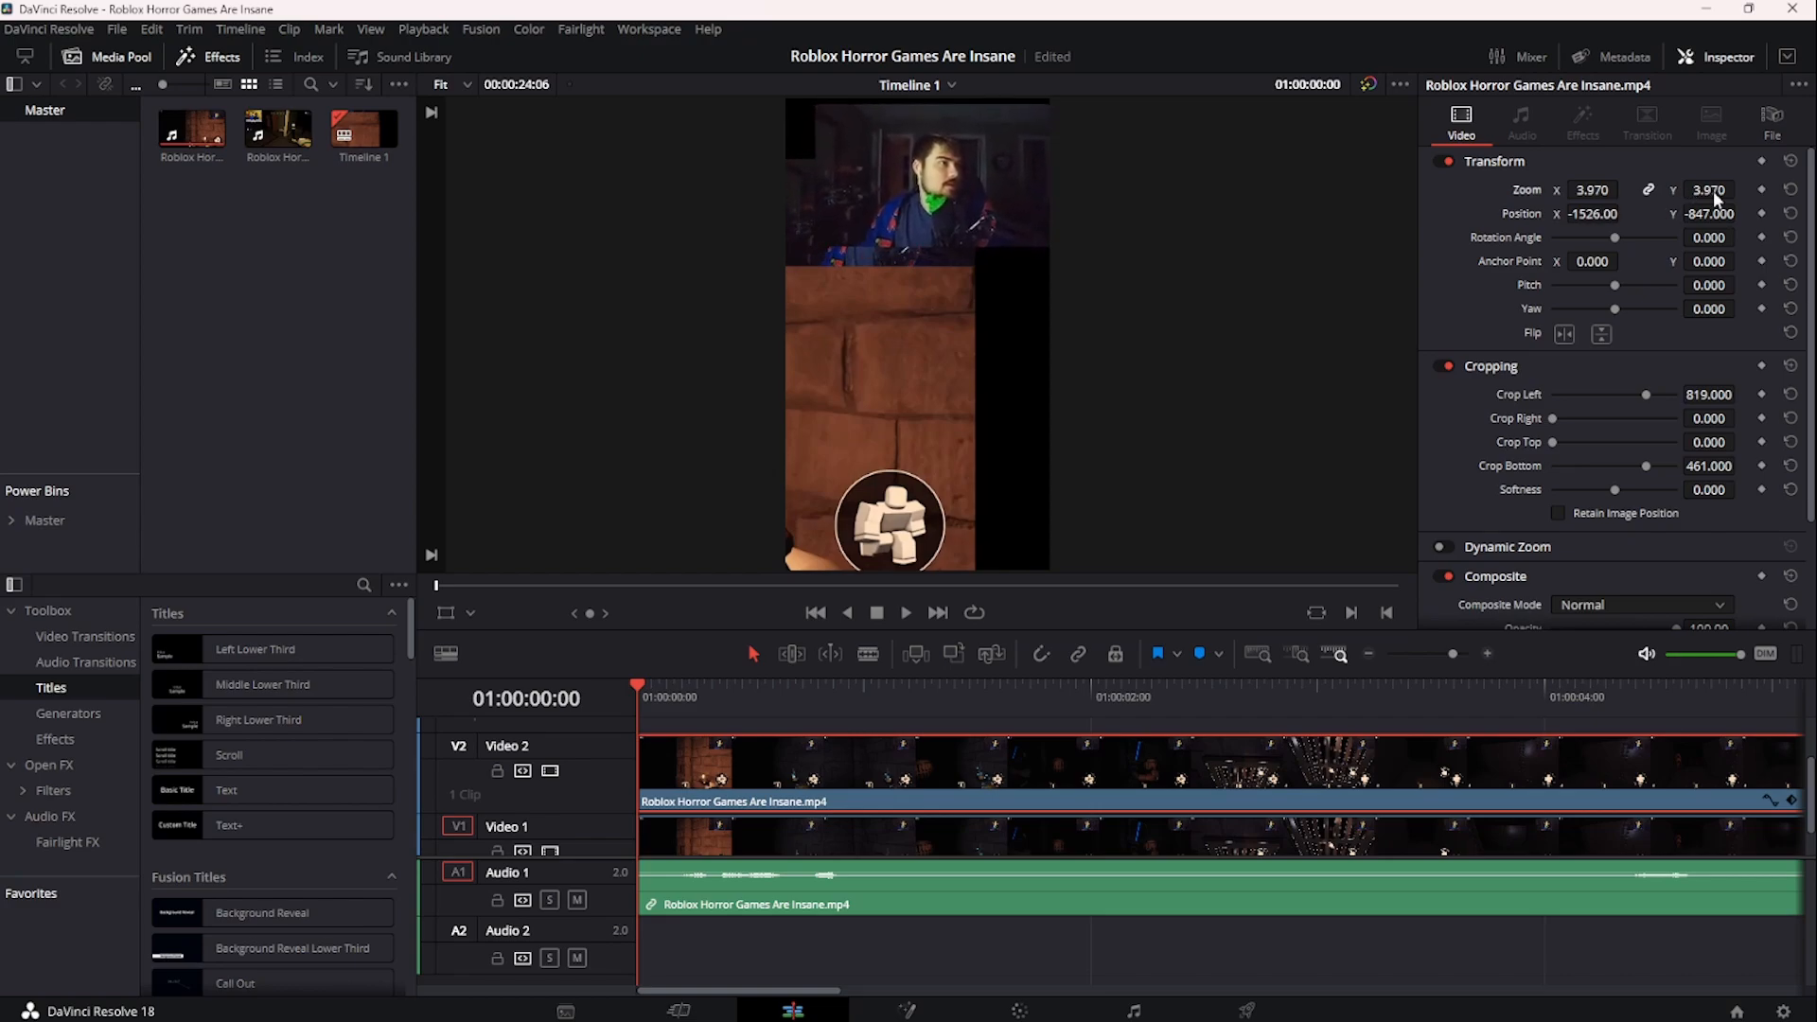
drag(1624, 213, 1703, 191)
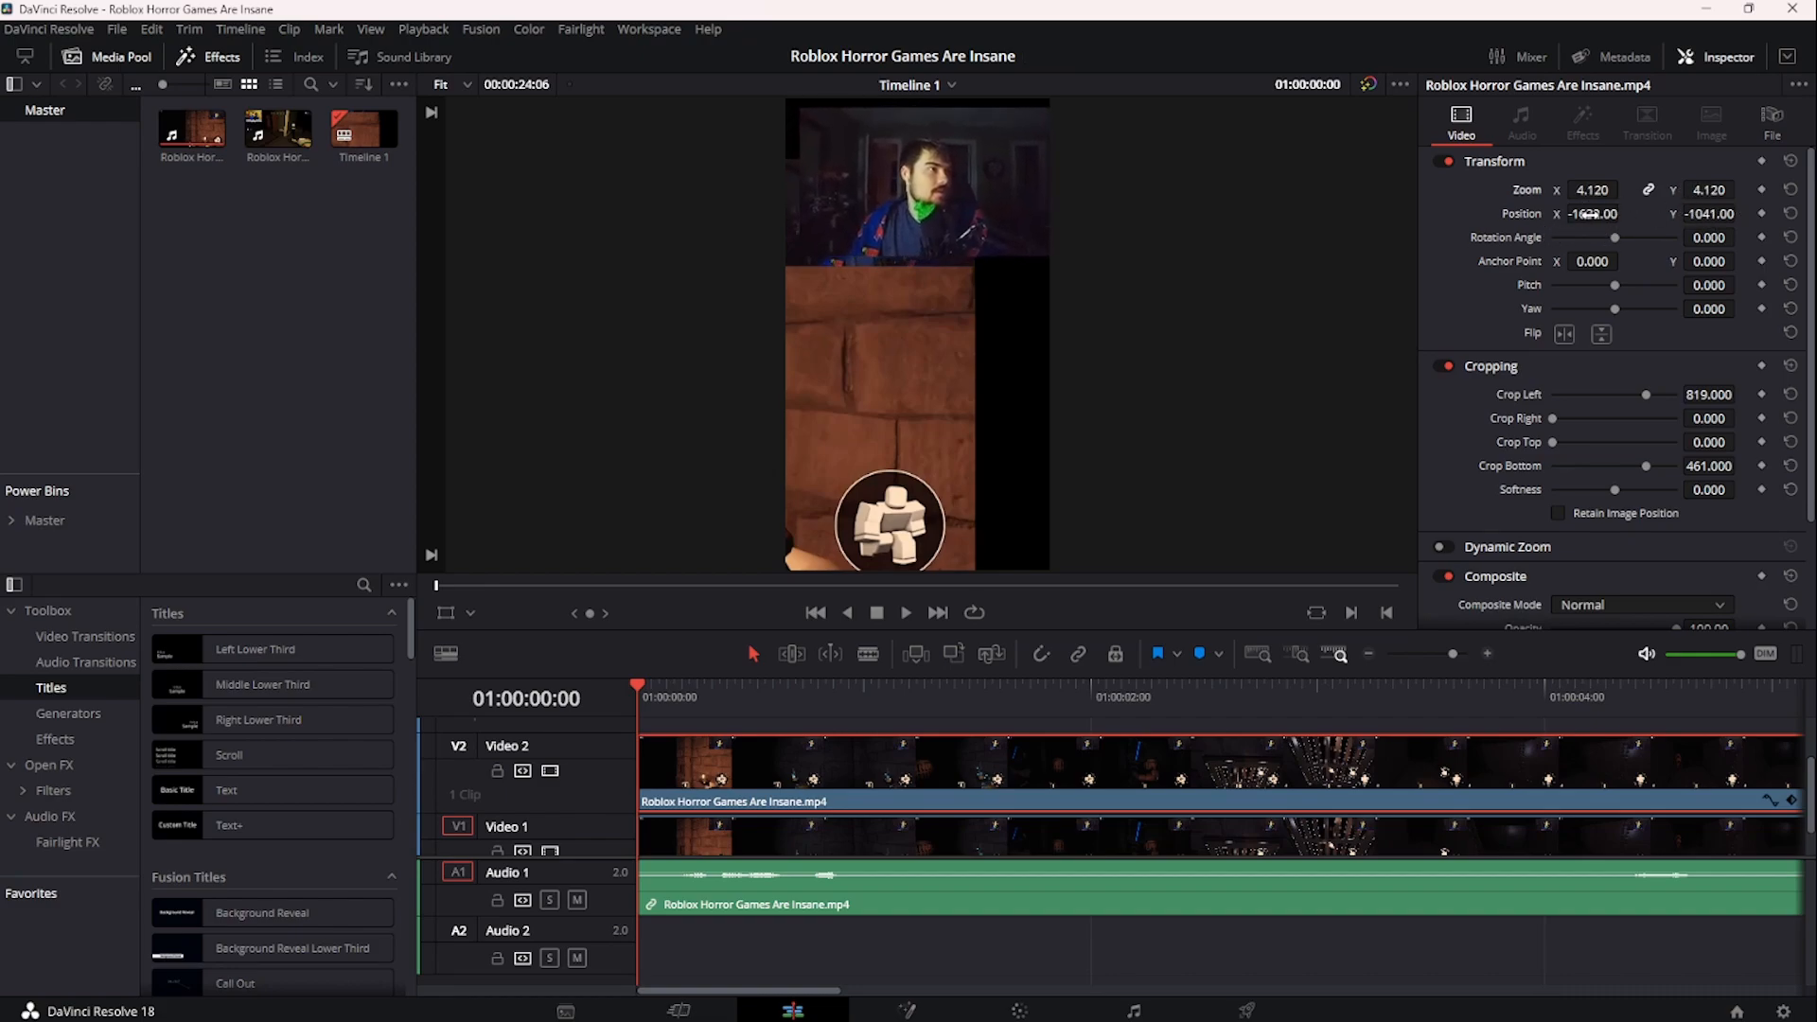
drag(1606, 211, 1624, 214)
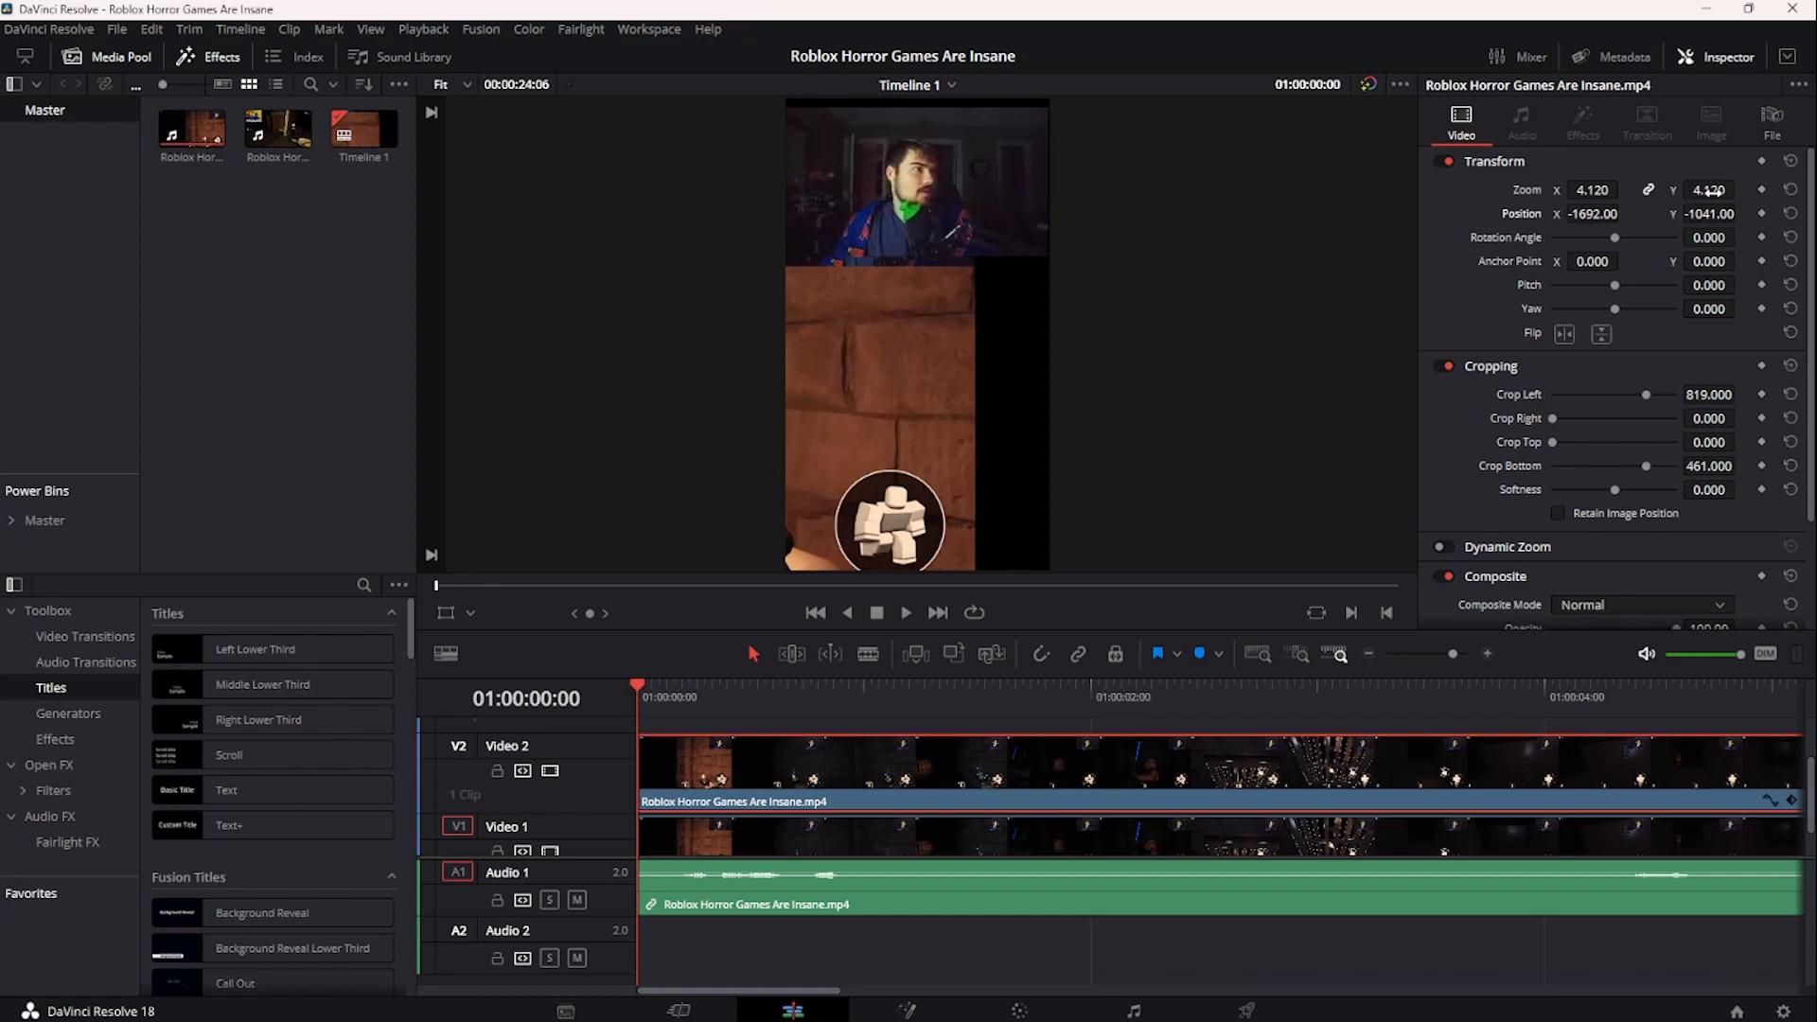
drag(1700, 197, 1739, 212)
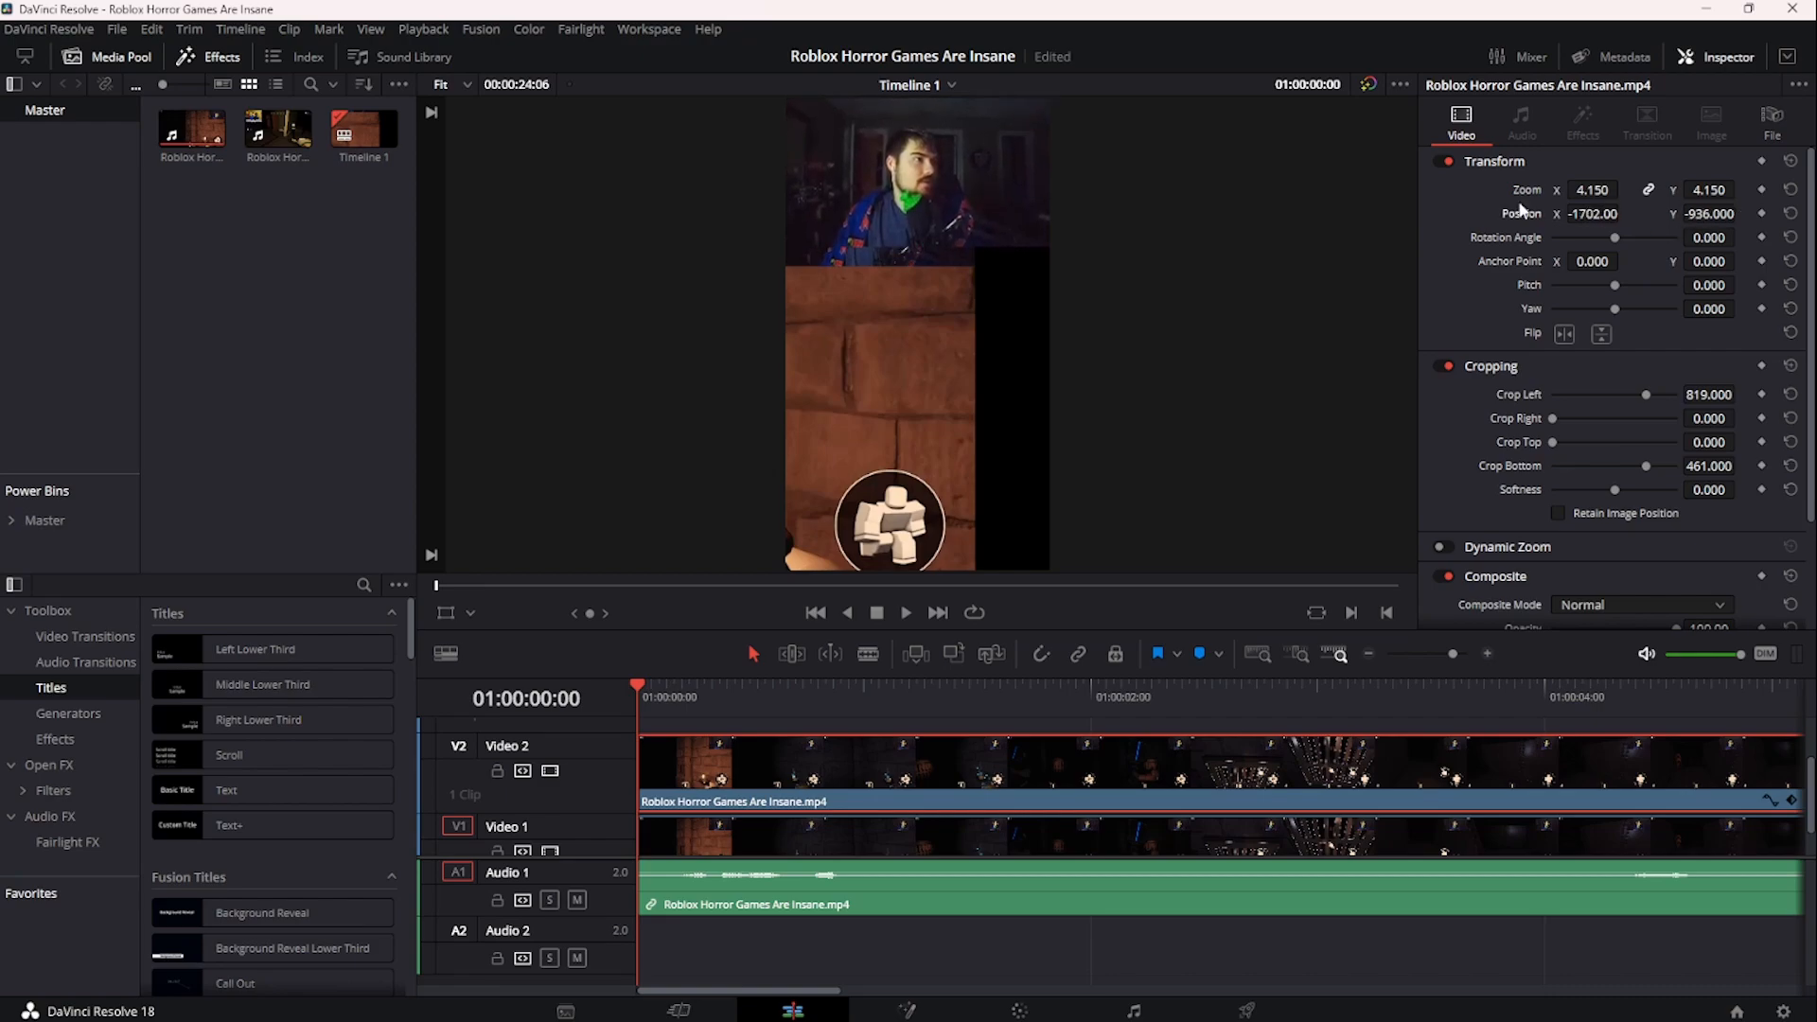
key(ctrl+s)
- Reset the Video 1 clip's Zoom to 1 and its Position X and Y to 0
click(993, 833)
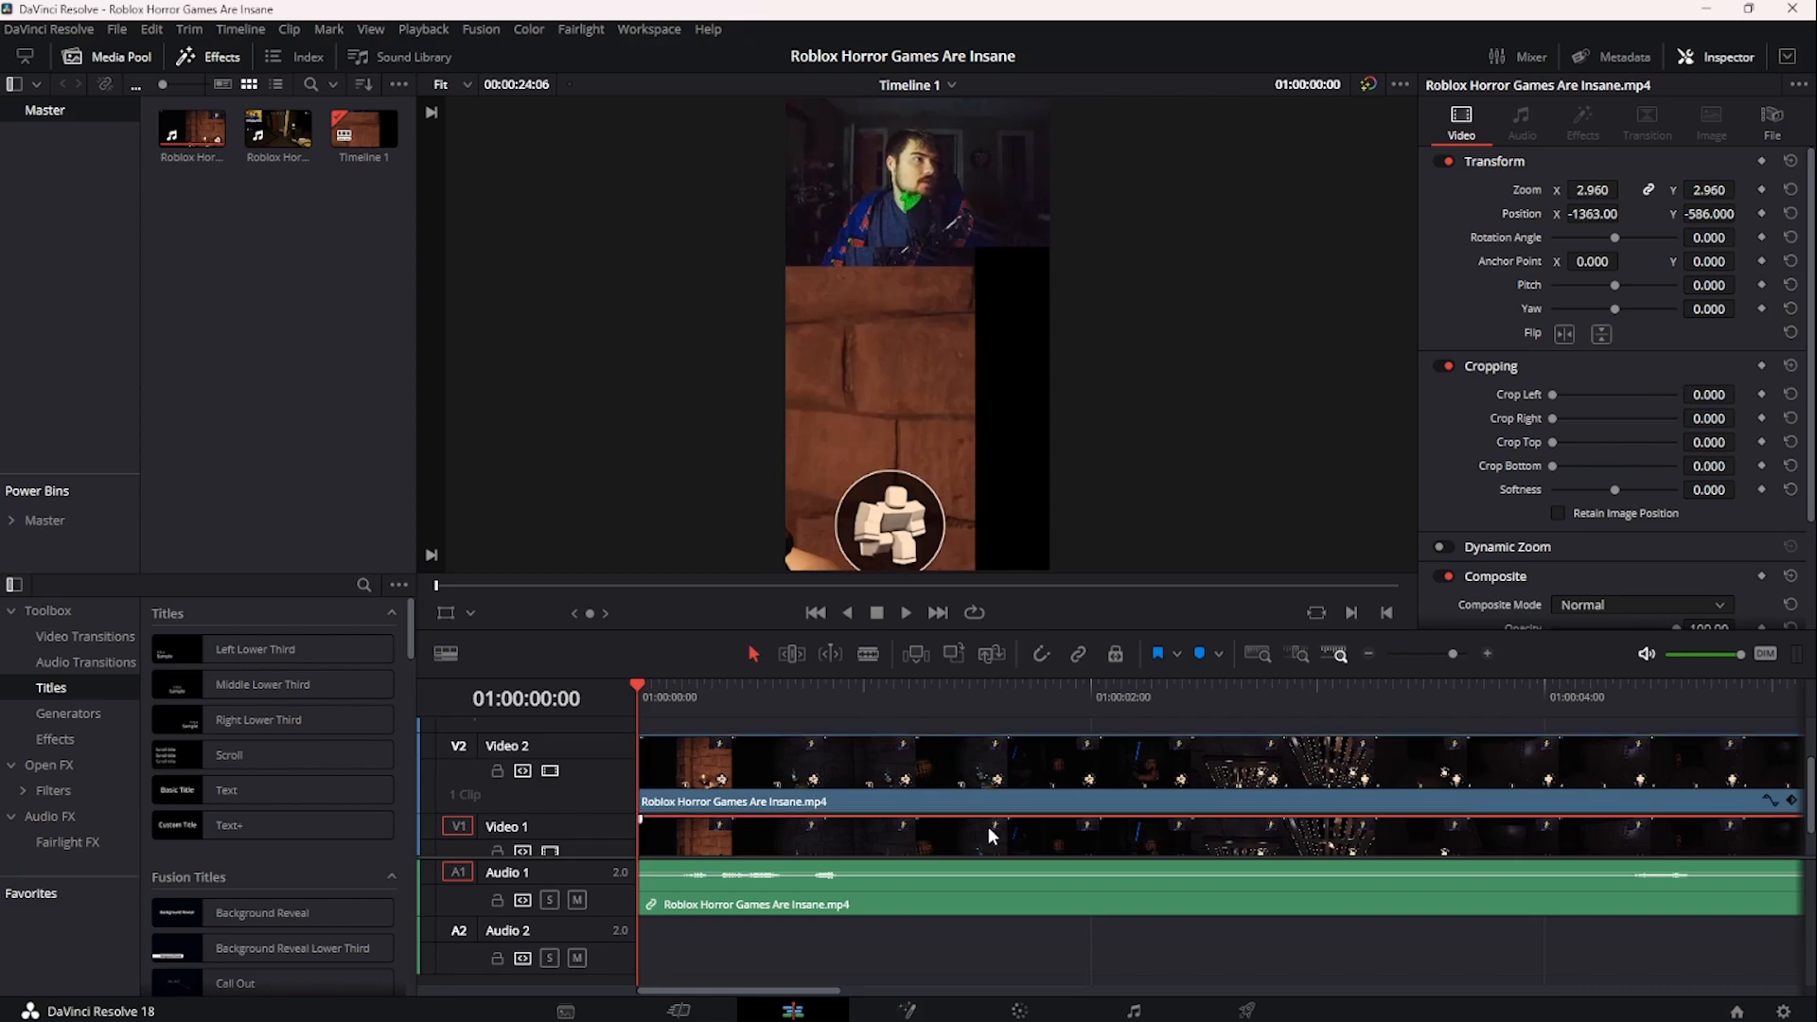
click(1707, 190)
text(1)
key(Return)
click(1597, 214)
text(0)
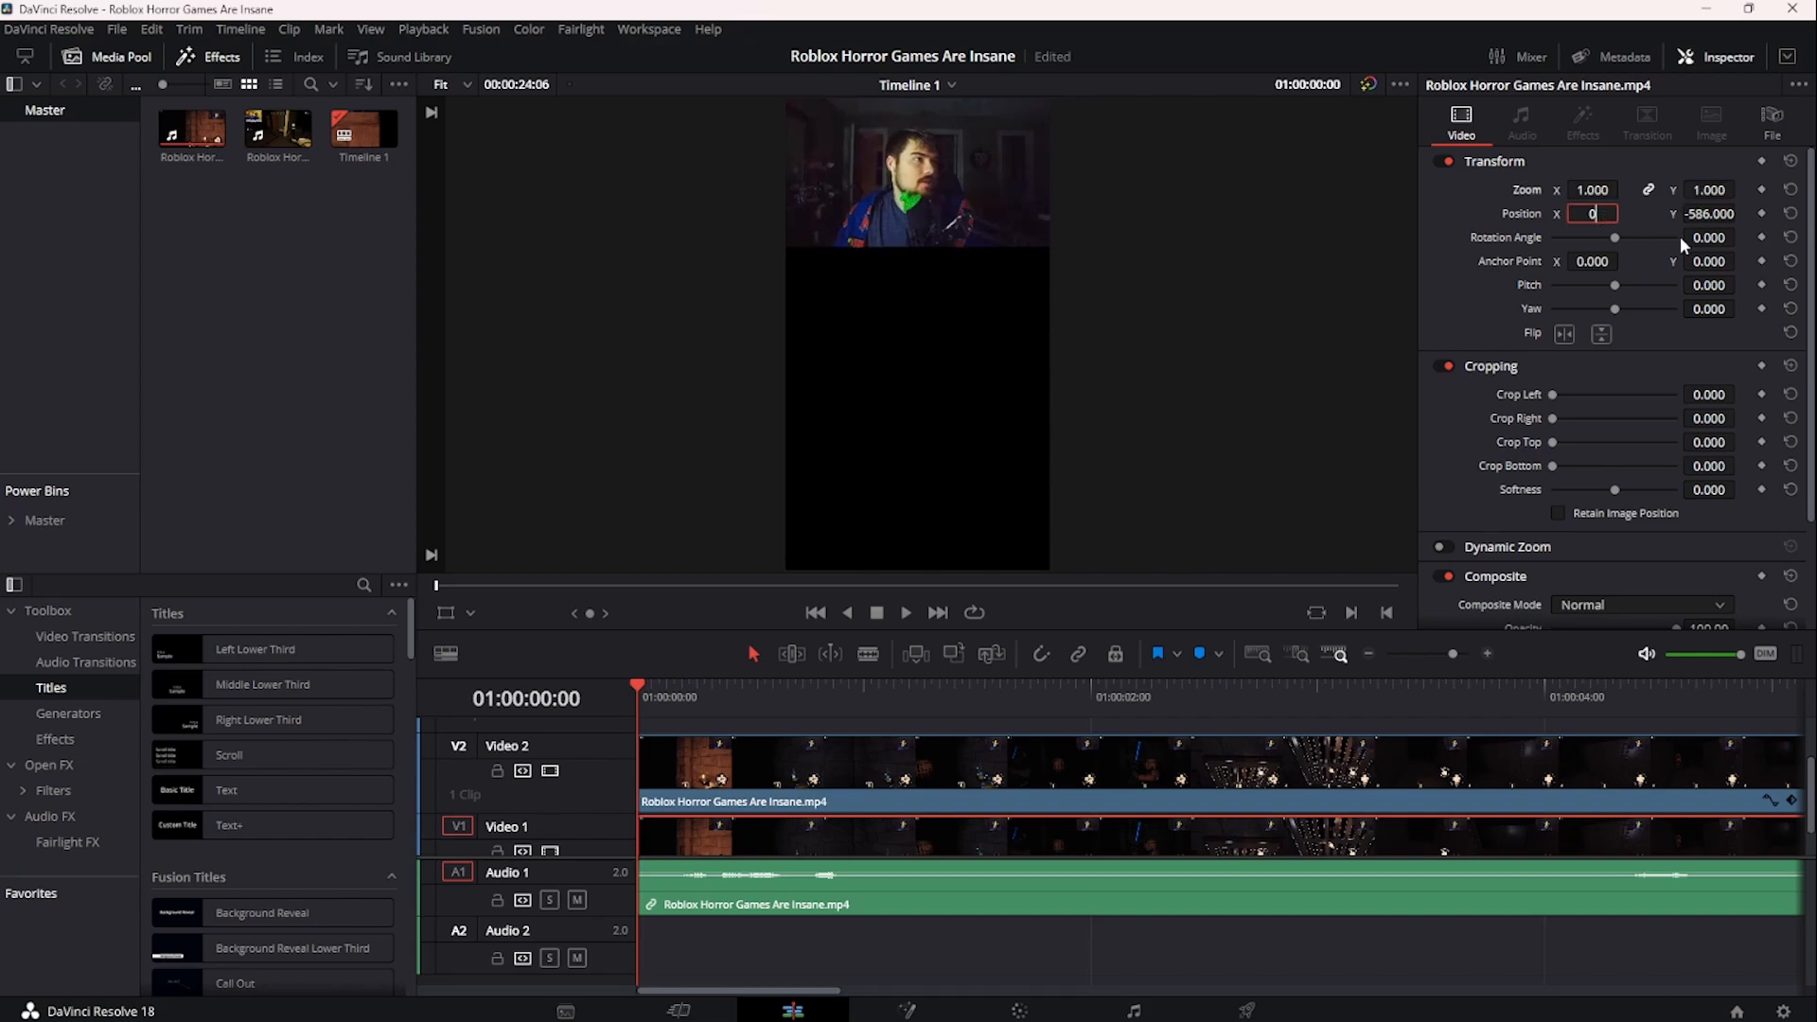
click(1735, 215)
text(0)
key(Return)
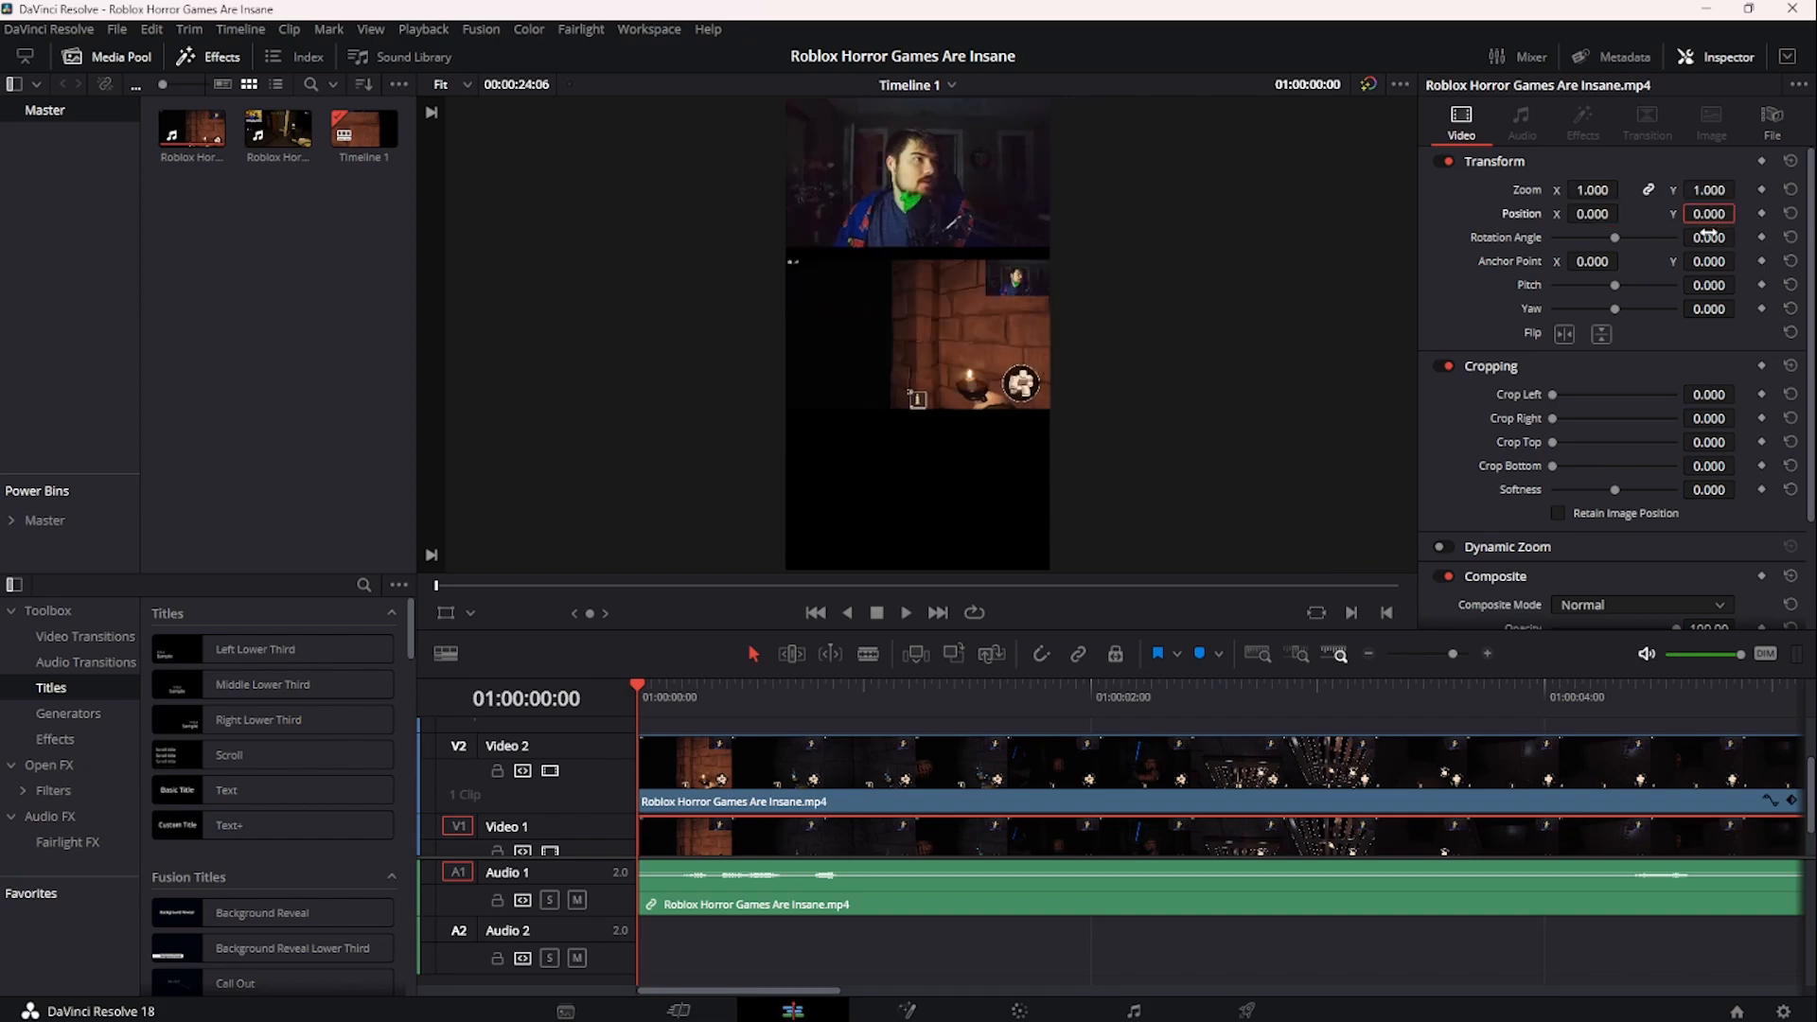
- Enlarge the Video 1 clip to Zoom 2.180 and set its Position Y to -951 so the gameplay sits below the webcam
drag(1713, 239, 922, 214)
key(ctrl+z)
mouse_move(1710, 186)
mouse_down()
mouse_move(1740, 188)
mouse_move(1720, 218)
mouse_up()
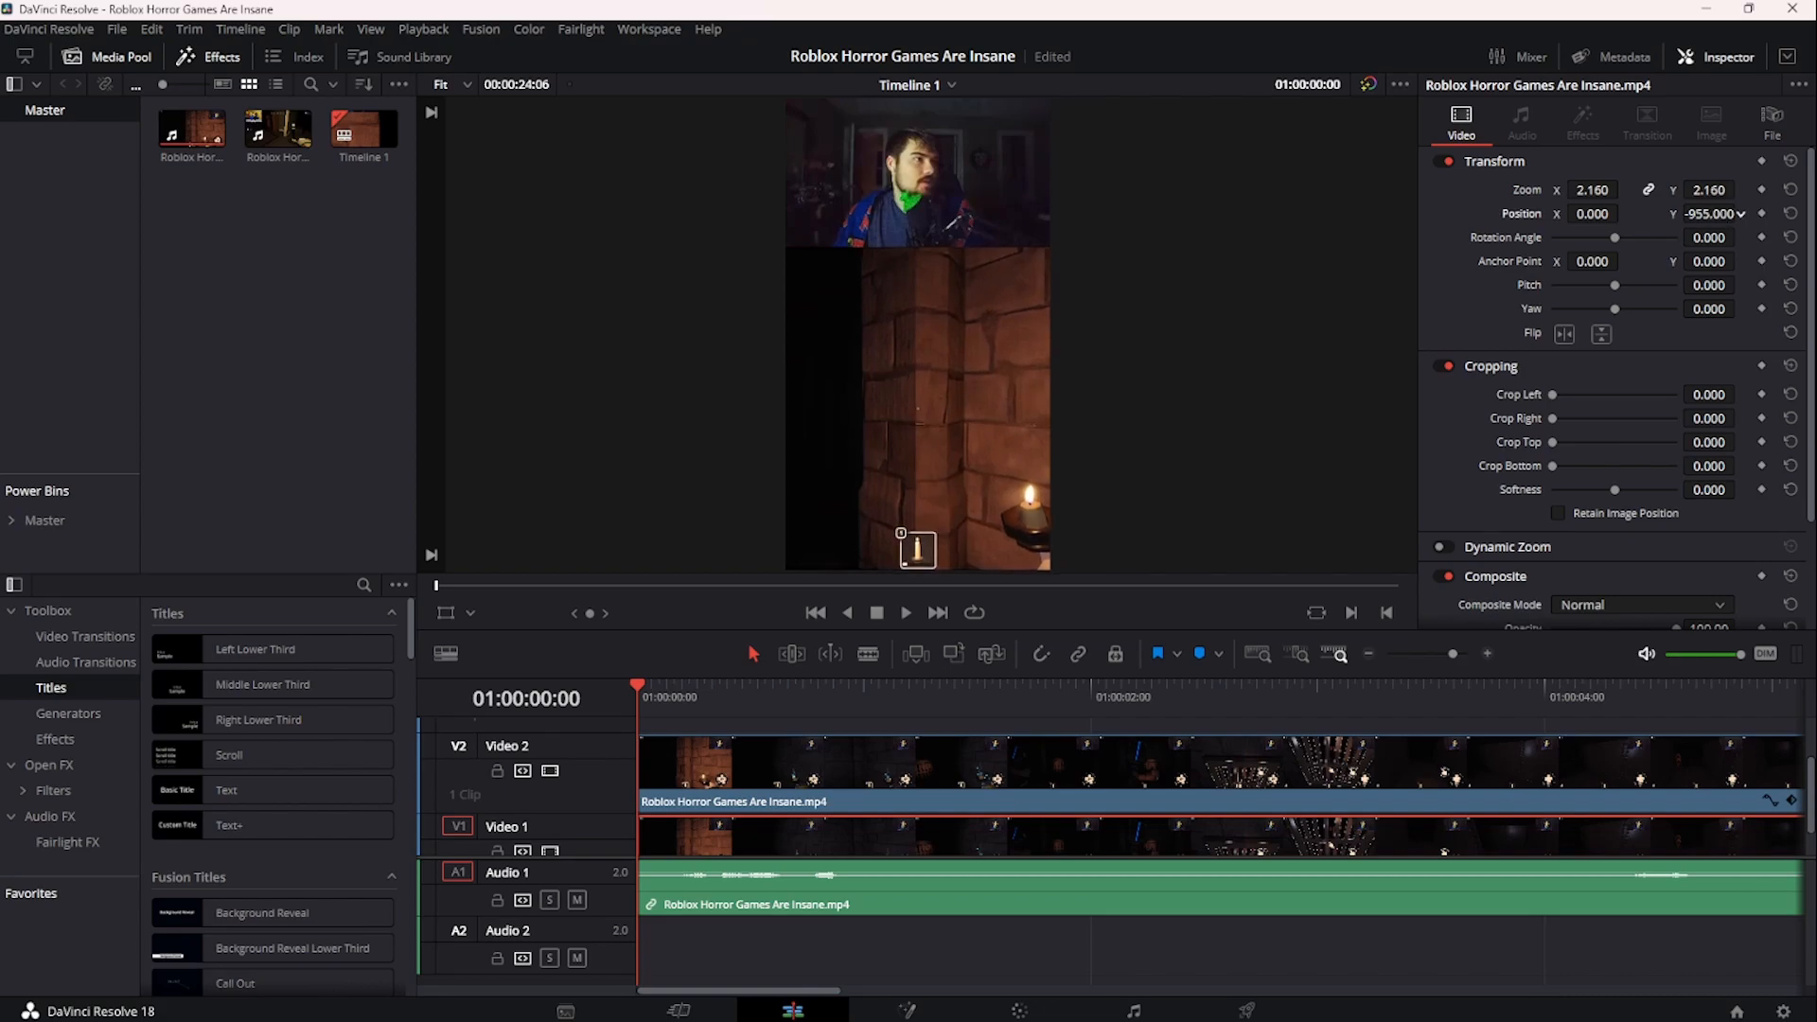
mouse_move(1720, 193)
mouse_down()
mouse_move(1719, 214)
mouse_move(1740, 188)
mouse_move(1740, 212)
mouse_up()
- Open the LEthal Short project from the local database and move the playhead to 01:00:04:38
click(1736, 1011)
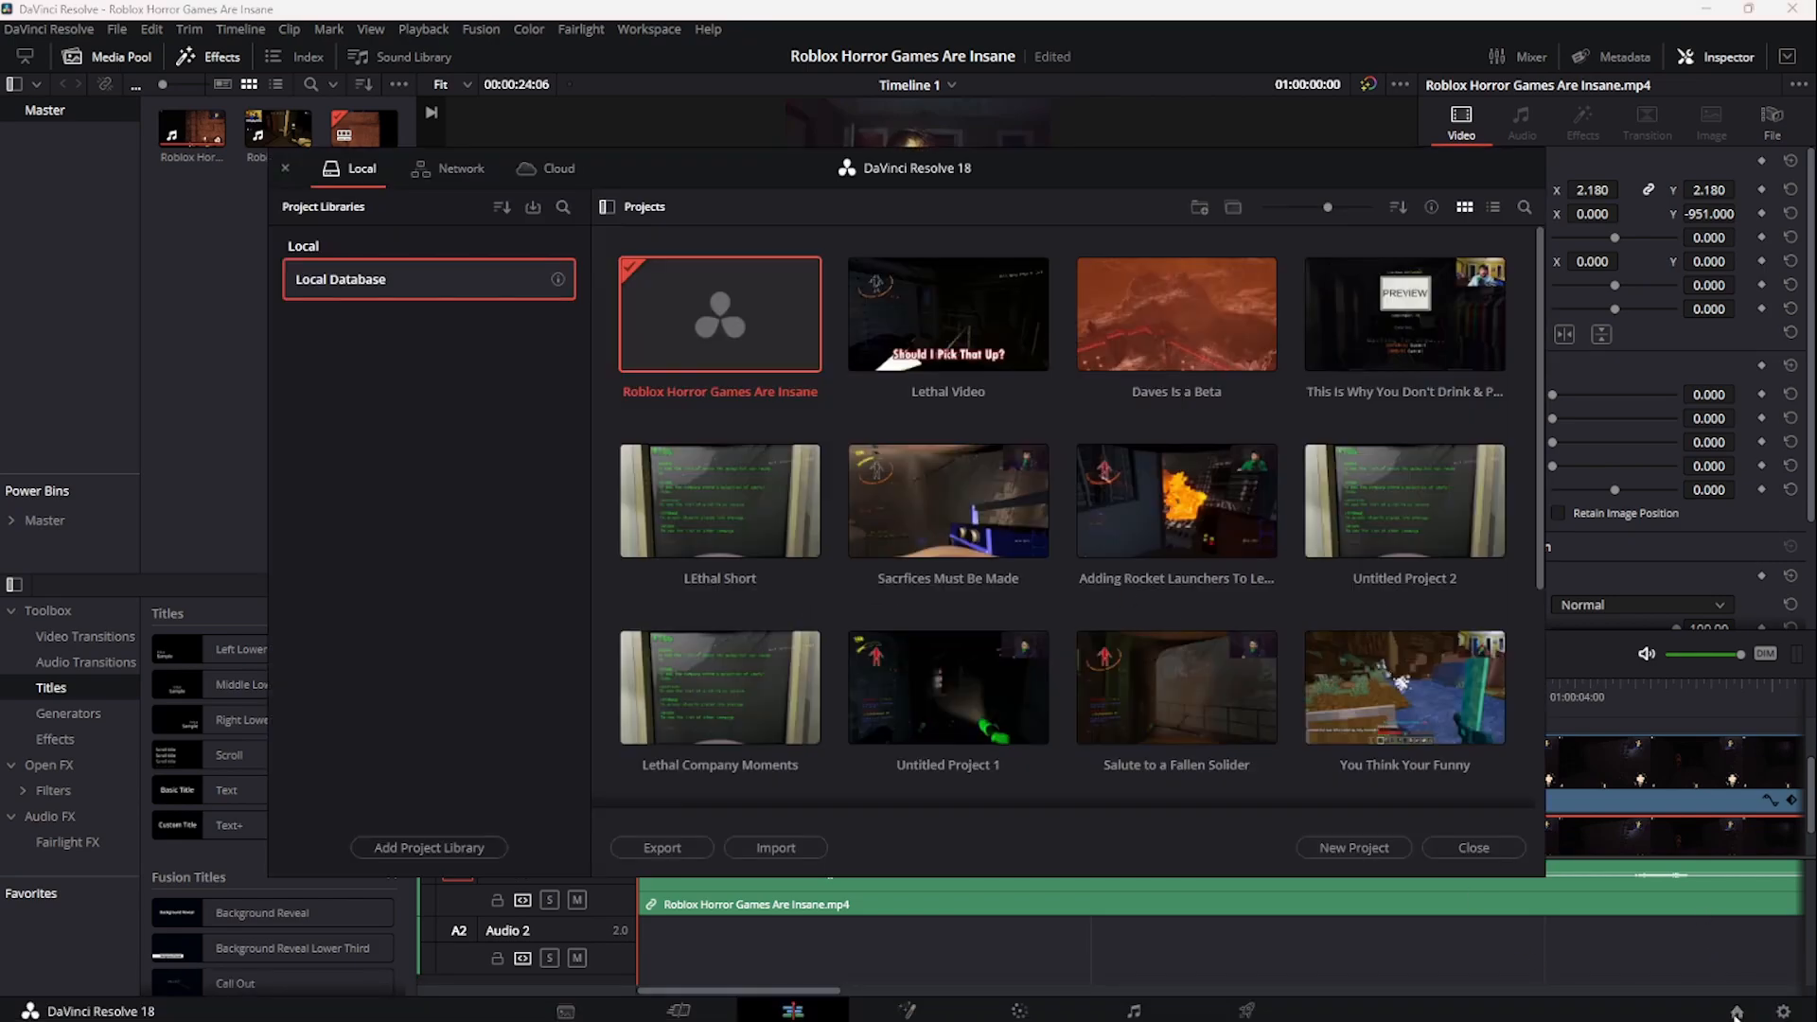
double_click(729, 497)
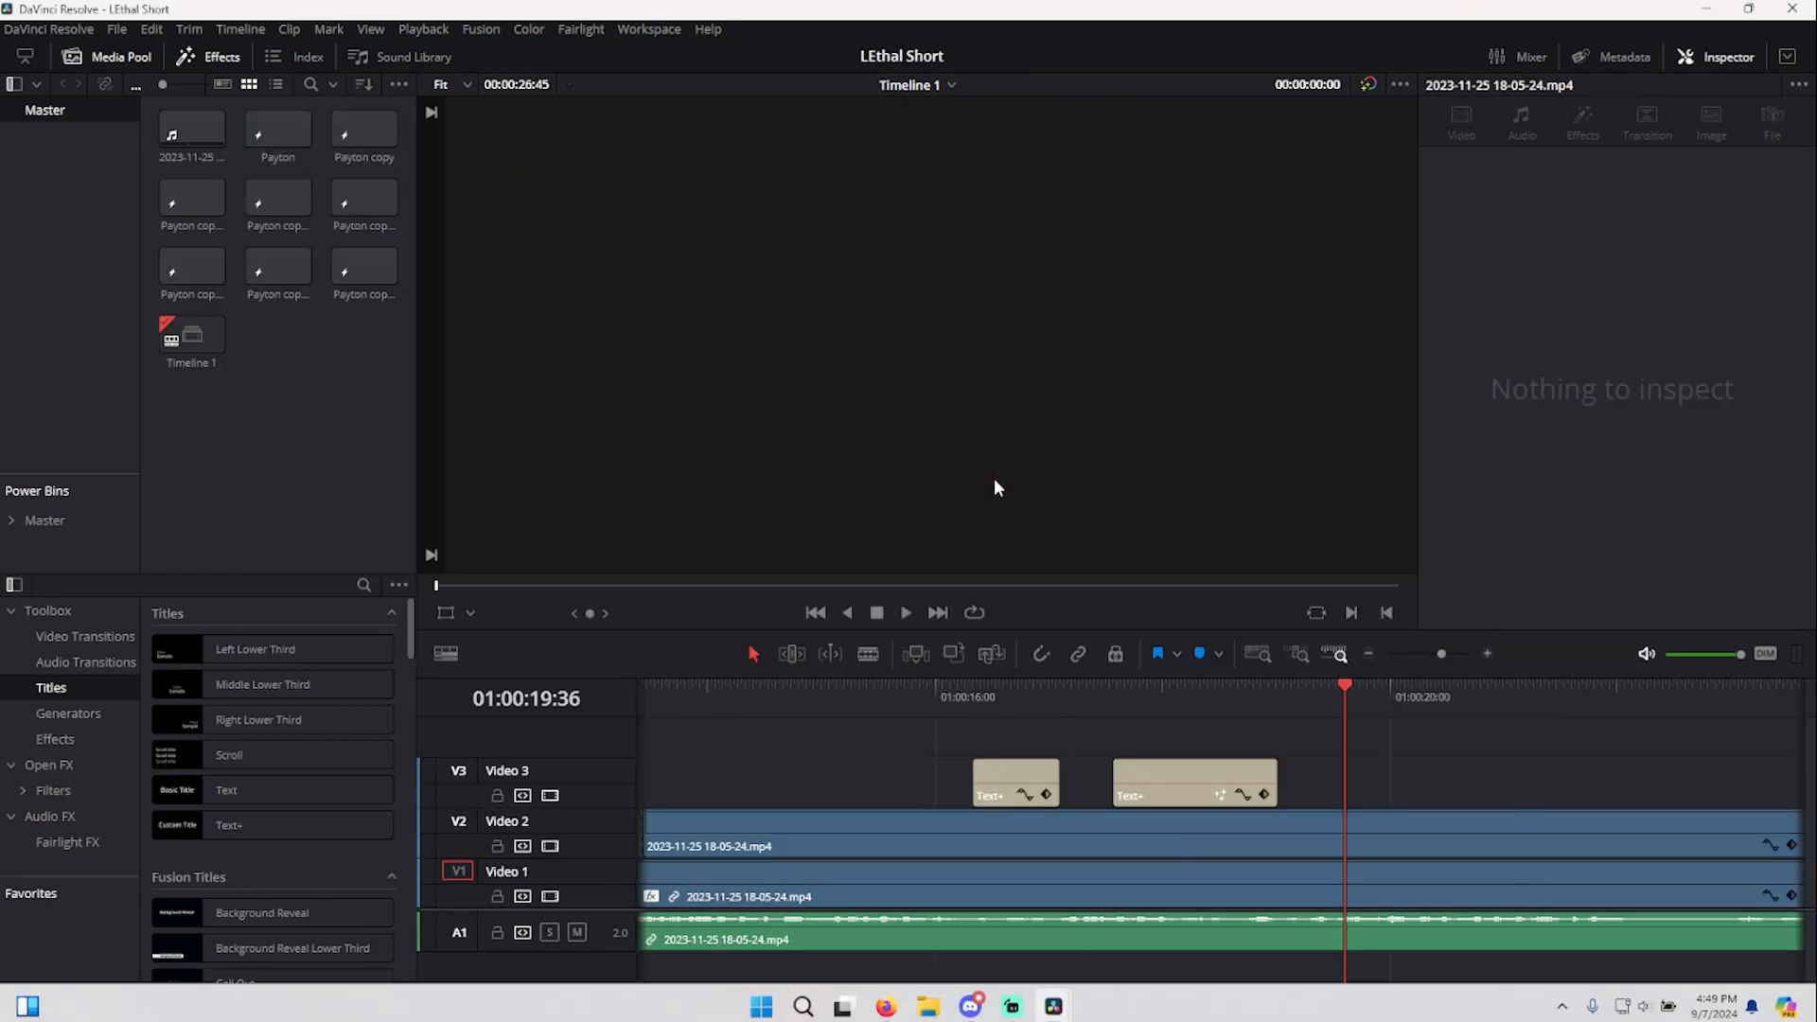
click(908, 698)
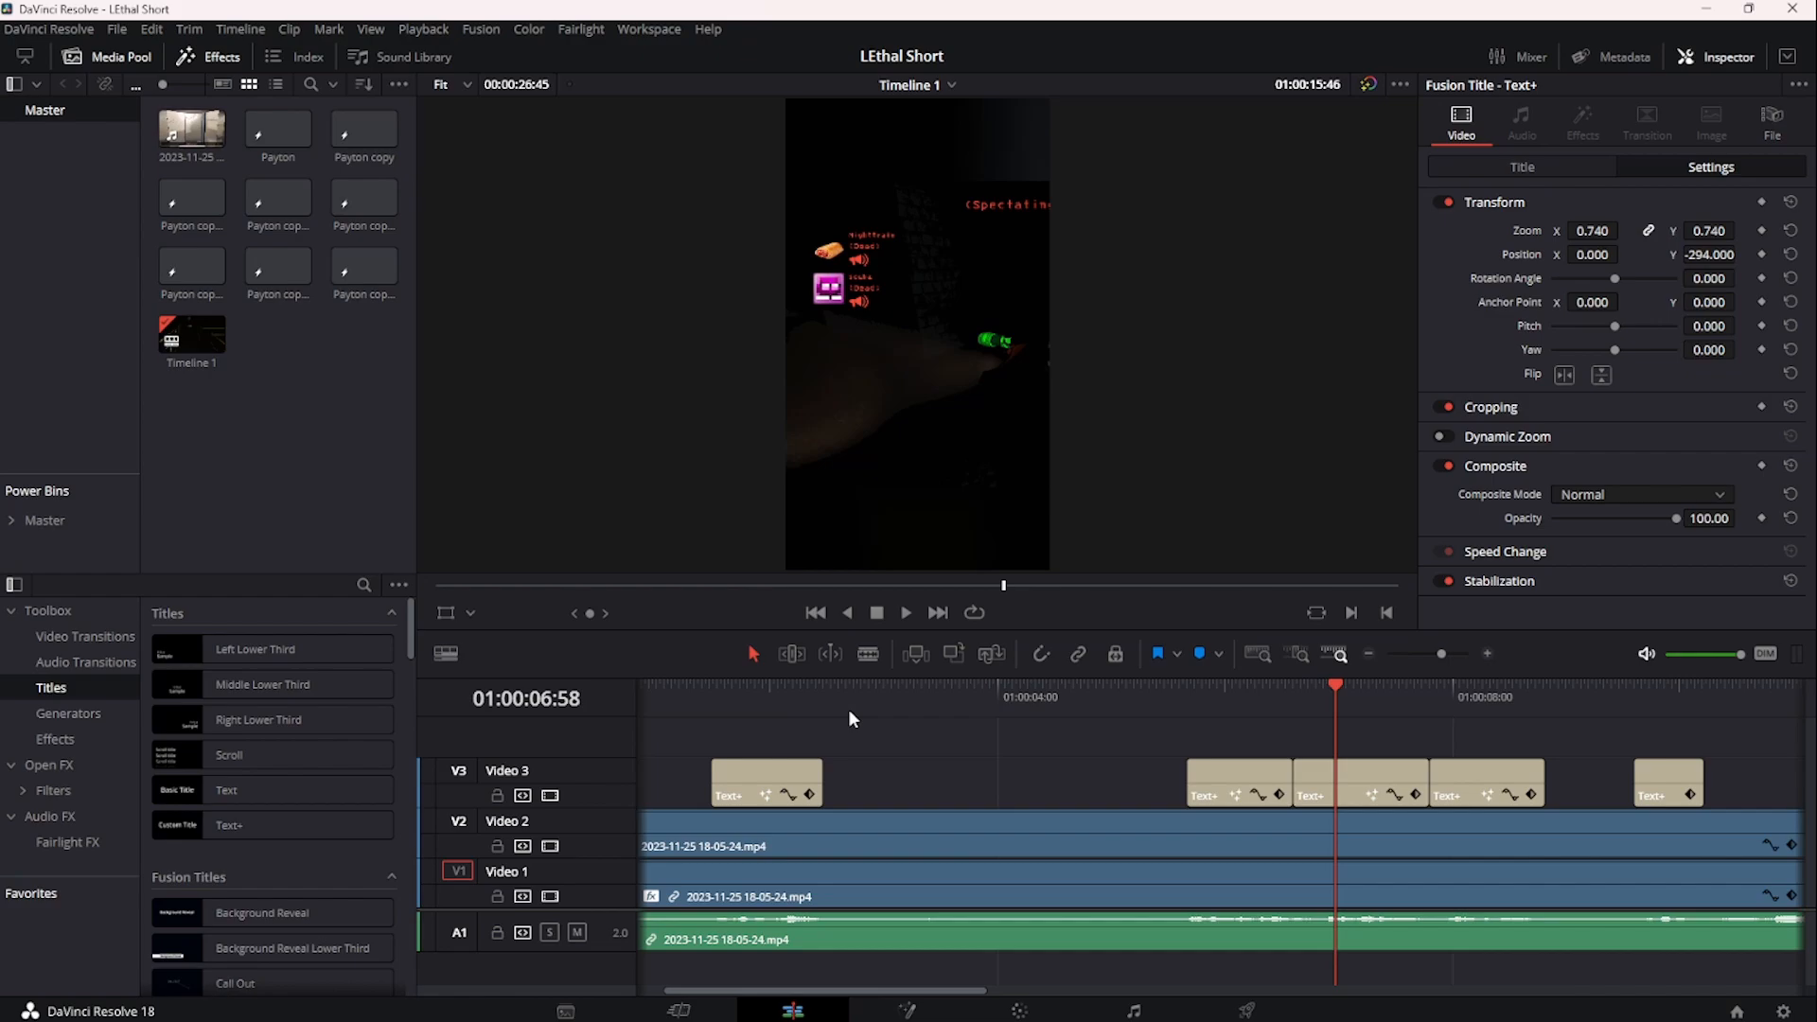
click(1069, 689)
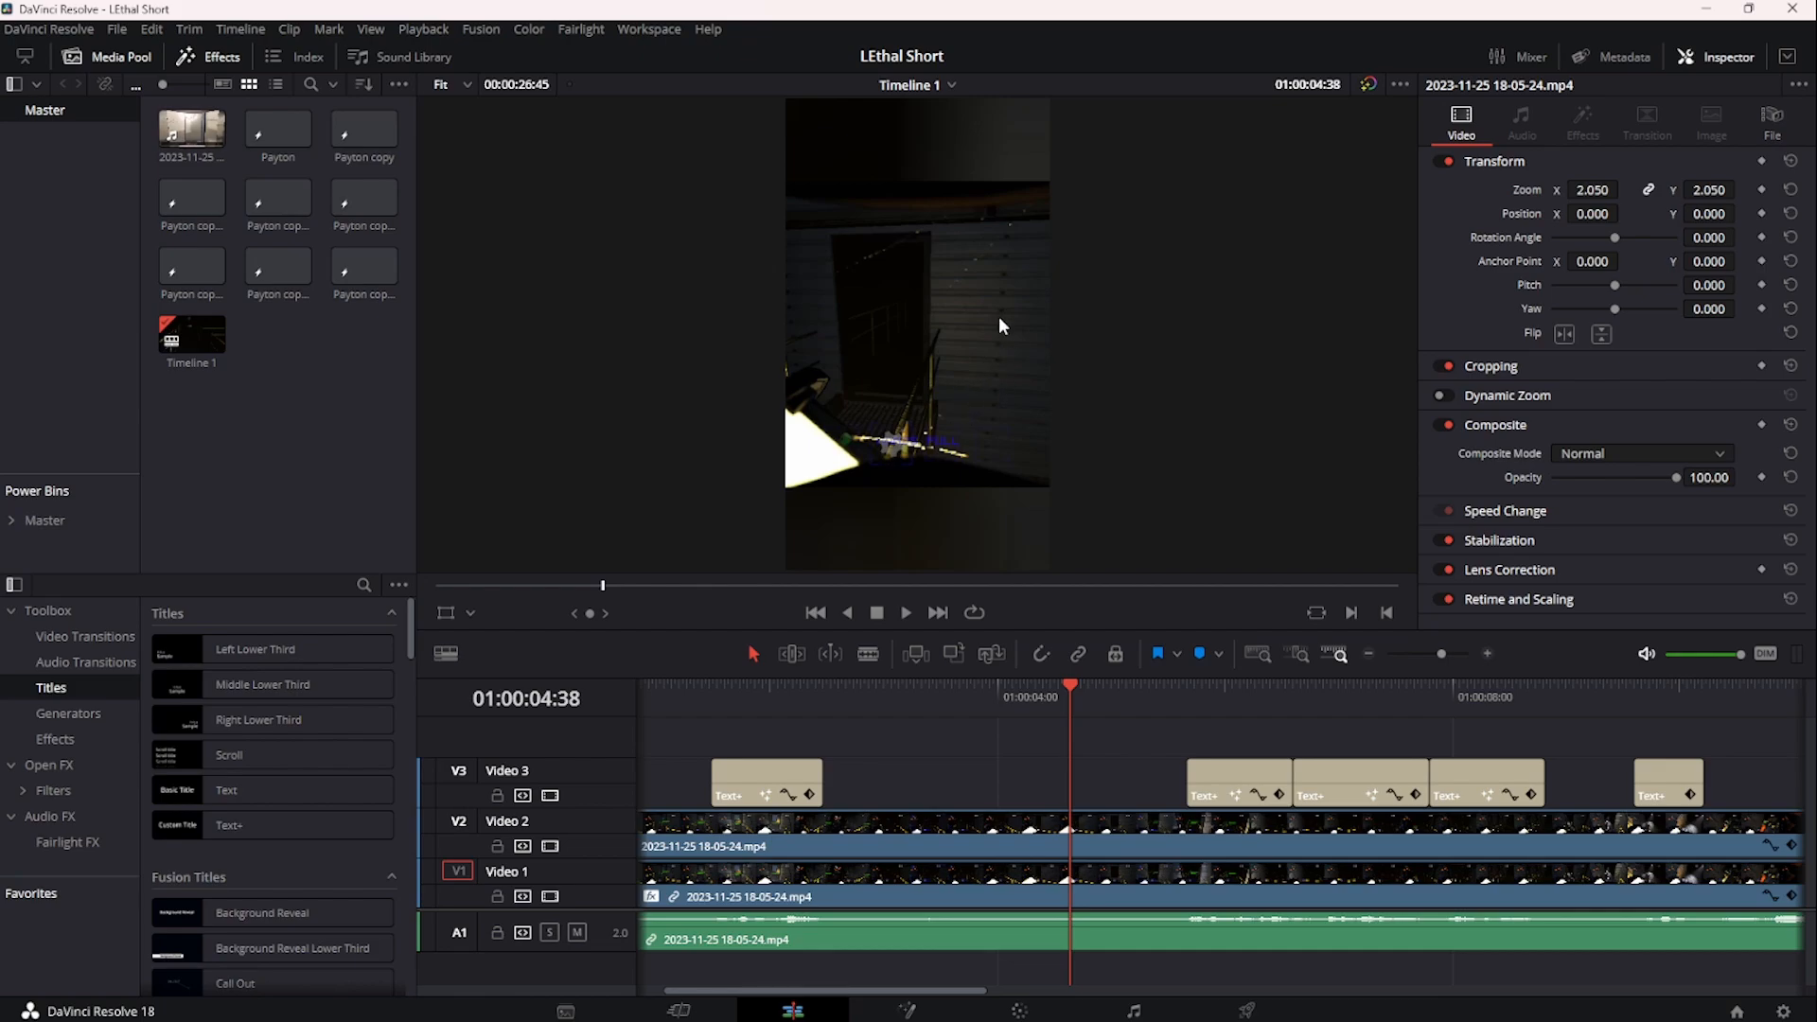
- Try enlarging the Video 2 clip at 01:00:04:38 to a Zoom of 3.260
click(1103, 837)
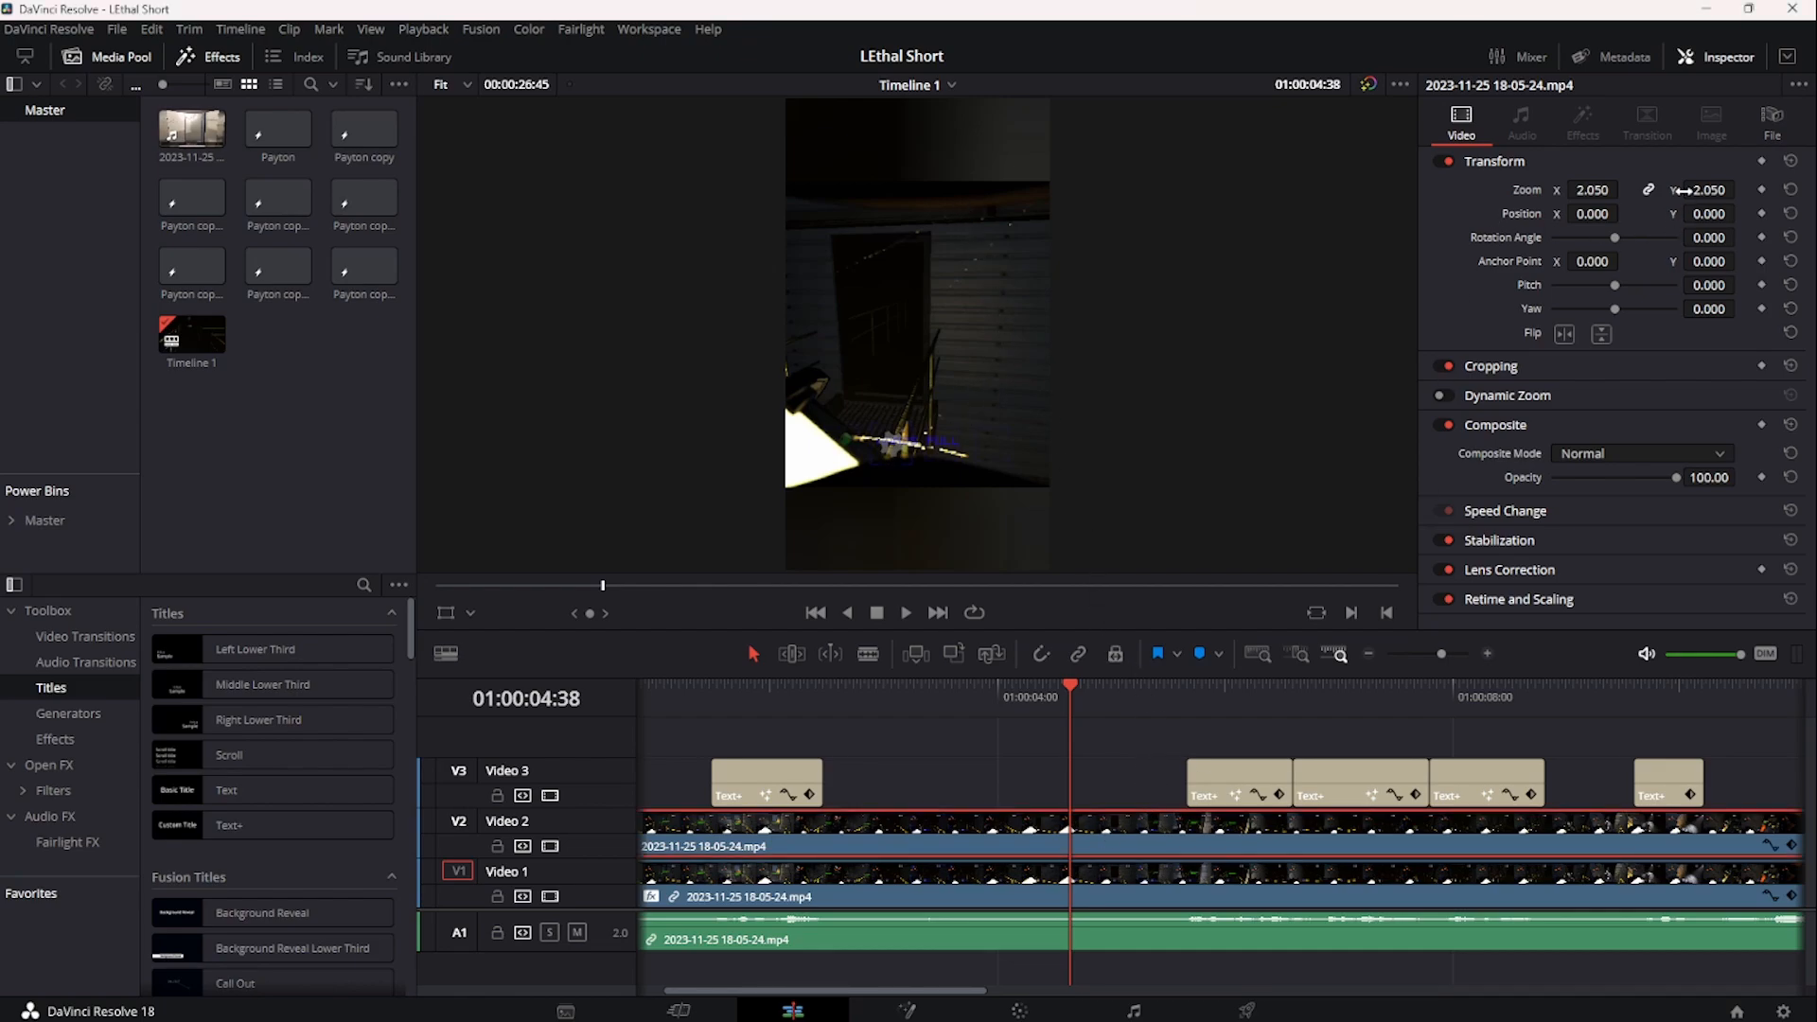
drag(1708, 189, 1740, 189)
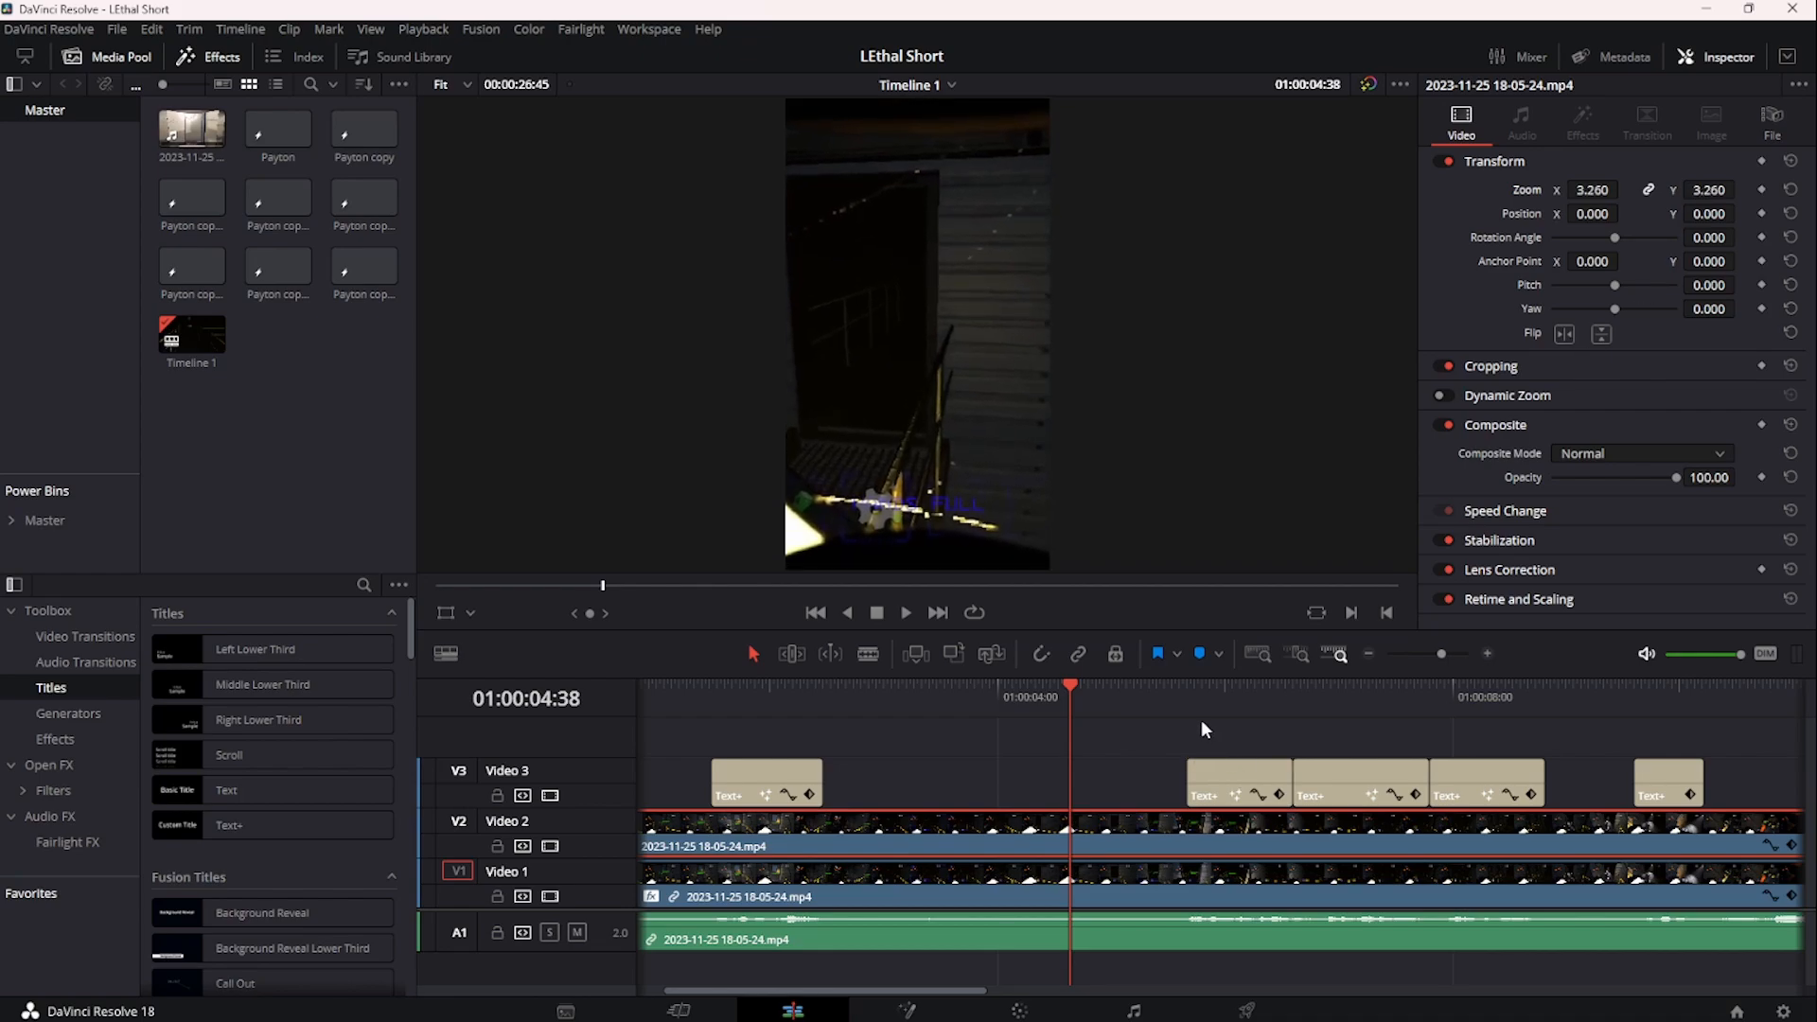
- Try reframing the Video 2 clip at 01:00:21:35 with Zoom 3.310 and Position X 1228, Y -211
drag(1197, 710, 751, 748)
click(852, 845)
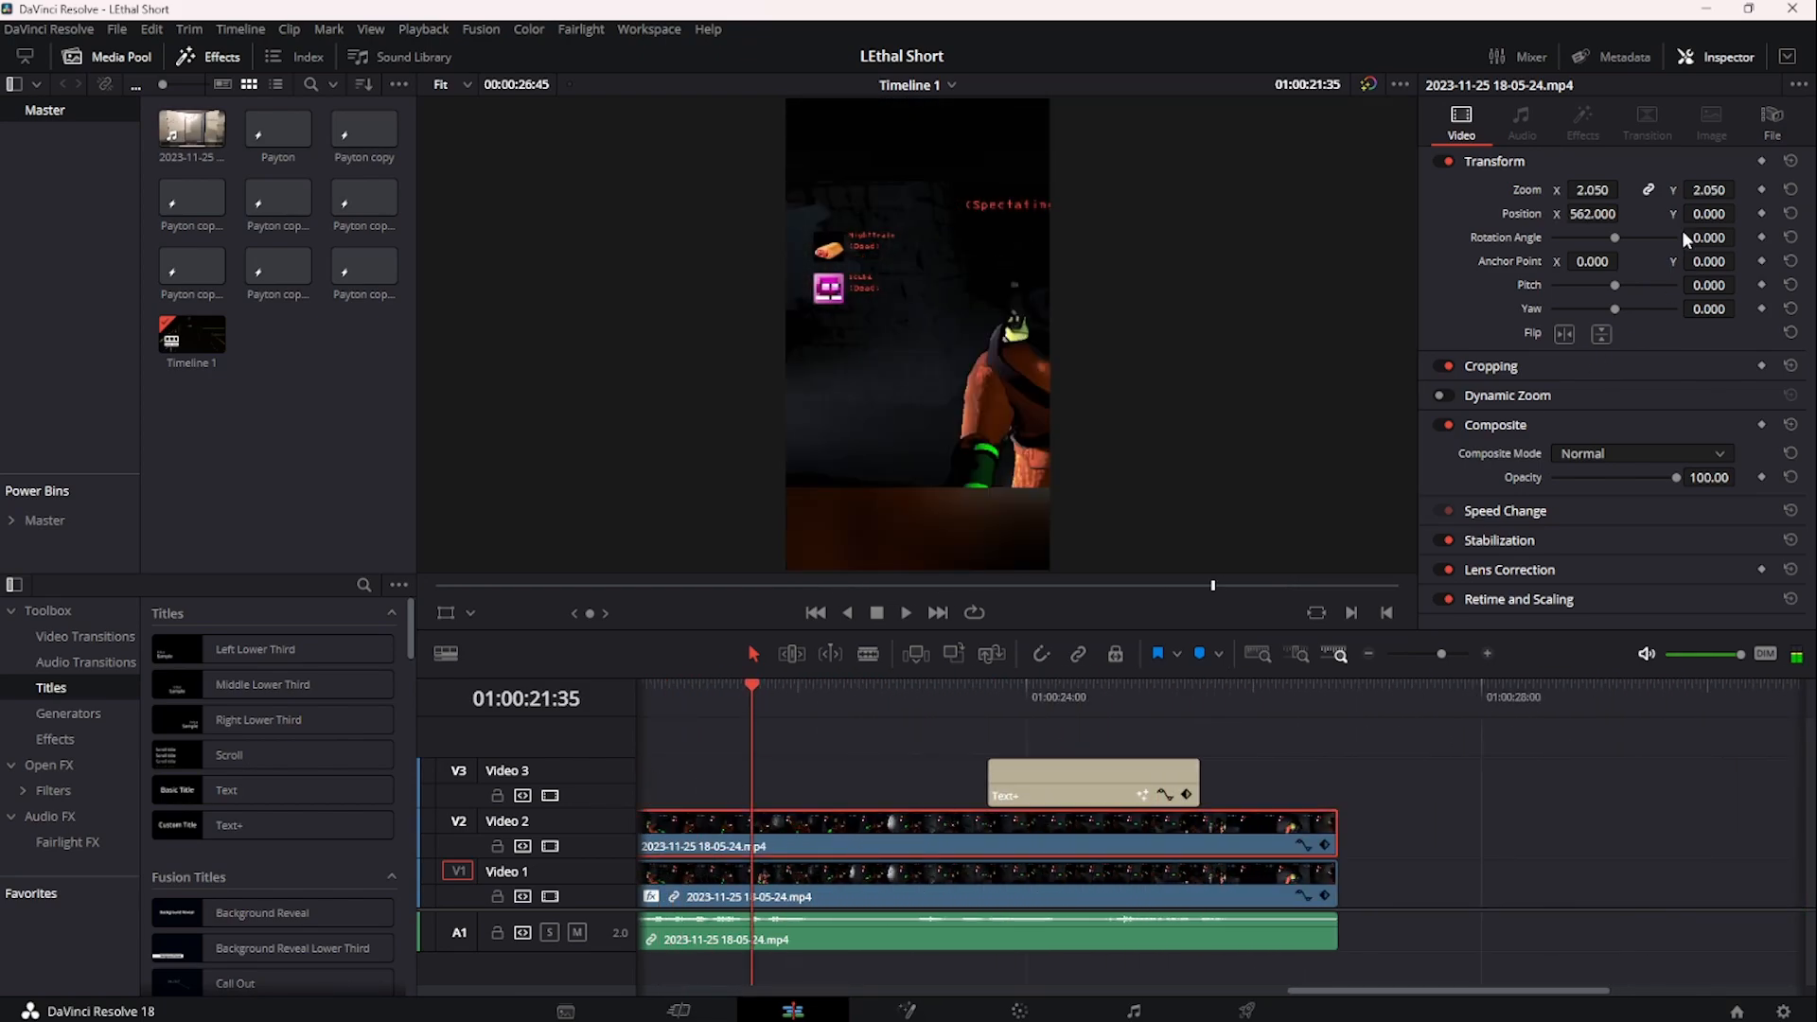
drag(1708, 190, 1739, 188)
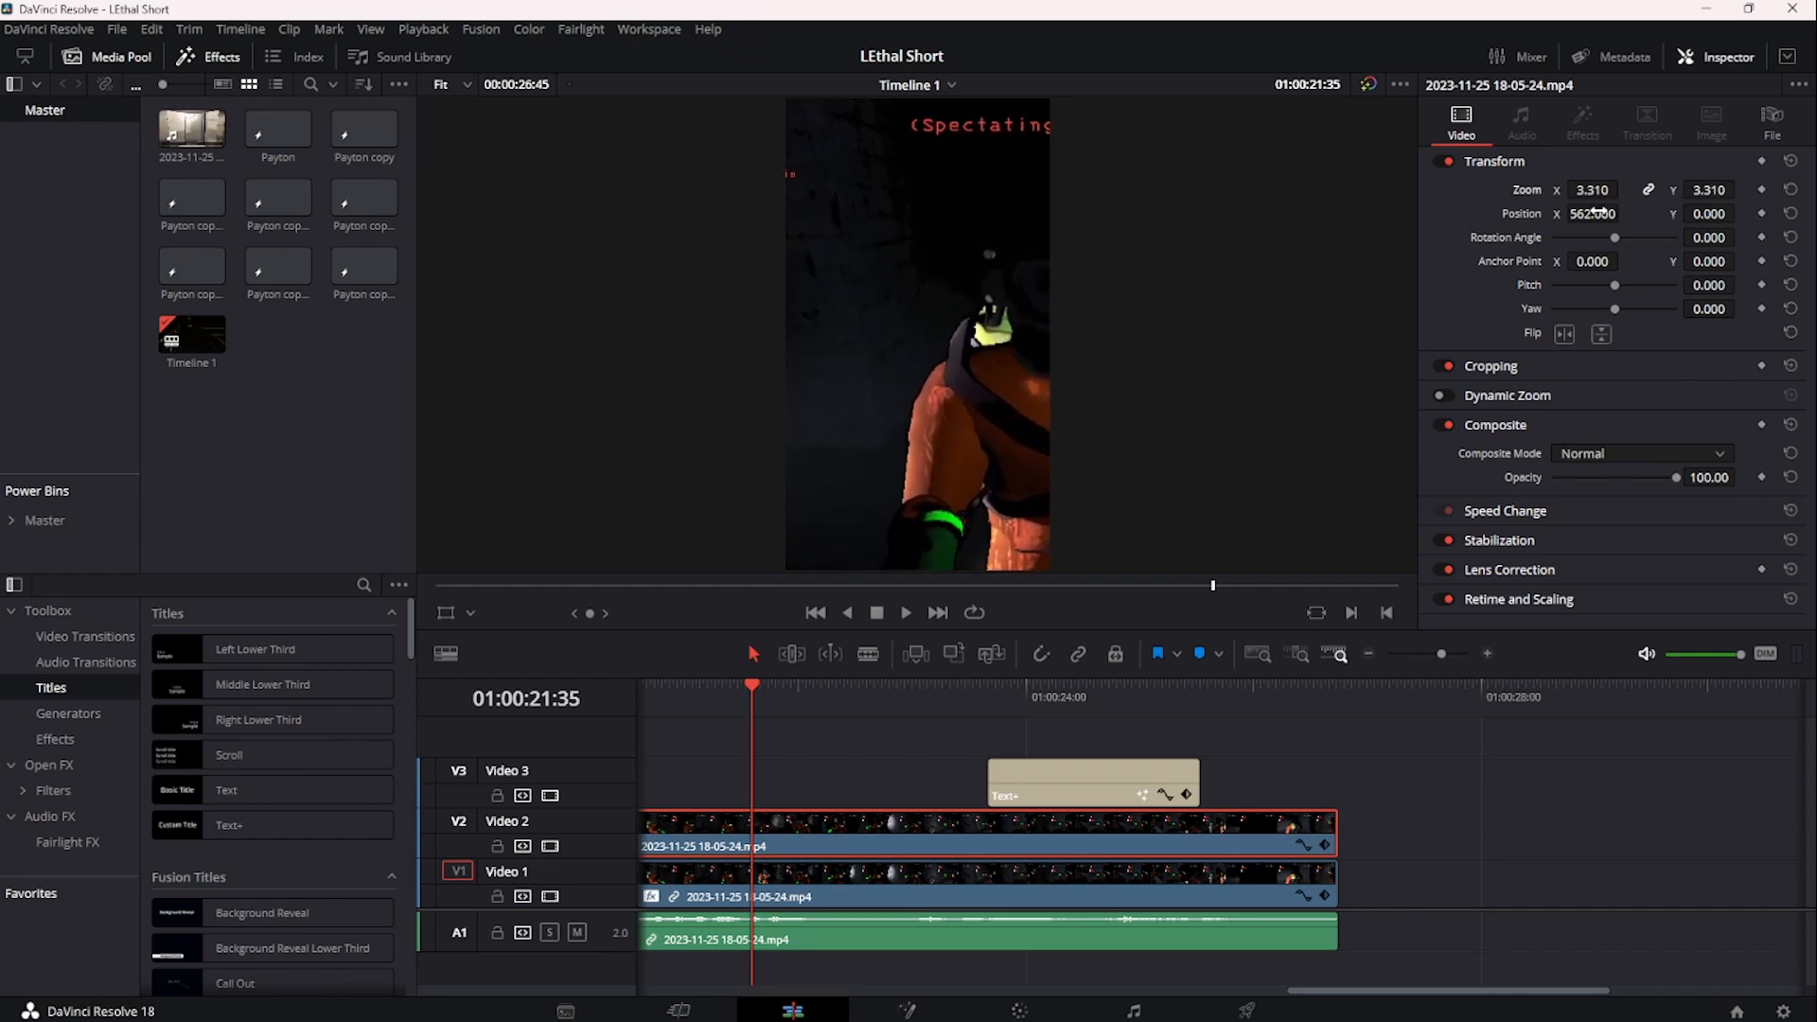
drag(1624, 214, 1739, 213)
key(space)
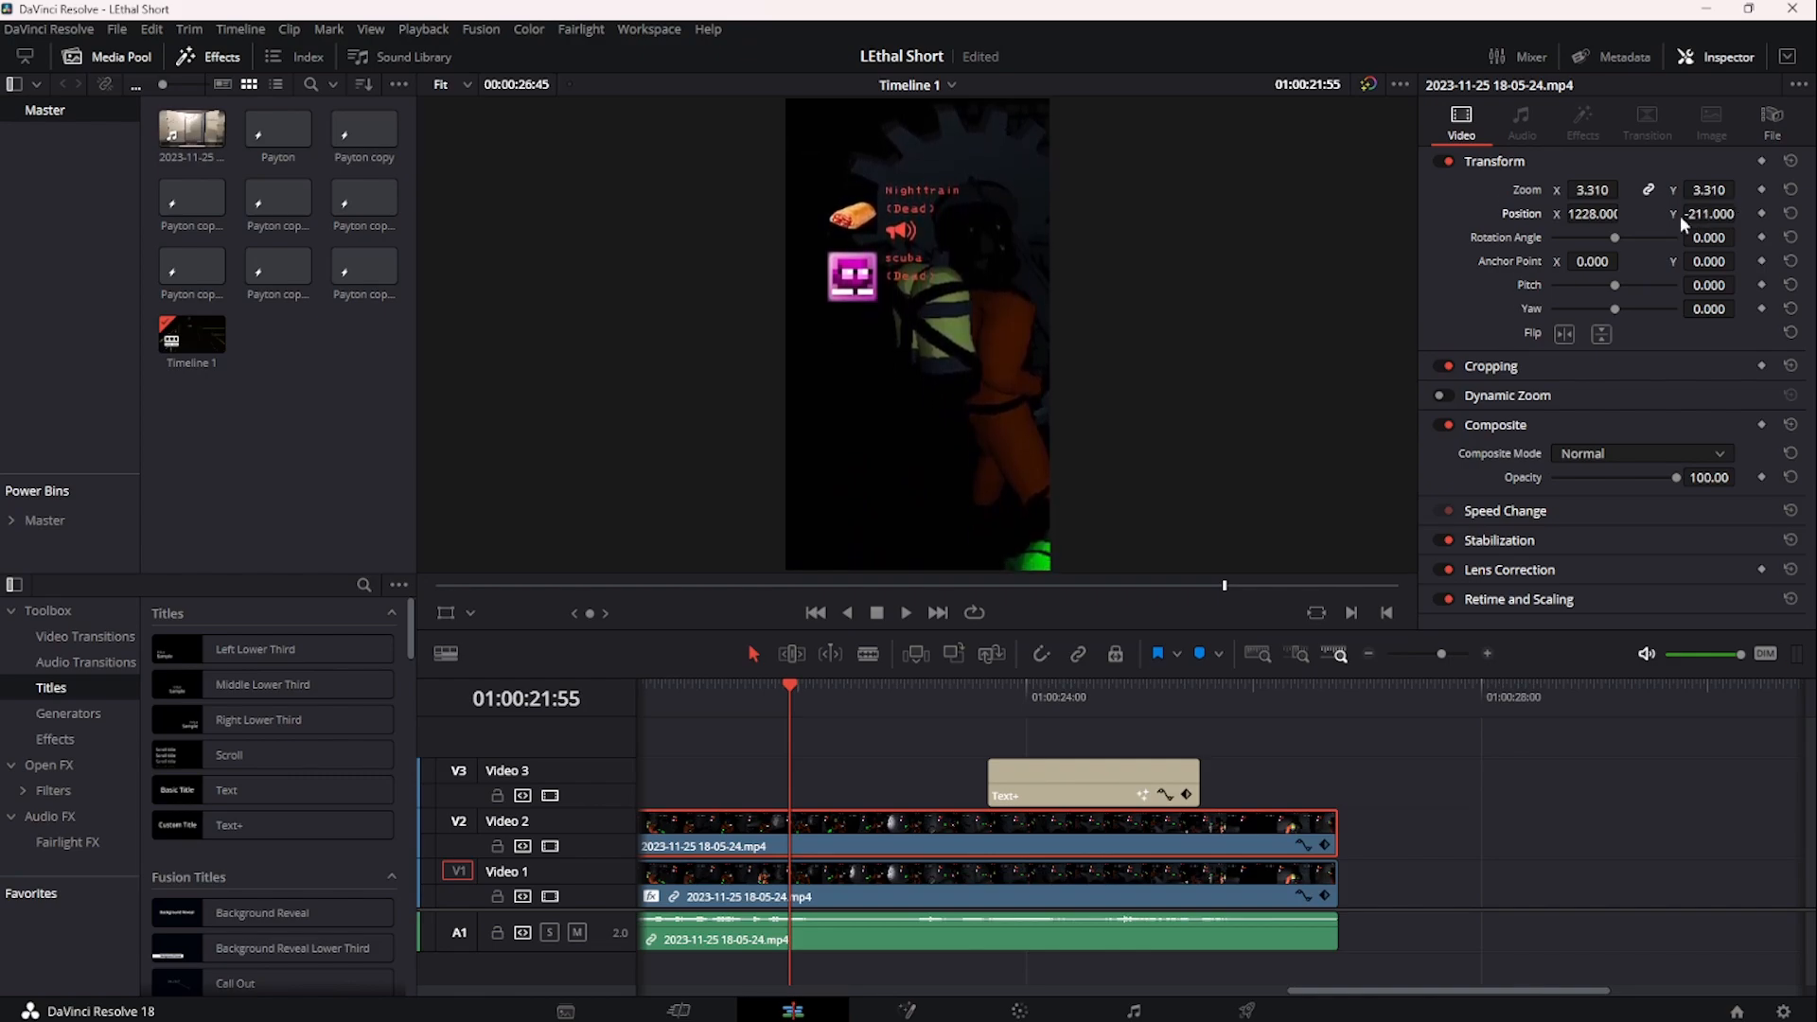
- Undo the position and zoom changes made to the Video 2 clip
drag(1398, 993, 1133, 991)
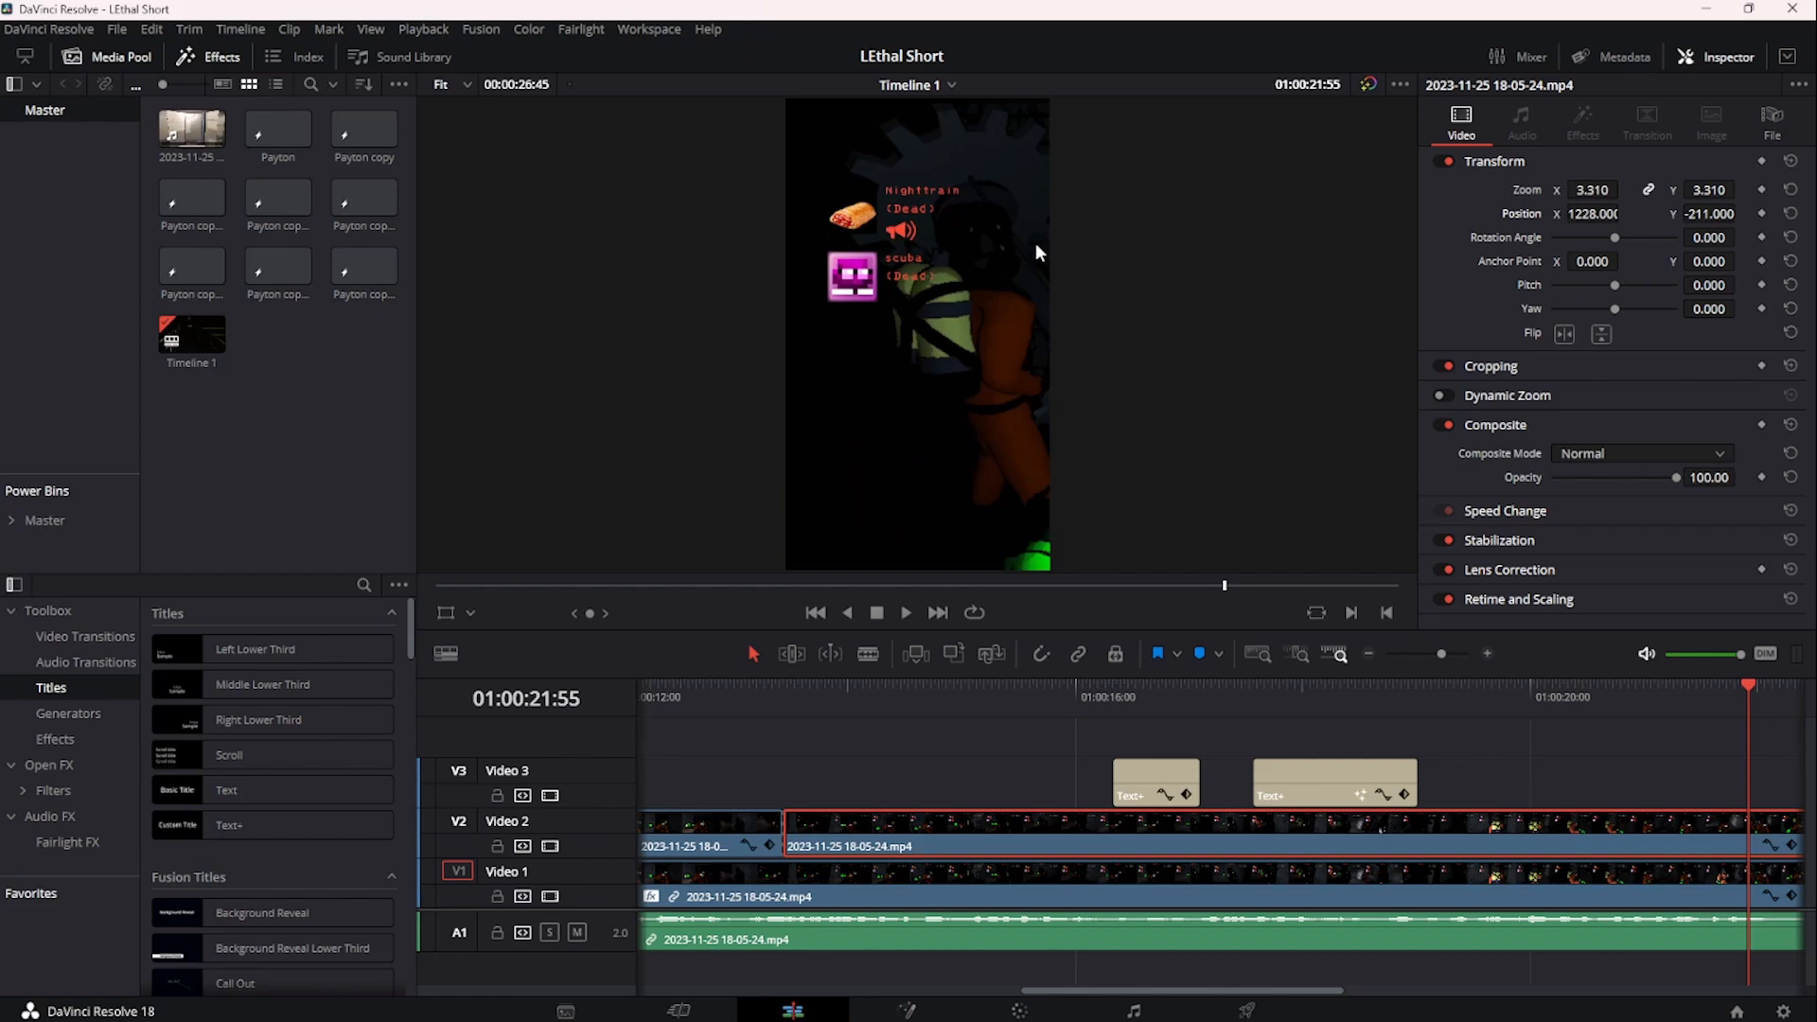
key(ctrl+z)
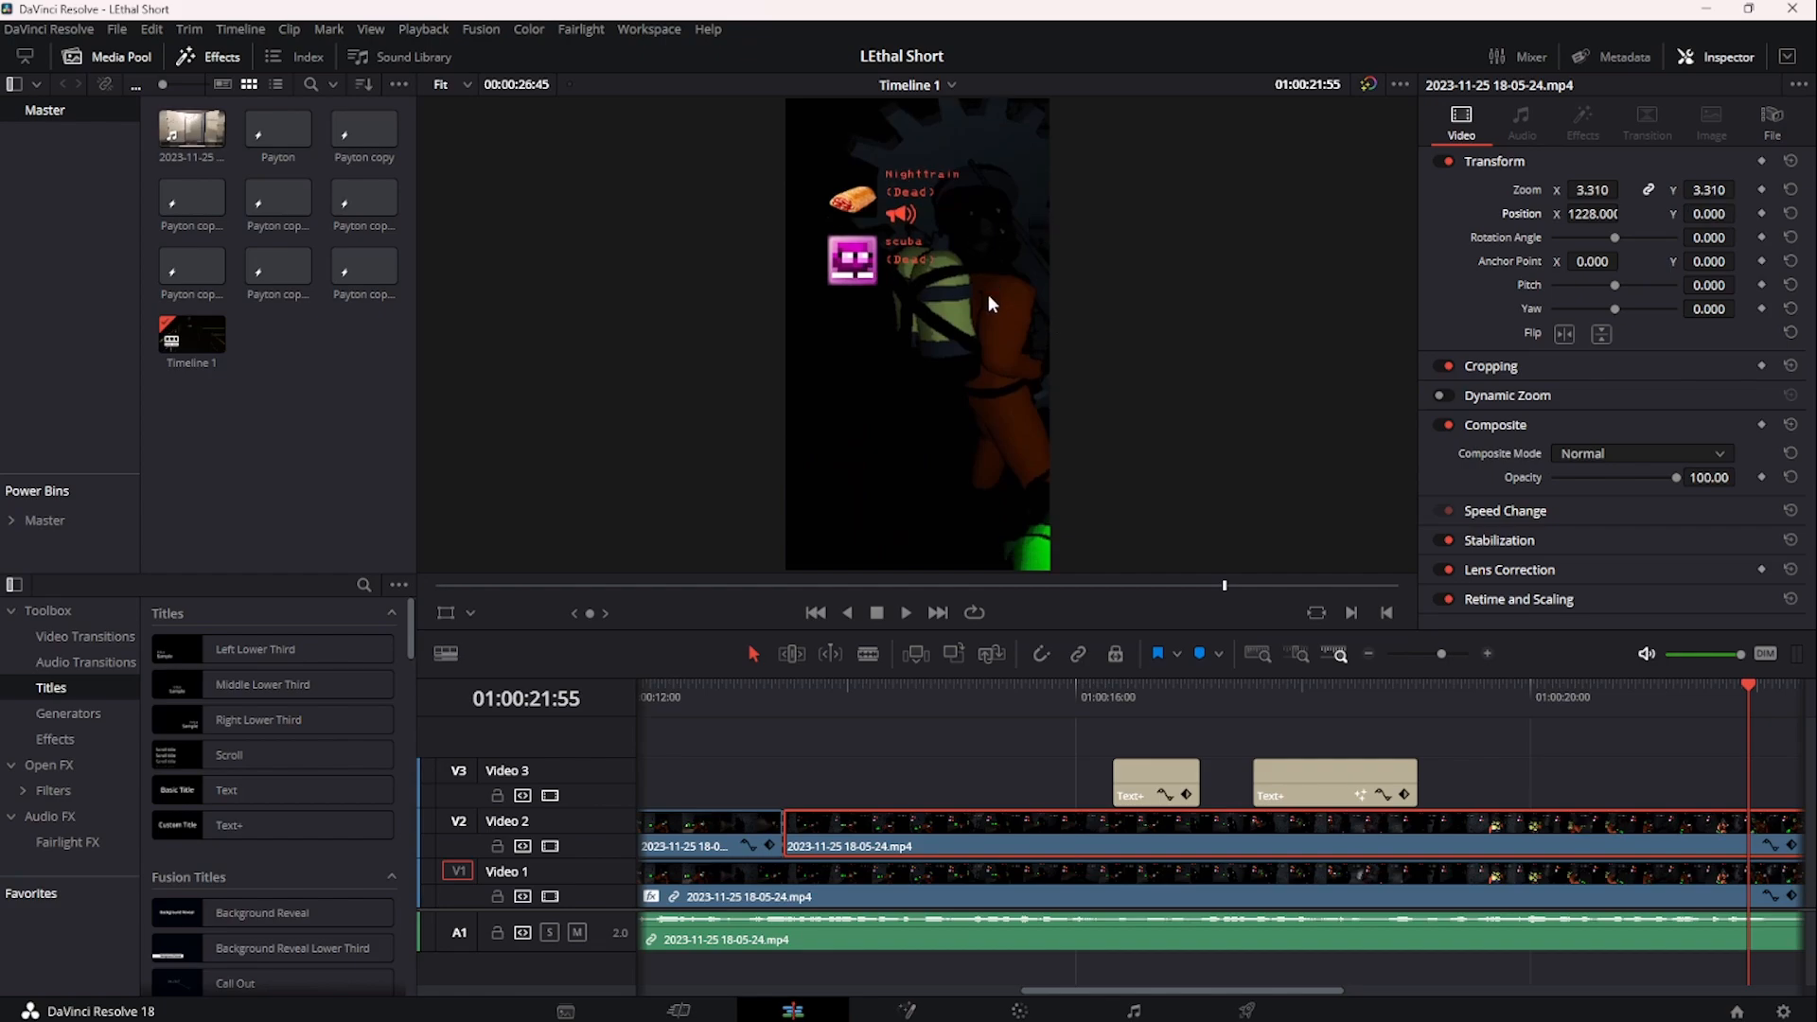
key(ctrl+z)
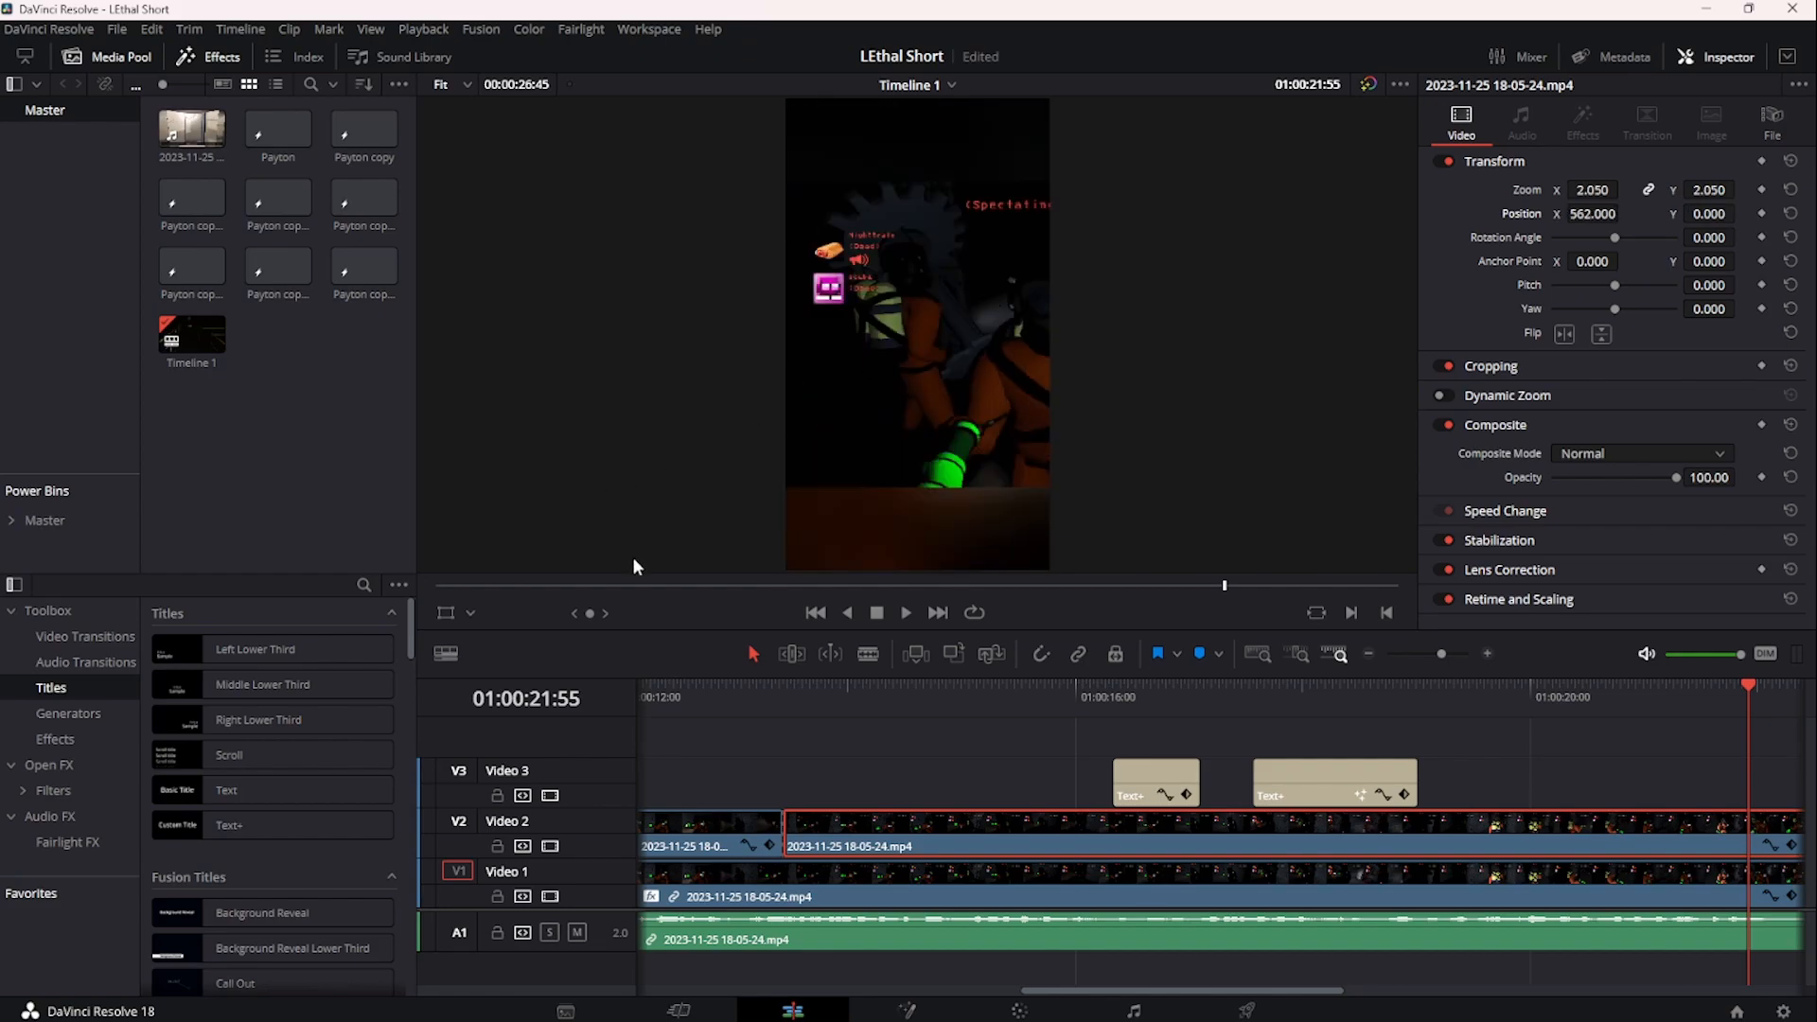
- Move the playhead to 01:00:12:32 and compare the transform settings of the Video 2 and Video 1 clips there
click(681, 683)
click(694, 842)
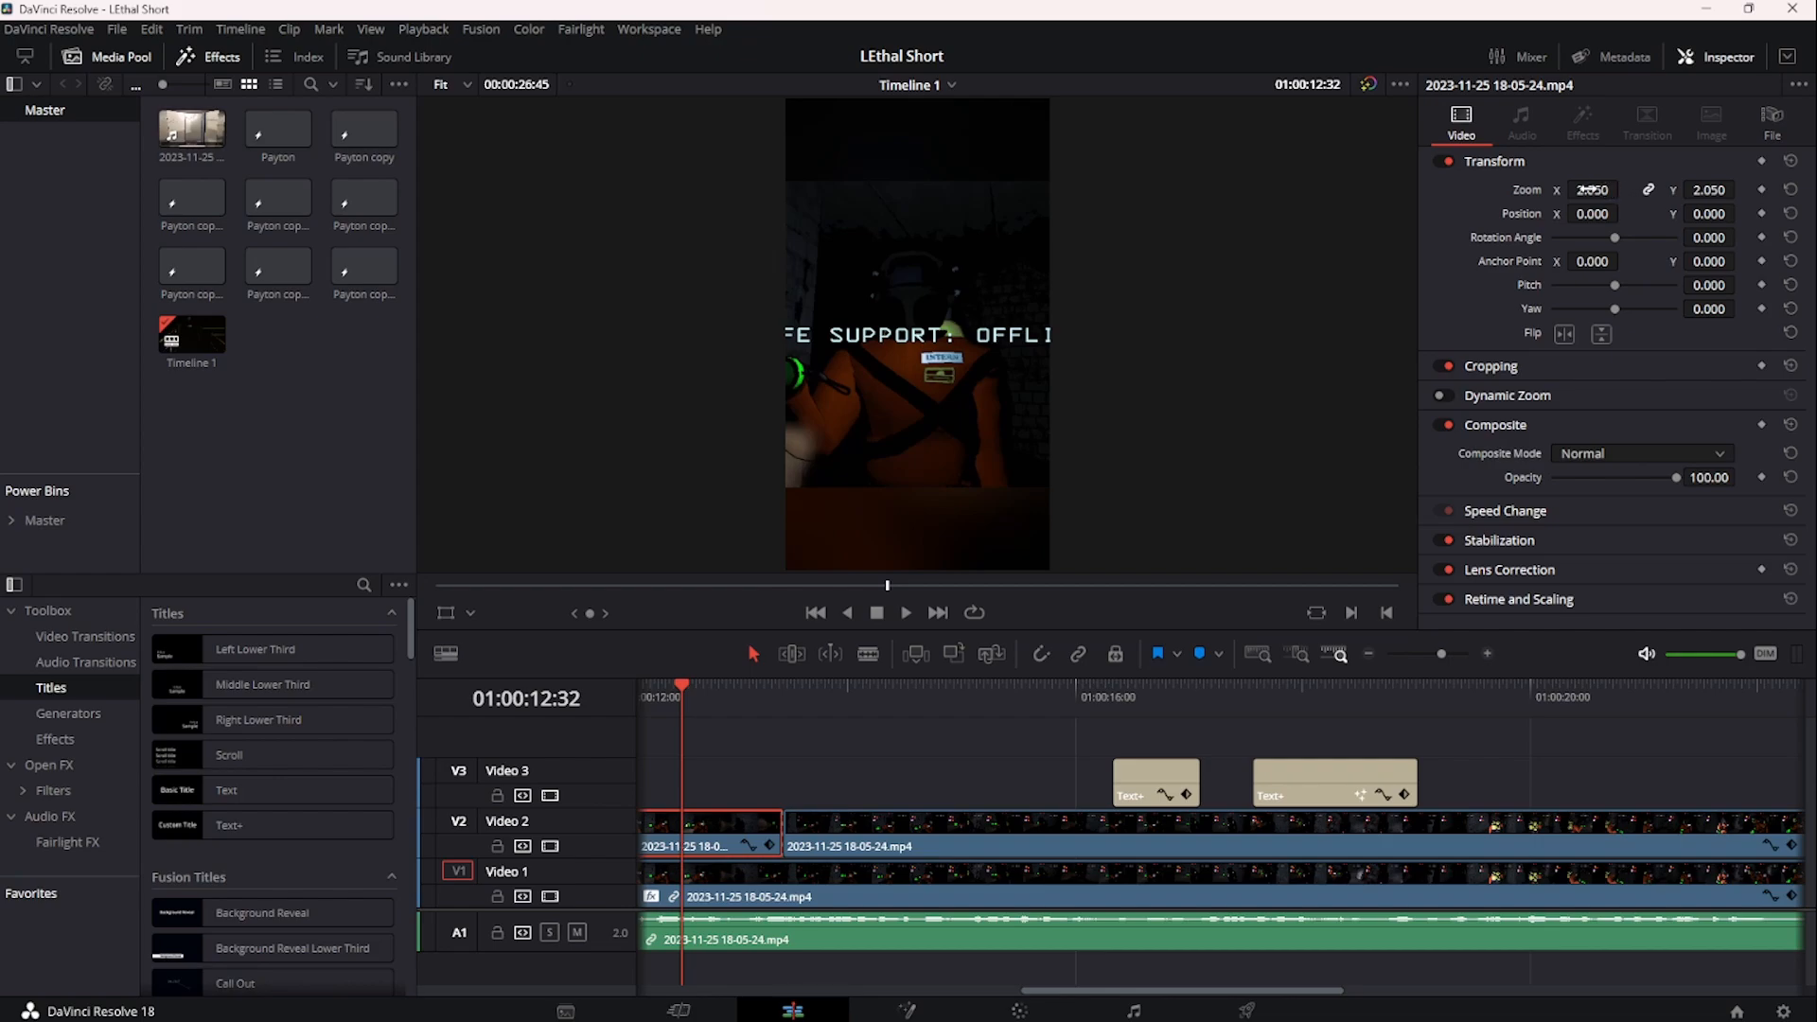
click(754, 899)
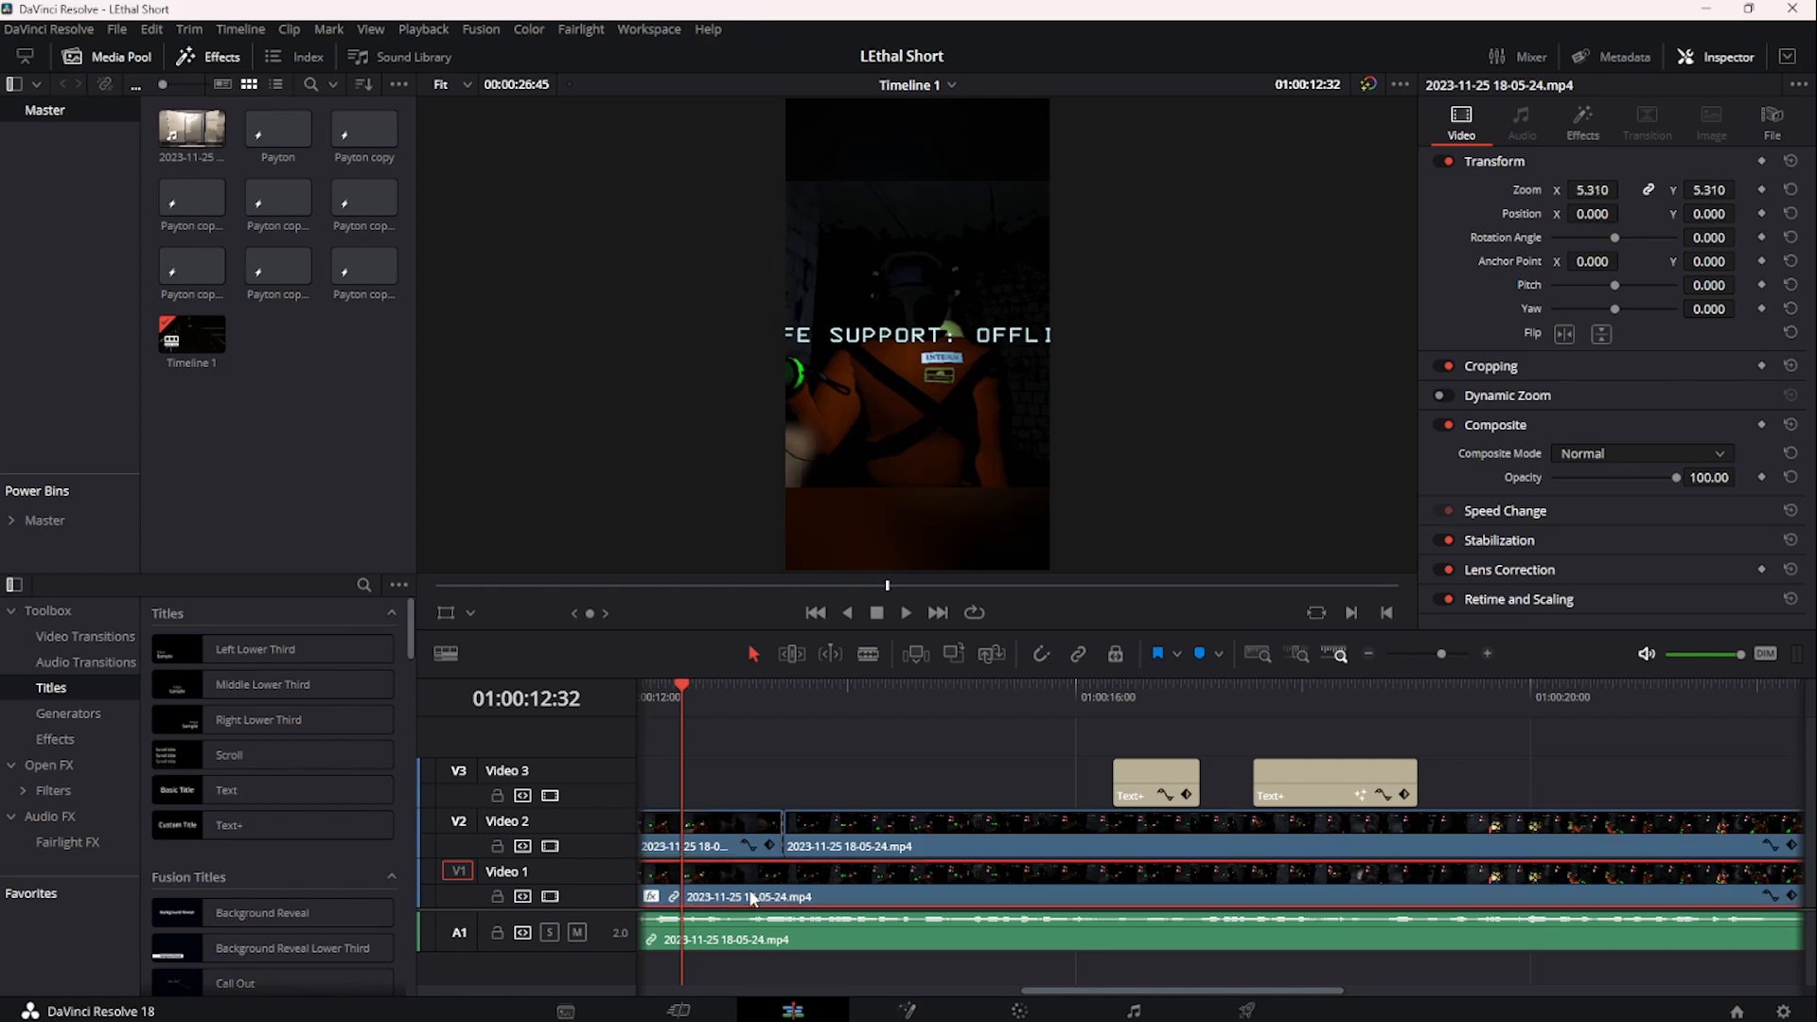
- Add the Box Blur filter to the favourites and apply it to the Video 2 clip at 01:00:12:32
click(53, 791)
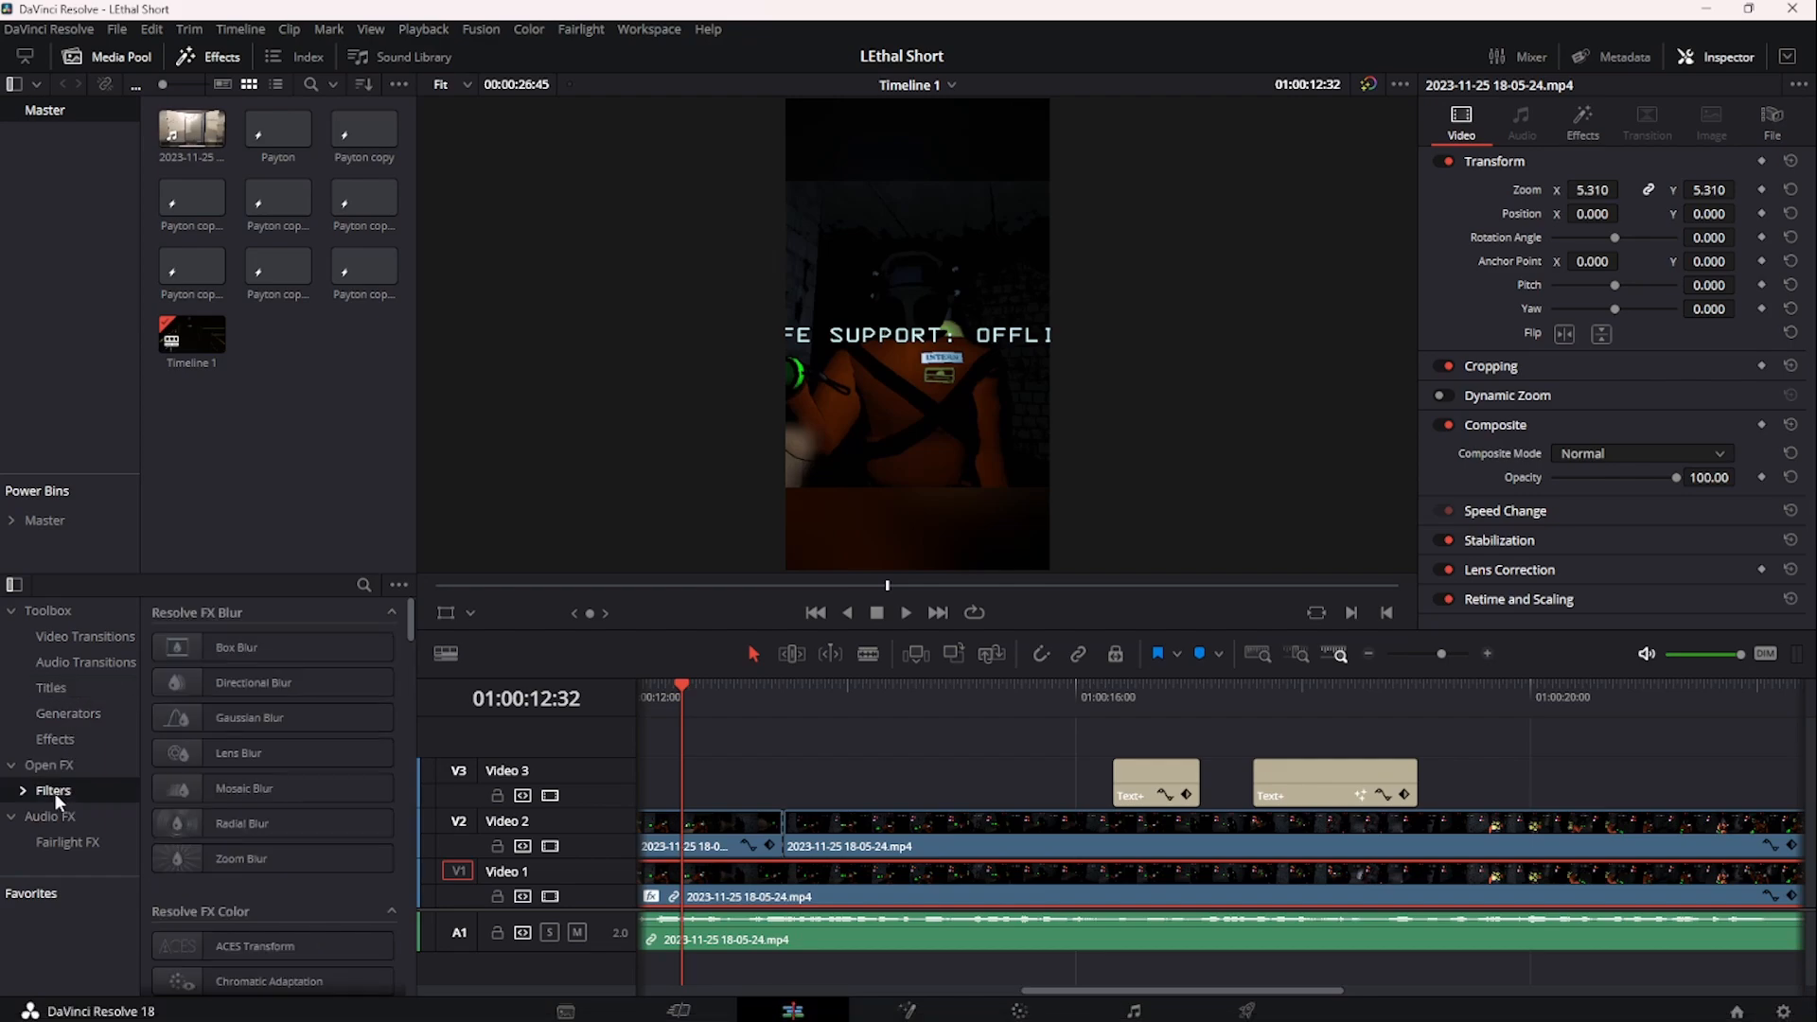
click(383, 647)
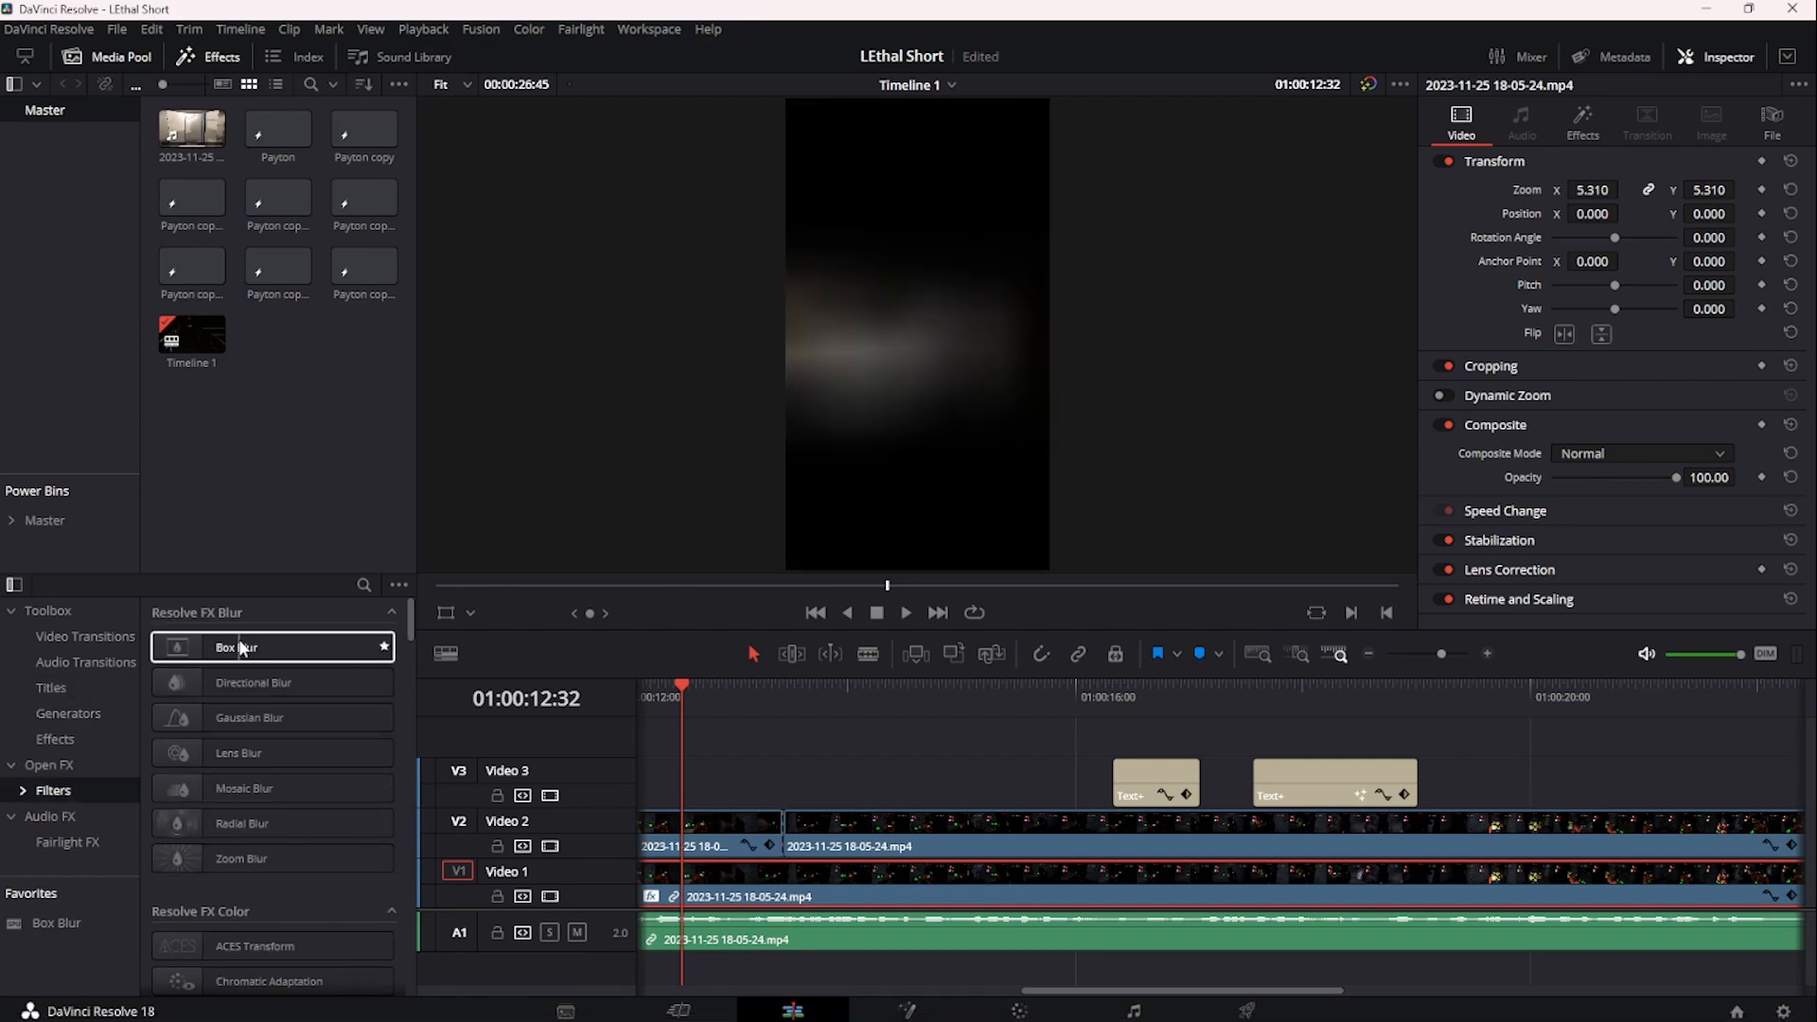
drag(242, 648, 720, 839)
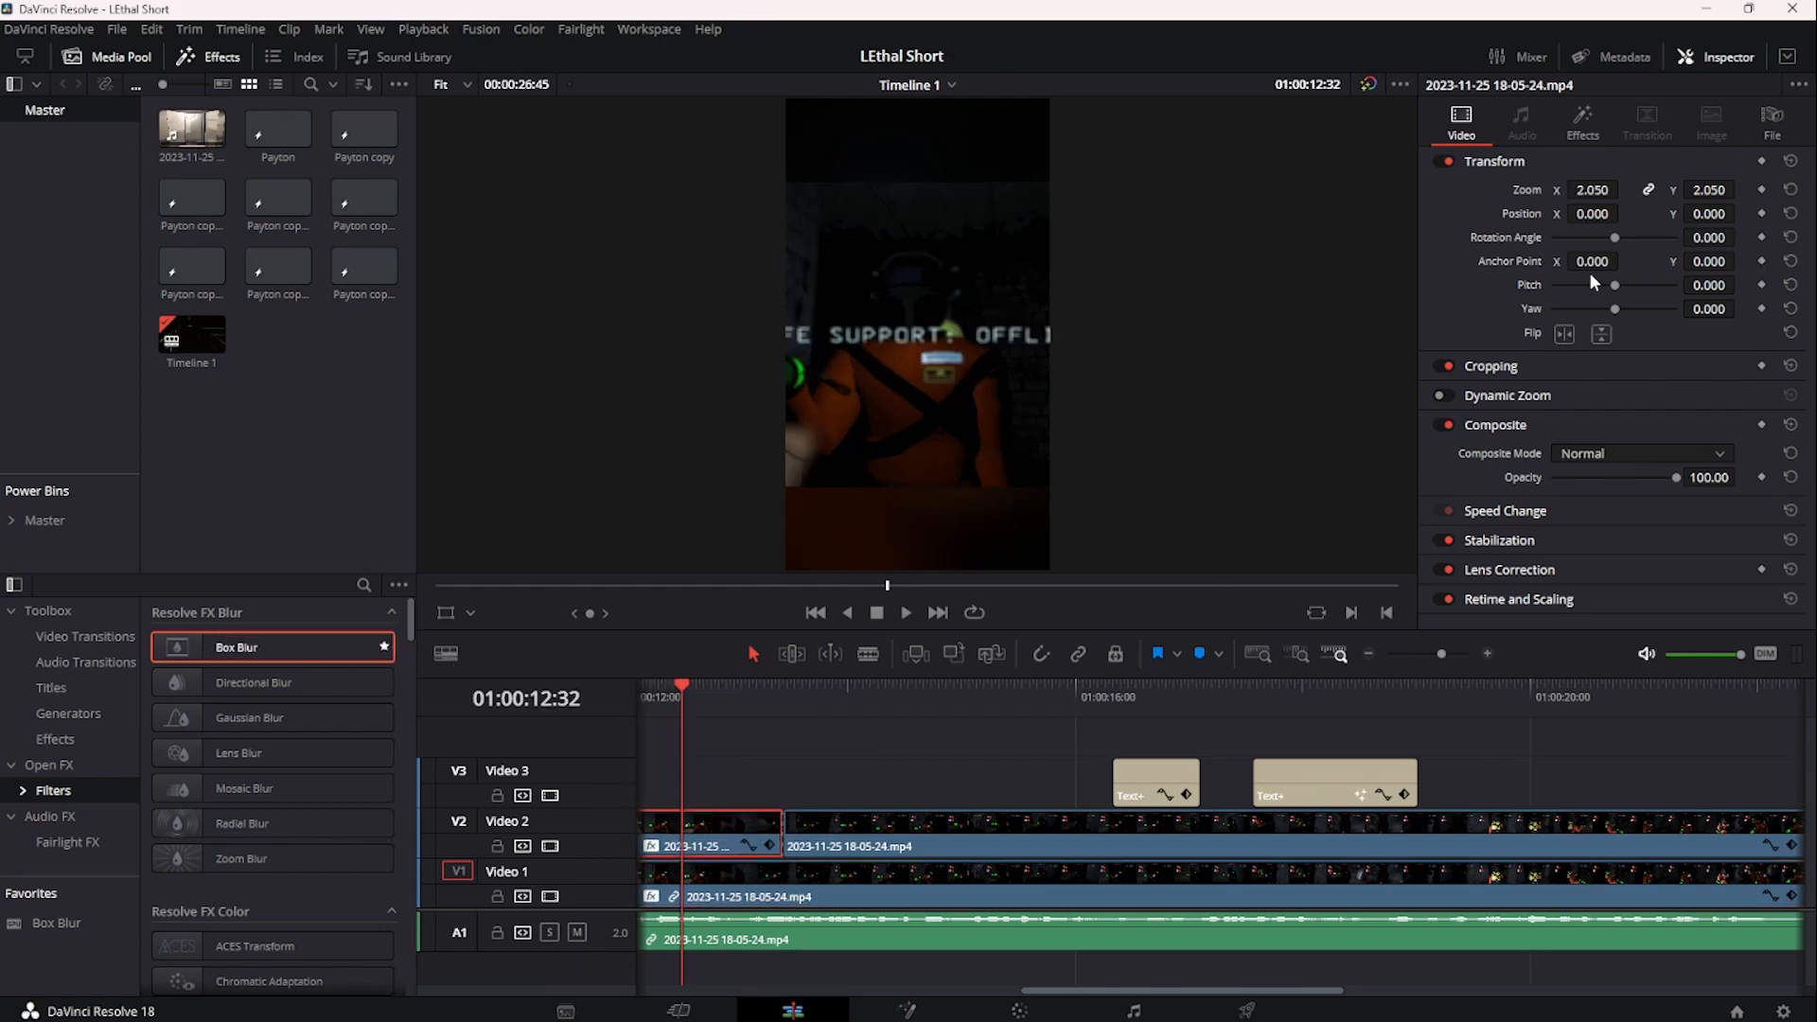
- Try a different Box Blur strength on the Video 2 clip at 01:00:12:32, and replace the effect with a fresh default Box Blur
click(1577, 126)
drag(1586, 230, 1639, 264)
click(1753, 202)
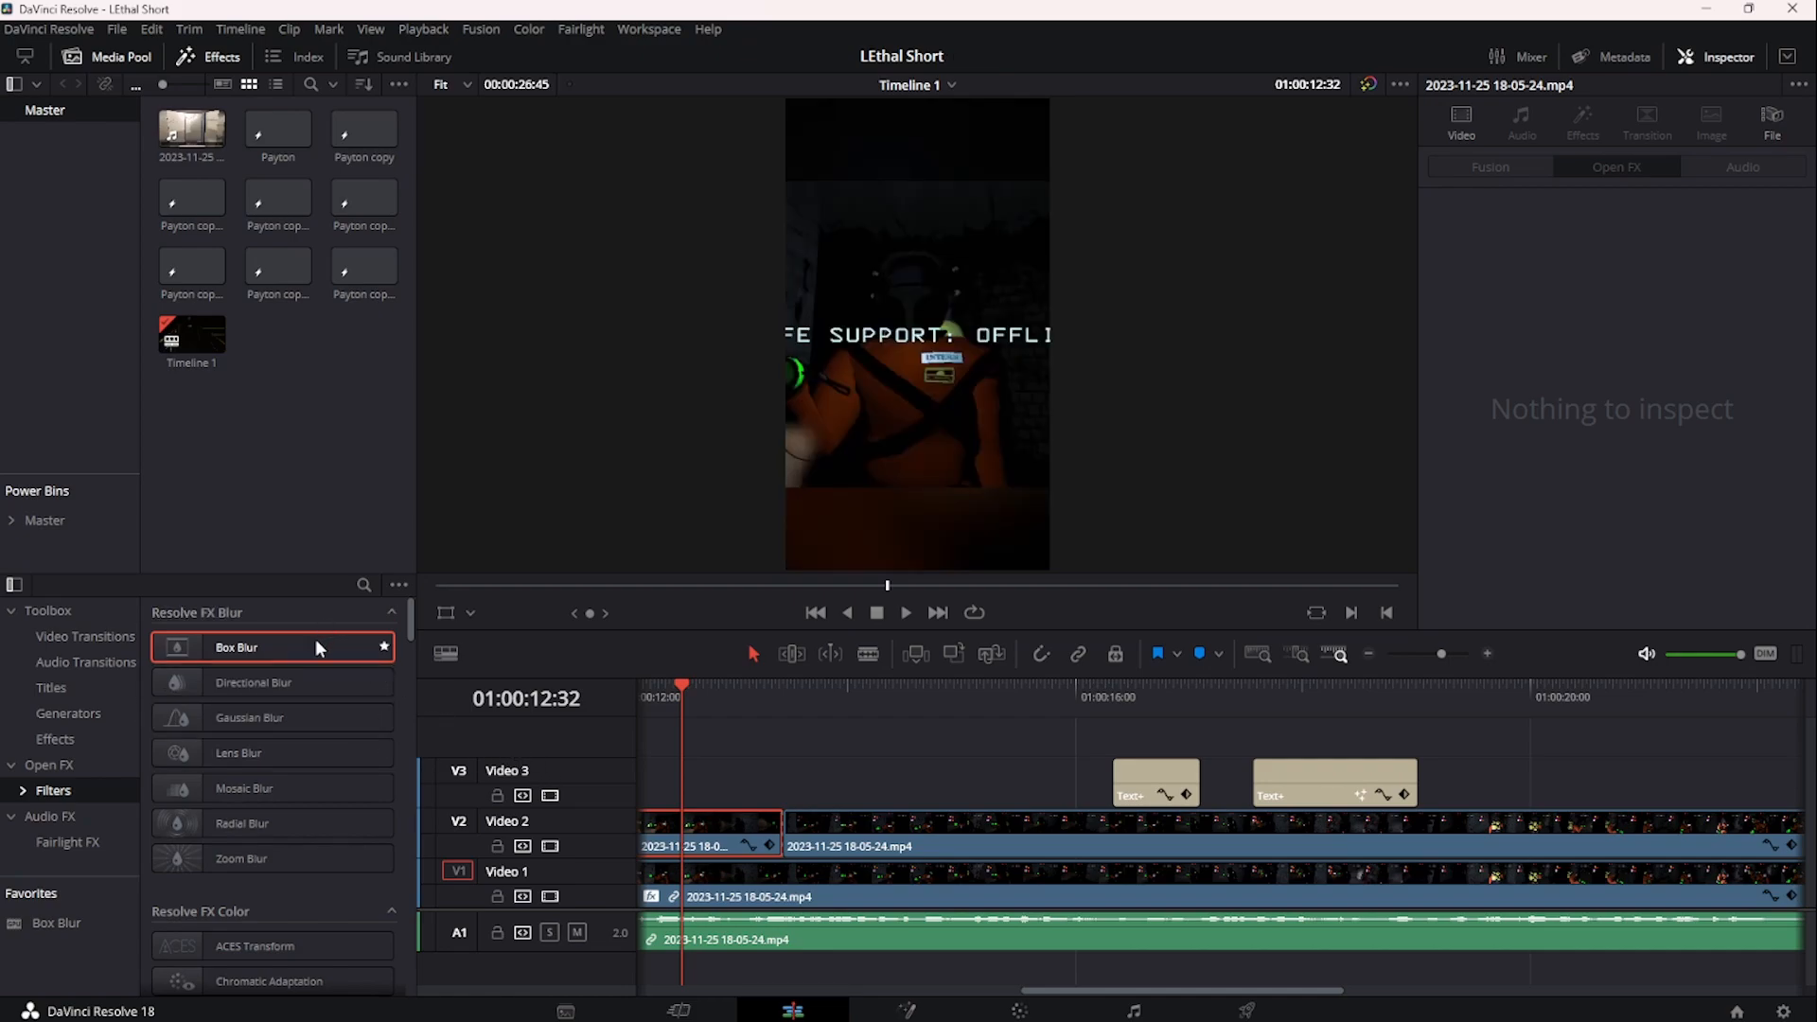
drag(315, 646, 700, 845)
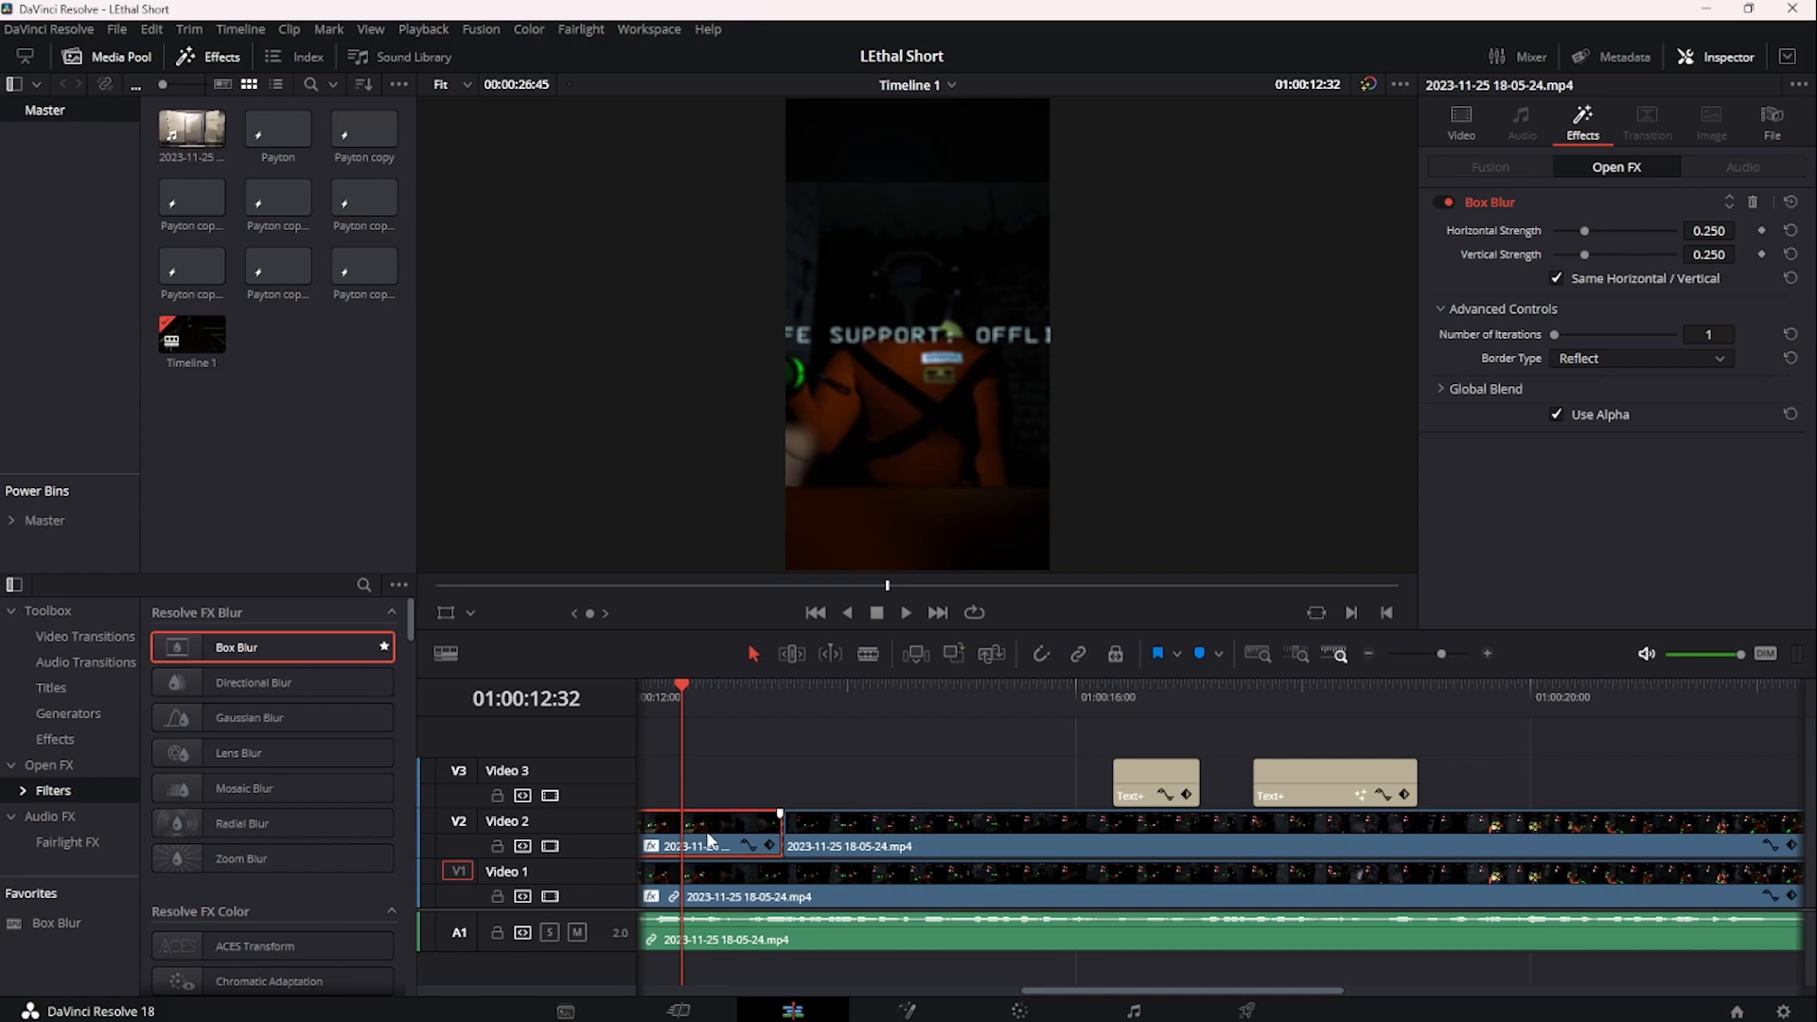
- Keyframe the Box Blur strength on the Video 2 clip at 0.435 at 01:00:12:32 and 0 at 01:00:13:20
drag(1718, 230, 1709, 230)
click(1761, 230)
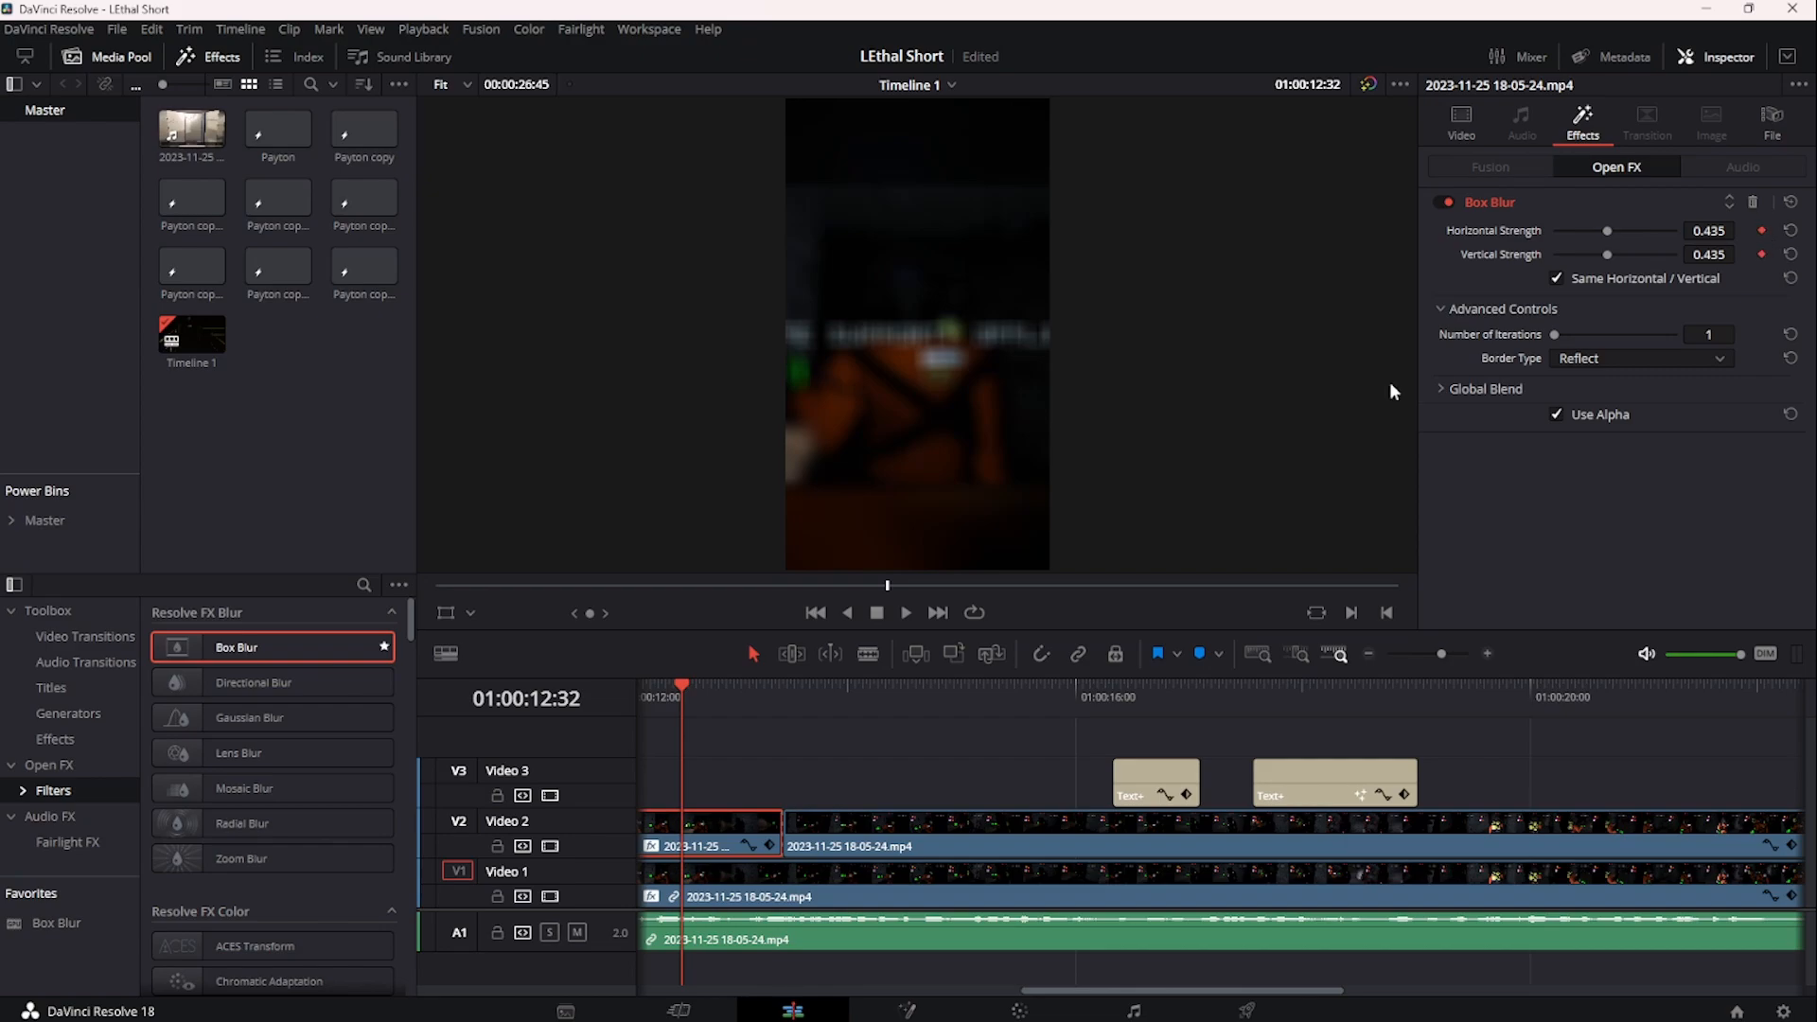
click(772, 705)
drag(772, 701, 774, 701)
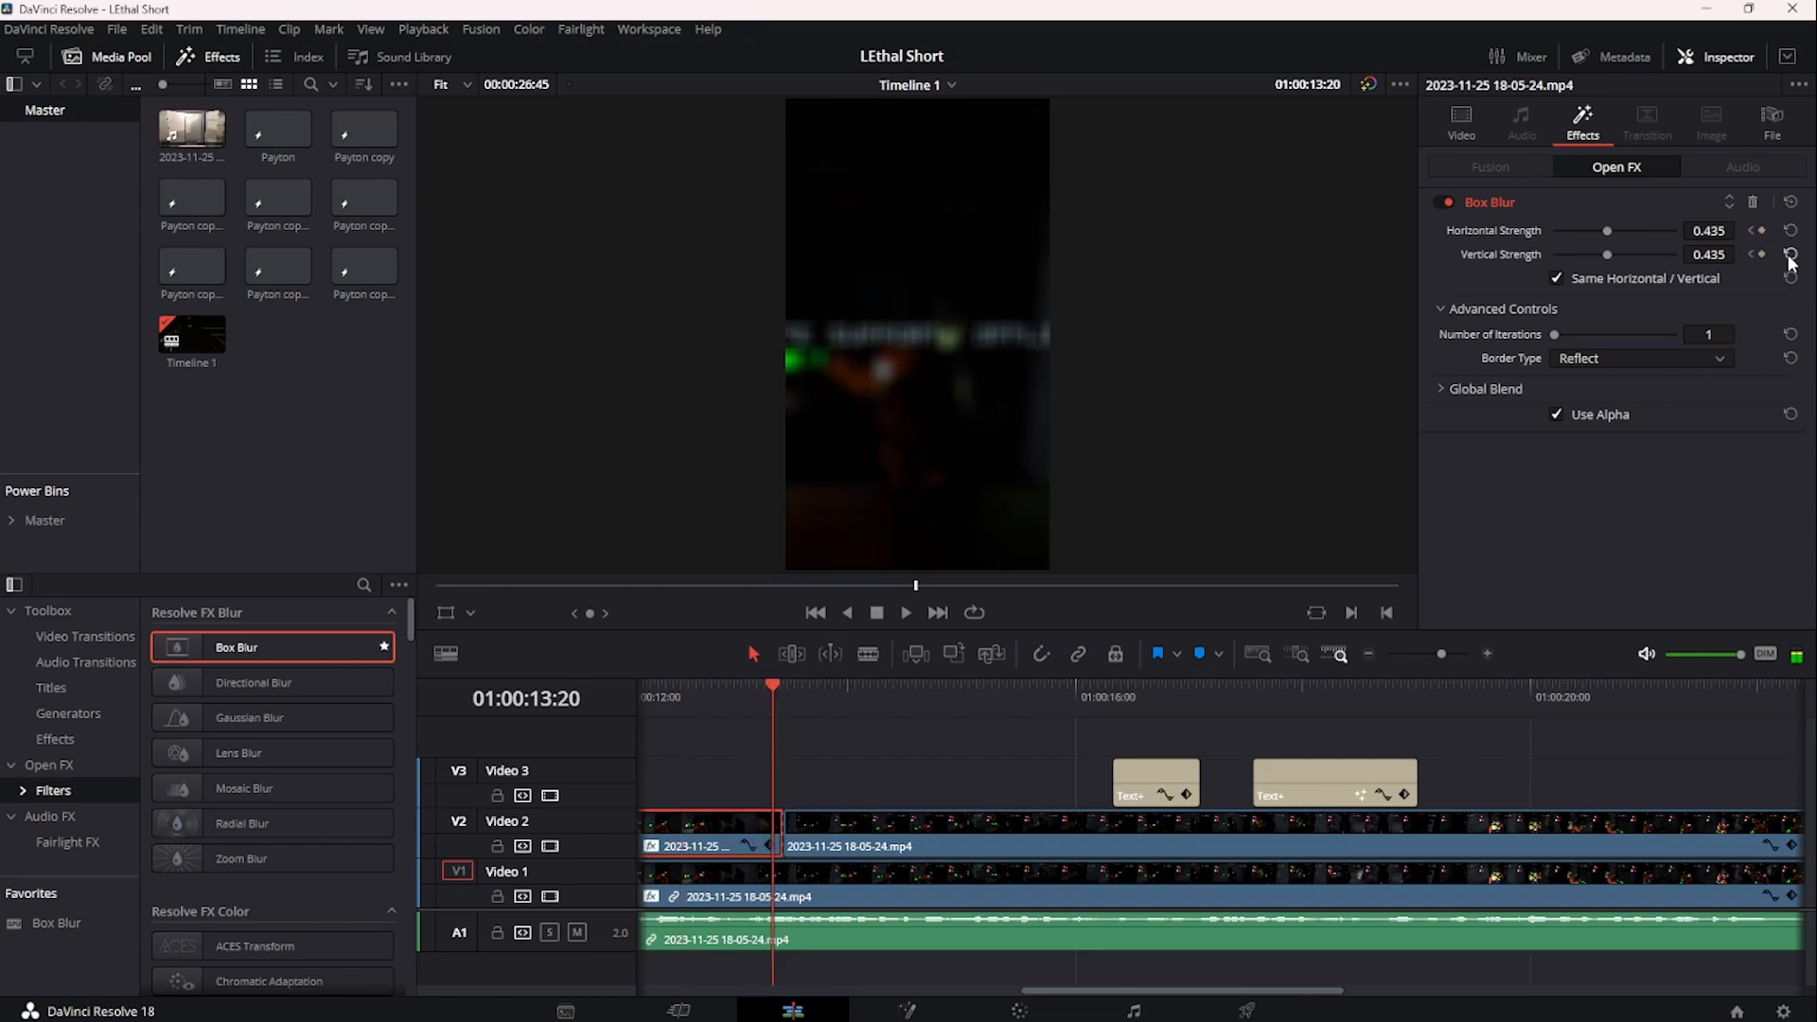
click(1762, 230)
drag(1732, 227, 1627, 227)
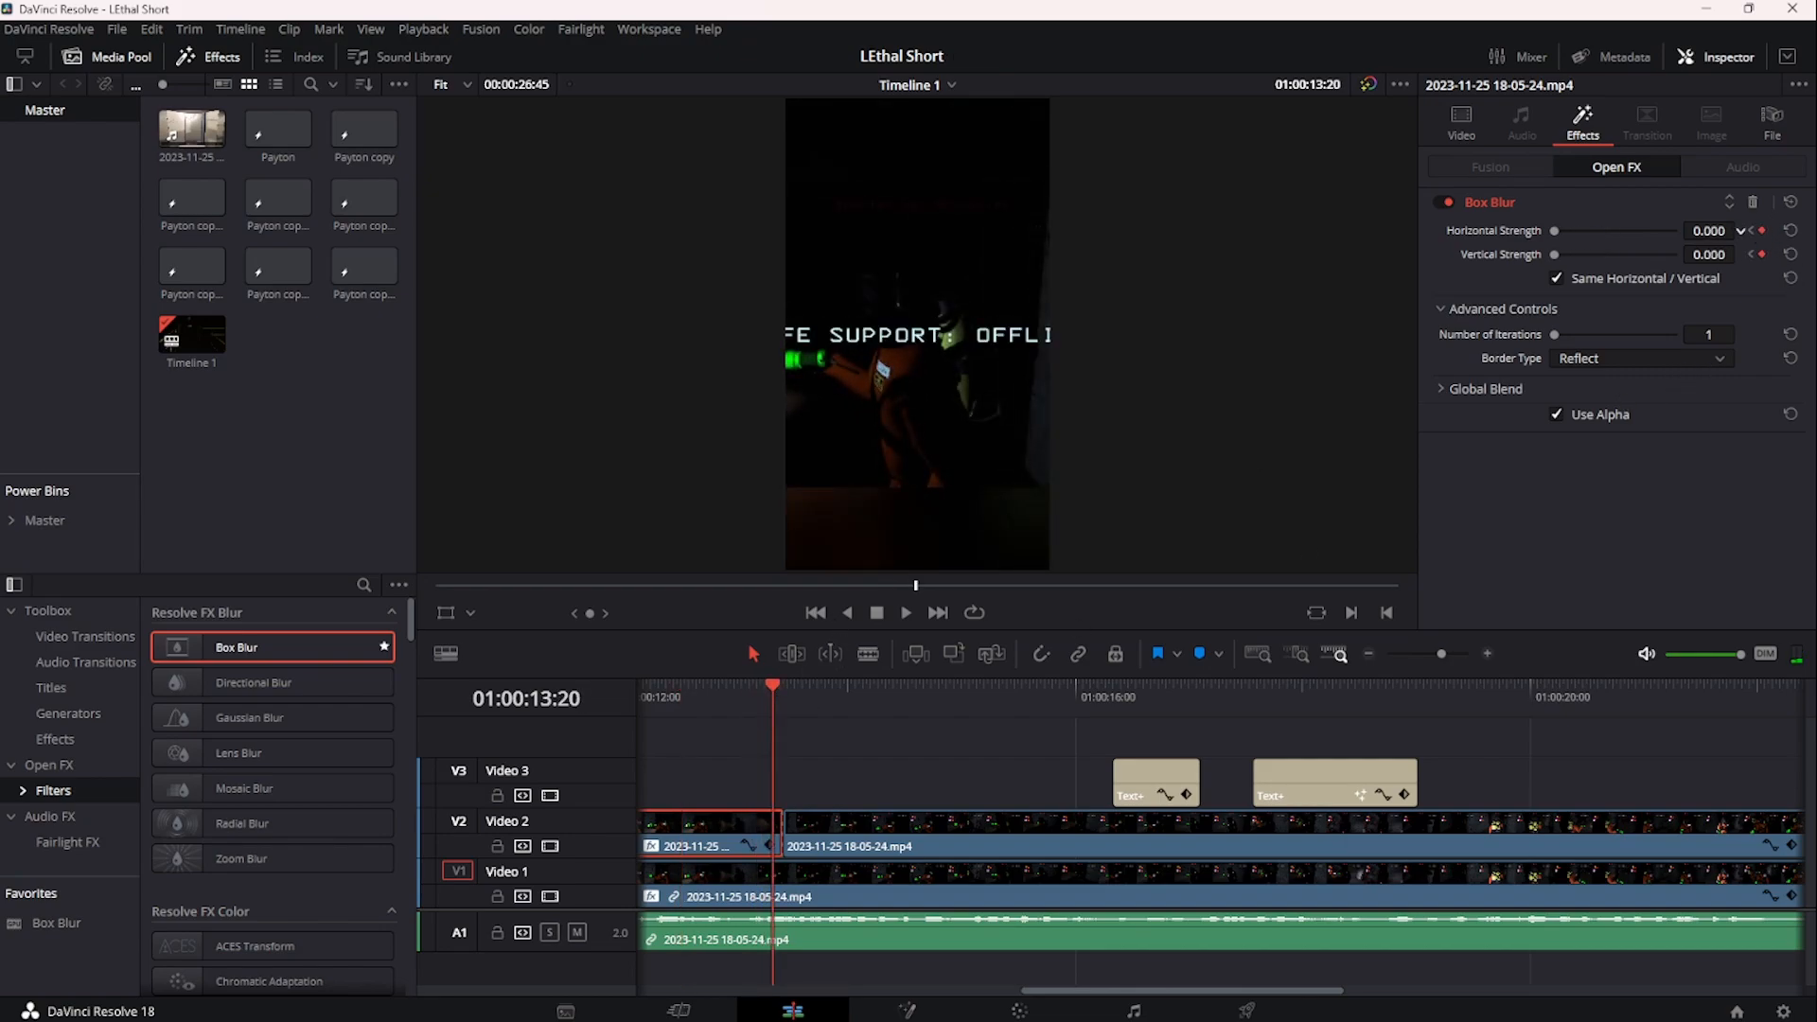
- Play back the blur animation from the start of the Video 2 clip, and delete the Box Blur effect
drag(774, 702, 650, 702)
key(space)
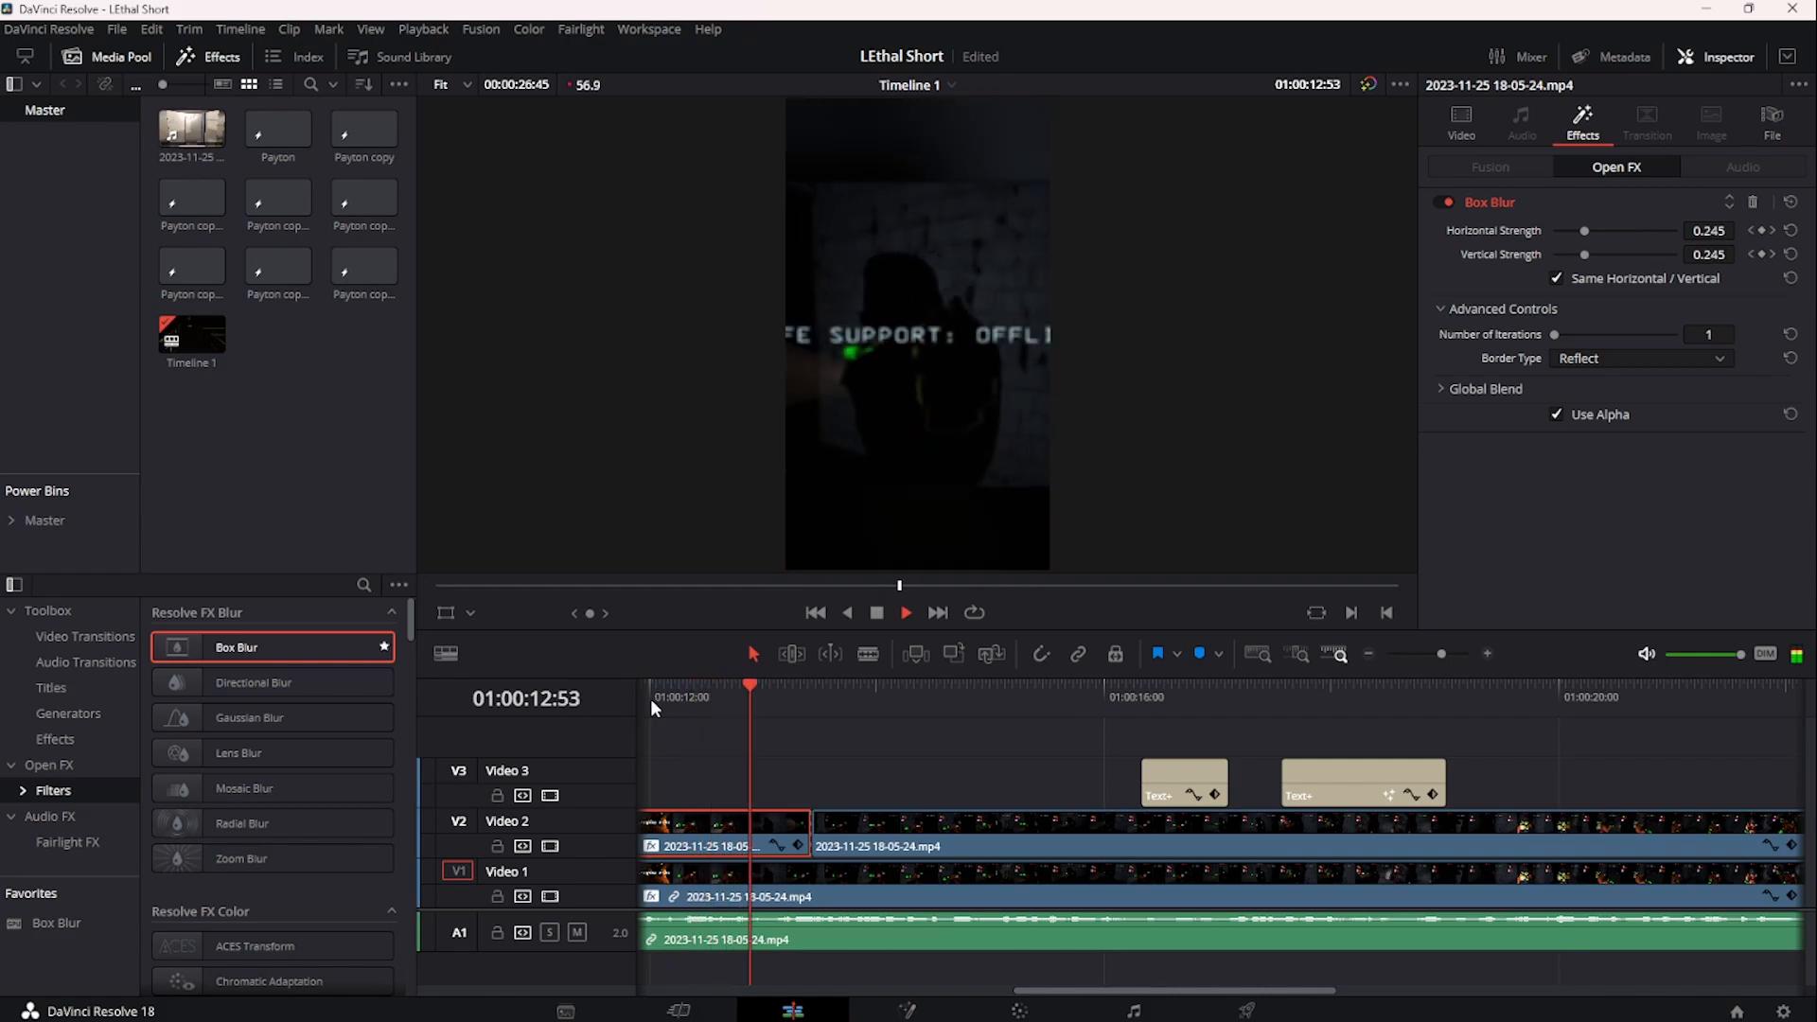
drag(717, 706, 666, 702)
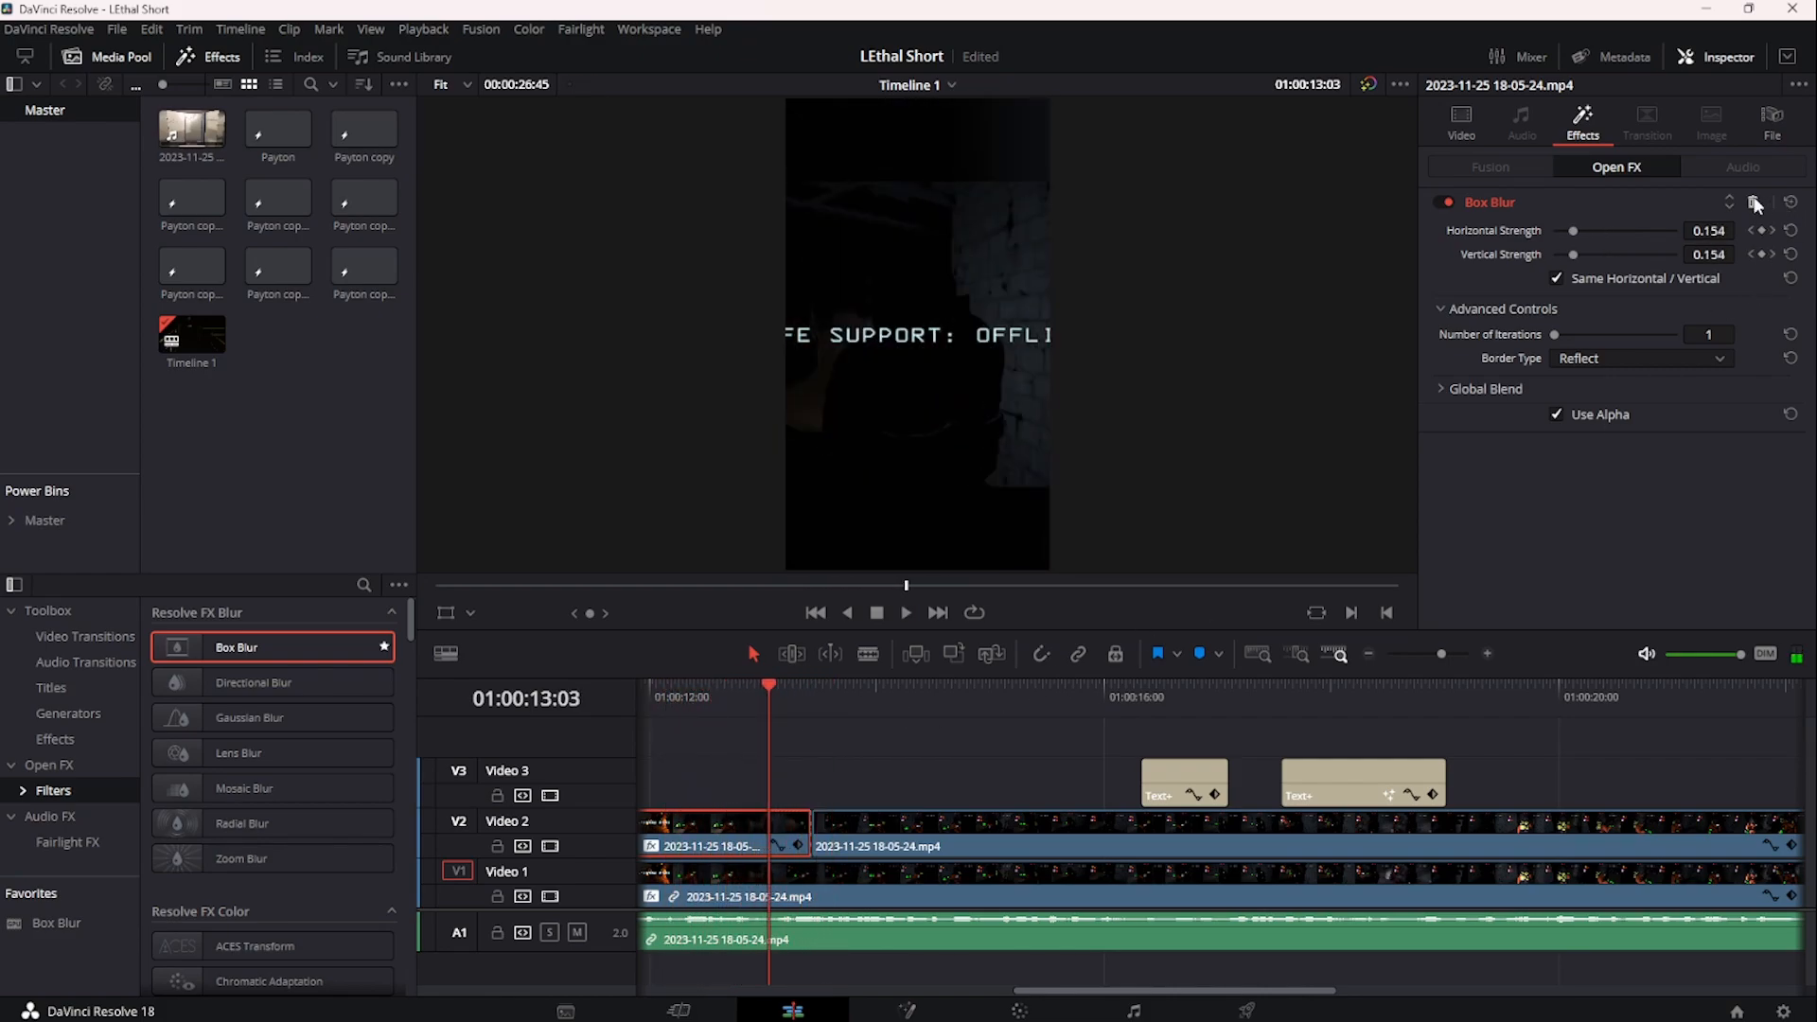
click(1752, 202)
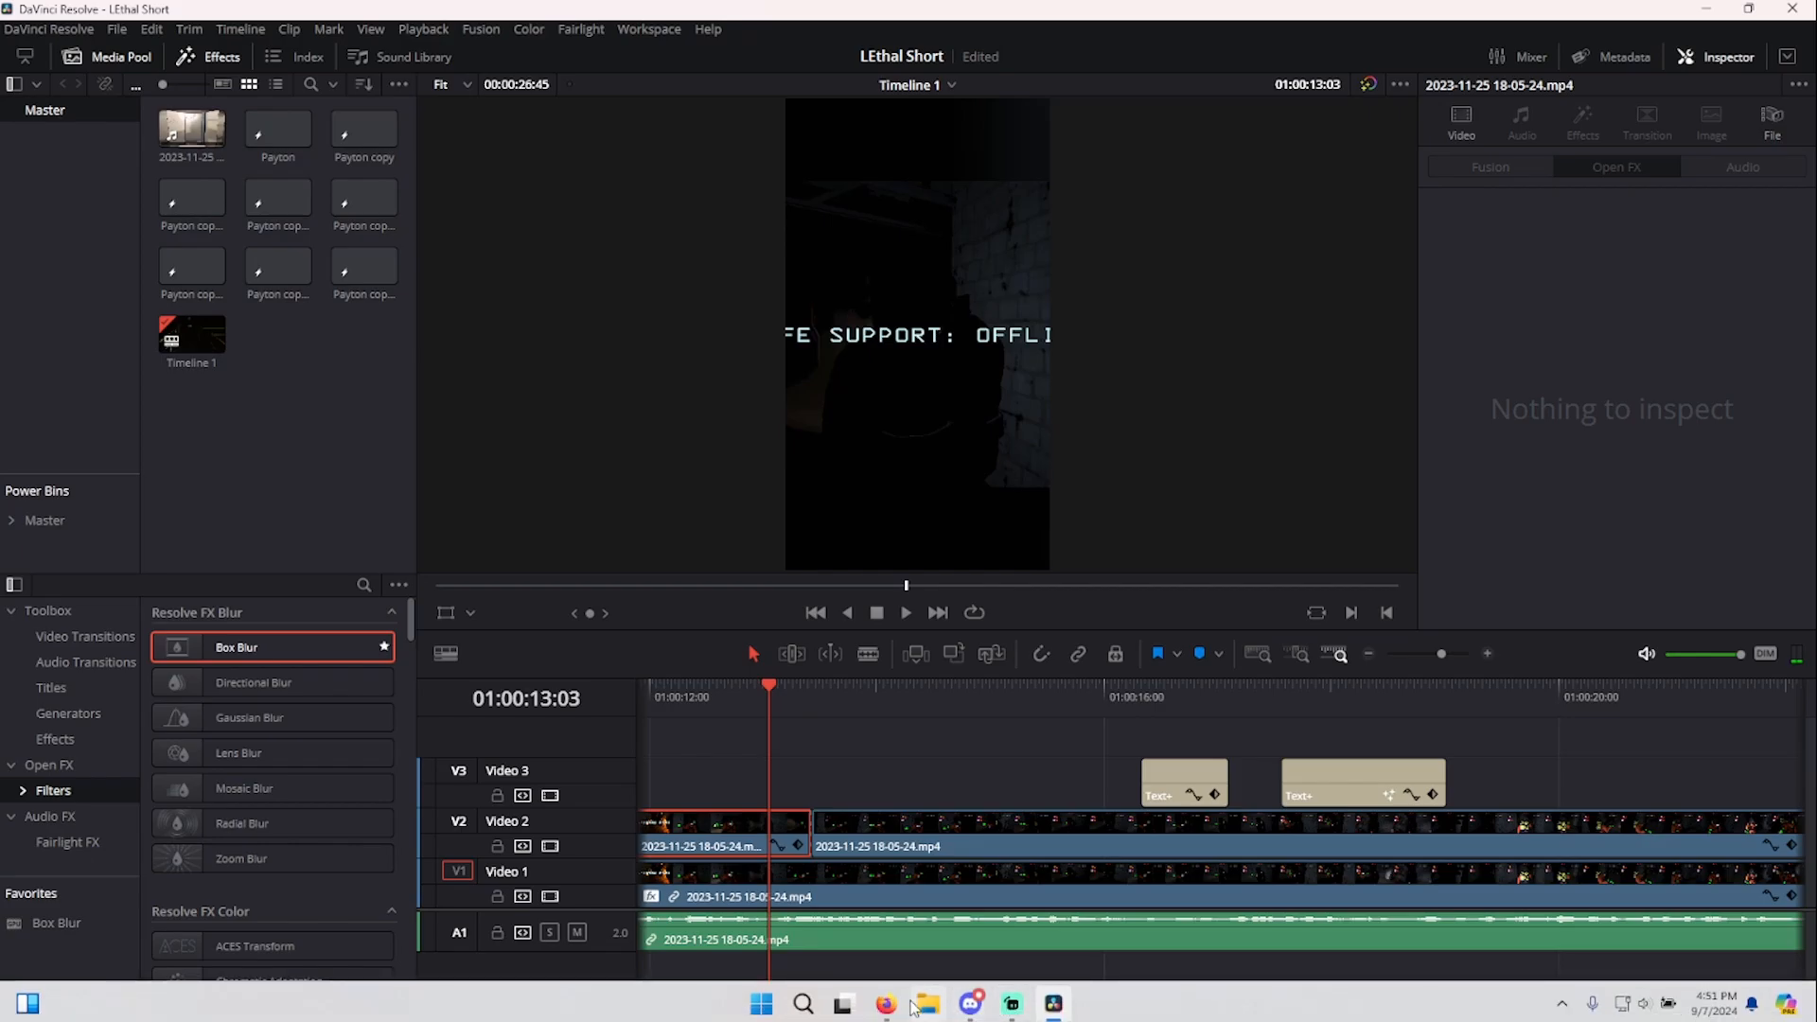
- Switch to the browser and review the "Holy Sh*t" caption at about 8:38 in the YouTube video "Lethal Company Moments That Make You Sing"
click(885, 1010)
click(1064, 819)
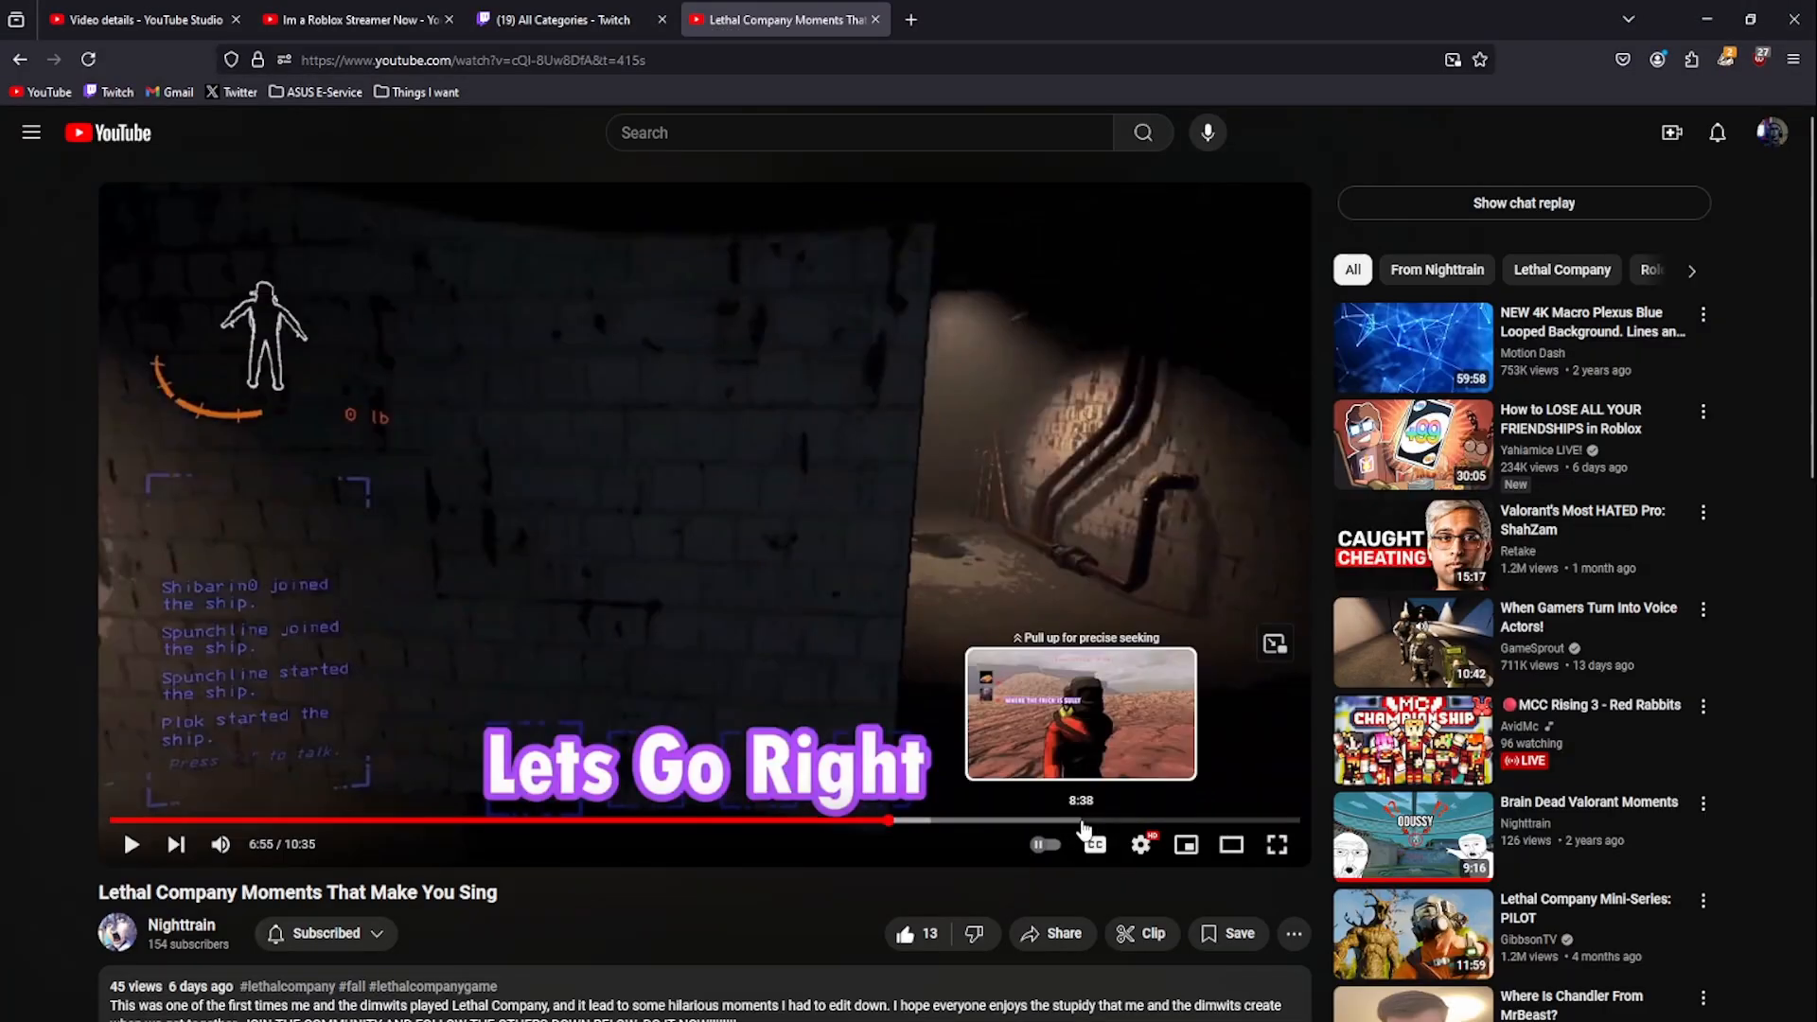
click(1173, 683)
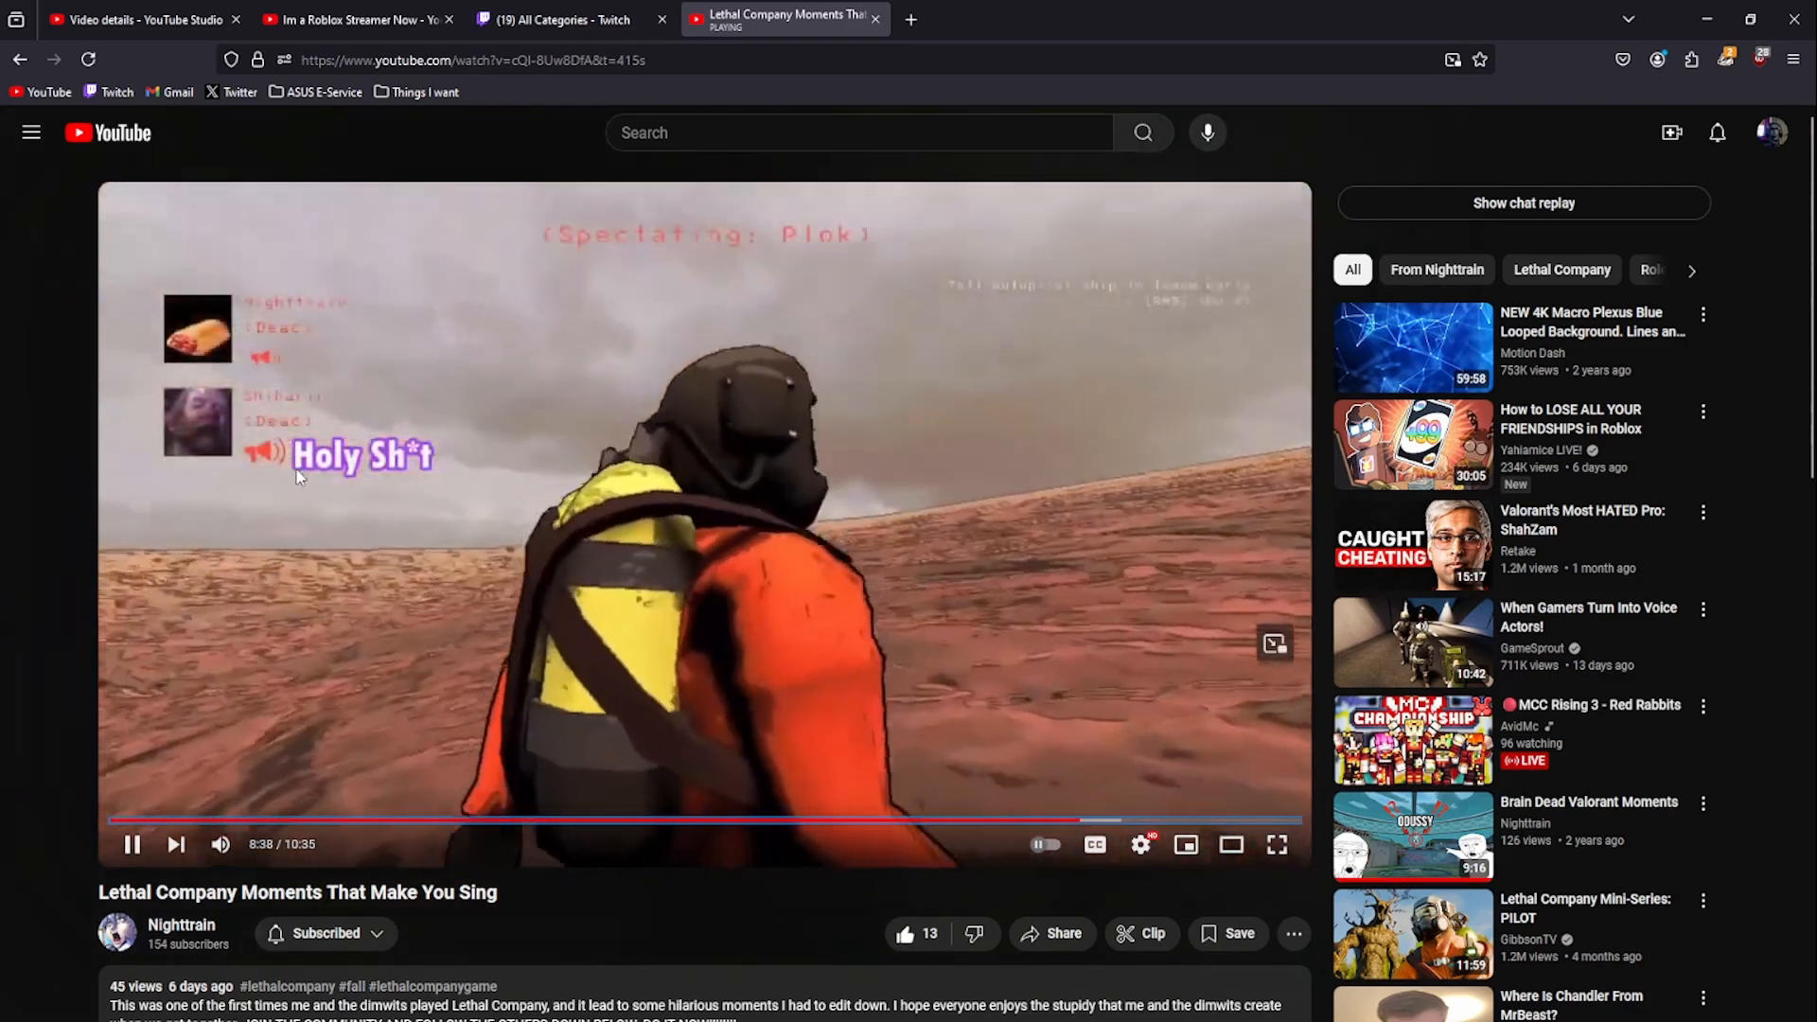
click(312, 463)
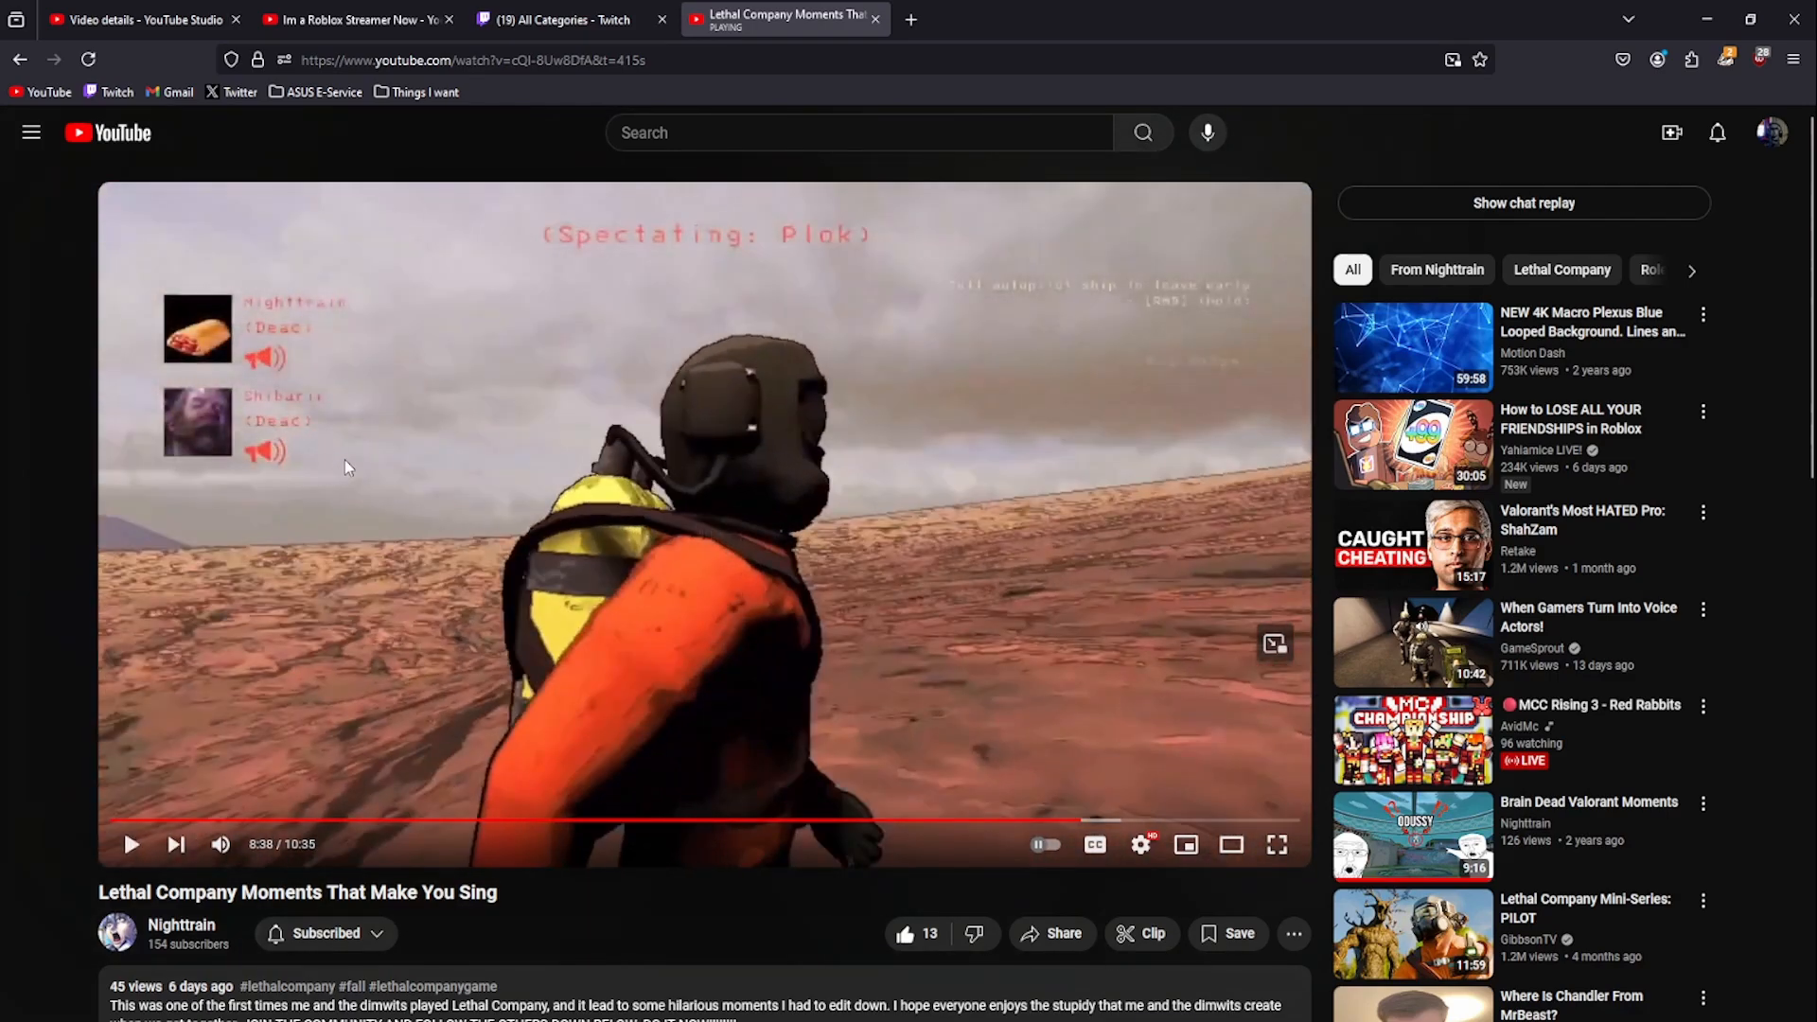
key(Left)
key(space)
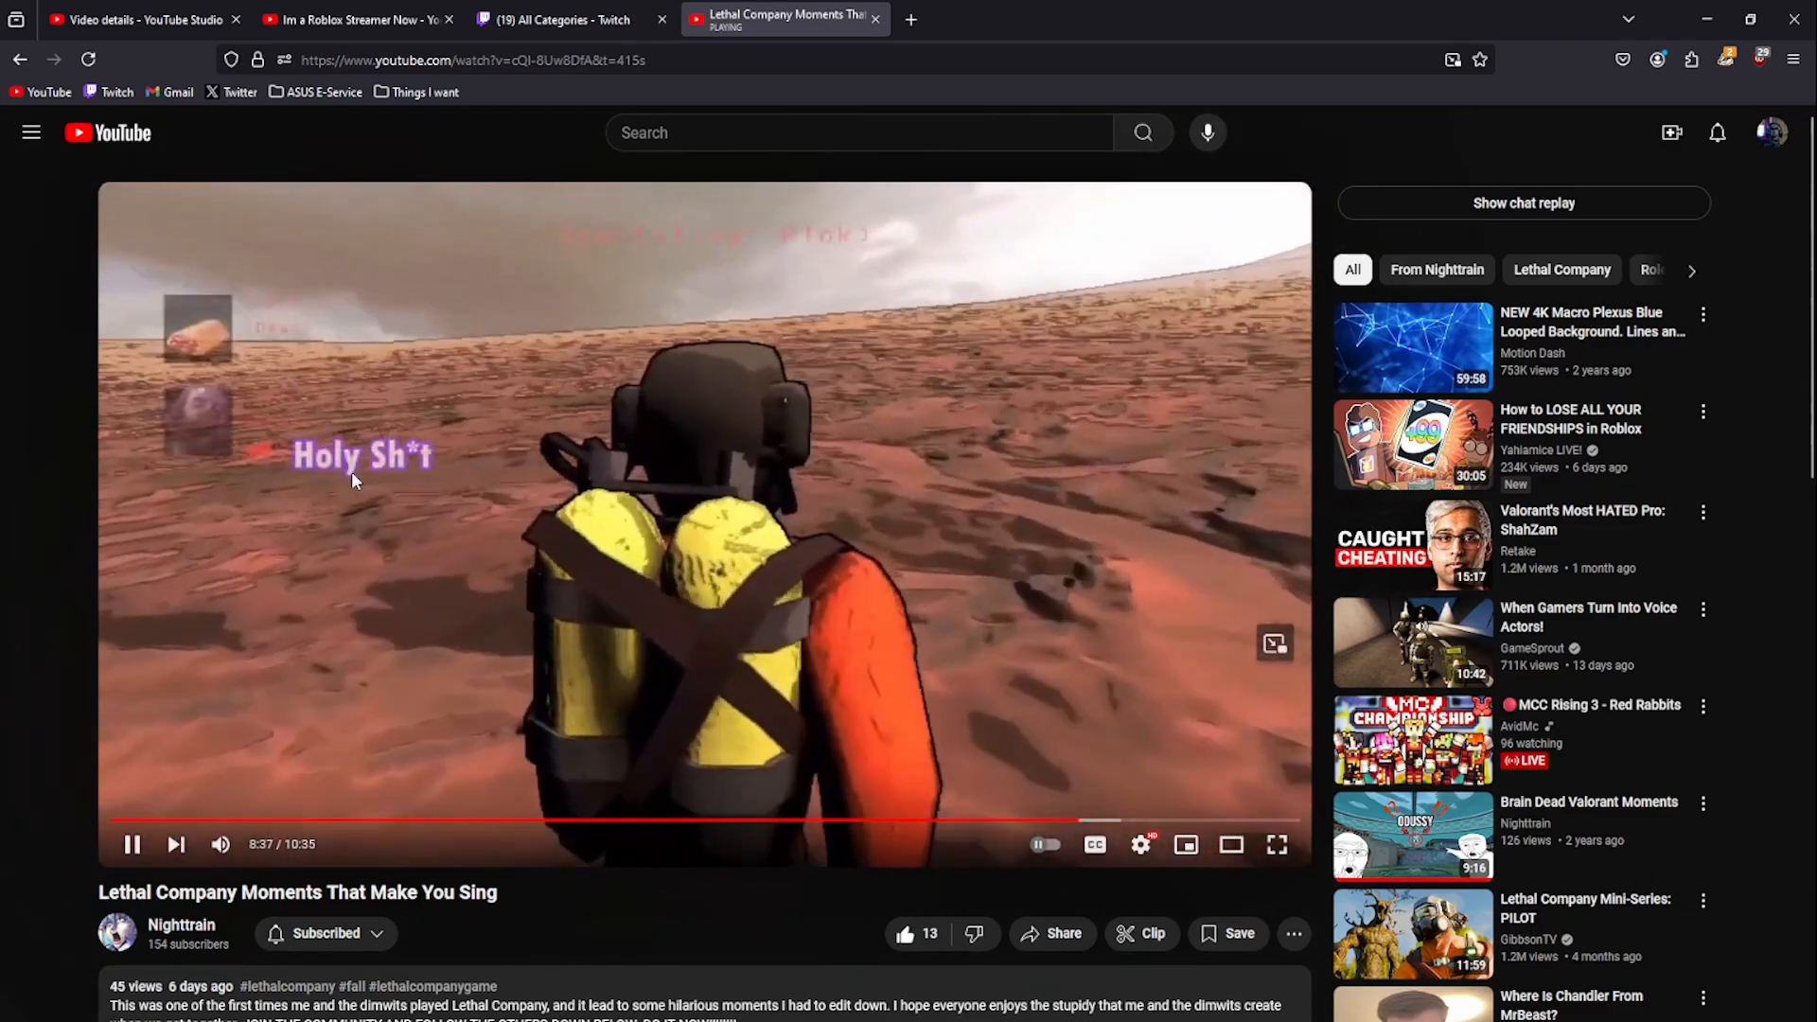
click(363, 469)
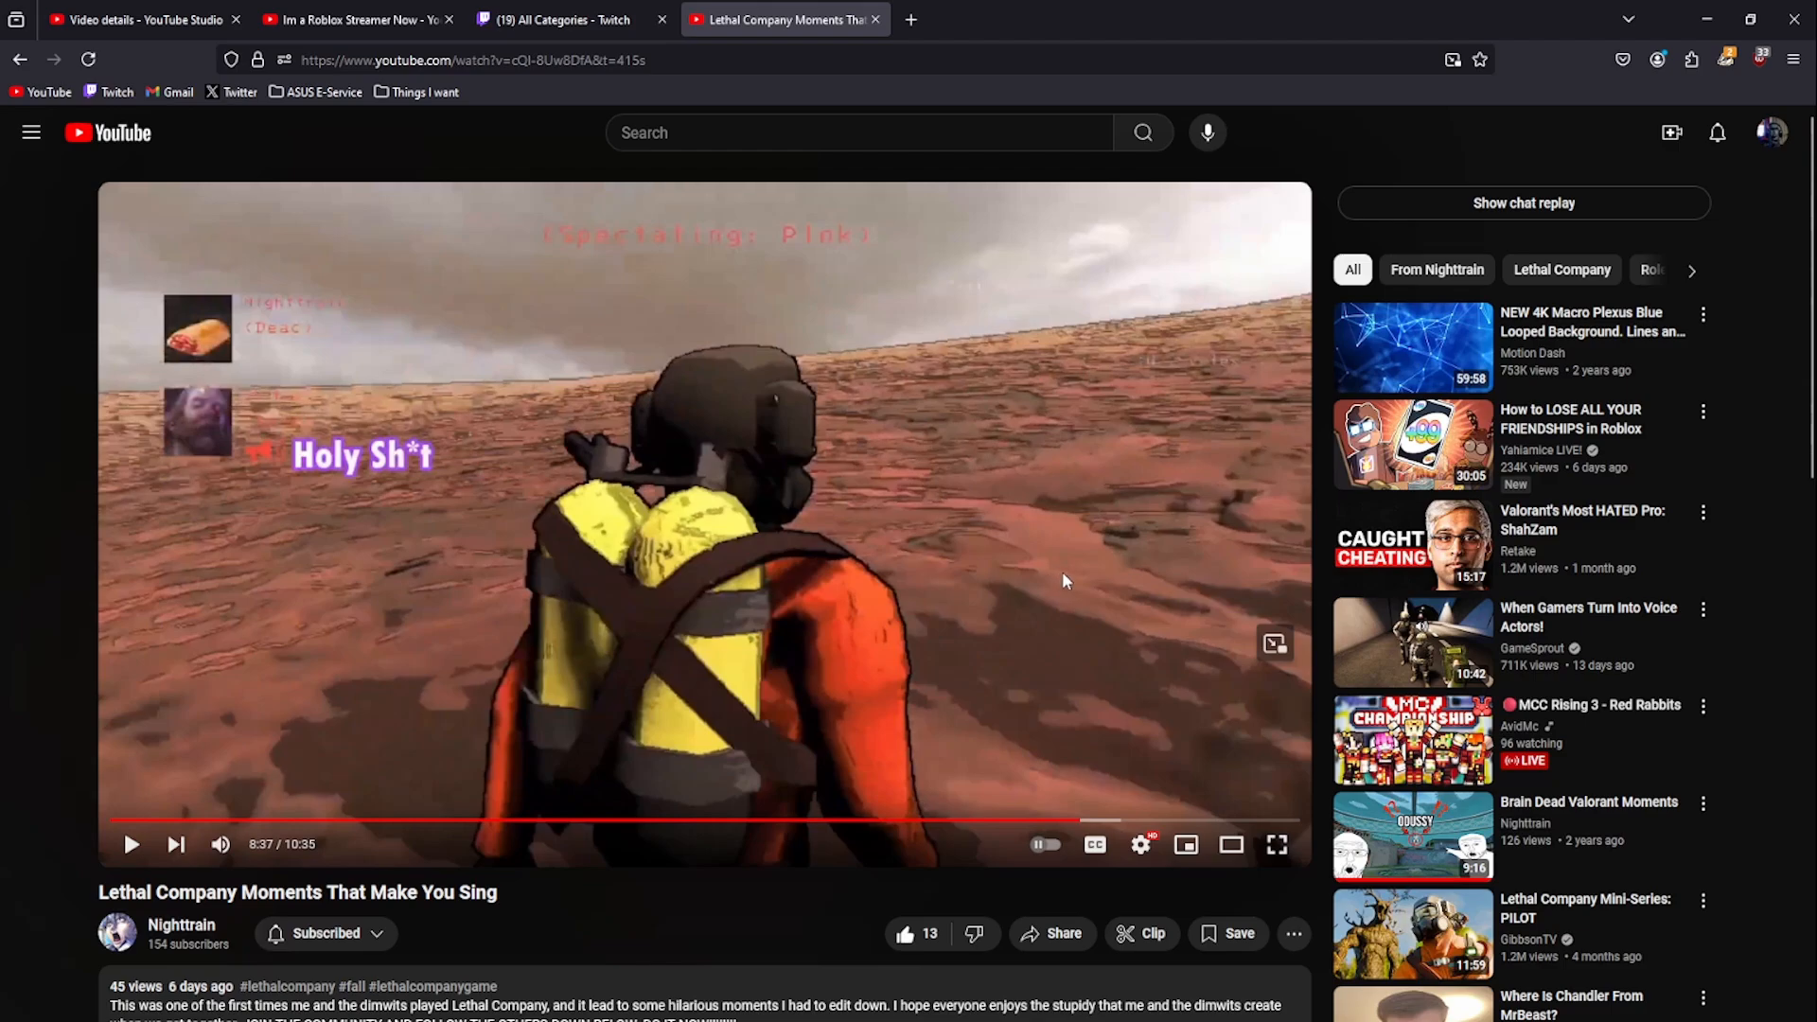
- Switch back to DaVinci Resolve and open the project "Roblox Horror Games Are Insane"
key(alt+Tab)
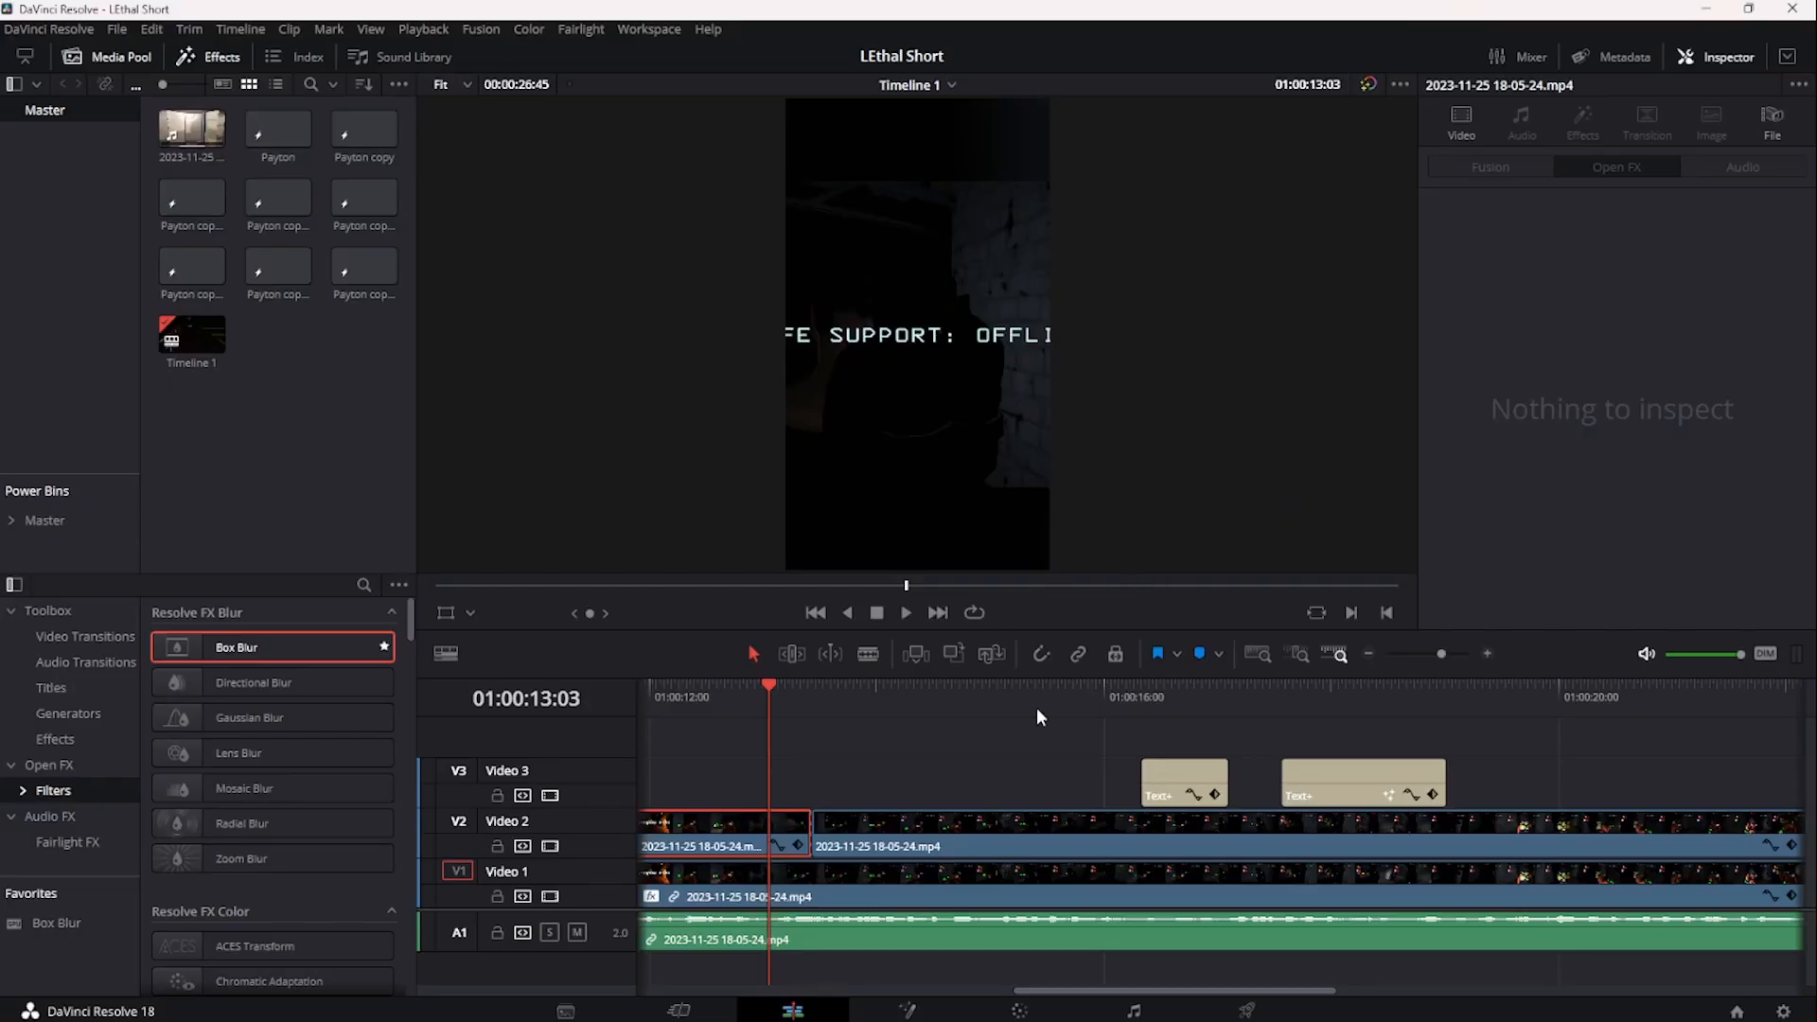
click(1736, 1010)
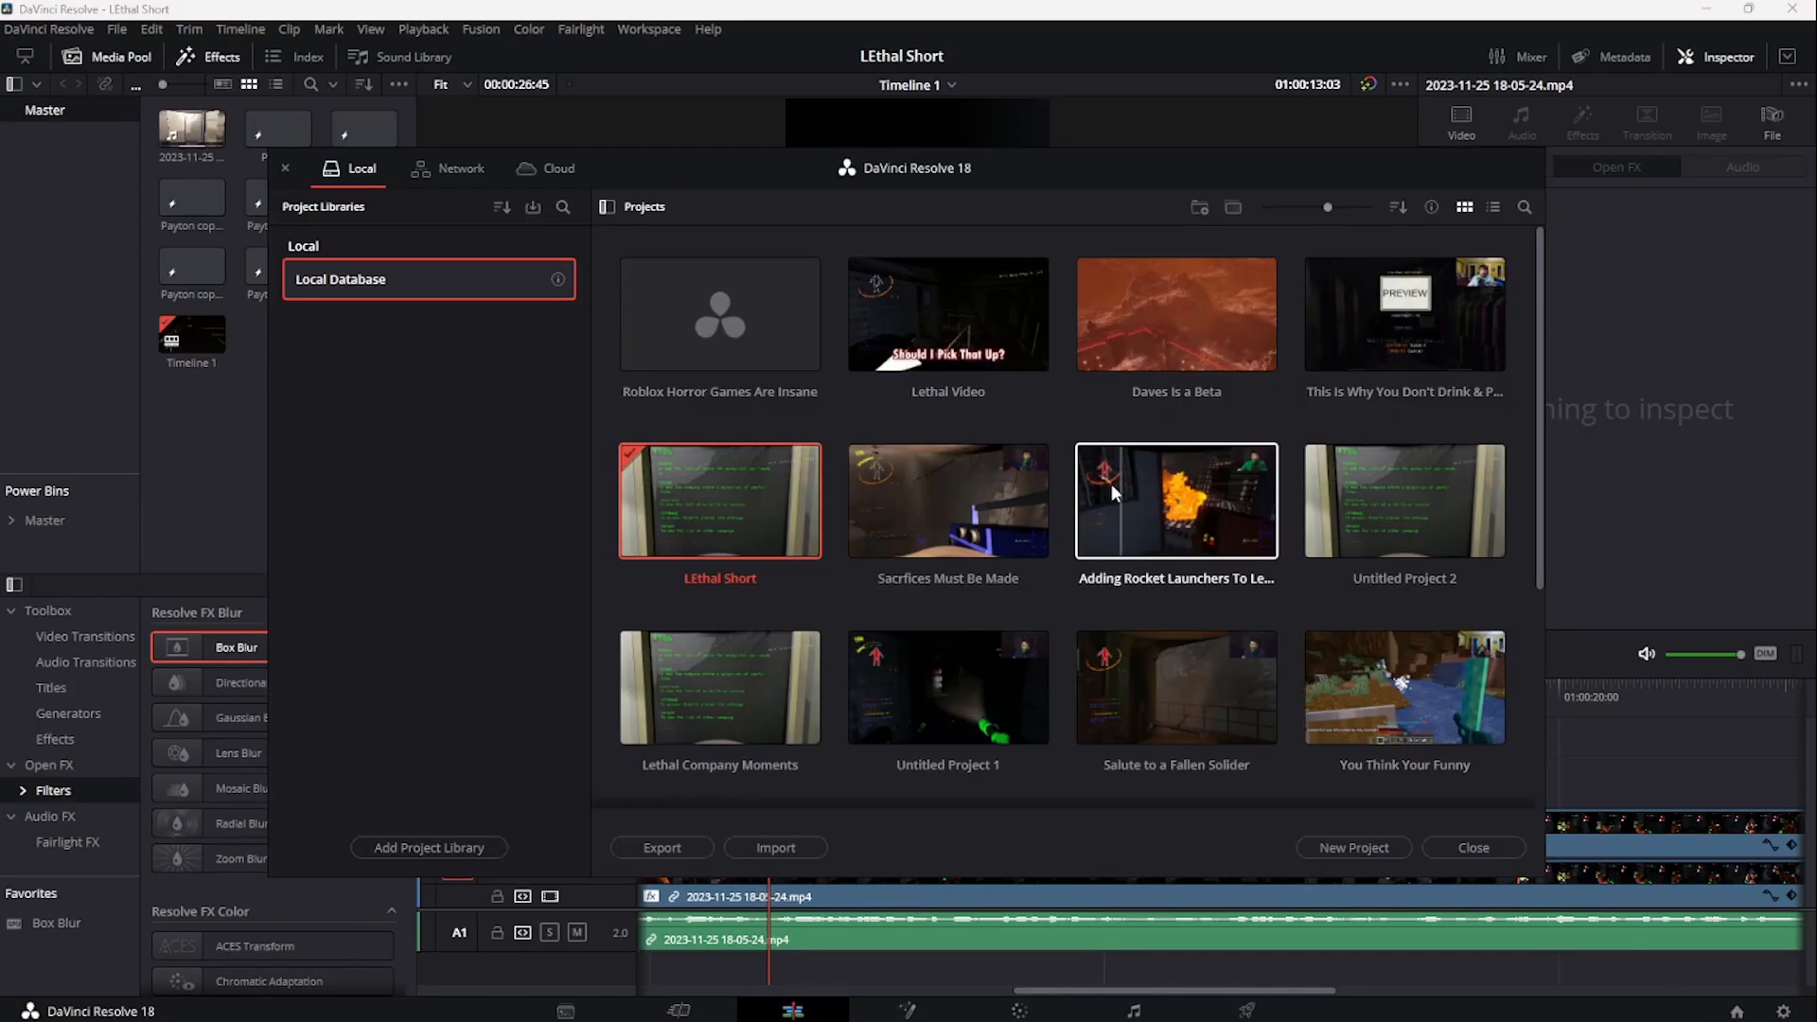
double_click(696, 342)
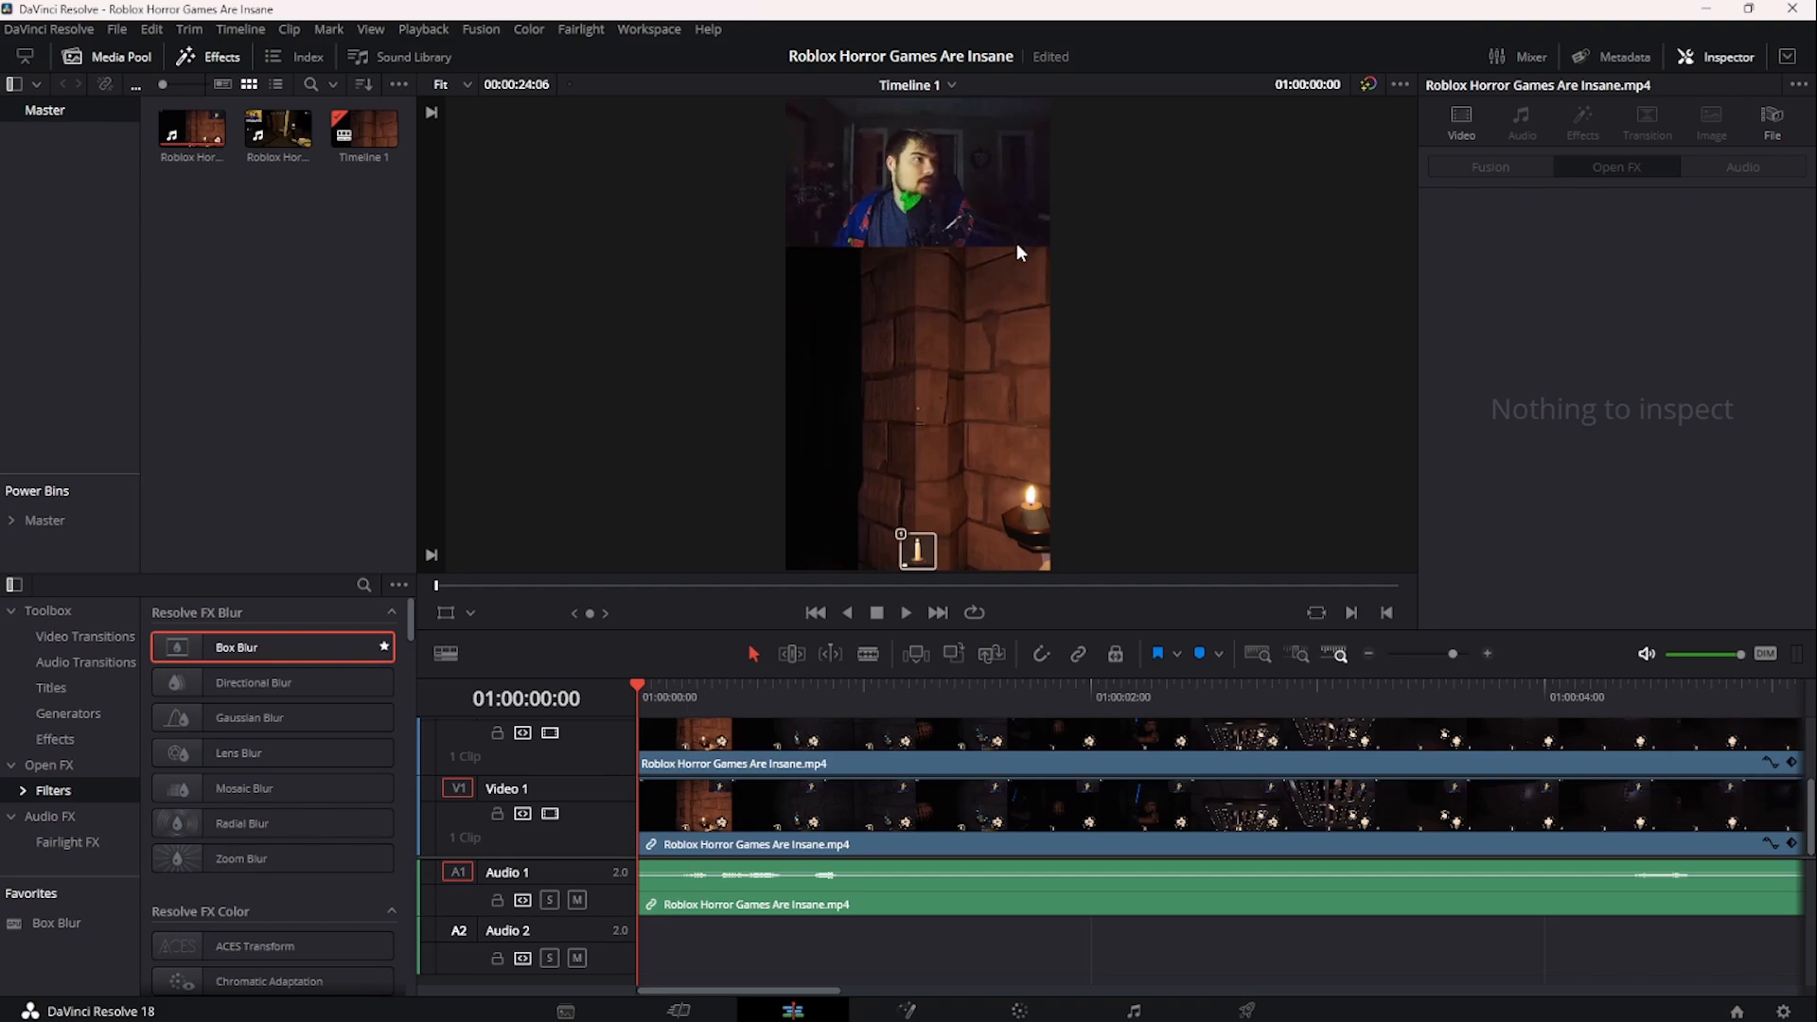
- Split the Video 2 clip at 01:00:01:02
scroll(855, 798, up, 4)
scroll(856, 796, down, 4)
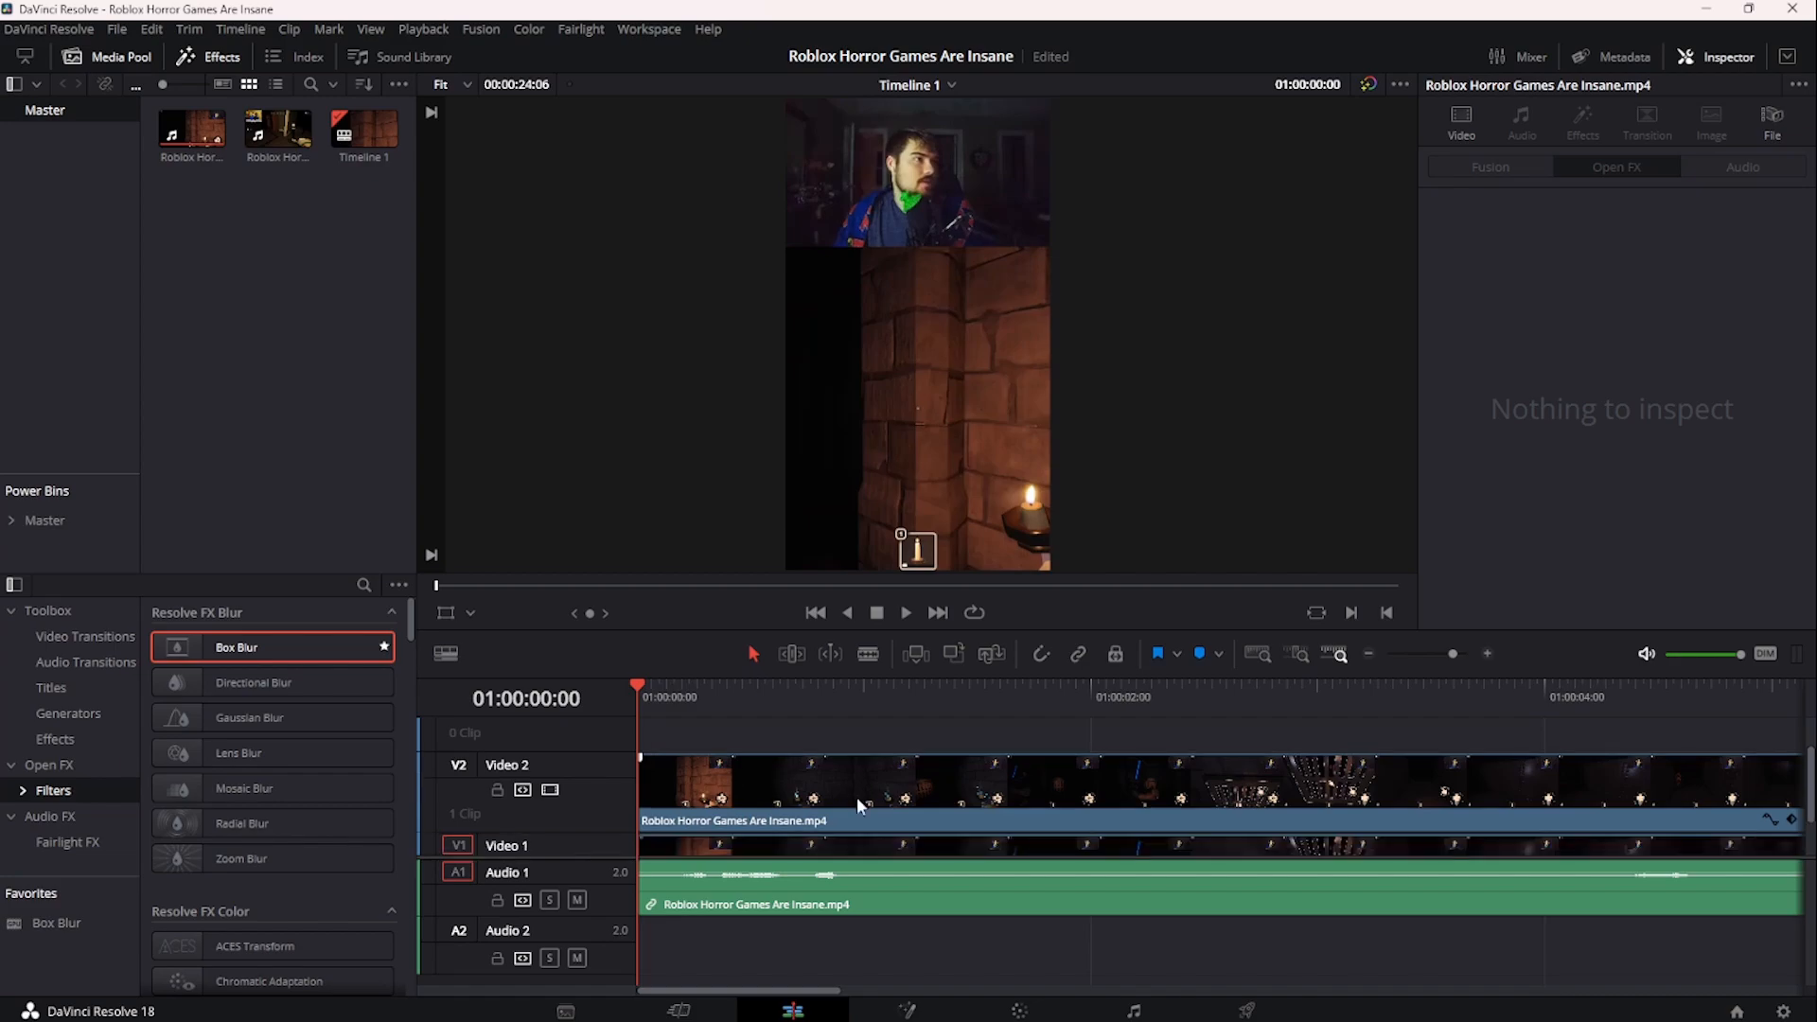
scroll(856, 795, up, 3)
click(777, 793)
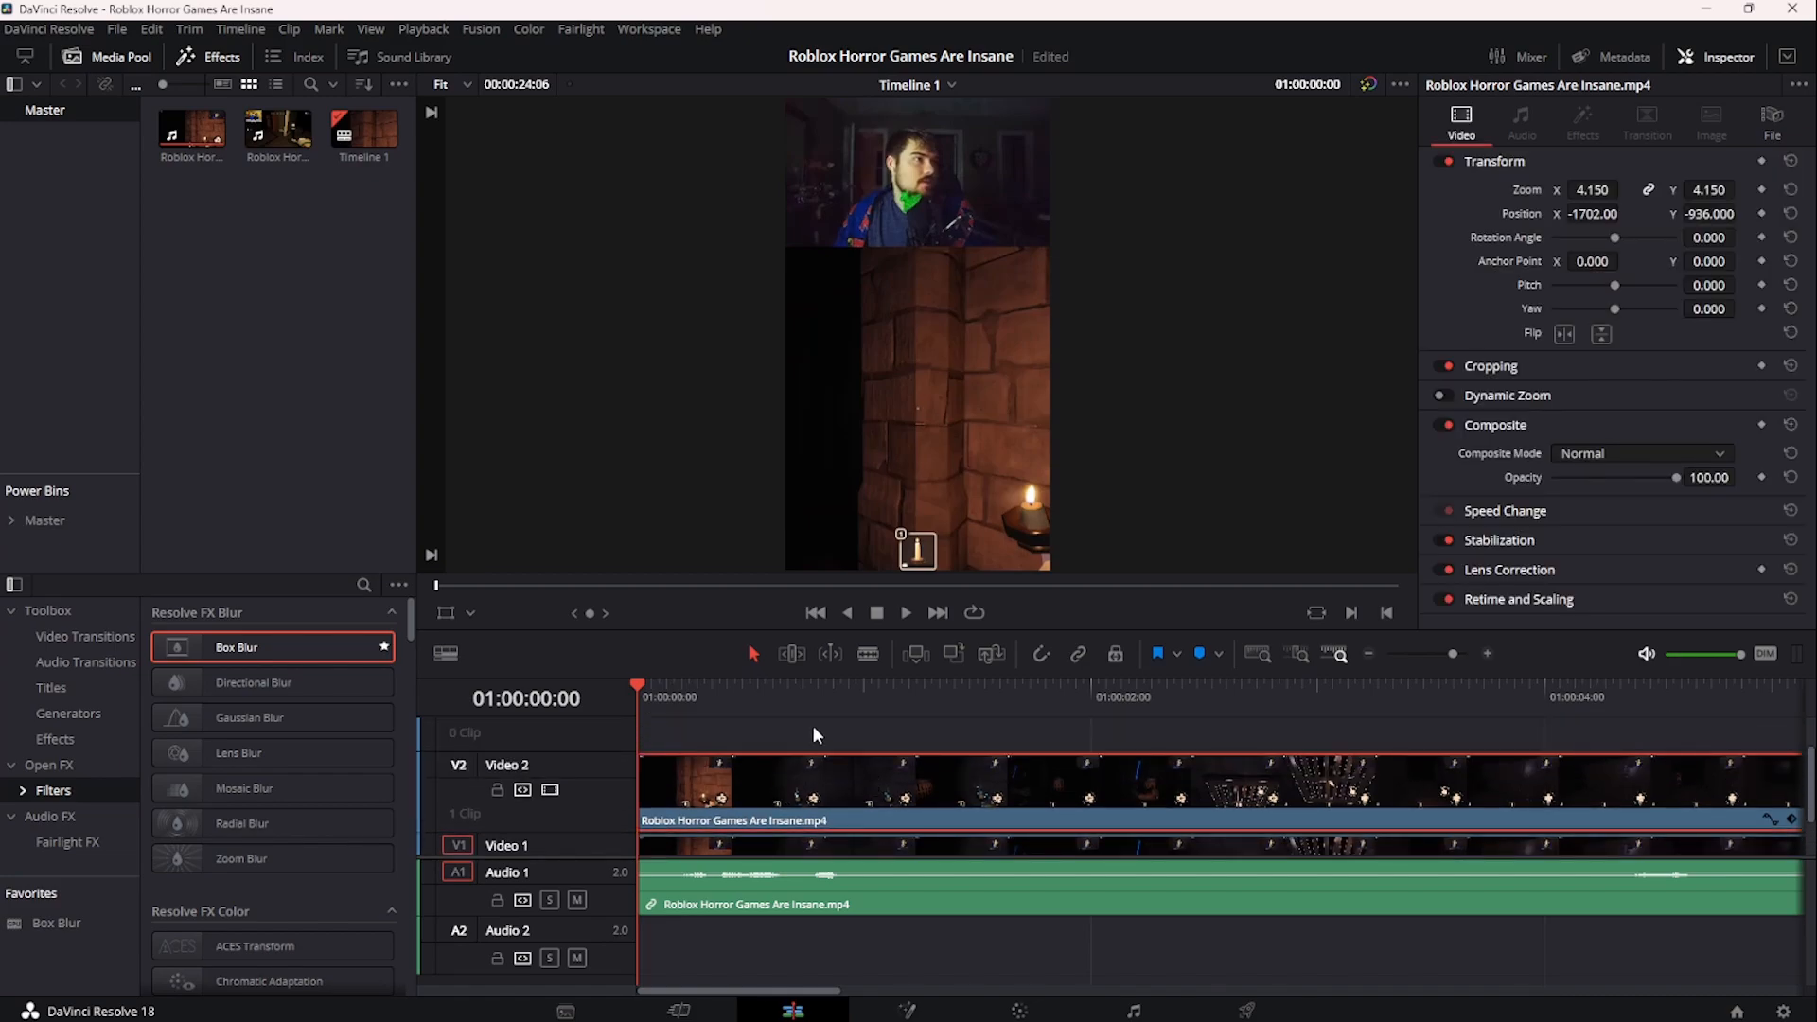
drag(729, 704, 461, 728)
click(868, 653)
key(a)
drag(832, 698, 880, 700)
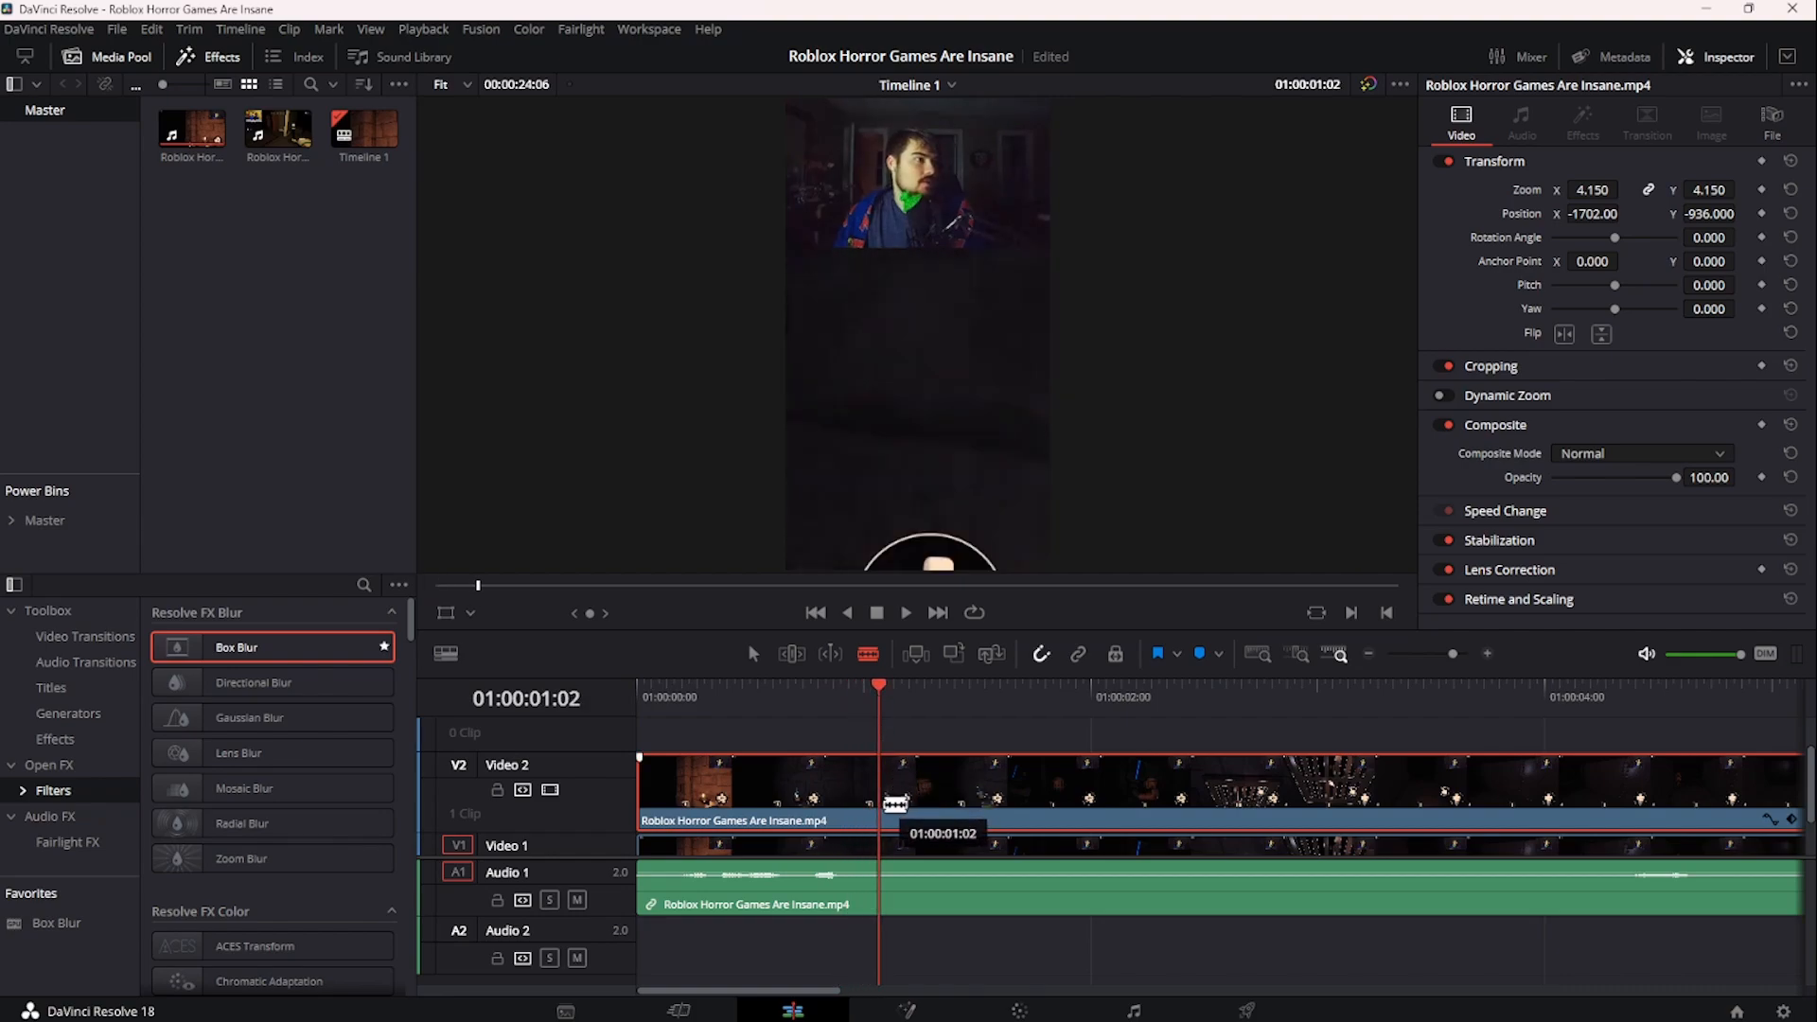
click(895, 804)
key(a)
- Try an additional split of the first Video 2 segment at 01:00:00:22
click(854, 691)
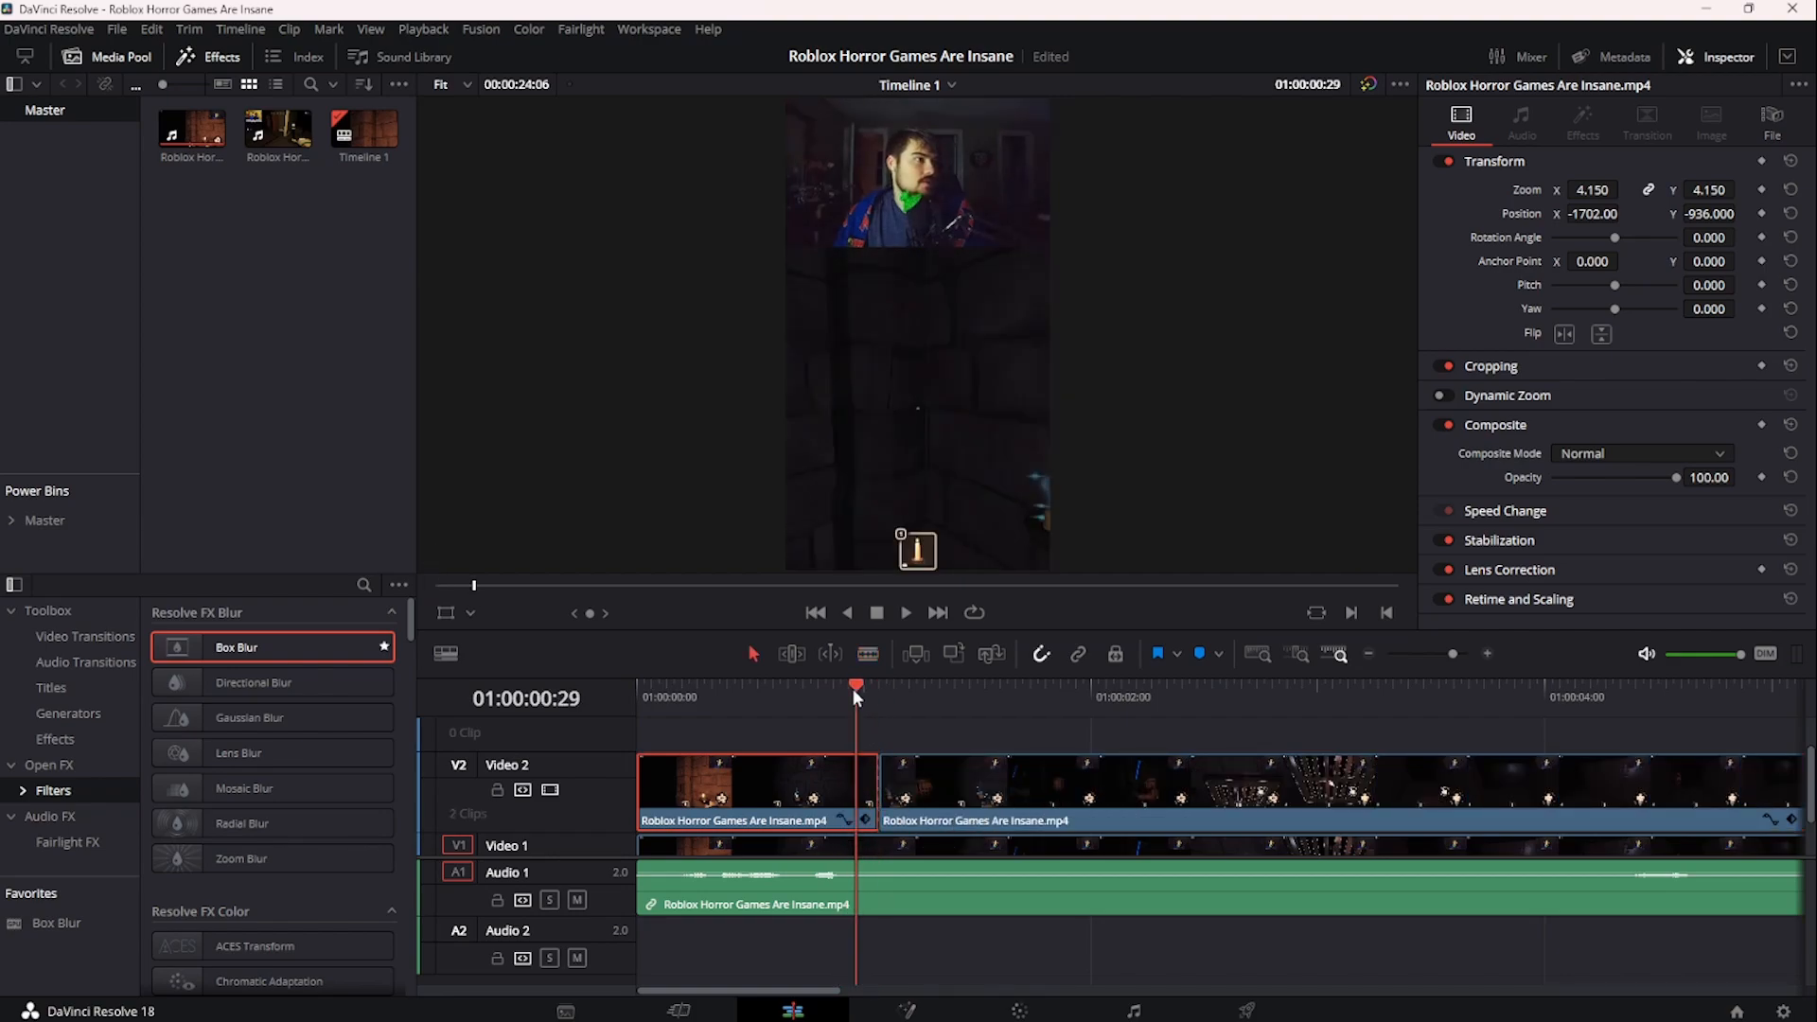
drag(854, 696, 806, 696)
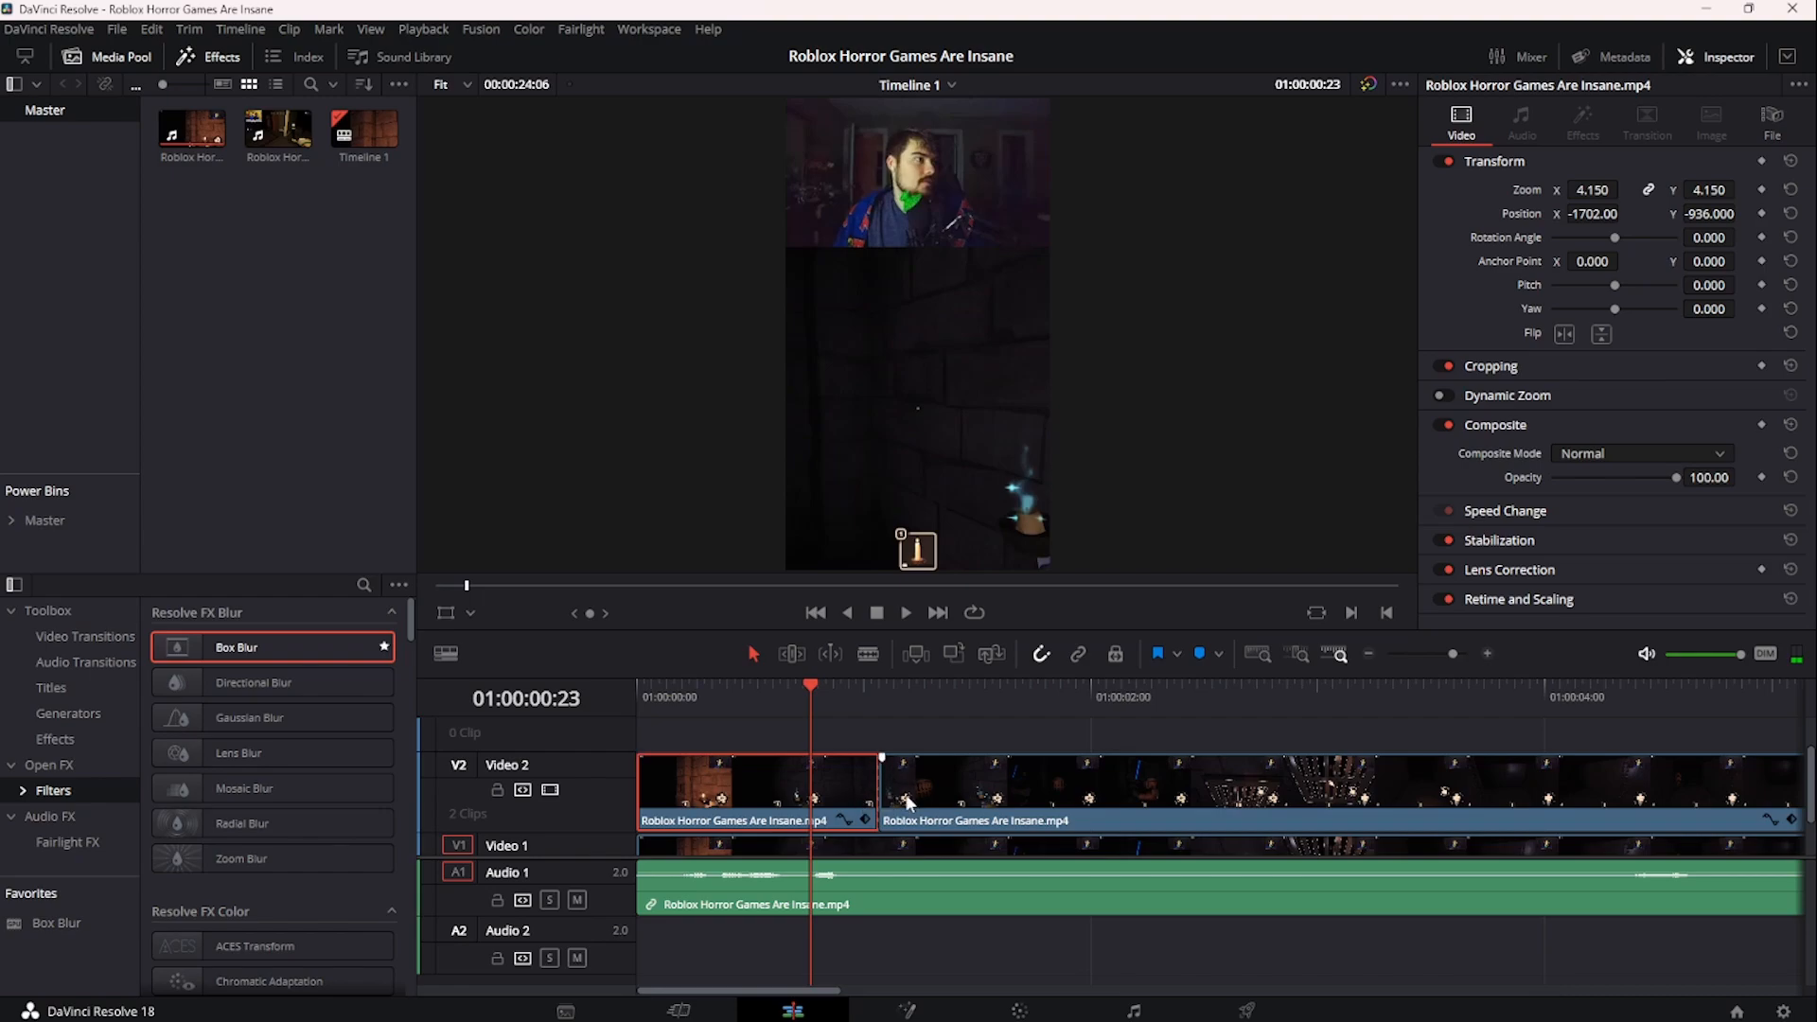
click(899, 727)
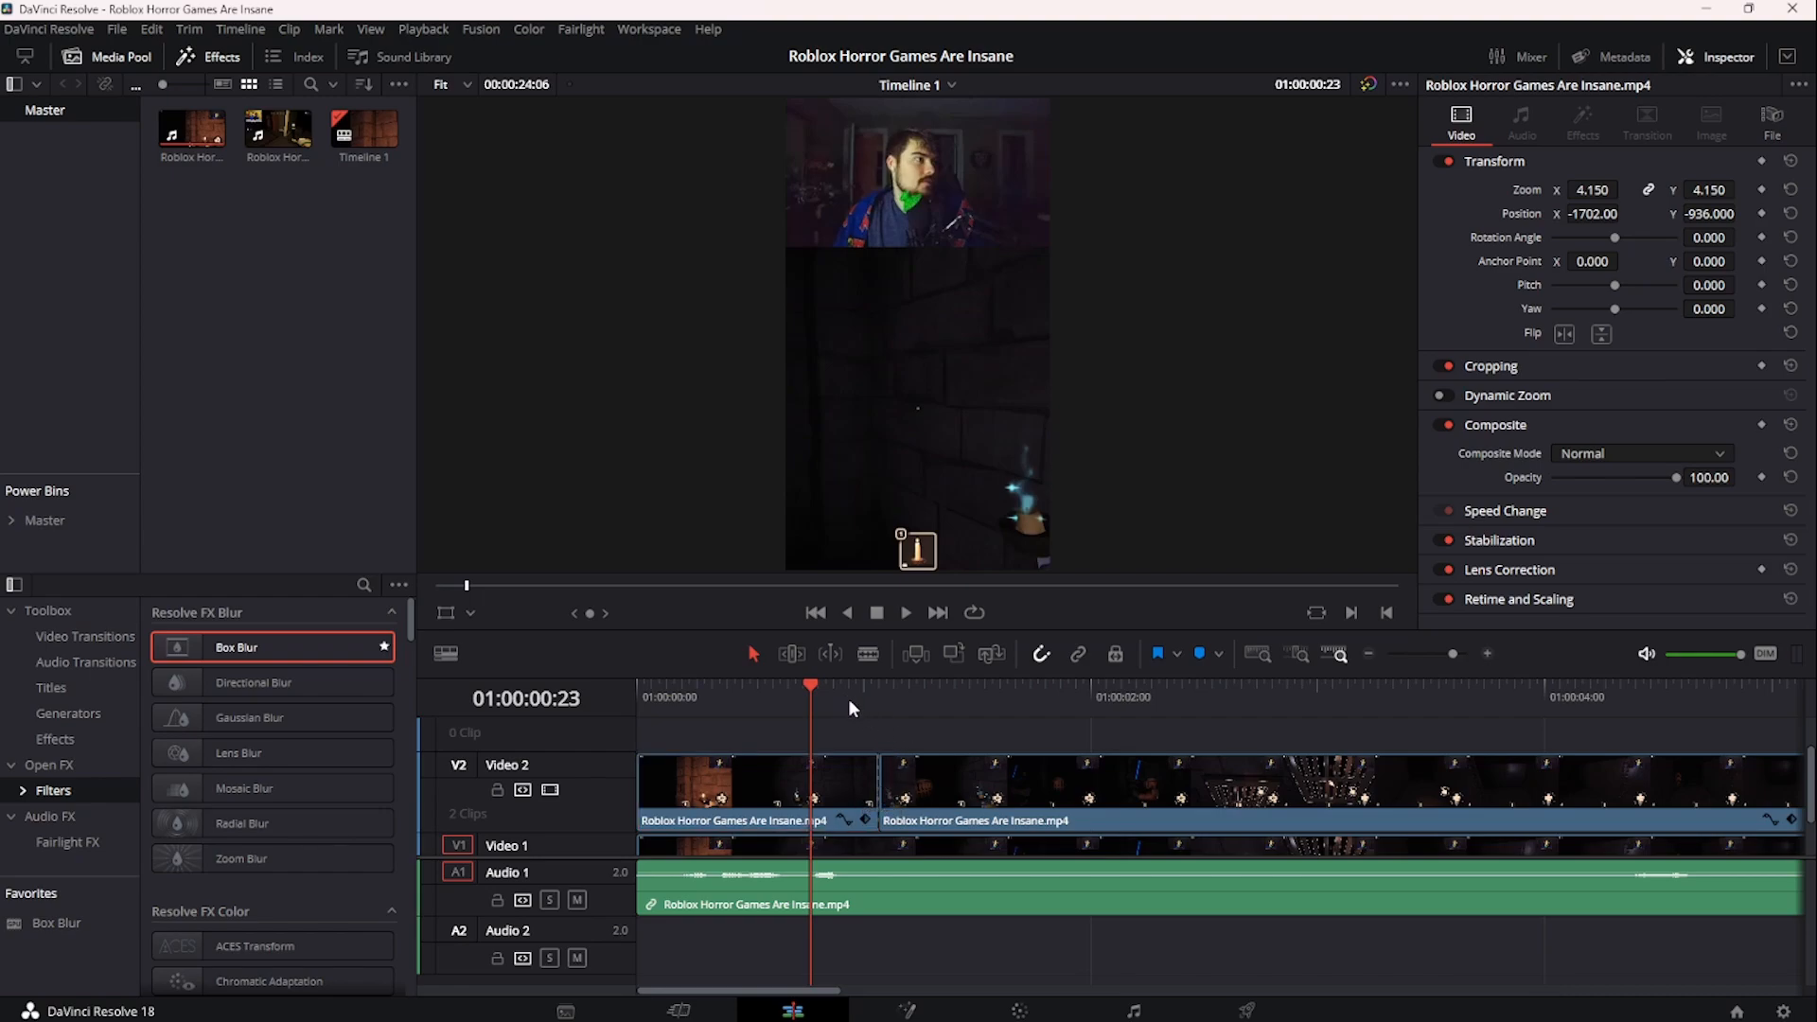
mouse_move(810, 679)
mouse_down()
mouse_move(877, 702)
mouse_move(804, 708)
mouse_up()
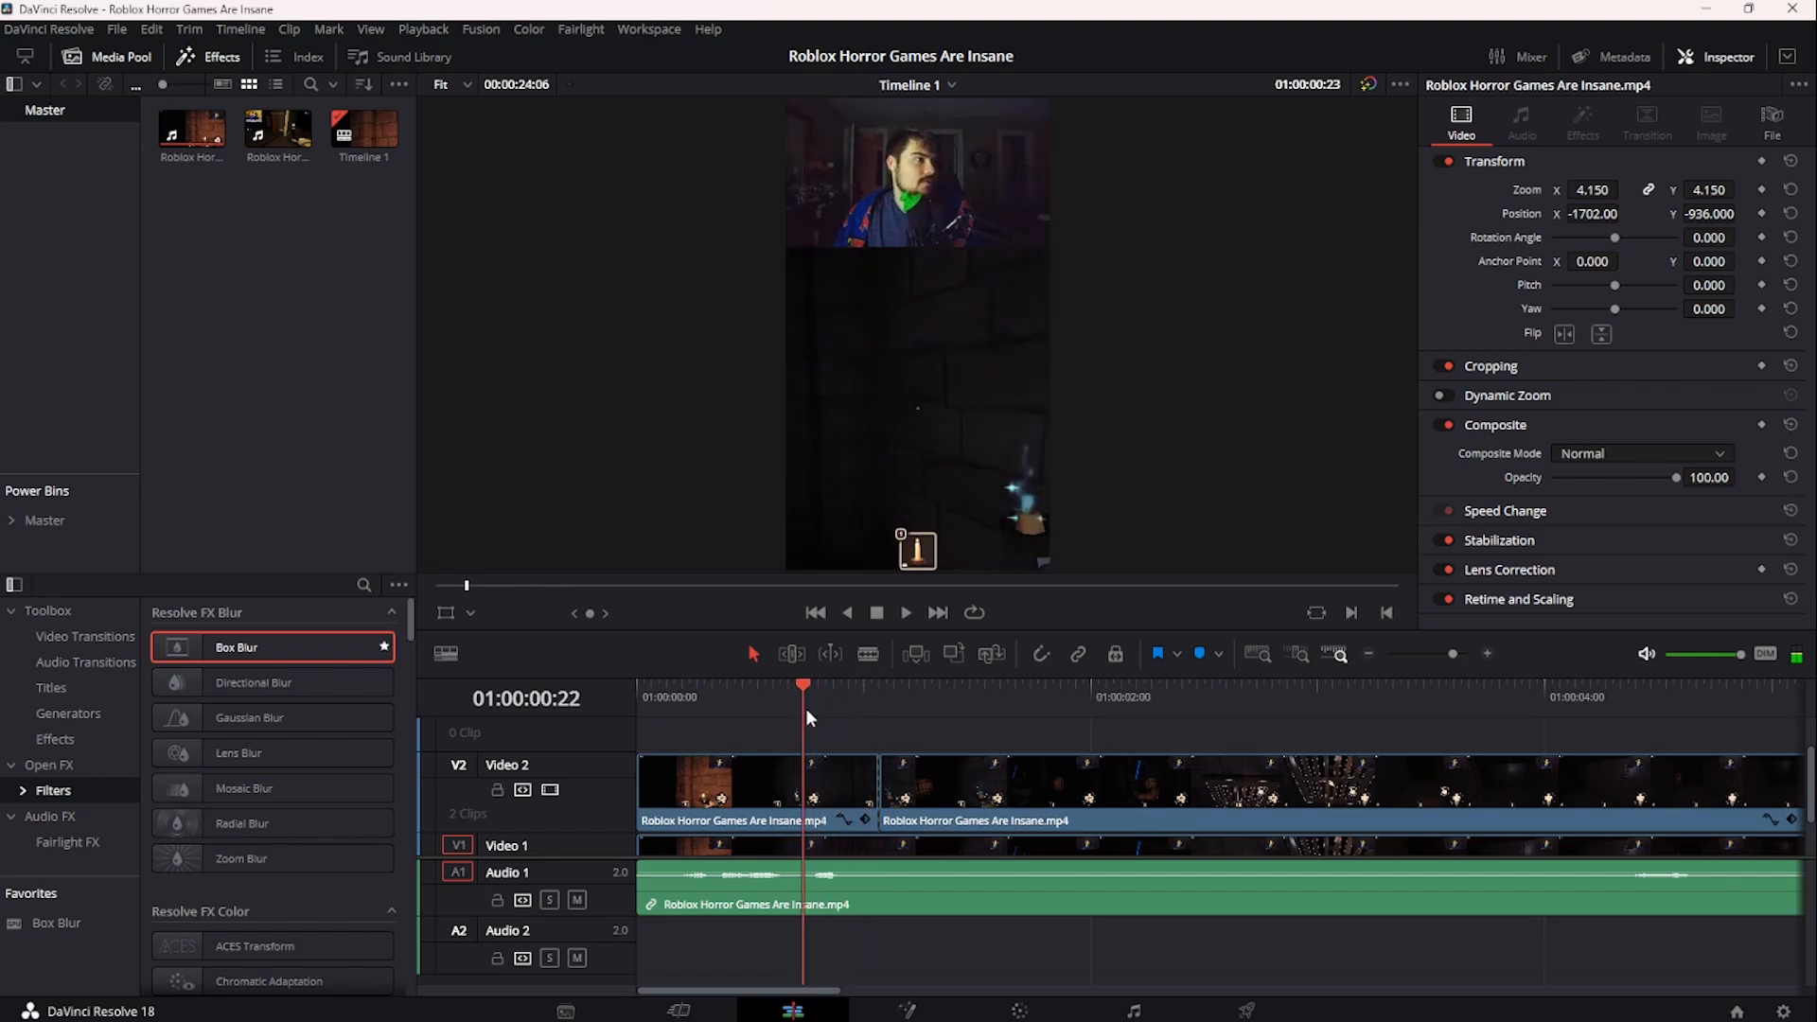
key(b)
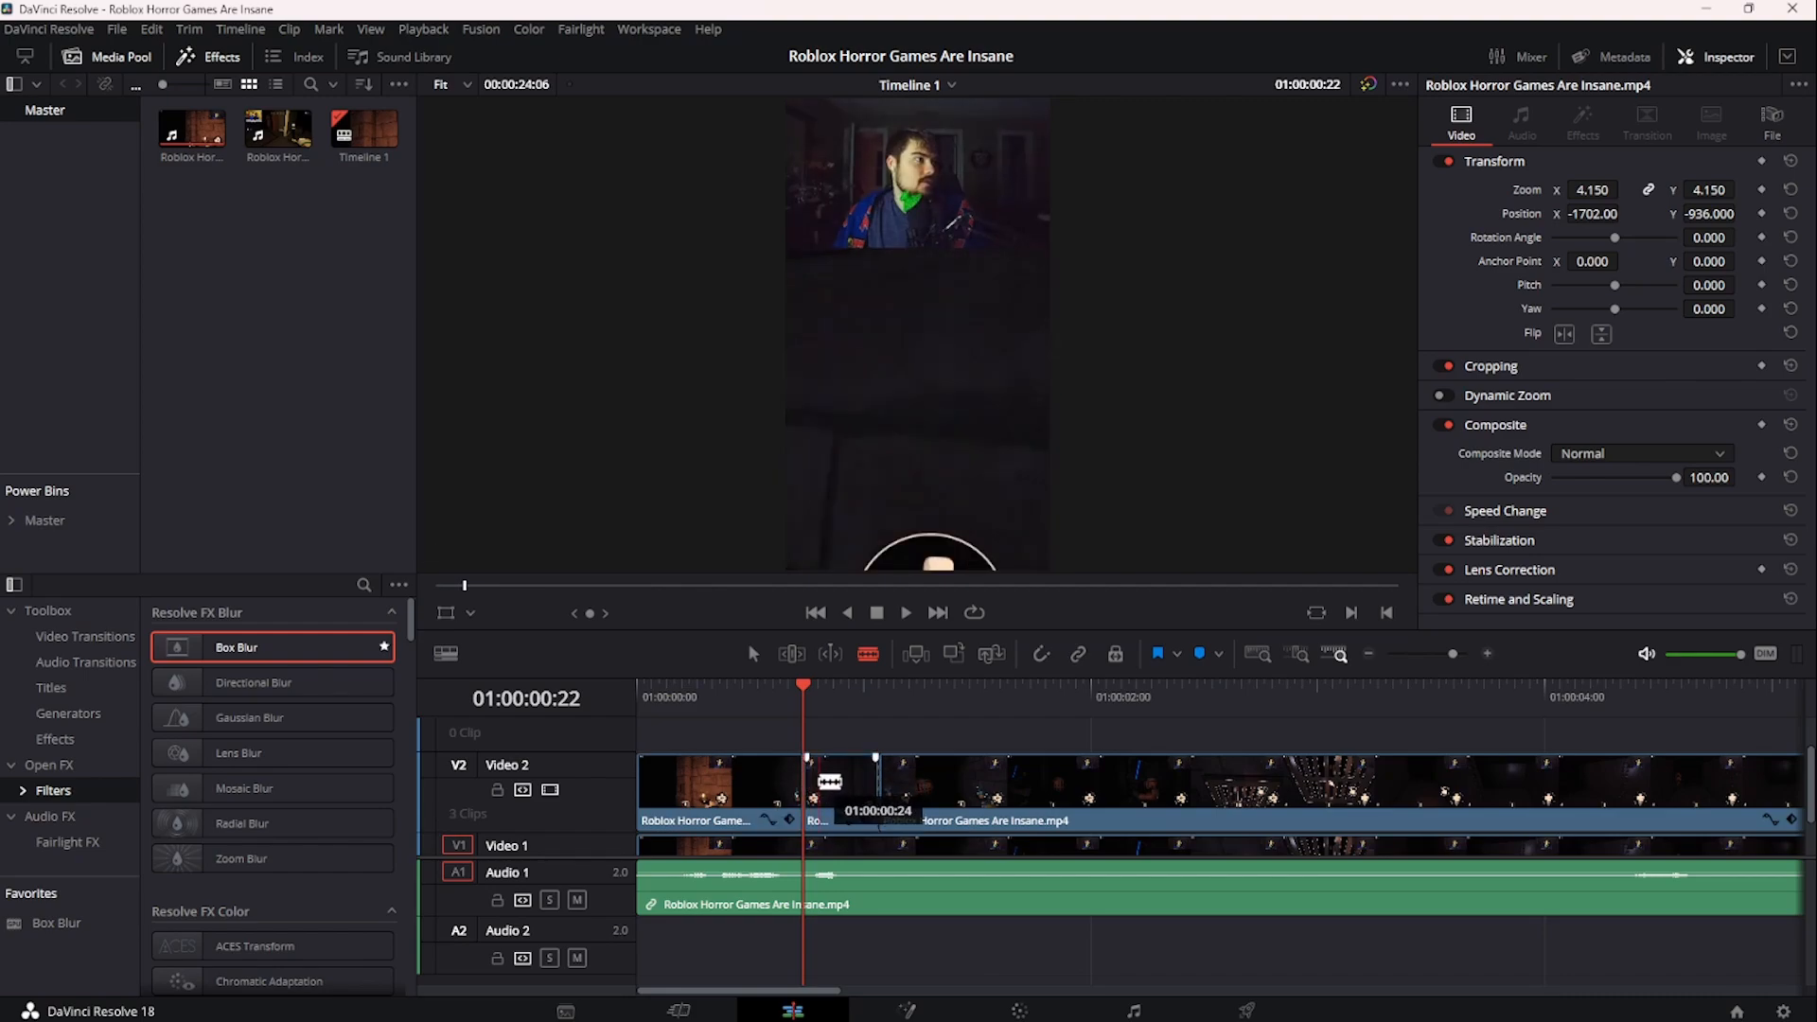
click(823, 783)
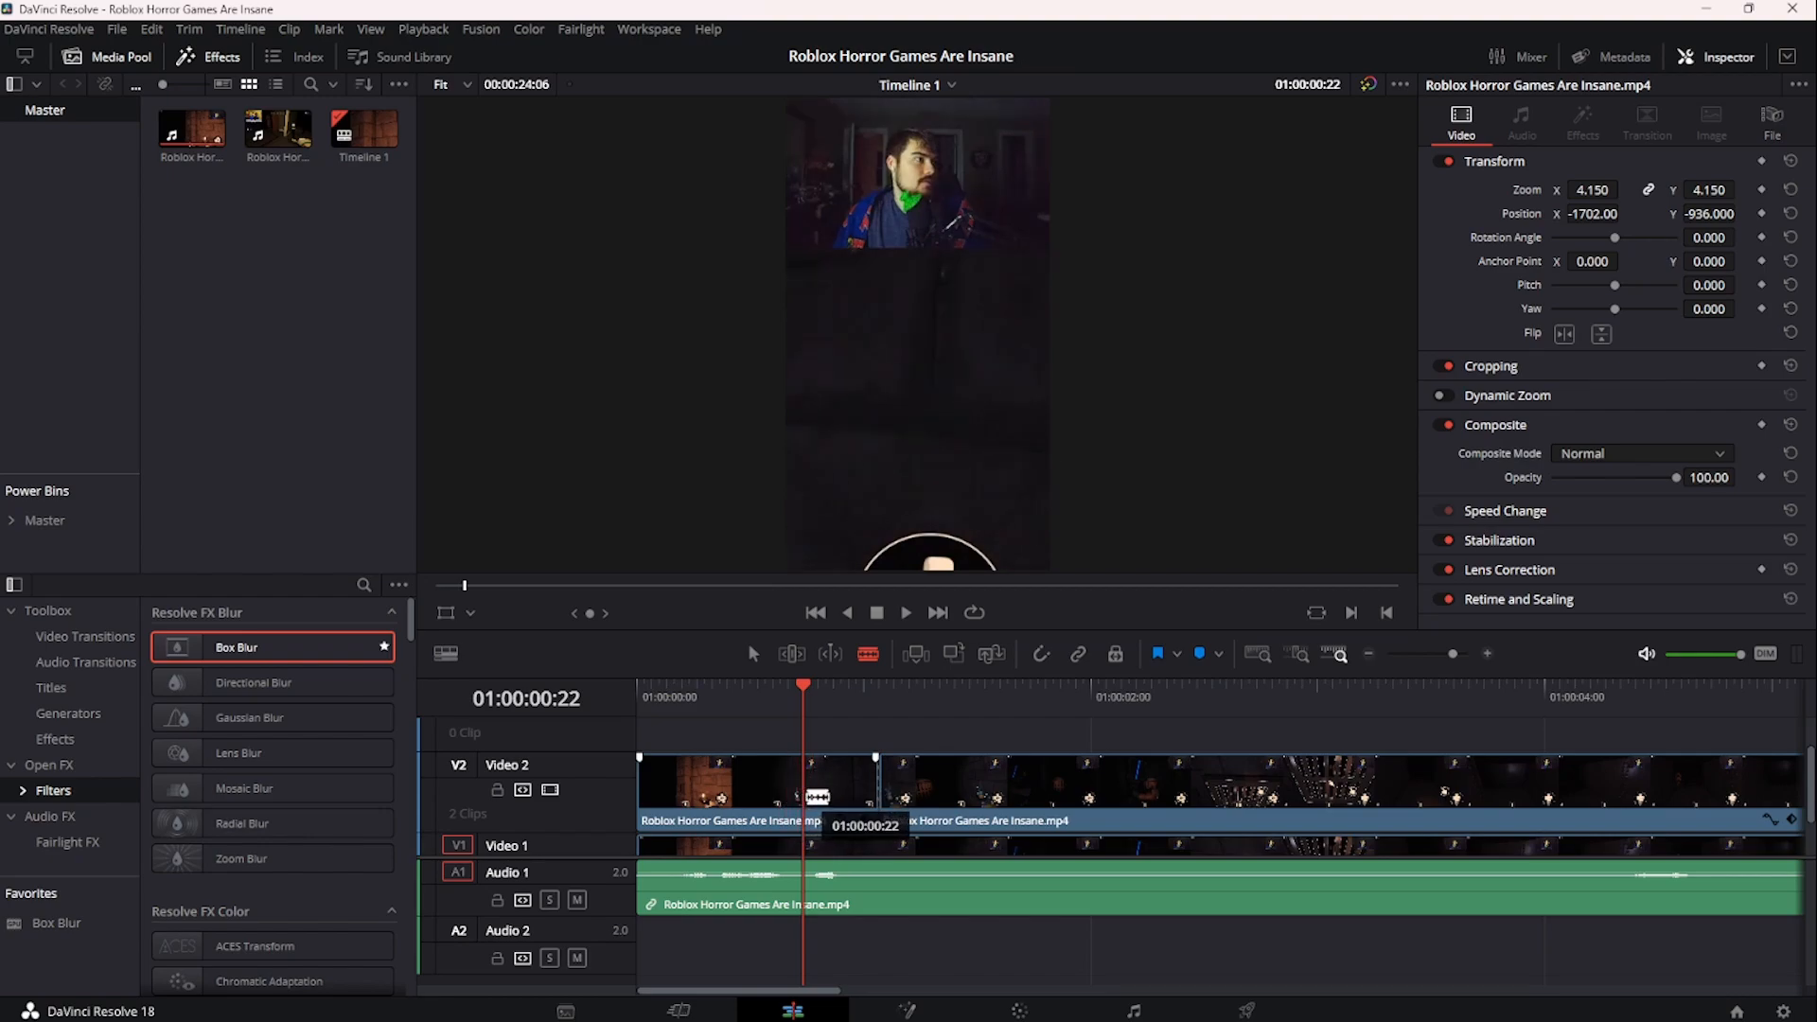
key(n)
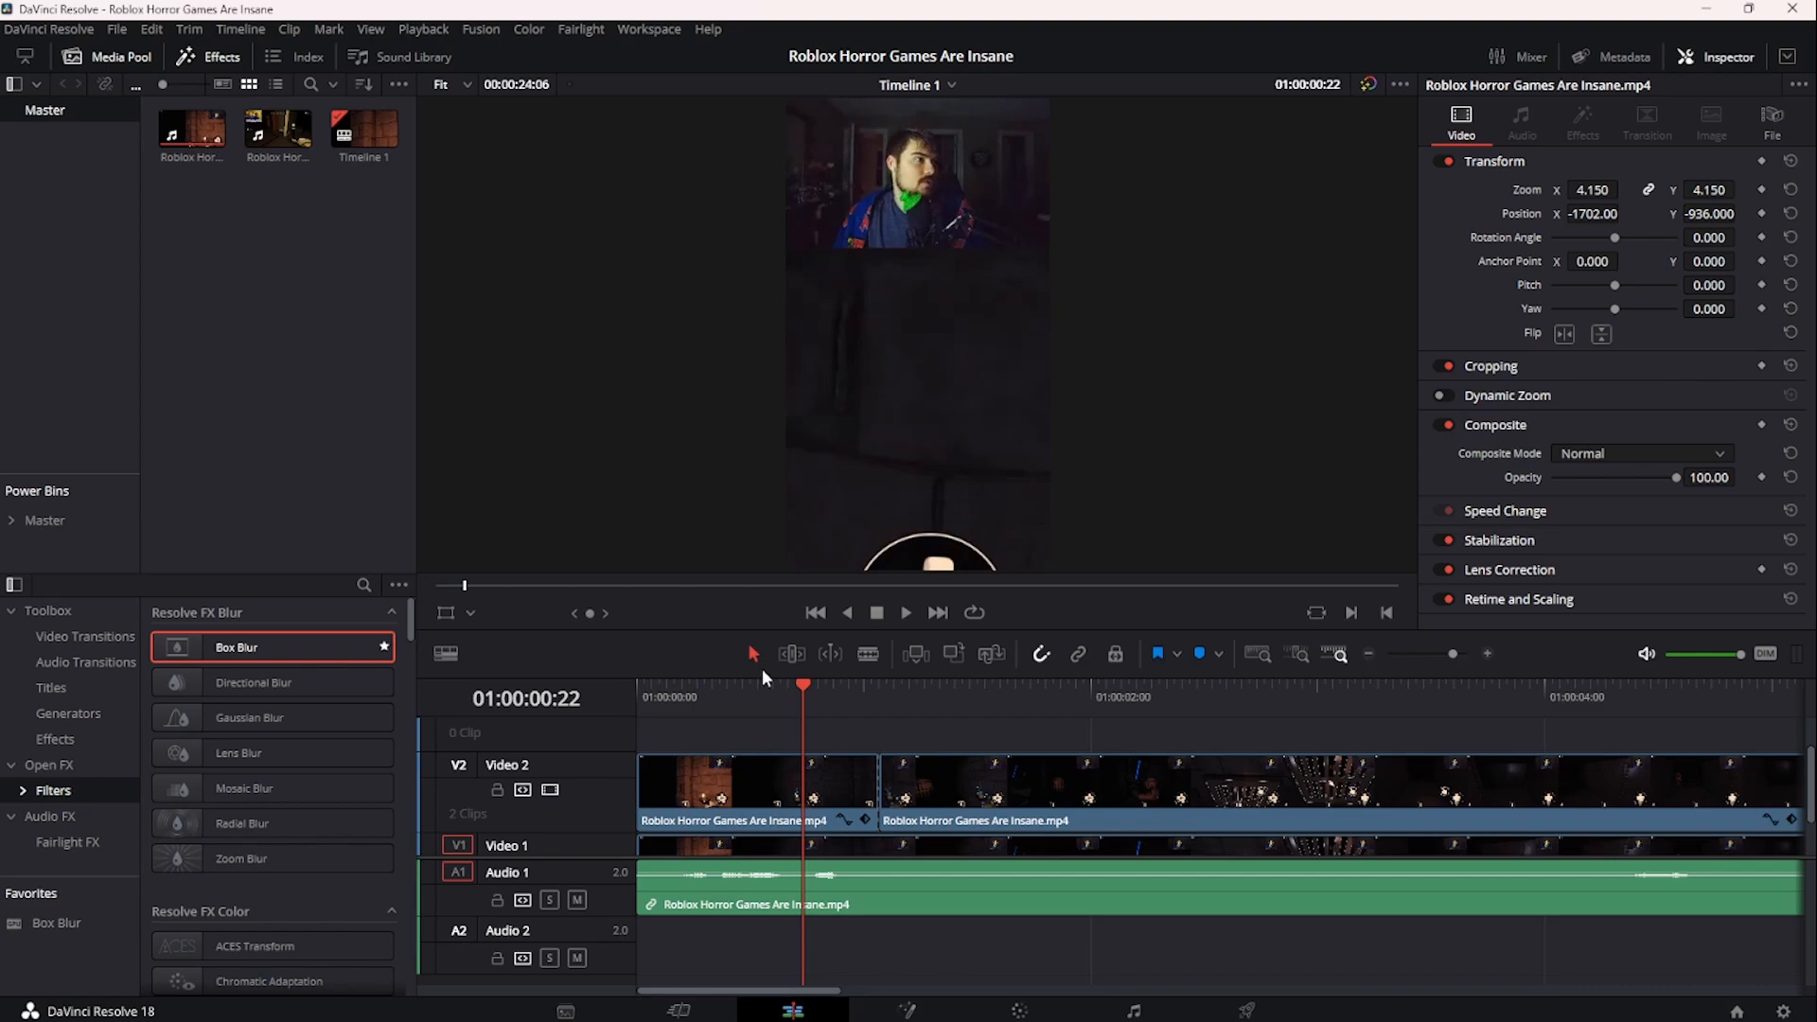
- Open the first Video 2 segment in Fusion and add a Tracker node after MediaIn1
click(883, 1015)
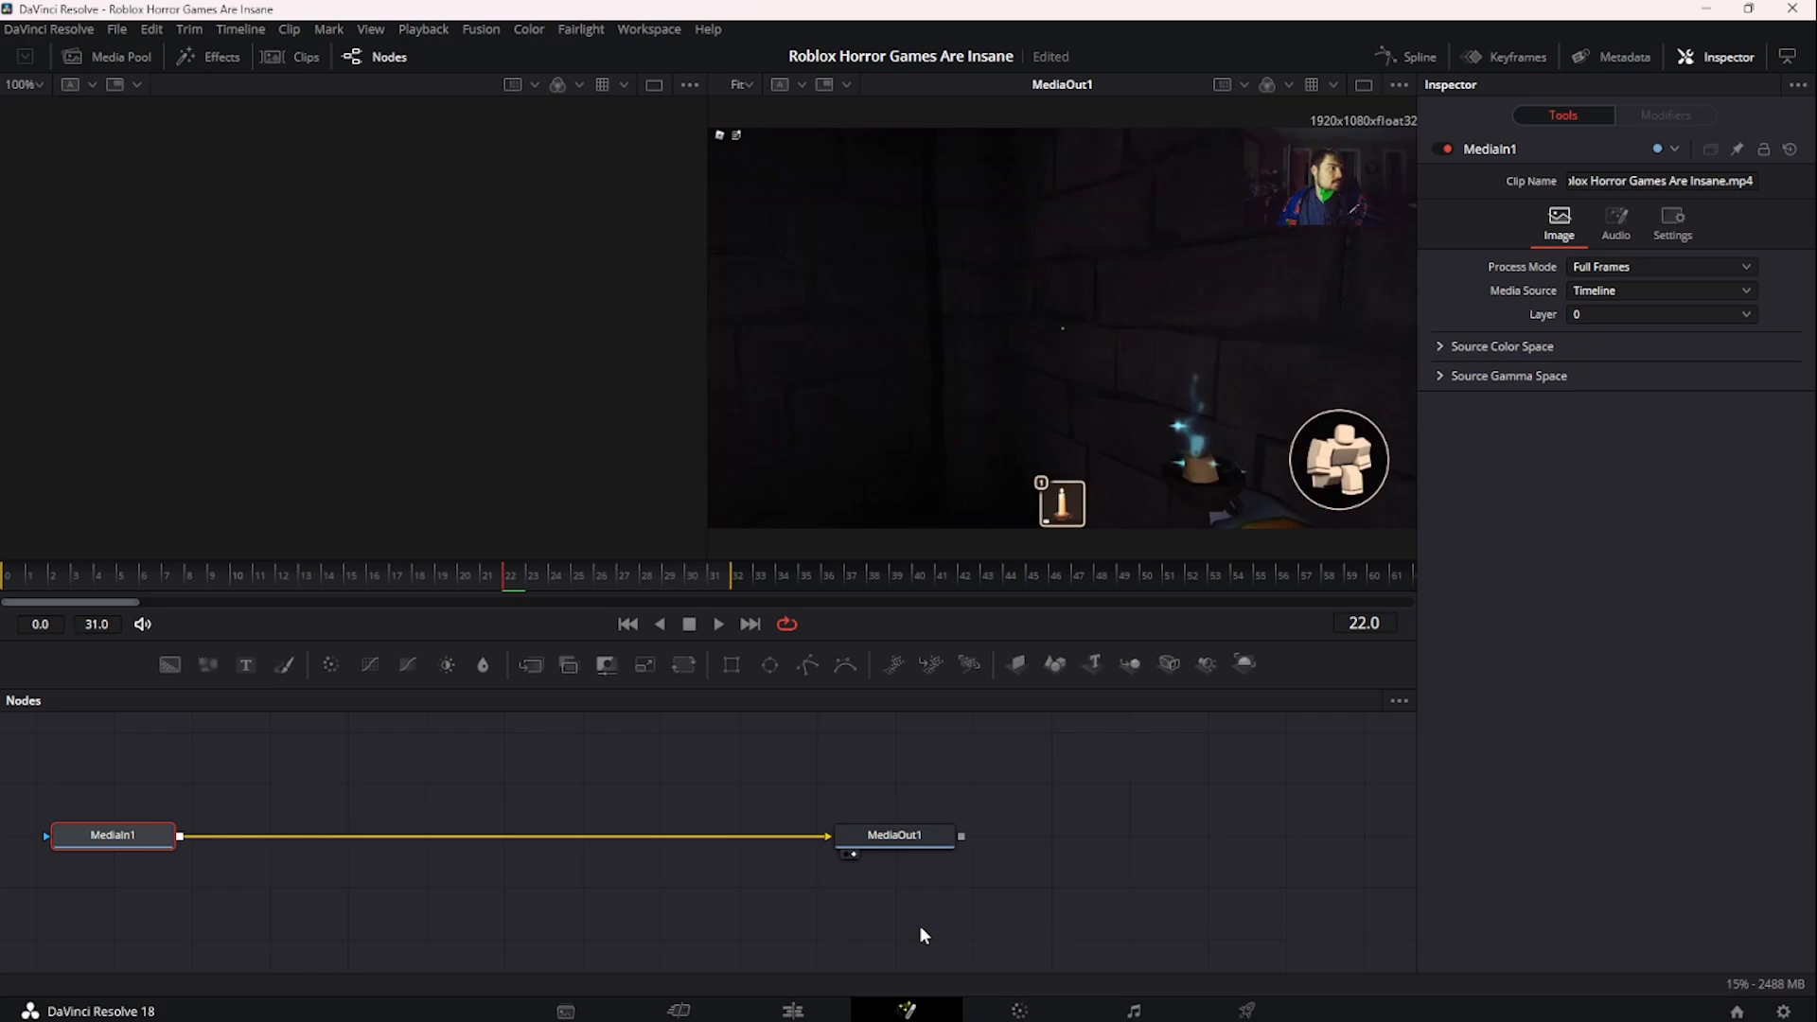
key(shift+space)
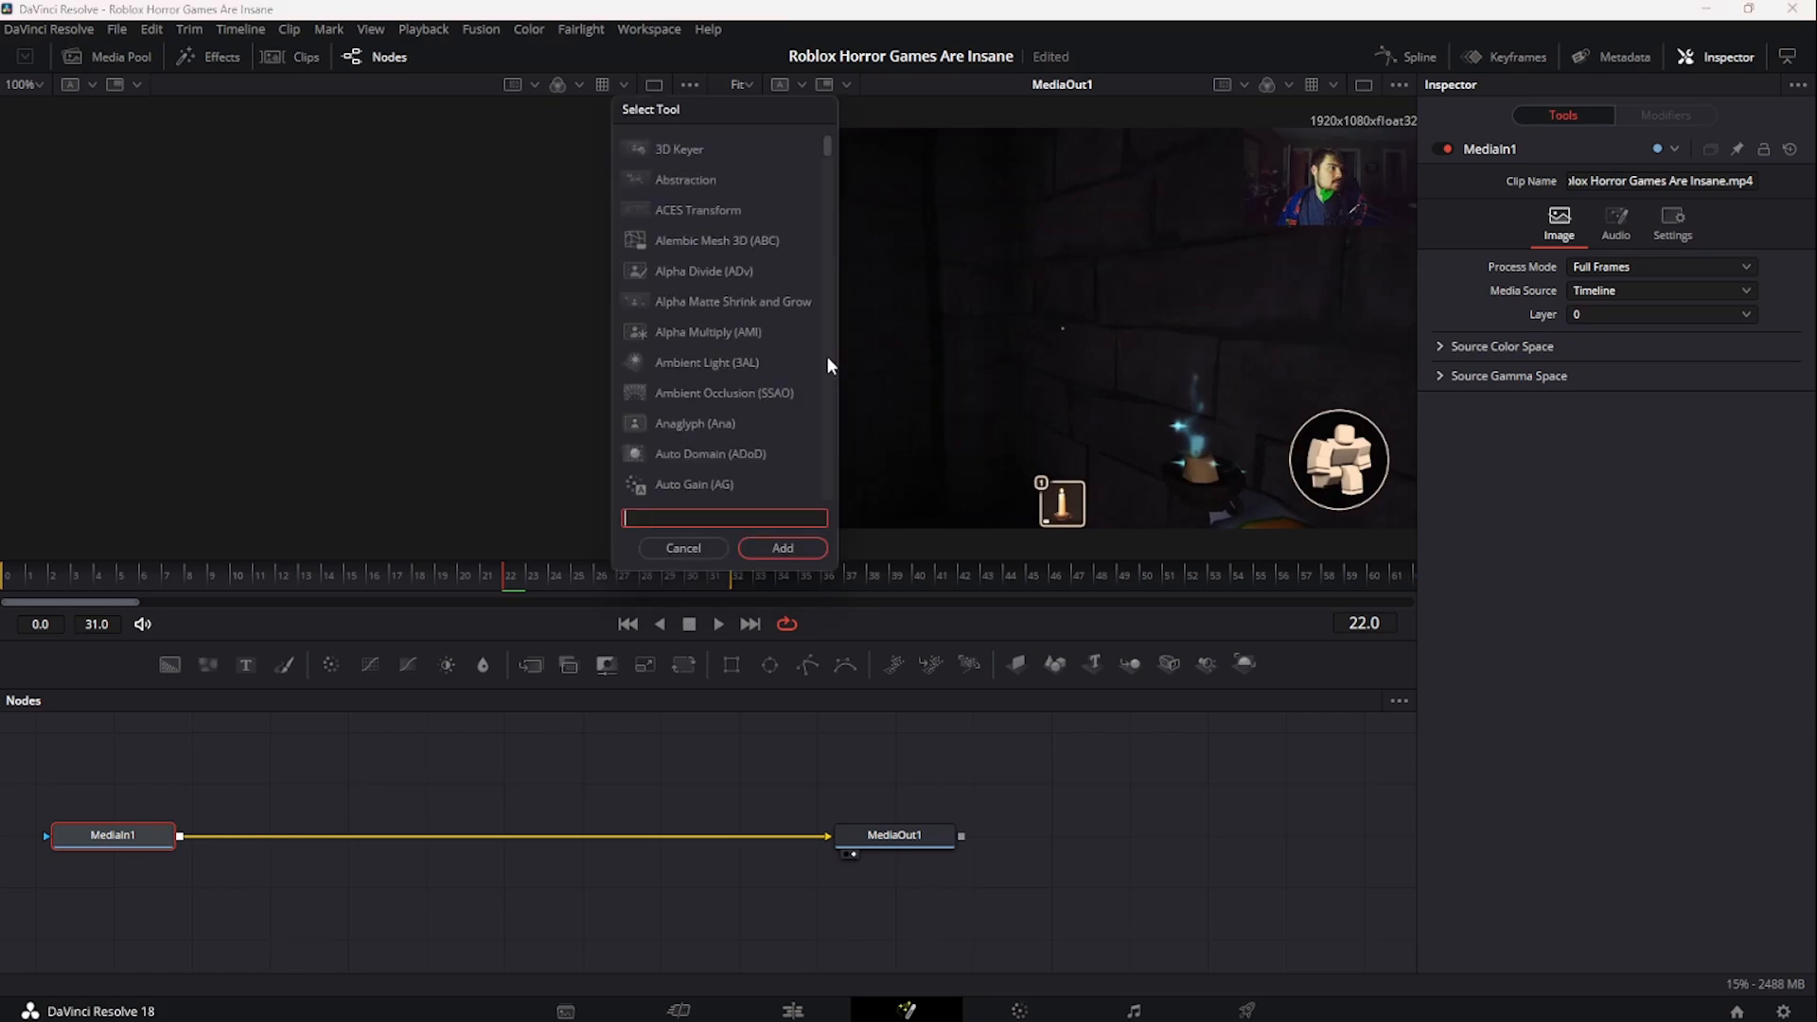
drag(827, 149, 850, 369)
scroll(828, 520, up, 20)
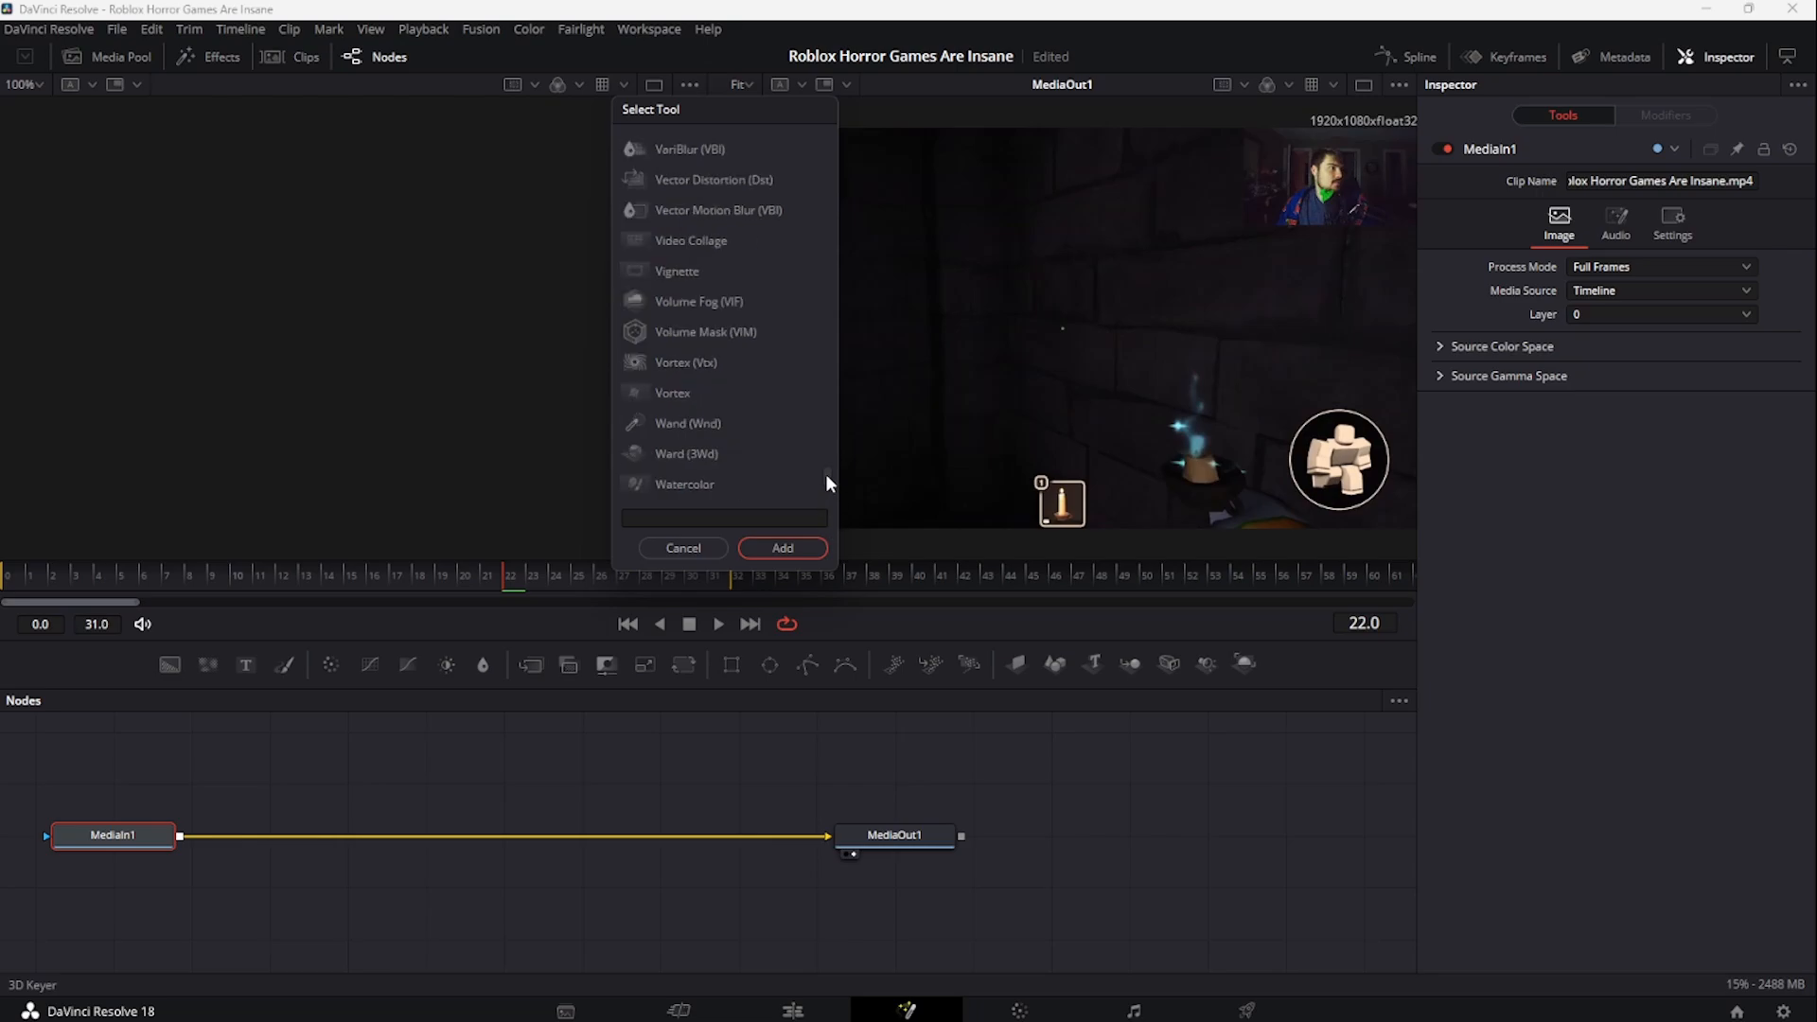
drag(835, 166, 835, 159)
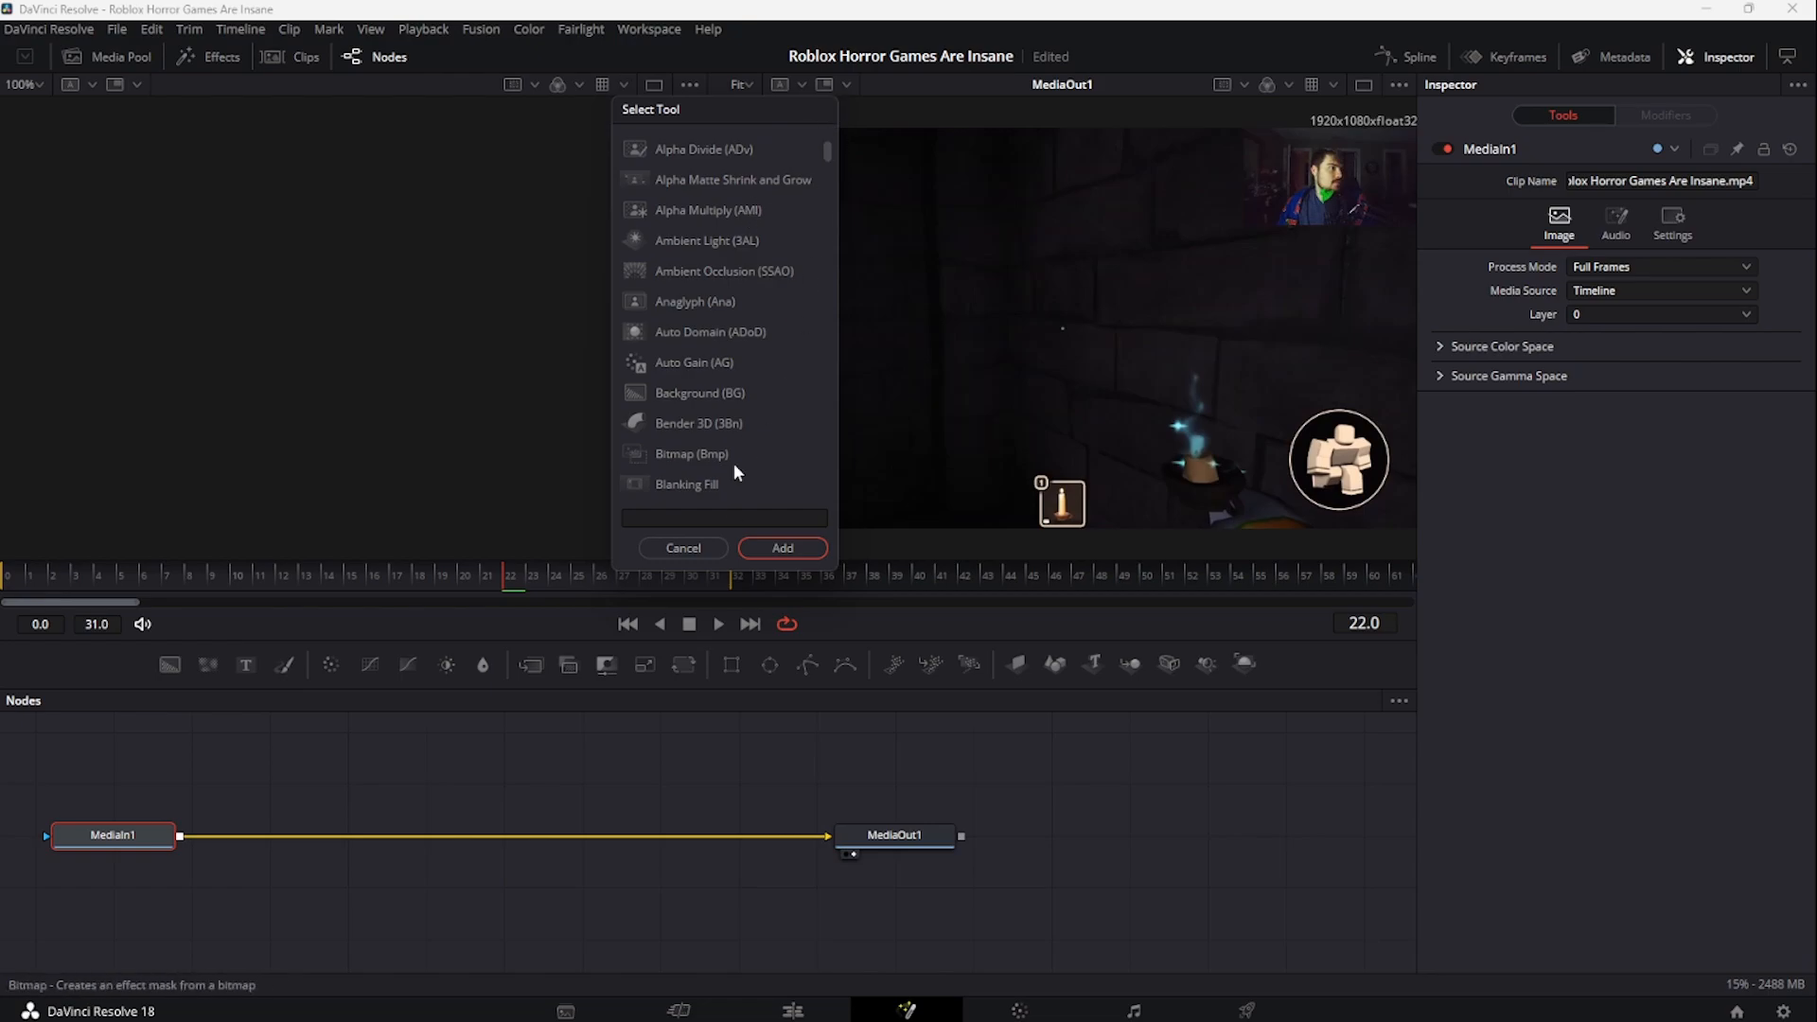
click(748, 518)
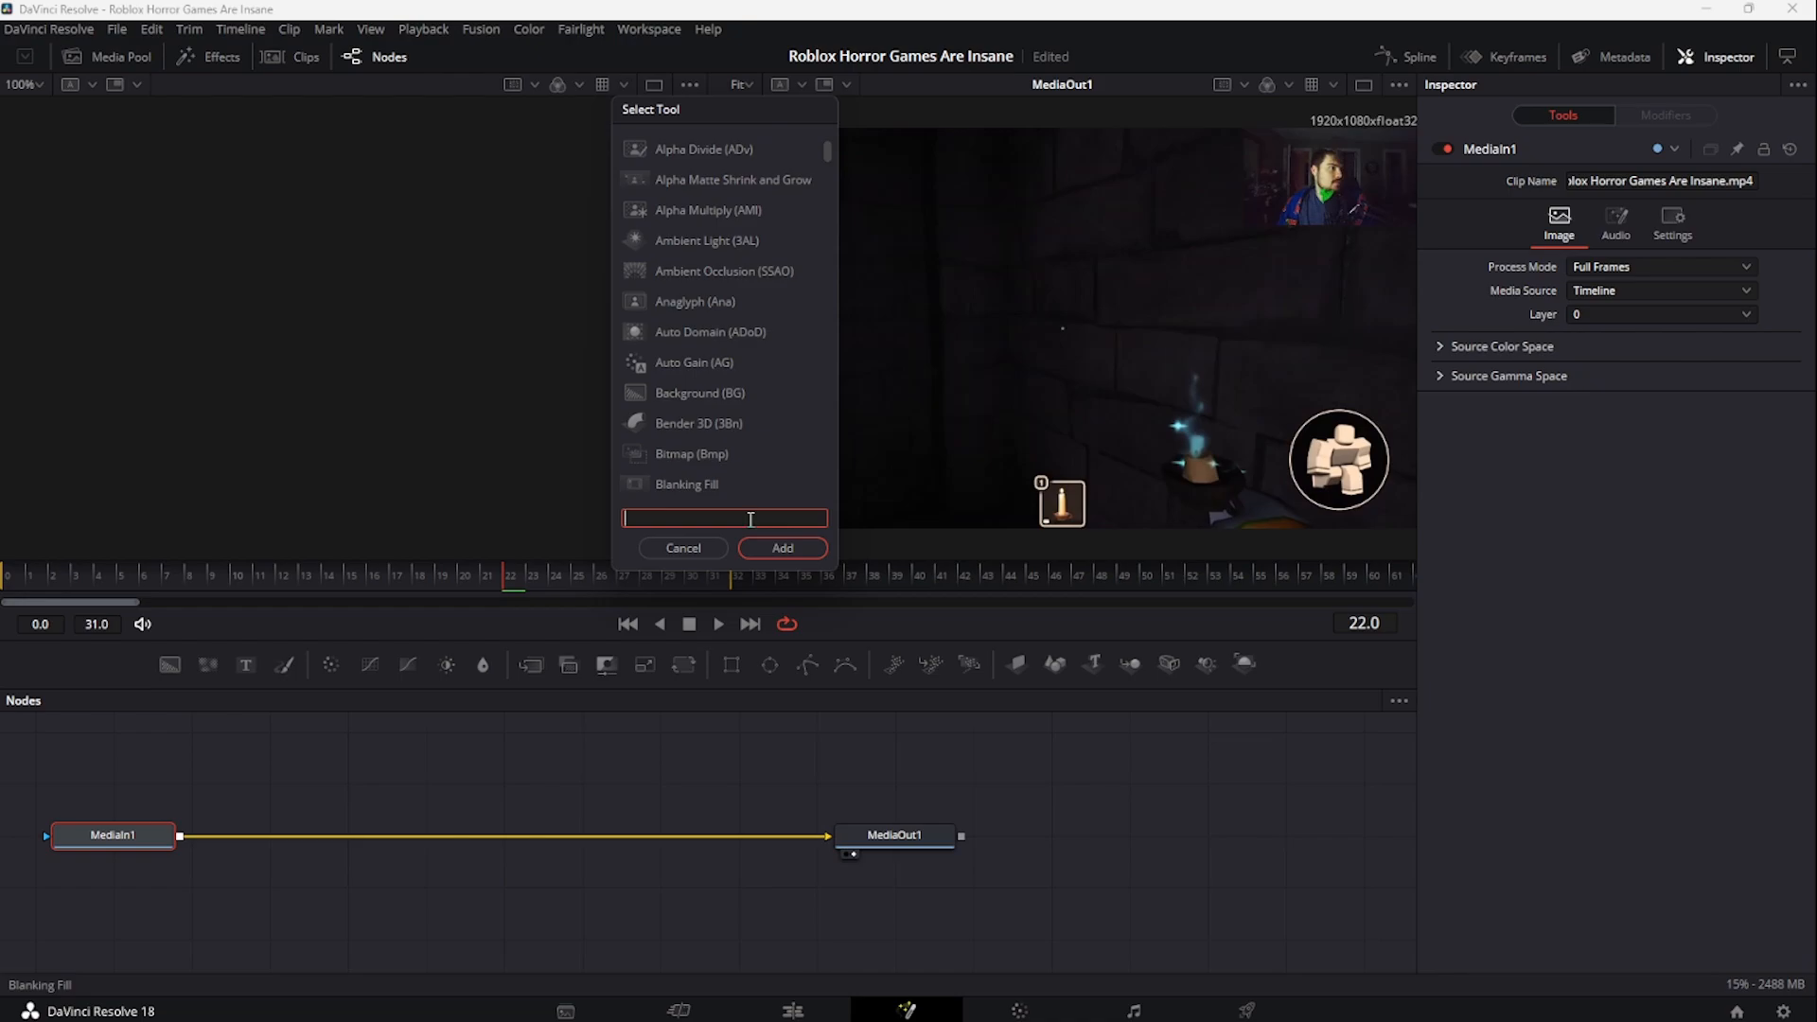
text(tra)
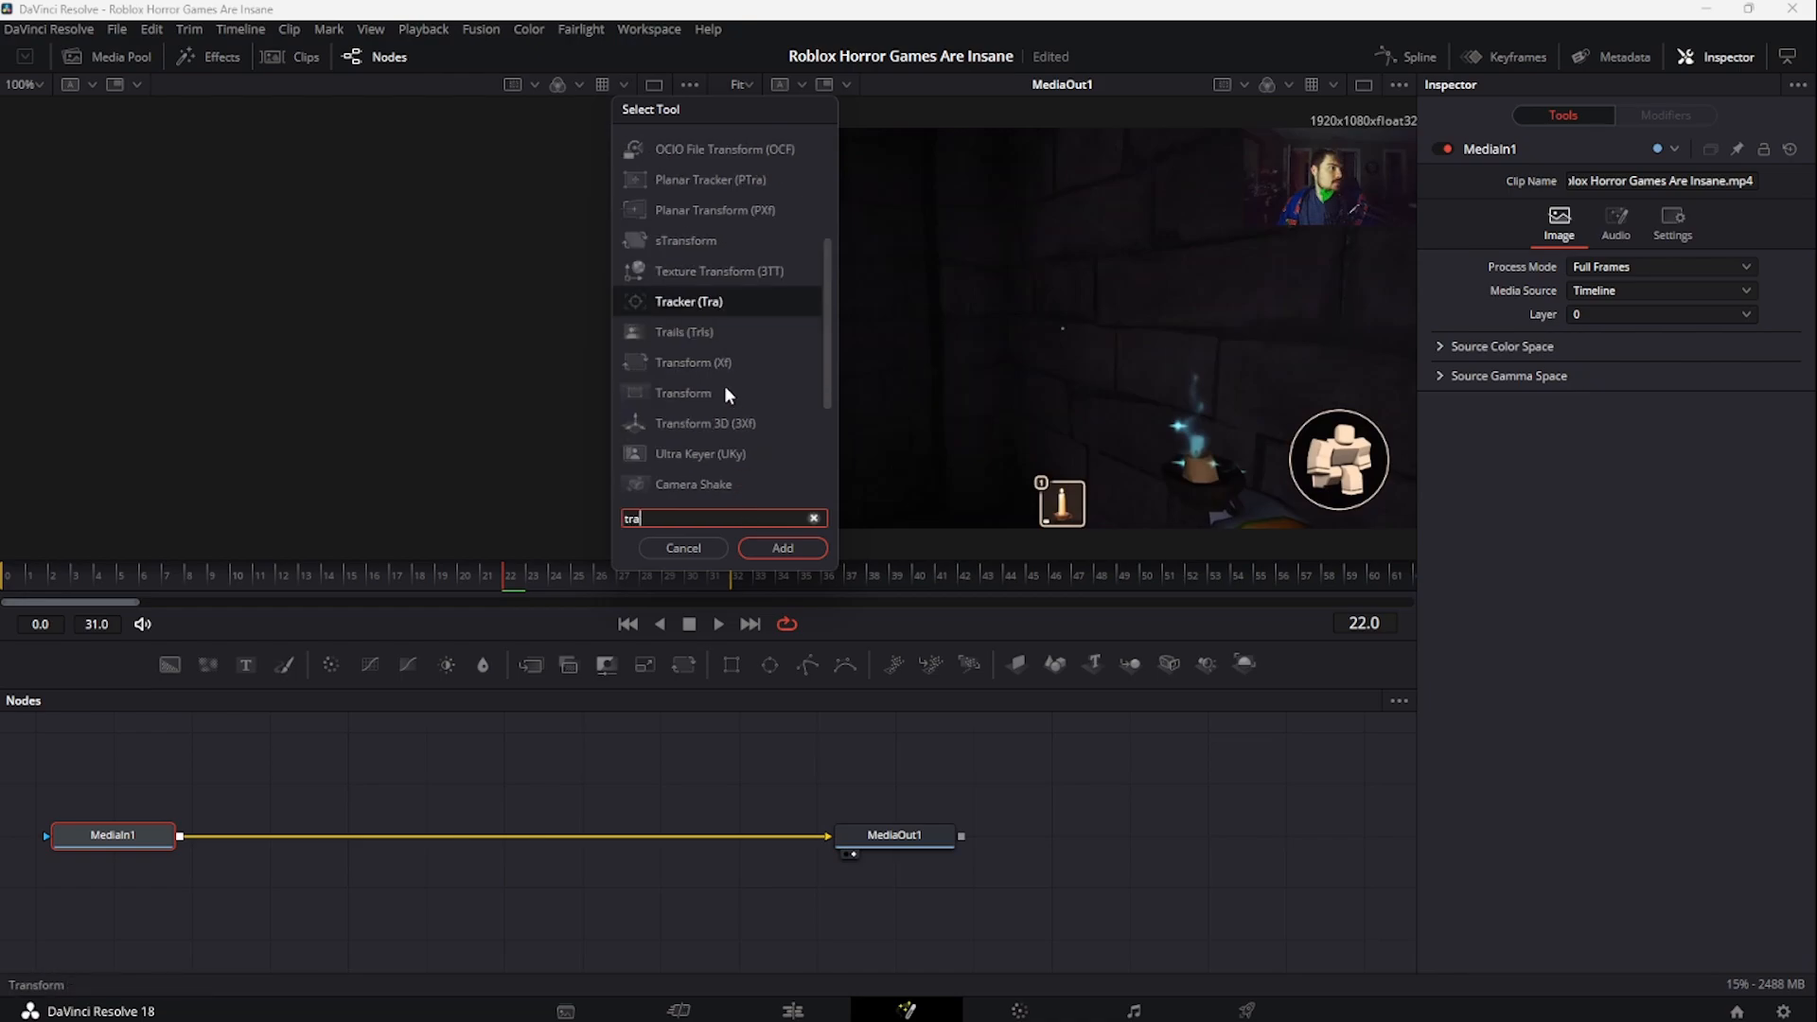
click(774, 555)
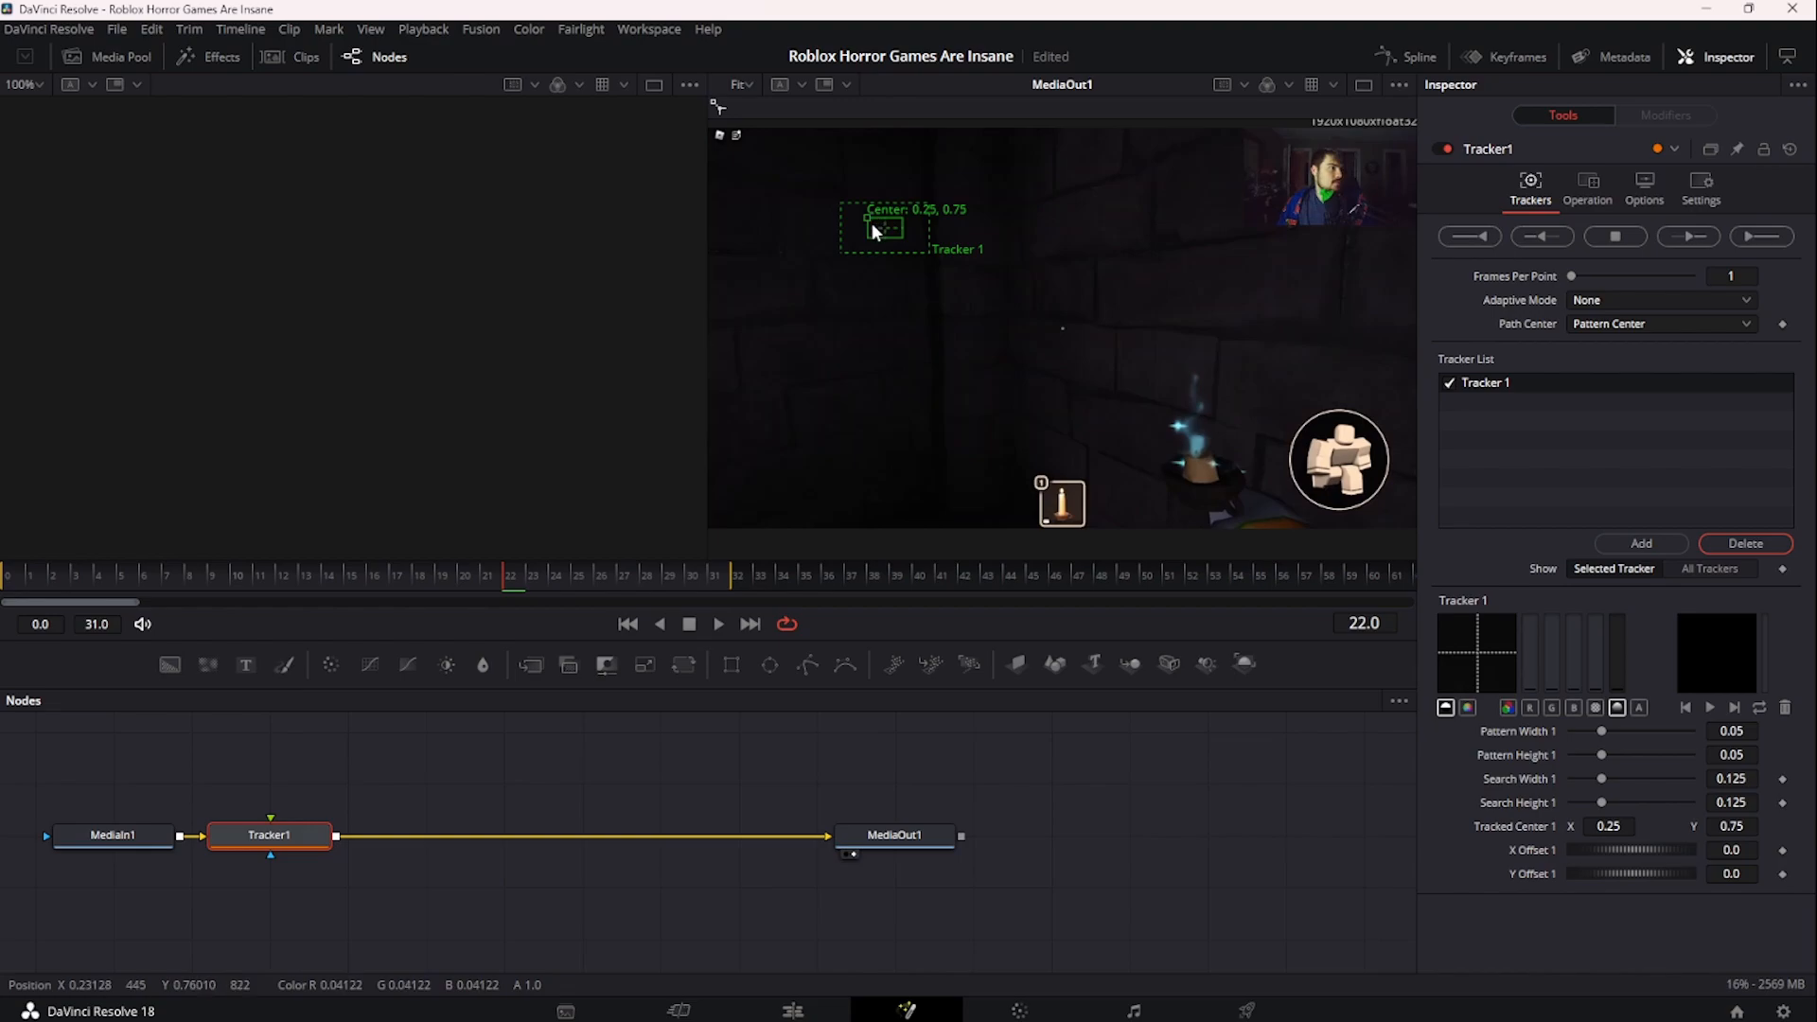
- Position the Tracker 1 pattern box on the streamer's forehead in the webcam image
drag(867, 218, 986, 181)
mouse_move(913, 176)
mouse_down()
mouse_move(1069, 274)
mouse_move(984, 350)
mouse_up()
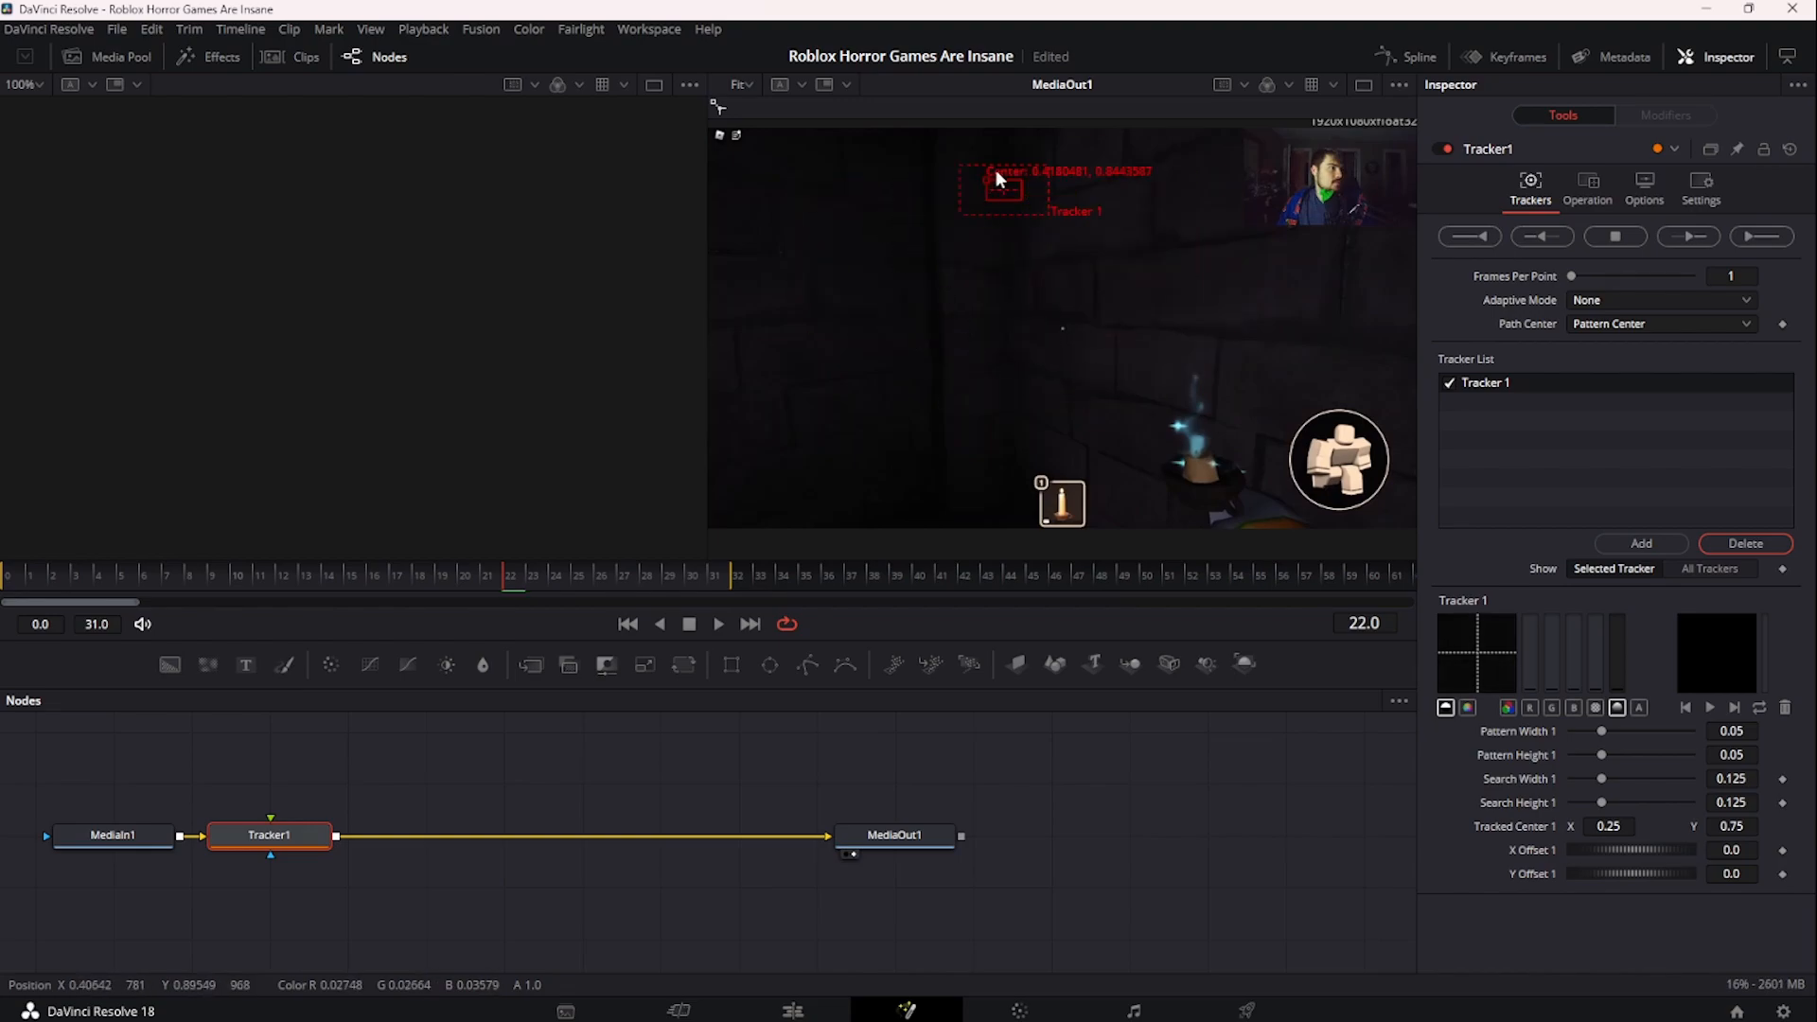
drag(985, 179, 1065, 306)
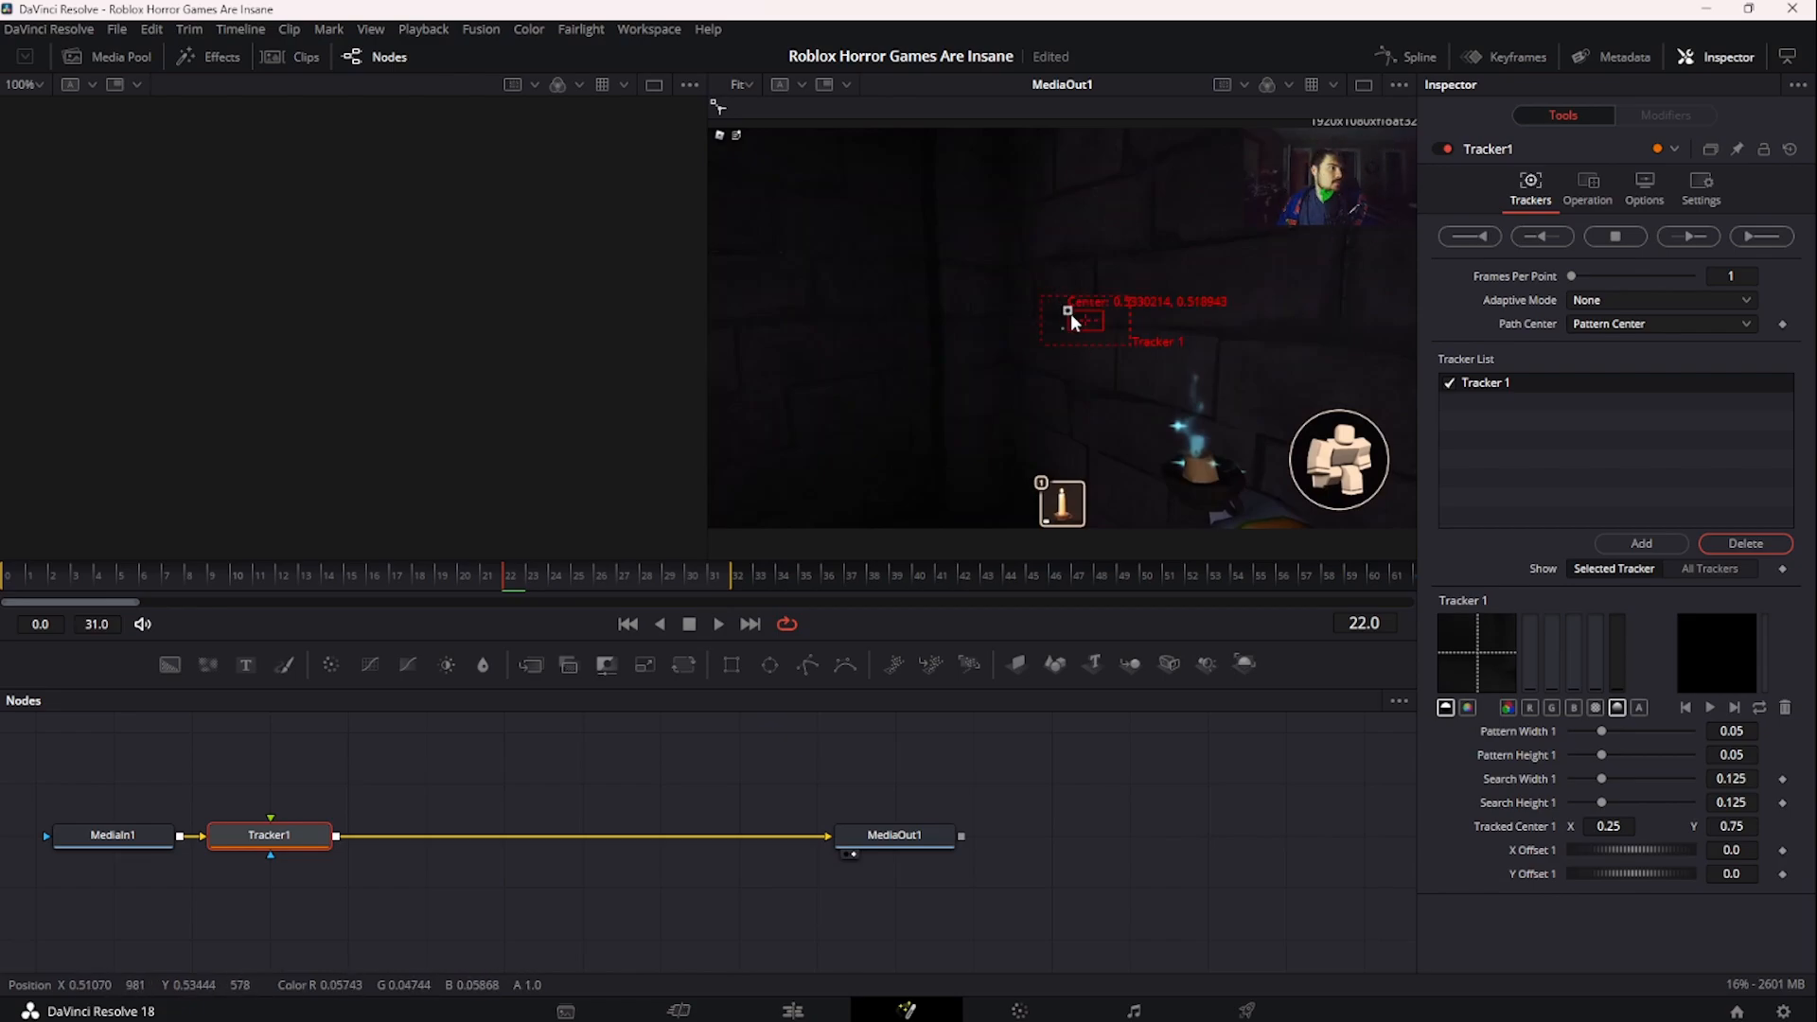
drag(1069, 314, 1308, 159)
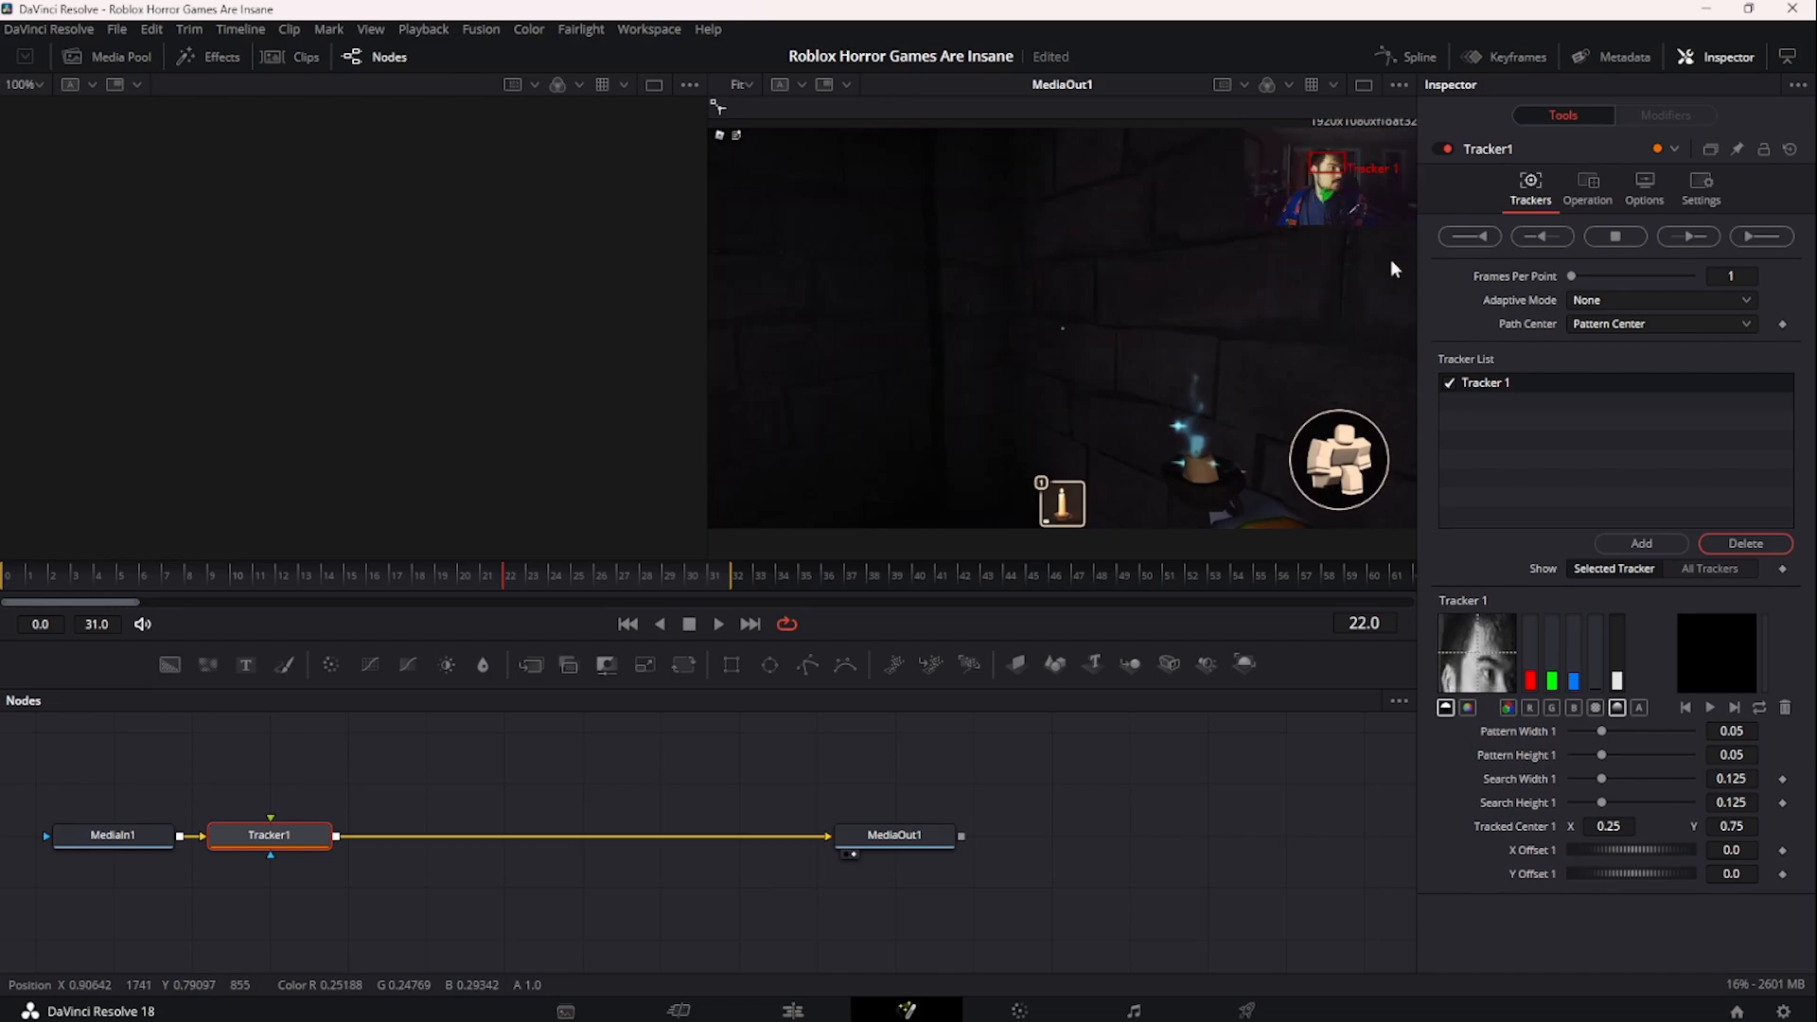
- Set Tracker 1 to the green channel and resize its pattern to about 0.049 × 0.078 and its search area to about 0.105 × 0.154
click(1529, 710)
click(1553, 708)
click(1574, 708)
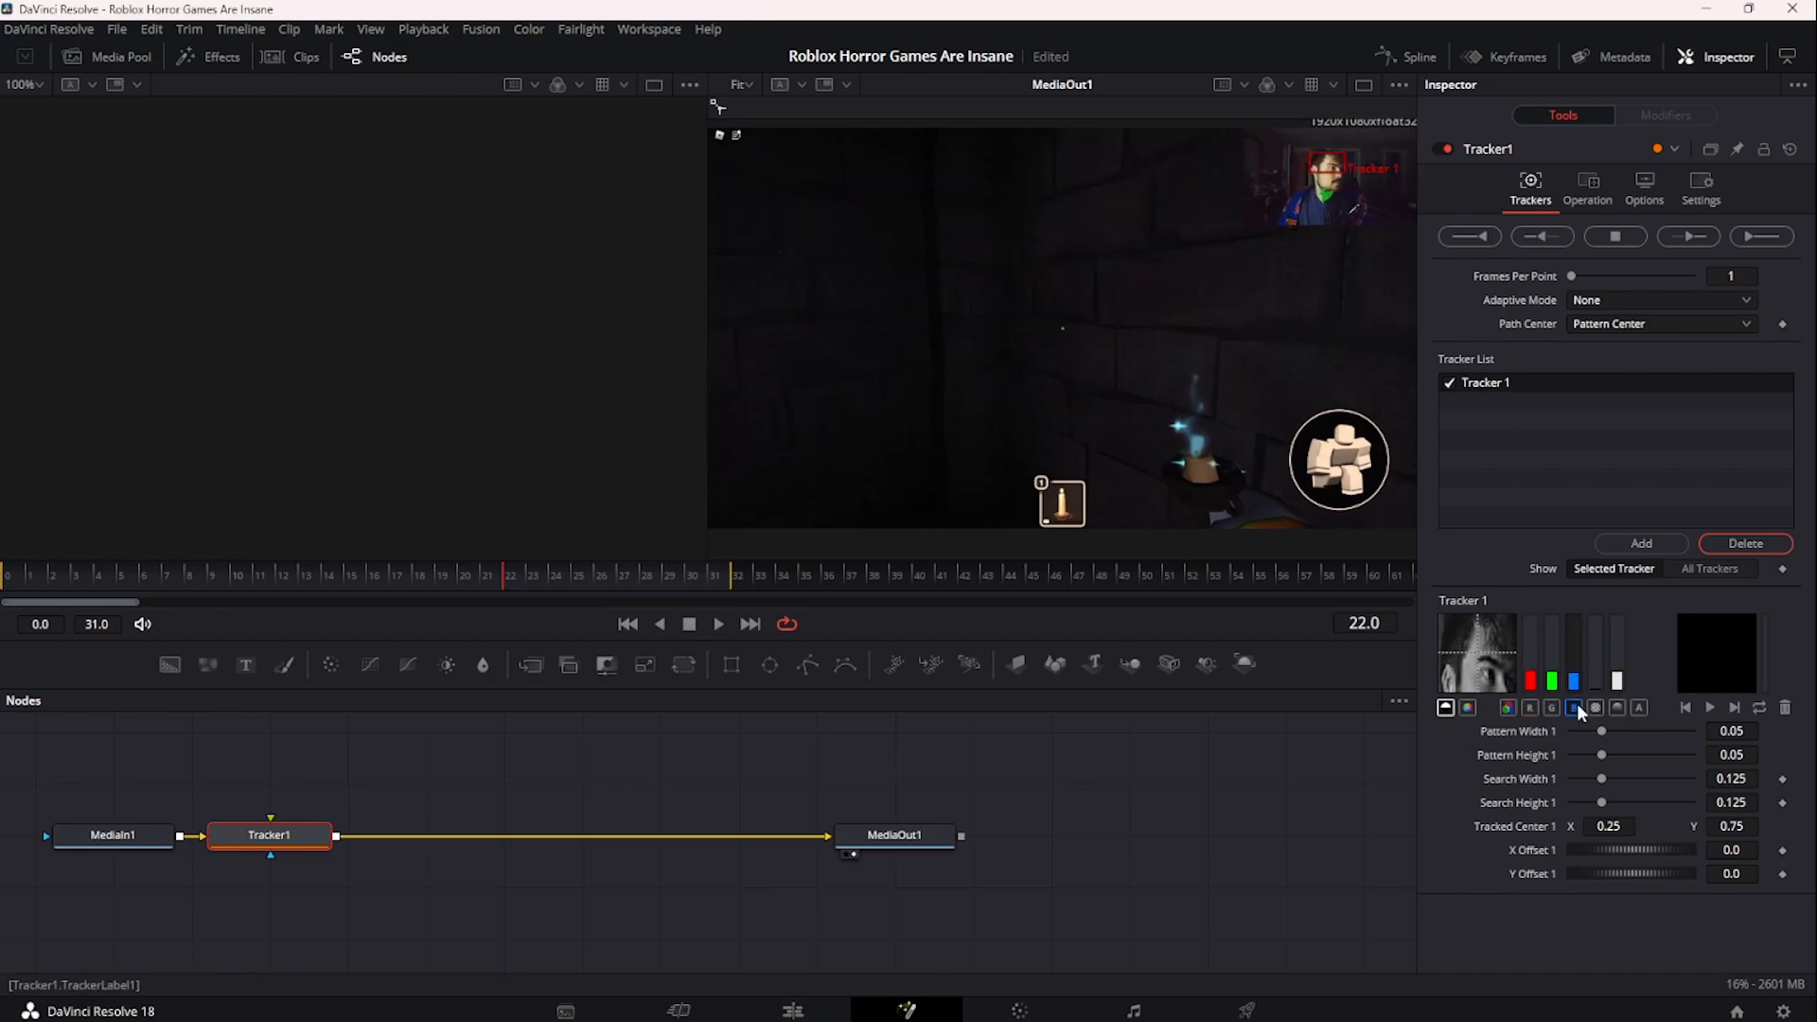
click(1554, 704)
click(1533, 705)
click(1554, 706)
click(1571, 707)
click(1552, 708)
click(1530, 709)
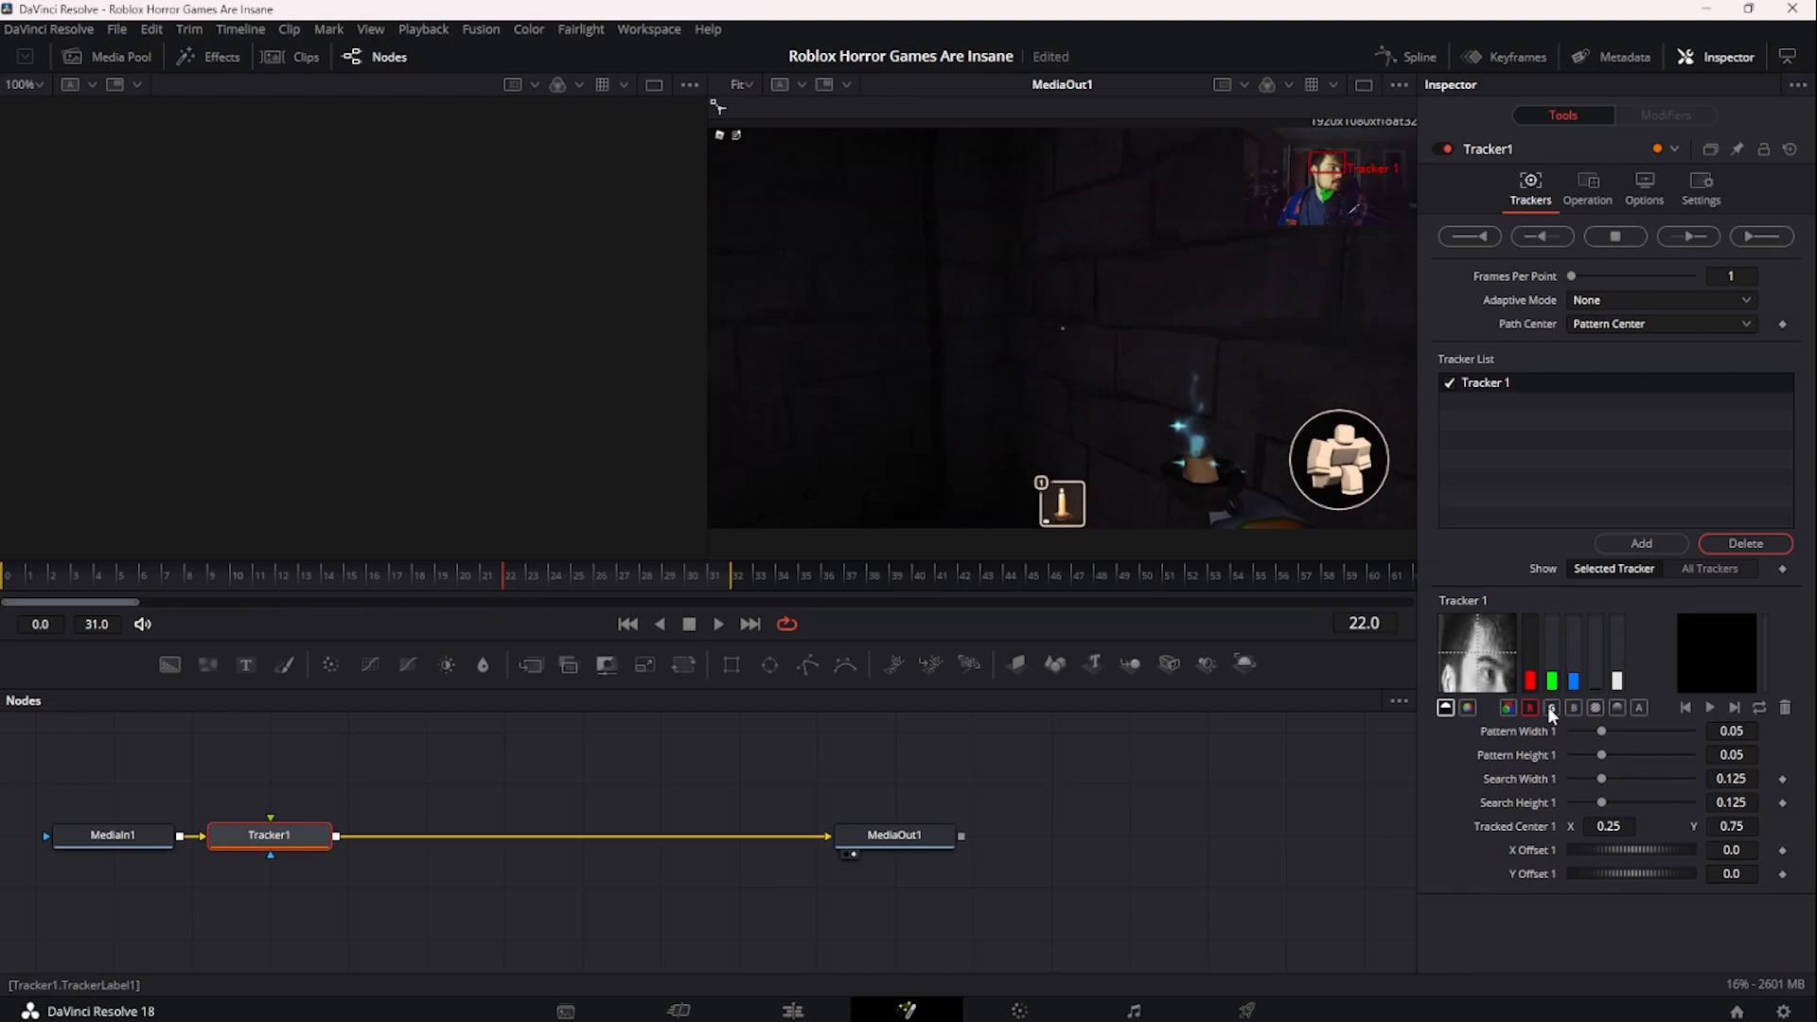
click(1552, 708)
mouse_move(1343, 172)
mouse_down()
mouse_move(1362, 191)
mouse_move(1343, 178)
mouse_up()
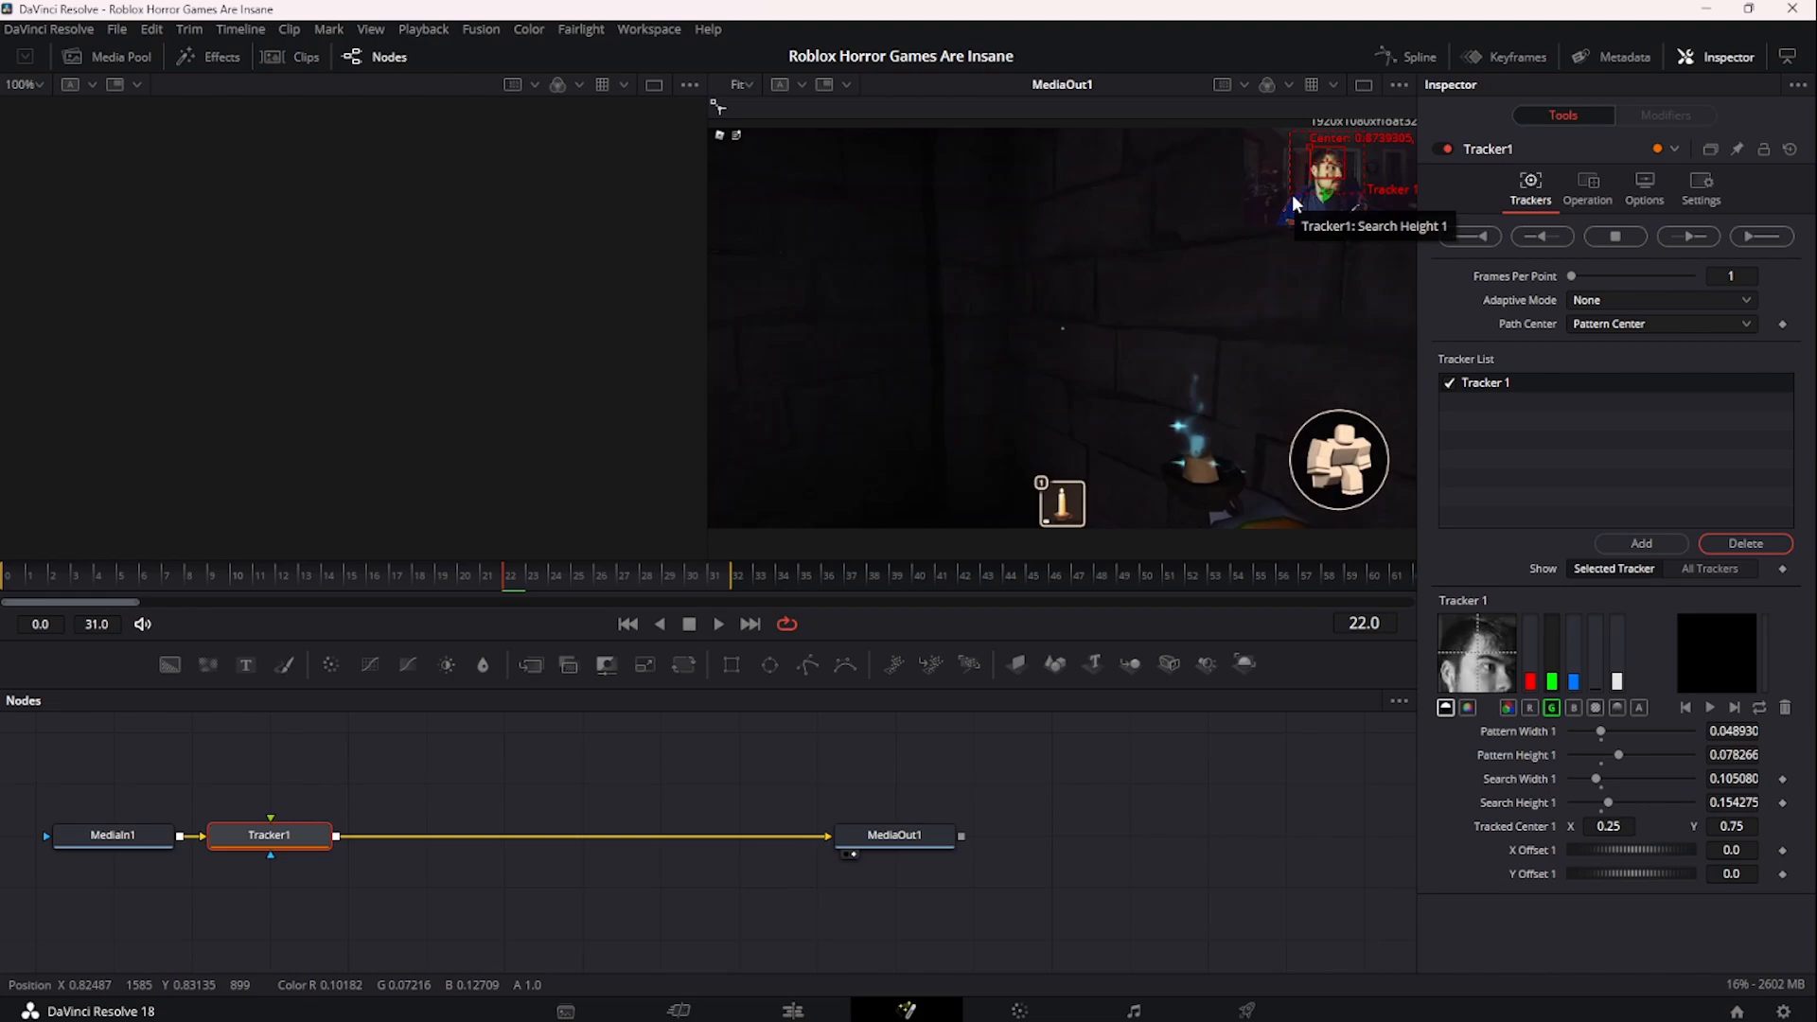
- Widen Tracker 1's search area around the webcam face to about 0.138 by 0.173 and track it forward from frame 0
mouse_move(1292, 195)
mouse_down()
mouse_move(747, 536)
mouse_move(1260, 291)
mouse_move(1292, 238)
mouse_move(1277, 196)
mouse_up()
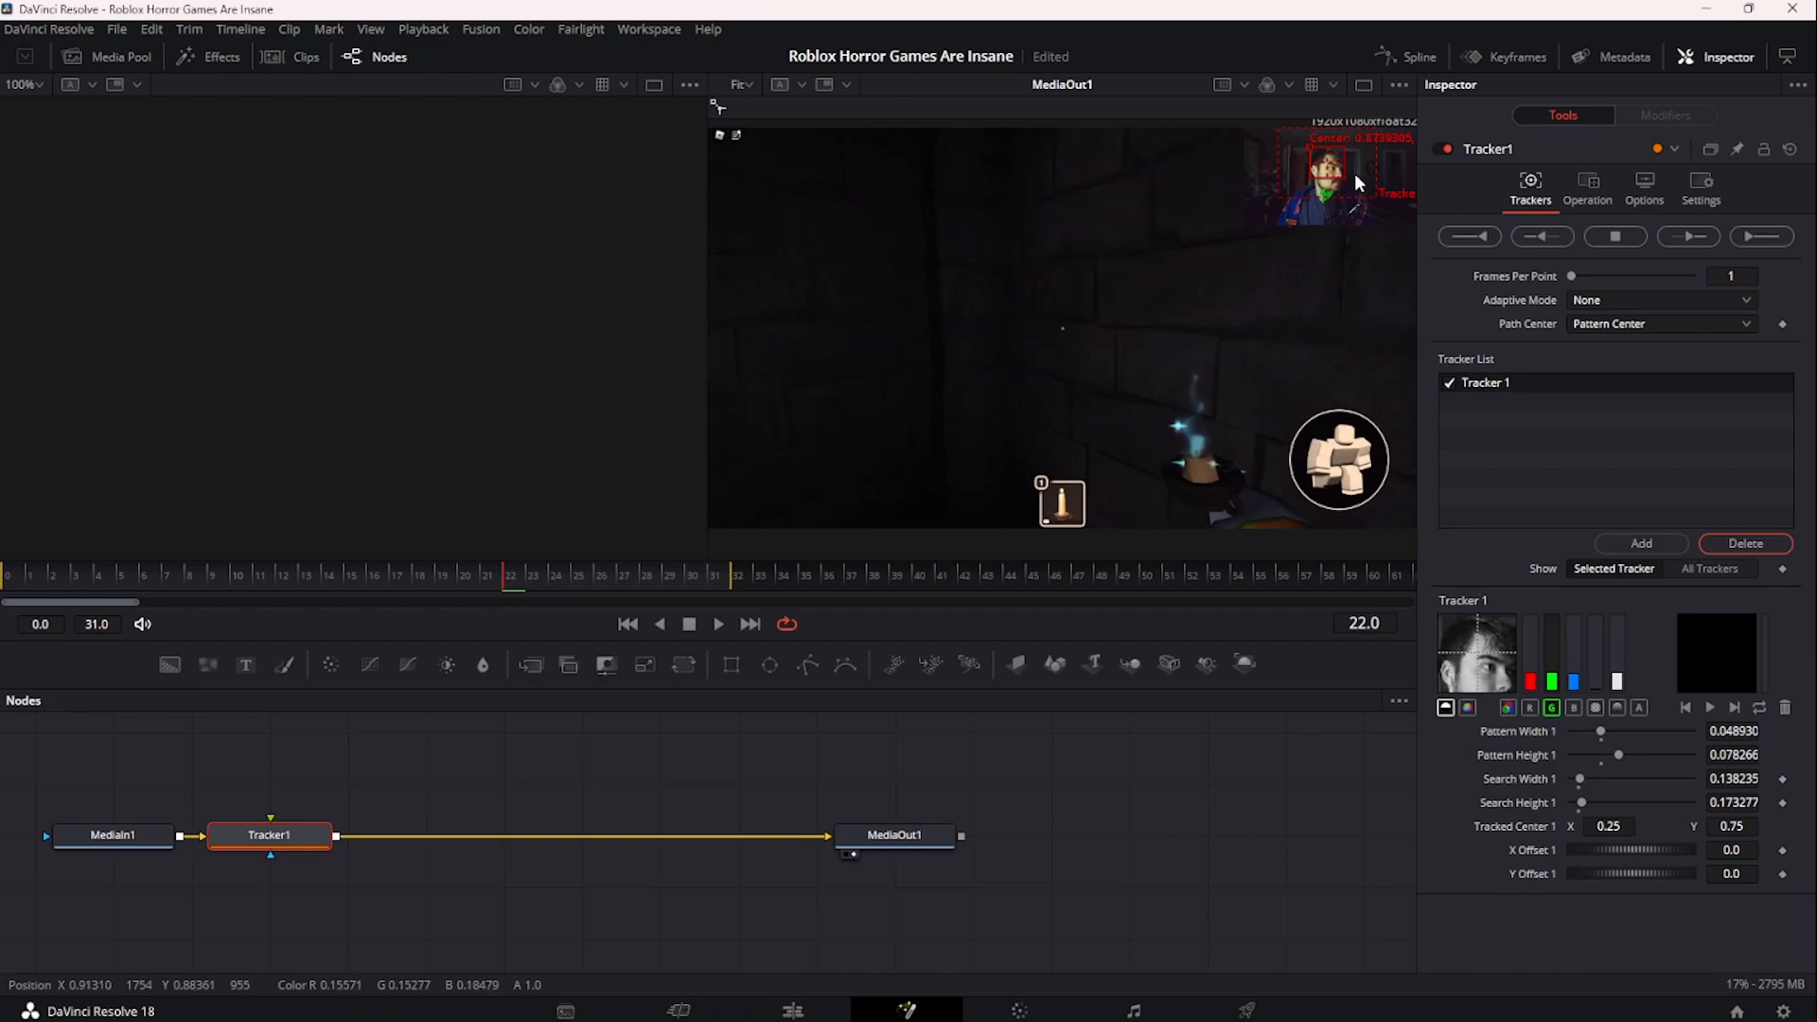
click(13, 577)
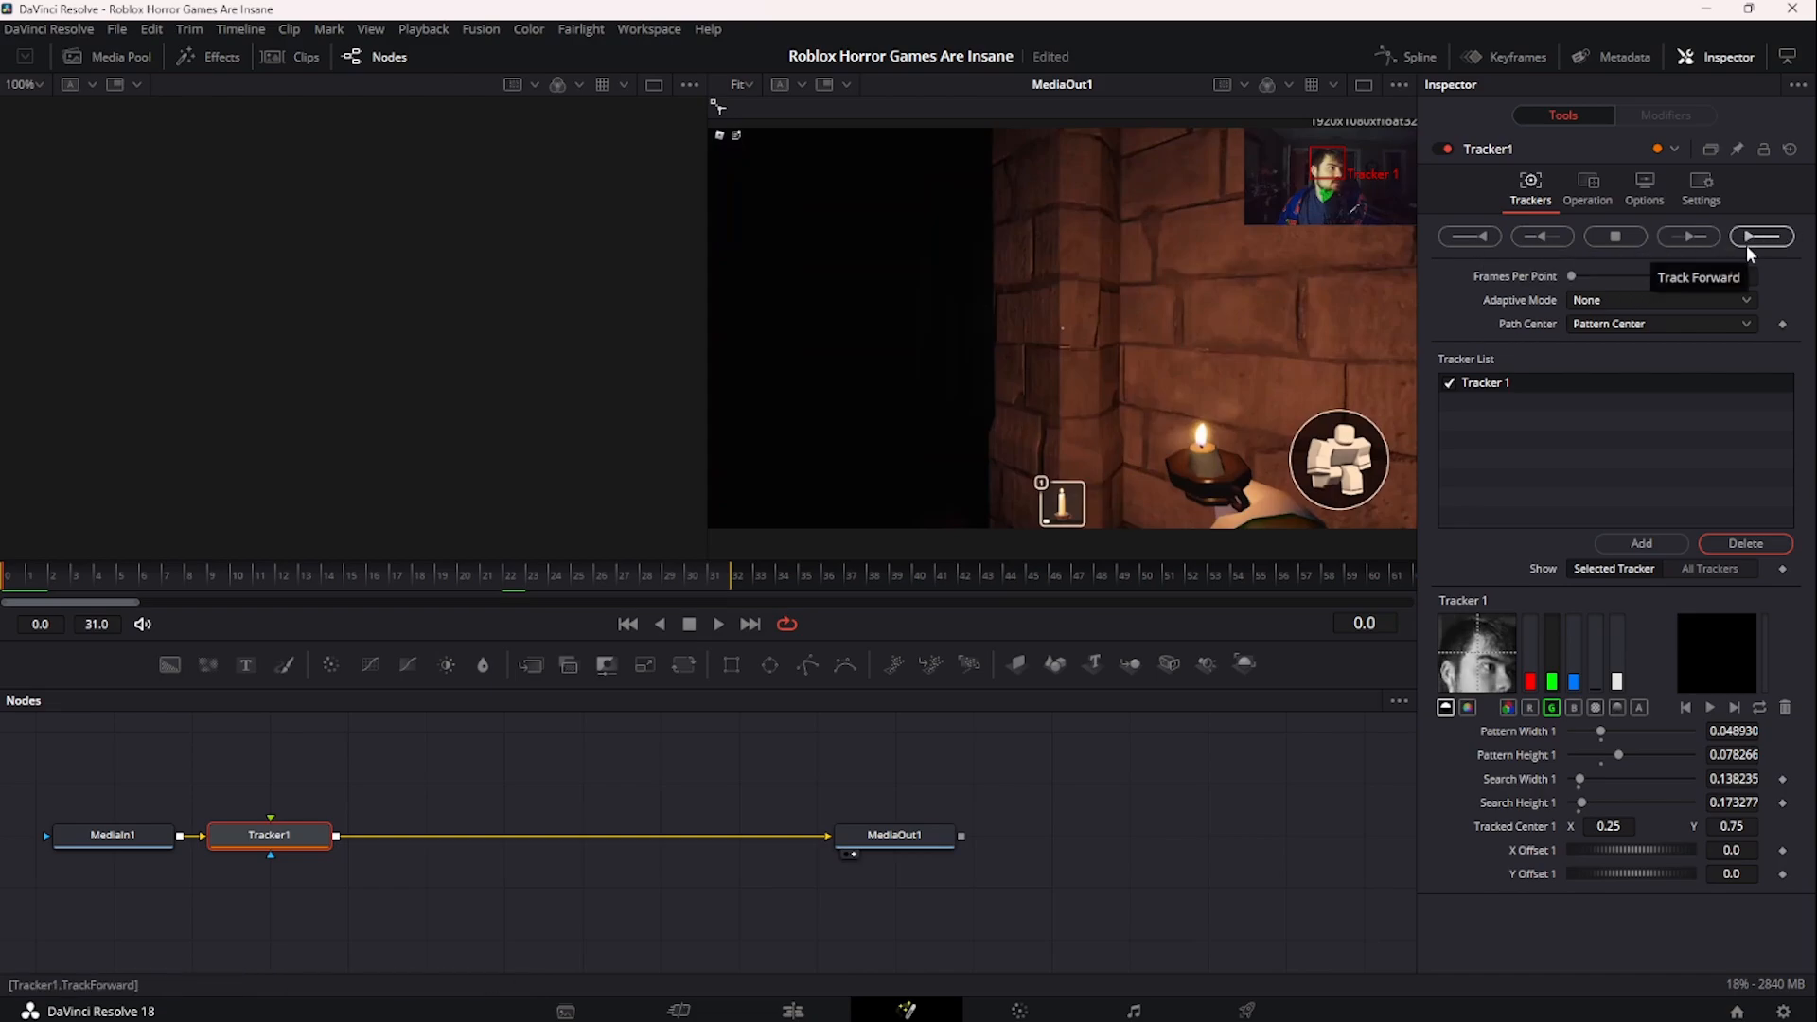
click(1694, 236)
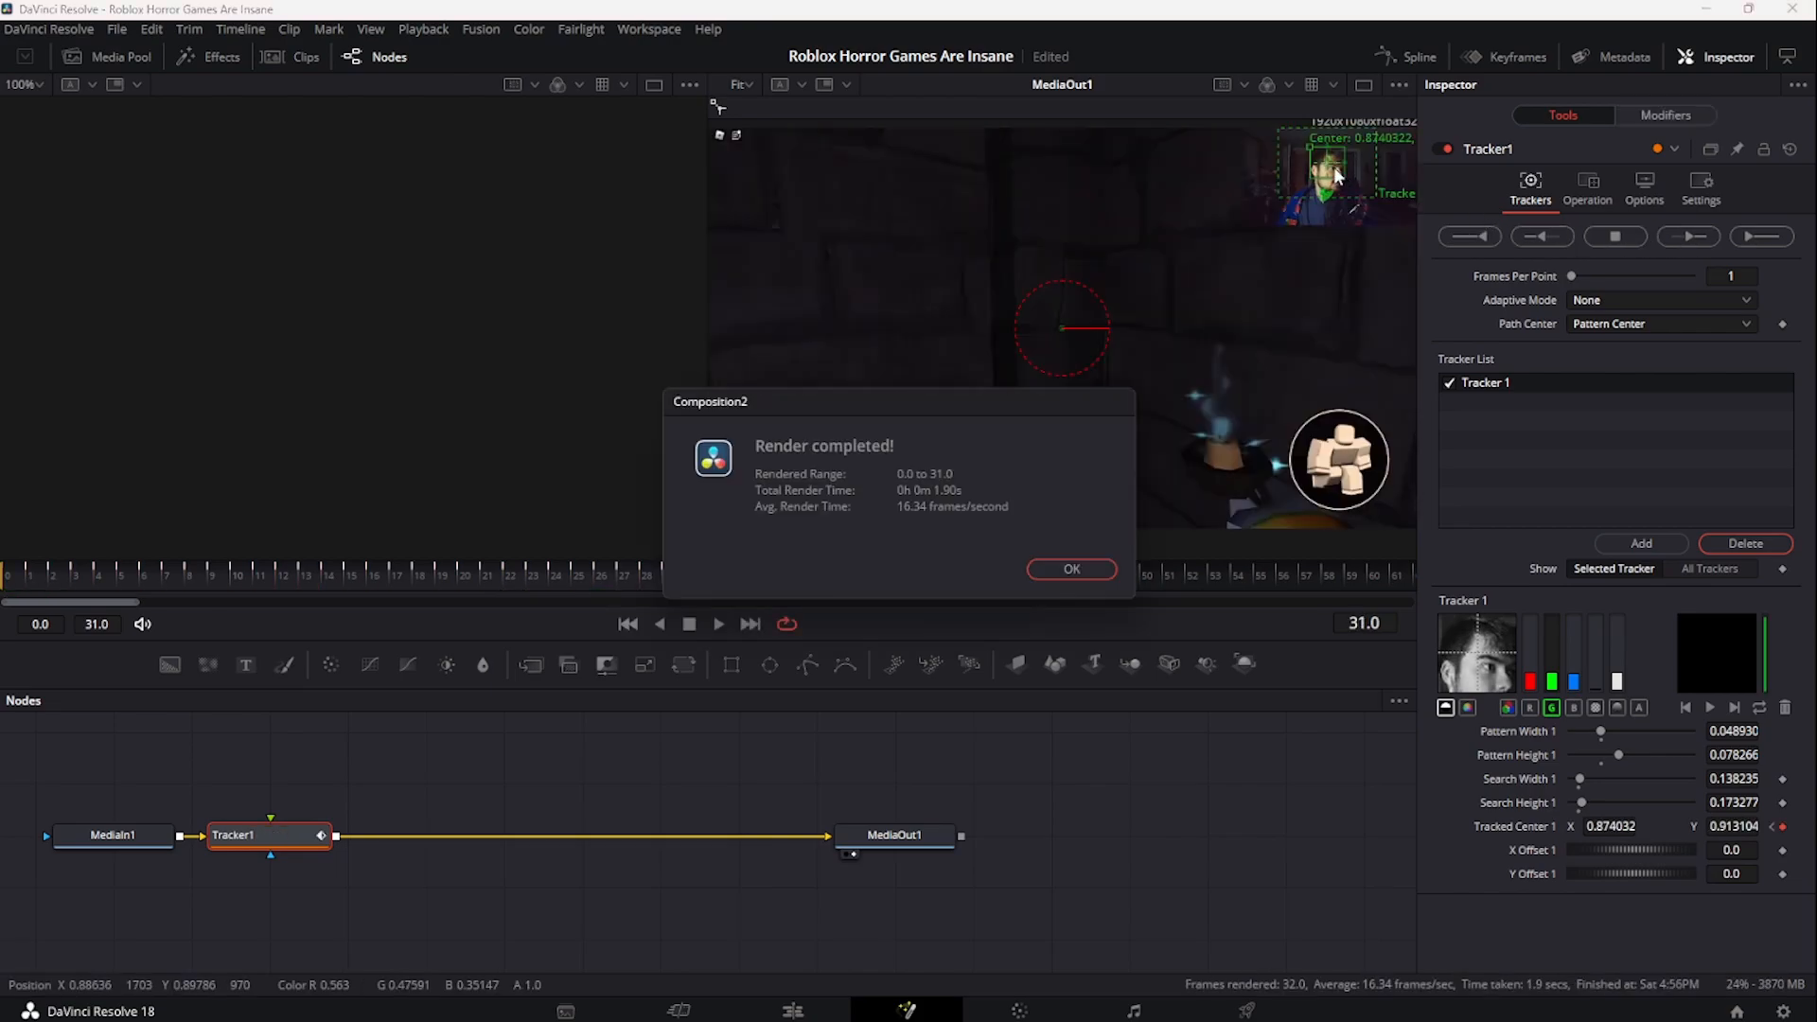
click(1064, 568)
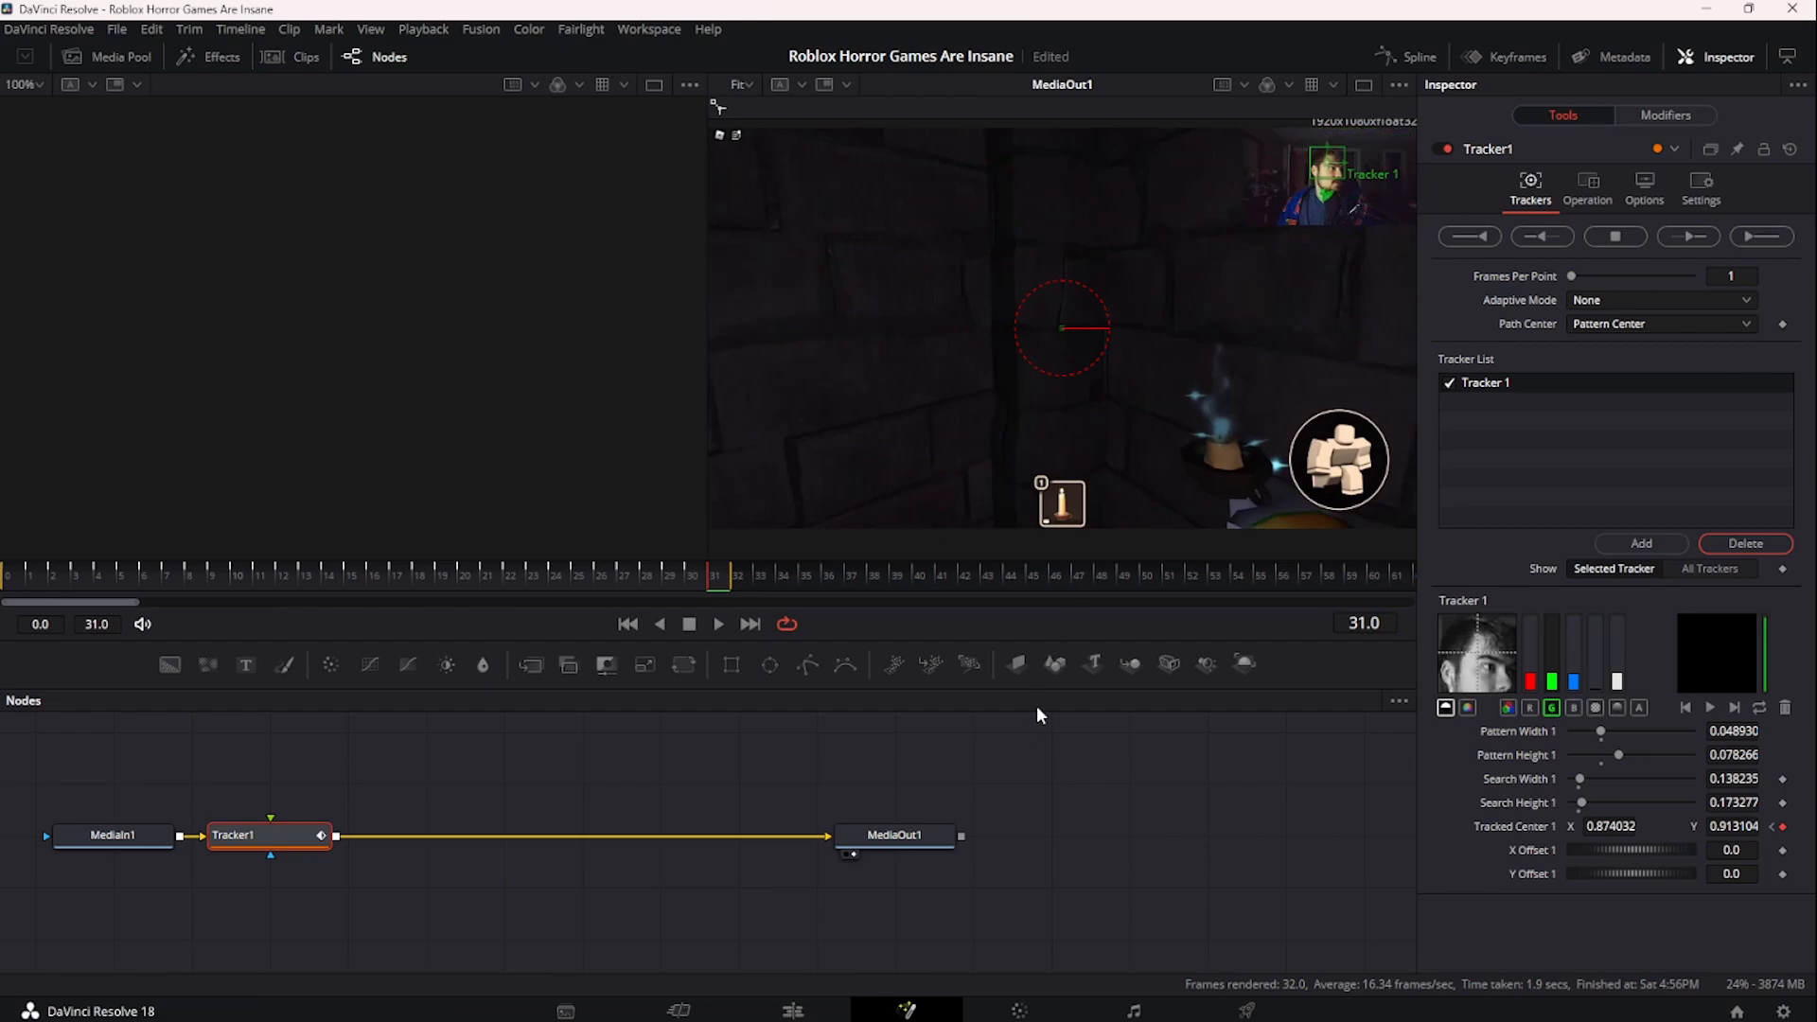
- Return to the Edit page and play through sections of the timeline to find another reaction scene
click(826, 1010)
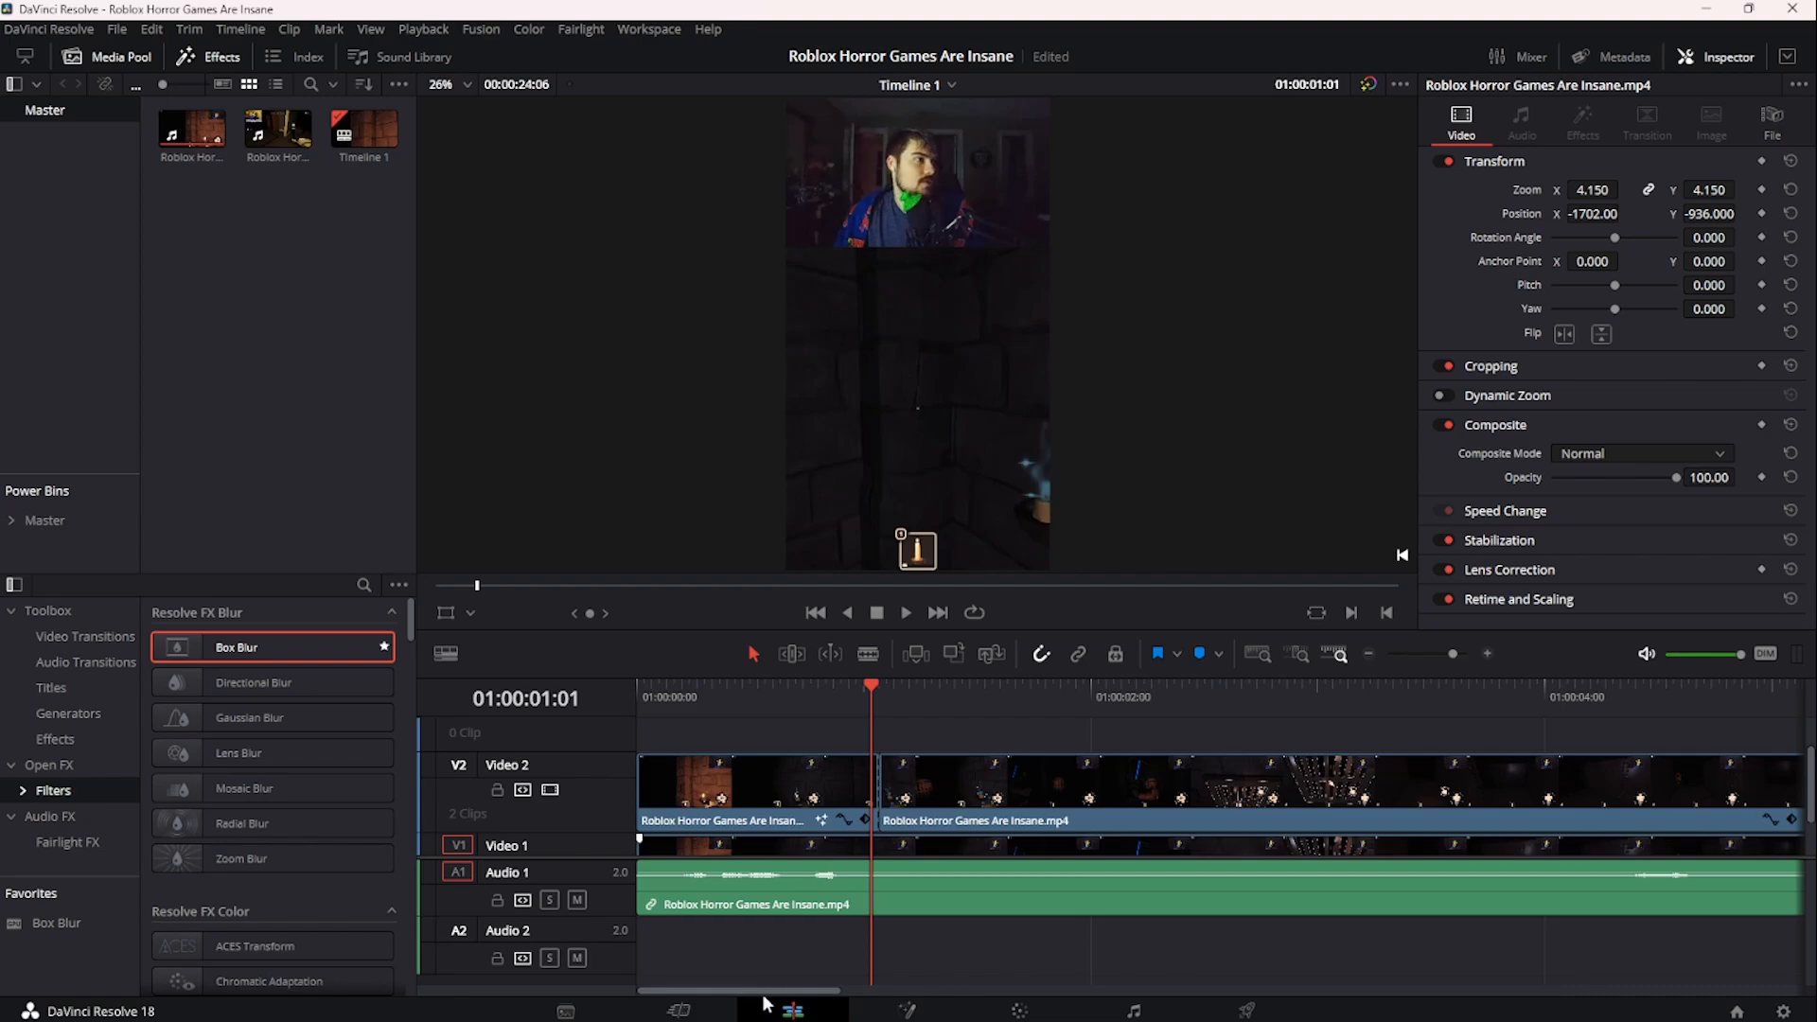
scroll(1220, 975, up, 3)
scroll(1221, 975, down, 5)
click(1099, 695)
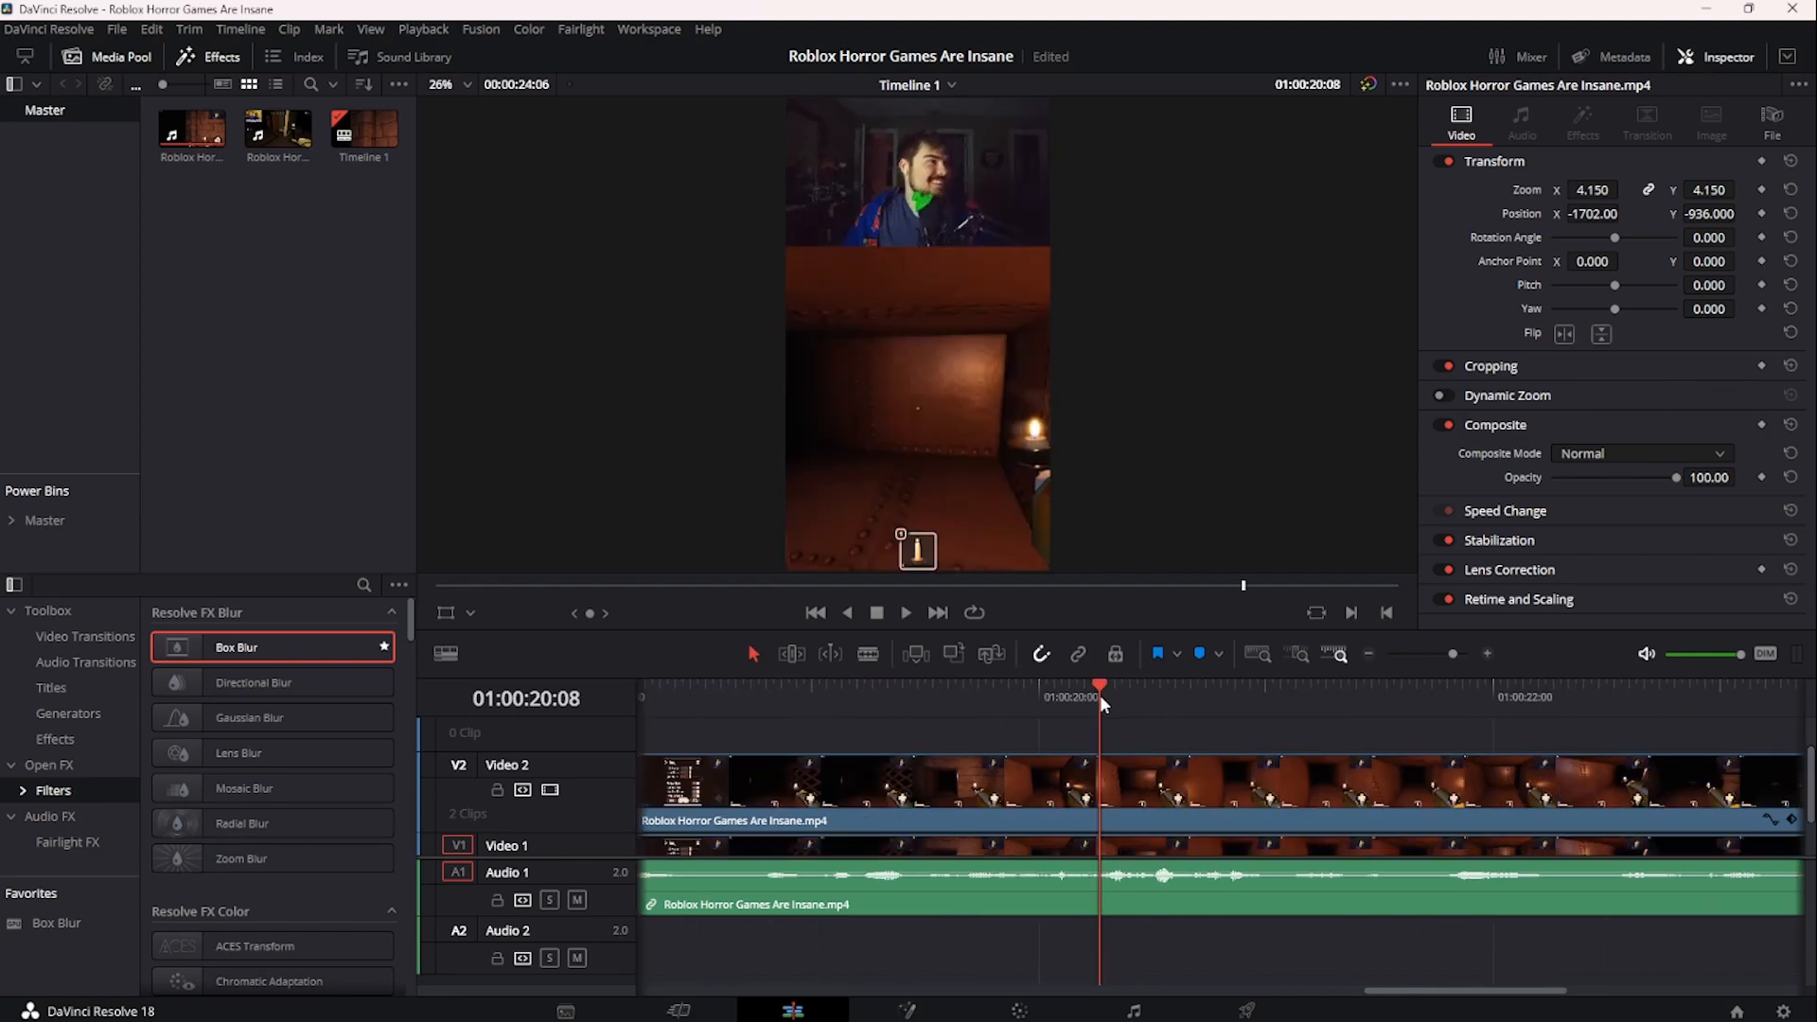
key(space)
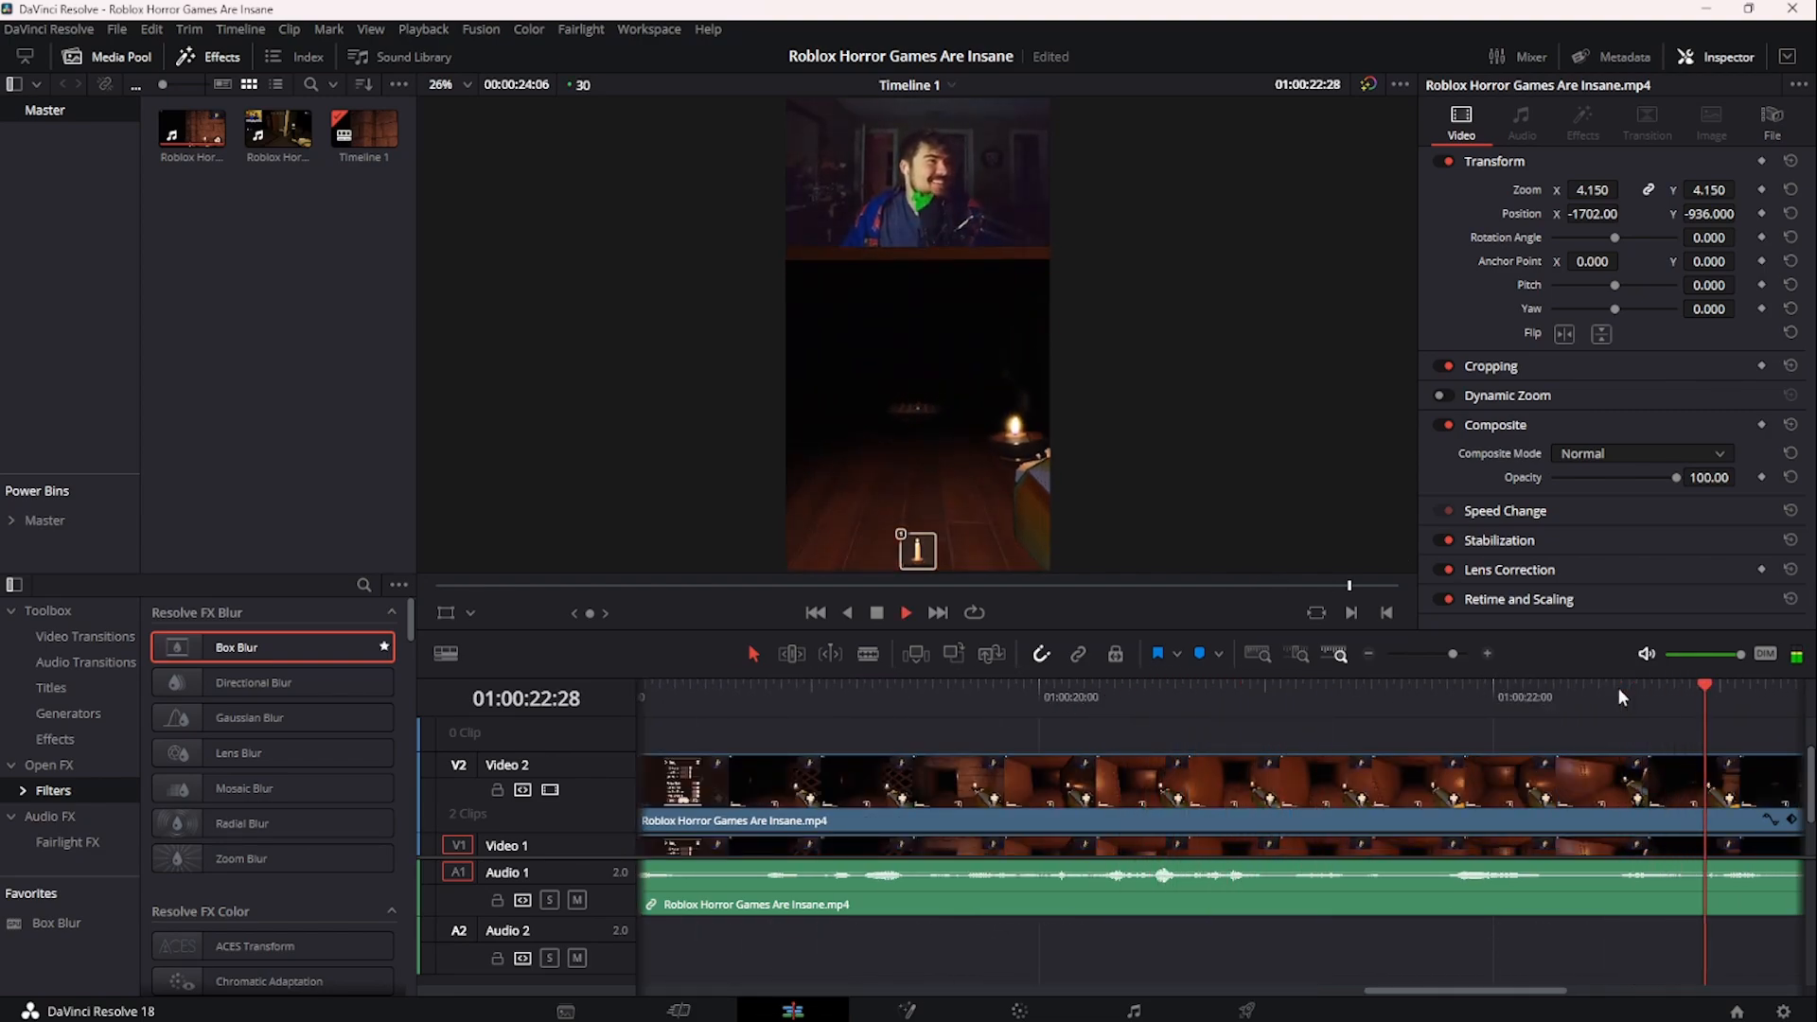
click(1353, 991)
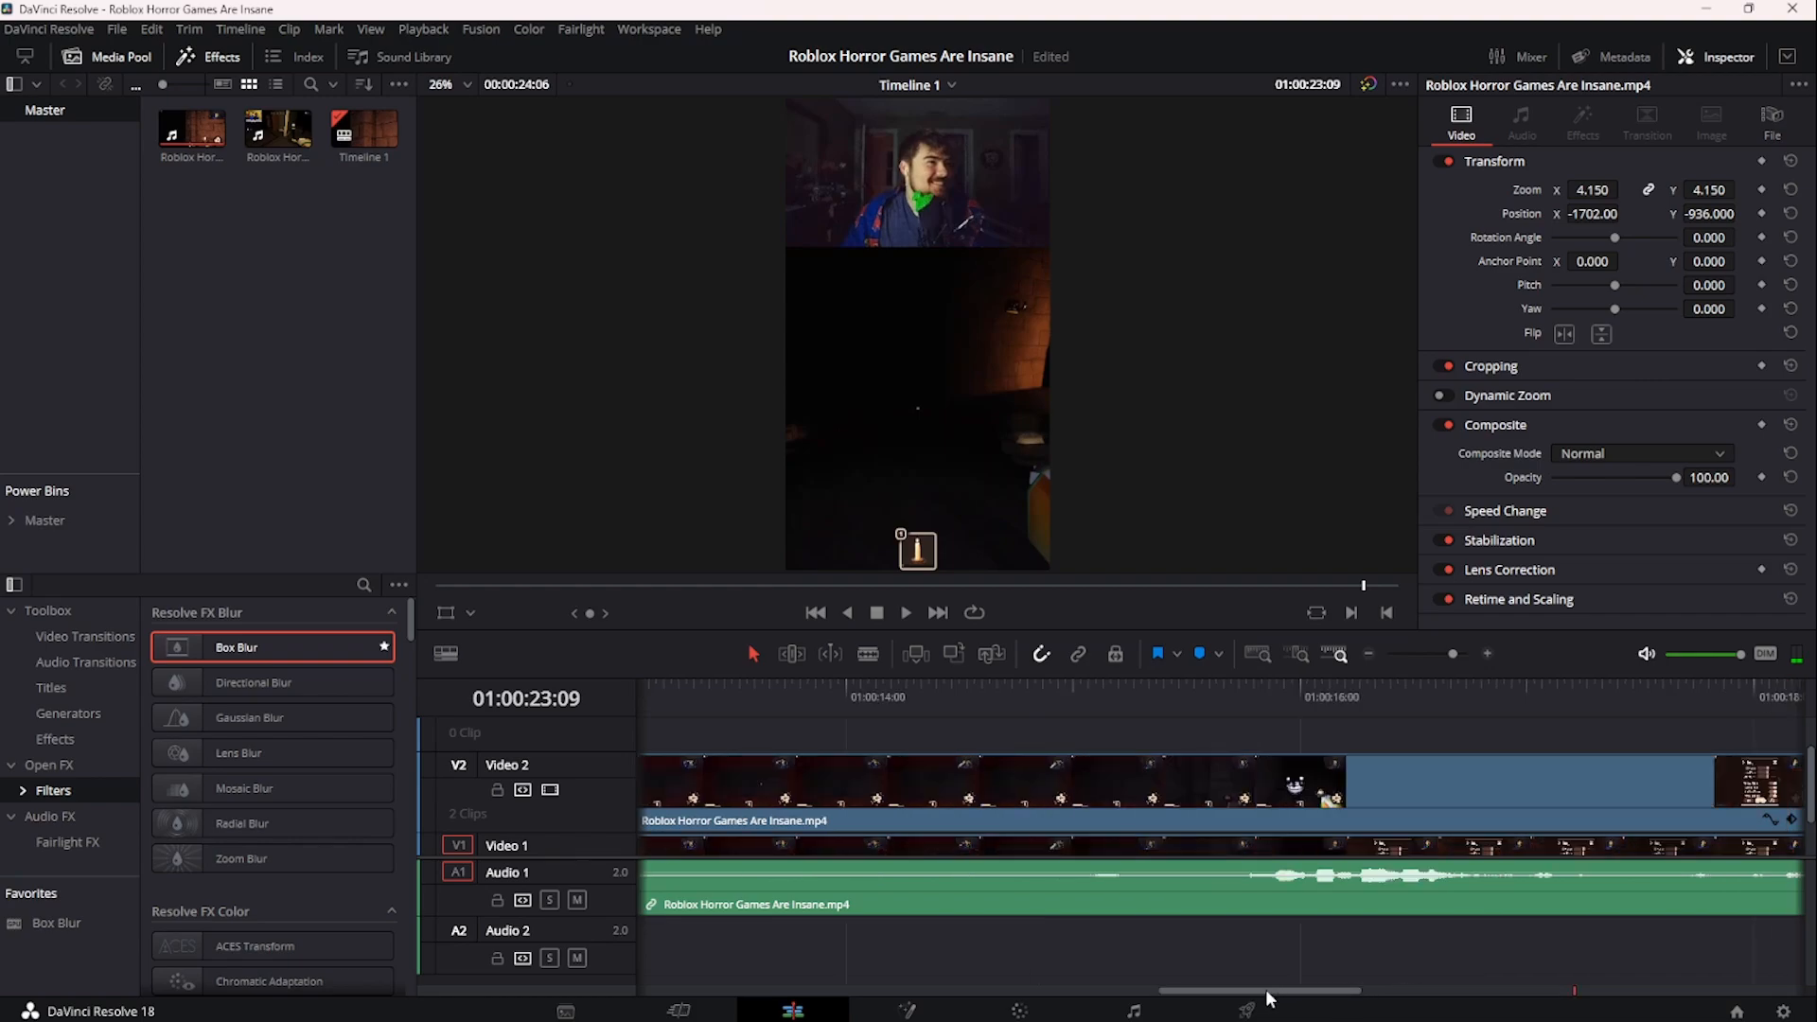
drag(1275, 991, 1175, 990)
click(946, 696)
key(space)
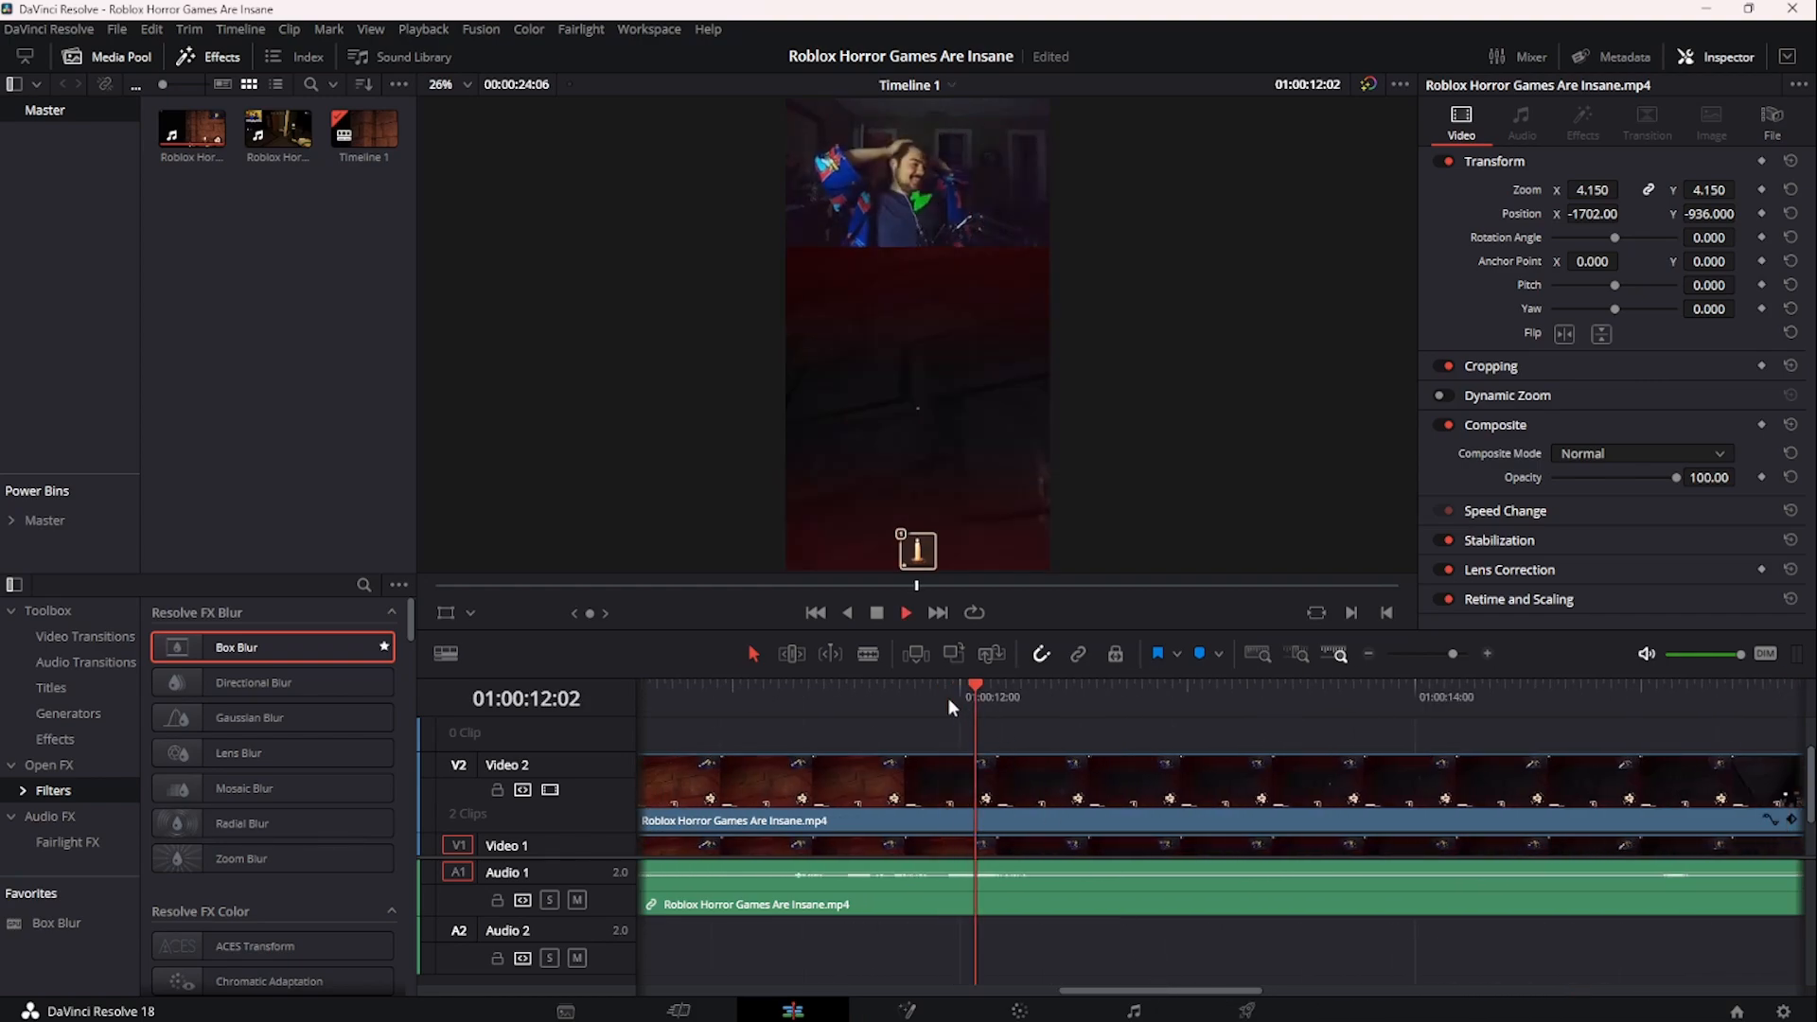
click(717, 696)
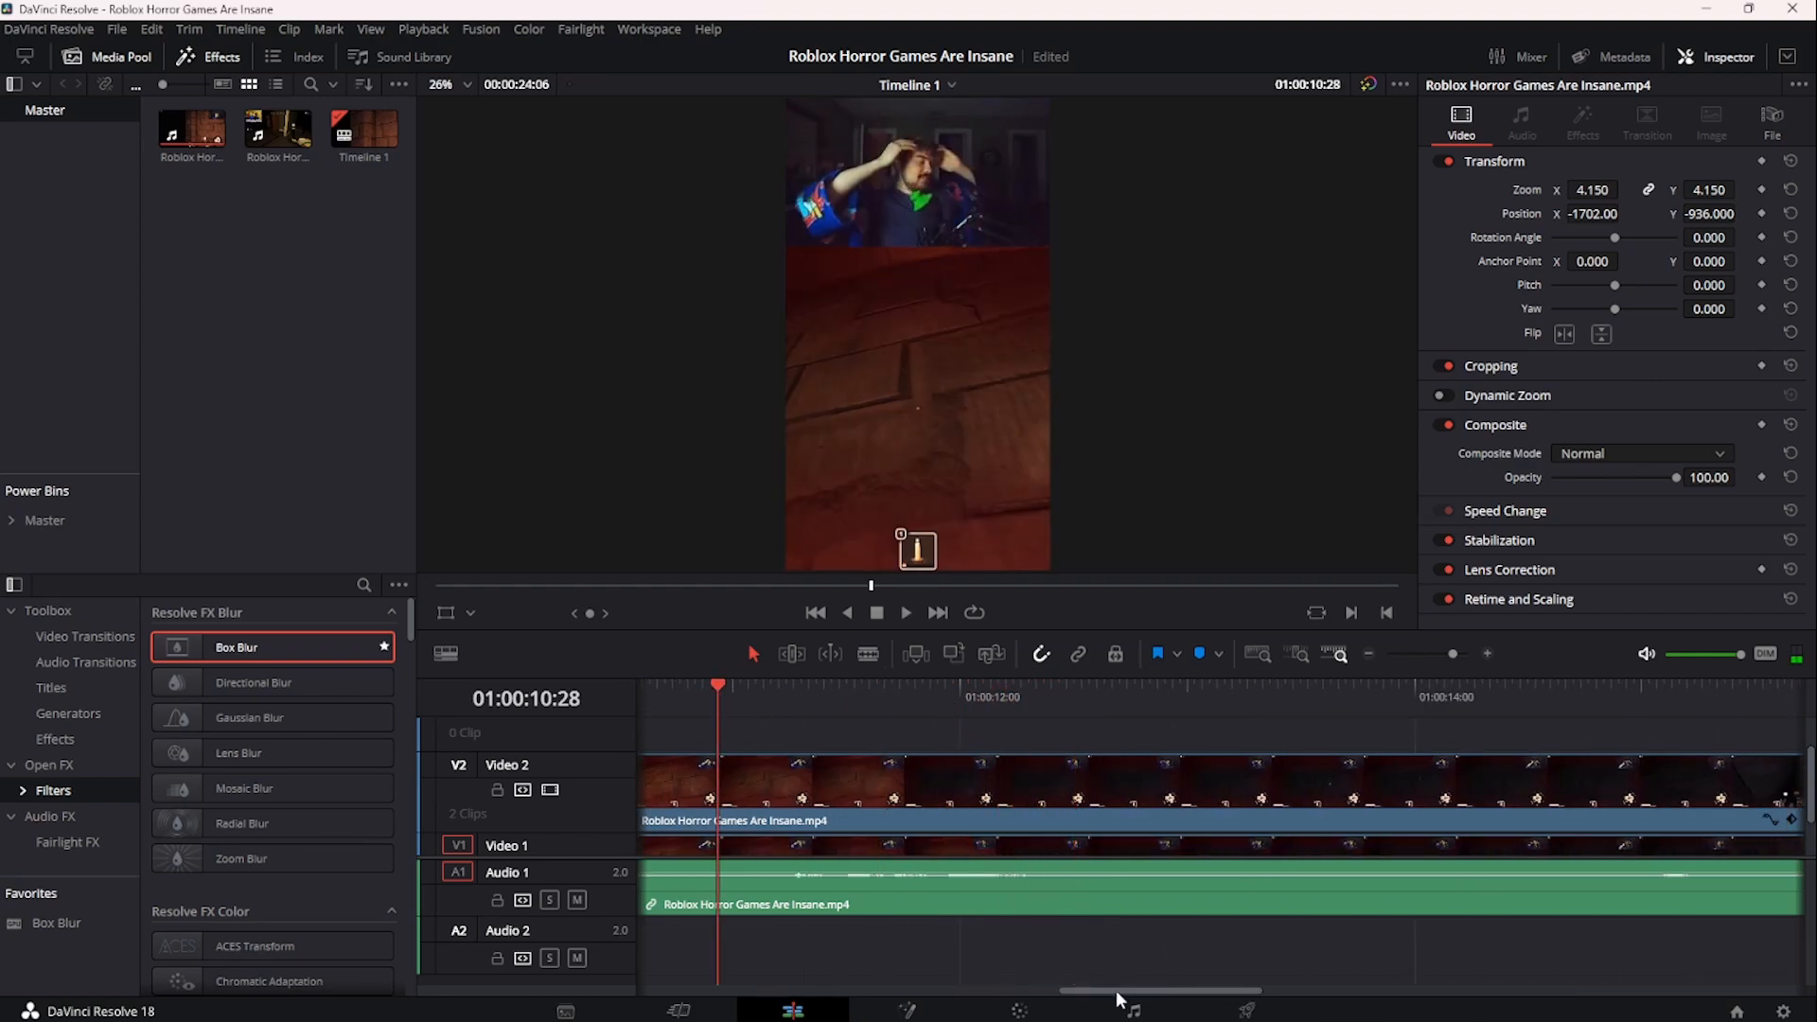
drag(1115, 990, 1018, 1001)
- Split the clip on Video 2 at 01:00:09:00 and at 01:00:11:17
click(811, 696)
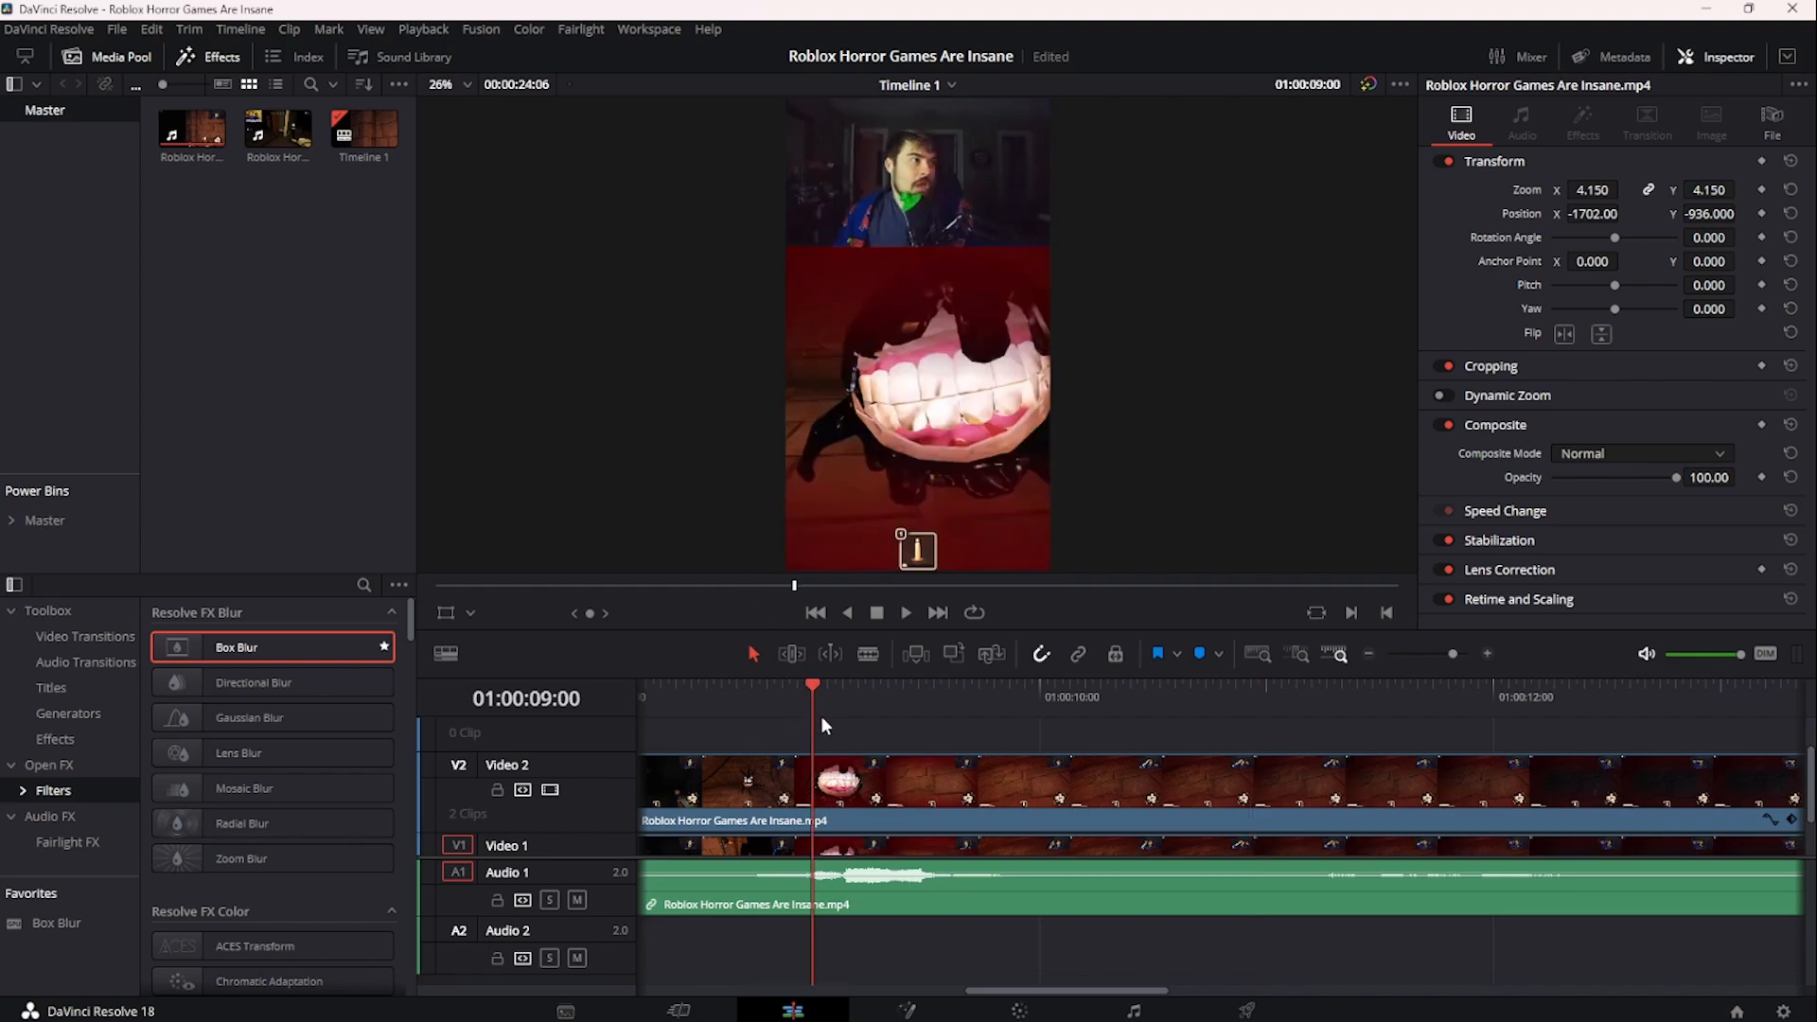
key(b)
click(812, 786)
key(space)
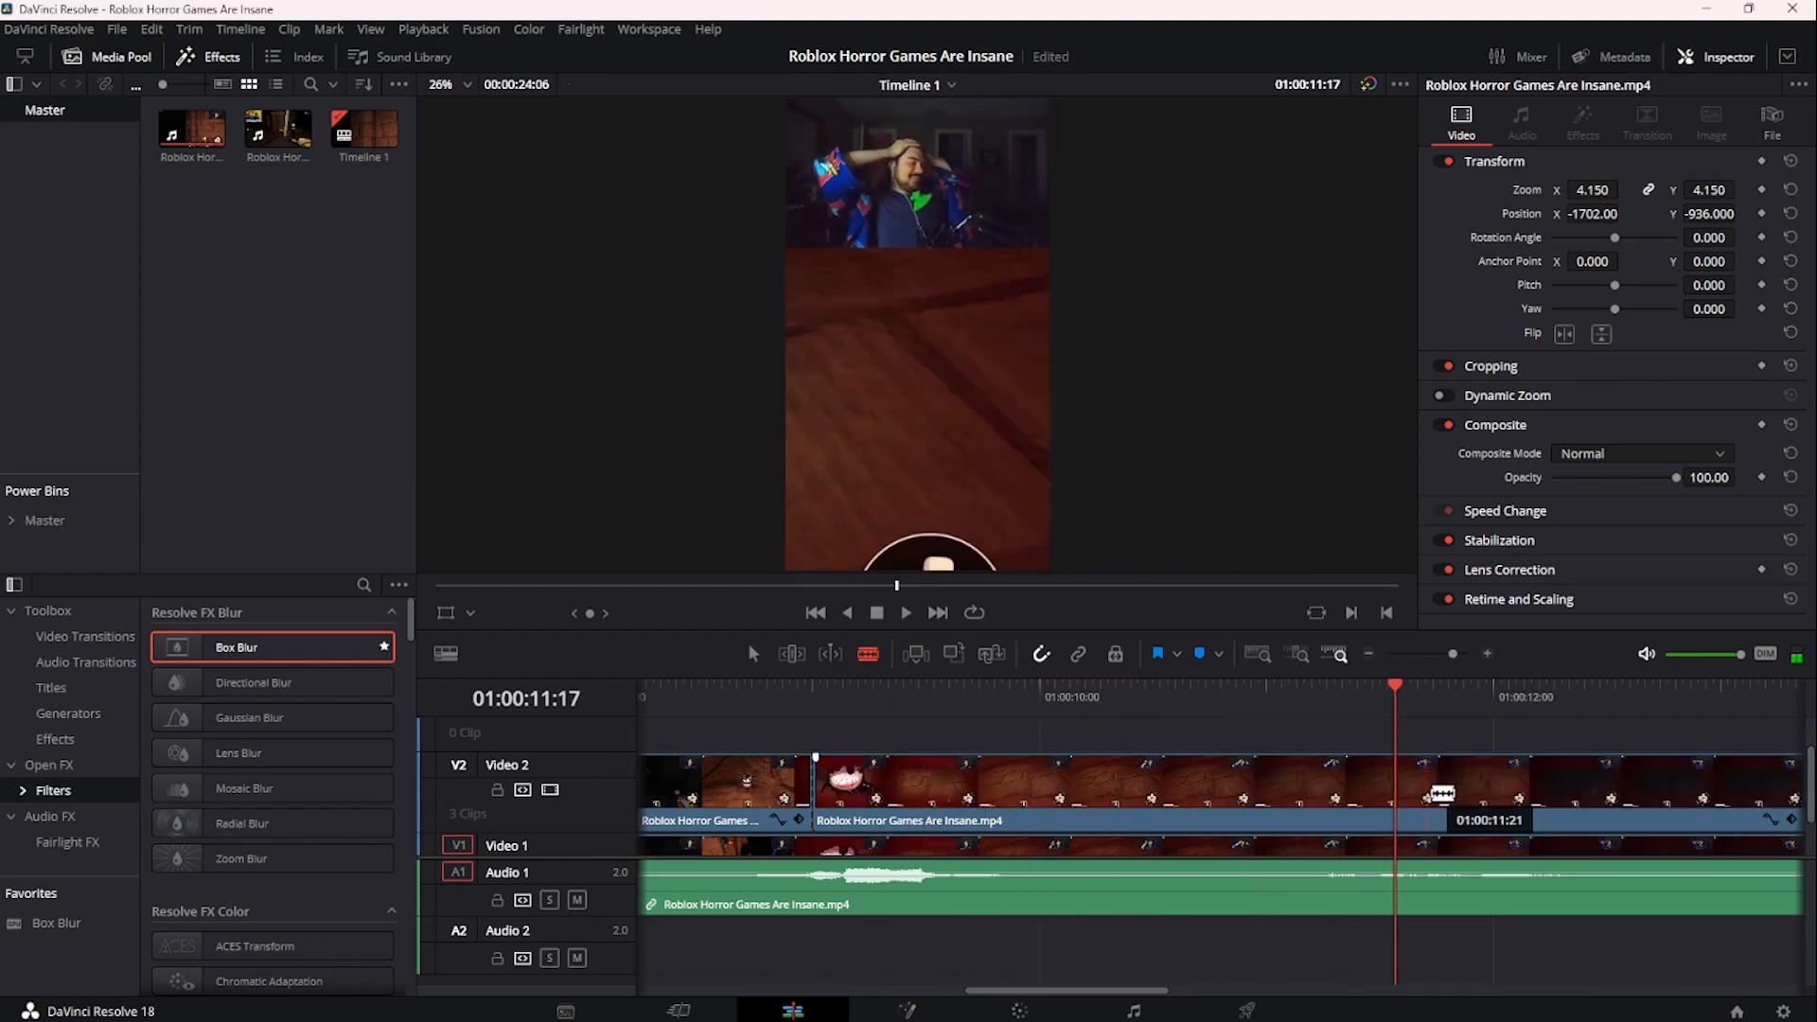
click(1393, 790)
key(a)
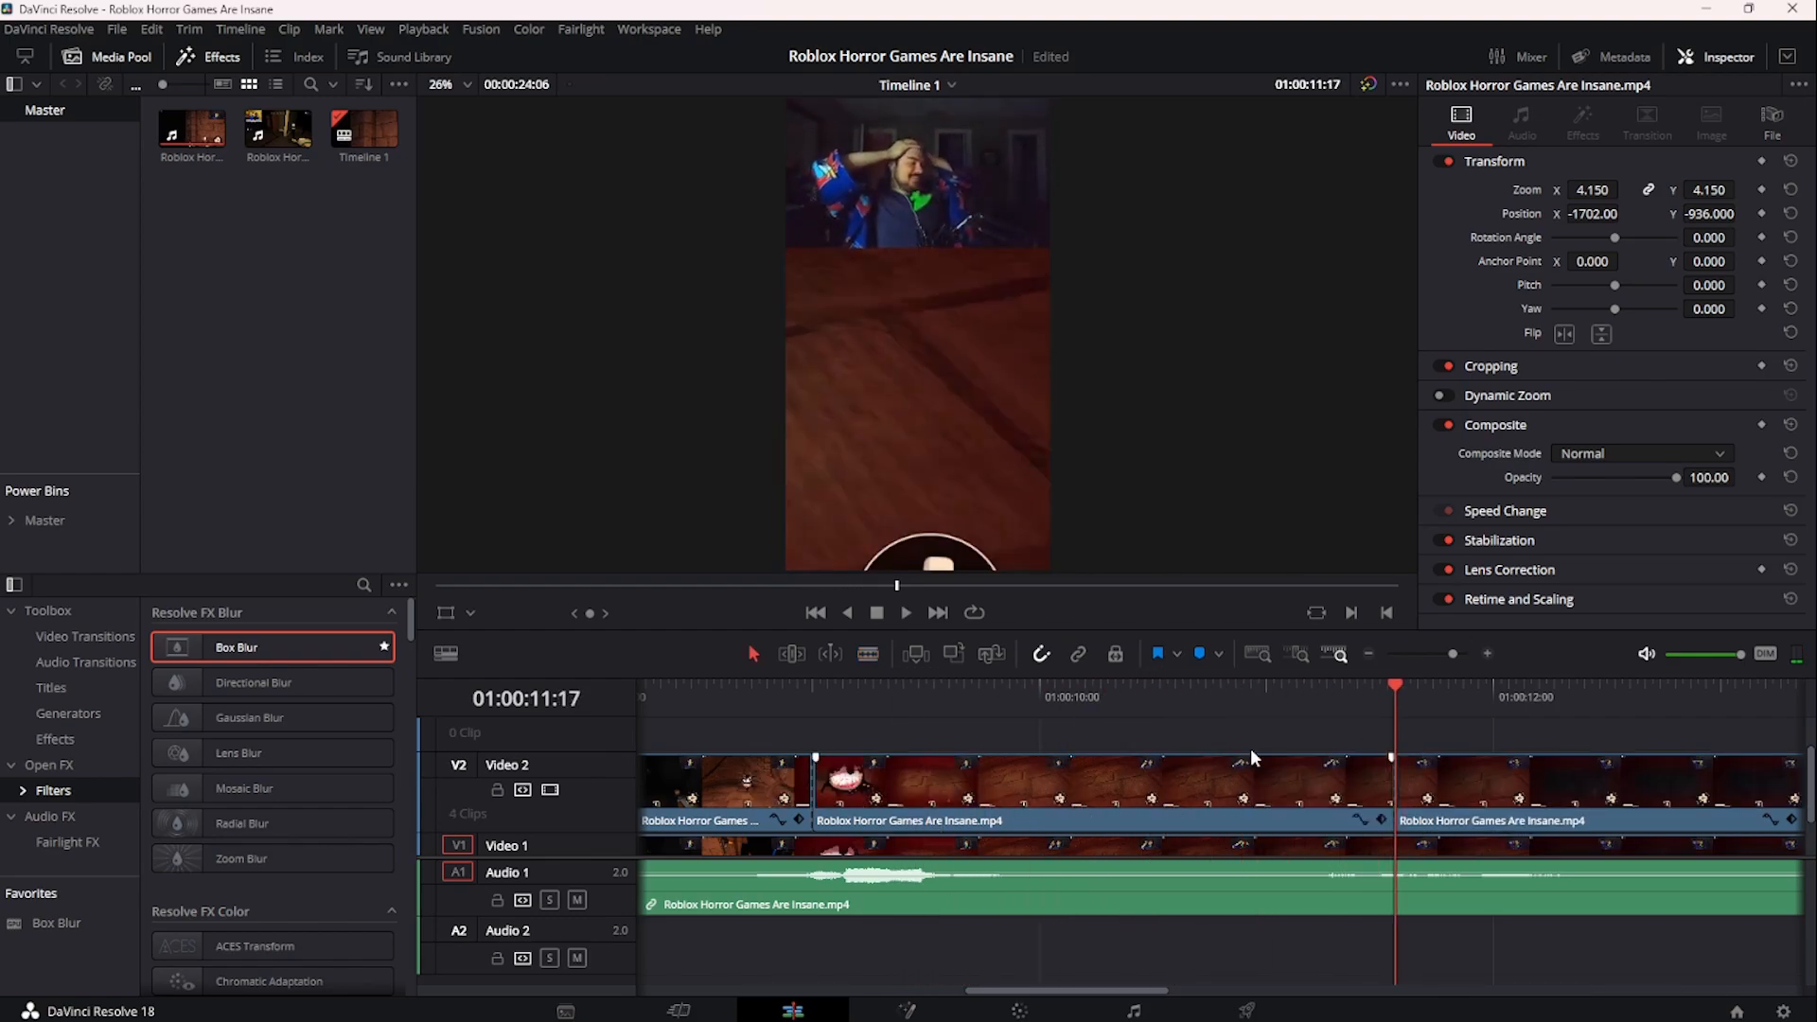
- Open the newly cut segment in Fusion and add a Tracker node after MediaIn1
click(826, 705)
click(907, 1011)
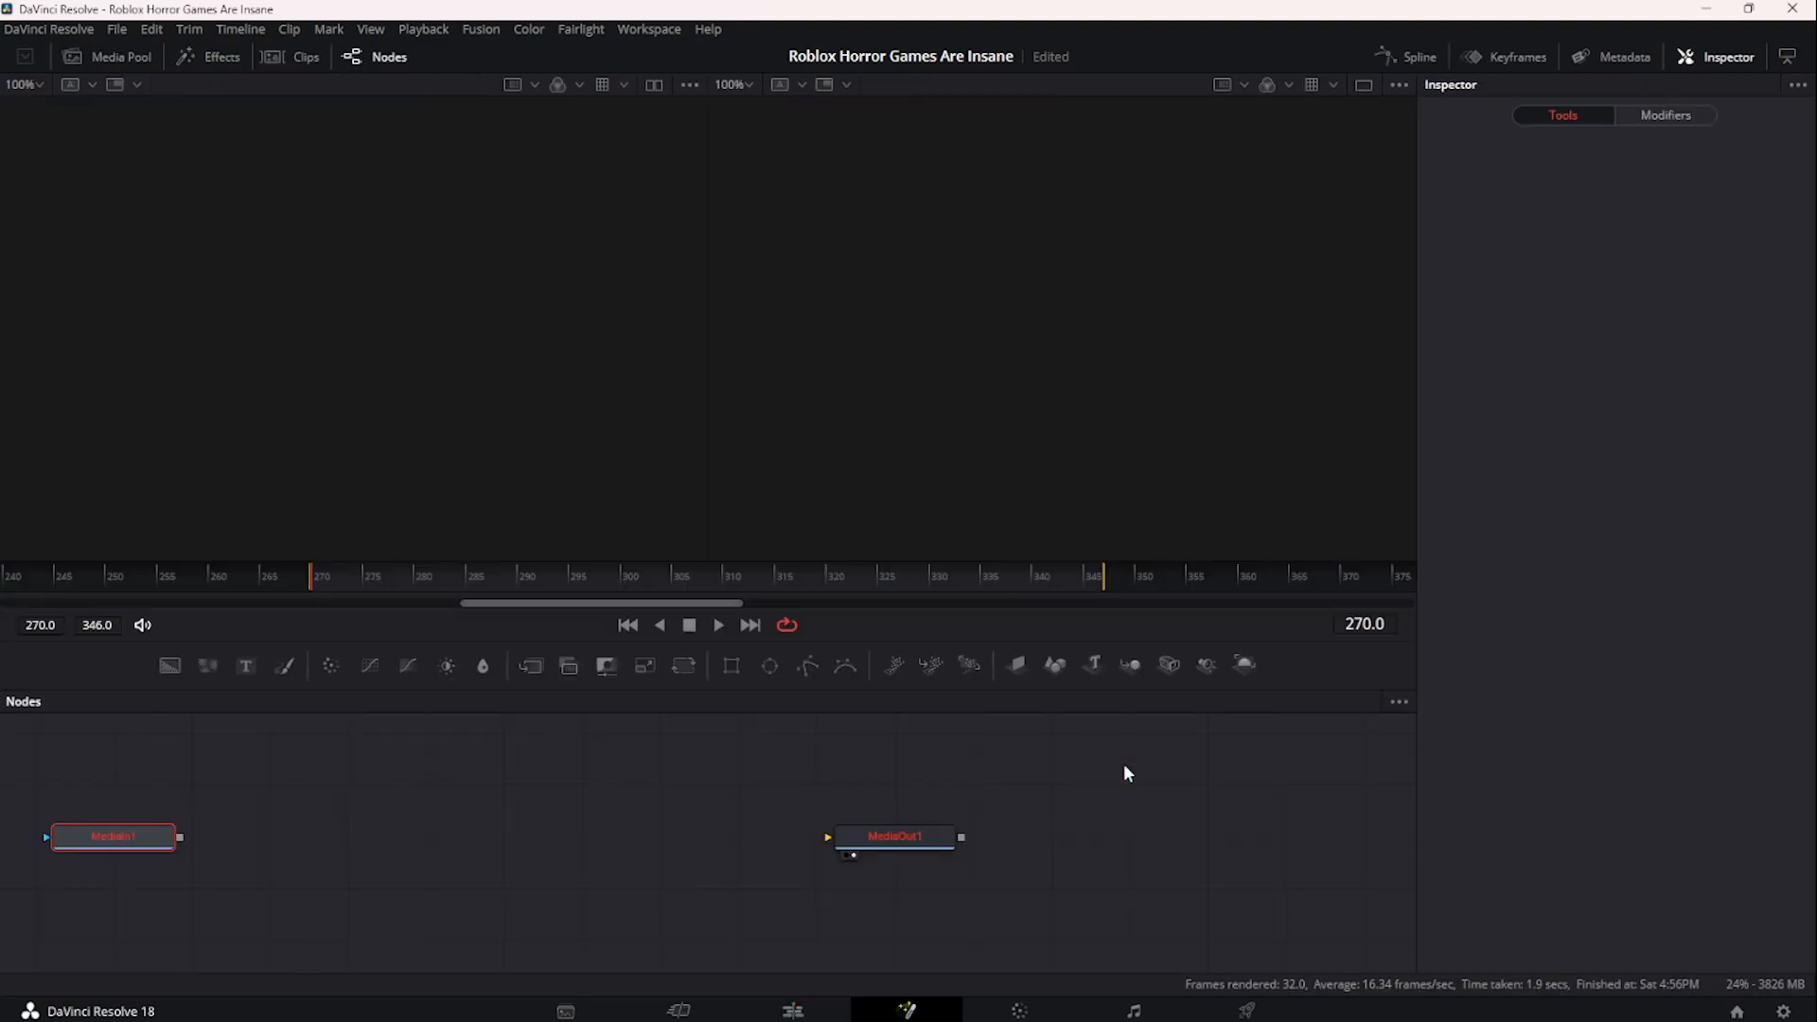
key(shift+space)
text(tra)
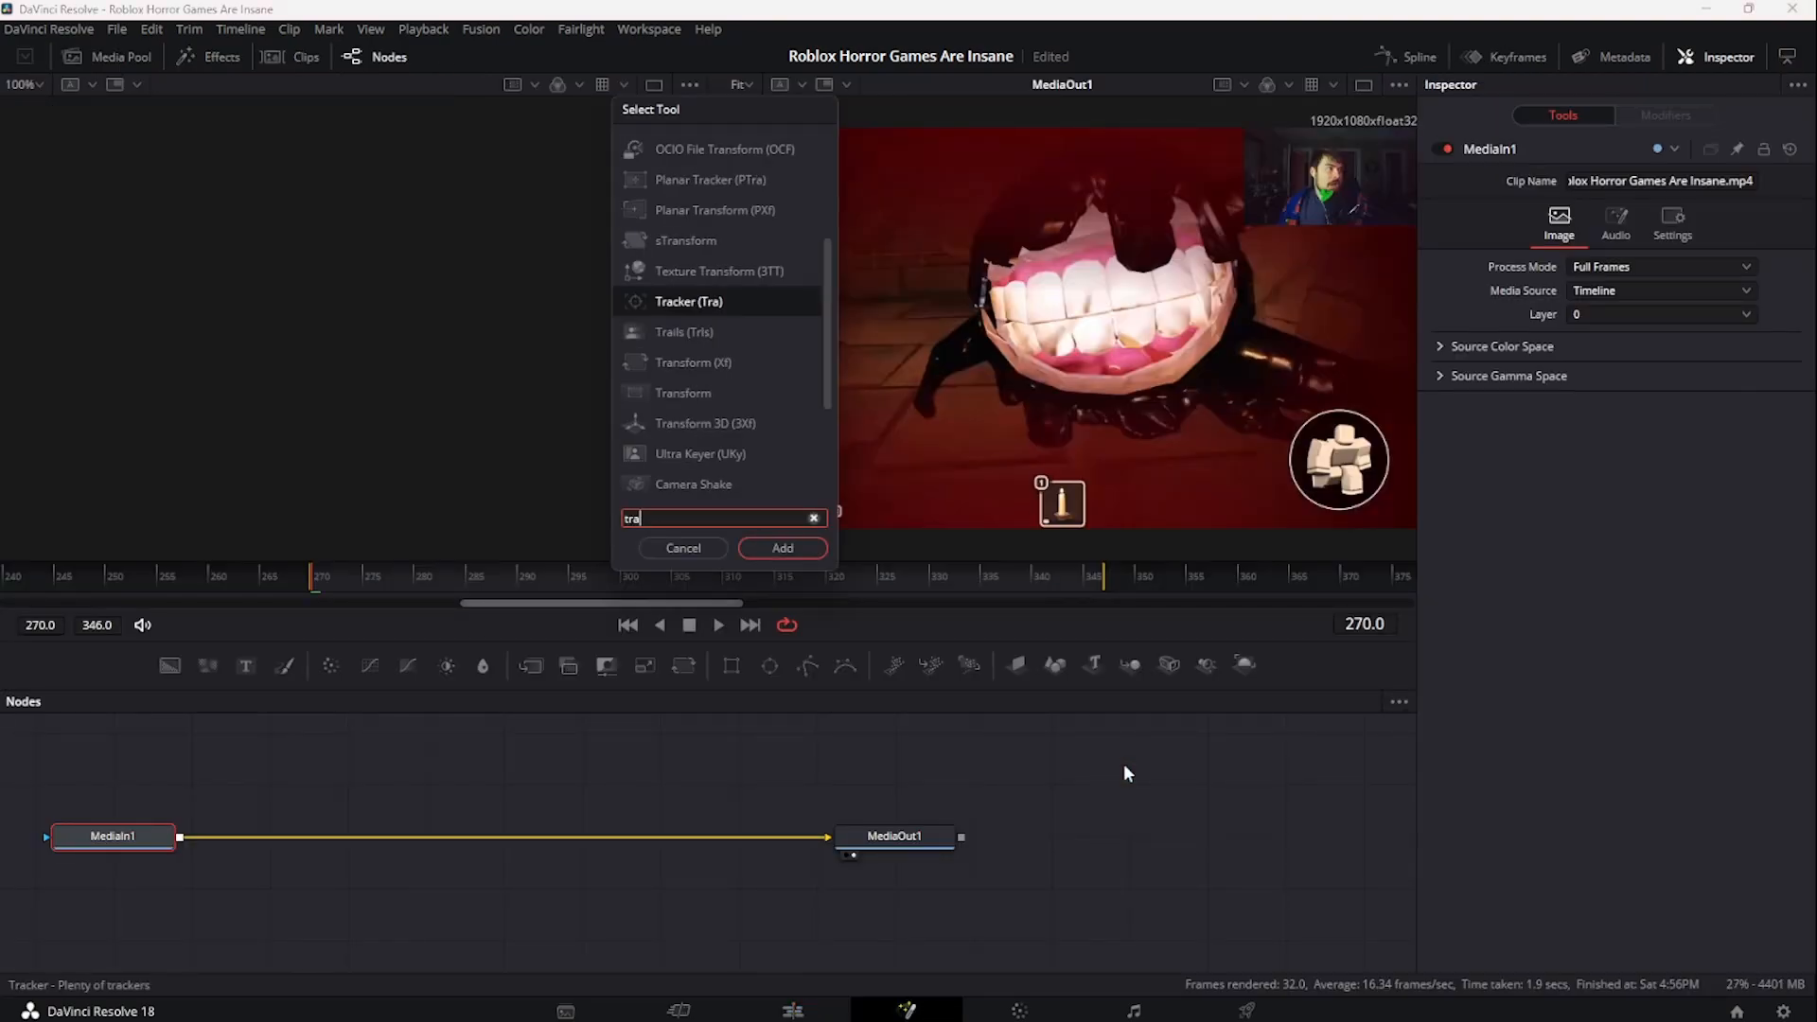
click(800, 554)
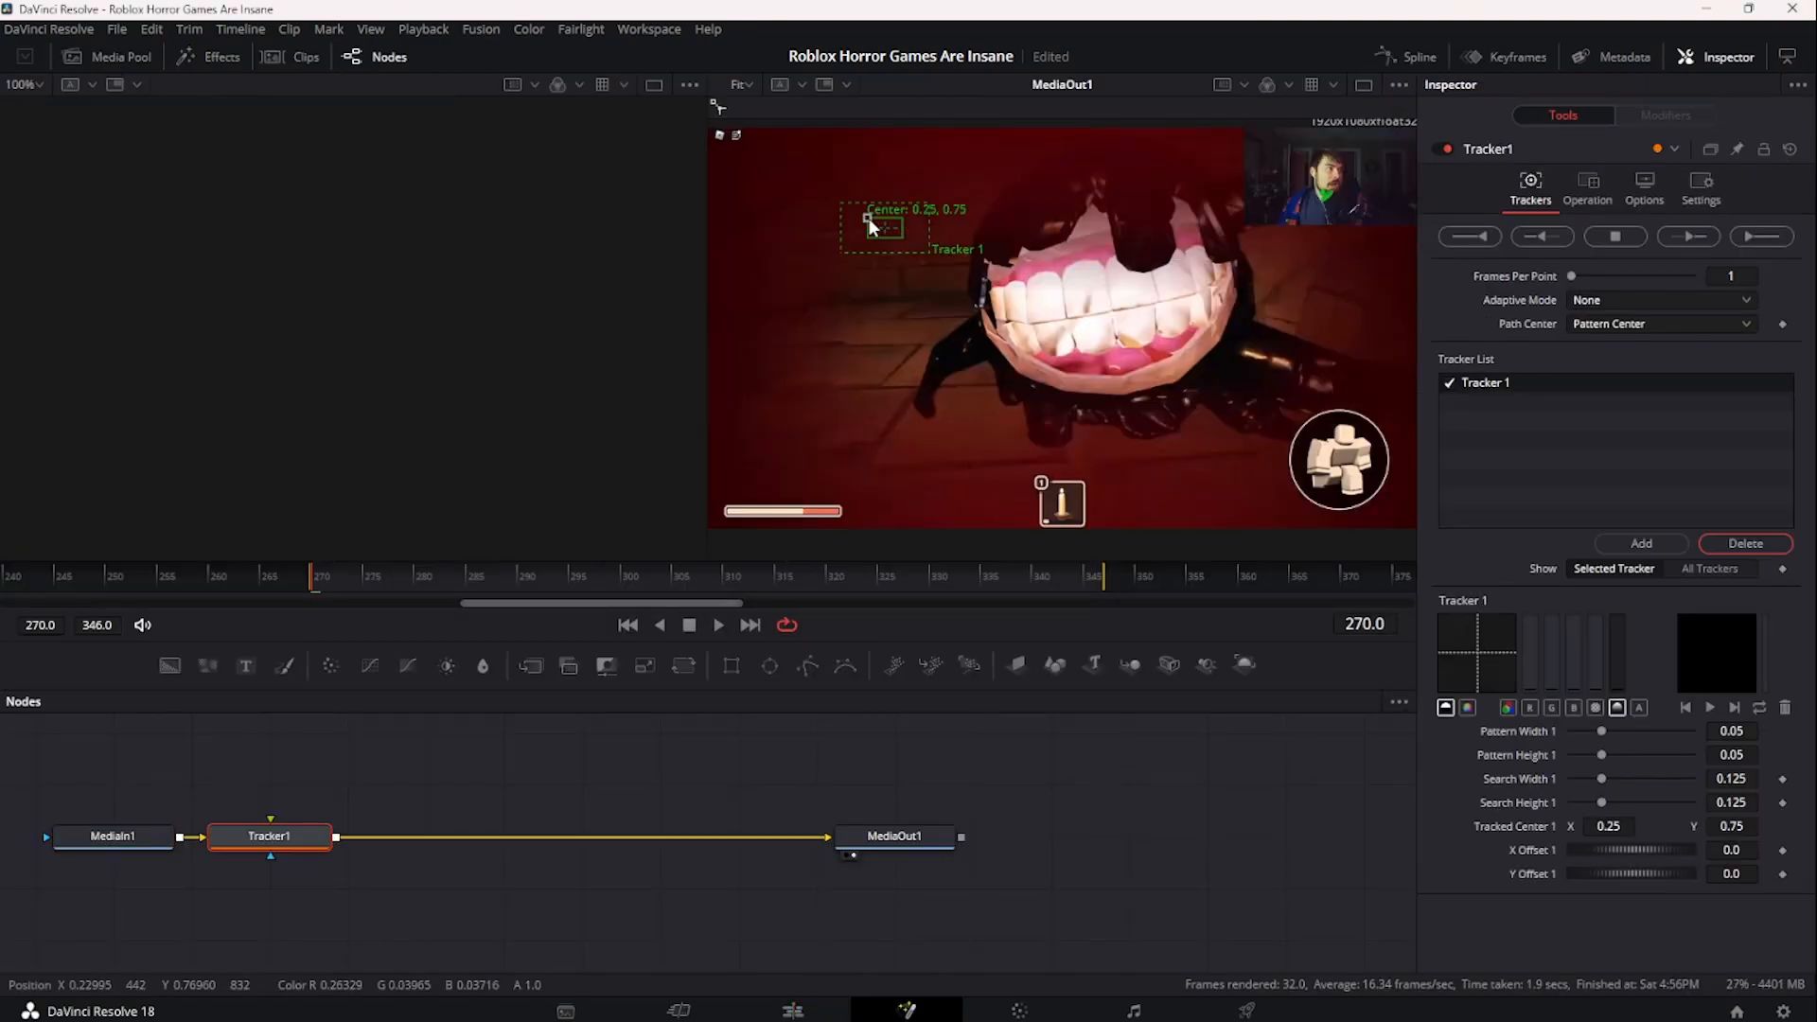
- Place the tracker over the webcam face using the green channel, enlarge its pattern to about 0.054 by 0.083, and track forward from frame 270
drag(869, 218, 1337, 190)
click(1552, 708)
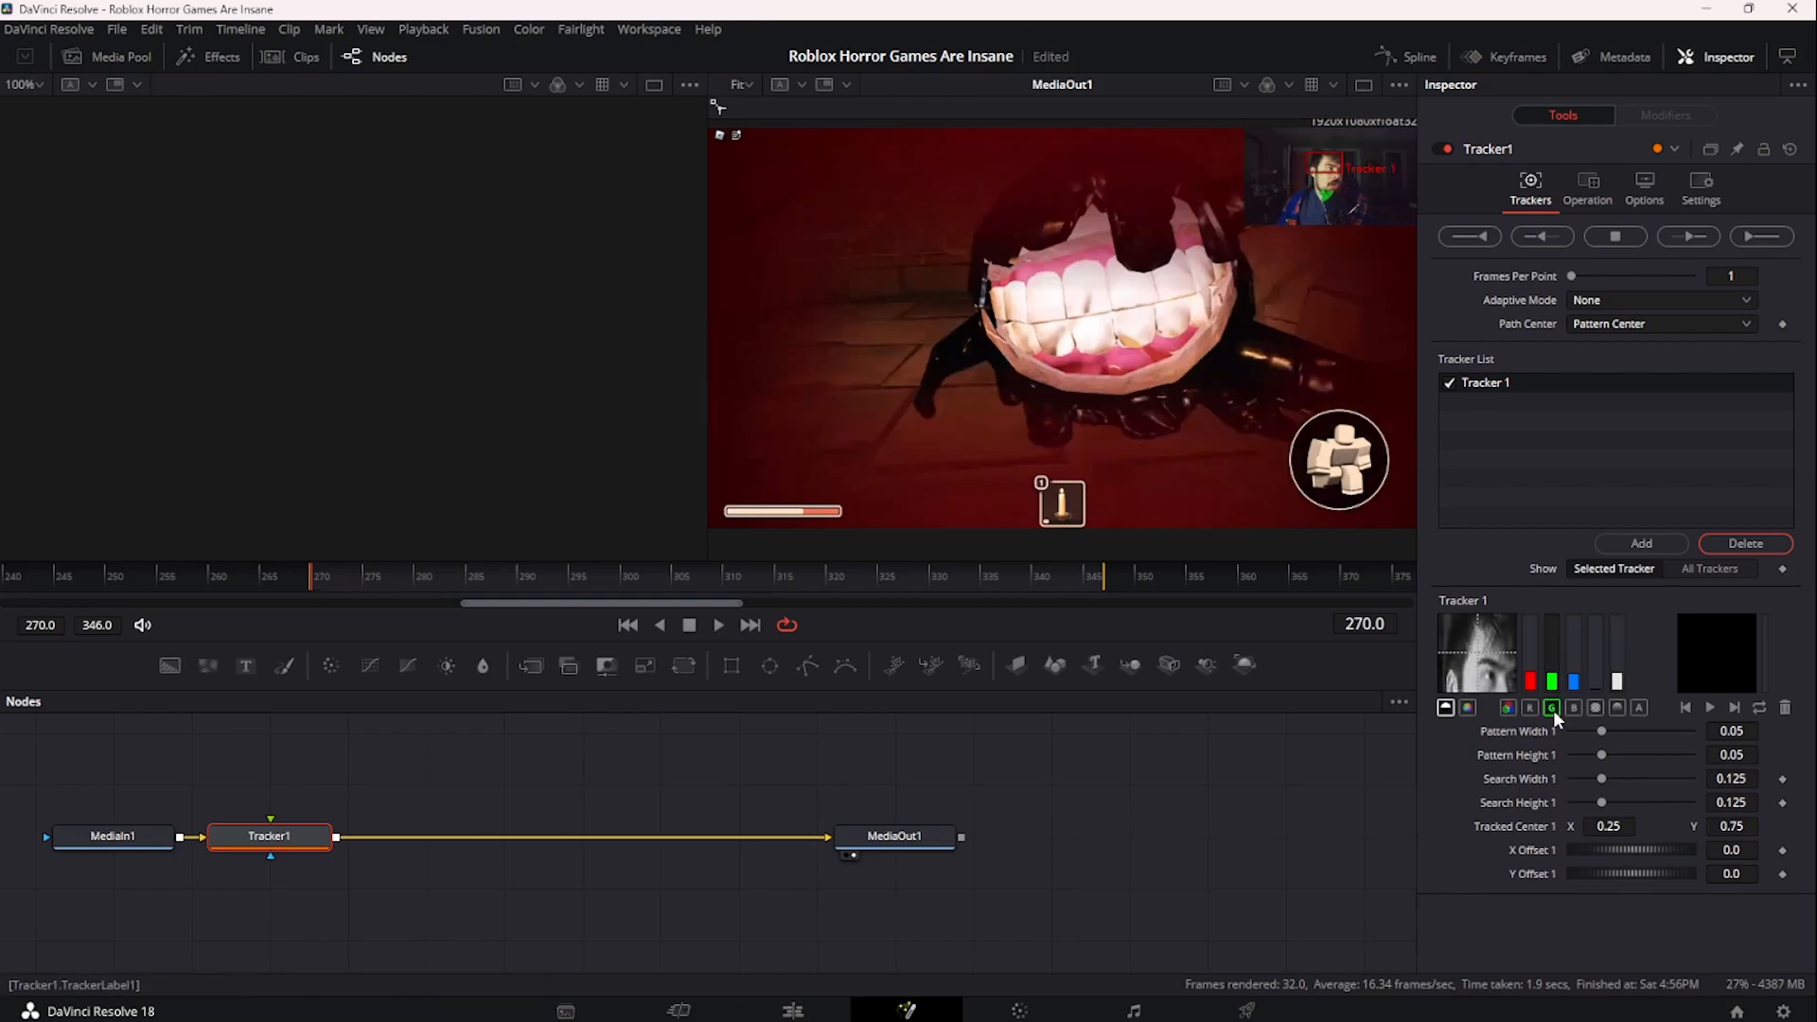
drag(1344, 172, 1370, 193)
click(1682, 236)
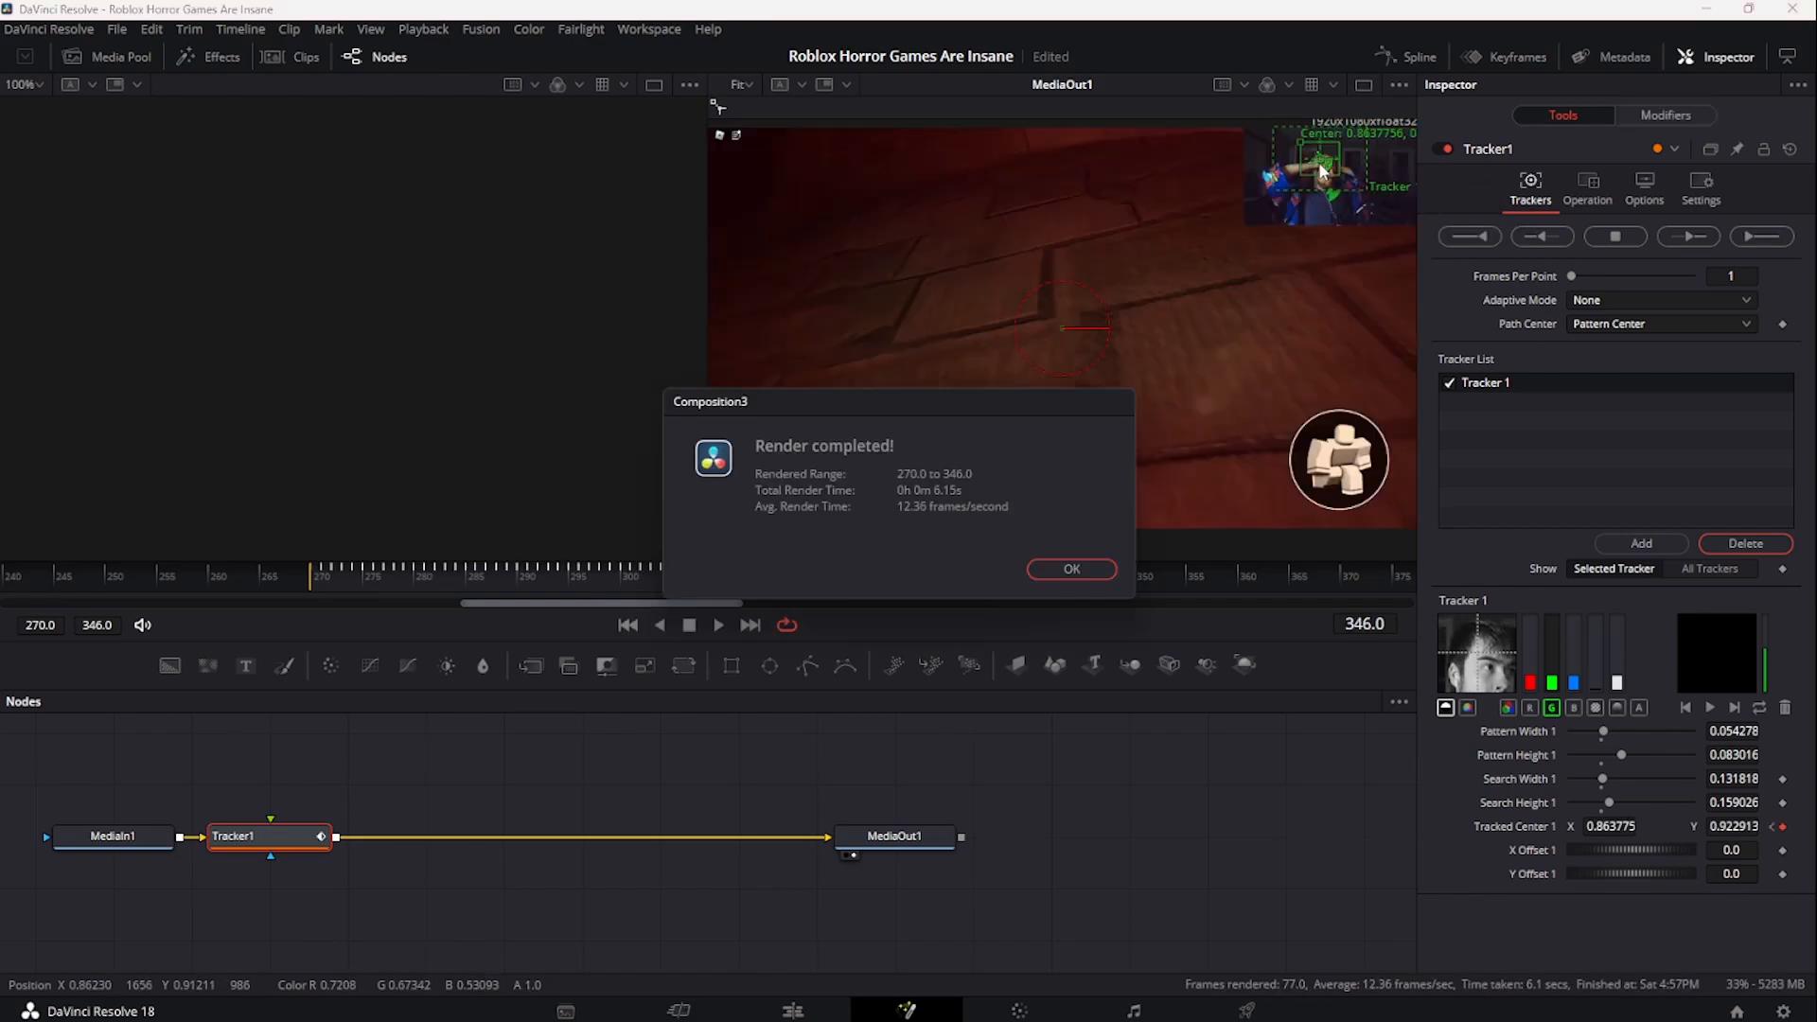
click(1090, 572)
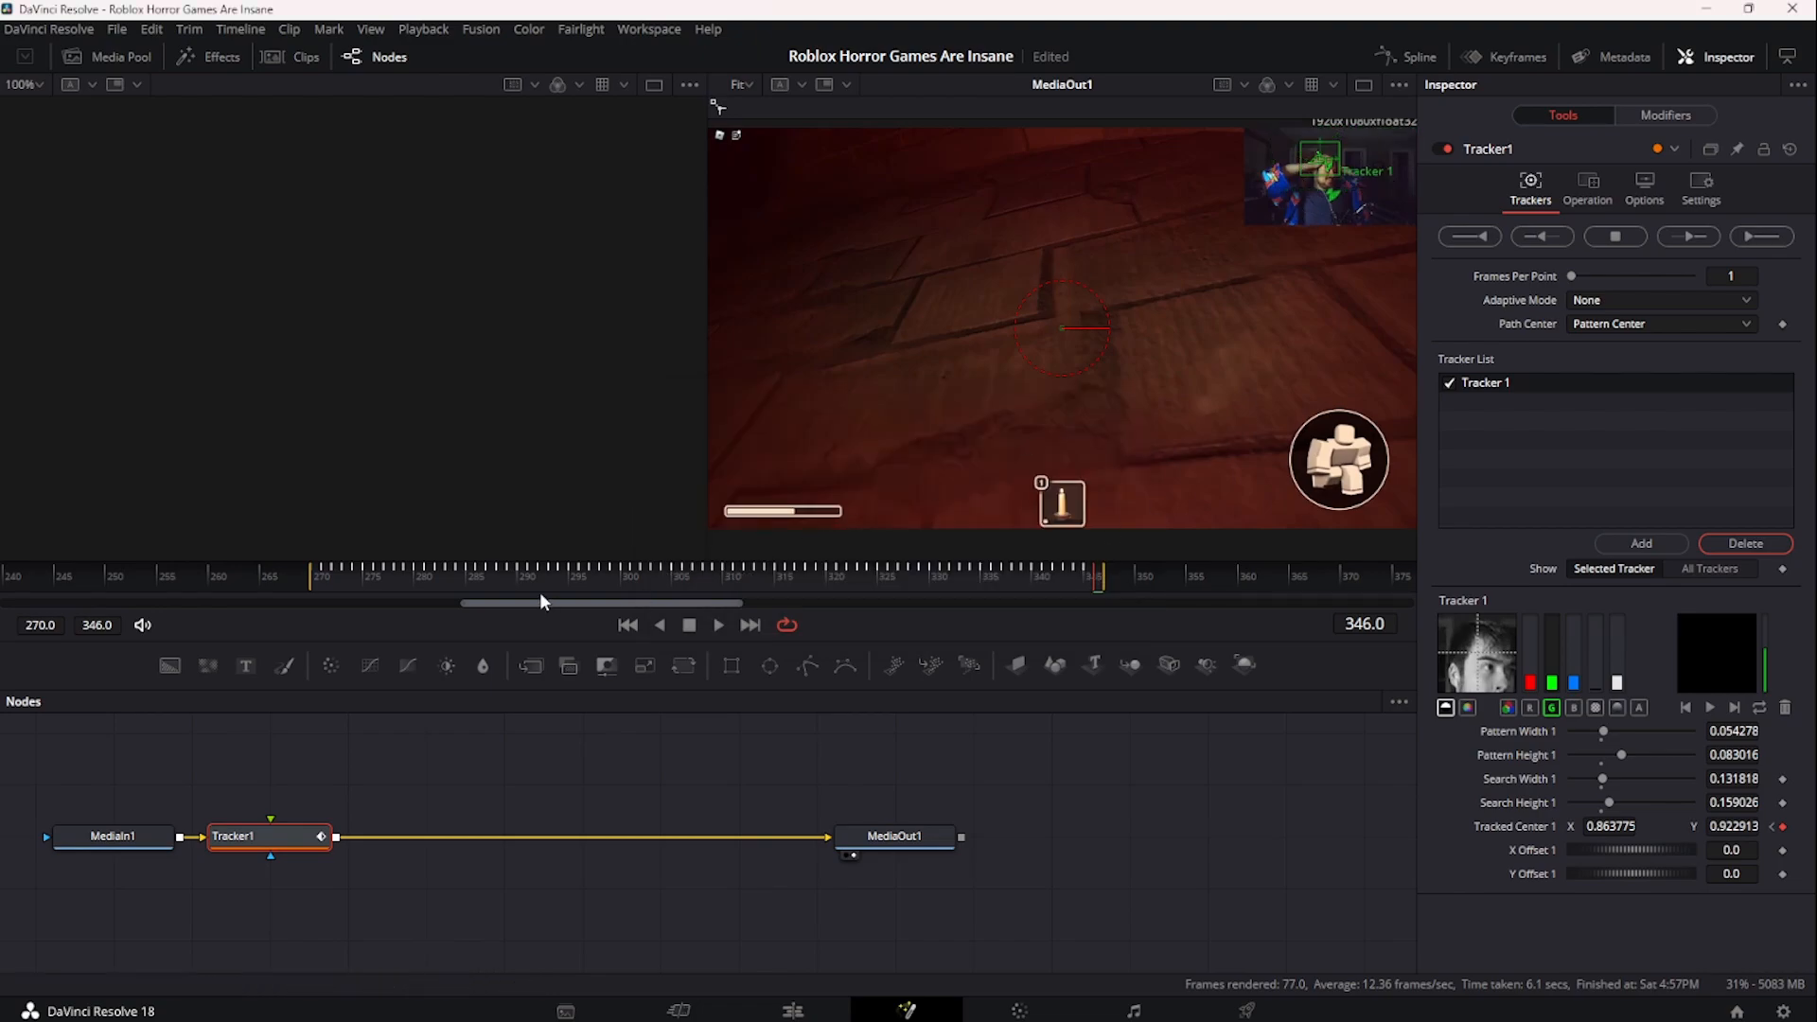
- Reposition the tracker over the face at frame 310 and retrack forward from there
drag(539, 571, 729, 573)
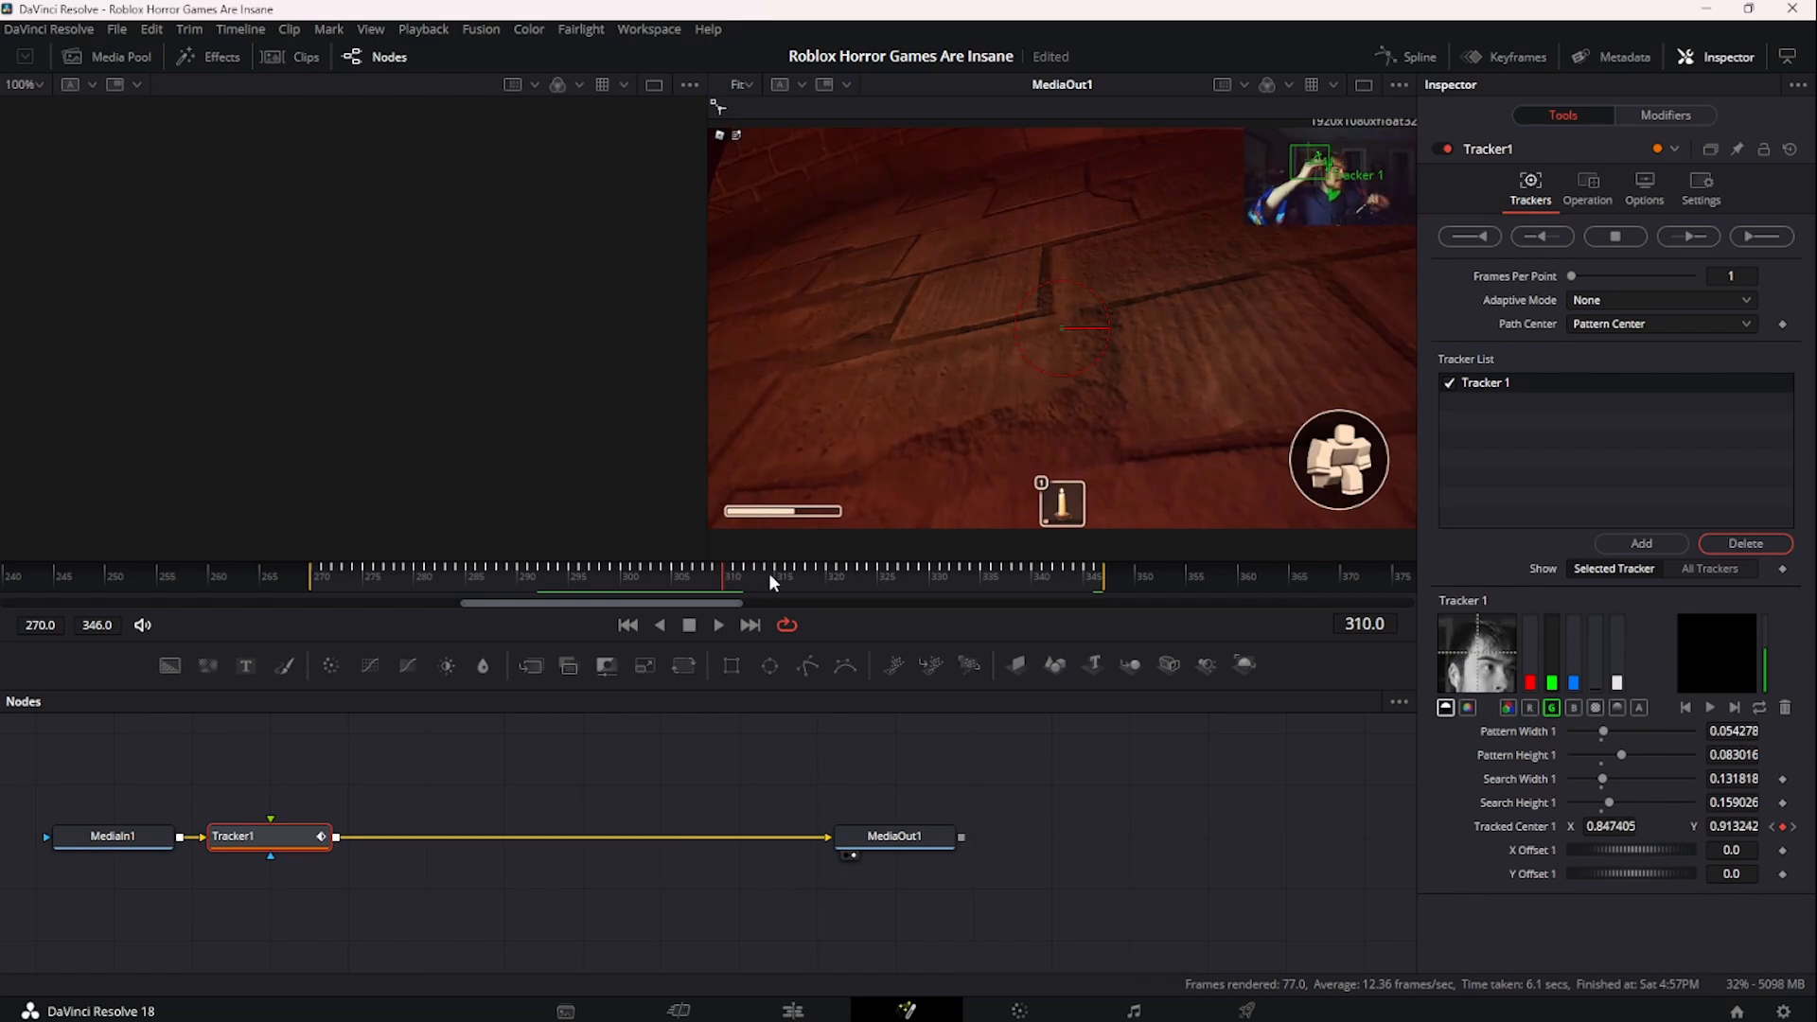
drag(1290, 145, 1314, 146)
click(1671, 235)
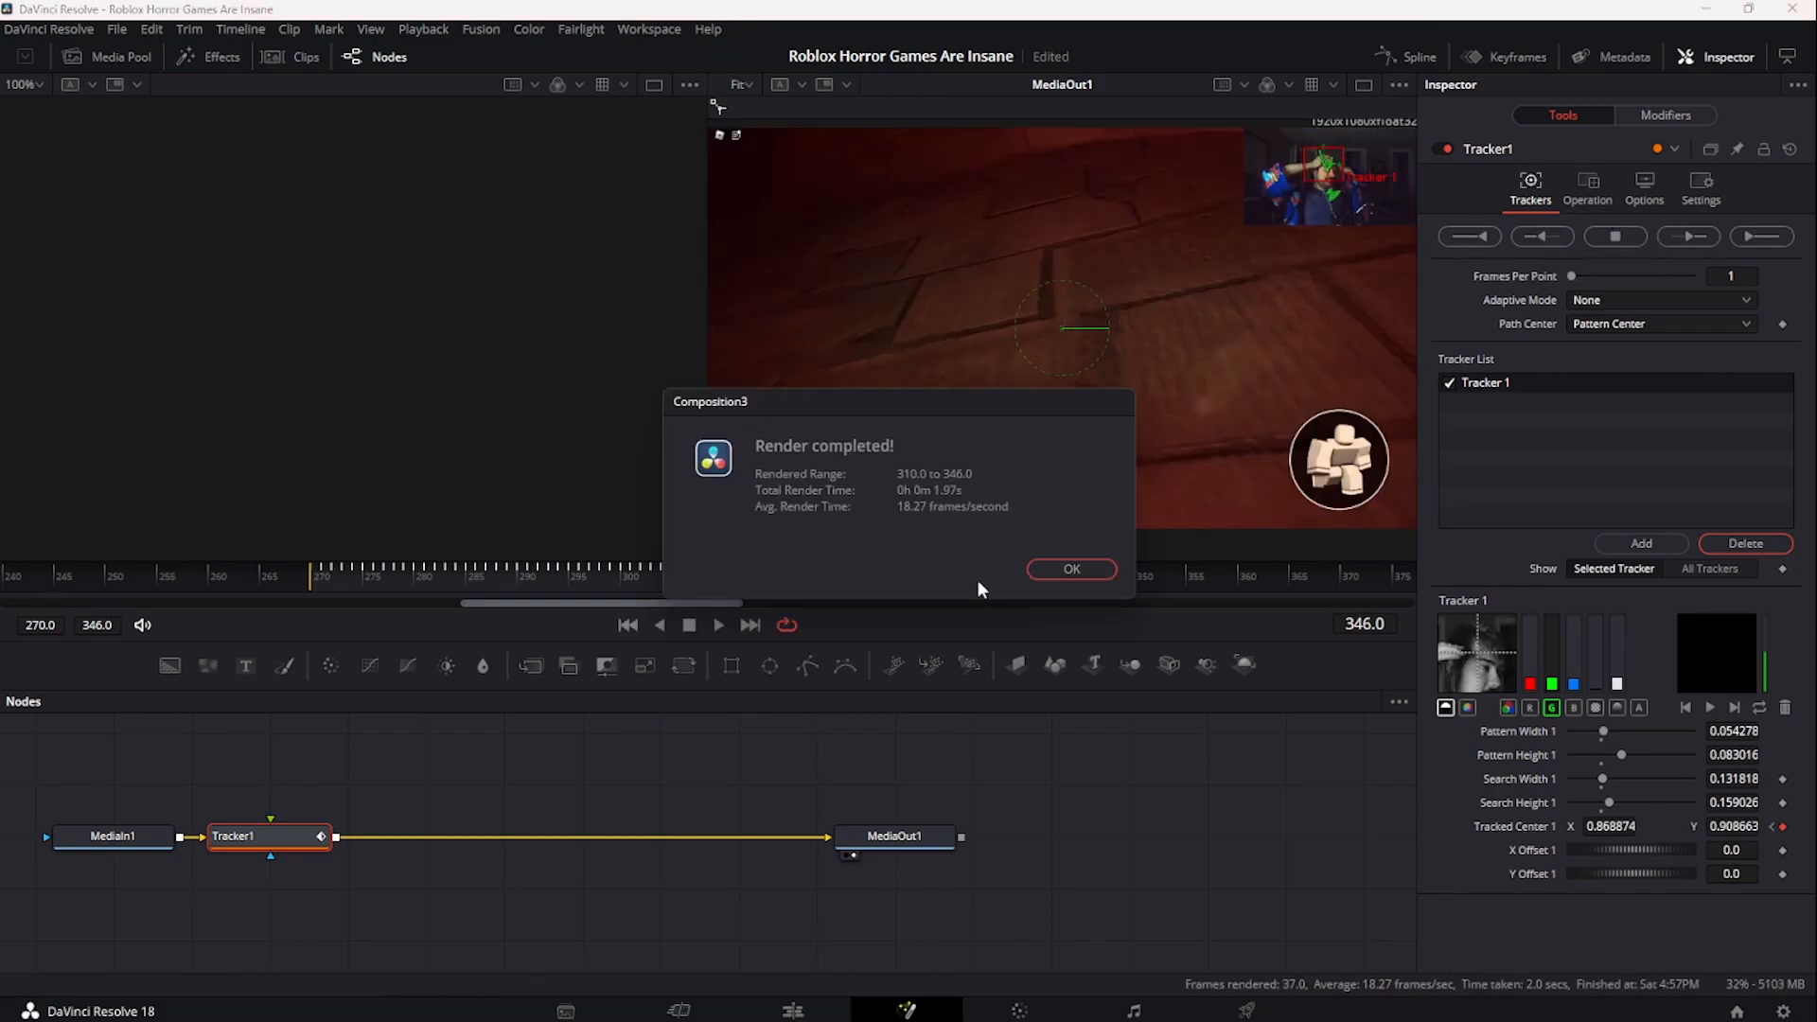
key(Return)
- Move the tracker back onto the face at frame 338, retrack forward, and return to frame 270
drag(832, 577, 1015, 582)
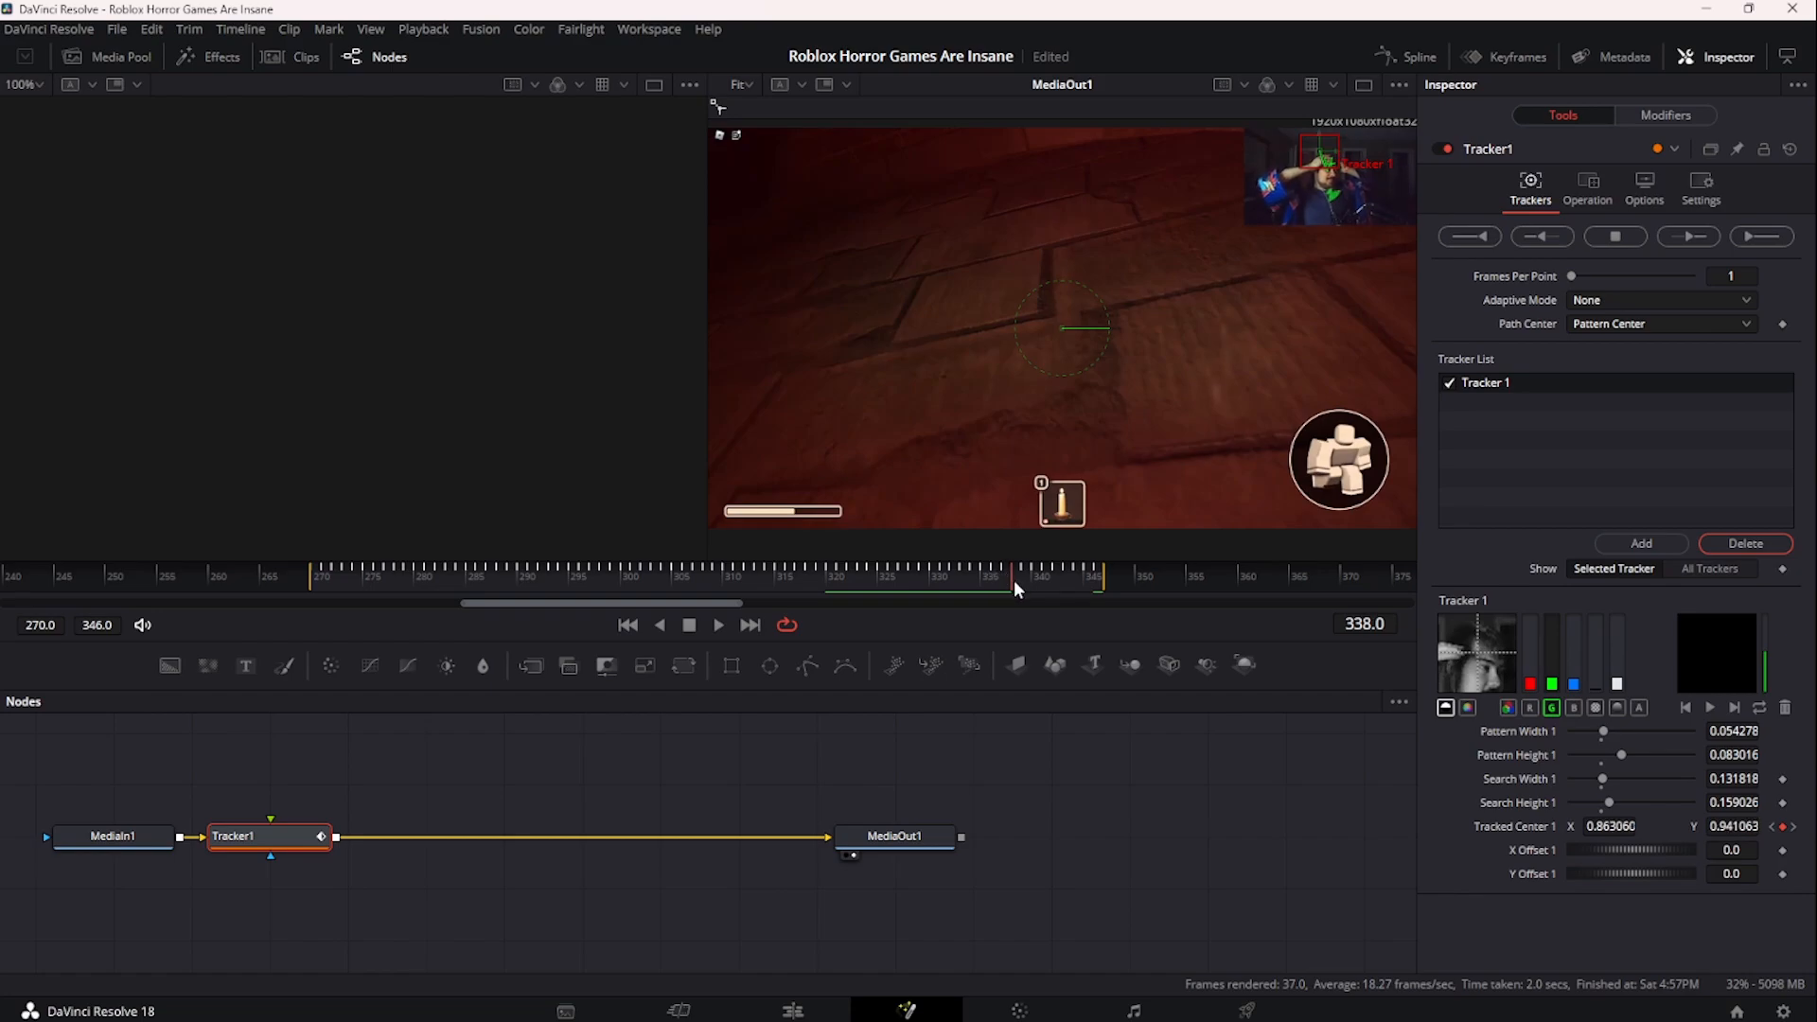
drag(1302, 137, 1308, 149)
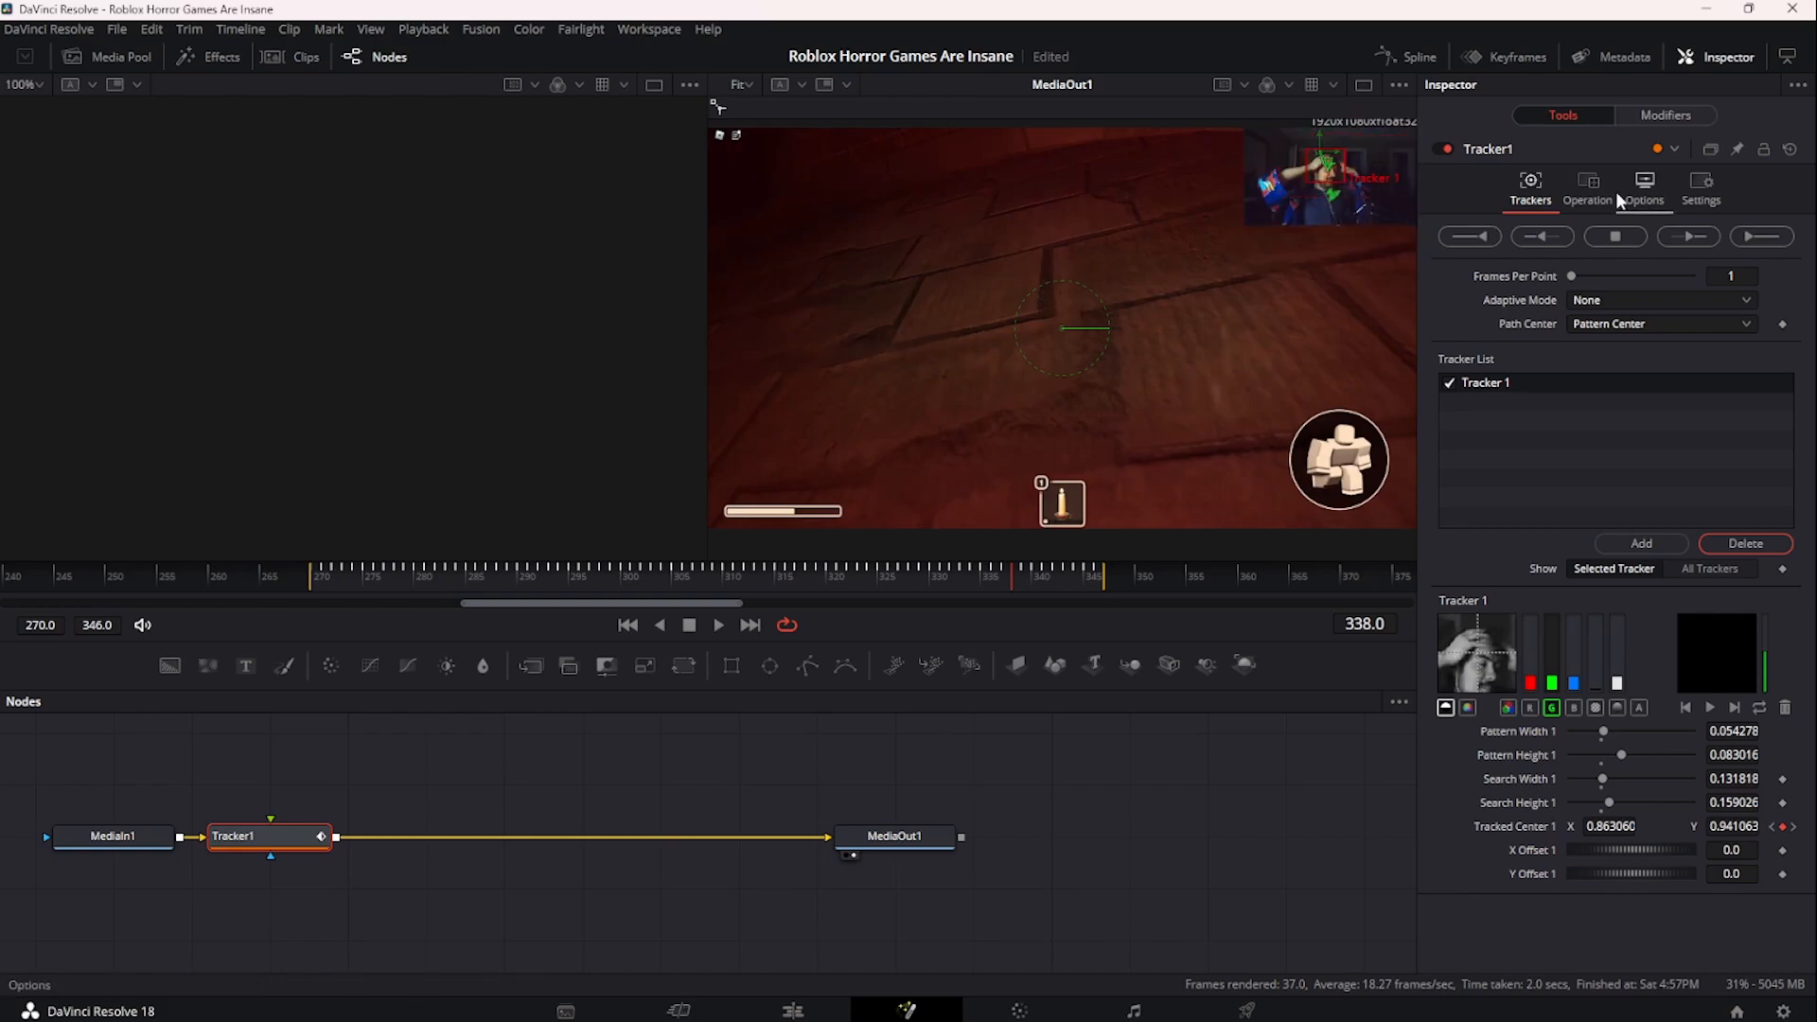
click(1701, 237)
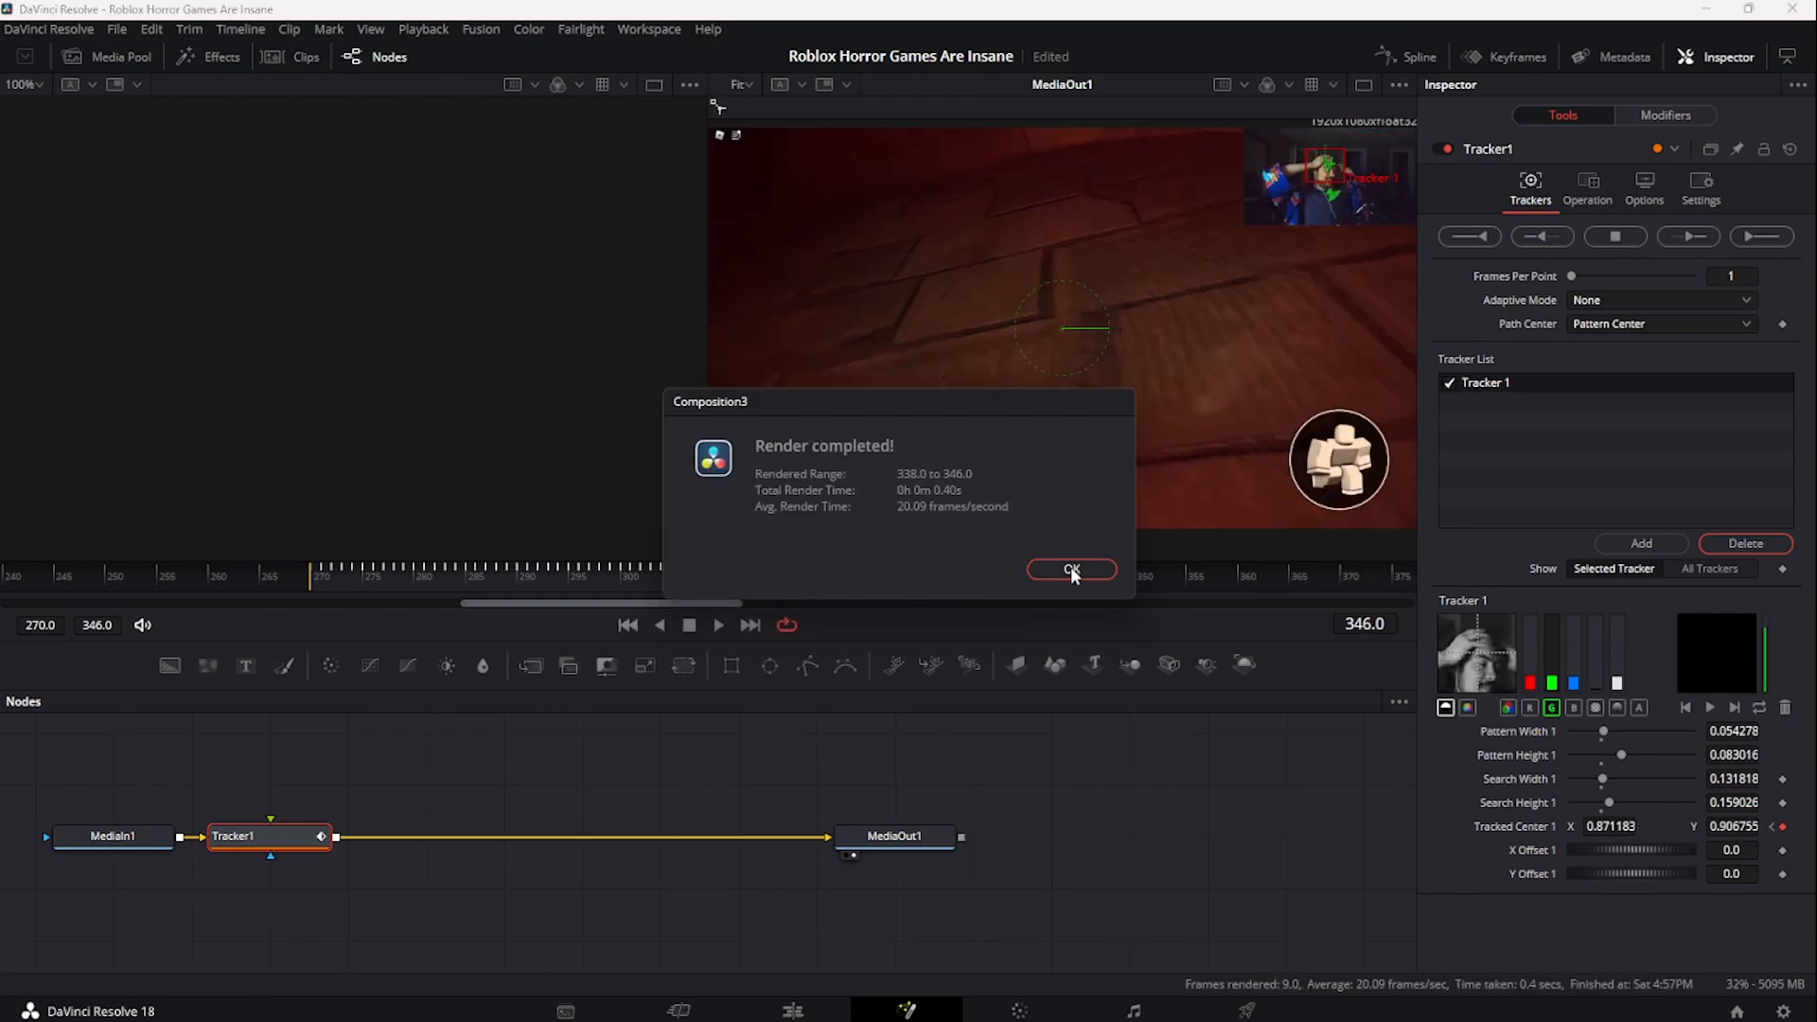
click(1070, 567)
drag(314, 579, 319, 632)
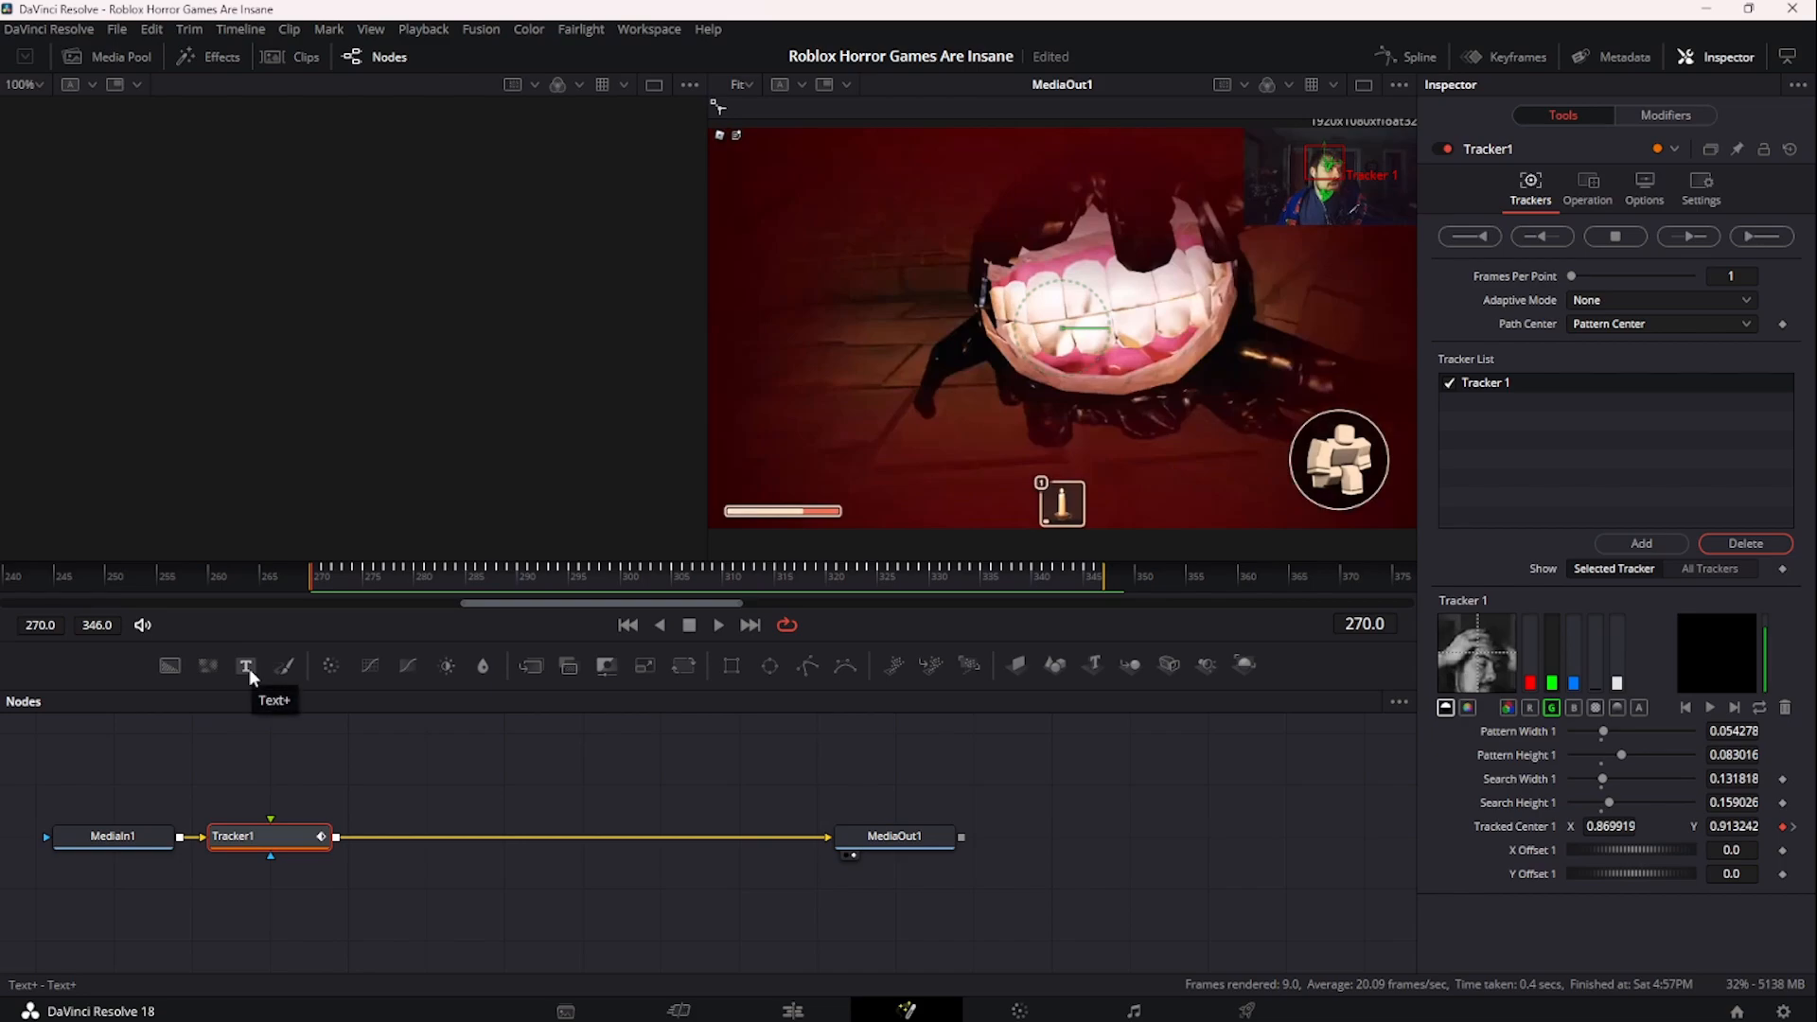
drag(247, 667, 569, 838)
drag(123, 889, 580, 782)
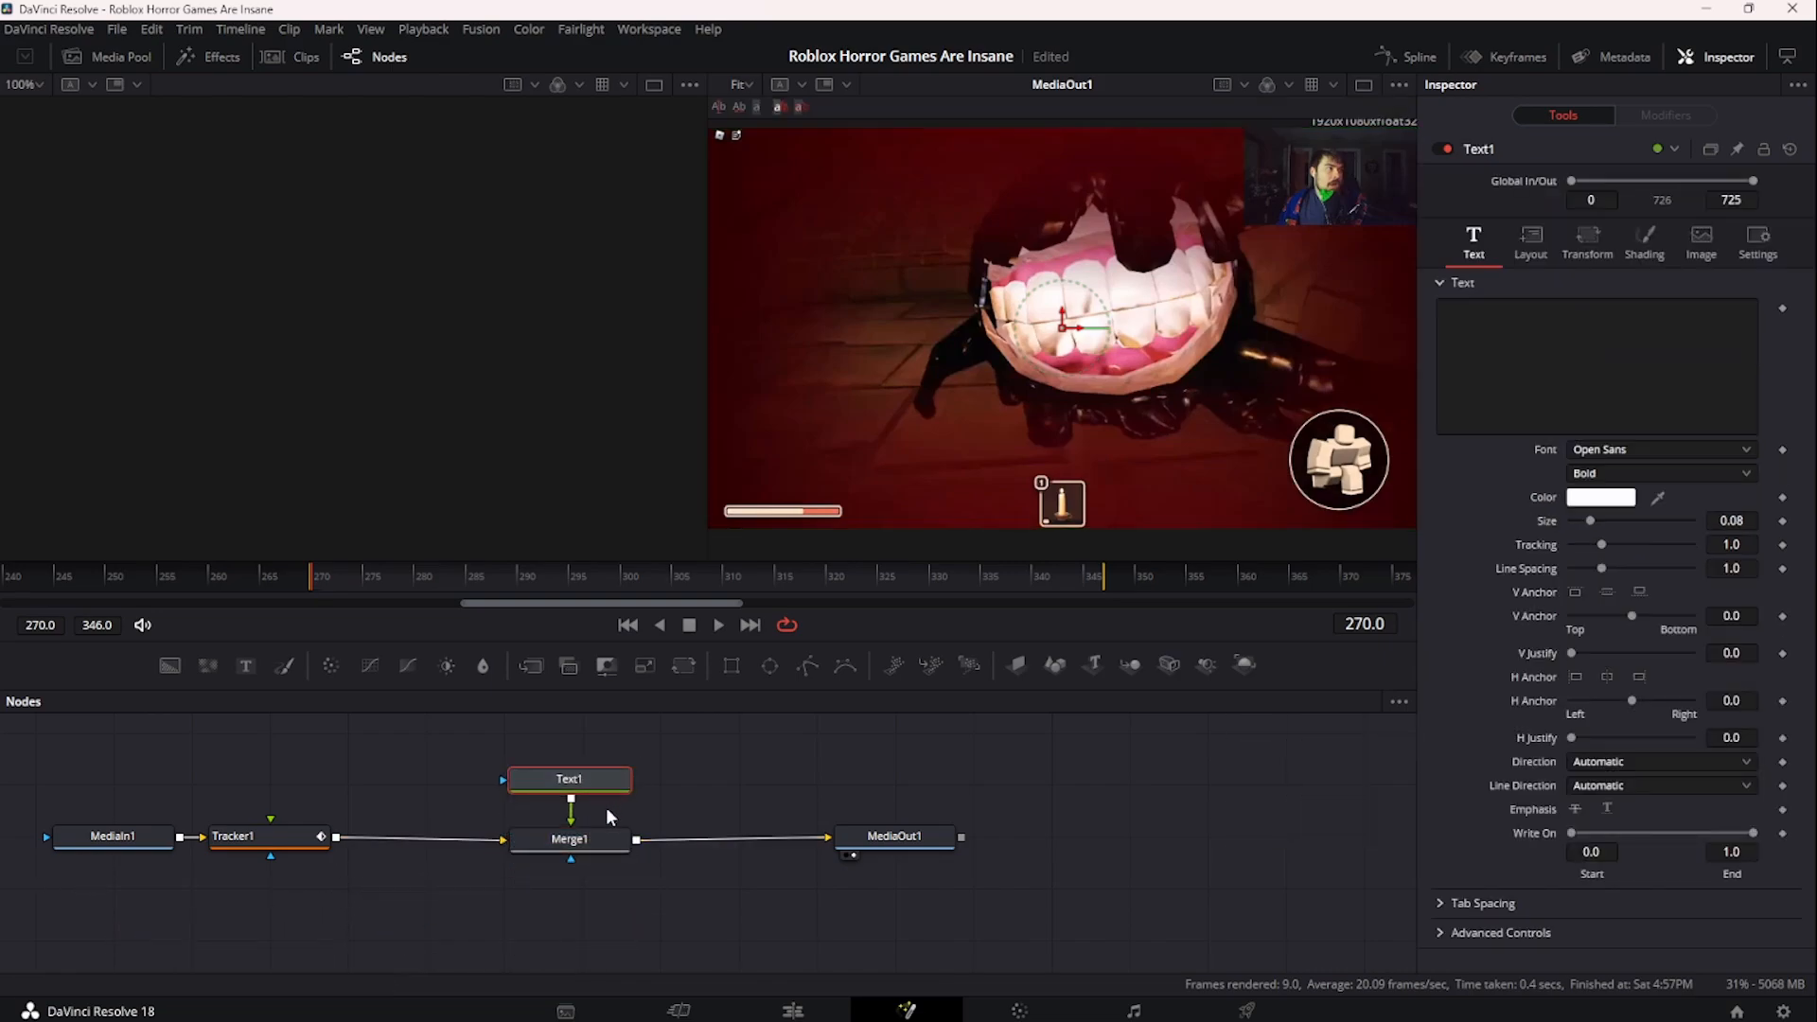
key(ctrl+z)
key(ctrl+z)
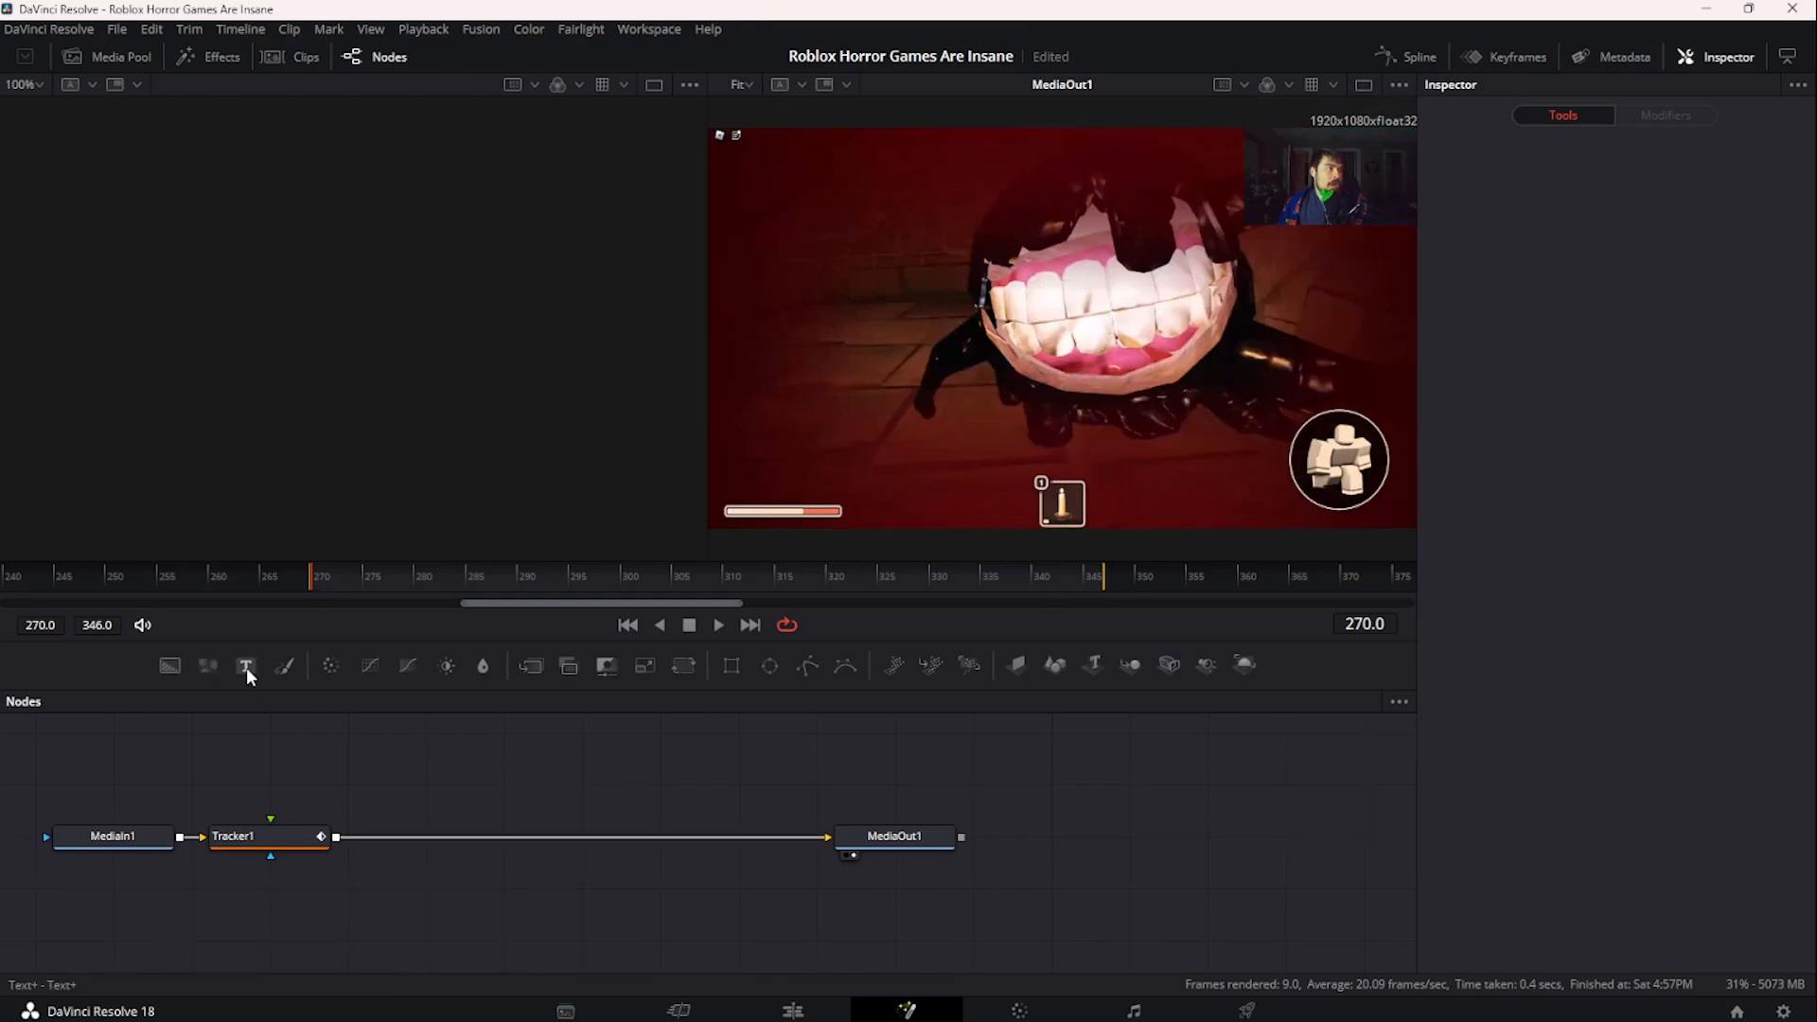
mouse_move(246, 667)
mouse_down()
mouse_move(573, 838)
mouse_move(466, 803)
mouse_move(252, 672)
mouse_up()
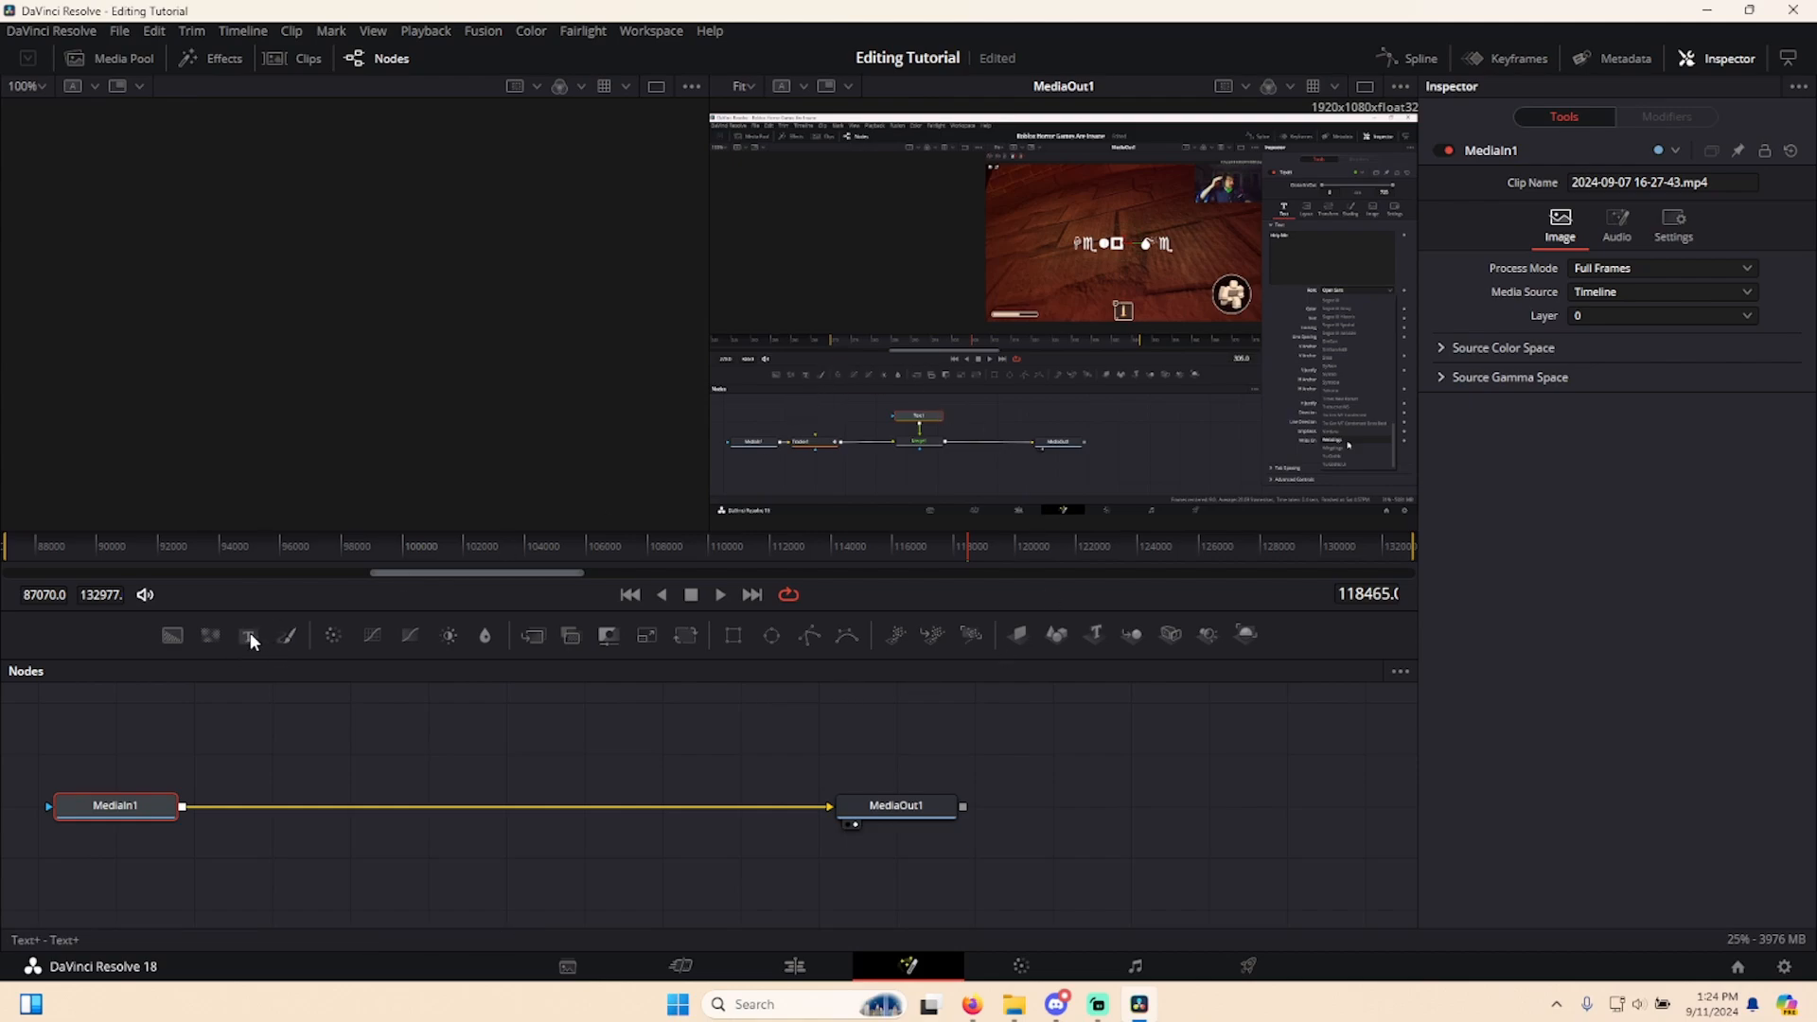
drag(250, 633, 488, 808)
drag(253, 884, 498, 863)
key(Delete)
drag(245, 635, 502, 803)
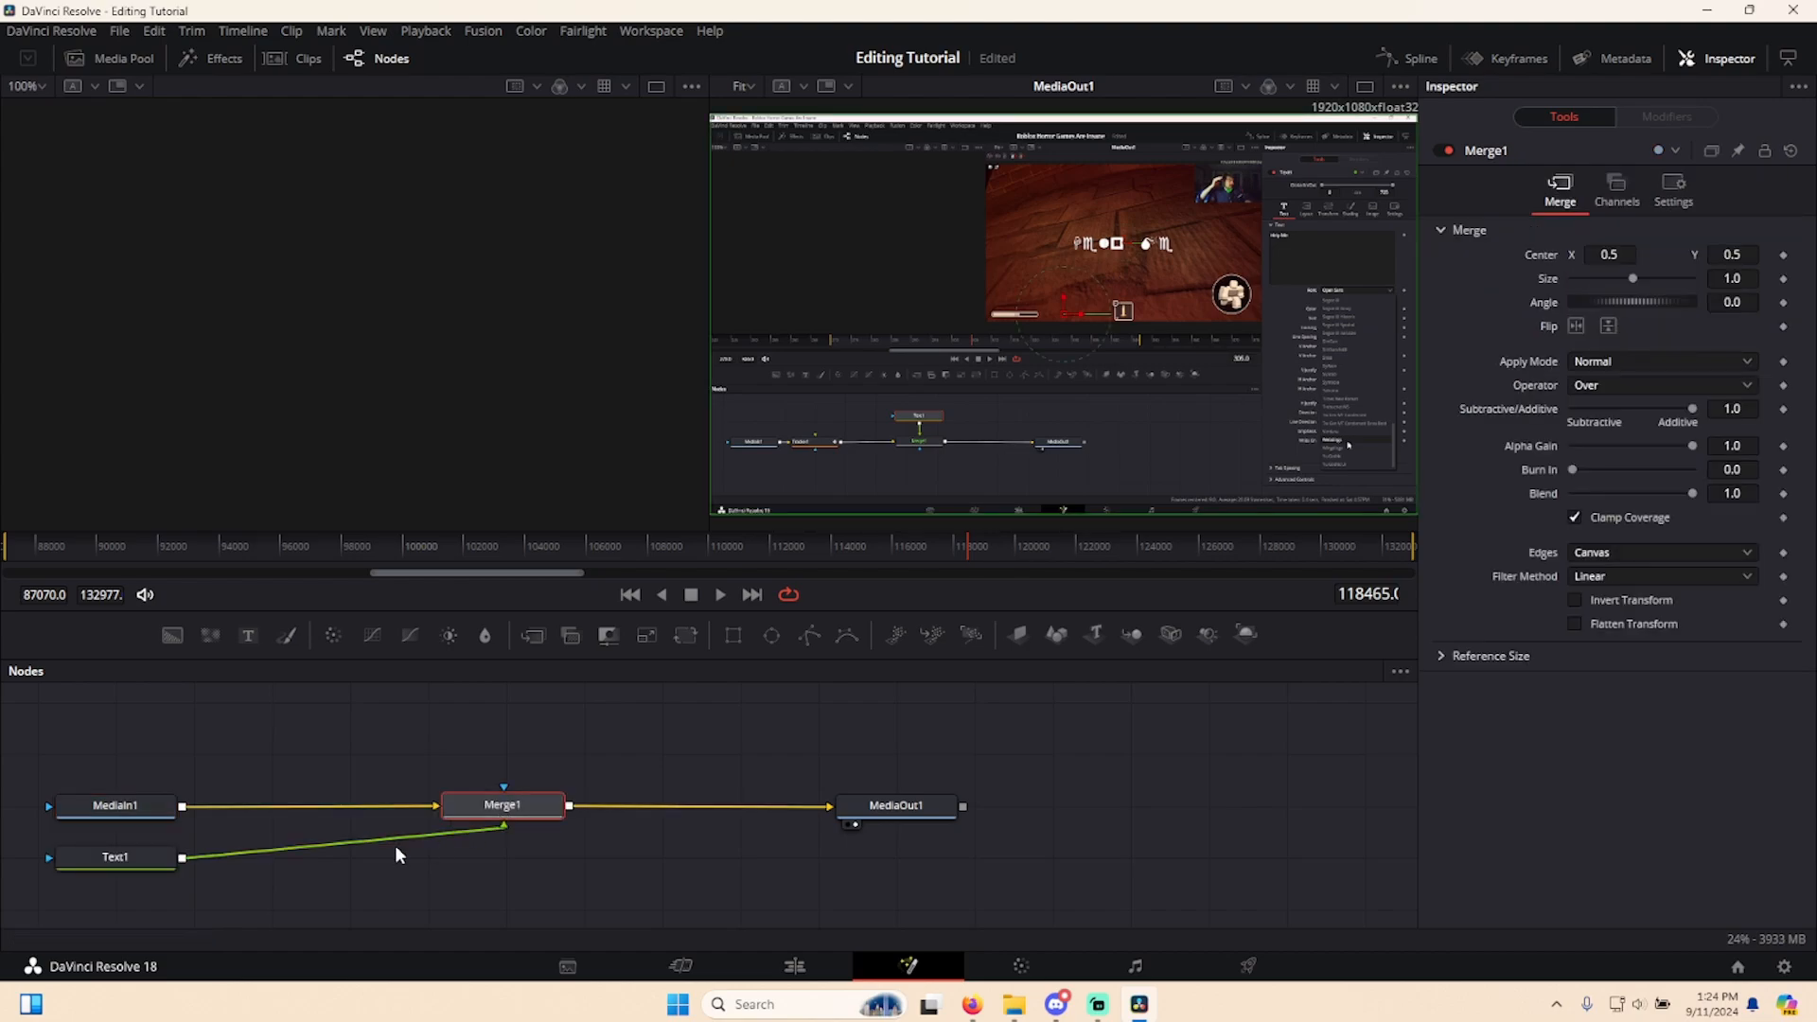
drag(151, 870, 529, 885)
key(Delete)
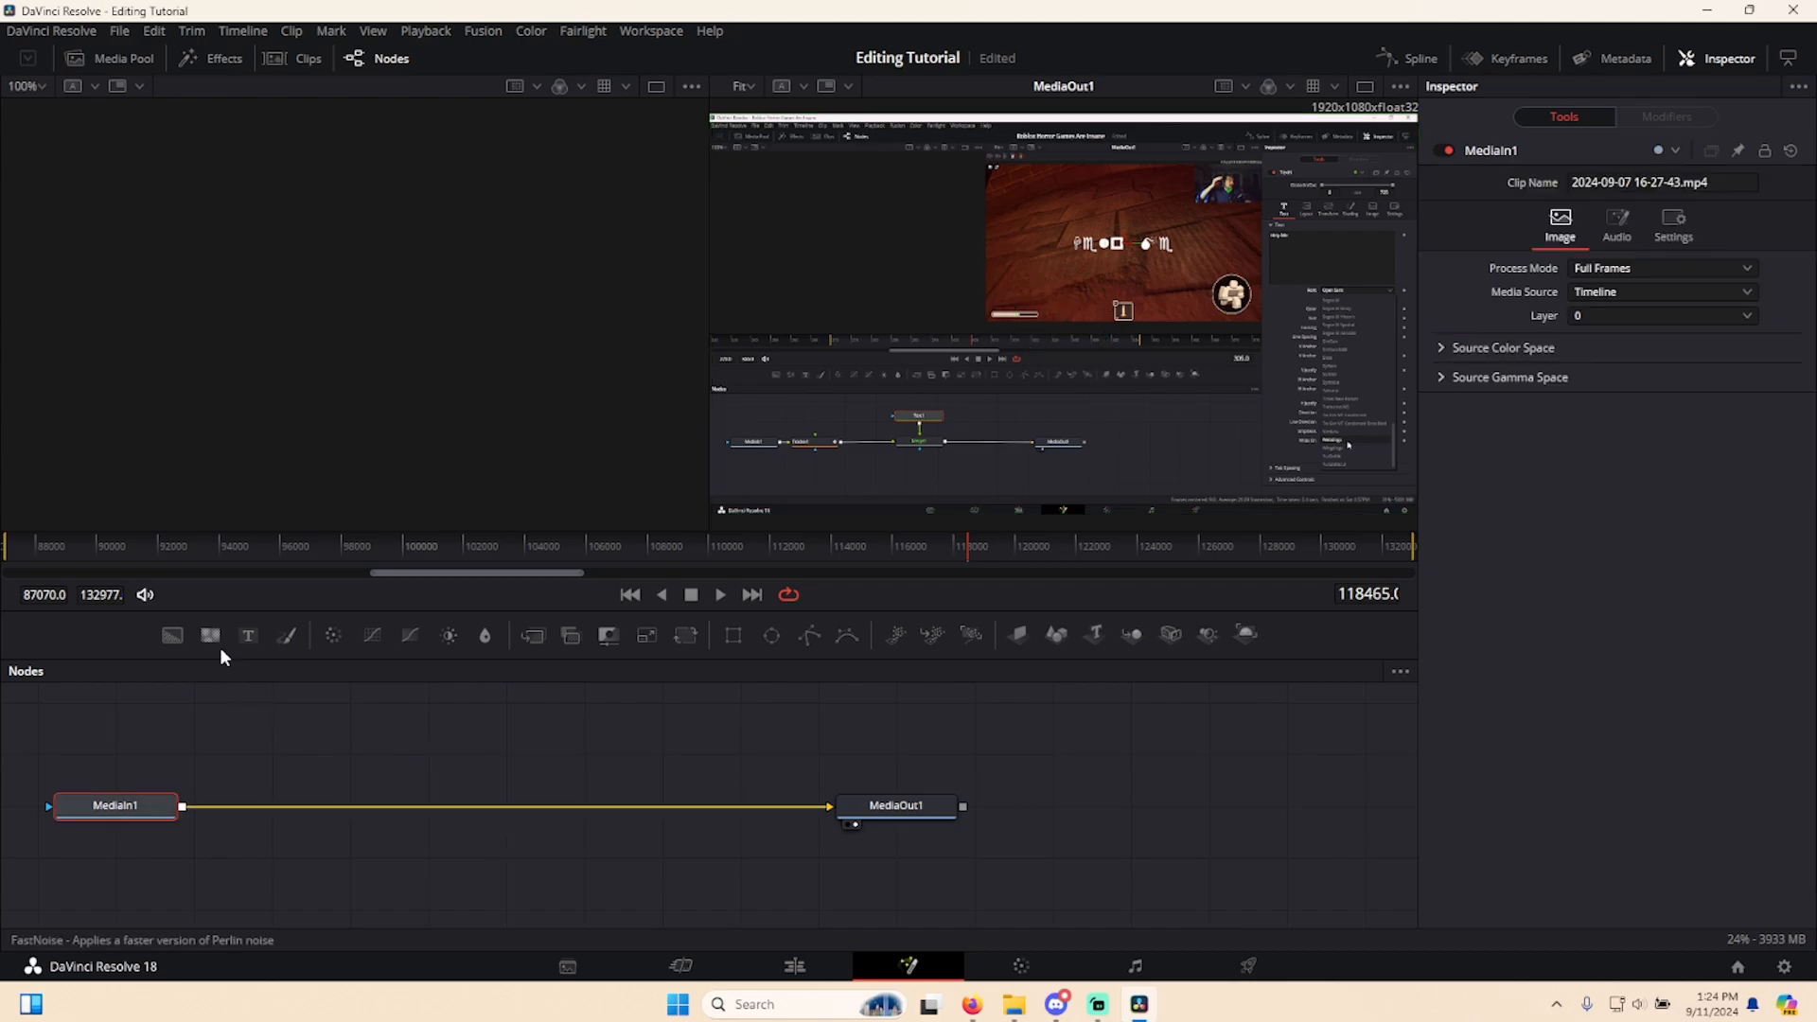
drag(246, 636, 513, 794)
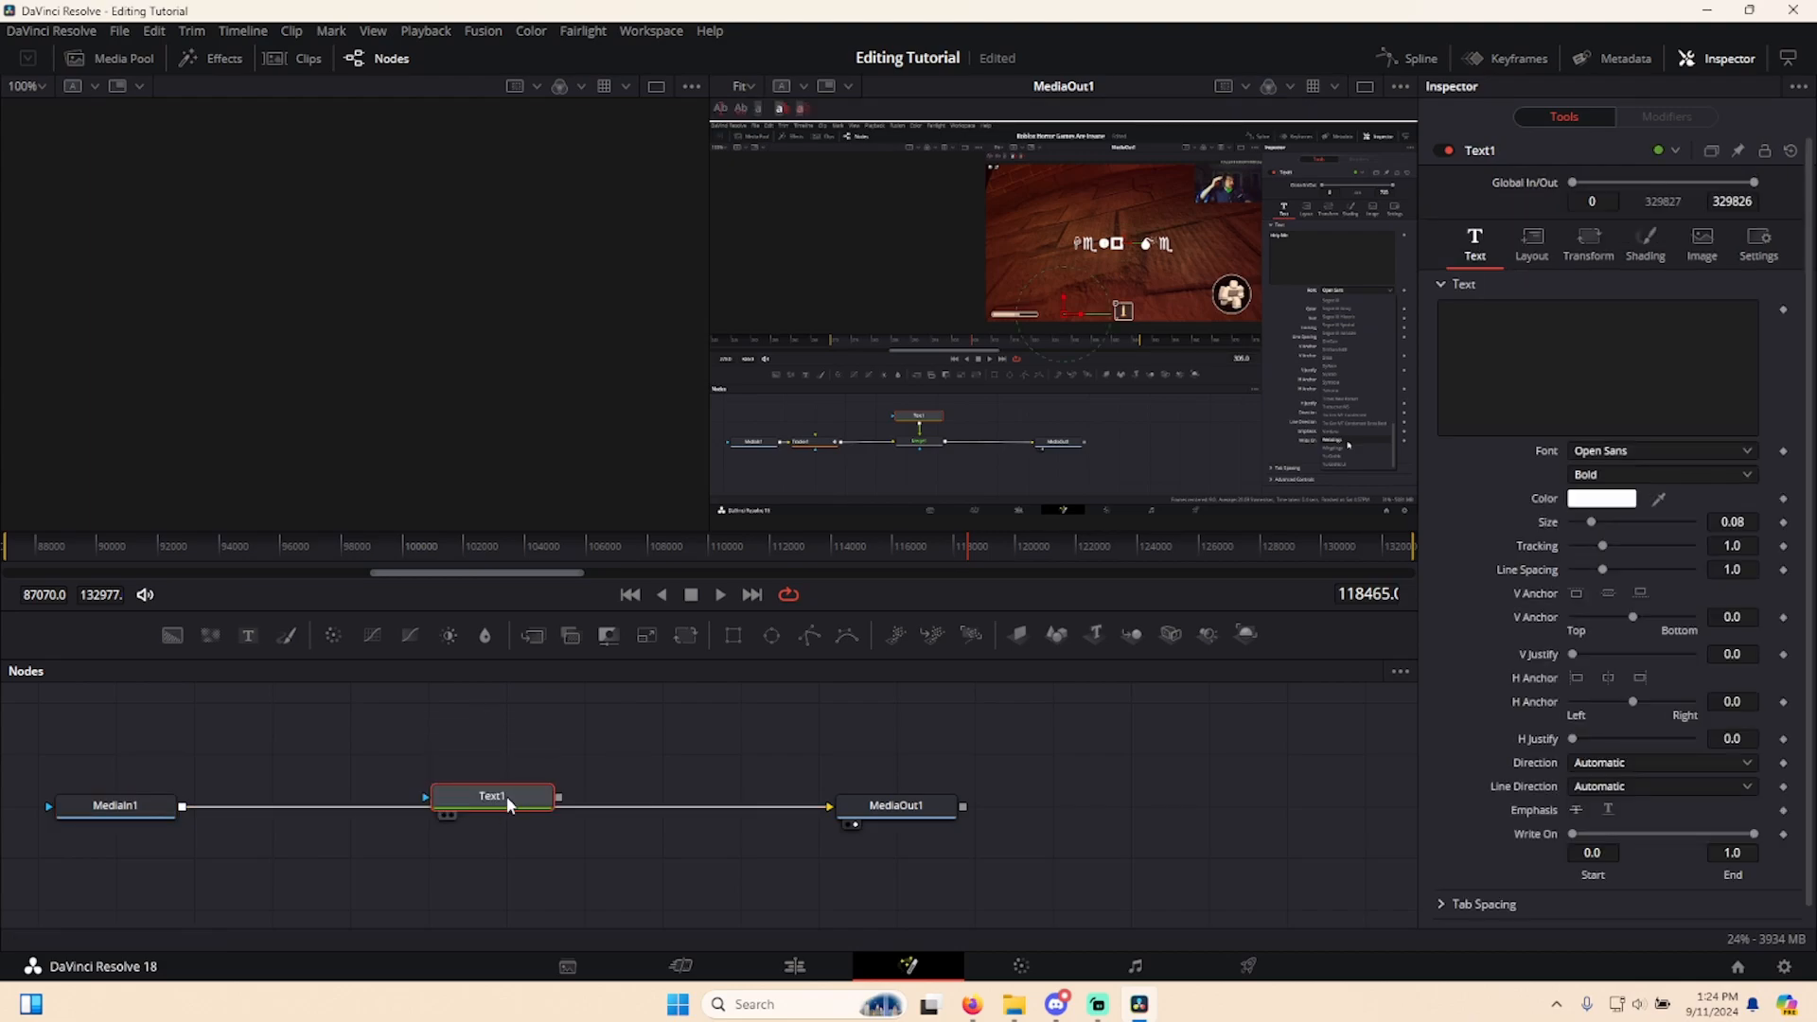
key(ctrl+z)
drag(243, 638, 555, 804)
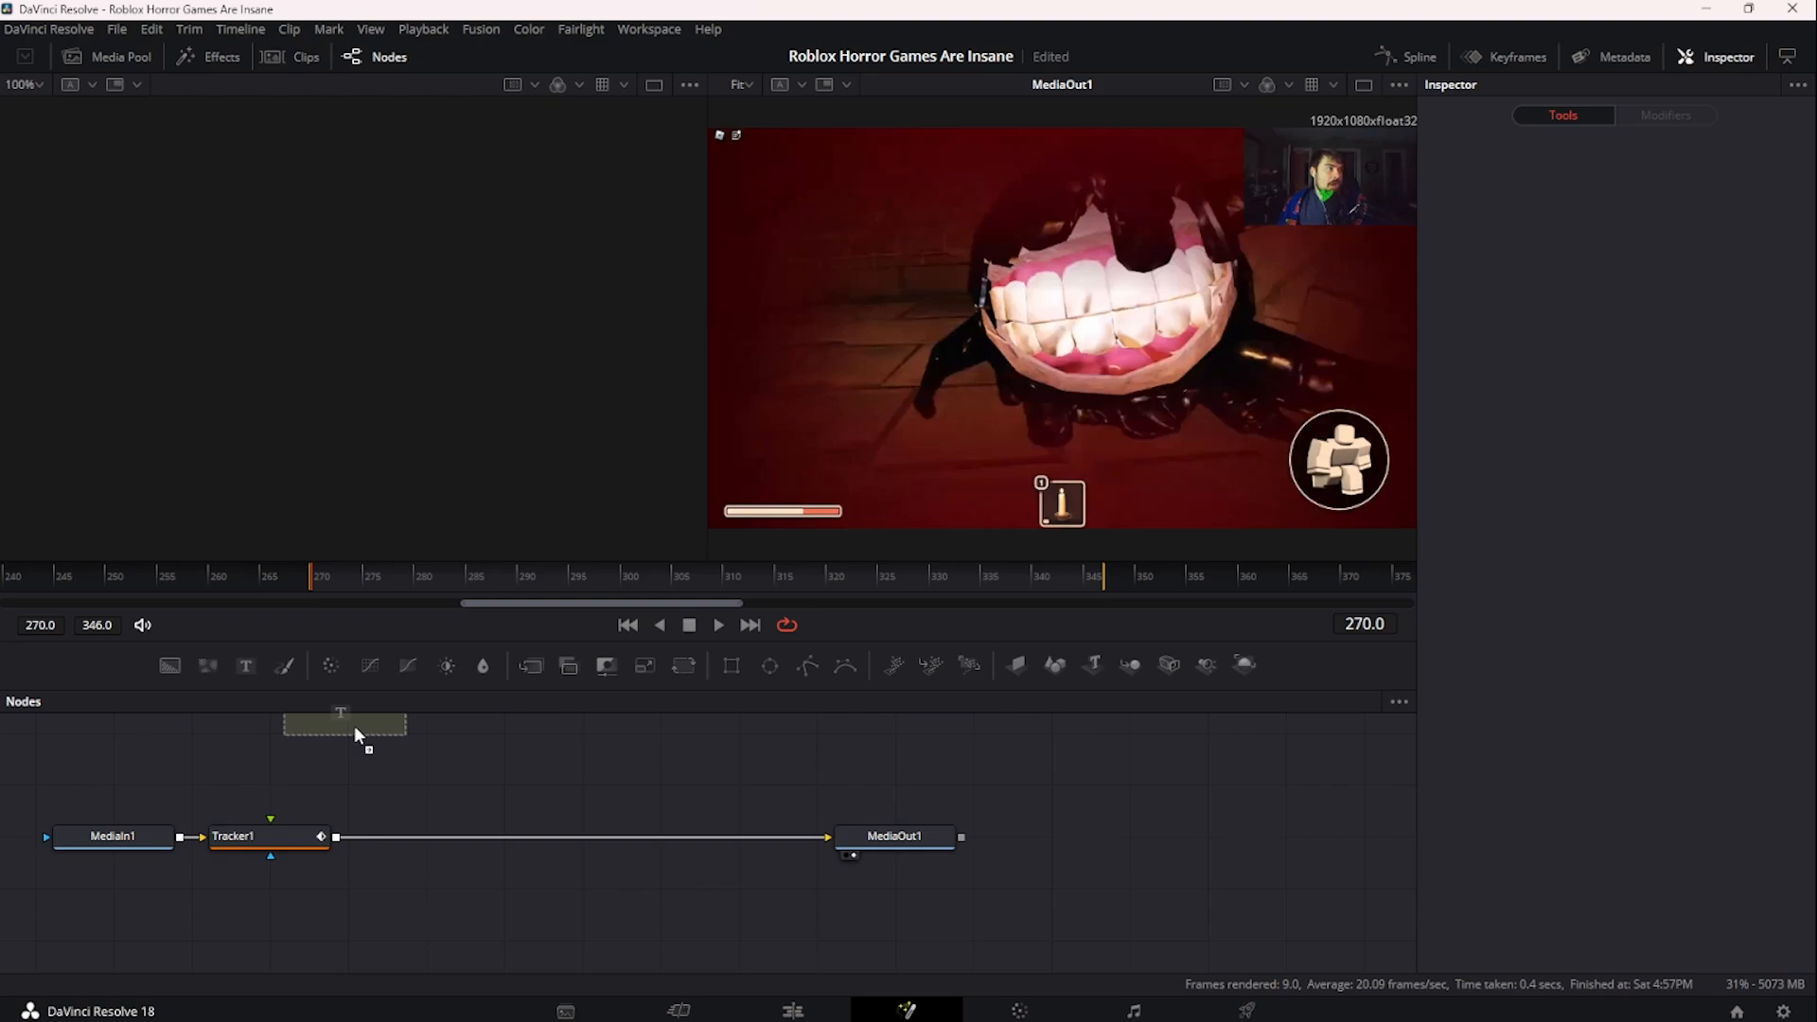
- Insert a Text+ node into the connection between Tracker1 and MediaOut1 and place it above its Merge node
drag(354, 725, 535, 832)
drag(188, 883, 566, 776)
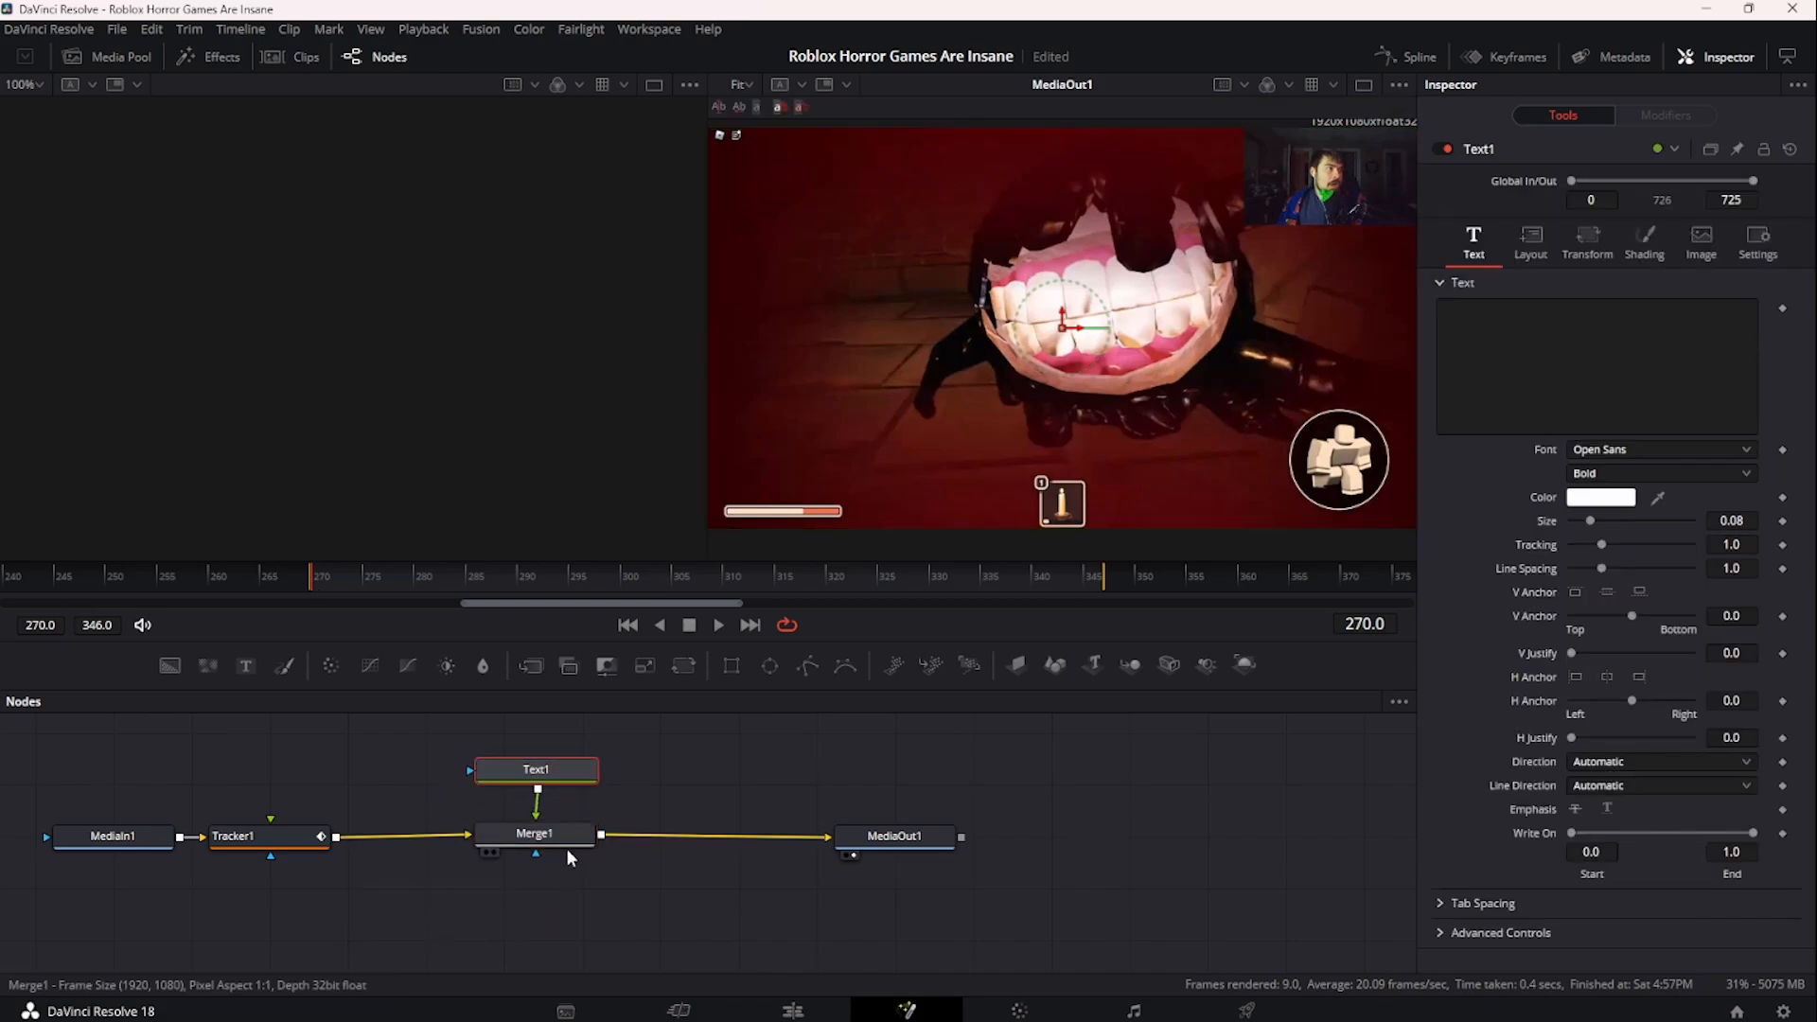
drag(565, 847, 562, 843)
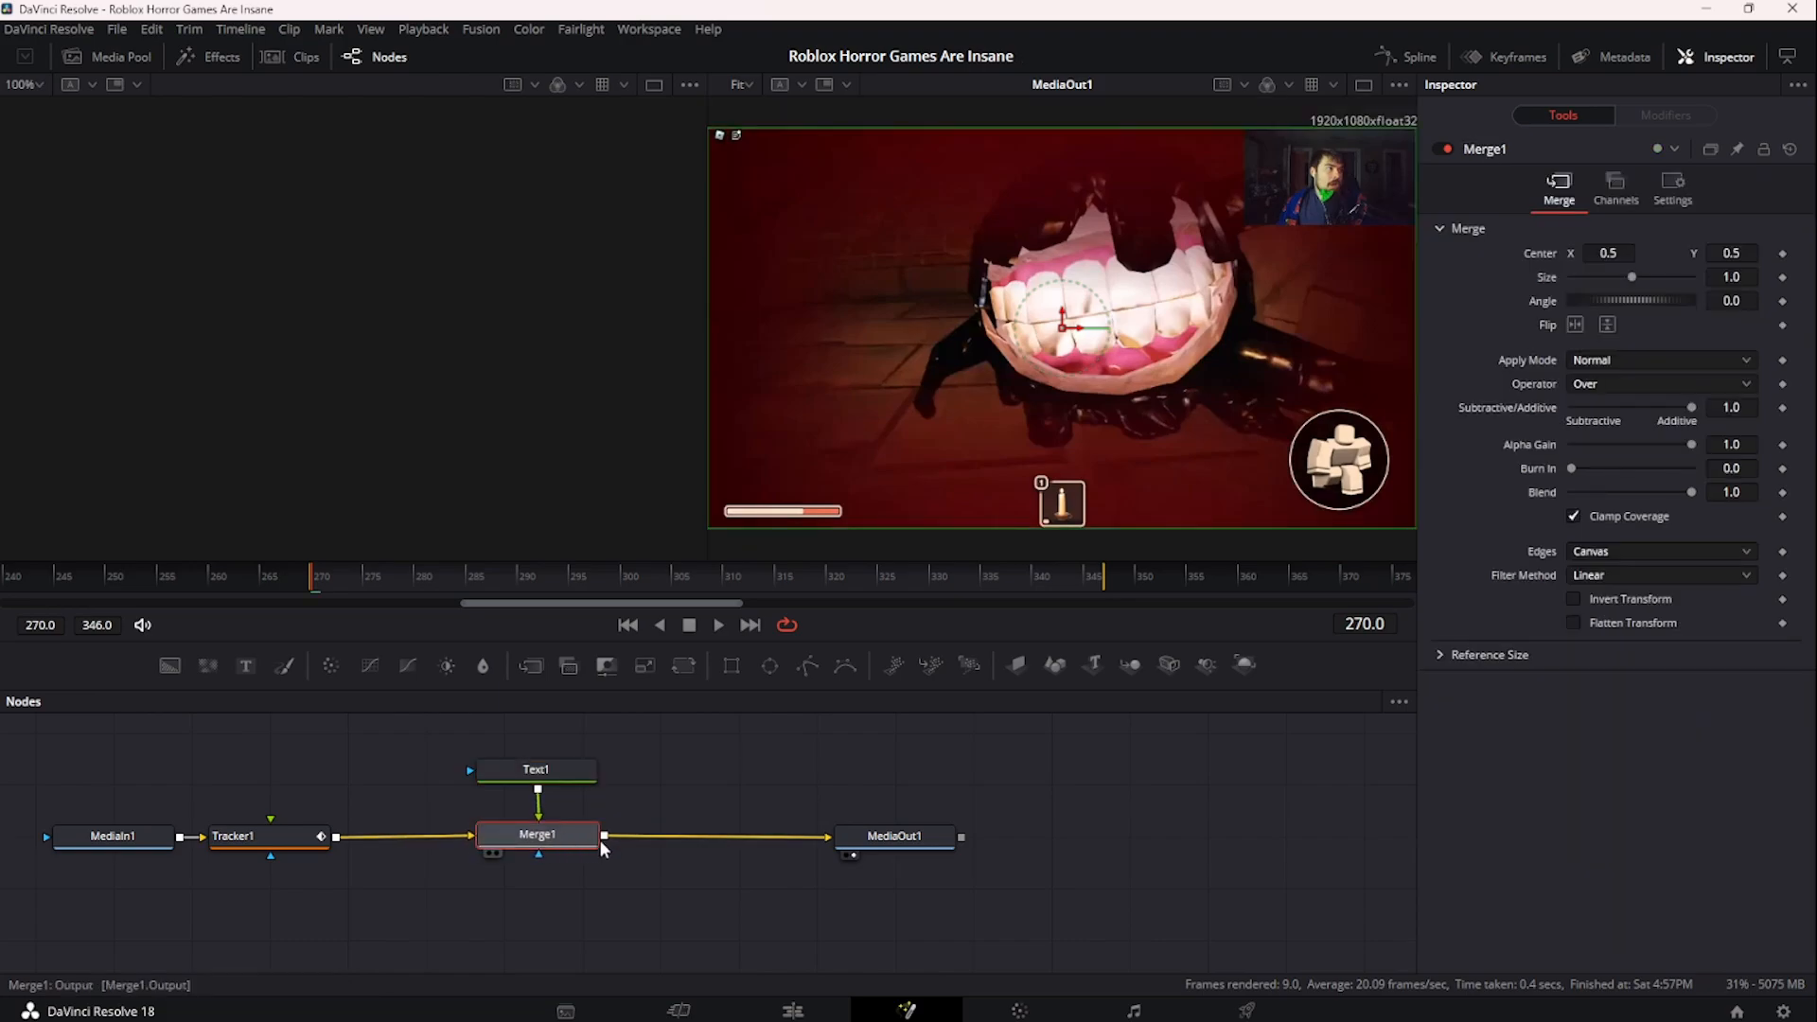
- Enter "Help Me" as the Text1 node's text and preview it at frame 305
click(568, 770)
click(1533, 374)
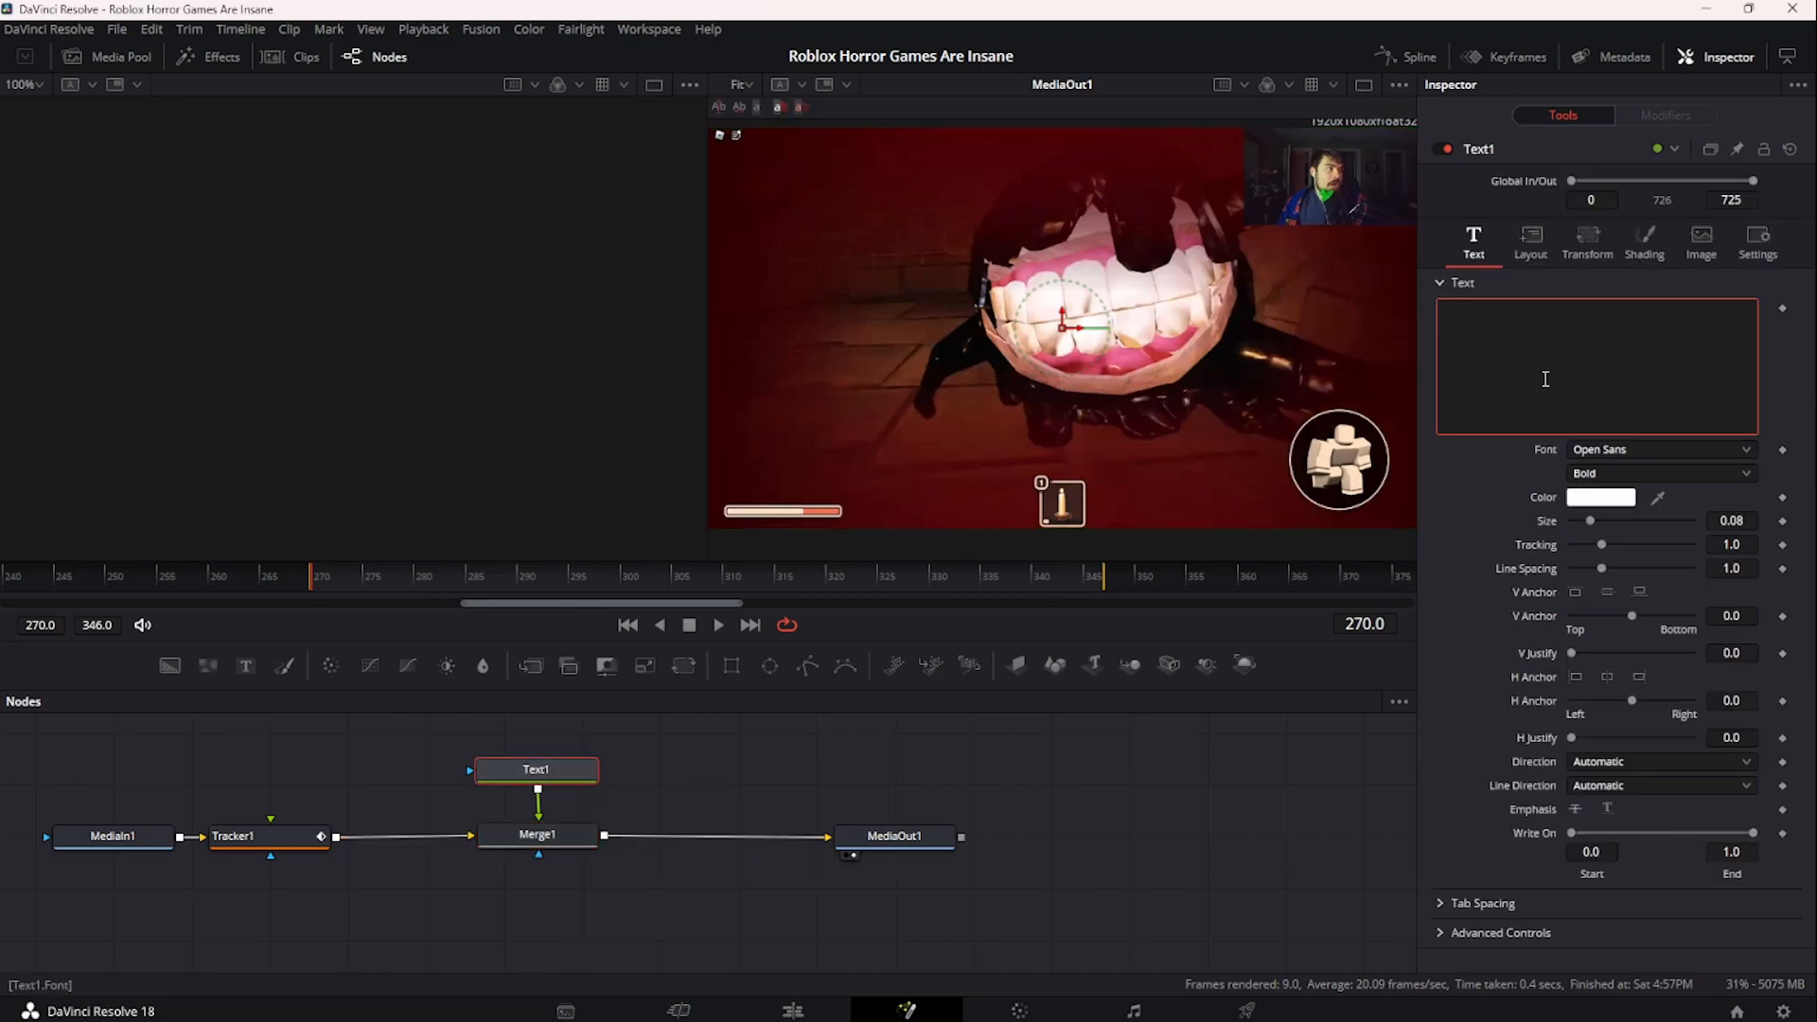
text(Hel Me)
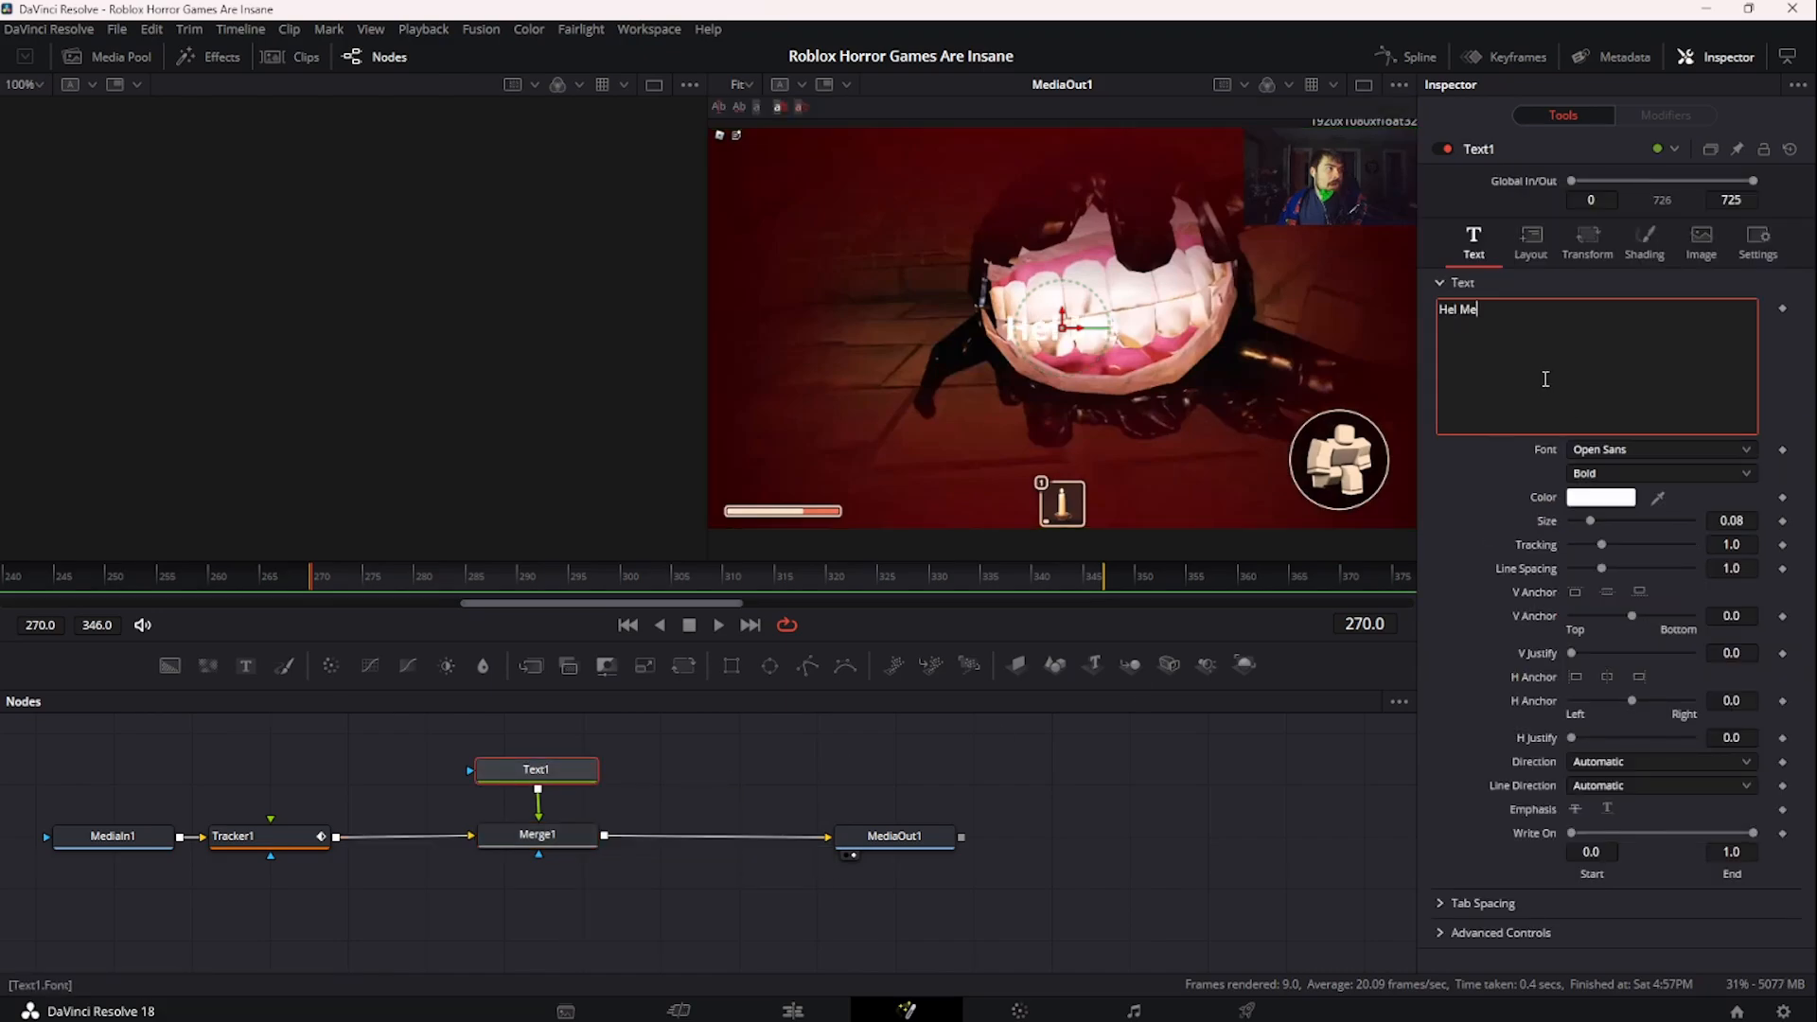
click(1457, 310)
text(p)
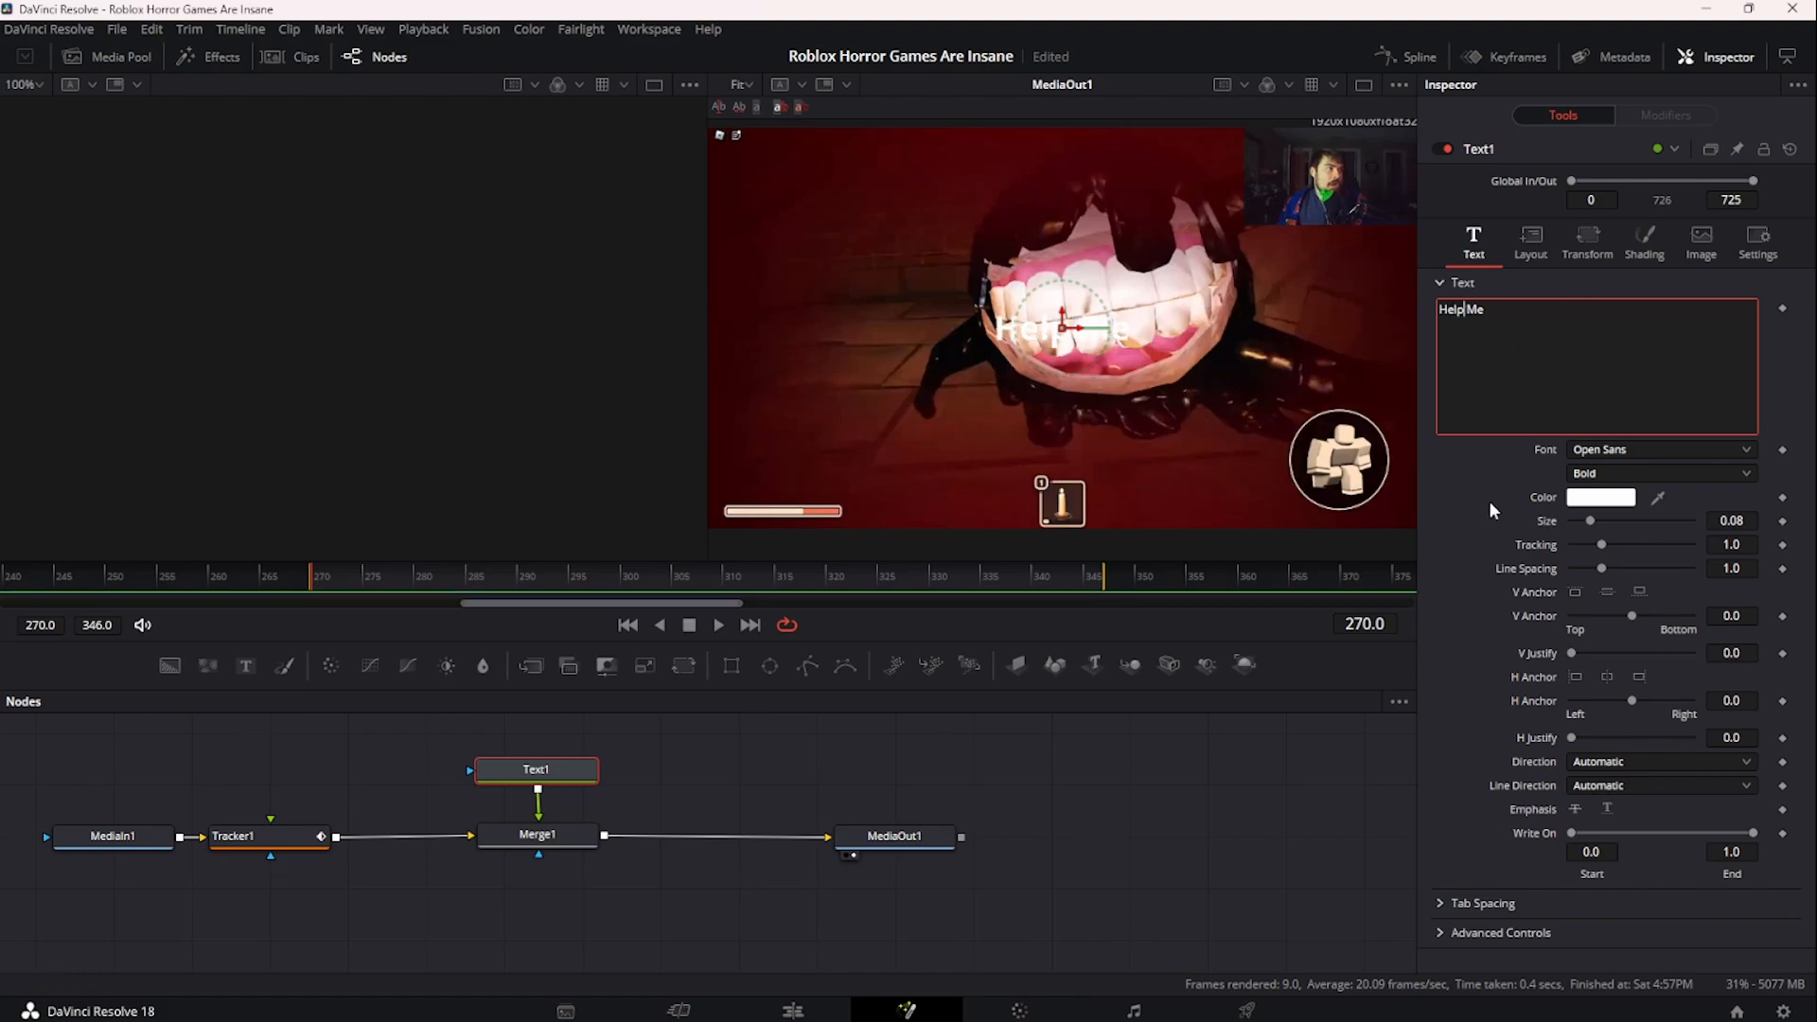
click(1480, 488)
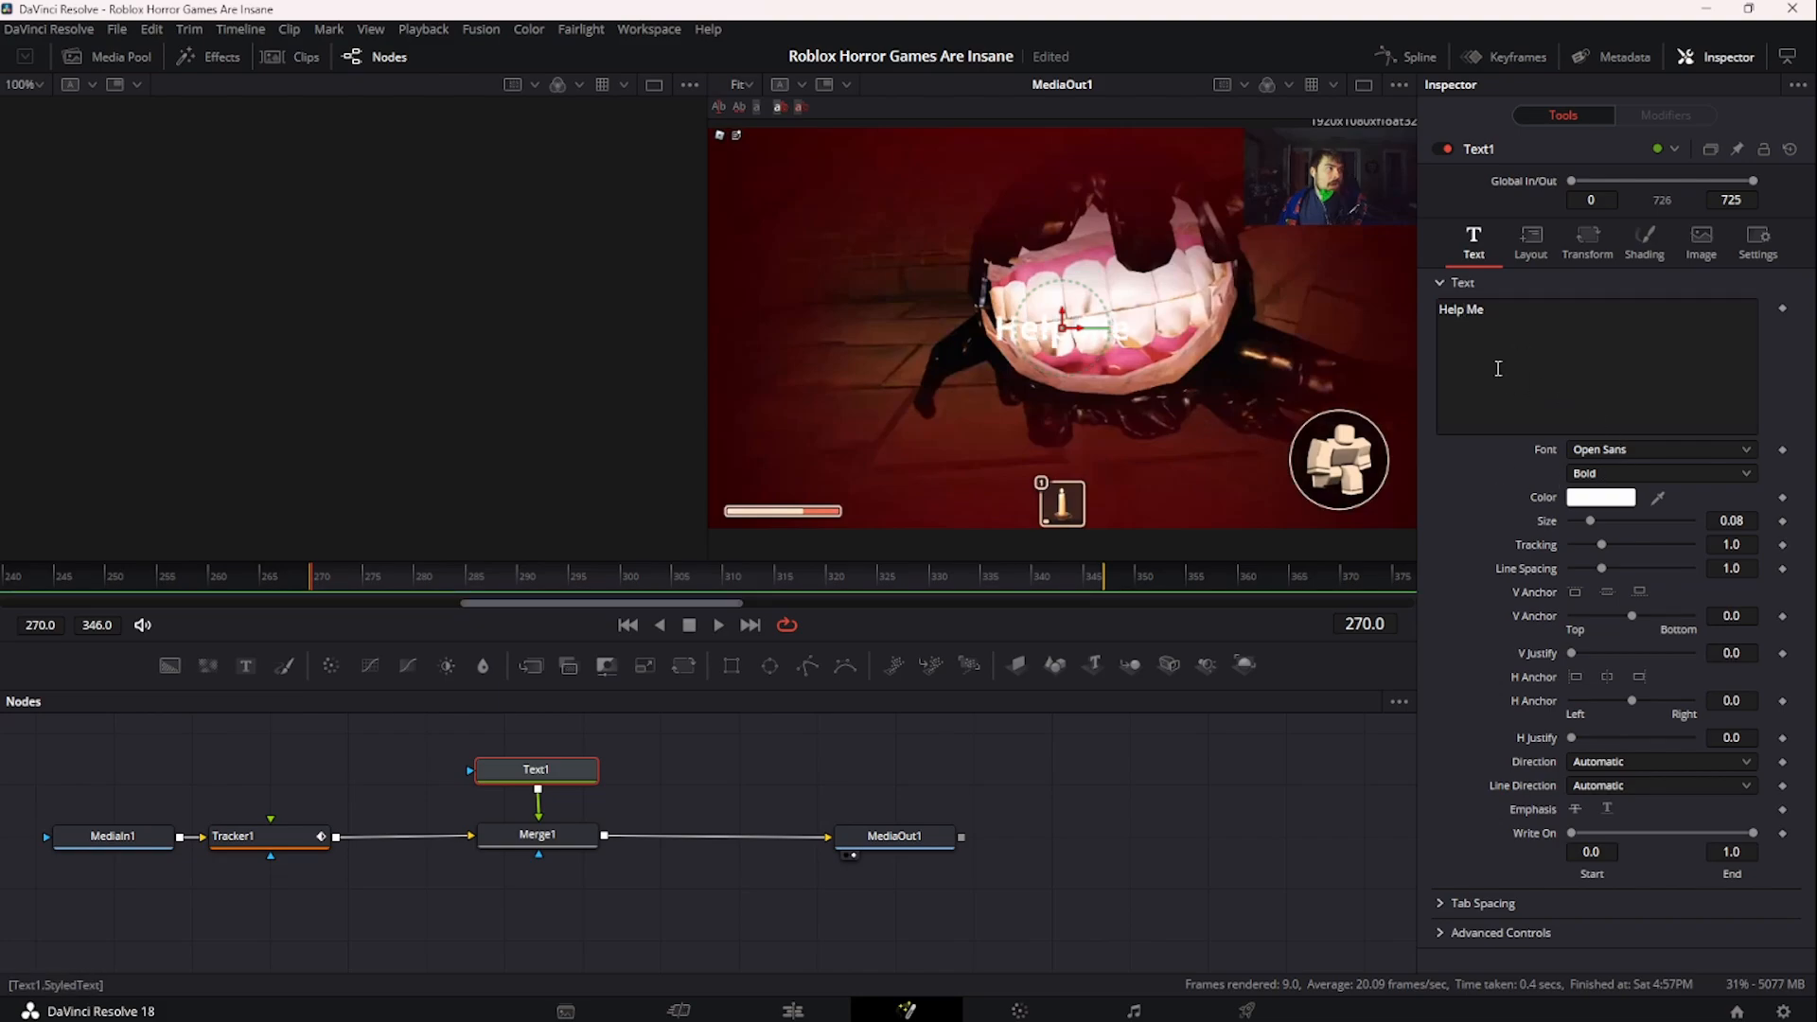
click(1595, 327)
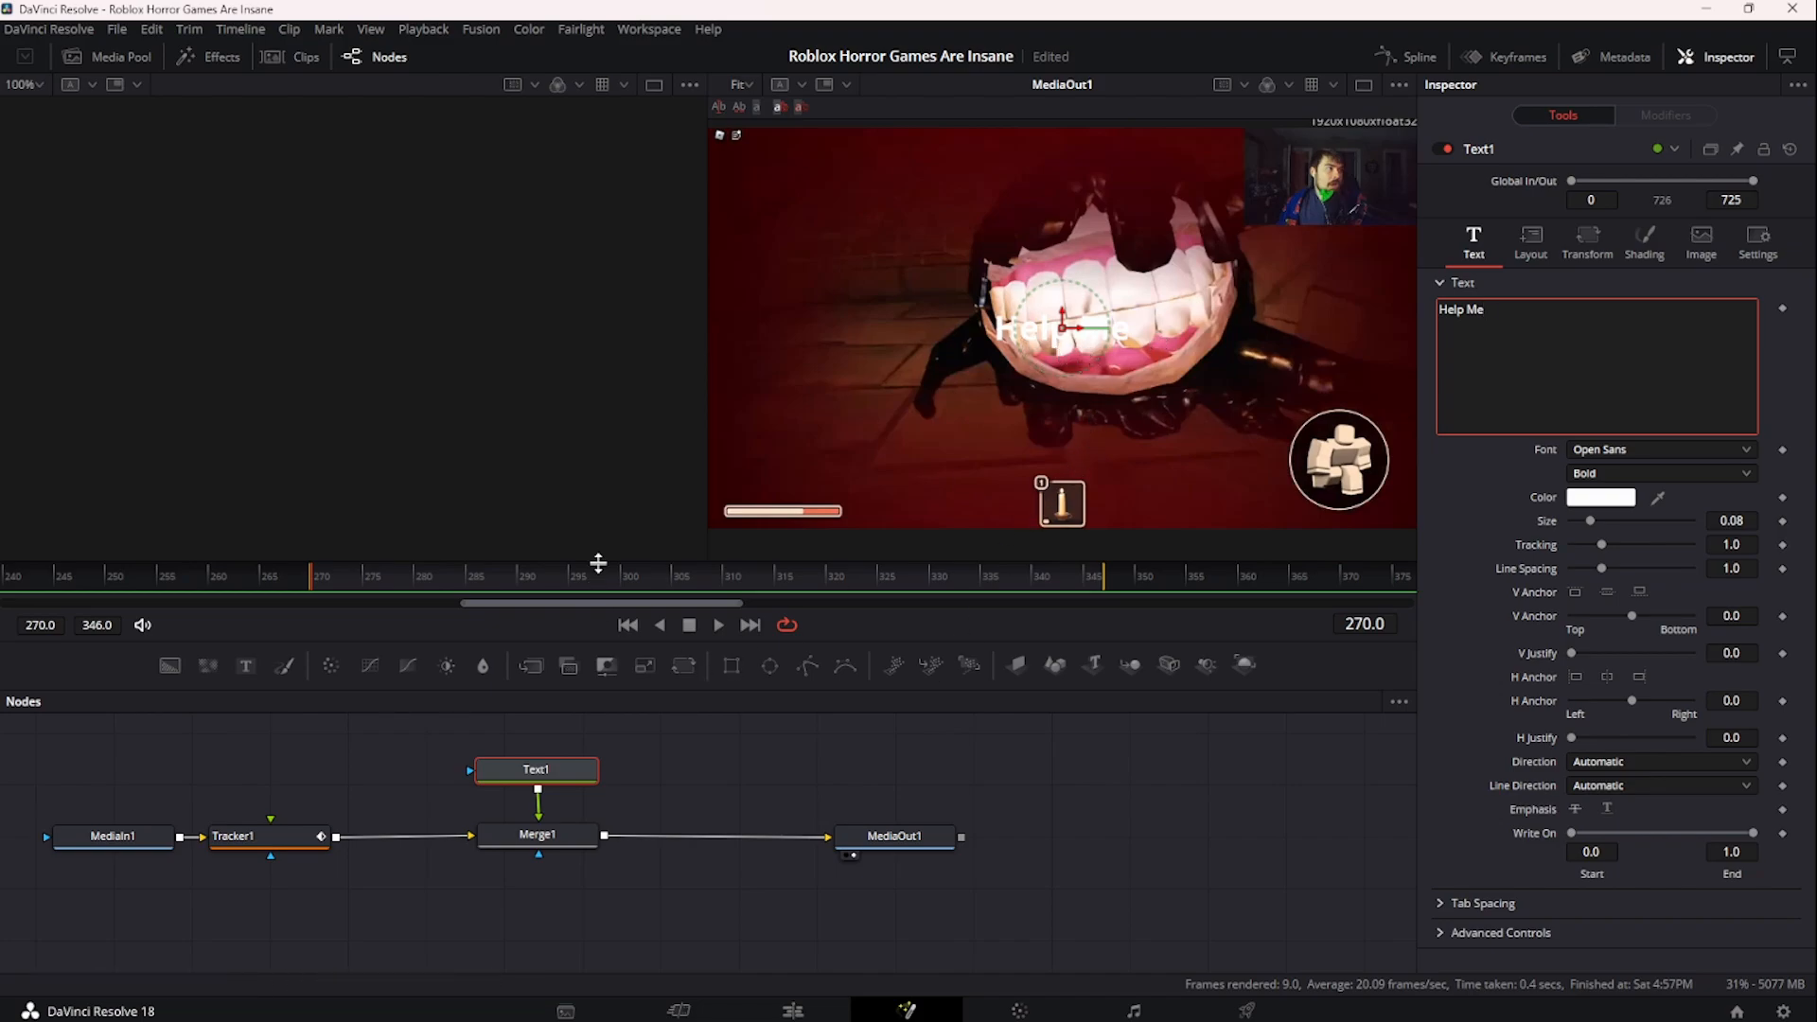
drag(634, 582, 681, 580)
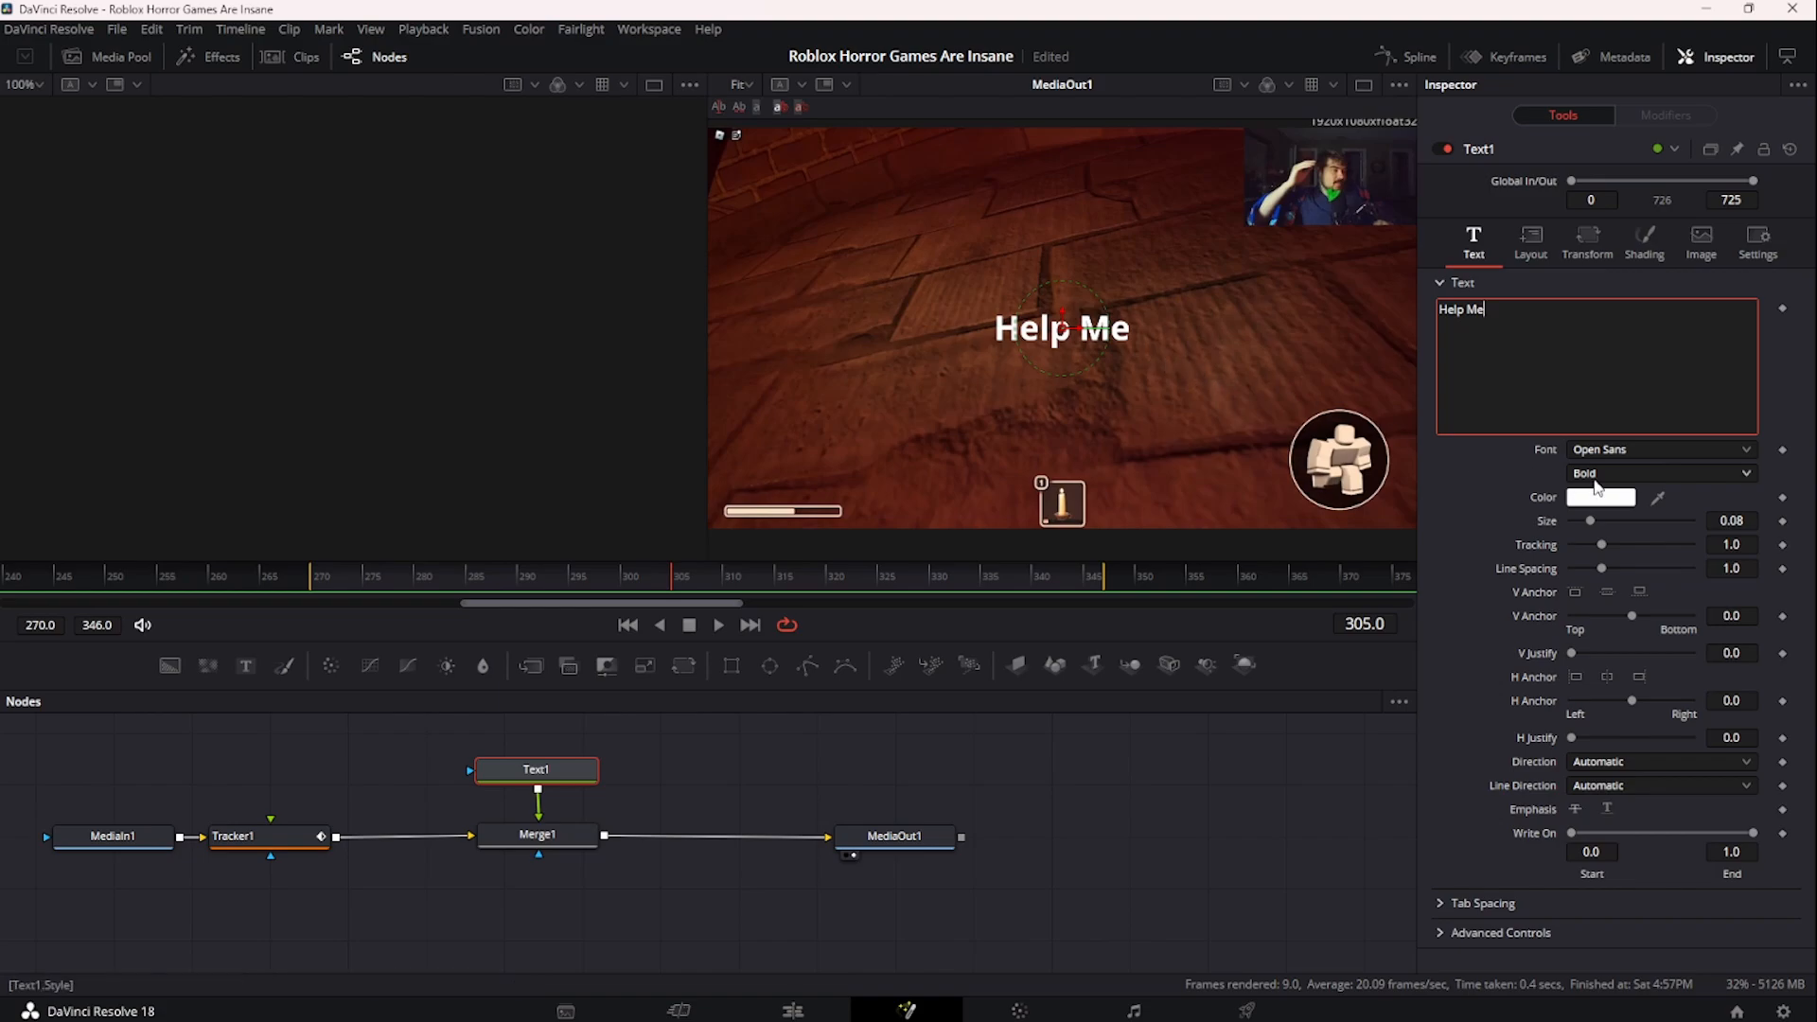
- Preview the available fonts on the "Help Me" text and set its font to Tw Cen MT Condensed Extra Bold
click(1593, 450)
click(1760, 754)
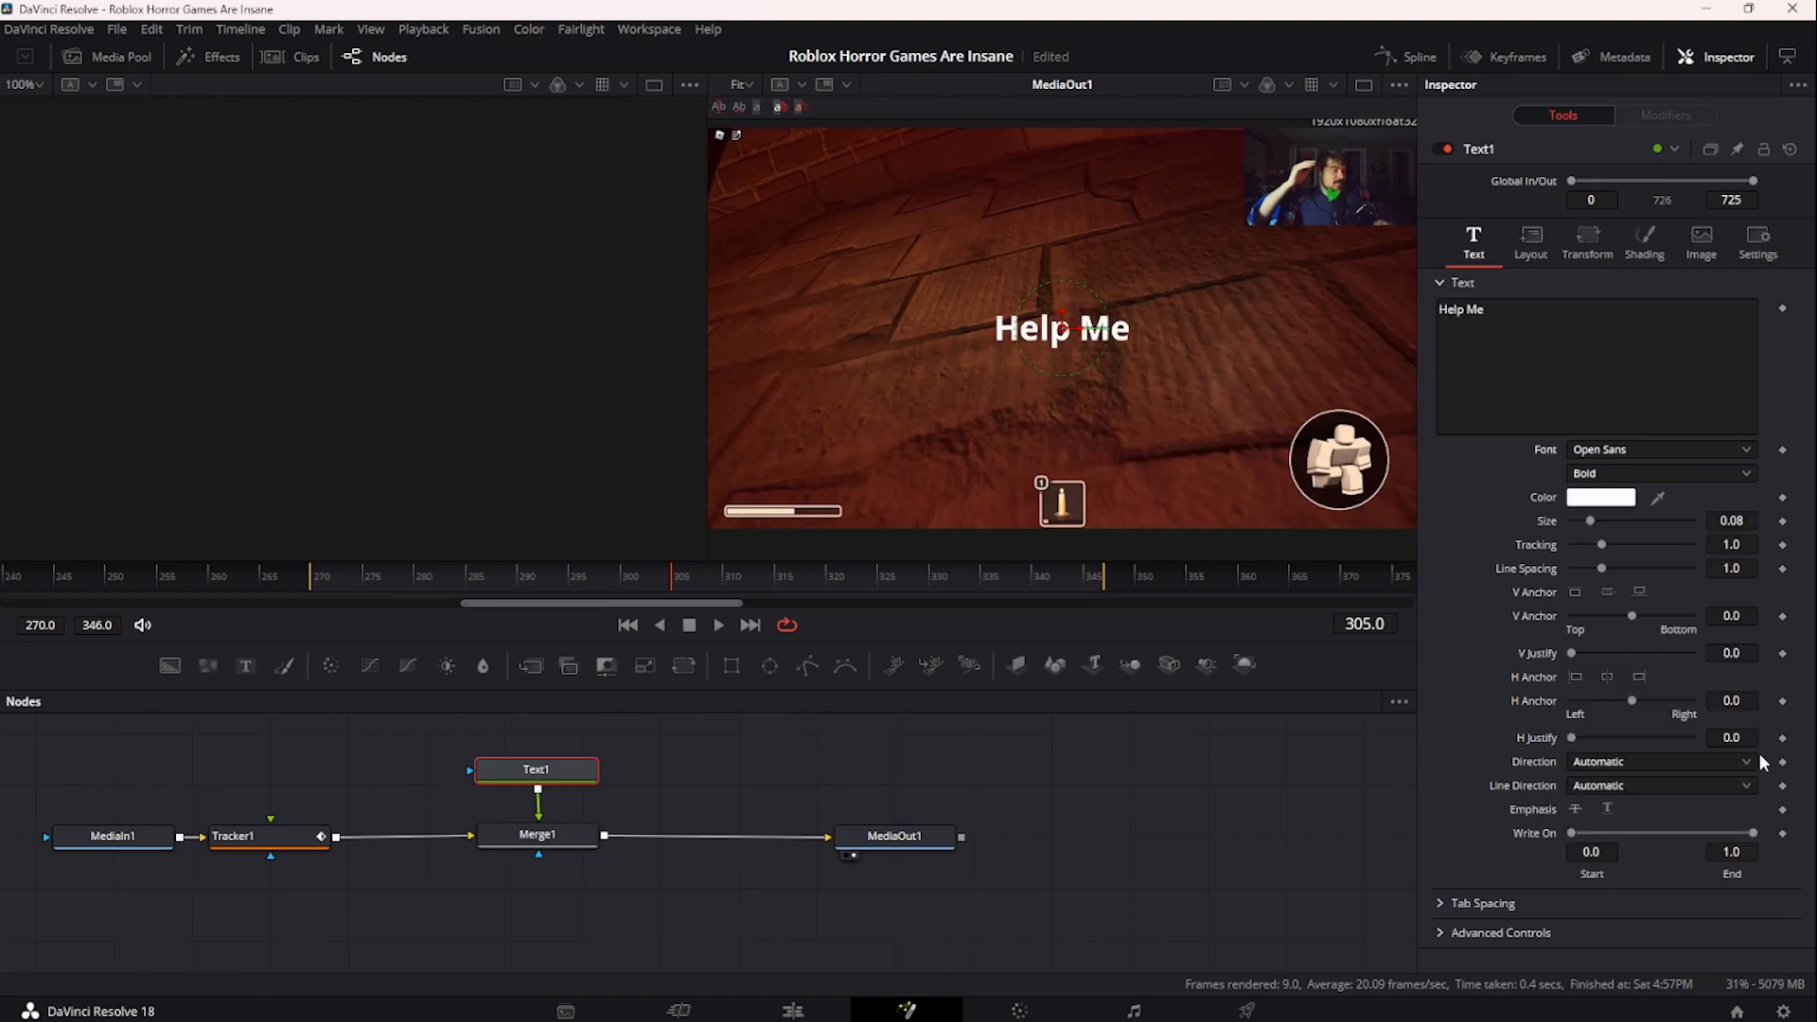
click(1703, 451)
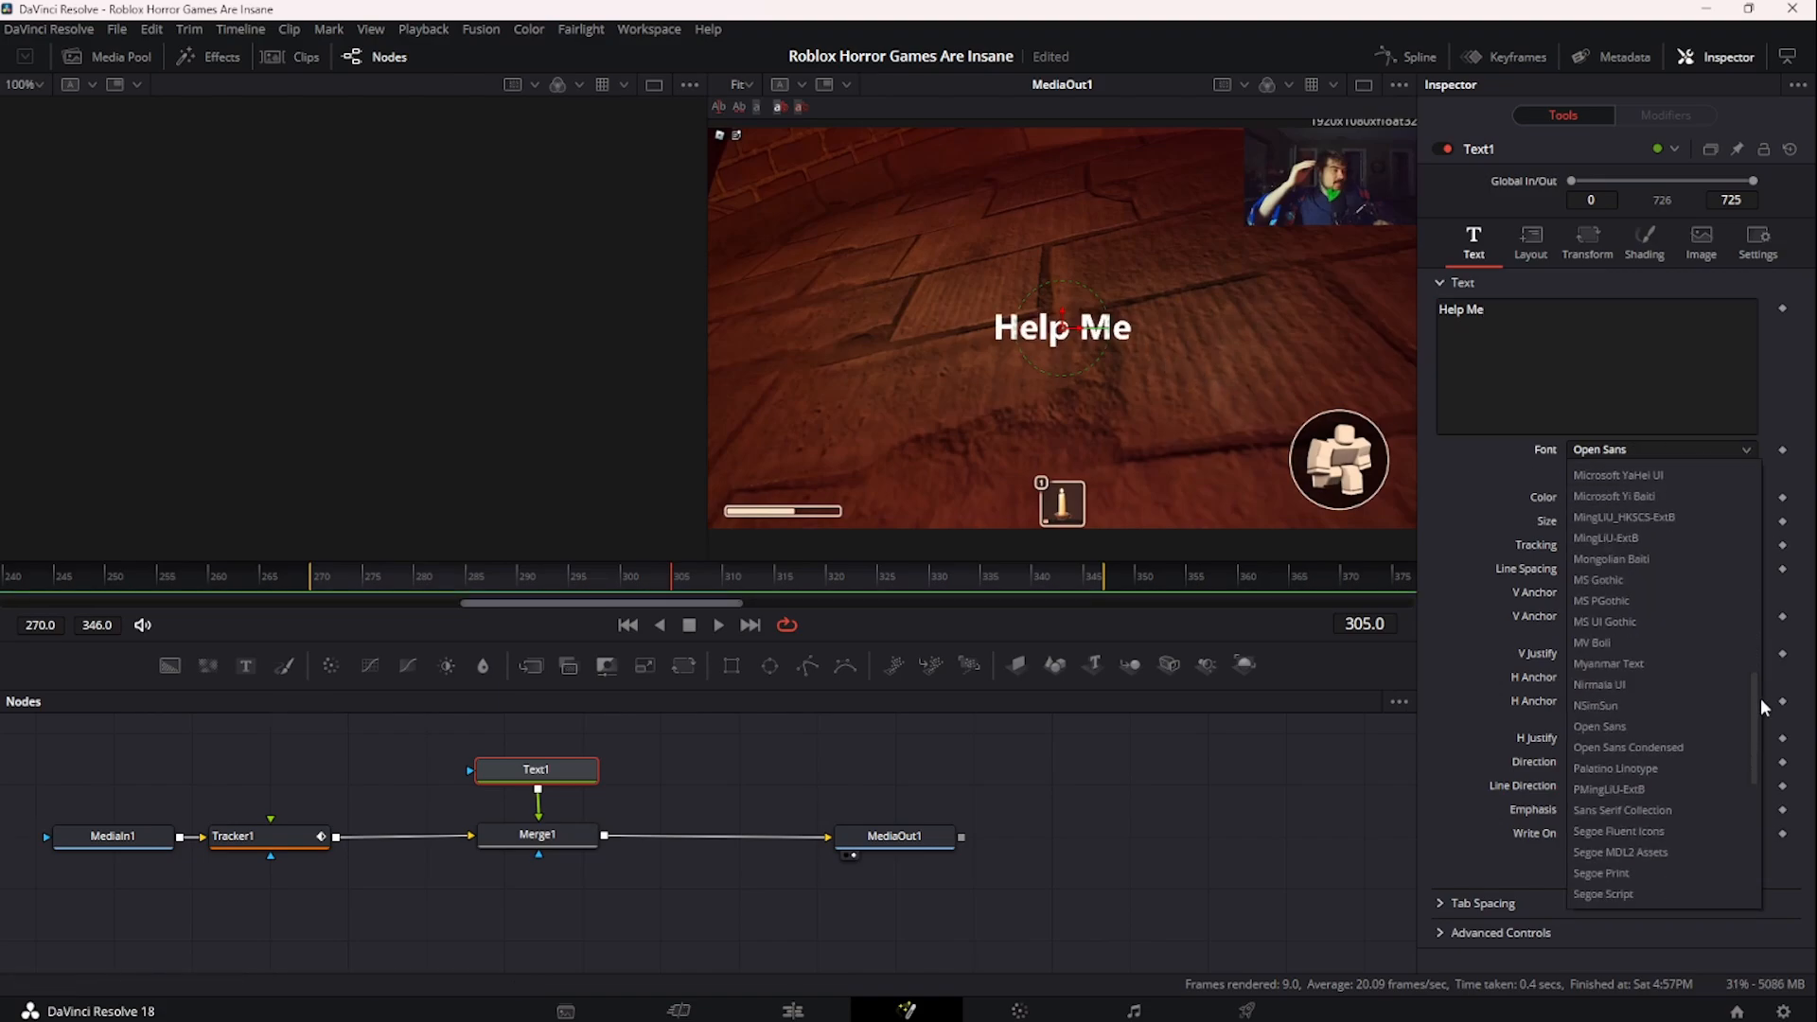
drag(1762, 704, 1769, 904)
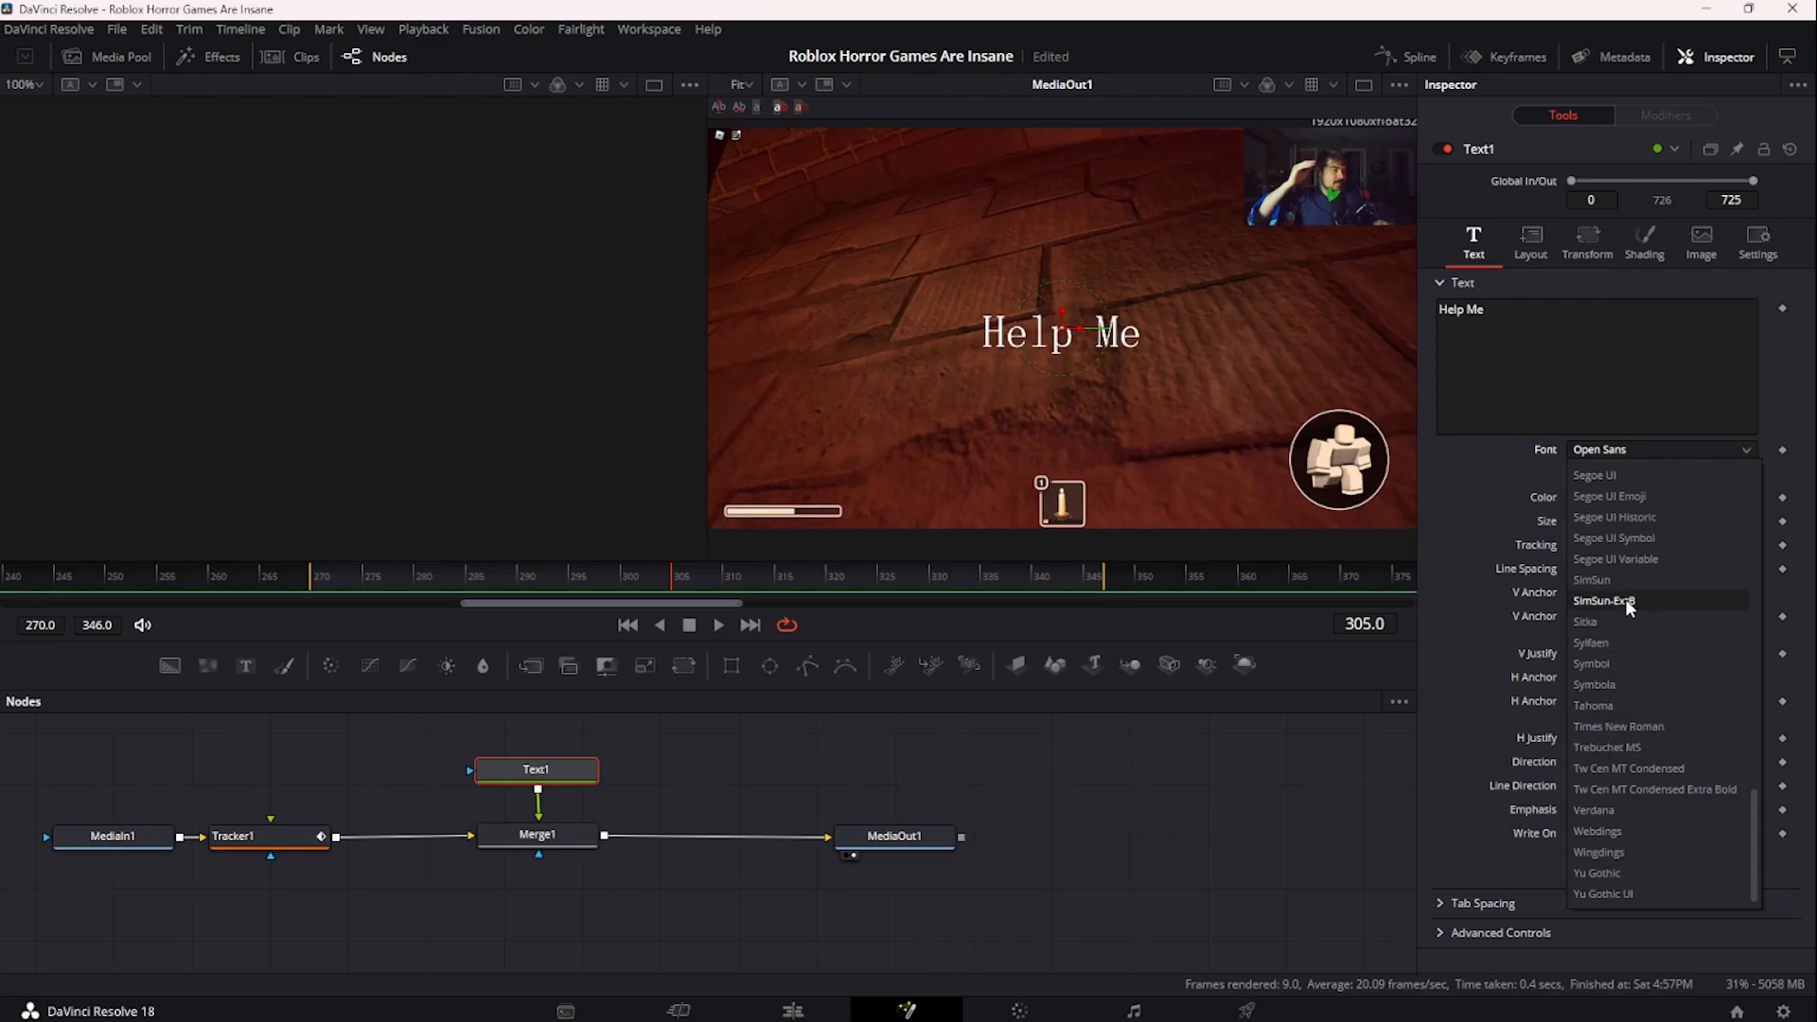
scroll(1591, 467, up, 2)
scroll(1680, 776, down, 2)
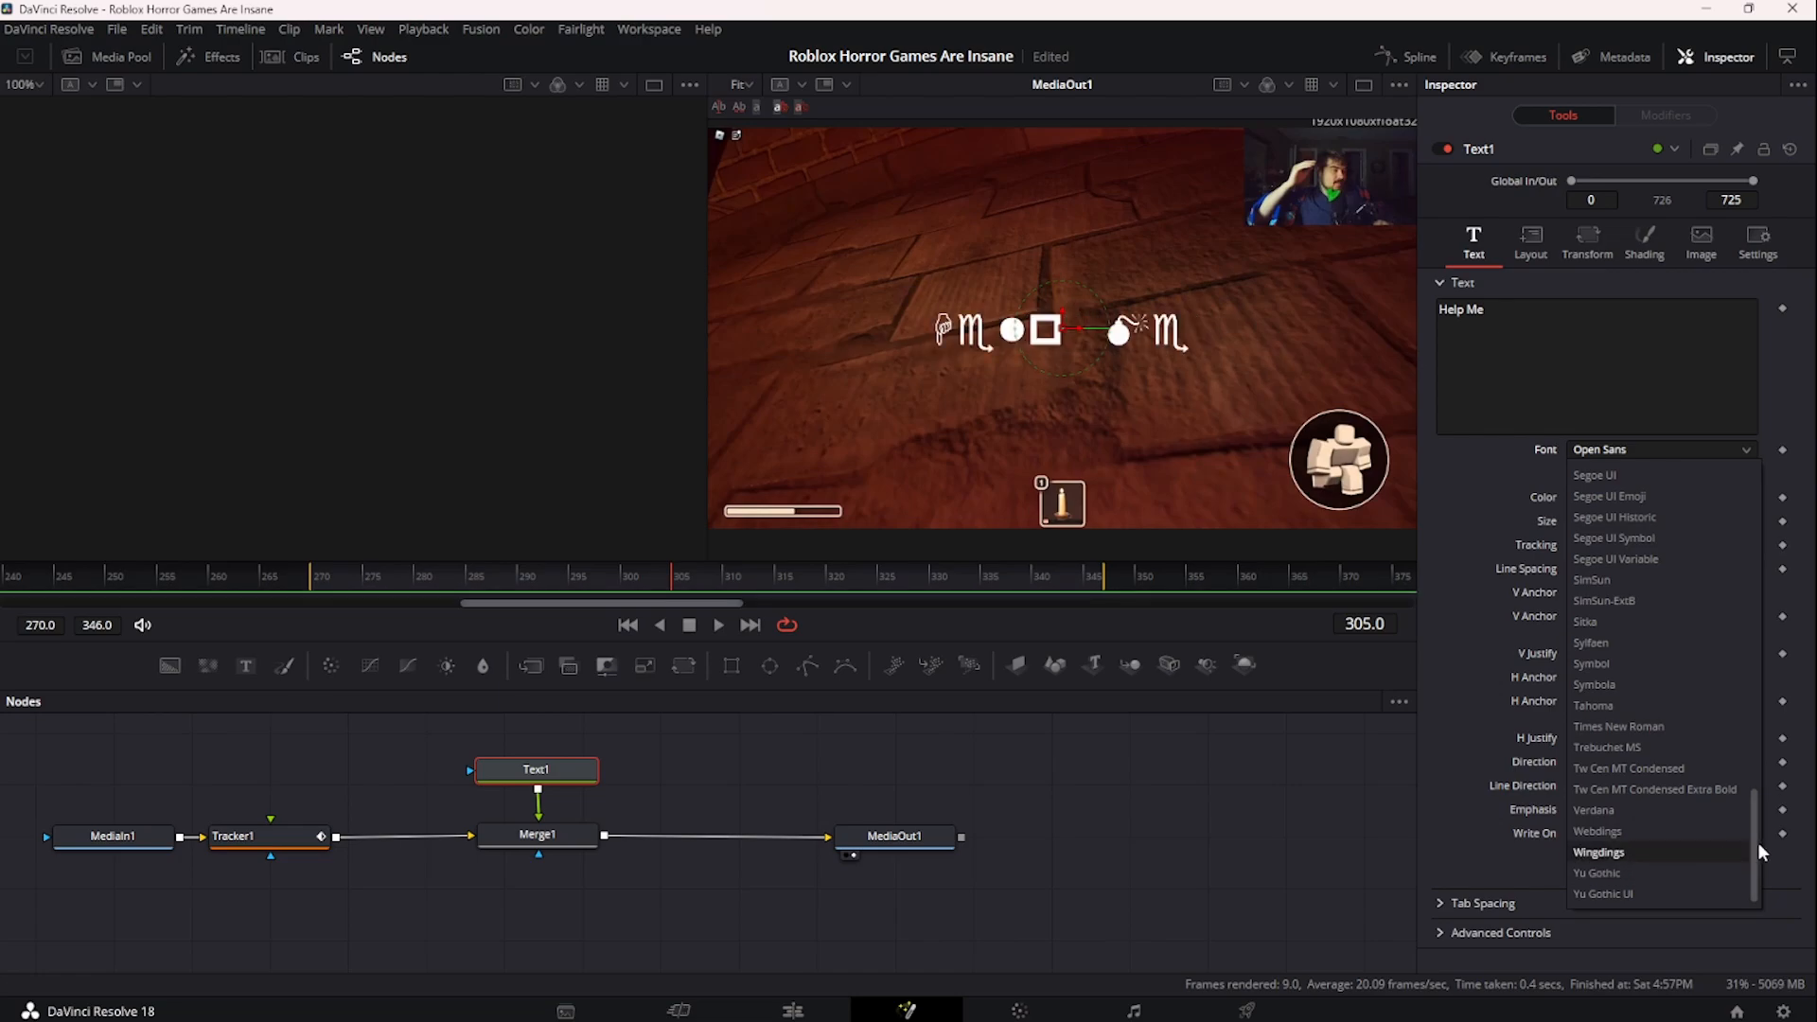
drag(1757, 842, 1717, 526)
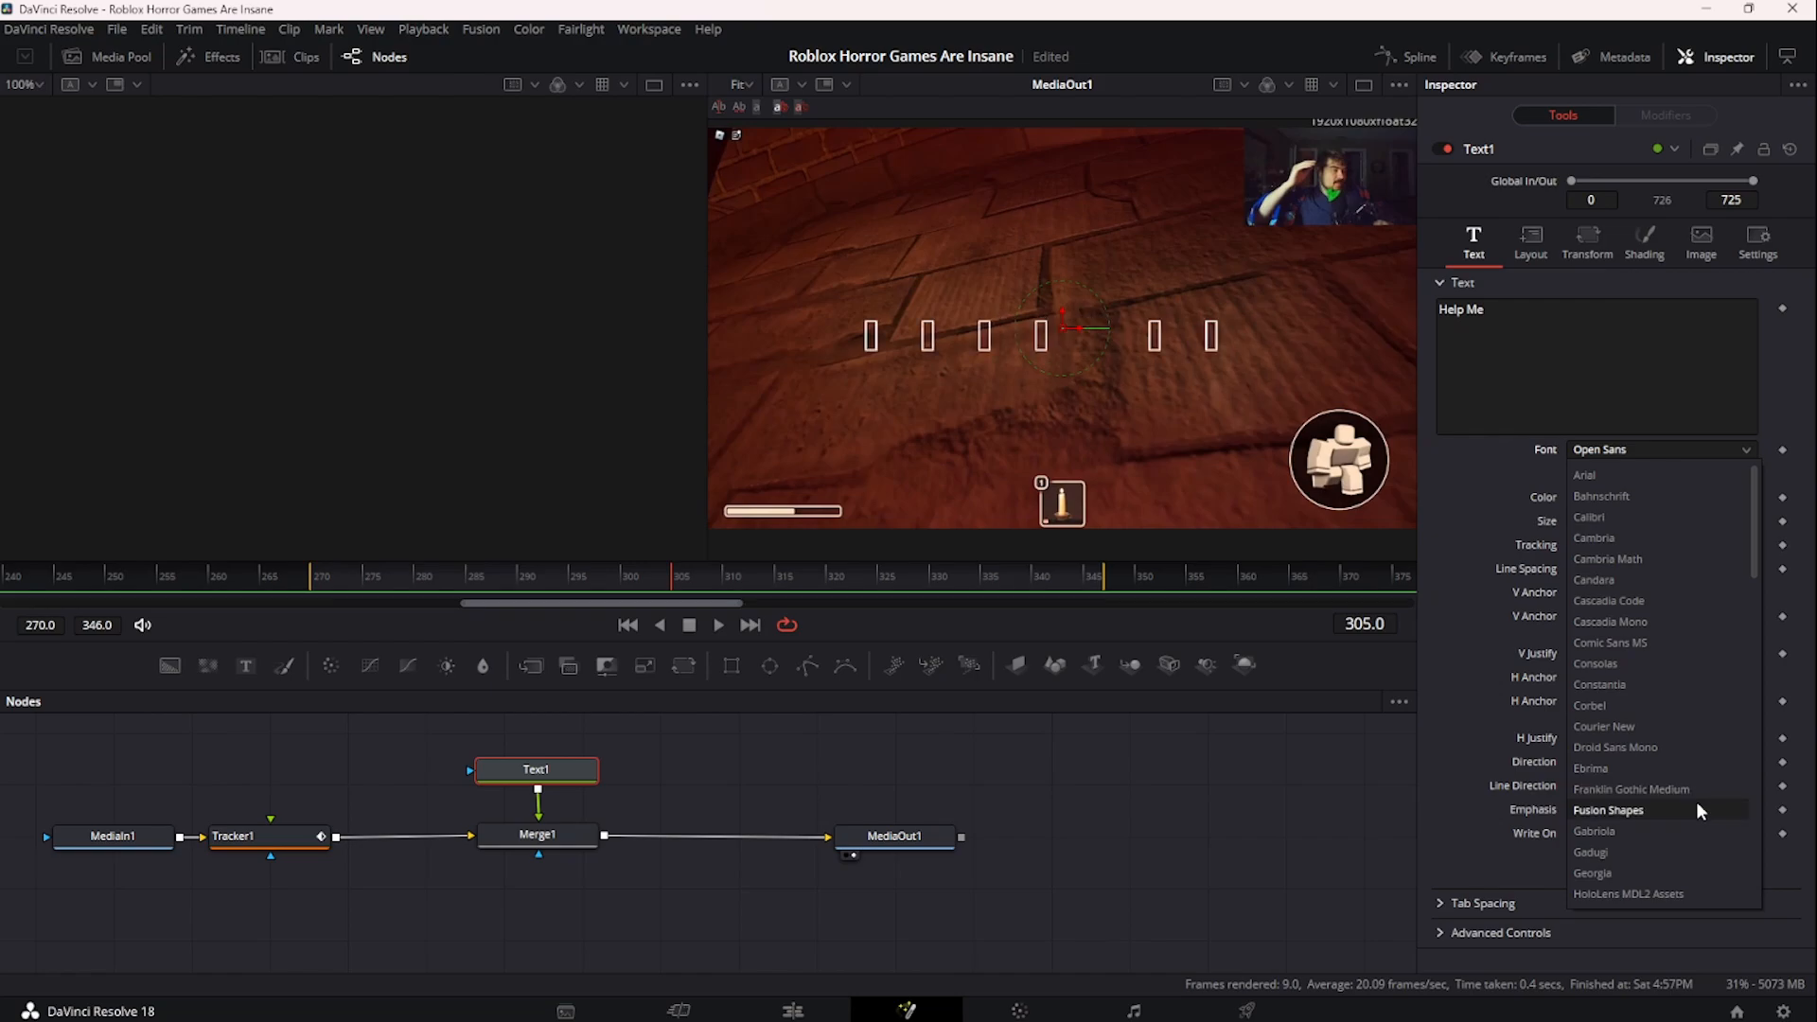
scroll(1693, 798, down, 8)
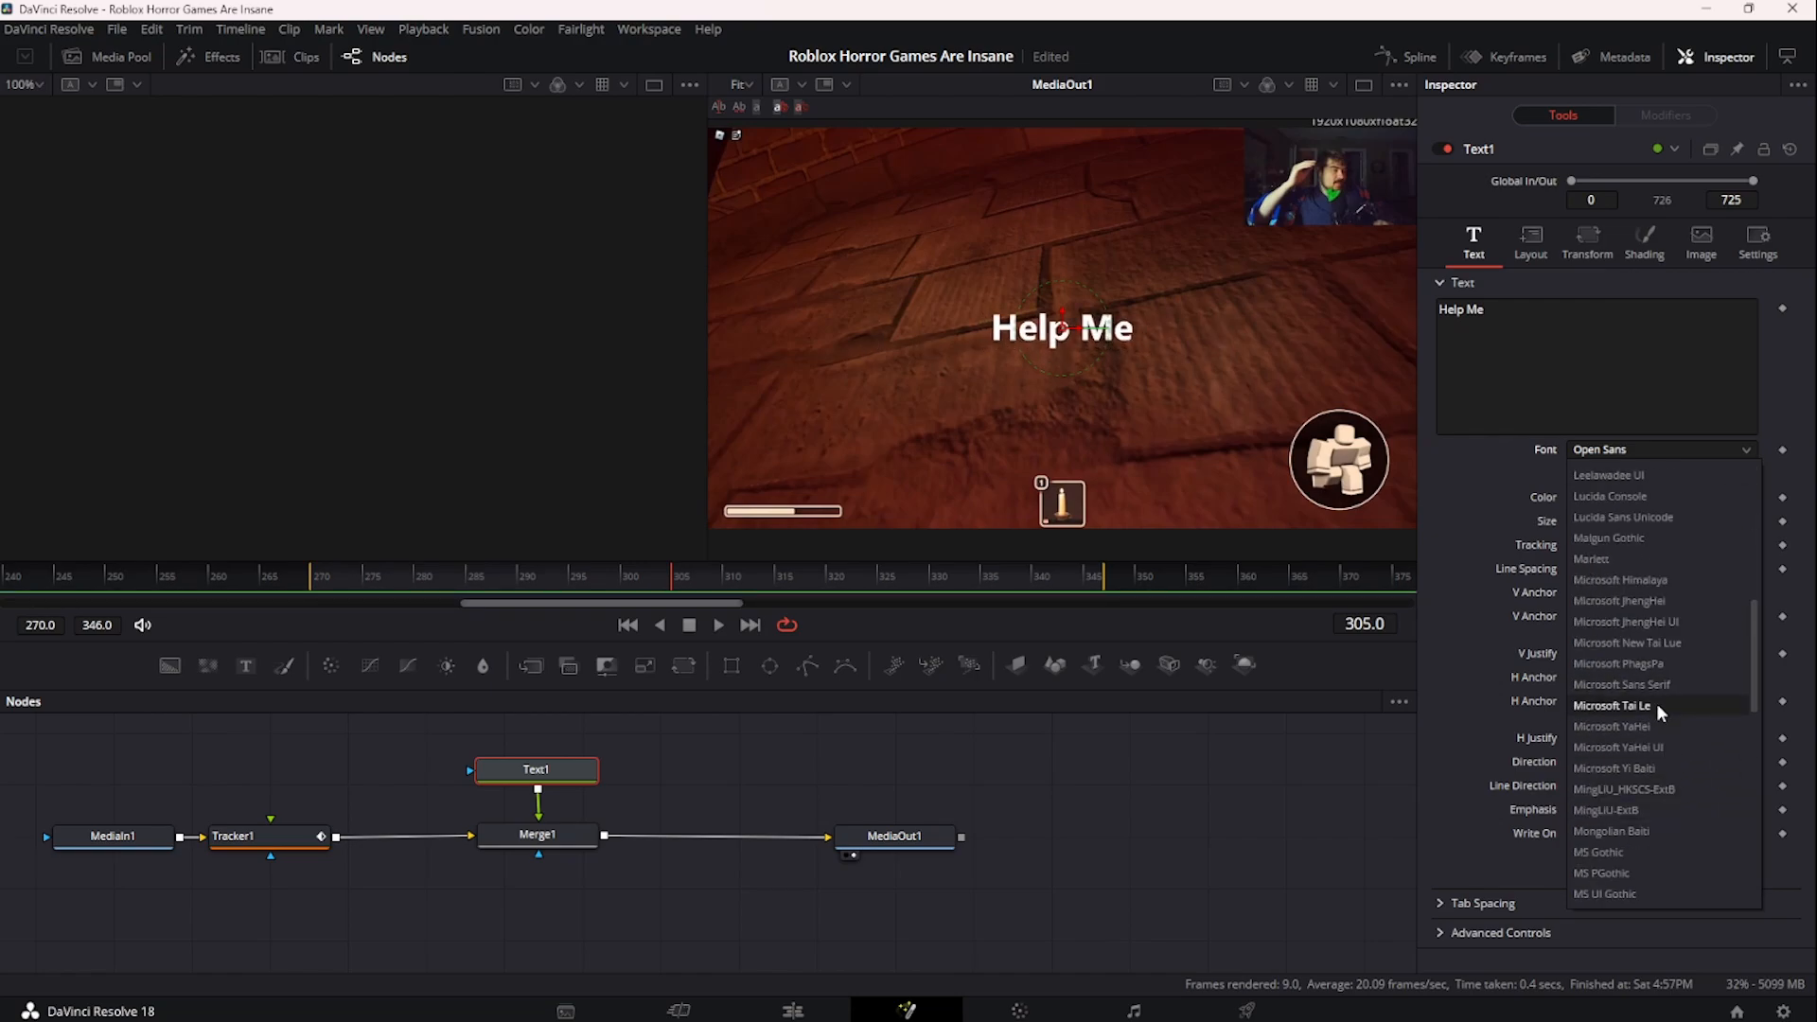
scroll(1665, 837, down, 1)
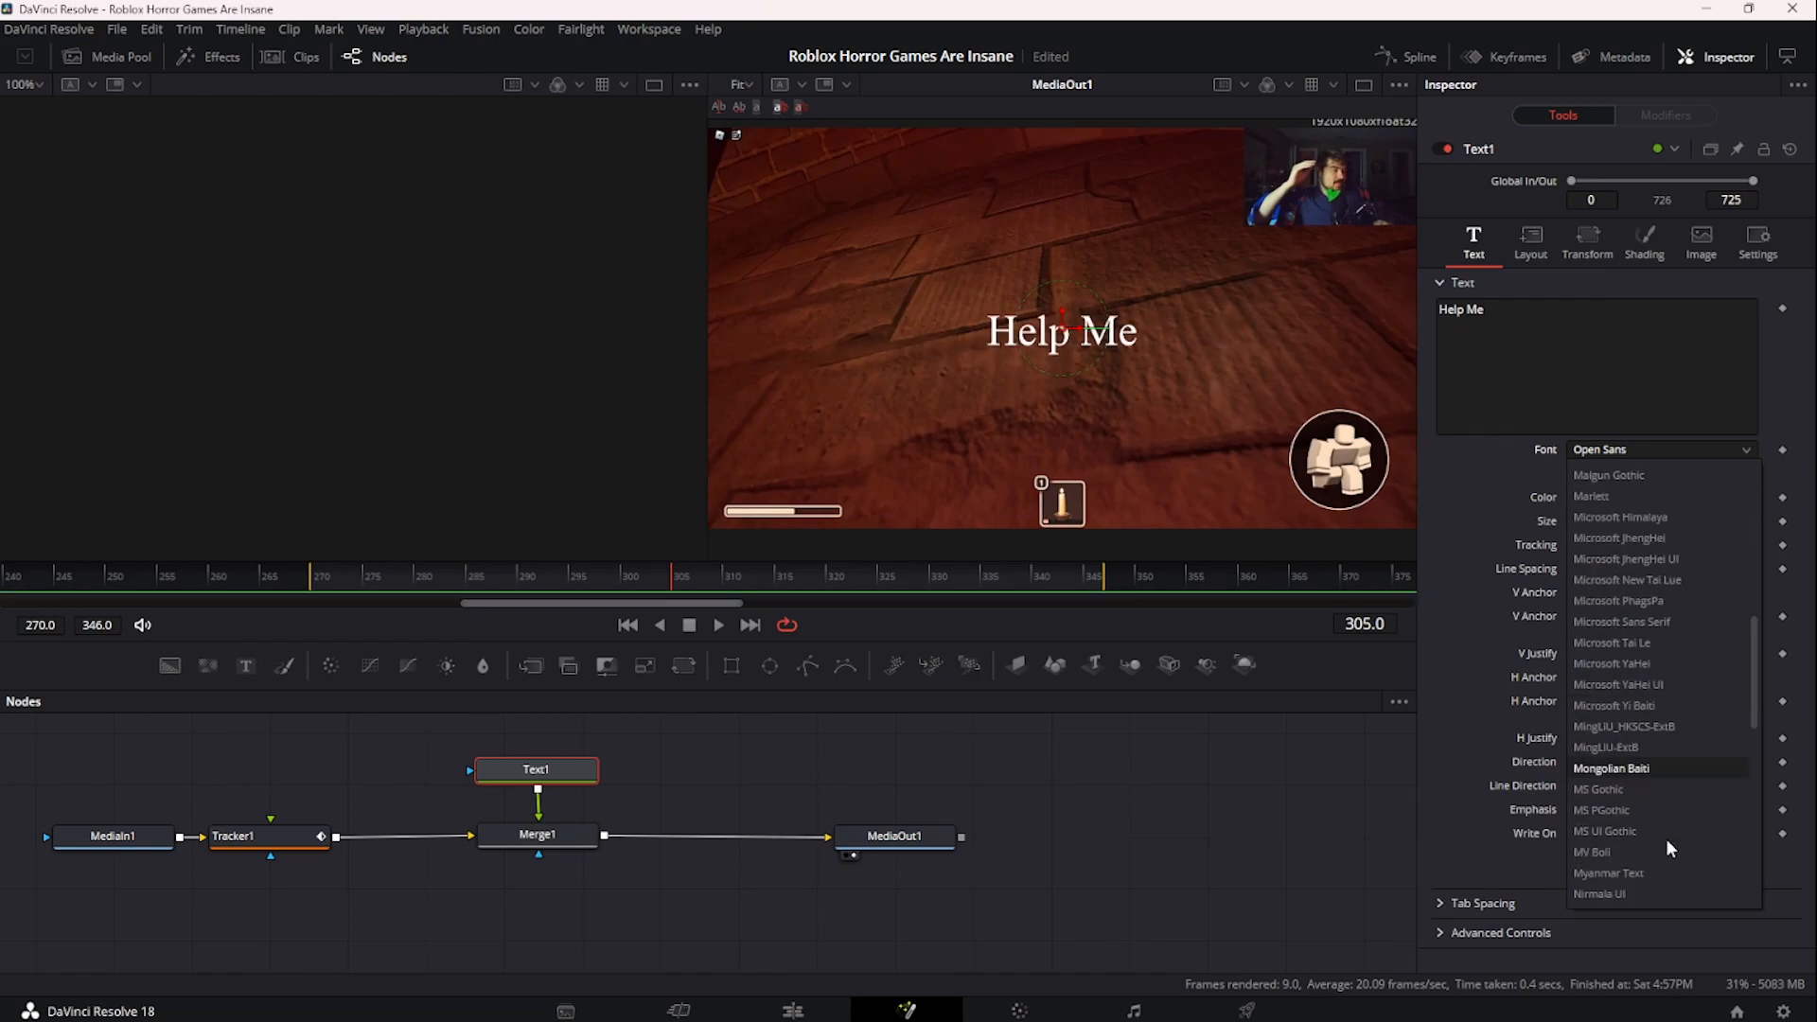
scroll(1648, 876, down, 6)
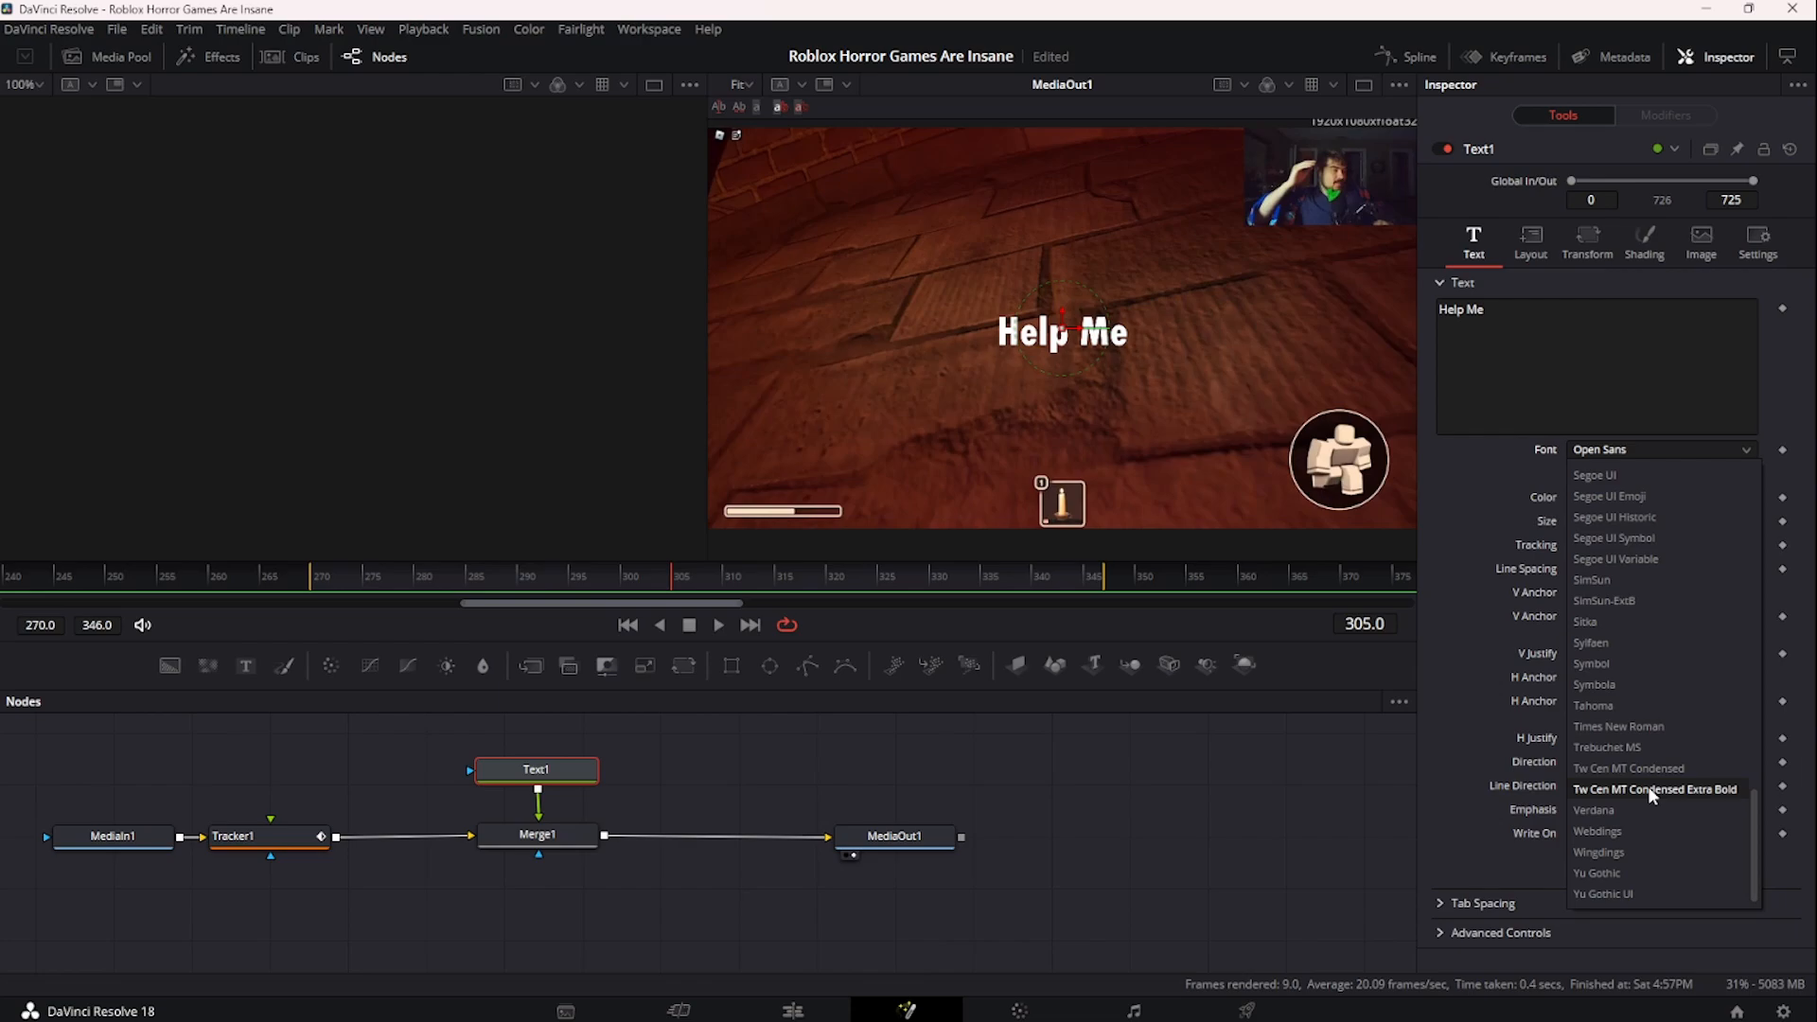
scroll(1622, 765, up, 10)
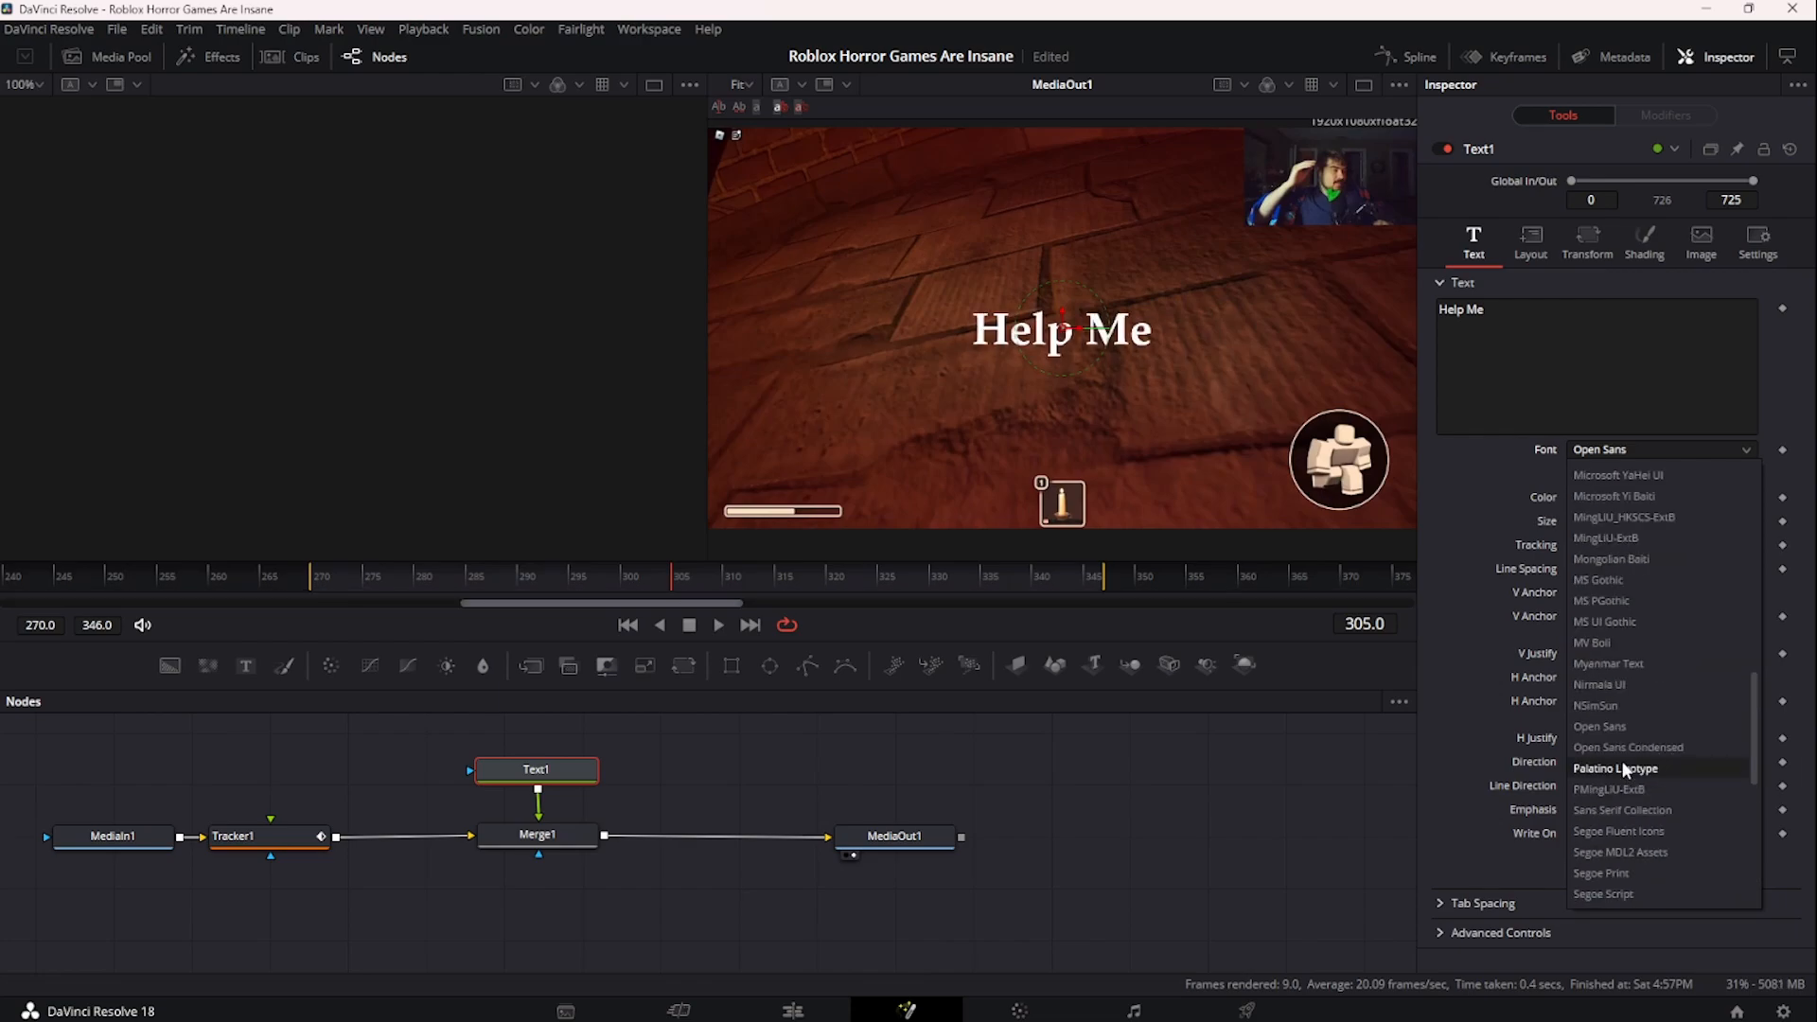
scroll(1650, 774, down, 3)
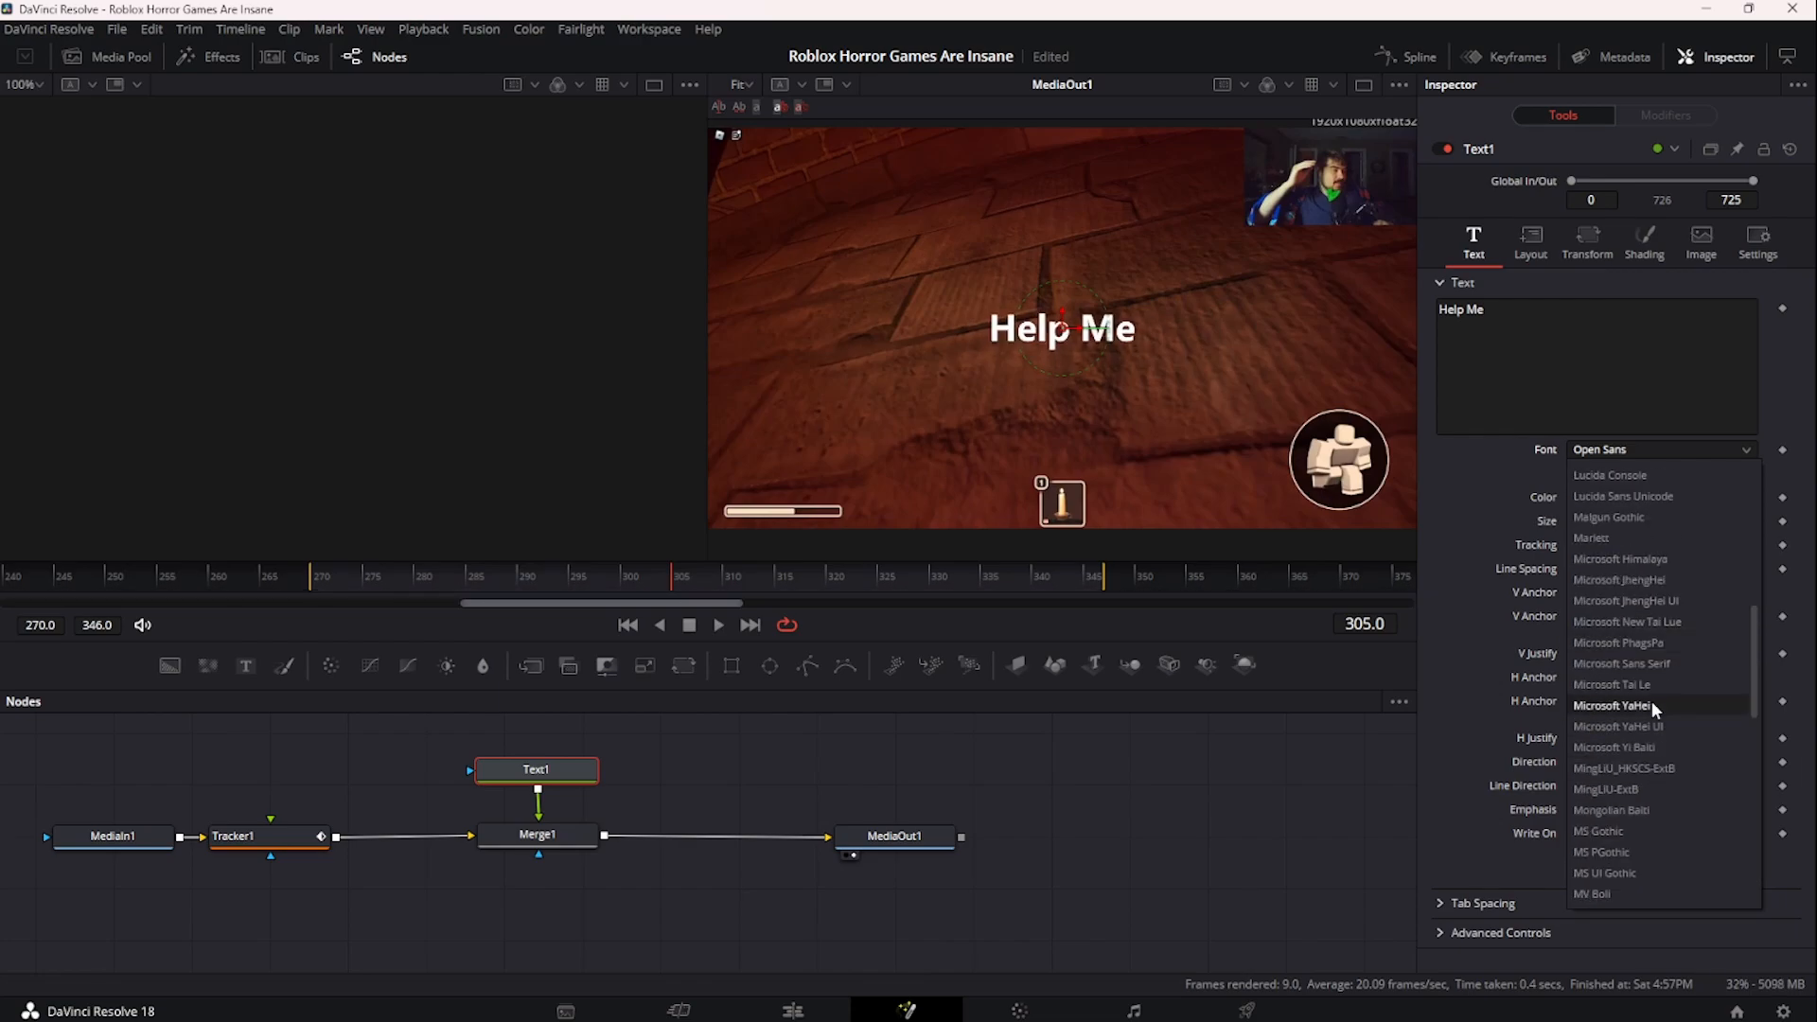
scroll(1660, 762, down, 6)
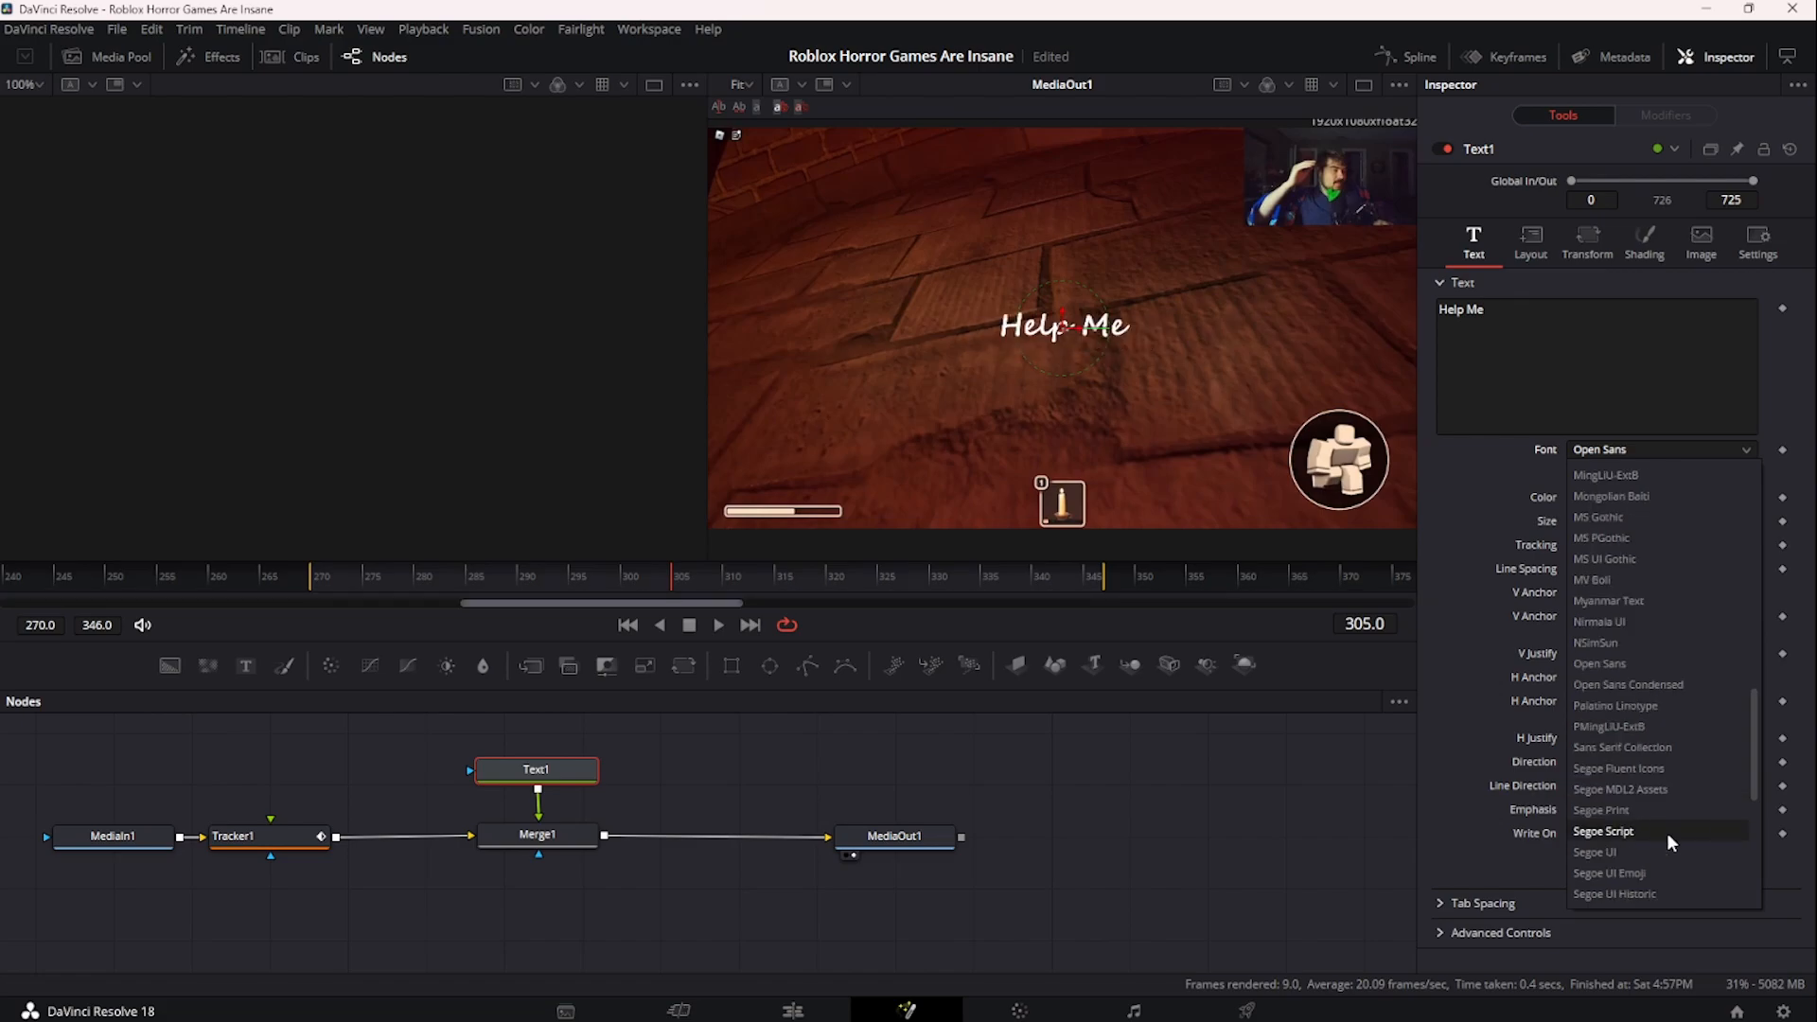
scroll(1668, 838, down, 3)
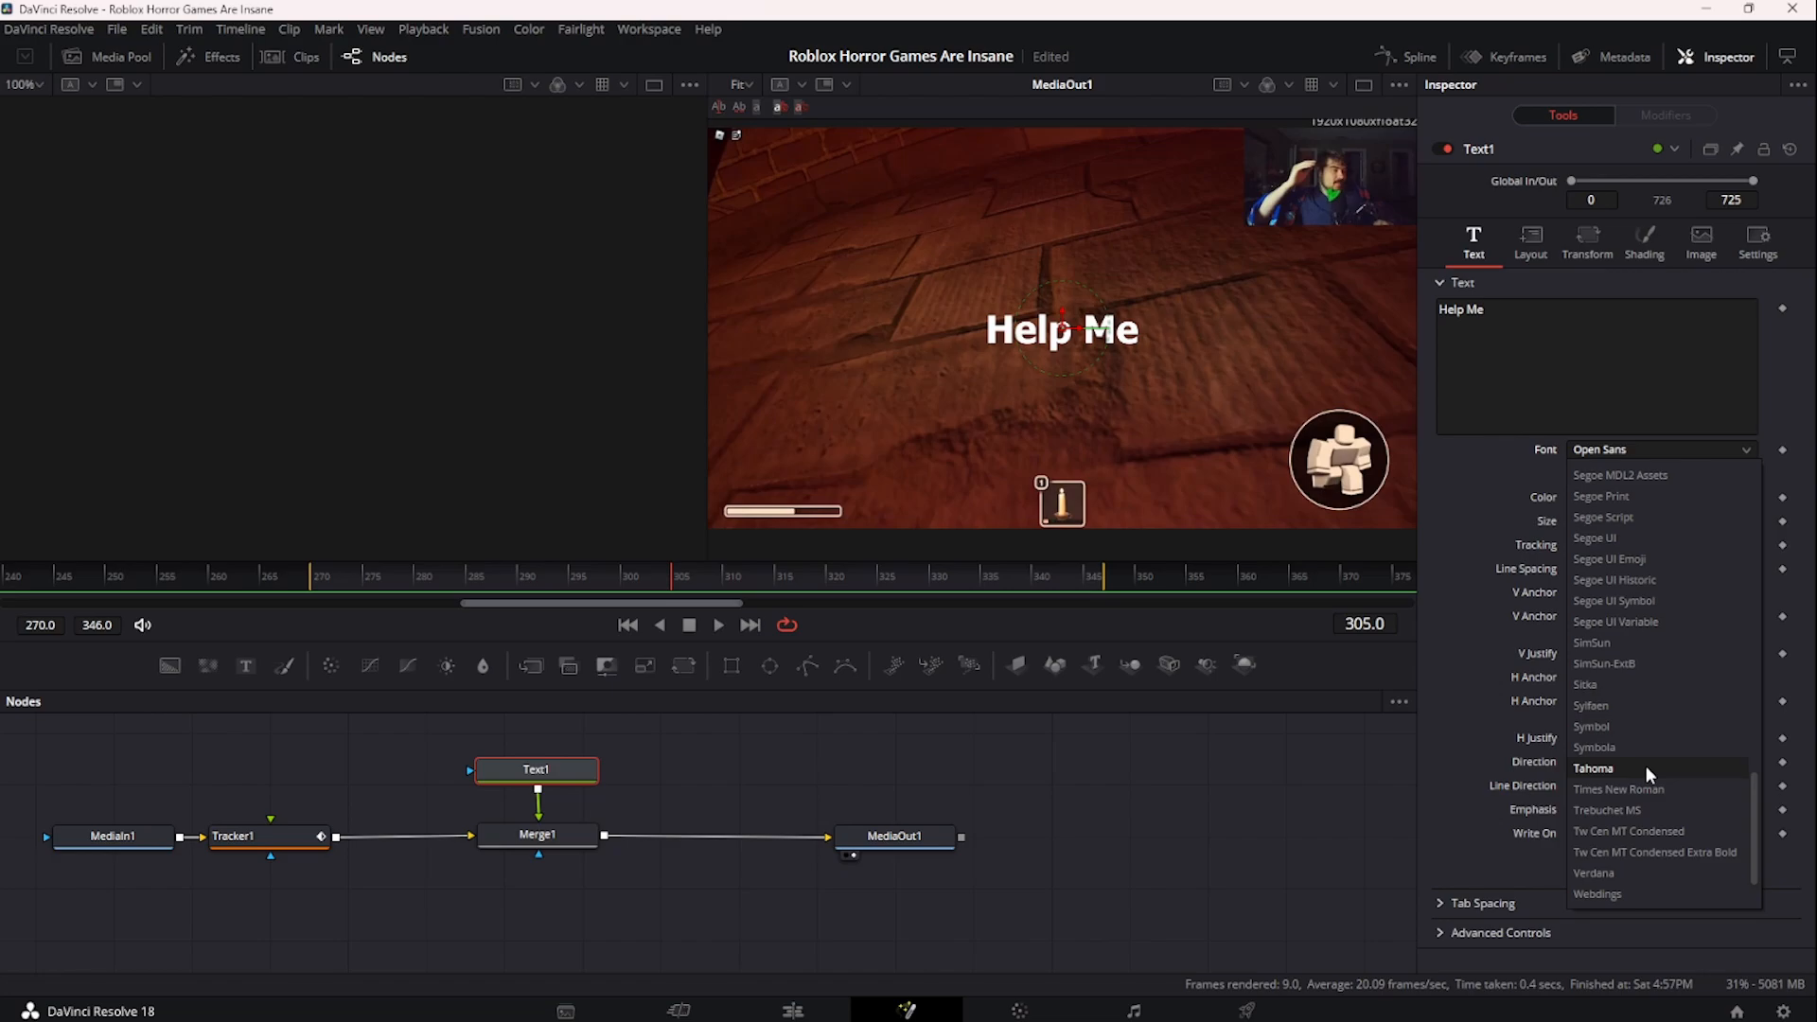
scroll(1644, 764, down, 1)
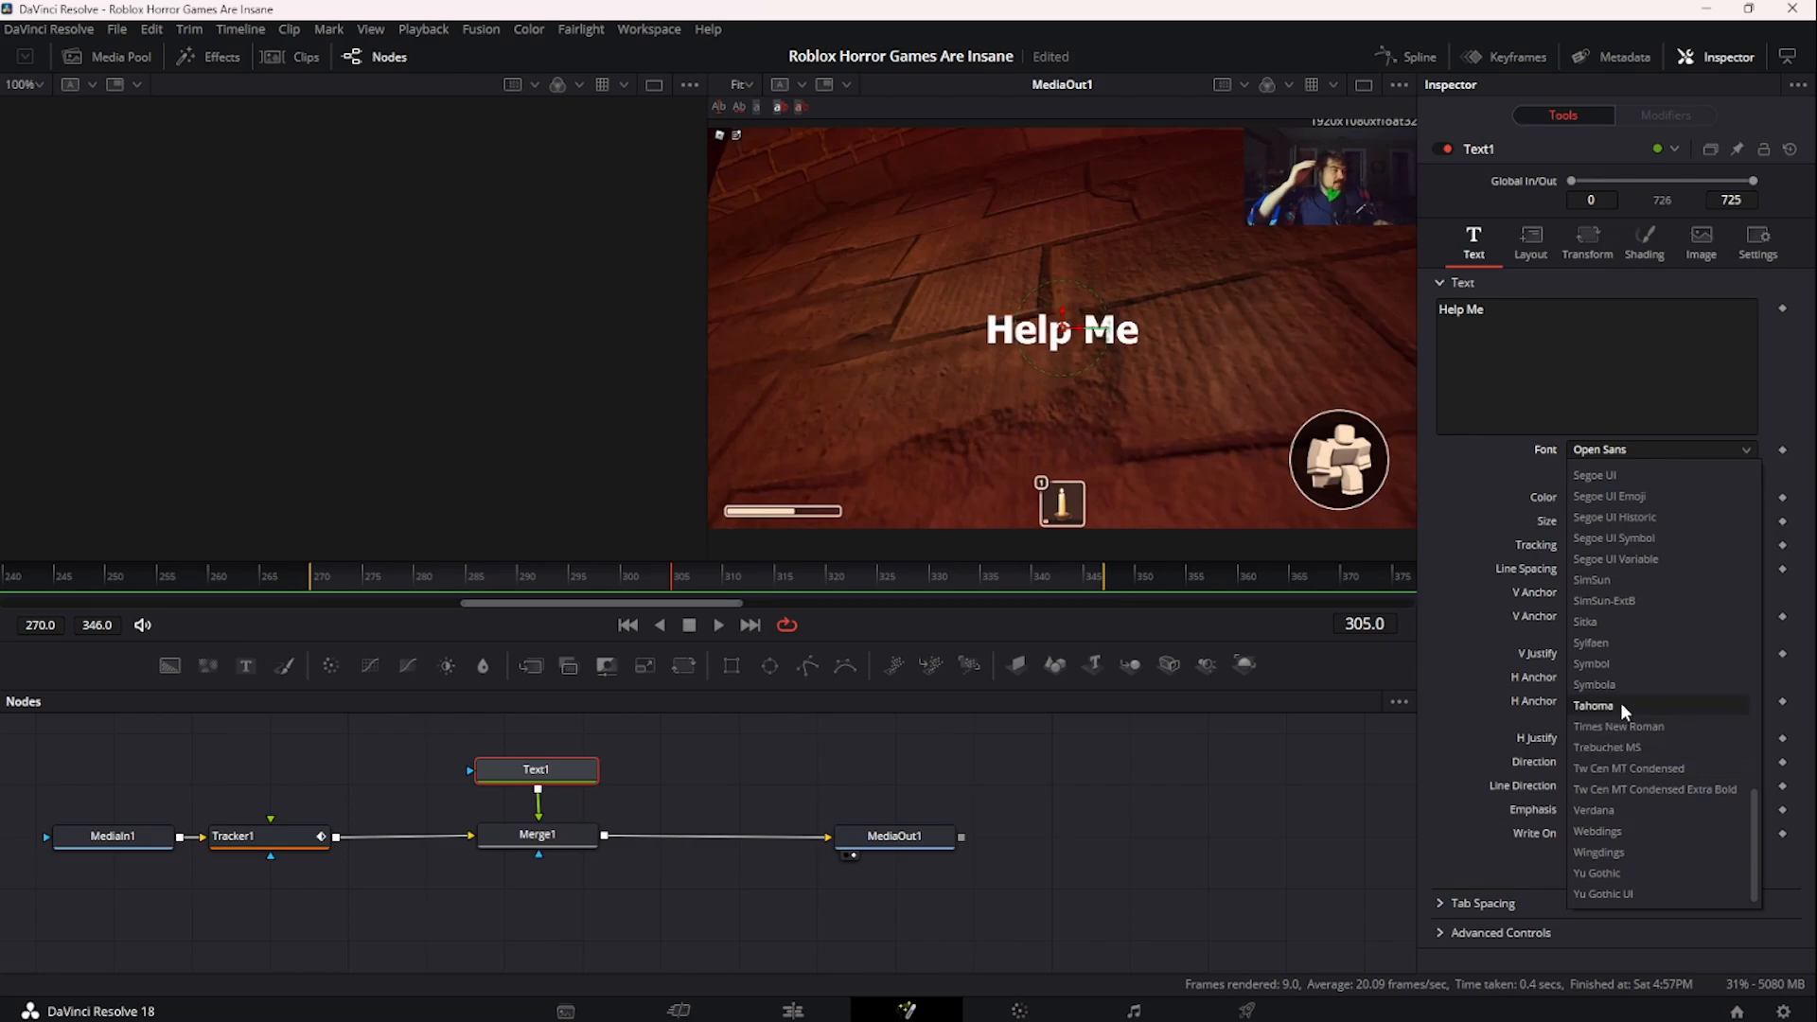
scroll(1591, 685, up, 10)
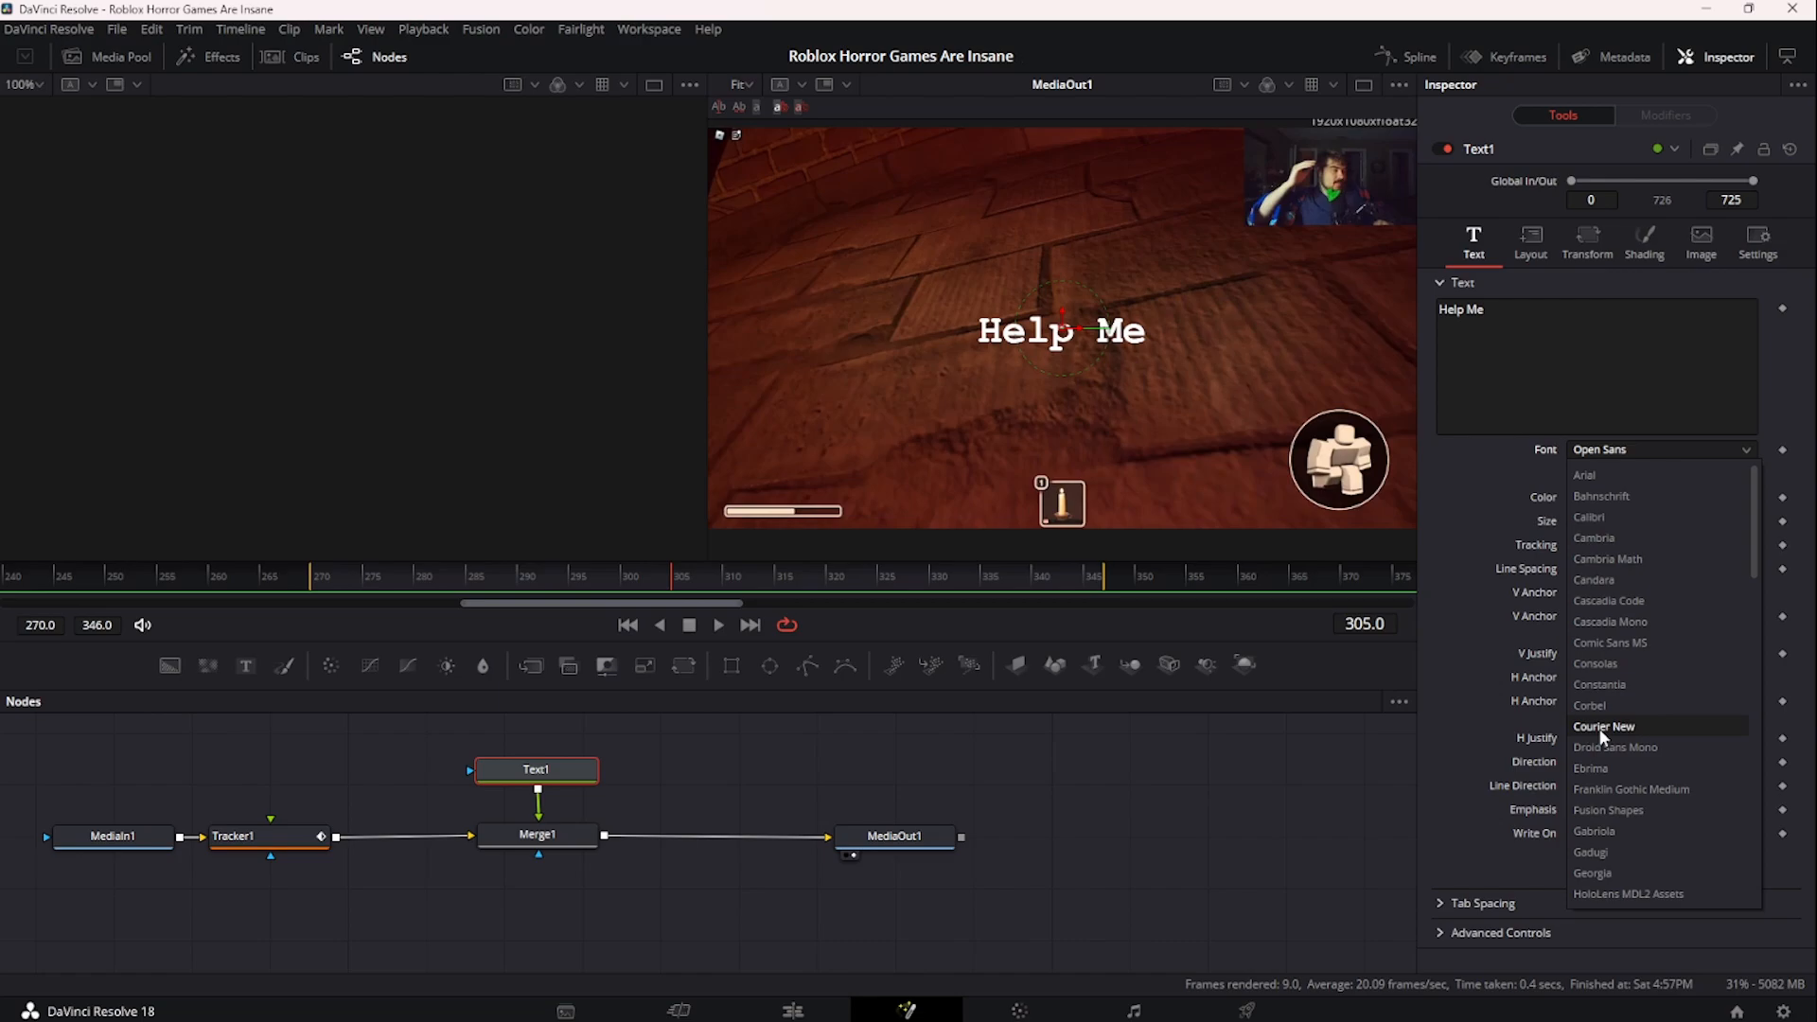
scroll(1603, 734, down, 10)
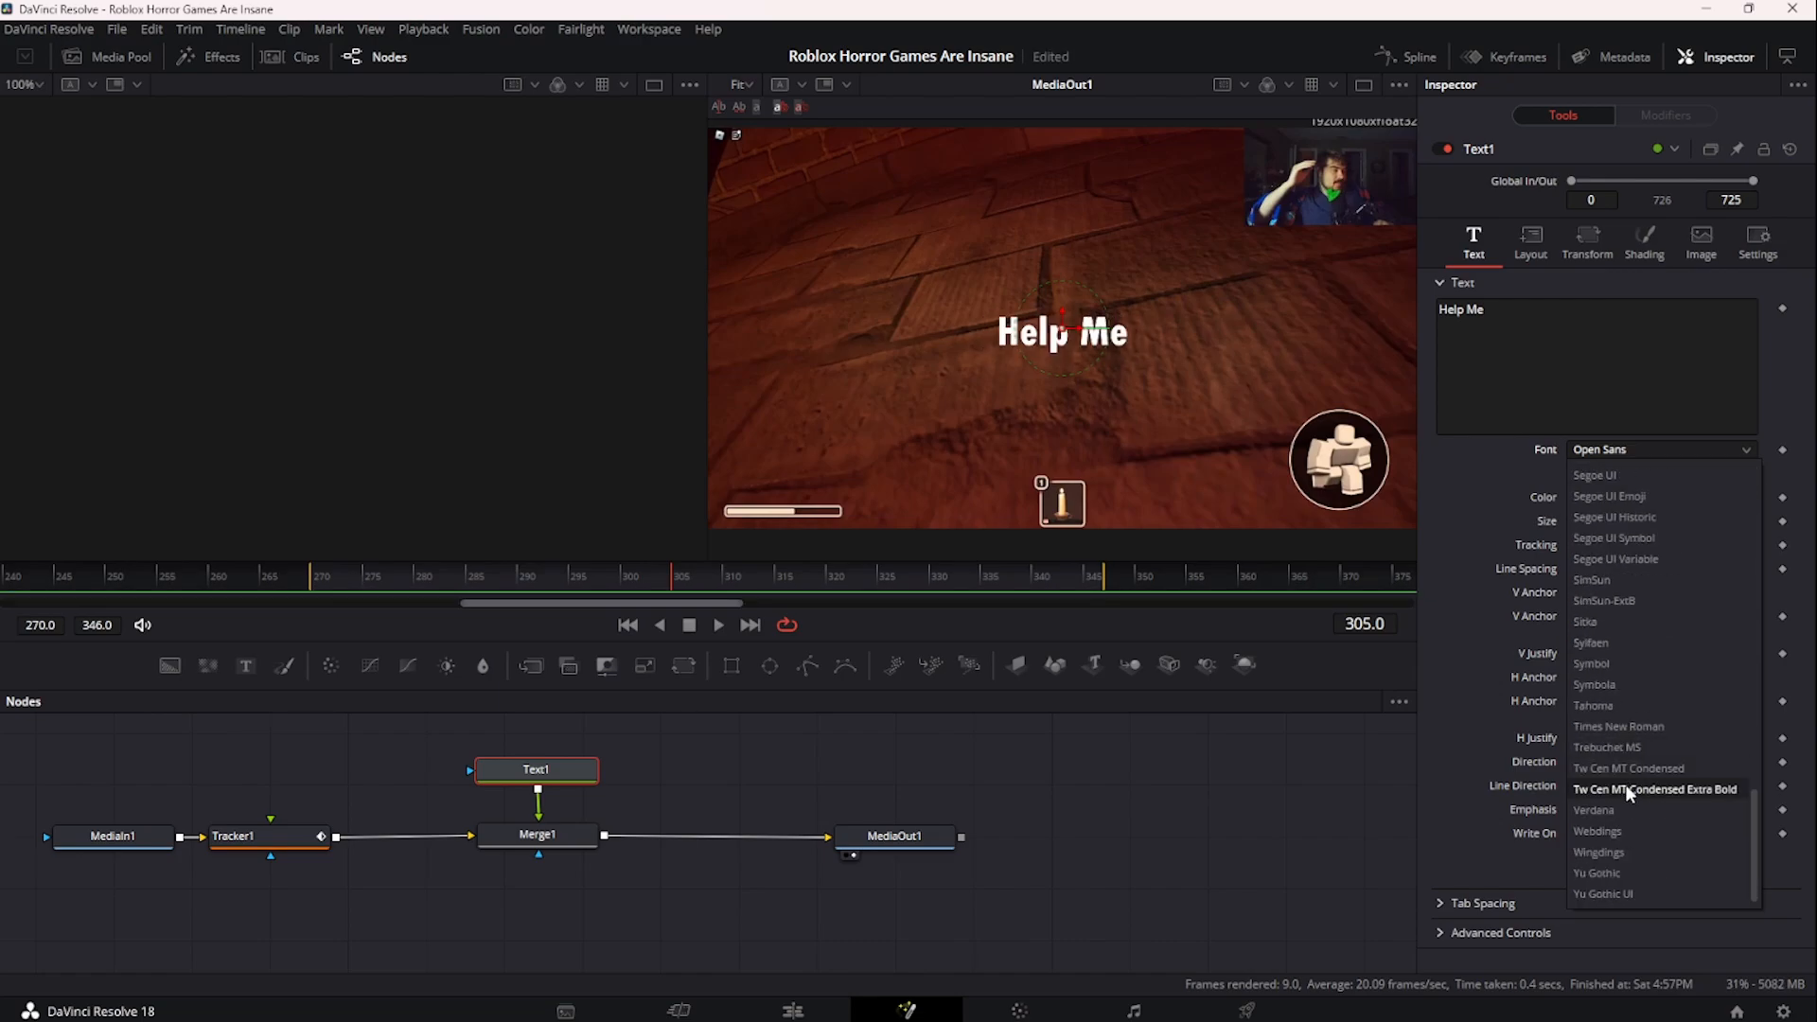
click(1627, 790)
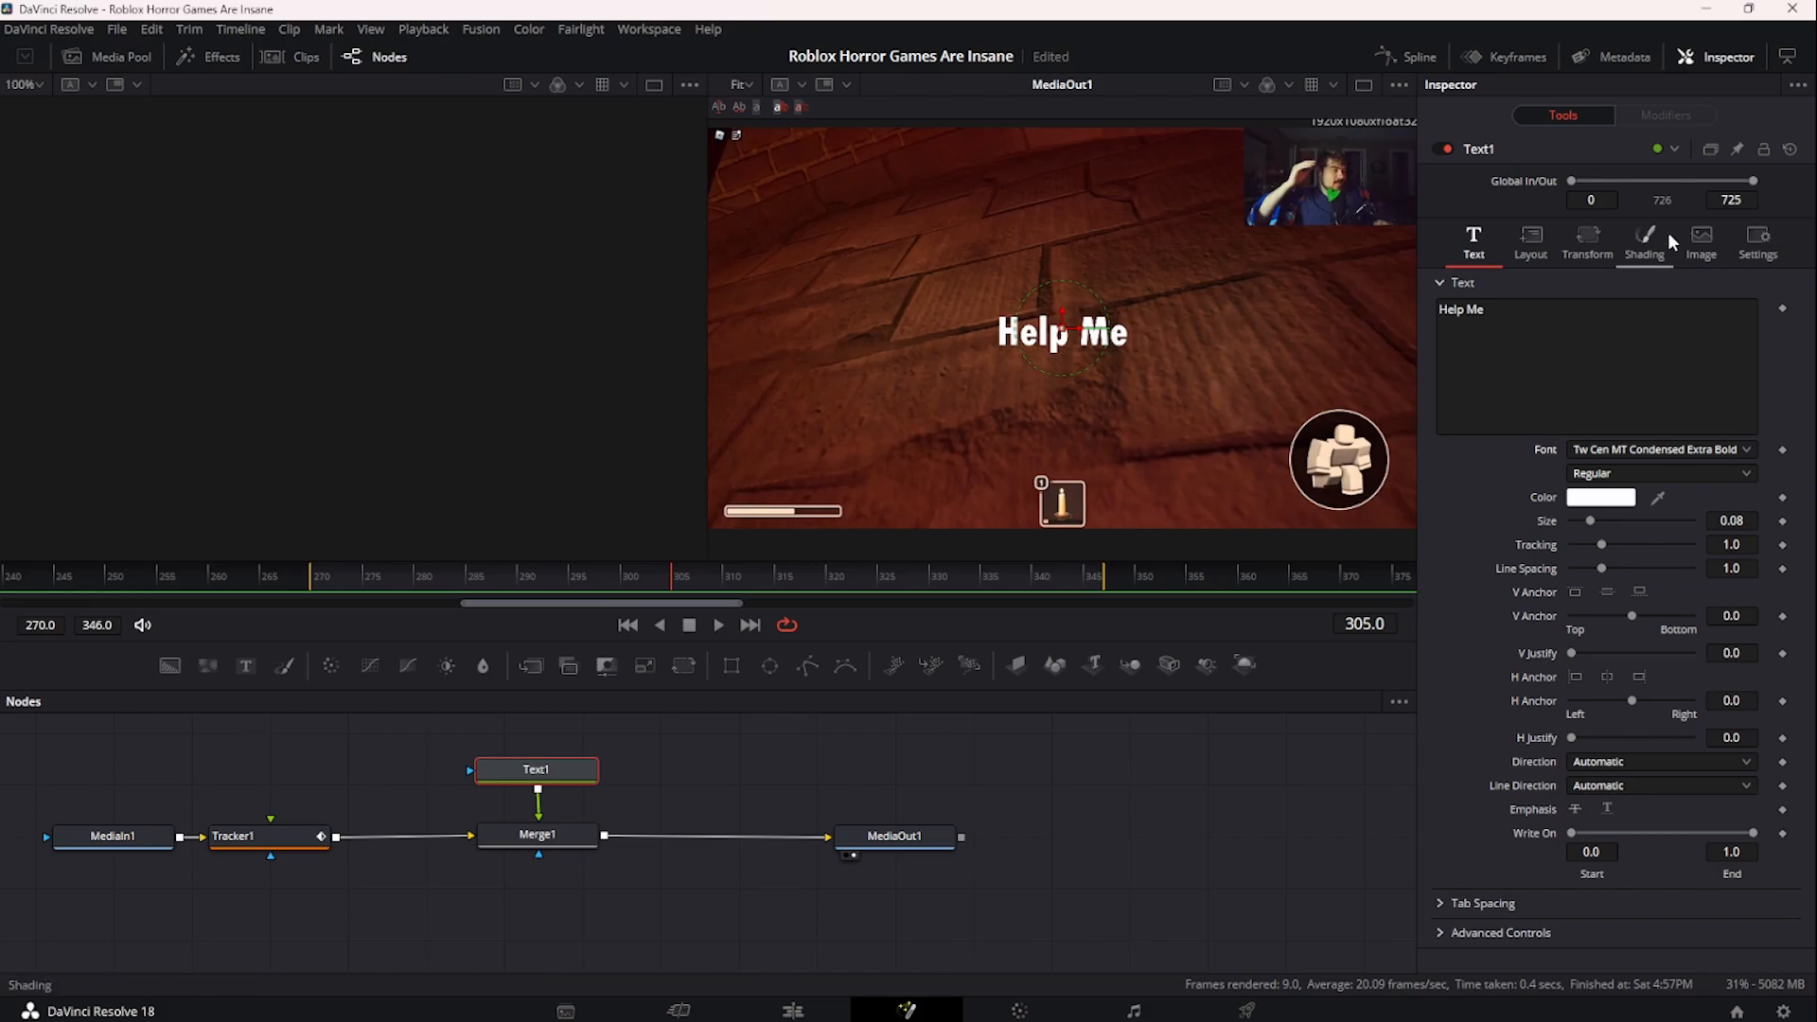
- Enable the second shading element, Red Outline, on the text and set its color to light blue #38a9ff
click(1640, 245)
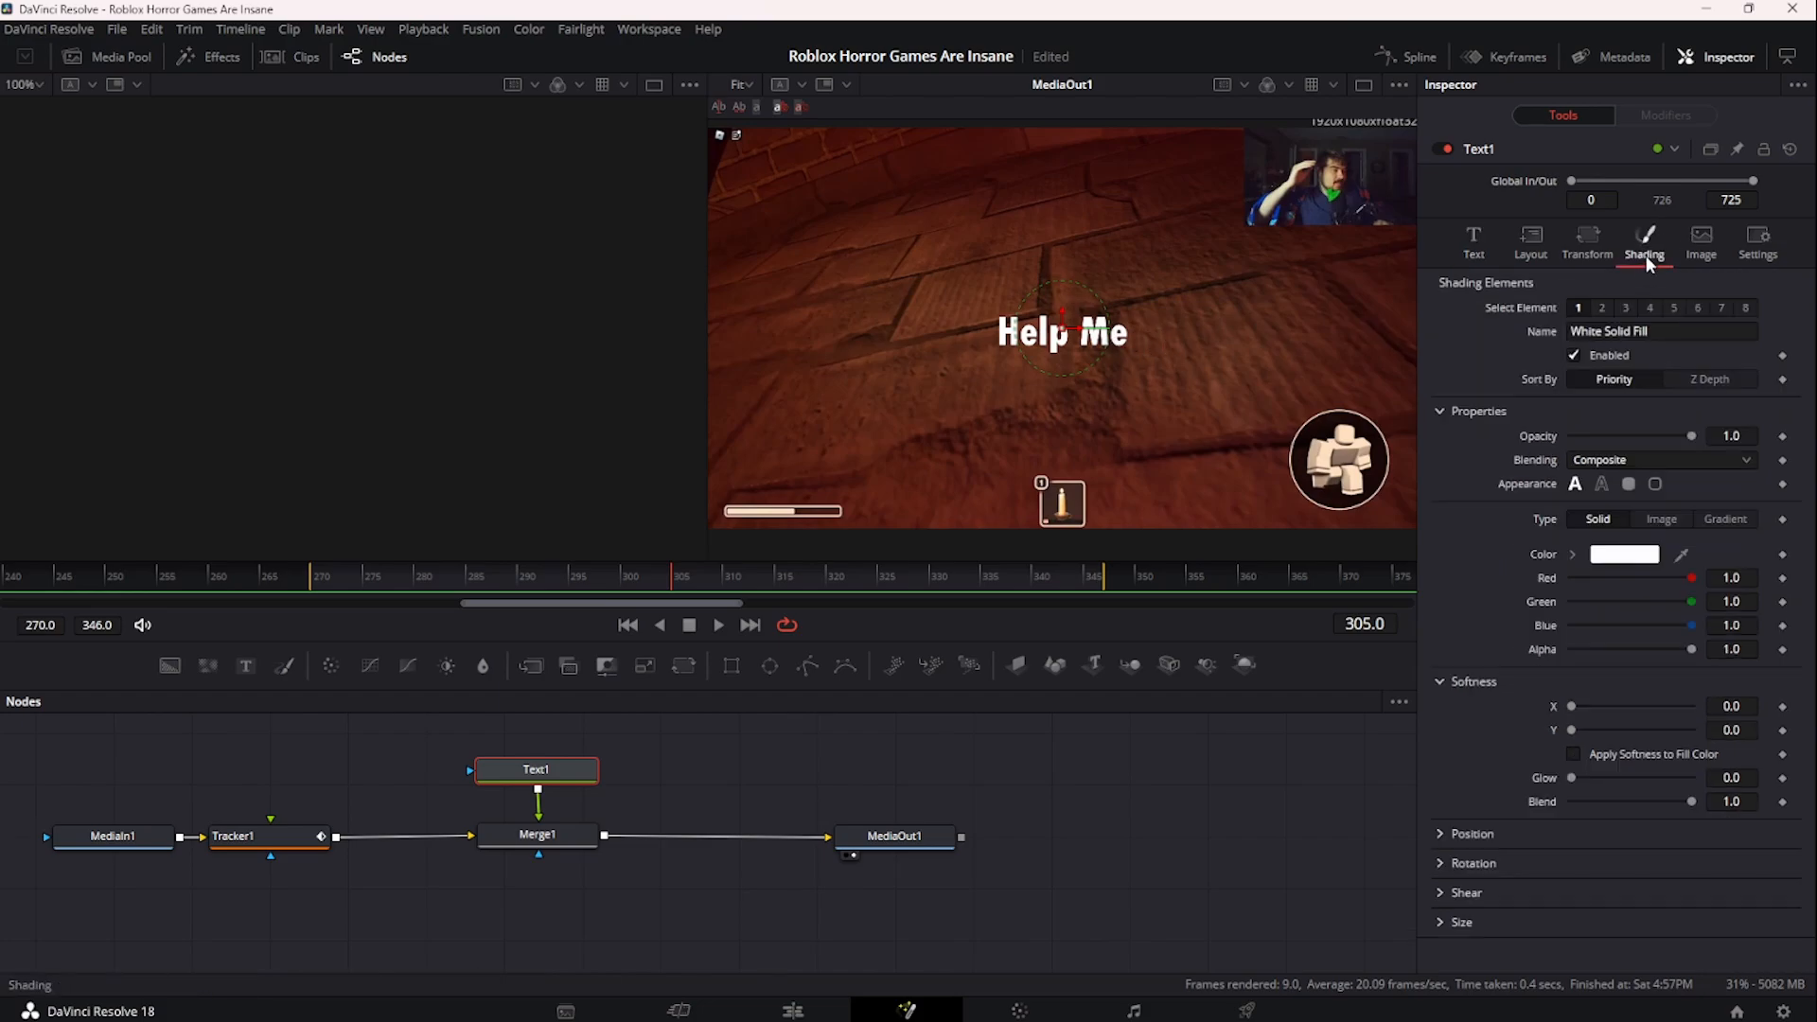
click(1602, 309)
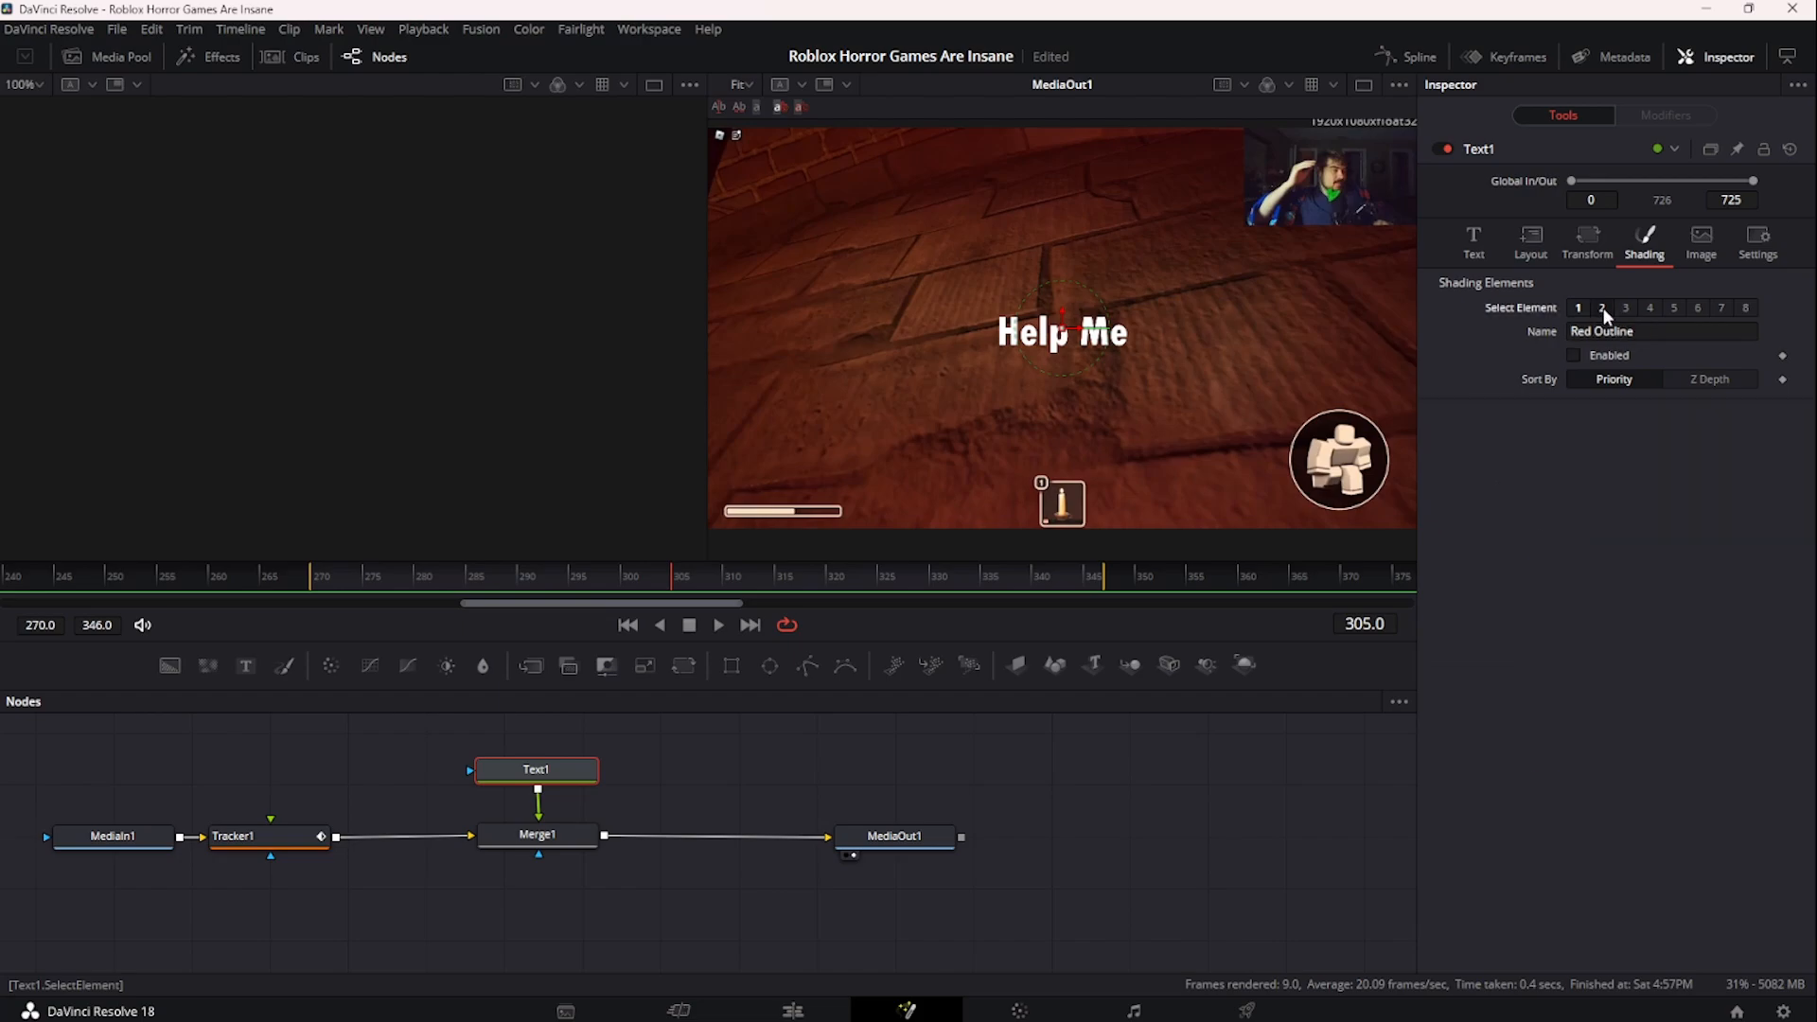
click(1574, 355)
click(1619, 697)
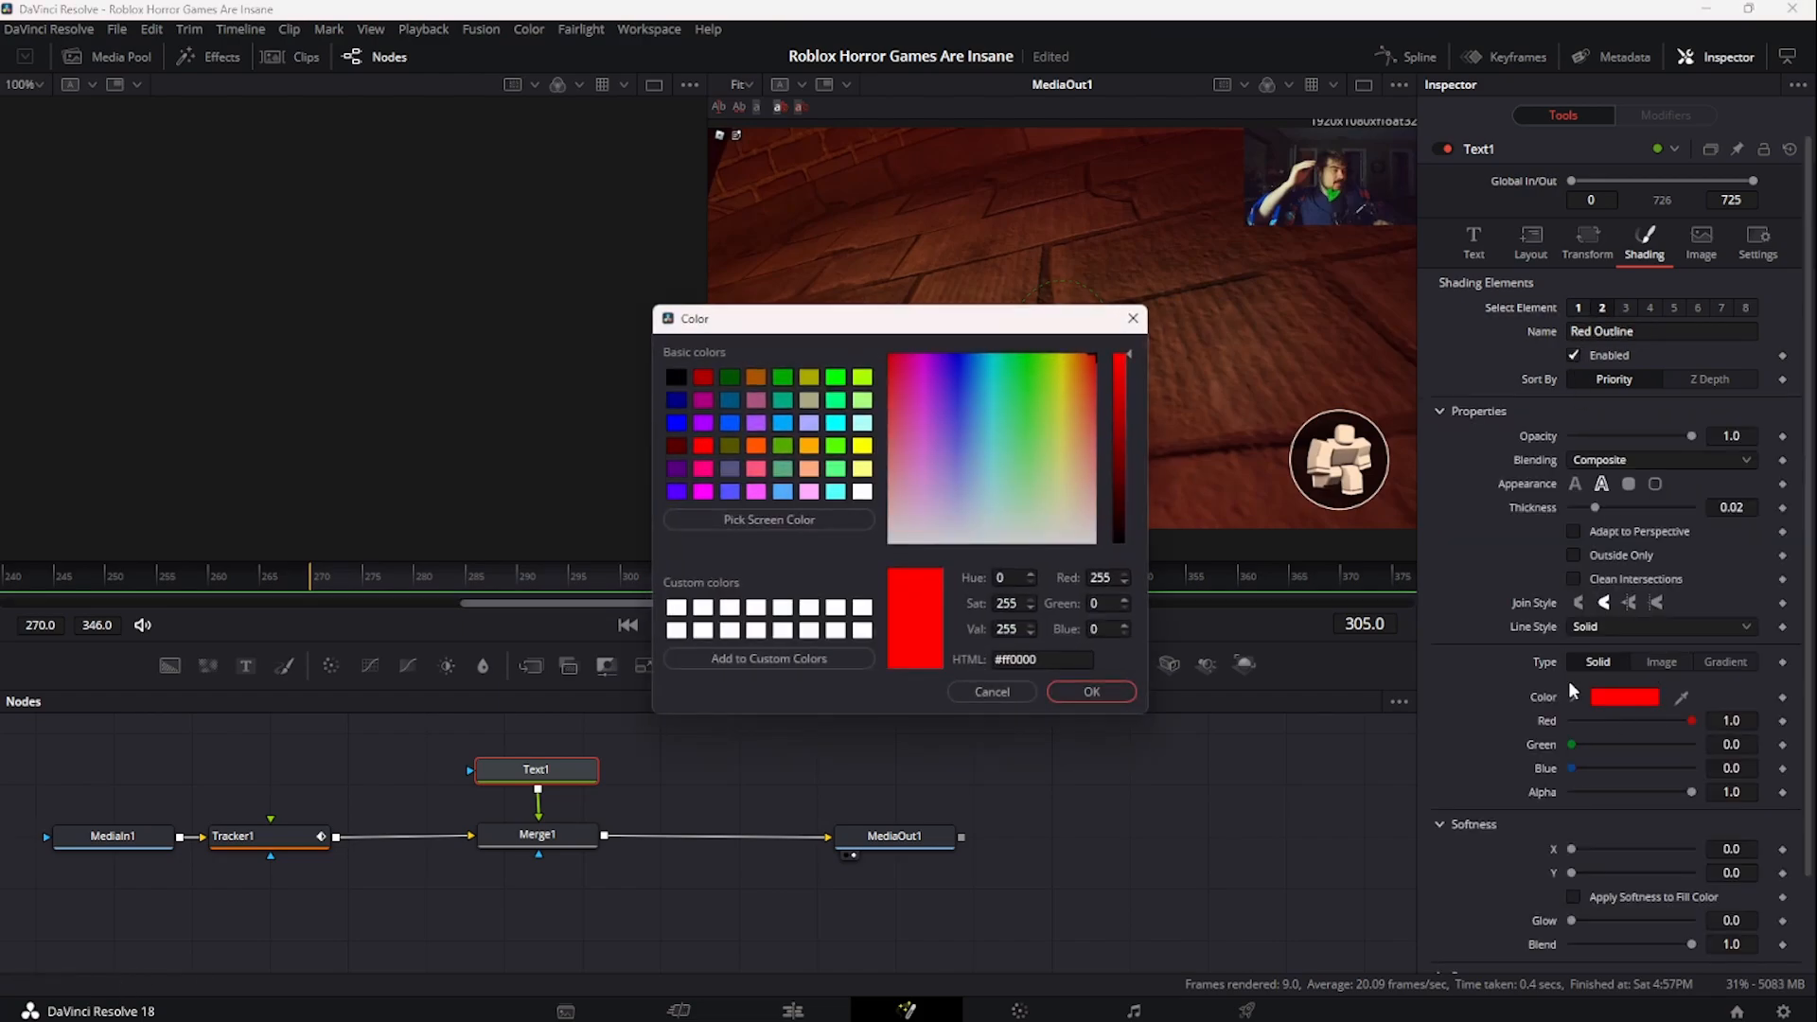
drag(1041, 319, 713, 180)
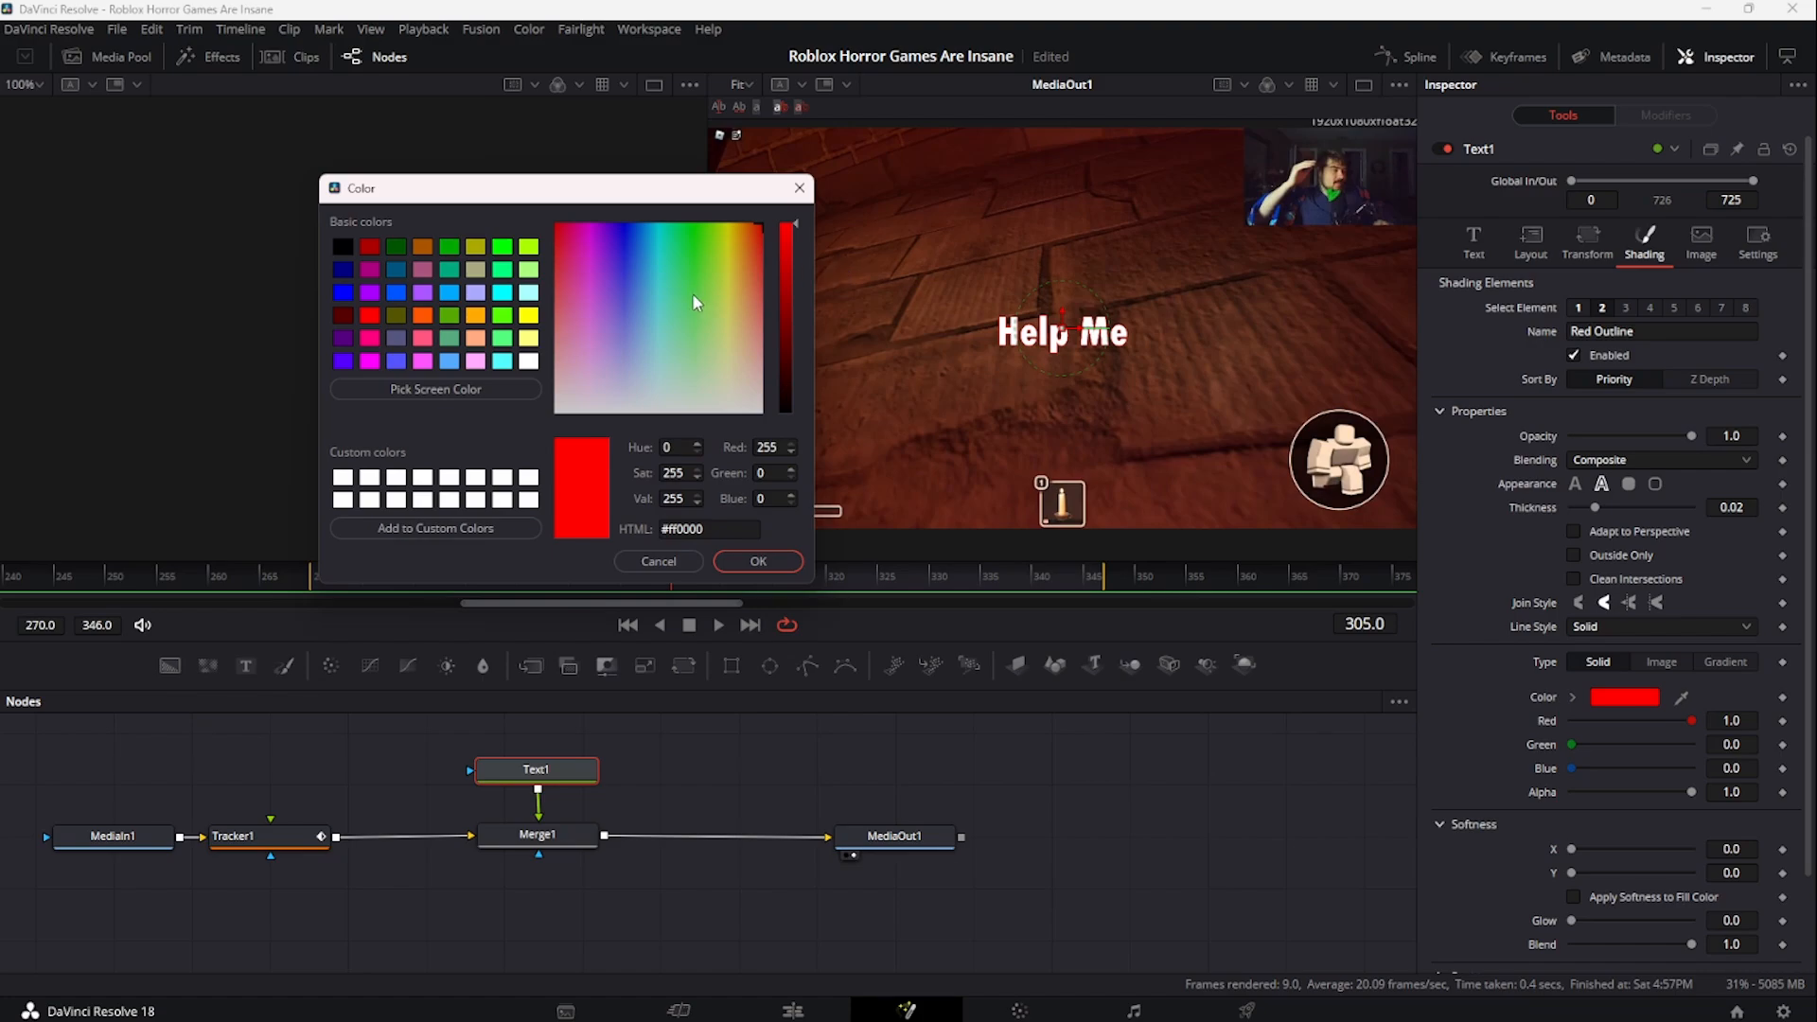
drag(721, 274, 643, 265)
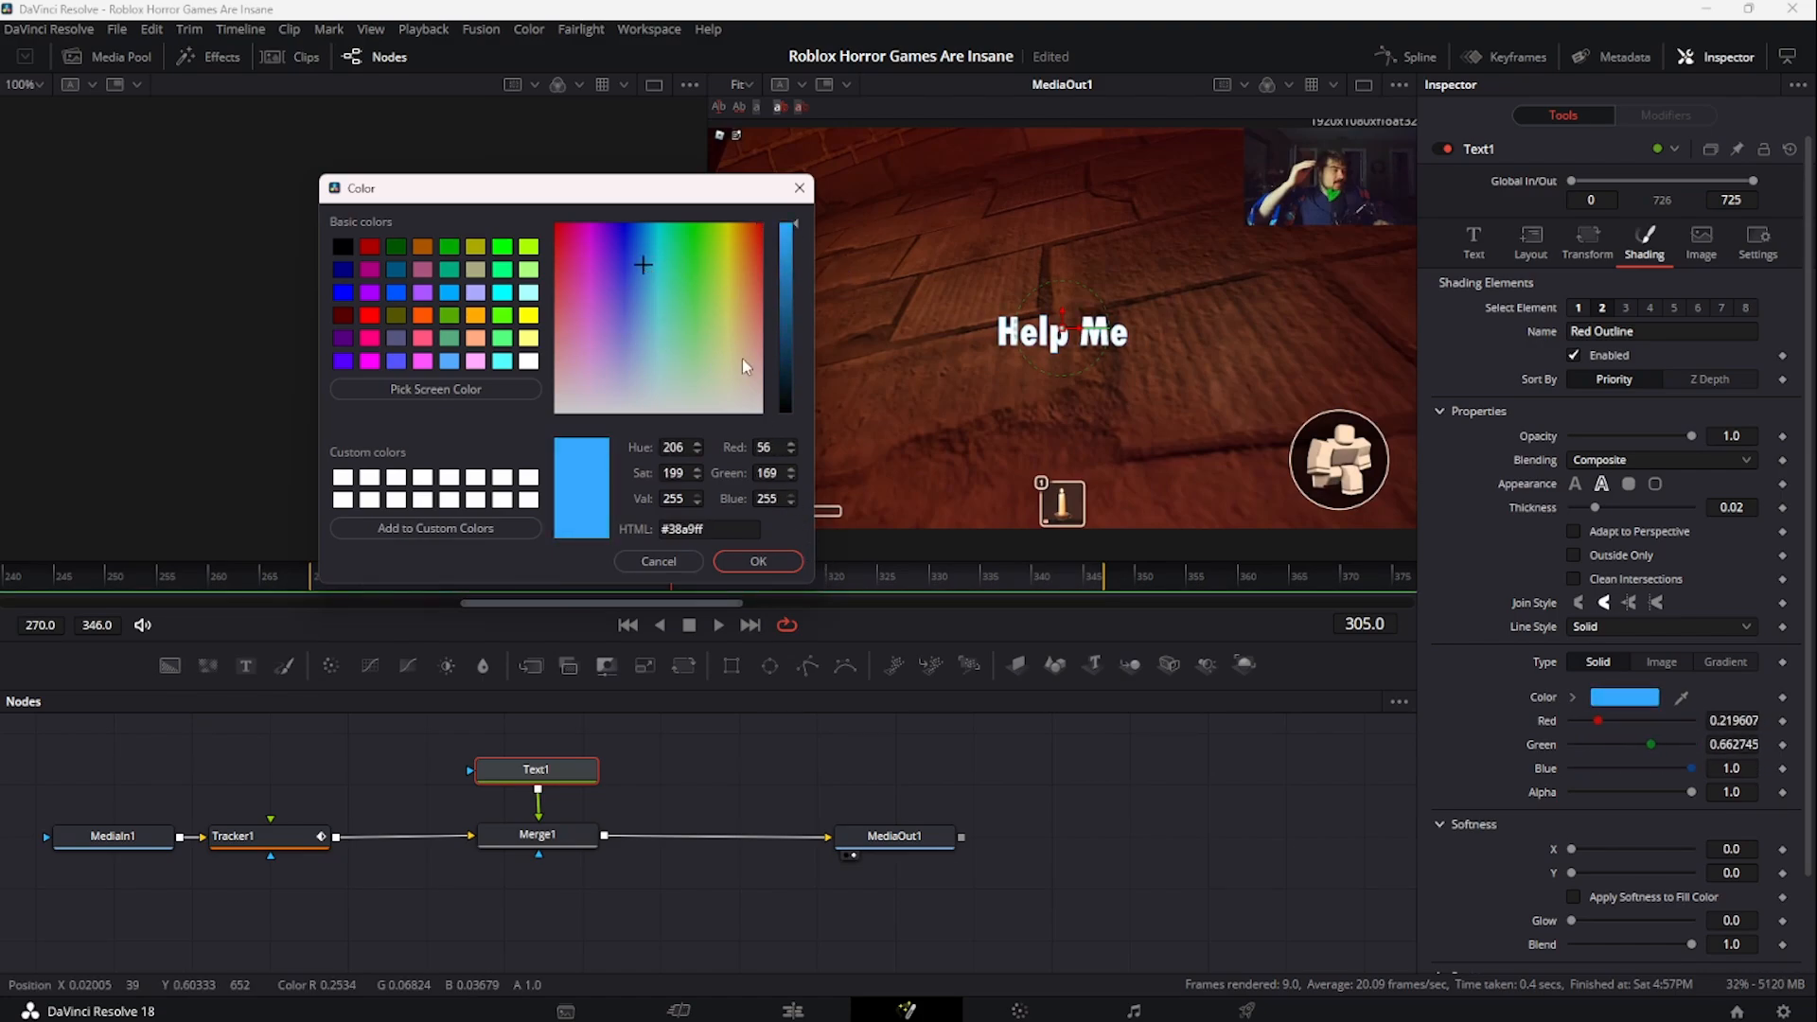
click(770, 568)
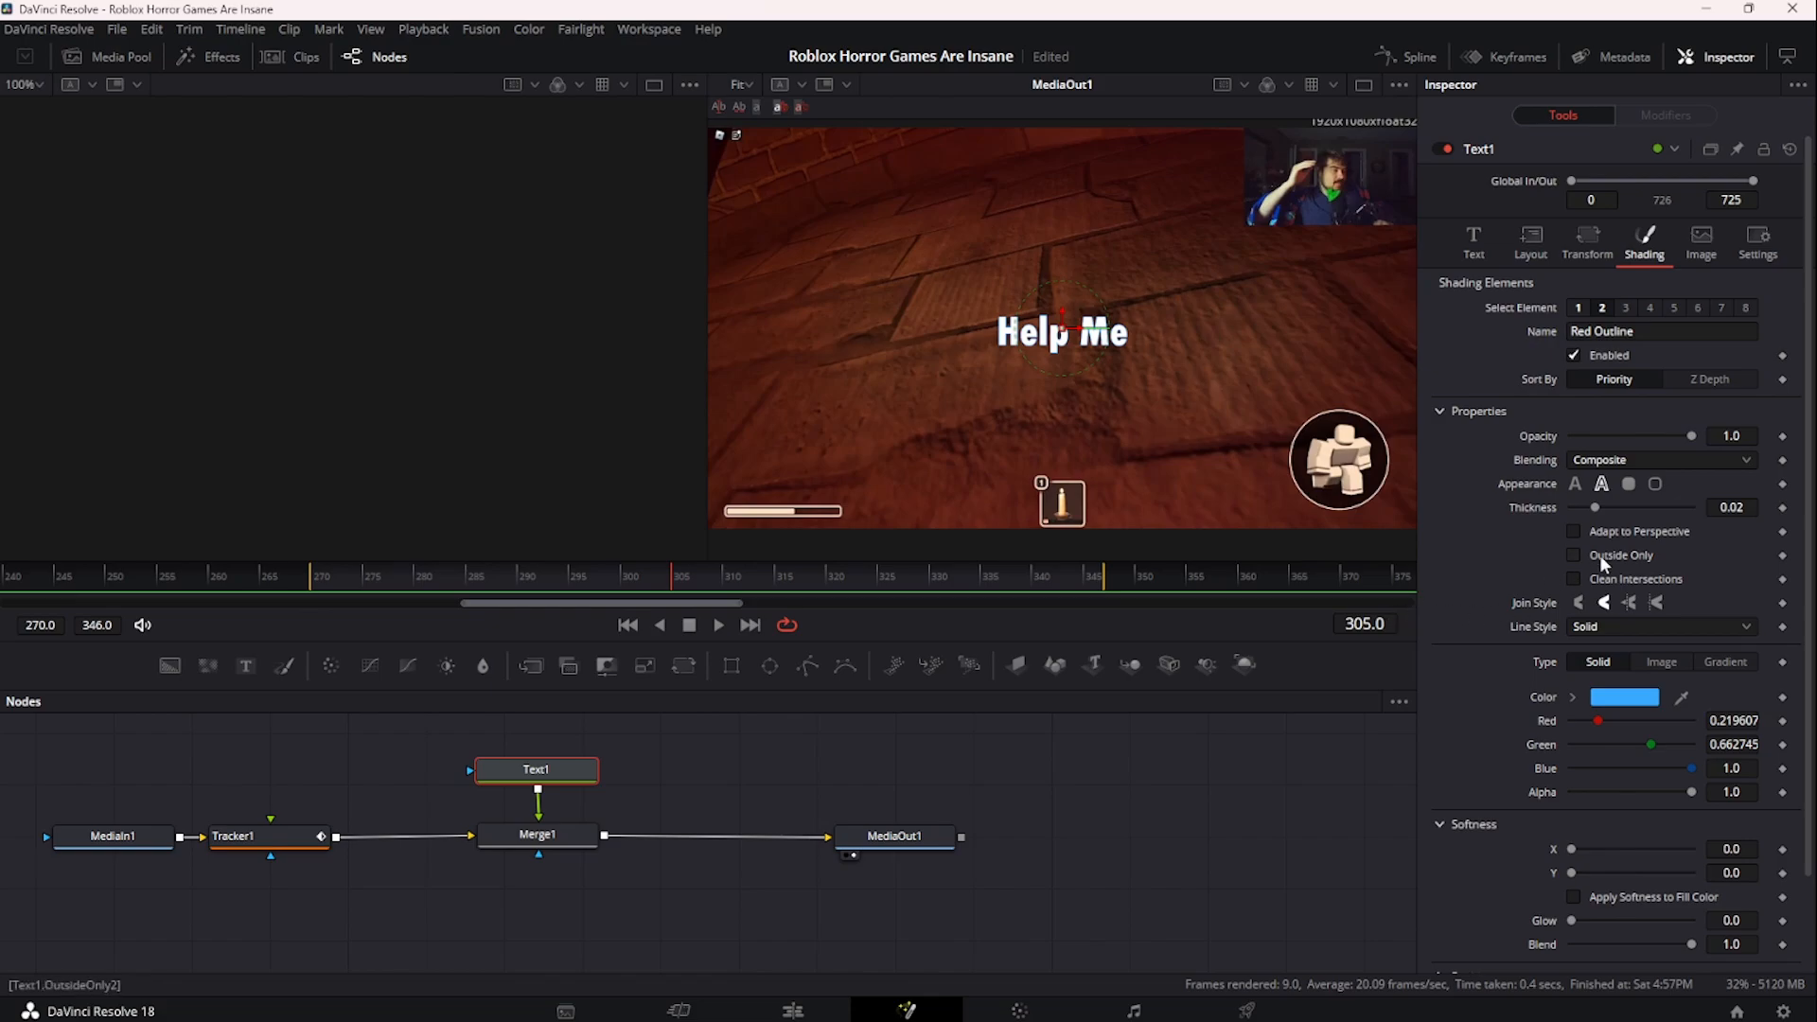
- Set the thickness of the text's blue outline to 0.1228
drag(1597, 507, 1750, 515)
click(1742, 506)
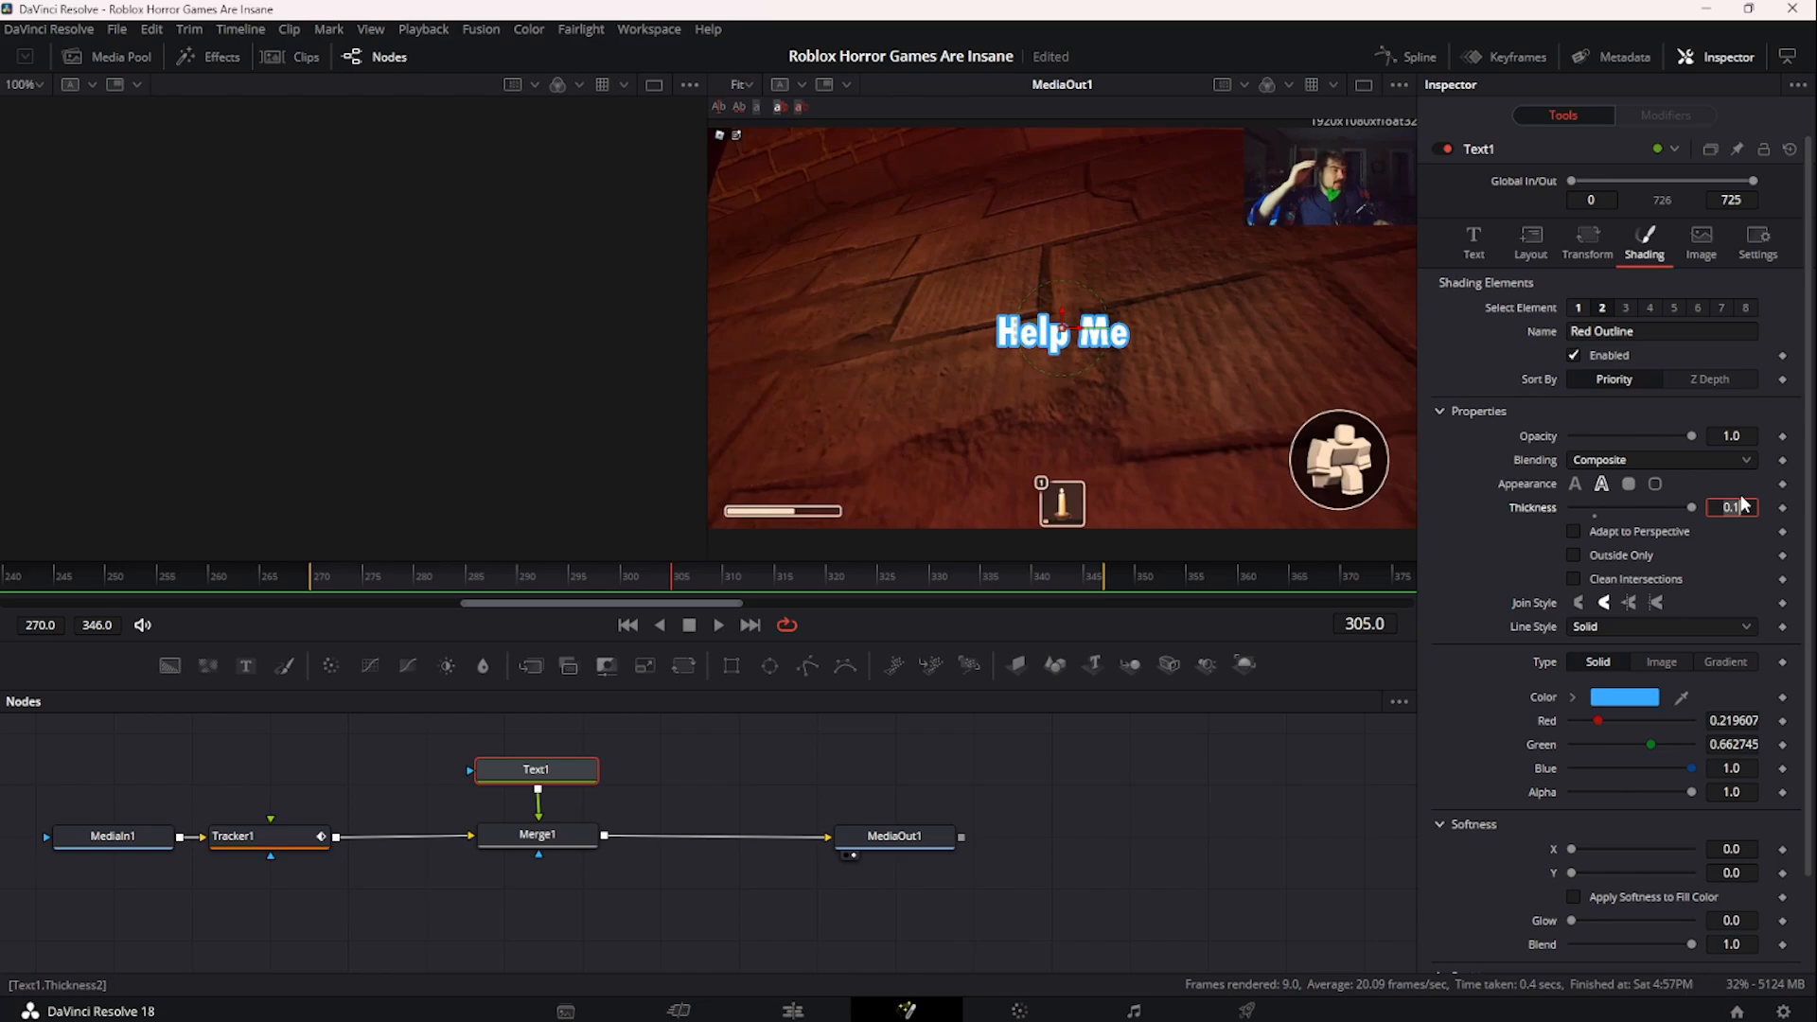
key(BackSpace)
key(BackSpace)
key(BackSpace)
text(.122)
key(Tab)
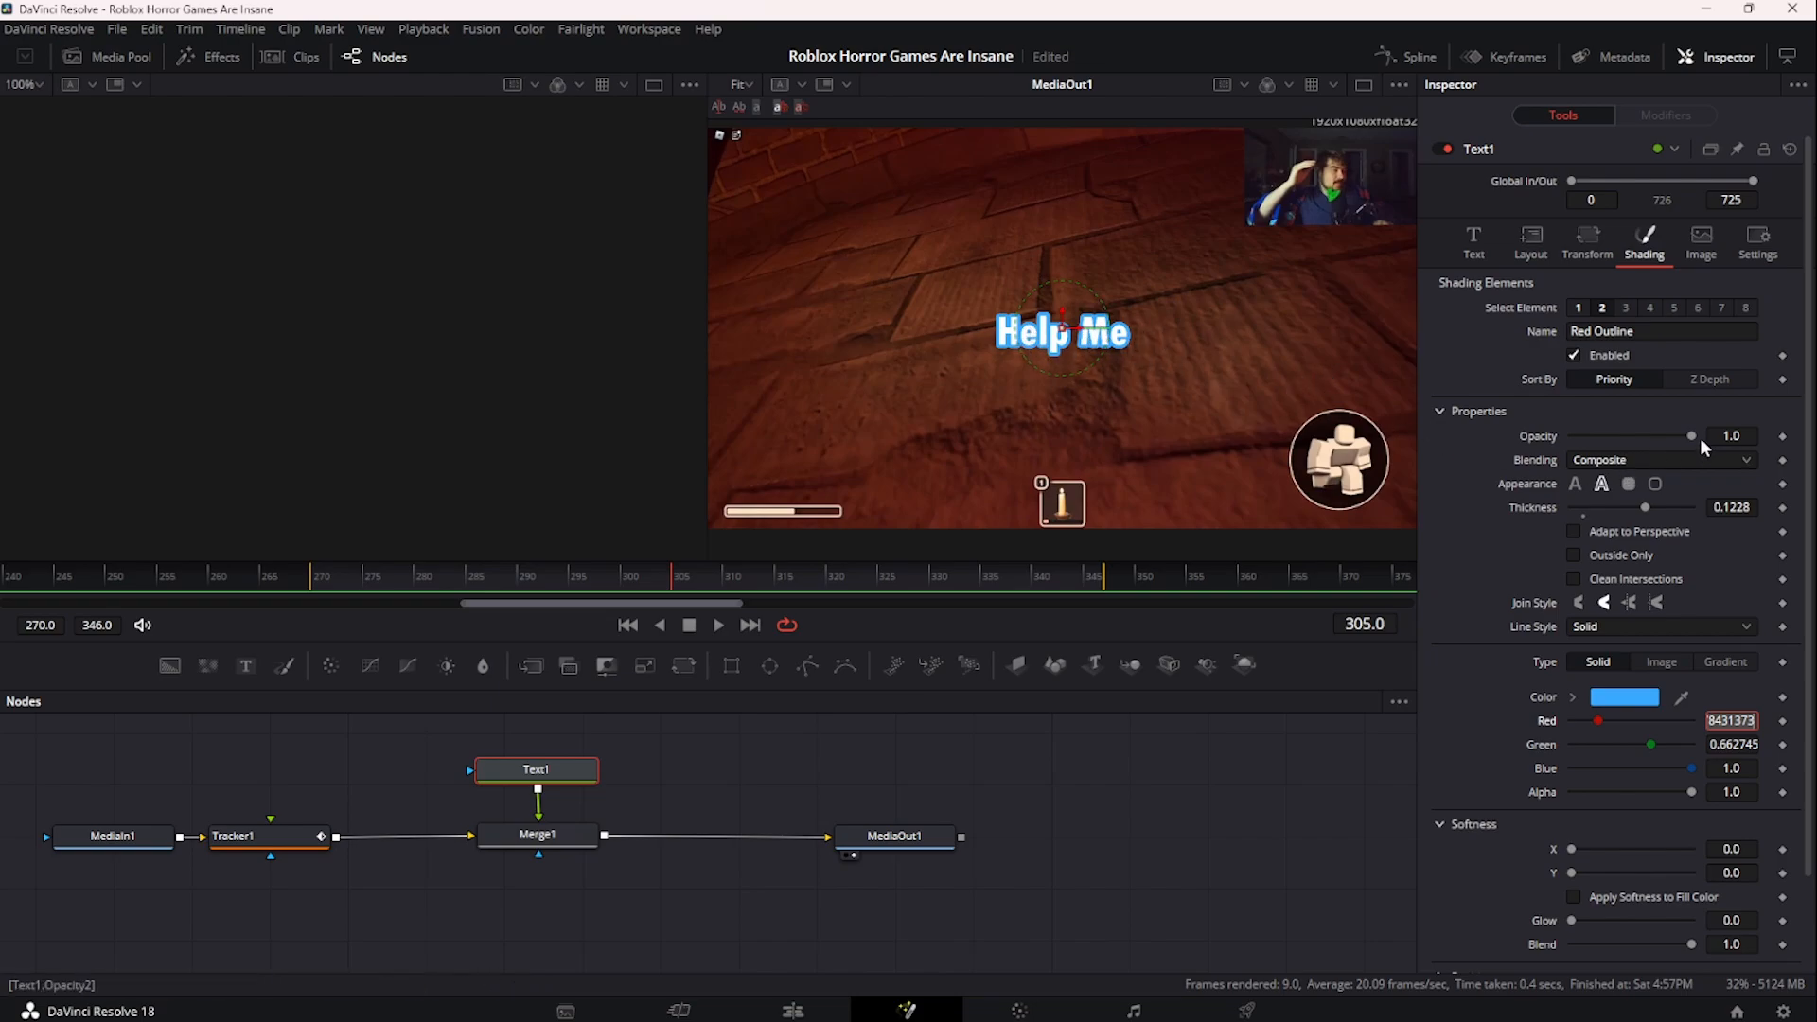
drag(1693, 436, 1809, 440)
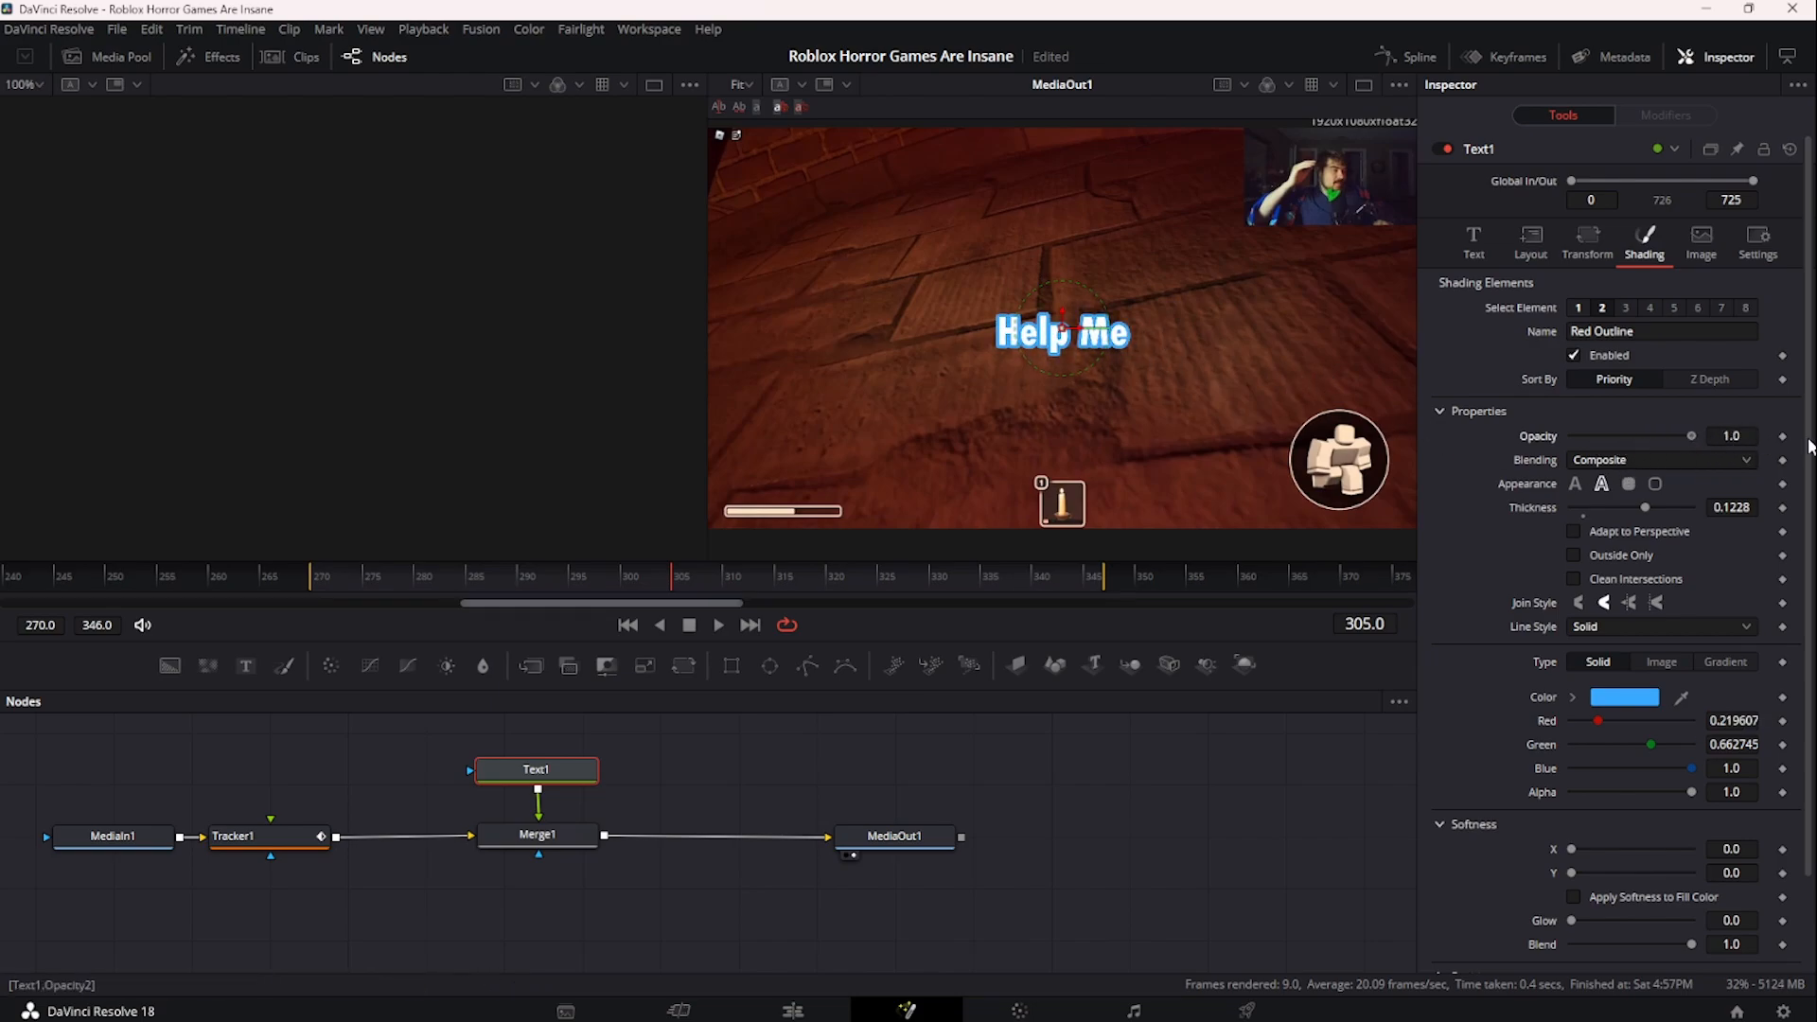
- Change the "Help Me" text color to black (#000000) and disable its outline shading element
click(1480, 264)
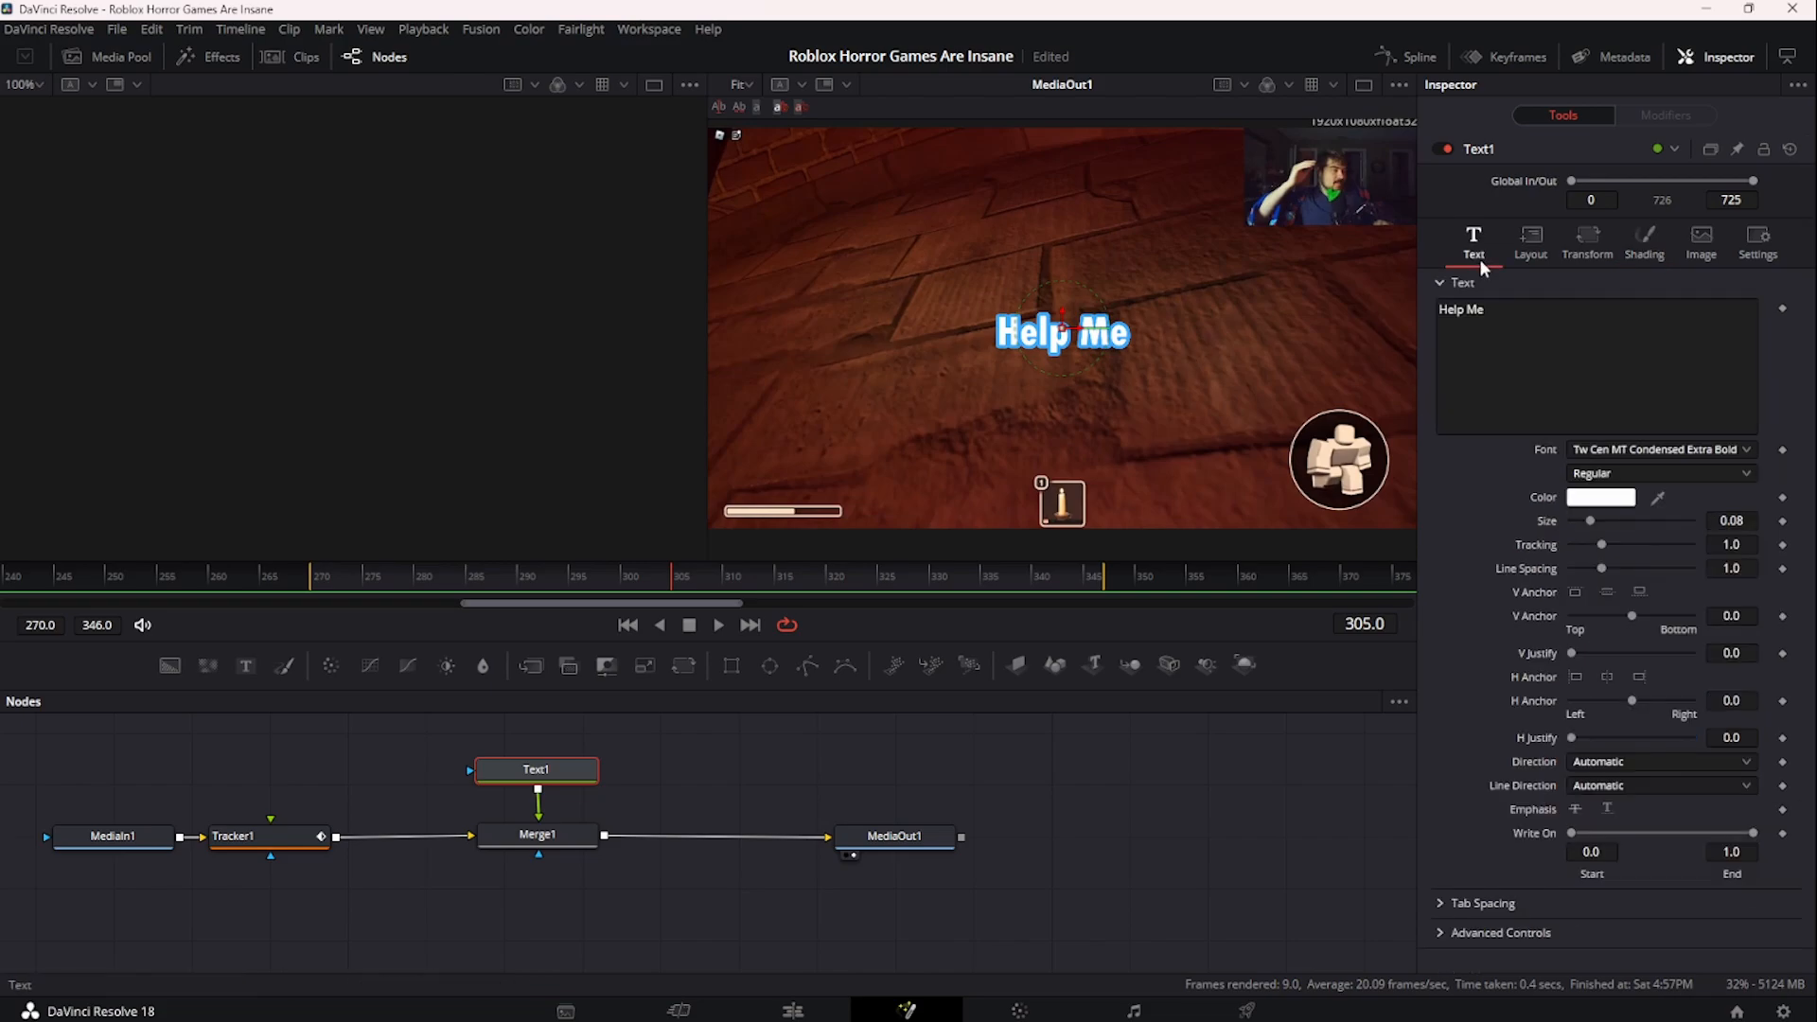
click(1617, 504)
drag(1123, 494, 1118, 560)
click(1091, 692)
click(1644, 241)
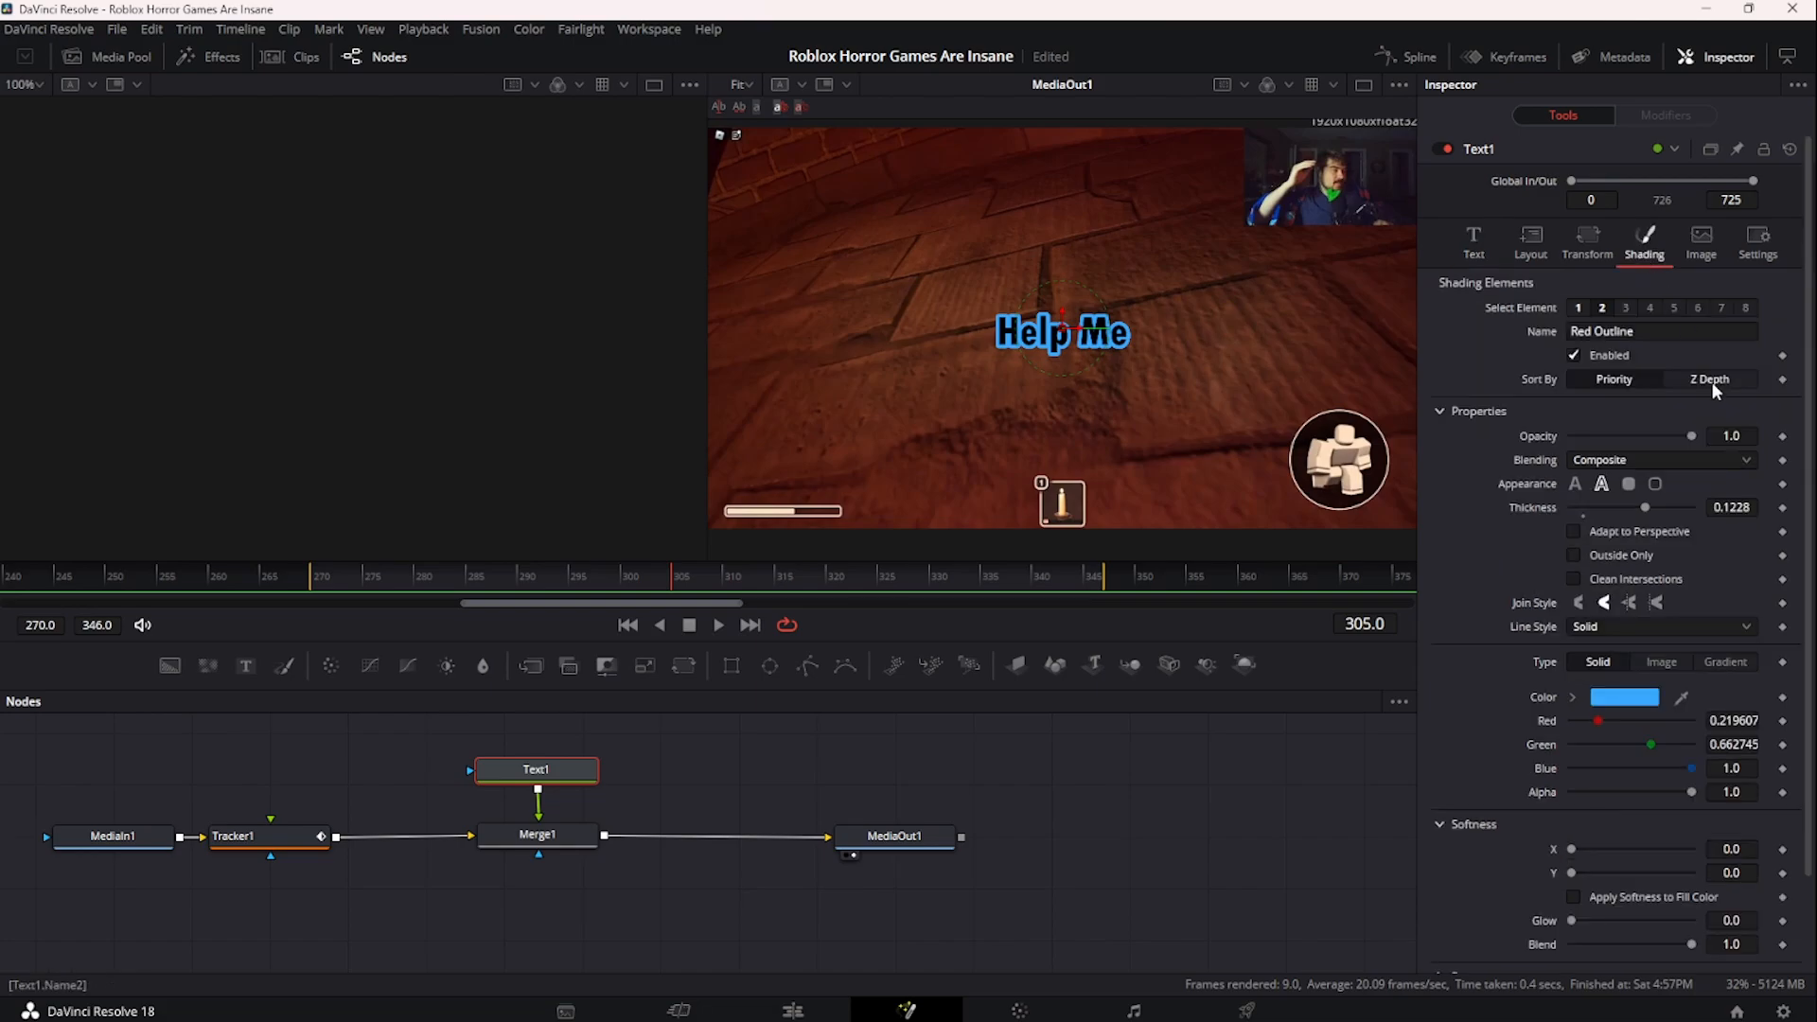
click(1574, 355)
- Change the fill color of the "Help Me" text to white (#ffffff)
click(1473, 242)
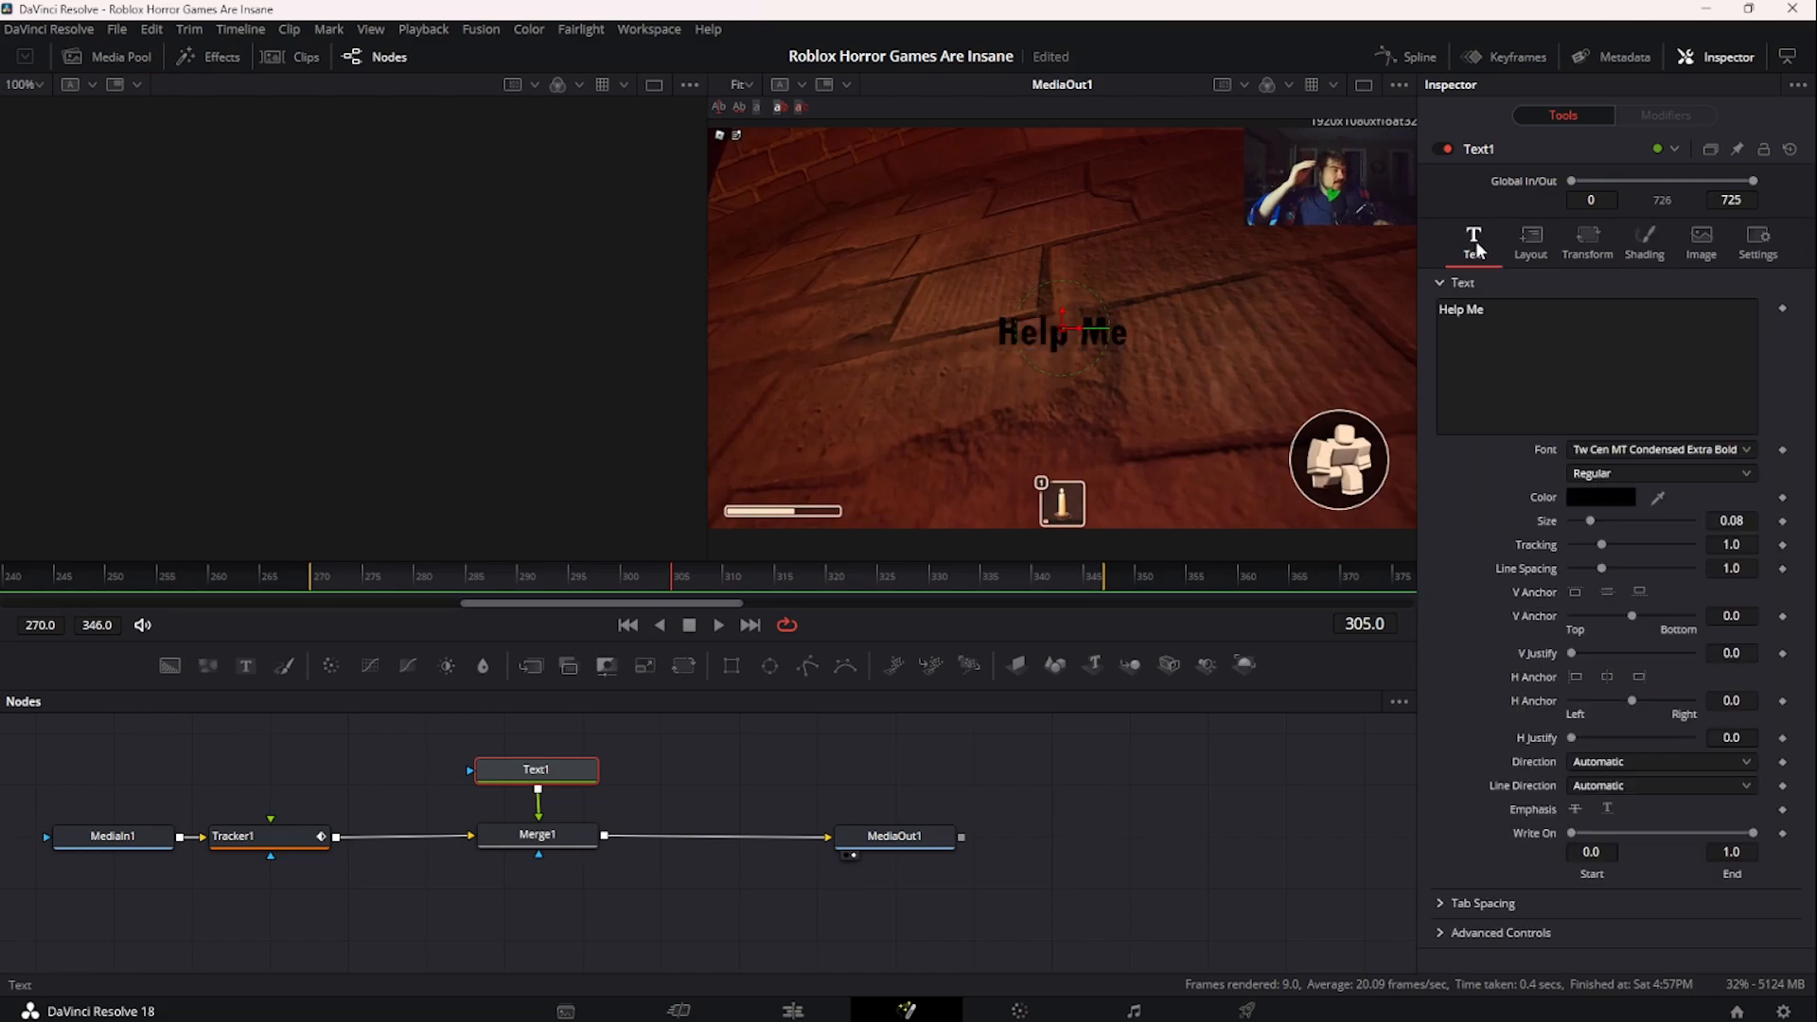
click(1608, 497)
drag(1013, 331, 684, 270)
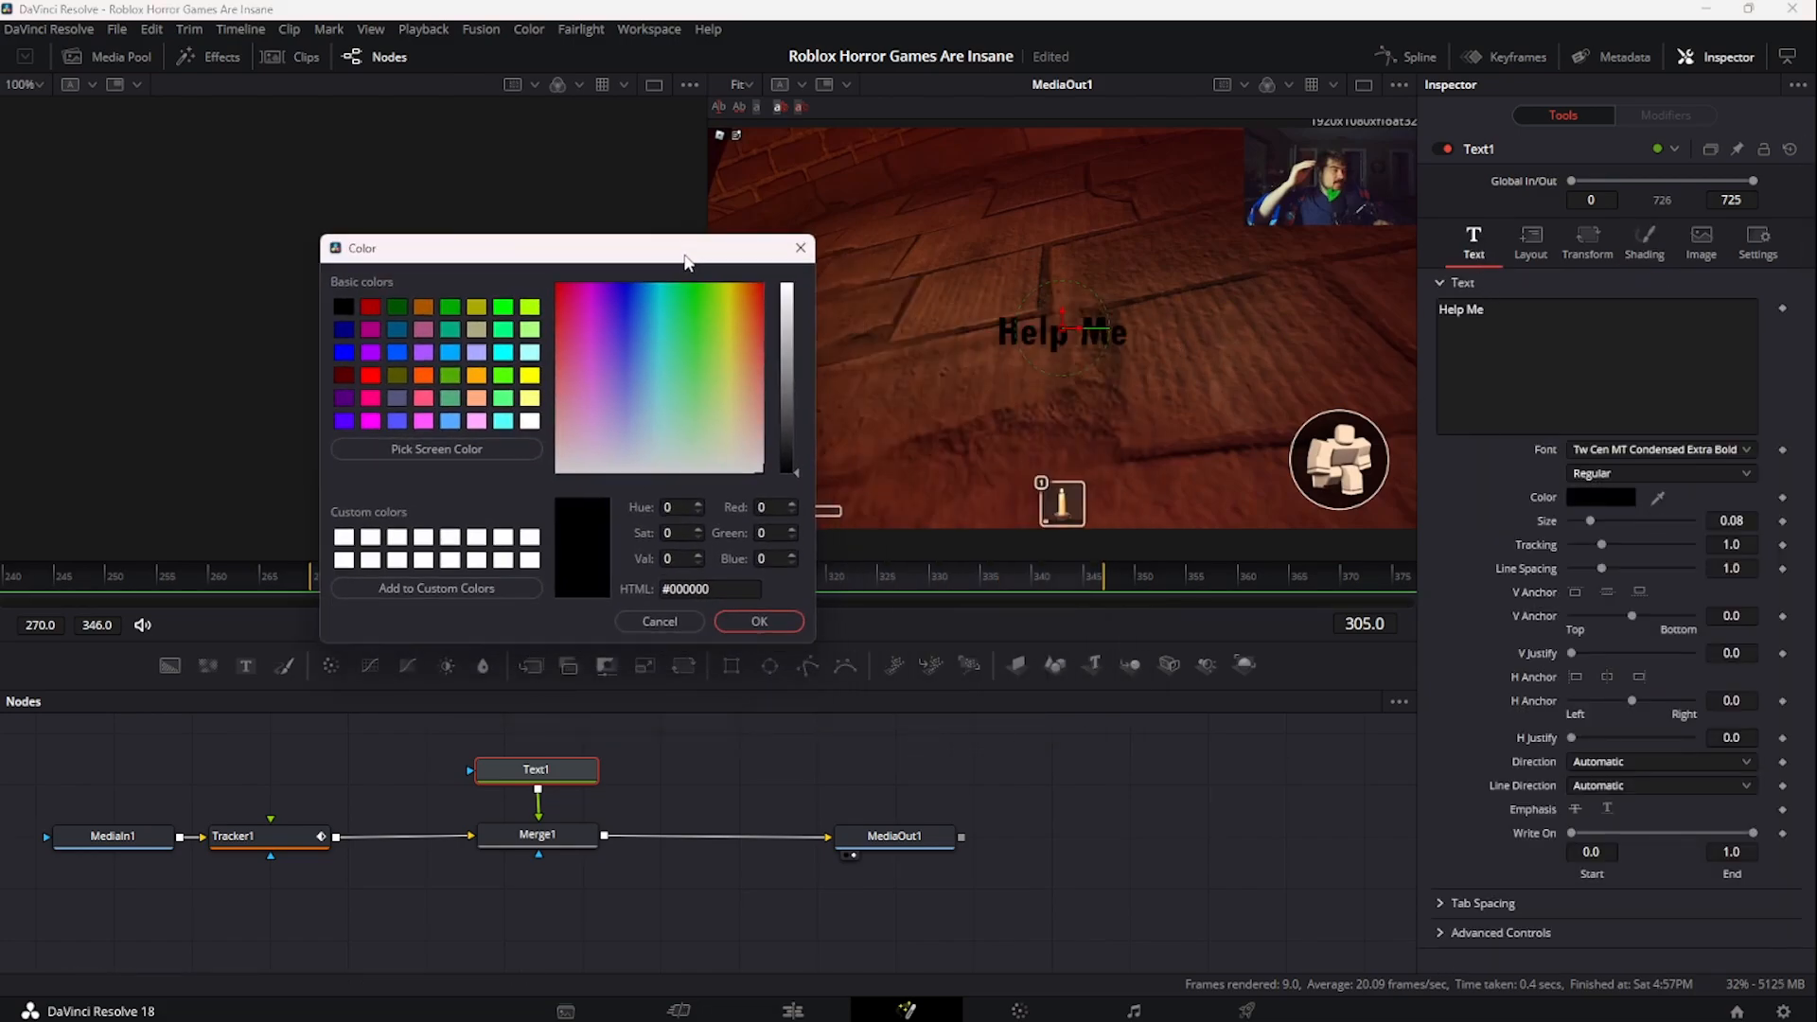
click(643, 342)
click(627, 357)
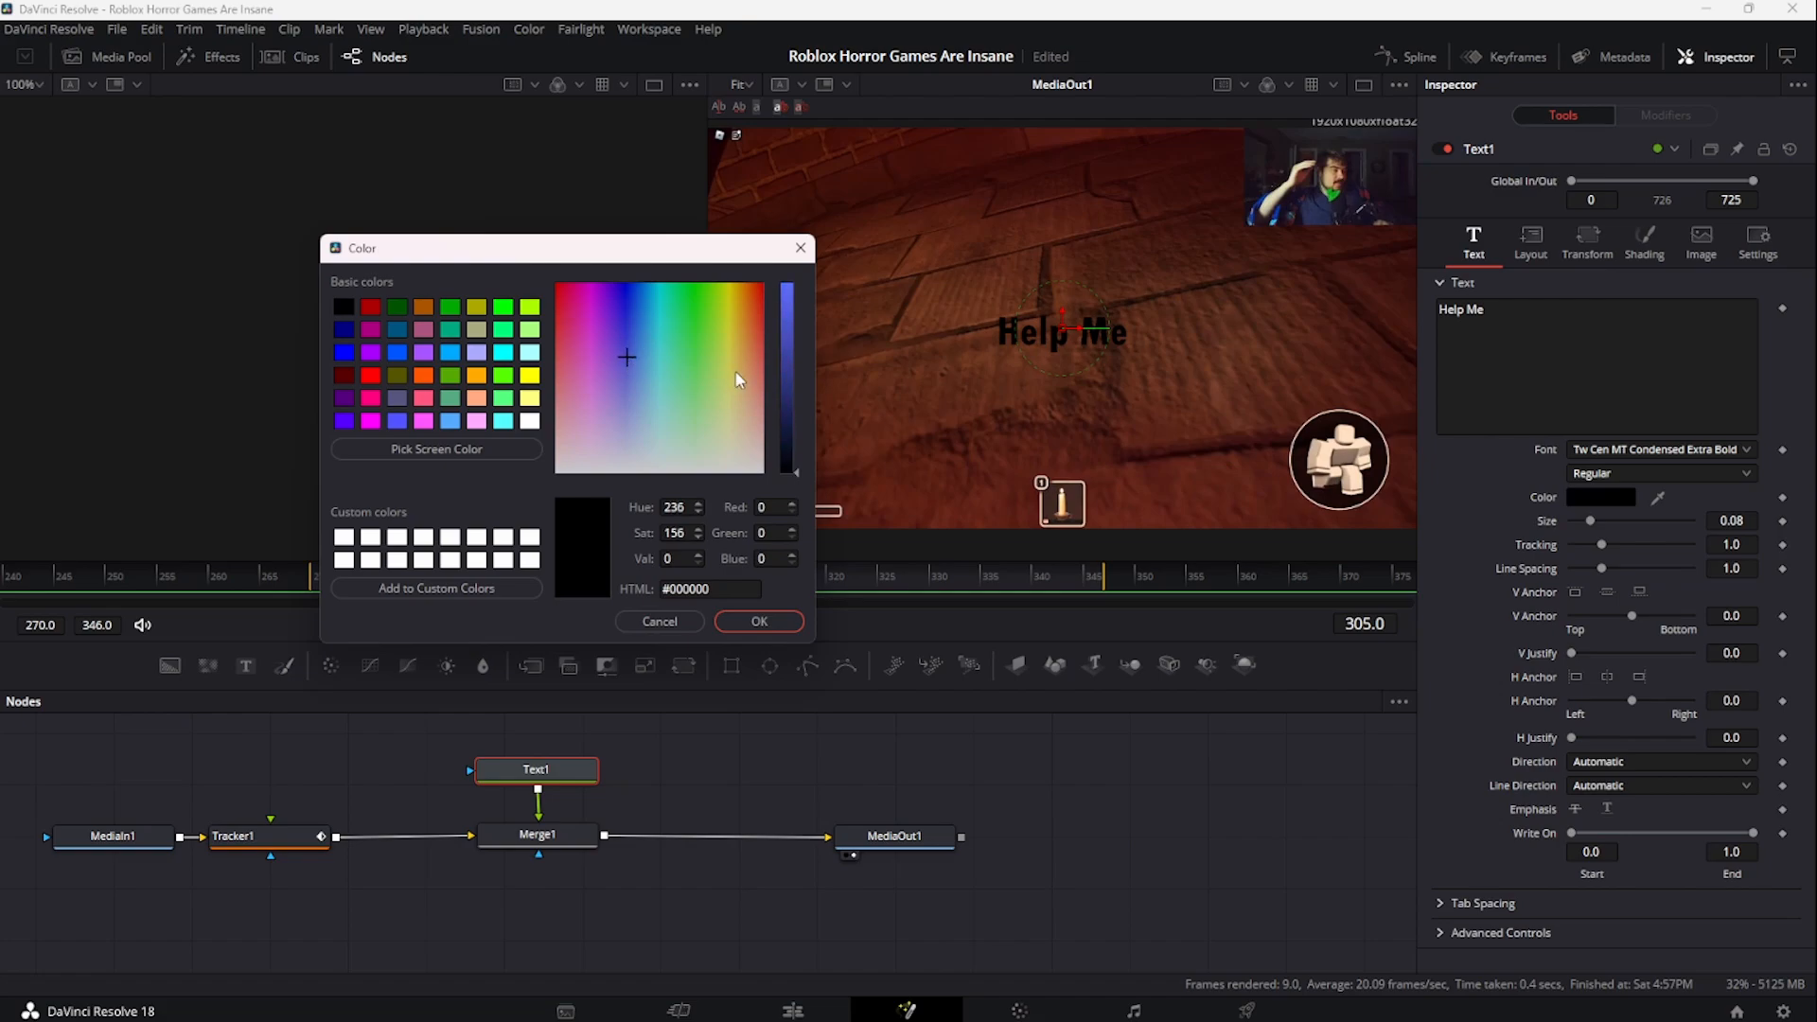
click(791, 364)
drag(789, 359, 795, 257)
drag(681, 360, 554, 478)
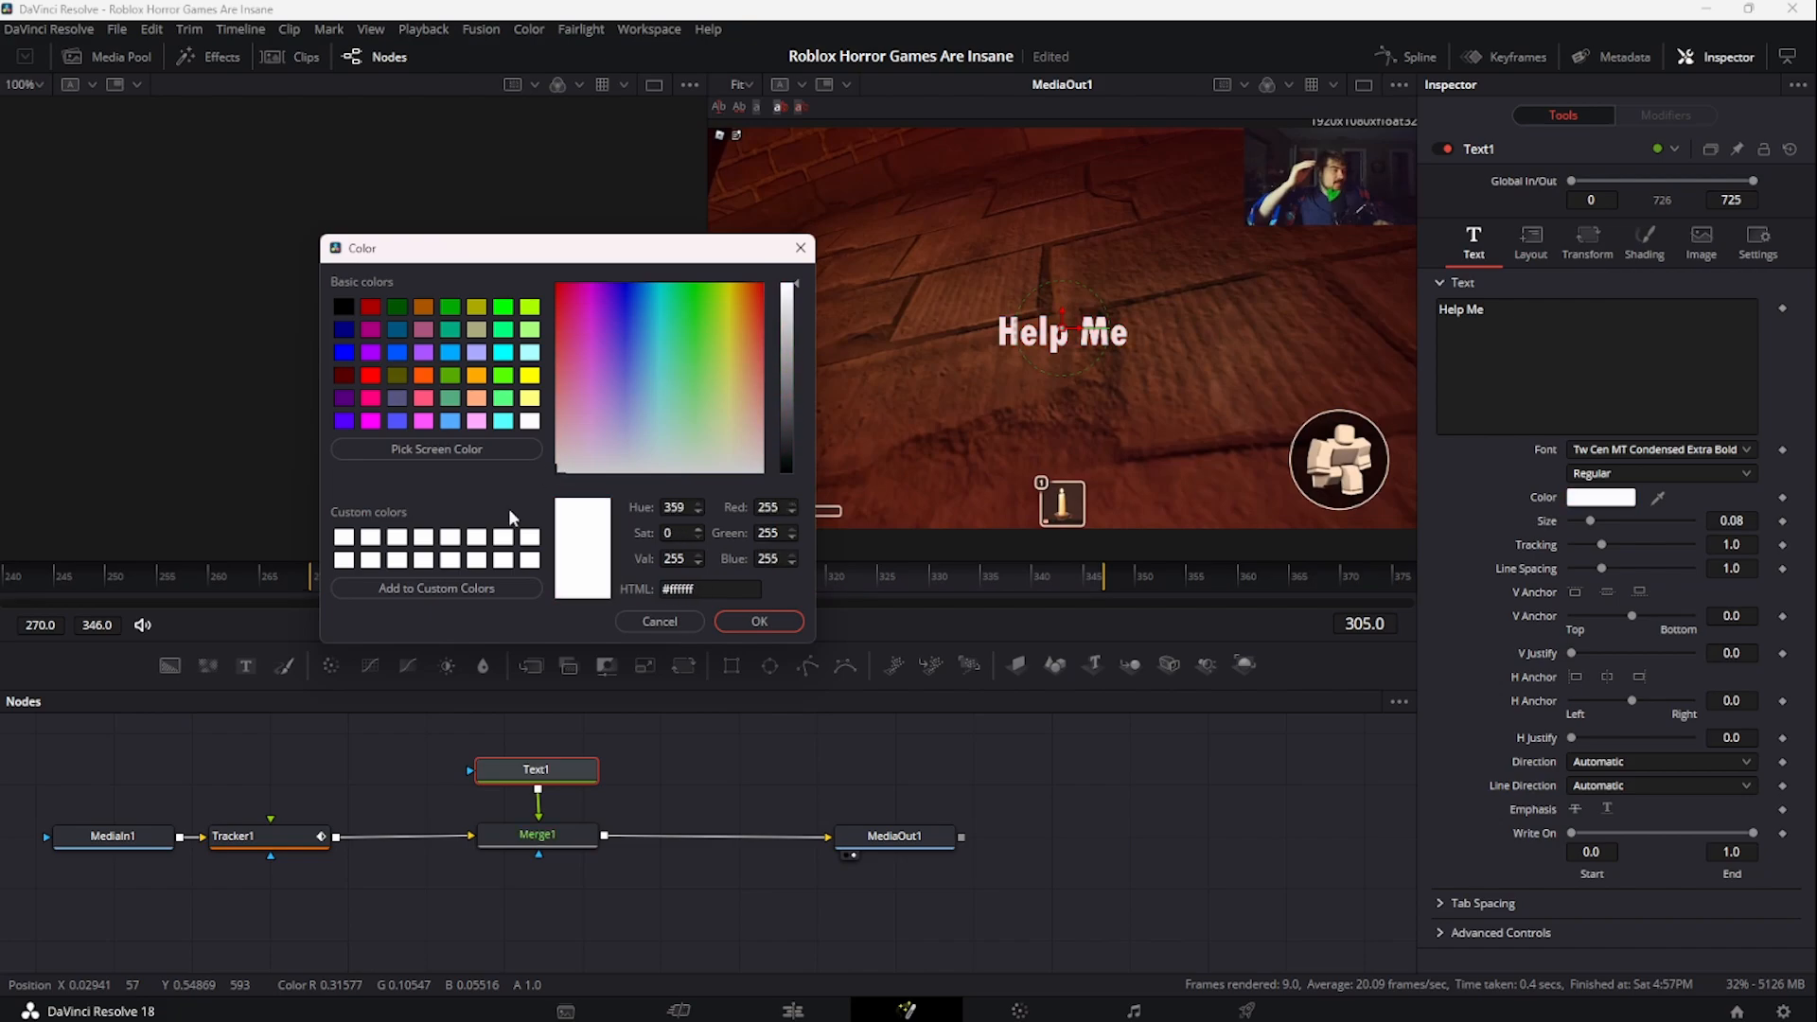
click(756, 620)
- Re-enable the Red Outline shading element on the "Help Me" text
click(1624, 248)
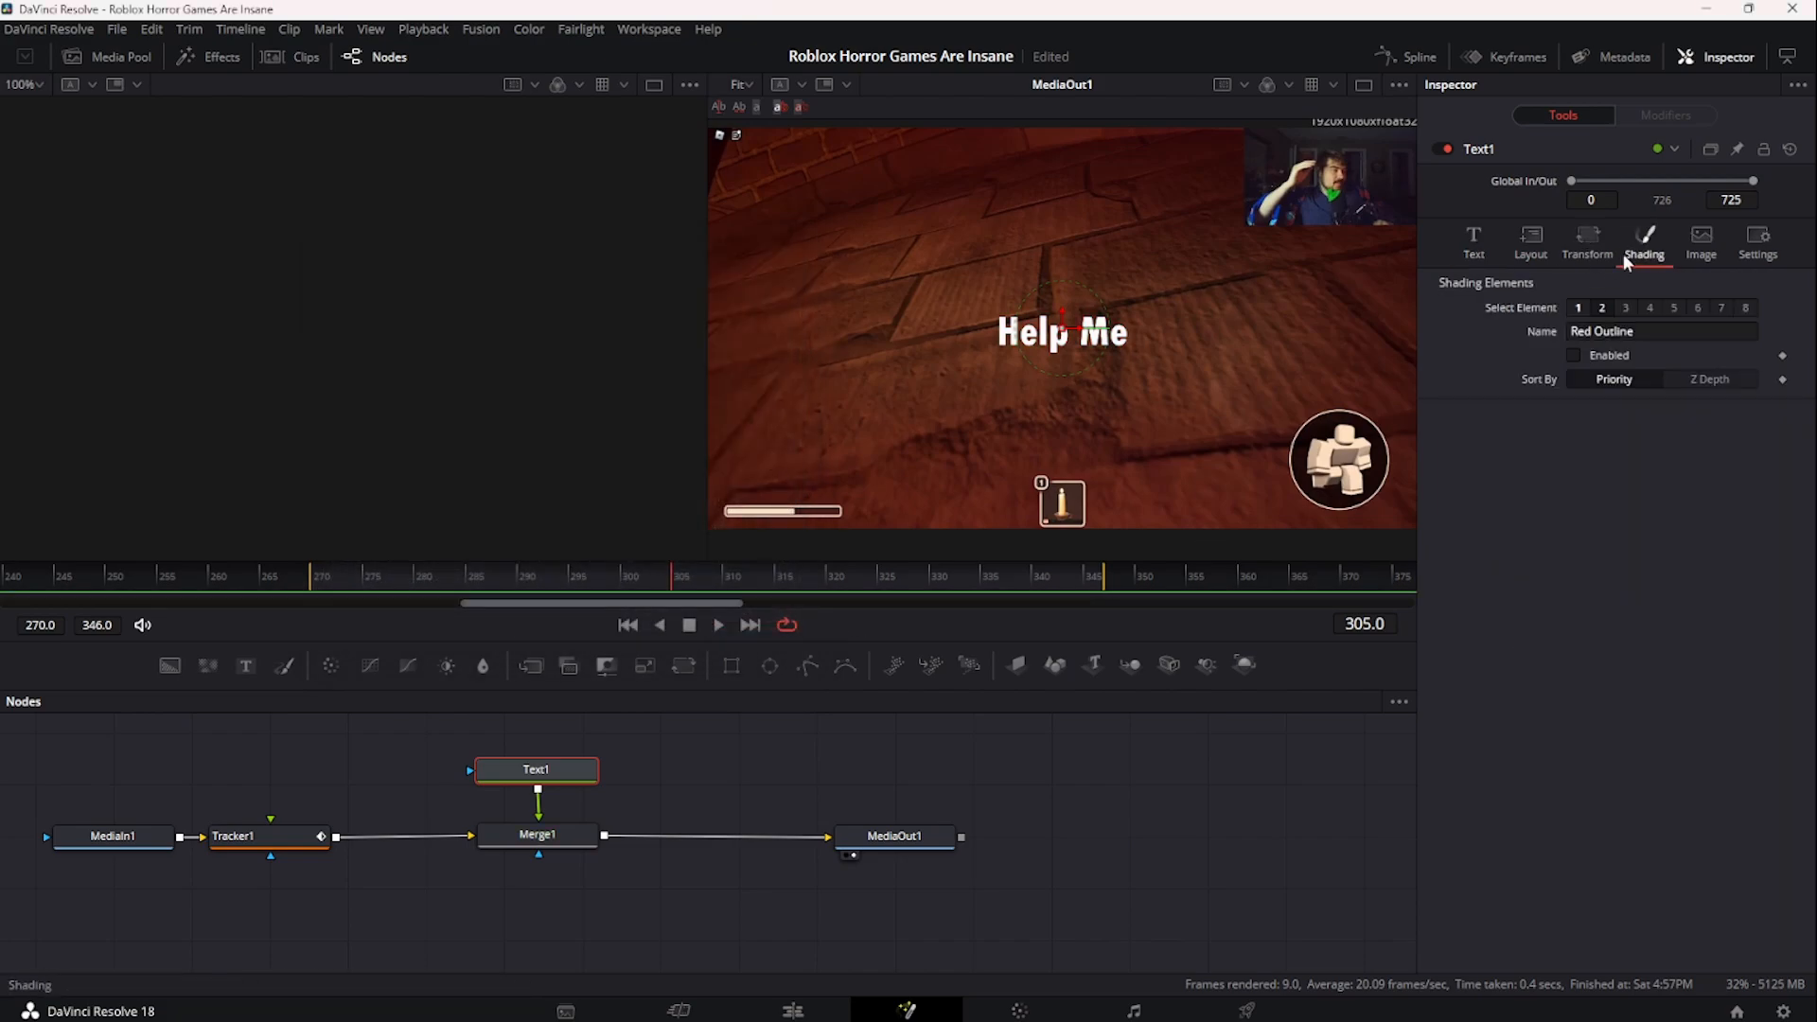
click(1575, 355)
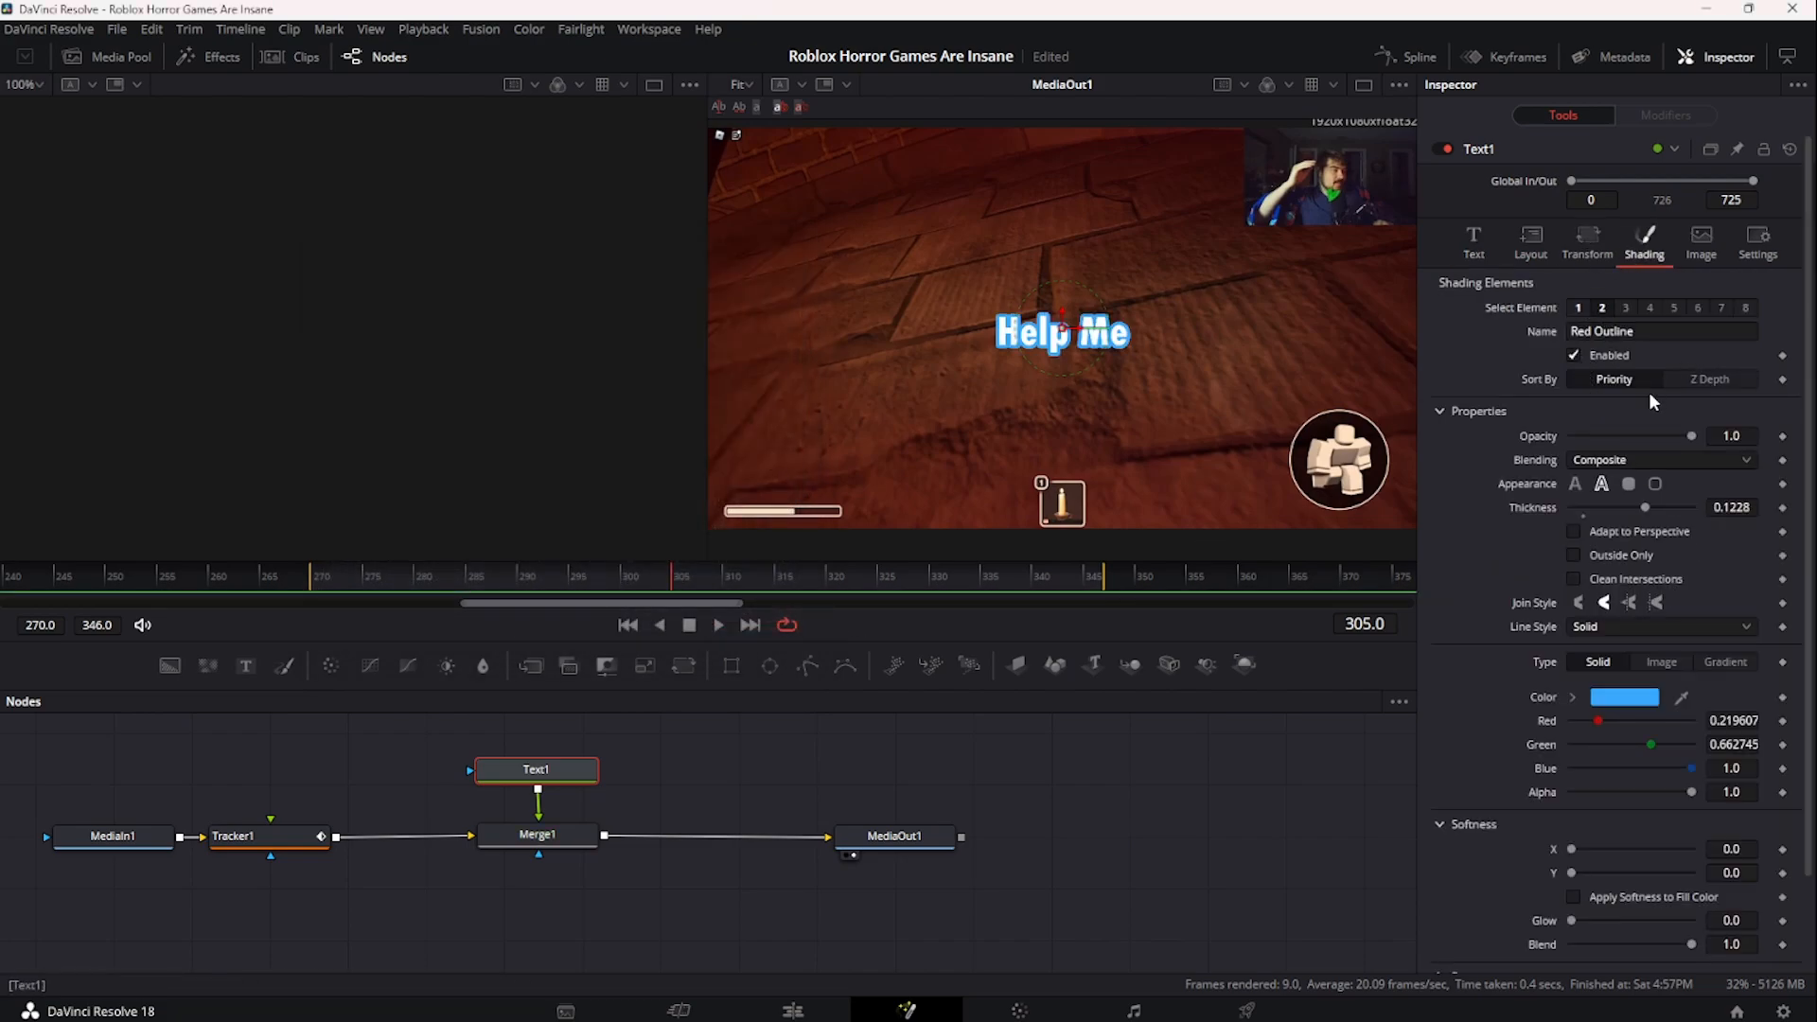
click(1482, 246)
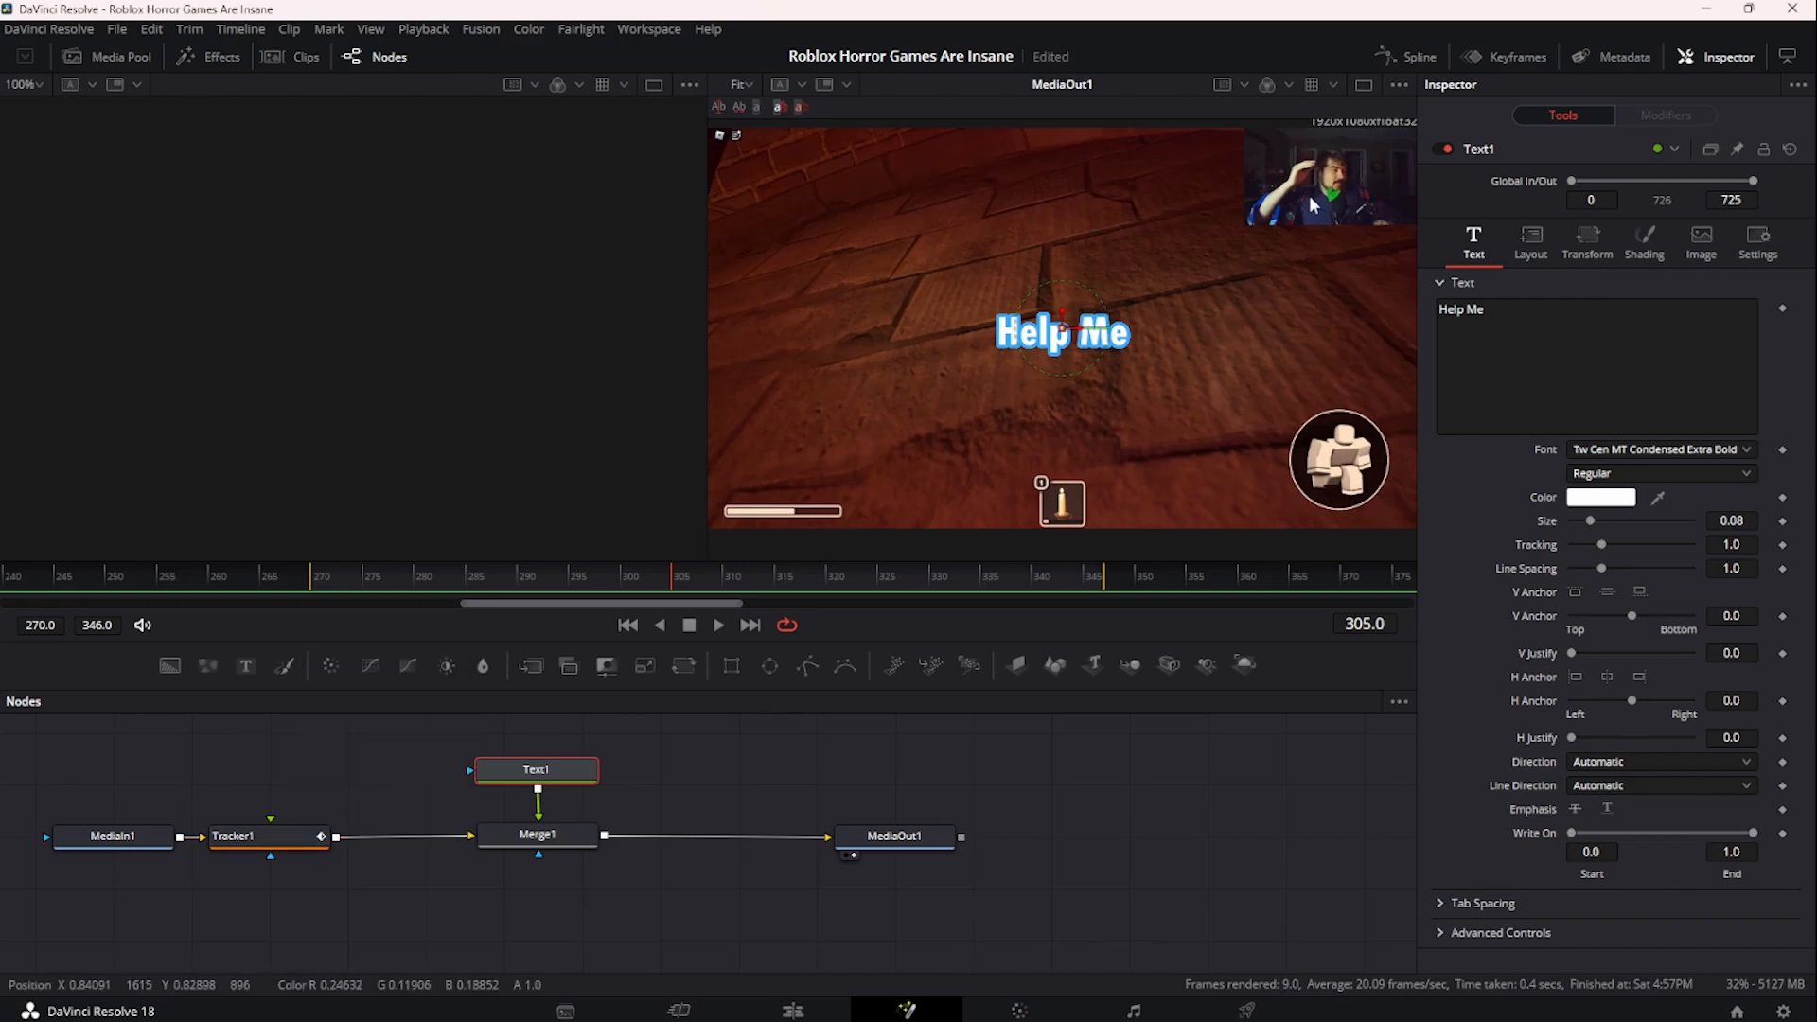
- Connect the Center of the text's layout to the Tracker1Tracker1Path motion so the text follows the tracked face
click(1542, 244)
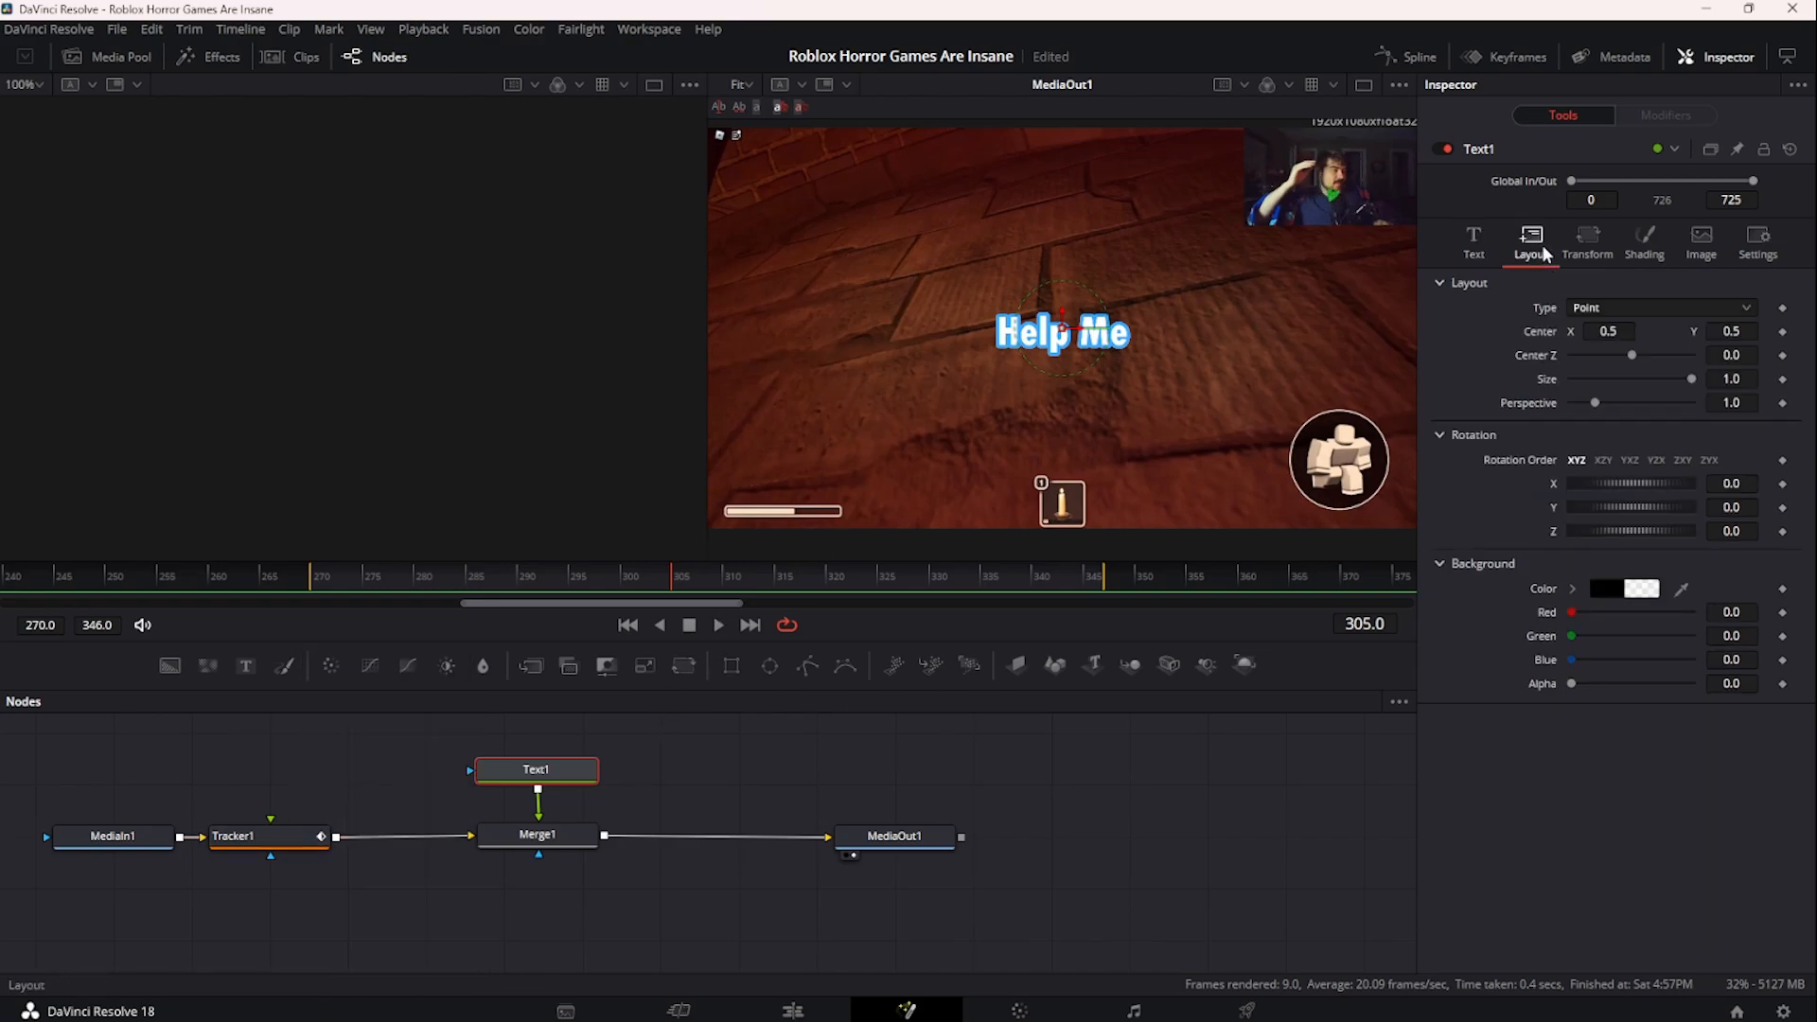
right_click(1547, 331)
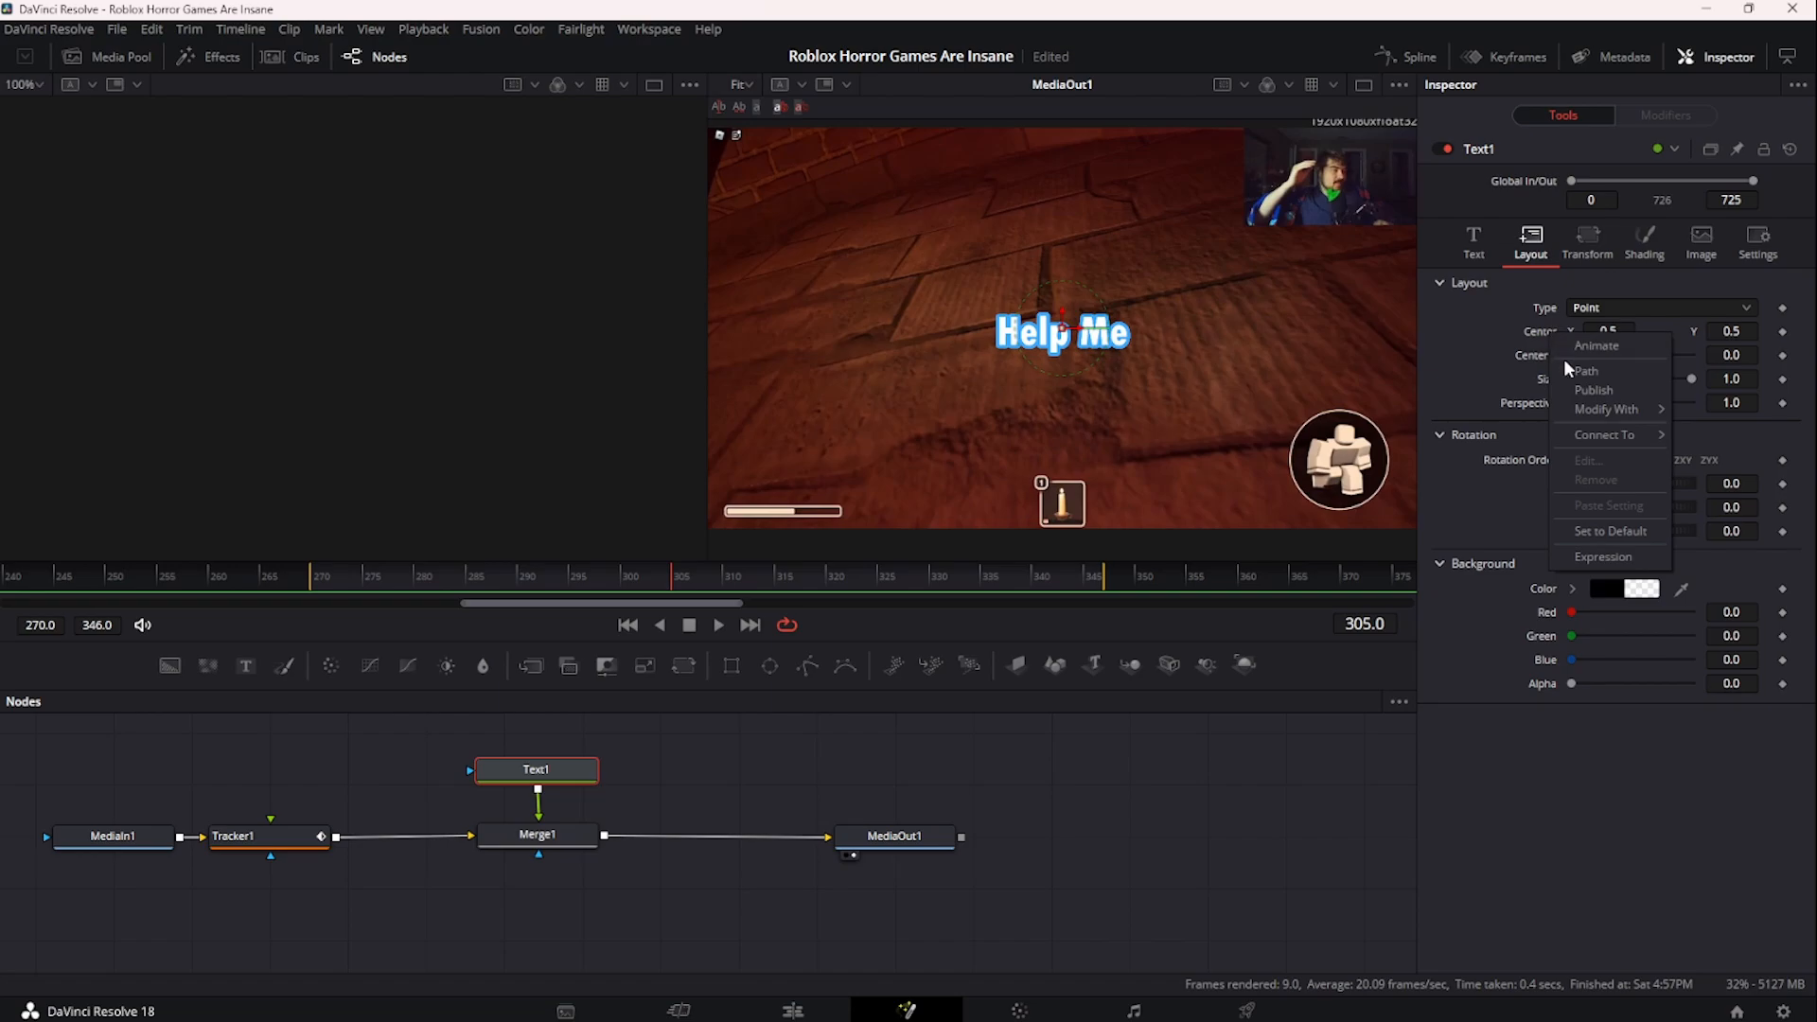
mouse_move(1589, 436)
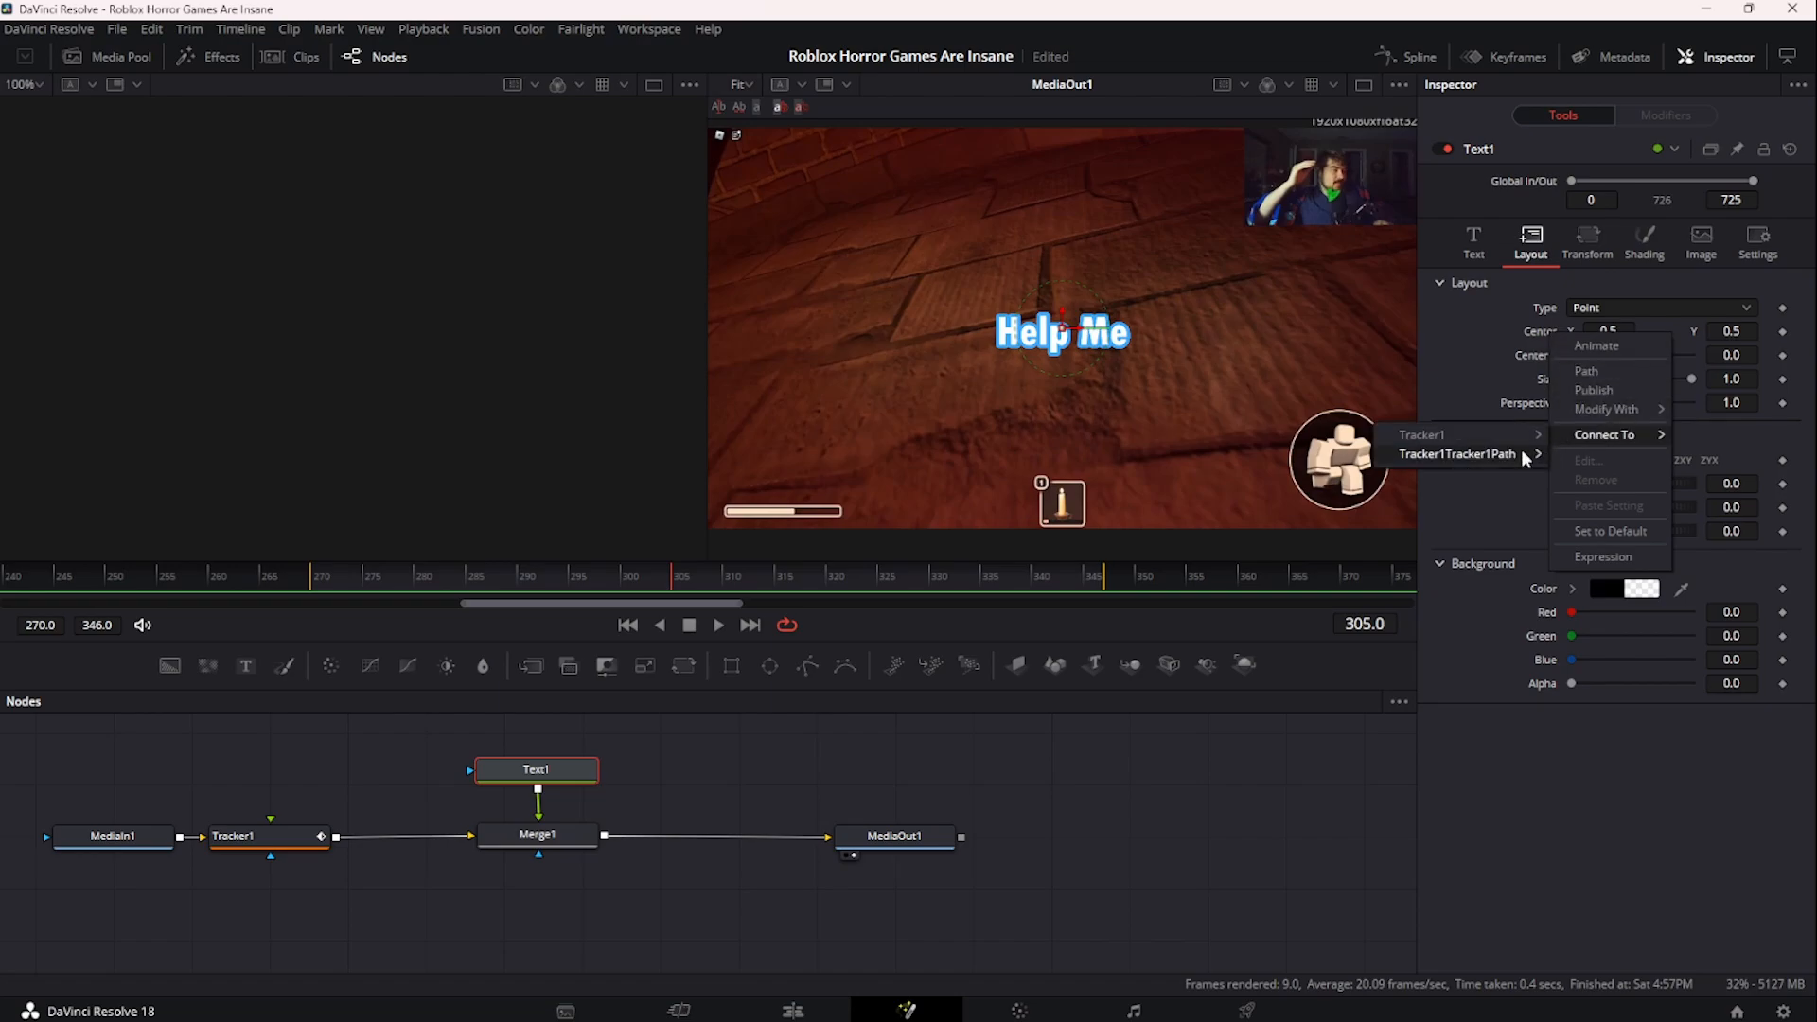
mouse_move(1464, 461)
click(1593, 454)
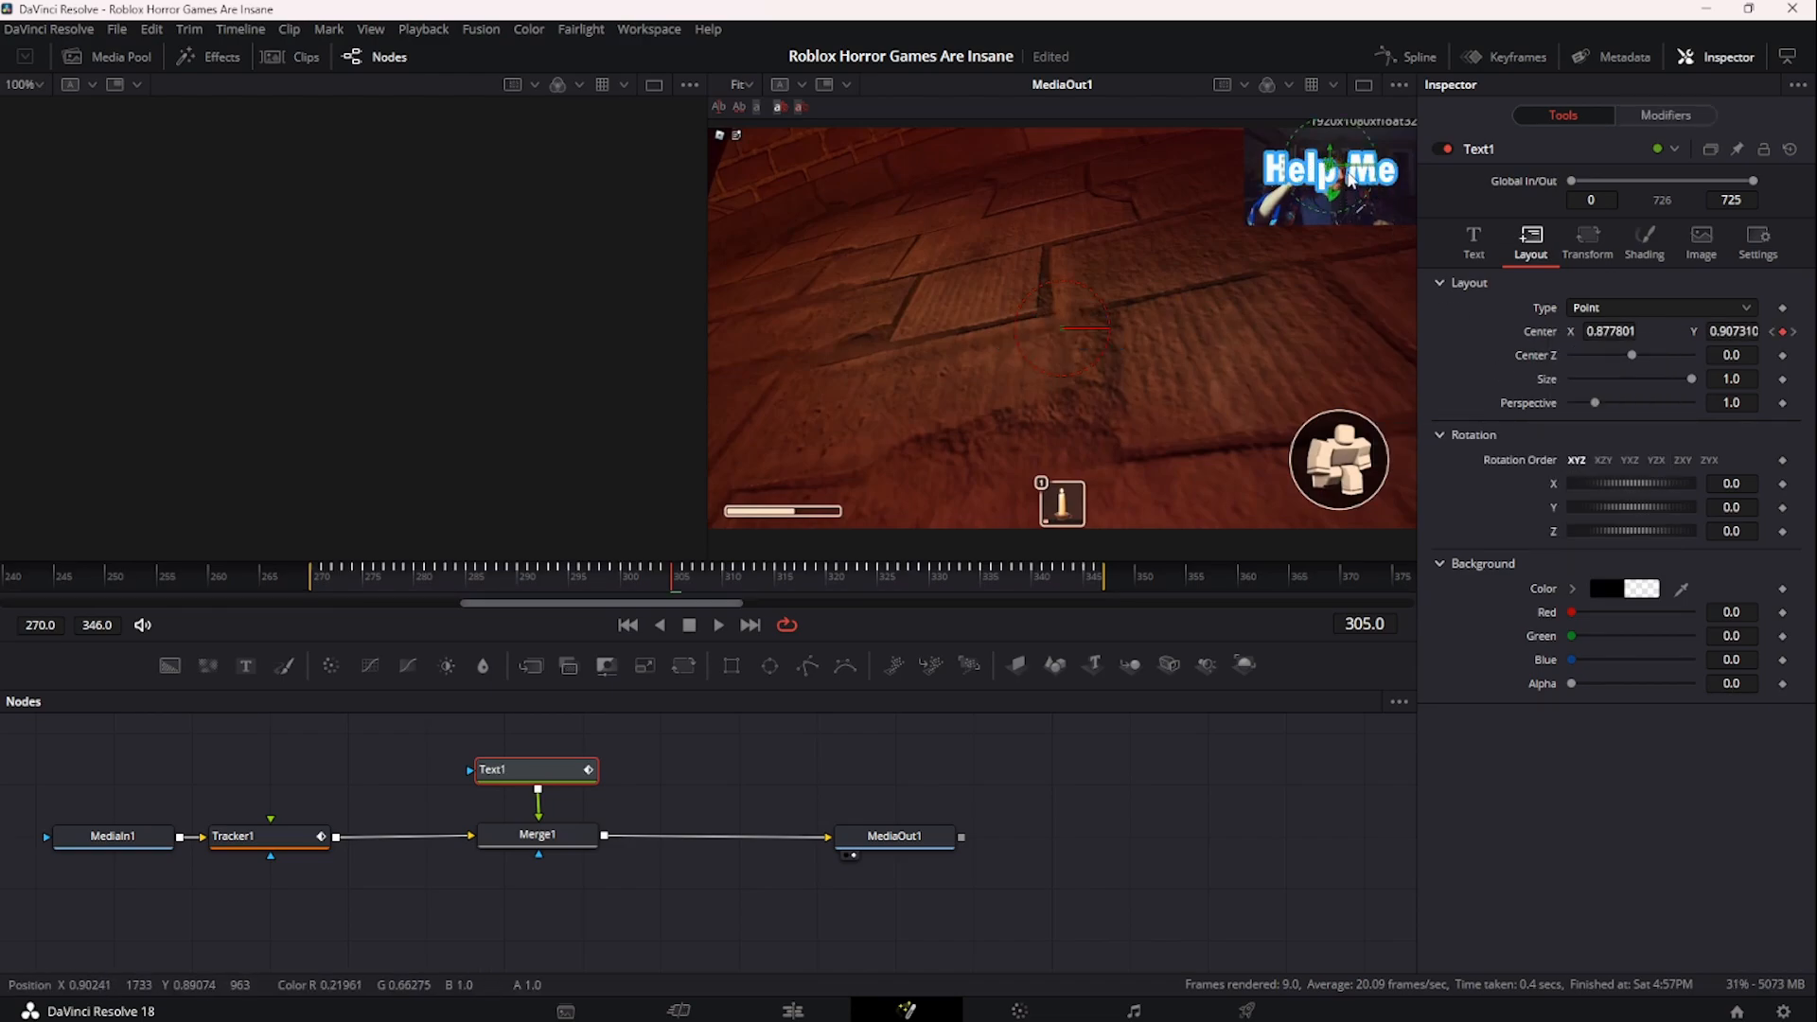
- Play back the tracked clip on the Edit page timeline to check how the text follows the face
click(820, 1013)
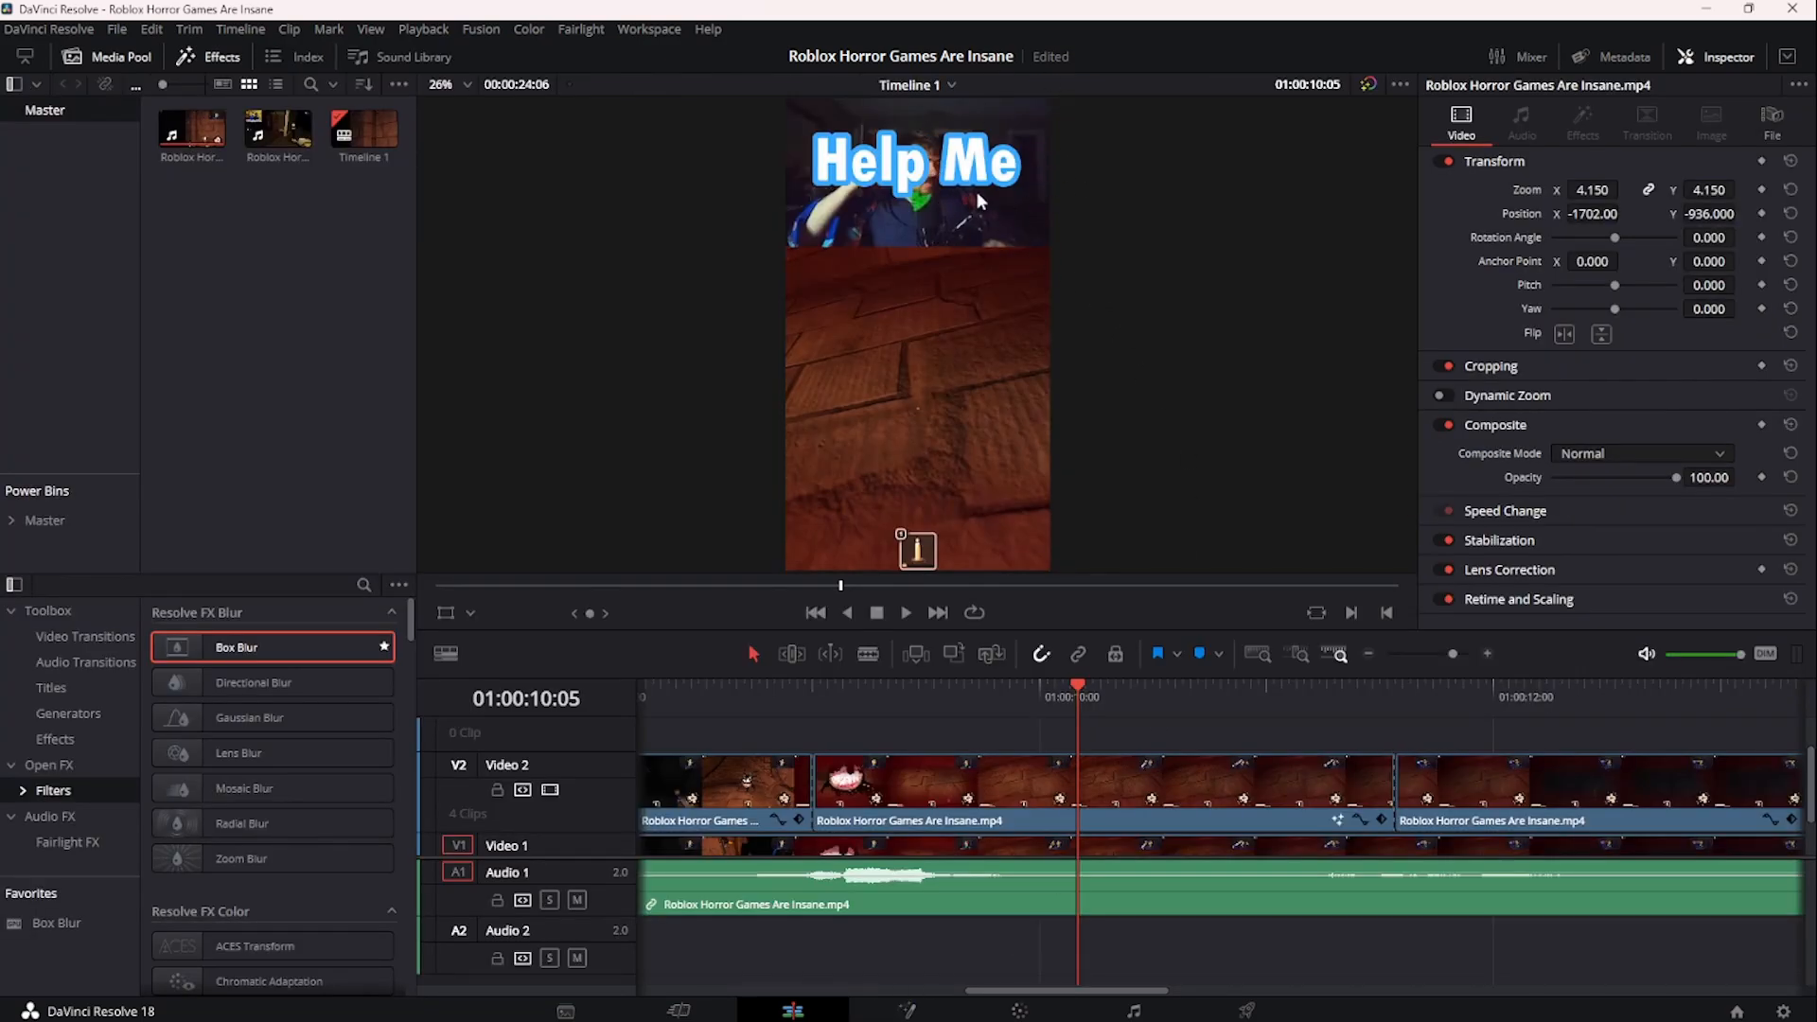
click(819, 700)
key(space)
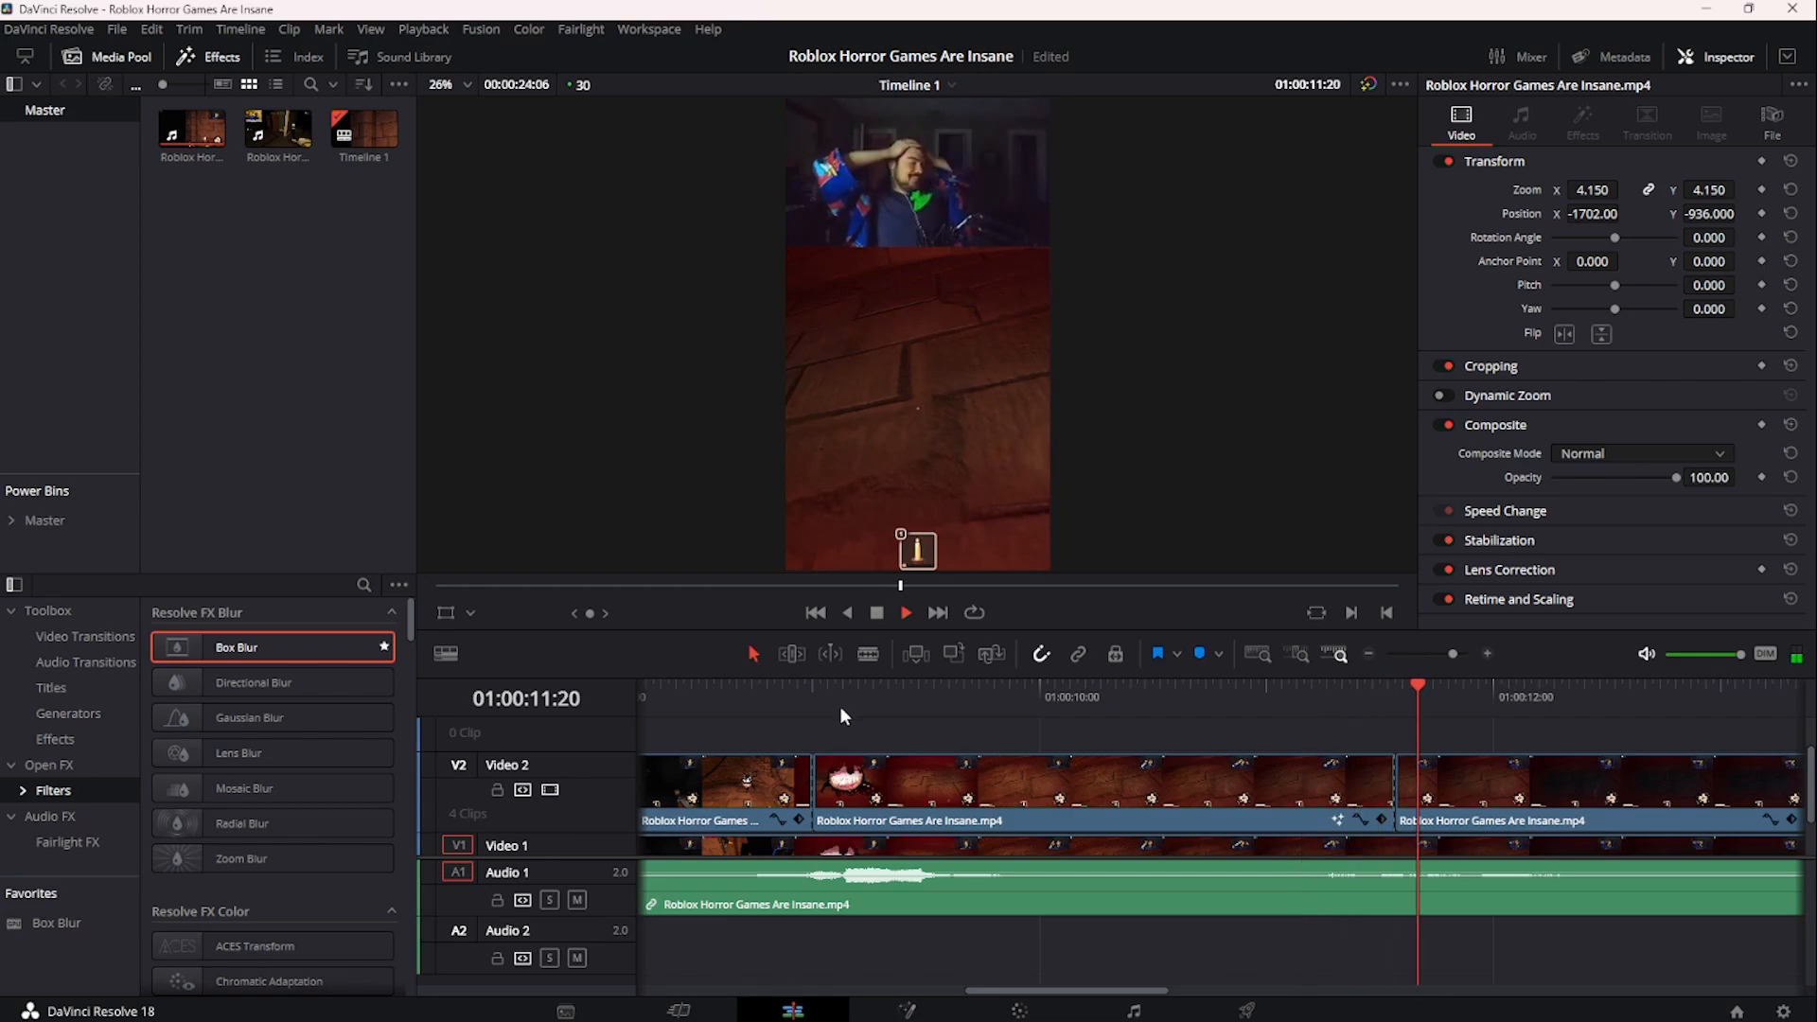
key(space)
click(842, 687)
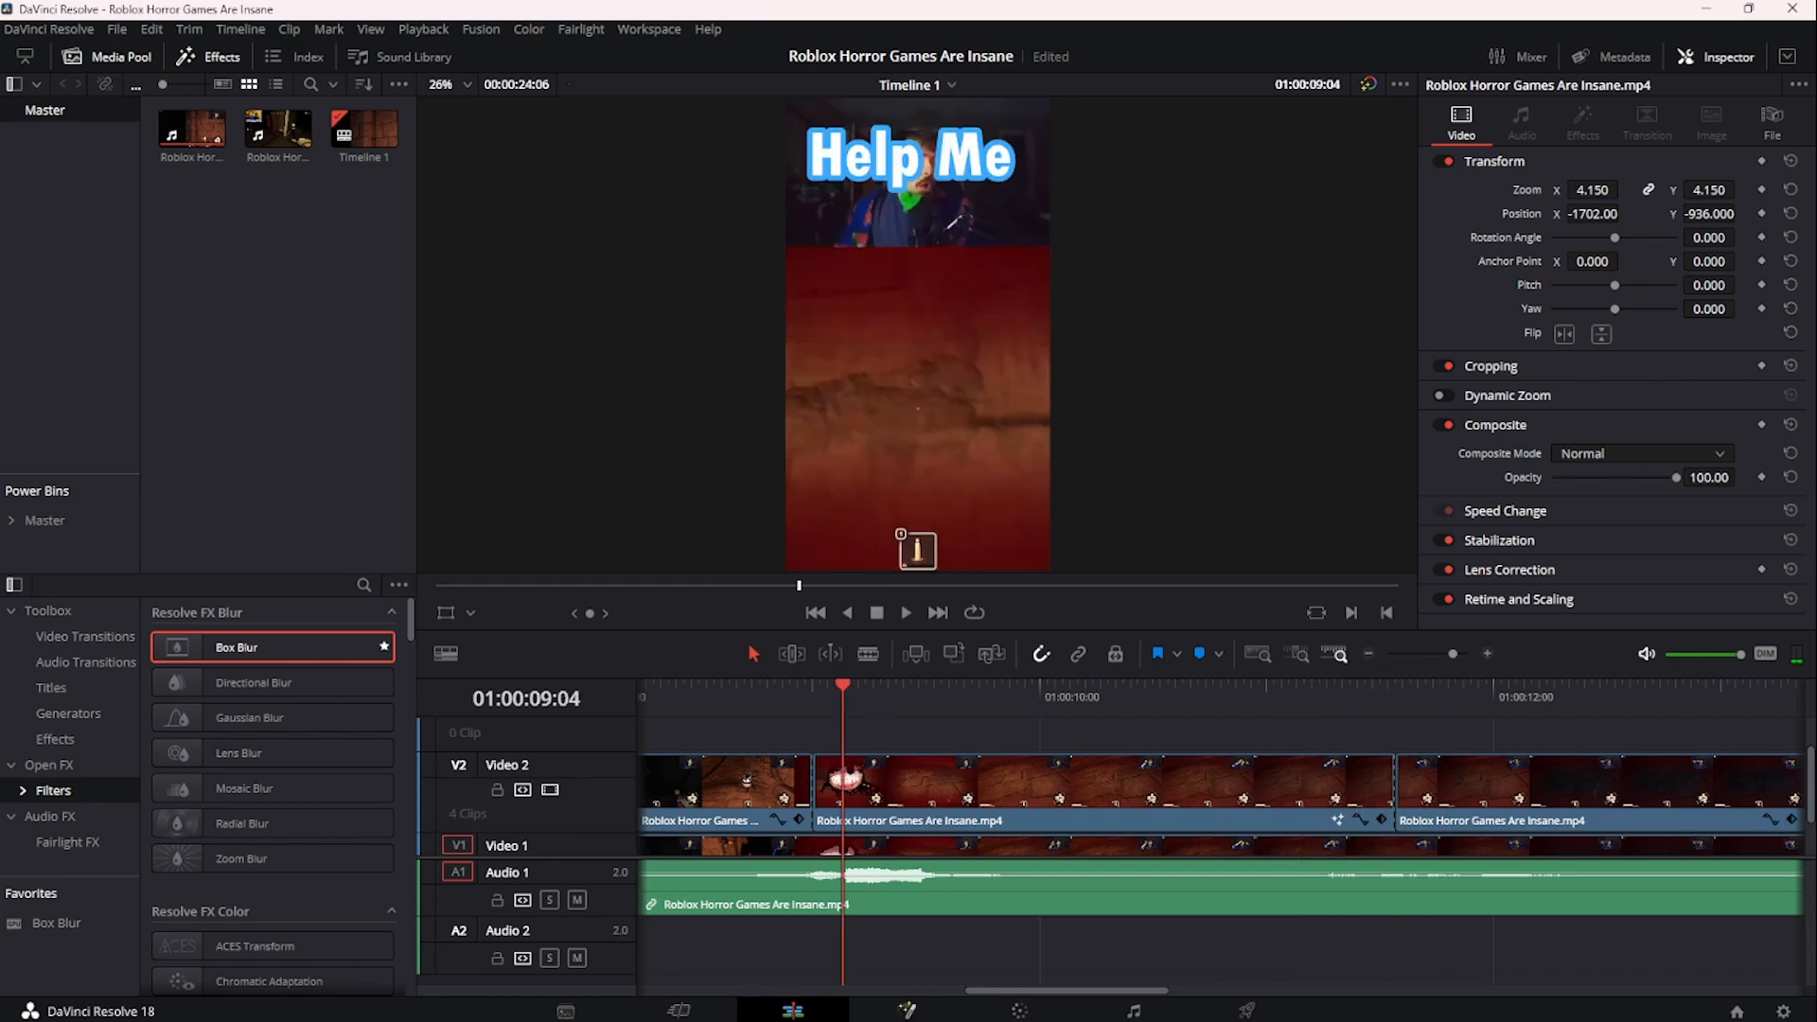
- Reduce the size of the "Help Me" text in Fusion to 0.0414 and view it in the vertical frame
key(shift+5)
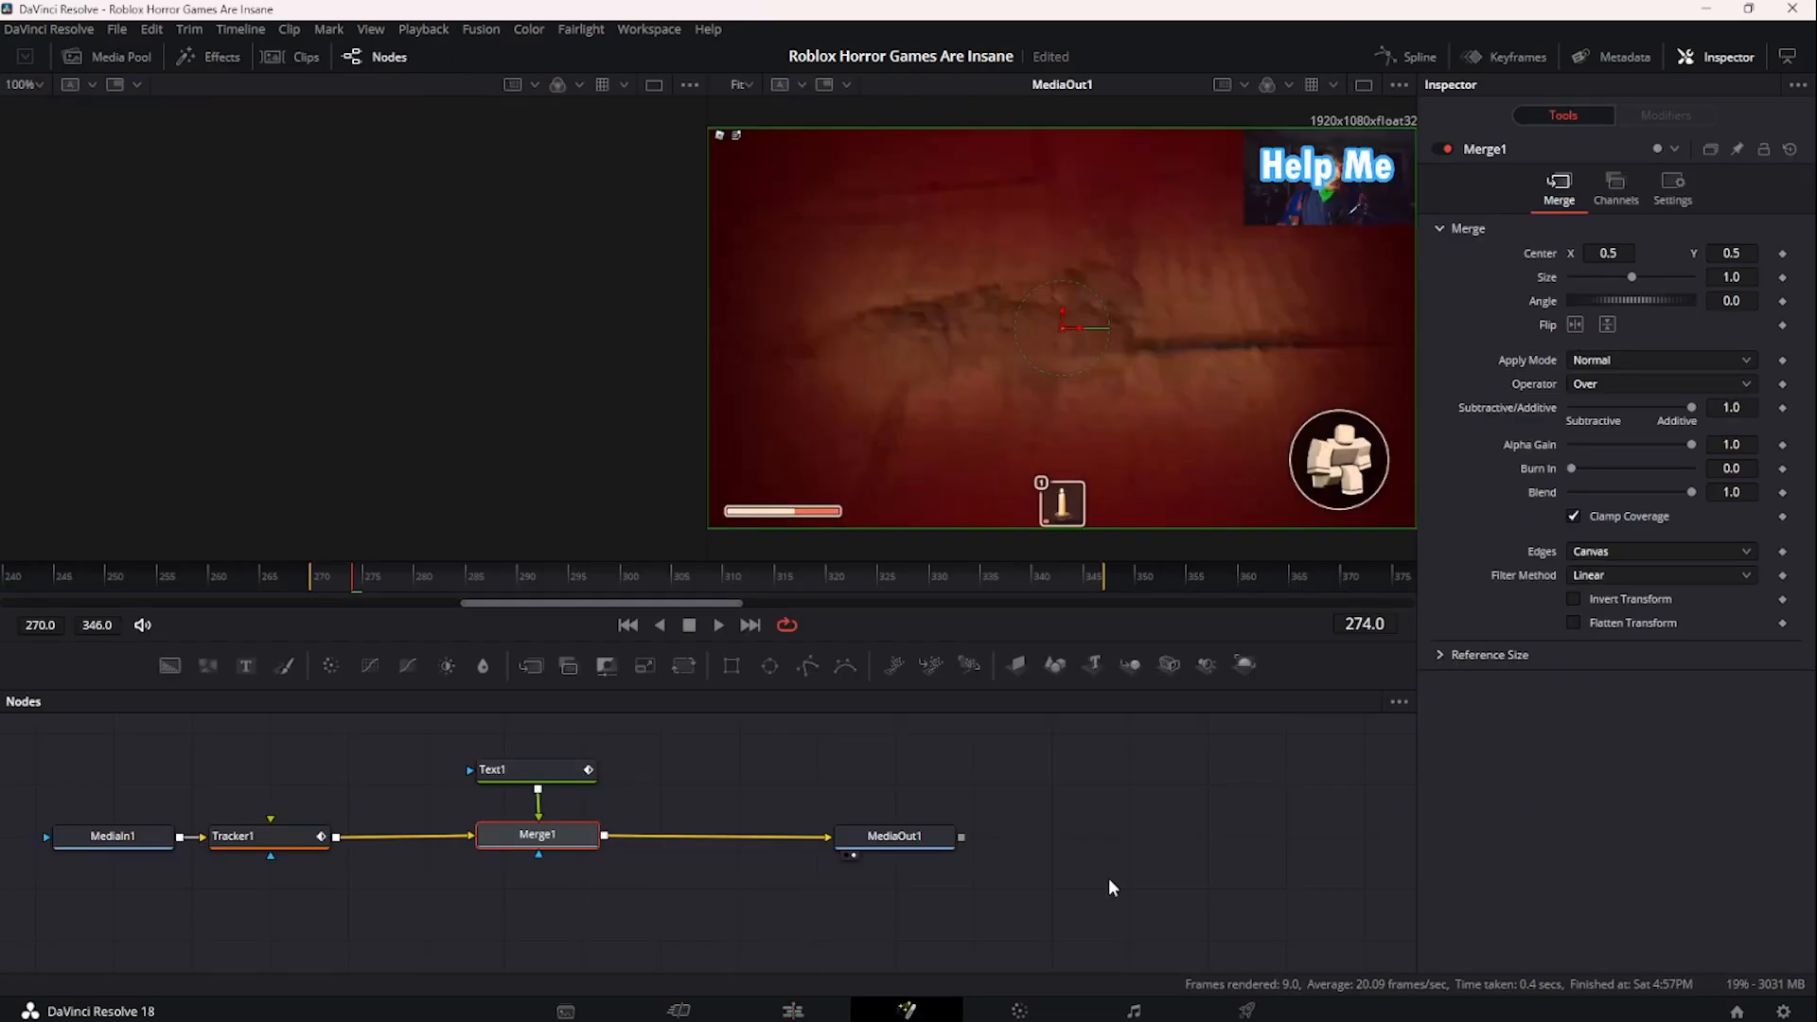
click(523, 779)
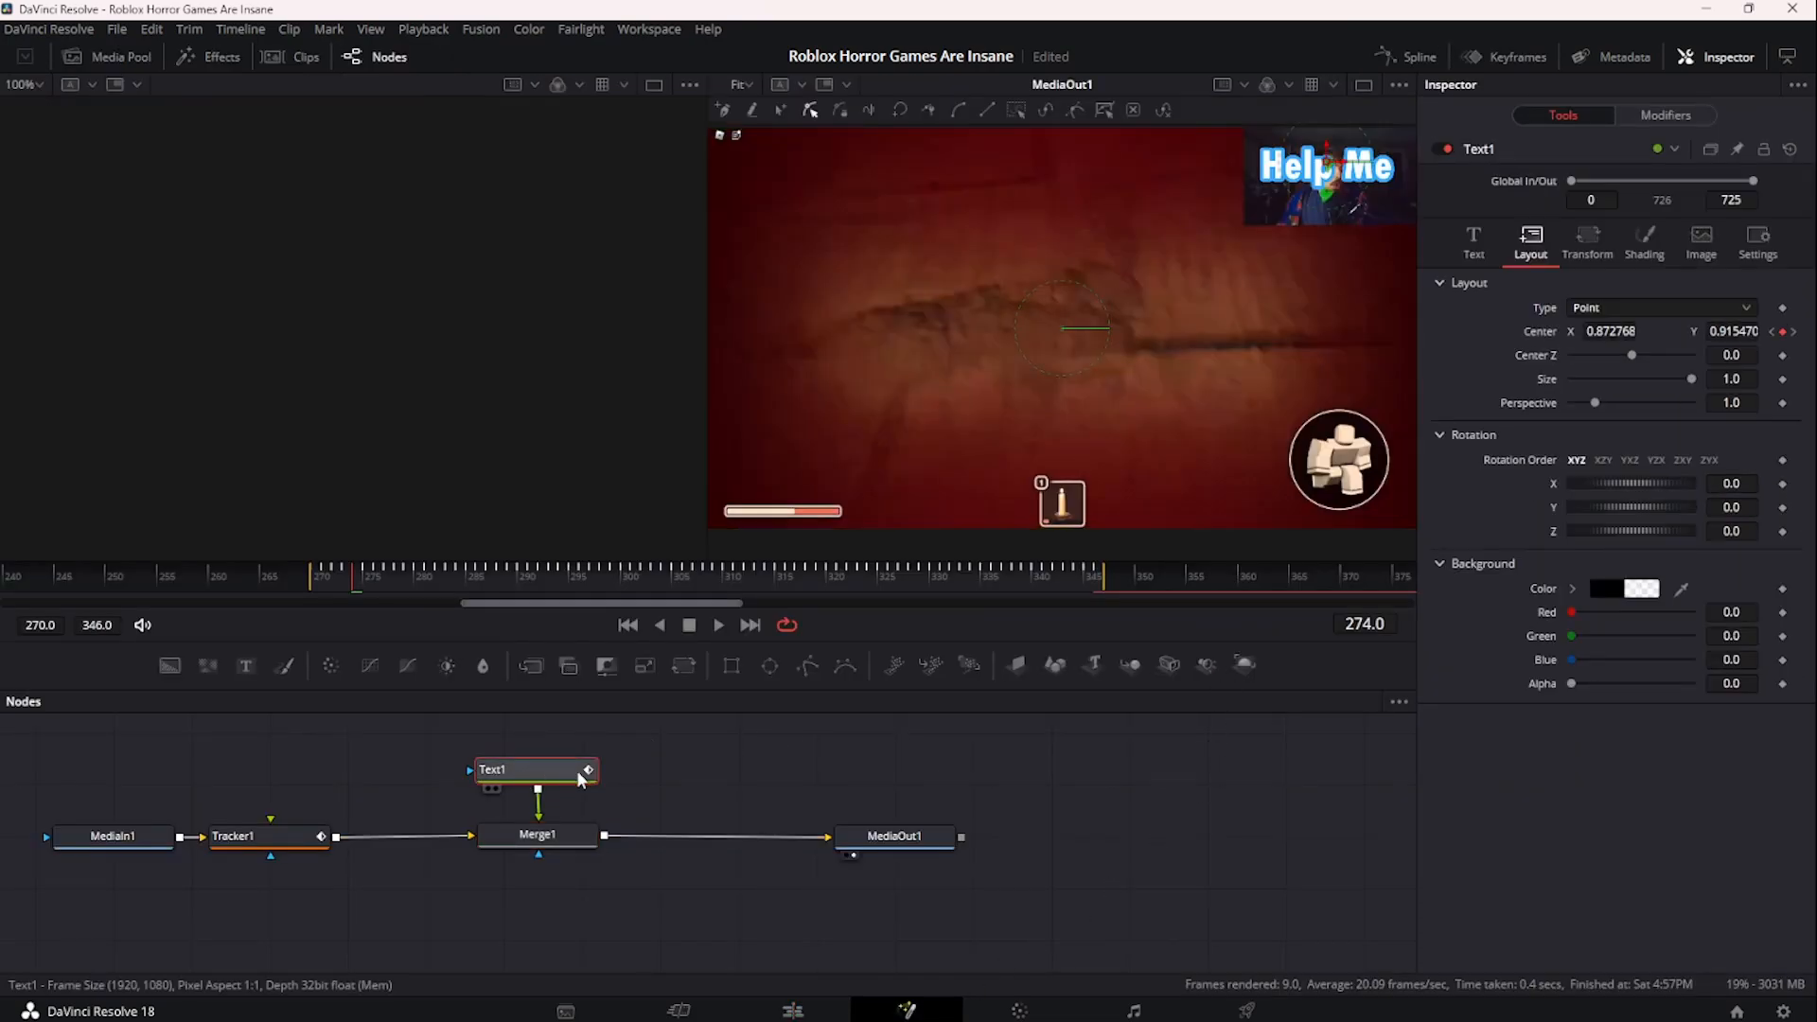
click(1476, 242)
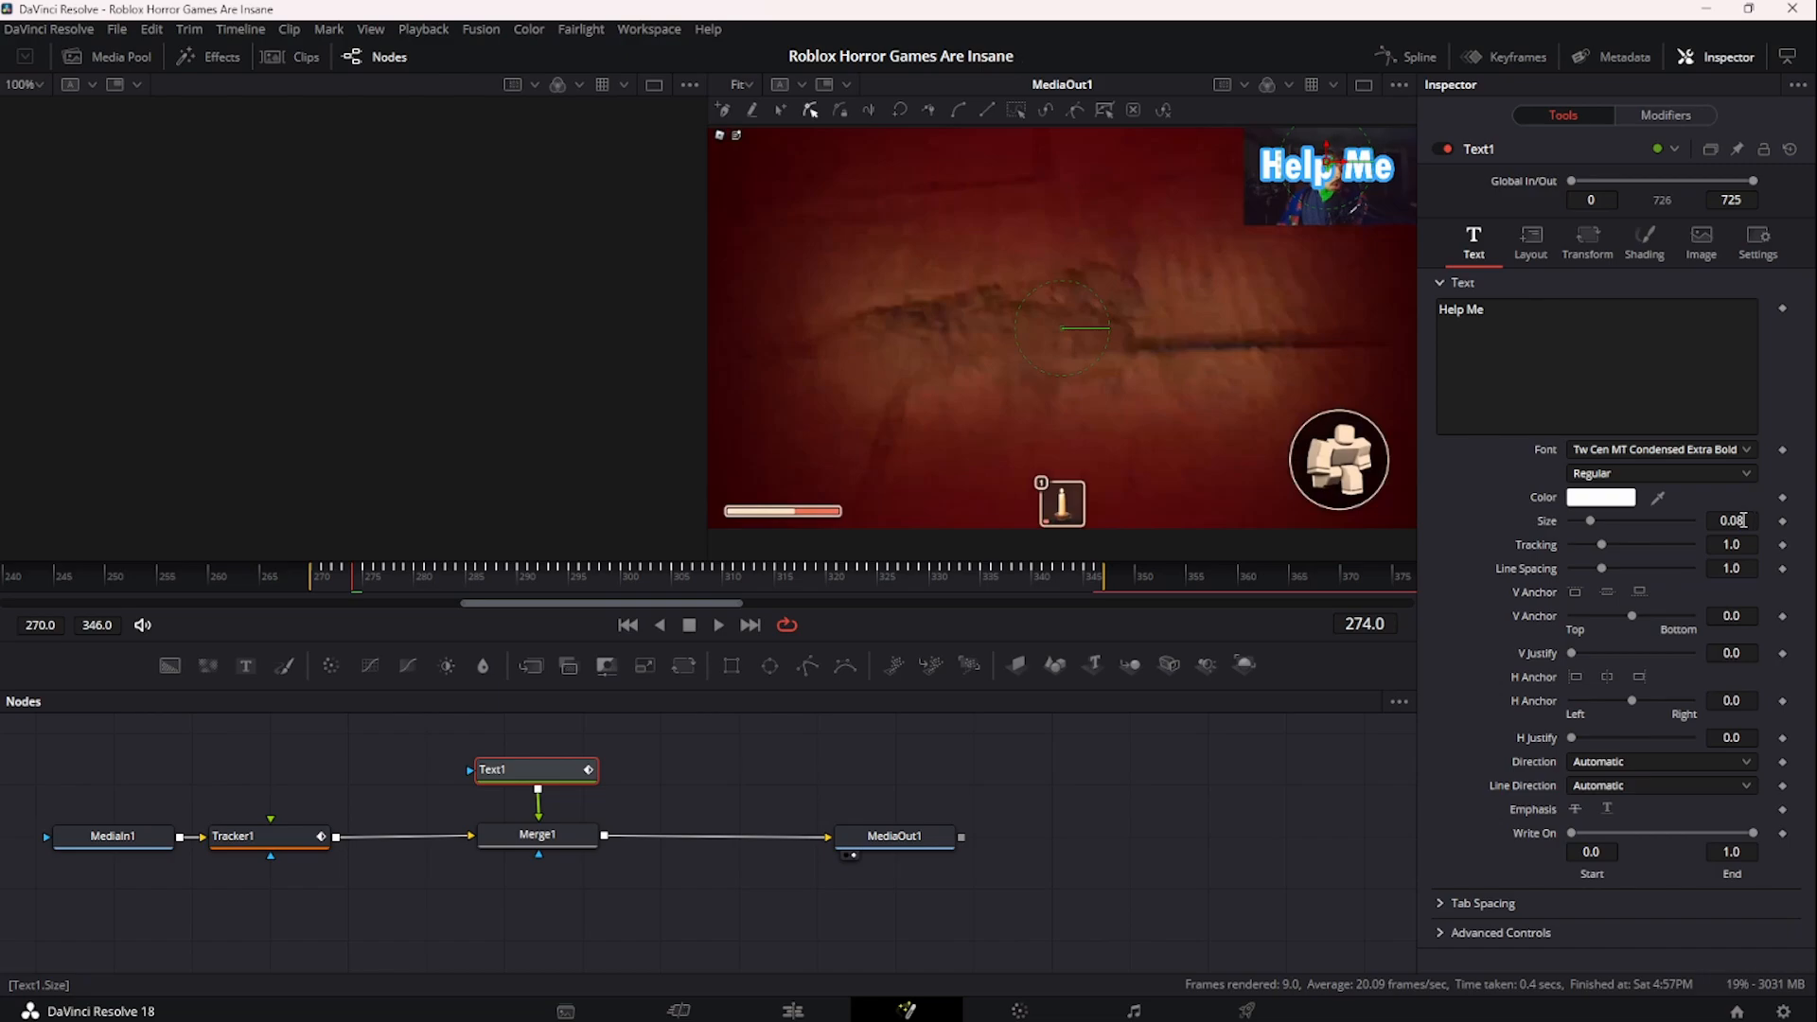
drag(1745, 520, 1271, 547)
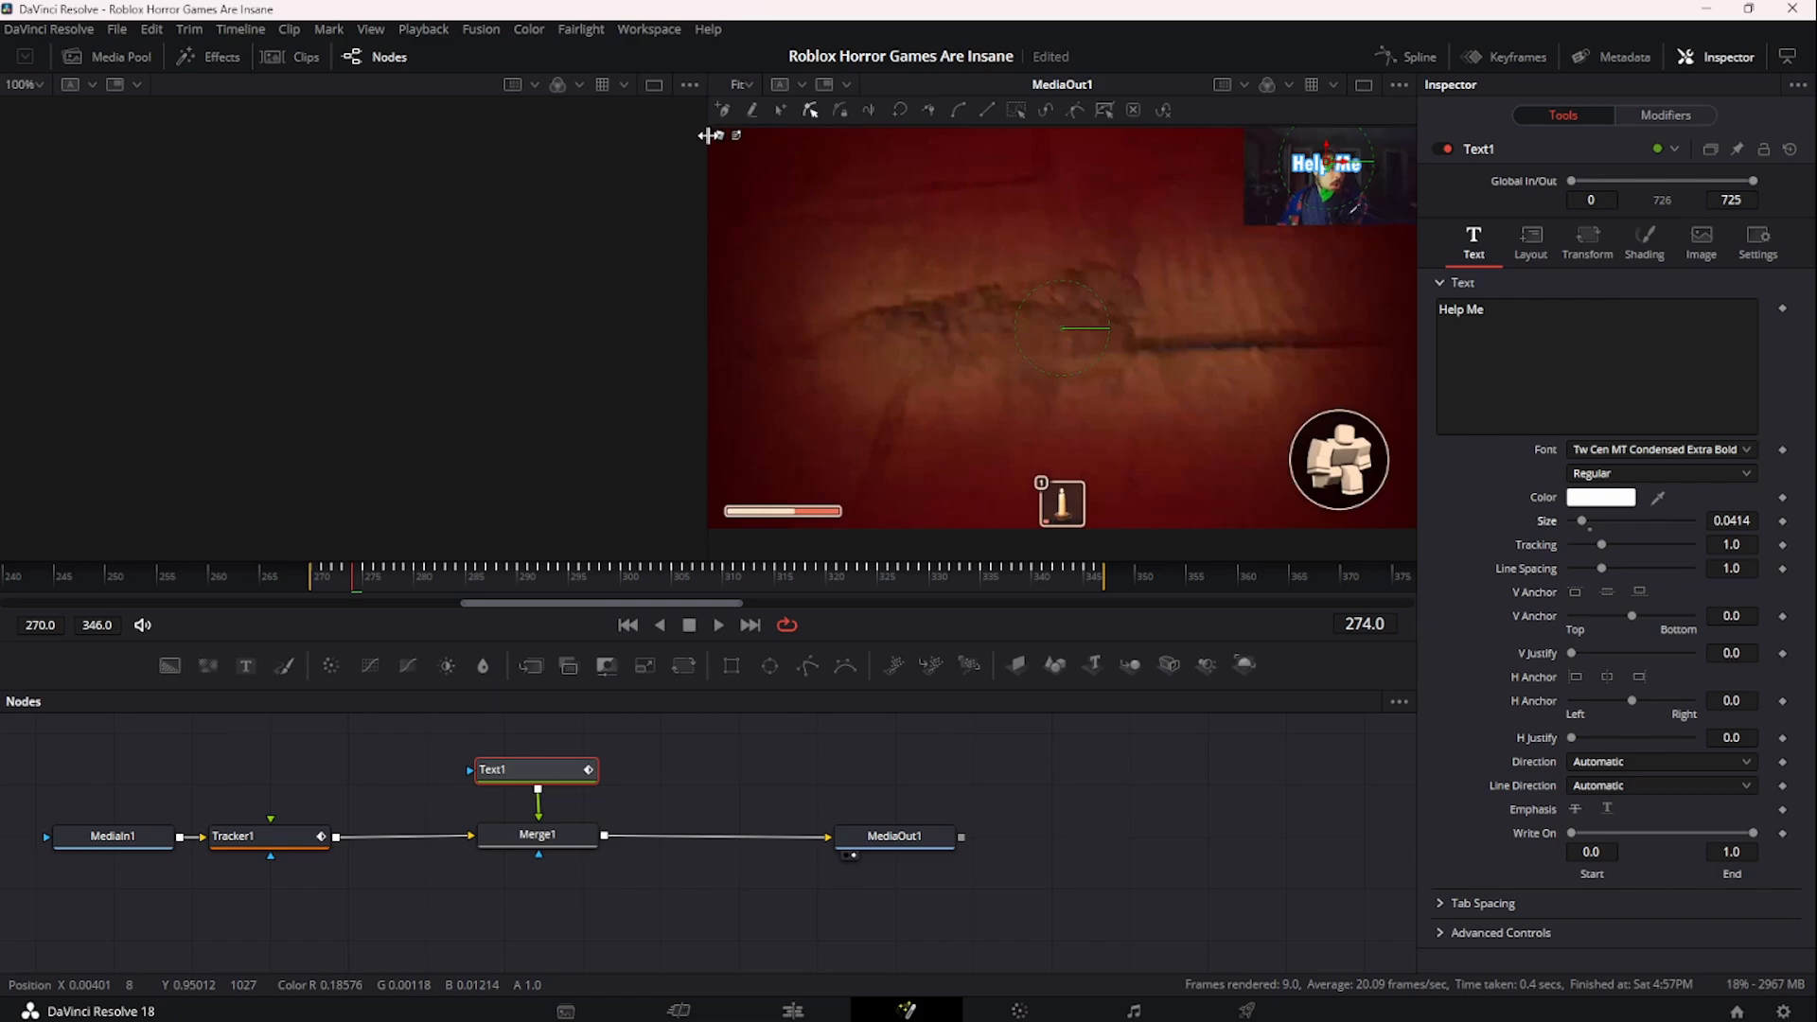
click(794, 1011)
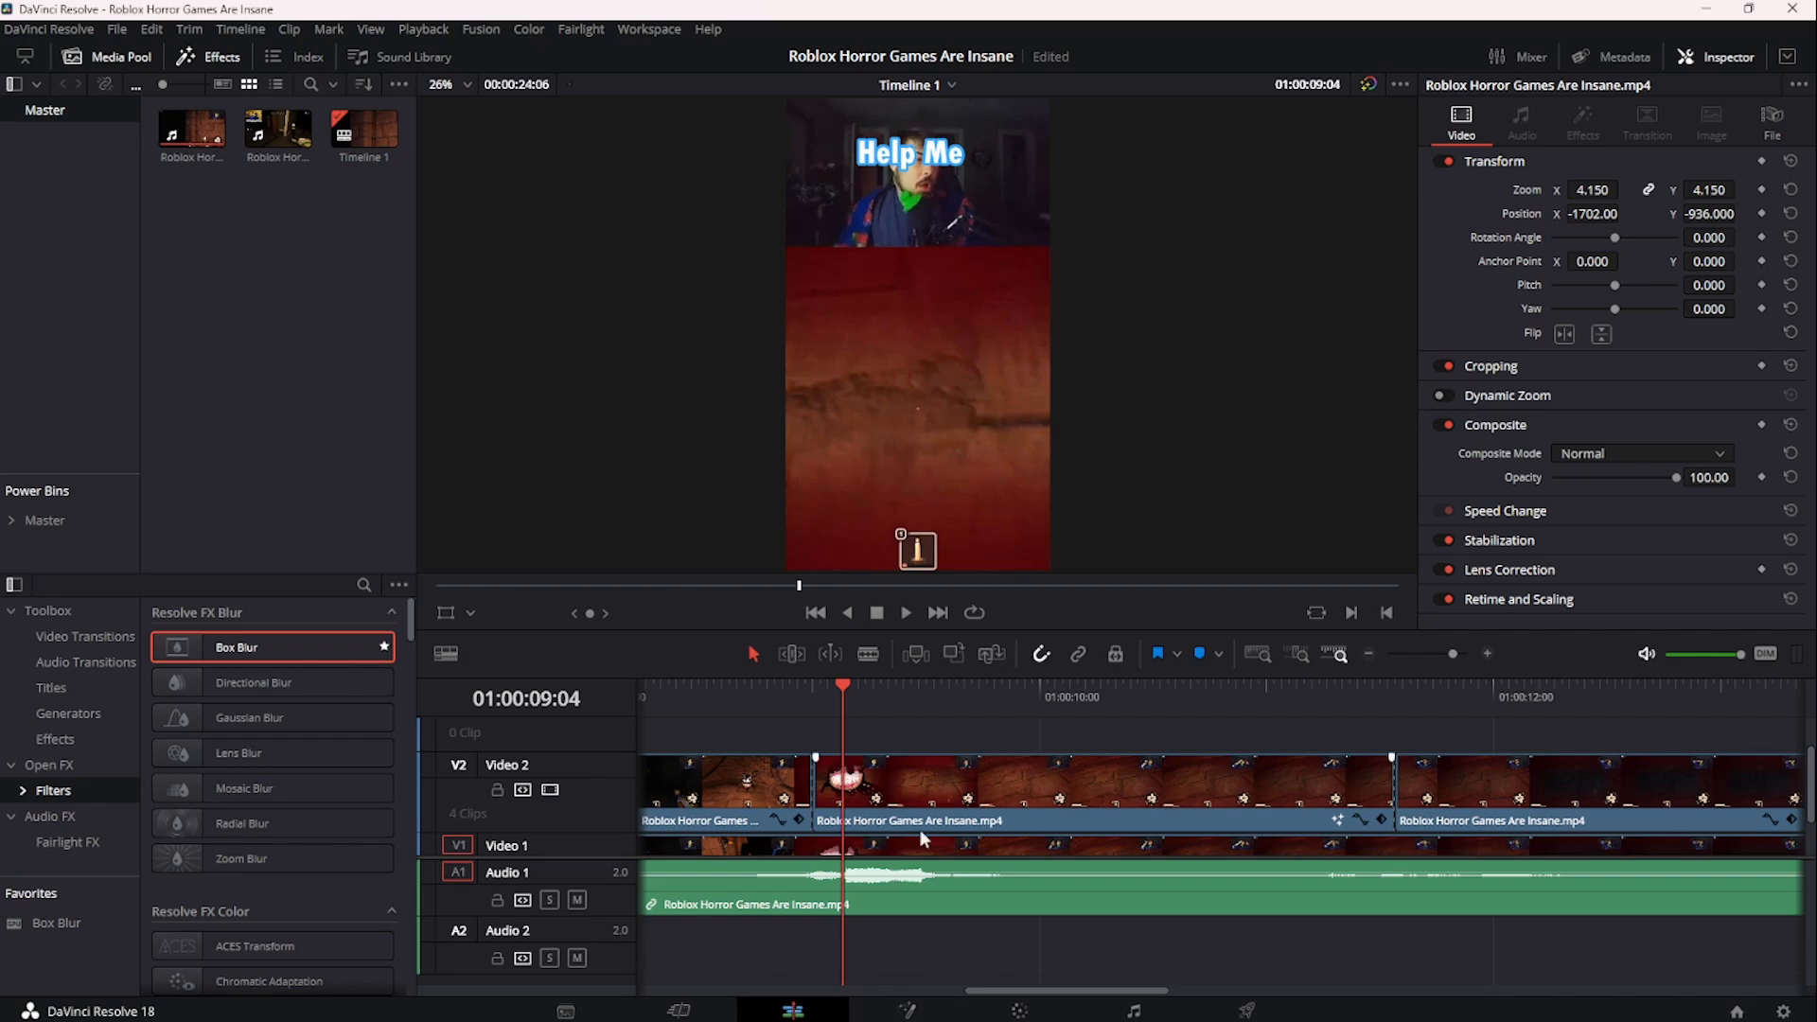
- Raise the text above the face with a Merge1 Center Y of 0.555 and review the clip on the Edit page
click(933, 1011)
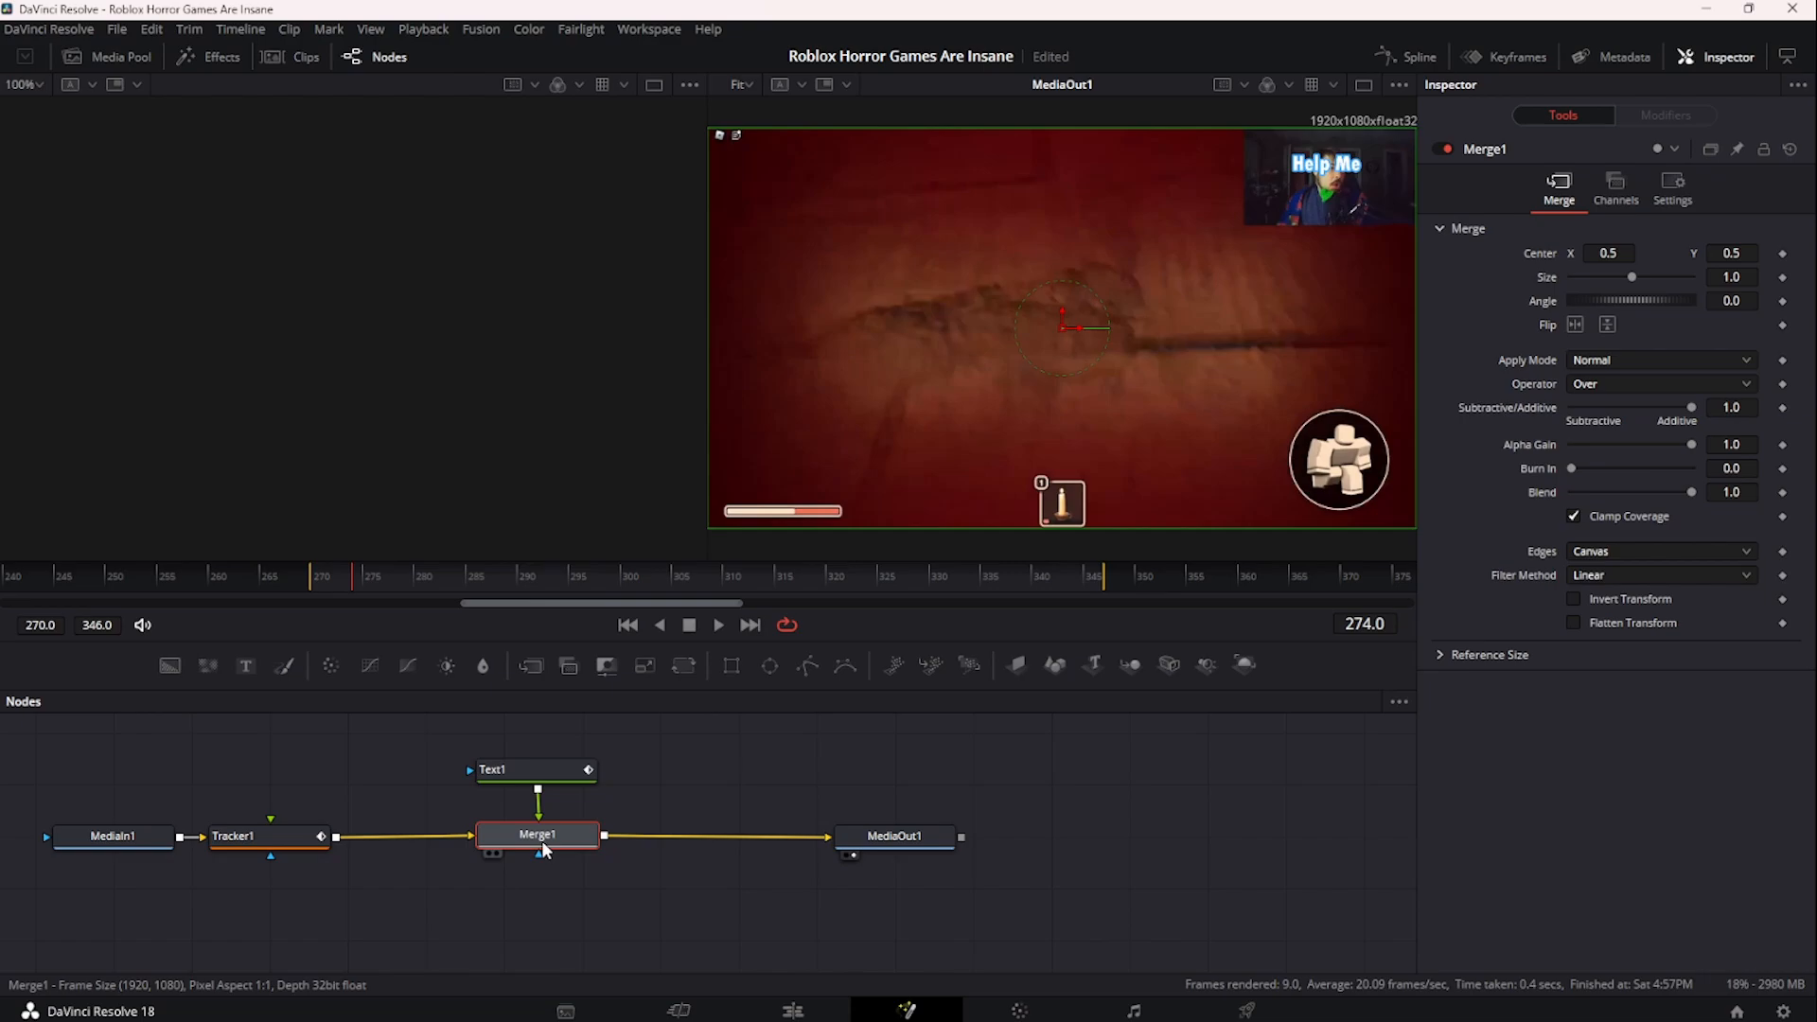
drag(1730, 255, 1781, 254)
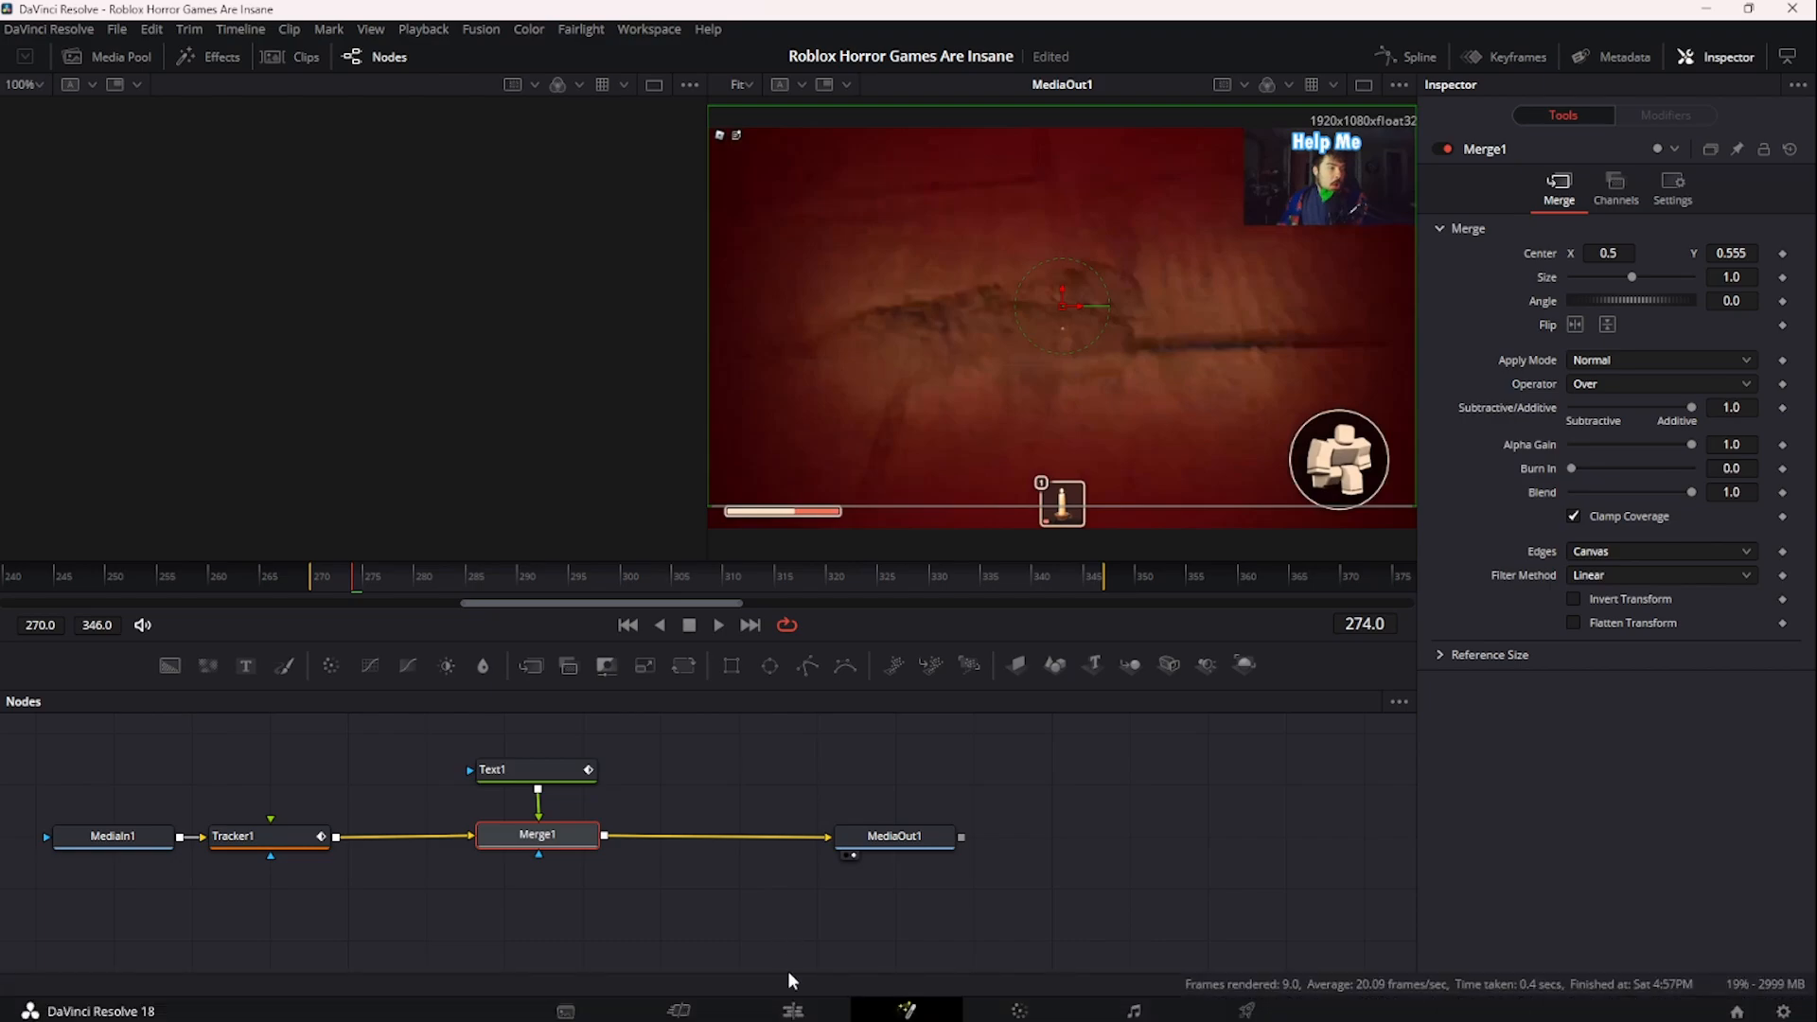
click(793, 1008)
key(space)
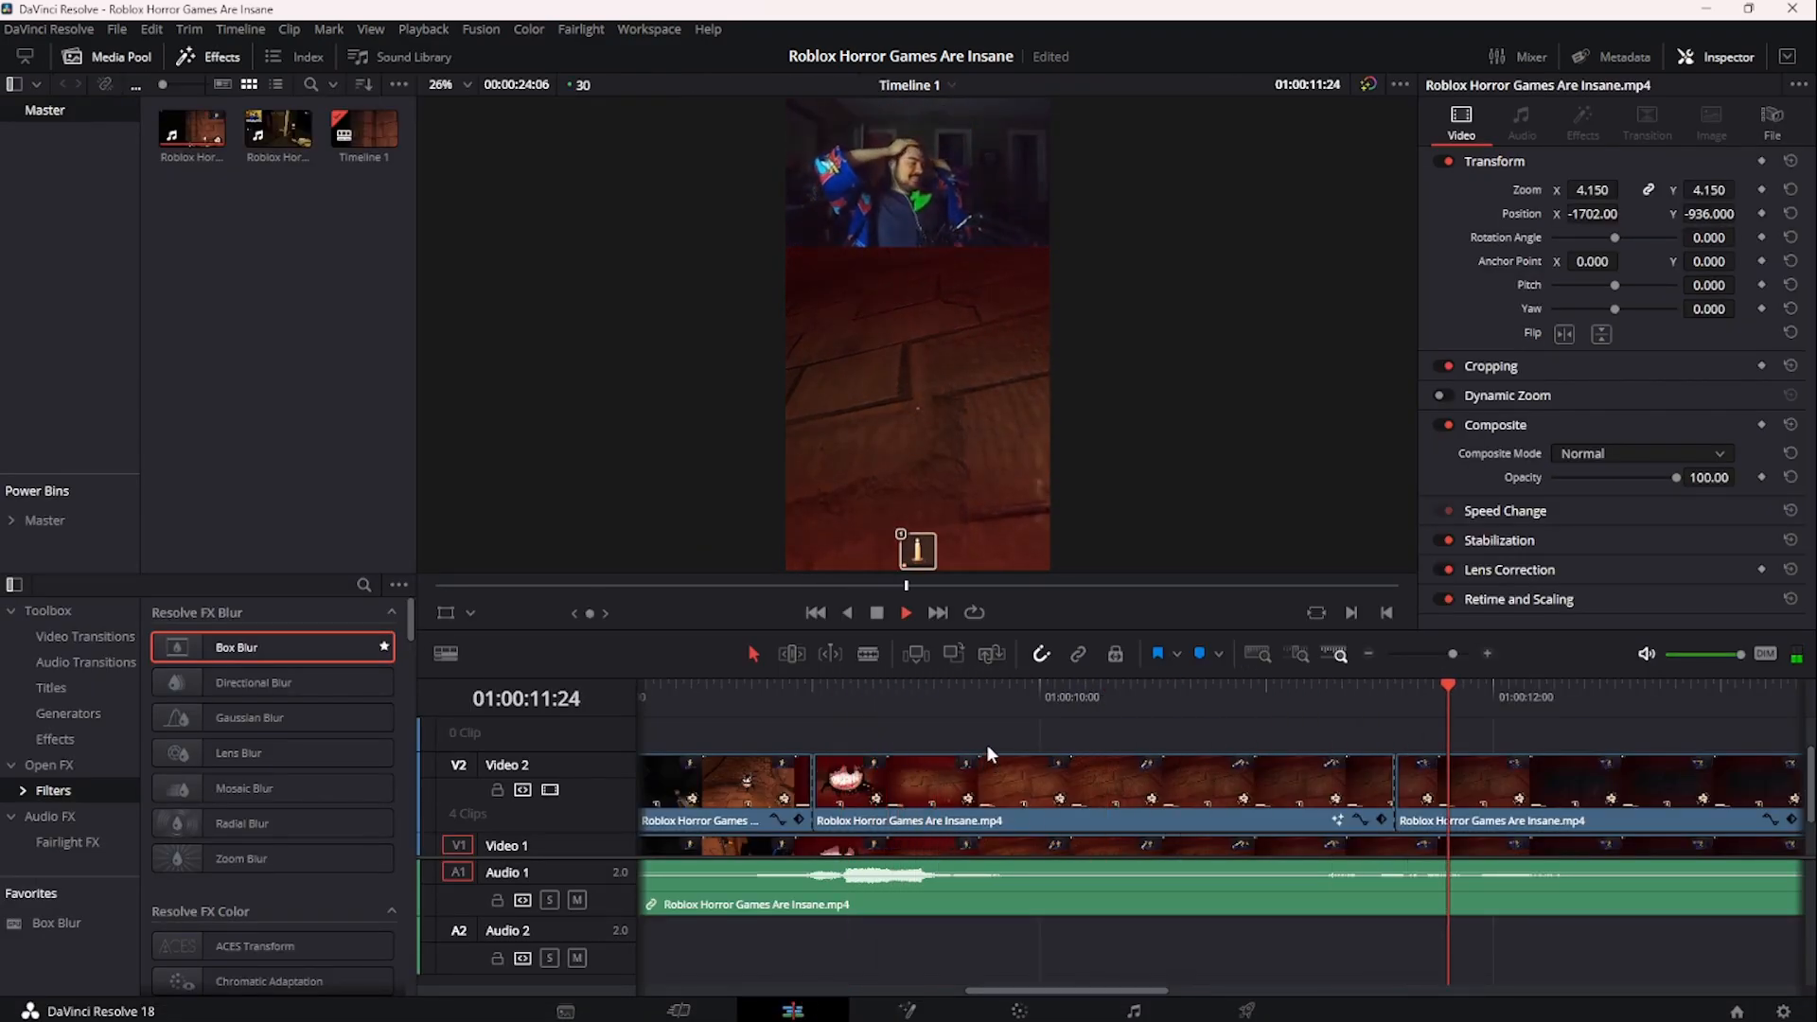
key(space)
drag(912, 702, 1102, 724)
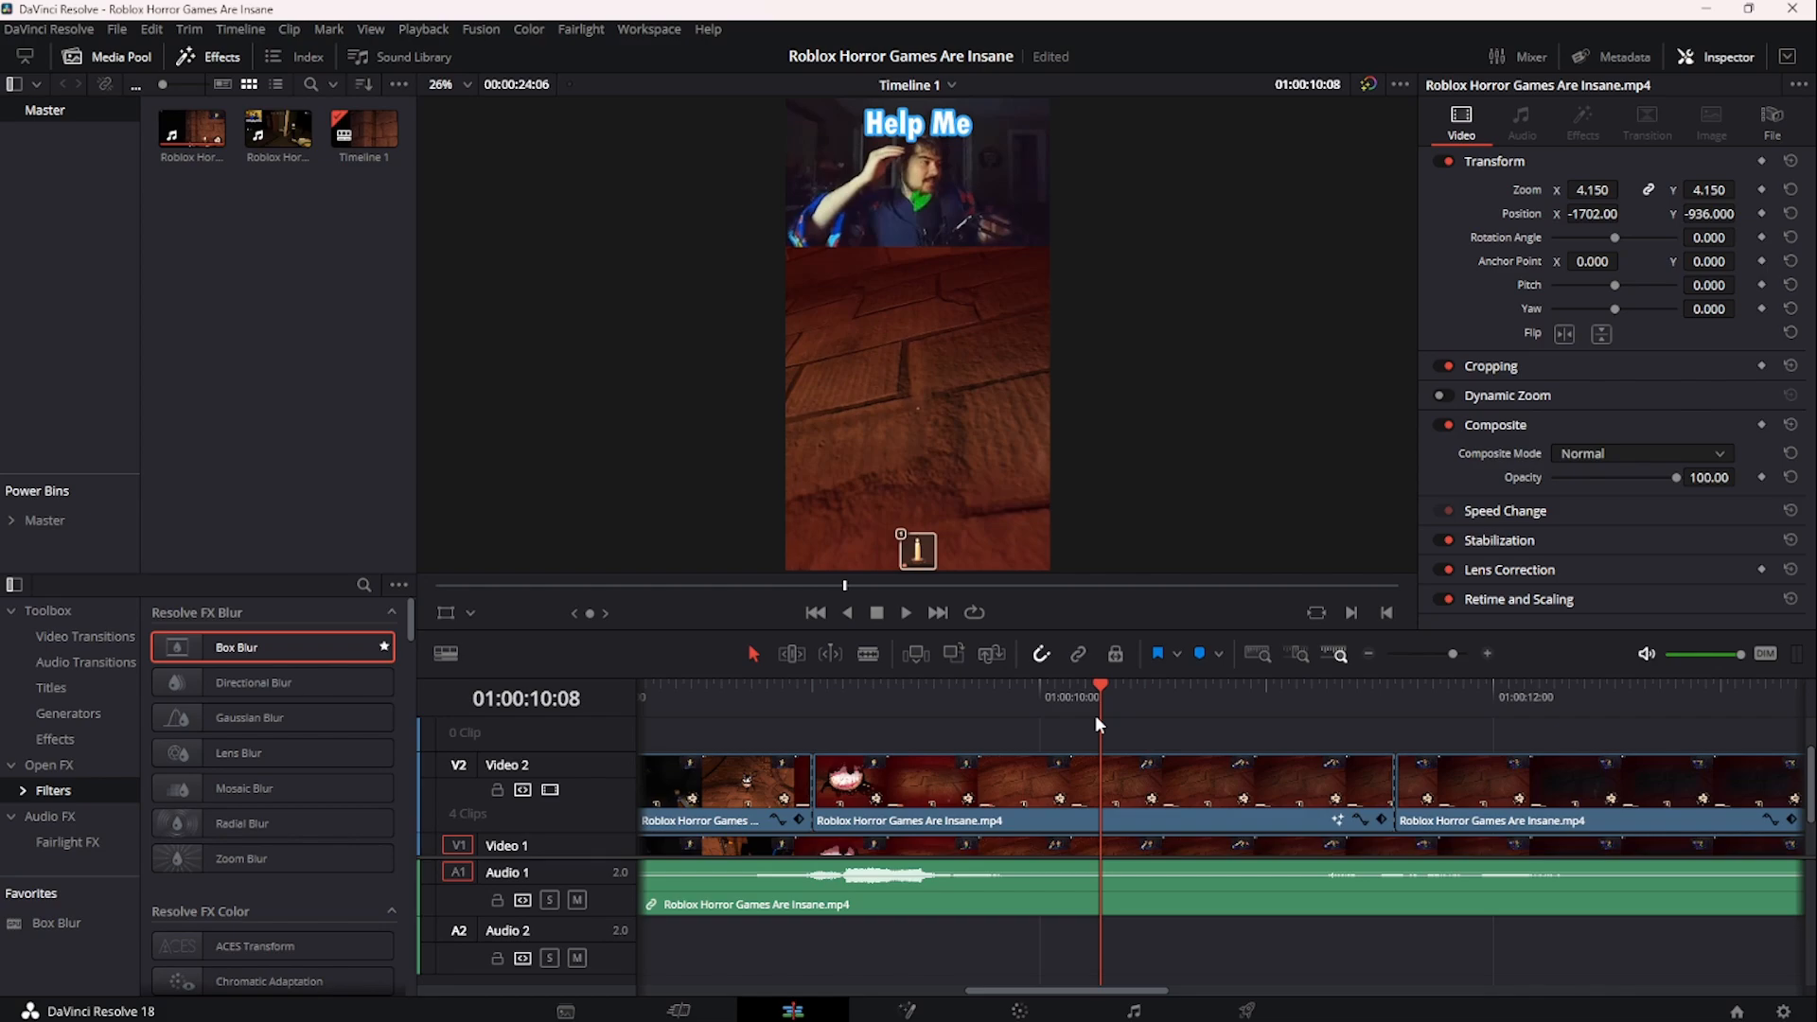
- Set the text size to 0.0322 and lower the Merge1 Center Y to about 0.54
click(907, 1011)
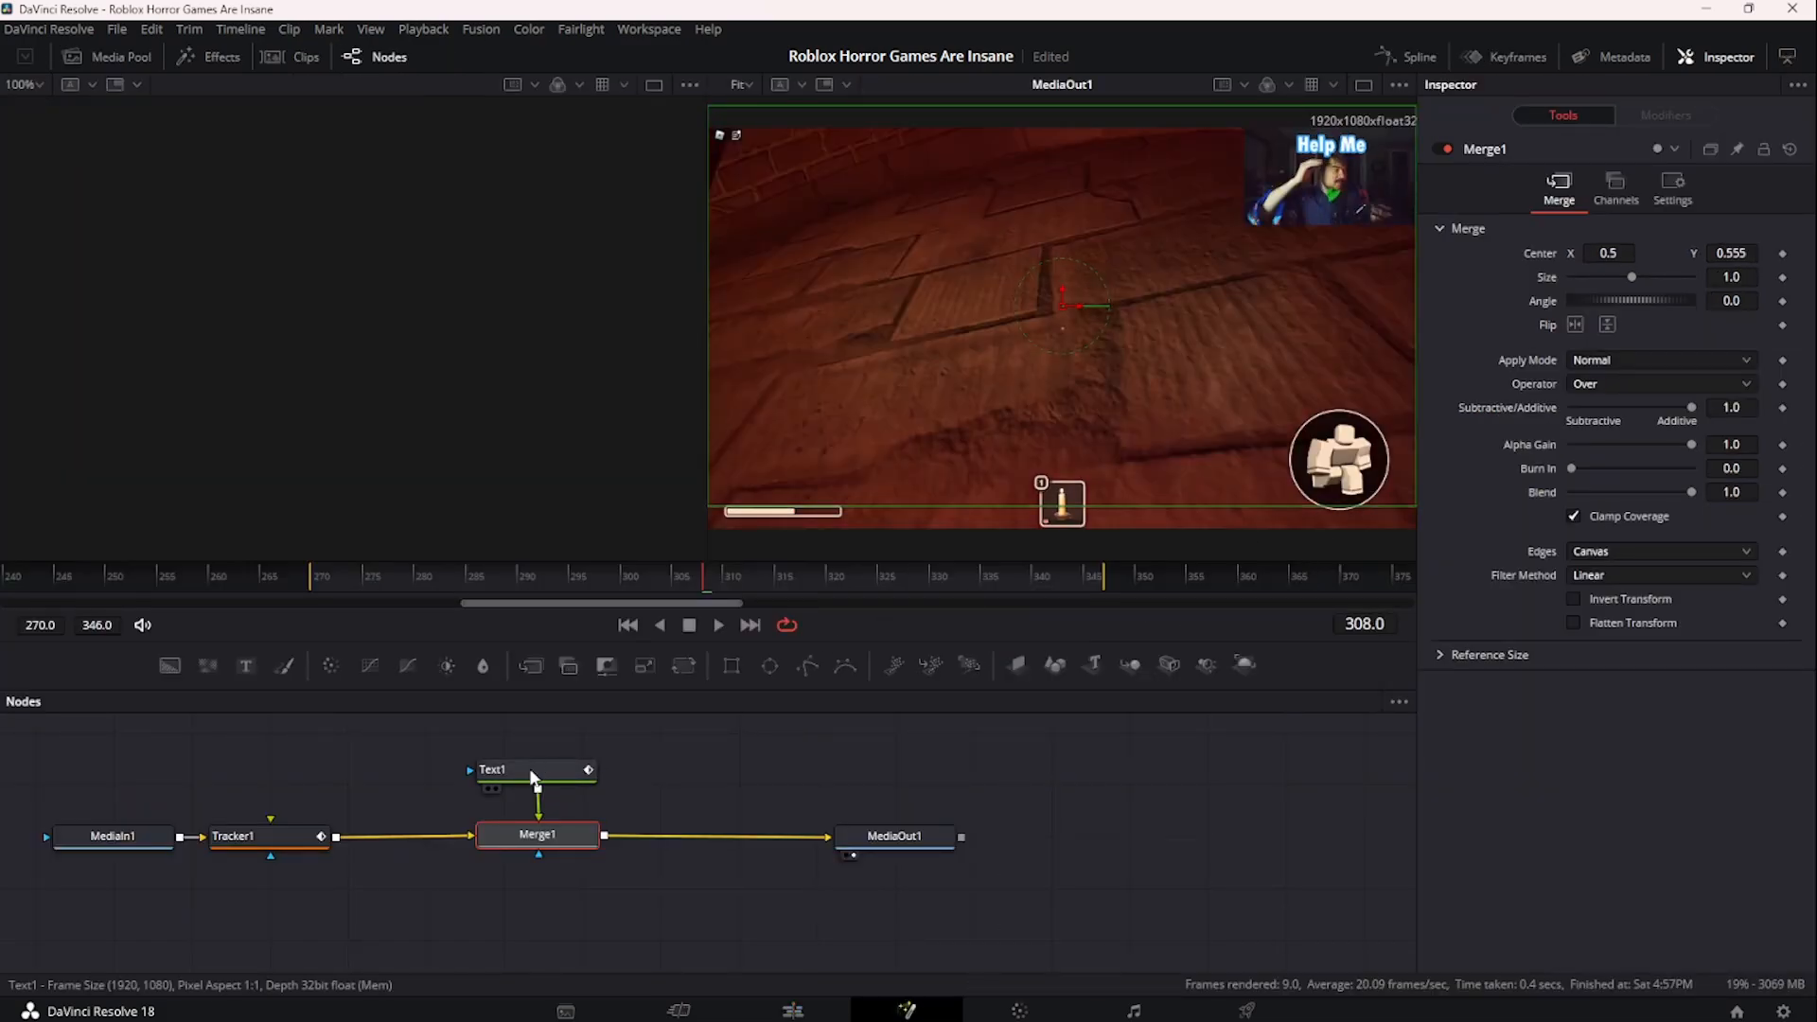
click(515, 769)
drag(1741, 520, 1717, 520)
click(535, 836)
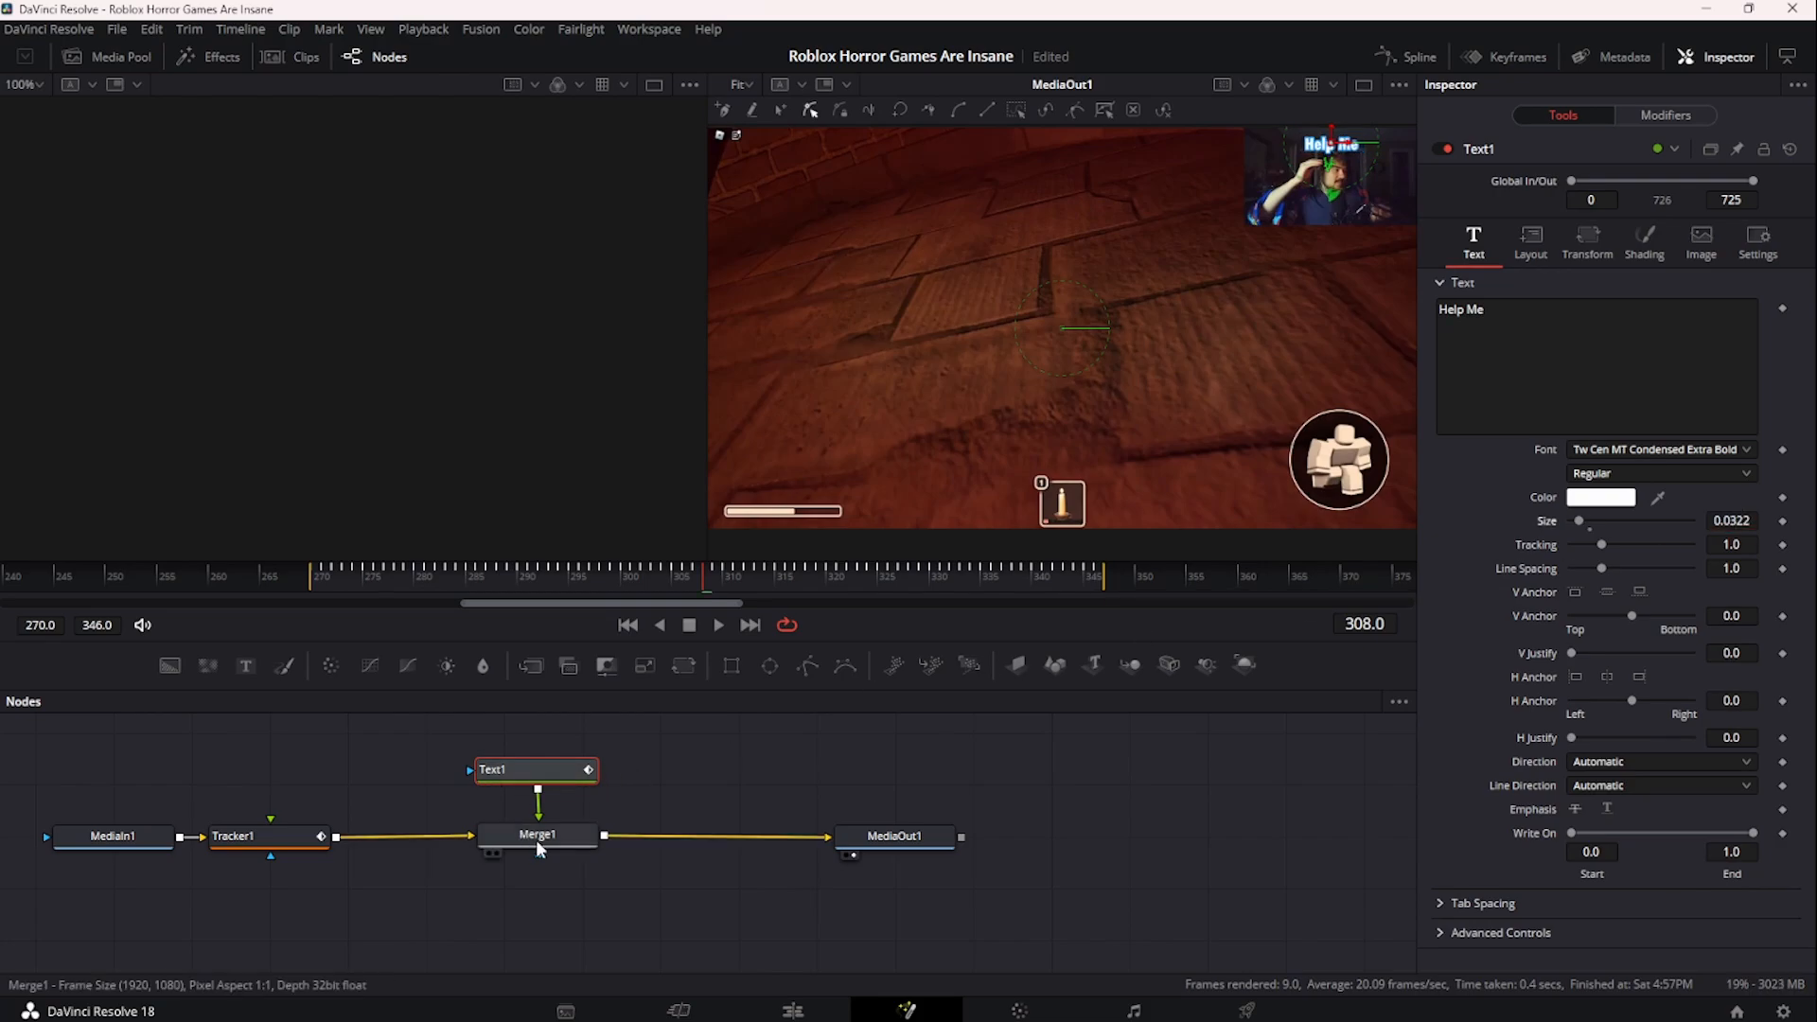
drag(1746, 253, 1732, 253)
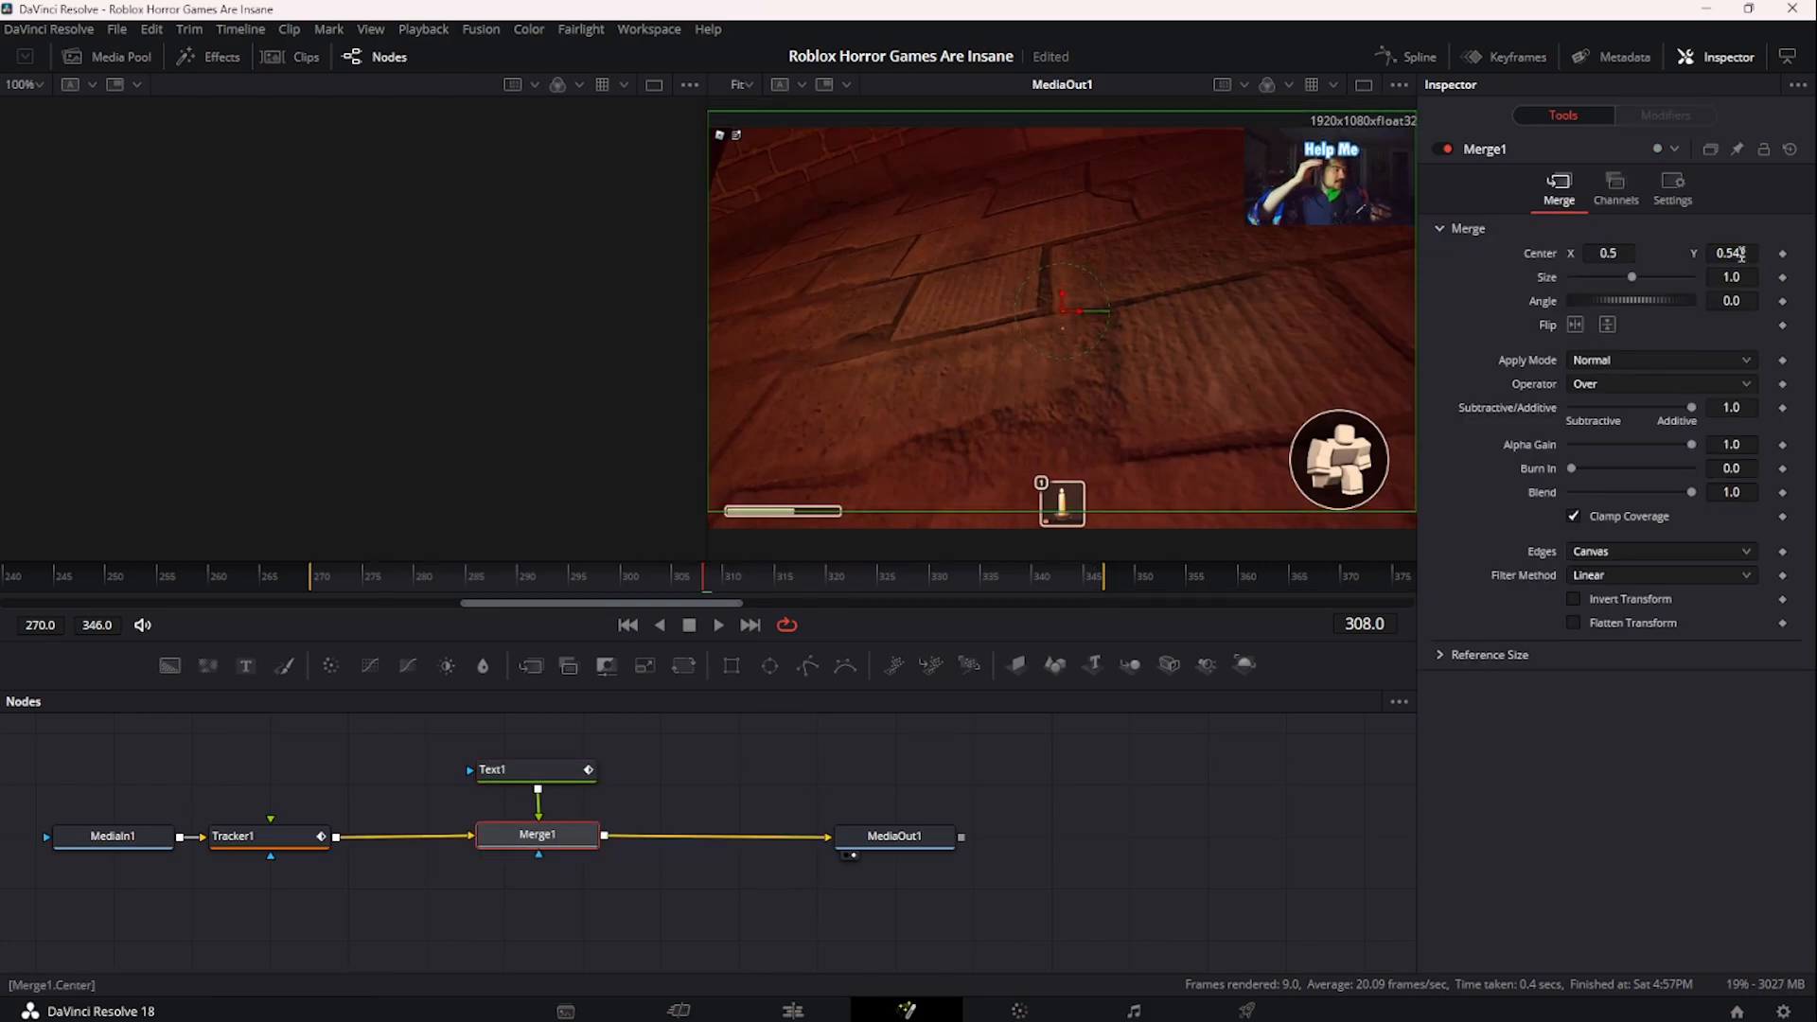
- Play the clip from its start on the Edit page to check the resized, repositioned text
click(797, 1009)
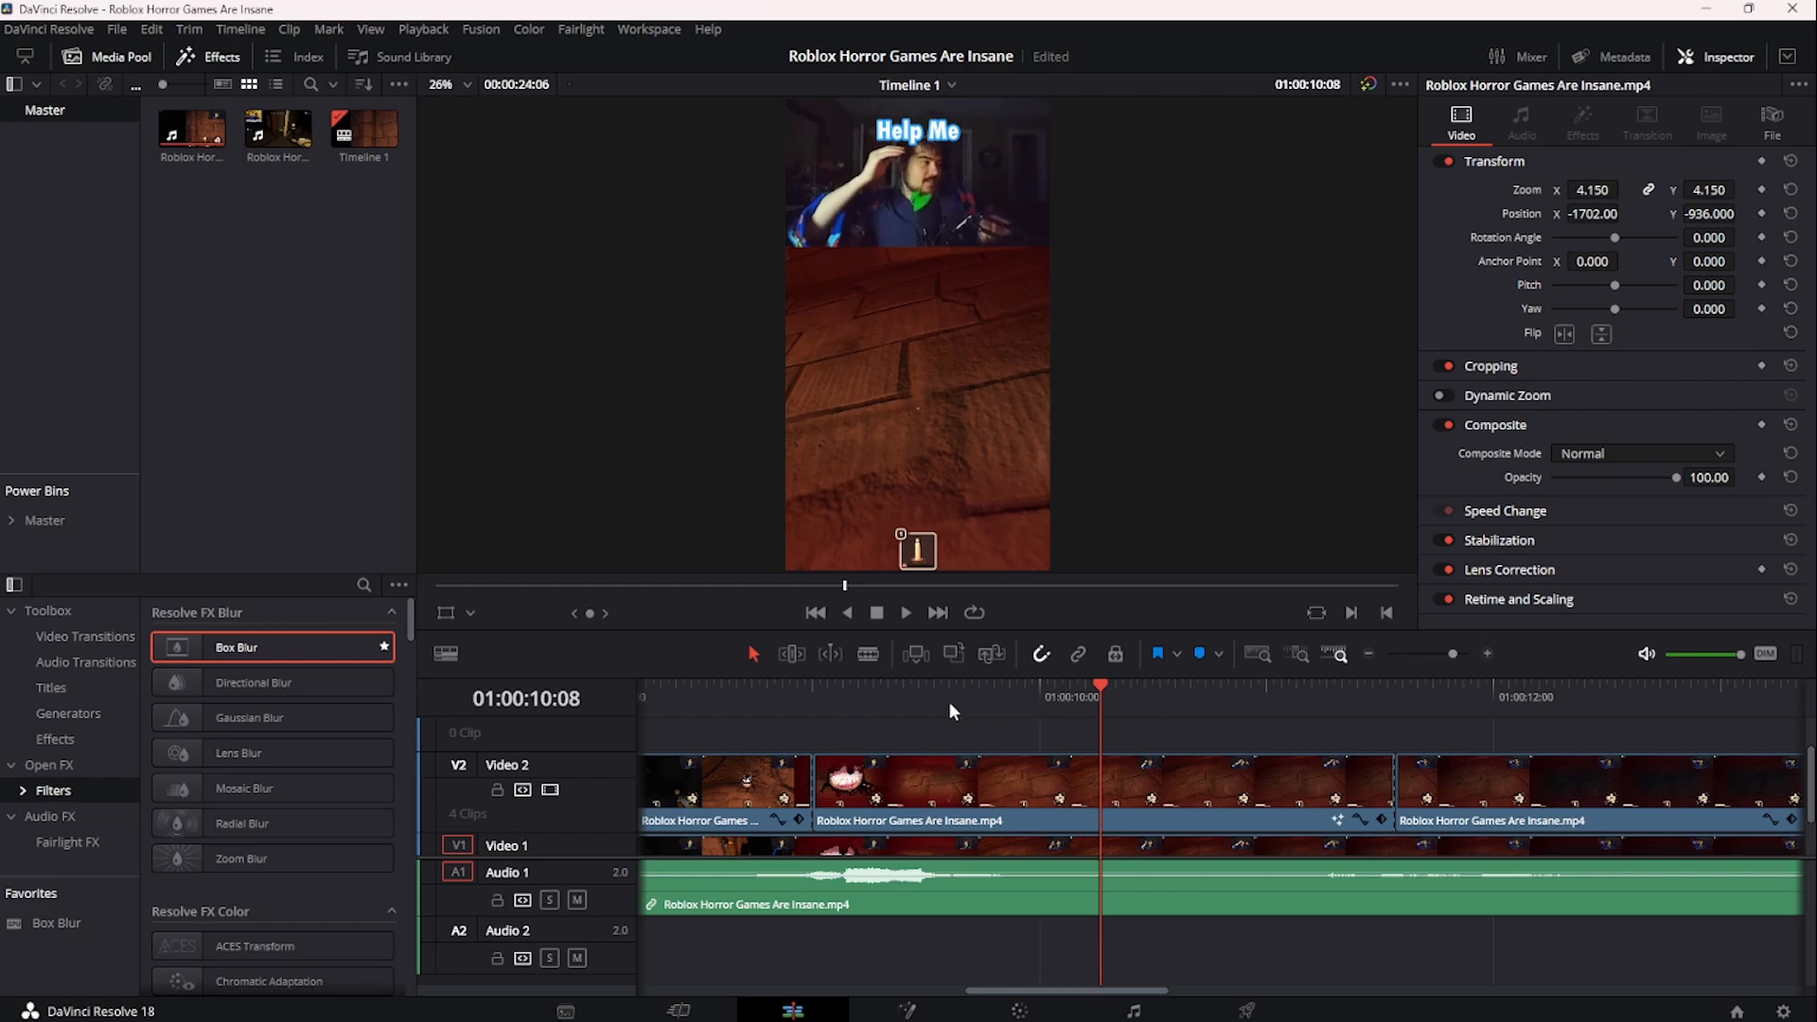
click(814, 706)
key(space)
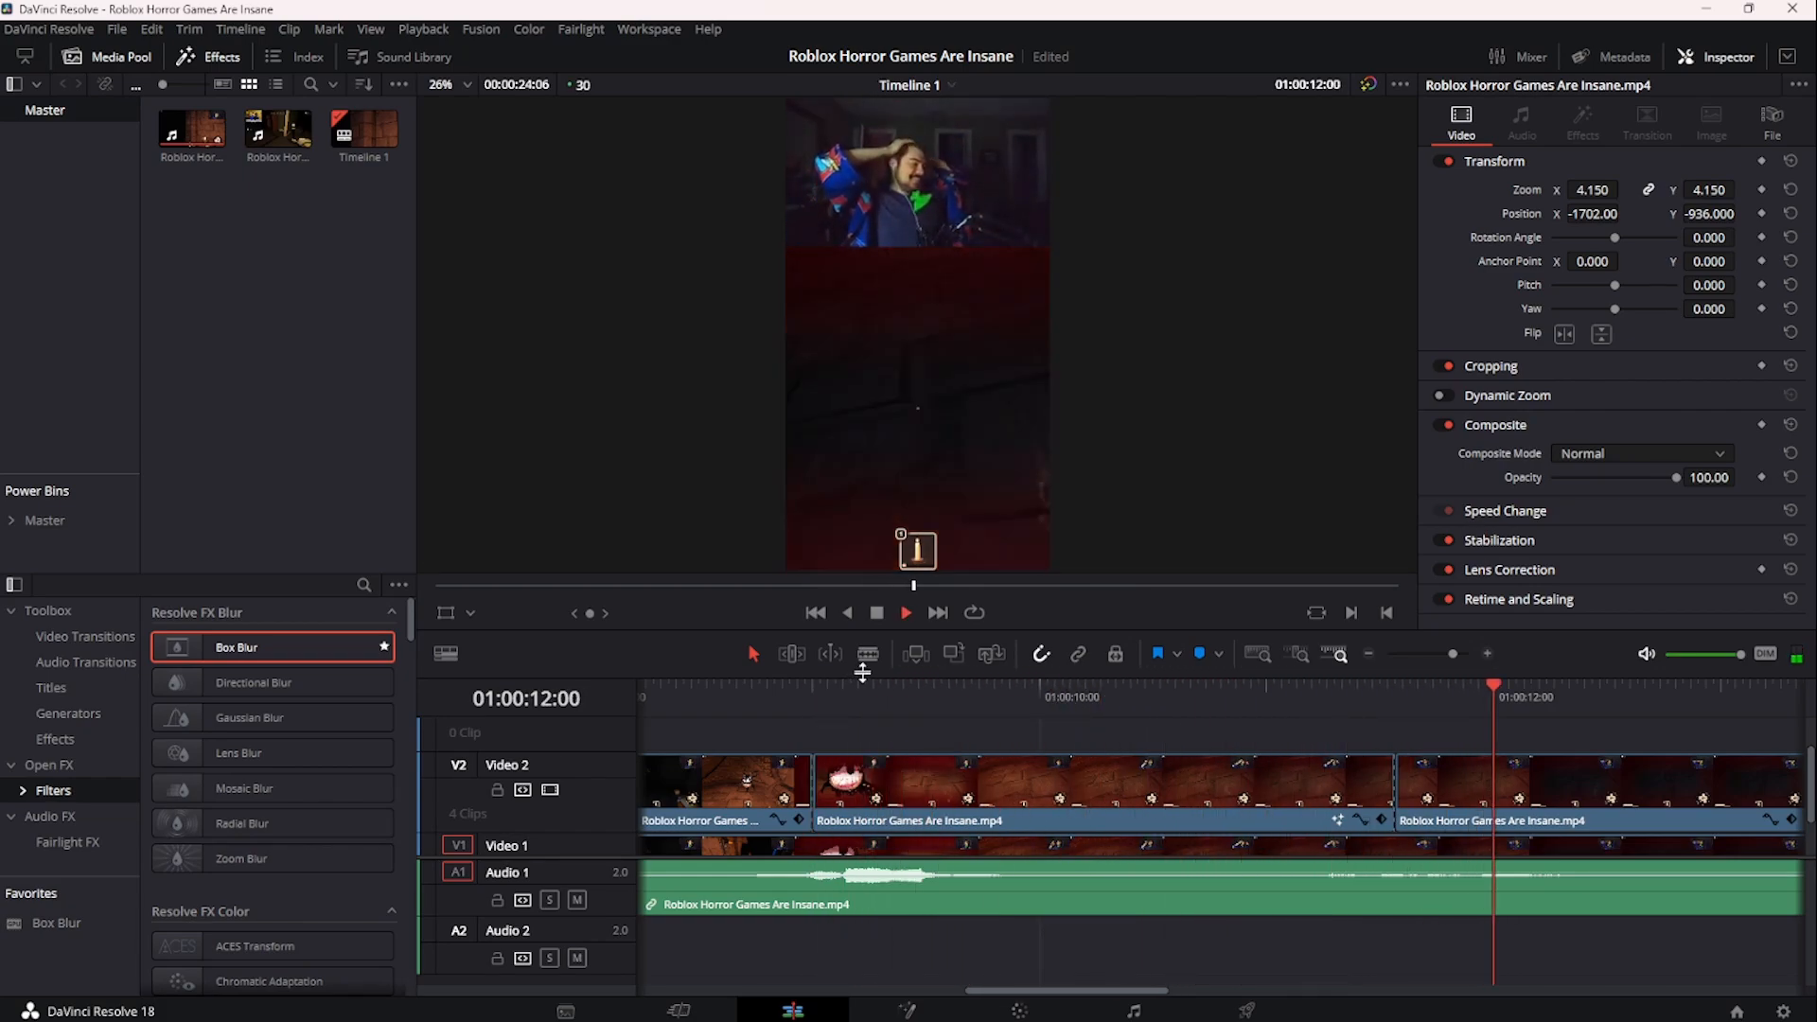
key(space)
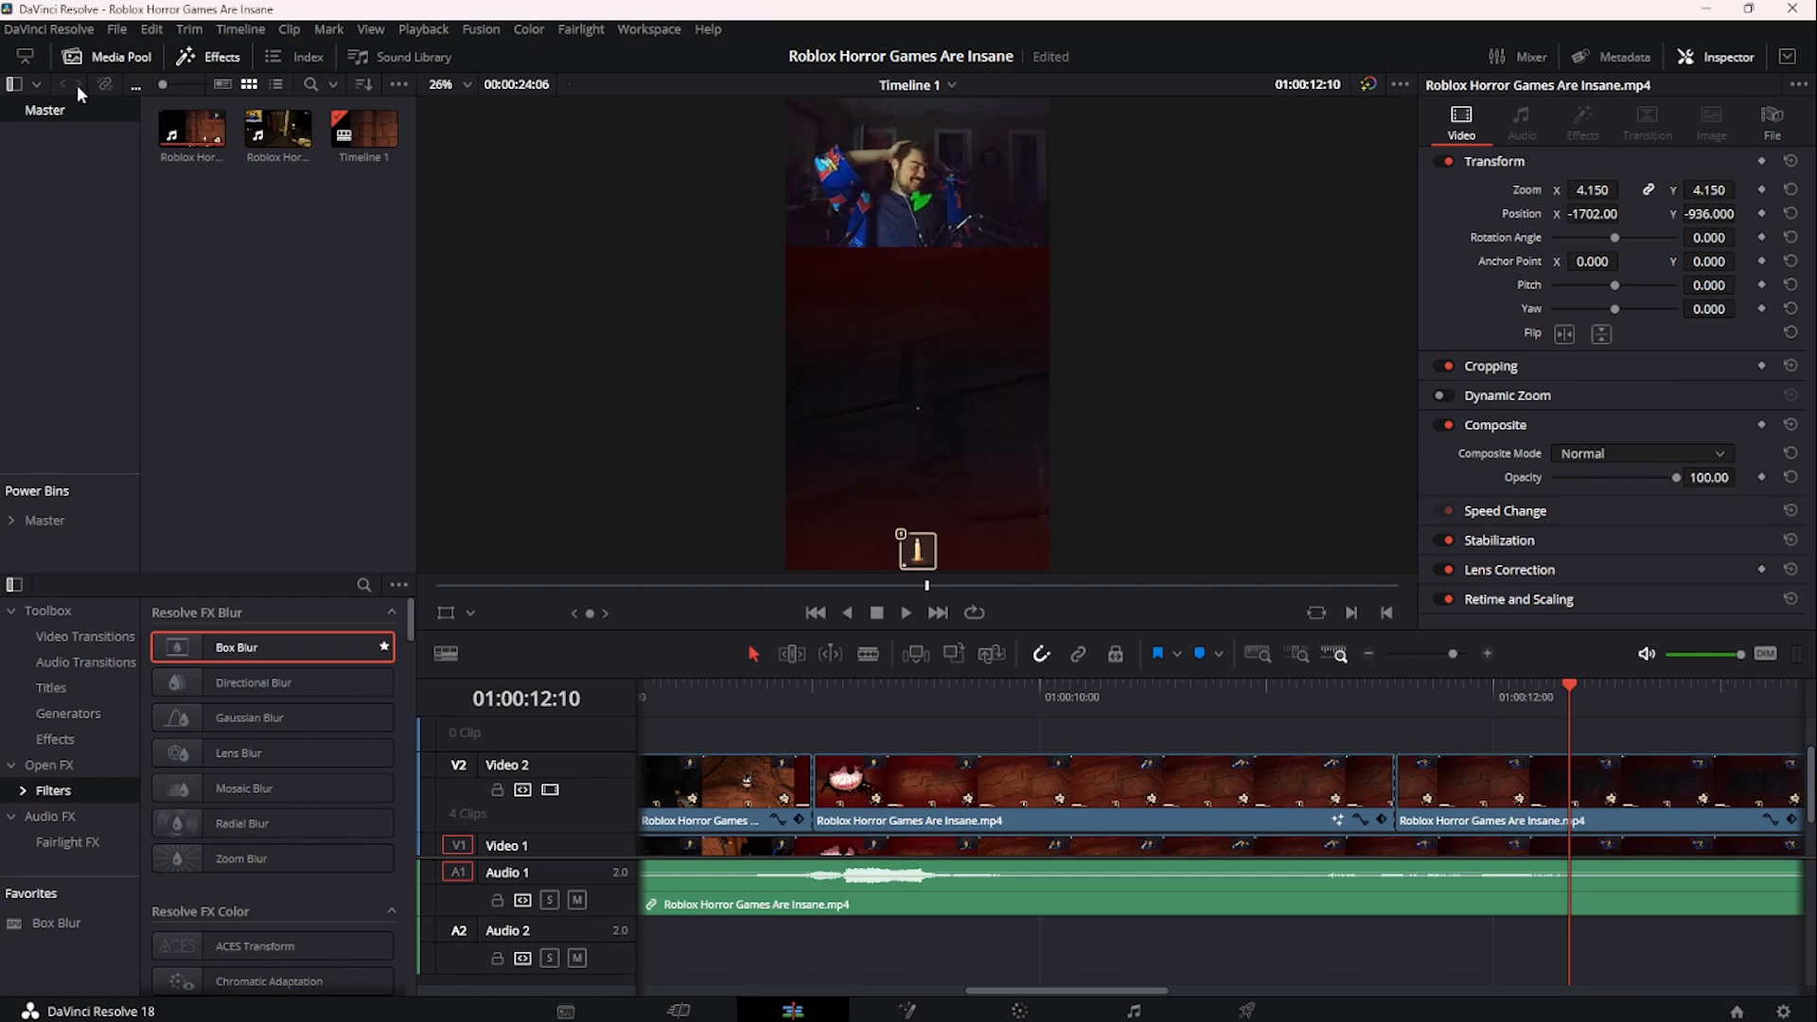
- Check the media pool's Show Power Bins option, browse the Subtitles and Sound Effects power bins, and inspect the first saved title preset
click(397, 83)
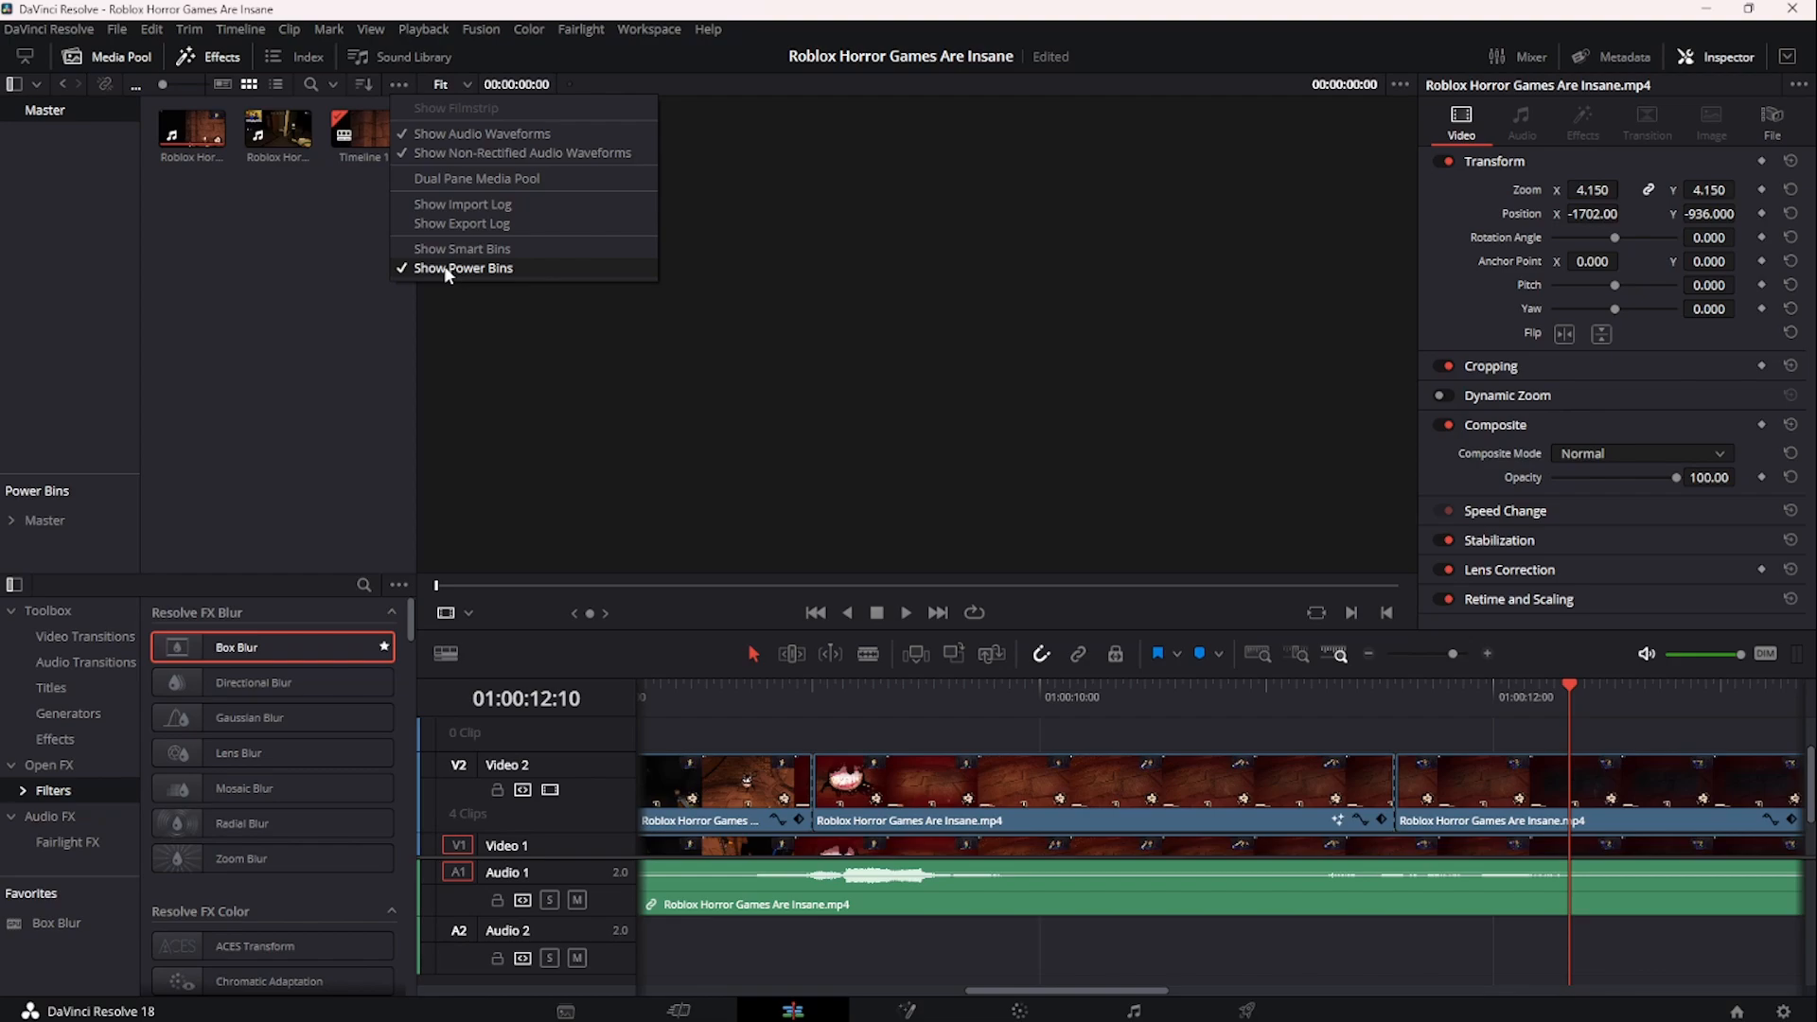
click(313, 331)
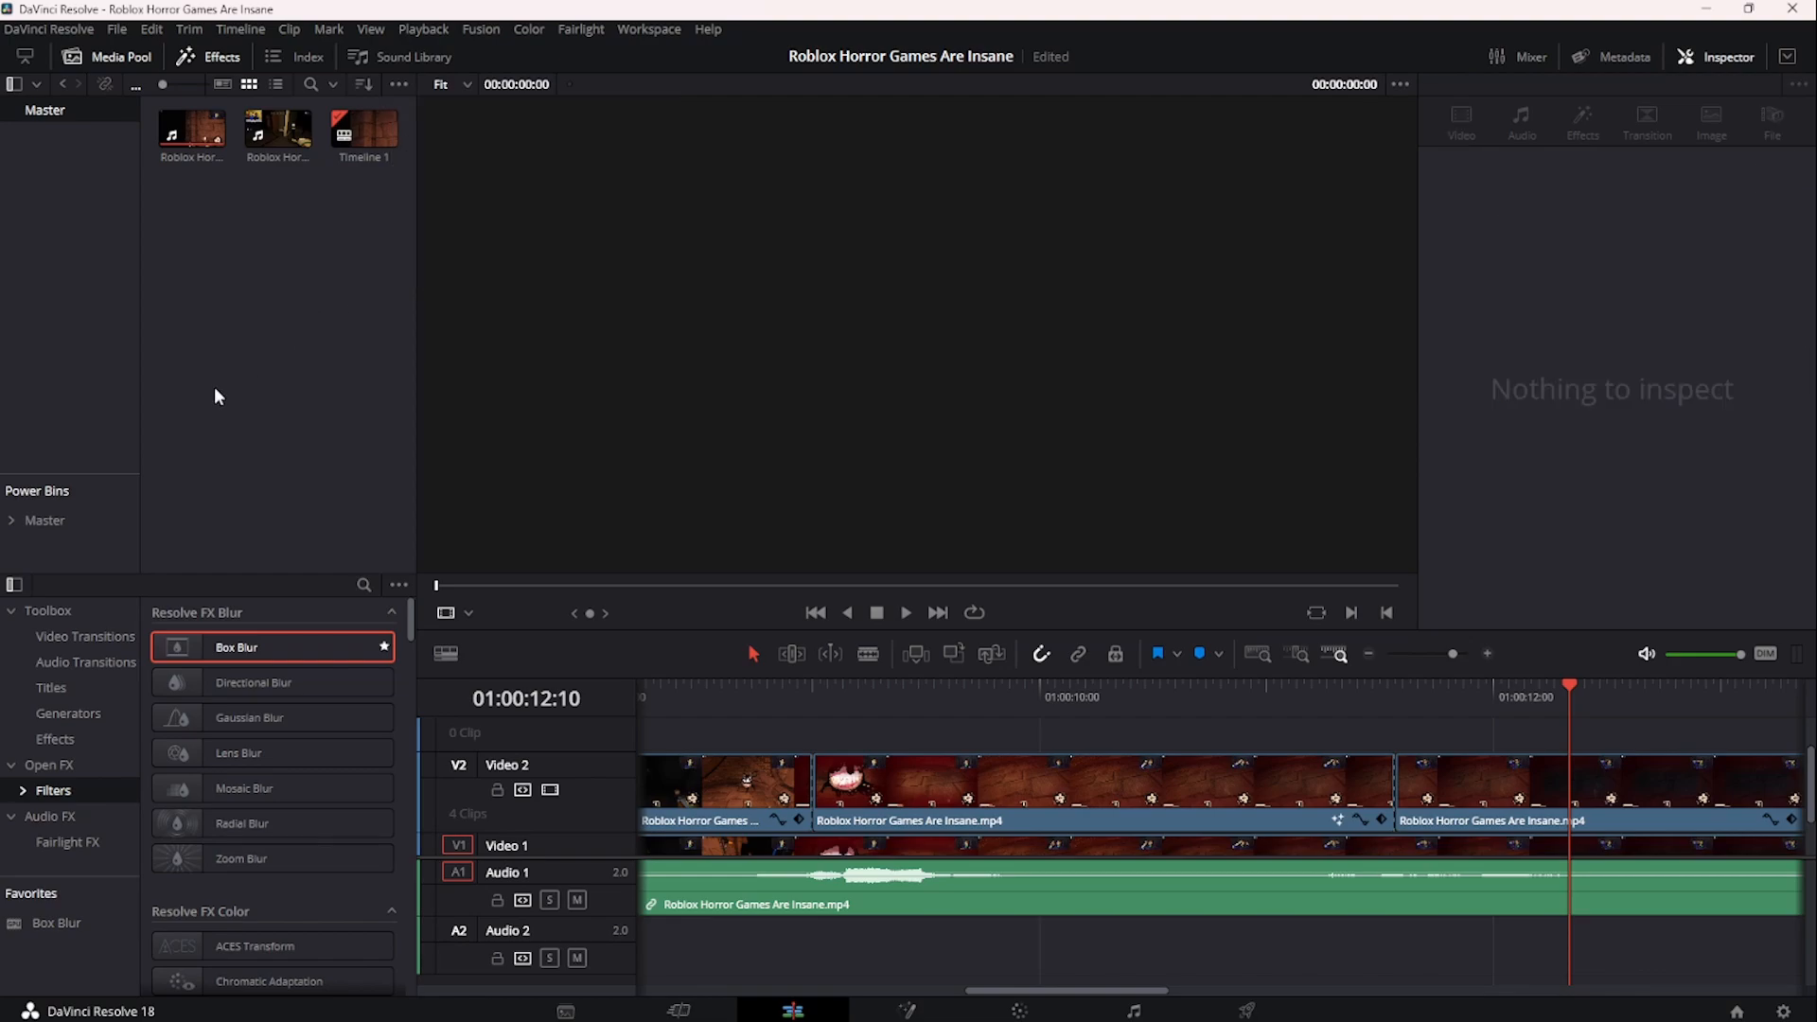
click(57, 522)
double_click(197, 138)
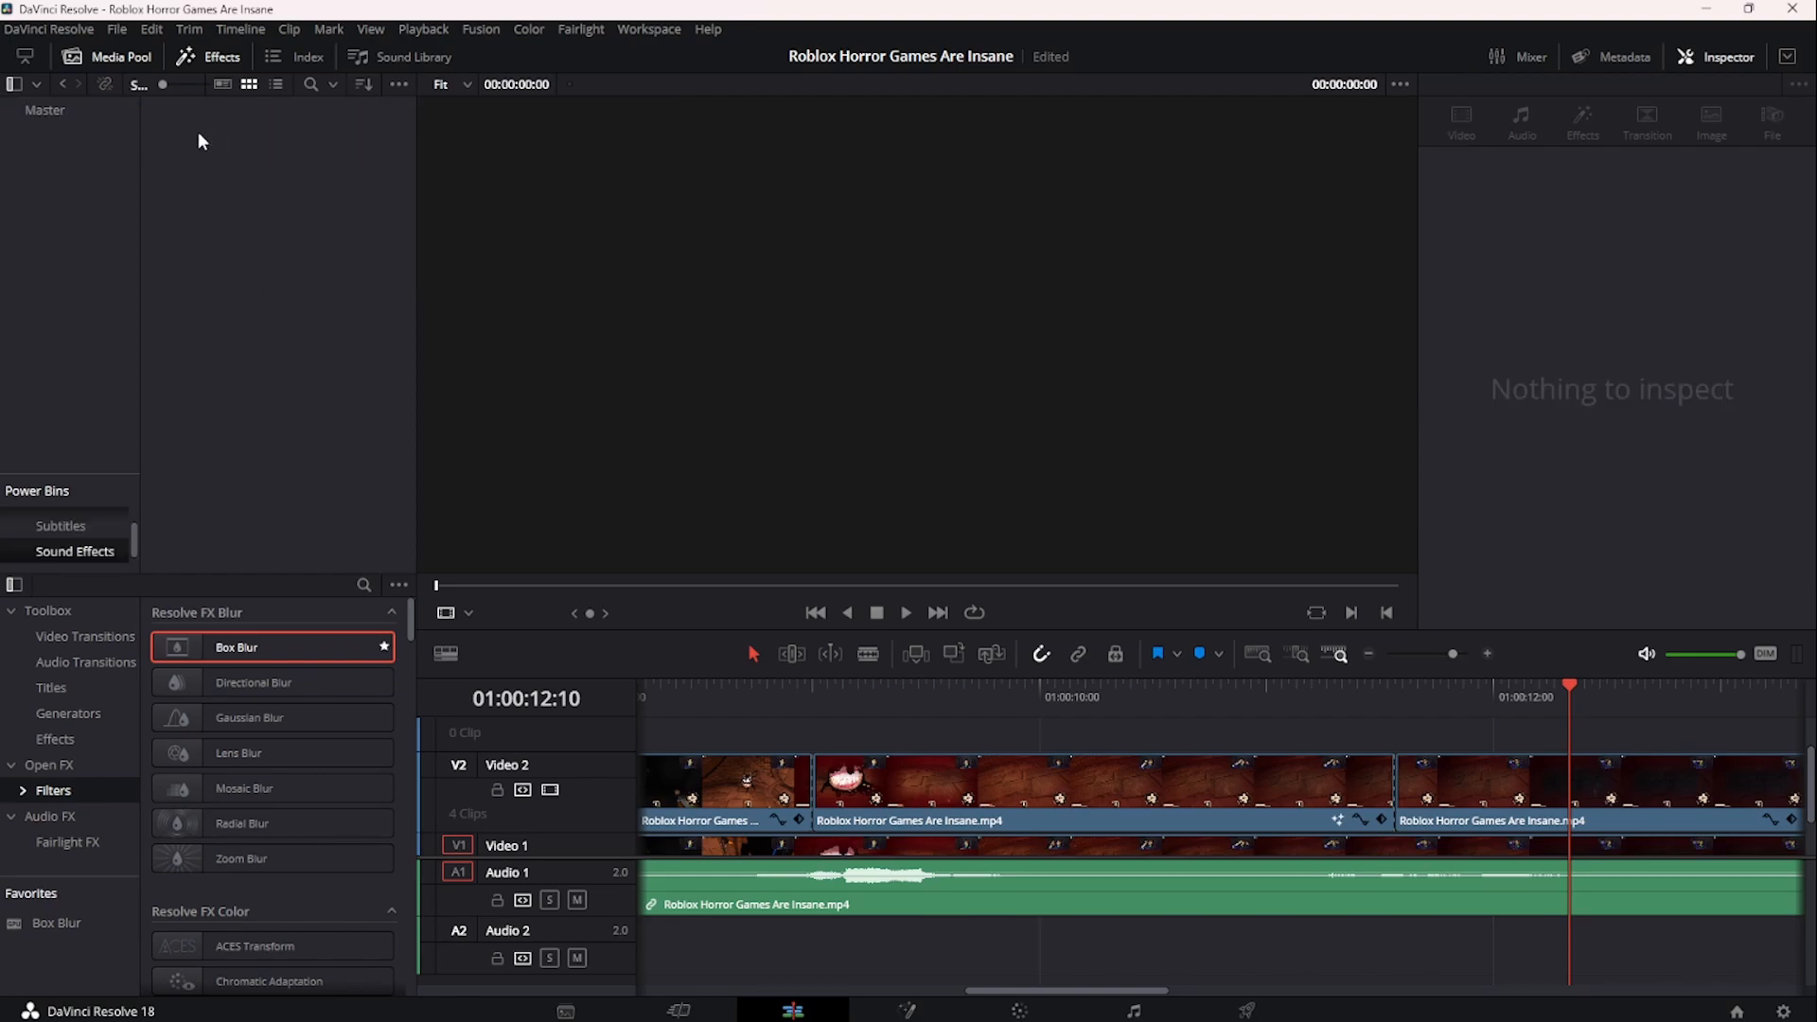
click(86, 546)
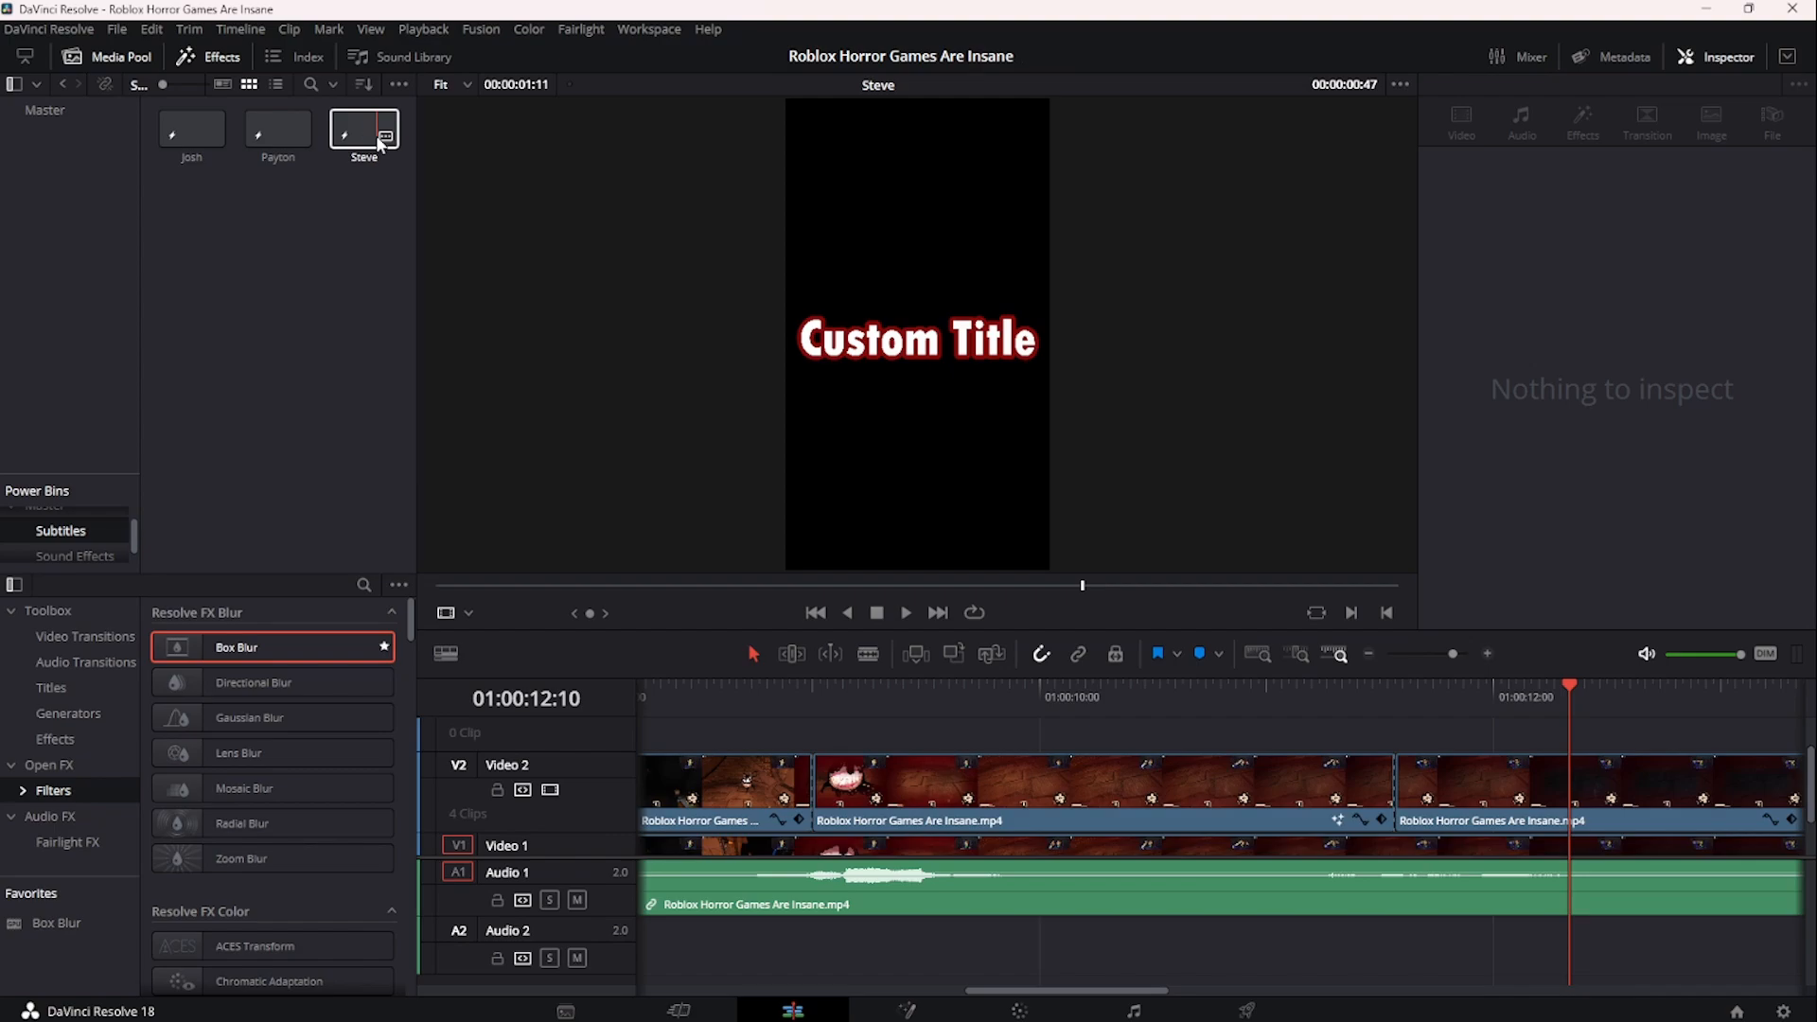
click(66, 557)
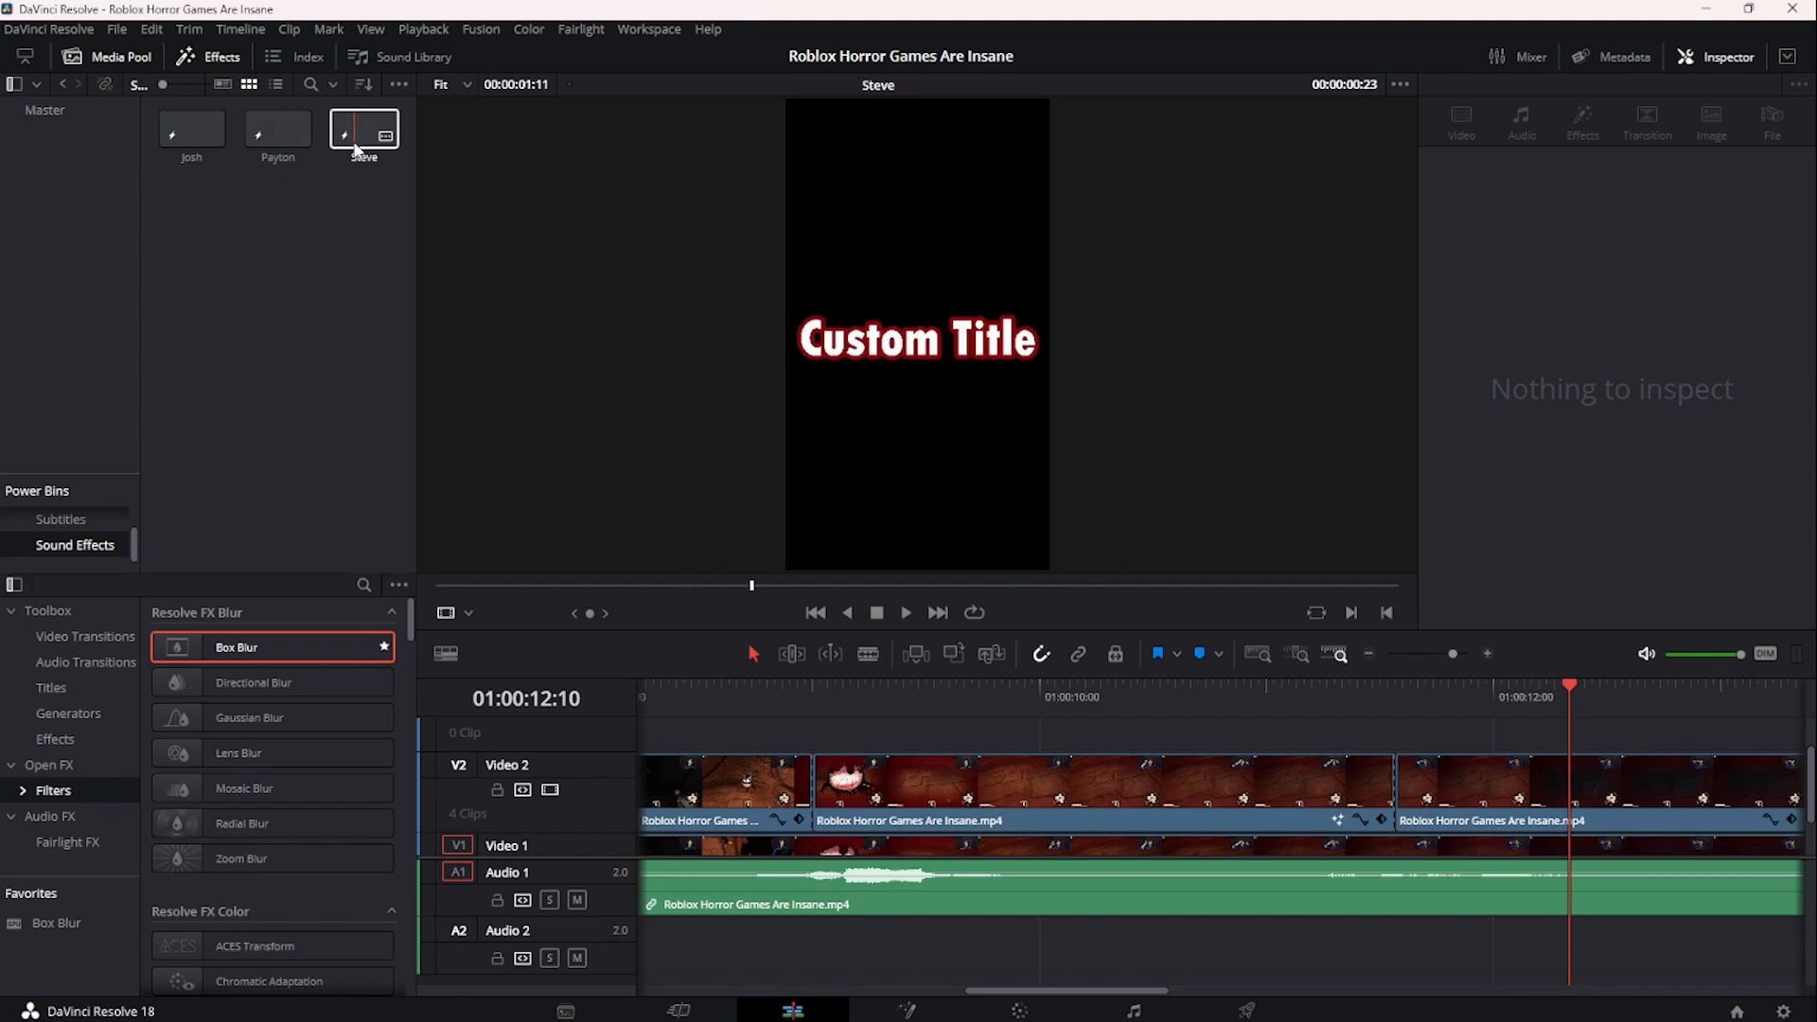
click(193, 131)
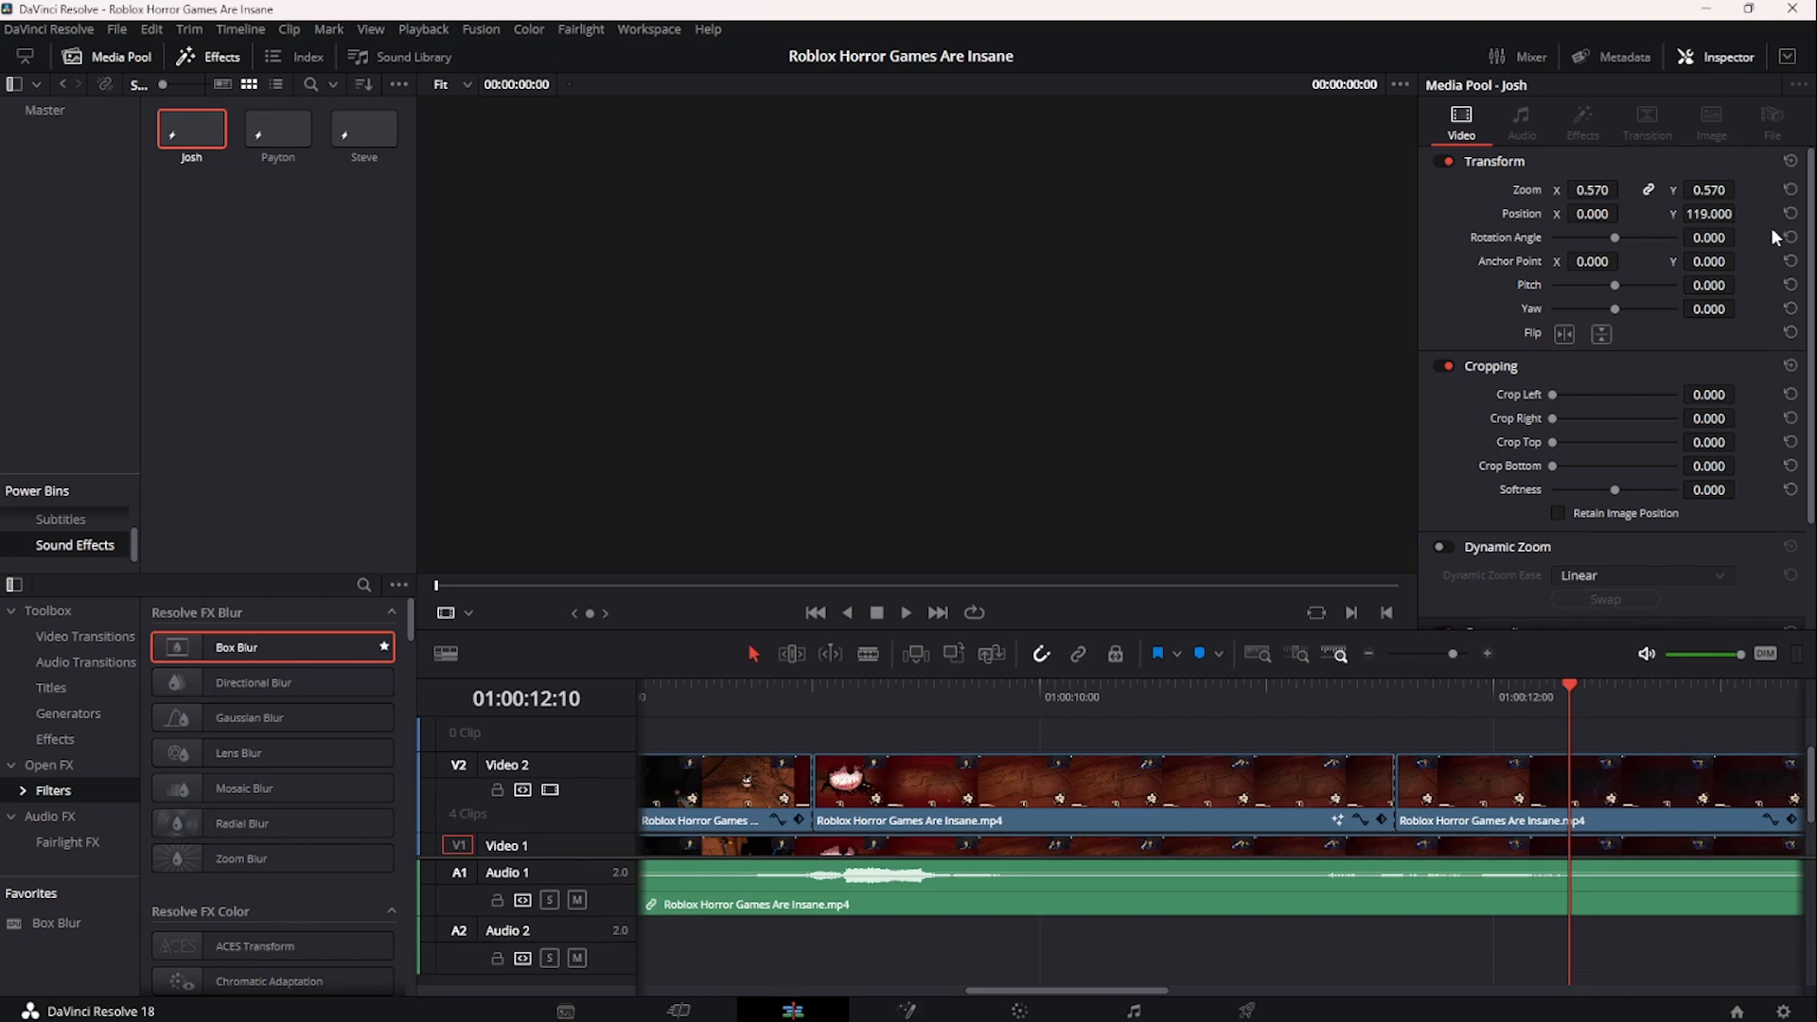
click(91, 523)
scroll(93, 528, up, 2)
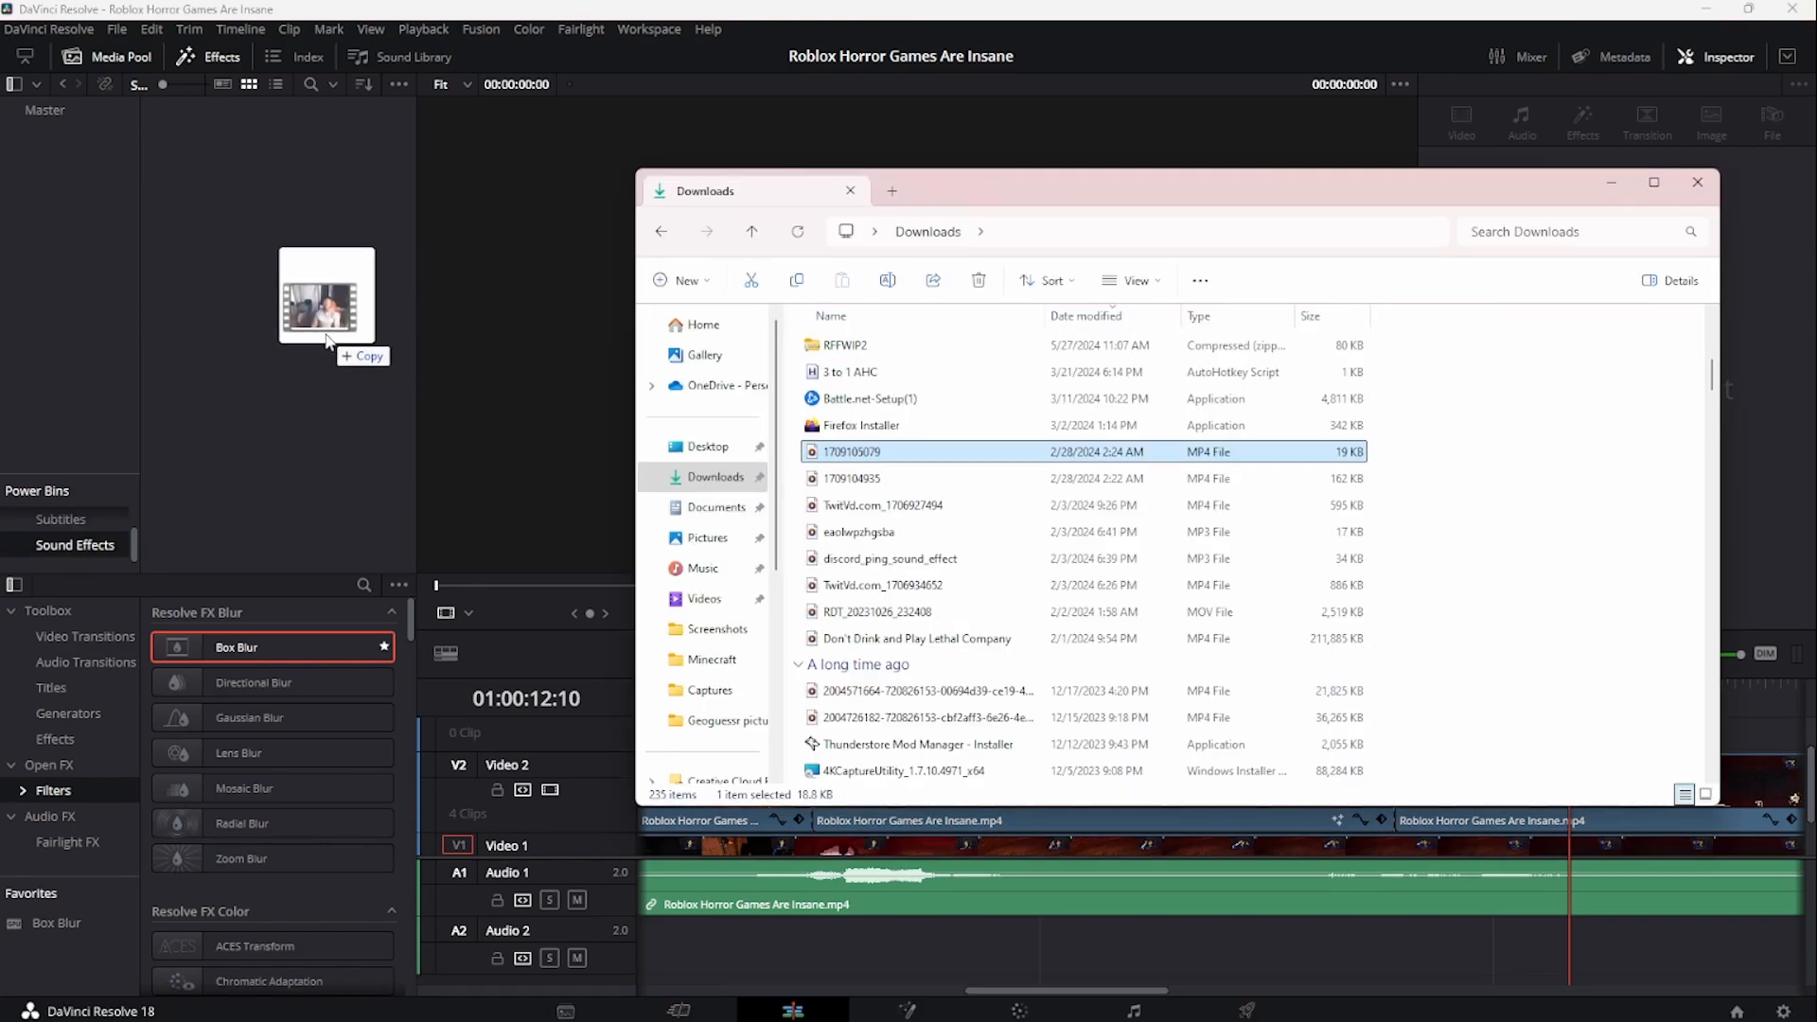
drag(308, 326, 277, 297)
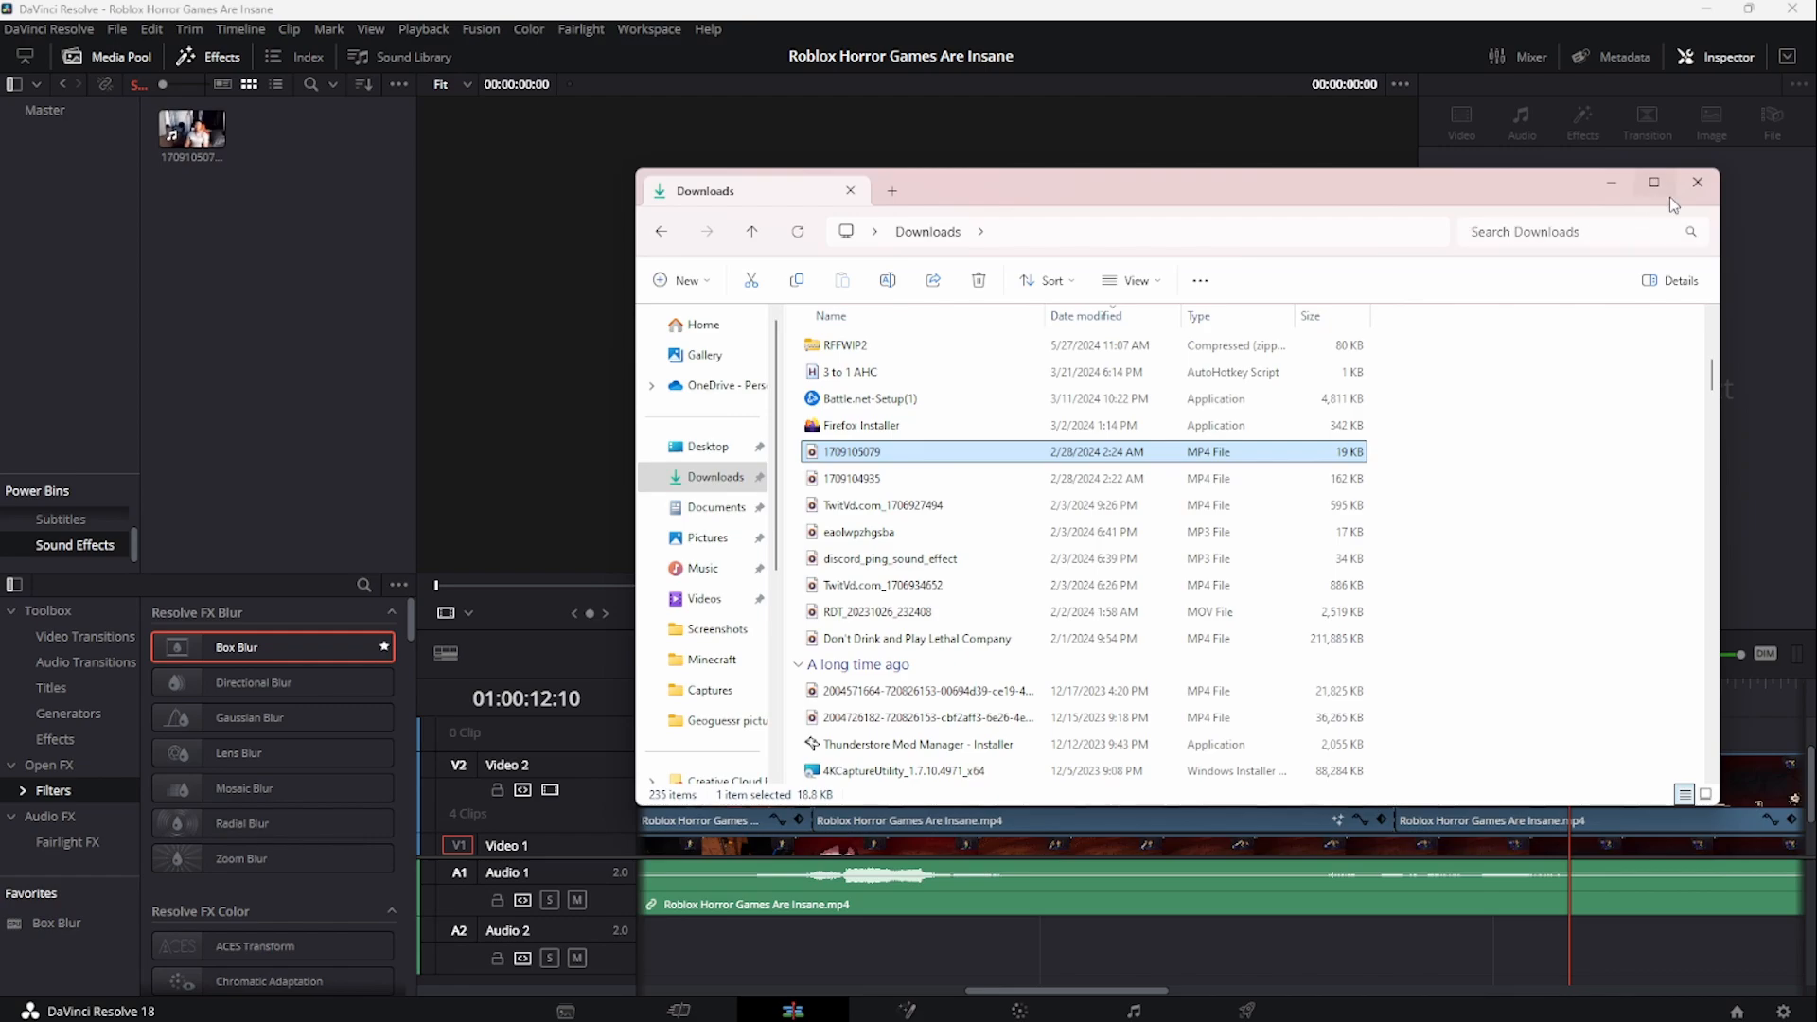
click(1693, 183)
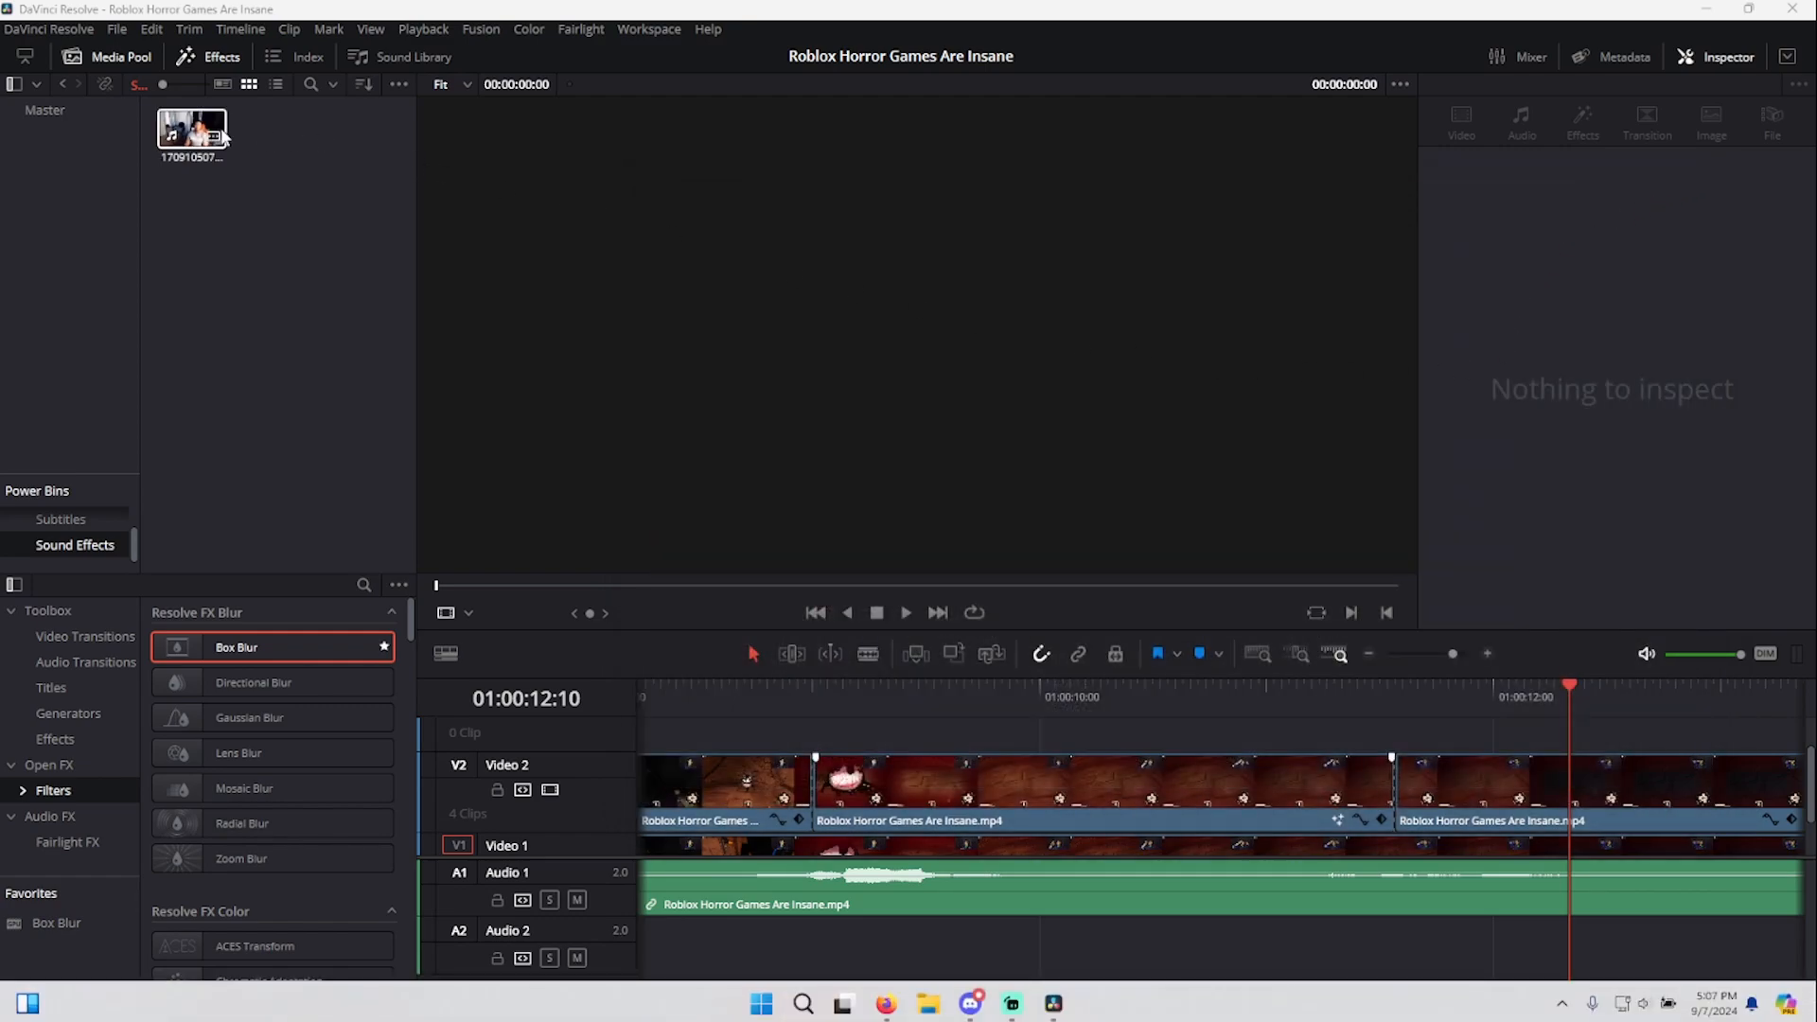
- Place 1709105079.mp4 on the timeline above Video 2, starting at about 01:00:11:10, and play it
drag(163, 133, 1397, 766)
click(1347, 693)
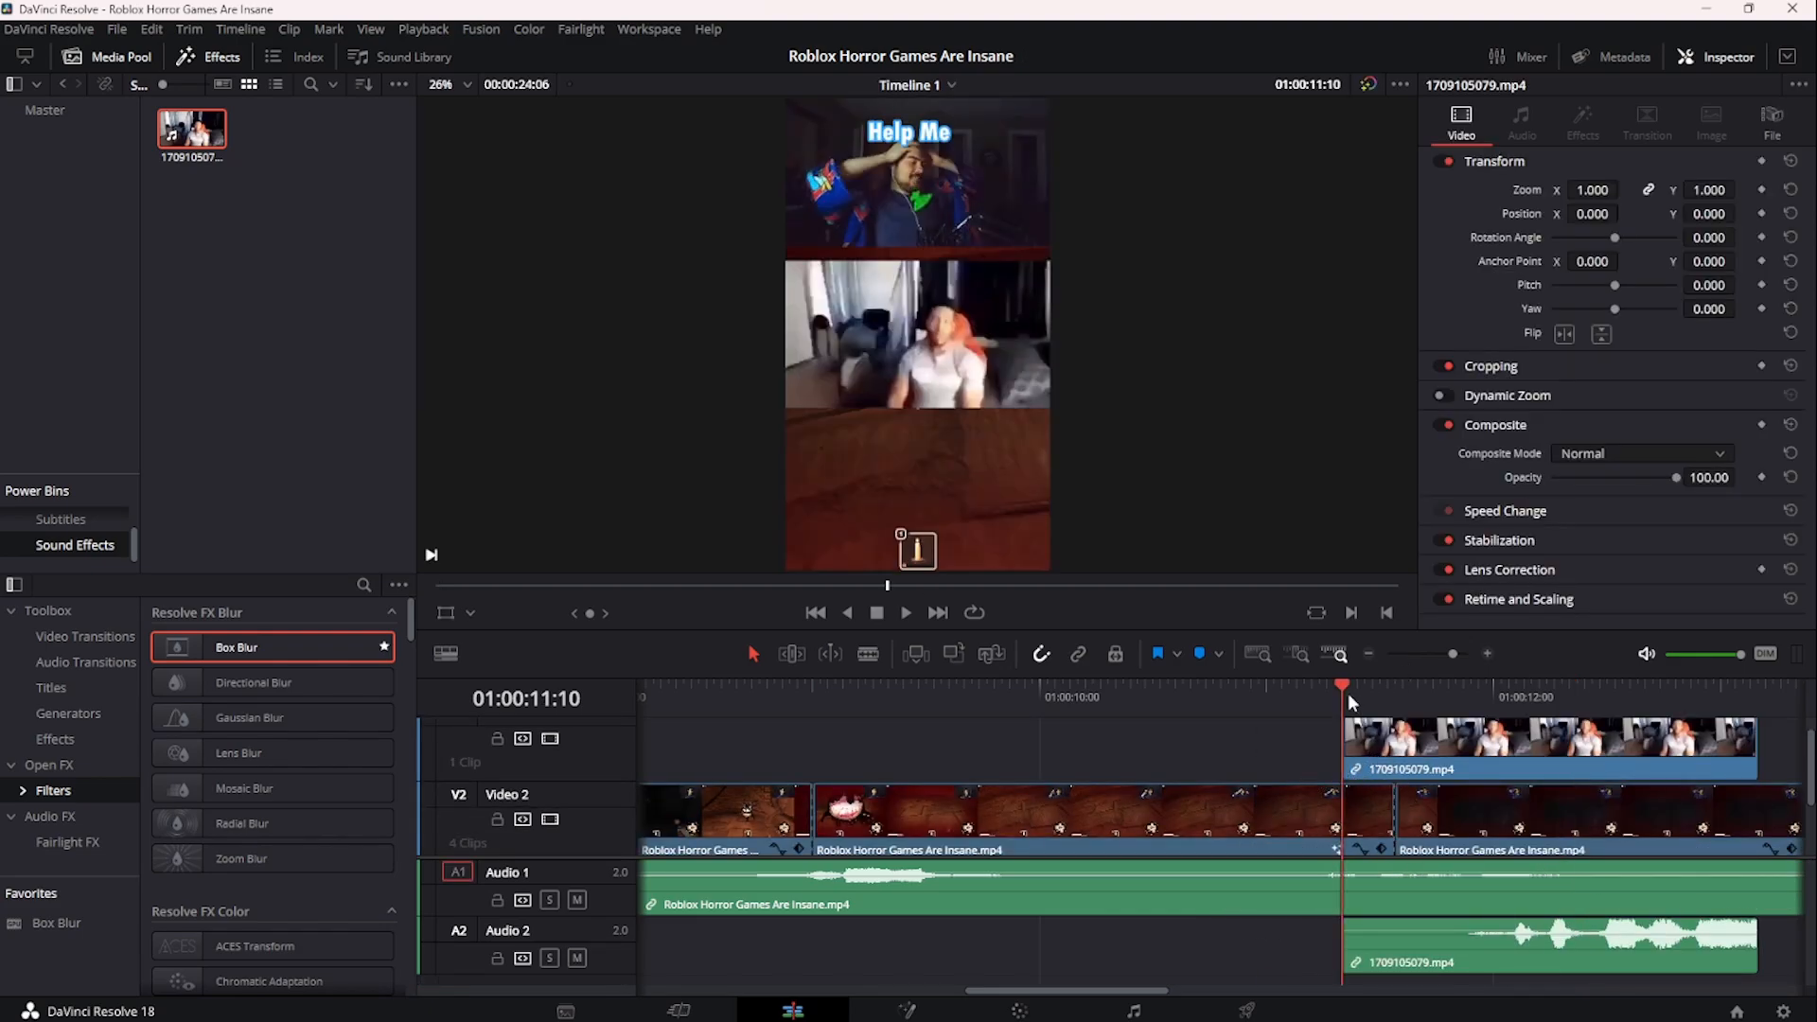
key(space)
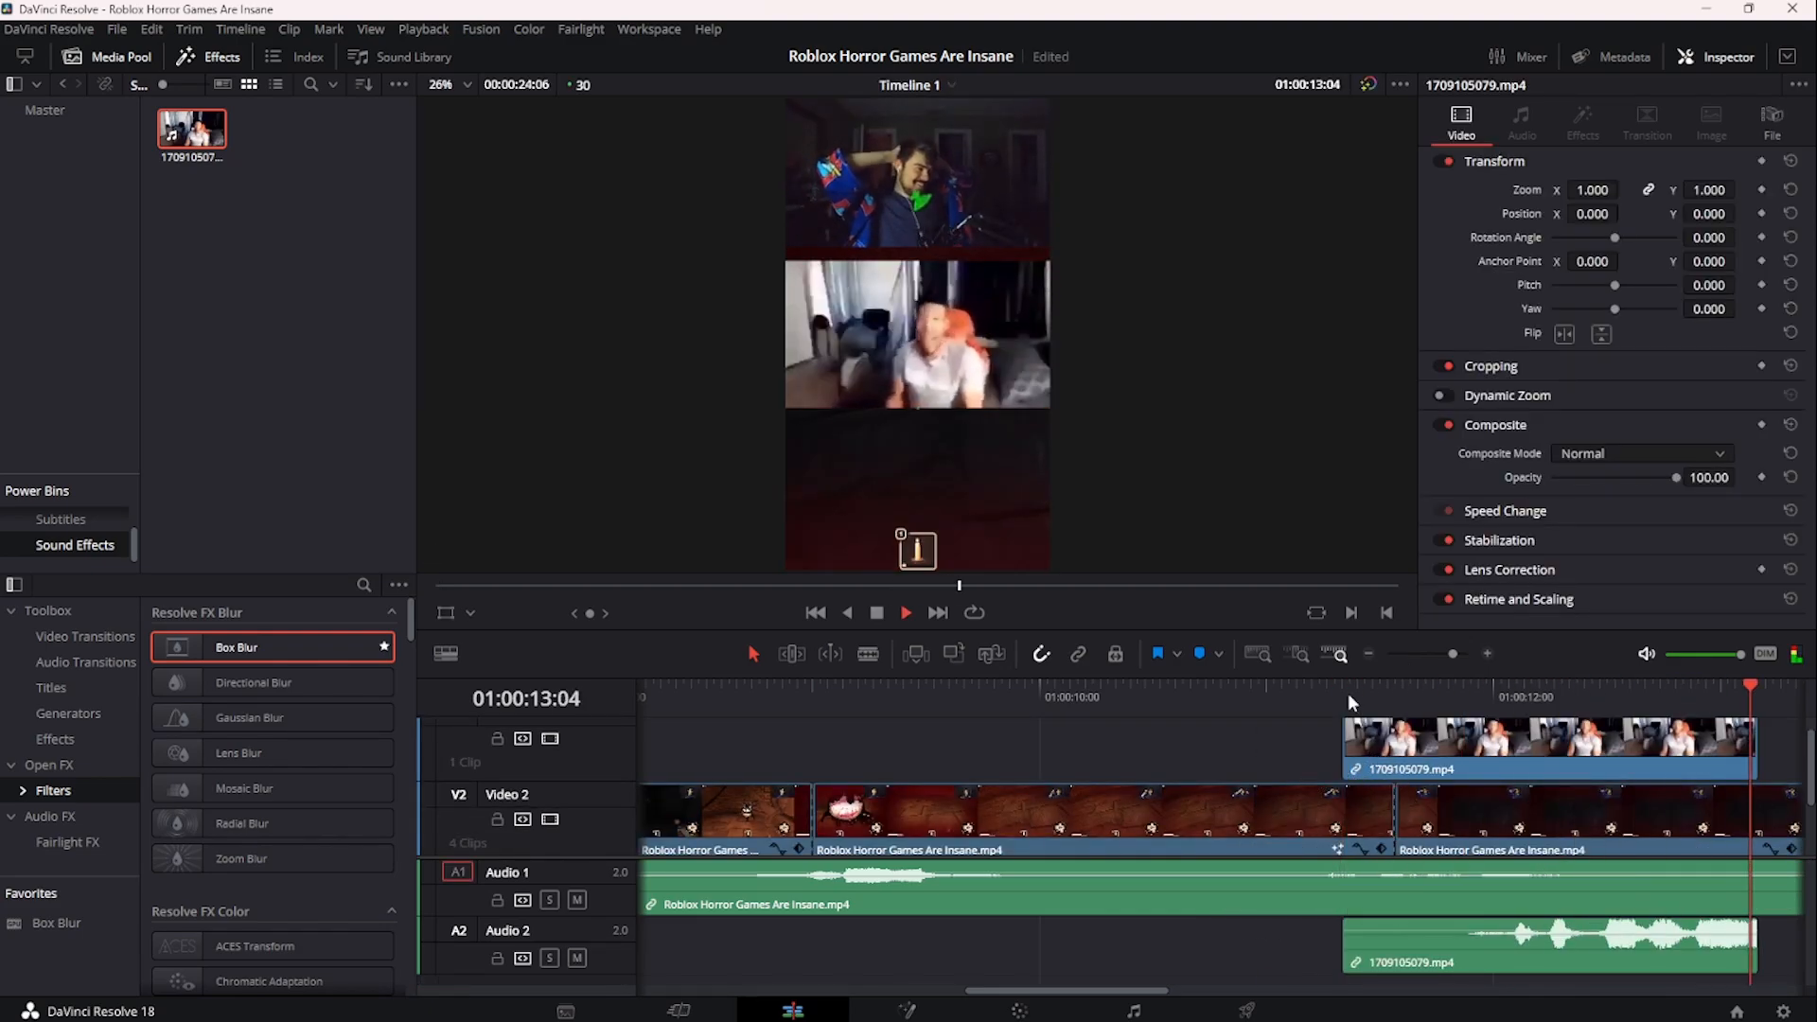
key(space)
- Delete the video part of 1709105079.mp4 from the timeline and save its remaining audio clip in the Sound Effects power bin
click(1069, 744)
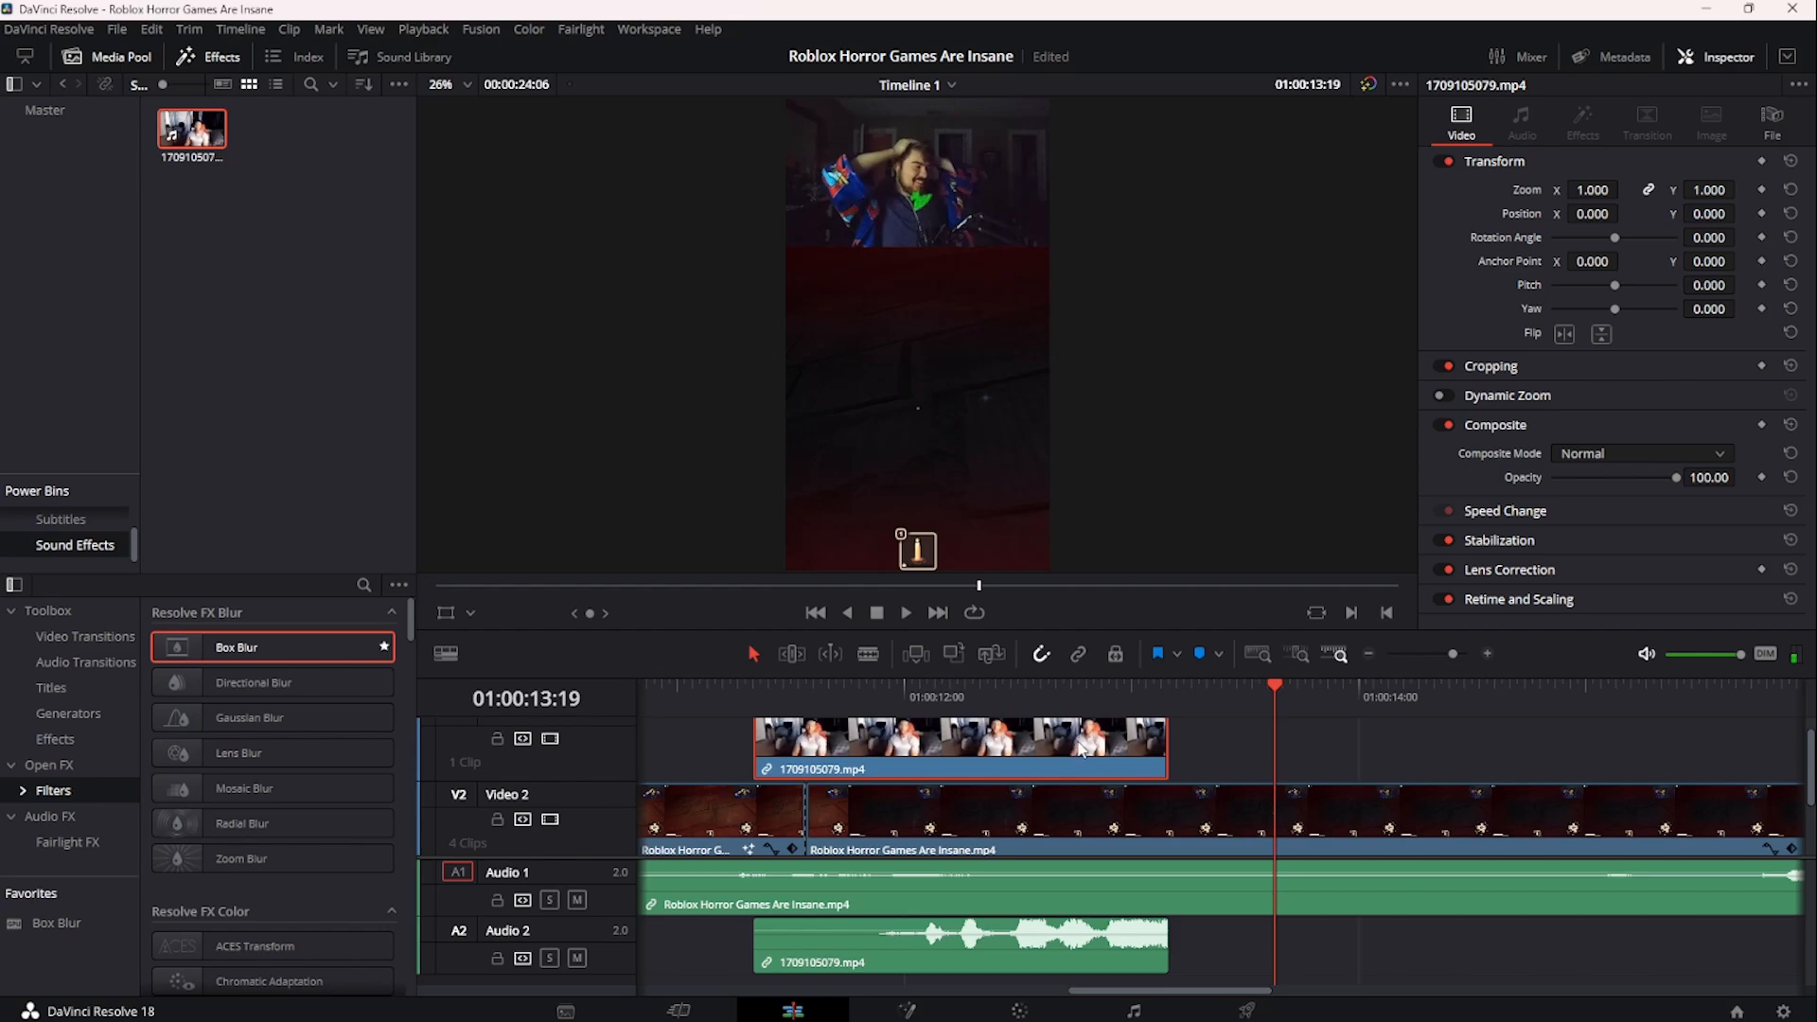
key(Delete)
drag(876, 946, 271, 388)
- Remove the original 1709105079.mp4 video from the Sound Effects power bin and delete its audio clip from the timeline
right_click(190, 124)
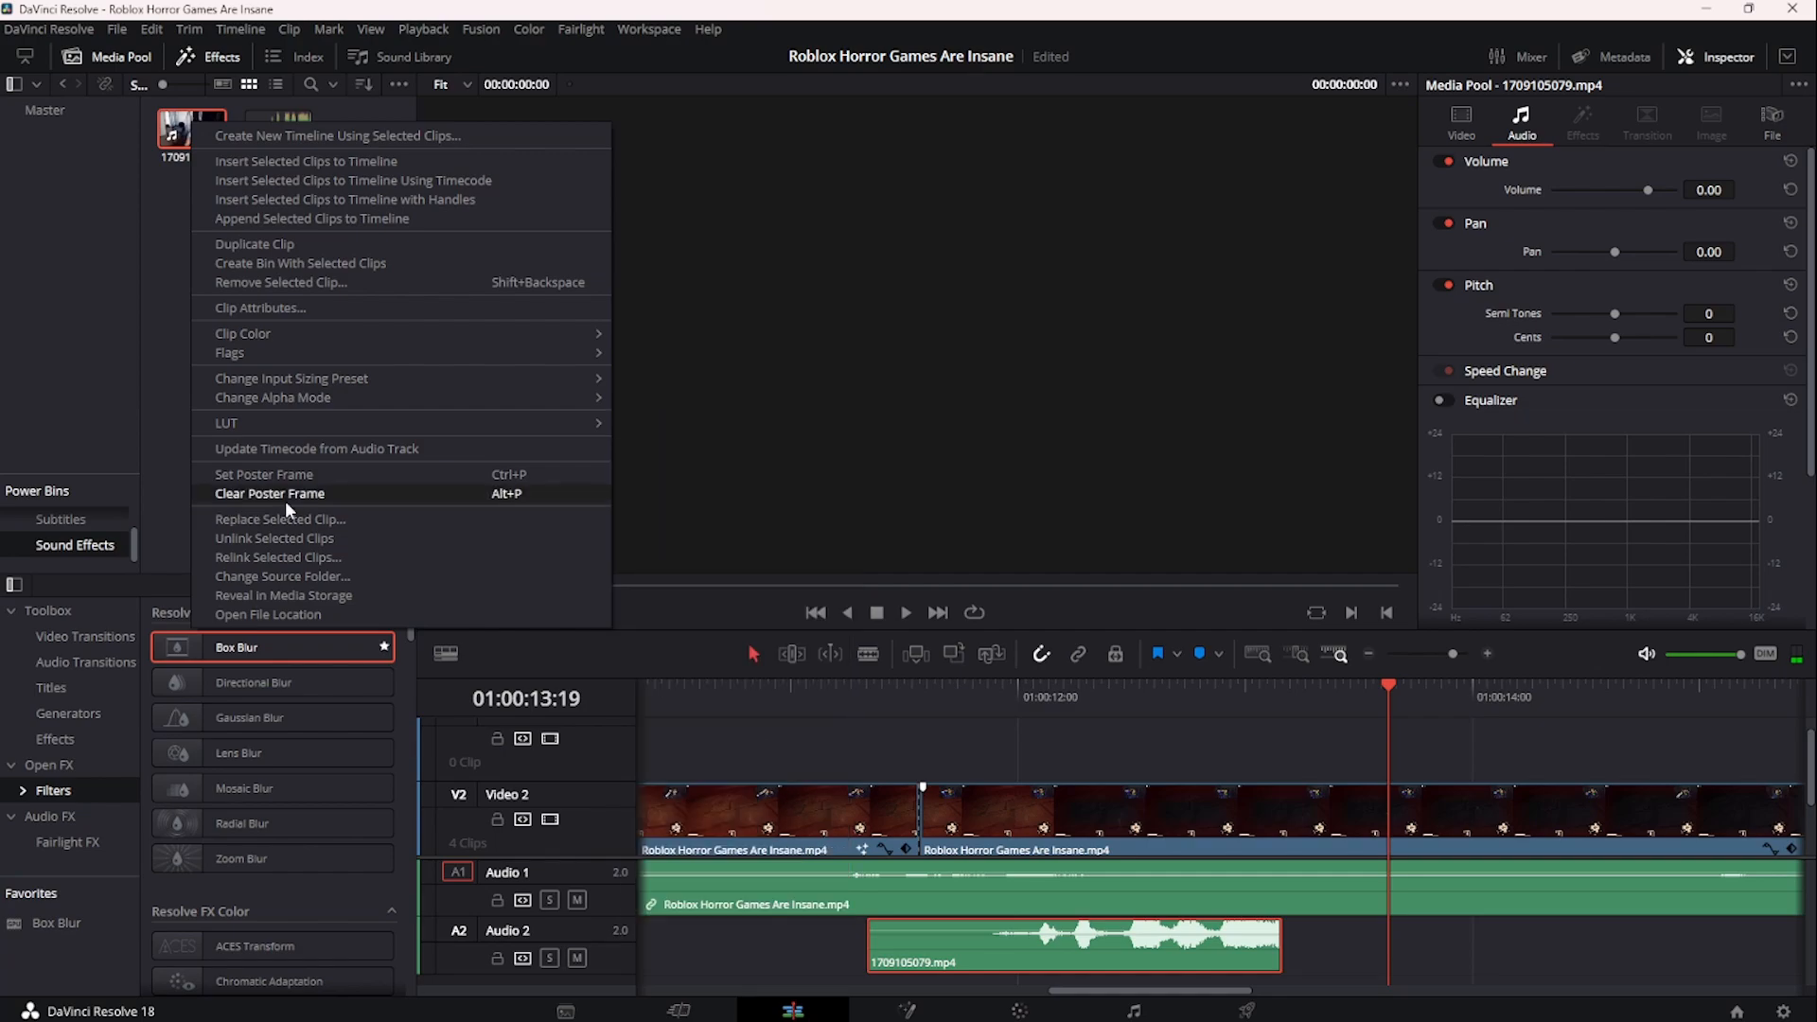
click(298, 281)
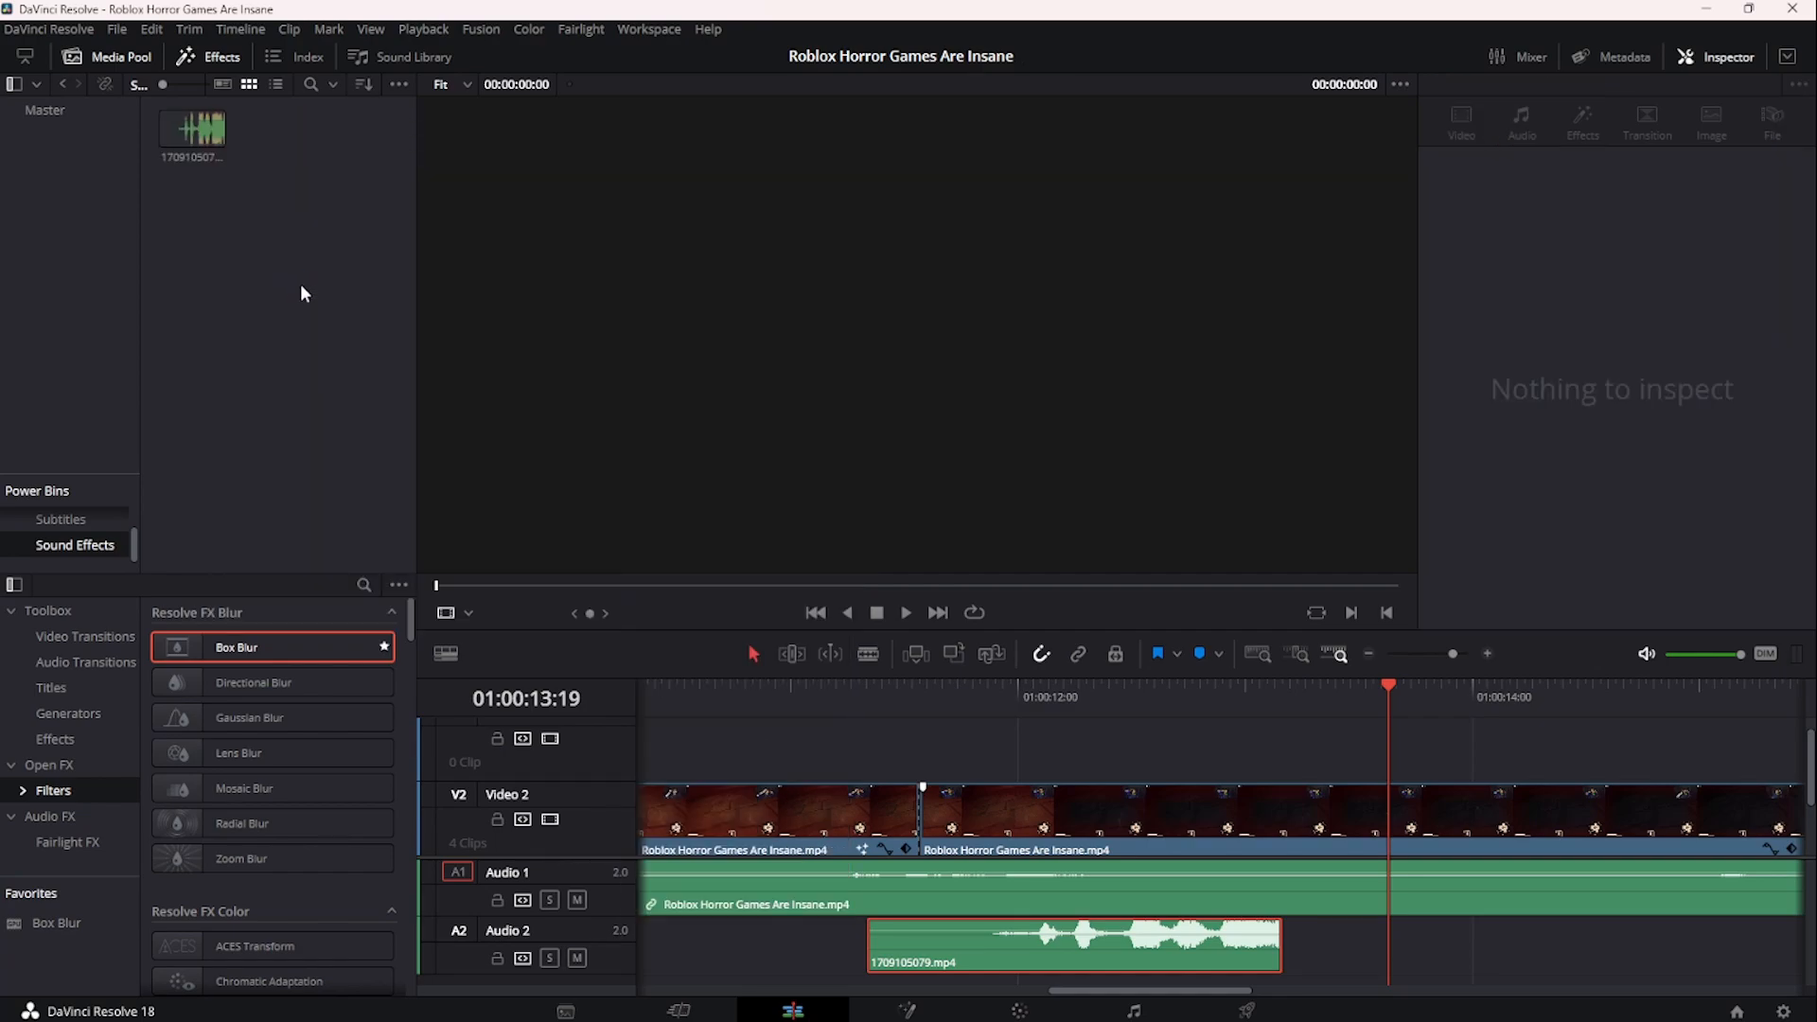
click(976, 936)
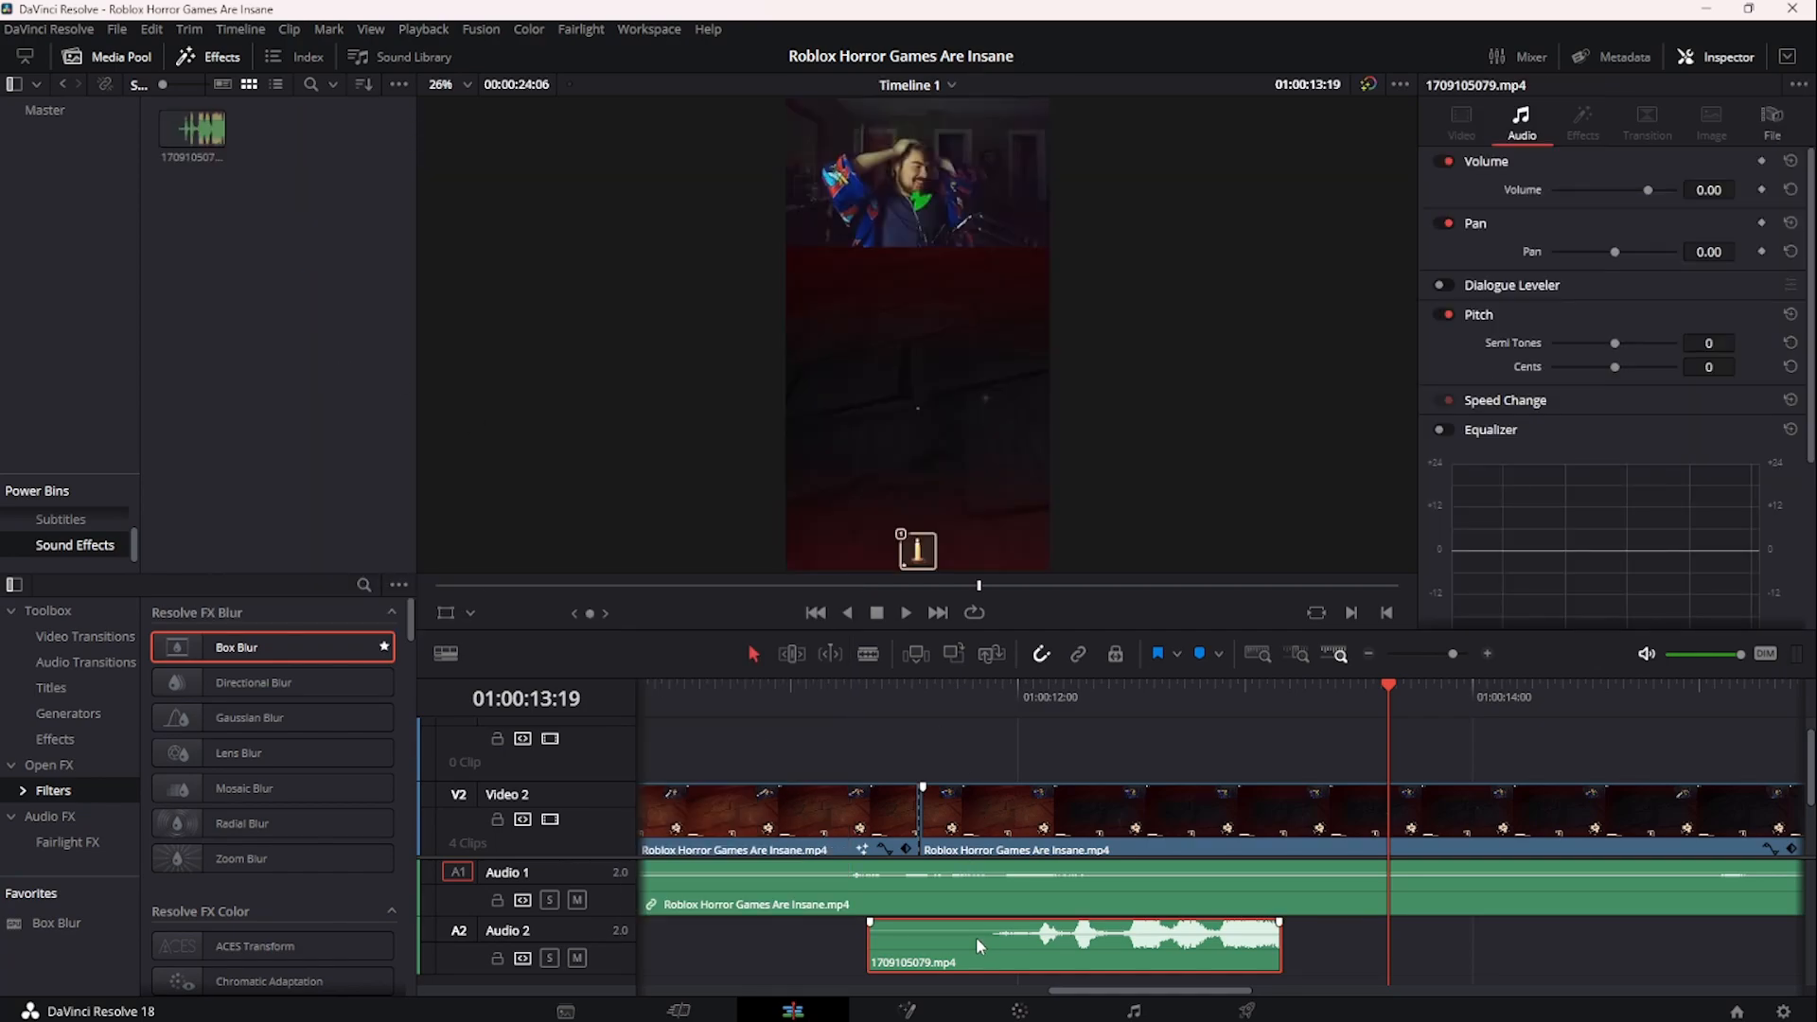
key(Delete)
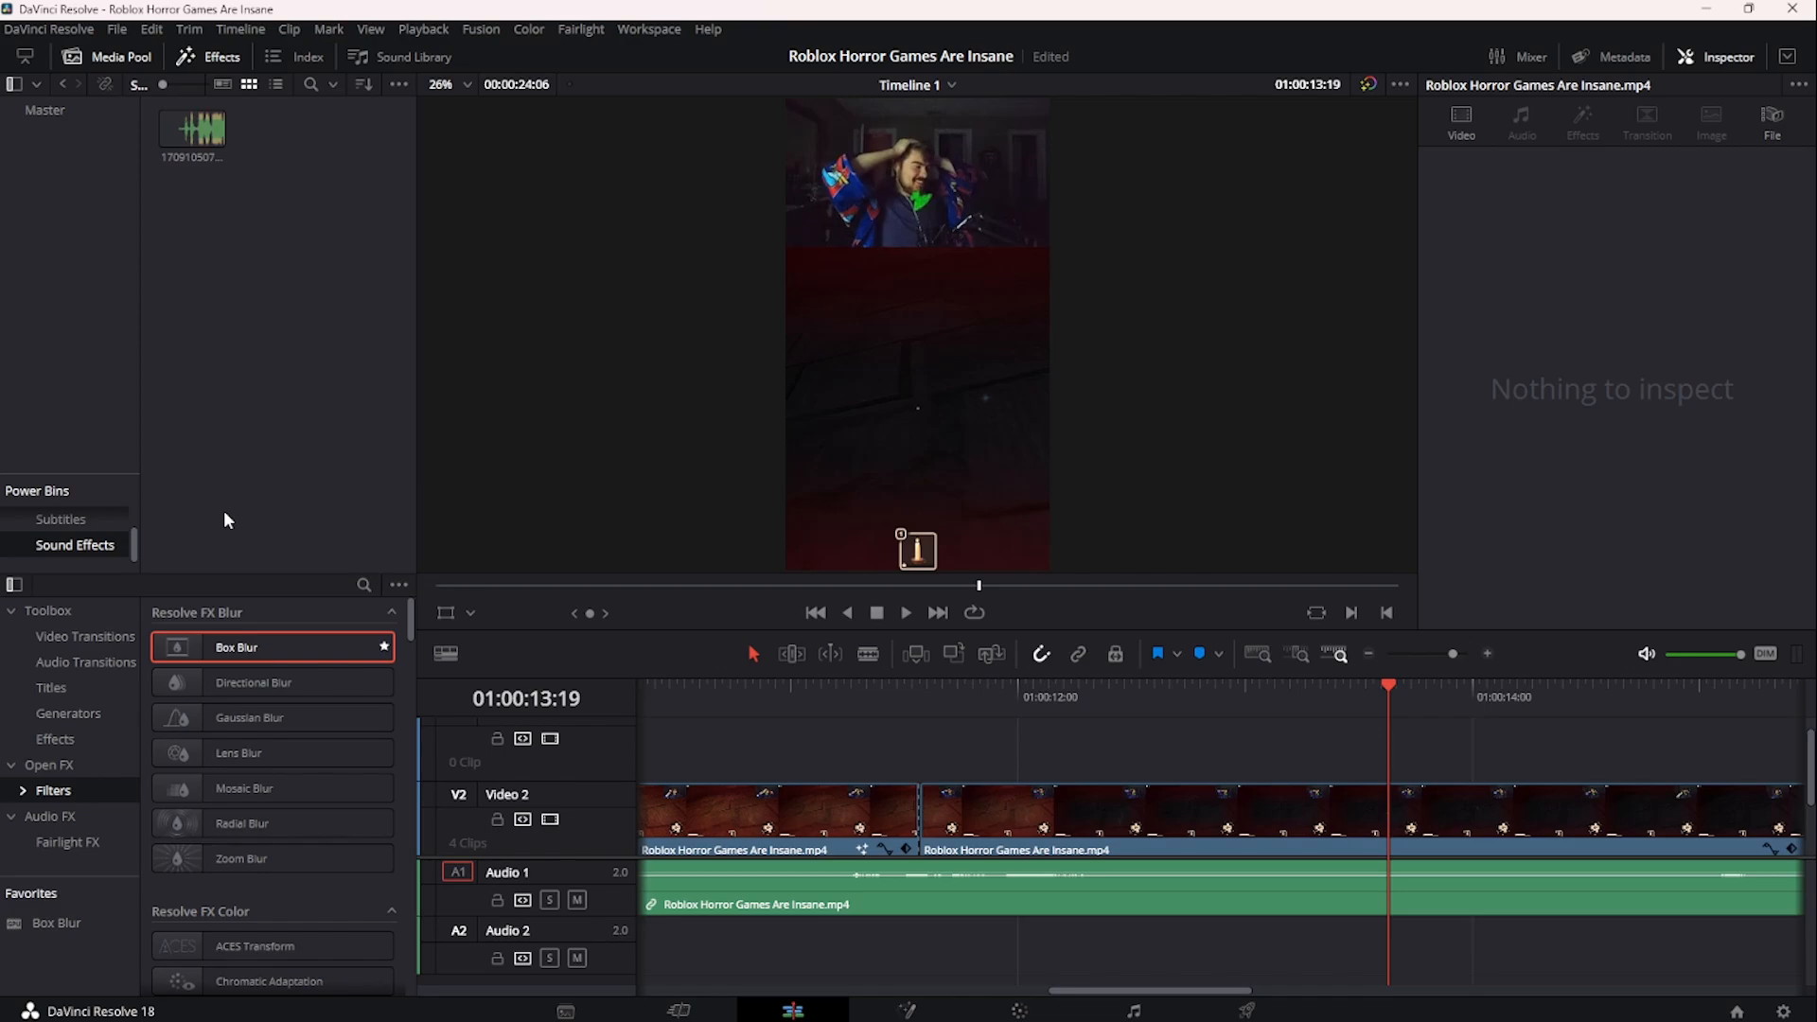
- Test the saved sound effect from the Sound Effects power bin on Audio 2 around 01:00:13, and delete it from the timeline
scroll(78, 541, up, 1)
click(73, 508)
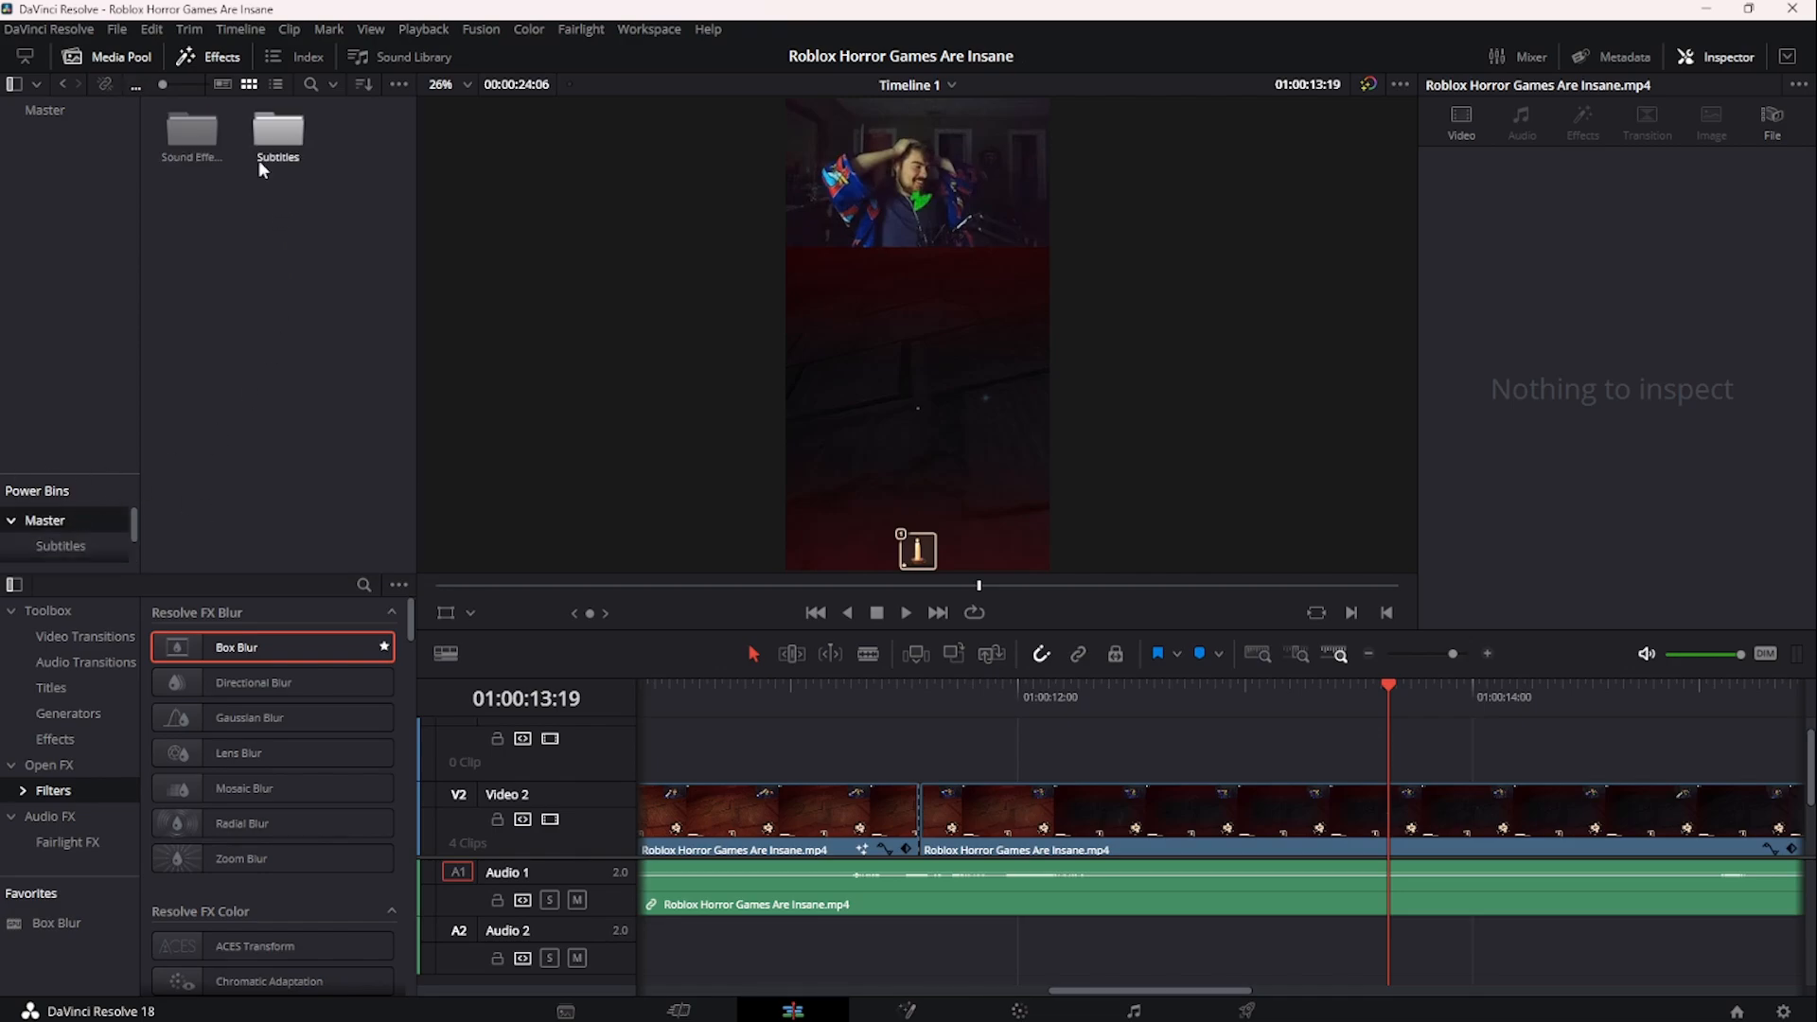
double_click(208, 133)
drag(202, 140, 1301, 936)
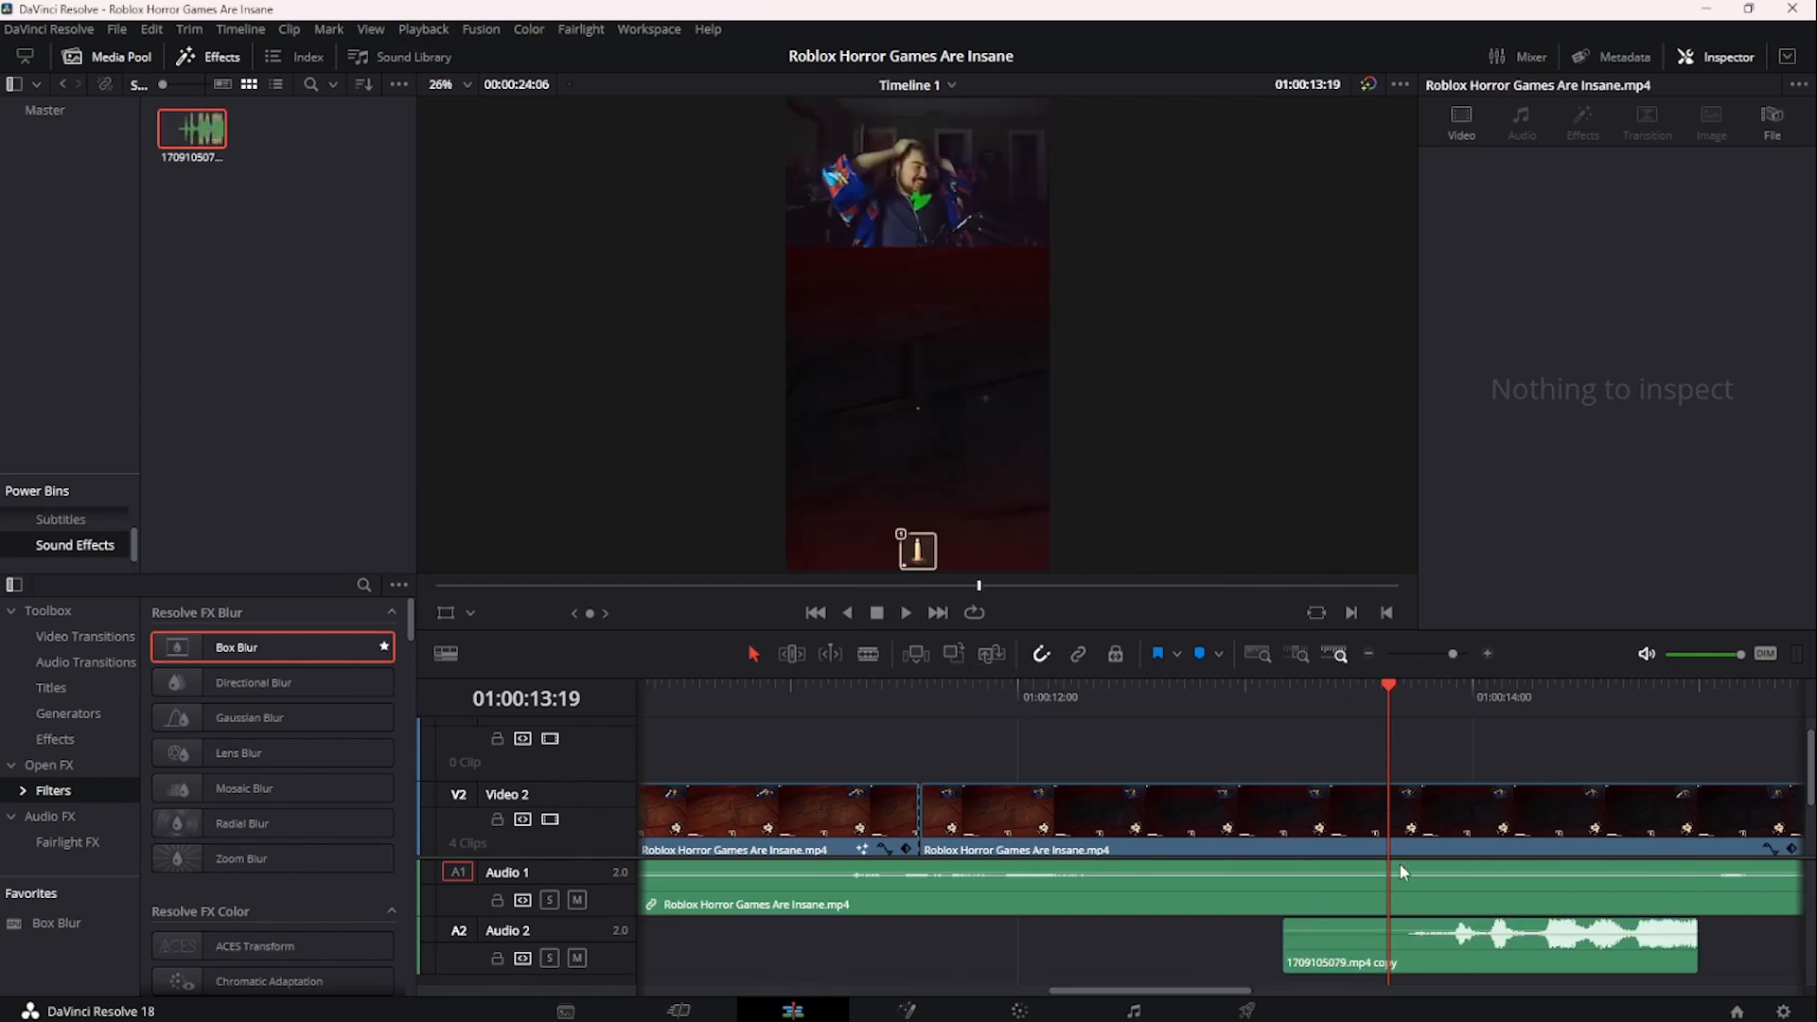
click(1478, 700)
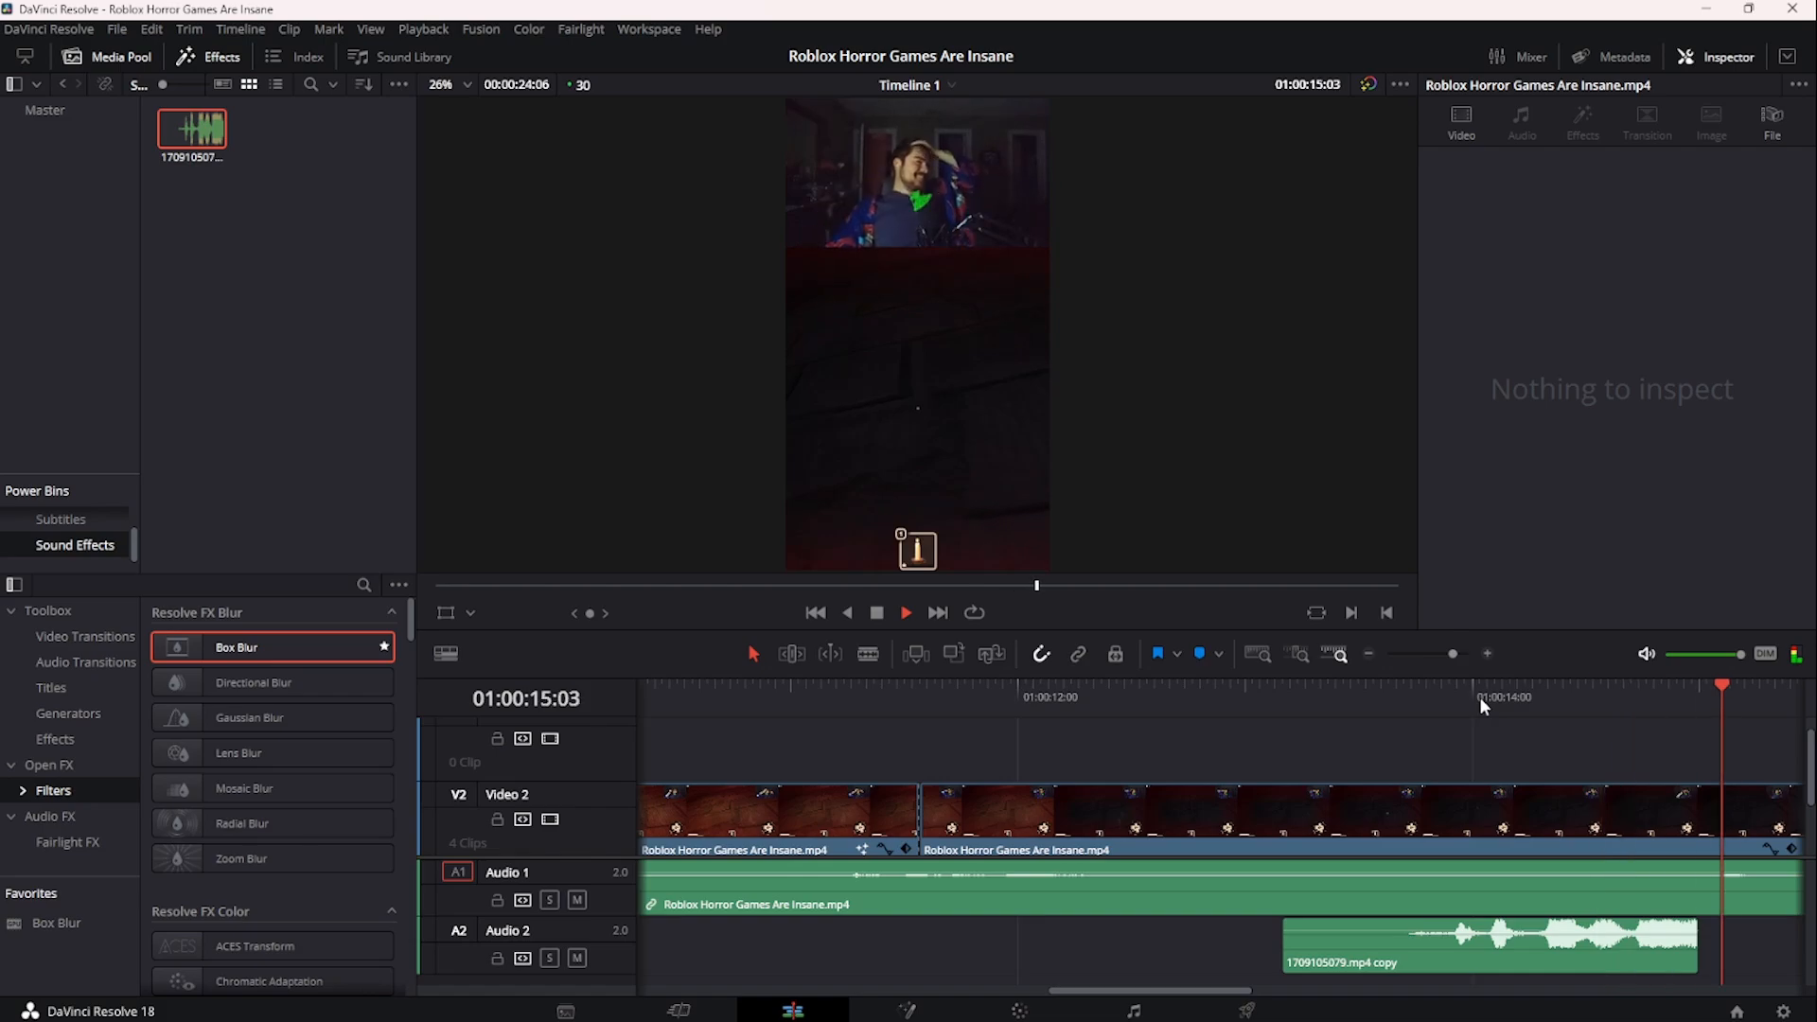
key(space)
click(1338, 963)
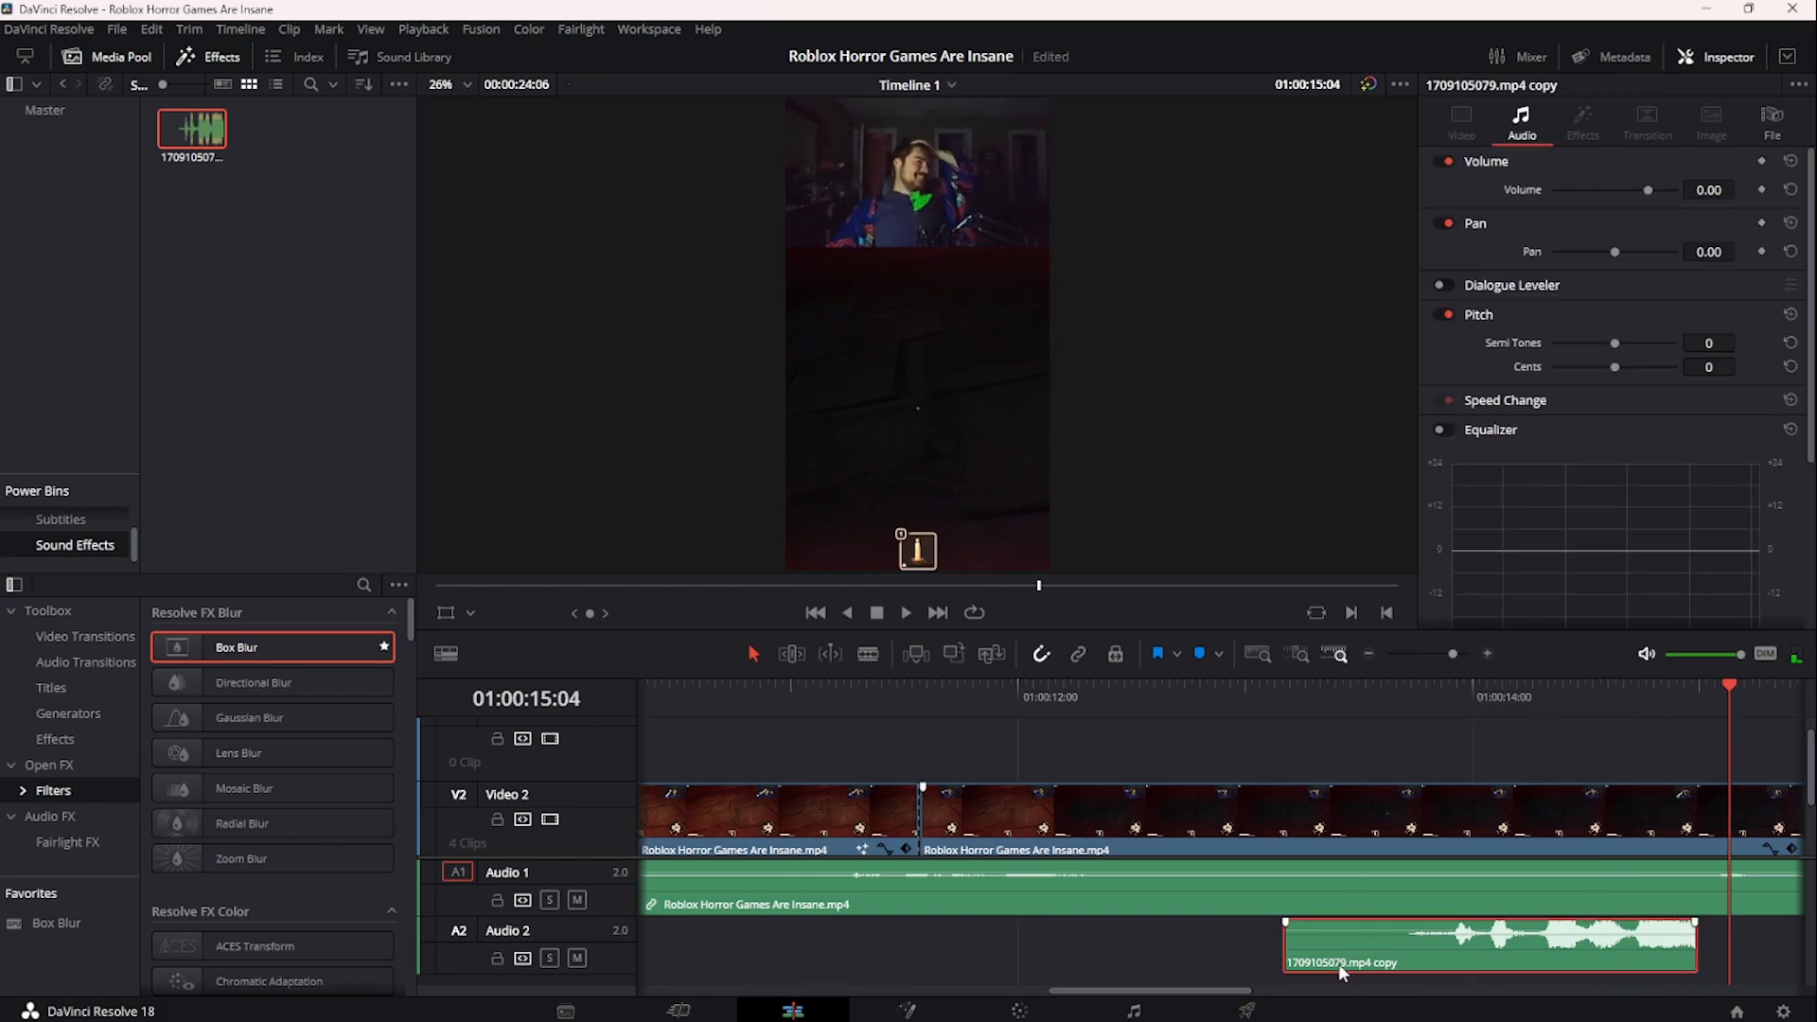
key(Delete)
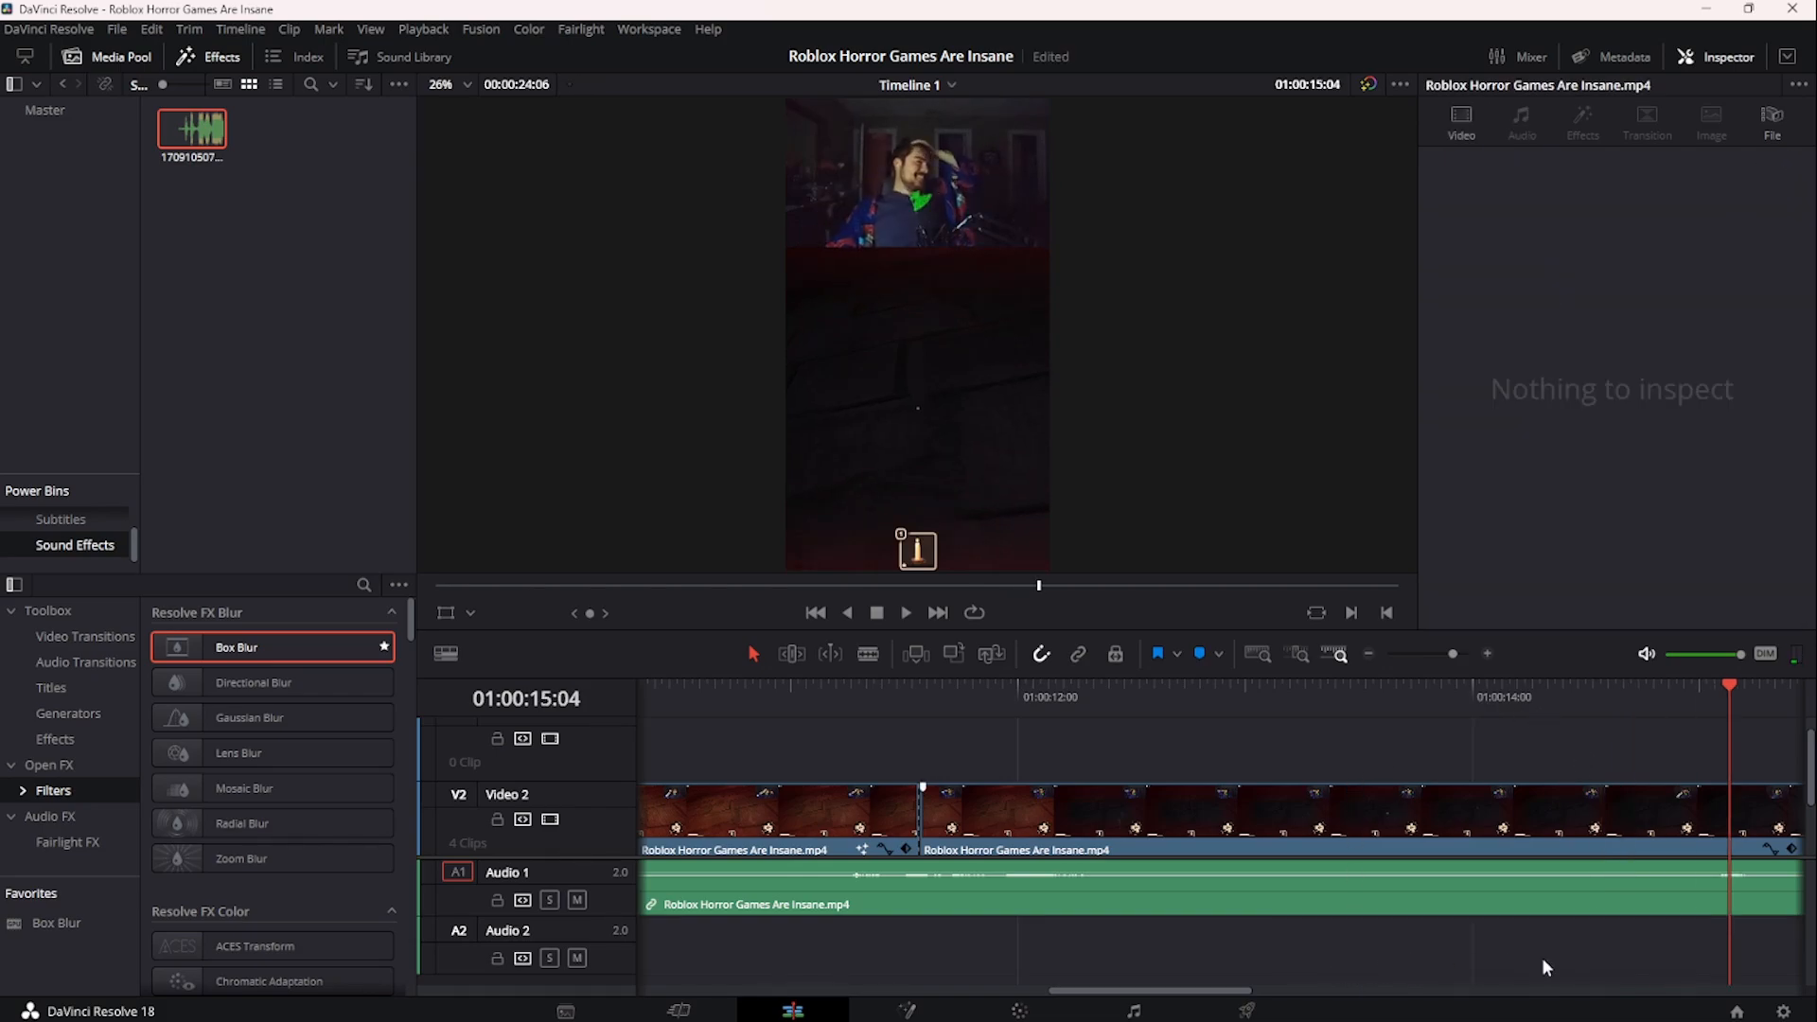
- Open the Daves Is a Beta project from the Local Database library
click(1734, 1011)
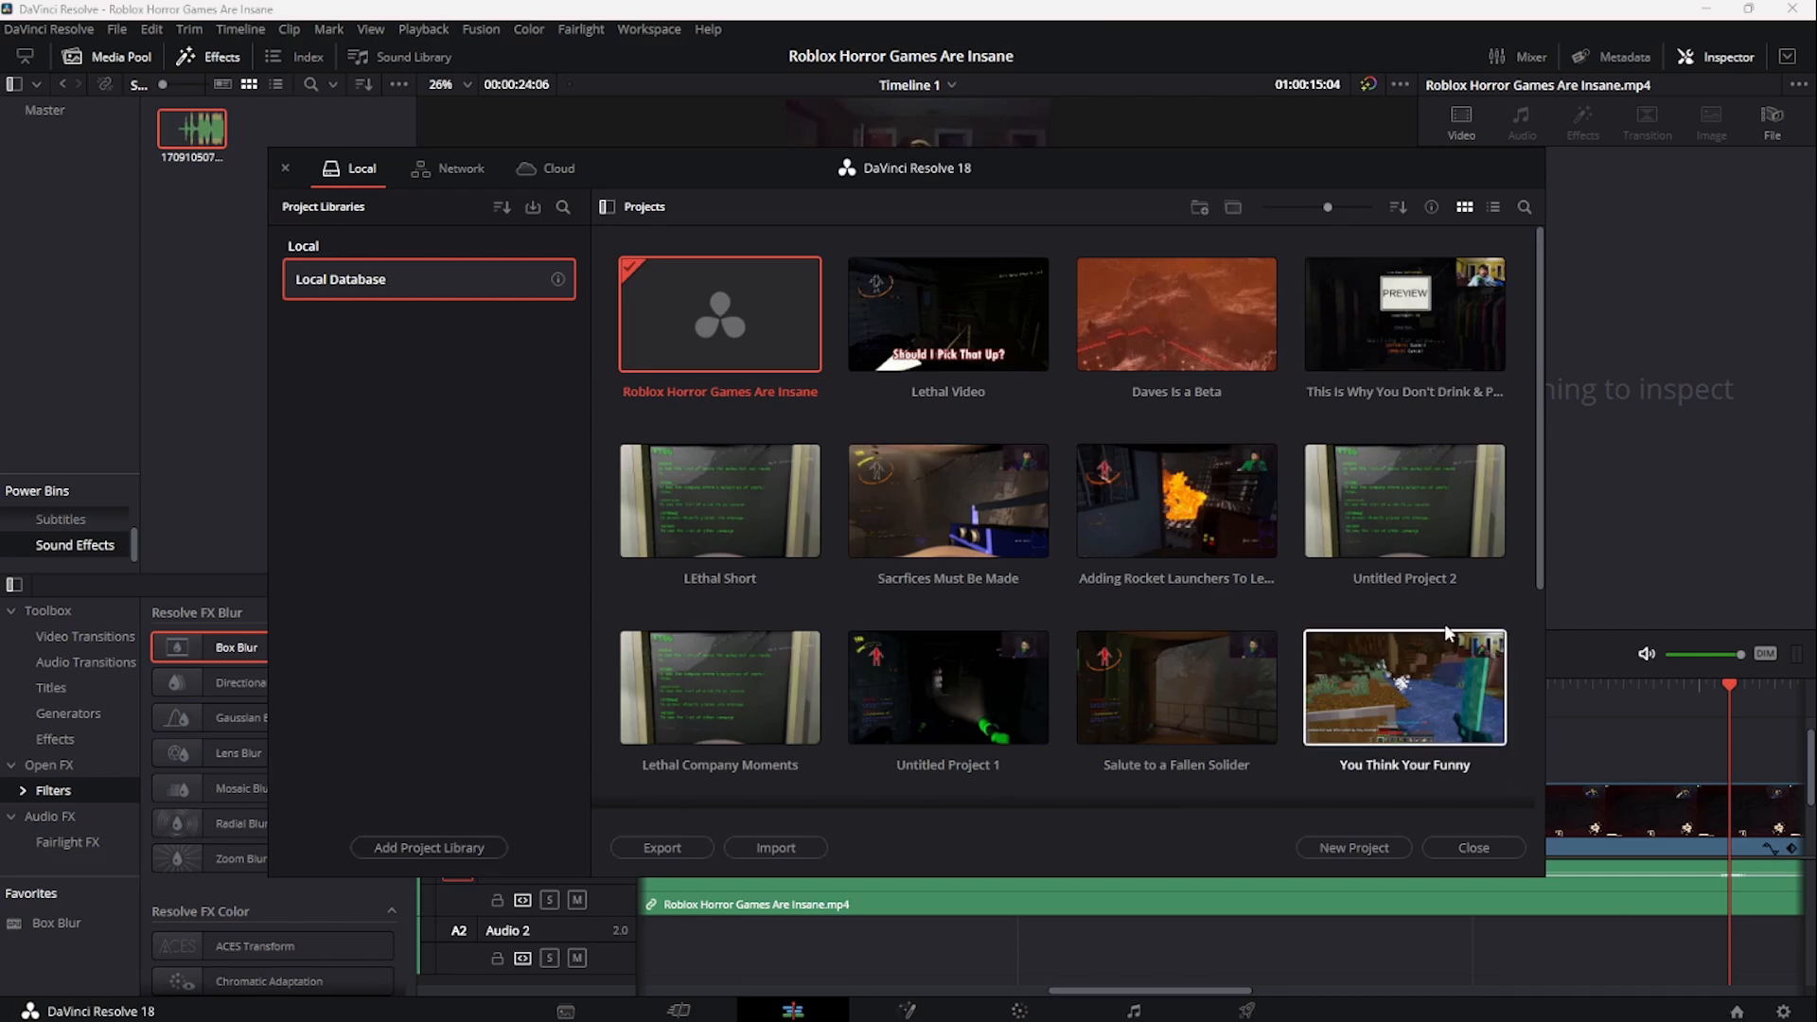
click(1192, 331)
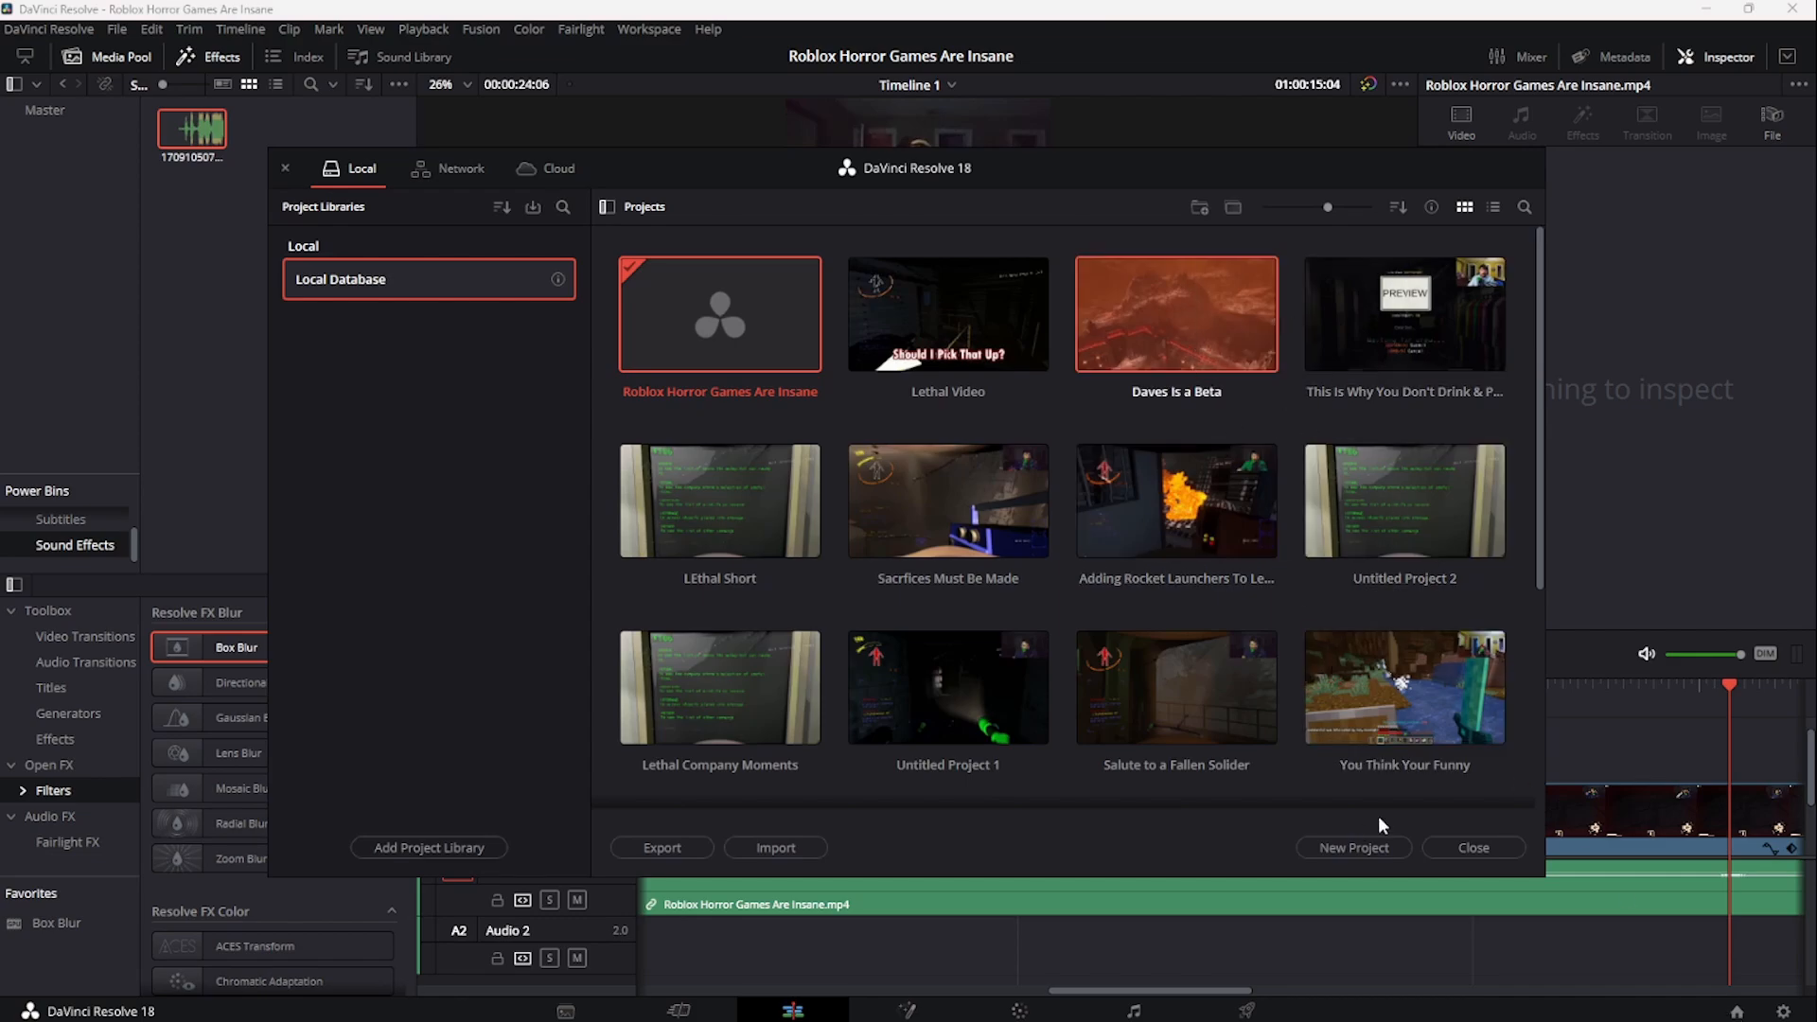
double_click(1184, 320)
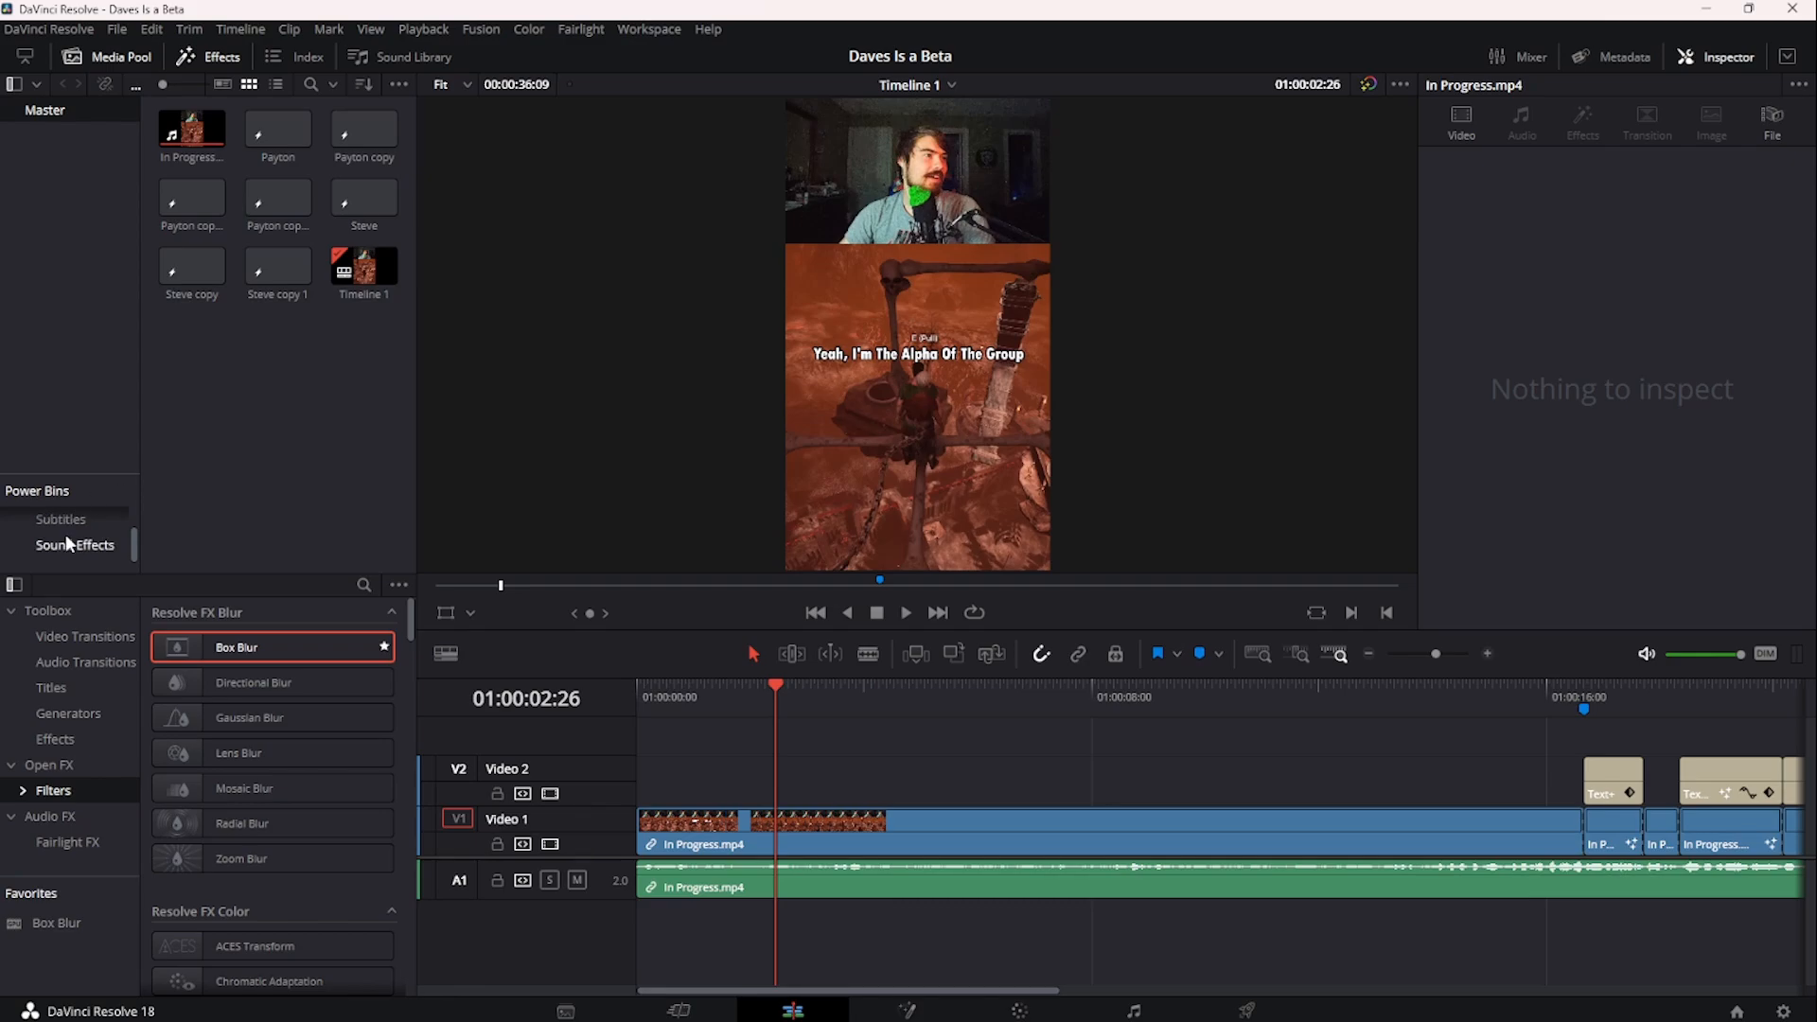
- Test the sound effect from the Sound Effects power bin on Audio 2 around 01:00:05 in this project, and delete it
click(68, 543)
drag(192, 130, 947, 922)
click(943, 690)
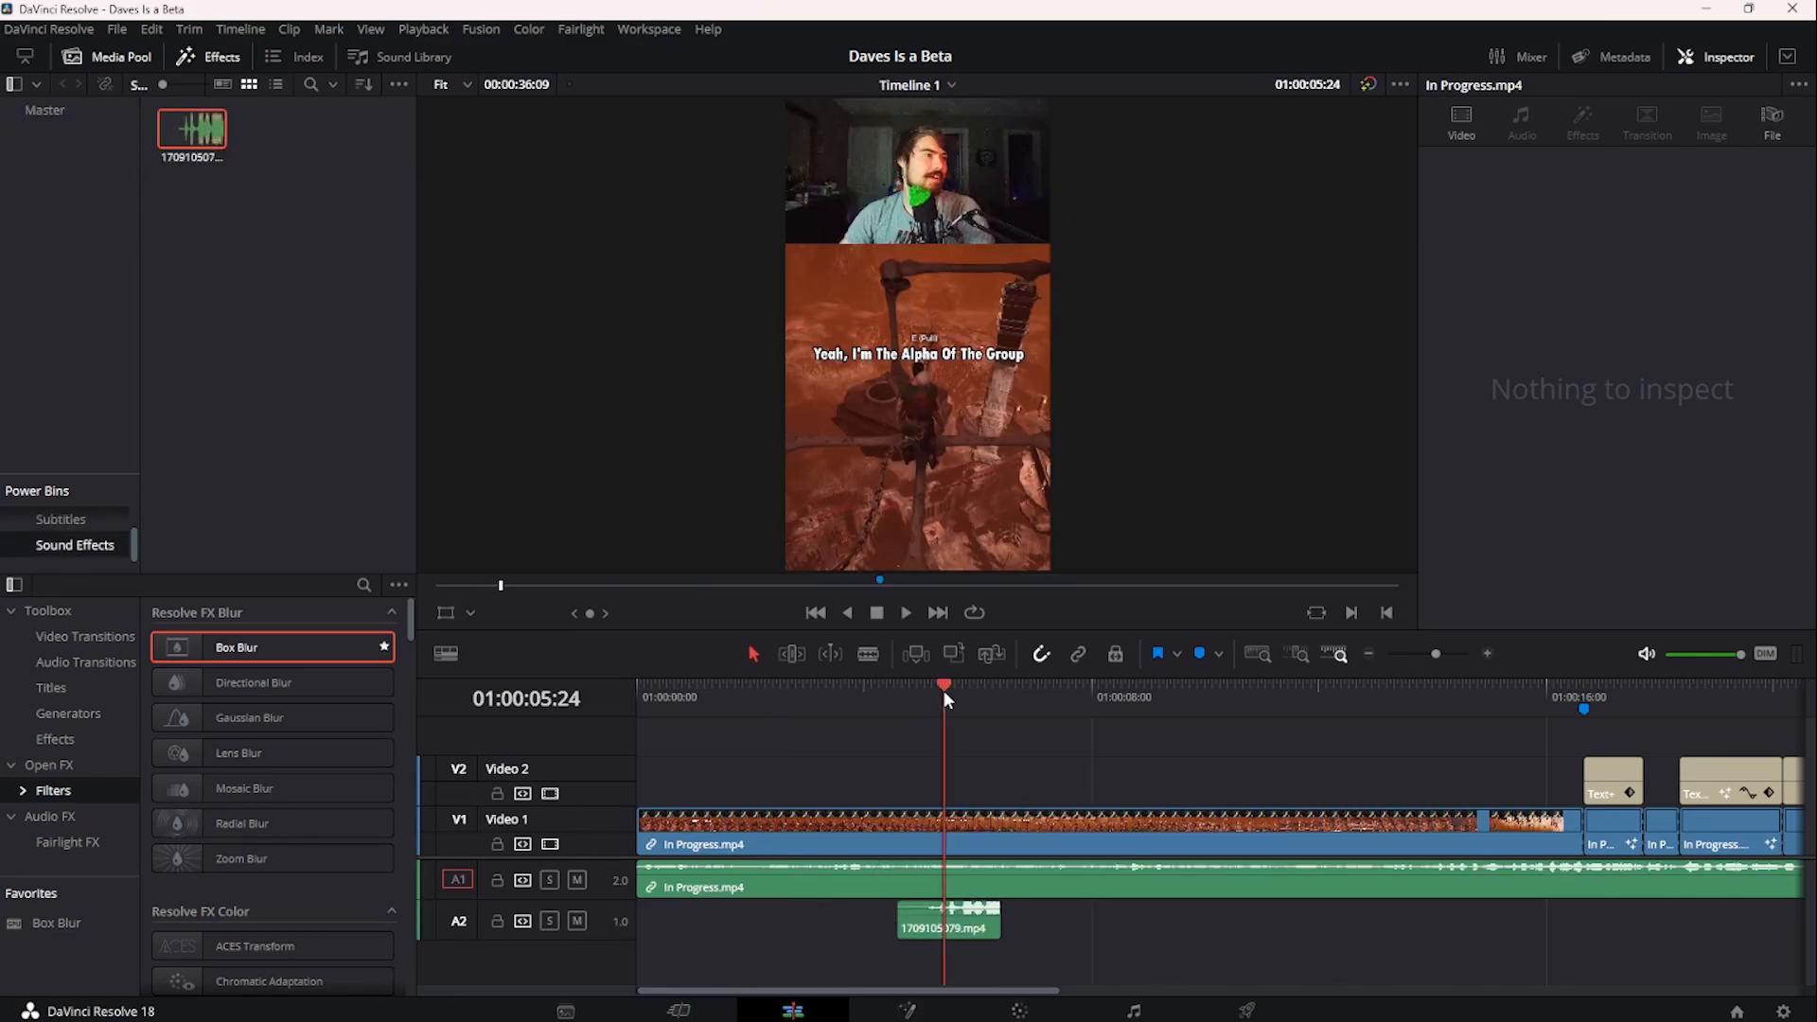
key(space)
key(space)
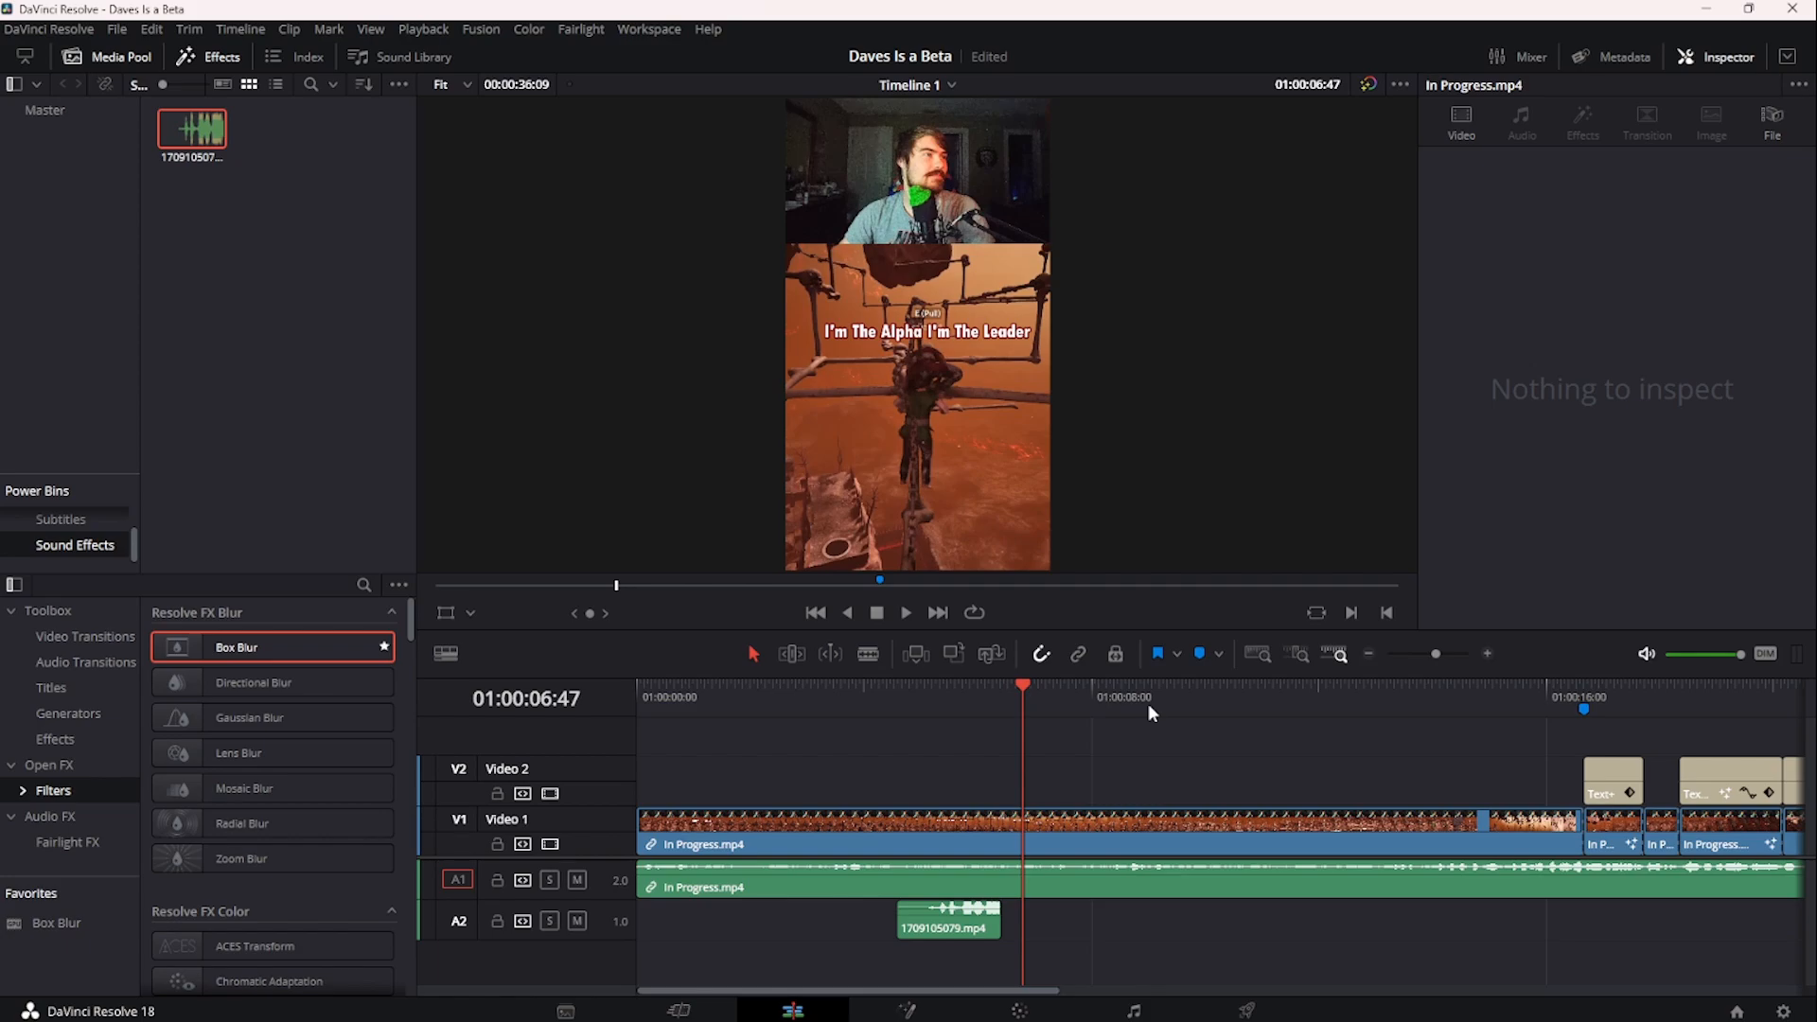
click(955, 919)
key(Delete)
- Rename the sound effect in the Sound Effects power bin as What The Fuck
double_click(200, 152)
click(199, 153)
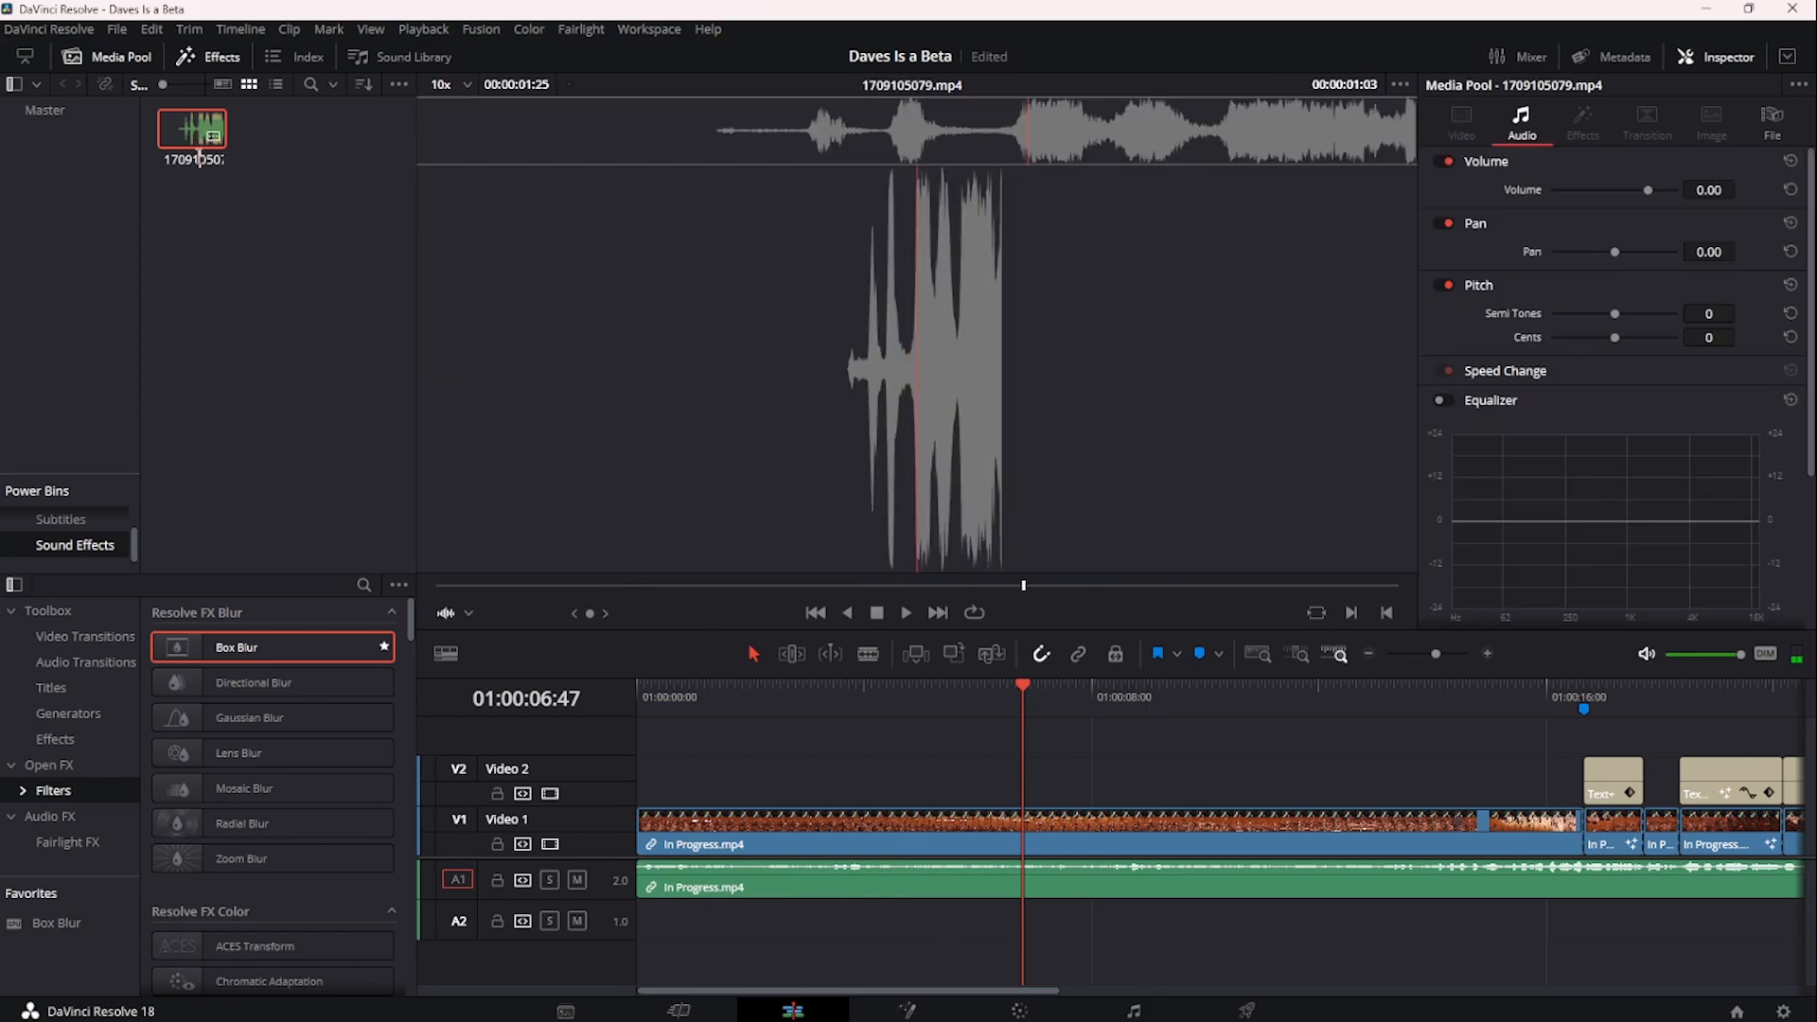
text(What The Fuck)
key(Return)
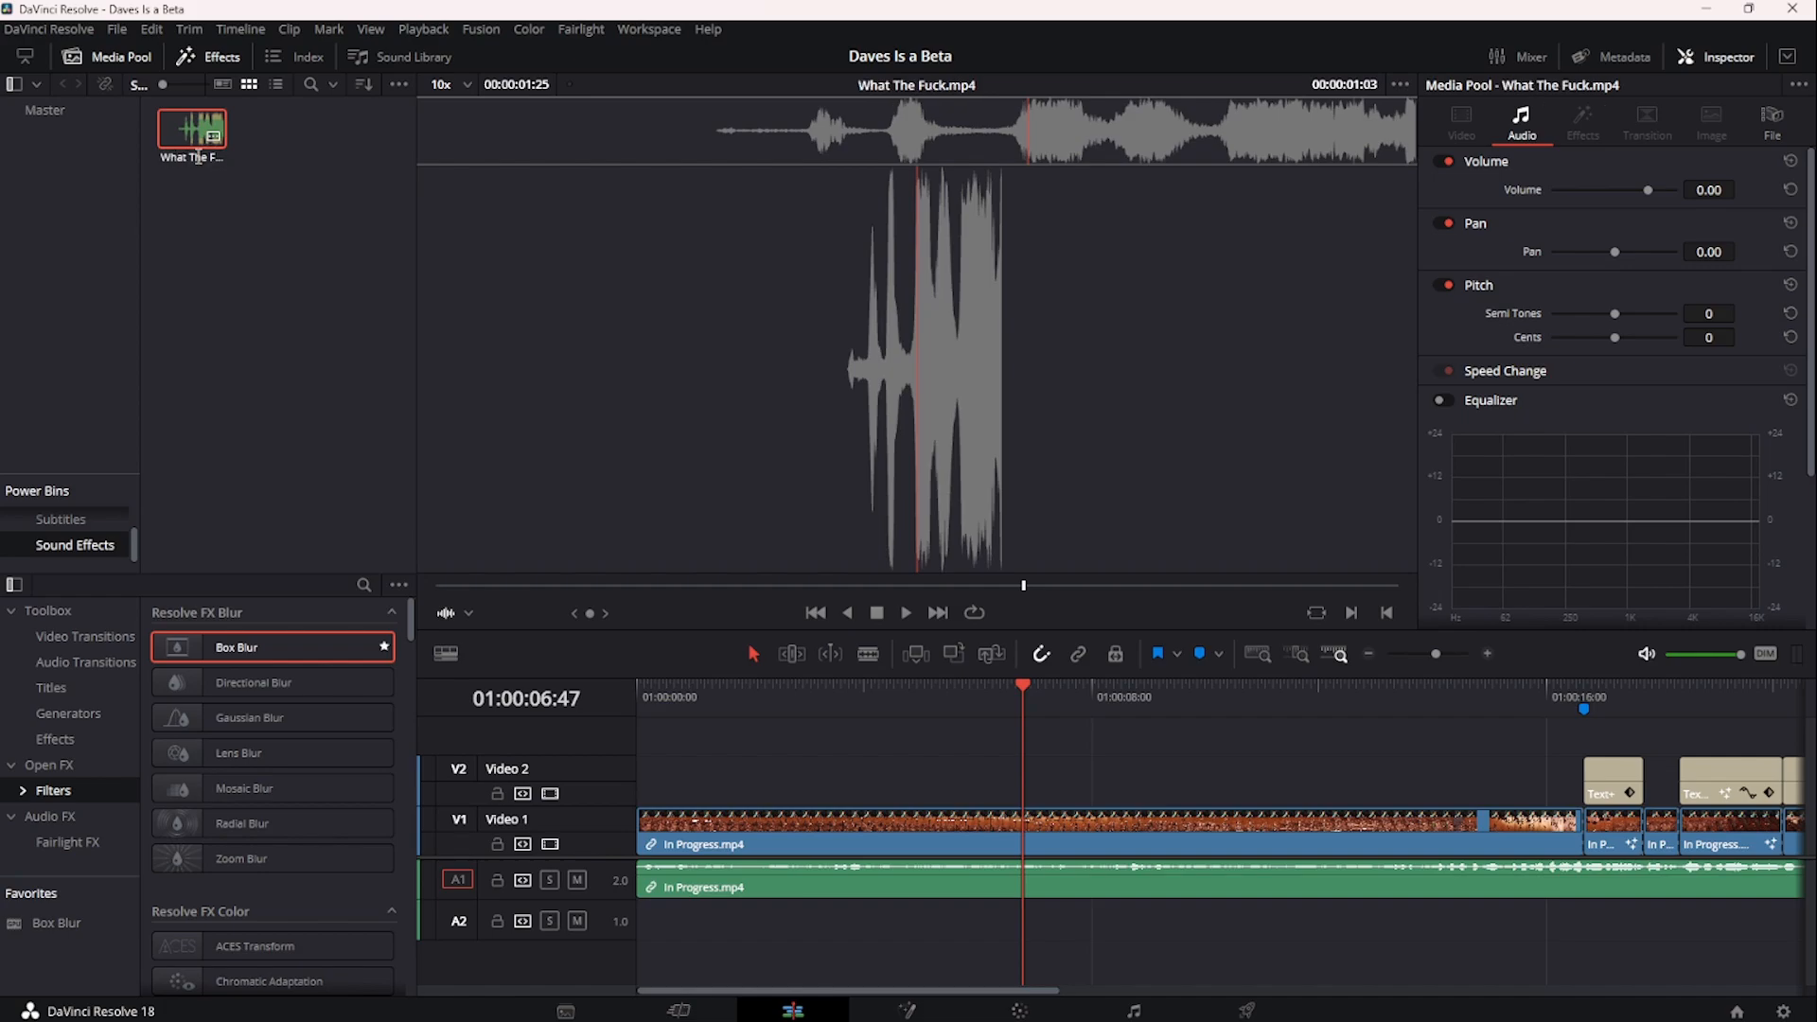
- Place the renamed sound effect on Audio 2 around 01:00:06, check its name in the power bin, and delete the timeline clip
drag(196, 144, 974, 935)
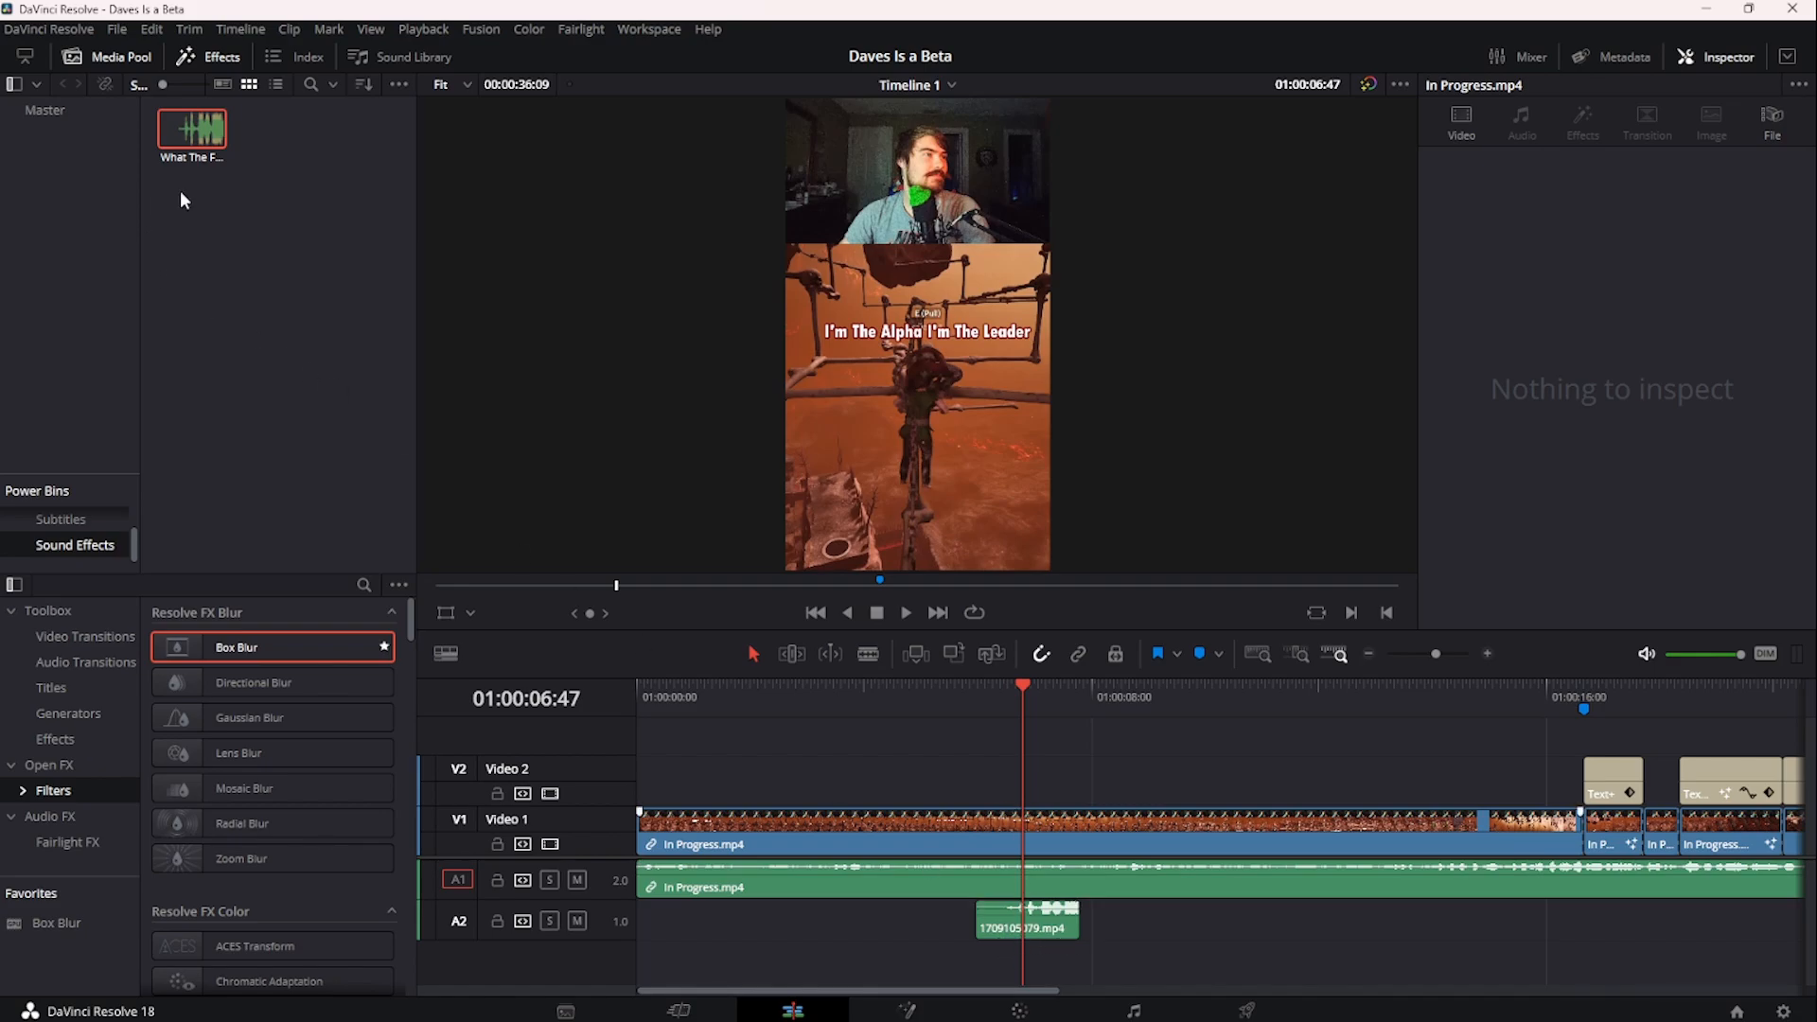
click(199, 168)
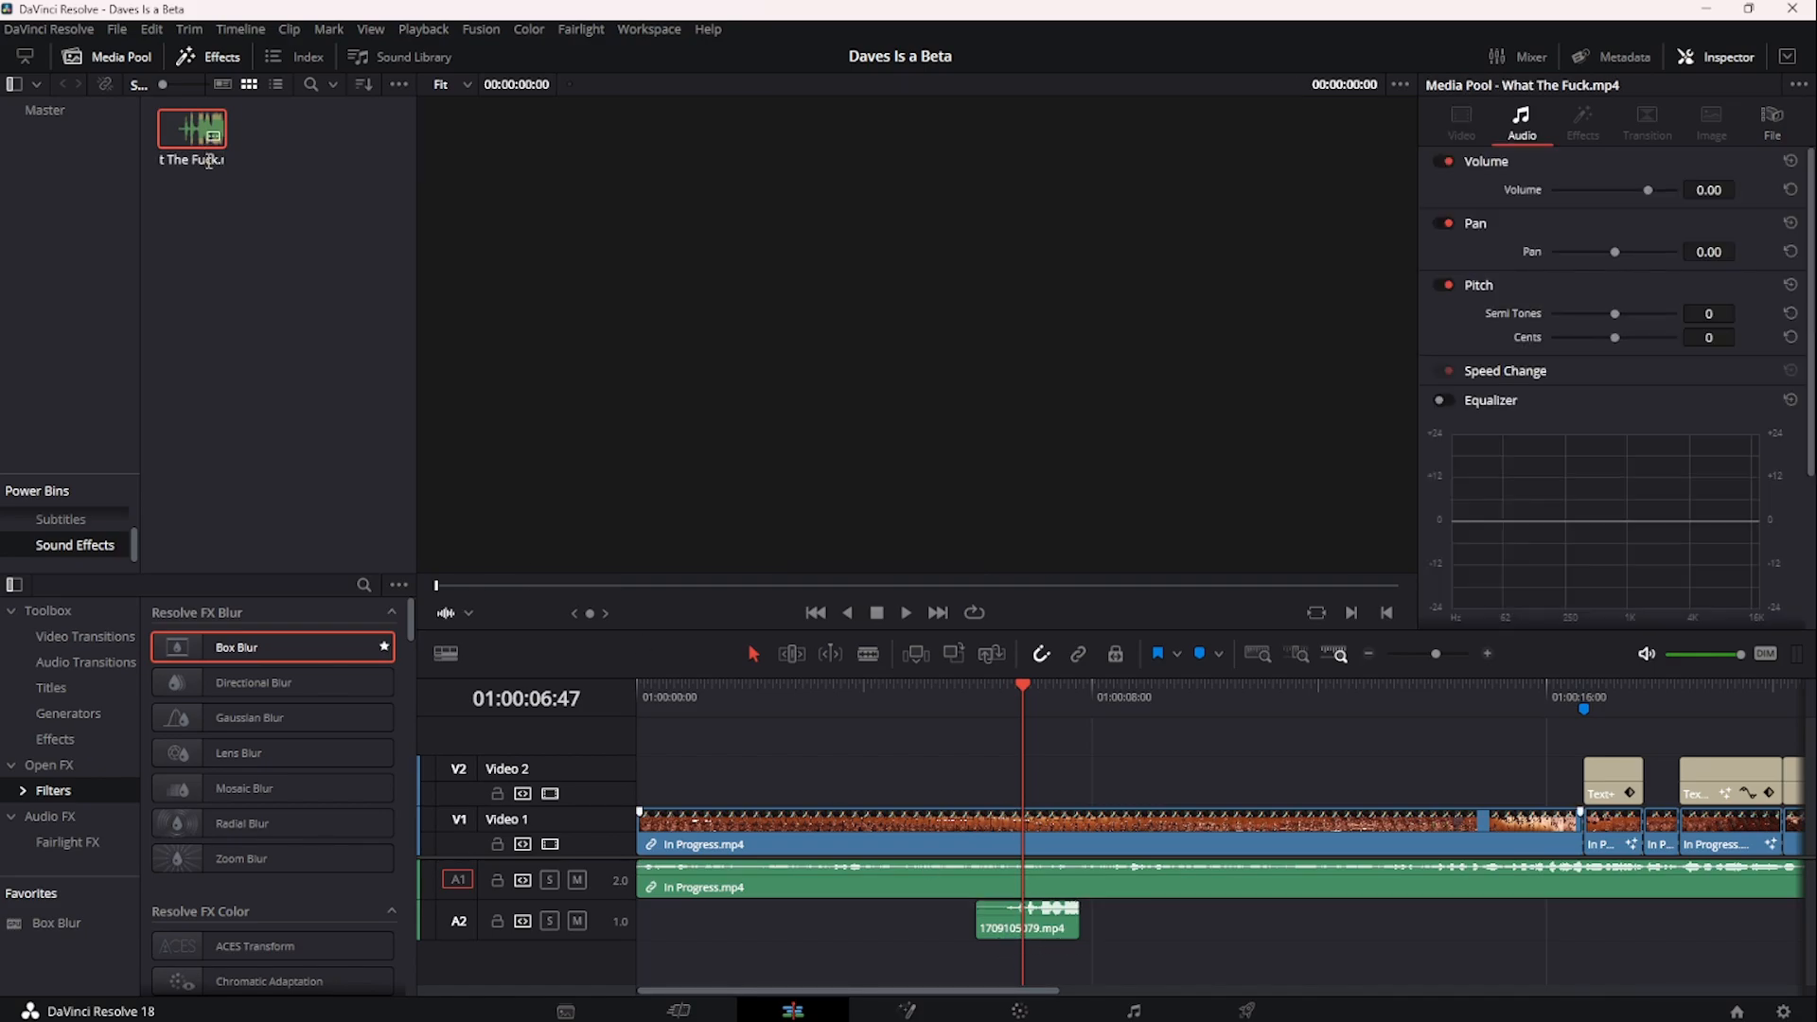
click(225, 218)
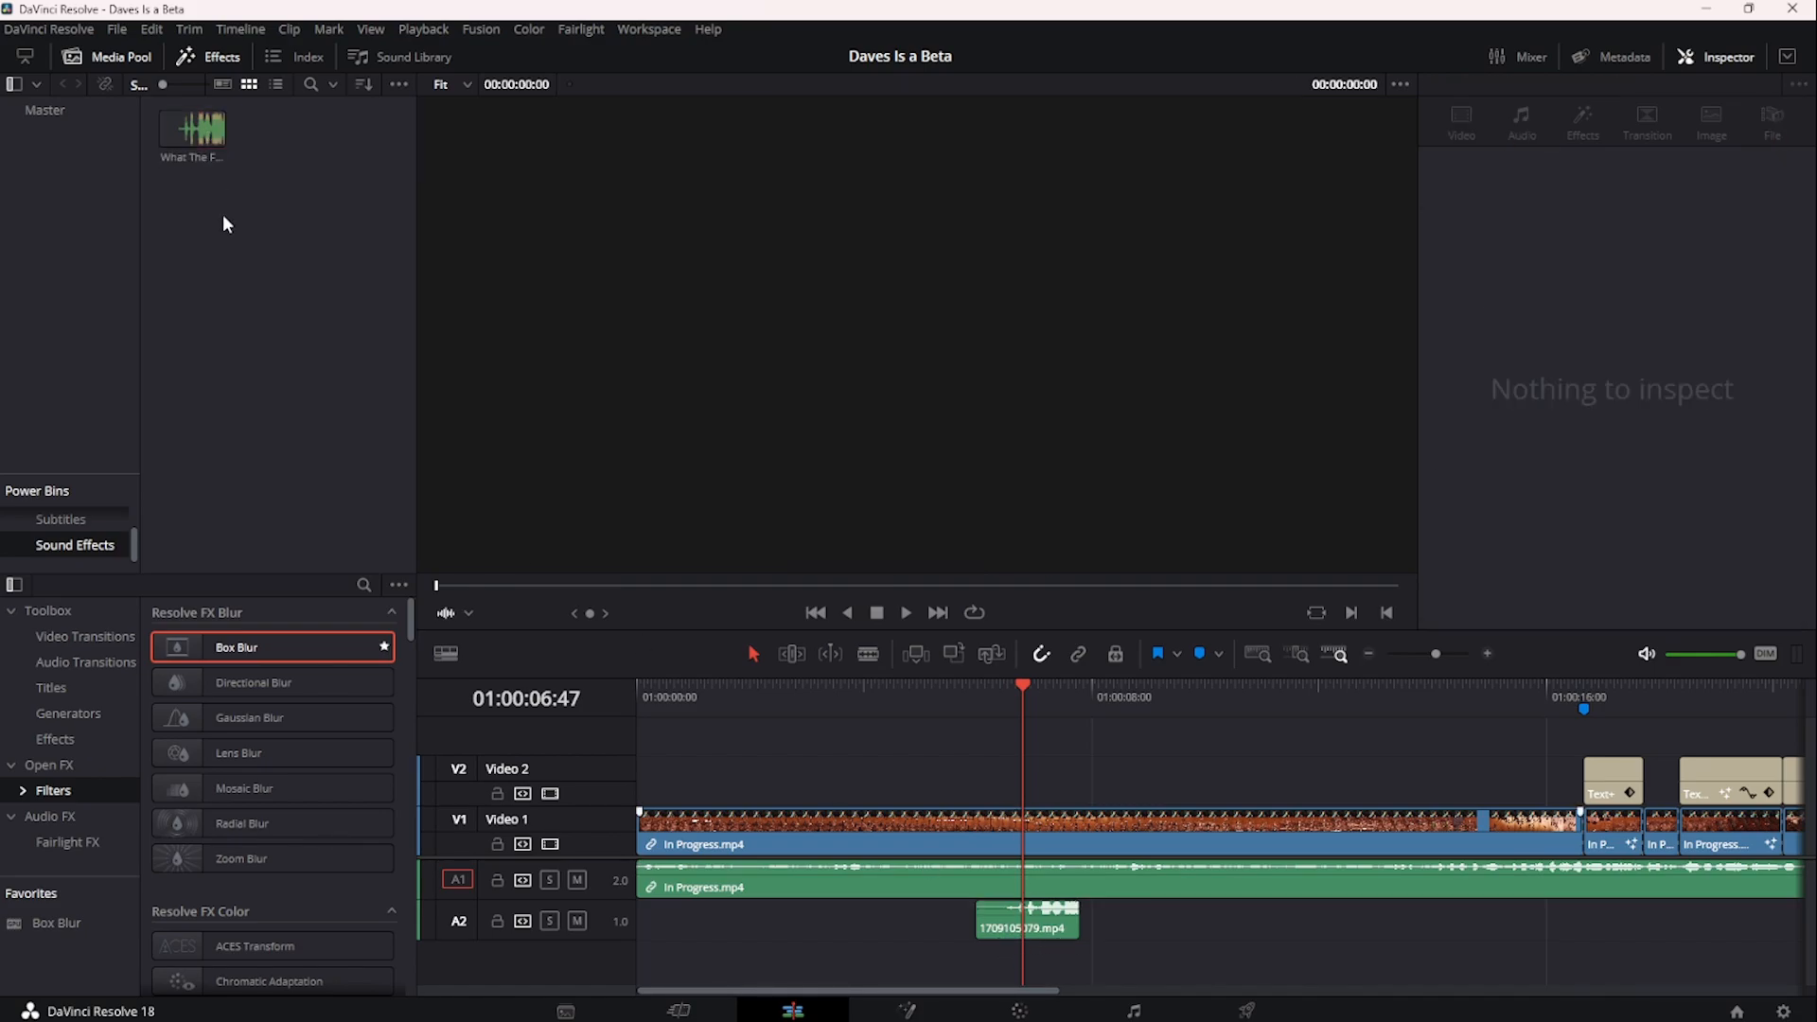
click(199, 163)
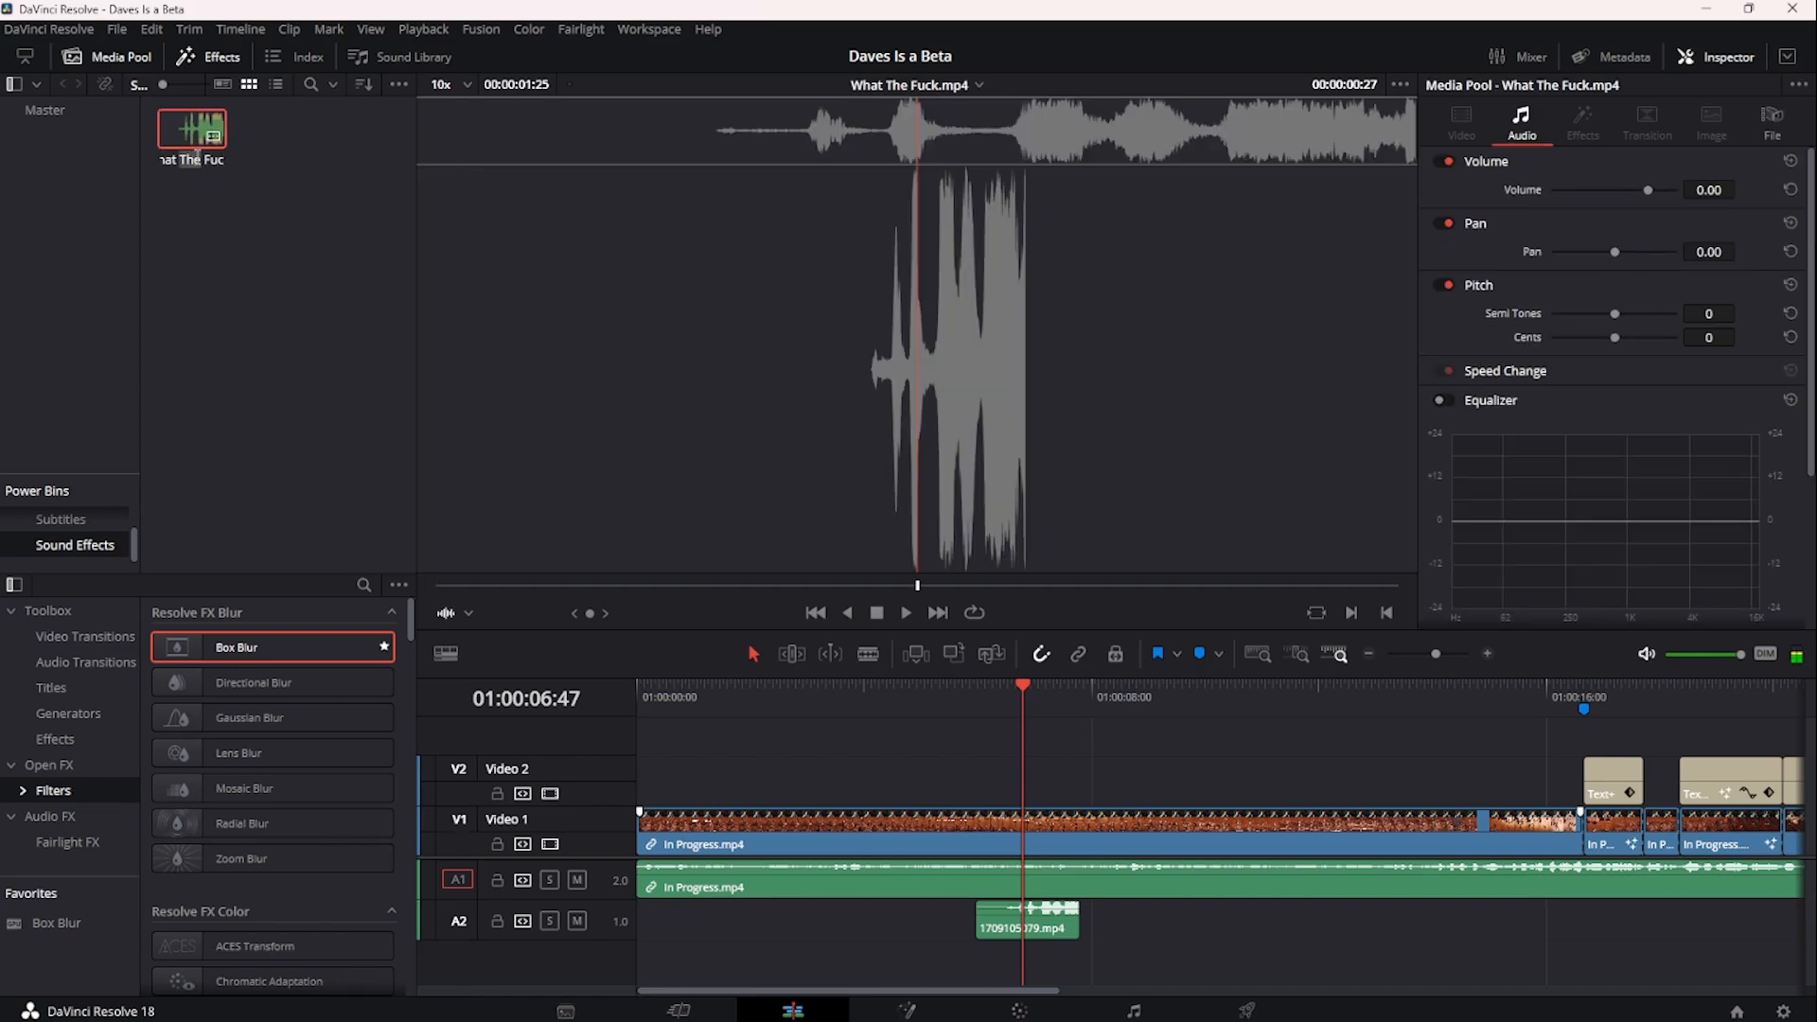
click(274, 202)
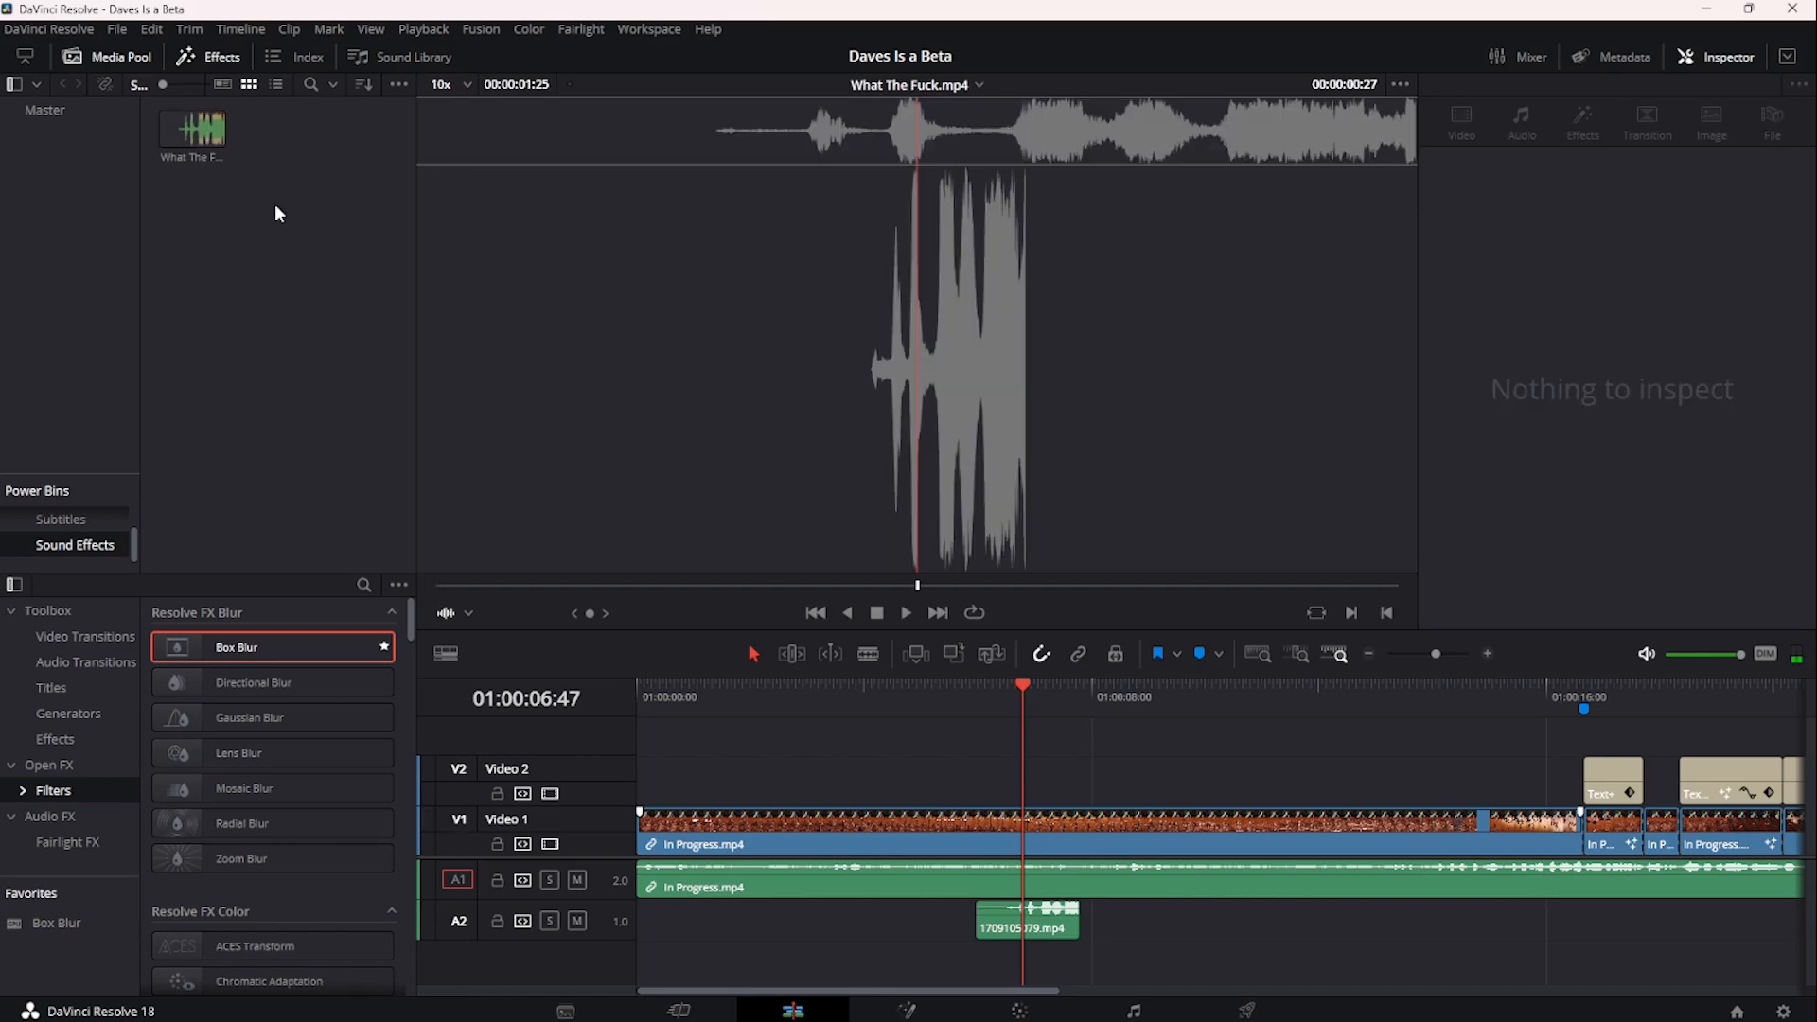
click(1014, 943)
key(Delete)
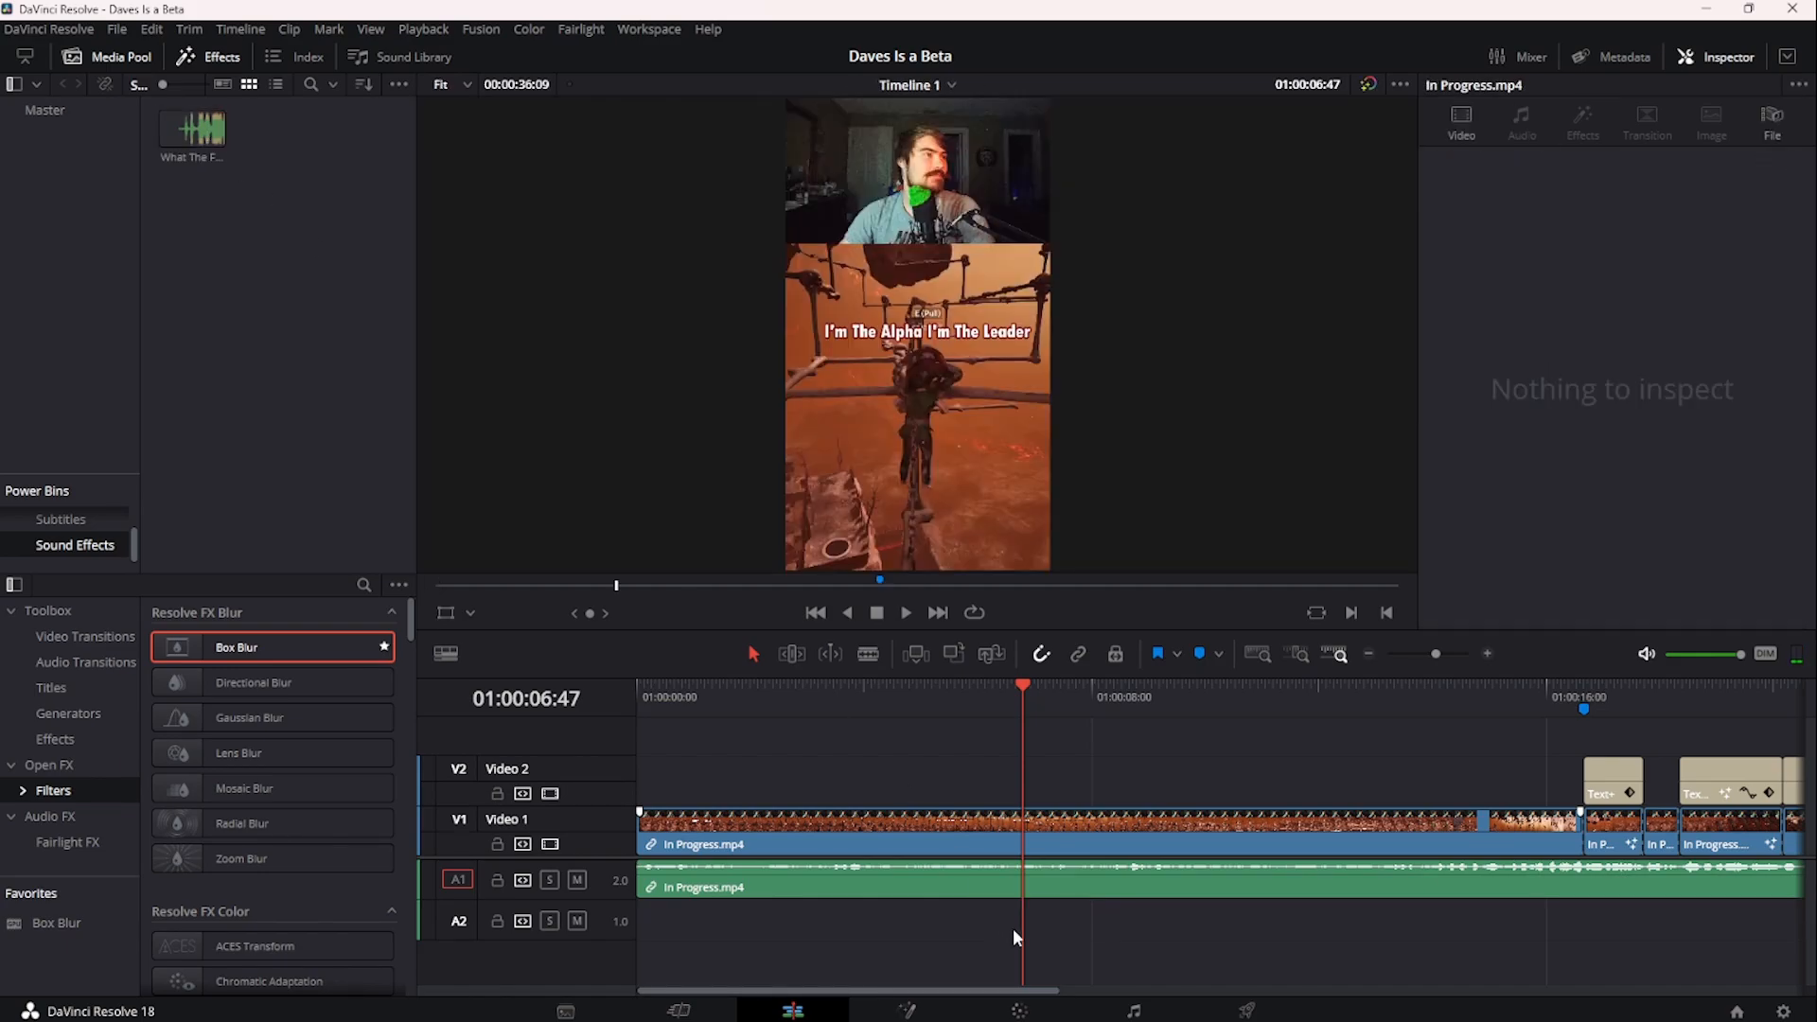
- Reopen the Roblox Horror Games Are Insane project and check the Subtitles and Sound Effects power bins for the saved items
click(1734, 1011)
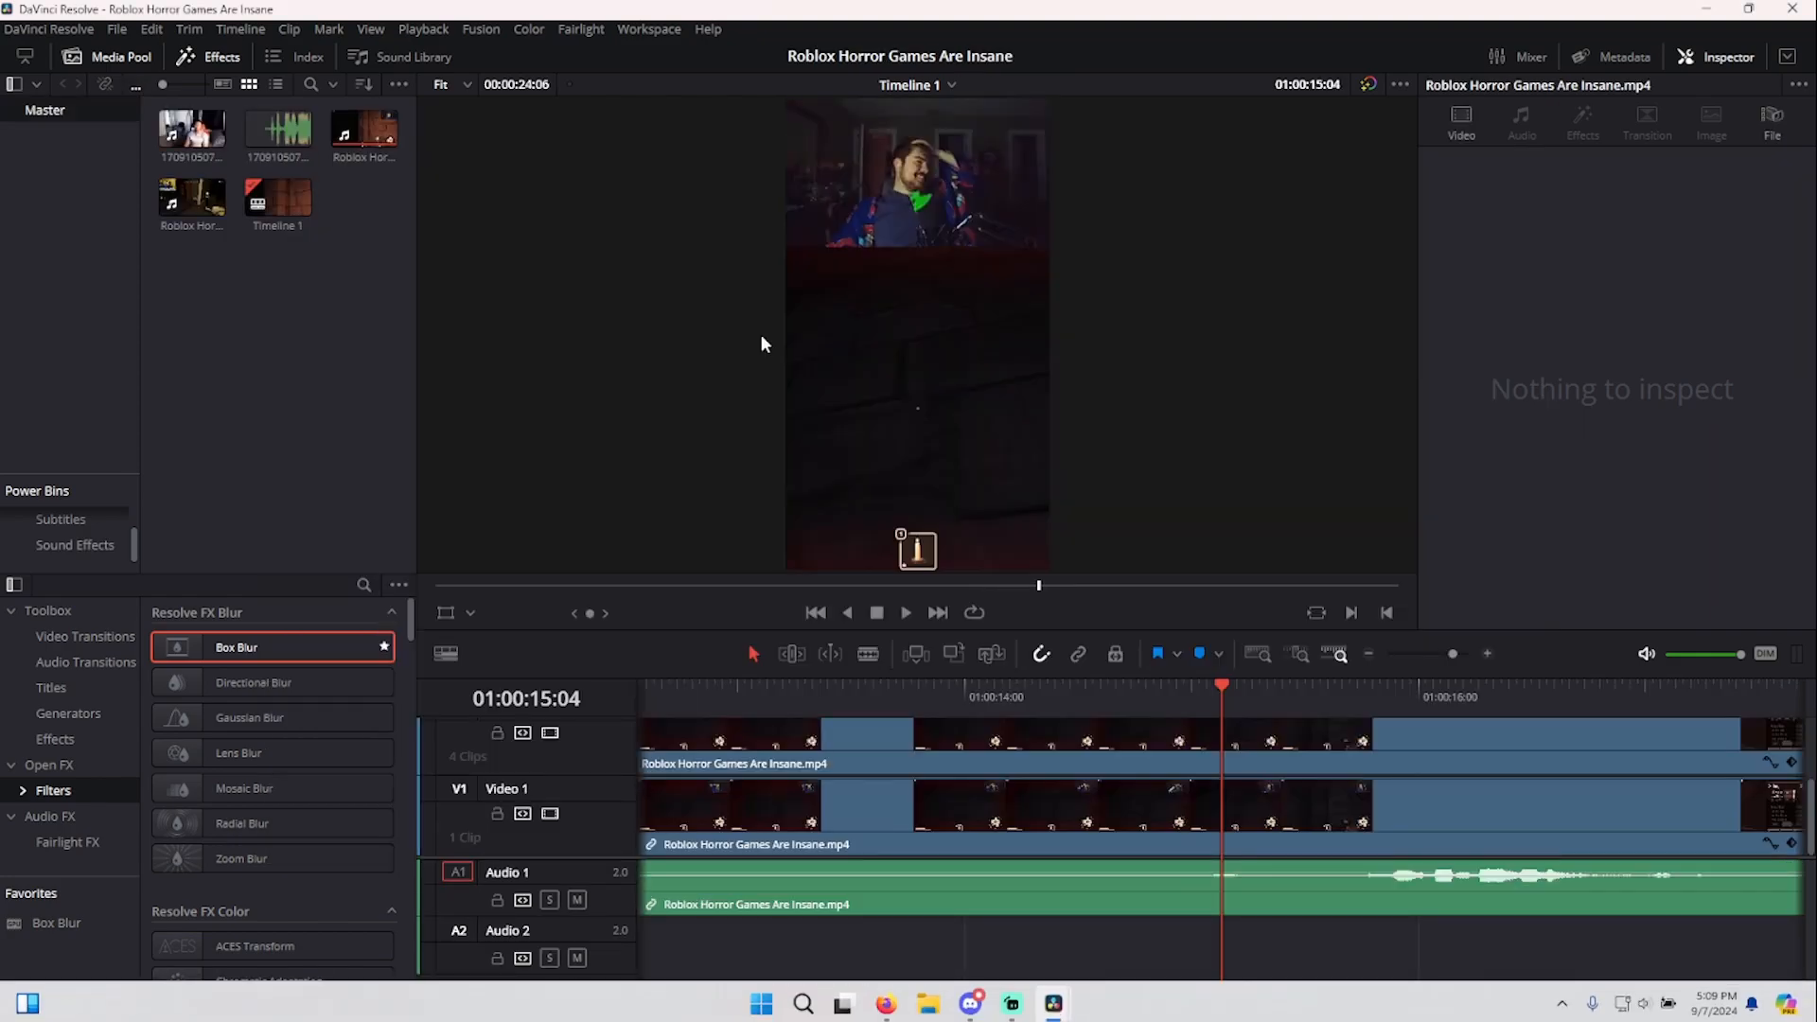
click(70, 528)
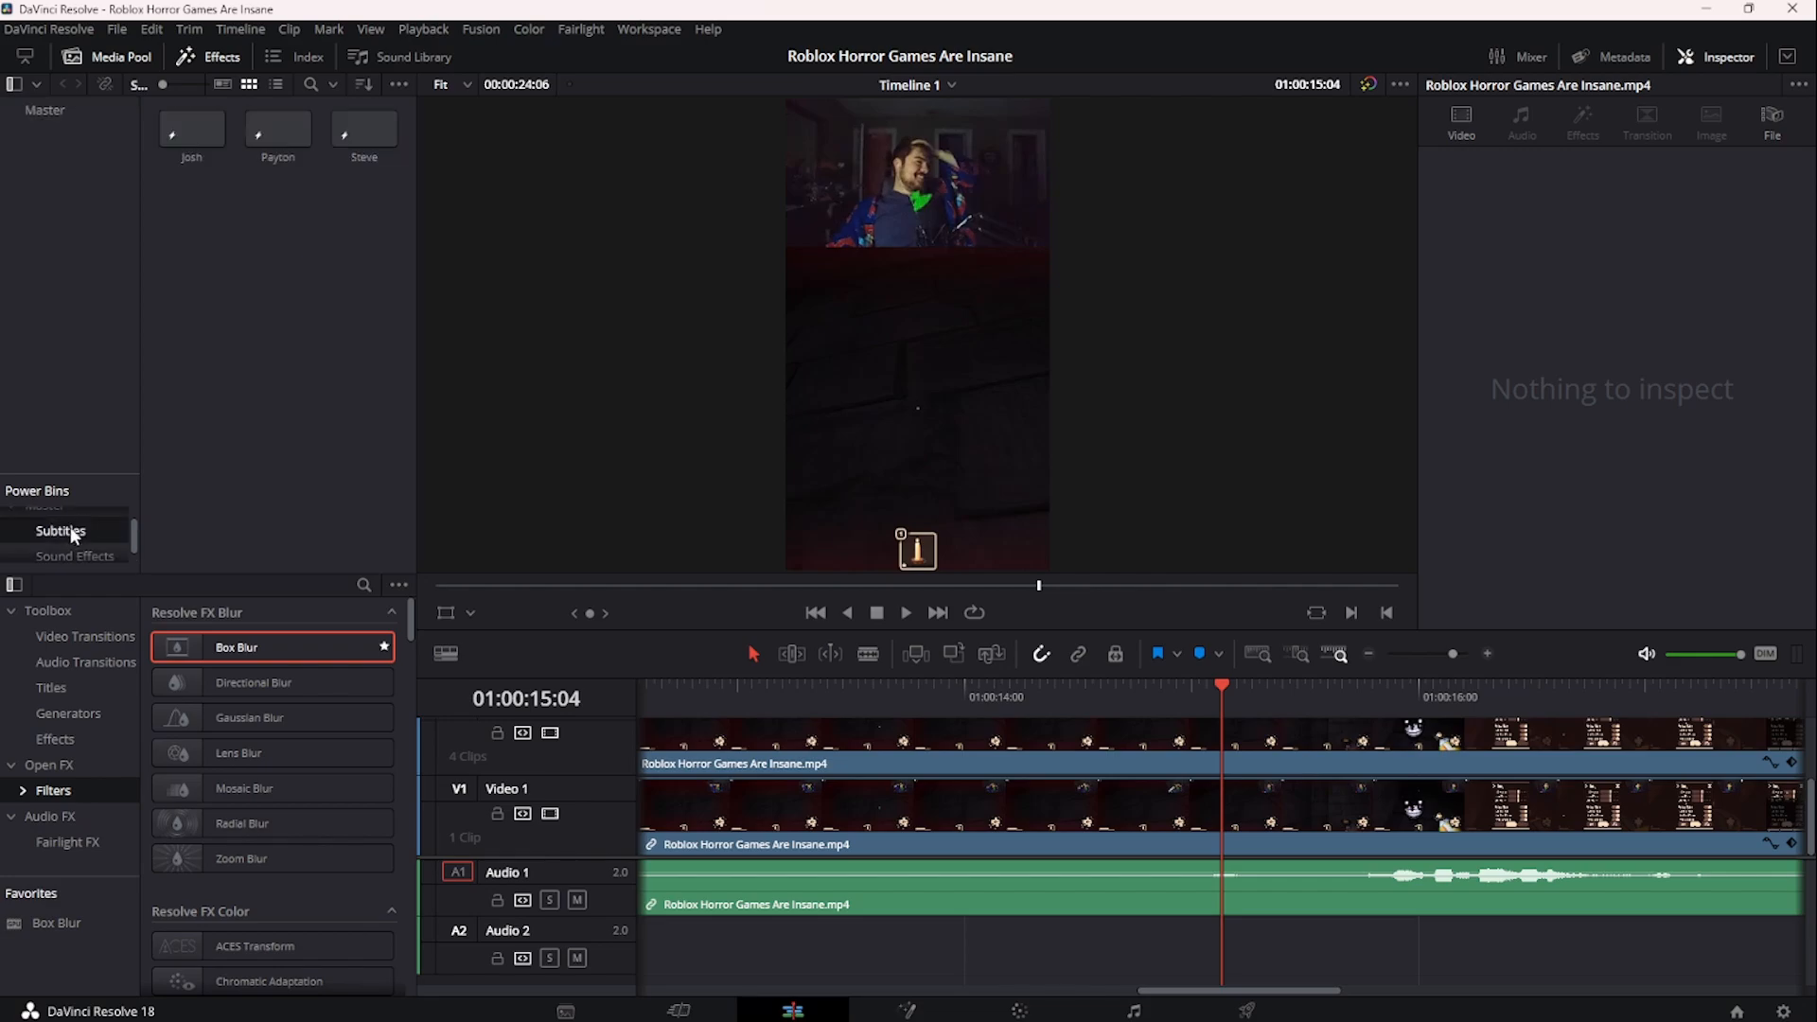
click(96, 555)
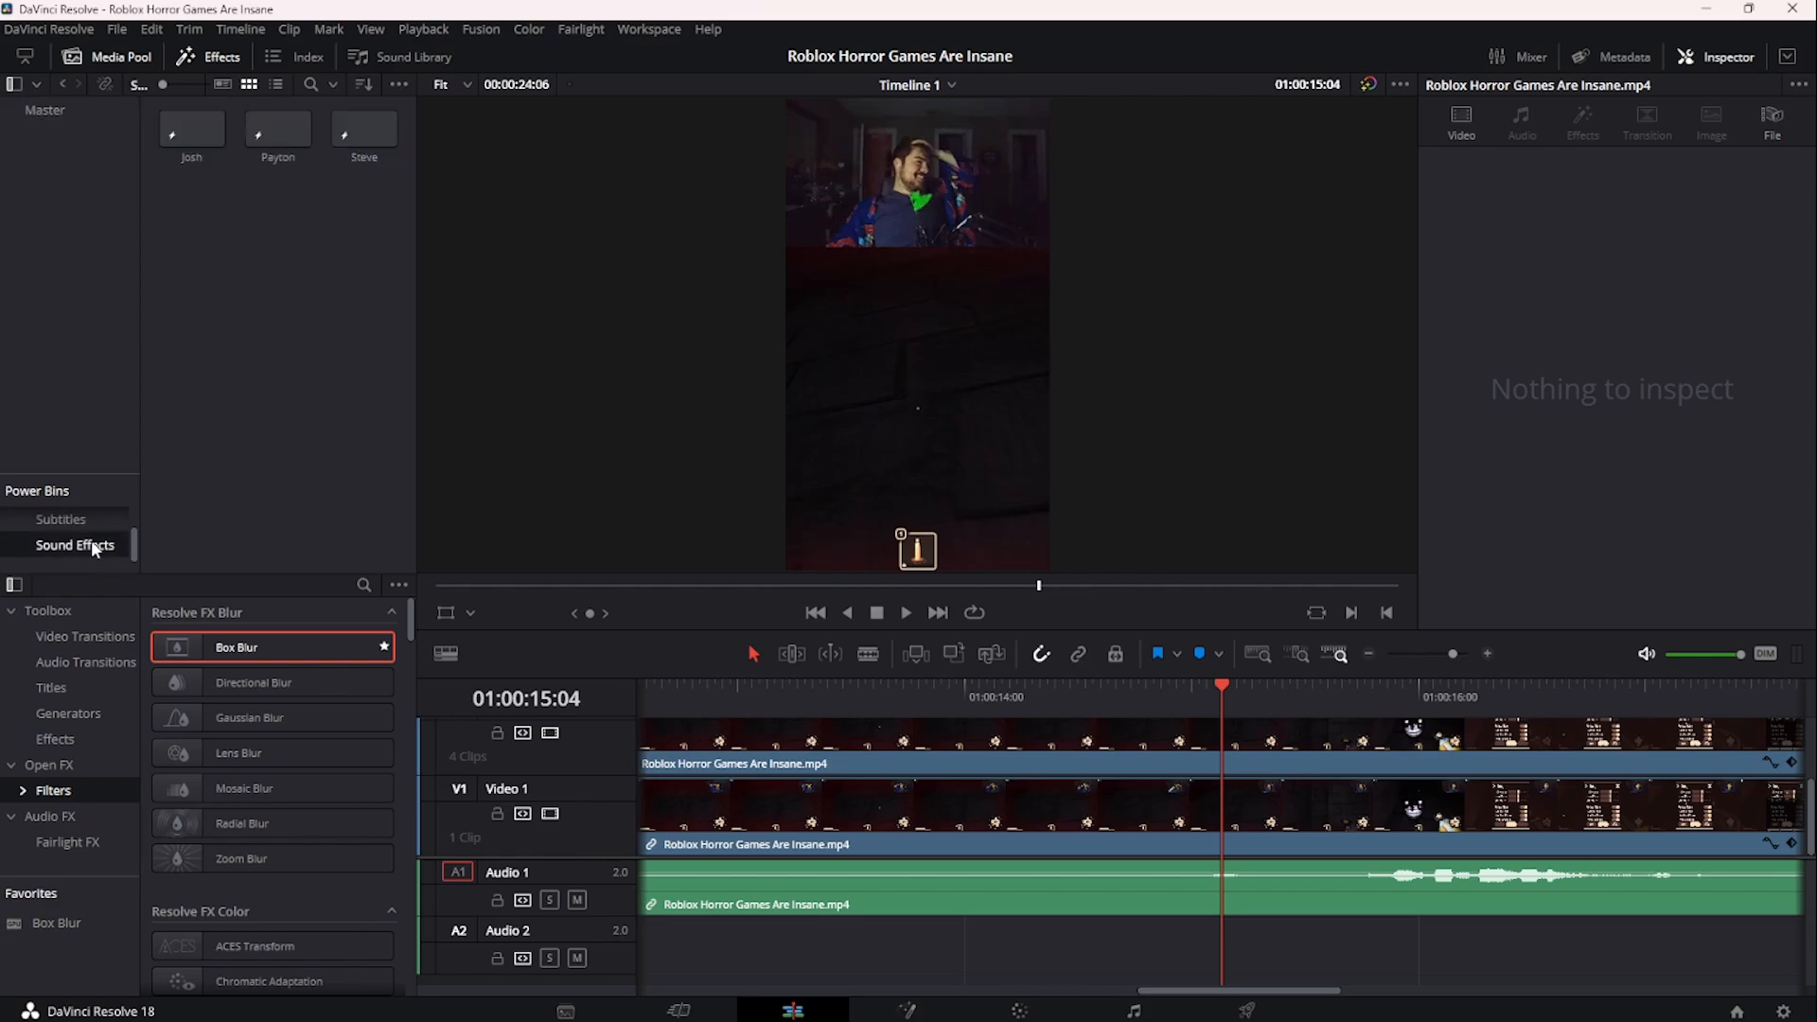
click(86, 522)
click(84, 514)
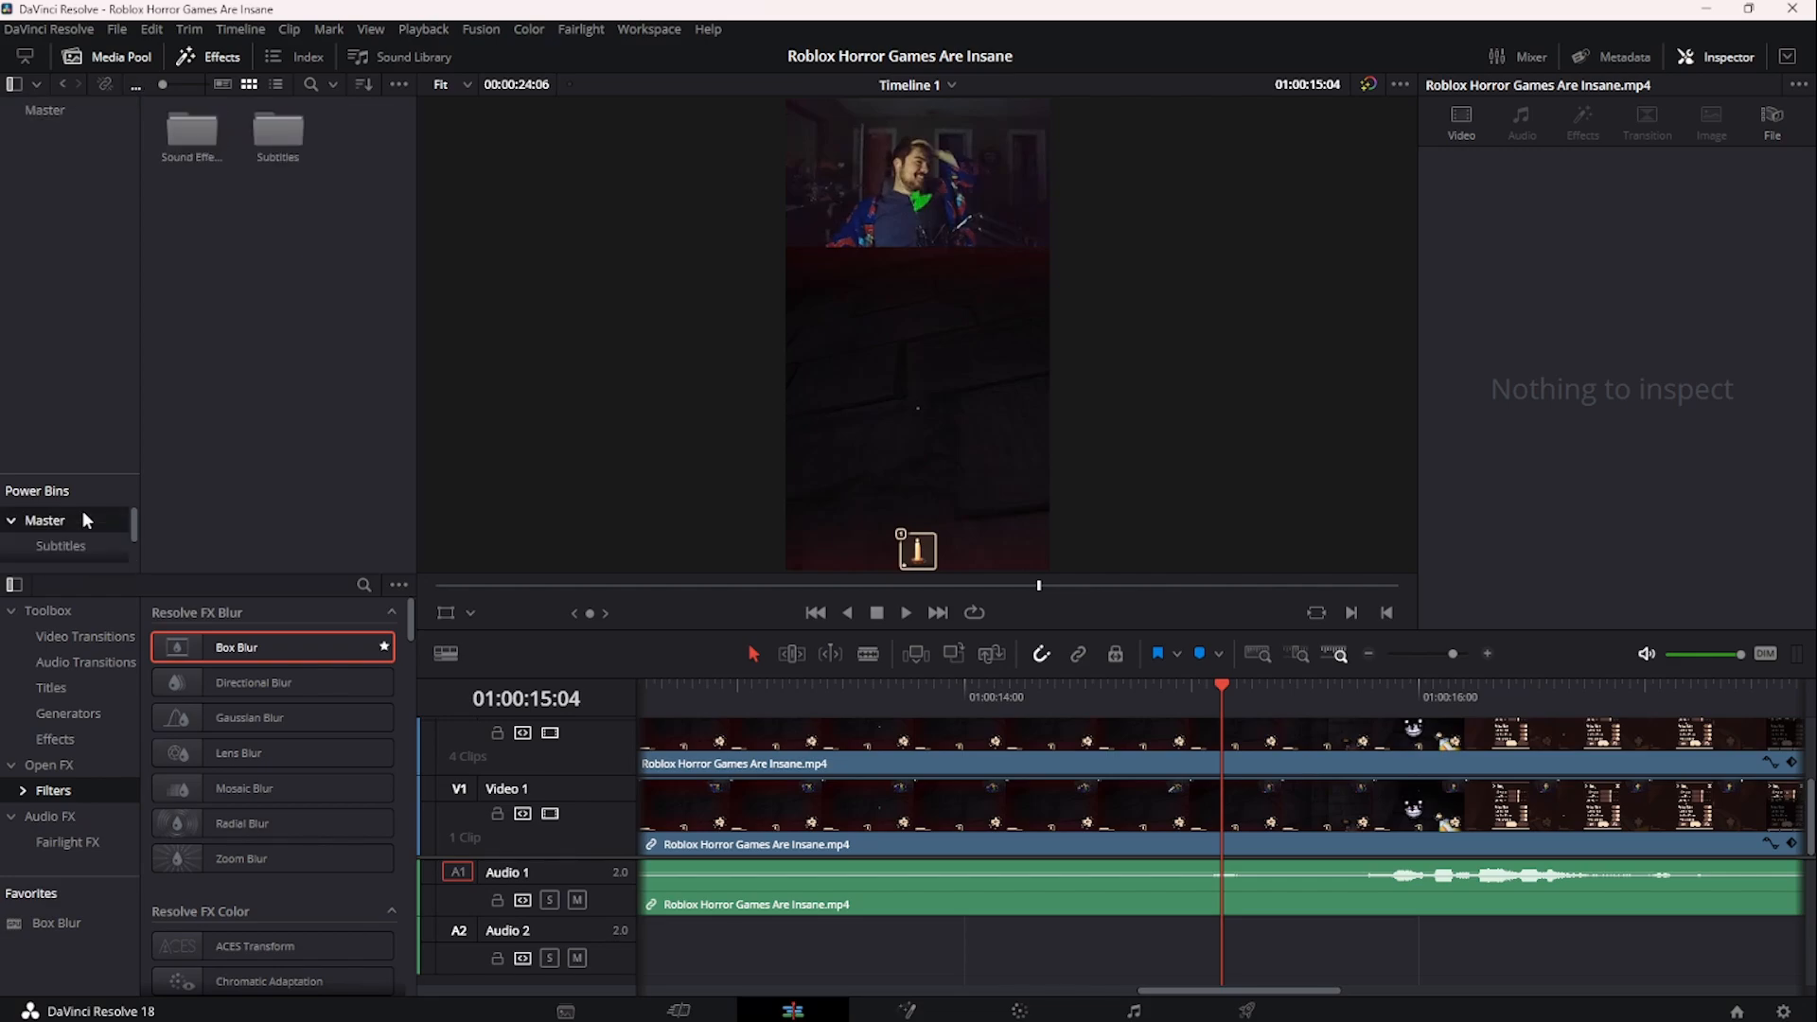
double_click(180, 125)
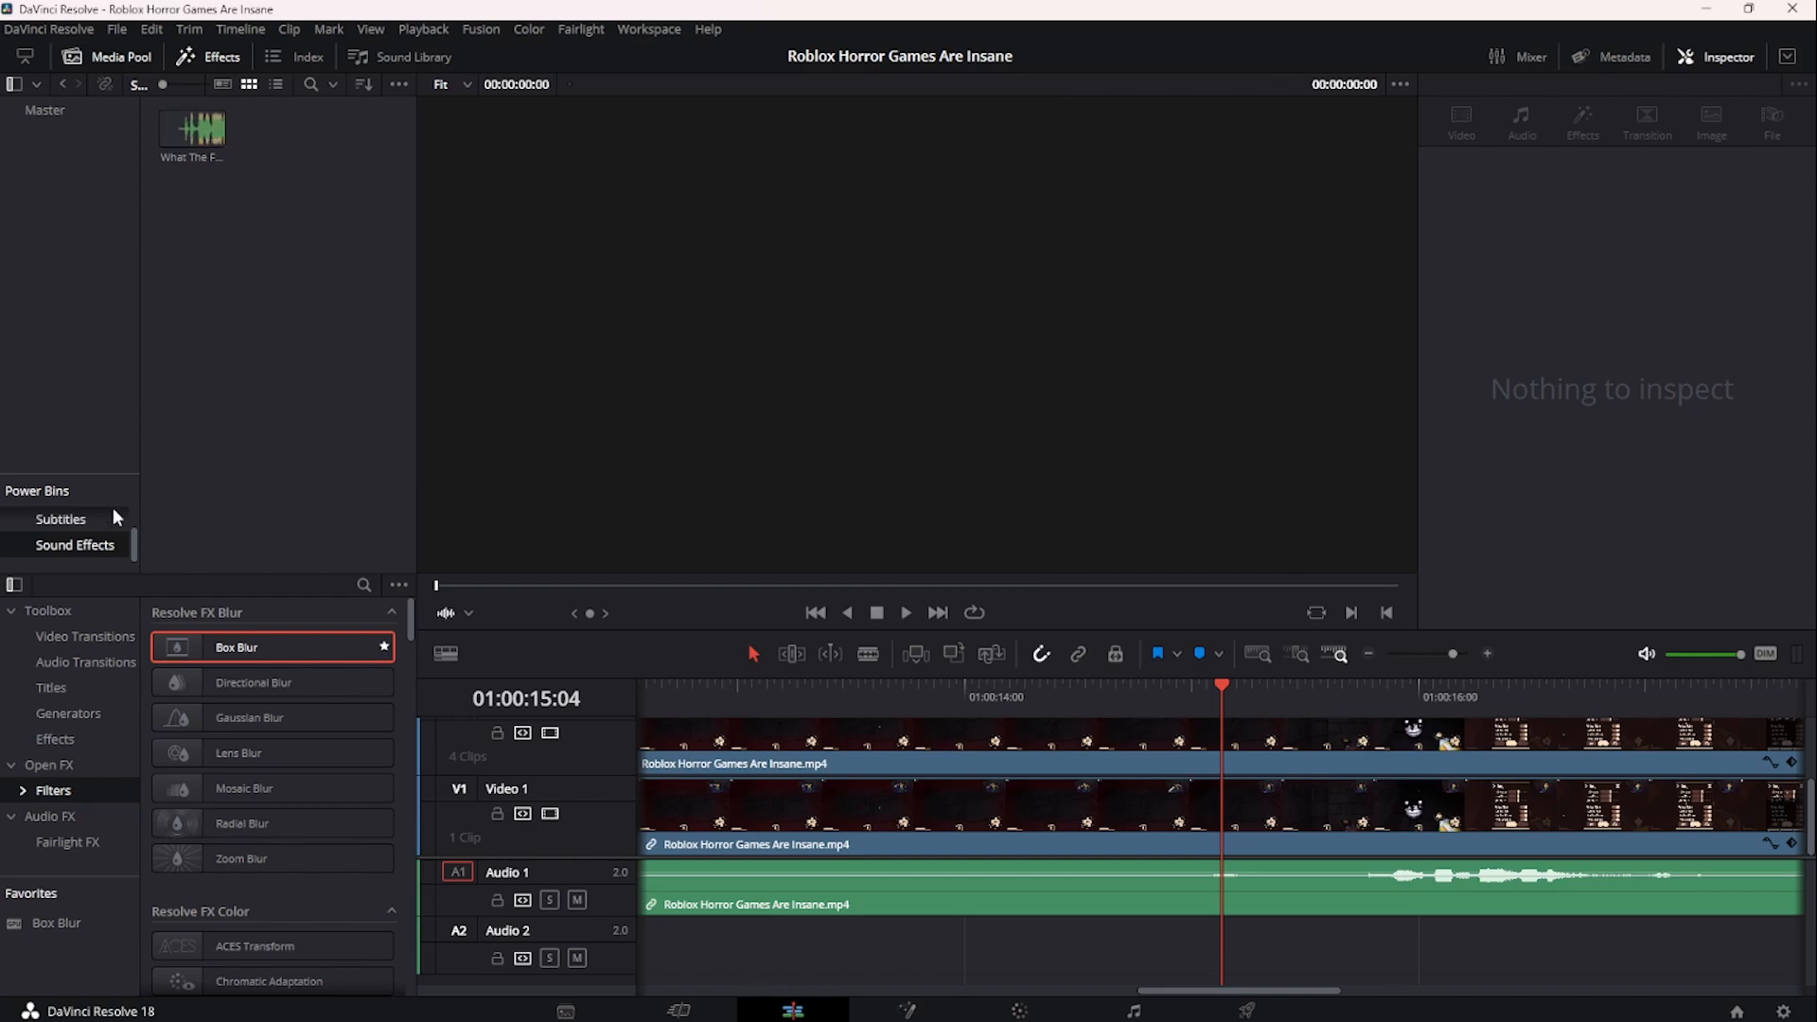
- View the Subtitles power bin, return to the Master power bin, and show the beginning of the timeline
click(75, 513)
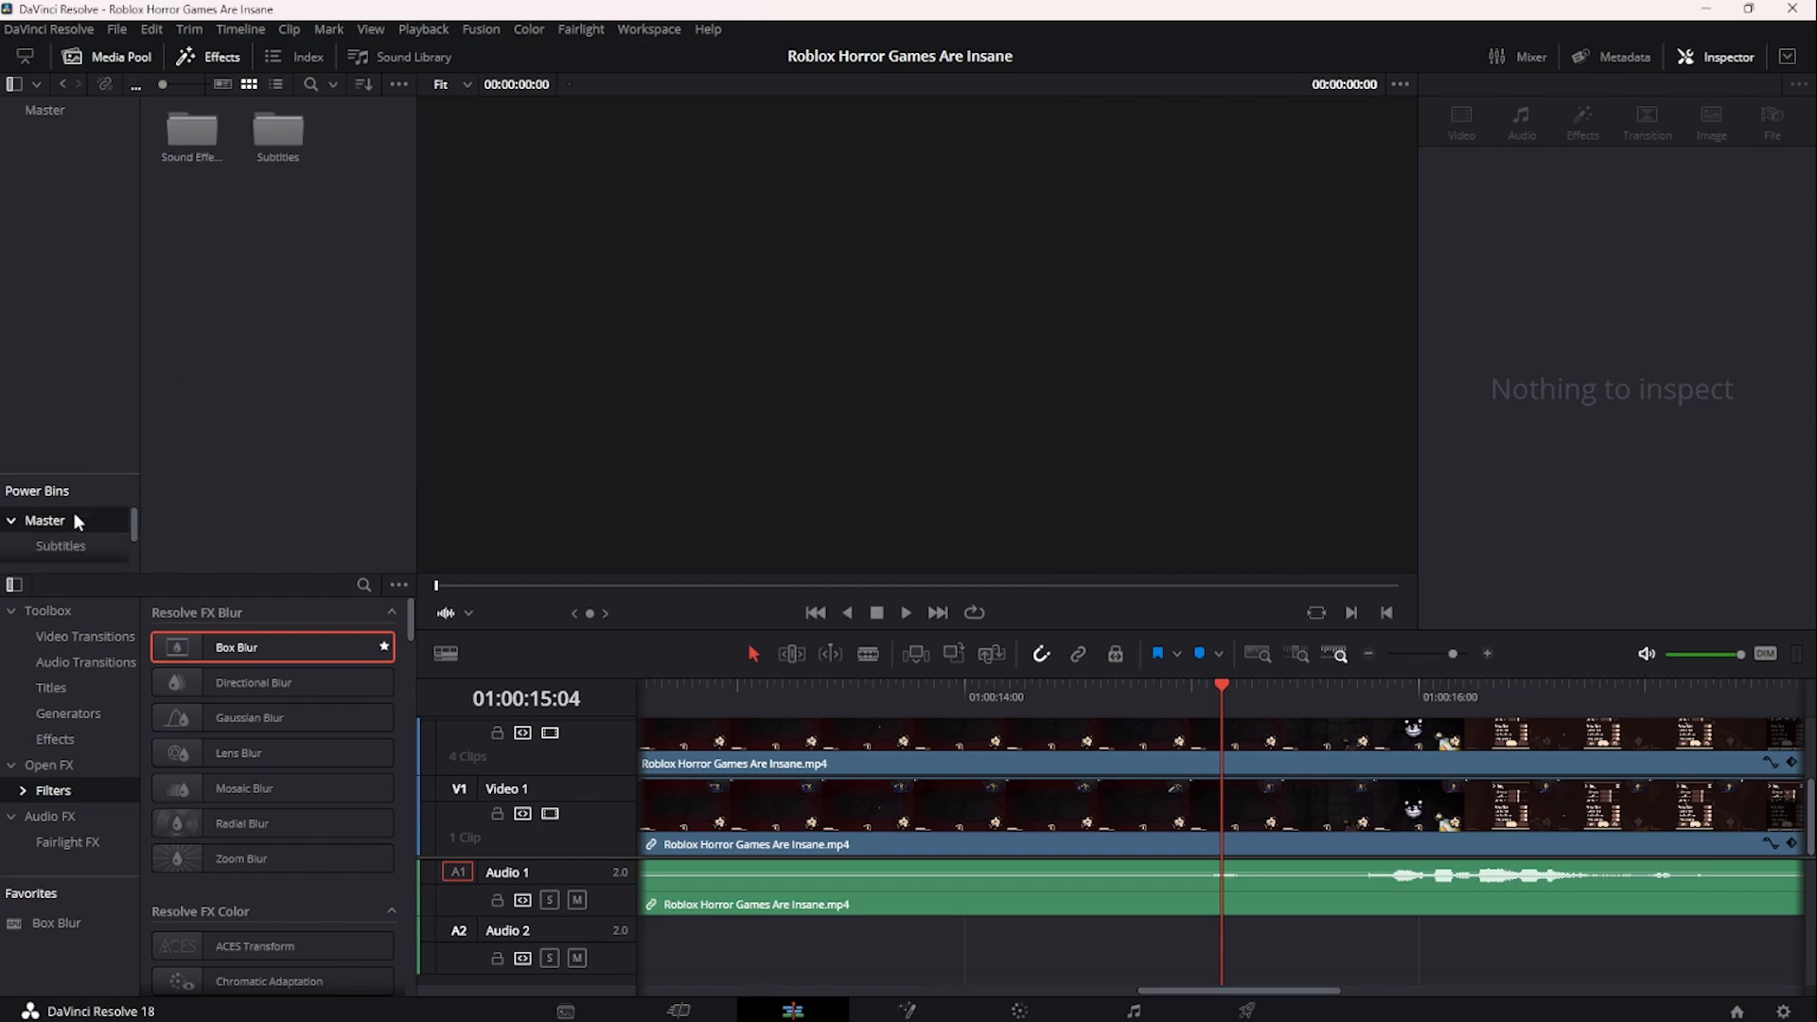
double_click(270, 132)
click(76, 525)
drag(1152, 990, 619, 928)
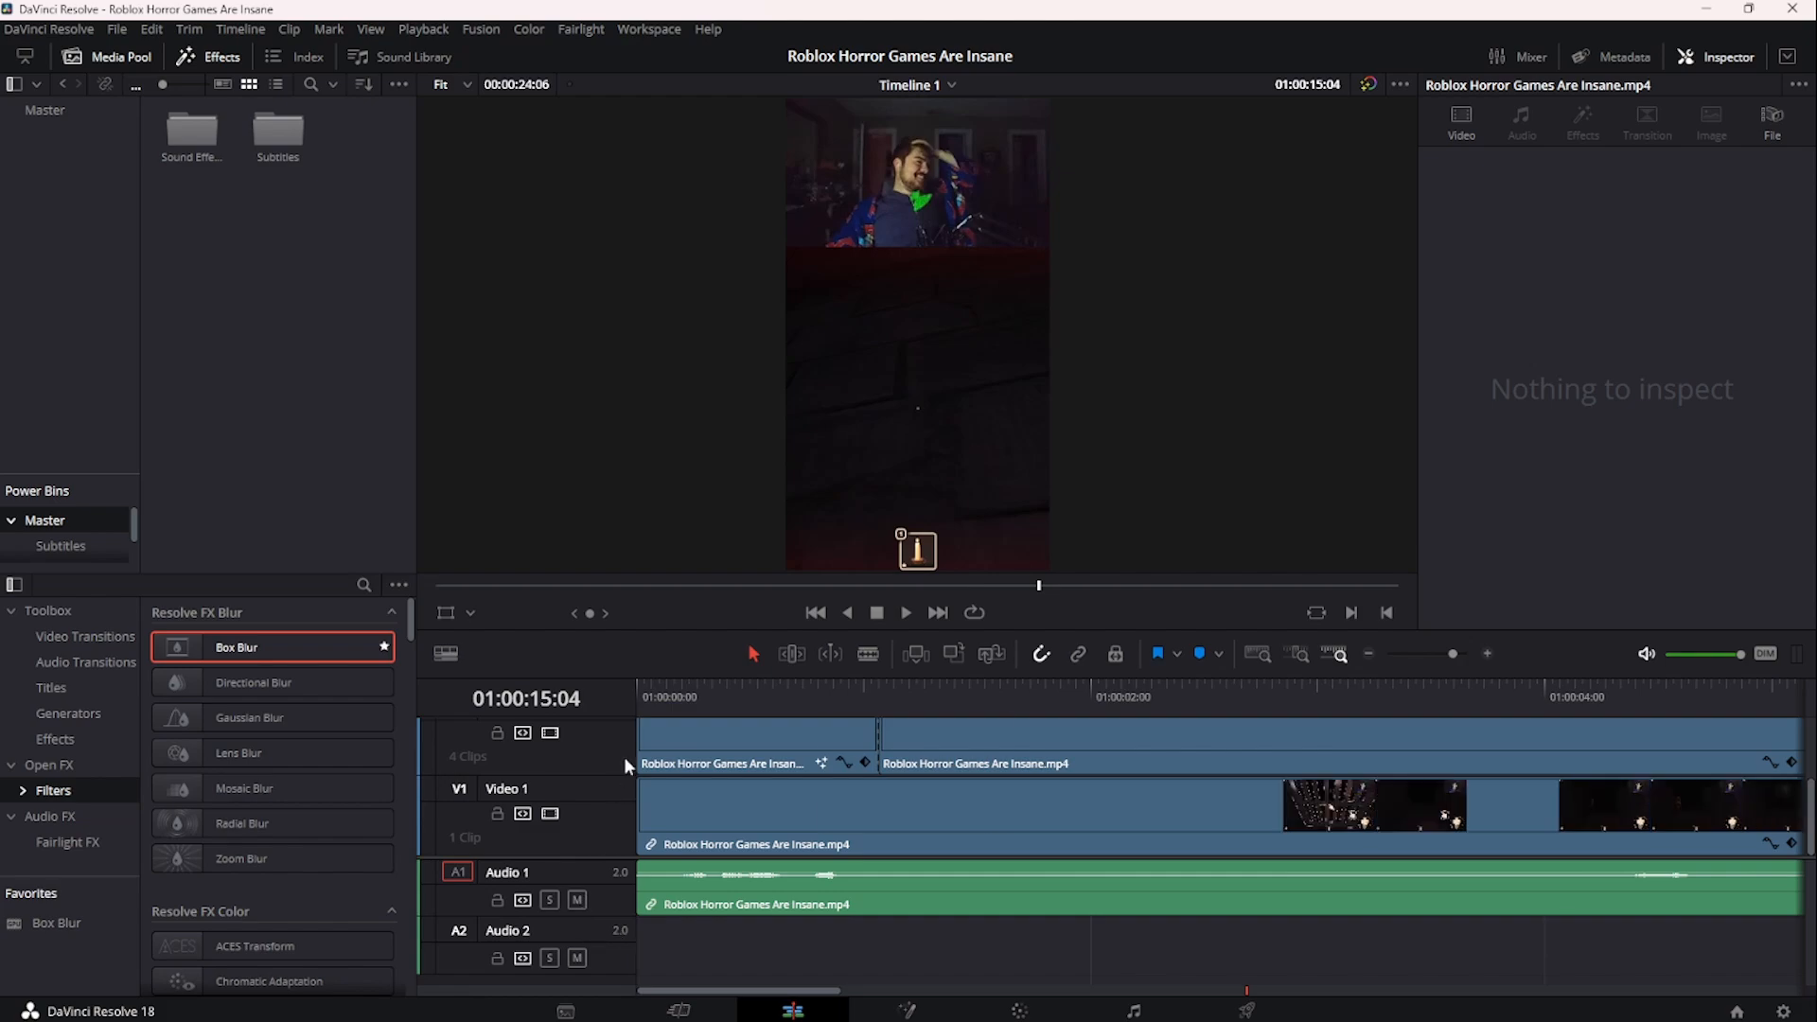
- Switch to Firefox, close the power bins search tab, and open YouTube in a new tab
click(877, 690)
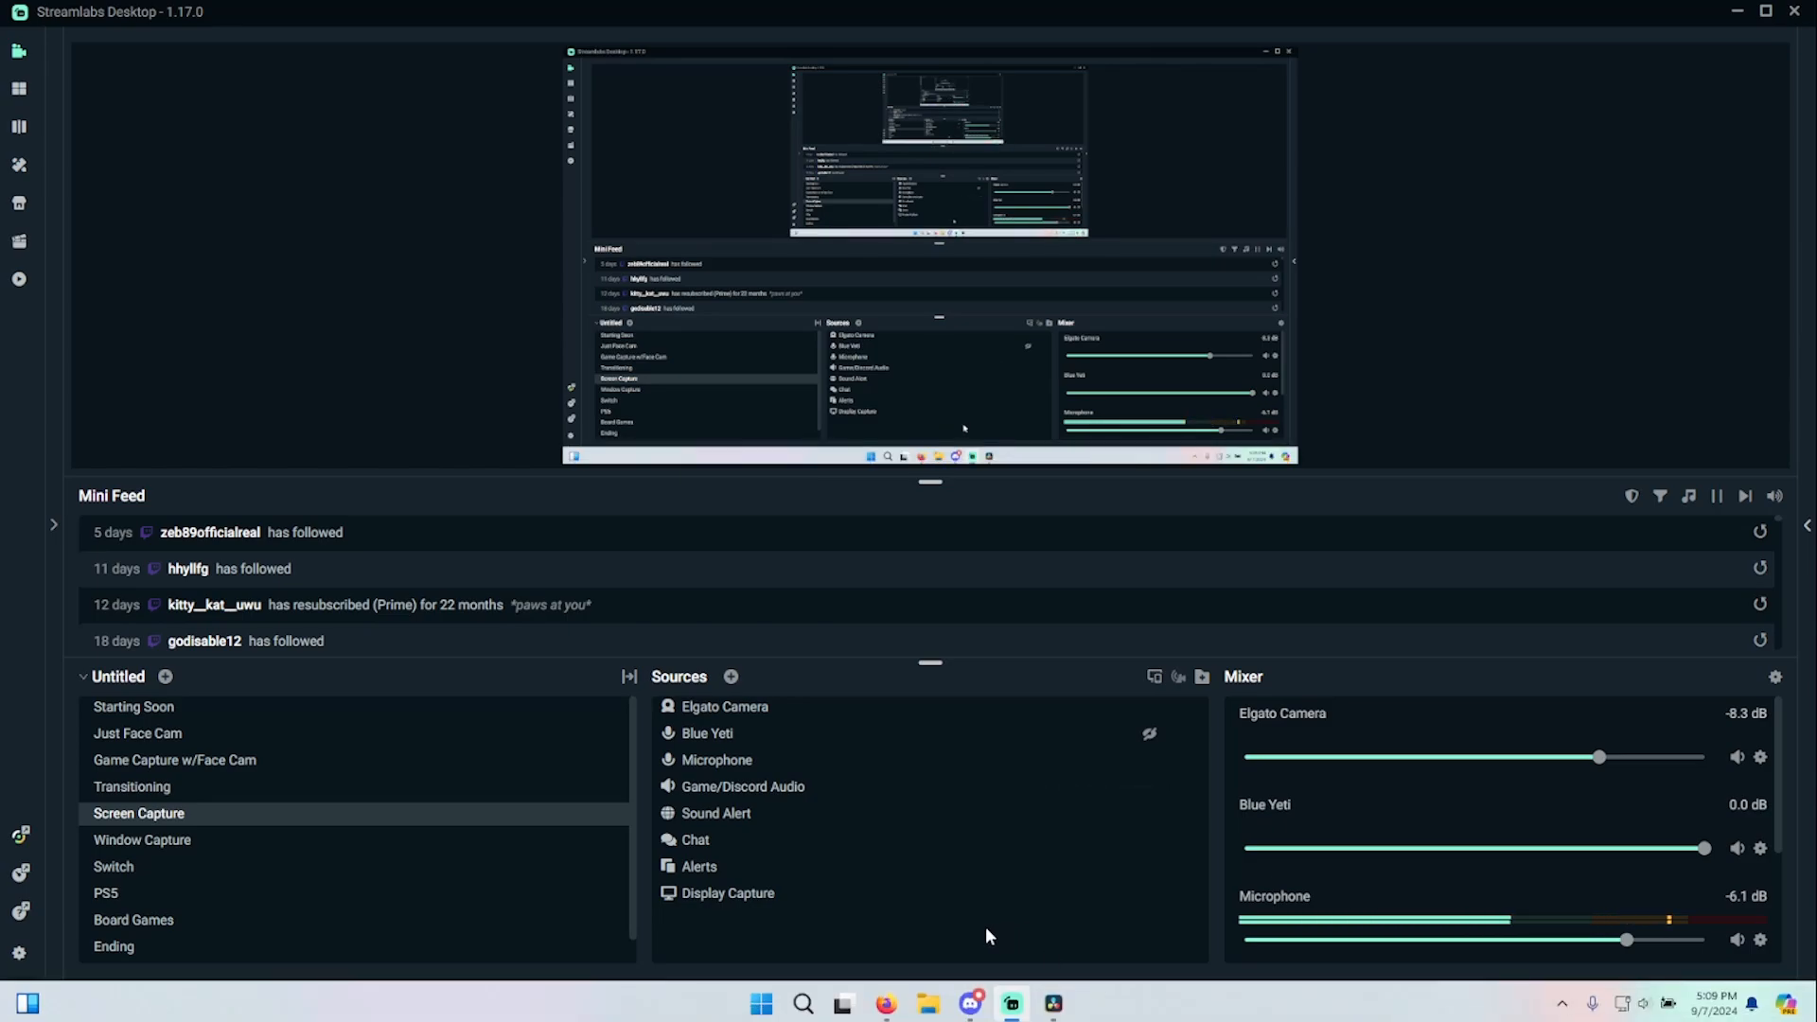
click(882, 1010)
double_click(857, 435)
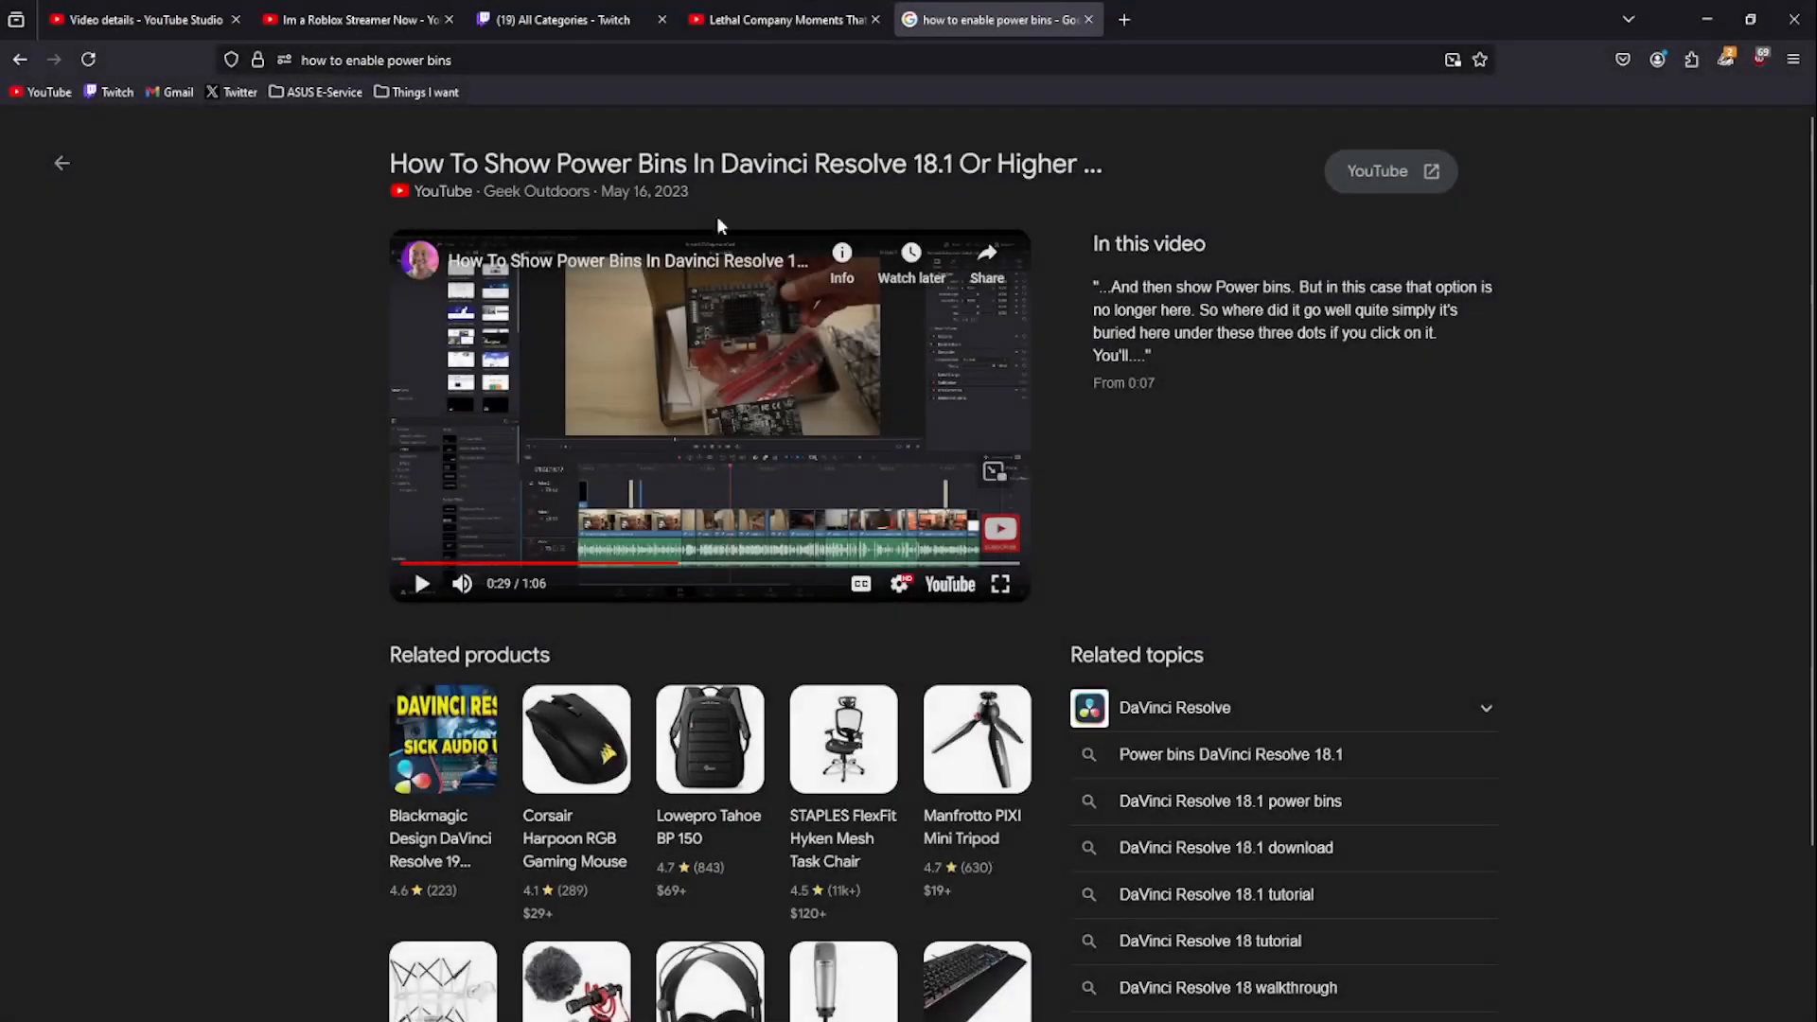
click(1088, 20)
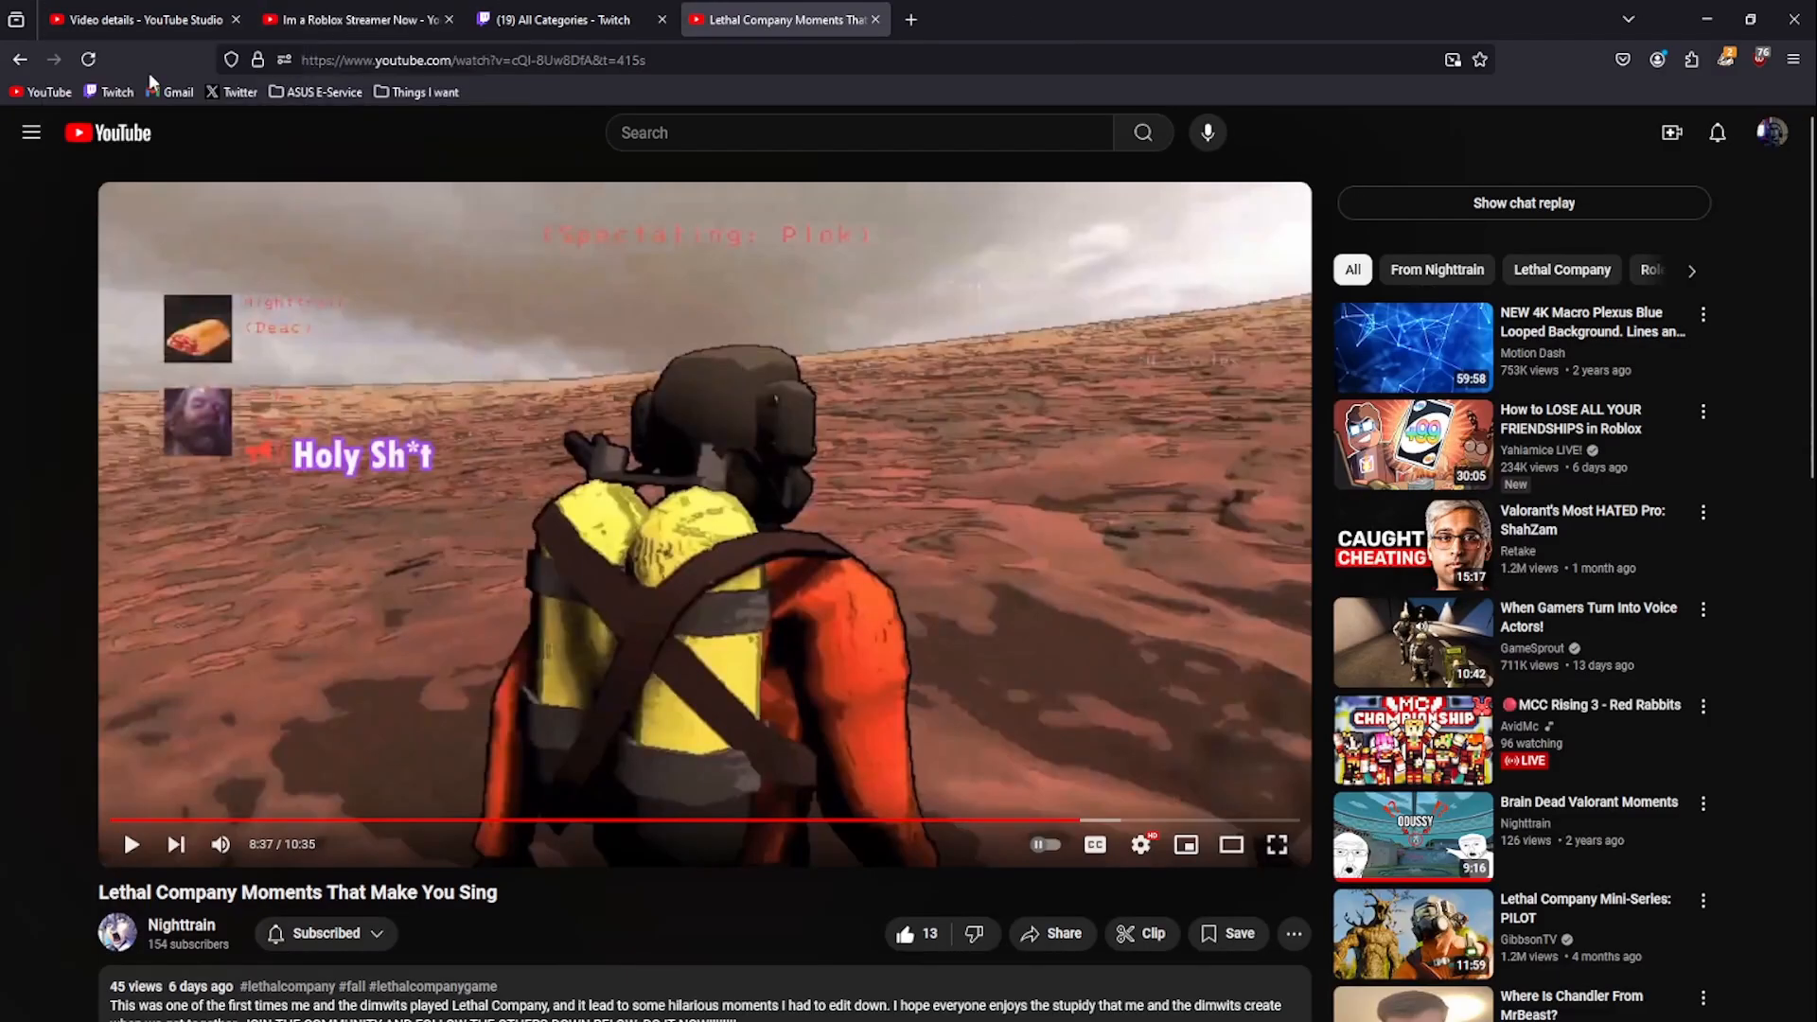
middle_click(14, 94)
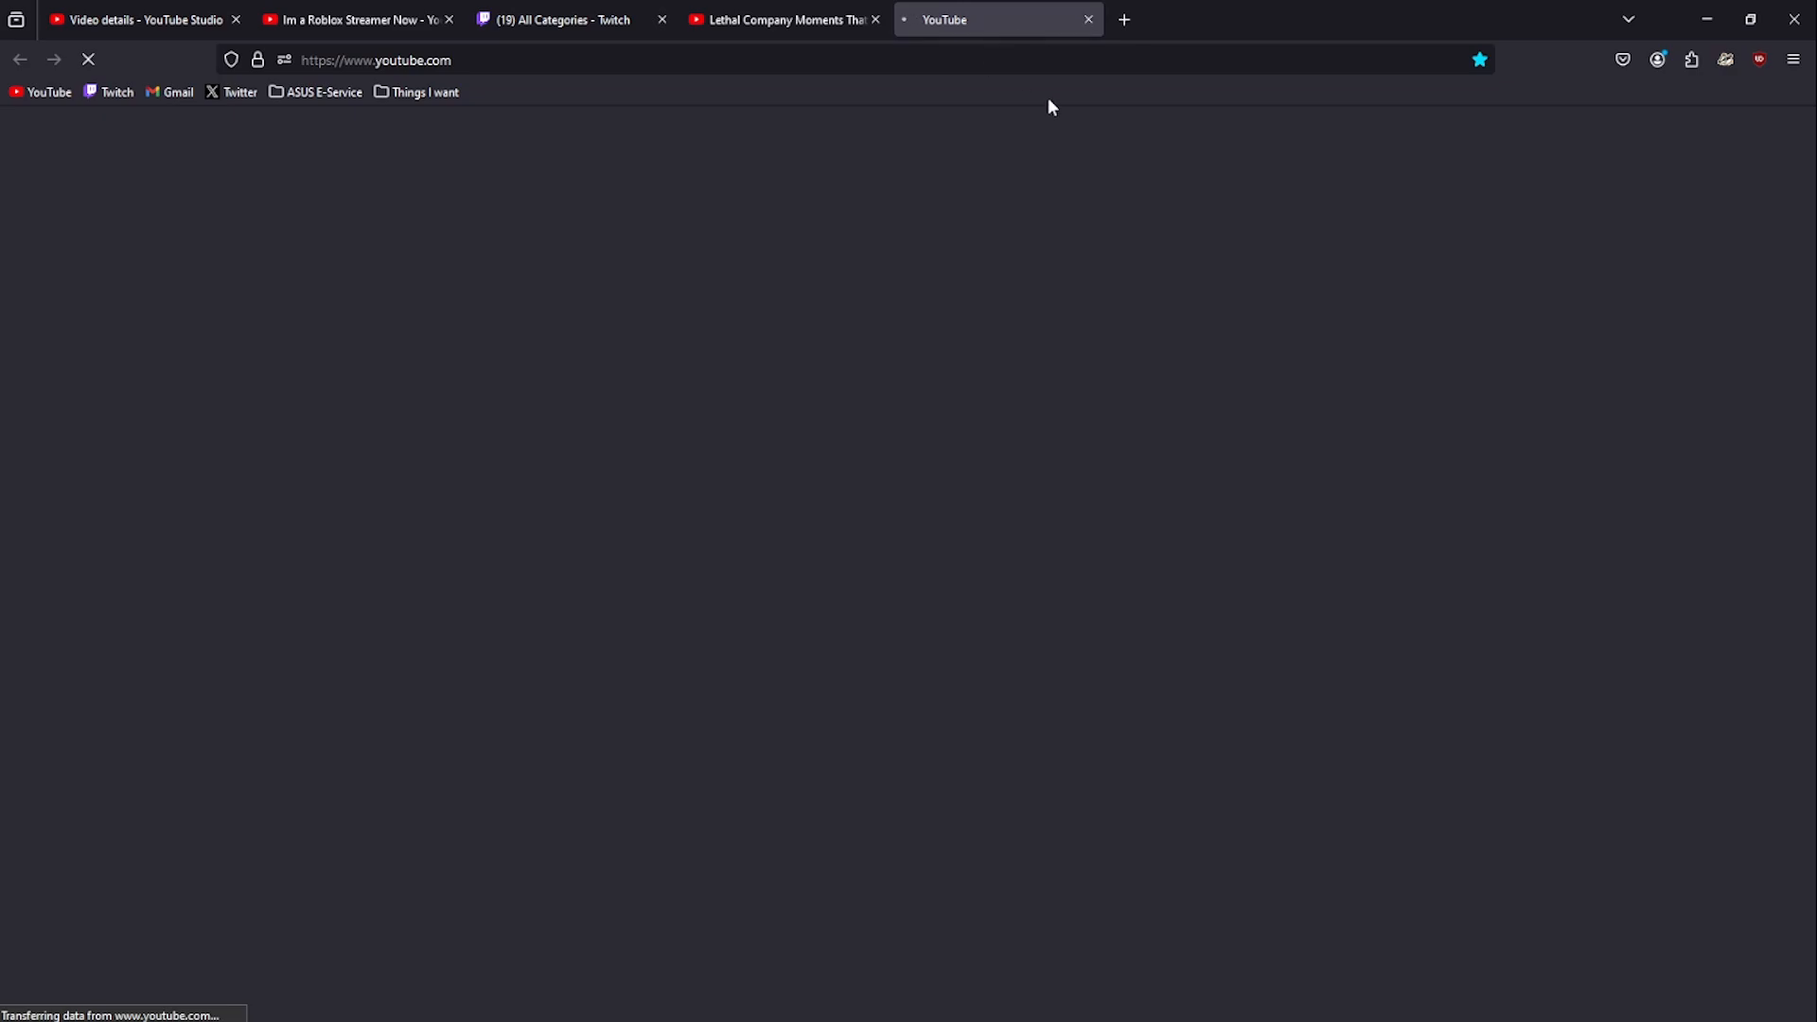
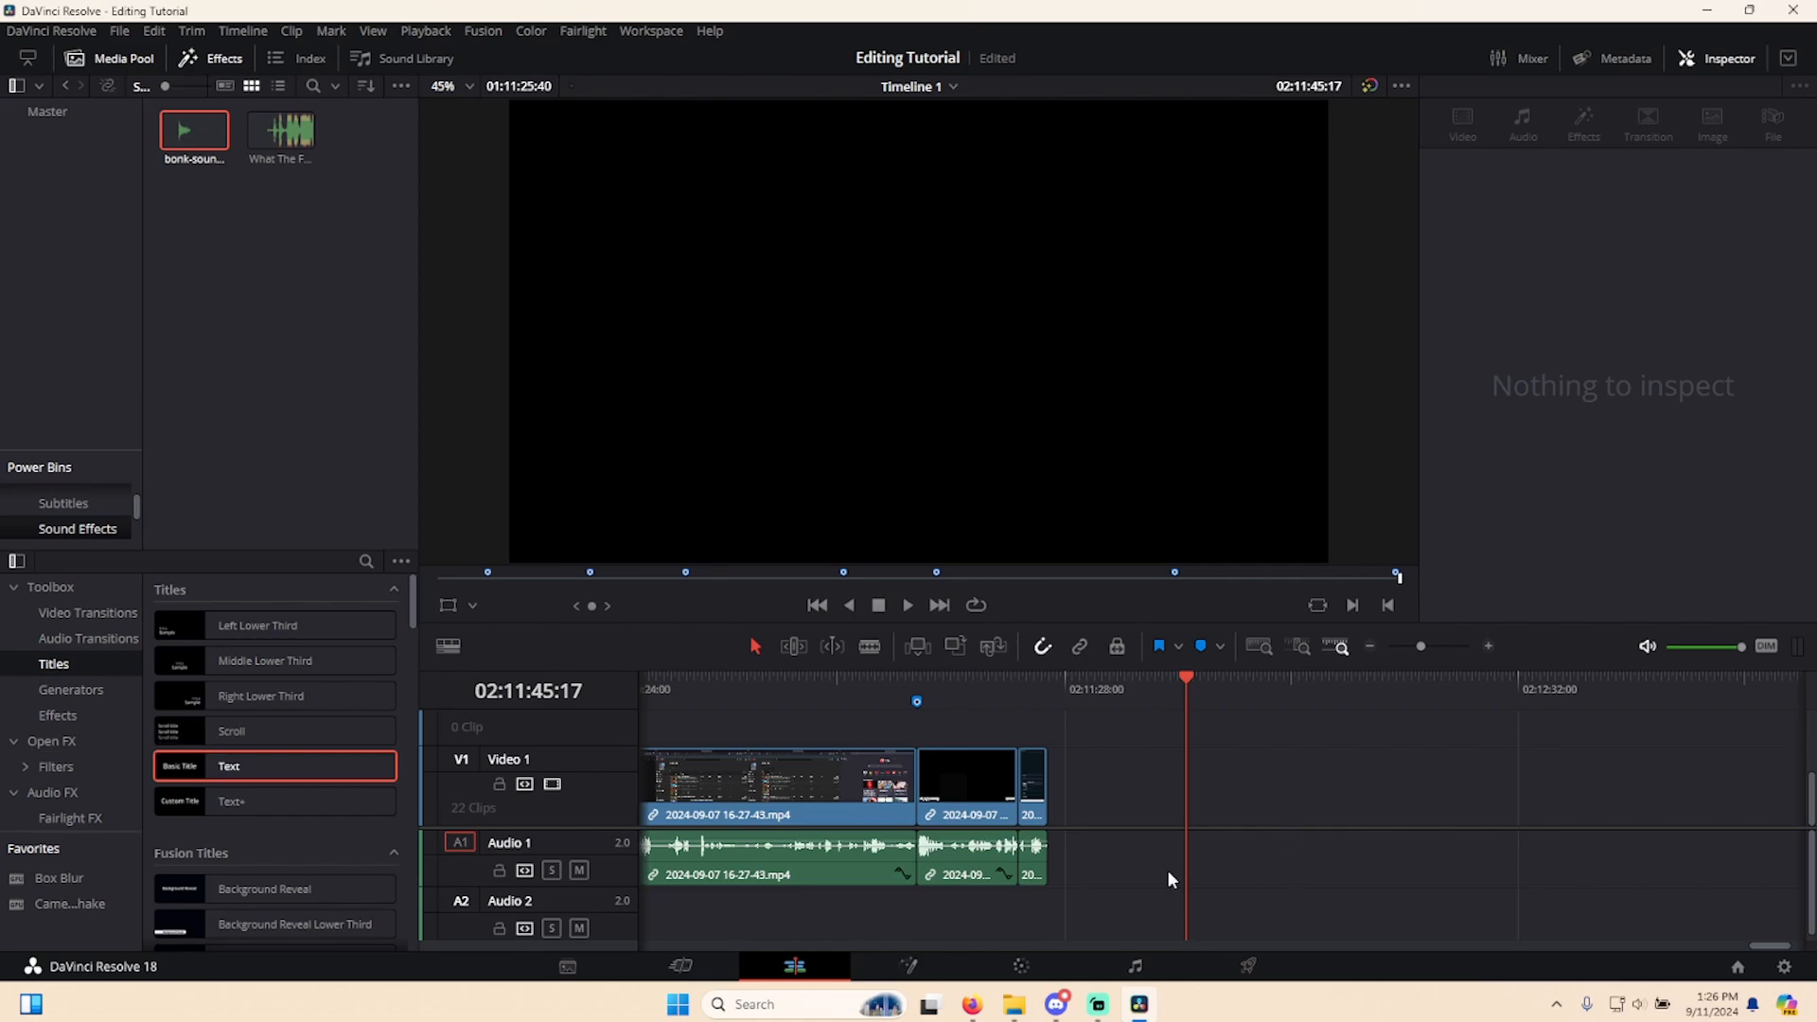
mouse_move(1027, 1005)
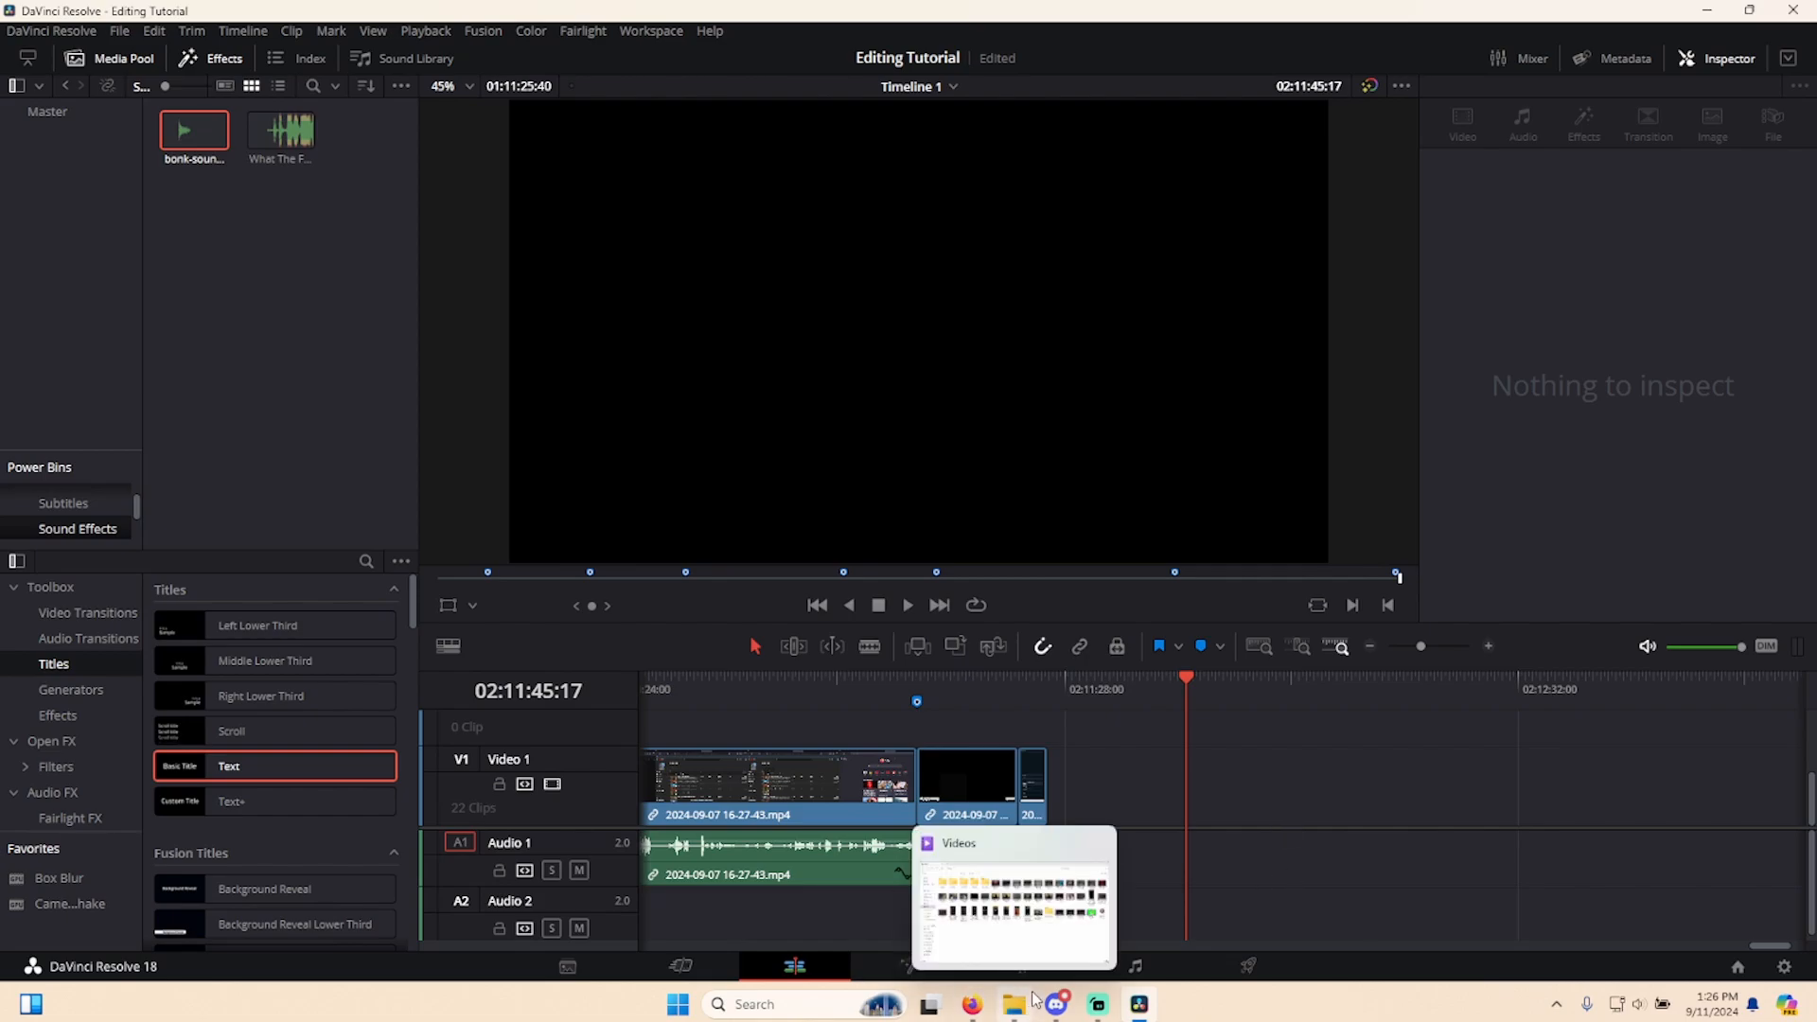
click(1033, 1001)
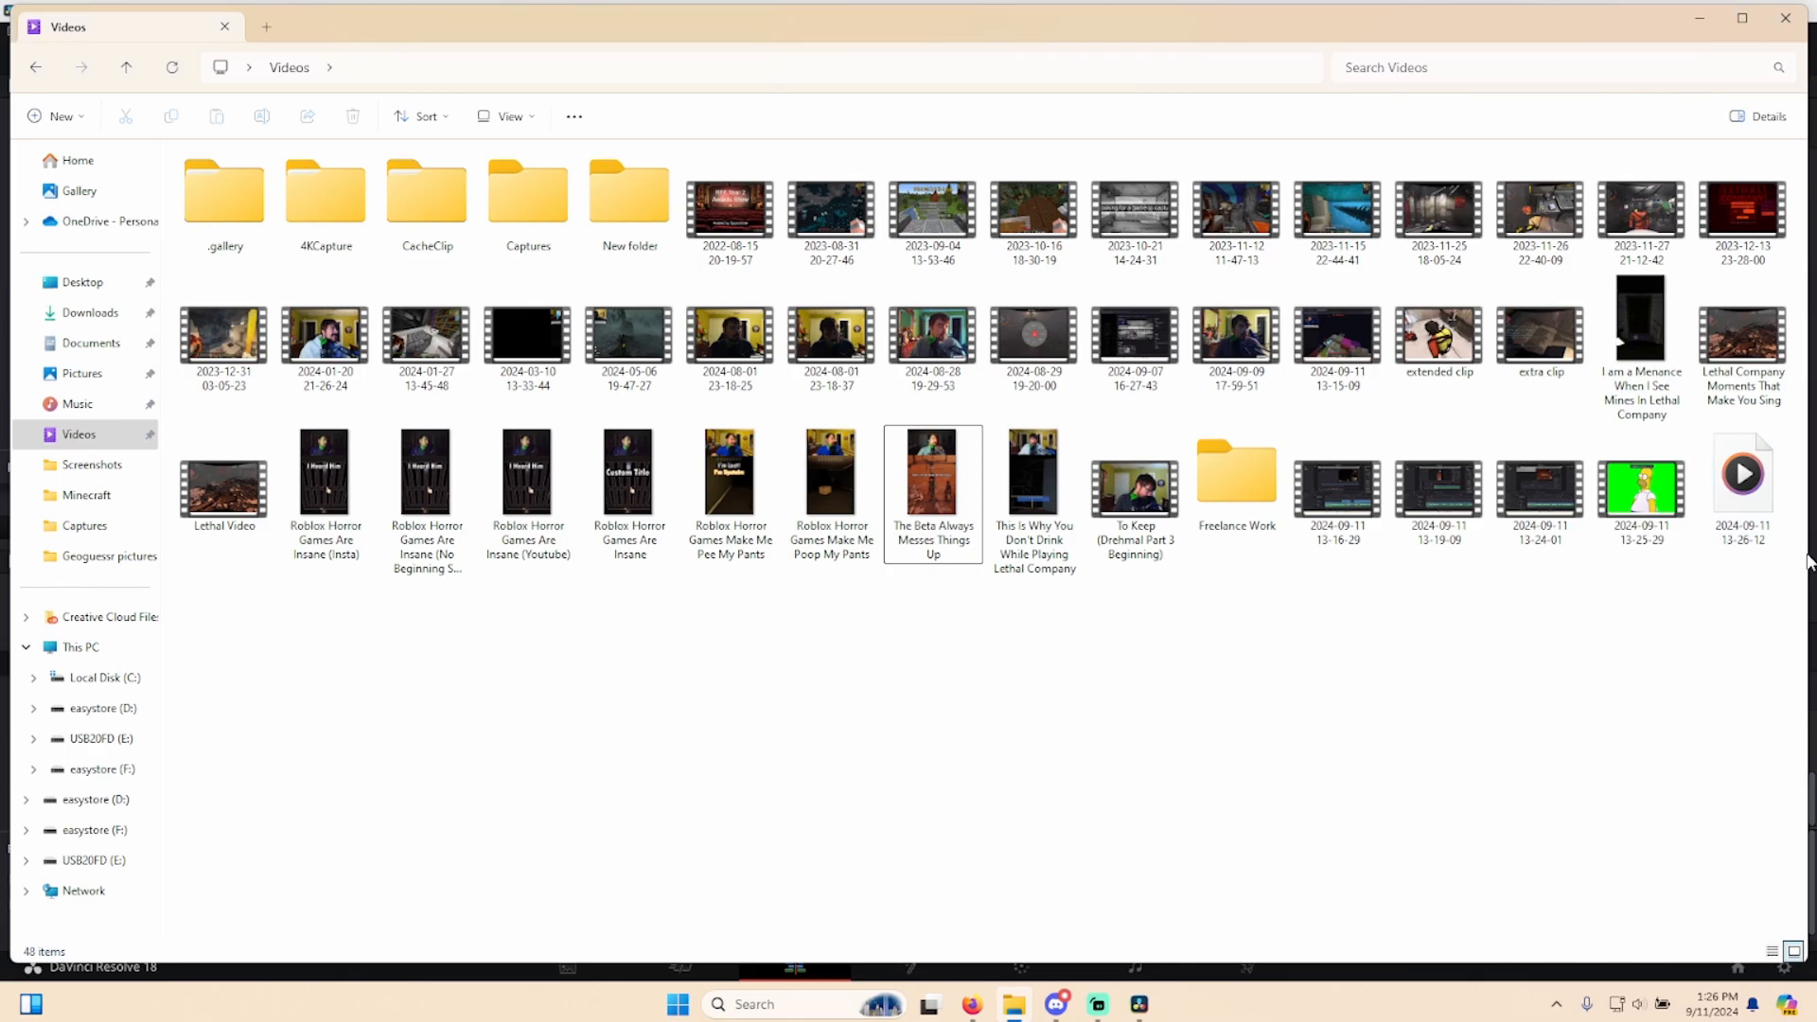
drag(1802, 559, 996, 558)
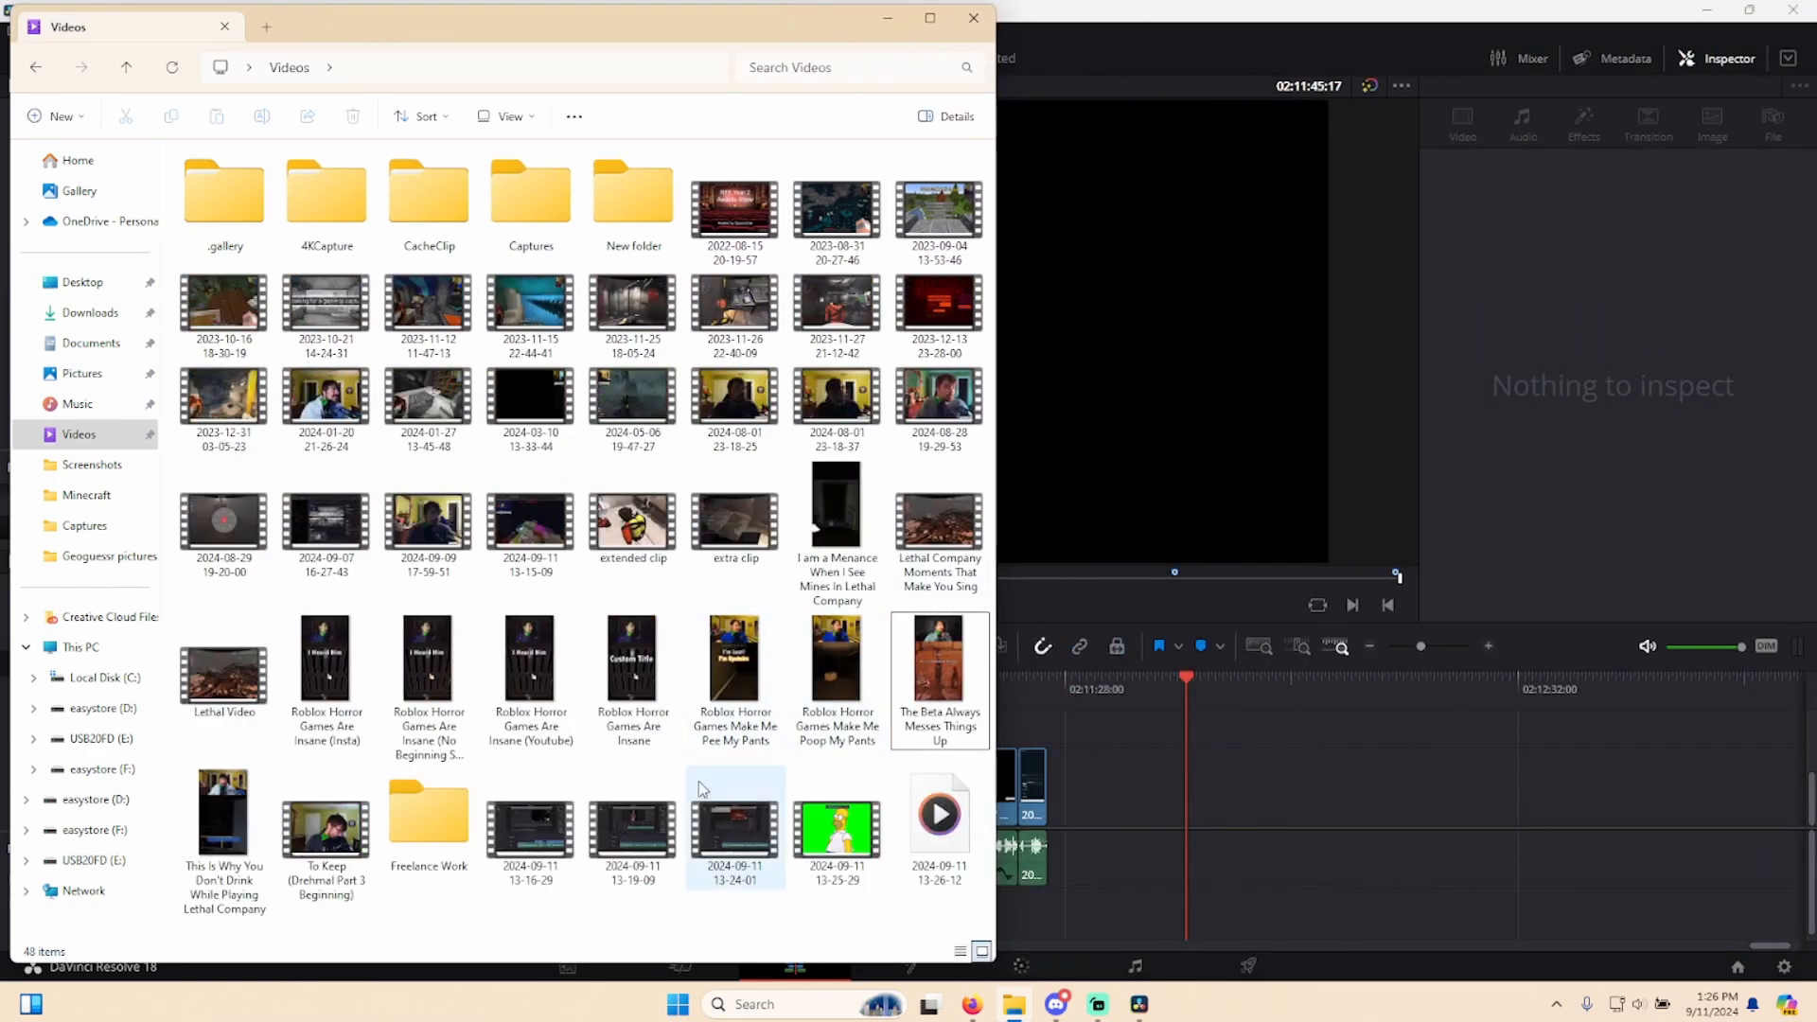
drag(805, 882, 1296, 774)
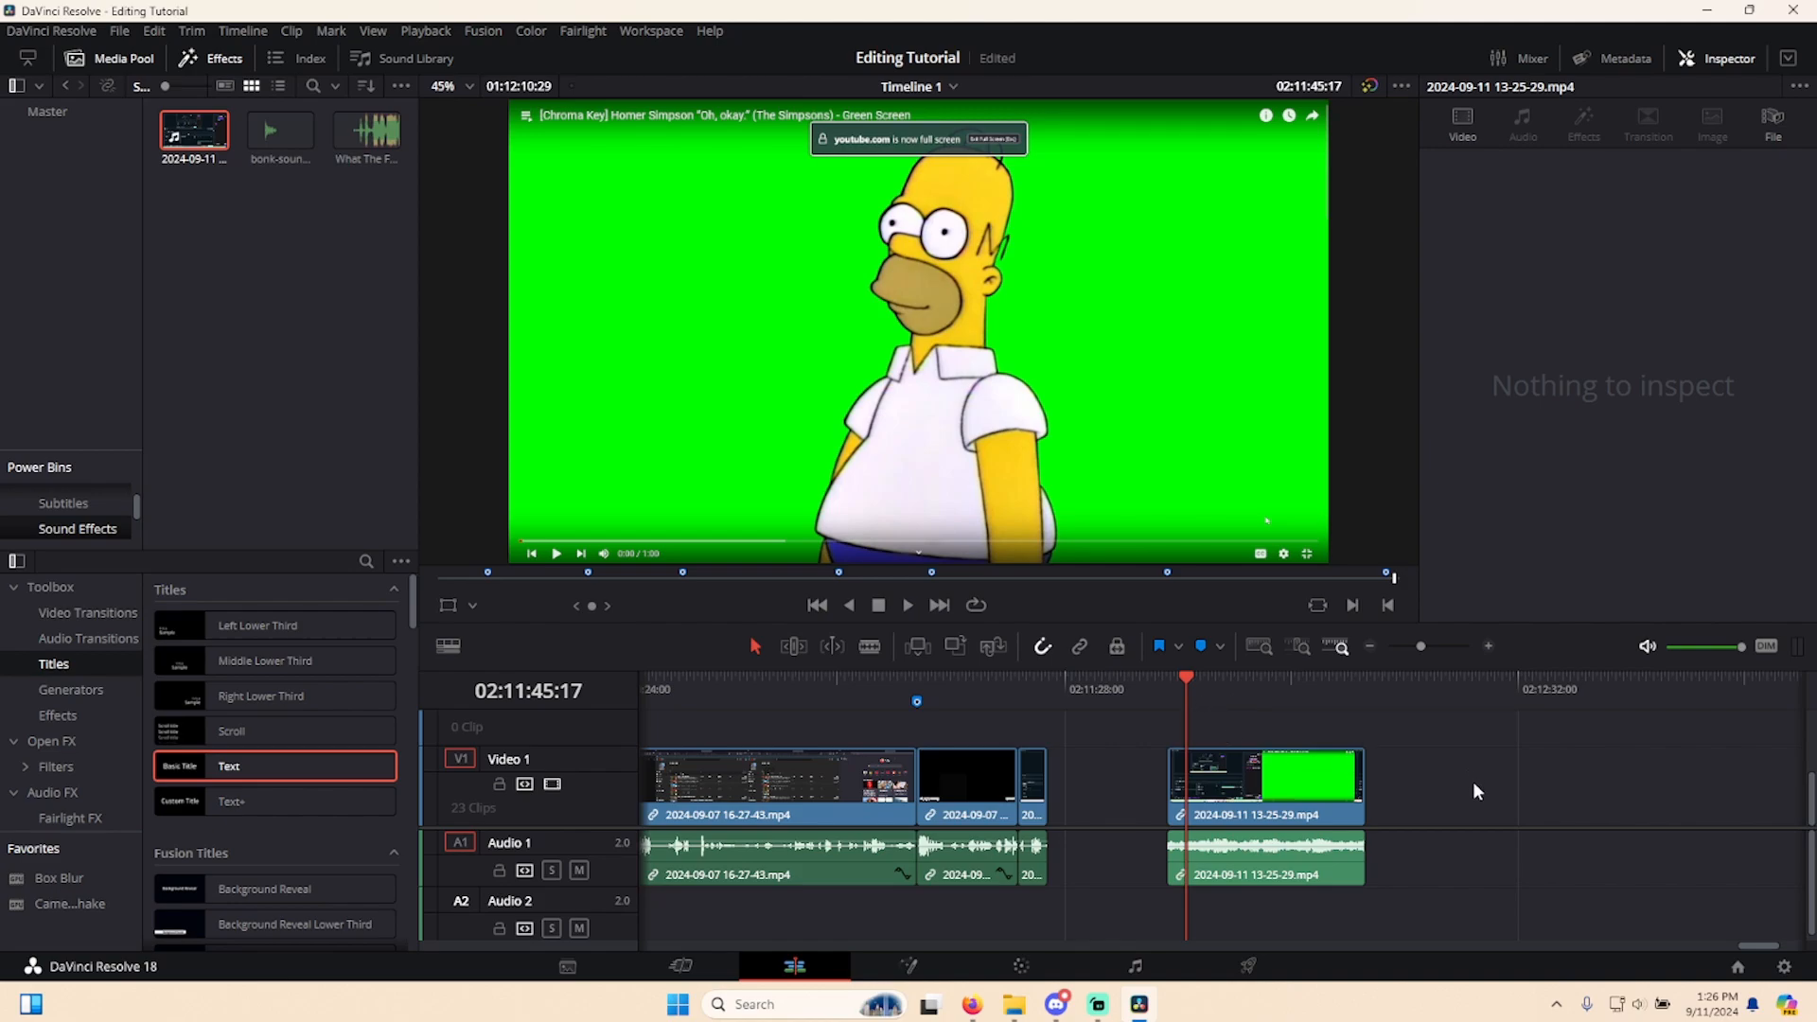
key(n)
- Switch to Firefox, look through the Green screen effect playlist, and search YouTube for cars racing greescreen effect
click(972, 1003)
click(149, 20)
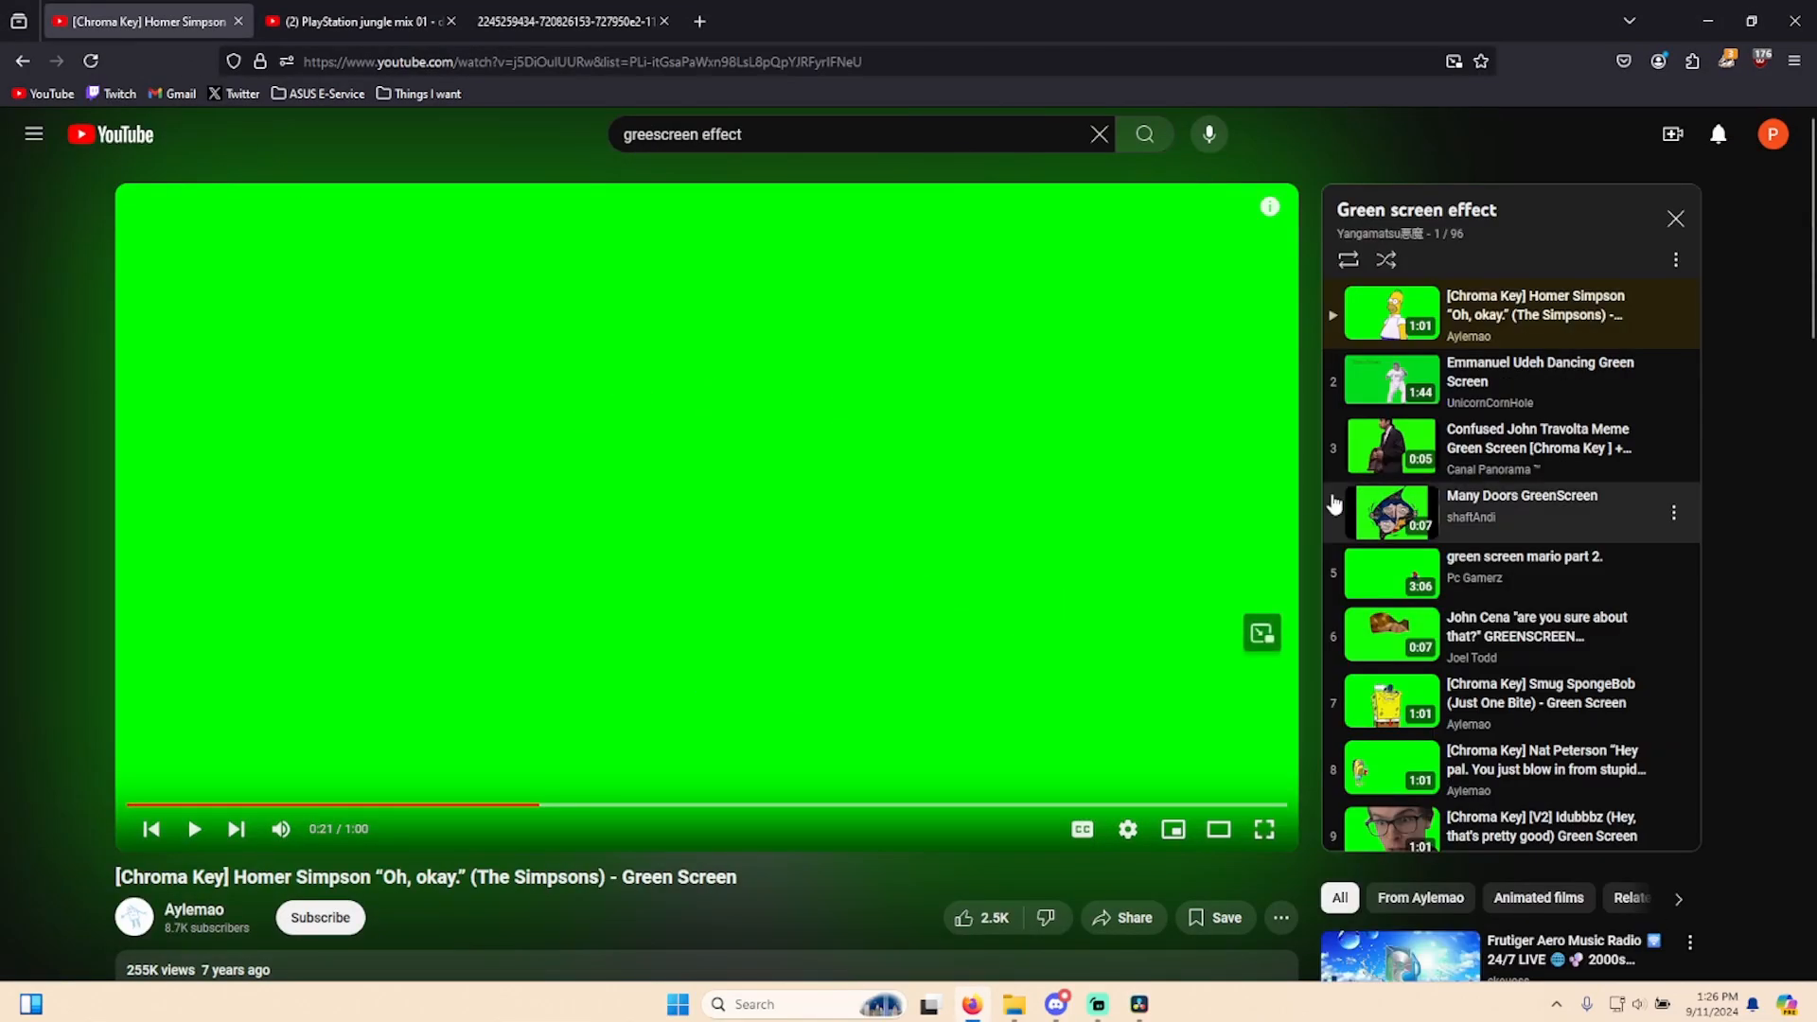
scroll(1465, 591, down, 3)
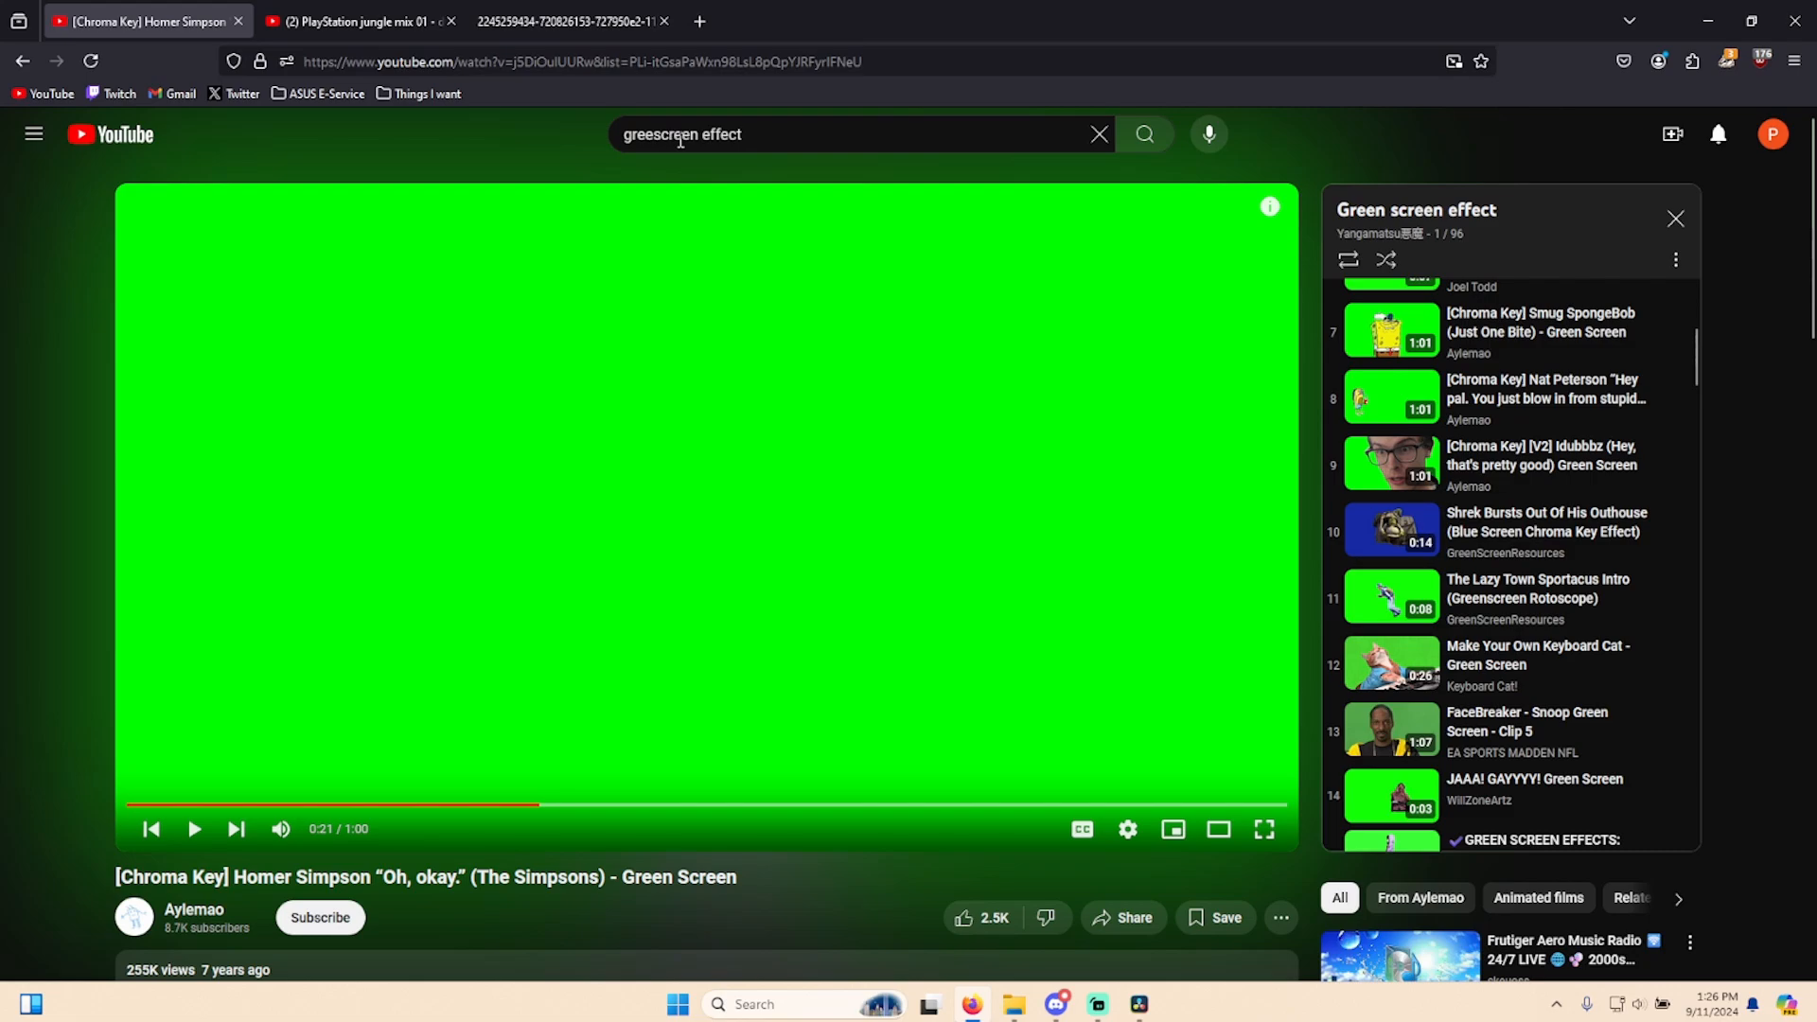
click(628, 133)
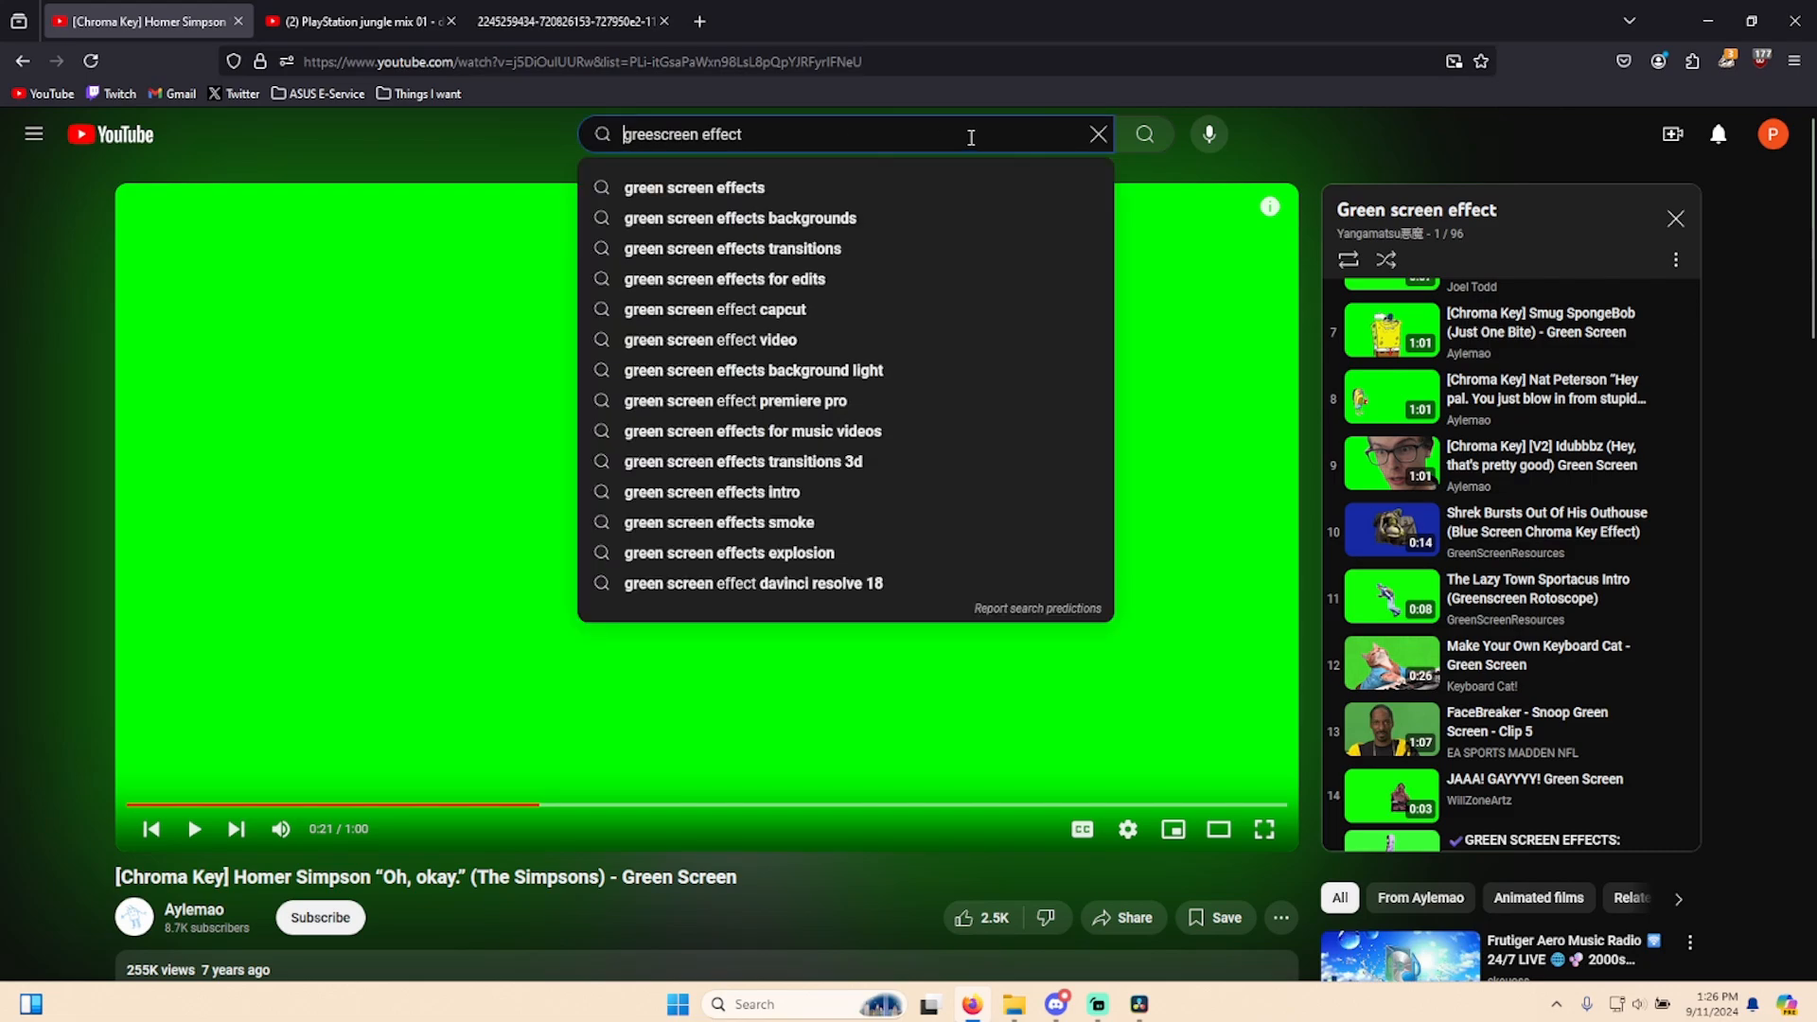
text(cars )
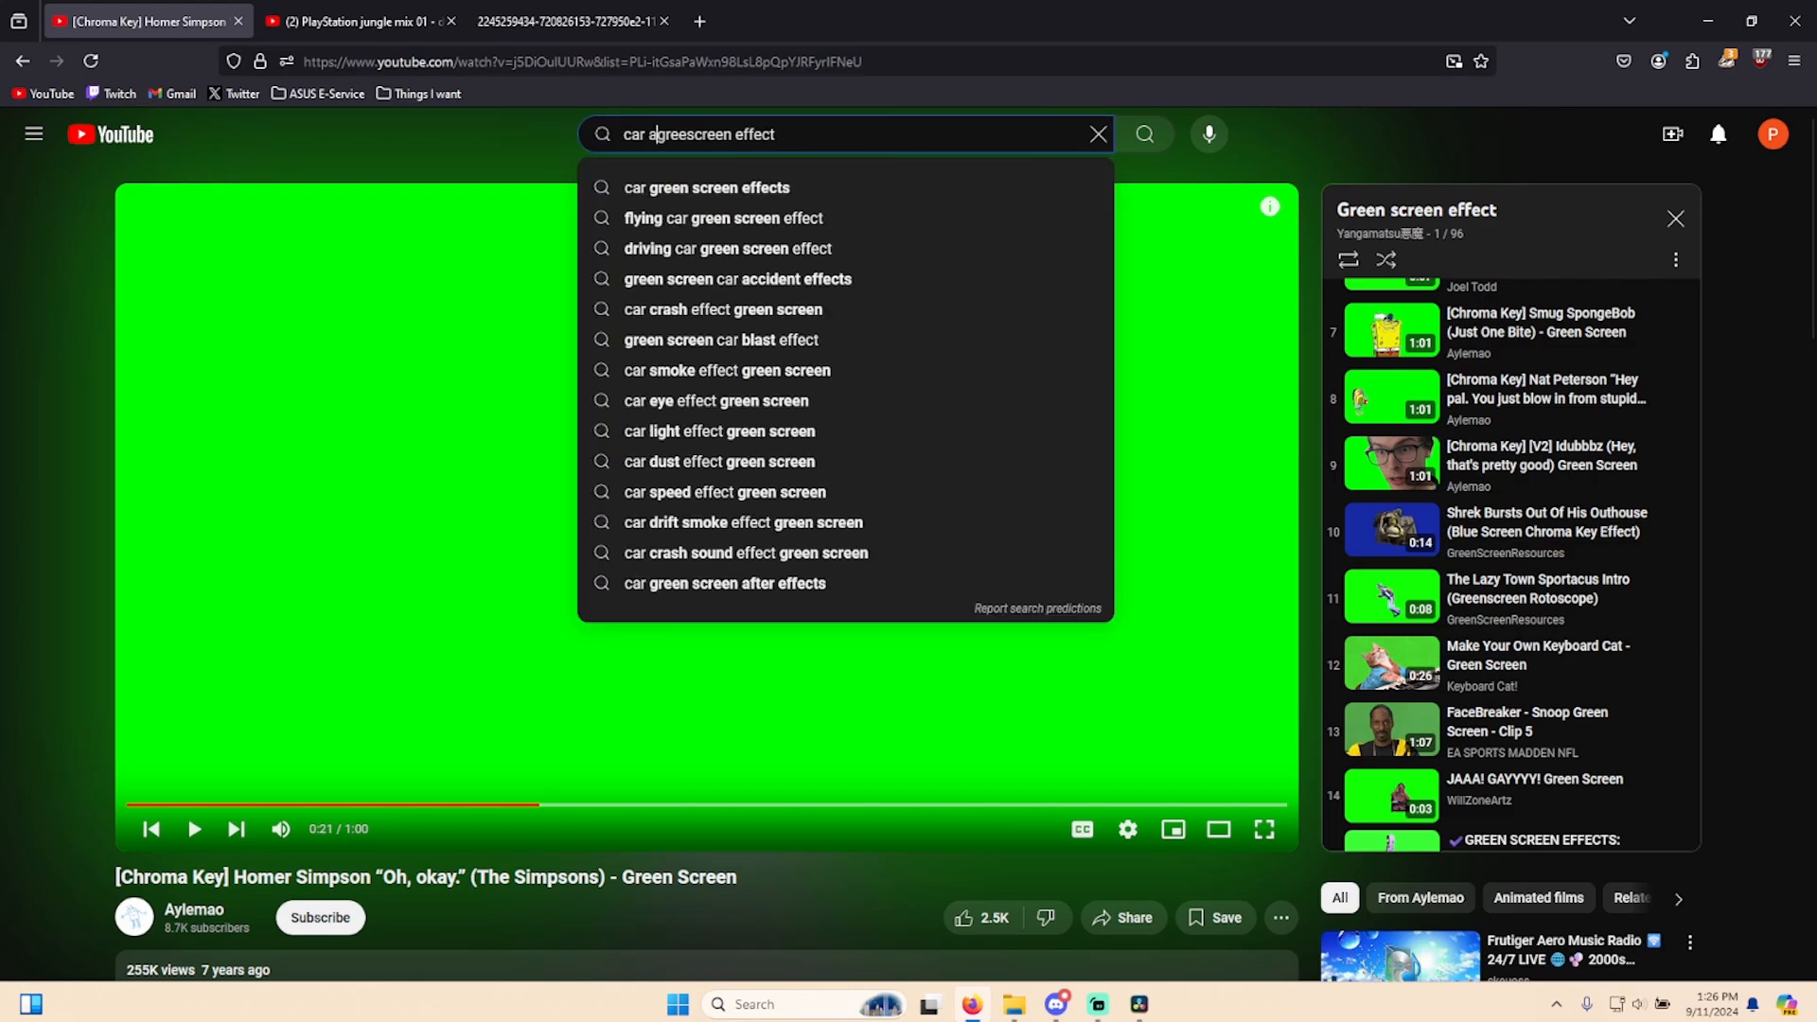
text(racing)
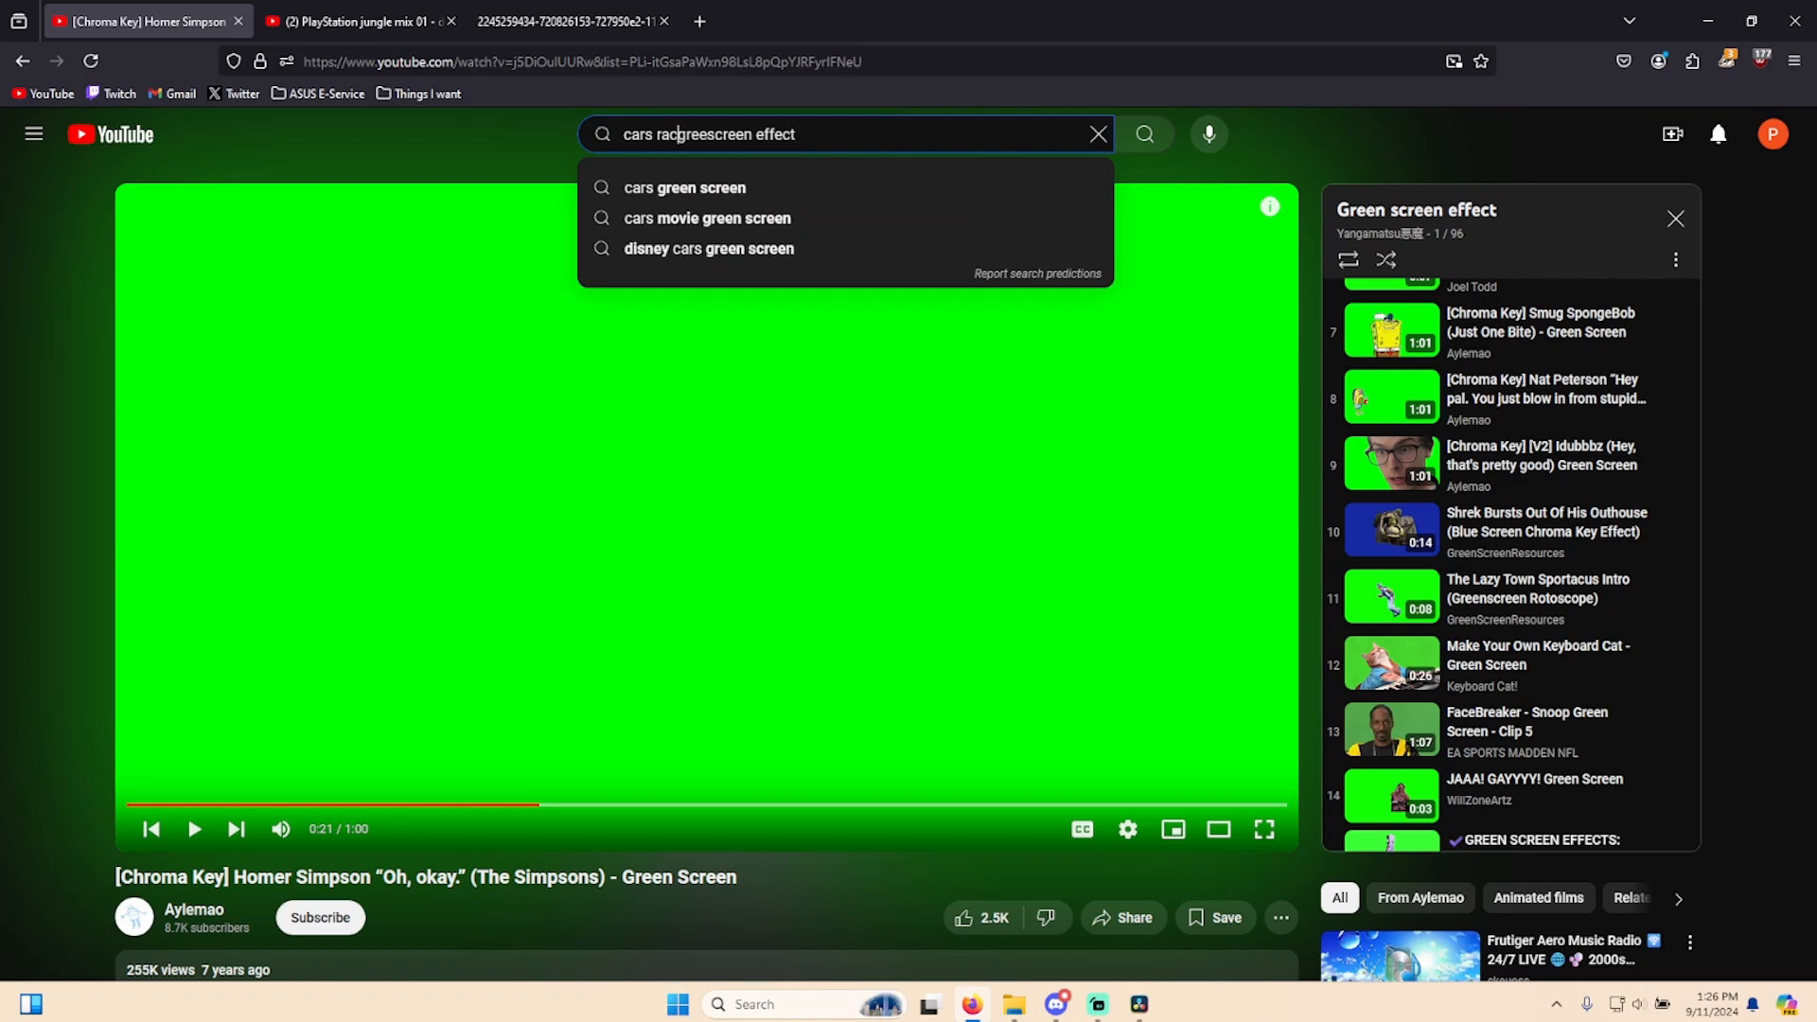
key(Return)
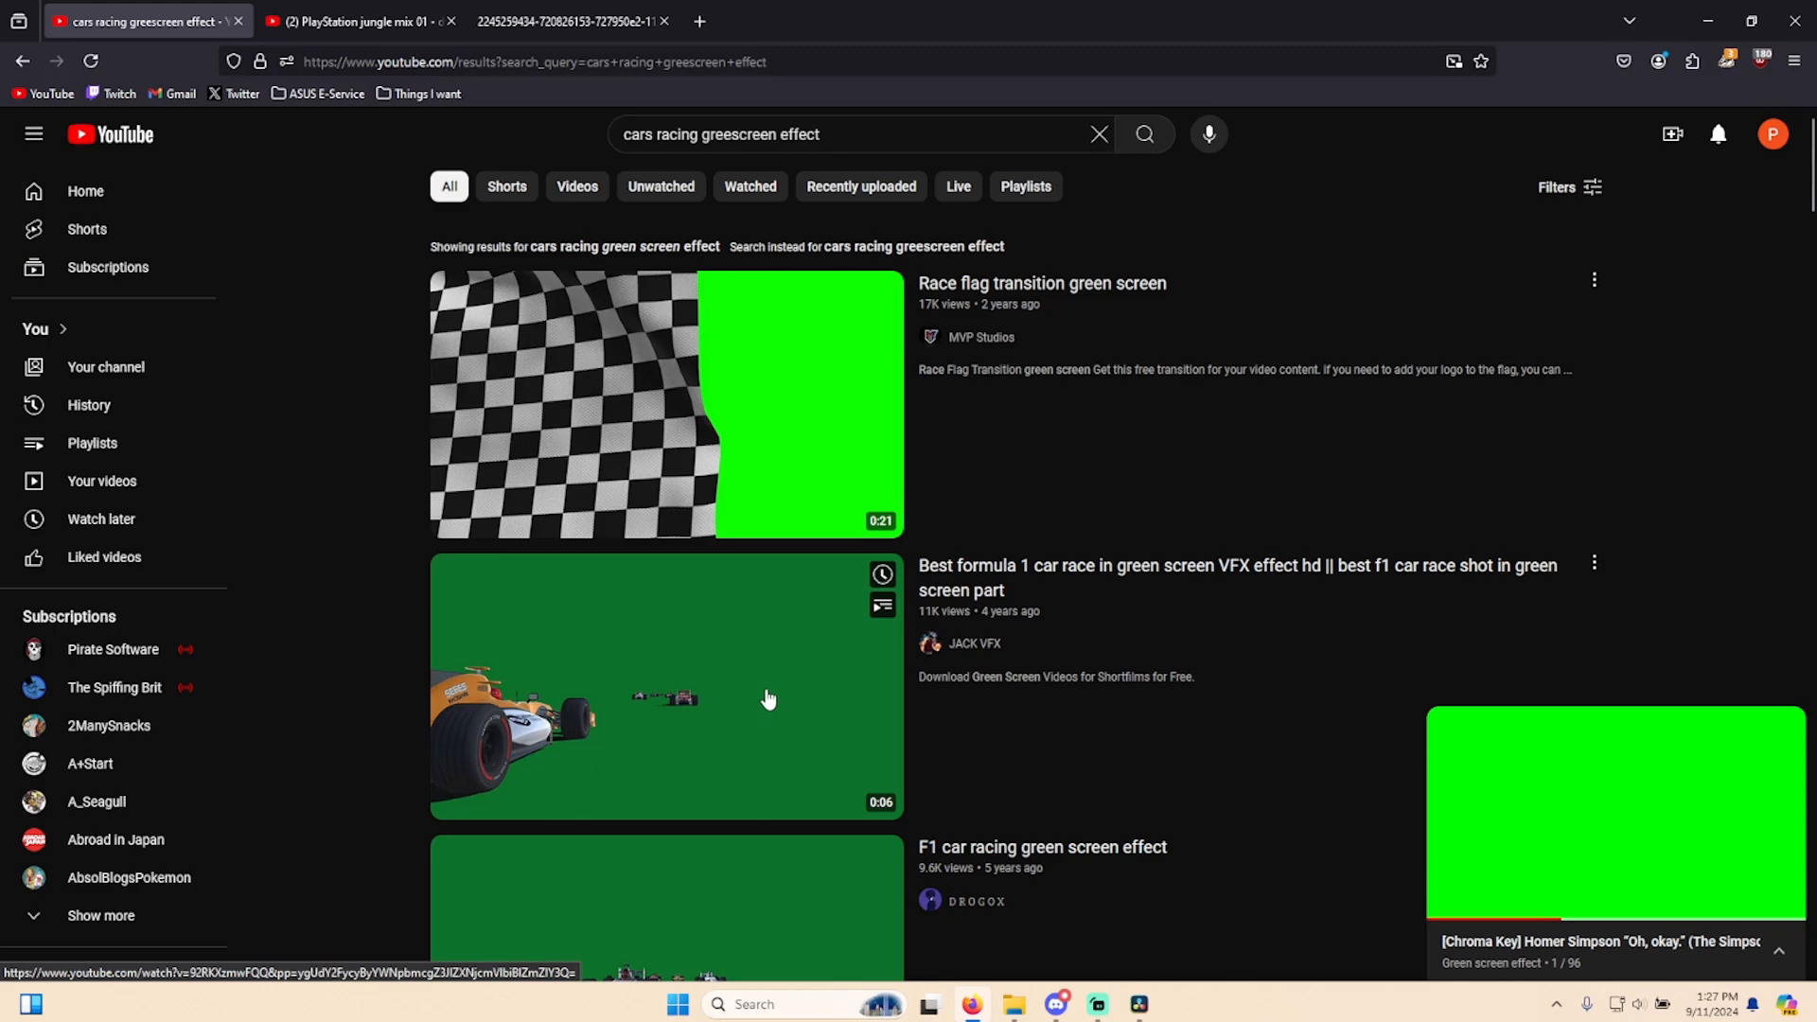
- Browse the search results and view the Race flag transition green screen video in full screen
scroll(748, 663, down, 1)
scroll(728, 615, down, 4)
scroll(763, 418, up, 5)
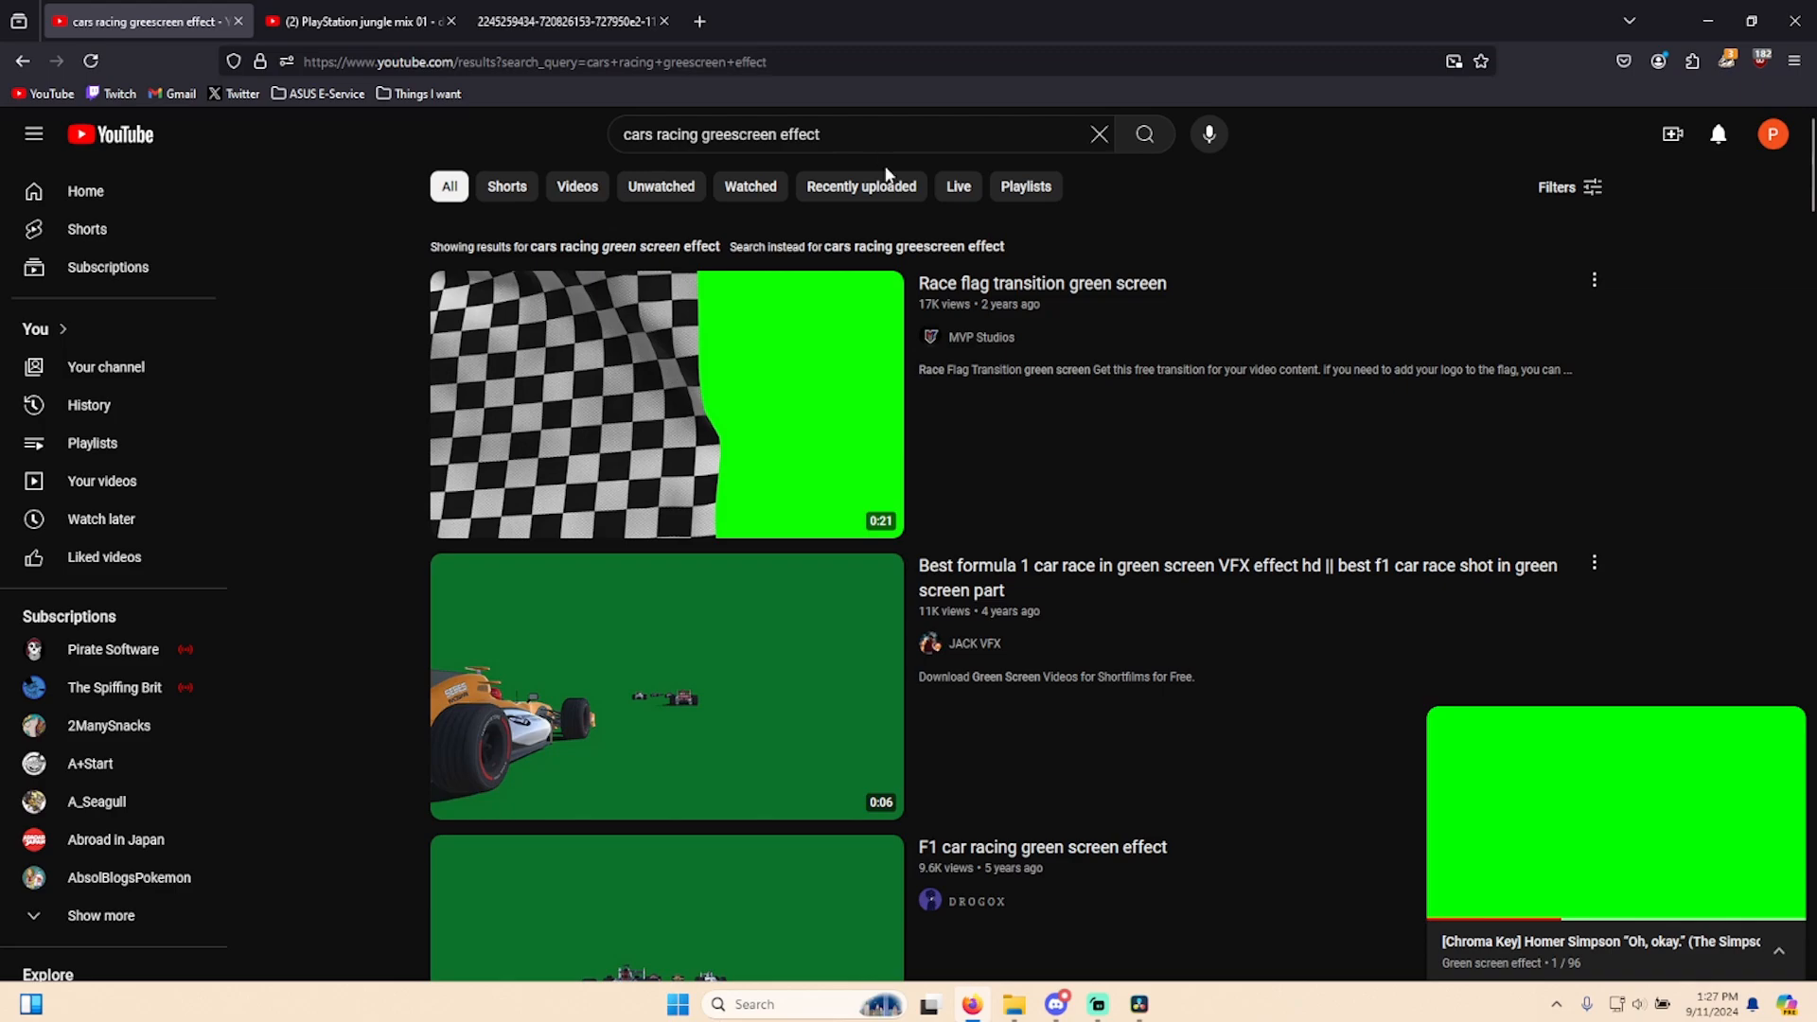
click(753, 440)
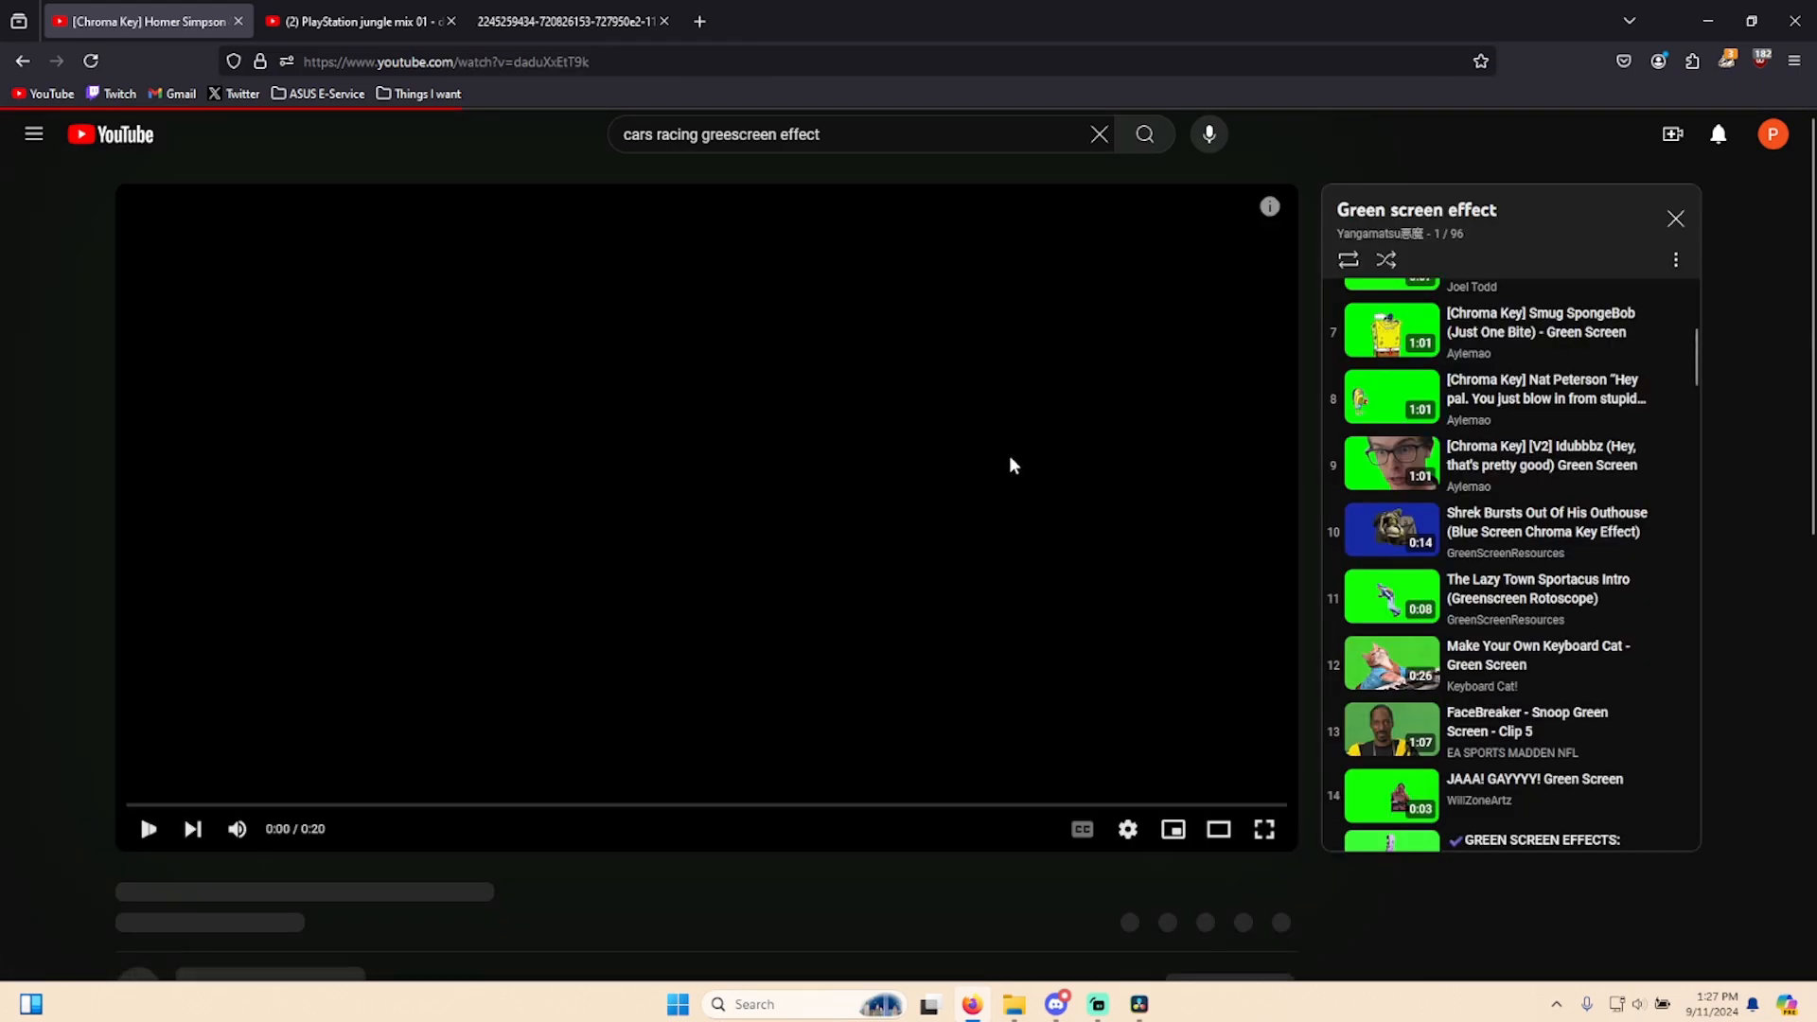
double_click(923, 554)
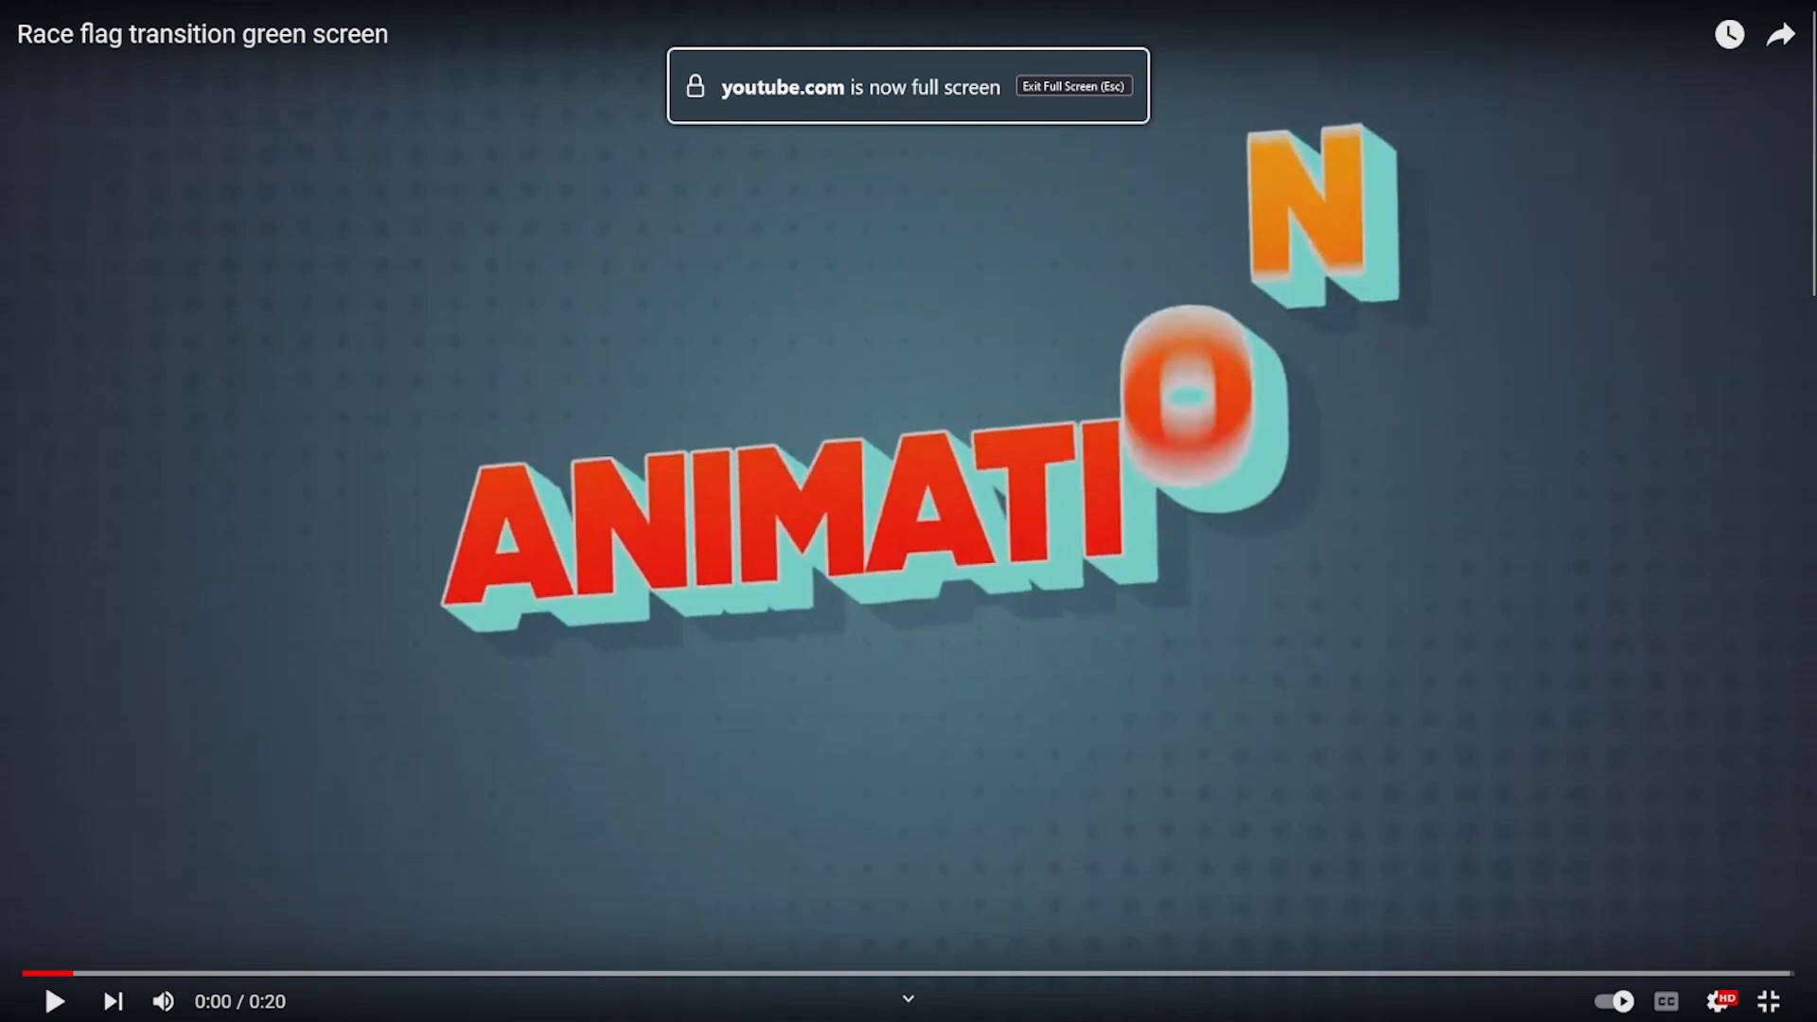
- Switch to Streamlabs Desktop to view the screen capture setup, return to the YouTube video, and leave full screen
key(alt+Tab)
key(alt+Tab)
key(alt+Tab)
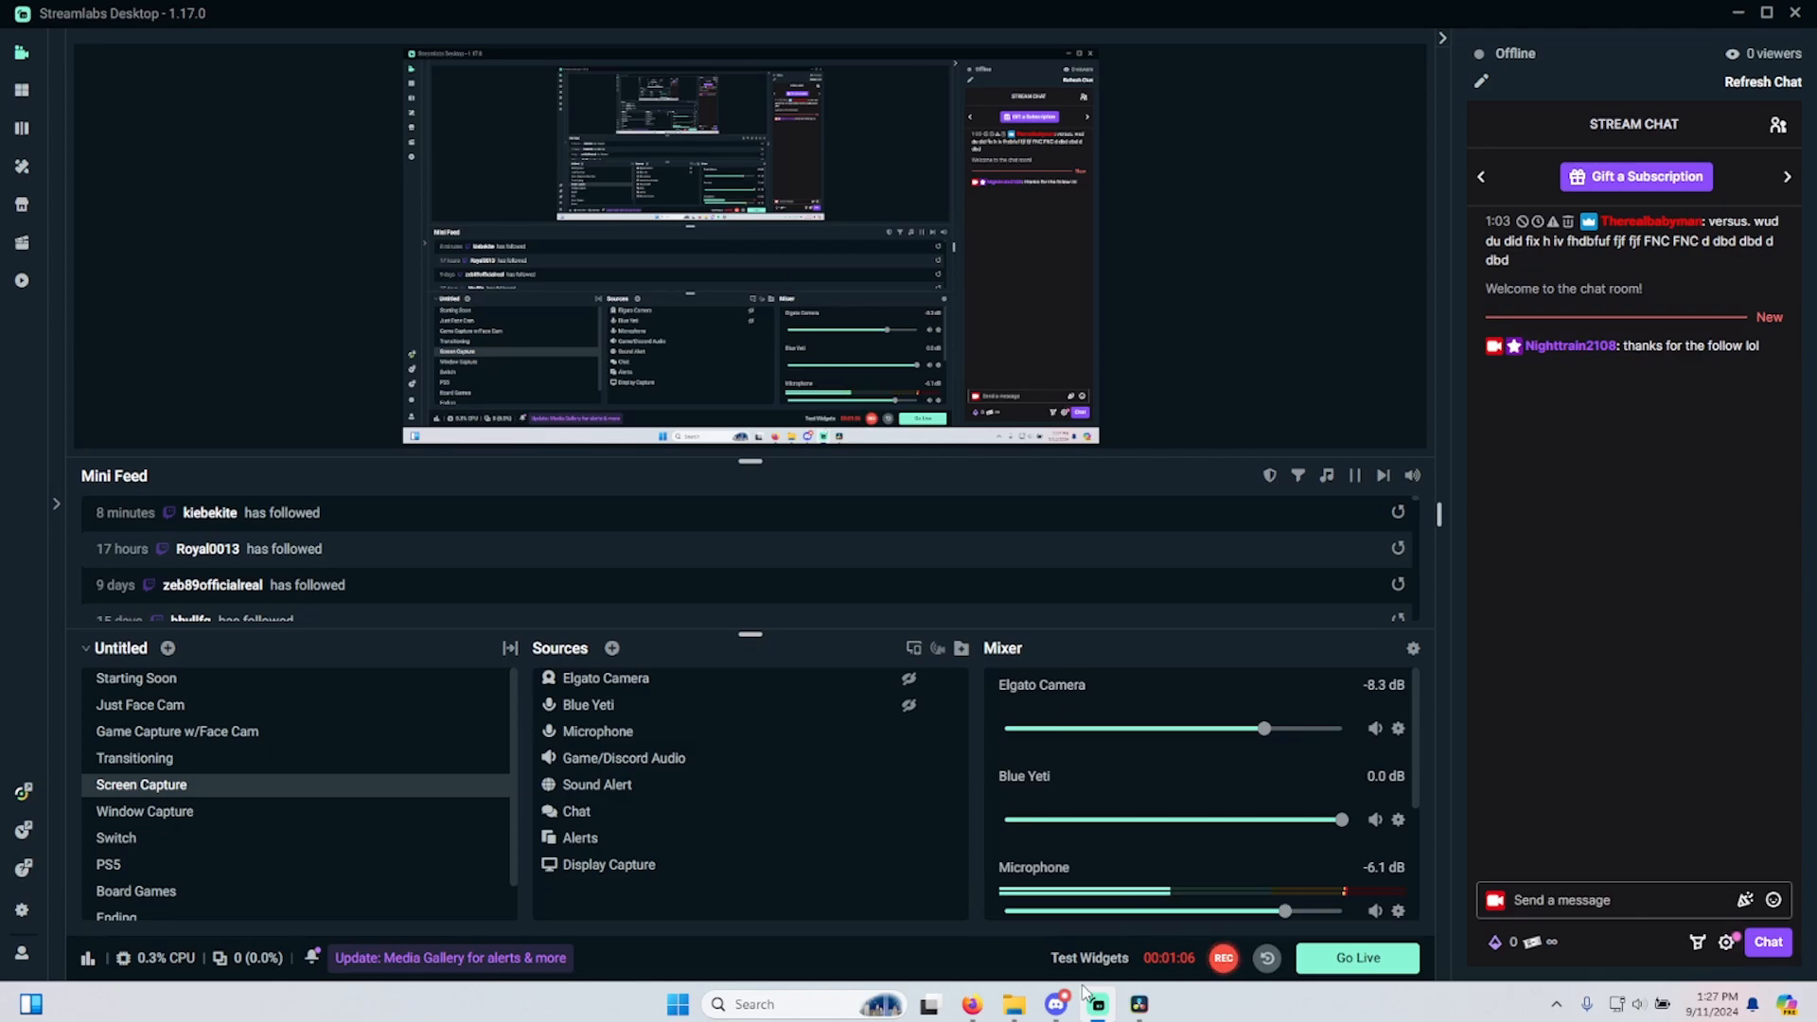
click(973, 1004)
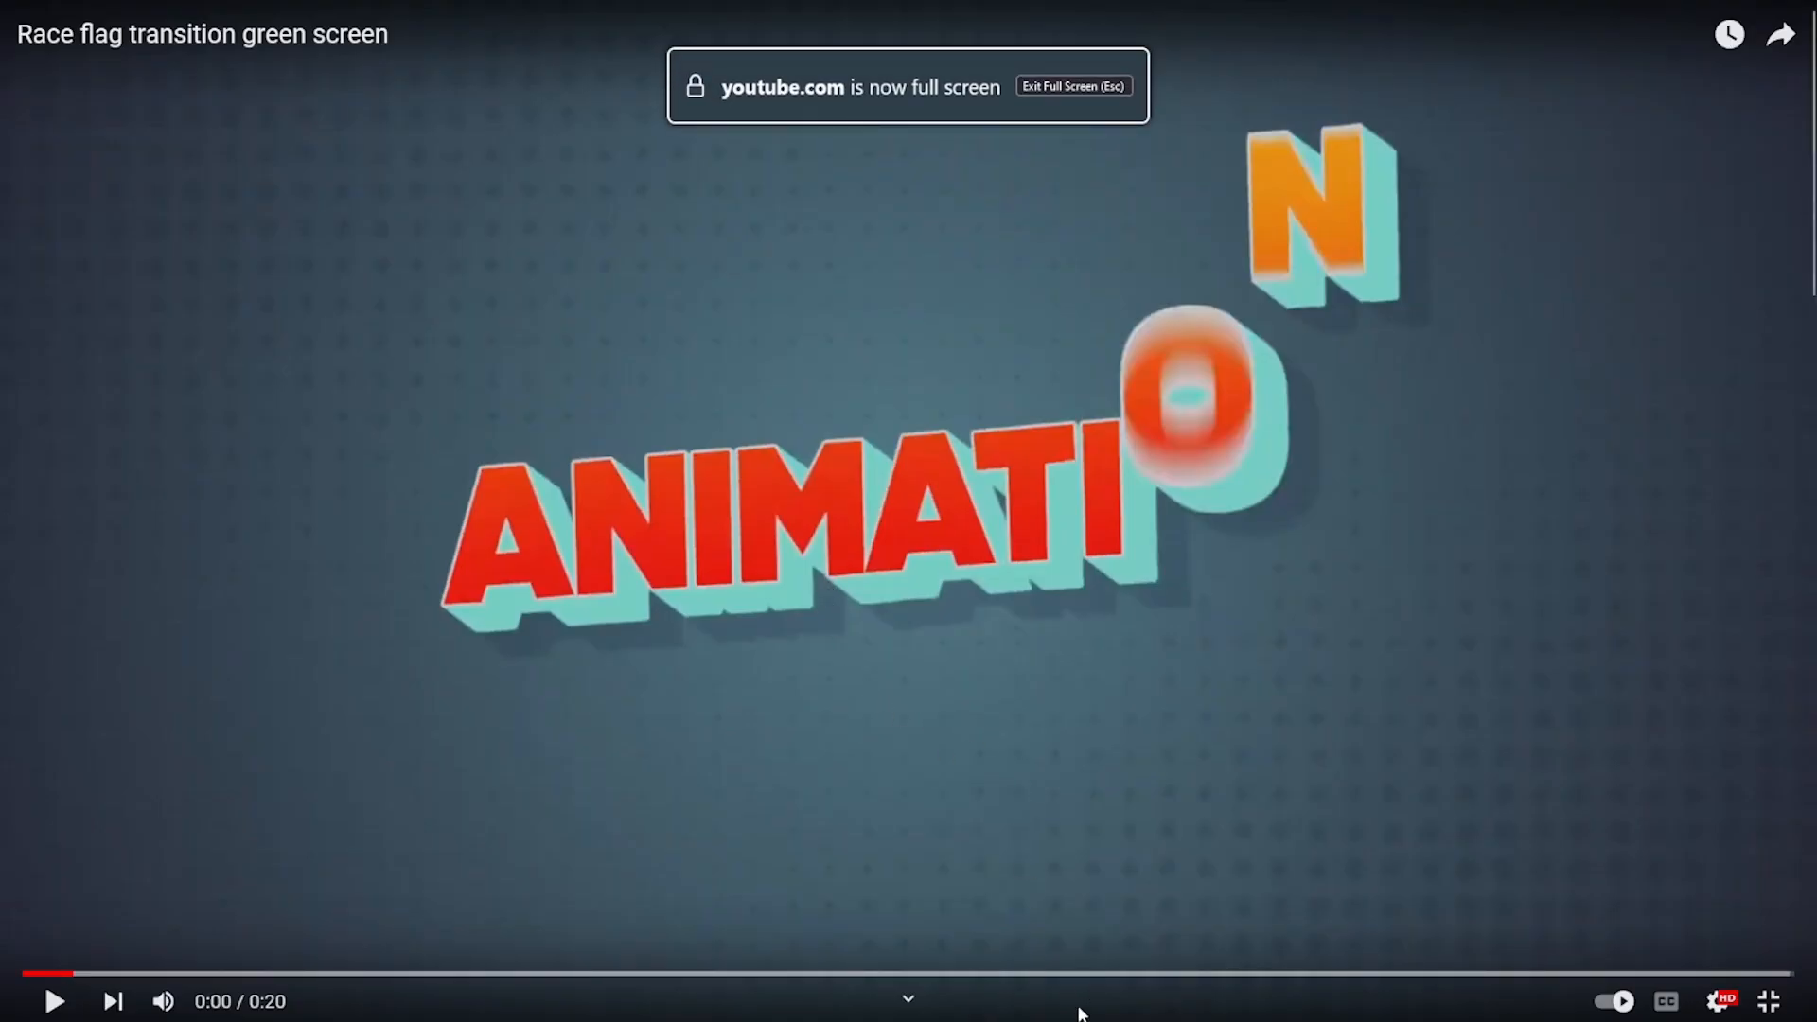
key(Escape)
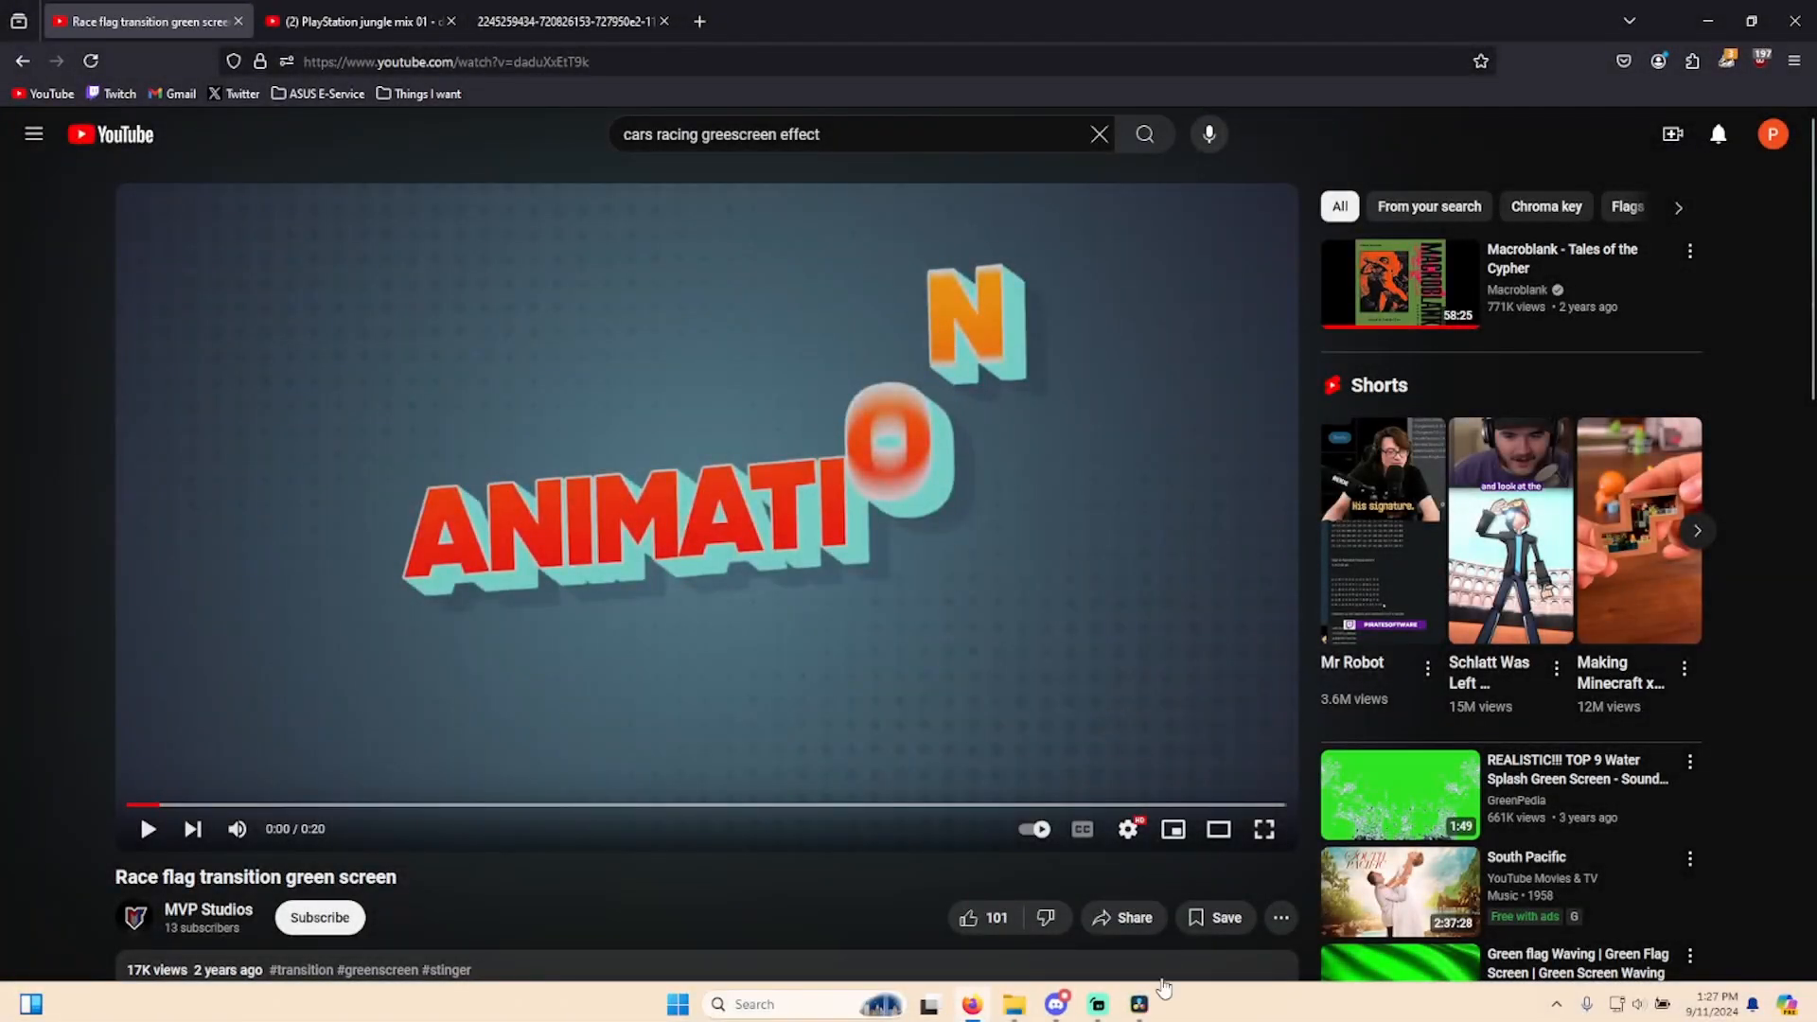
- View the recorded green-screen file in the Videos folder and return to the Editing Tutorial timeline in DaVinci Resolve
click(1138, 1015)
click(1014, 1004)
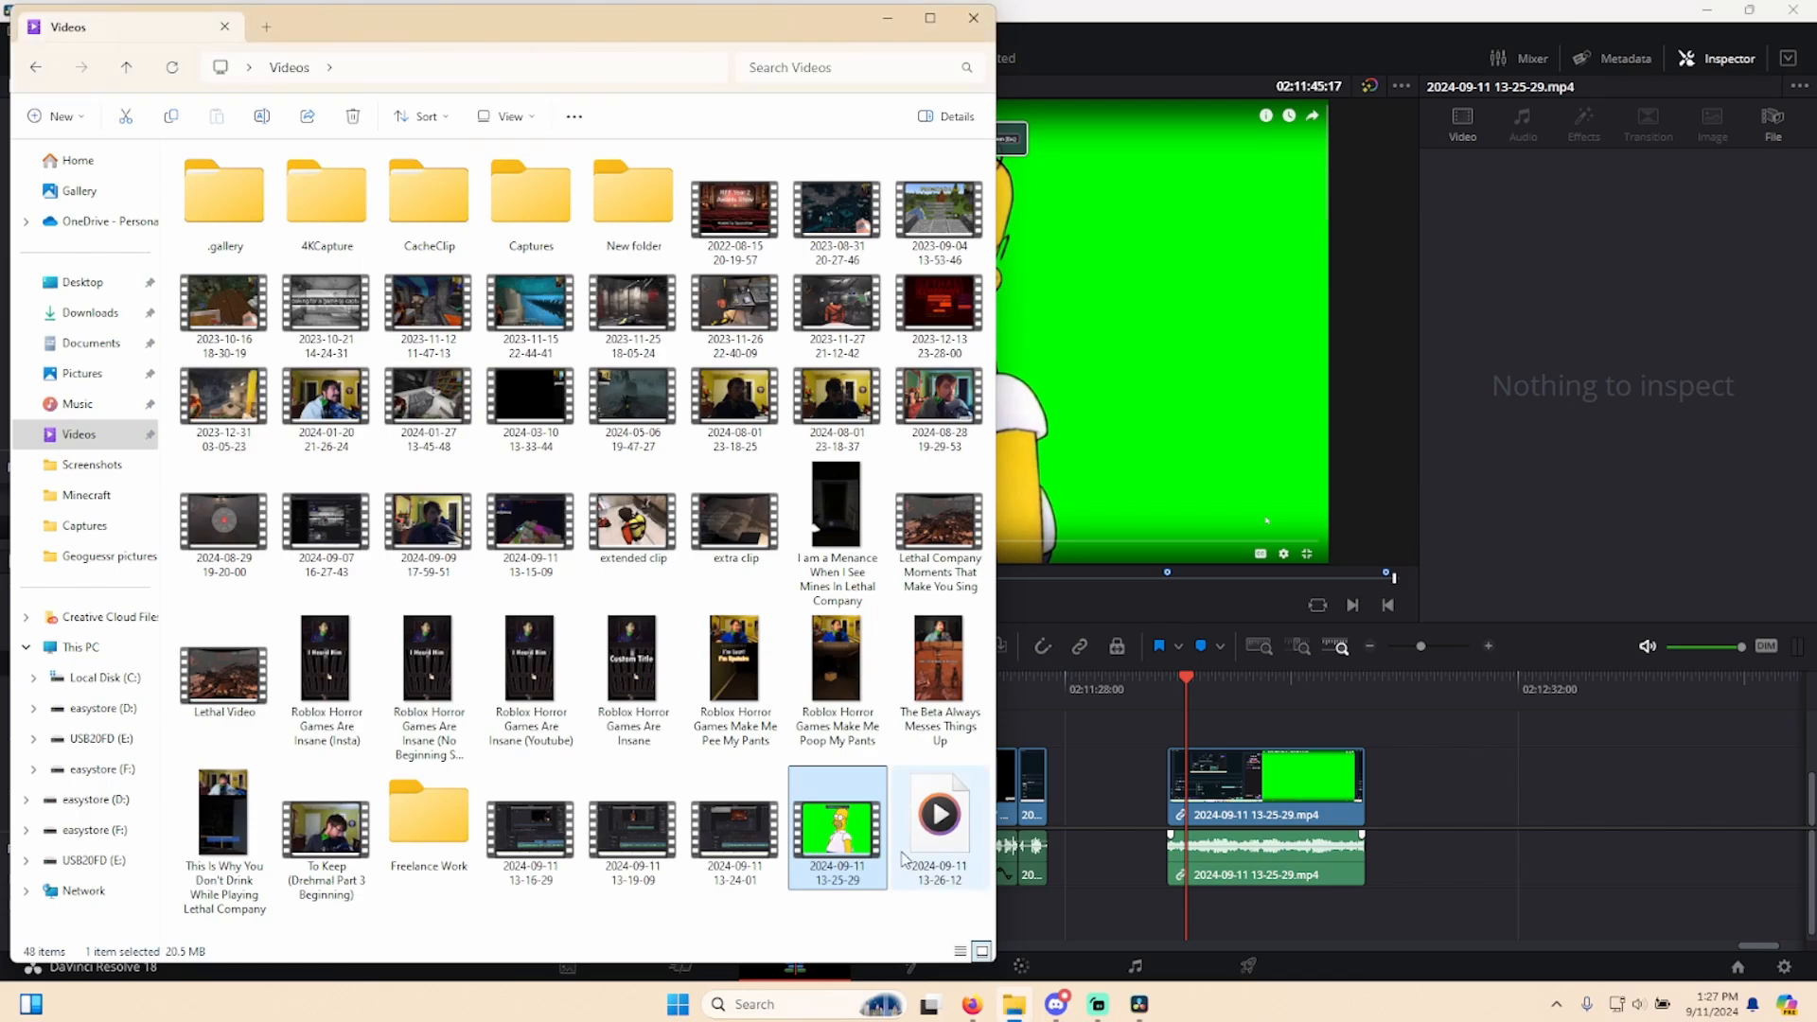
click(1139, 814)
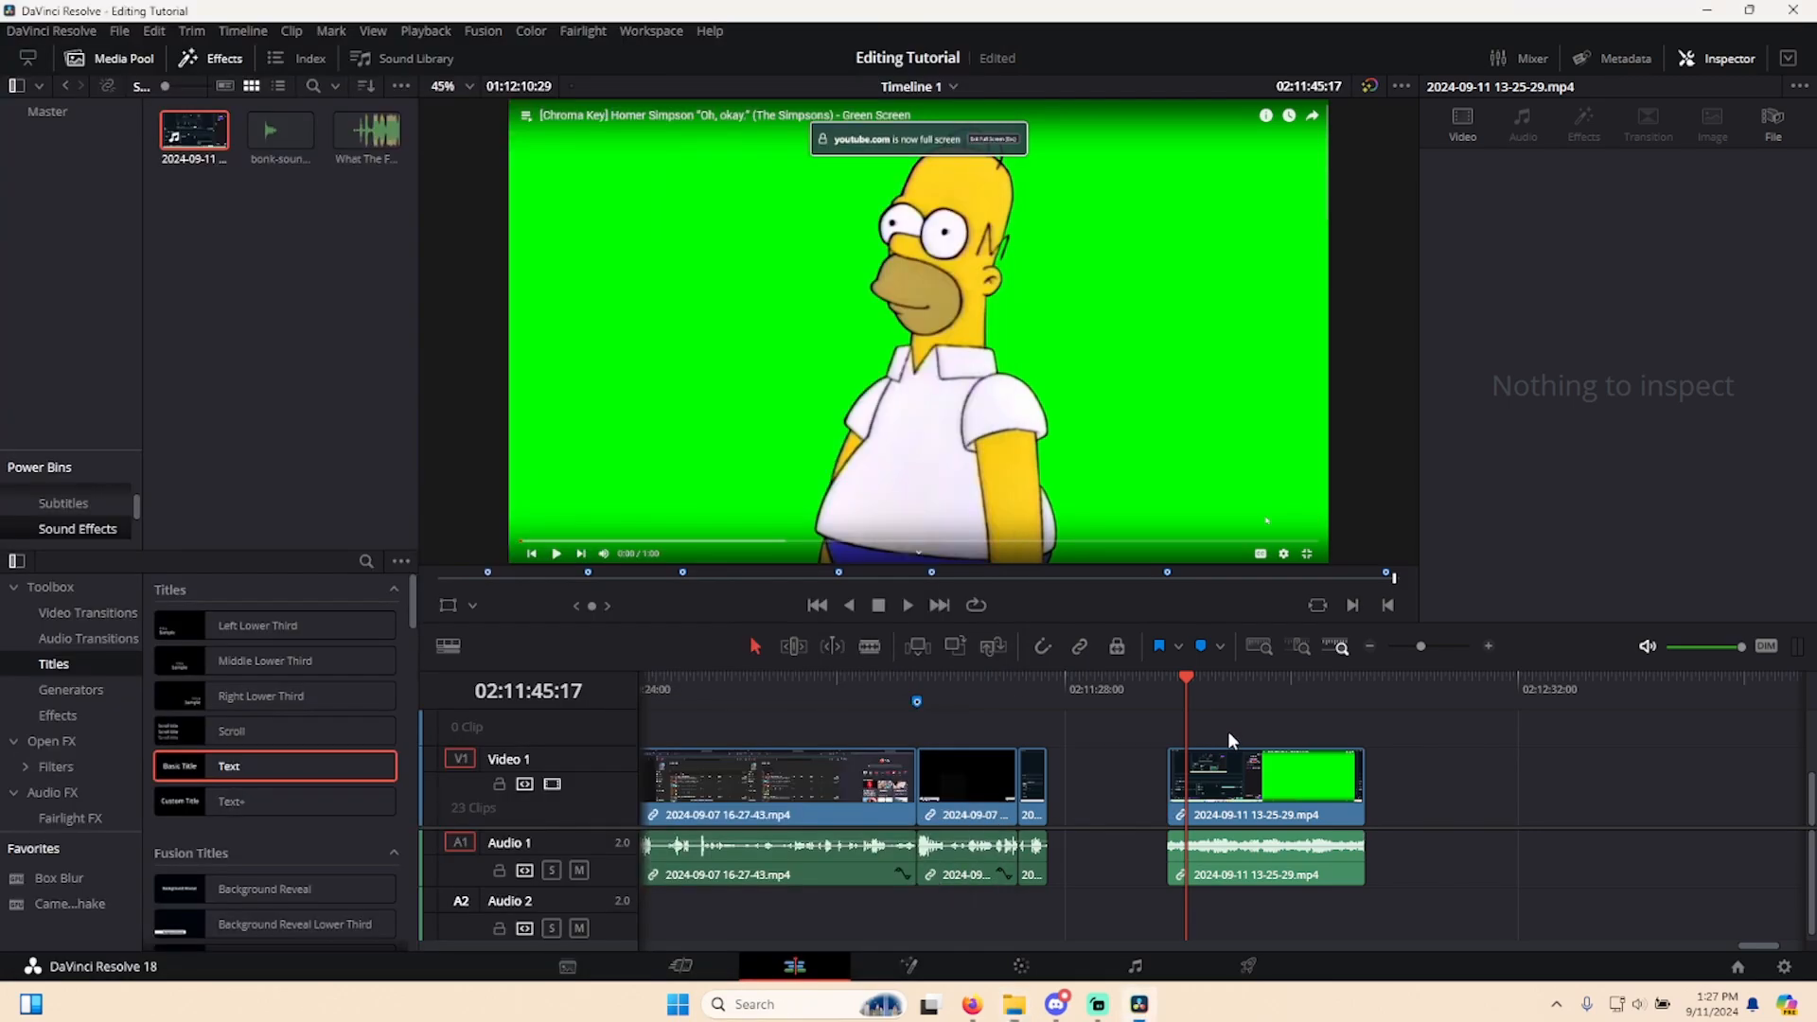
click(1264, 689)
alt+click(1306, 878)
key(Delete)
- Turn snapping on, split the green-screen clip at 02:11:59:46, and delete the part before the cut
click(1283, 689)
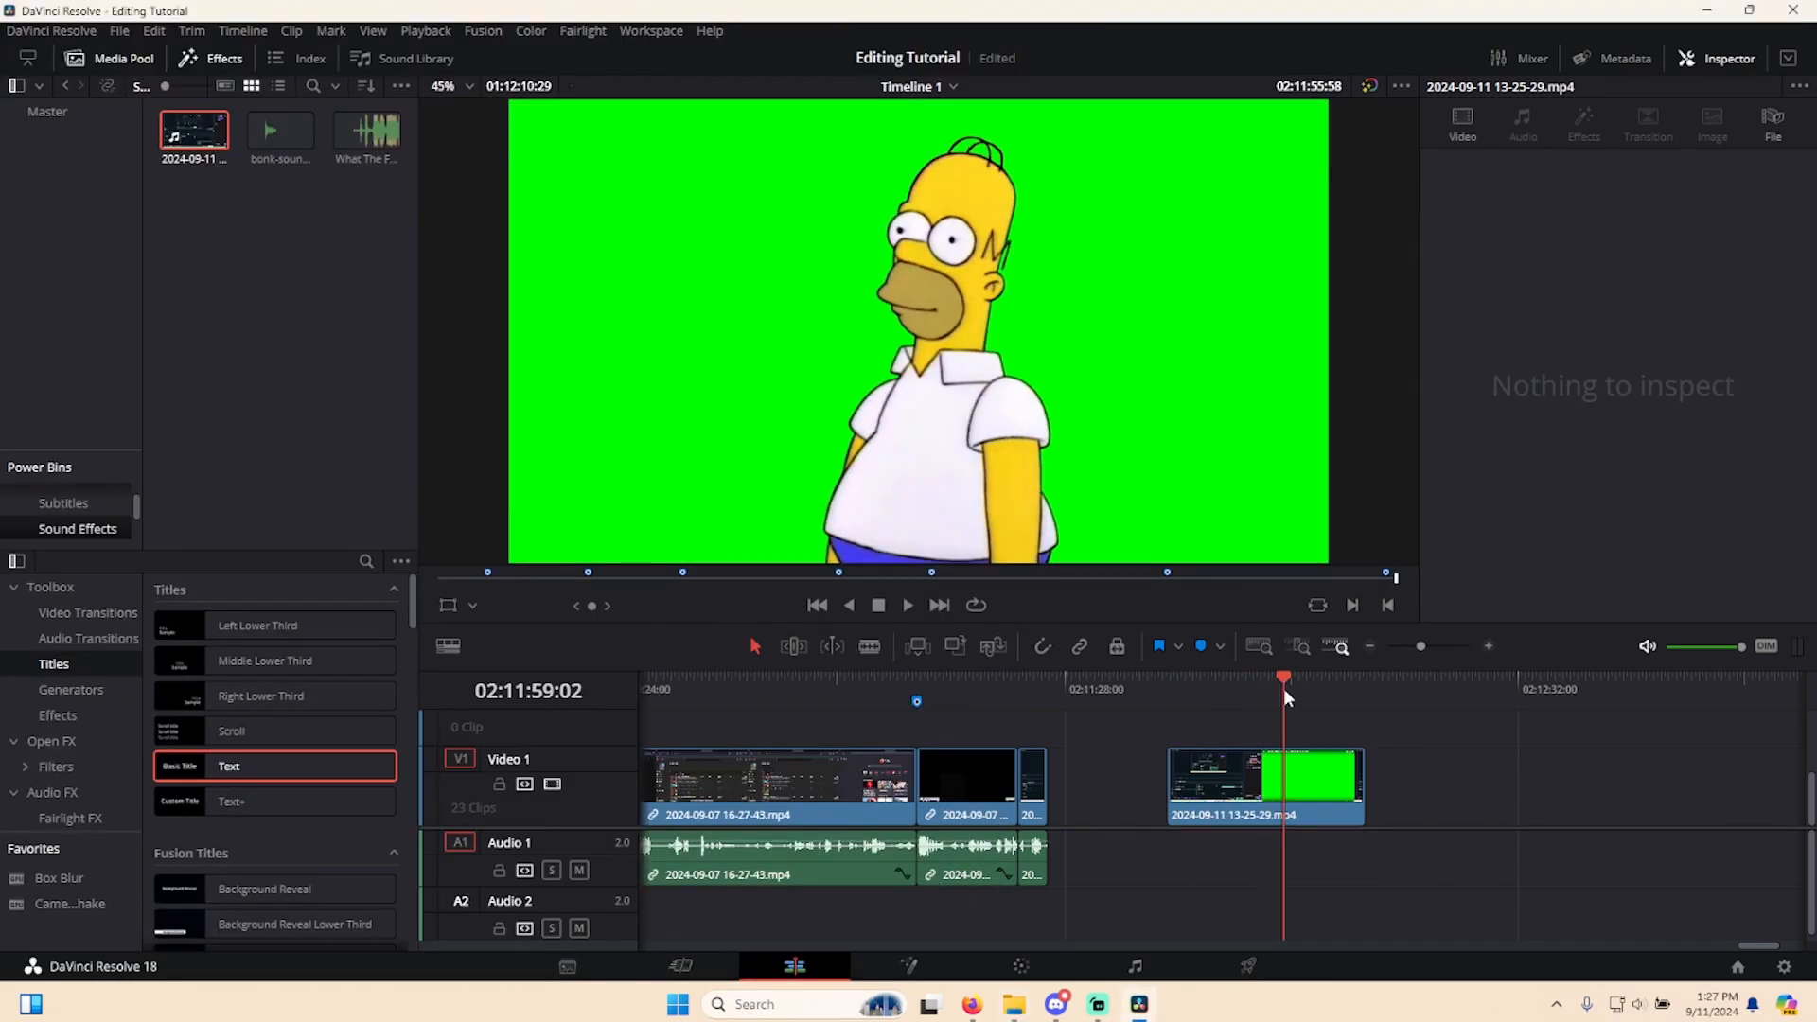
scroll(1278, 698, up, 2)
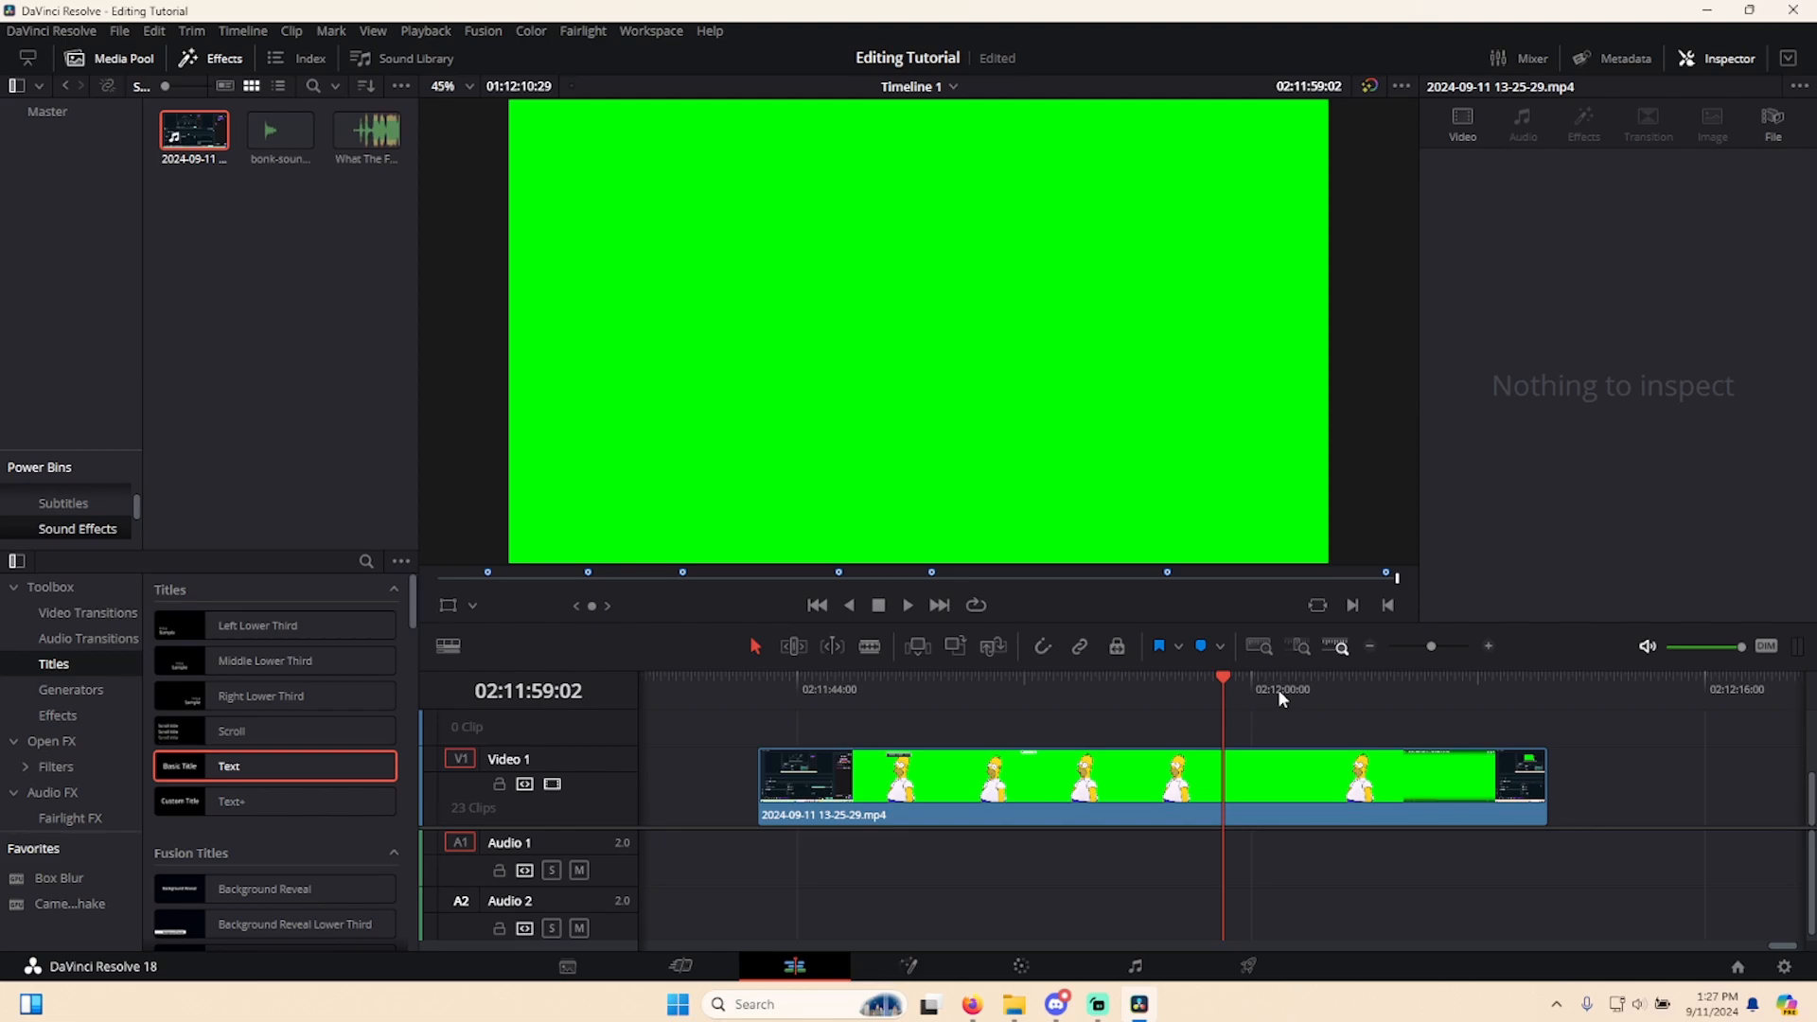
key(space)
click(1302, 700)
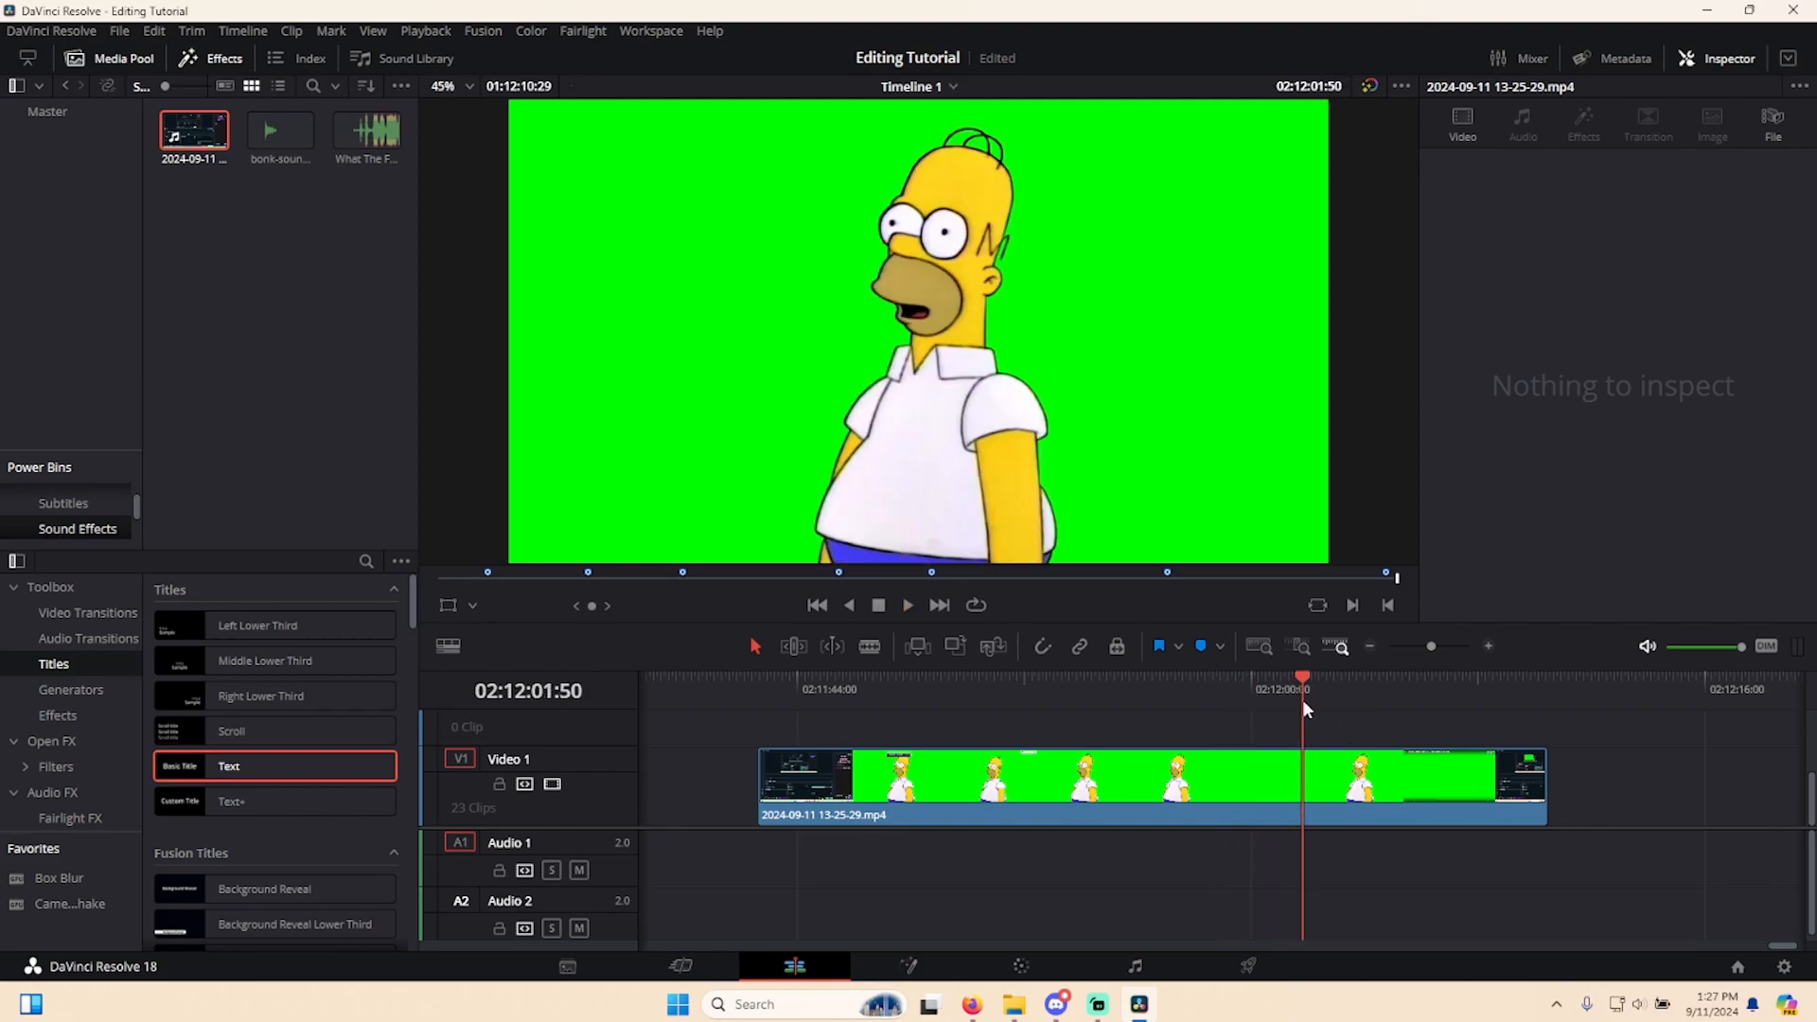
drag(1302, 700, 1255, 705)
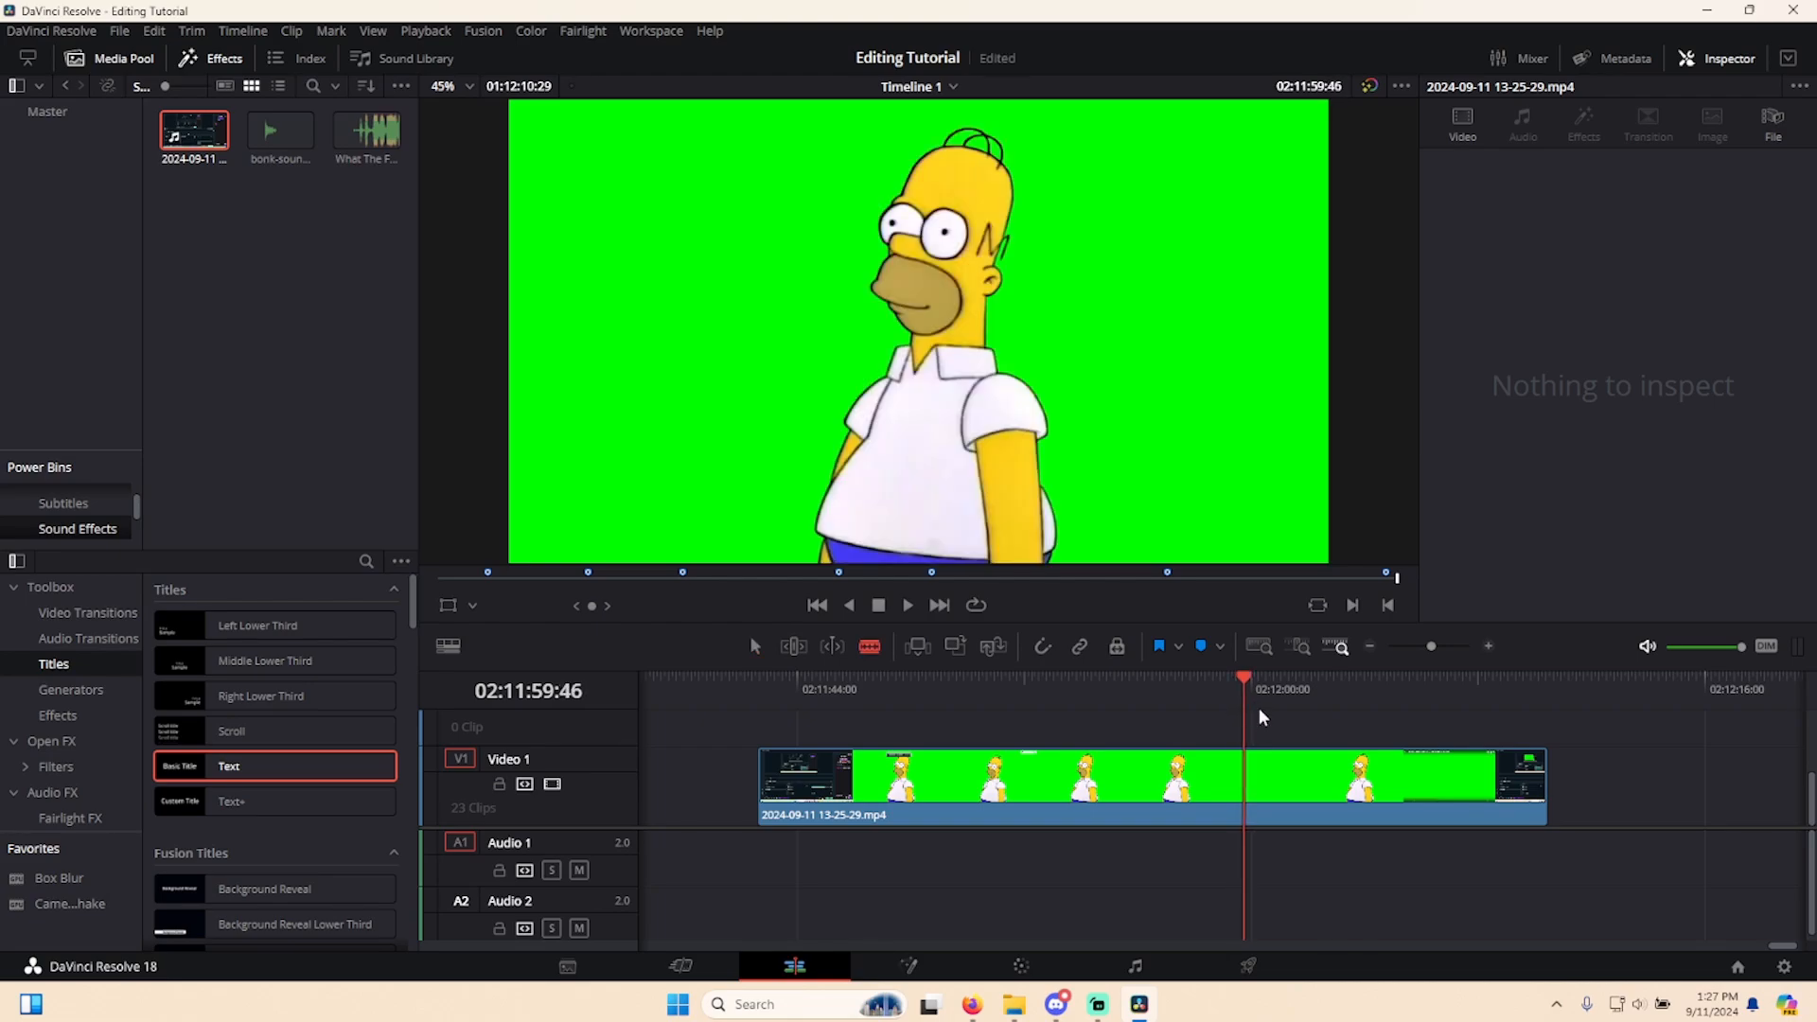
key(n)
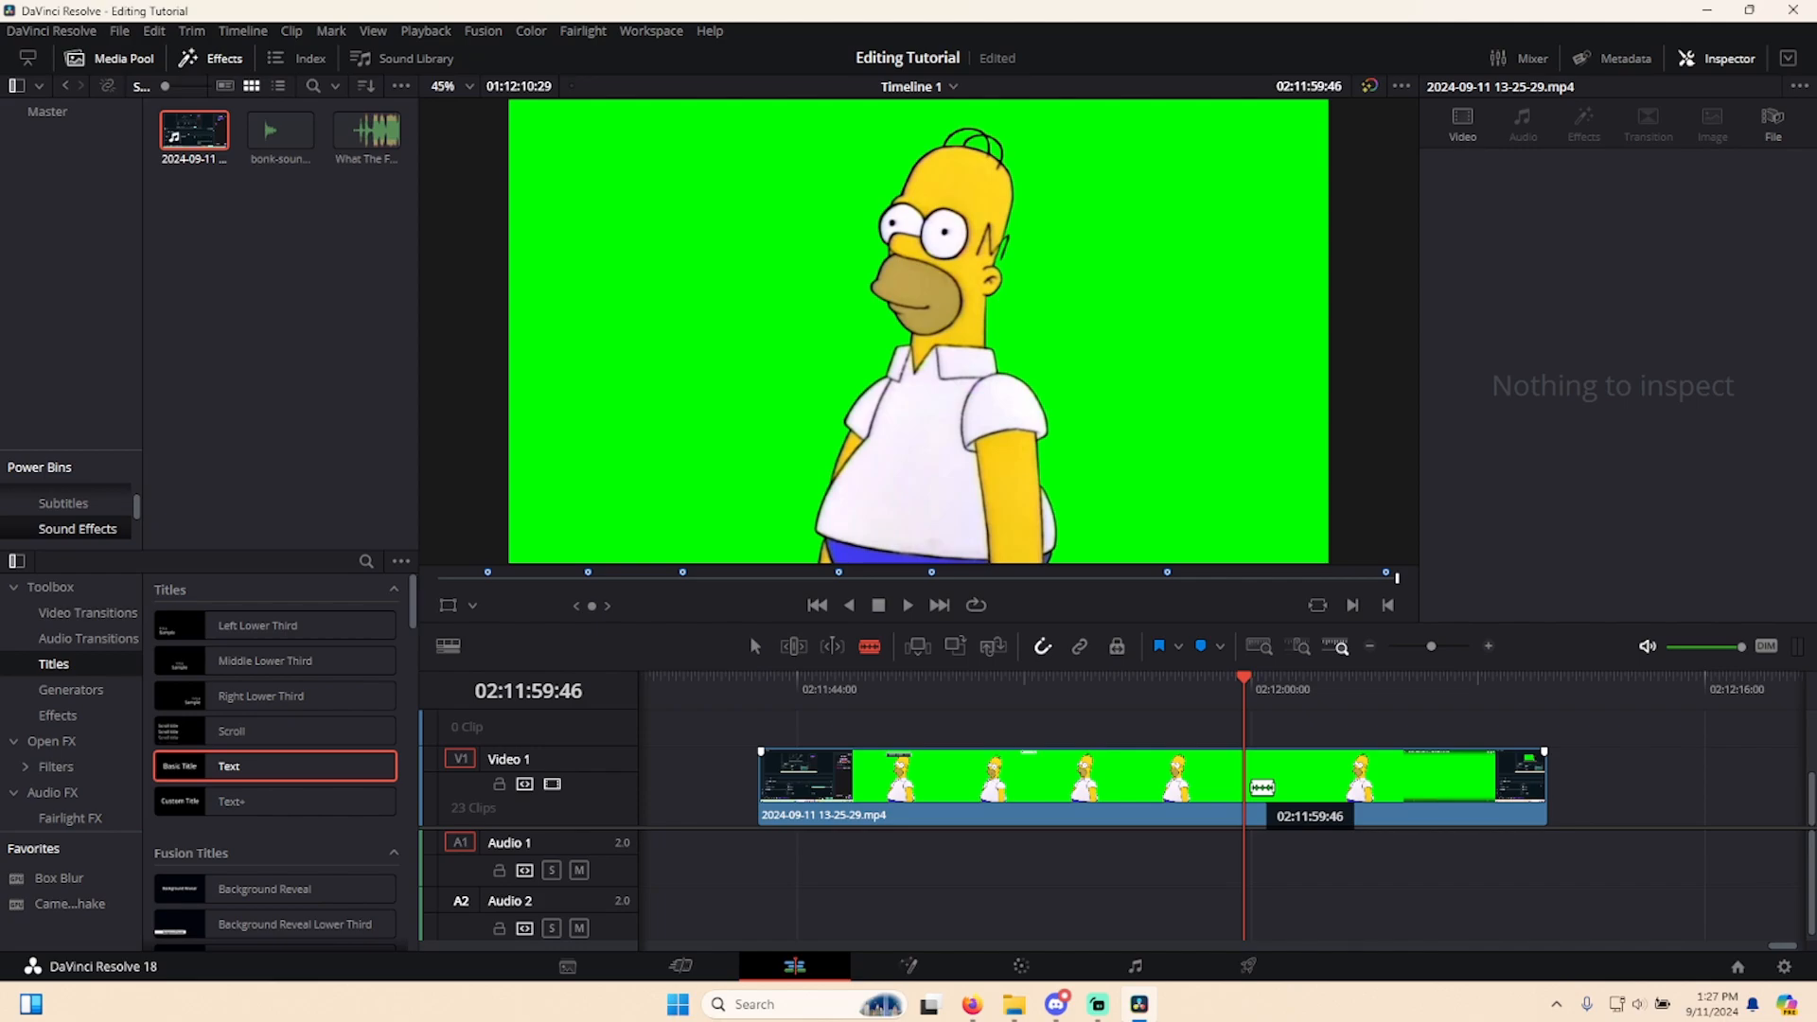
click(1262, 787)
key(a)
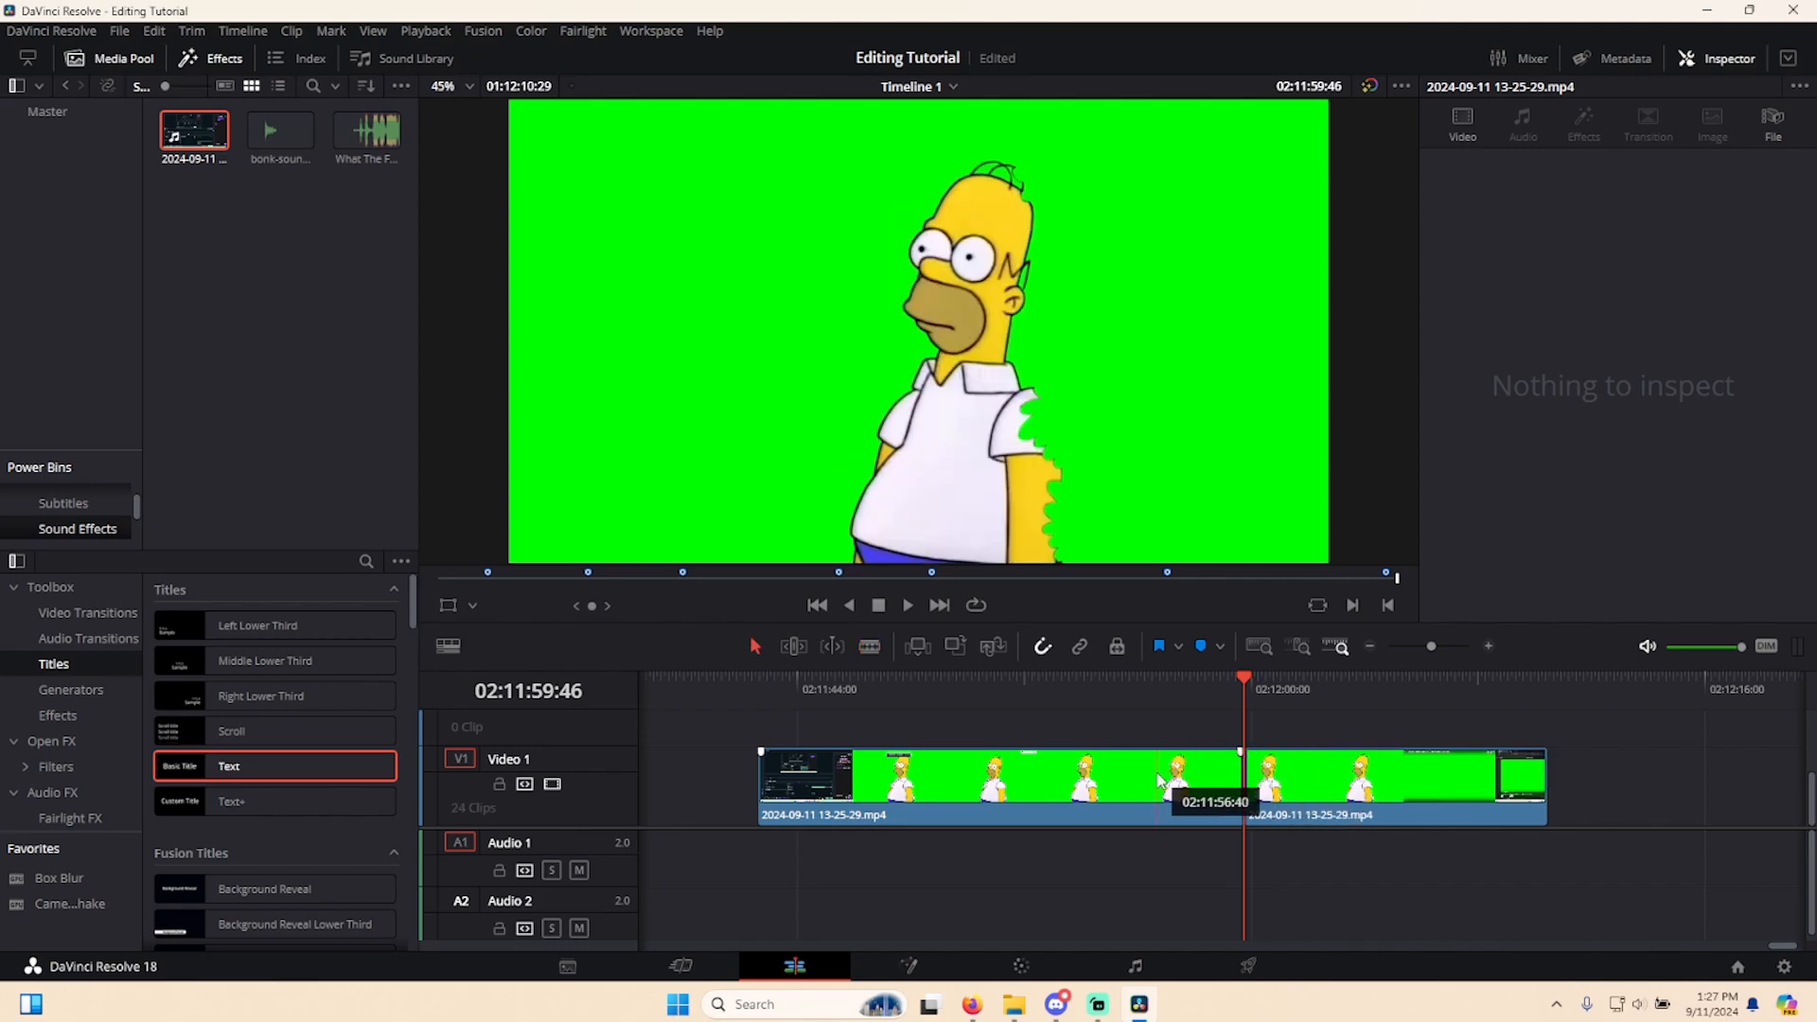
click(1159, 781)
key(Delete)
- Split the green-screen clip at 02:12:06:03, after Homer has gone, and delete the part after the cut
click(1366, 694)
key(space)
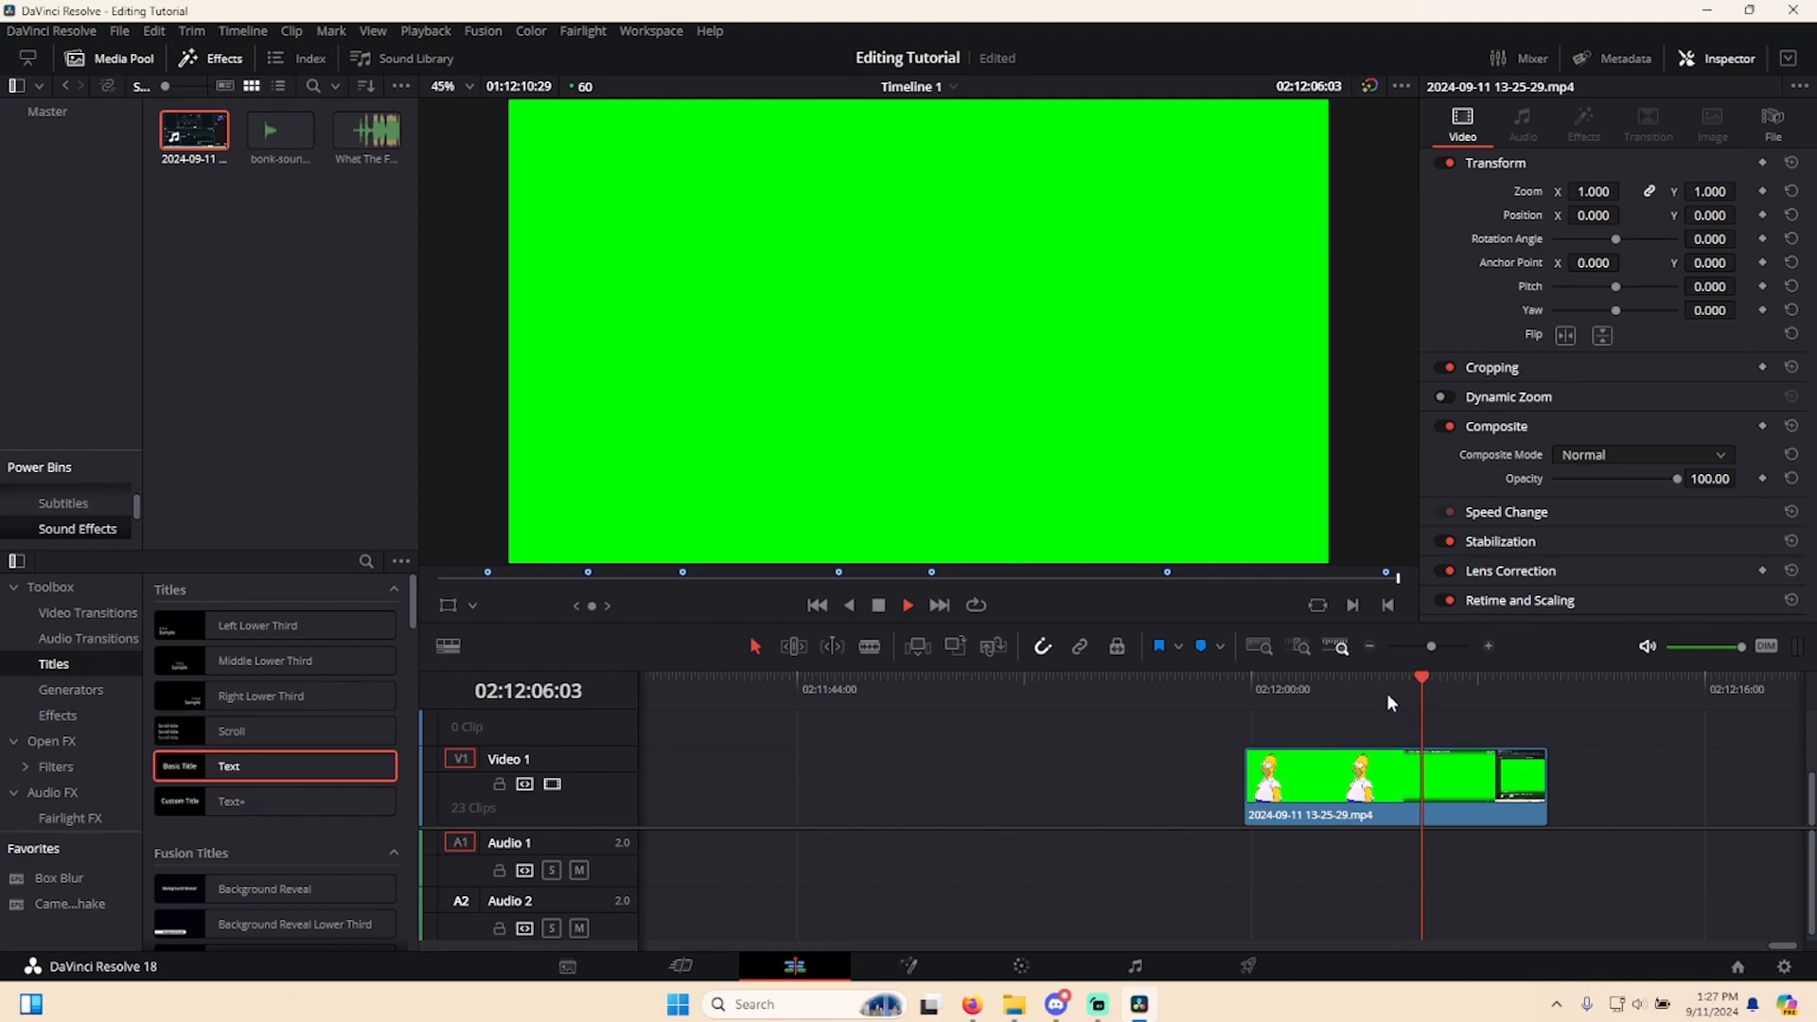
key(b)
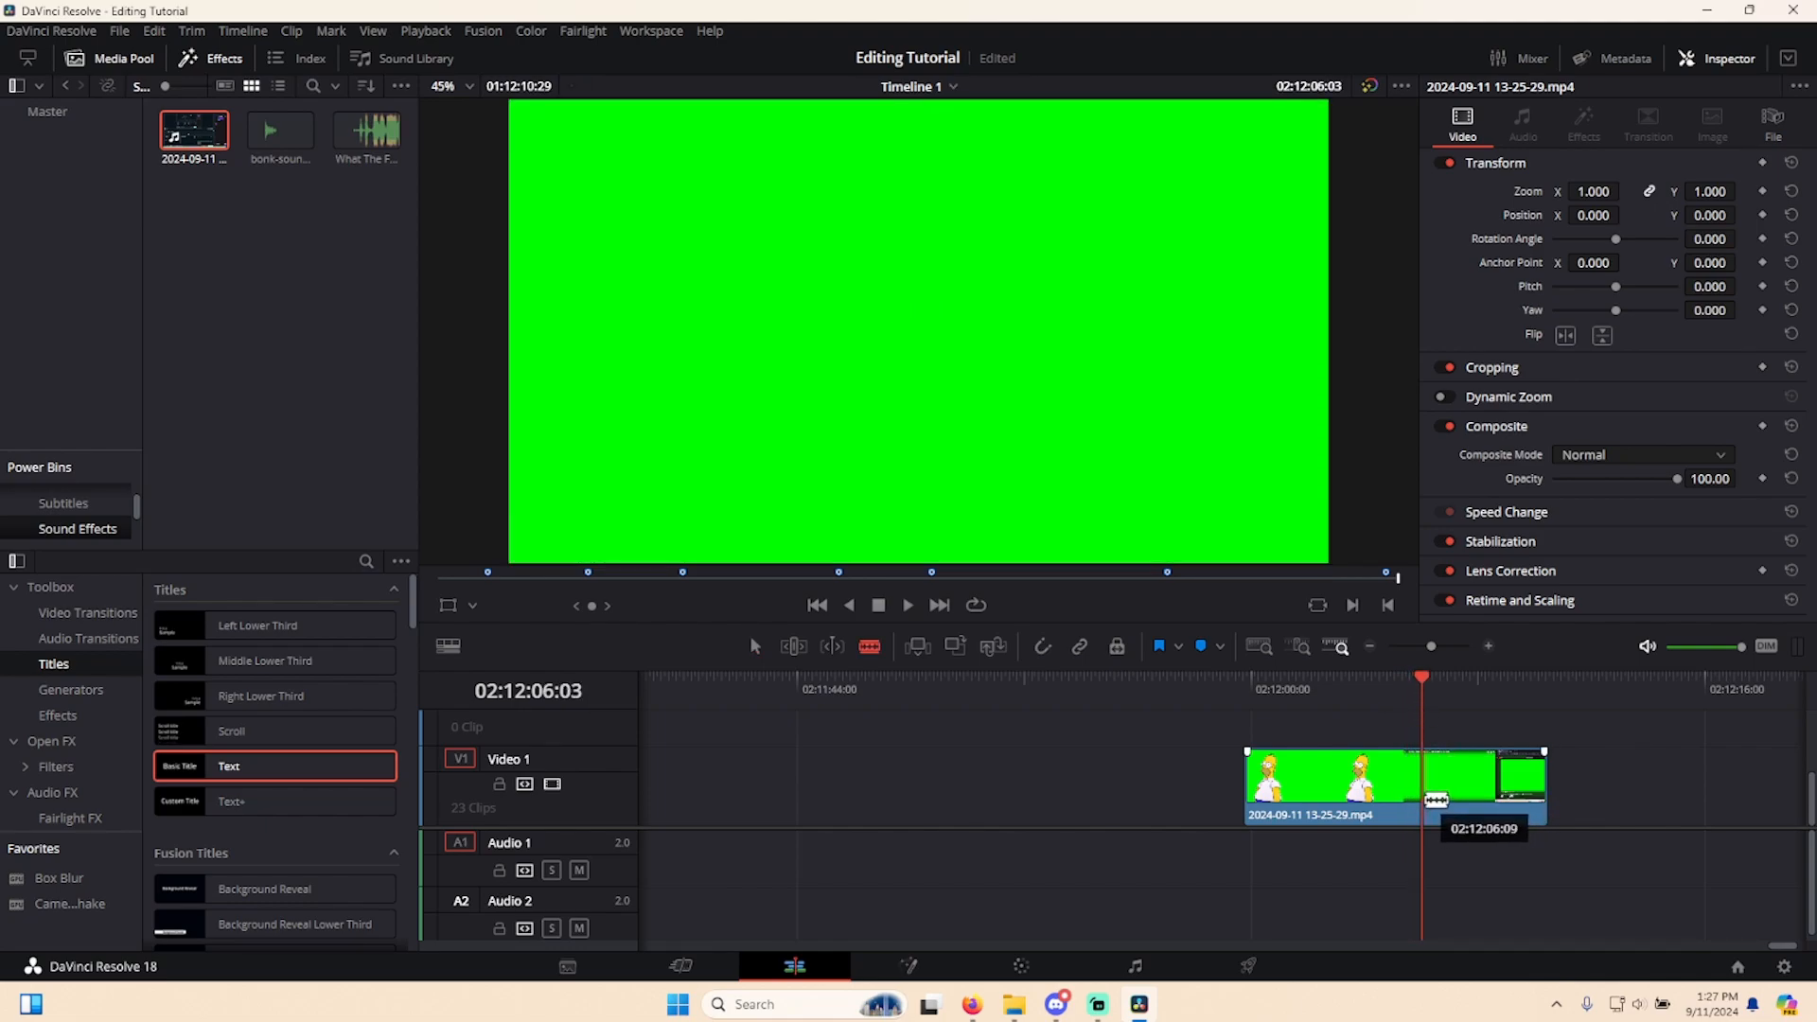
click(1431, 789)
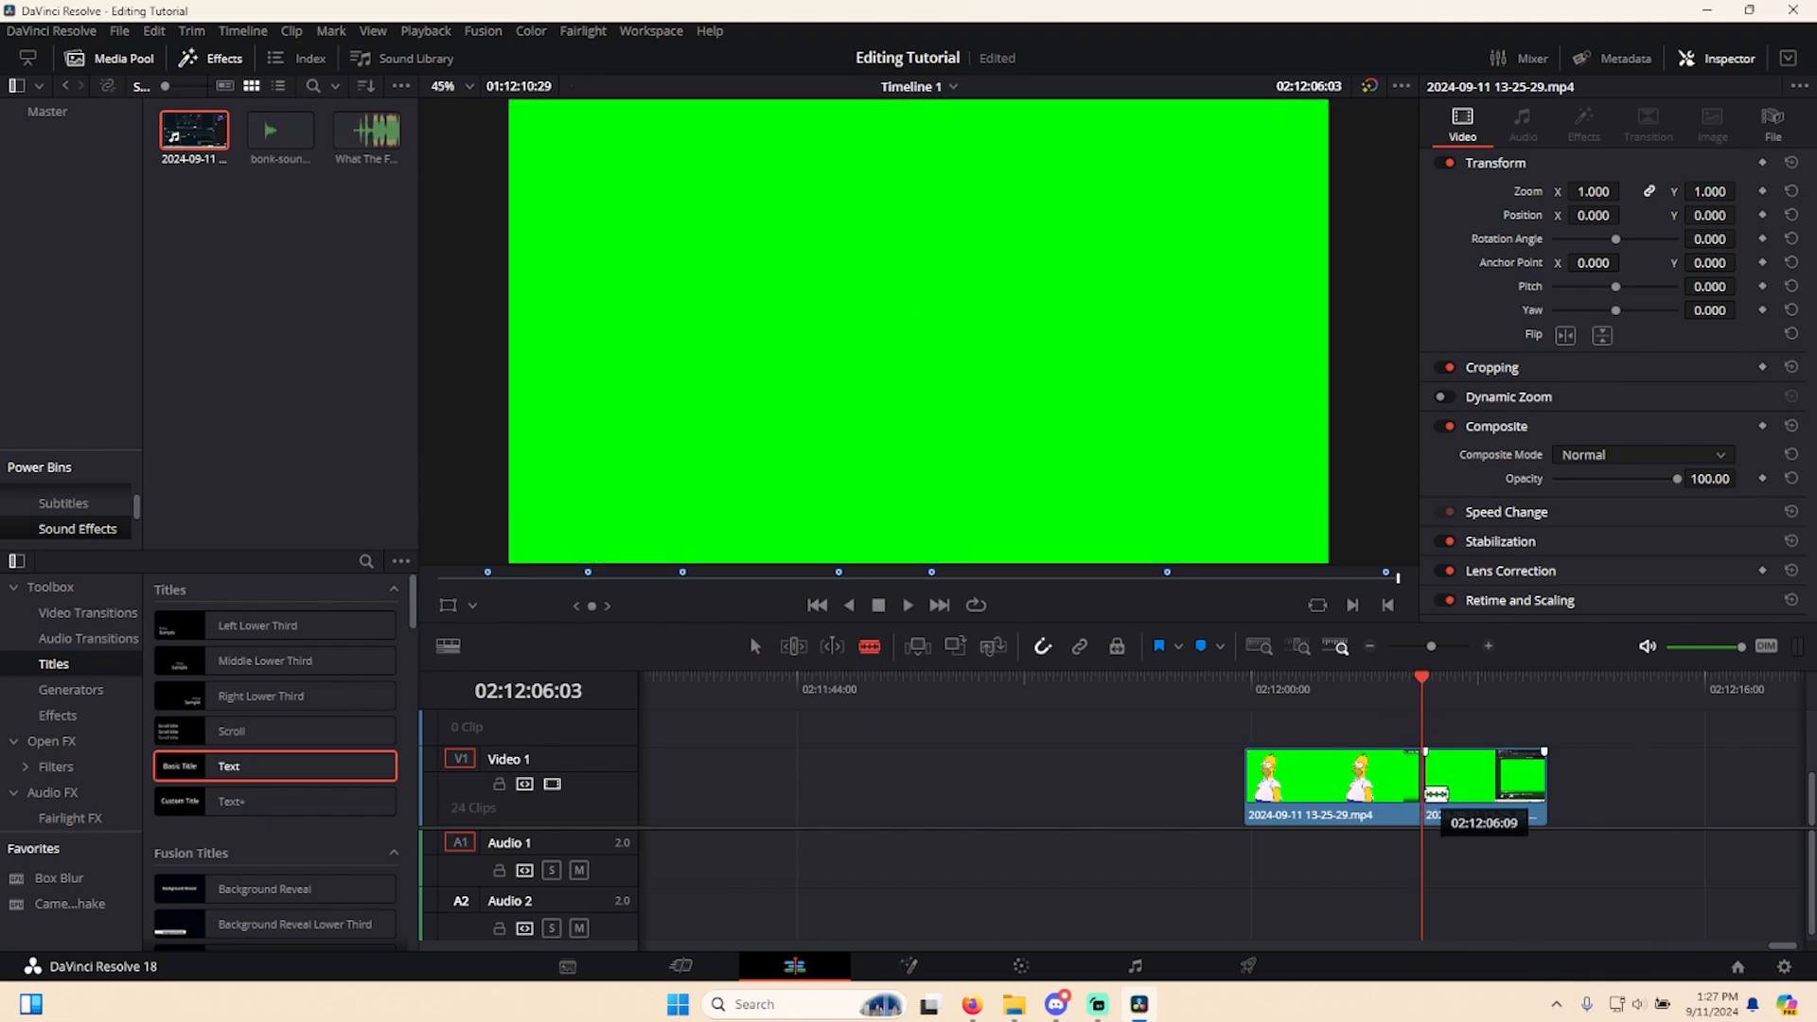
click(1430, 789)
key(a)
click(1463, 803)
key(Delete)
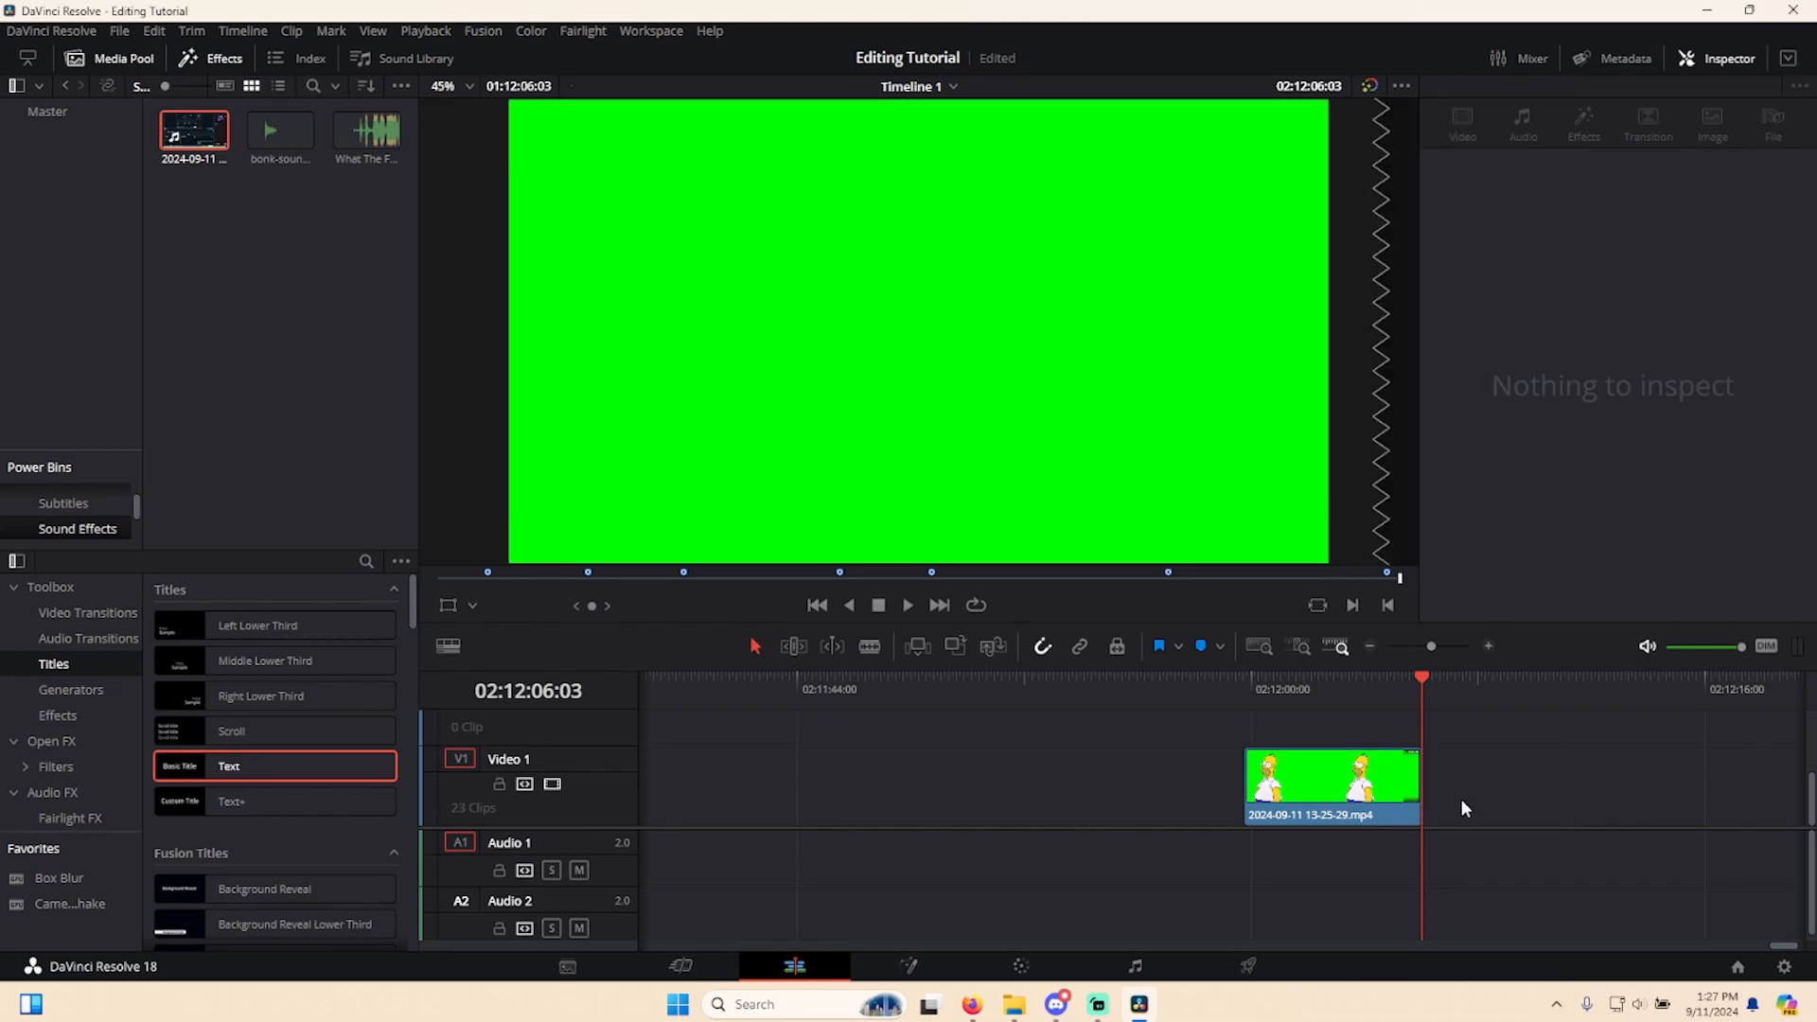
- Open the trimmed green-screen clip in Fusion and add a Chroma Keyer node between MediaIn1 and MediaOut1
click(1254, 695)
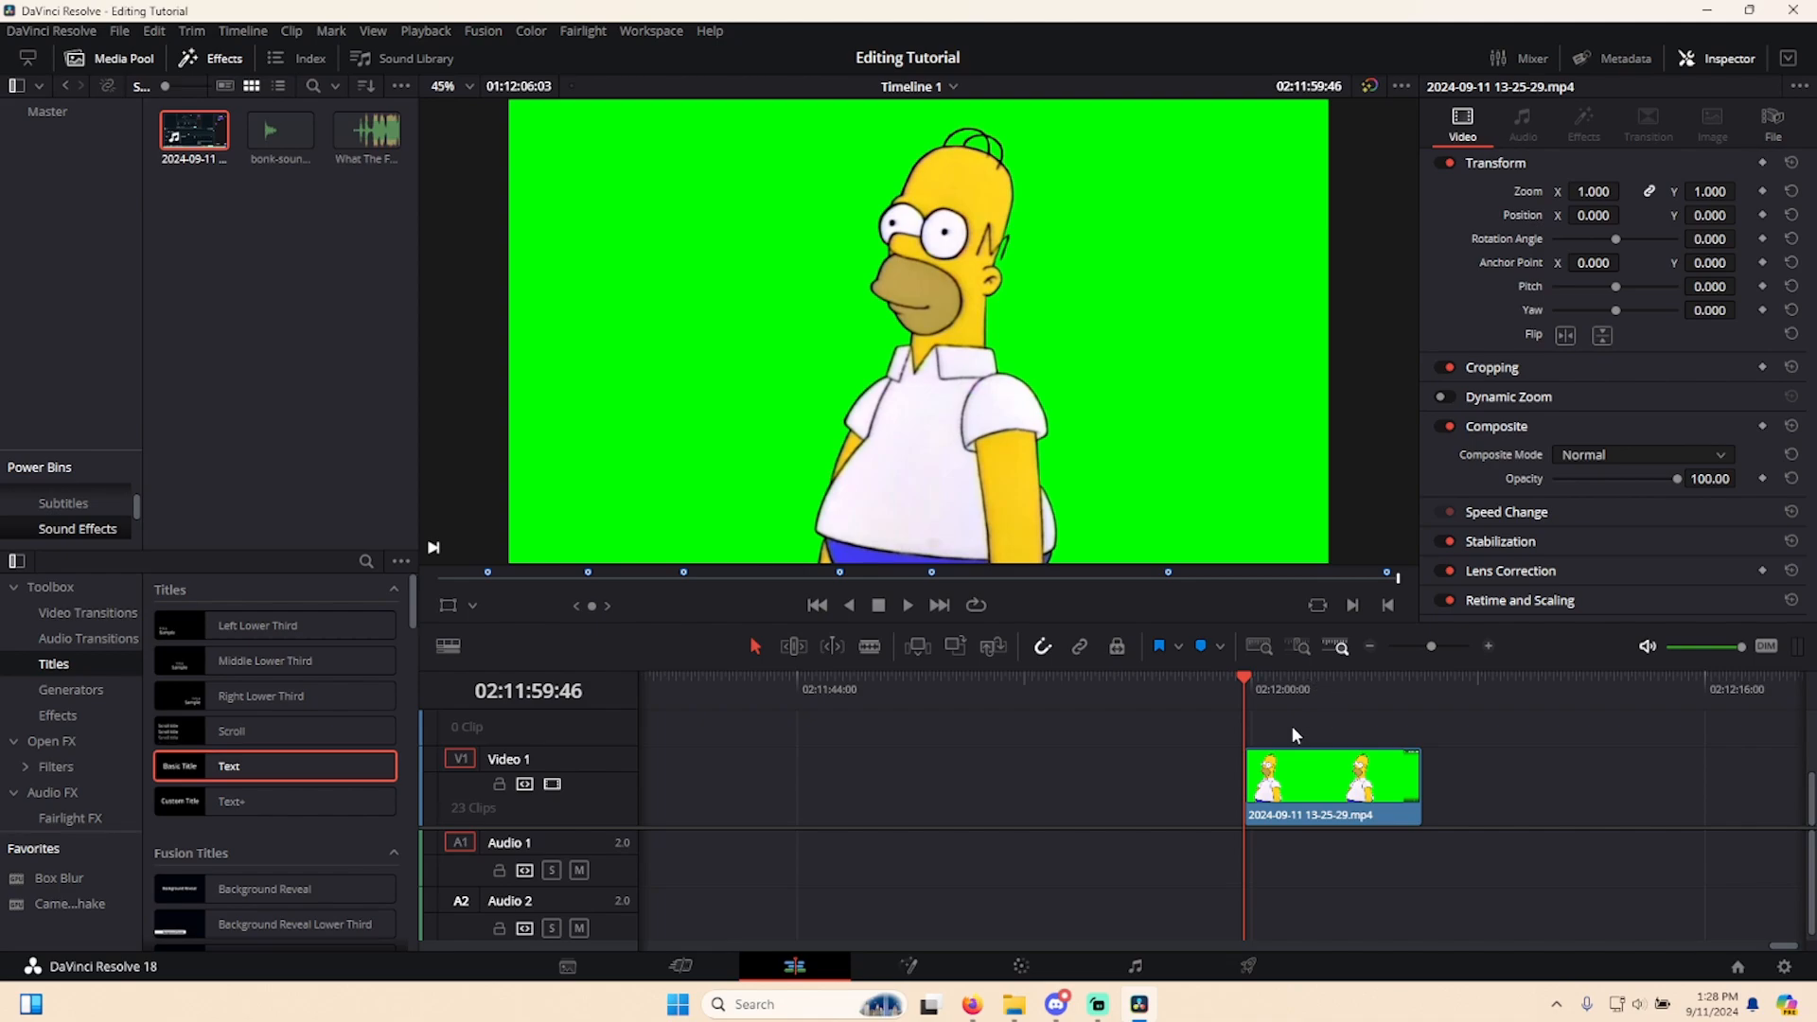
click(915, 961)
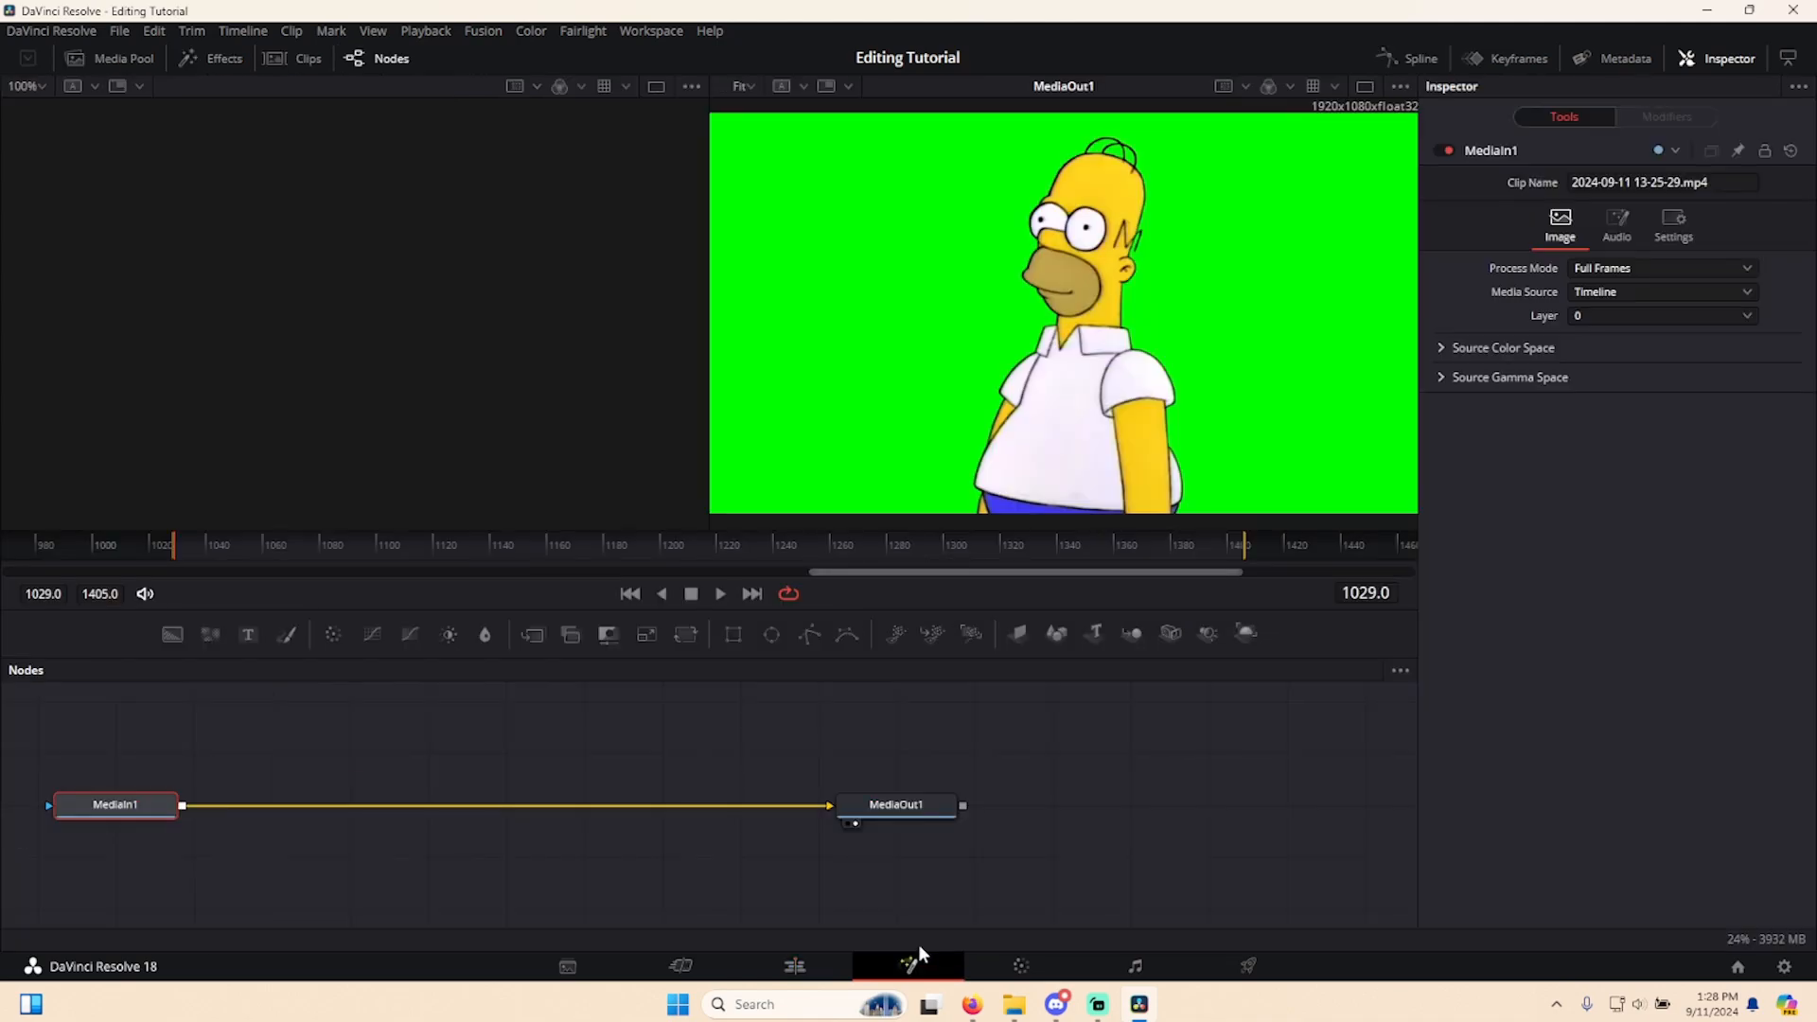
key(shift+space)
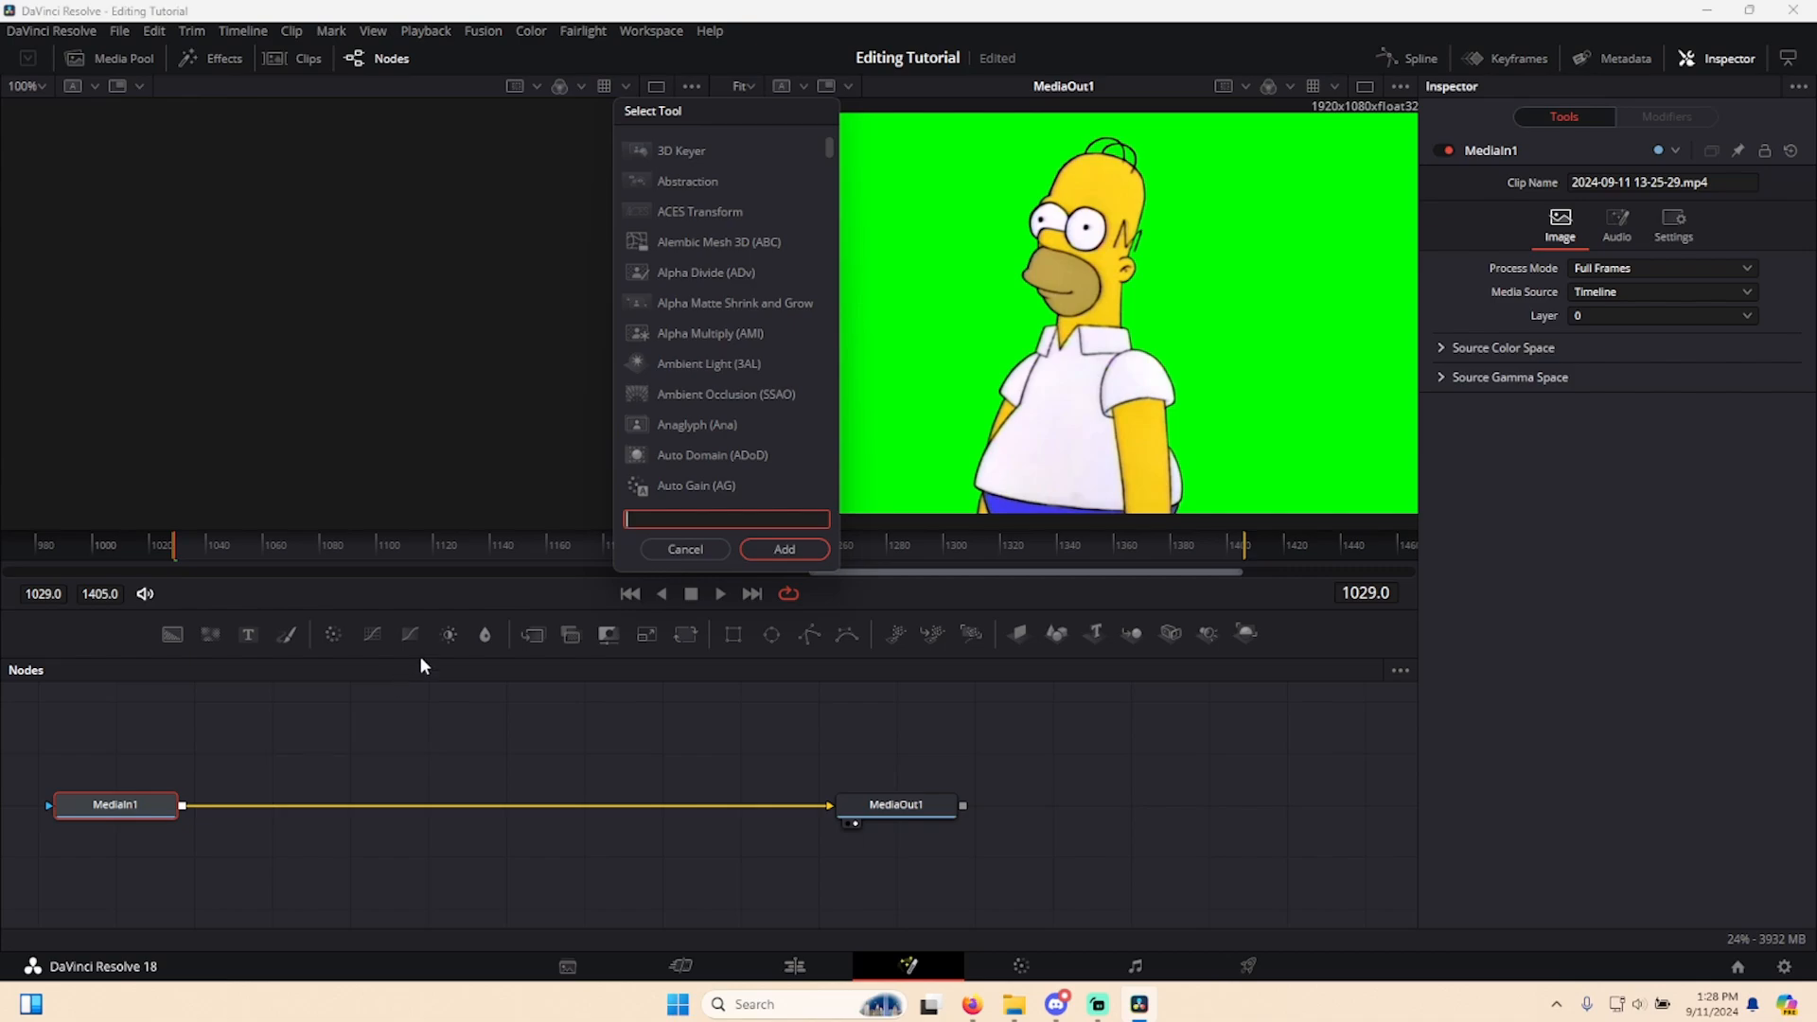
drag(651, 119, 485, 127)
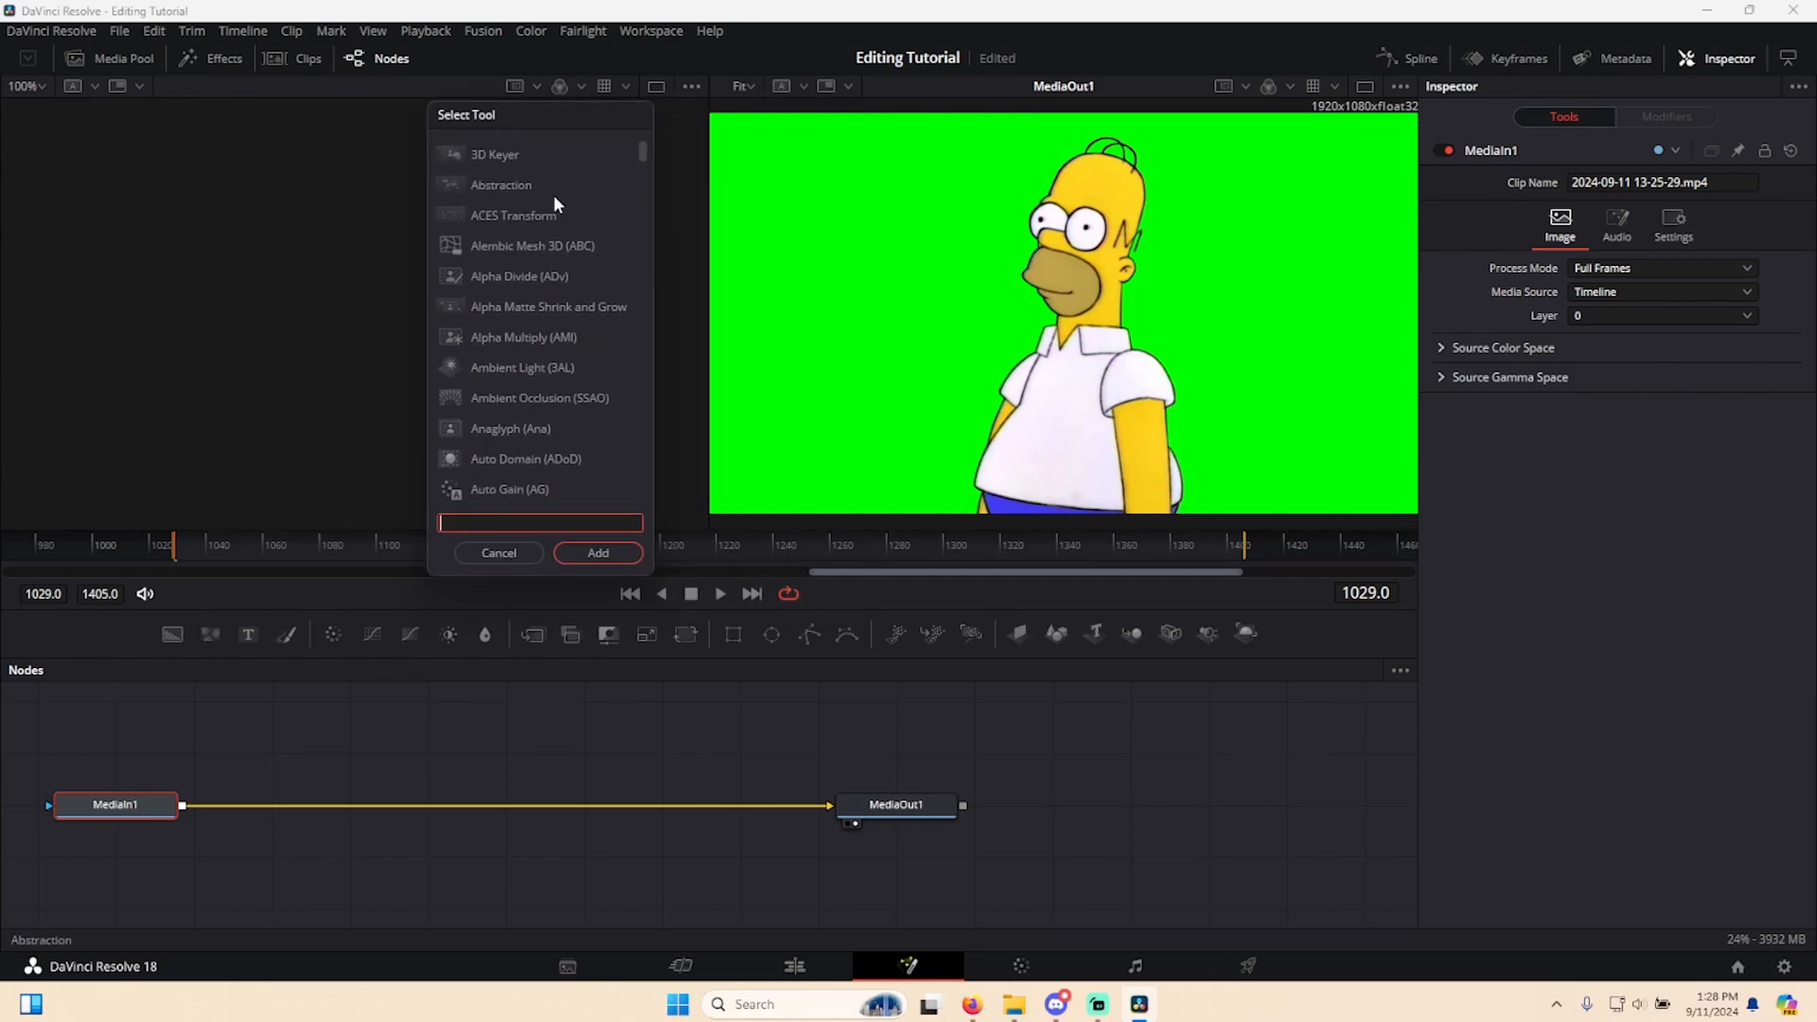
text(chri)
key(BackSpace)
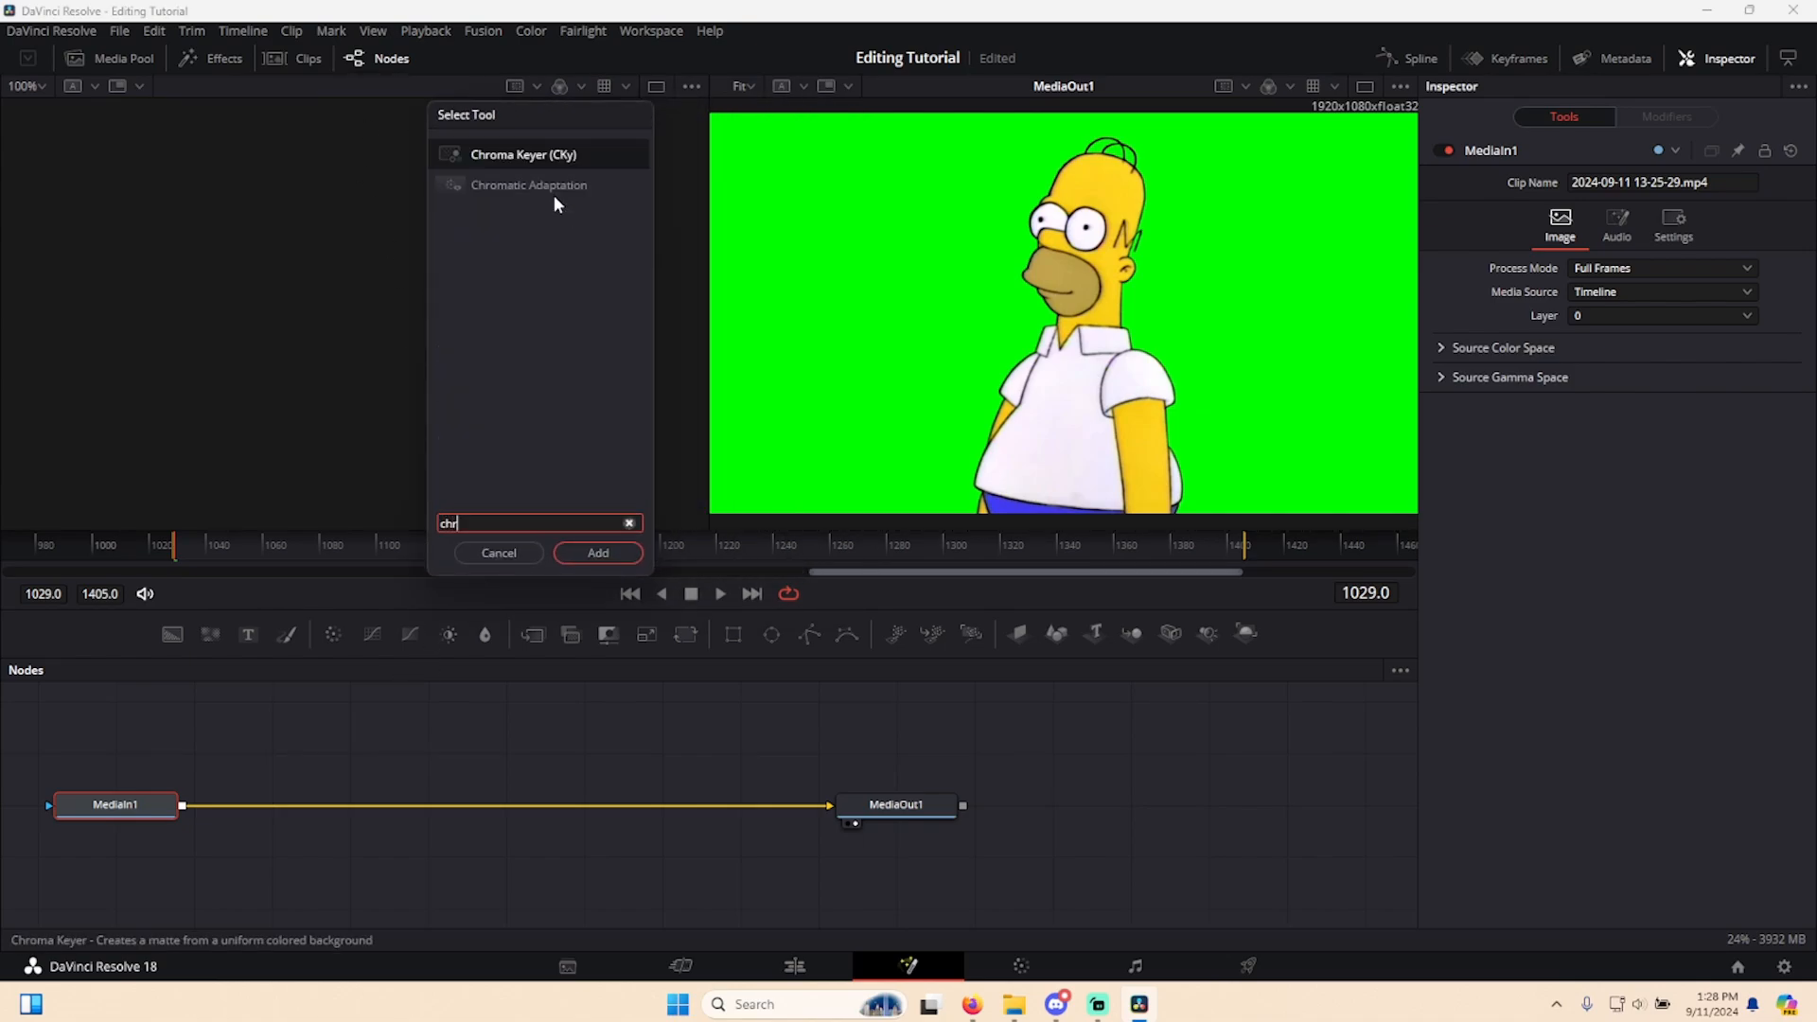
click(535, 154)
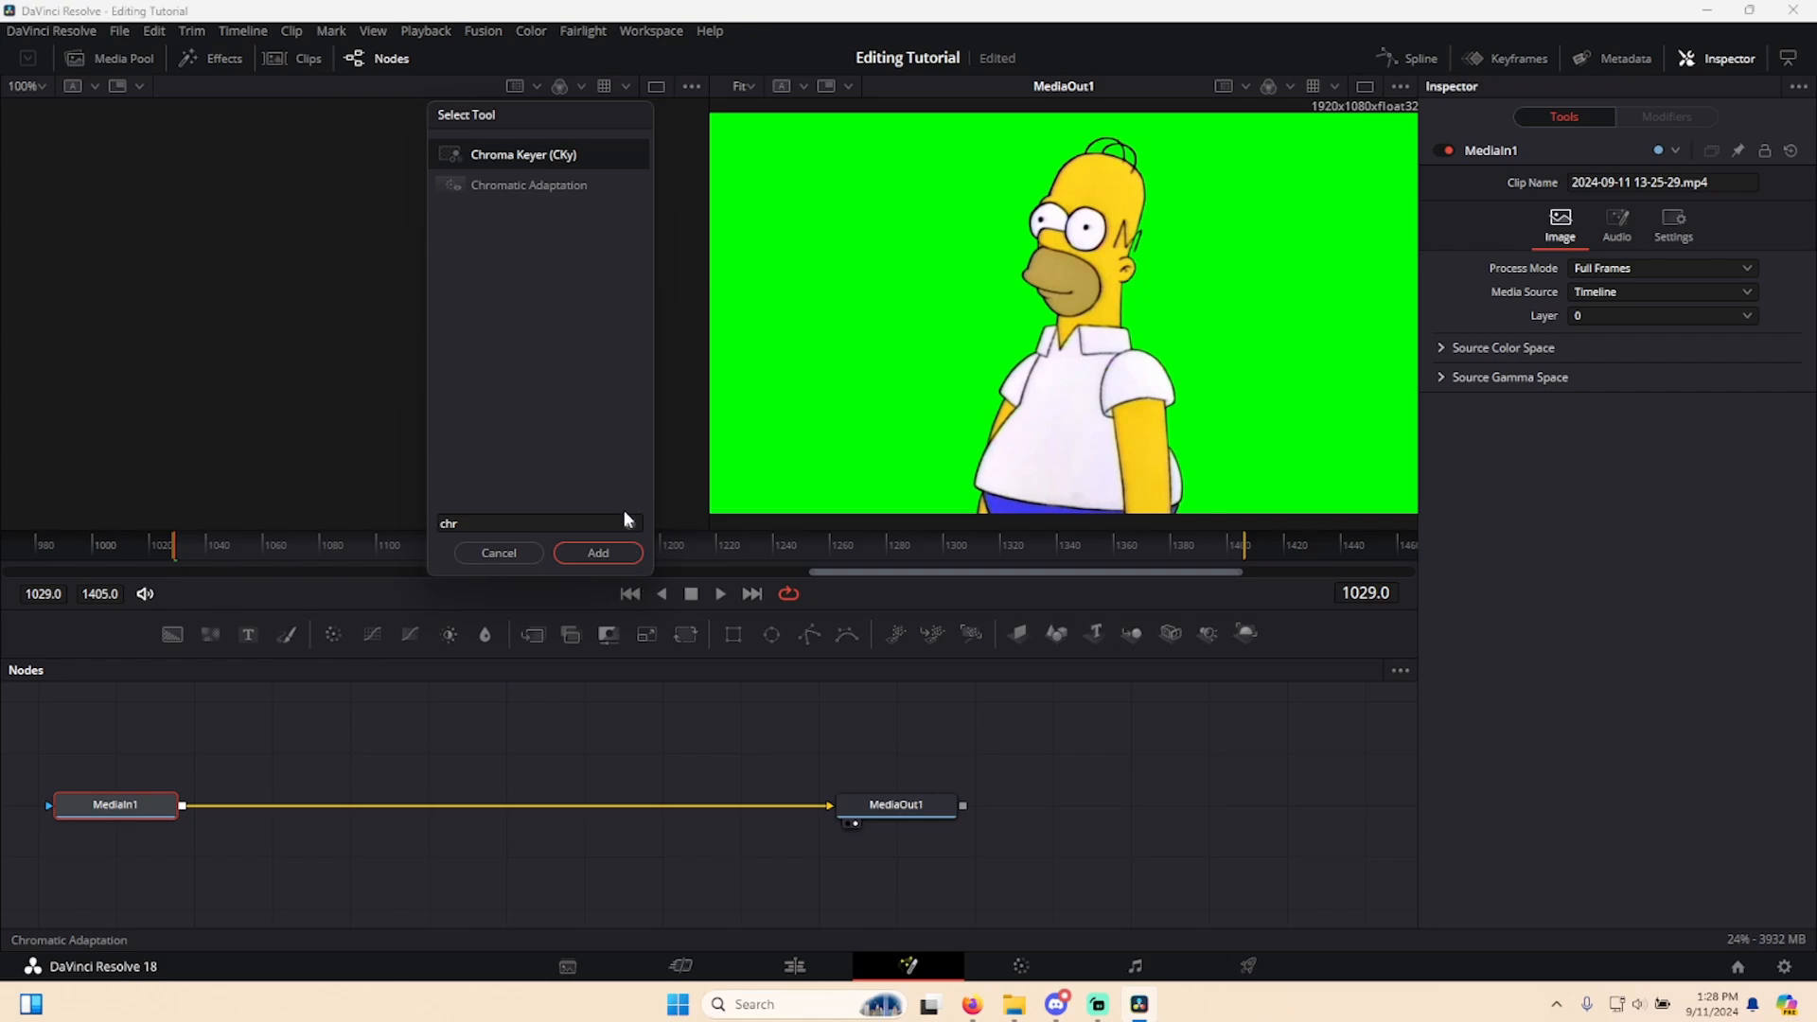
click(605, 554)
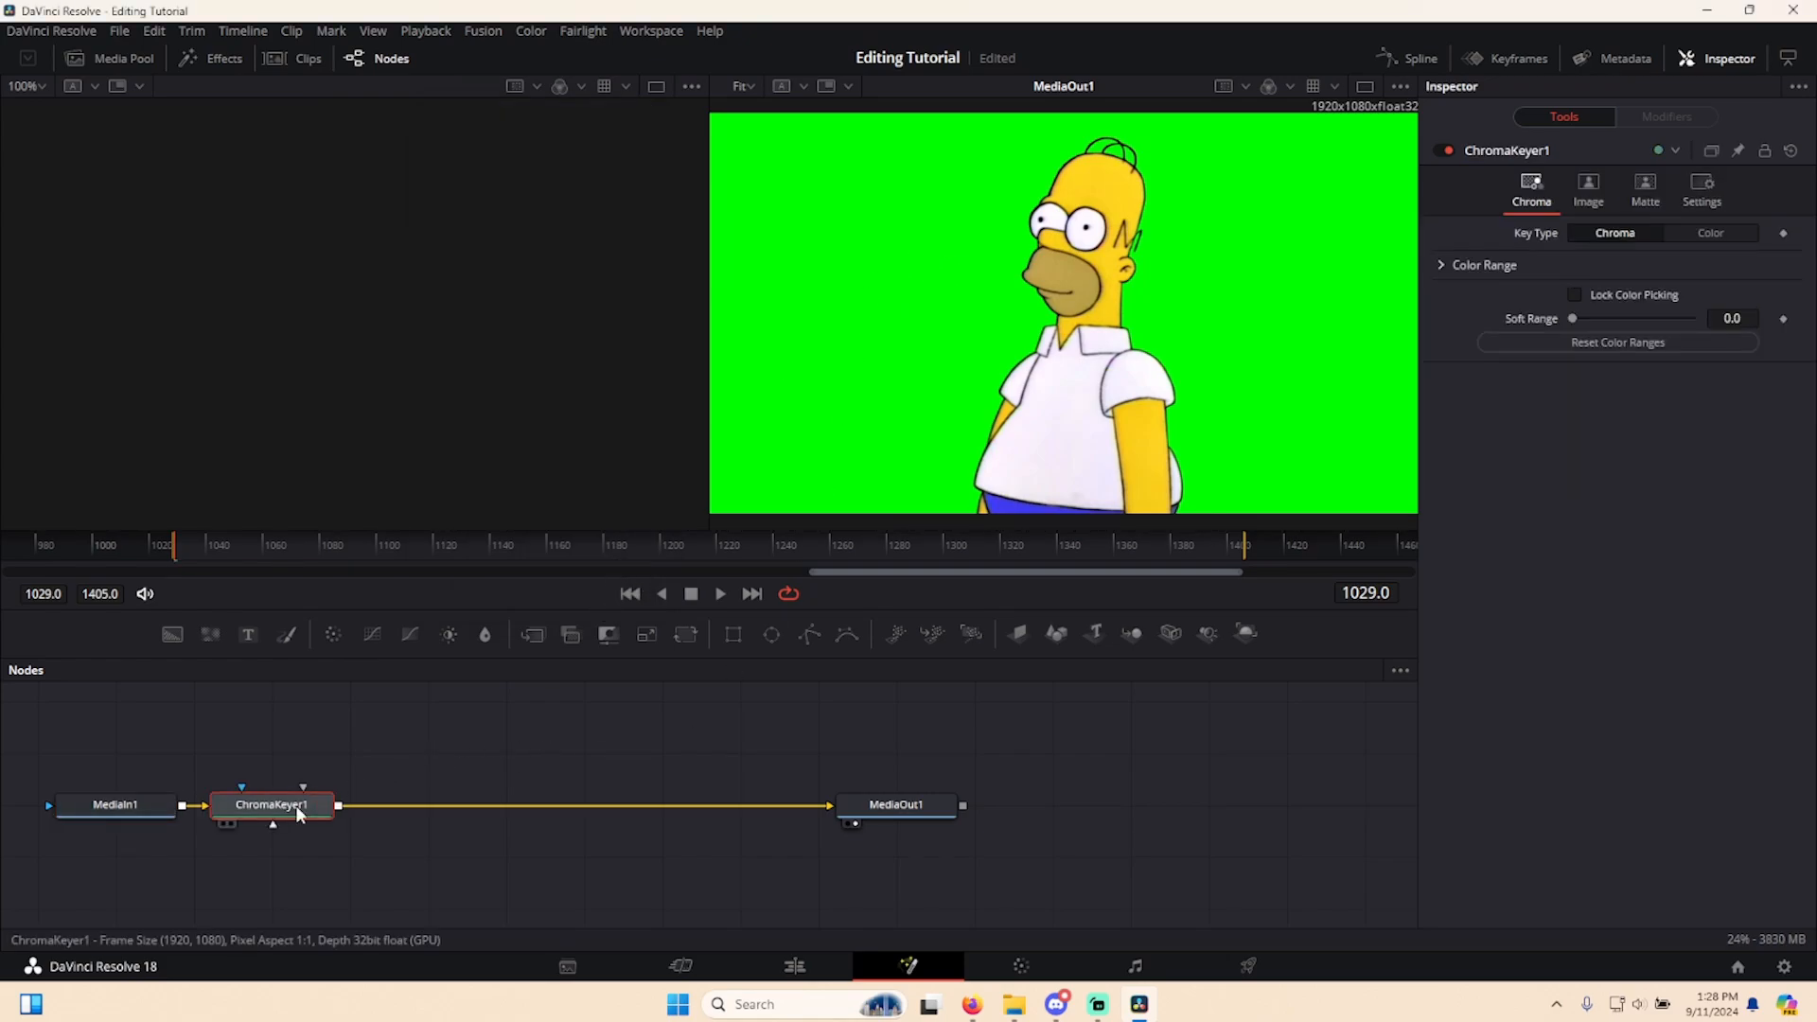
- Sample the green background and the green fringe around Homer with the Chroma Keyer, and play back the key
drag(770, 227, 961, 412)
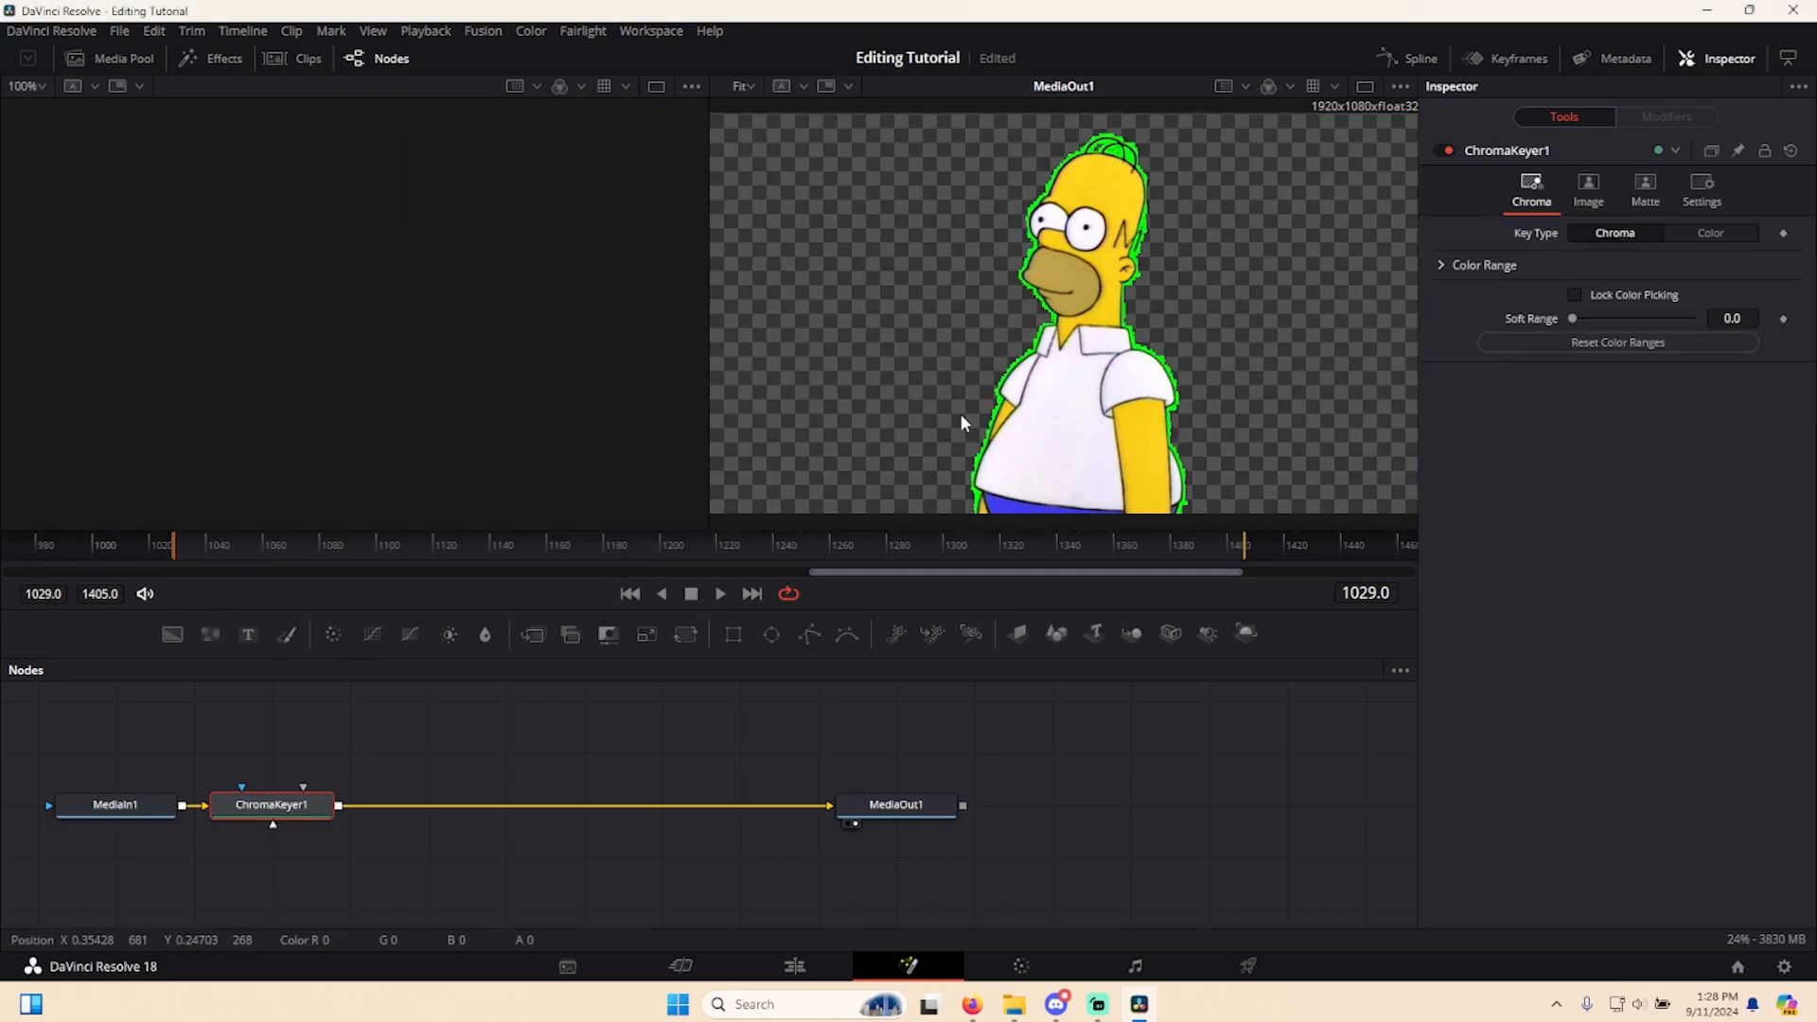
drag(1023, 313, 1037, 361)
key(space)
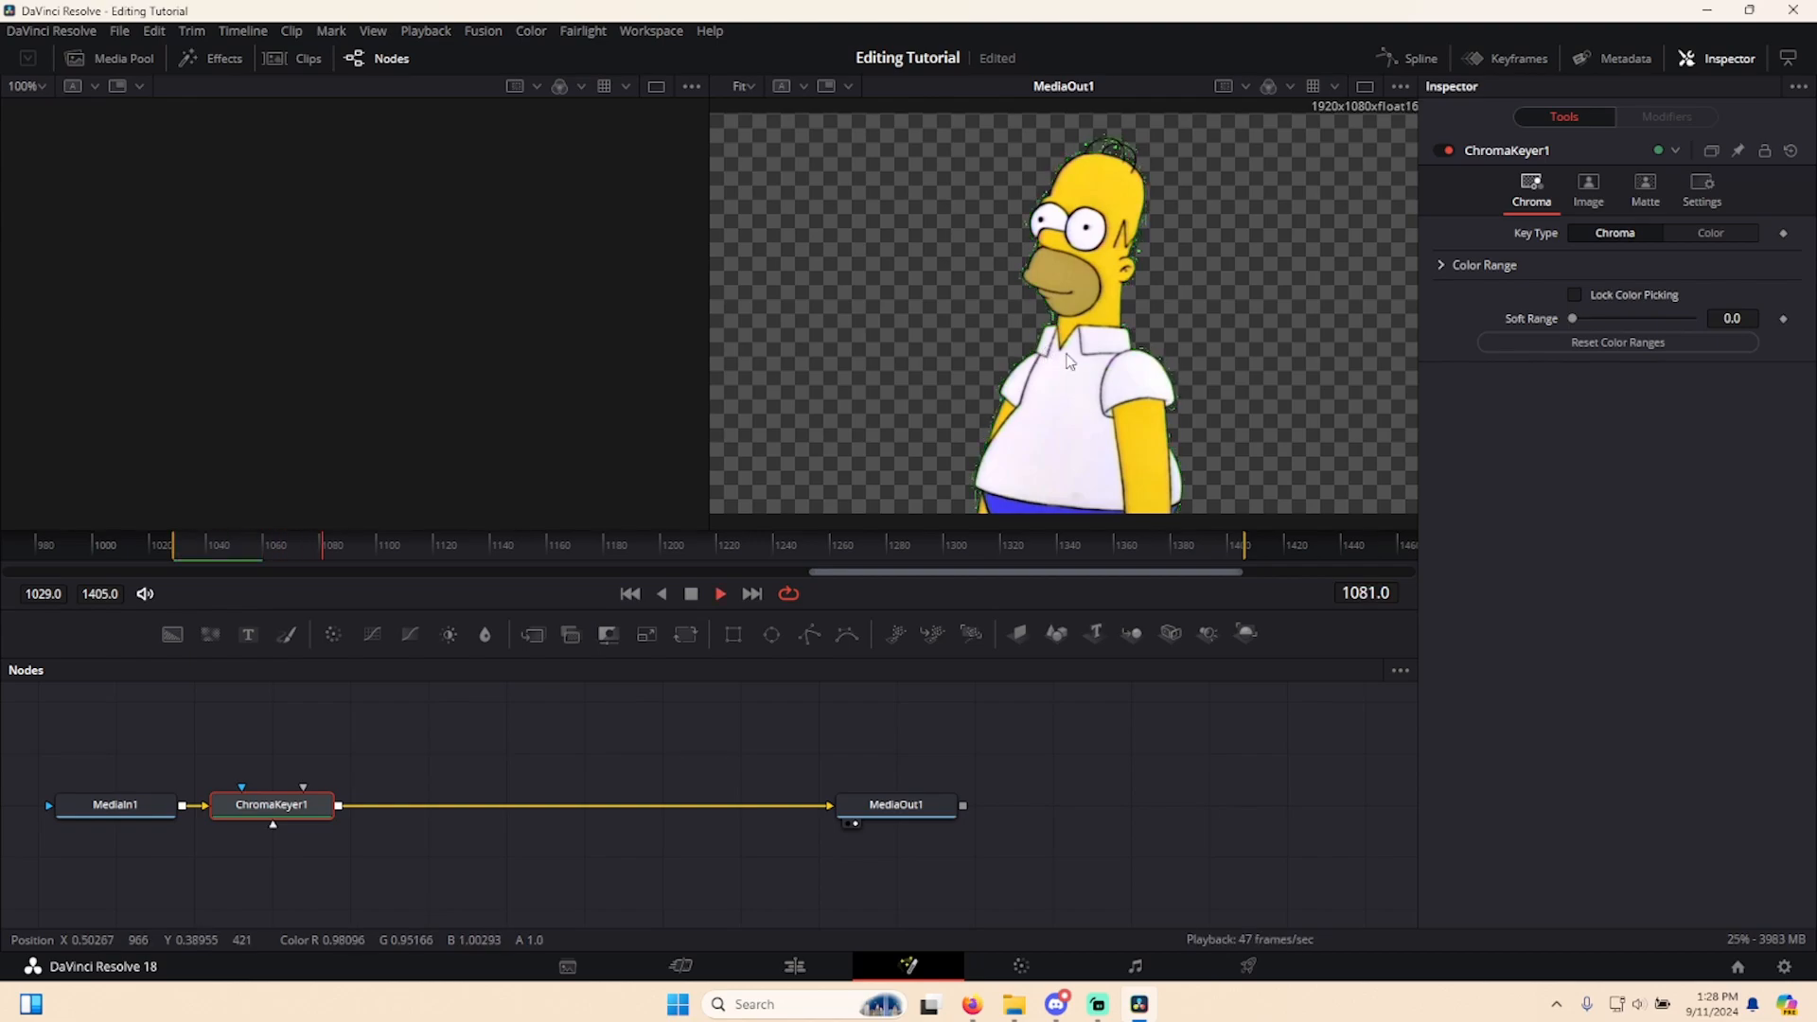
key(space)
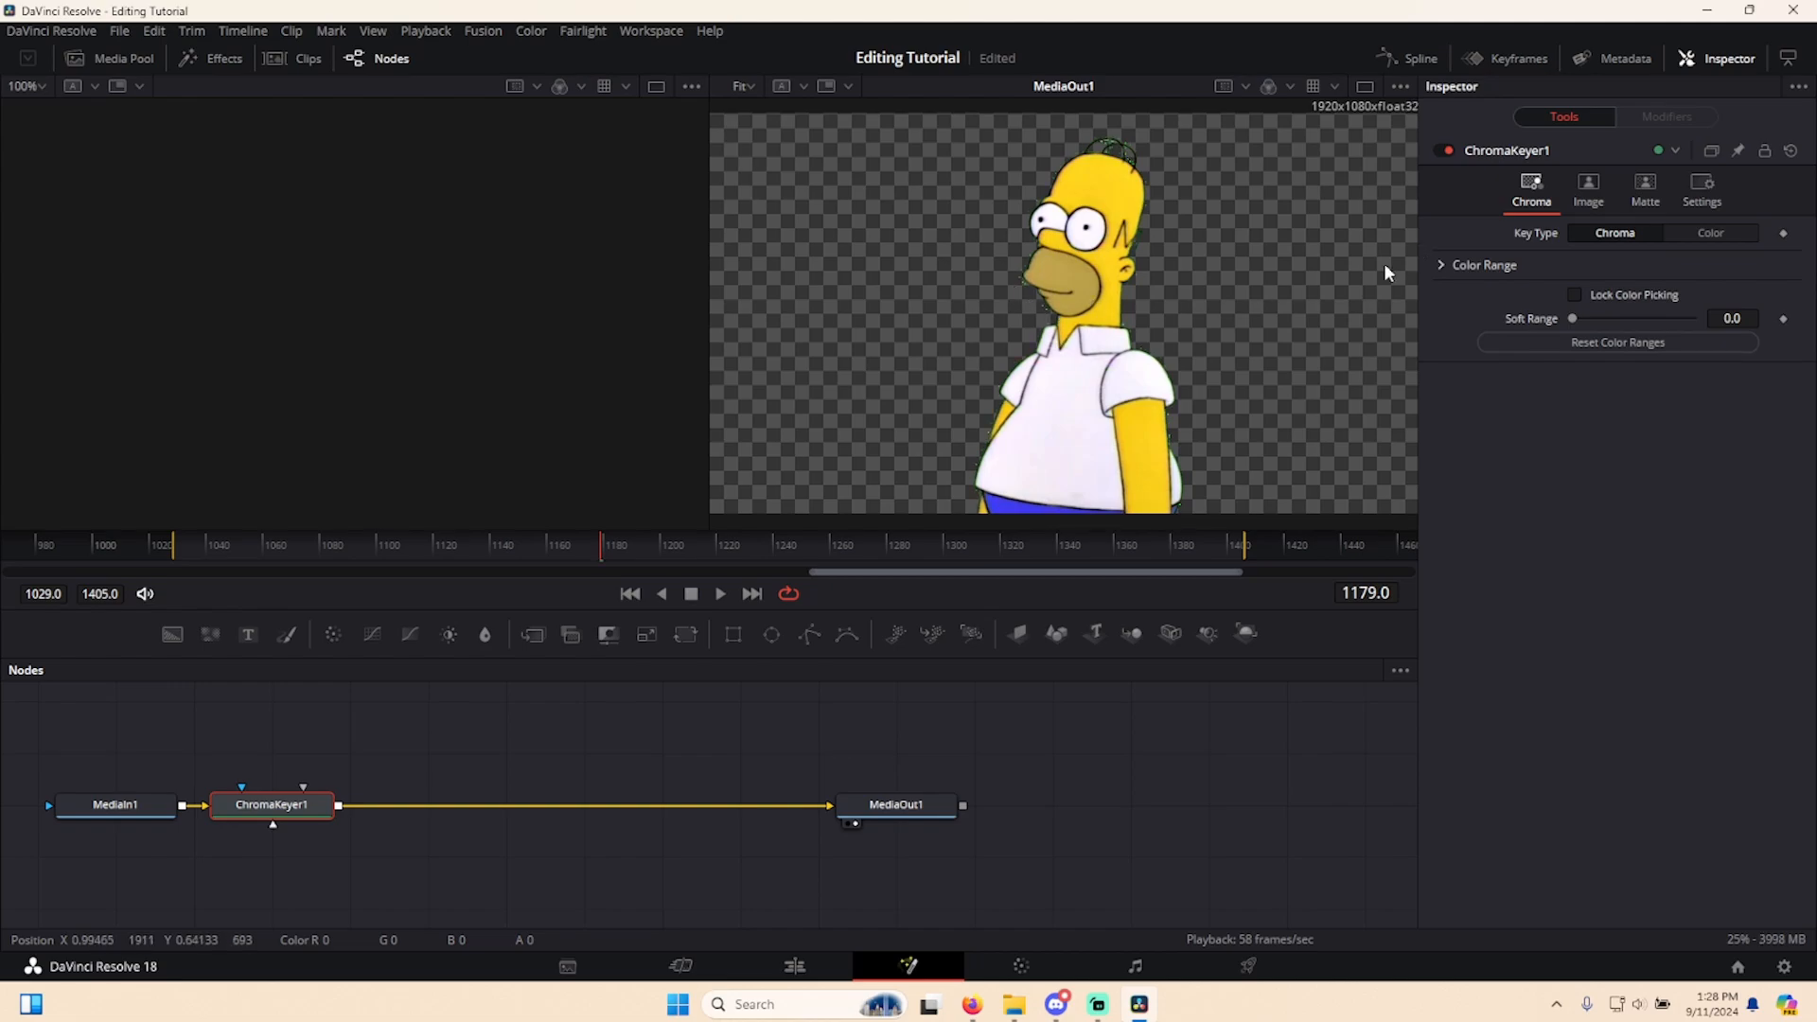
- Set the Chroma Keyer's key type to Color and resample the green background, the outline and the hair area before playing it back
click(1711, 232)
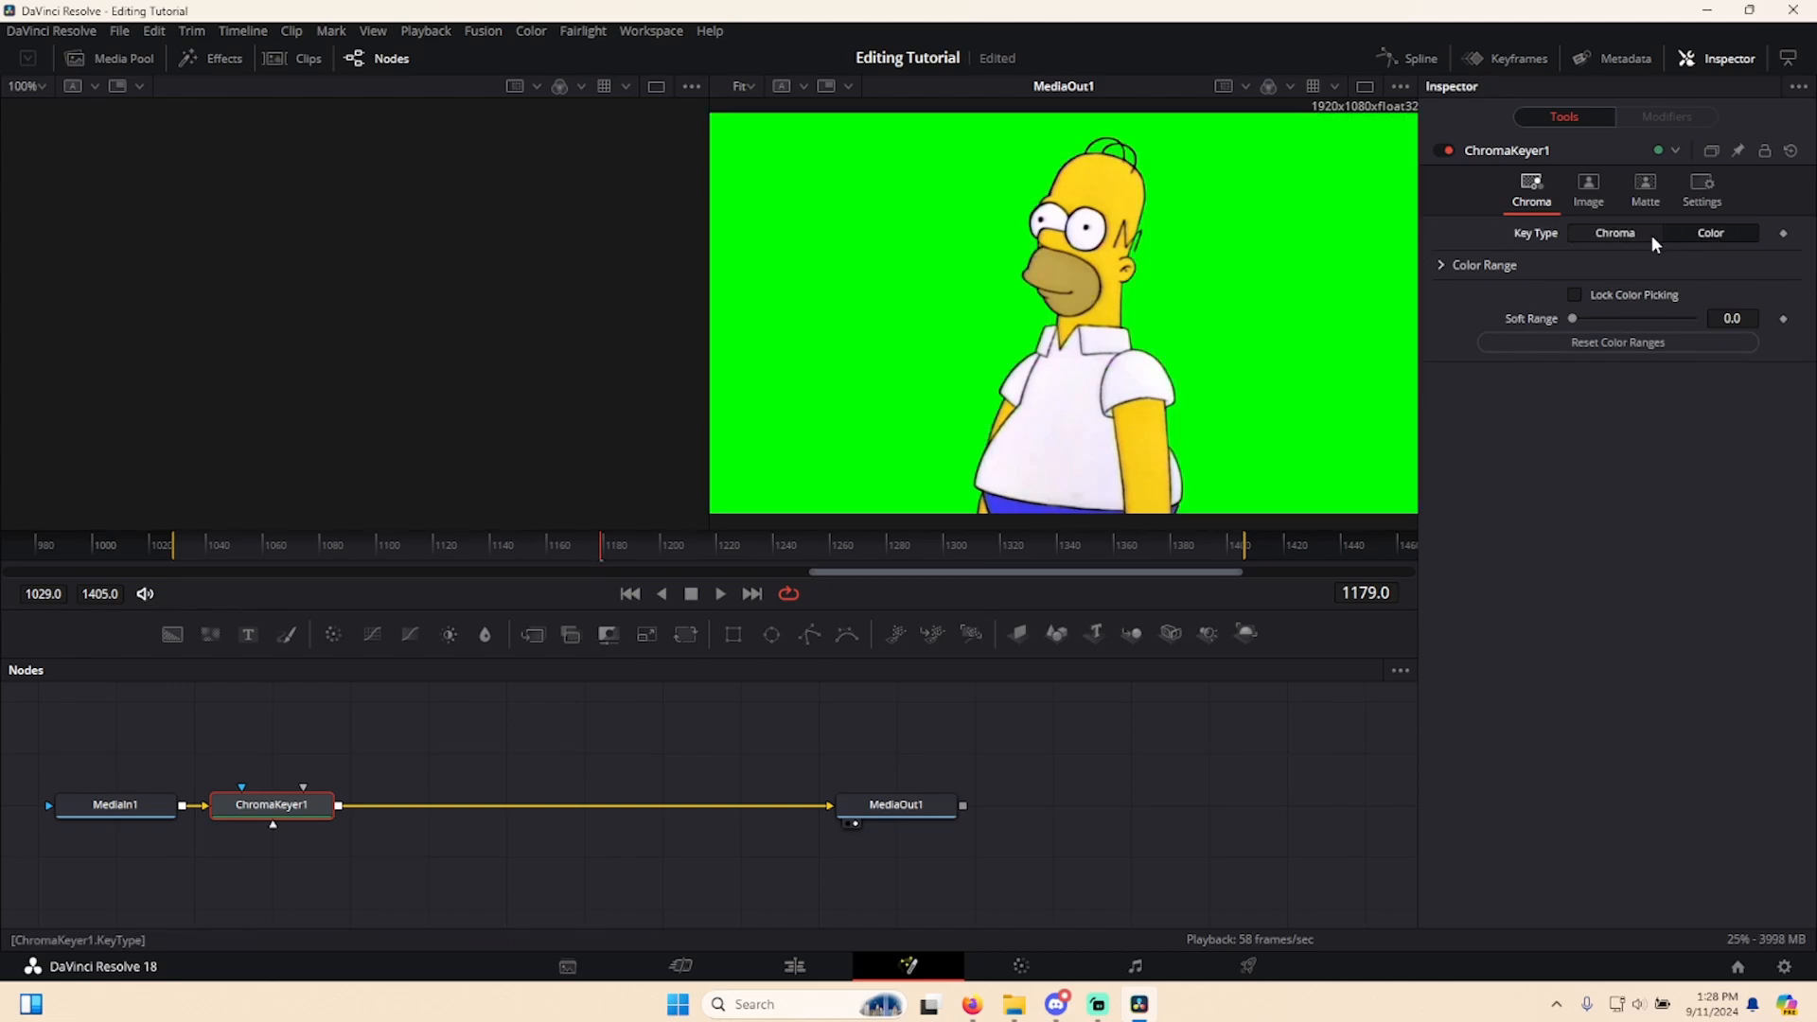
drag(1313, 252, 1285, 356)
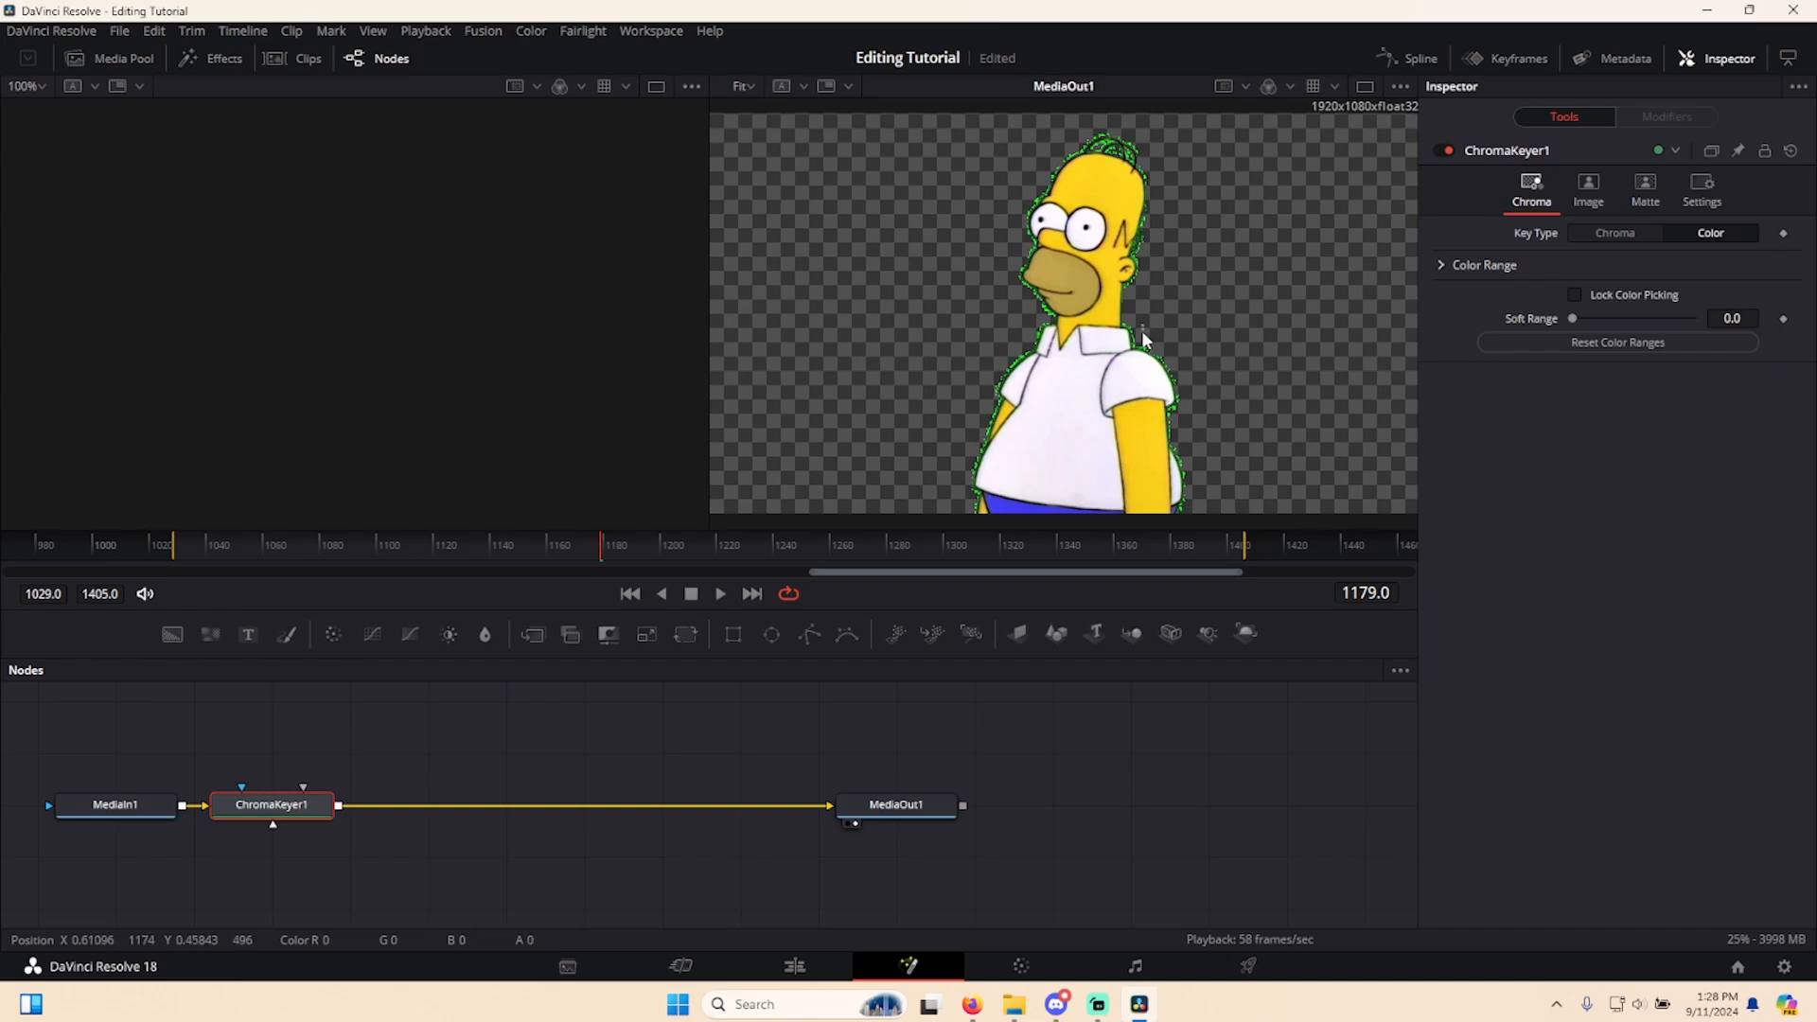
drag(1142, 332, 1142, 329)
drag(1139, 248, 1146, 251)
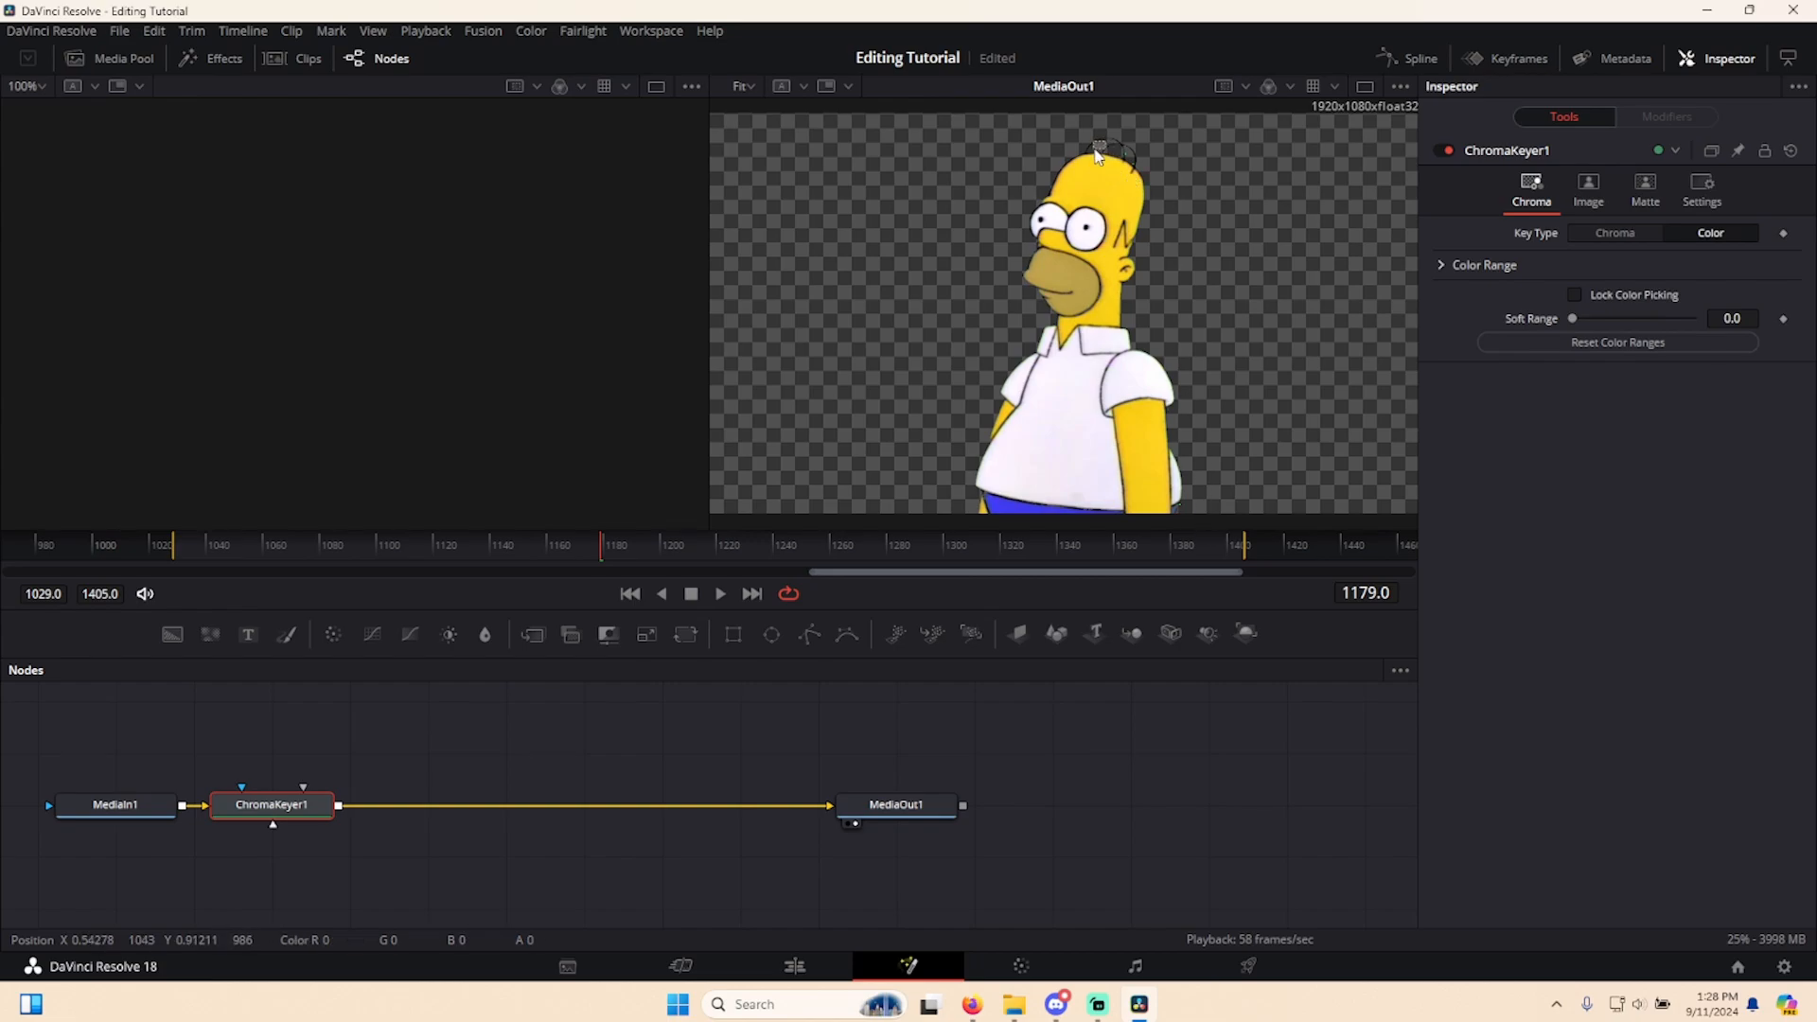
drag(1096, 146, 1106, 149)
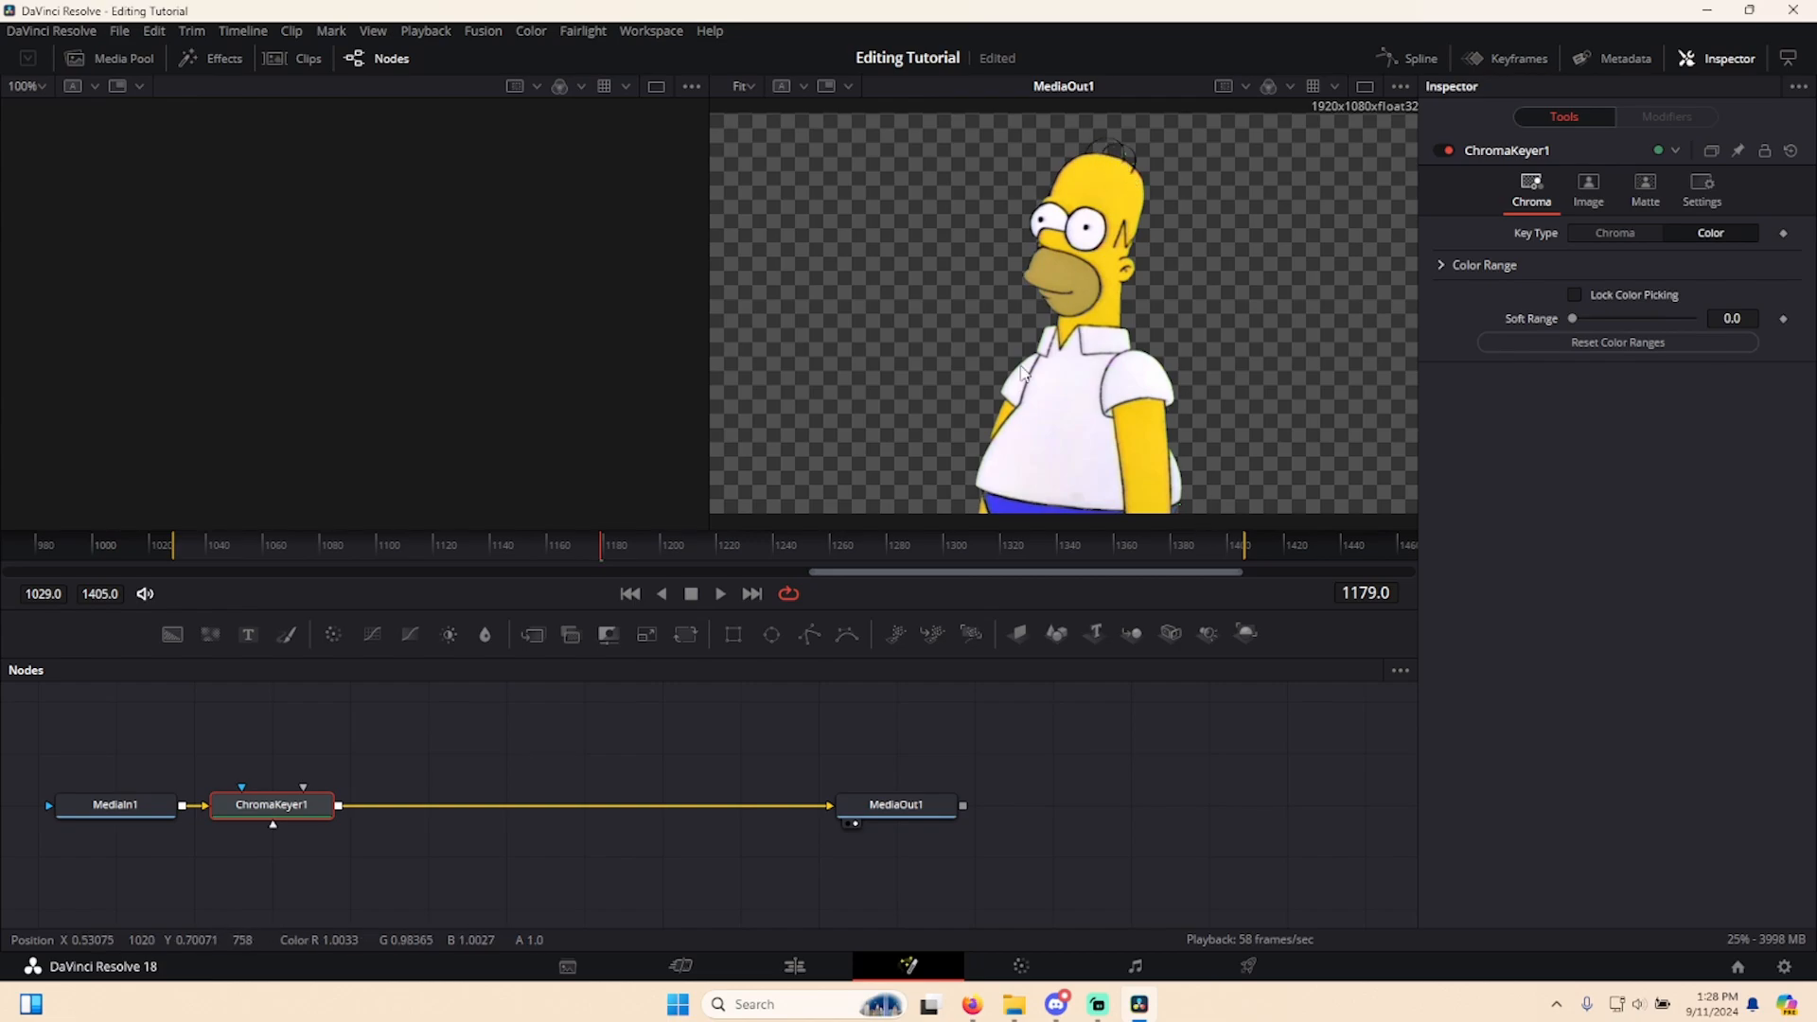
key(space)
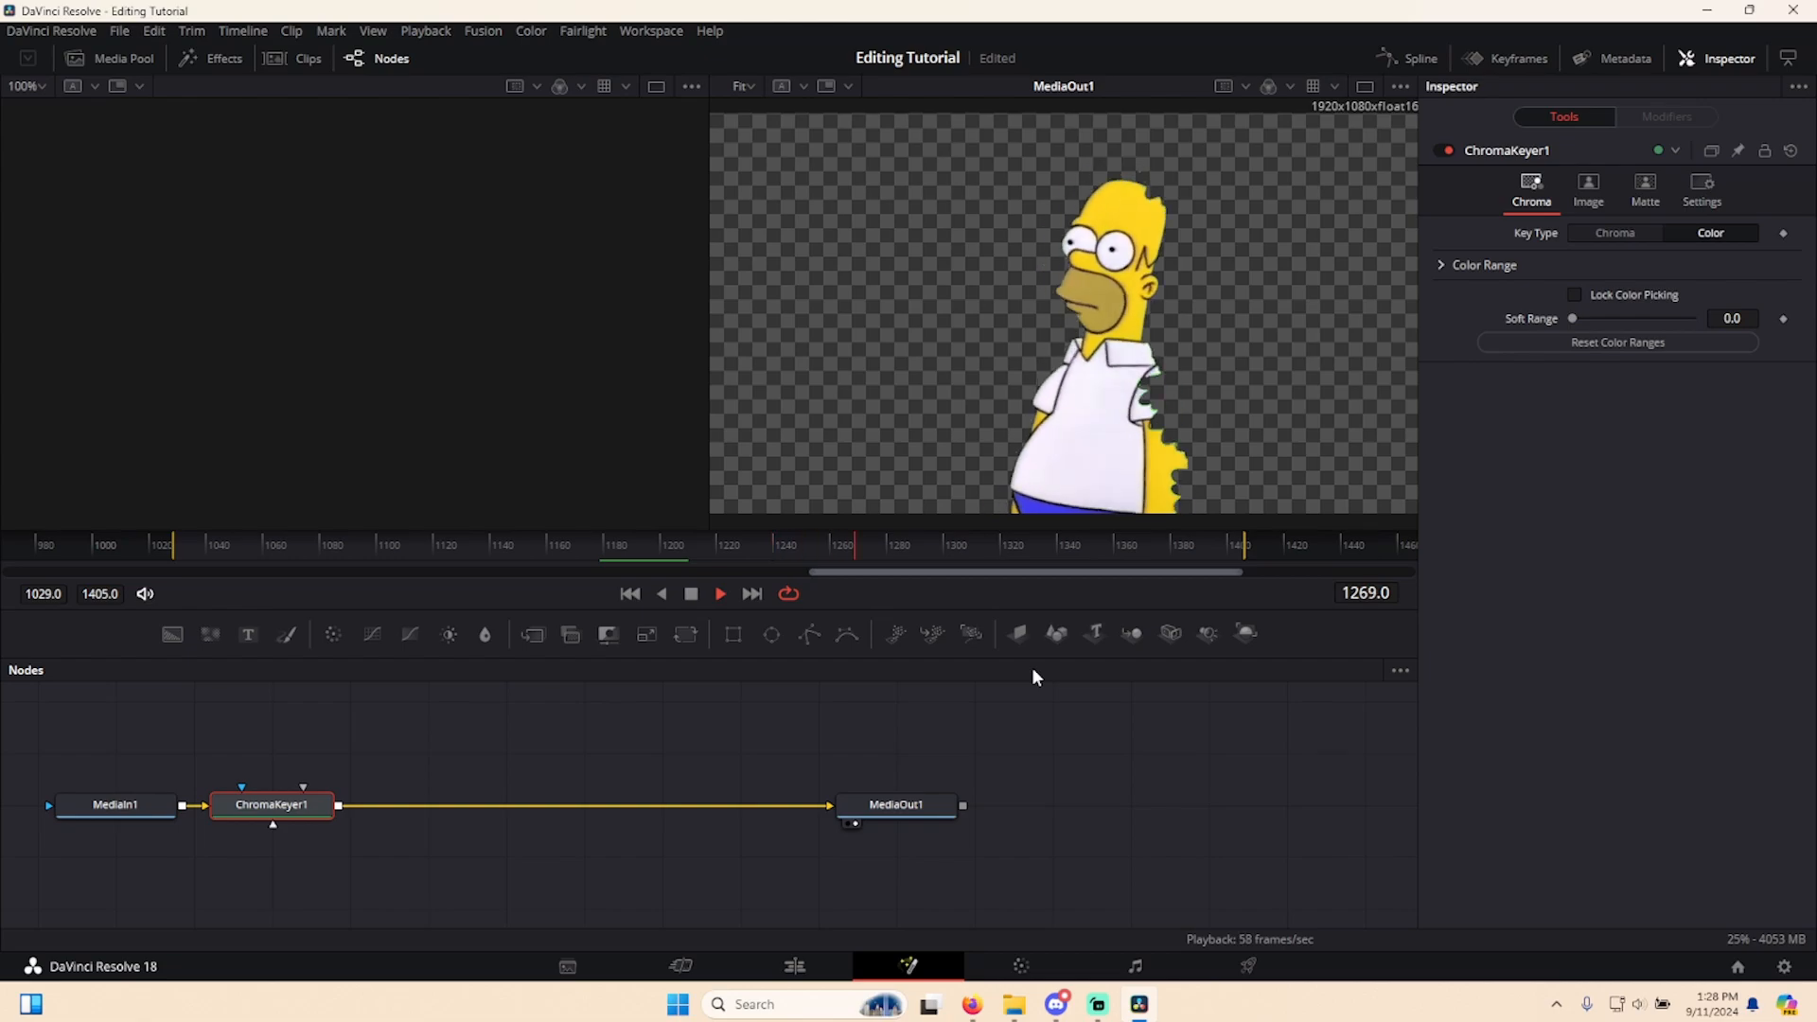
- Play the chroma-keyed clip from near its start on the Edit page timeline
click(795, 965)
click(1252, 689)
key(space)
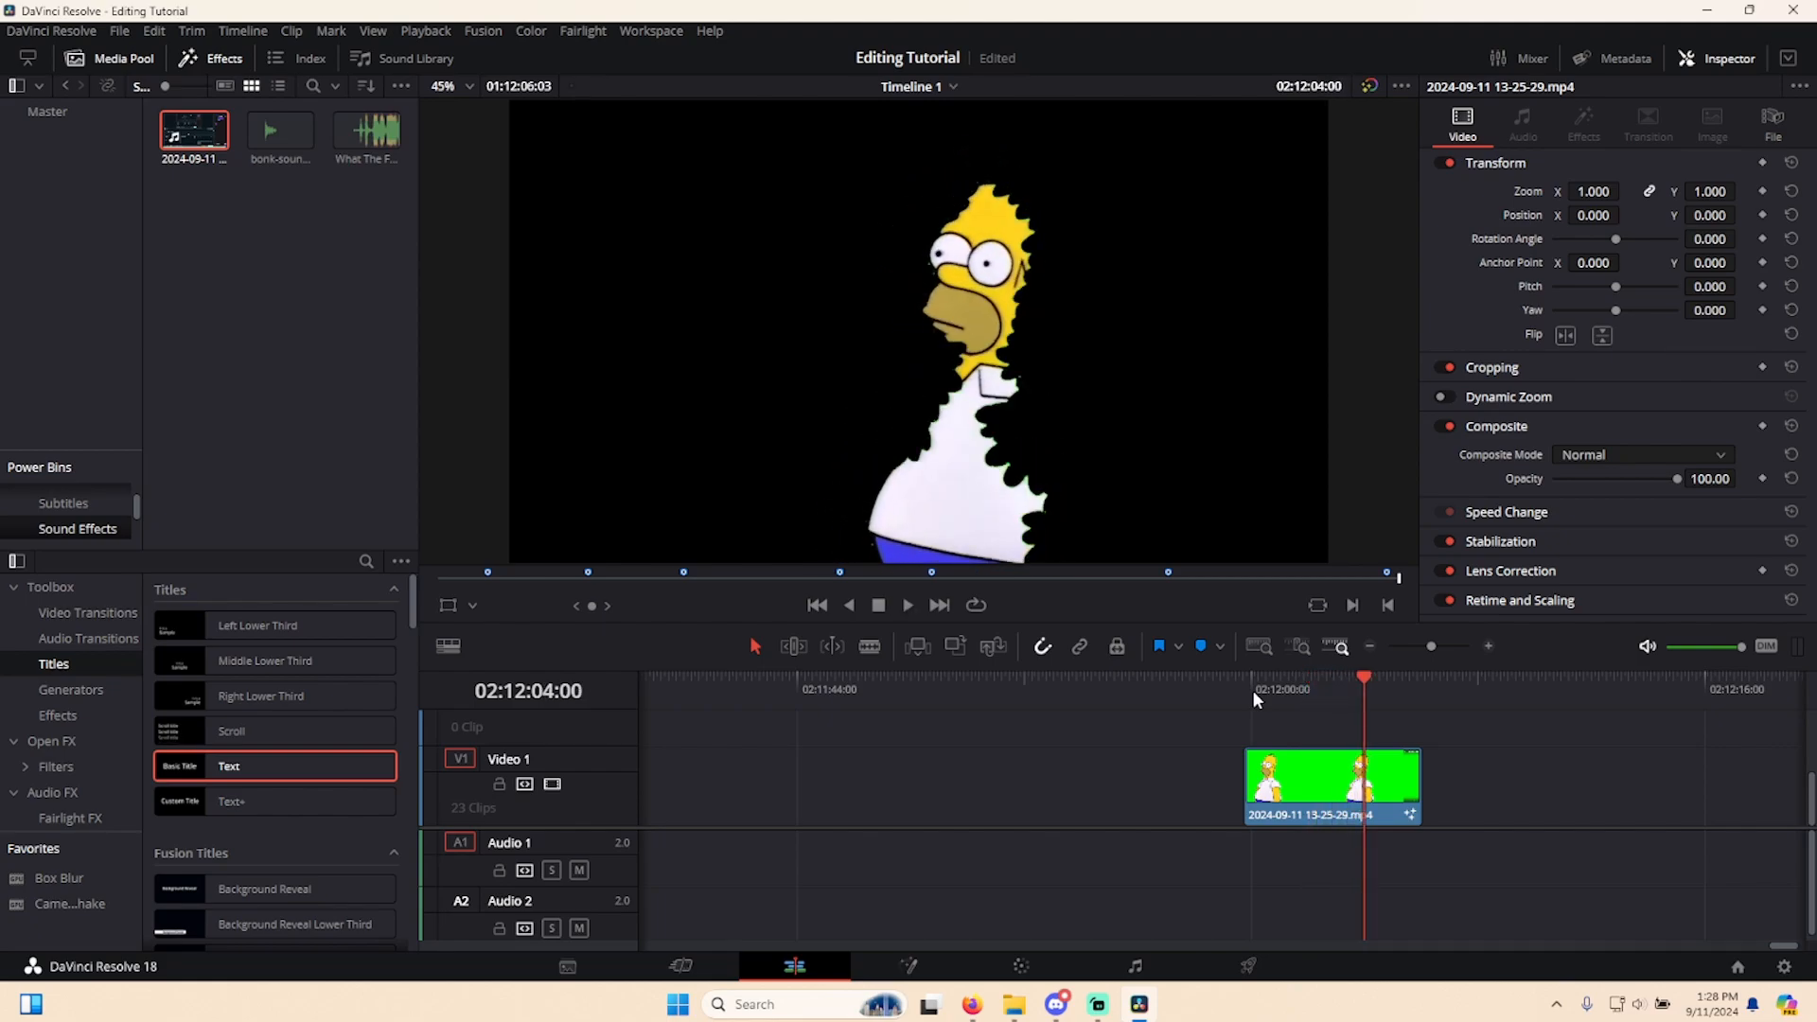
- Delete the Chroma Keyer node from the clip's Fusion composition and return to the Edit page
click(907, 967)
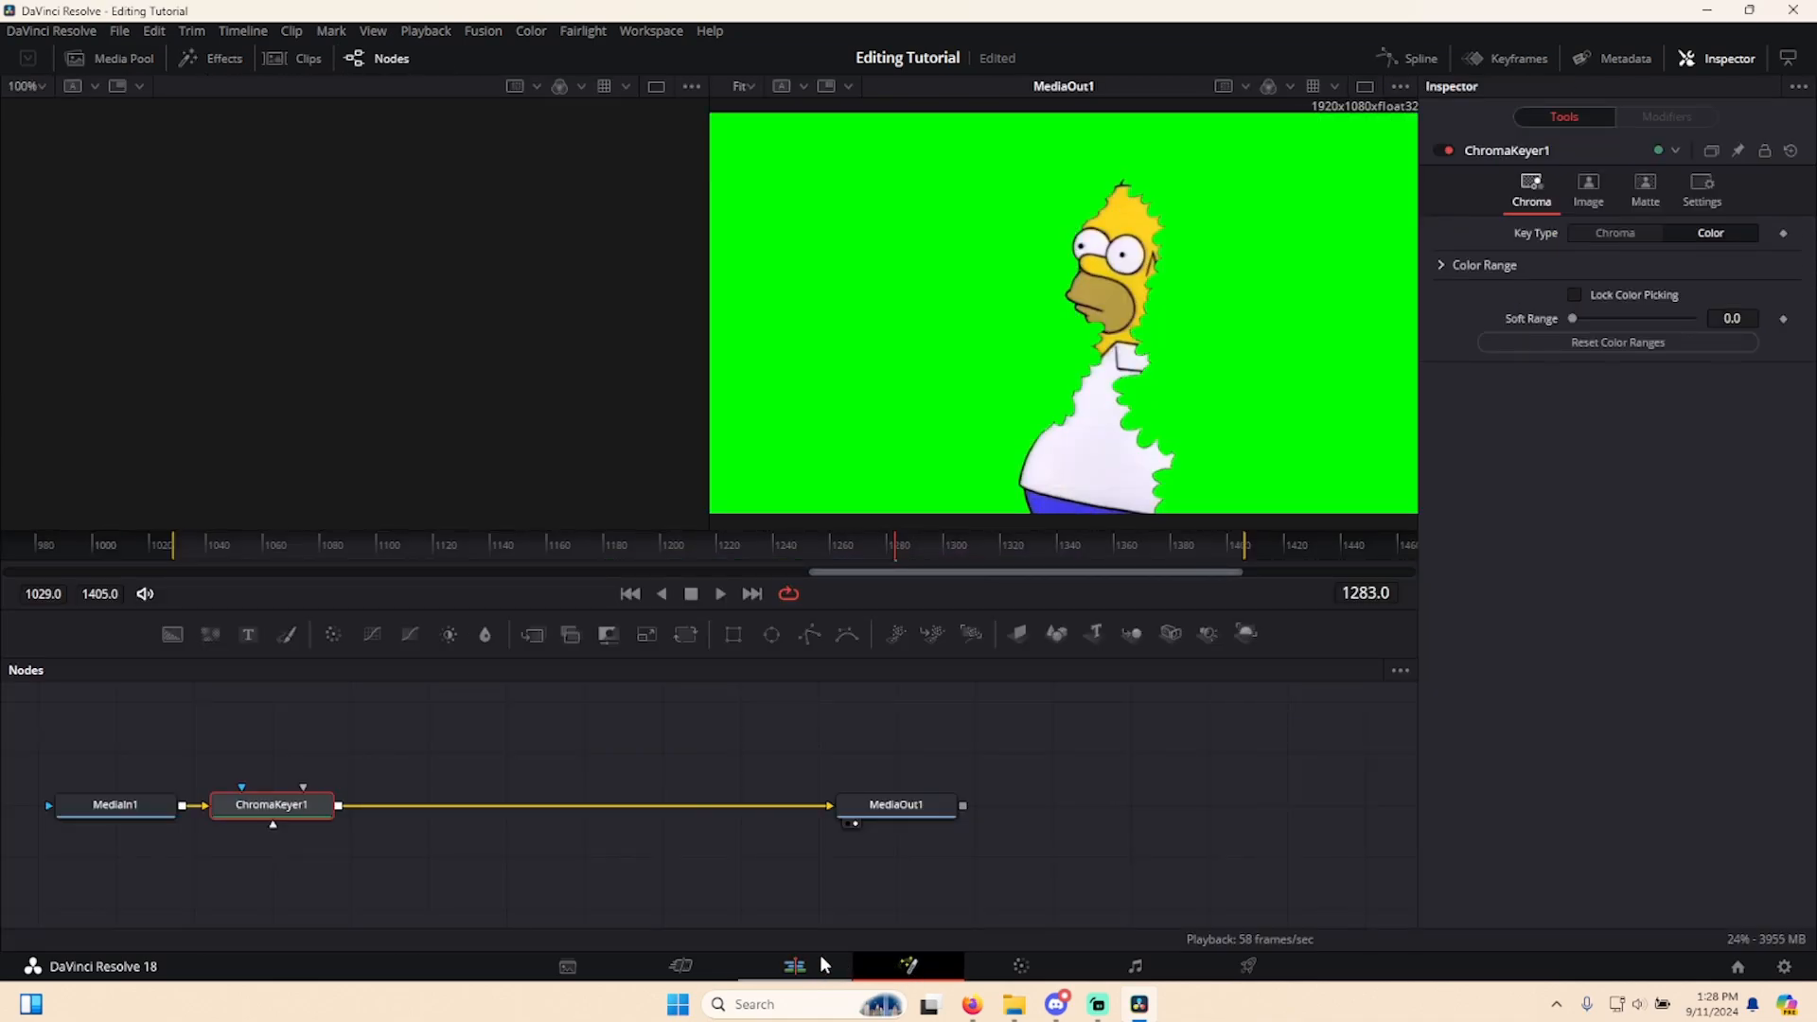
key(Delete)
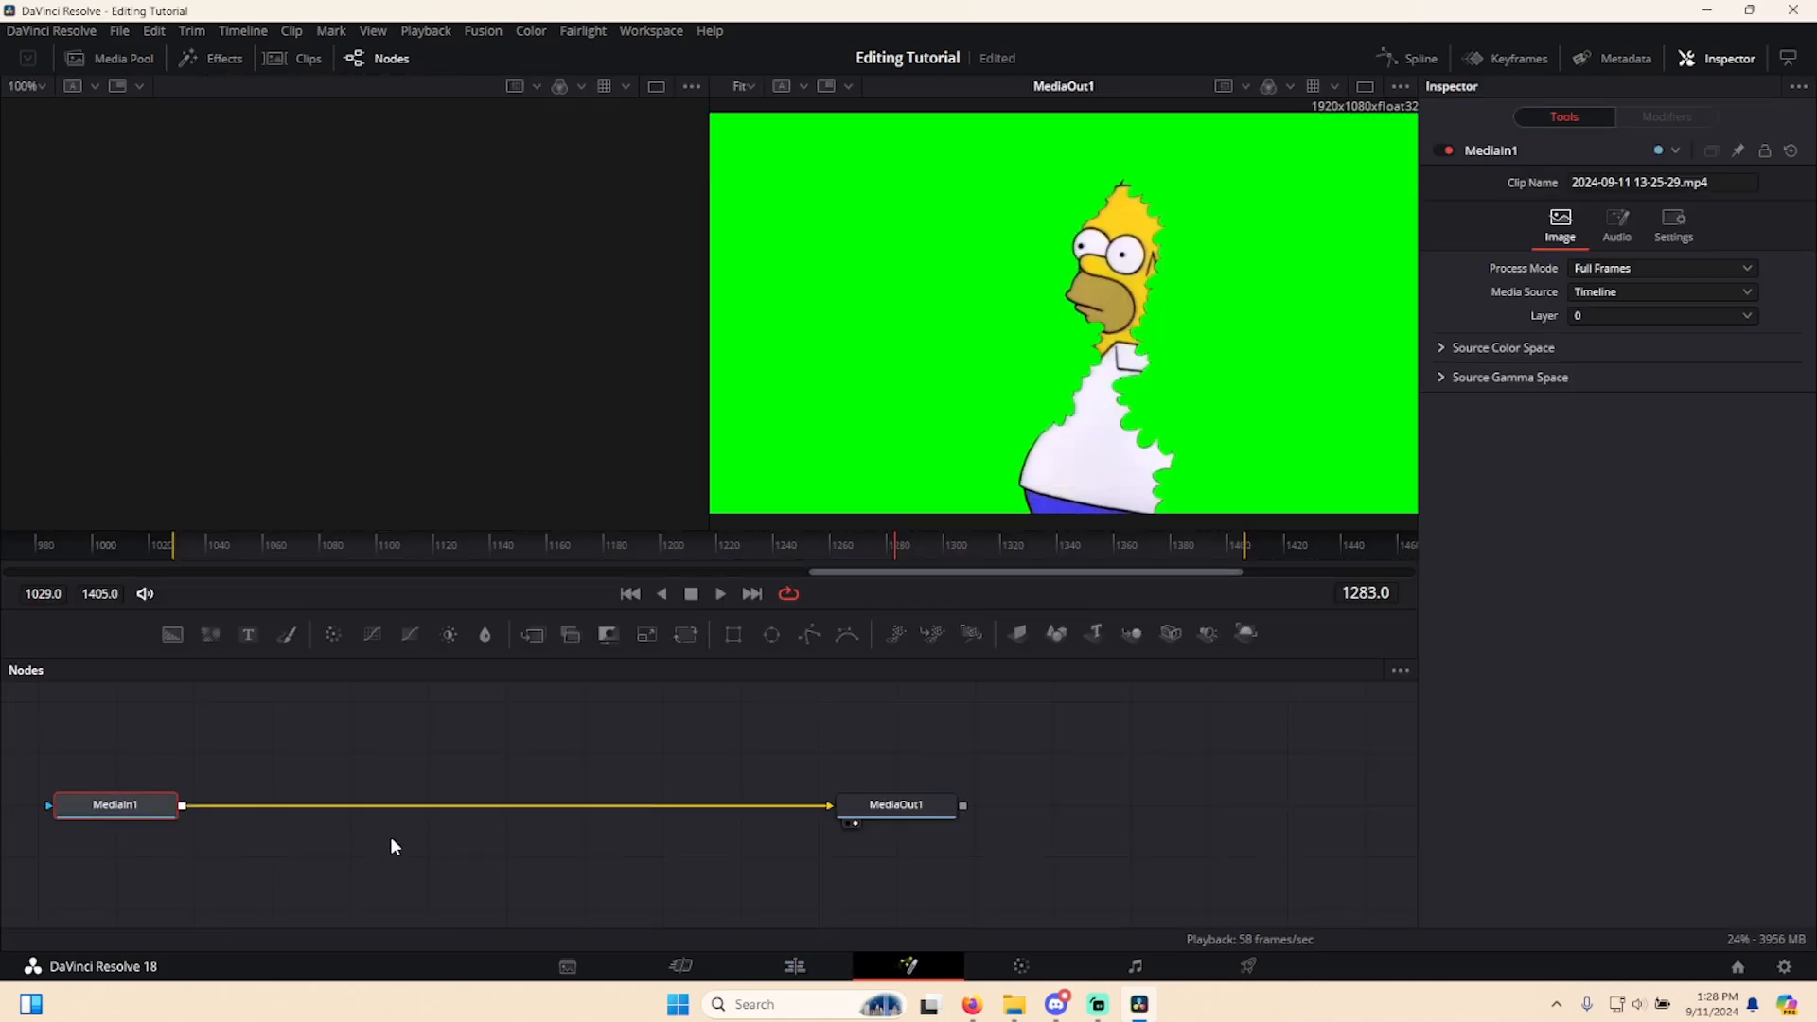
click(792, 966)
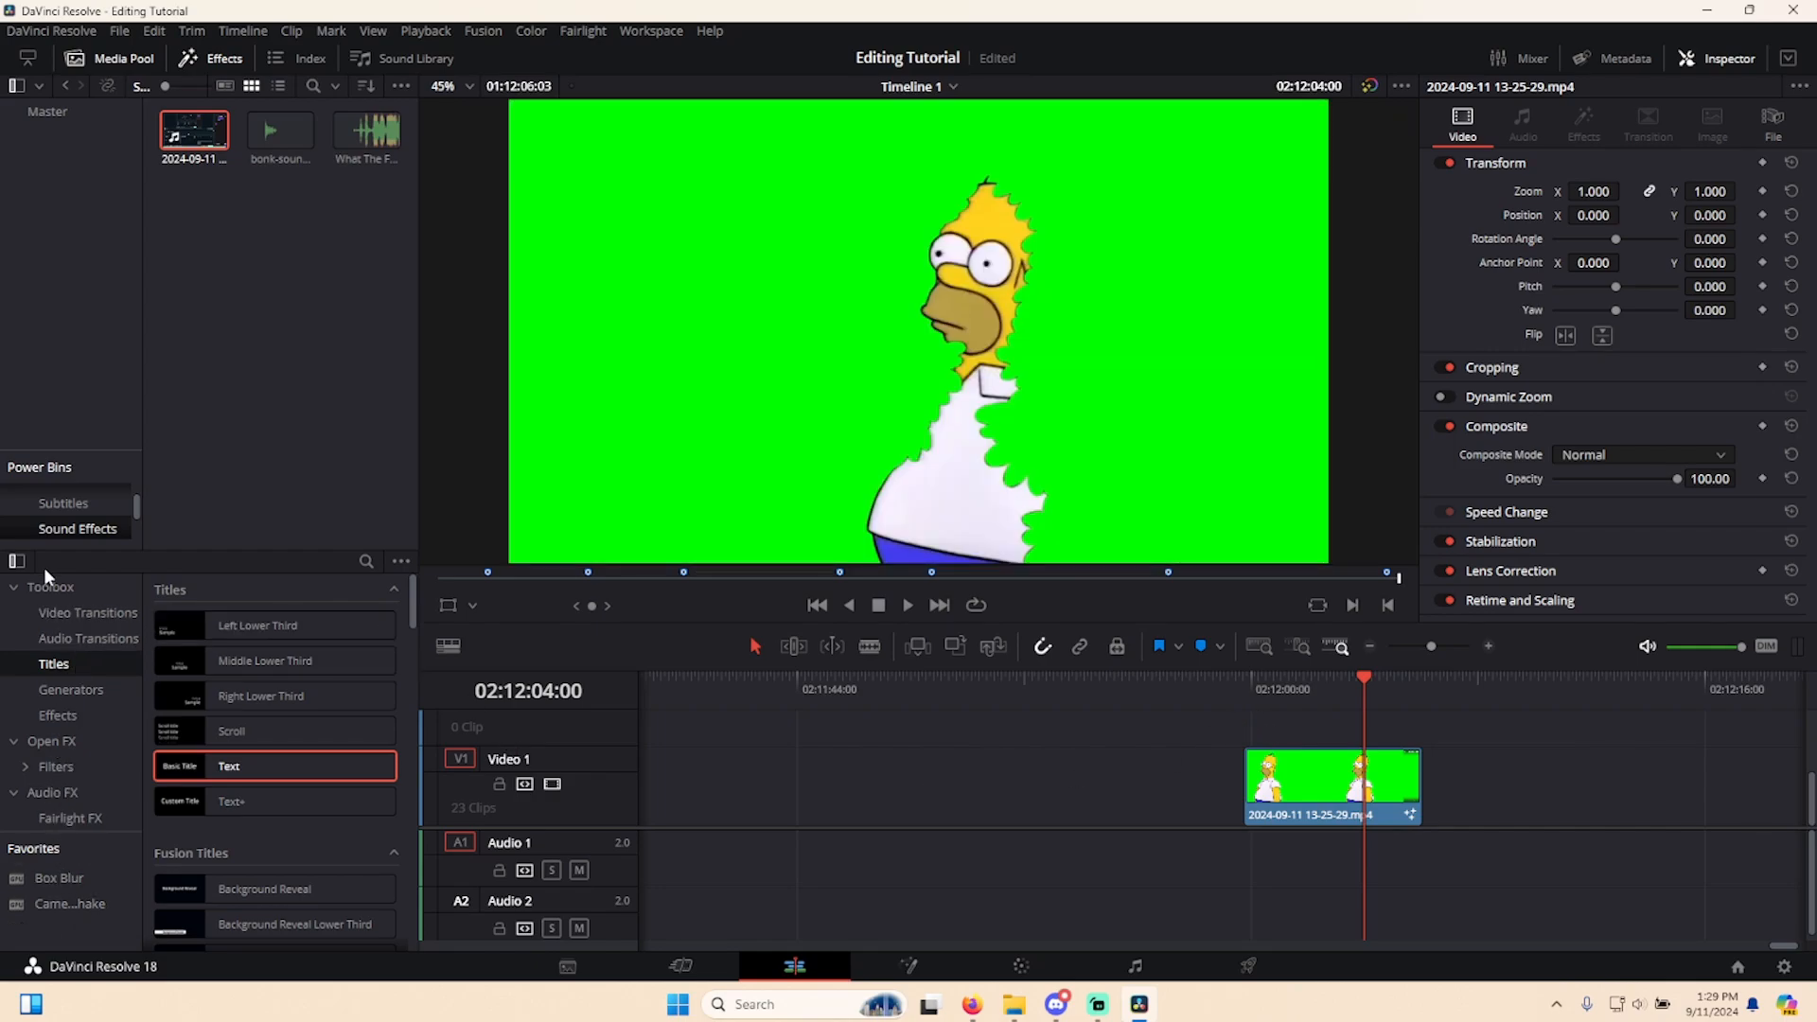
- Find the 3D Keyer among the Open FX filters and apply it to the green-screen clip
click(55, 762)
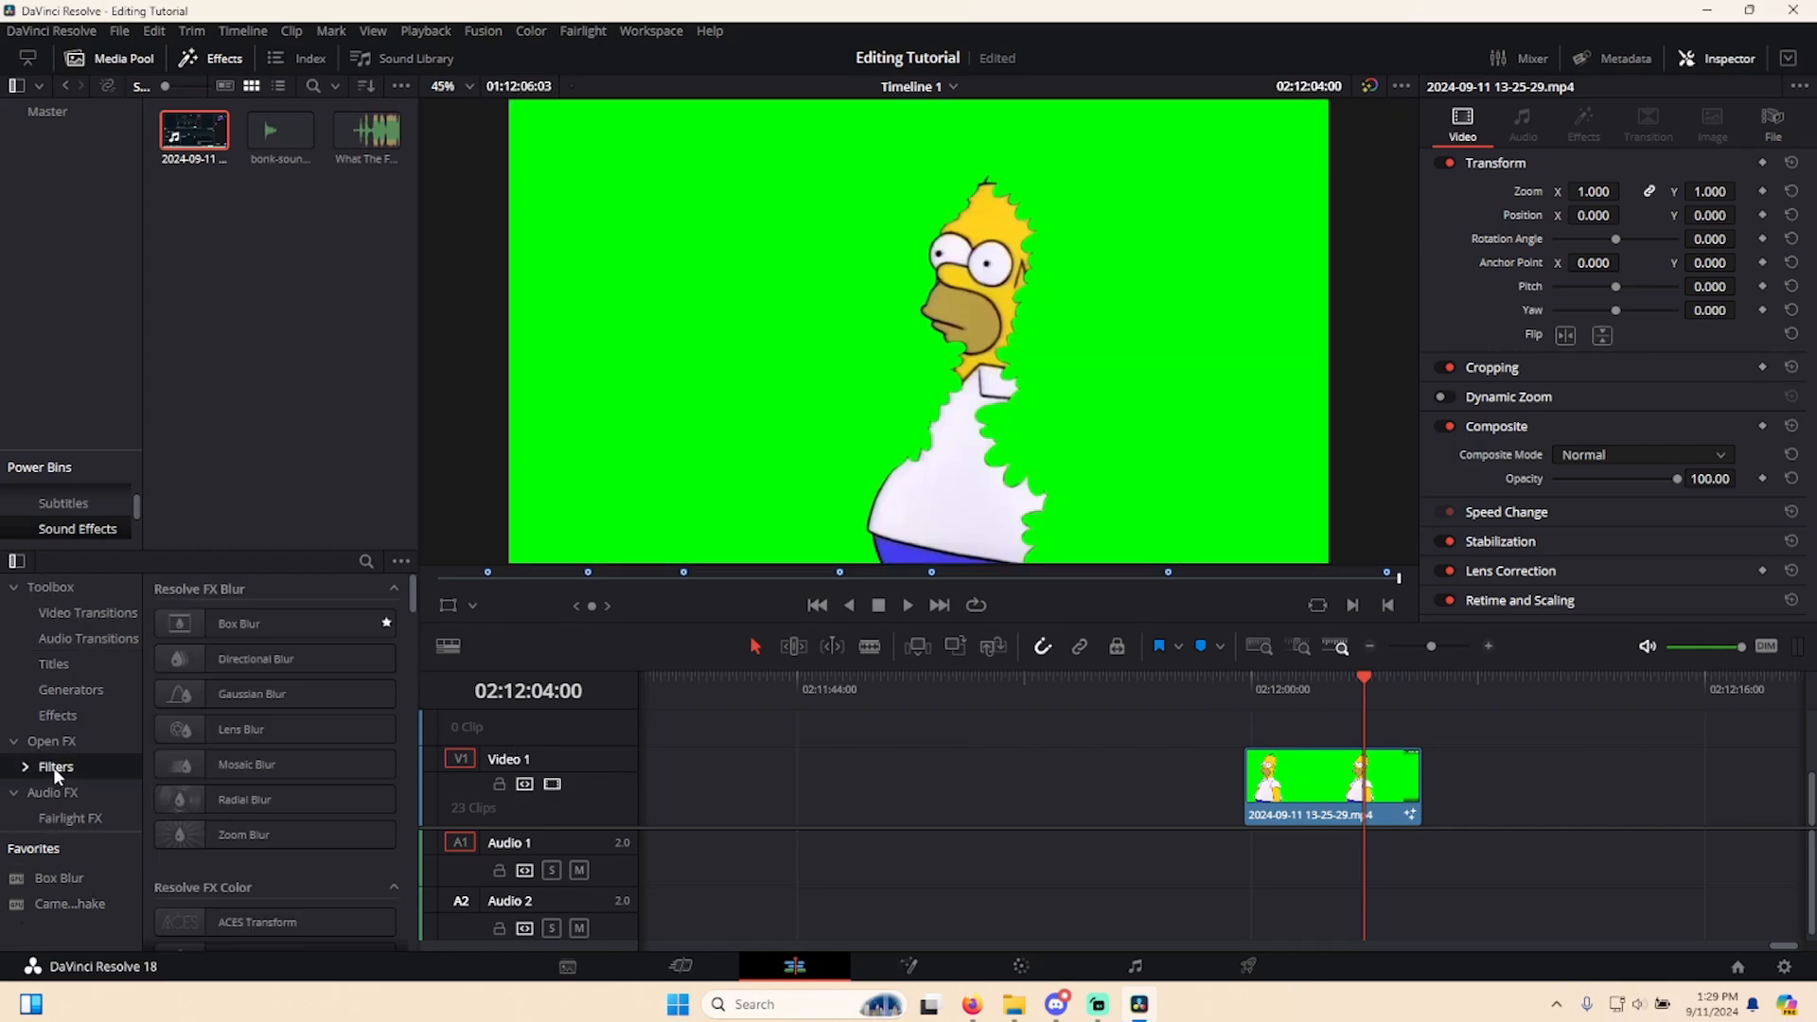
click(366, 561)
text(3d)
drag(274, 671, 1383, 782)
- Switch the viewer to Open FX Overlay and draw a 3D Keyer stroke across the green background
click(450, 608)
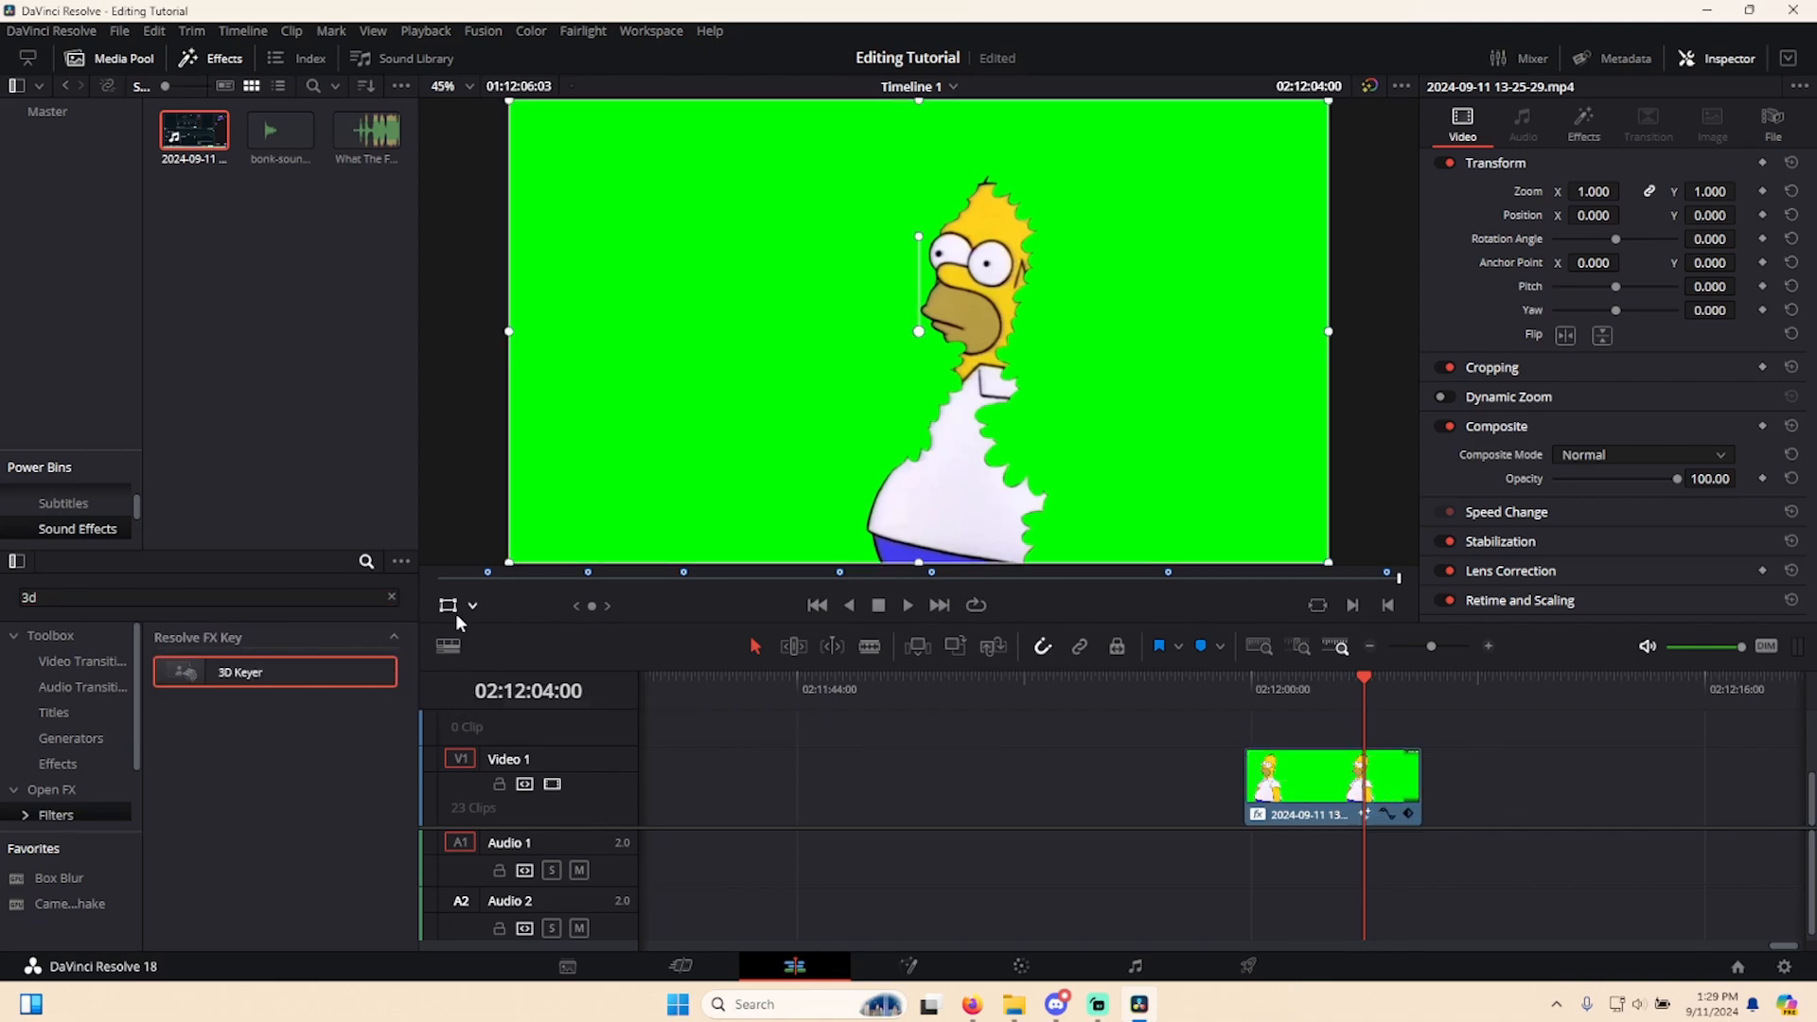
click(473, 607)
click(503, 707)
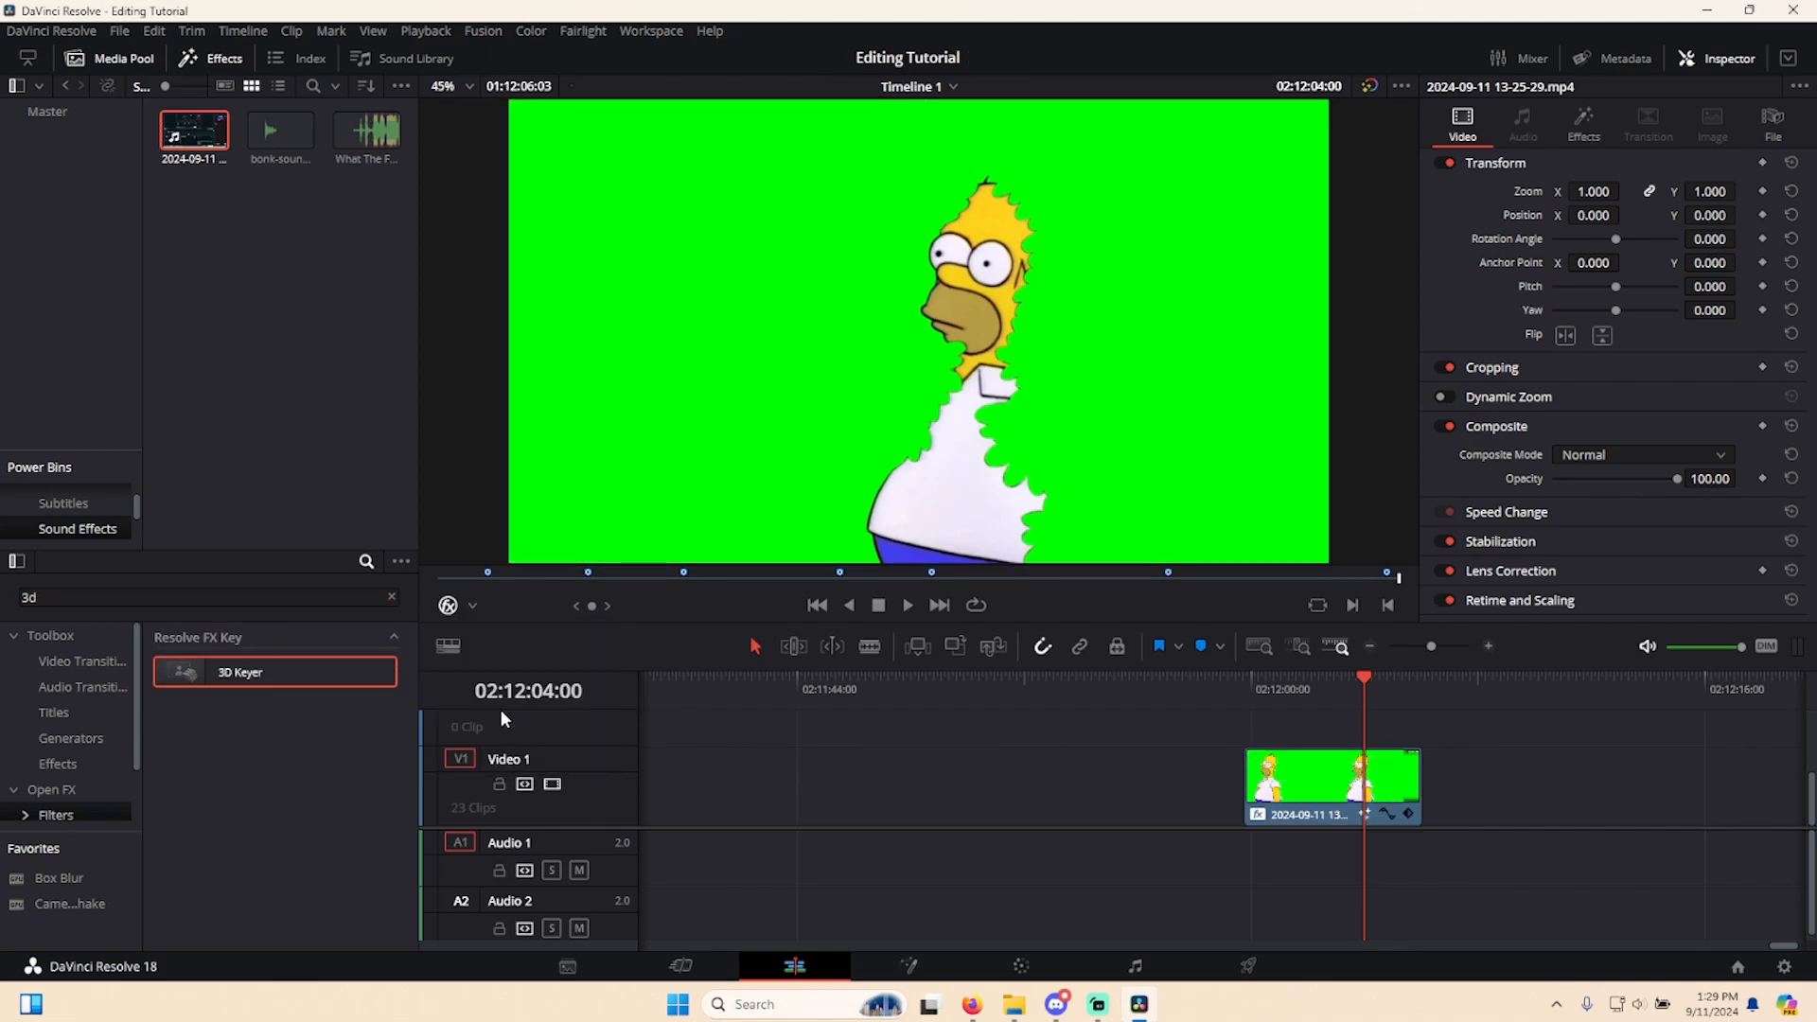
click(1580, 128)
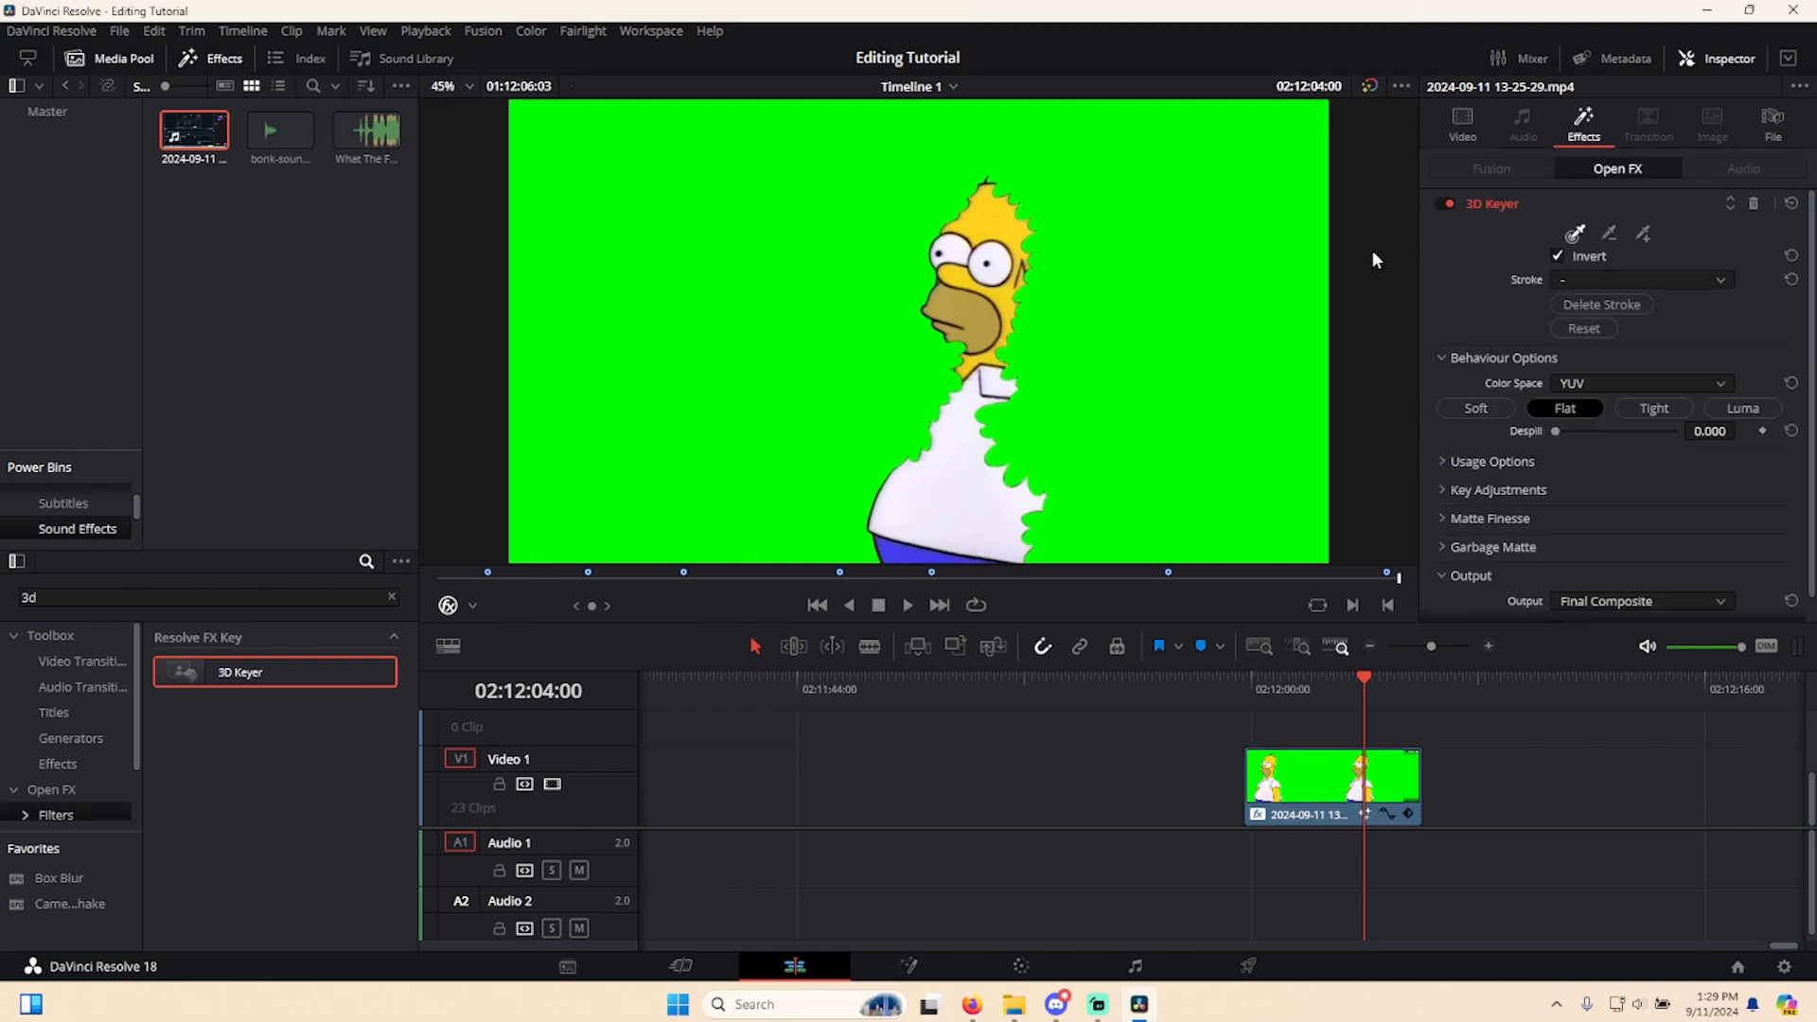
drag(1283, 250, 1225, 390)
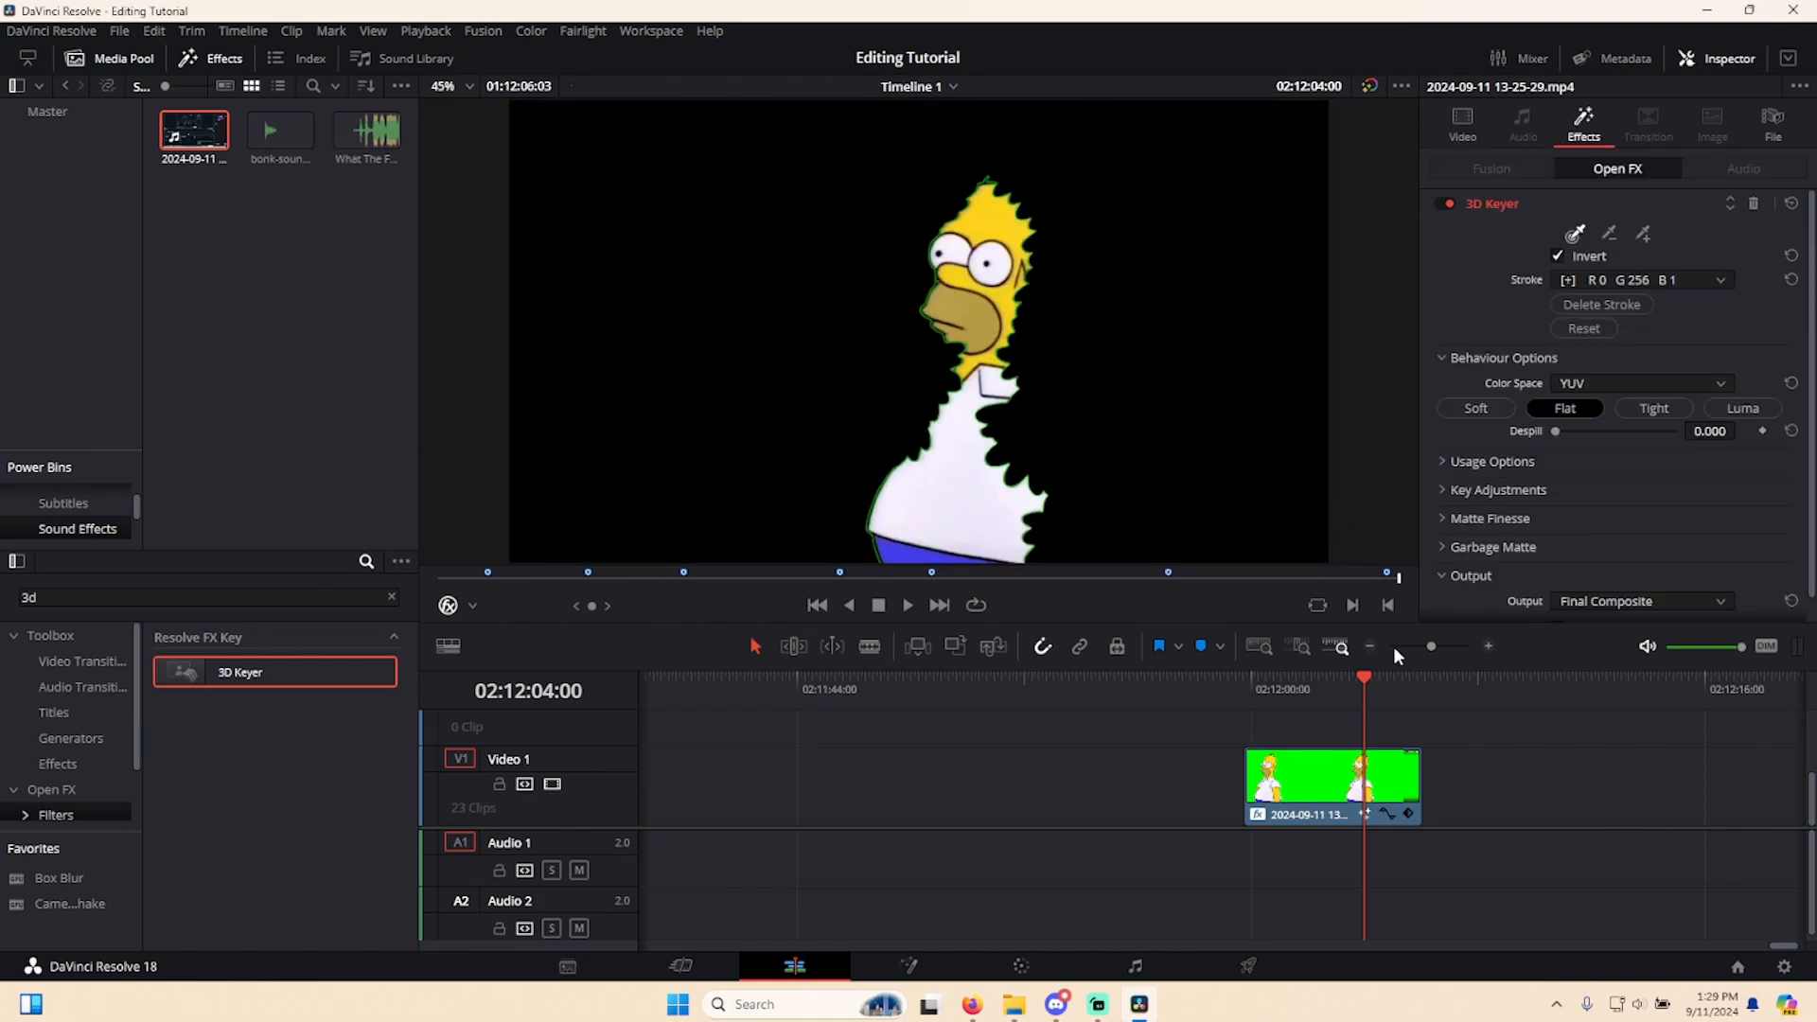
- Play the keyed clip from its start and undo the 3D Keyer stroke and effect
click(1258, 702)
key(space)
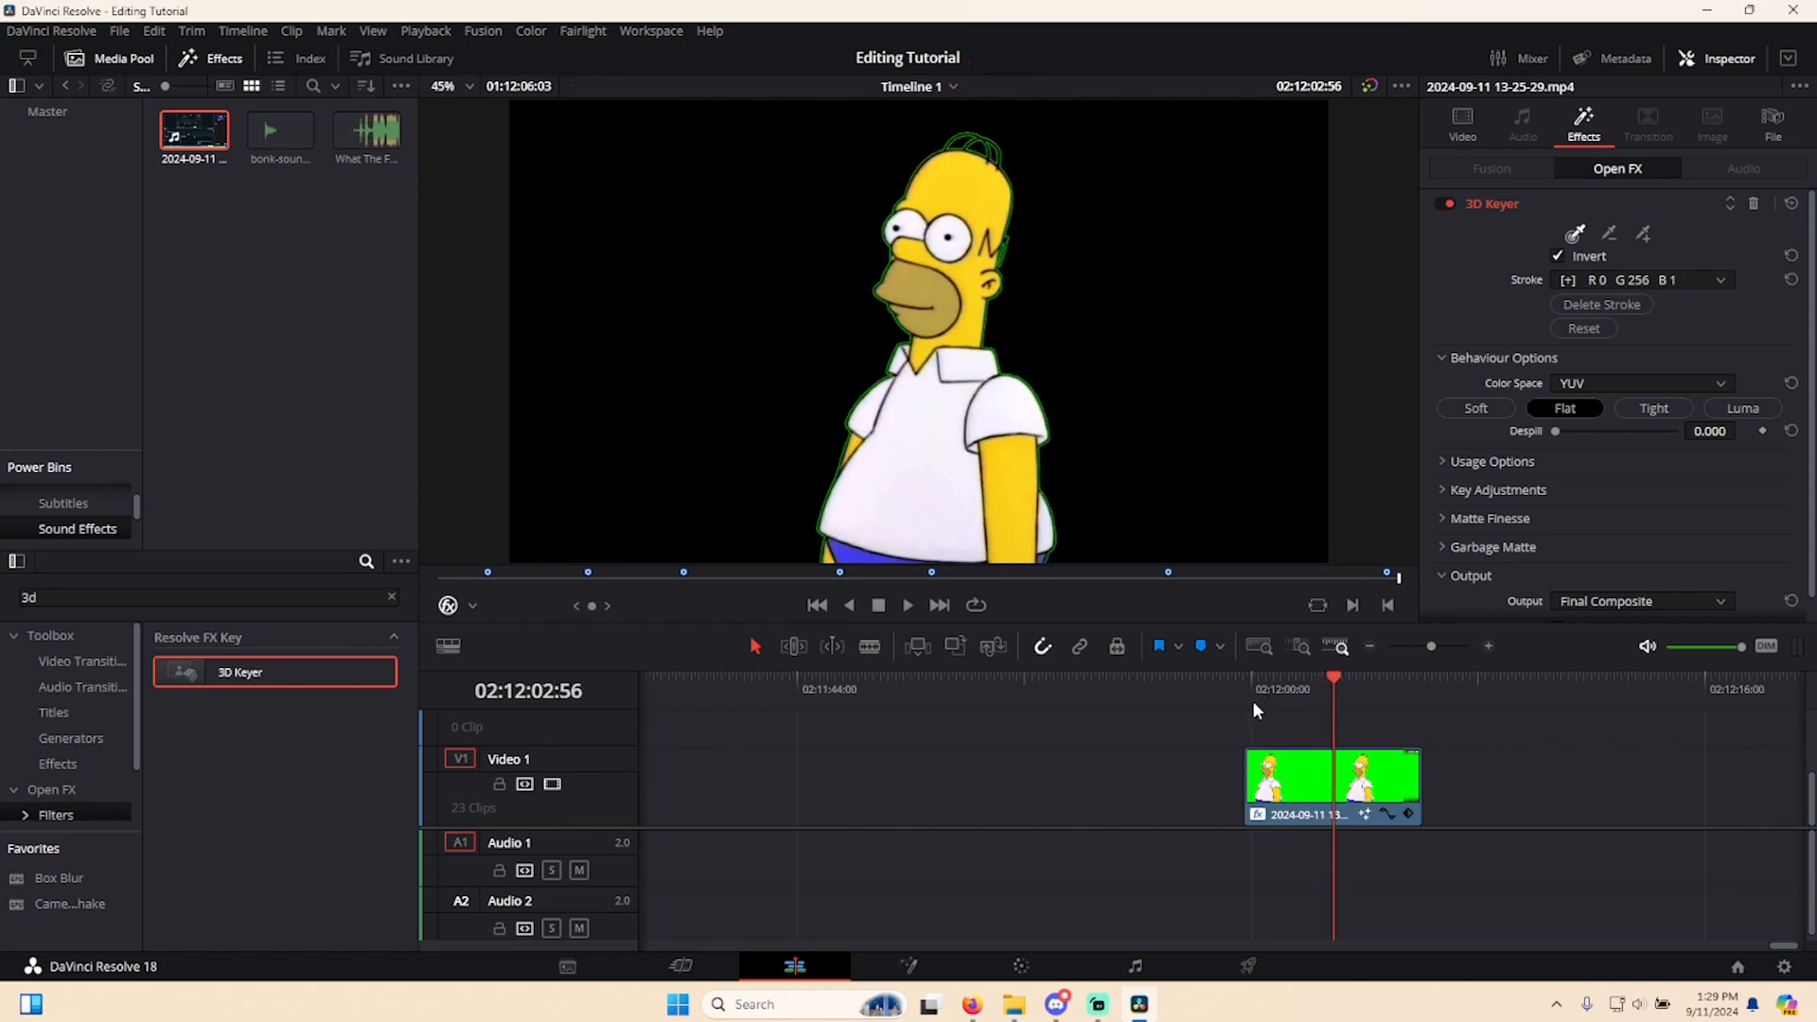
click(1252, 702)
key(ctrl+z)
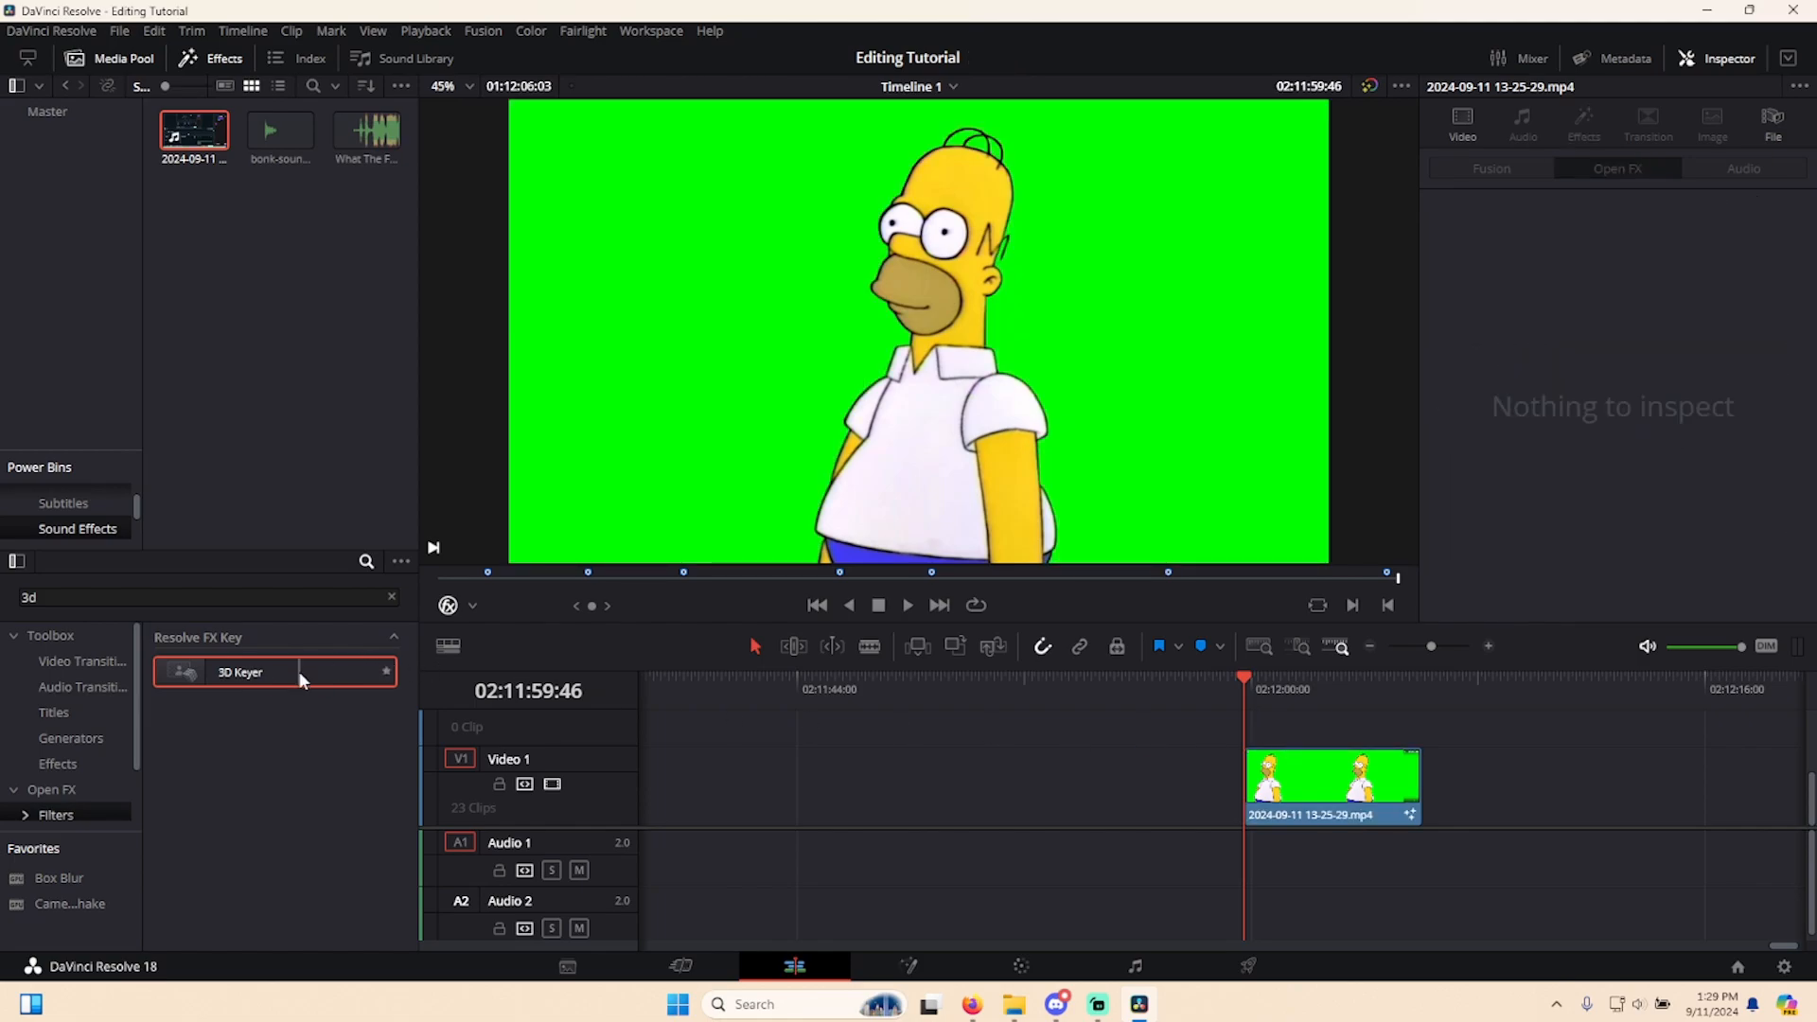
- Reapply the 3D Keyer to the green-screen clip, key out the green with an Open FX Overlay stroke beside Homer, and play it back
drag(208, 678, 1375, 804)
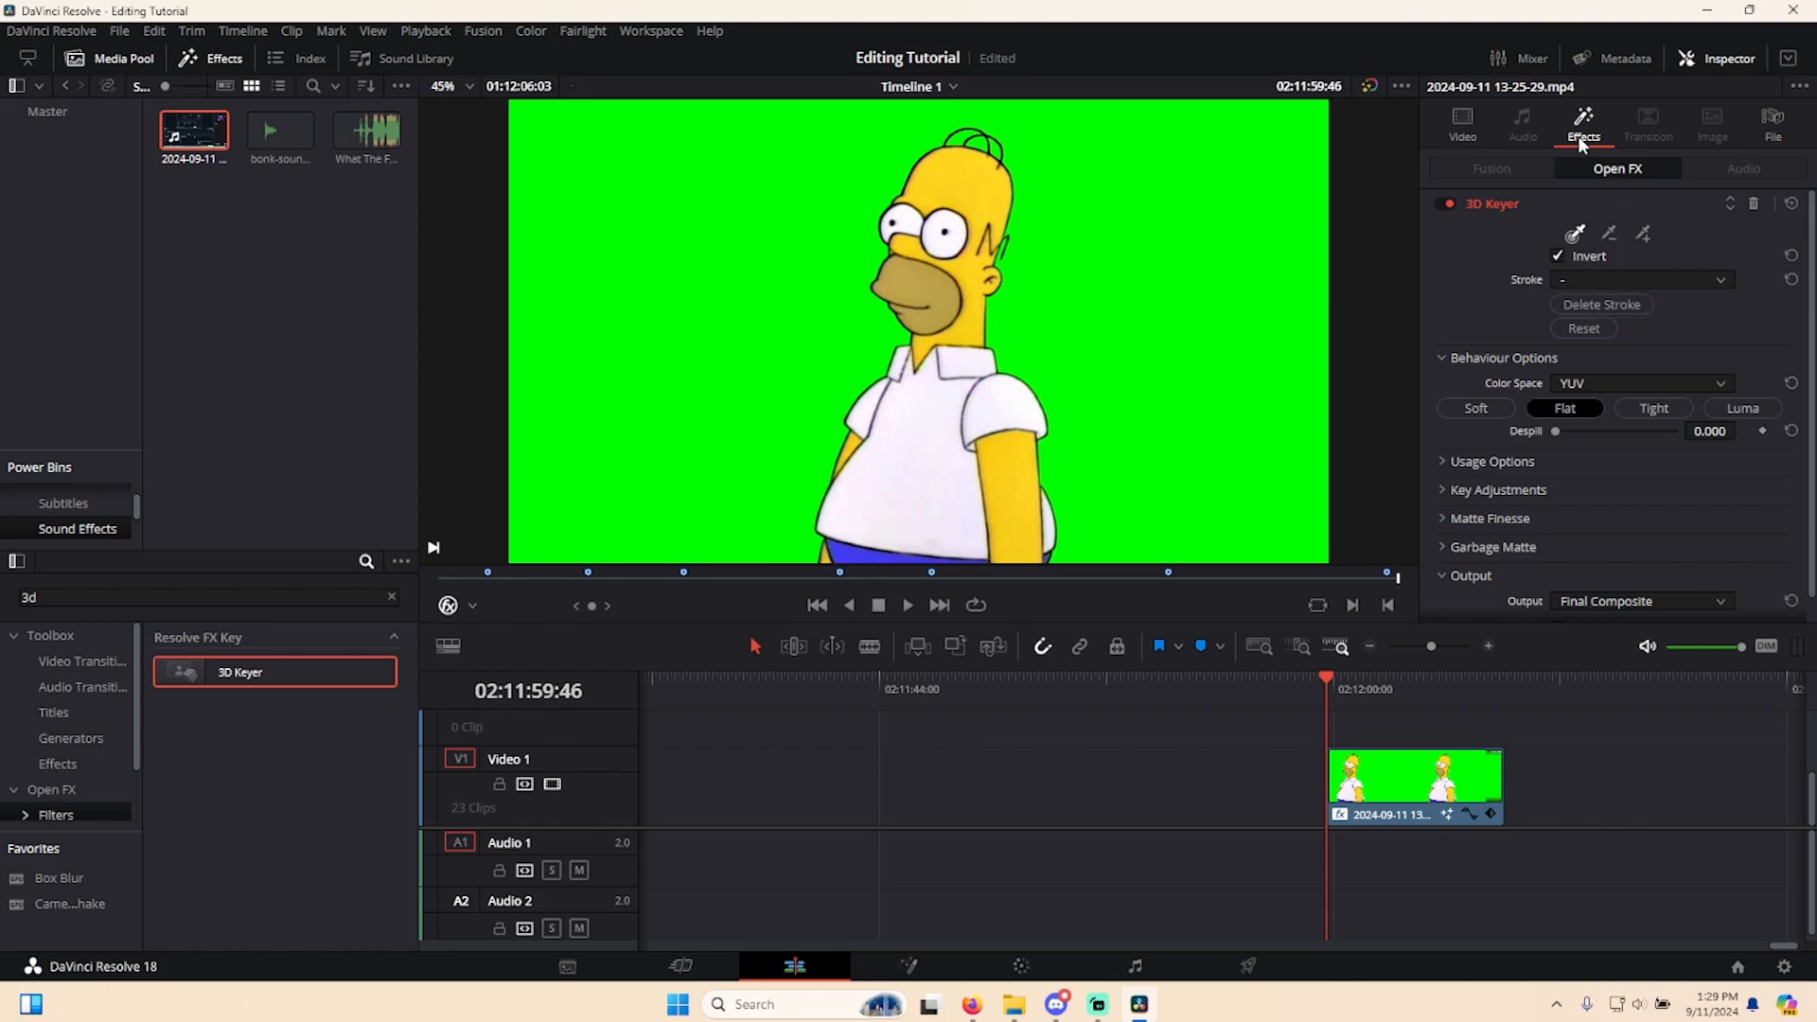
click(471, 606)
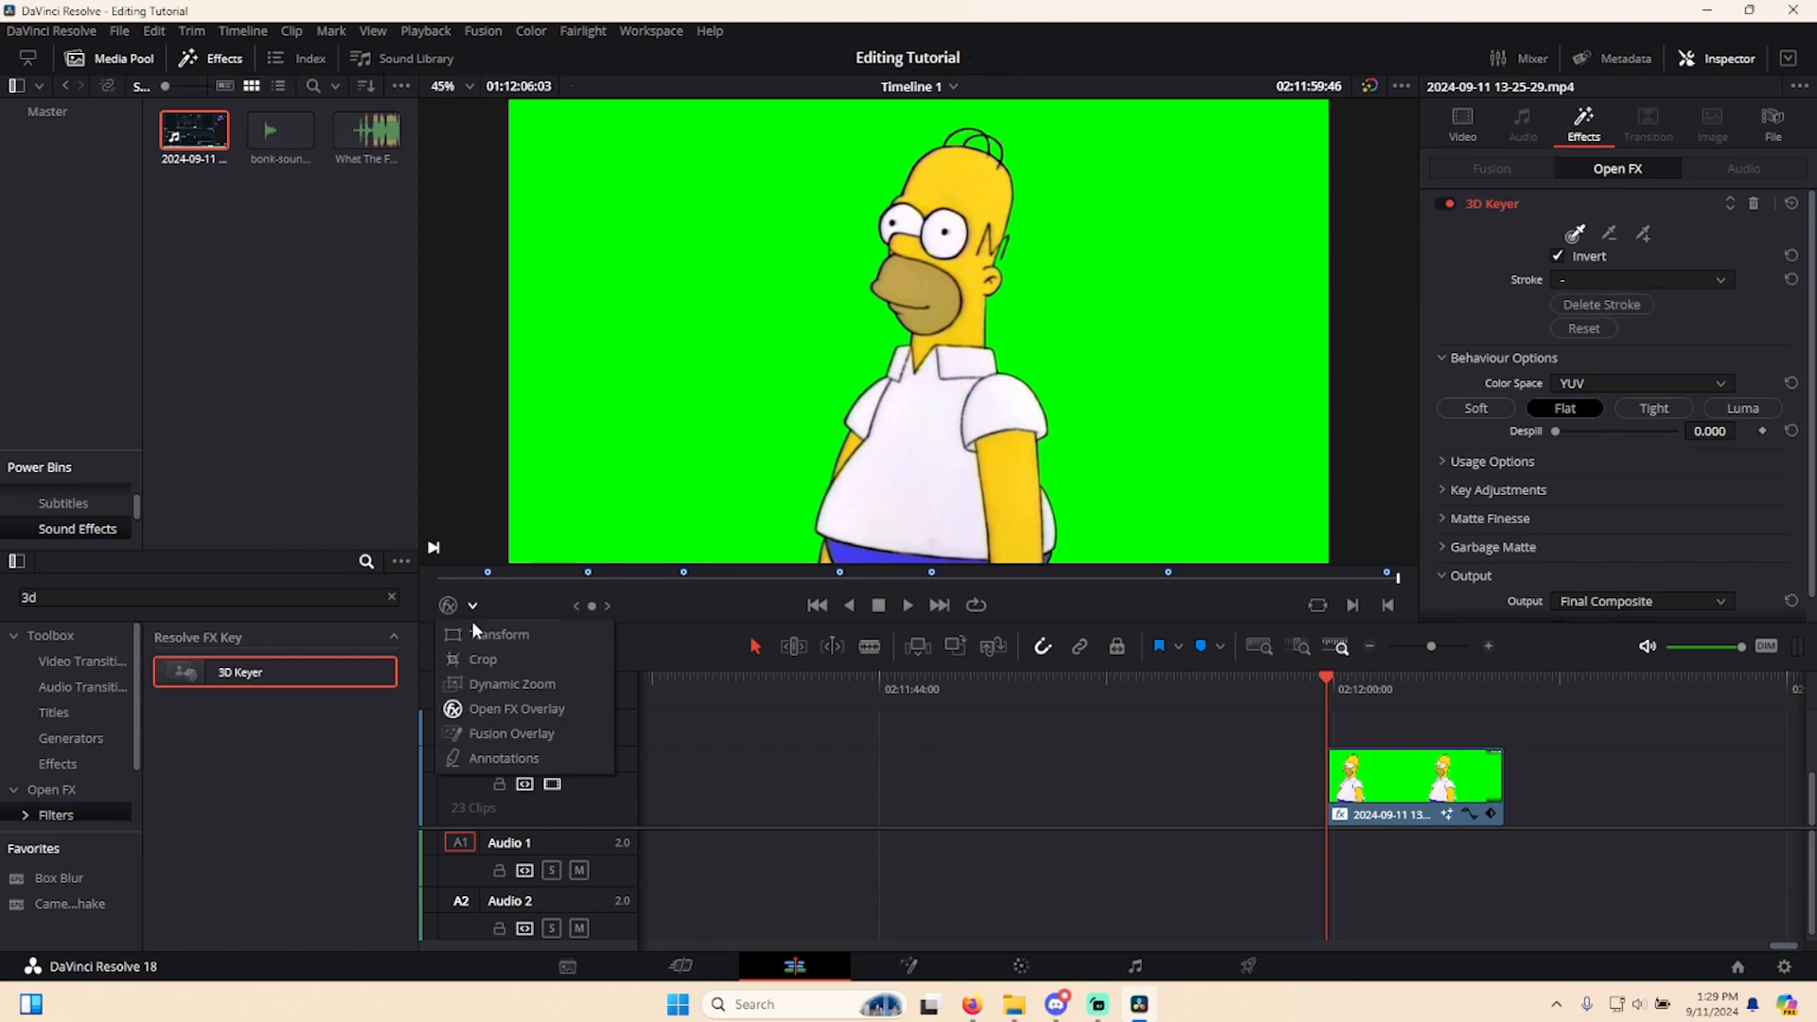
click(526, 709)
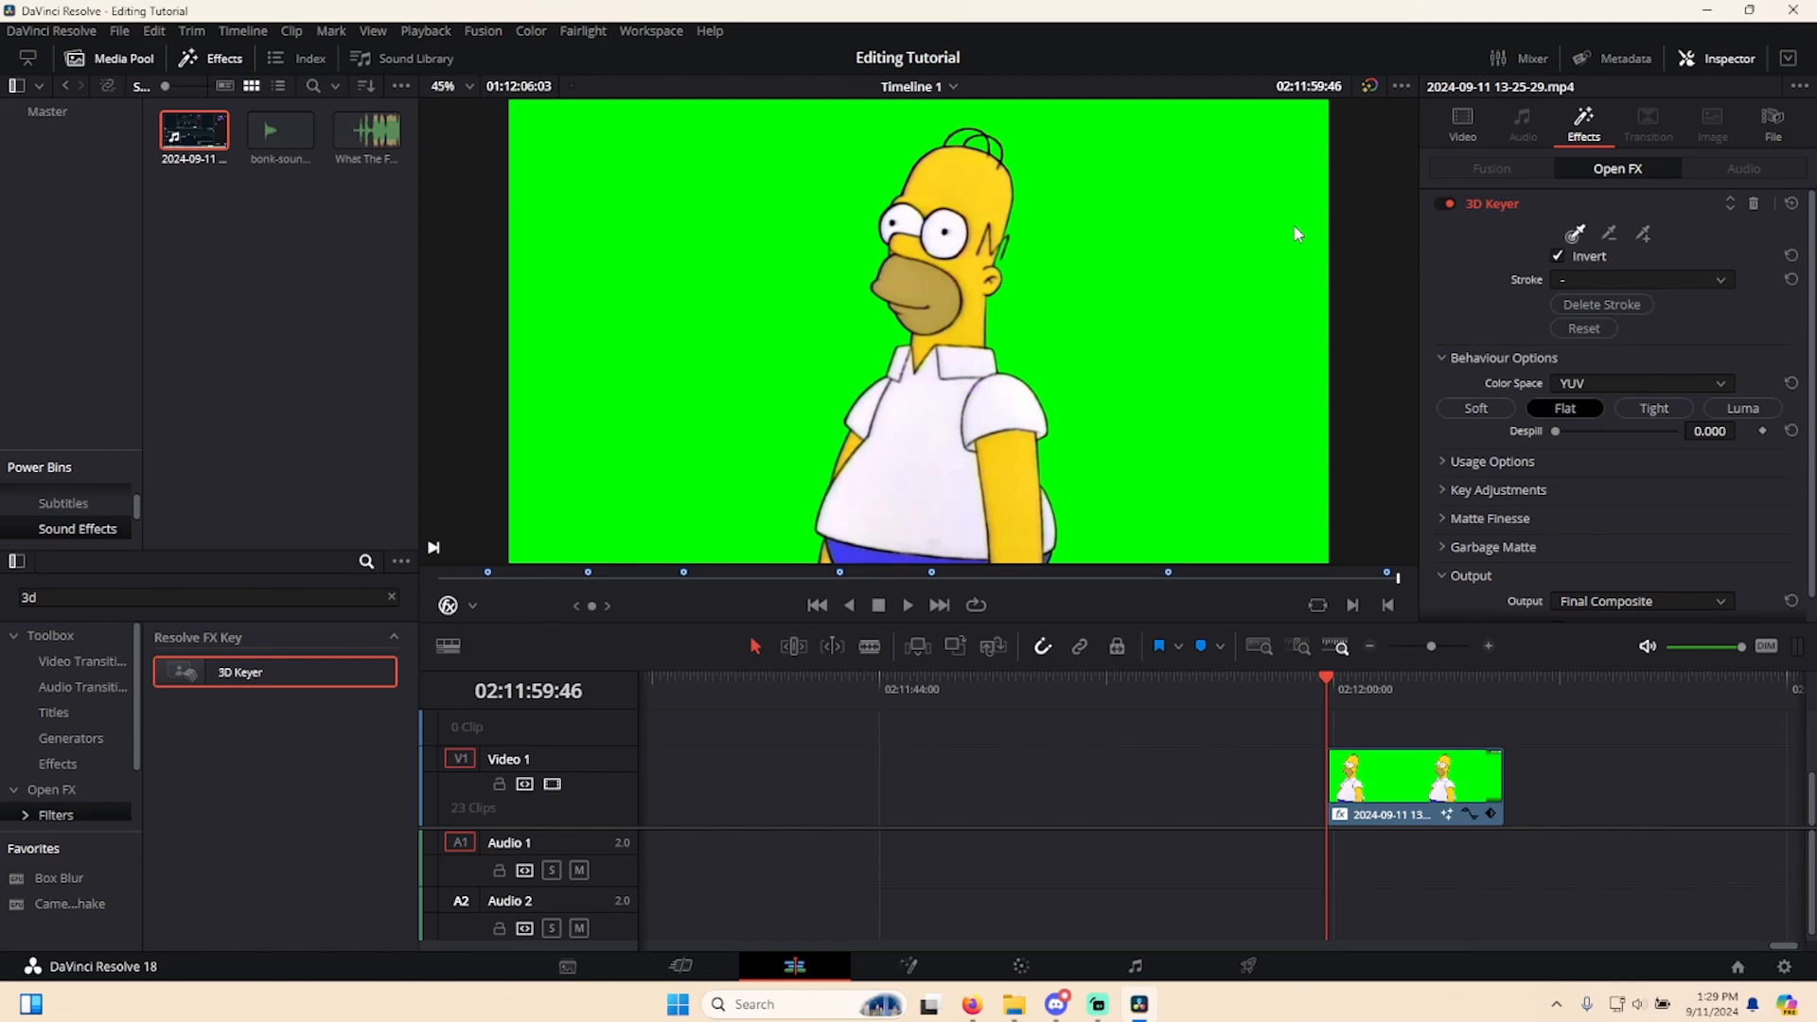
drag(1263, 155, 1242, 203)
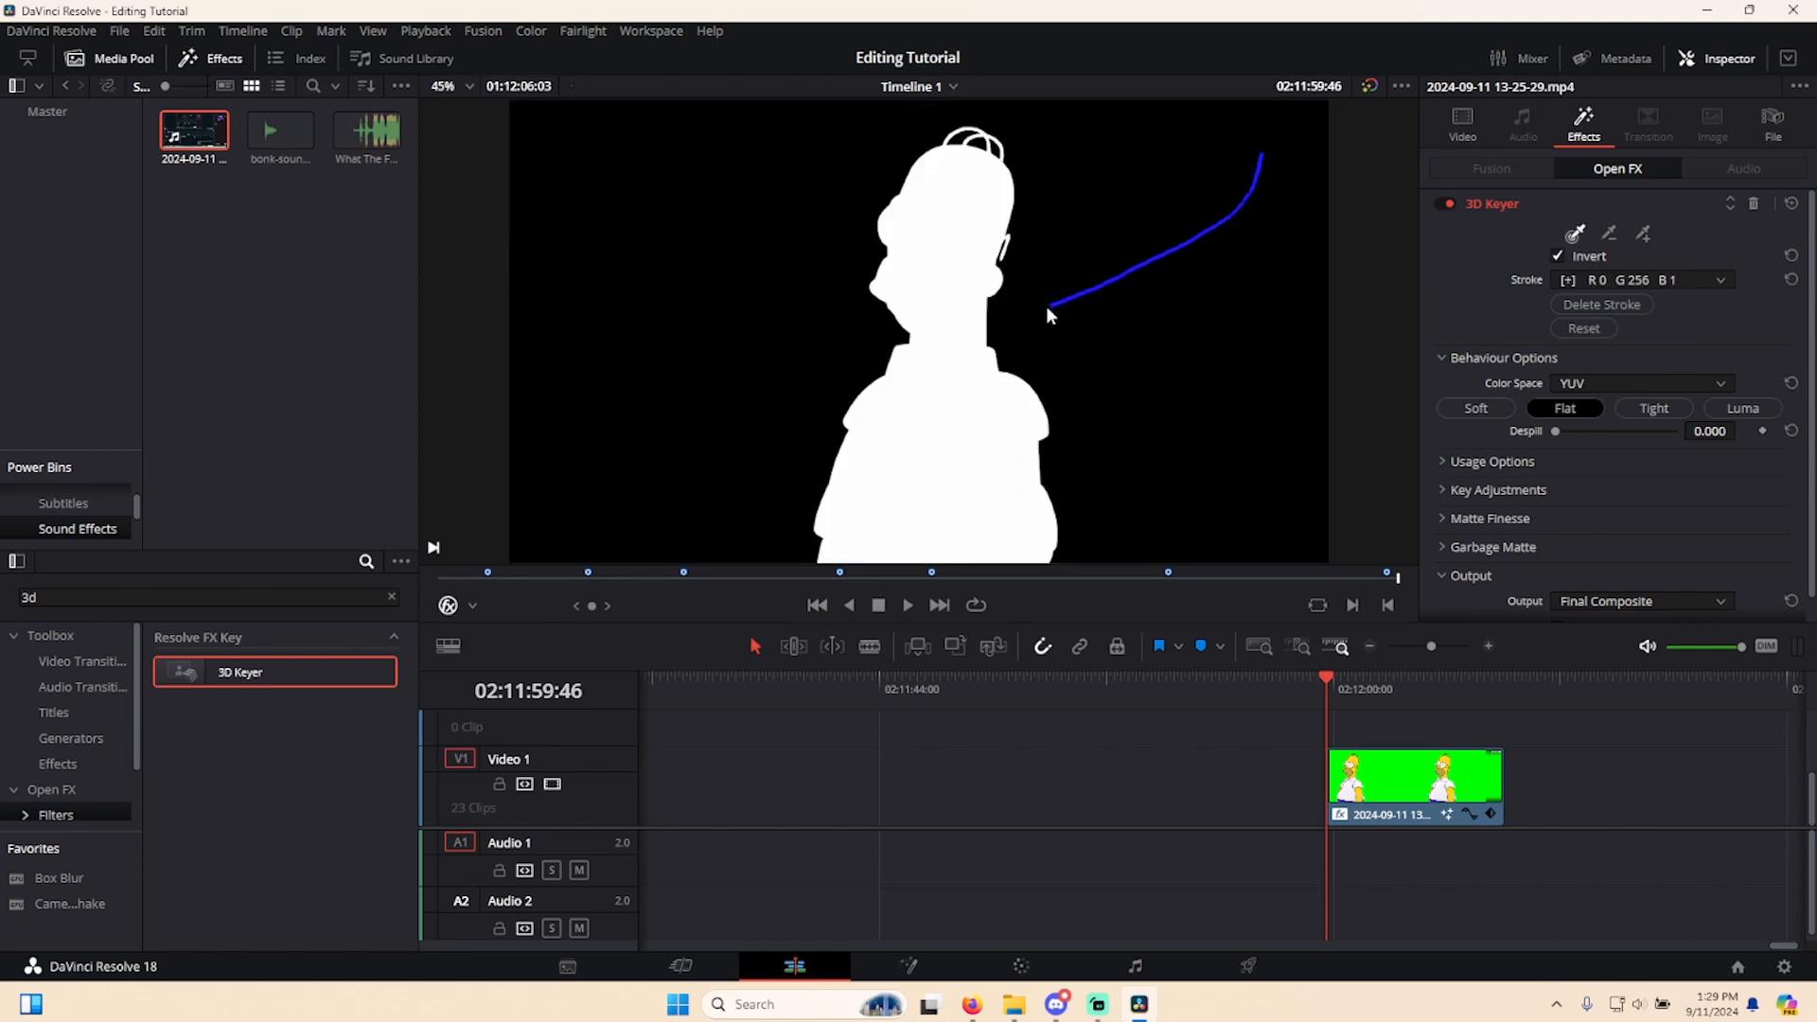
drag(1046, 305, 995, 321)
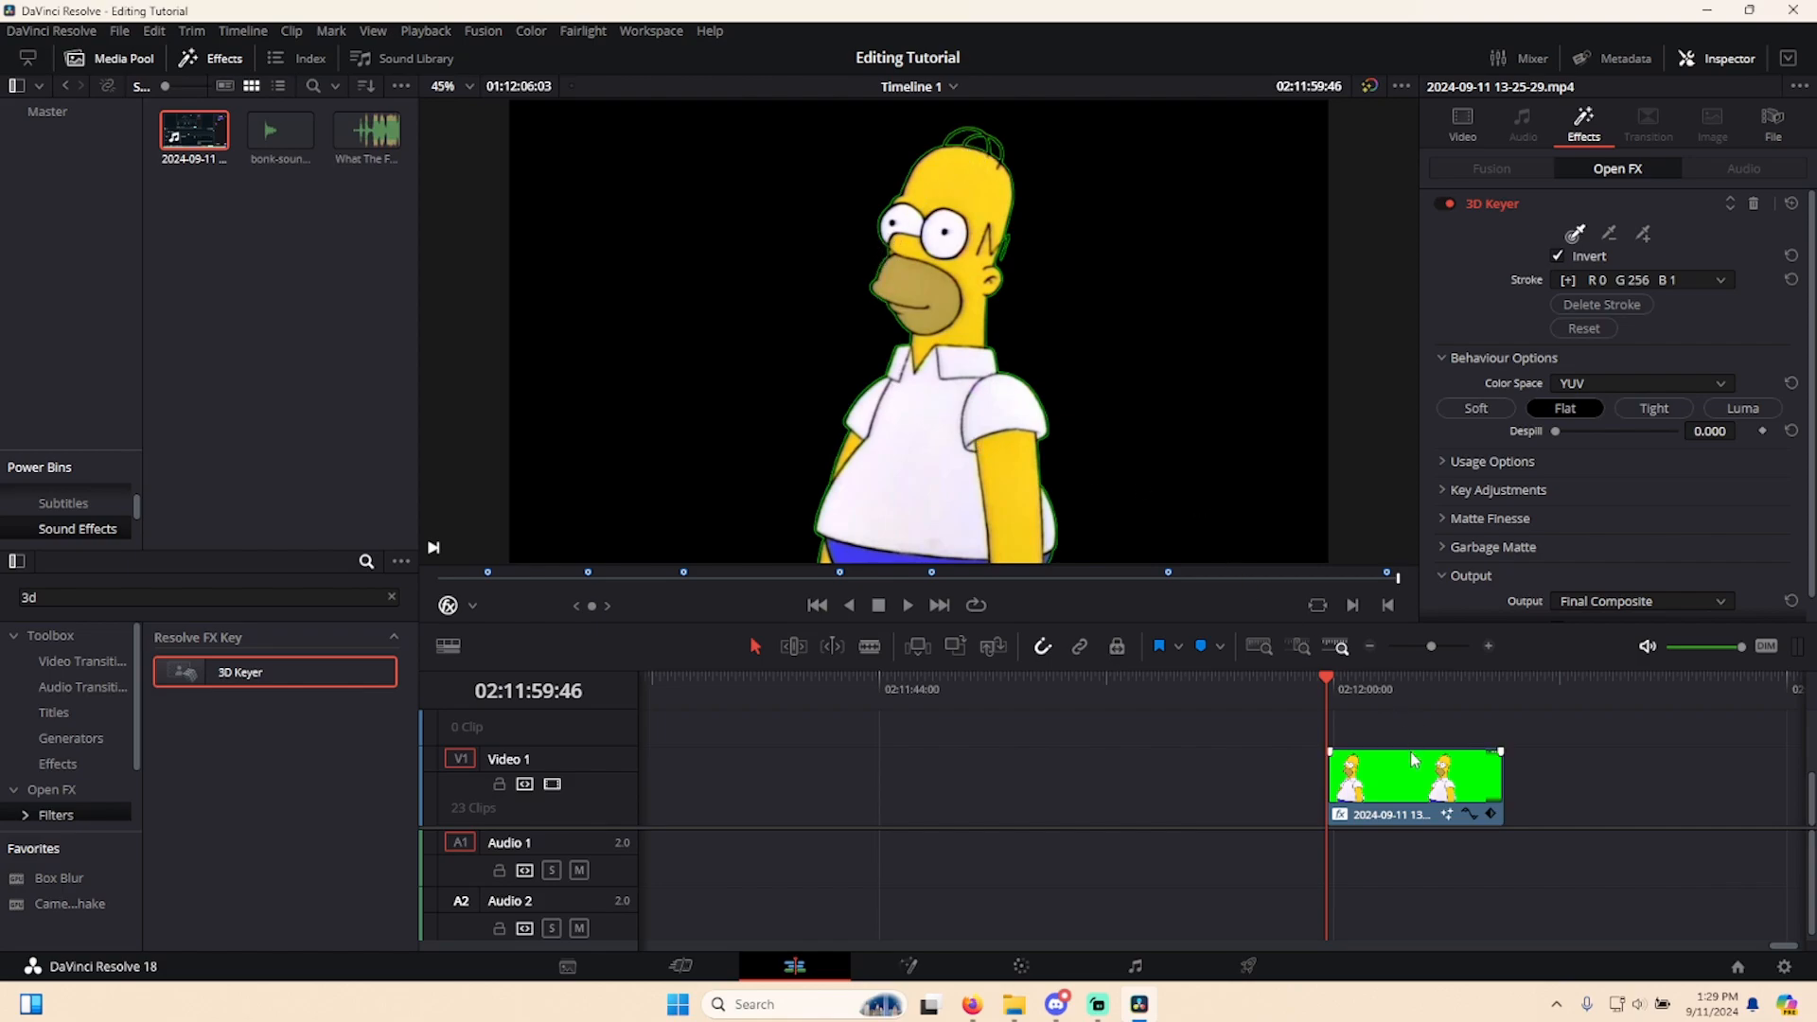
key(space)
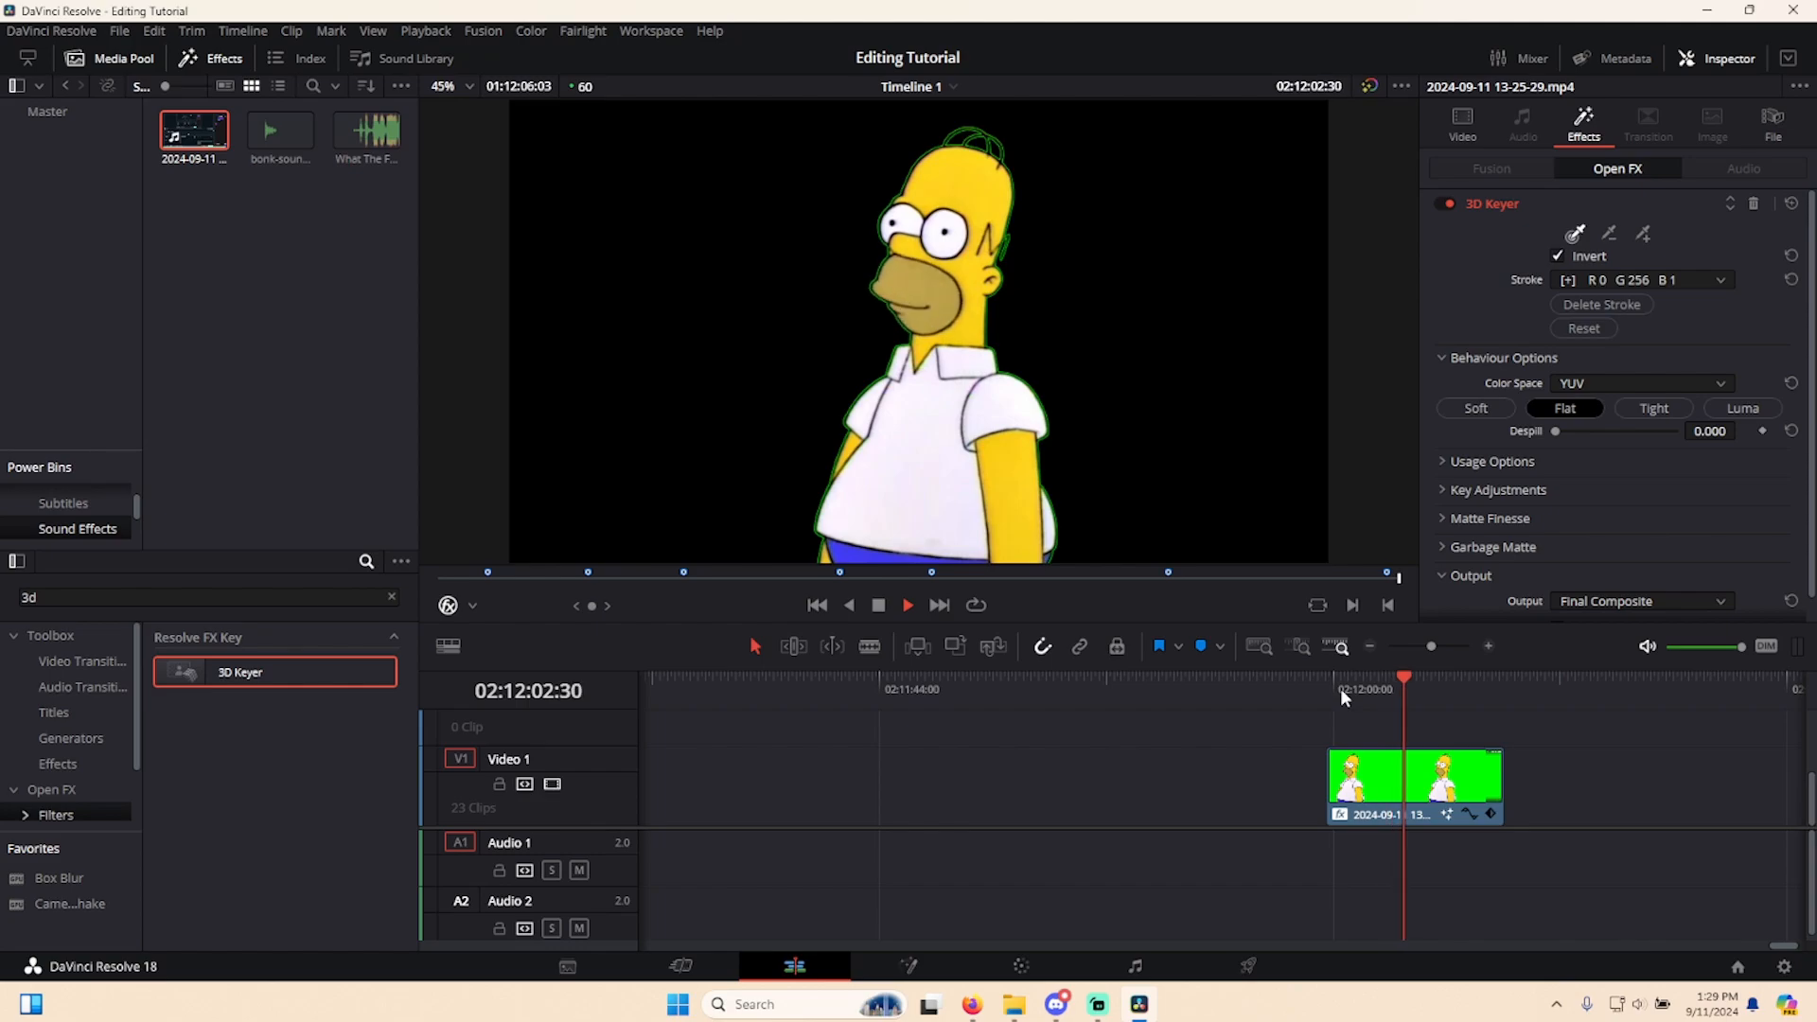
key(space)
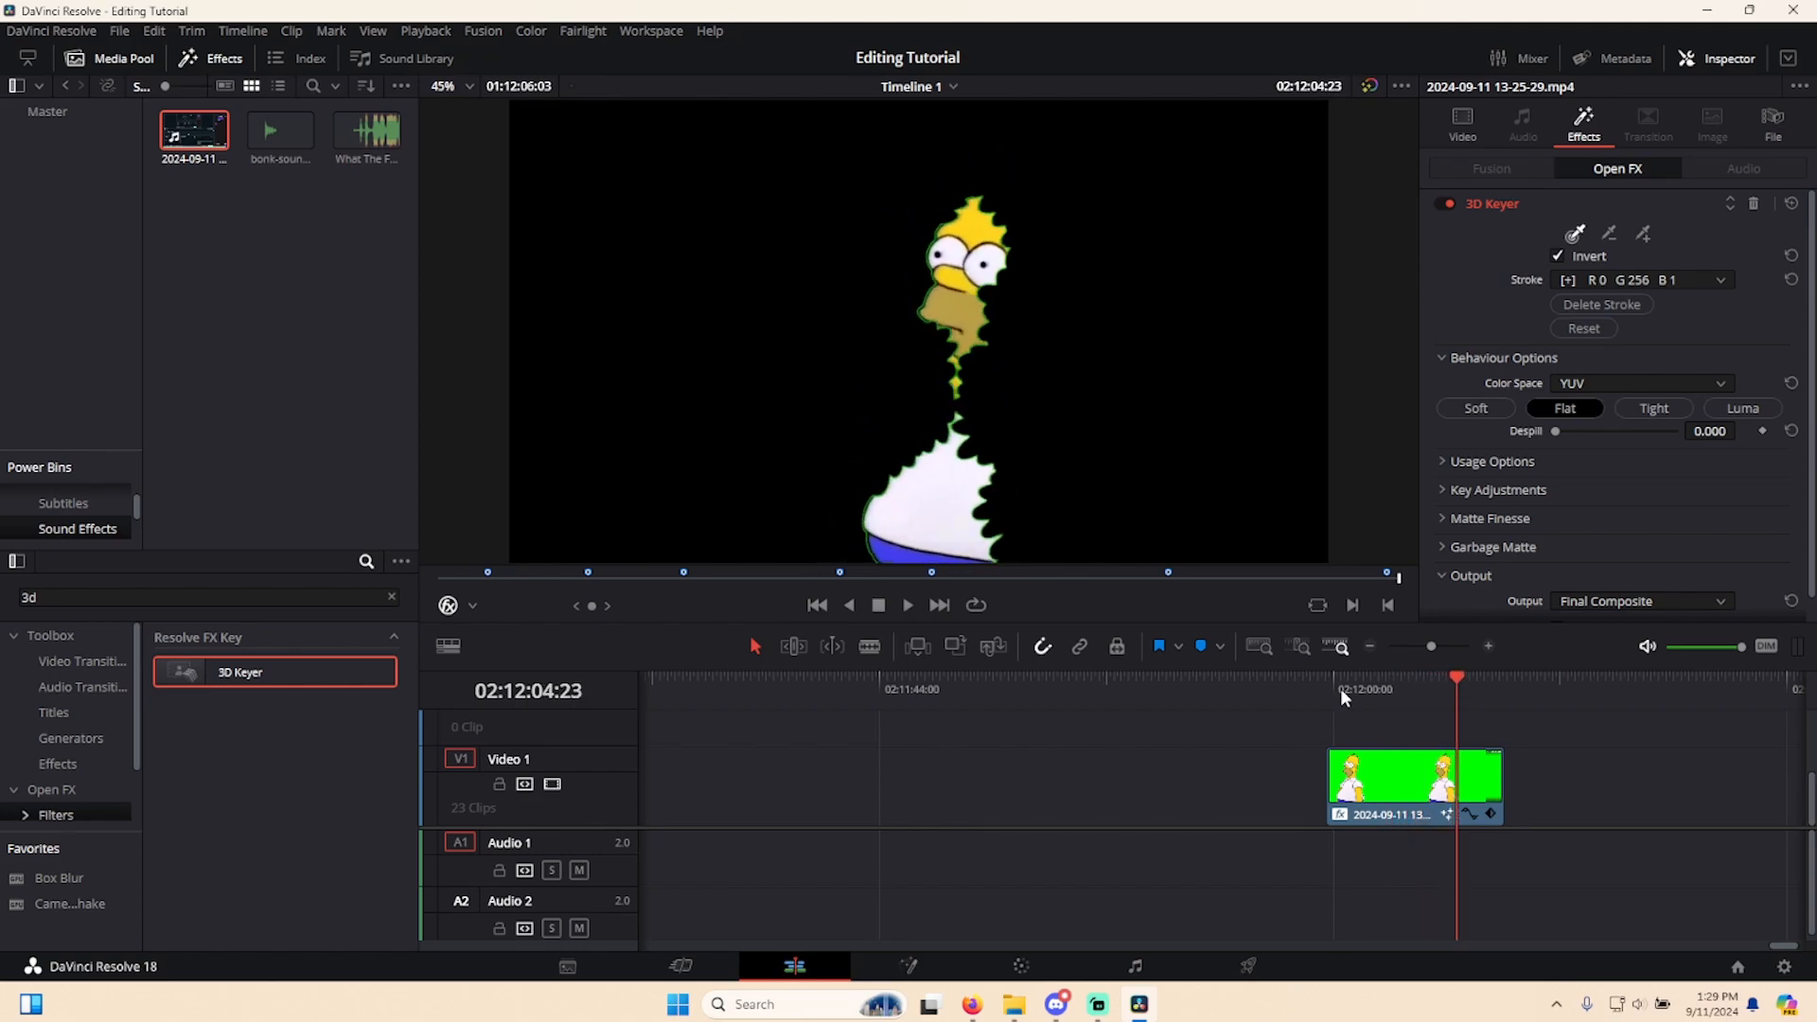
- Move the keyed Homer clip onto the video track above the 2024-09-07 footage and play from its start
scroll(1339, 689, down, 3)
scroll(1341, 696, up, 2)
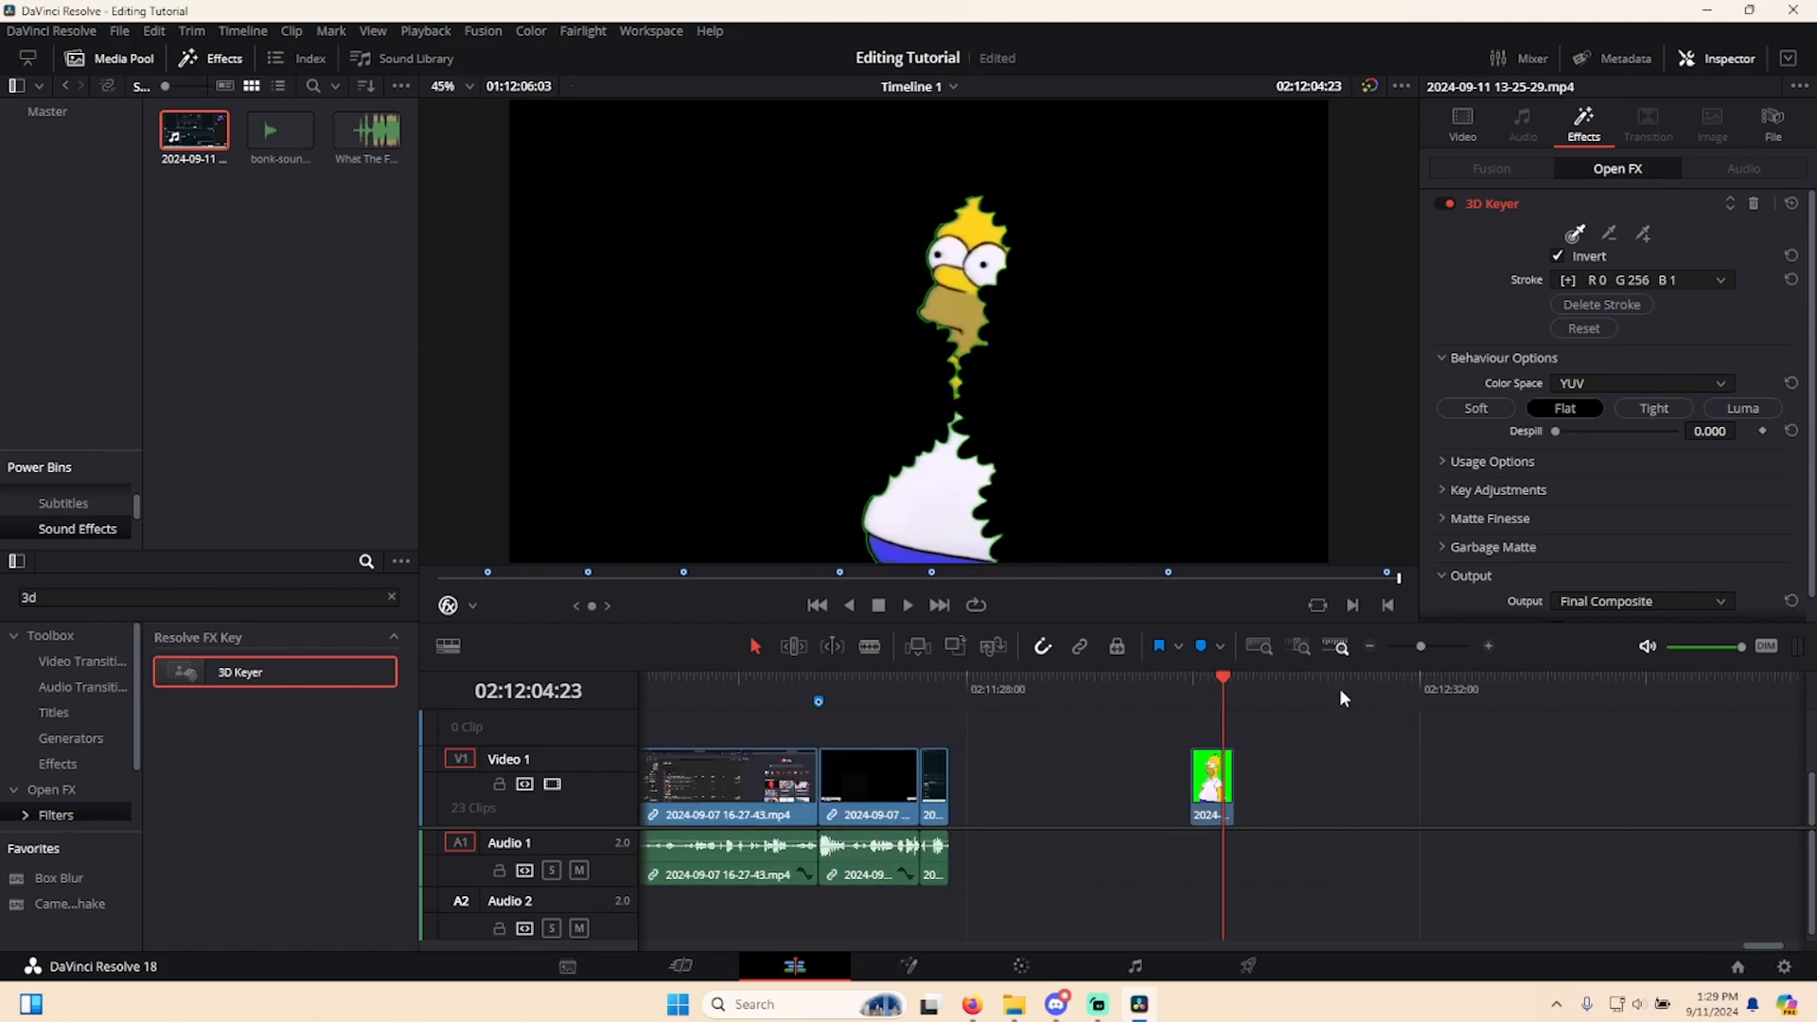
drag(1221, 771, 907, 724)
click(876, 685)
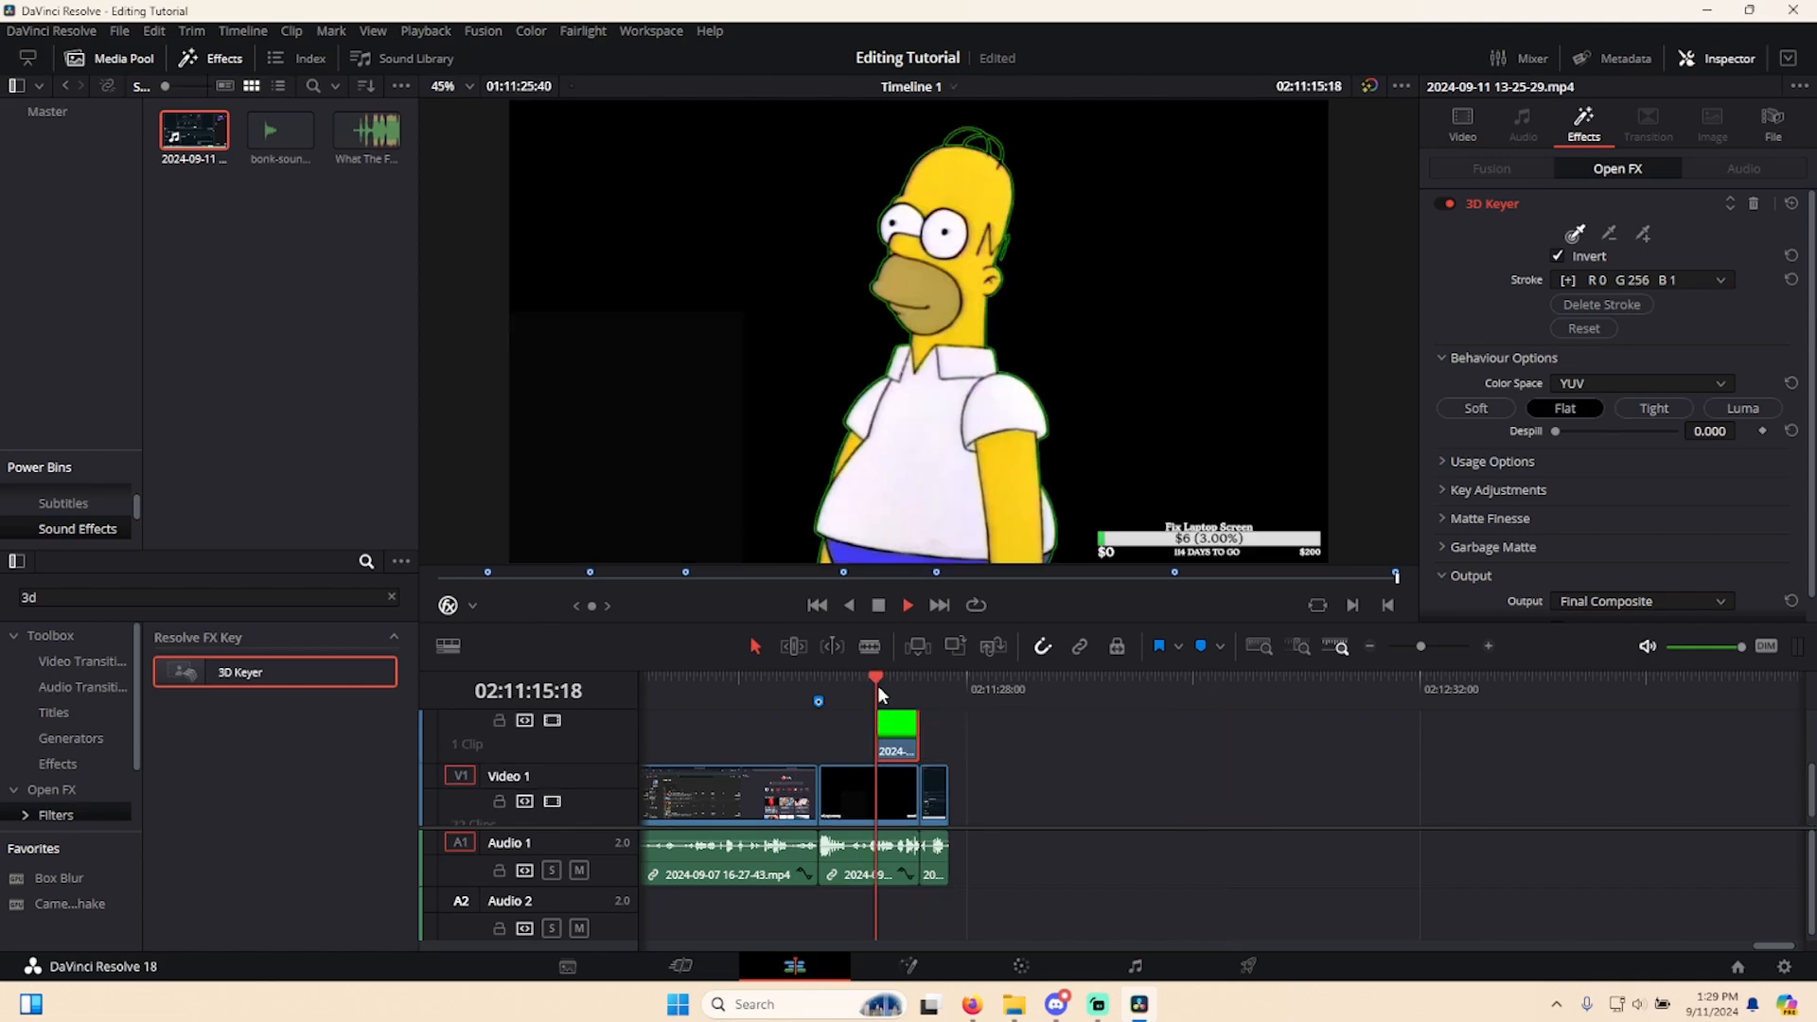
- Play the keyed Homer overlay through to its end and return the playhead to its start
key(space)
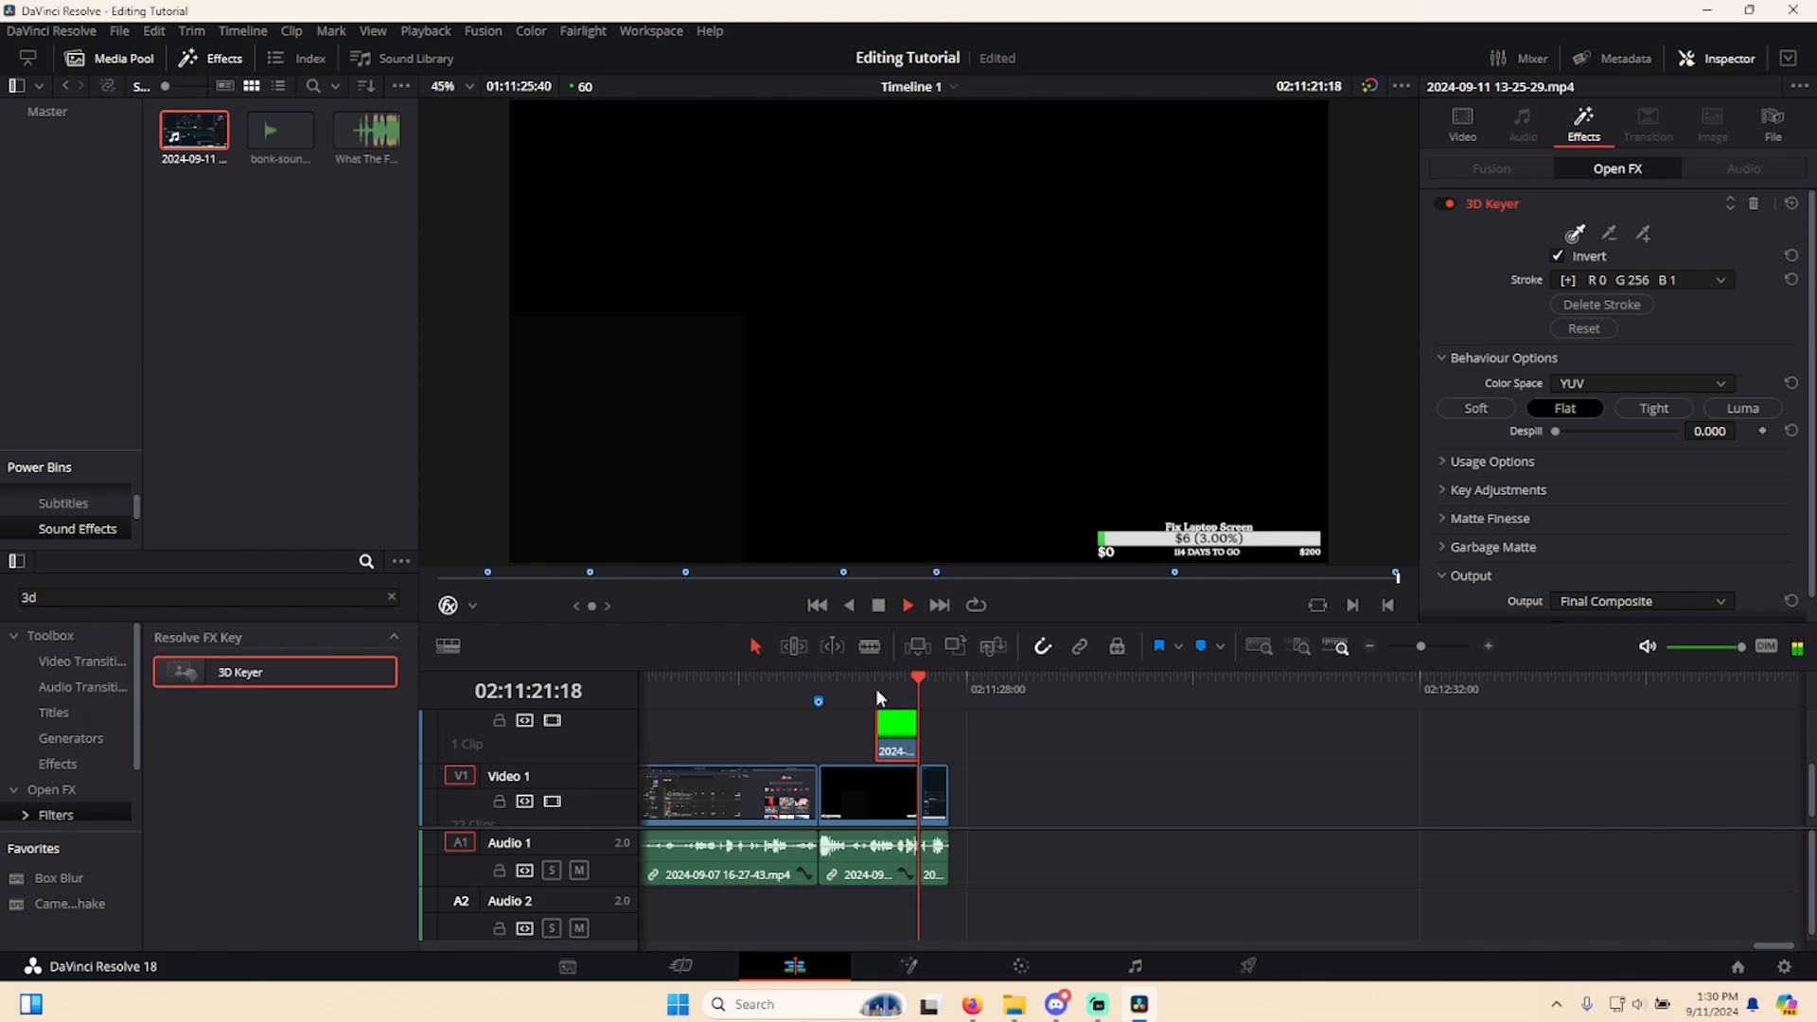
key(space)
key(Up)
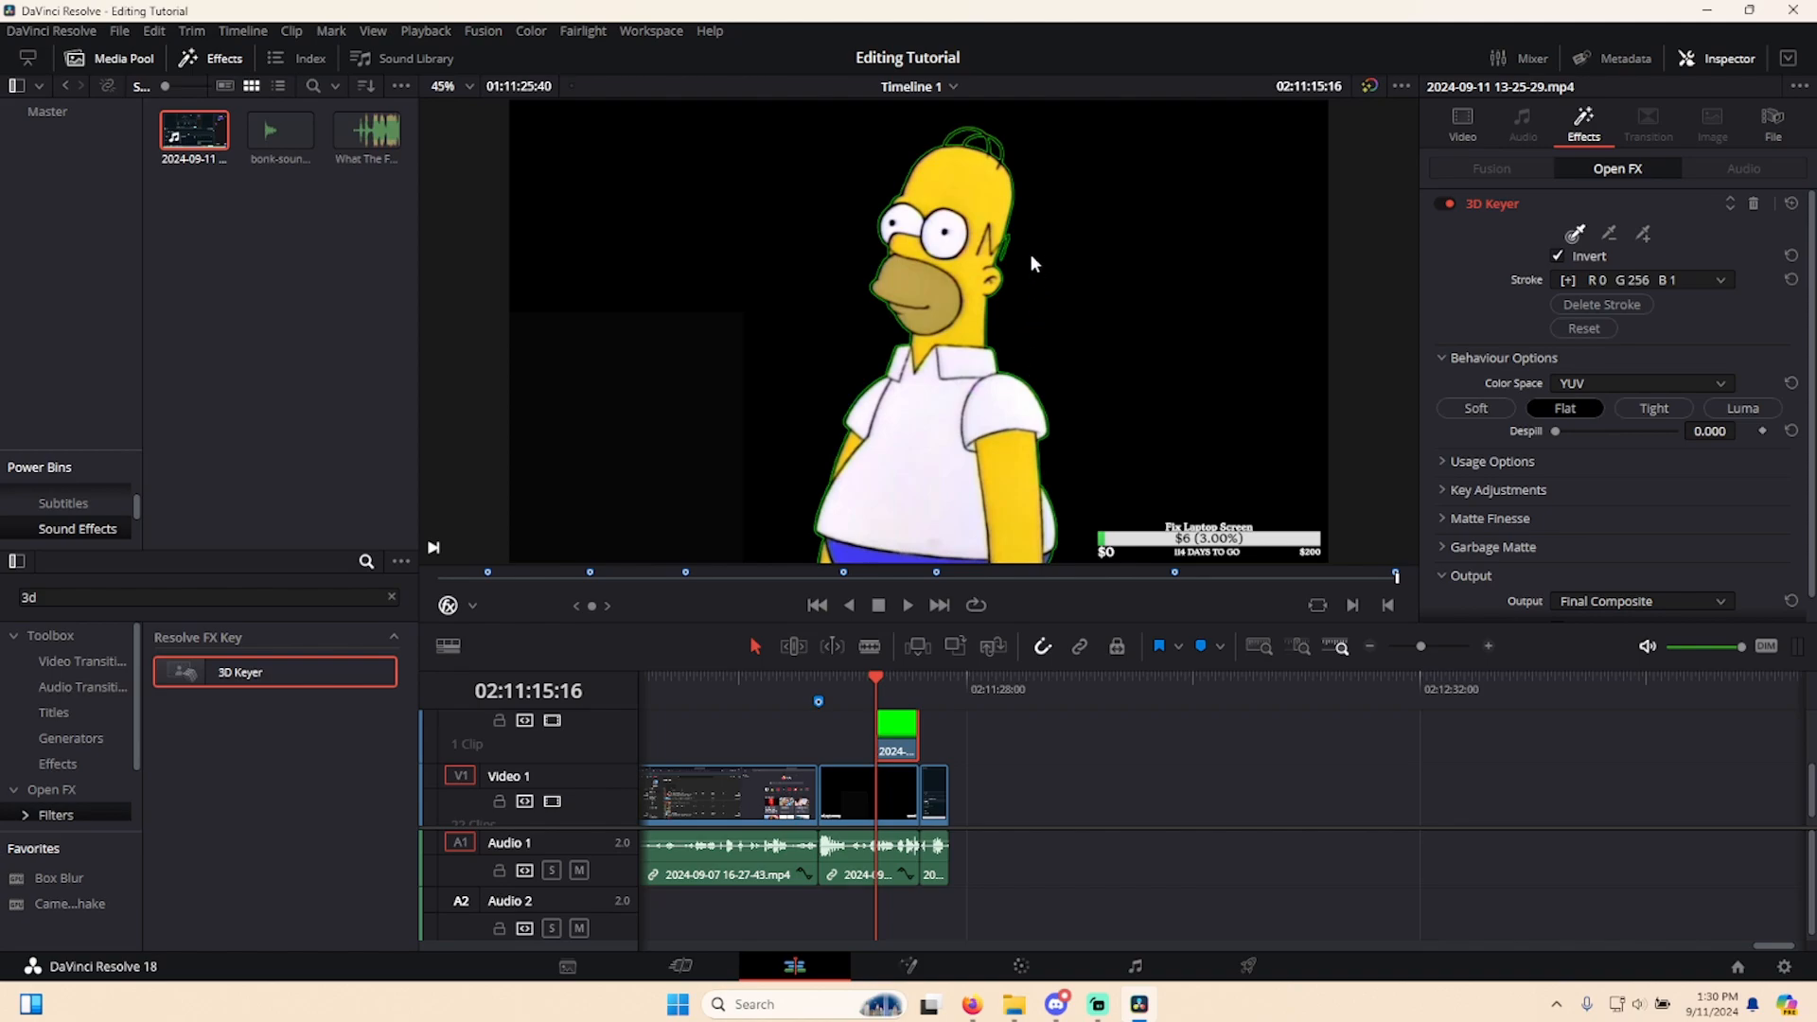
- Try new 3D Keyer samples along Homer's green outline near his mouth and neck, undoing each one
click(878, 301)
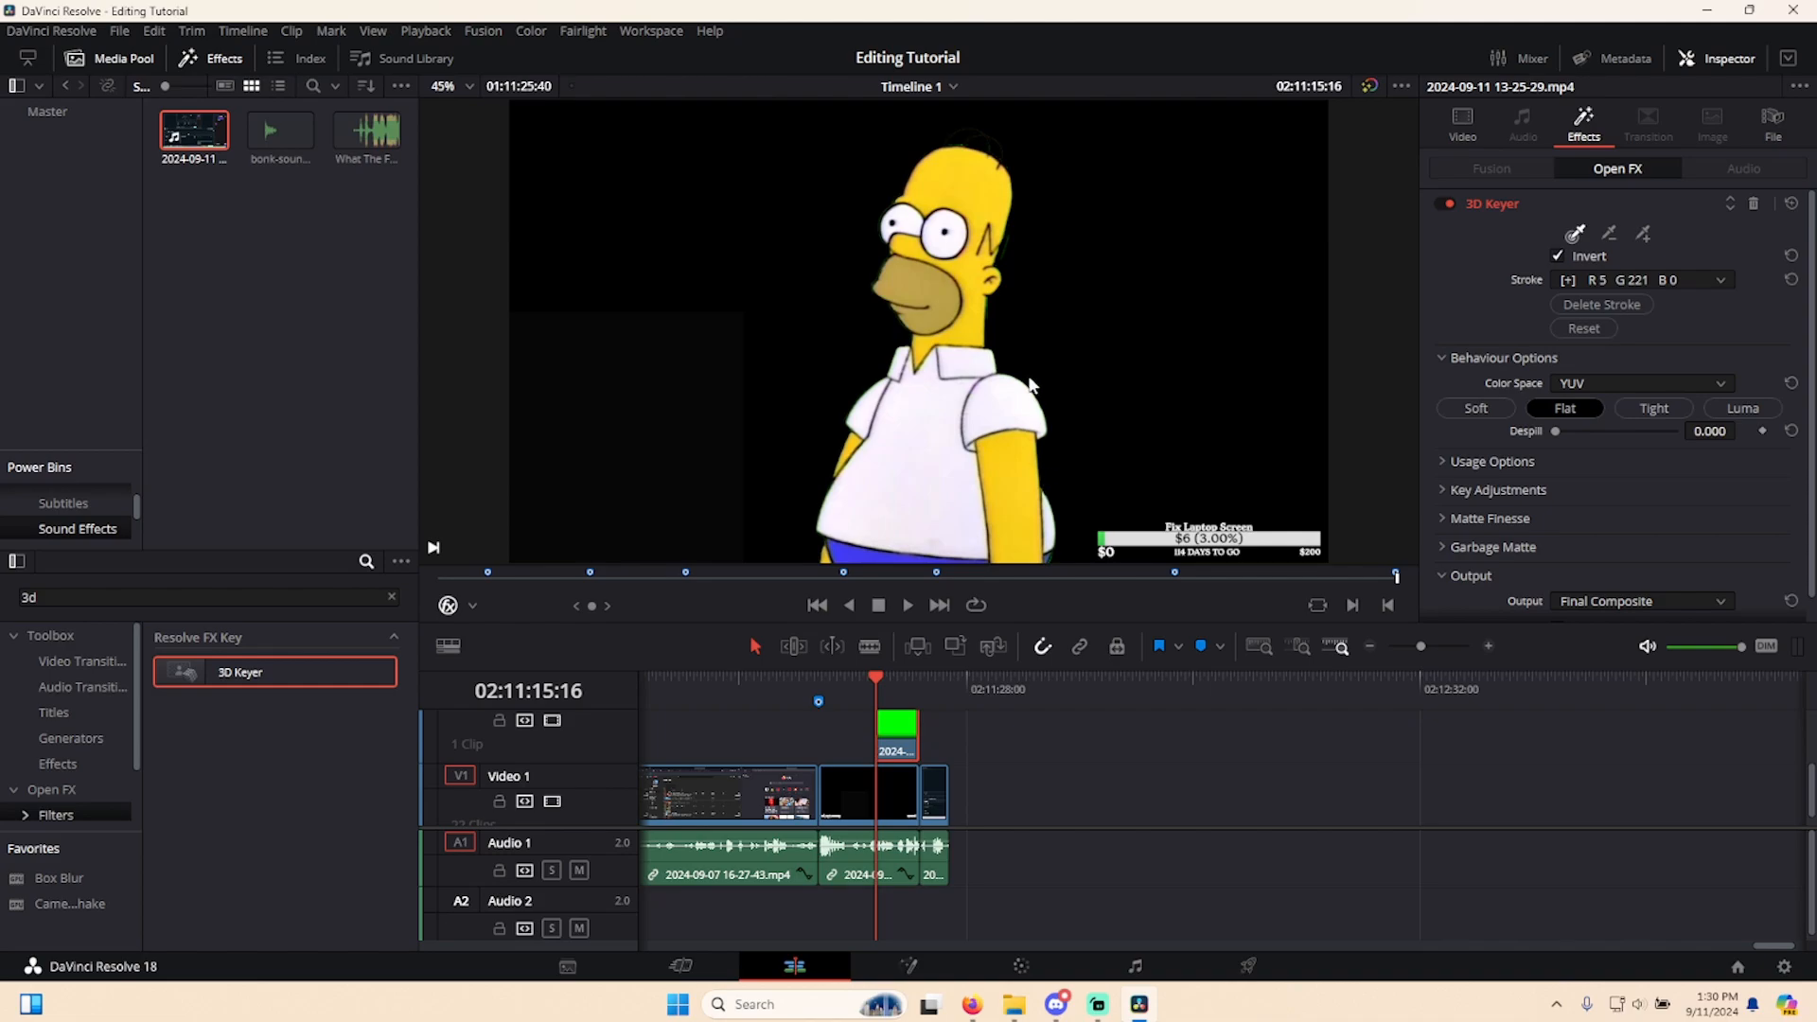
key(ctrl+z)
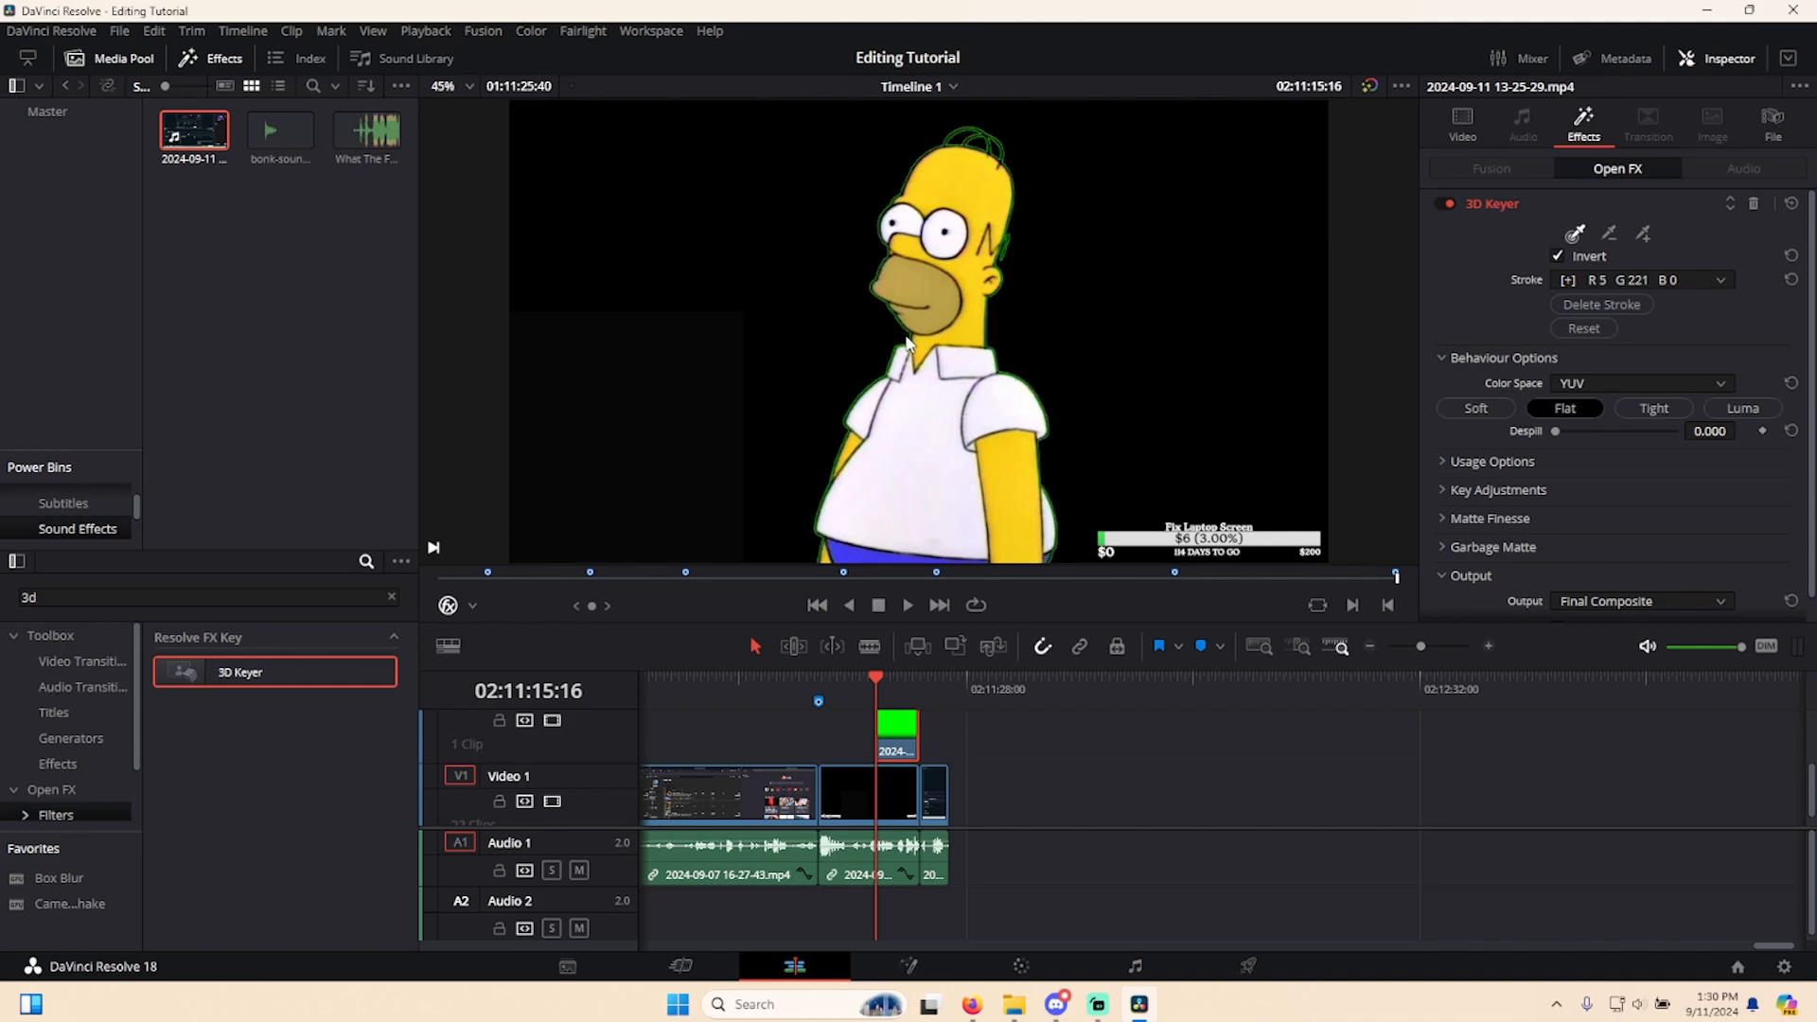
click(905, 333)
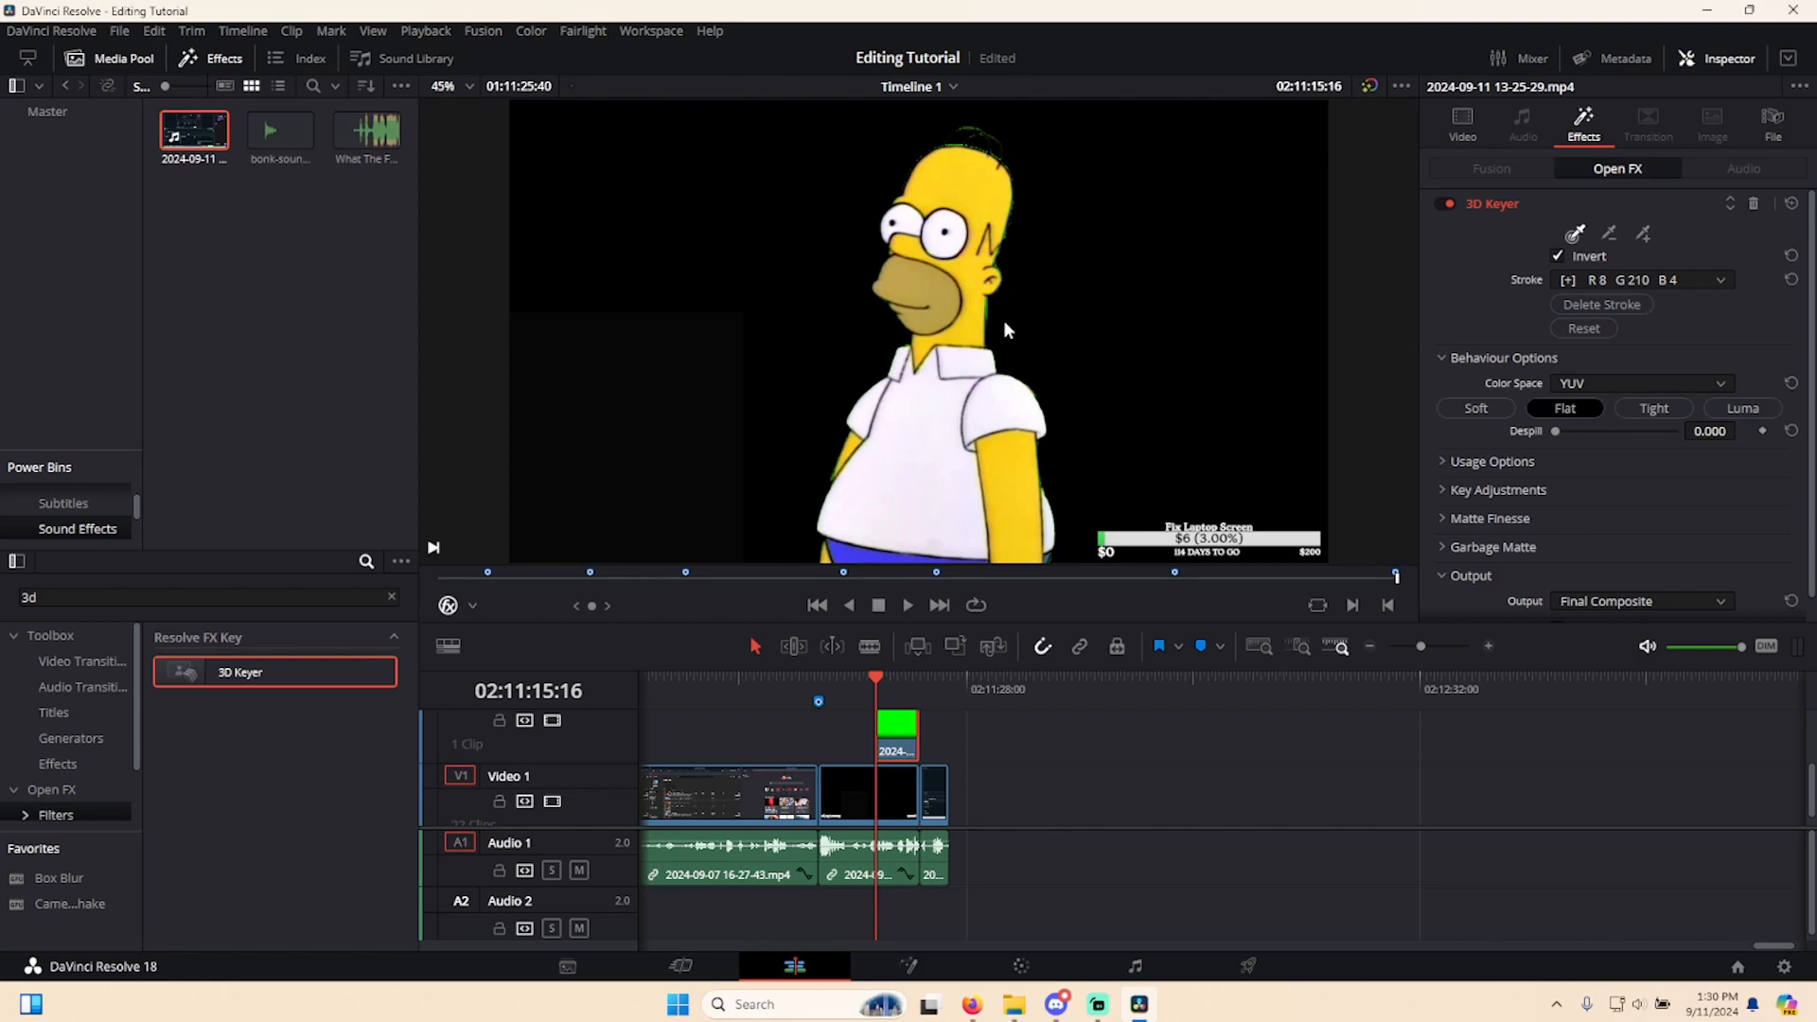
key(ctrl+z)
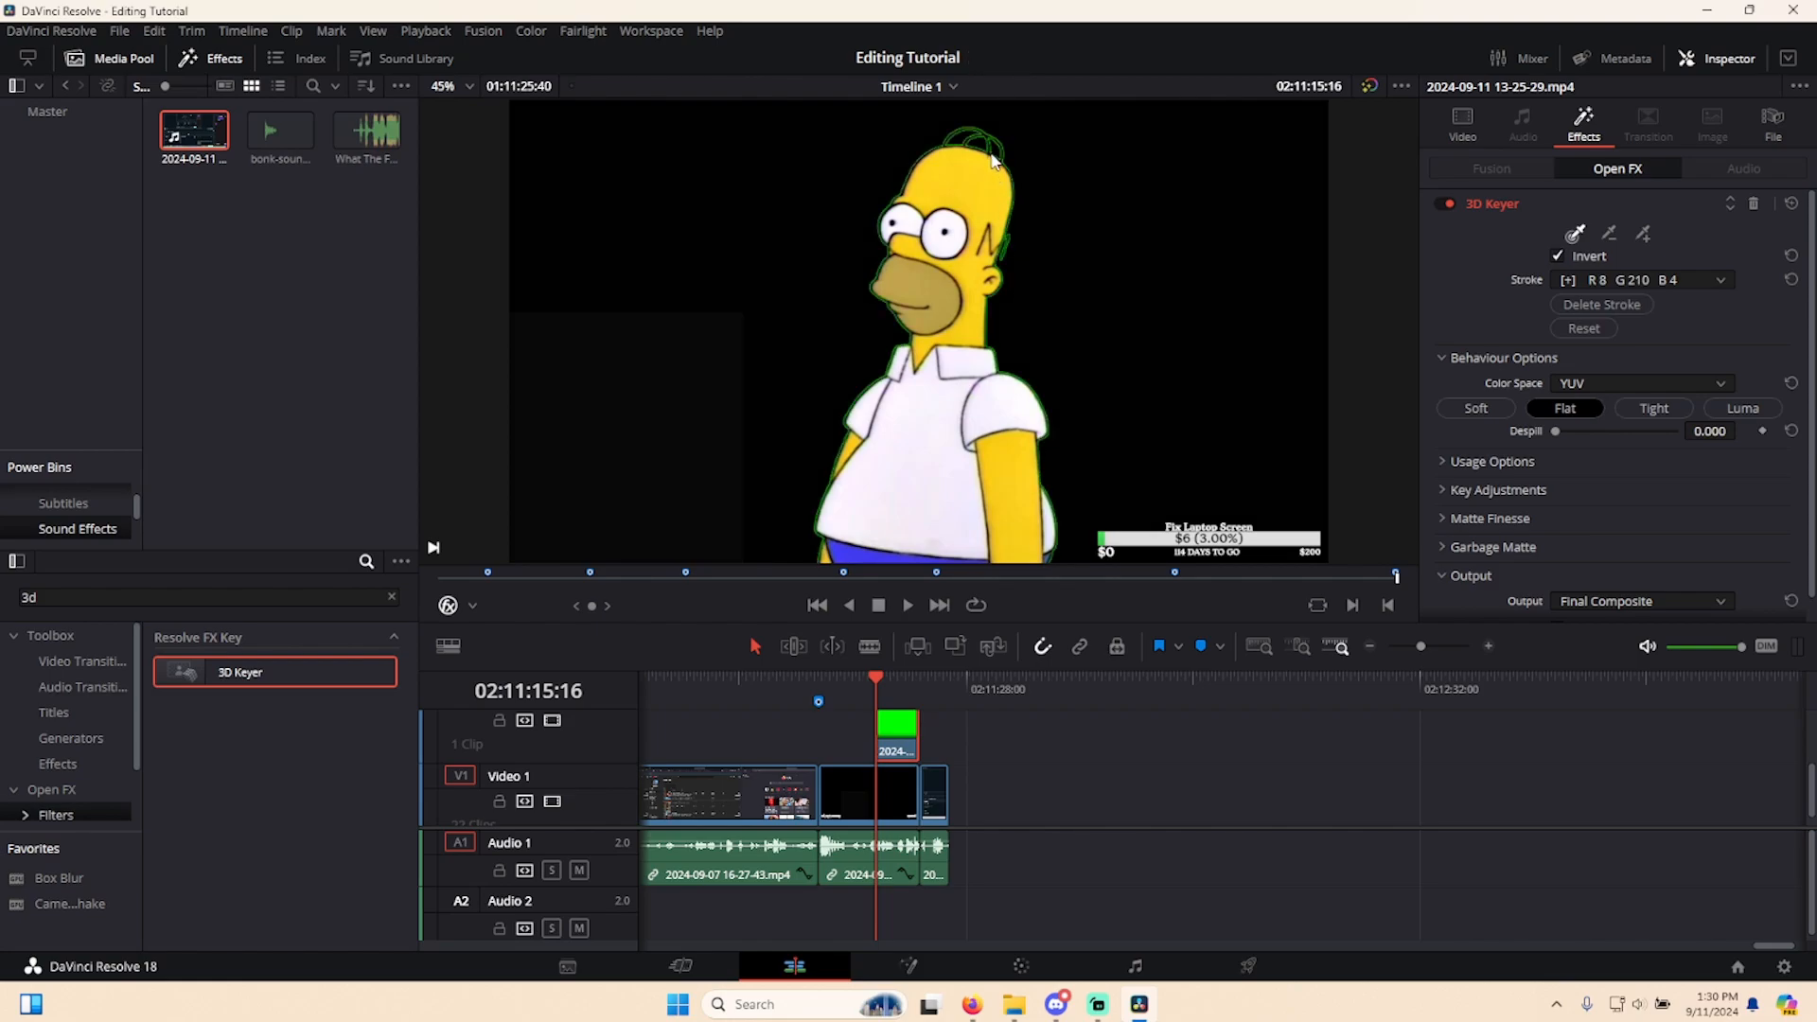
- Add a Chroma Keyer after MediaIn1 on the Fusion page, sample the green beside Homer, and undo the sample
click(903, 966)
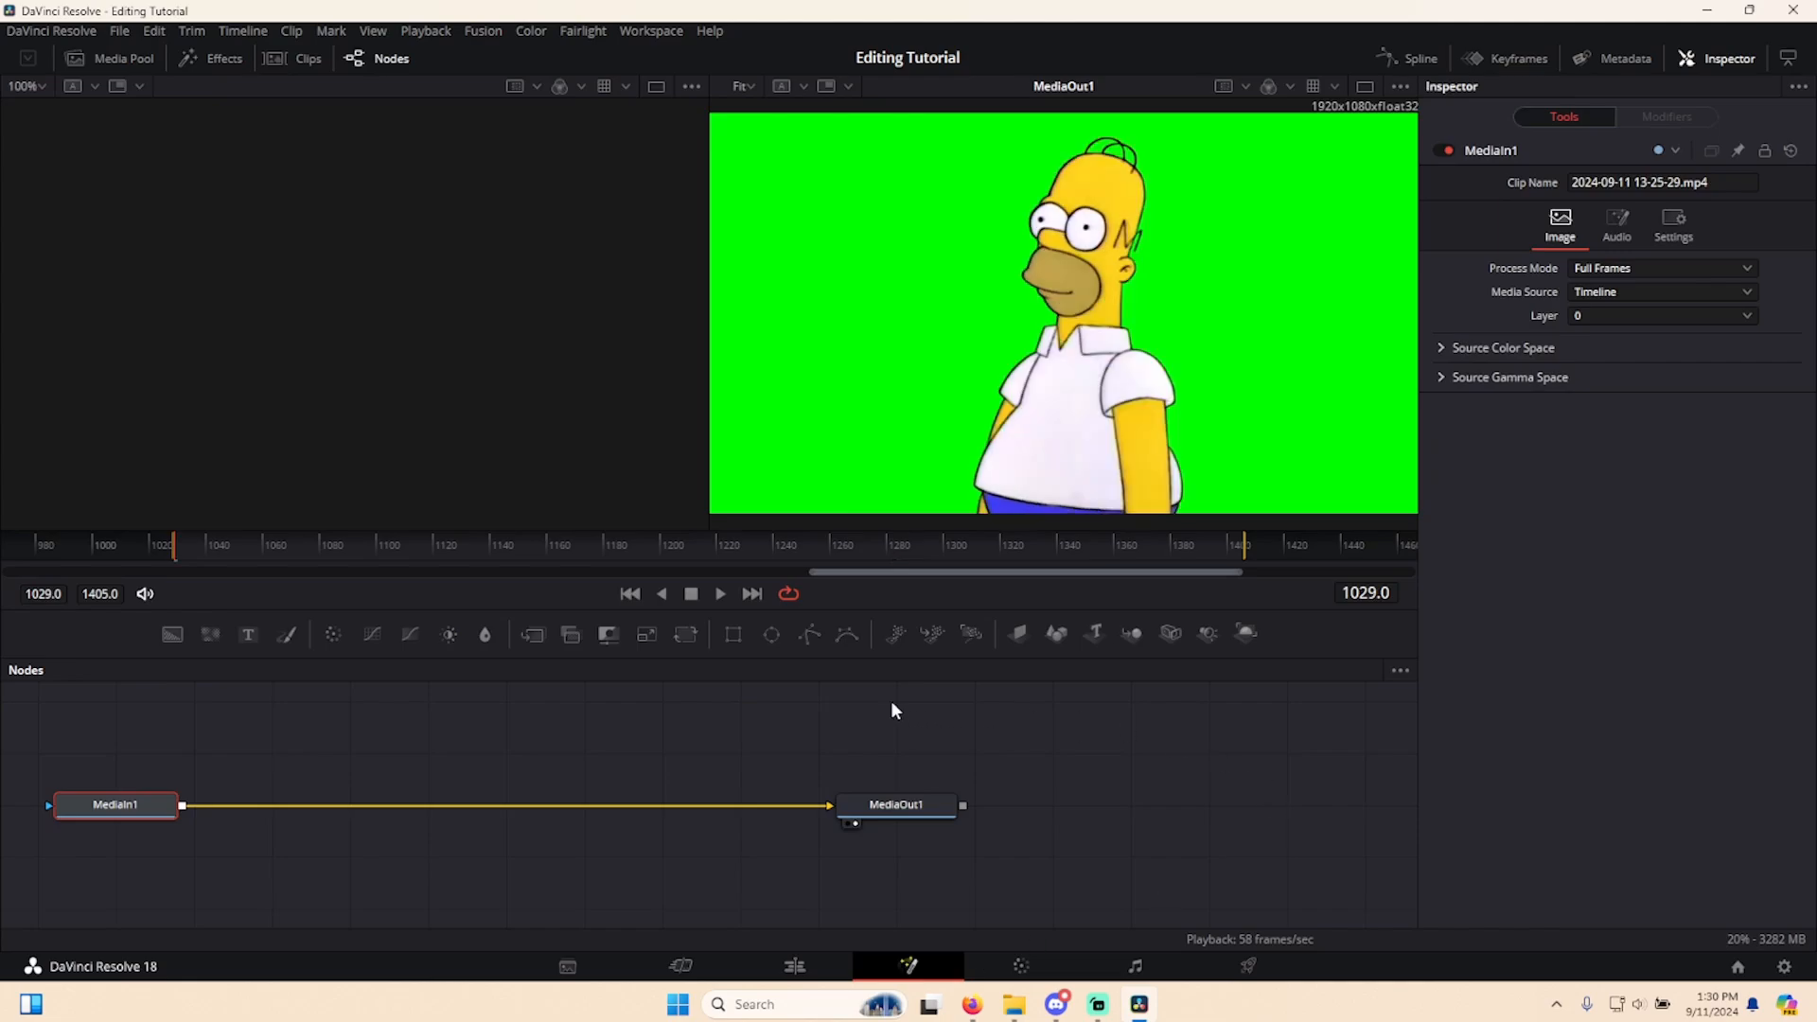
key(shift+space)
text(chr)
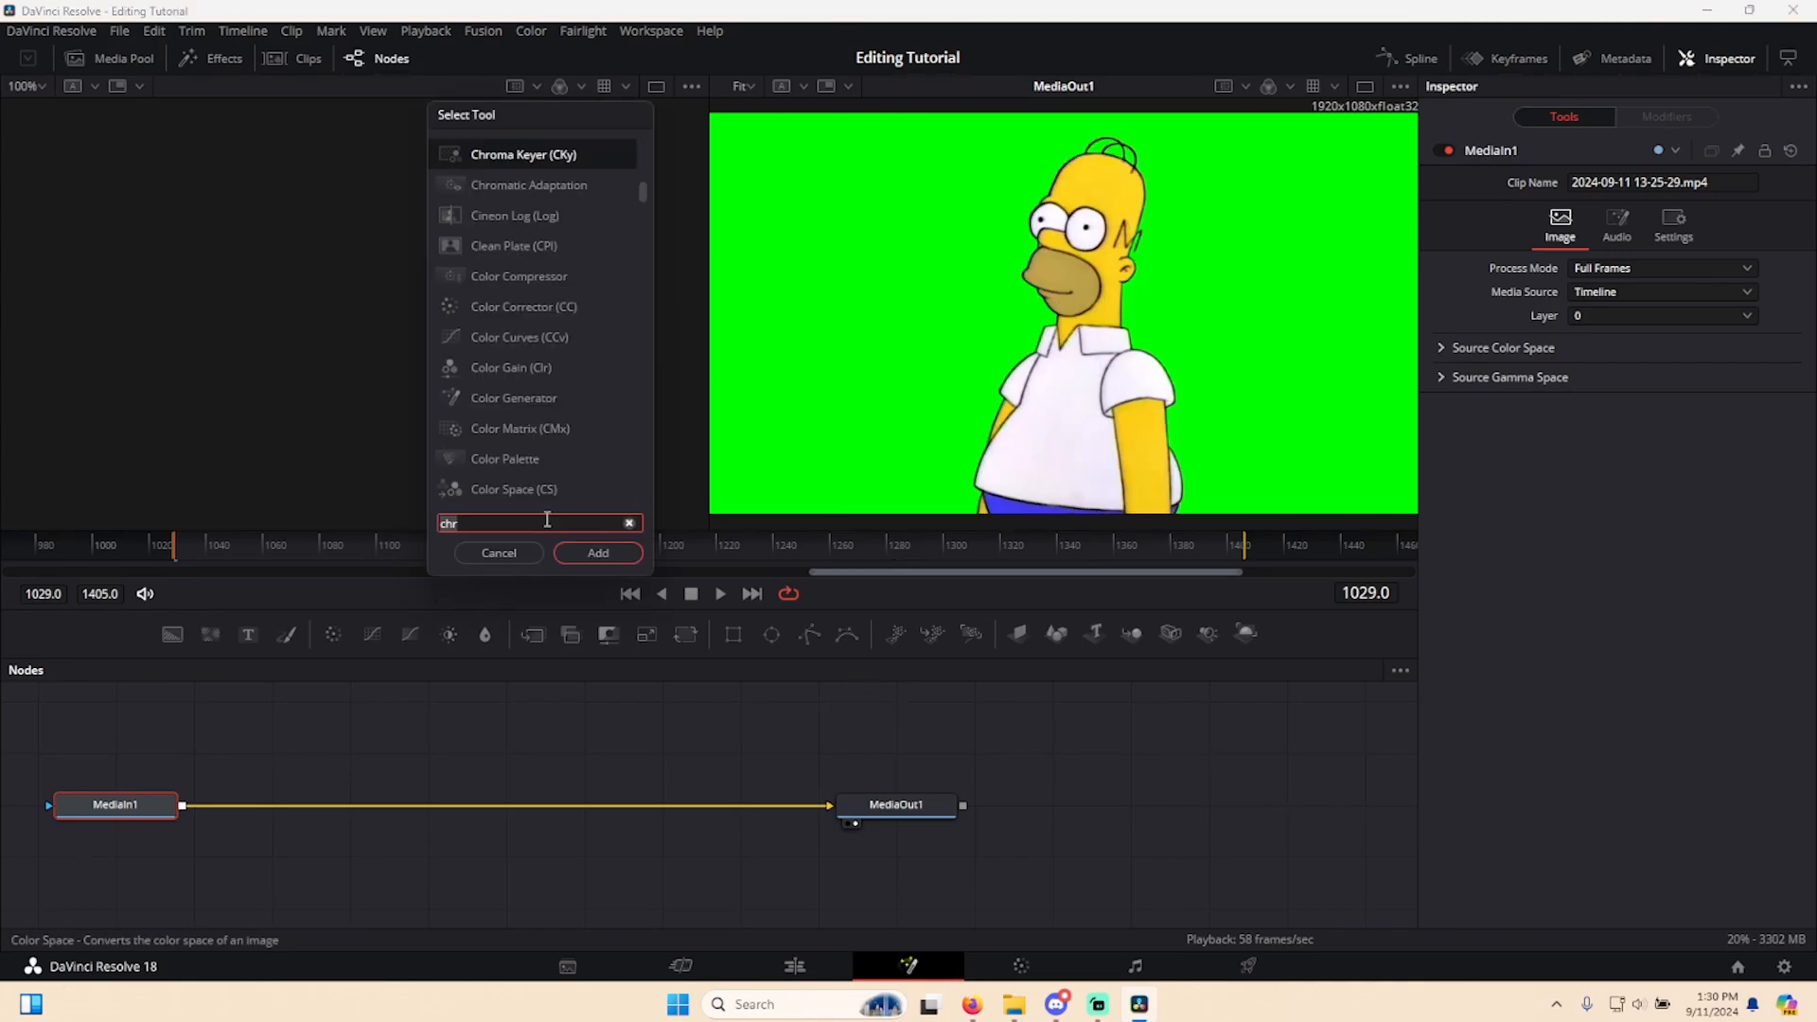
click(600, 555)
drag(886, 181, 997, 362)
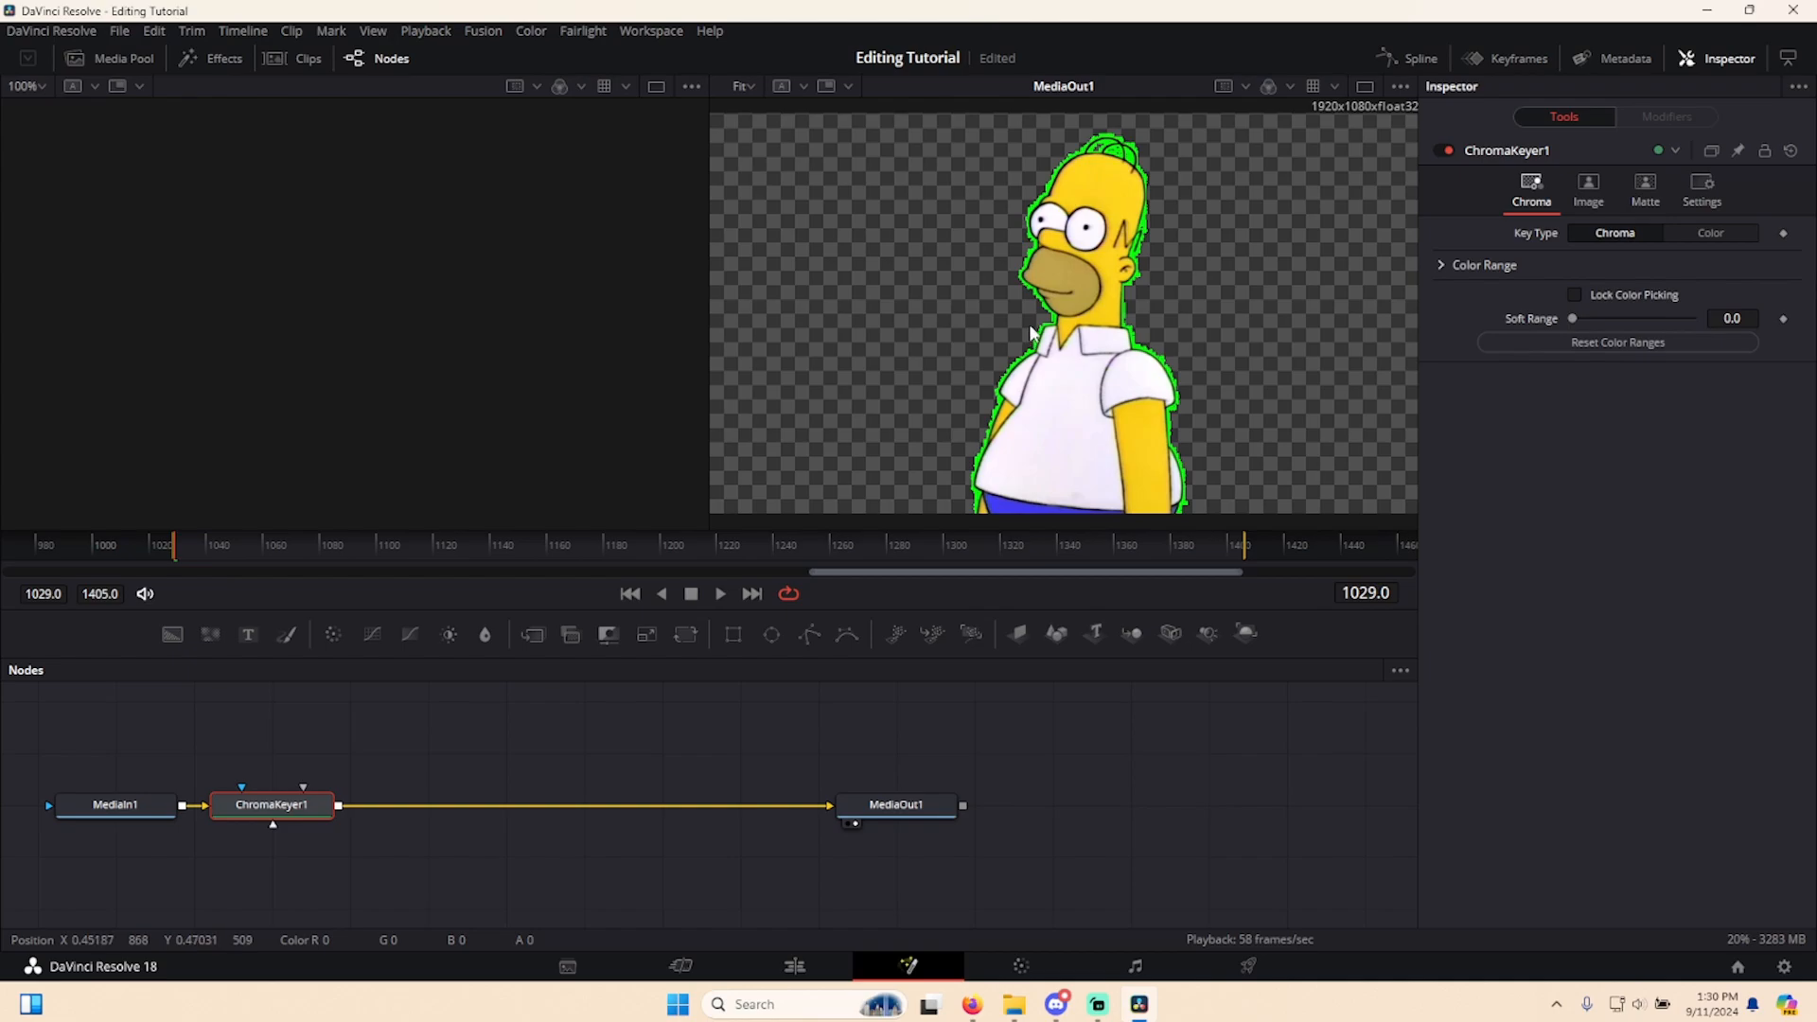
key(ctrl+z)
- Try keying the green with the Chroma Keyer's spill color set to Green, delete the node and return to the Edit page
click(1593, 184)
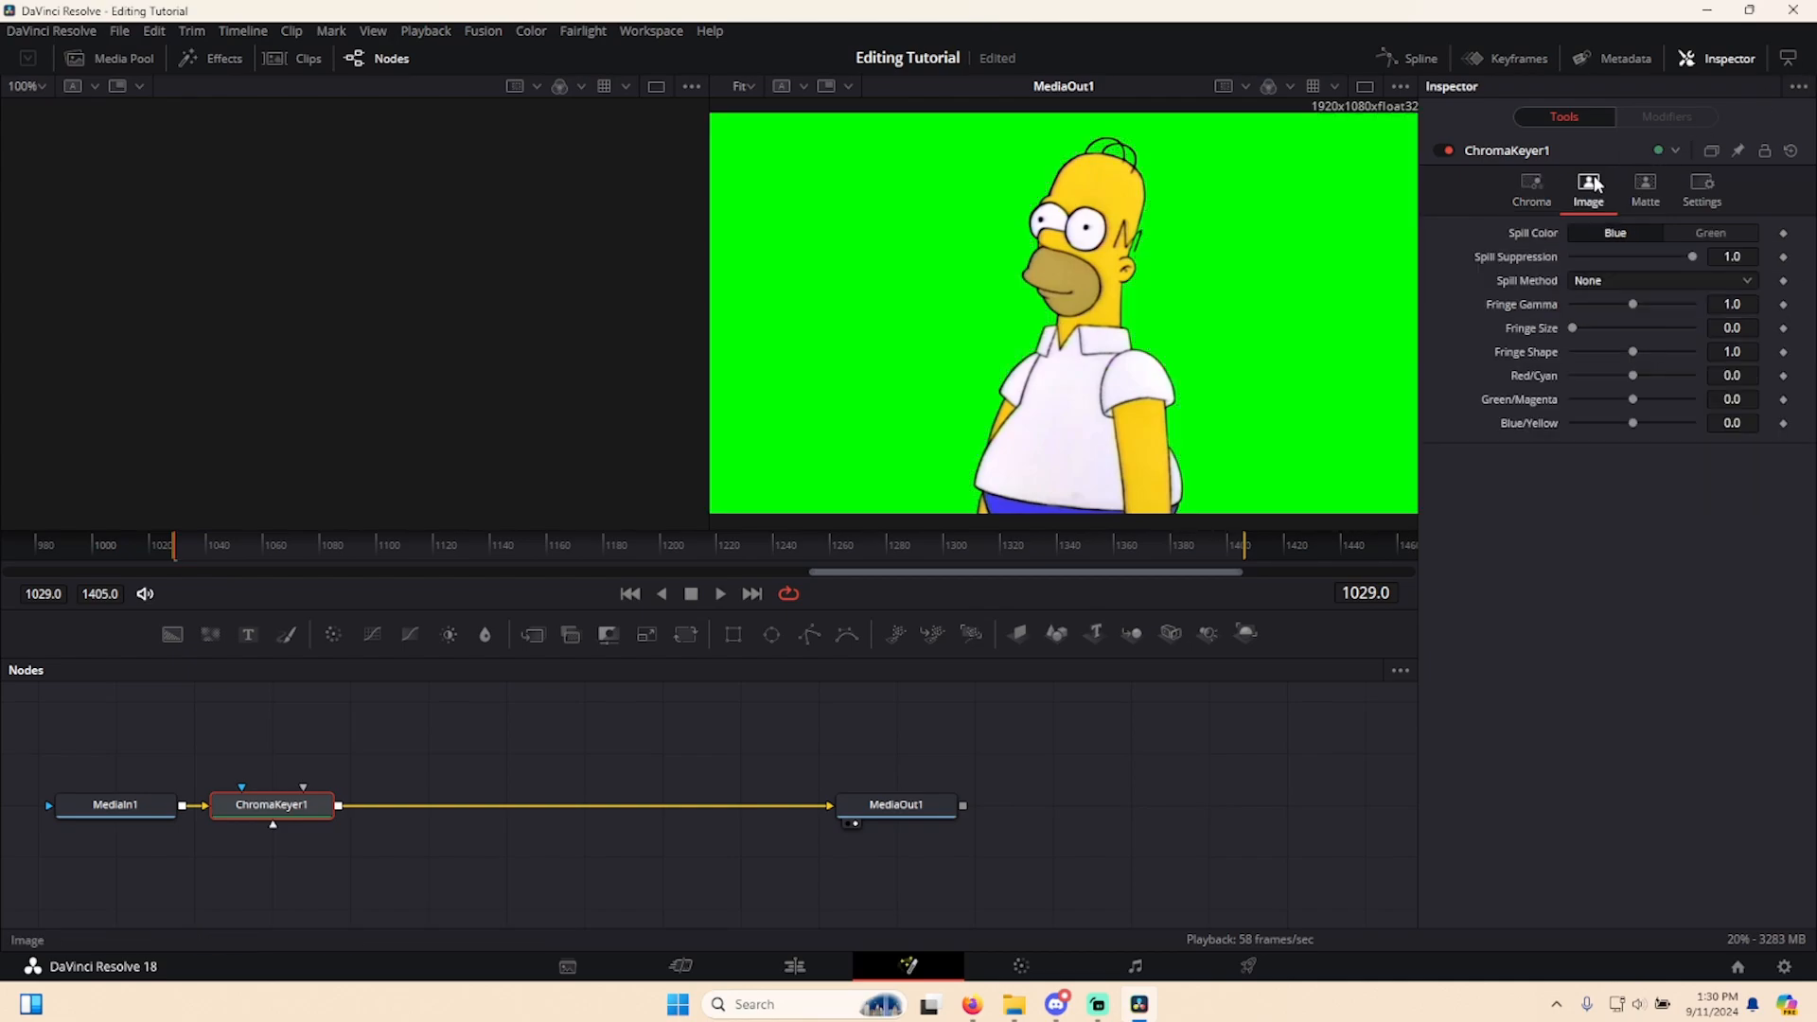
click(1693, 232)
drag(1298, 196, 1213, 286)
click(1622, 280)
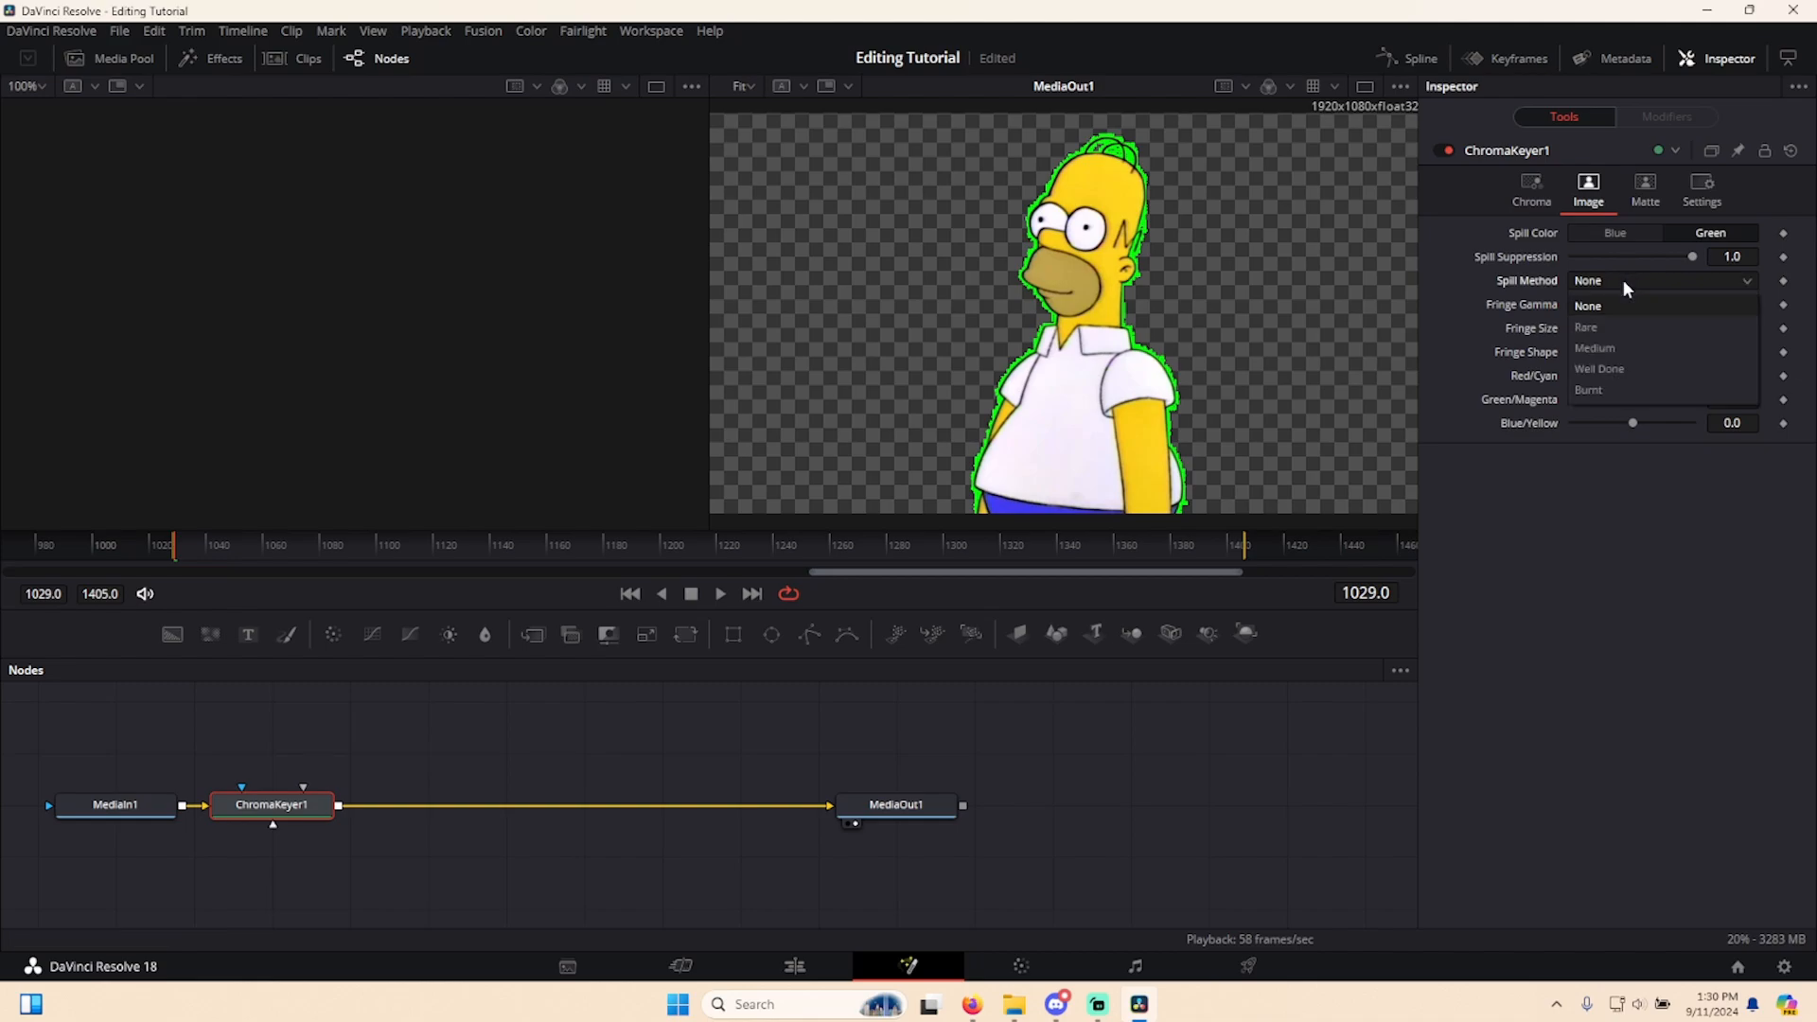
click(1621, 280)
click(1531, 187)
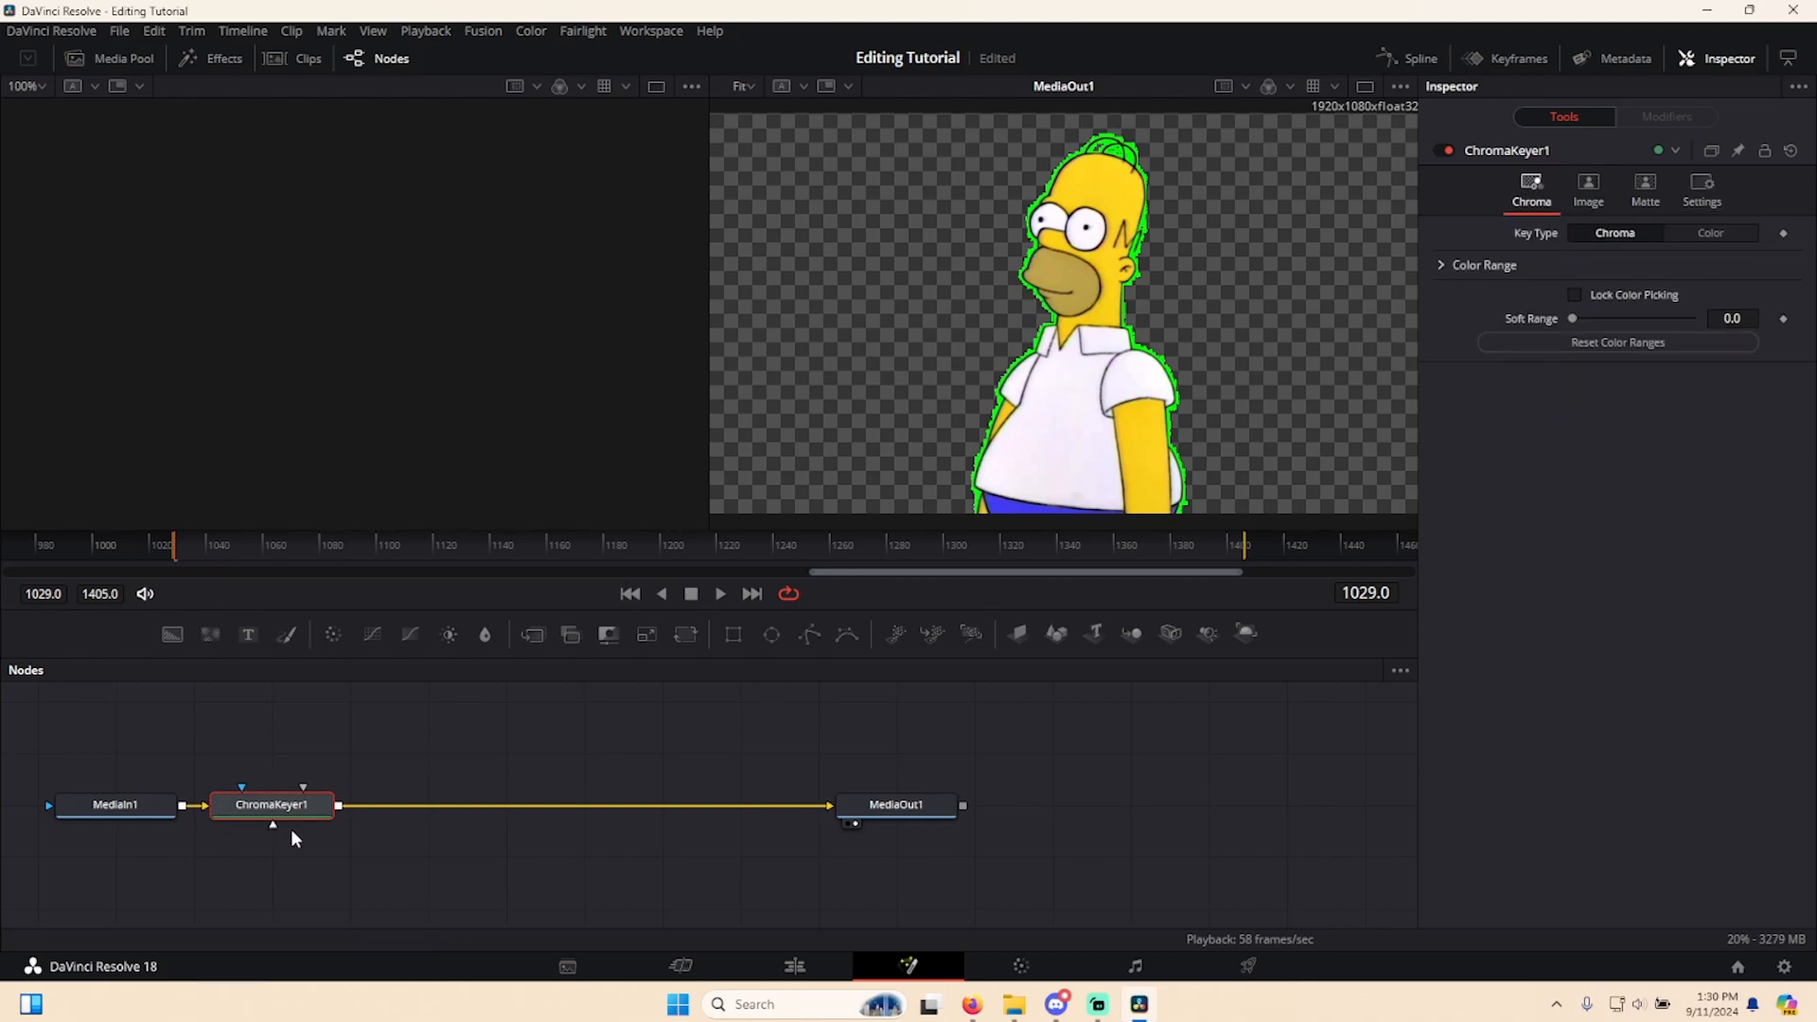
key(Delete)
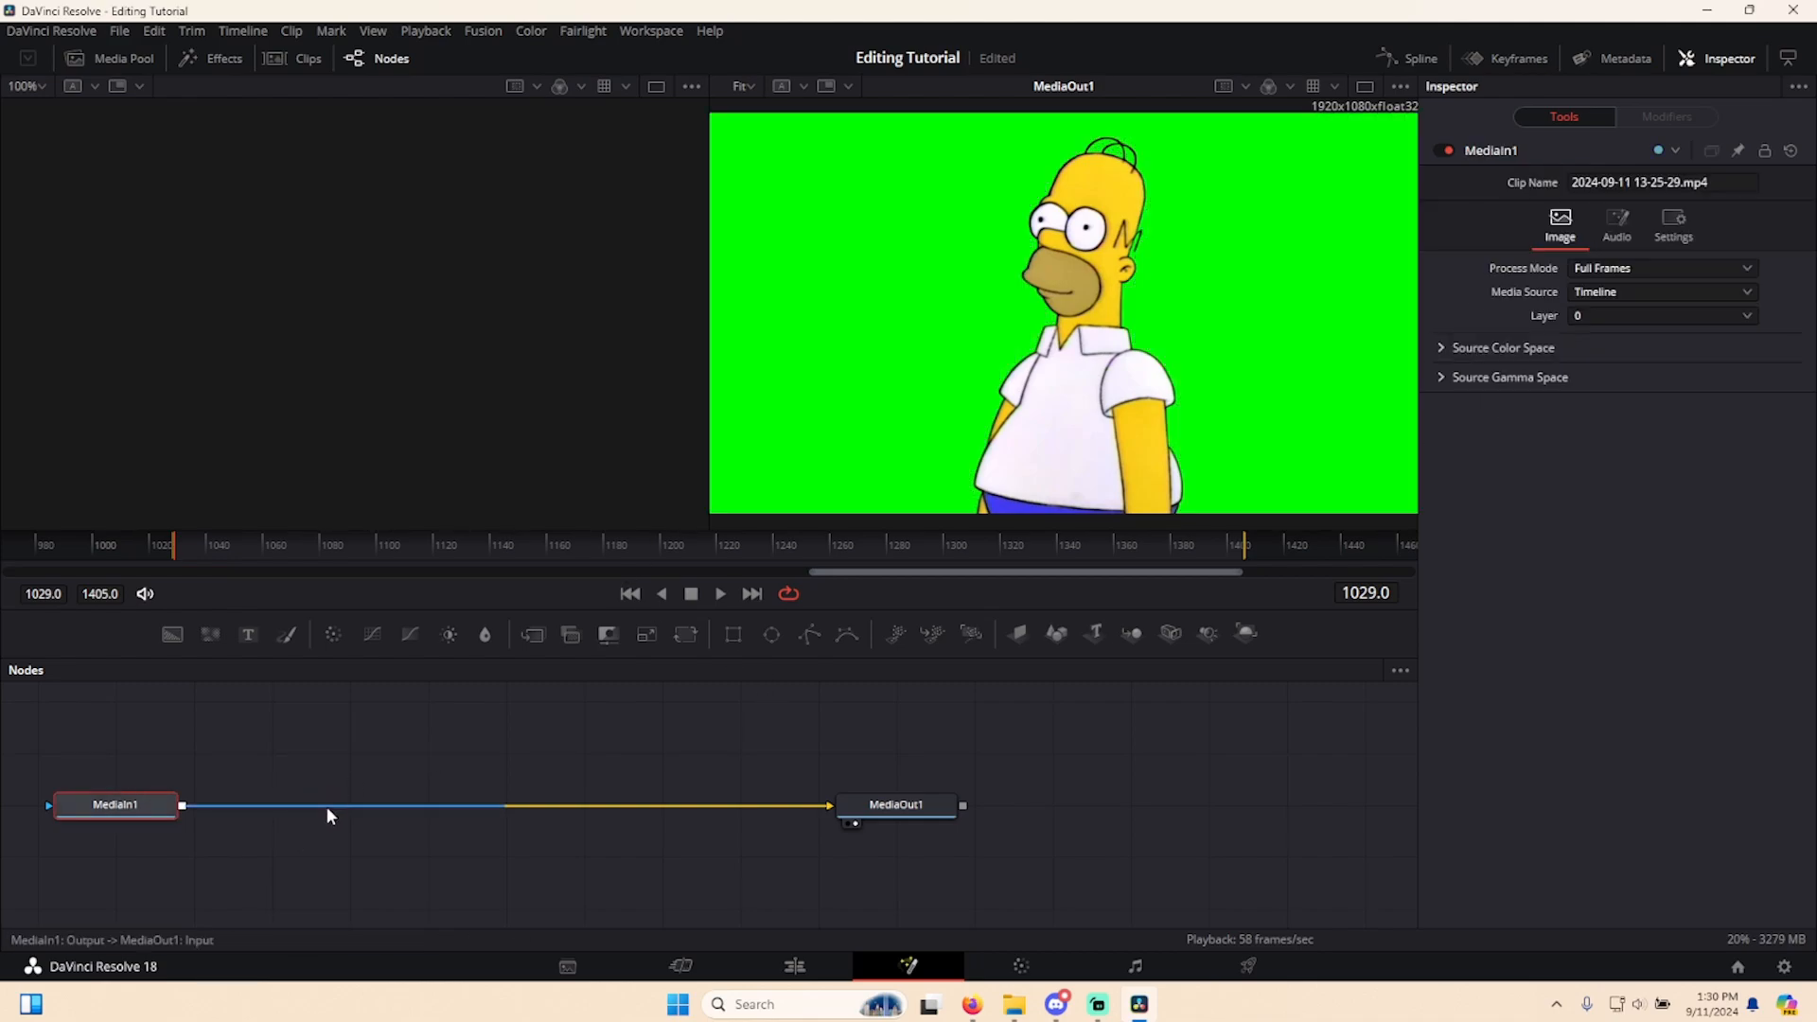
click(830, 965)
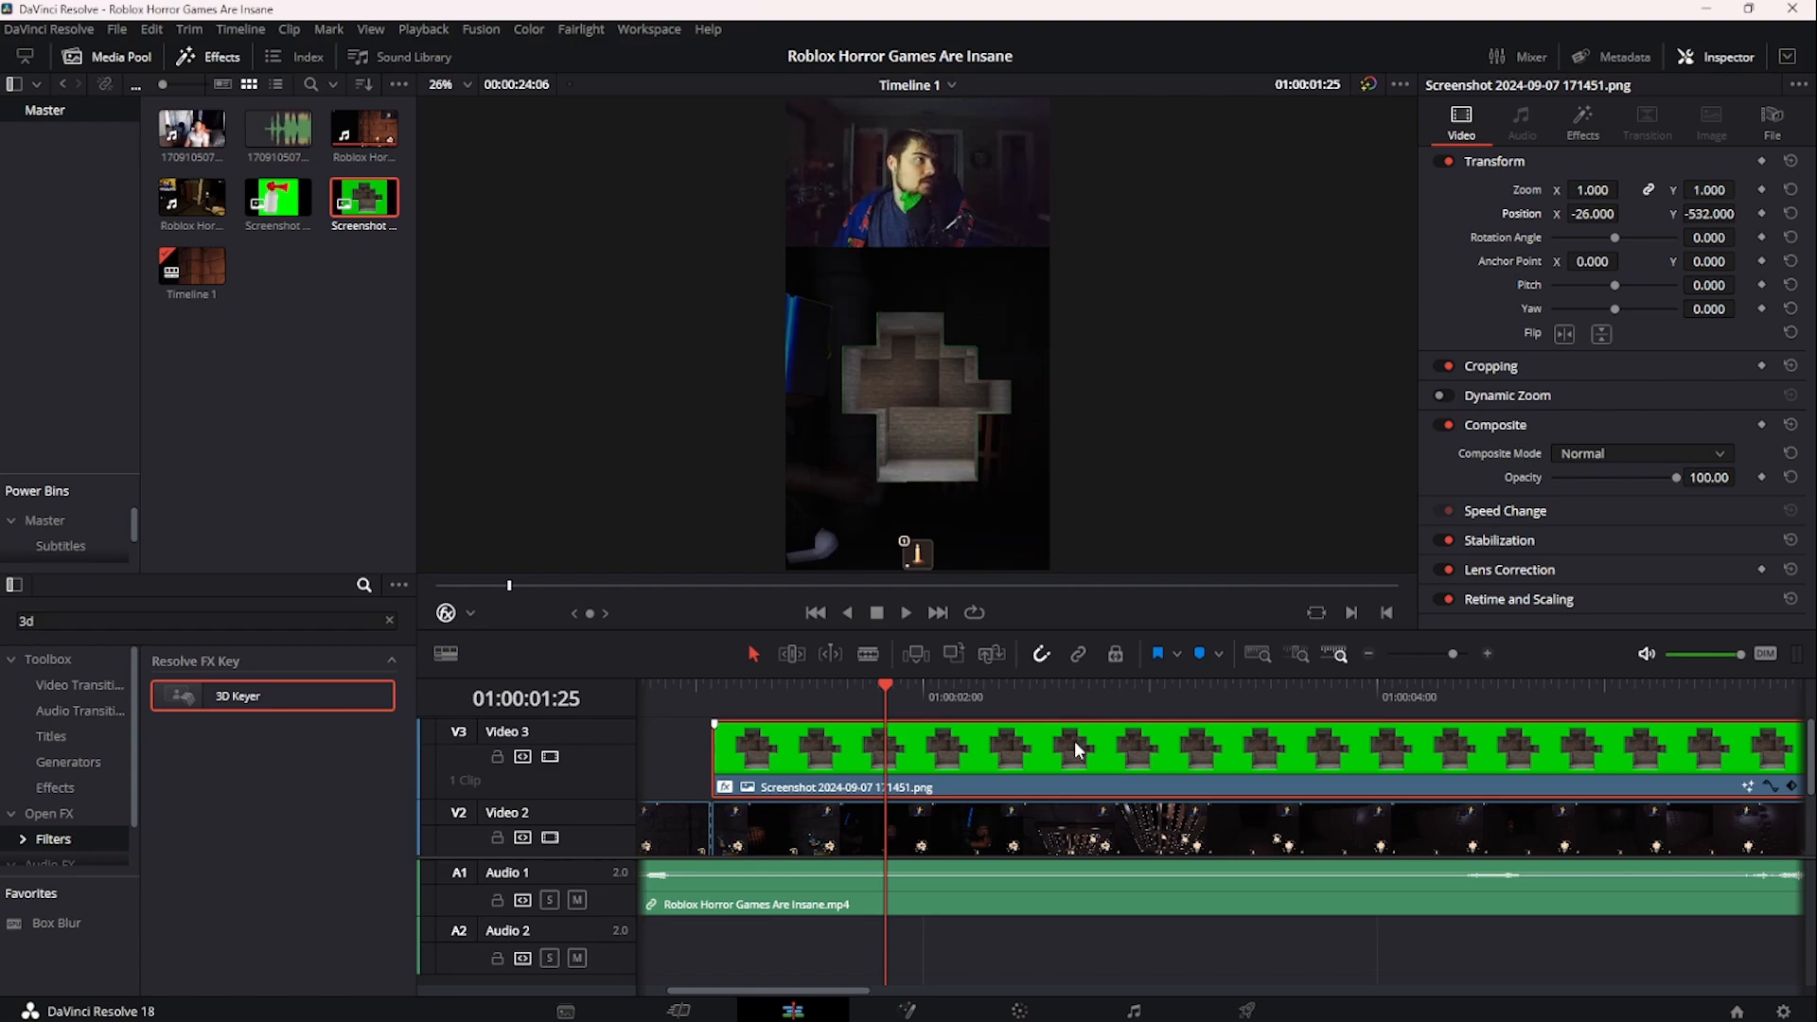
- Delete the green-screen screenshot clip from Video 3 and remove the through edit between the Roblox clips on Video 2
key(Delete)
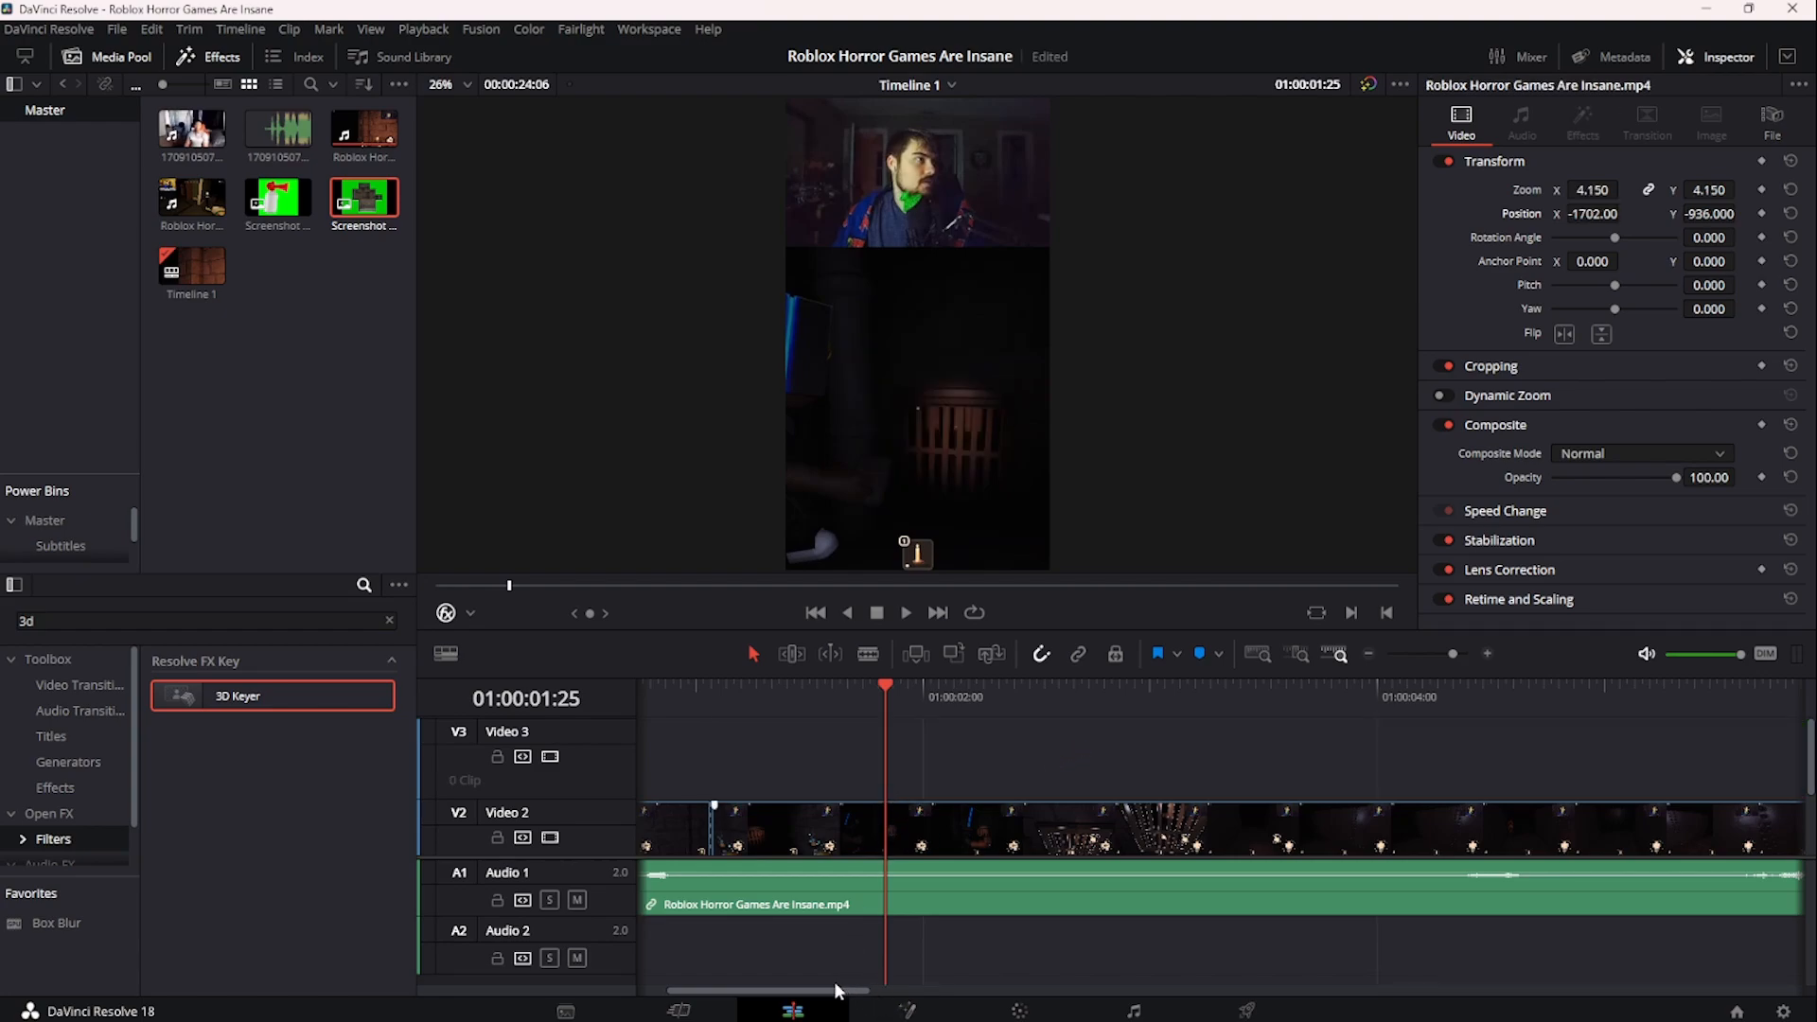
drag(793, 990, 687, 989)
scroll(705, 757, down, 3)
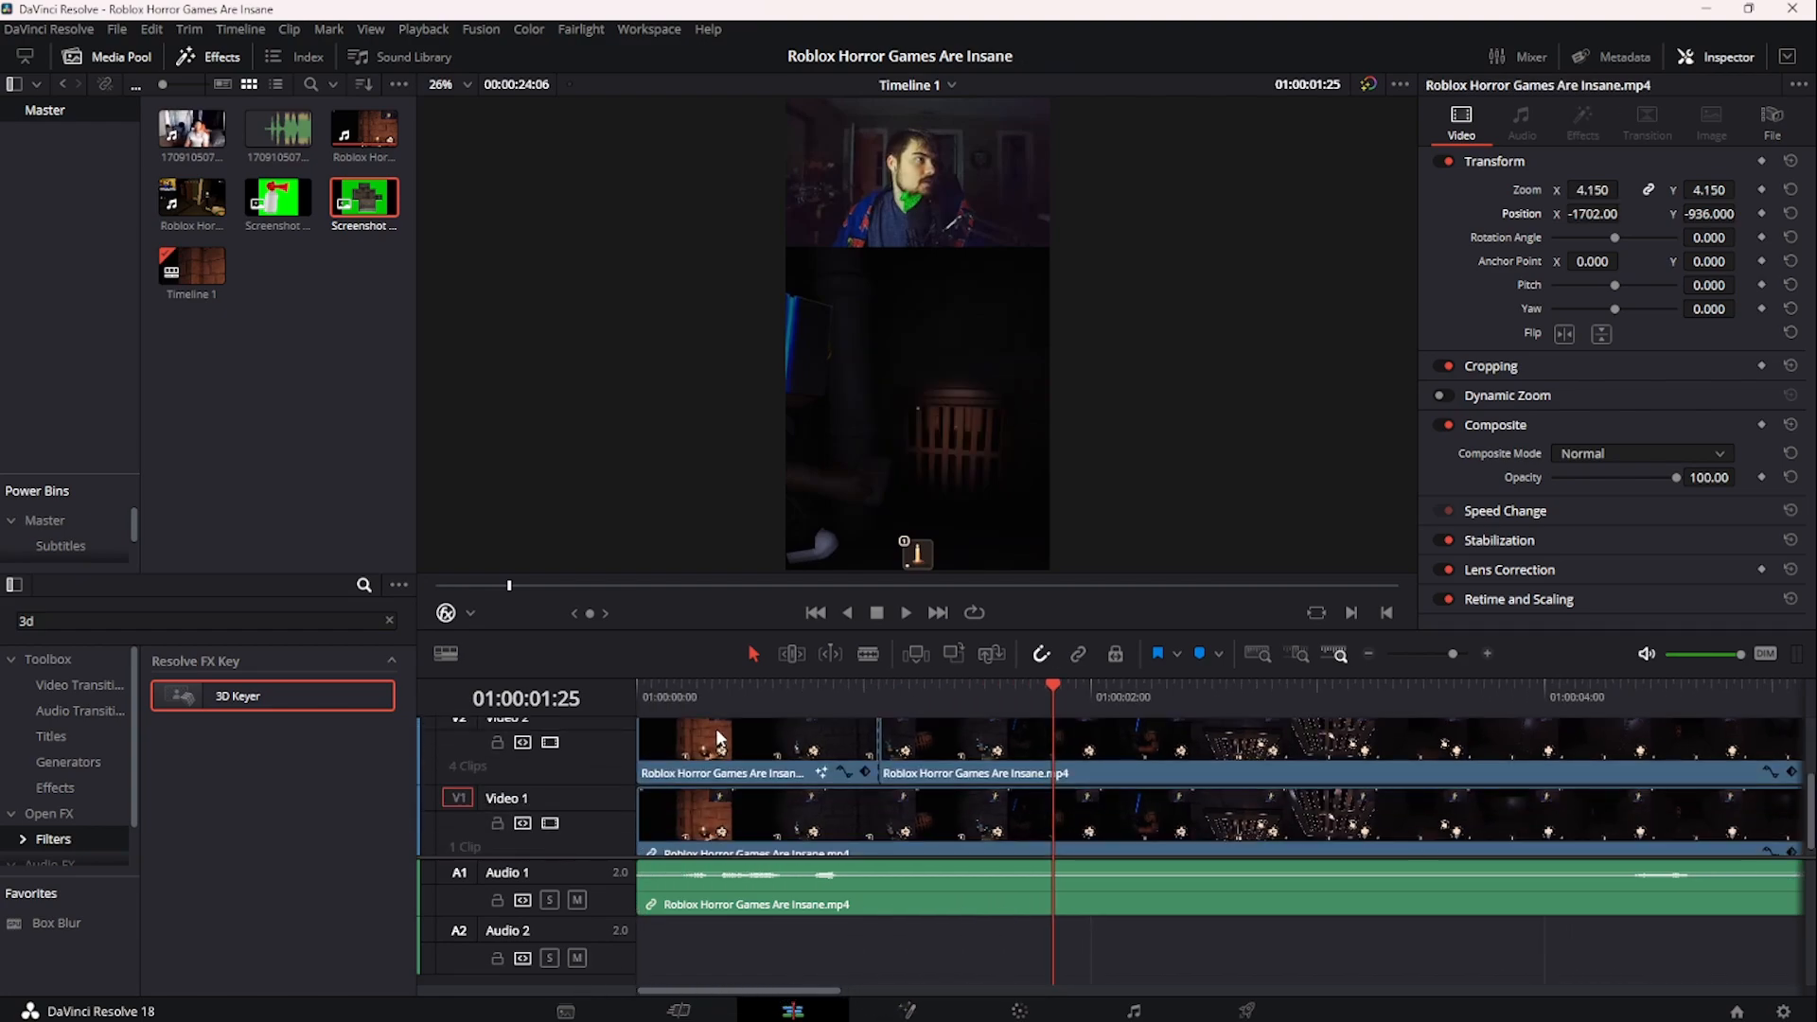
right_click(878, 745)
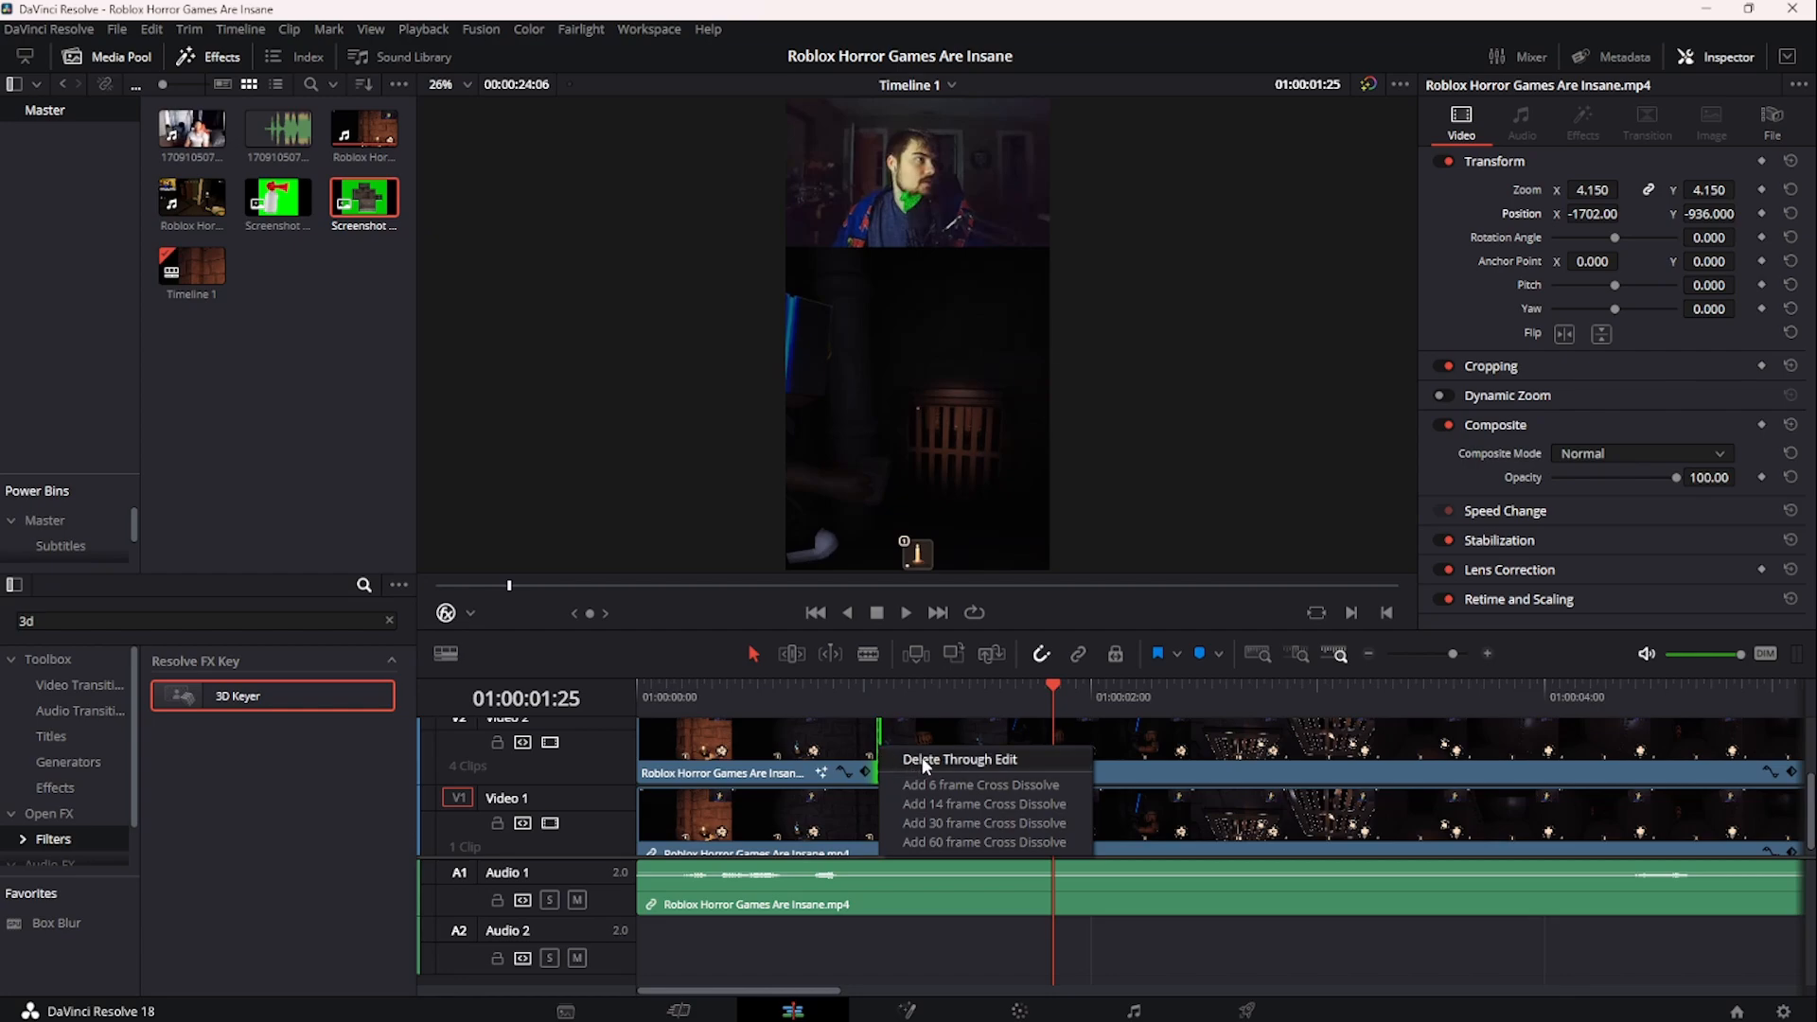
click(922, 753)
- Play the timeline from its start to 01:00:01:07 and open the Sound Effects power bin
click(689, 689)
key(Home)
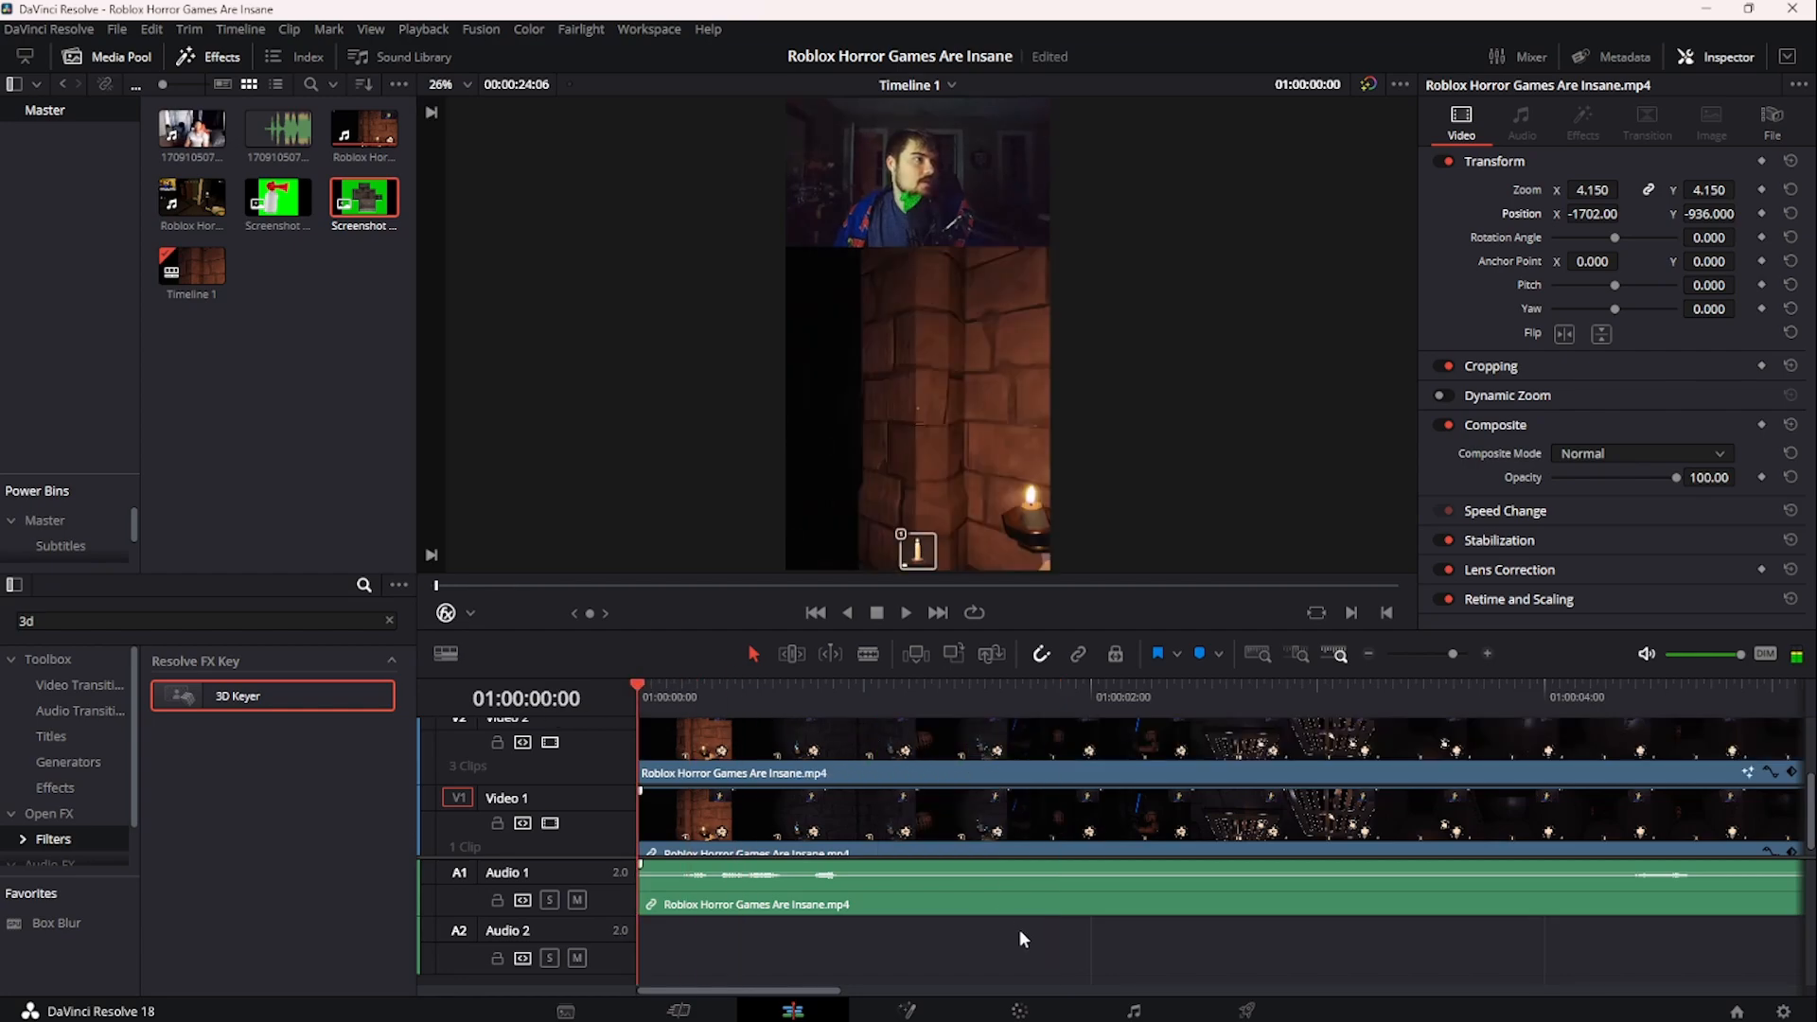
key(space)
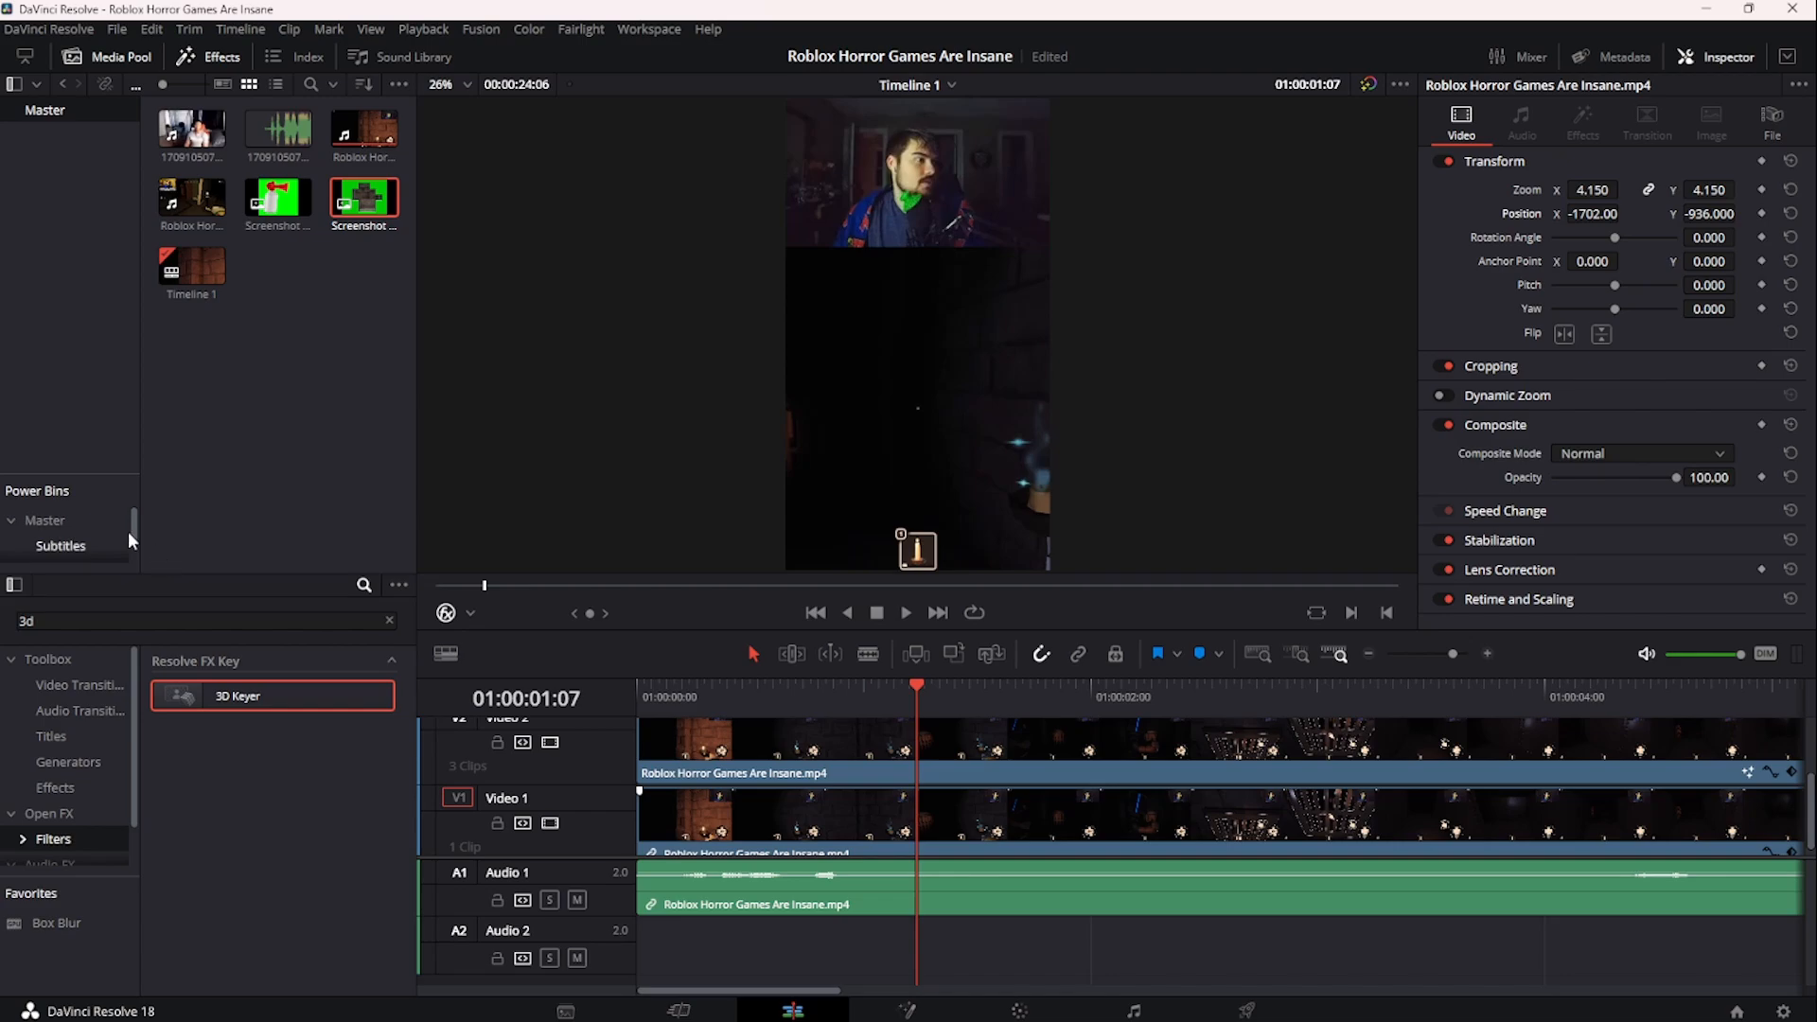
scroll(123, 528, down, 1)
click(98, 545)
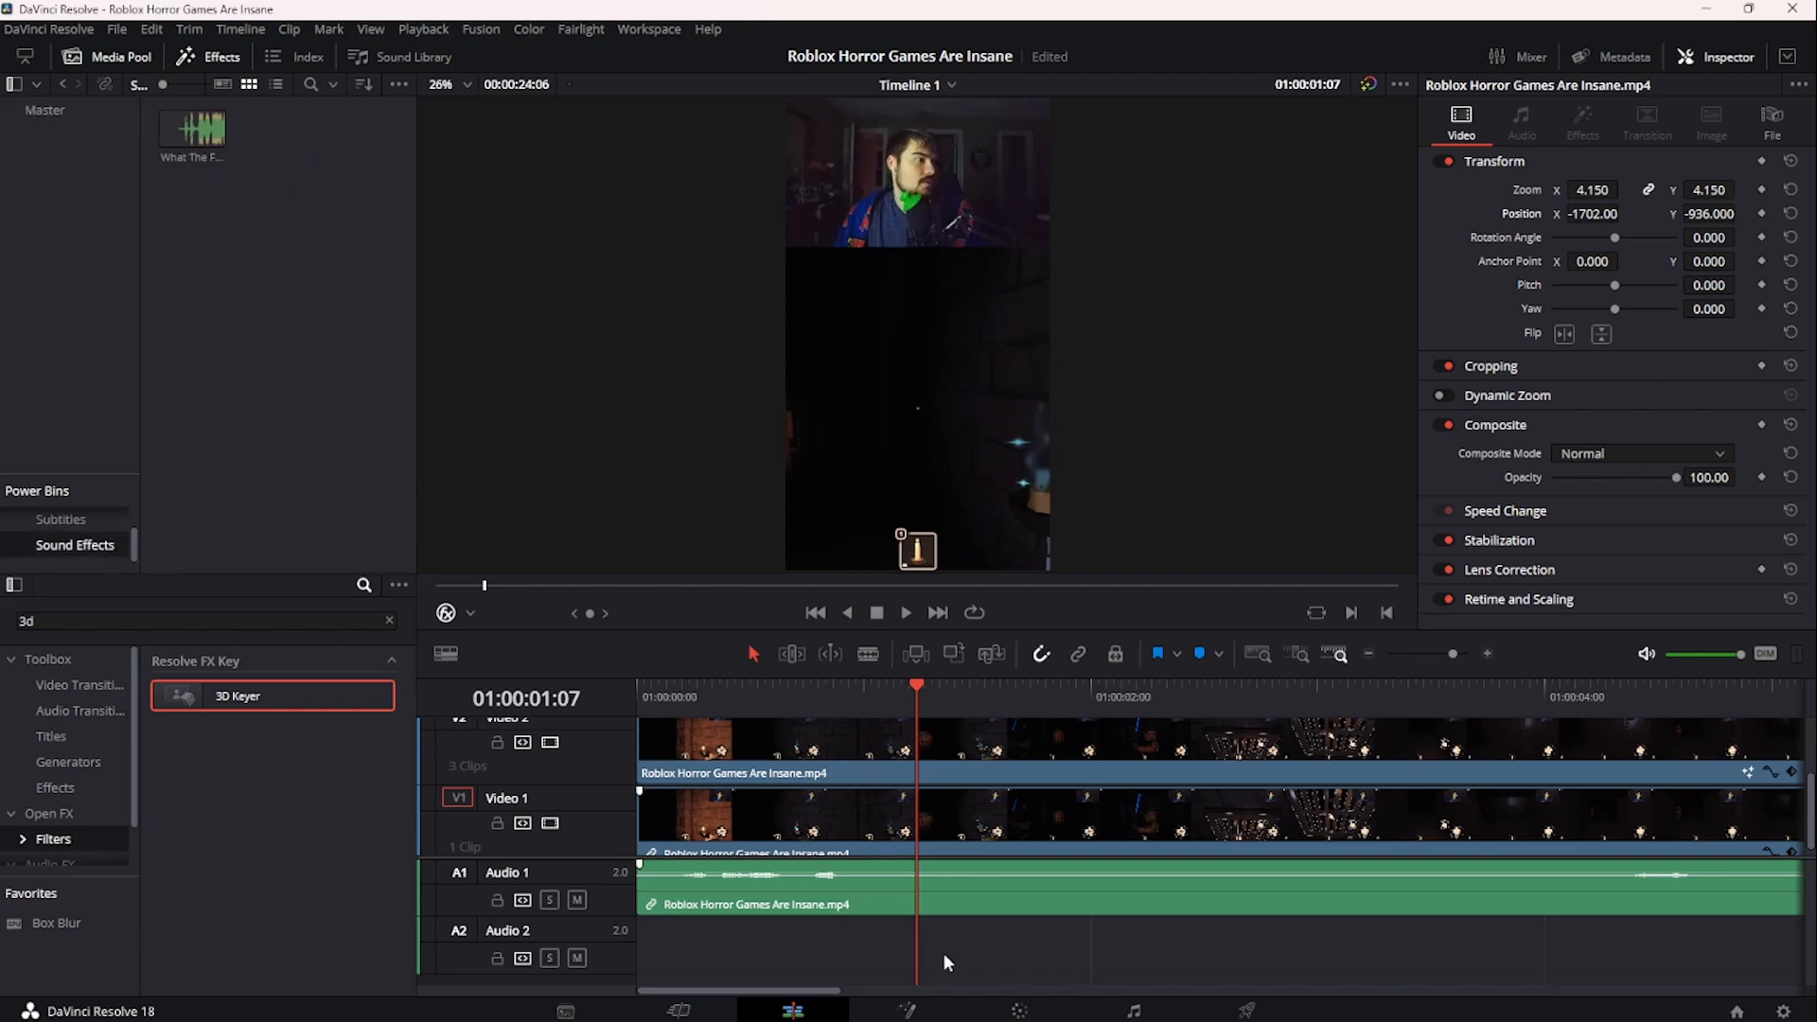
- Place What The Fuck.mp4 on Audio 2 at 01:00:01:07 and cut away its portion before 01:00:01:24
click(910, 998)
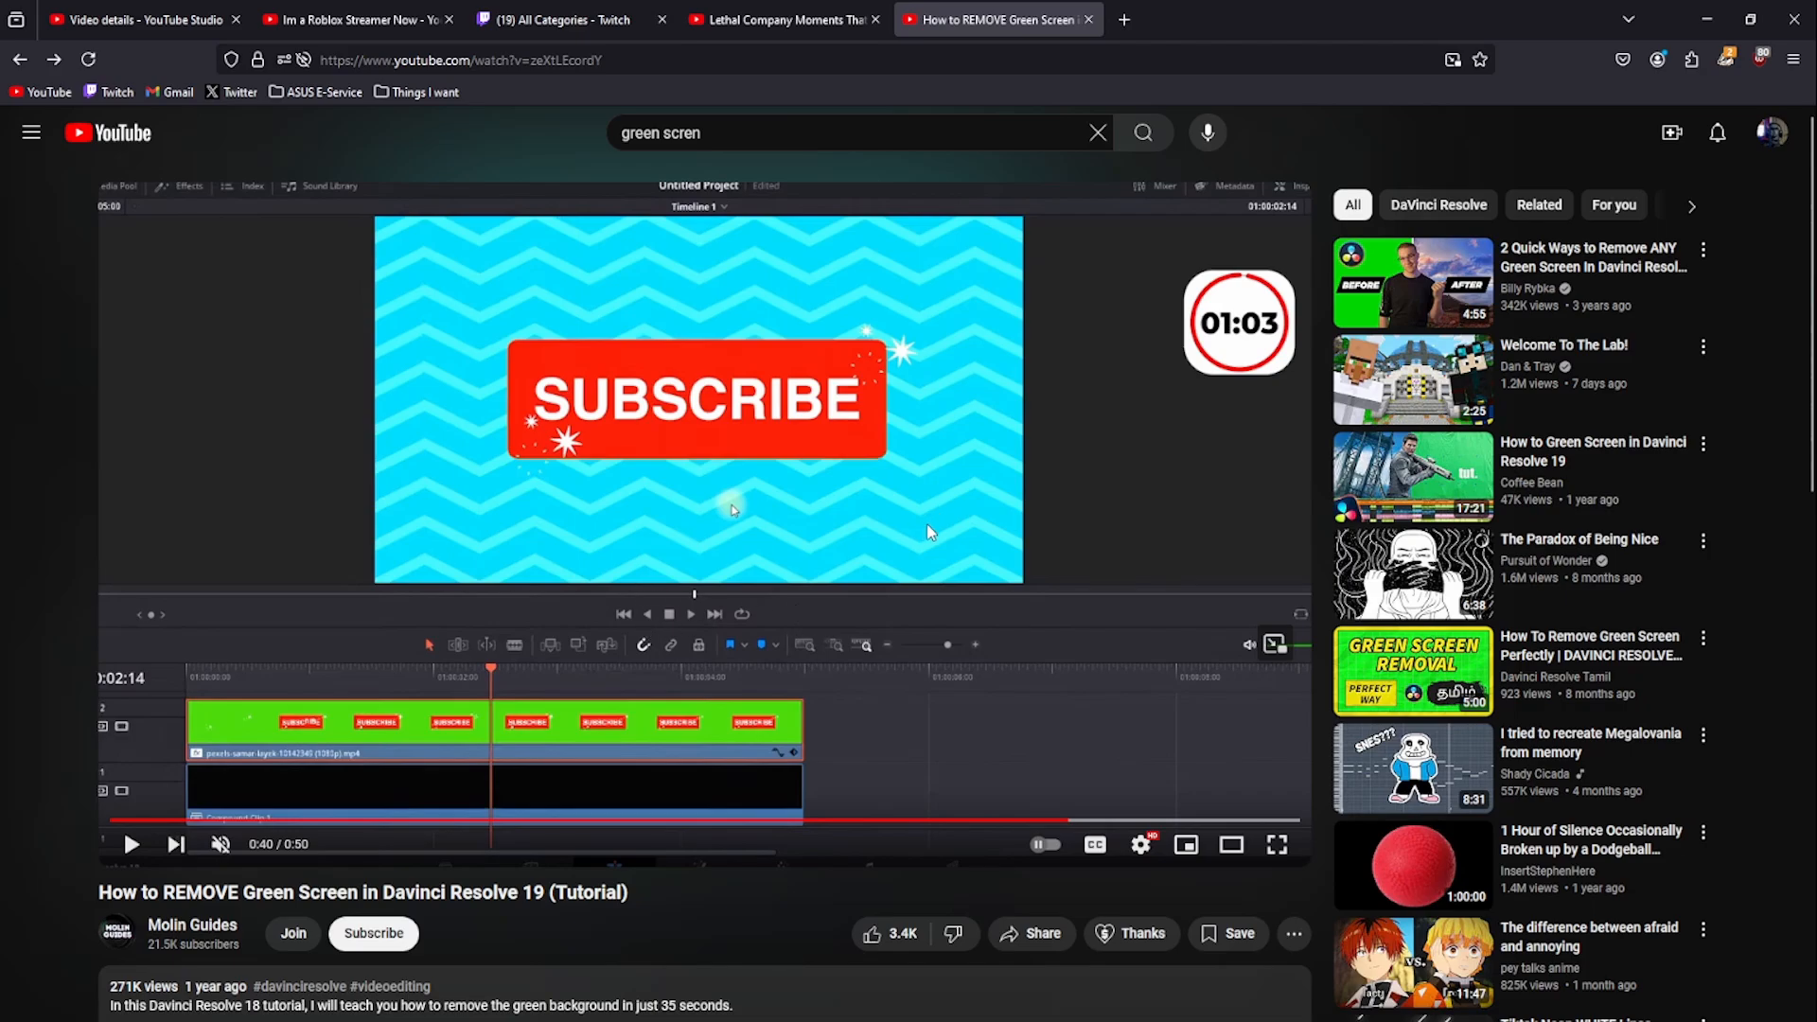
click(1053, 1003)
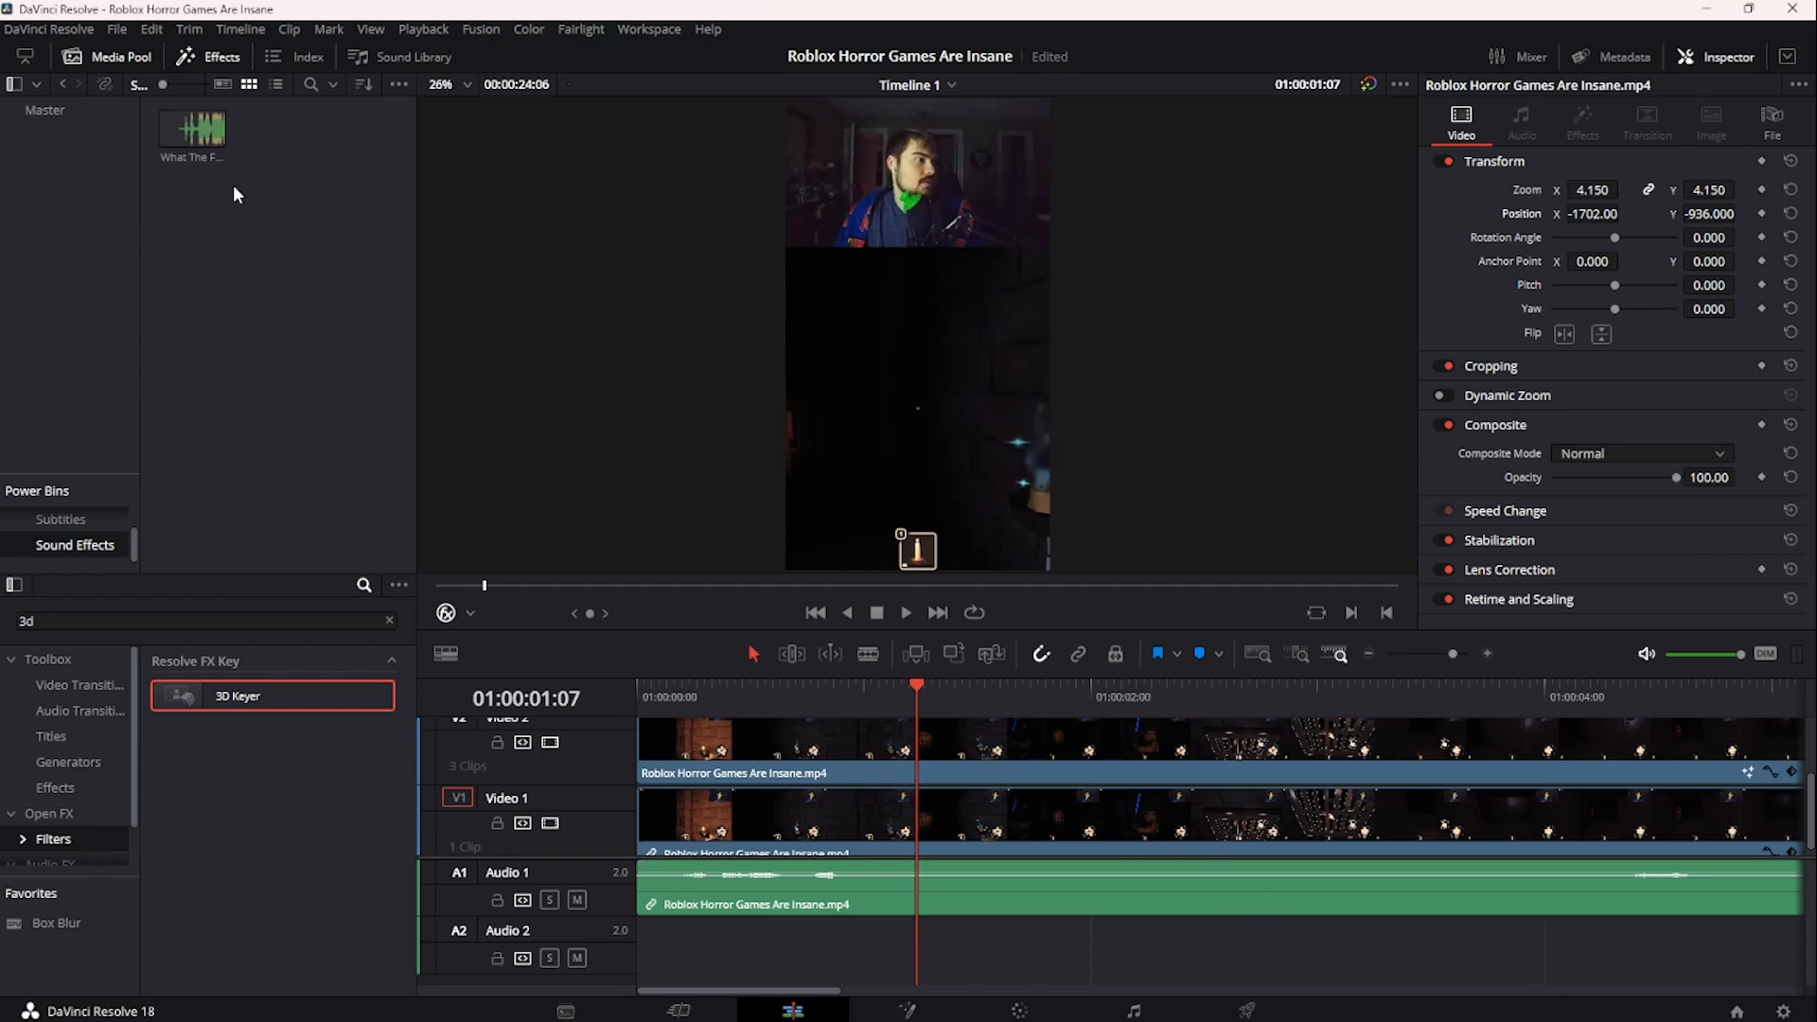
drag(192, 128, 952, 963)
drag(984, 689, 1042, 691)
key(ctrl+b)
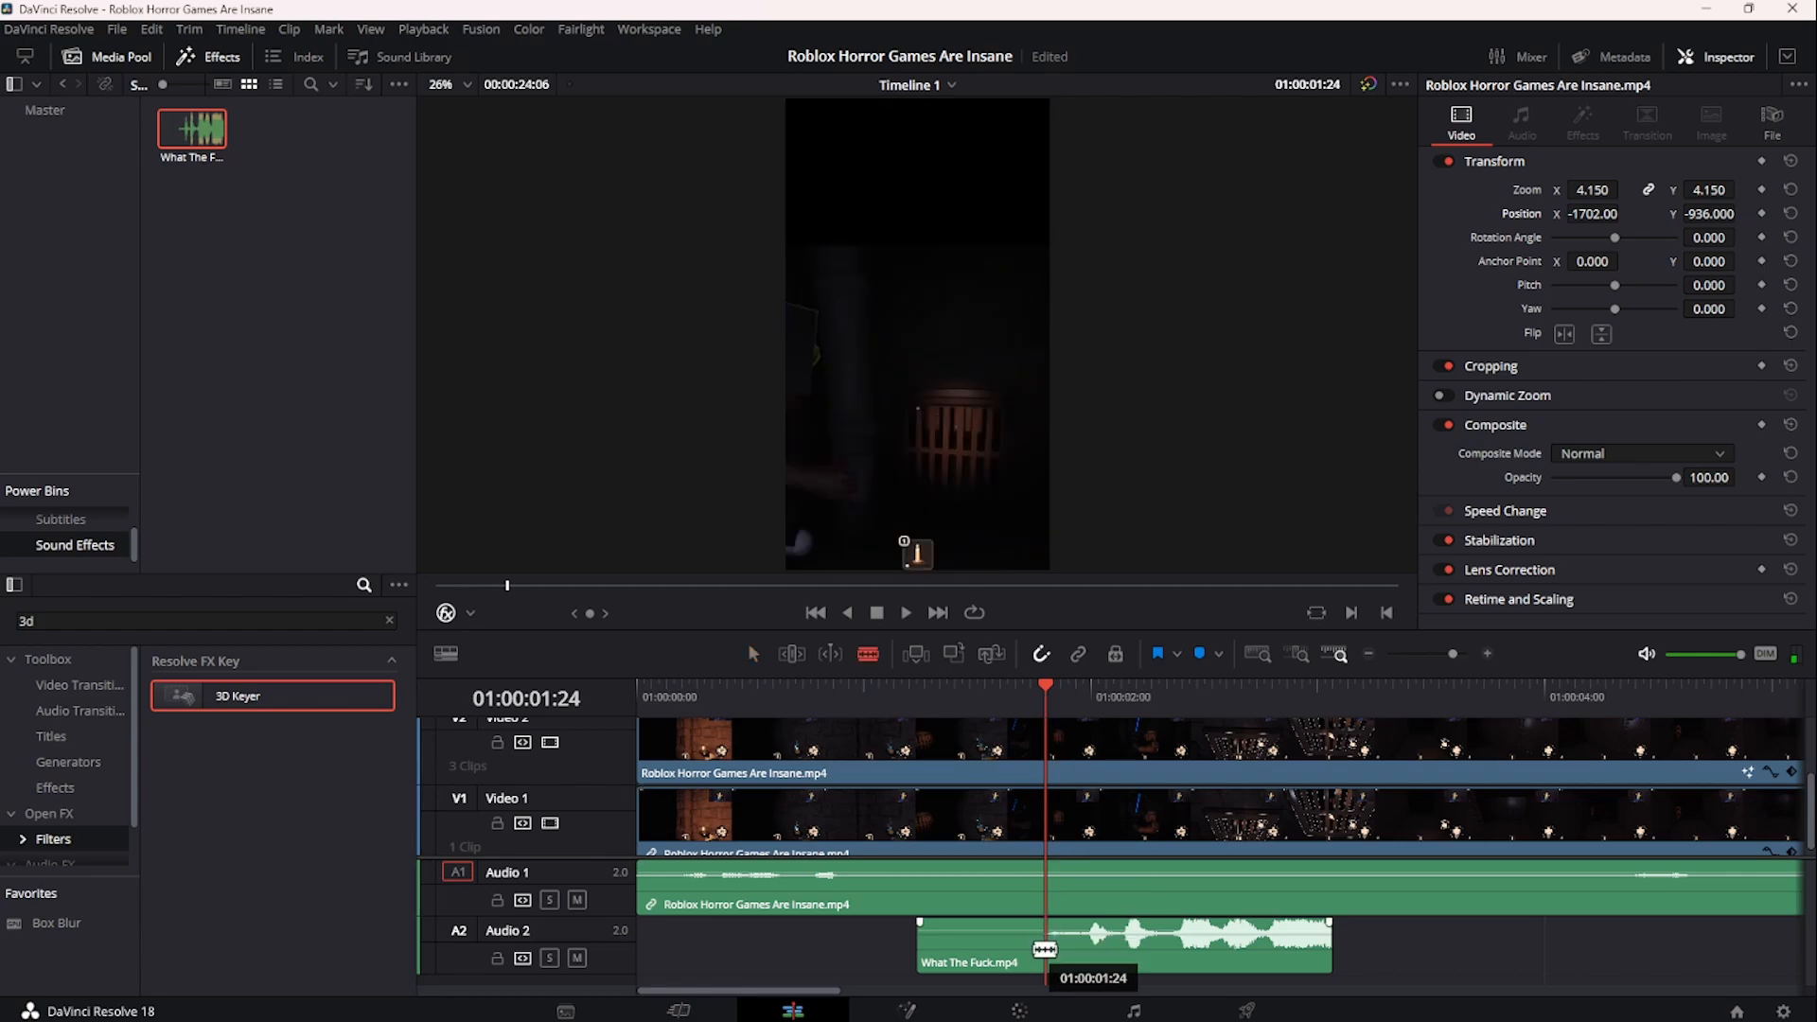
click(1019, 969)
key(Delete)
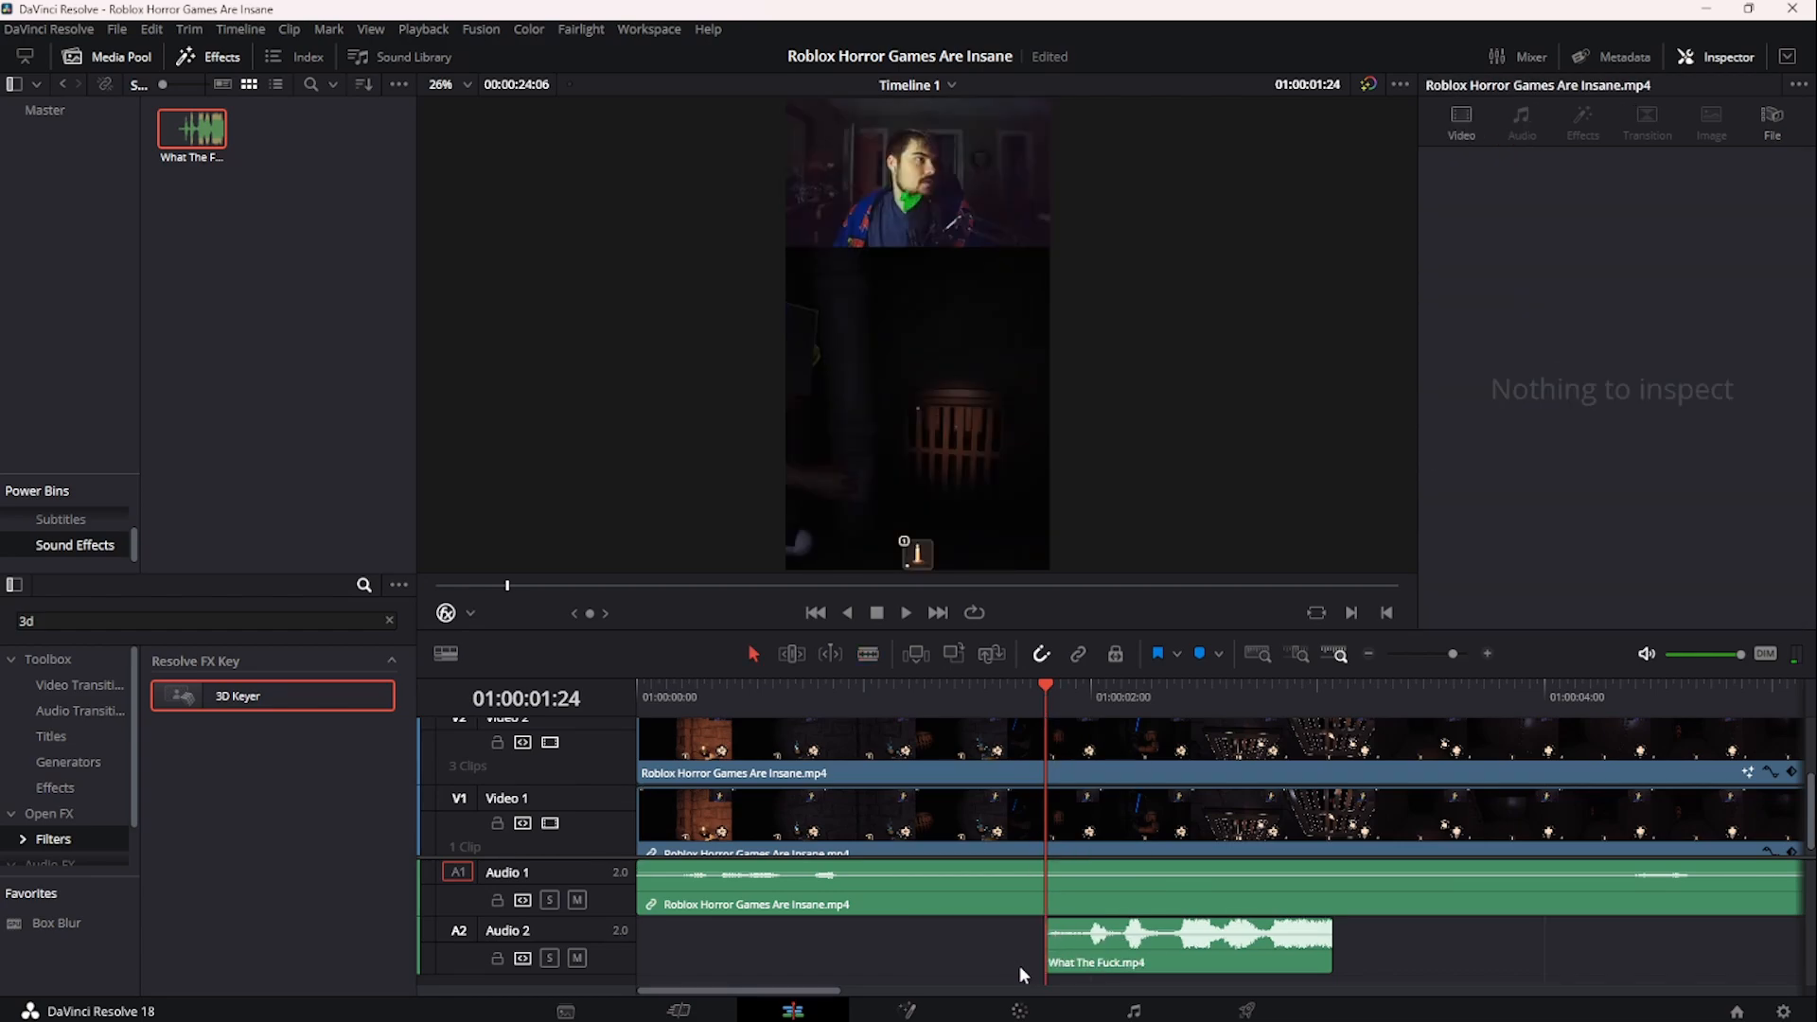
- Try the trimmed sound effect earlier on Audio 2, play it back, and delete it from the timeline
click(1142, 965)
drag(1142, 965, 806, 965)
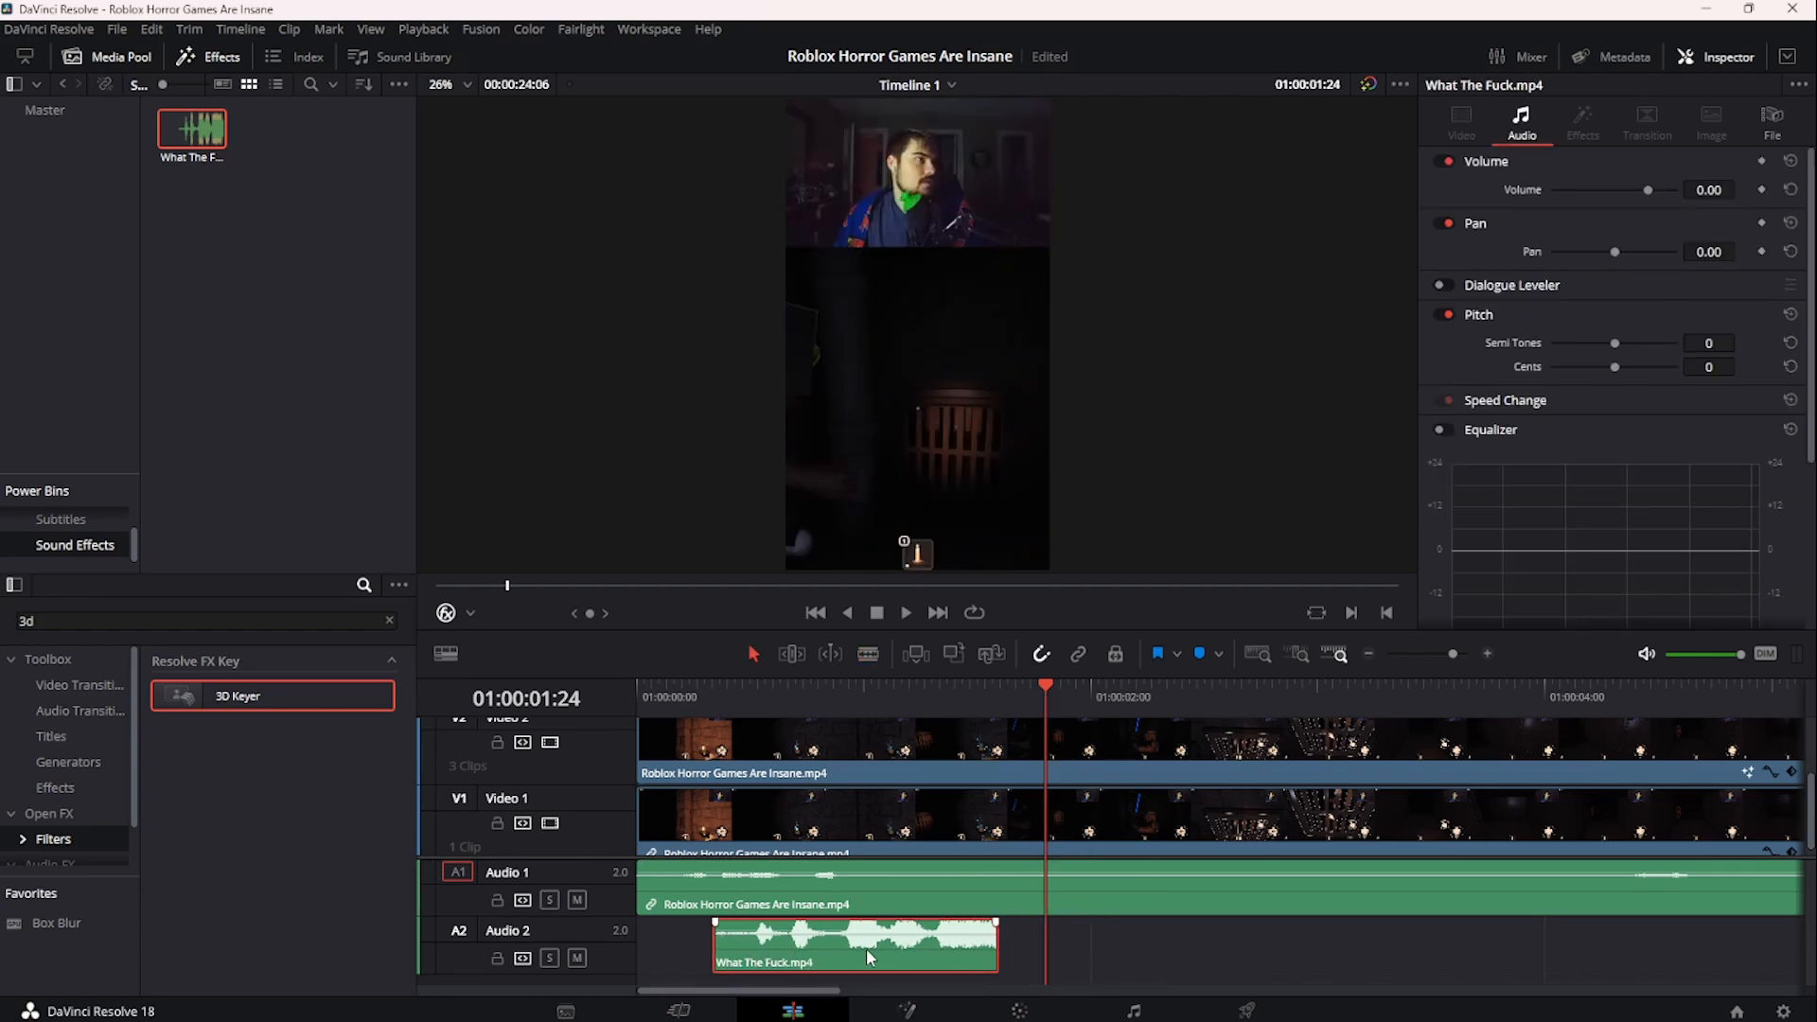
click(728, 692)
key(space)
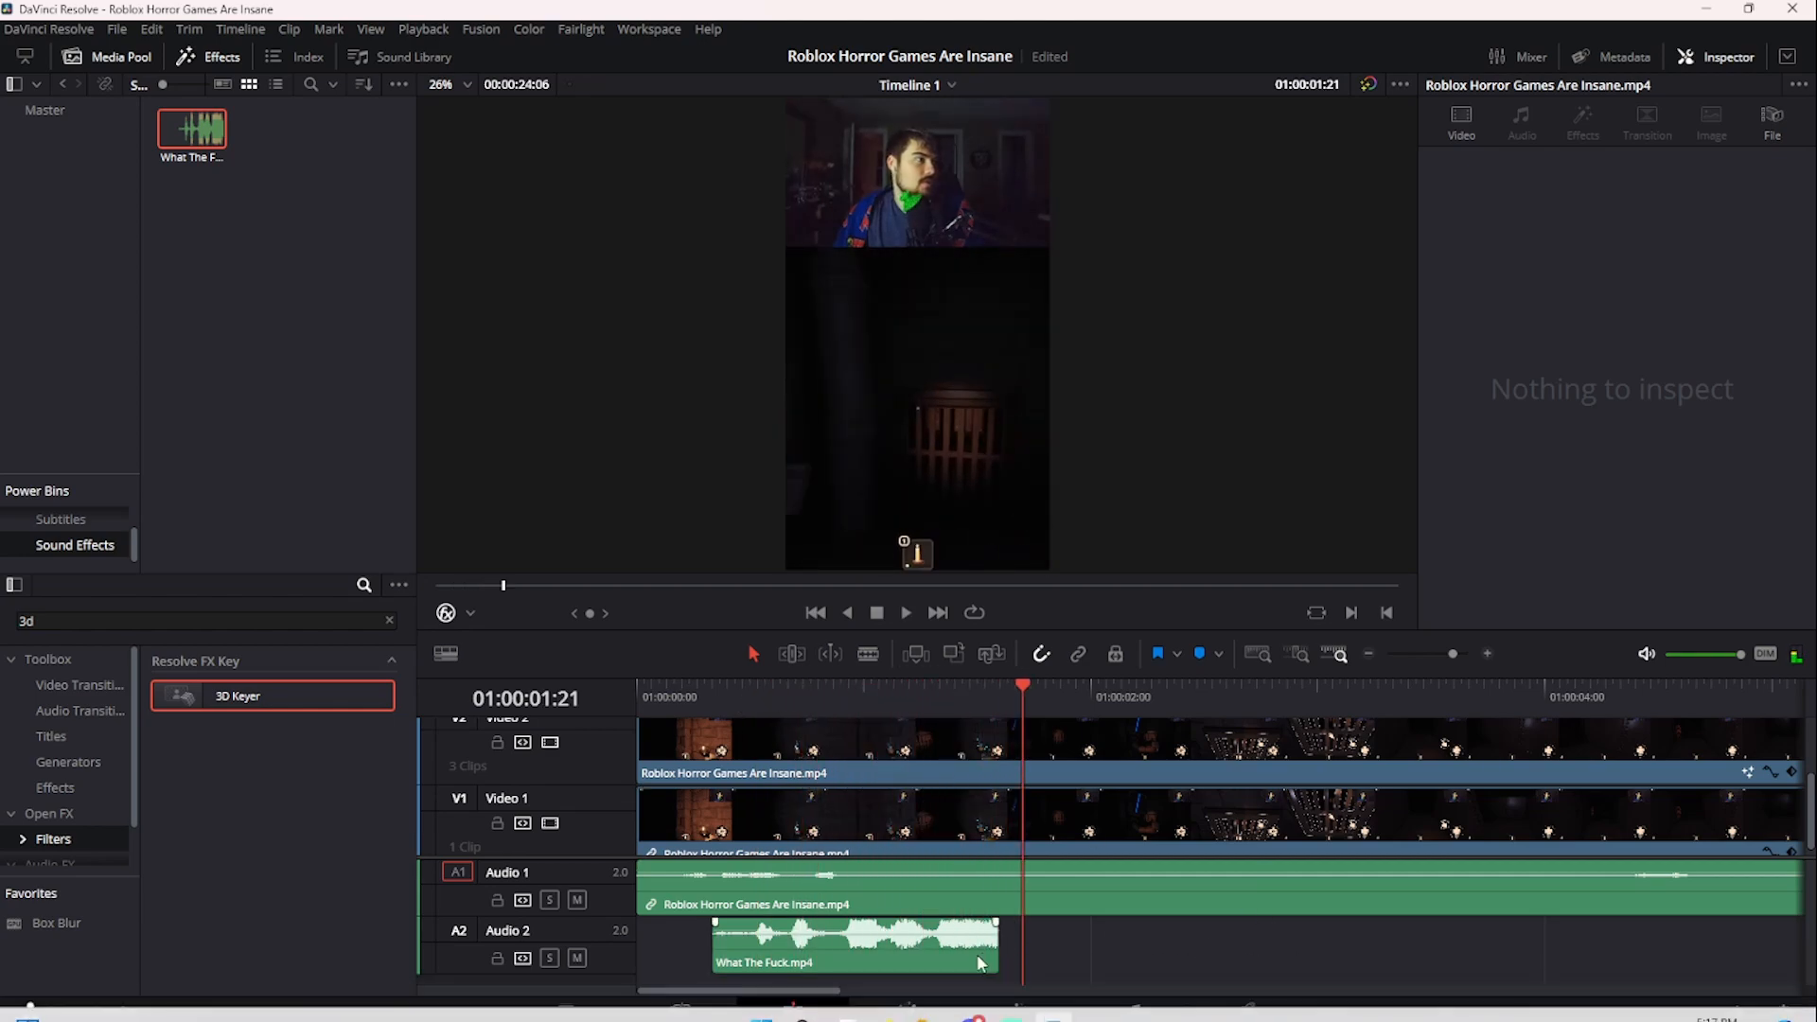
click(928, 955)
key(Delete)
- Switch to Firefox, replace the green-screen tutorial tab with a new one, and search for "bonk sound effect"
key(alt+Tab)
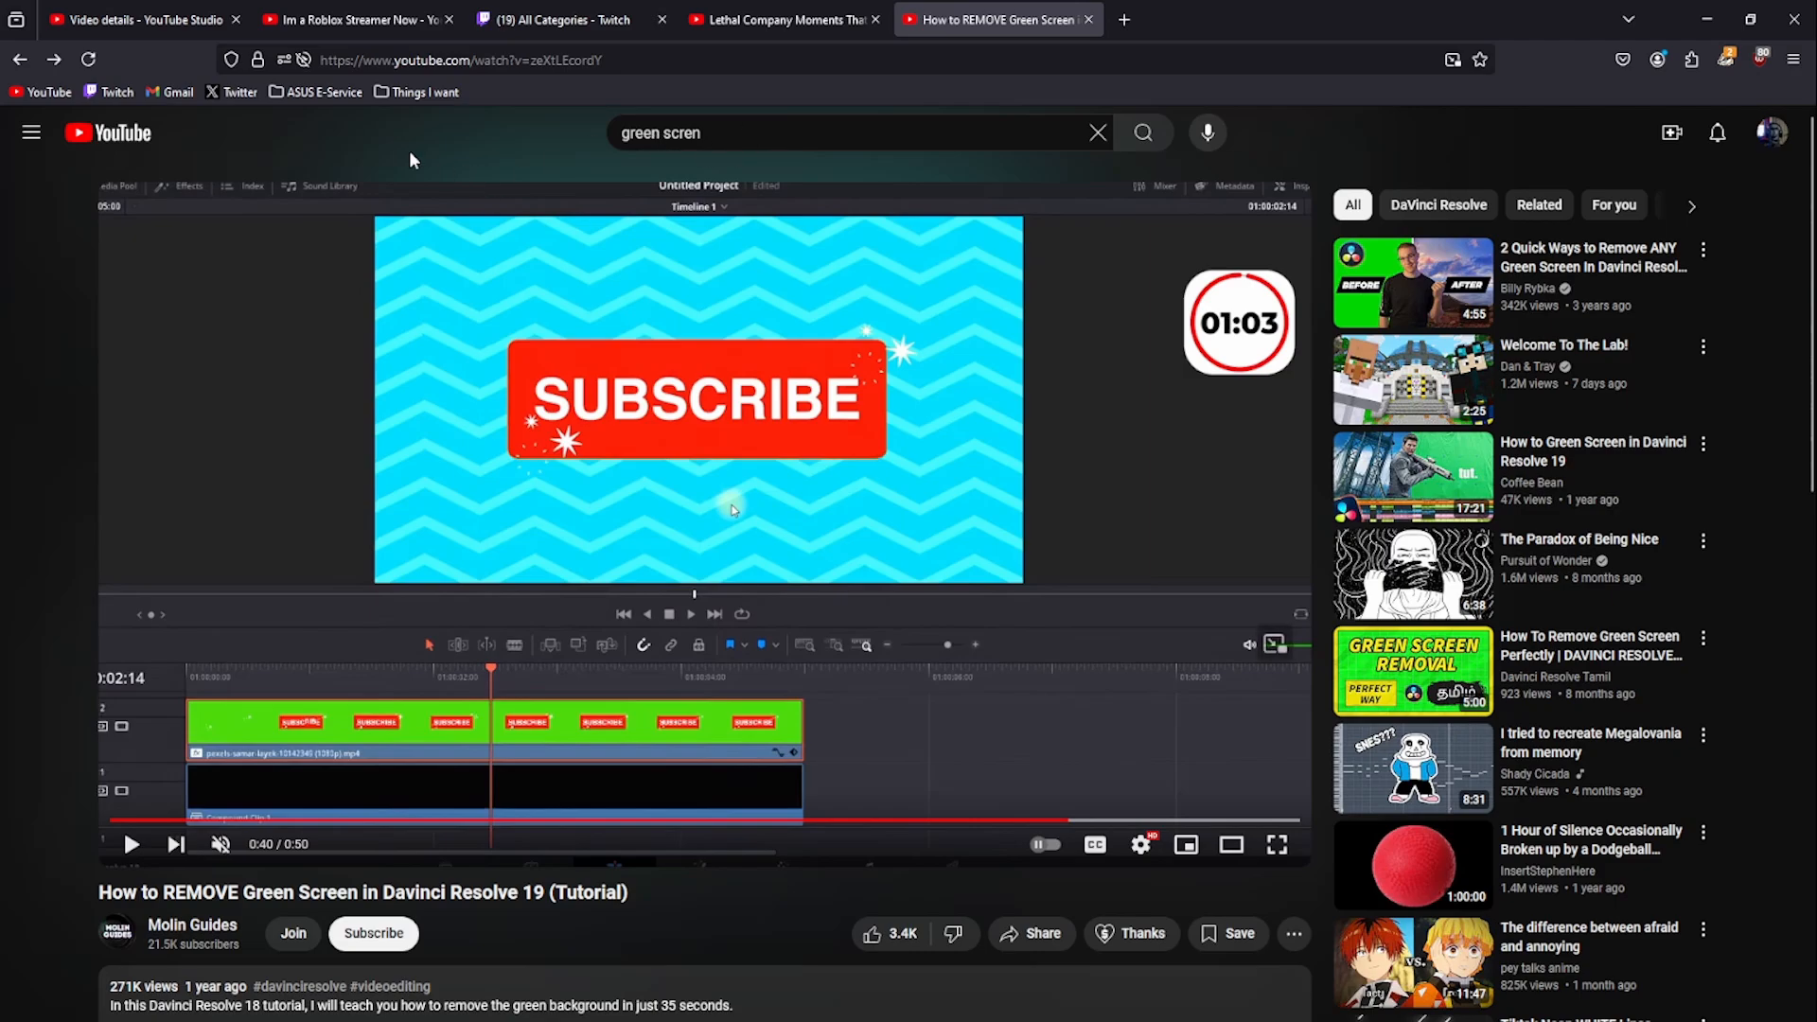
click(1123, 20)
click(1090, 19)
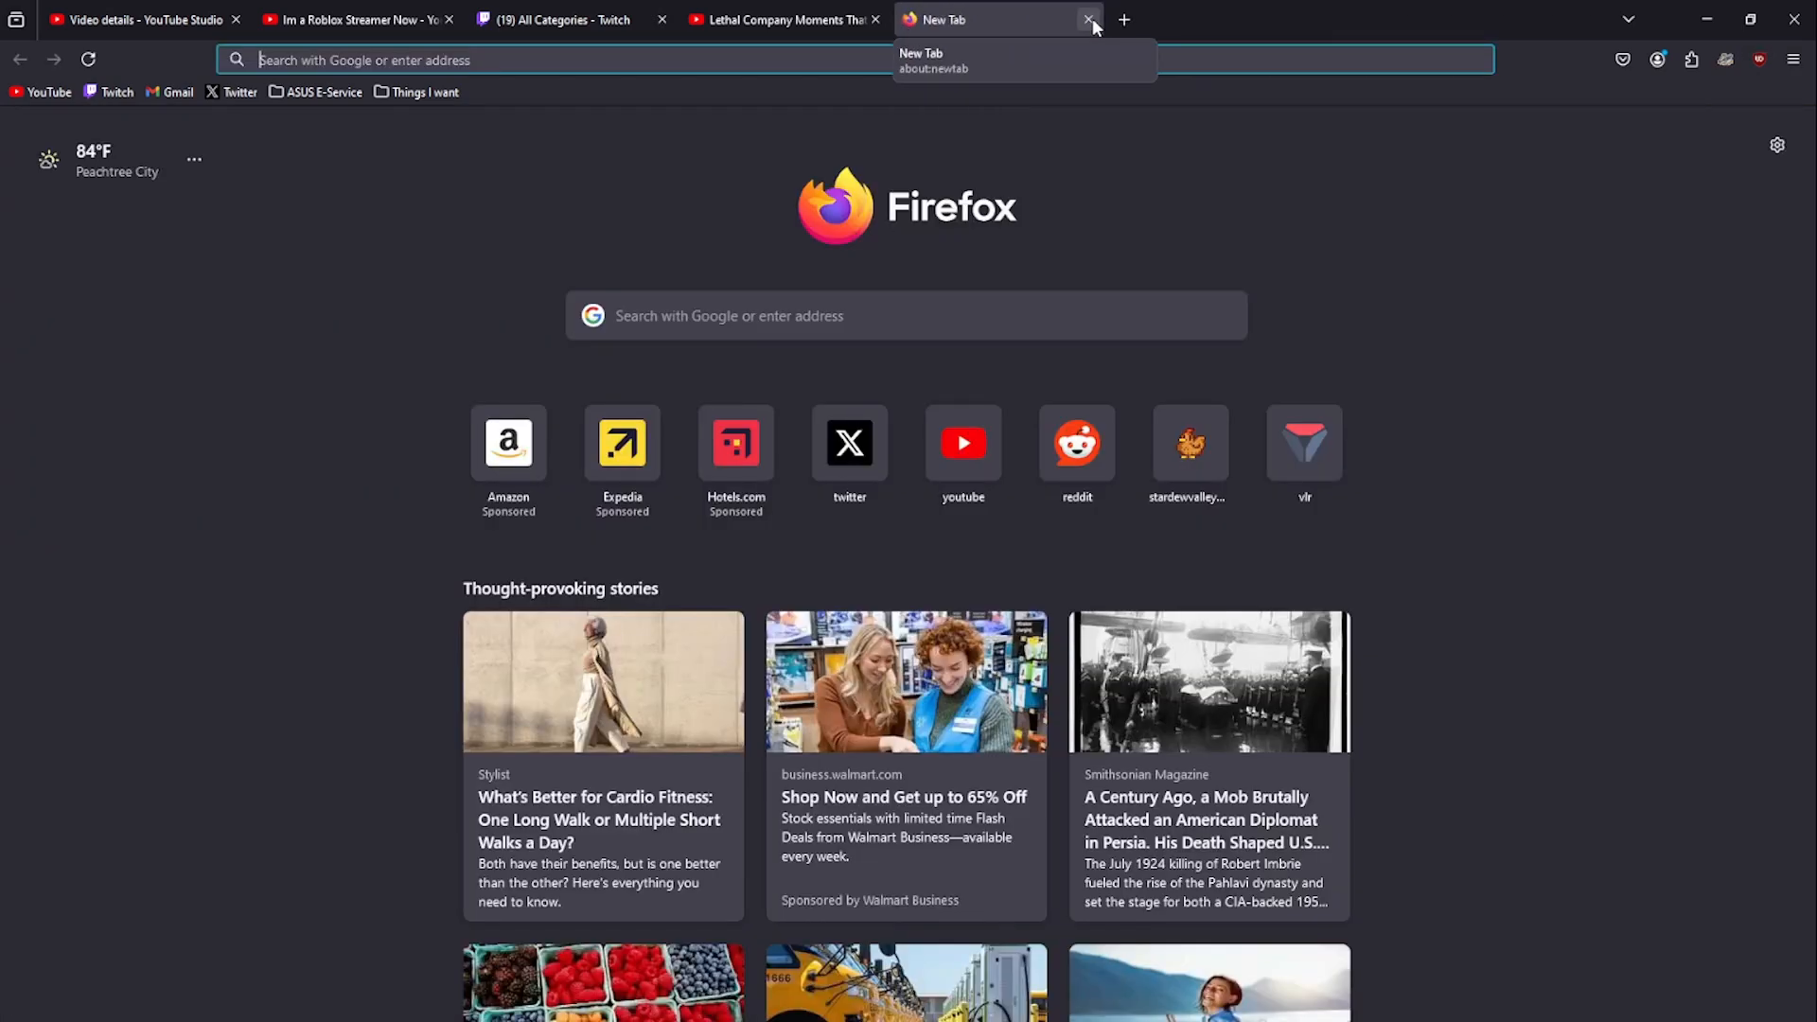
text(bo)
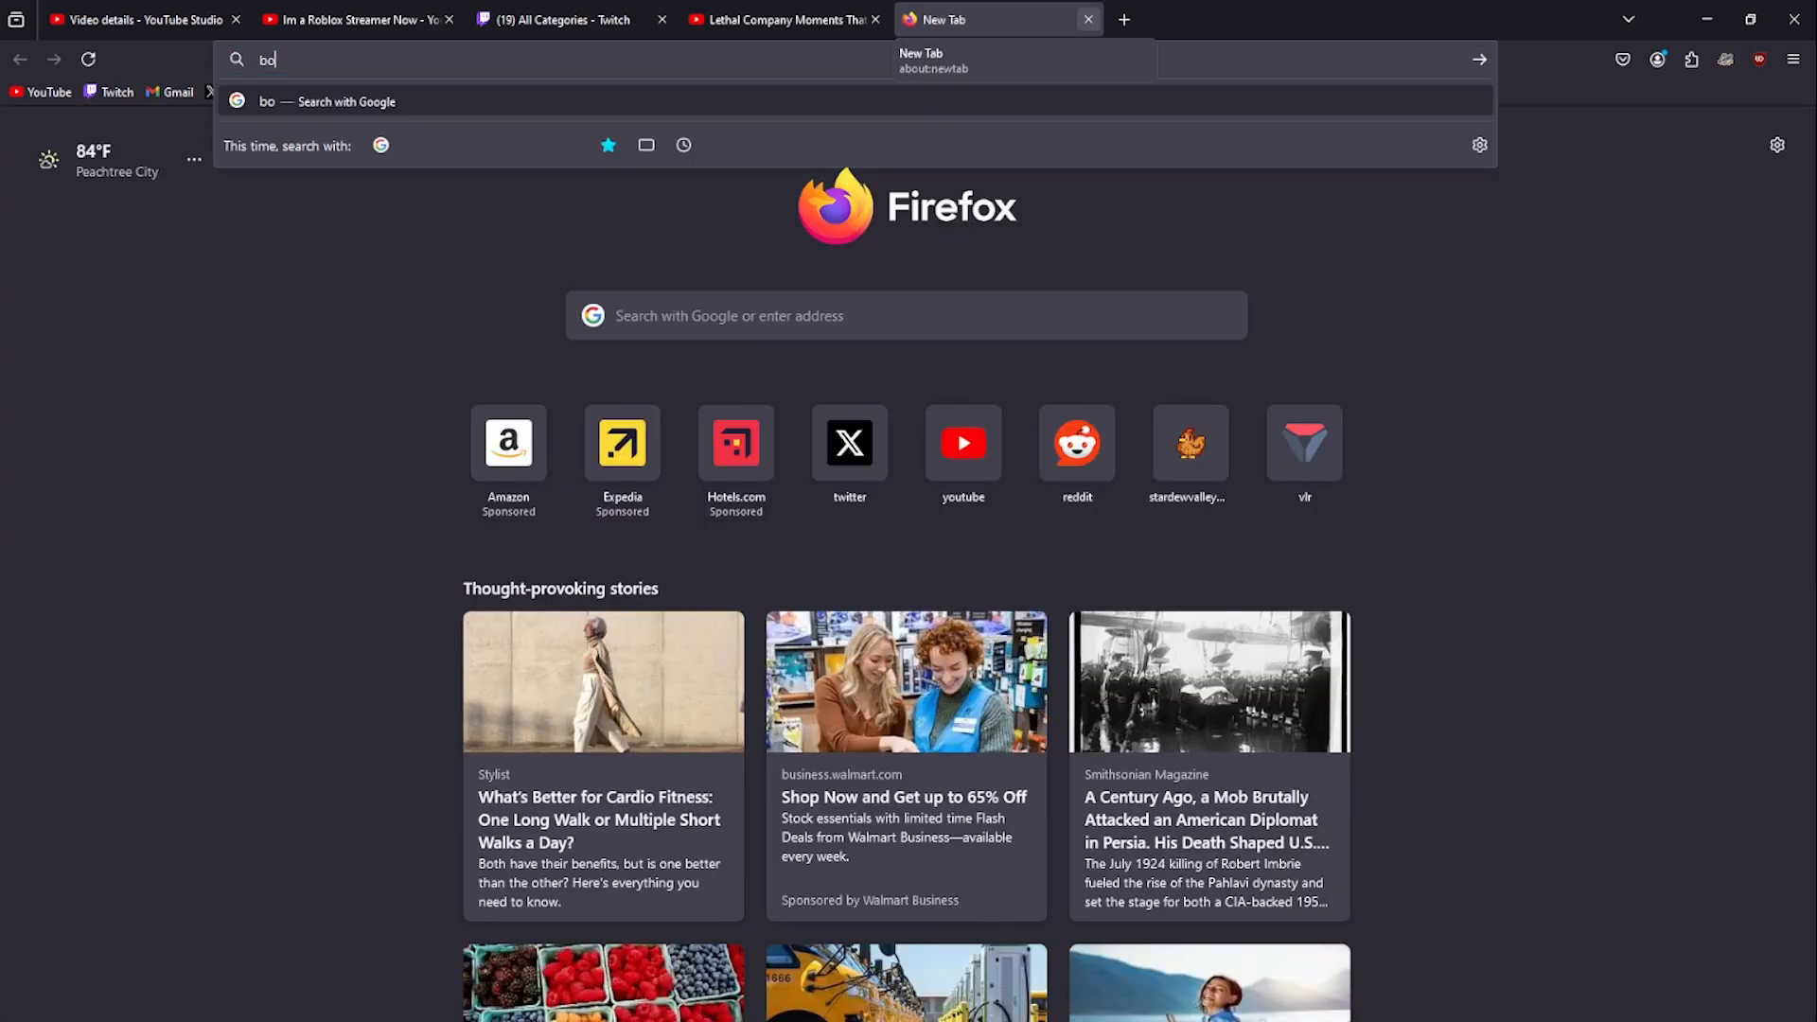
text(nk sound effect)
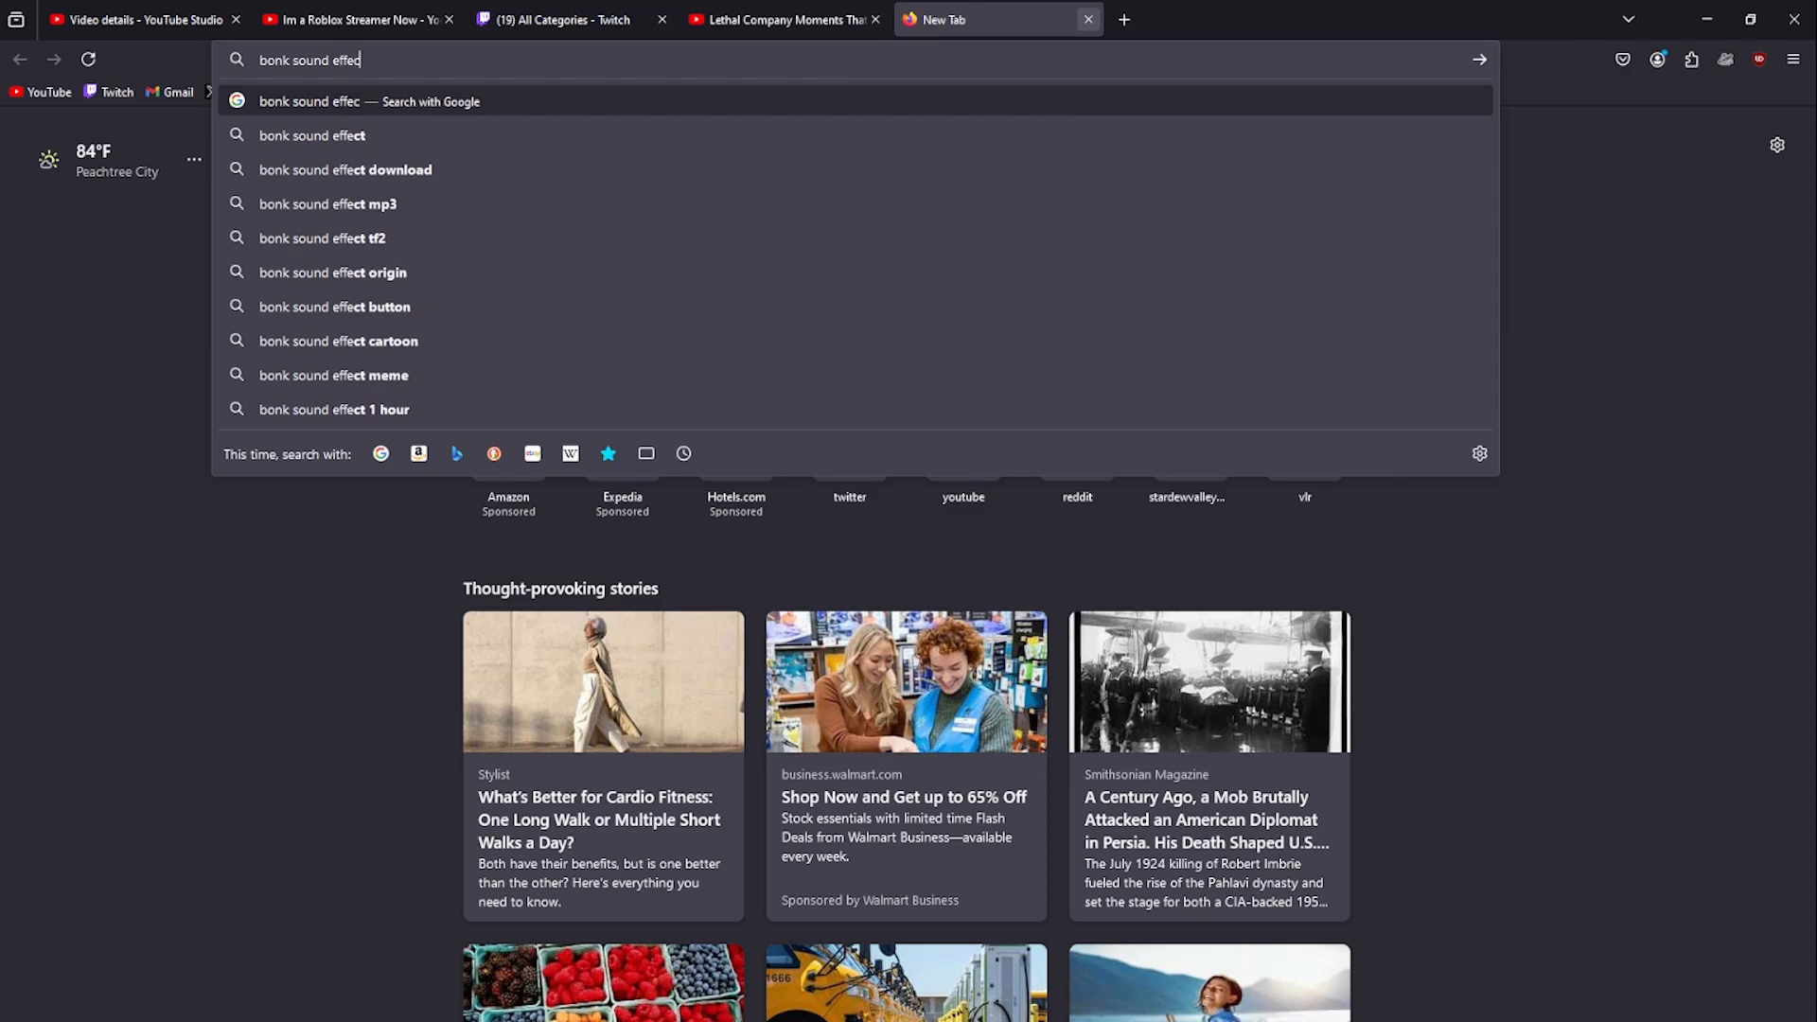
key(Return)
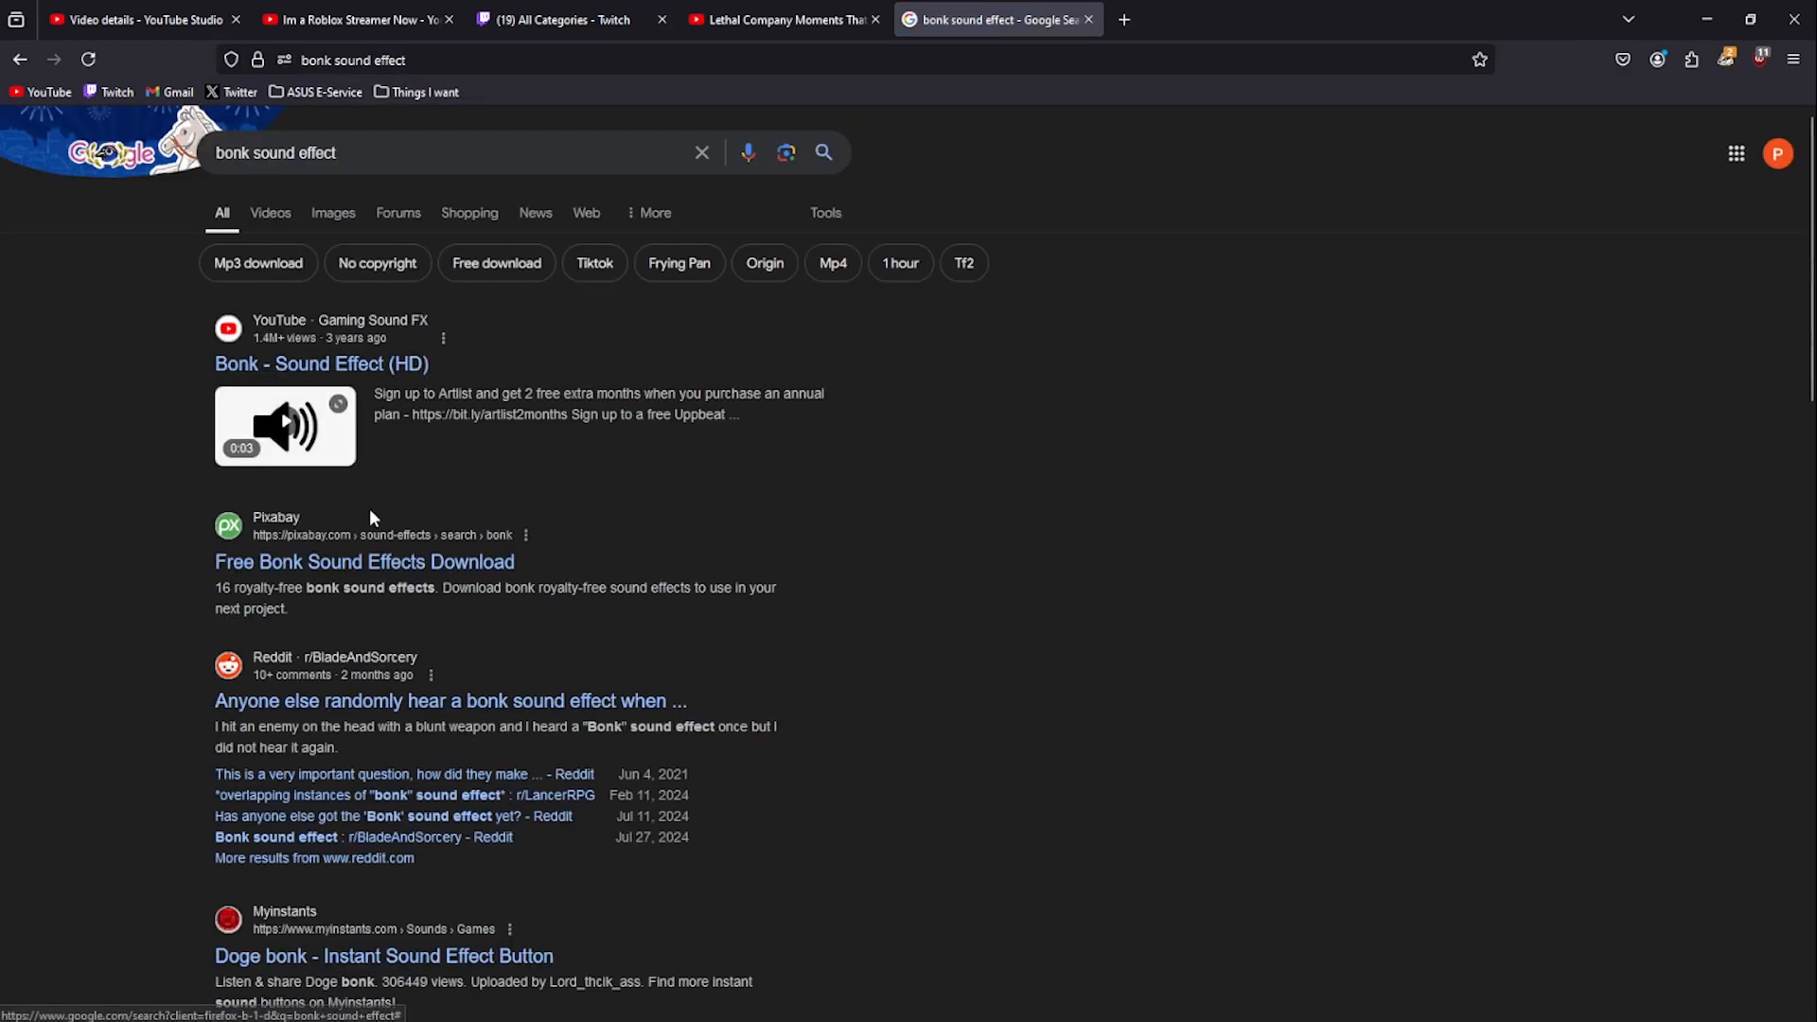
- Open Pixabay's Free Bonk Sound Effects Download result, preview the 0:02 "Bonk Sound effect" and download it
click(350, 563)
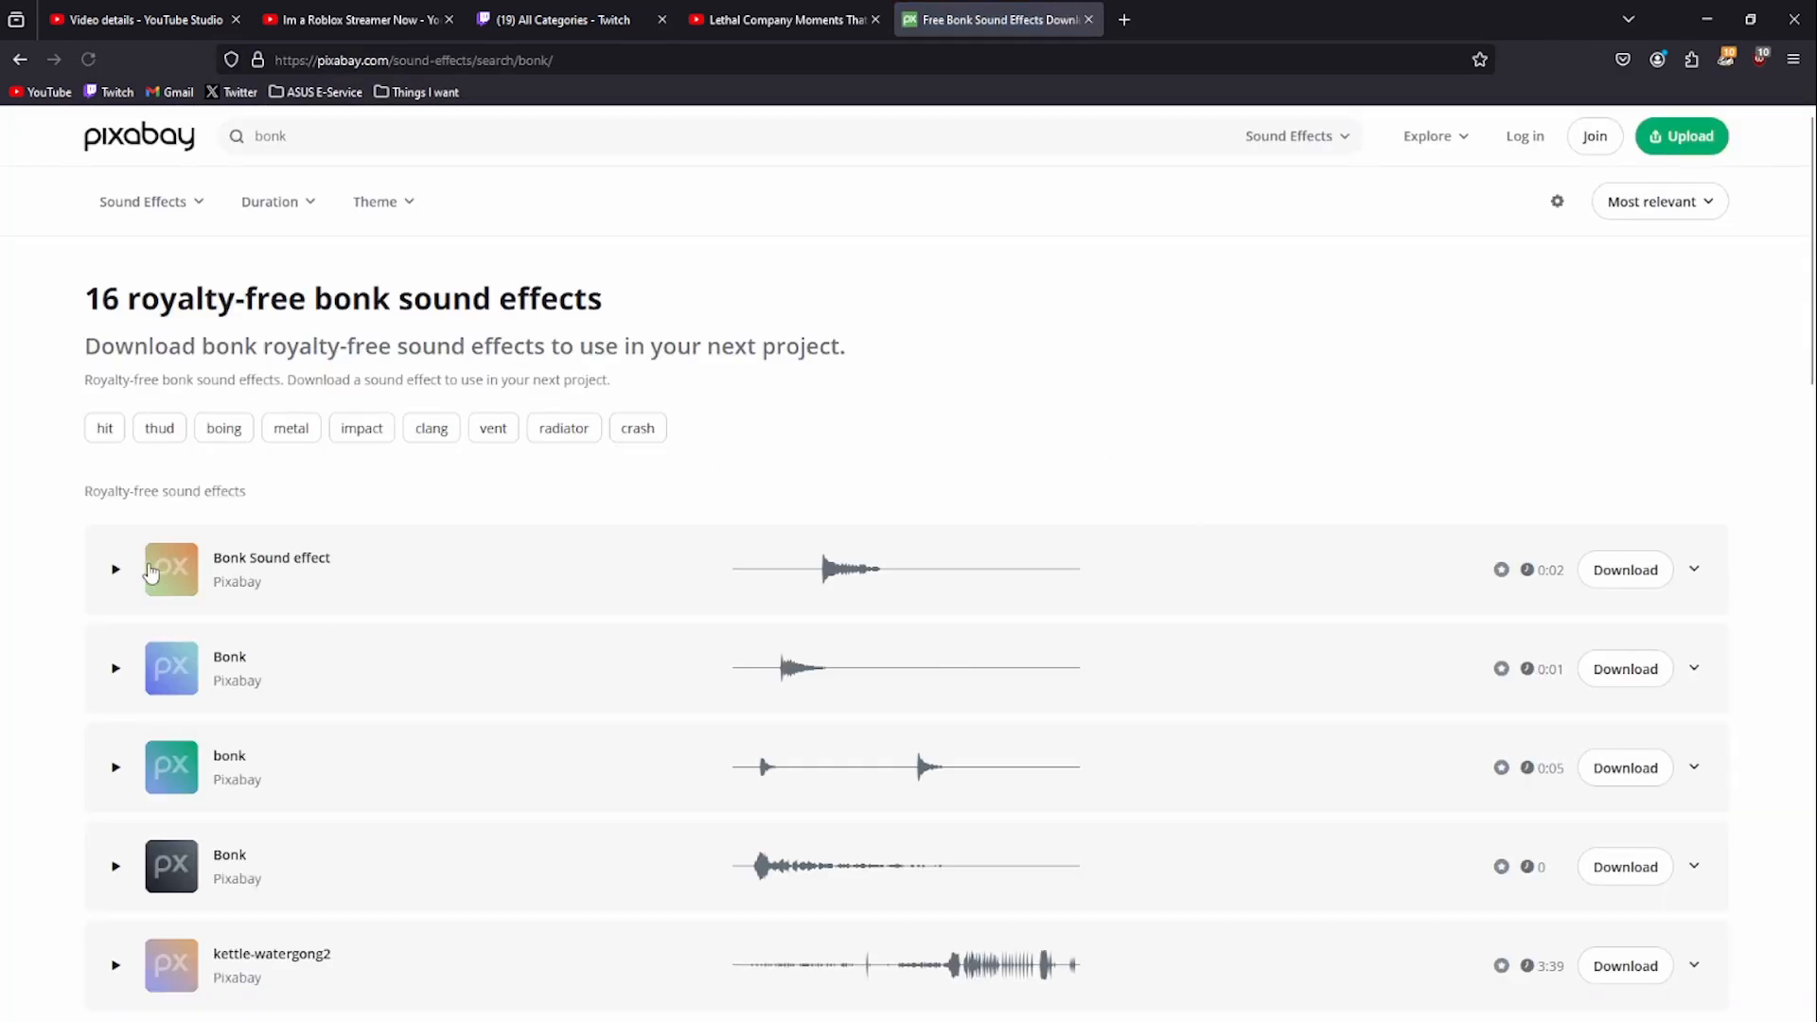
click(115, 568)
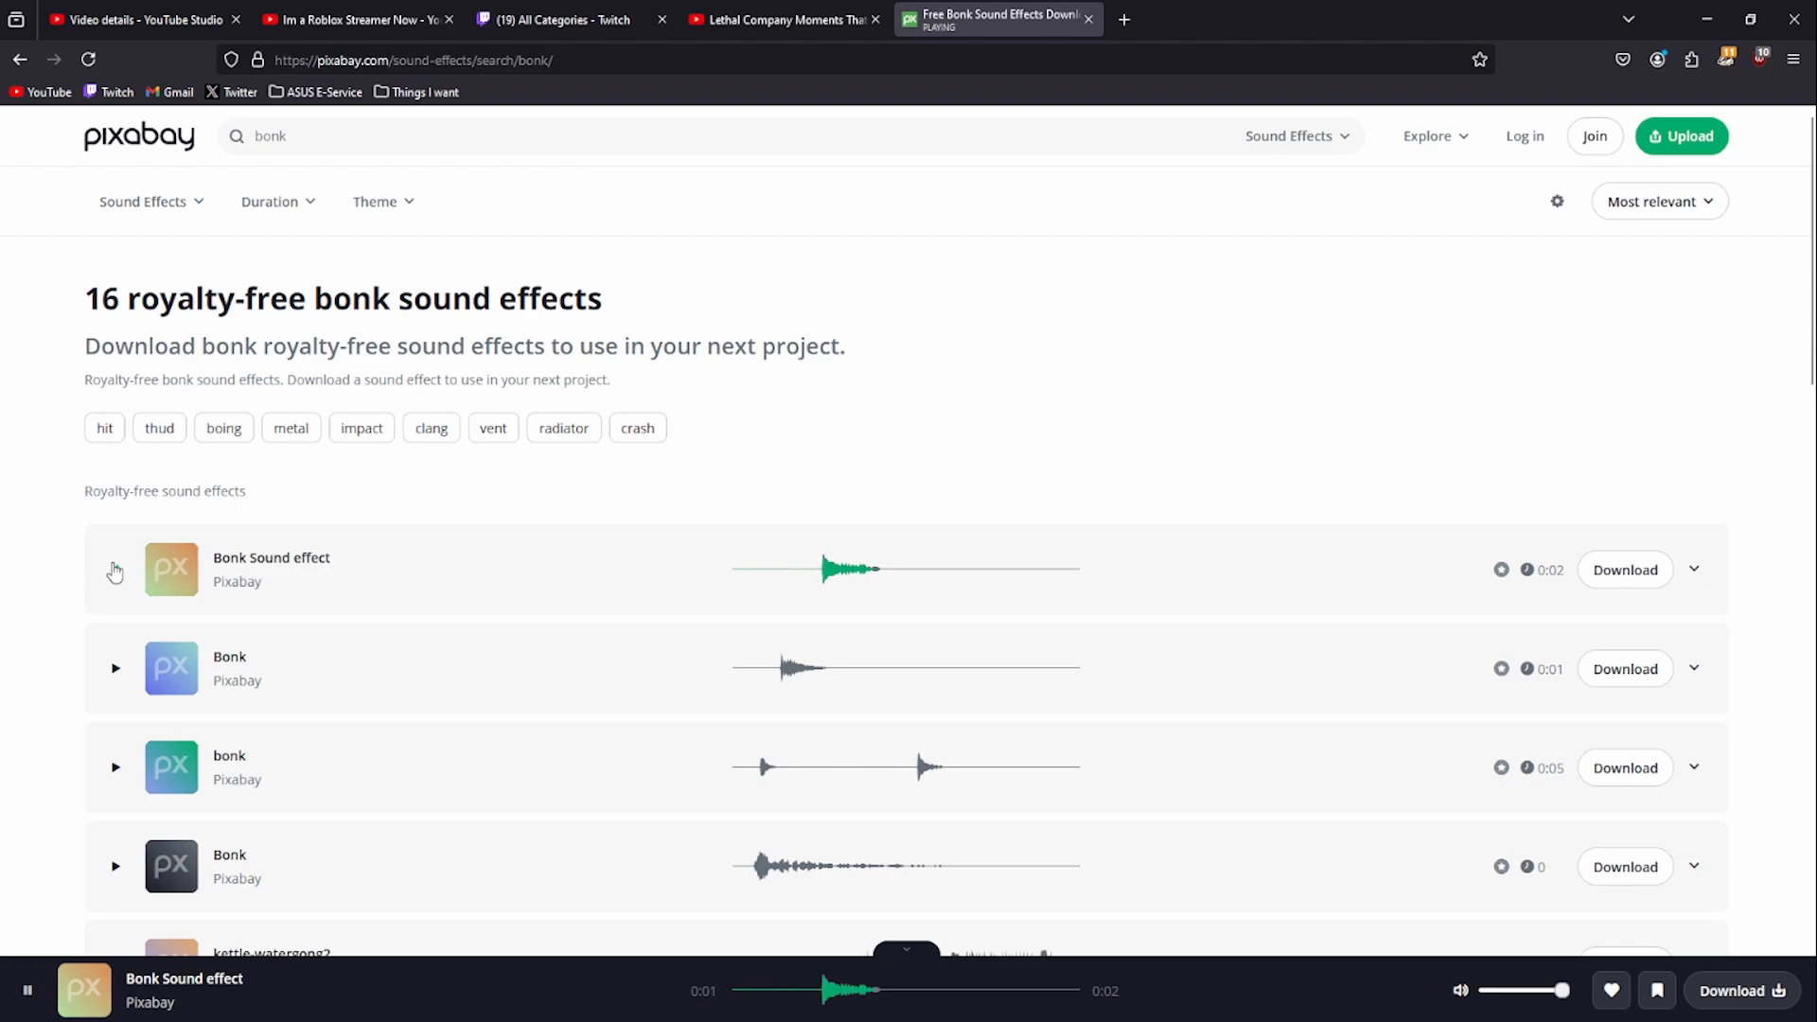
click(1644, 569)
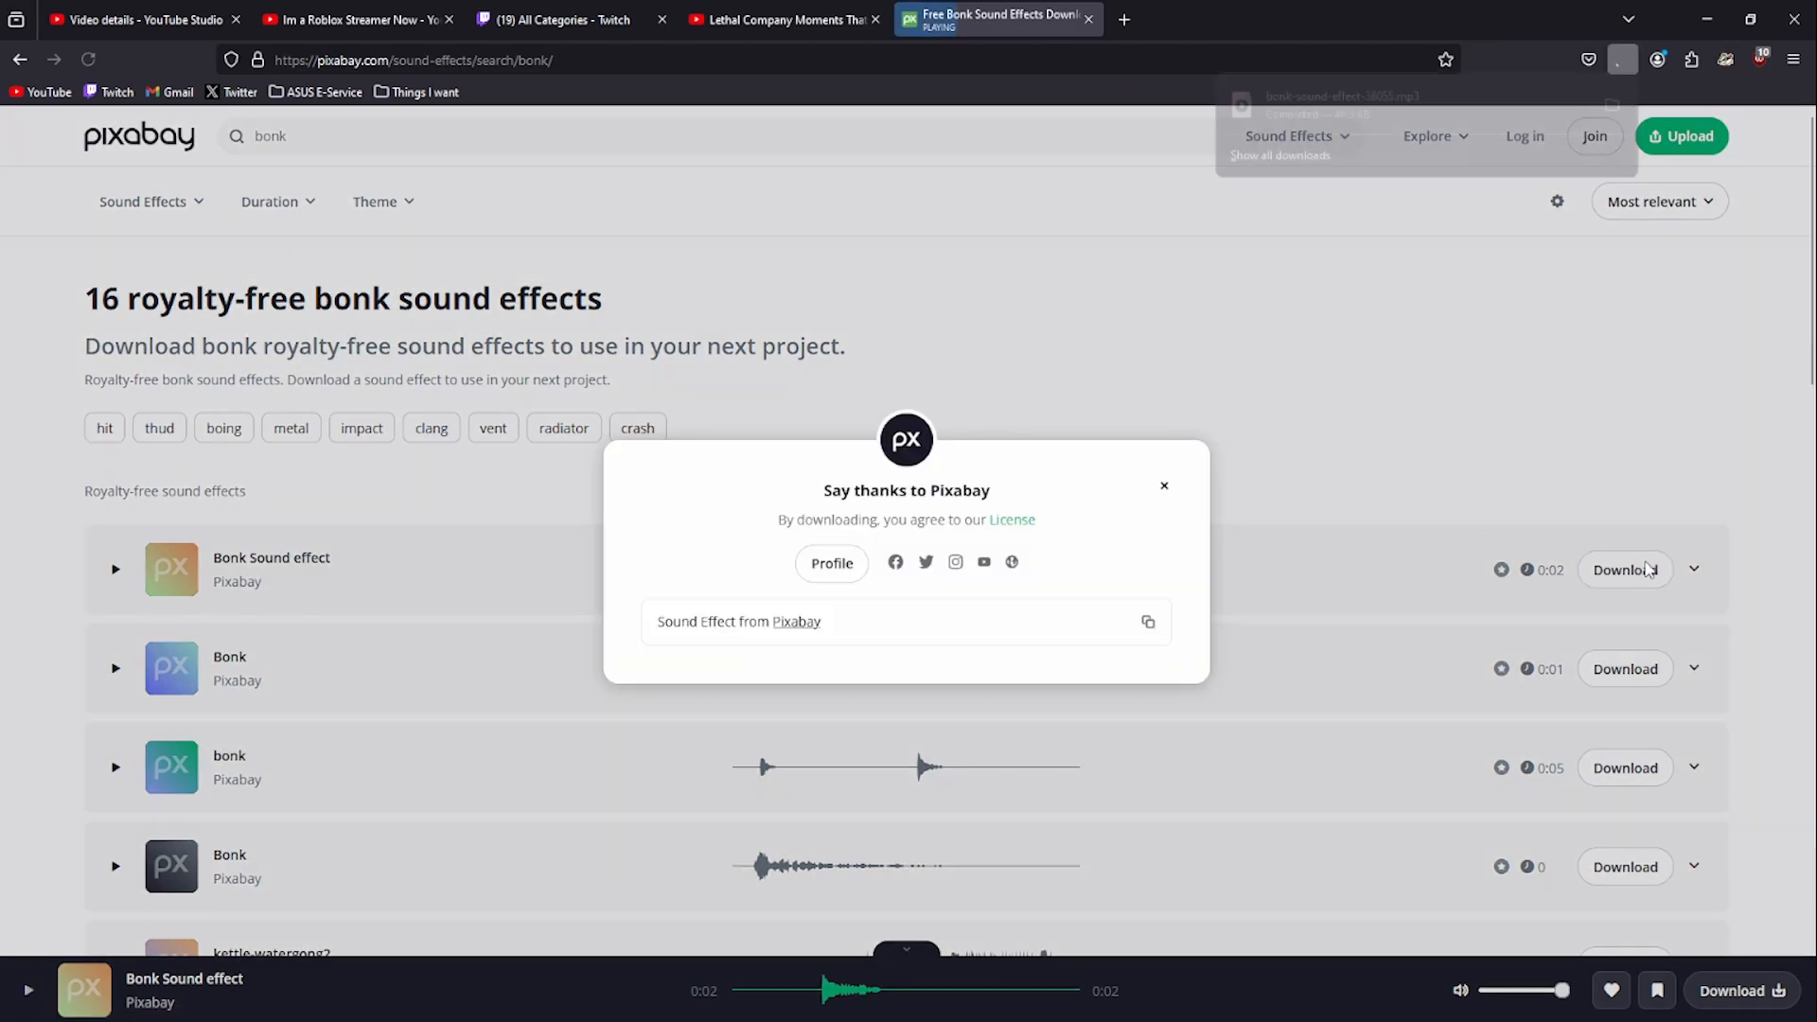
click(1376, 354)
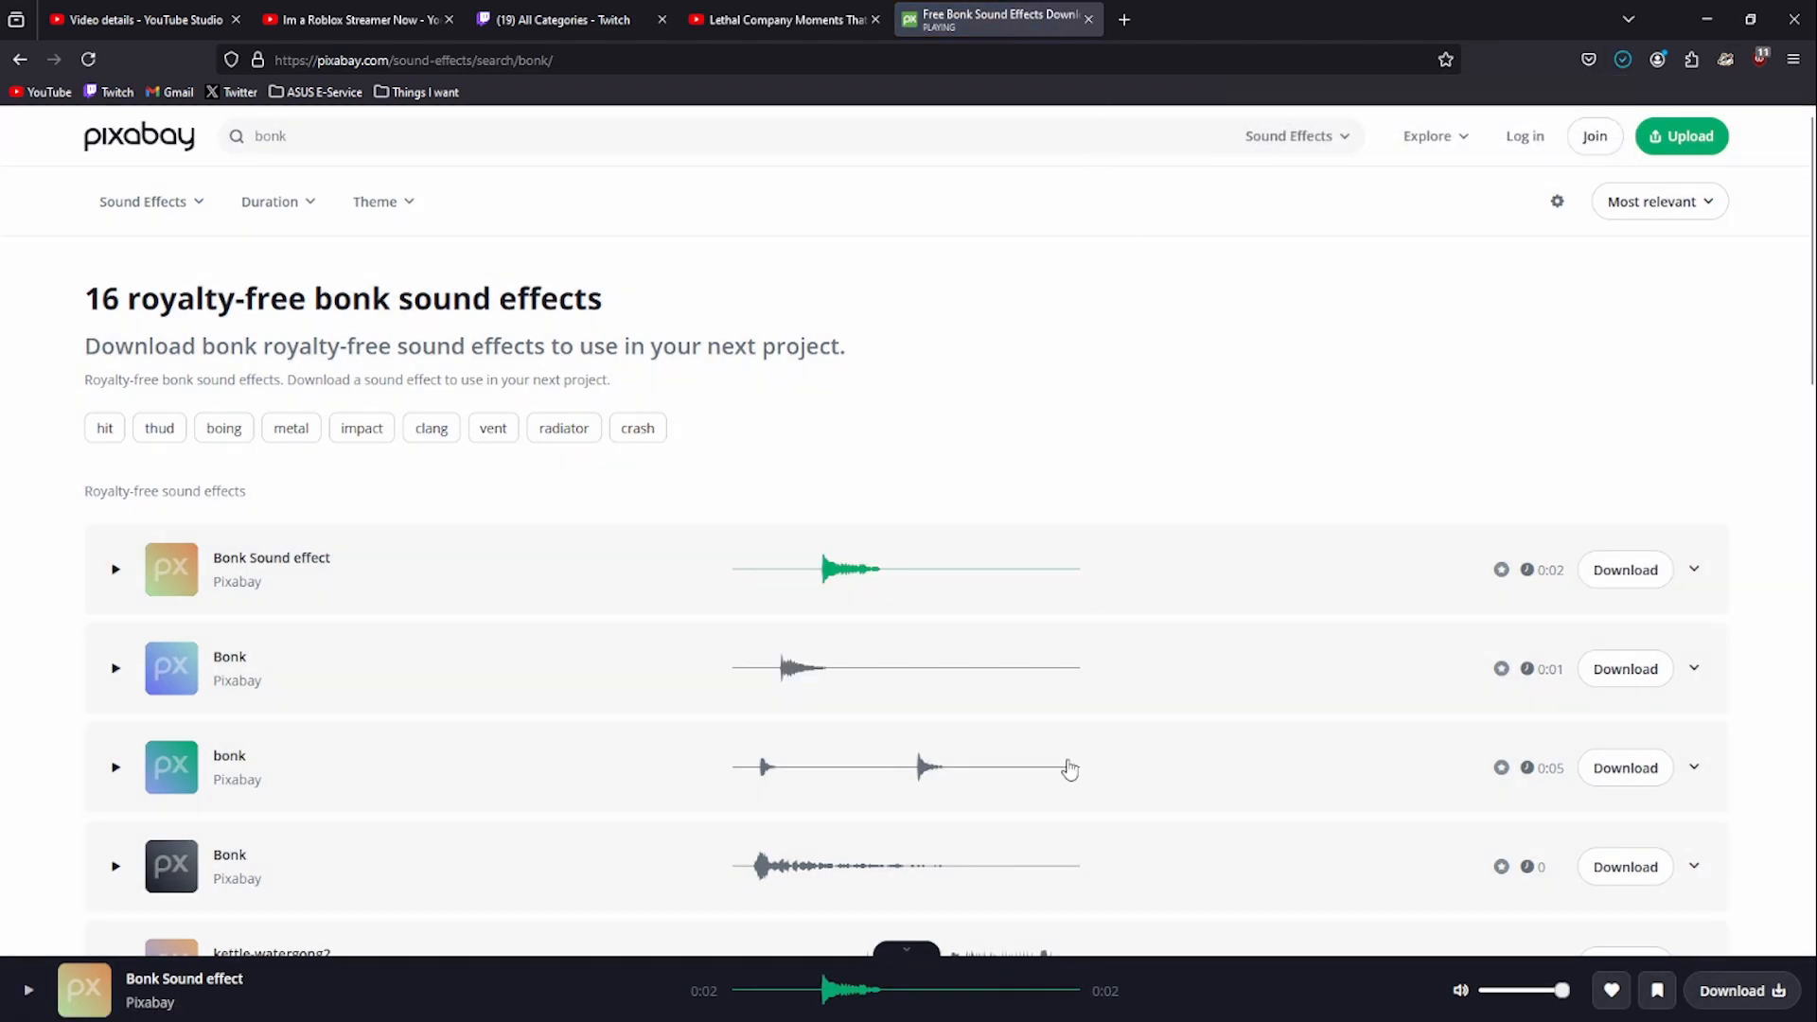
- Switch to DaVinci Resolve, add the downloaded bonk-sound-effect-36055.mp3 from Downloads to the Sound Effects power bin, and place it on Audio 2
mouse_move(949, 1005)
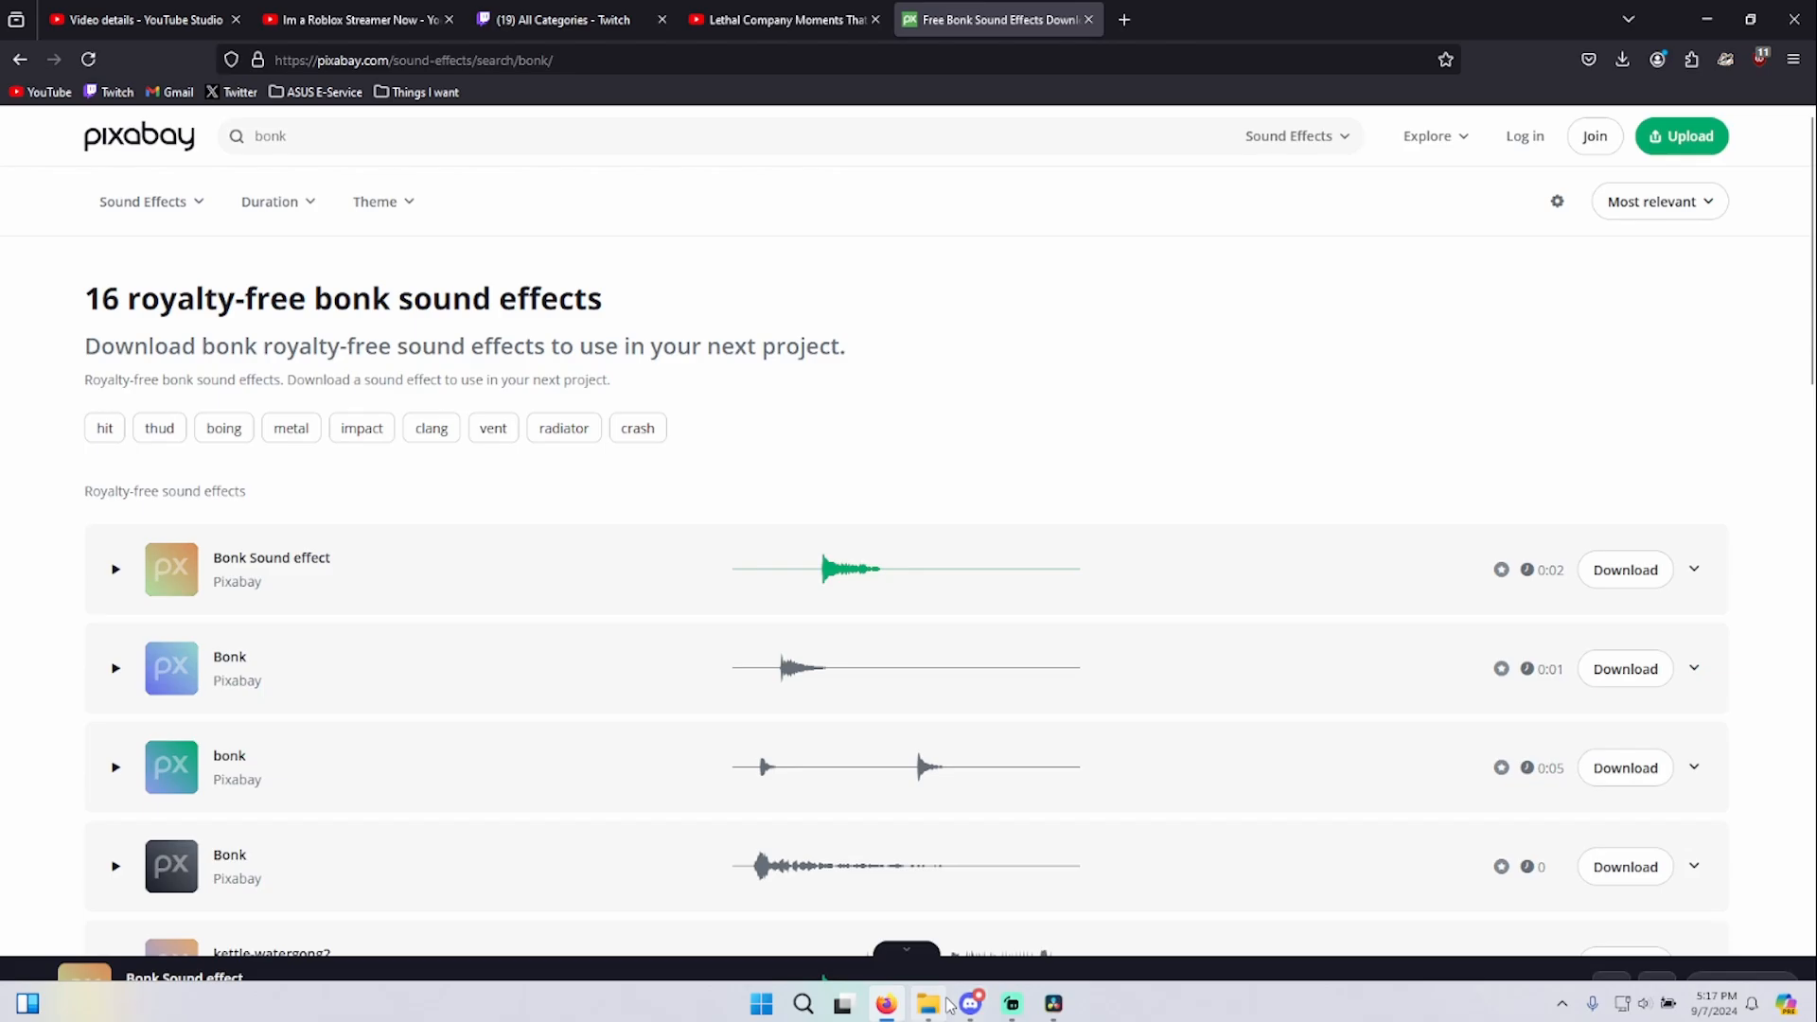
click(1053, 1003)
click(928, 1002)
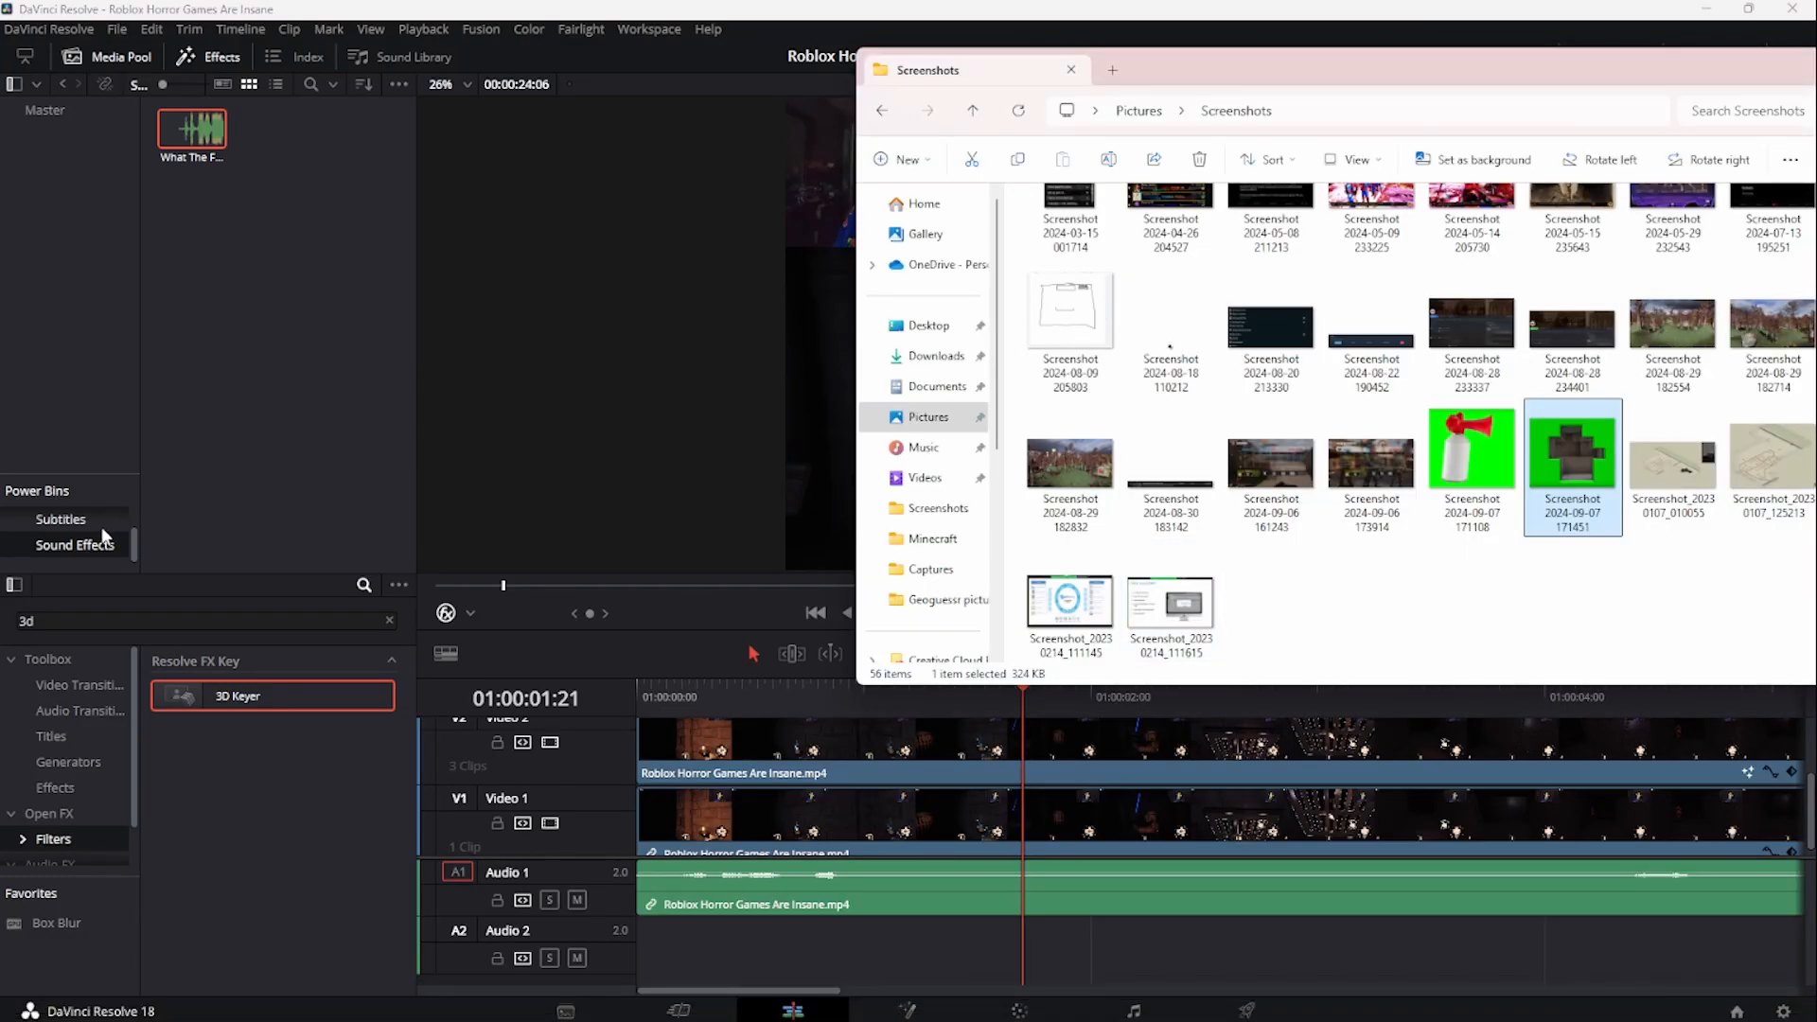
click(936, 356)
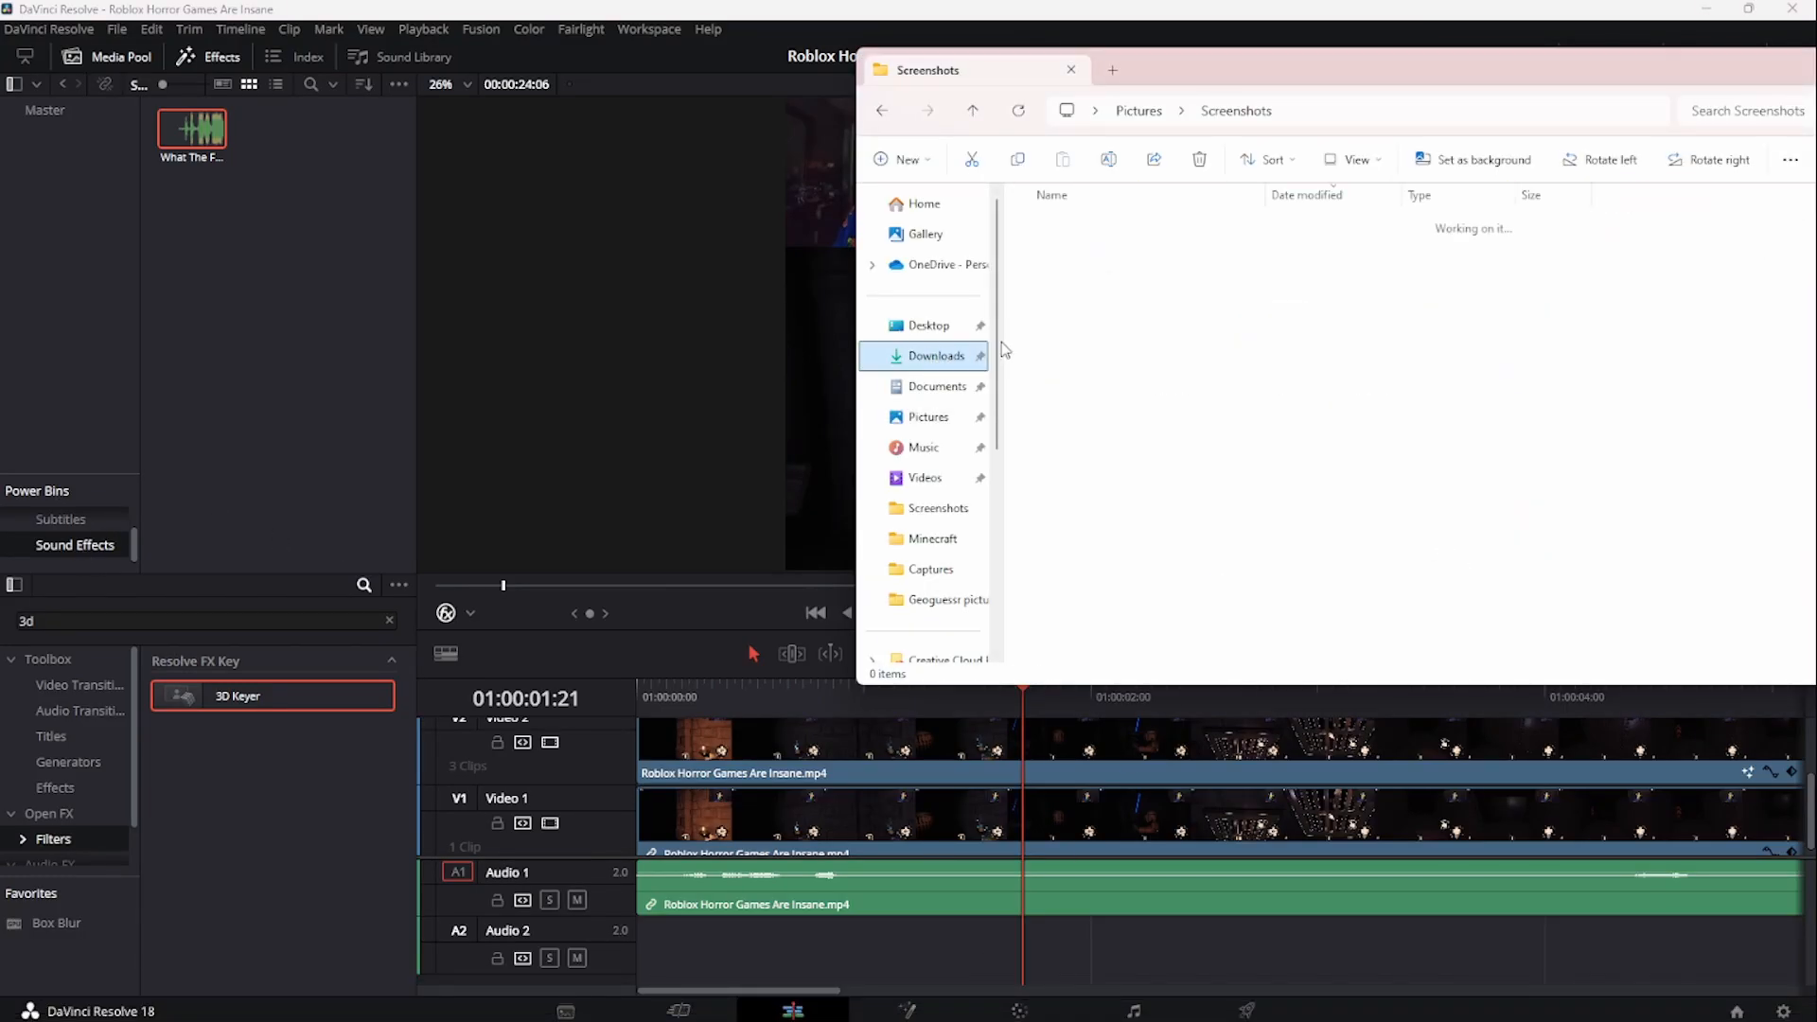
drag(1107, 250, 812, 950)
- Play the bonk sound effect on Audio 2 from 01:00:01:06
click(907, 692)
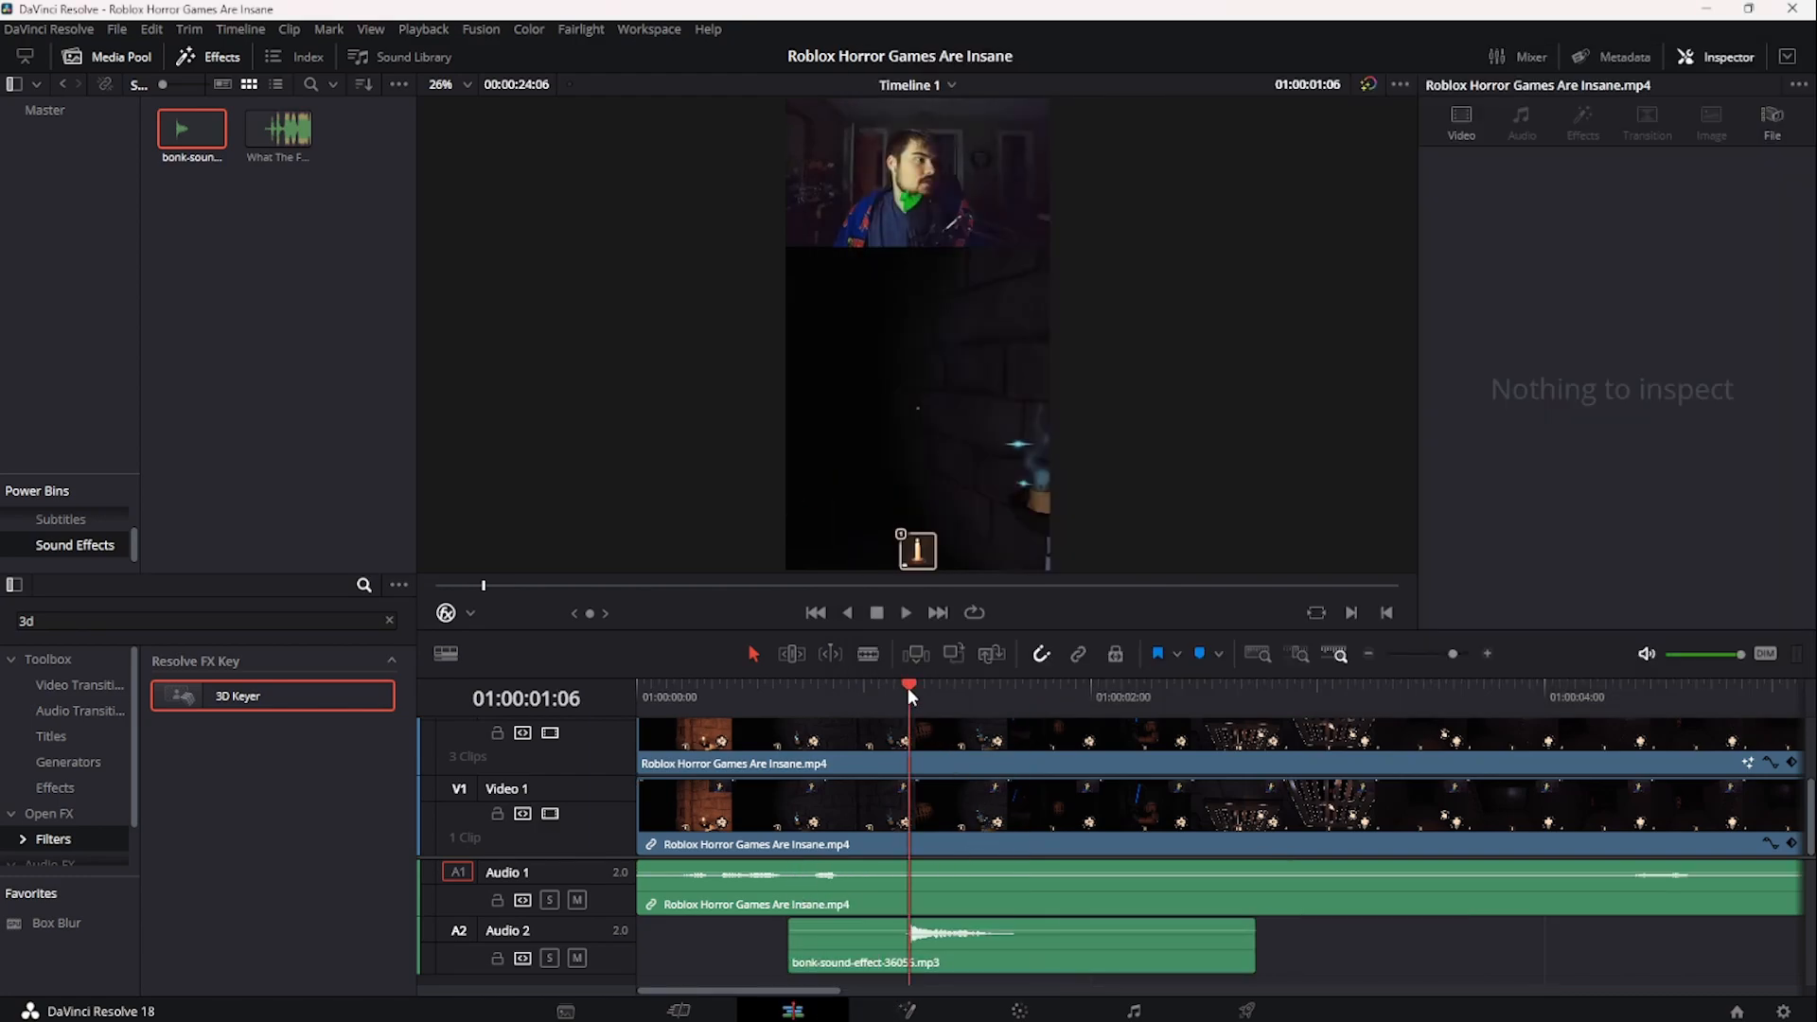
key(space)
click(872, 688)
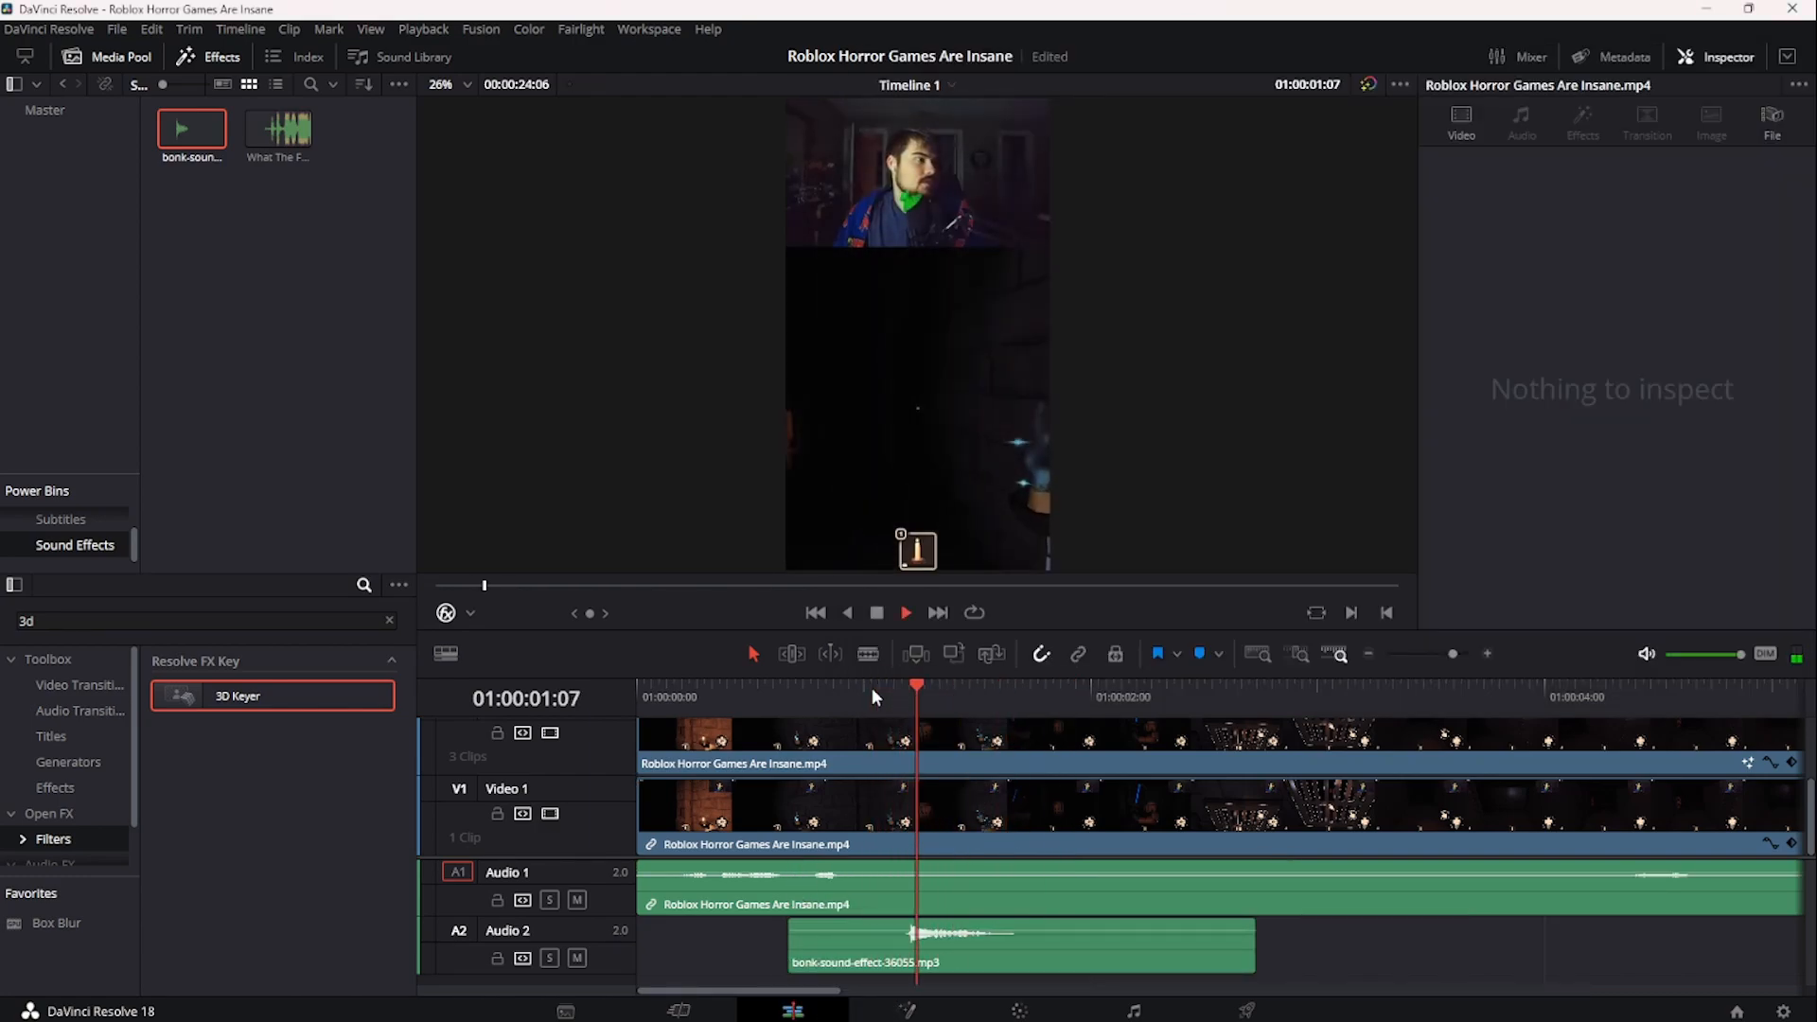
- Cut the bonk clip on Audio 2 at 01:00:01:05 and 01:00:01:20, and delete the pieces before and after those cuts
click(896, 690)
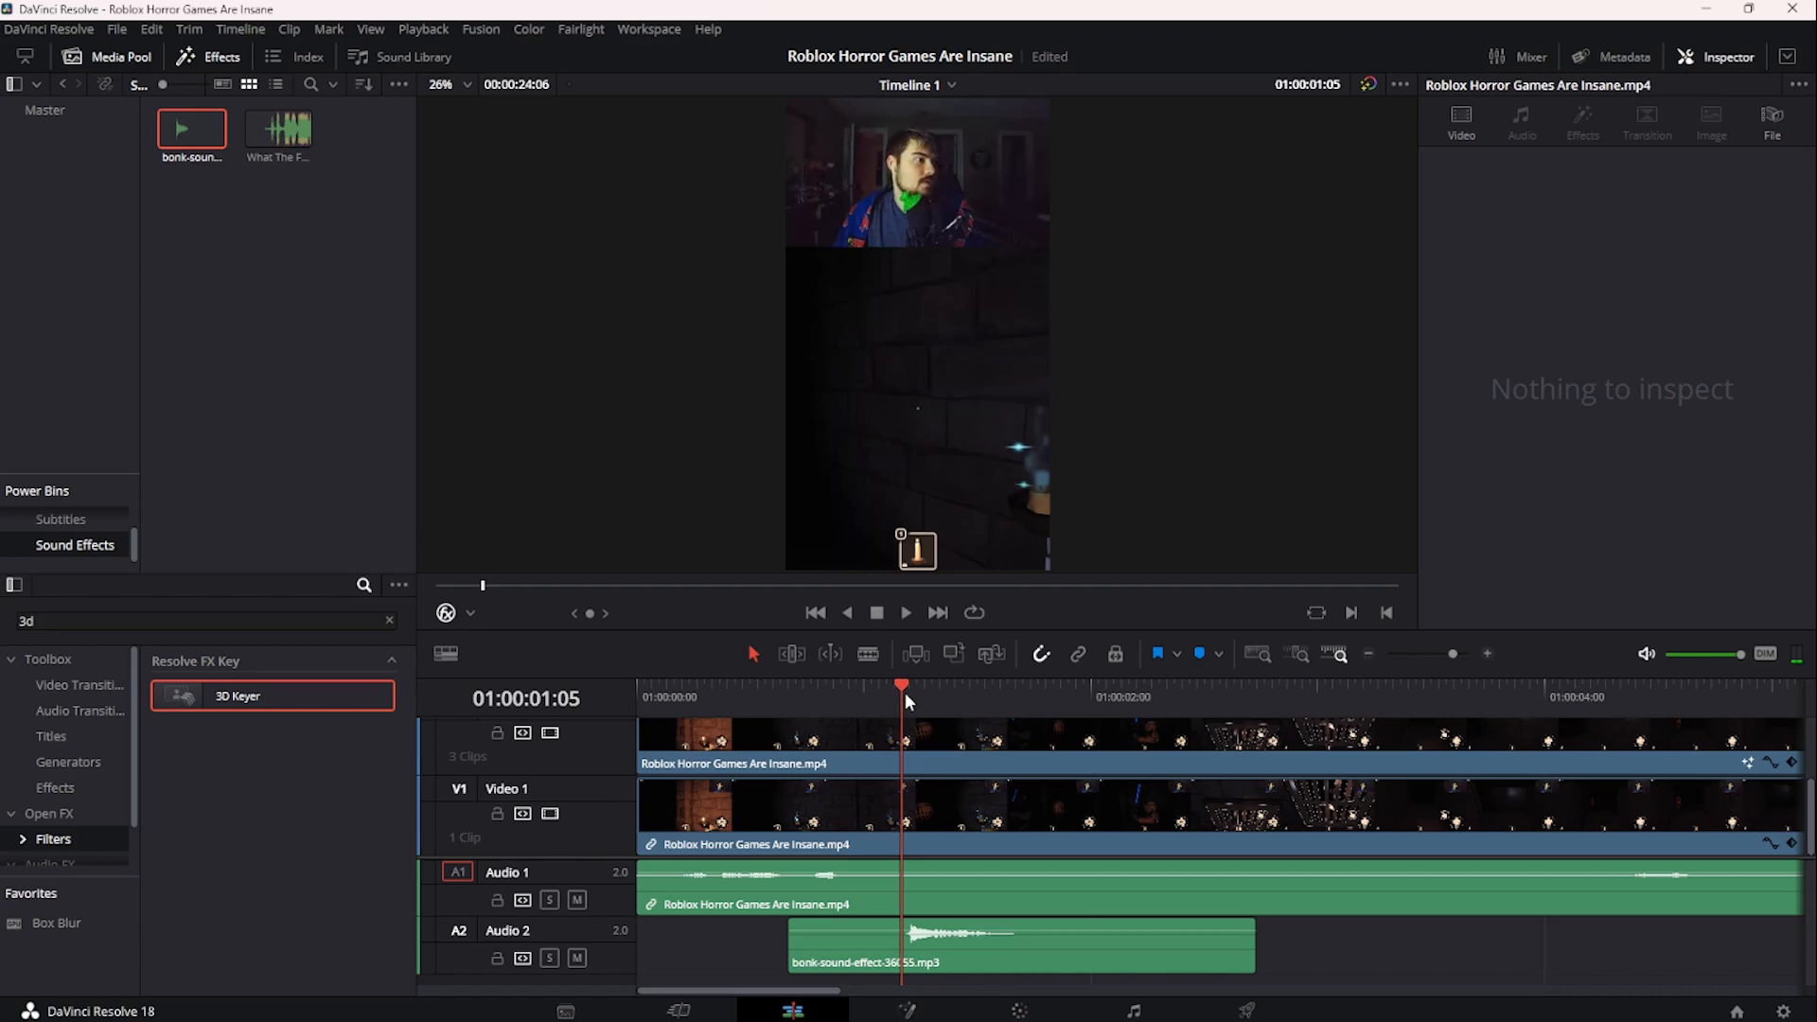
key(b)
click(903, 946)
drag(991, 700, 1018, 702)
click(1030, 955)
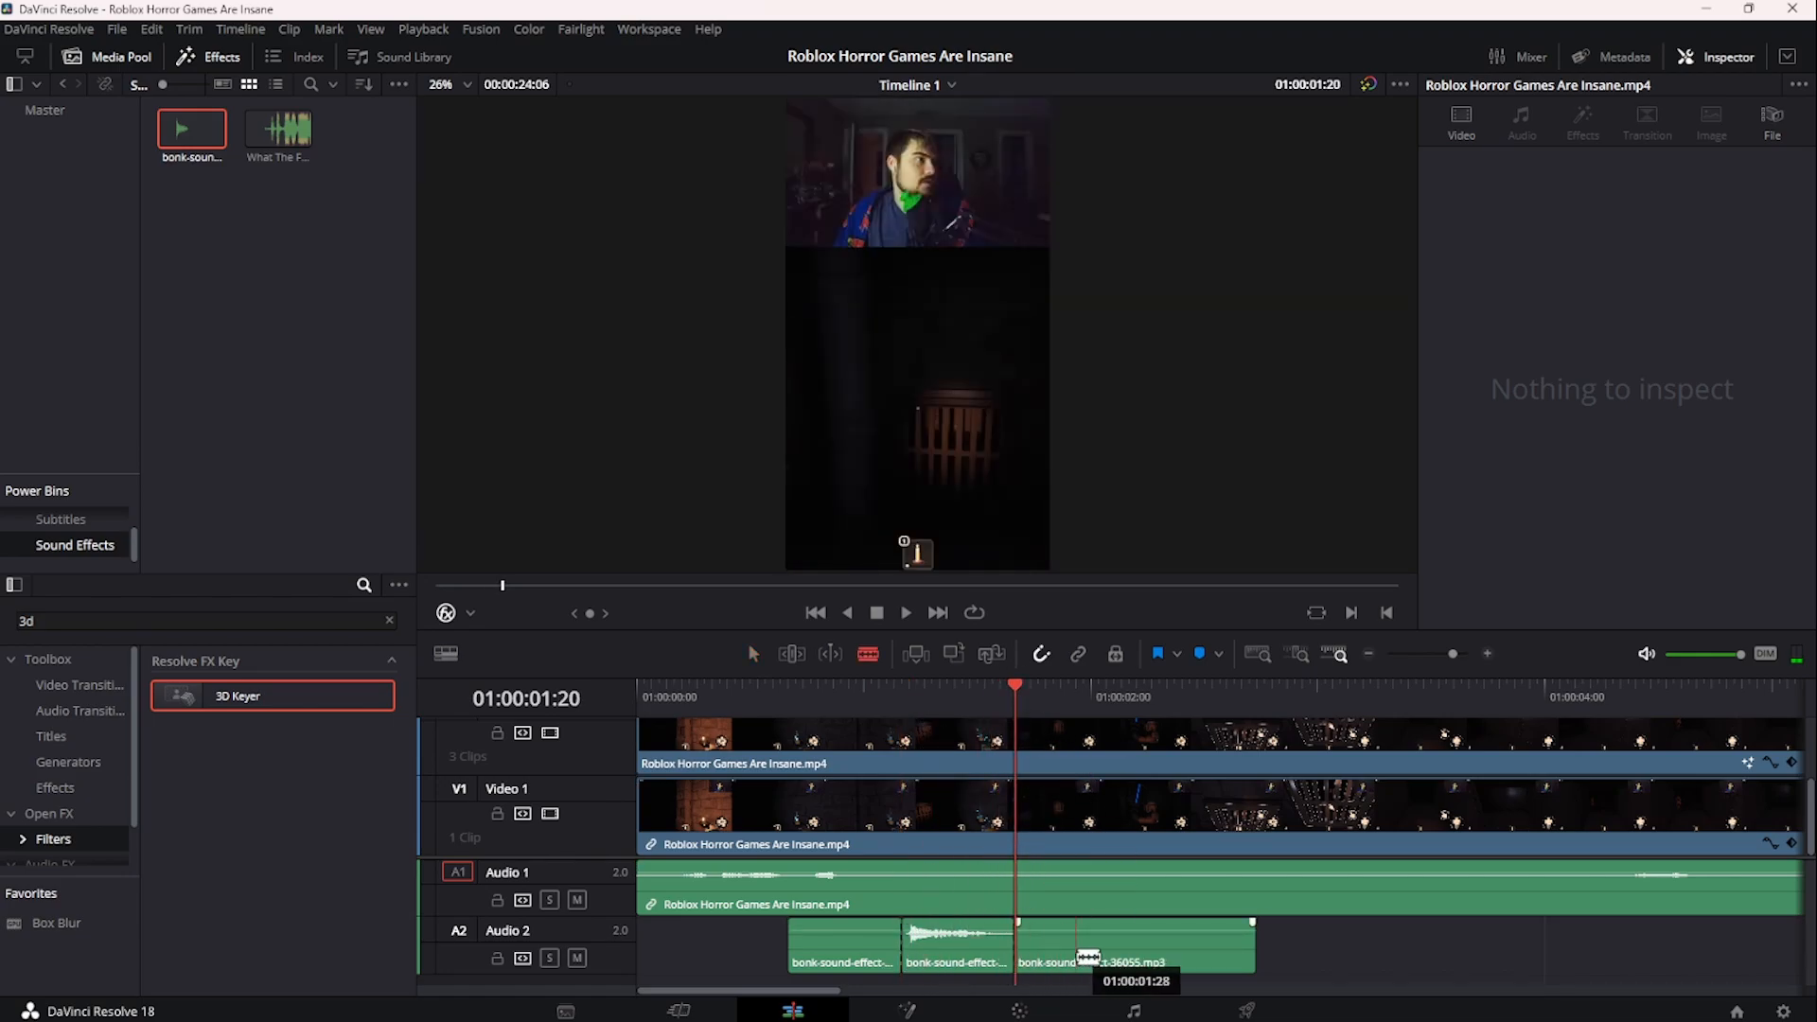
key(a)
click(1079, 957)
key(Delete)
click(845, 946)
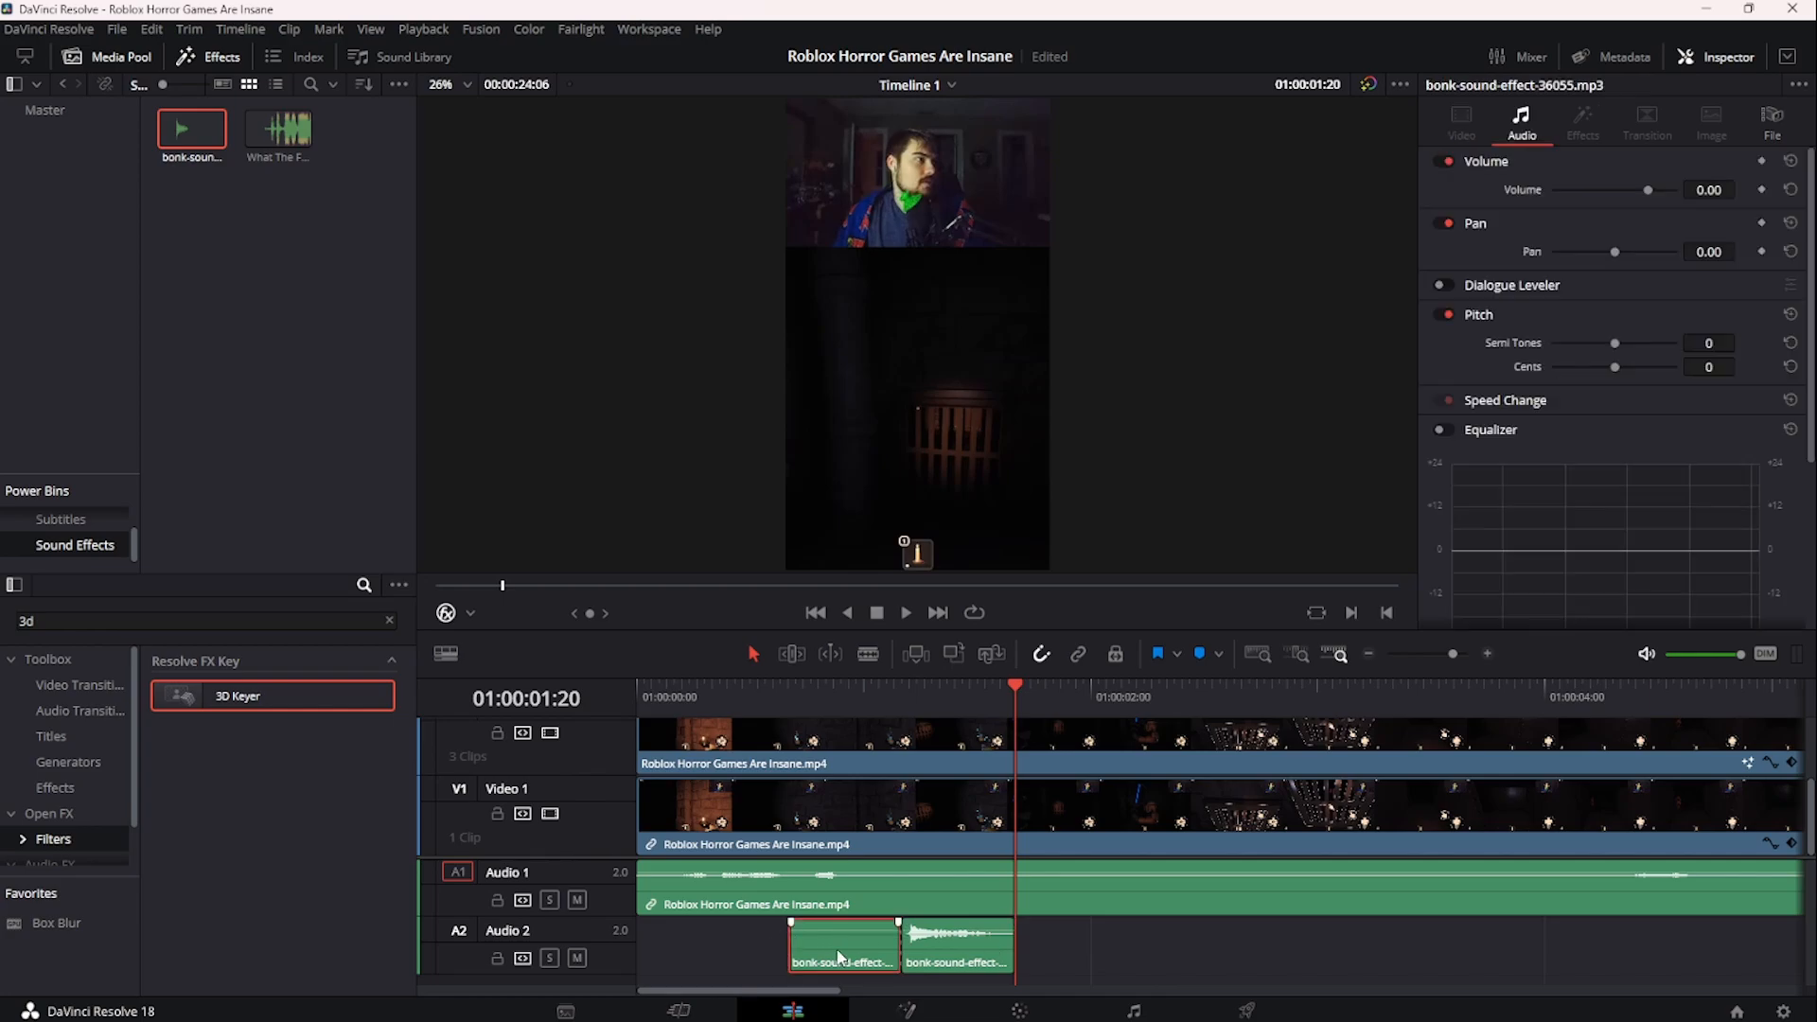
key(Delete)
- Play back the trimmed bonk clip on Audio 2 repeatedly to check its sound
click(910, 701)
key(space)
click(920, 701)
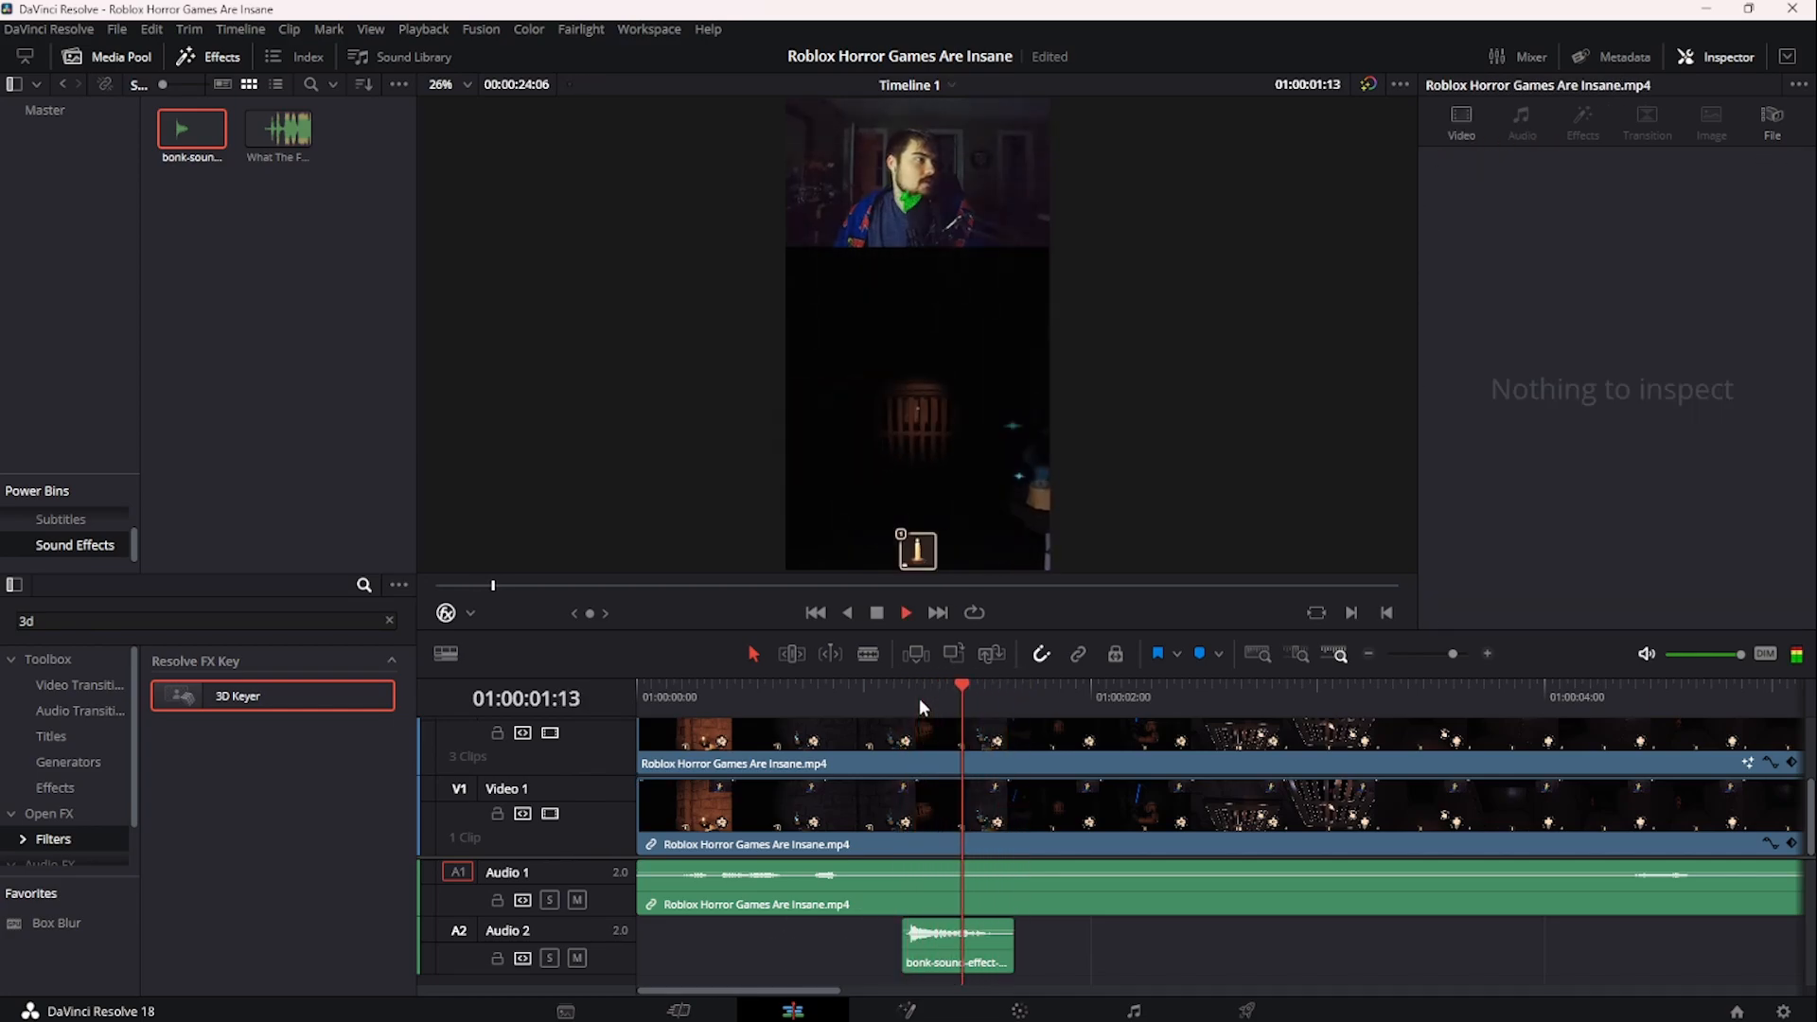
click(920, 700)
key(space)
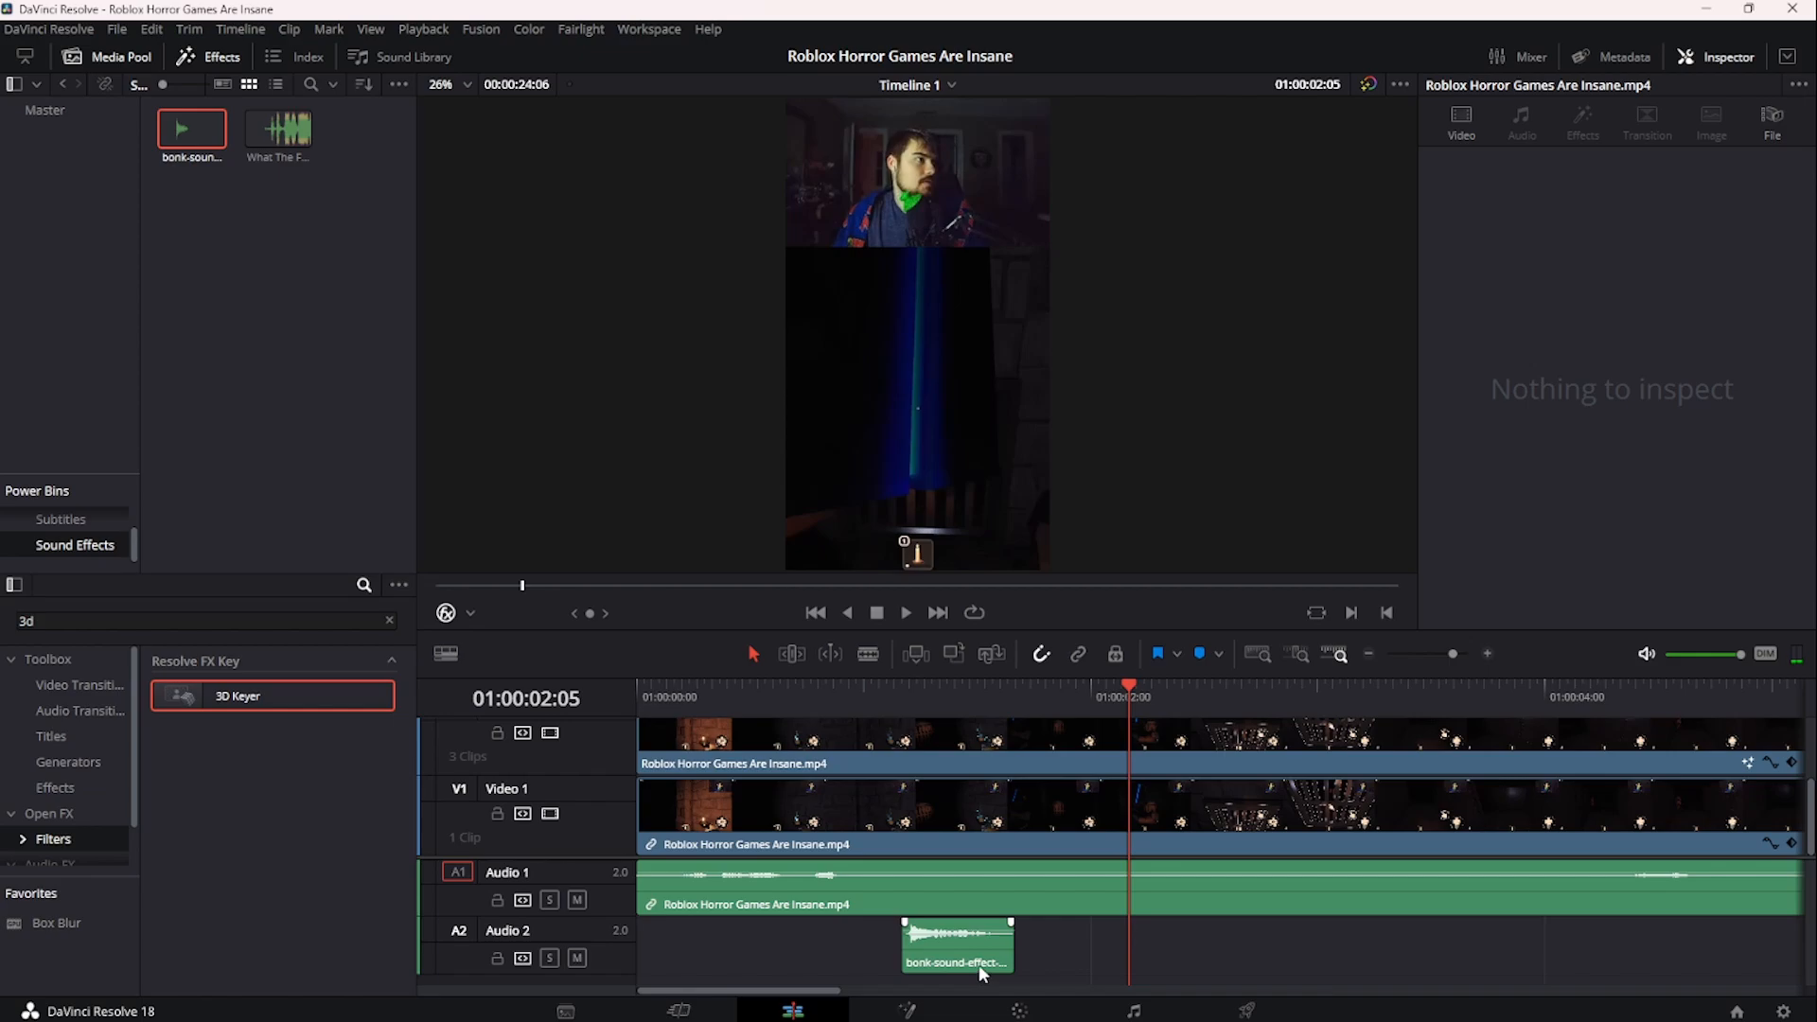
- Try adding the trimmed bonk clip from Audio 2 to the Sound Effects bin, and remove that copy from the bin
drag(978, 963, 286, 291)
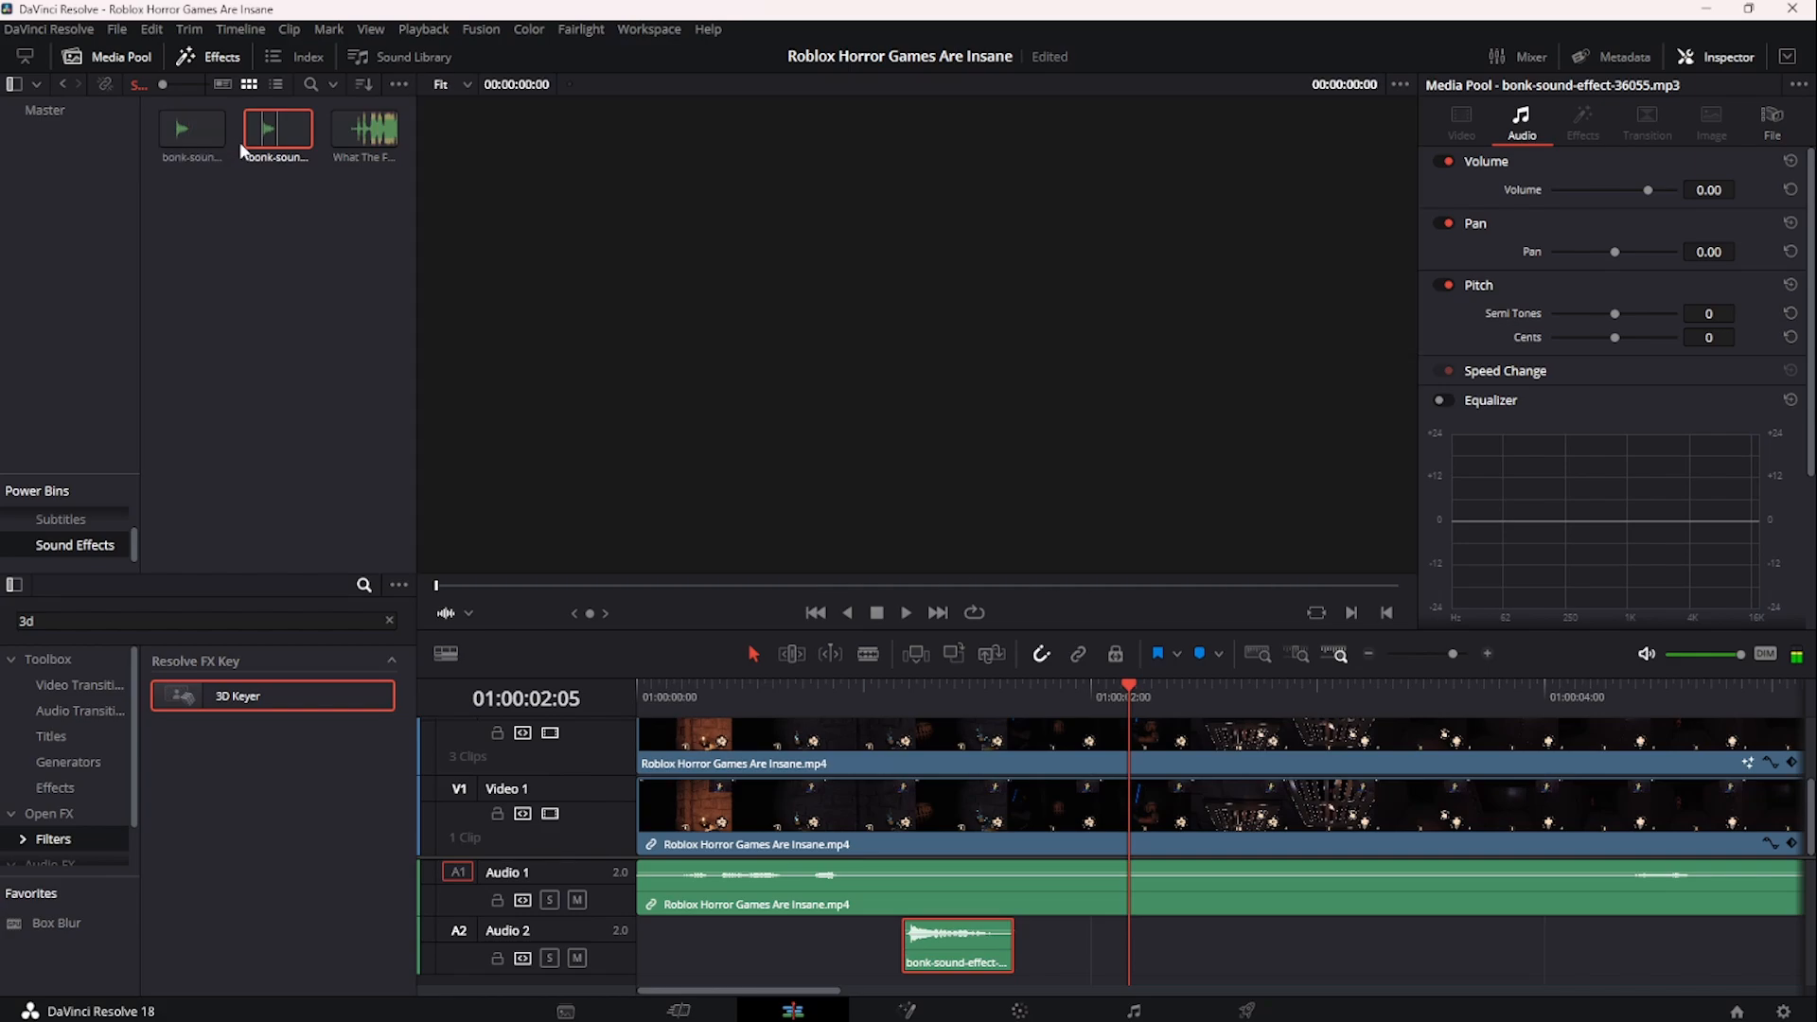
right_click(275, 150)
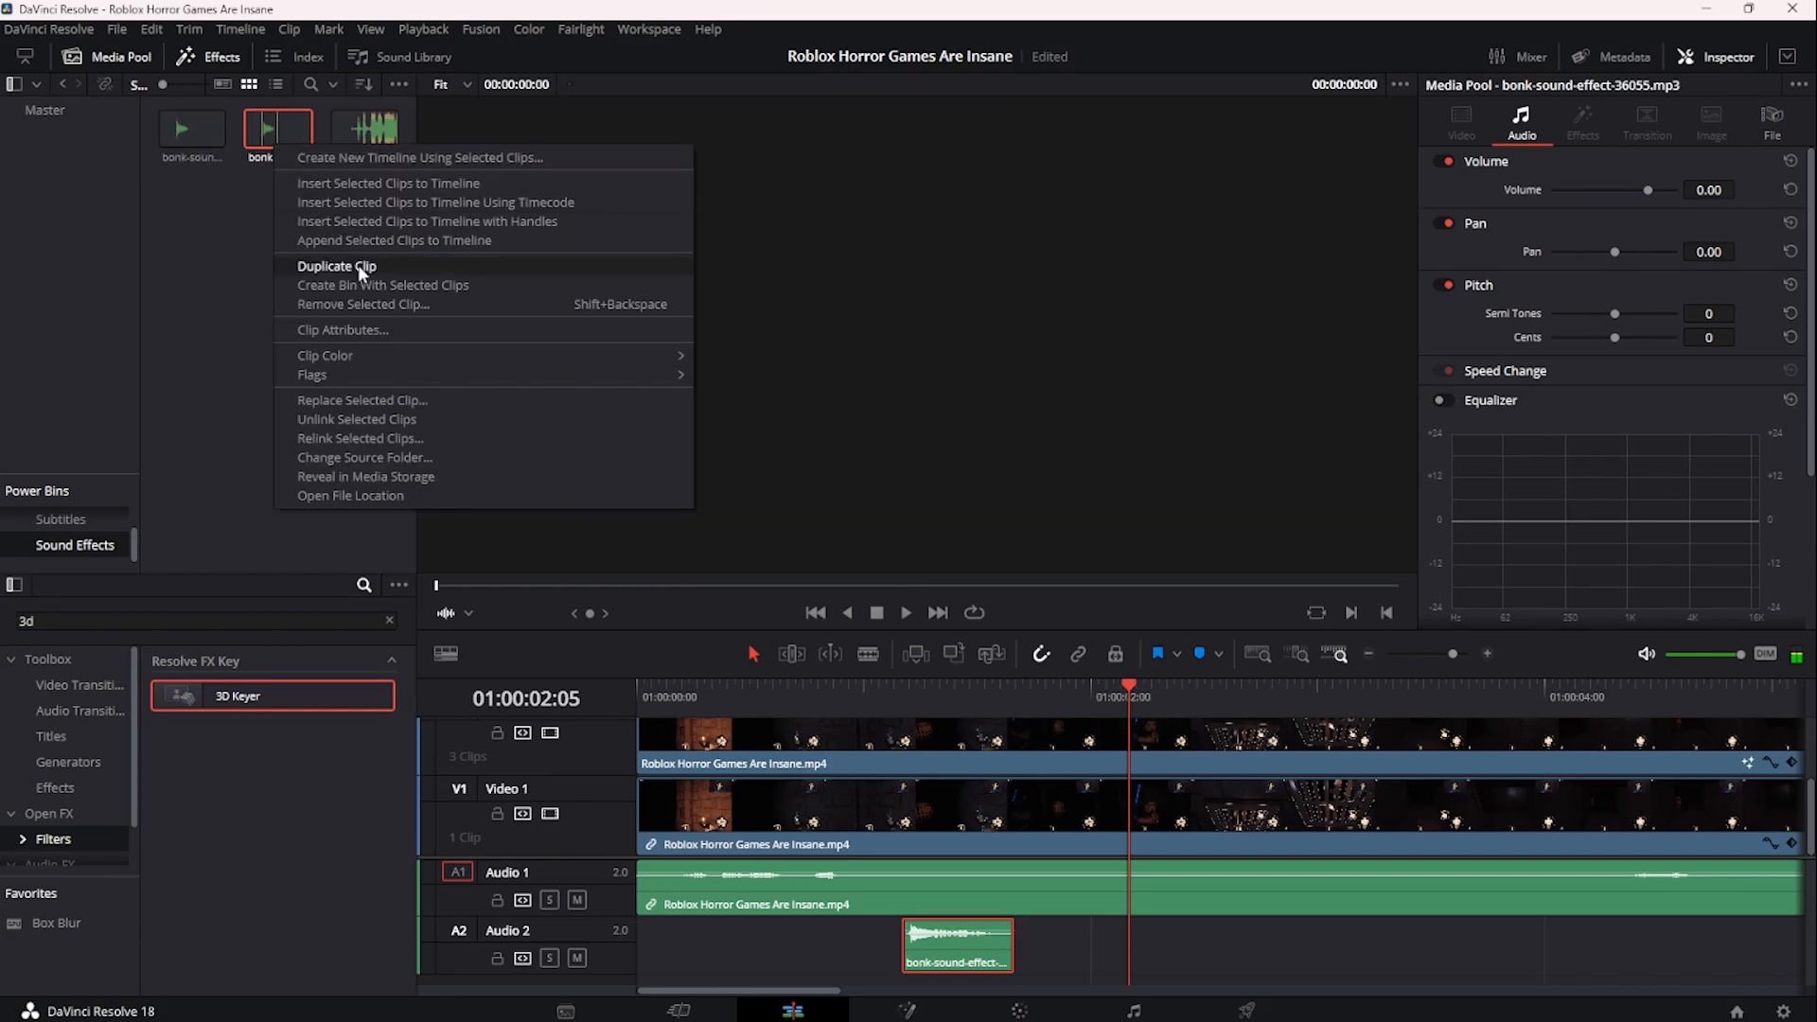
click(364, 304)
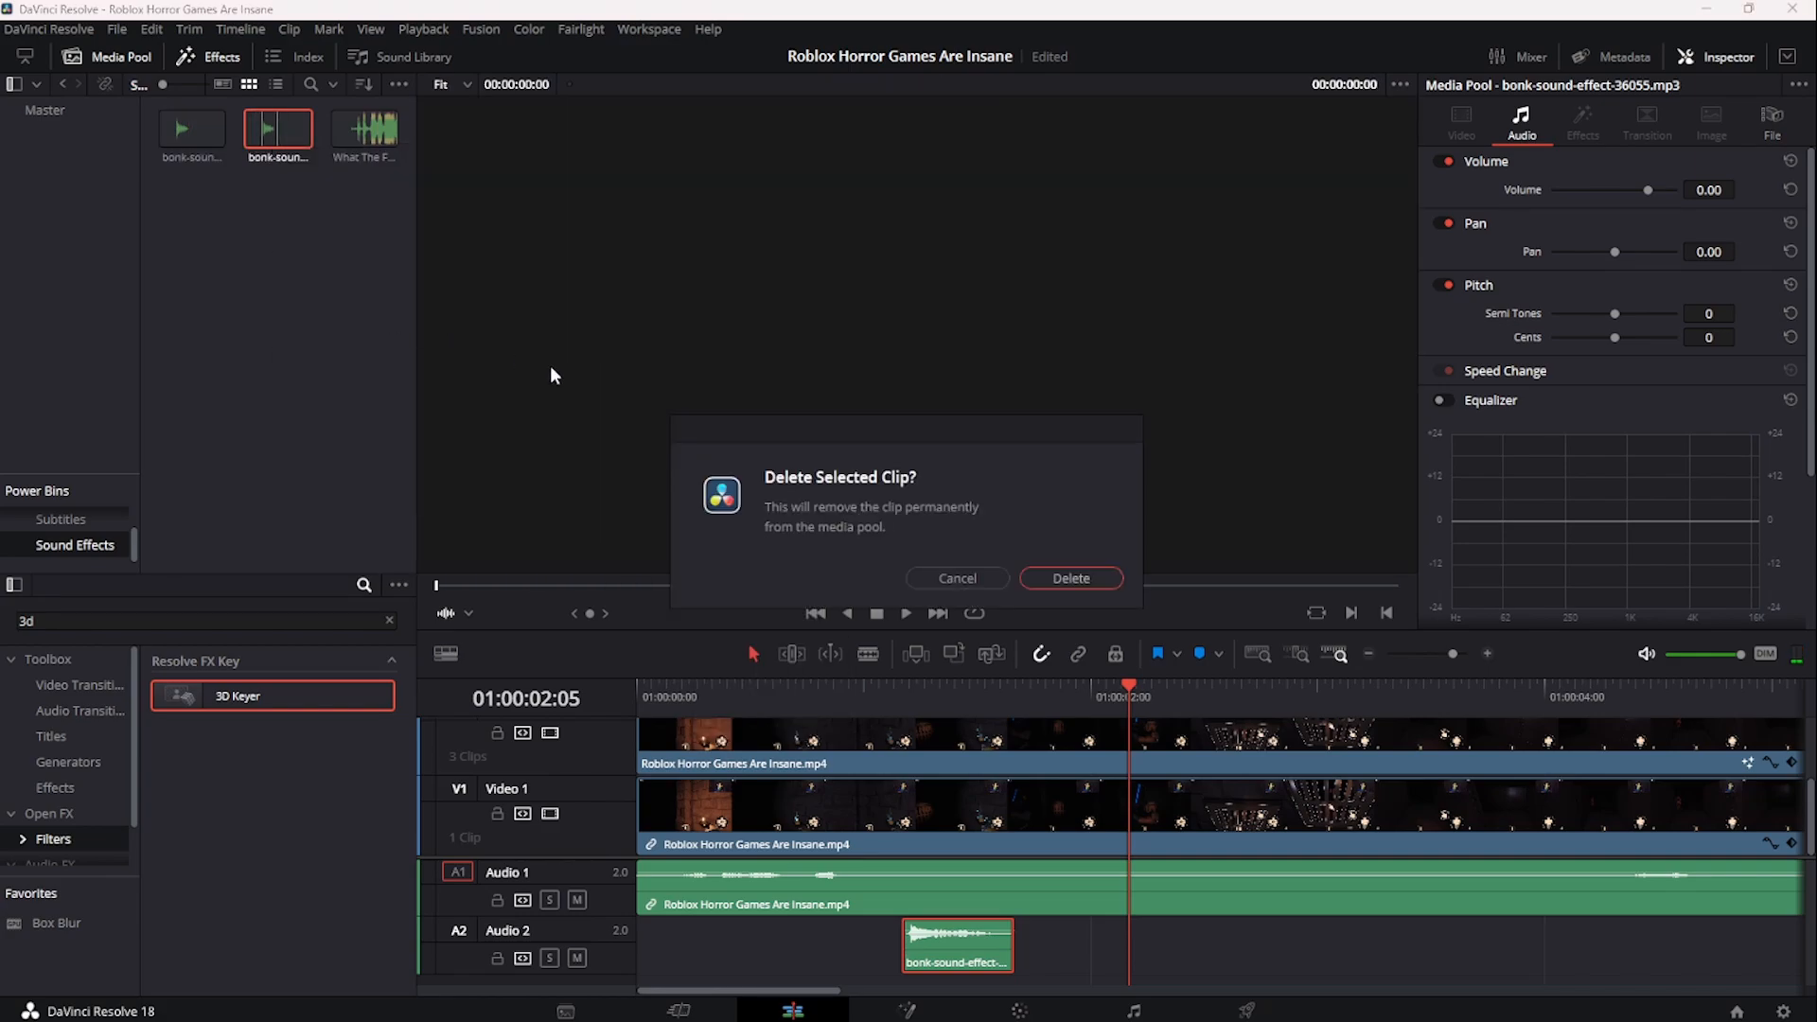
key(Return)
- Play the timeline across the trimmed bonk clip once more and stop just after it
click(904, 695)
key(space)
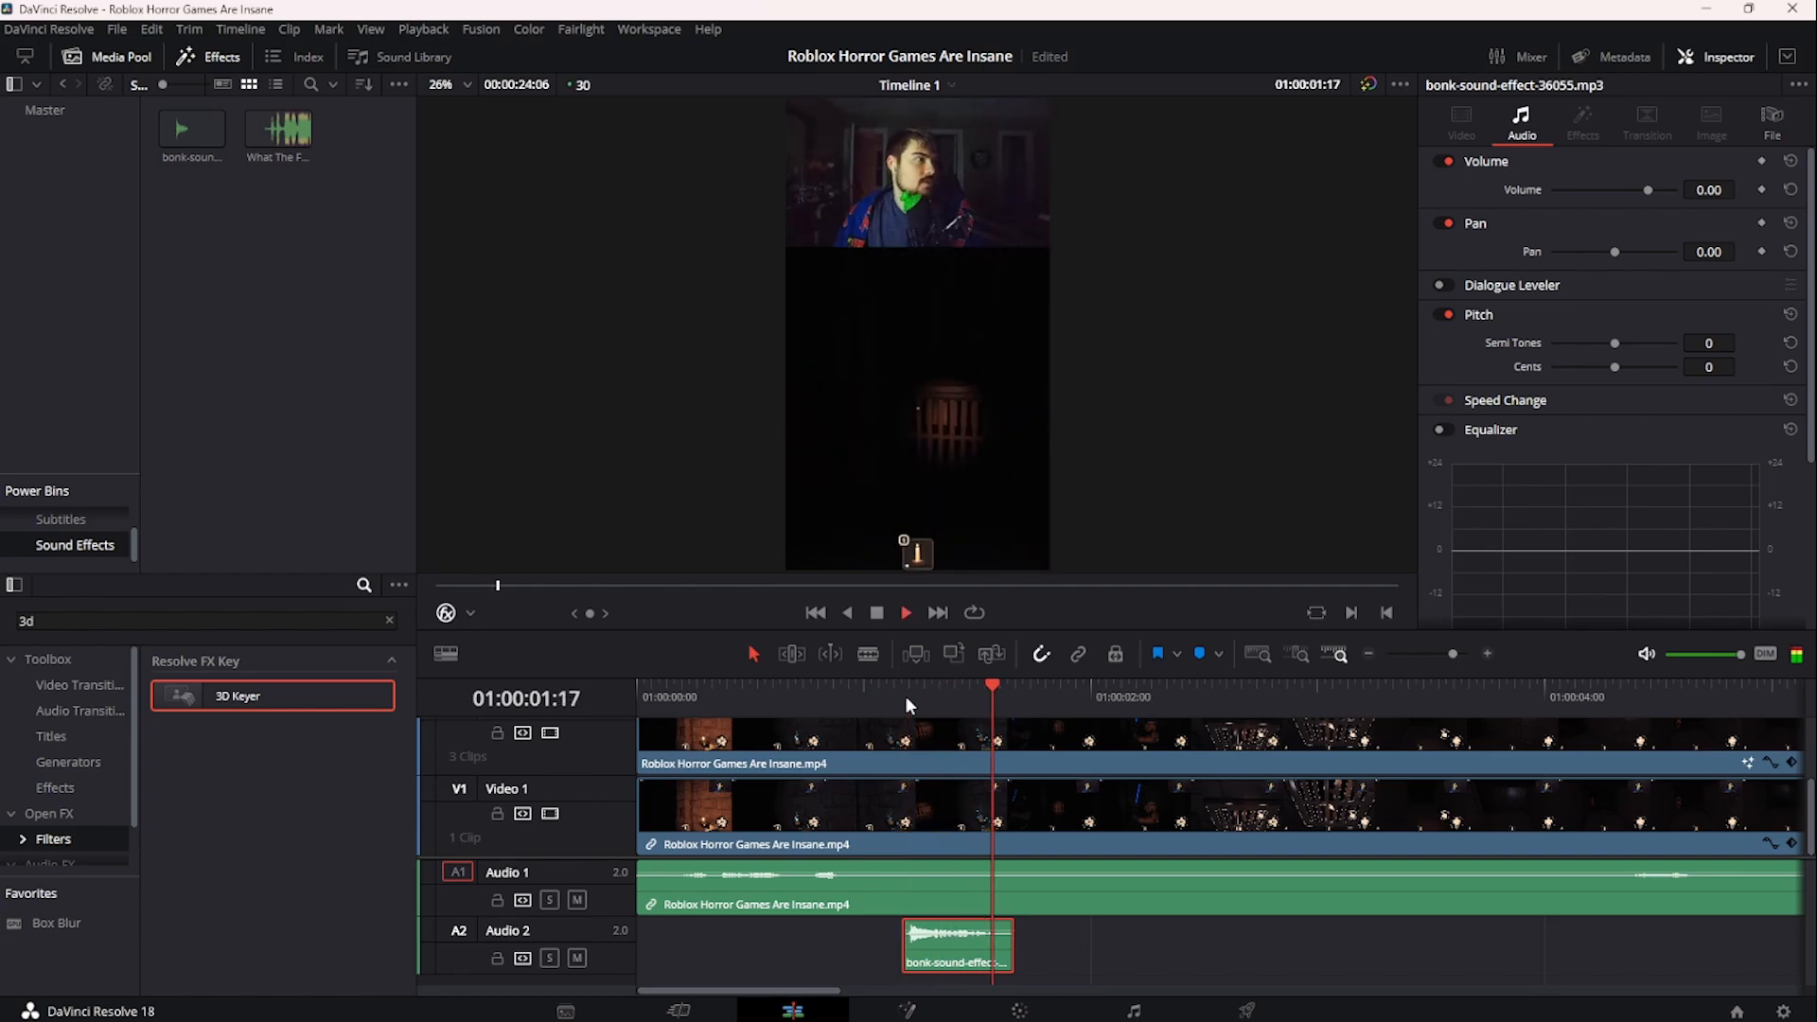
key(space)
- Switch to Firefox and go back from Pixabay to the "bonk sound effect" search results
key(alt+Tab)
key(alt+Tab)
key(alt+Tab)
key(alt+Tab)
key(alt+Tab)
key(alt+Tab)
key(alt+Tab)
key(alt+Tab)
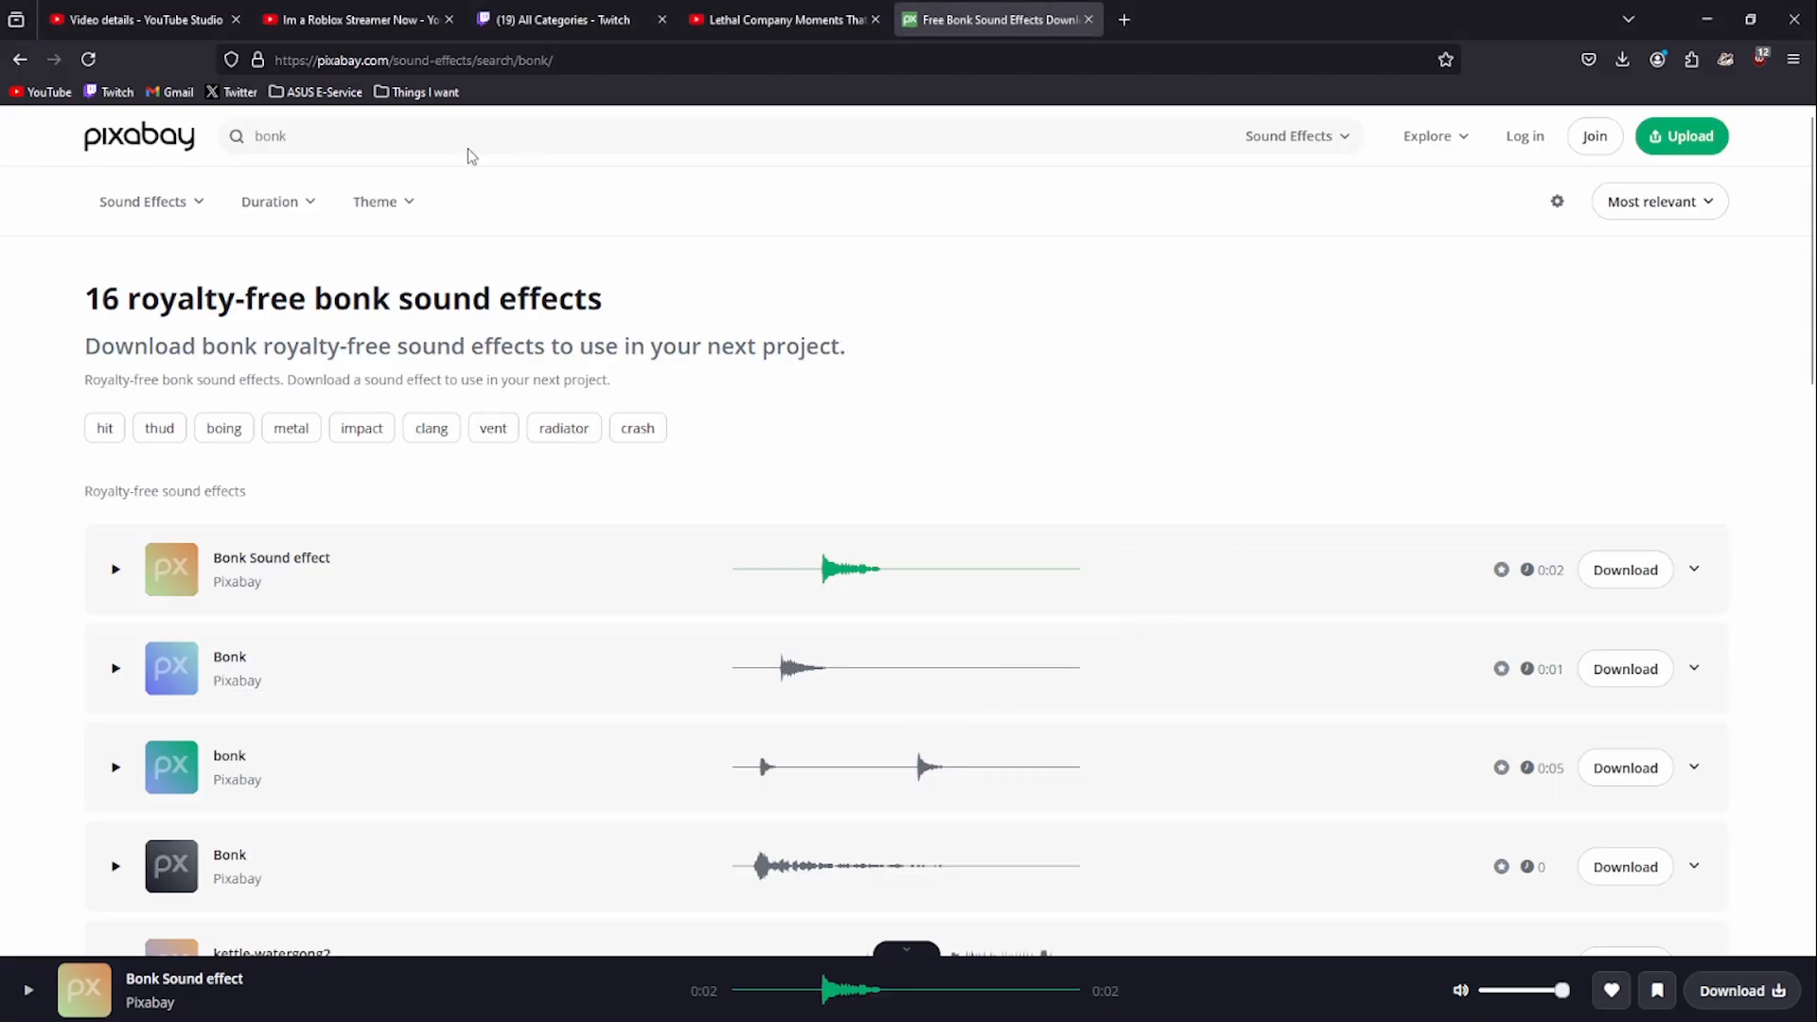
click(19, 59)
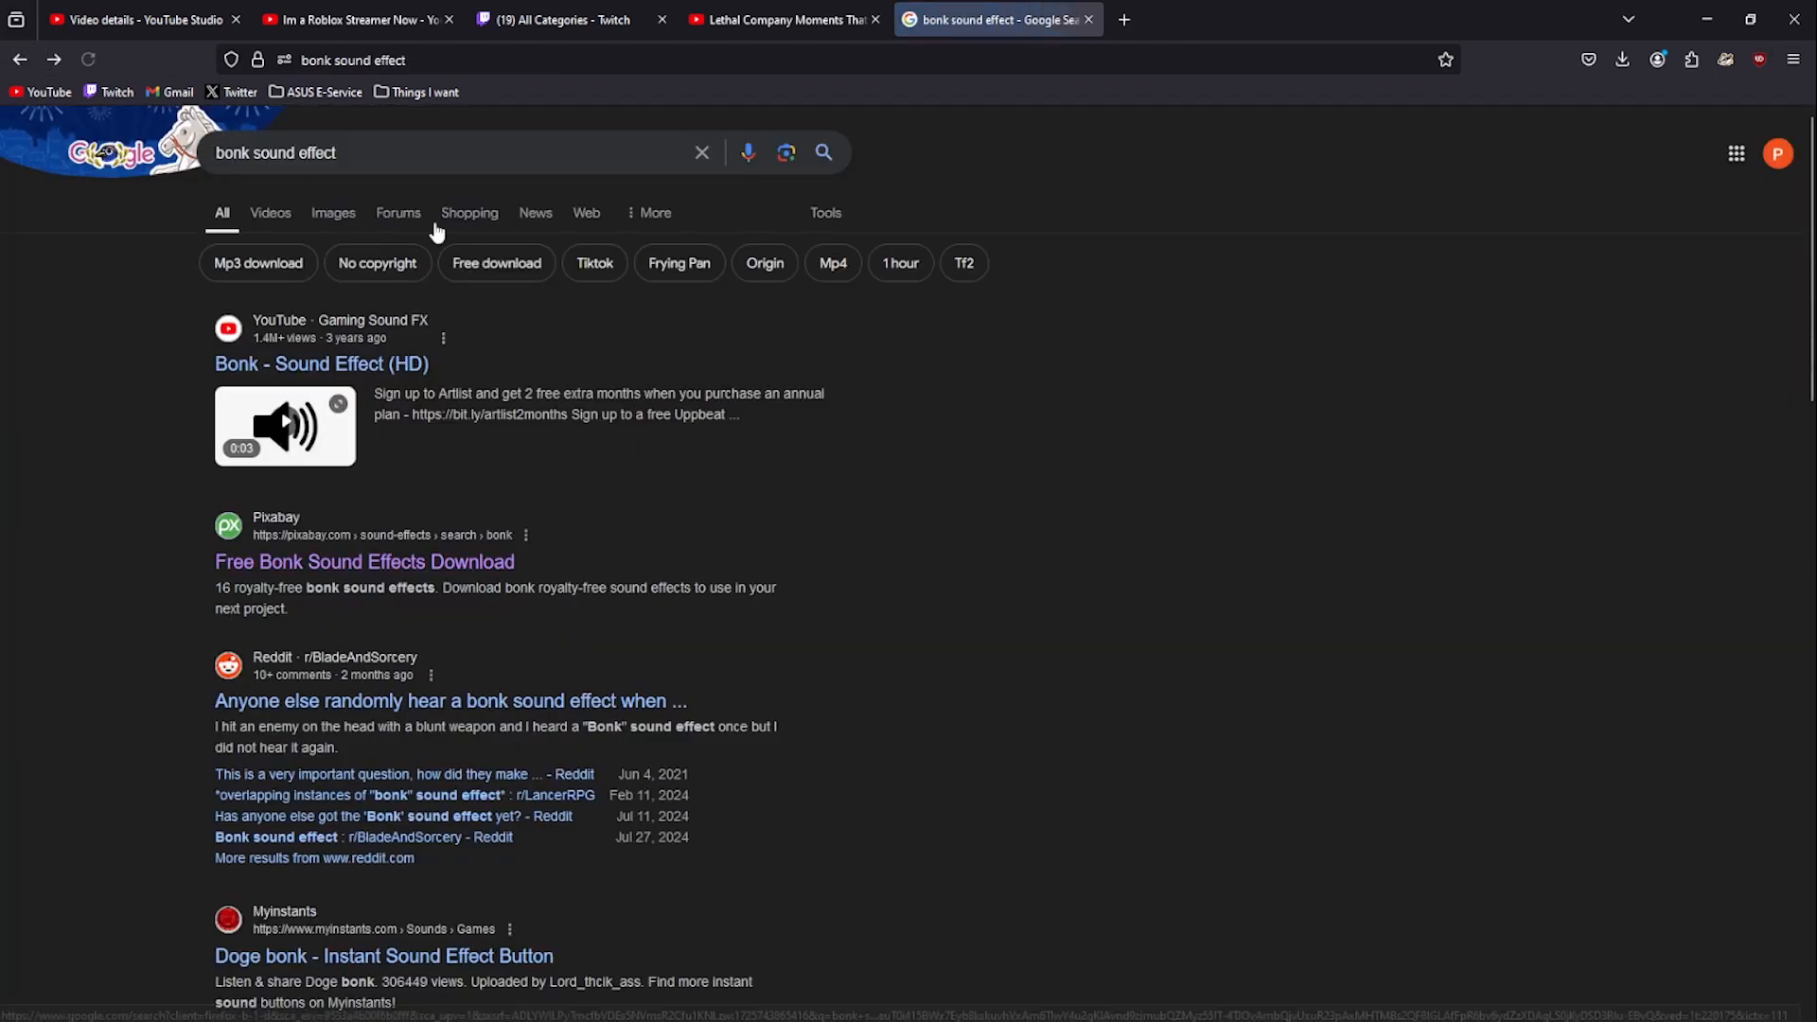
- Open the Myinstants "Doge bonk - Instant Sound Effect Button" result and preview its sound
scroll(413, 619, down, 4)
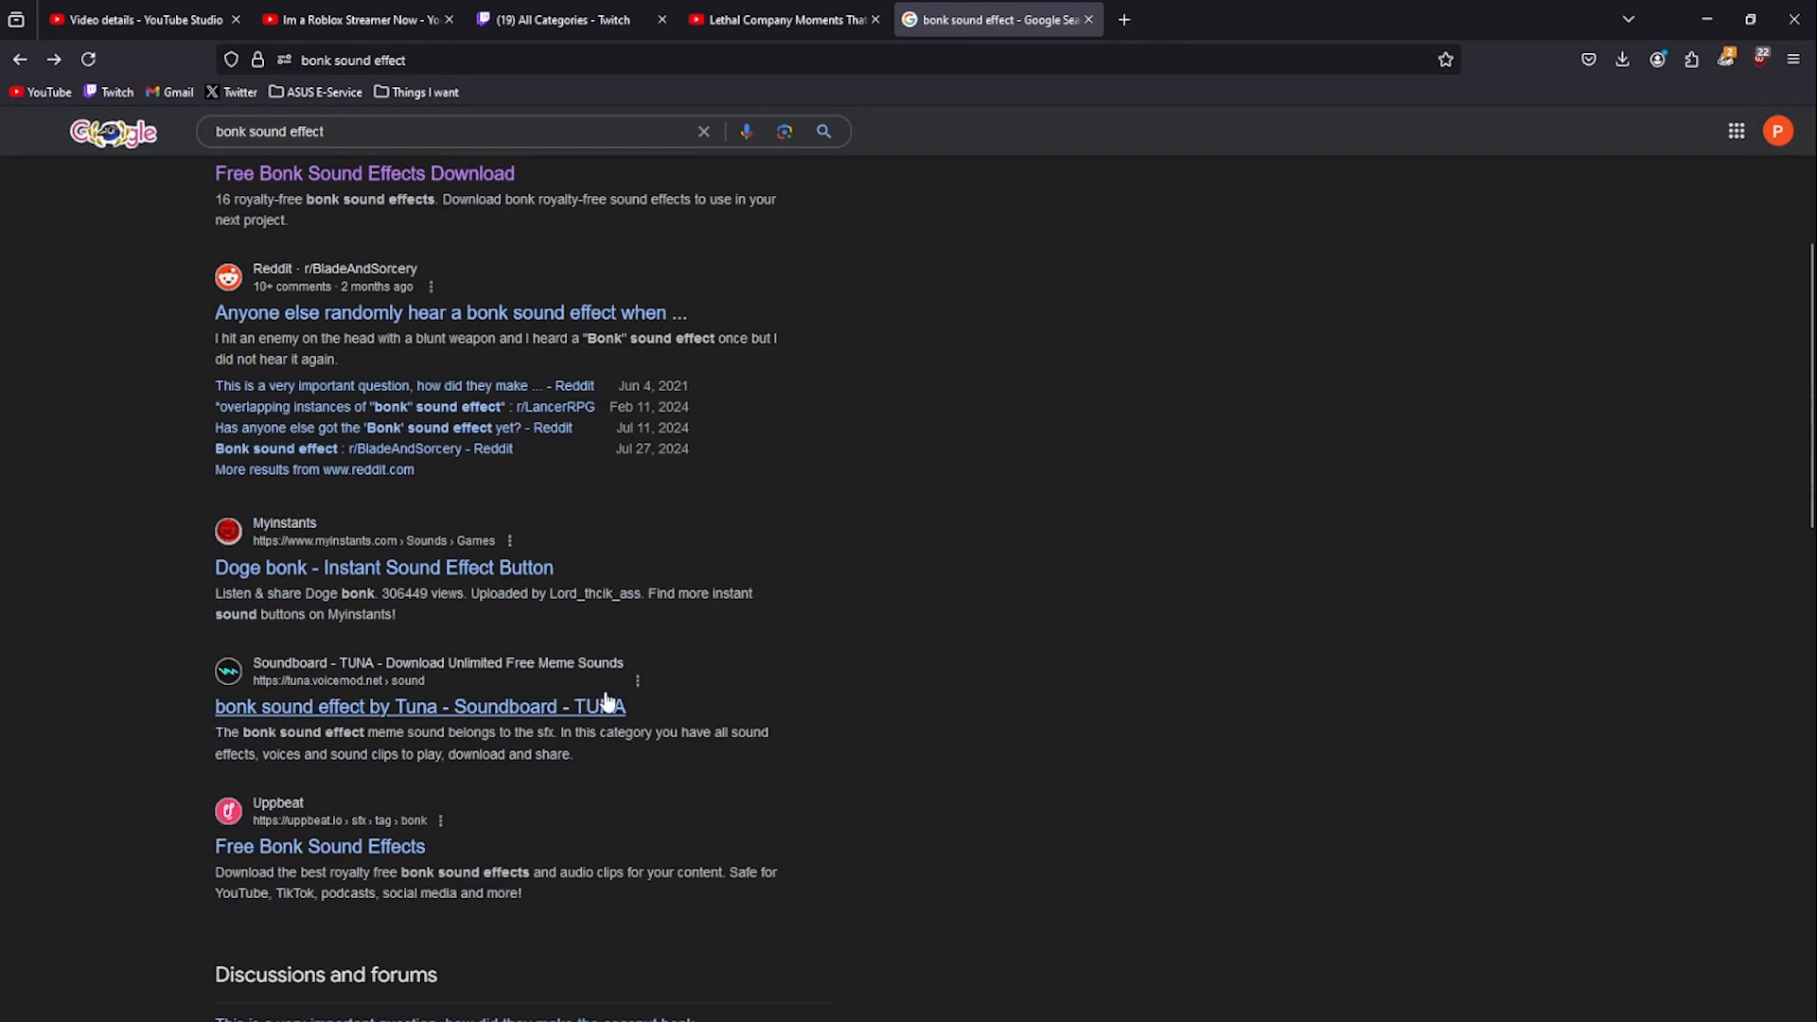
click(316, 575)
click(907, 426)
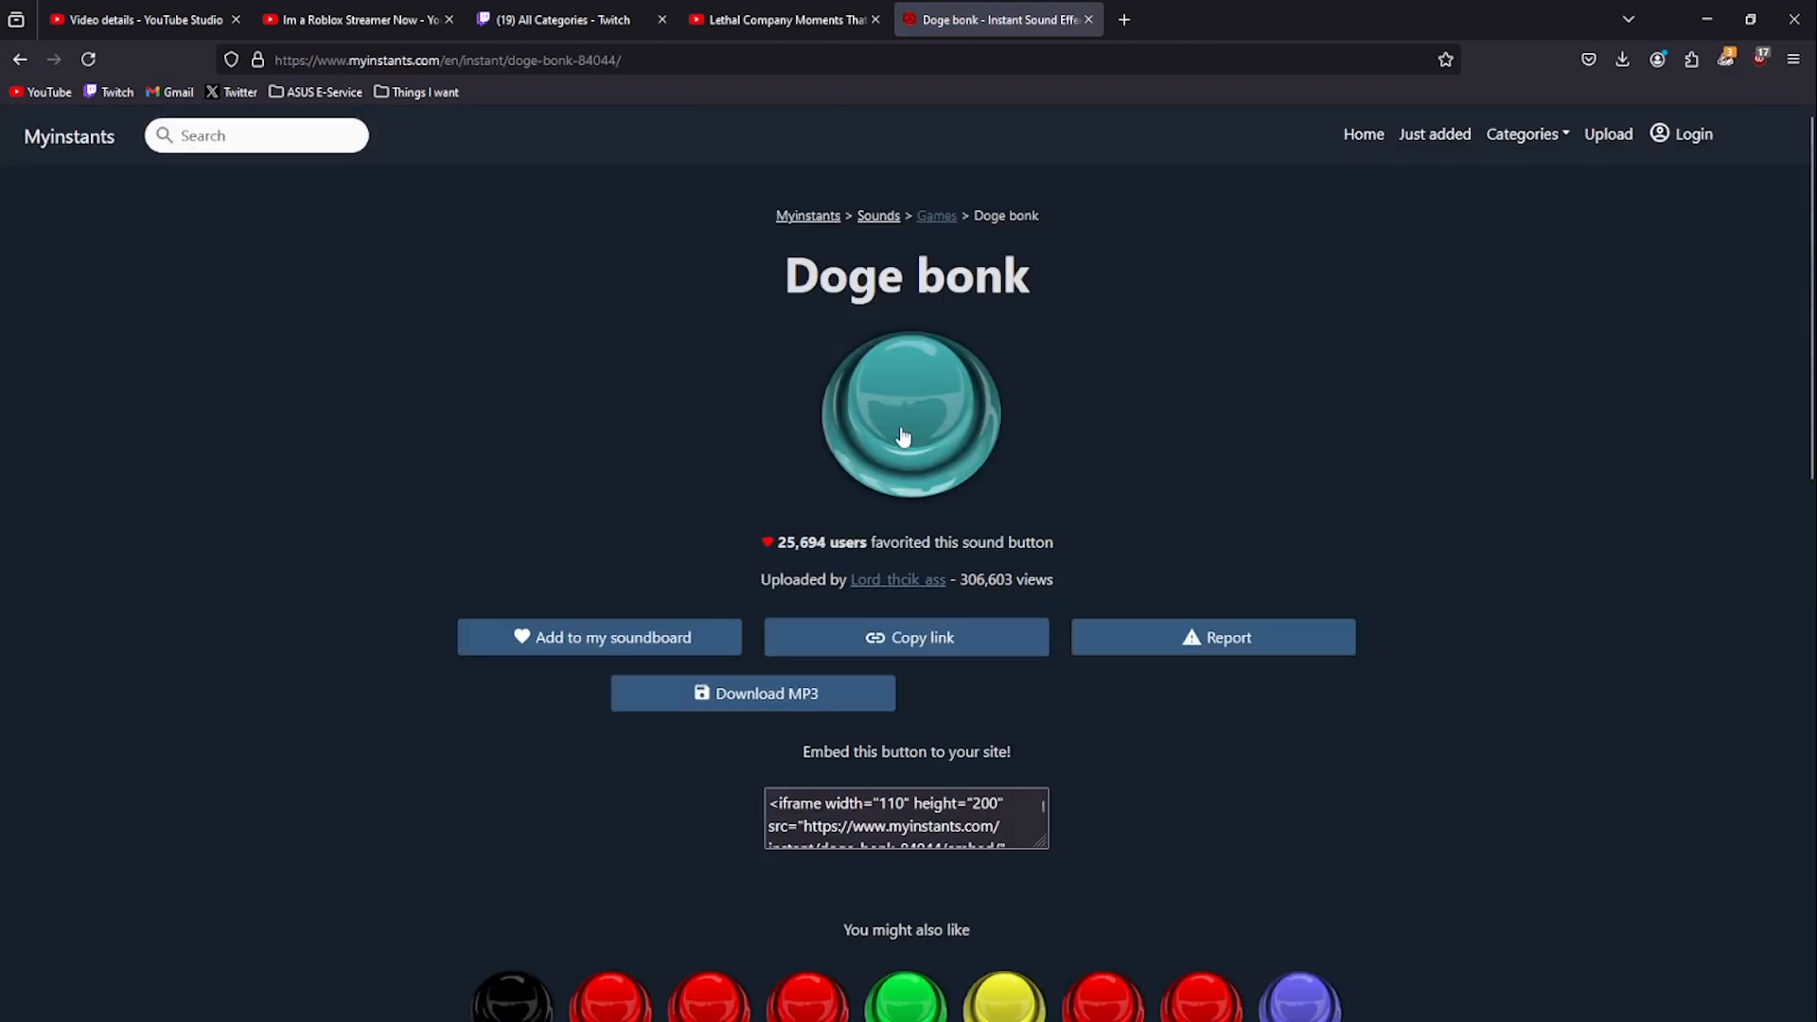
click(925, 423)
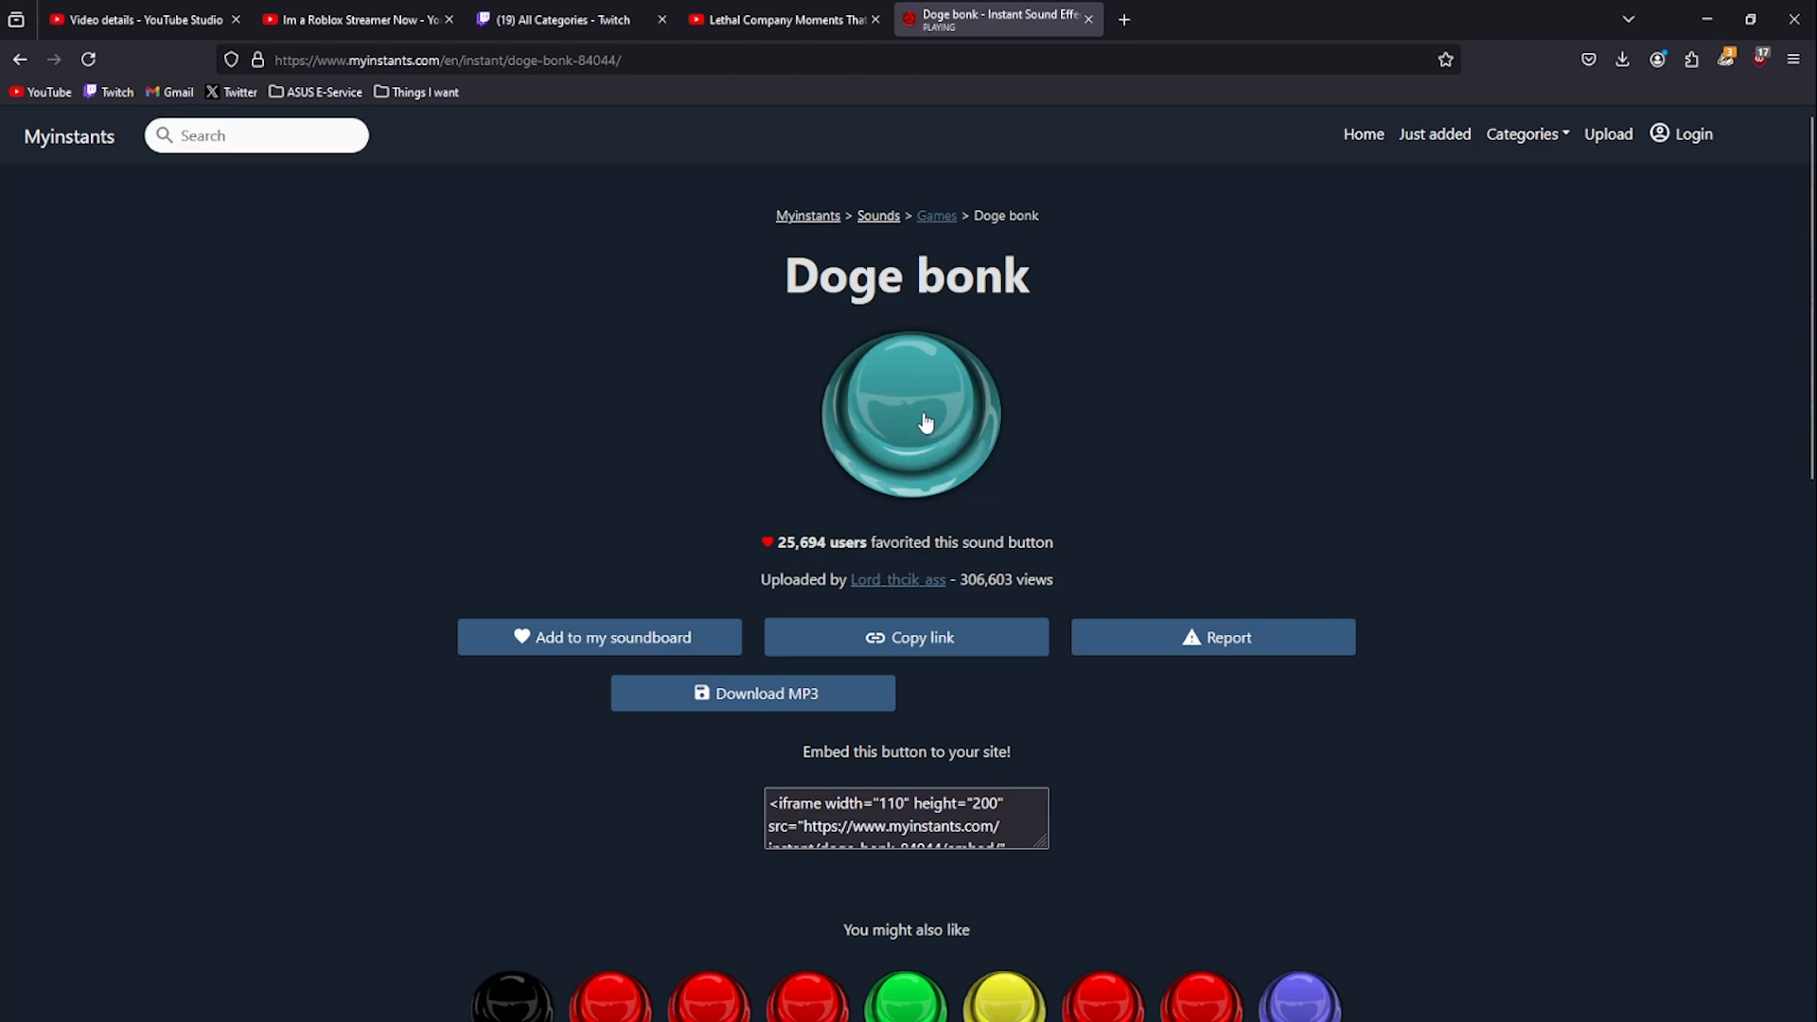
click(925, 423)
- Return to the results, open Voicemod's "bonk sound effect by Tuna" page, accept all cookies, and preview the sound
click(20, 58)
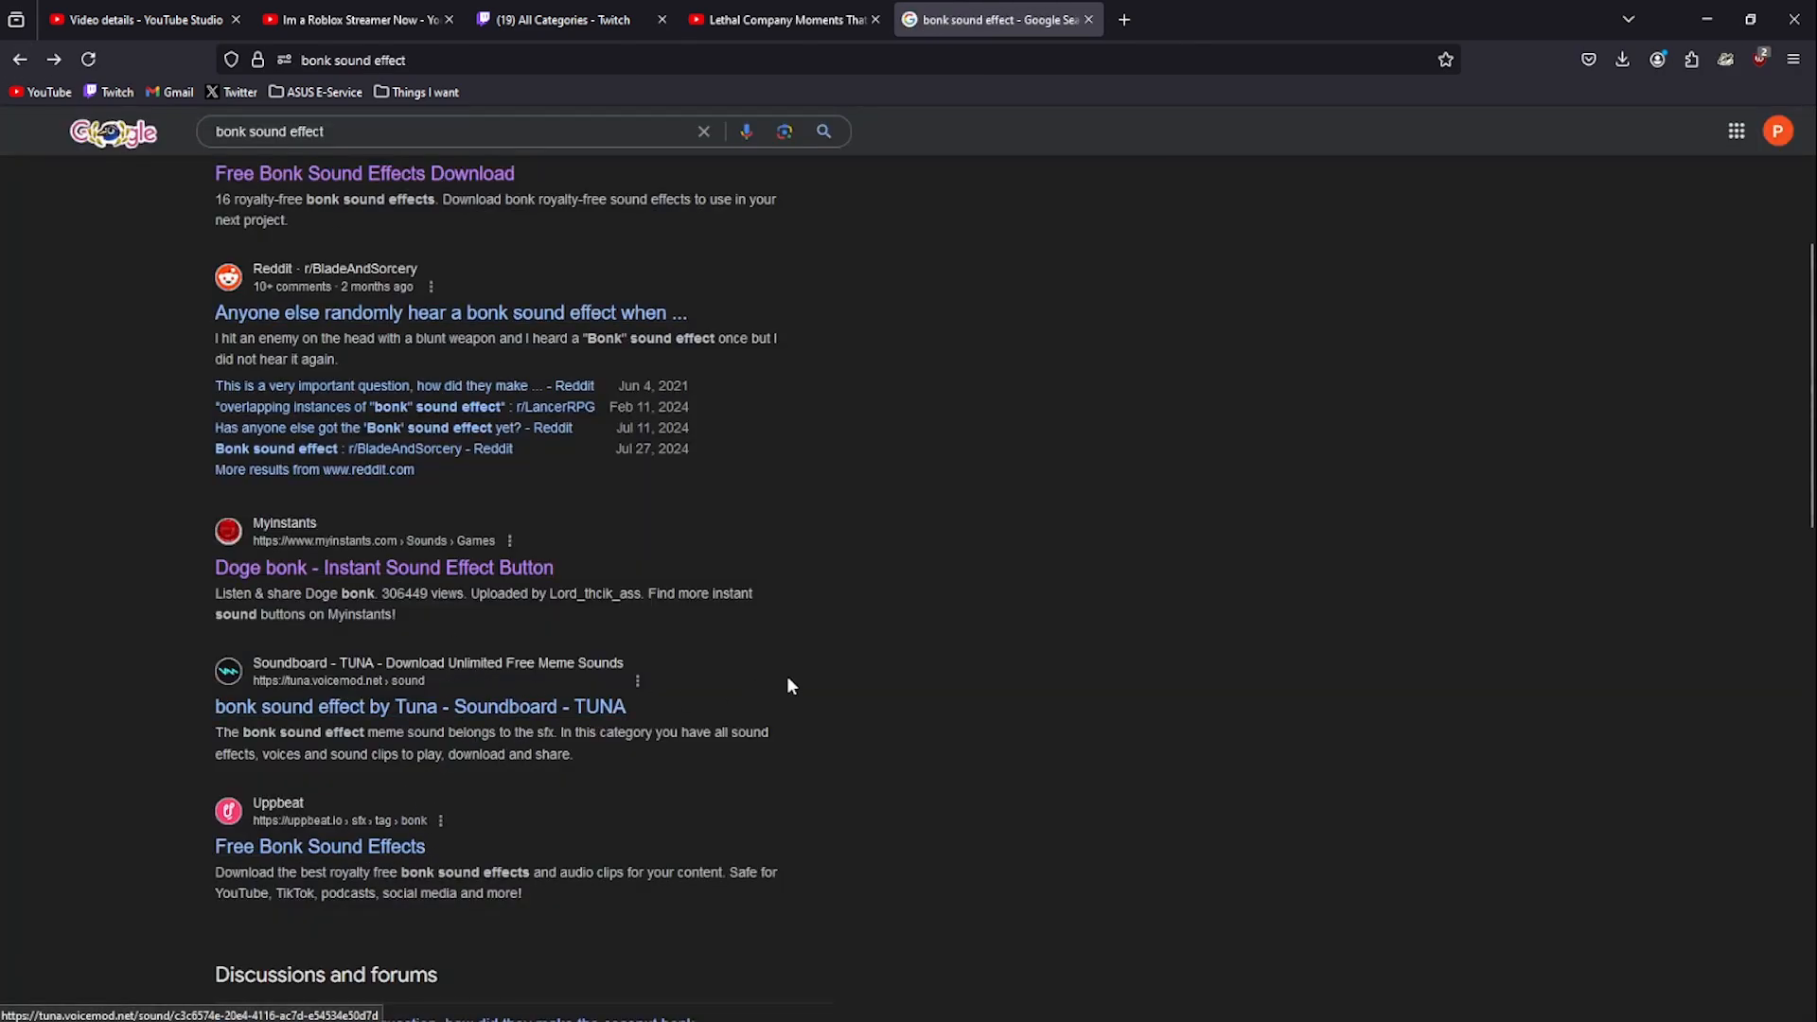
click(511, 711)
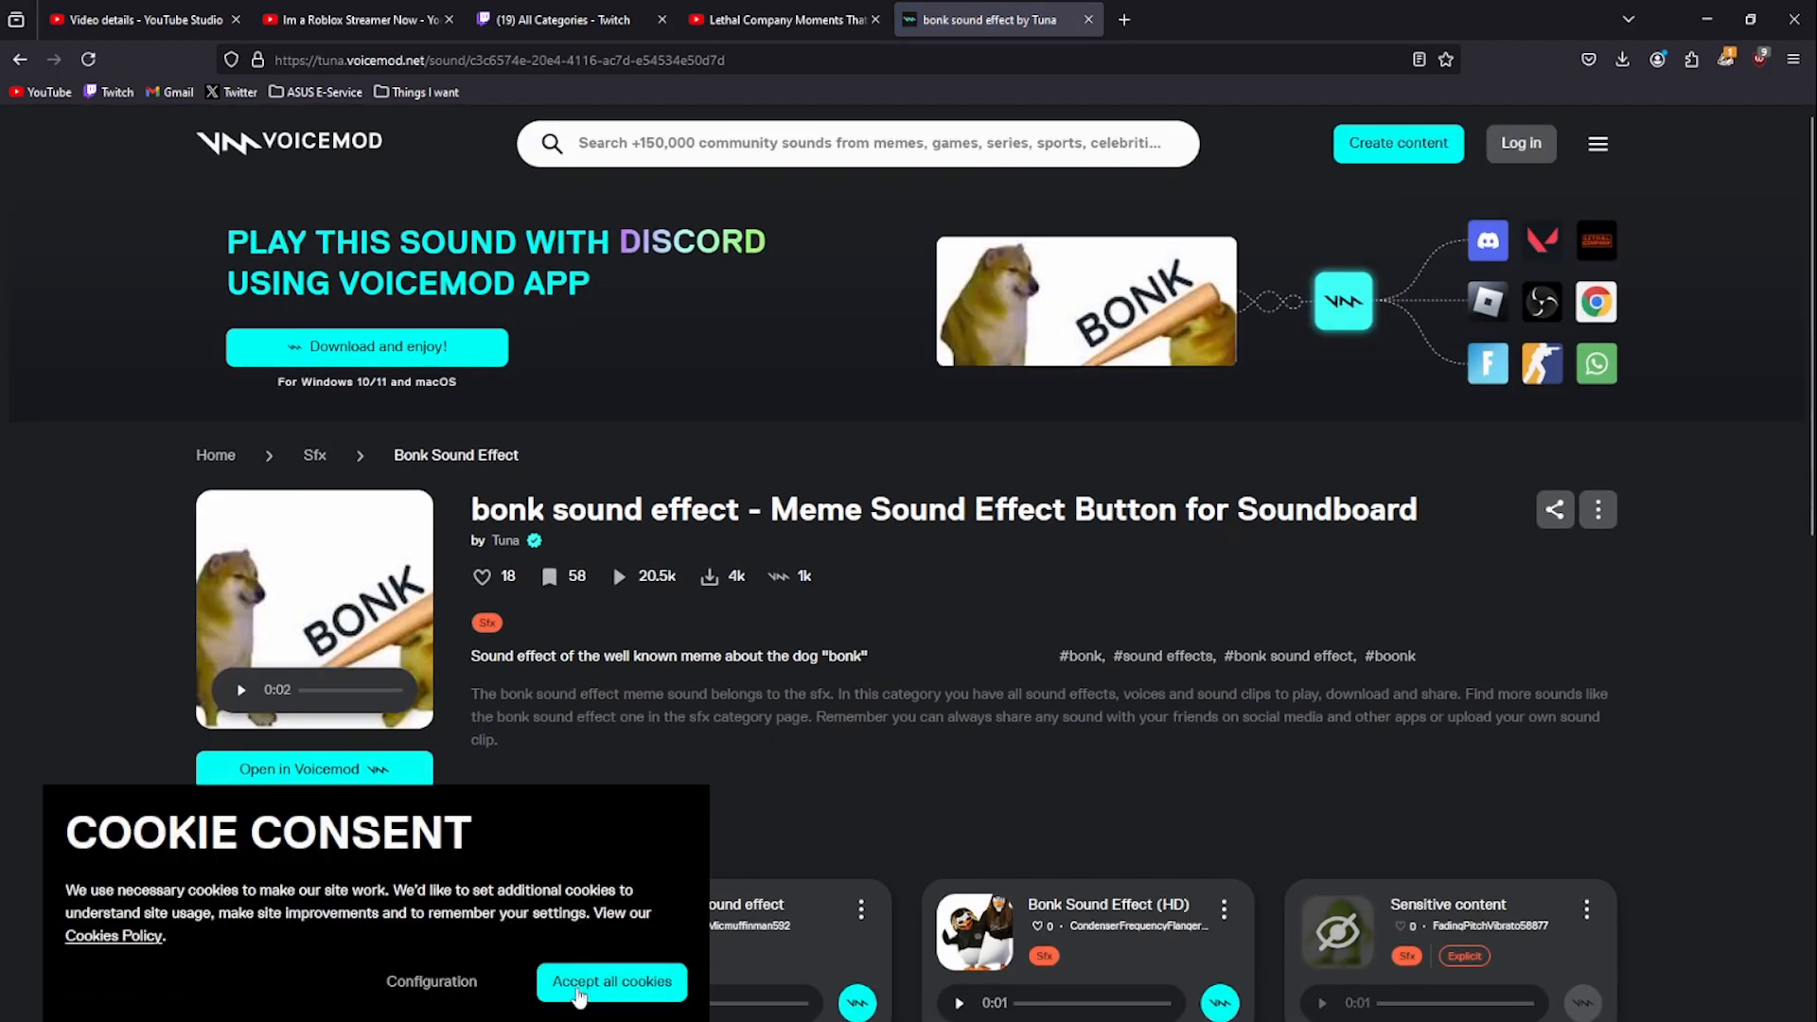
click(611, 982)
click(240, 690)
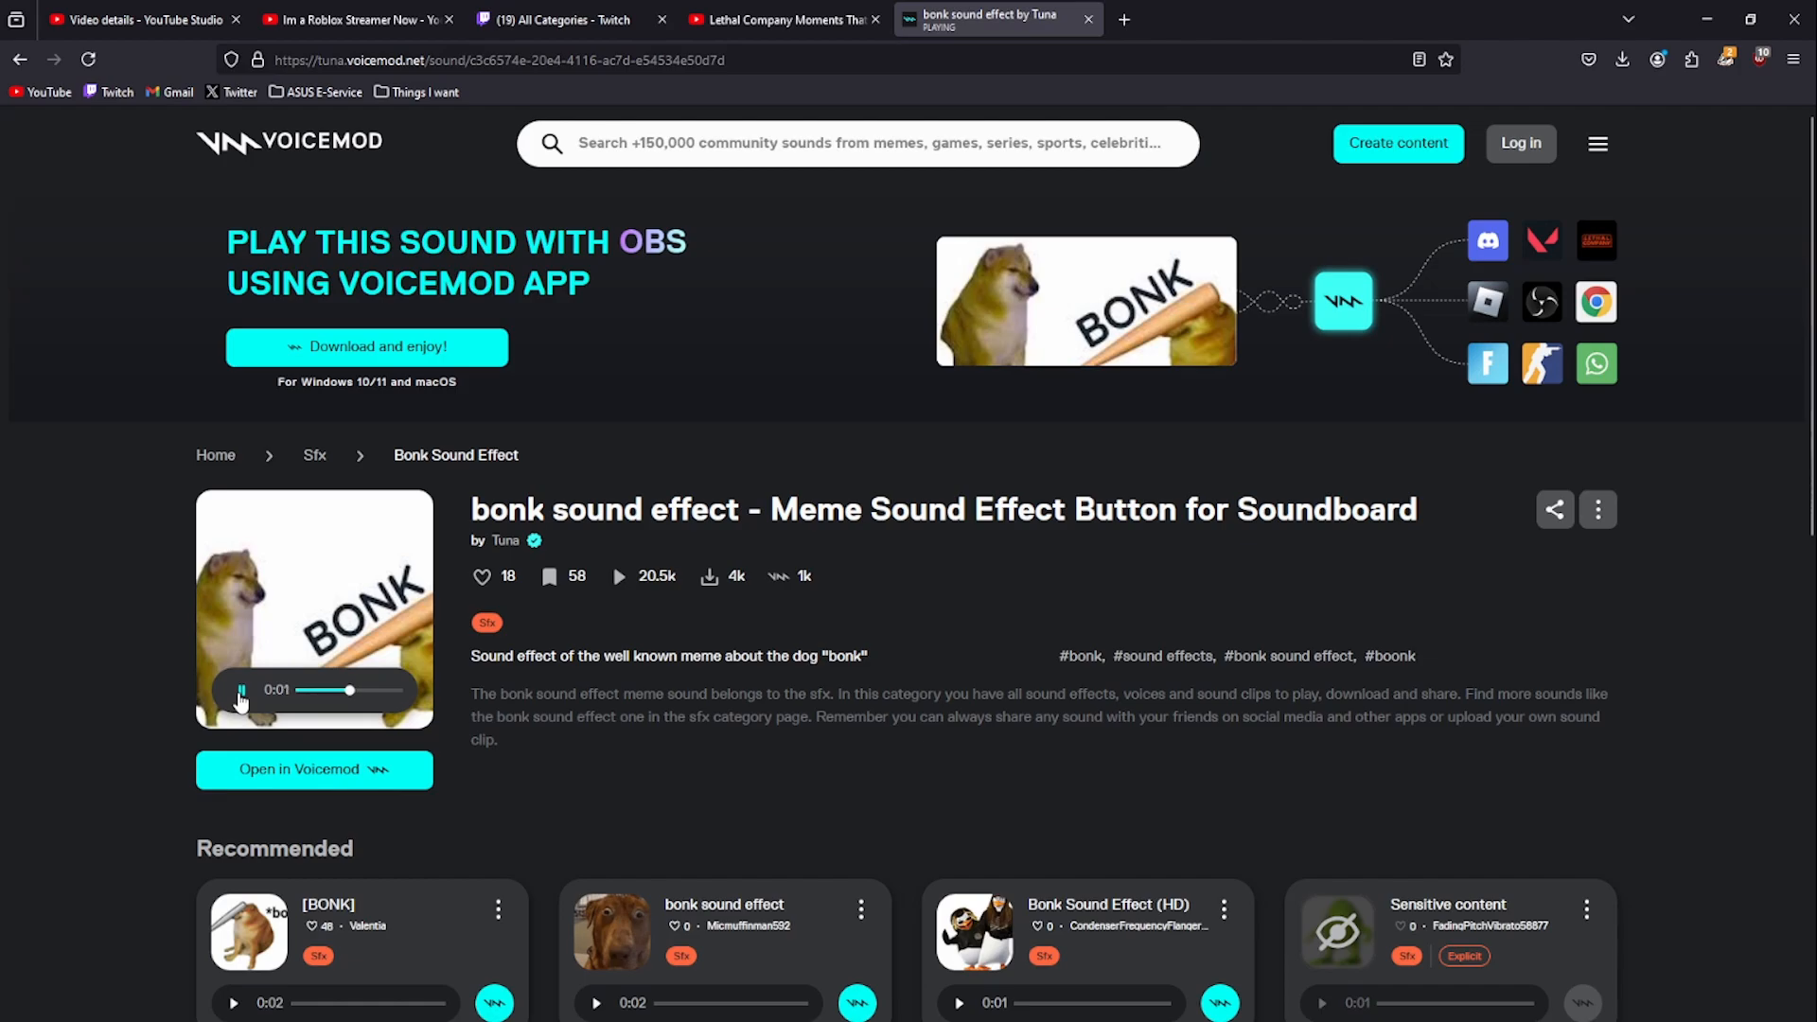
- Look over the other bonk search results, close the search tab, and switch back to DaVinci Resolve
click(19, 59)
scroll(667, 496, up, 5)
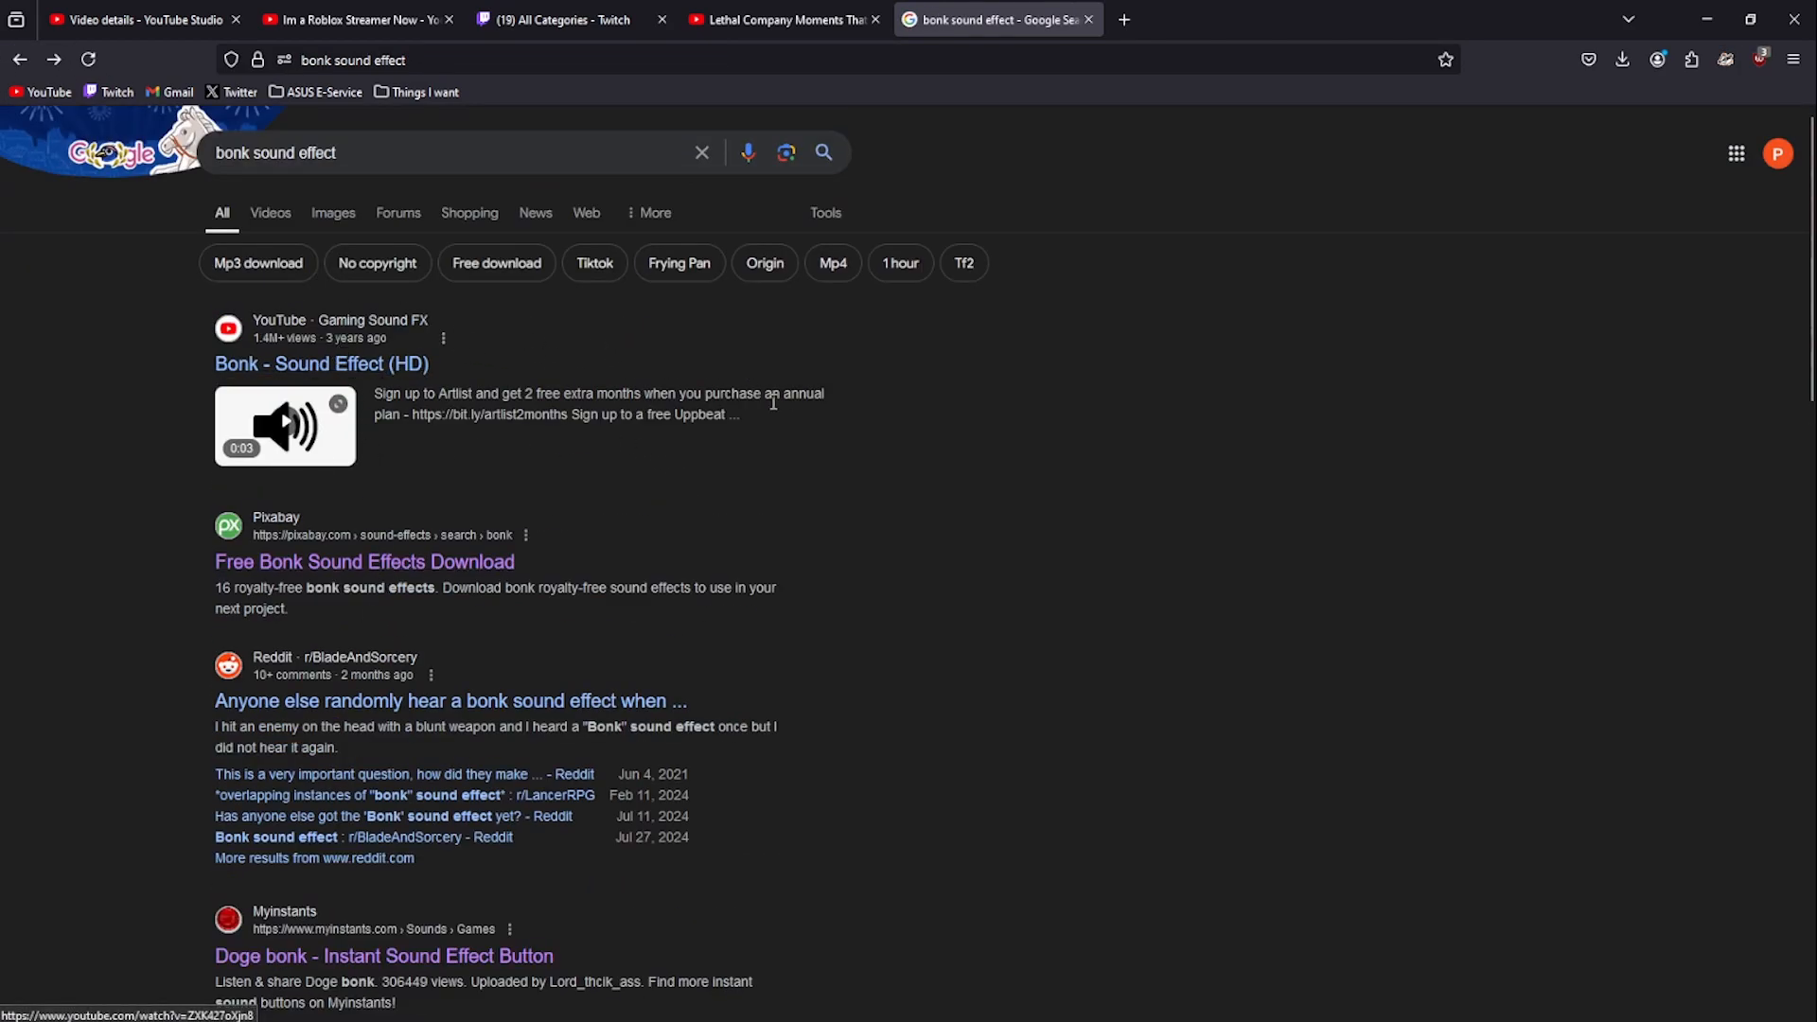
scroll(1184, 405, down, 15)
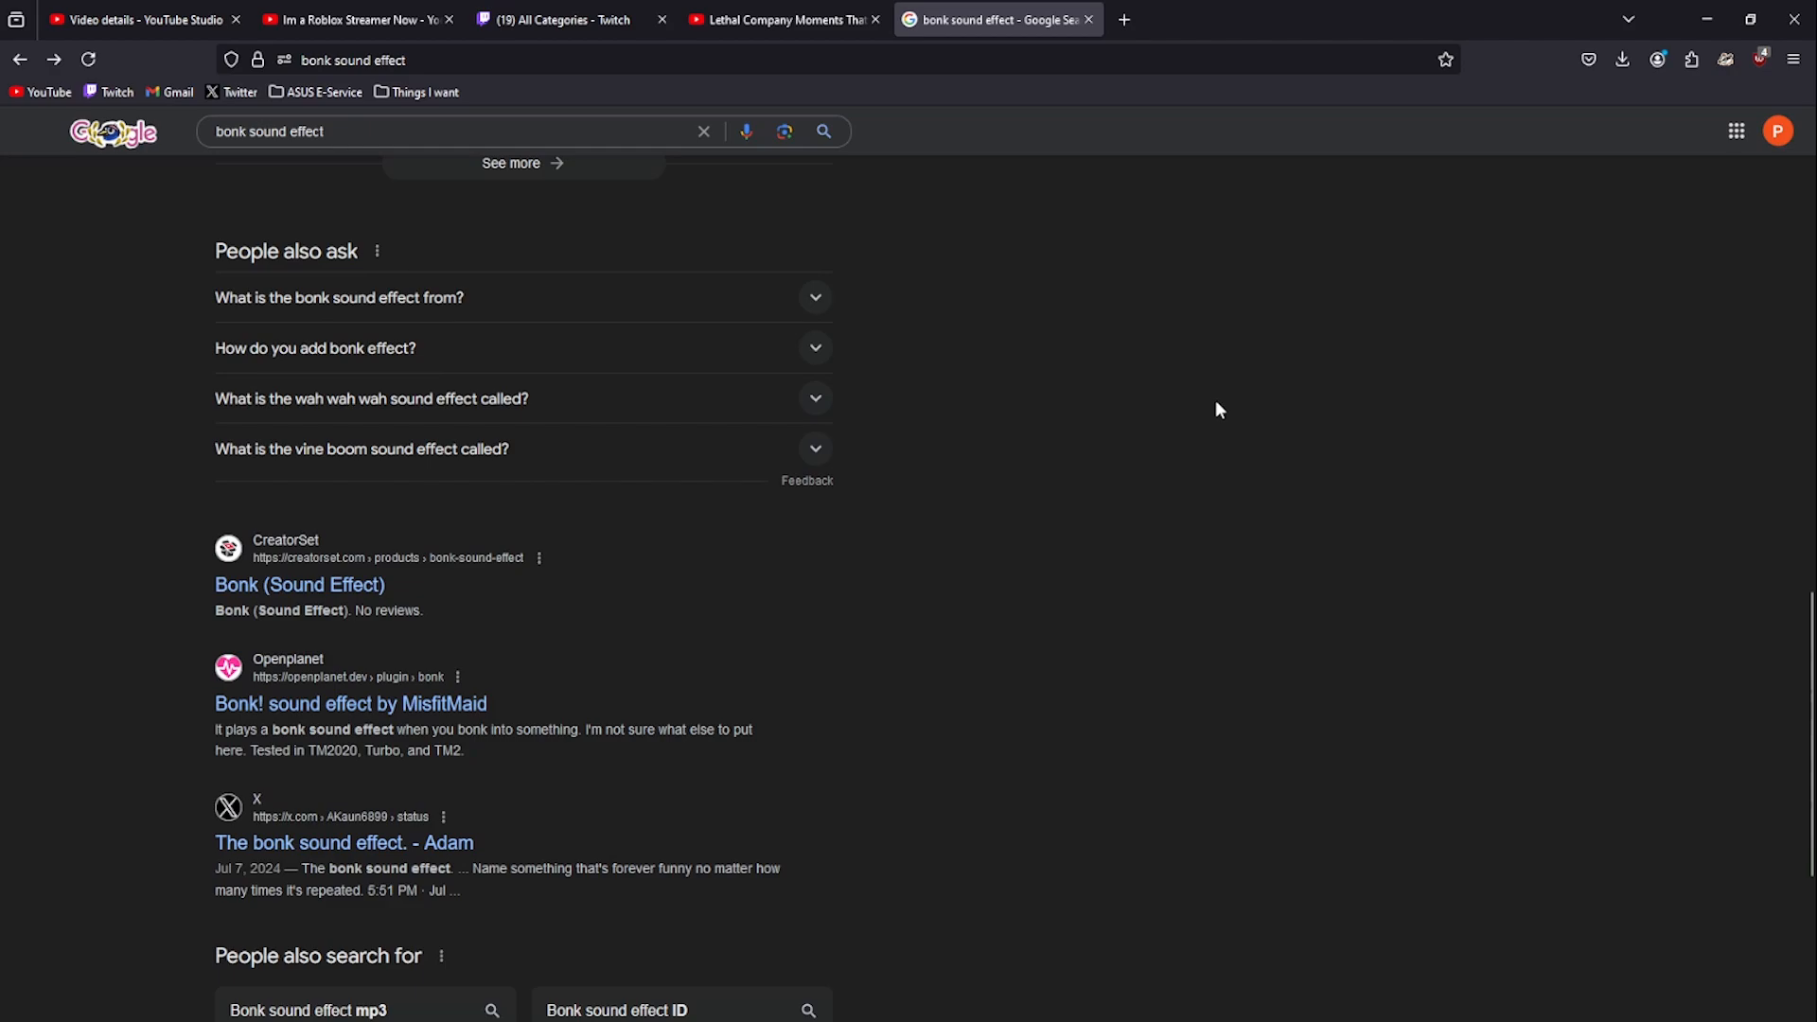
scroll(1188, 568, up, 15)
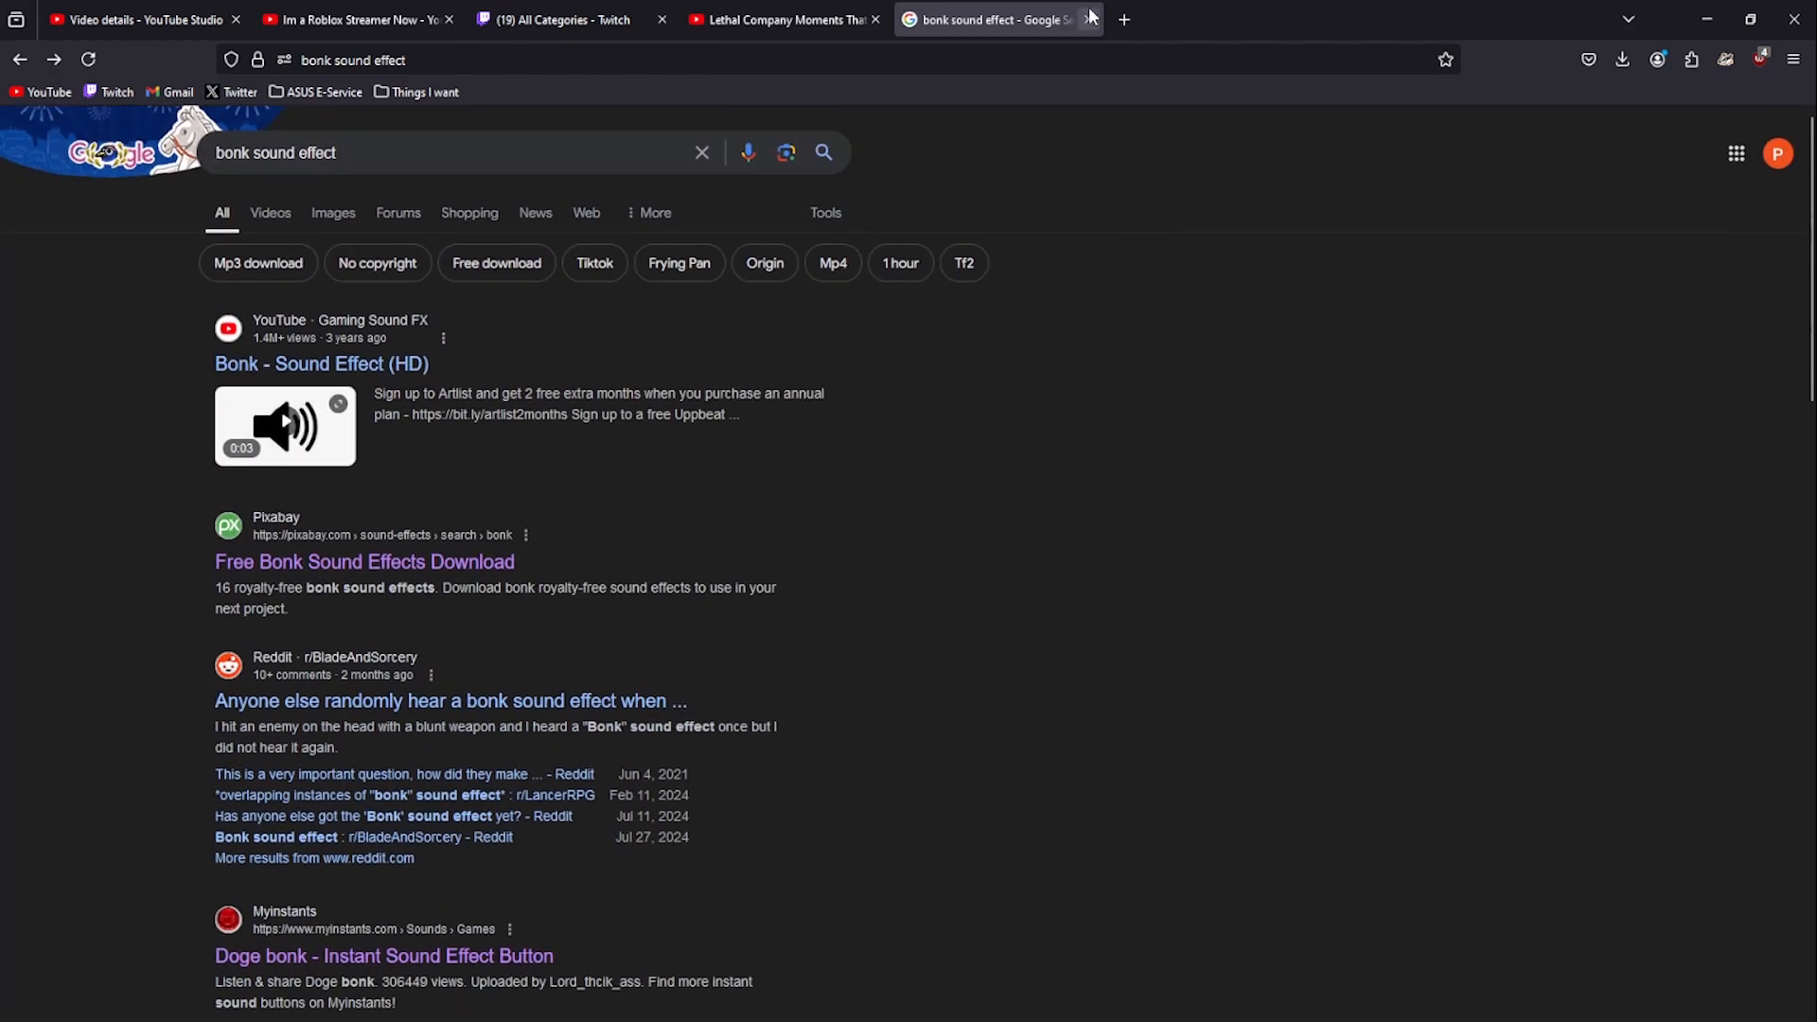
click(1089, 17)
key(alt+Tab)
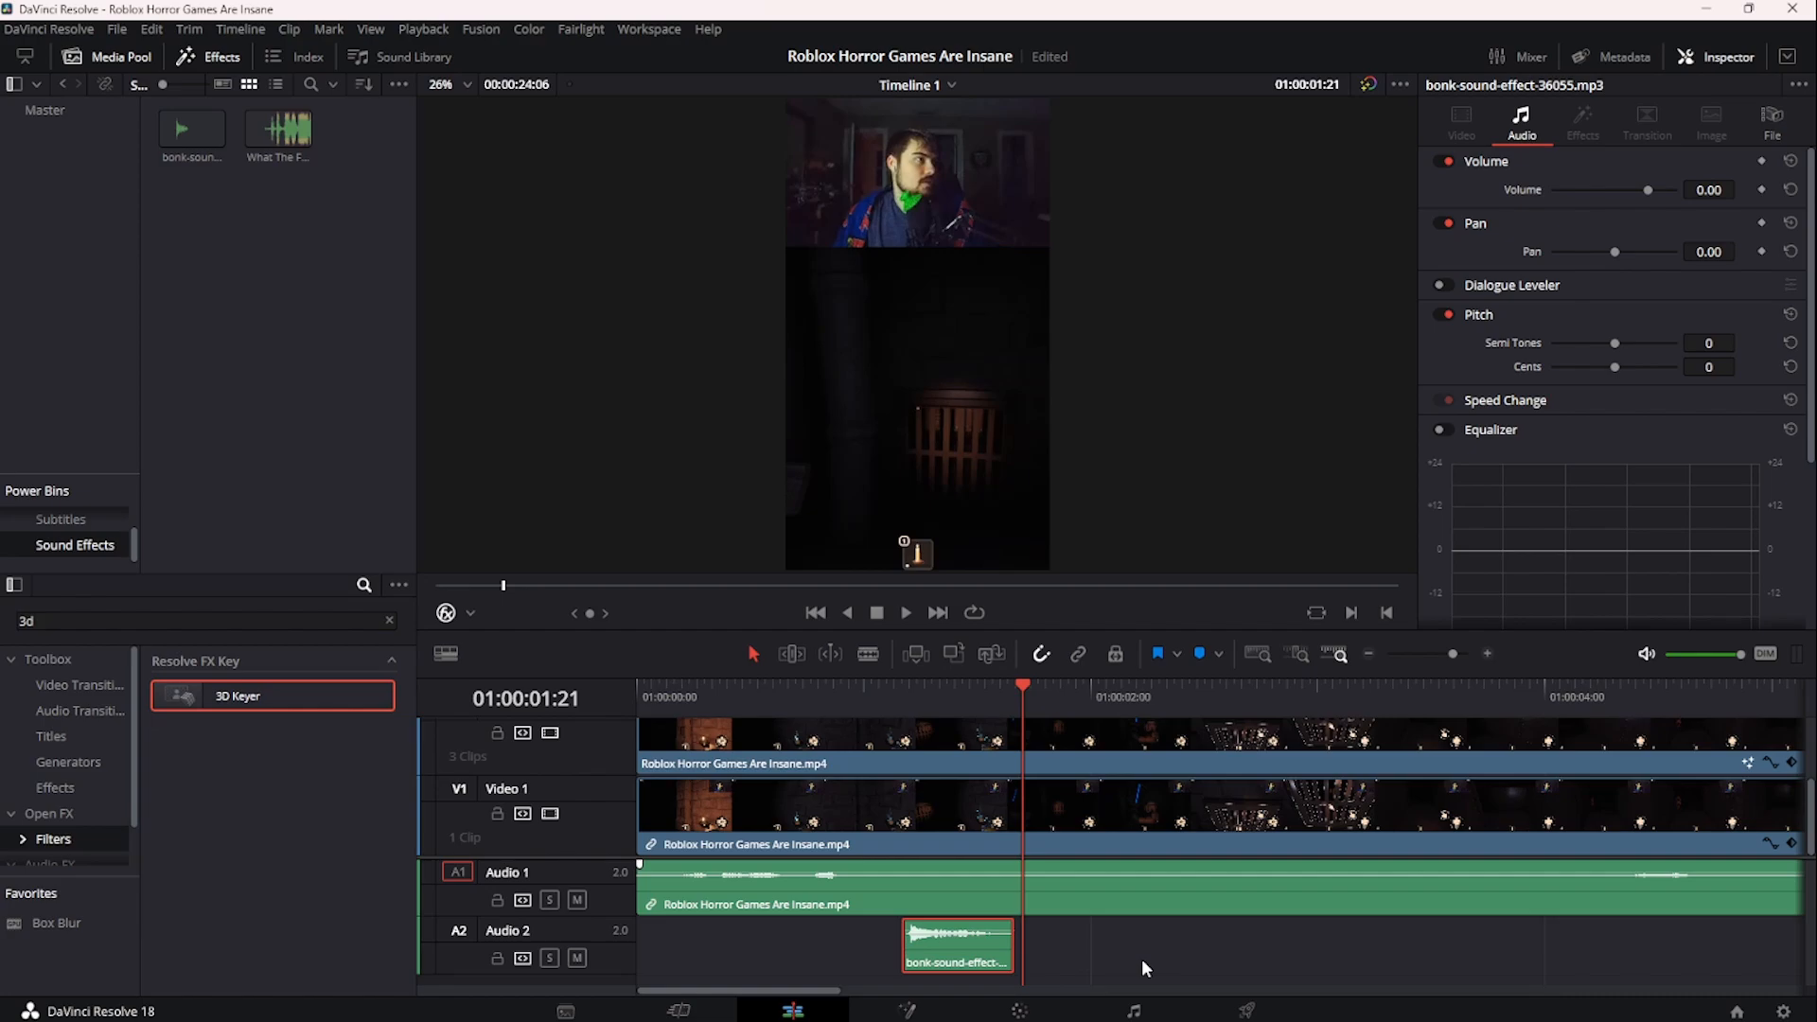
- Show the Titles category in the effects library and clear the "3d" search filter
scroll(1050, 847, up, 2)
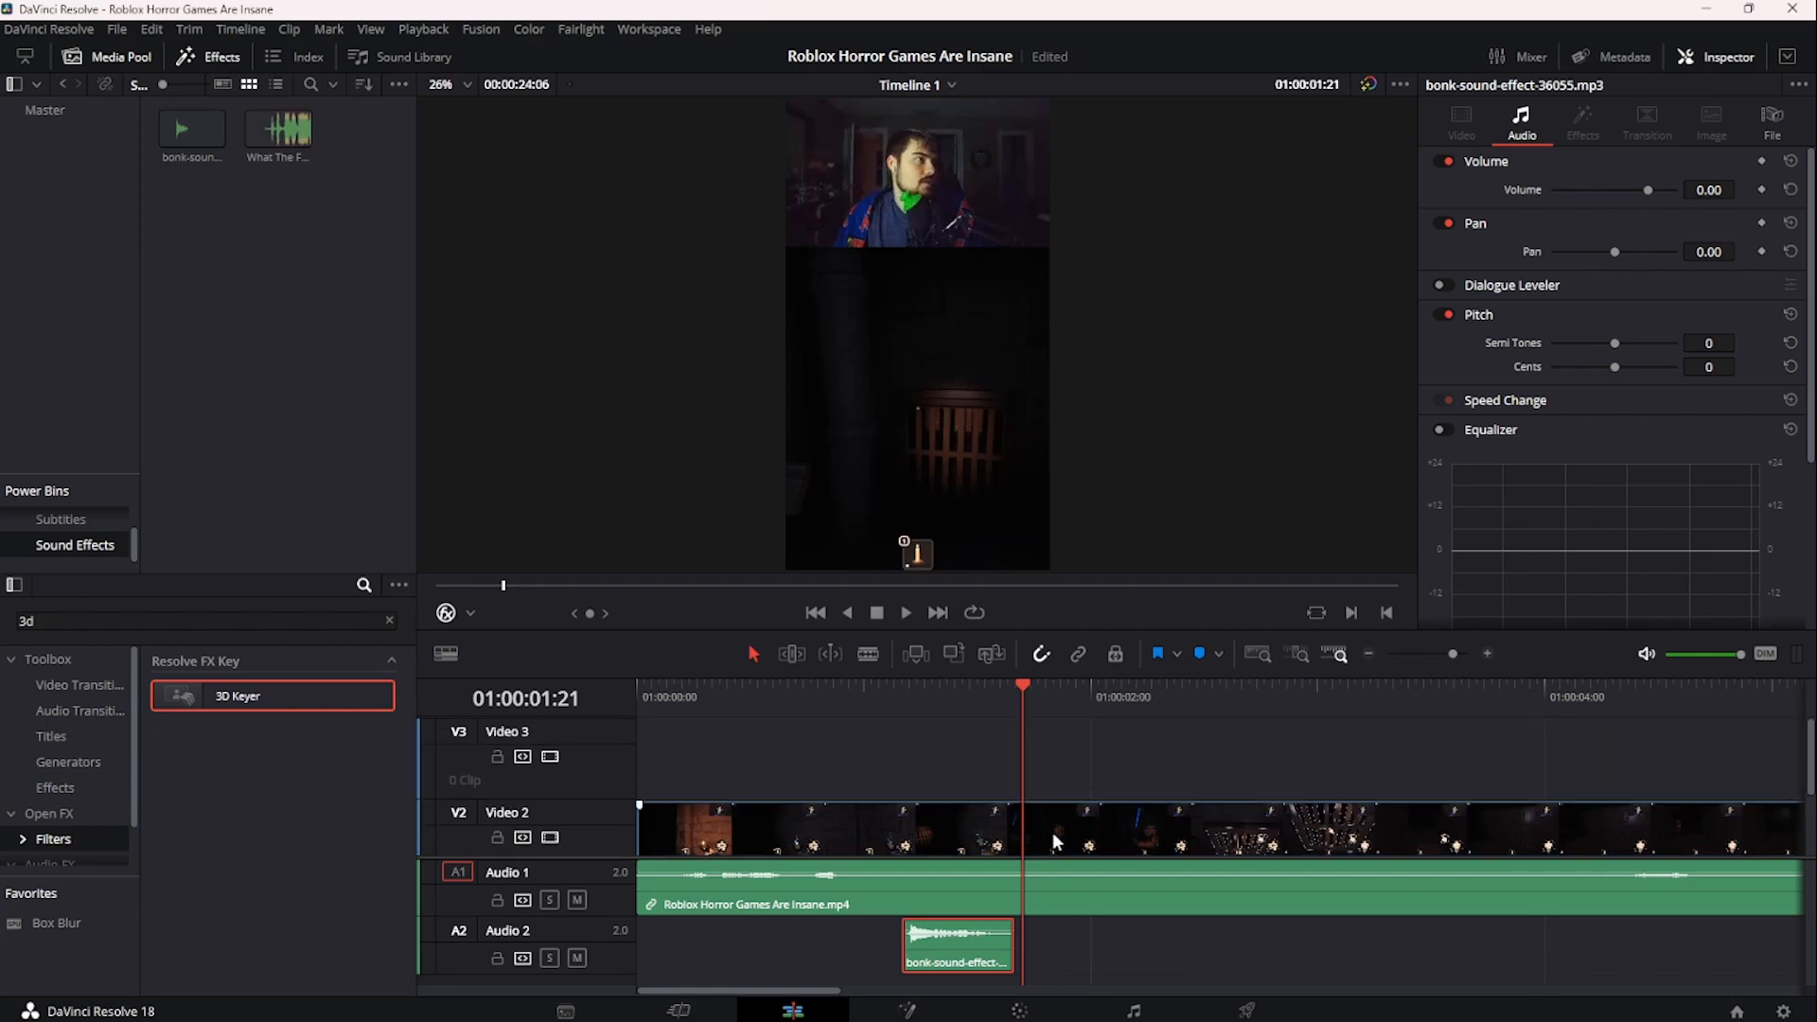
click(955, 752)
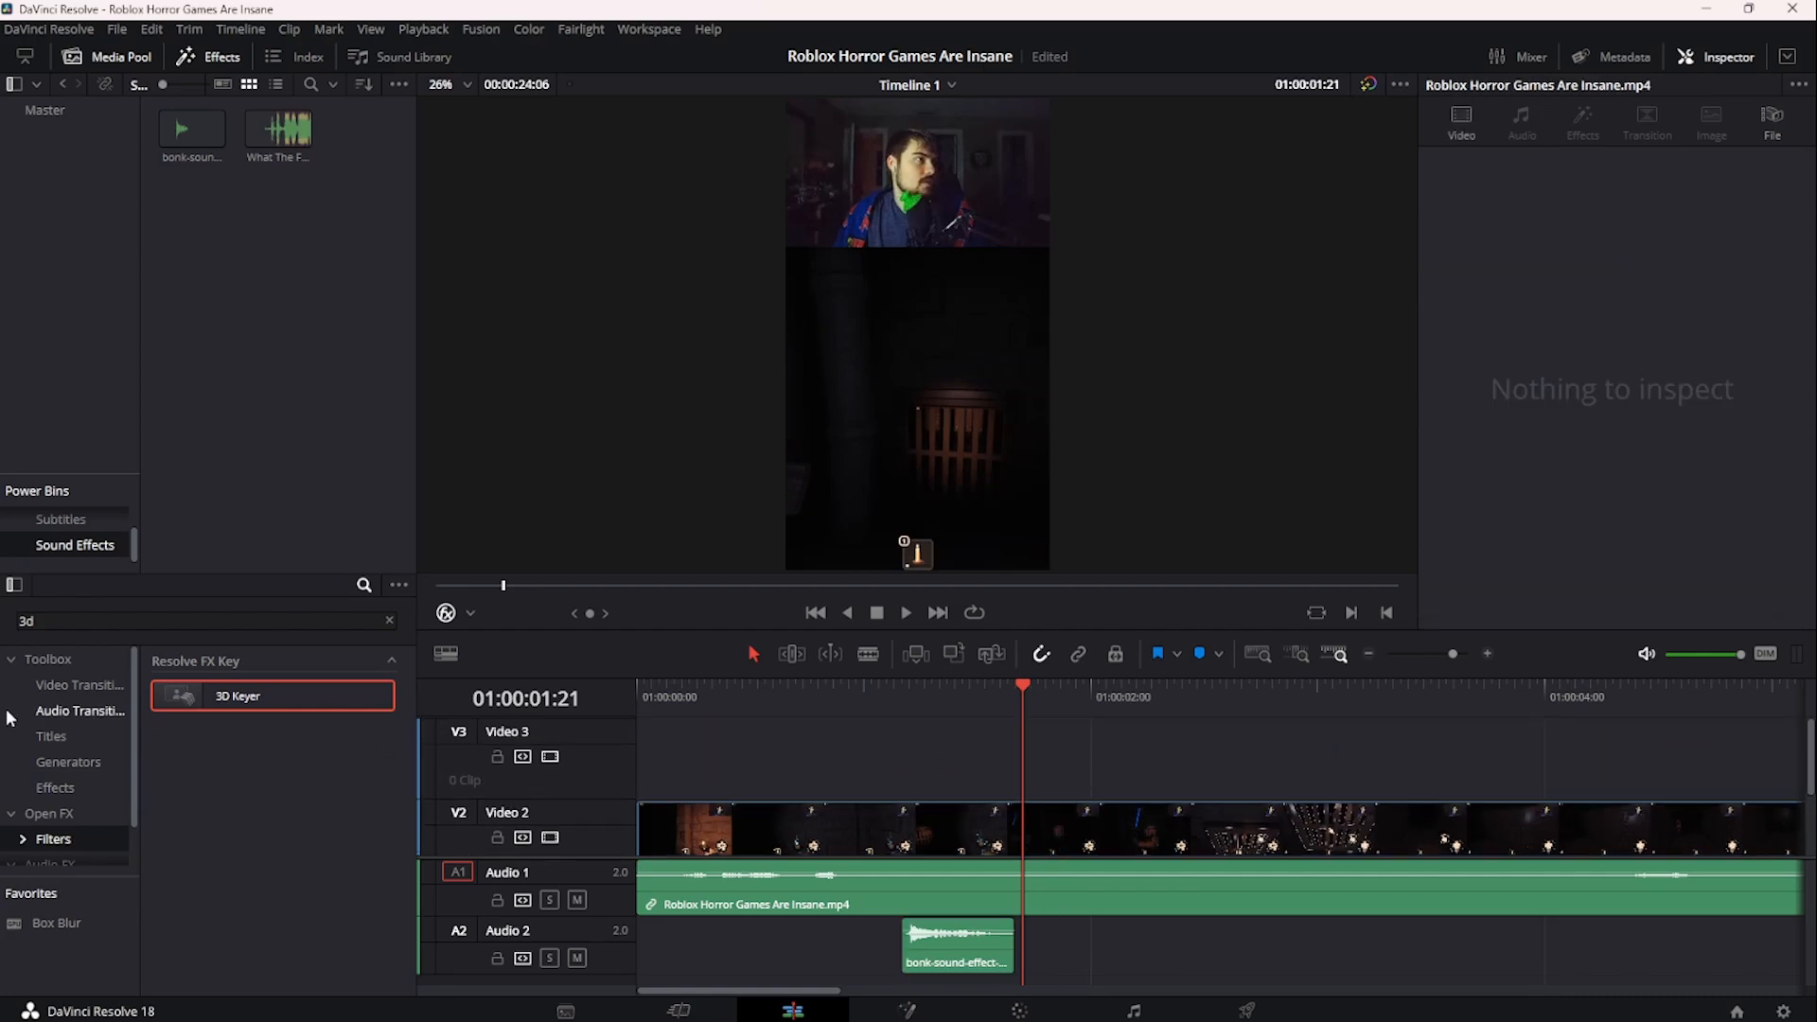
click(79, 735)
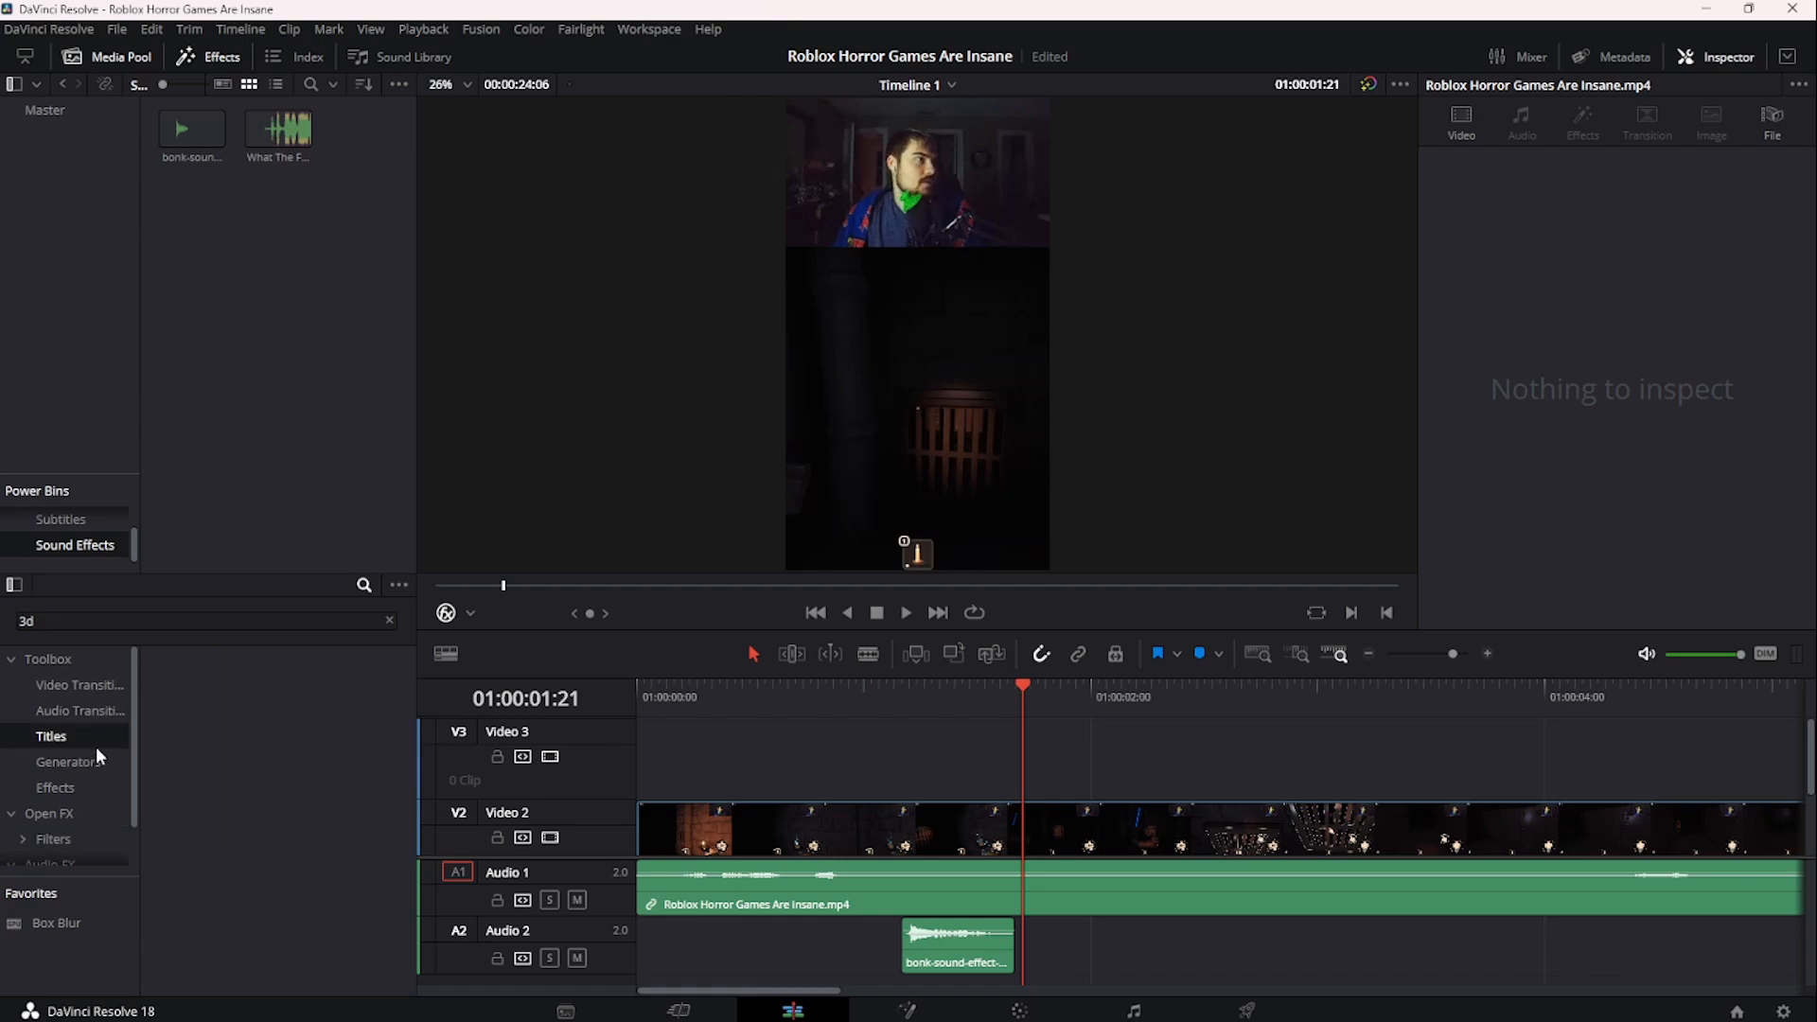
click(389, 621)
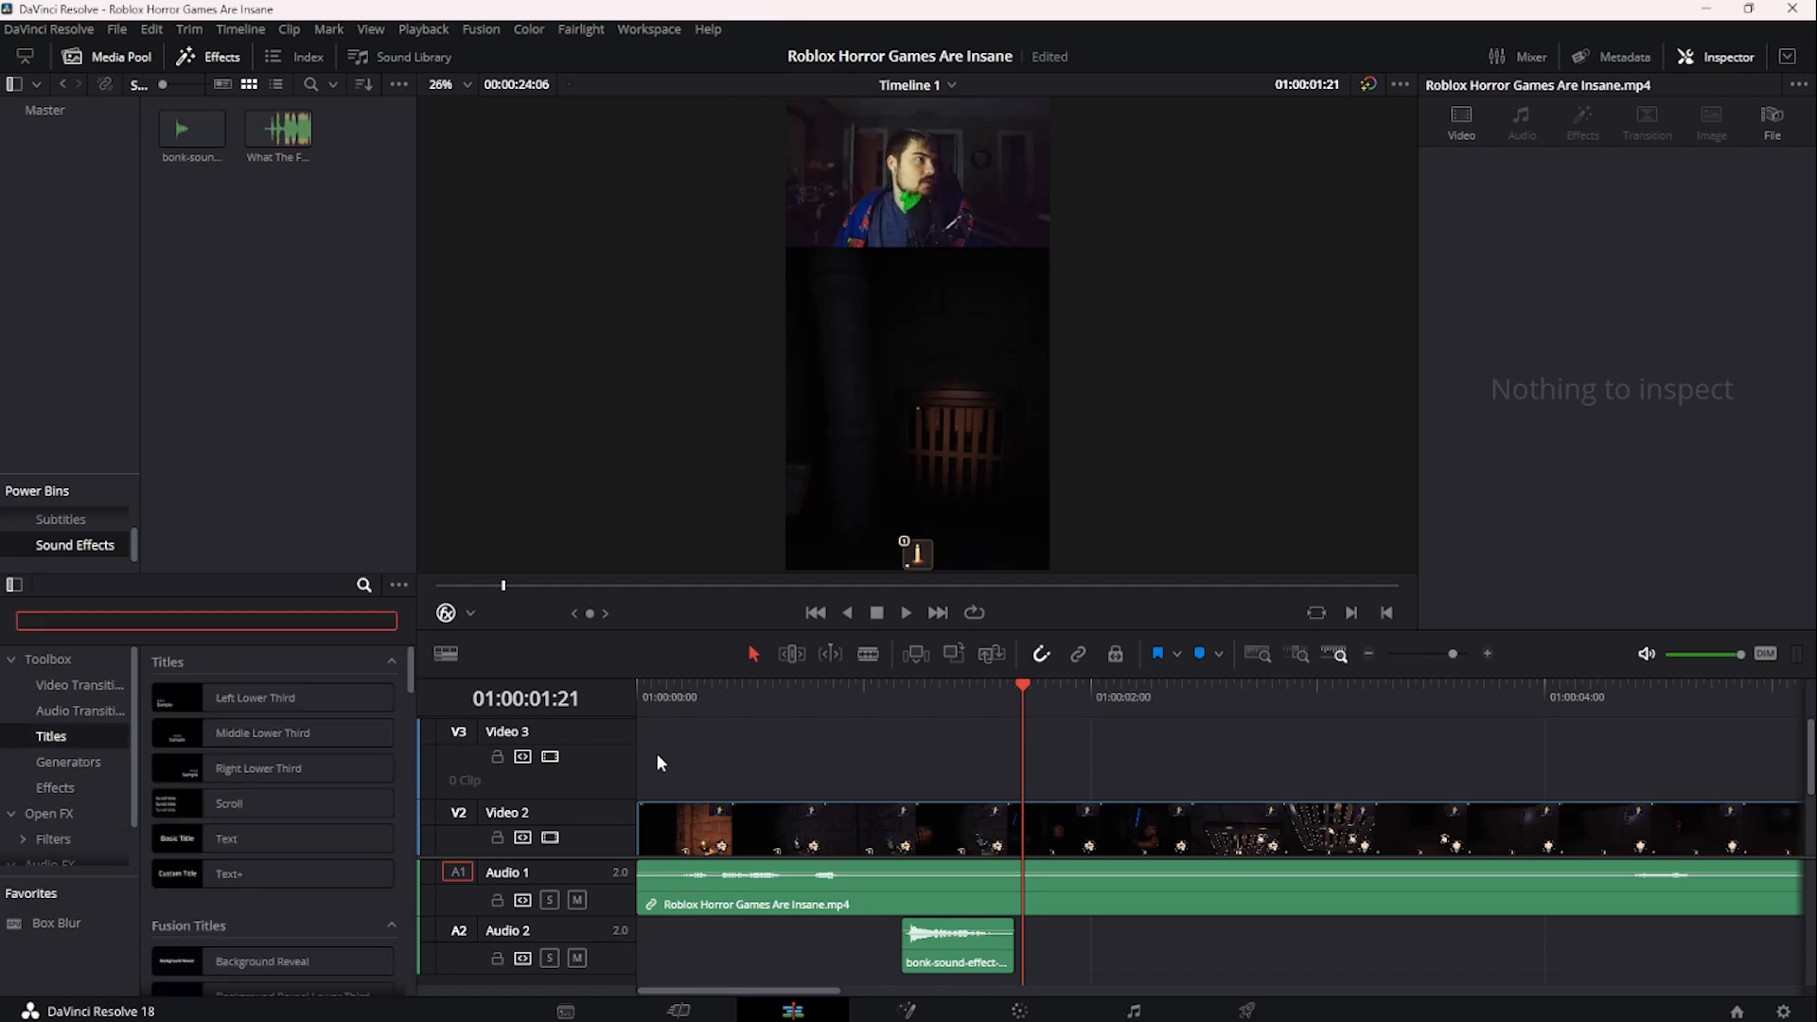
- Try a basic Text title on Video 3 near the start of the timeline, and delete it
drag(744, 706, 566, 706)
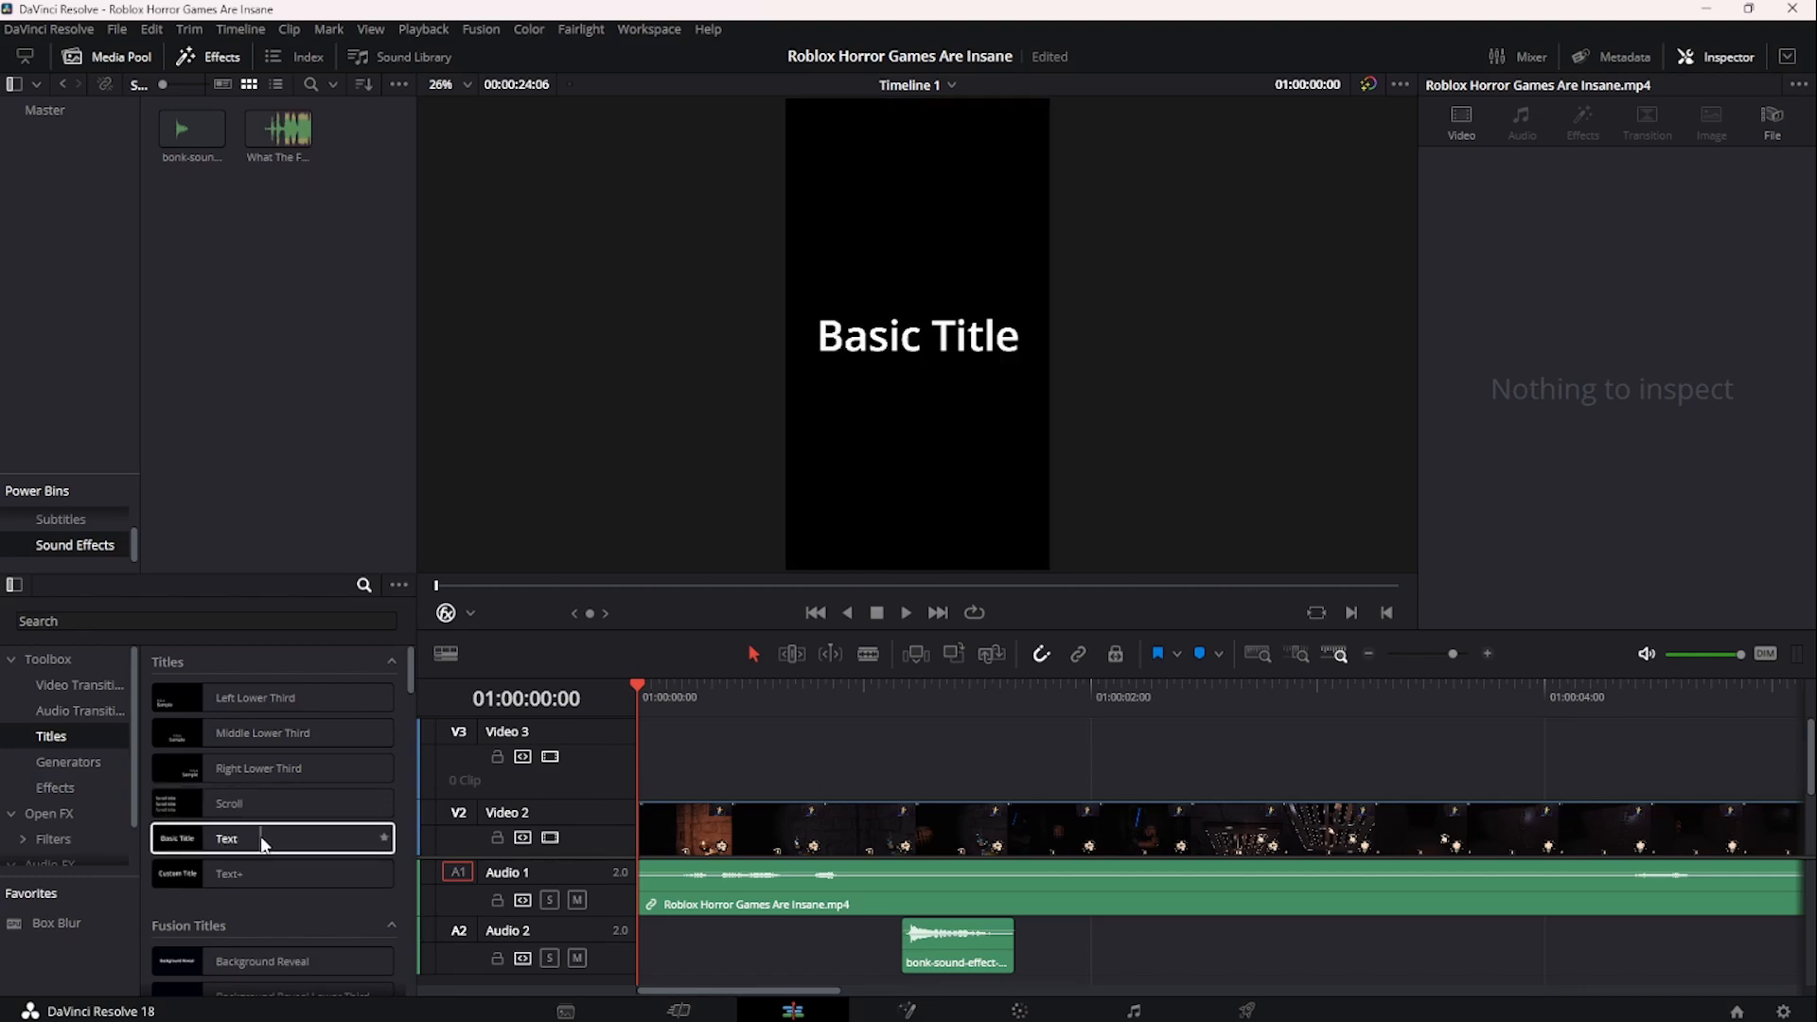
drag(259, 836, 683, 769)
click(775, 746)
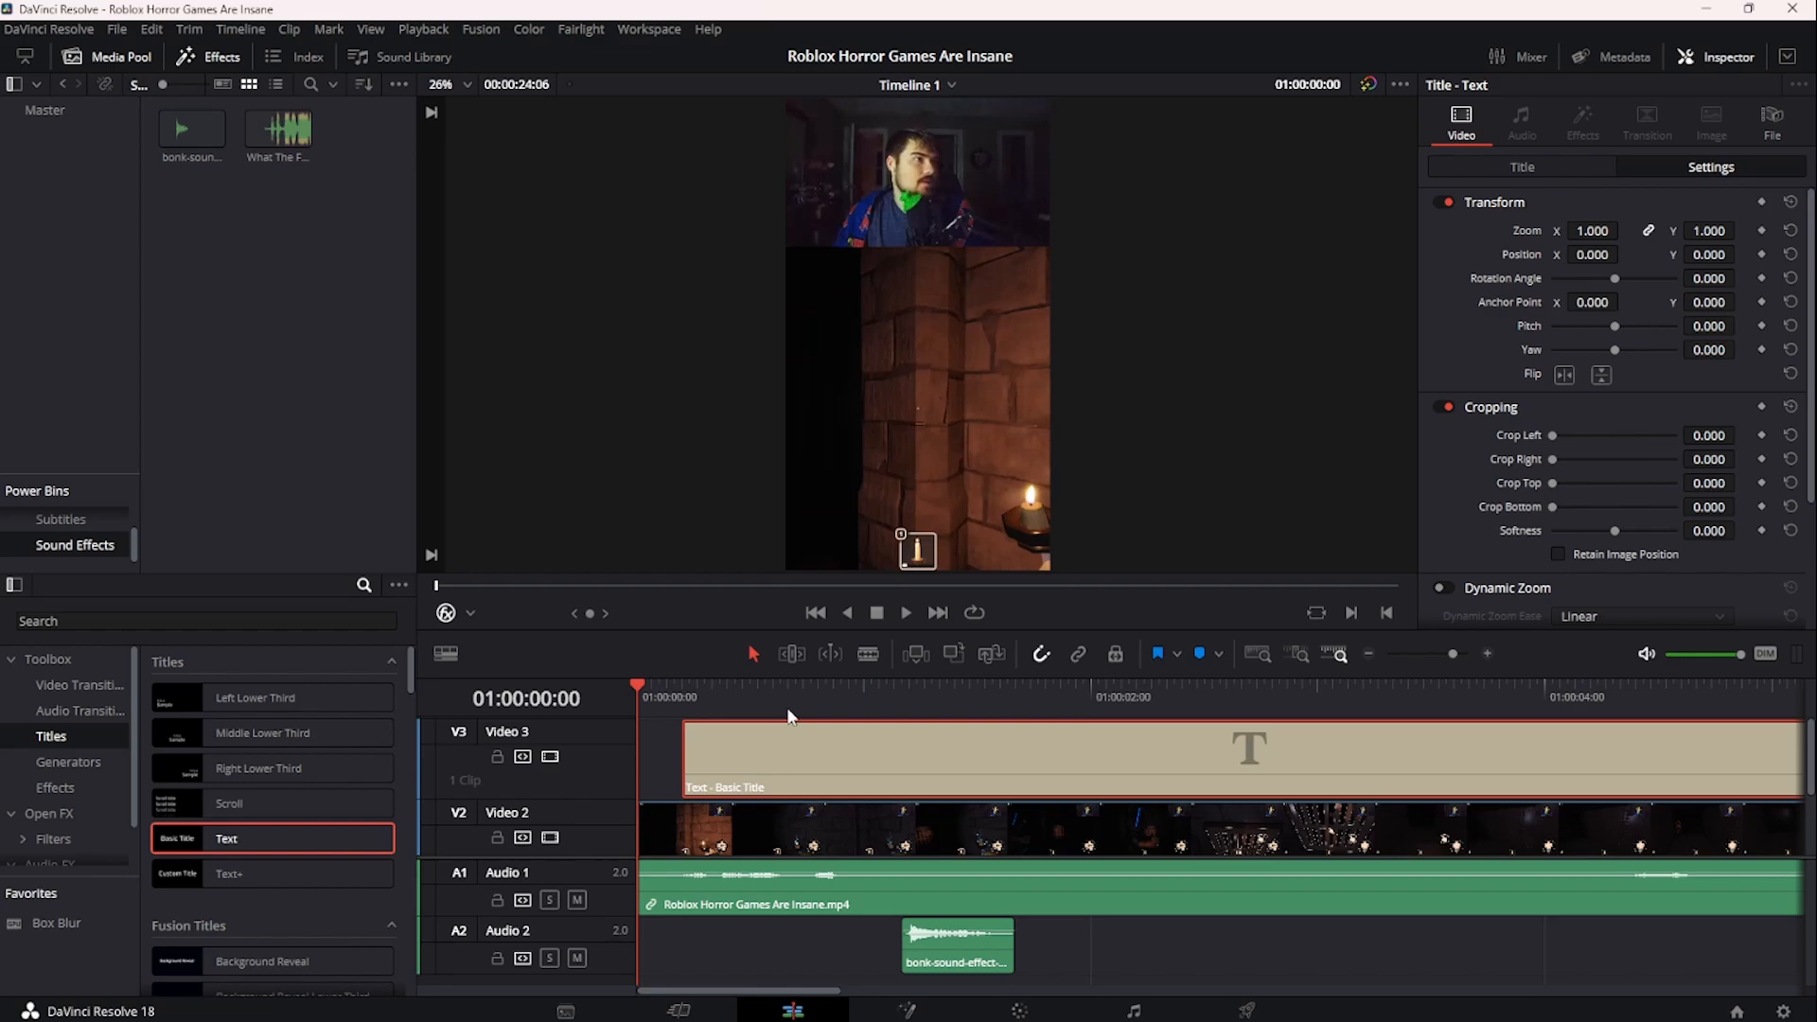
key(Delete)
- Place a Text+ title on Video 3 starting at 01:00:00:06, preview it over the footage, and select its clip
drag(218, 873, 722, 763)
click(690, 696)
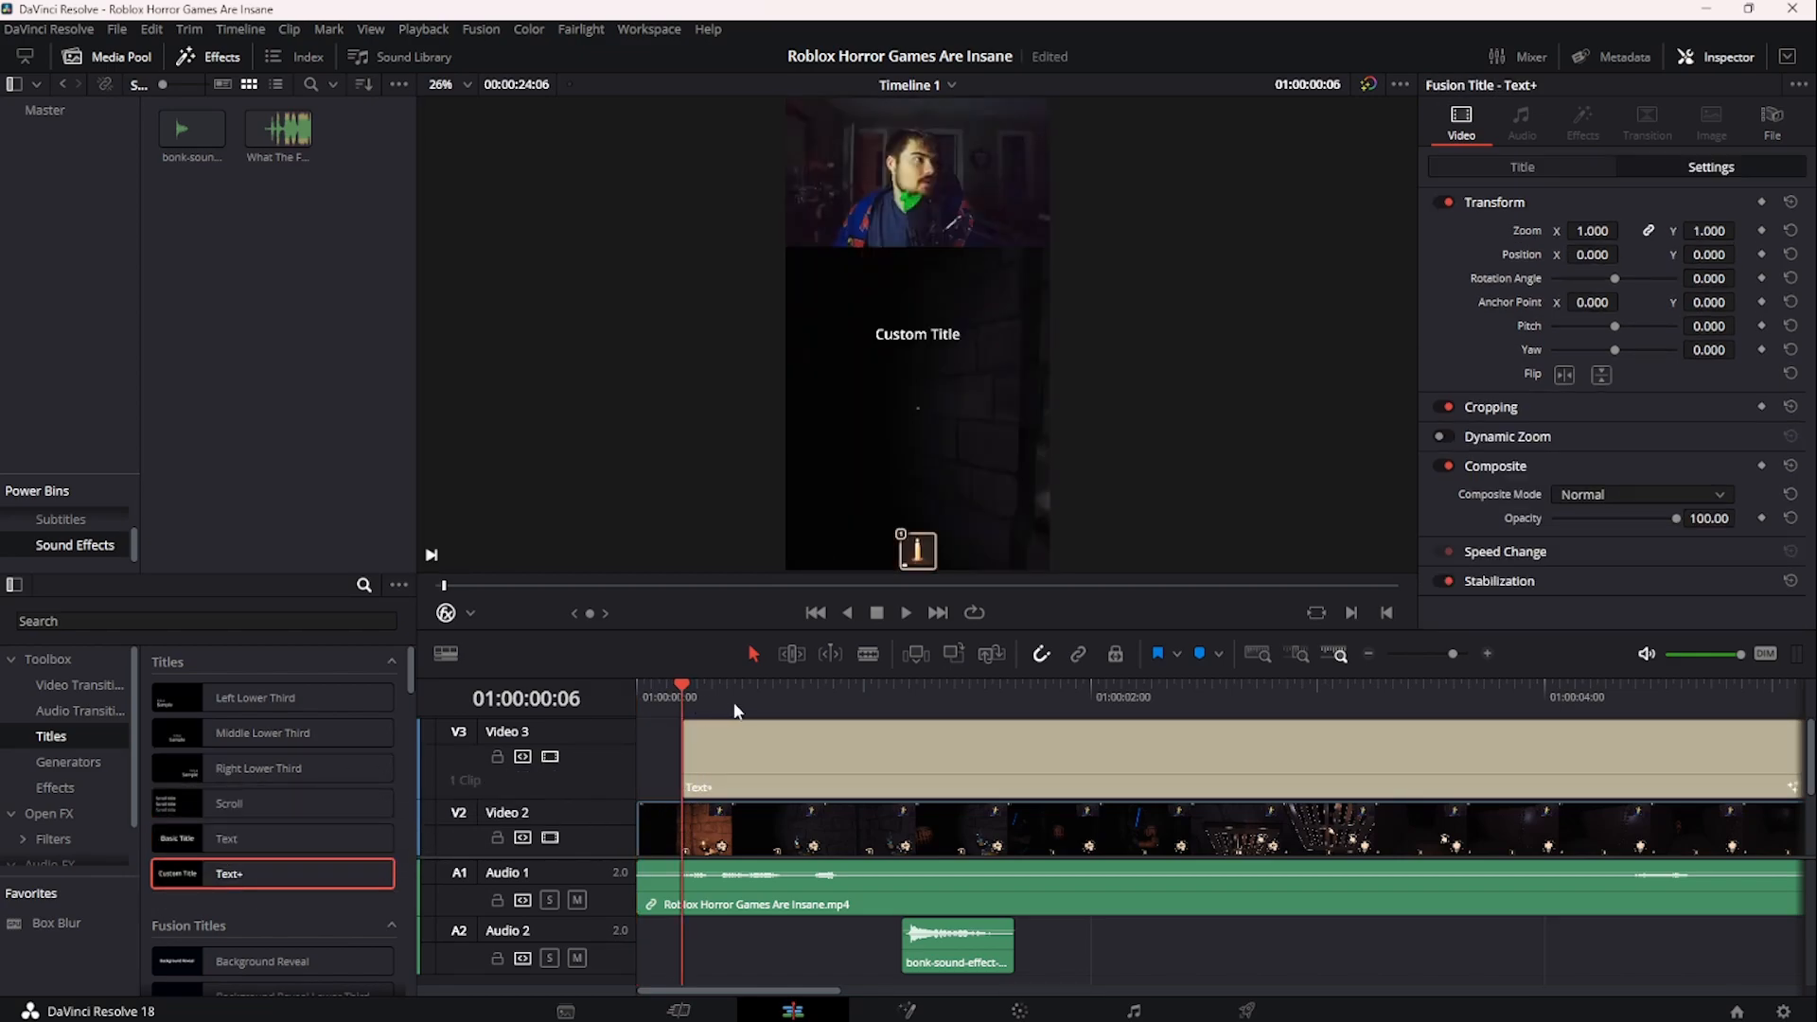
key(space)
key(space)
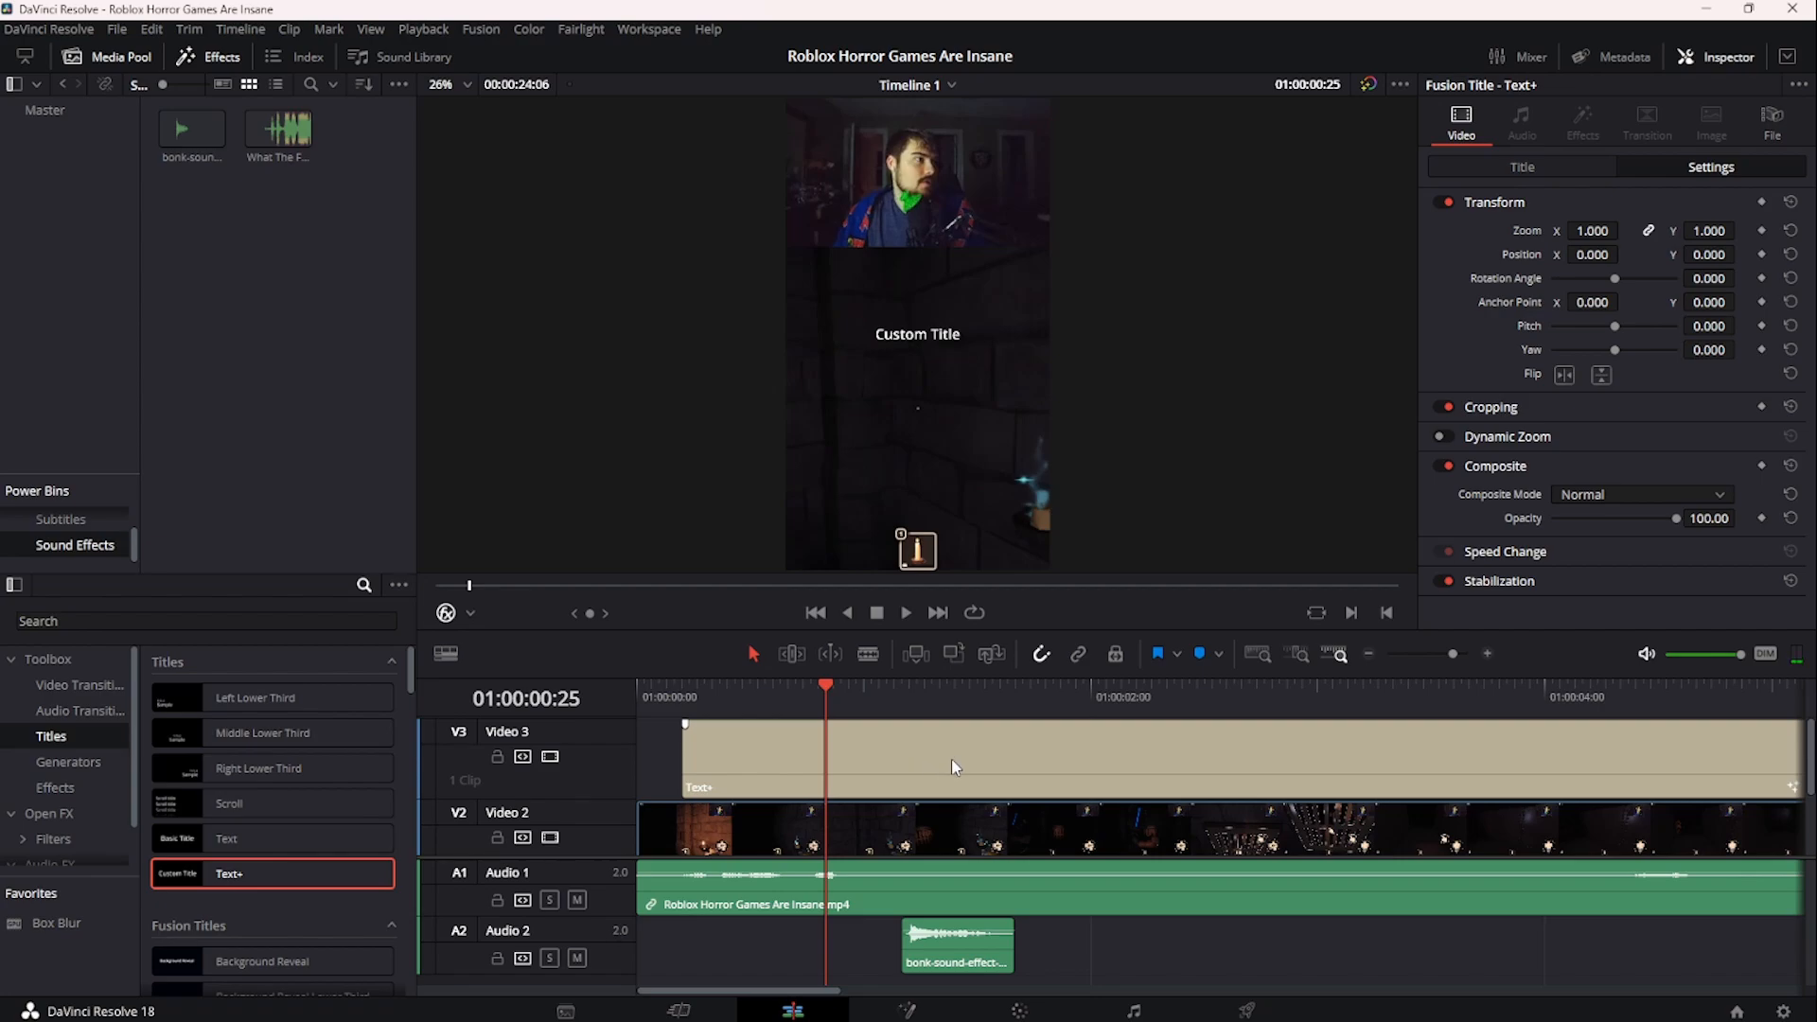
click(949, 762)
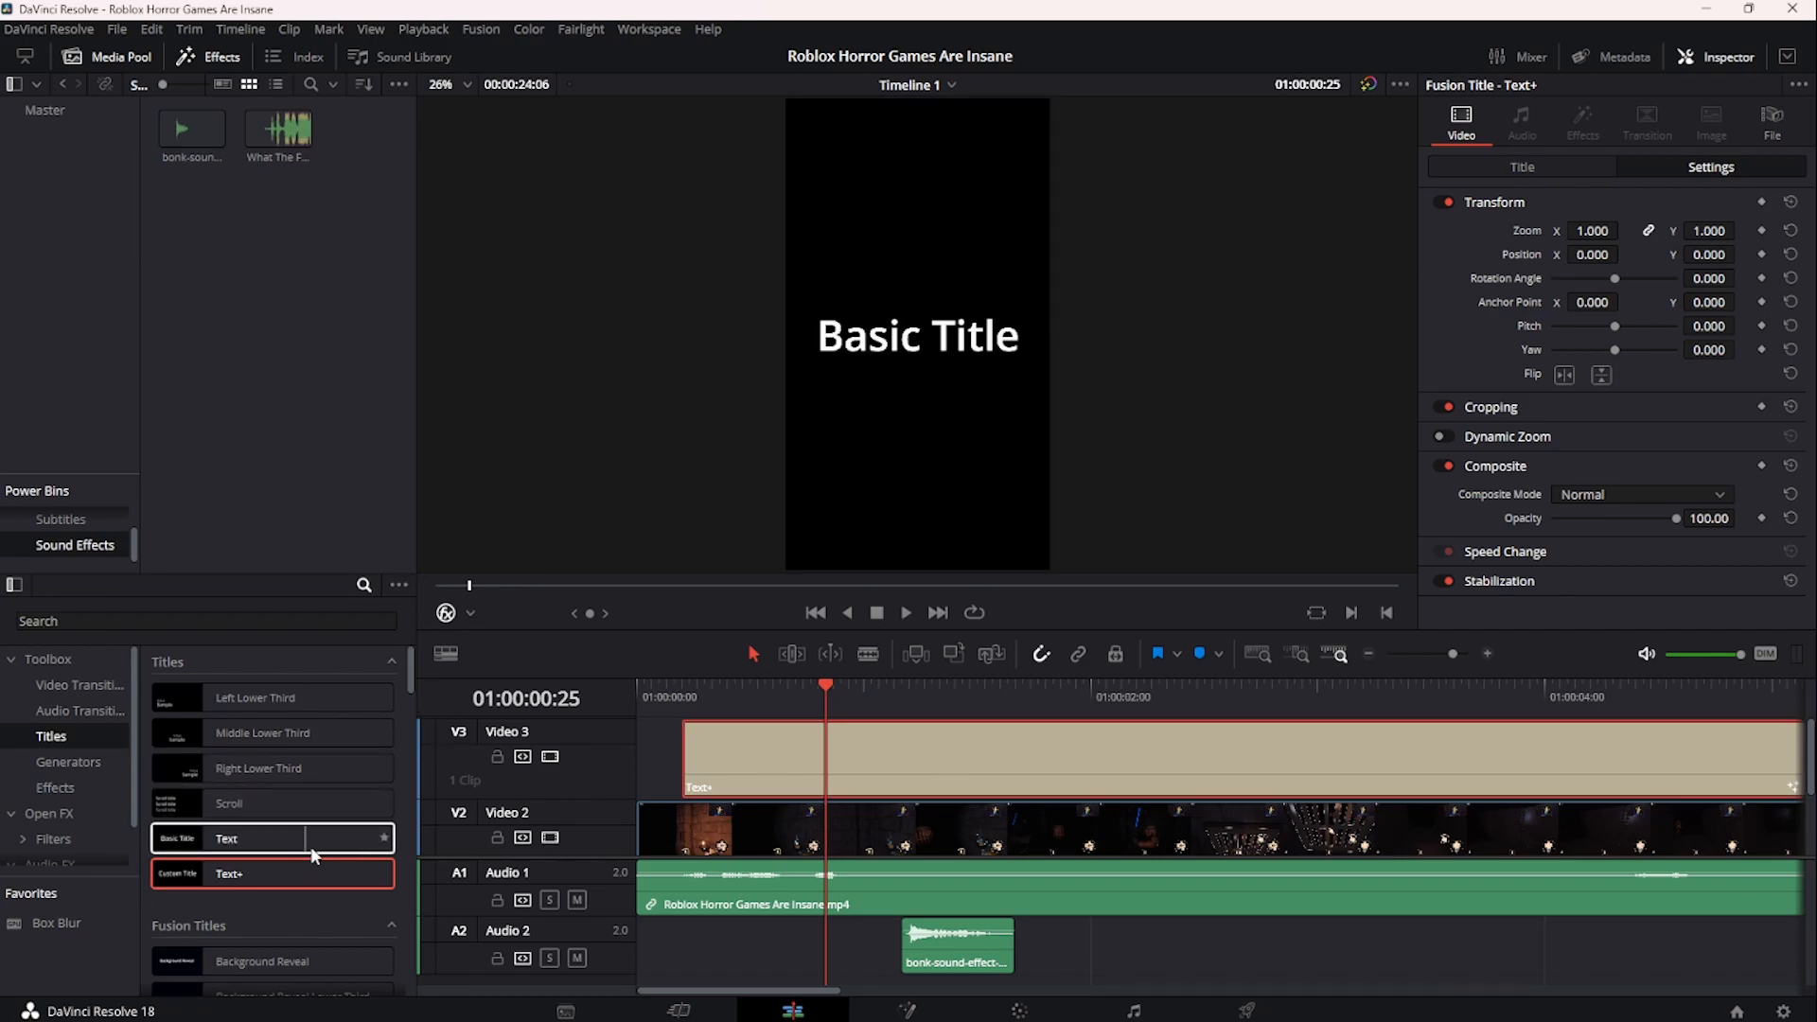
- Delete the Text+ title from Video 3, try a basic Text title in its place, and delete that too
click(1533, 168)
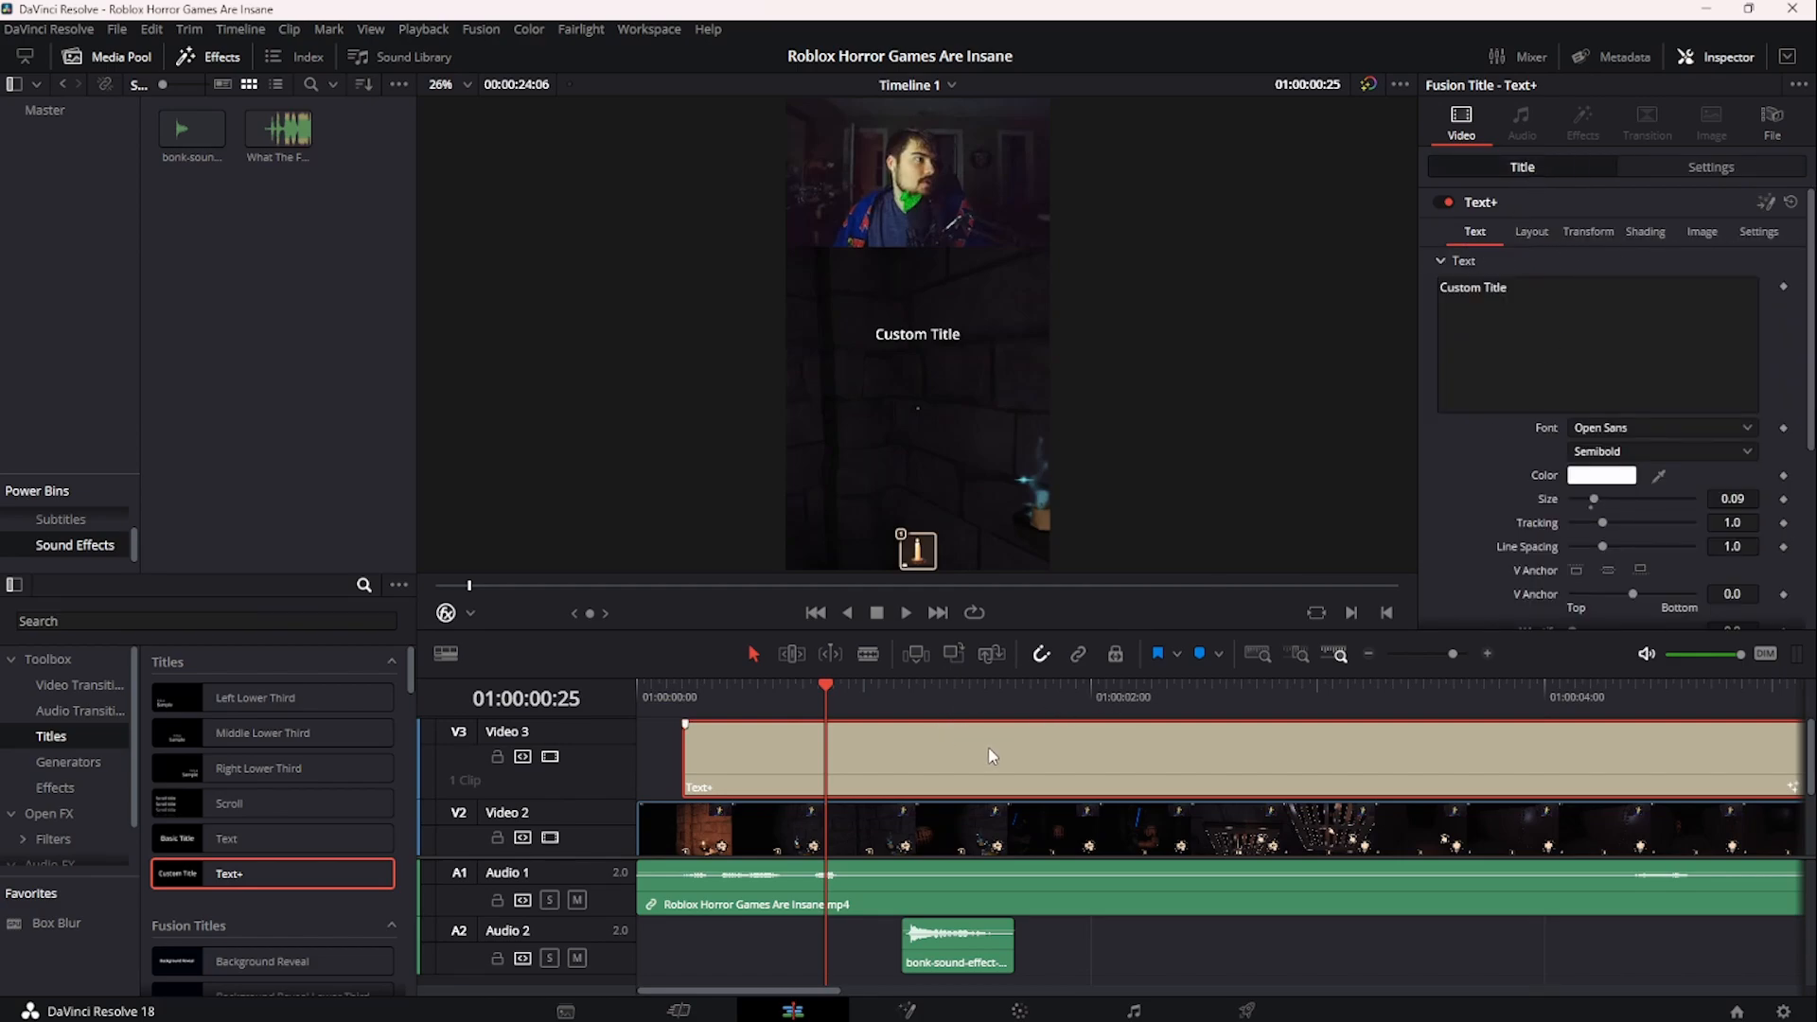
key(Delete)
drag(217, 839, 734, 757)
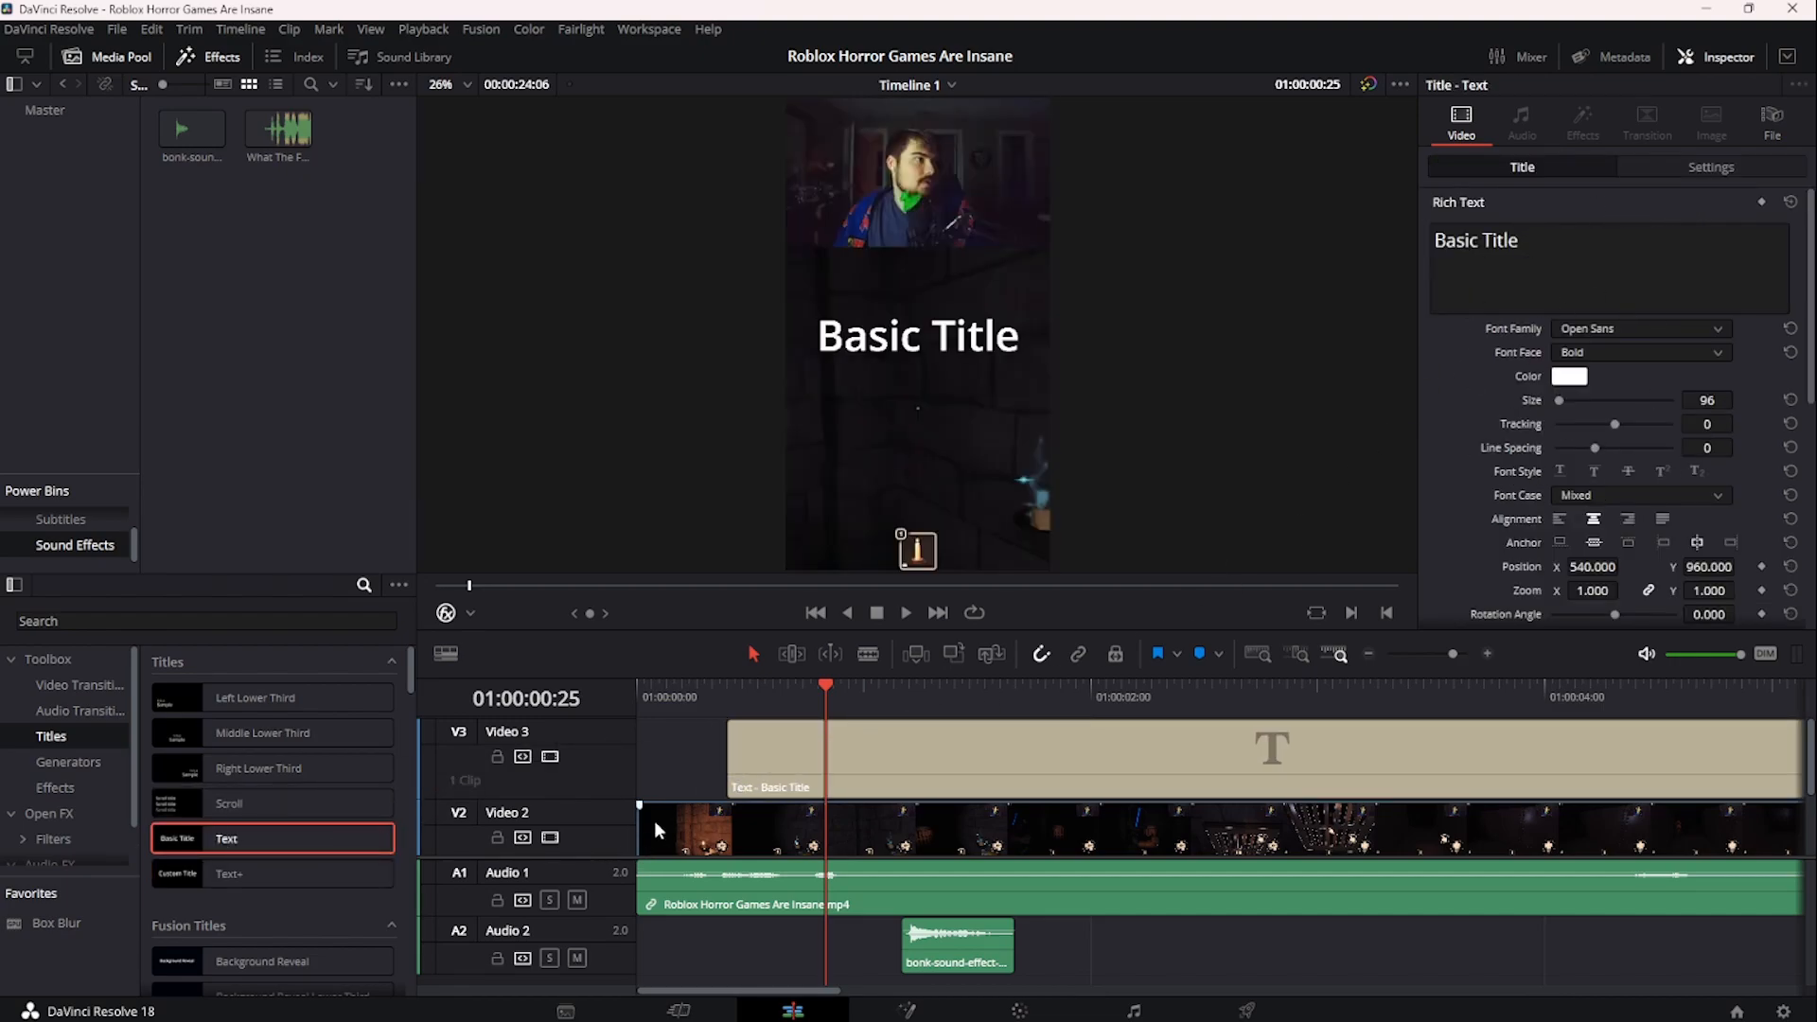
key(Delete)
- Place a Text+ title near the start of Video 3 and enable its second shading element, the red outline
drag(280, 882, 674, 753)
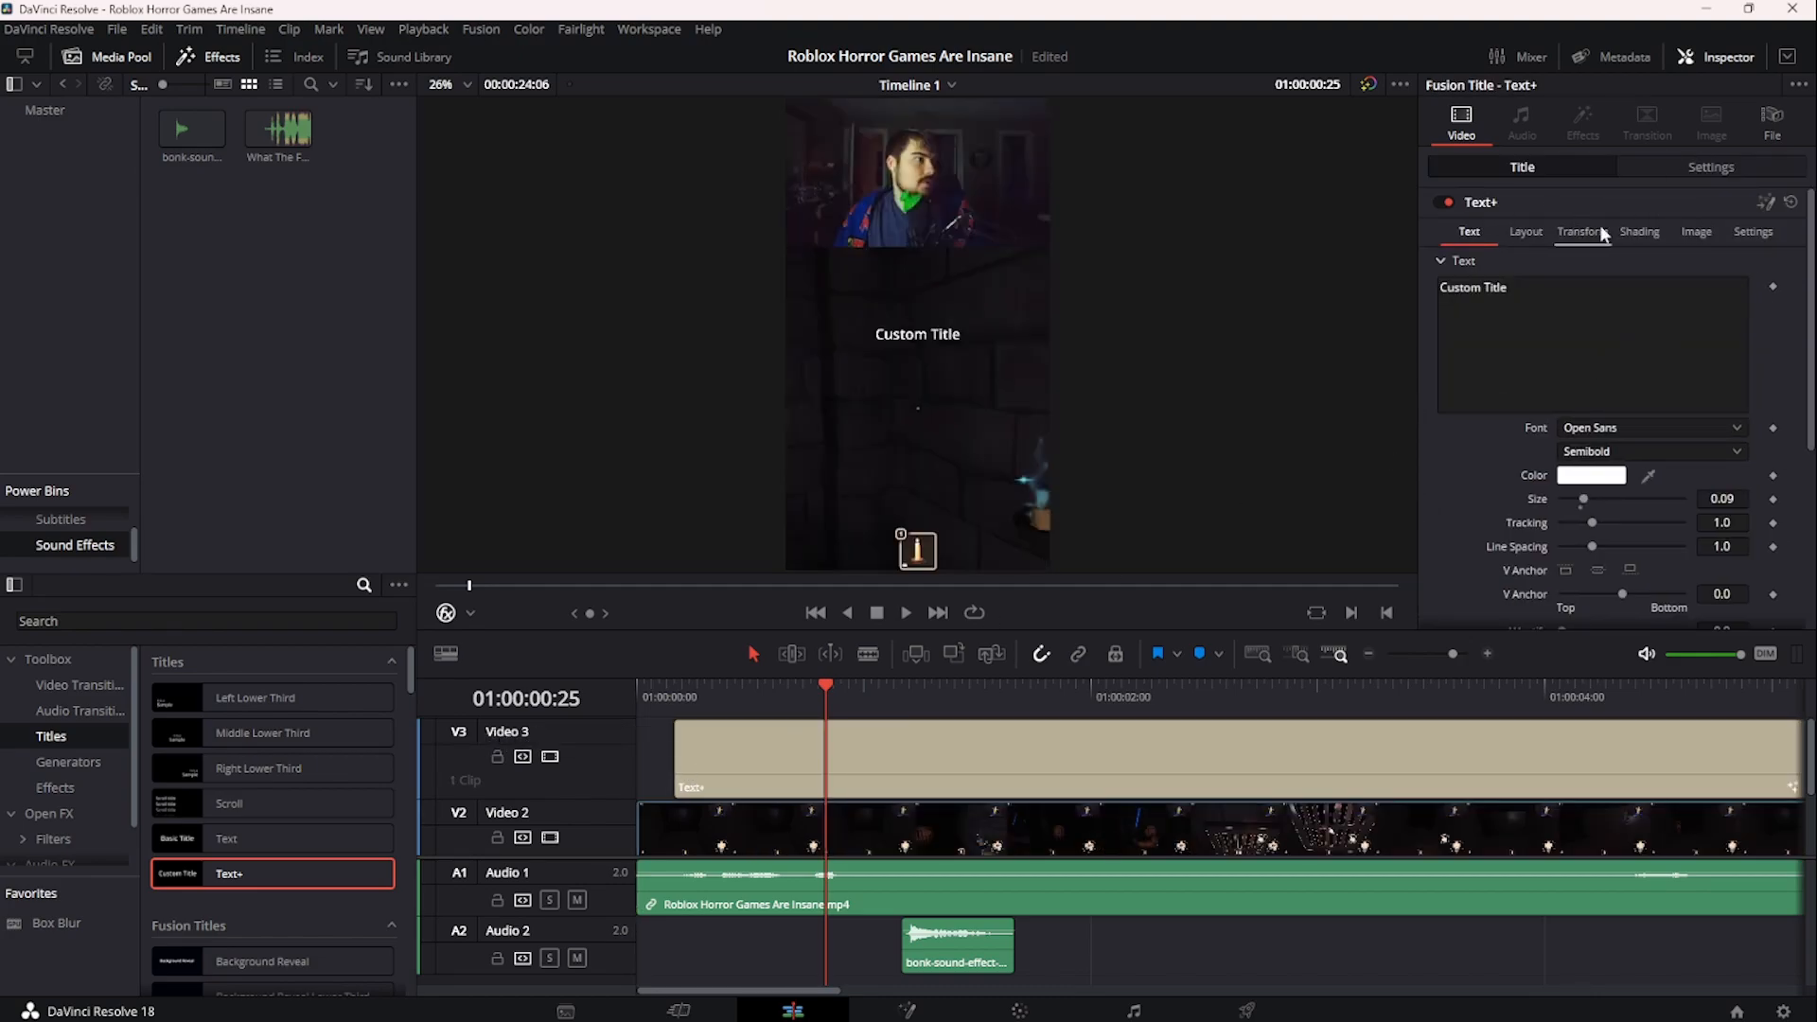
click(1637, 232)
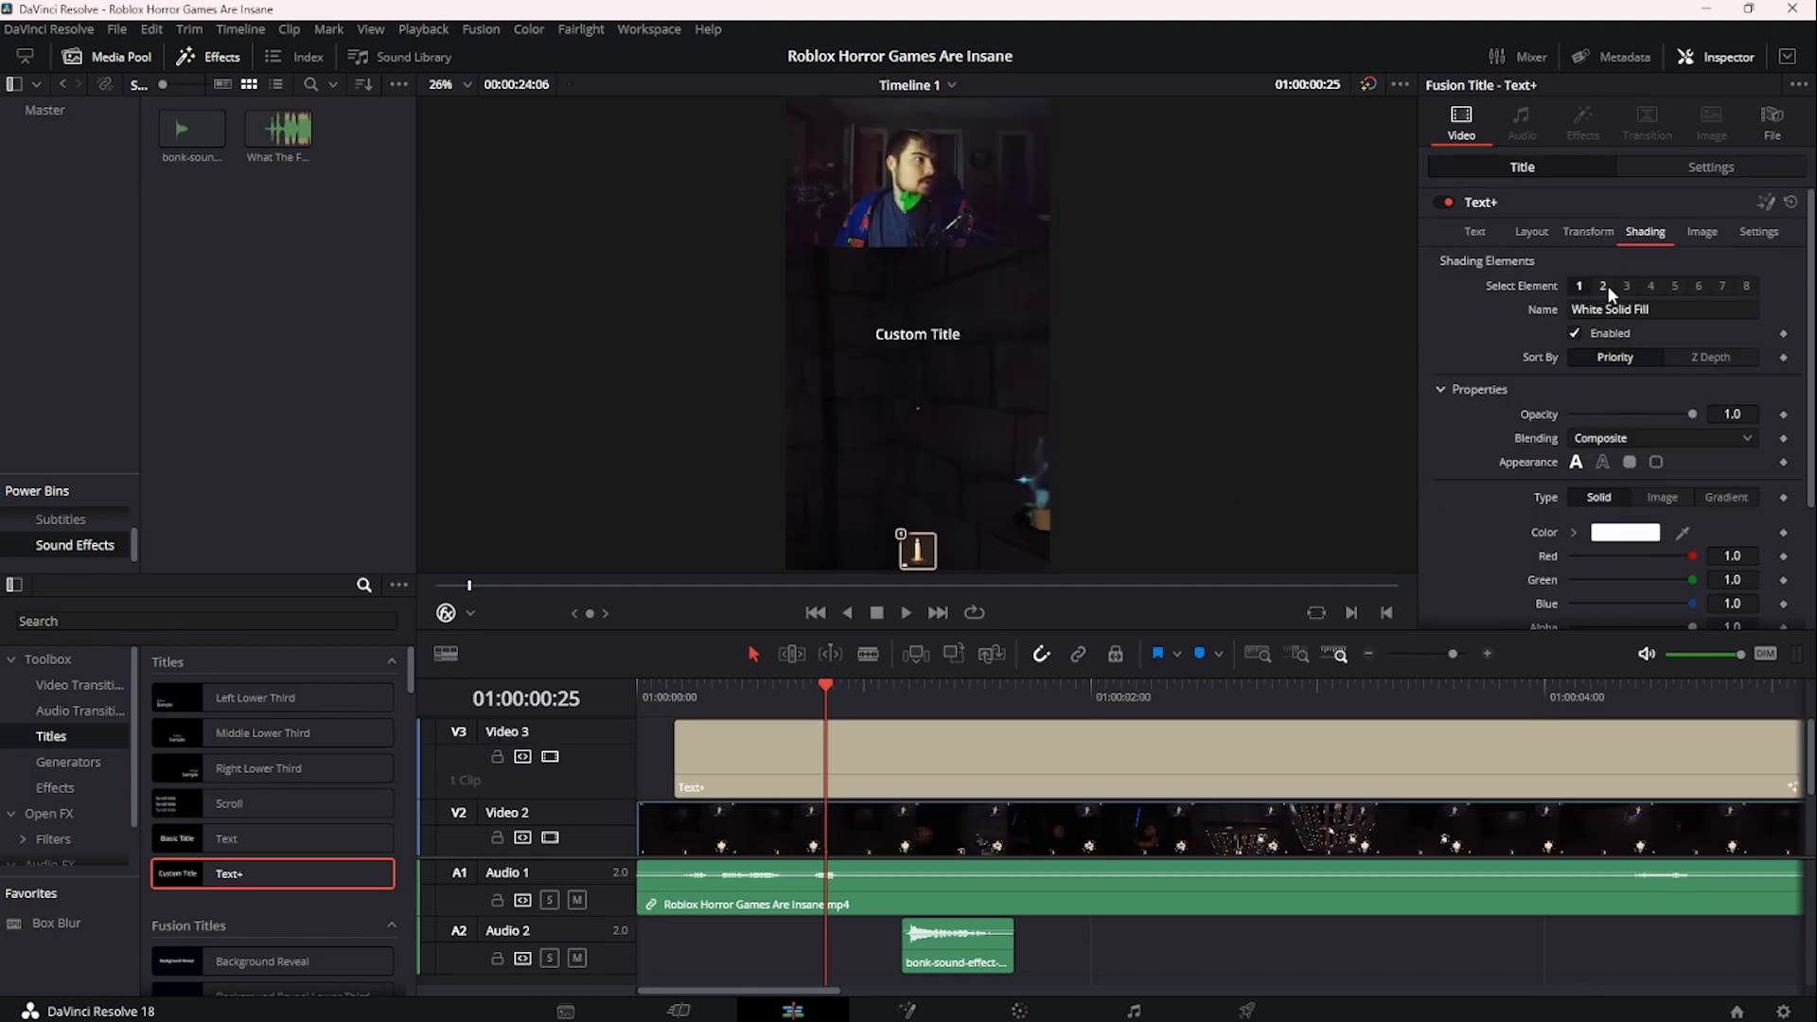
click(1603, 285)
click(1608, 331)
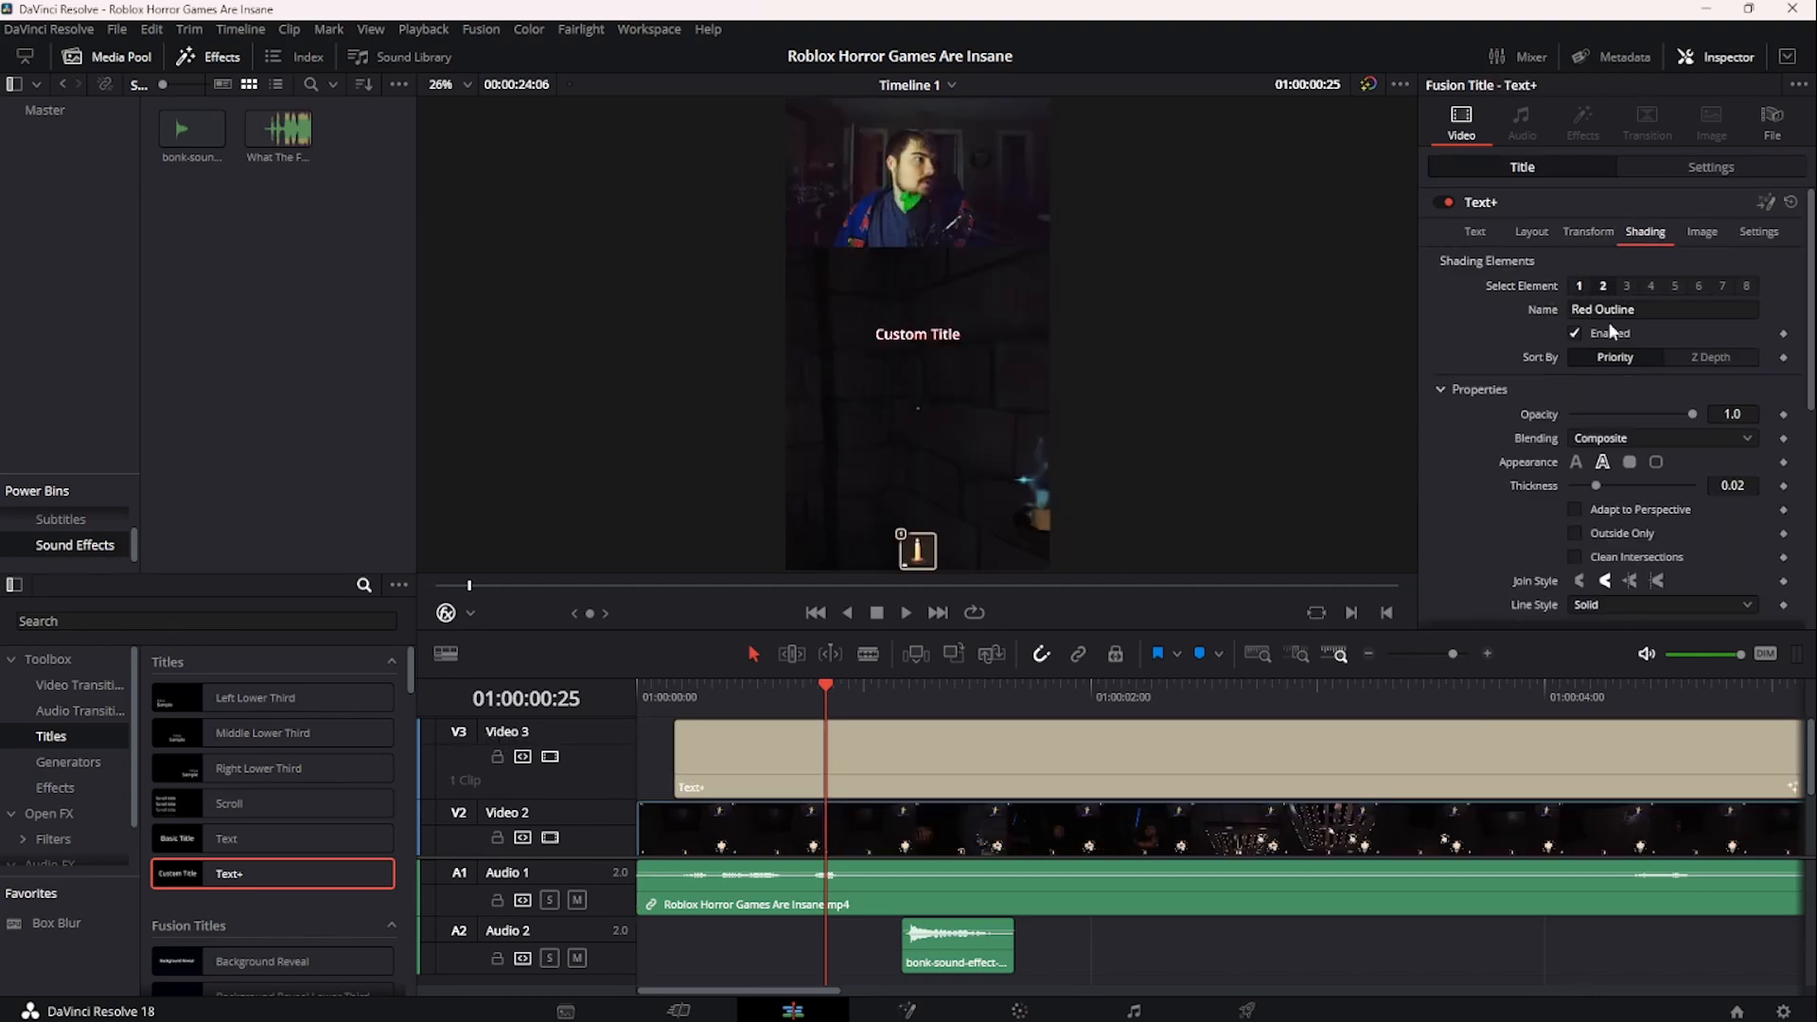
- Set the title outline's thickness to 0.1228 and its color to black
double_click(1728, 487)
text(.)
text(233)
key(BackSpace)
key(BackSpace)
text(28)
key(Return)
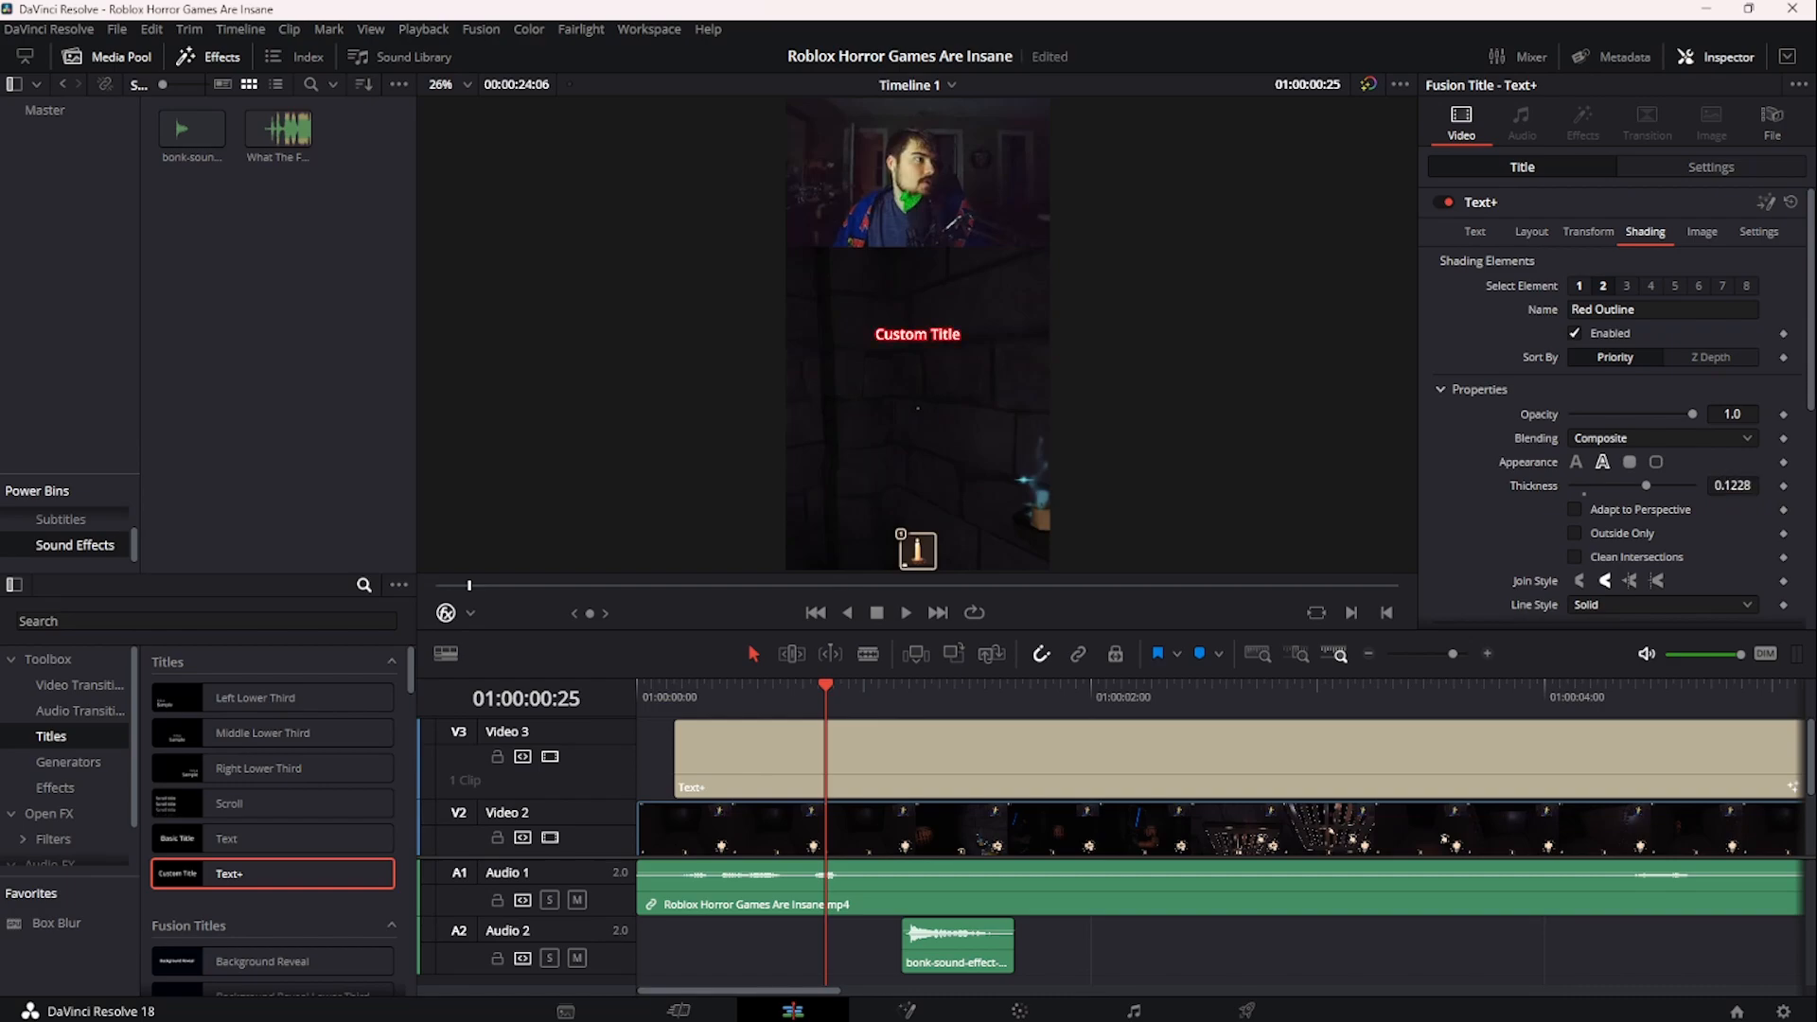
scroll(1627, 447, down, 5)
click(1625, 446)
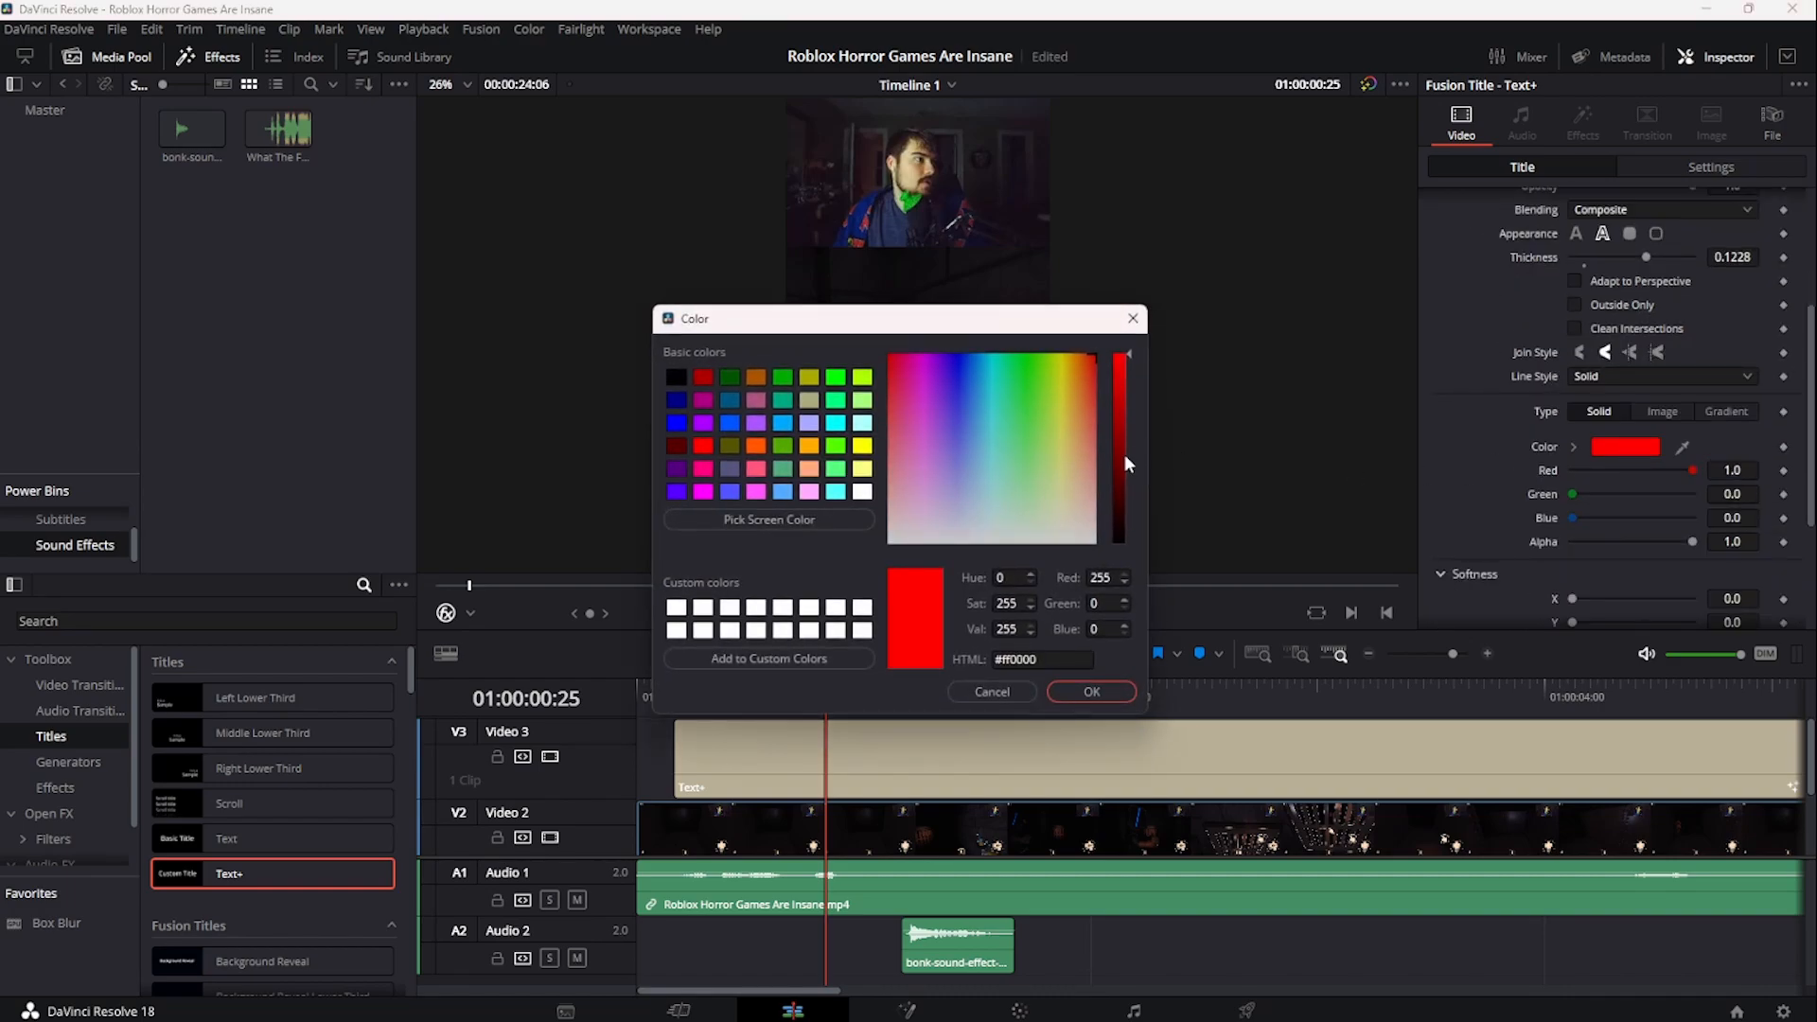
drag(1123, 454, 1131, 708)
click(1127, 685)
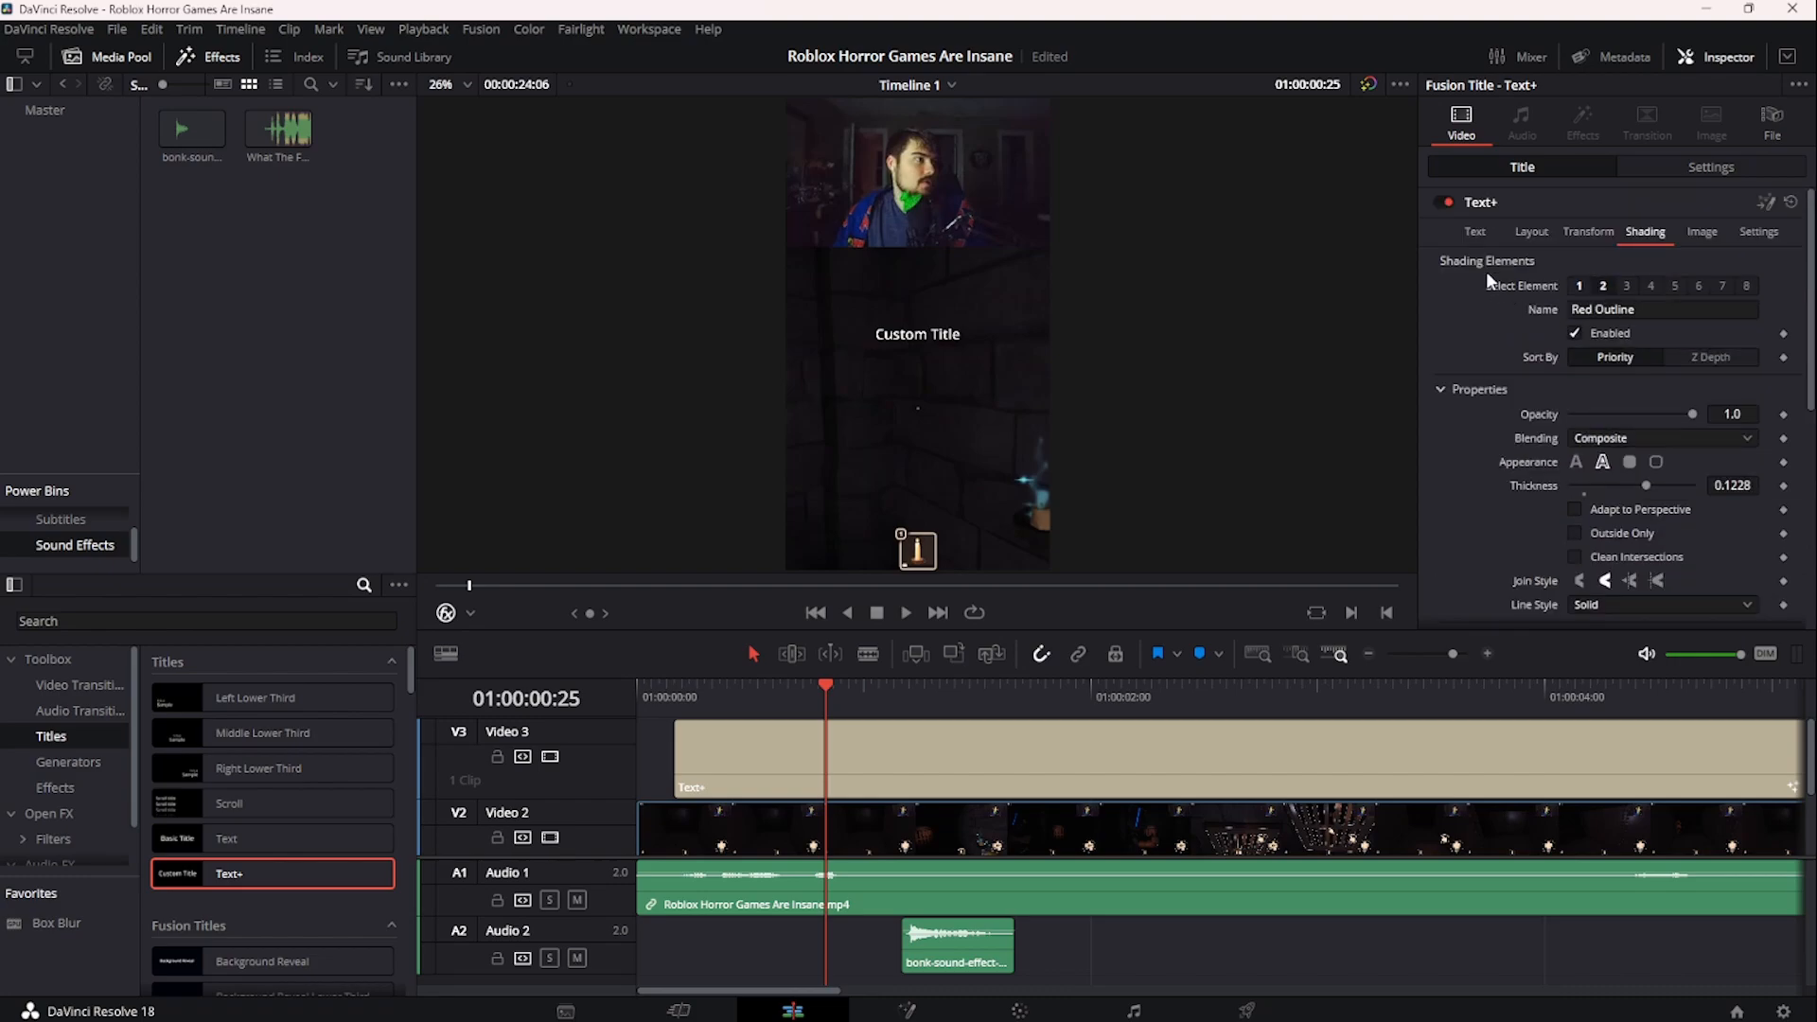
- Set the title's text size to 0.2104 and its font to Tw Cen MT Condensed Extra Bold
click(1475, 232)
drag(1731, 499, 1797, 499)
click(1595, 429)
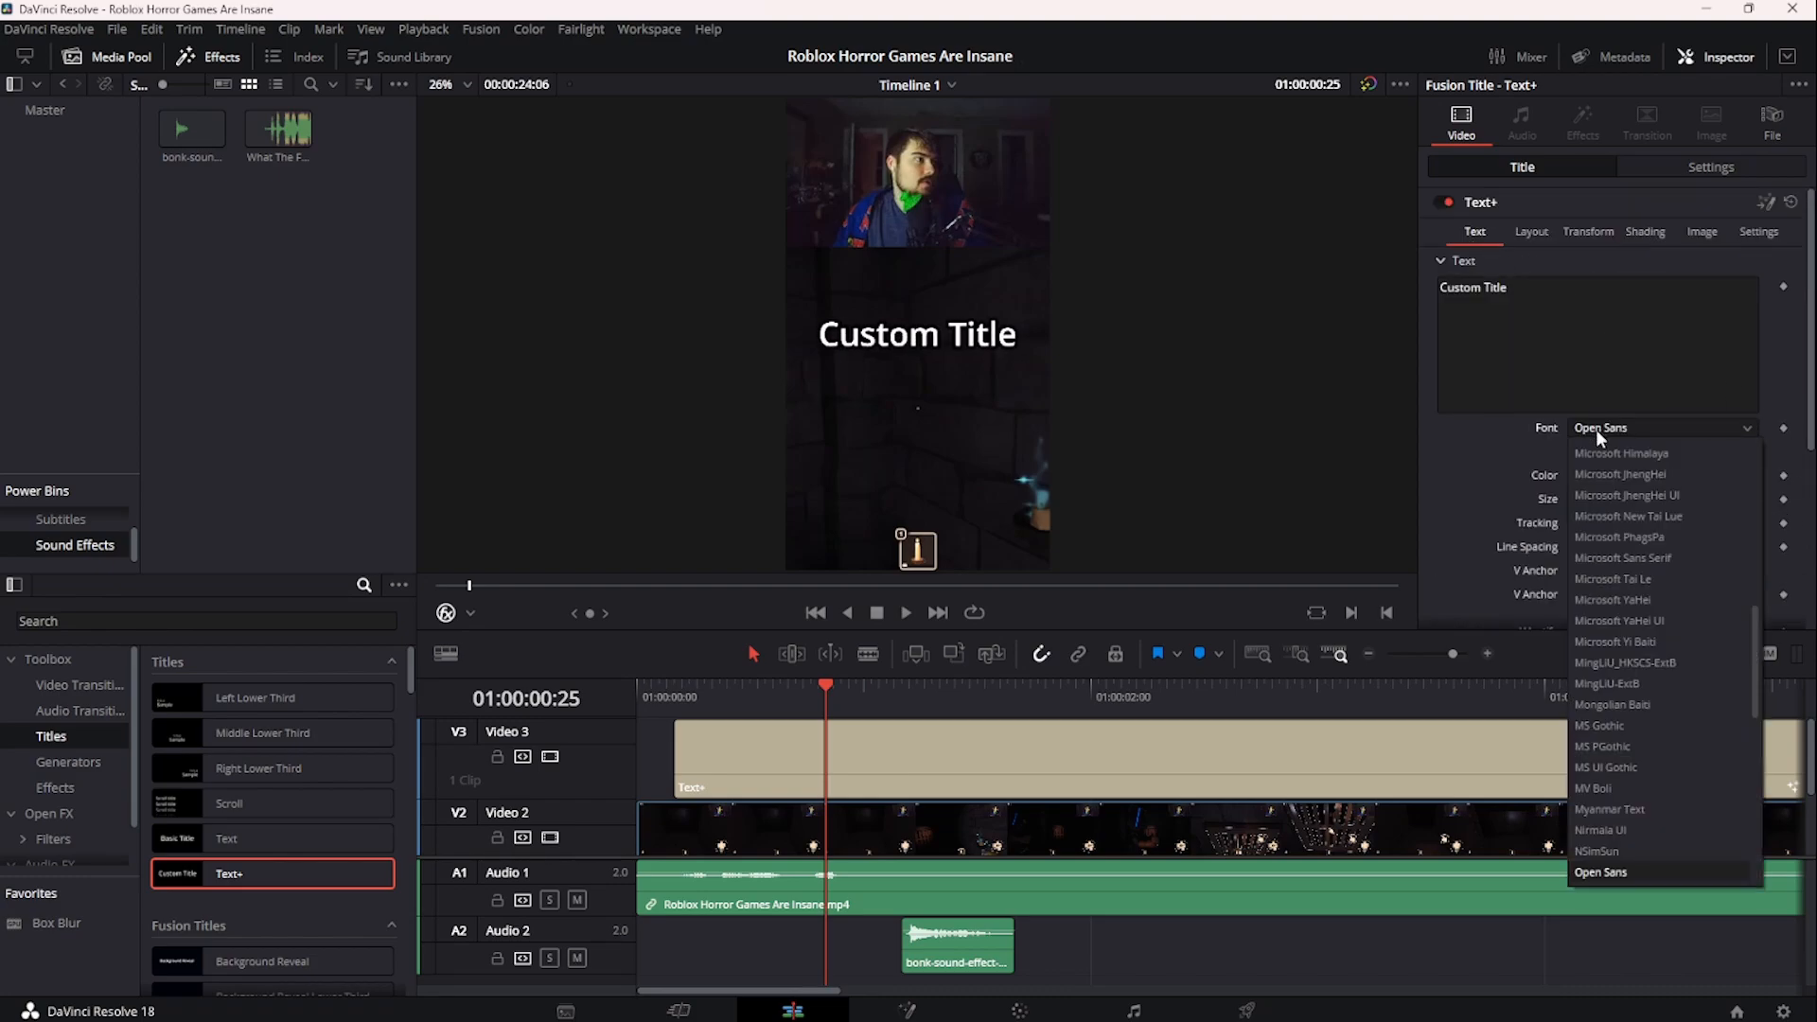
scroll(1683, 706, down, 10)
click(1665, 765)
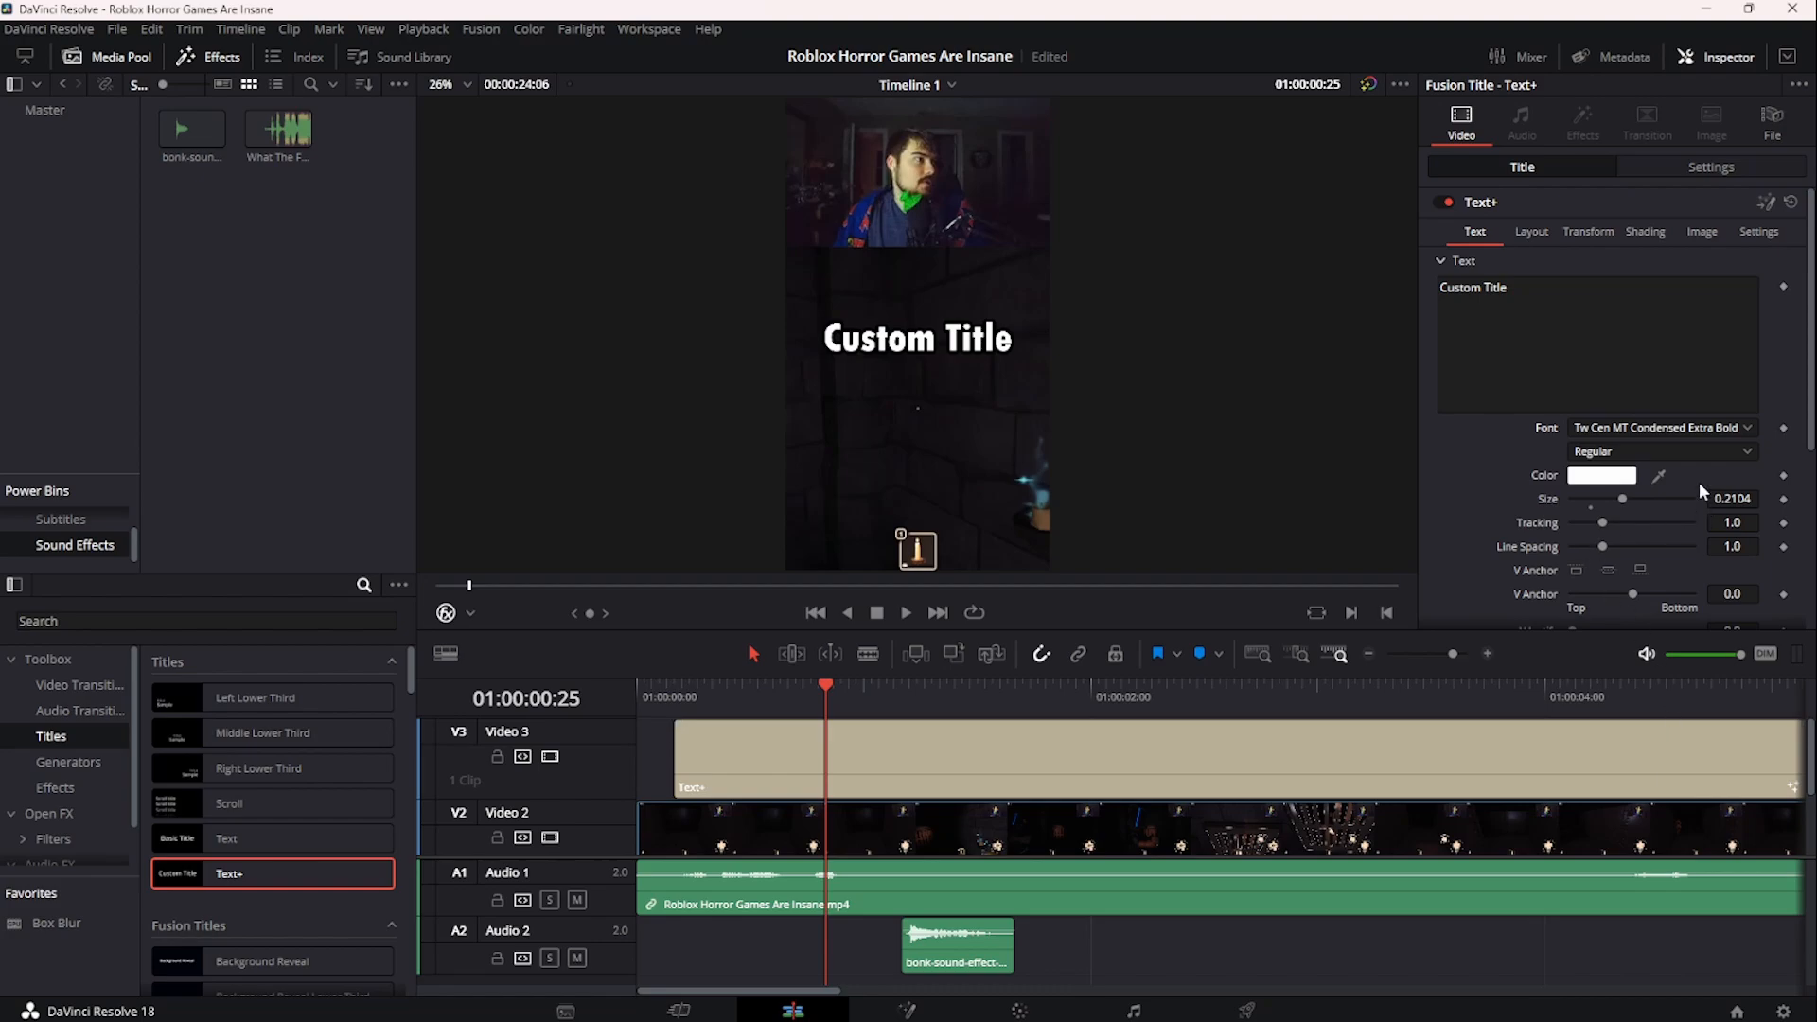
- Try replacing the word "Title" with "fewfwefwefwef" in the Text+ clip, and delete the clip from Video 3
double_click(1627, 329)
text(fewfwefwefw)
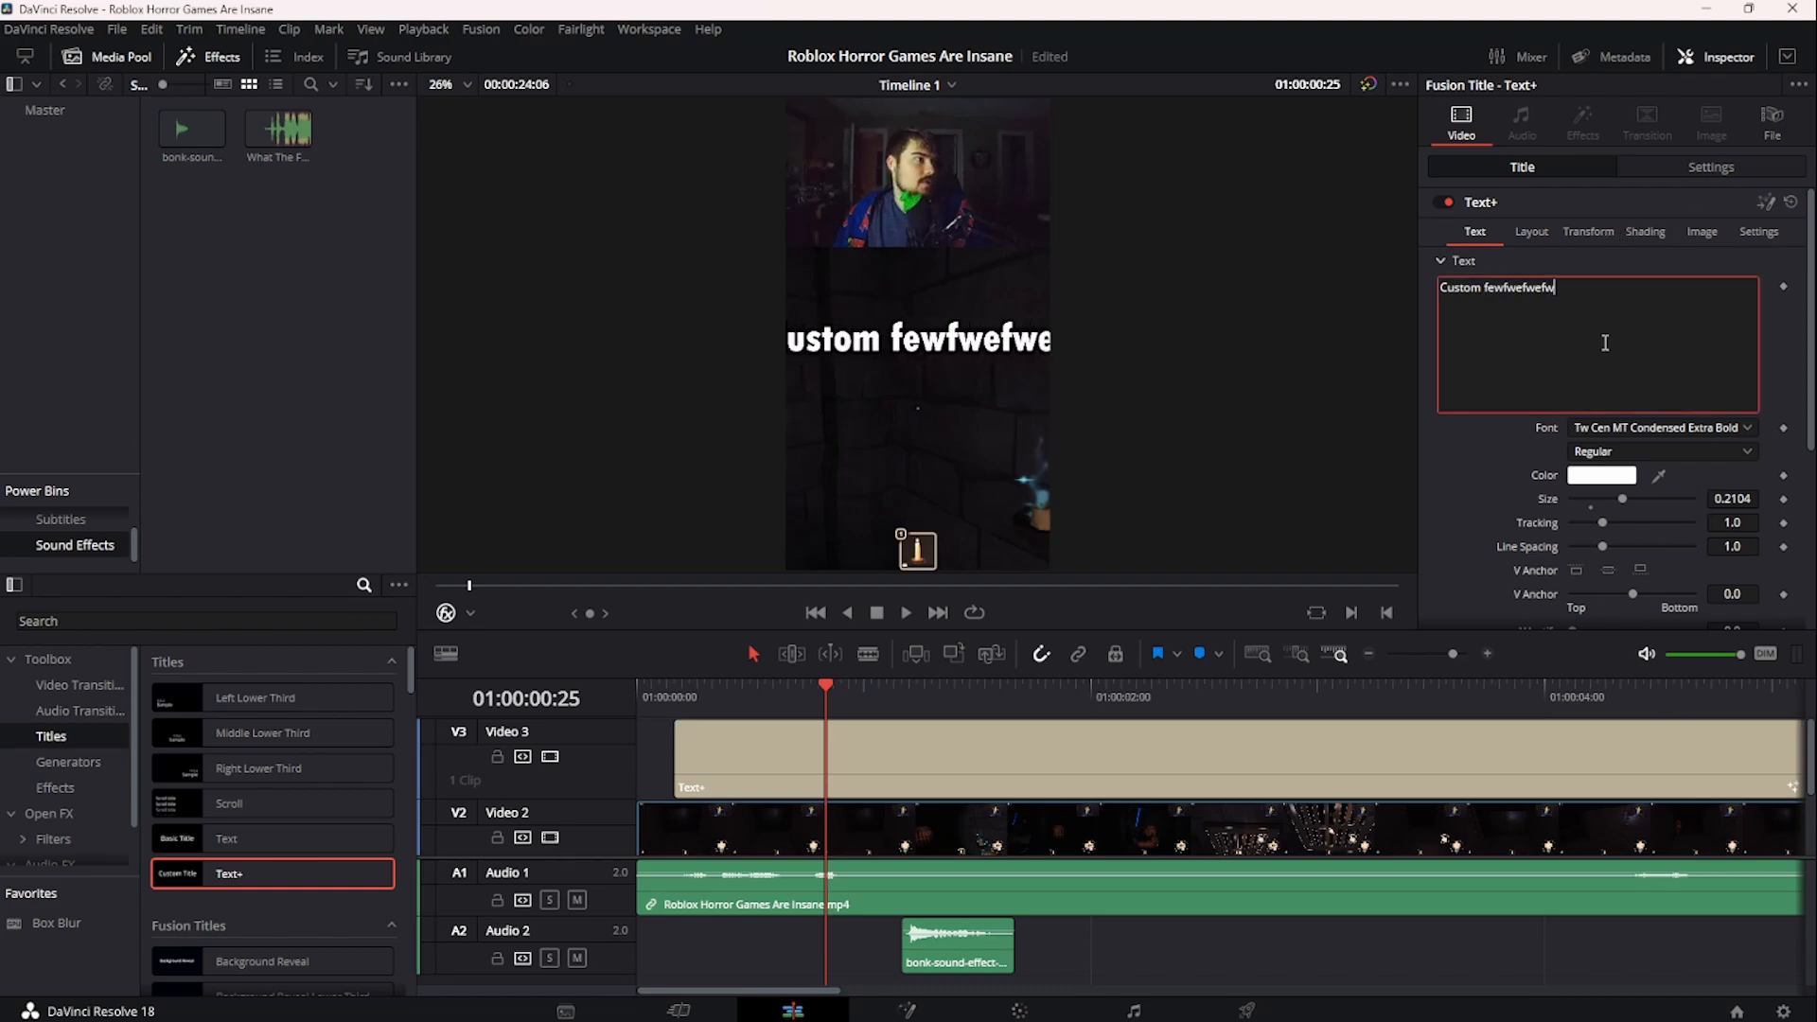
text(ef)
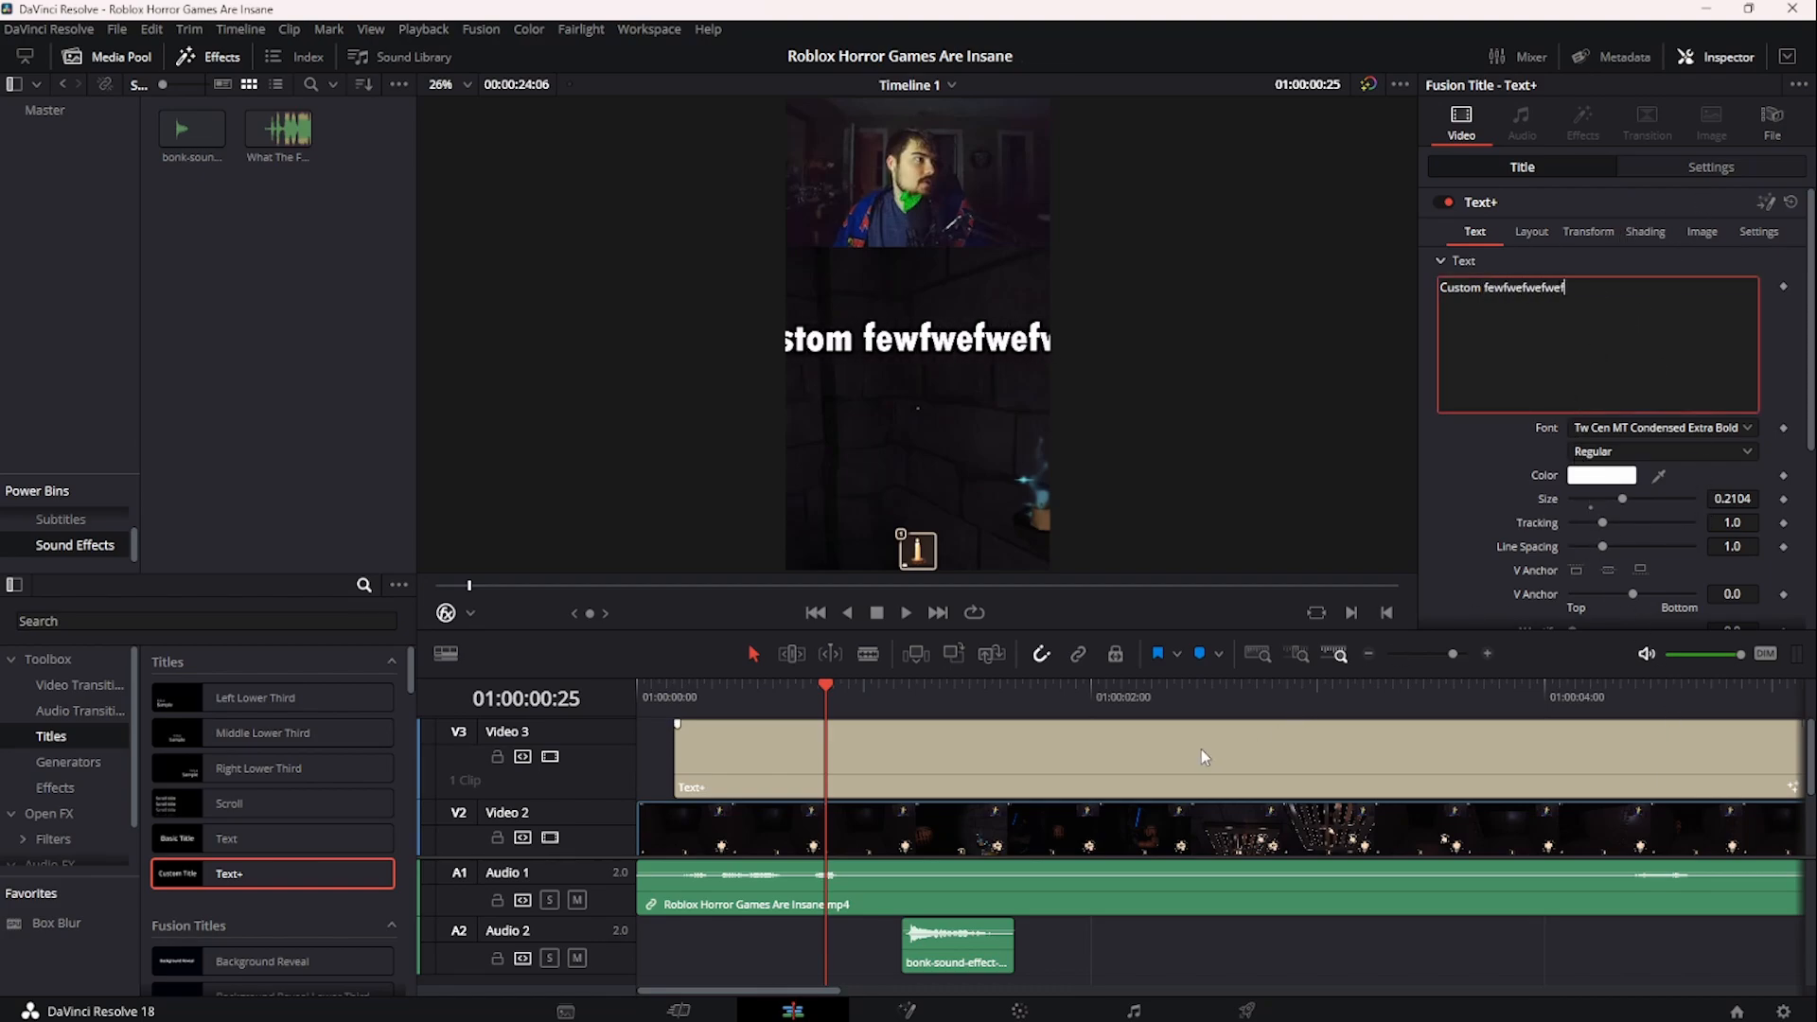
click(1201, 755)
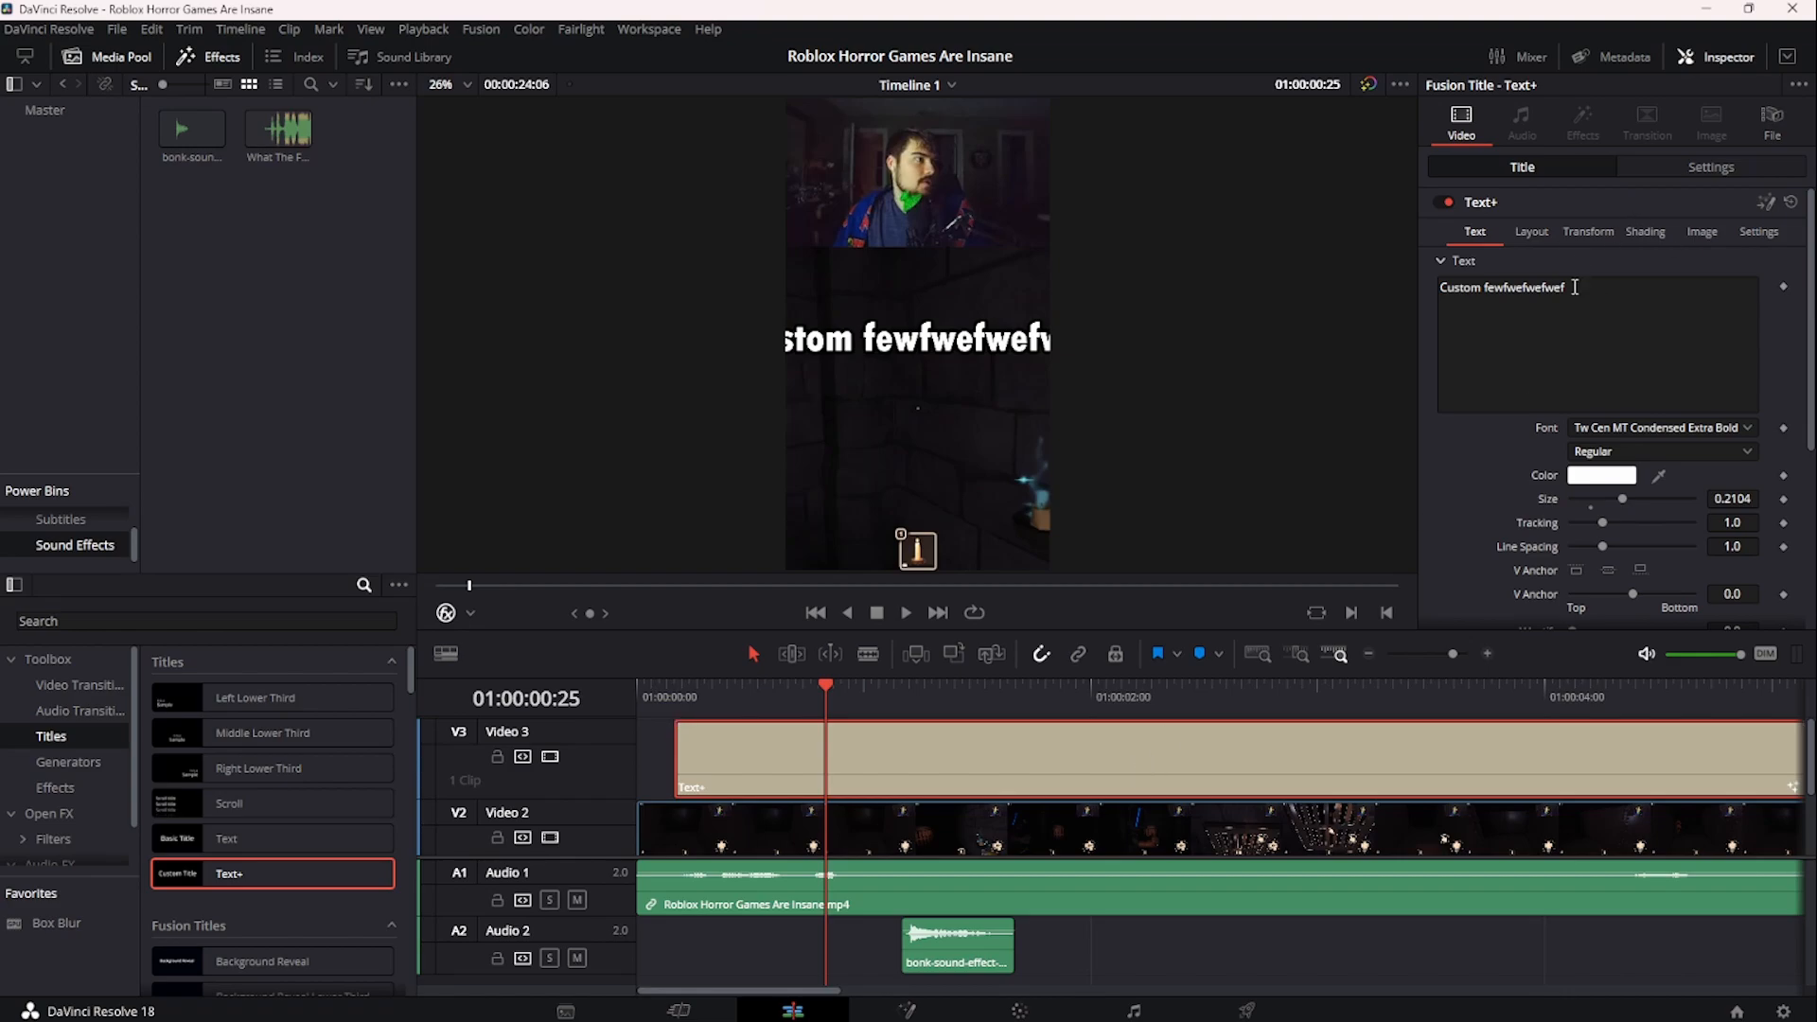
click(1531, 235)
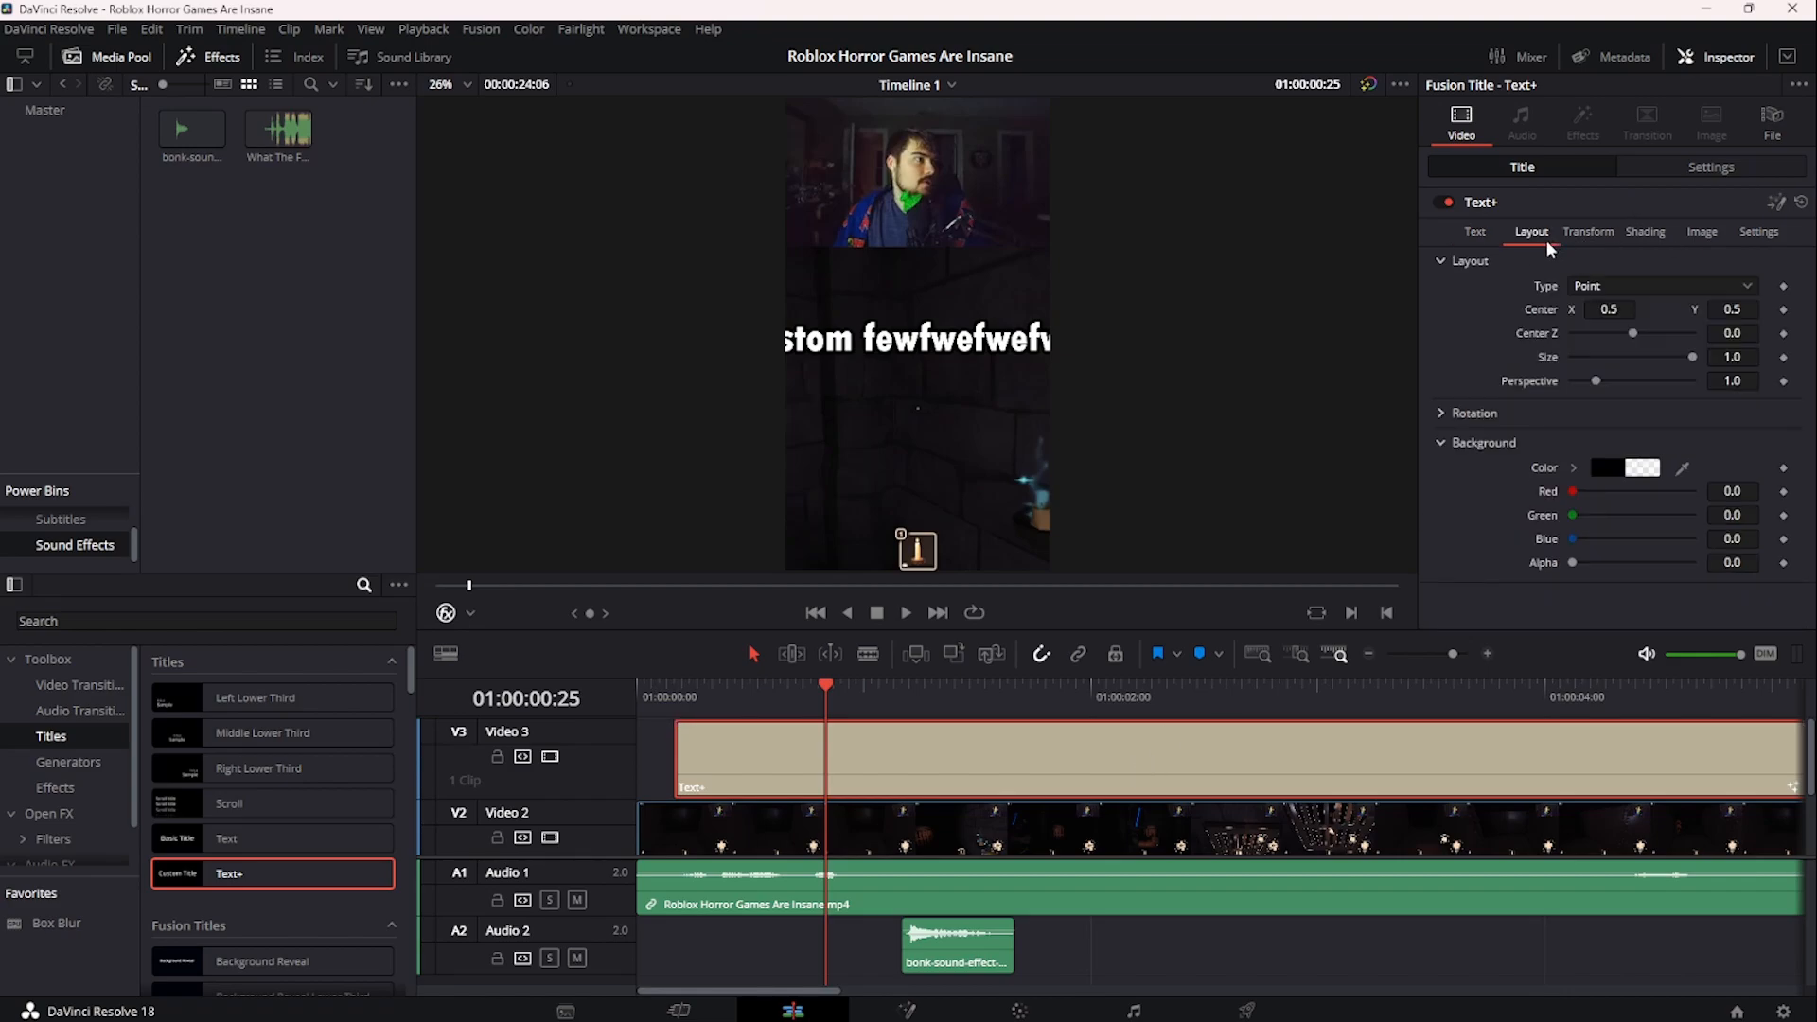
key(Delete)
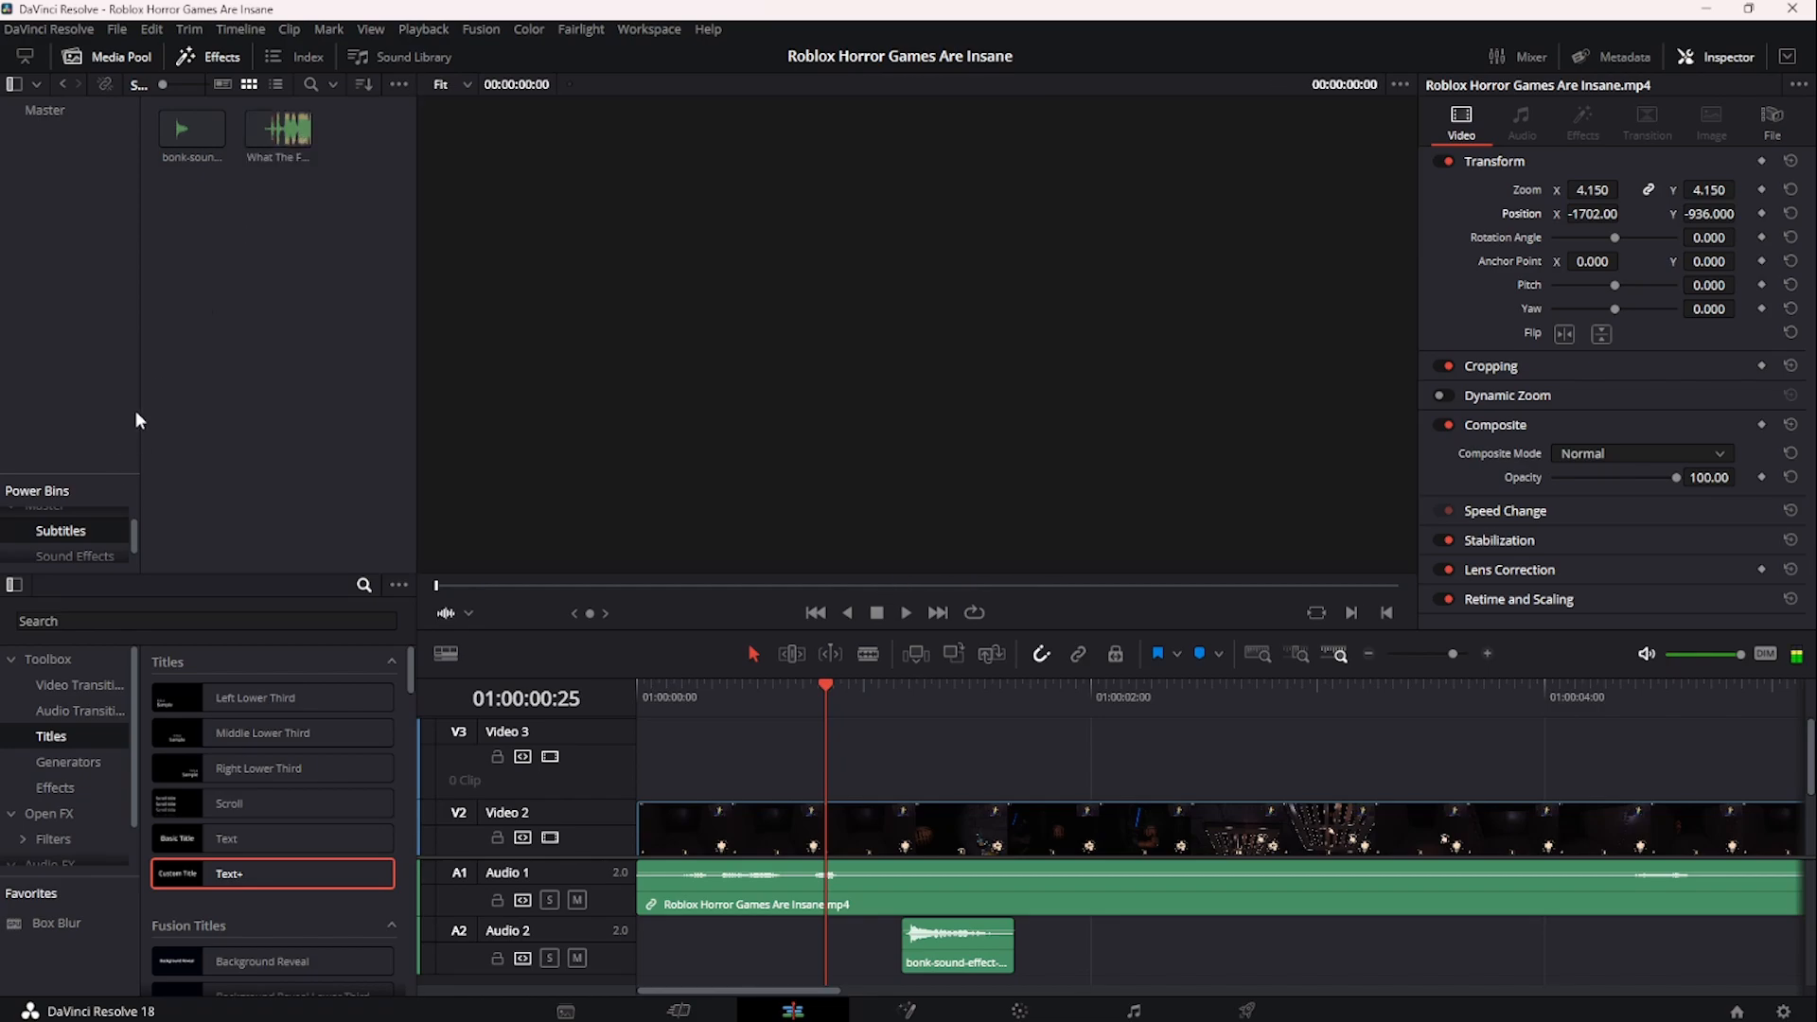
- Place the second saved title from the Subtitles power bin at the start of Video 3 and preview it
double_click(68, 522)
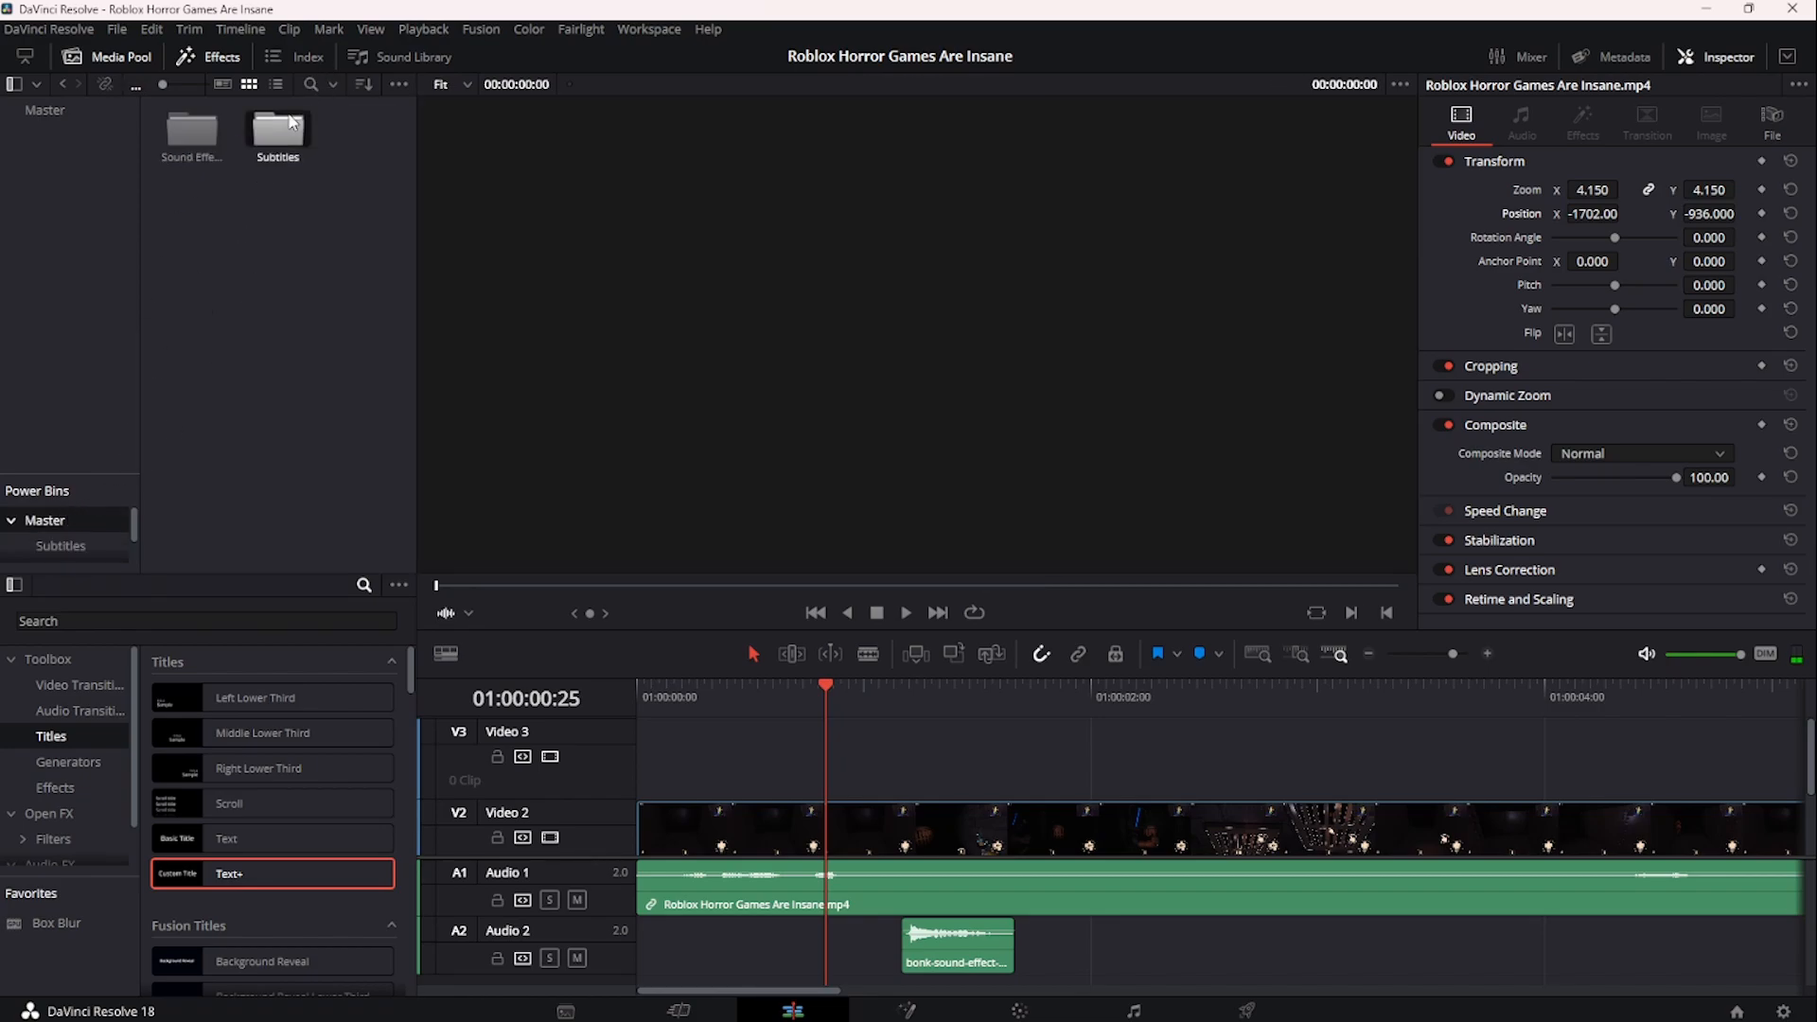
key(Return)
drag(278, 131, 644, 683)
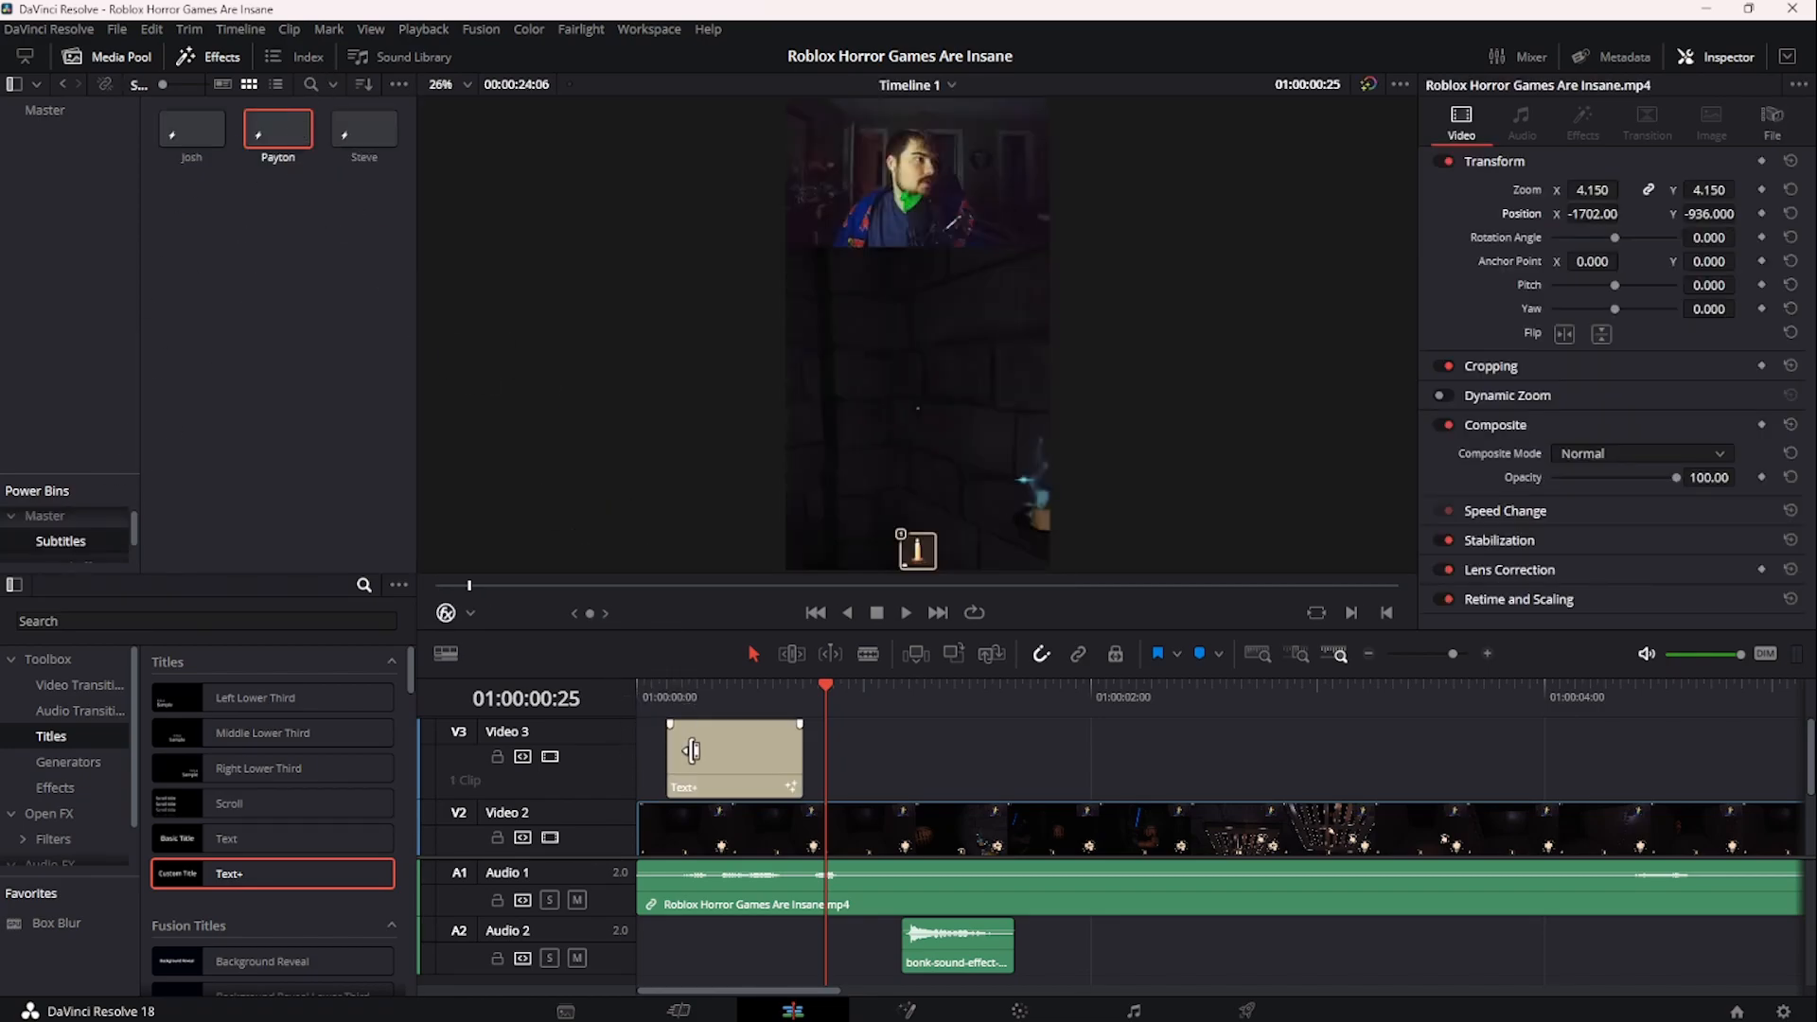
click(643, 683)
key(space)
key(space)
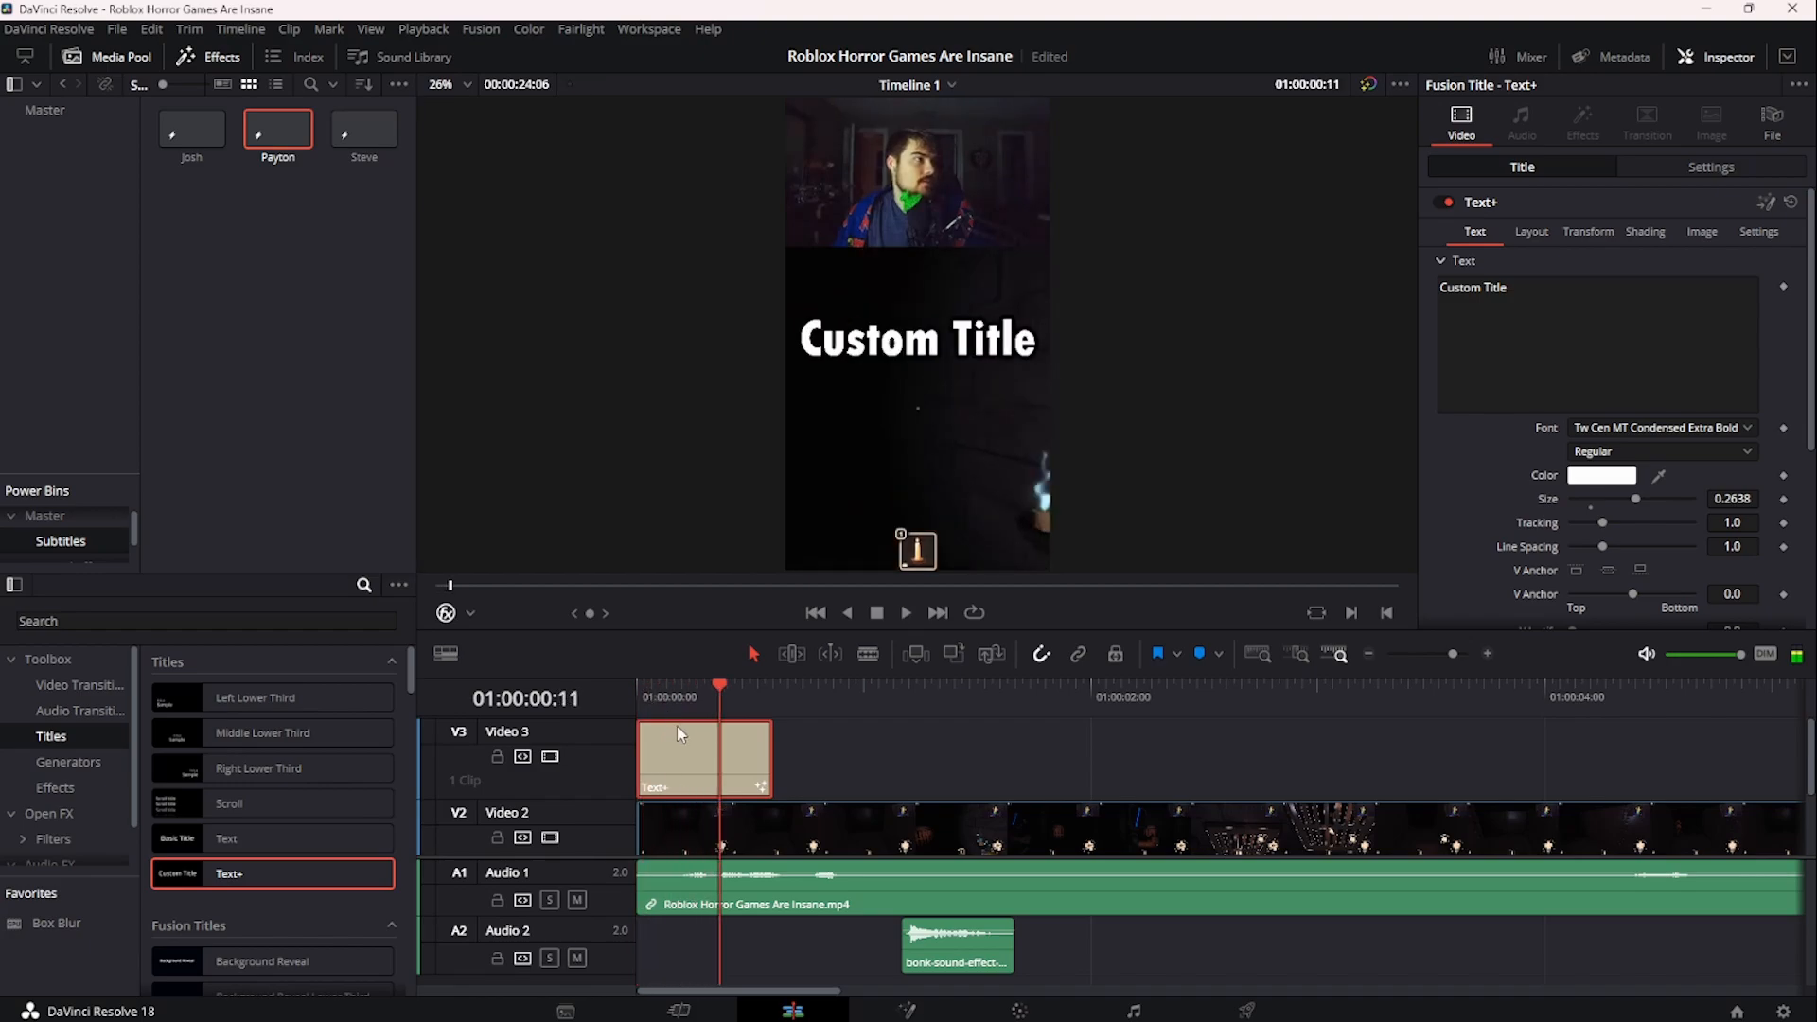
- Move the title clip on Video 3 to start at 01:00:00:11 and preview its pop-in animation
drag(696, 783, 768, 777)
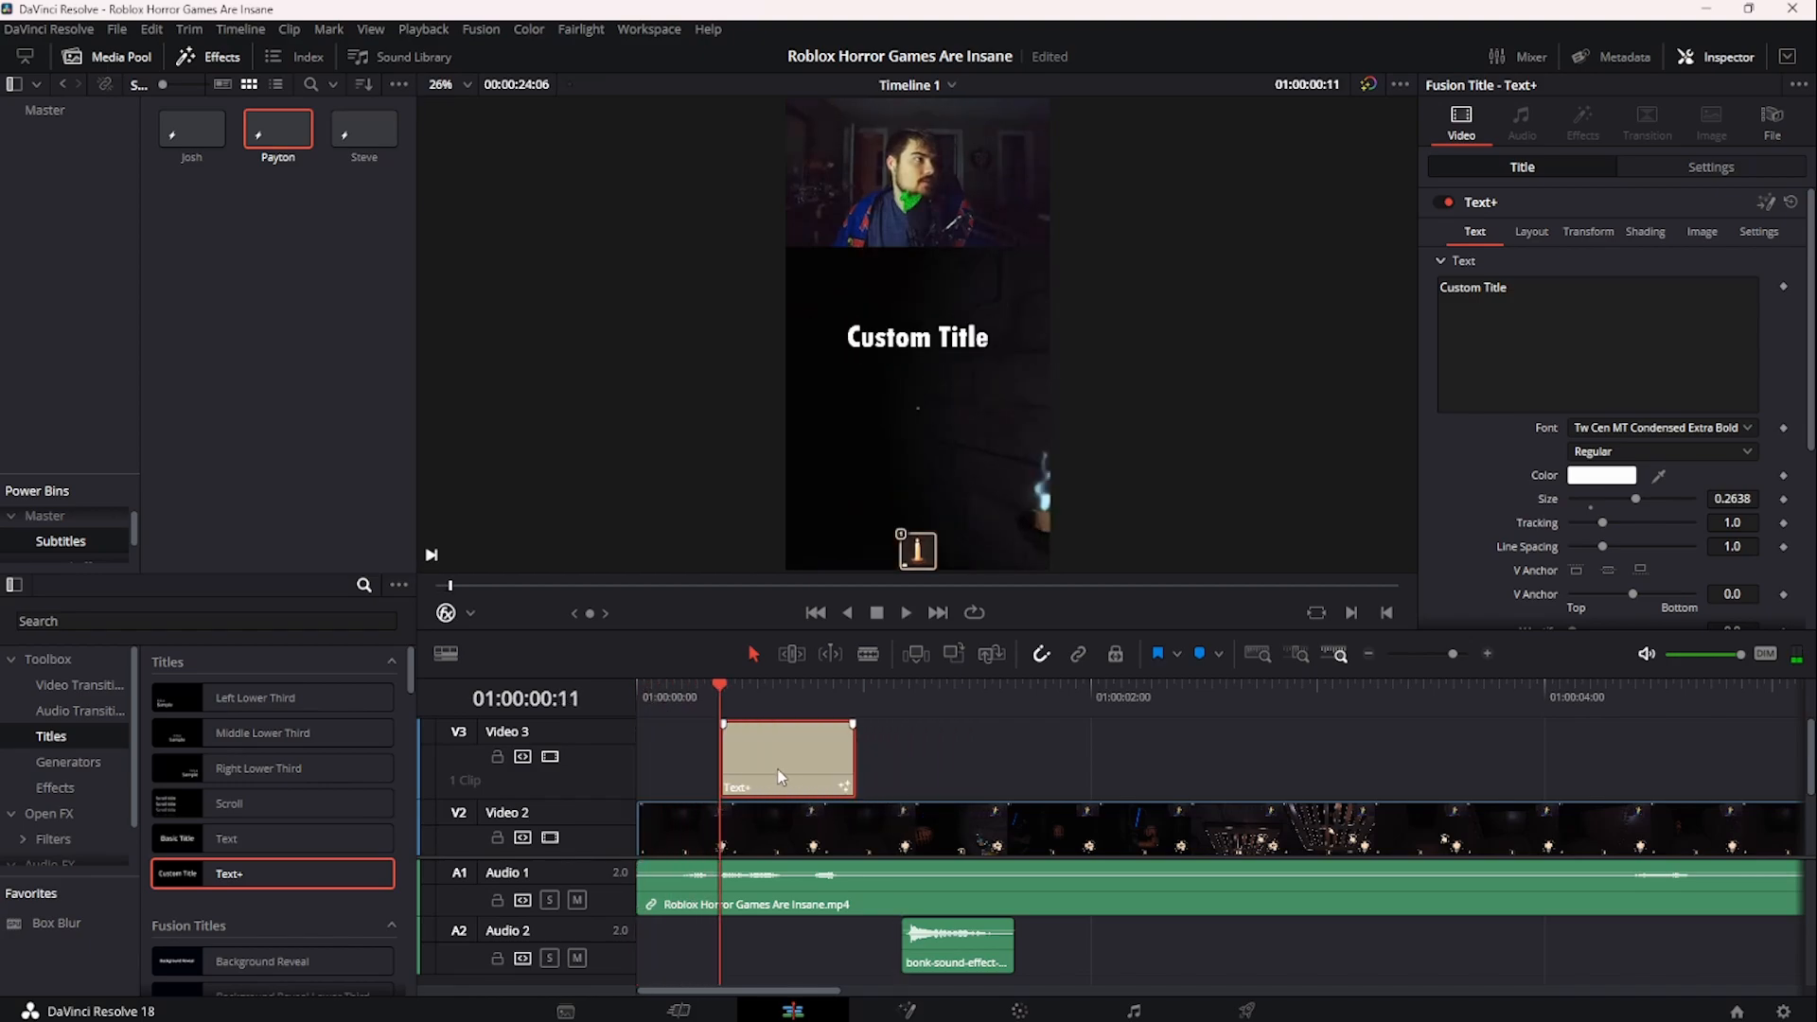
key(space)
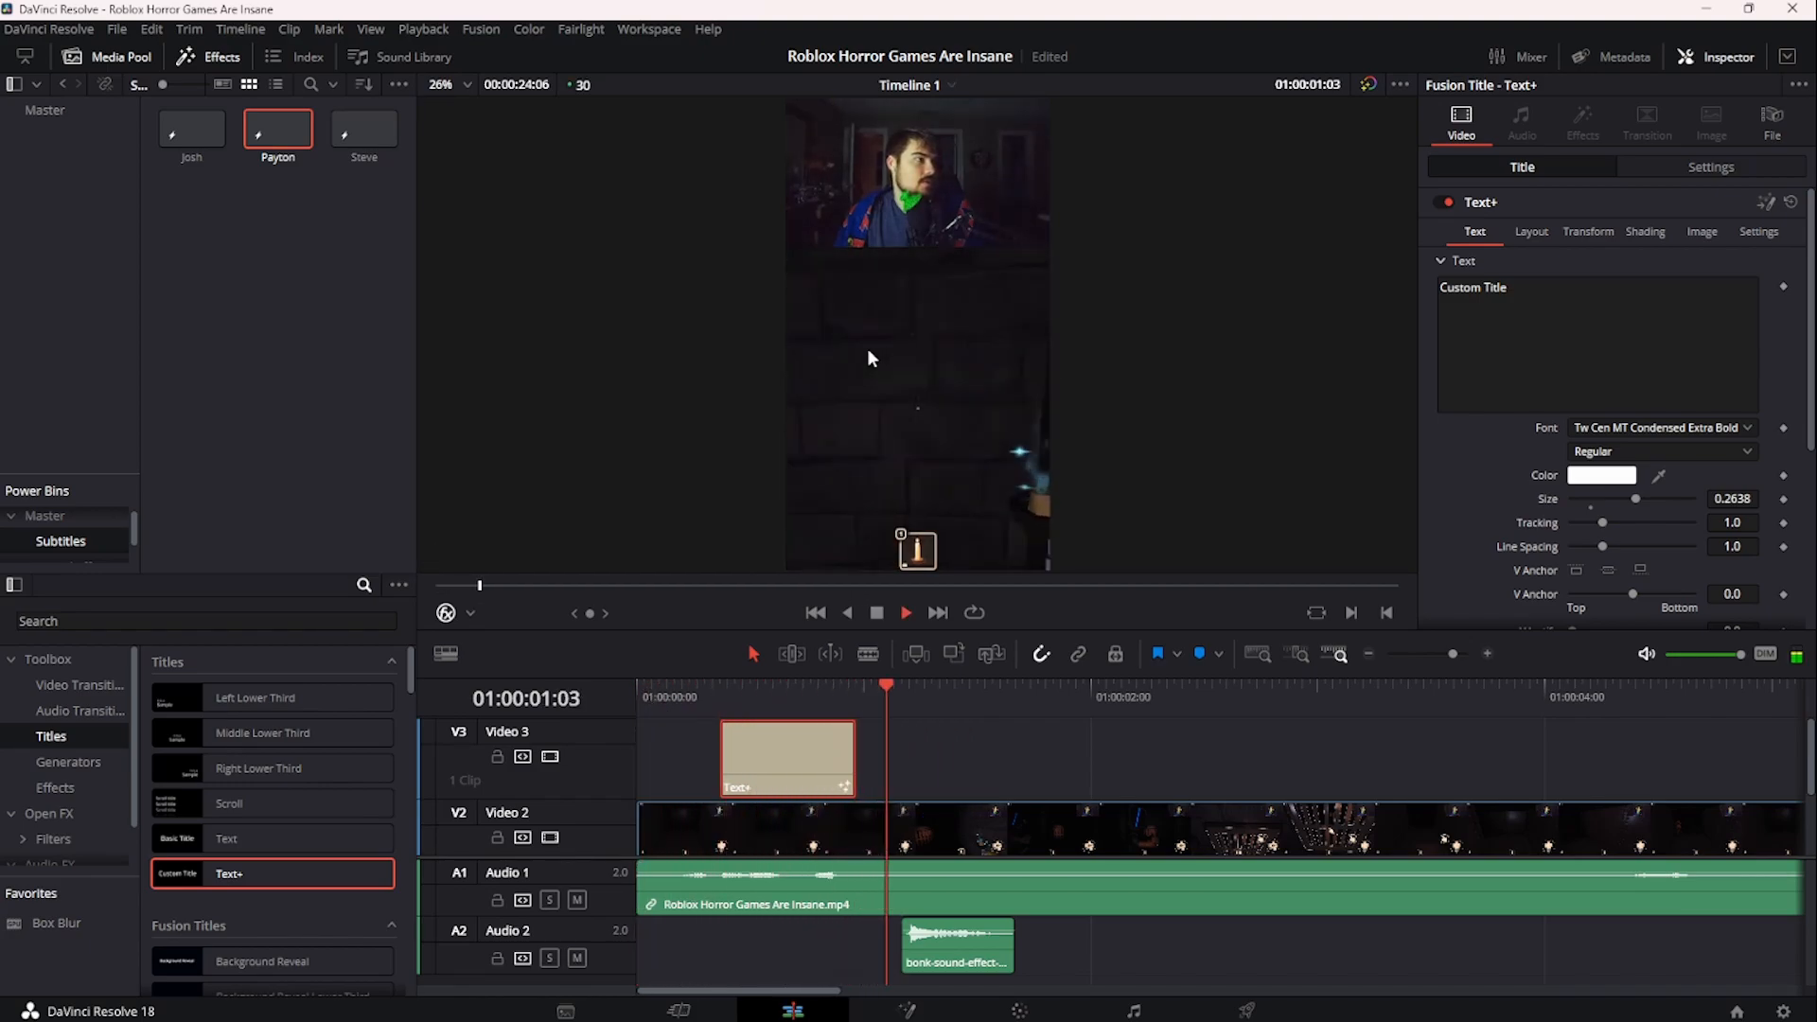
click(724, 687)
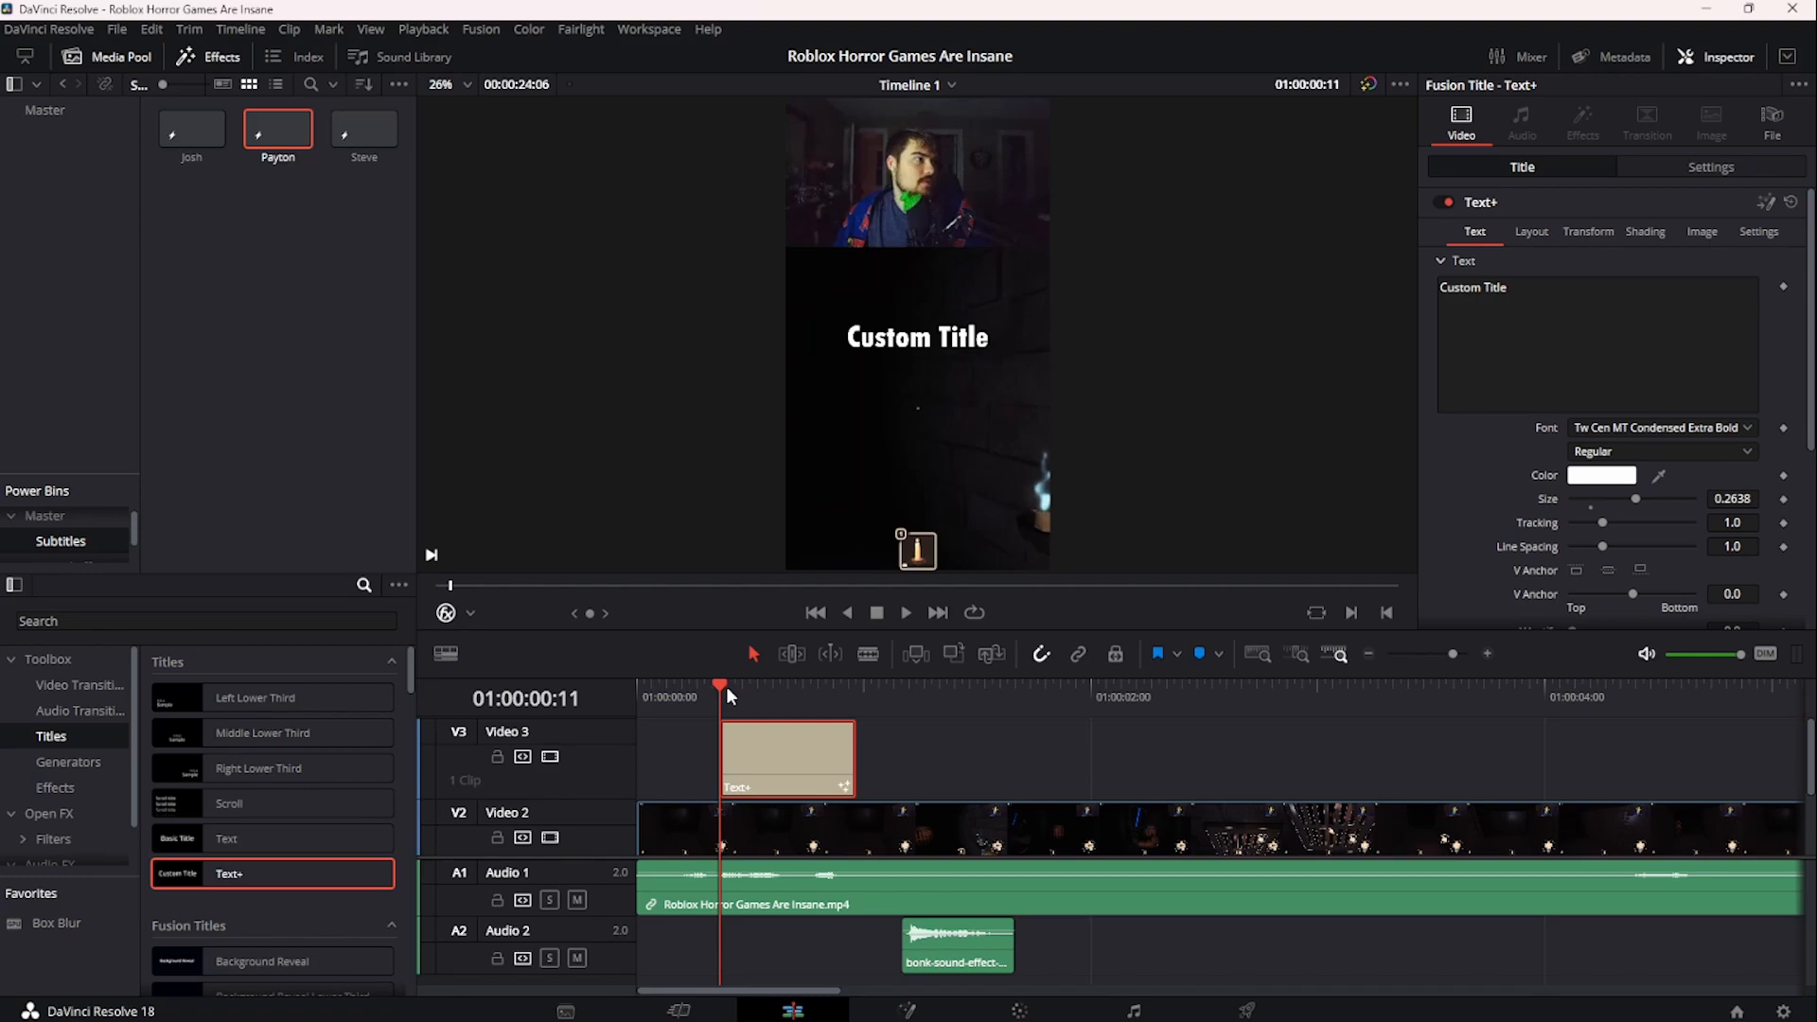
key(space)
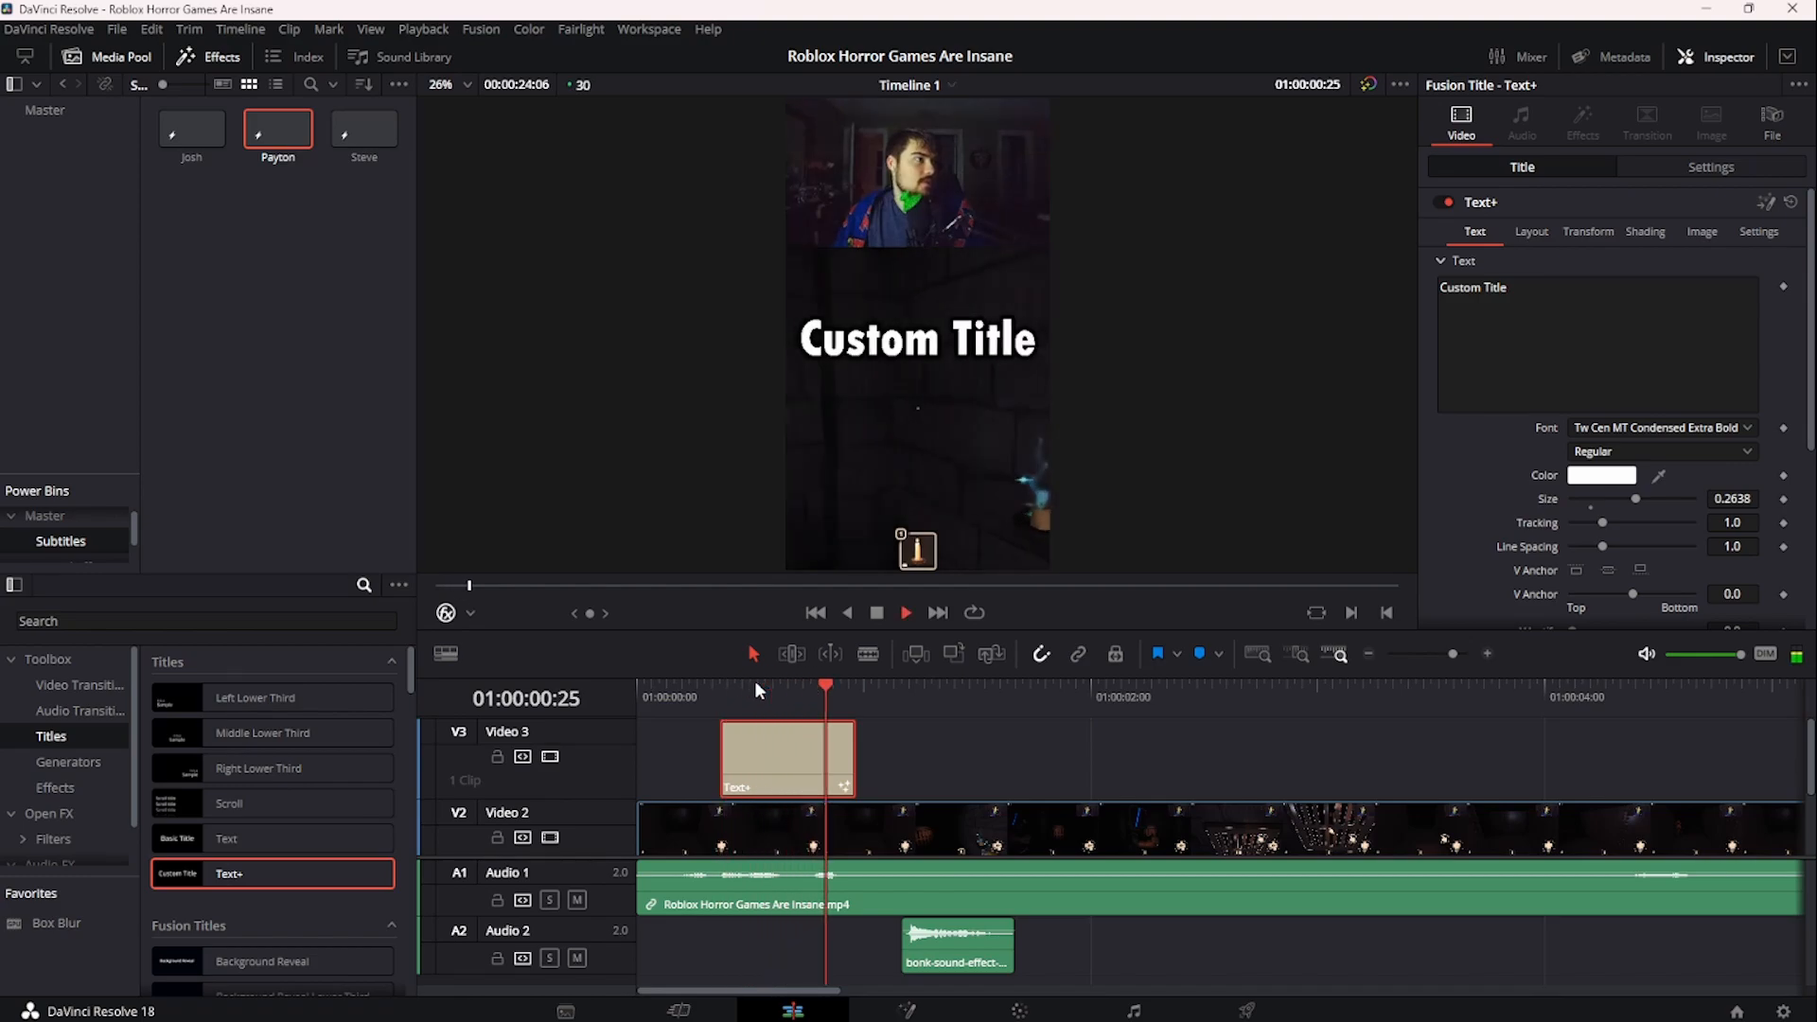
click(723, 690)
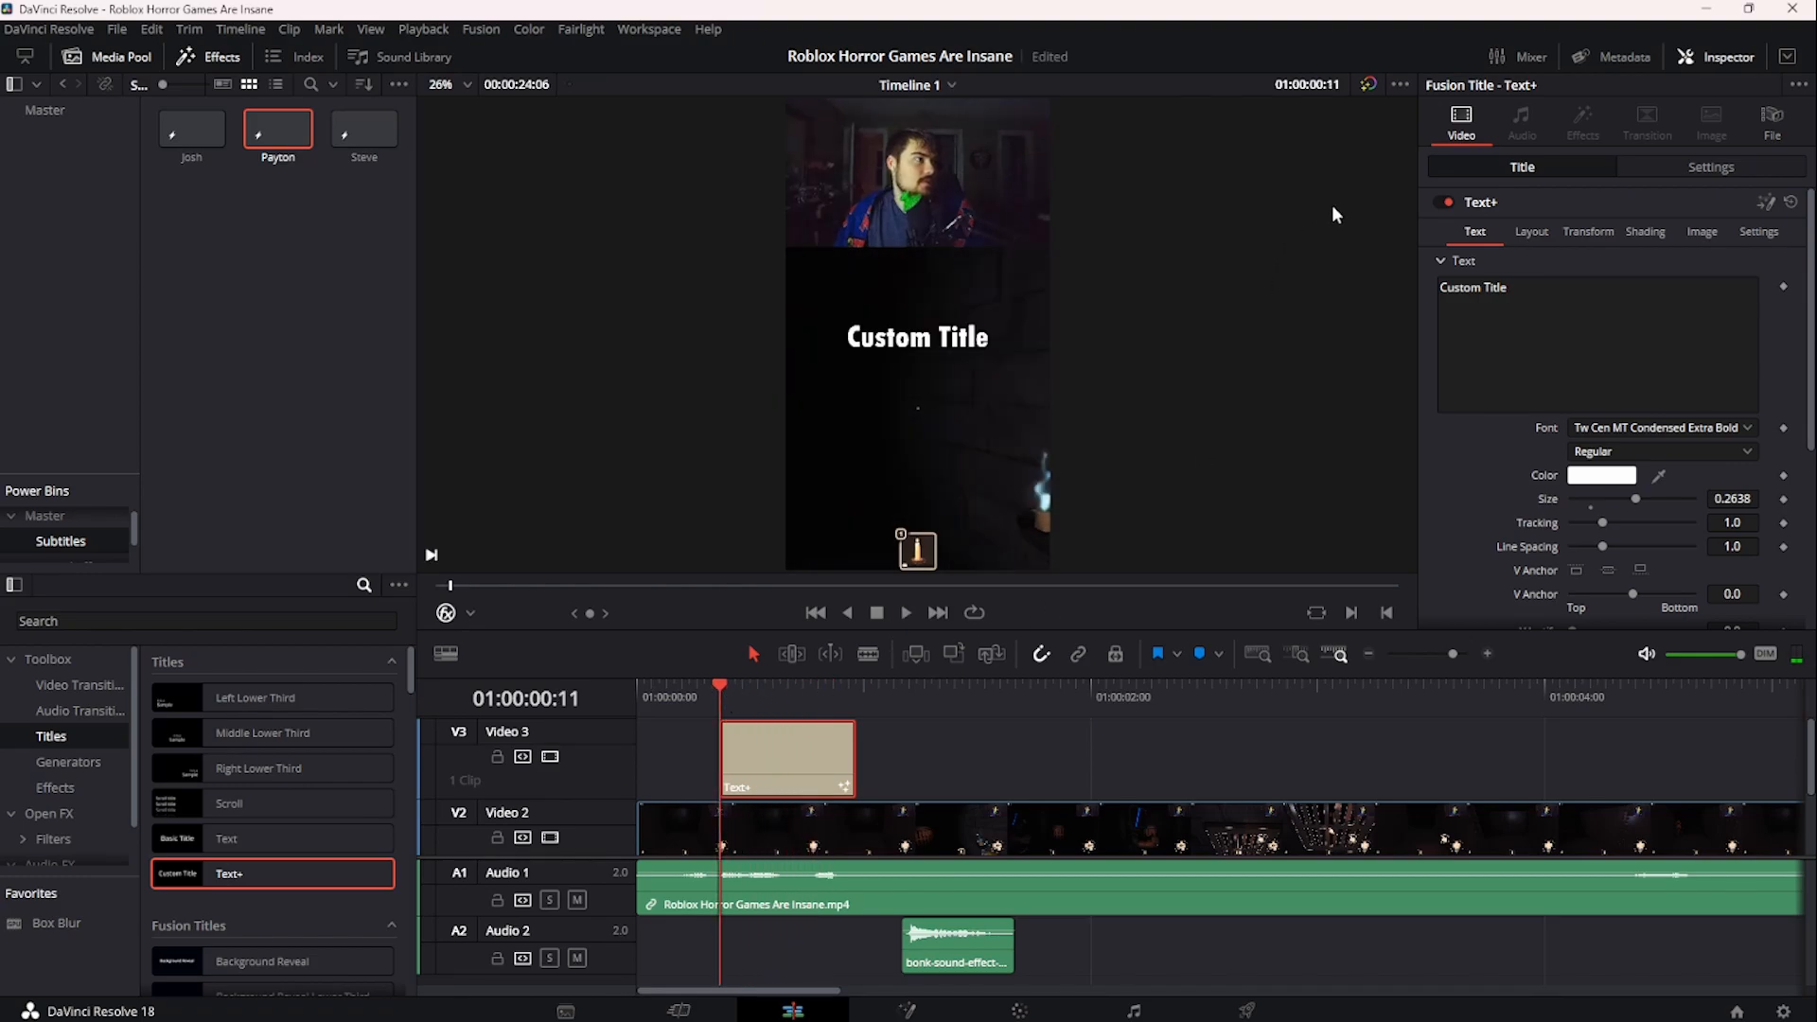
- Examine the title's layout Size keyframes frame by frame from 01:00:00:11 to 01:00:00:15
click(1532, 231)
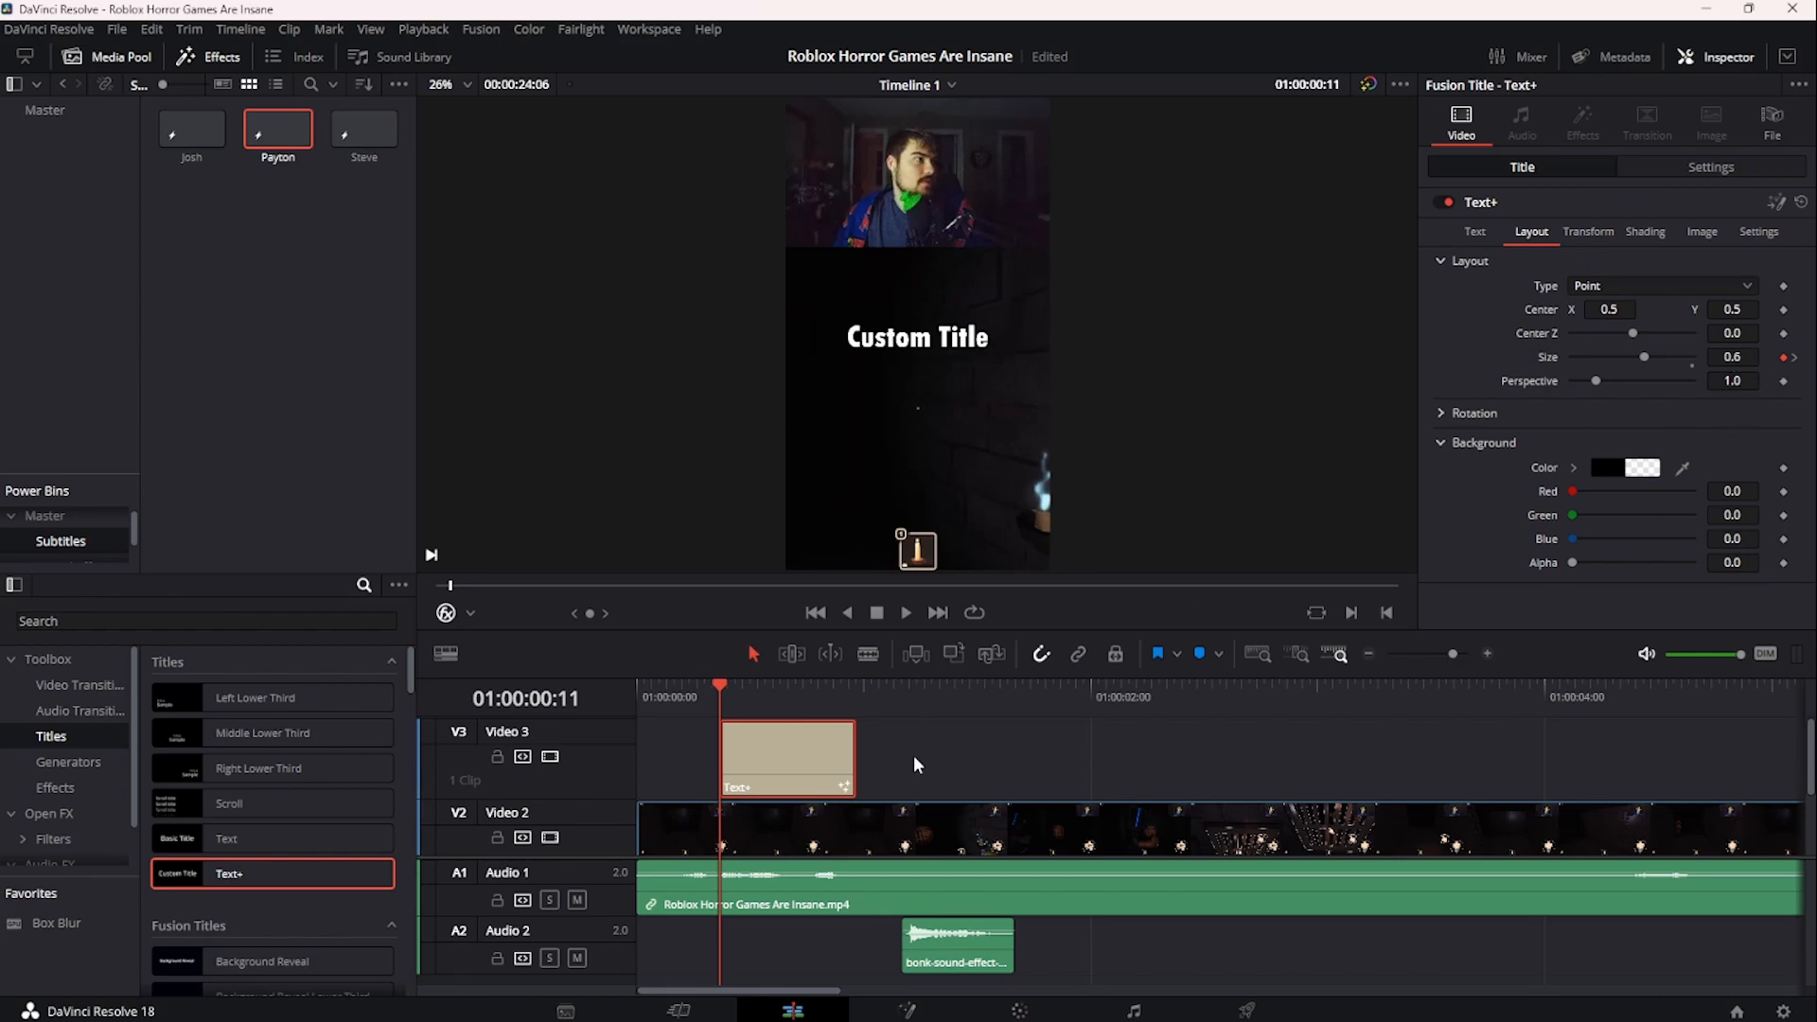
key(Right)
key(Right)
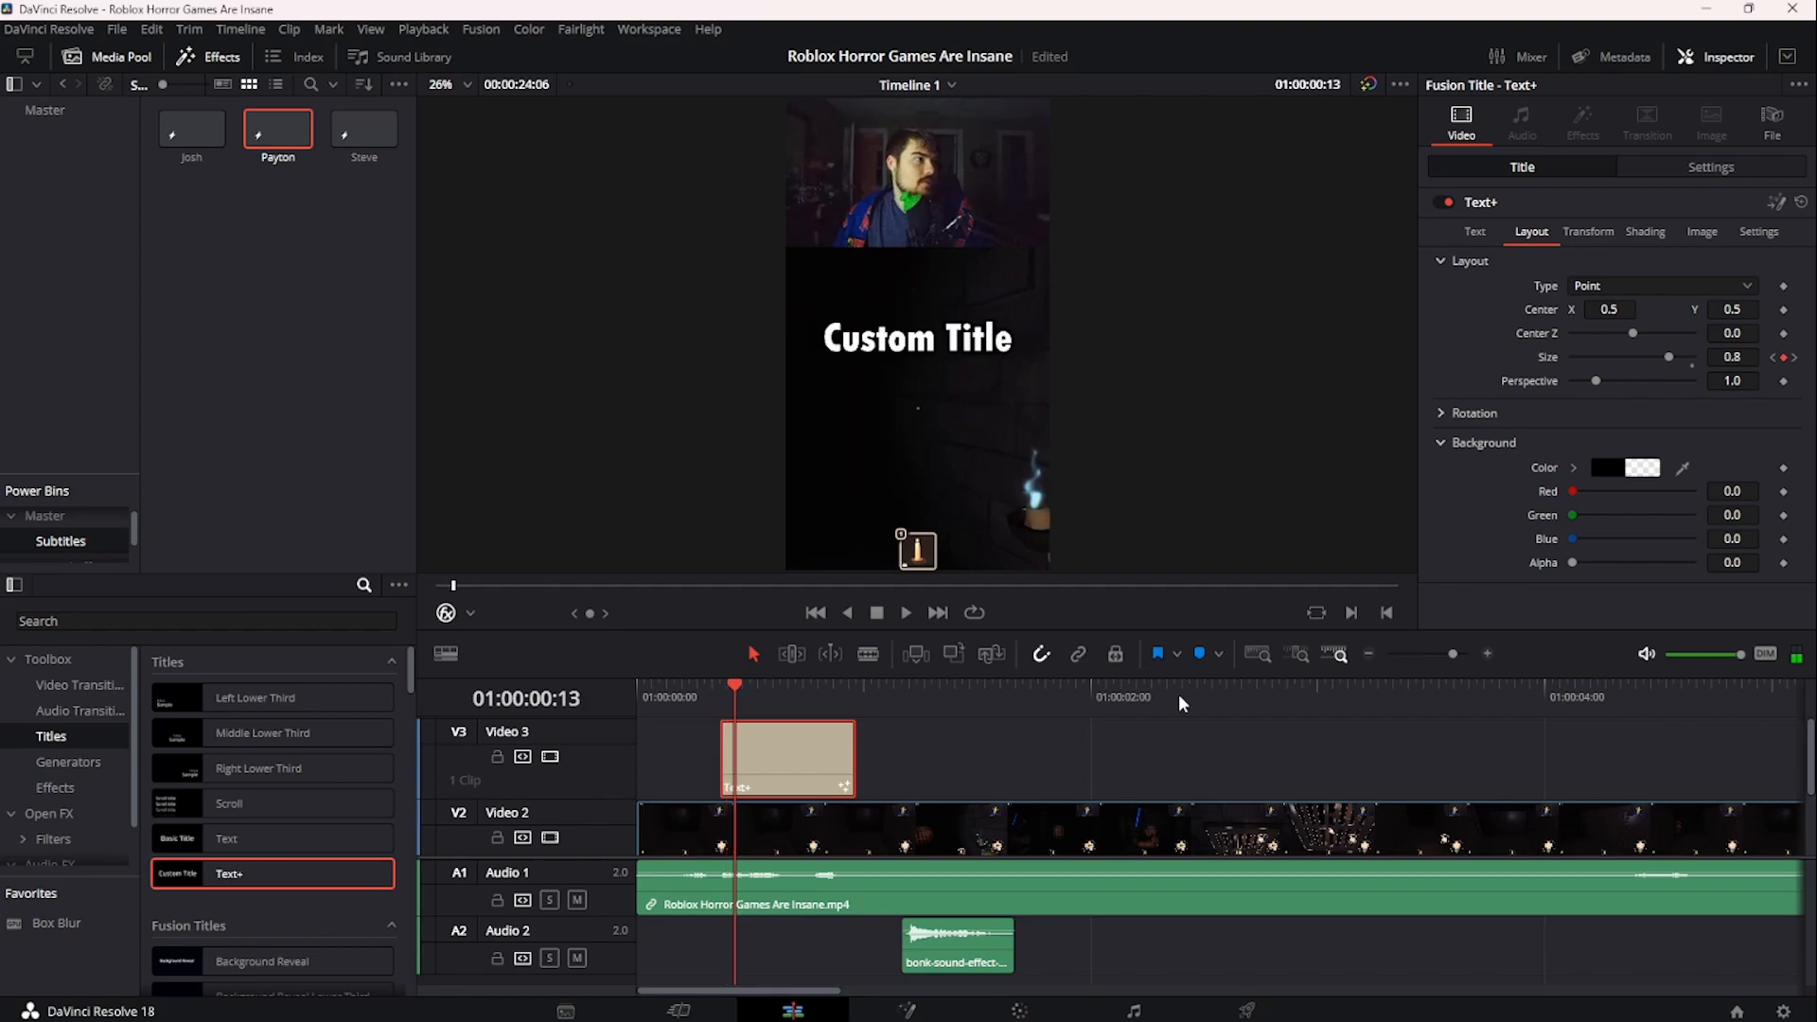
key(Right)
key(Right)
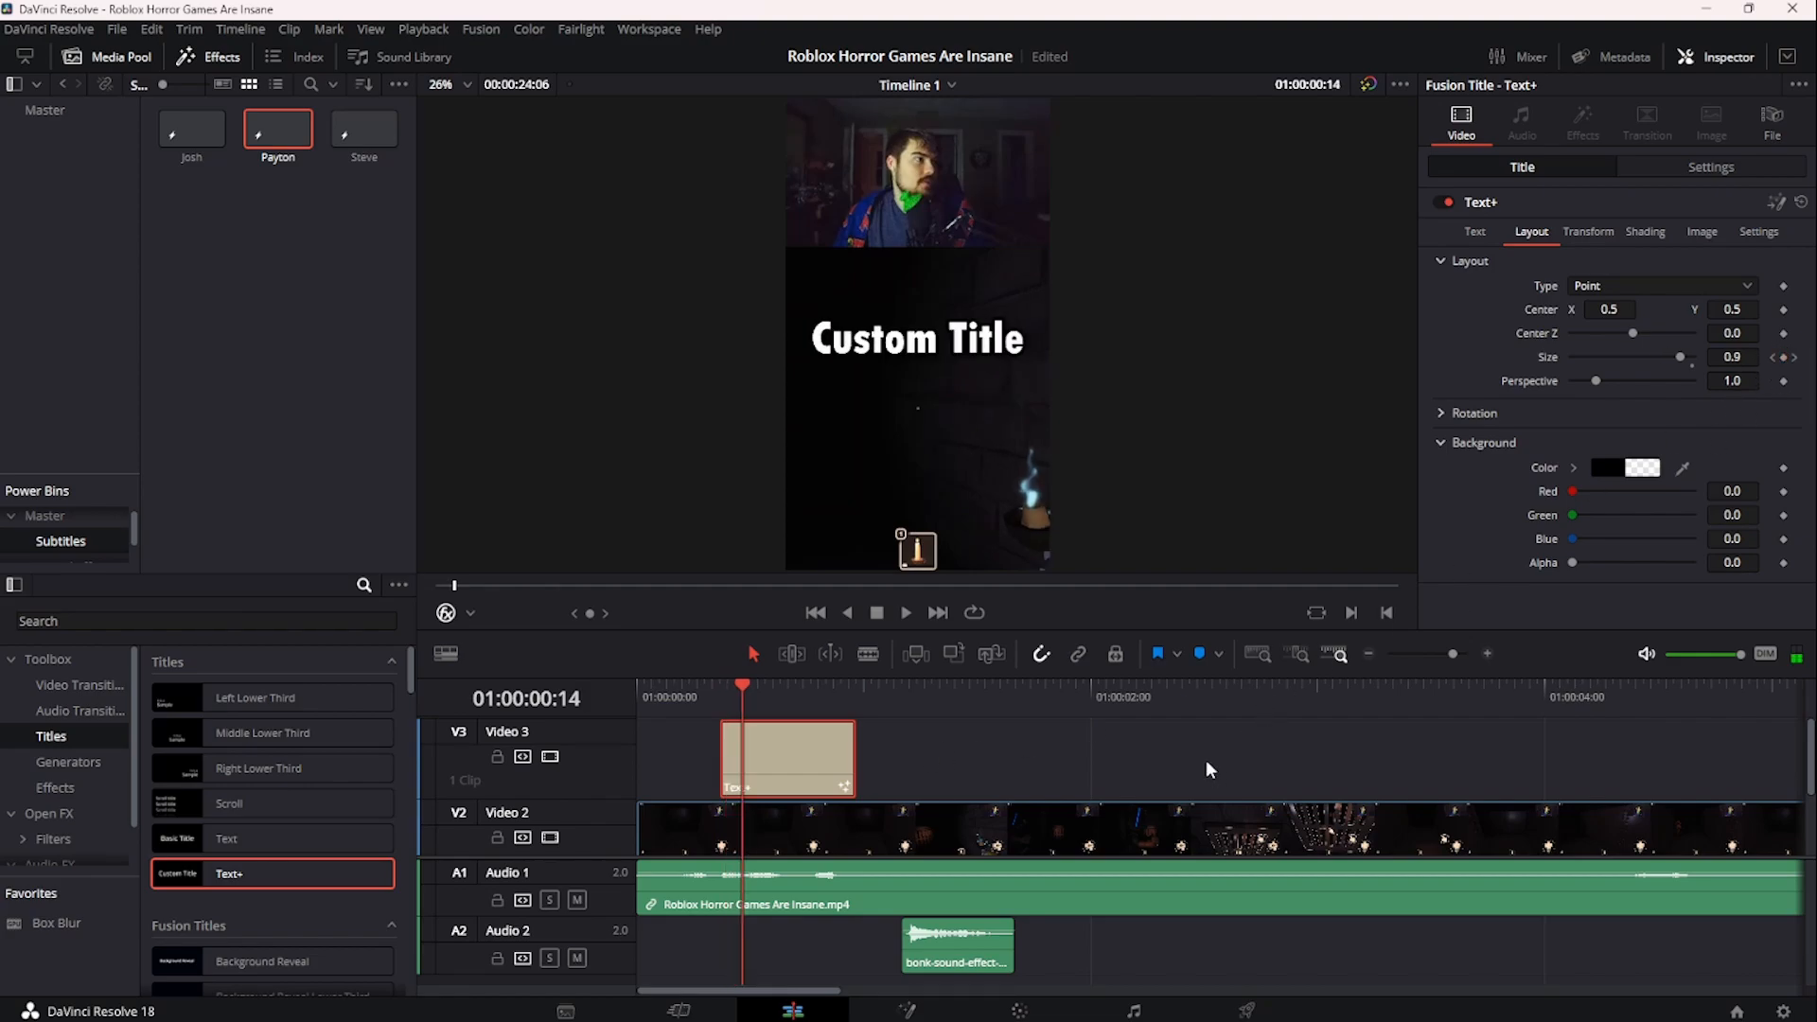
click(1782, 357)
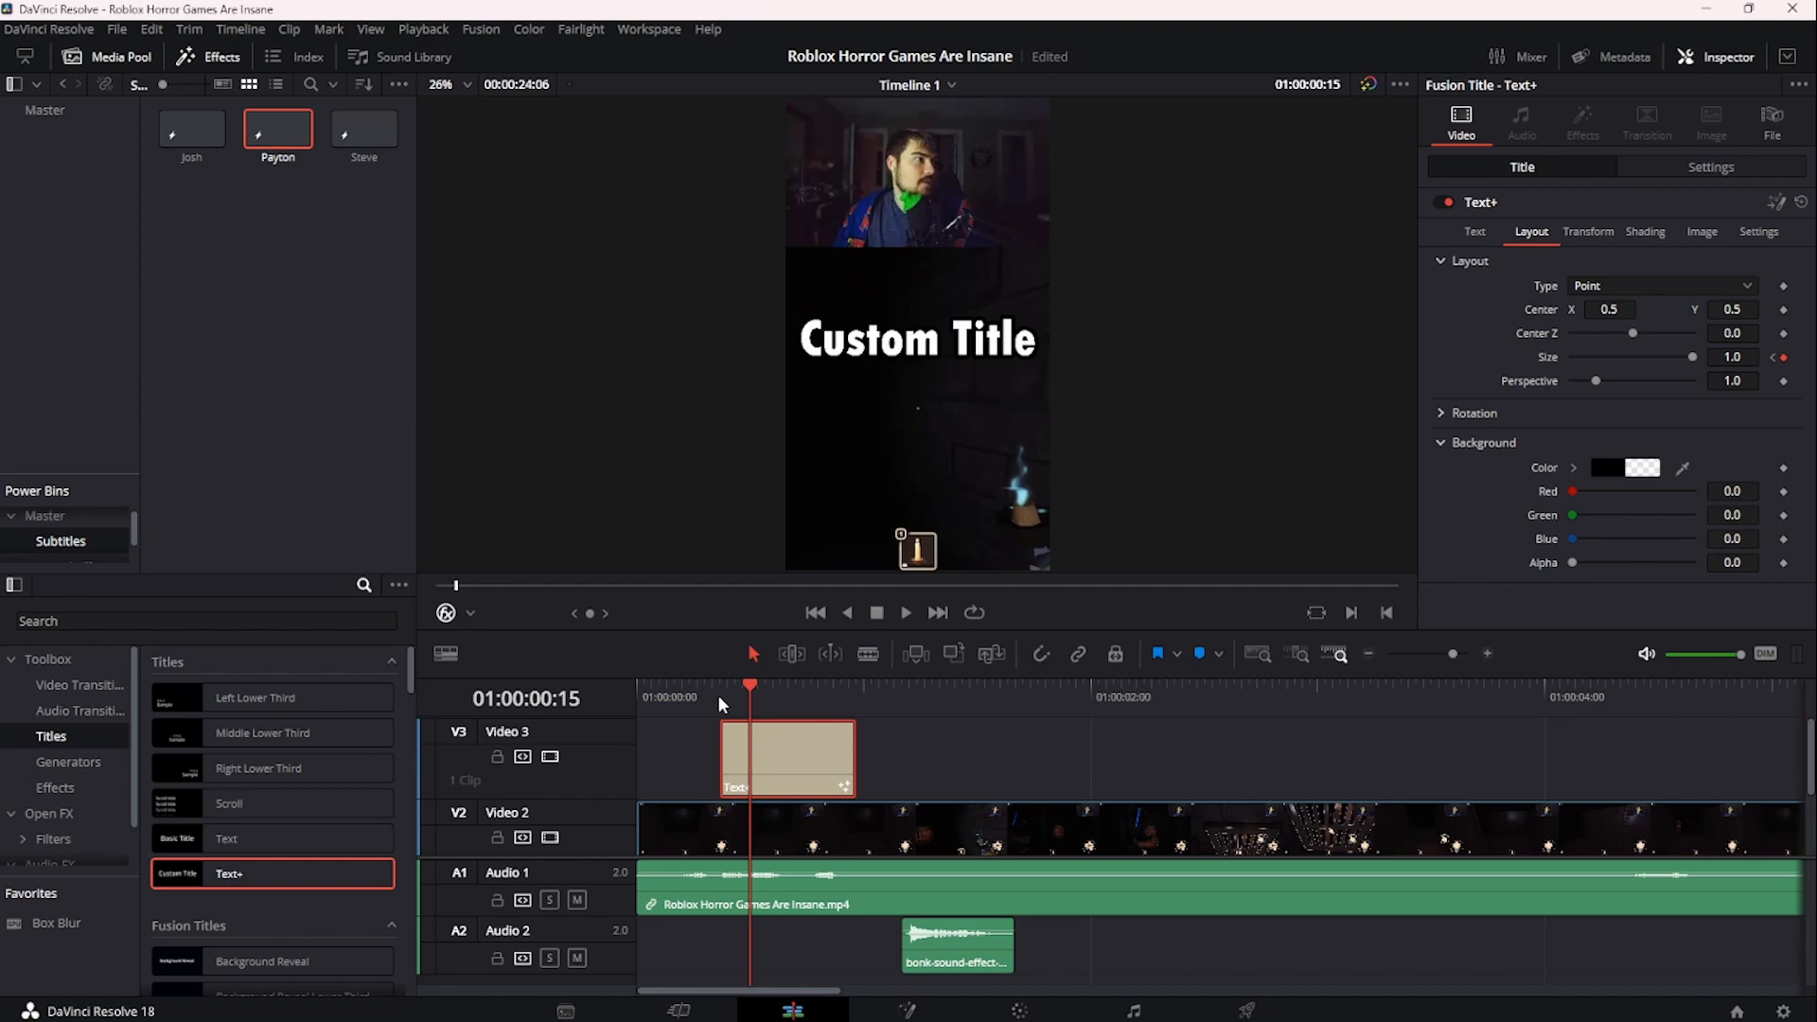
- Set the title's layout Size keyframe to 0.4 at its first frame, 01:00:00:11
drag(717, 695, 722, 734)
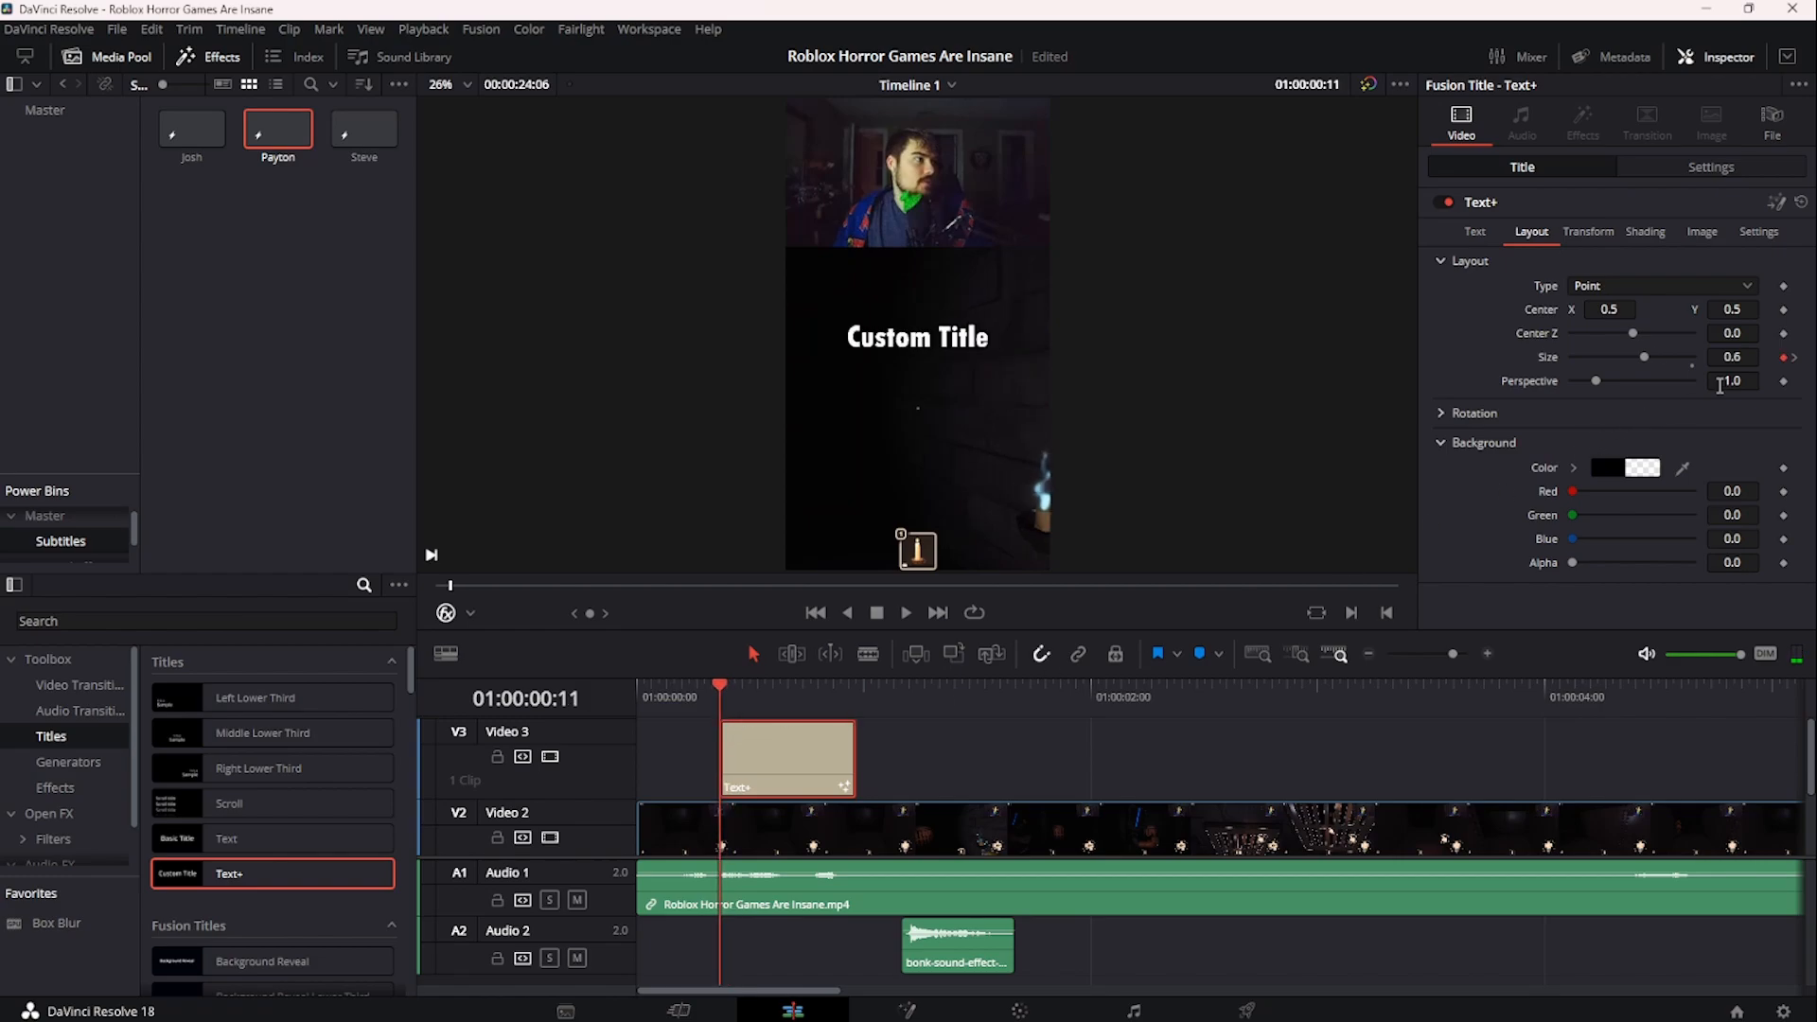
double_click(1735, 355)
text(.4)
key(Tab)
click(1728, 442)
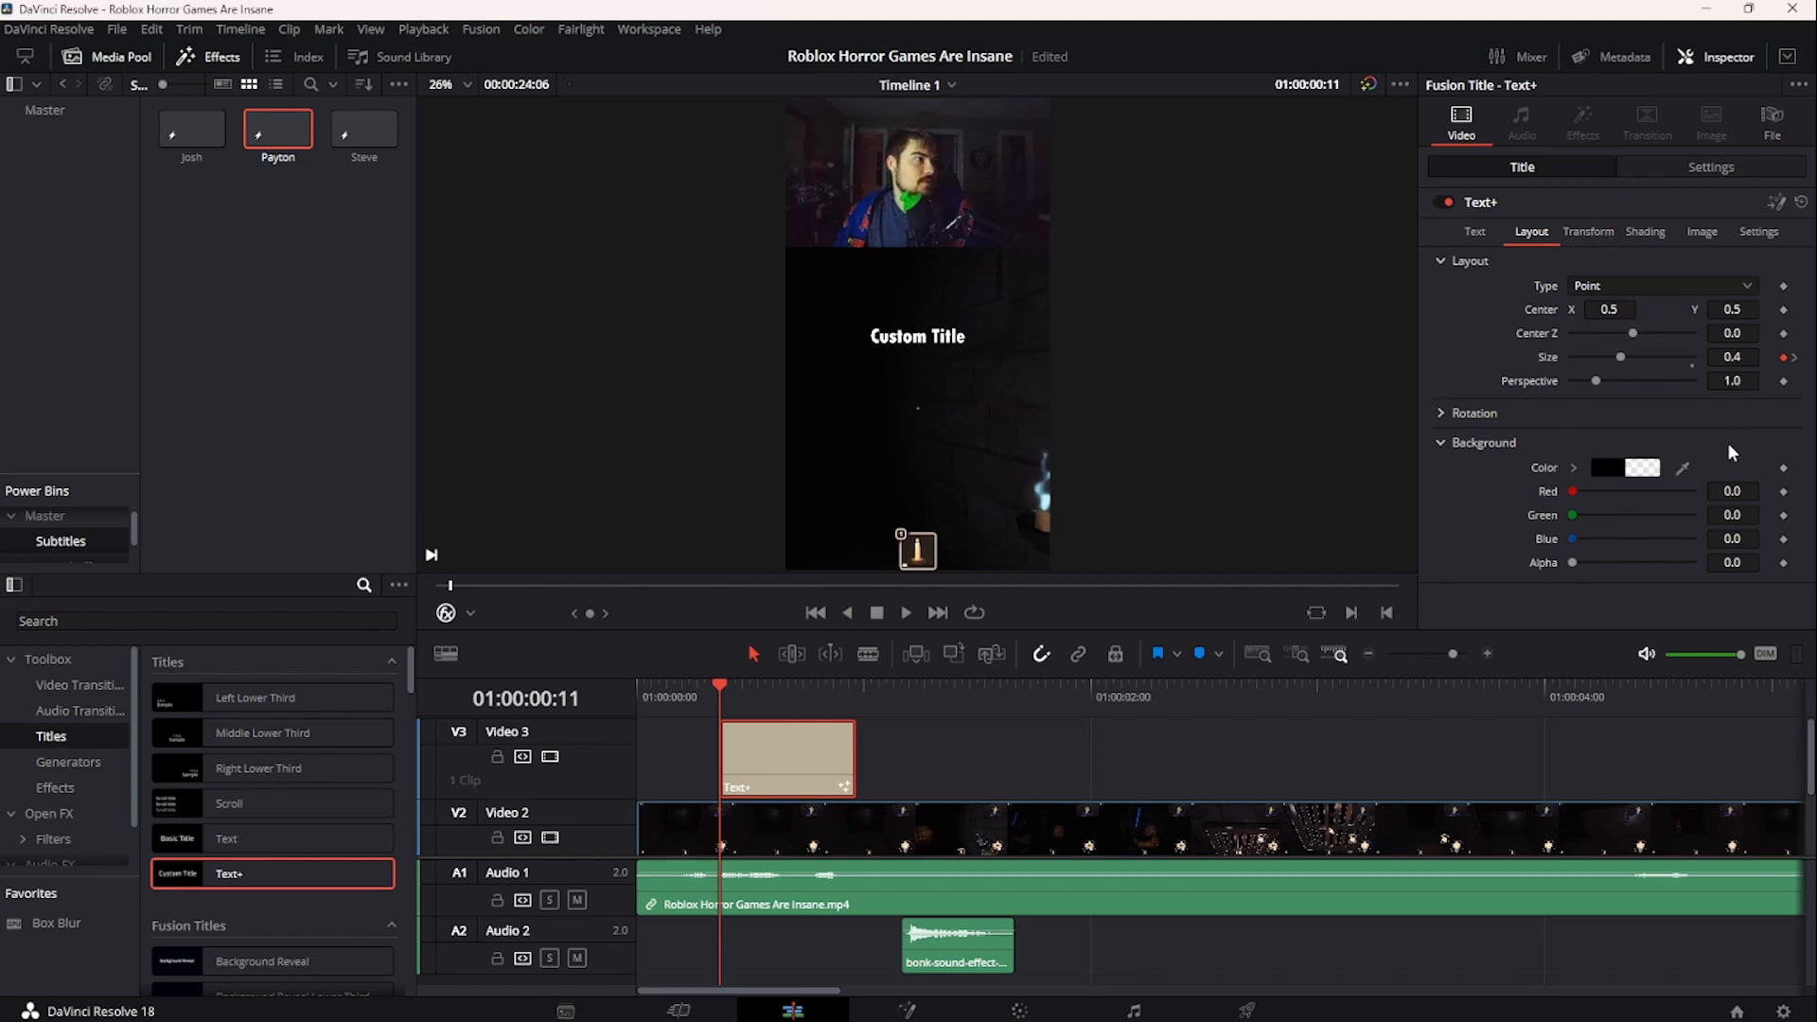
- Check the title's layout Size keyframe at 01:00:00:13 and deselect the clip
key(Right)
key(Right)
double_click(1732, 357)
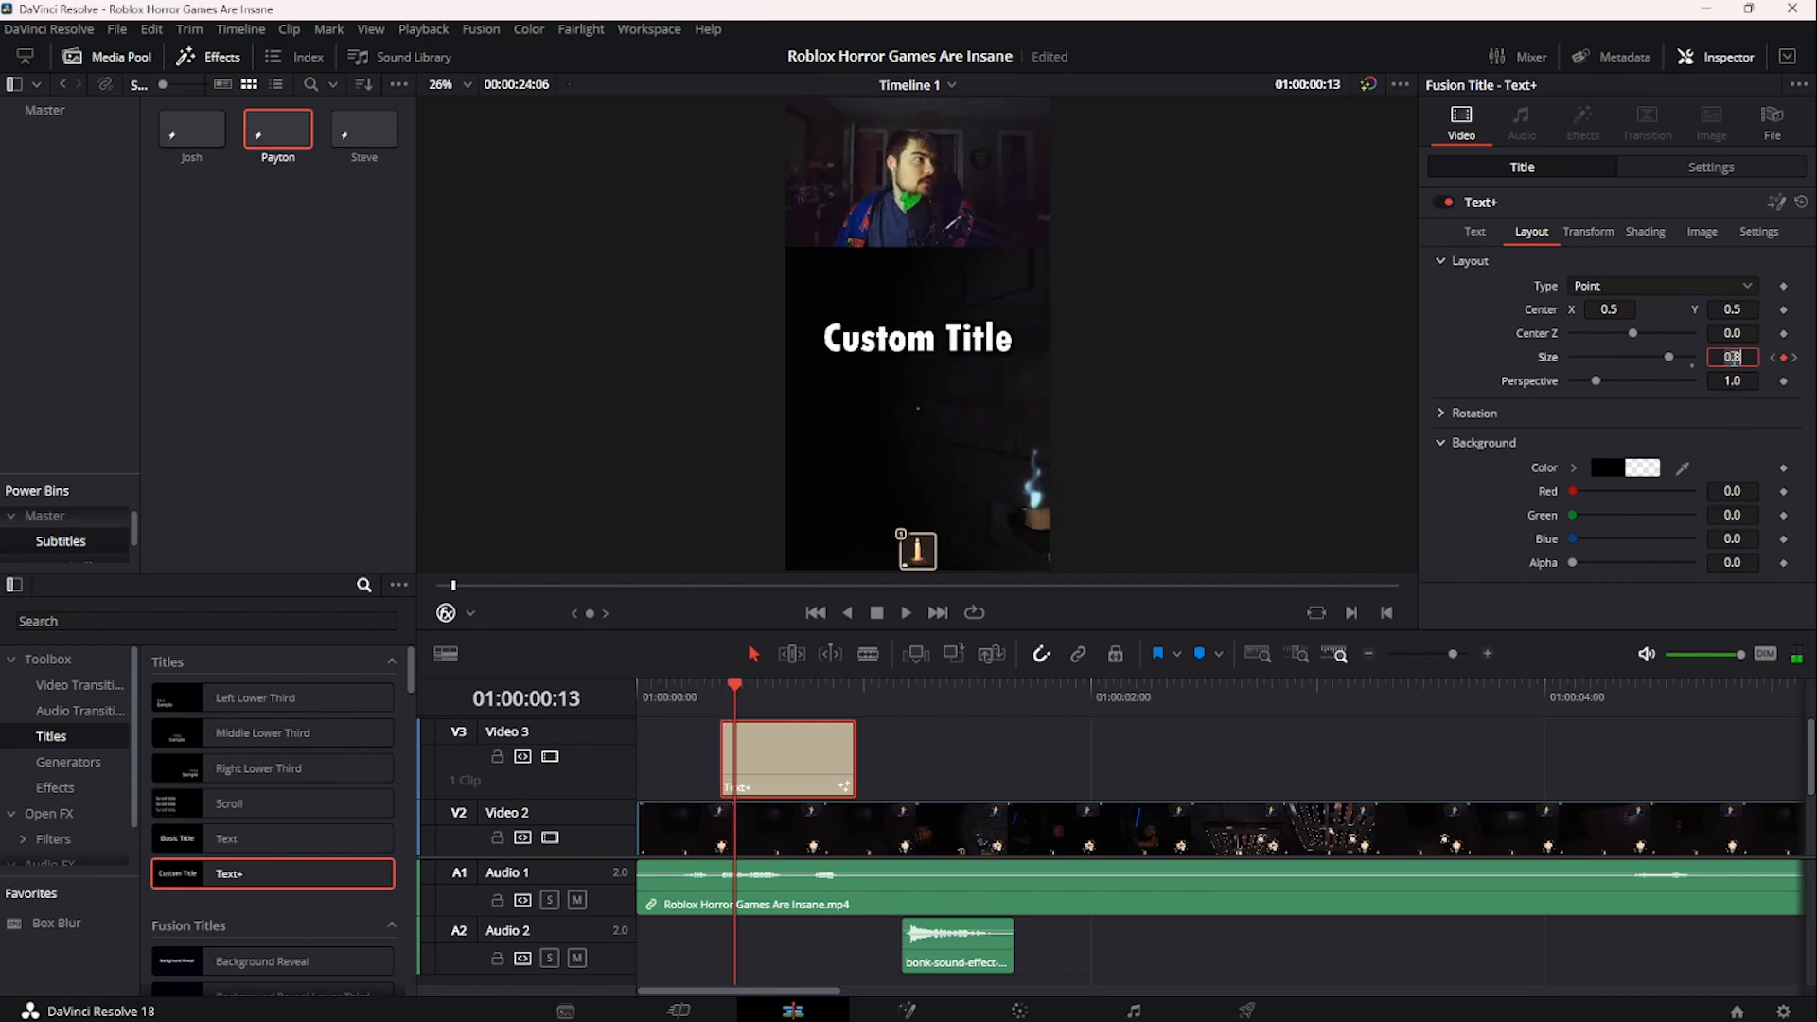
click(945, 746)
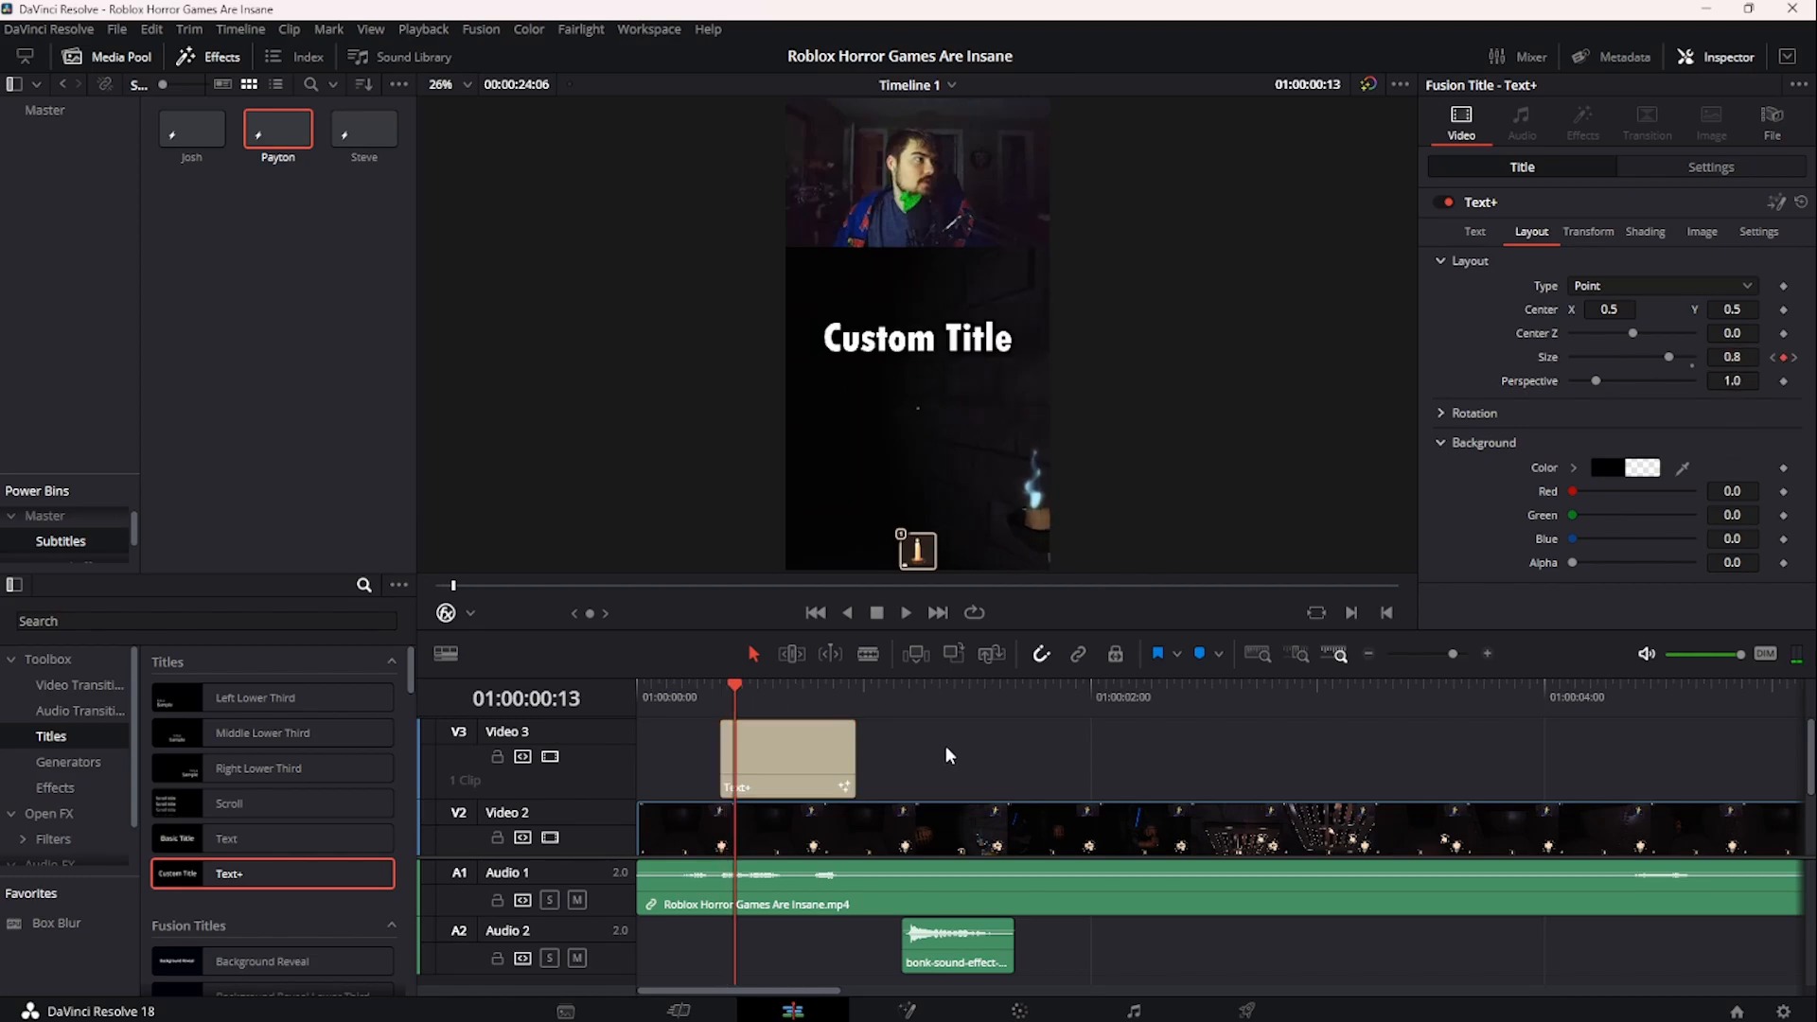
- Play back the title's pop-in animation several times from just before and at the clip's start
click(717, 696)
key(space)
click(715, 699)
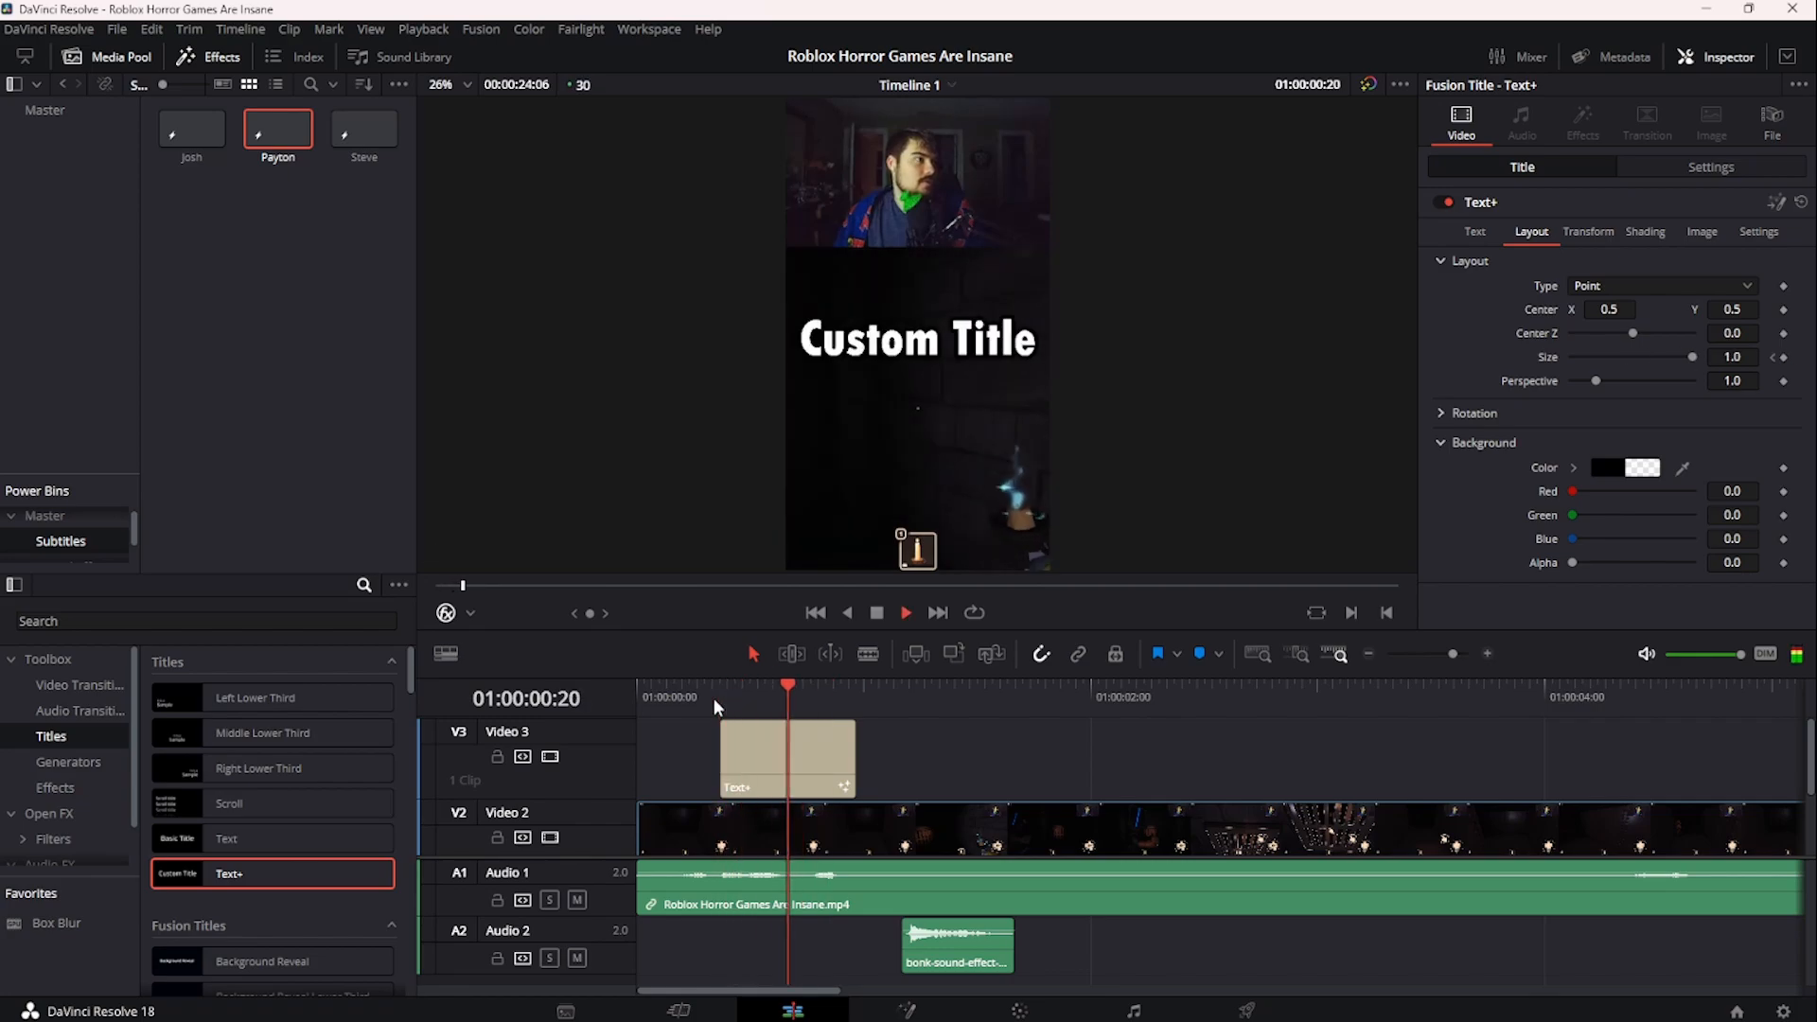
click(700, 699)
click(700, 696)
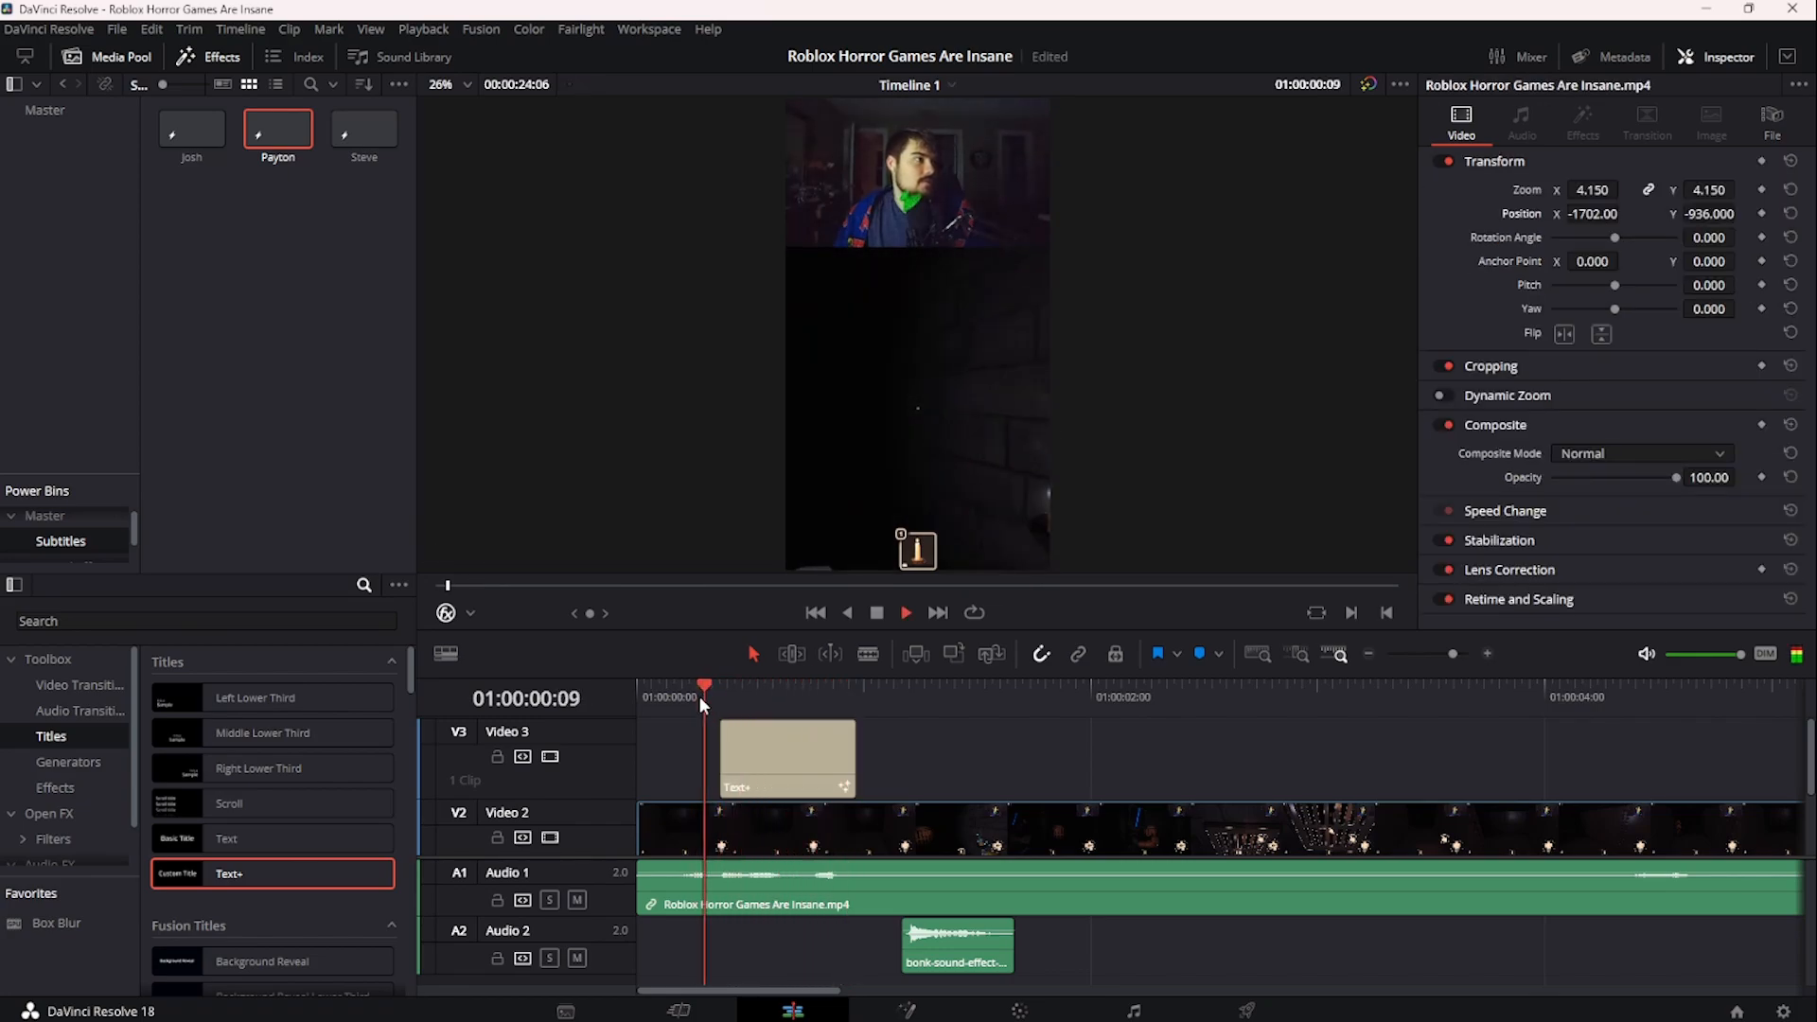
key(space)
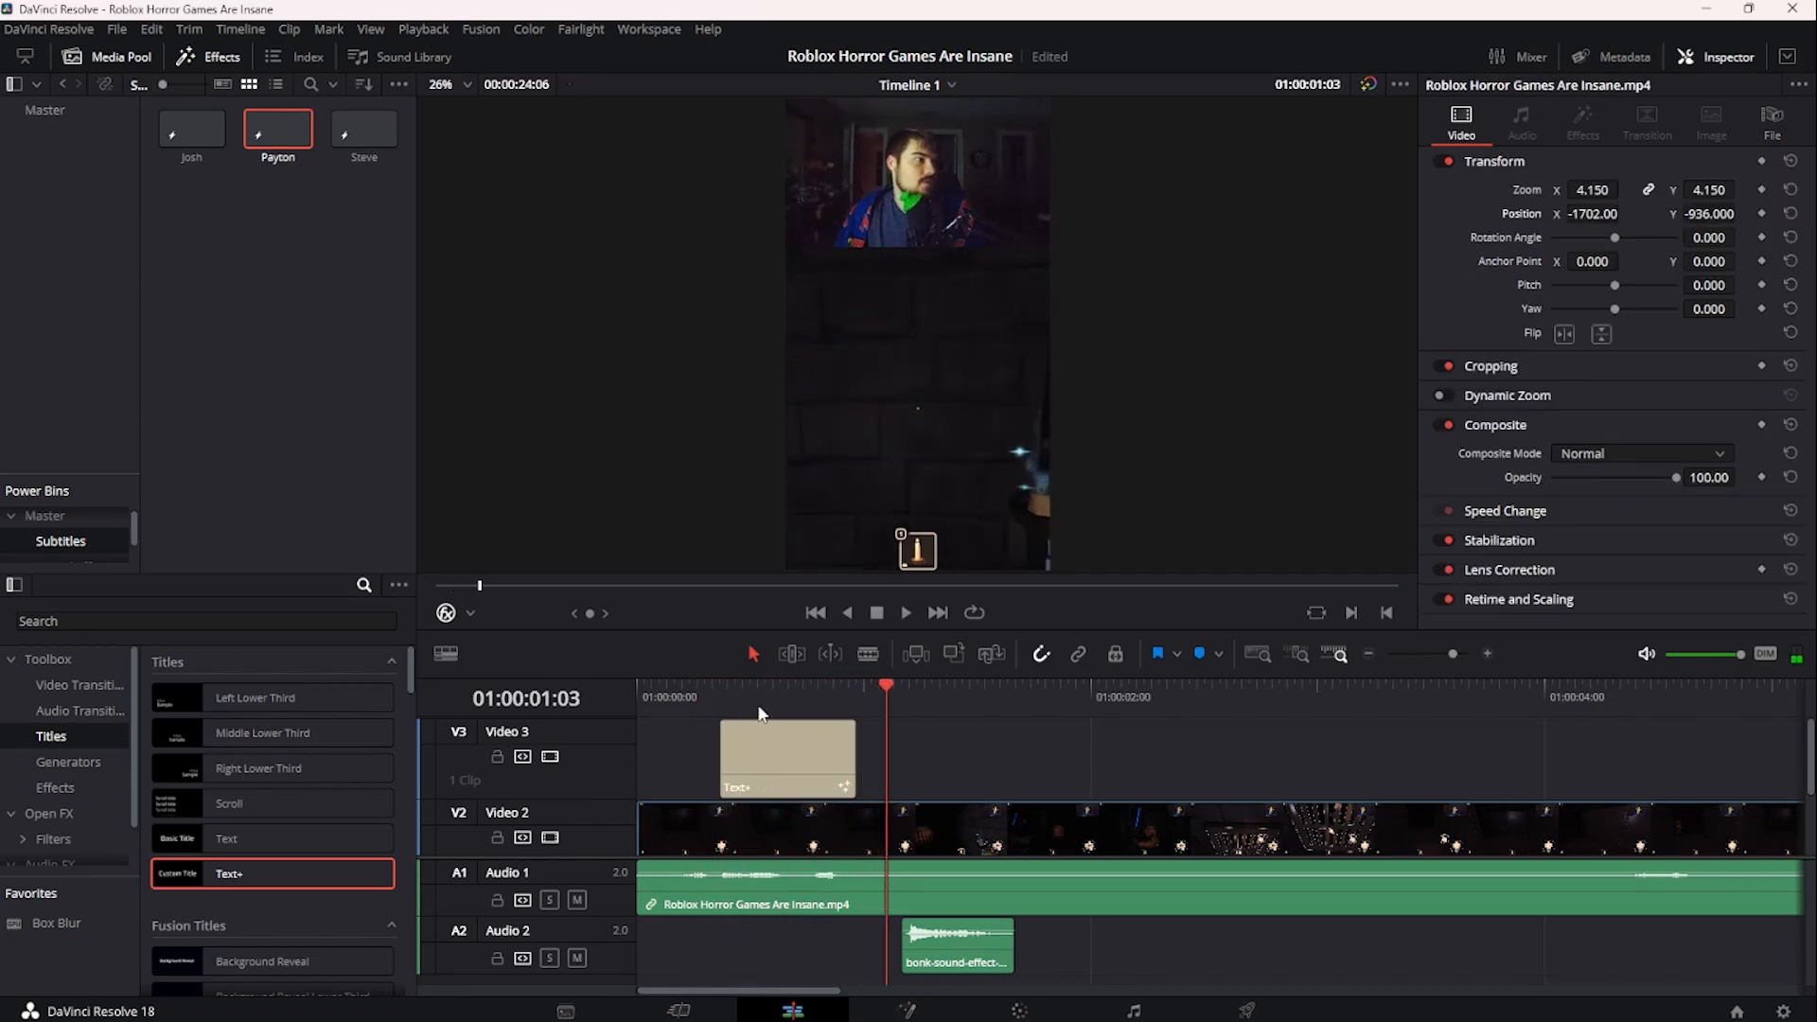
click(722, 695)
key(space)
key(space)
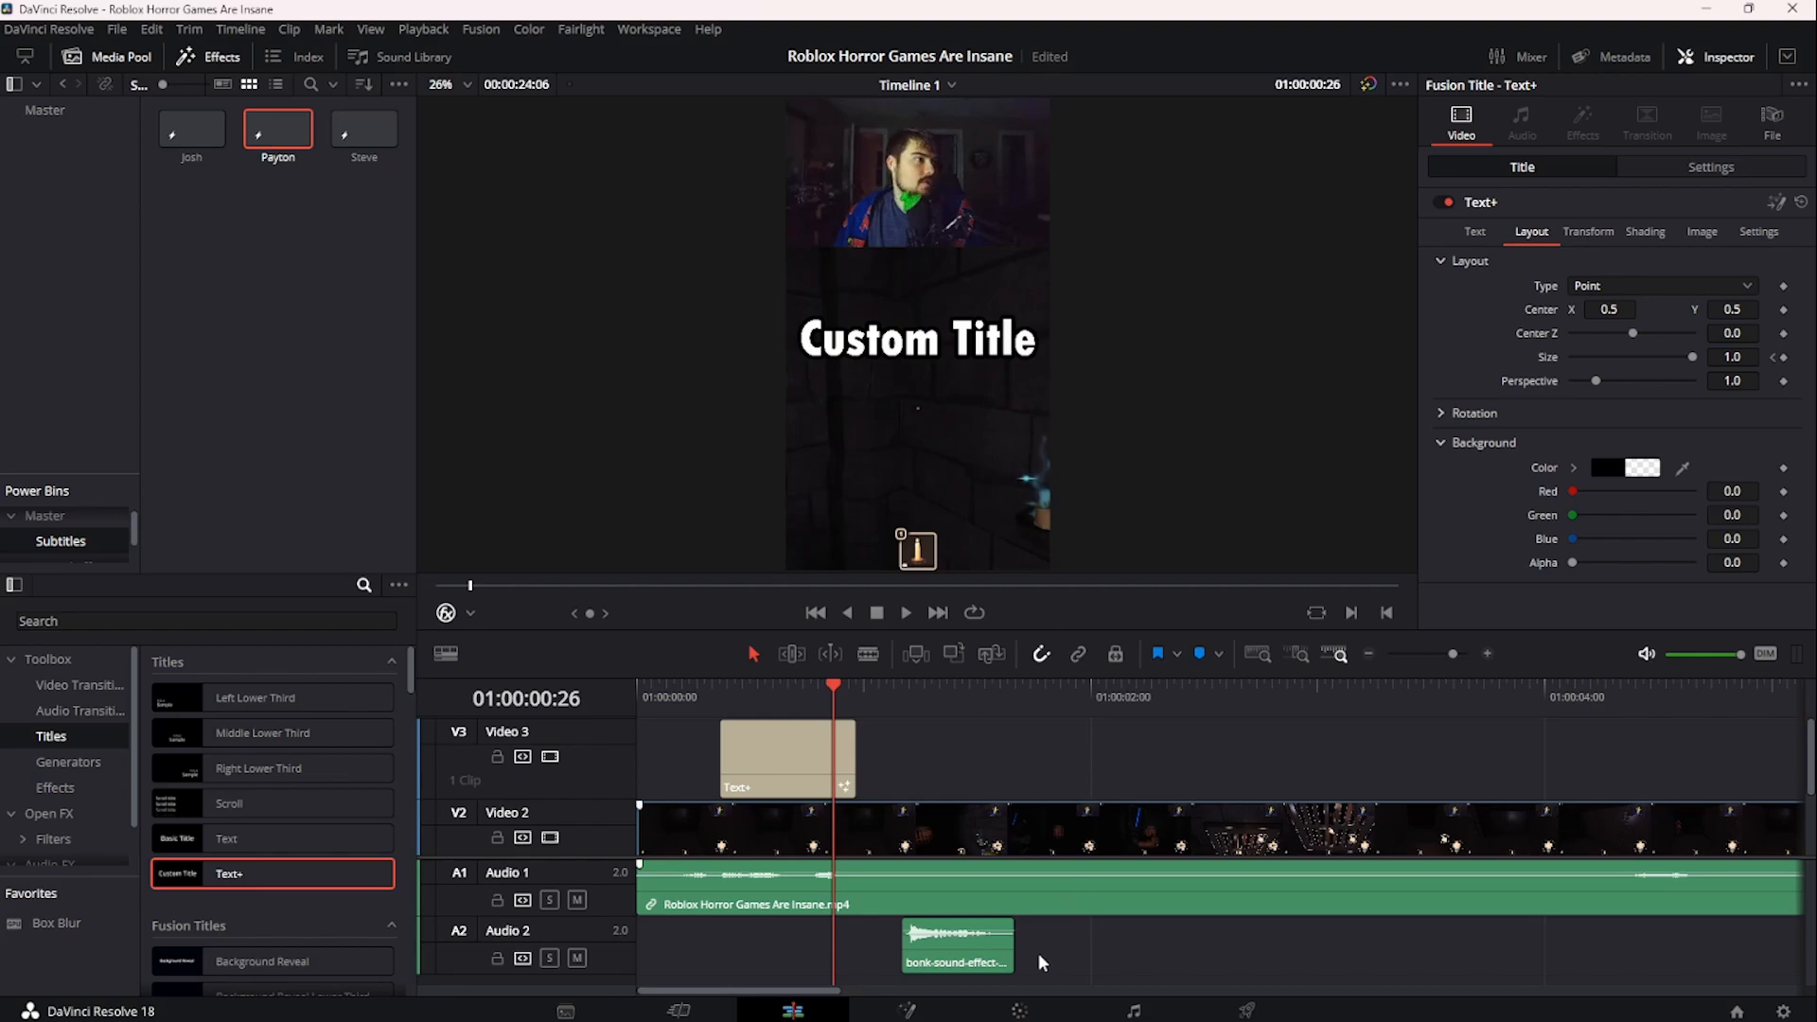
- Move the playhead past the title to 01:00:02:04 and open the facecam clip on the Color page
click(1022, 1011)
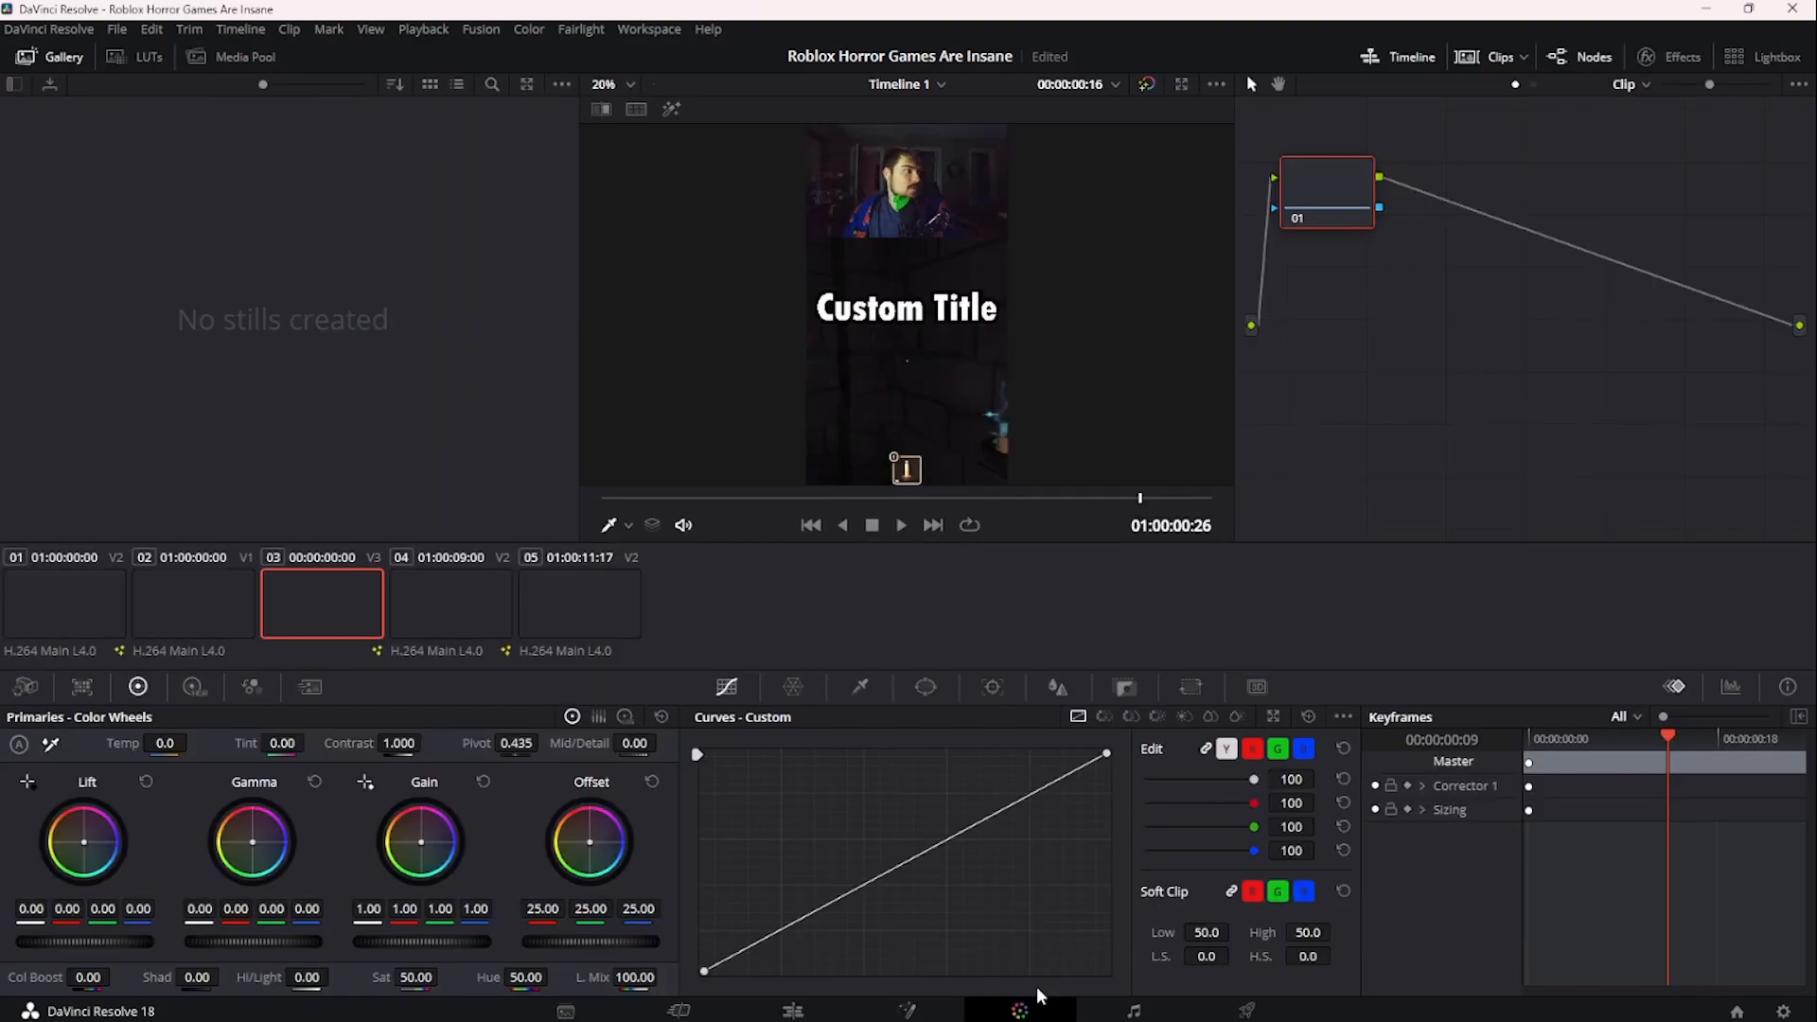
click(830, 1010)
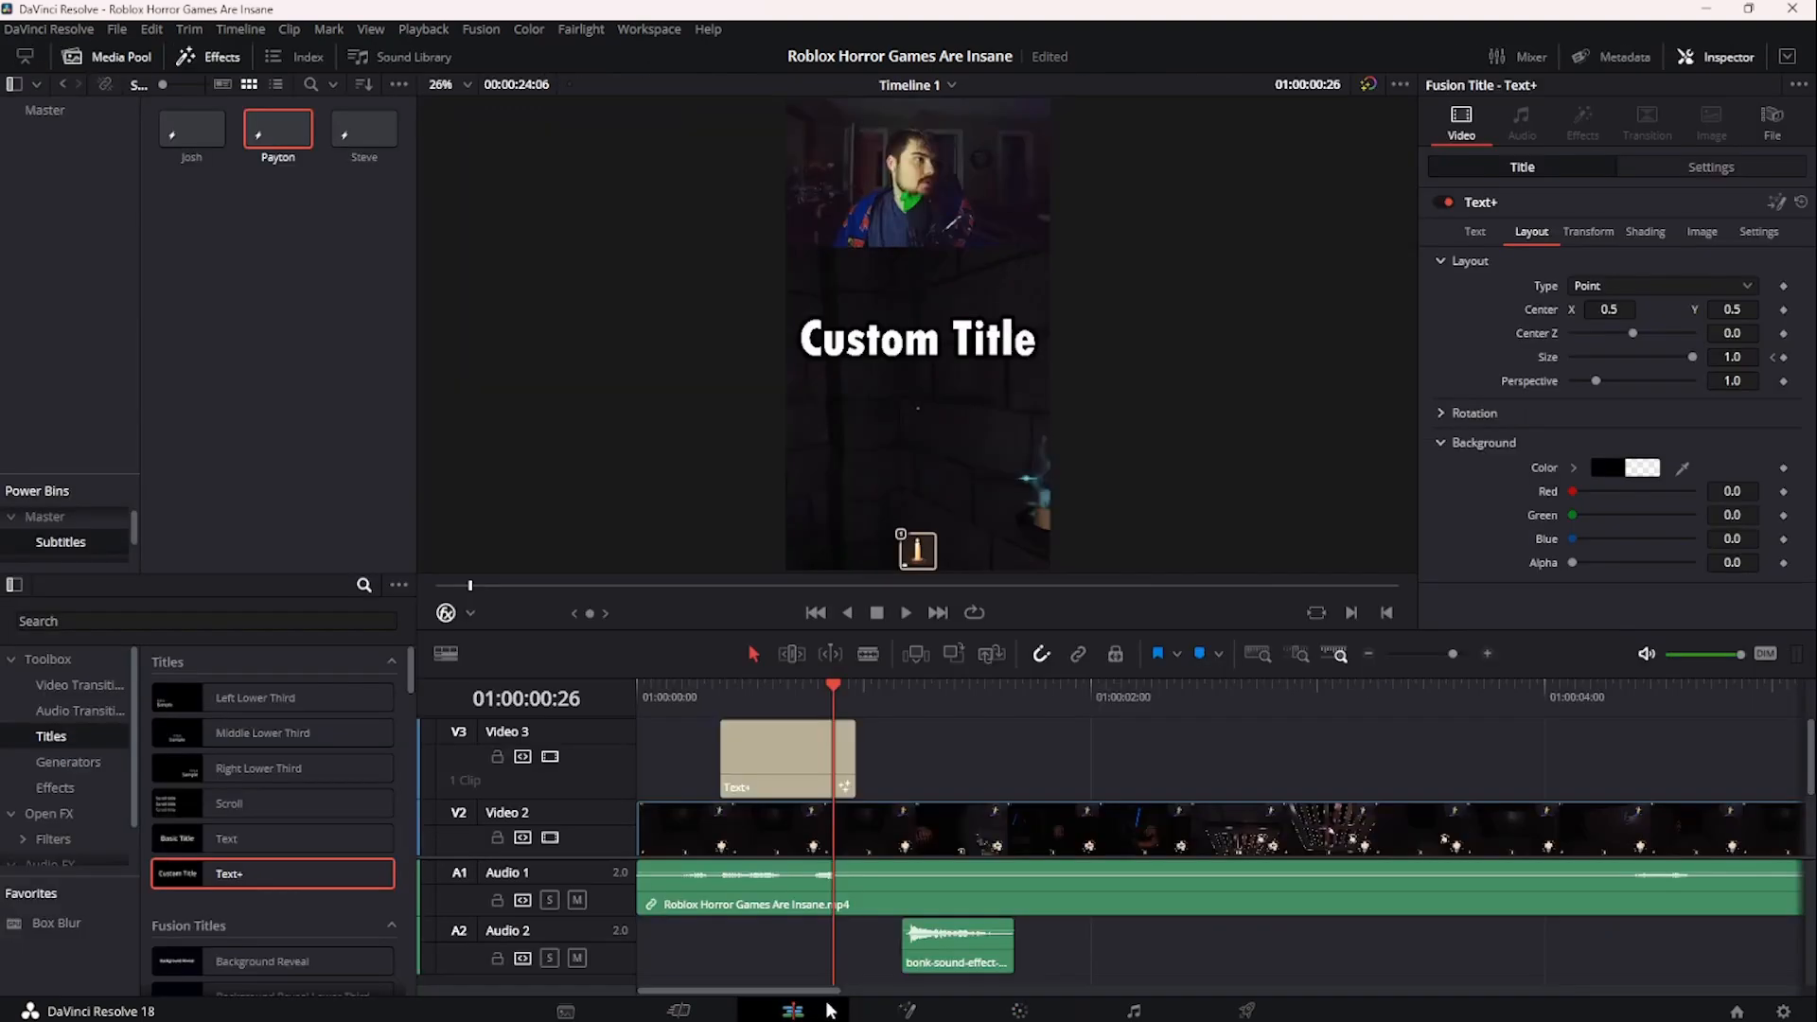
click(1120, 699)
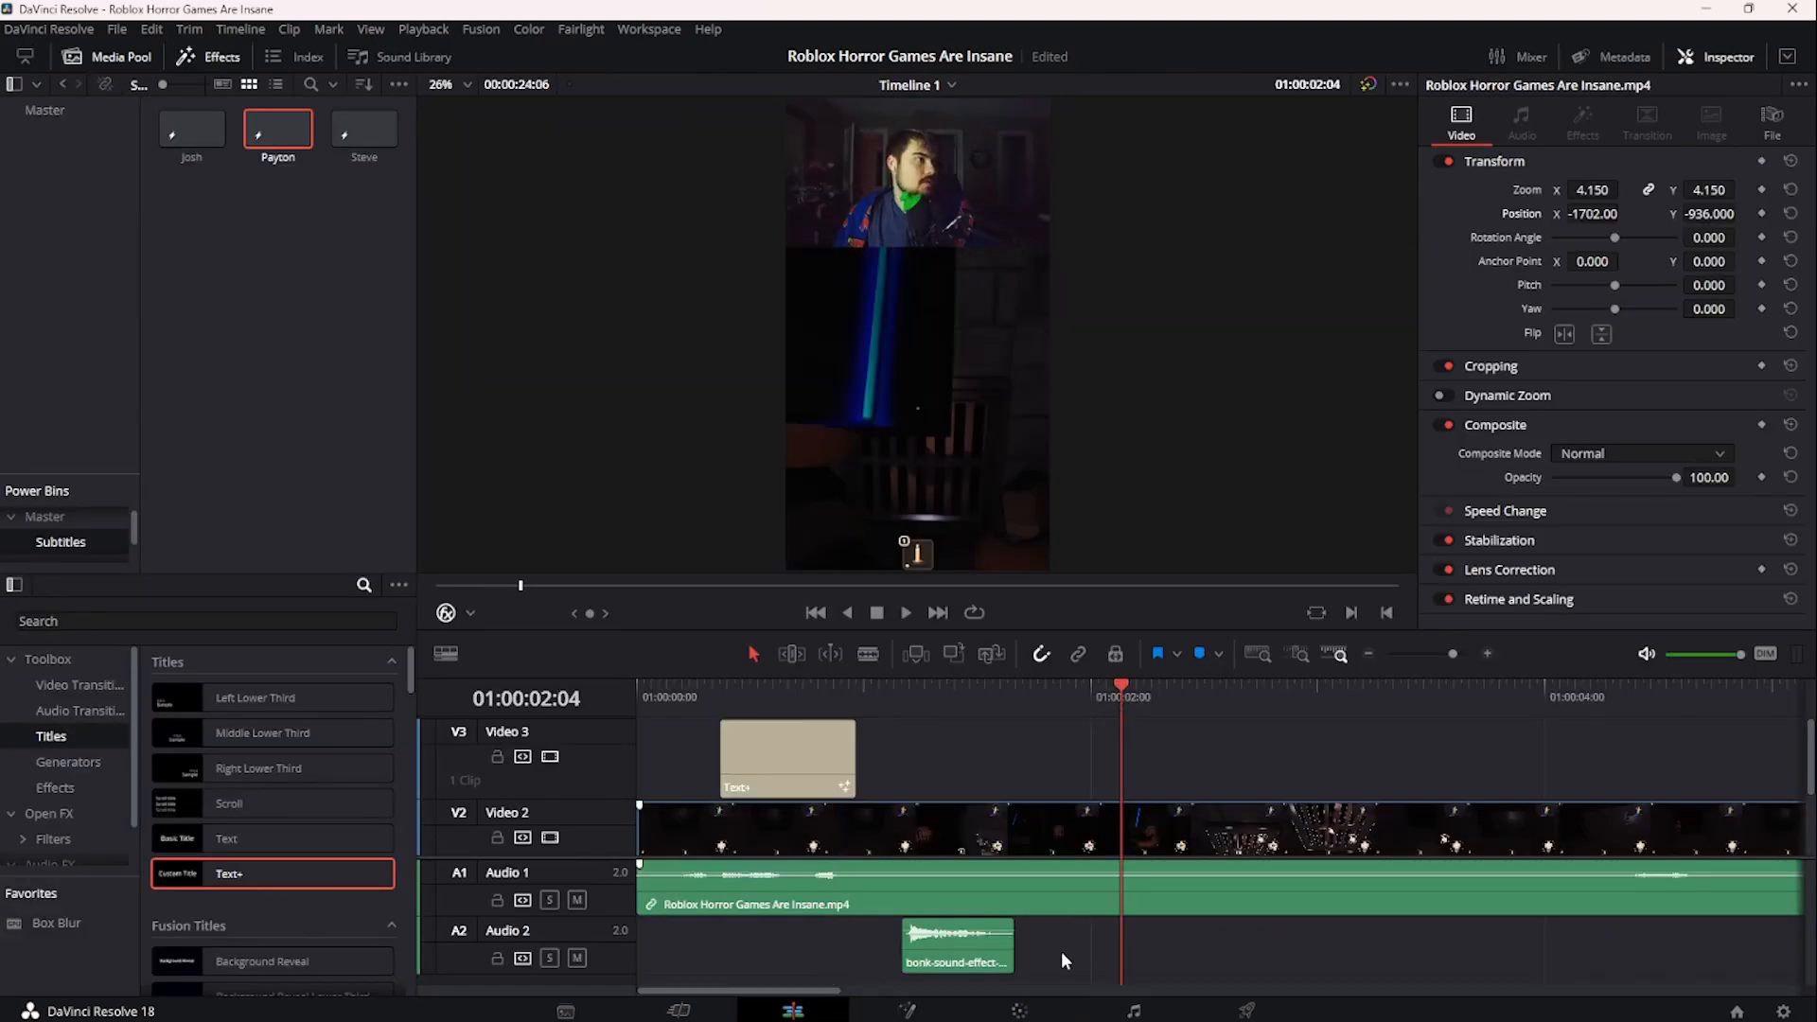
click(1017, 1005)
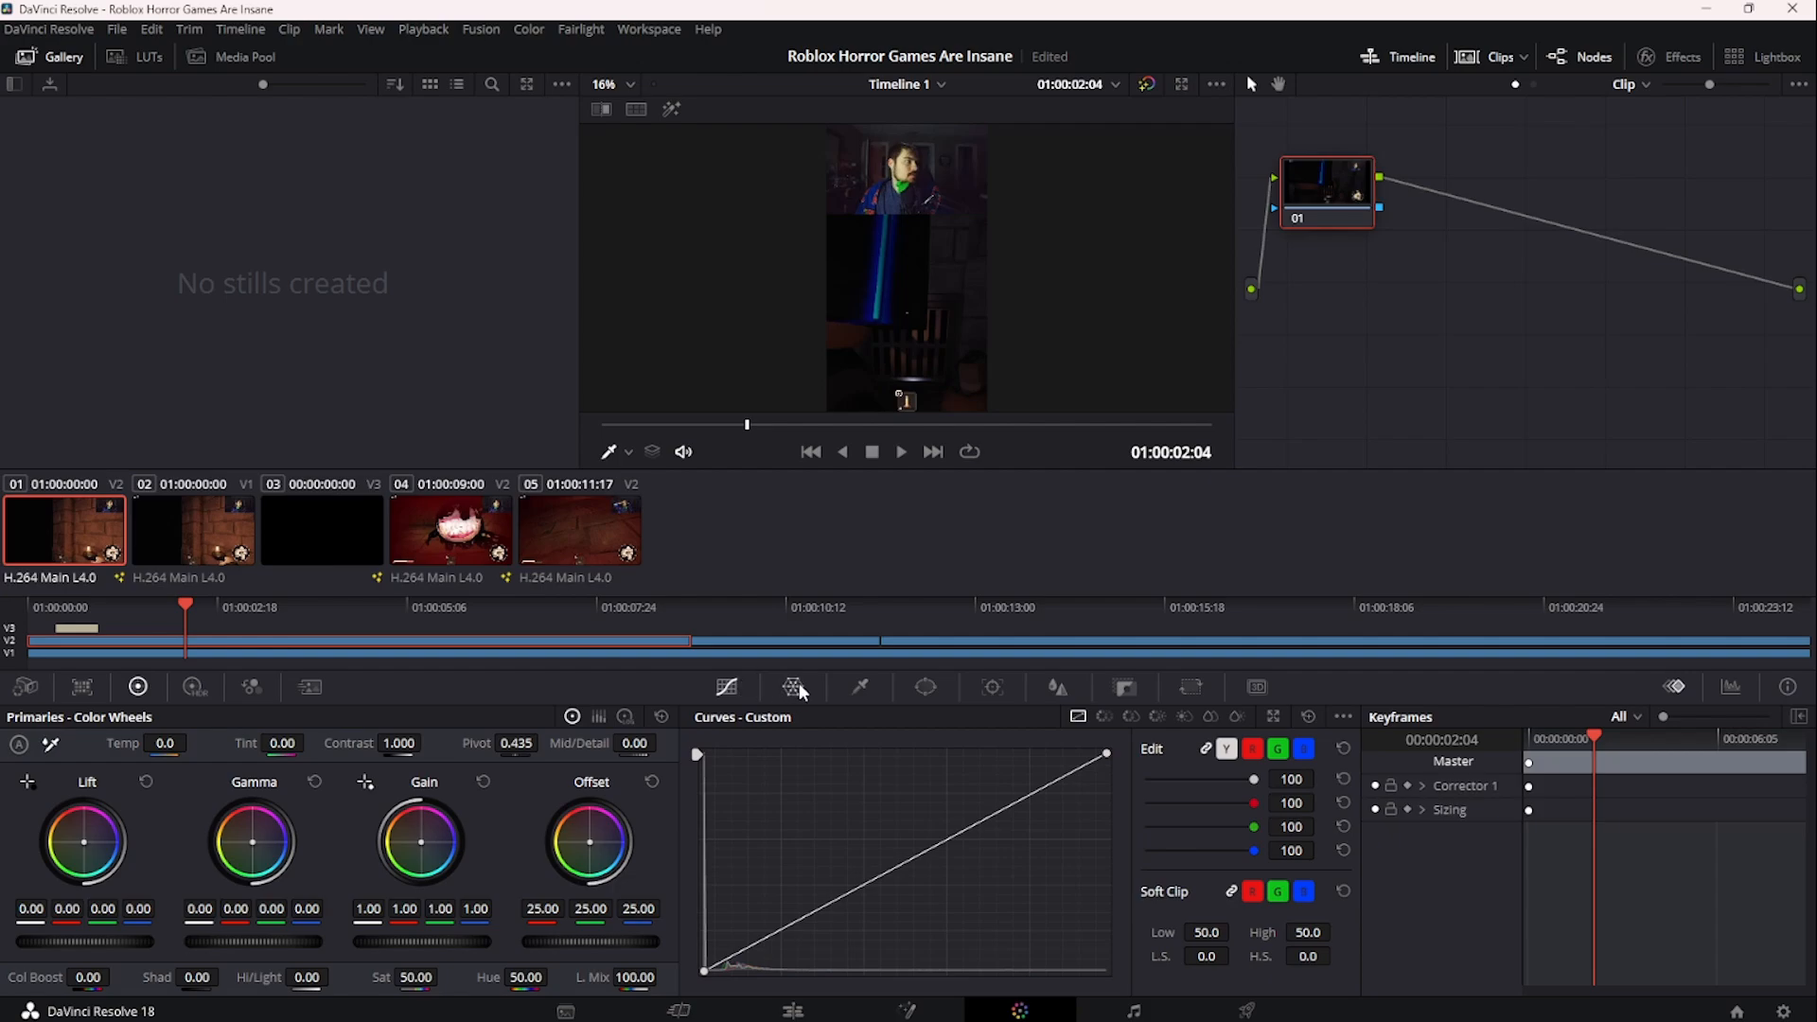
- Look through the grading palettes, including Camera Raw, Primaries, HDR Grade, RGB Mixer, Motion Effects and Color Match
click(26, 688)
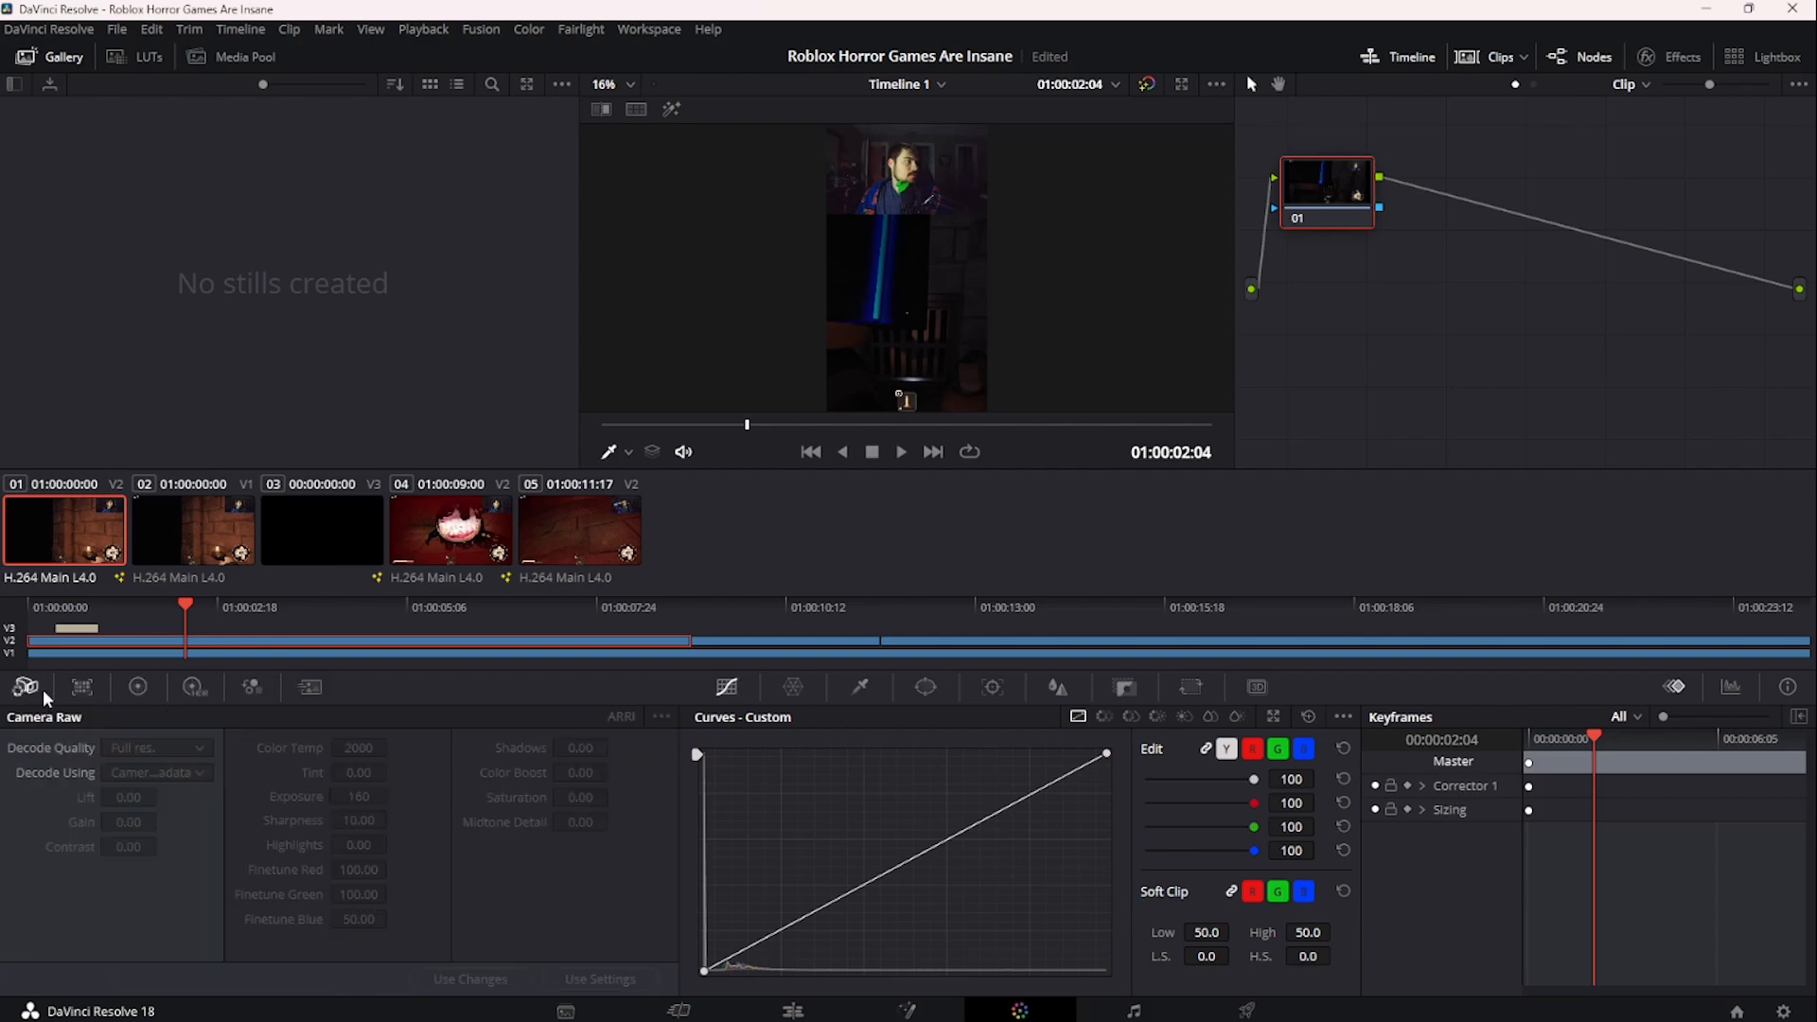
click(140, 688)
click(140, 689)
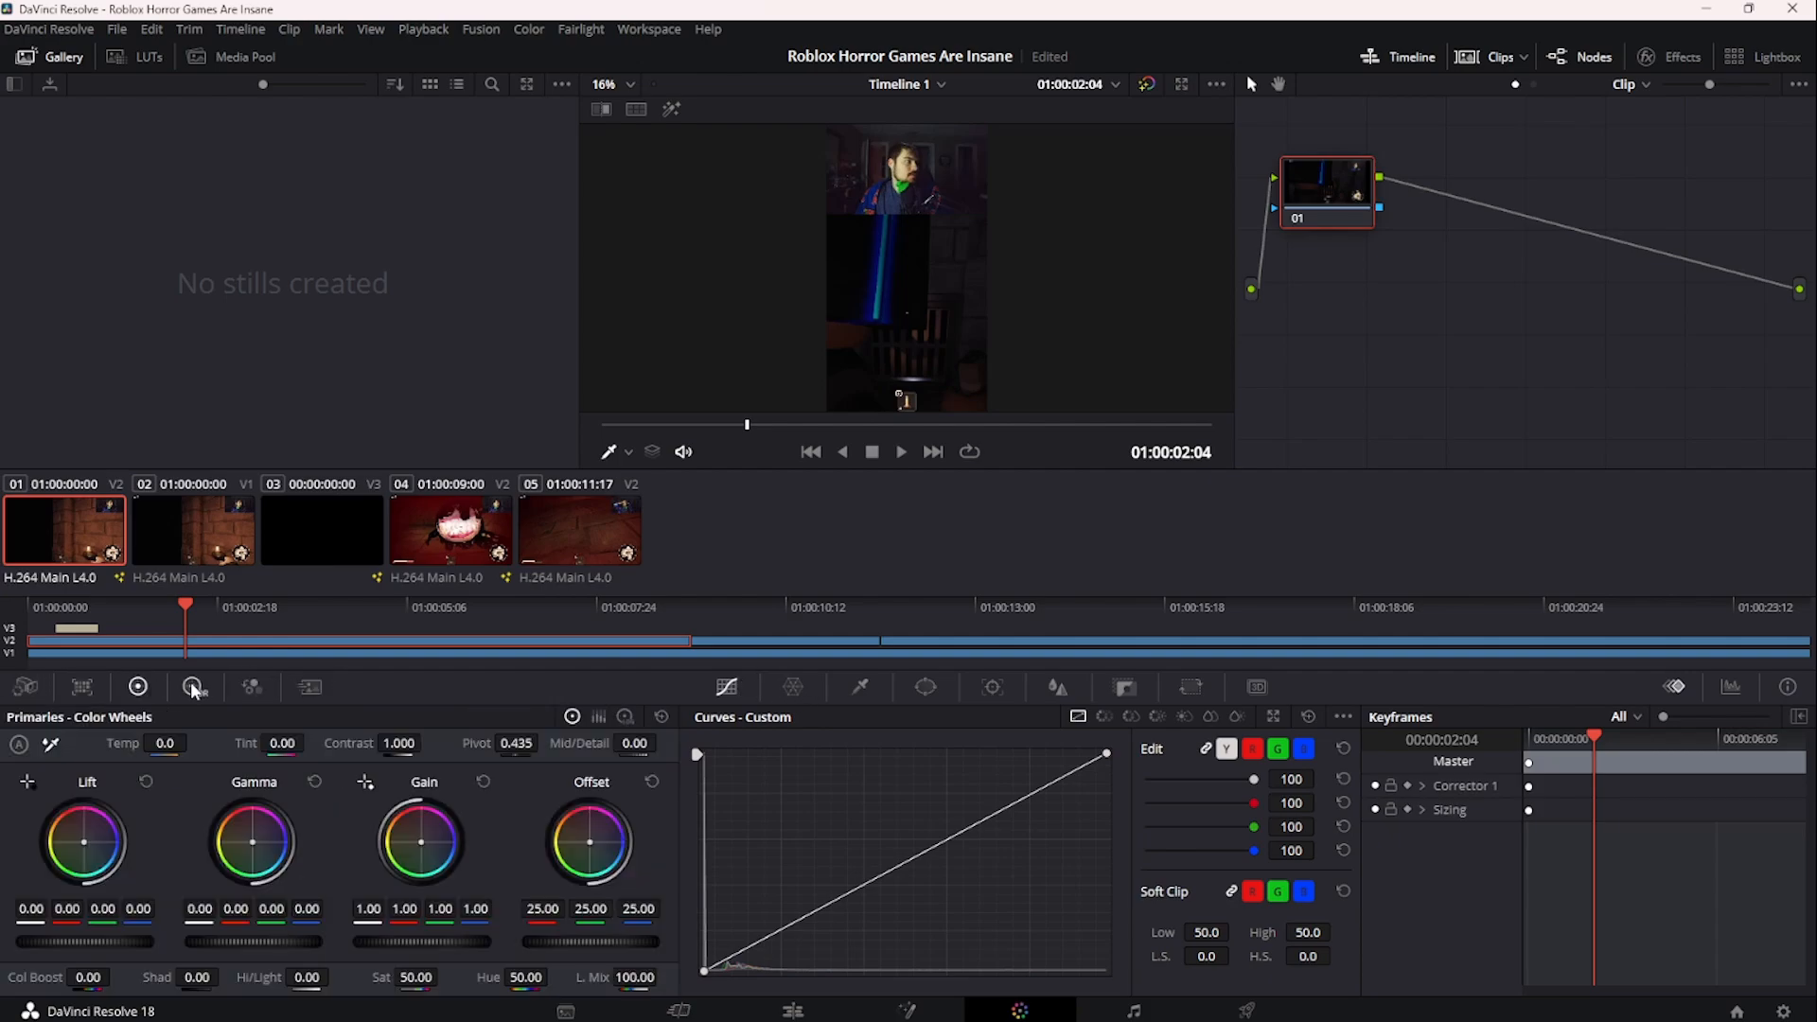
click(195, 689)
click(252, 689)
click(311, 688)
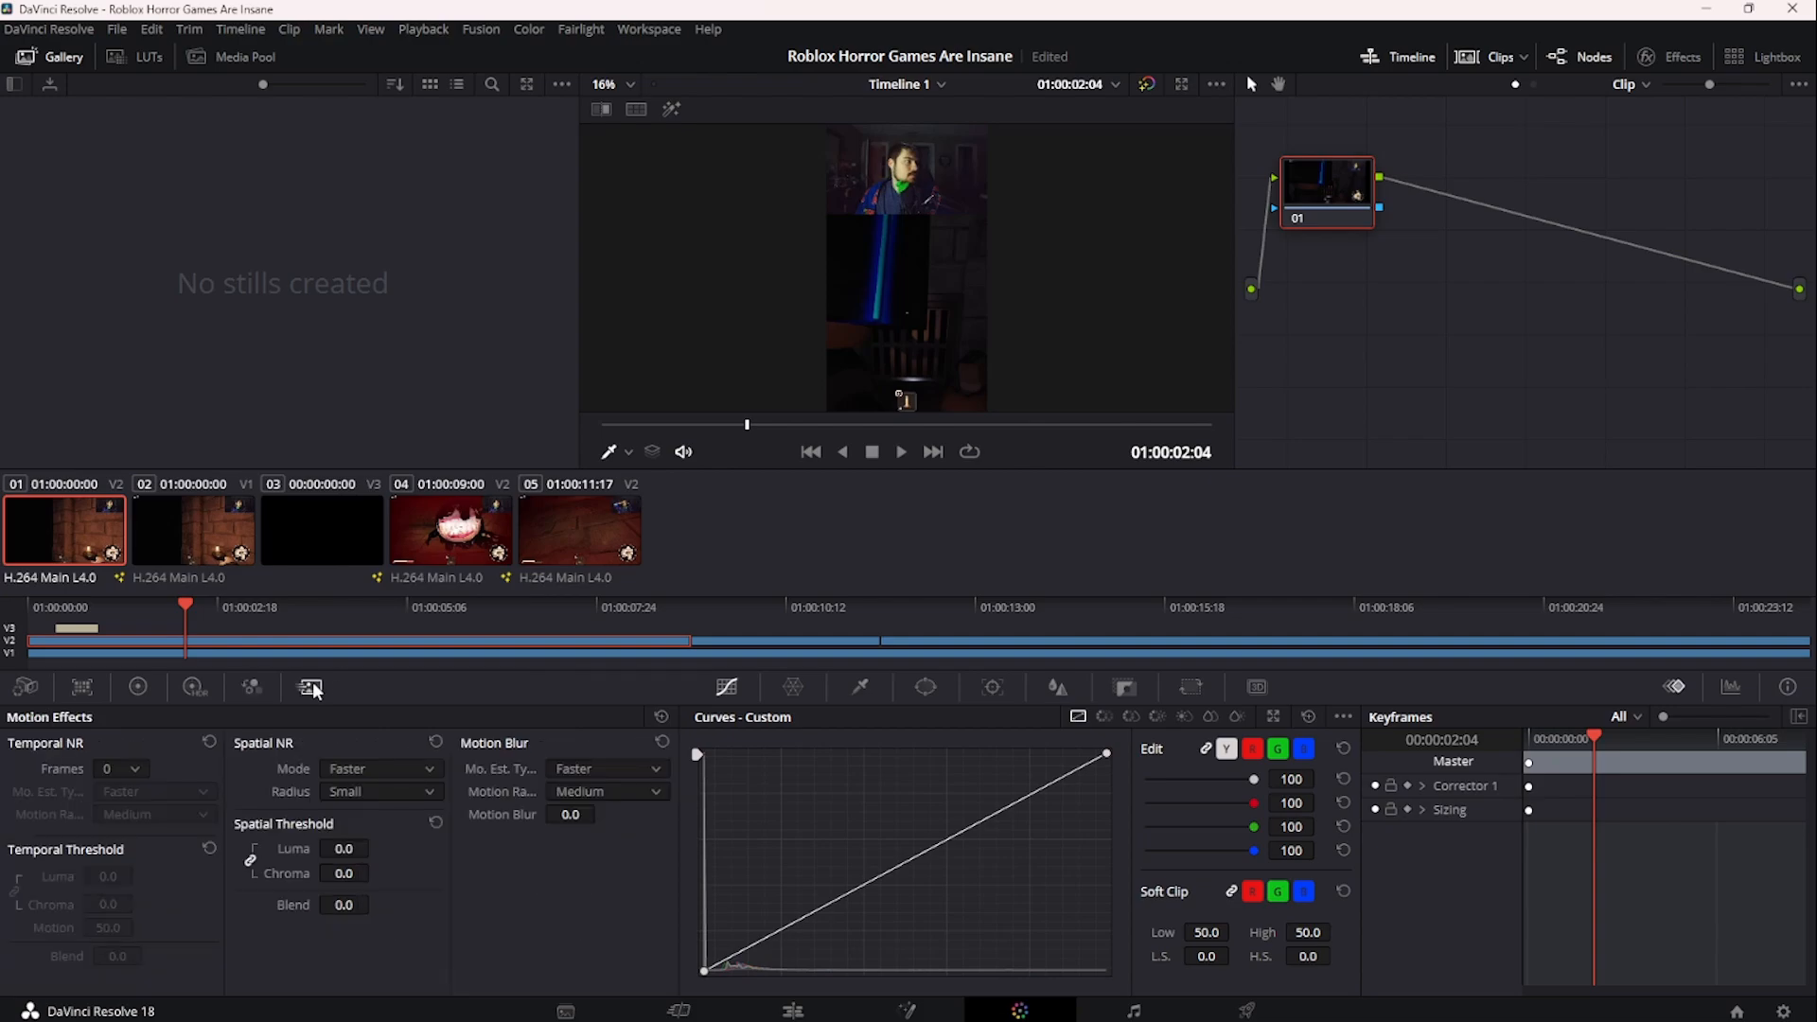
click(254, 688)
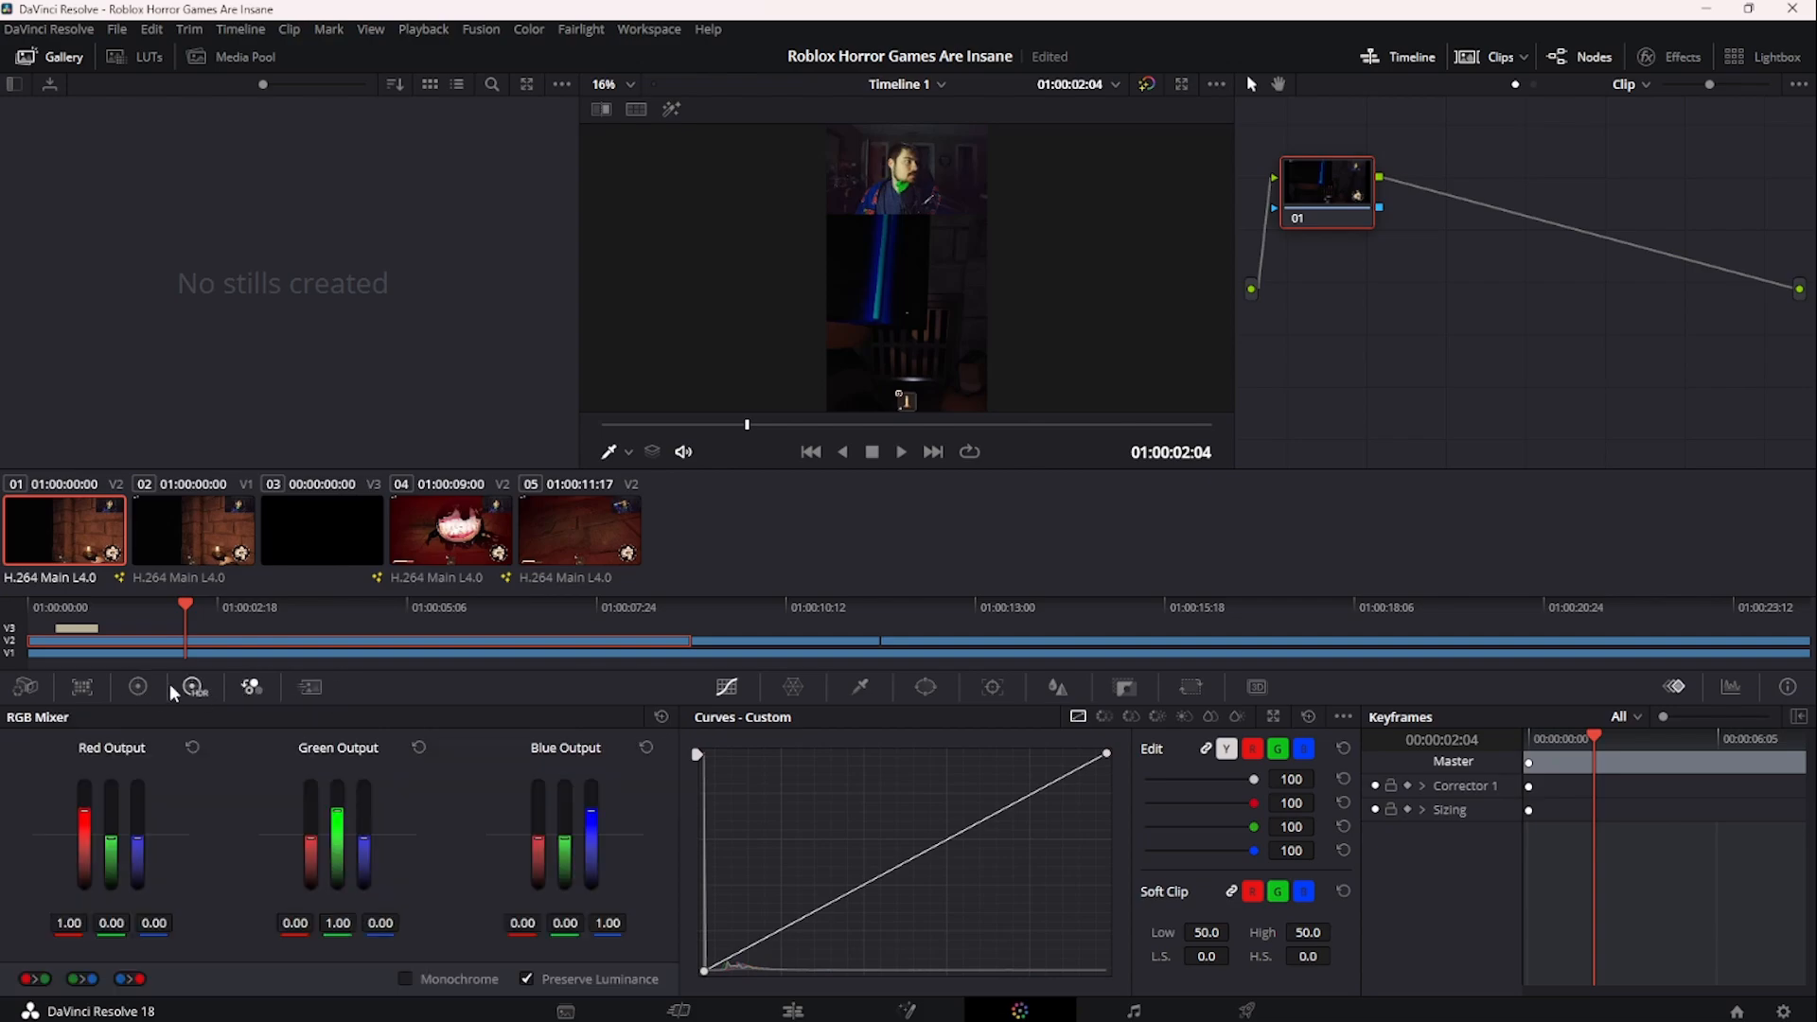
click(195, 688)
click(140, 689)
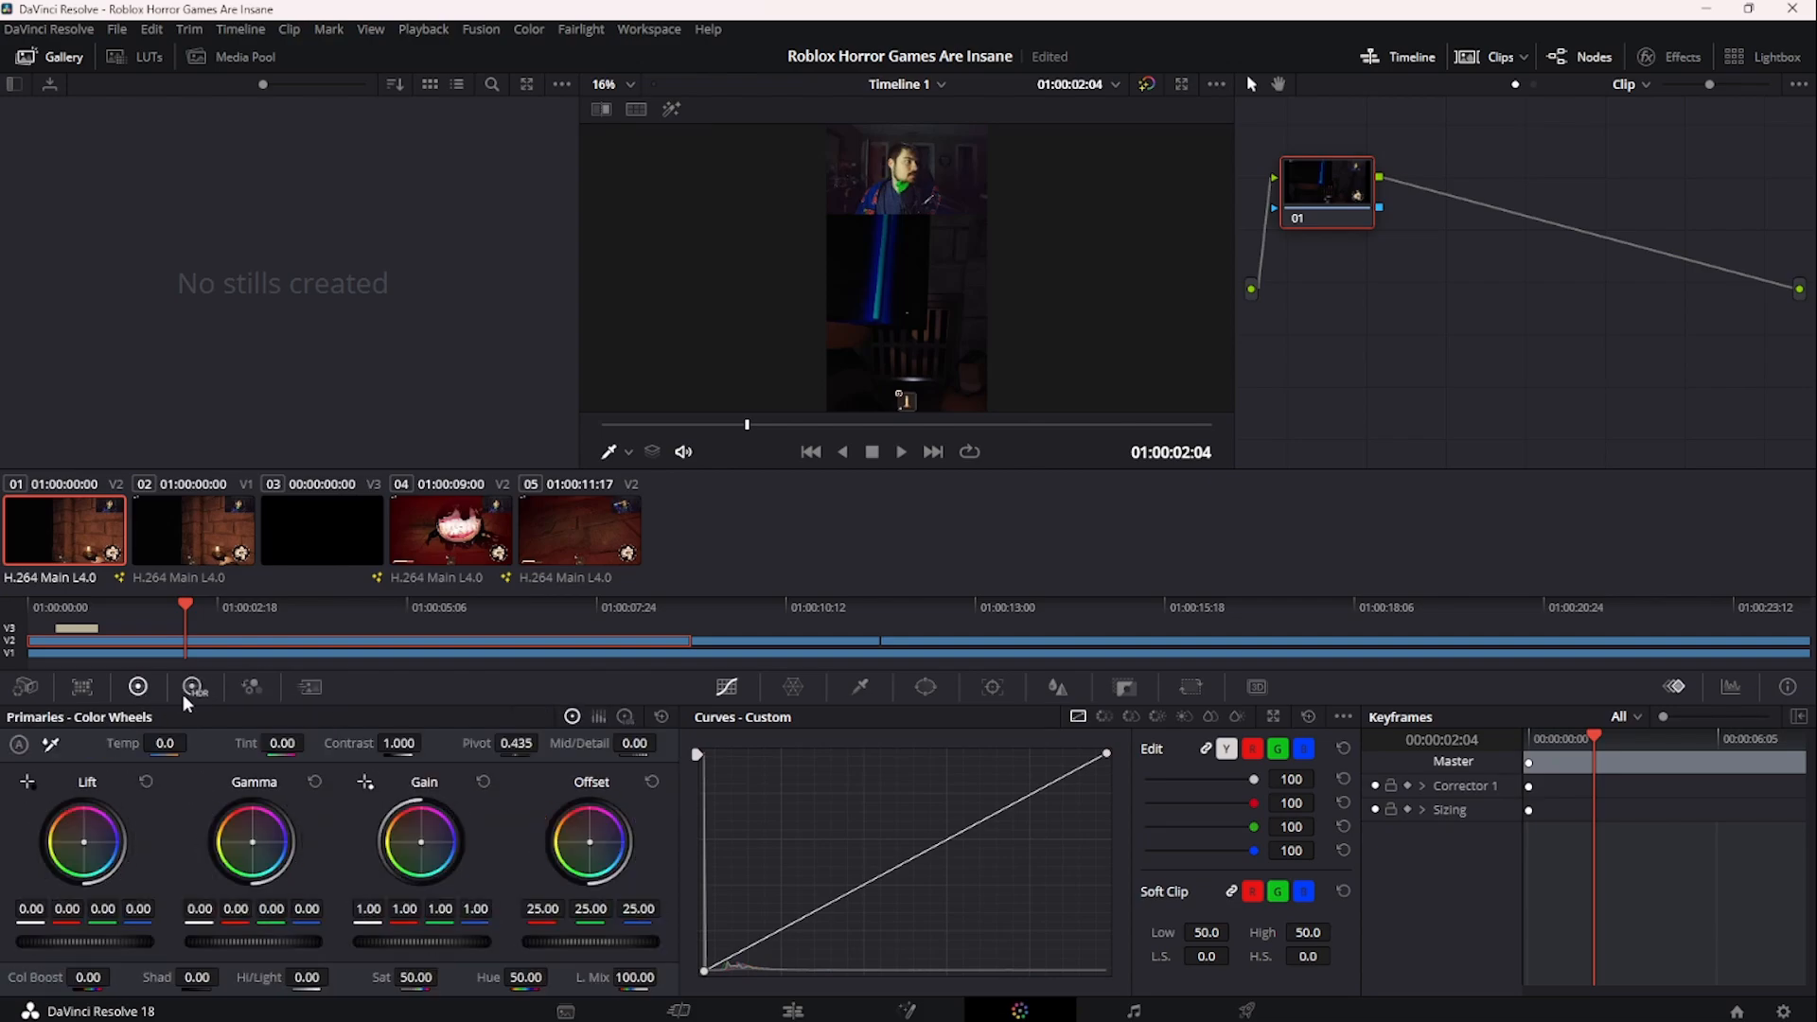
click(83, 688)
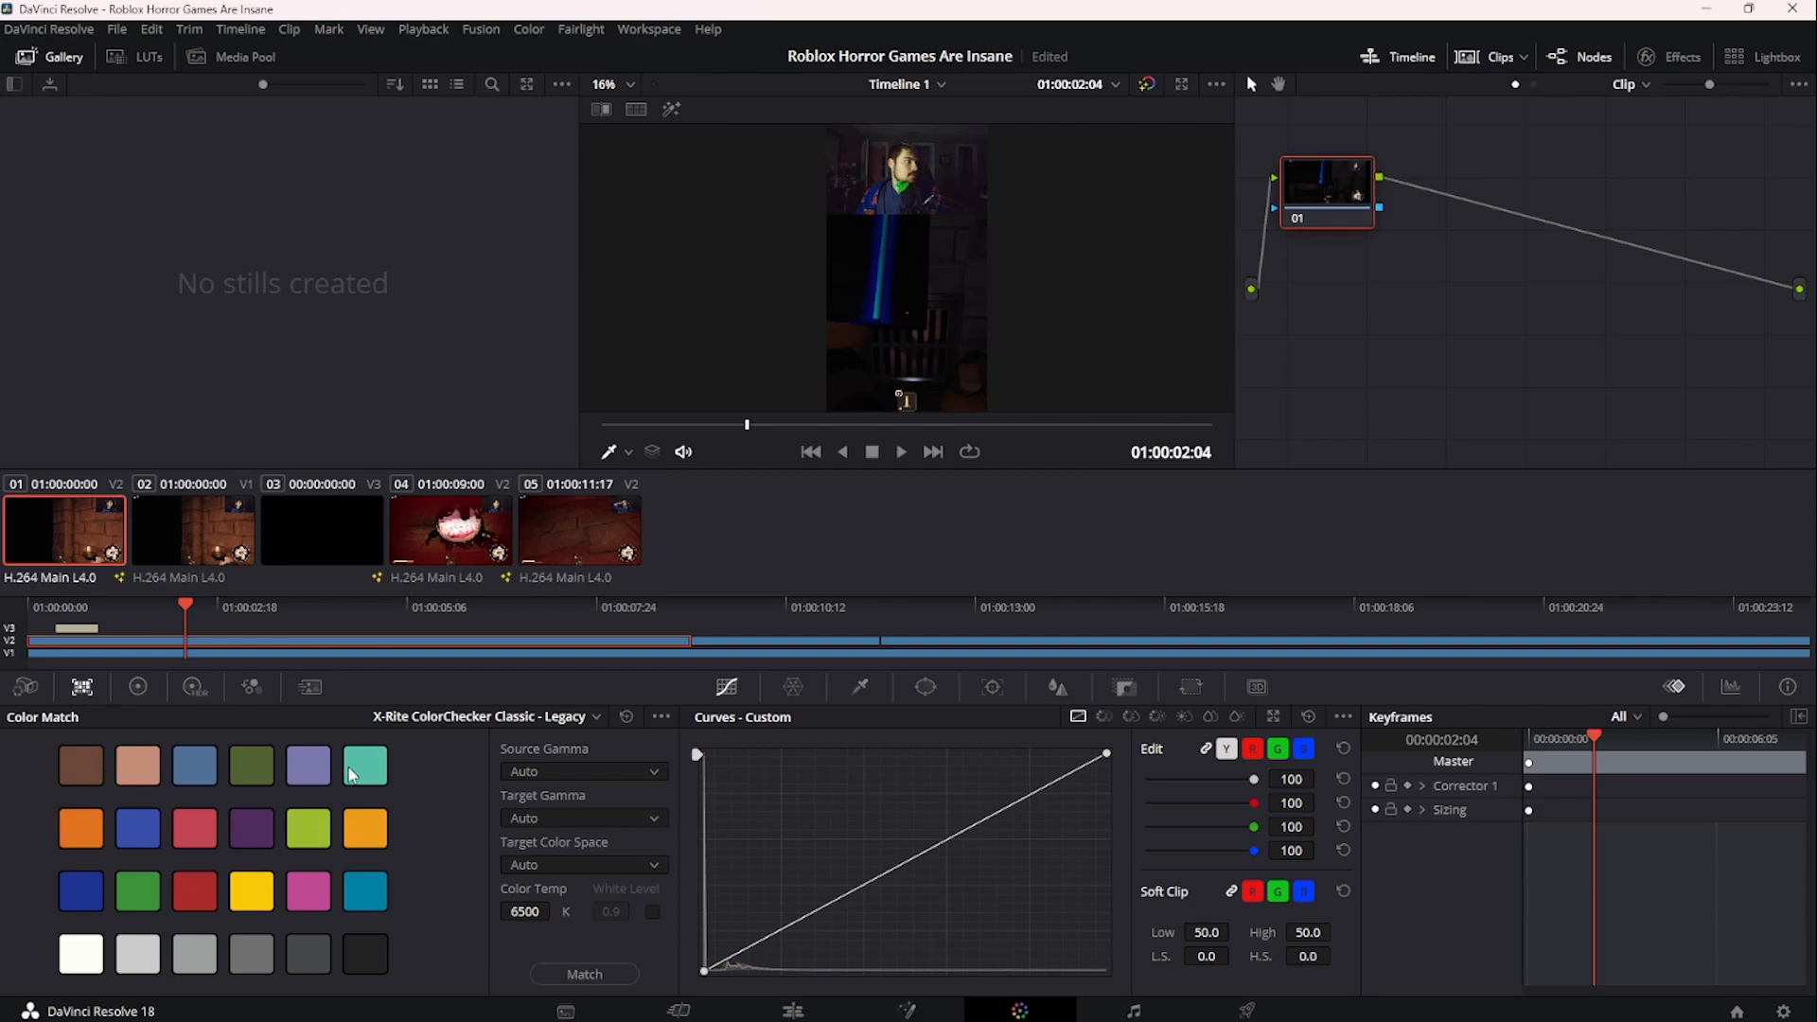
click(137, 687)
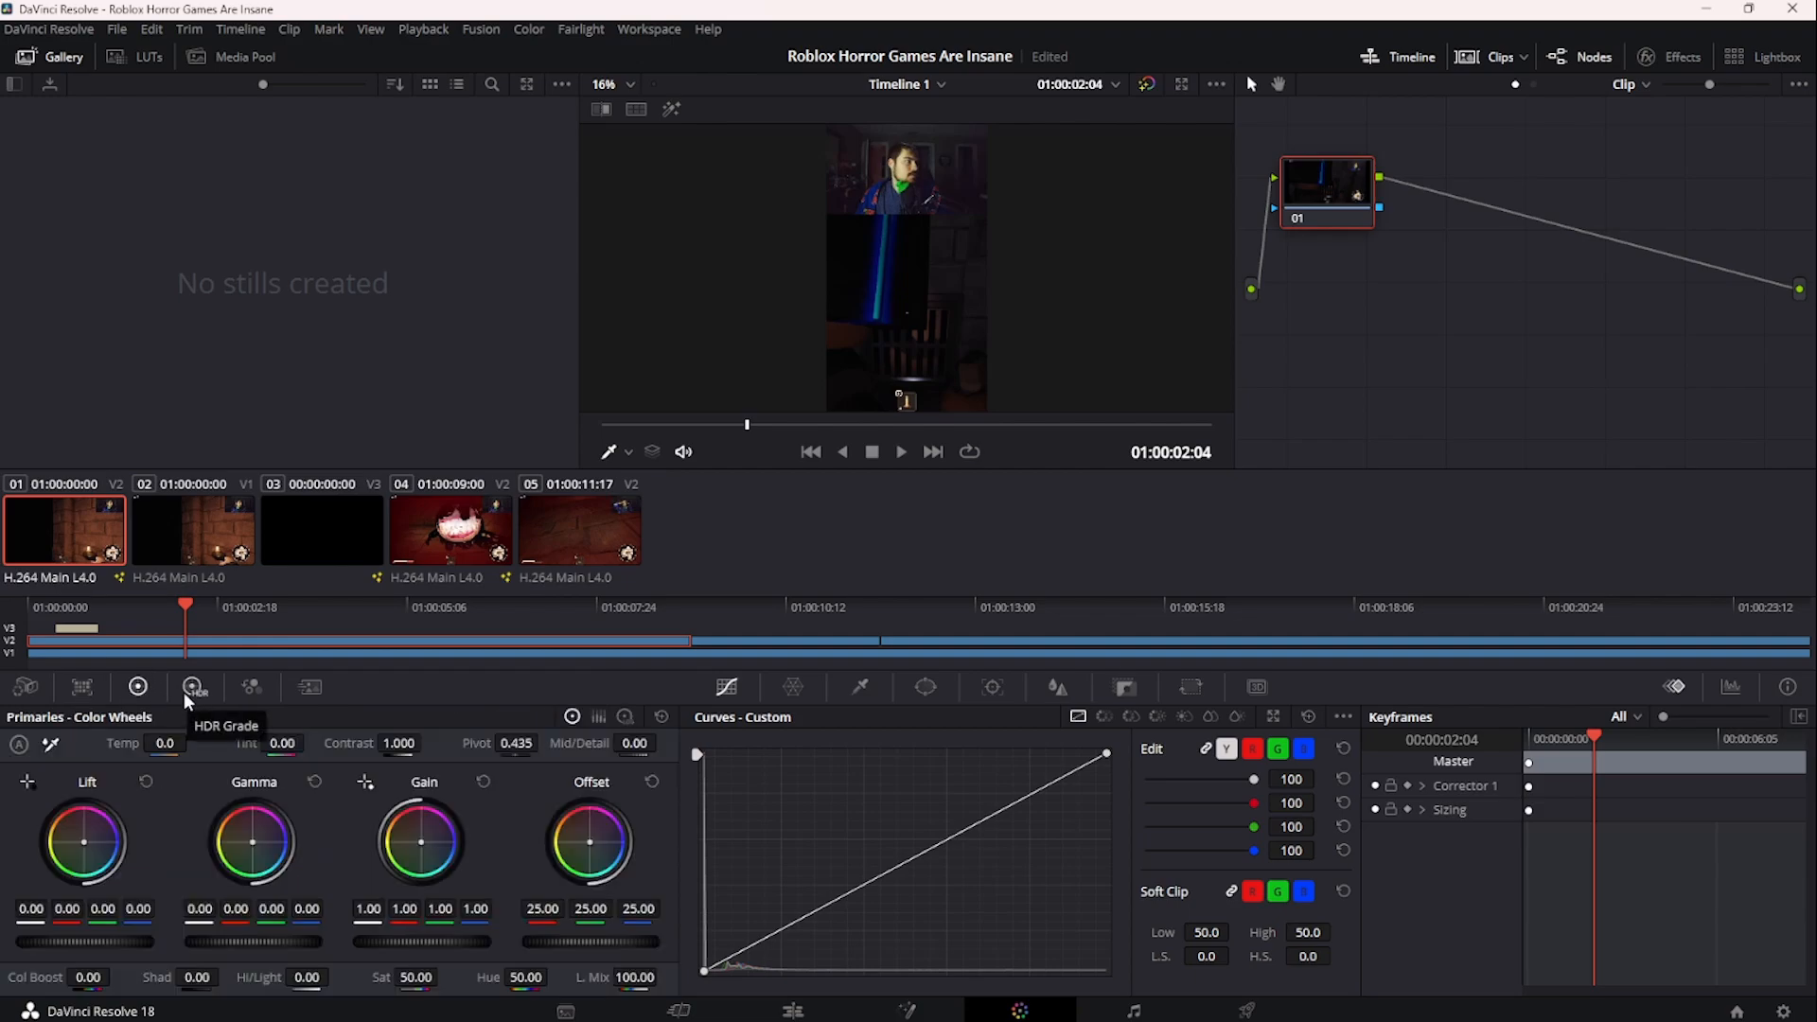
- Show the High Dynamic Range color wheels for the facecam clip
click(191, 696)
click(150, 699)
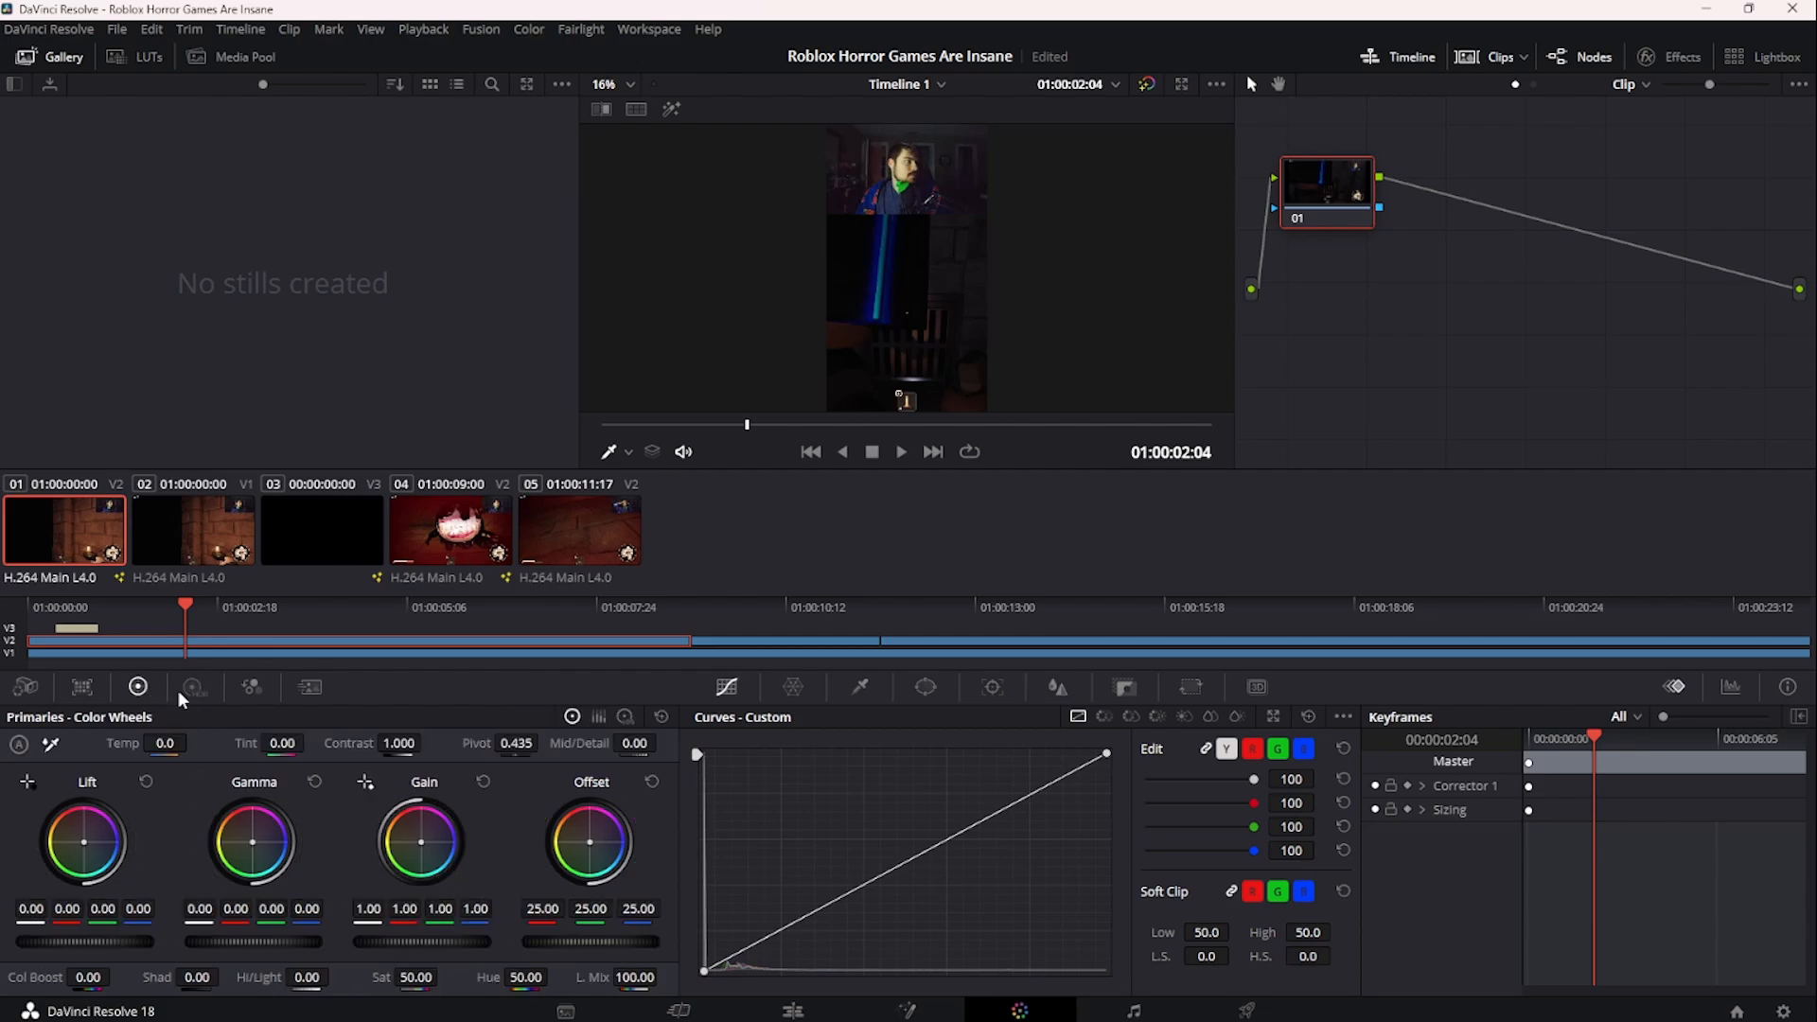
click(181, 699)
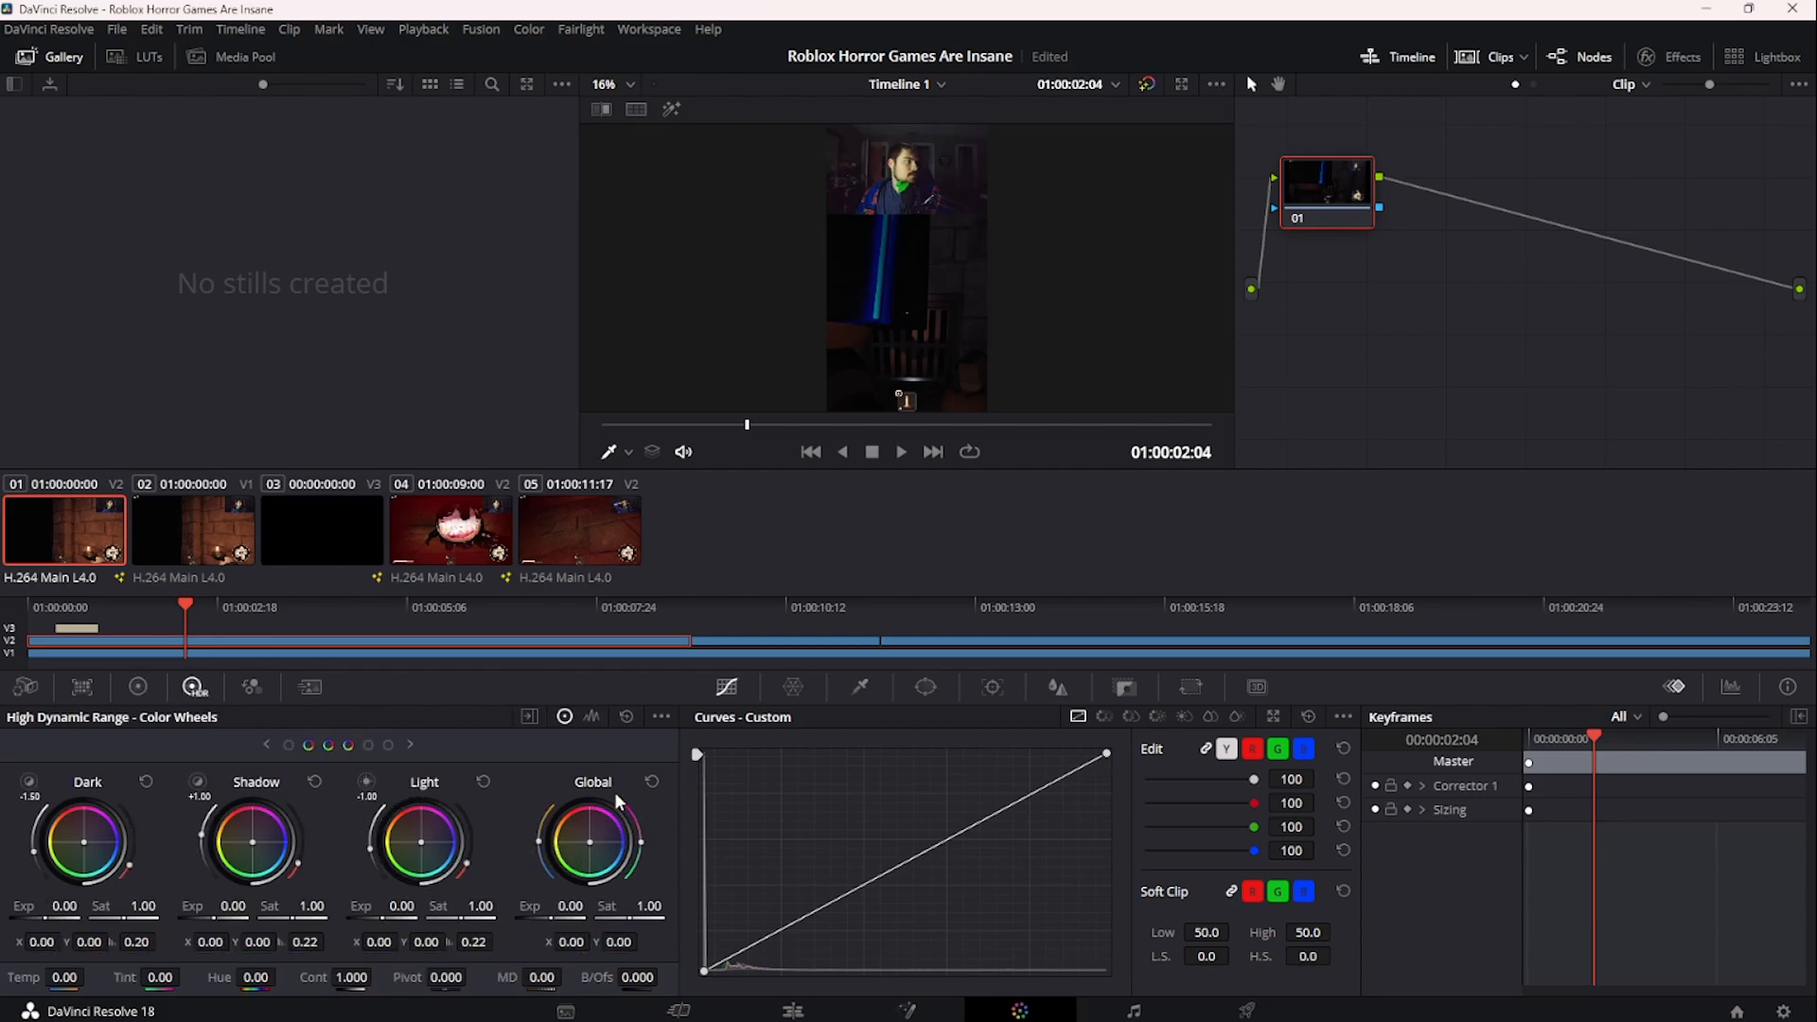
- Switch to the browser, examine the Lethal Company YouTube video between about 2:33 and 2:49, and return to DaVinci Resolve
key(alt+Tab)
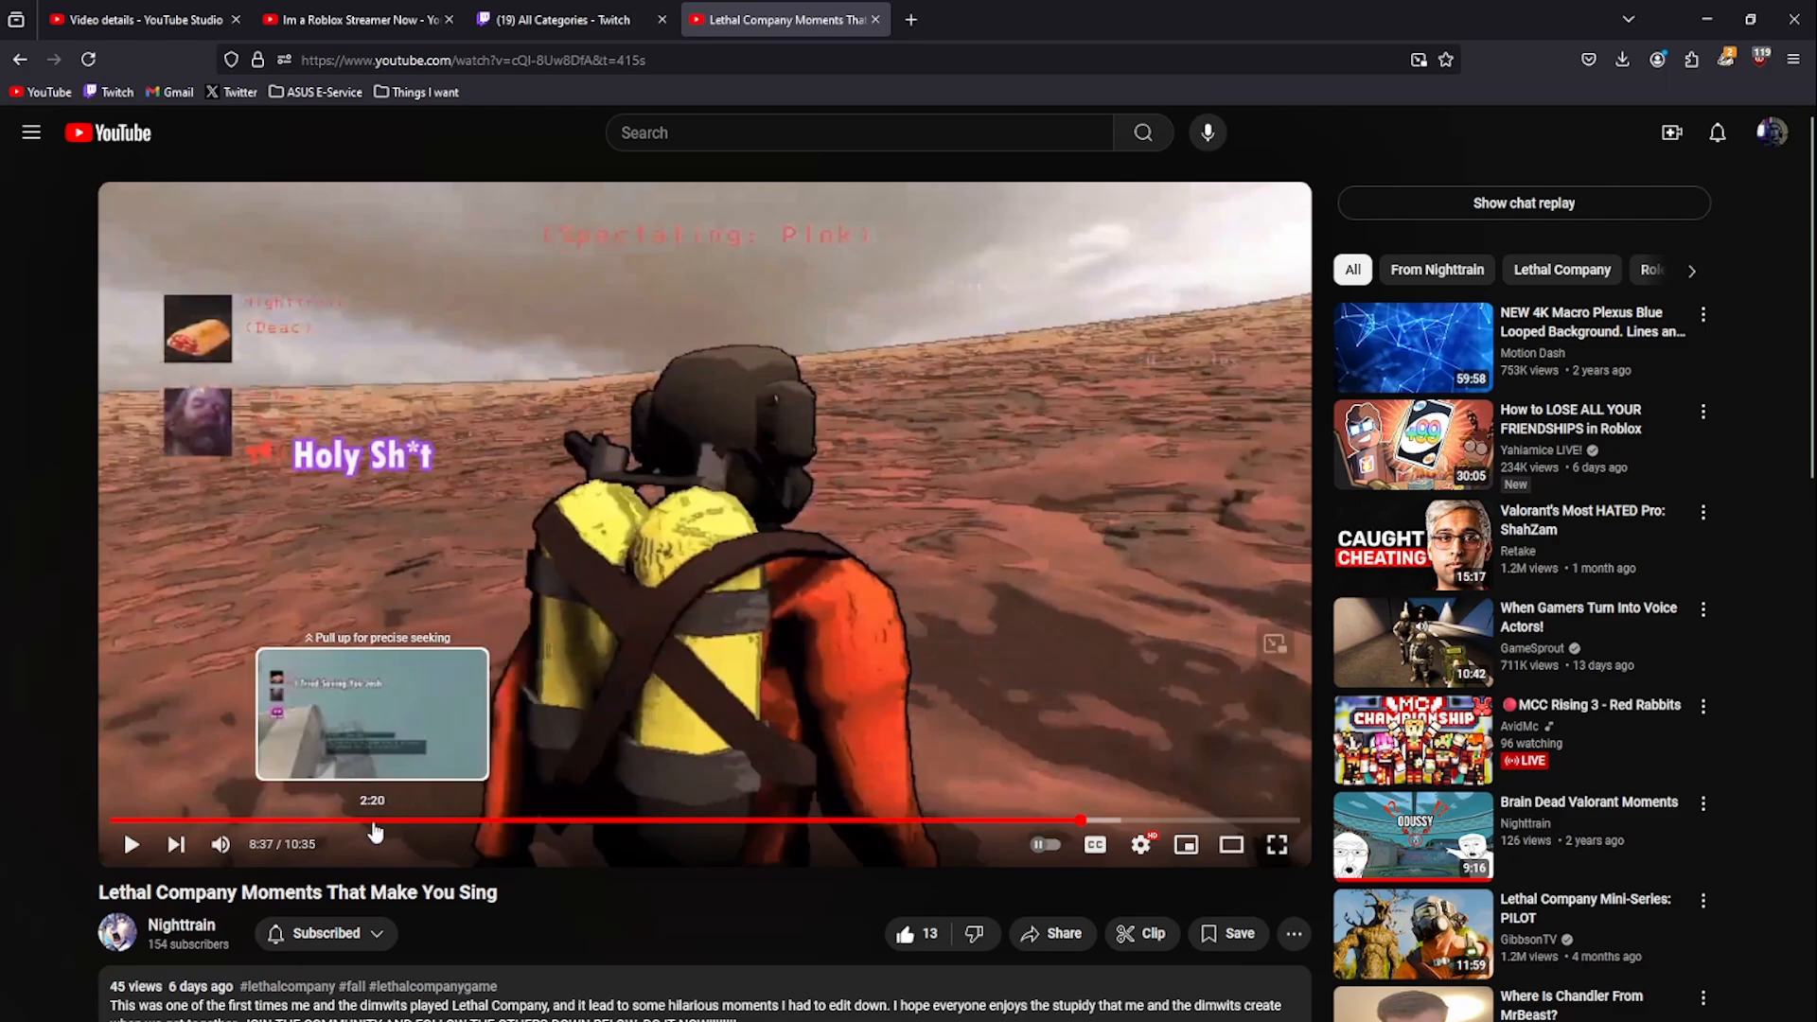
click(399, 823)
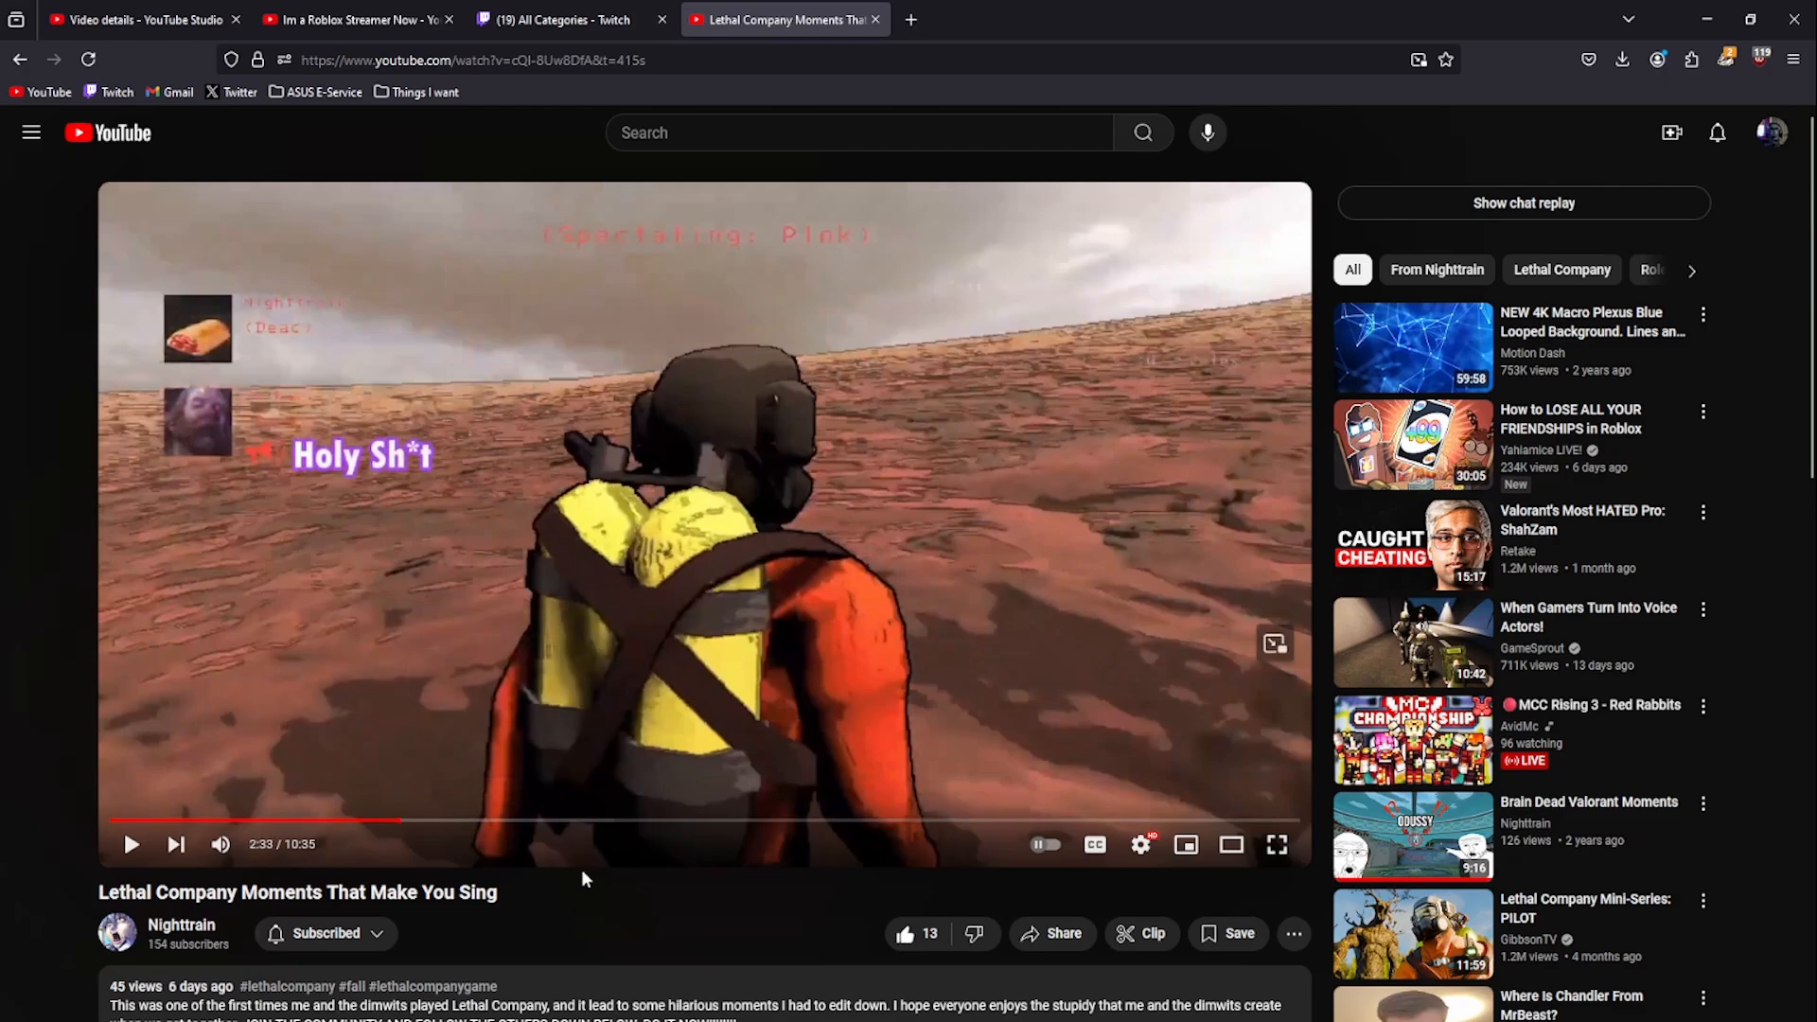
key(space)
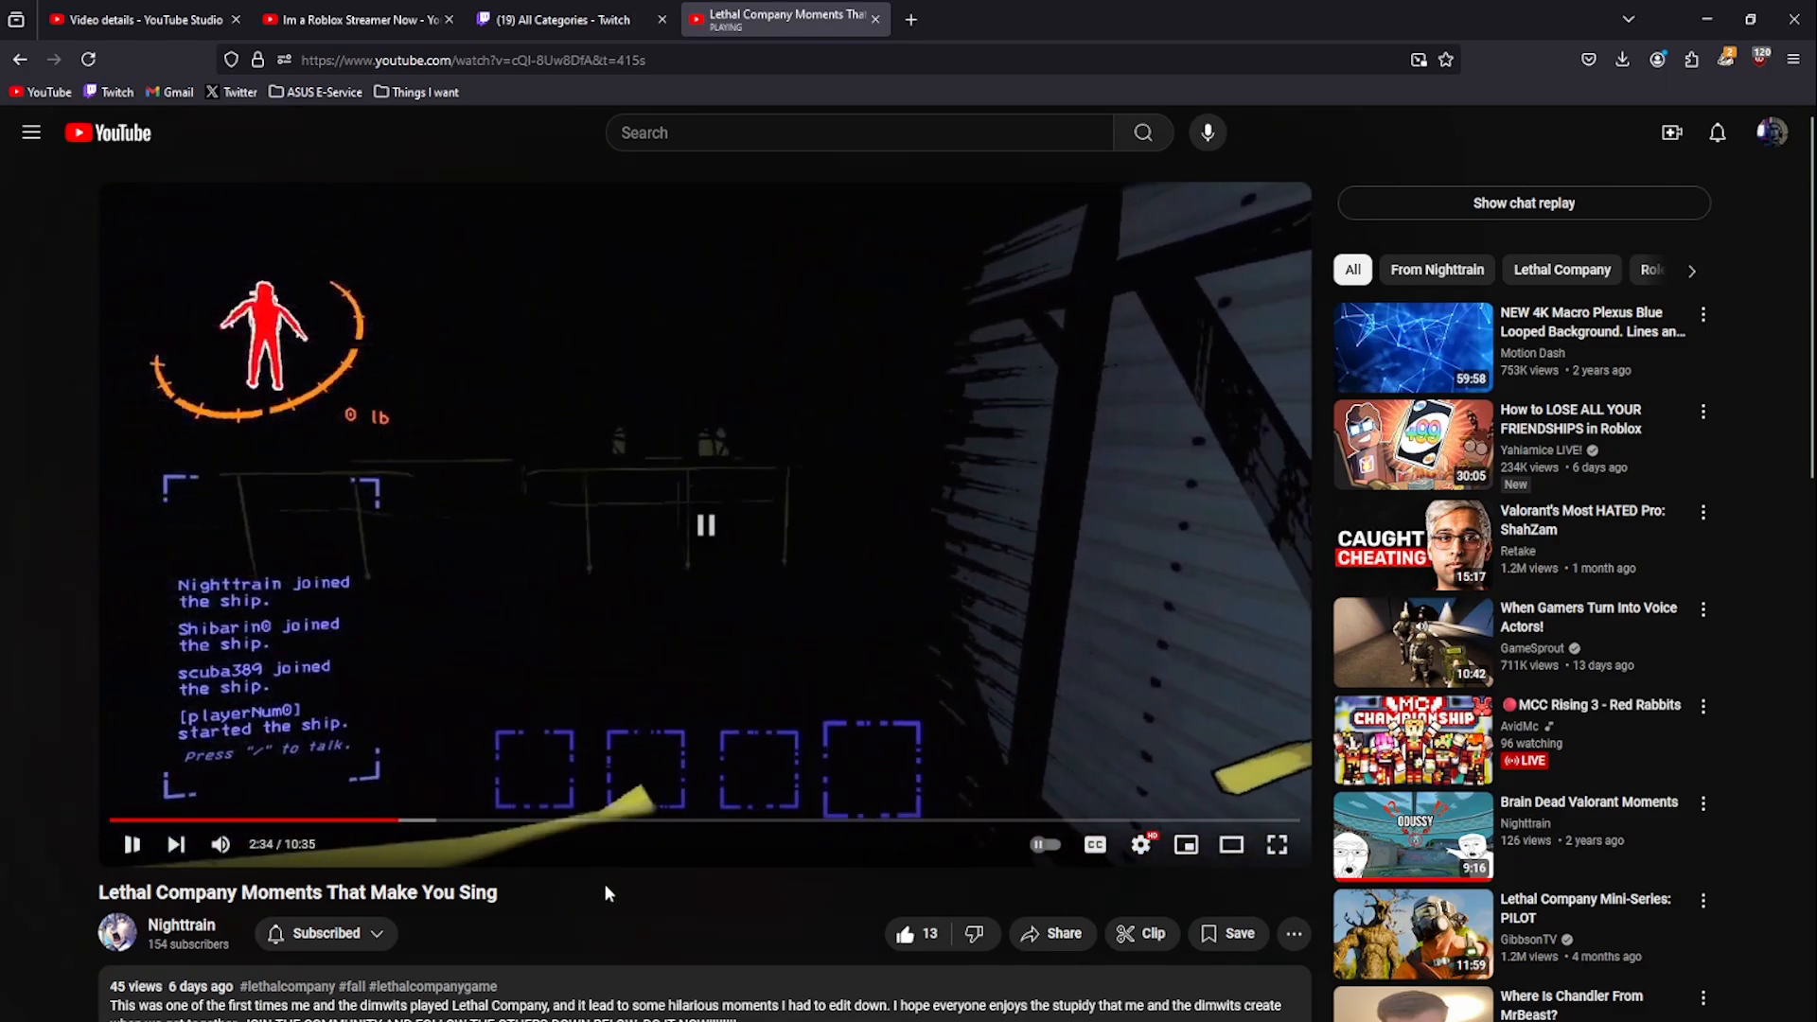
key(Right)
key(Right)
key(Right)
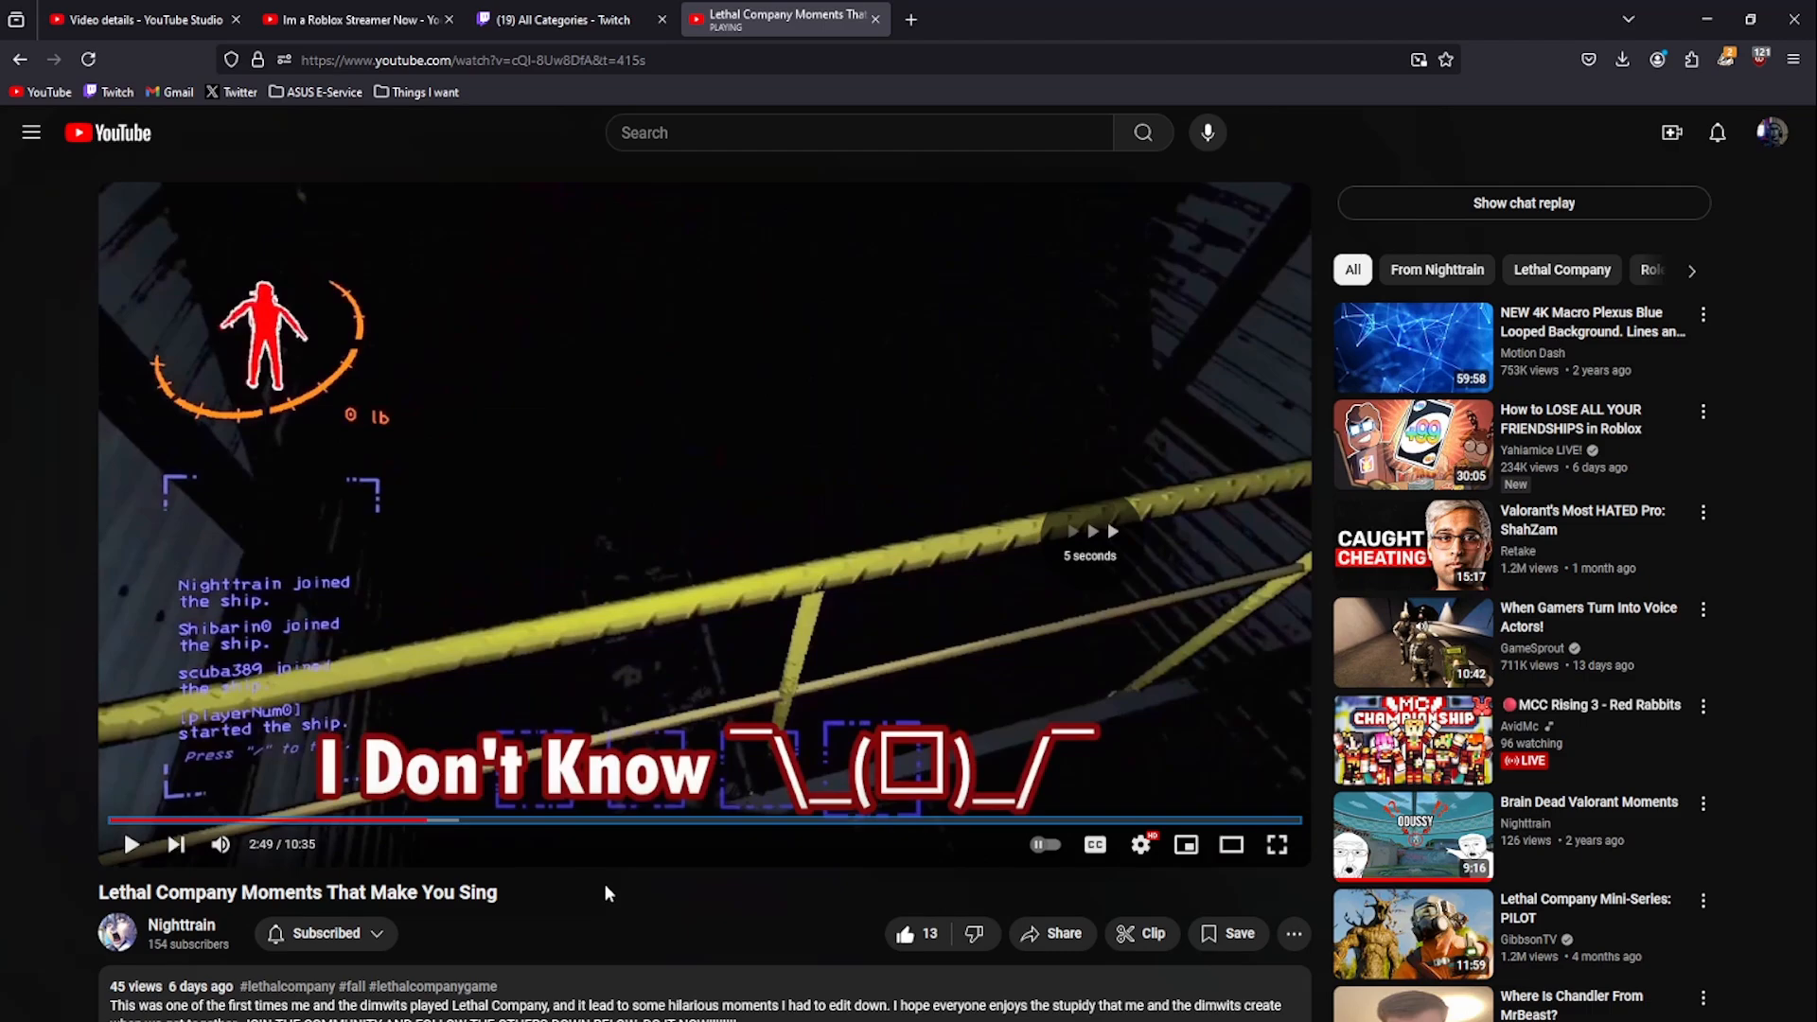
key(Left)
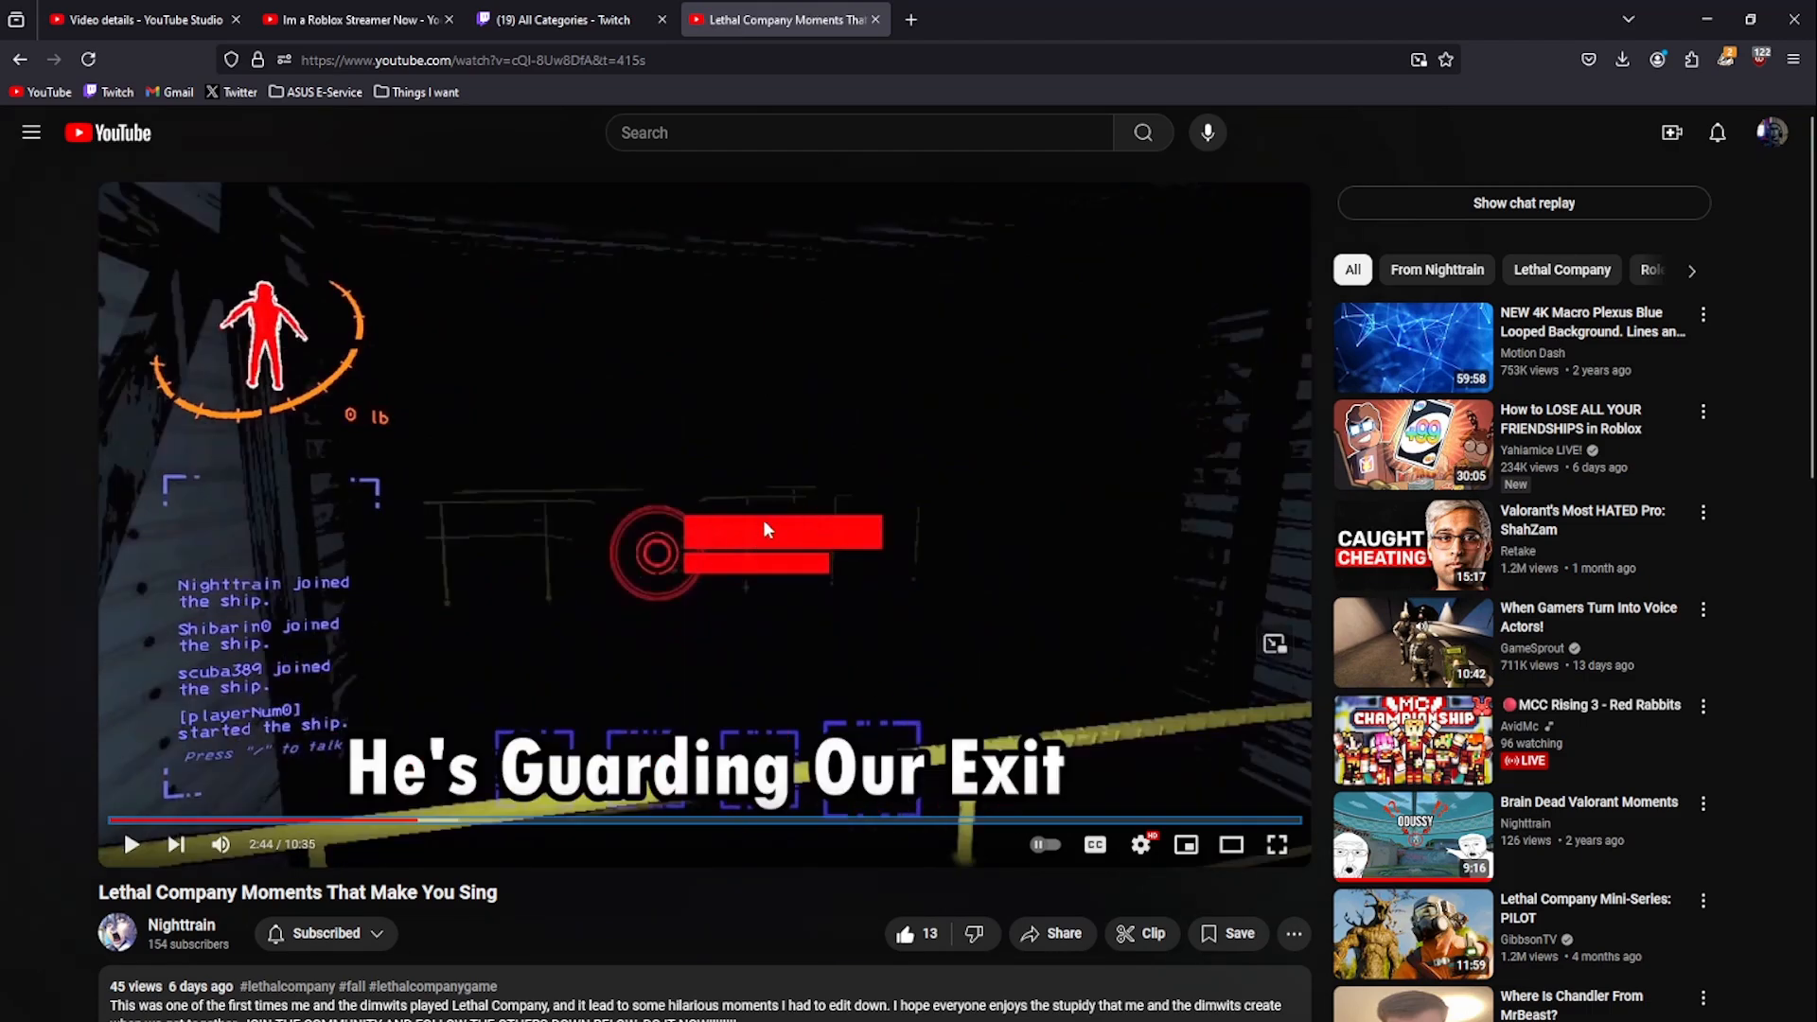
key(alt+Tab)
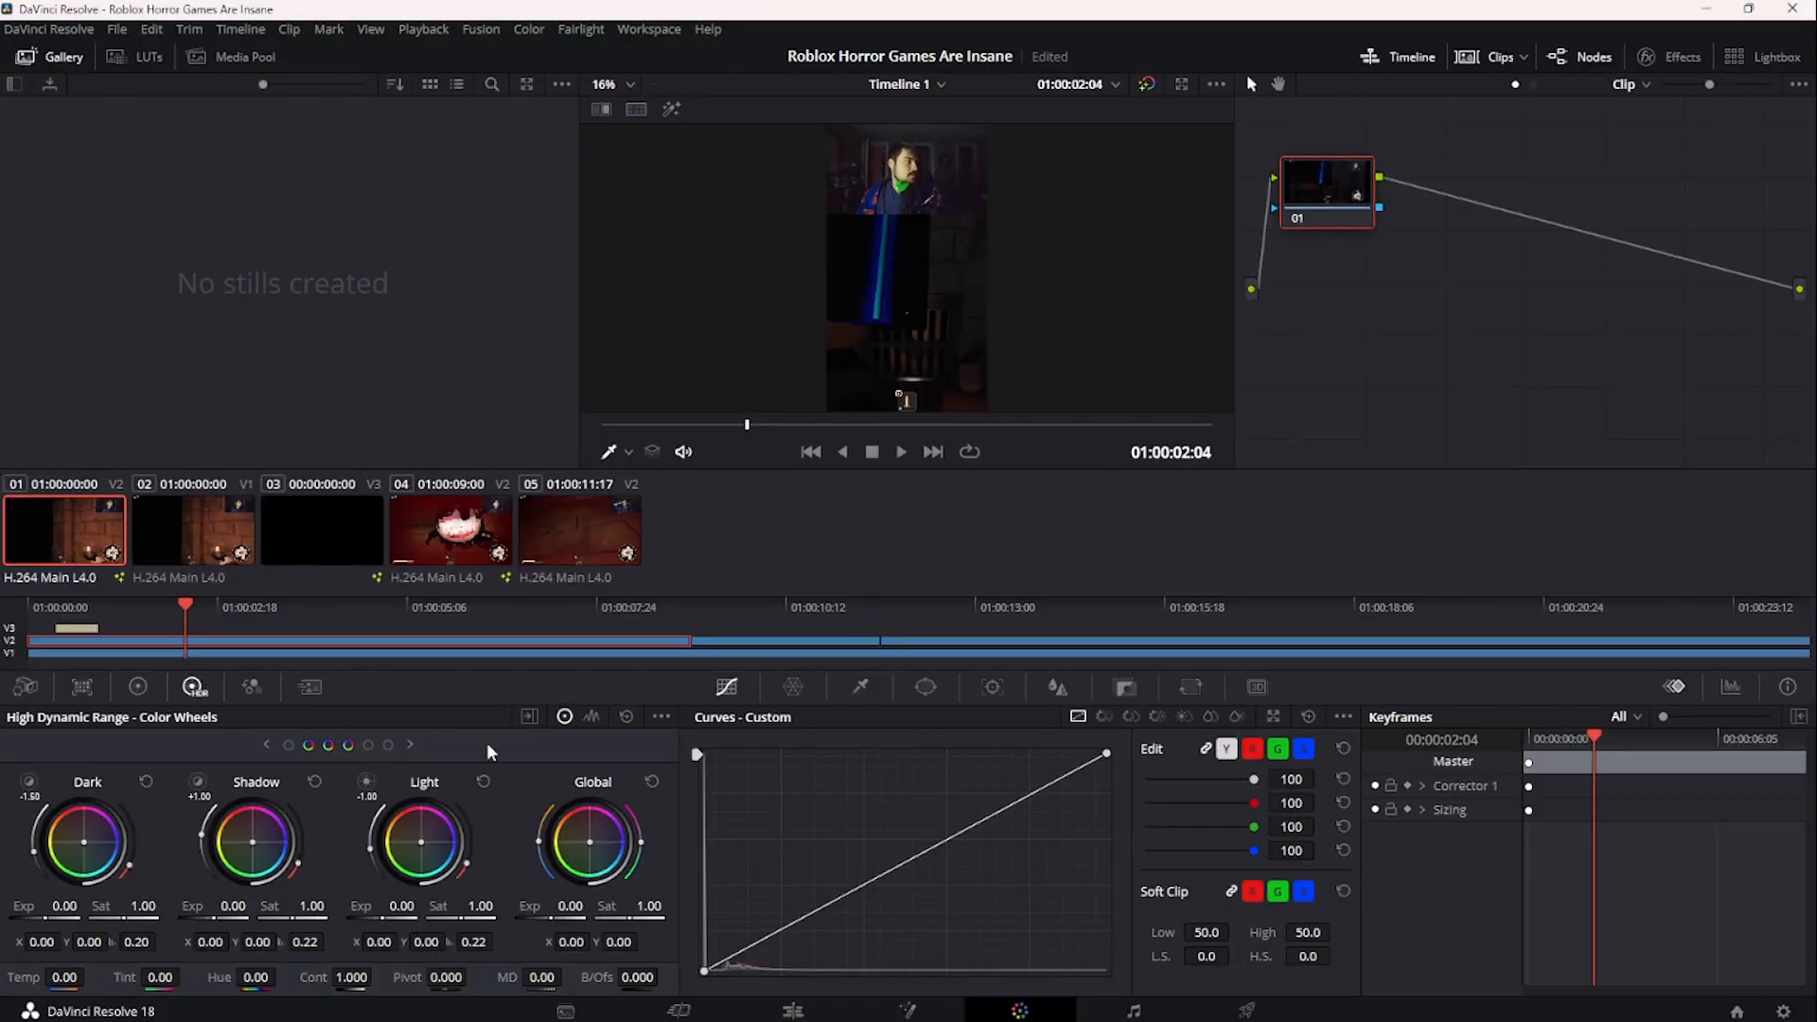
- Try an HDR Light exposure of 6.00 and a Light saturation of 2.00, undoing each change
drag(401, 906, 615, 906)
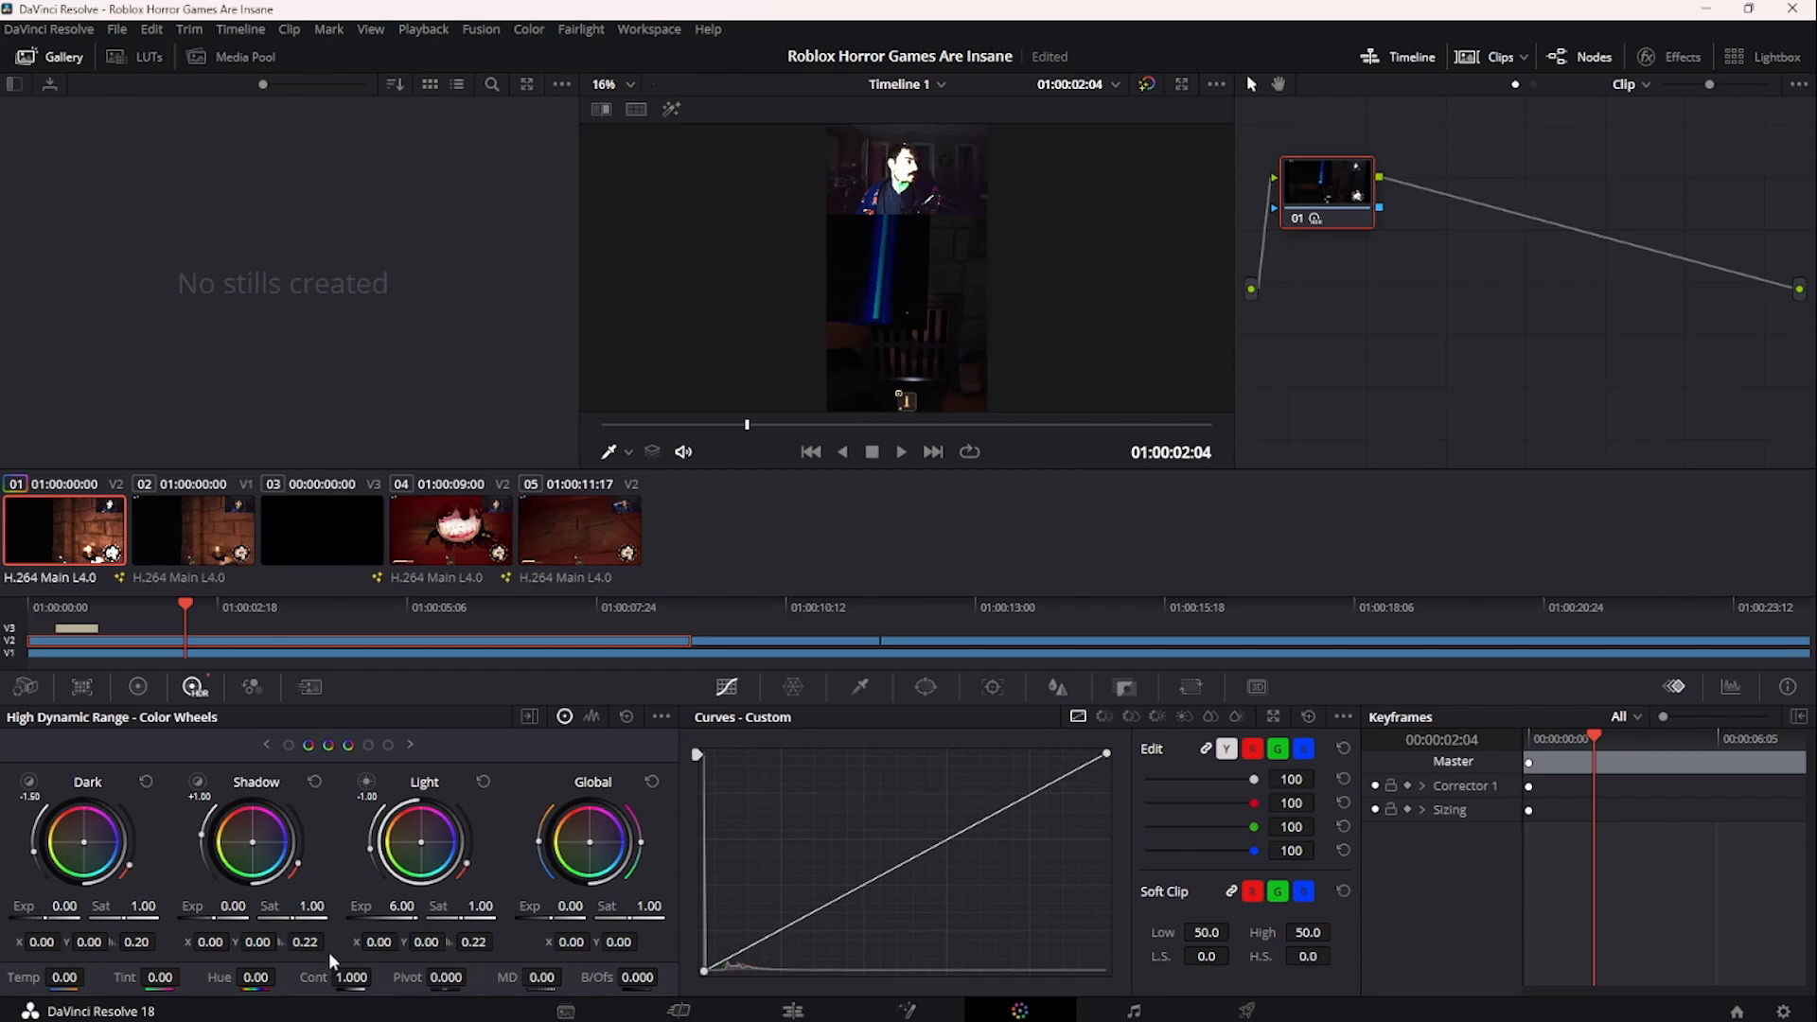
click(793, 1011)
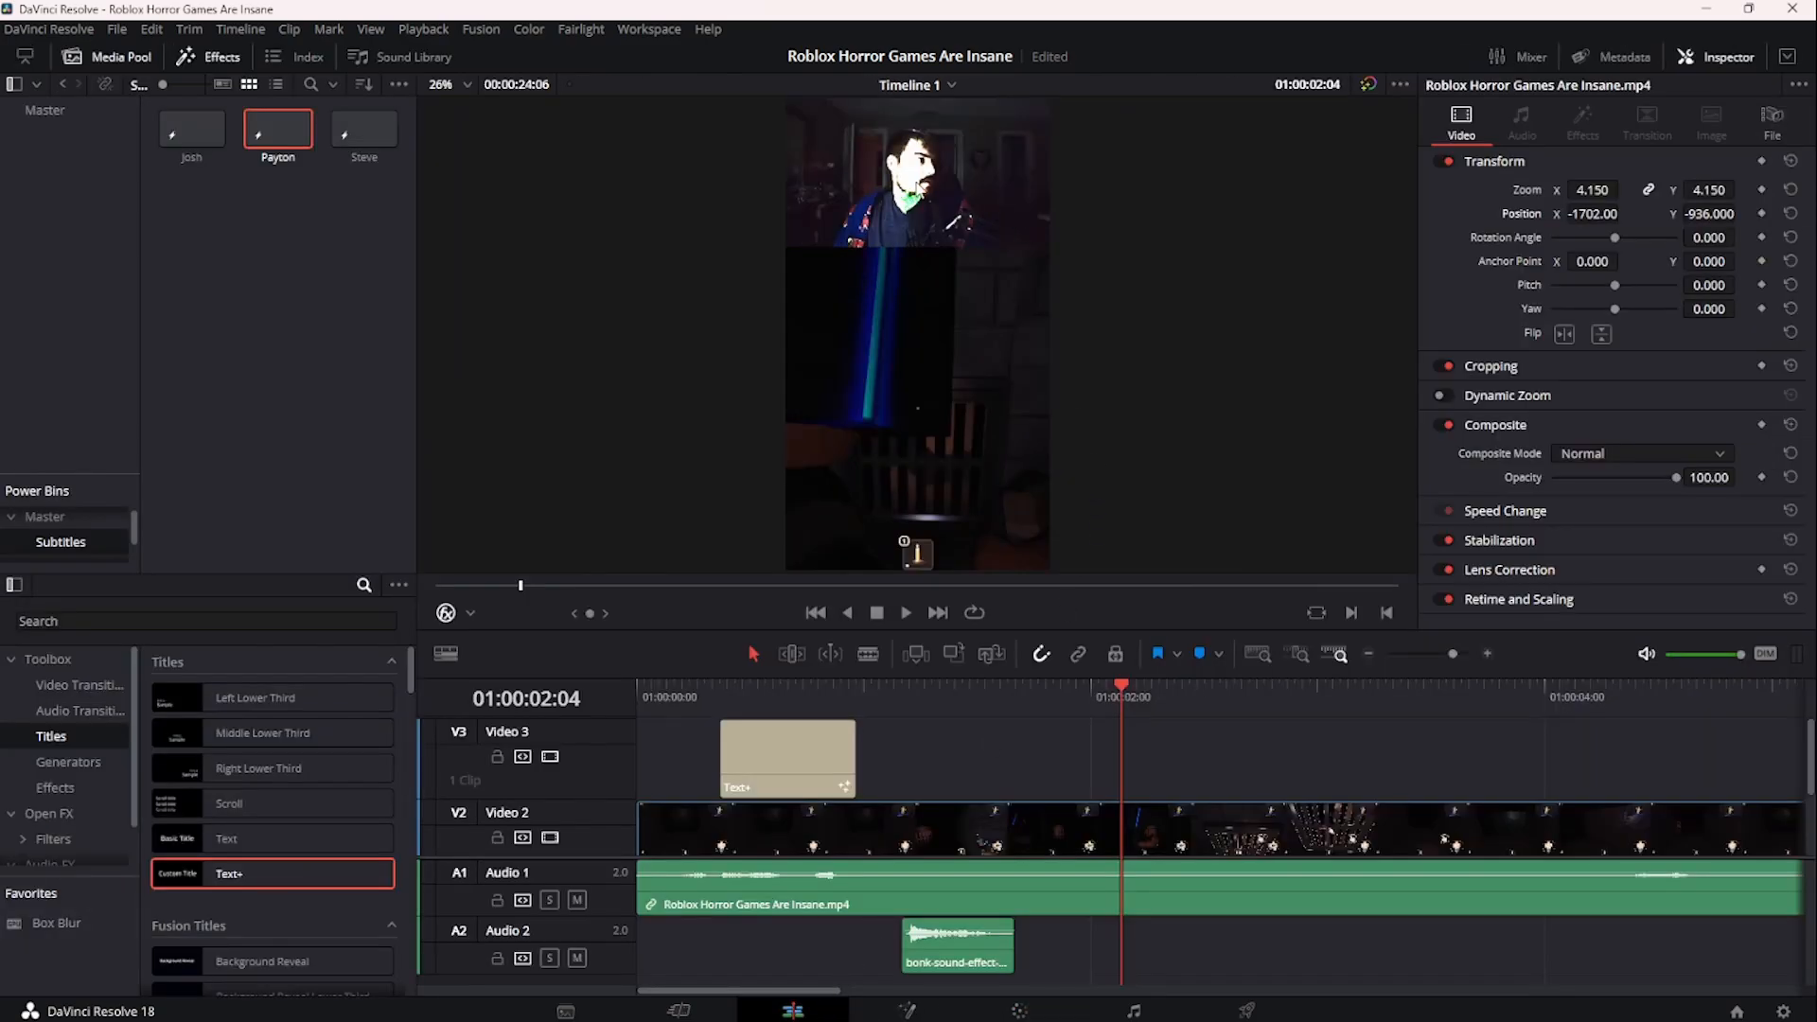
click(1019, 1011)
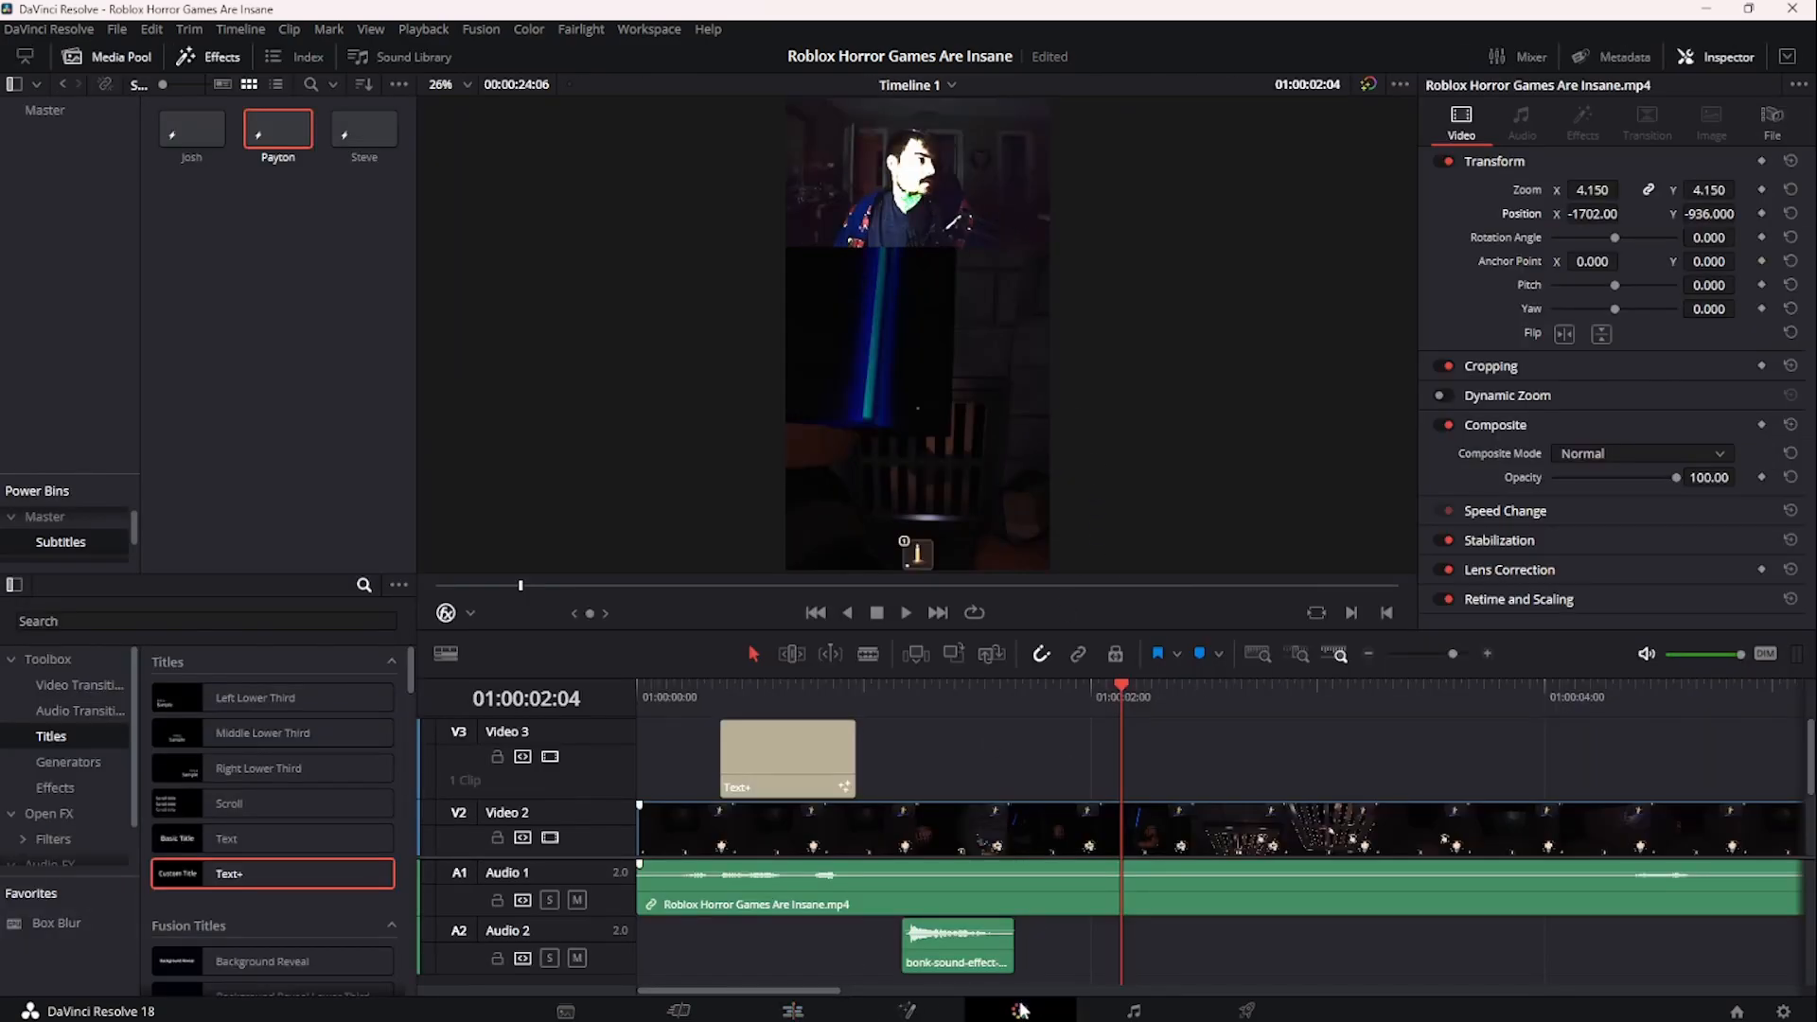
key(ctrl+z)
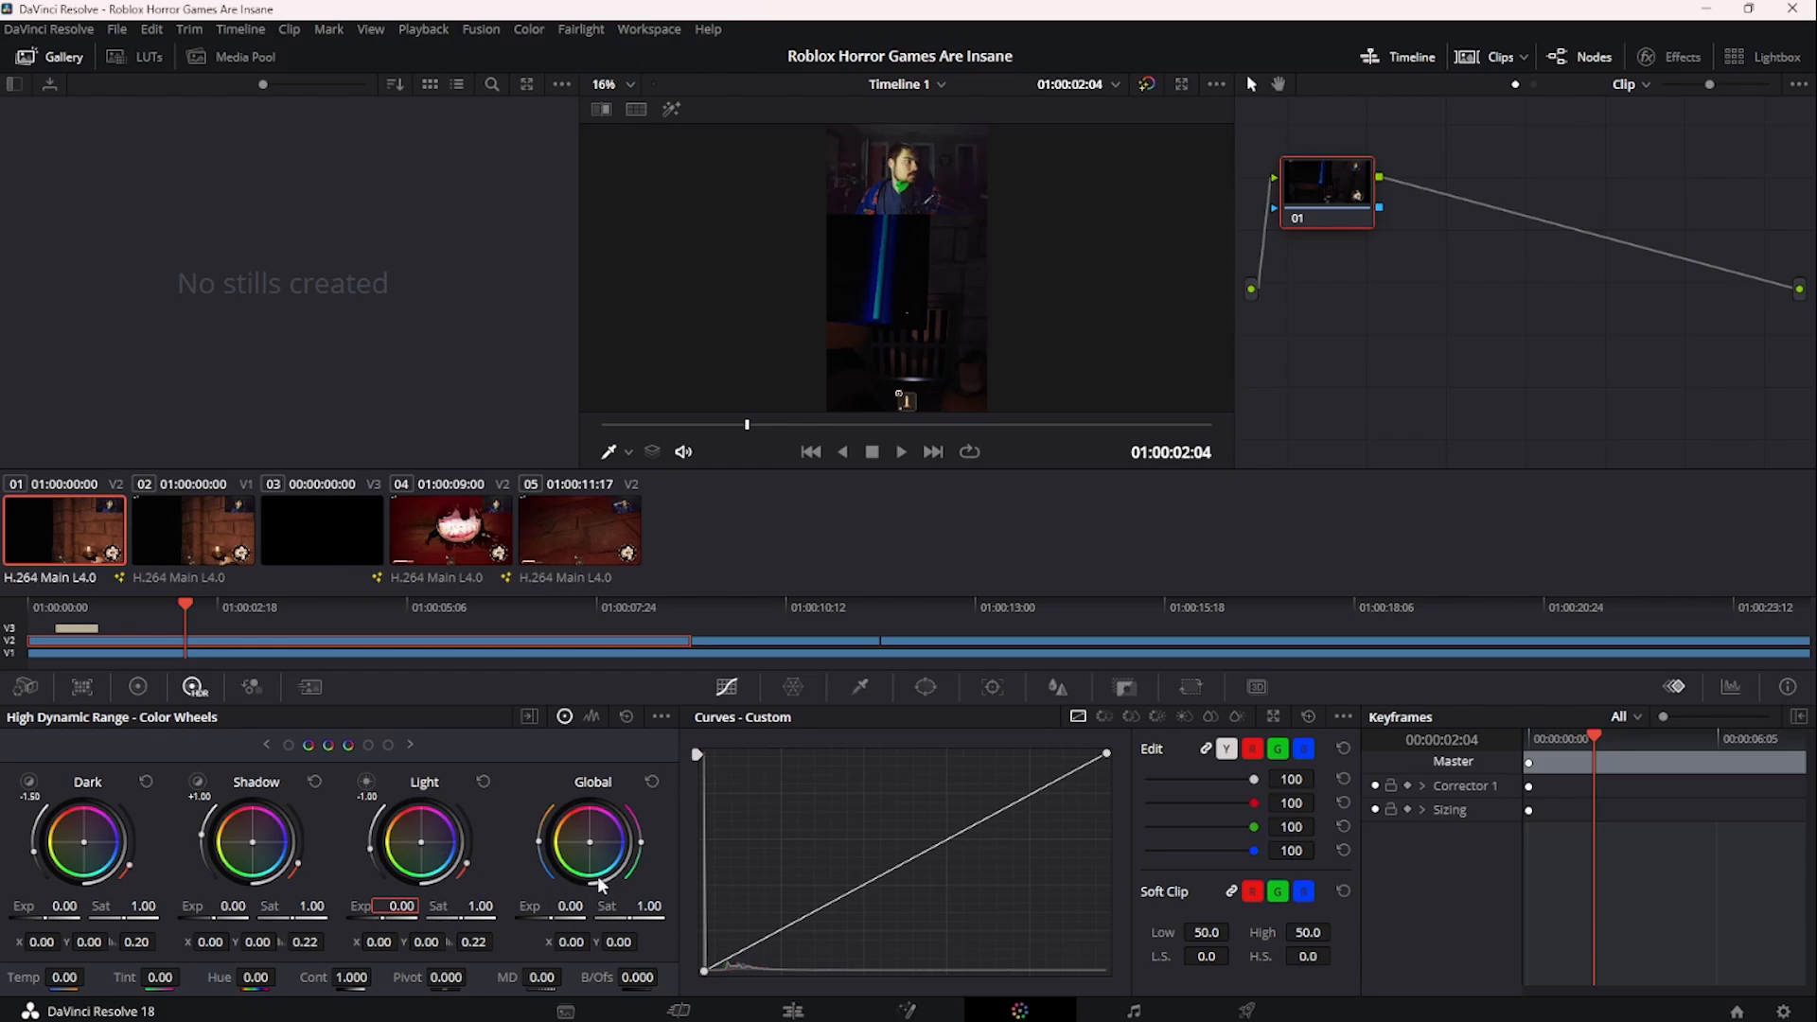
drag(461, 915, 518, 915)
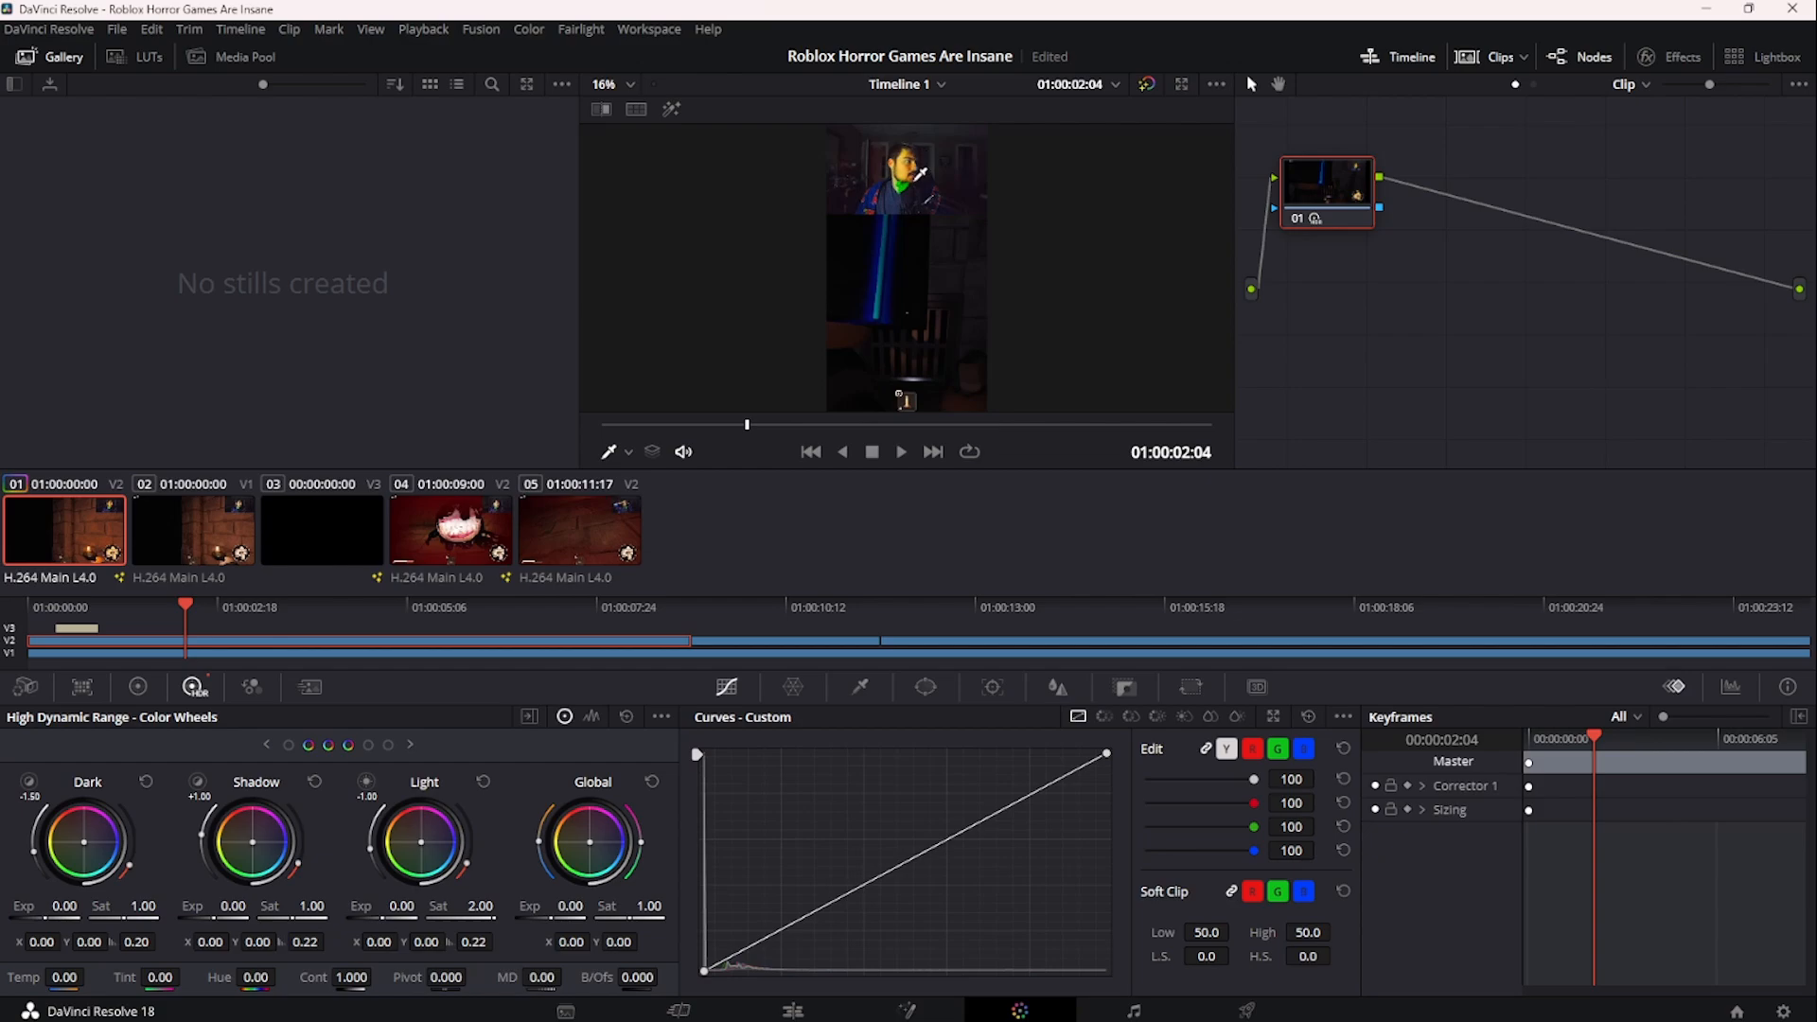
key(ctrl+z)
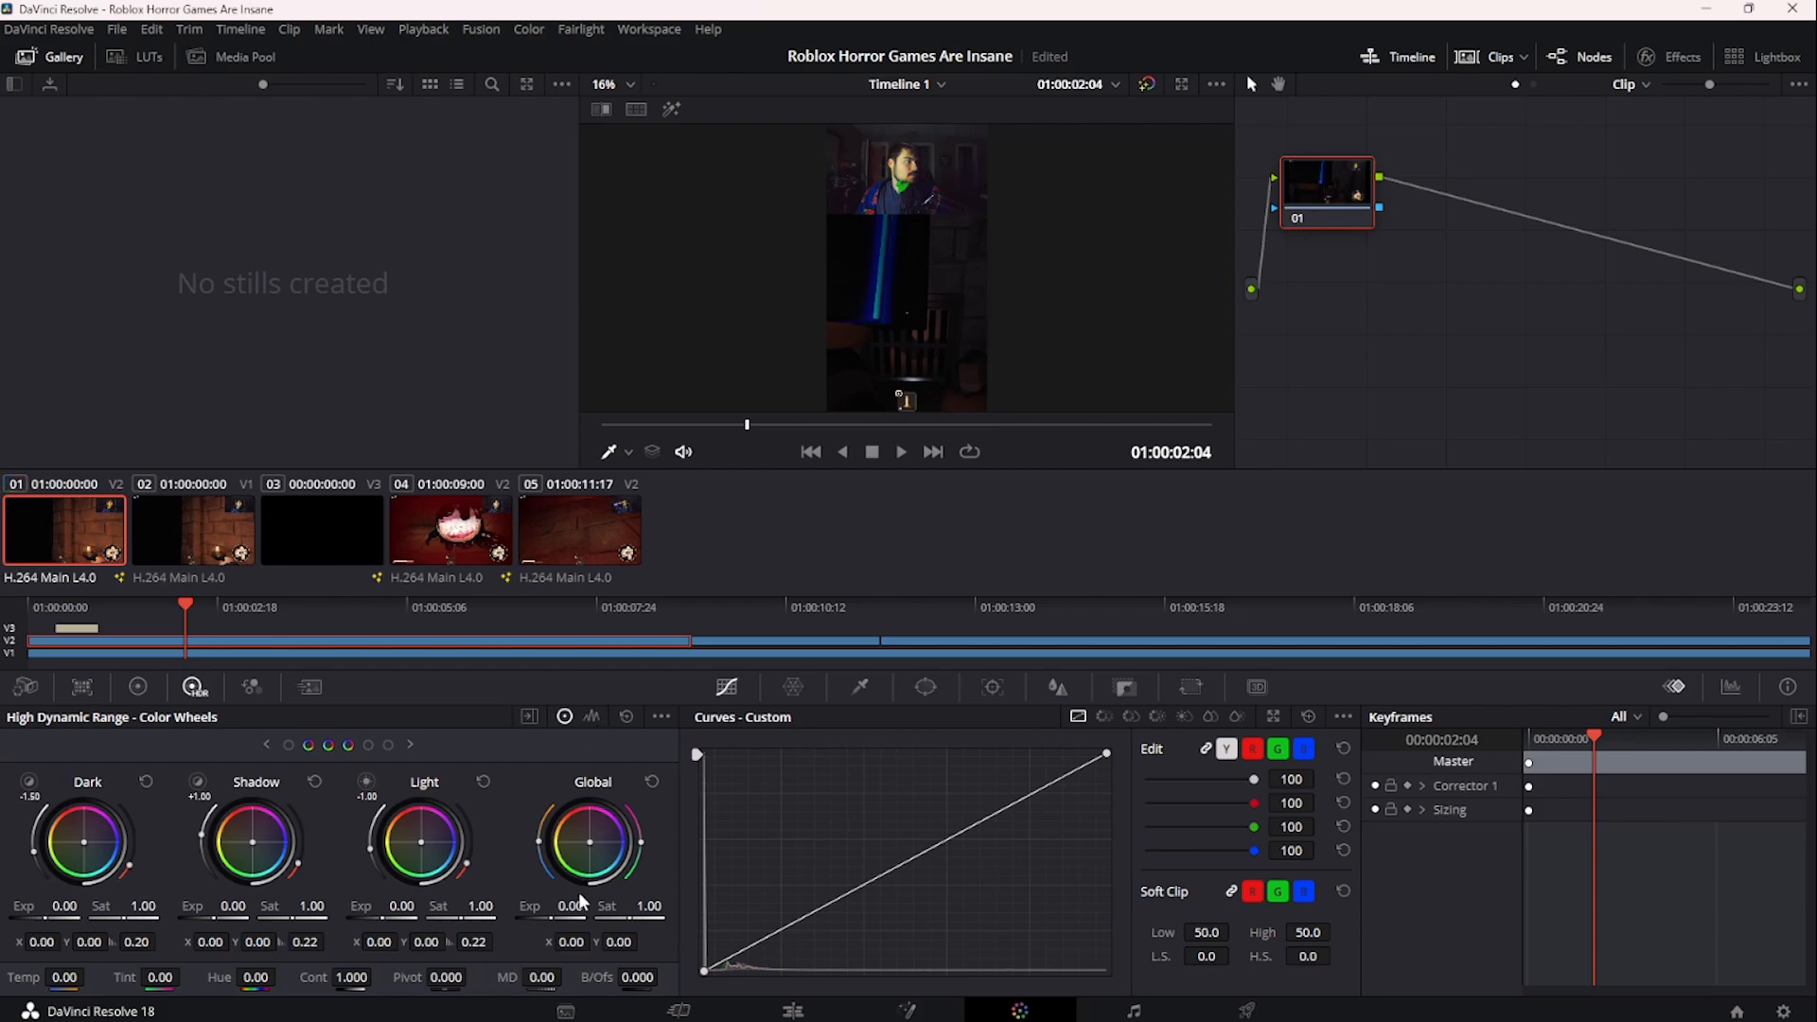
- Raise the HDR Global saturation to 1.79, and undo the trial changes to the Global exposure
mouse_move(550, 915)
mouse_down()
mouse_move(627, 906)
mouse_move(537, 907)
mouse_move(606, 907)
mouse_move(567, 908)
mouse_up()
key(ctrl+z)
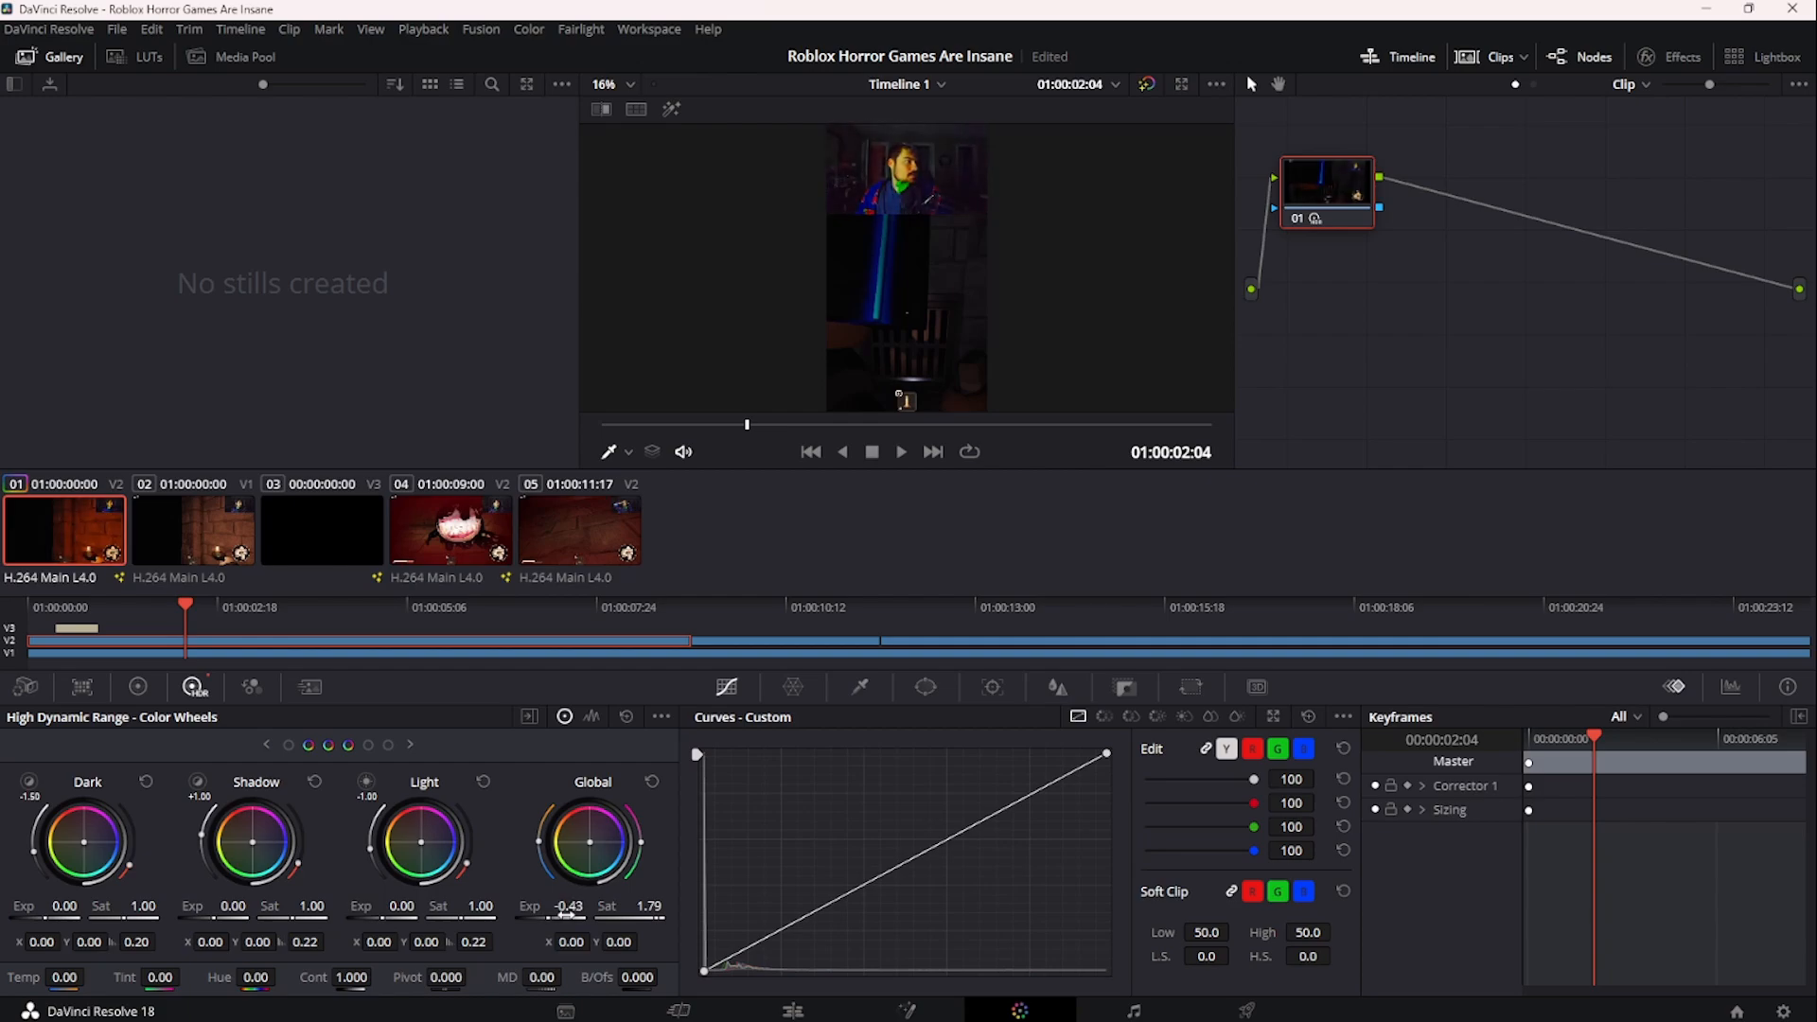
key(ctrl+z)
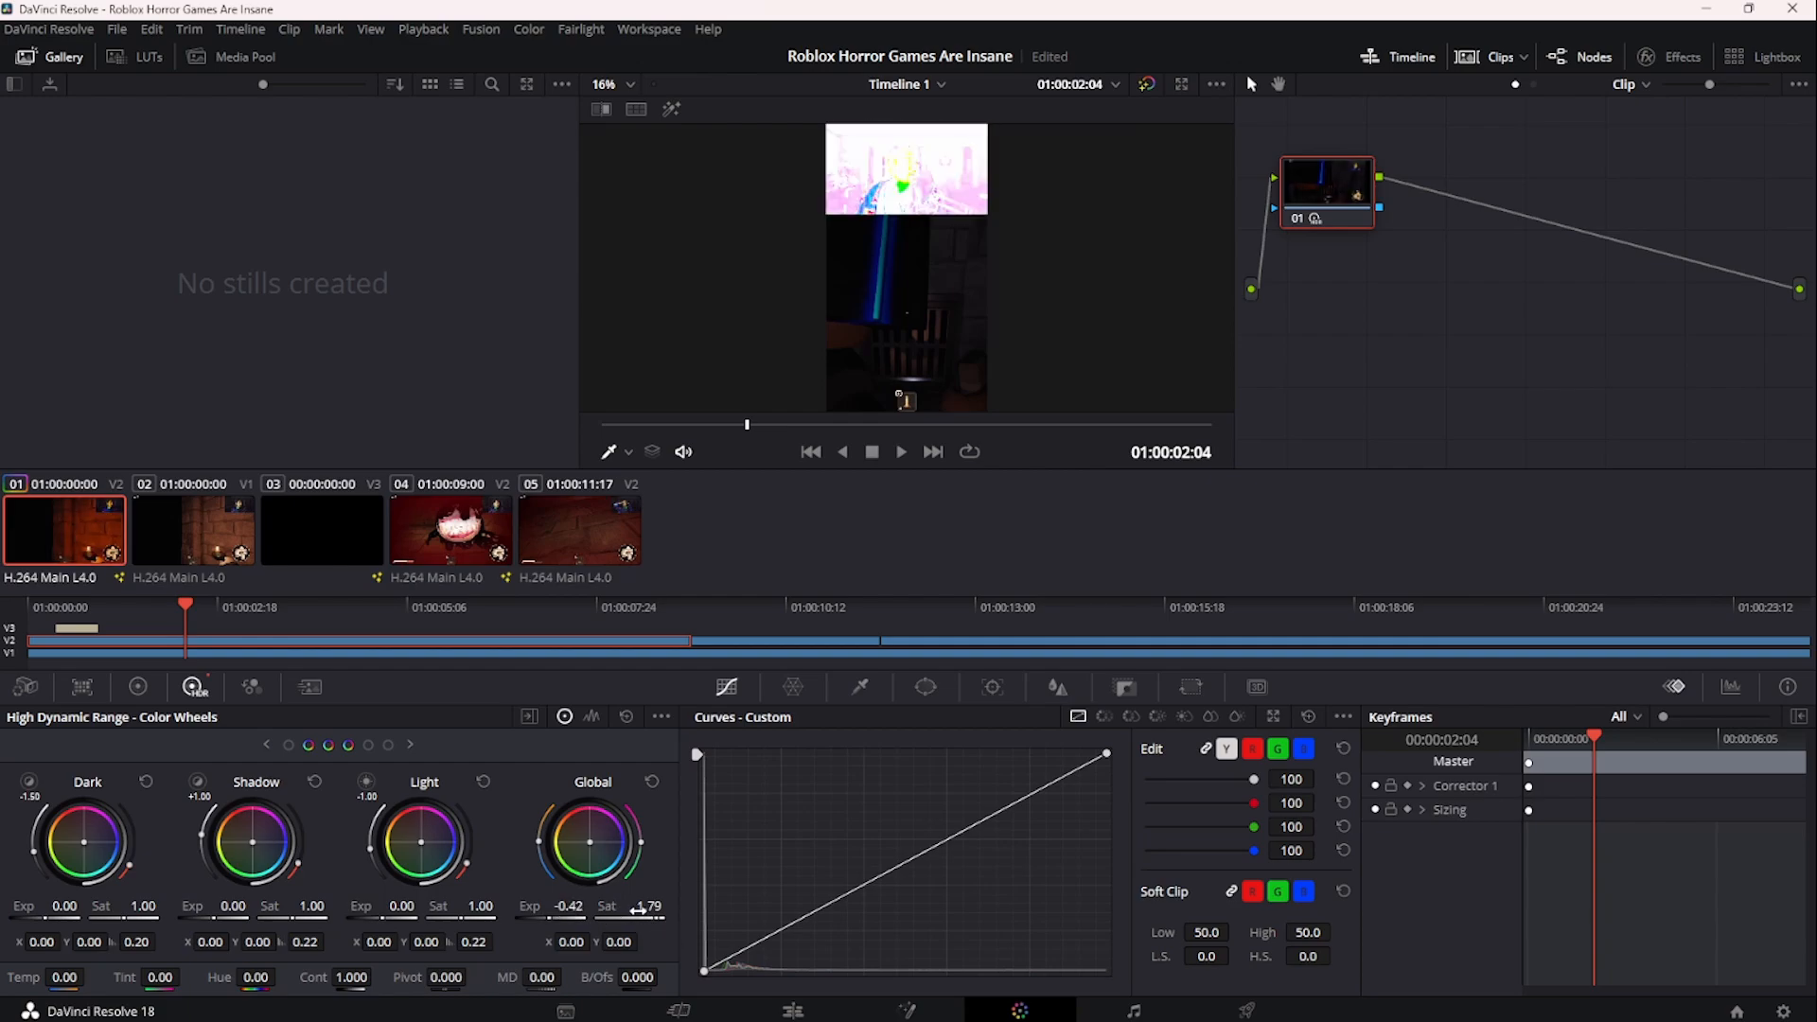
key(ctrl+z)
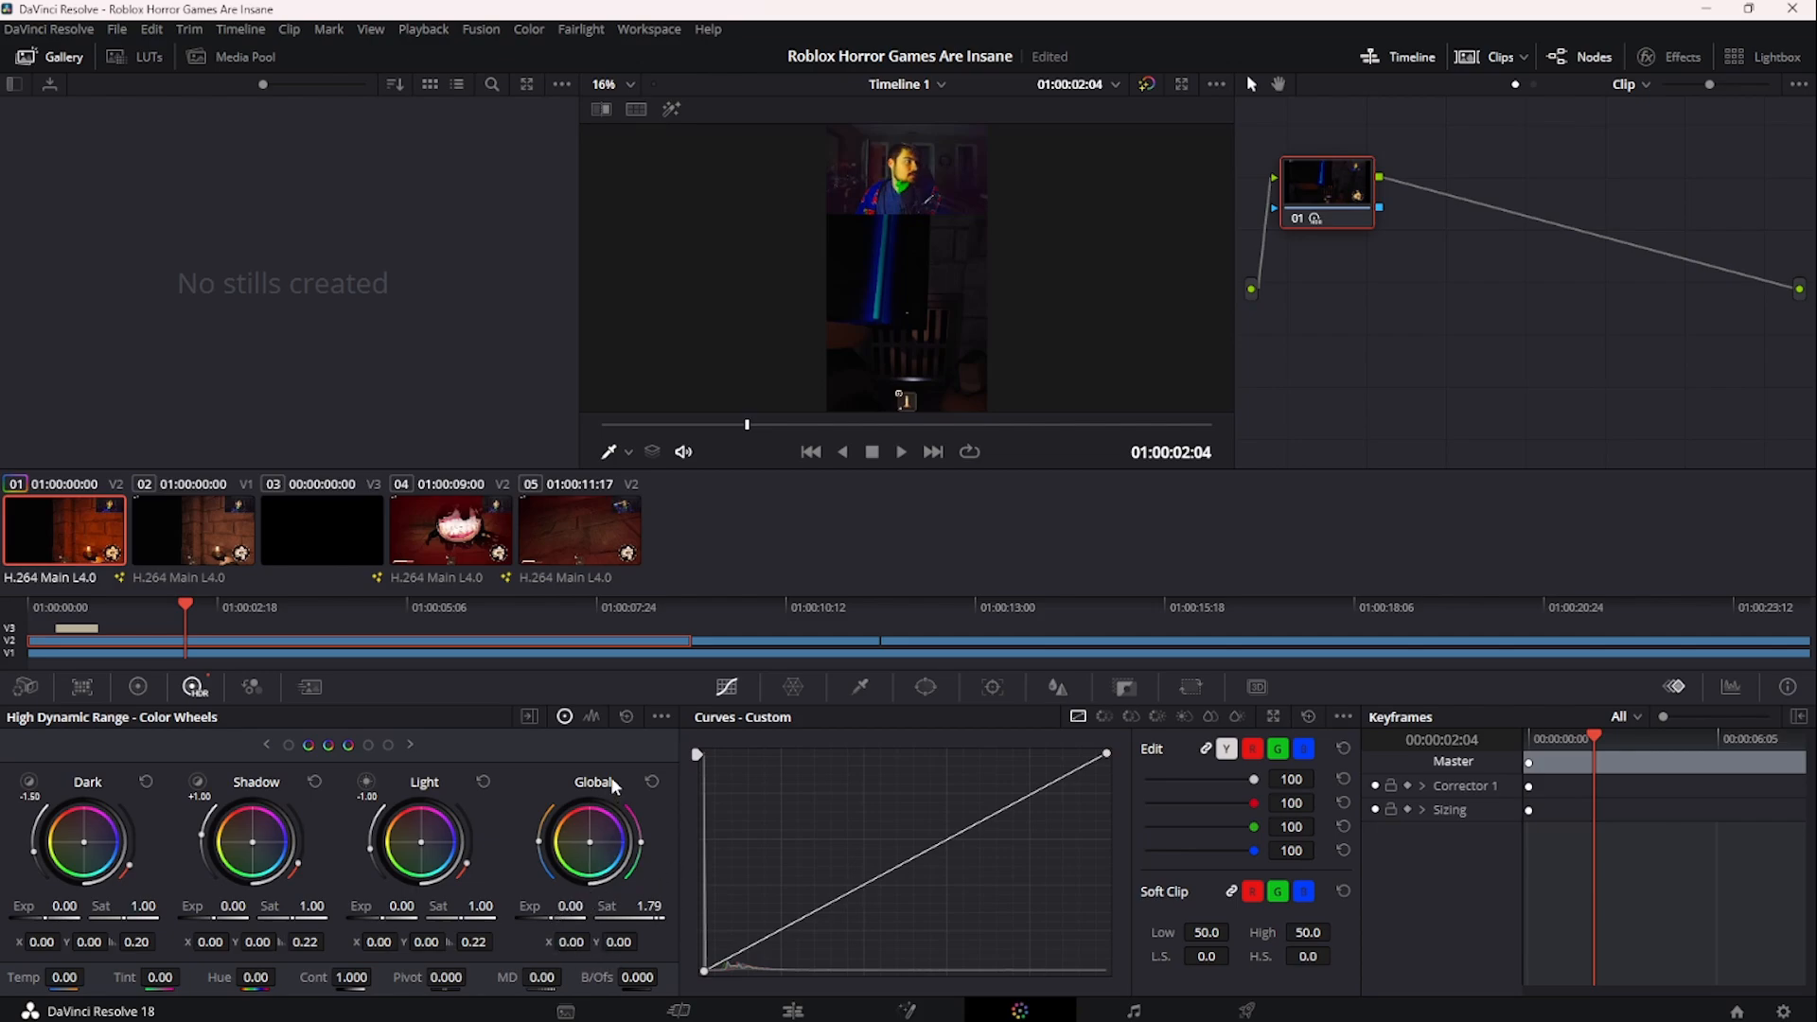
- Try a Shadow color balance of X -0.22, and set the HDR Dark saturation to 0.62 and Light saturation to 1.71
click(166, 700)
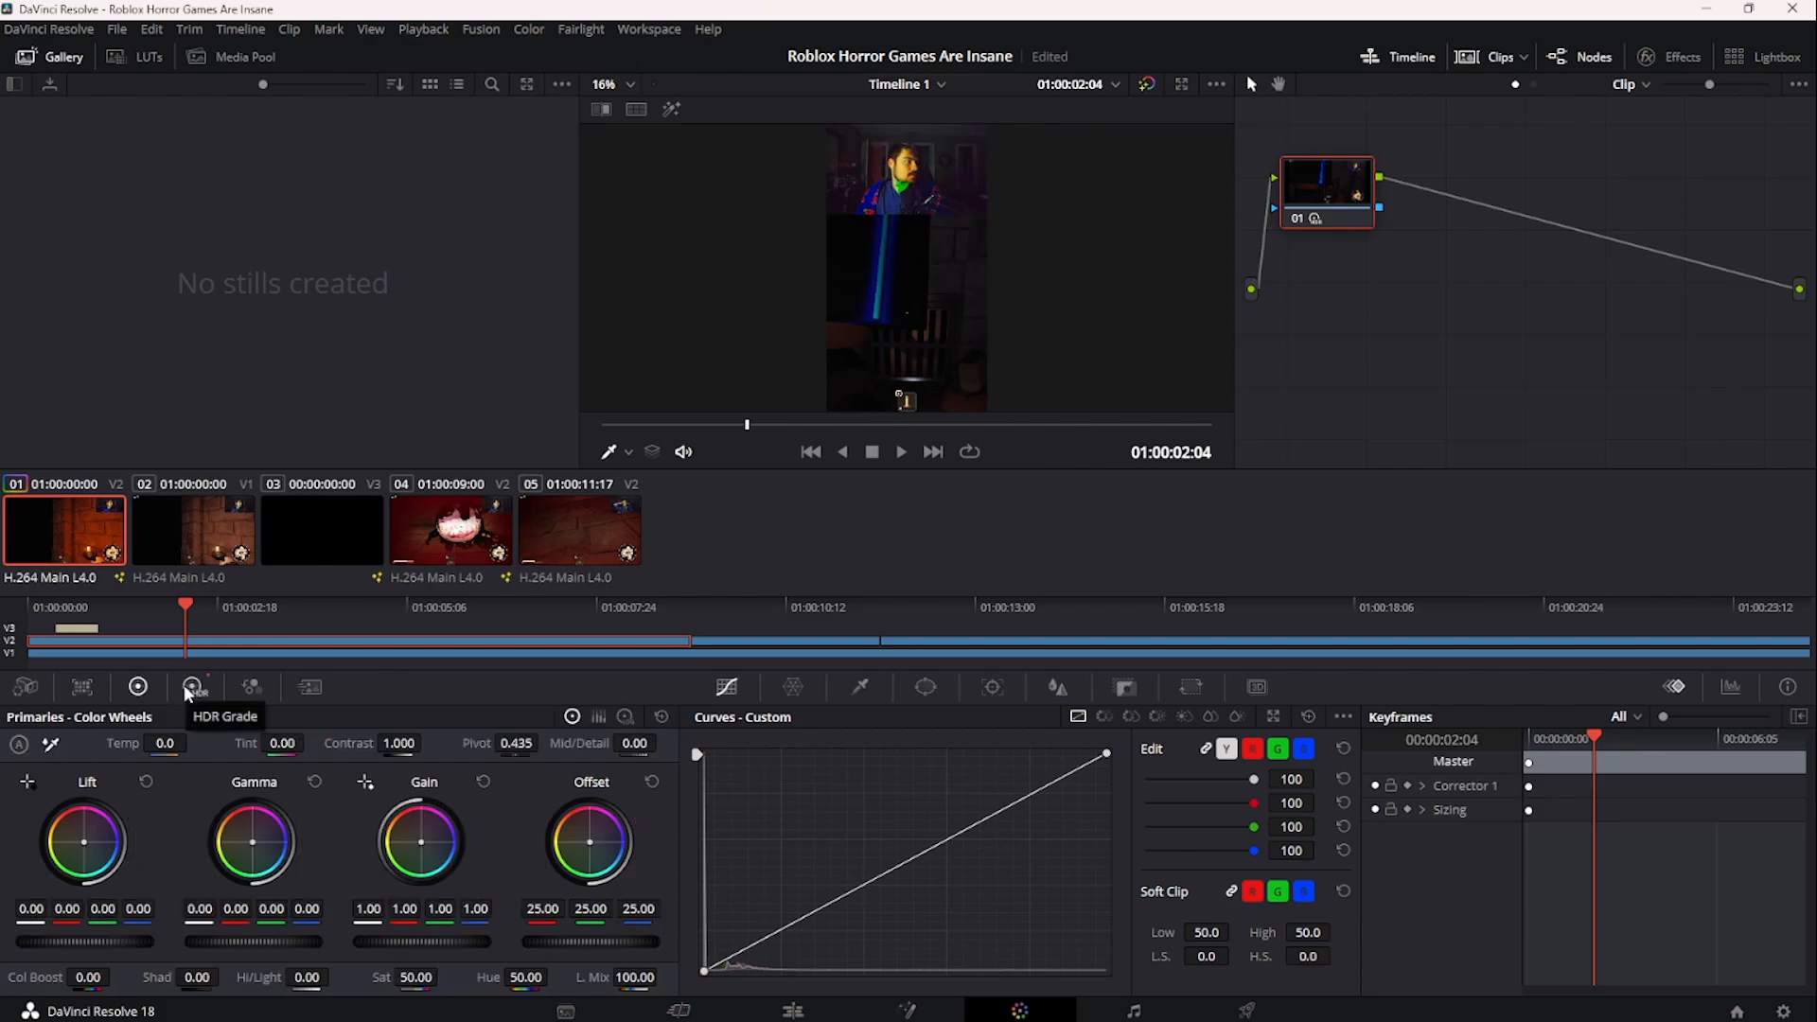
click(192, 688)
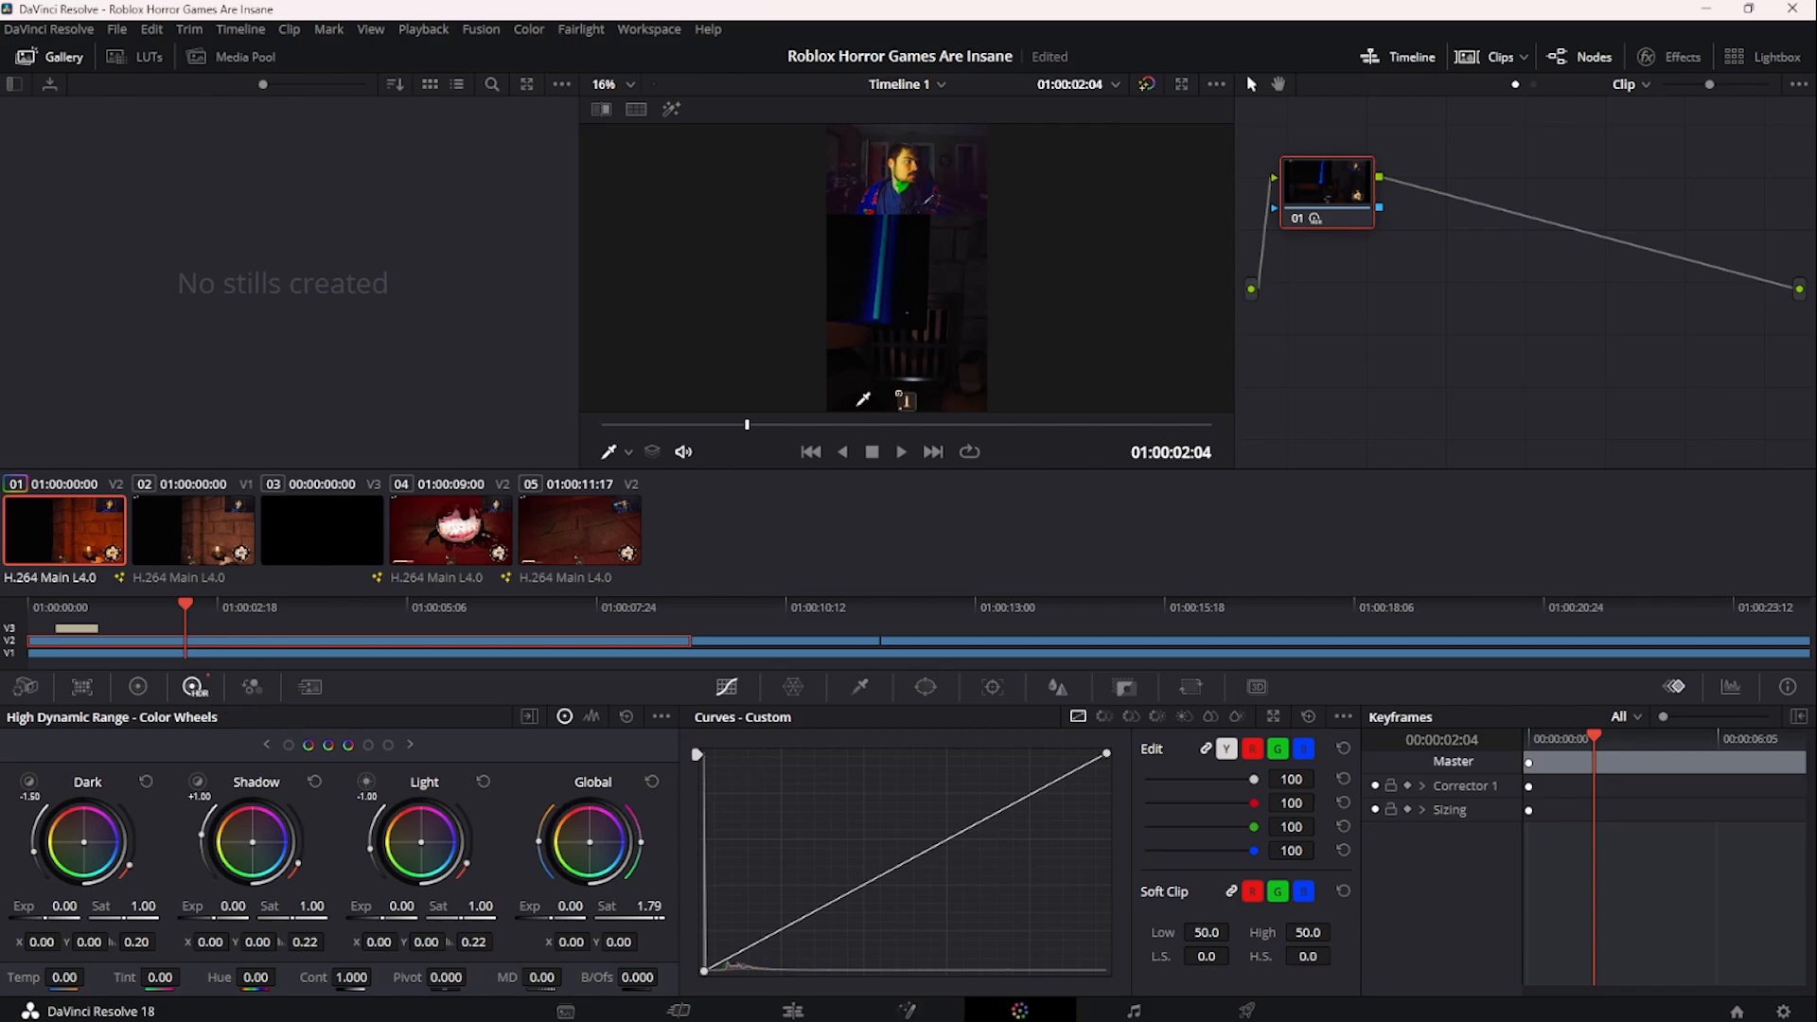
mouse_move(210, 944)
mouse_down()
mouse_move(243, 943)
mouse_move(188, 943)
mouse_up()
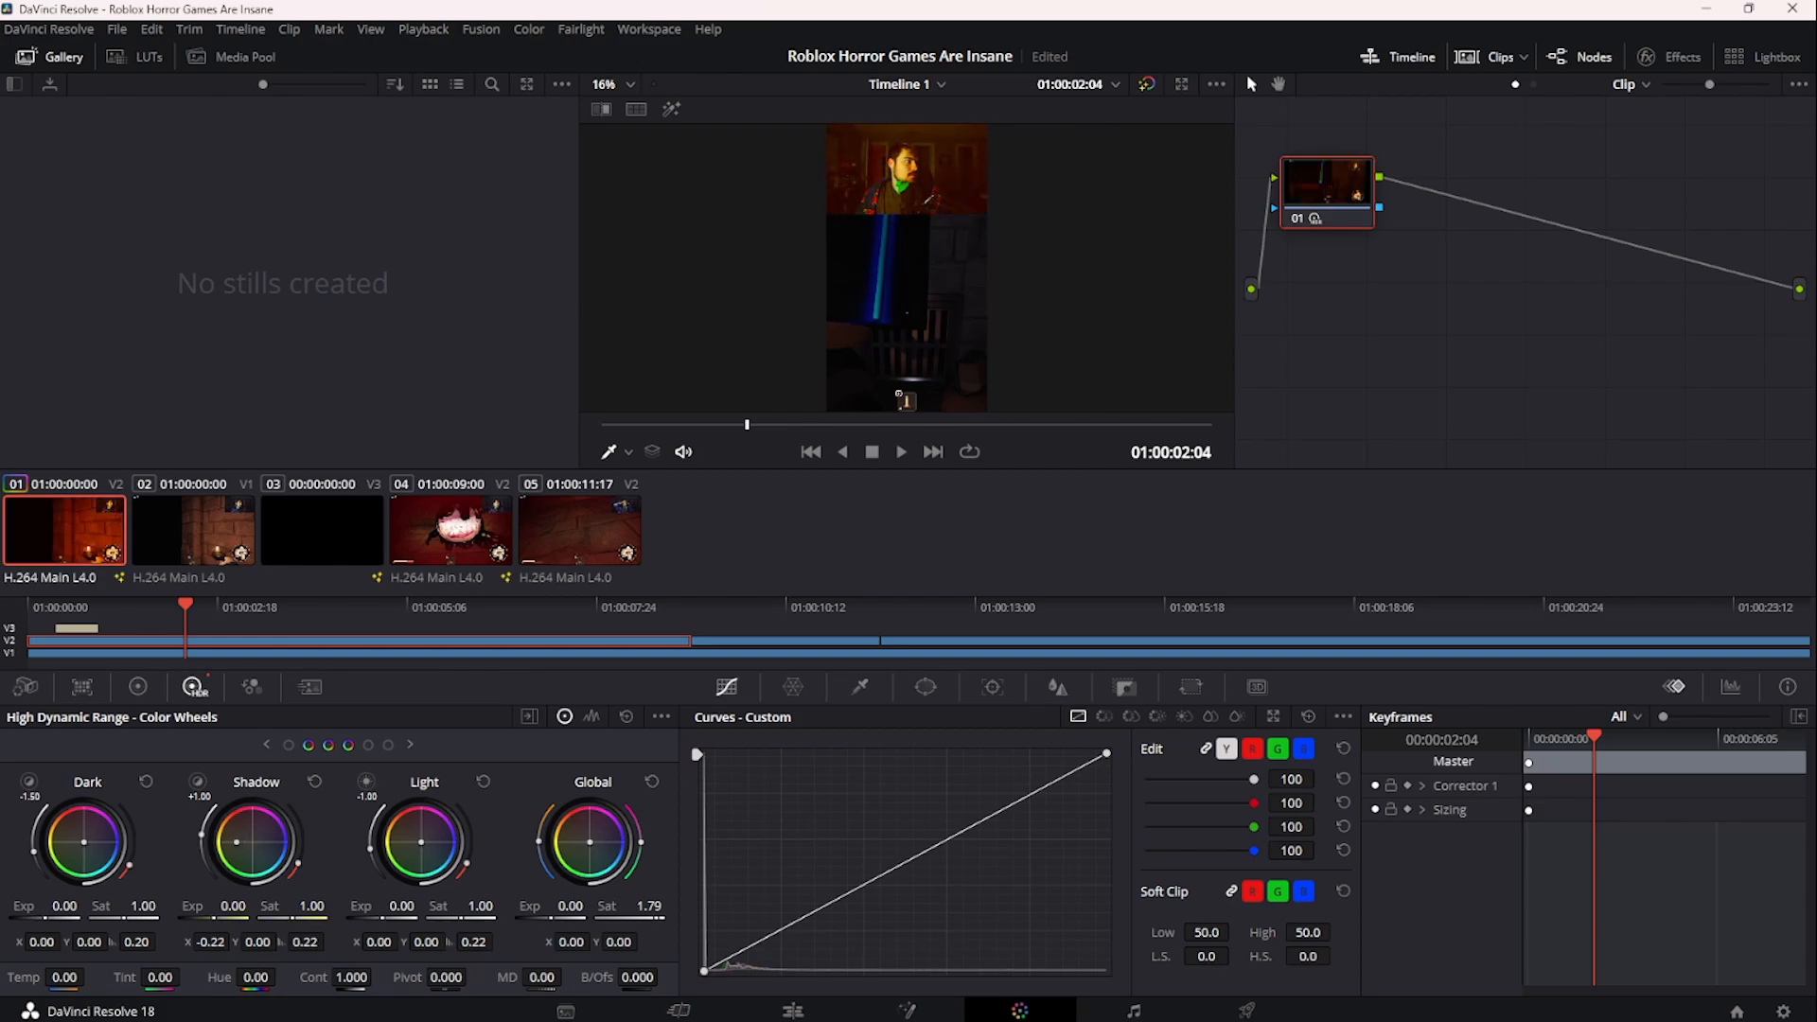
drag(217, 942, 246, 945)
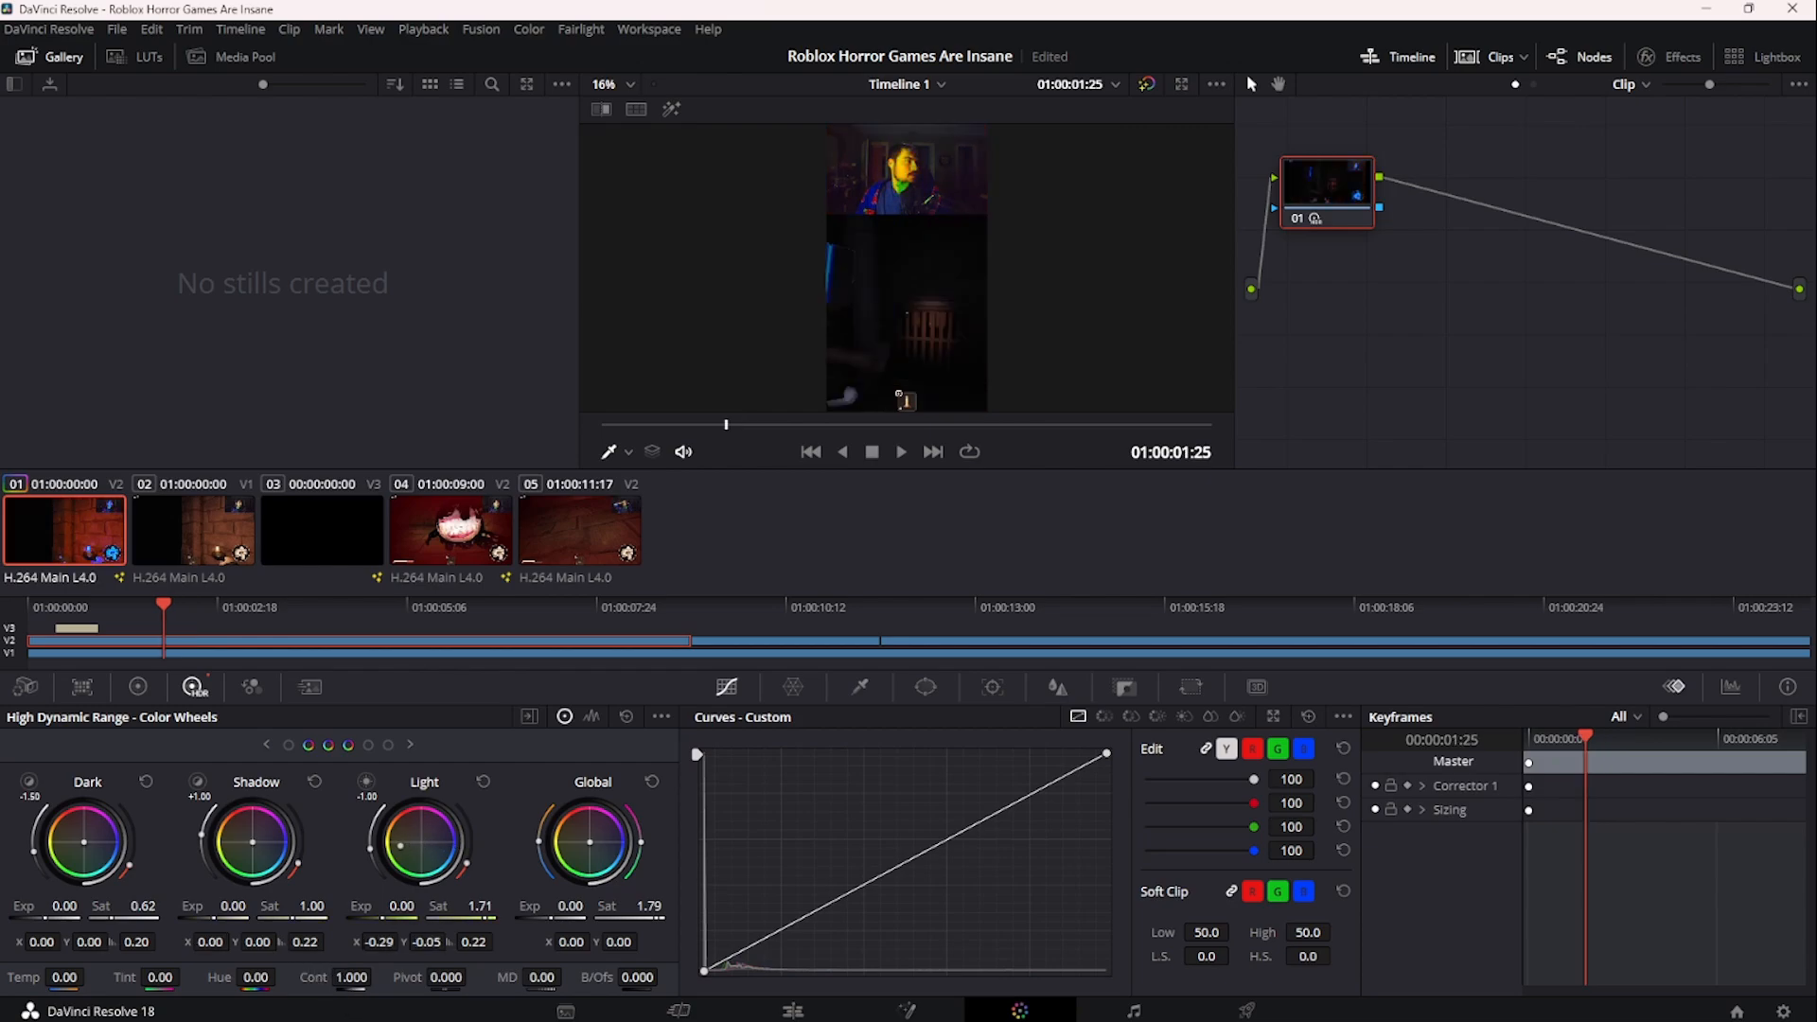
- Try shifting the HDR Light wheel's color balance to X -0.29, Y -0.05, and reset it to neutral
drag(379, 941, 371, 942)
drag(397, 854, 433, 840)
double_click(430, 862)
- Try lowering the HDR Shadow exposure and raising the Shadow saturation to 1.12, undoing each change
drag(233, 918, 181, 917)
key(ctrl+z)
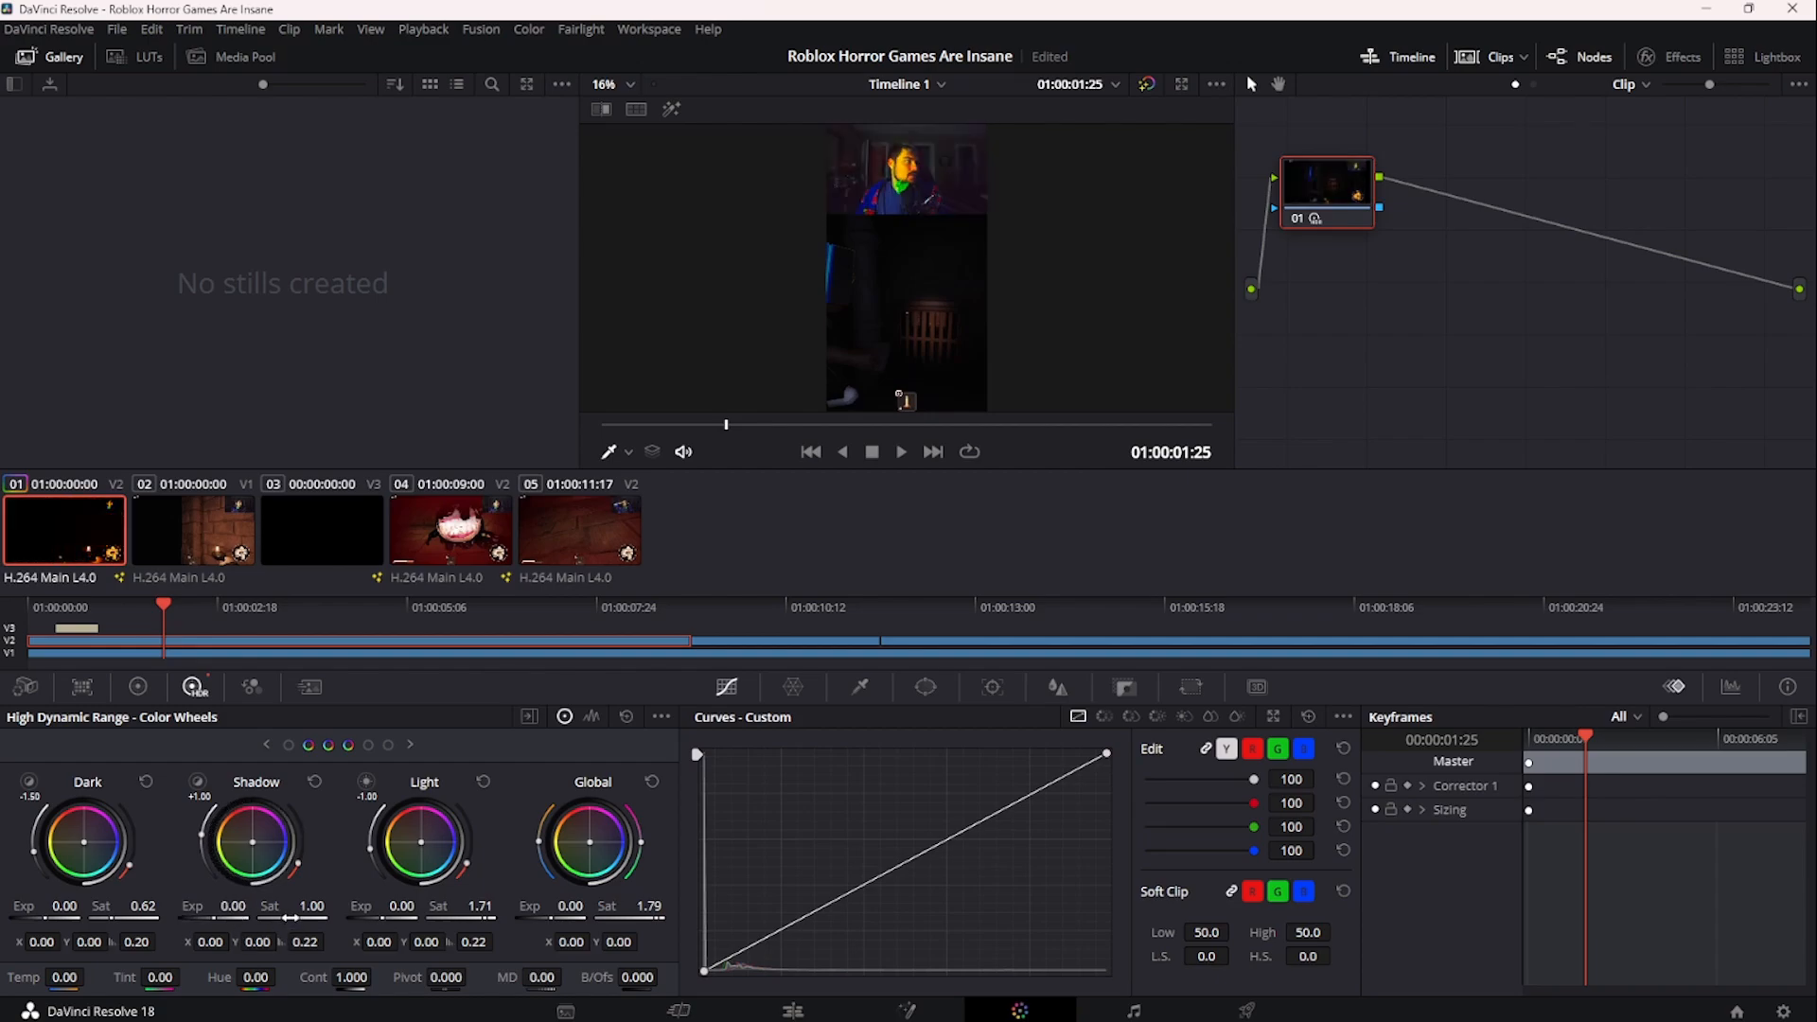
mouse_move(292, 918)
mouse_down()
mouse_move(318, 918)
mouse_move(258, 918)
mouse_move(298, 918)
mouse_up()
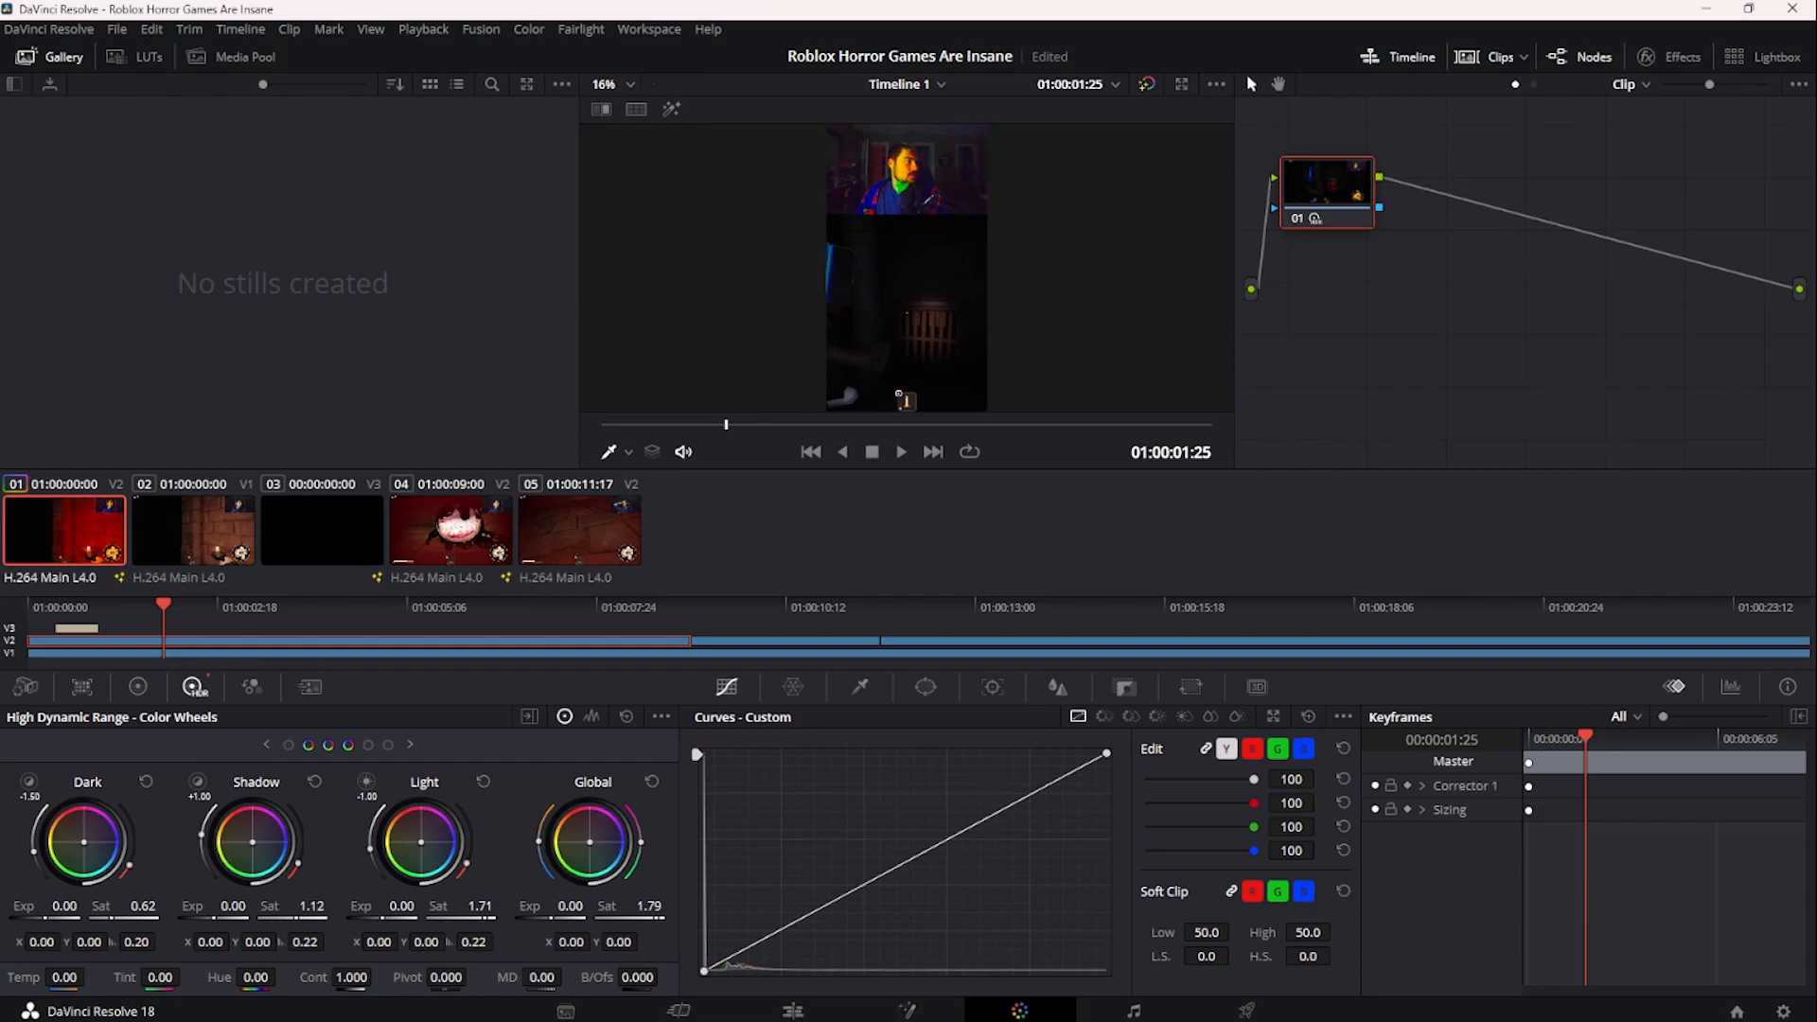
key(ctrl+z)
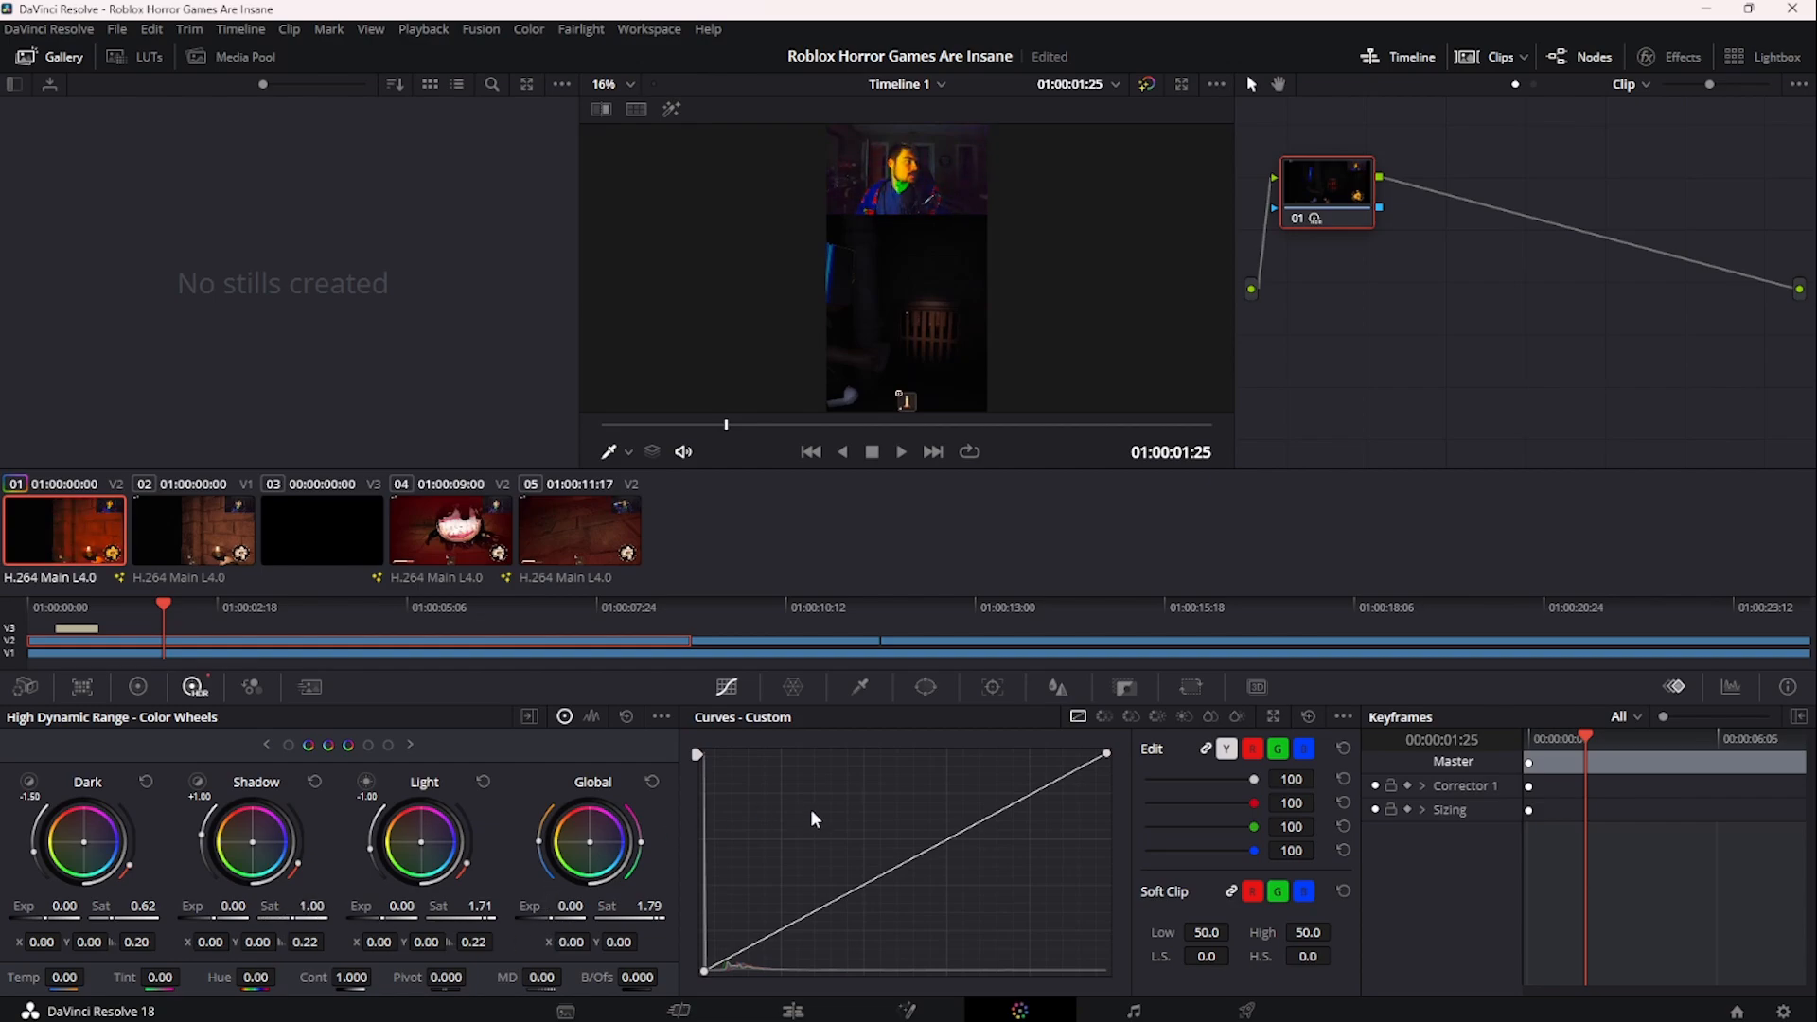
- Set the HDR Global and Light saturation to 1, and reset the Dark wheel to its defaults
double_click(646, 906)
text(1)
key(Return)
double_click(478, 907)
text(1)
key(Return)
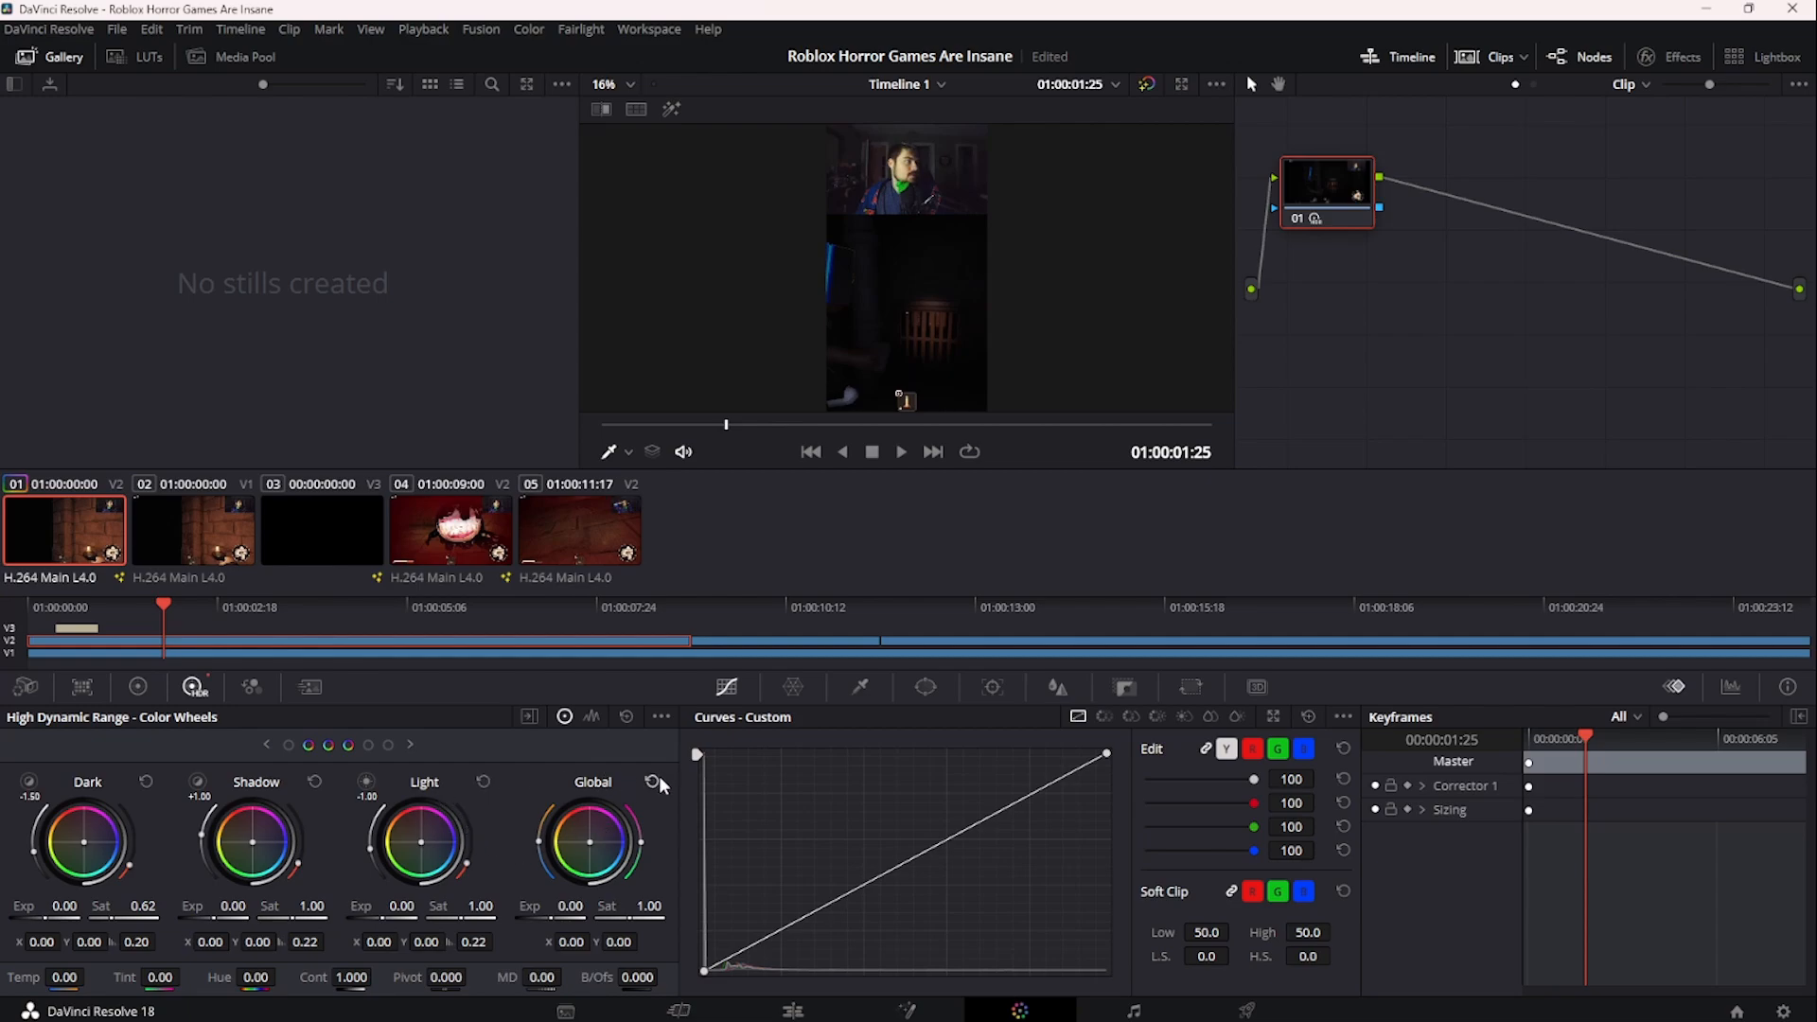
click(147, 785)
- Review the facecam at several points along the timeline on the Edit page, and return to the Color page at 01:00:05:12
click(793, 1010)
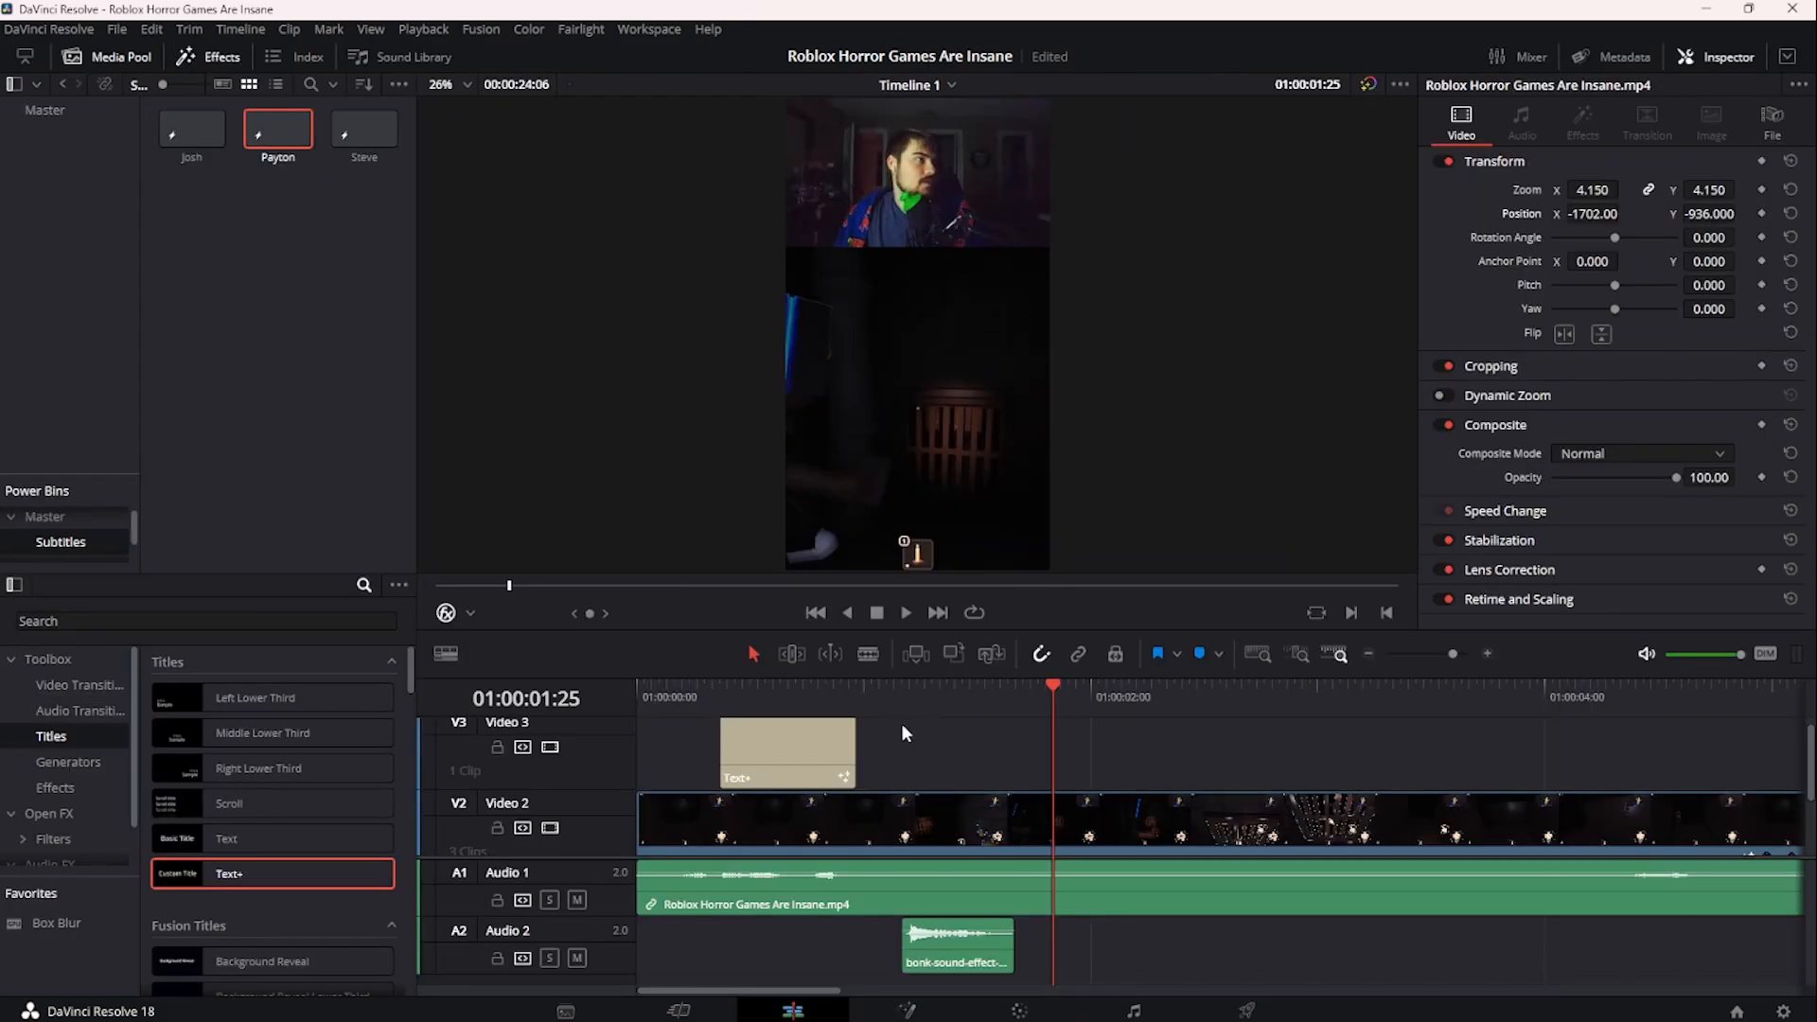
scroll(899, 719, down, 5)
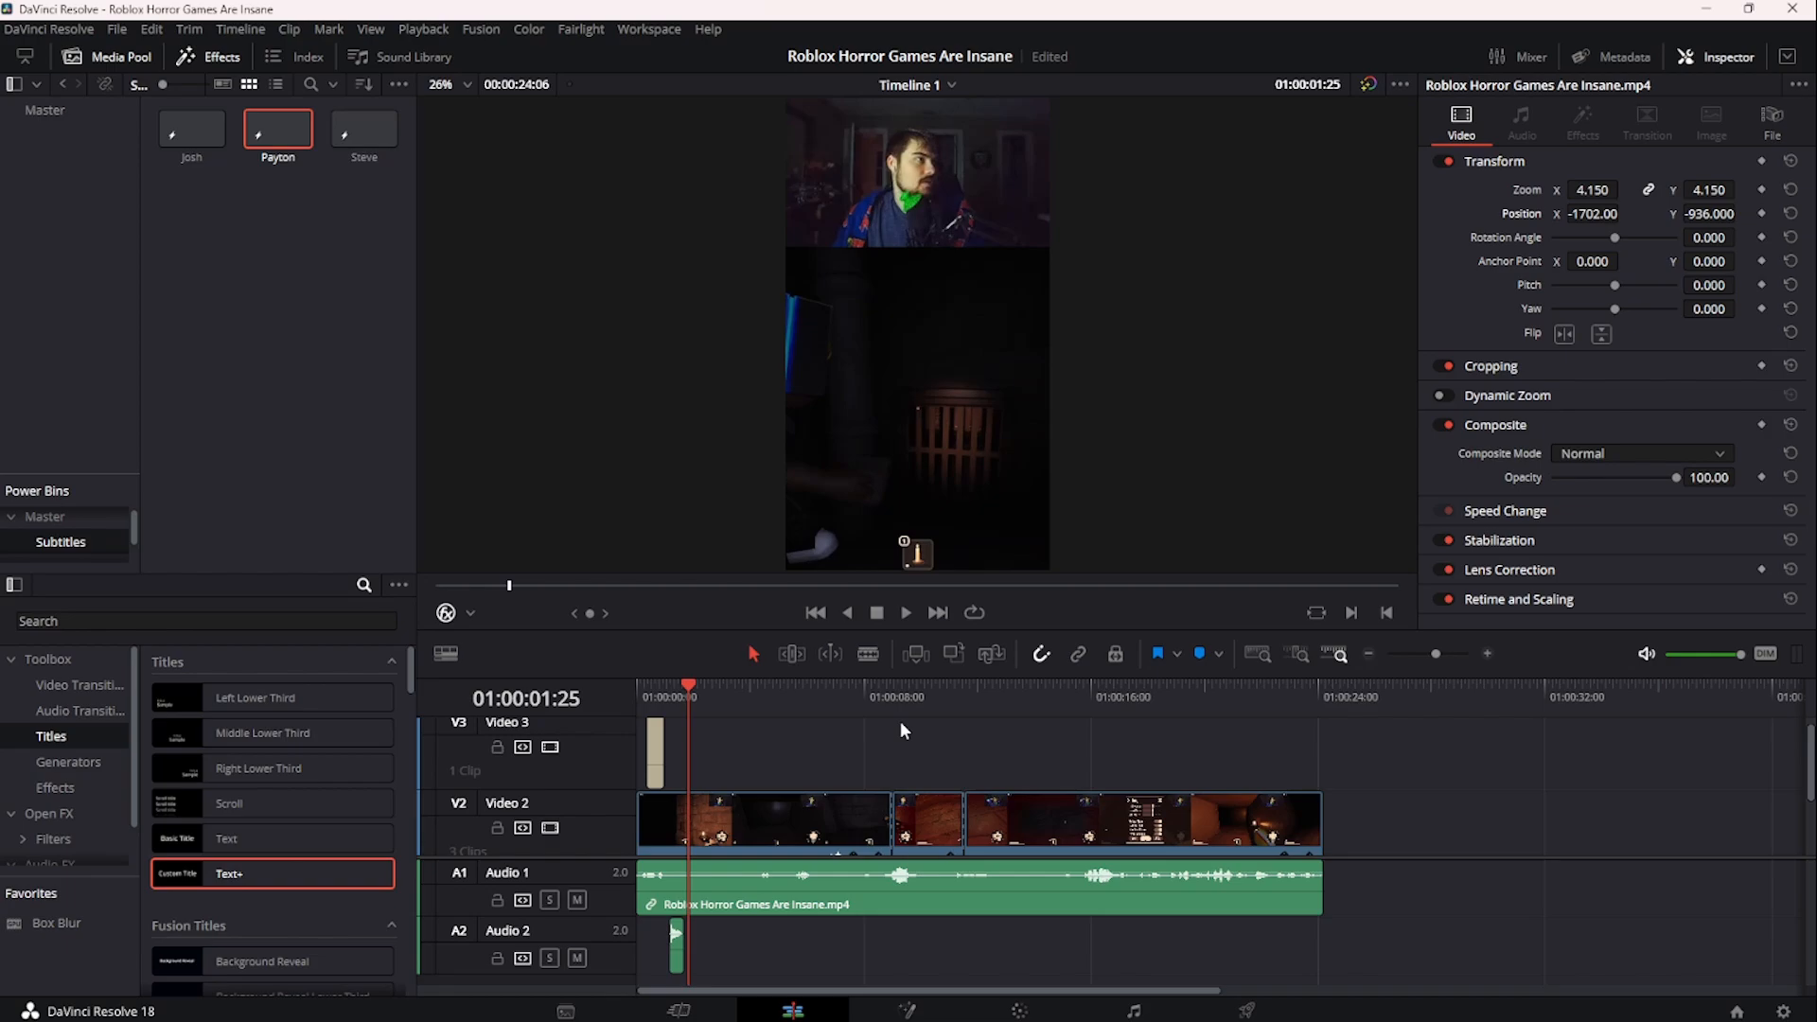
click(933, 701)
click(848, 706)
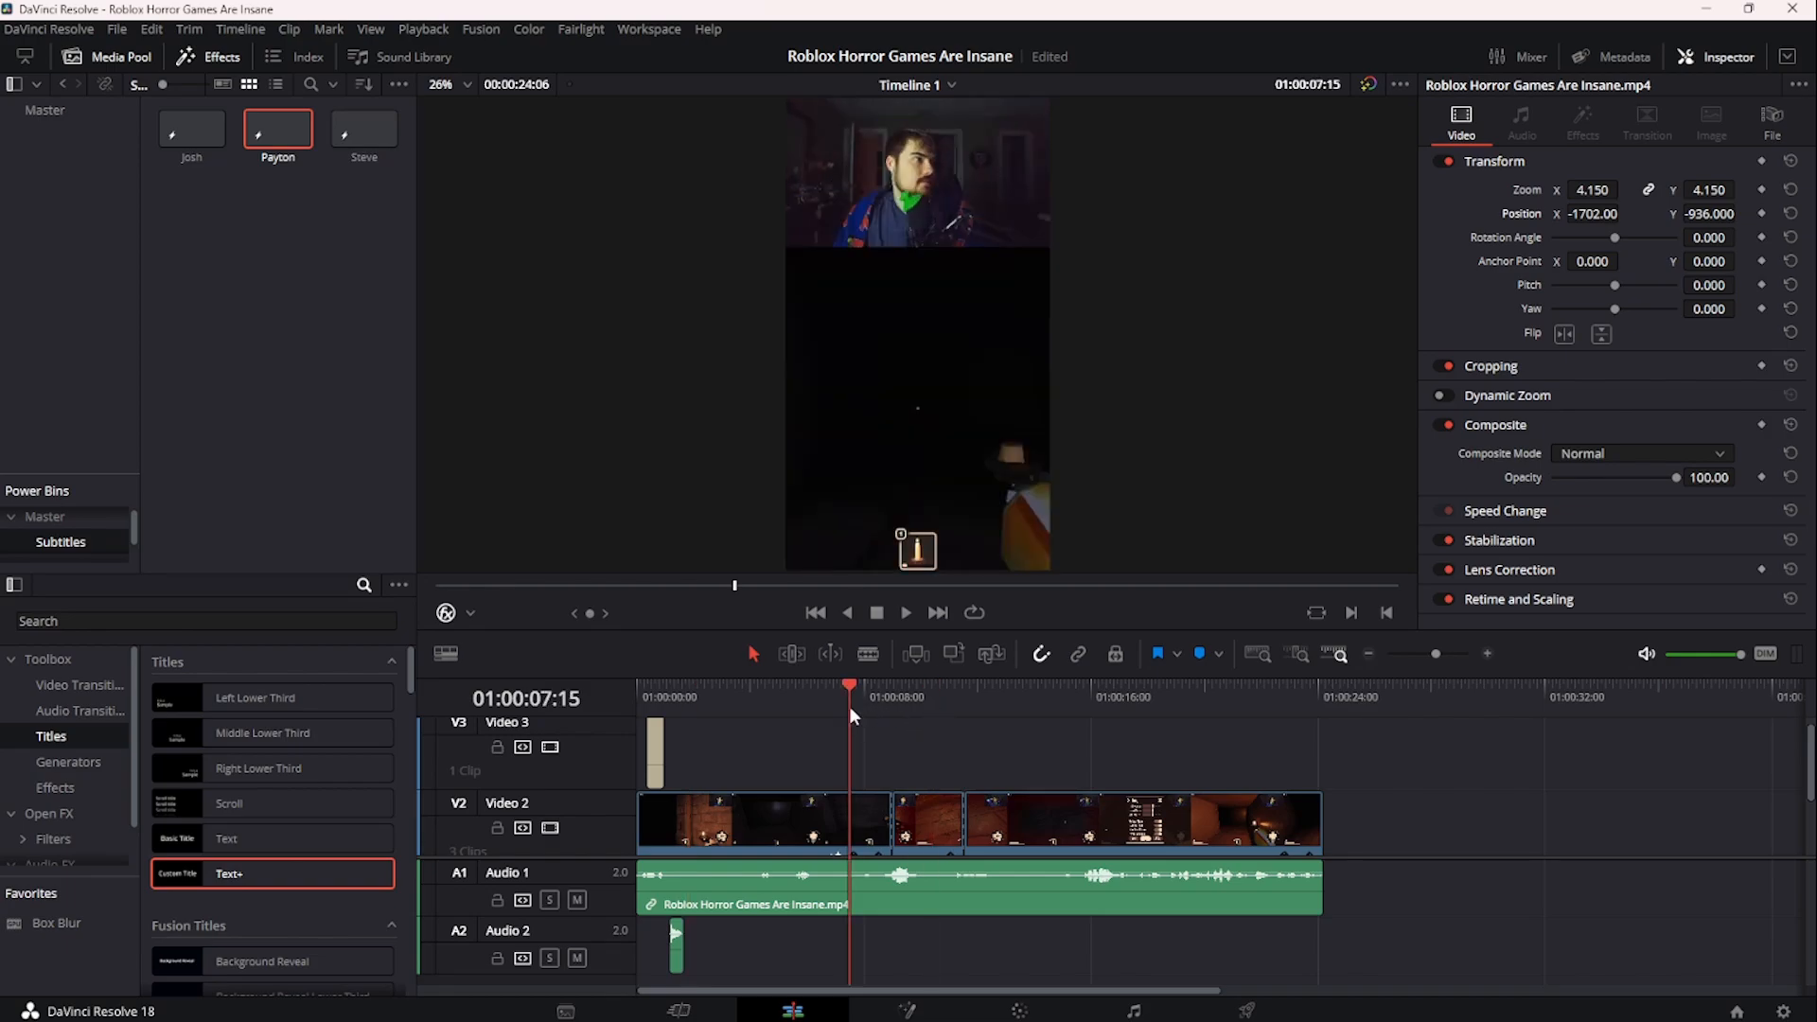
click(1050, 706)
drag(1217, 700, 1176, 710)
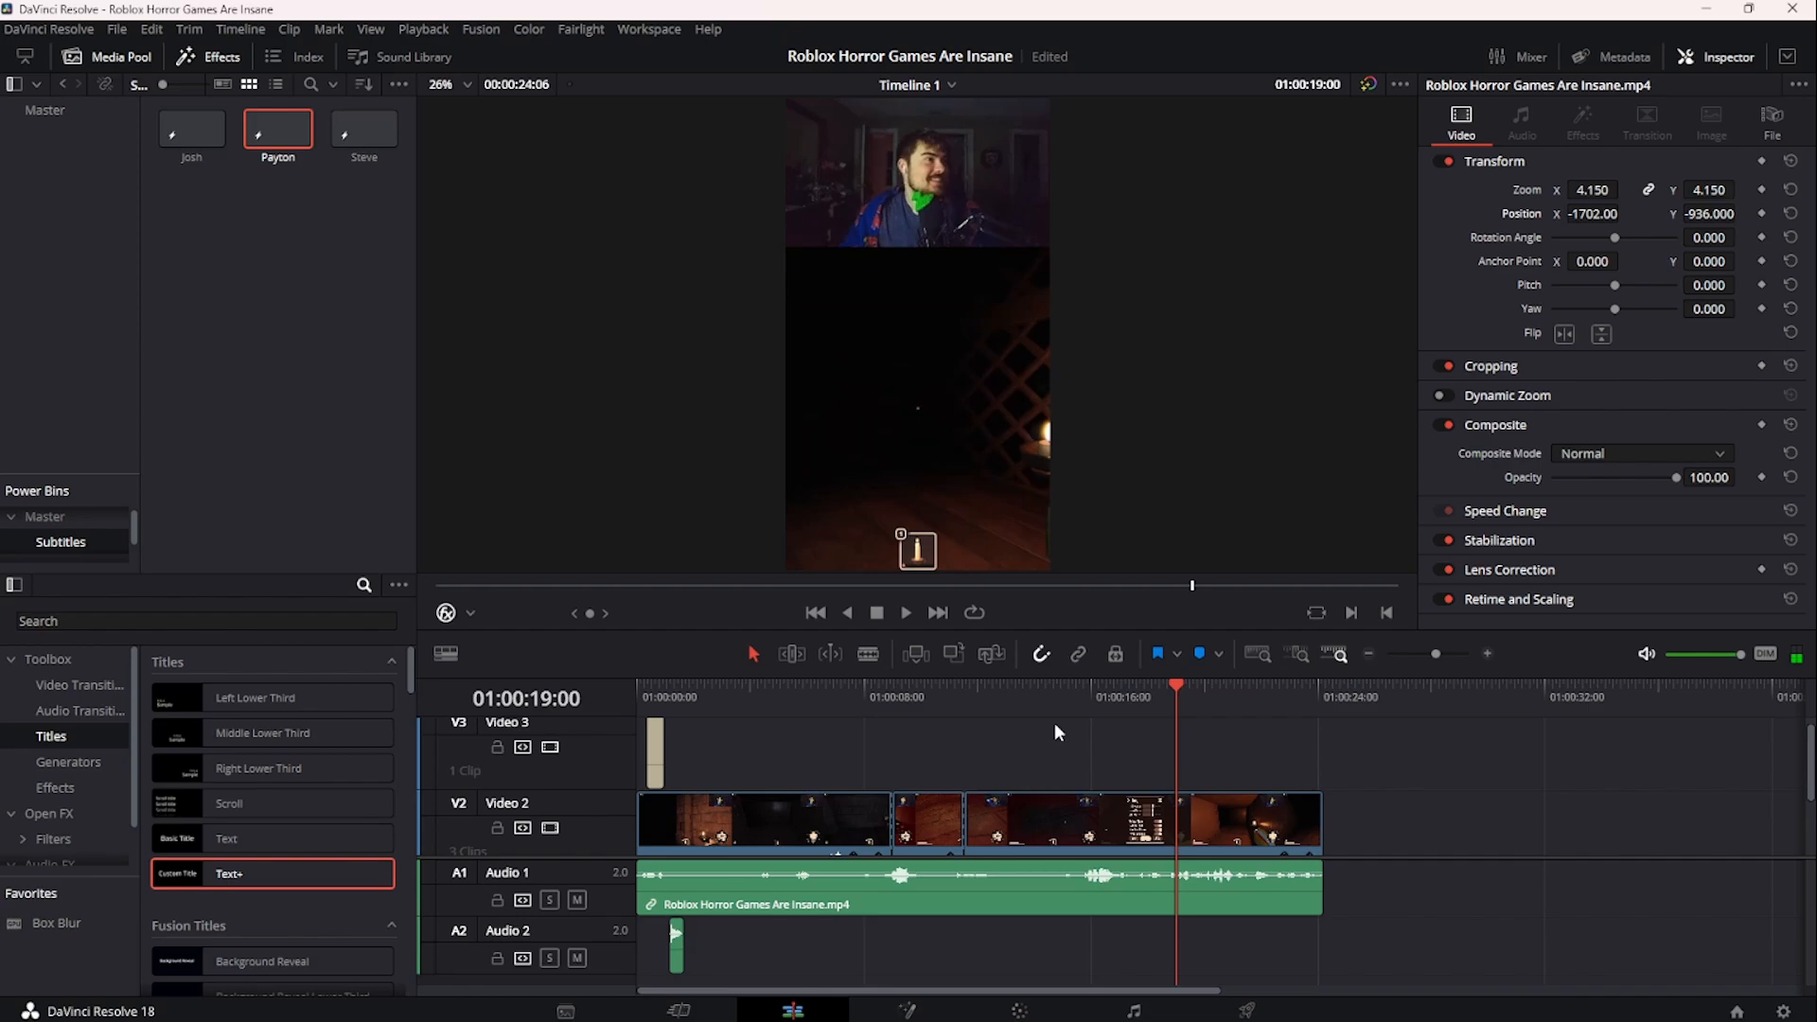
click(791, 712)
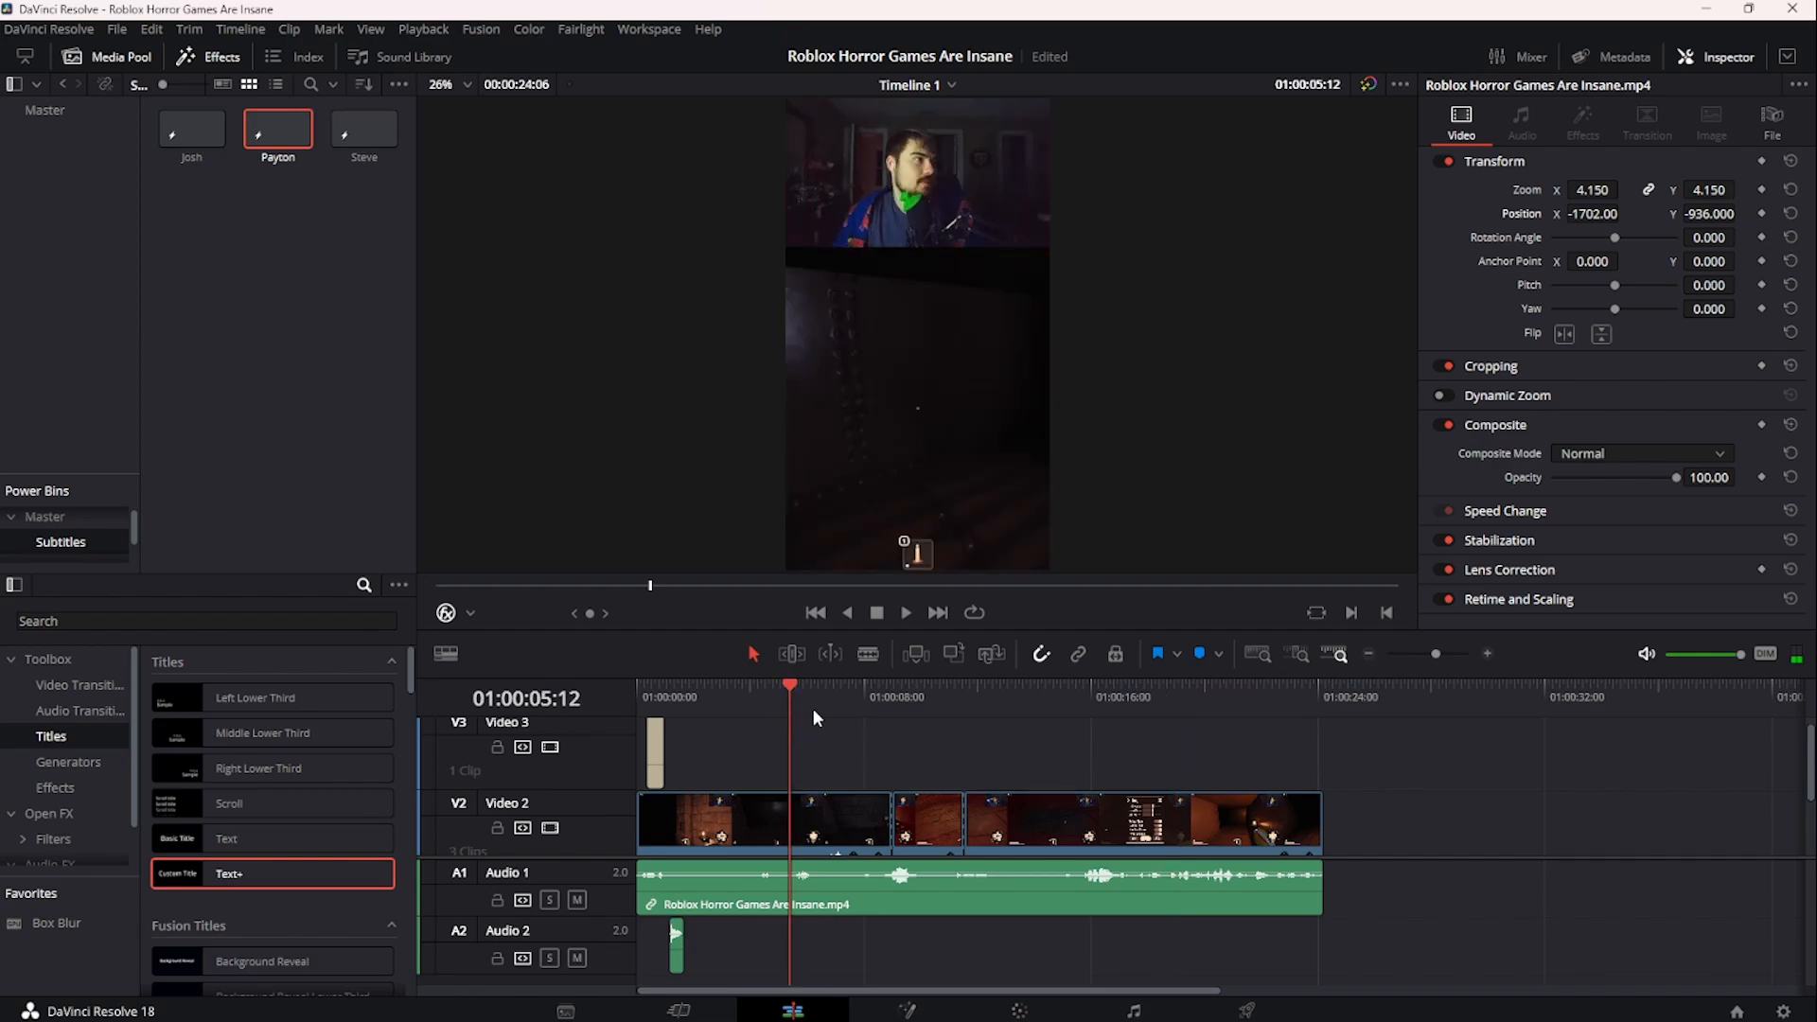
click(1019, 1010)
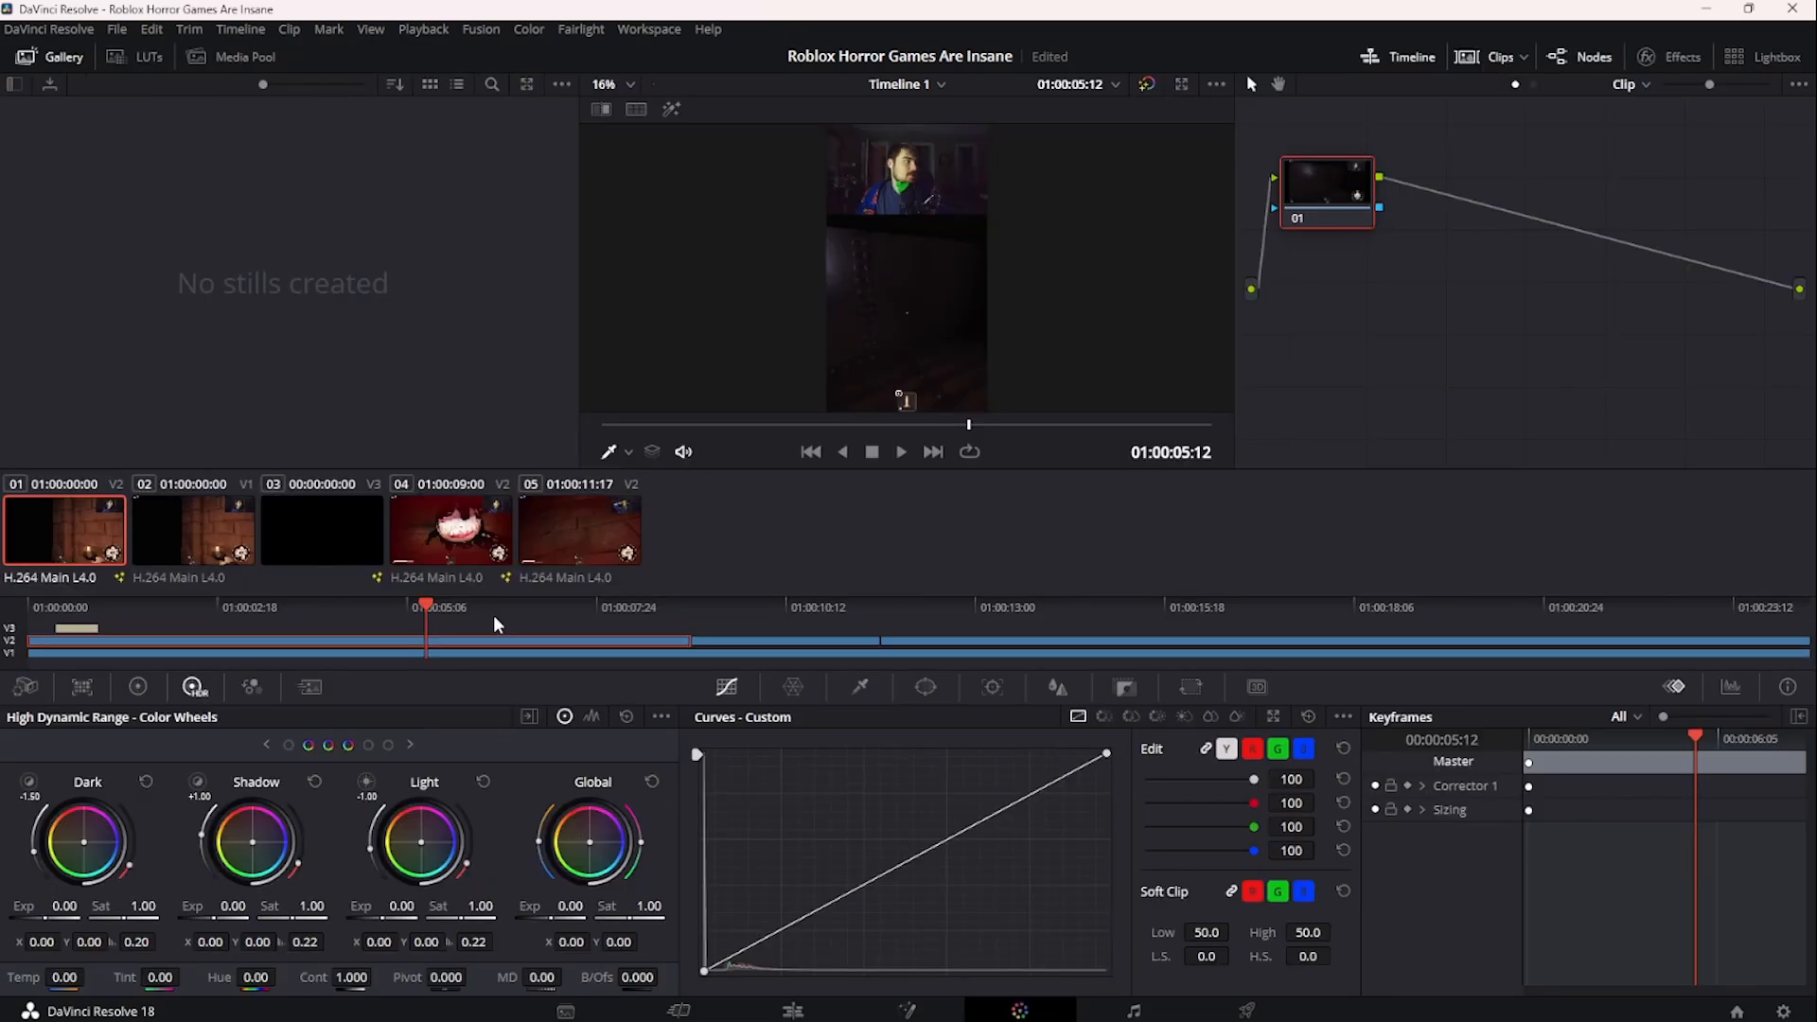
- Try a Primaries saturation of 91.80, and reset it to its default
click(146, 688)
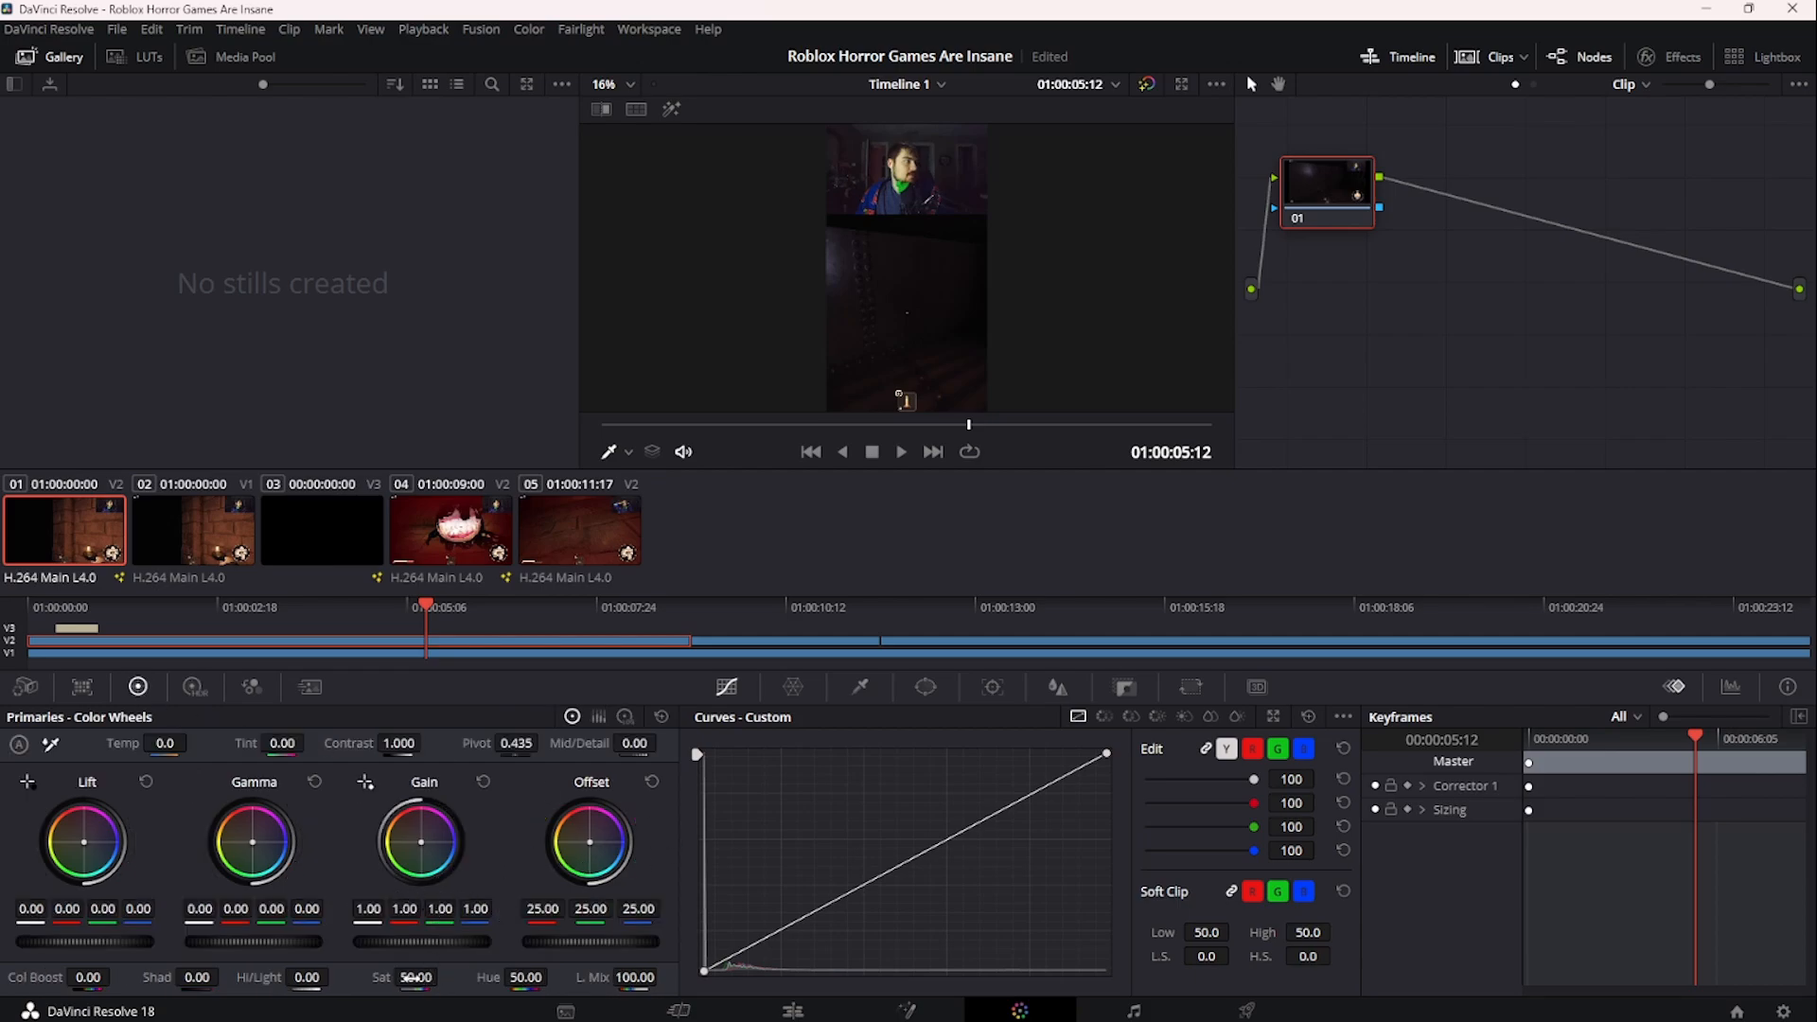
drag(414, 977, 493, 978)
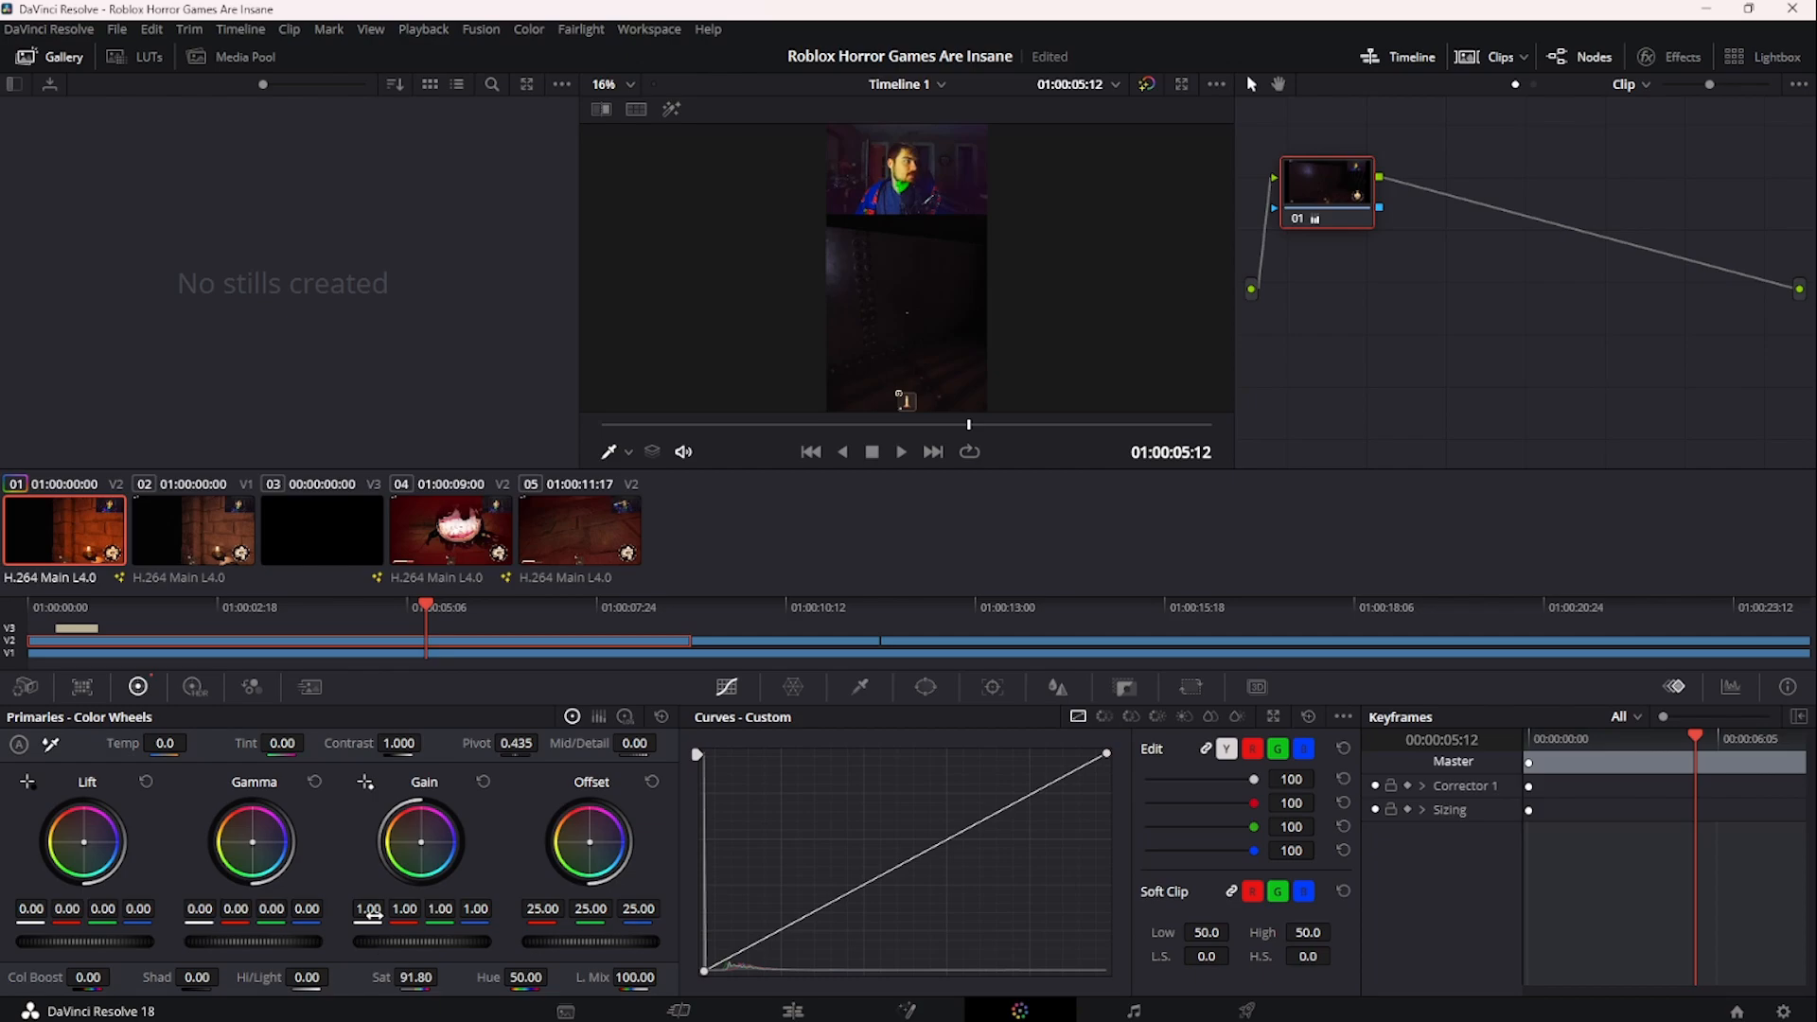
double_click(381, 977)
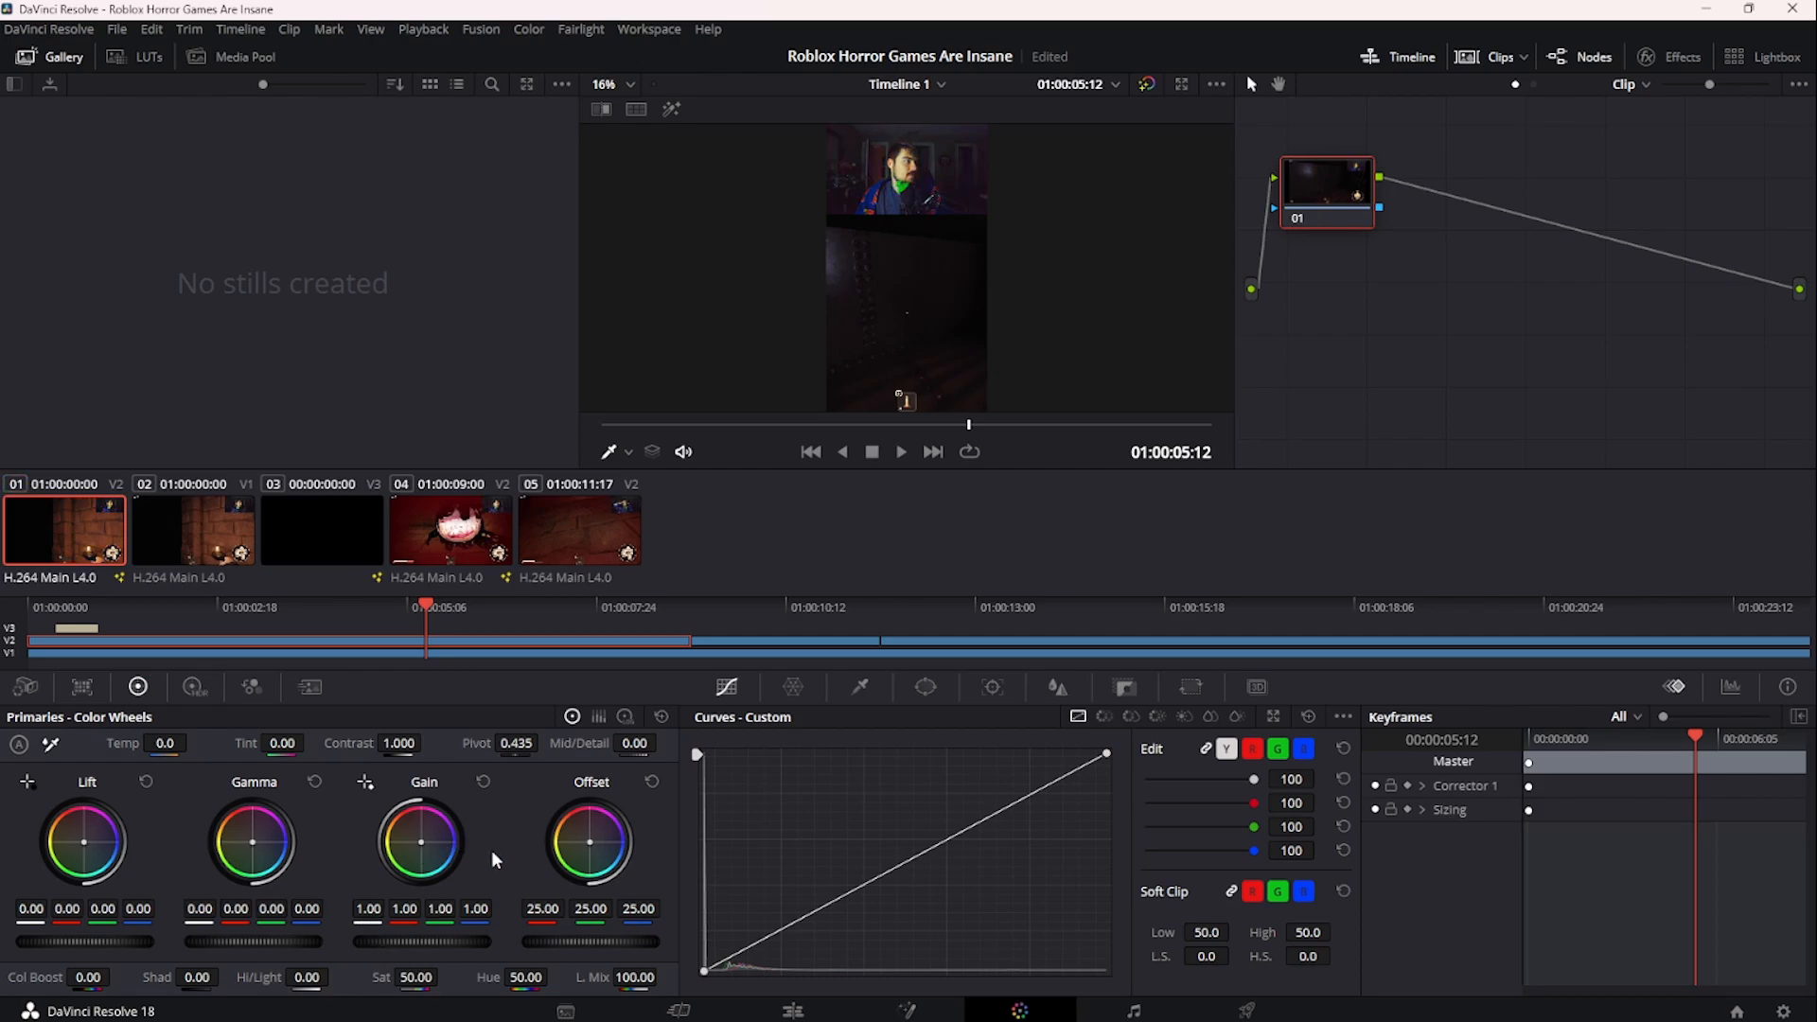
click(193, 687)
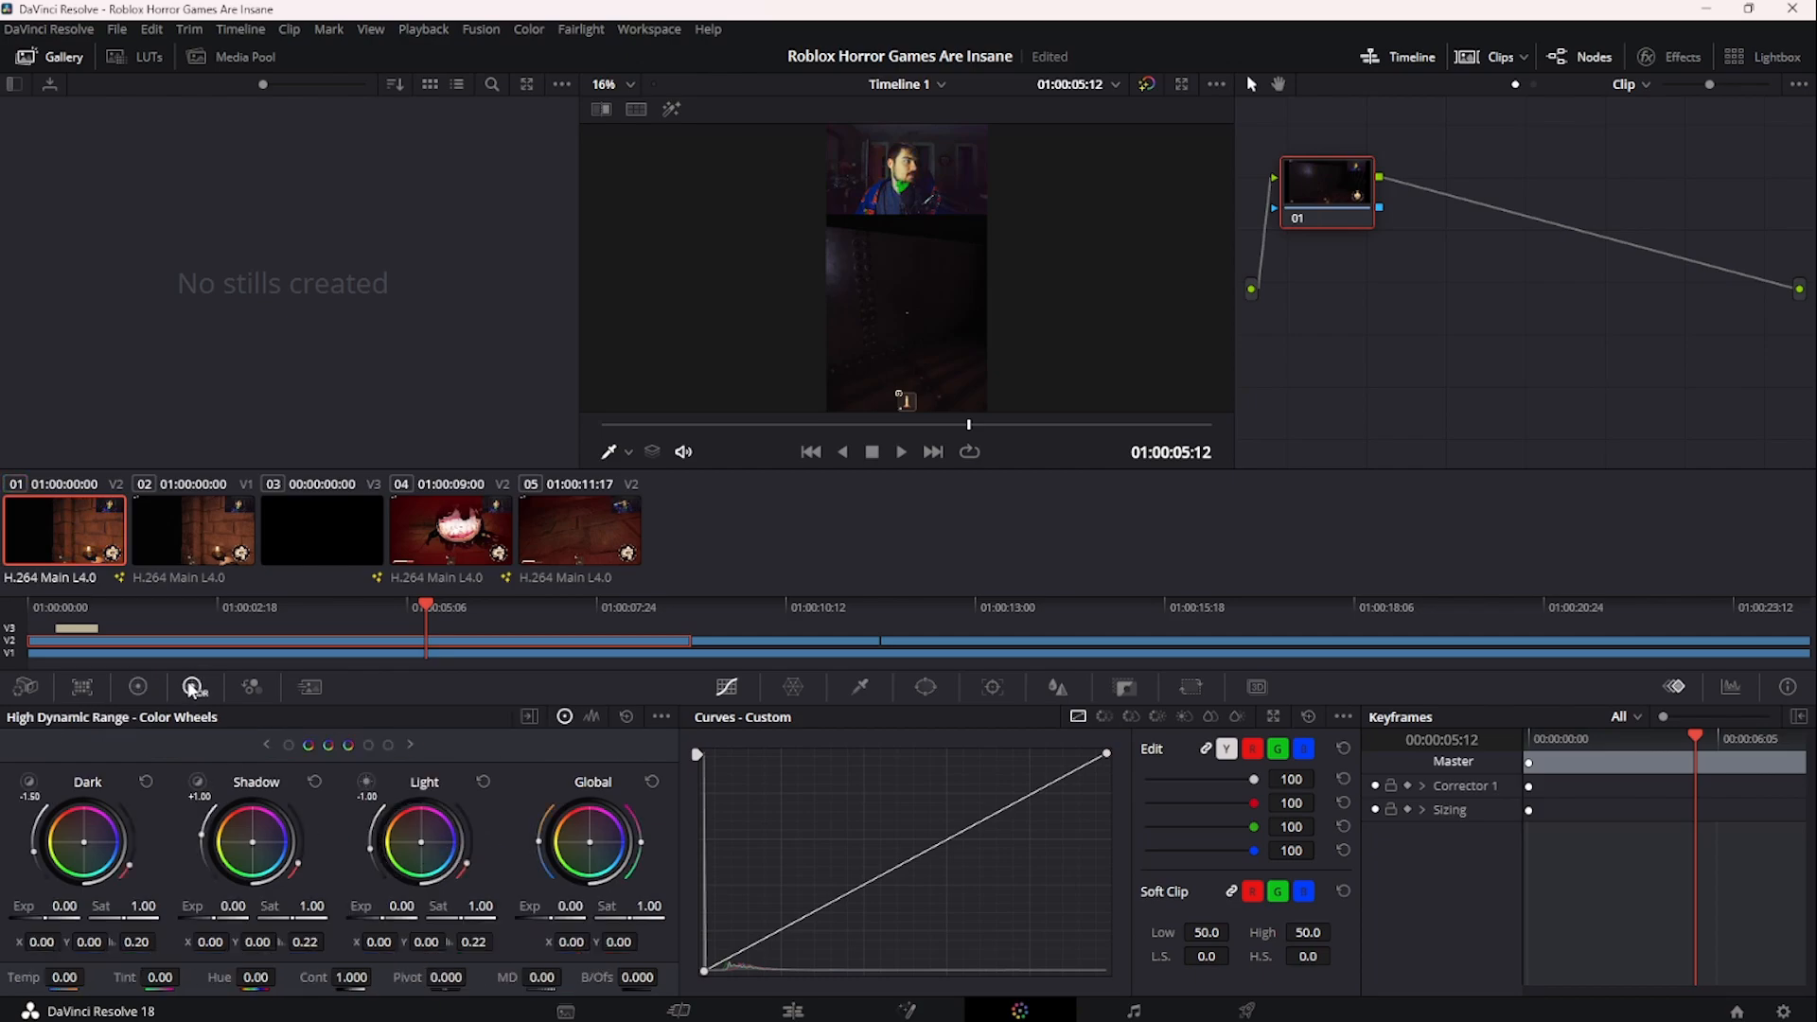
click(158, 698)
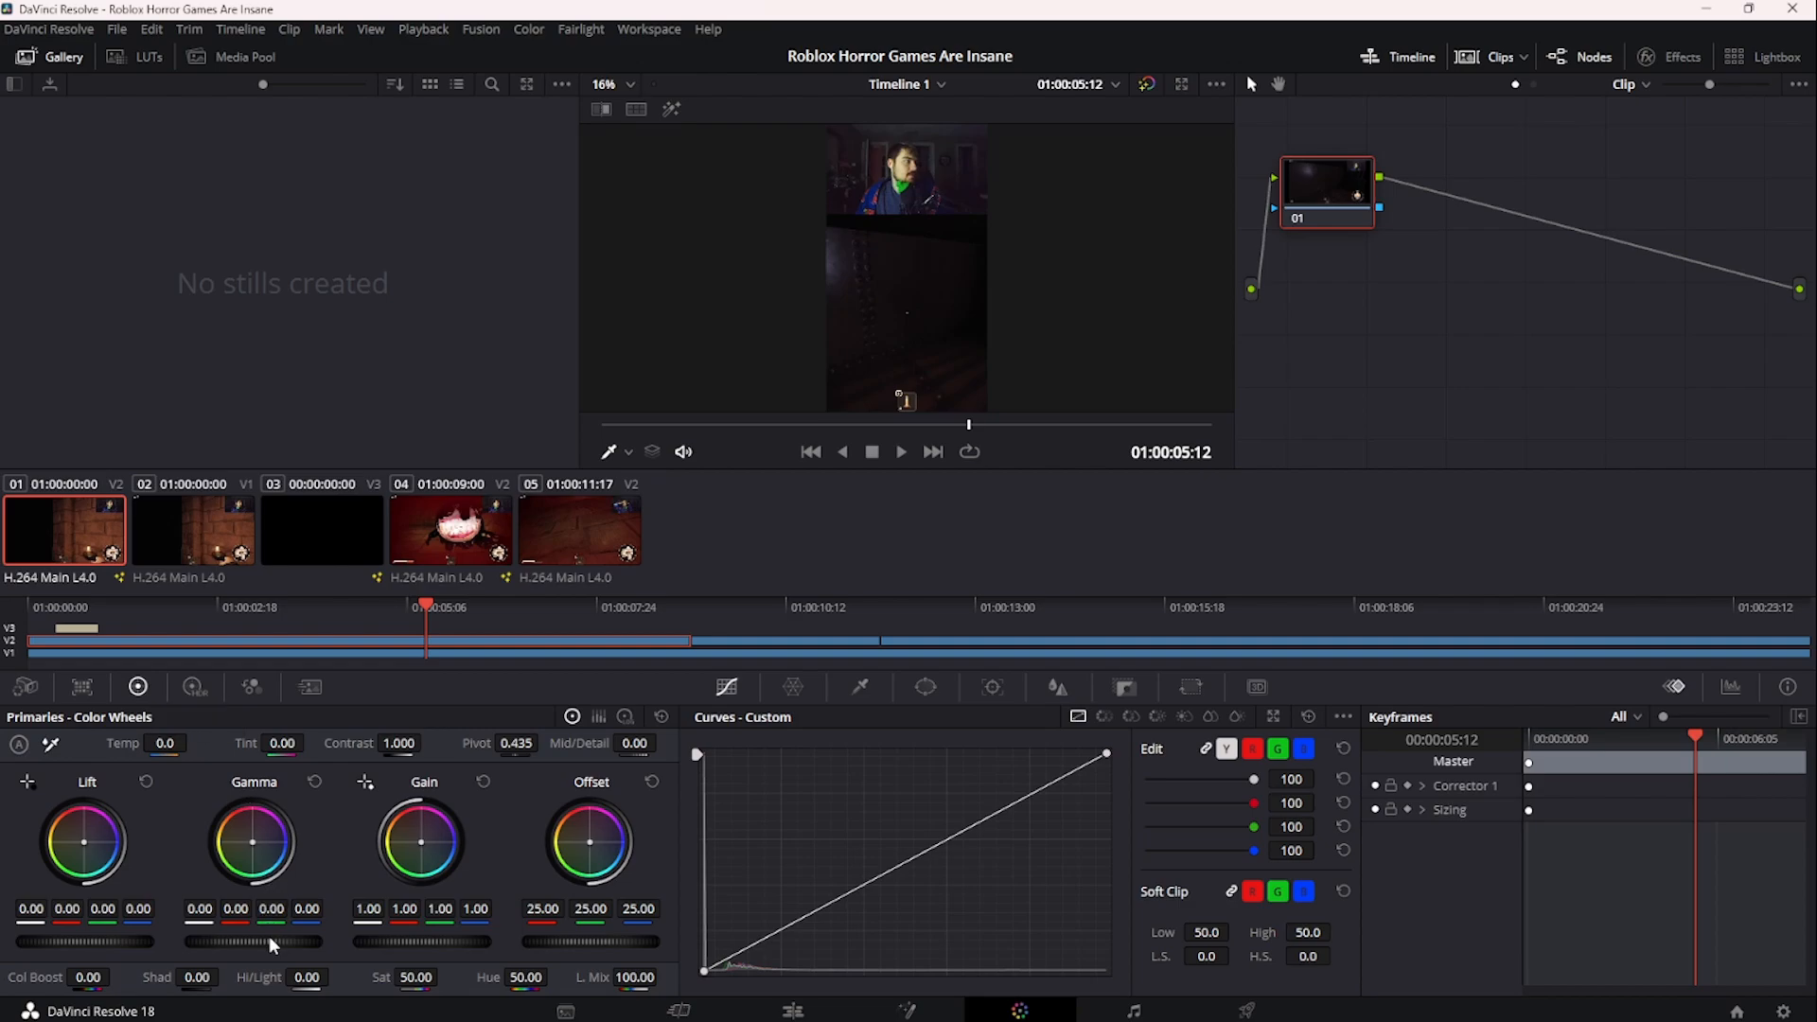
- Try lowering the Primaries Gamma master level, and undo the change
drag(271, 944, 195, 945)
key(ctrl+z)
click(196, 690)
click(138, 695)
- Try a Primaries temperature of 2160 and a shifted tint, undoing each change
drag(164, 743, 210, 742)
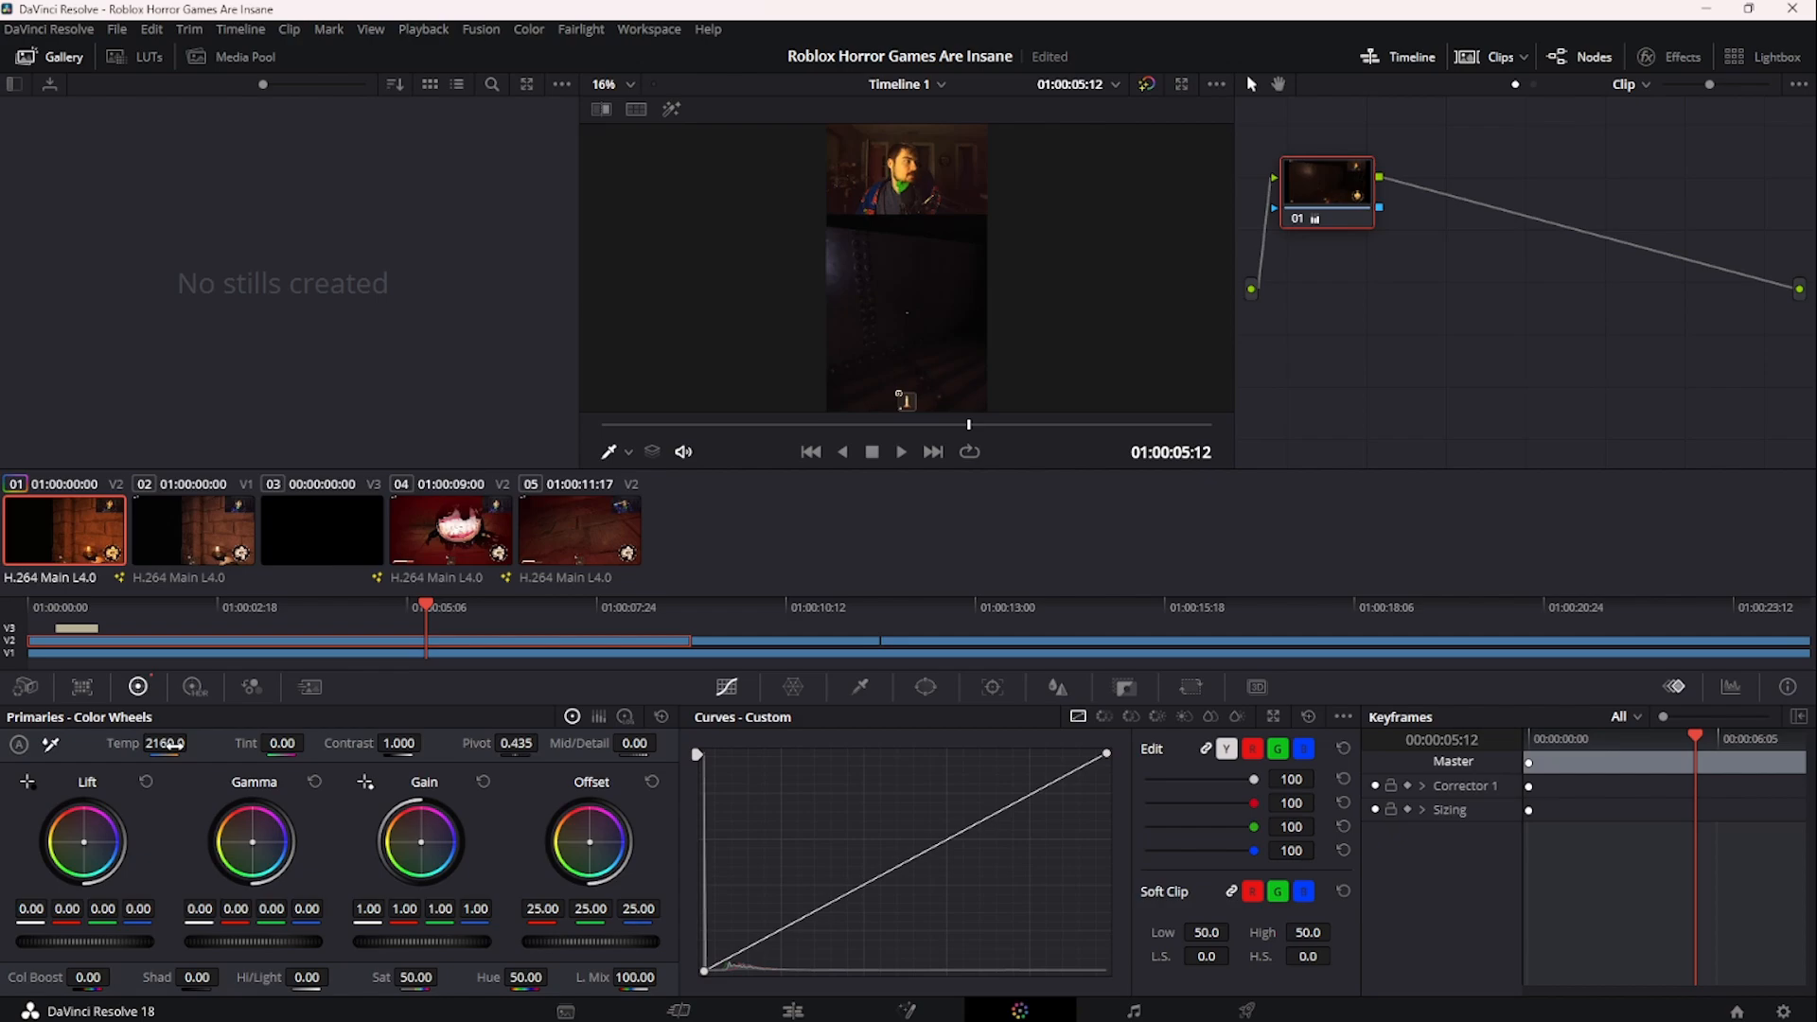
key(ctrl+z)
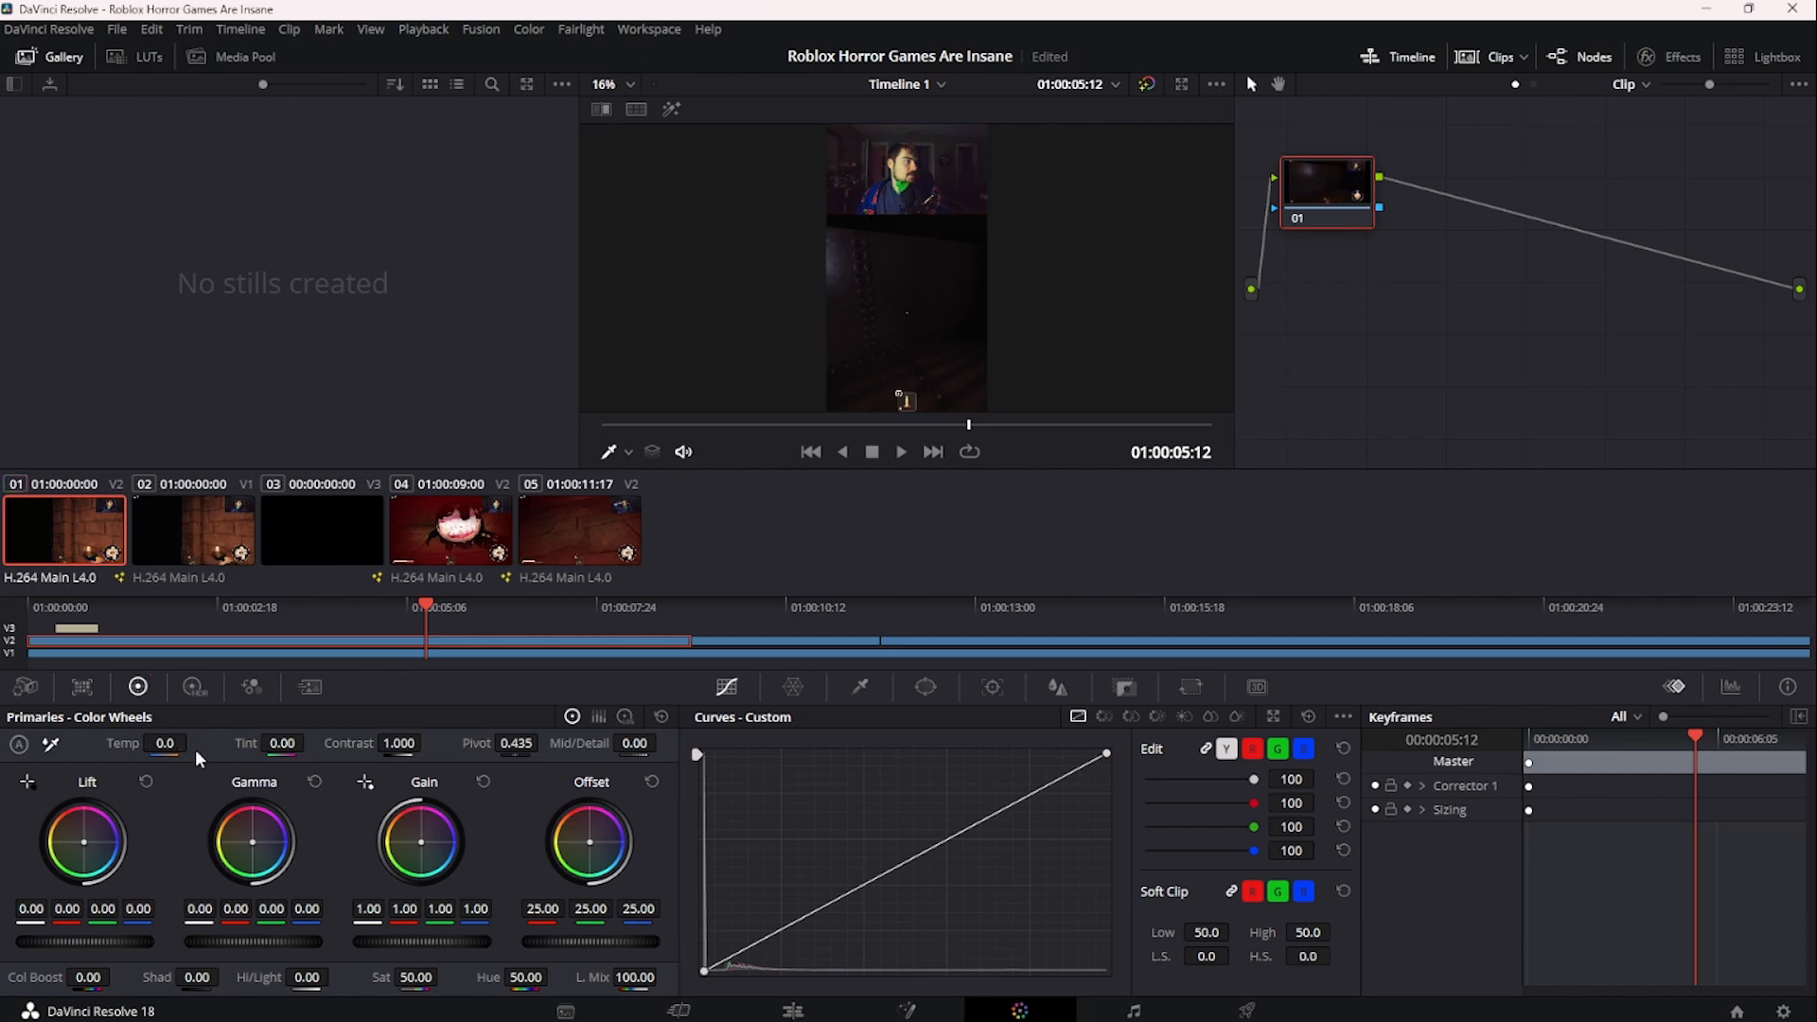
drag(165, 743, 426, 744)
key(ctrl+z)
drag(311, 741, 268, 741)
key(ctrl+z)
- Try Primaries contrast values of 1.944 and 0 and a pivot of 1.000, undoing each change
drag(399, 743, 426, 743)
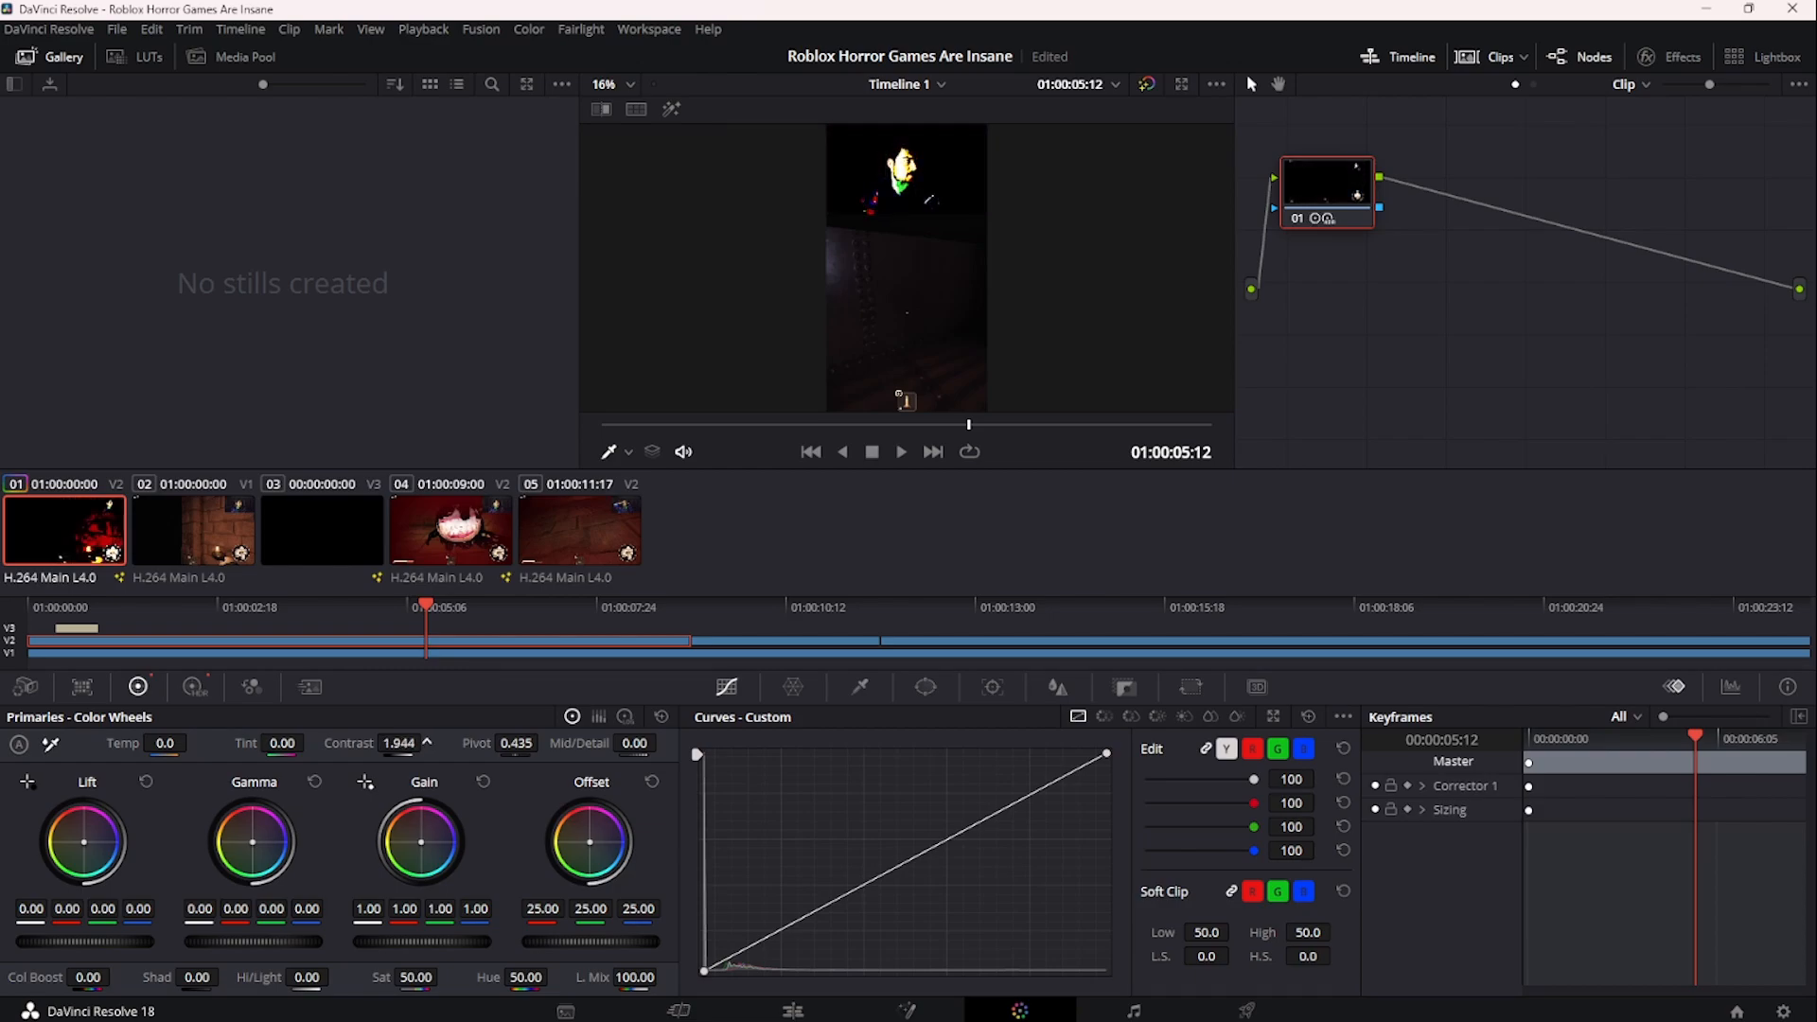
drag(427, 743, 378, 743)
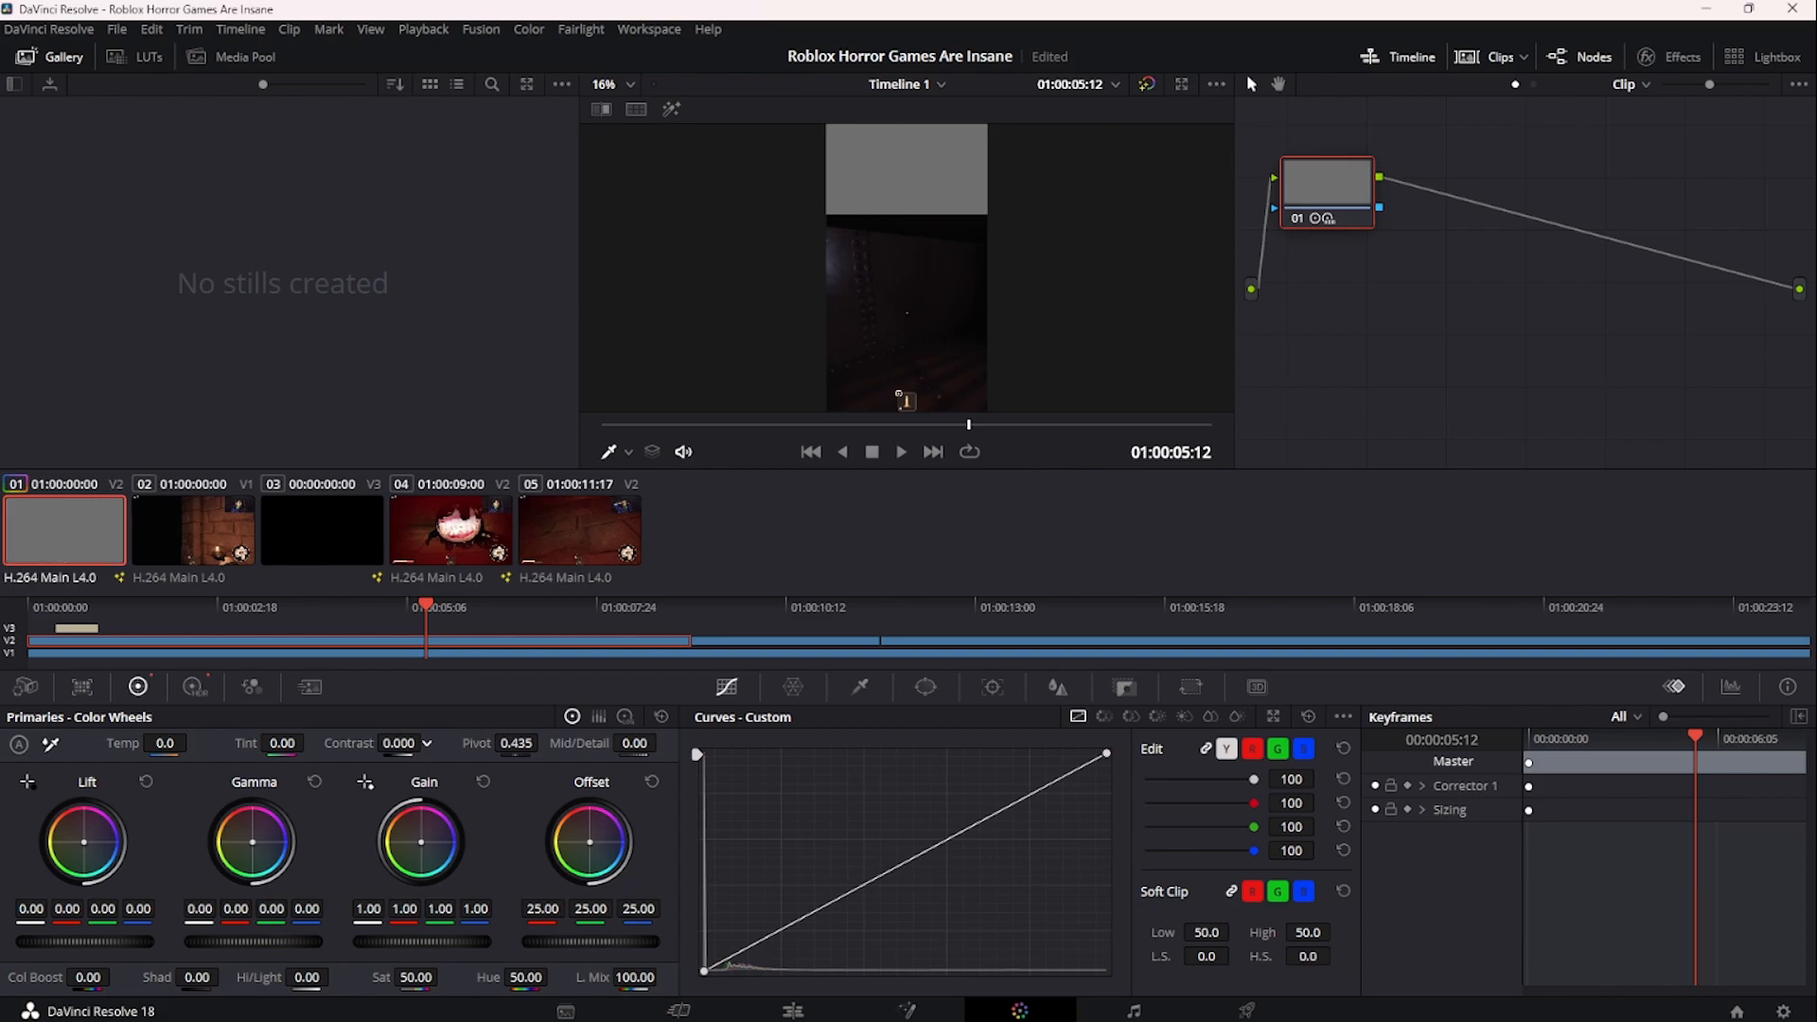
key(ctrl+z)
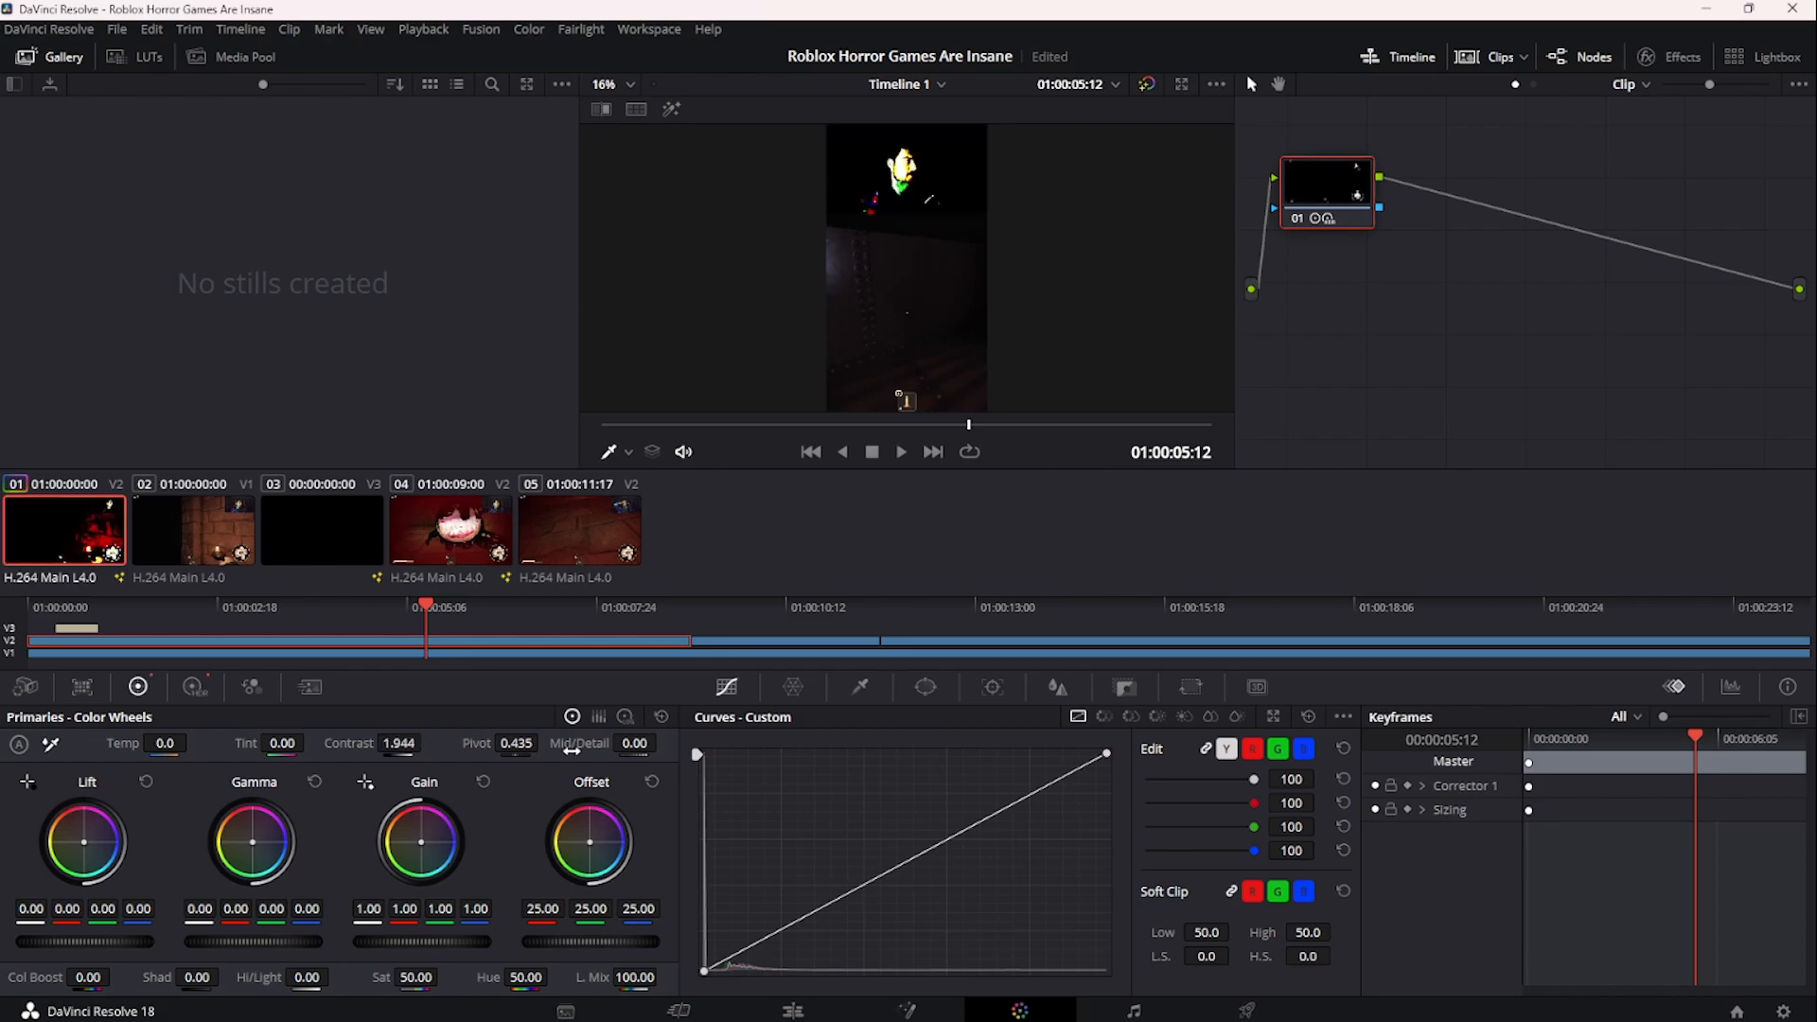
key(ctrl+z)
drag(522, 744, 544, 742)
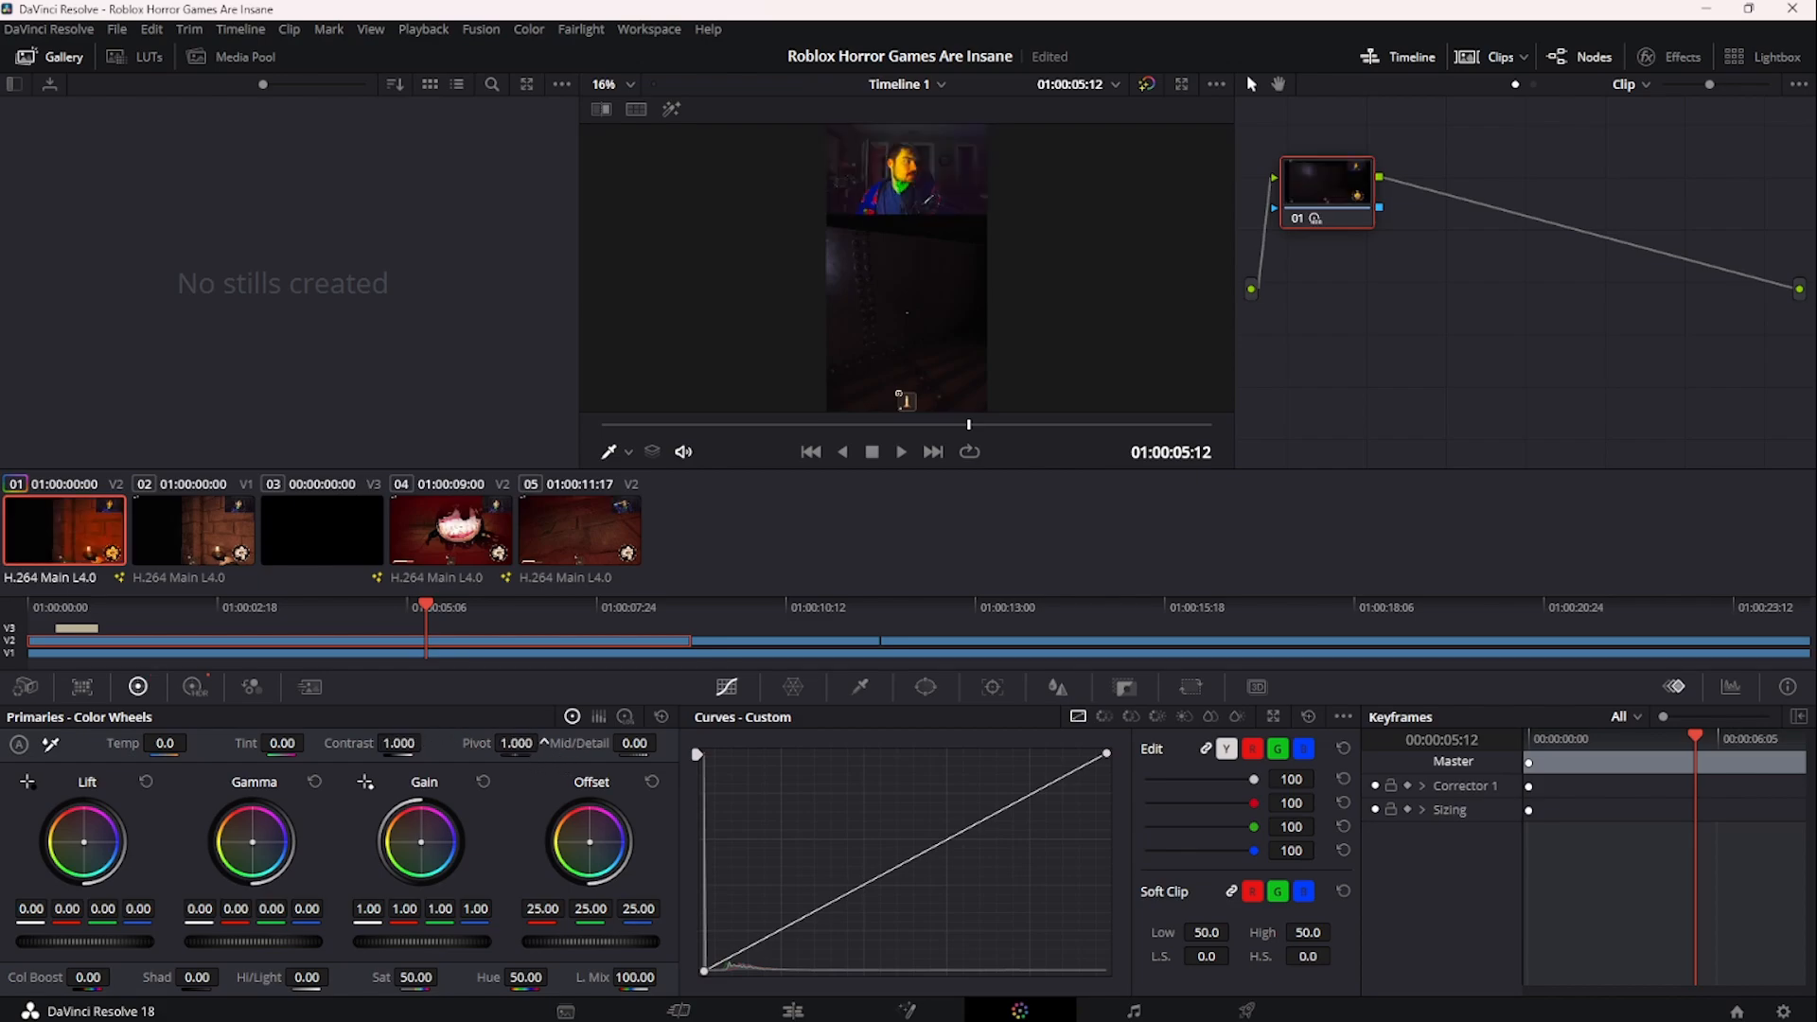
key(ctrl+z)
- Try raising the Primaries Color Boost and Shadows to 100, and return both to 0
drag(94, 977, 286, 974)
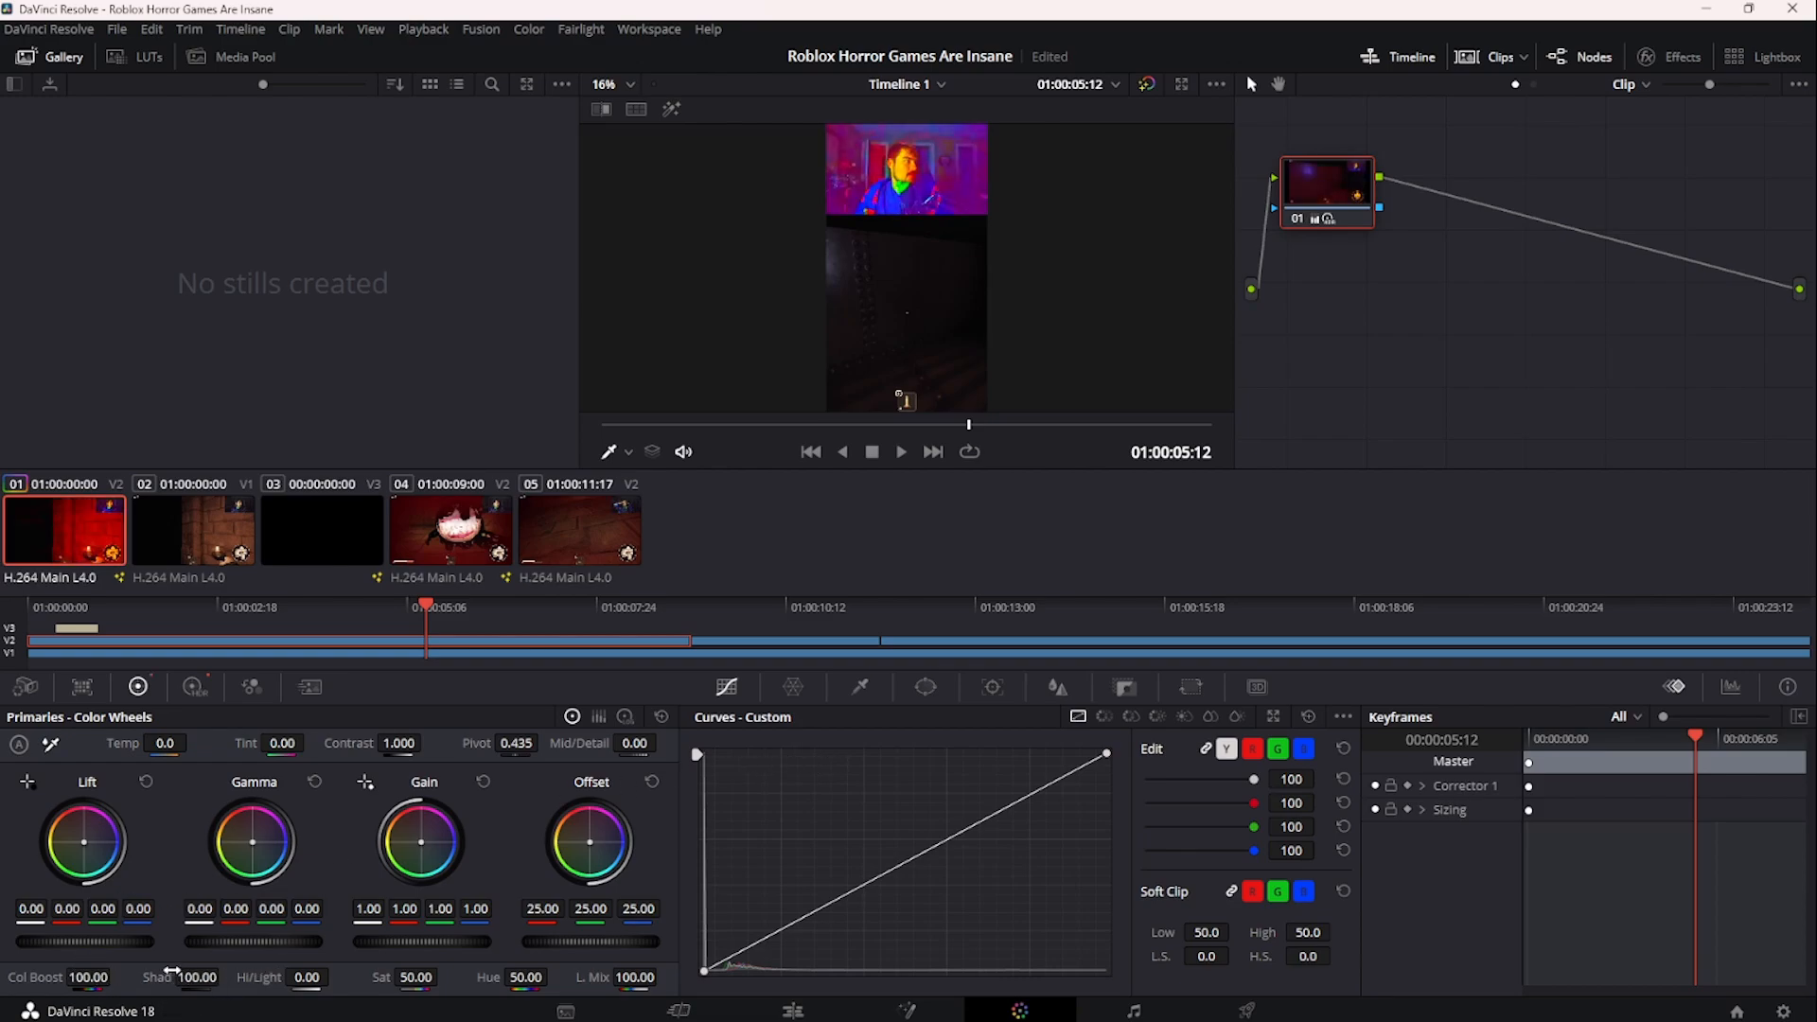
key(ctrl+z)
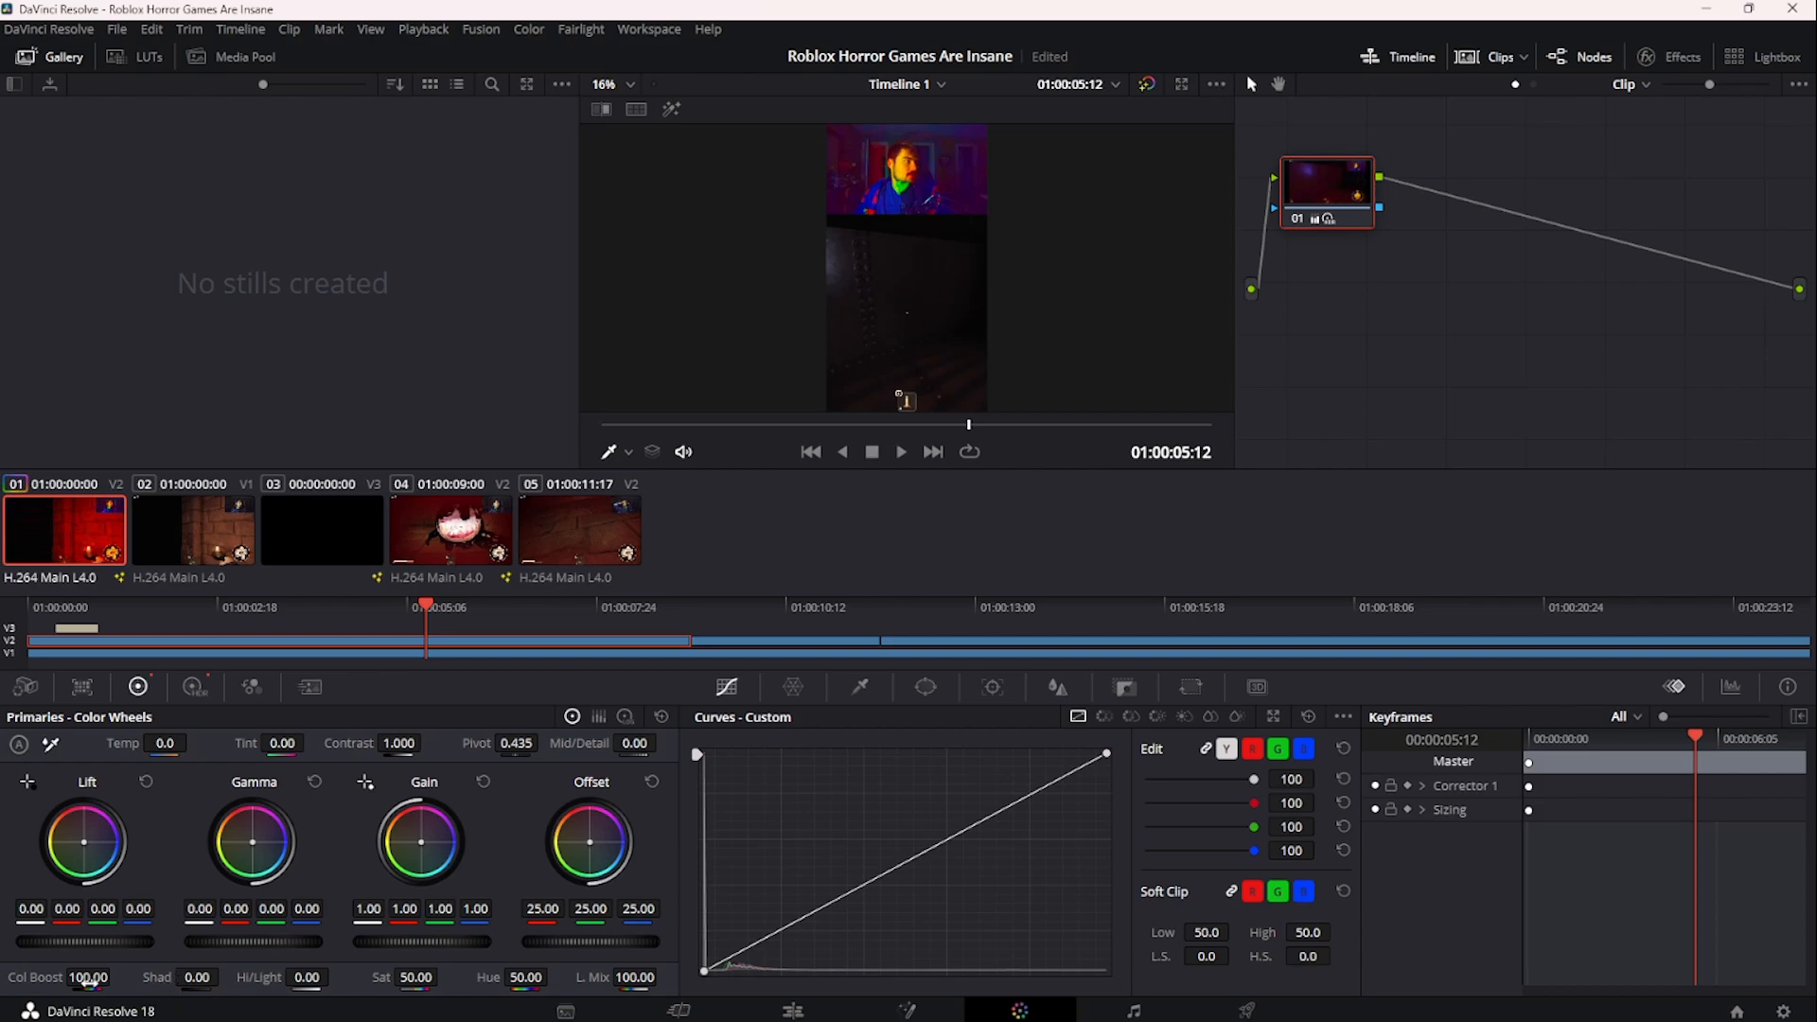
drag(88, 981, 115, 976)
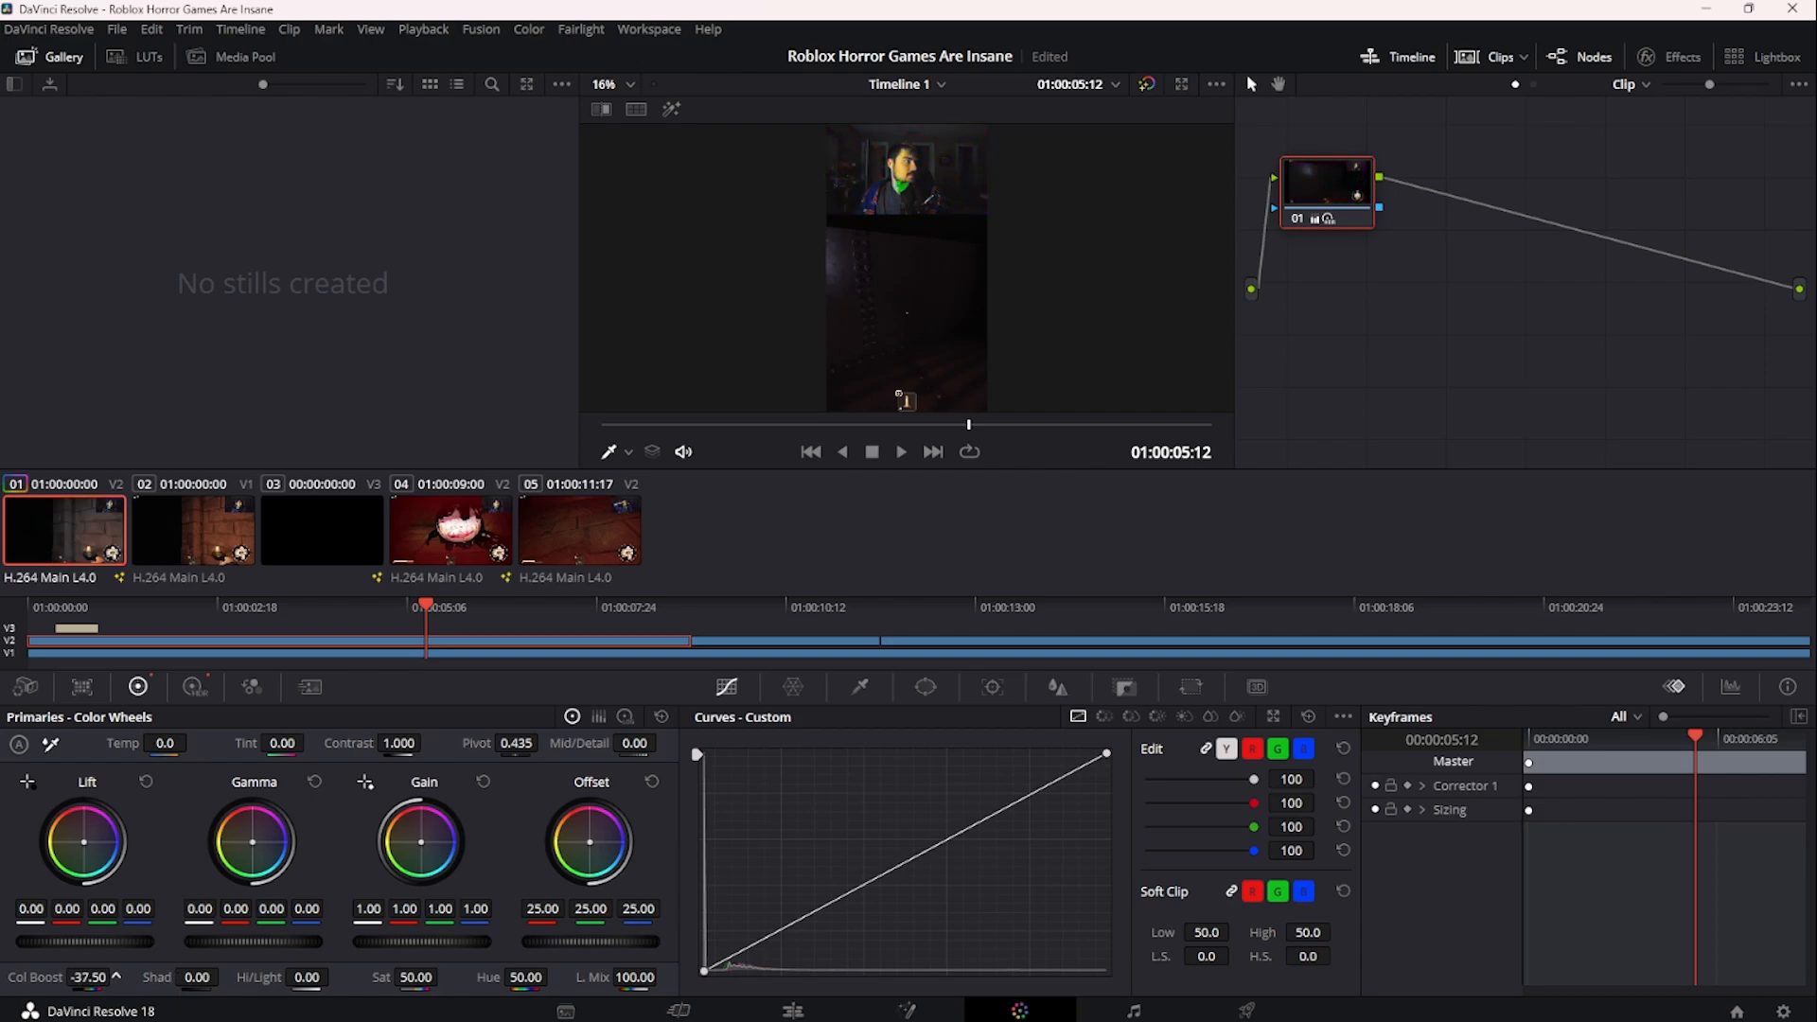
click(104, 981)
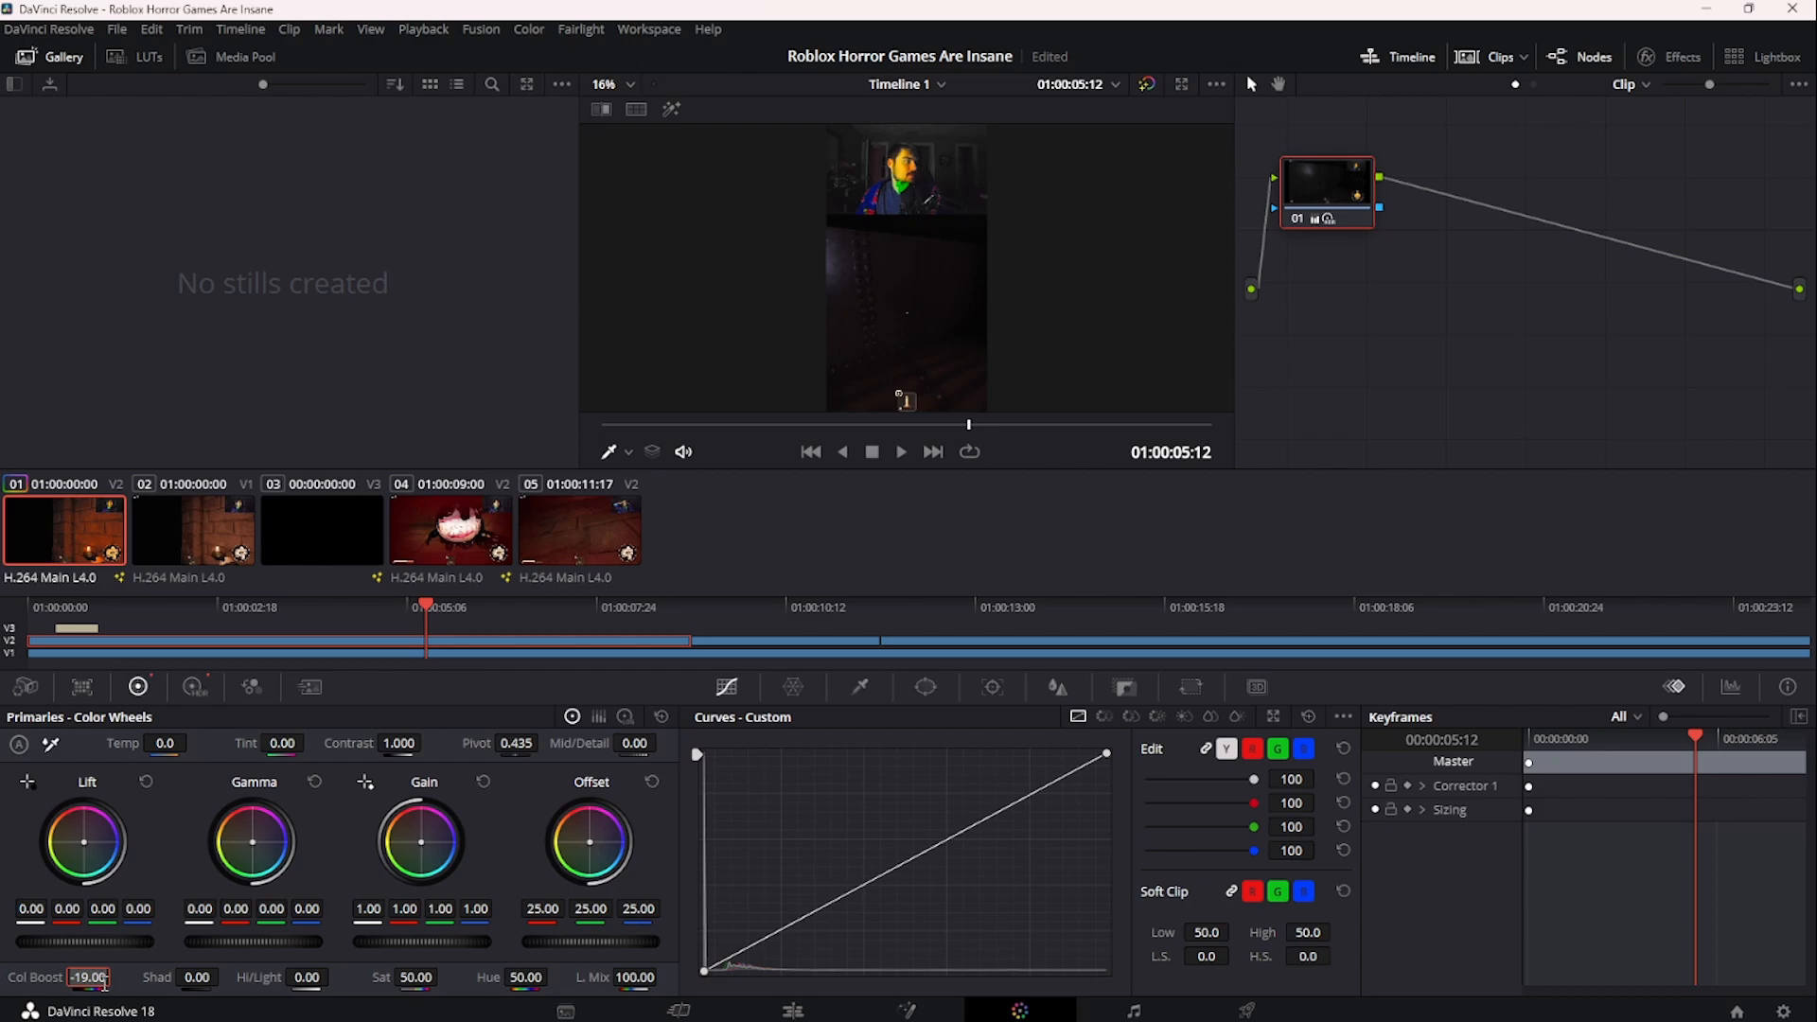
text(0)
key(Return)
click(301, 975)
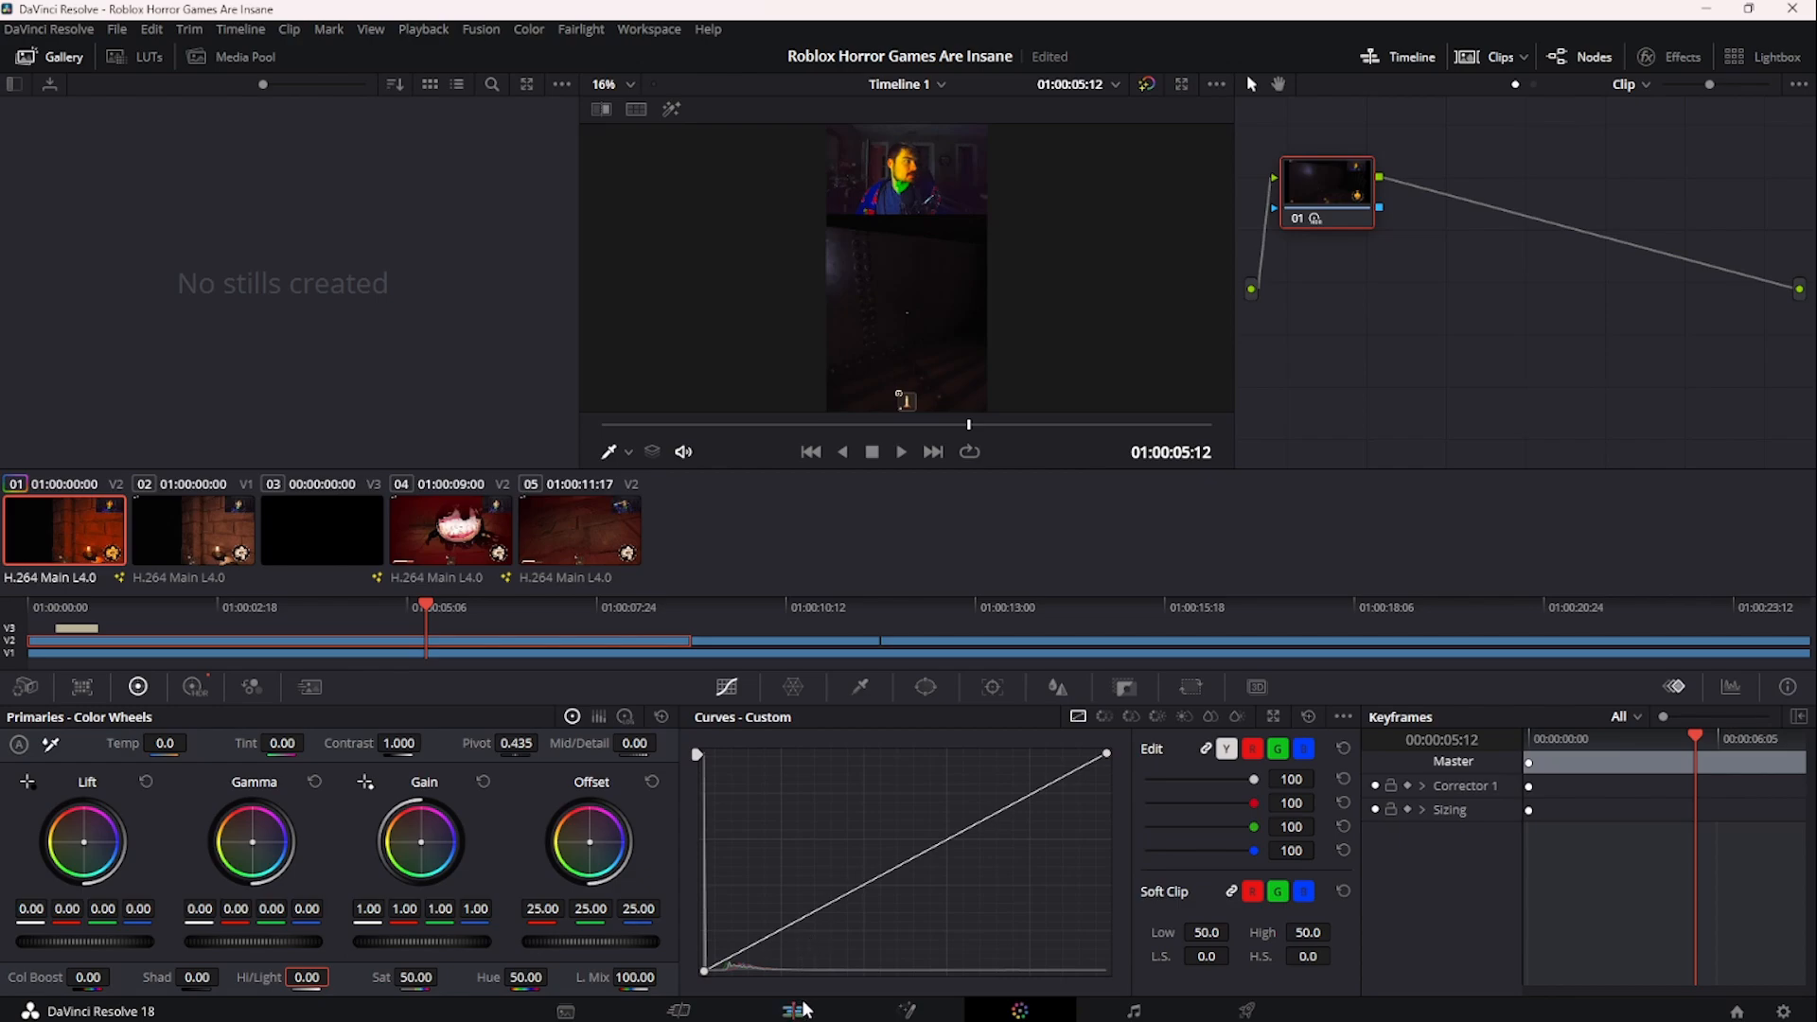
click(799, 1009)
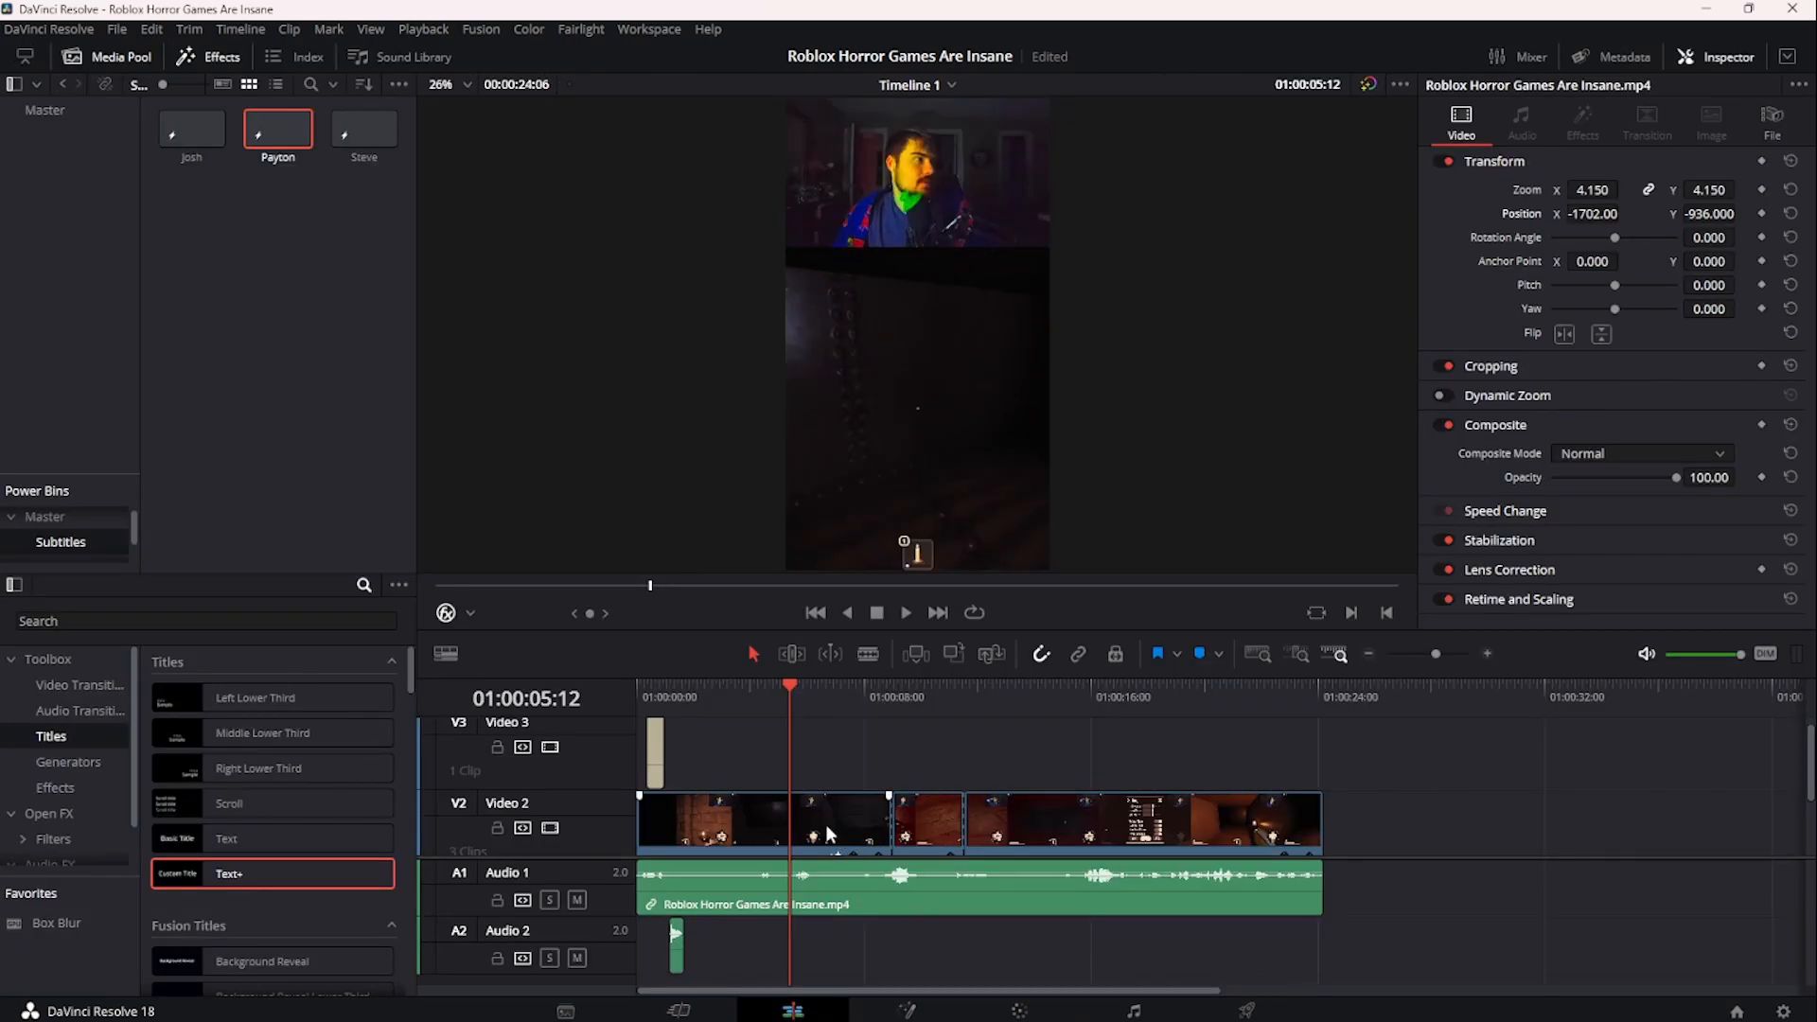
scroll(823, 804, down, 1)
scroll(820, 795, up, 1)
scroll(1379, 770, down, 1)
scroll(1381, 770, up, 1)
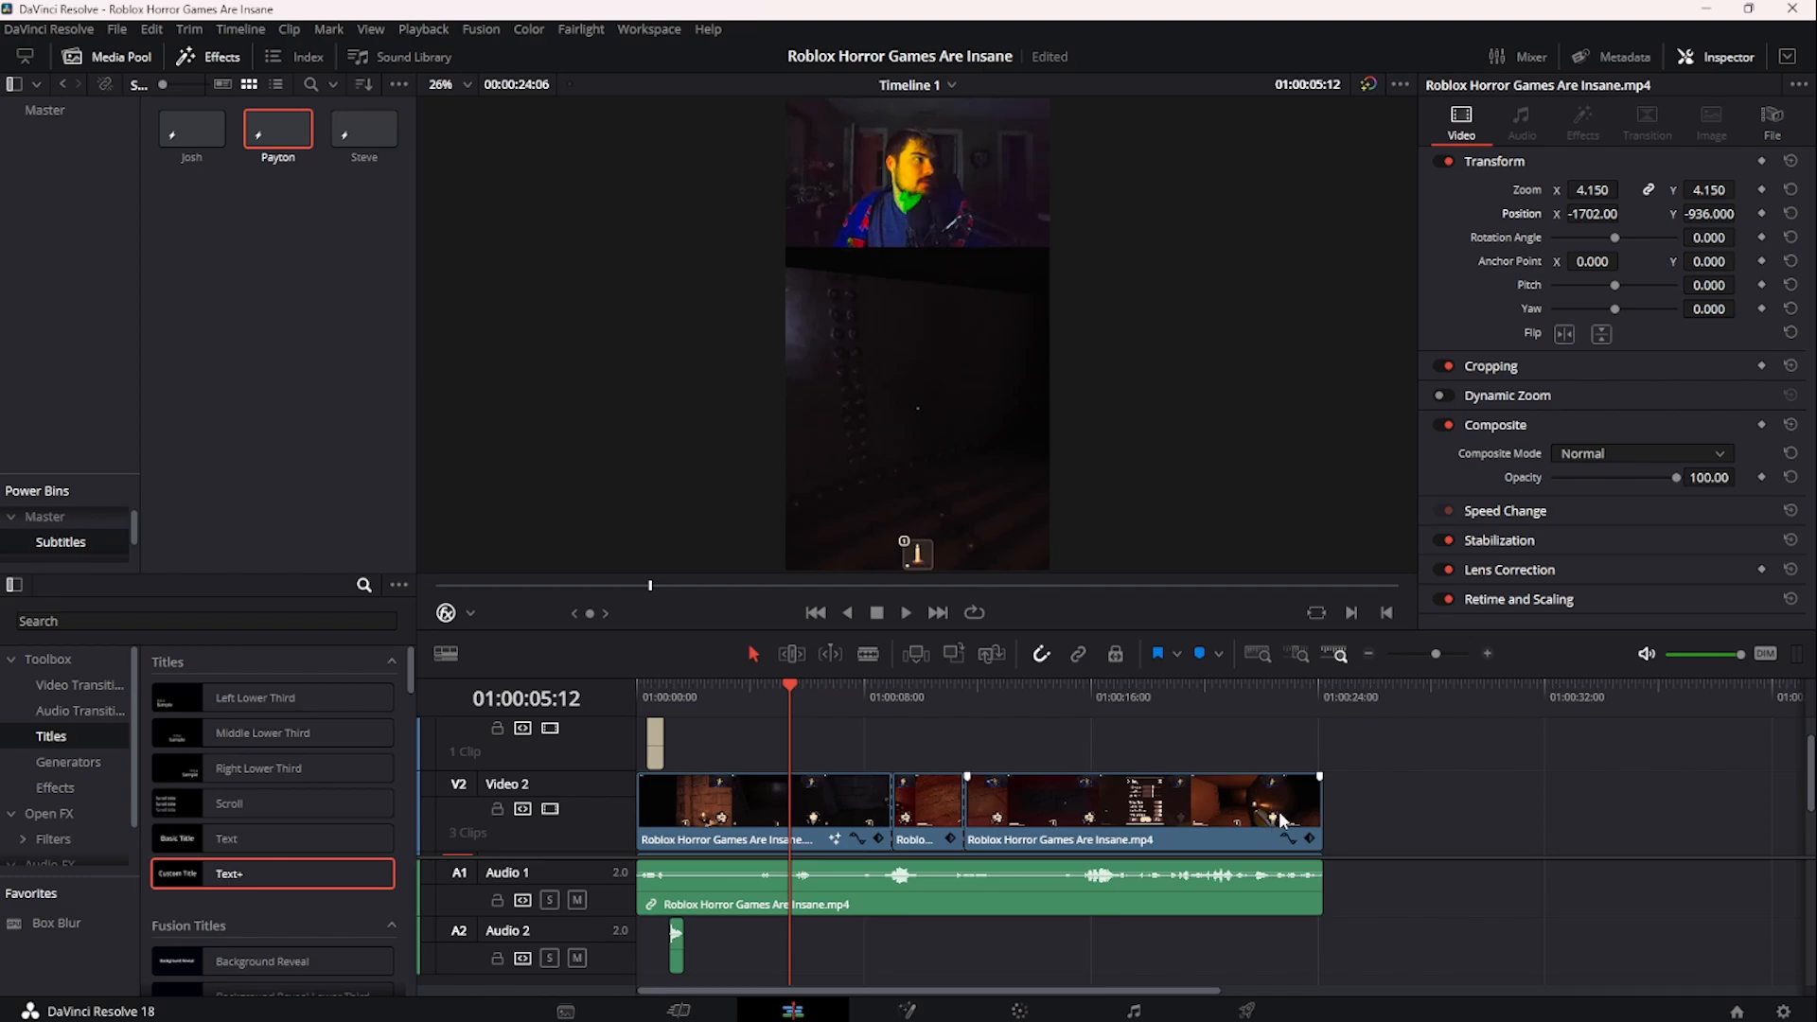
- Open the Fairlight page and return the playhead to the start of the timeline
click(1038, 1010)
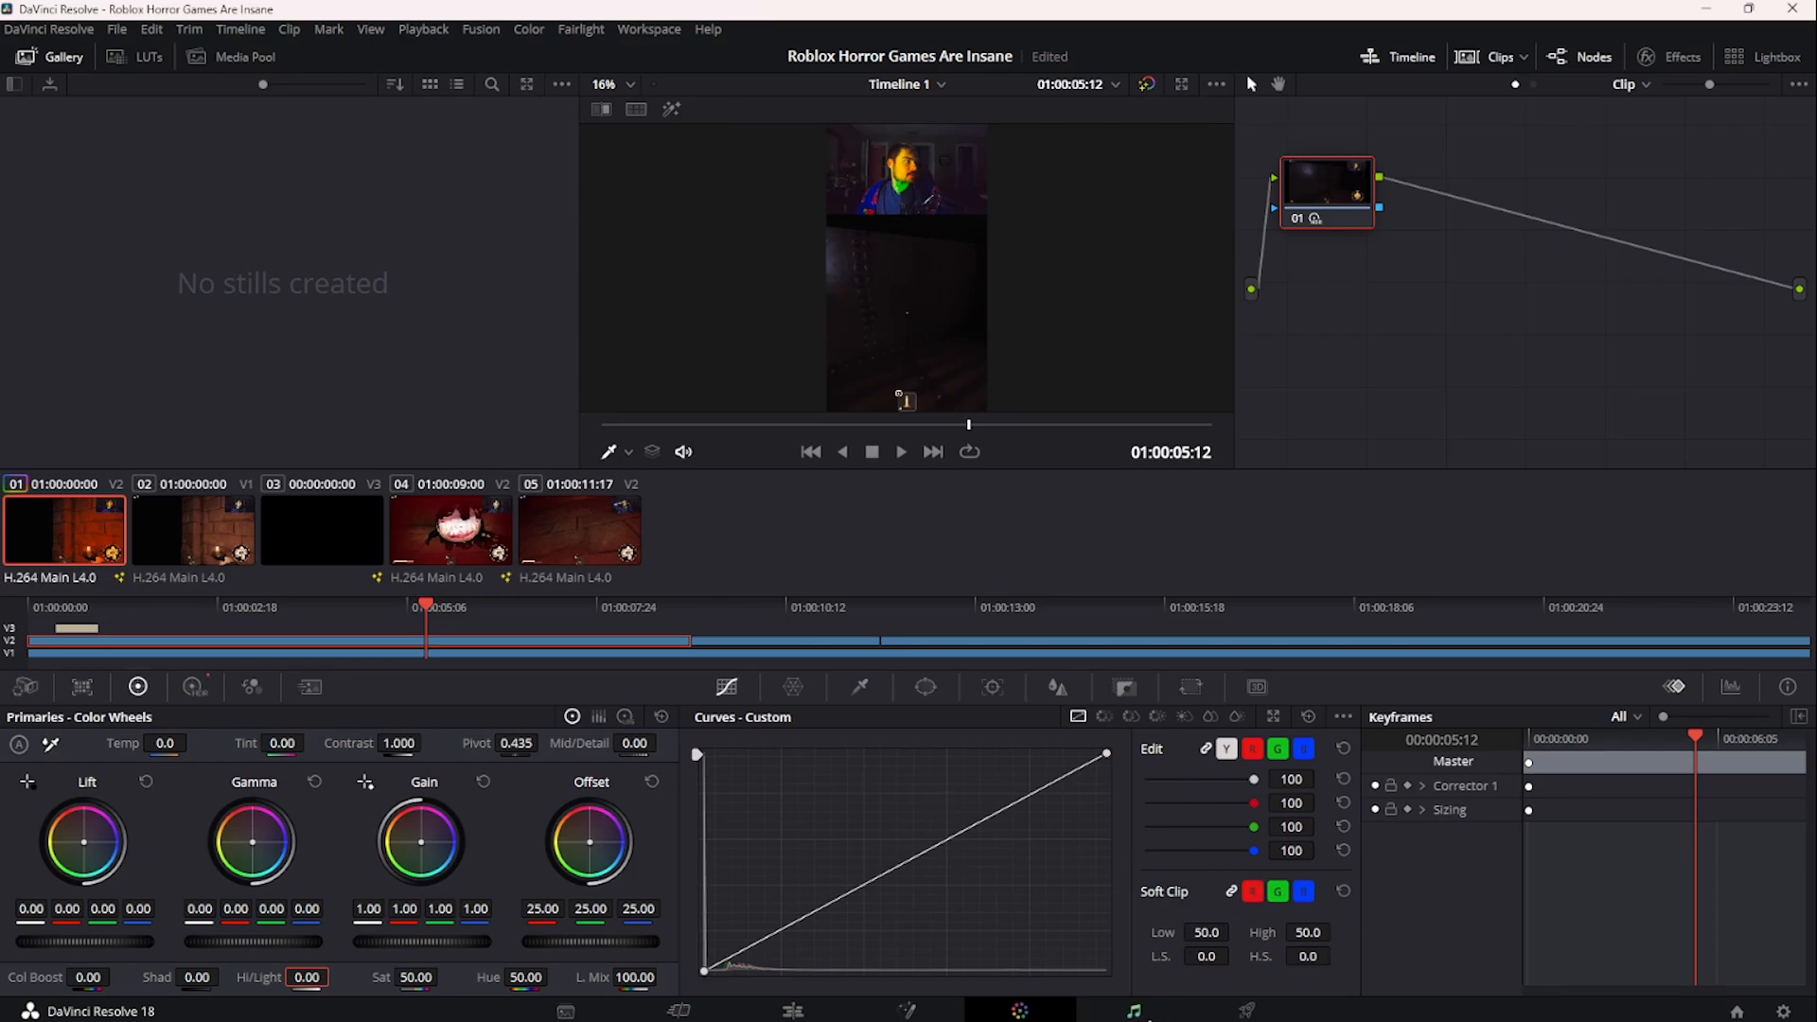
click(1134, 1011)
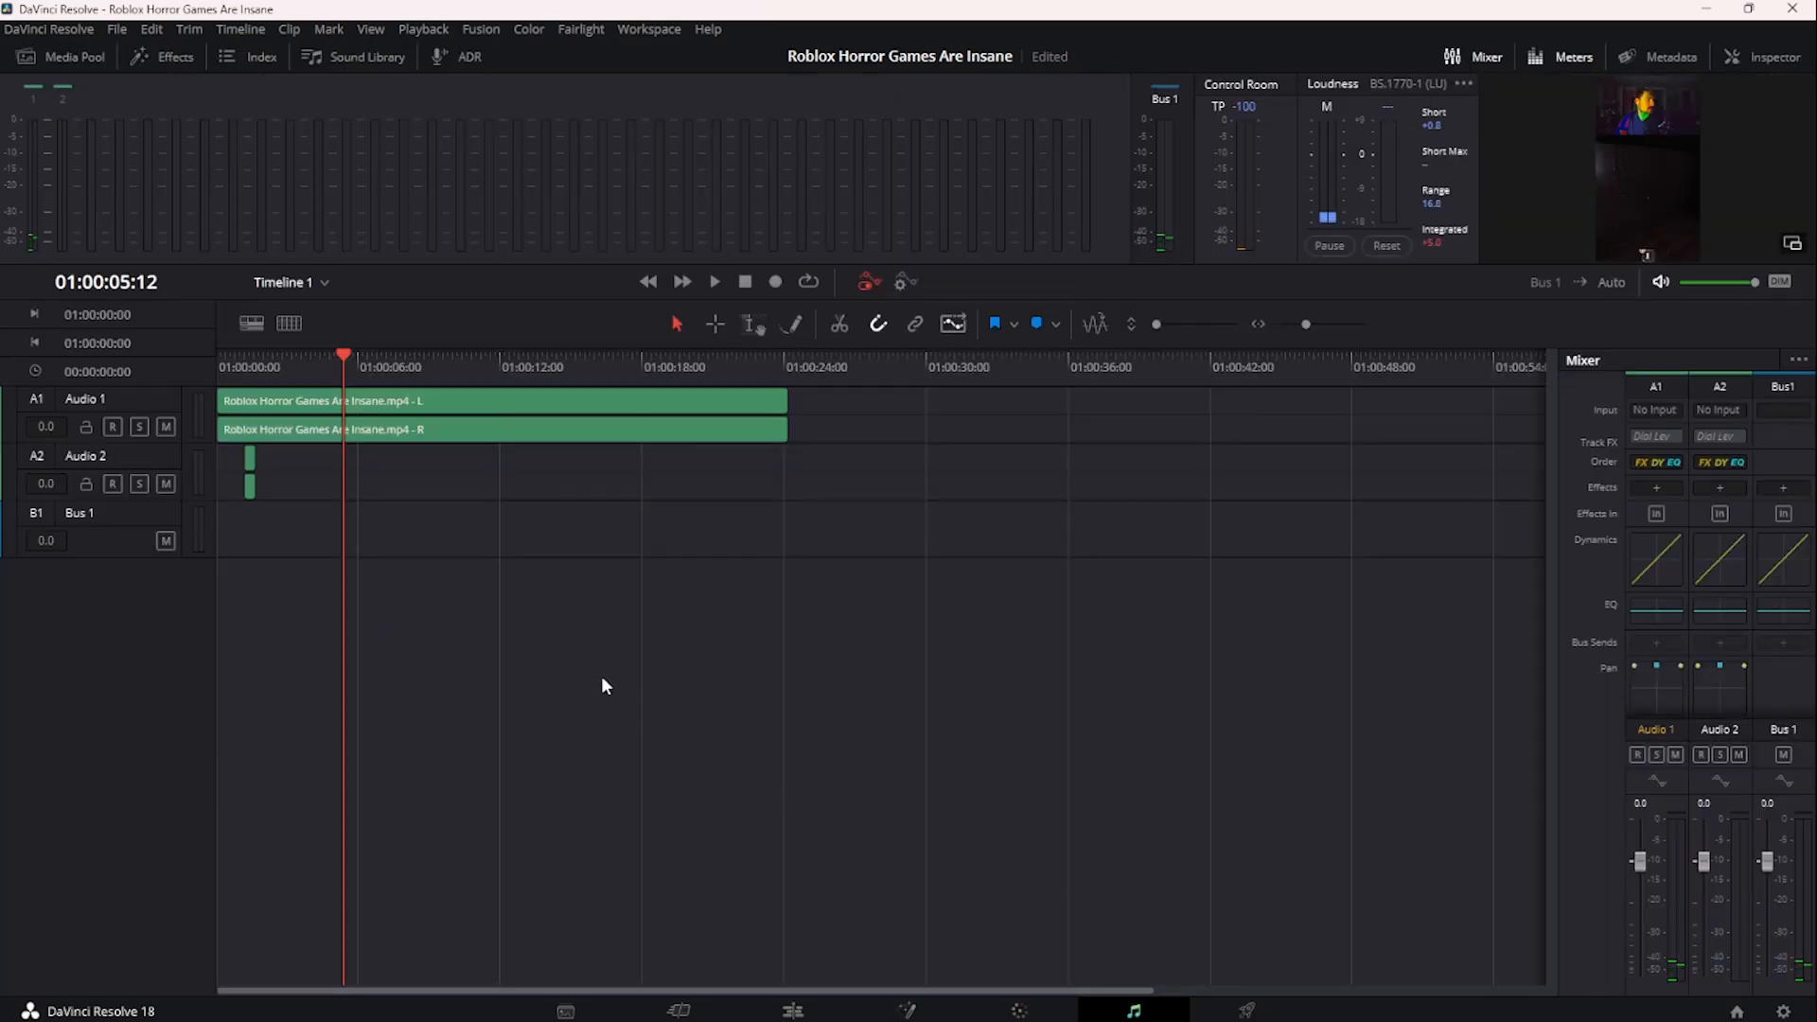
key(Home)
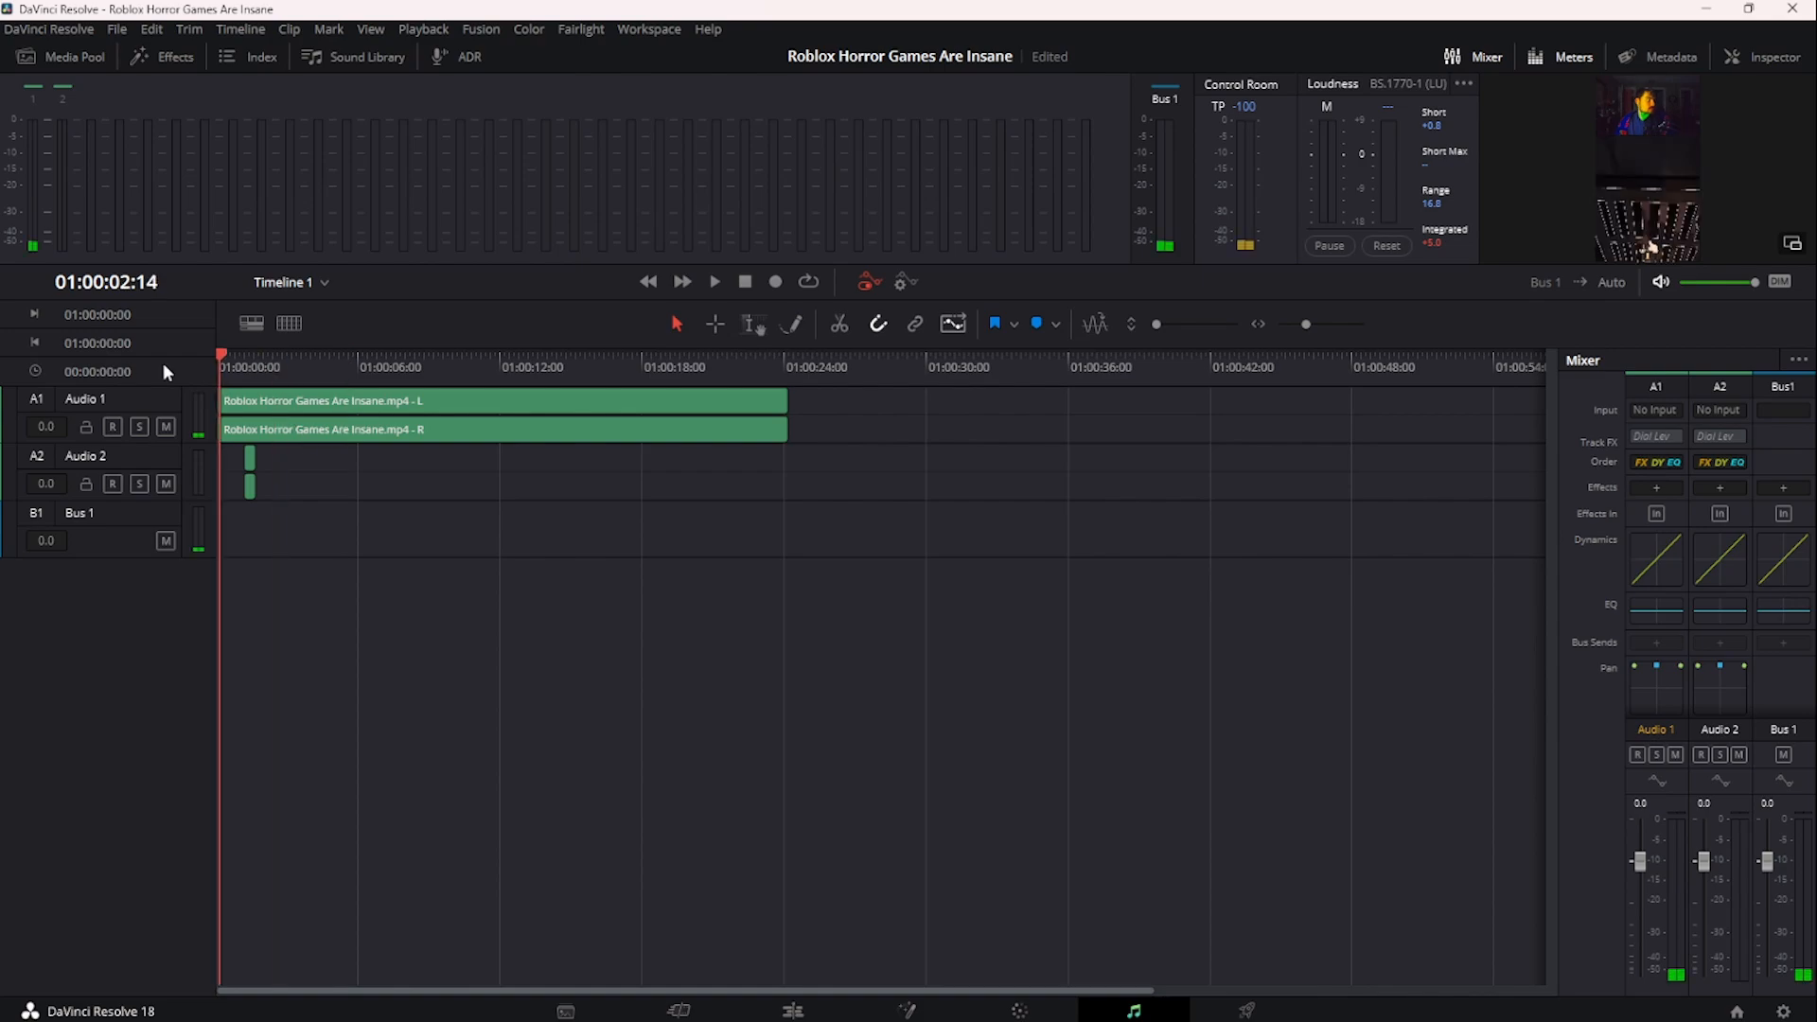
- Play back the first seconds of the timeline to hear the original audio
key(space)
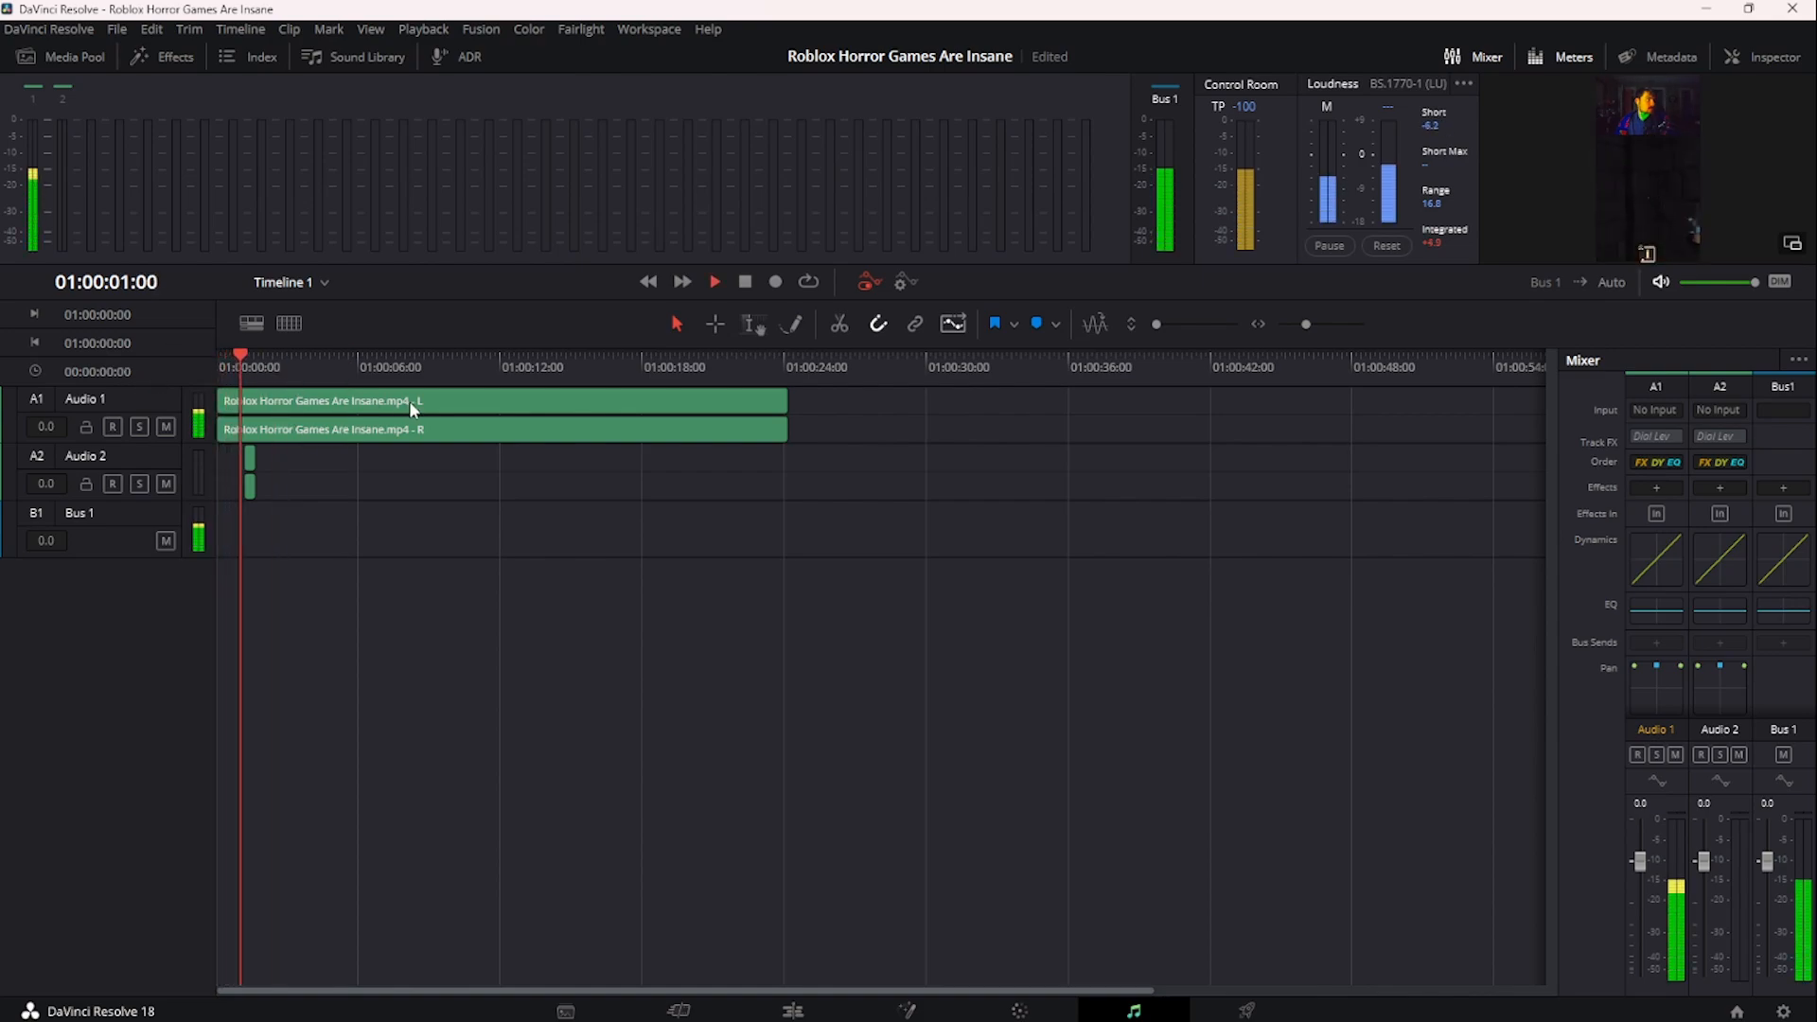
key(space)
- Switch to the browser, play the Lethal Company YouTube video from about 4:11 as an example, and return to DaVinci Resolve
key(alt+Tab)
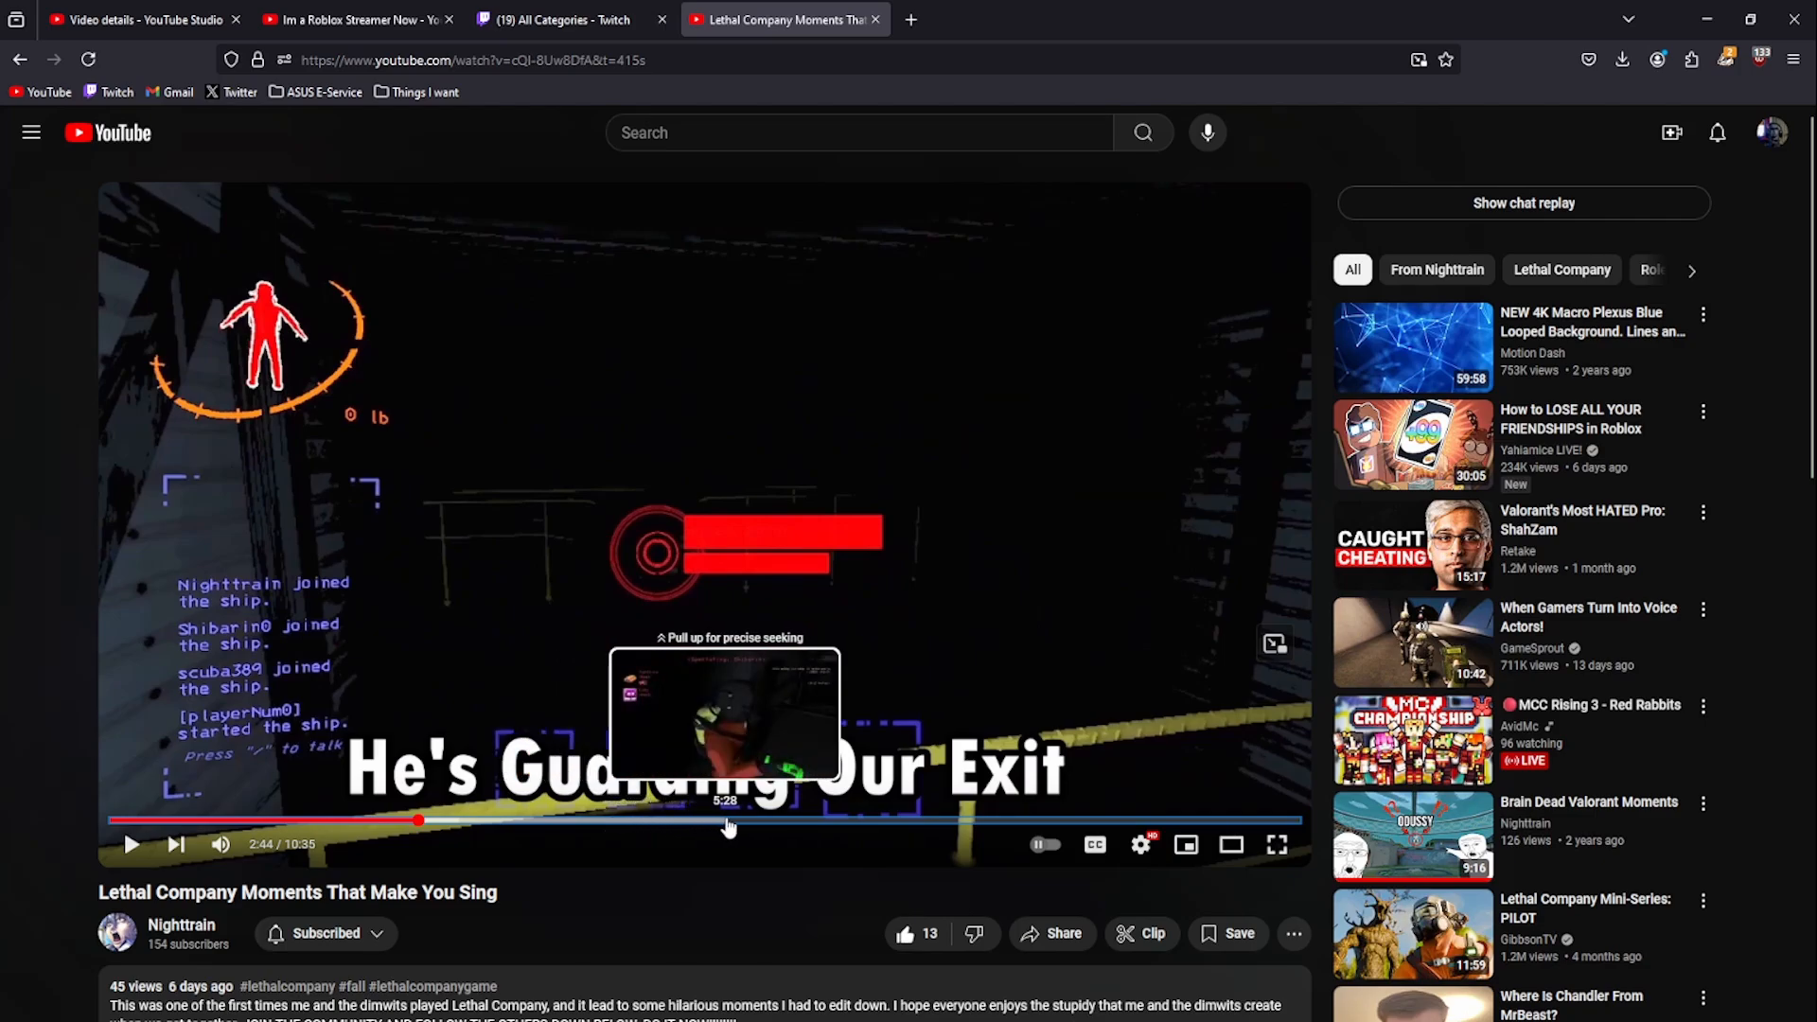
click(586, 820)
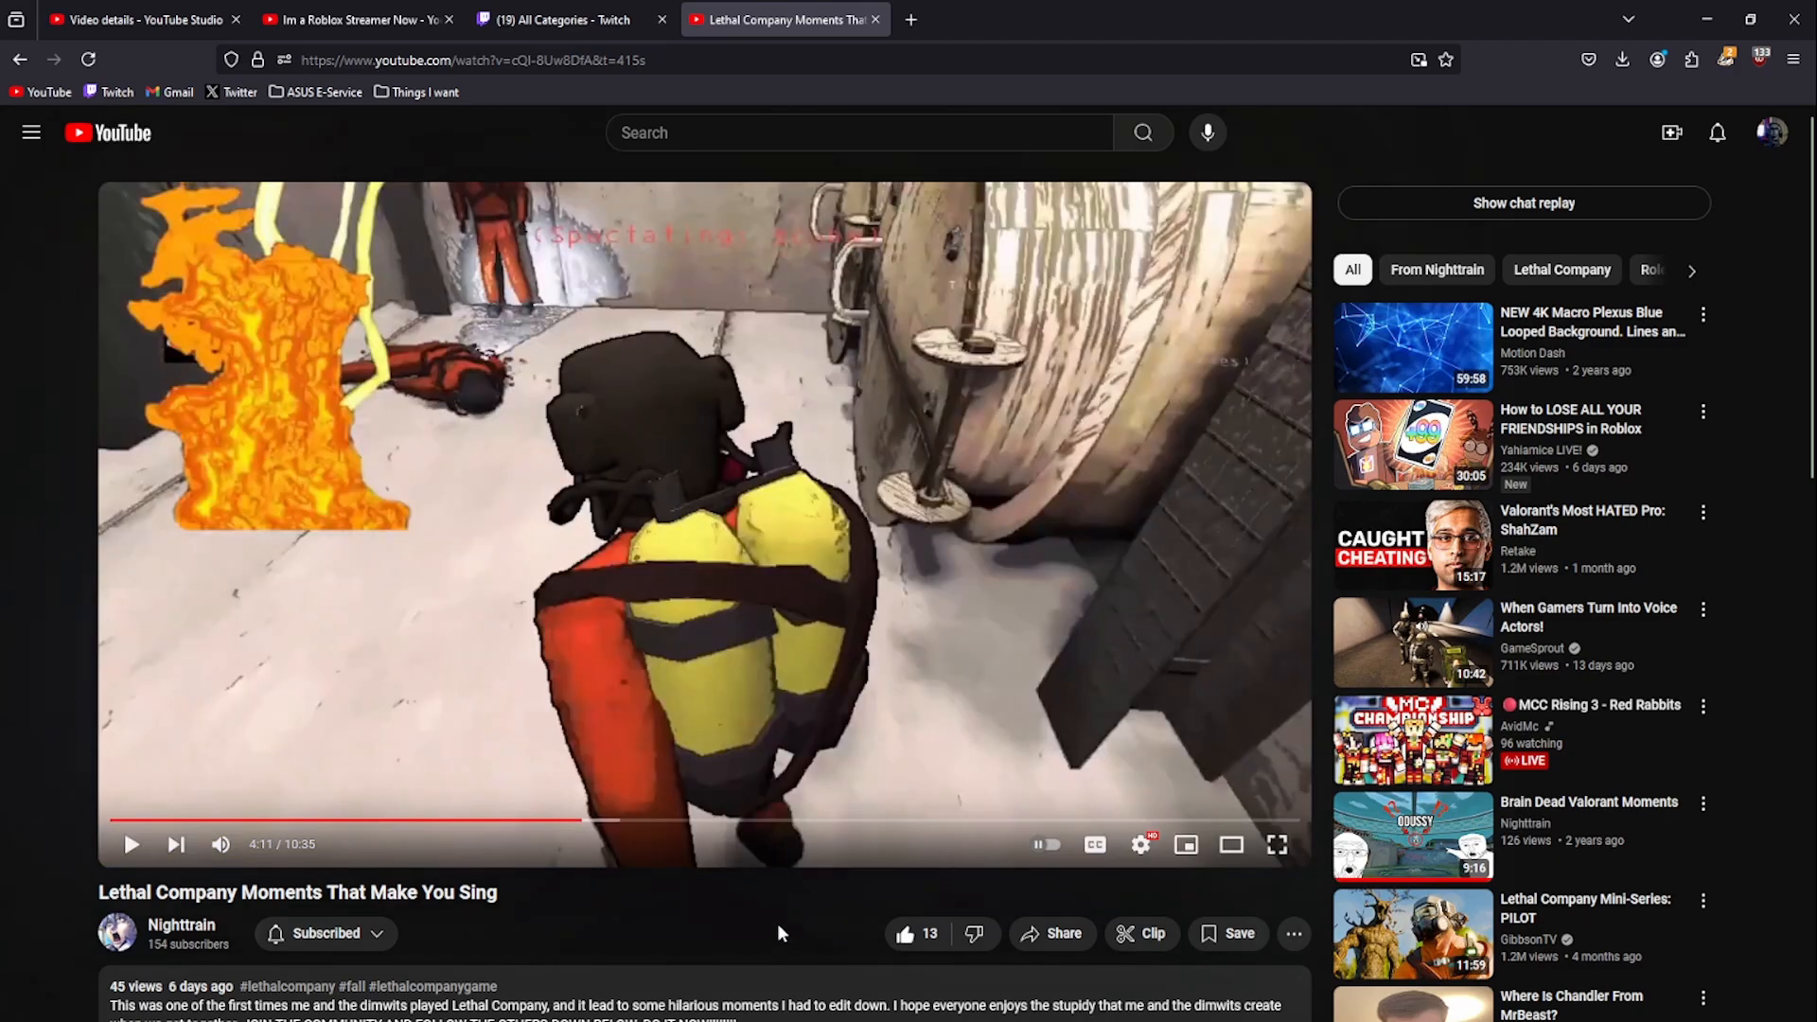
key(space)
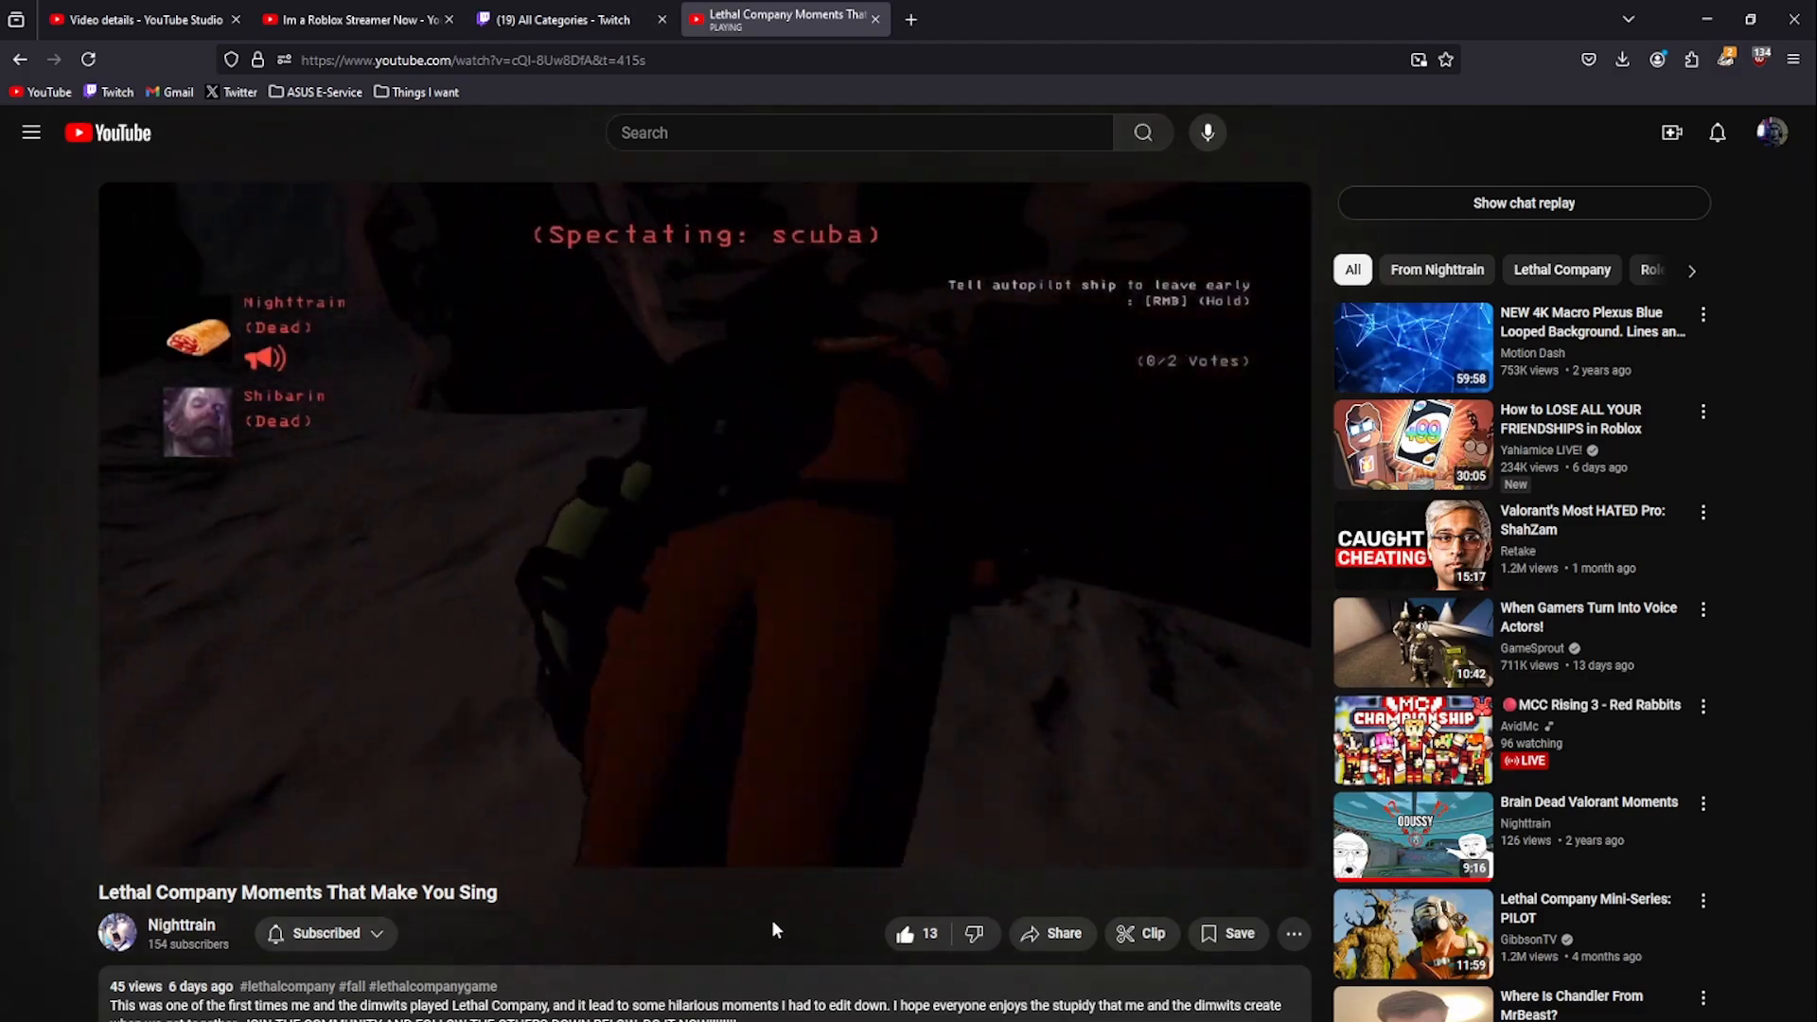
key(space)
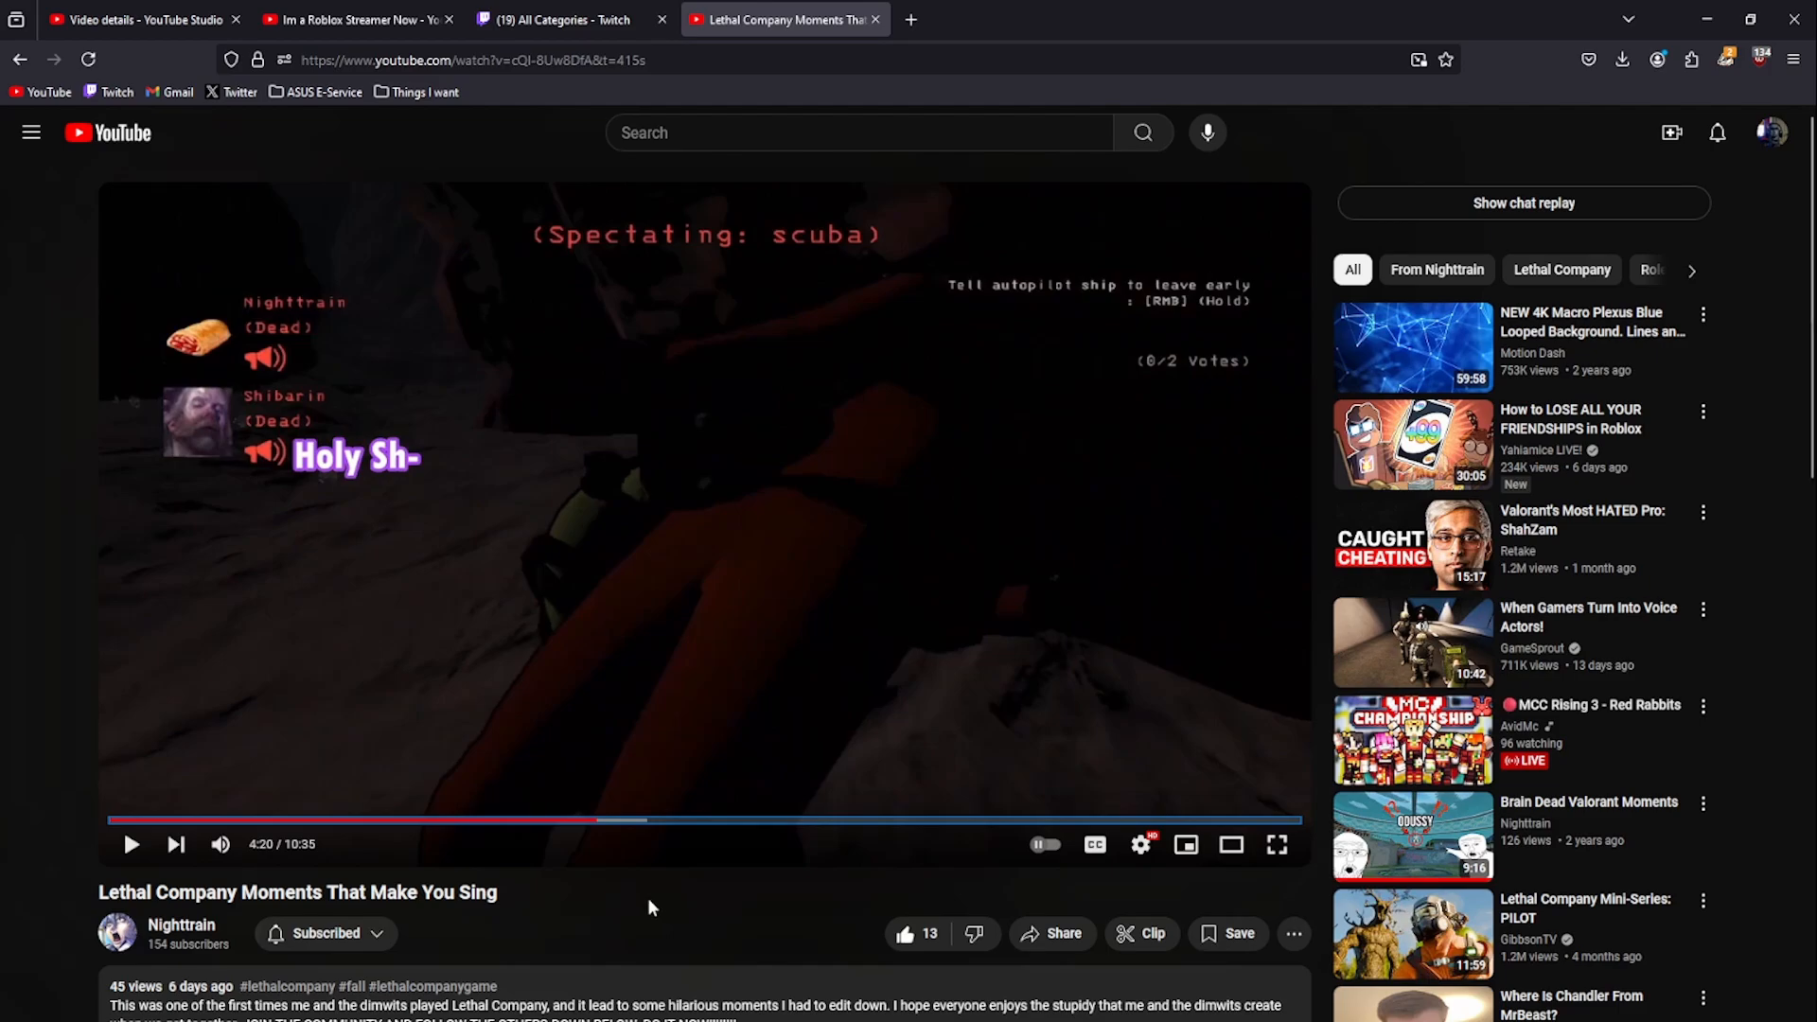
key(alt+Tab)
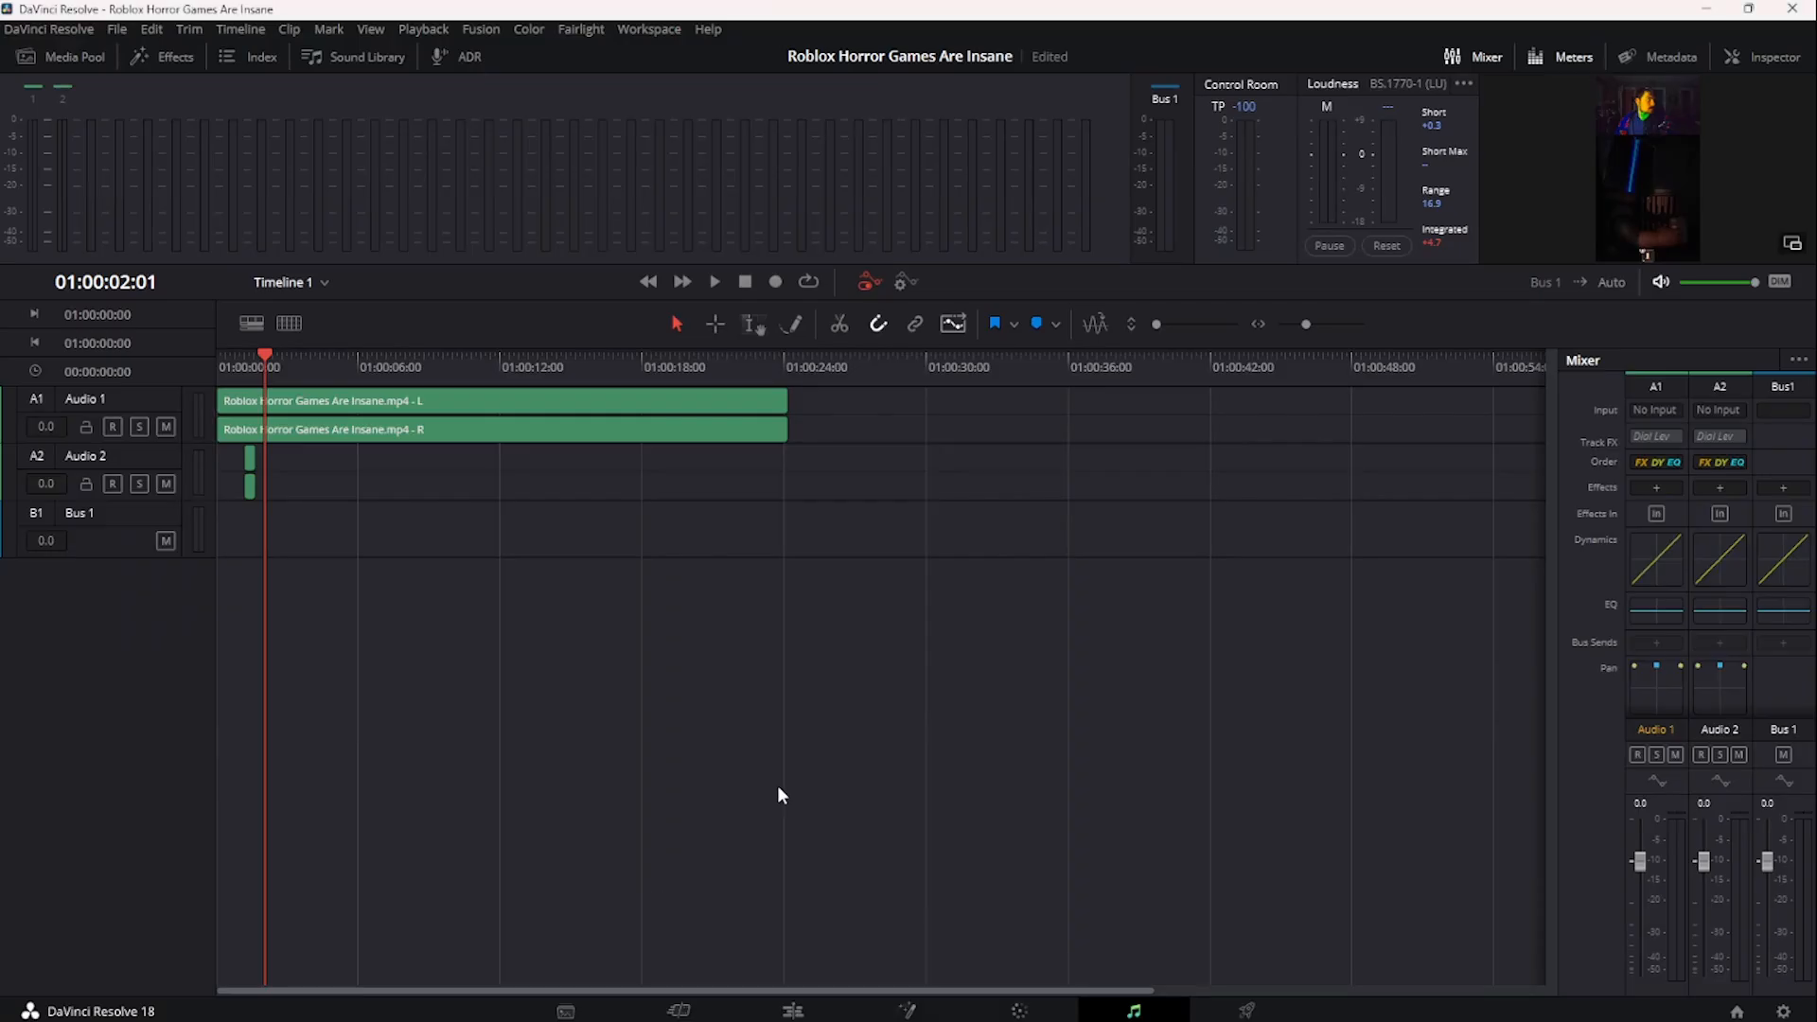
- Apply the Reverb effect to the Roblox Horror Games Are Insane.mp4 clip on Audio 1 and close its settings window
right_click(303, 409)
click(1113, 533)
click(296, 369)
click(328, 397)
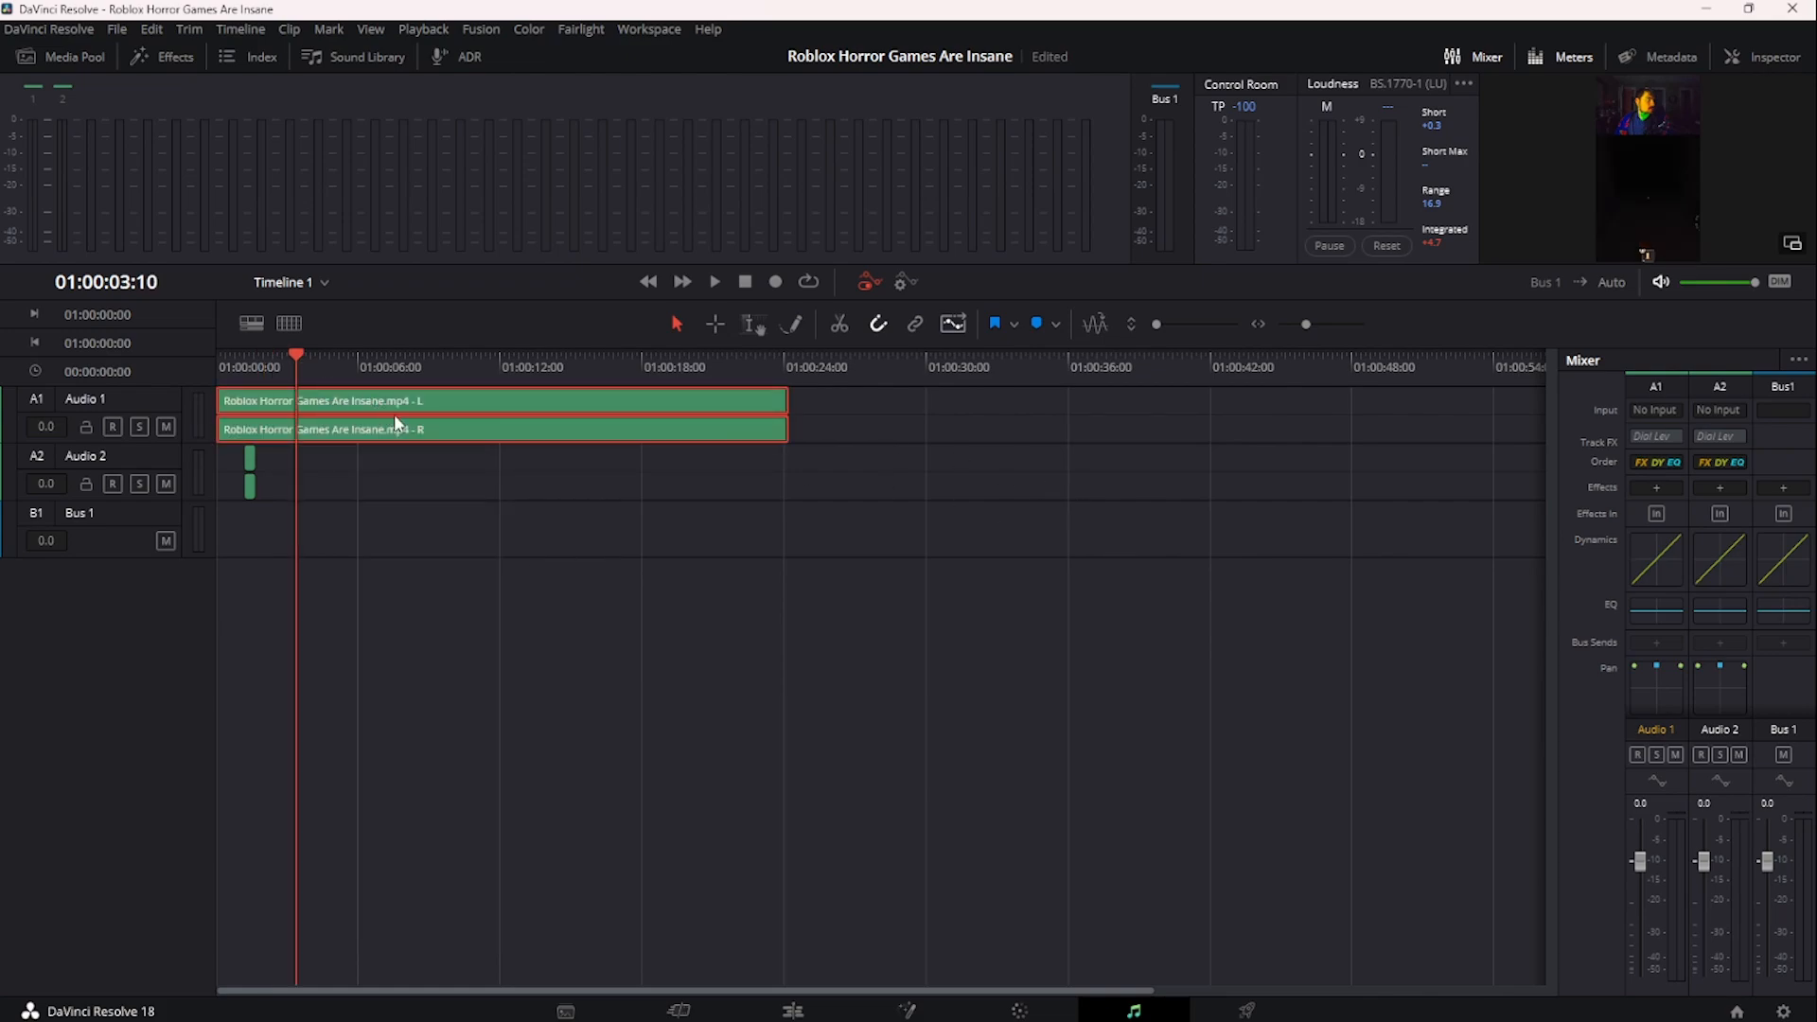
click(174, 60)
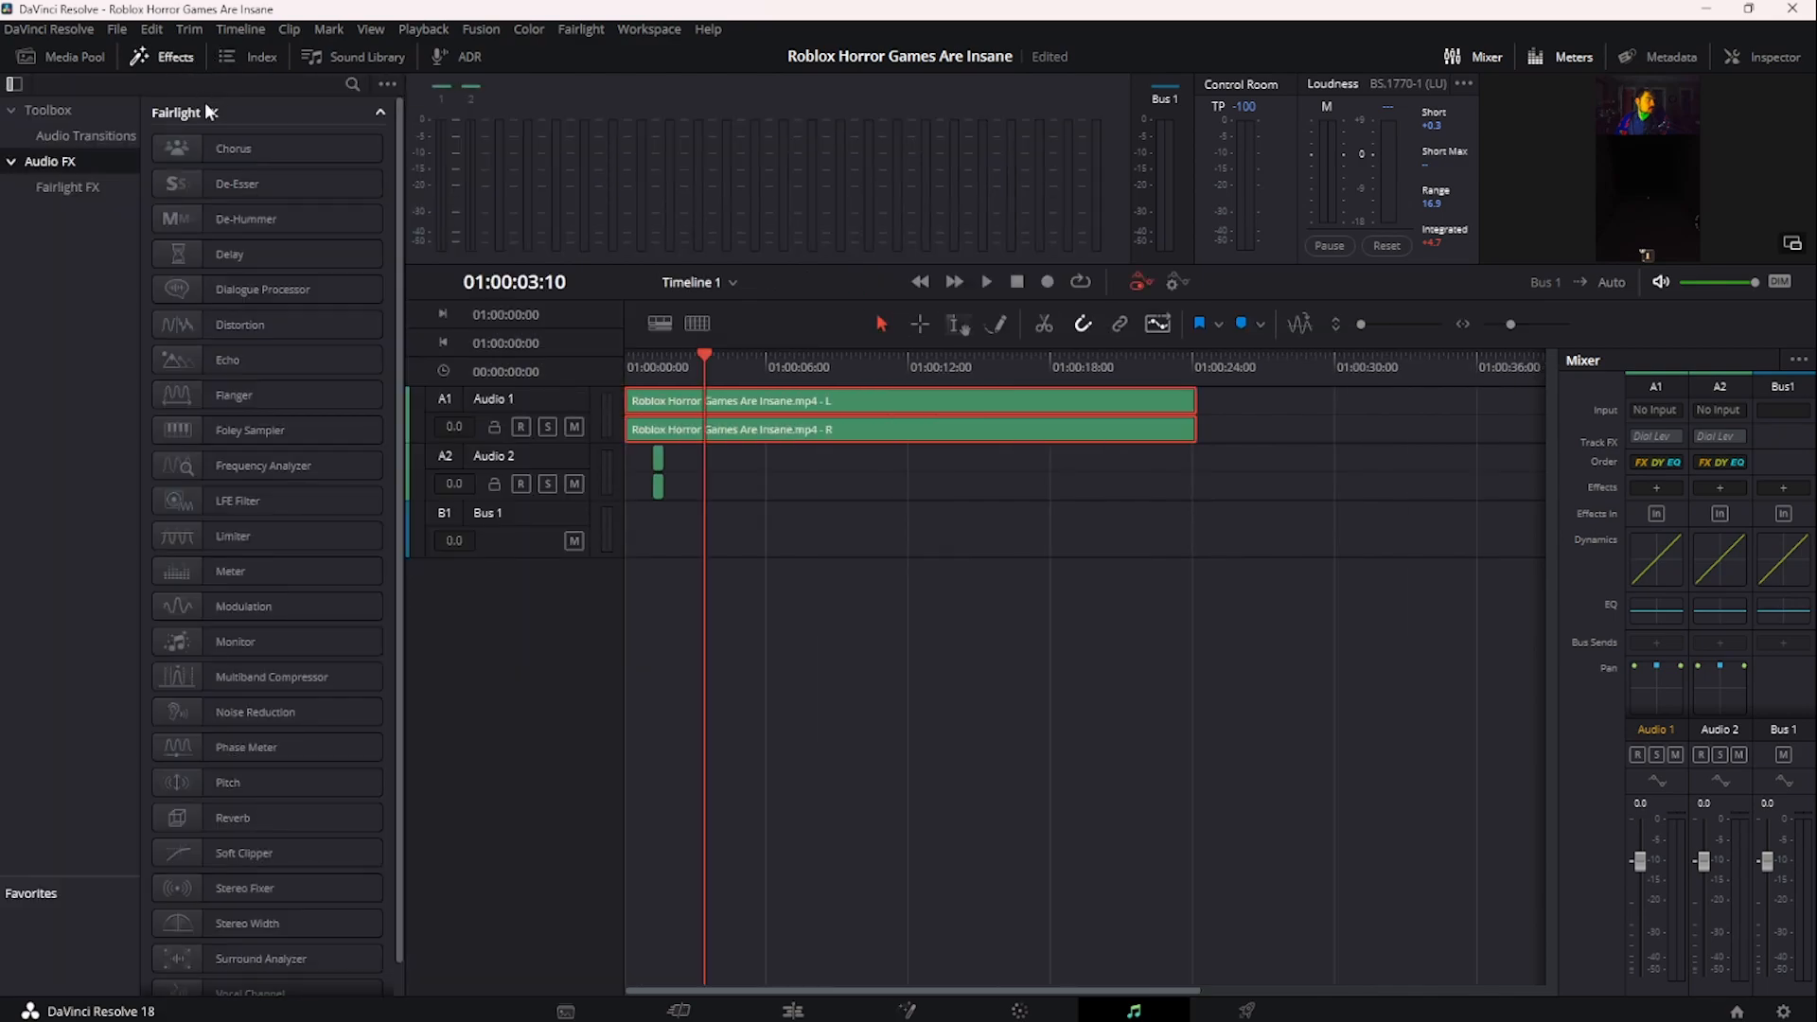
scroll(210, 791, down, 1)
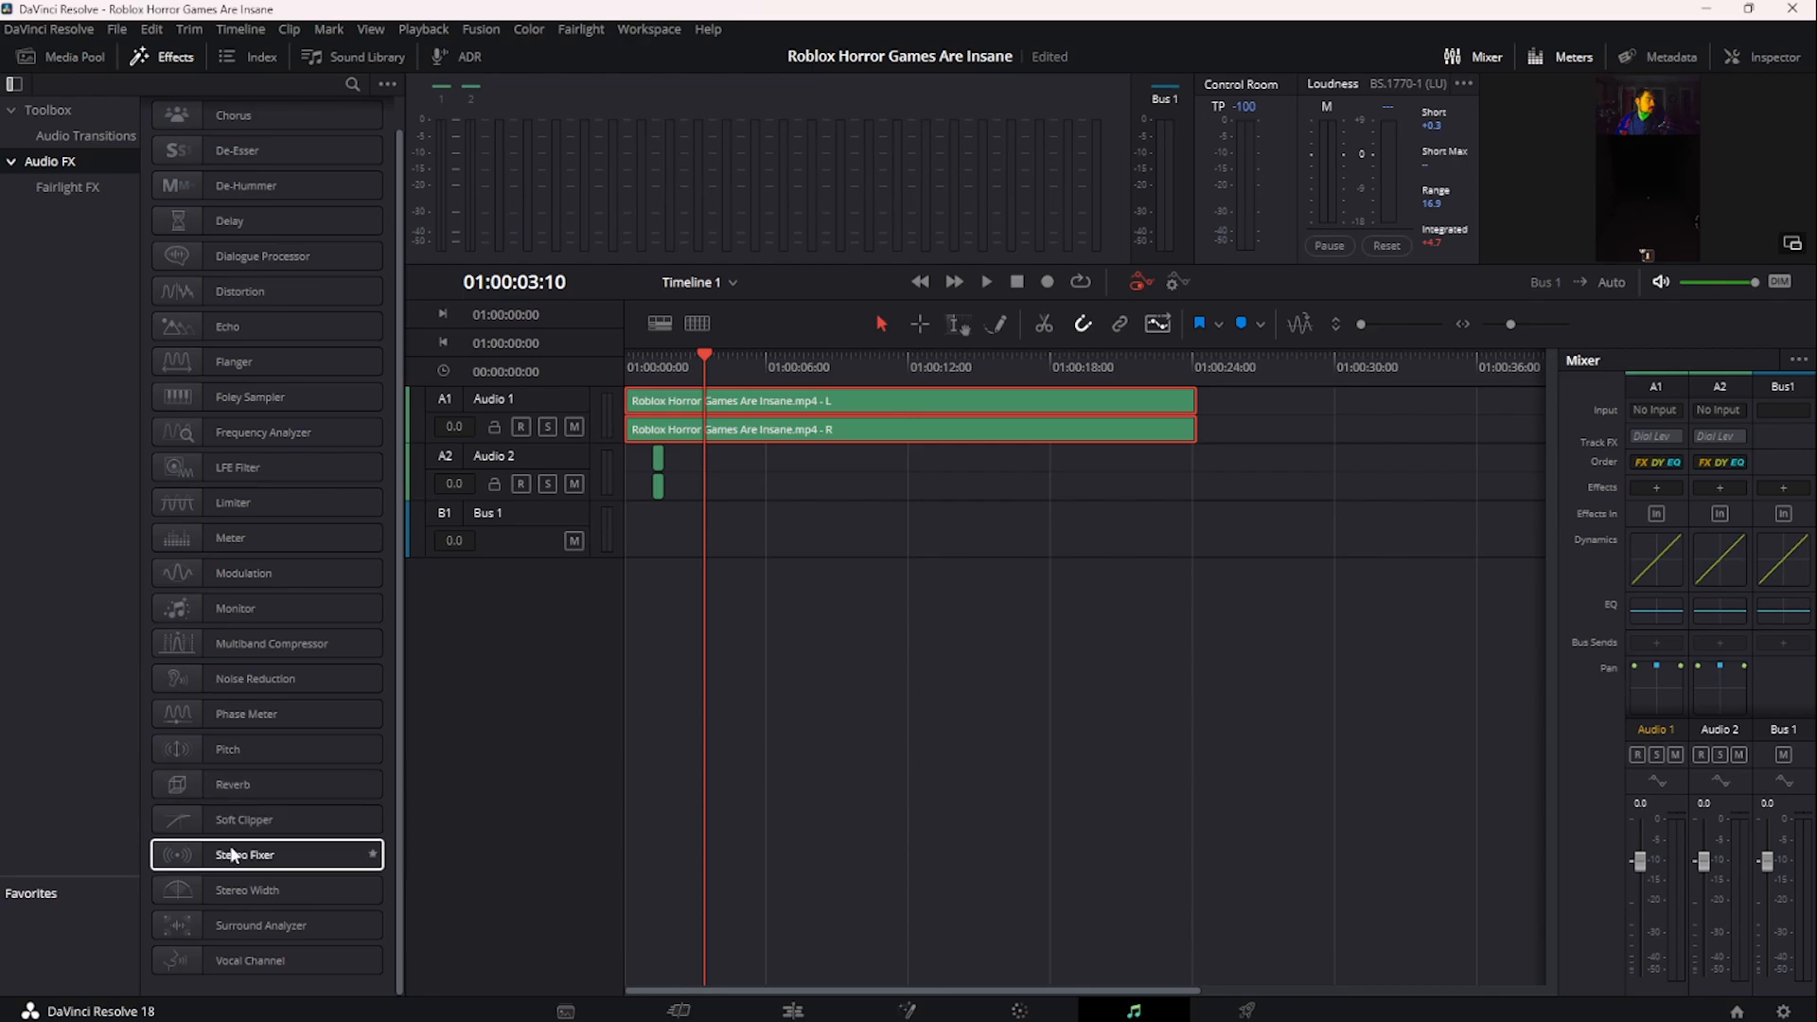
scroll(242, 822, up, 1)
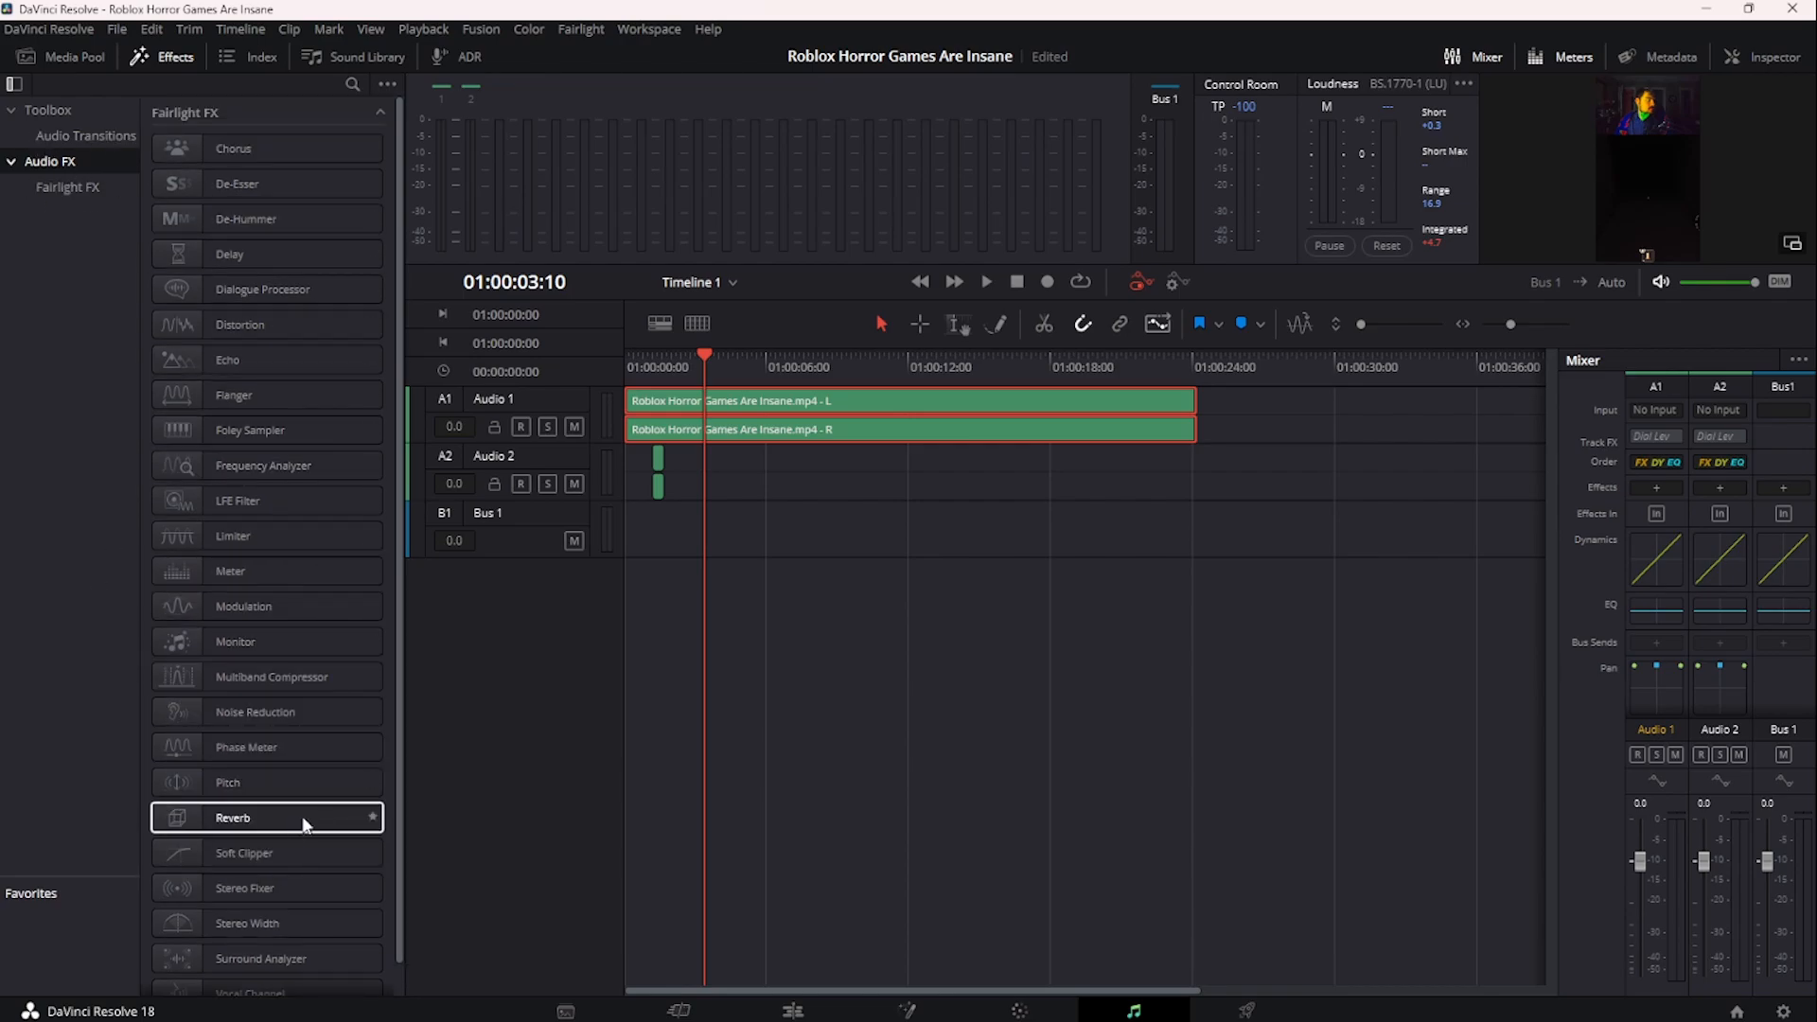
drag(372, 816, 738, 393)
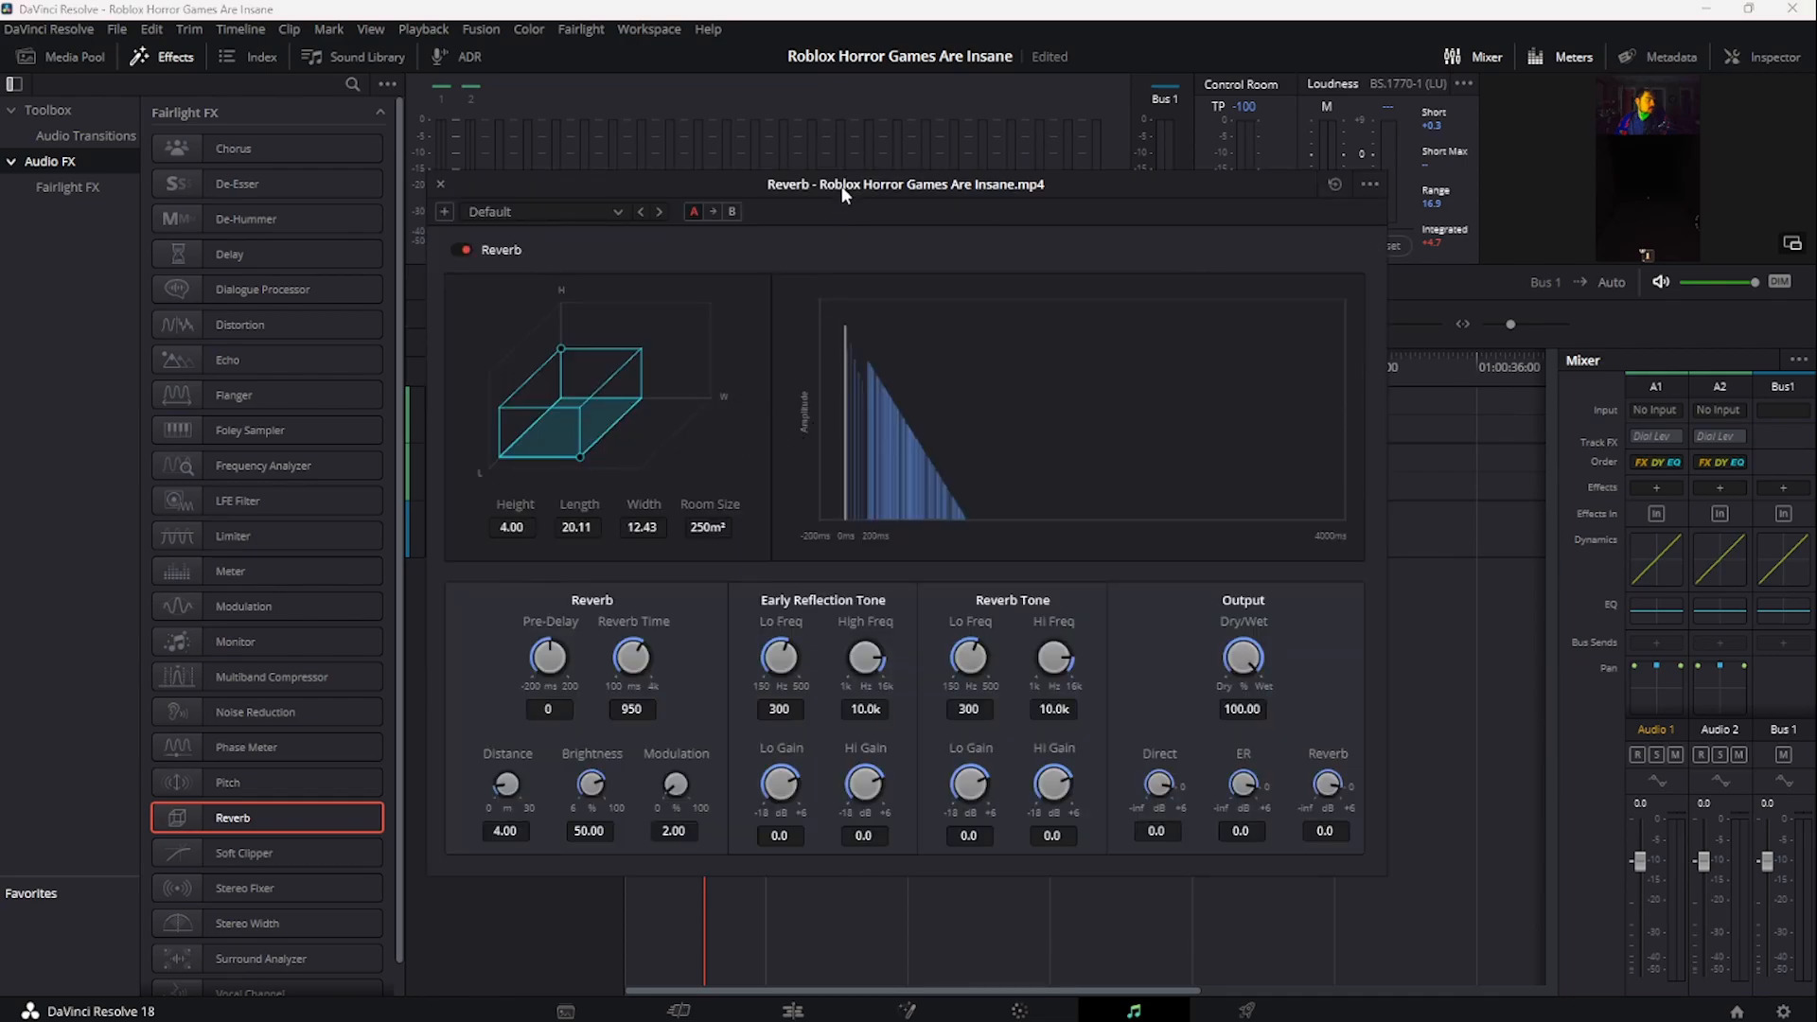
drag(842, 186, 1159, 186)
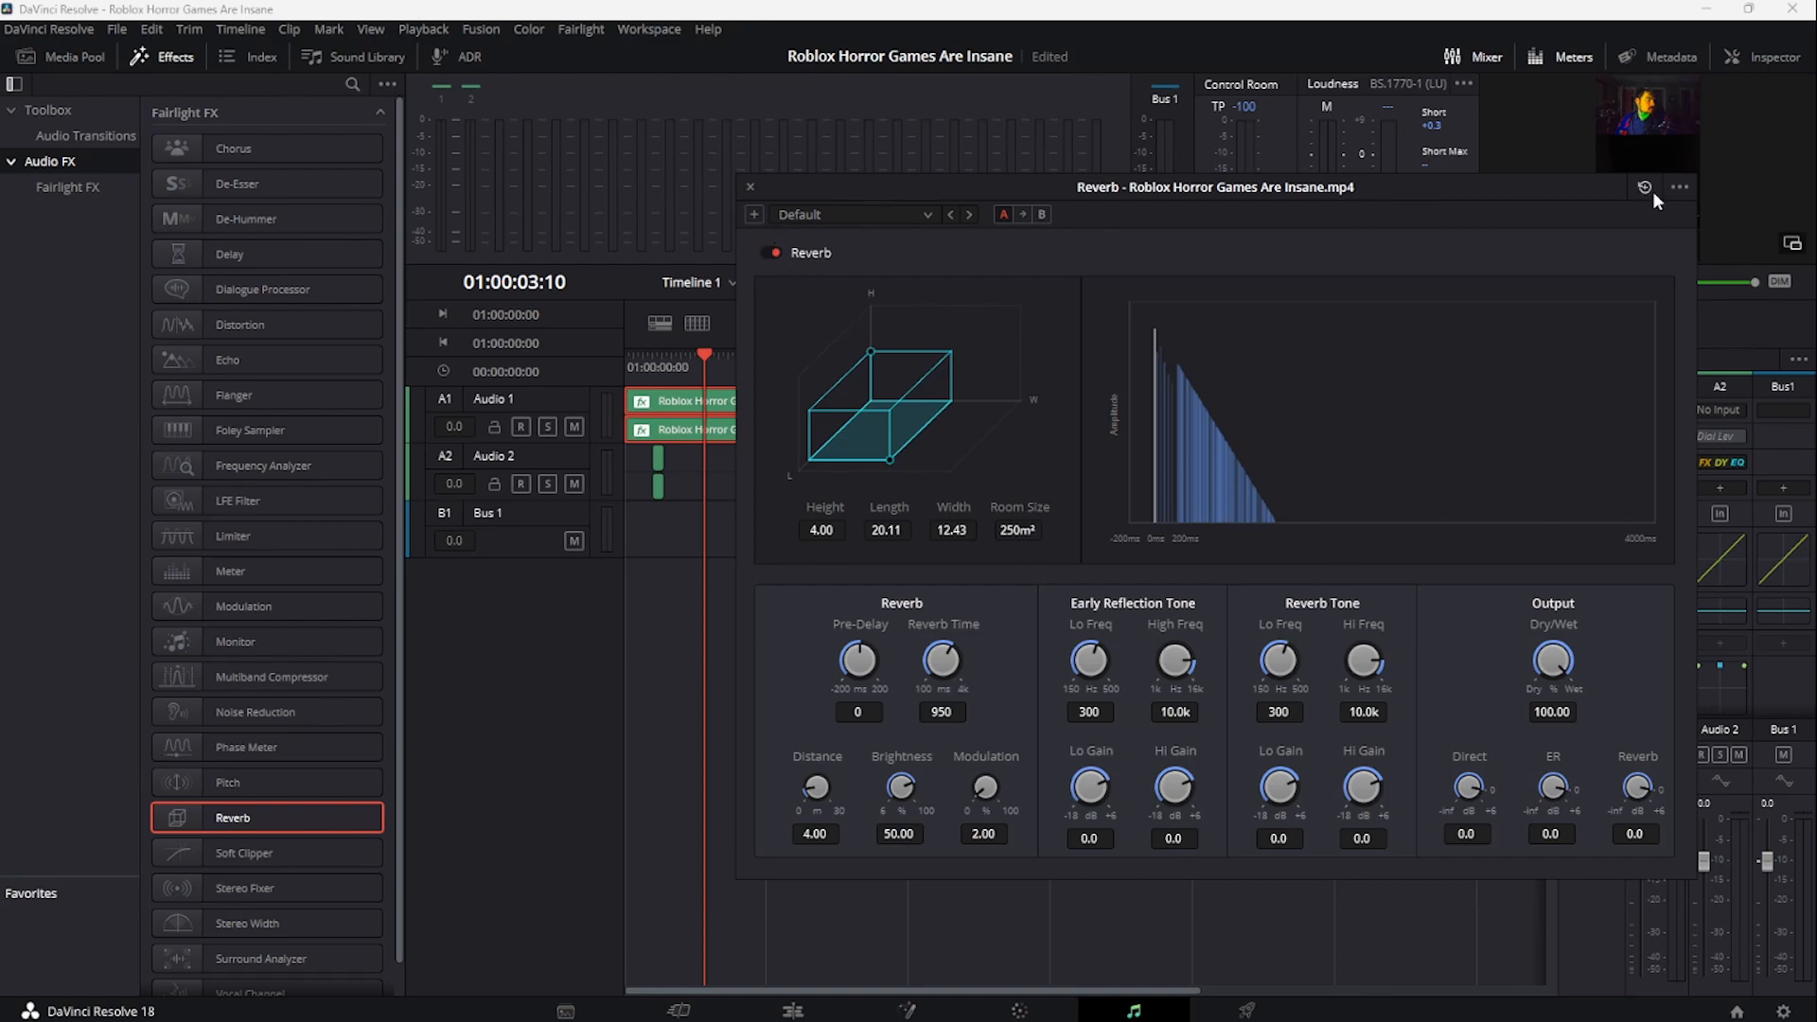
click(751, 185)
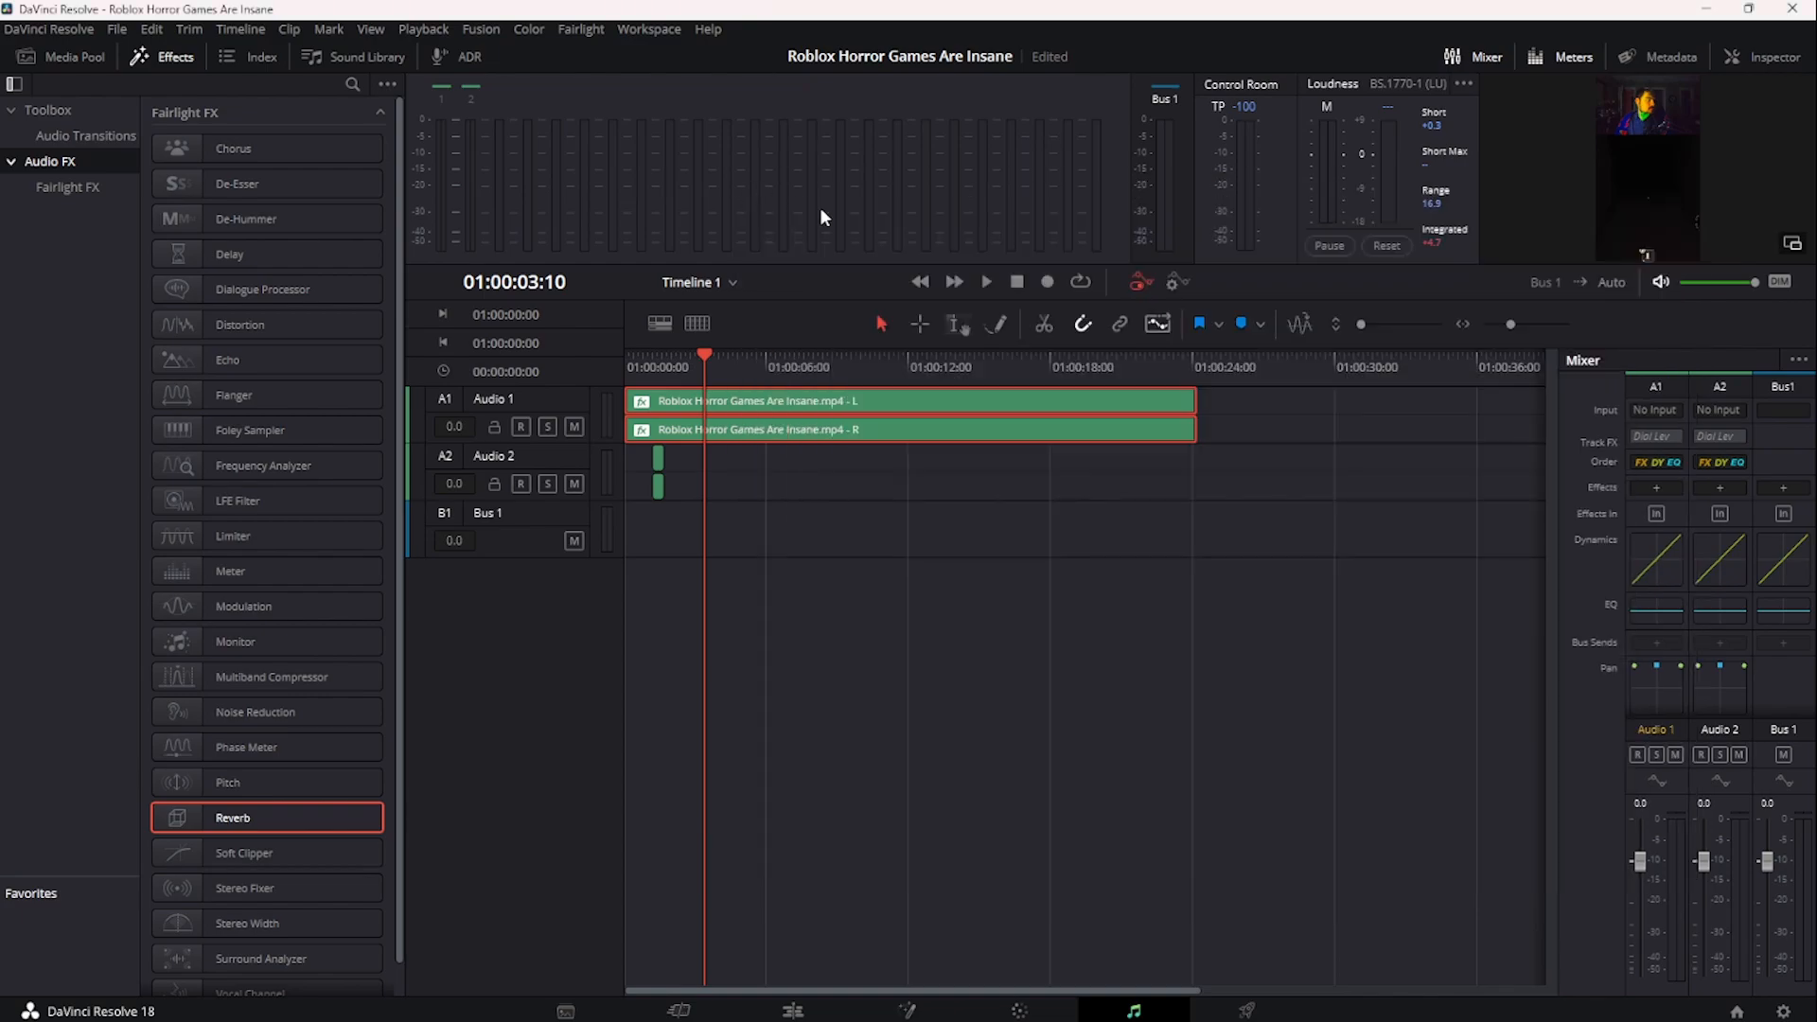
- Delete the Reverb effect from the long clip on Audio 1 through its effect settings
right_click(865, 402)
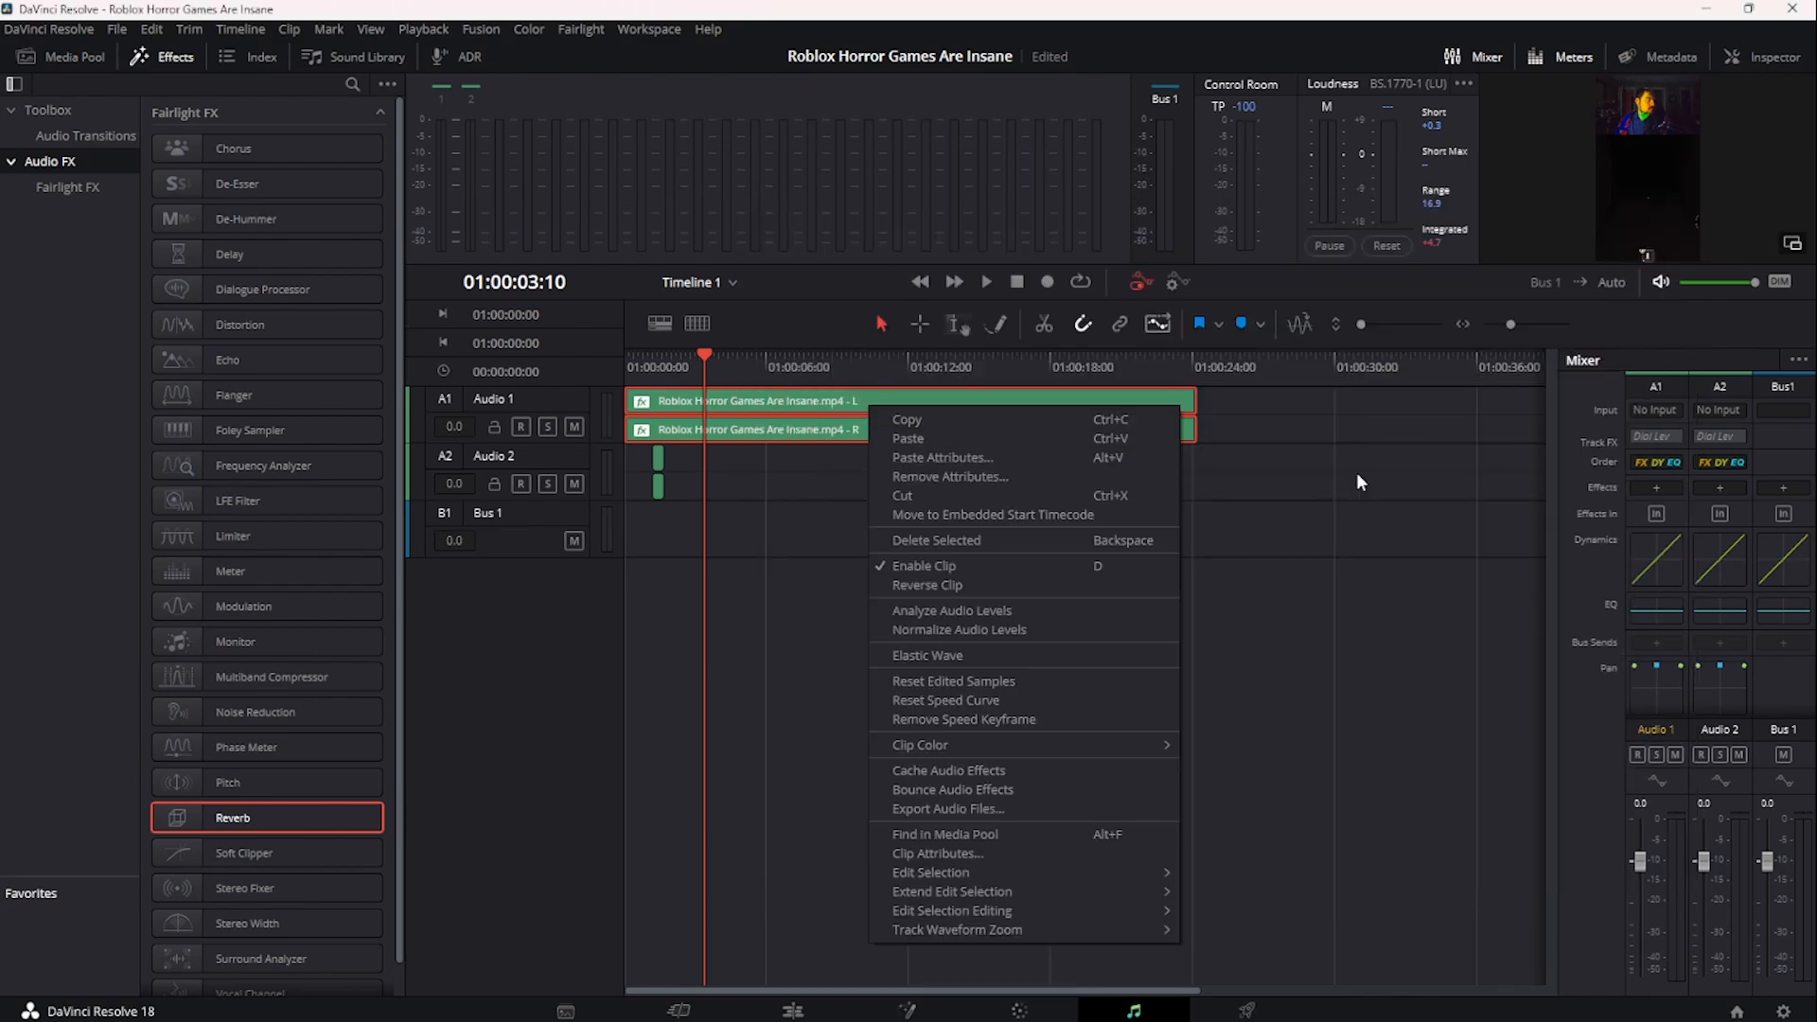
click(1456, 532)
click(1057, 406)
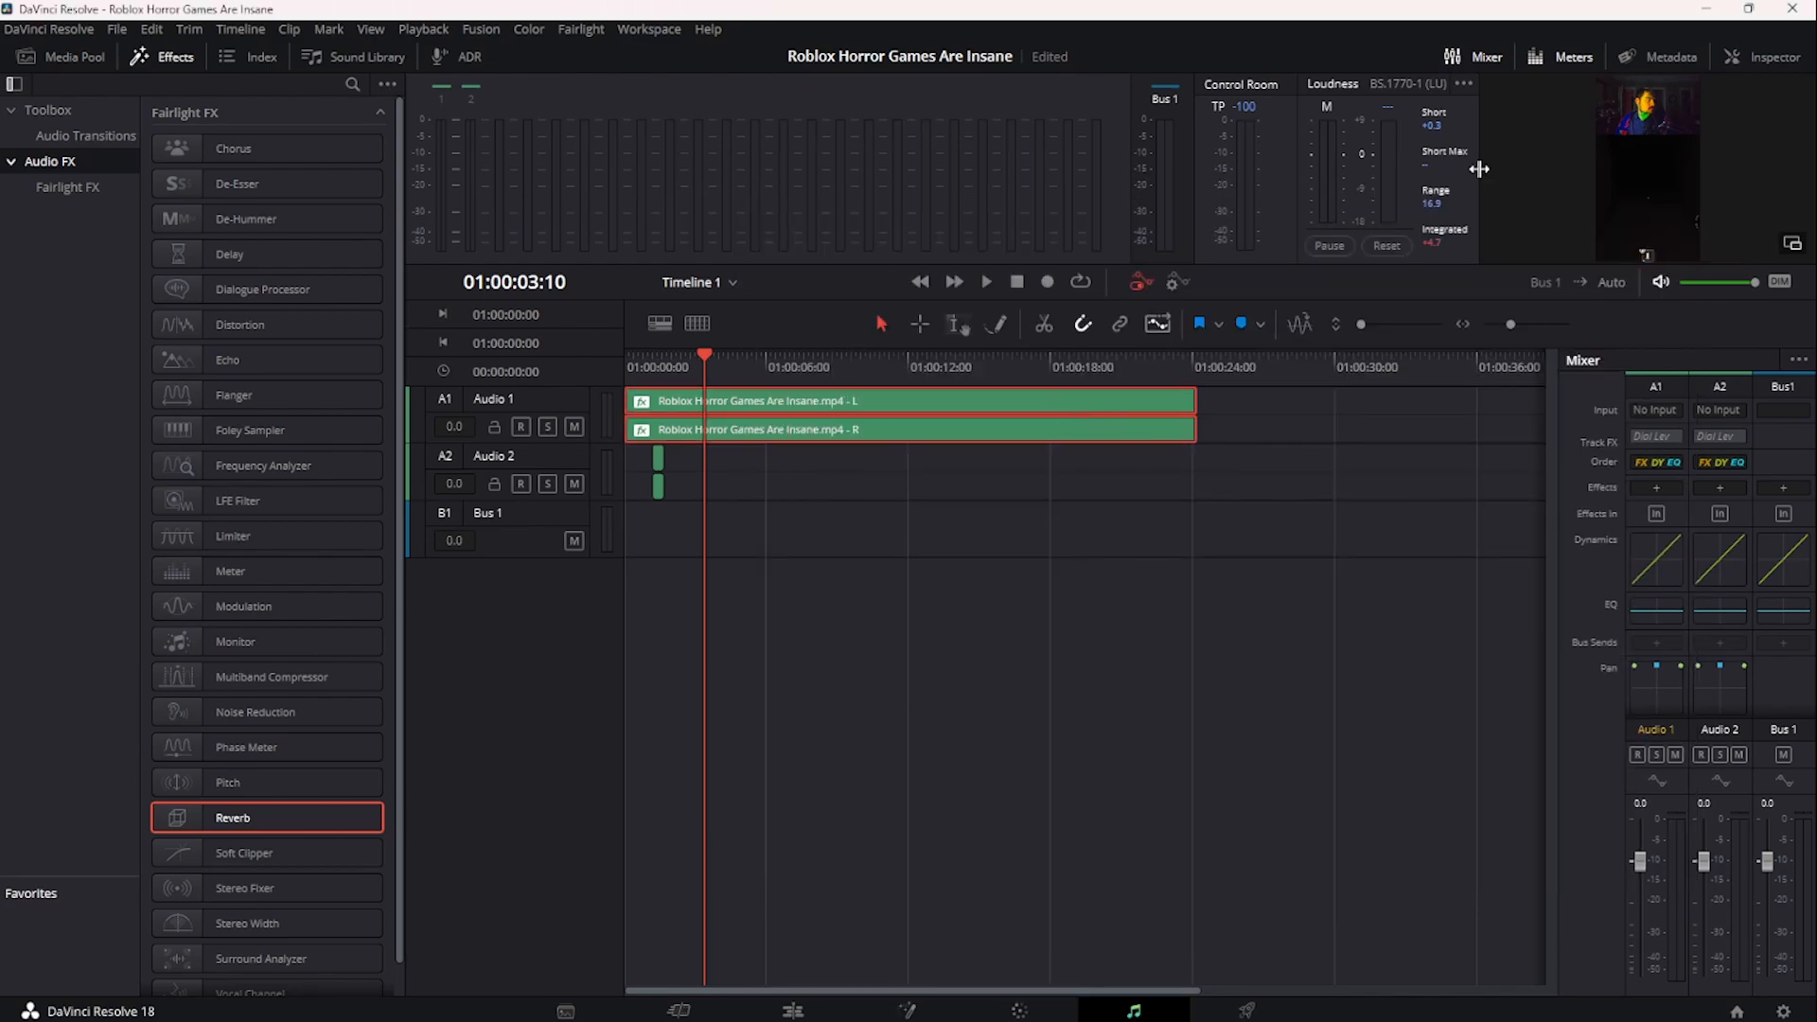
click(1739, 59)
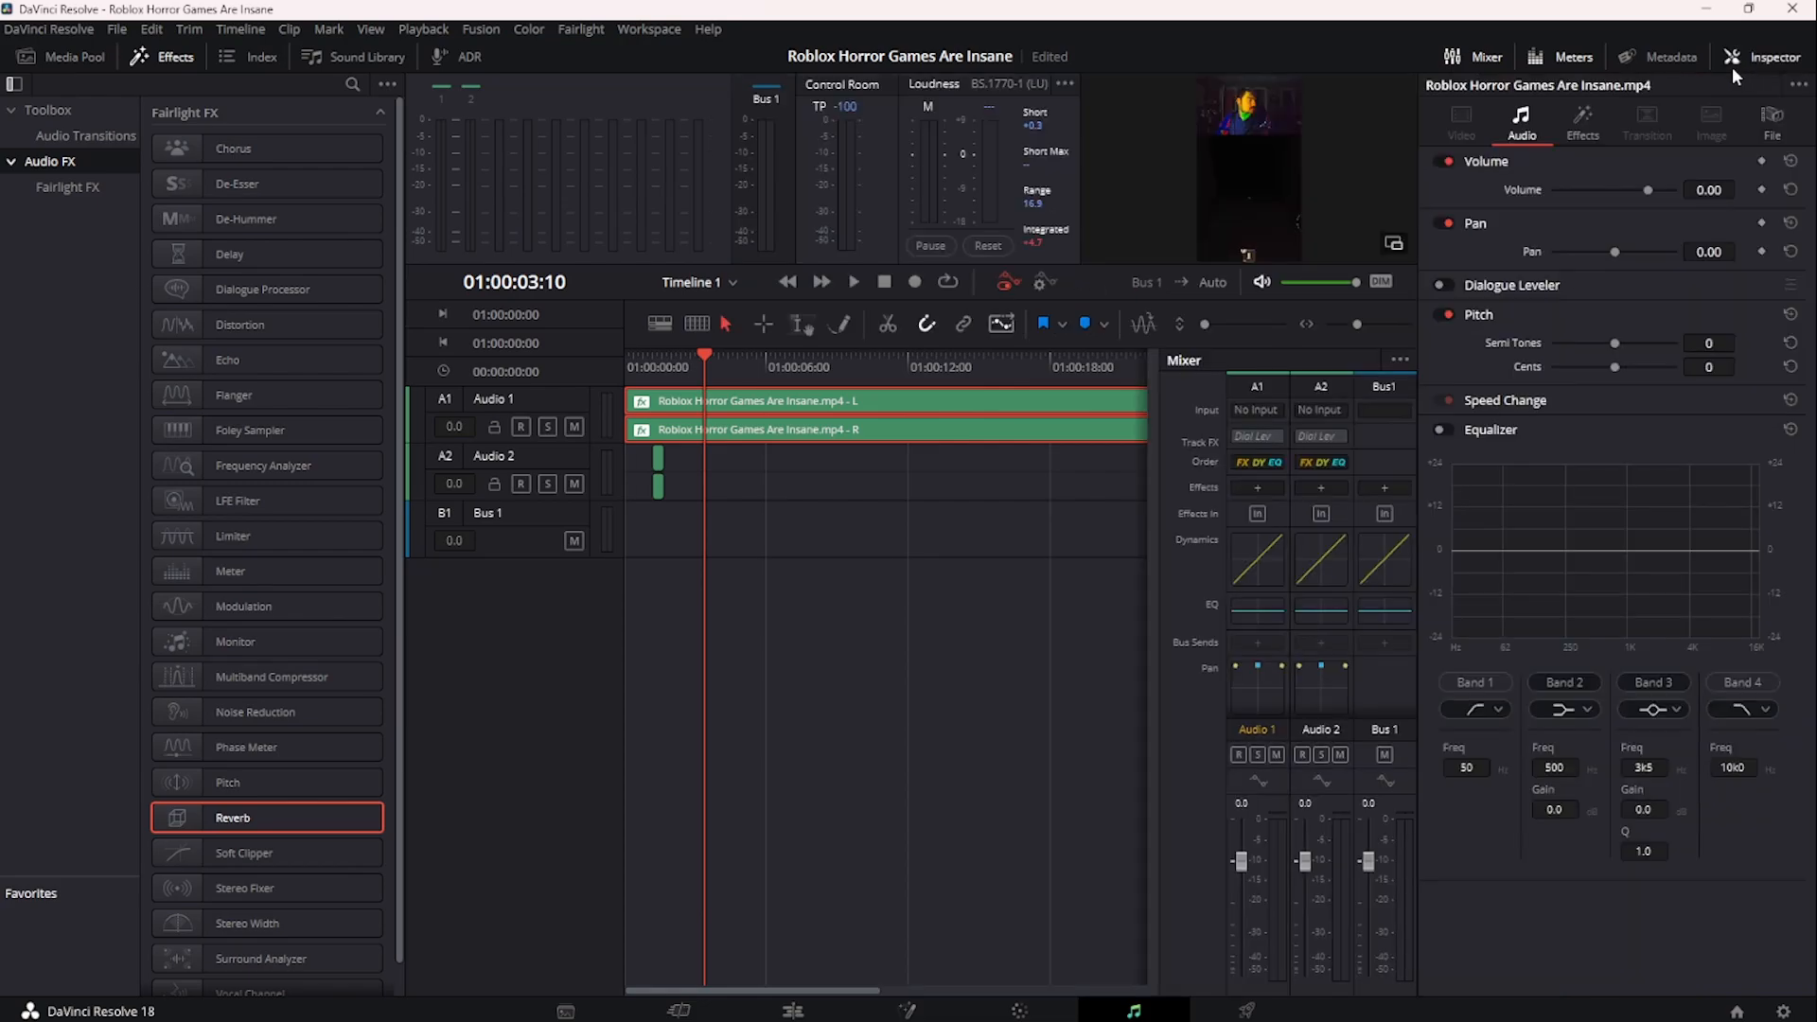
click(1576, 129)
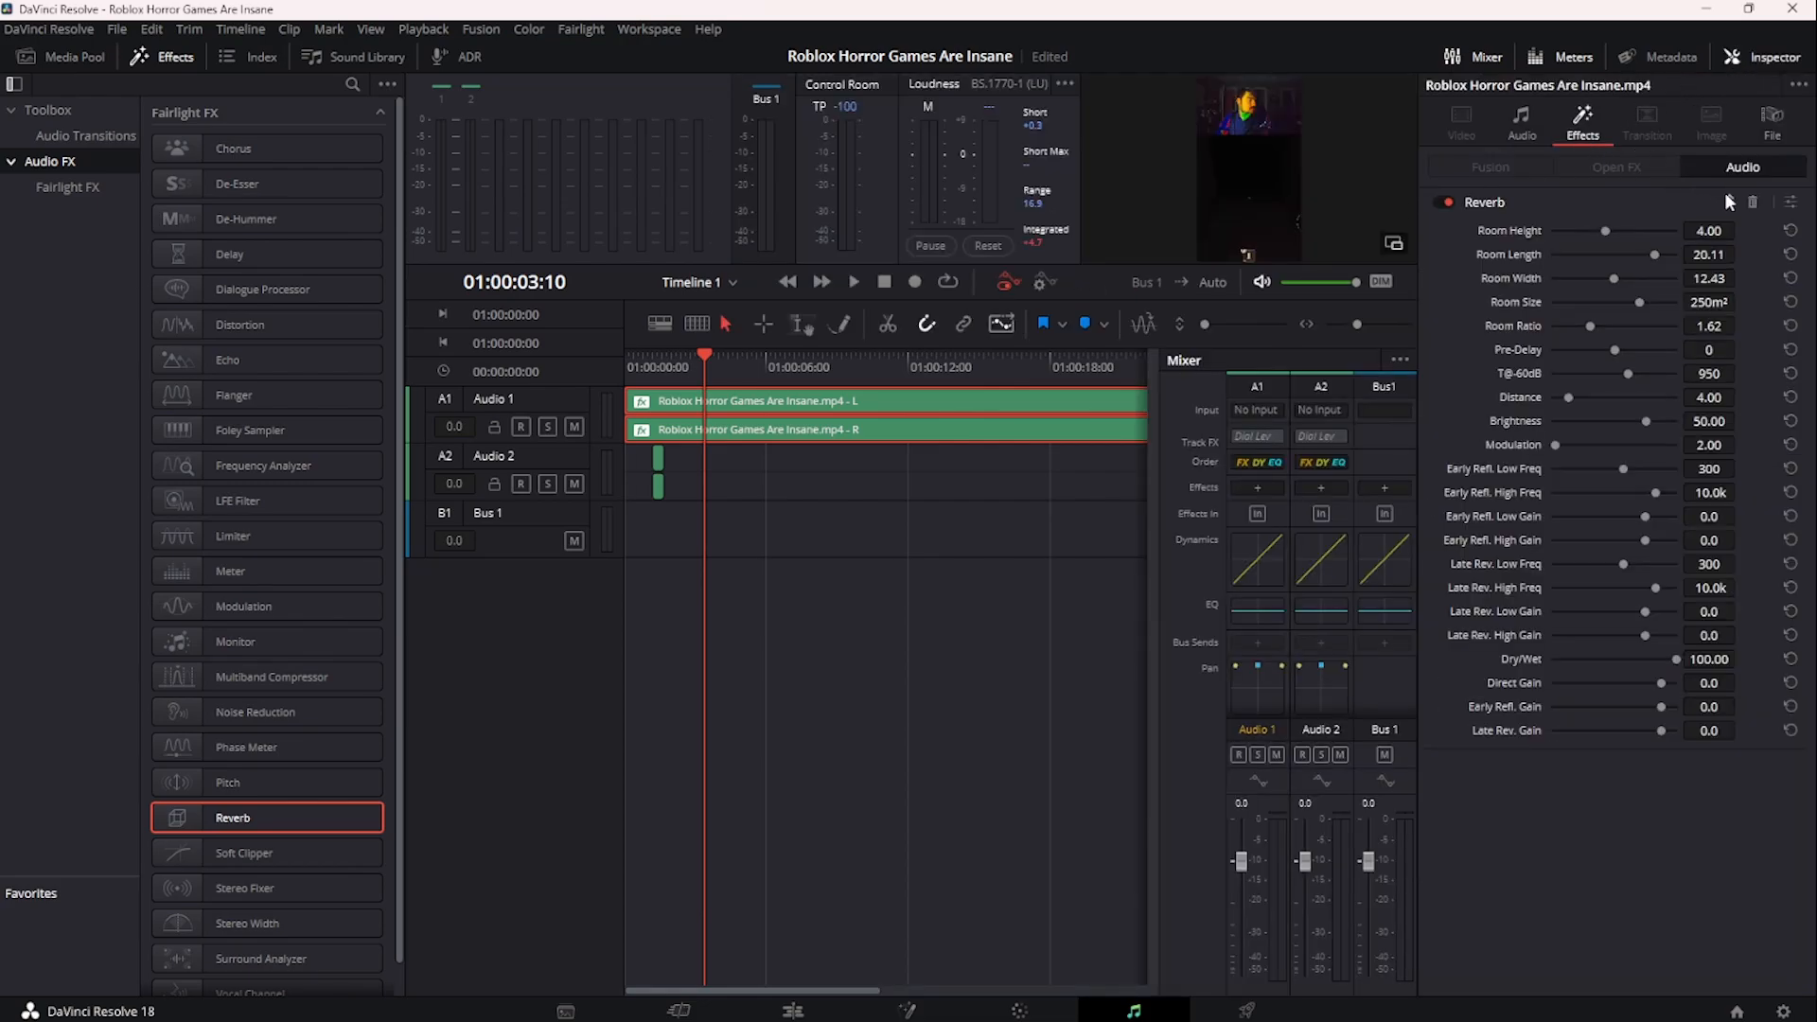
click(1752, 199)
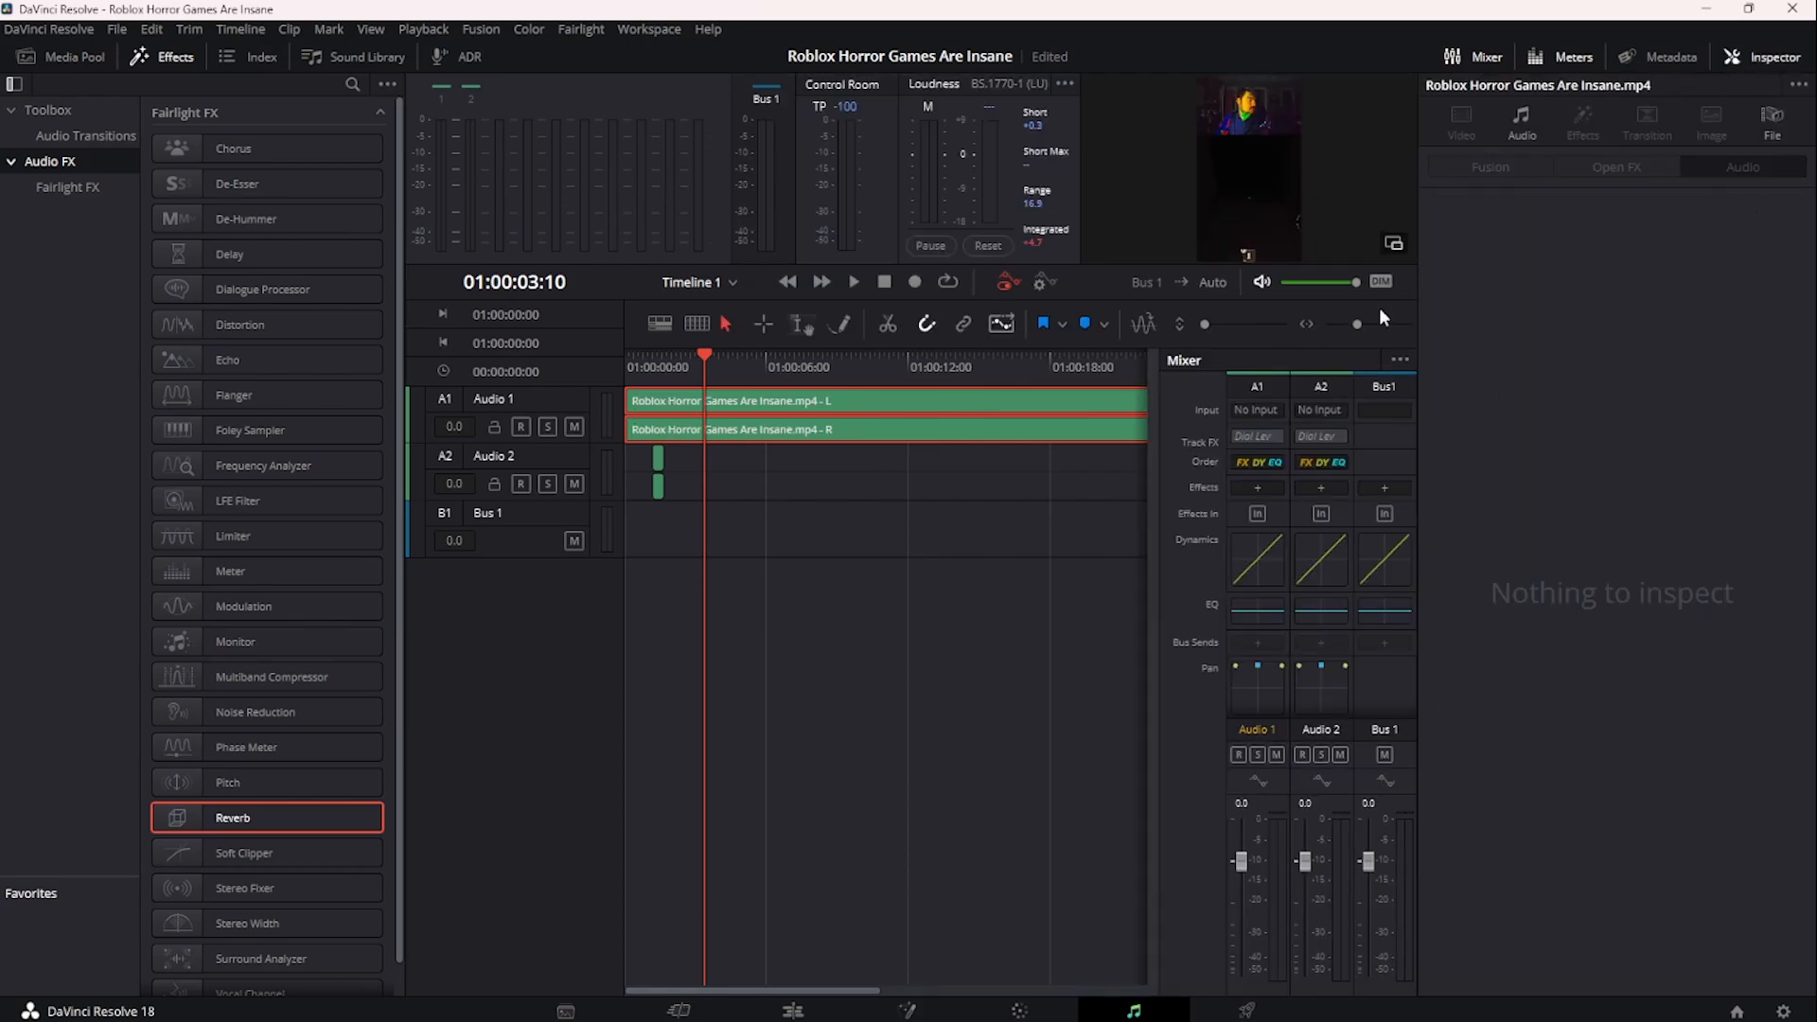
- On the Edit page, add the bonk sound from the Sound Effects power bin to Audio 2 at about 01:00:06:29
click(795, 1008)
scroll(82, 548, down, 1)
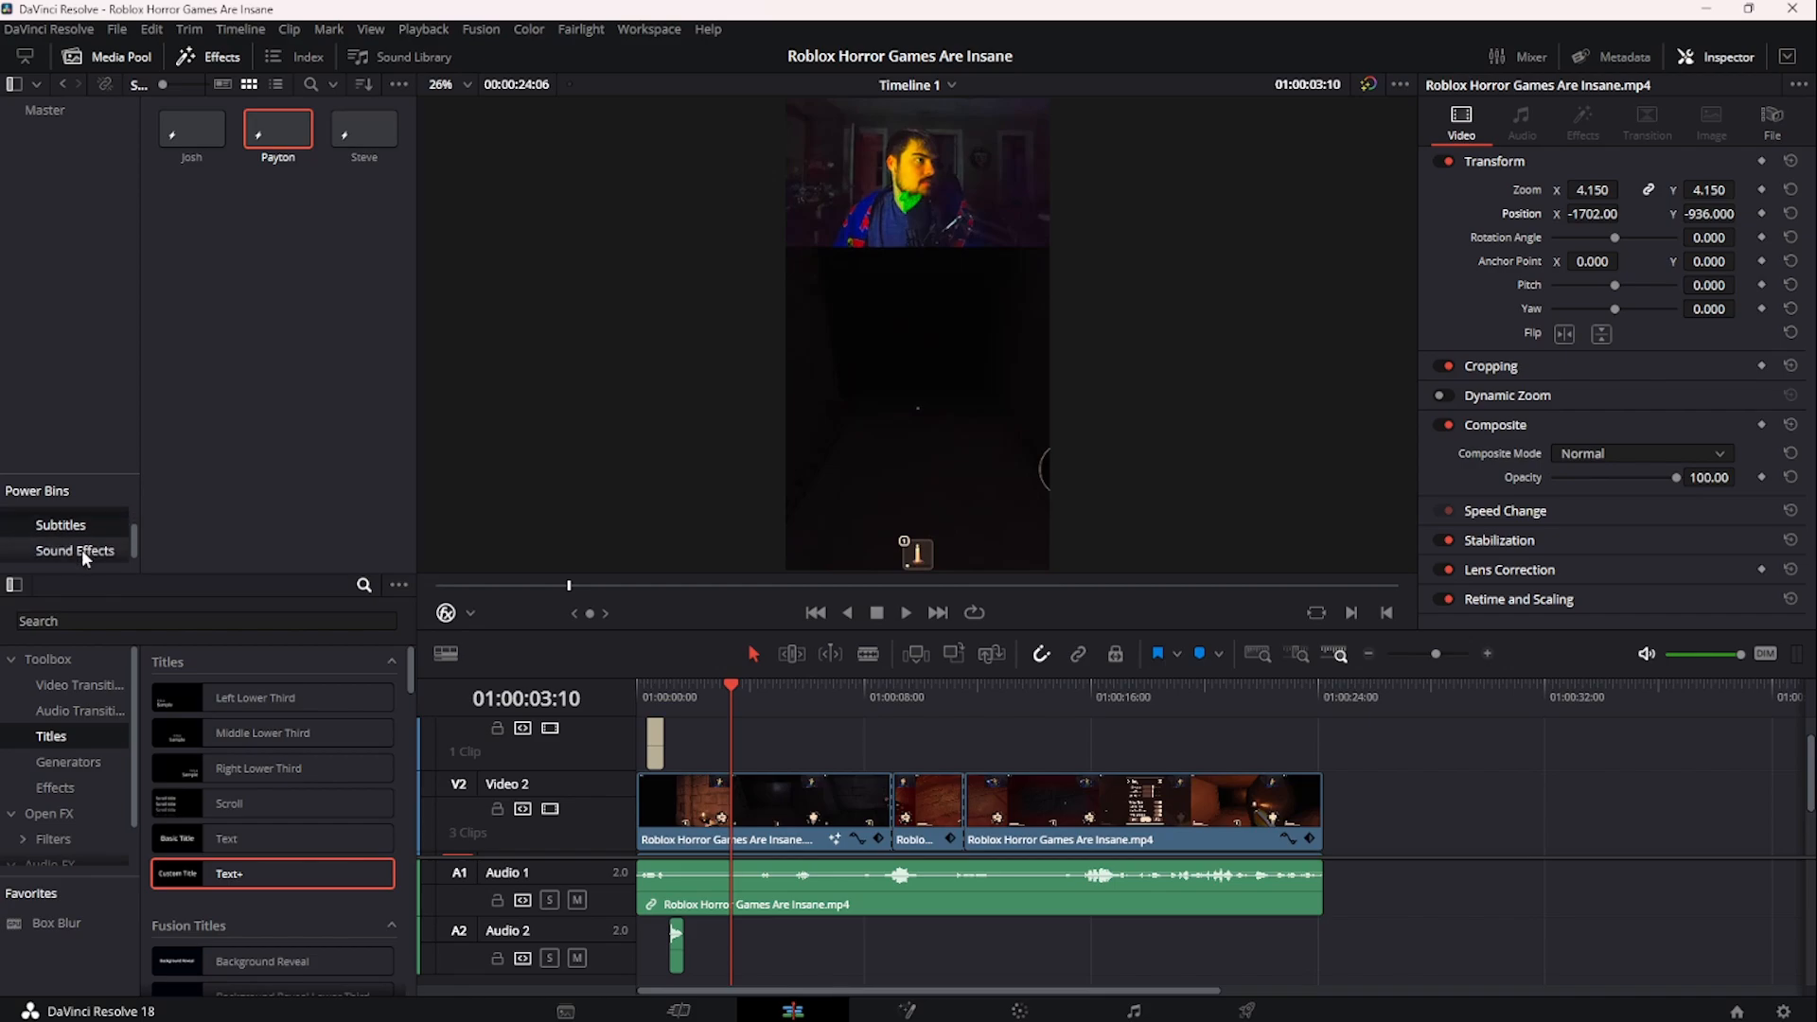
click(75, 545)
drag(192, 132, 863, 951)
drag(863, 710, 839, 696)
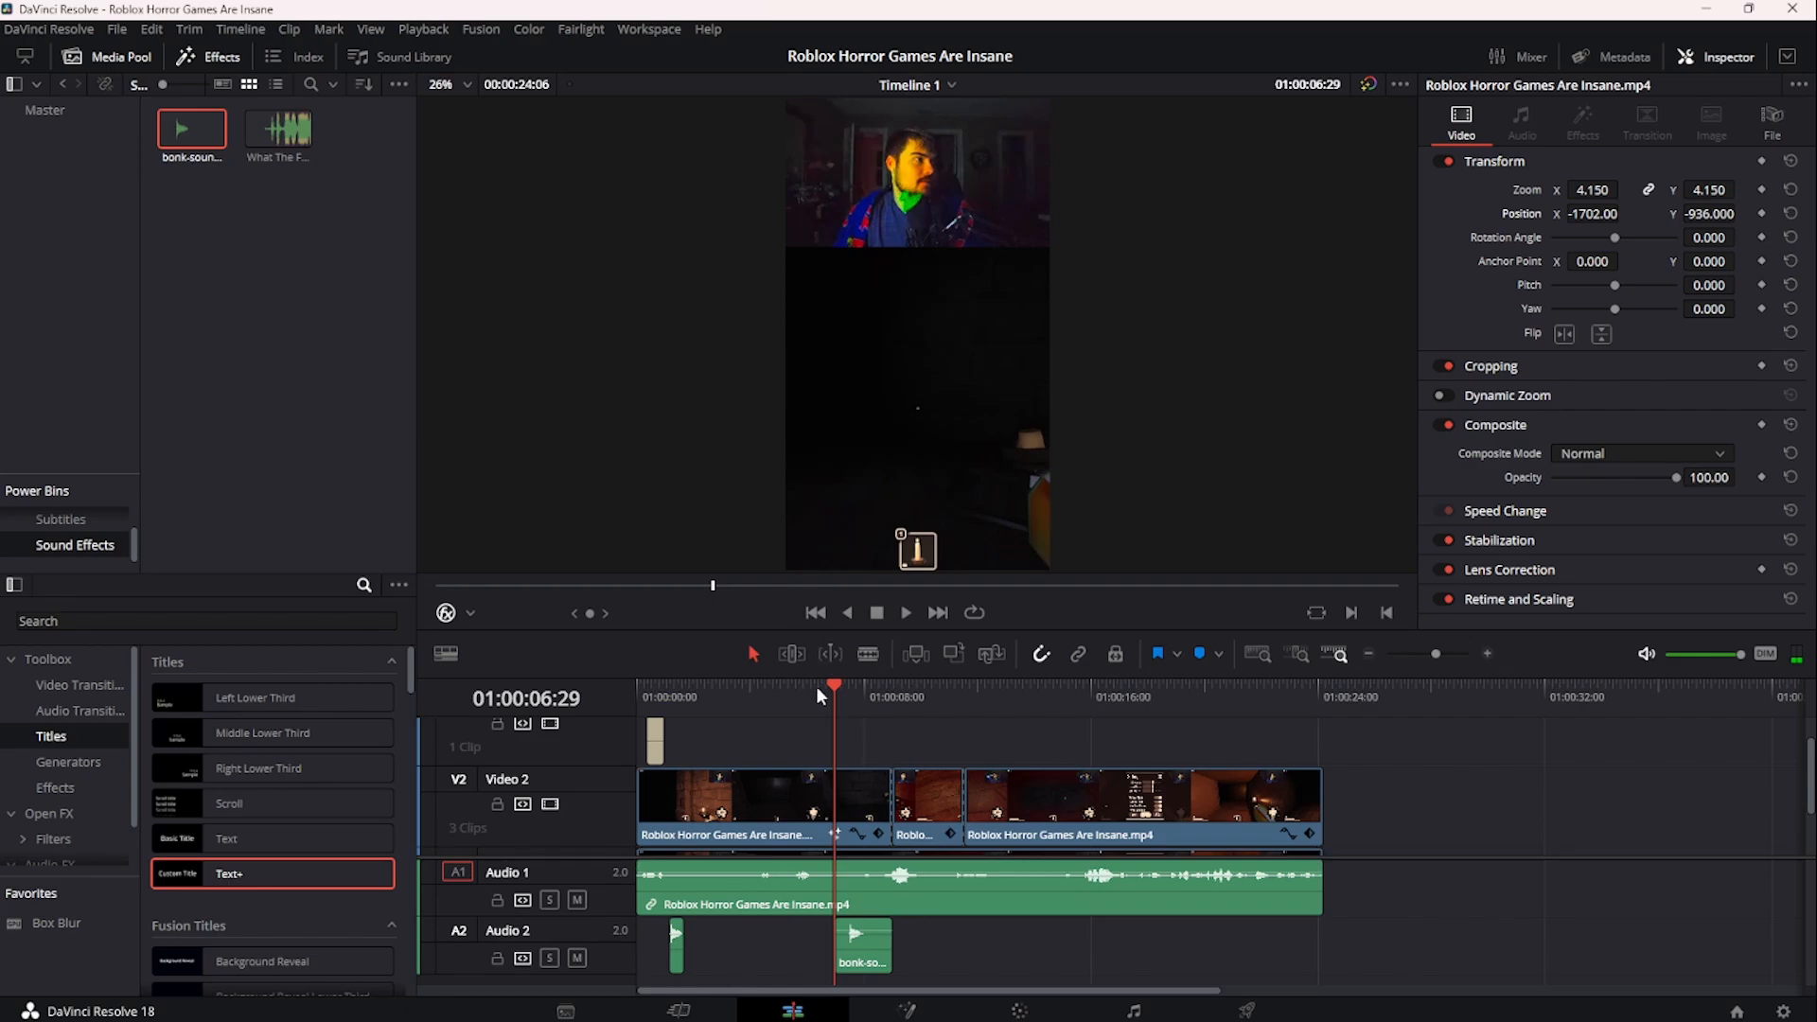
- Return to the Fairlight page, preview the new bonk clip without effects, and bring the playhead back to its start
click(1134, 1011)
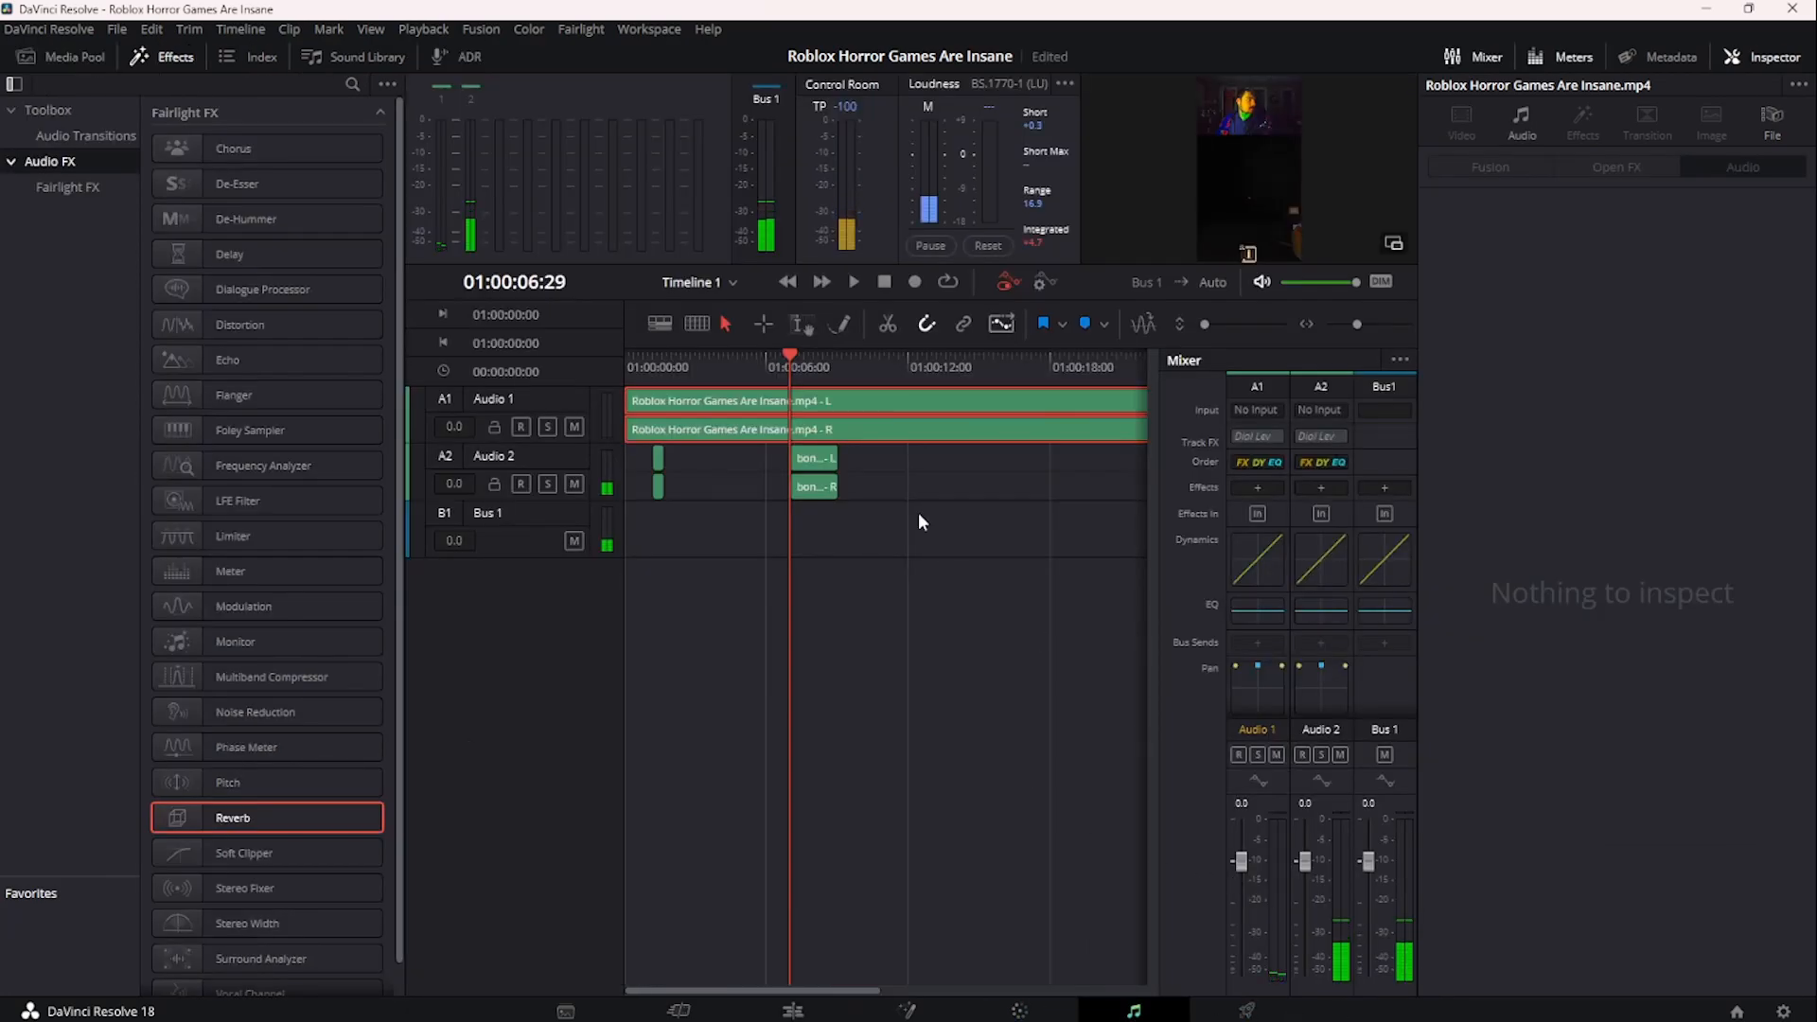
click(815, 458)
key(space)
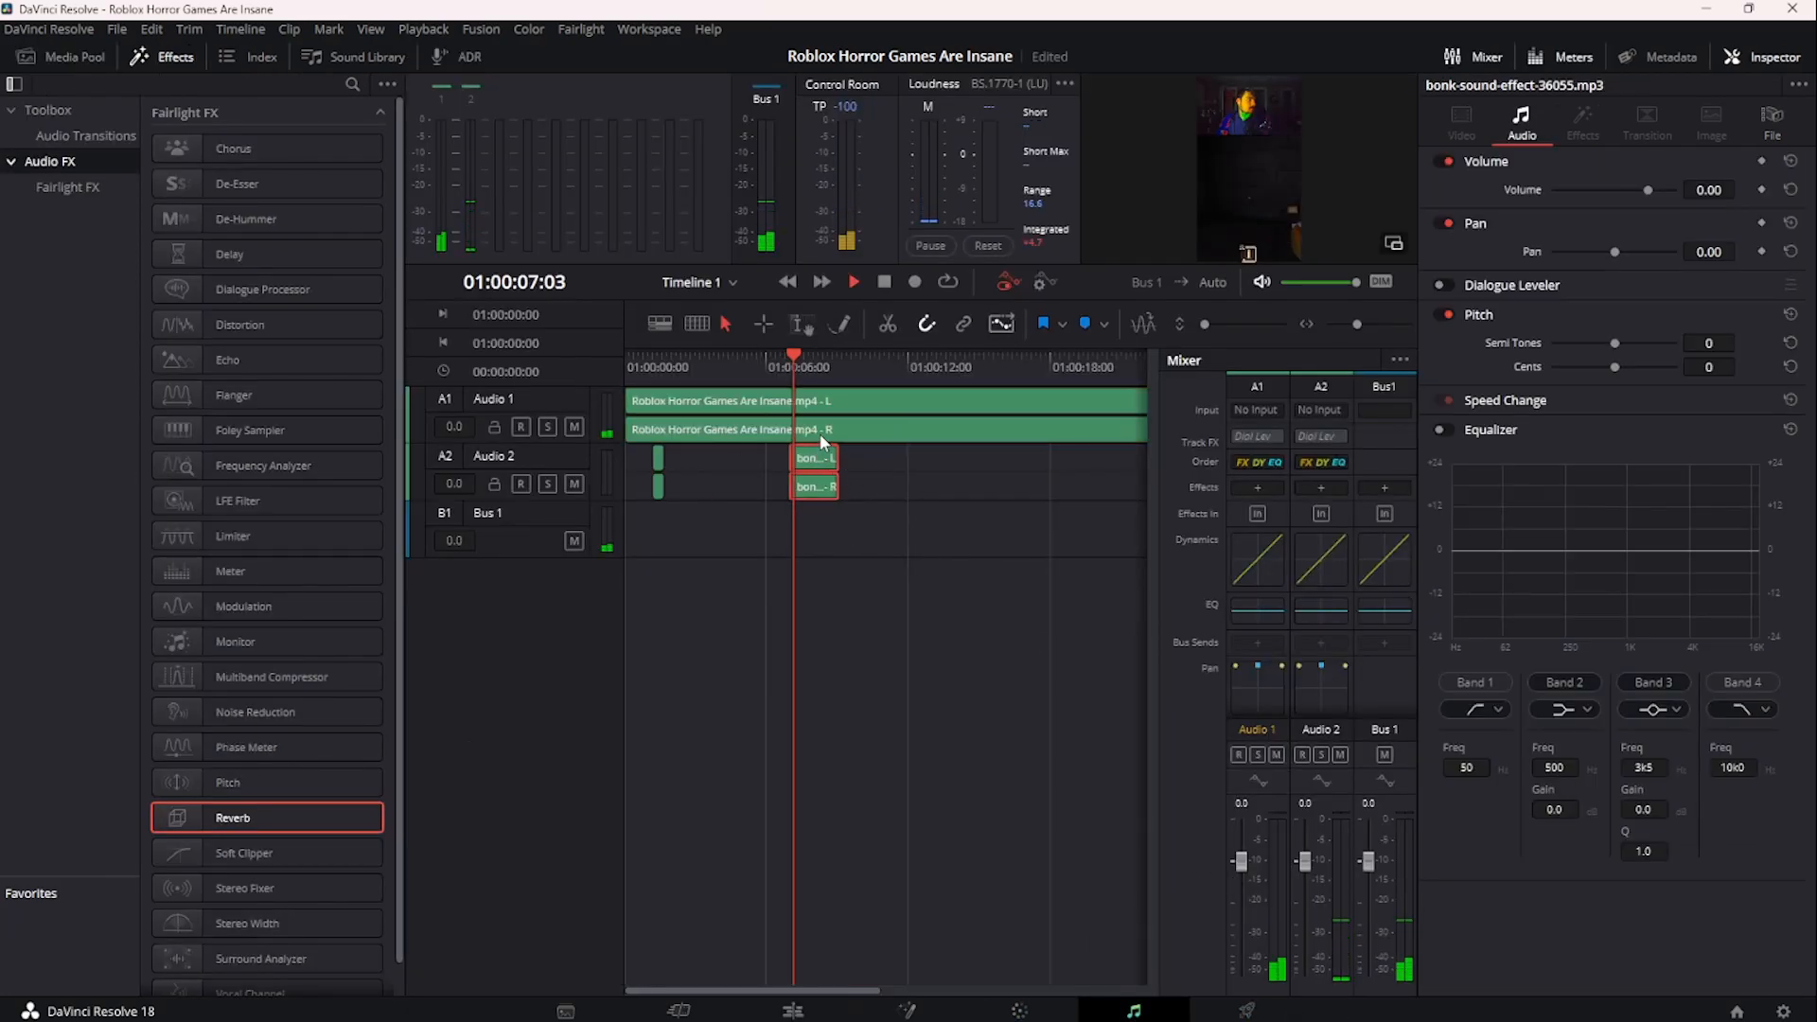
key(space)
drag(814, 369, 792, 371)
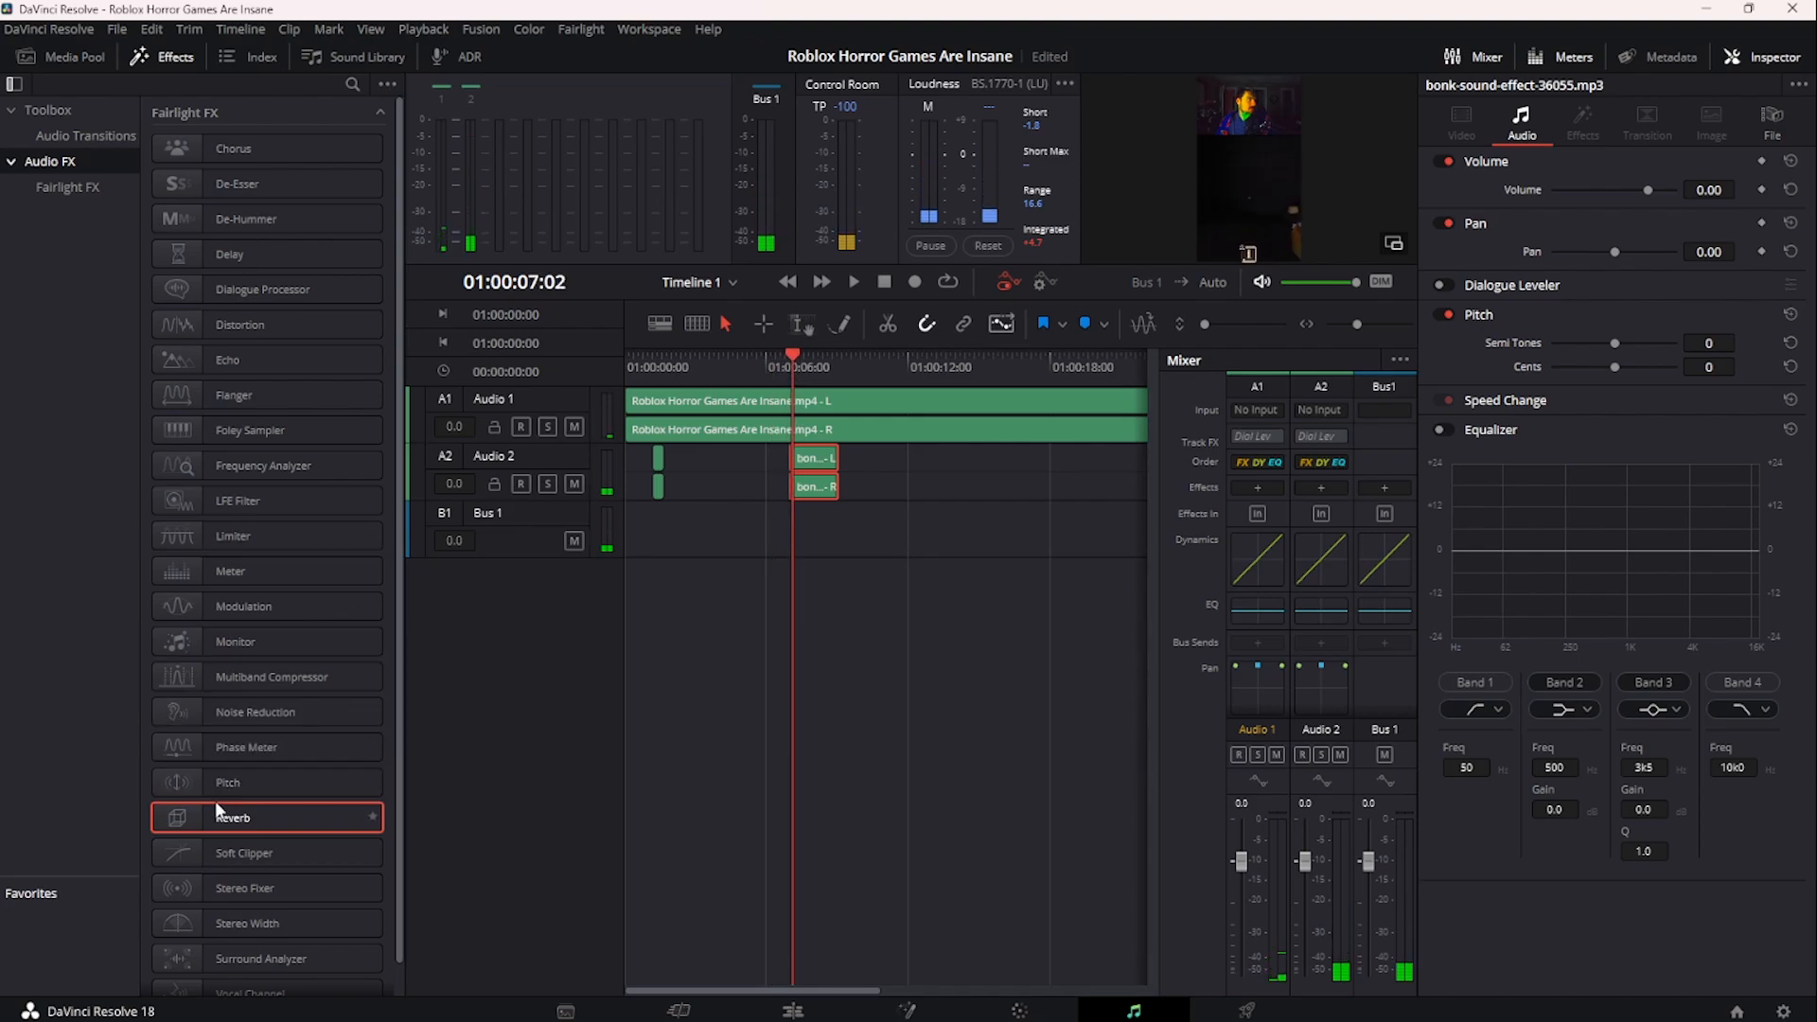
- Apply the Reverb effect to the new bonk clip on Audio 2 and move its settings window clear of the timeline
drag(231, 818, 817, 473)
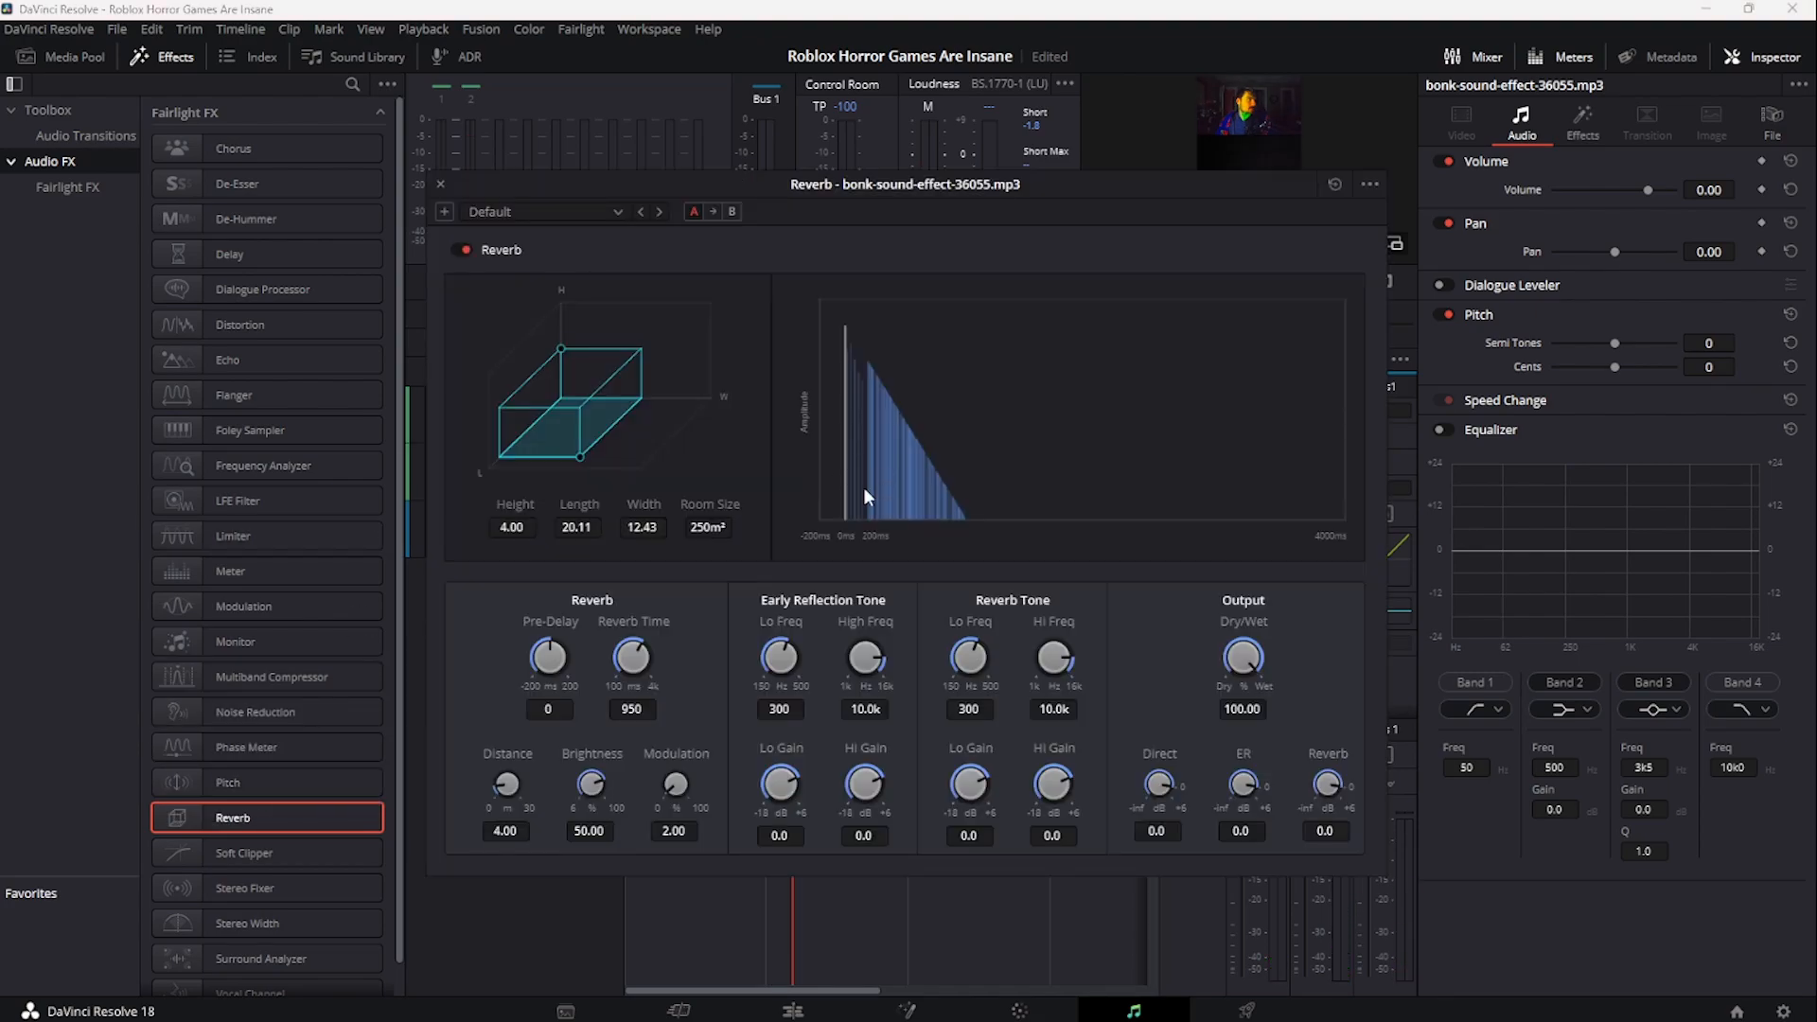
click(619, 212)
click(619, 212)
drag(740, 188, 1213, 629)
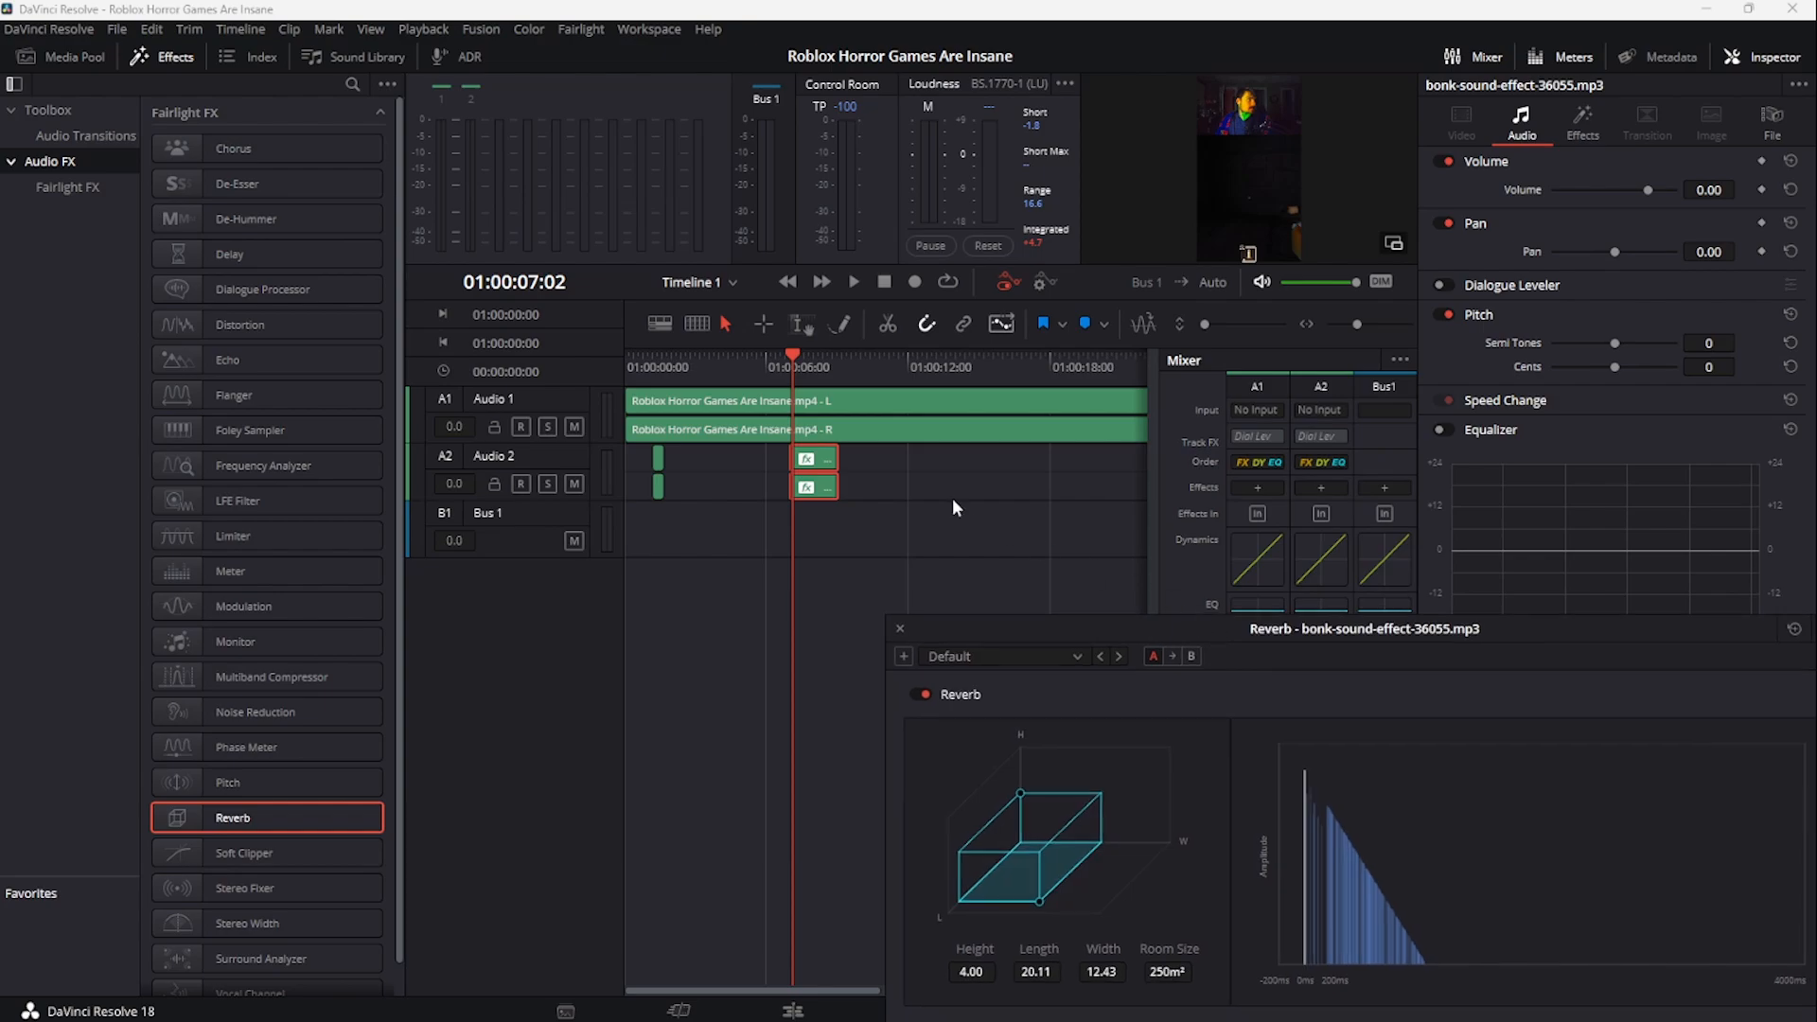
click(851, 400)
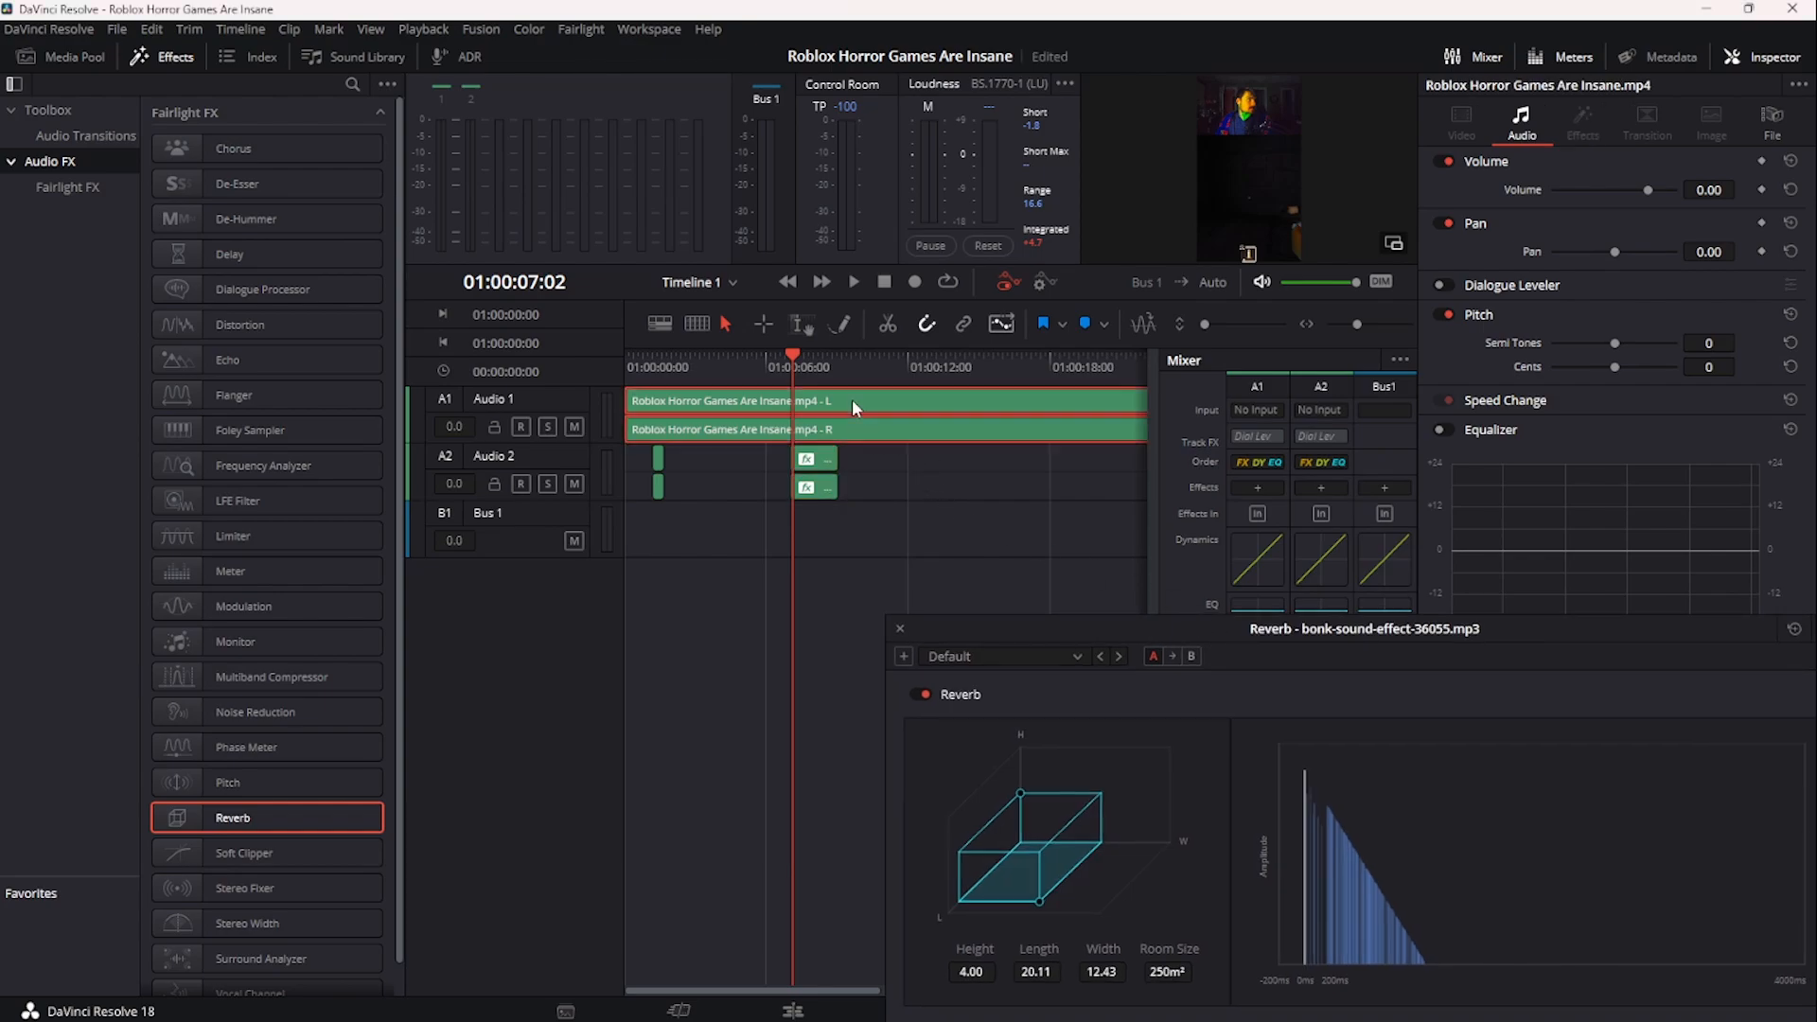
double_click(848, 433)
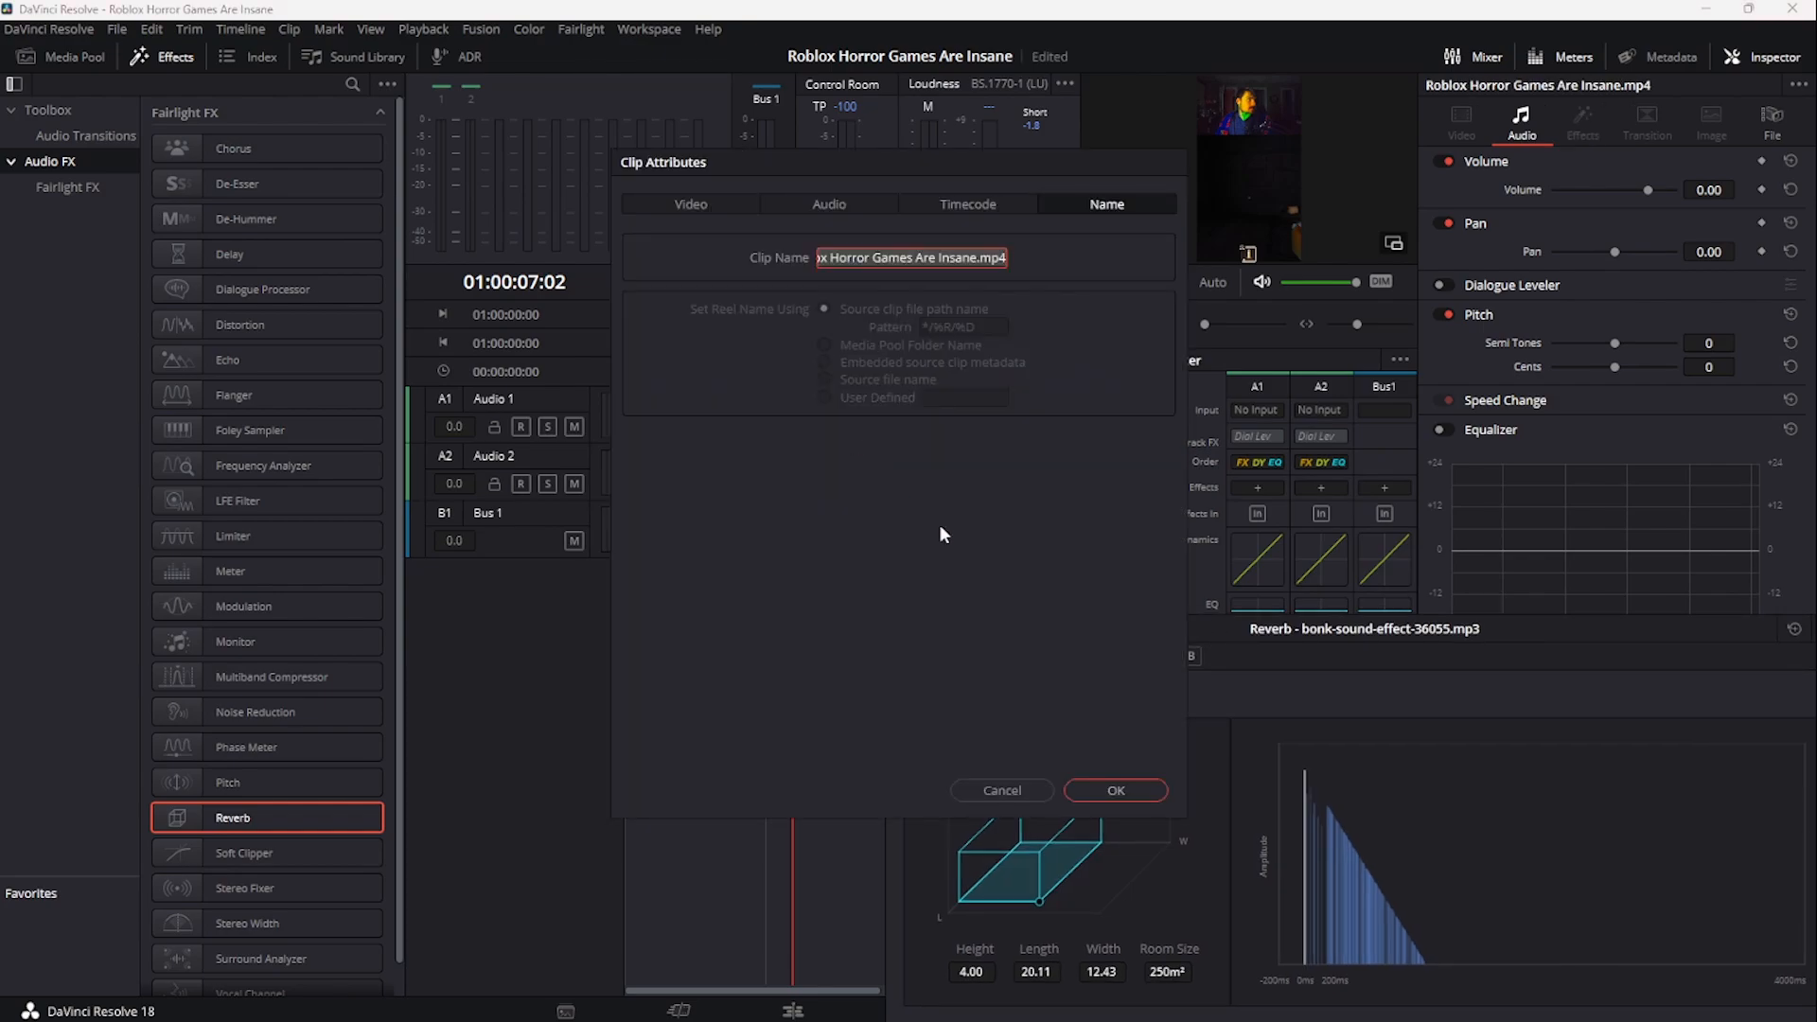
click(1114, 791)
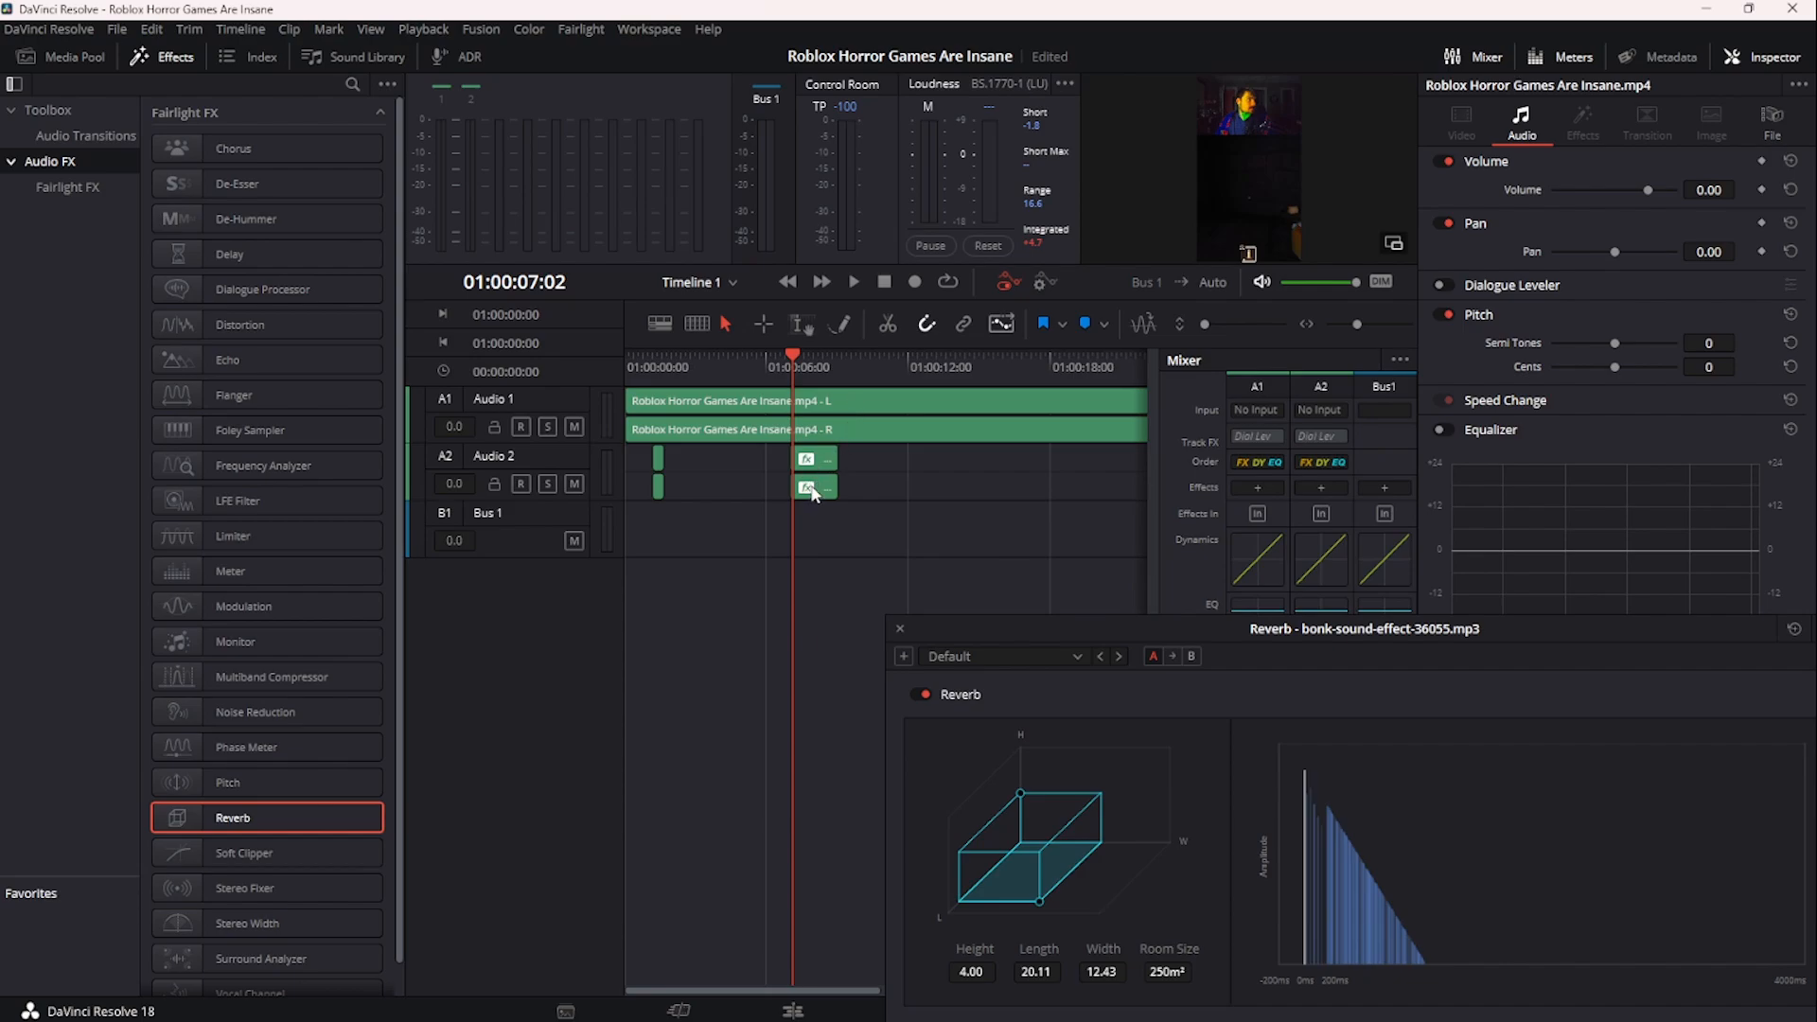
- Play the bonk clip with the Default reverb preset and return the playhead to the clip's start
drag(1222, 640, 1241, 222)
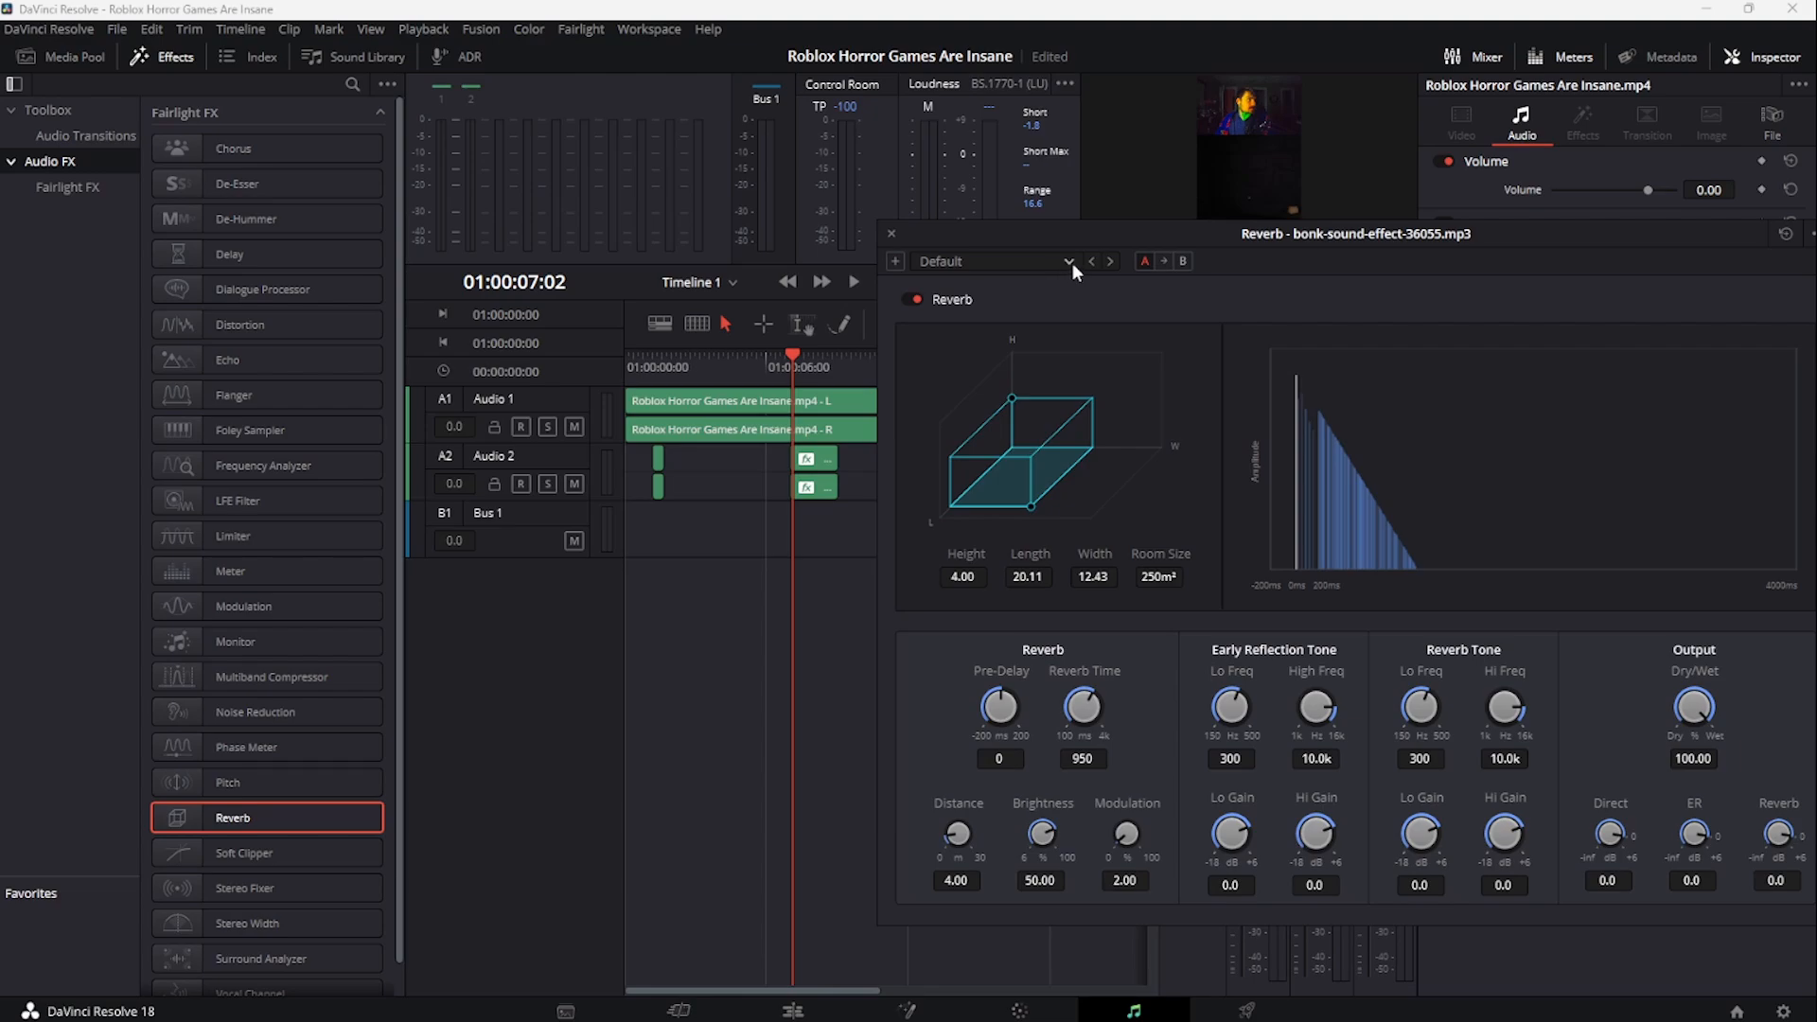
drag(1086, 242, 1092, 615)
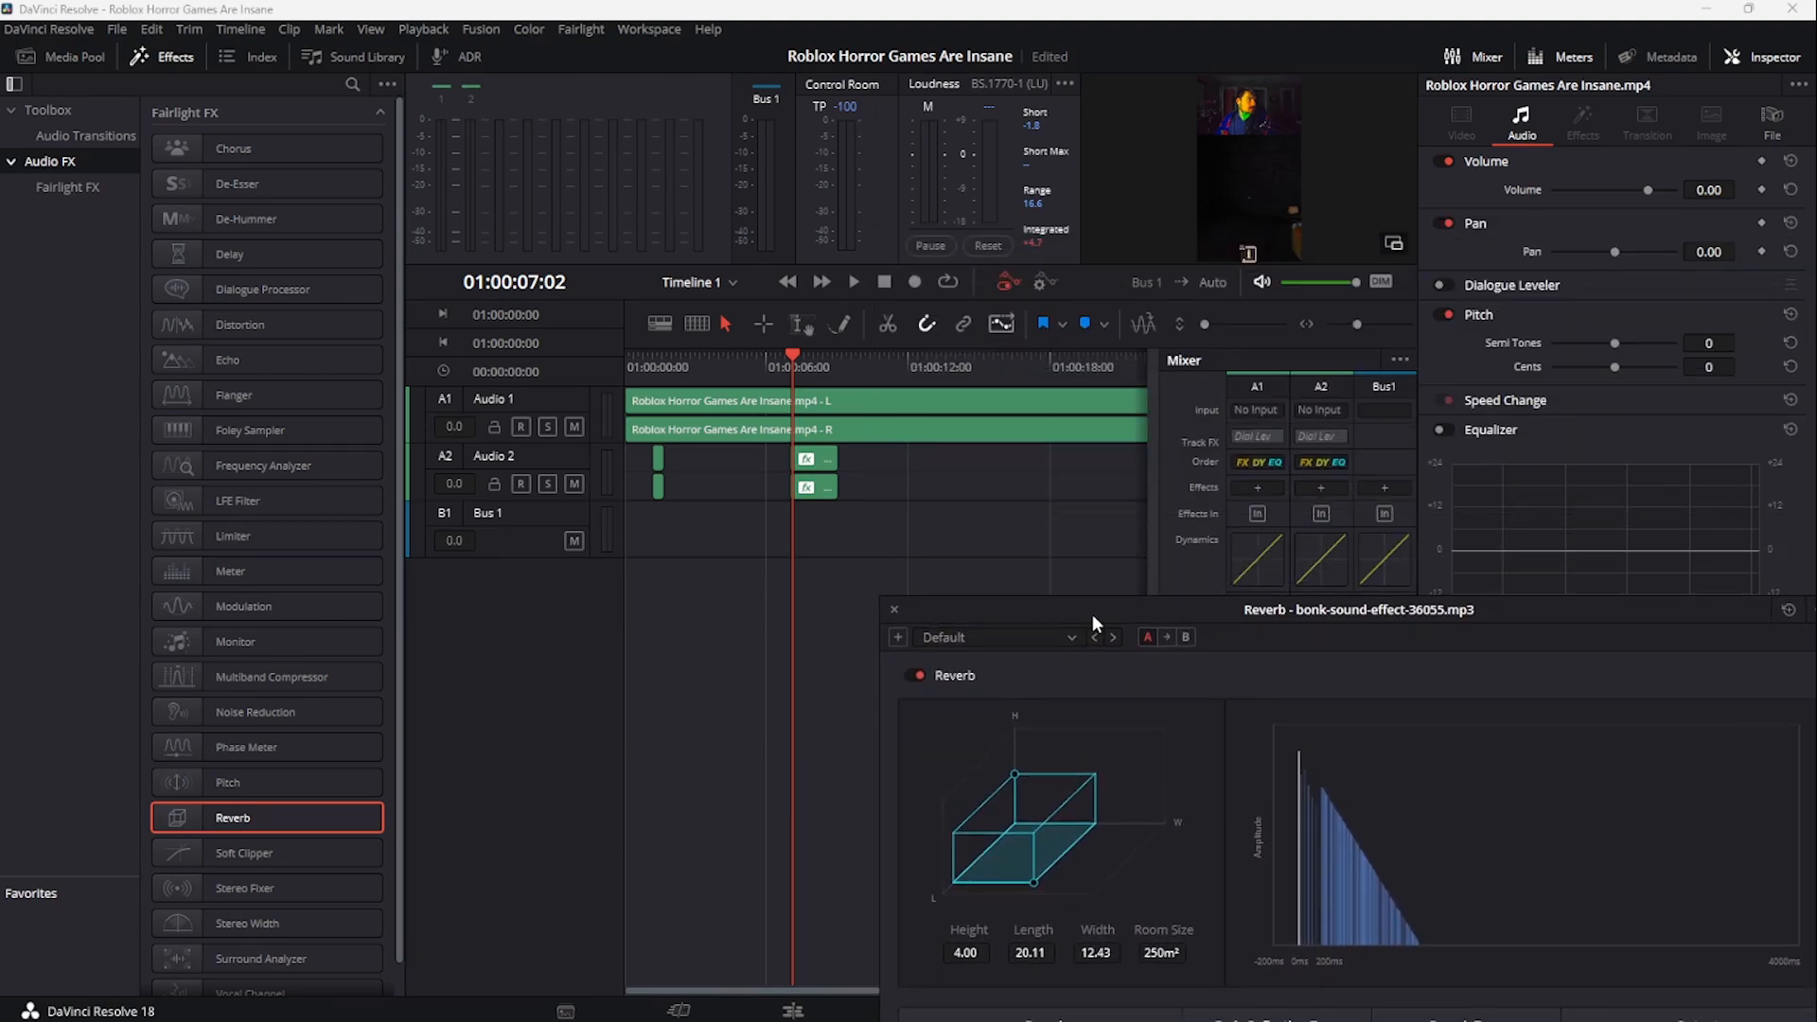
key(space)
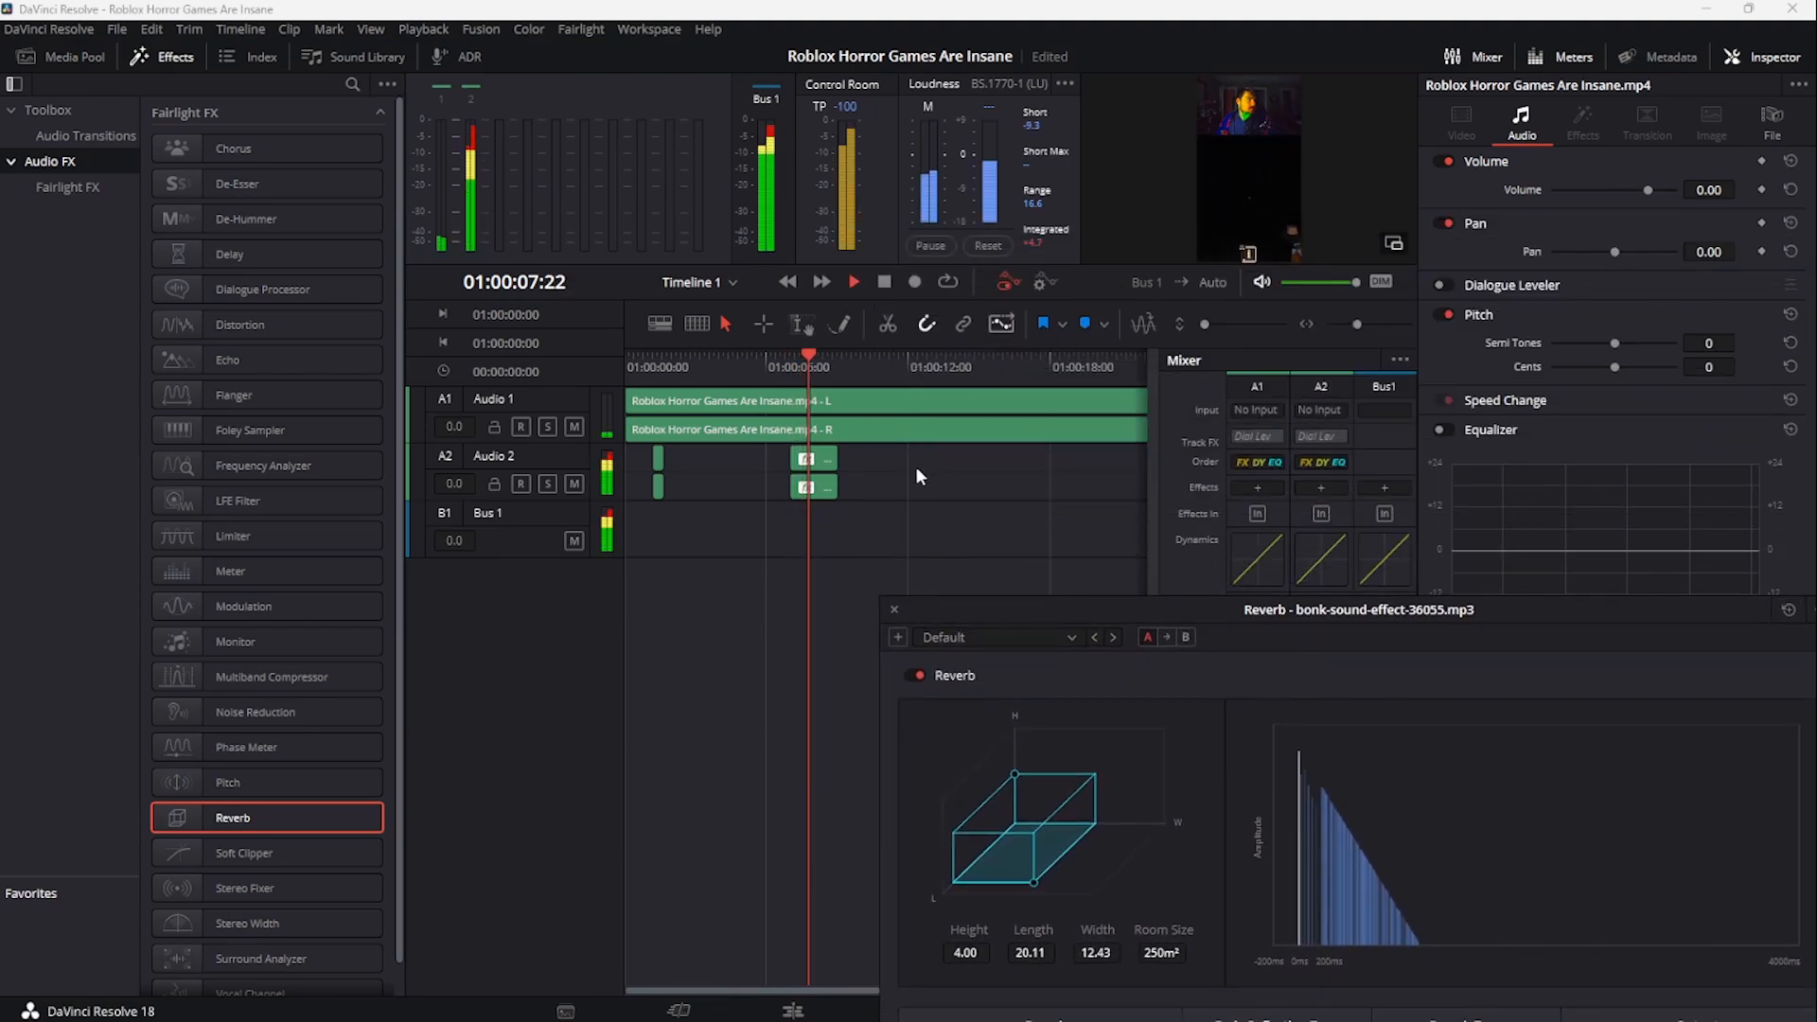
click(799, 359)
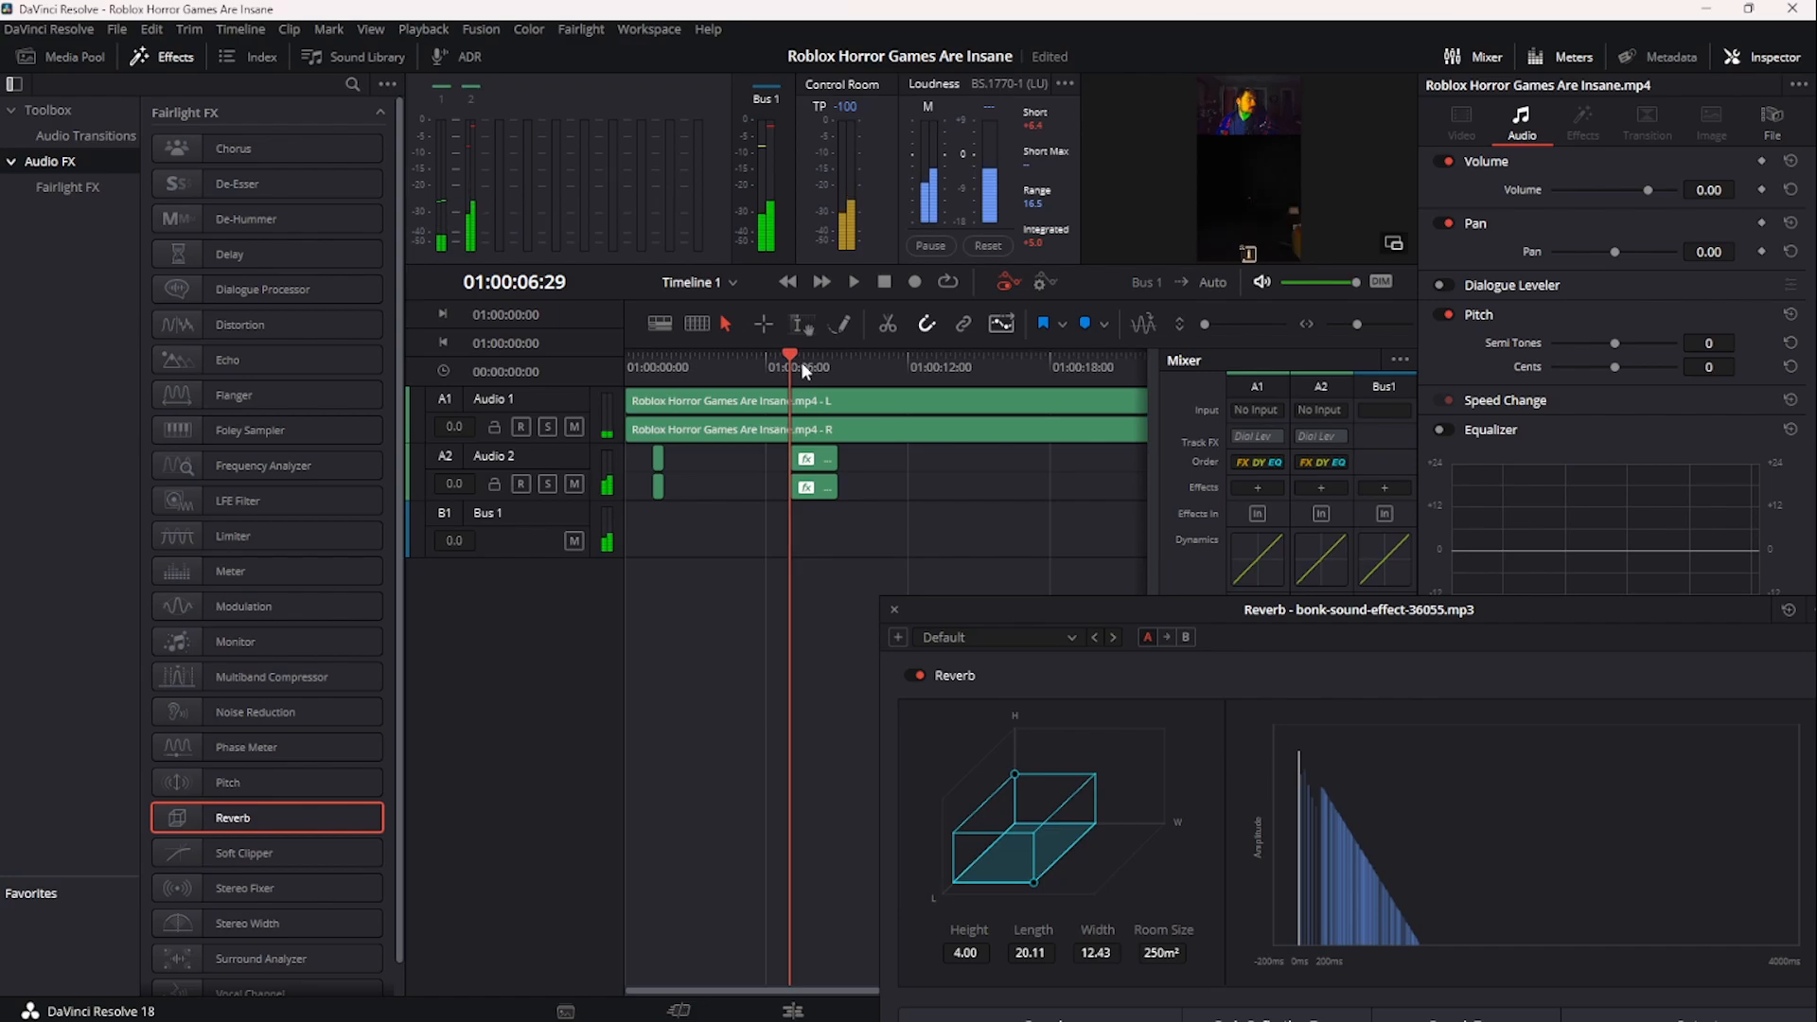
- Audition the Concert Hall preset on the bonk clip's reverb, and switch the reverb to the Cathedral preset
click(997, 635)
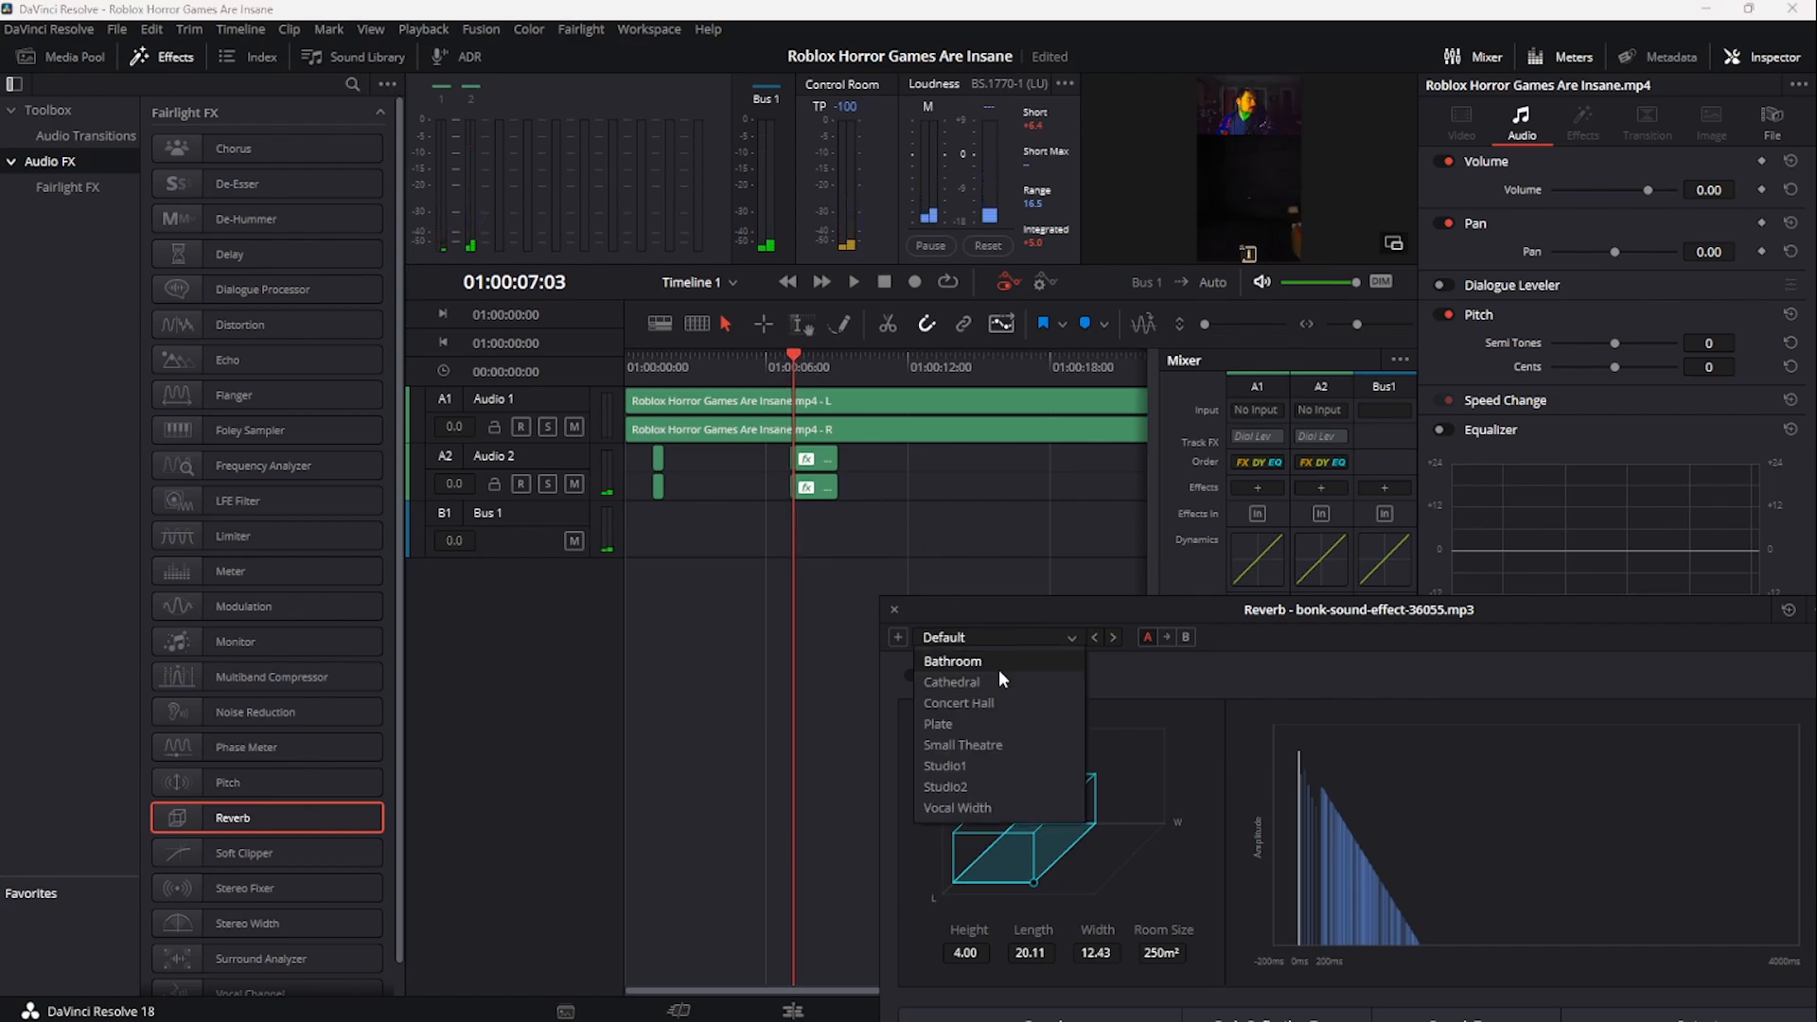
click(999, 702)
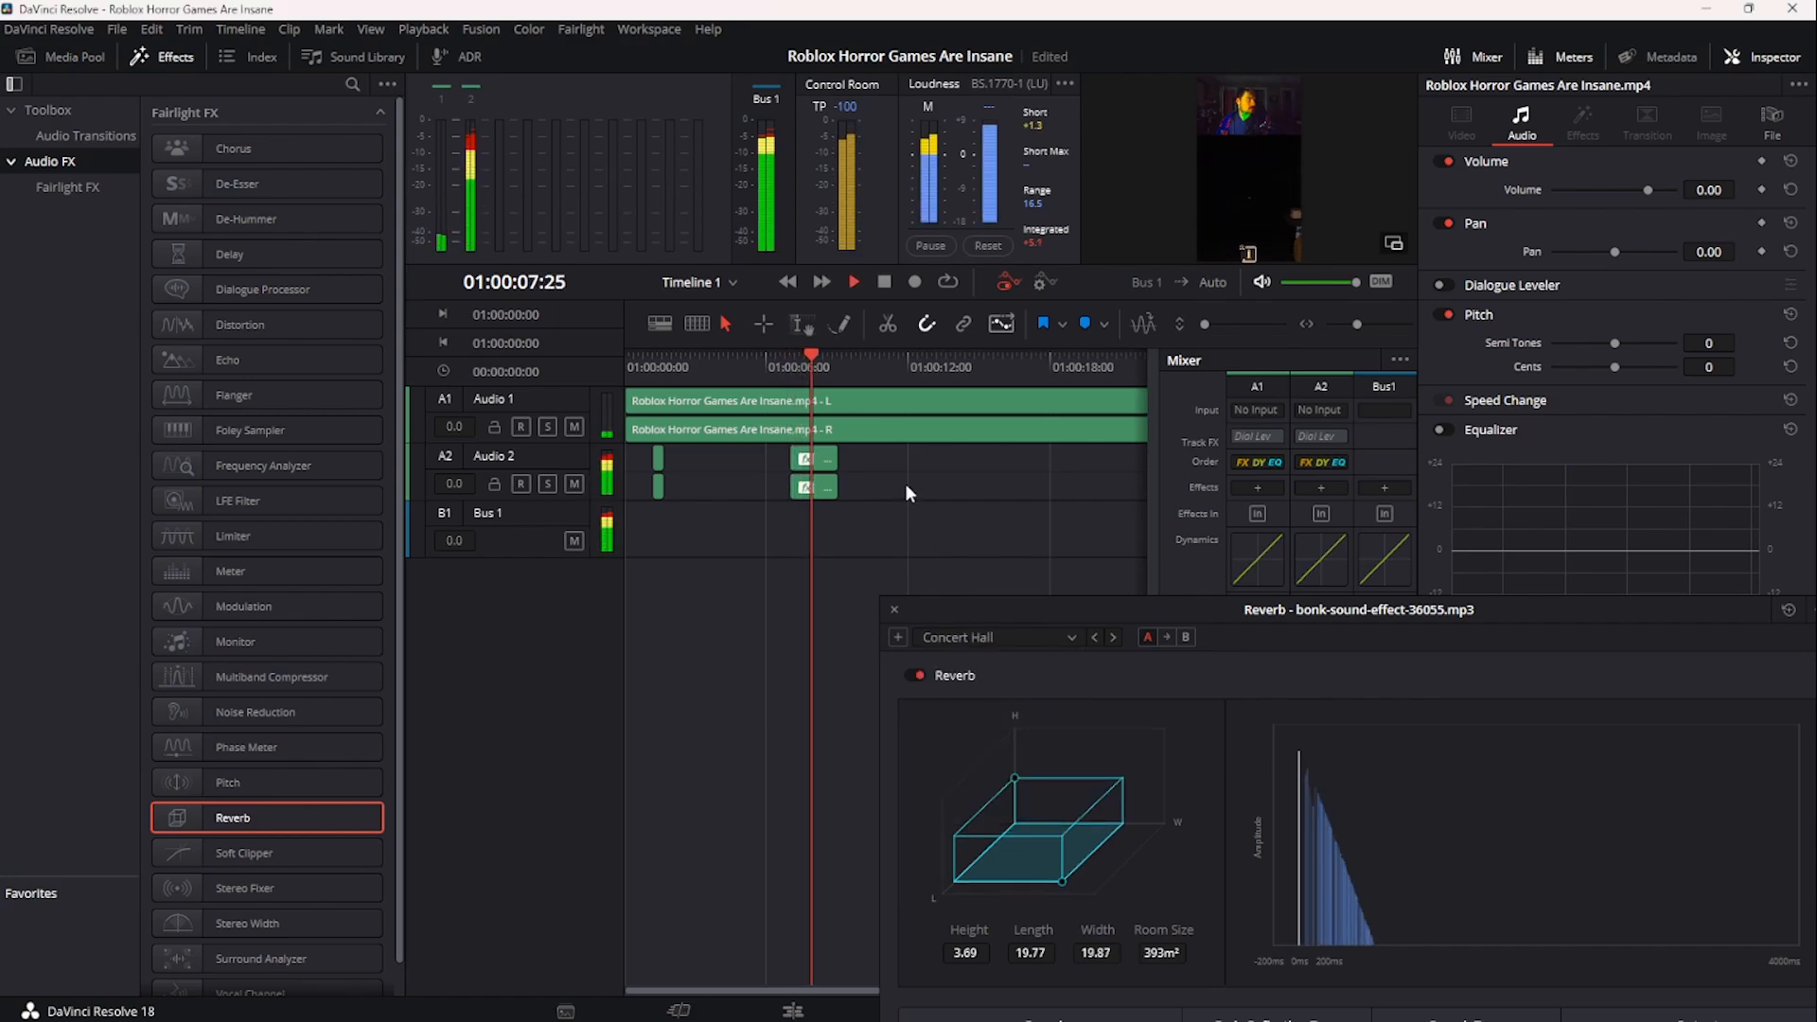
click(991, 639)
click(980, 681)
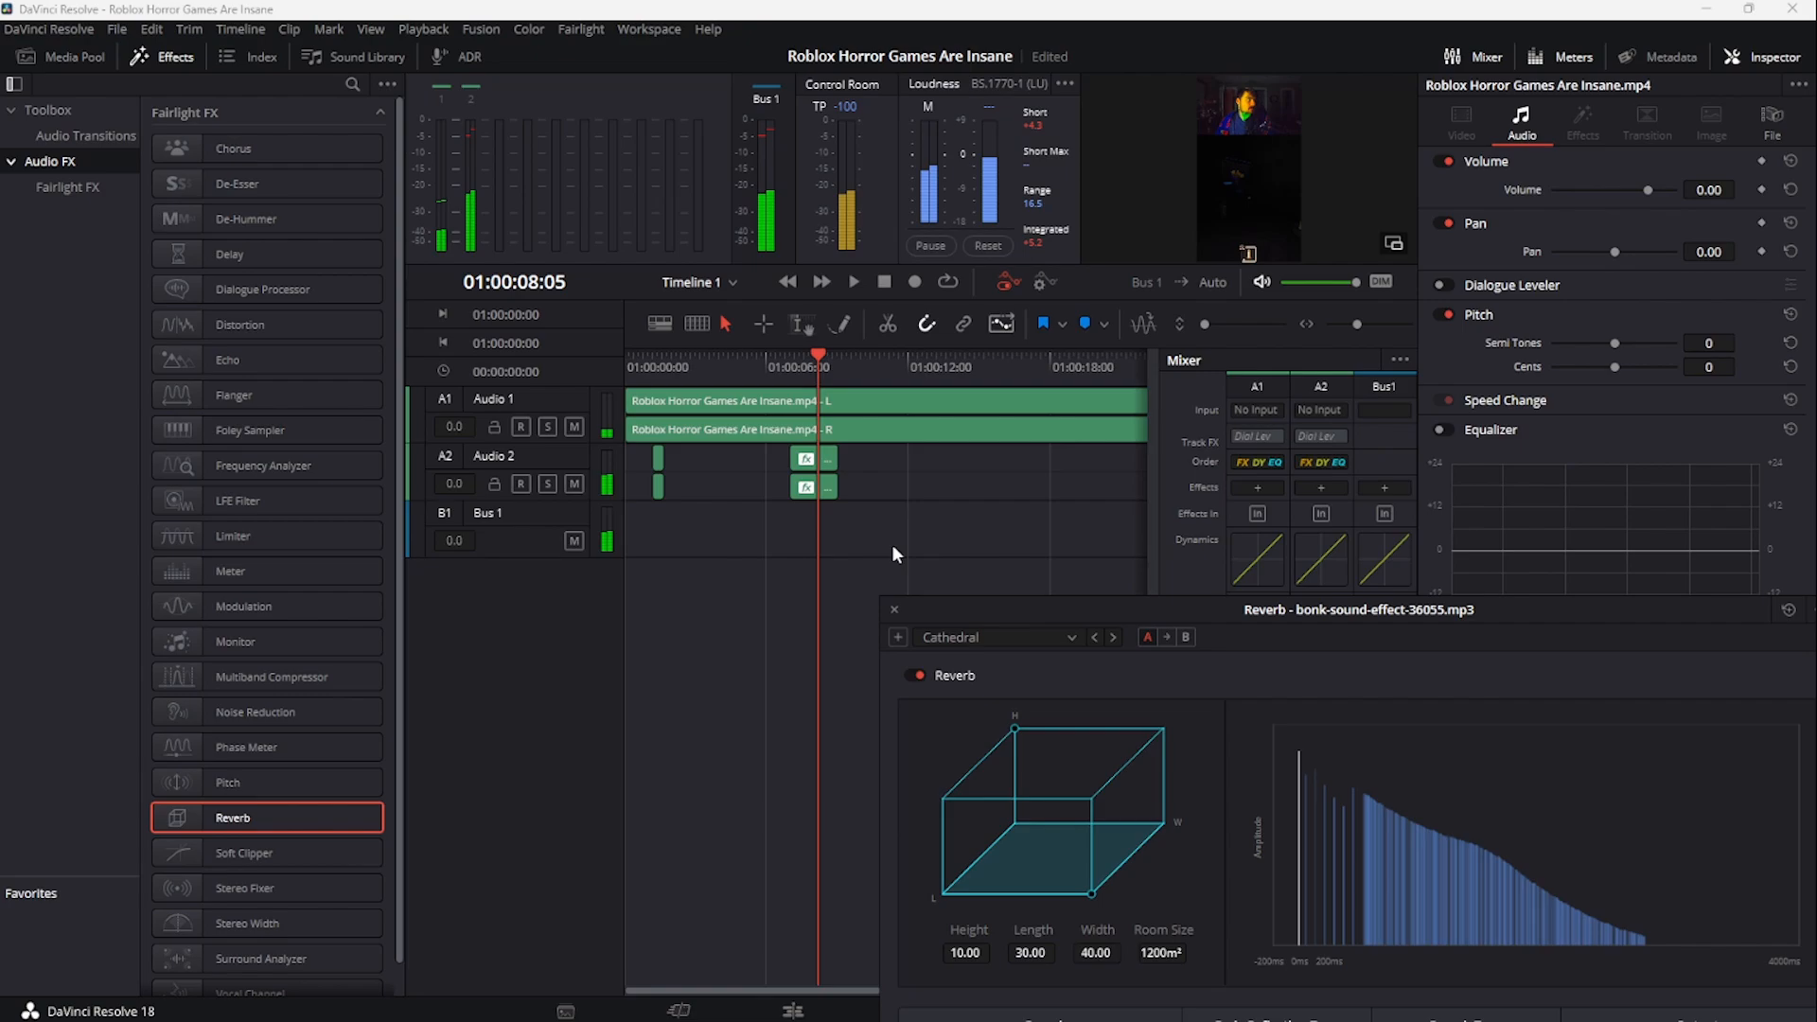
- Play the bonk clip with the Cathedral reverb preset and return the playhead to the clip's start
click(802, 361)
key(space)
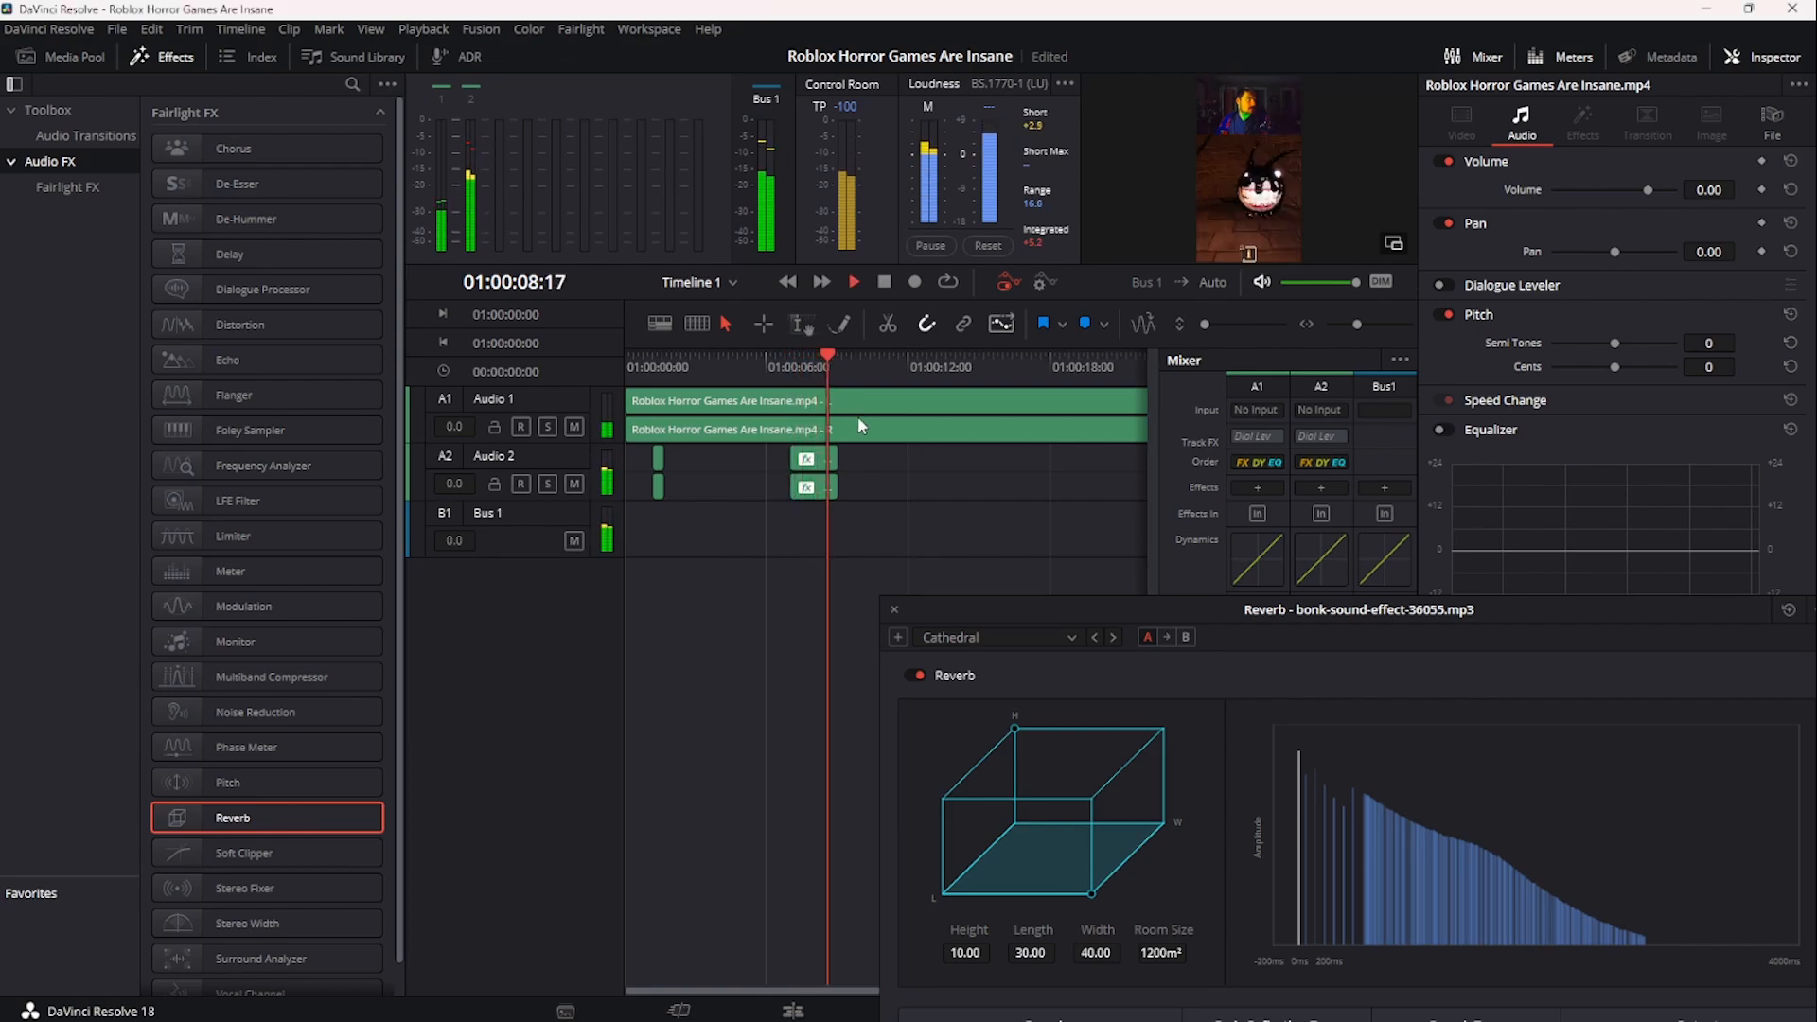
key(space)
click(792, 370)
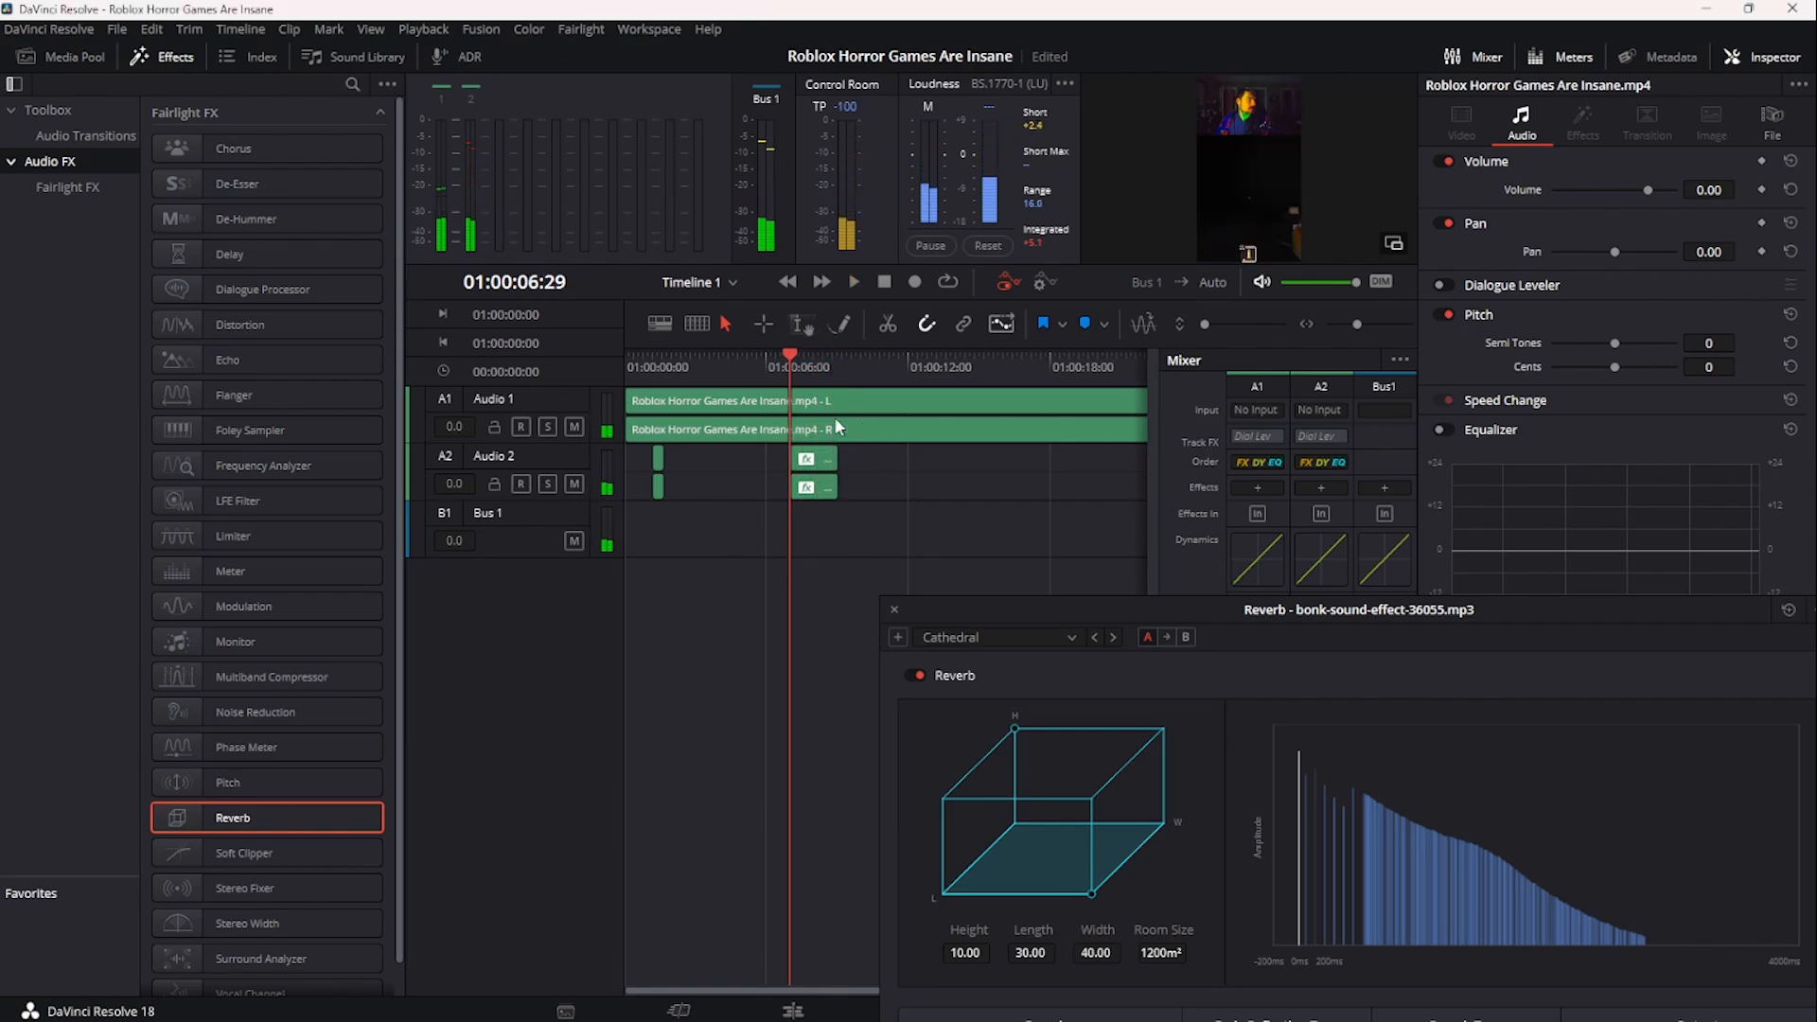
- Audition the Plate and Small Theatre reverb presets on the bonk clip
click(958, 641)
click(963, 723)
key(space)
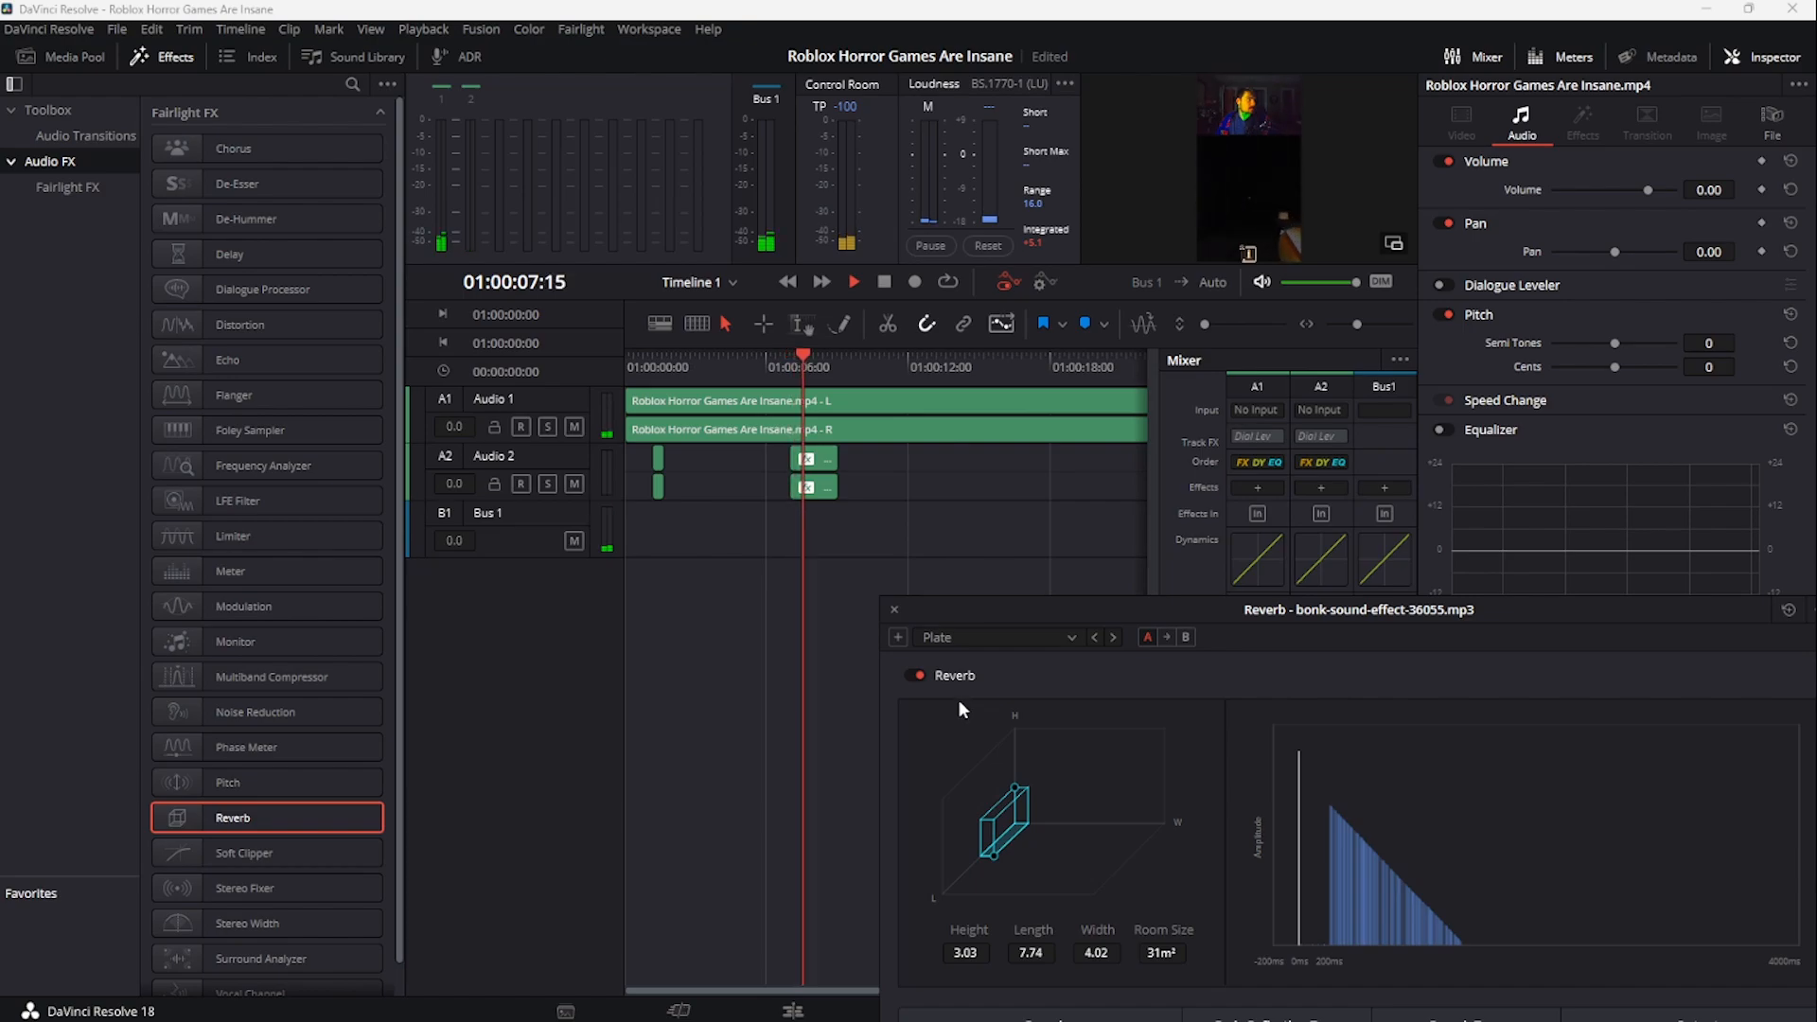
key(space)
click(961, 641)
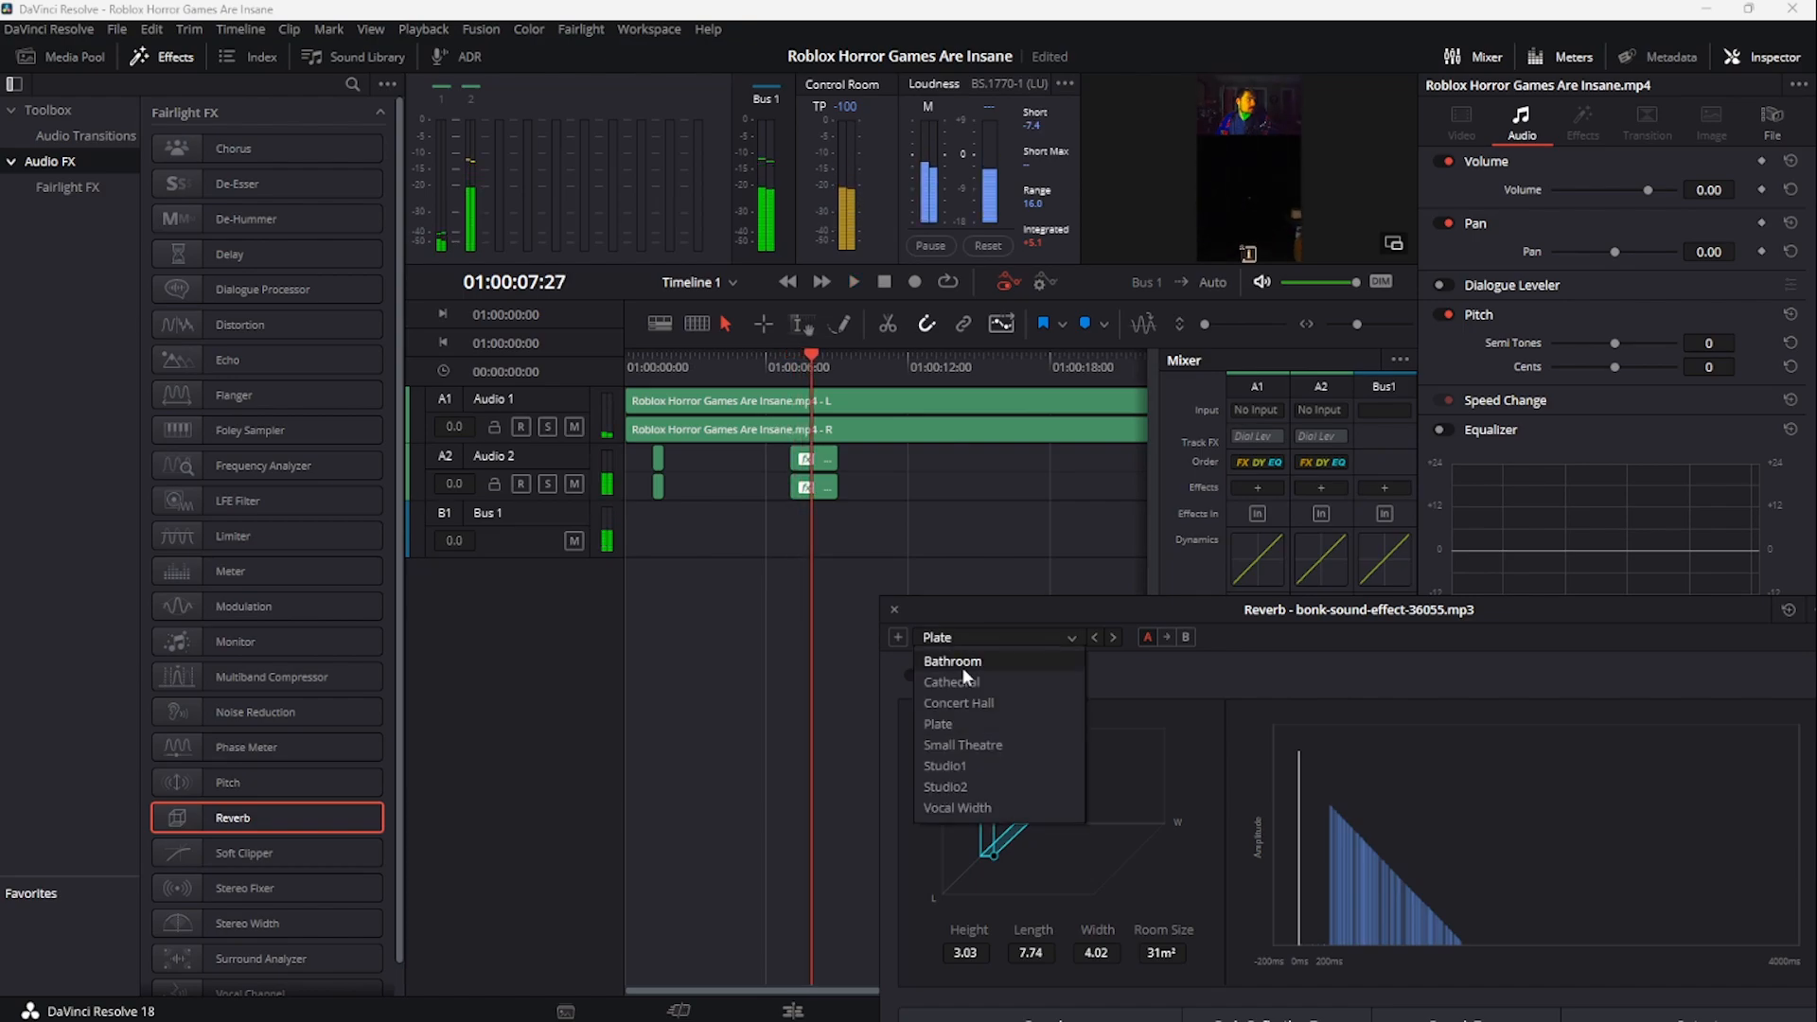
click(971, 745)
click(795, 372)
key(space)
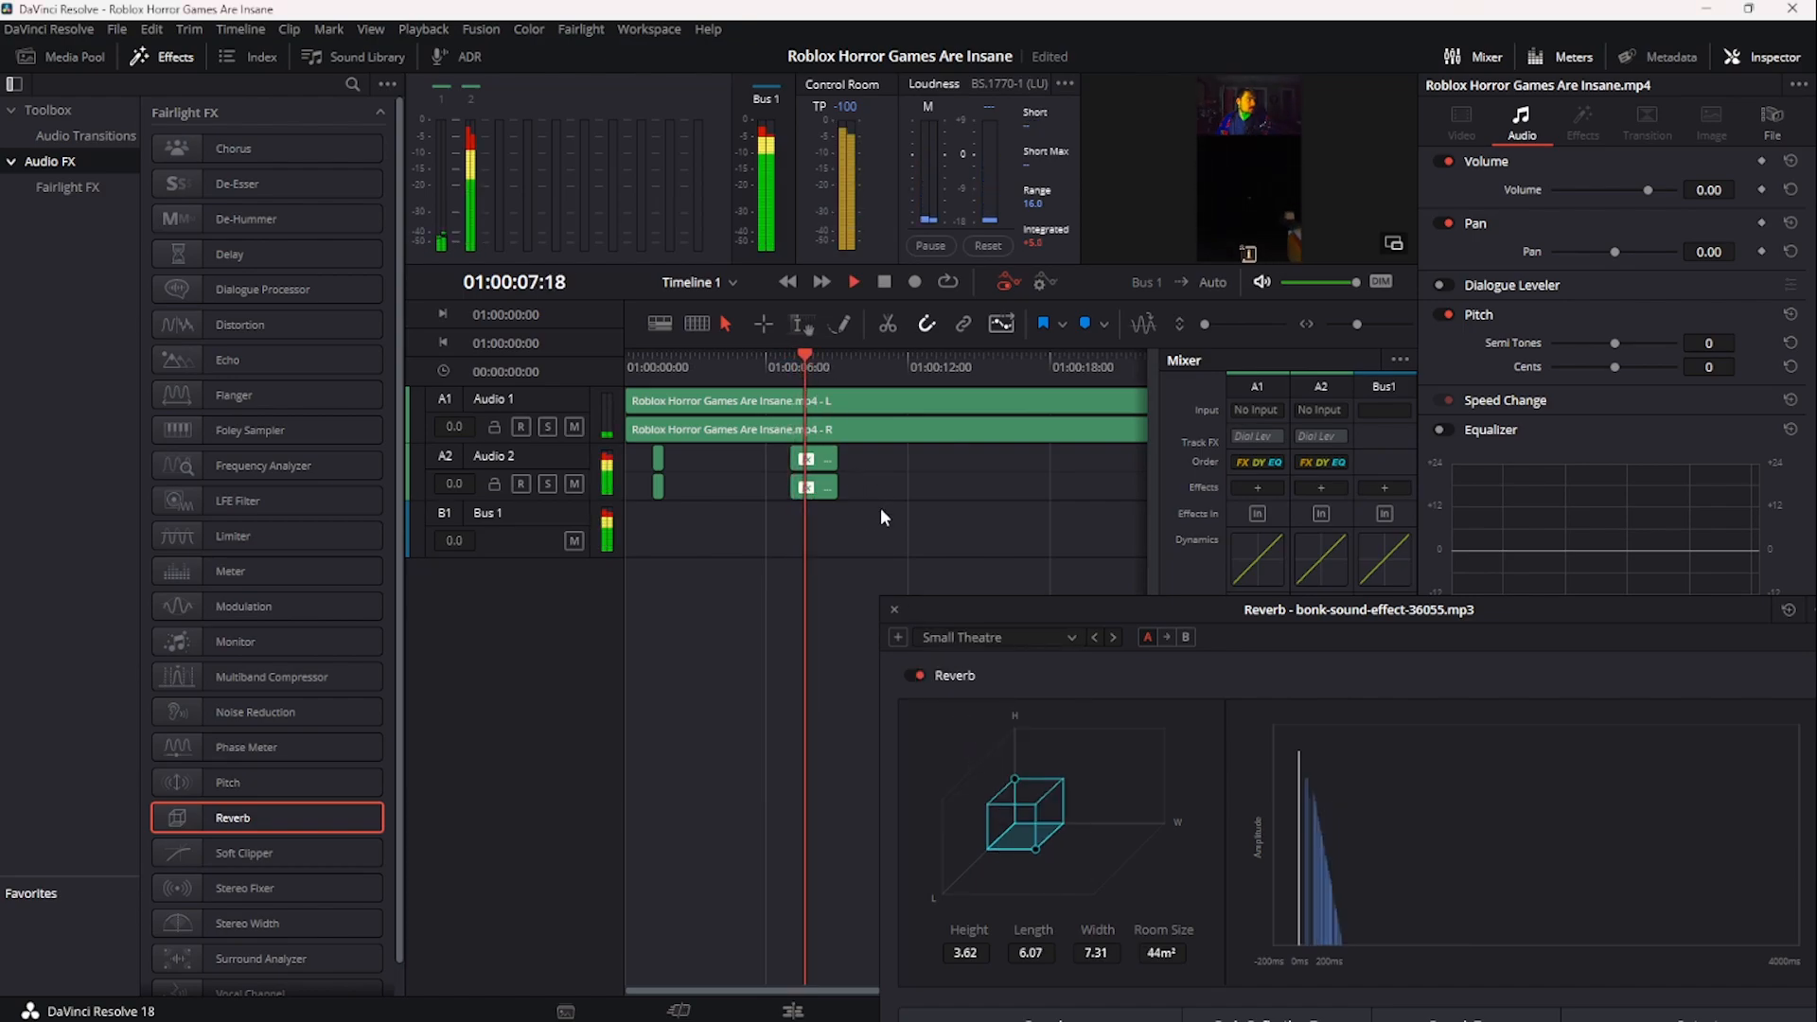
- Audition the Studio1 and Studio2 reverb presets, playing the bonk clip from its start with each
click(943, 637)
click(965, 764)
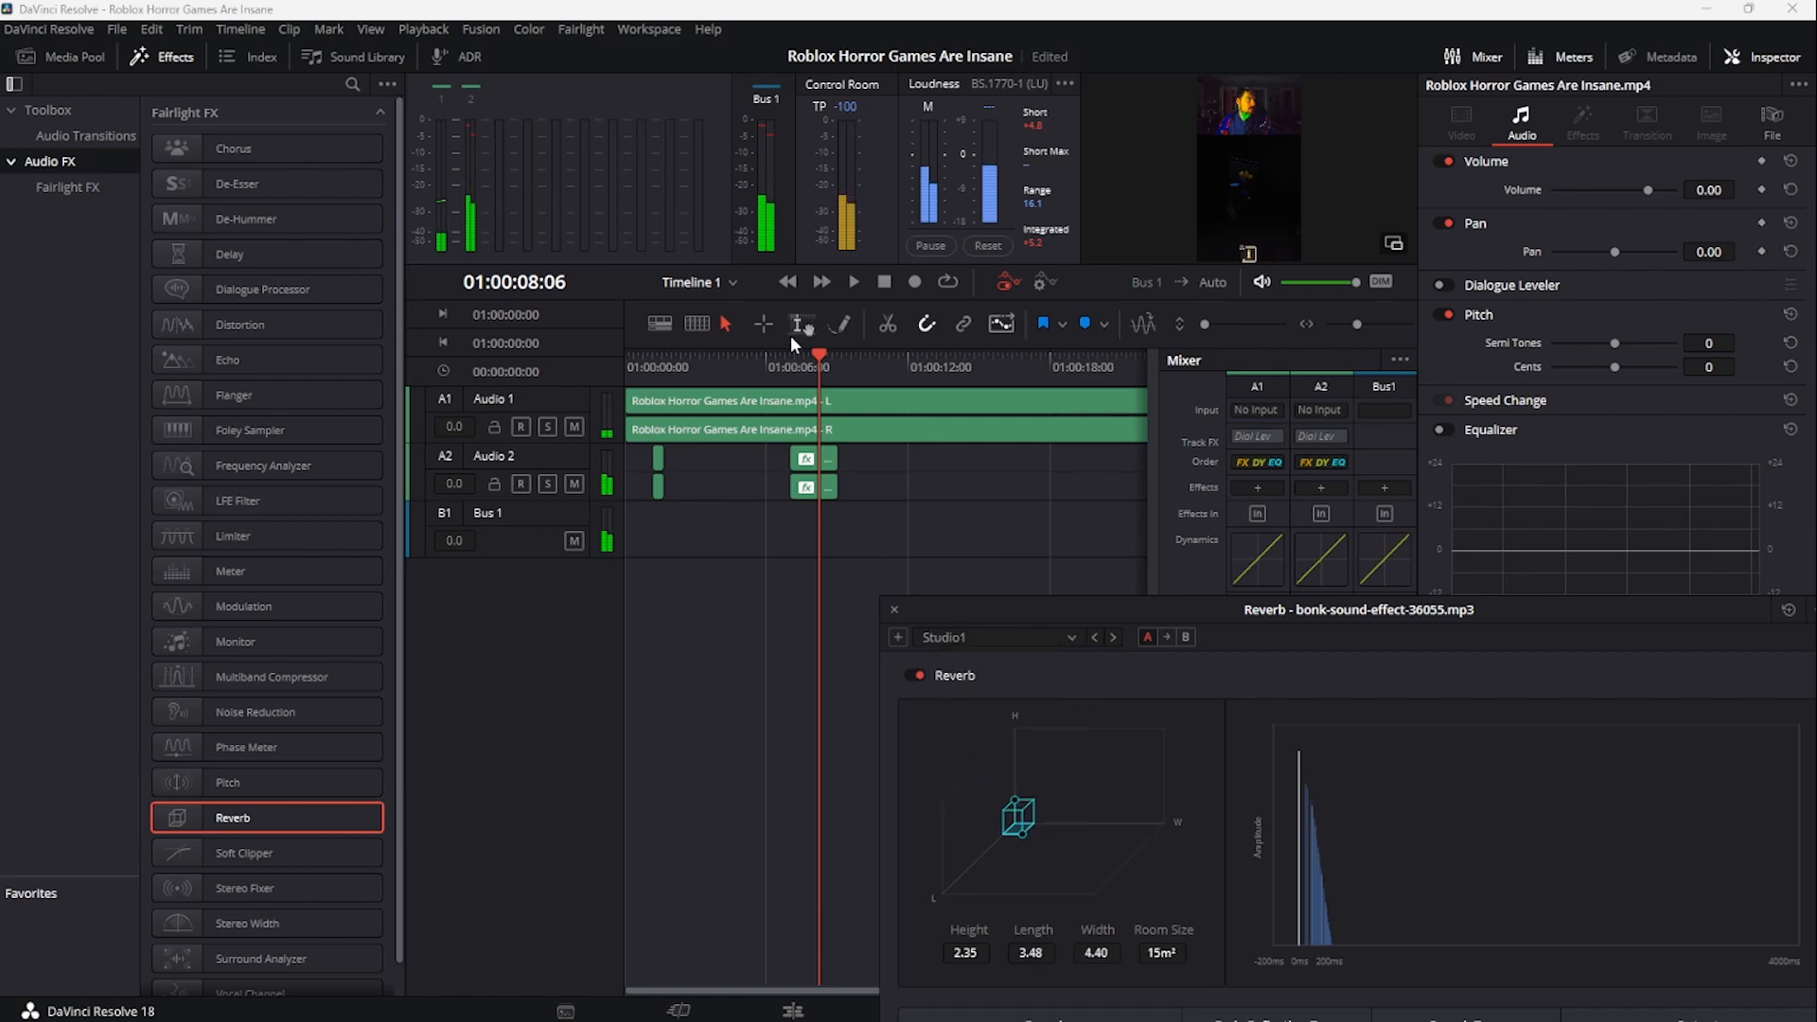
click(792, 369)
key(space)
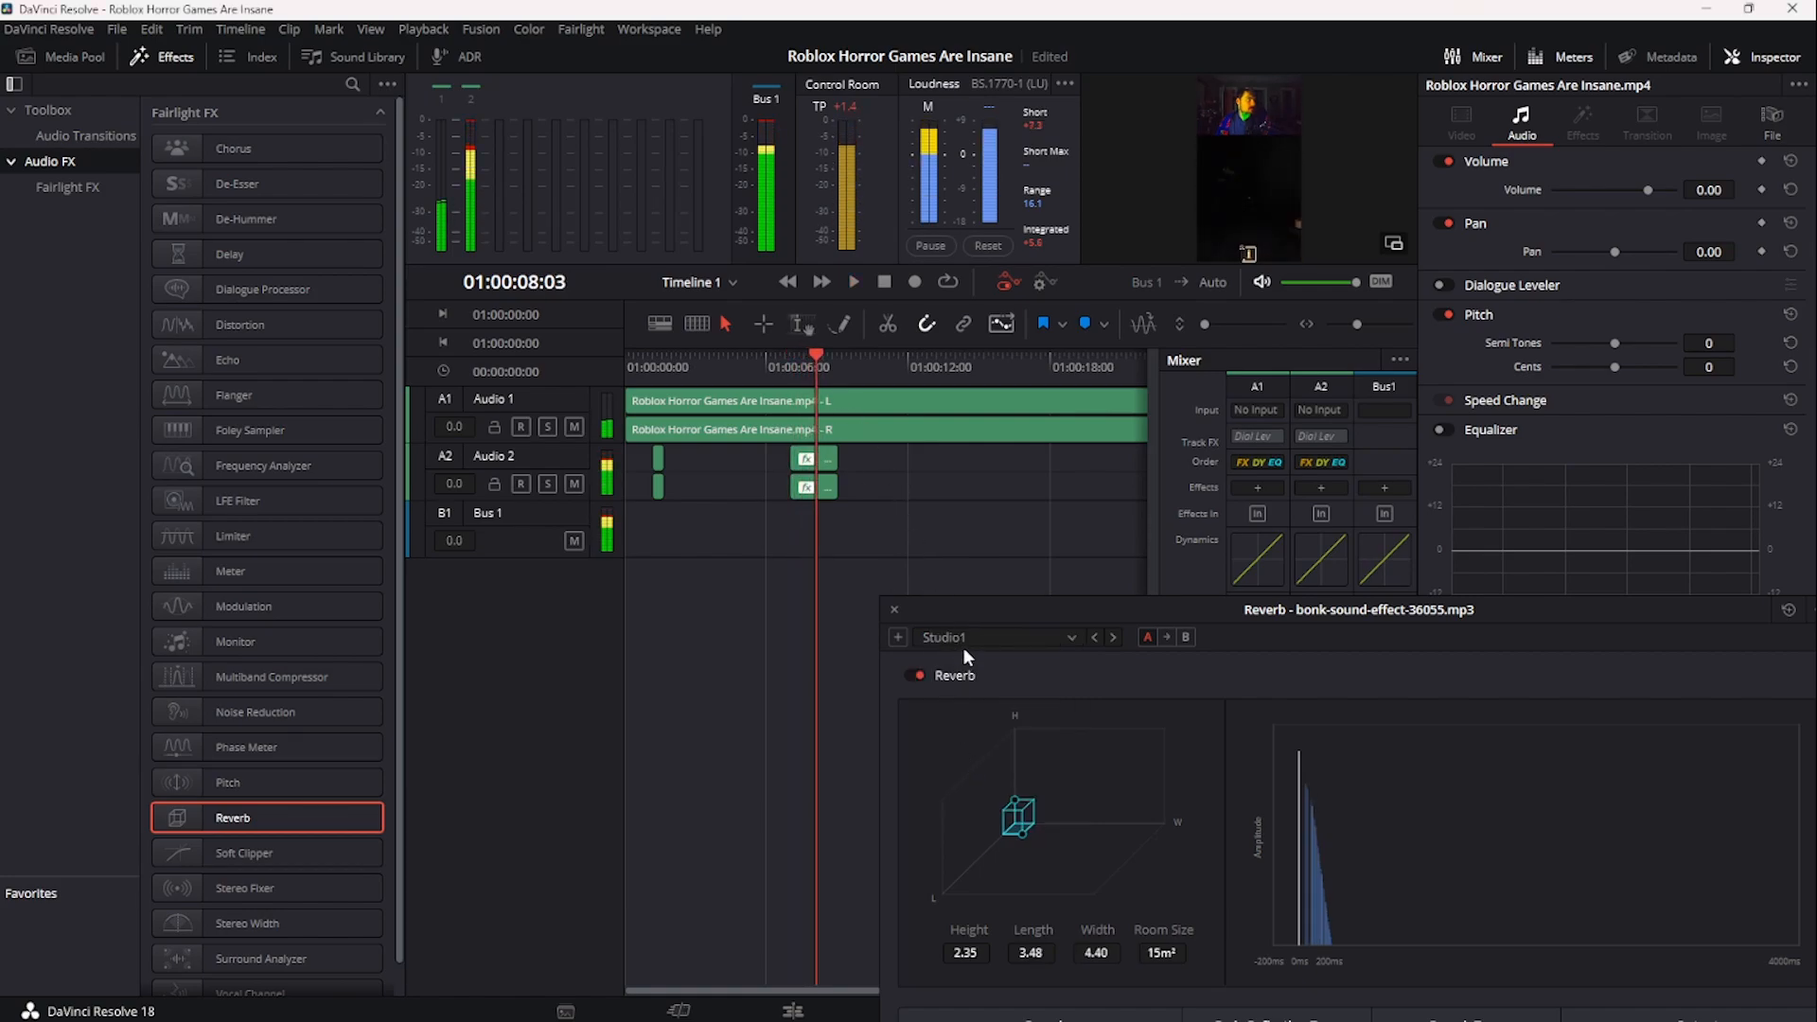
click(965, 645)
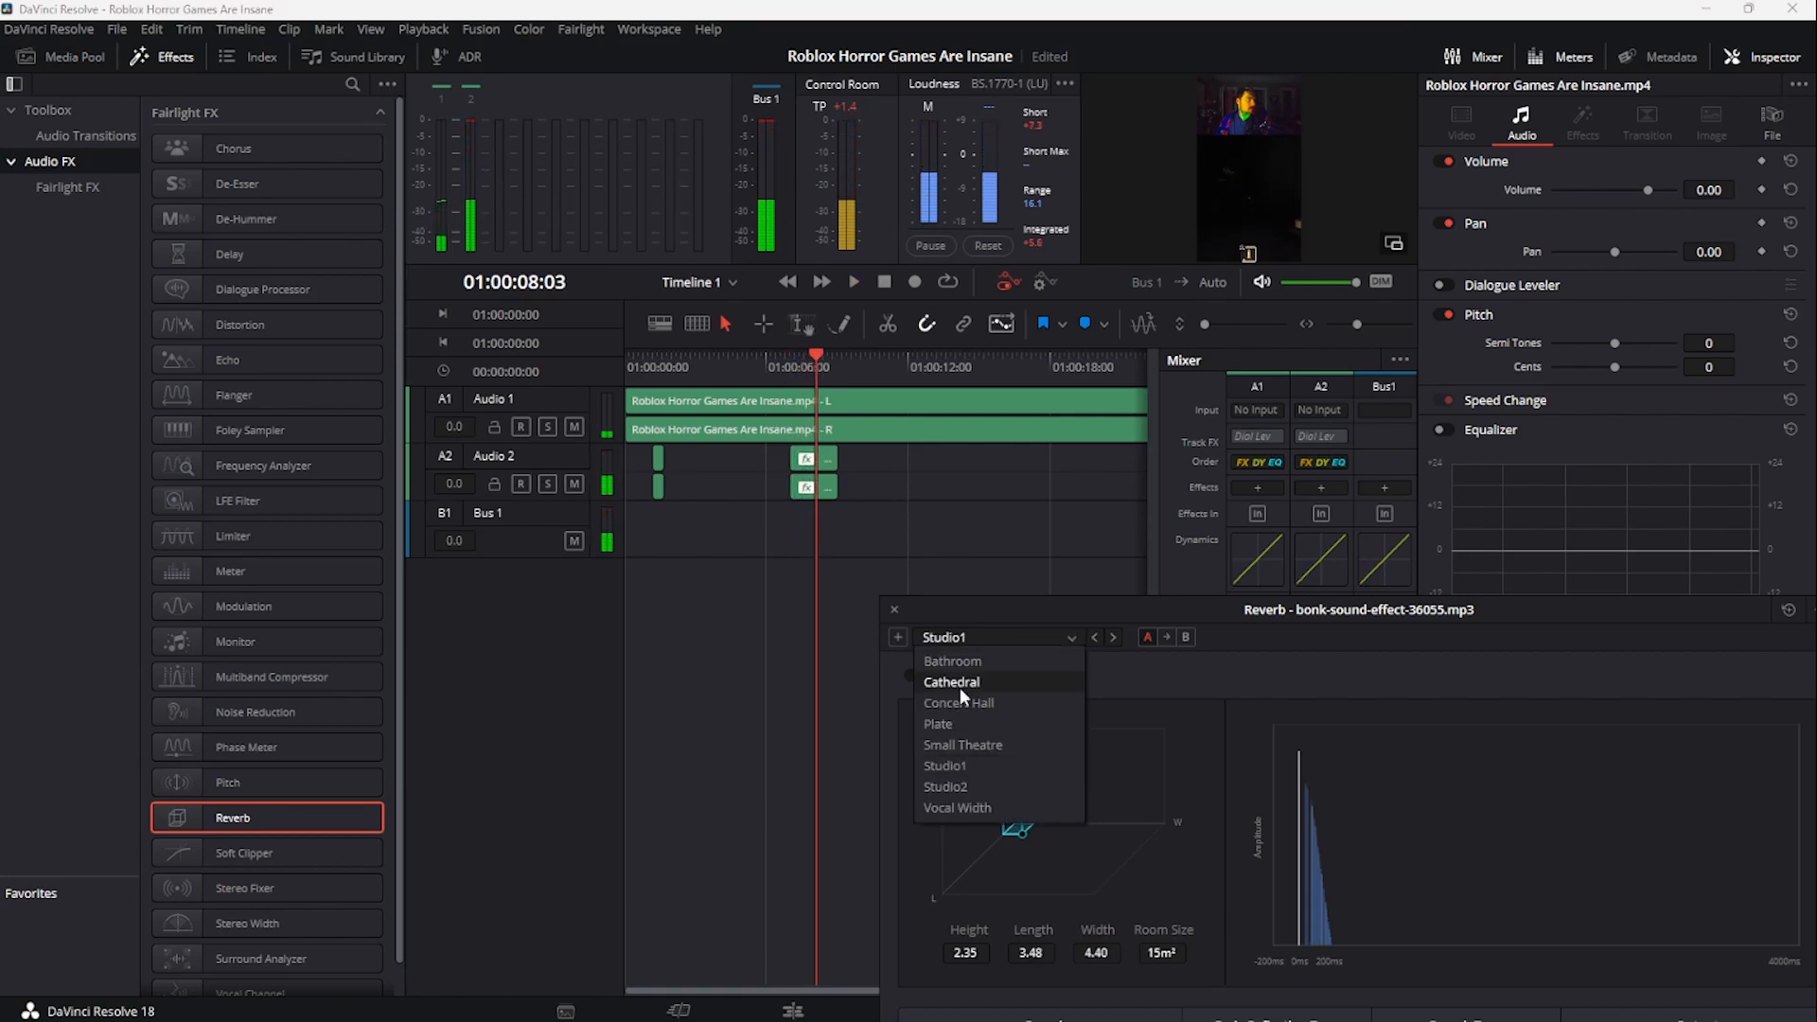
click(965, 786)
click(799, 368)
key(space)
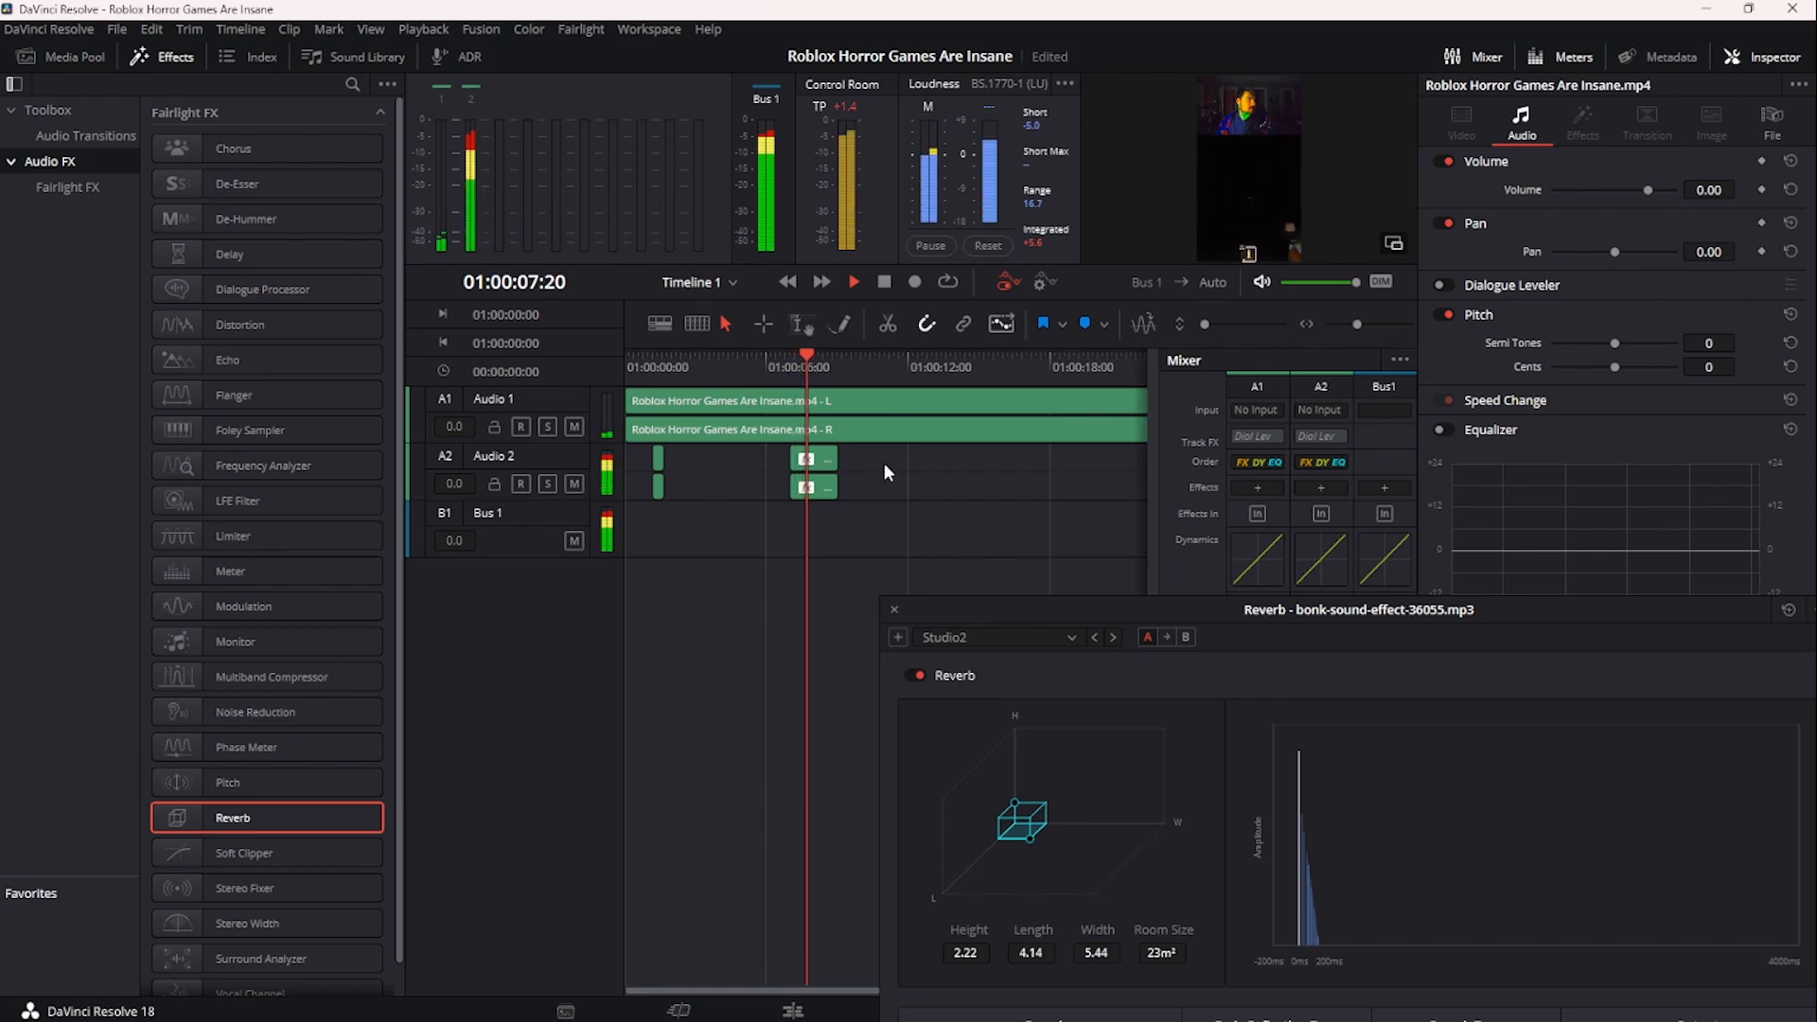
- Switch the bonk clip's reverb to the Vocal Width preset and play the clip from its start
click(937, 637)
click(959, 807)
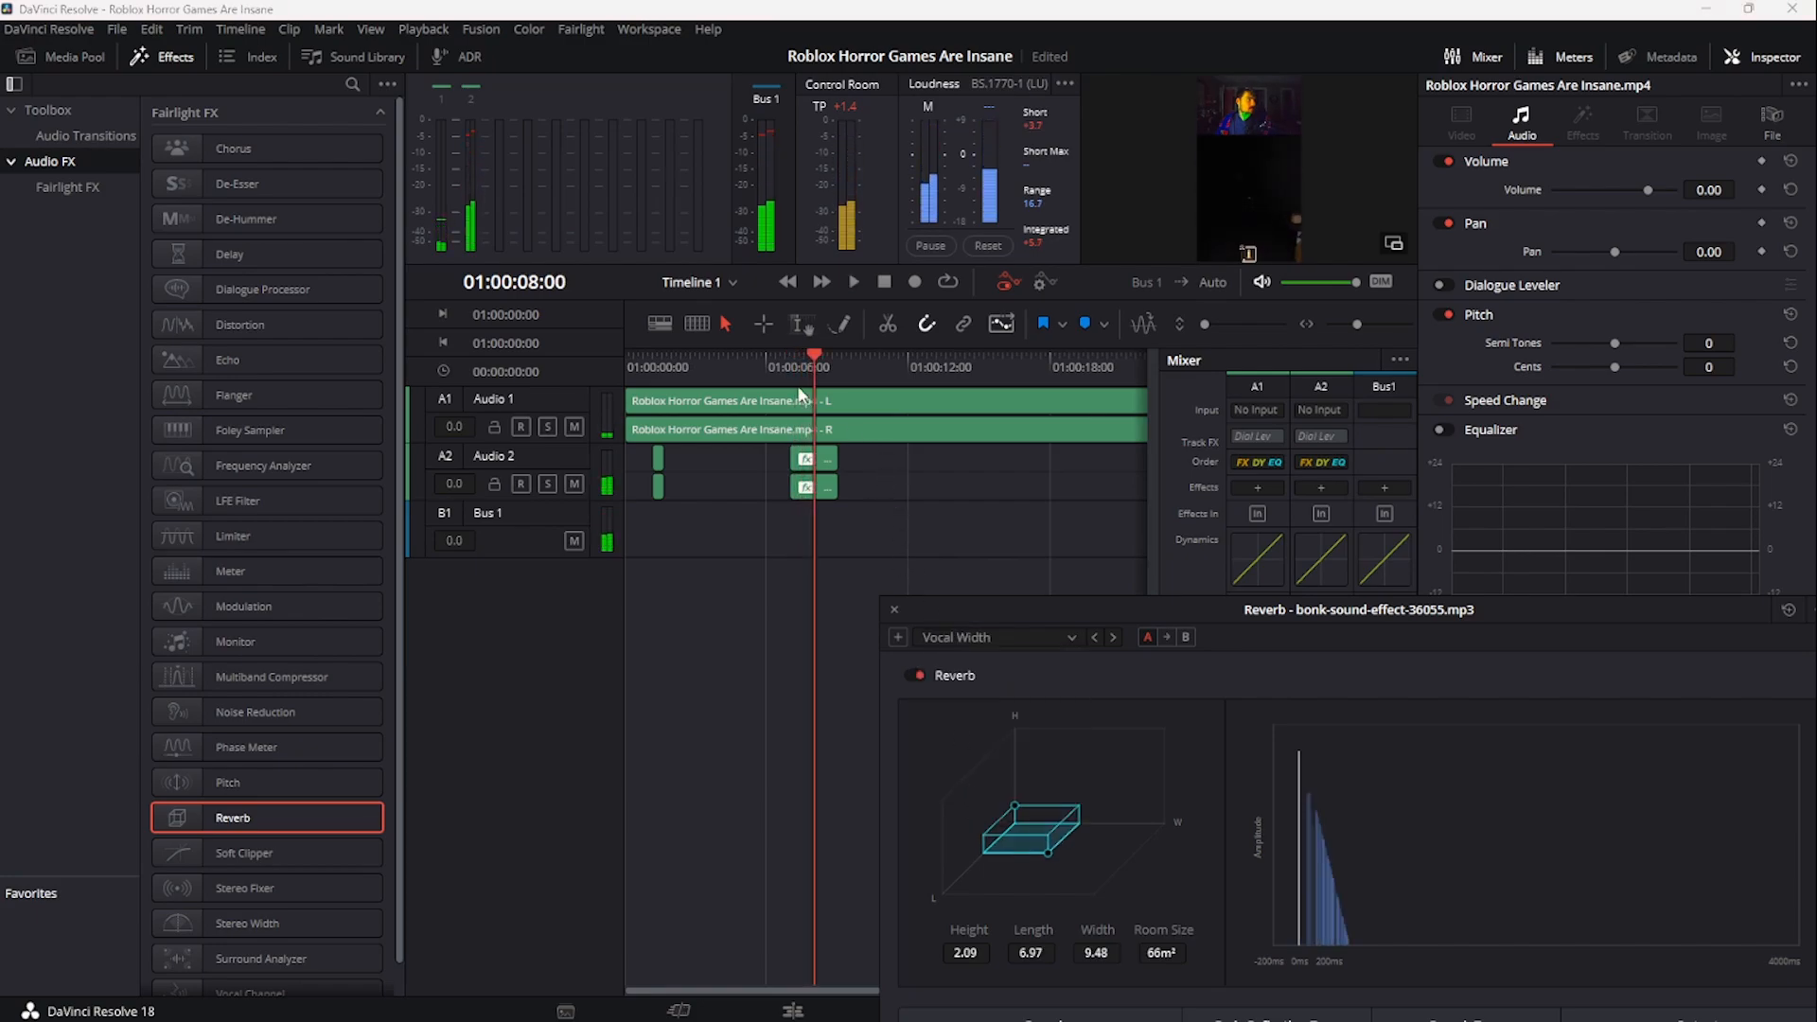
click(798, 368)
key(space)
key(space)
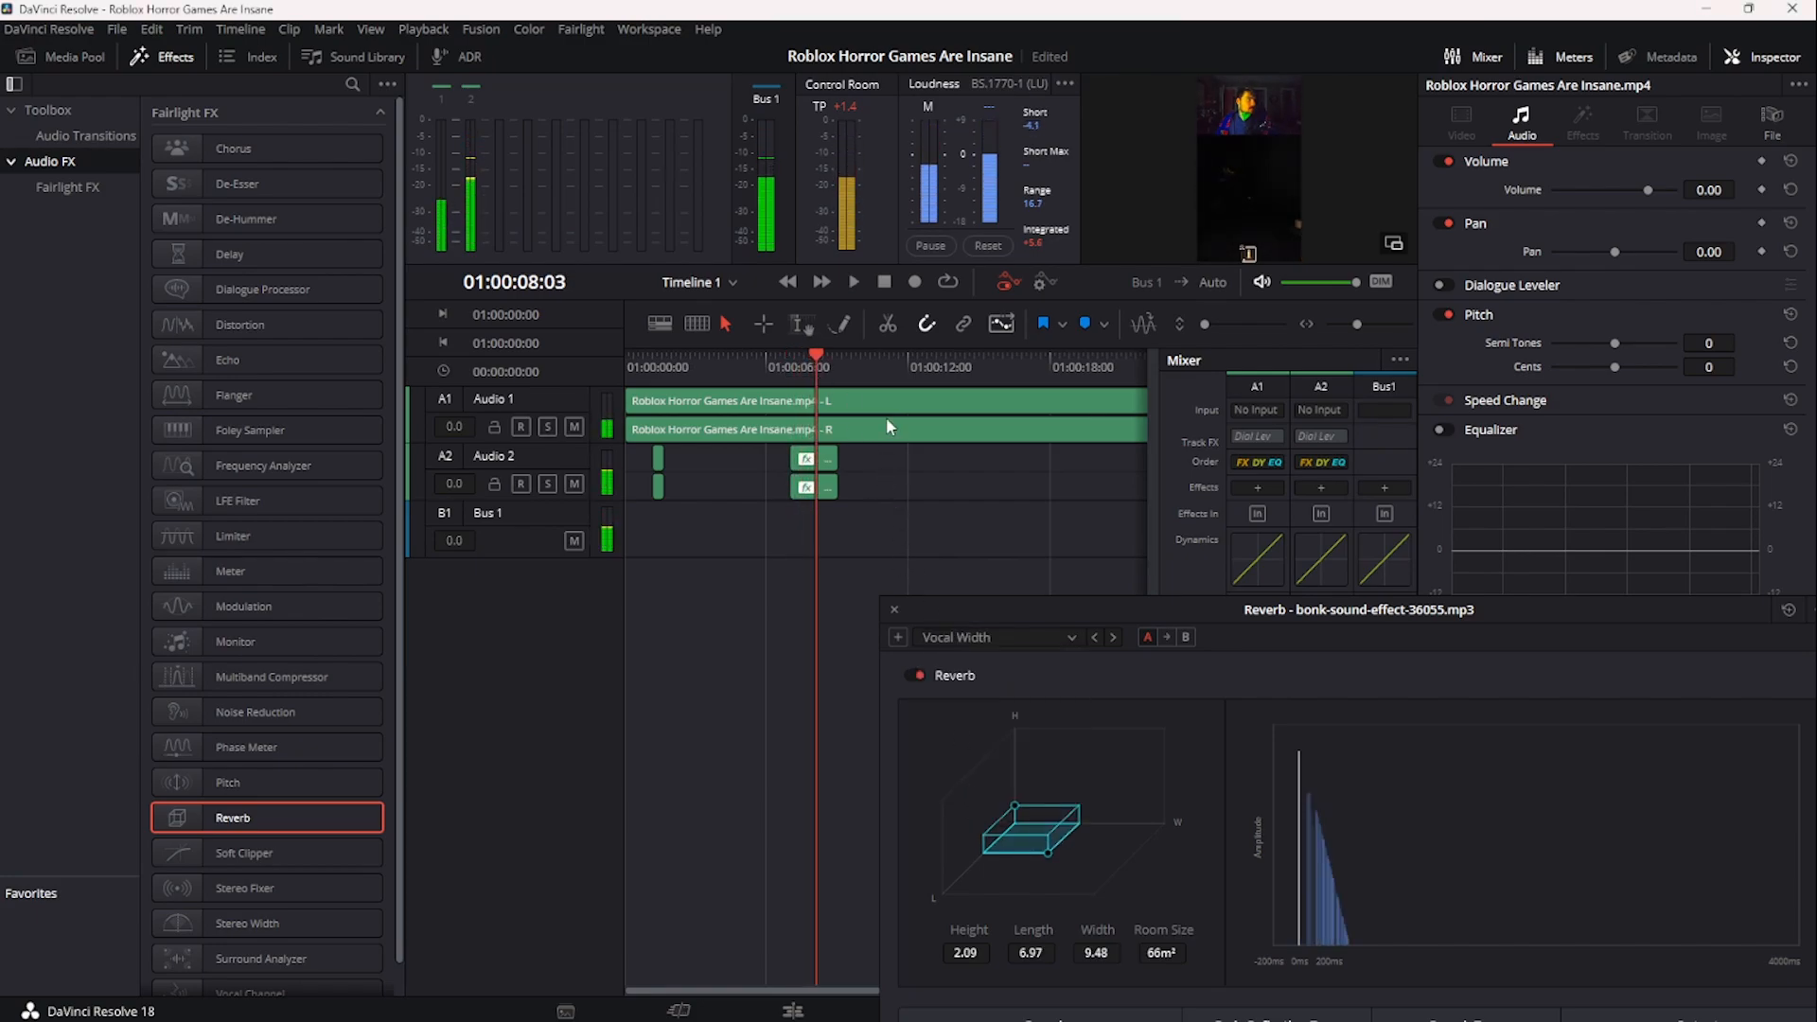
- Set the bonk clip's reverb back to the Small Theatre preset and play the clip again
click(1037, 640)
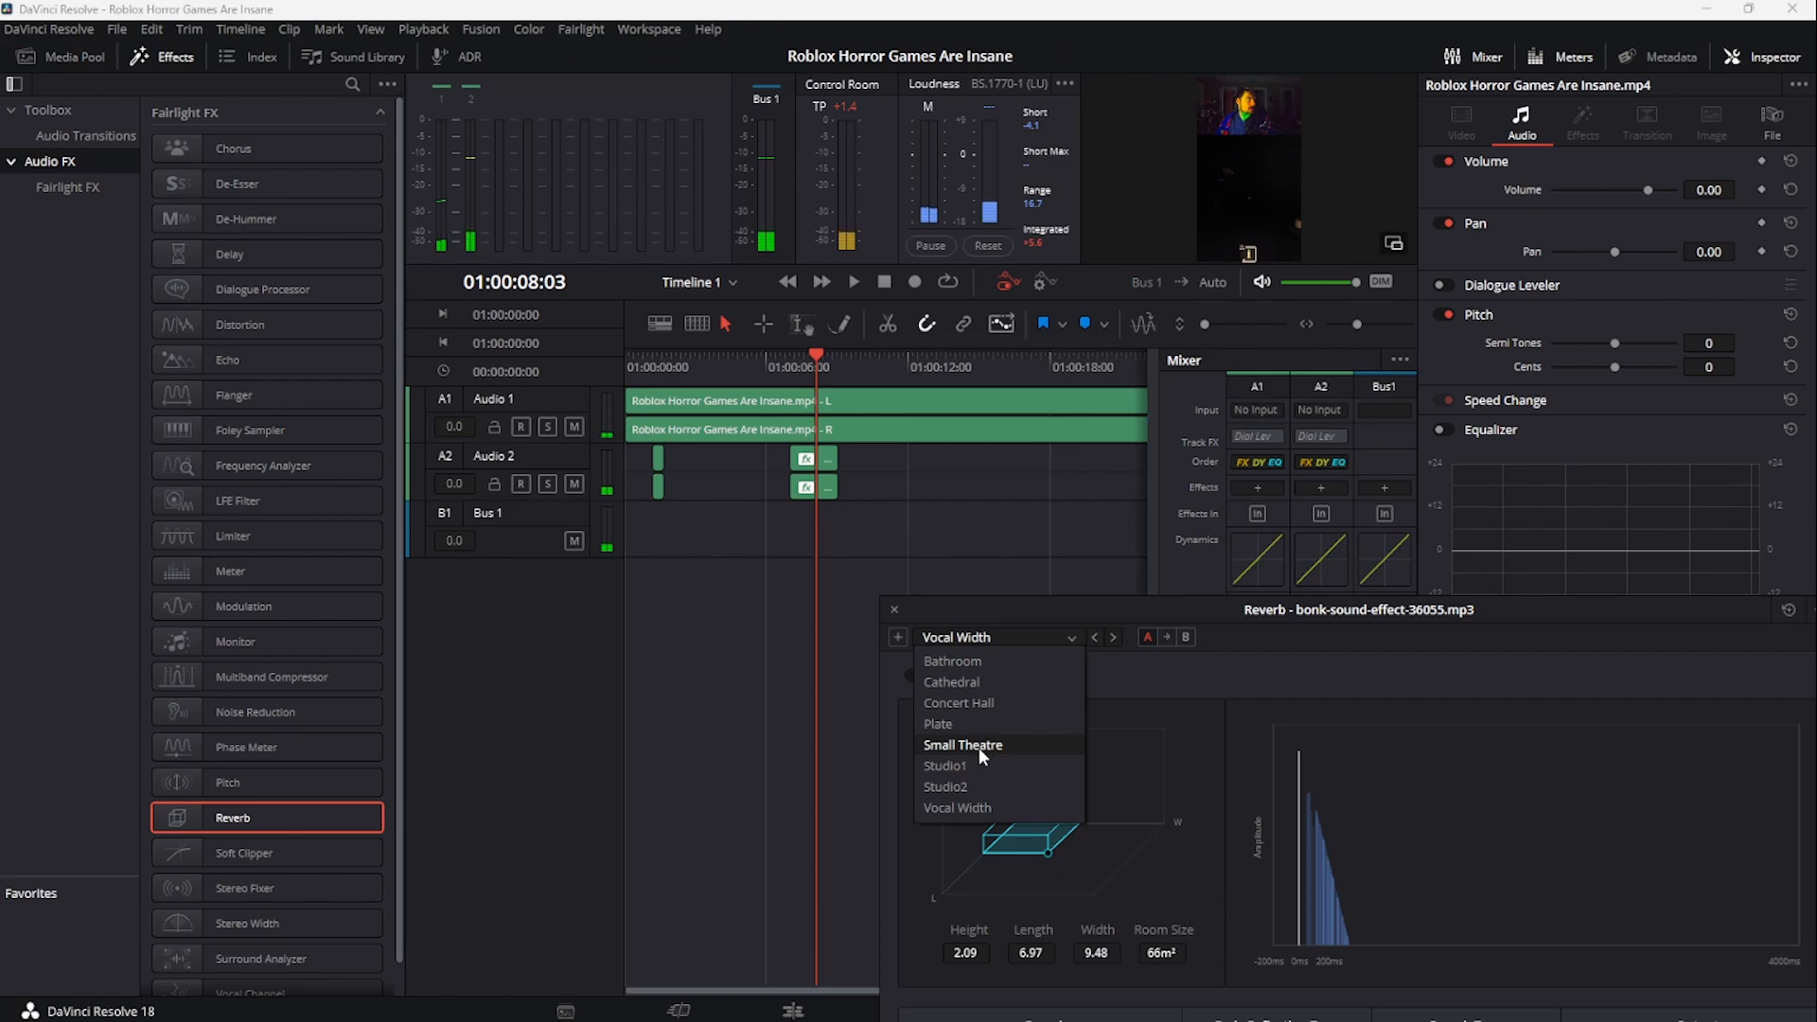
click(978, 745)
click(796, 366)
key(space)
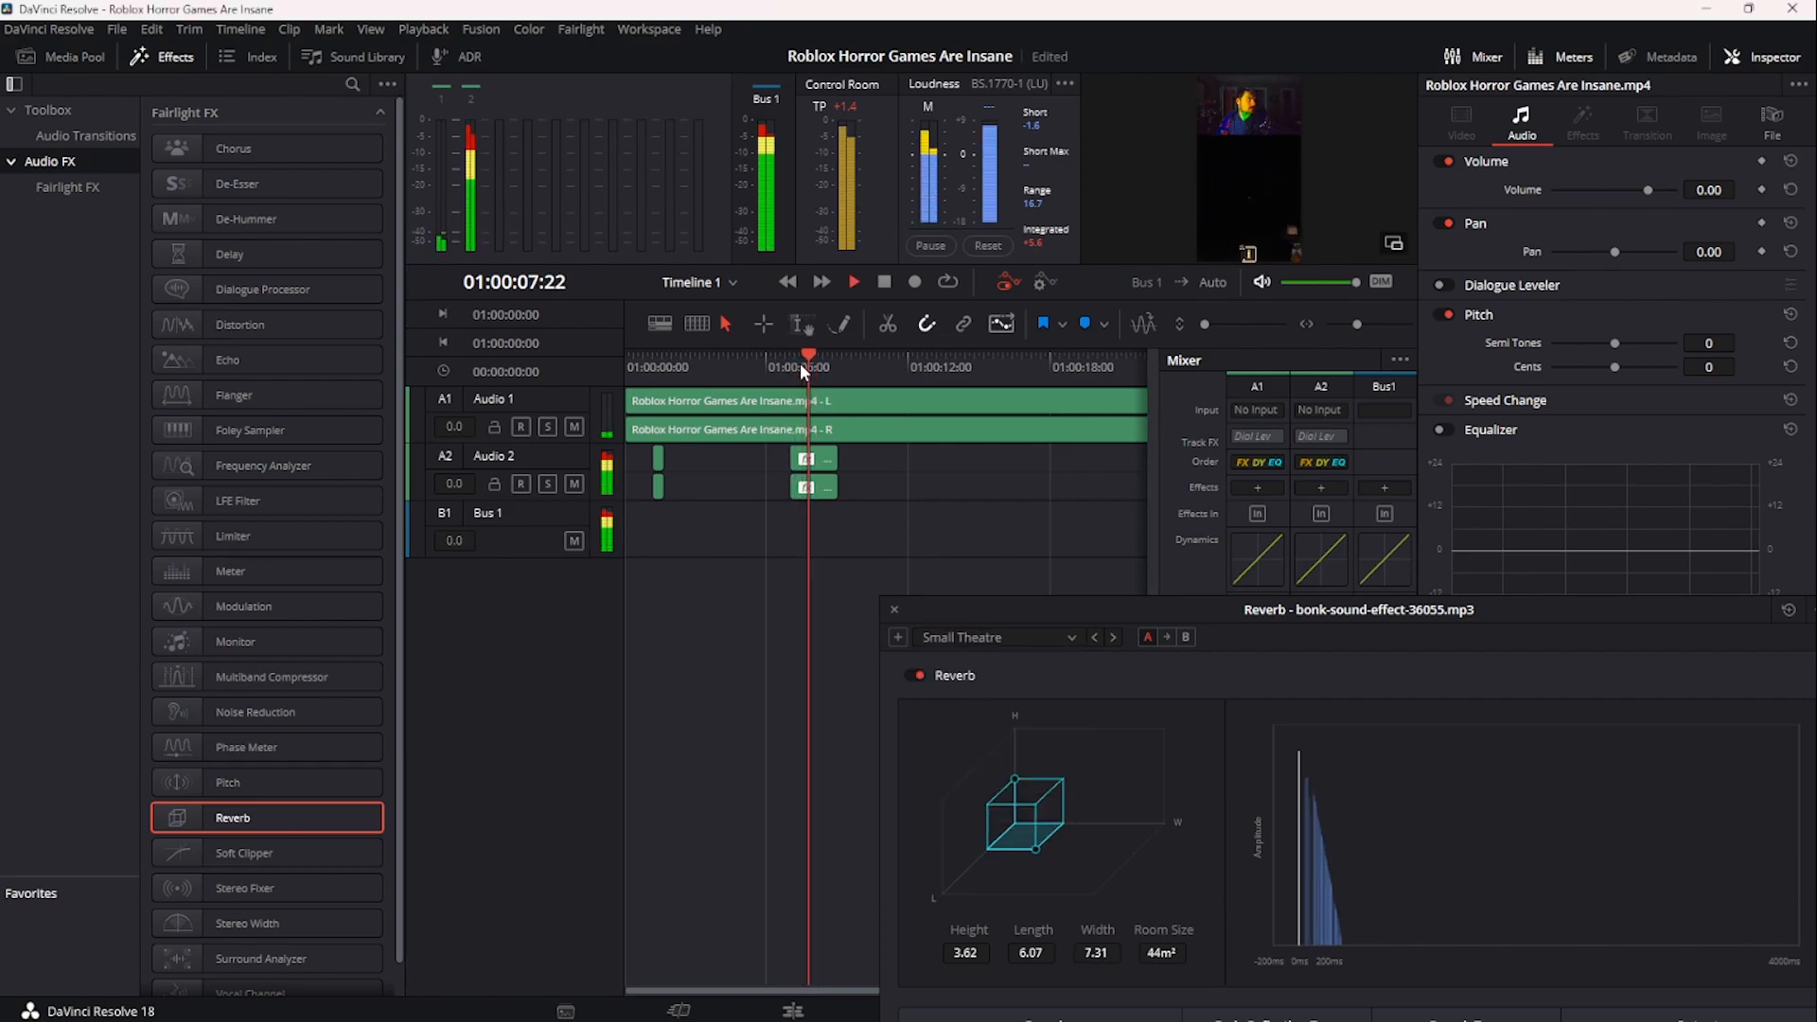
key(space)
- Raise the bonk clip's Reverb output level to 6.0 and close the reverb settings
drag(1053, 621, 951, 85)
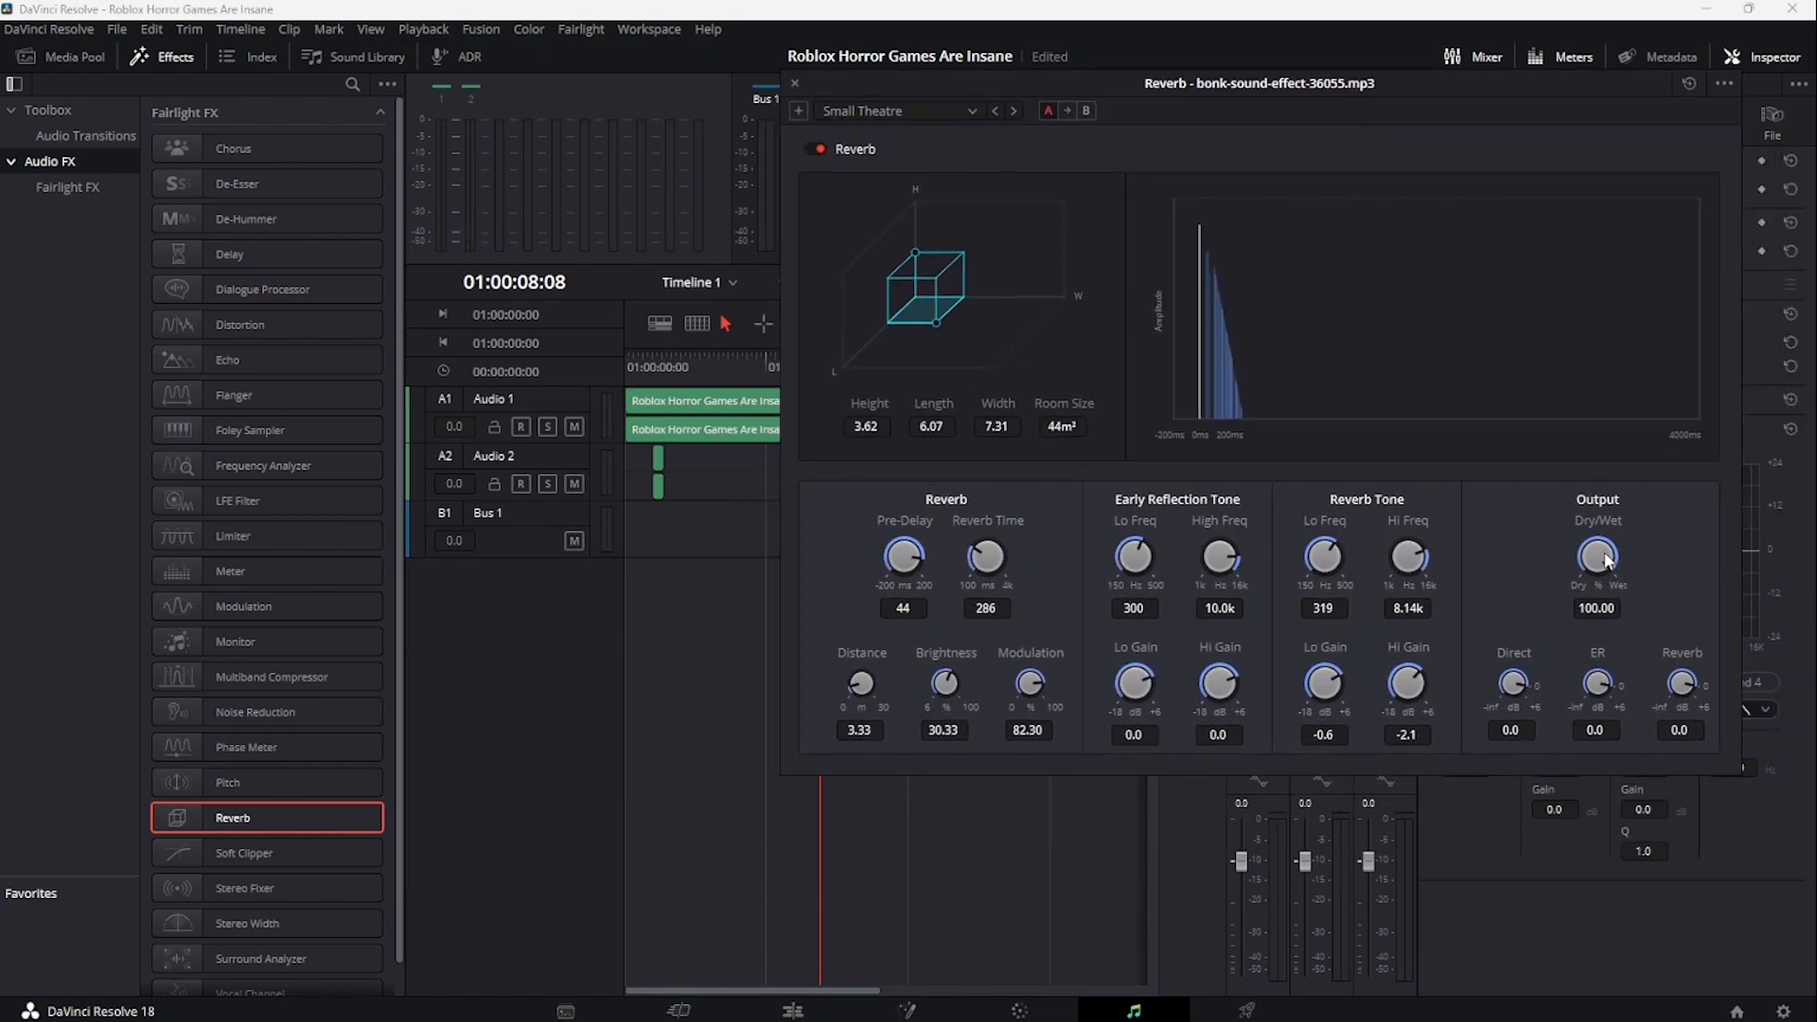
drag(1685, 693, 1679, 643)
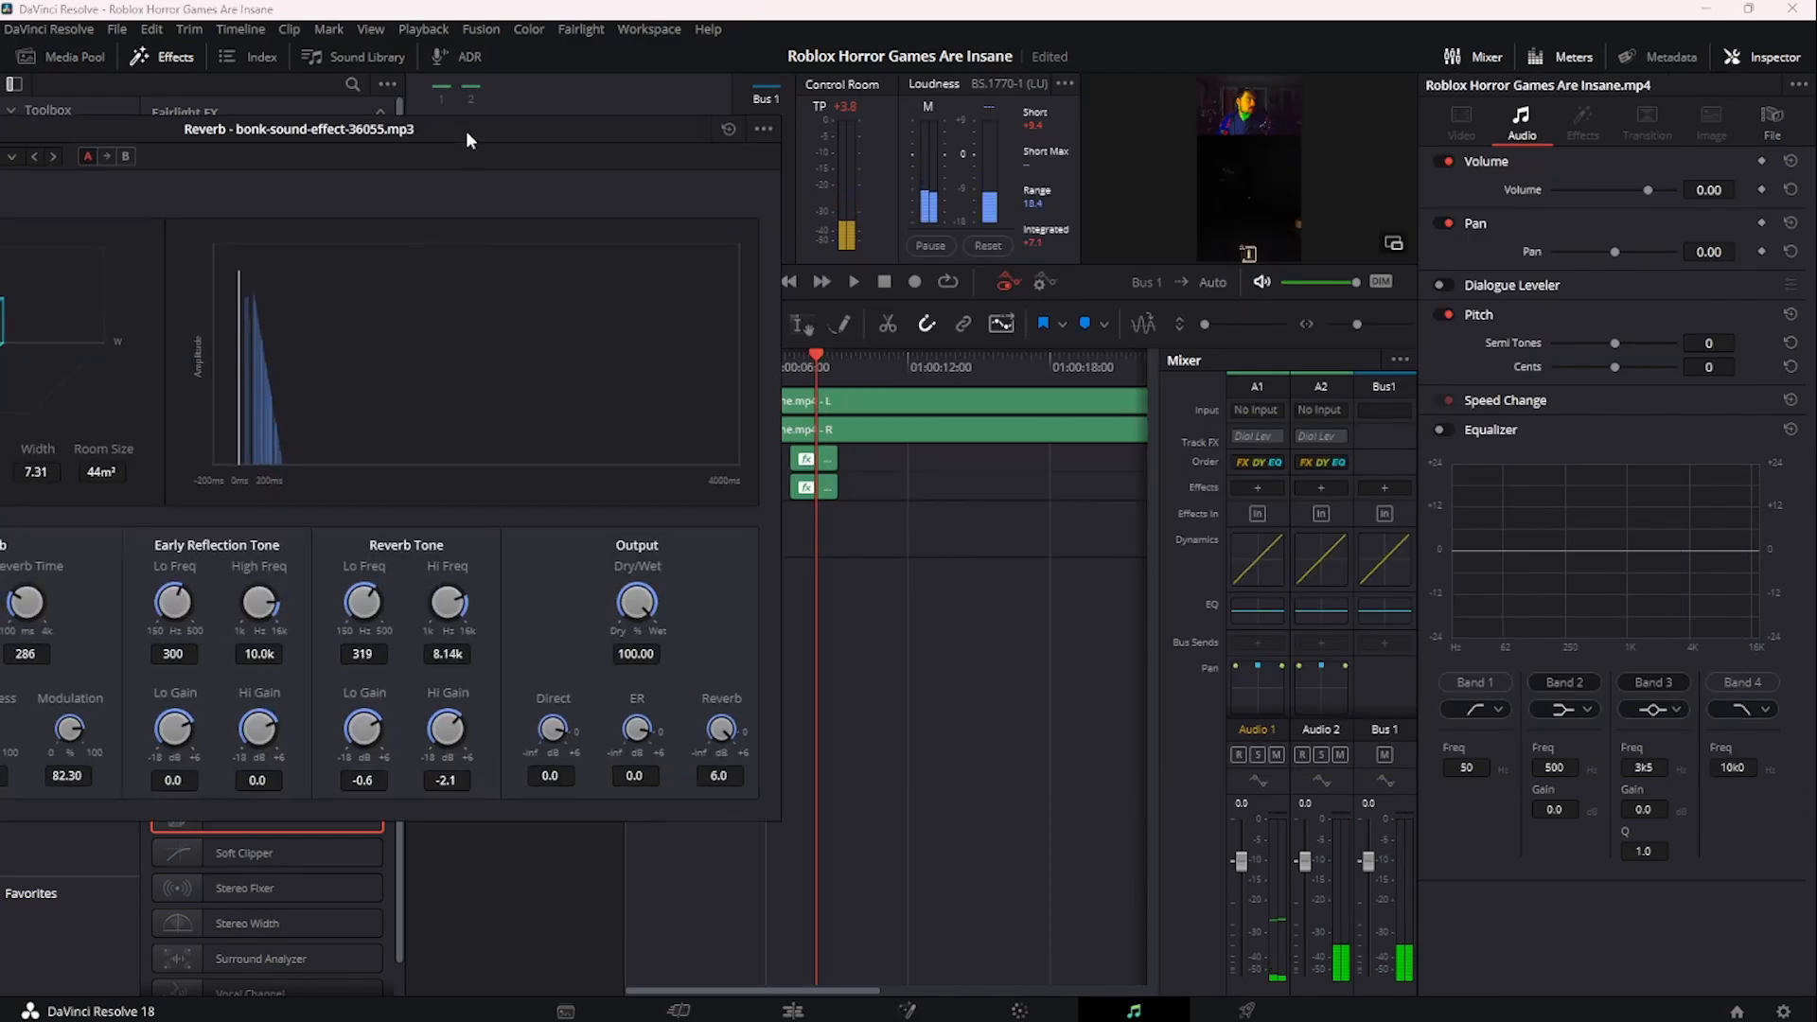
drag(466, 131, 1099, 242)
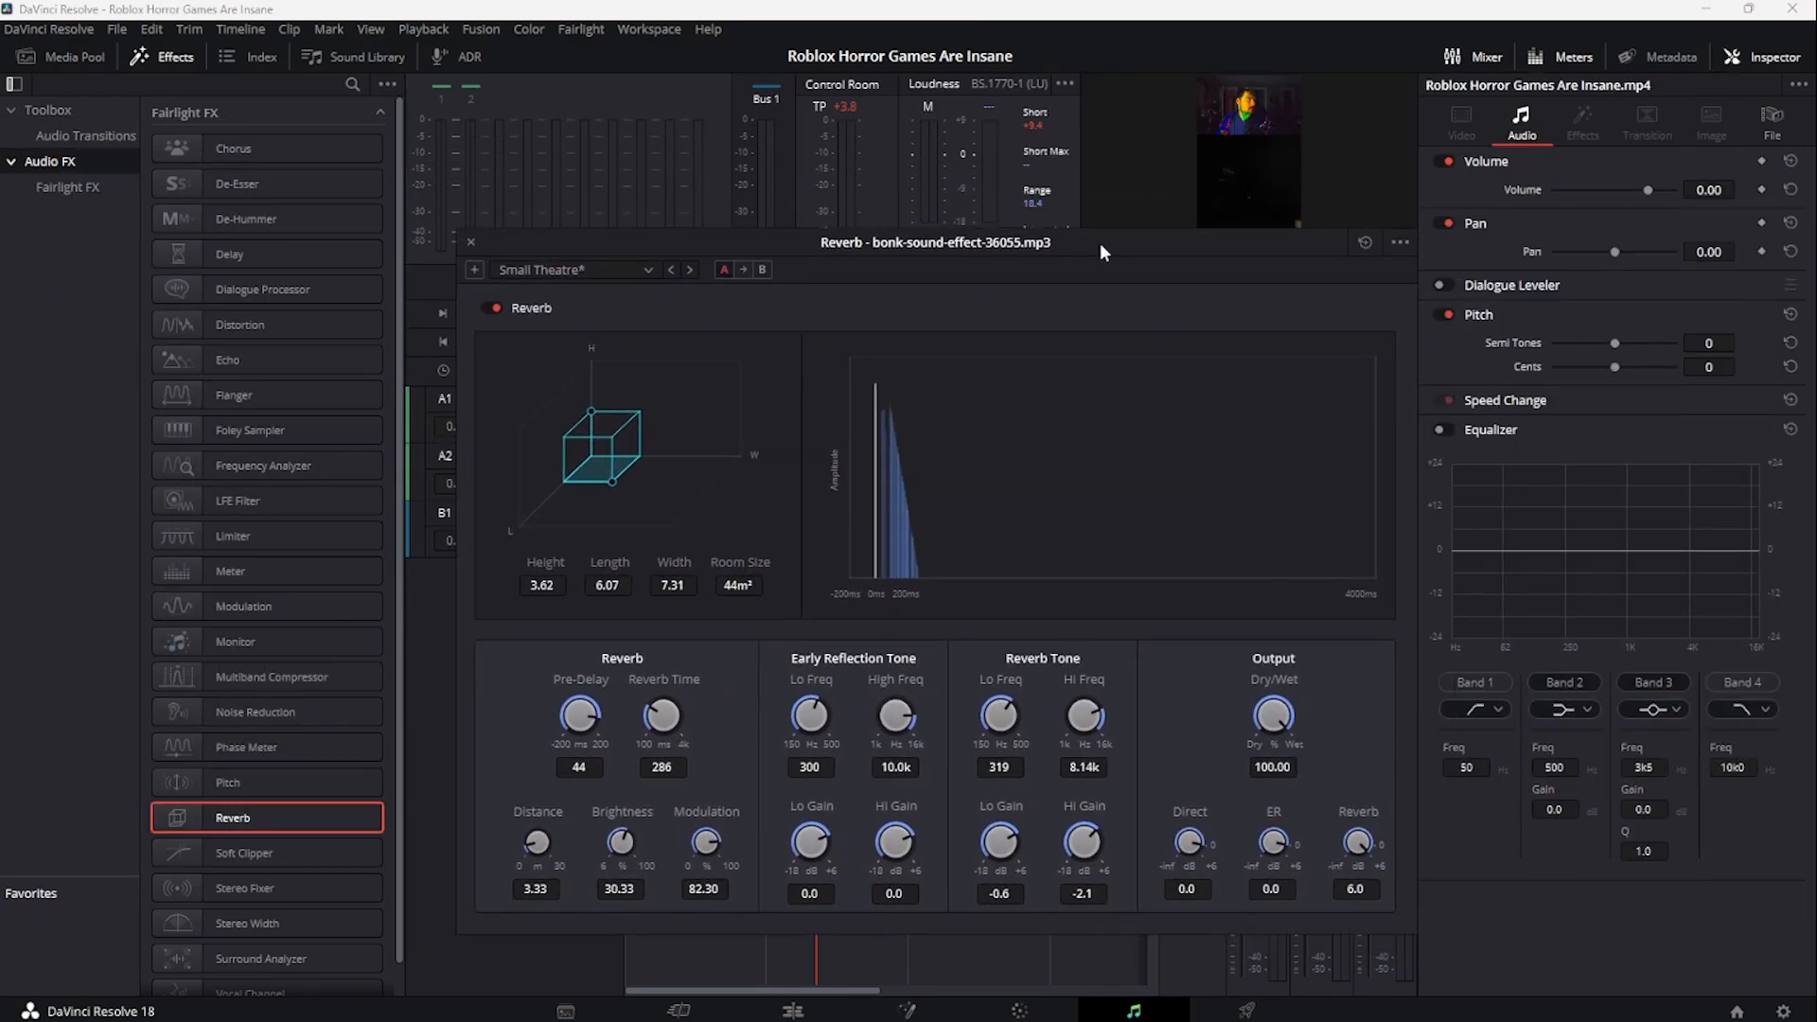
click(470, 242)
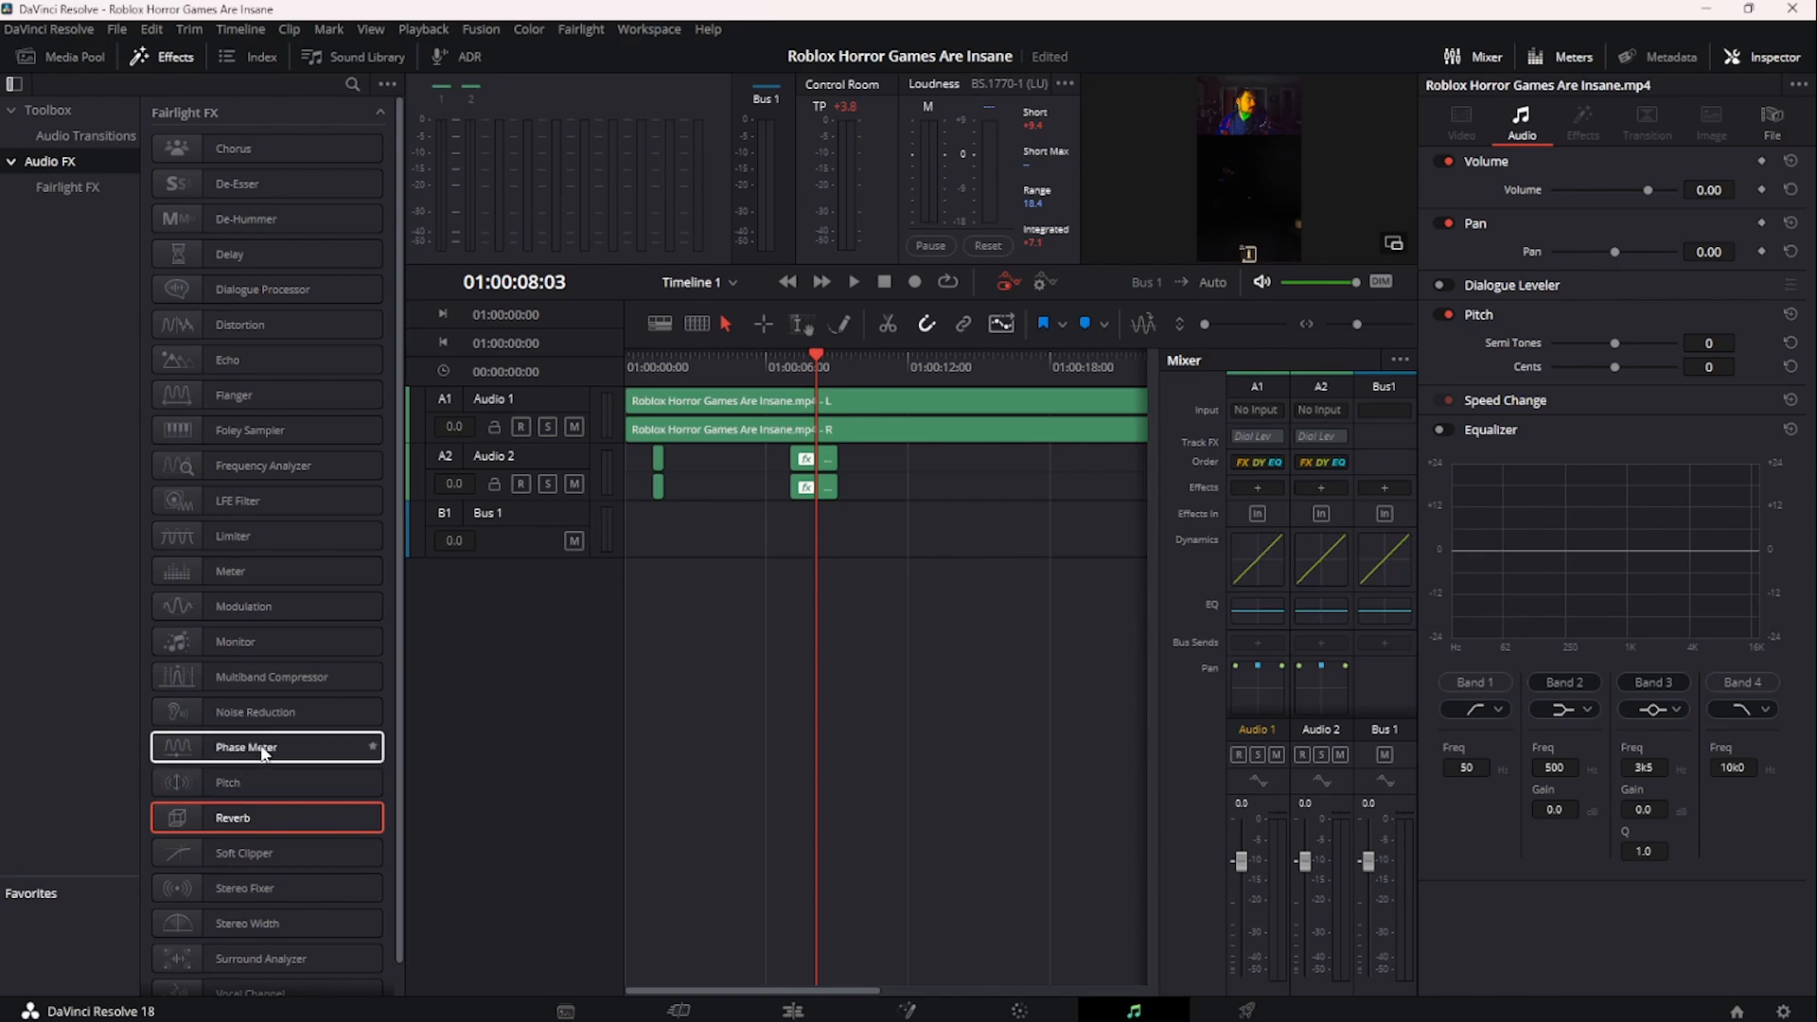
scroll(294, 490, down, 1)
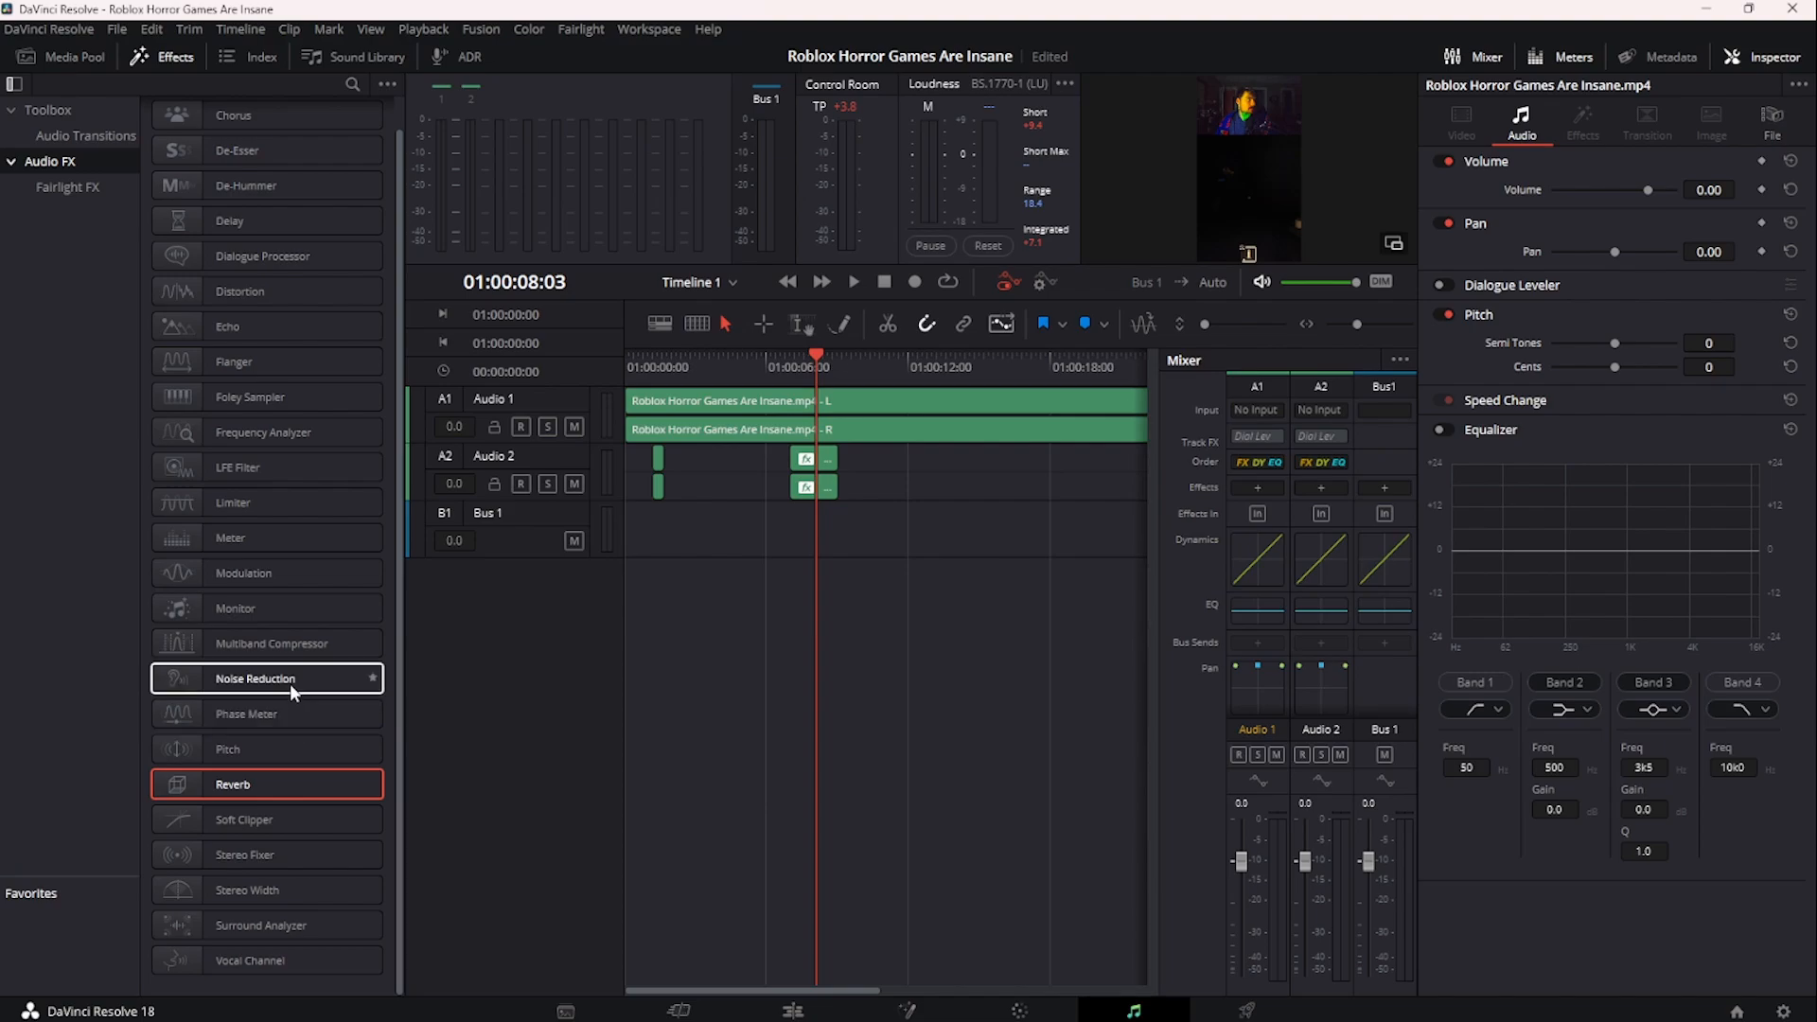
scroll(290, 683, up, 1)
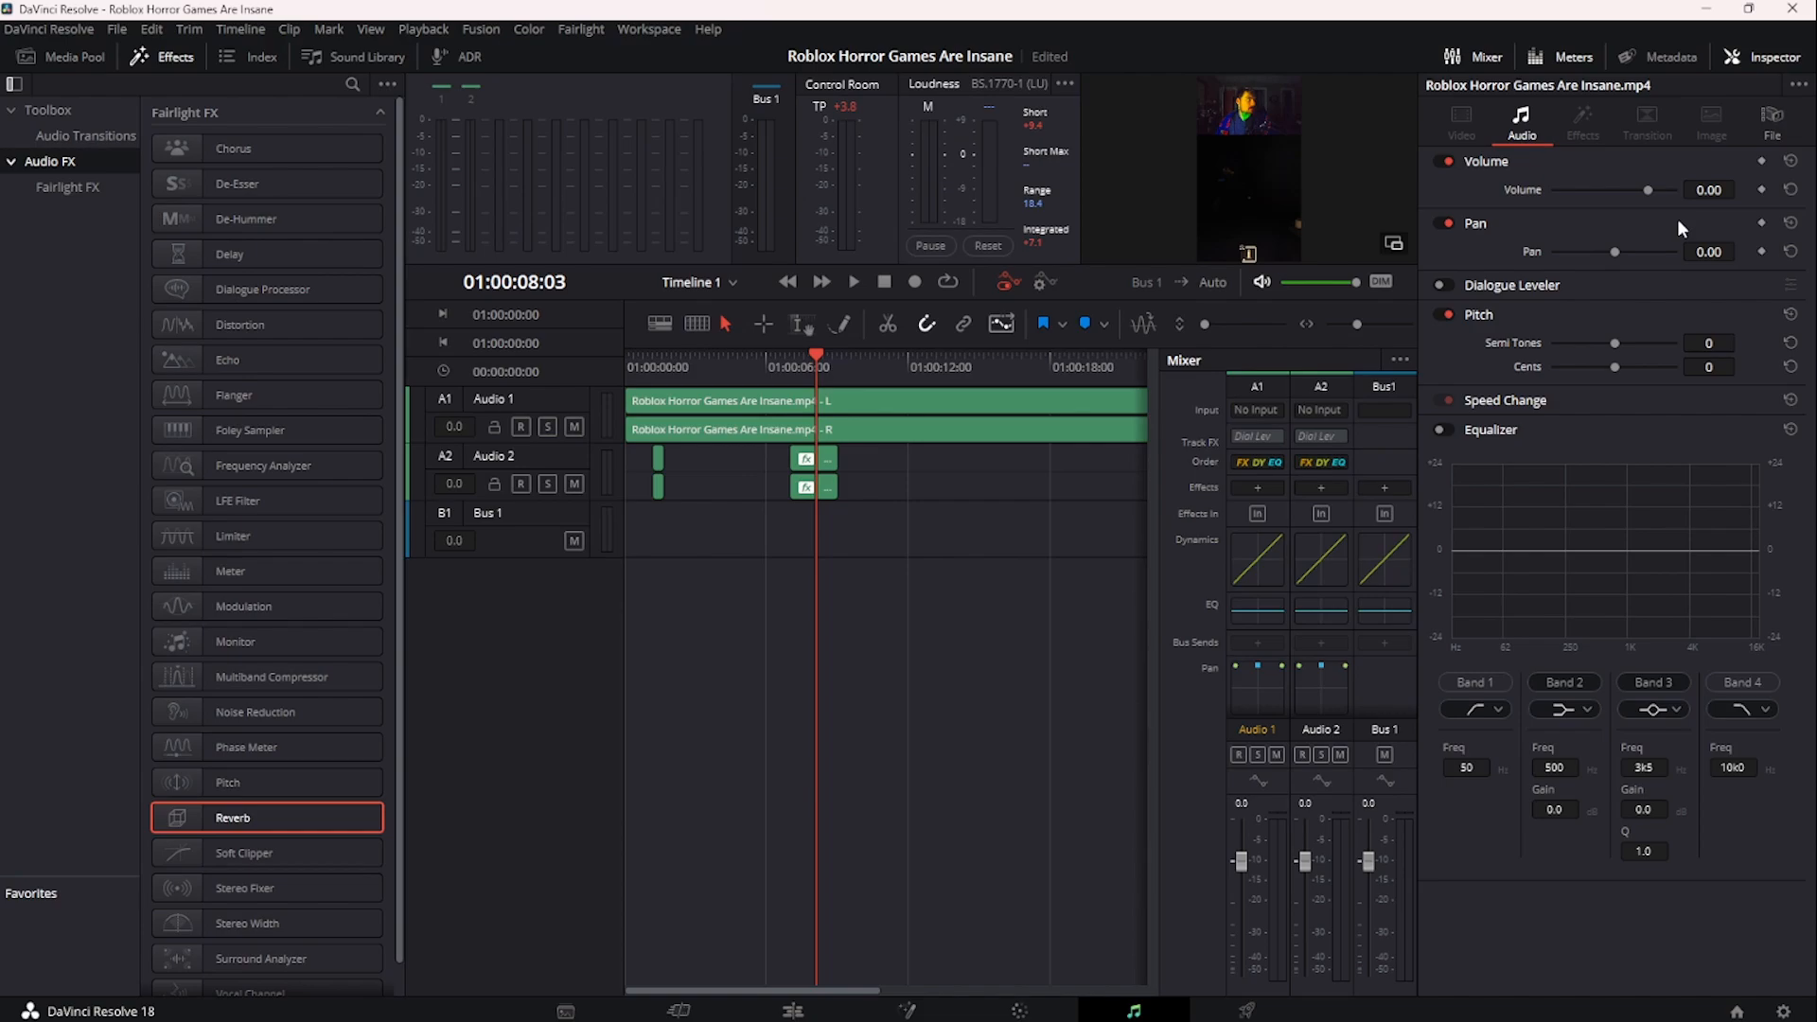
double_click(848, 428)
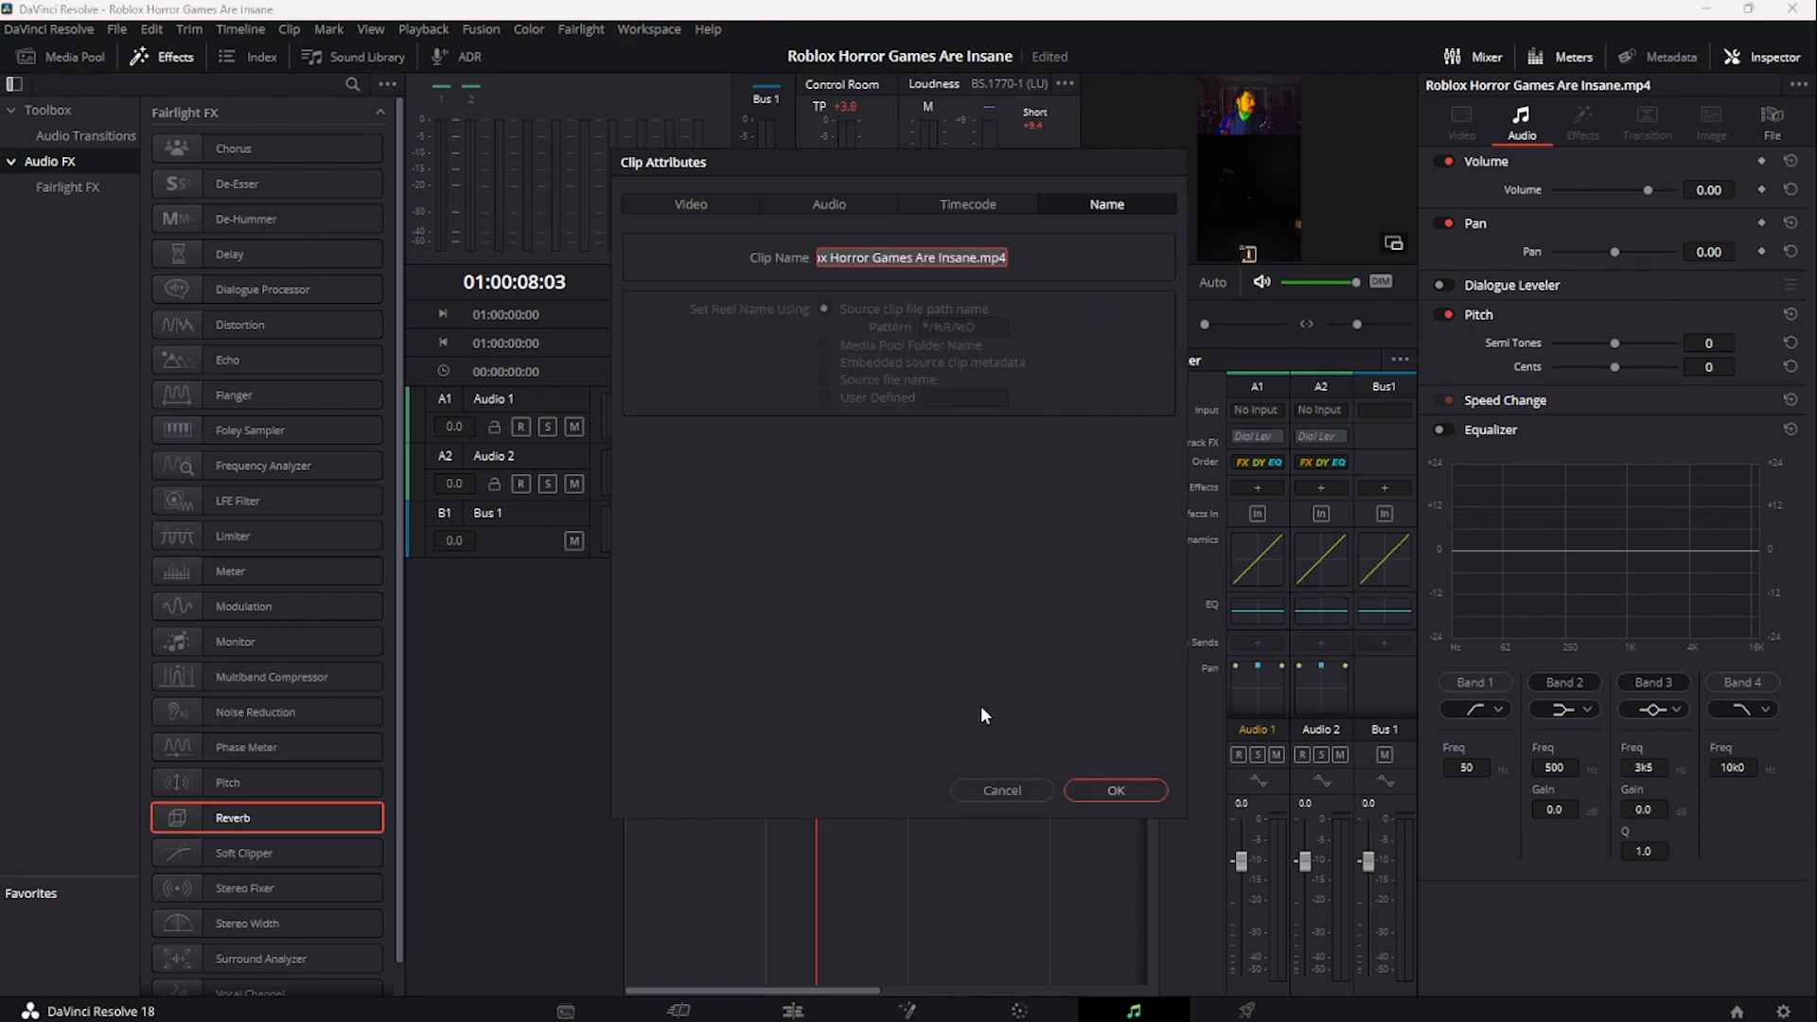
click(1002, 790)
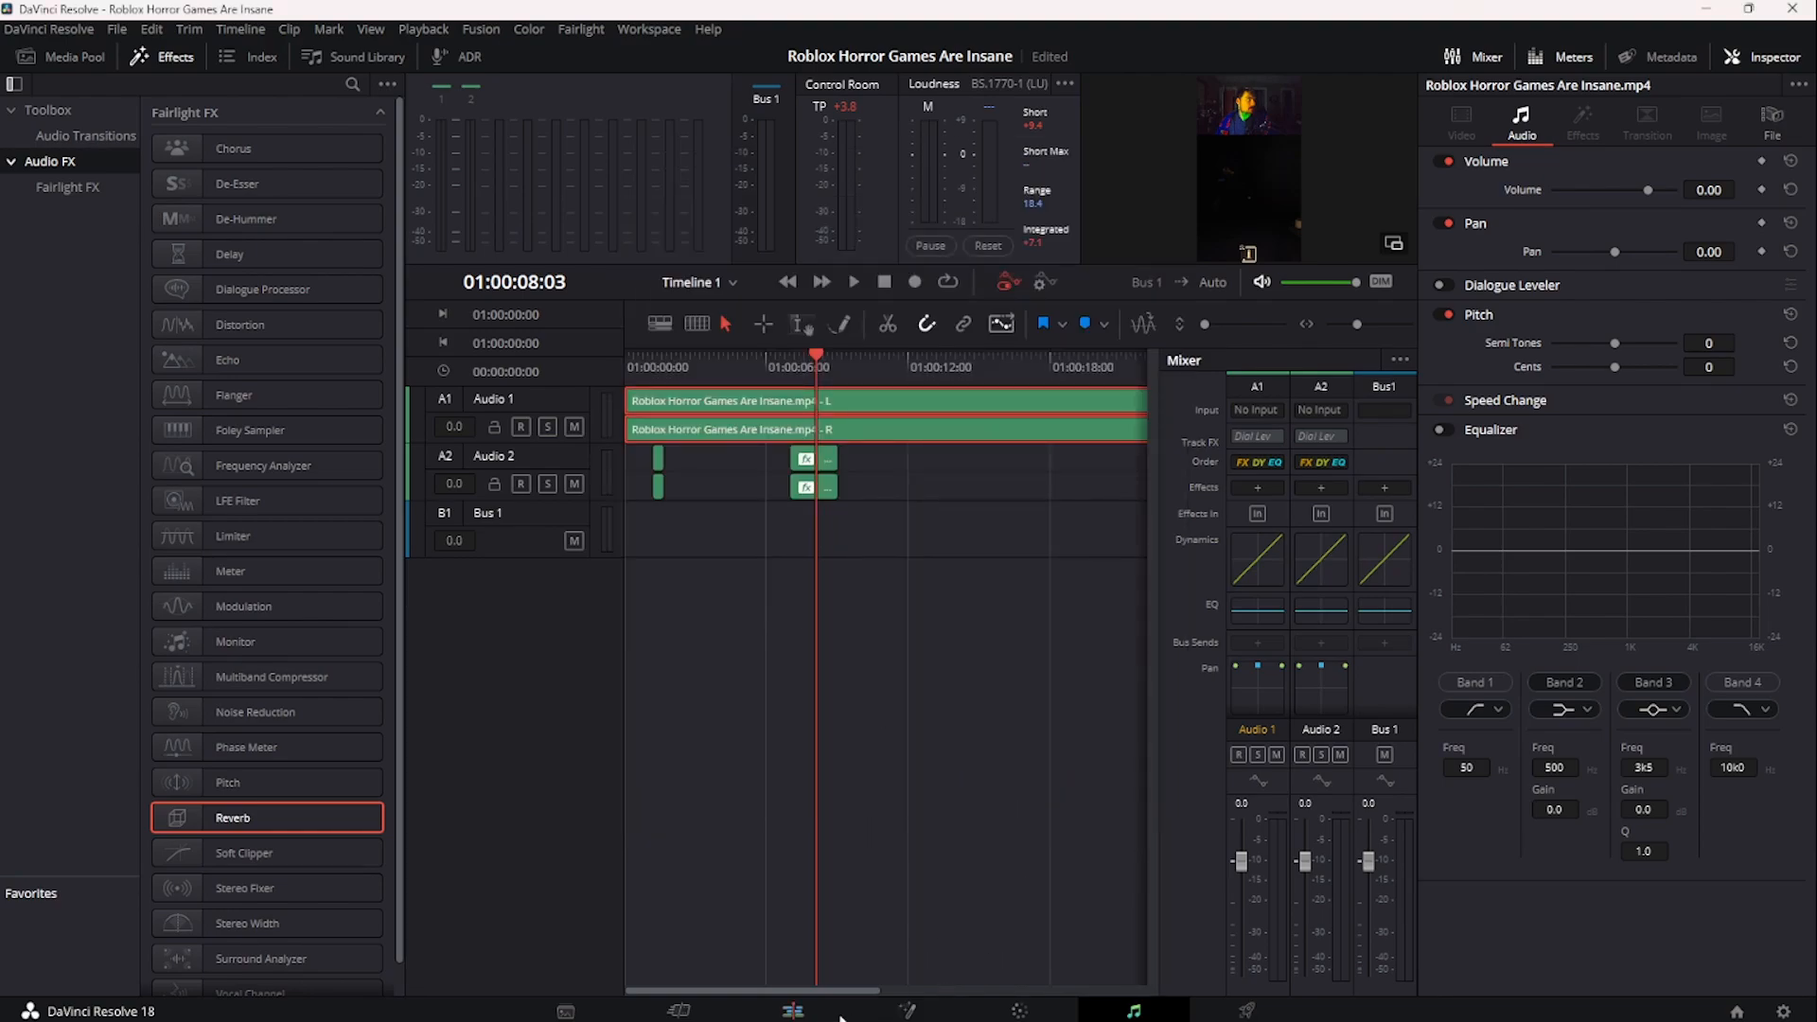
- Switch to the Edit page and delete both bonk sound effect clips from Audio 2
click(793, 1010)
click(865, 951)
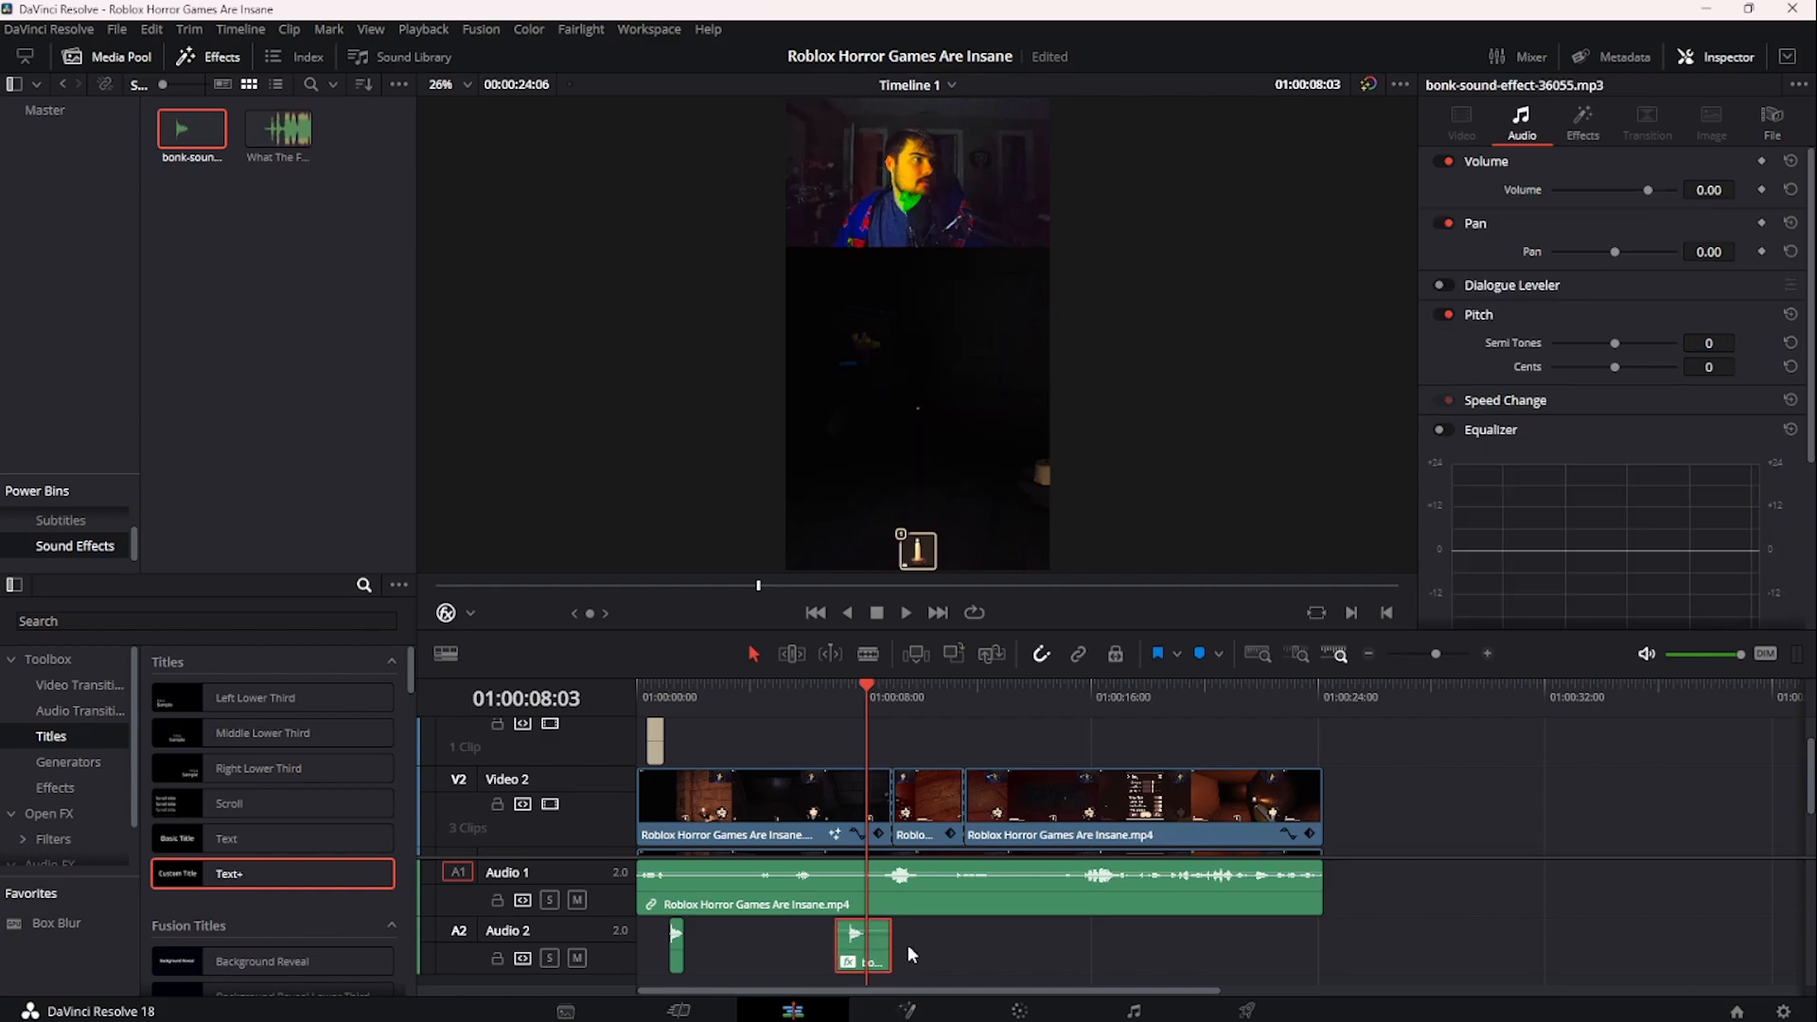
key(Delete)
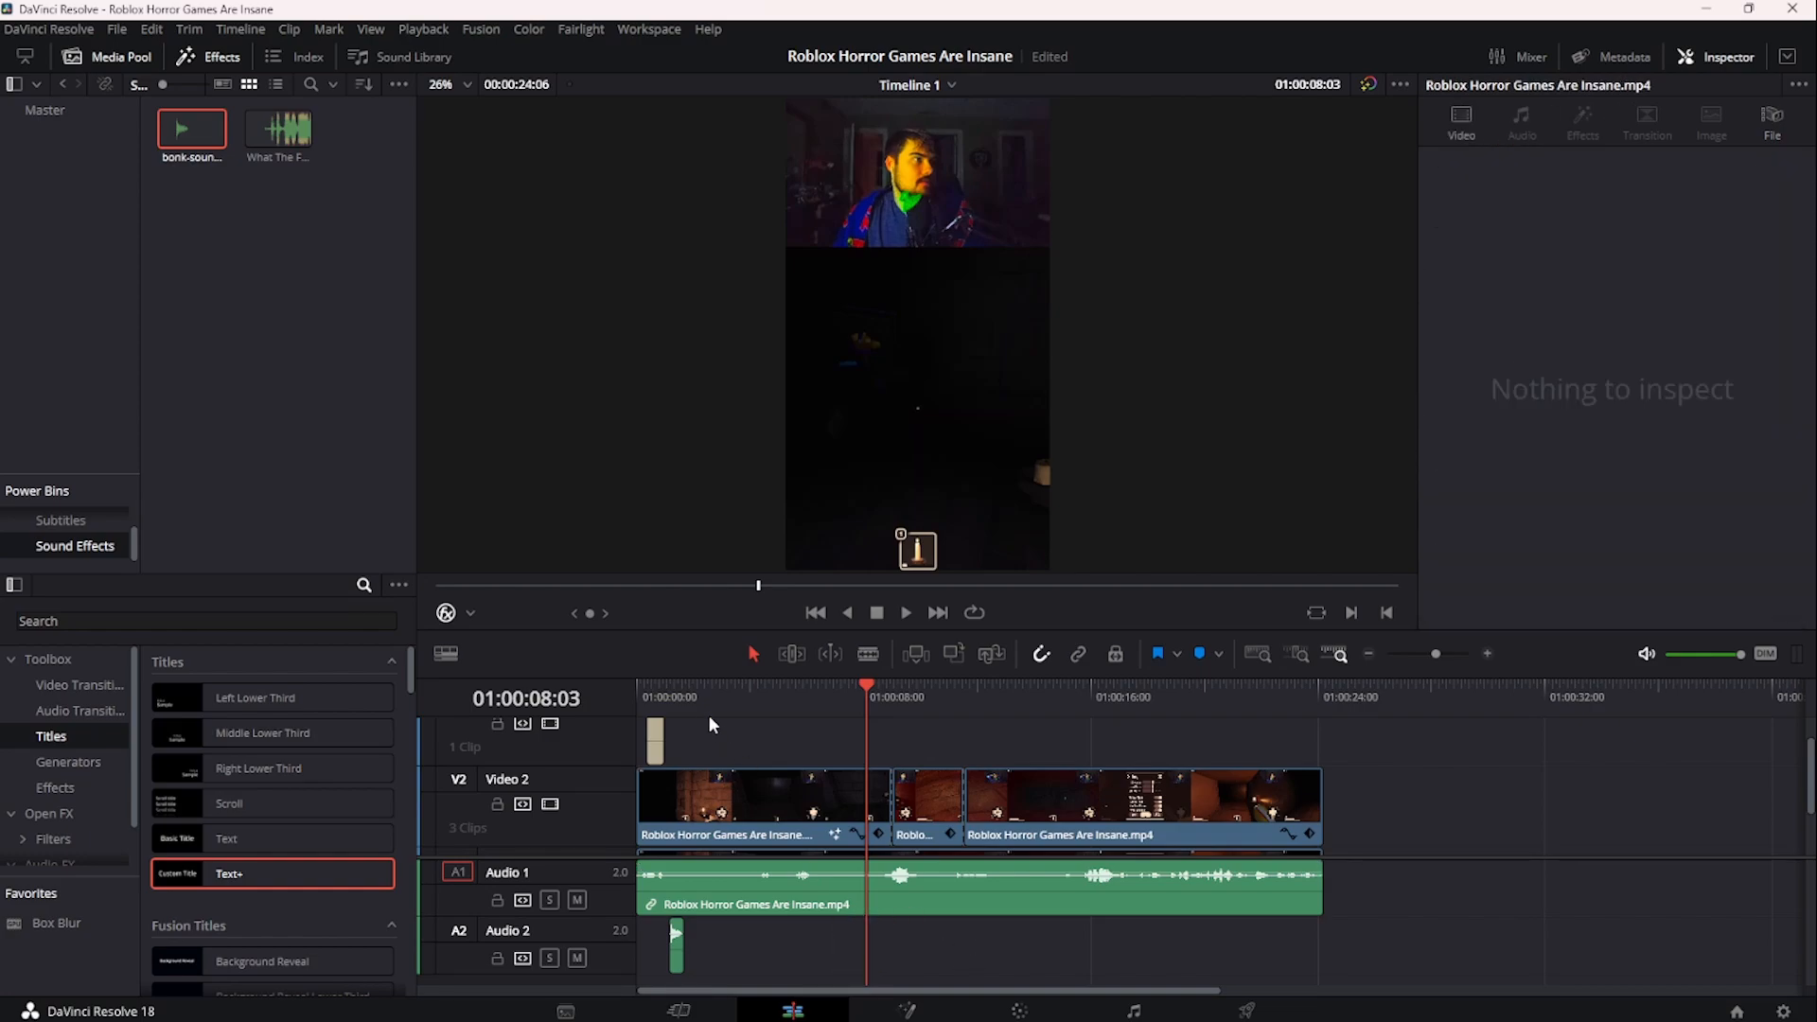
click(683, 685)
click(678, 957)
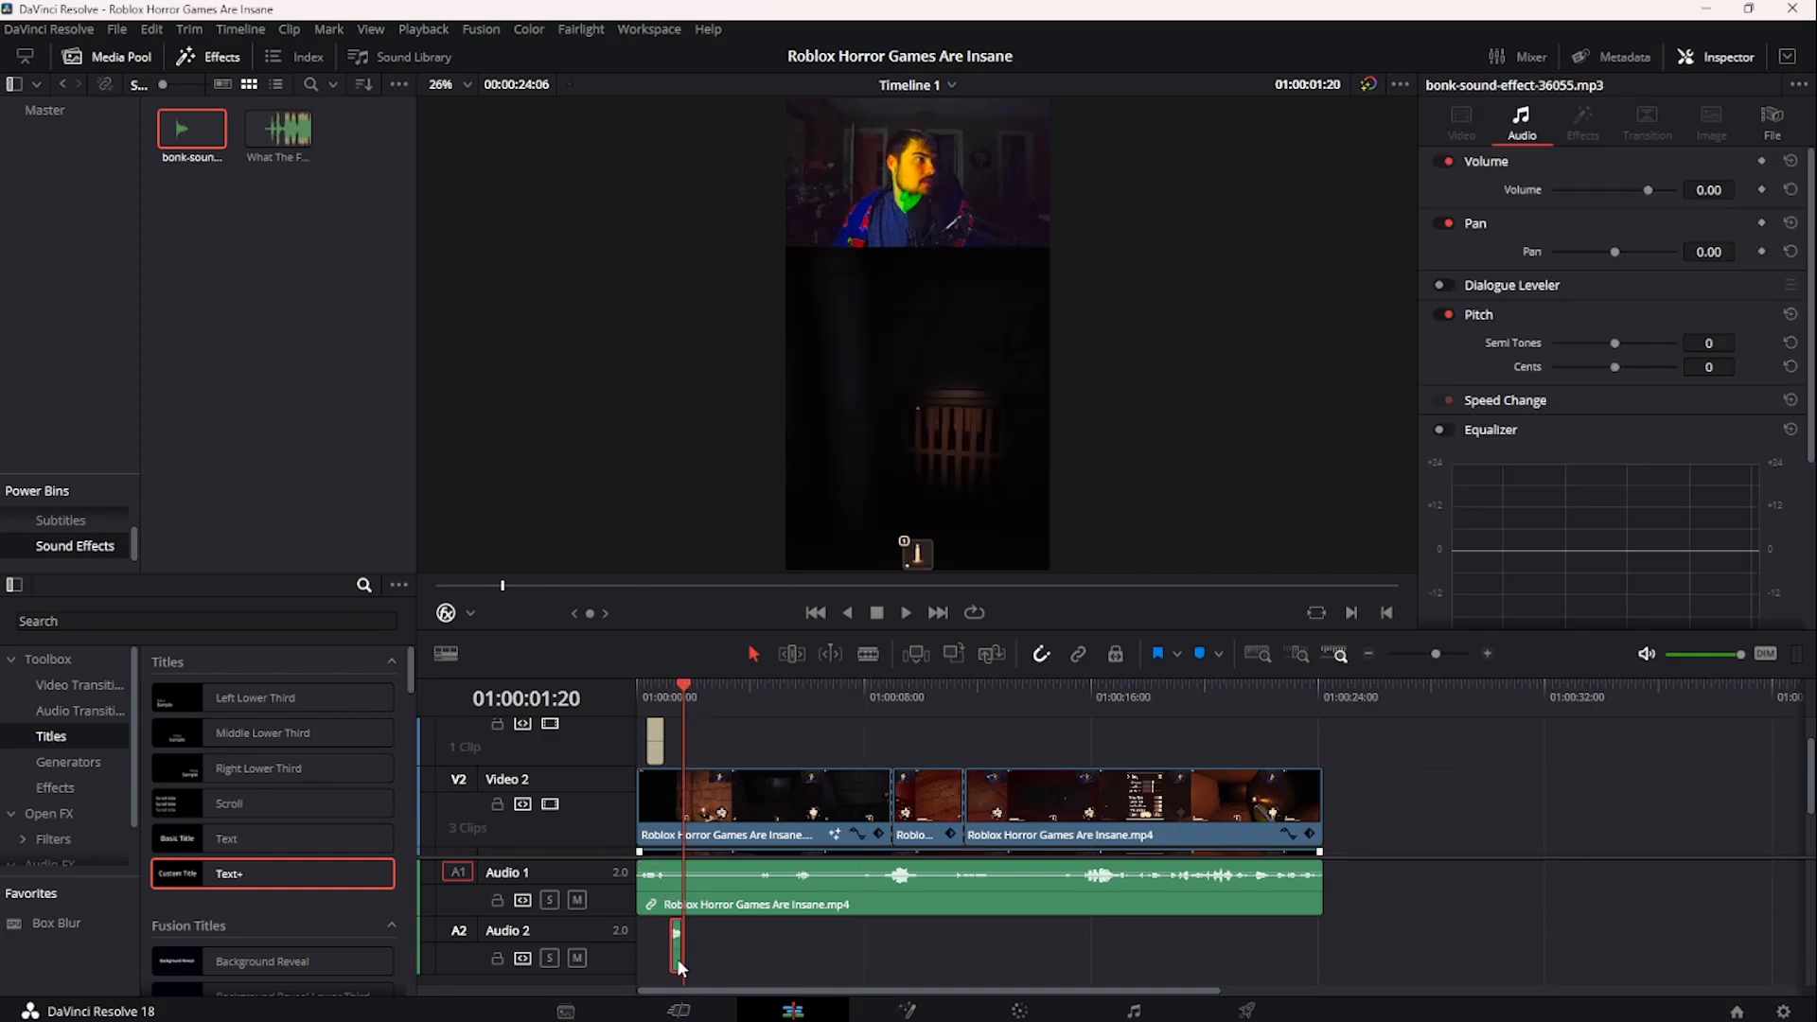
key(Delete)
- Play the timeline from 01:00:08:18 across the first cut on Video 2 to review the edit there
click(927, 694)
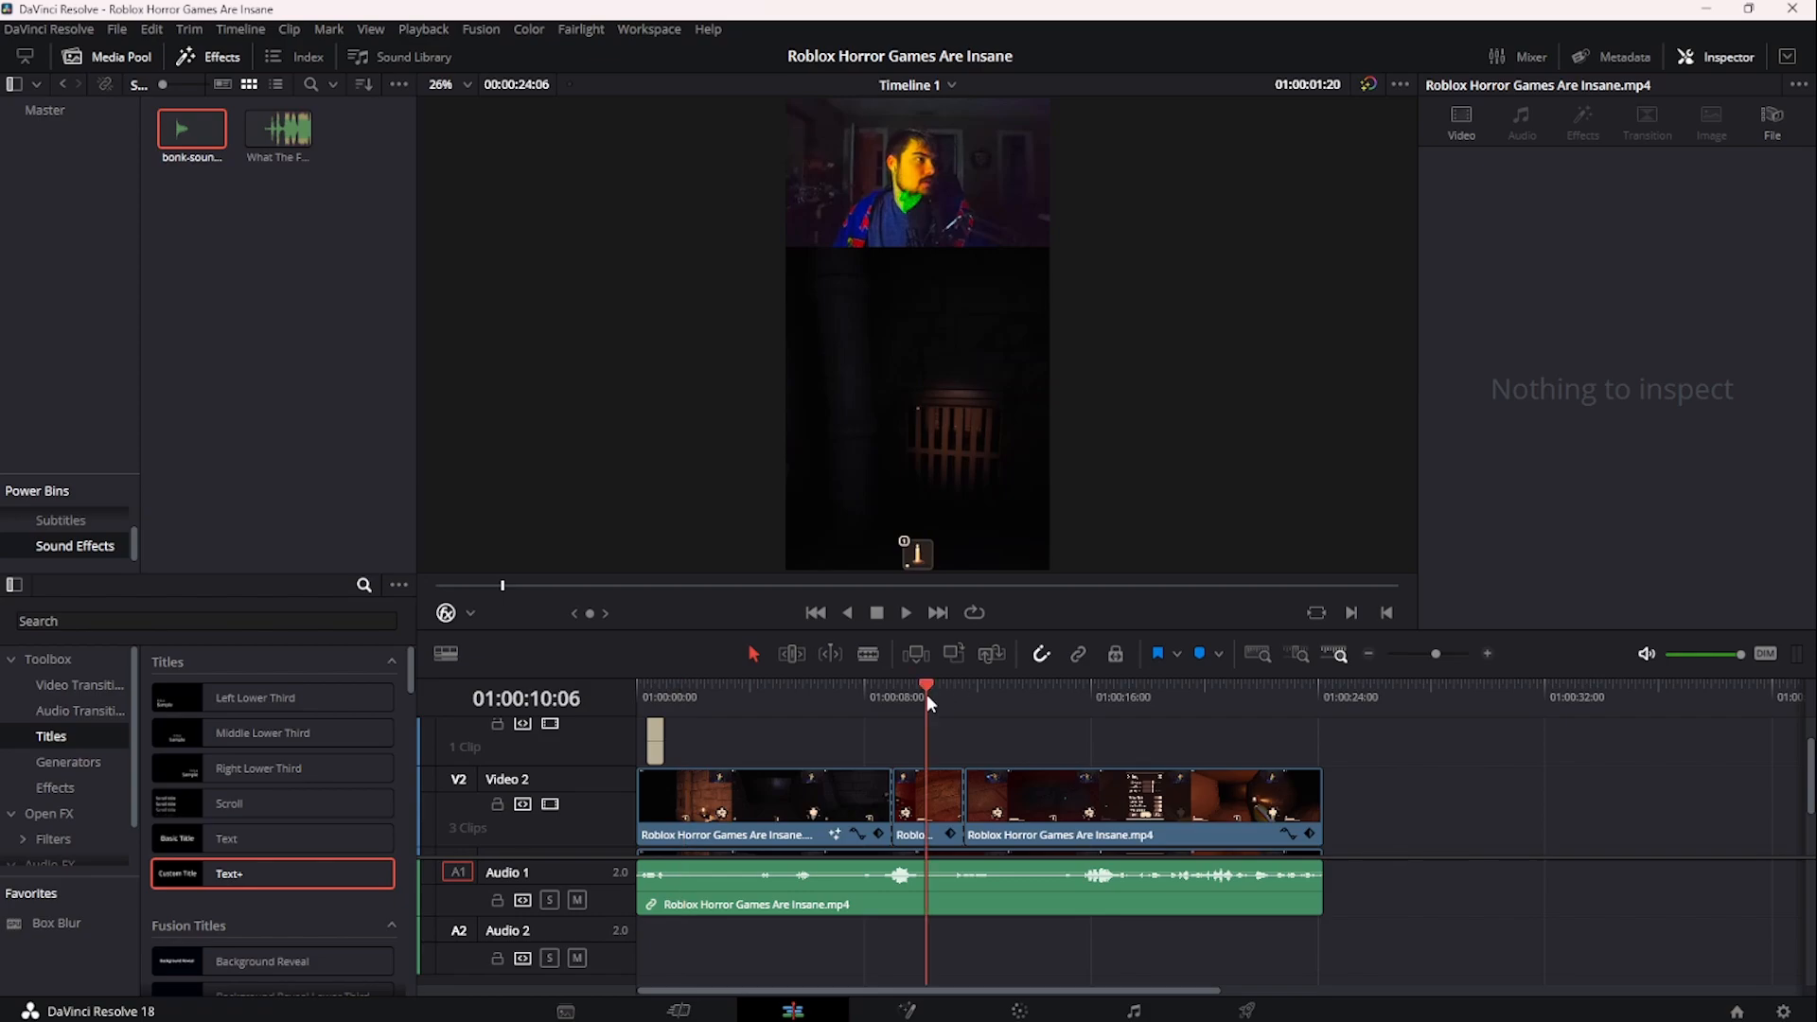
click(1013, 701)
click(815, 709)
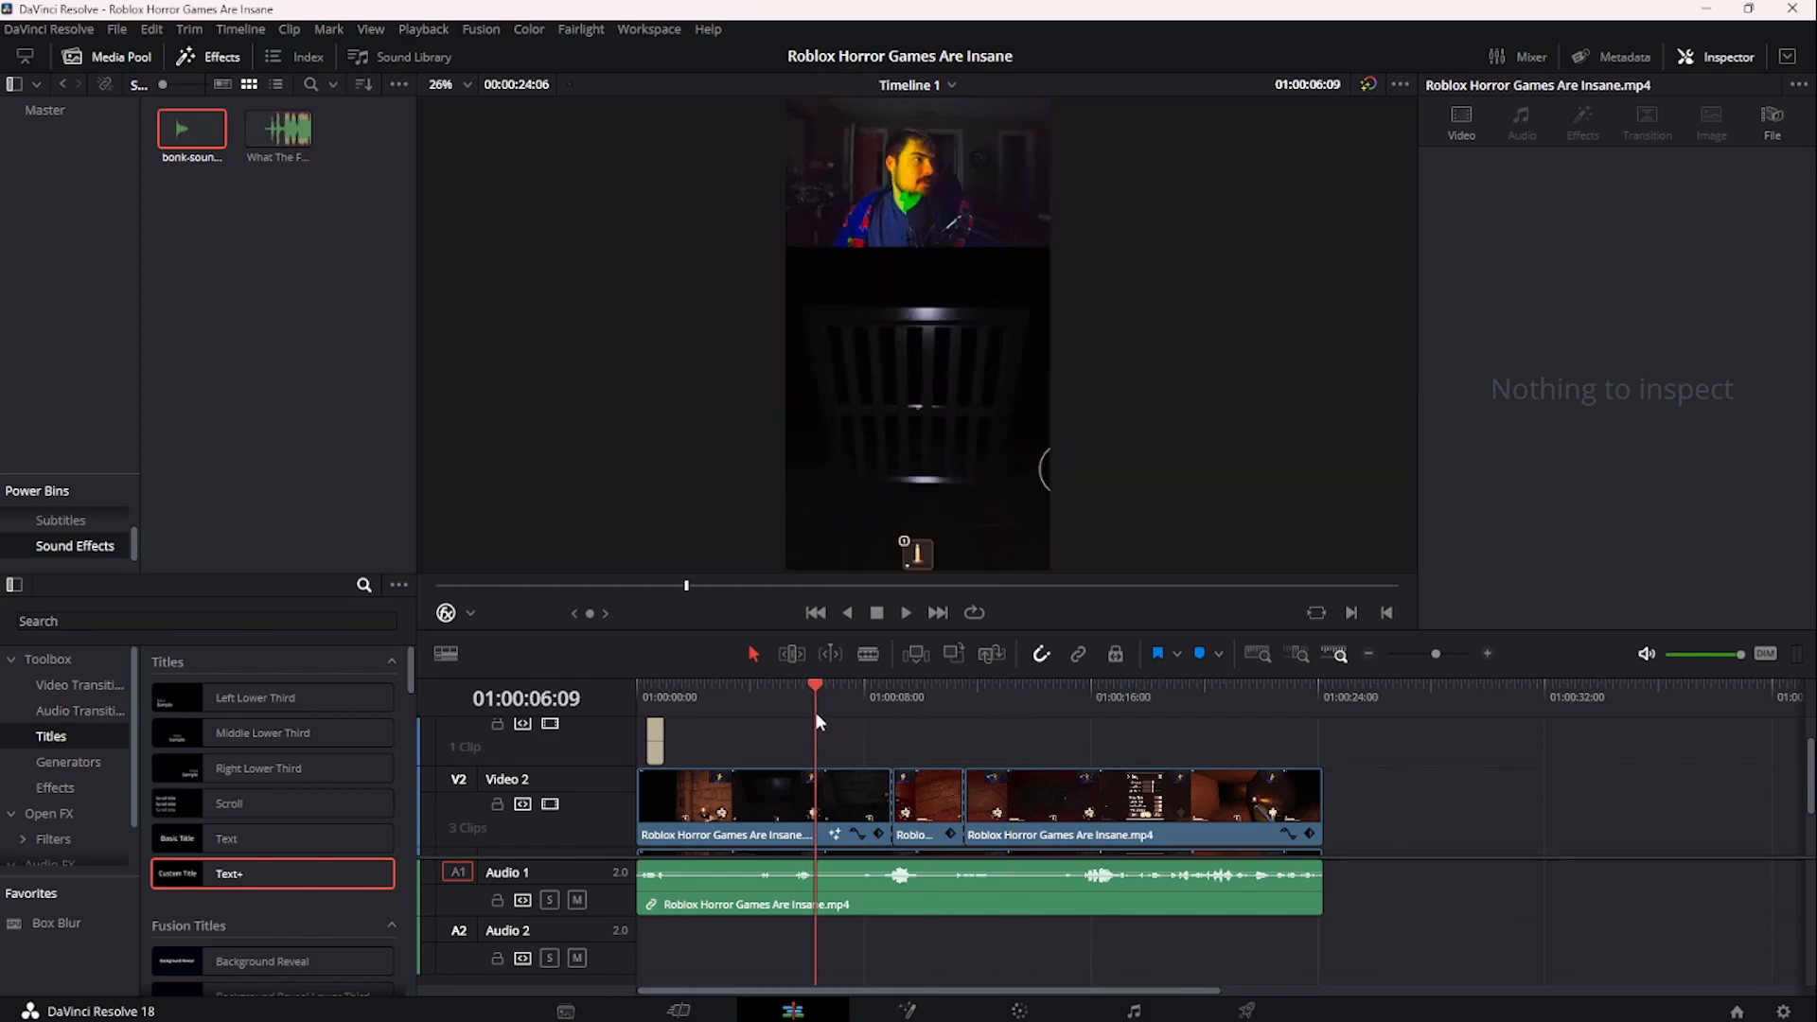
click(777, 806)
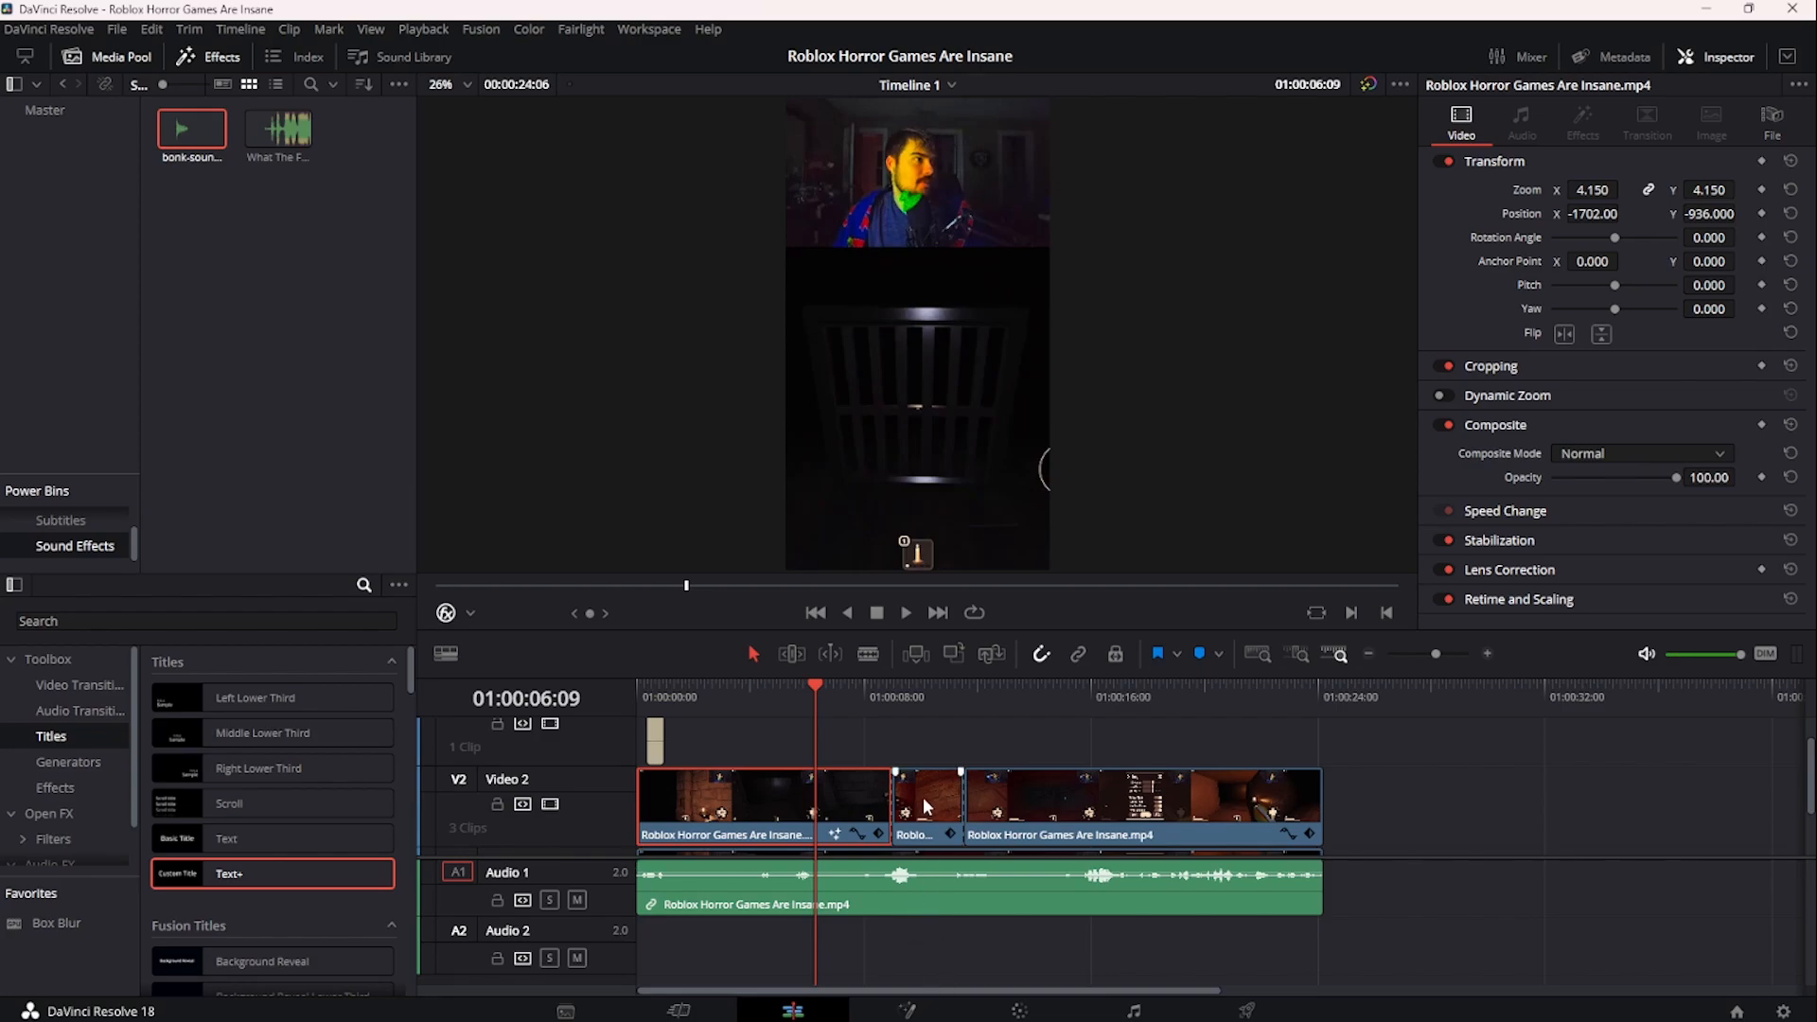
scroll(922, 796, up, 3)
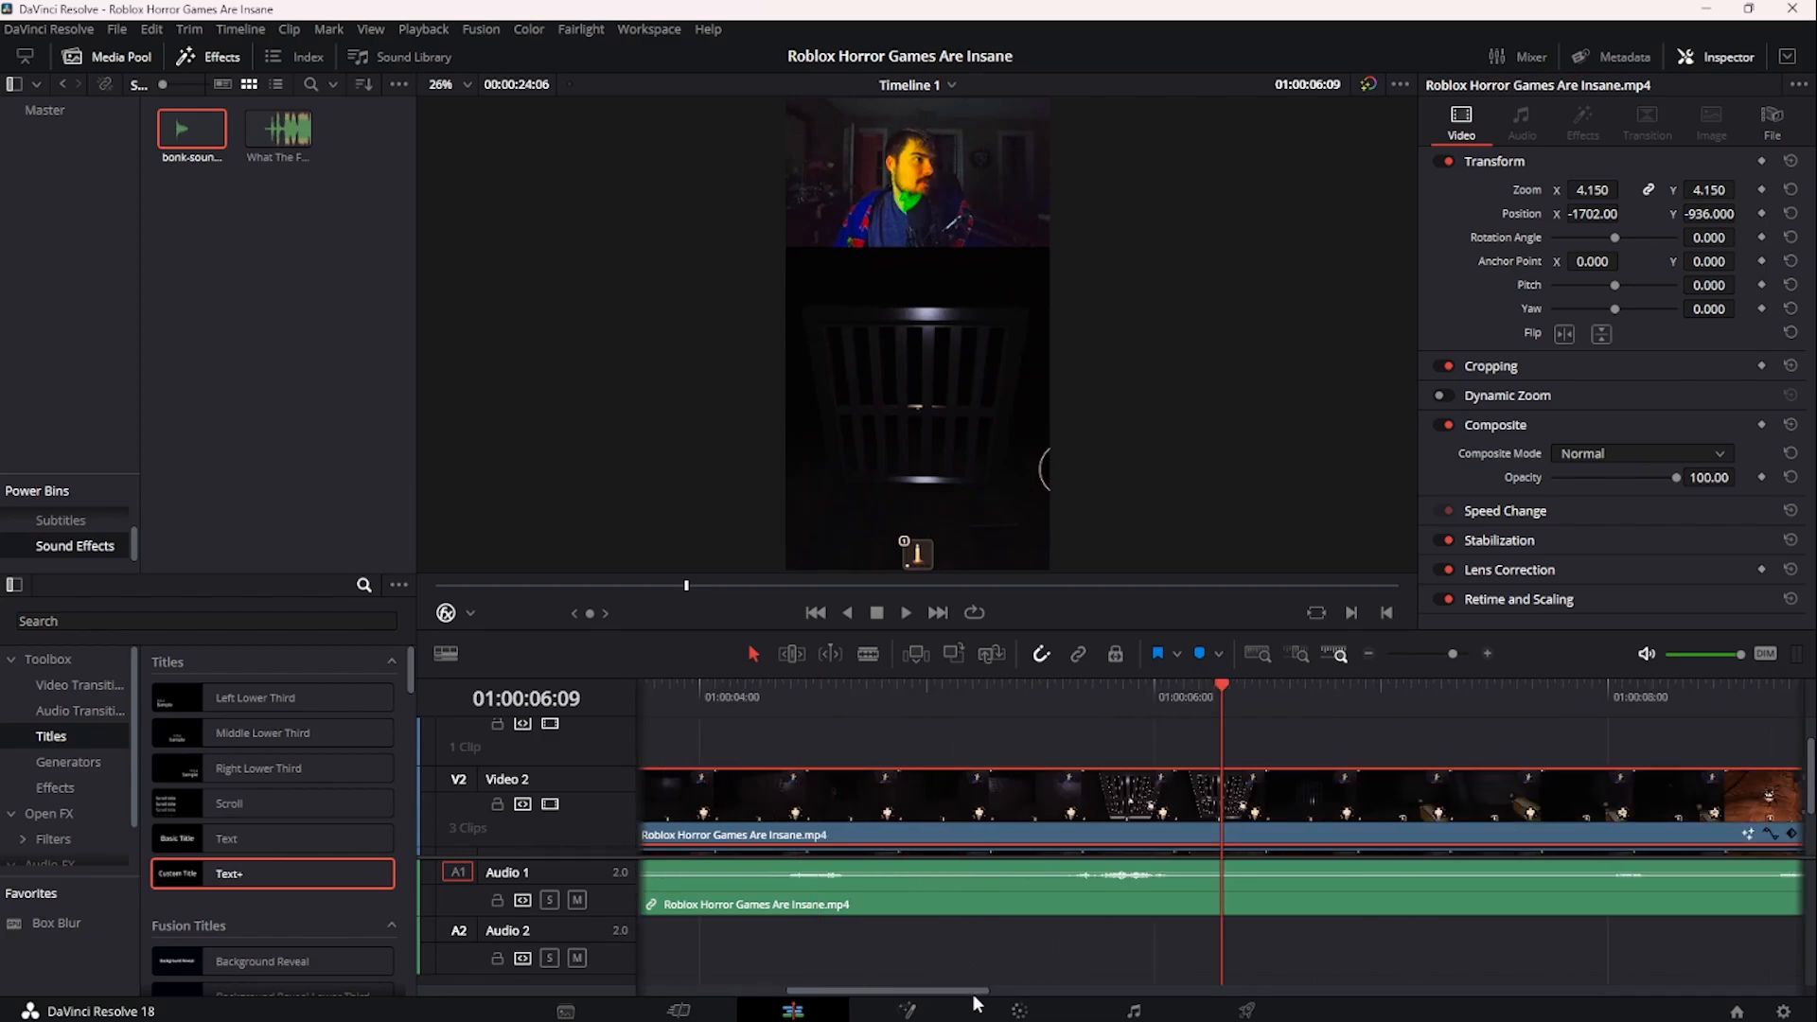
drag(969, 992, 1139, 956)
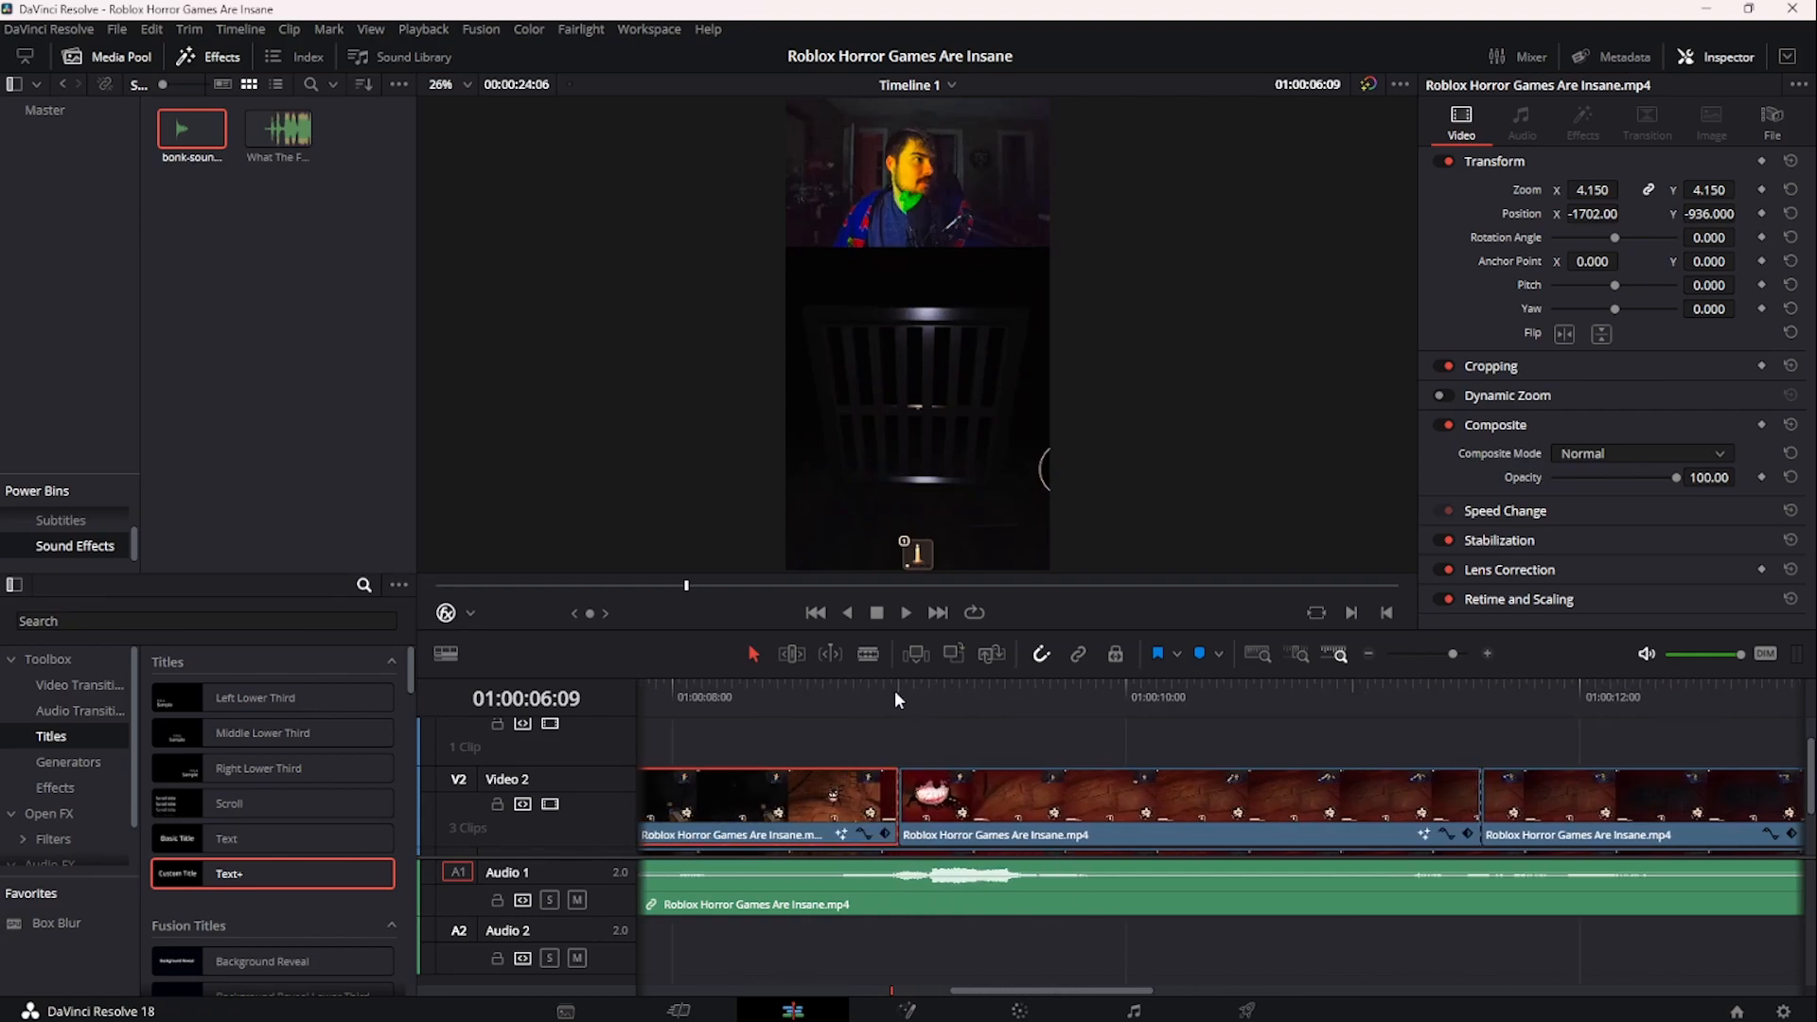
drag(896, 698, 808, 719)
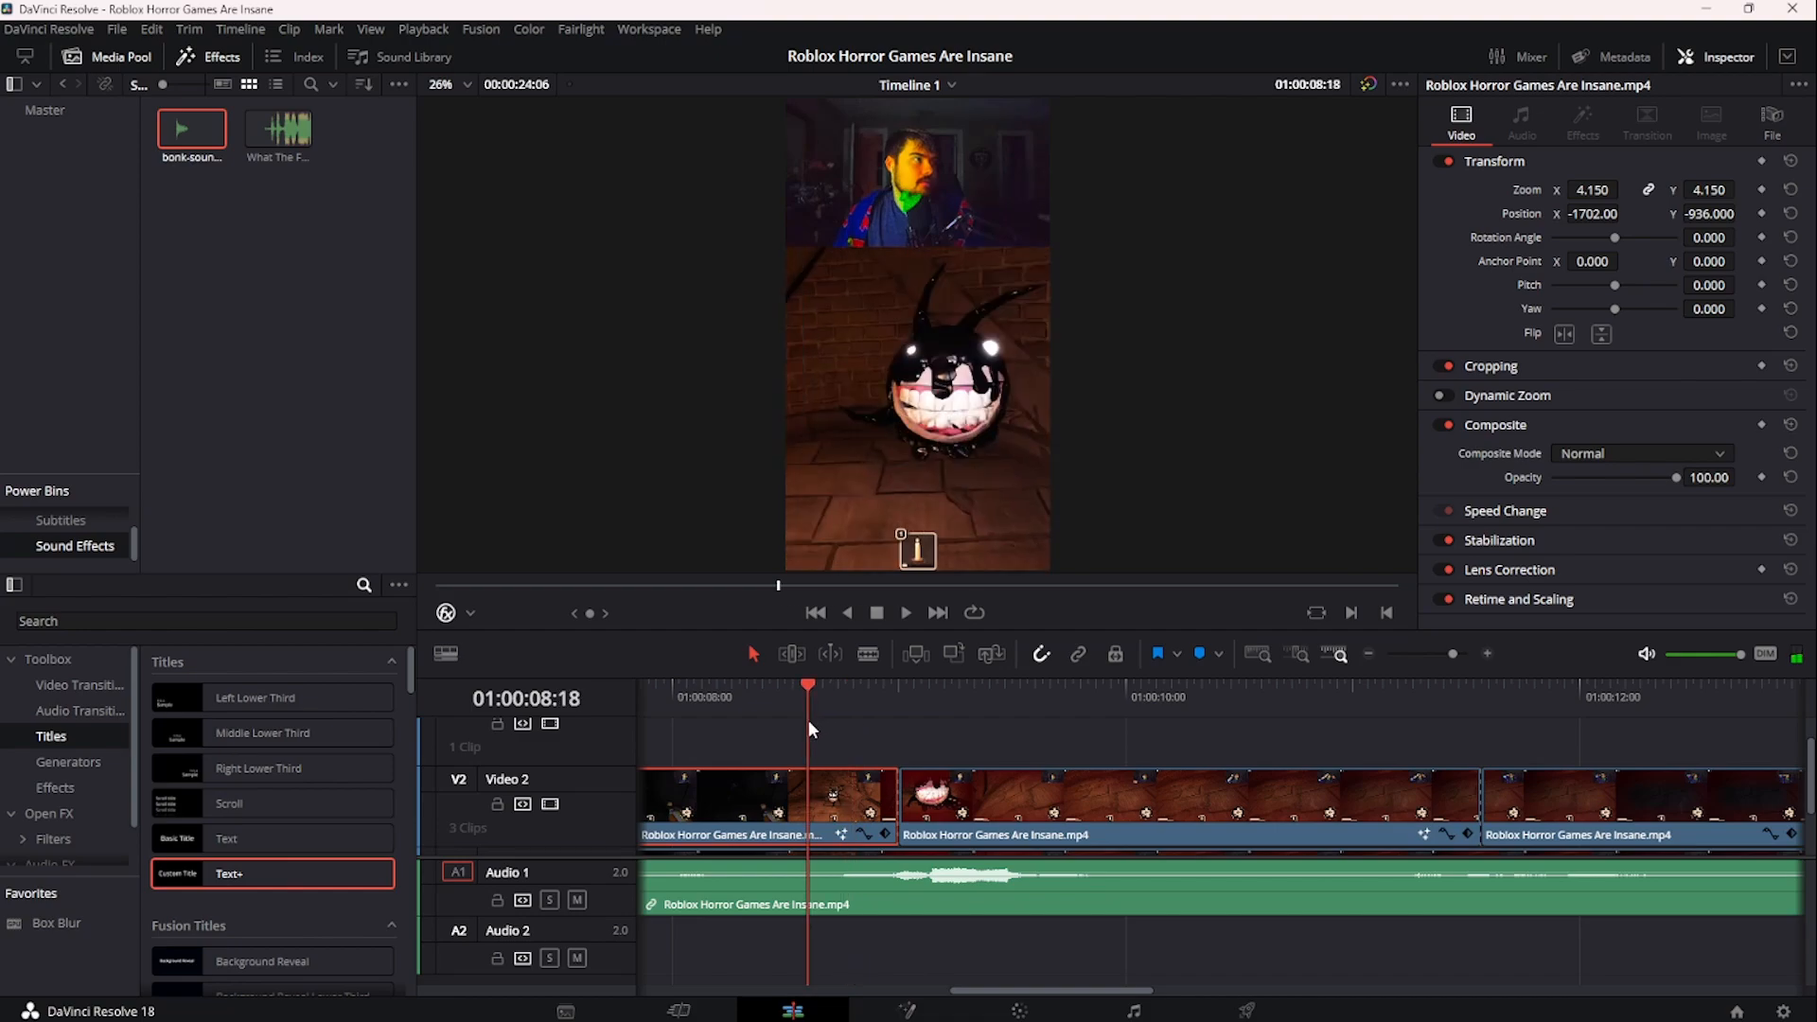
key(space)
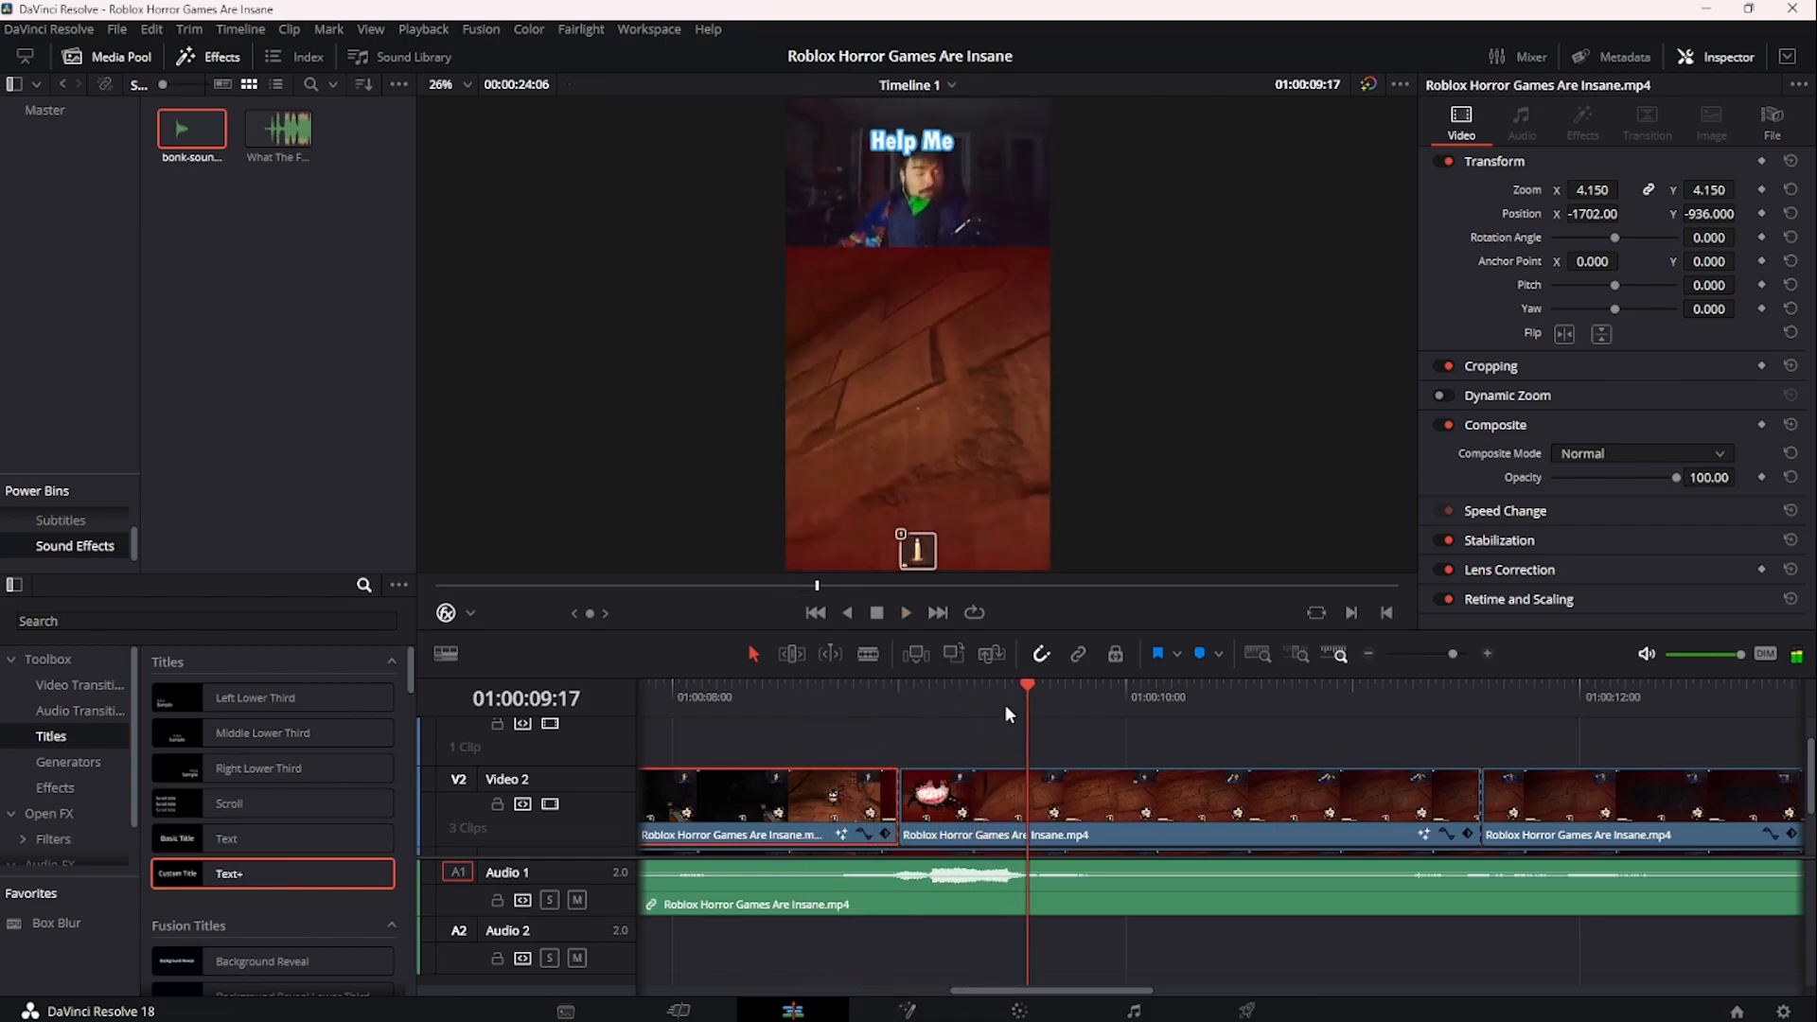
scroll(1005, 704, down, 4)
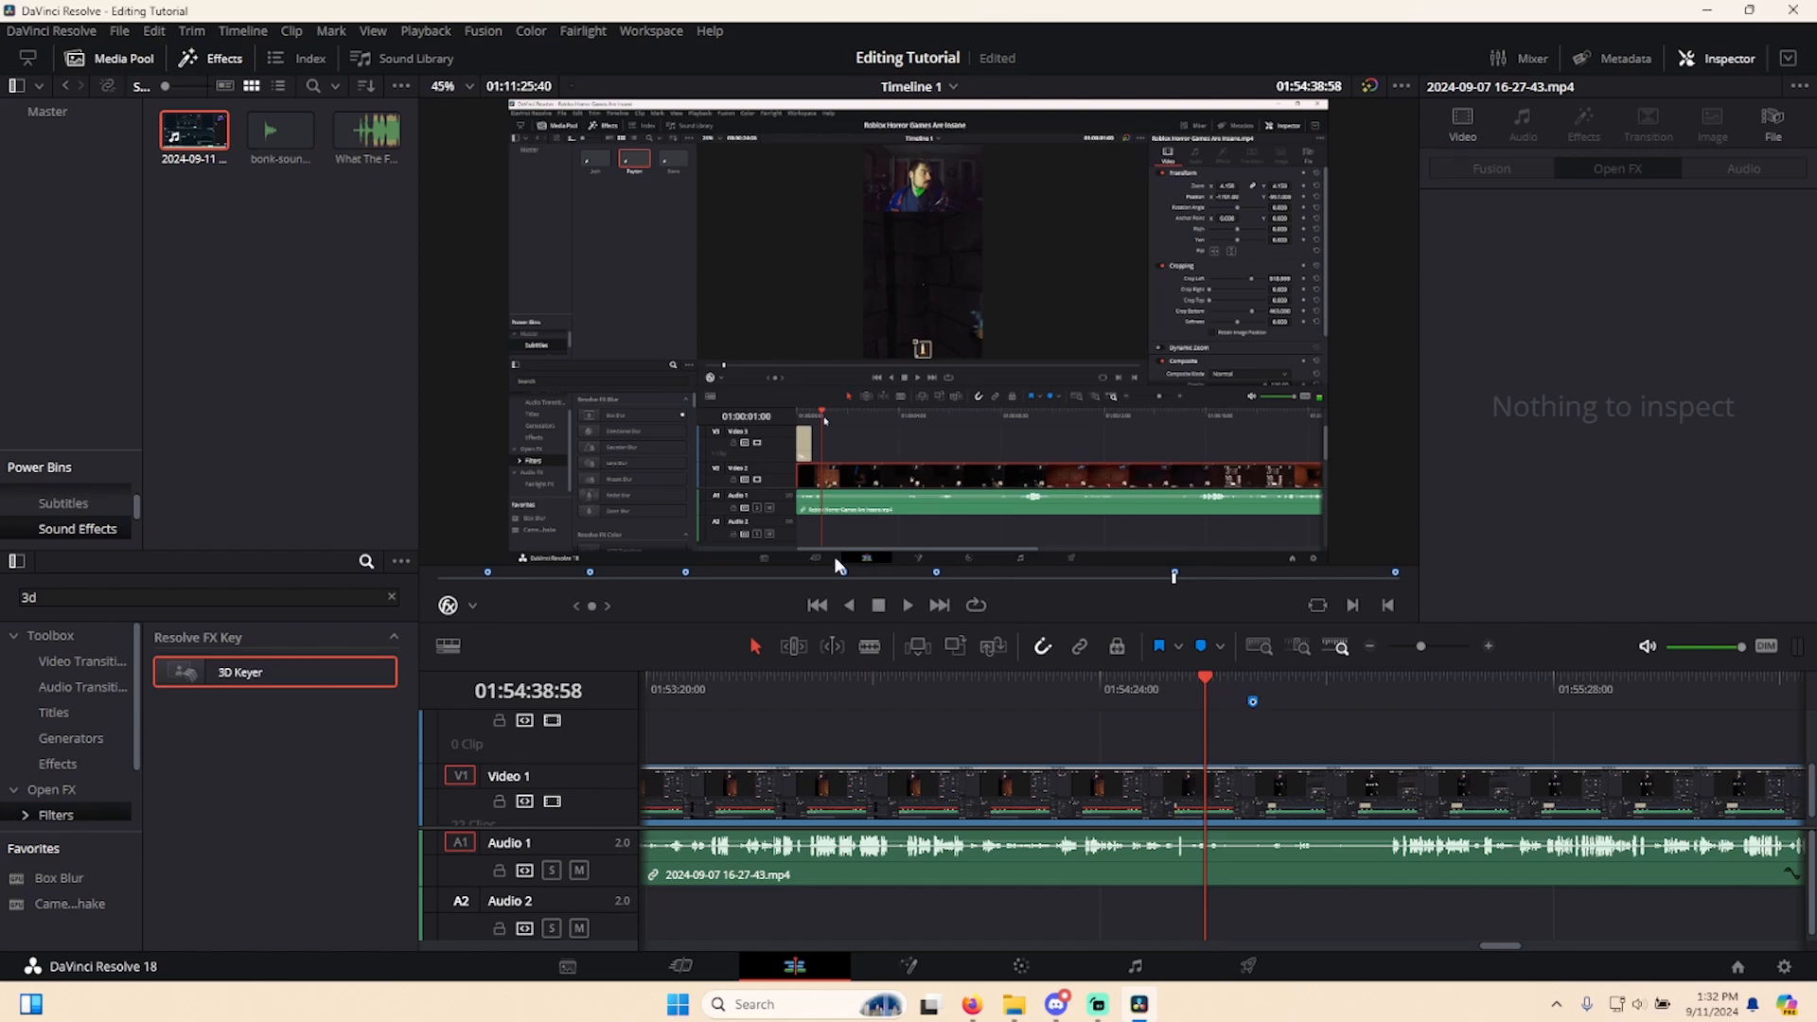
- Open the Cut page in the Editing Tutorial project, run a Fast Review of Timeline 1, and stop playback
click(721, 963)
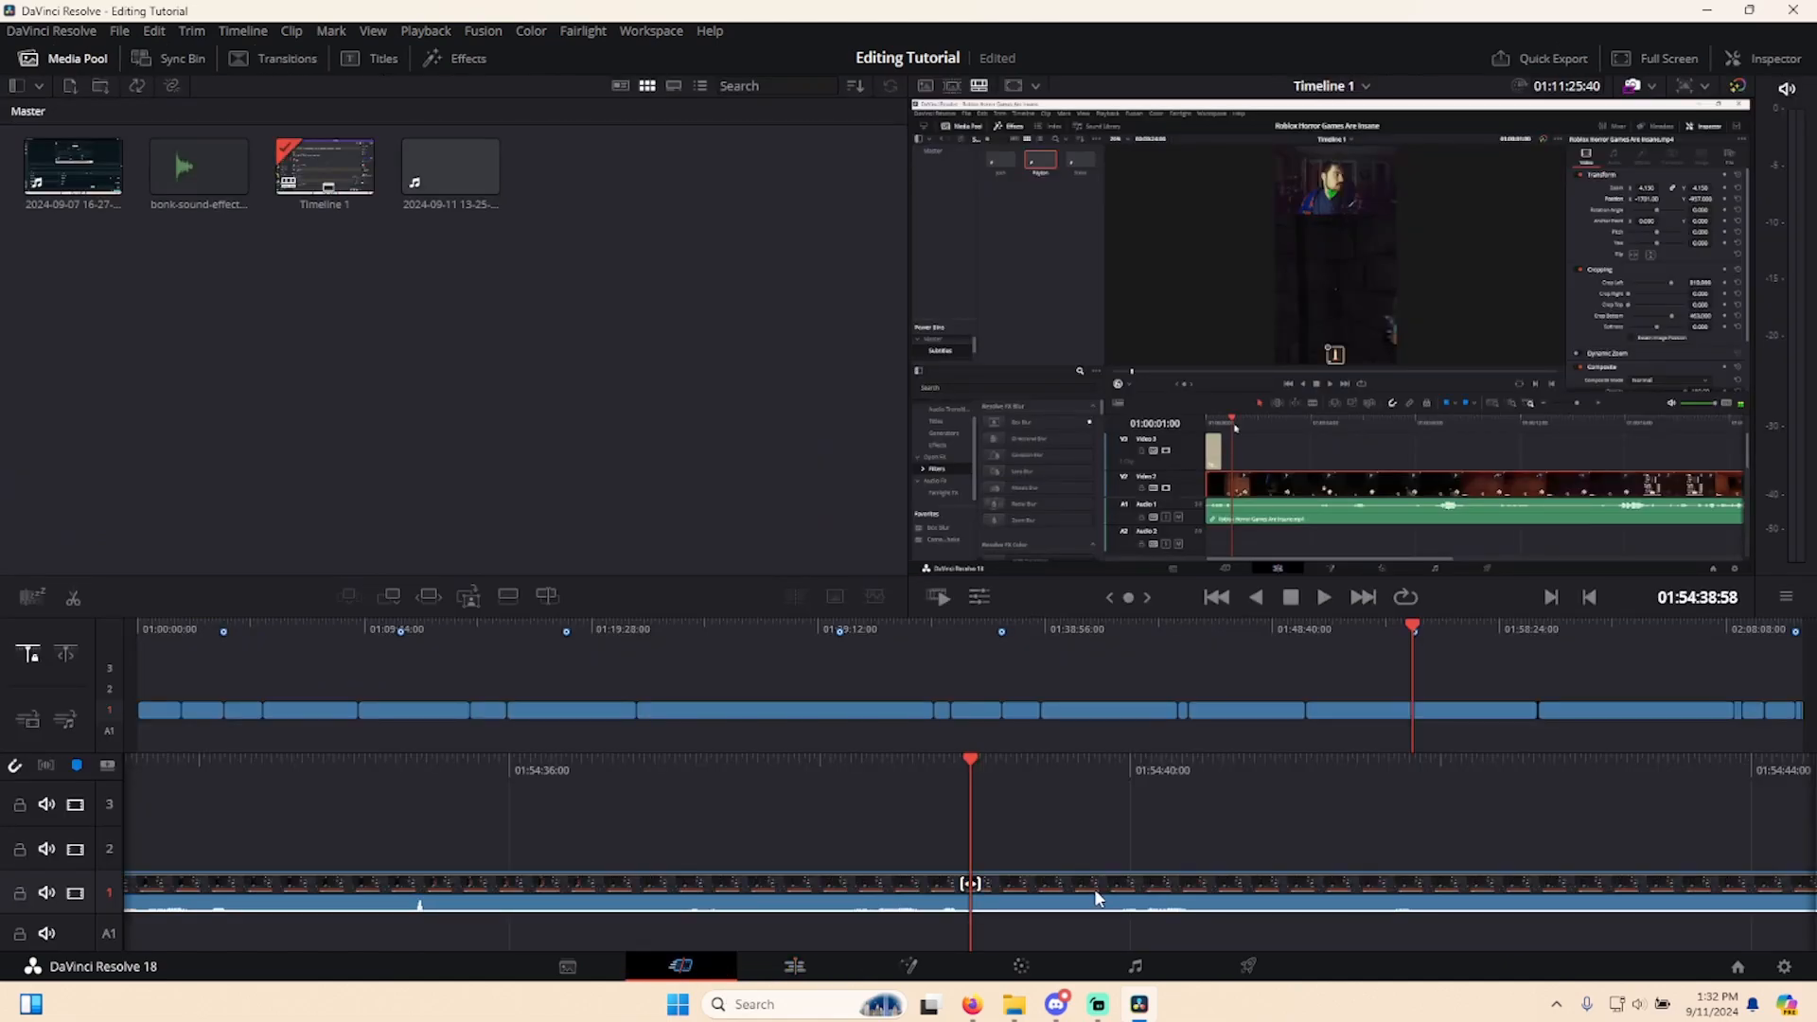
click(937, 596)
key(space)
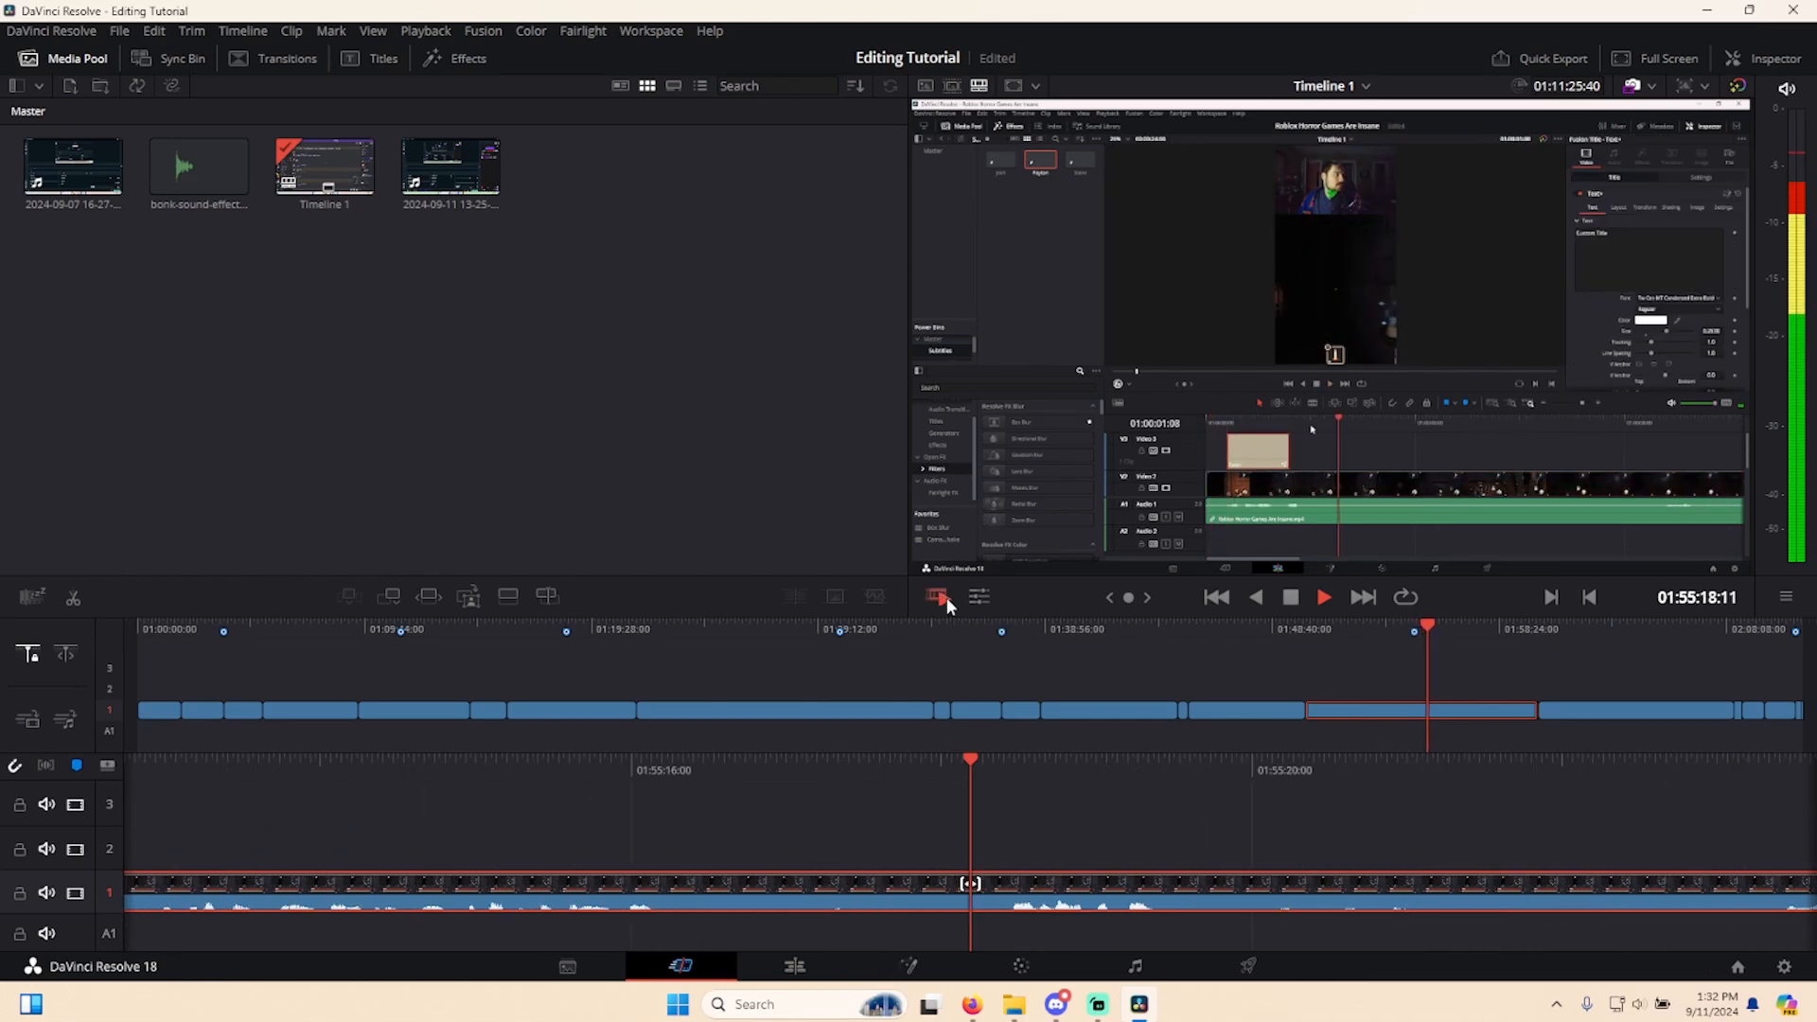
click(1292, 596)
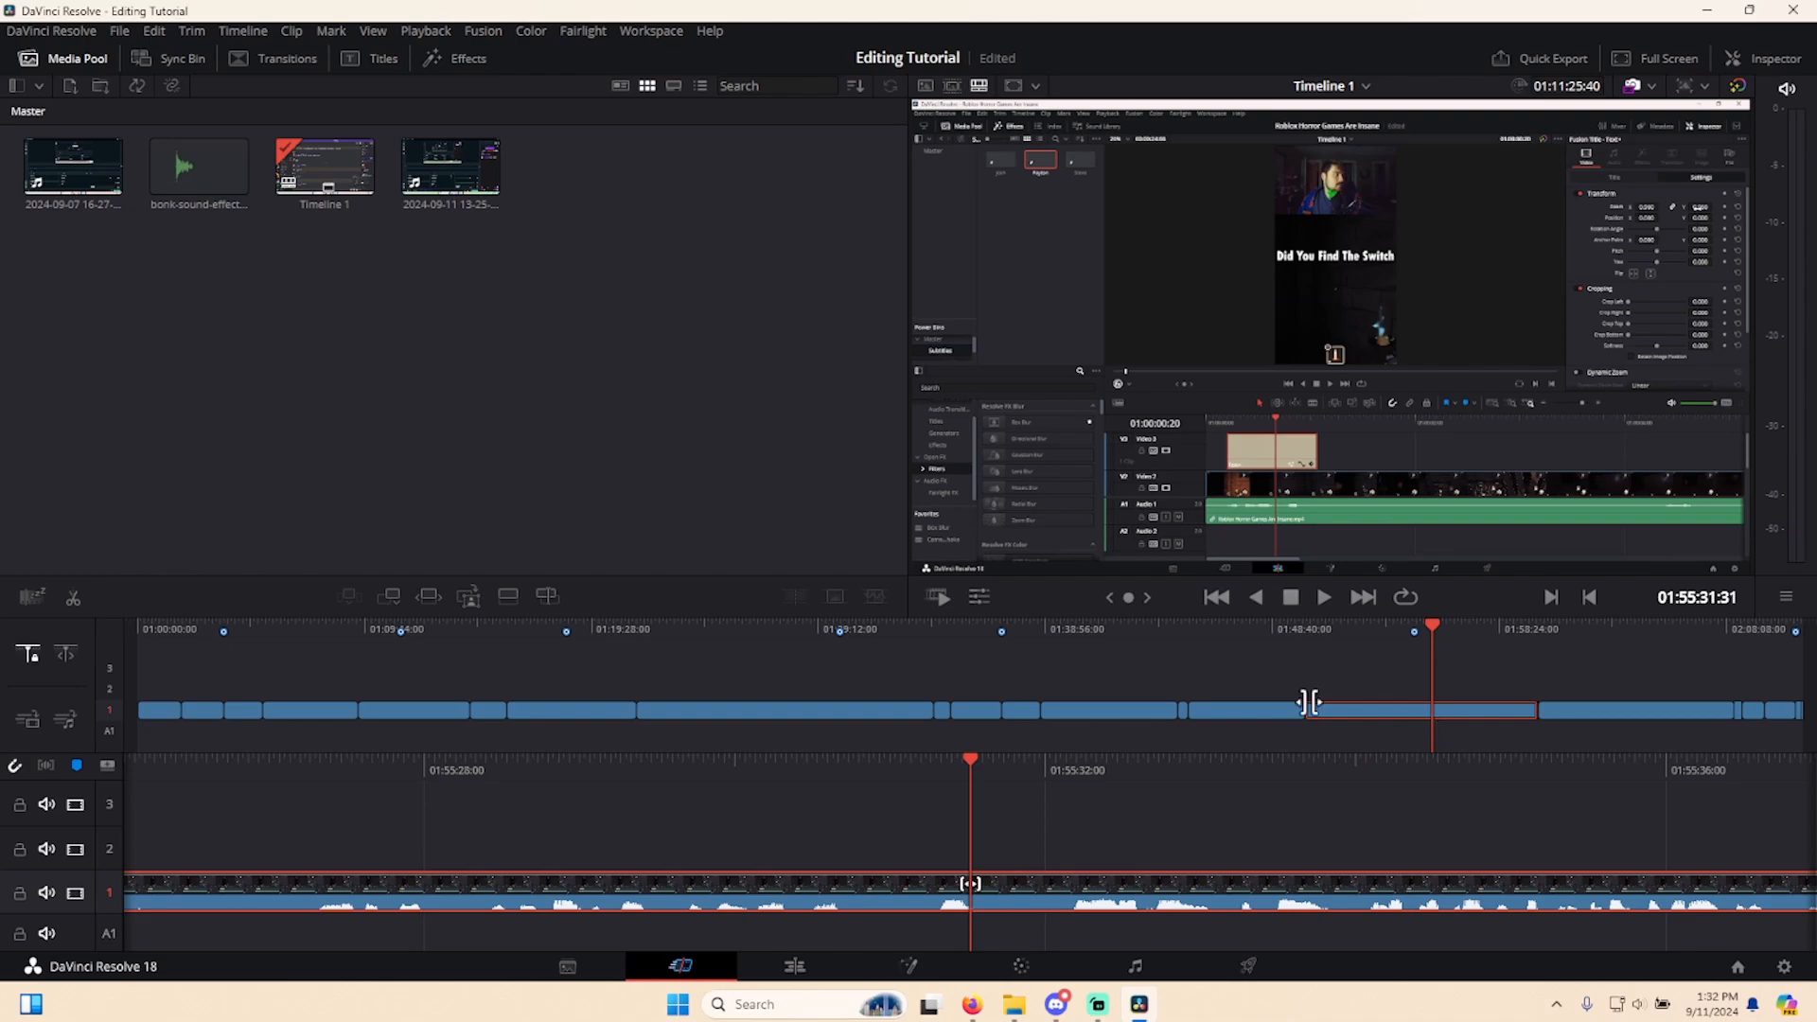
- Show the clip tools in the viewer and set the selected track 1 clip's speed to 1.50
click(986, 602)
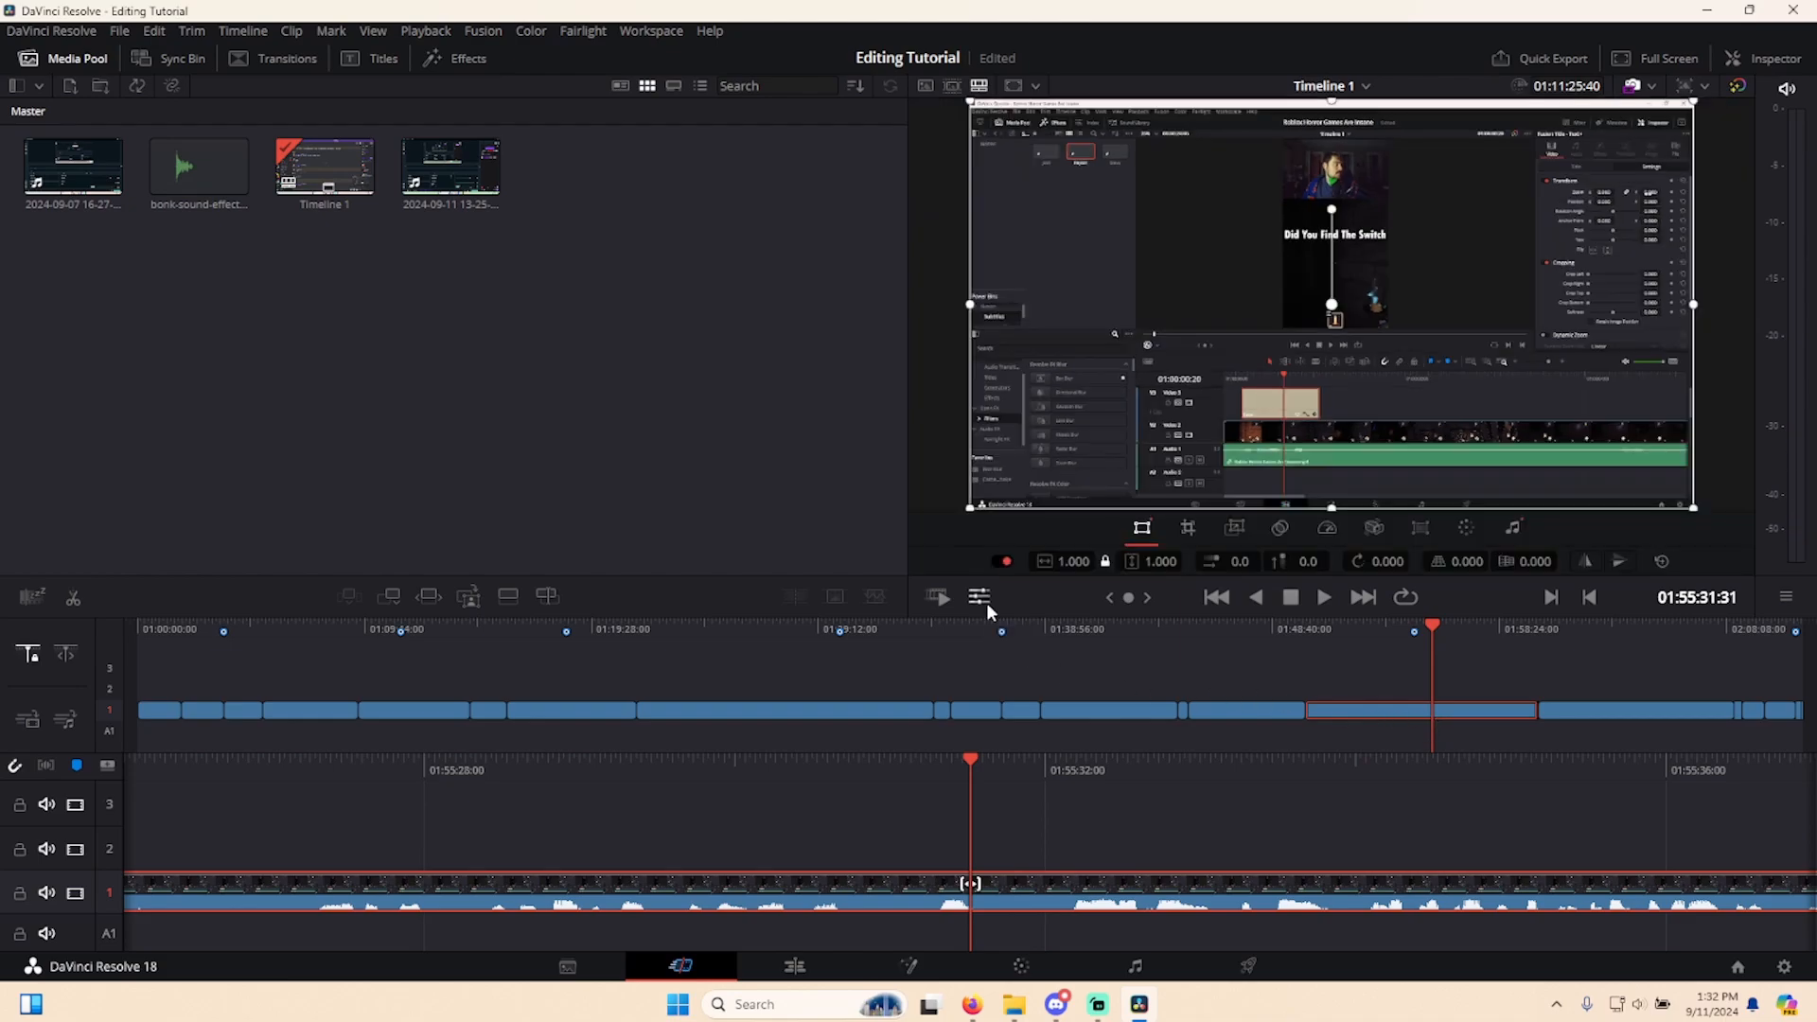
click(1327, 528)
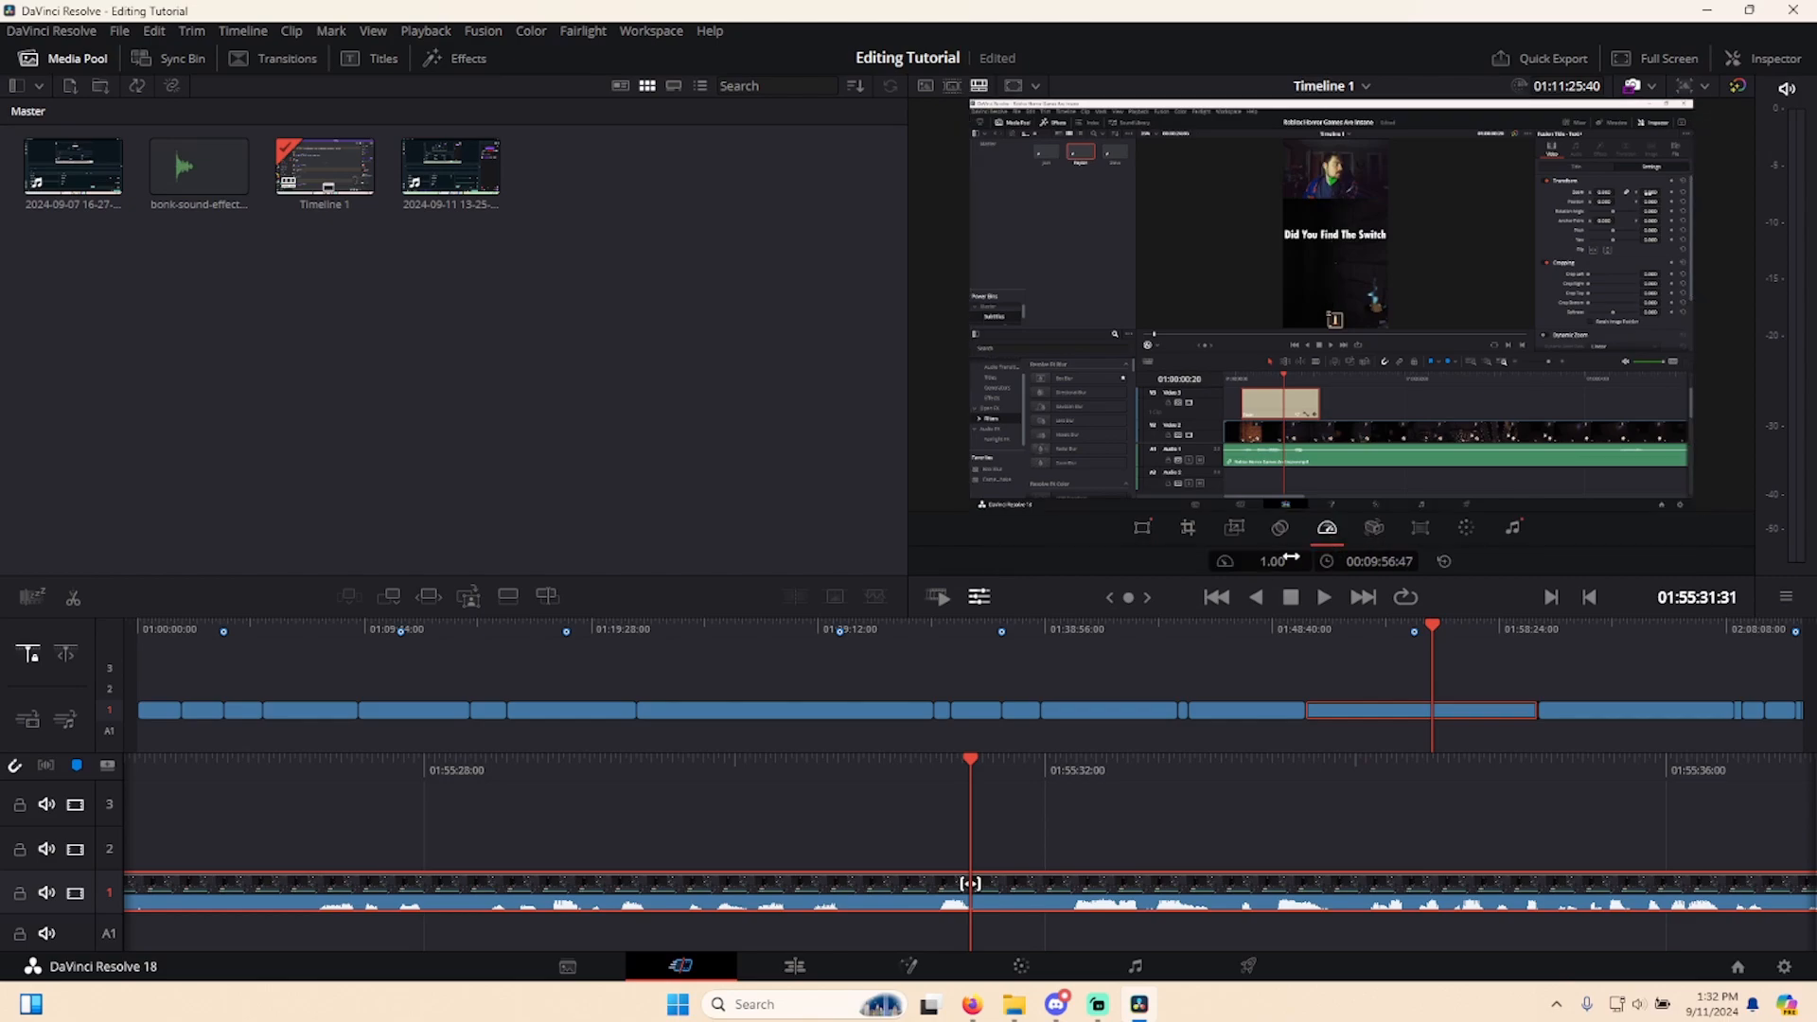
click(1277, 564)
text(1.5)
key(Return)
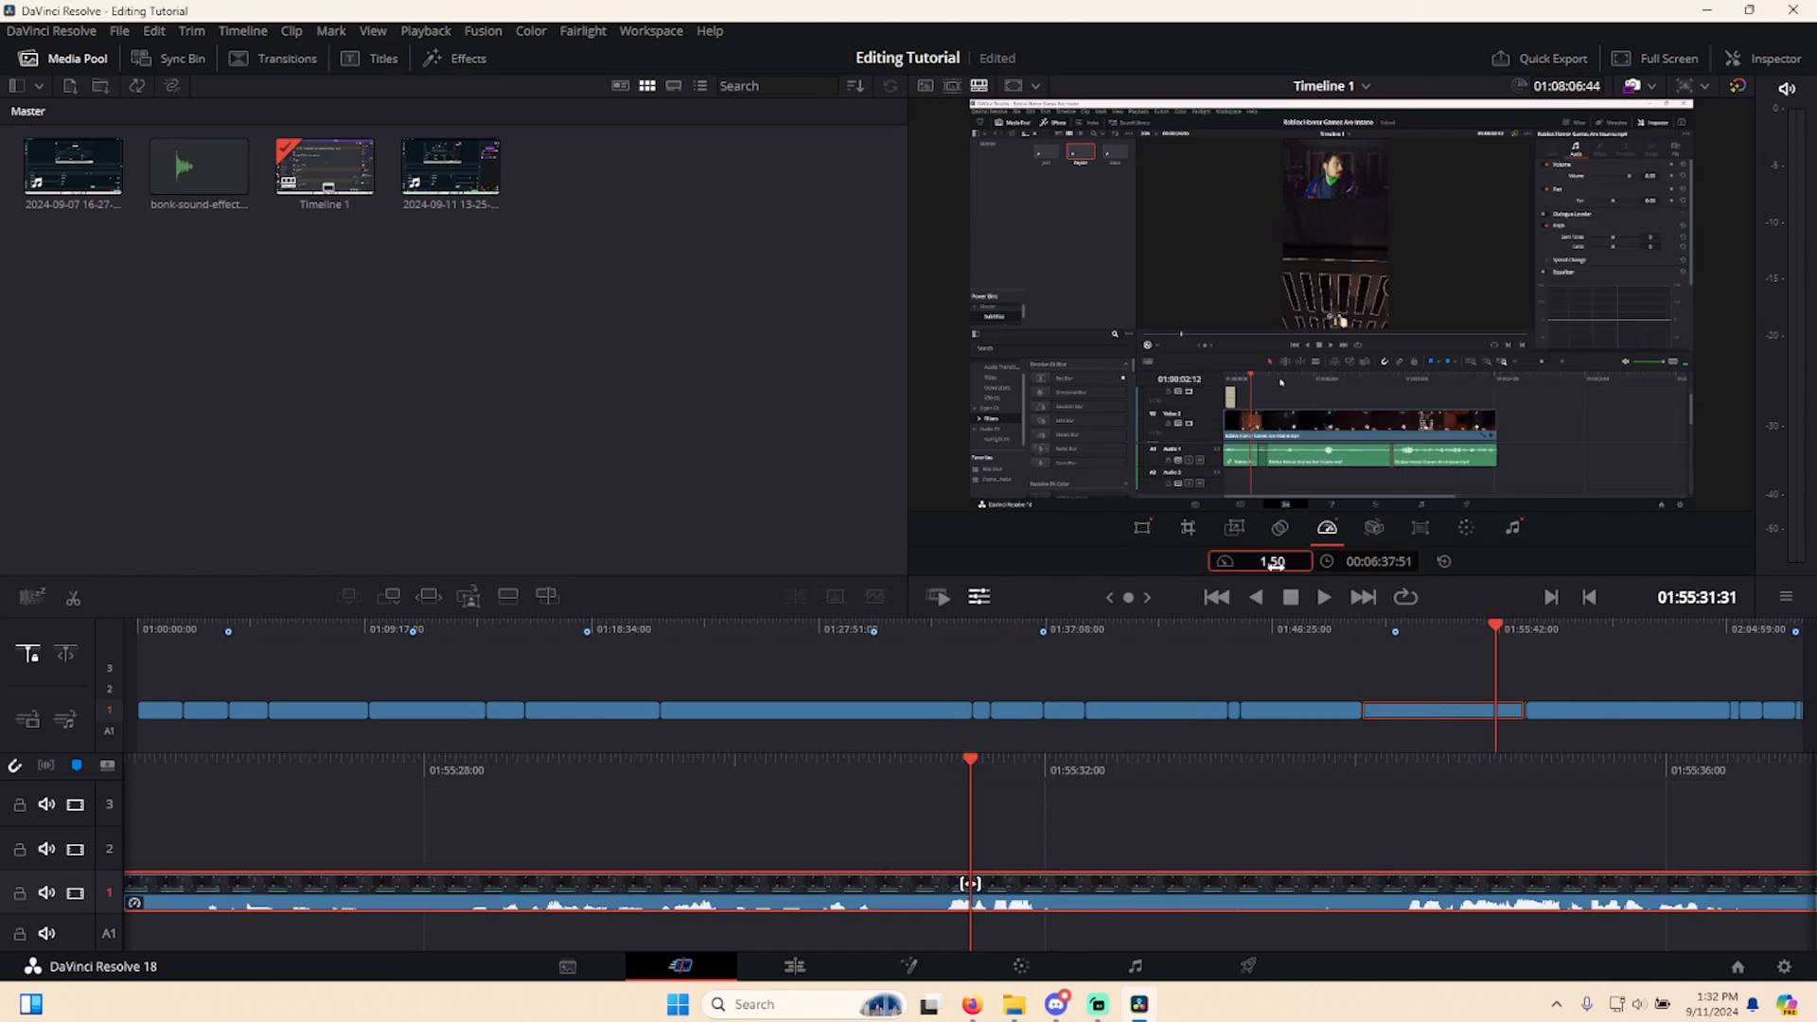
- Play the clip at its 1.50 speed from 01:55:31:31, stop playback, and undo the speed change
key(space)
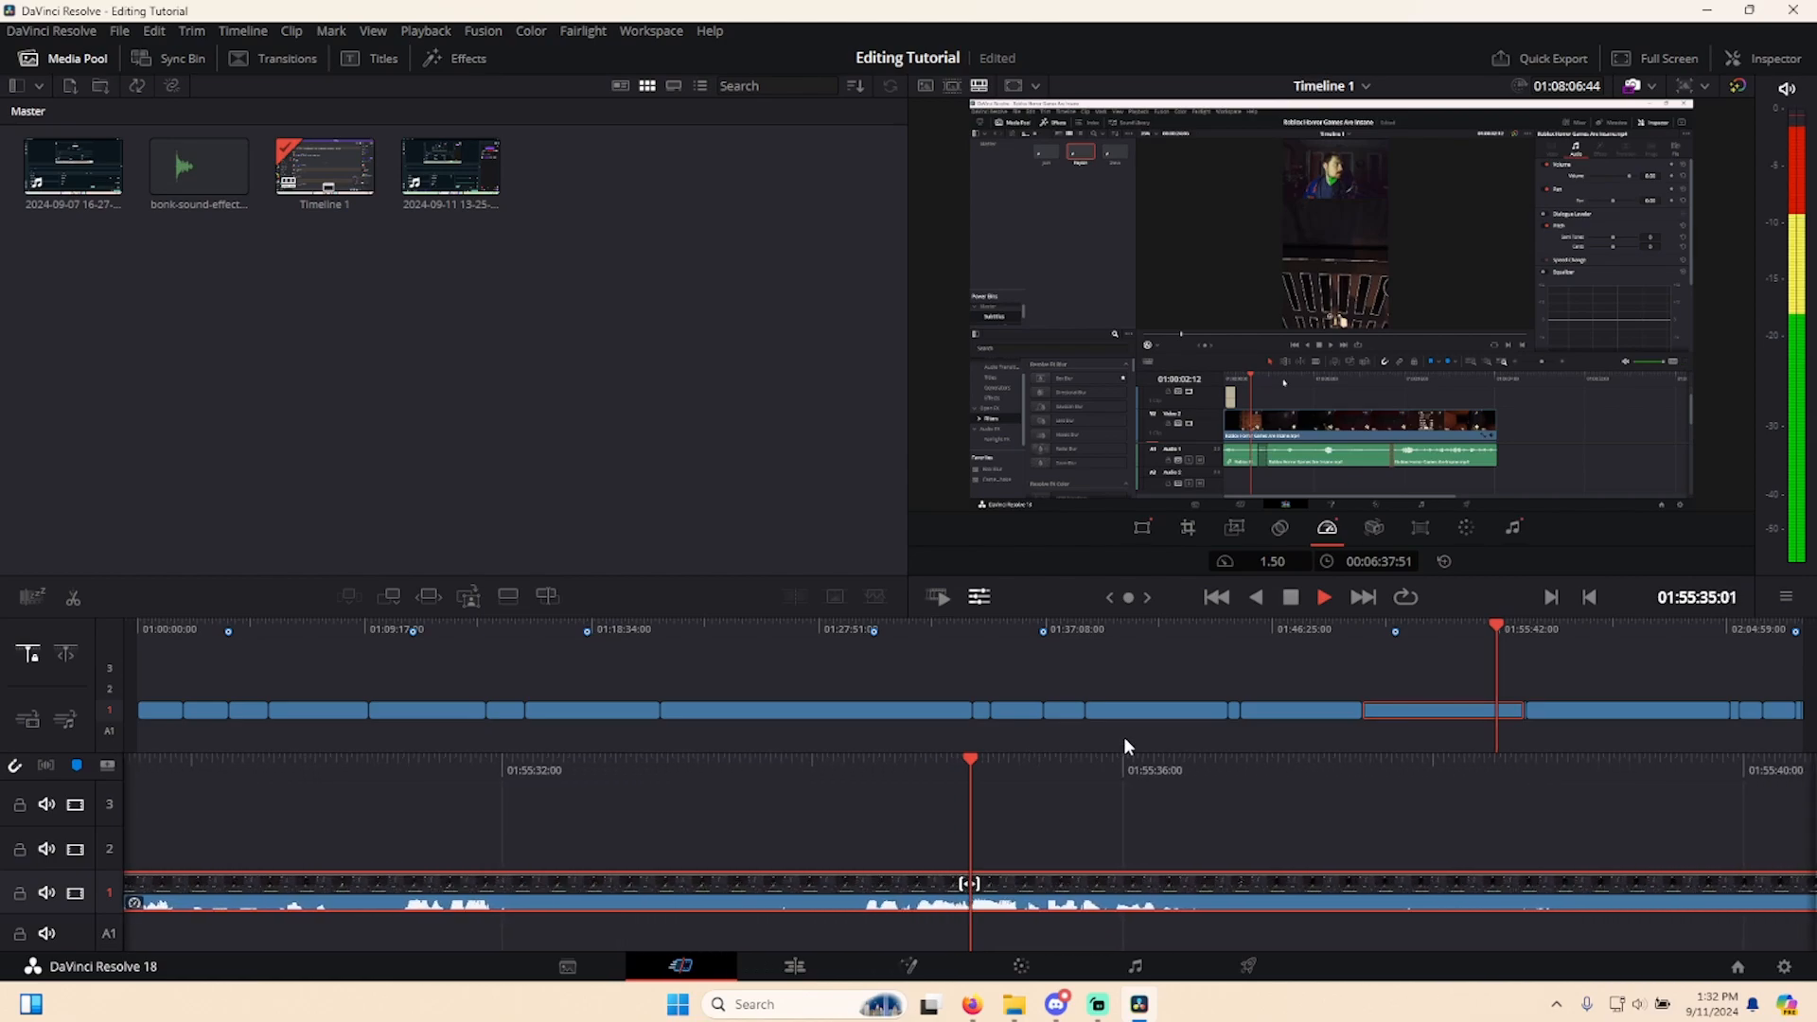
key(space)
key(ctrl+z)
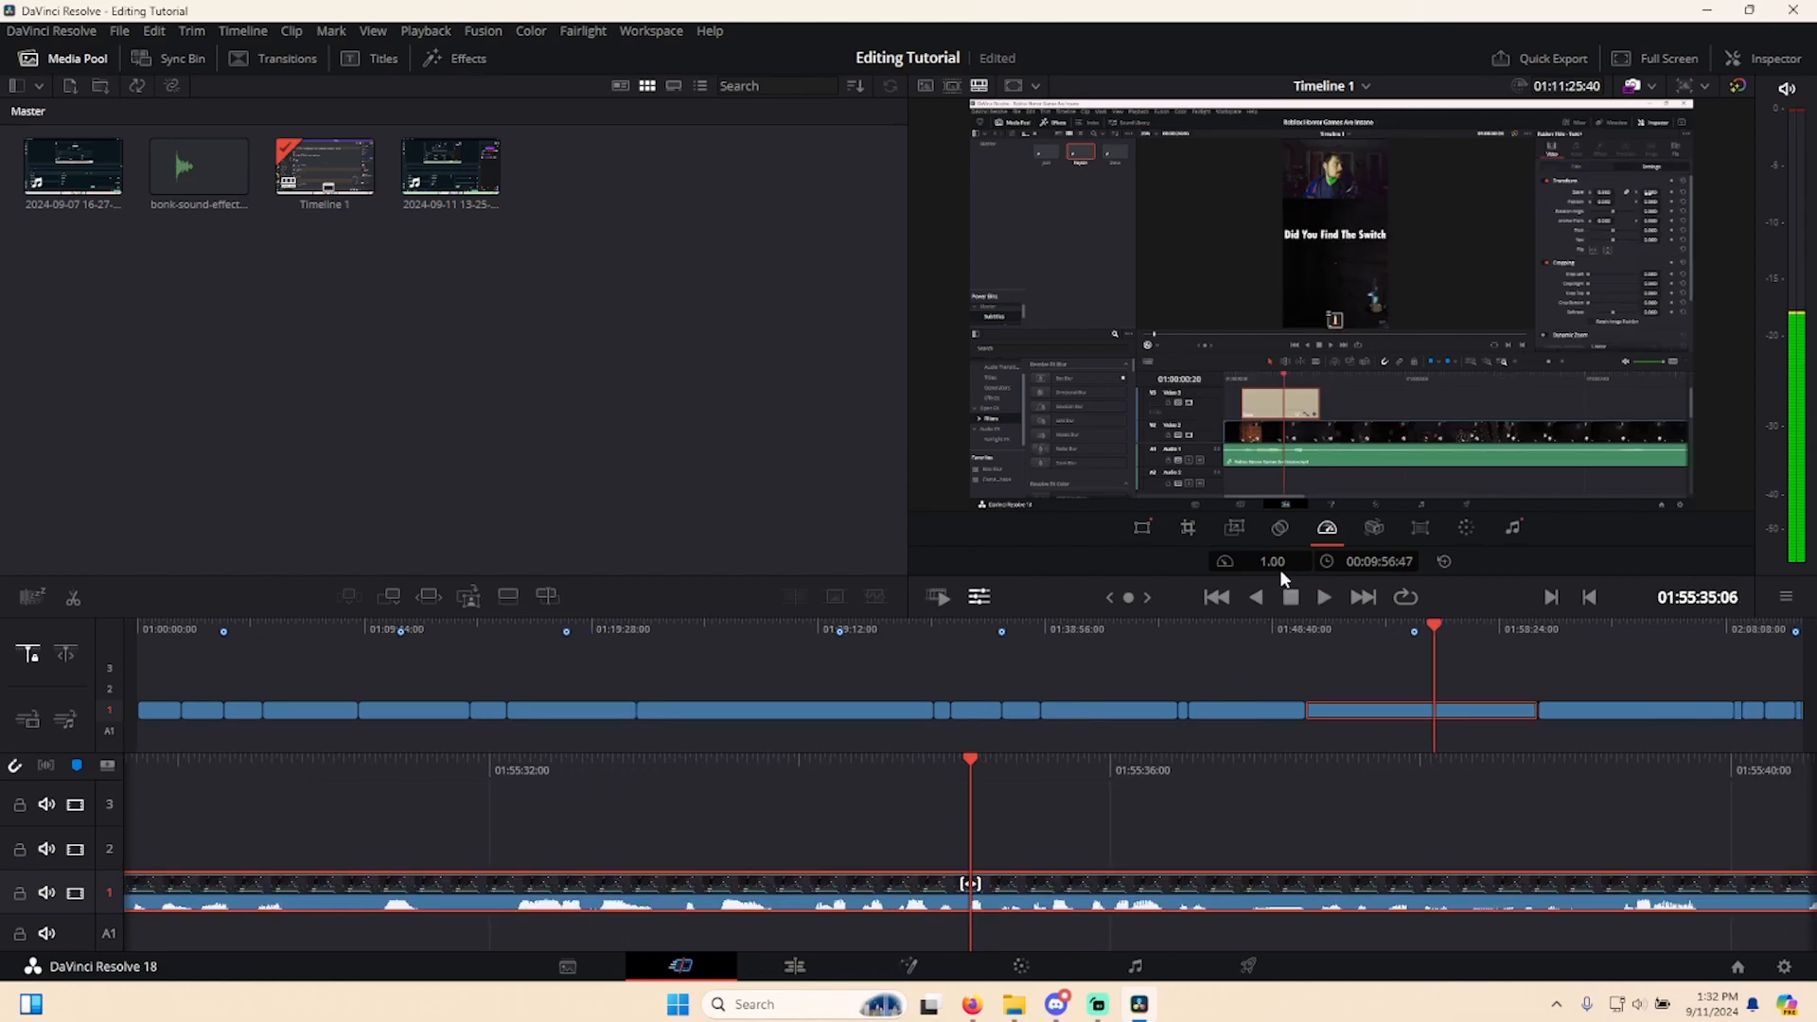
- Set the selected track 1 clip's speed to 2 in the viewer's speed tool
double_click(1281, 562)
text(2)
key(Return)
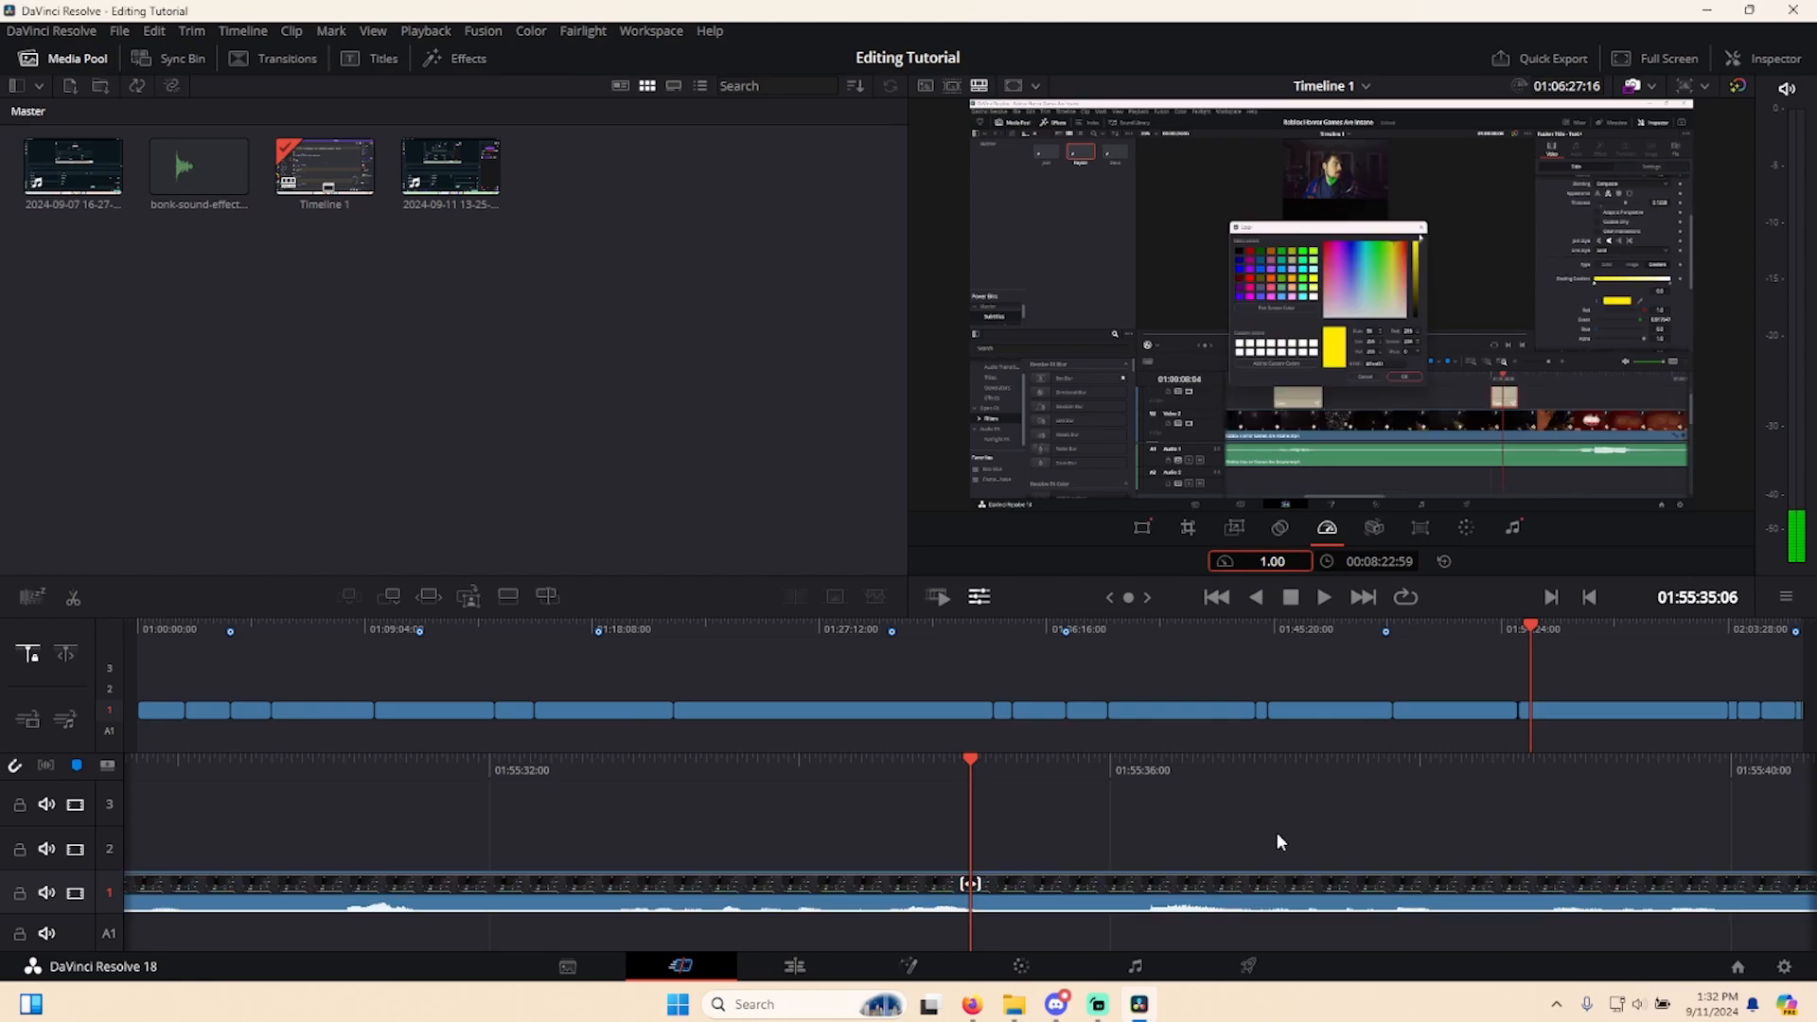
- Play the double-speed clip from 01:53:05:16, stop playback, and undo the speed change
click(1466, 630)
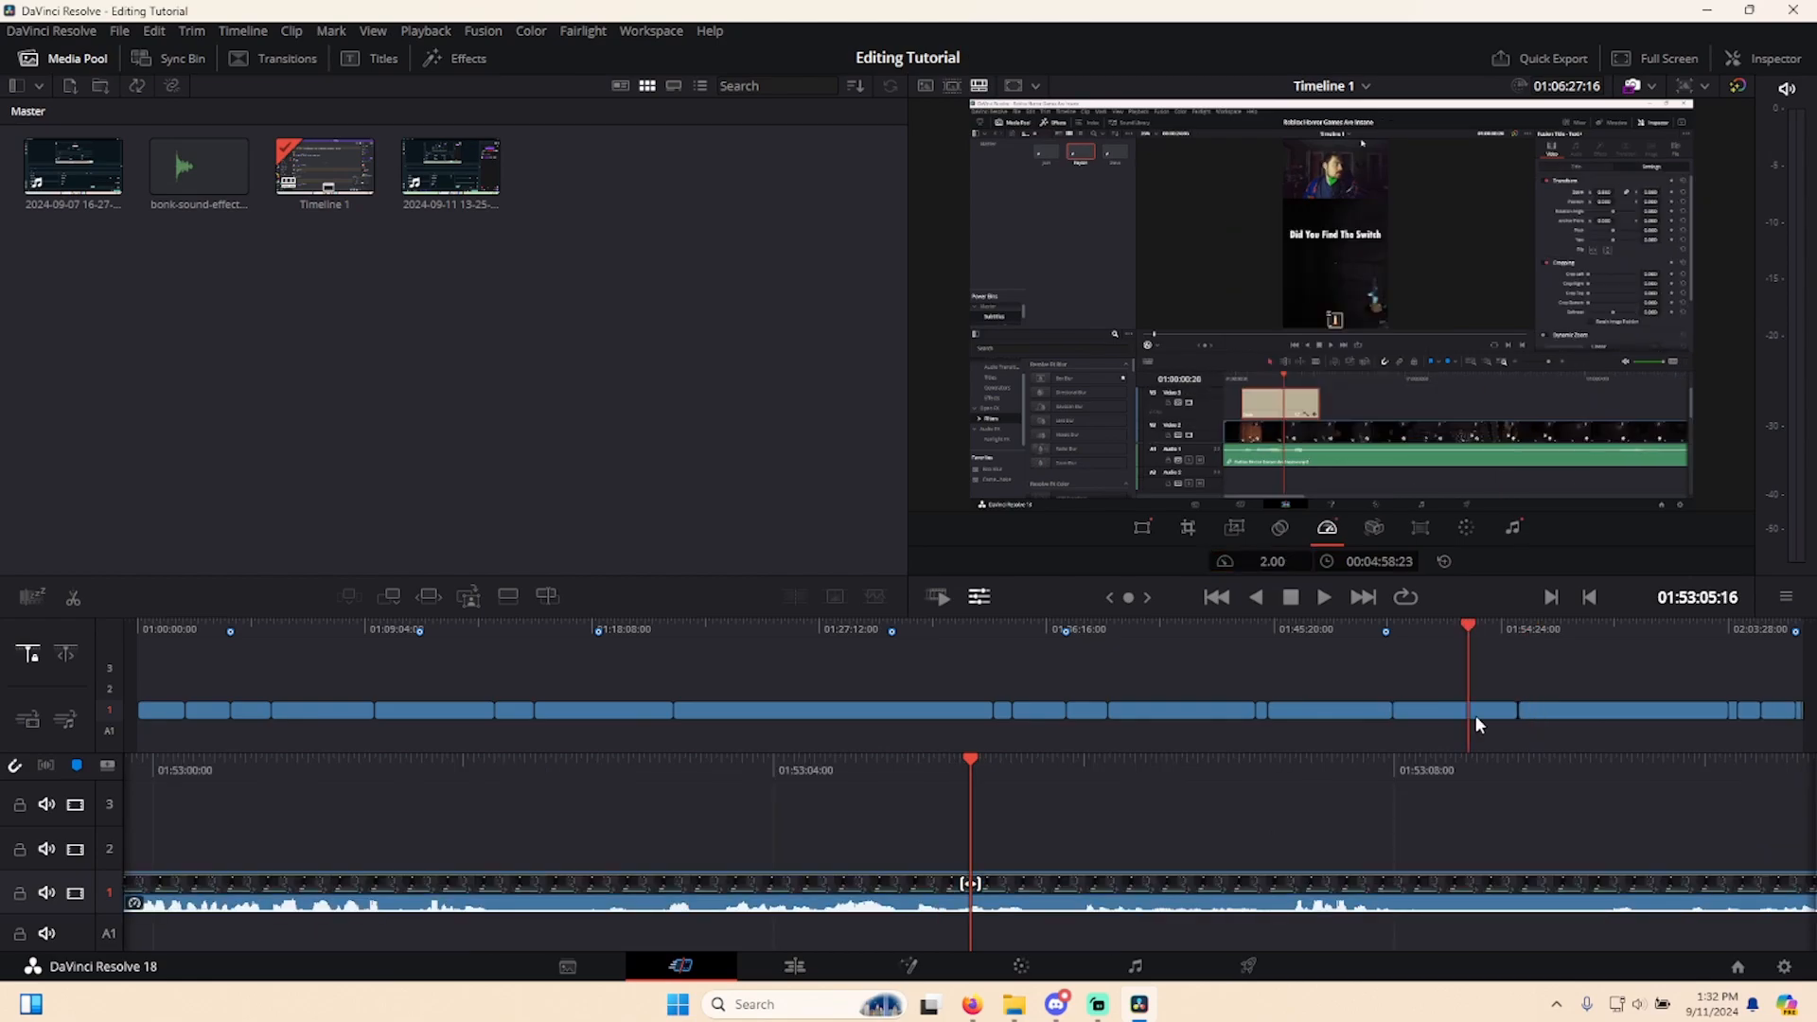
key(space)
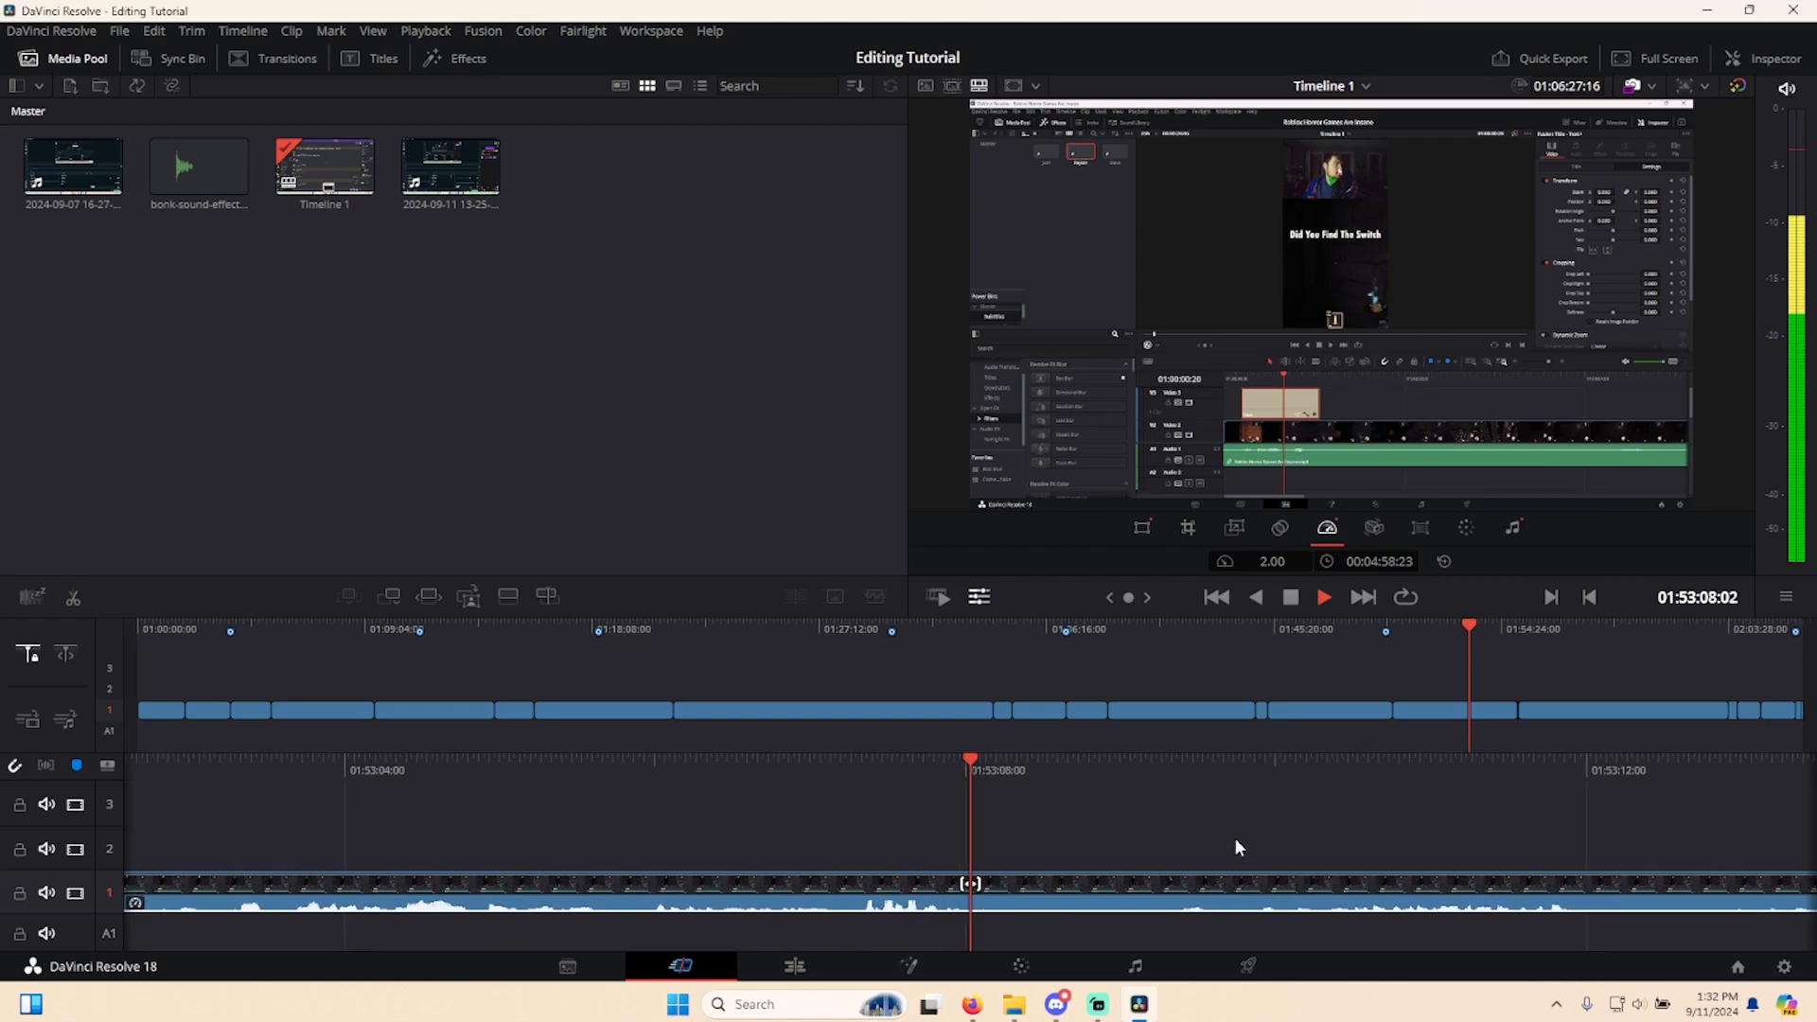
key(space)
key(ctrl+z)
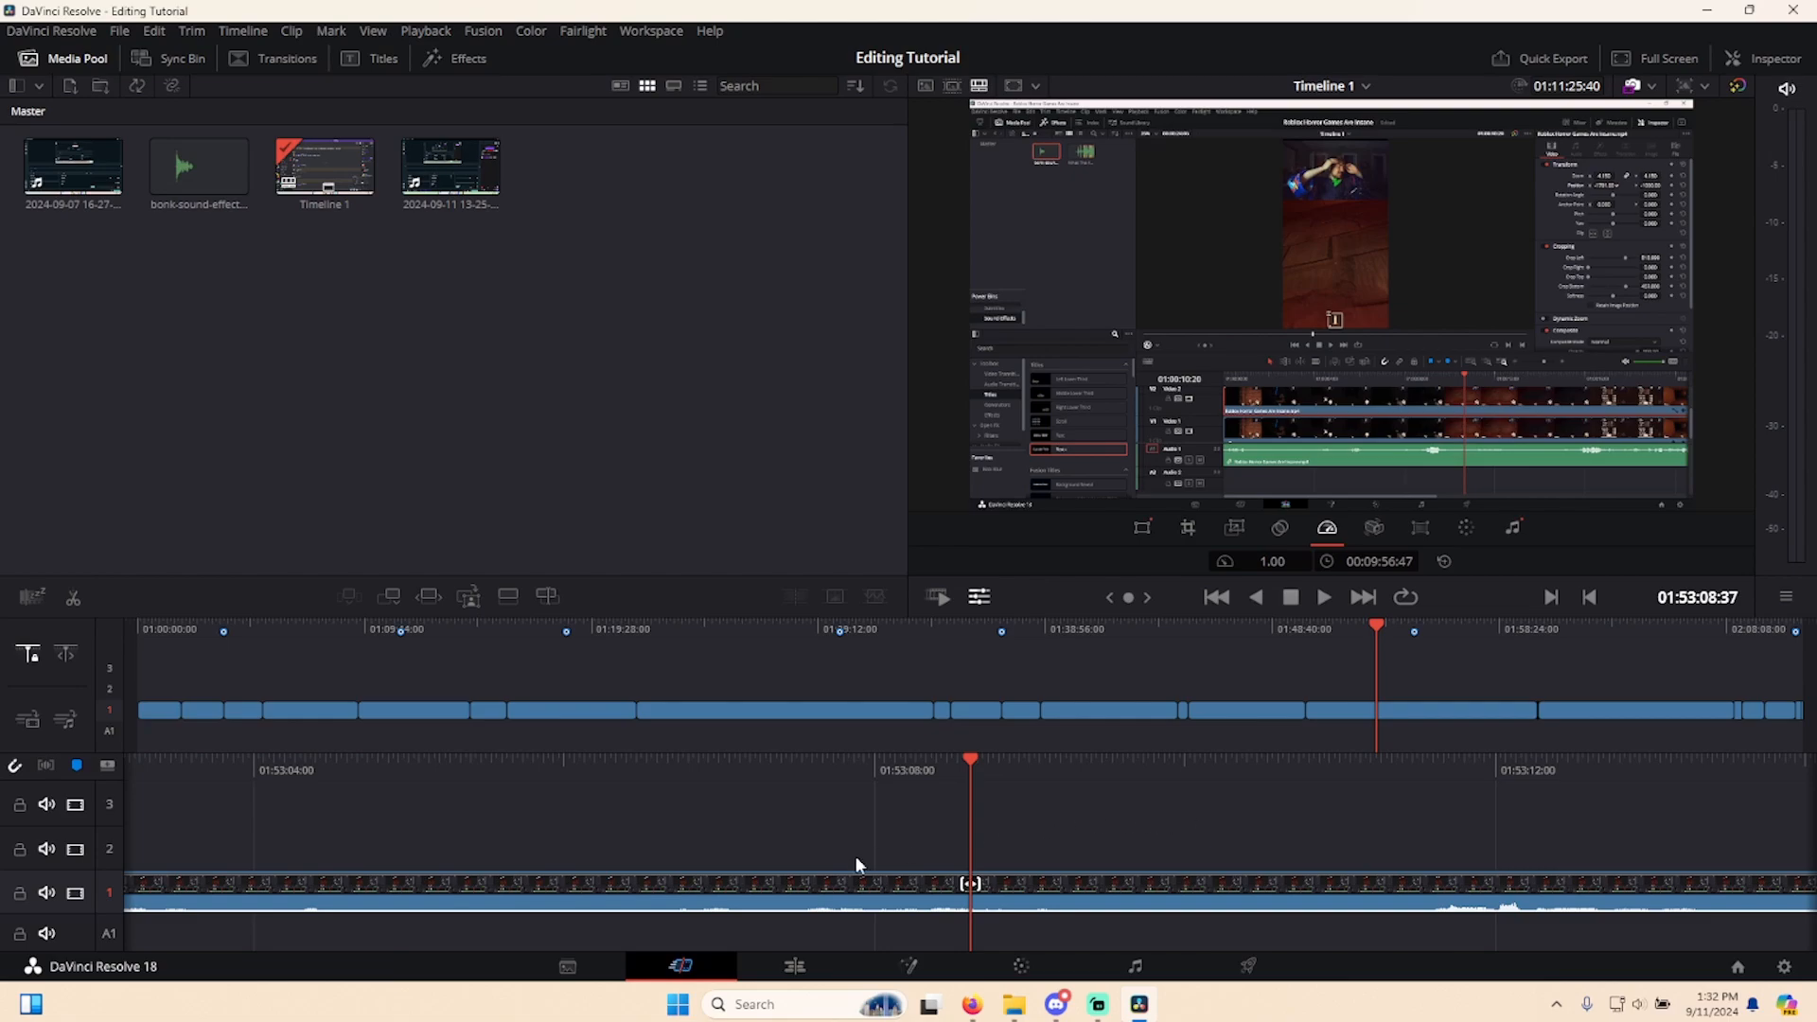
- Switch to the Edit page, select the Video 1 clip under the playhead, and show its Transform overlay in the viewer
click(795, 965)
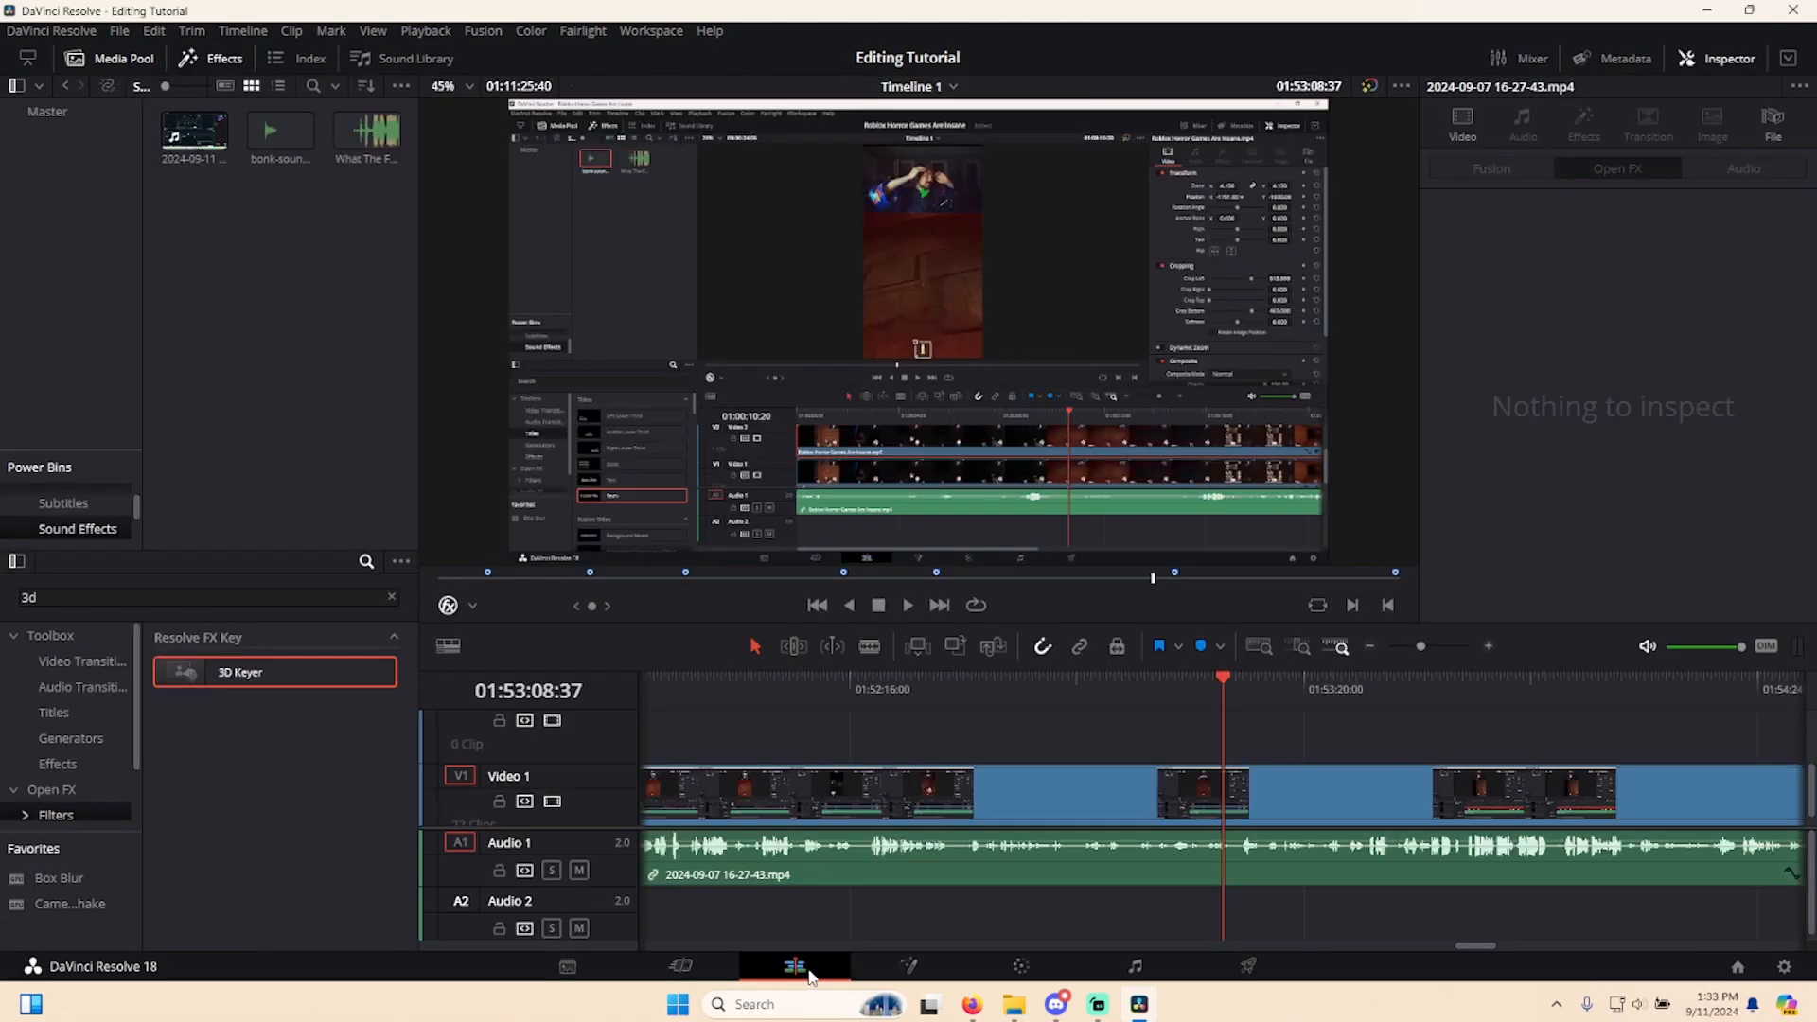
click(1200, 784)
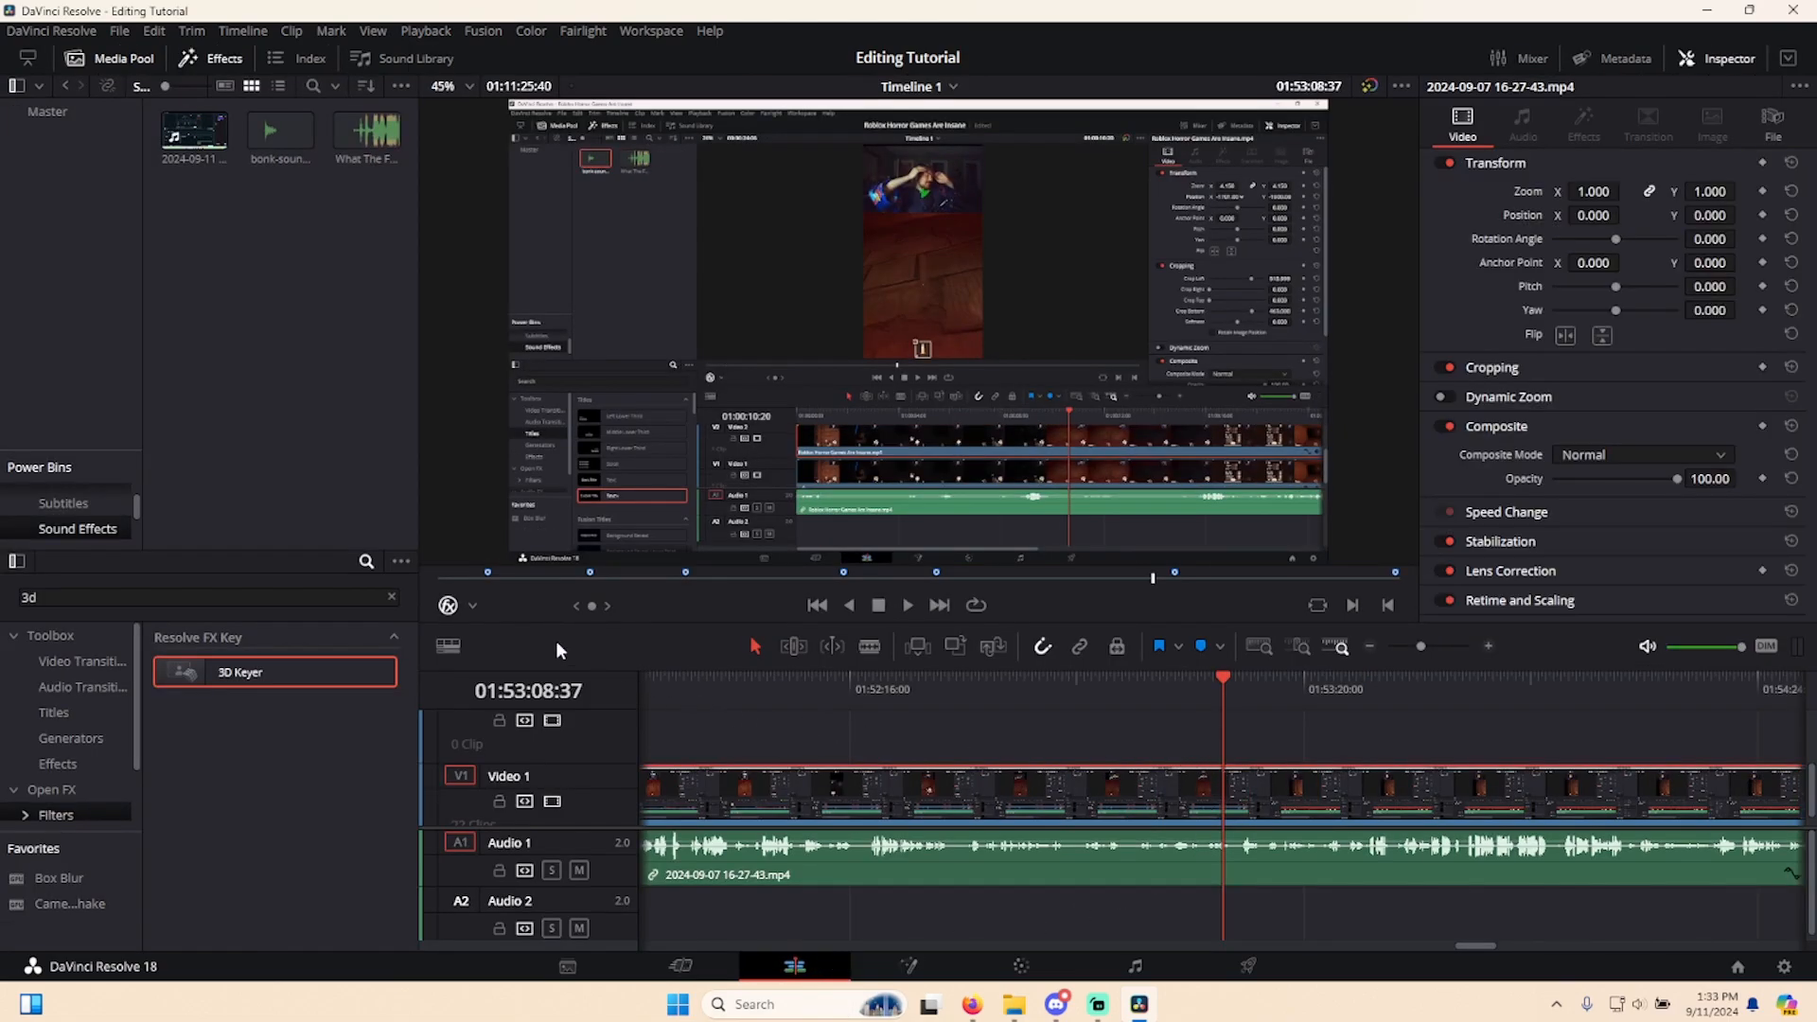
click(471, 603)
click(481, 629)
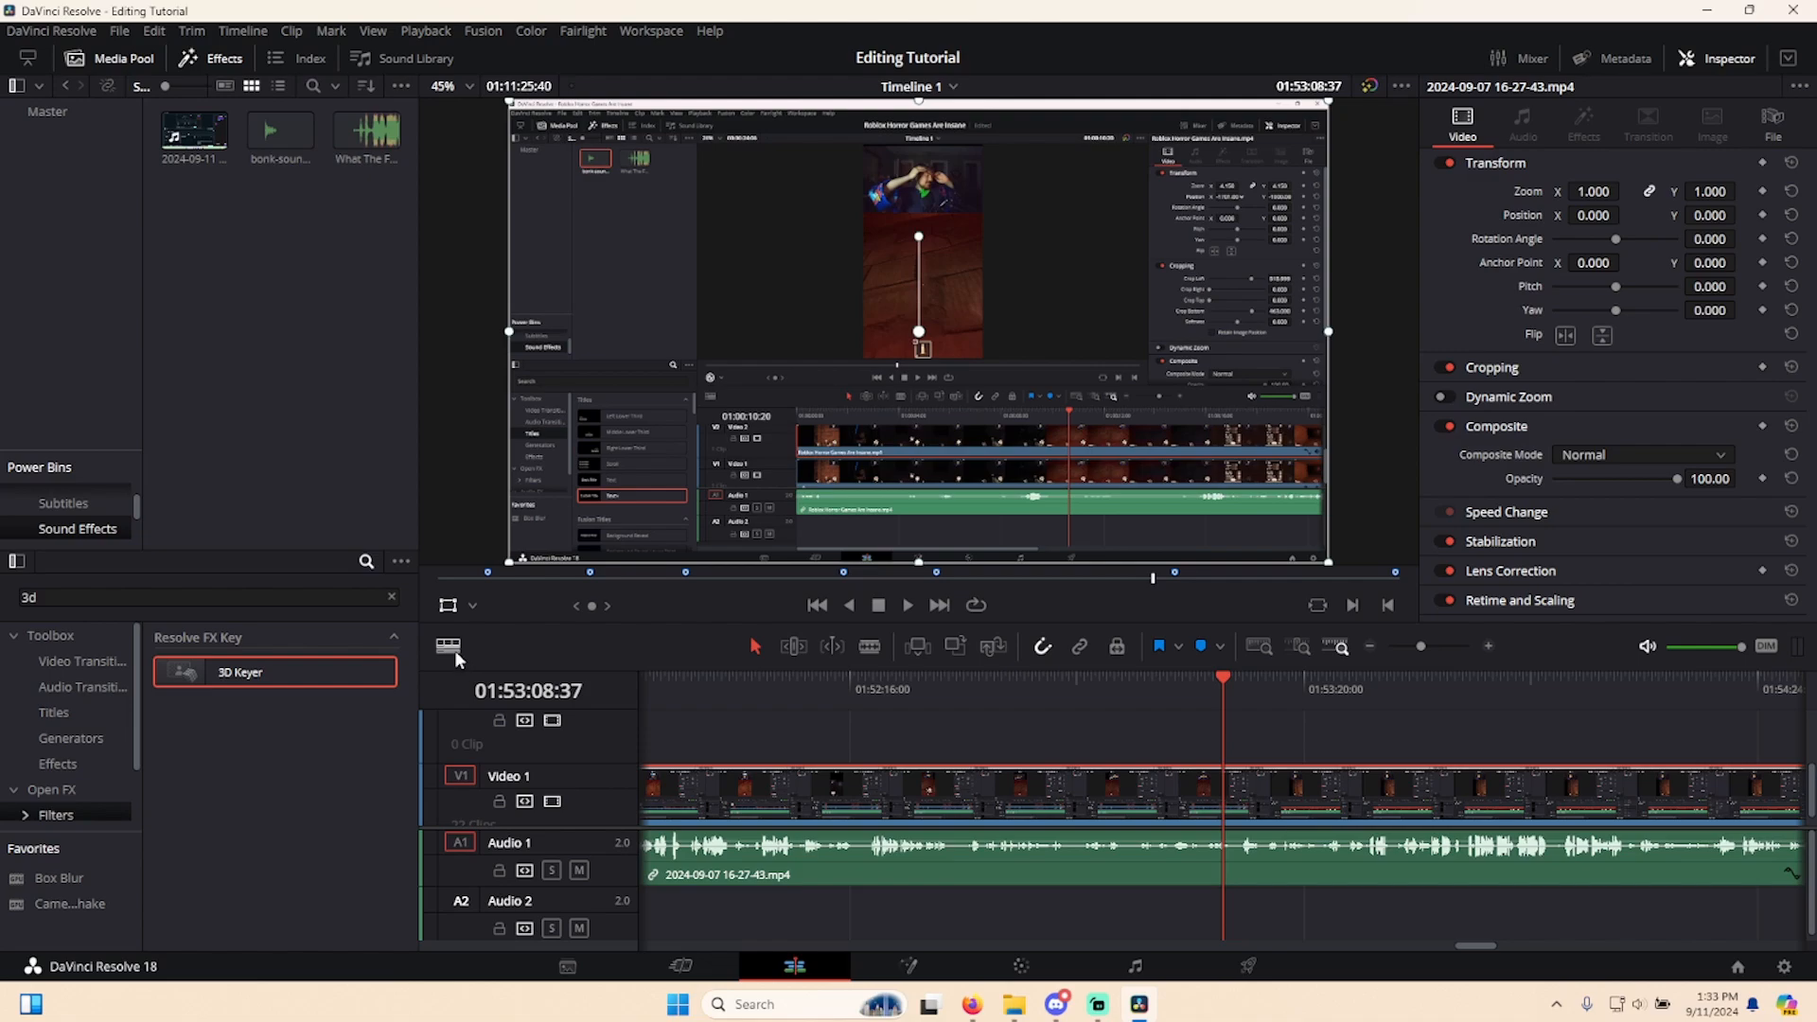
- Set the Video 1 clip's speed to 150% through Change Clip Speed
right_click(923, 793)
click(861, 779)
right_click(933, 797)
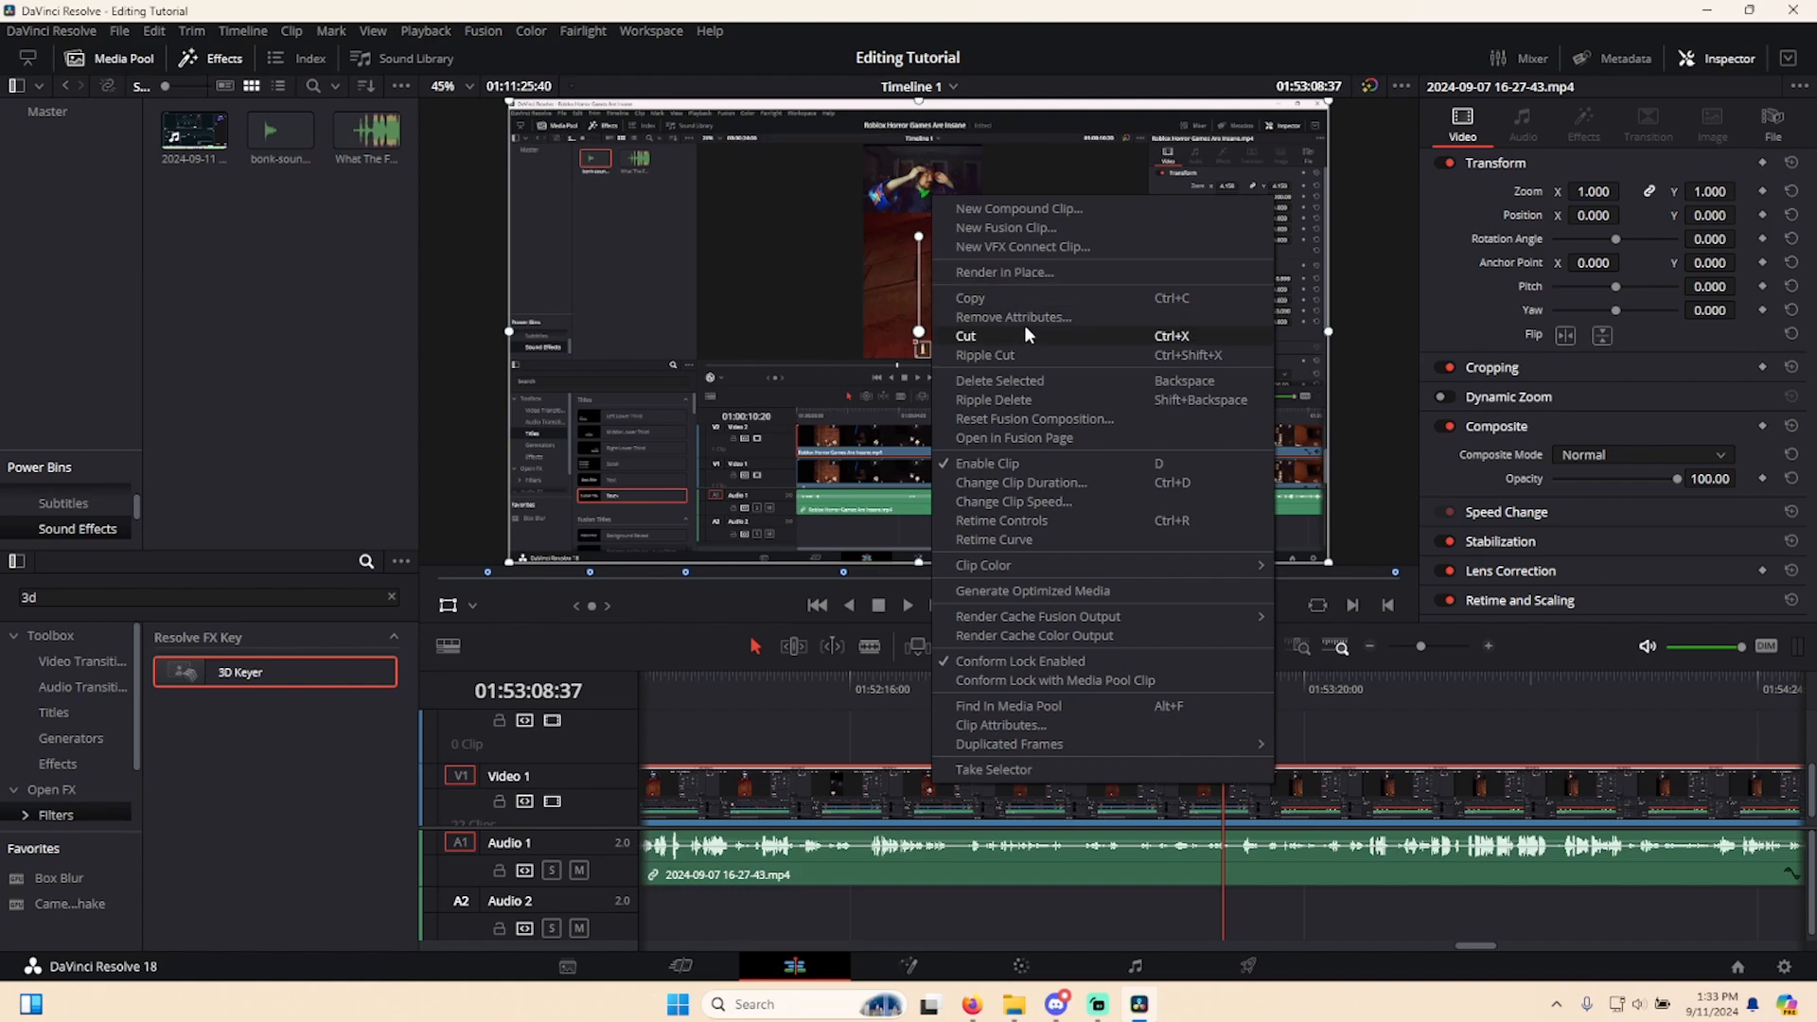
click(1042, 500)
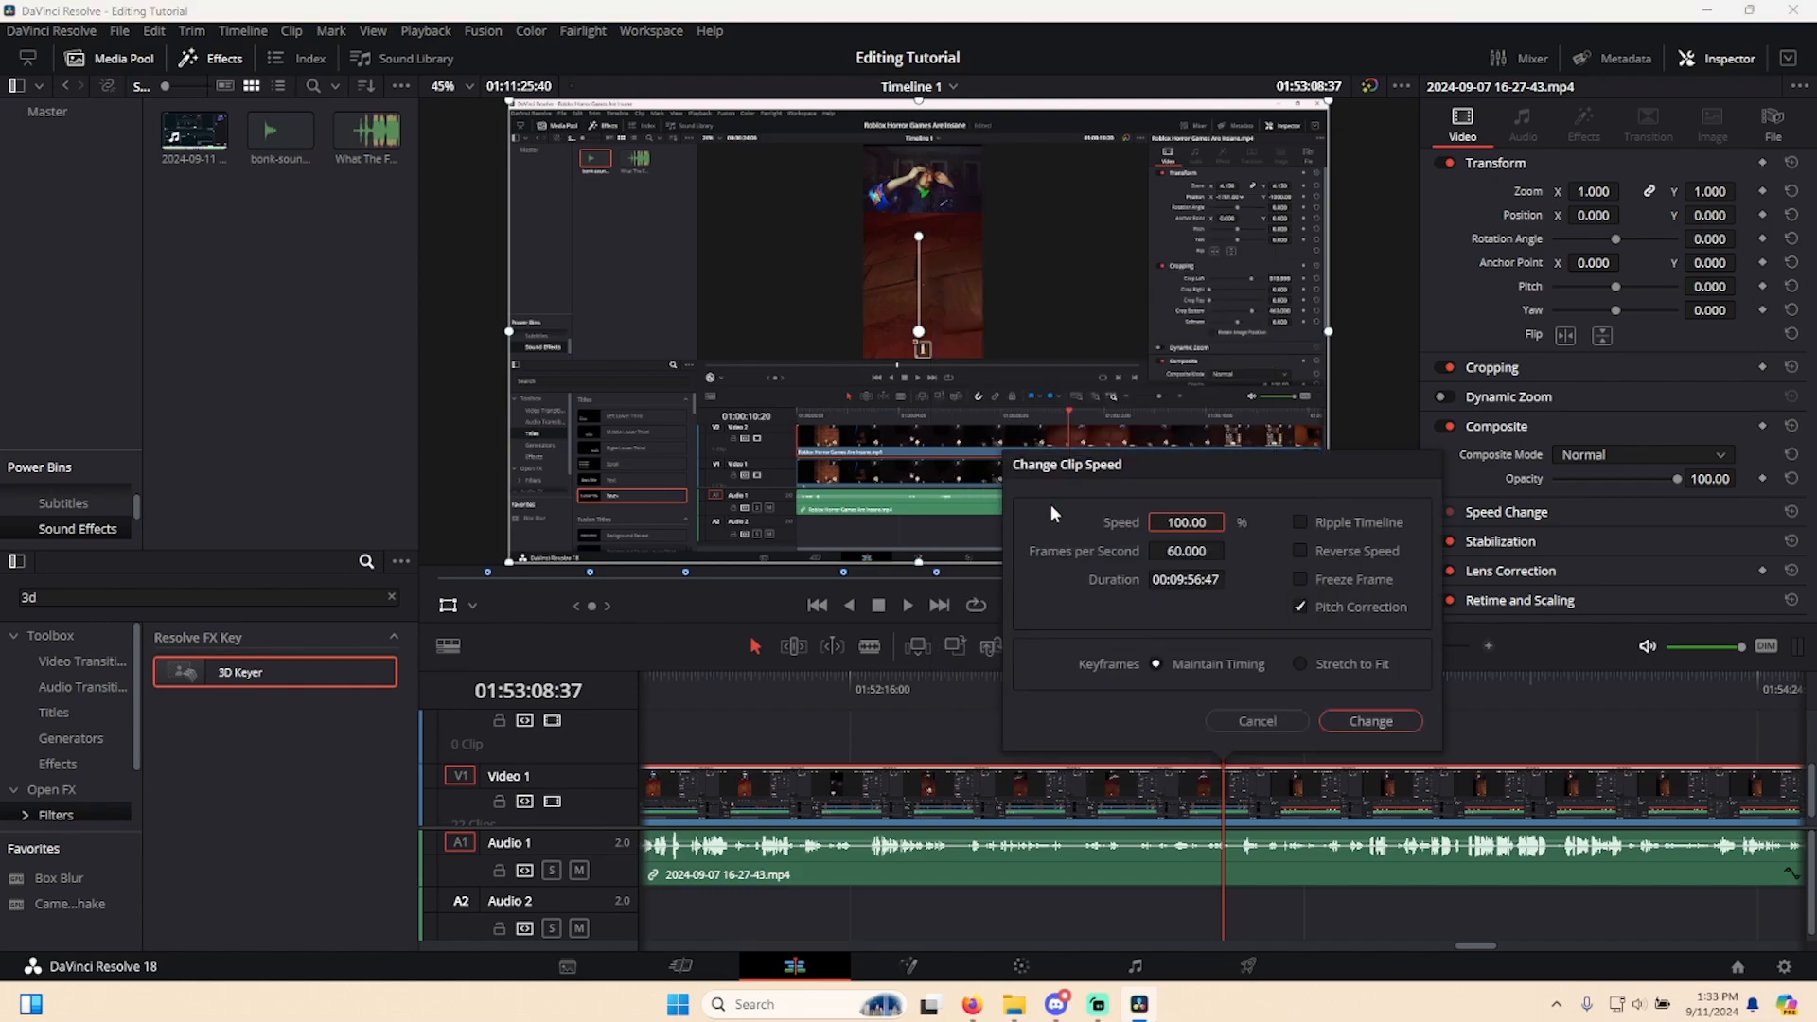
click(1189, 522)
text(150)
key(Return)
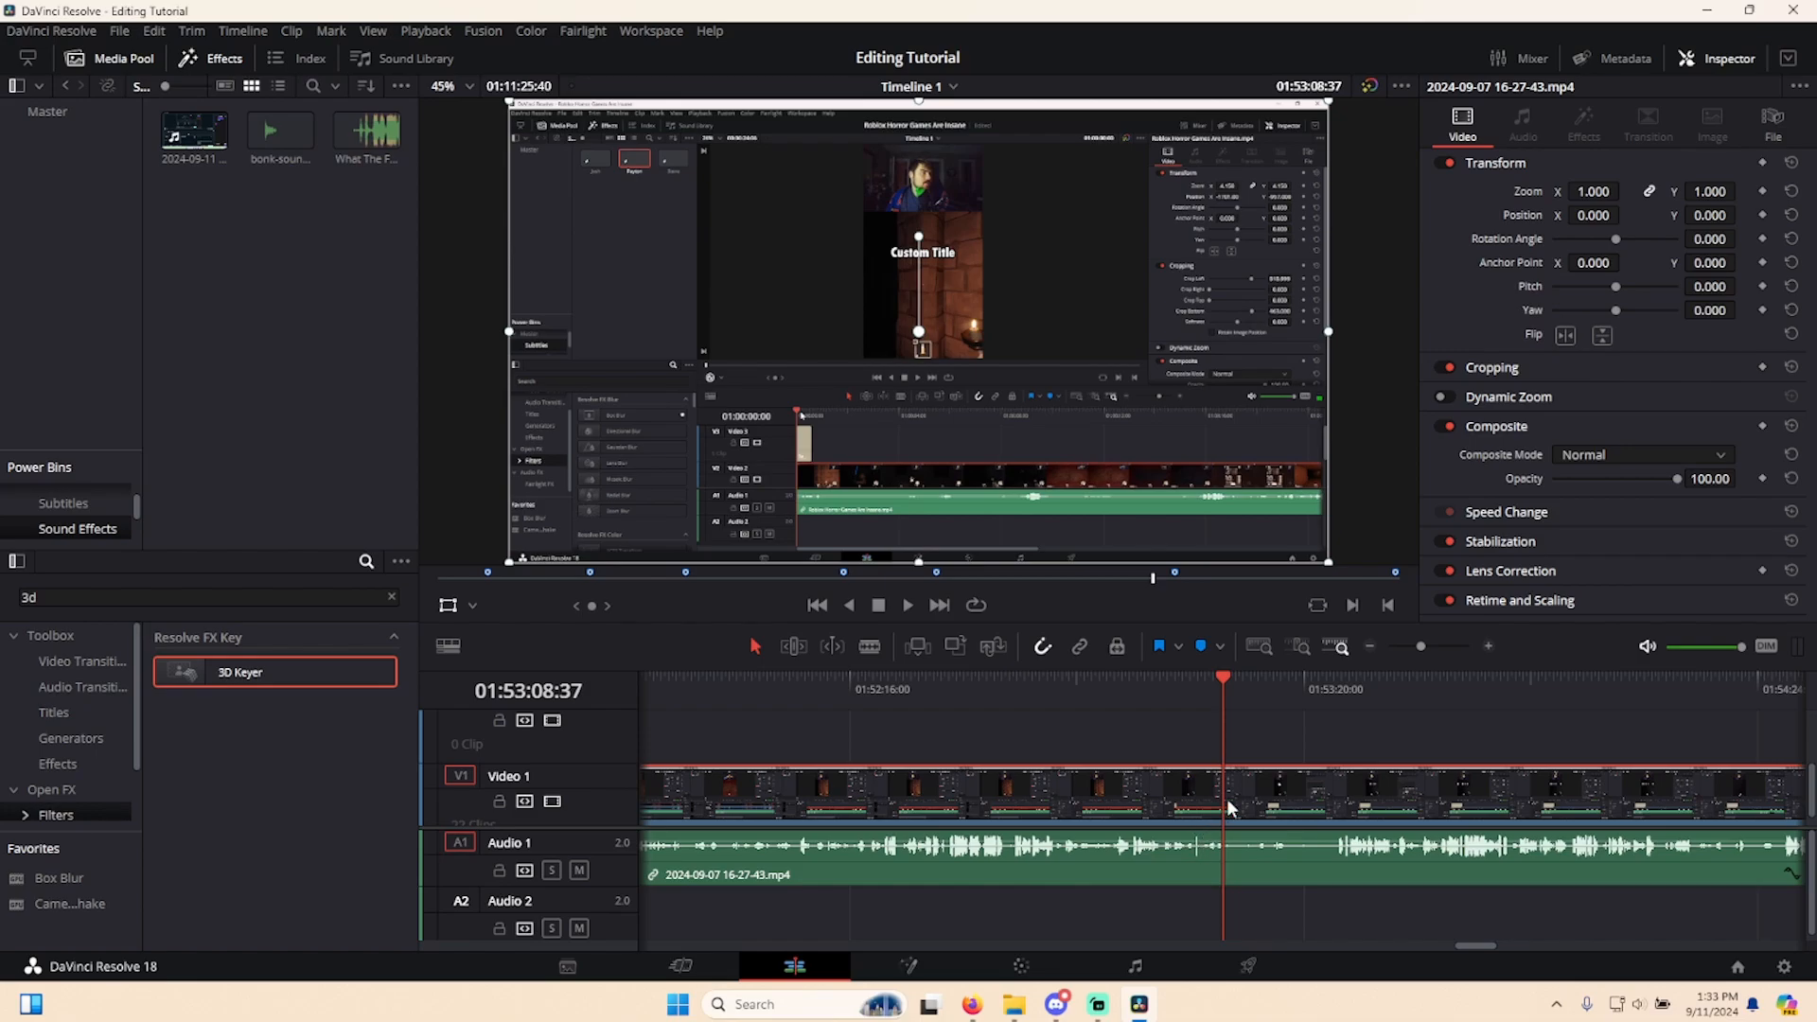
- Check the clip briefly on the Cut page, return to the Edit page, and set its speed to 50%
click(724, 963)
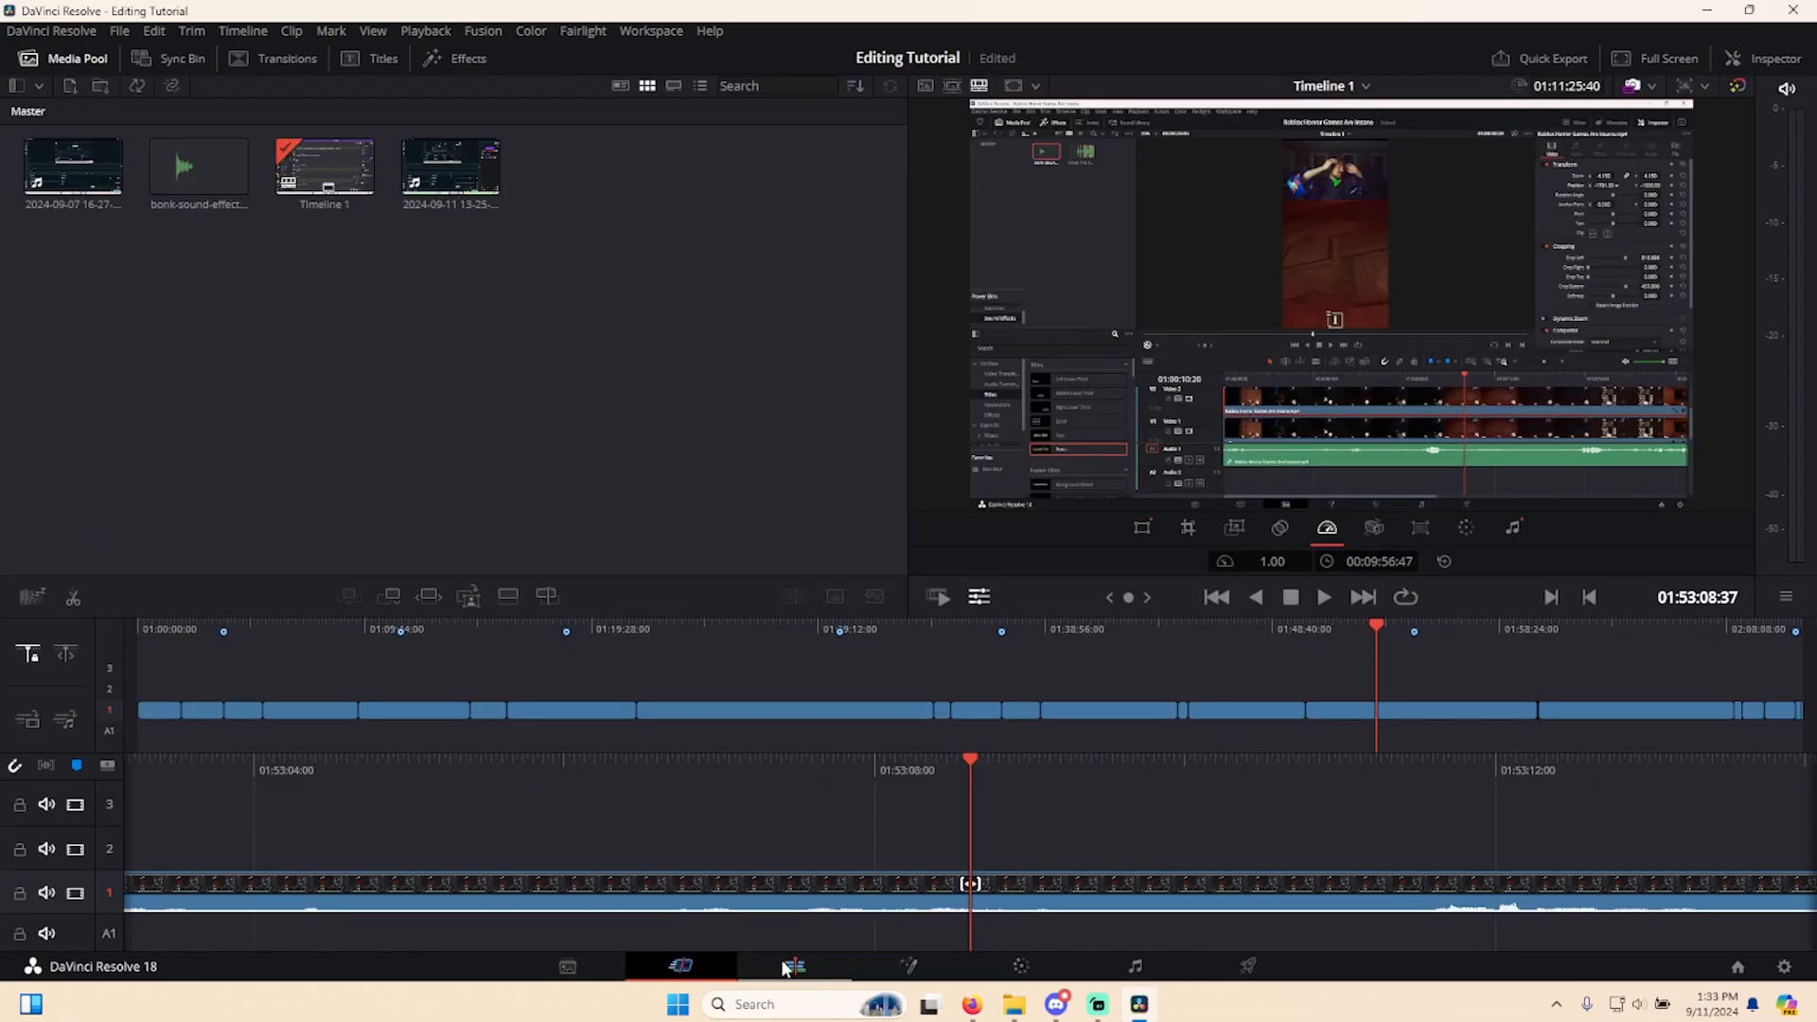
click(791, 965)
right_click(1054, 792)
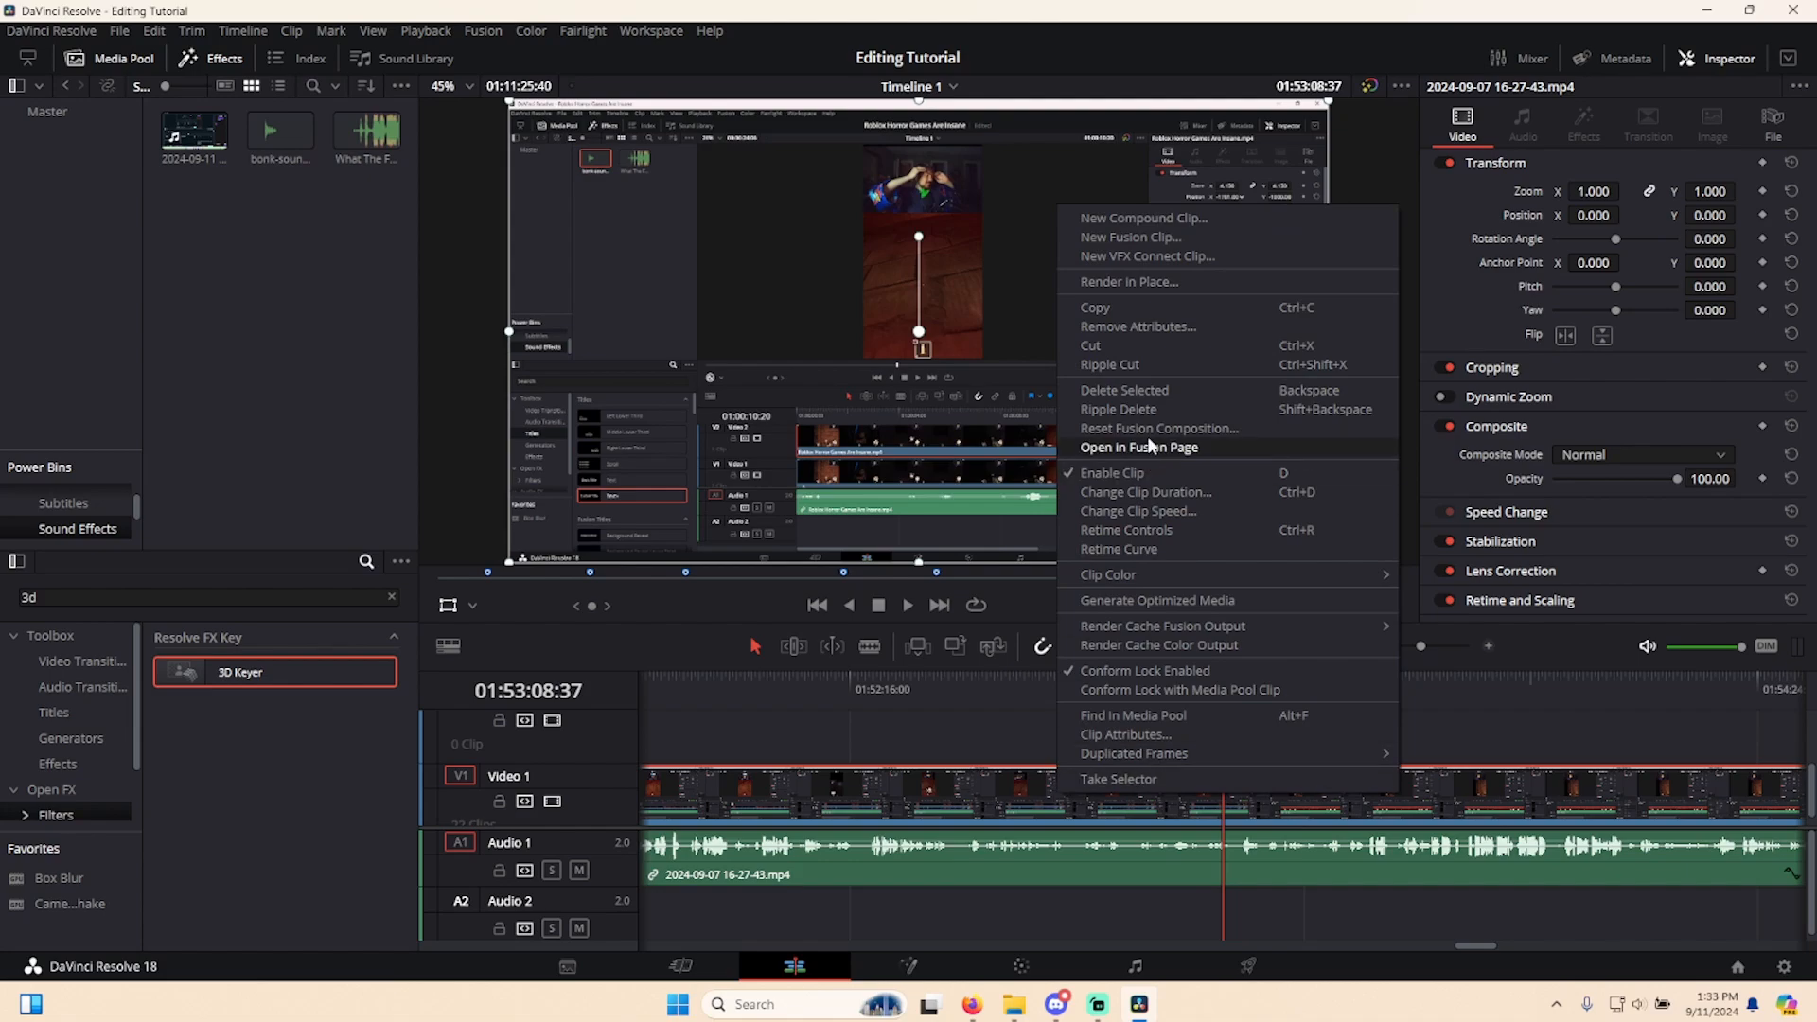
click(1137, 512)
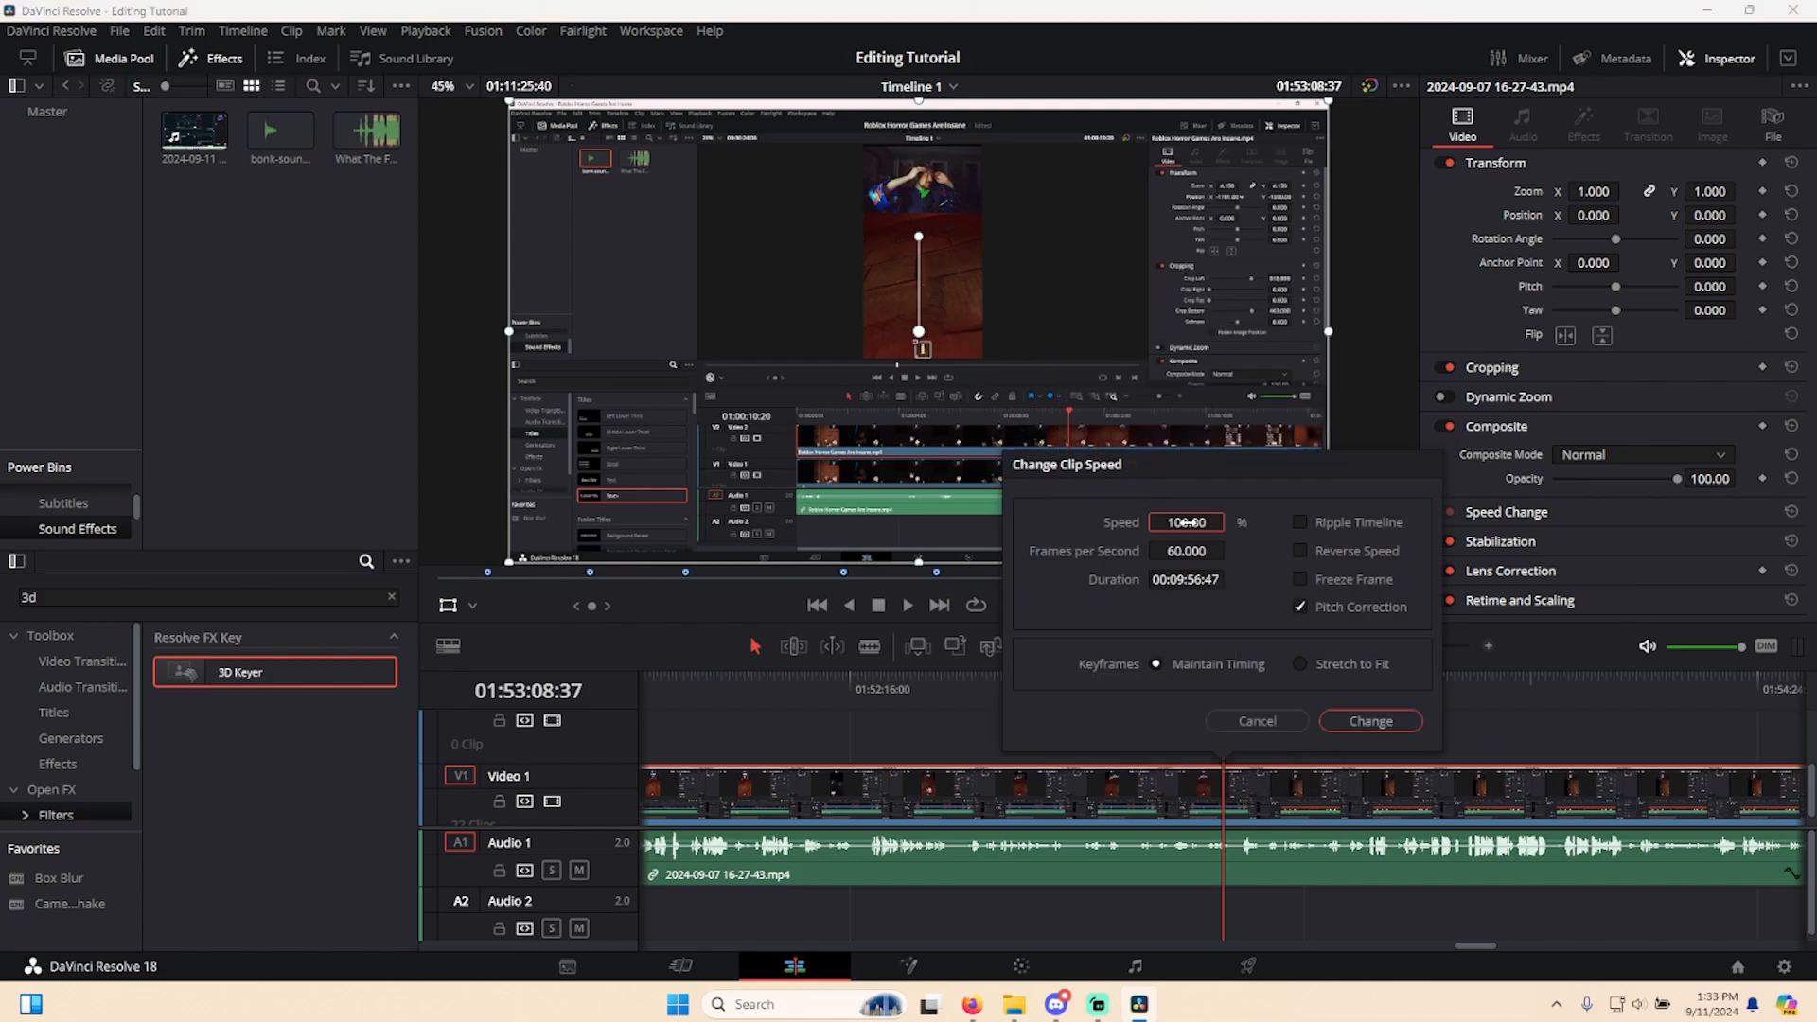
click(1184, 514)
text(50)
key(Return)
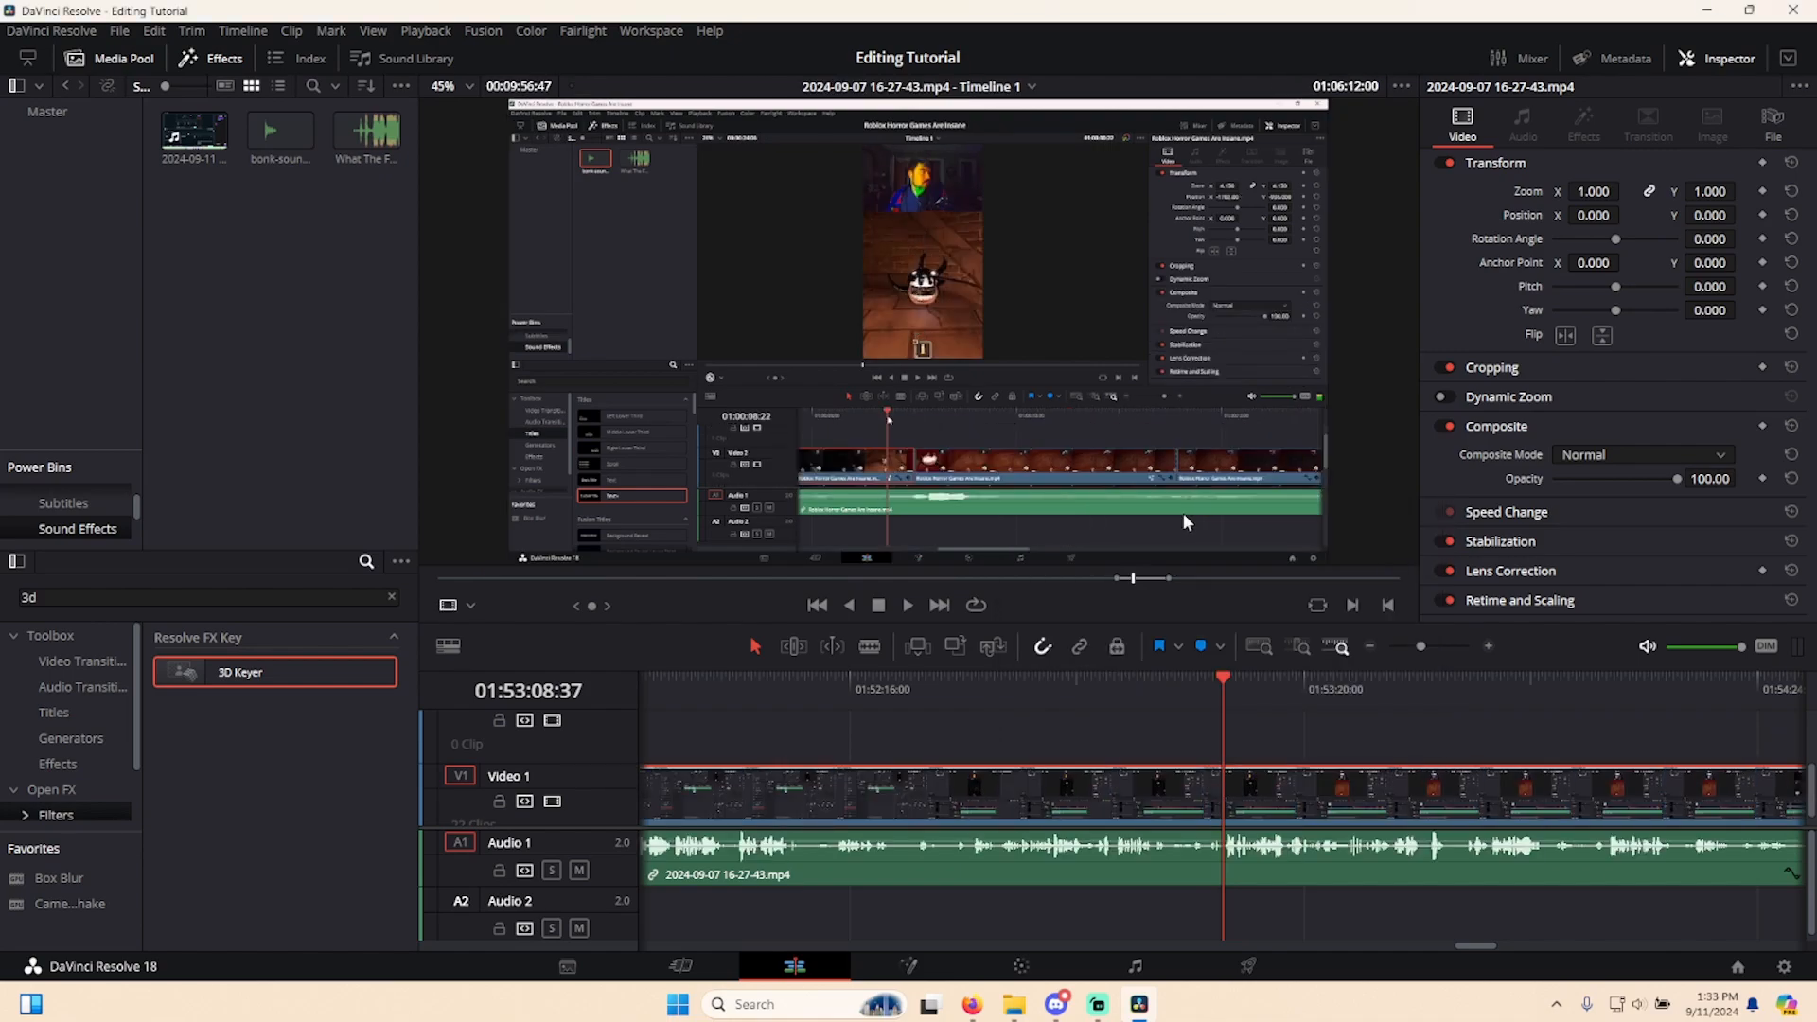
- Change the slowed Video 1 clip's speed again through Change Clip Speed and play it from just after 01:52:16:00
right_click(1060, 814)
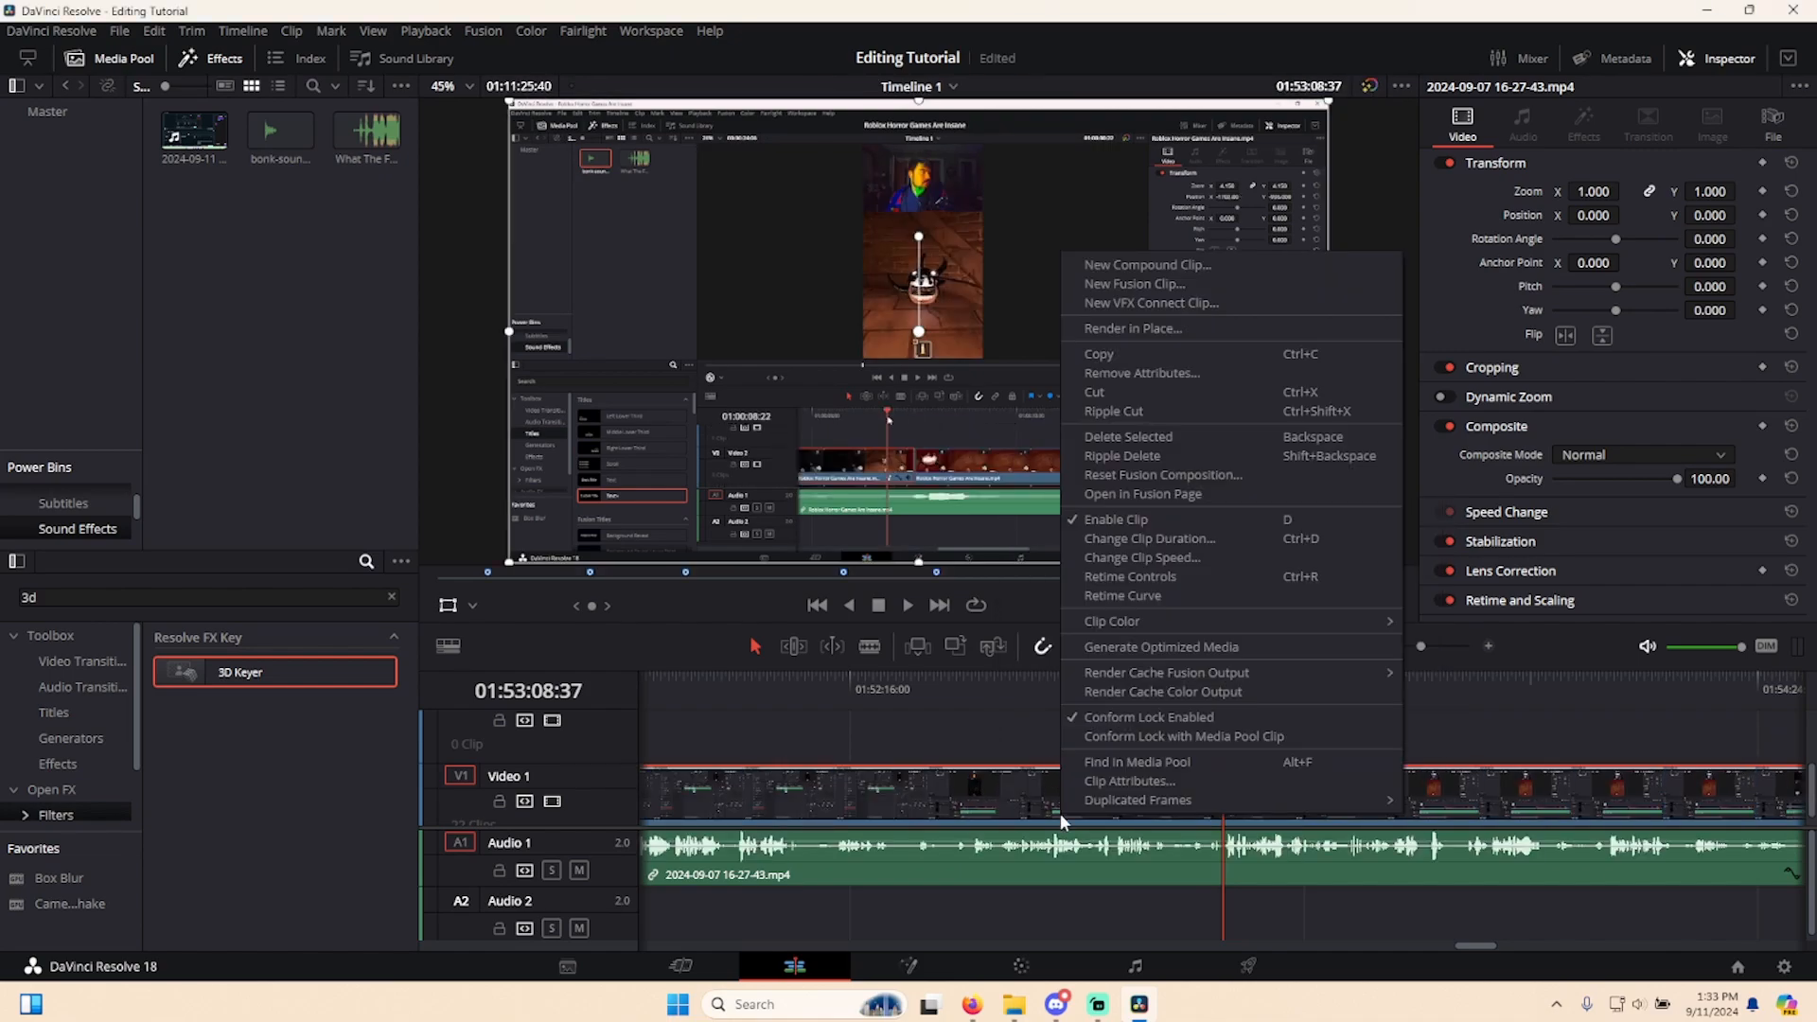
click(1138, 558)
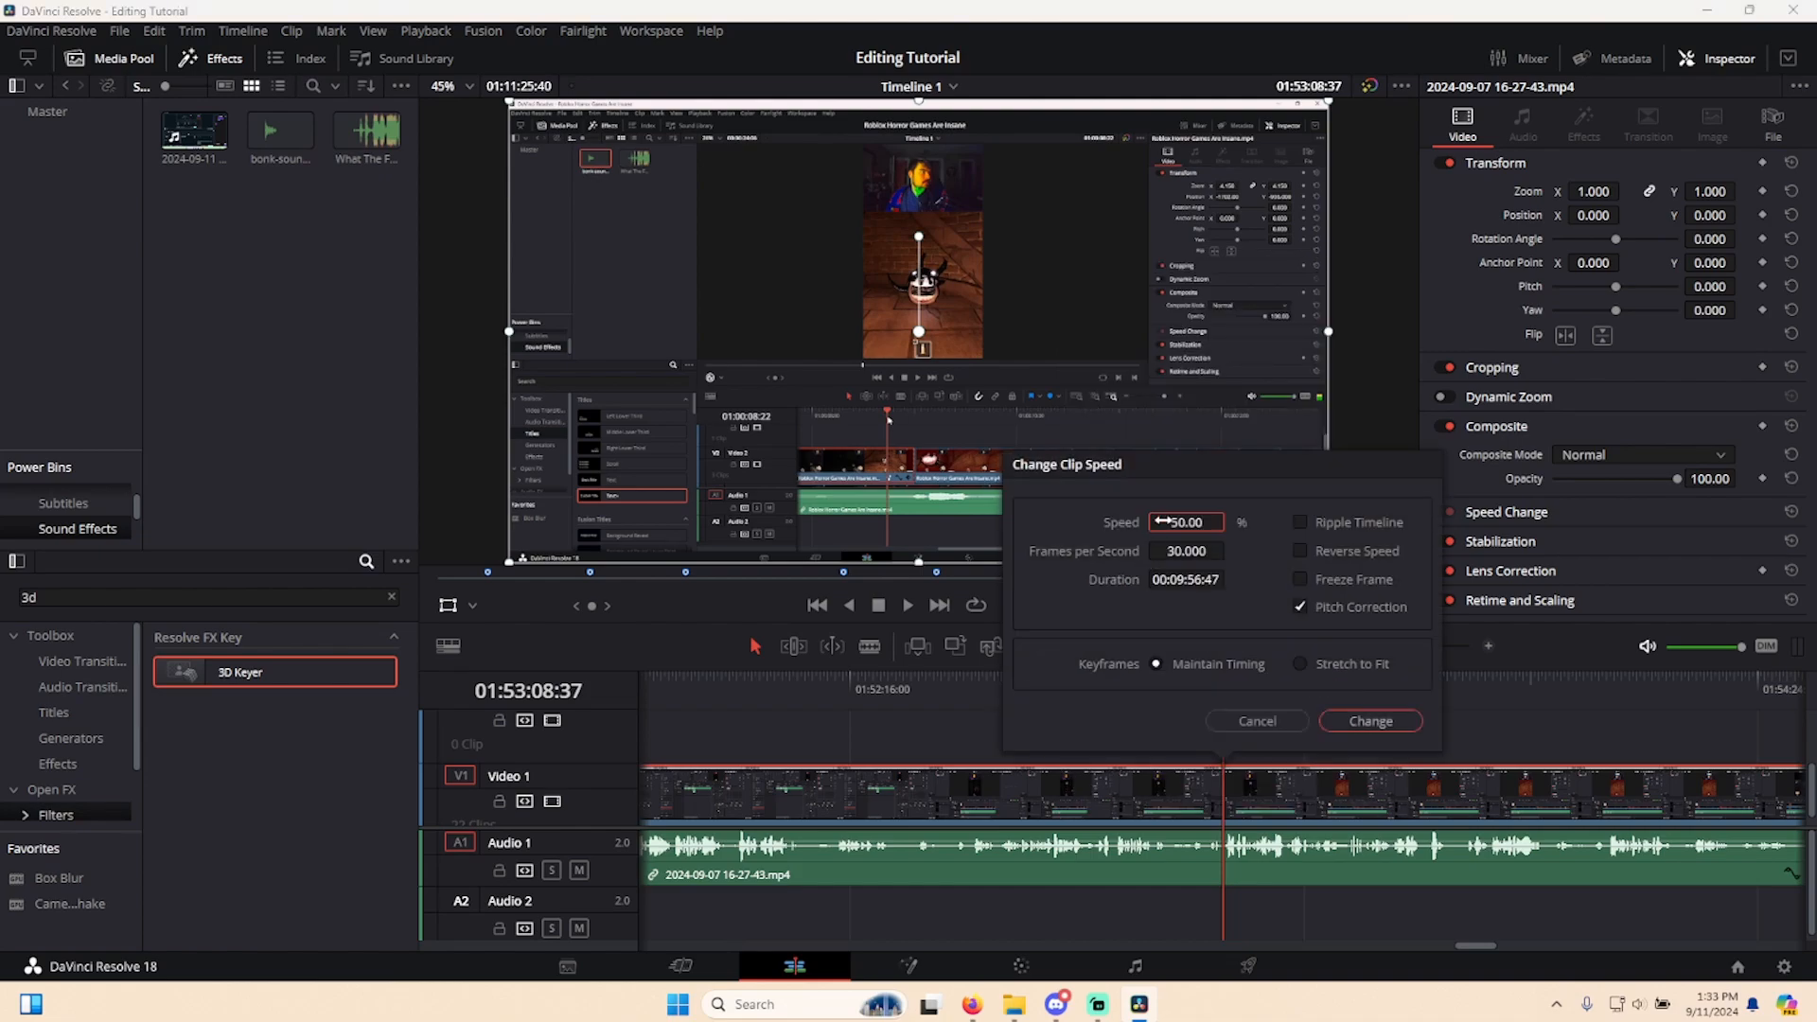
text(100)
key(Return)
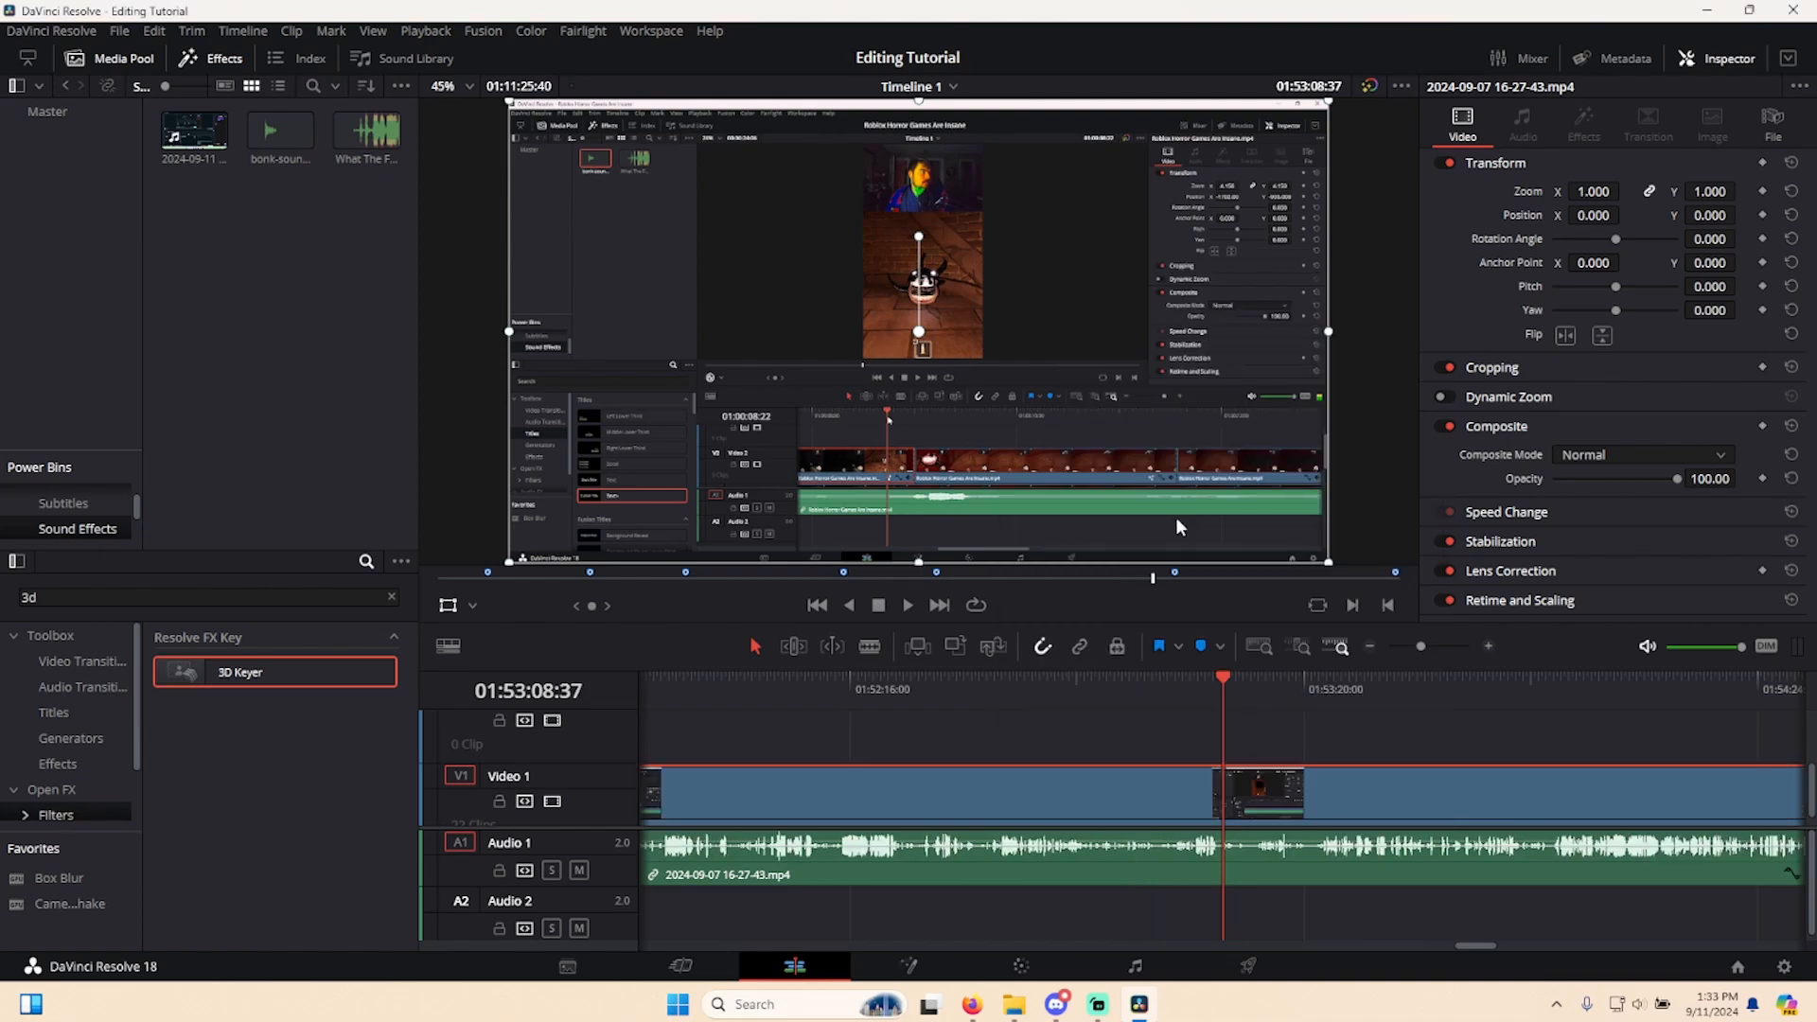
click(875, 683)
key(space)
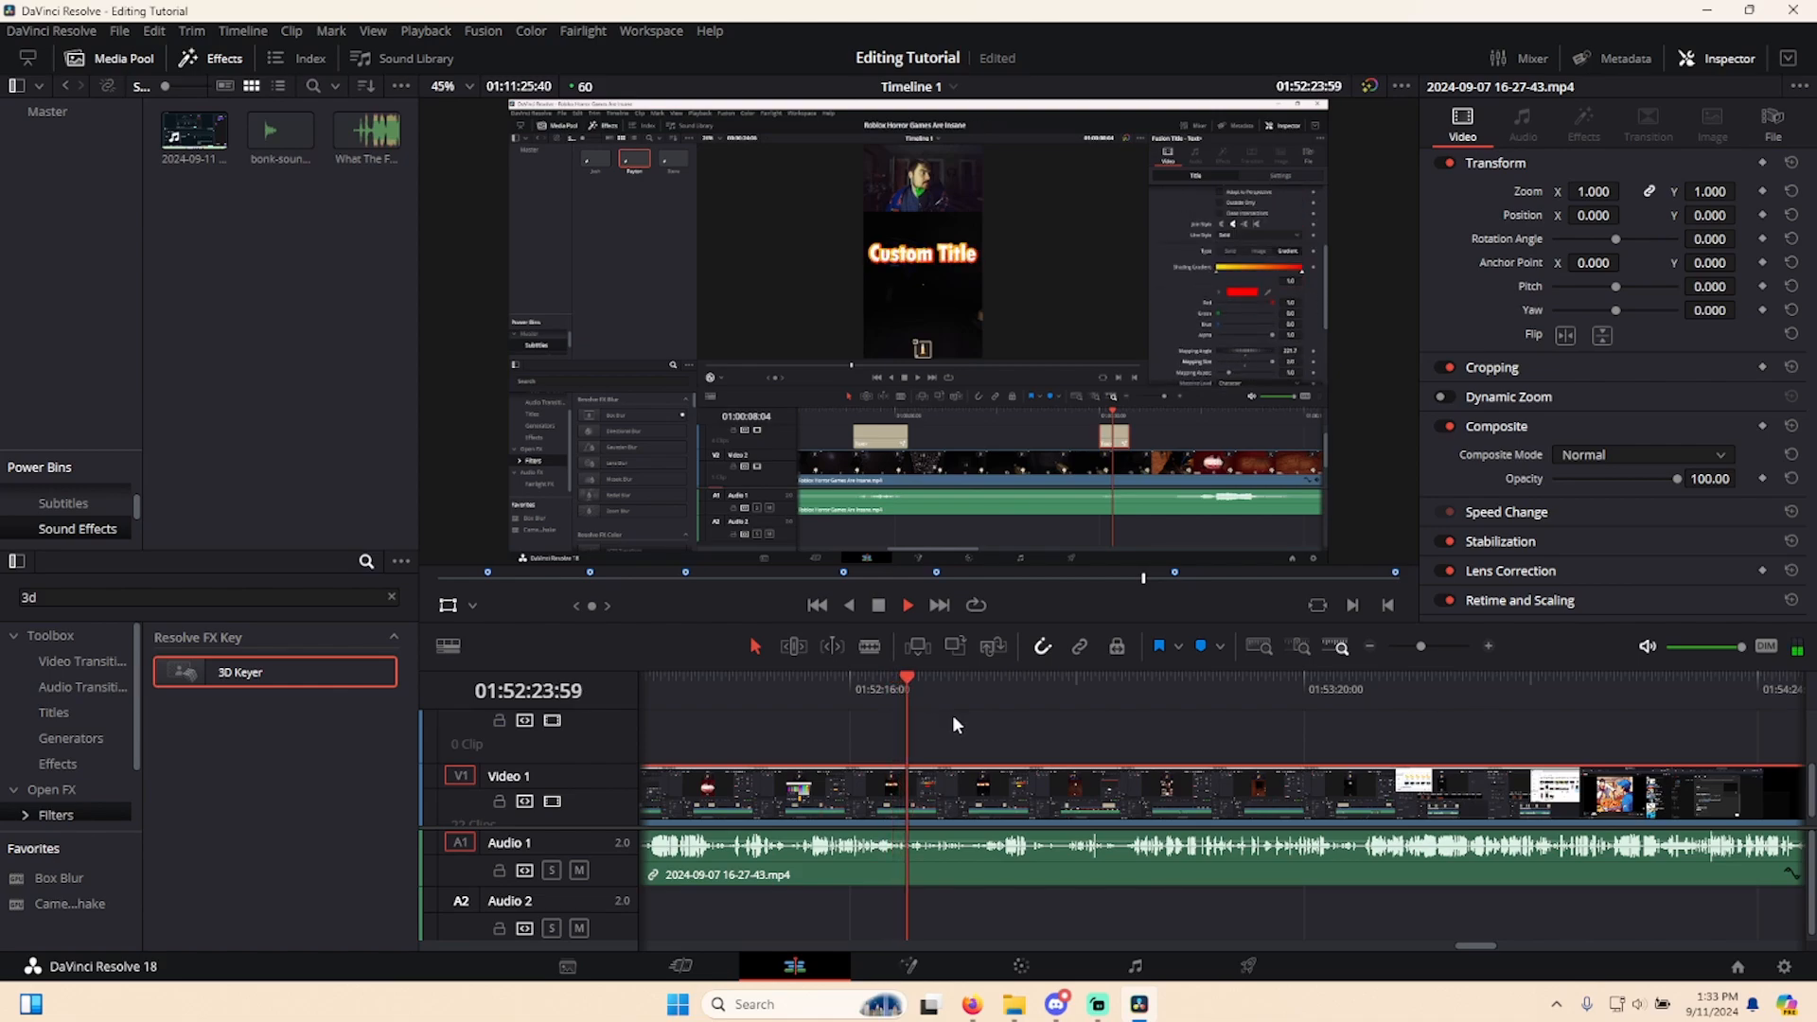
key(space)
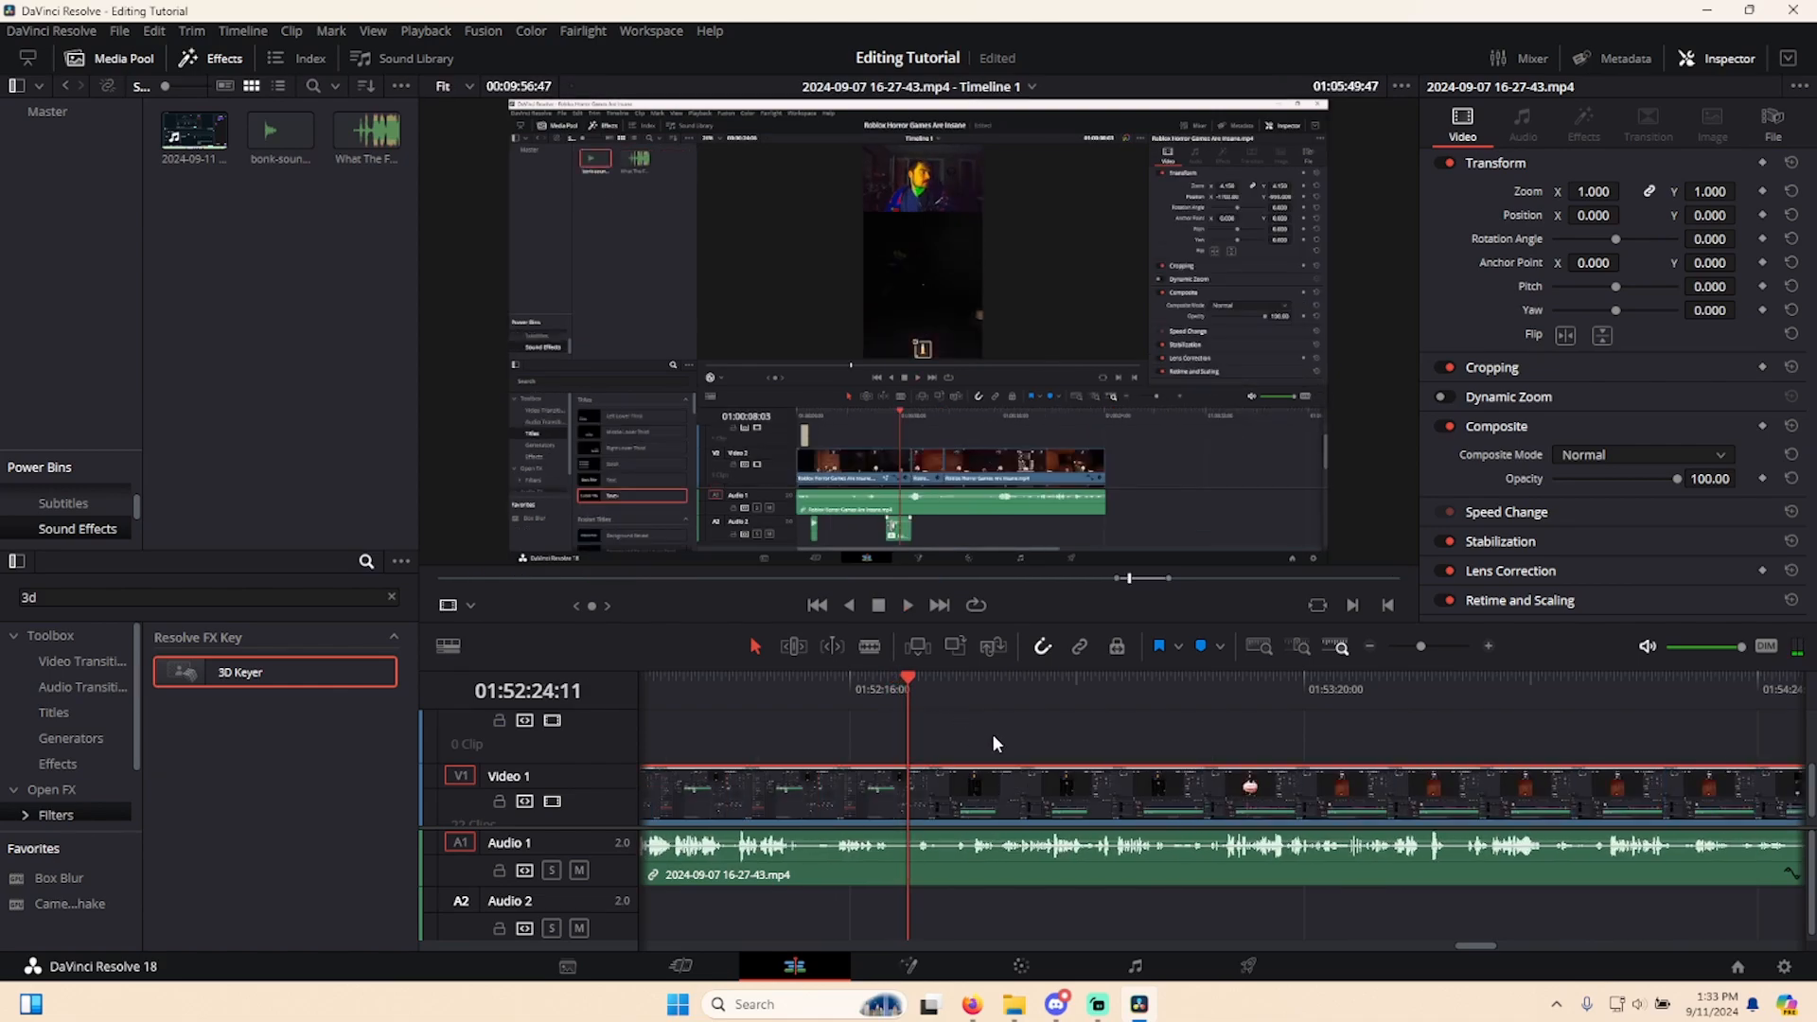
right_click(1055, 785)
click(1173, 534)
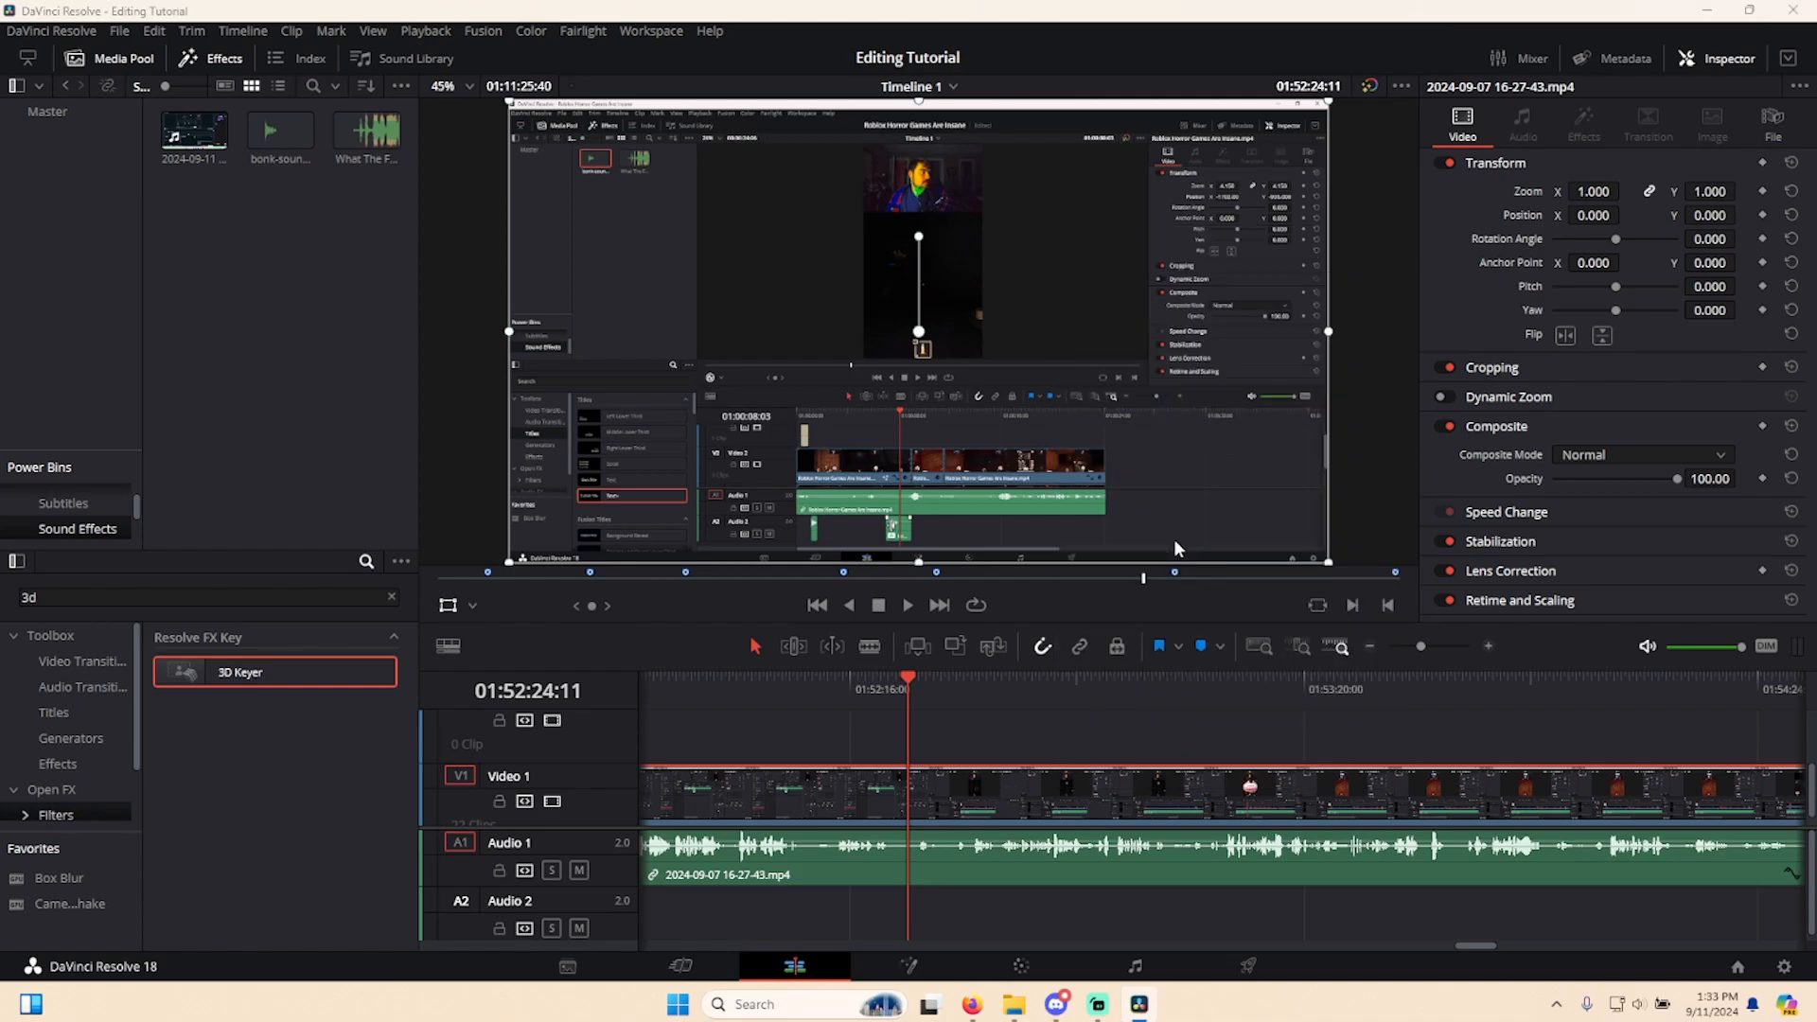
click(1289, 718)
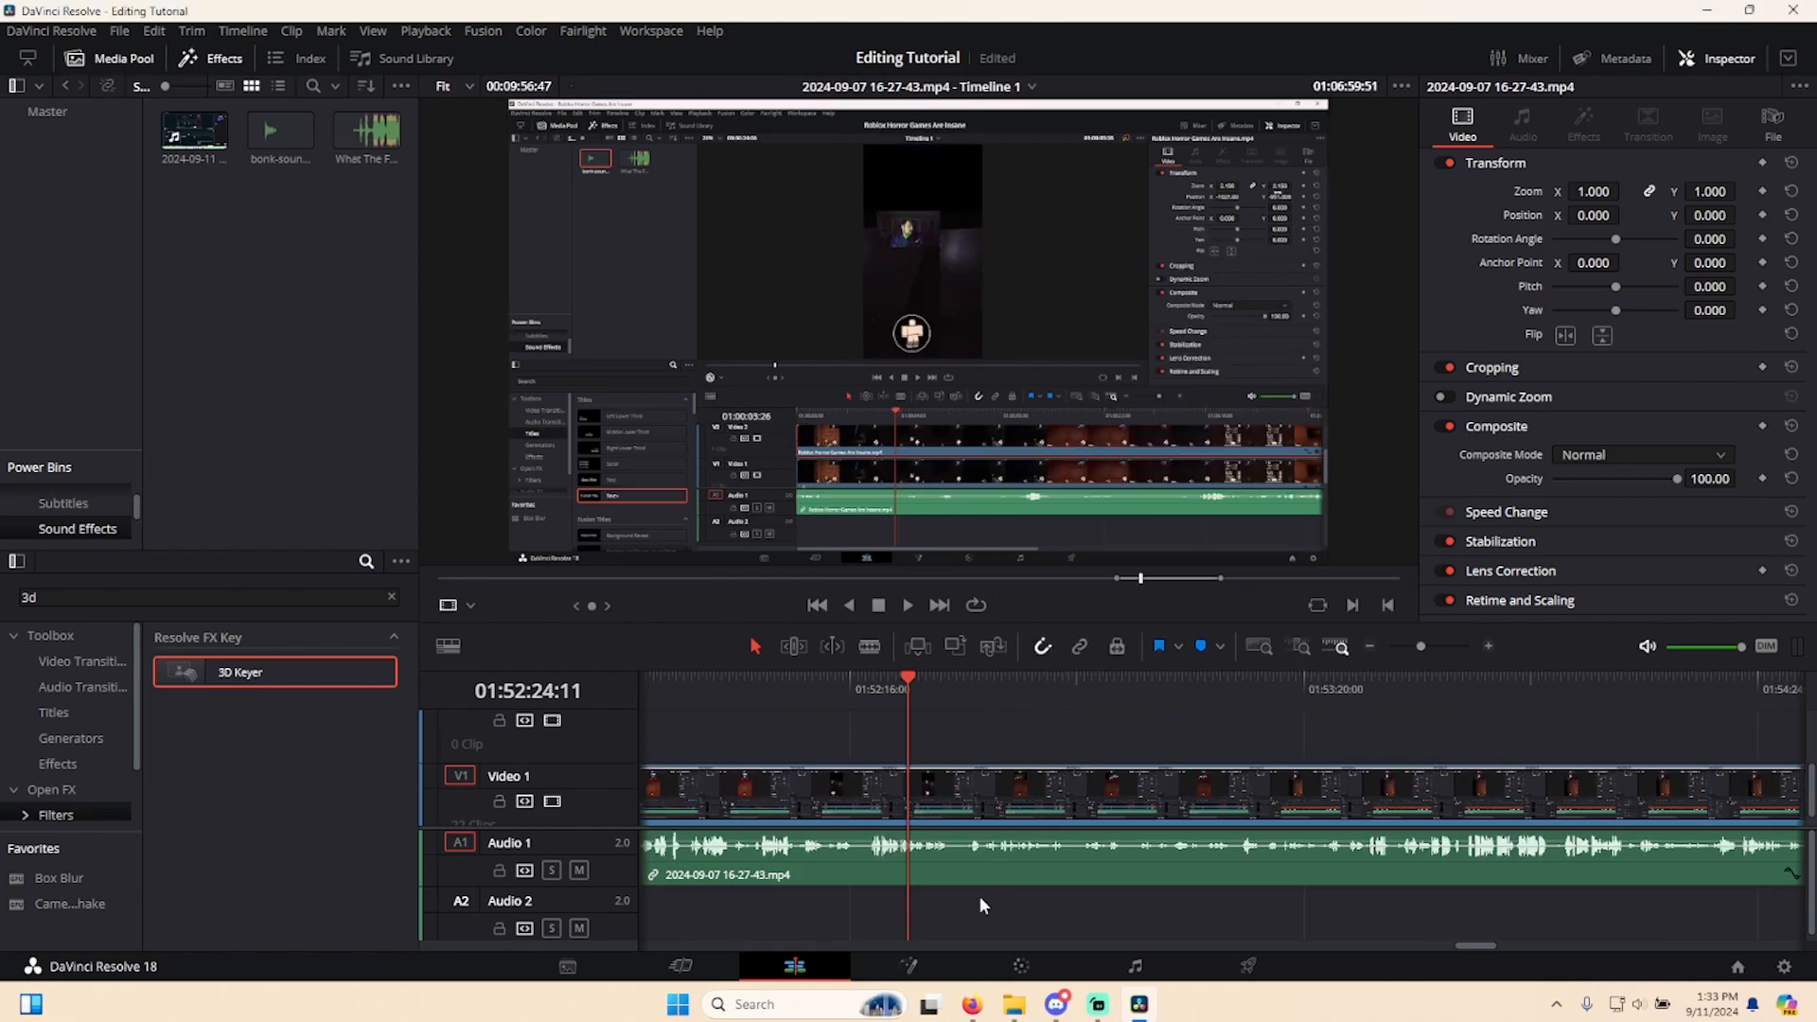
- Move the playhead to 01:48:29:11 and turn off the viewer's Transform overlay
scroll(1012, 814, down, 5)
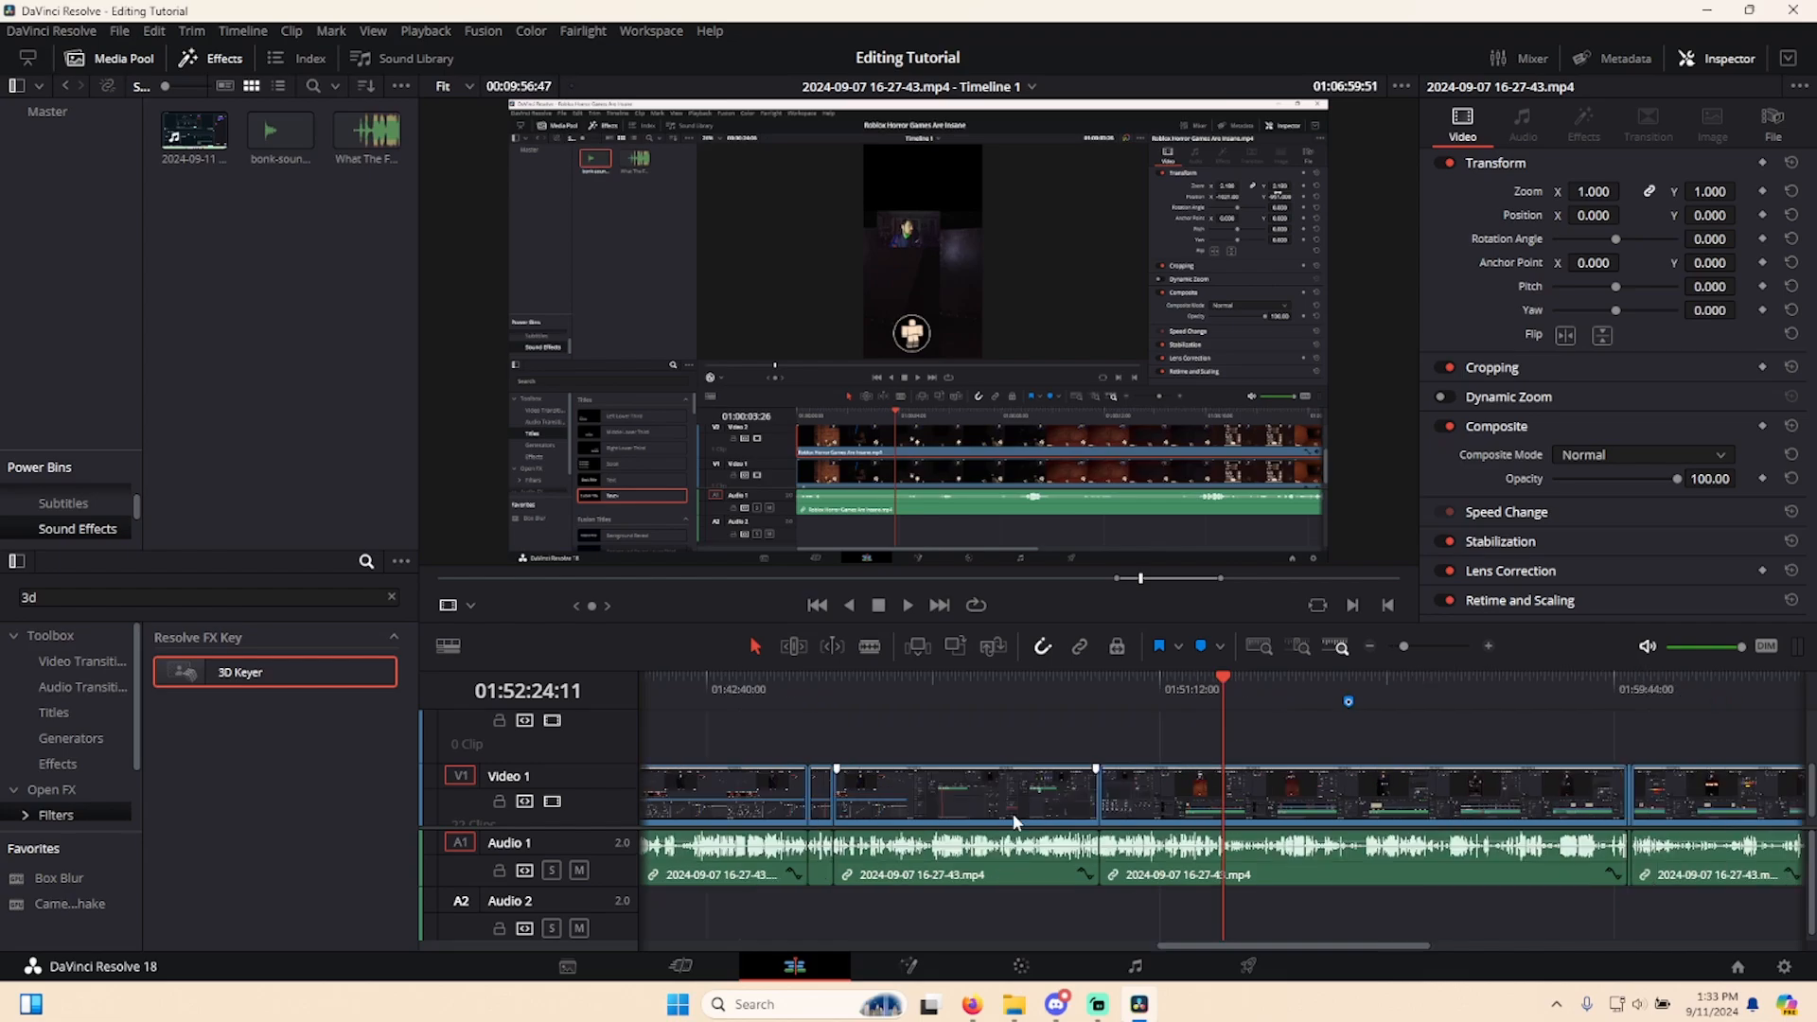
click(1014, 689)
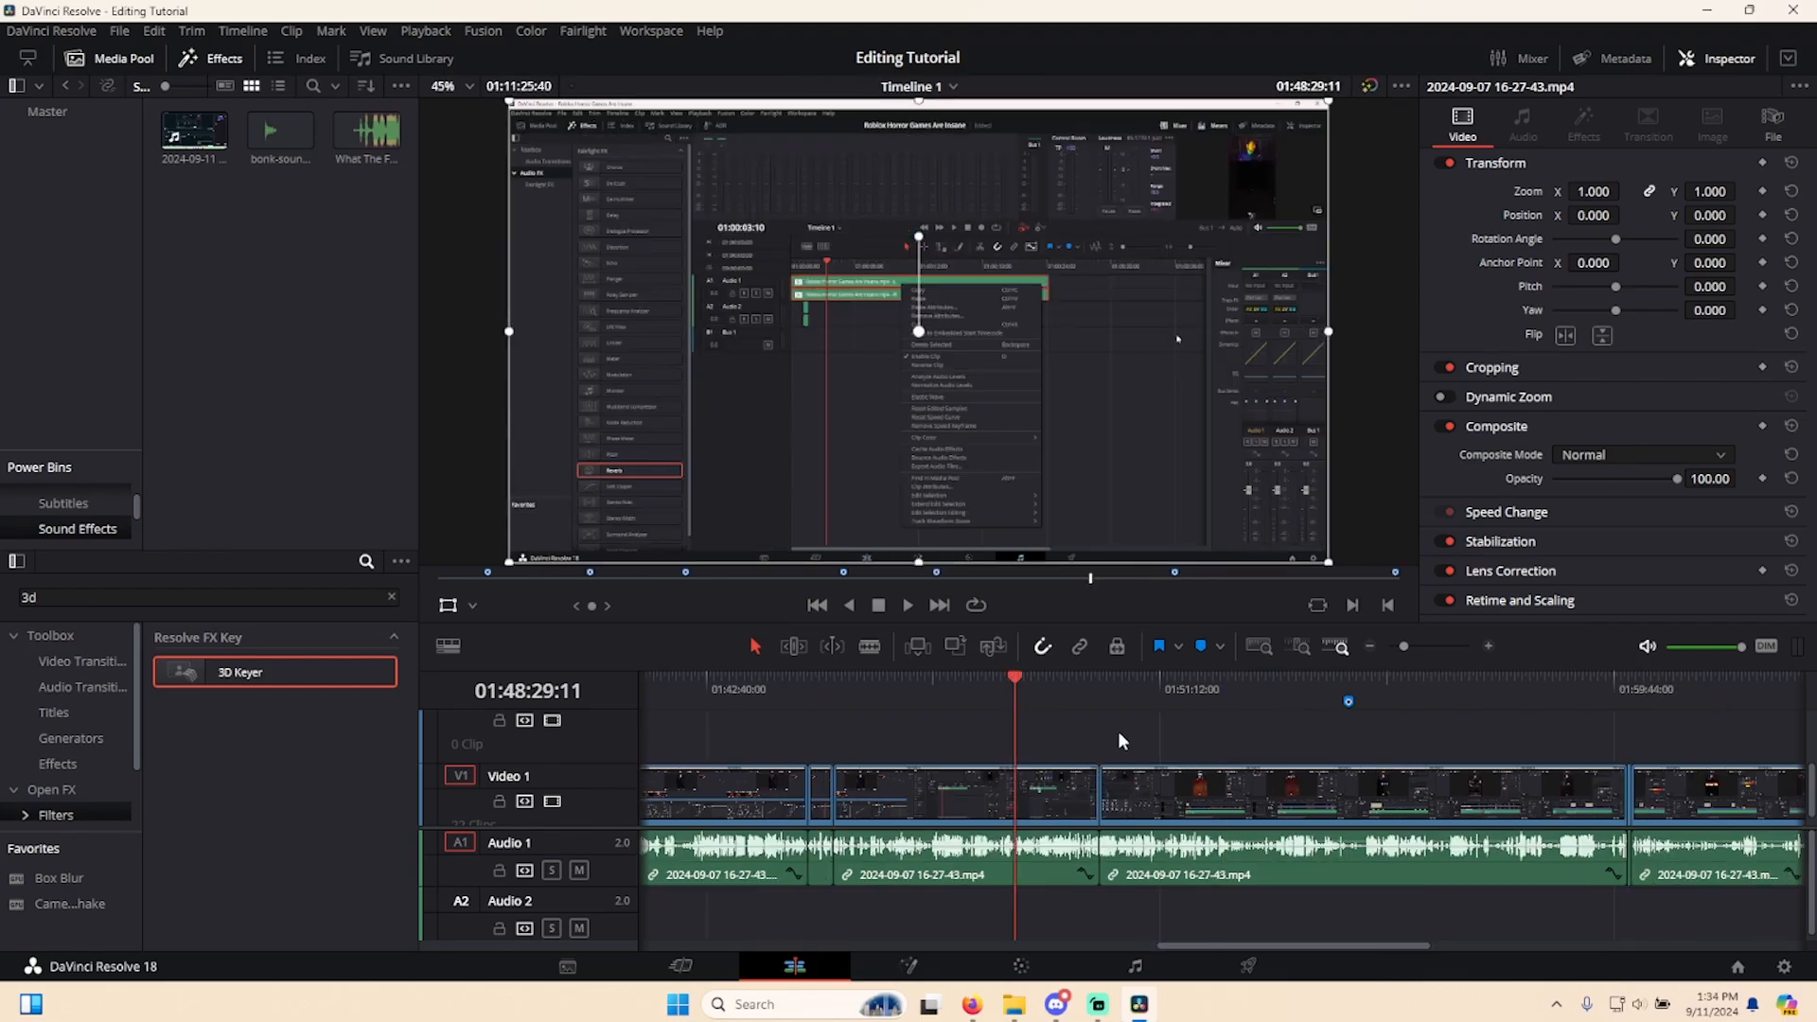
click(472, 606)
click(458, 607)
- Add a marker to the Video 1 clip at 01:54:00:23, move the playhead to 01:53:04:49, and select that clip marker
drag(1248, 698, 1307, 685)
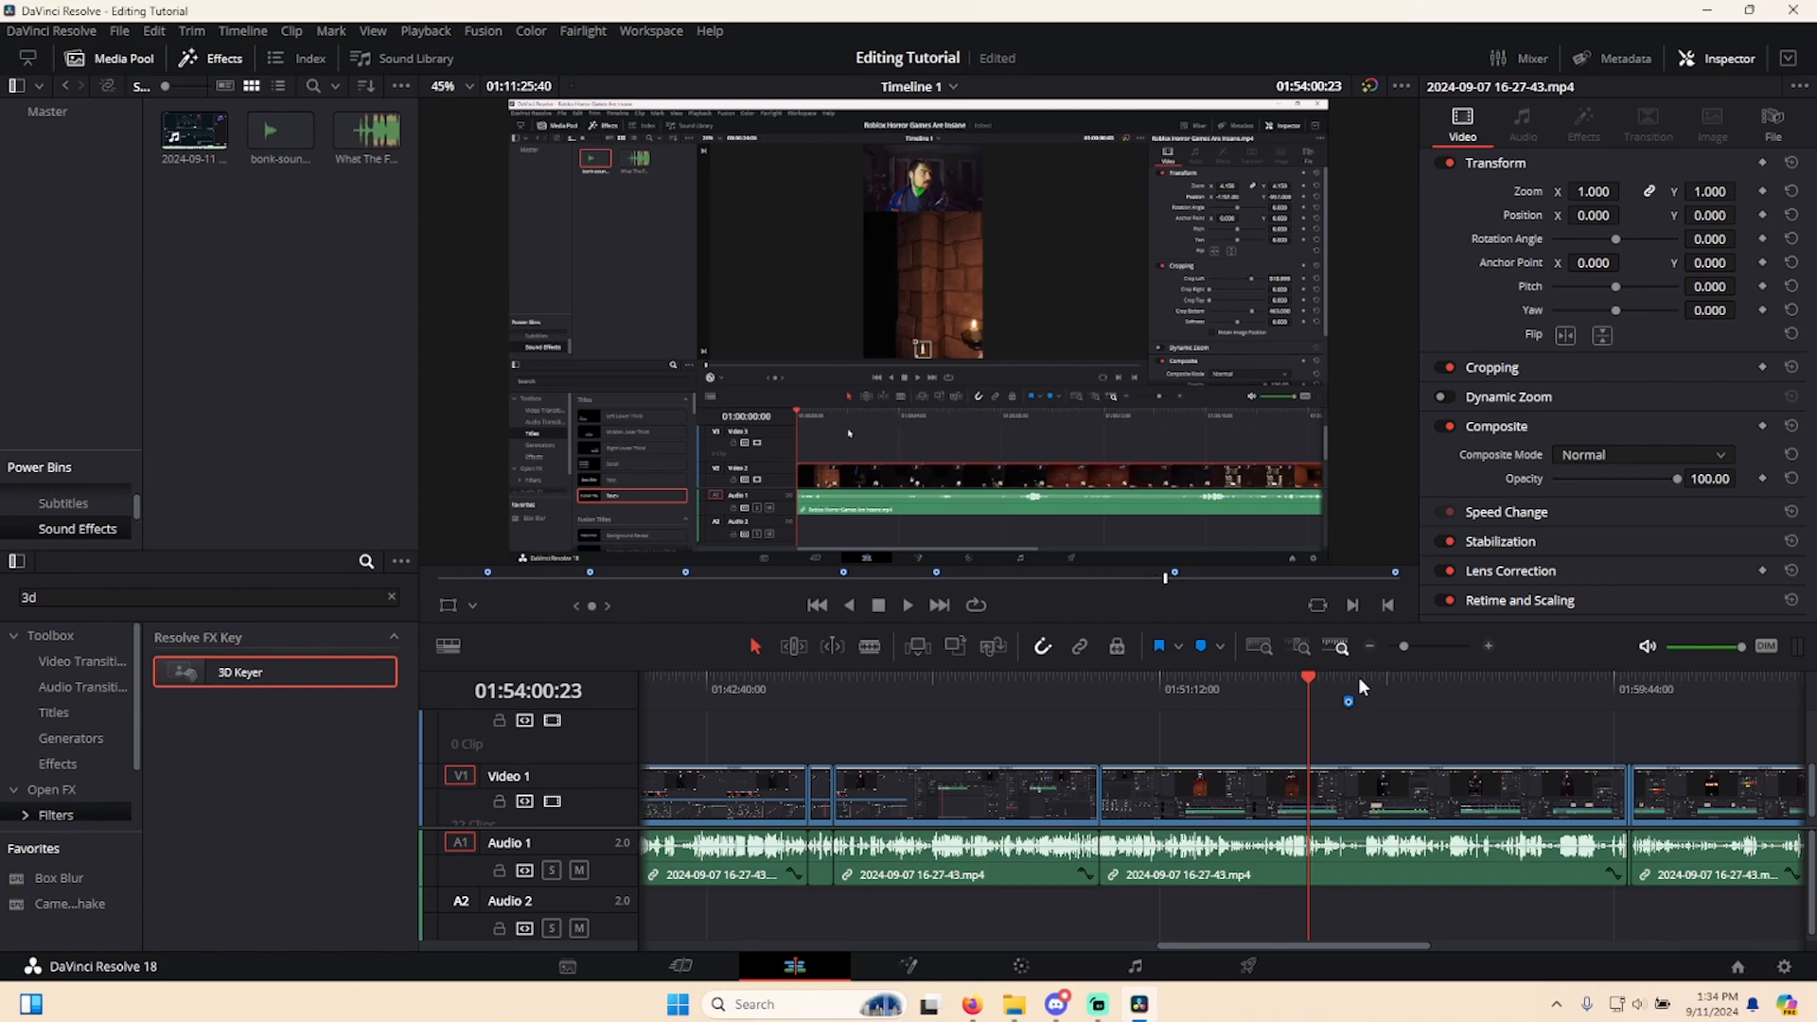
mouse_move(1345, 701)
key(m)
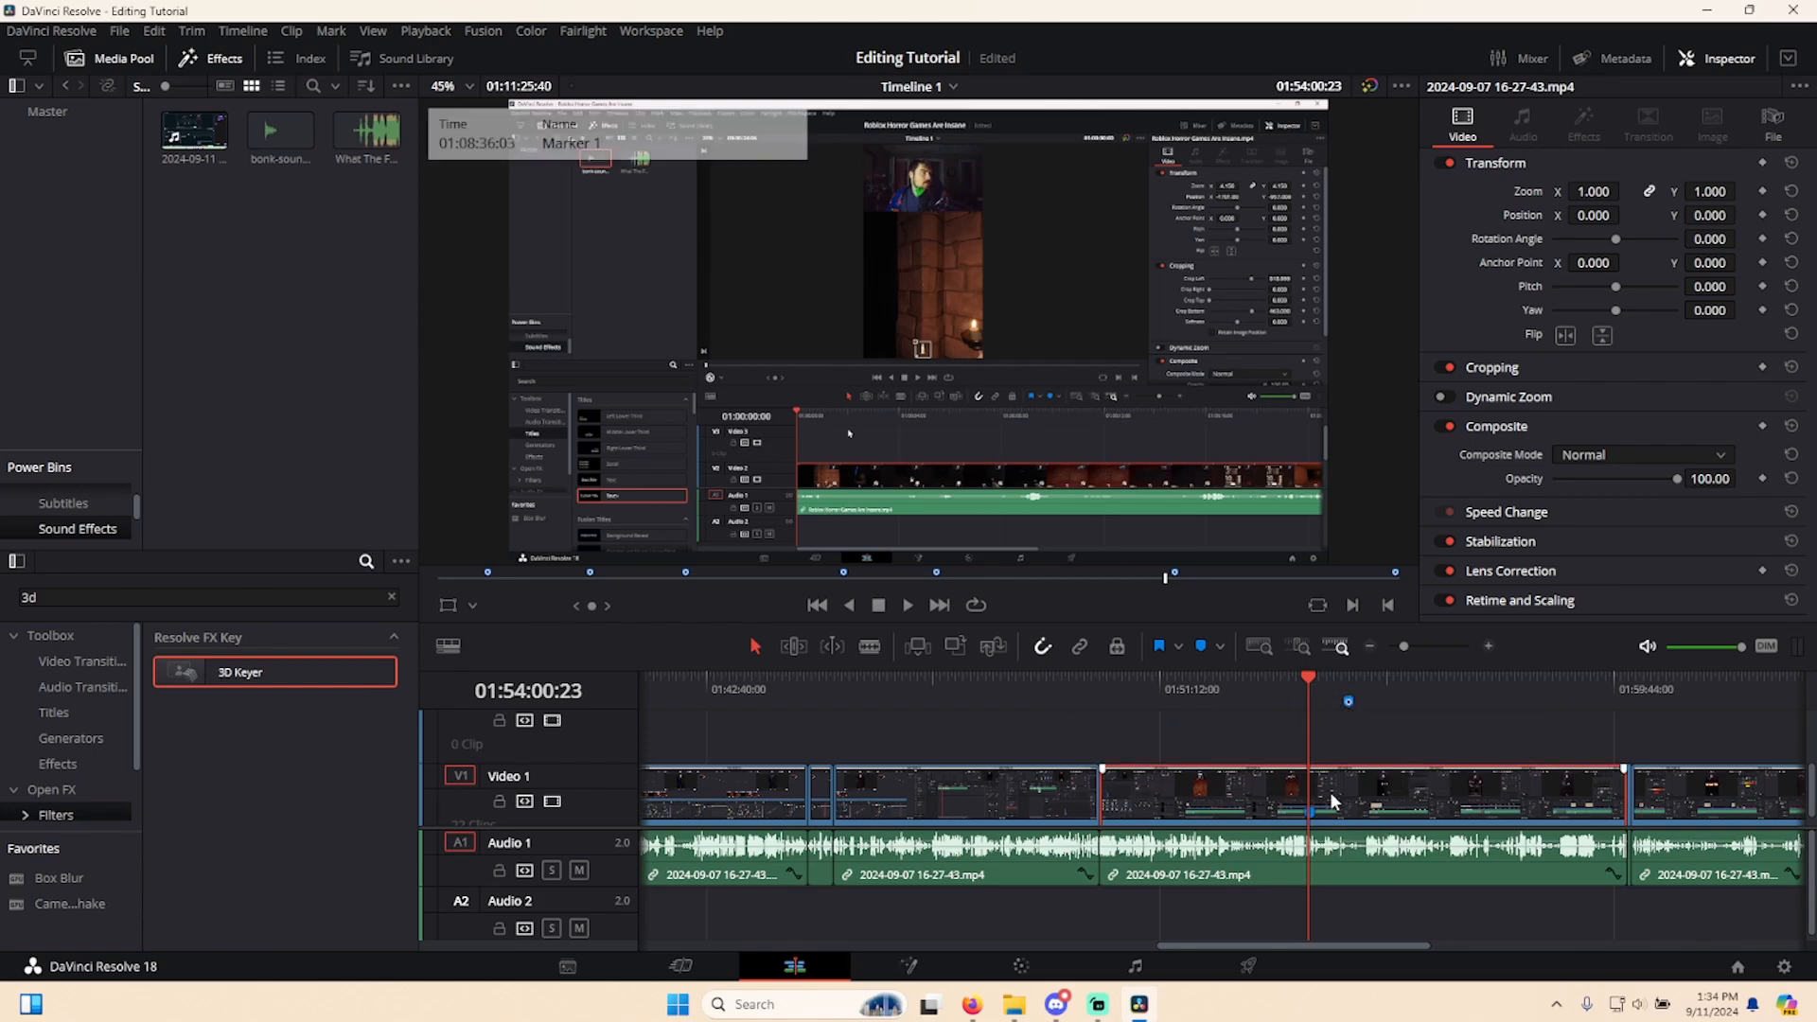
click(1258, 688)
click(1309, 813)
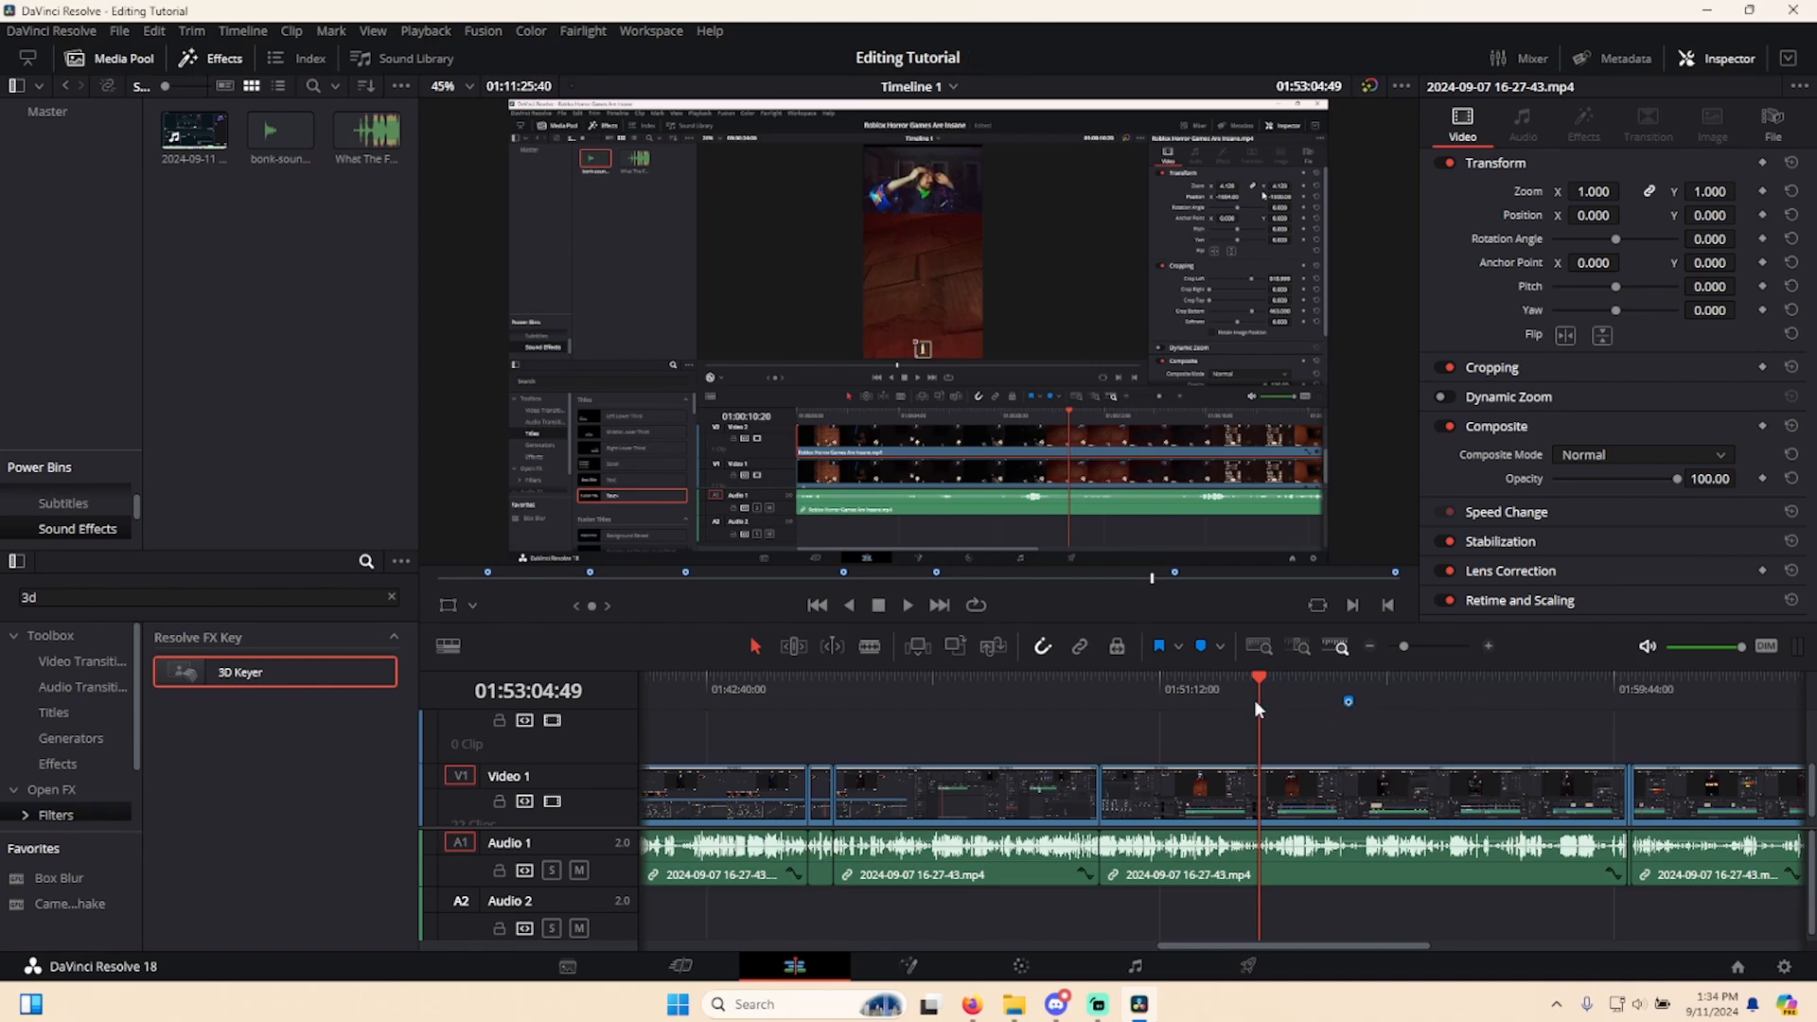
- Add a timeline marker at 01:51:51:06, colour it pink, name it "wdadwa" and enter "csscsc" in its notes
drag(1253, 696, 1194, 702)
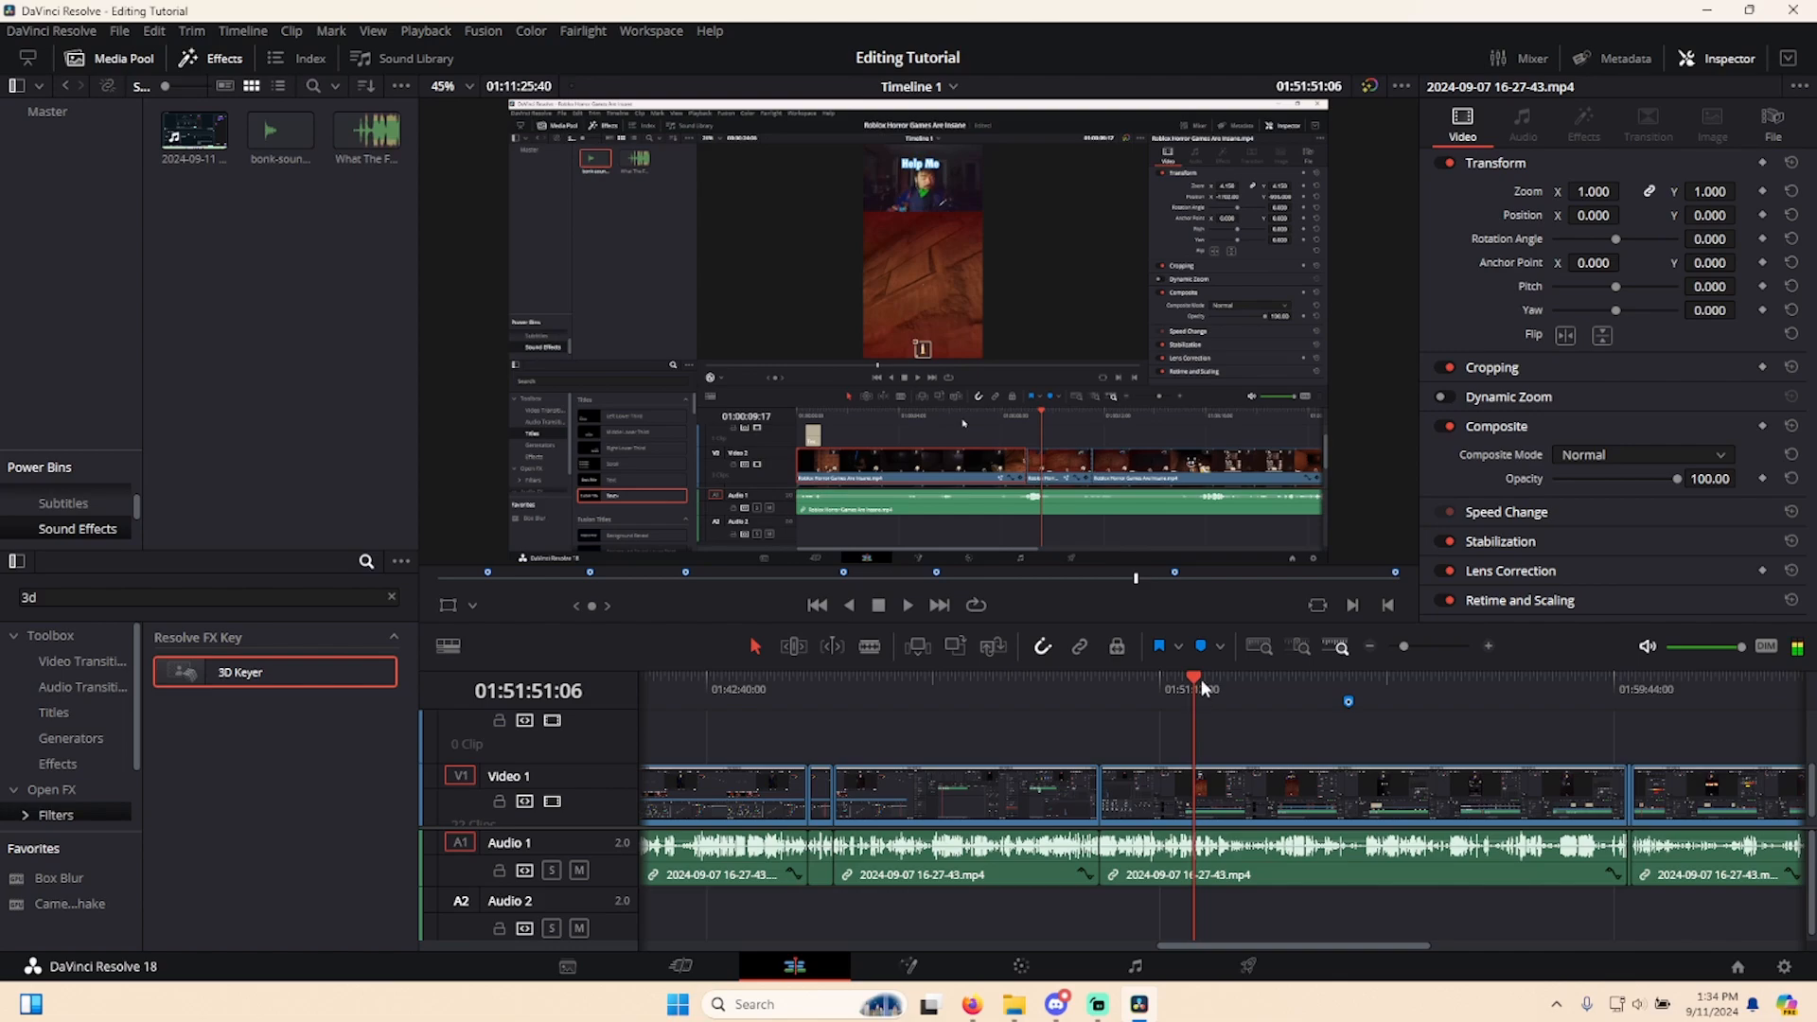
click(1202, 647)
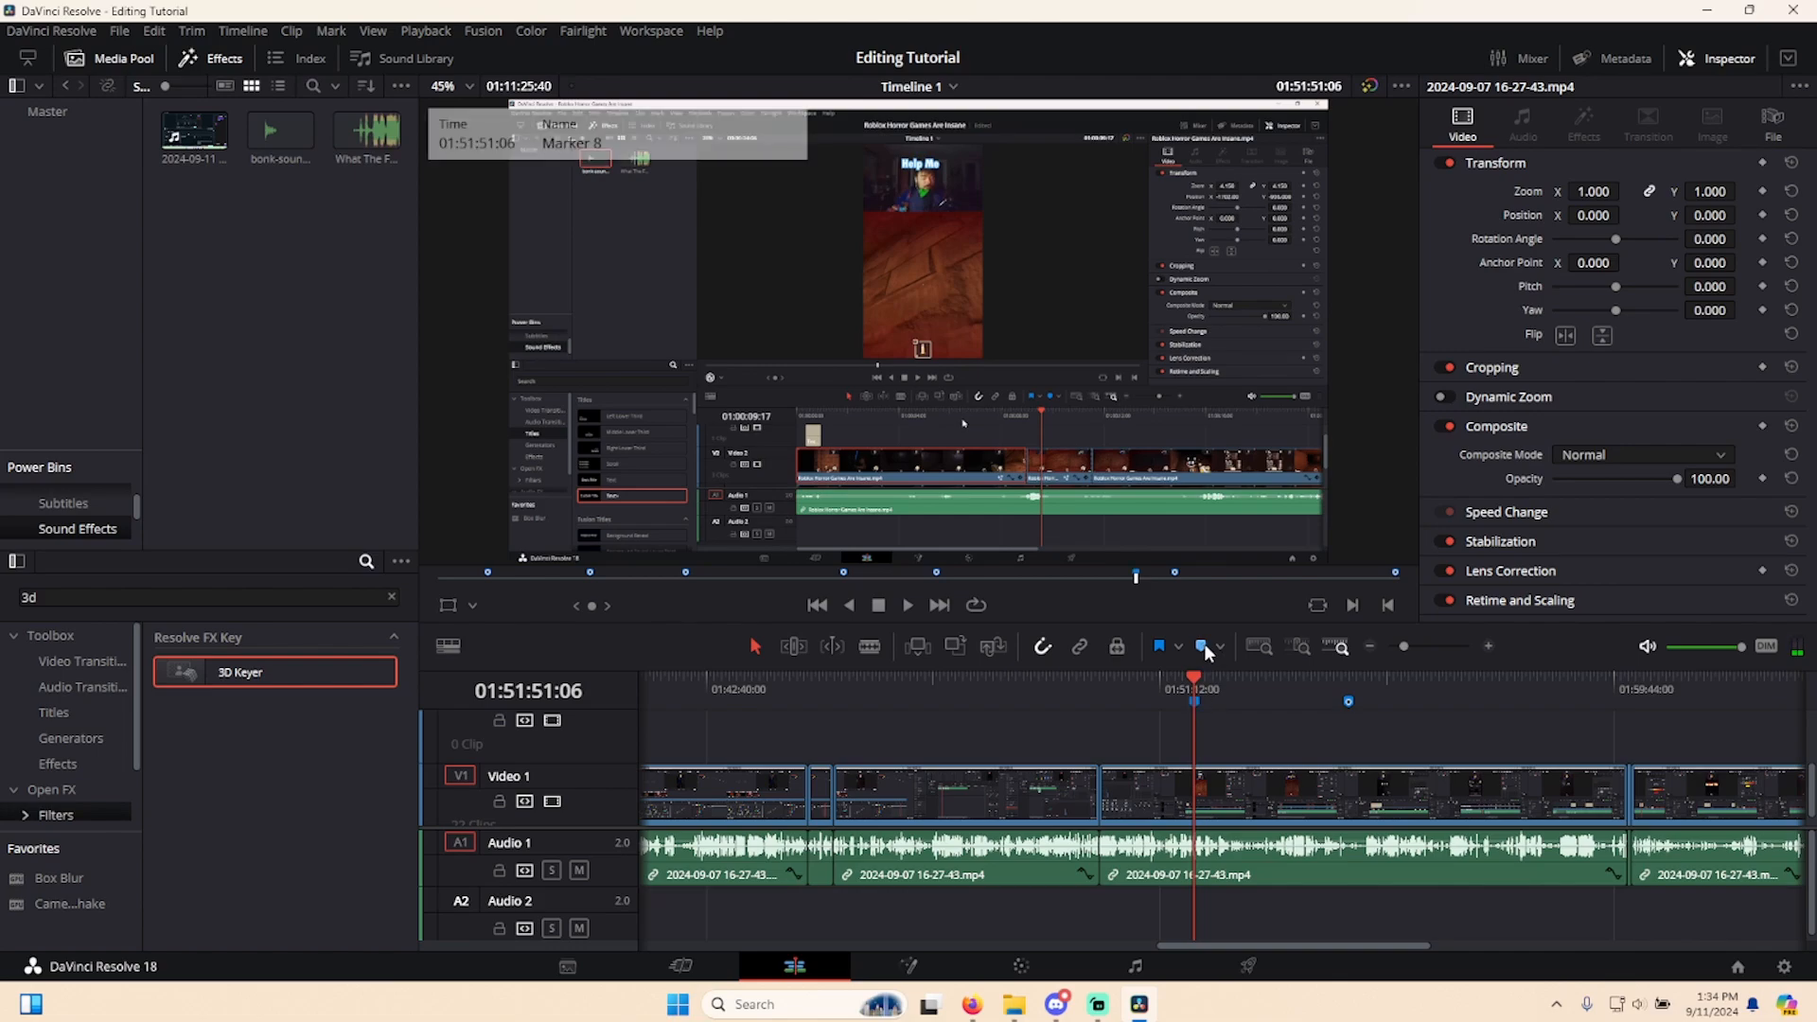
double_click(1195, 702)
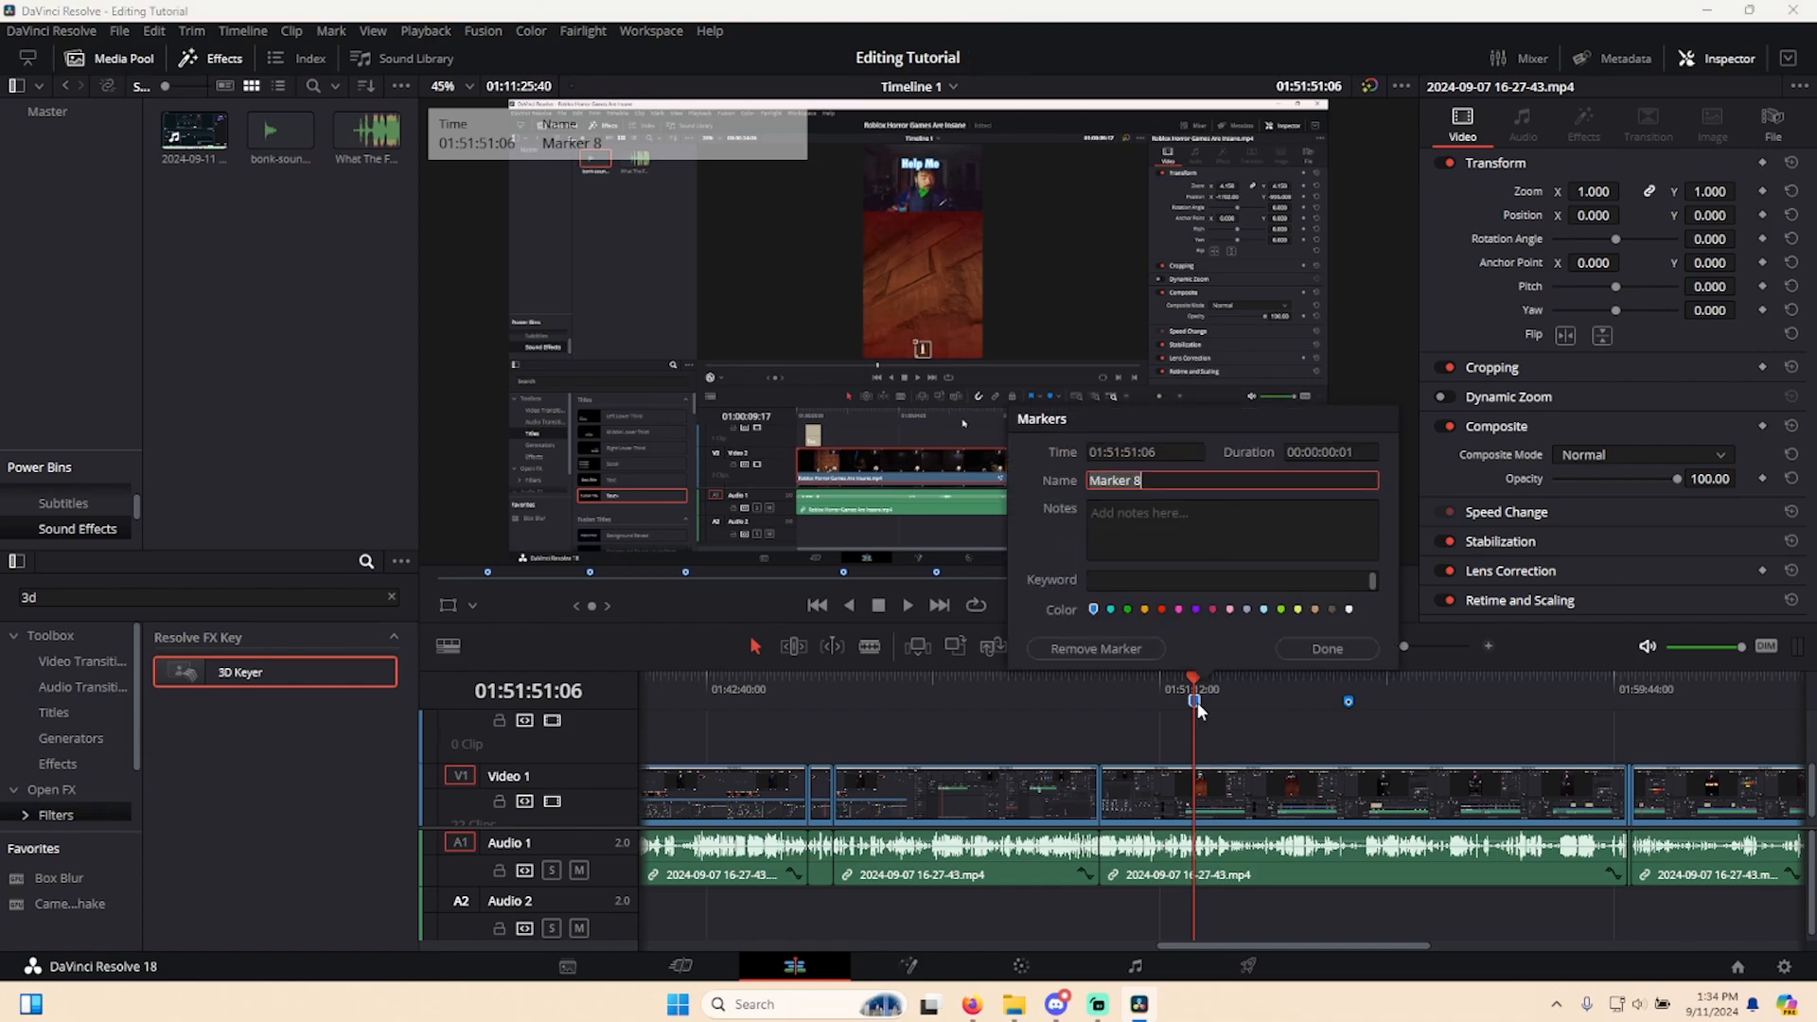
click(1179, 609)
text(wdadwa)
click(1149, 530)
text(cscscsc)
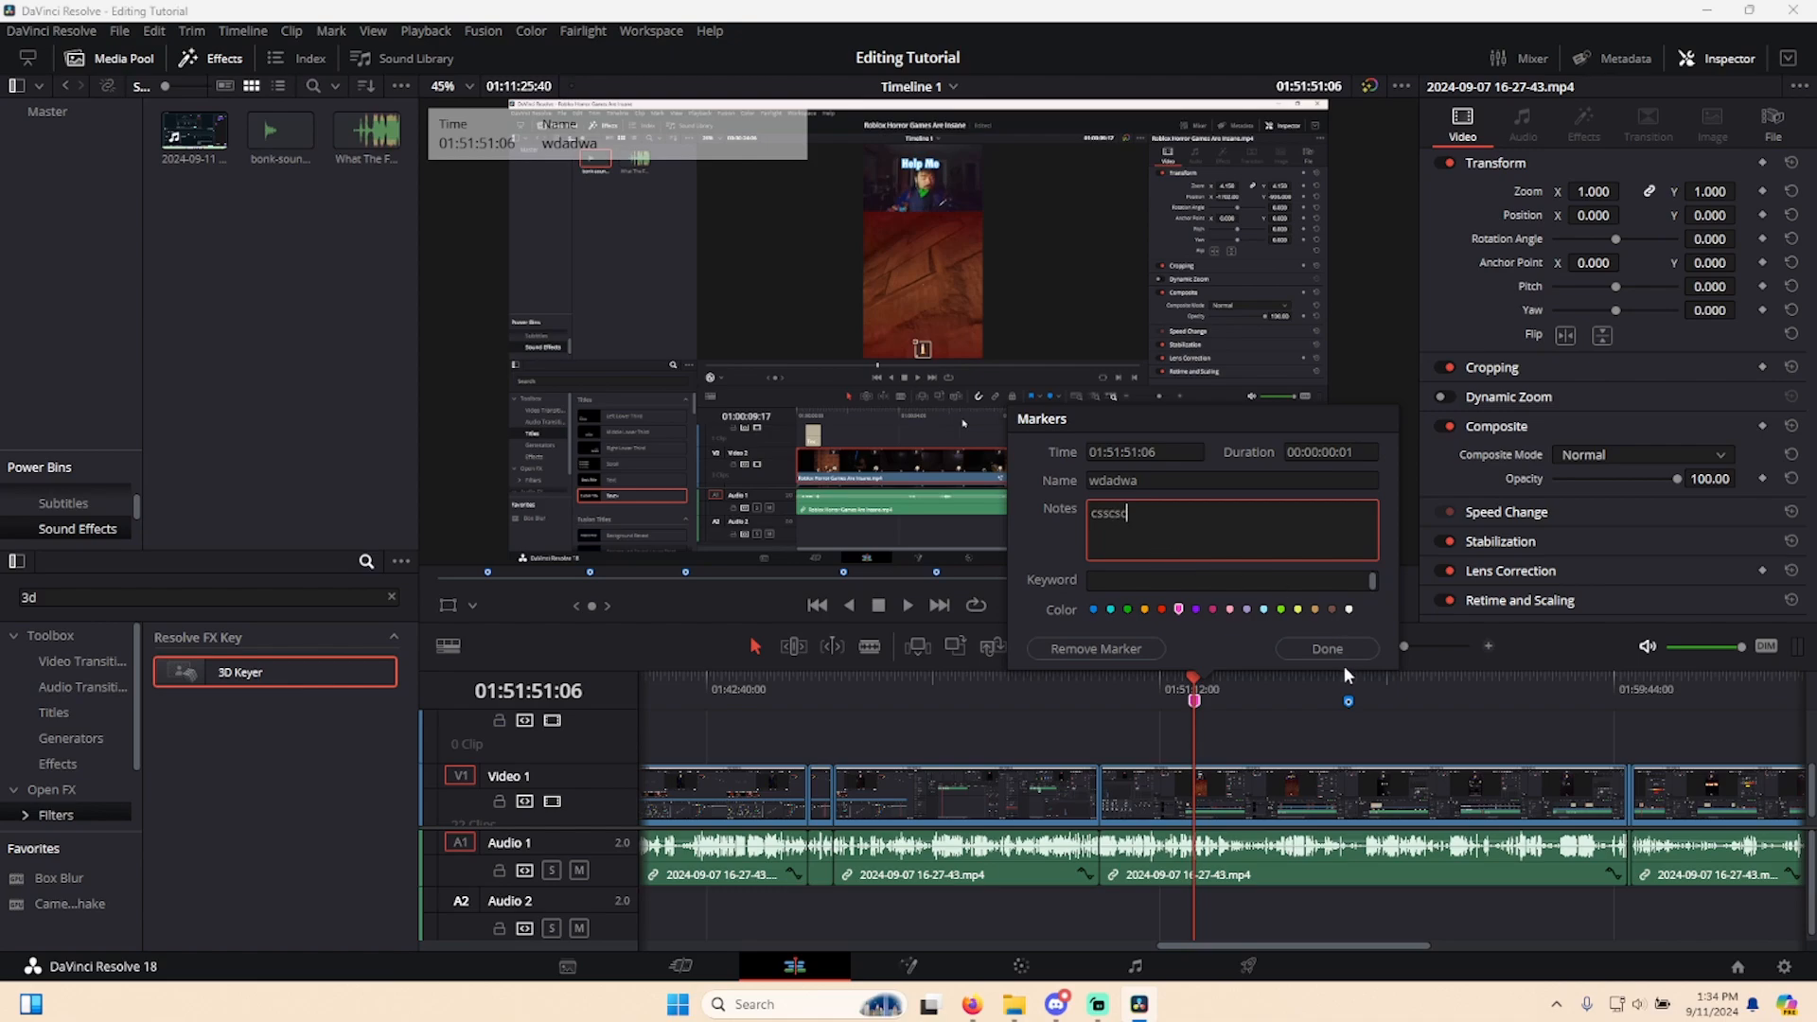
click(1332, 651)
- Move the playhead to 01:51:08:22 and delete the pink "wdadwa" timeline marker
click(1155, 683)
mouse_move(1195, 705)
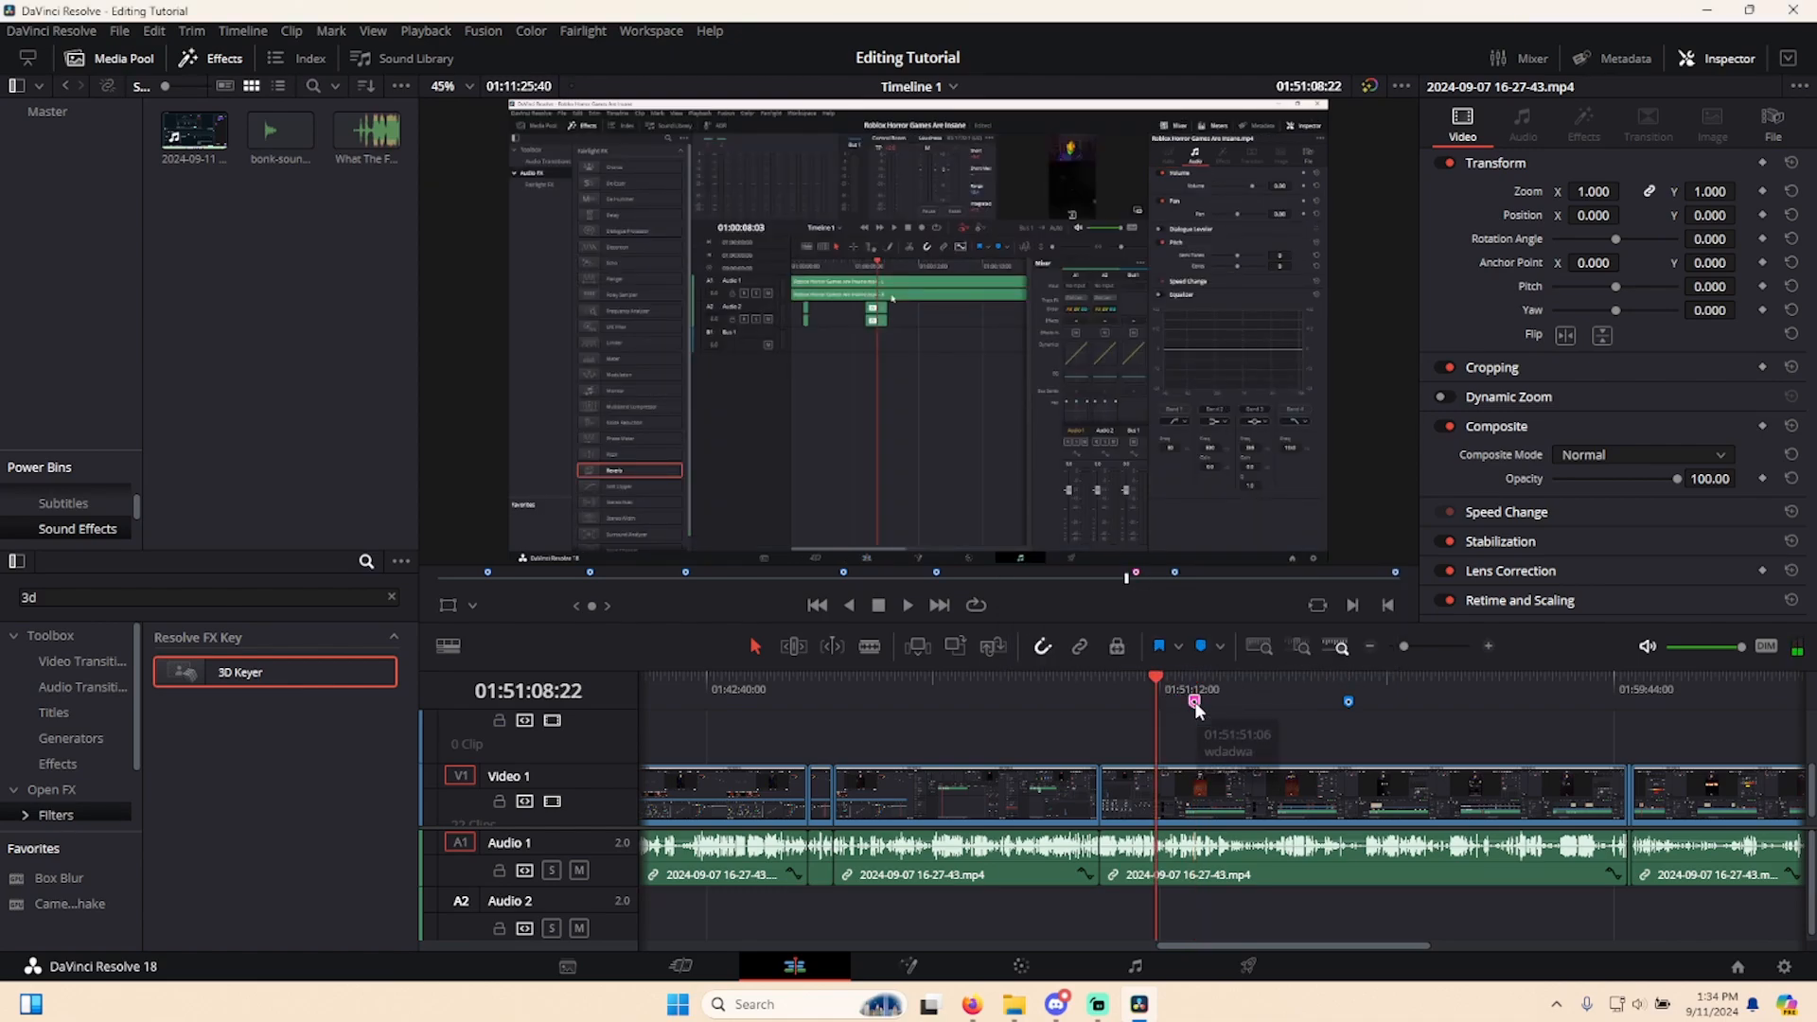
click(1194, 702)
key(Delete)
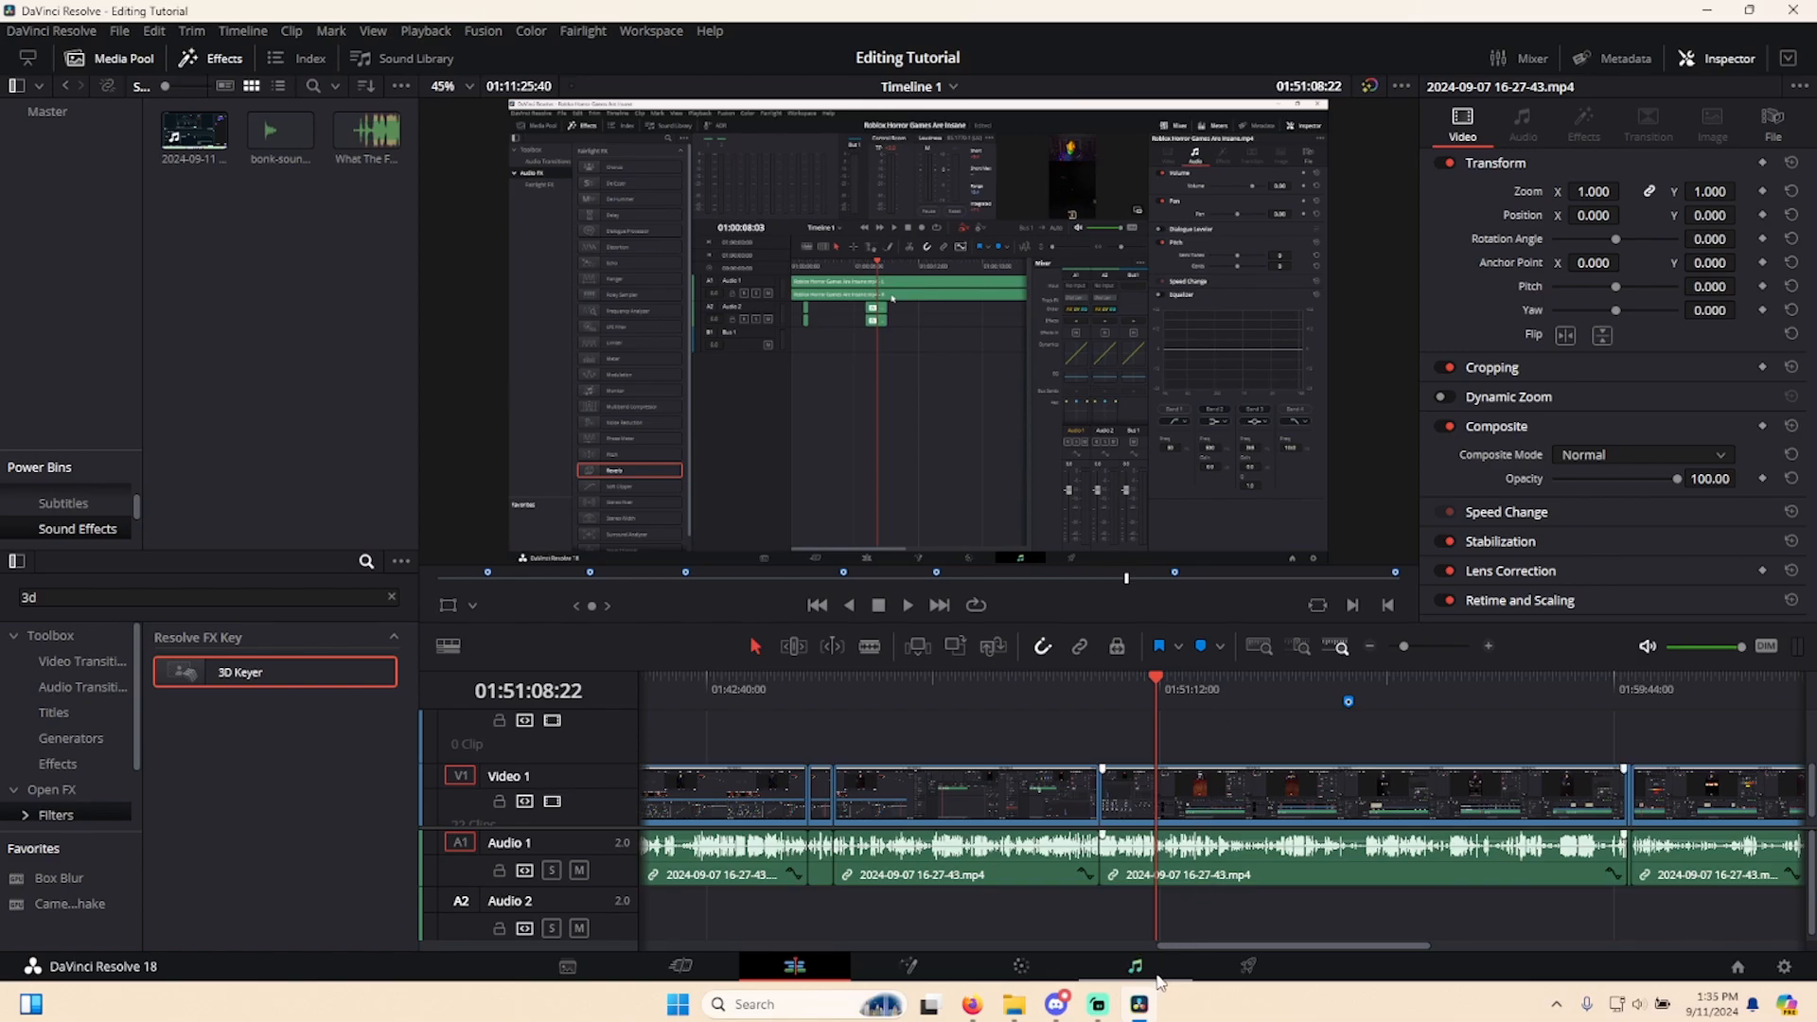
- In the Roblox Horror Games Are Insane project, delete the Video 2 clips and duplicate the Video 1 clip onto Video 2
mouse_move(1101, 1011)
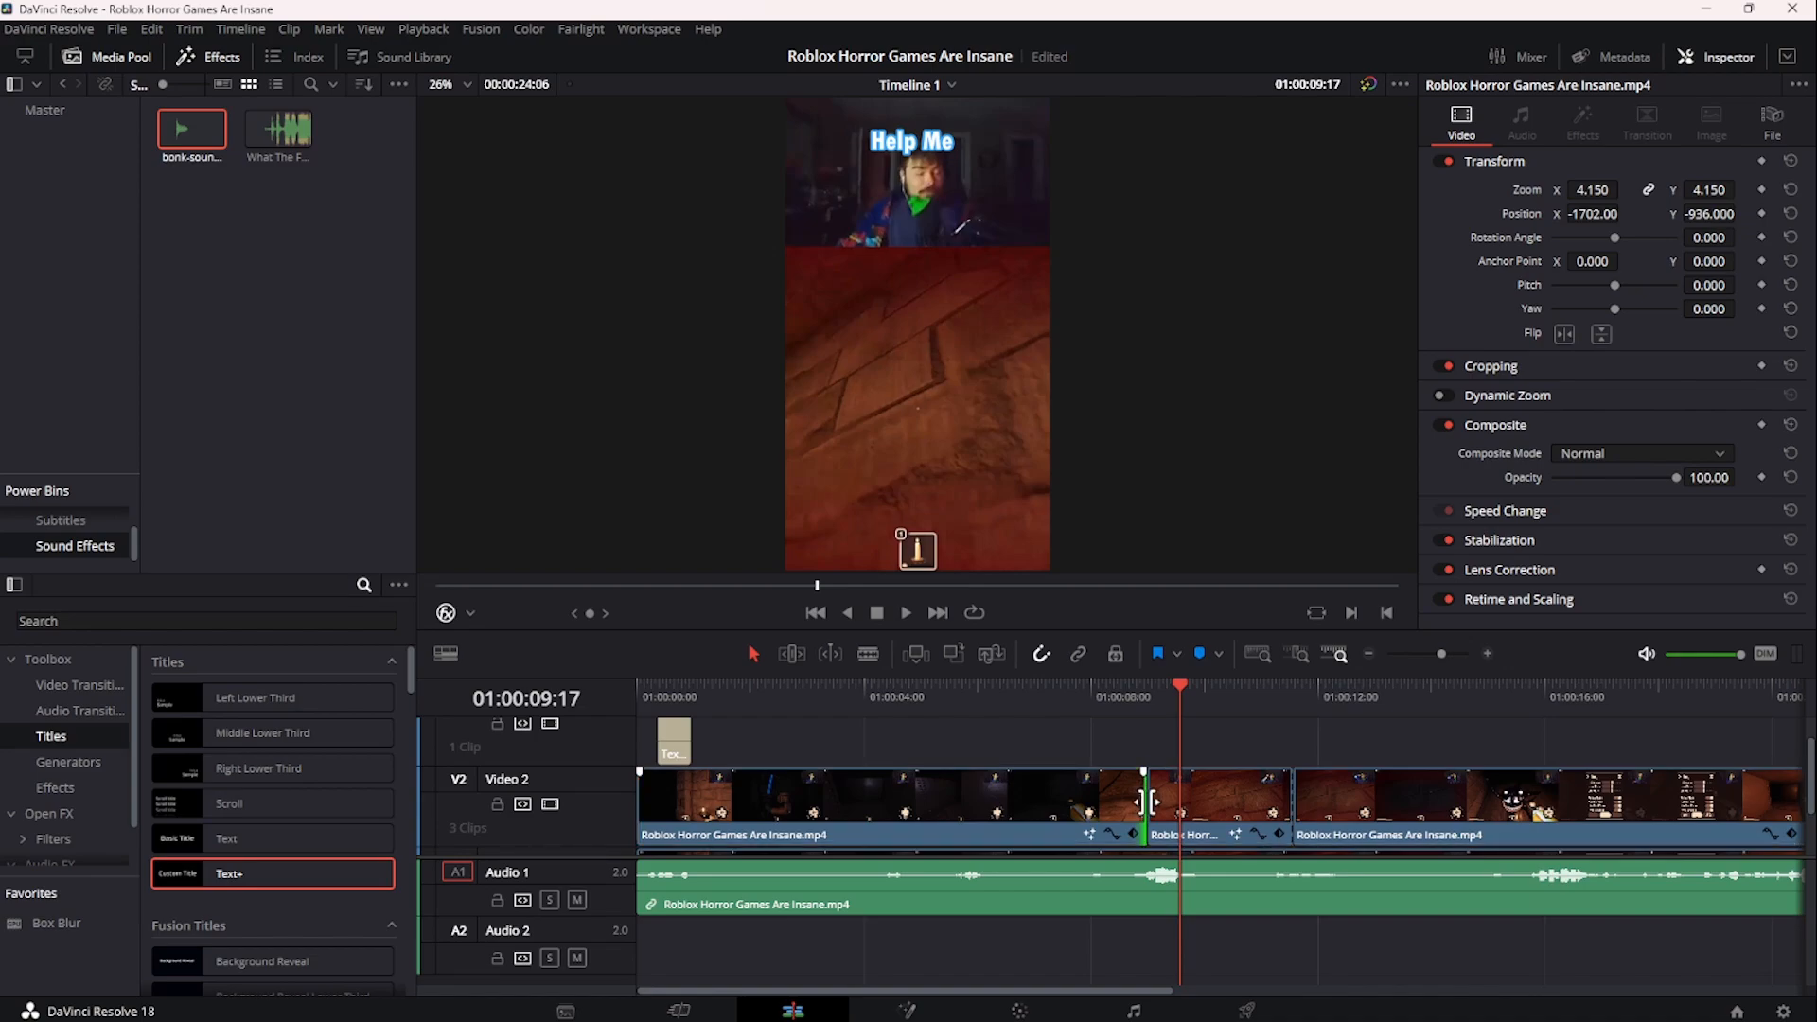
drag(1107, 734, 1461, 806)
key(Delete)
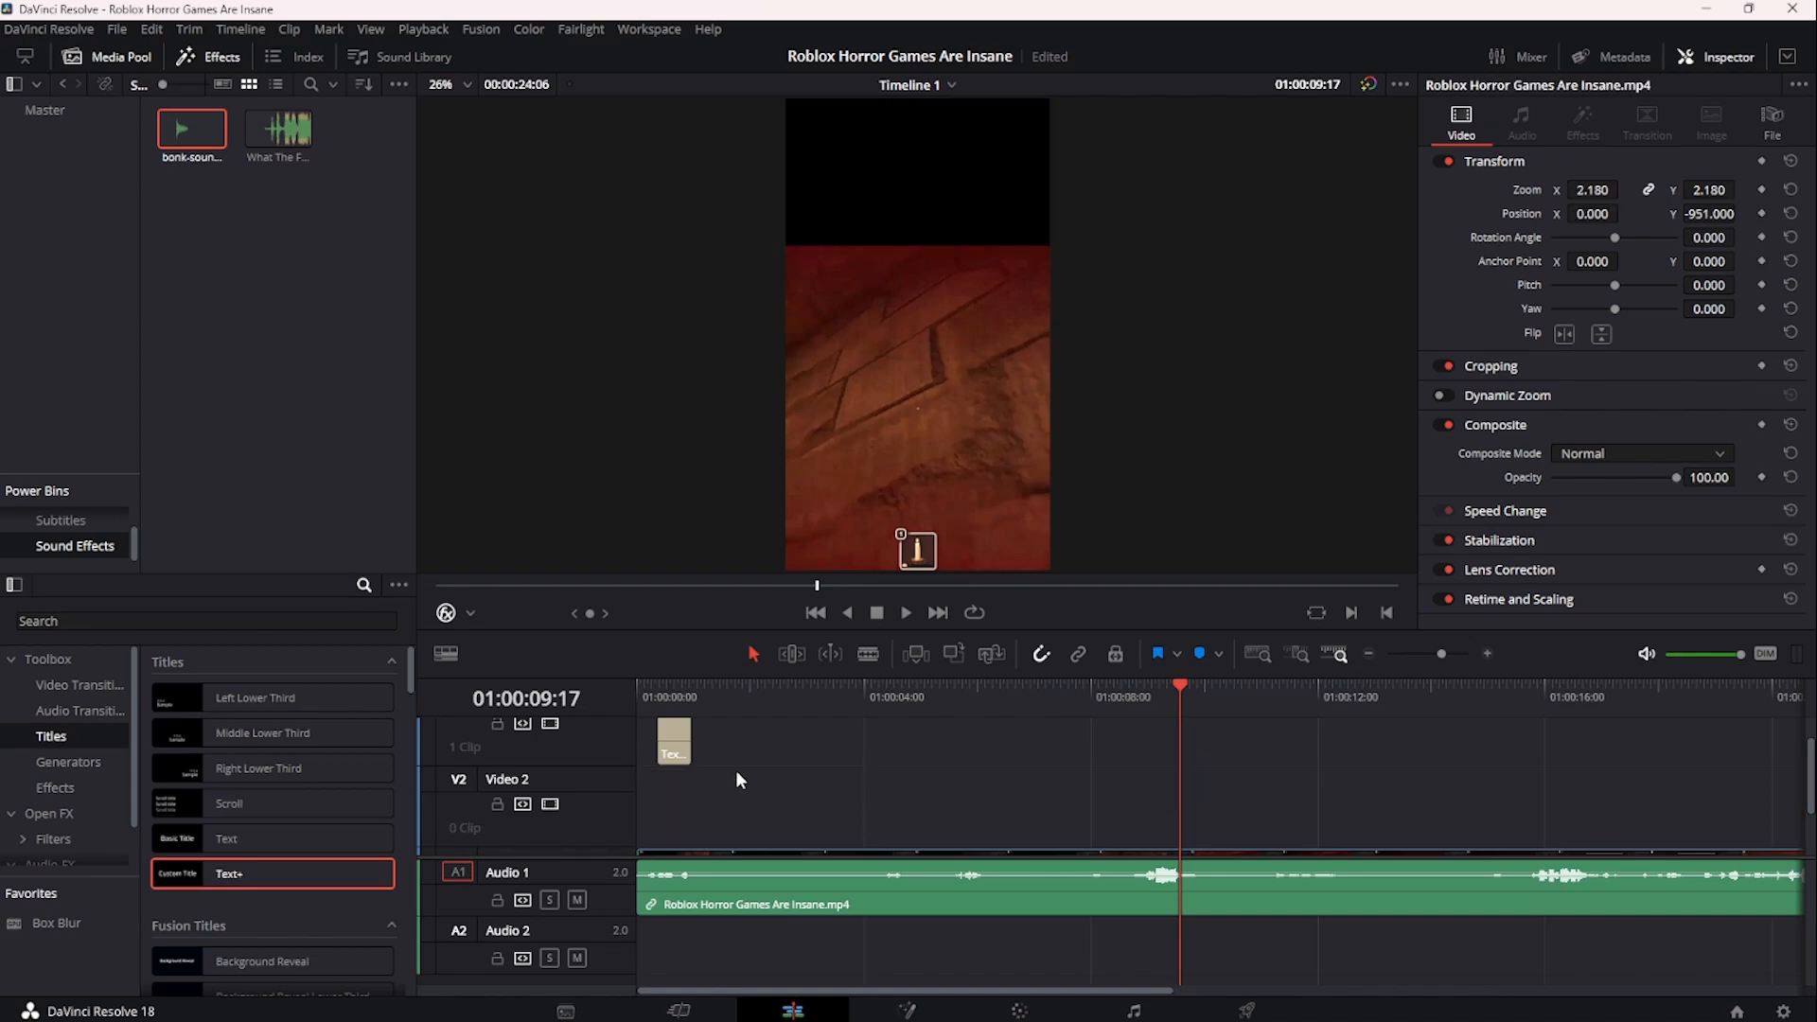
scroll(590, 741, down, 2)
click(874, 813)
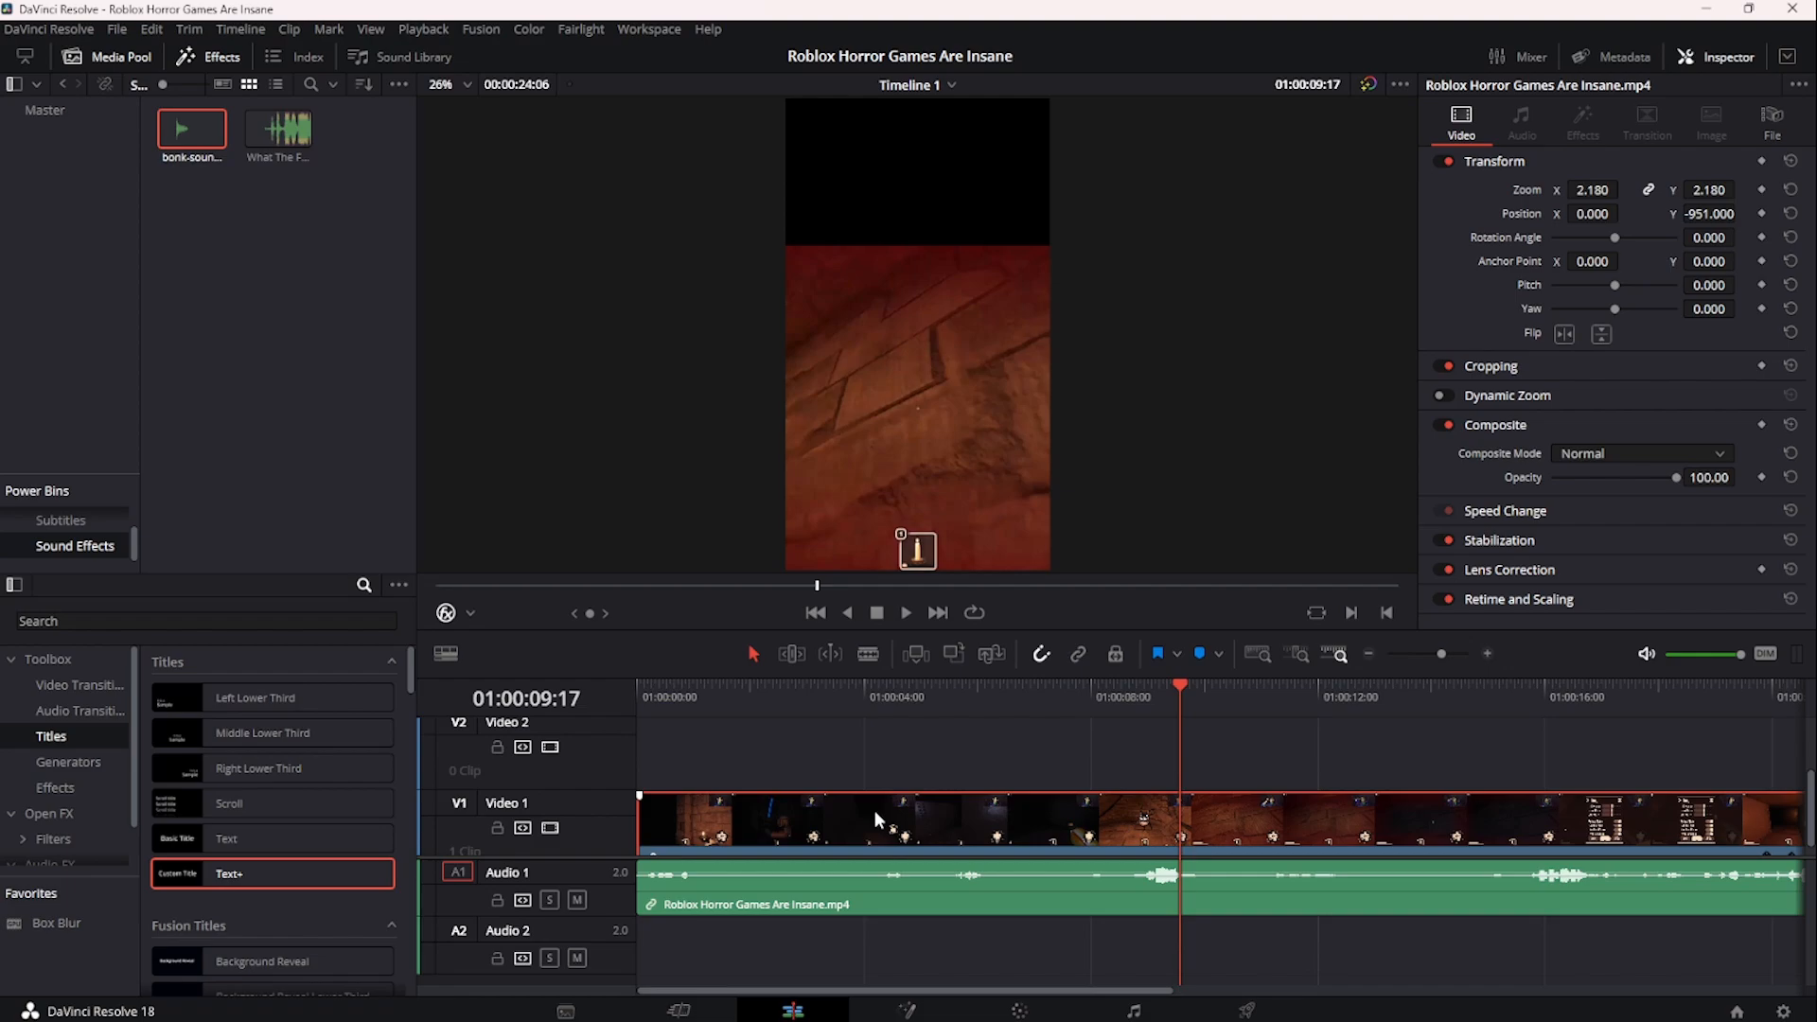
drag(875, 810, 871, 762)
- Bring the webcam into the upper frame by setting the Video 2 clip's Zoom to 3.320, Position X to -1380 and Position Y to -510
click(856, 695)
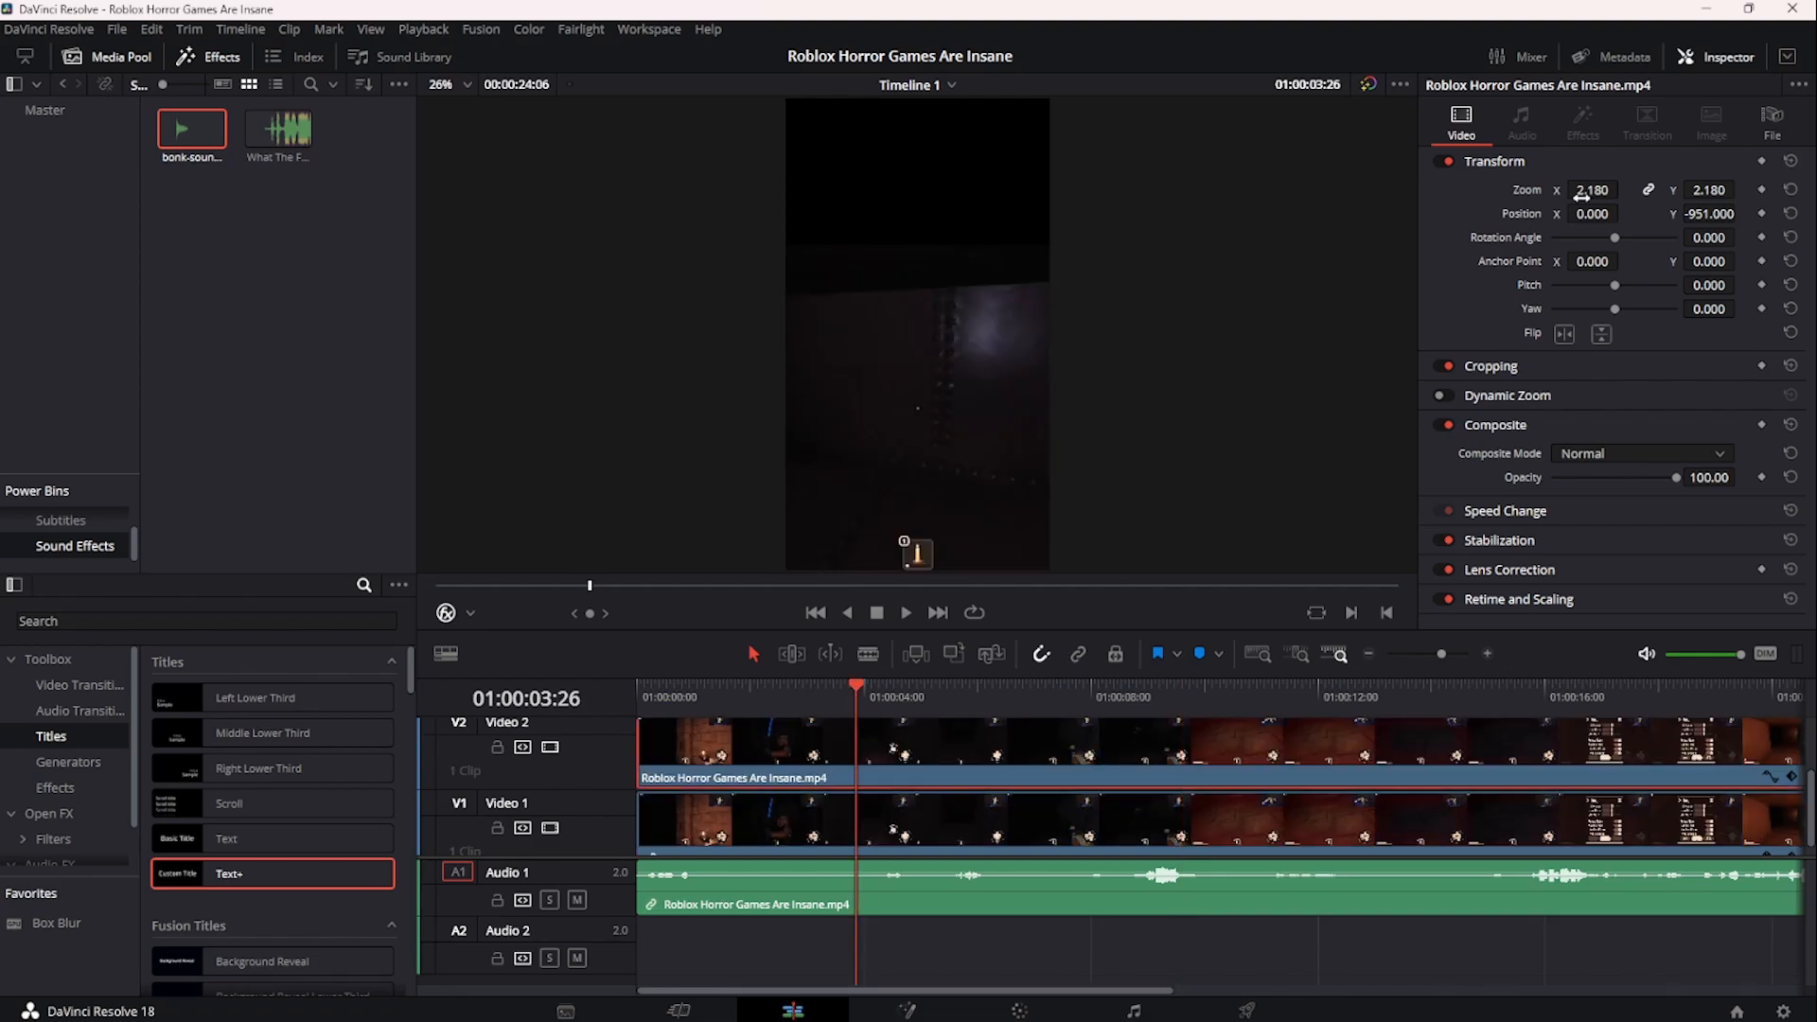
drag(1593, 214, 1637, 215)
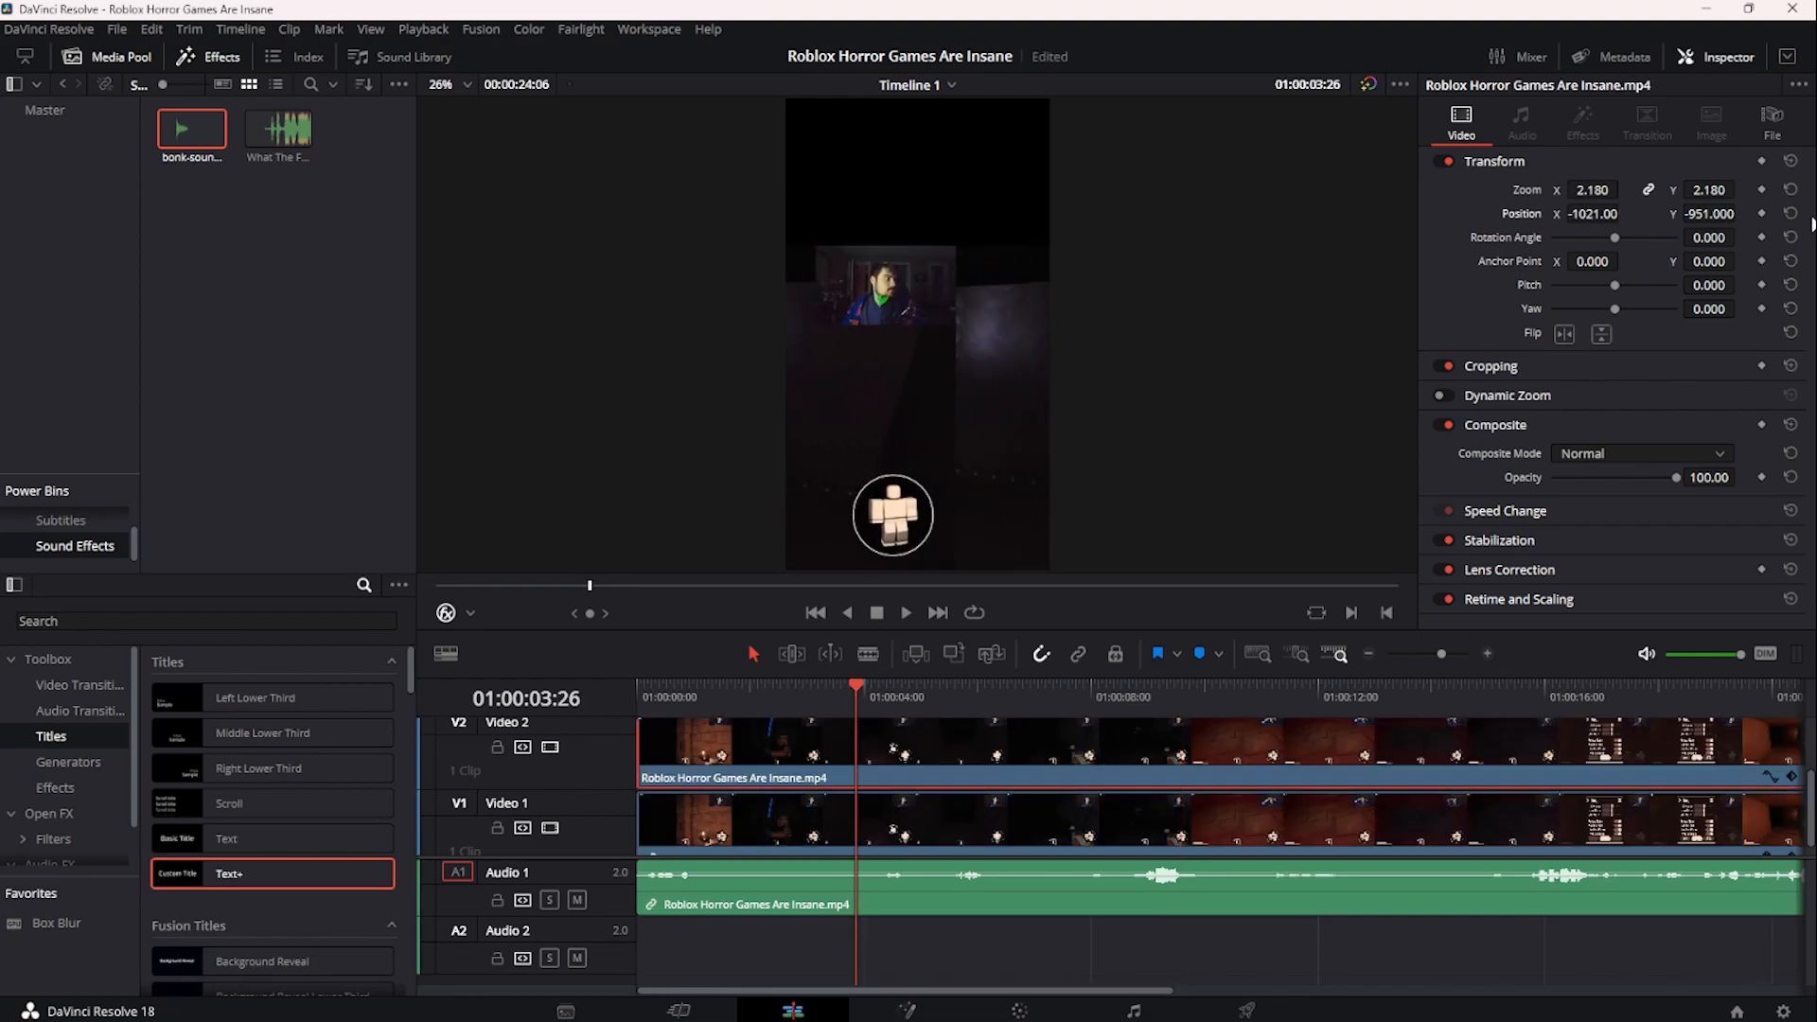
click(1036, 830)
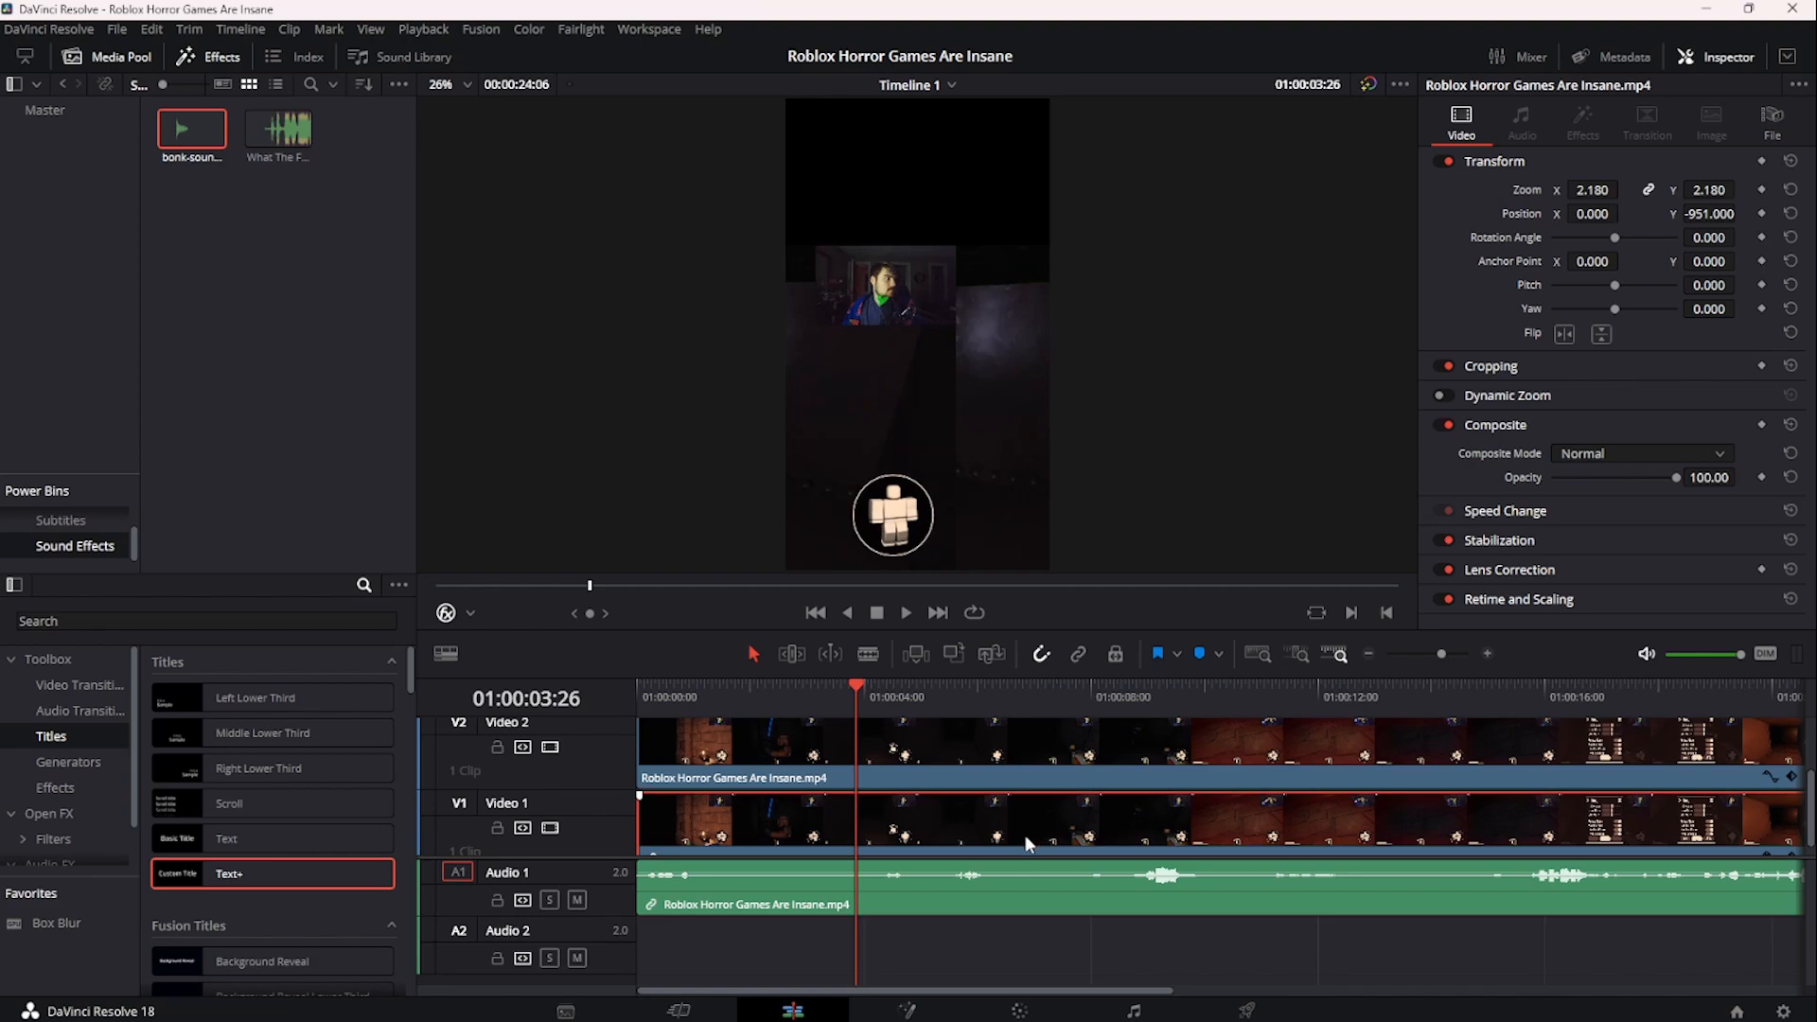
click(1087, 781)
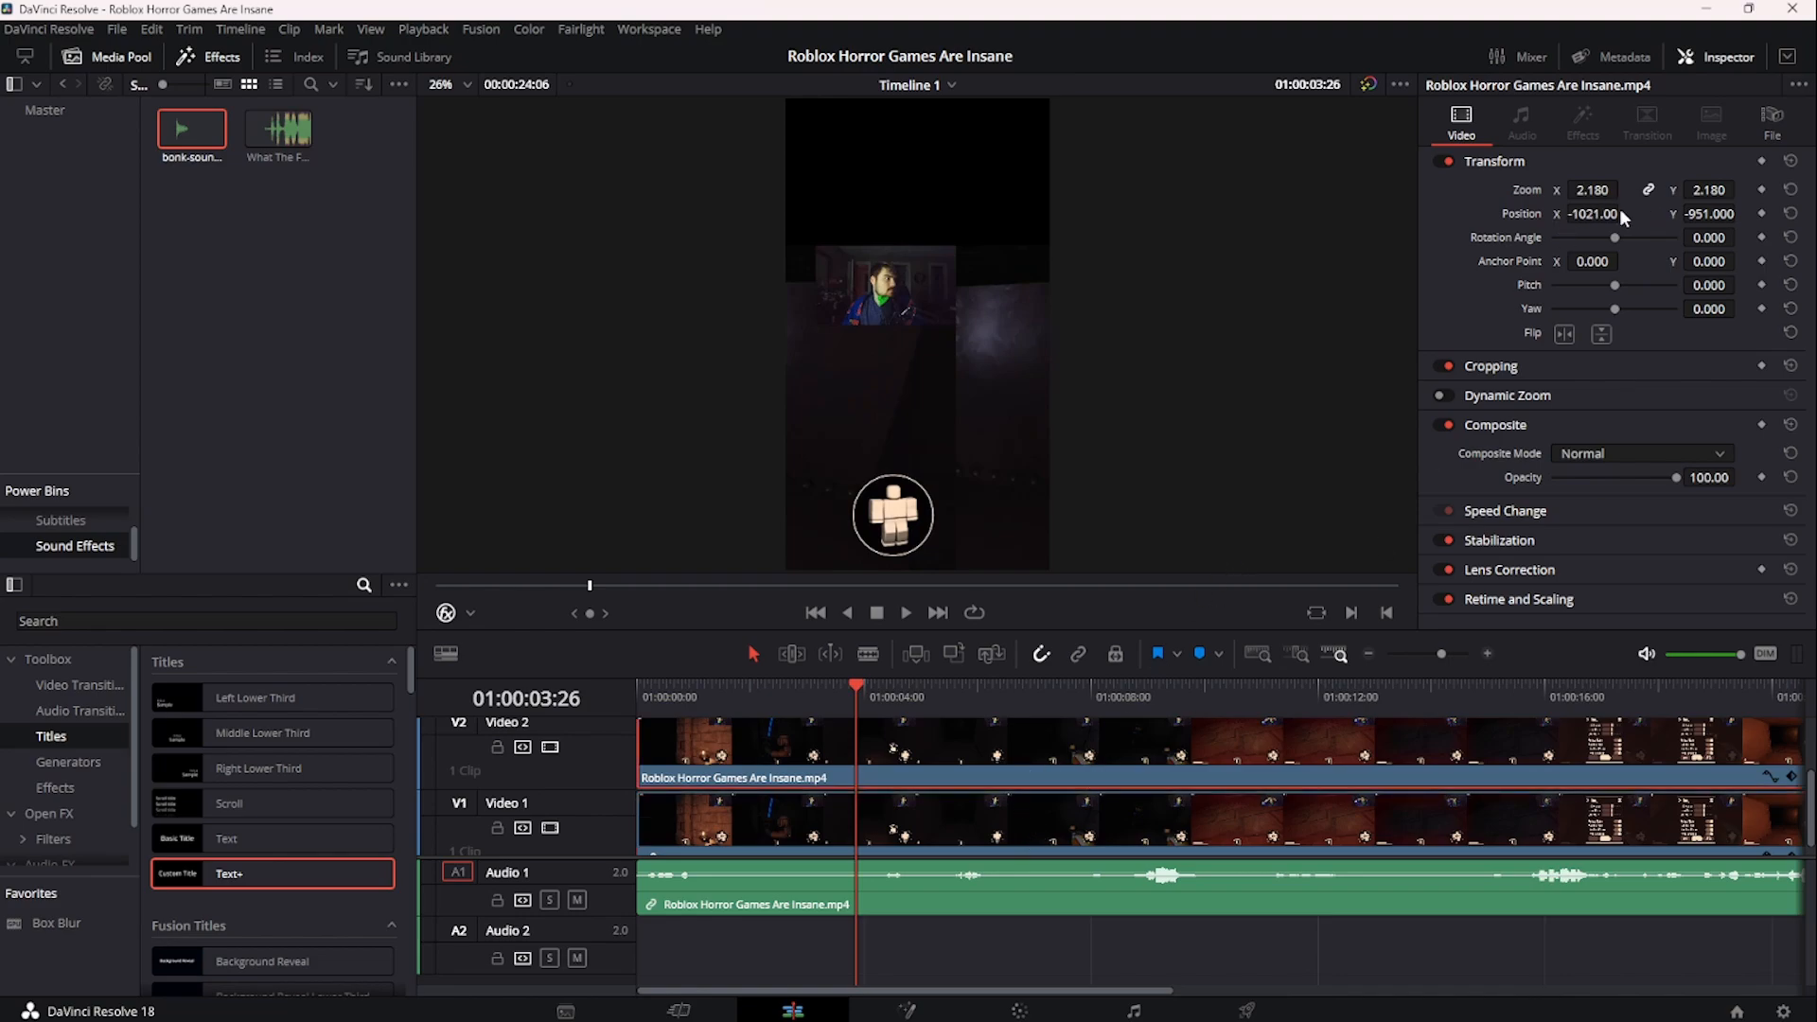
drag(1718, 213, 1792, 192)
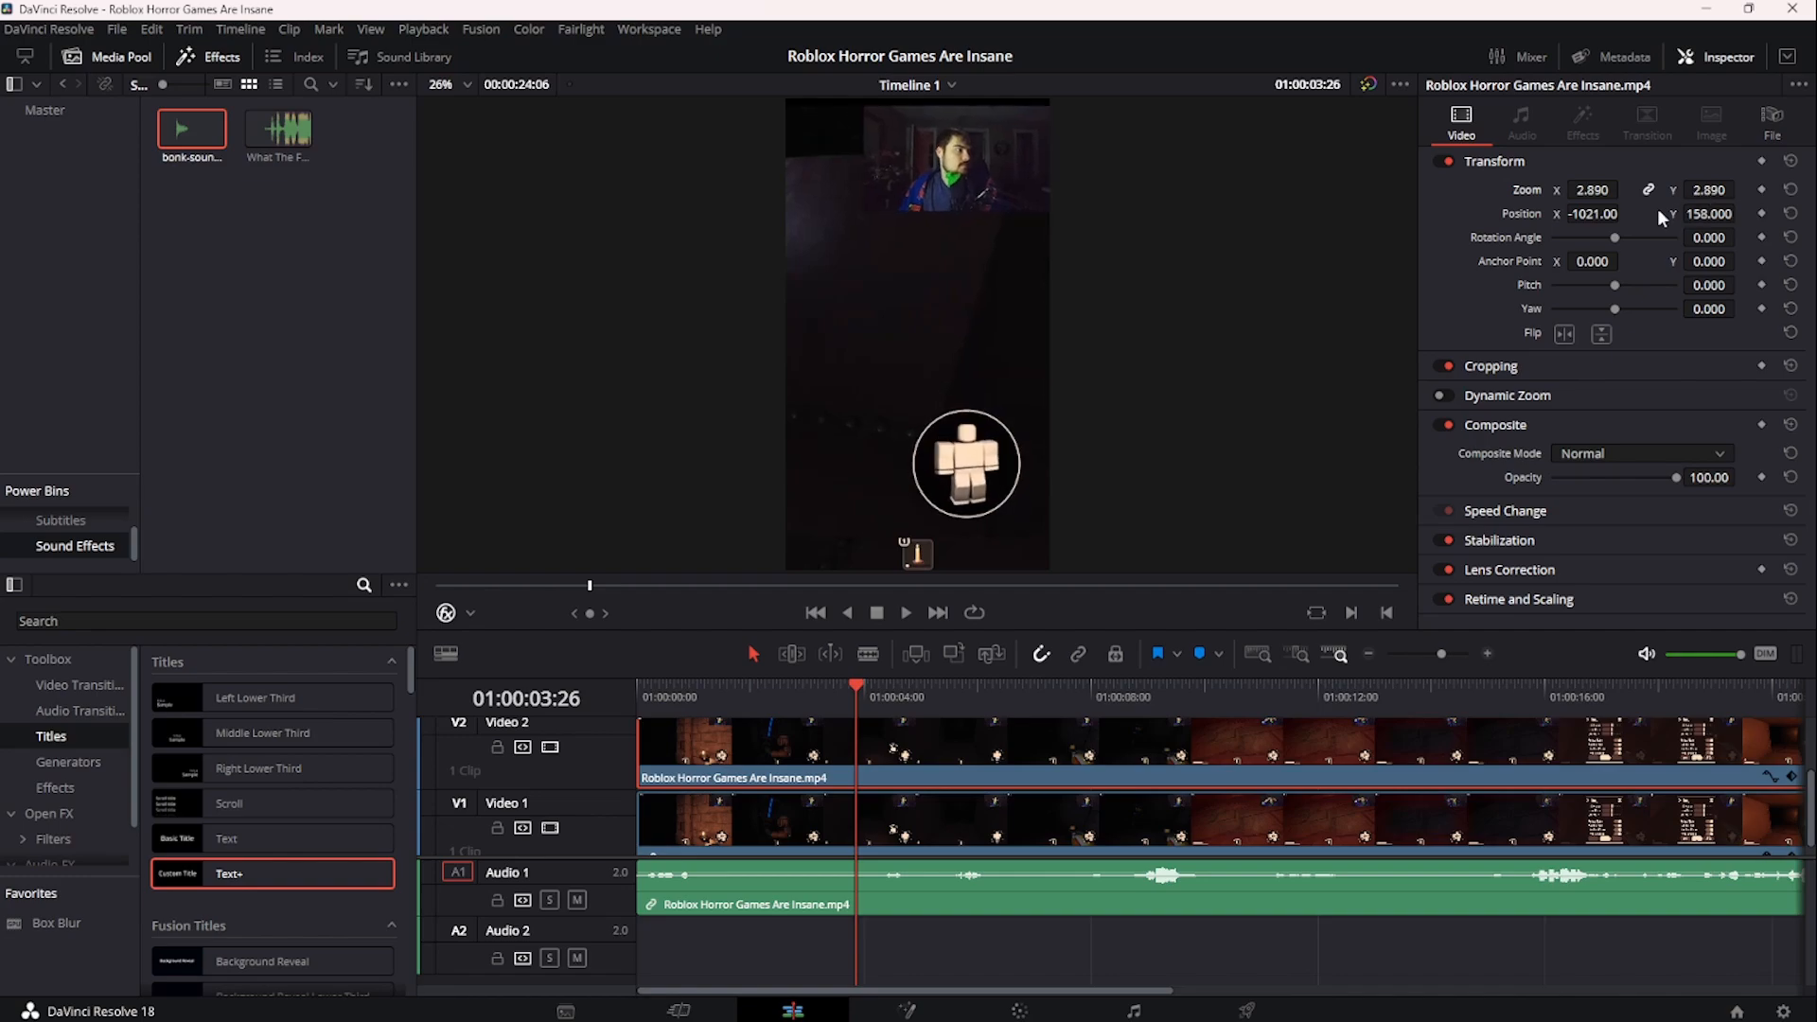
drag(1608, 216, 1572, 259)
click(1241, 693)
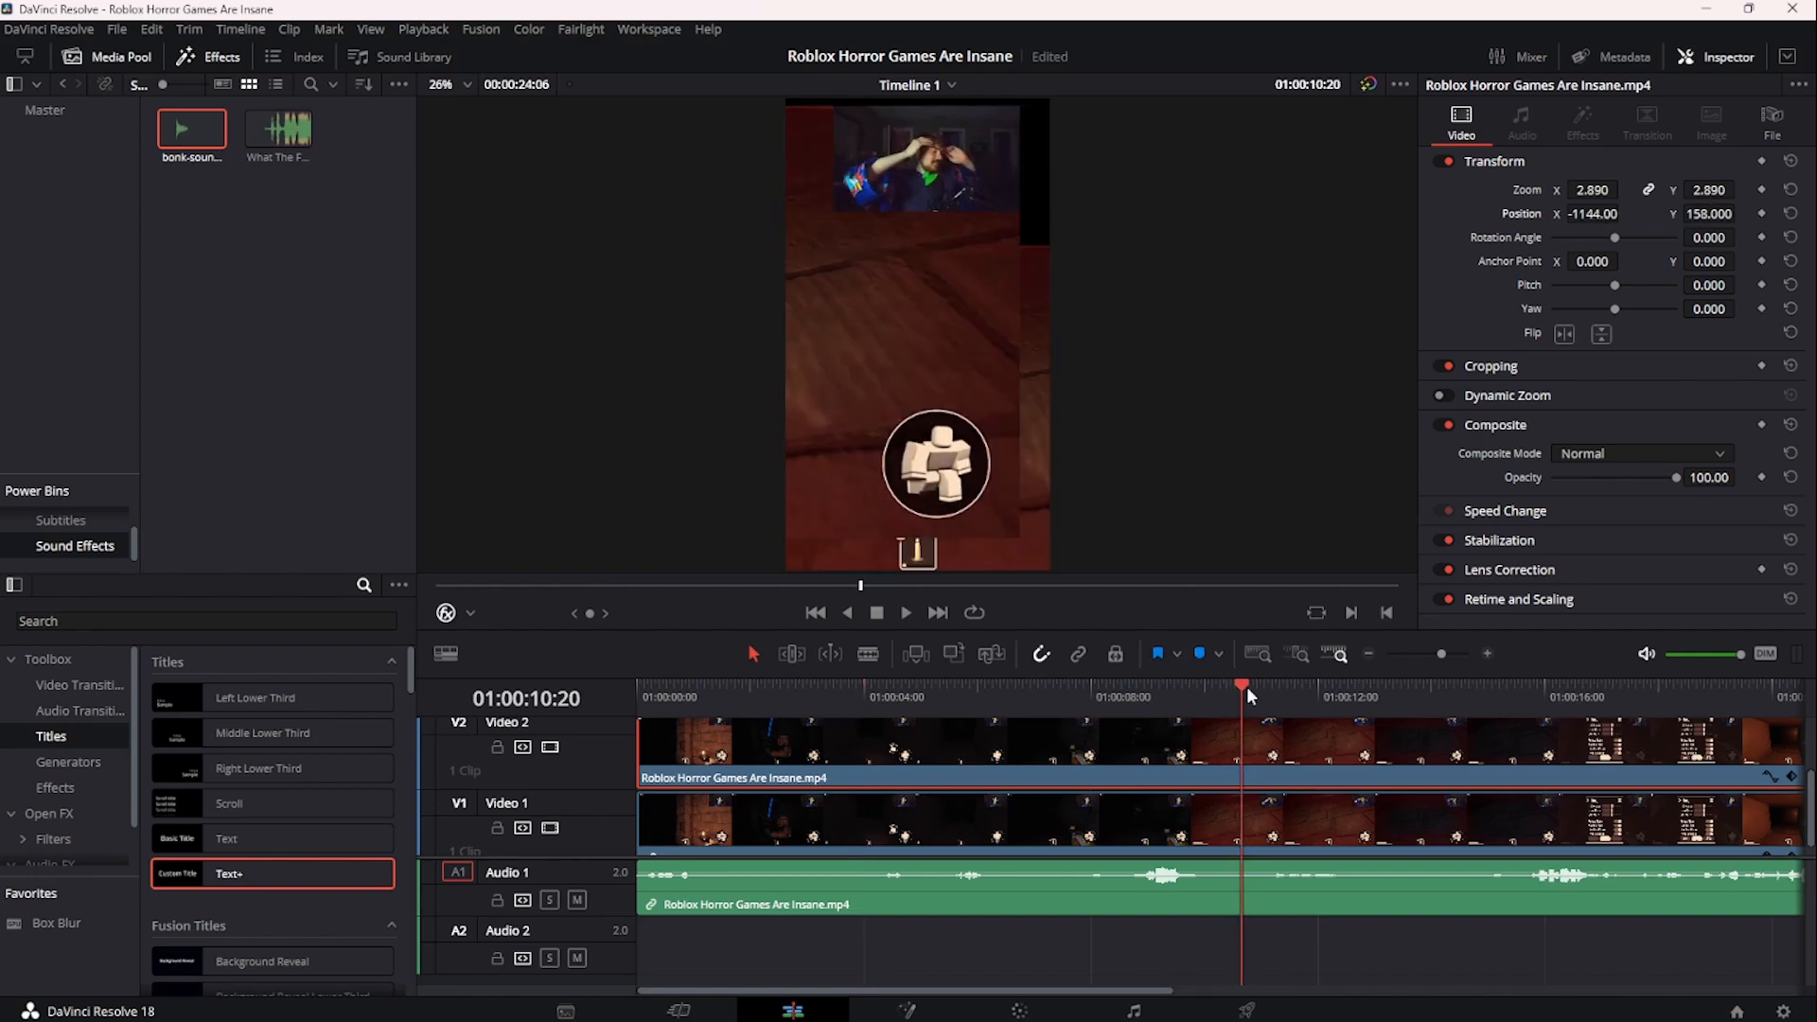
drag(1714, 213, 1746, 190)
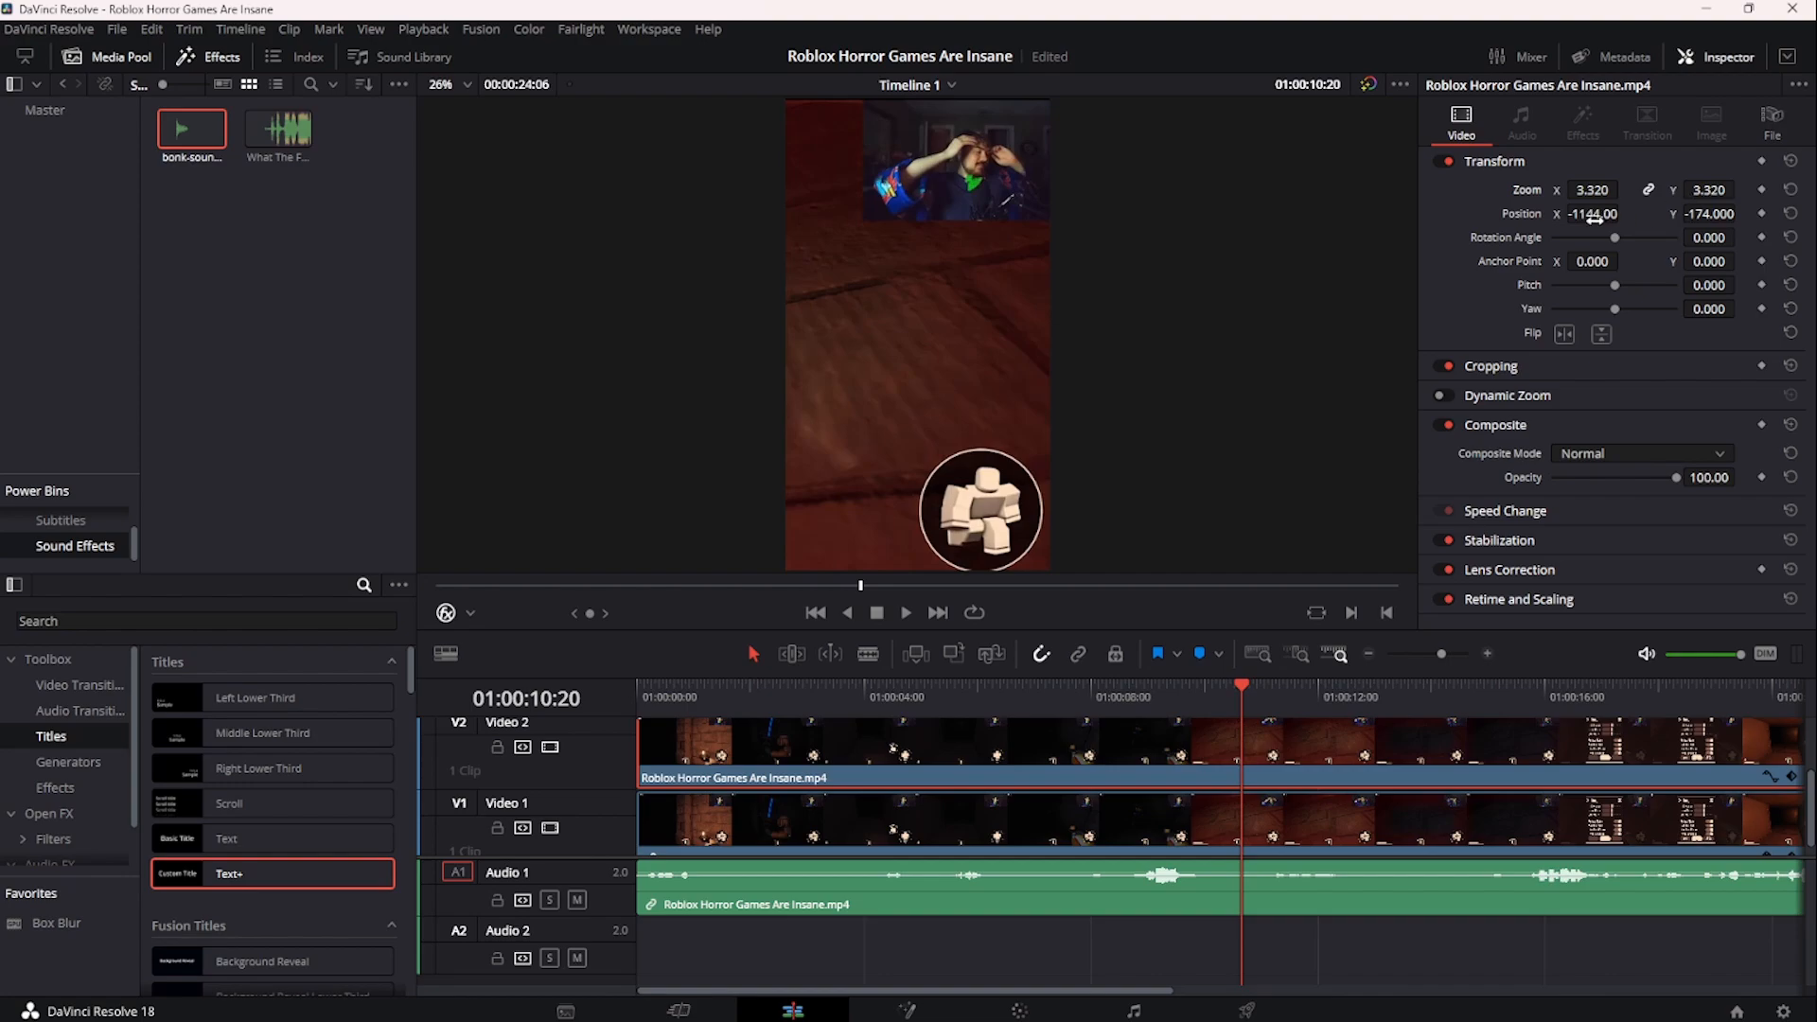
mouse_move(1599, 218)
mouse_down()
mouse_move(1684, 216)
mouse_move(1617, 215)
mouse_up()
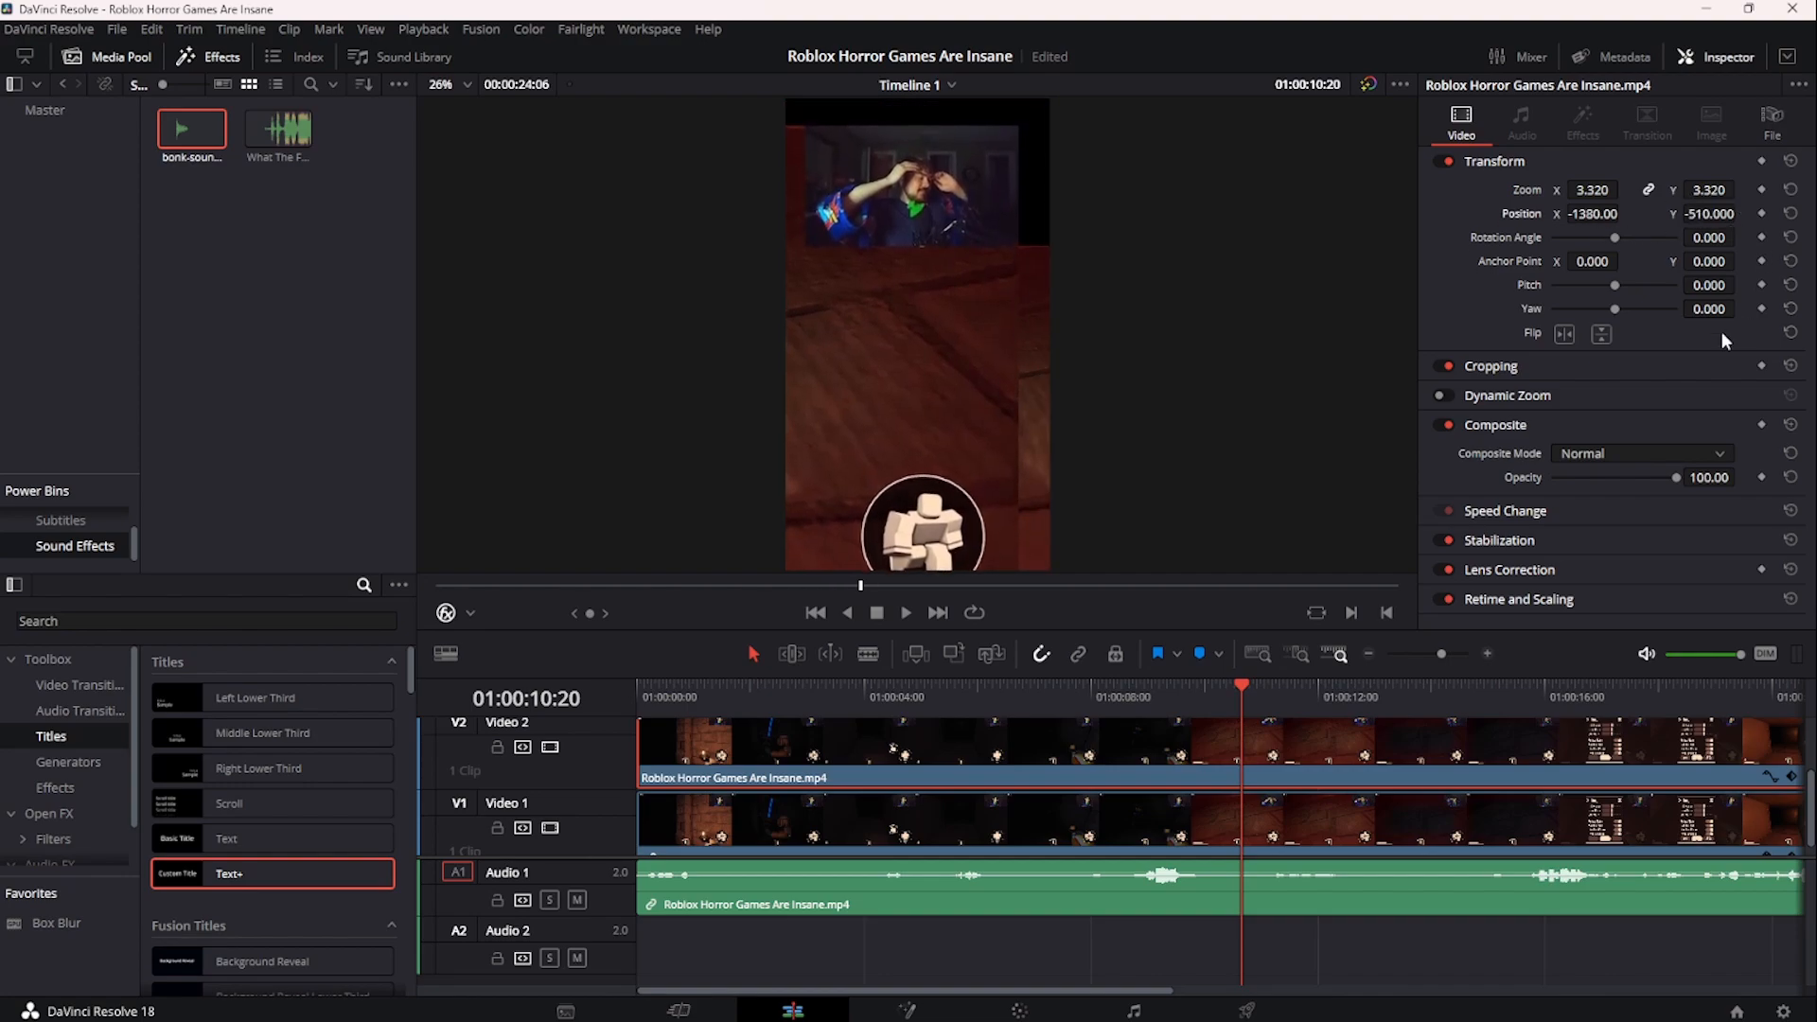
- Crop the Video 2 clip down to the webcam with Crop Bottom 463 and Crop Left about 819
click(1671, 369)
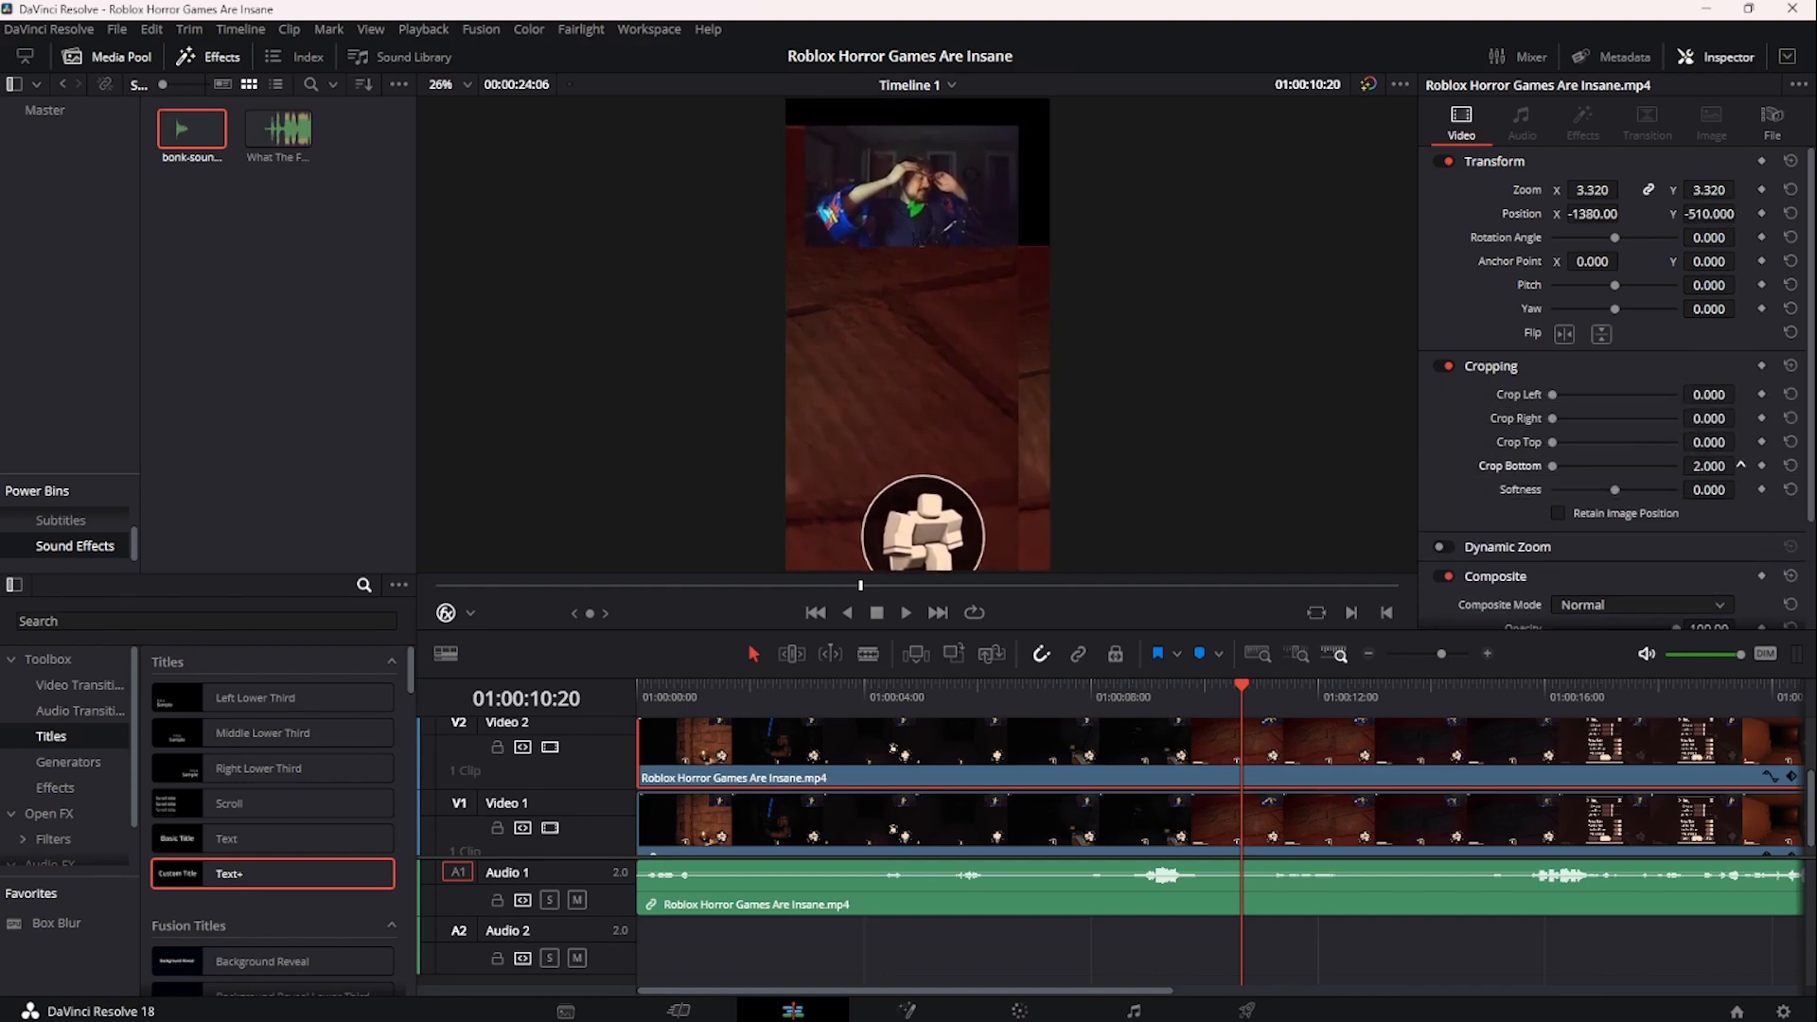
mouse_move(1709, 465)
mouse_down()
mouse_move(1760, 465)
mouse_move(1732, 464)
mouse_up()
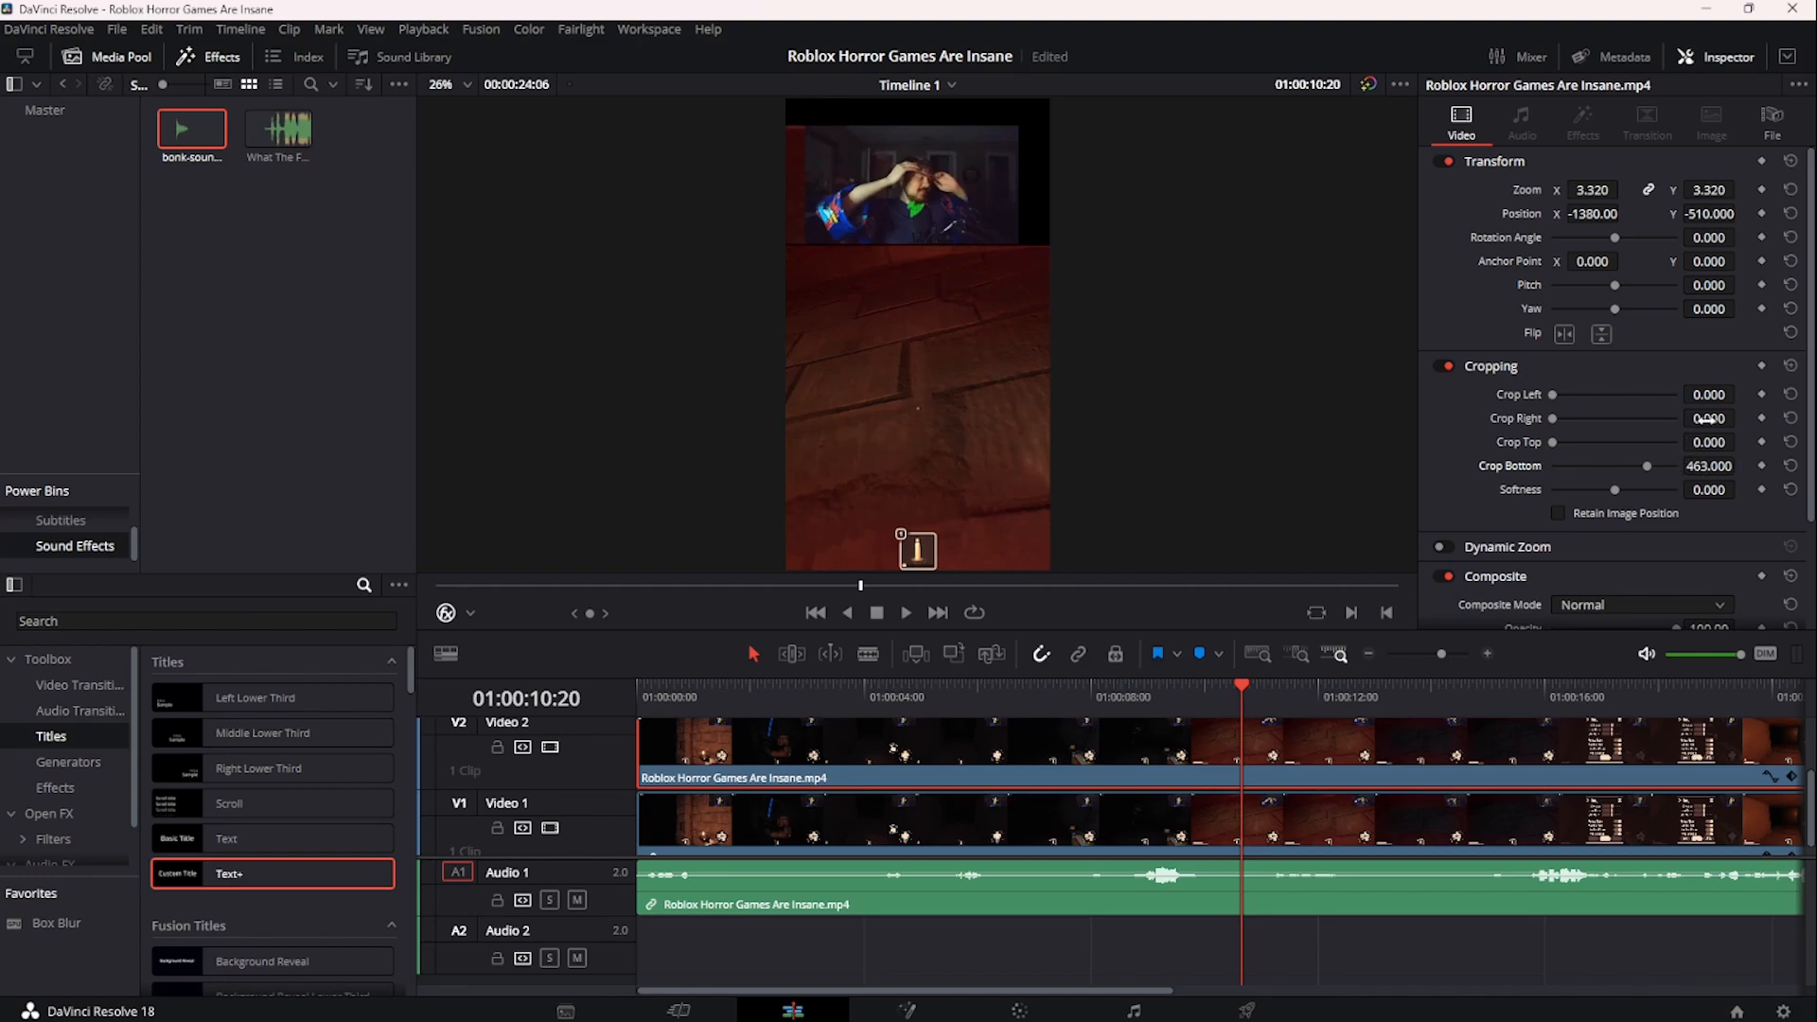
drag(1707, 419, 1741, 394)
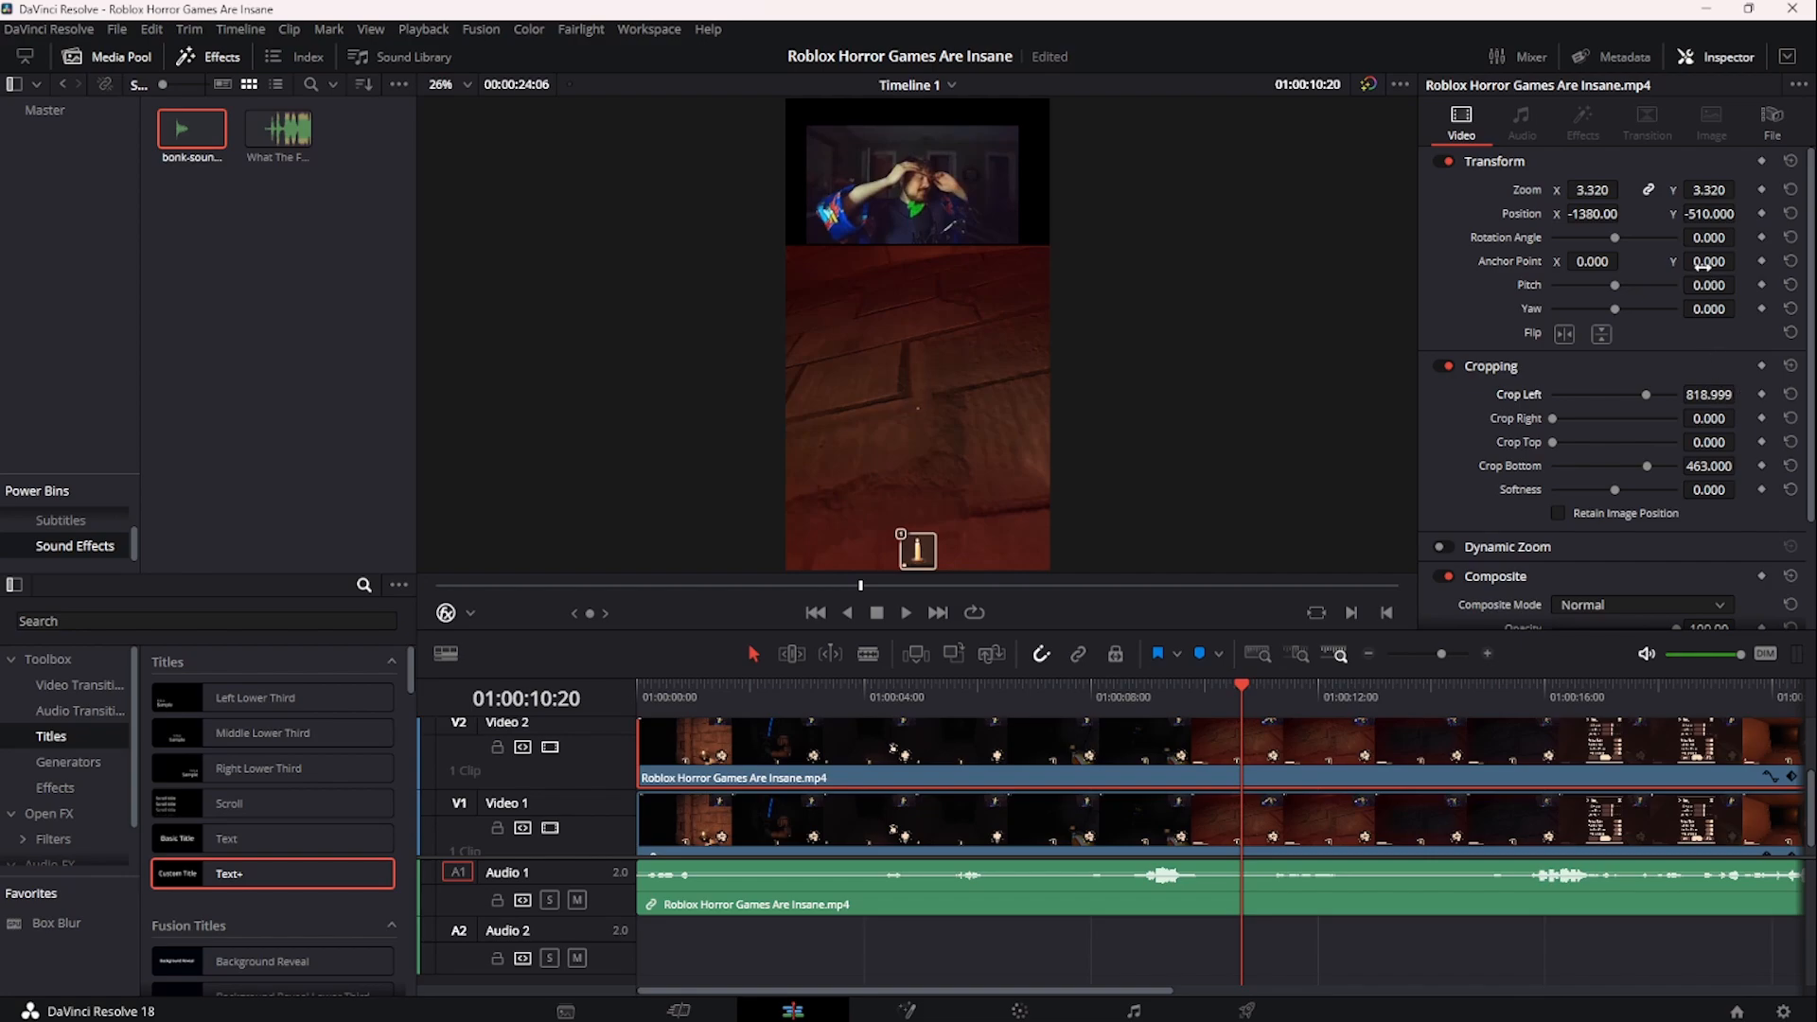
- Fit the cropped webcam above the gameplay by setting Zoom to 4.150, Position X to -1701 and Position Y to -957
drag(1740, 189, 1739, 213)
drag(1624, 214, 1624, 214)
drag(1738, 189, 1741, 189)
drag(1623, 214, 1623, 214)
drag(1741, 189, 1742, 190)
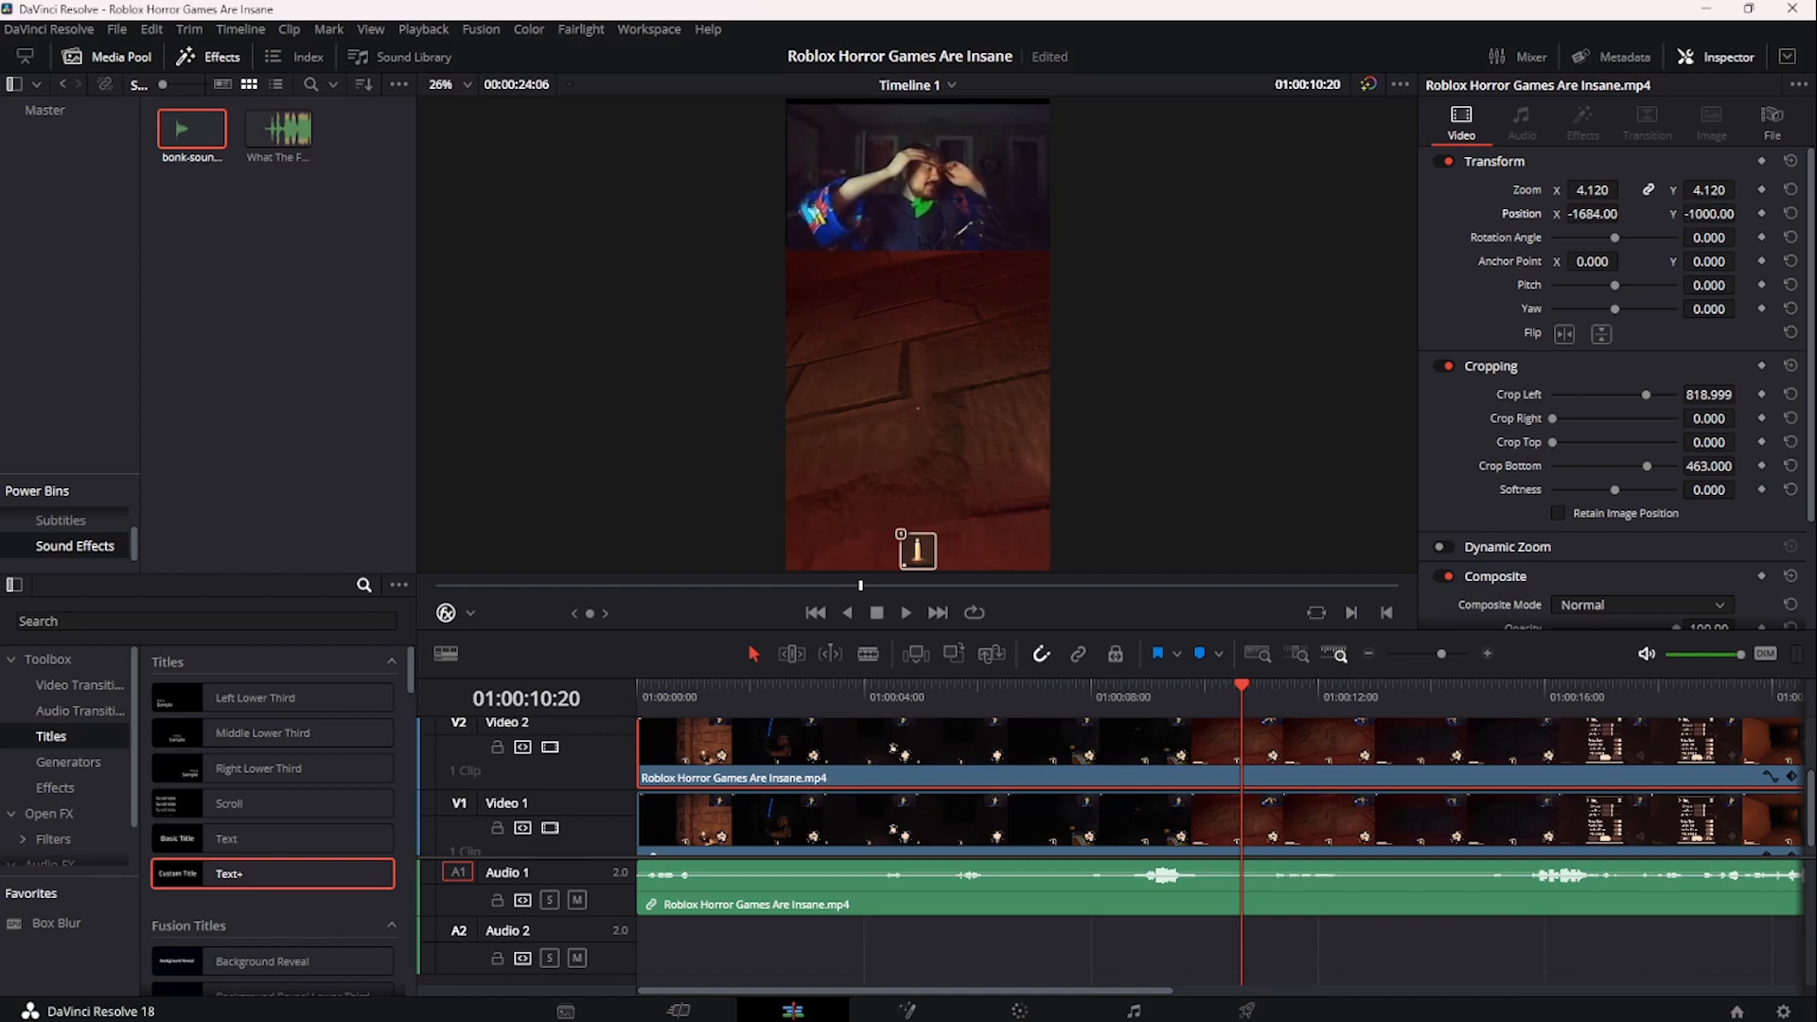
drag(1599, 214, 1594, 214)
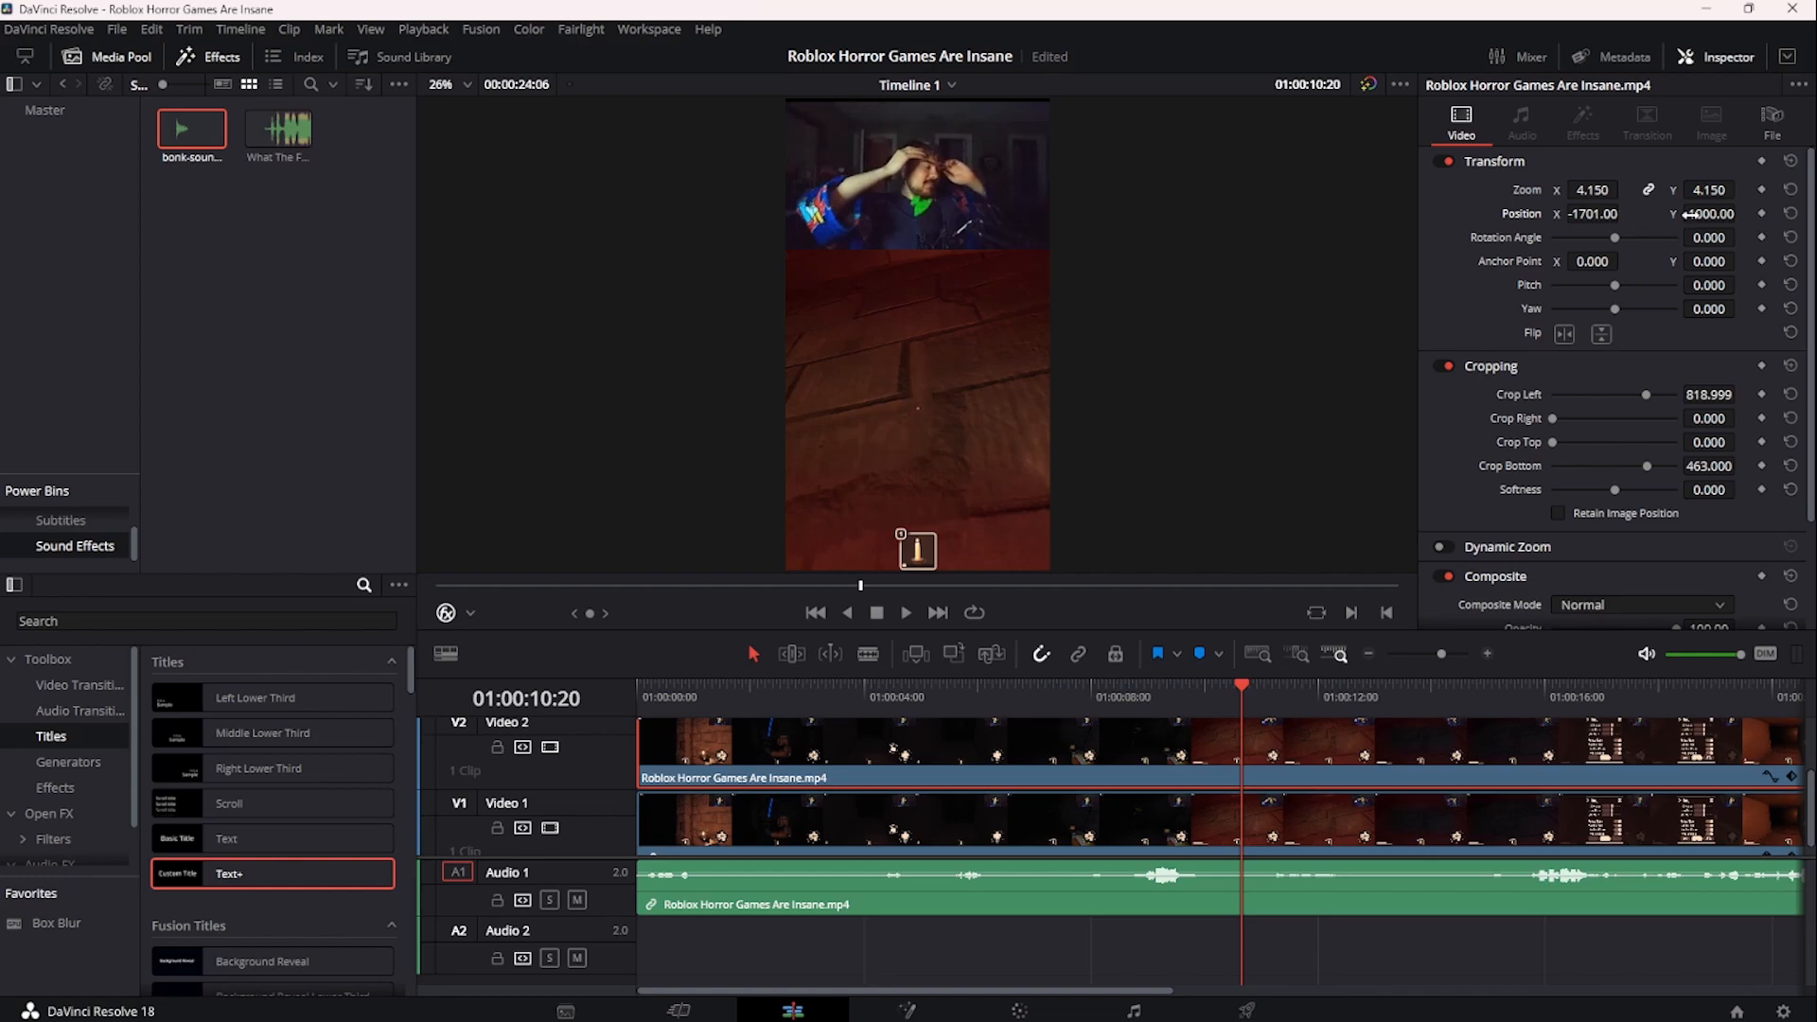
drag(1703, 214, 1713, 214)
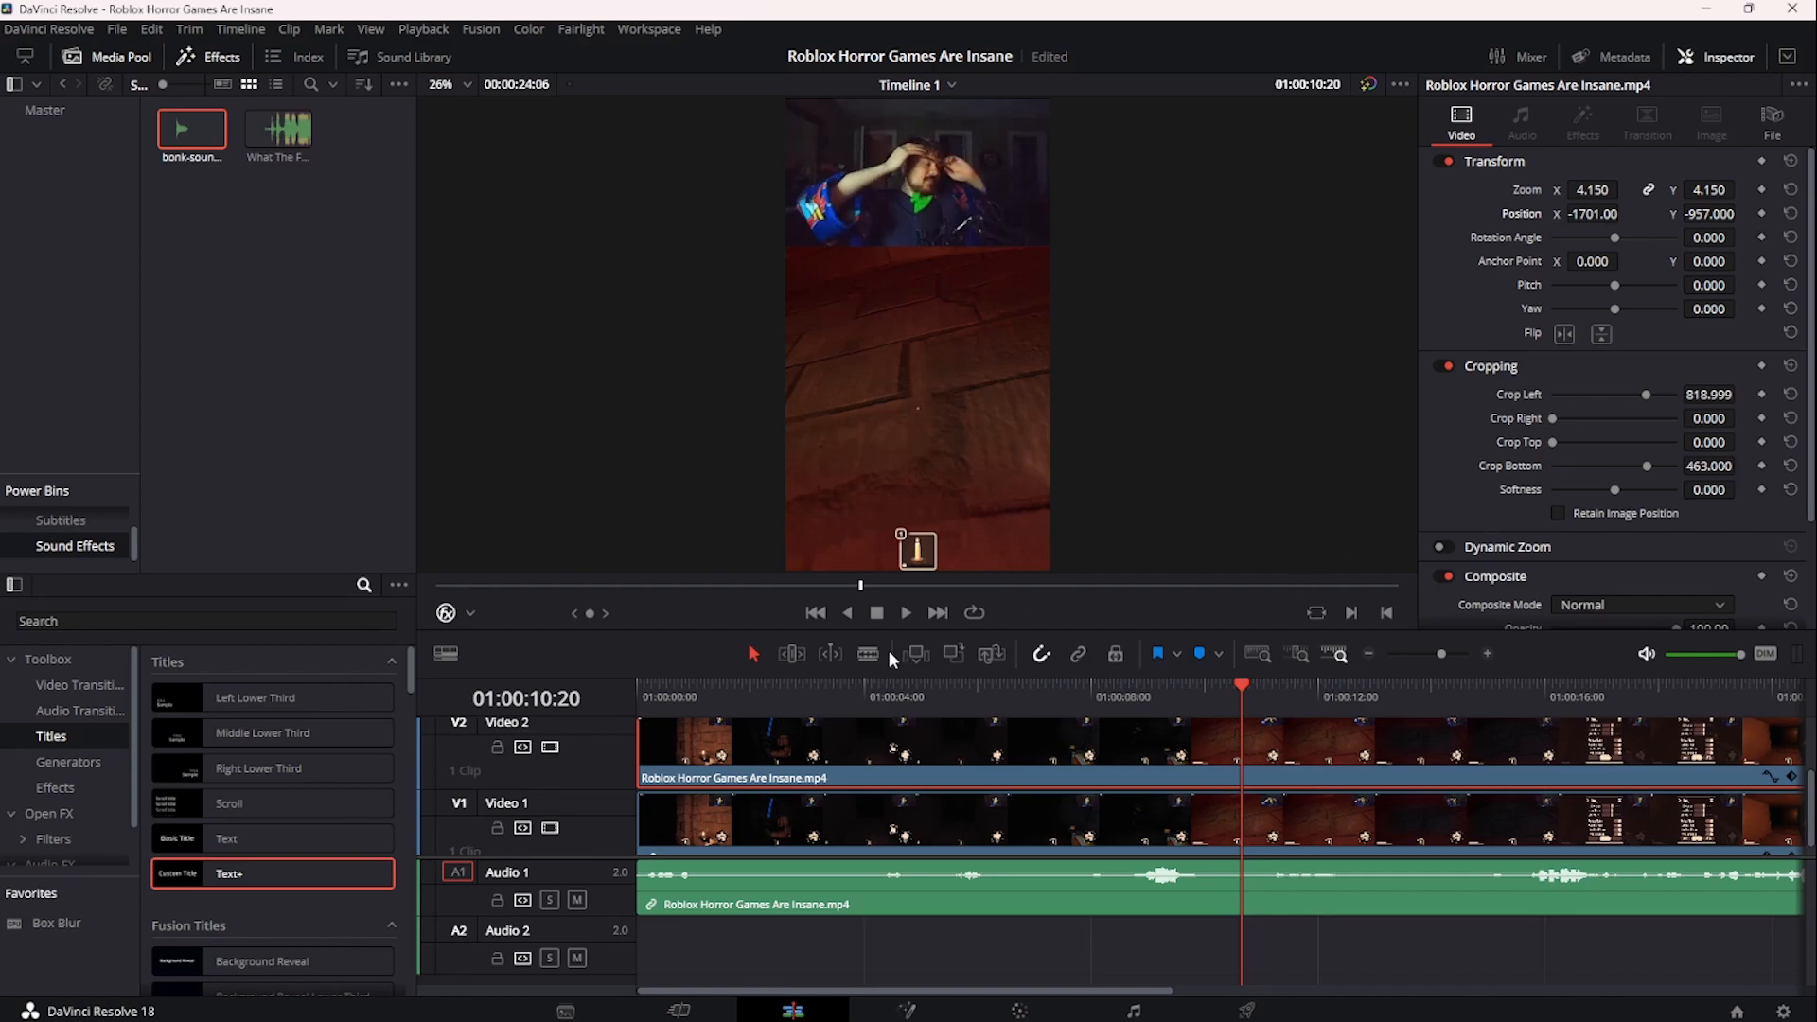
- Return the playhead to the timeline start and play the stacked webcam and gameplay layout briefly
key(Home)
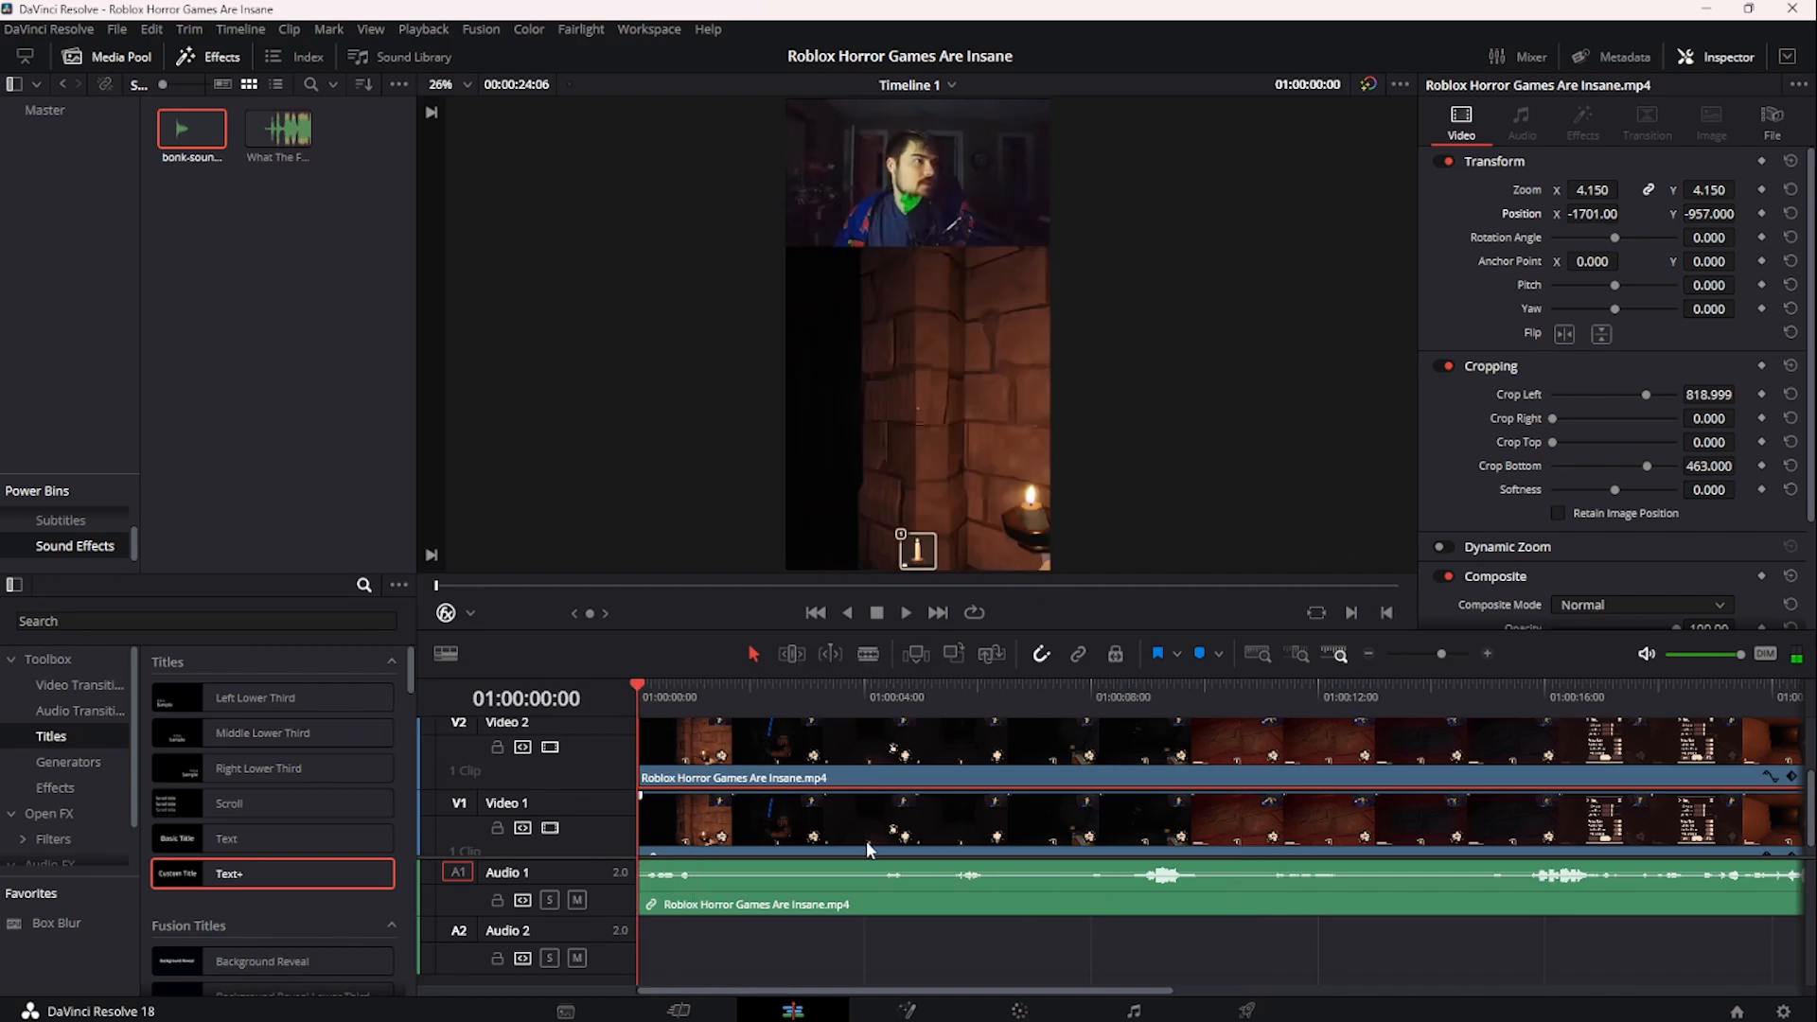
scroll(819, 781, up, 2)
drag(670, 687, 590, 691)
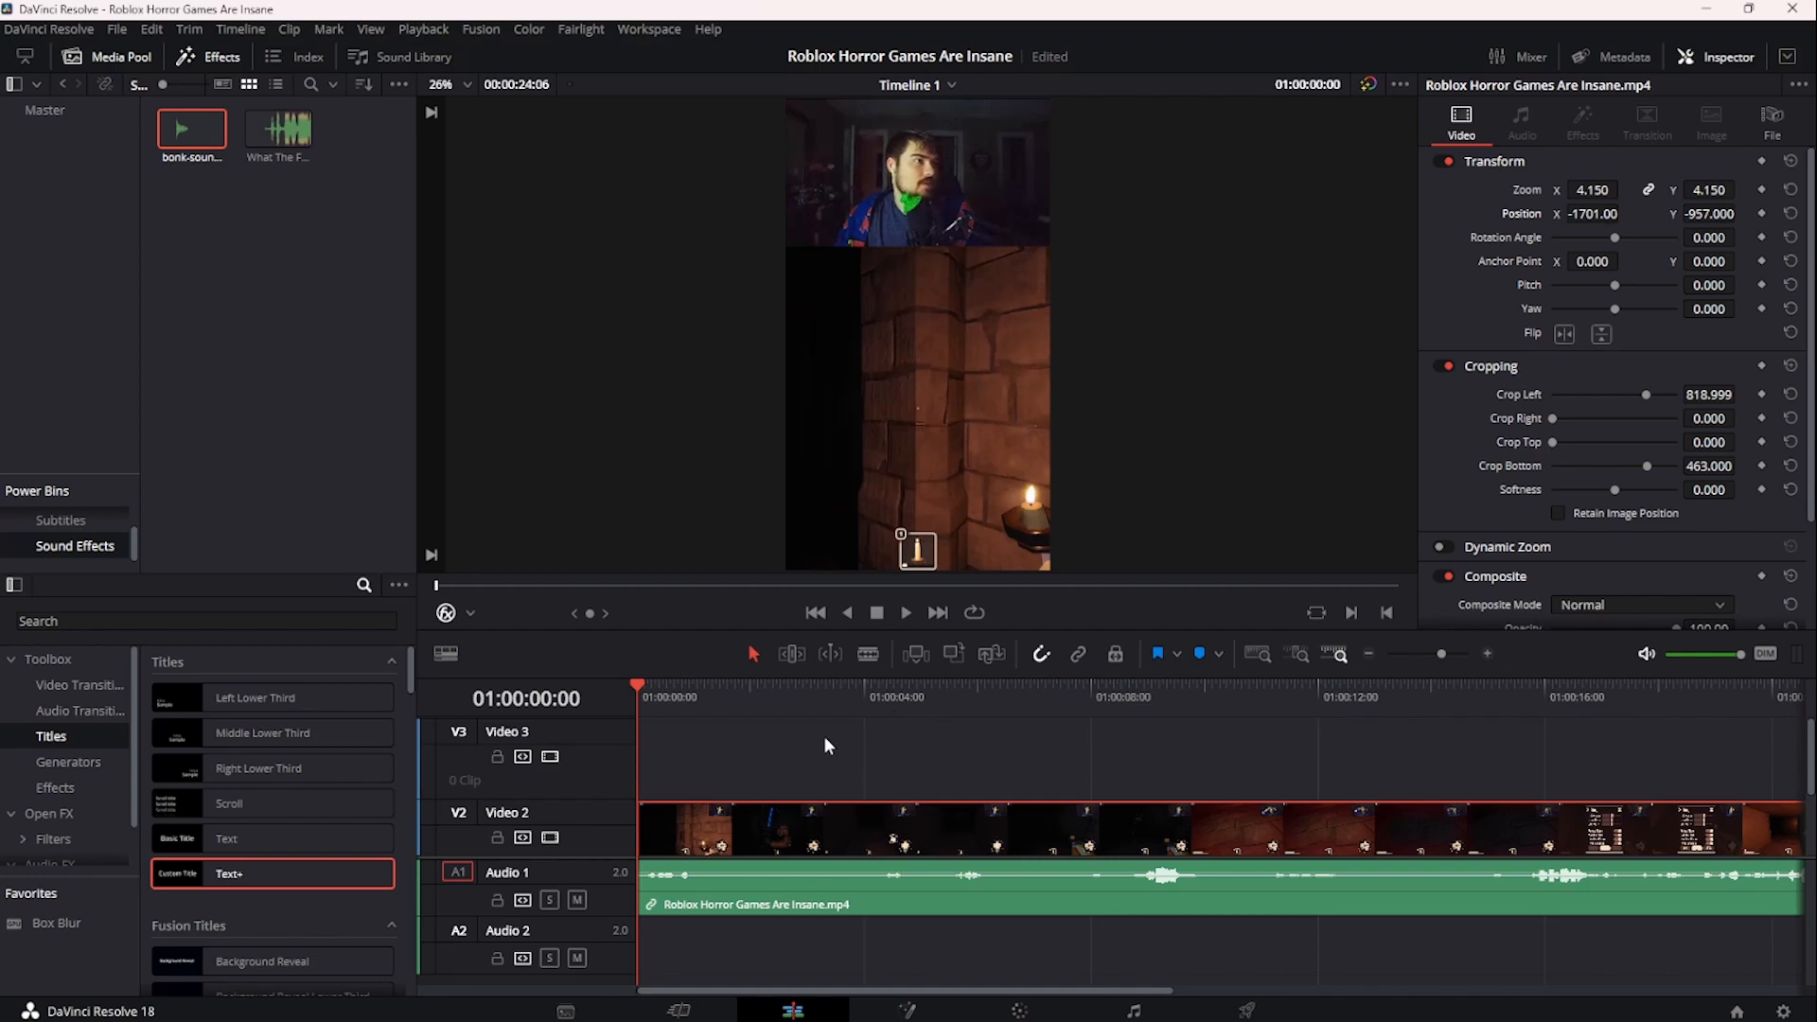
key(space)
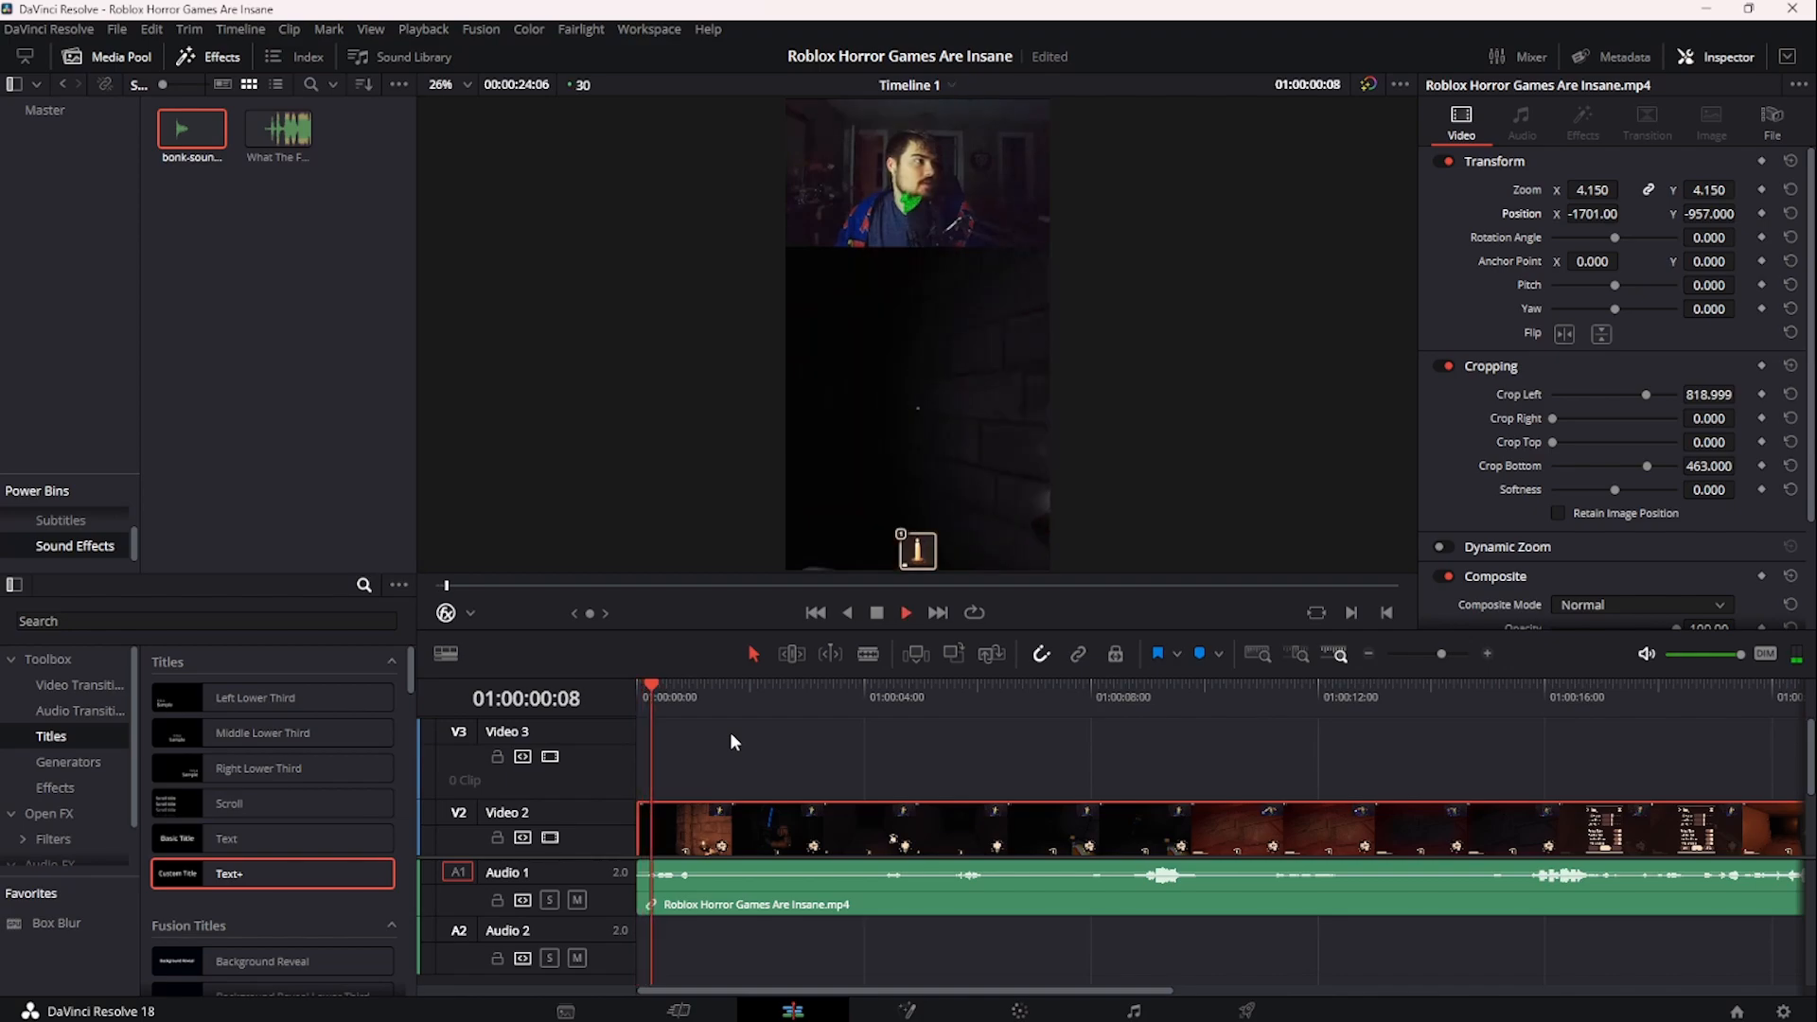
key(space)
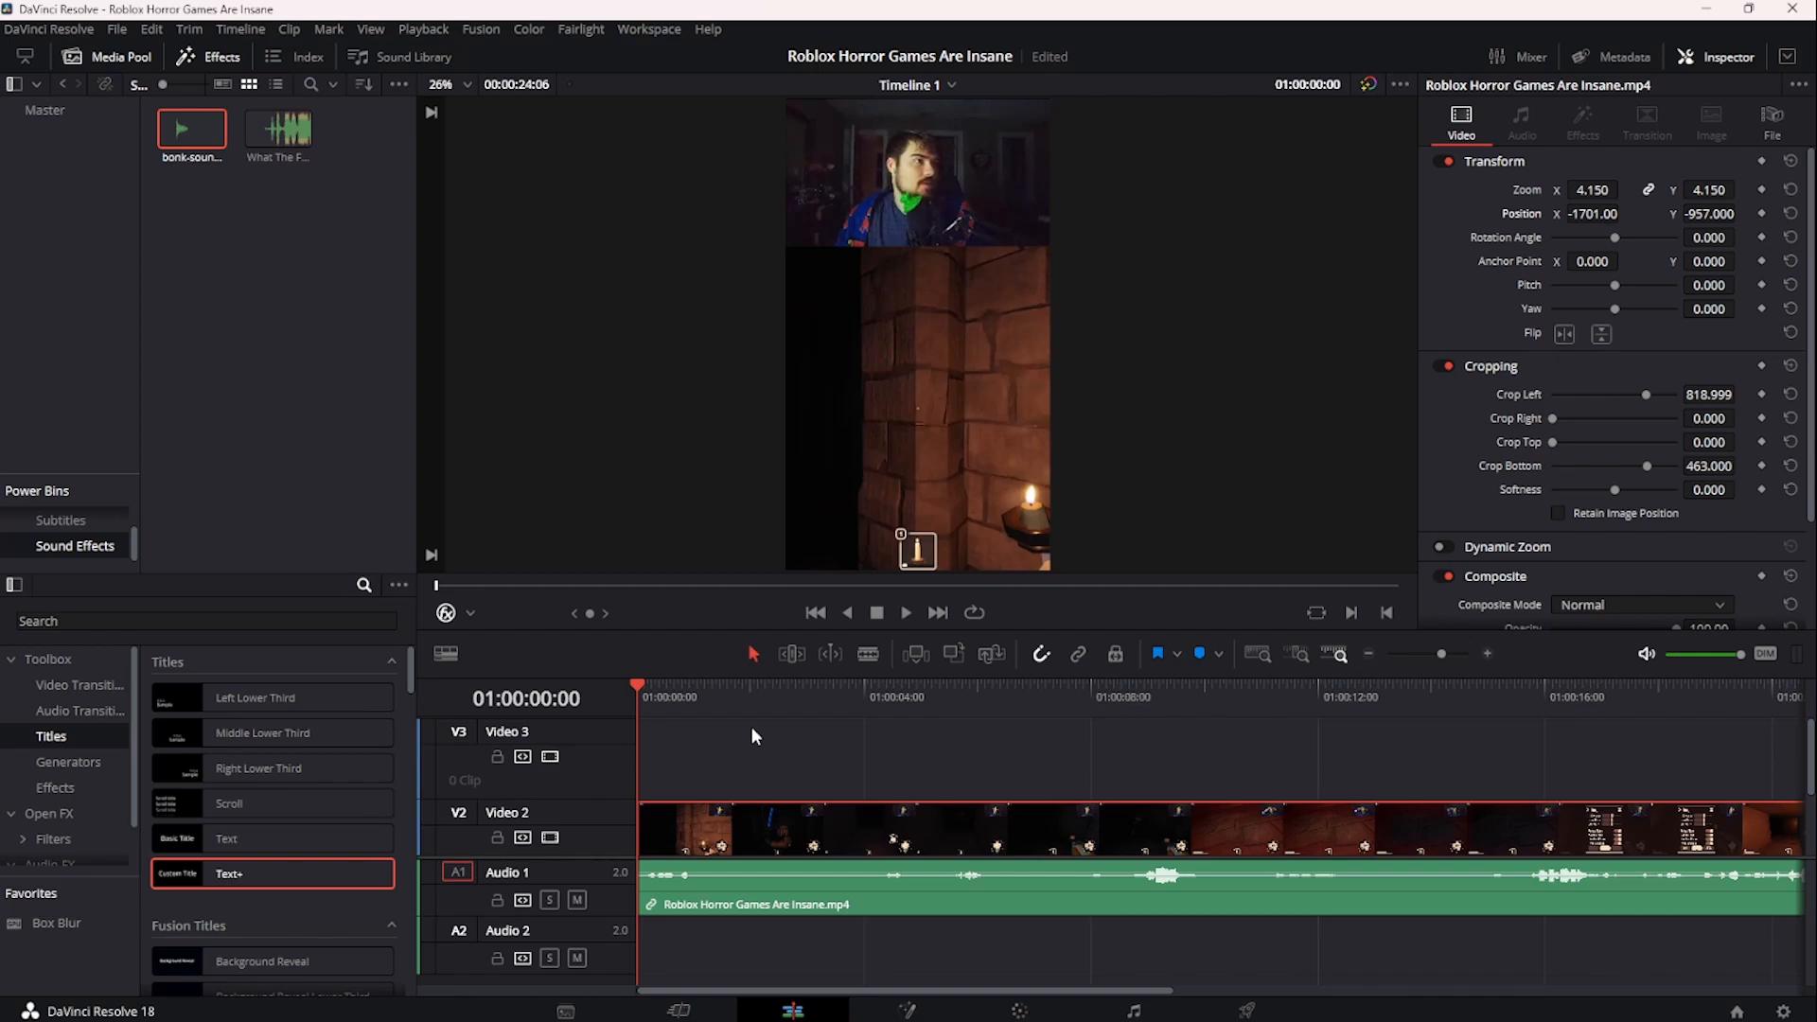
- Find Camera Shake among the Open FX filters and mark it as a favorite effect
scroll(45, 825, down, 1)
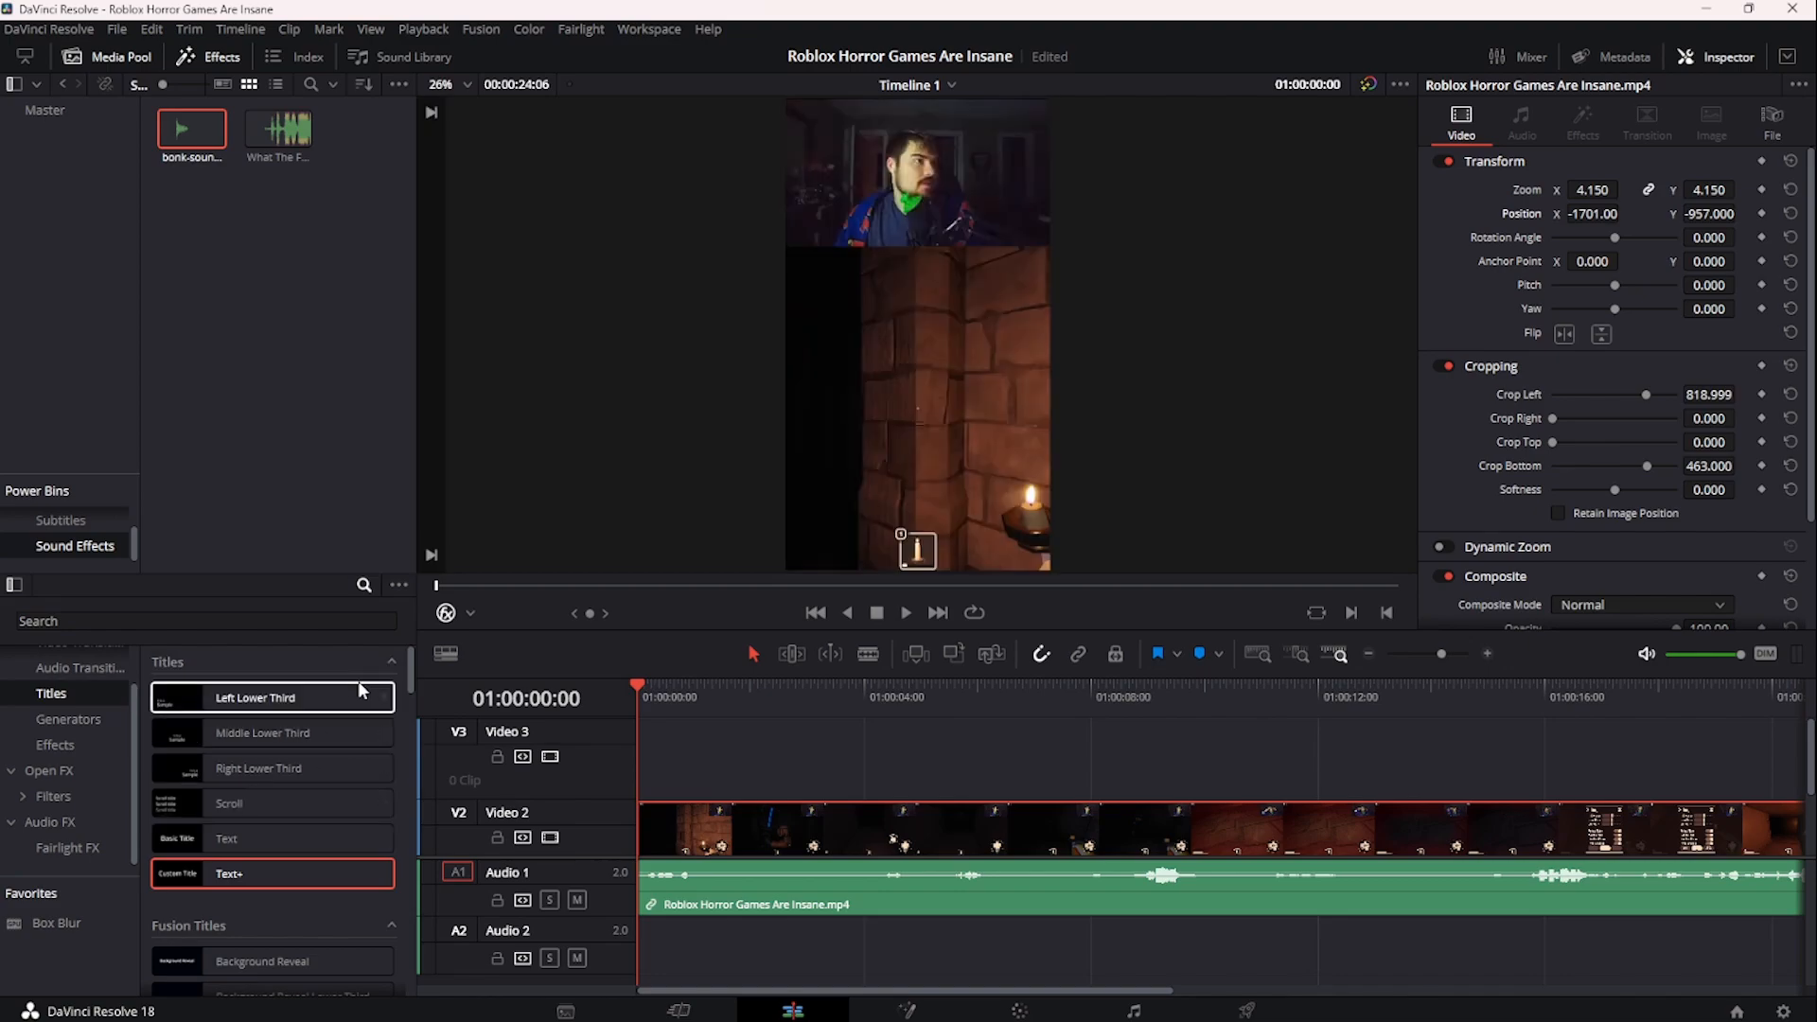
scroll(377, 909, down, 15)
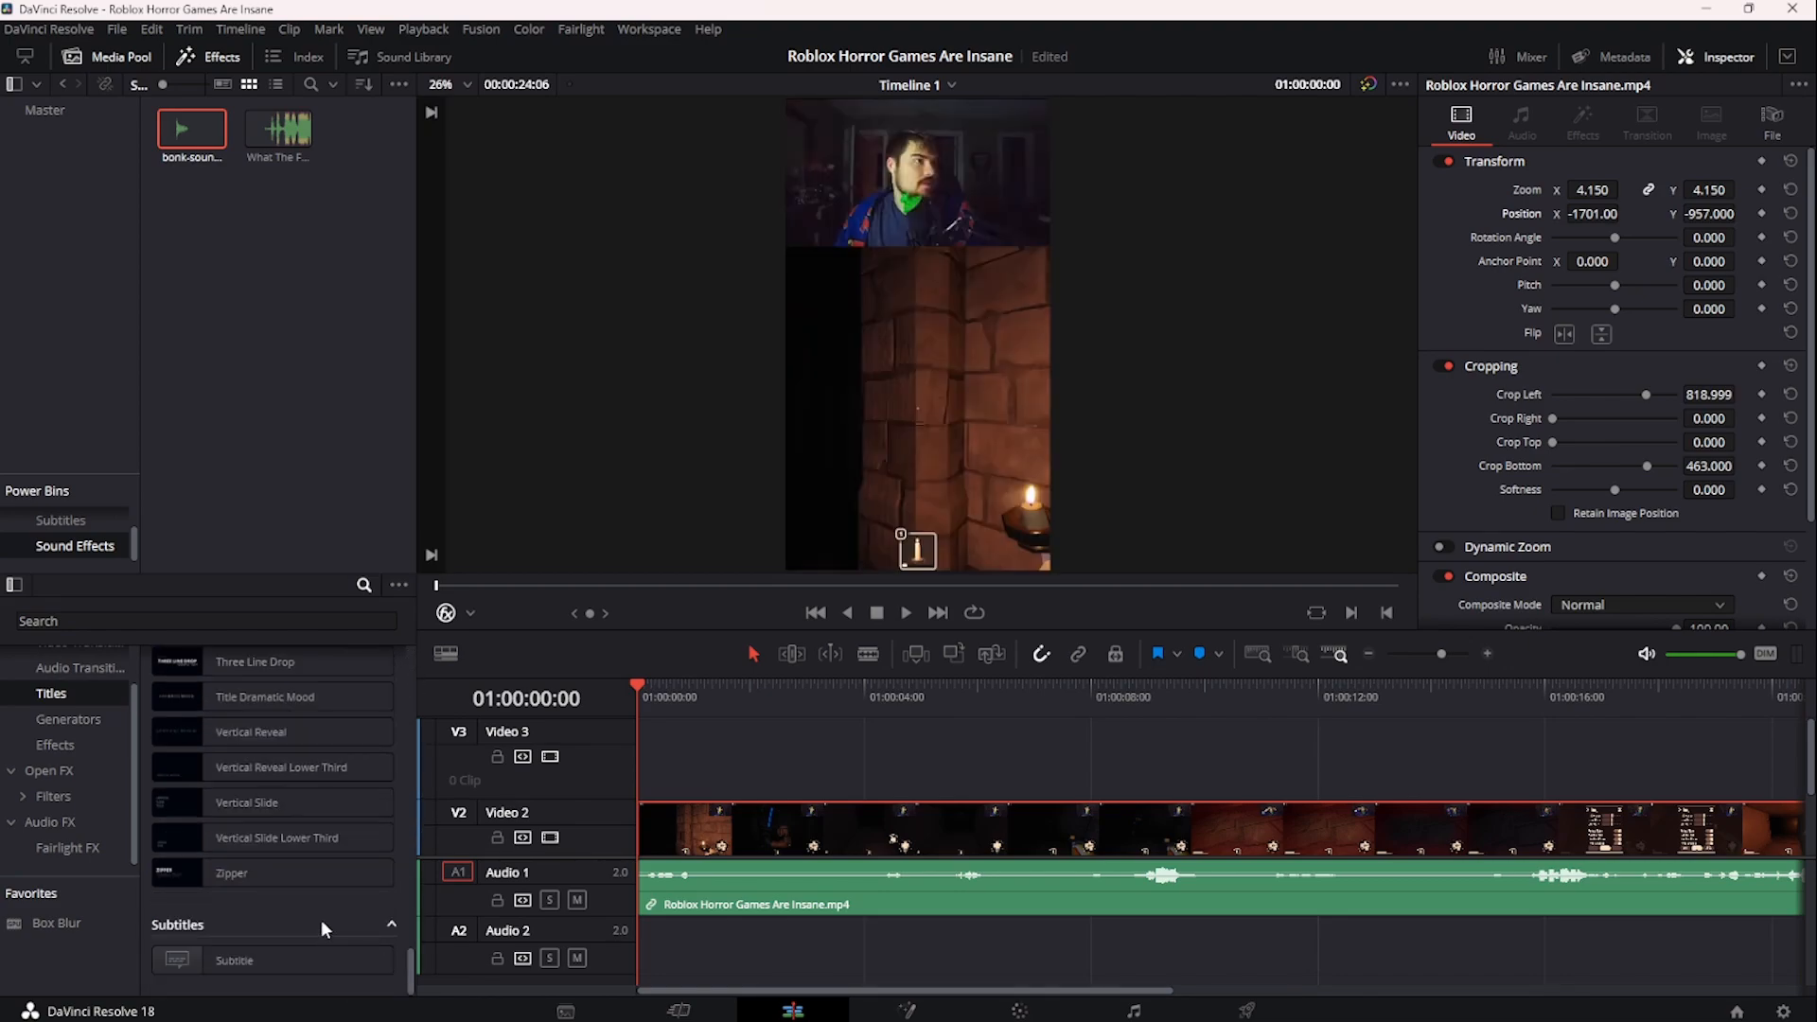
click(84, 799)
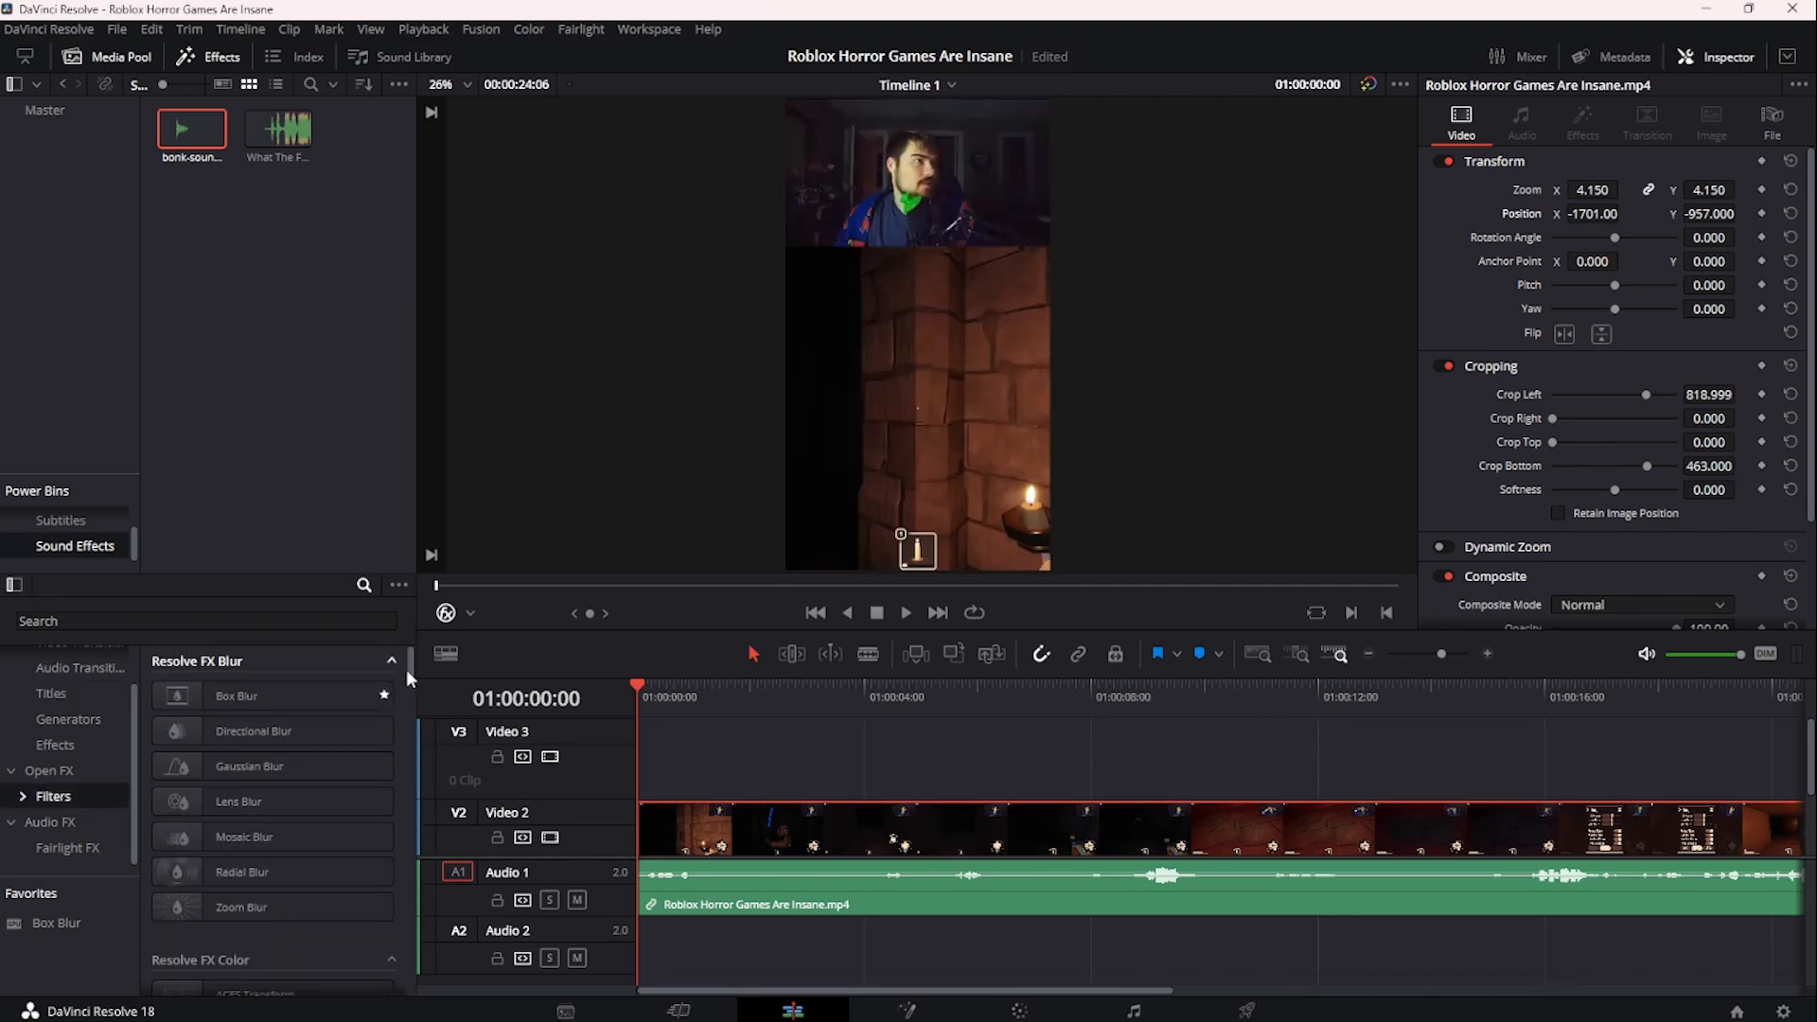
drag(408, 668, 407, 978)
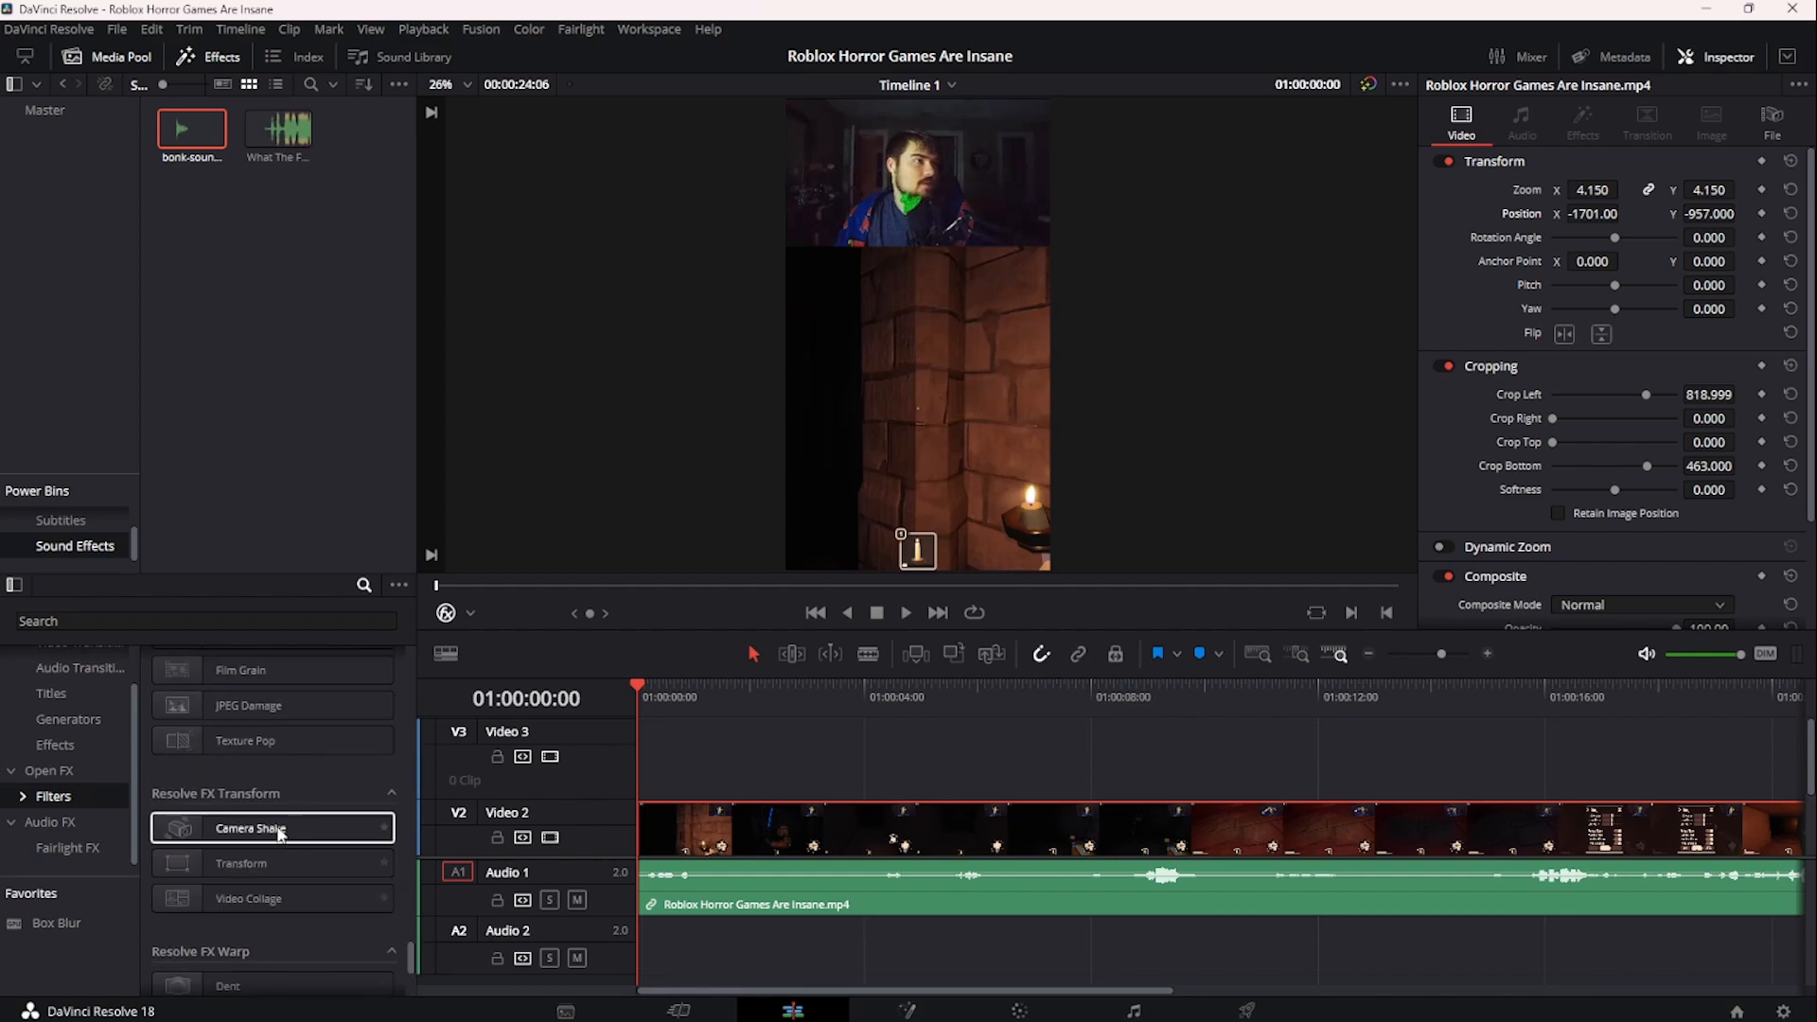
click(383, 828)
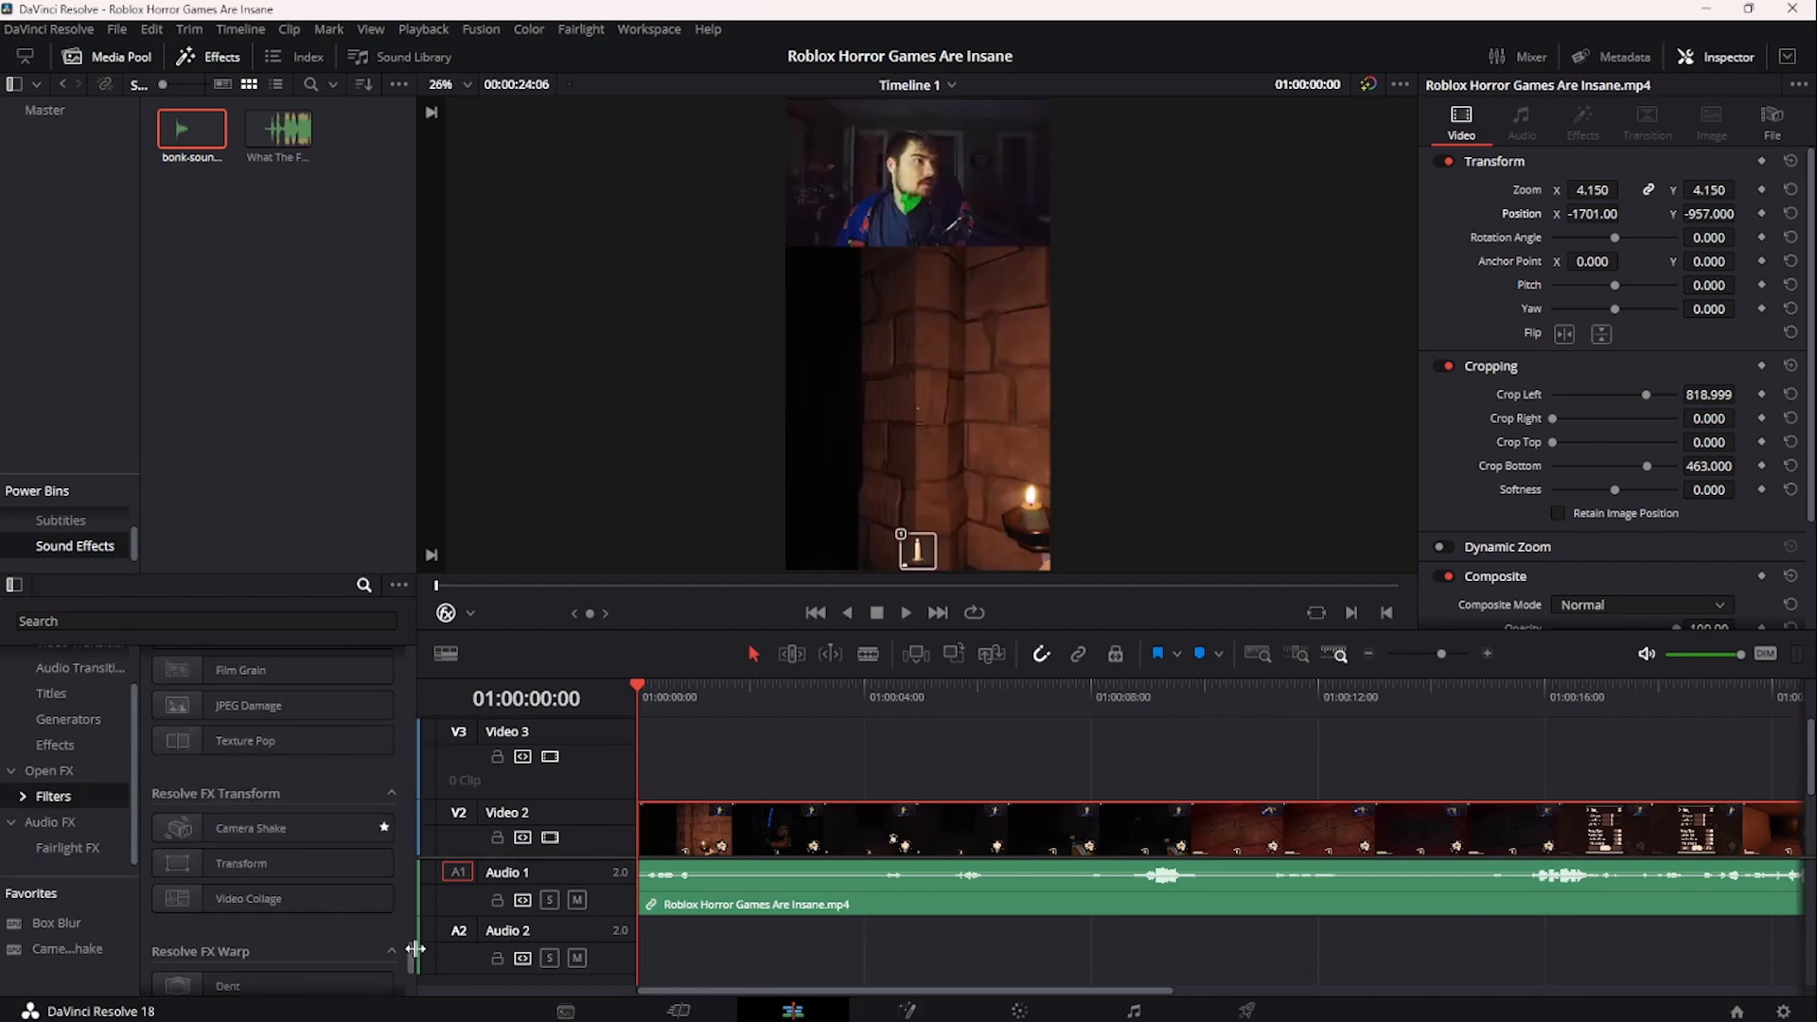
- Look through the Blur and Color filters and the favorite Box Blur effect in the effects library
scroll(413, 965, up, 1)
drag(413, 965, 418, 623)
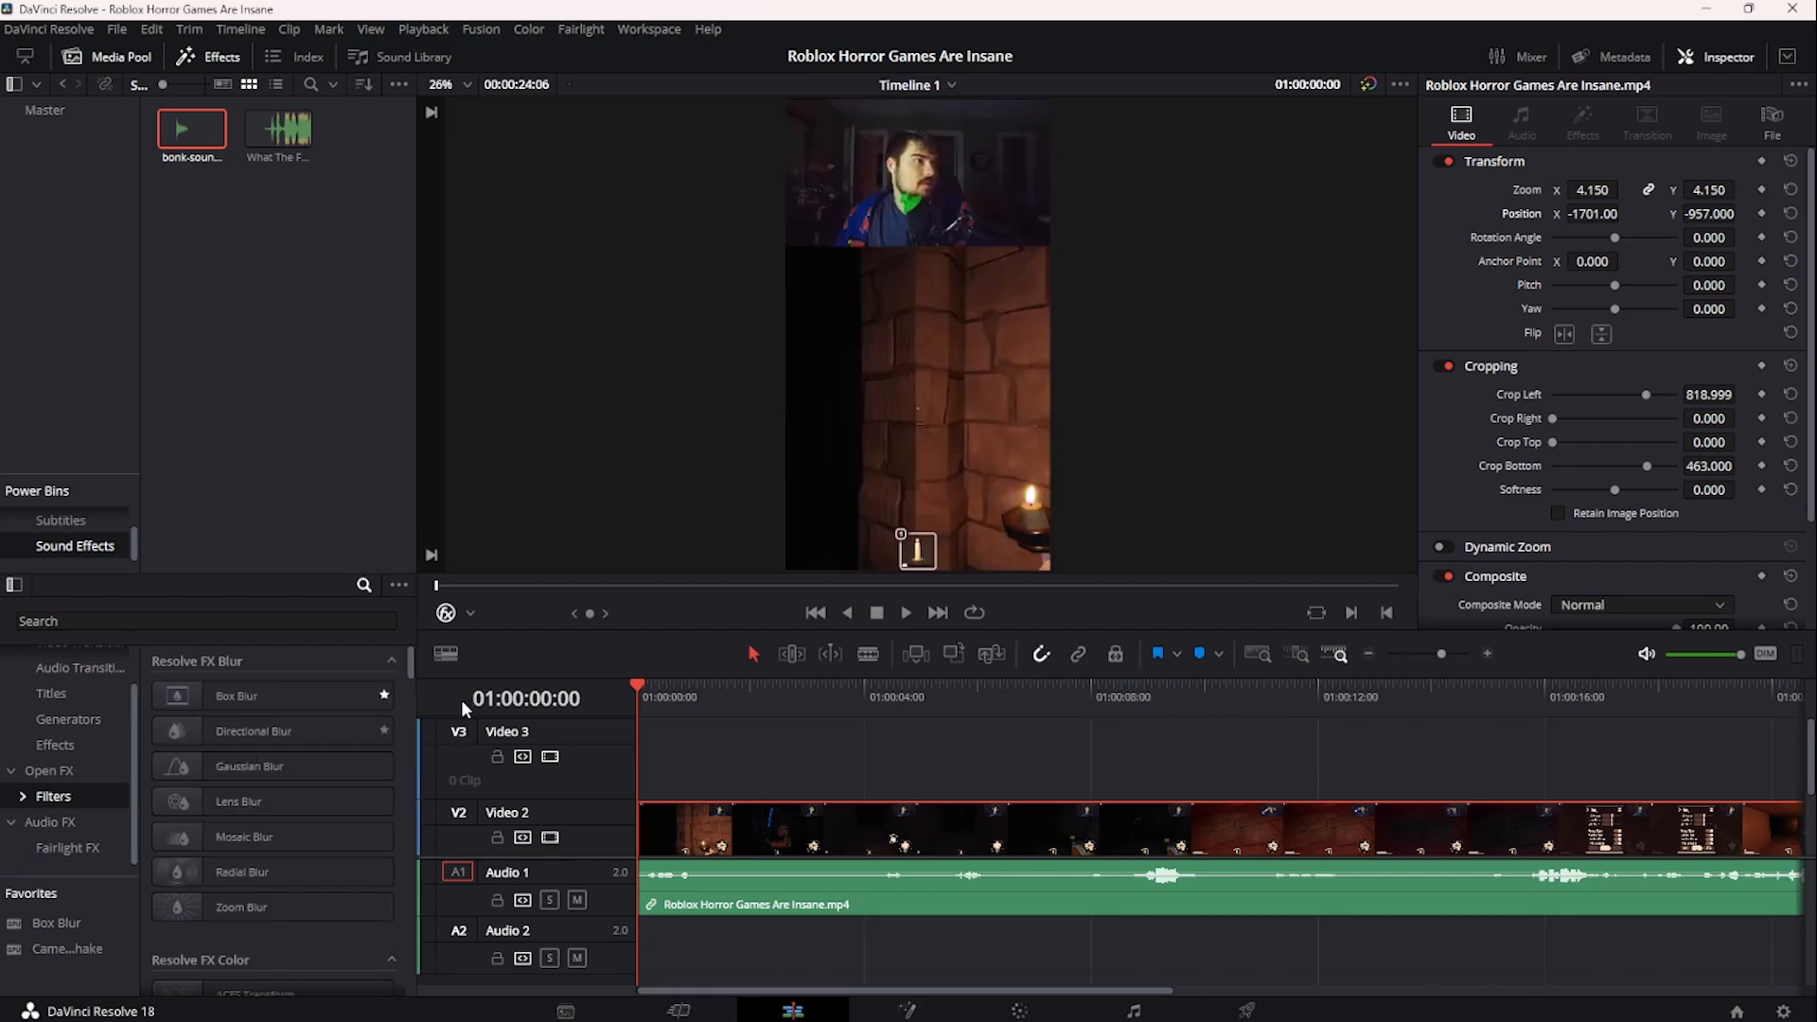
scroll(378, 757, down, 5)
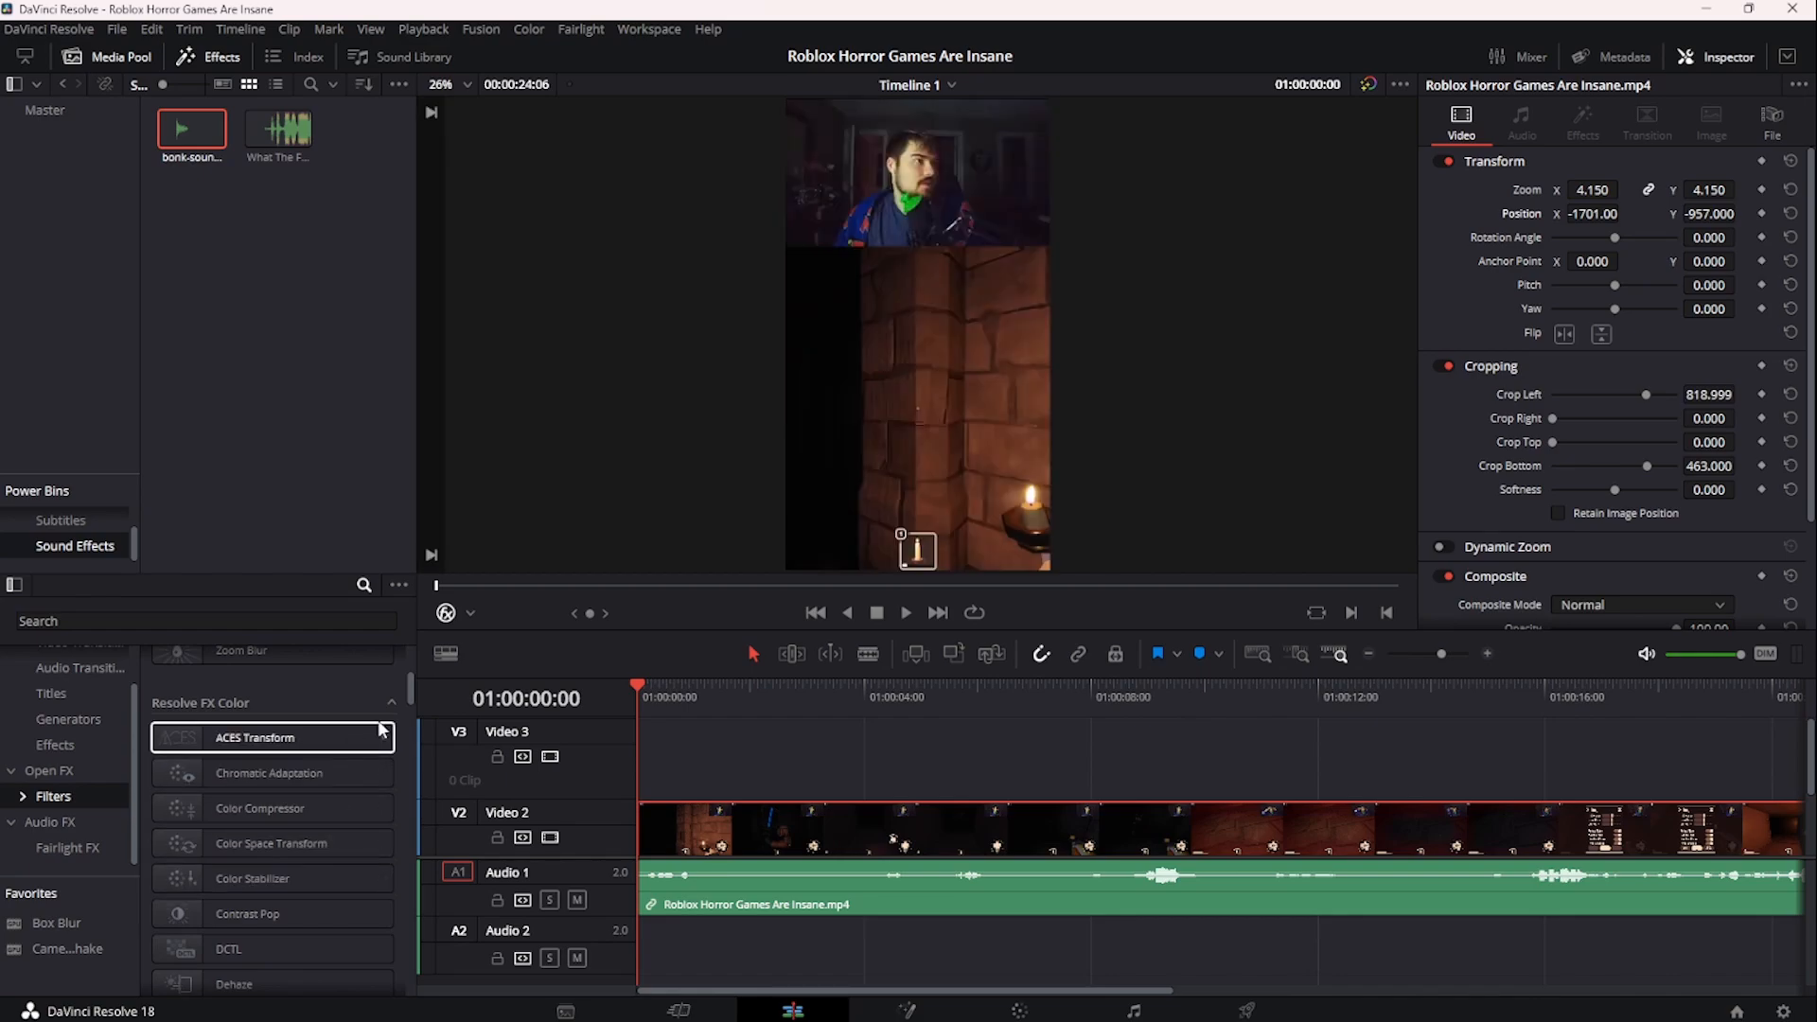
click(95, 925)
scroll(289, 954, down, 4)
scroll(335, 941, up, 5)
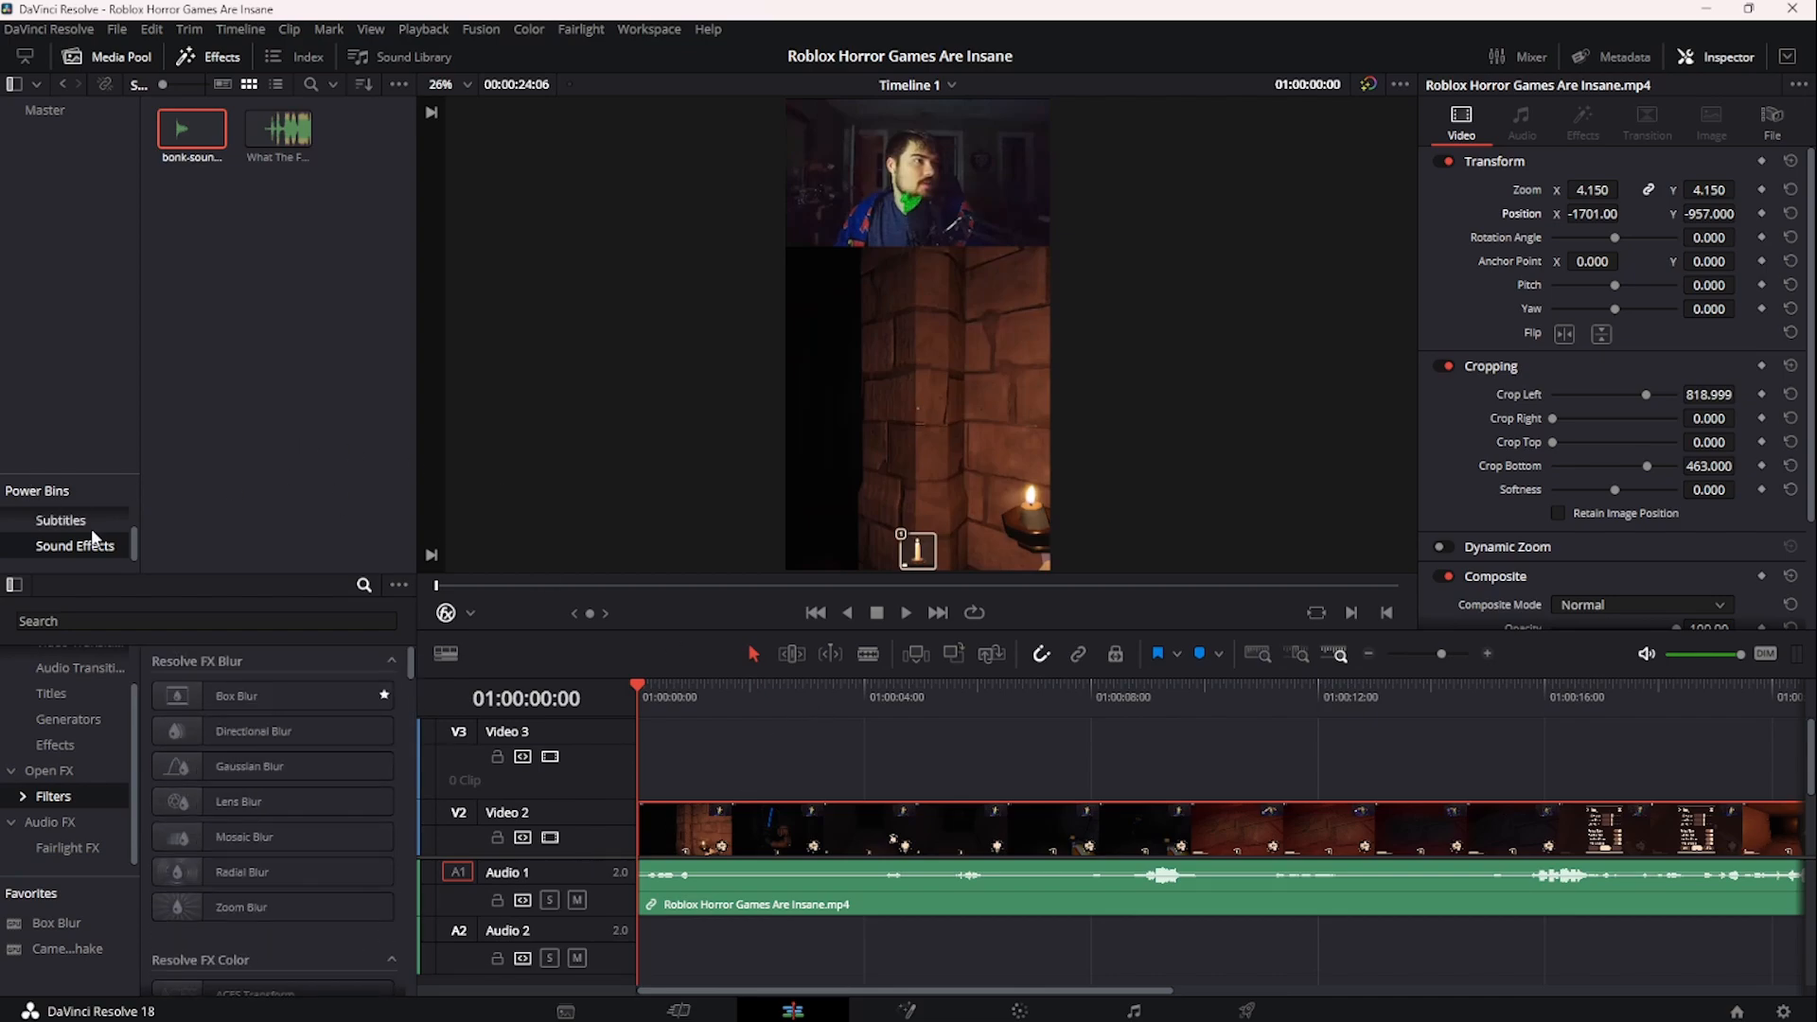
- Add the second saved title from the Subtitles power bin to Video 3 at the start of the timeline
scroll(90, 541, up, 1)
click(52, 516)
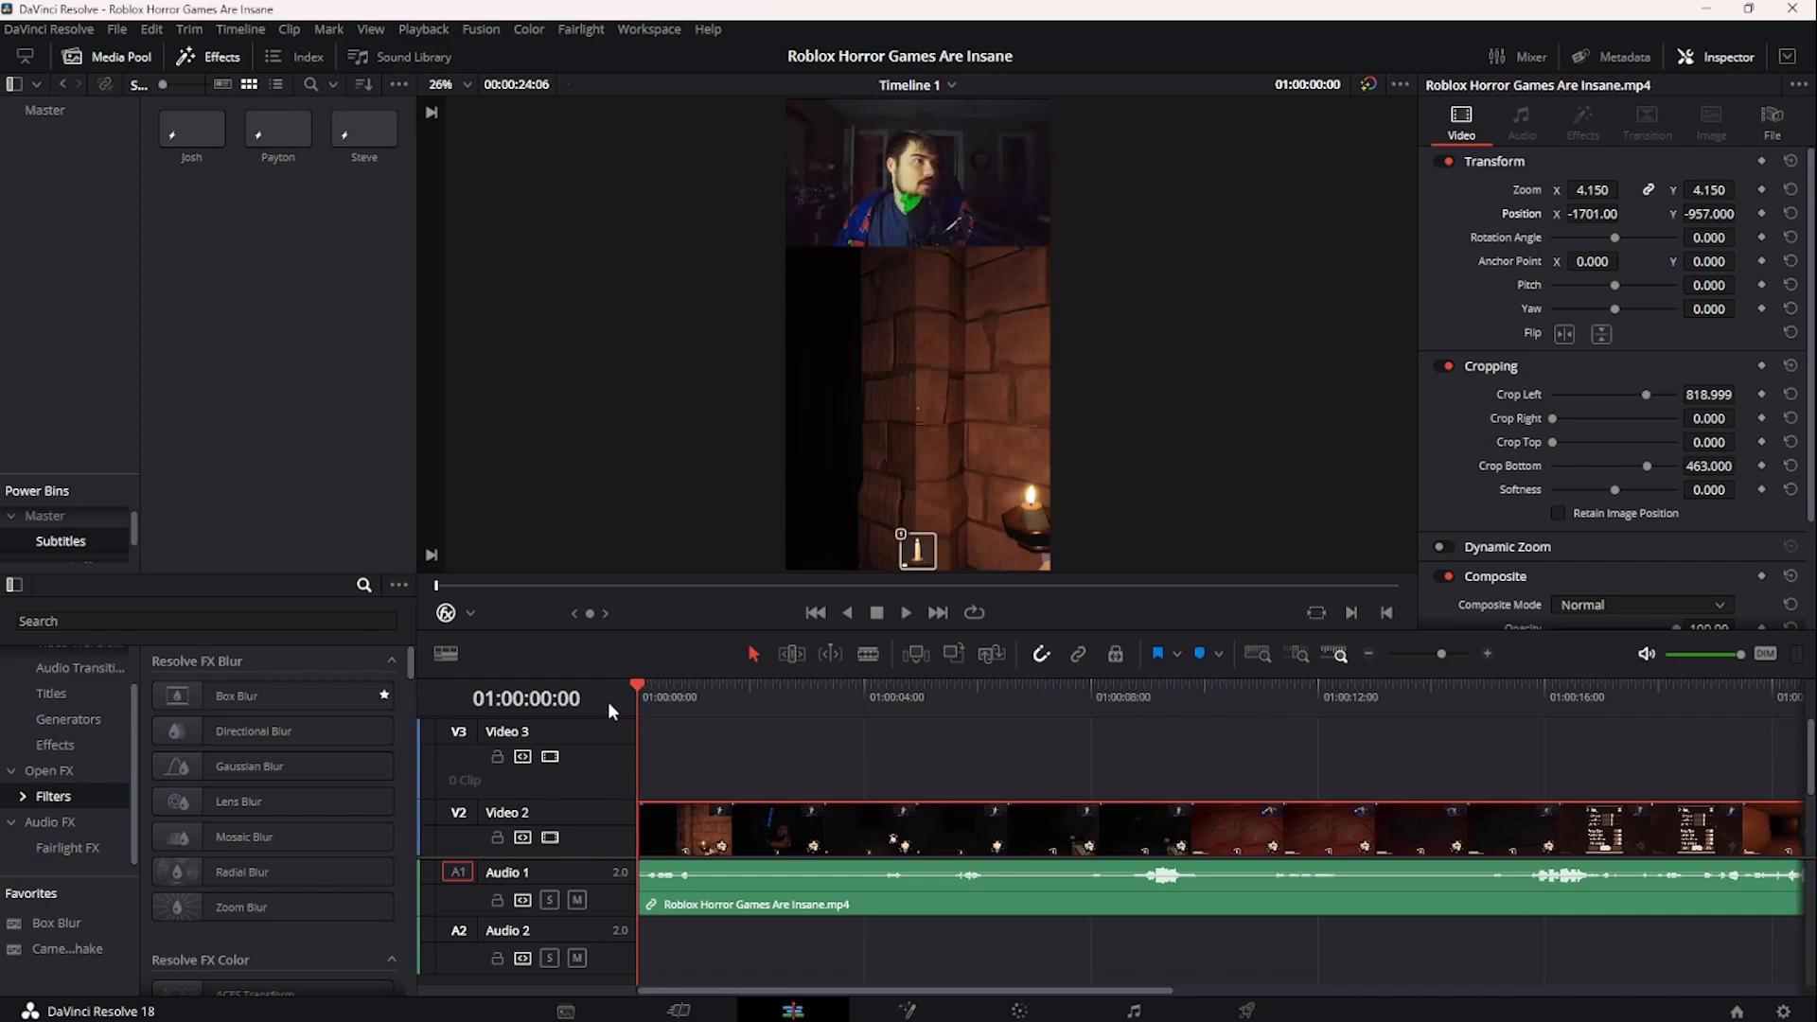
key(space)
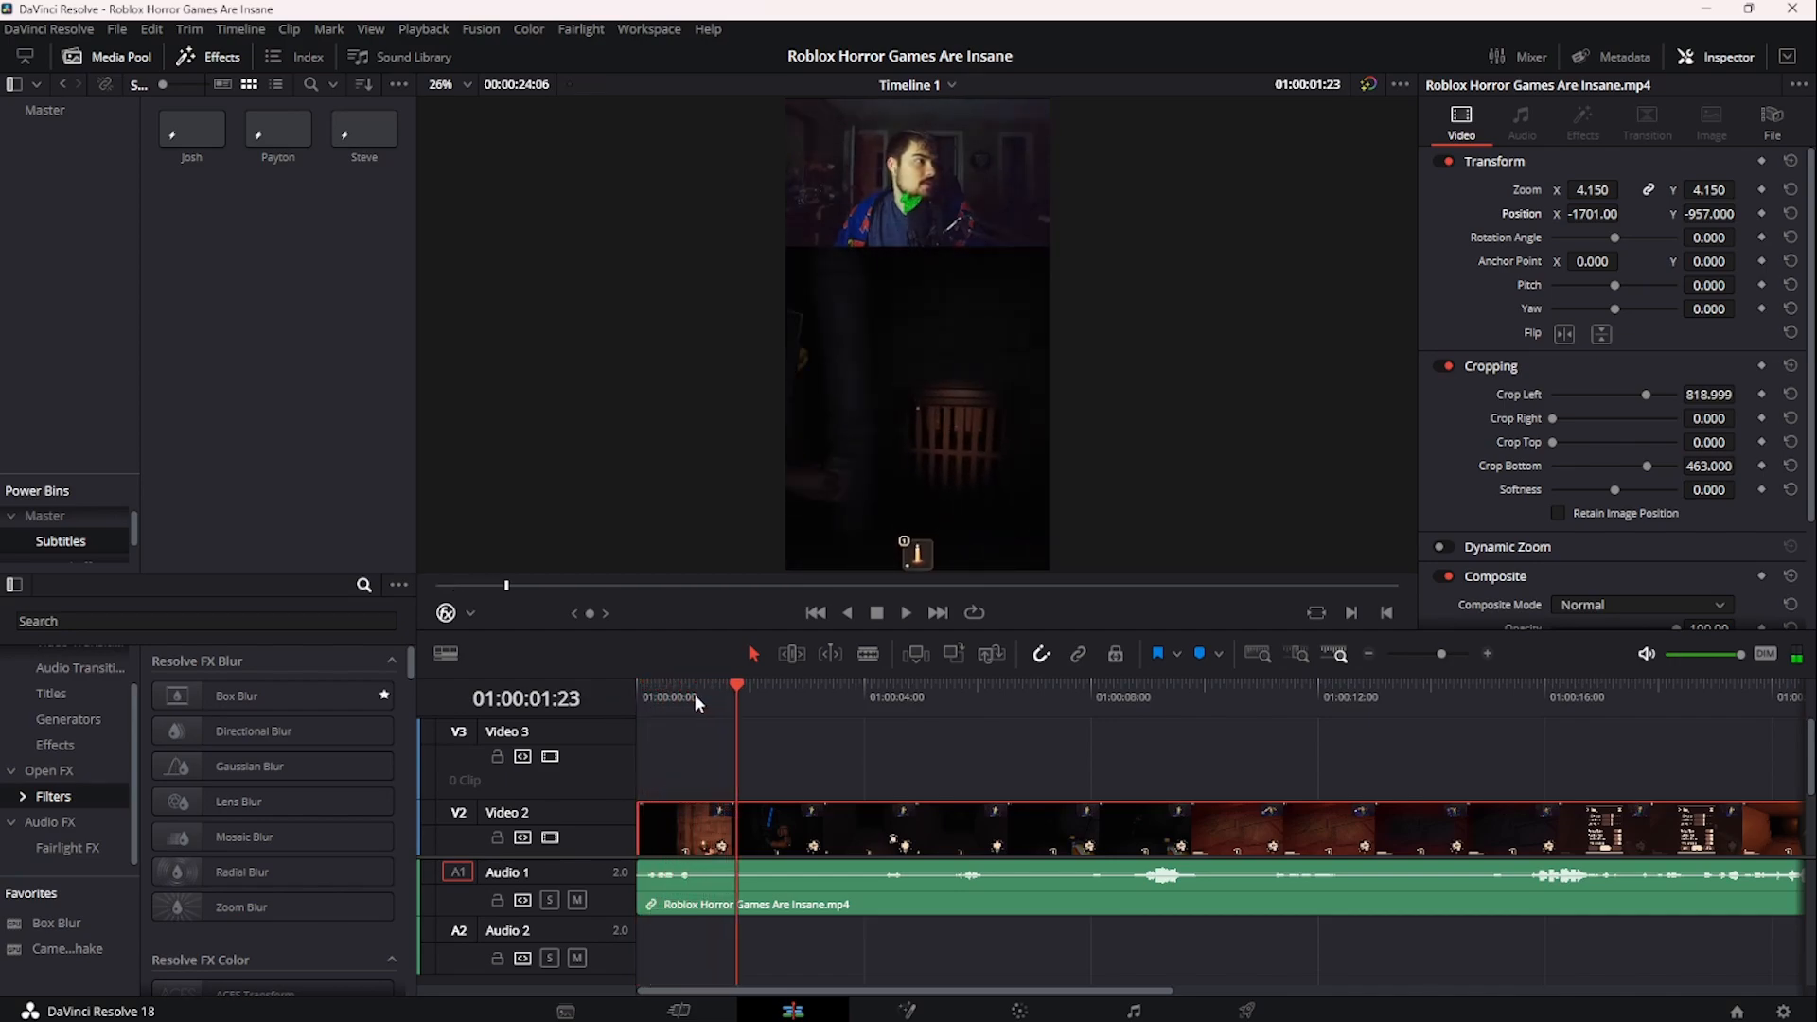
drag(695, 696, 454, 698)
drag(285, 142, 615, 695)
key(space)
key(space)
key(space)
key(space)
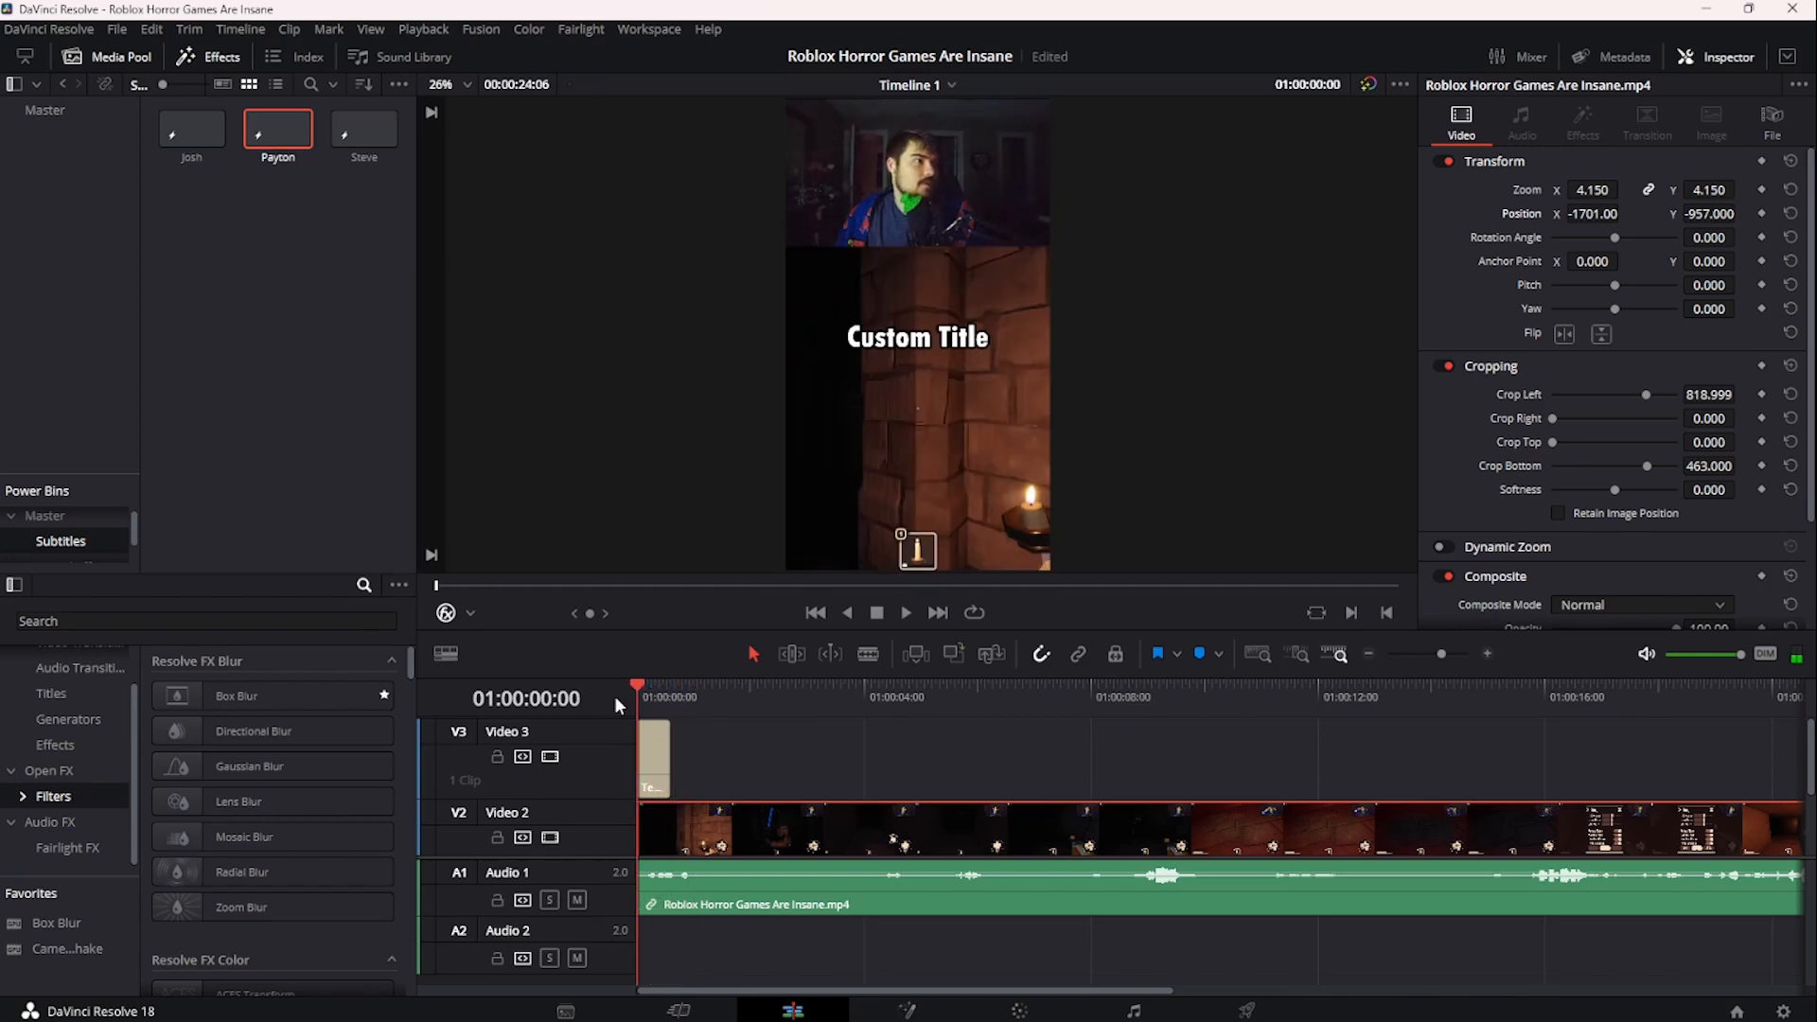
- Move the title on Video 3 to start at 01:00:00:06, in line with the first spoken words, and play it back
key(space)
key(ctrl+equal)
key(ctrl+equal)
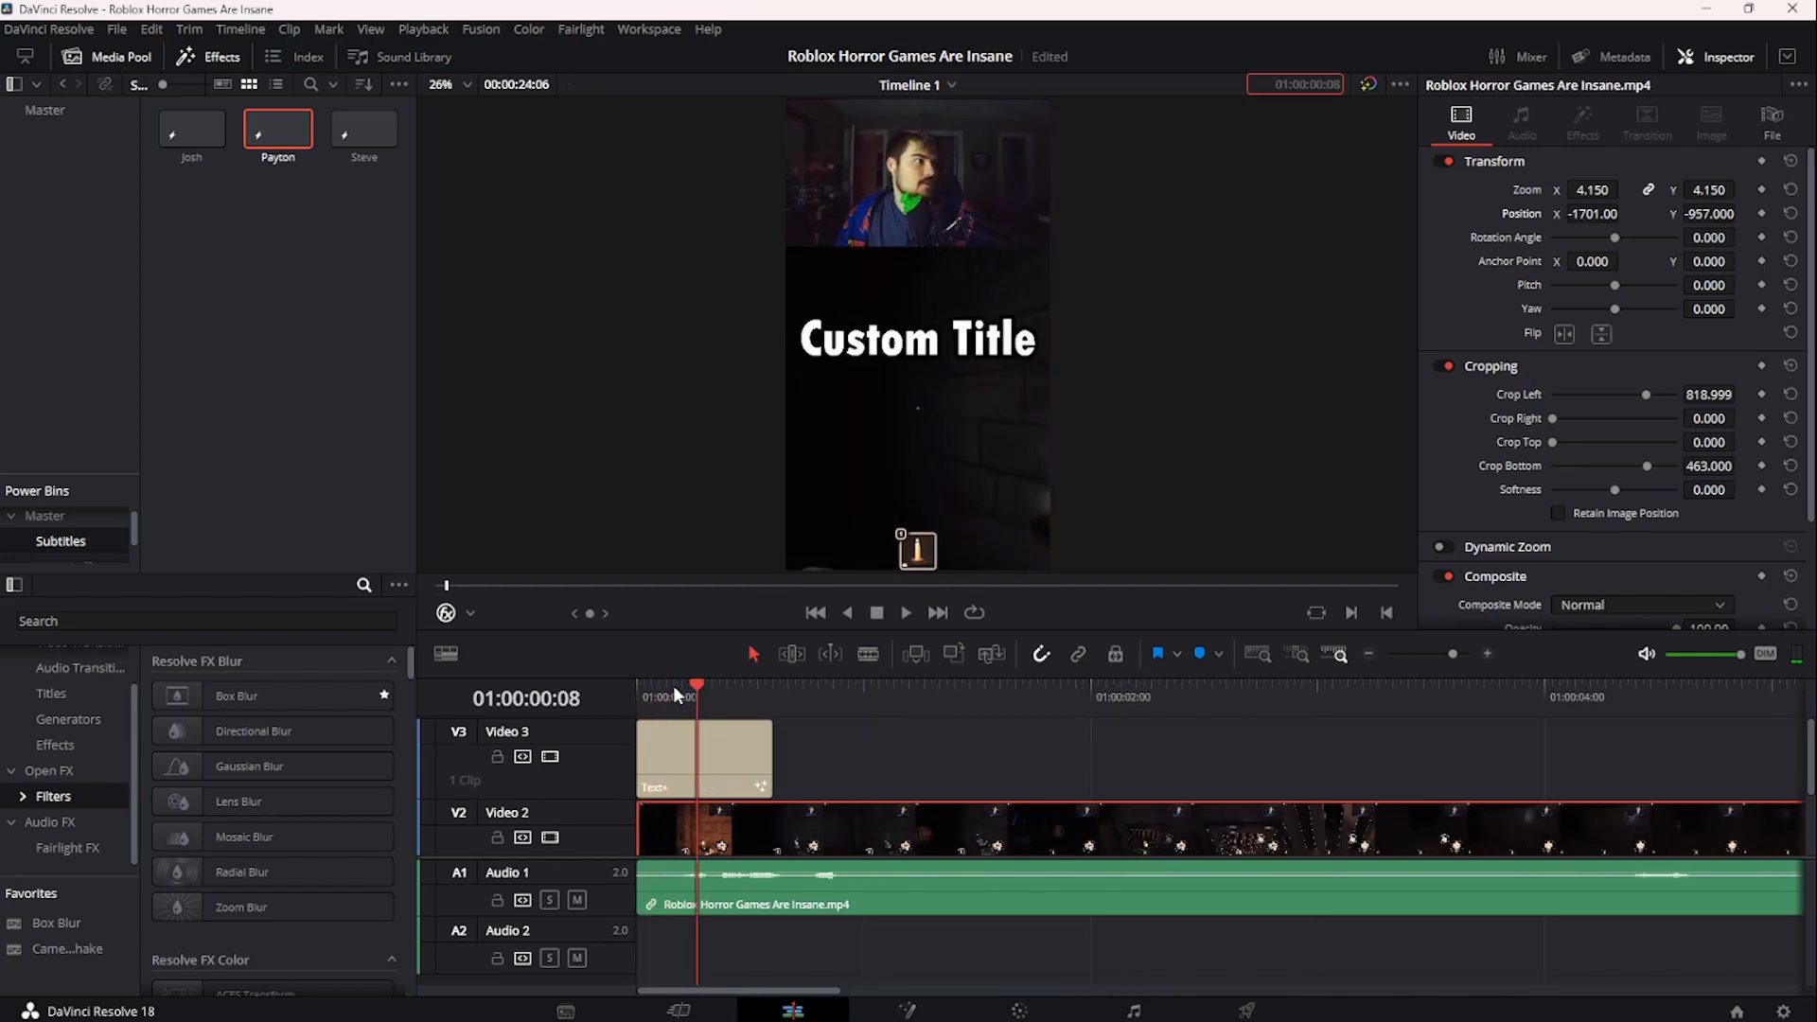
key(n)
key(equal)
drag(659, 704, 590, 692)
click(658, 685)
key(space)
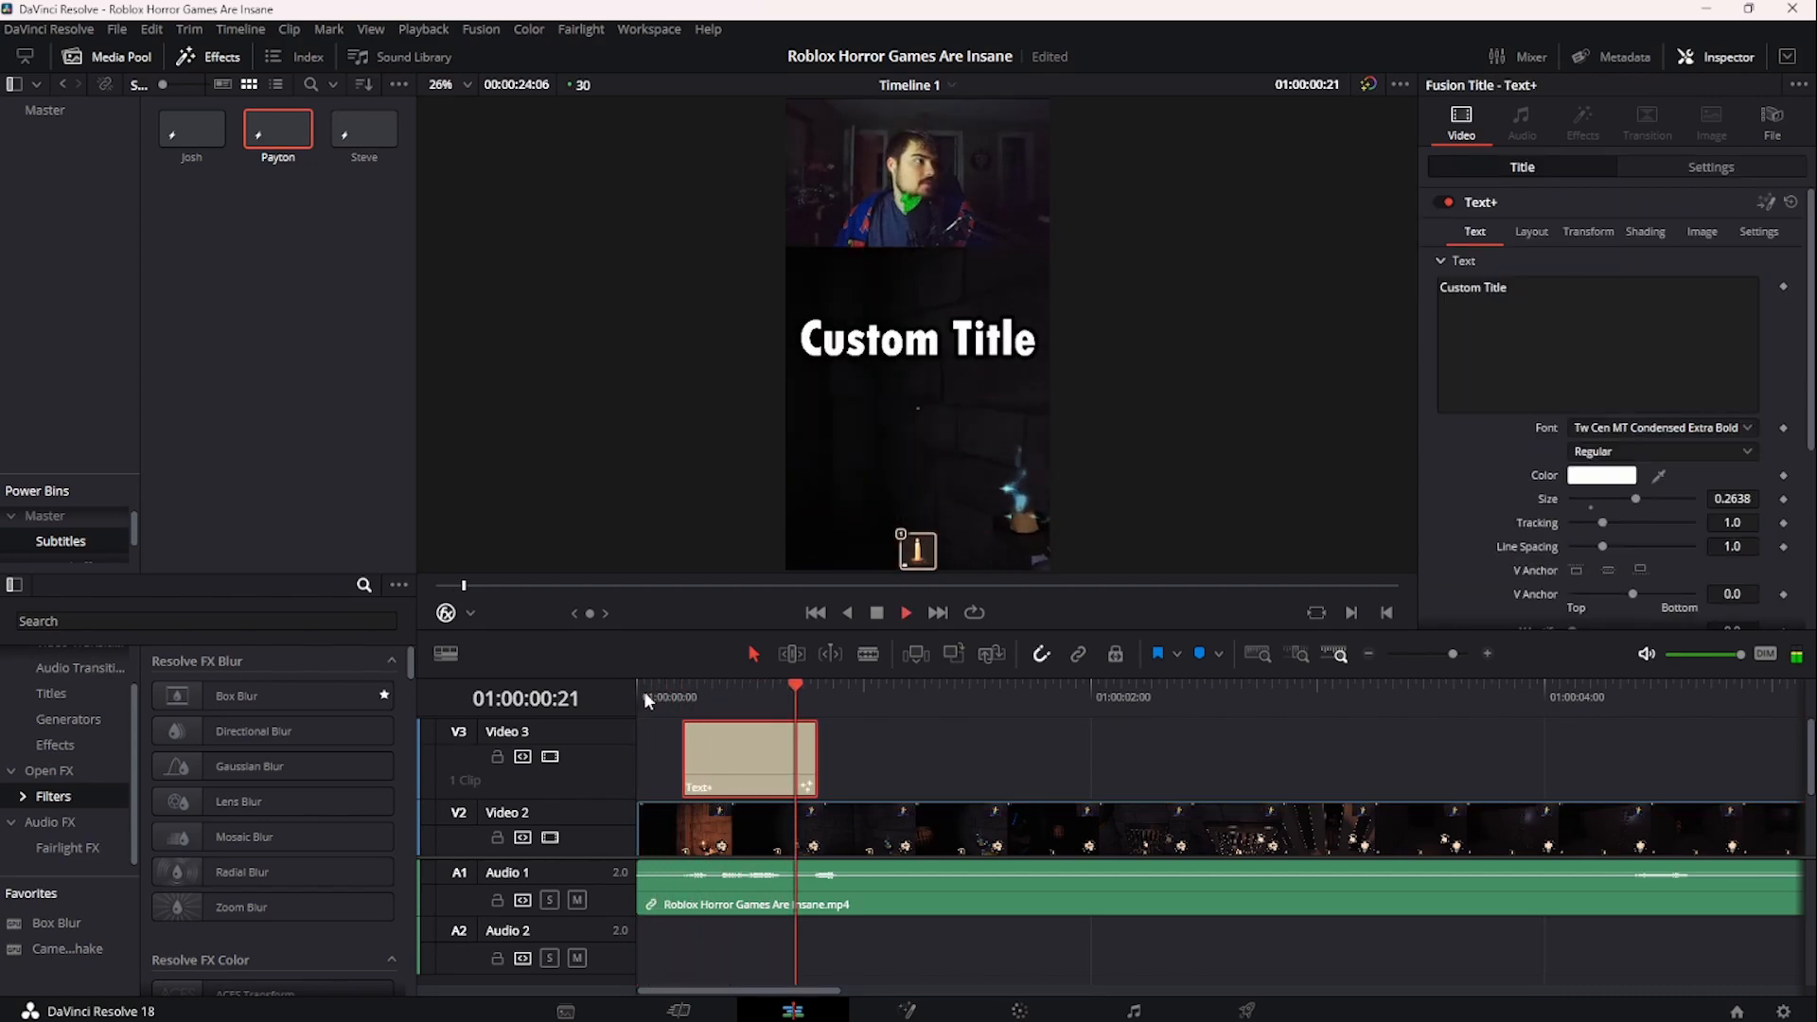
- Extend the end of the title clip on Video 3 to 01:00:01:02
click(876, 701)
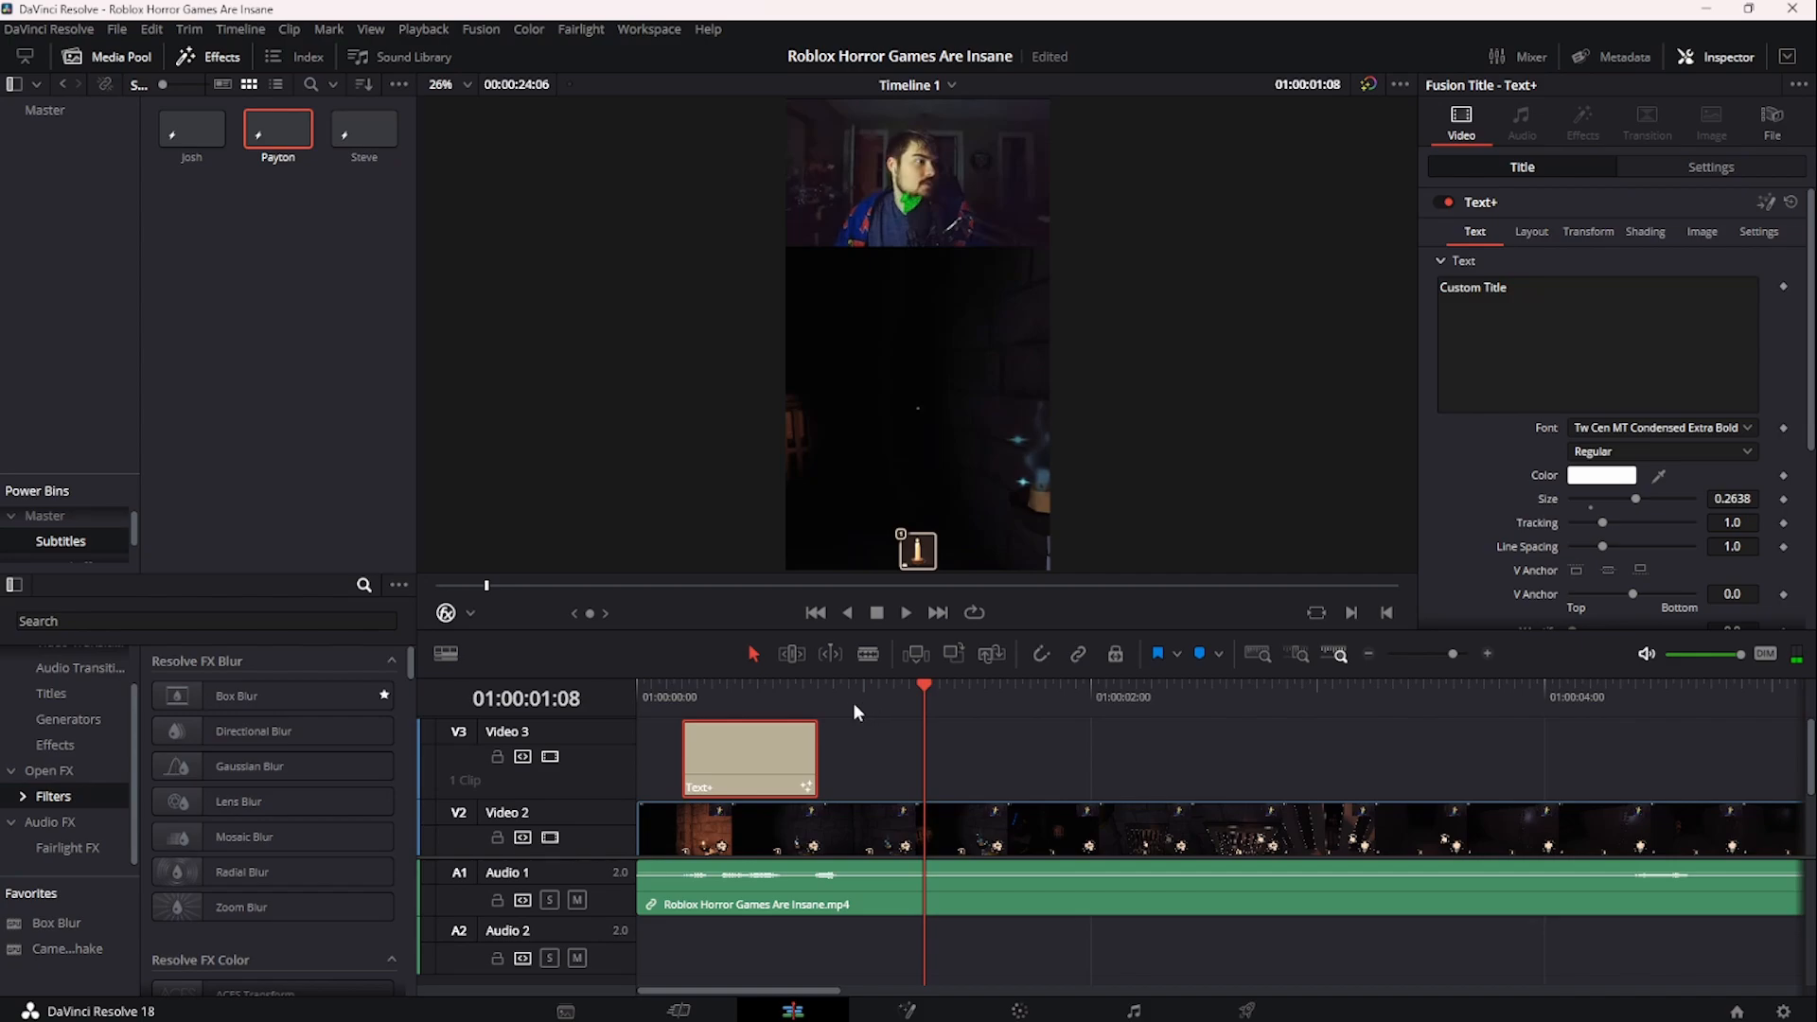
mouse_move(853, 702)
mouse_down()
mouse_move(742, 704)
mouse_move(876, 700)
mouse_up()
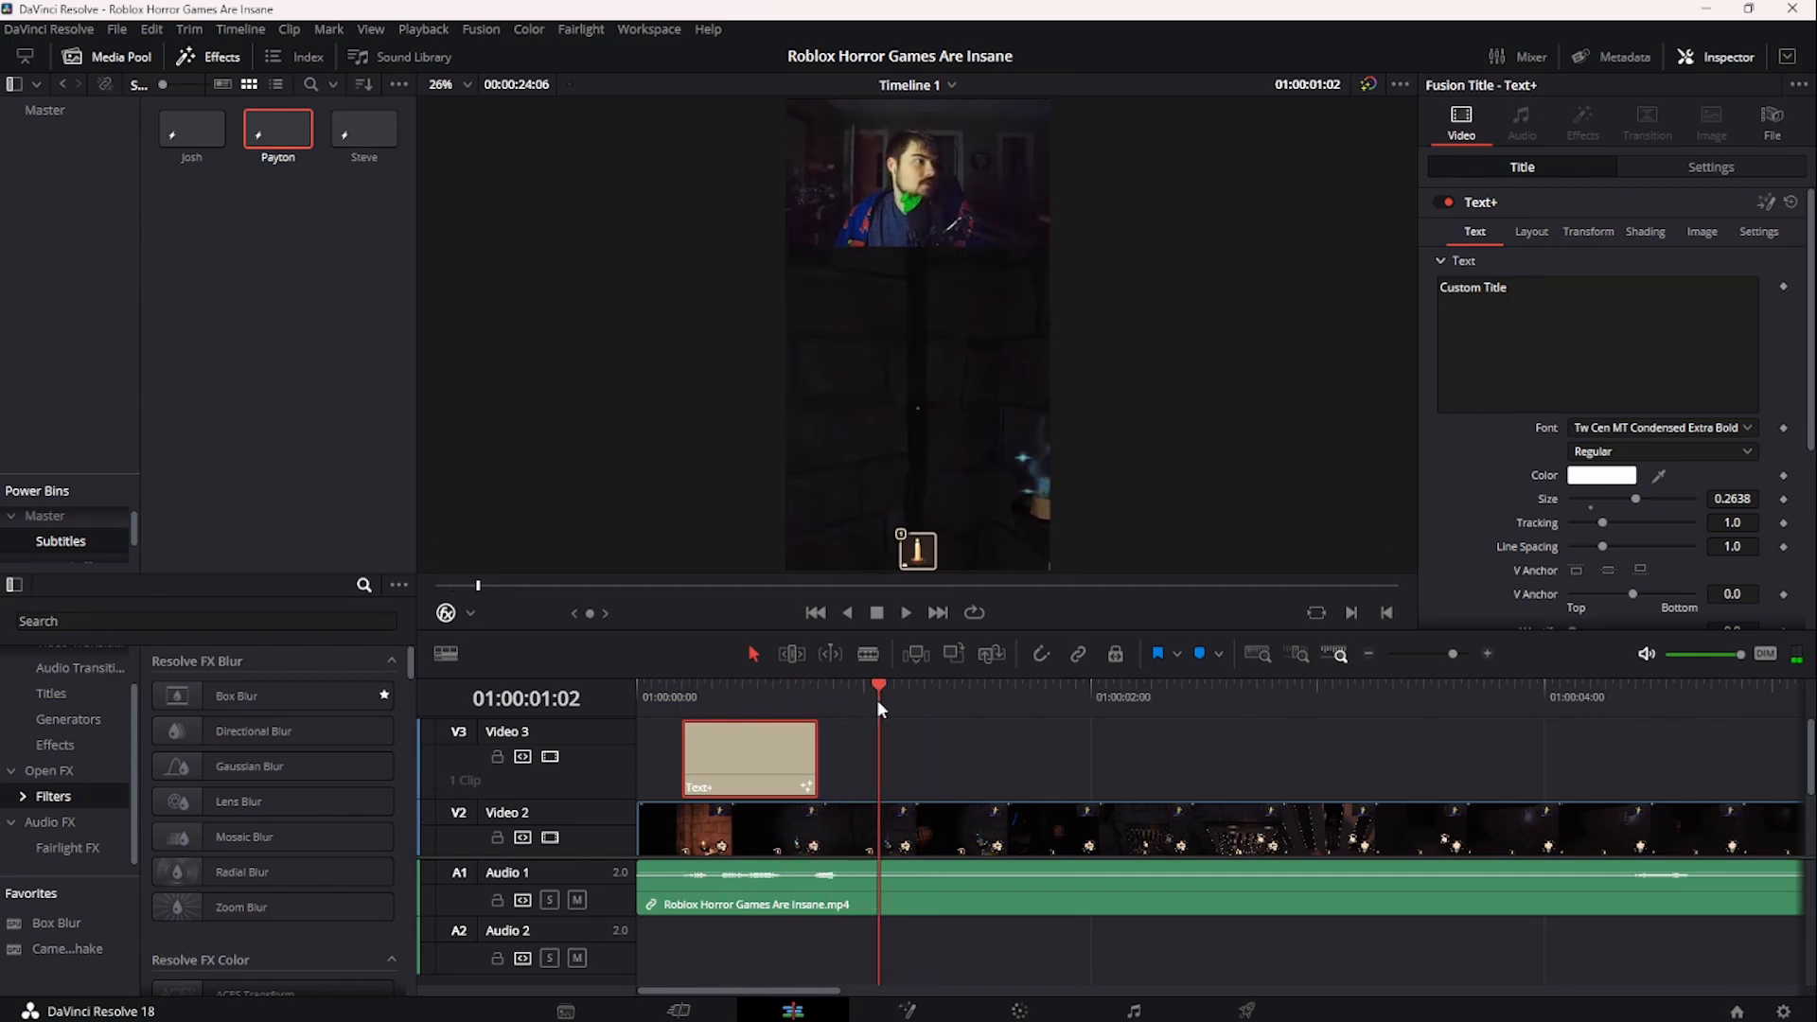
key(n)
drag(815, 756, 872, 755)
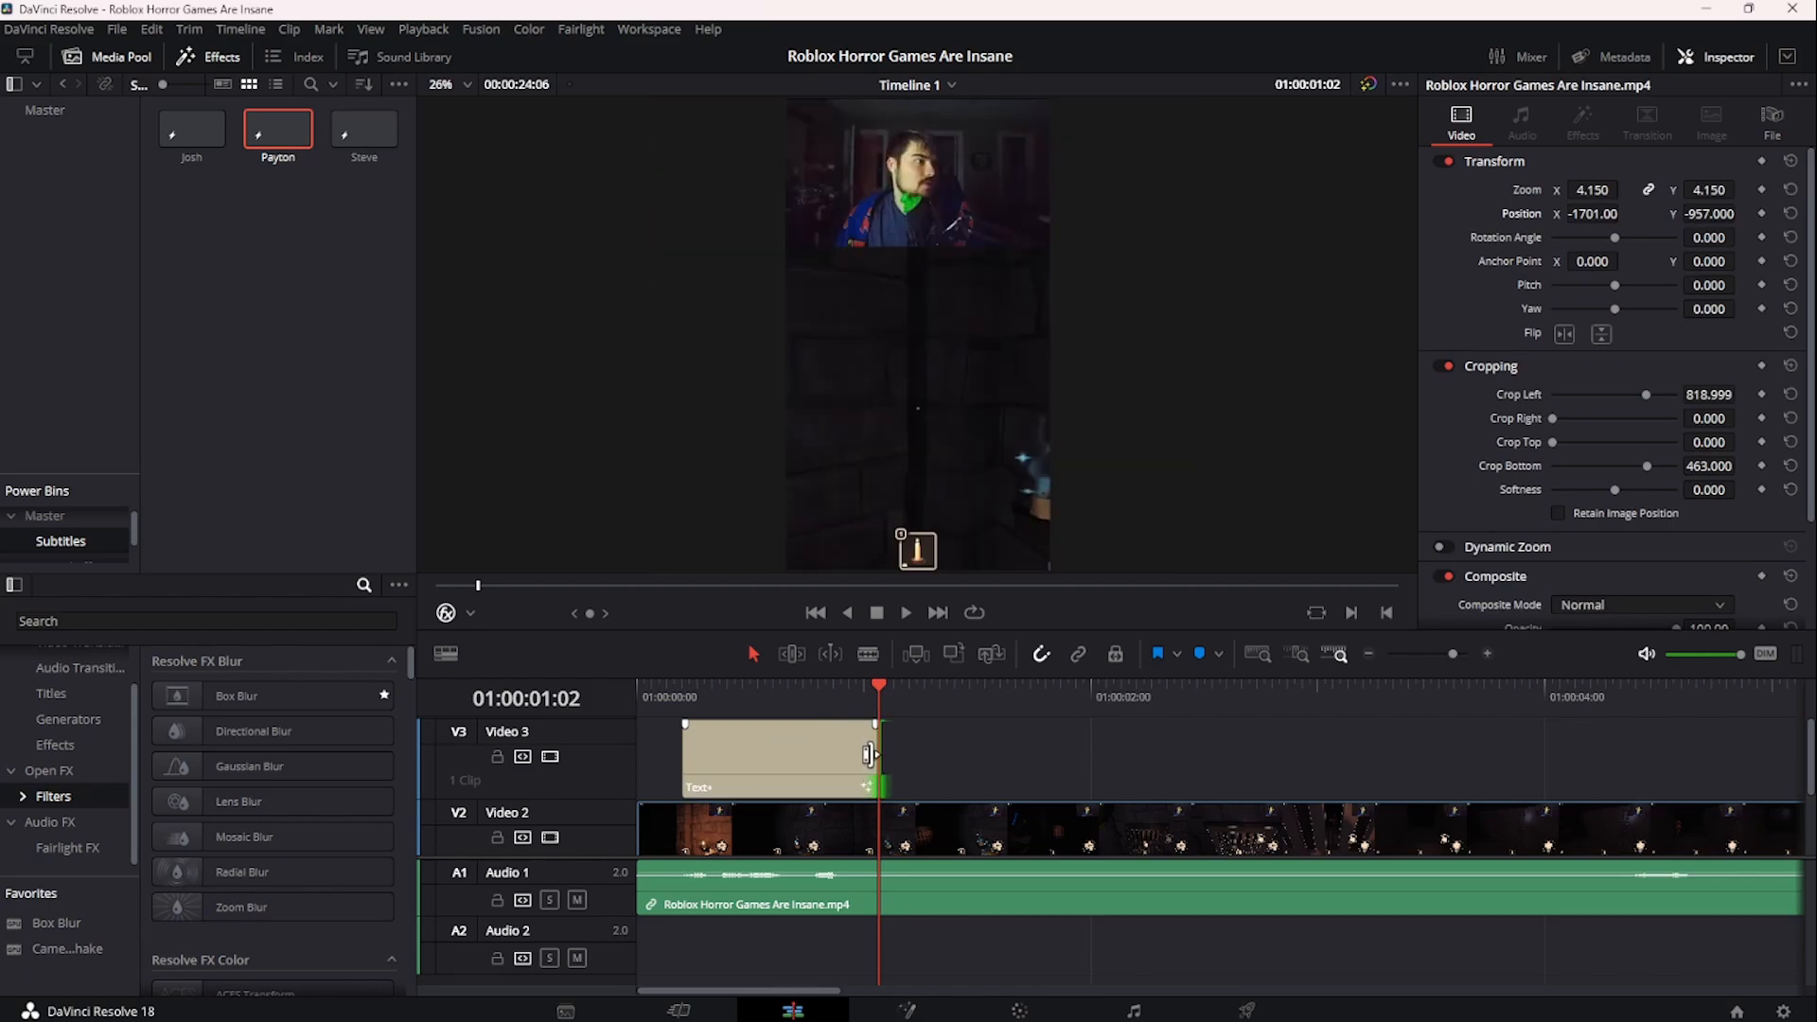
- Replace the title's text with "Did You Find The Switch"
double_click(789, 755)
click(1517, 367)
key(ctrl+a)
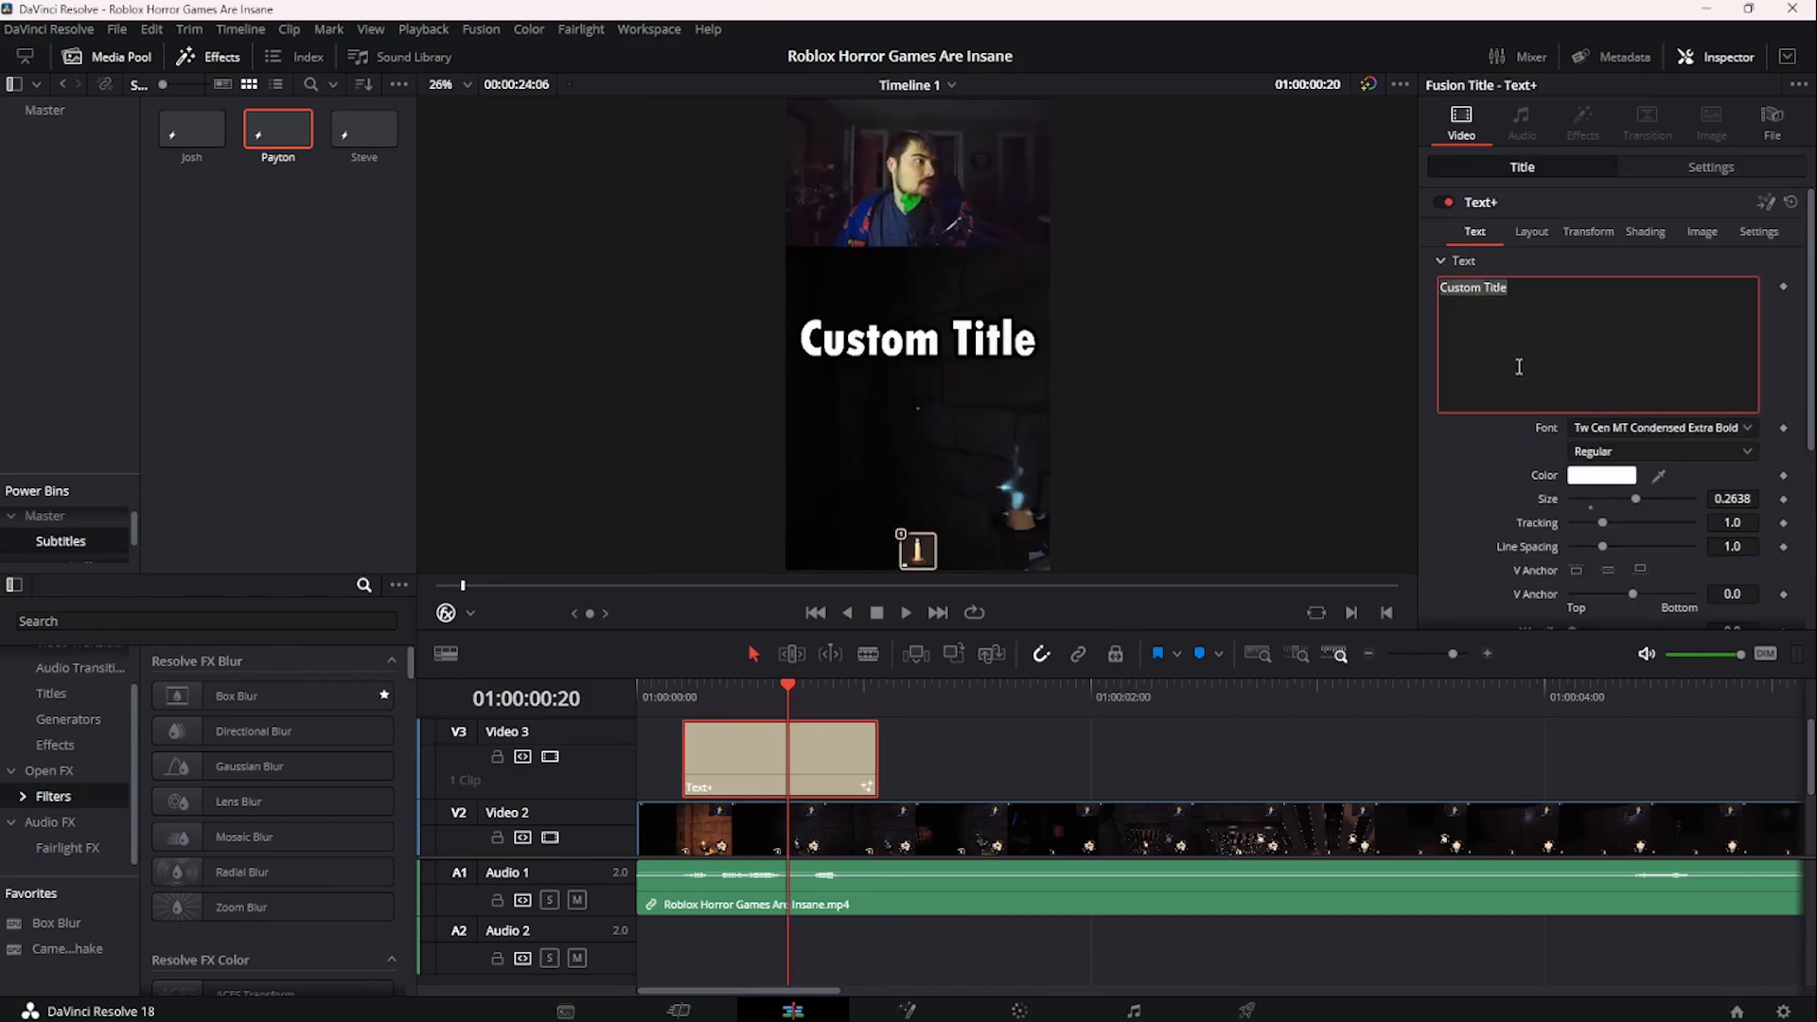
text(Did)
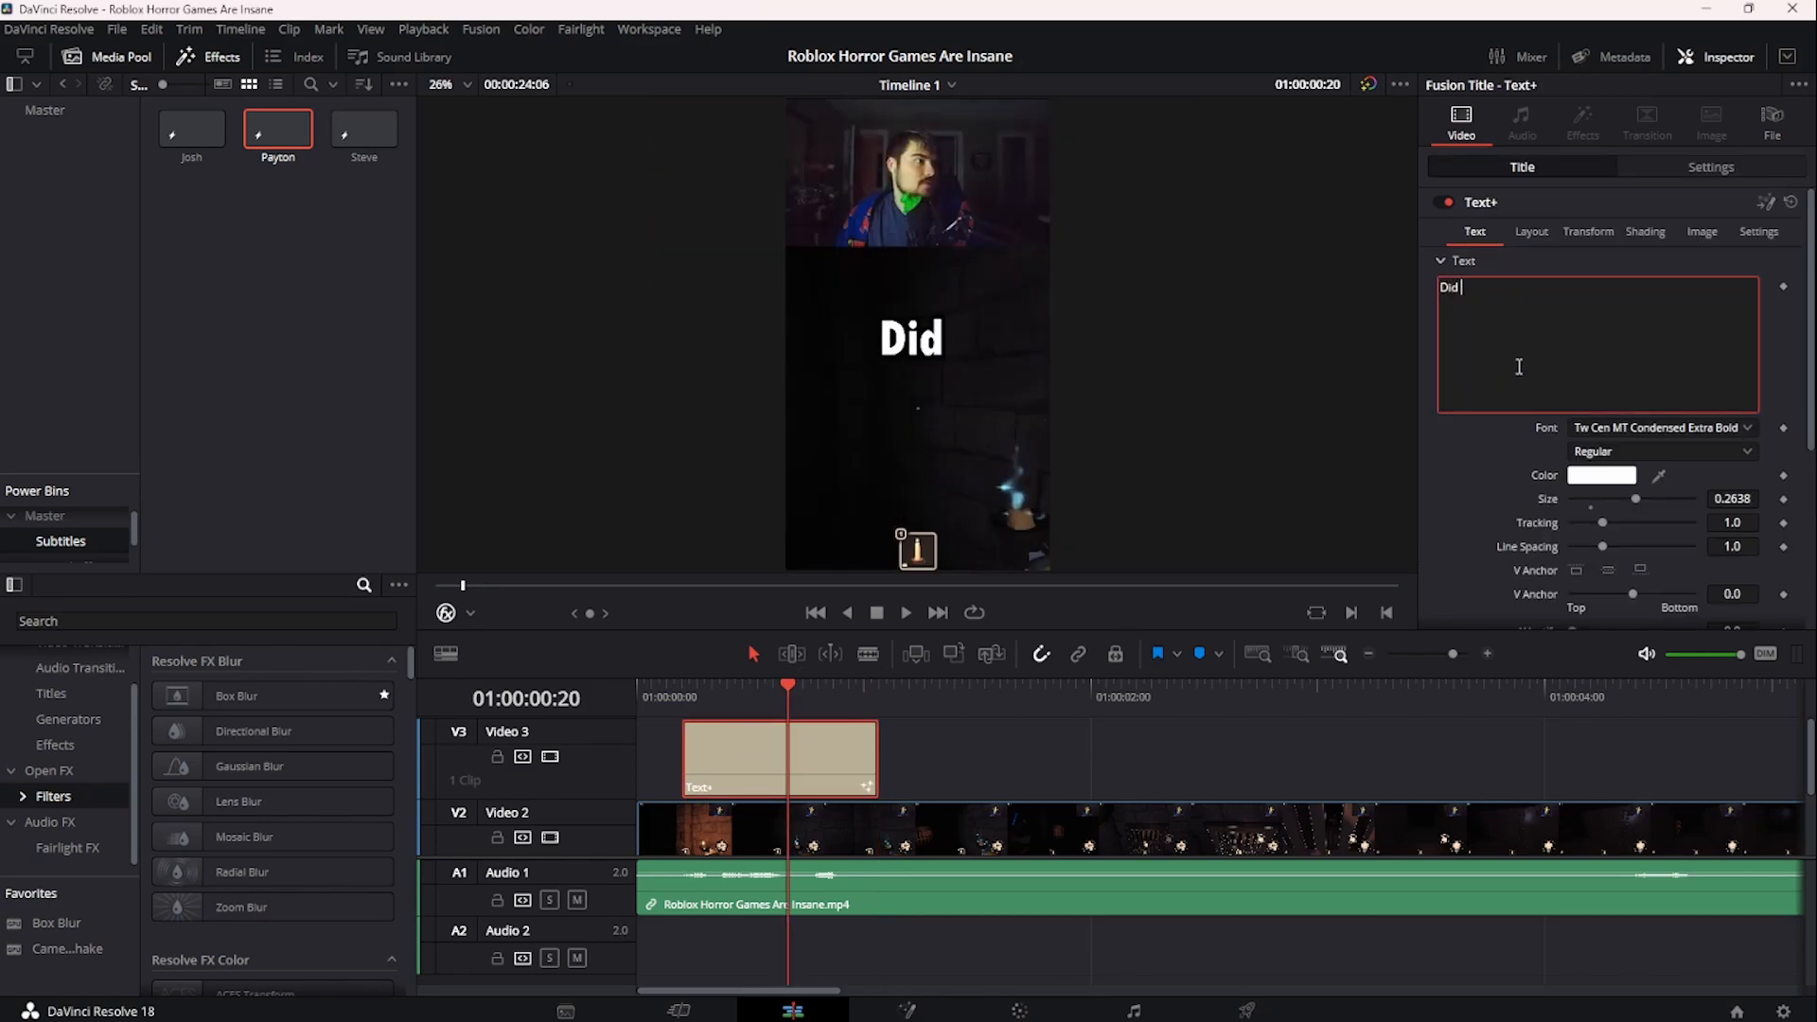
text( You)
key(BackSpace)
text(ou Fin)
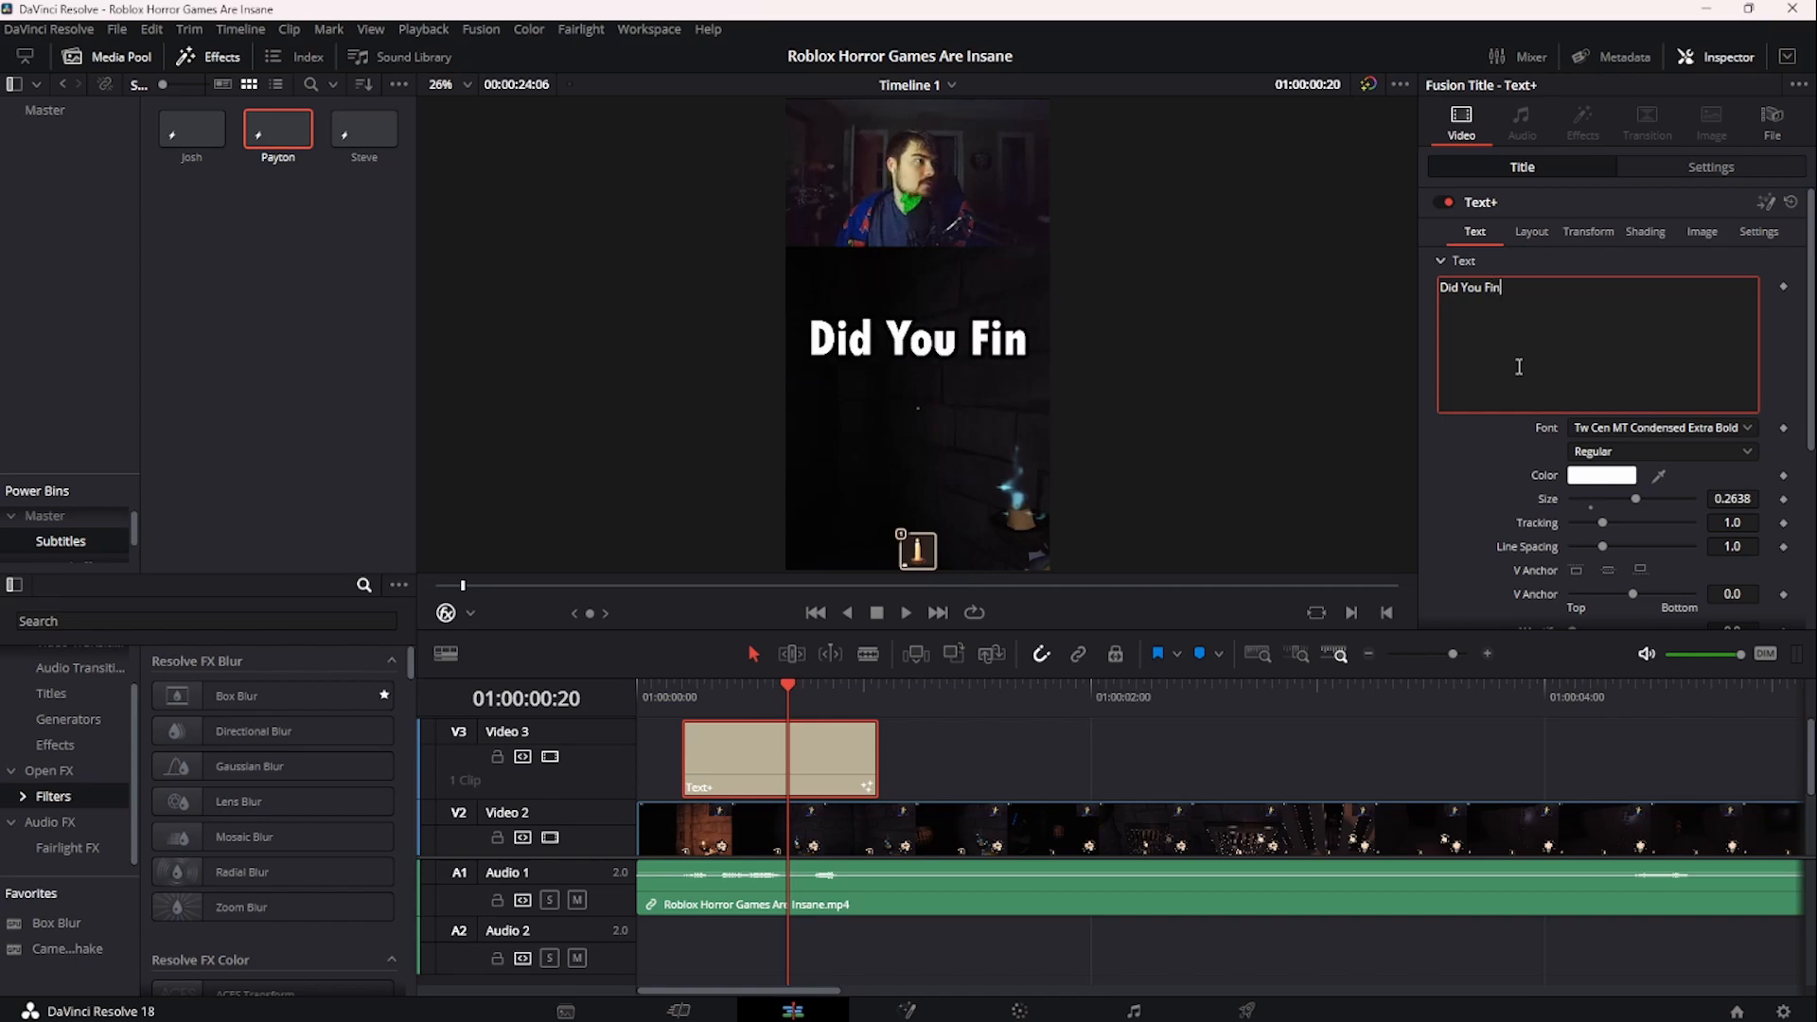
text(d The Switch)
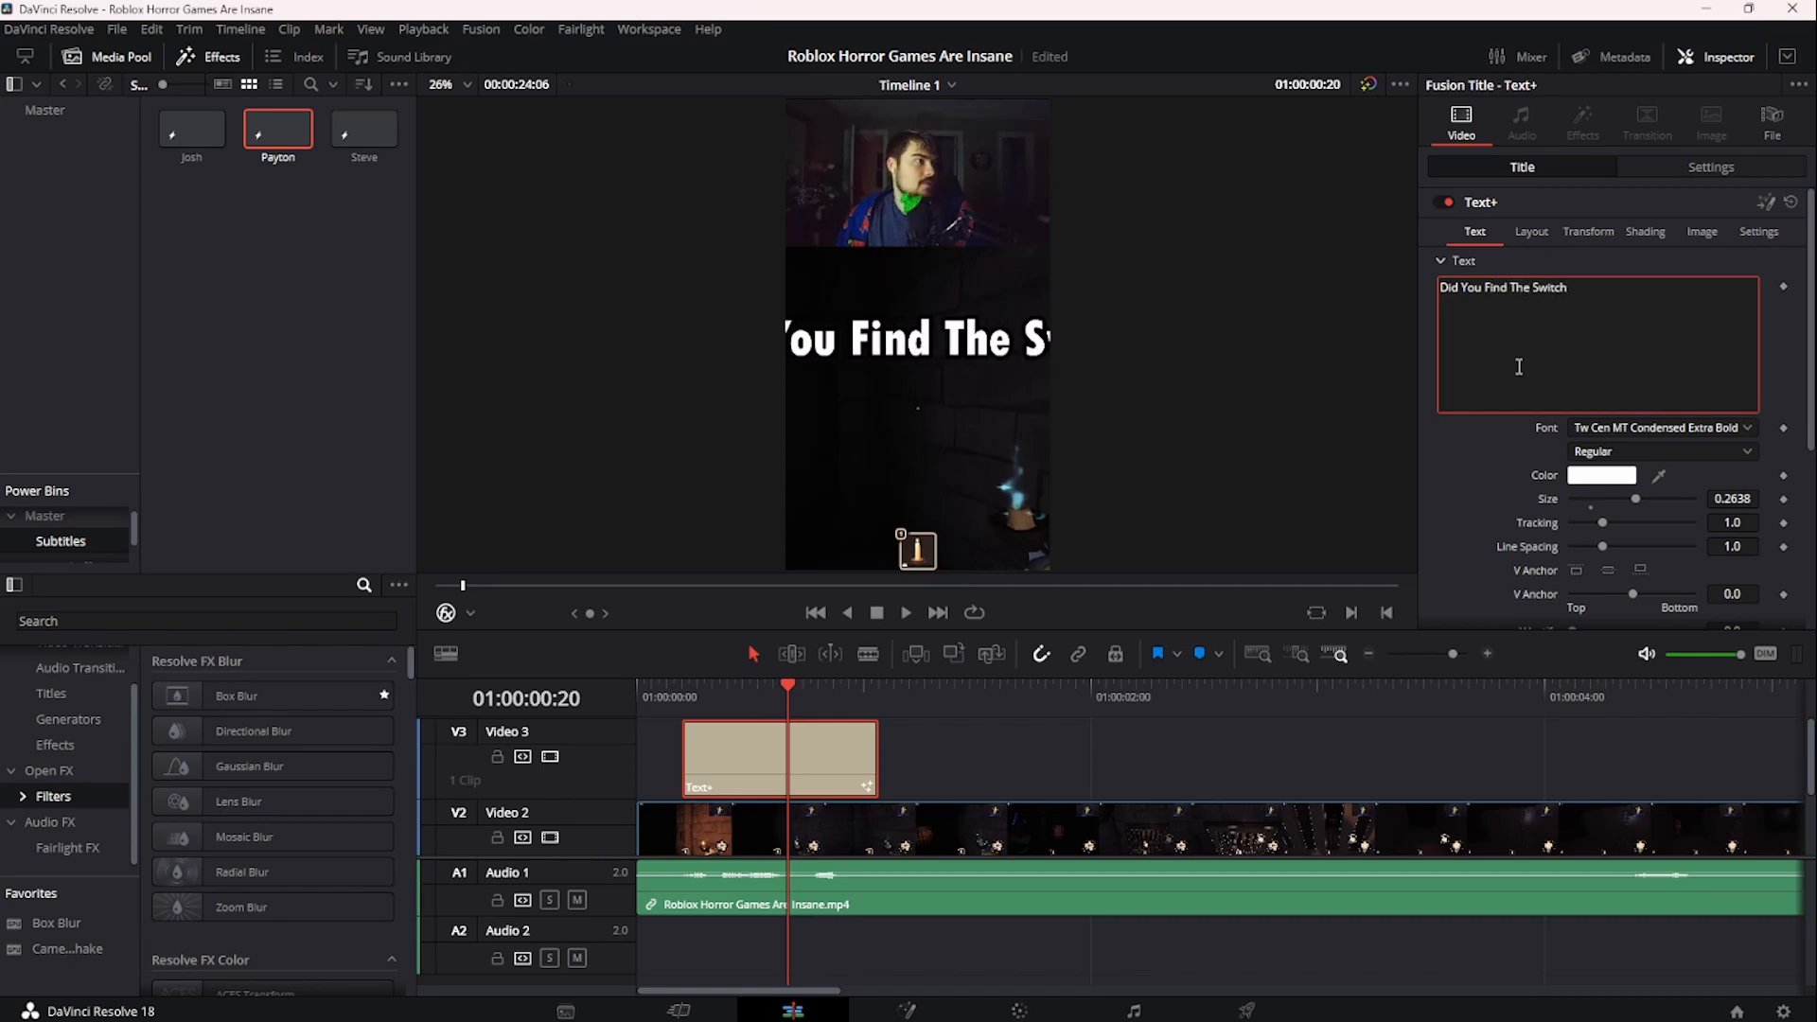
click(1477, 476)
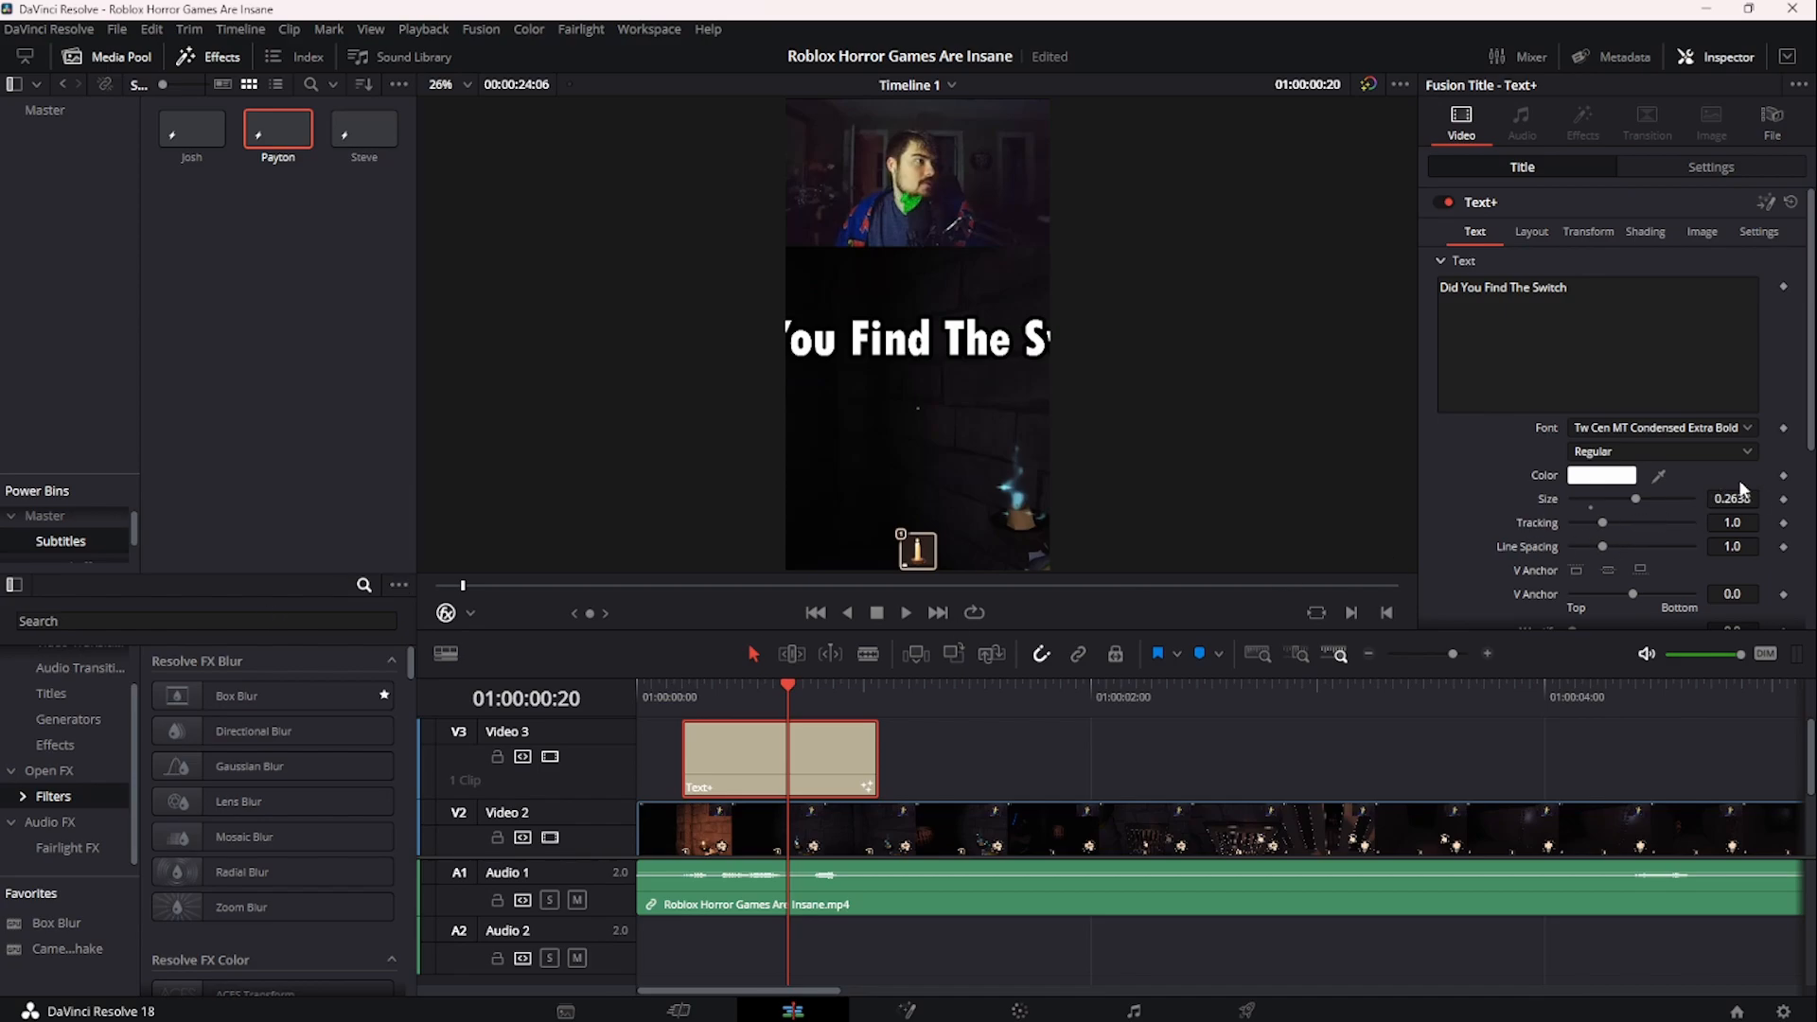
- Set the title's Zoom to 0.670 and reduce its text size until the whole phrase fits the vertical frame
click(1713, 167)
drag(1707, 229, 1739, 229)
drag(1740, 230, 1741, 230)
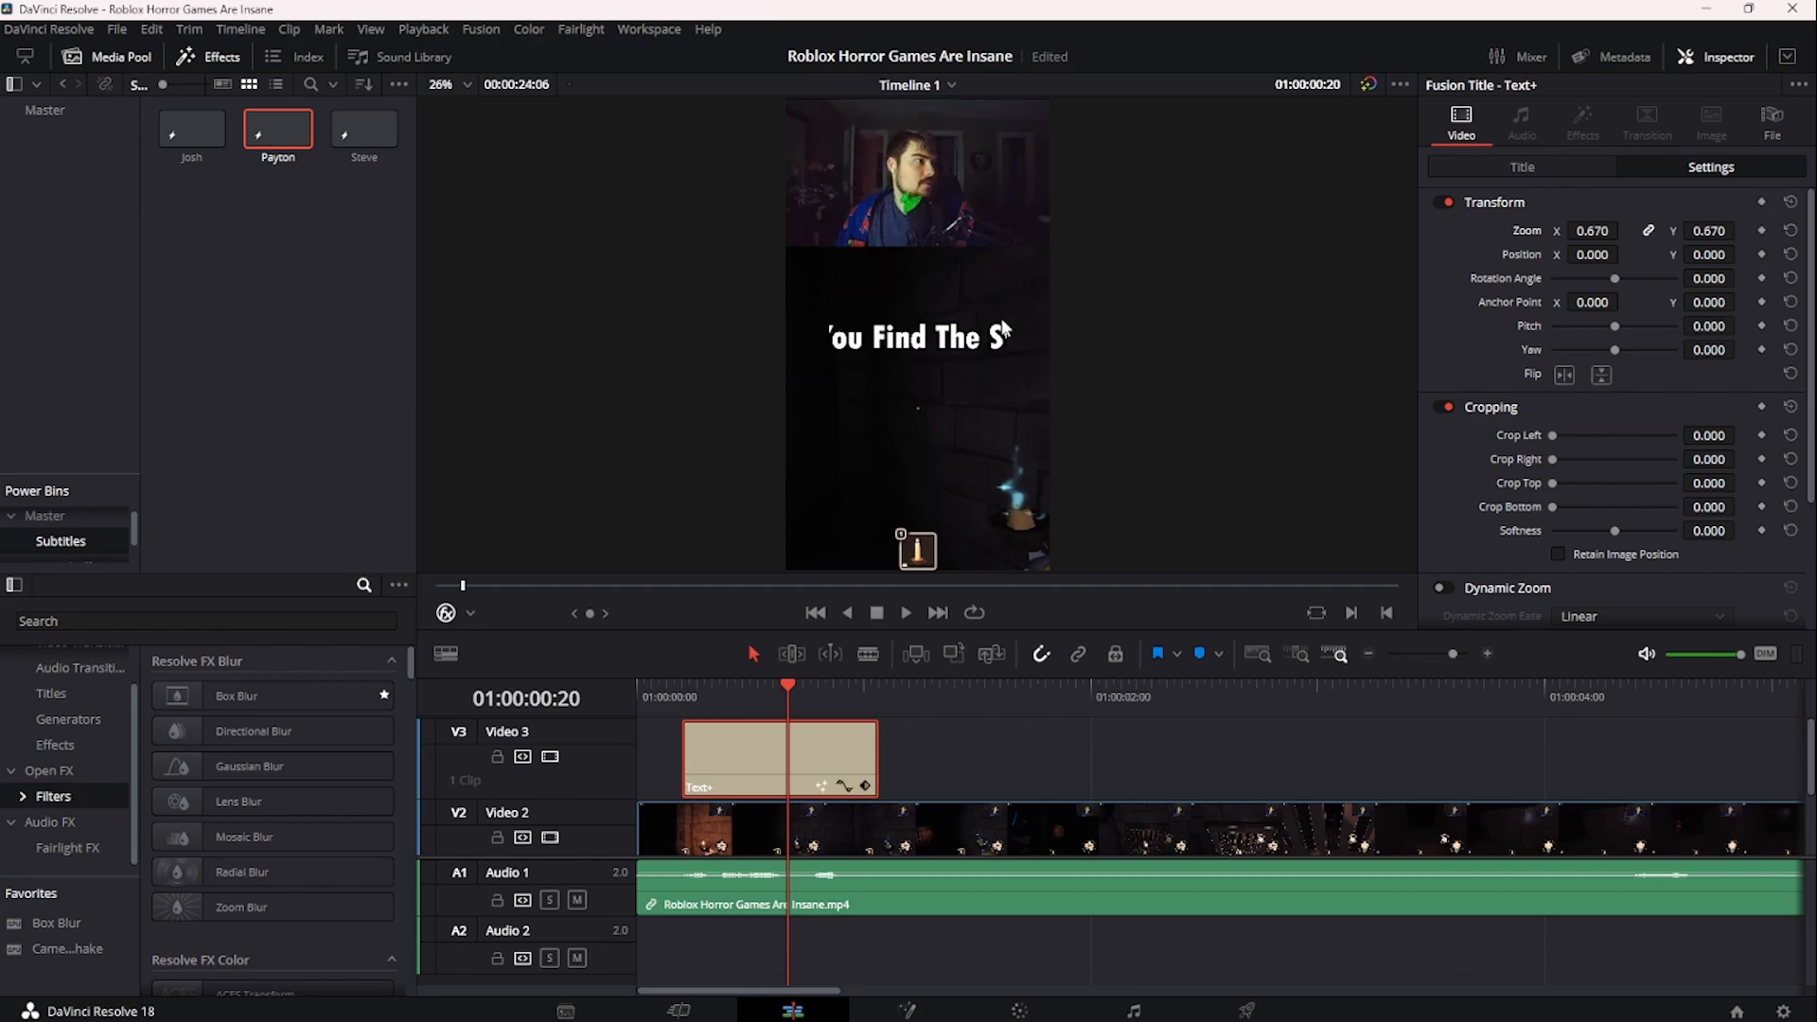
click(1527, 168)
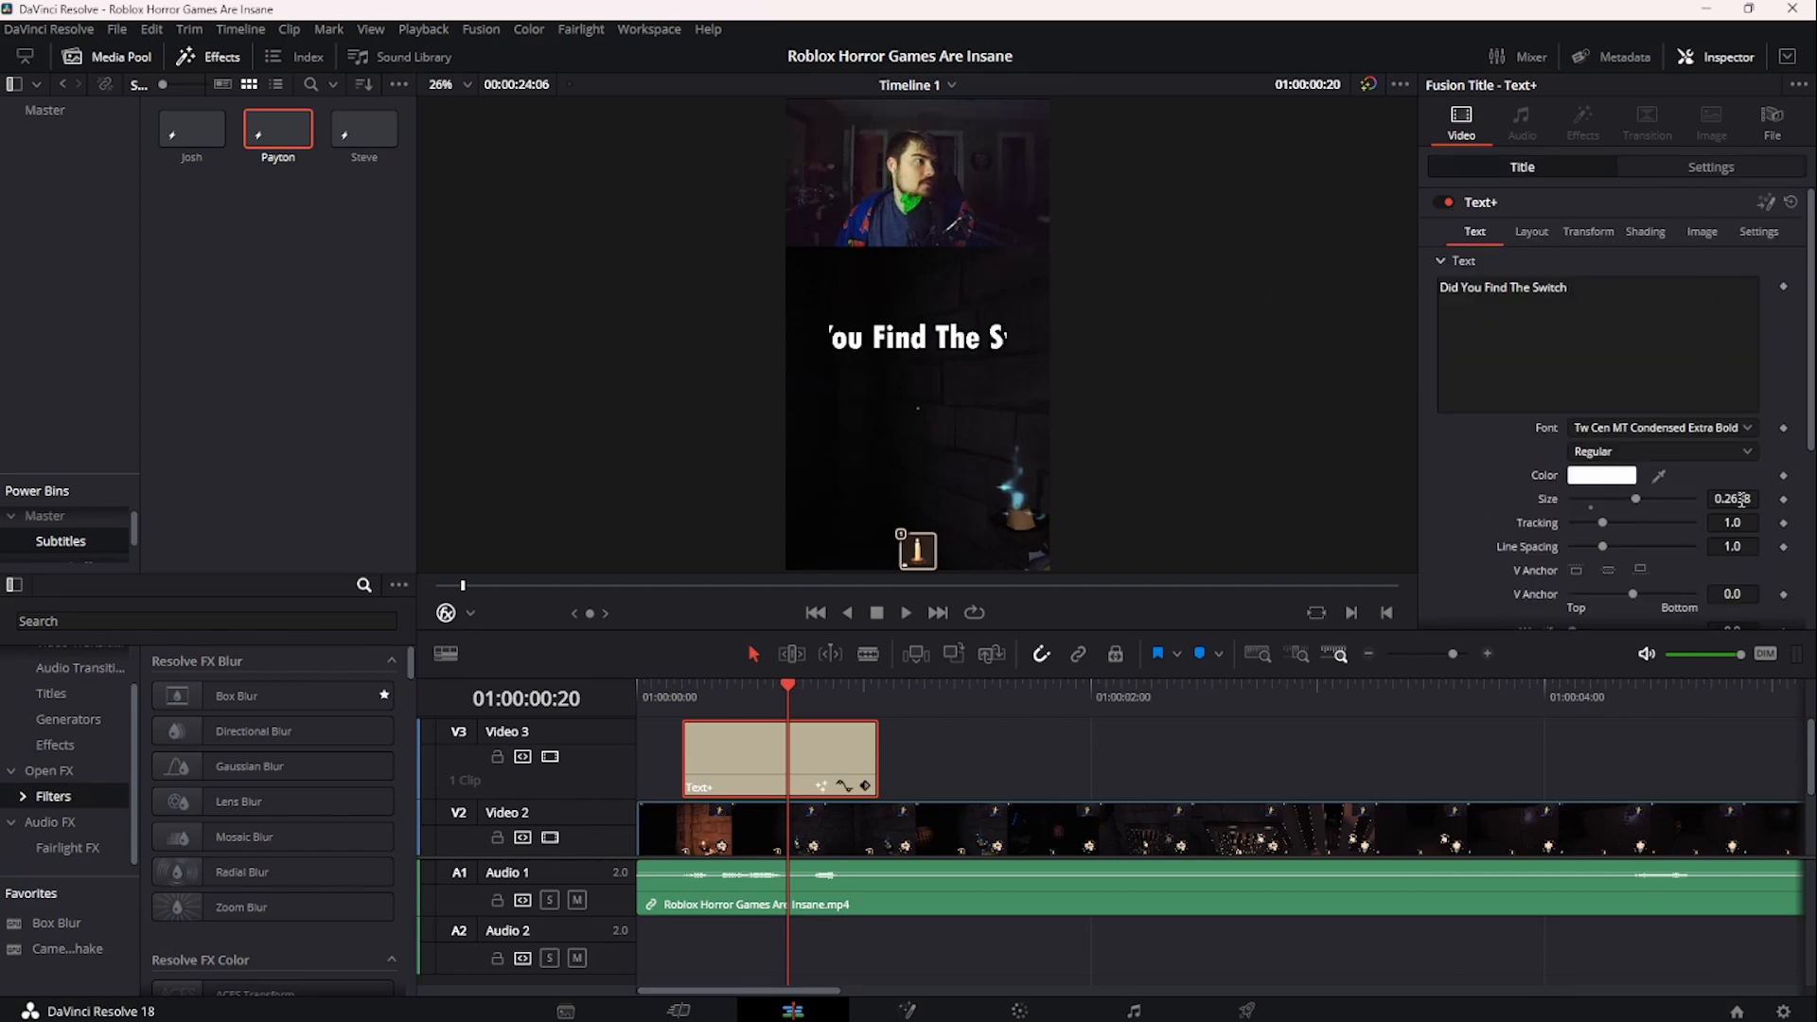
drag(1741, 499, 1633, 498)
- Enlarge the title to a Zoom of 0.860 and save the project
click(1739, 172)
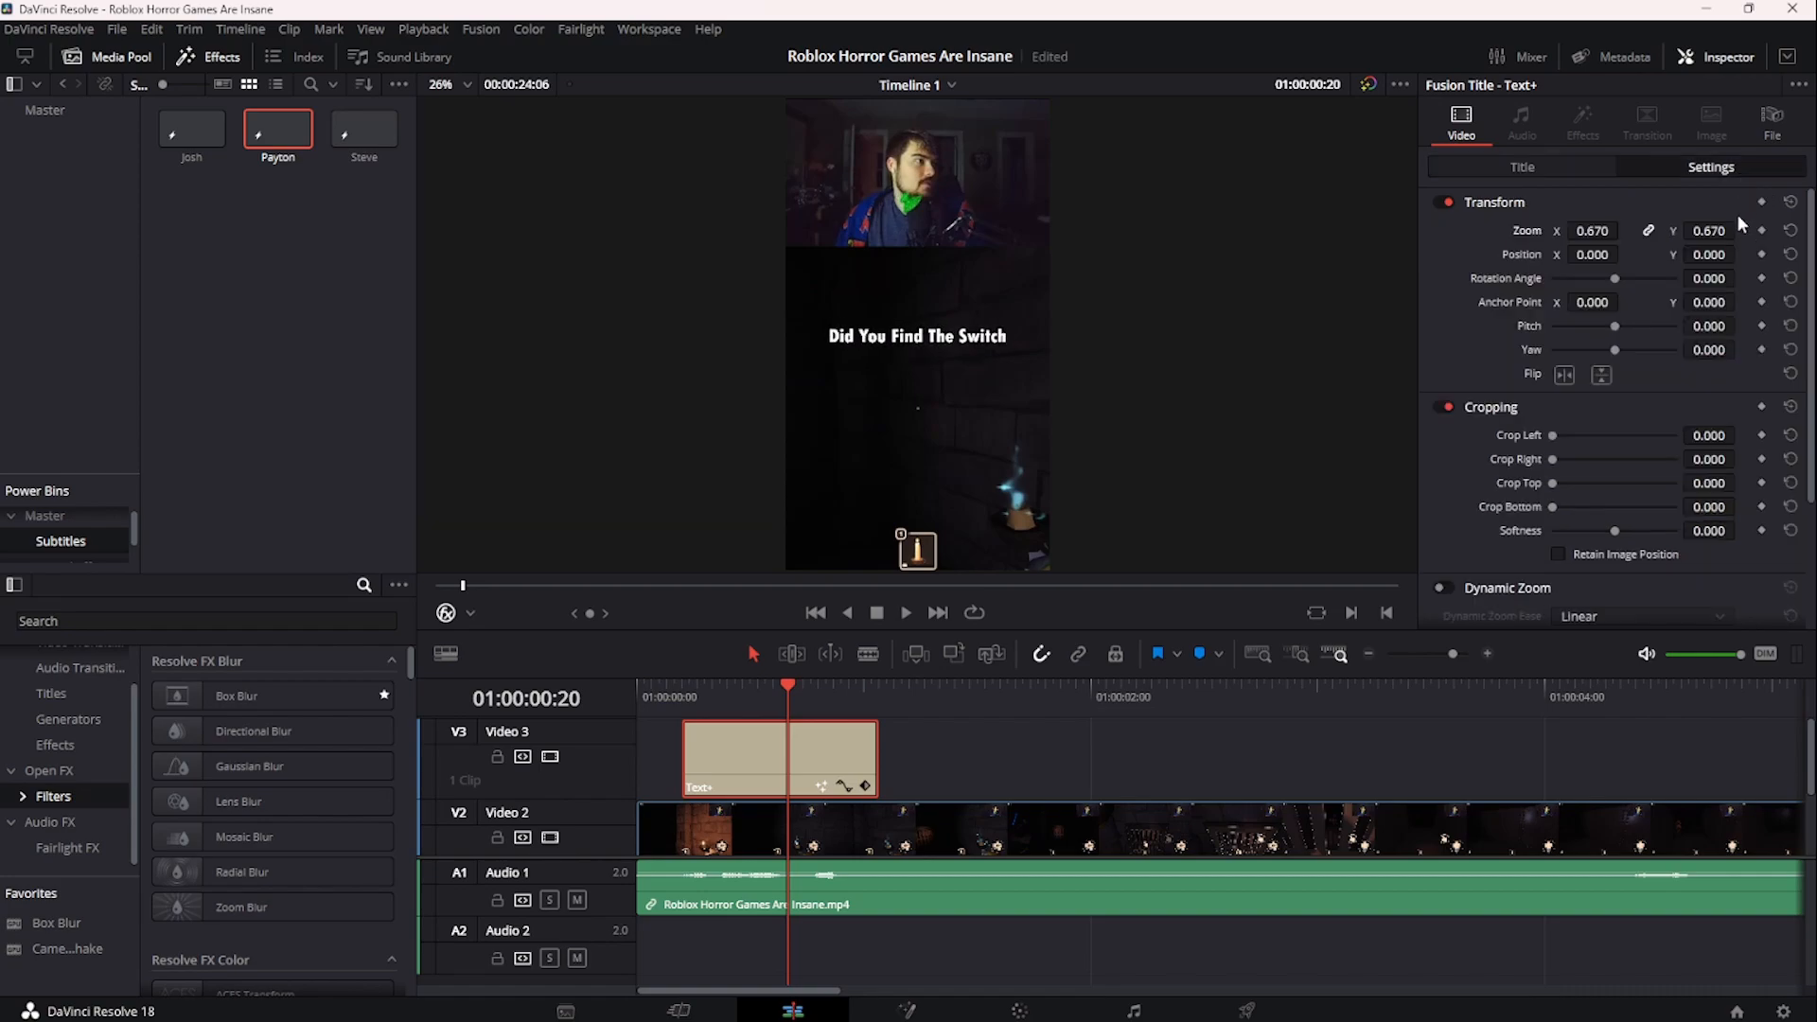
drag(1711, 230, 1739, 230)
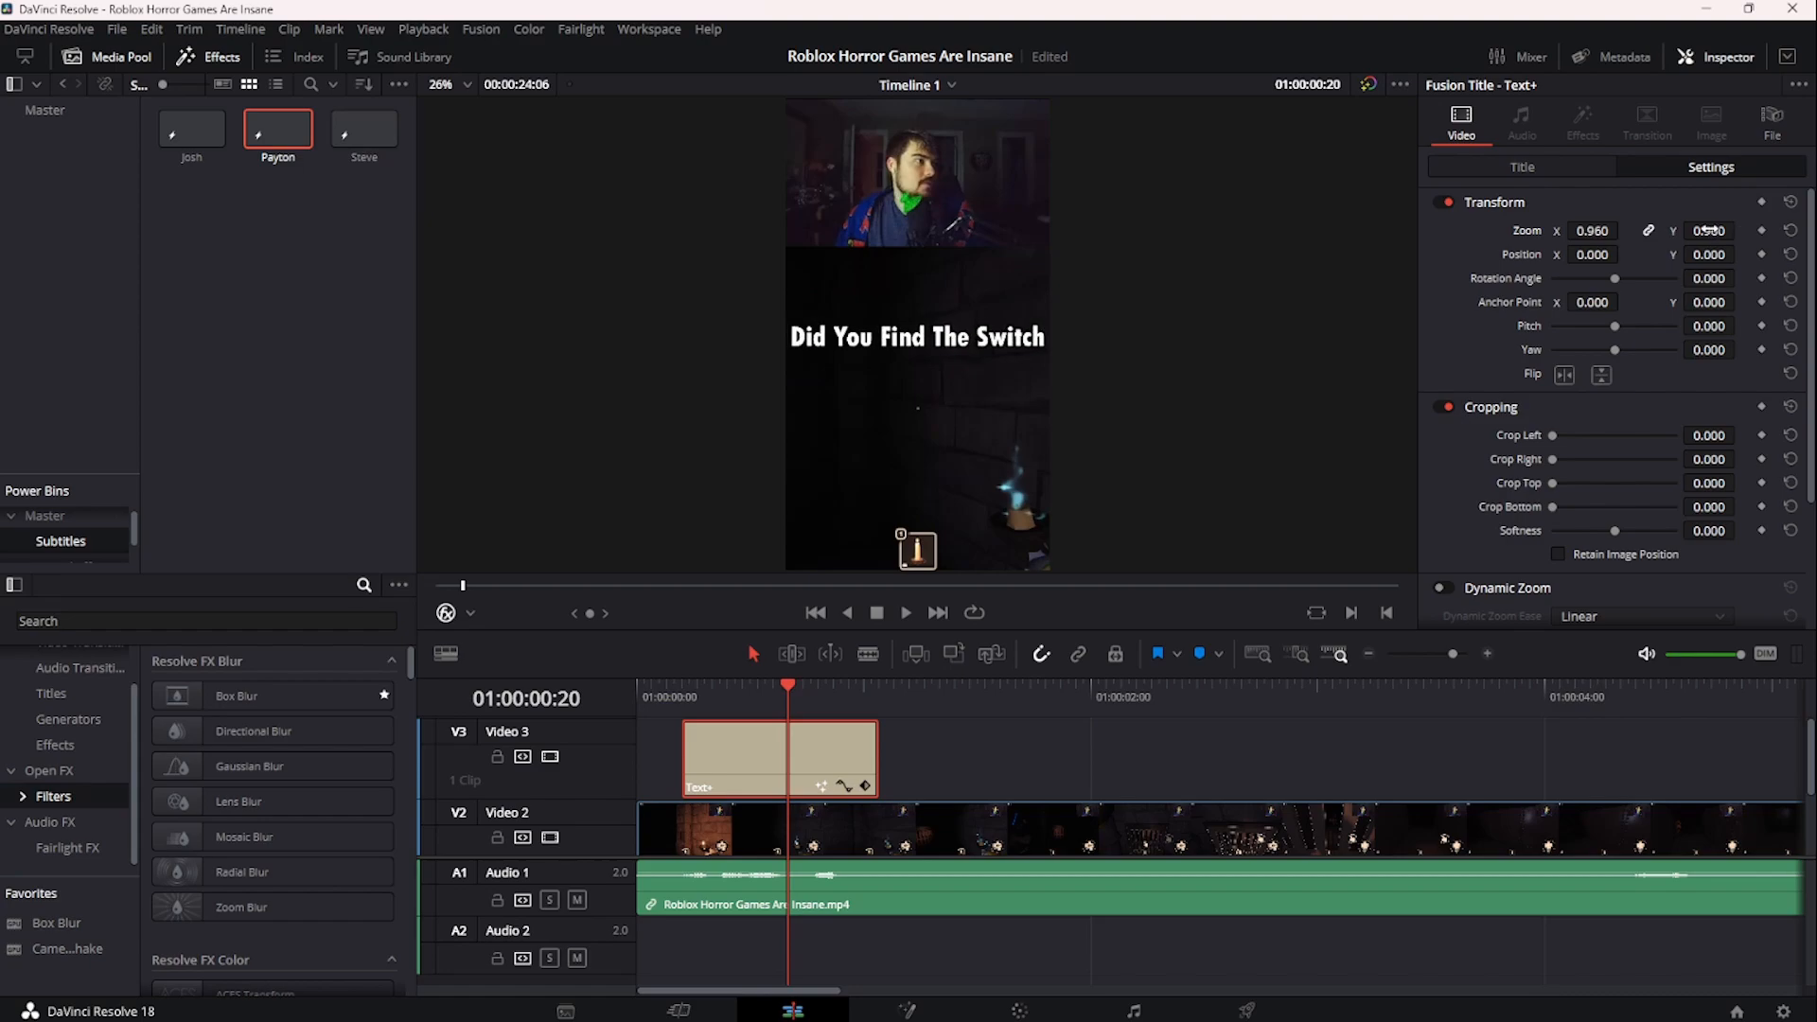
key(ctrl+s)
drag(1722, 233, 1686, 232)
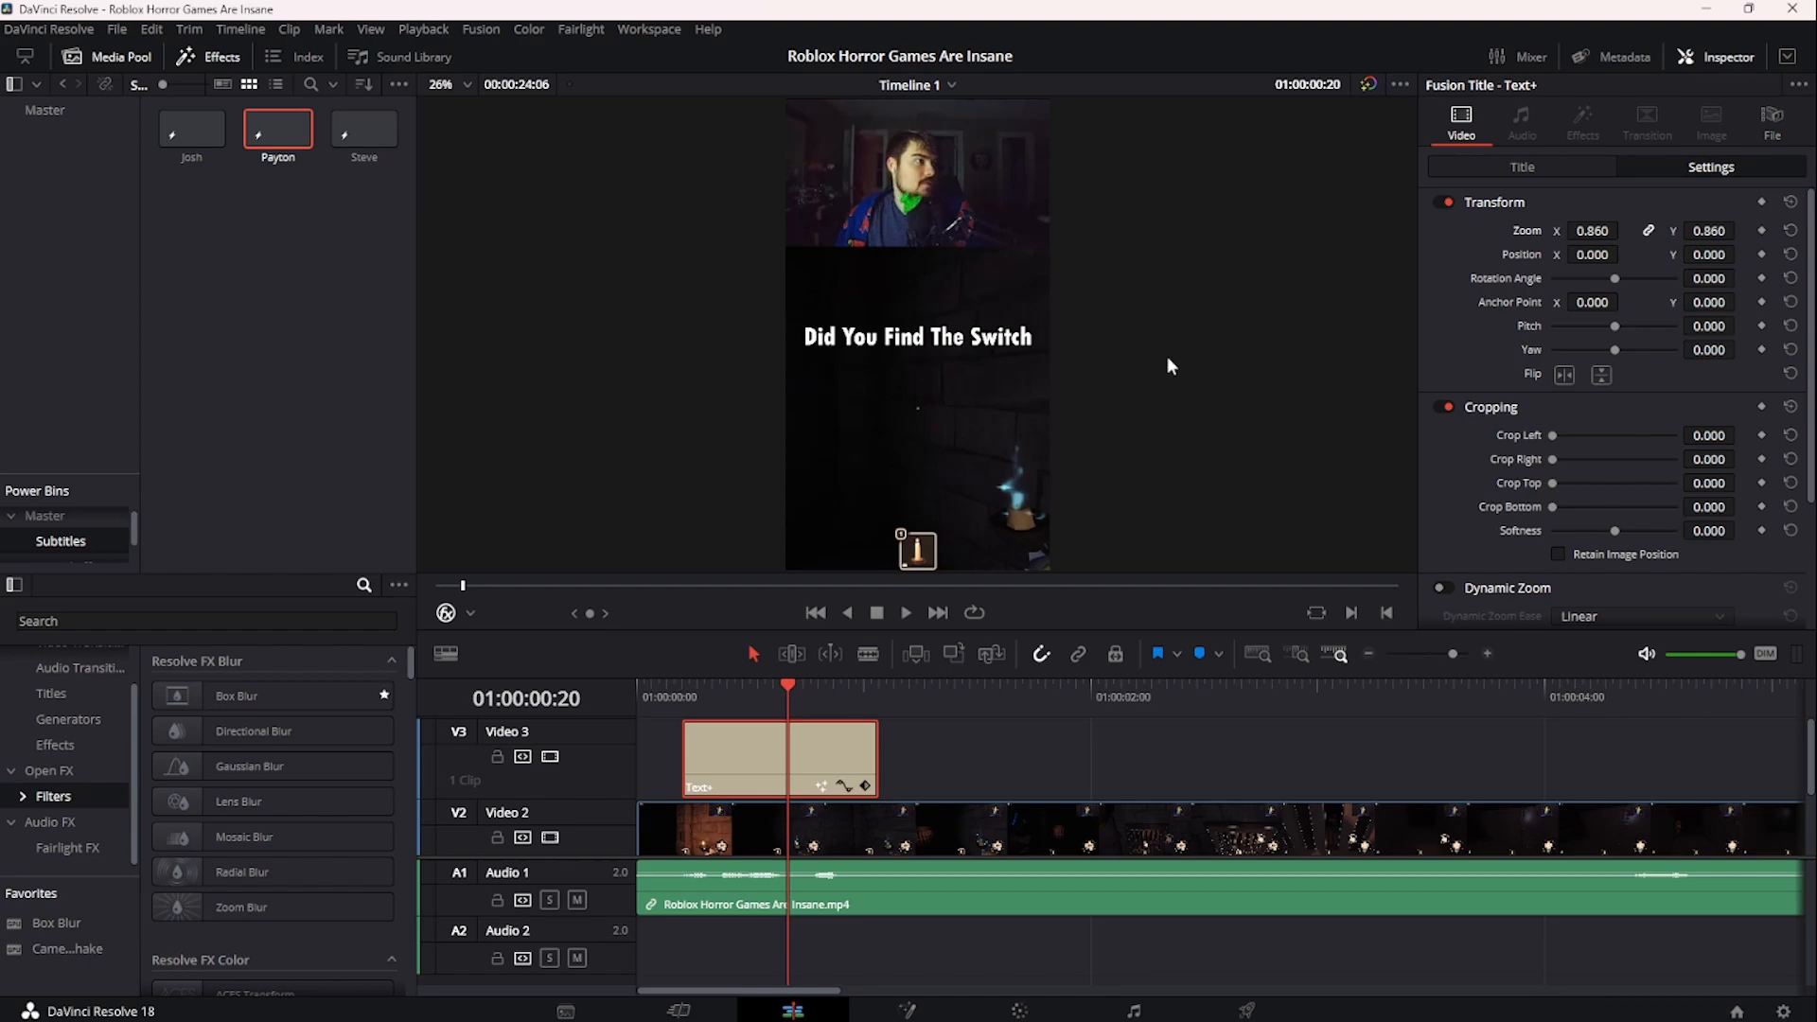
- Play the timeline from the title's start and look for the quiet audio passage just after 01:00:03:00
click(687, 688)
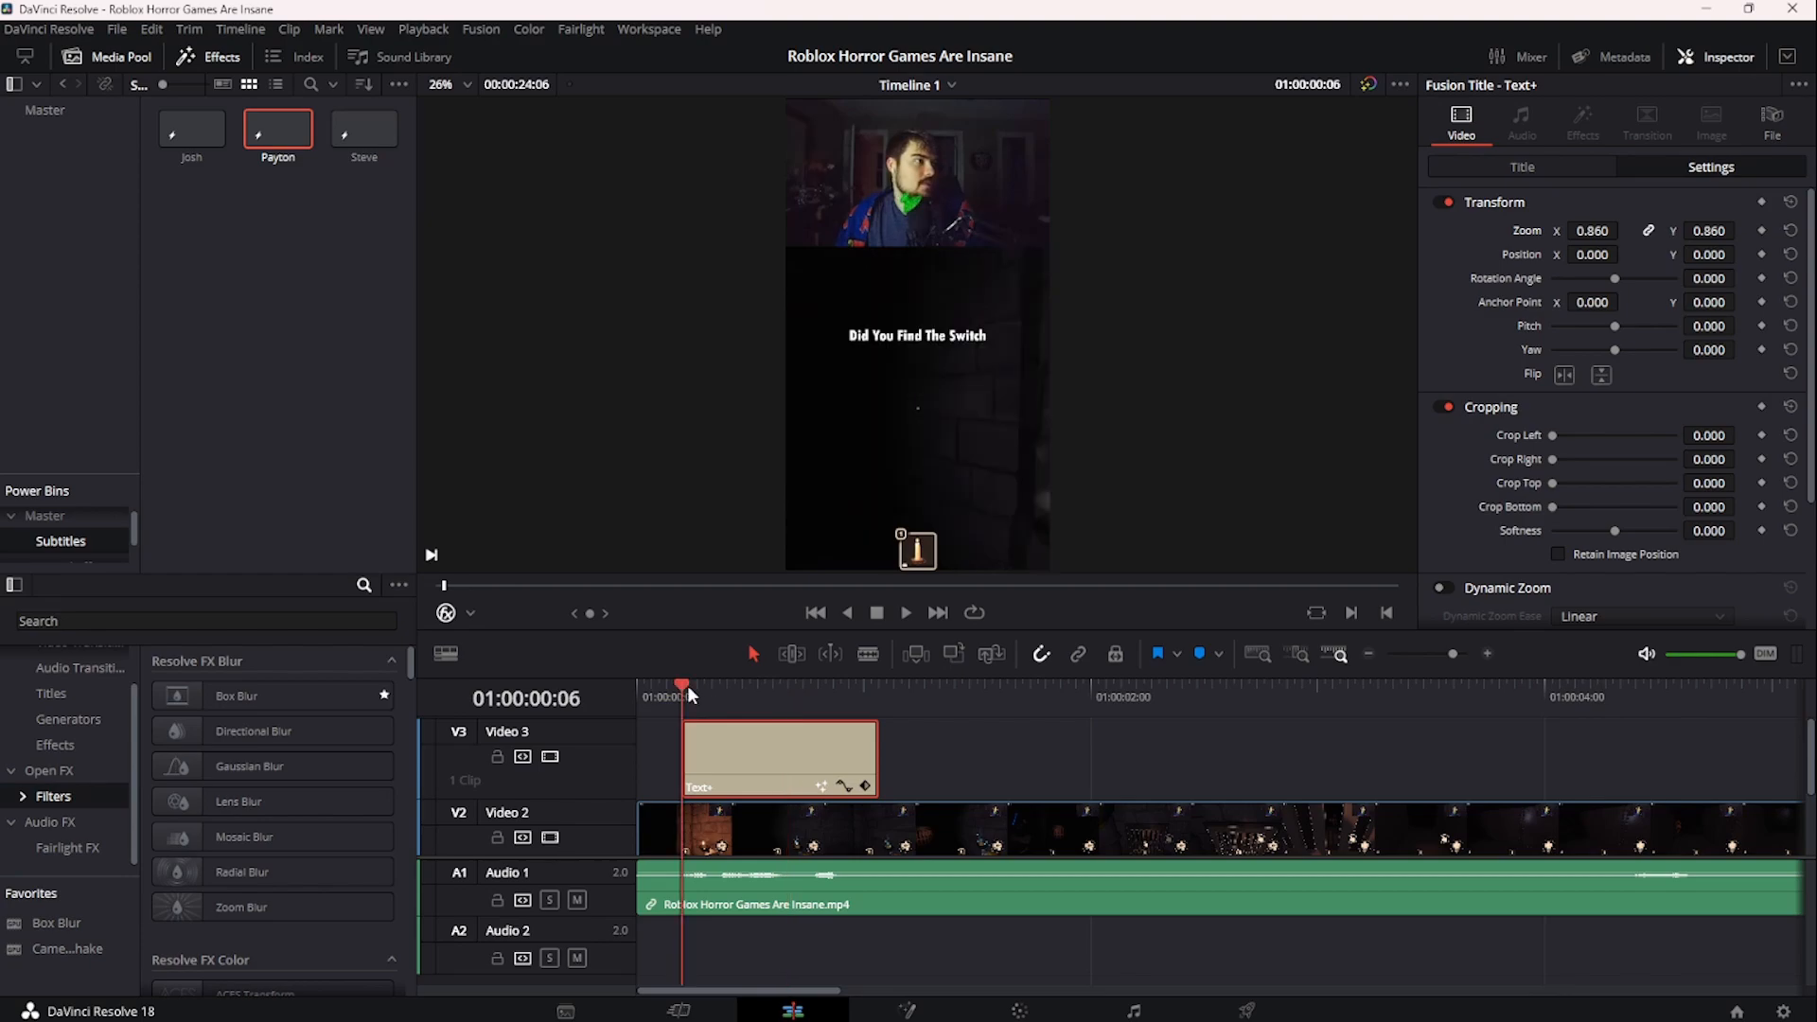
key(space)
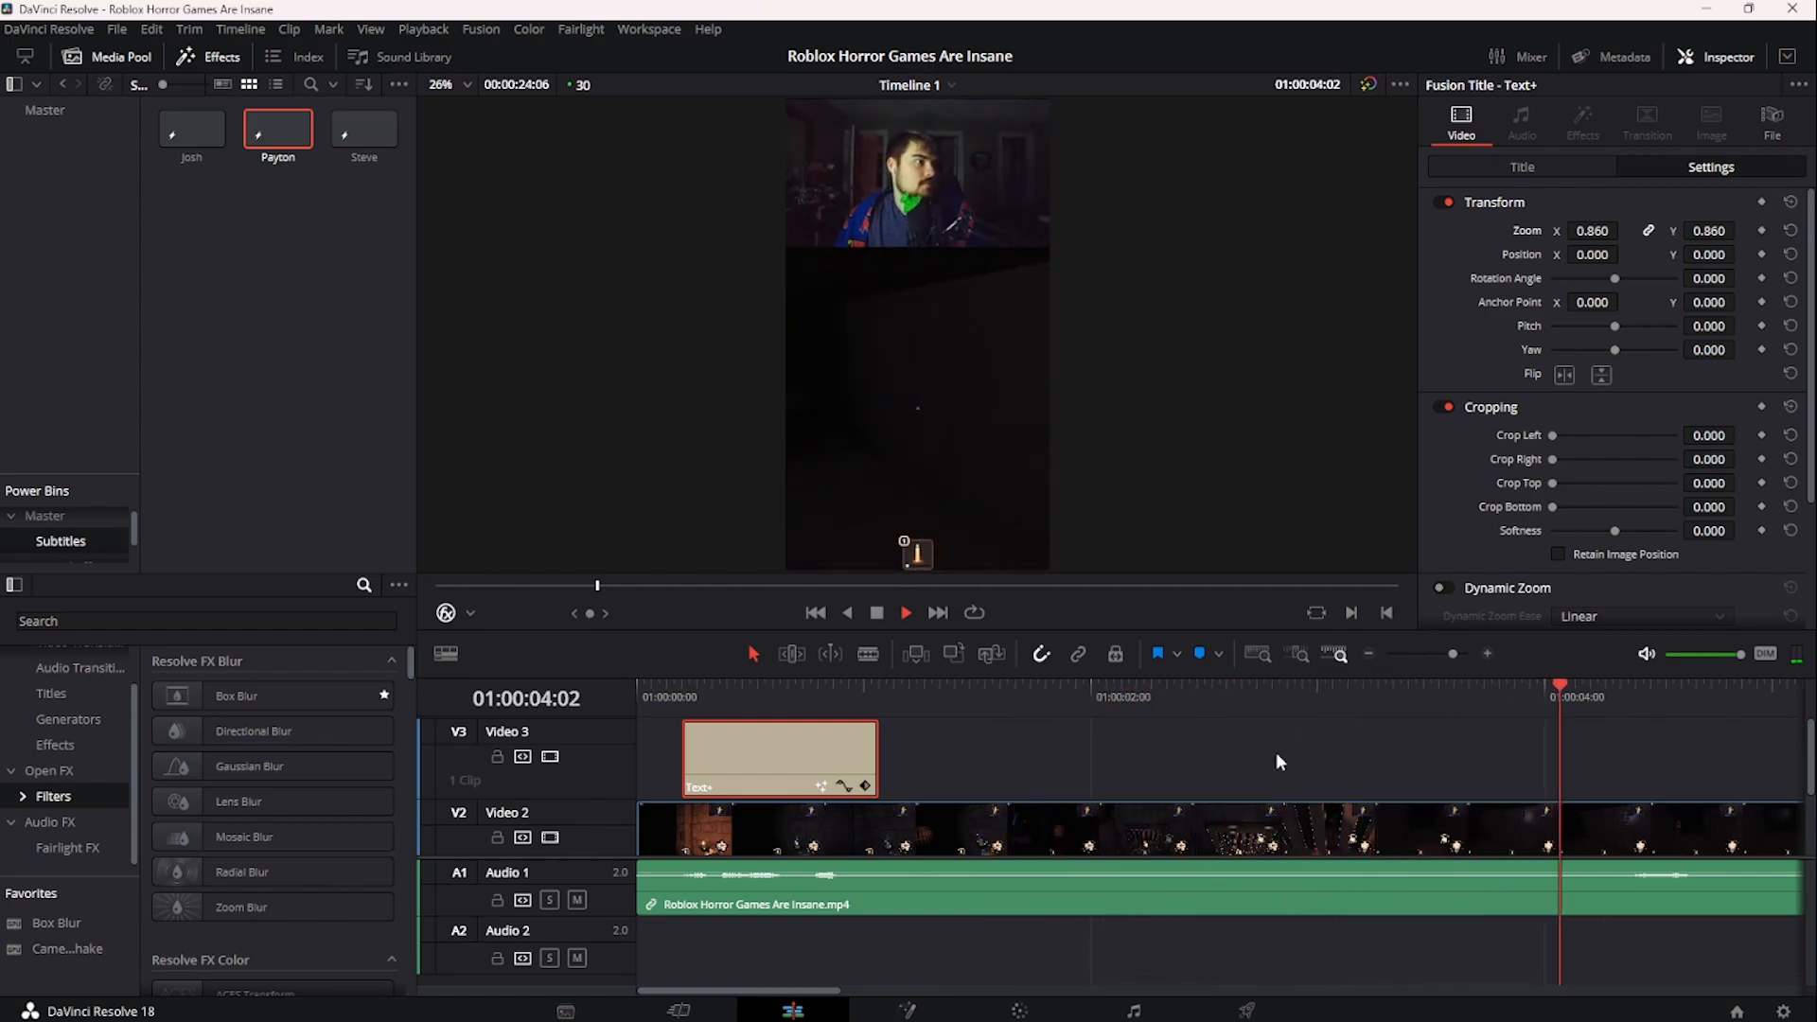
click(1321, 699)
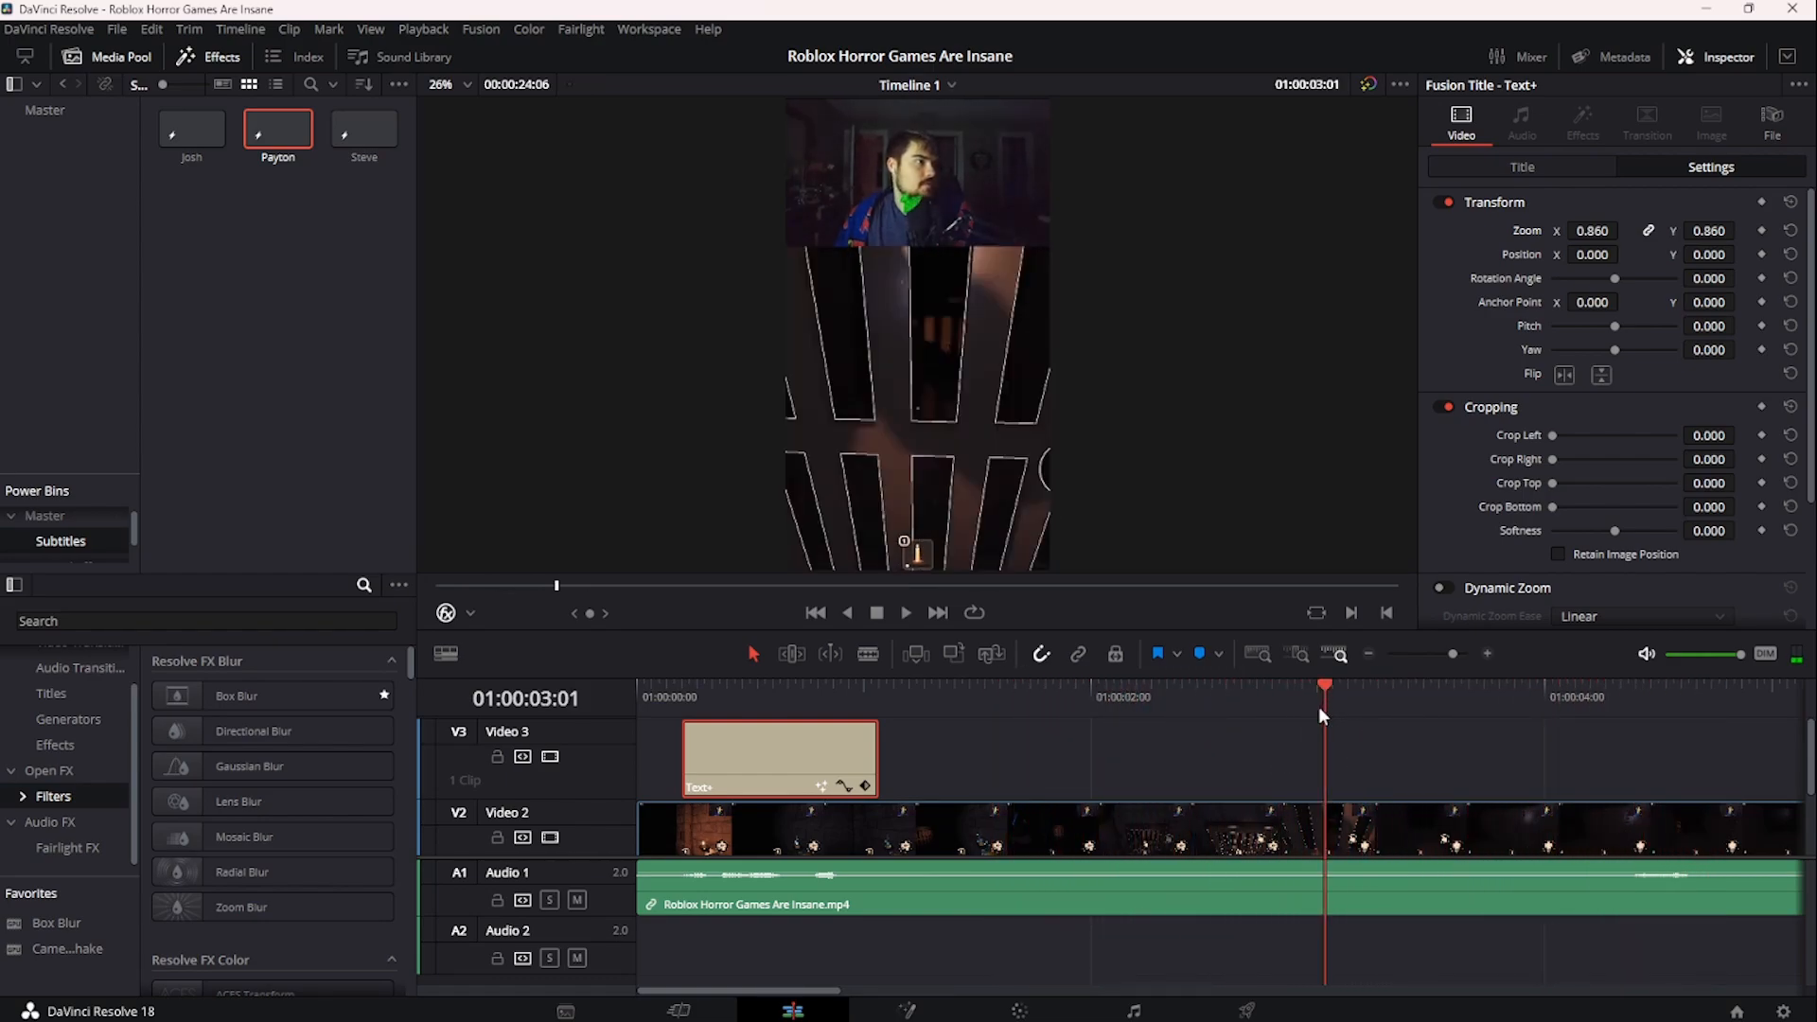
click(1312, 705)
click(1326, 718)
click(1387, 715)
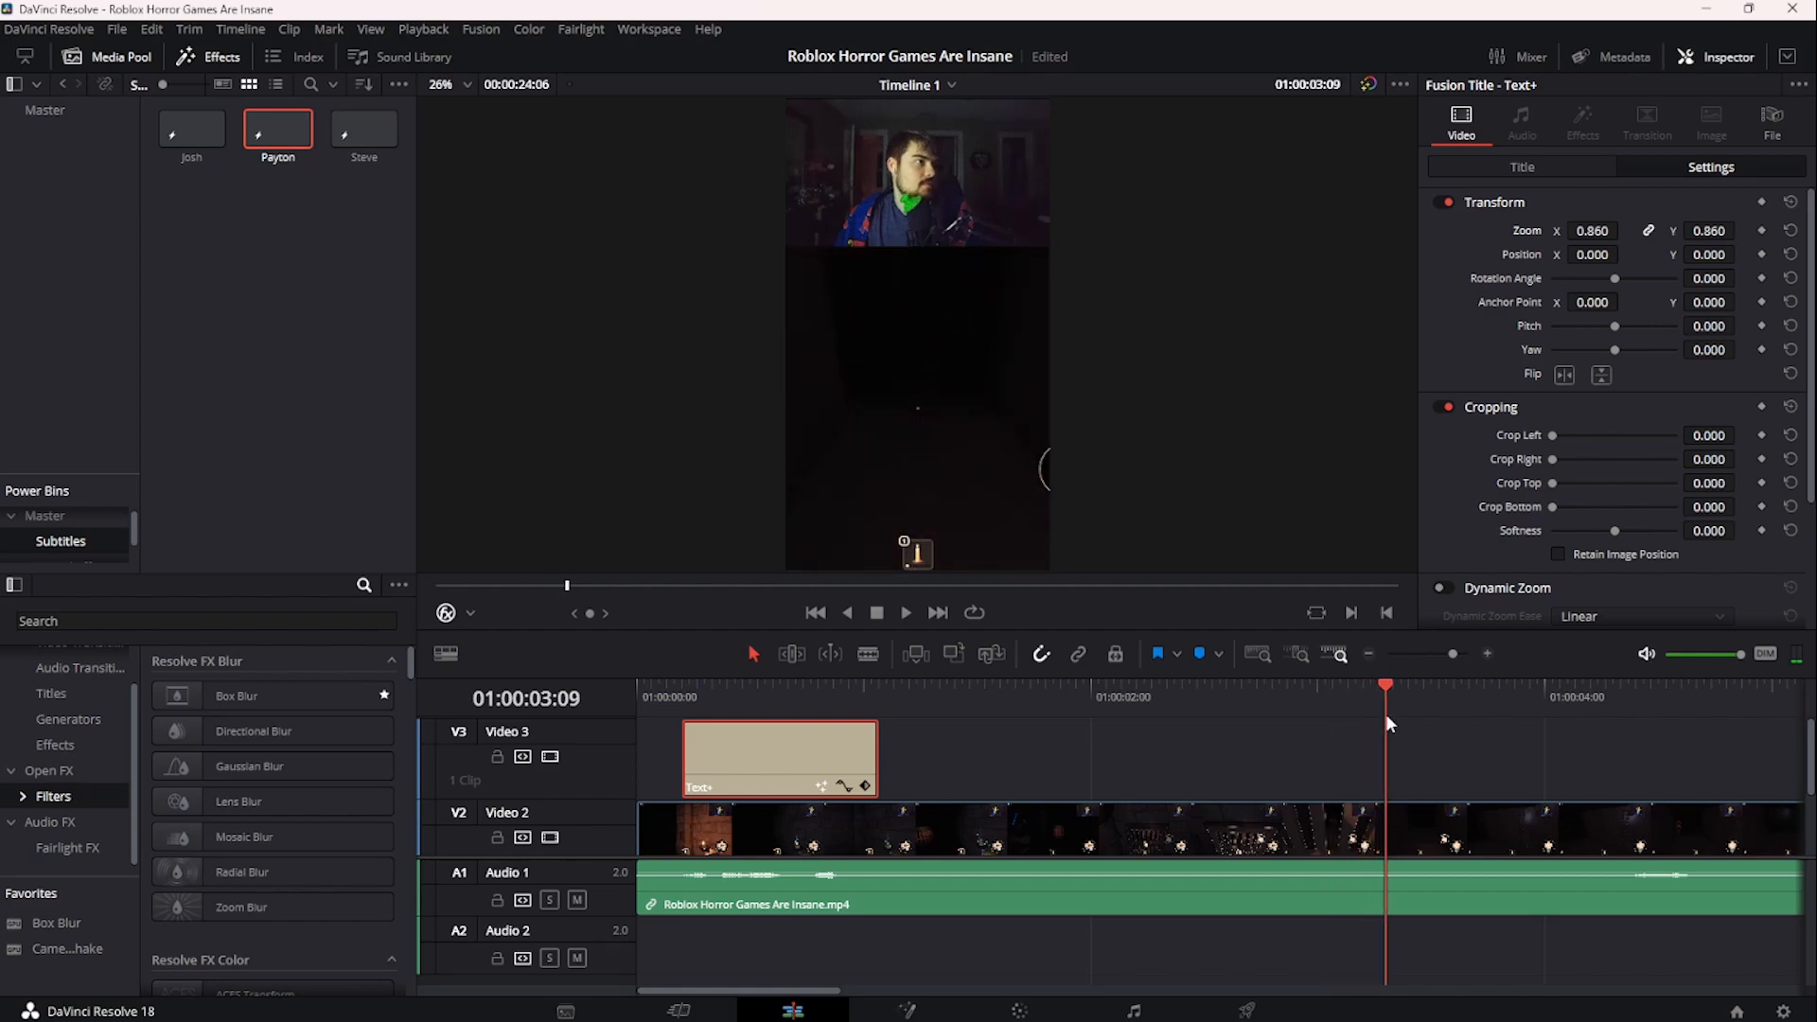
- Split the Audio 1 clip at 01:00:03:02 and 01:00:03:26 to isolate the quiet passage
click(1331, 714)
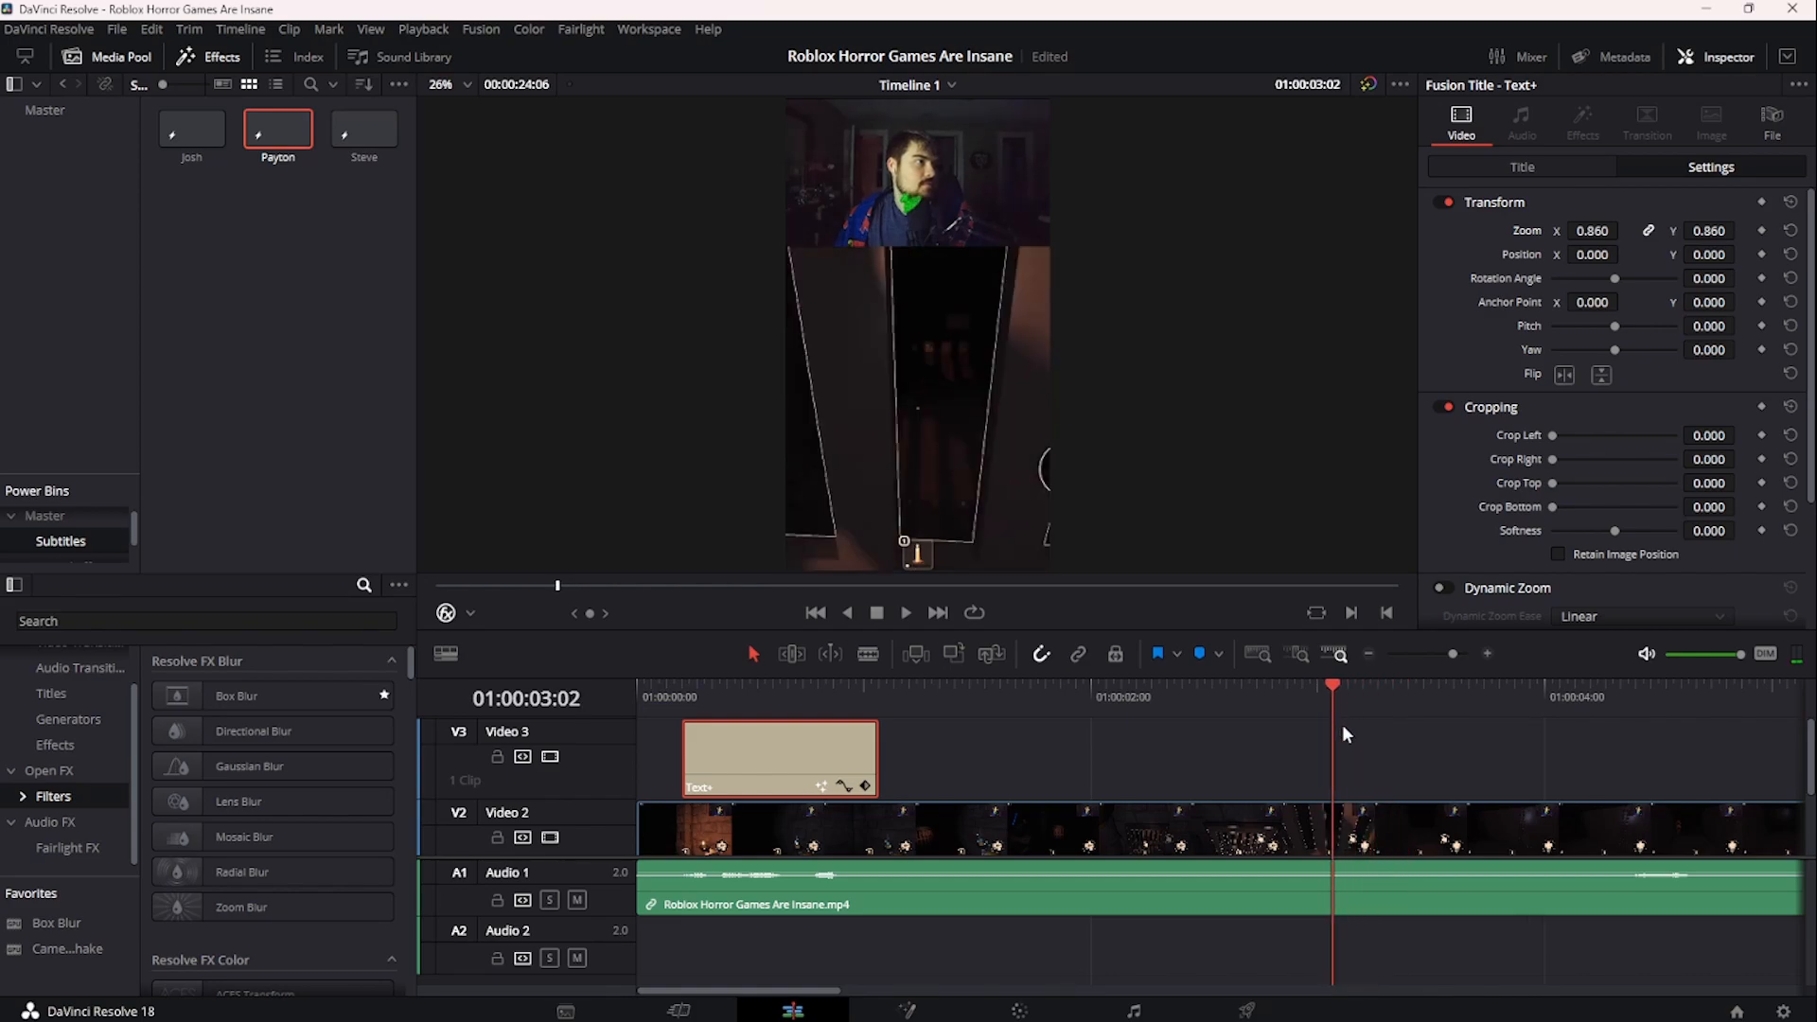
key(b)
click(1351, 880)
key(space)
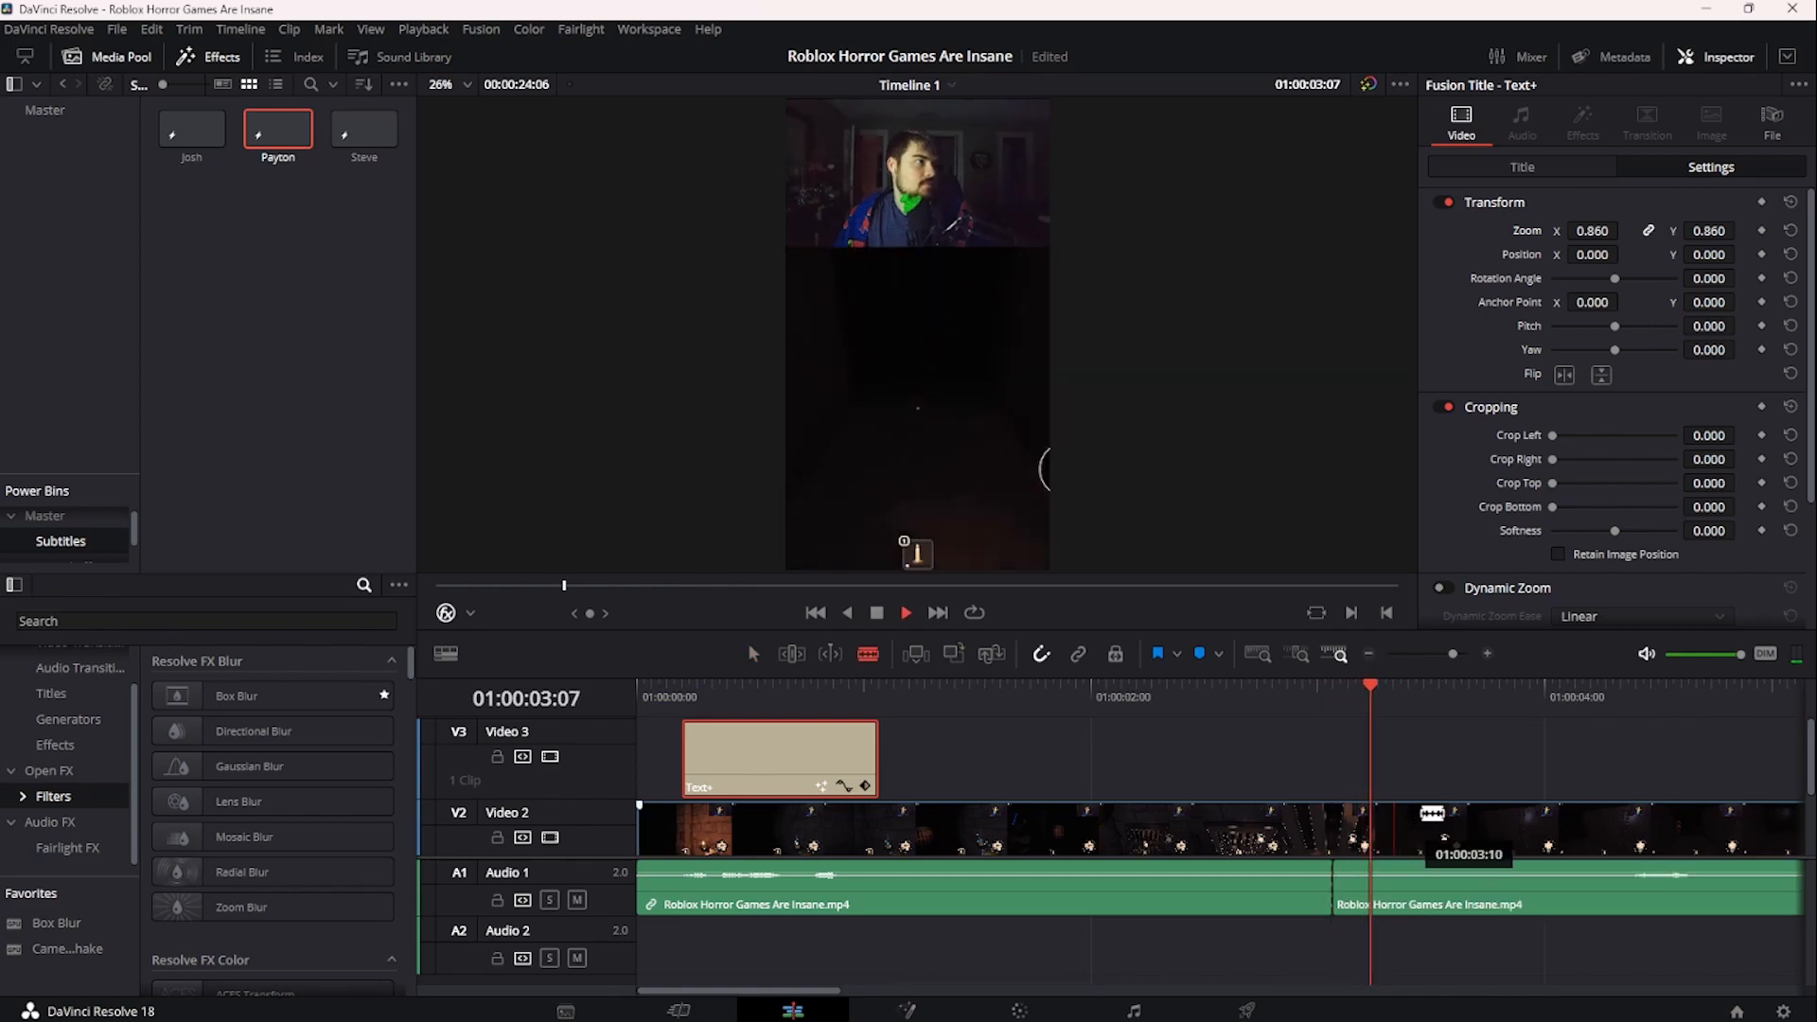
click(1518, 882)
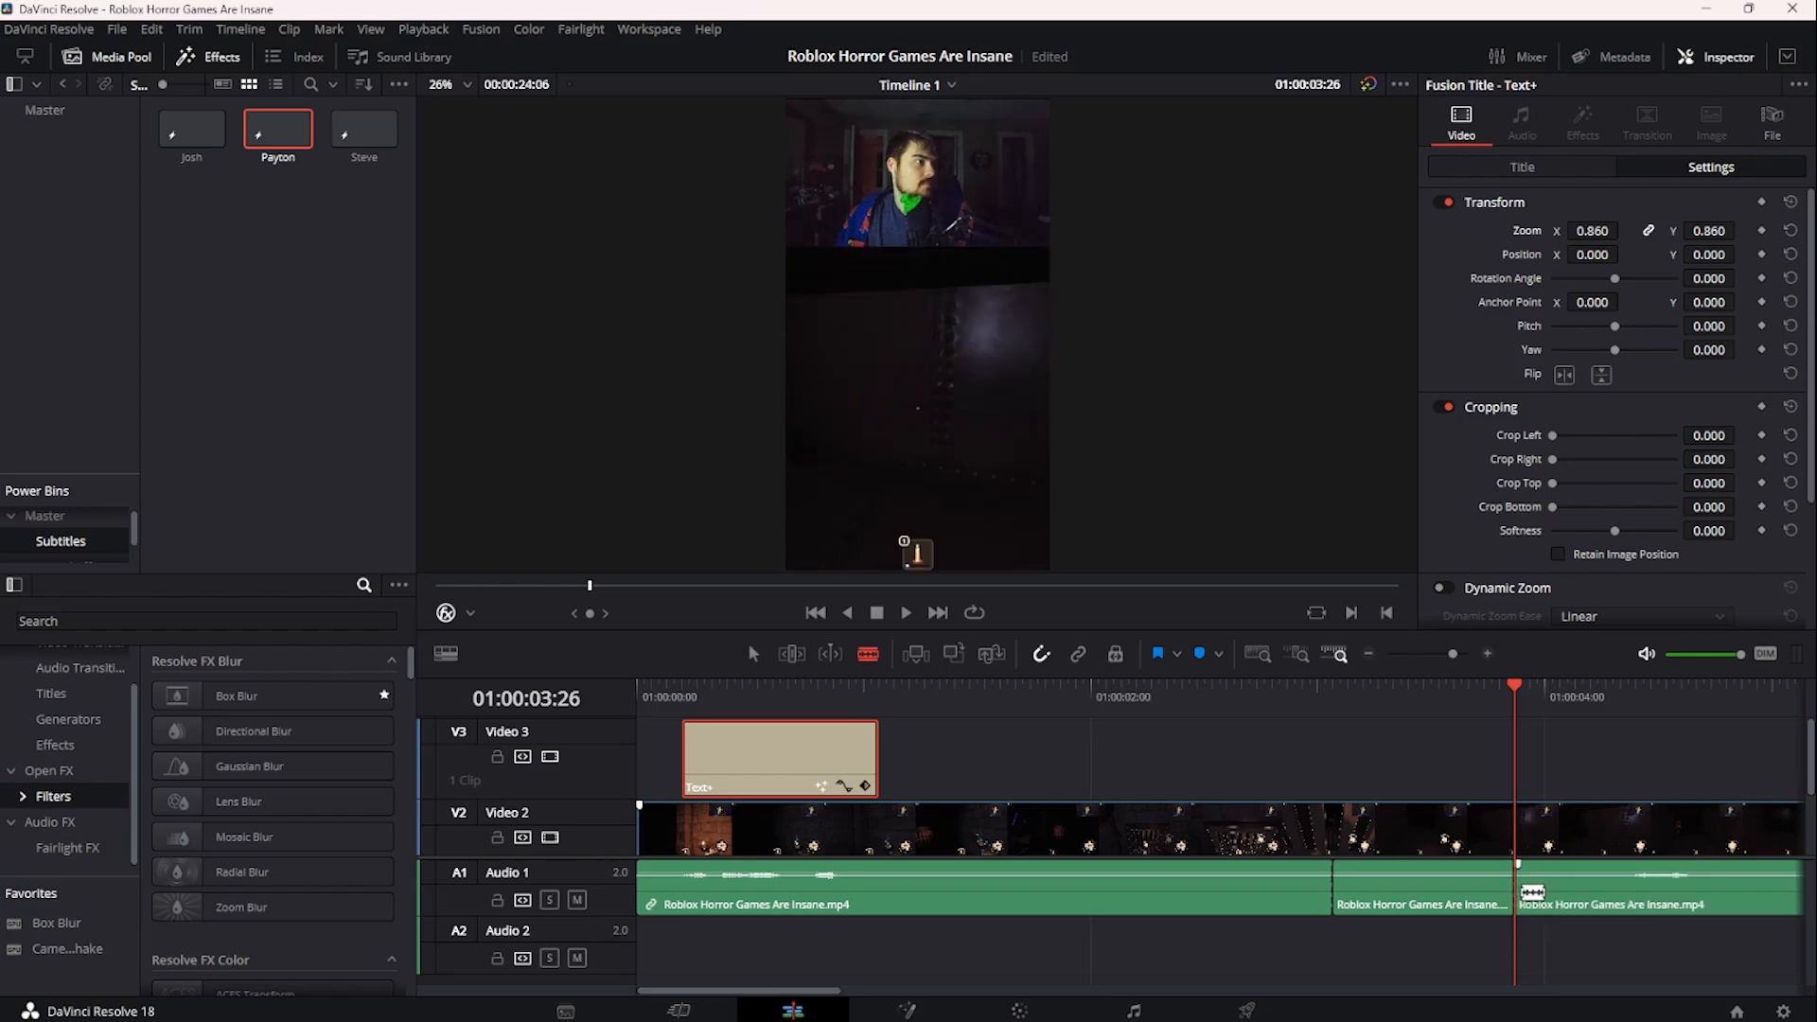
key(a)
- Set the volume of the isolated Audio 1 segment to 10
click(1384, 699)
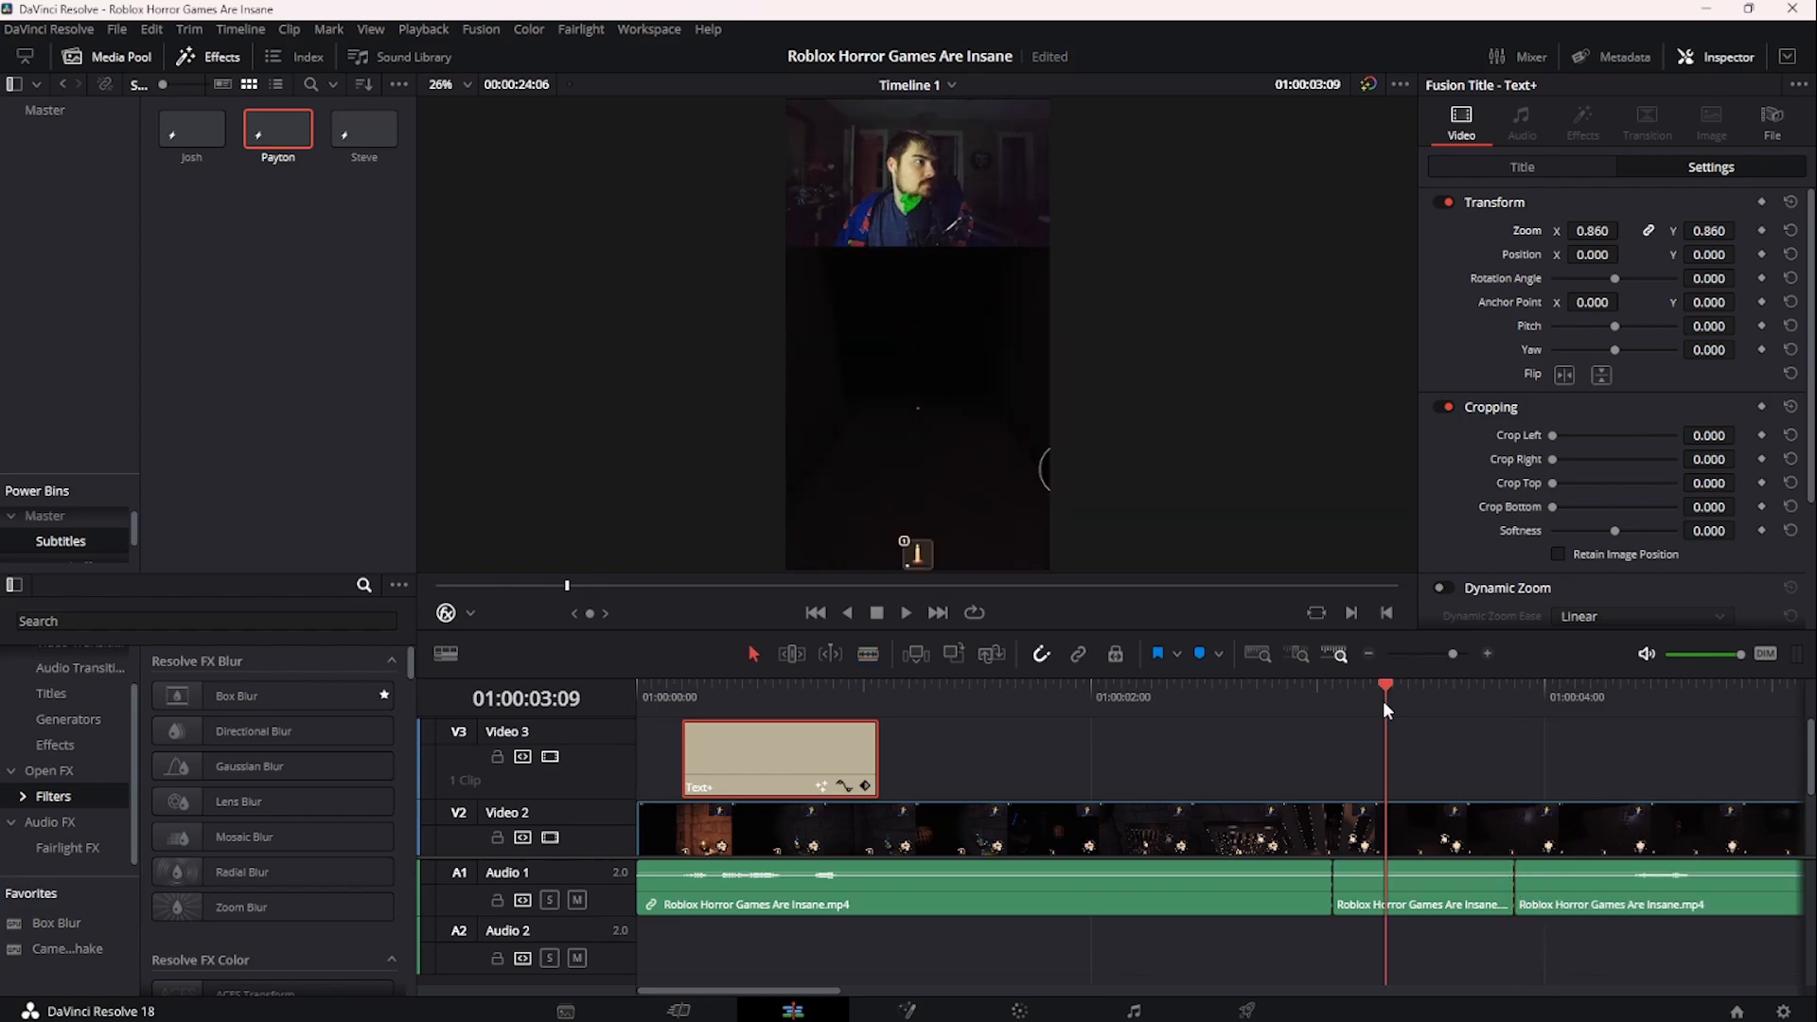
click(1429, 906)
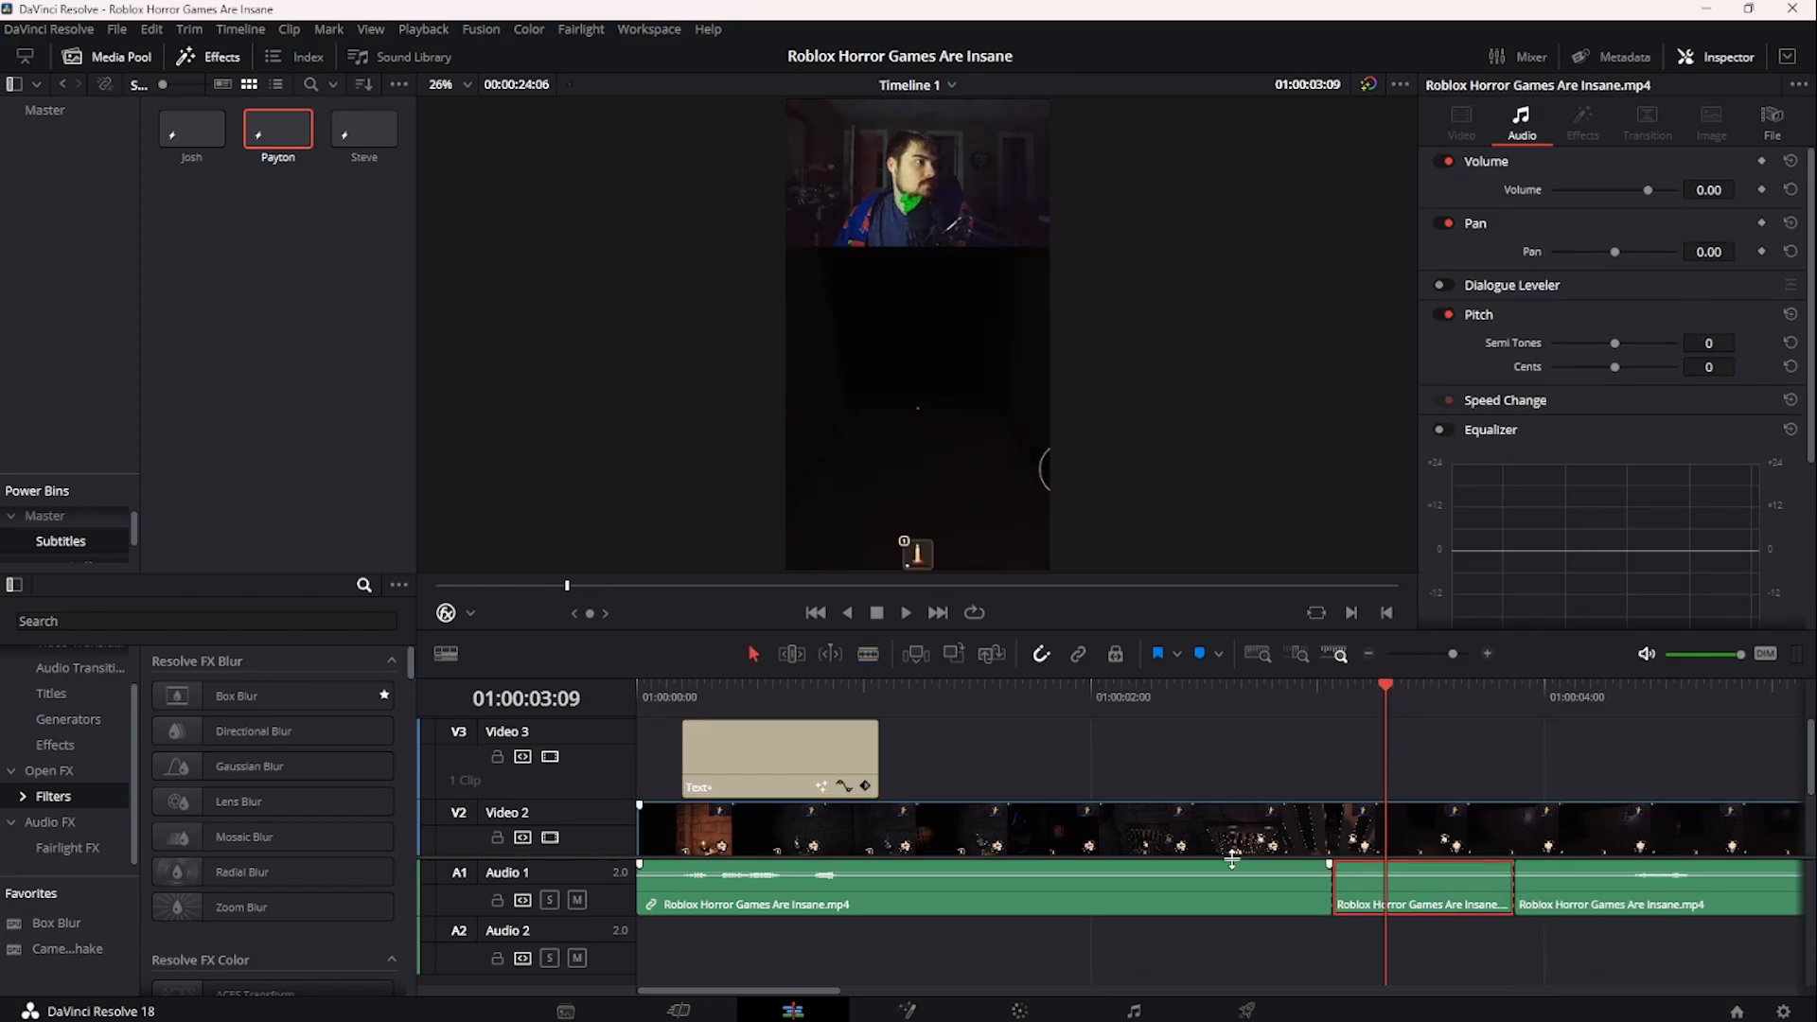
click(1235, 899)
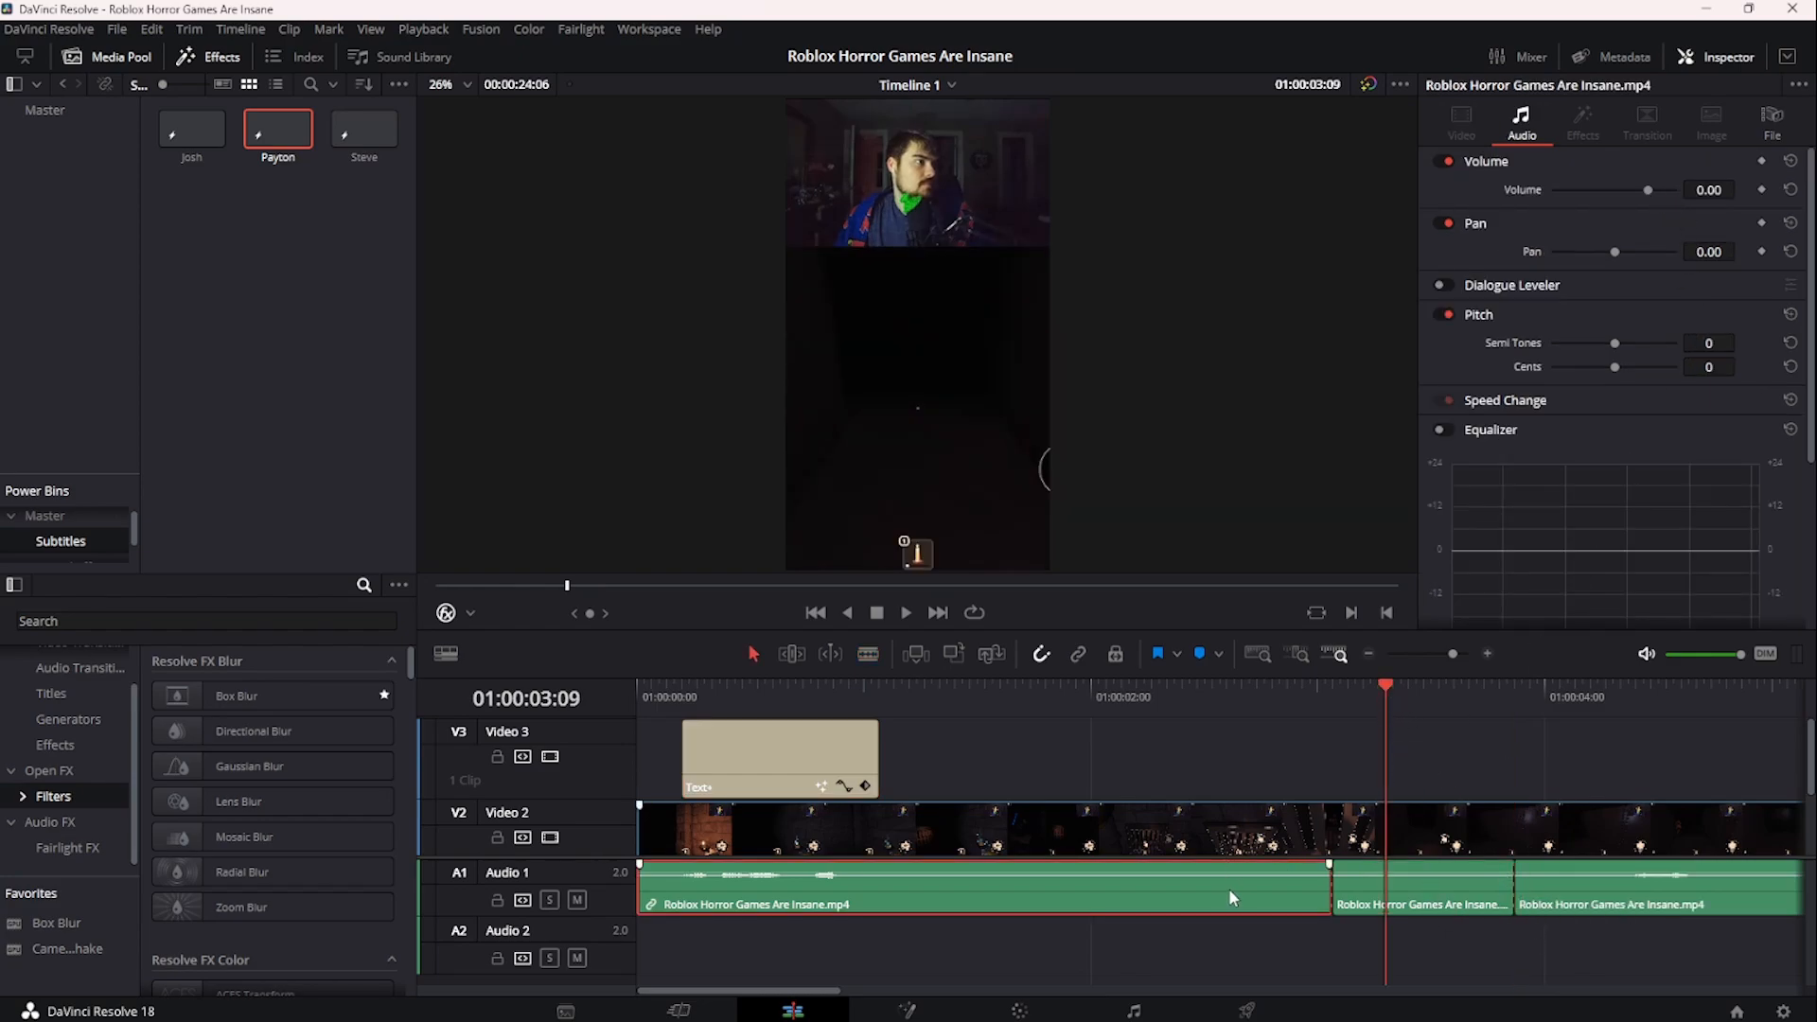
click(1416, 910)
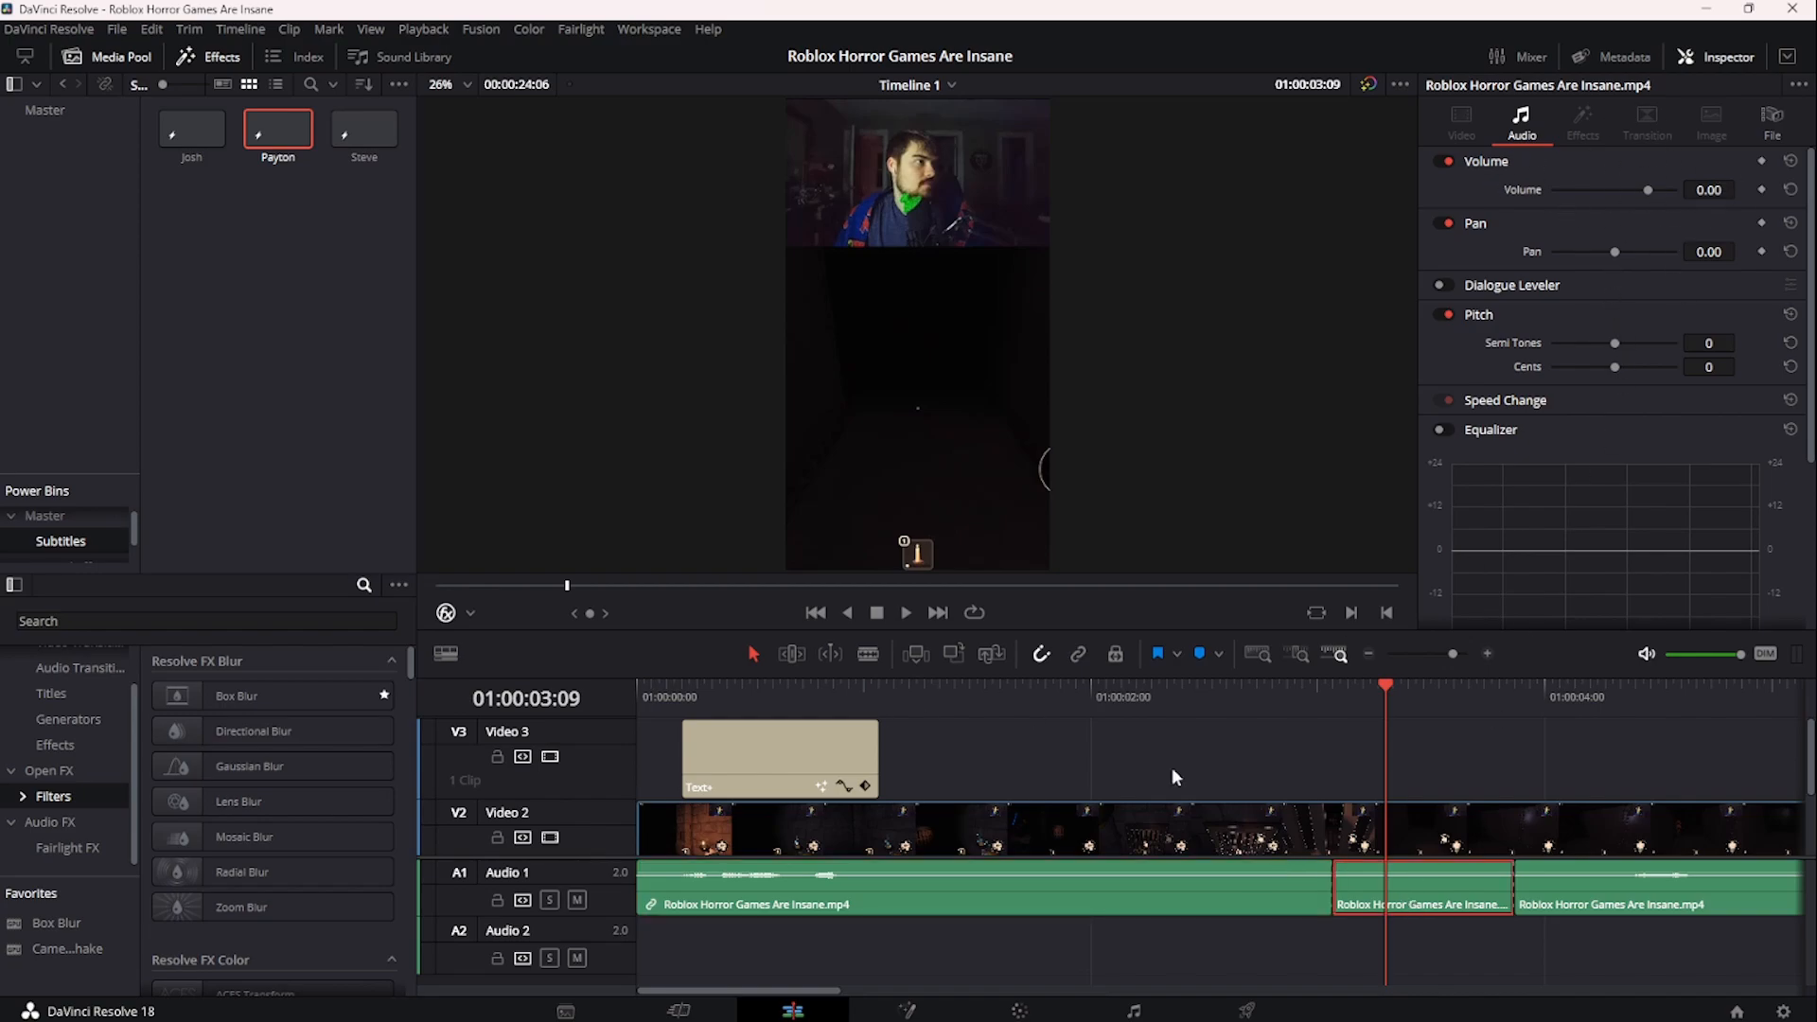
scroll(1234, 747, down, 1)
scroll(1362, 823, up, 1)
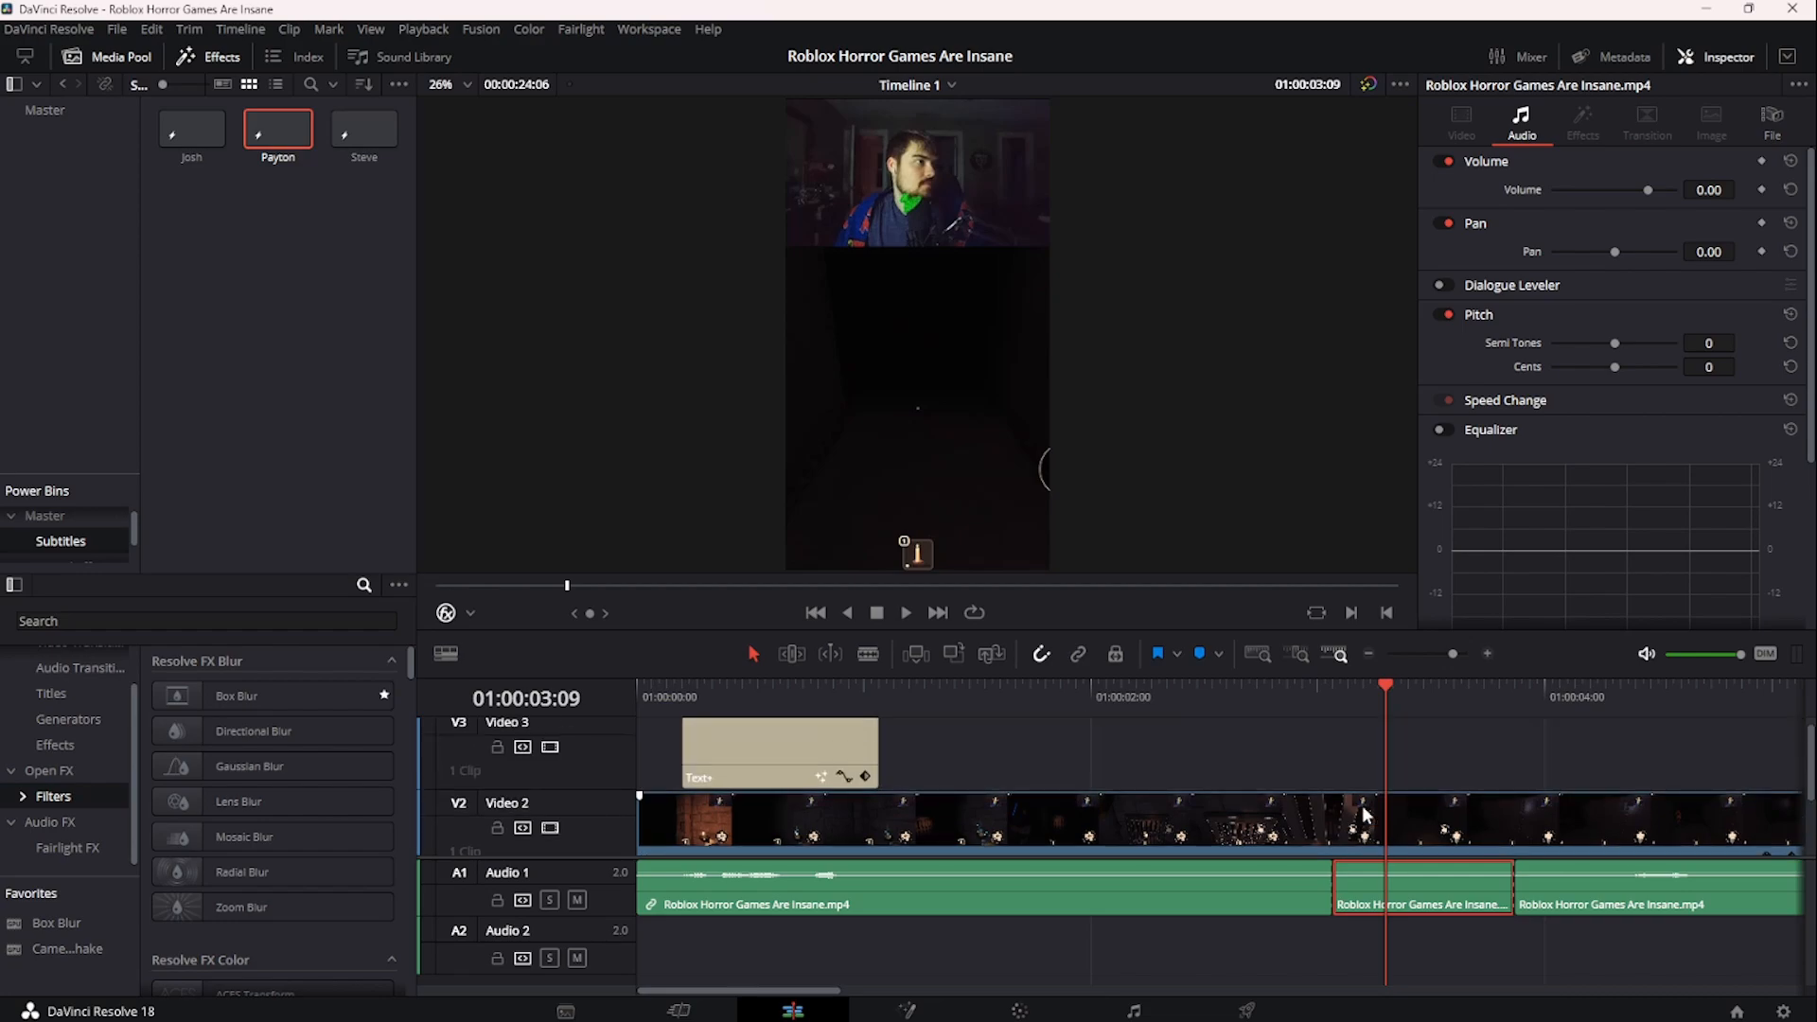
scroll(1364, 819, down, 2)
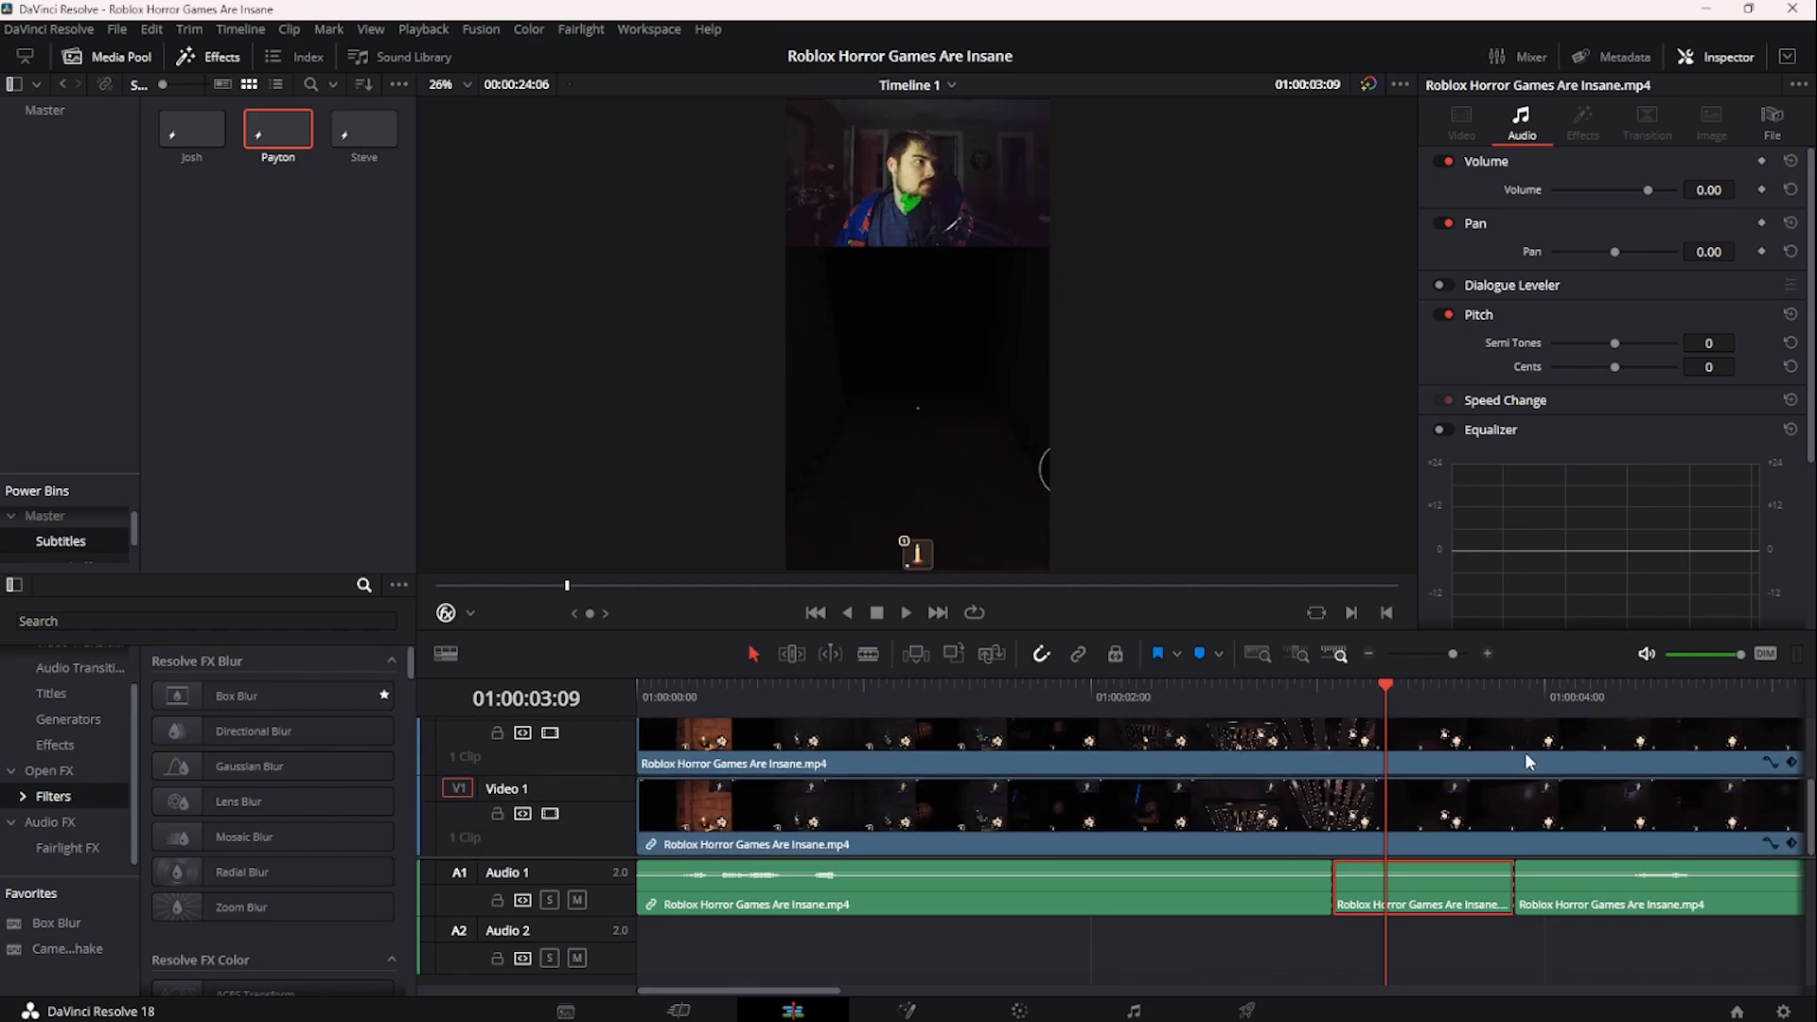
click(1720, 191)
text(10)
key(Return)
- Play the boosted segment from 01:00:02:25, and review the jumpscare section between 01:00:13:04 and 01:00:15:22
click(1276, 700)
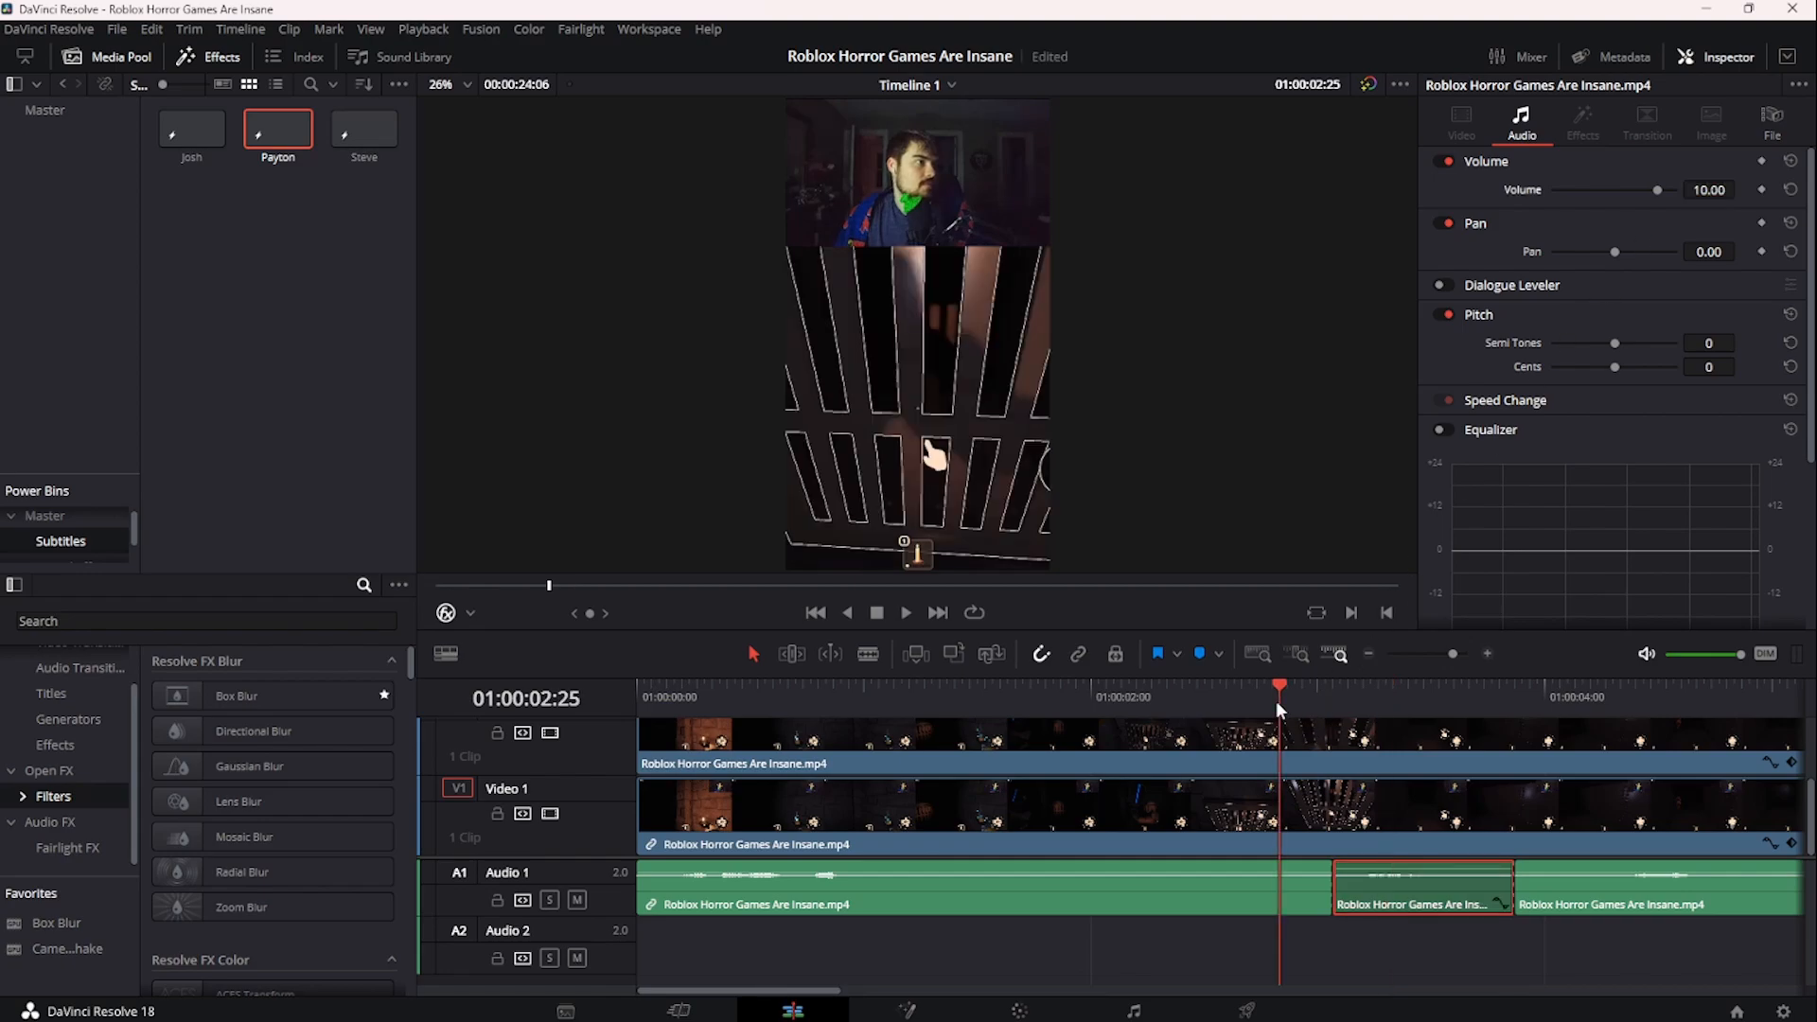
key(space)
click(1204, 705)
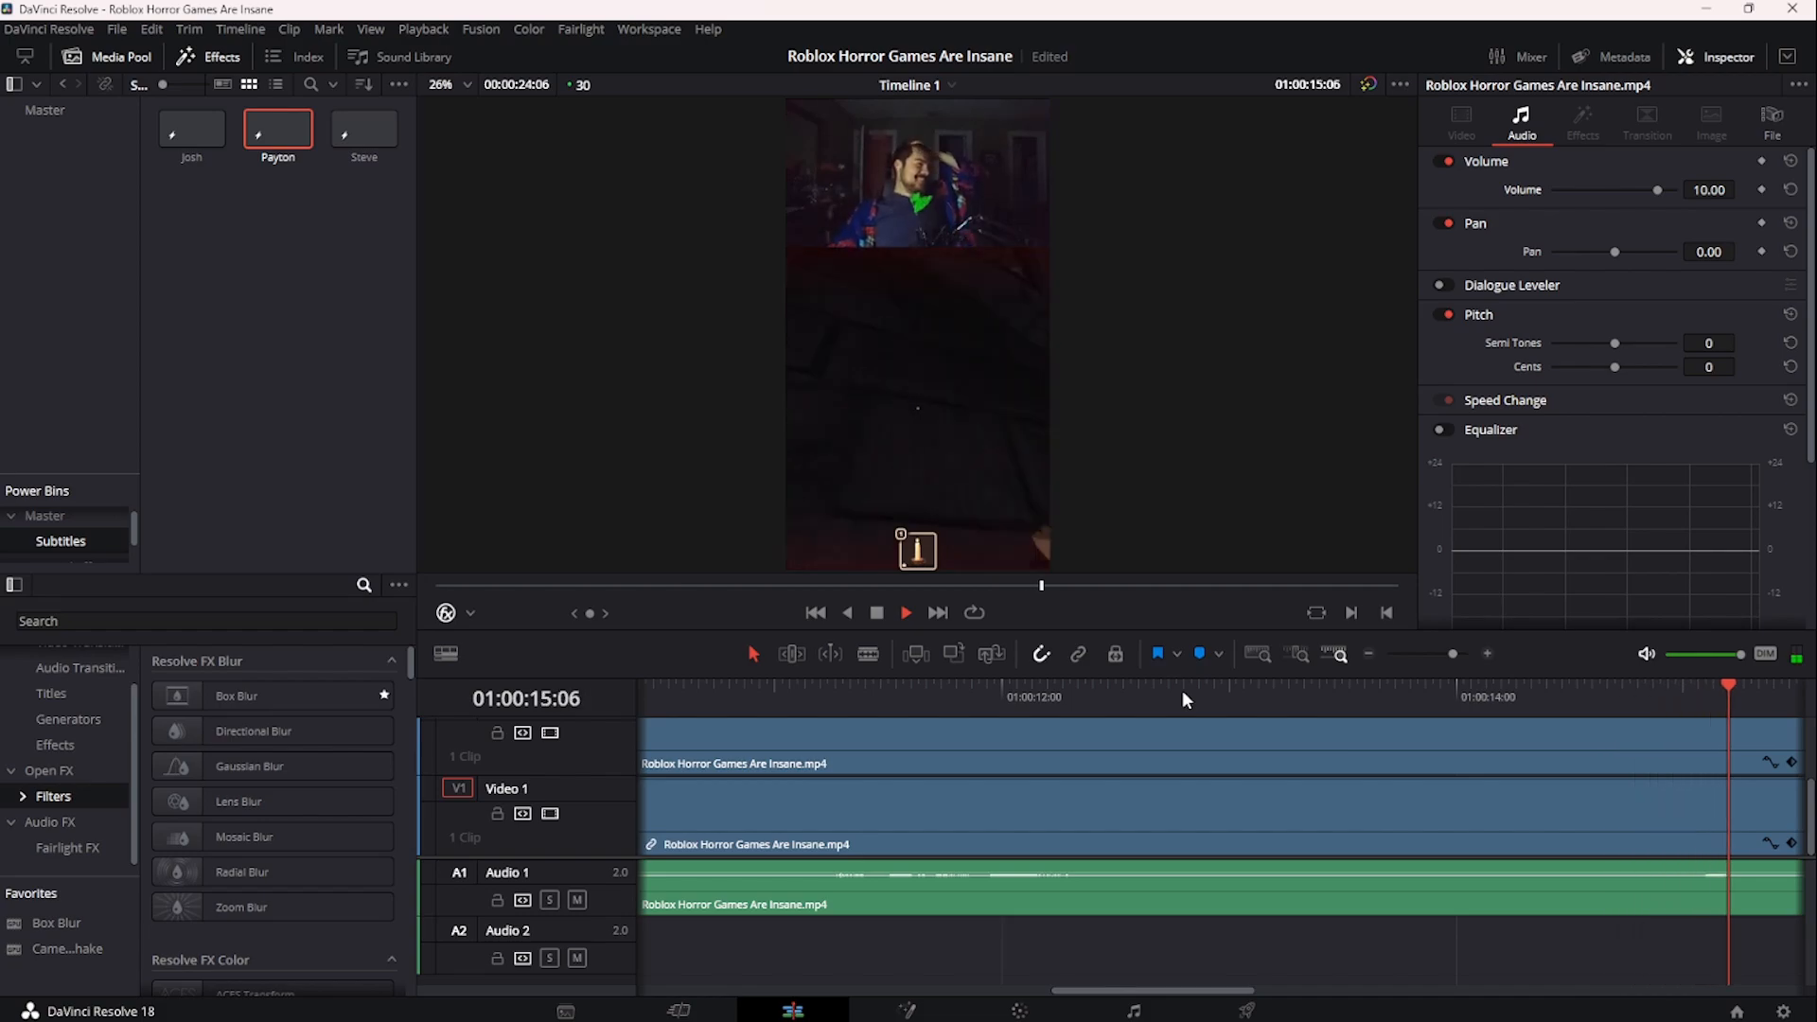
key(space)
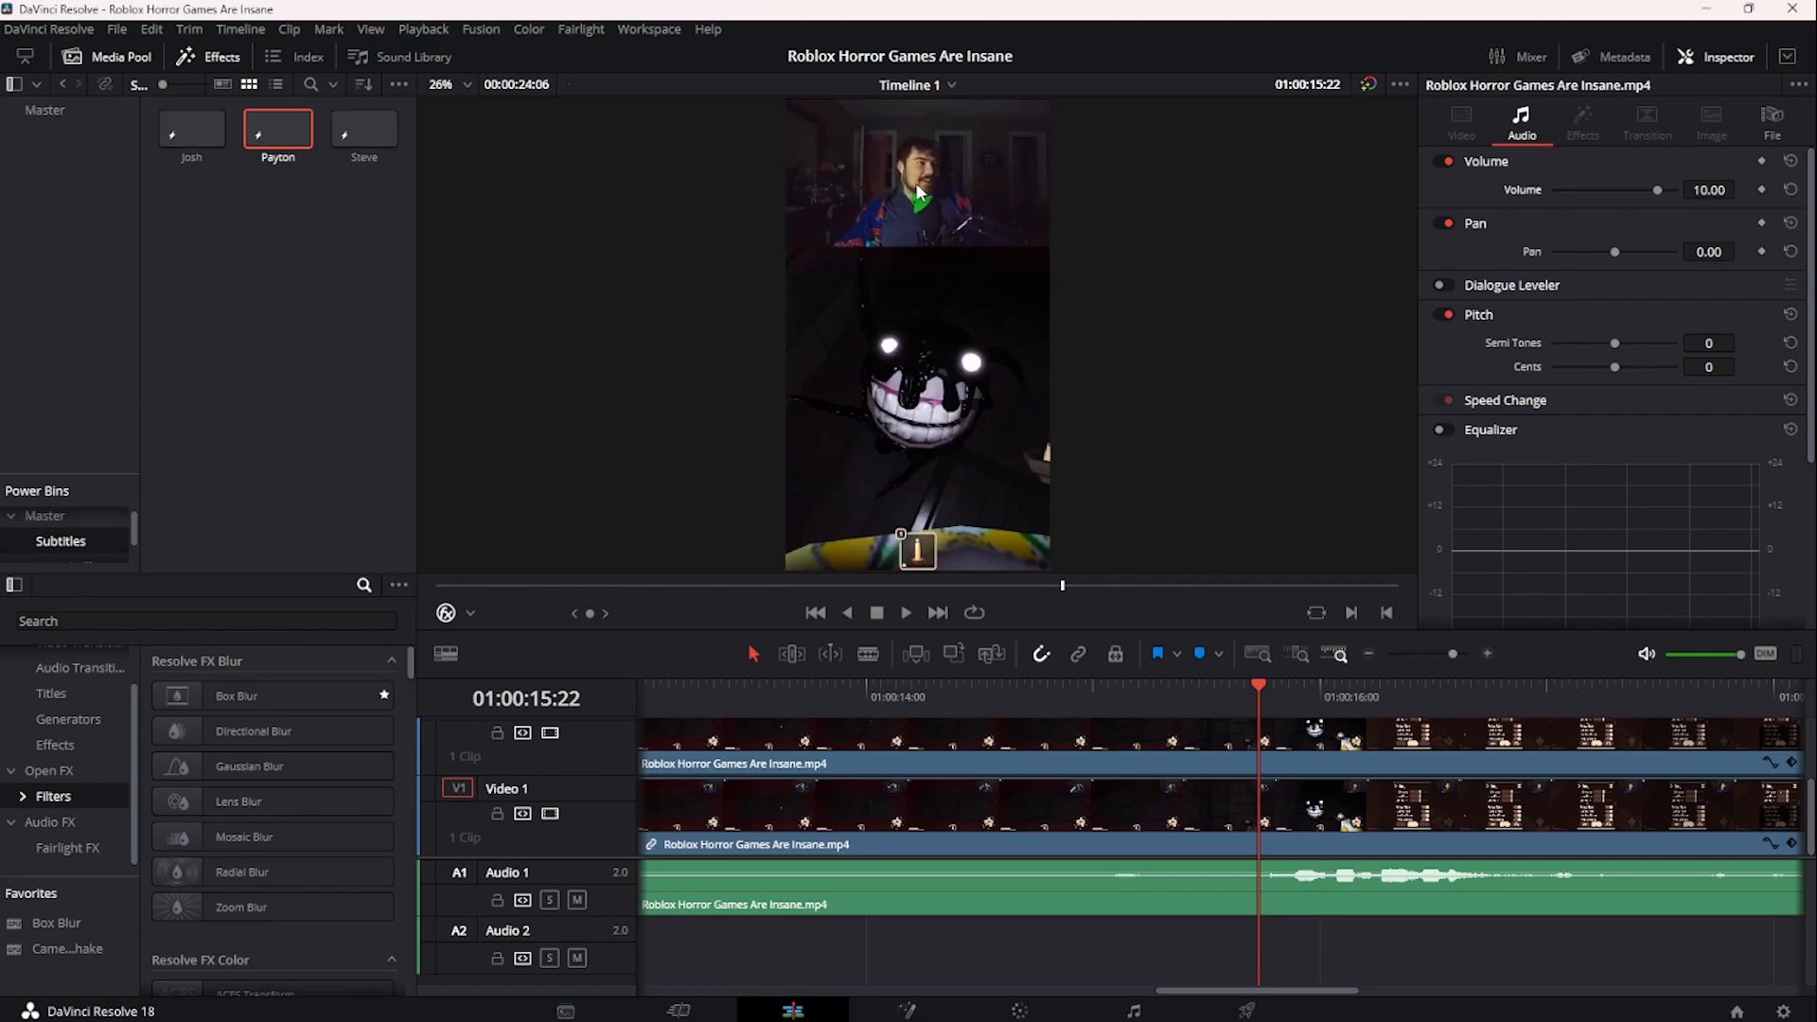
click(668, 696)
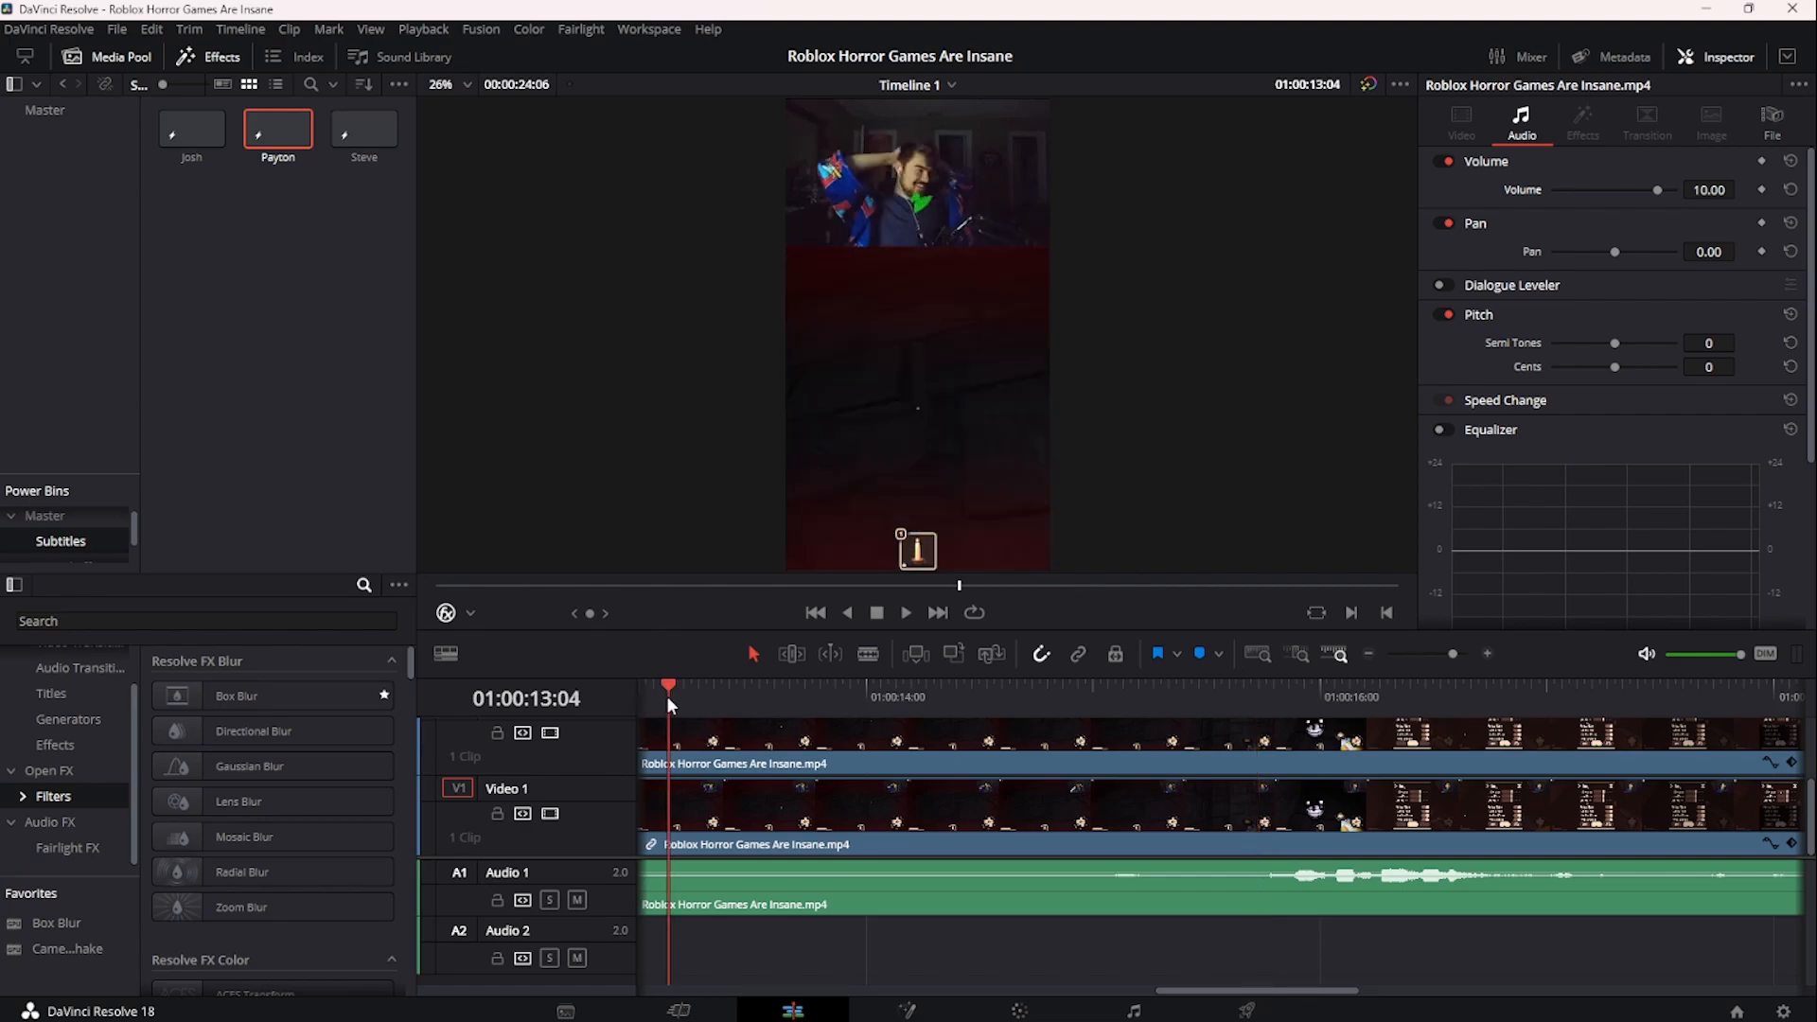
- Play on from 01:00:13:04 and split the Audio 1 clip at 01:00:14:23 and 01:00:15:02 to isolate the quiet sound
key(space)
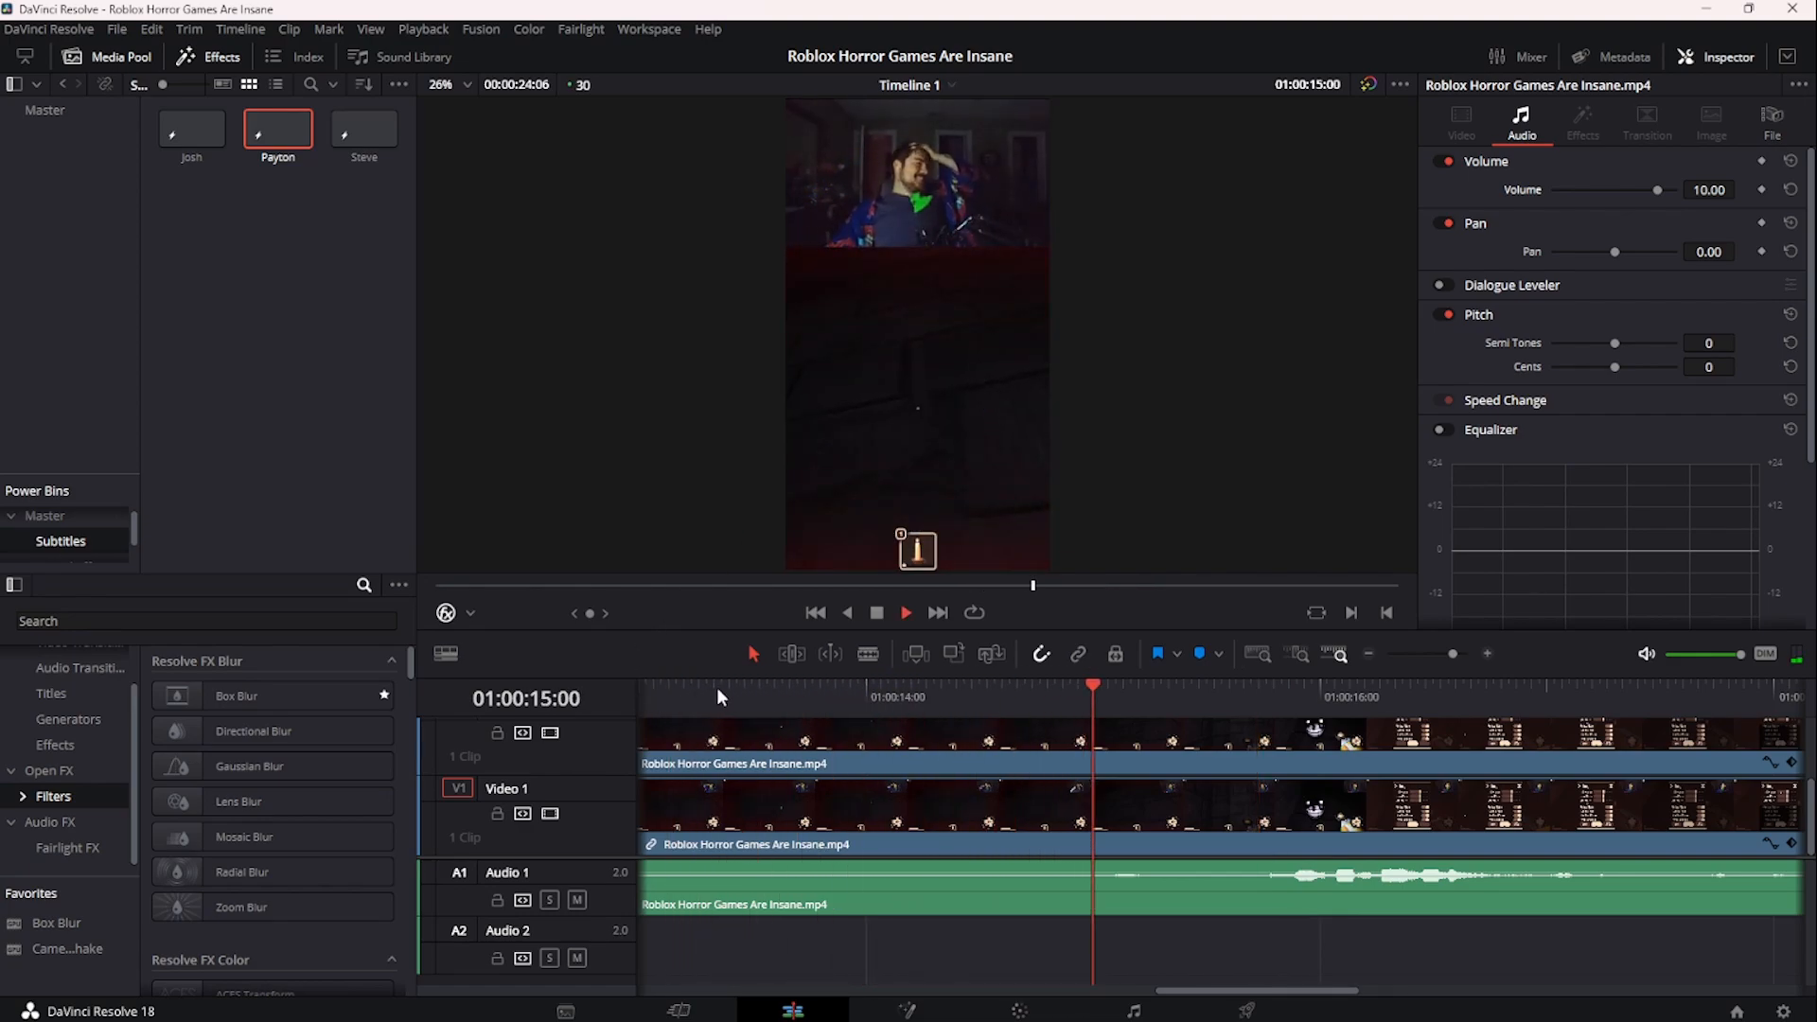
drag(732, 689, 1037, 718)
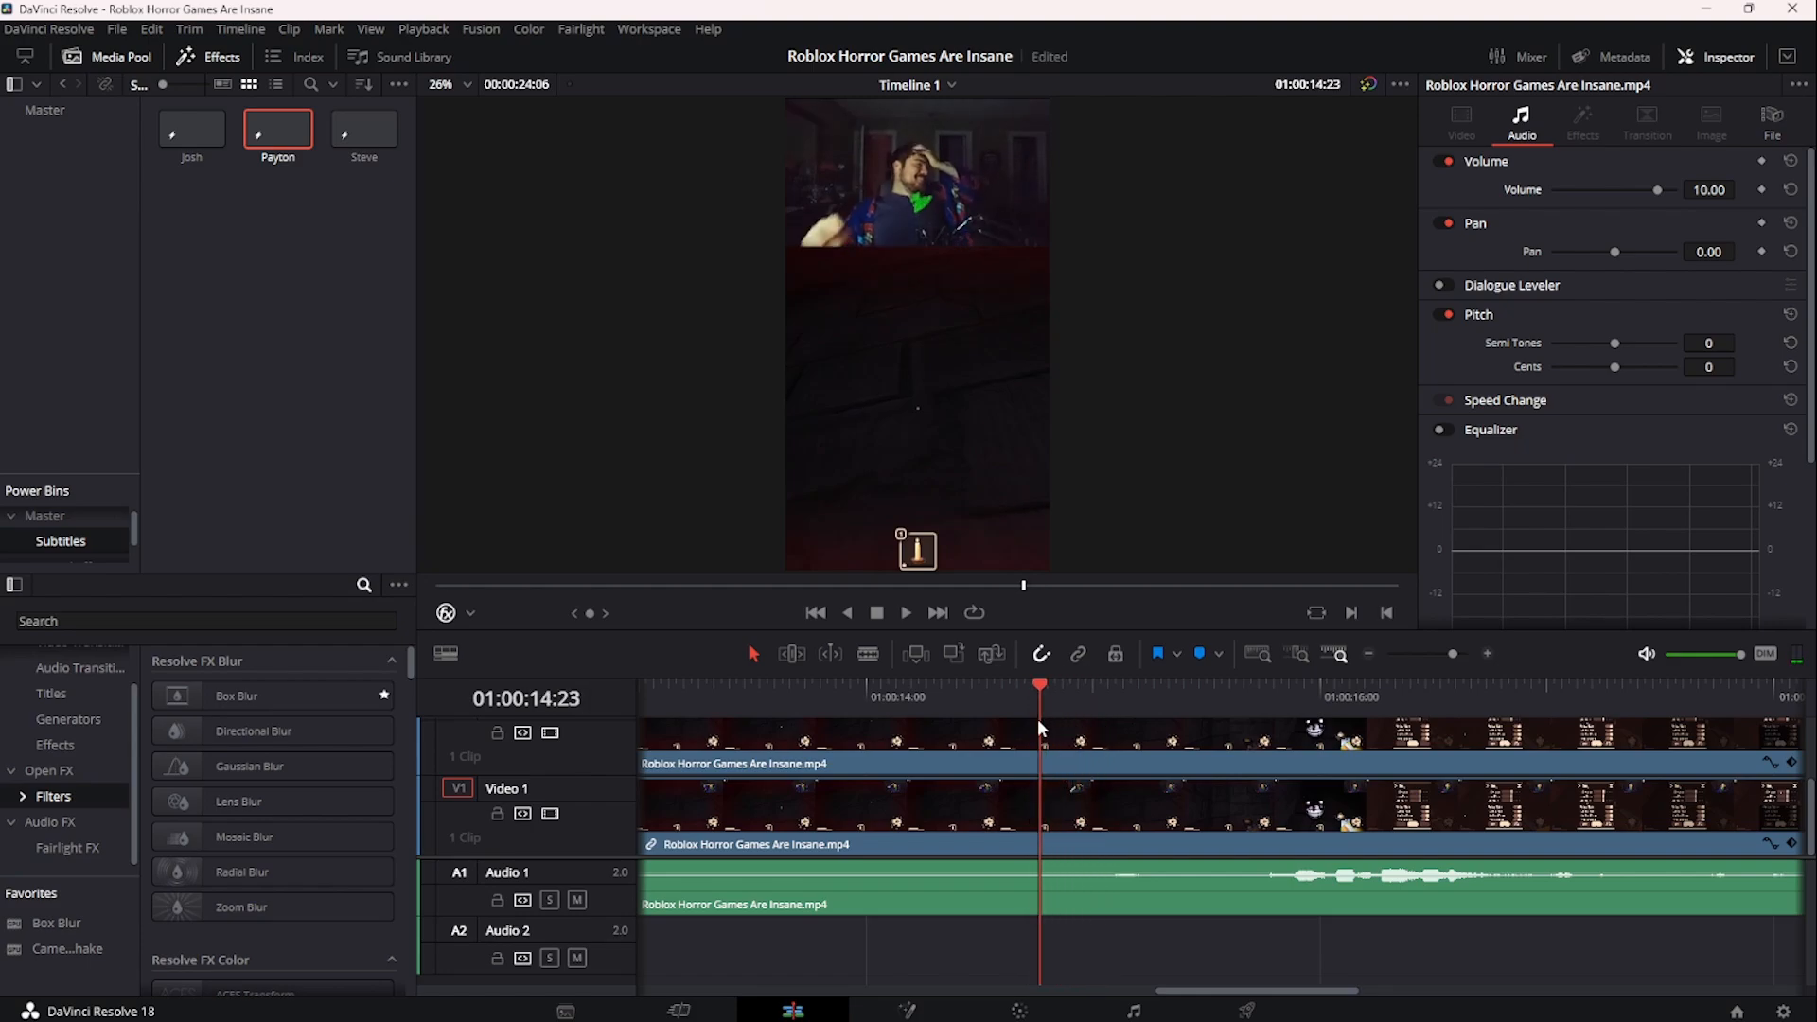
key(b)
click(1042, 899)
key(space)
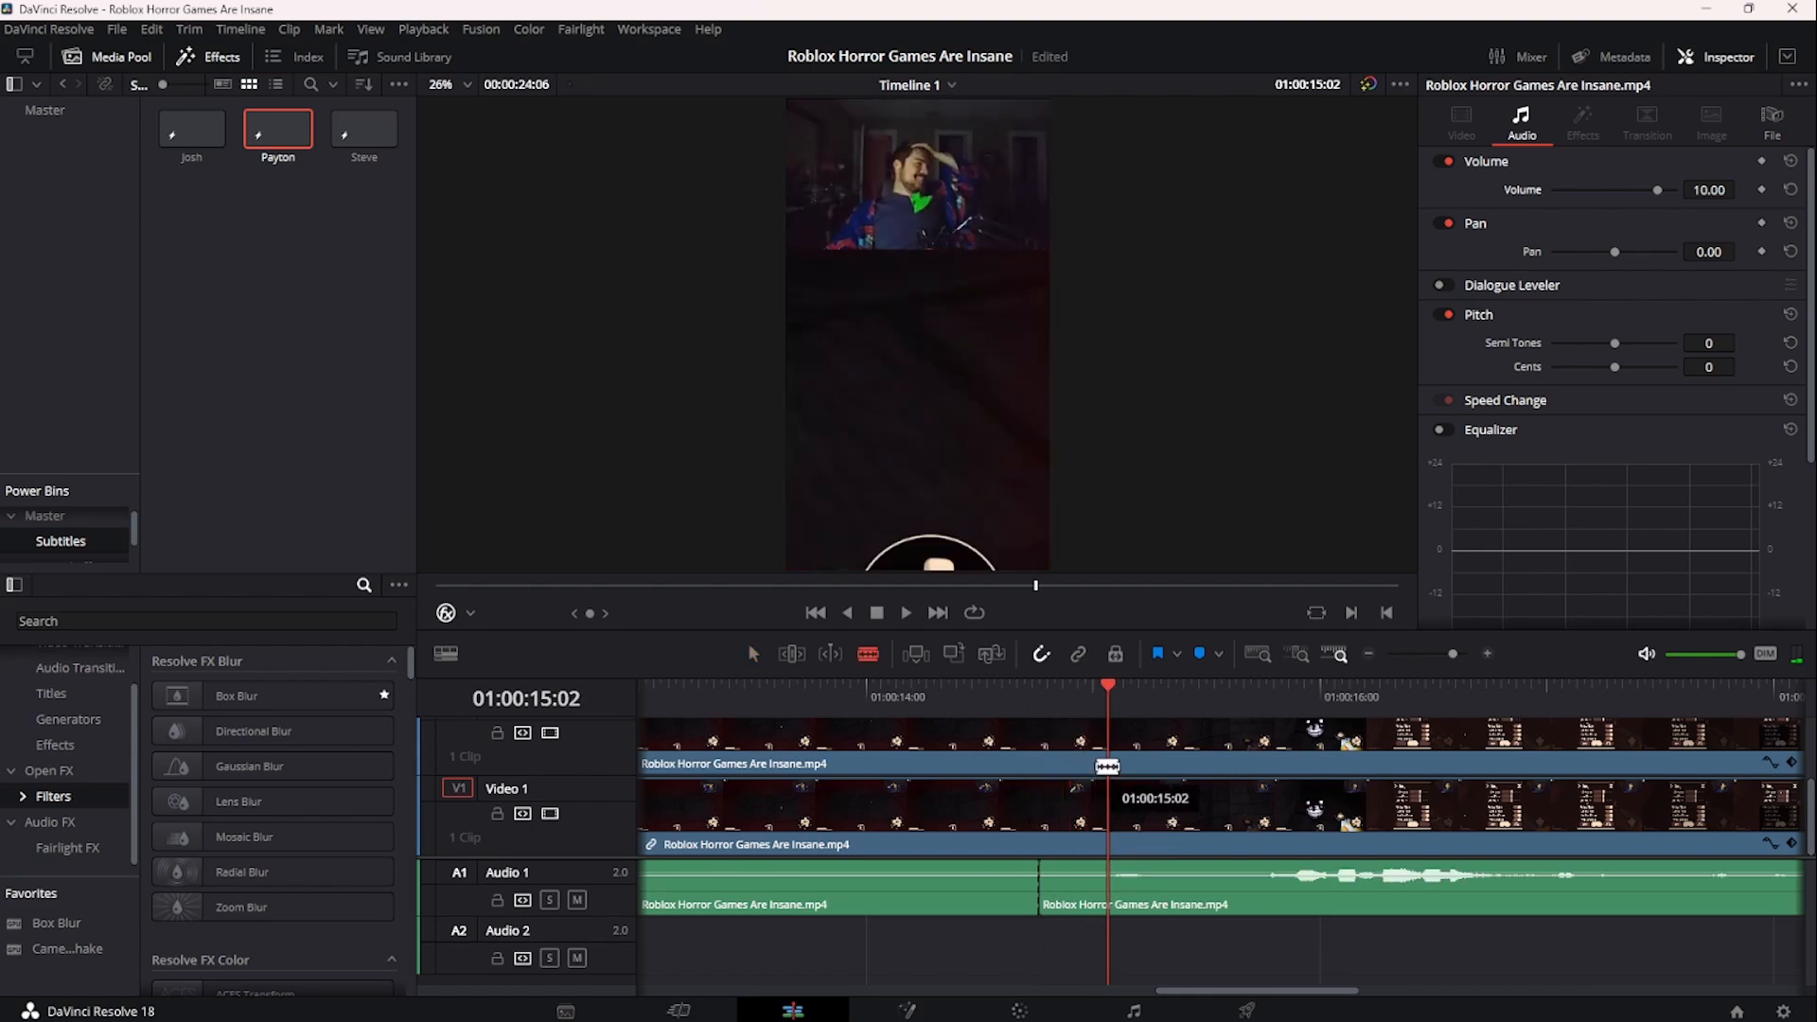
key(space)
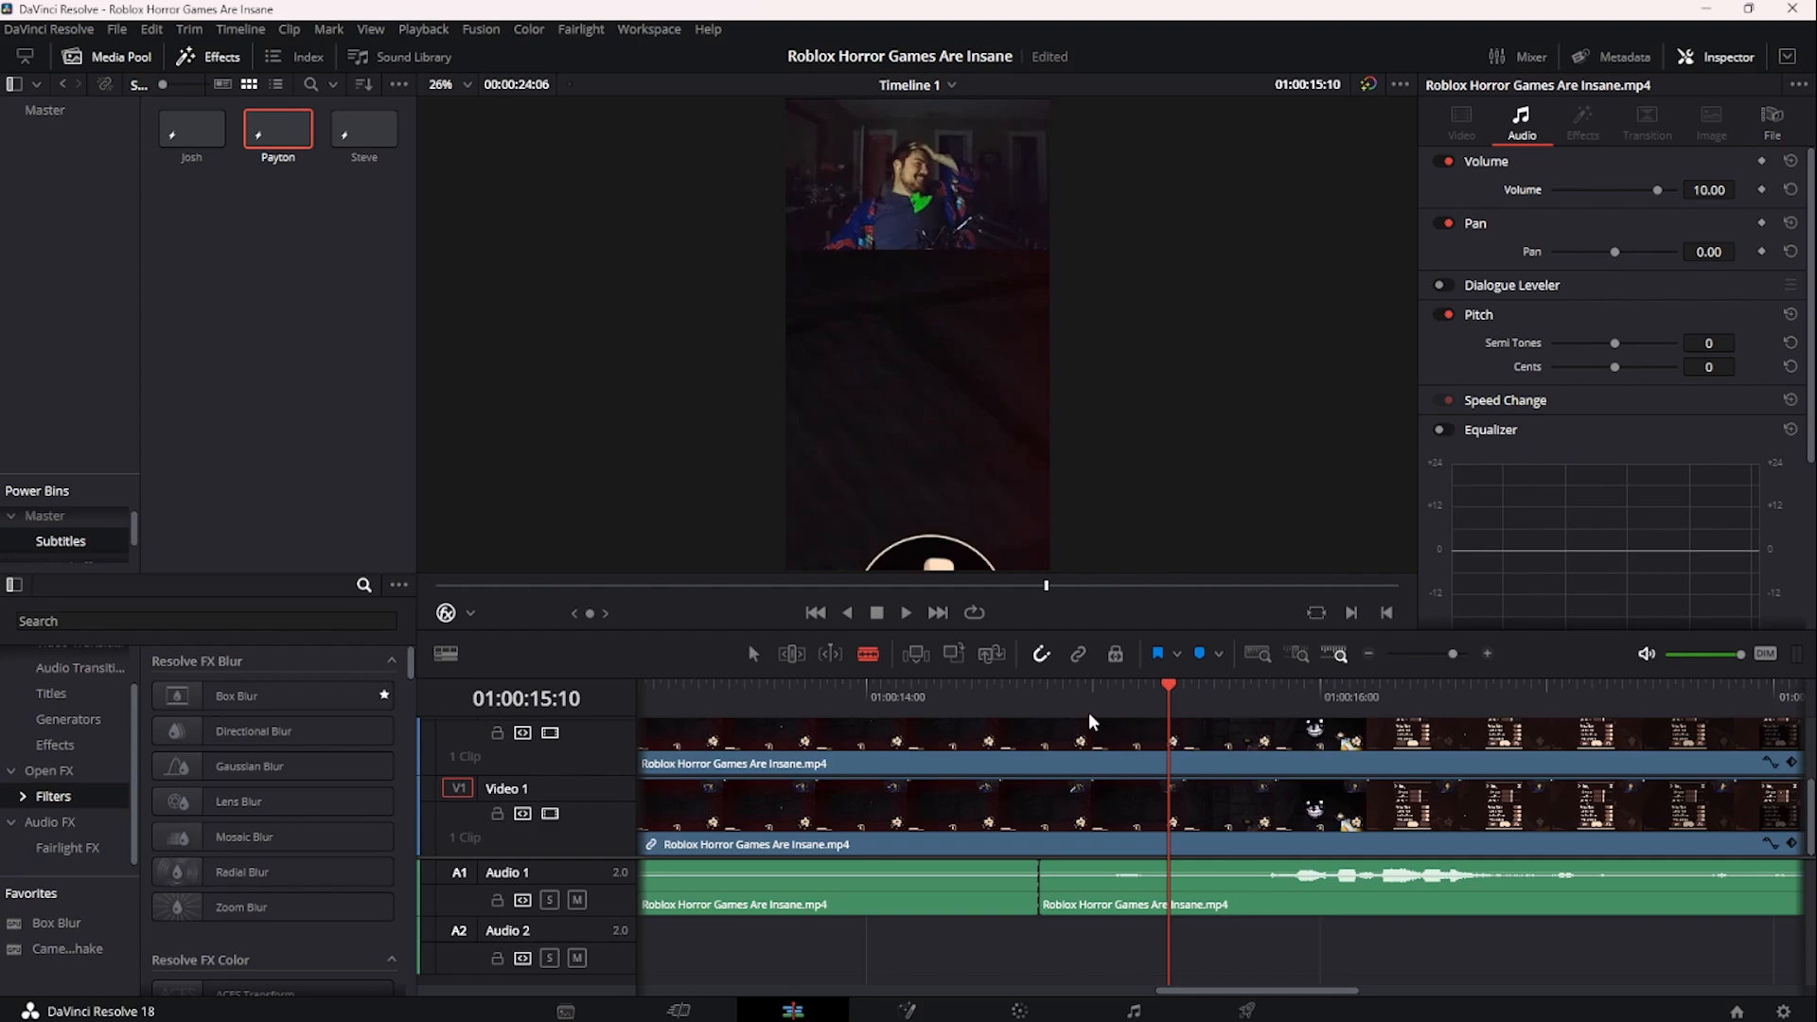
drag(1078, 708, 1113, 707)
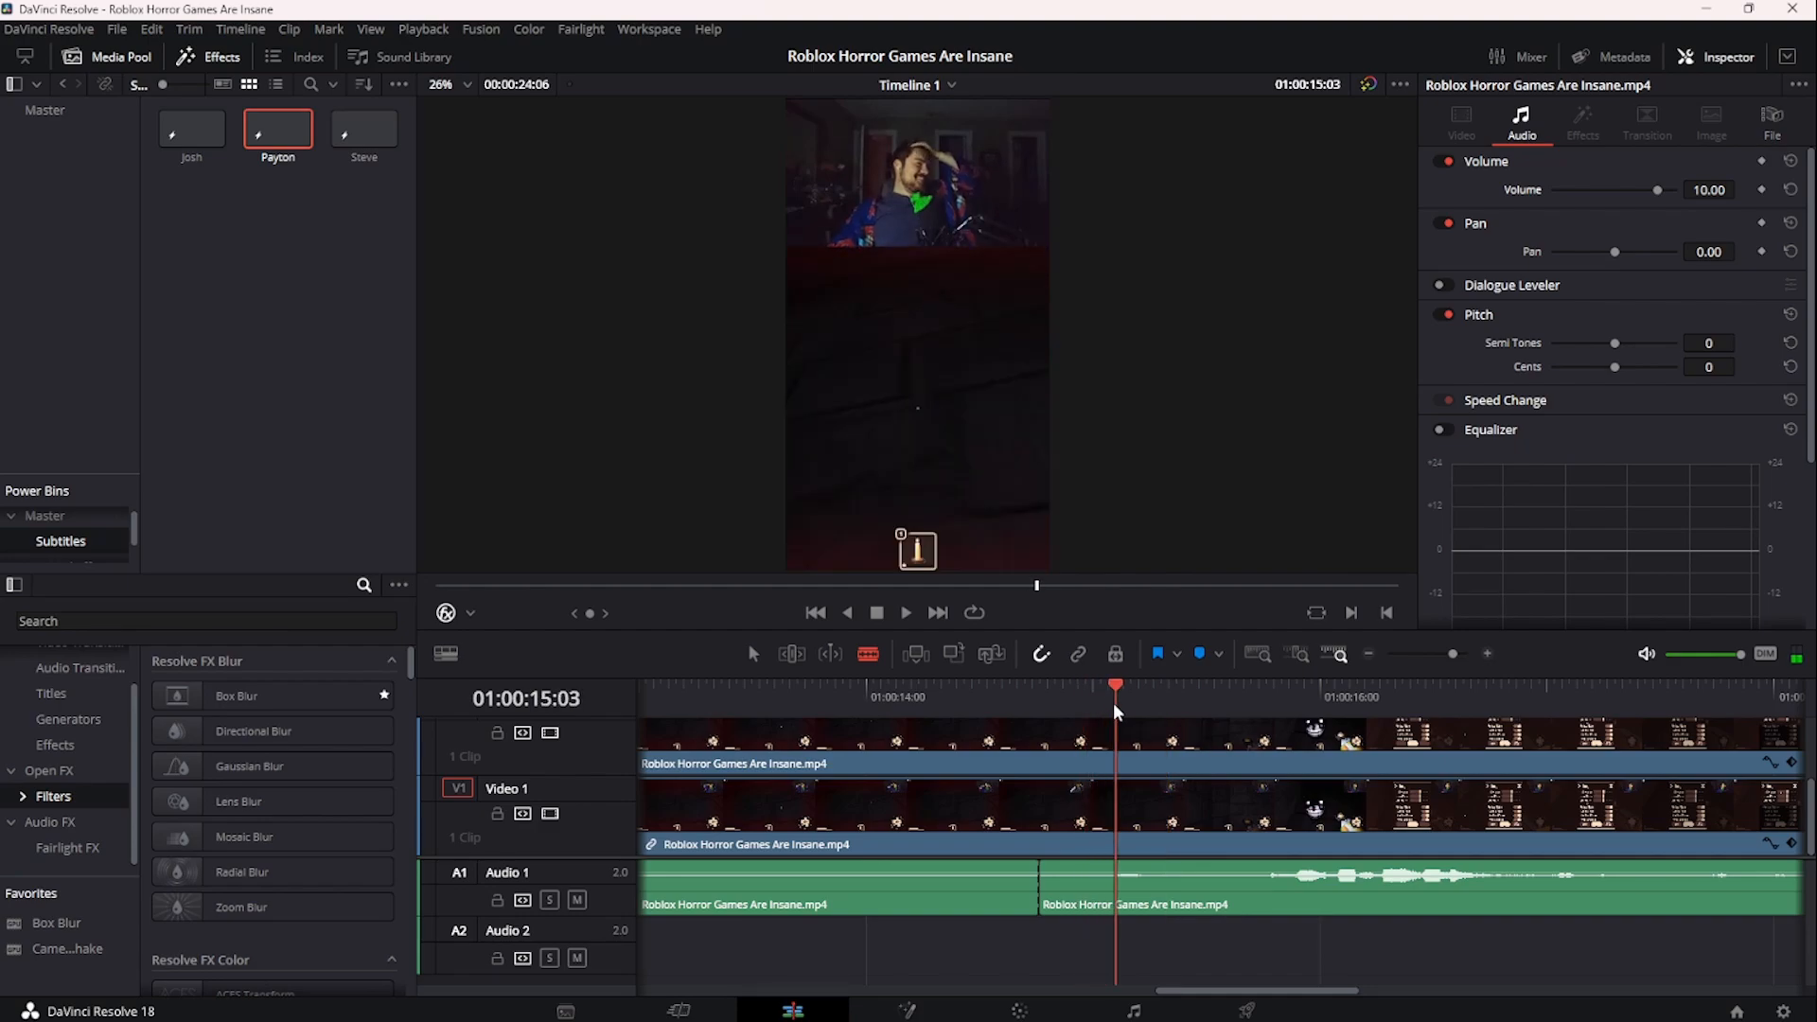
click(1107, 902)
key(a)
- Set the volume of the short Audio 1 segment between 01:00:14:23 and 01:00:15:02 to 5
click(1094, 898)
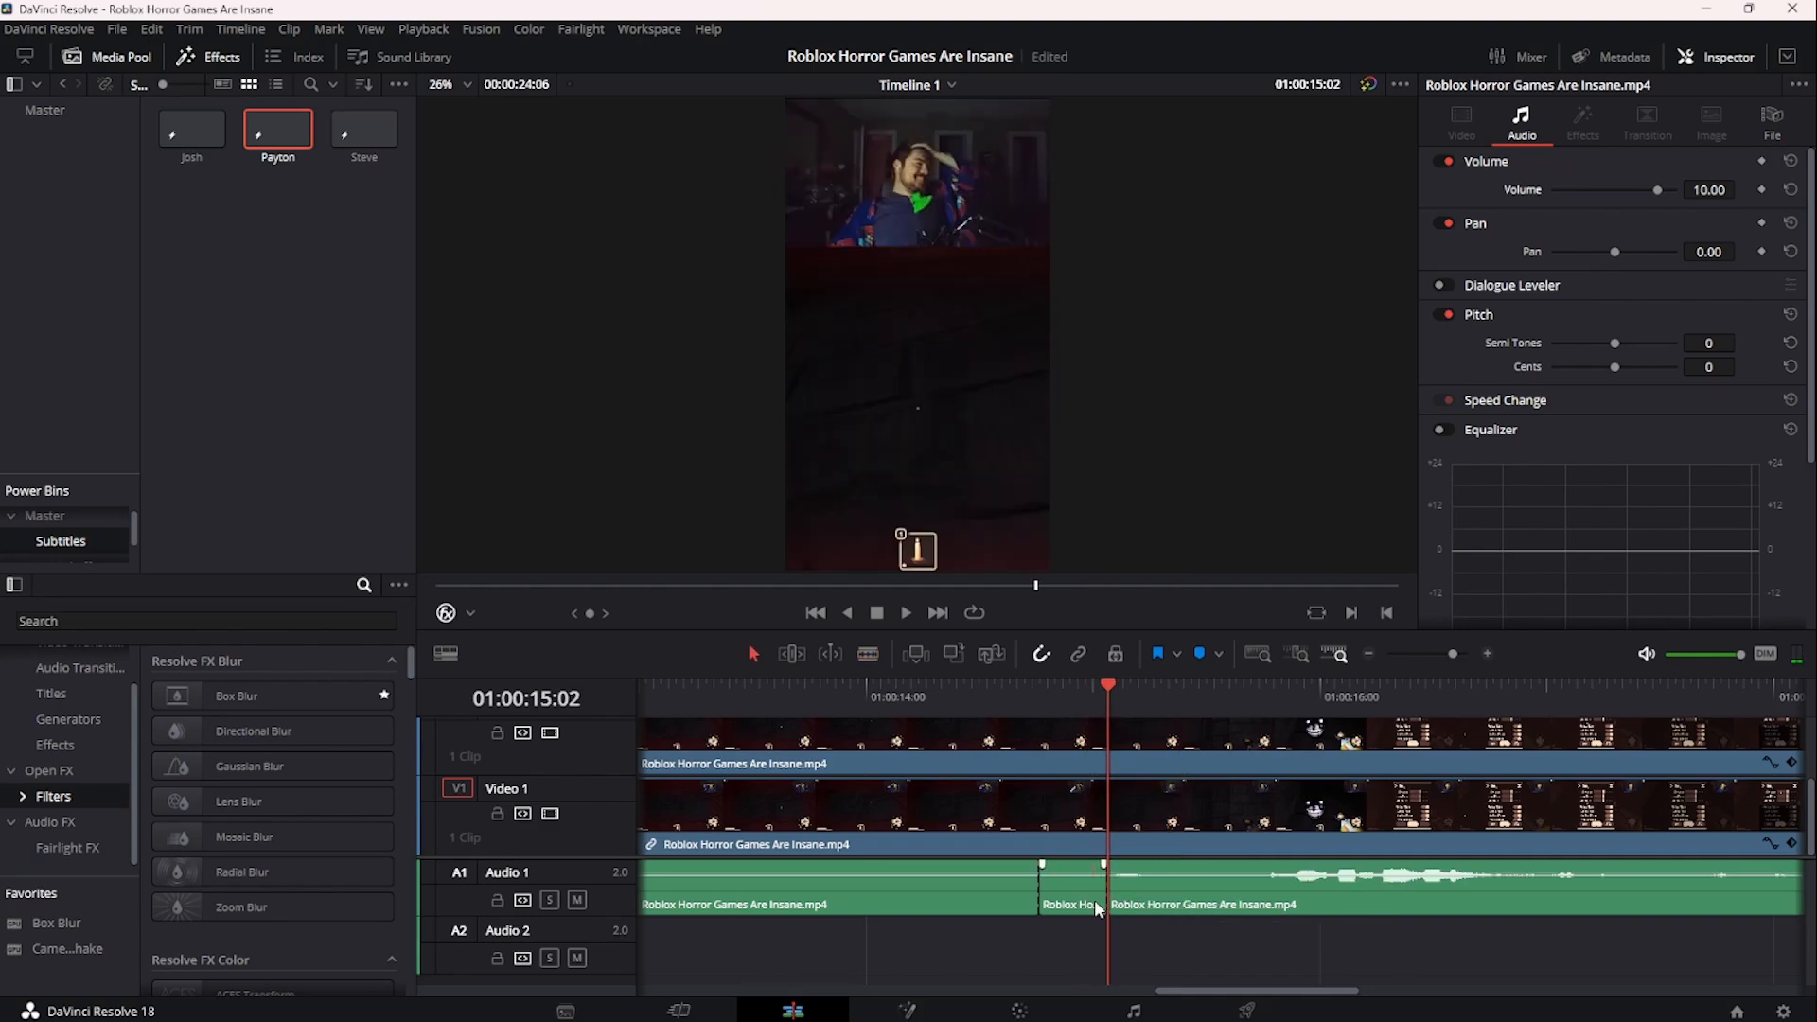
click(1709, 189)
text(5)
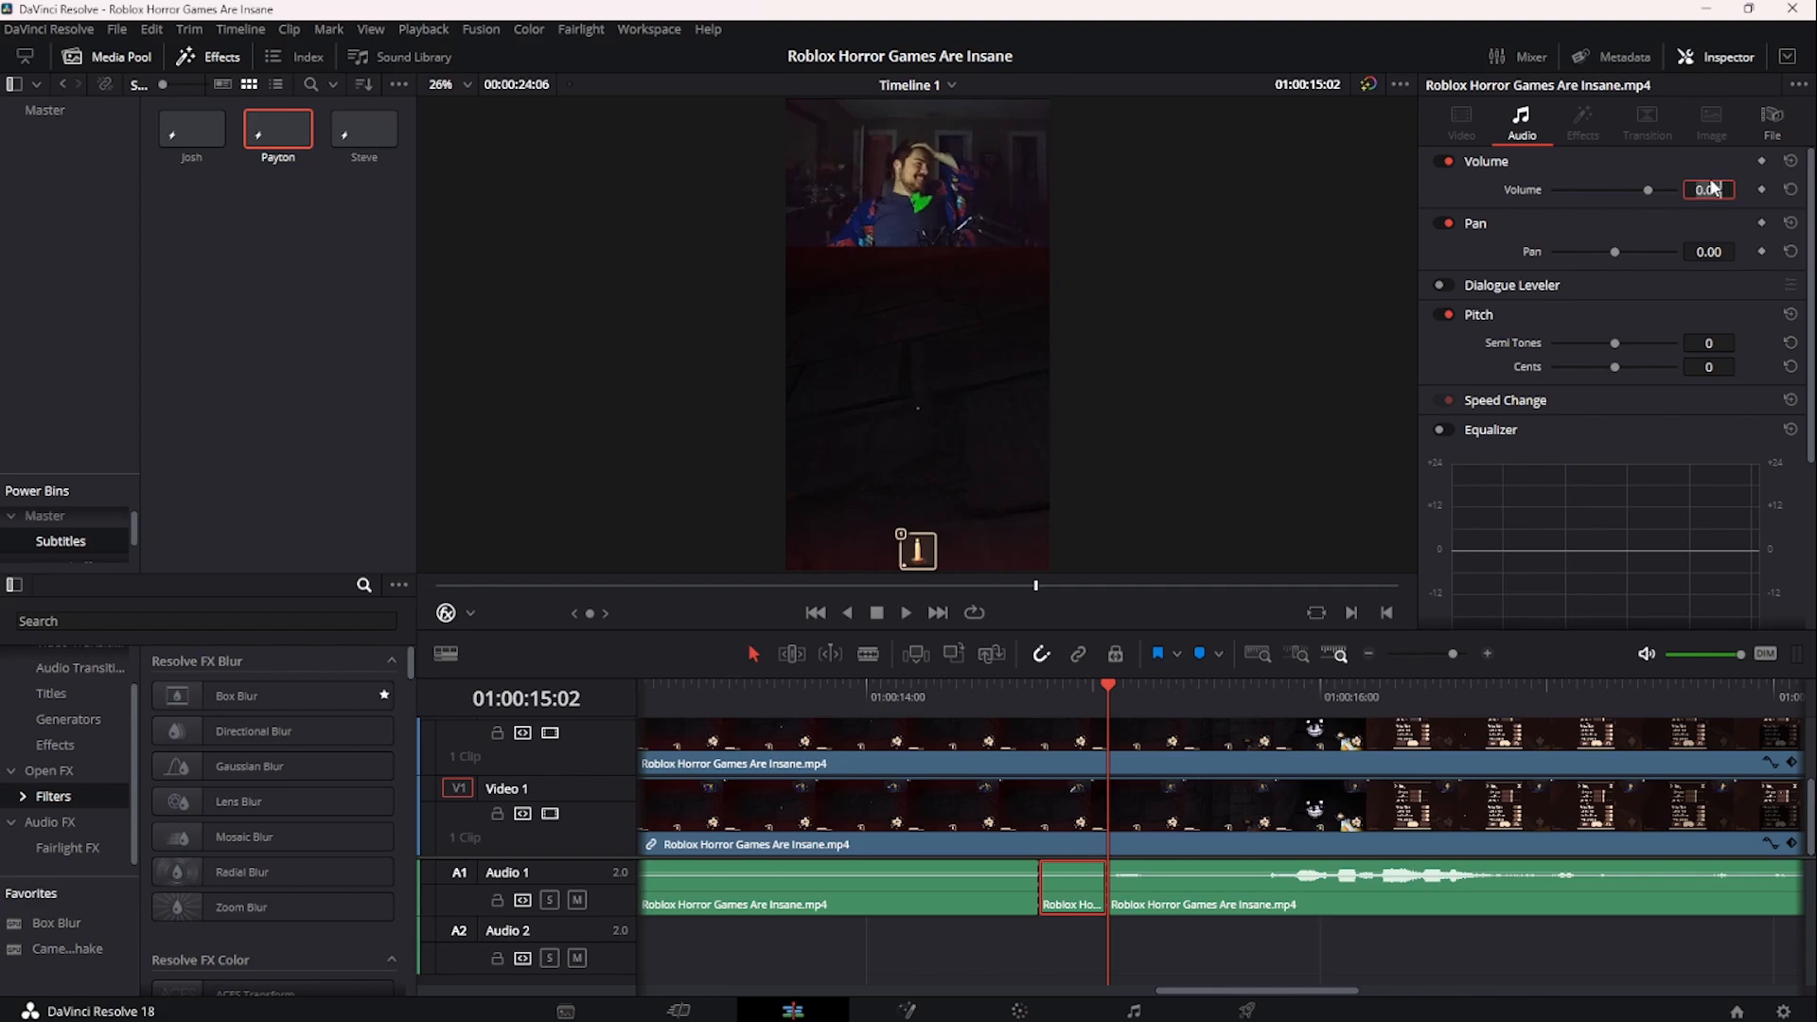
key(Return)
- Replay the passage from just before the short Audio 1 segment several times to judge its loudness
click(972, 685)
key(space)
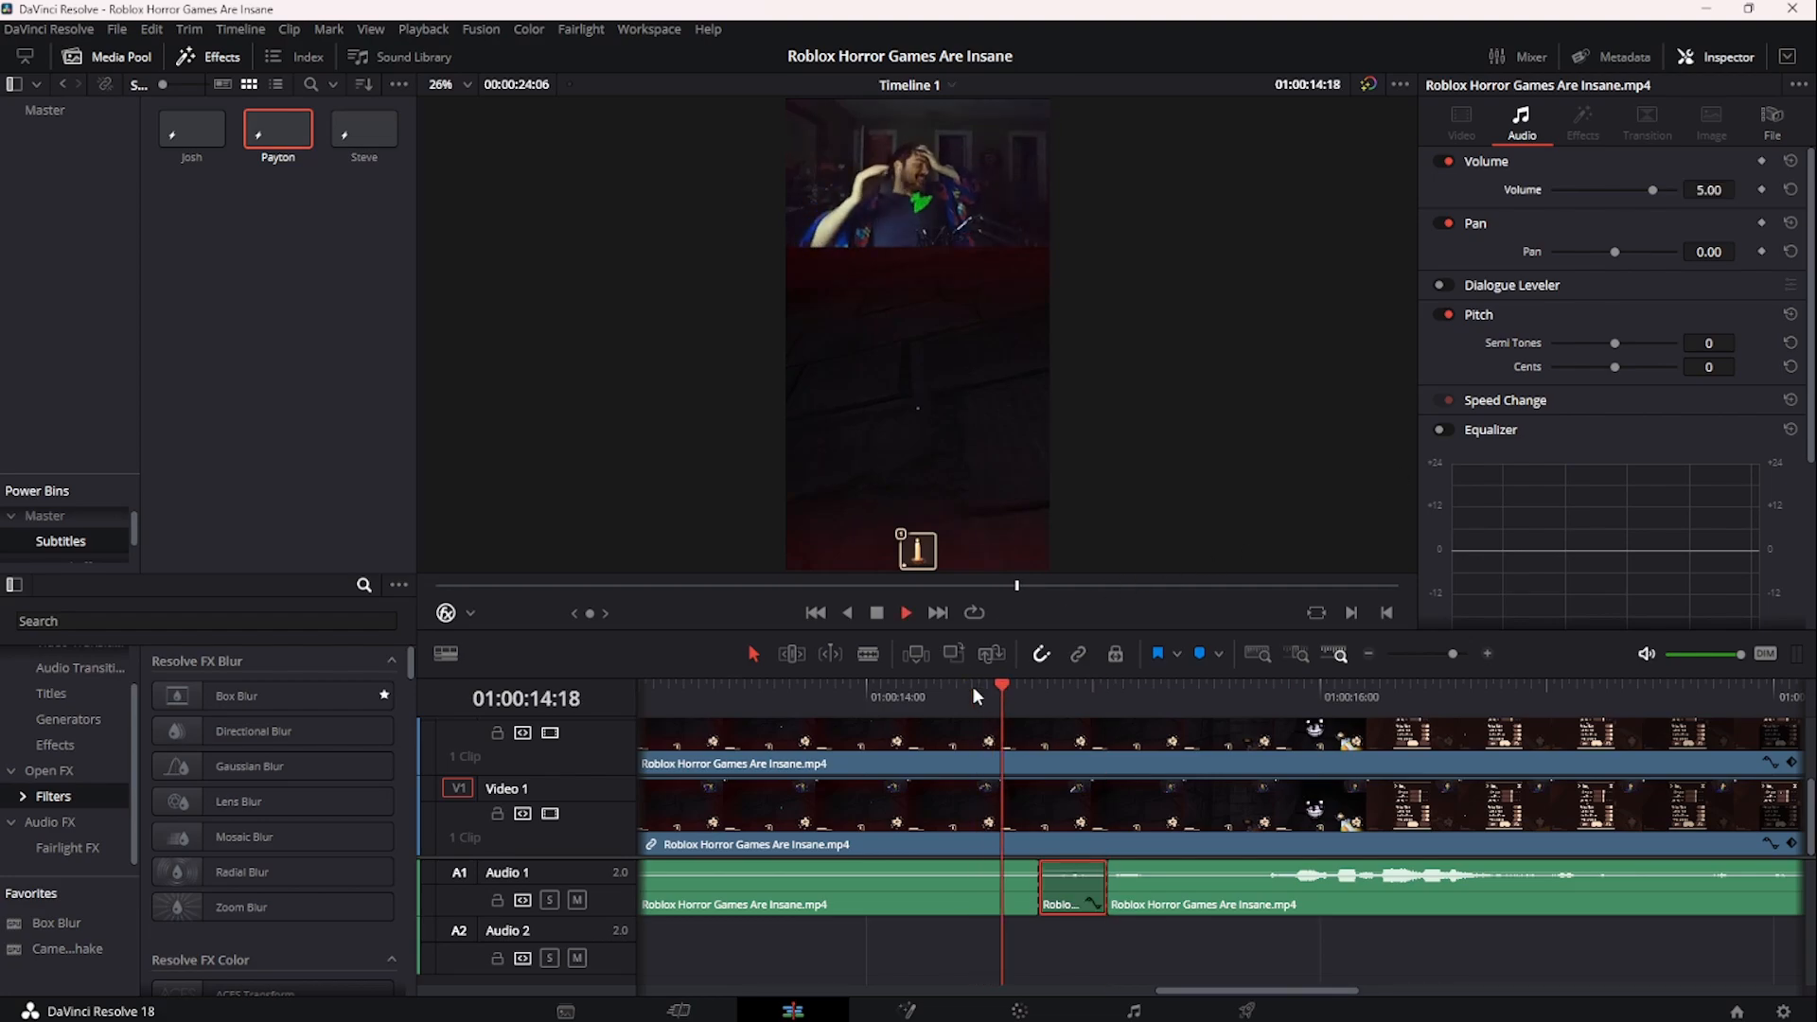
click(962, 684)
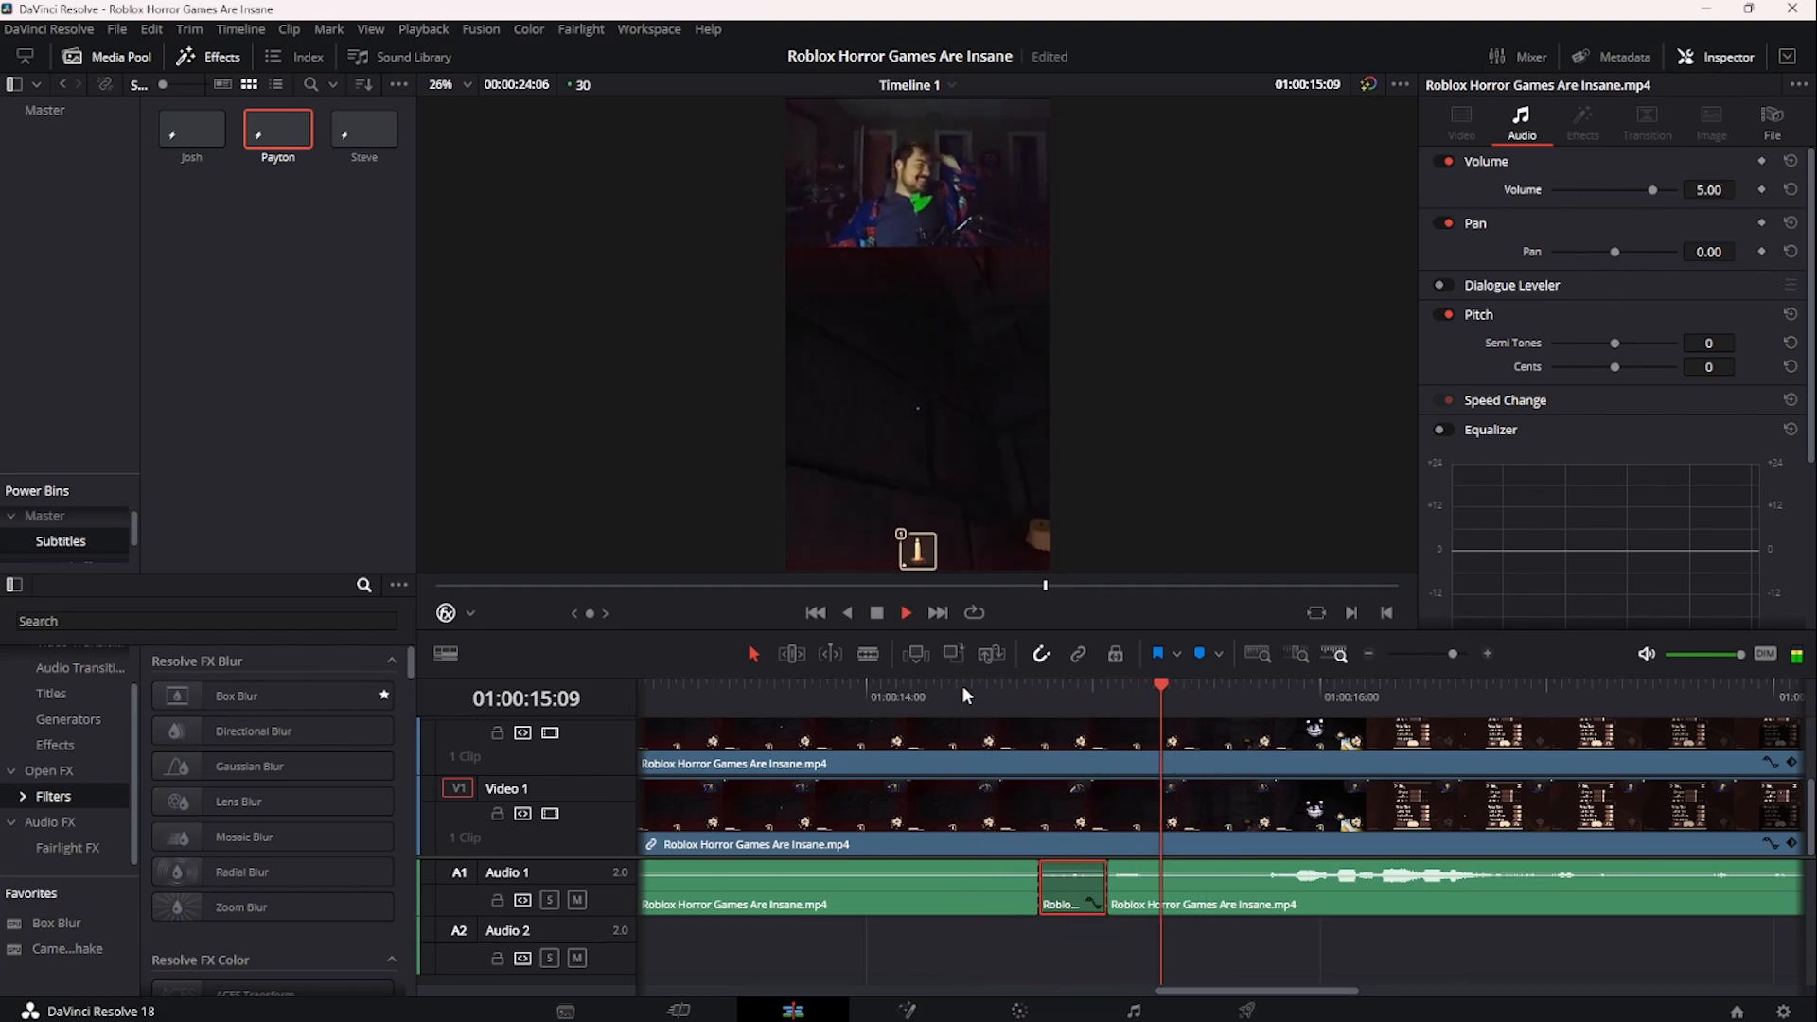
click(962, 685)
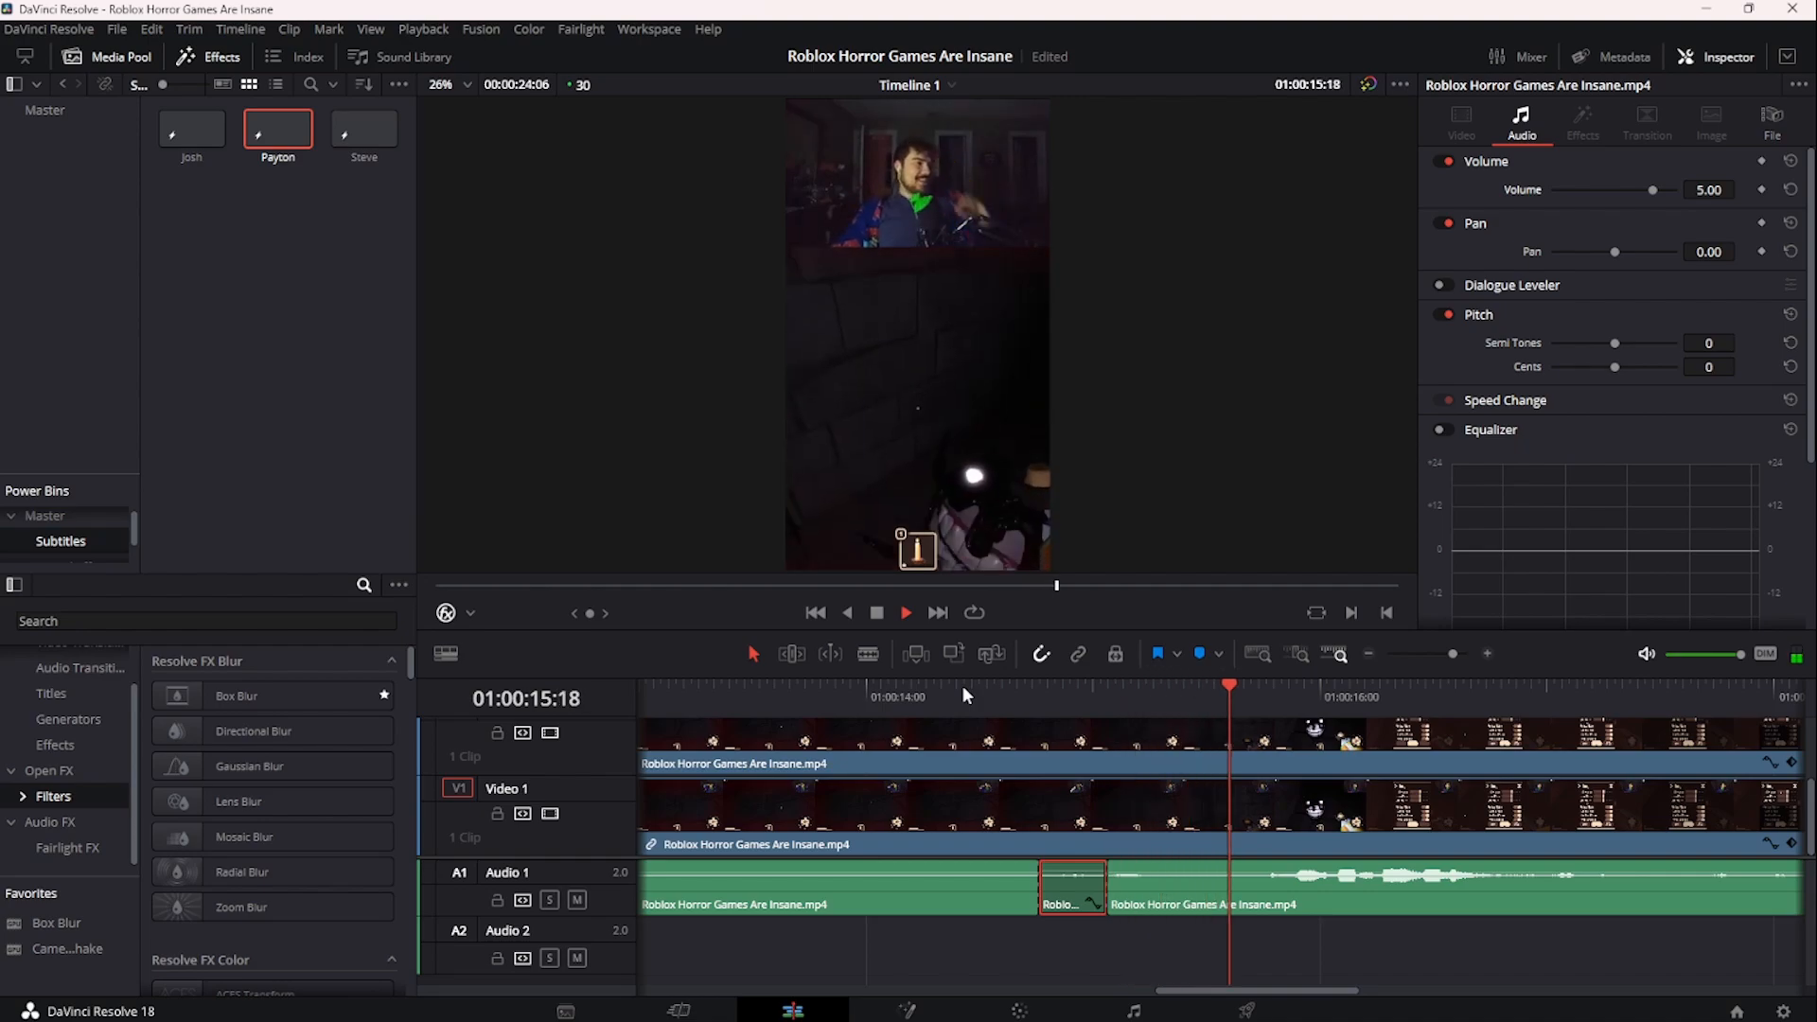
click(871, 680)
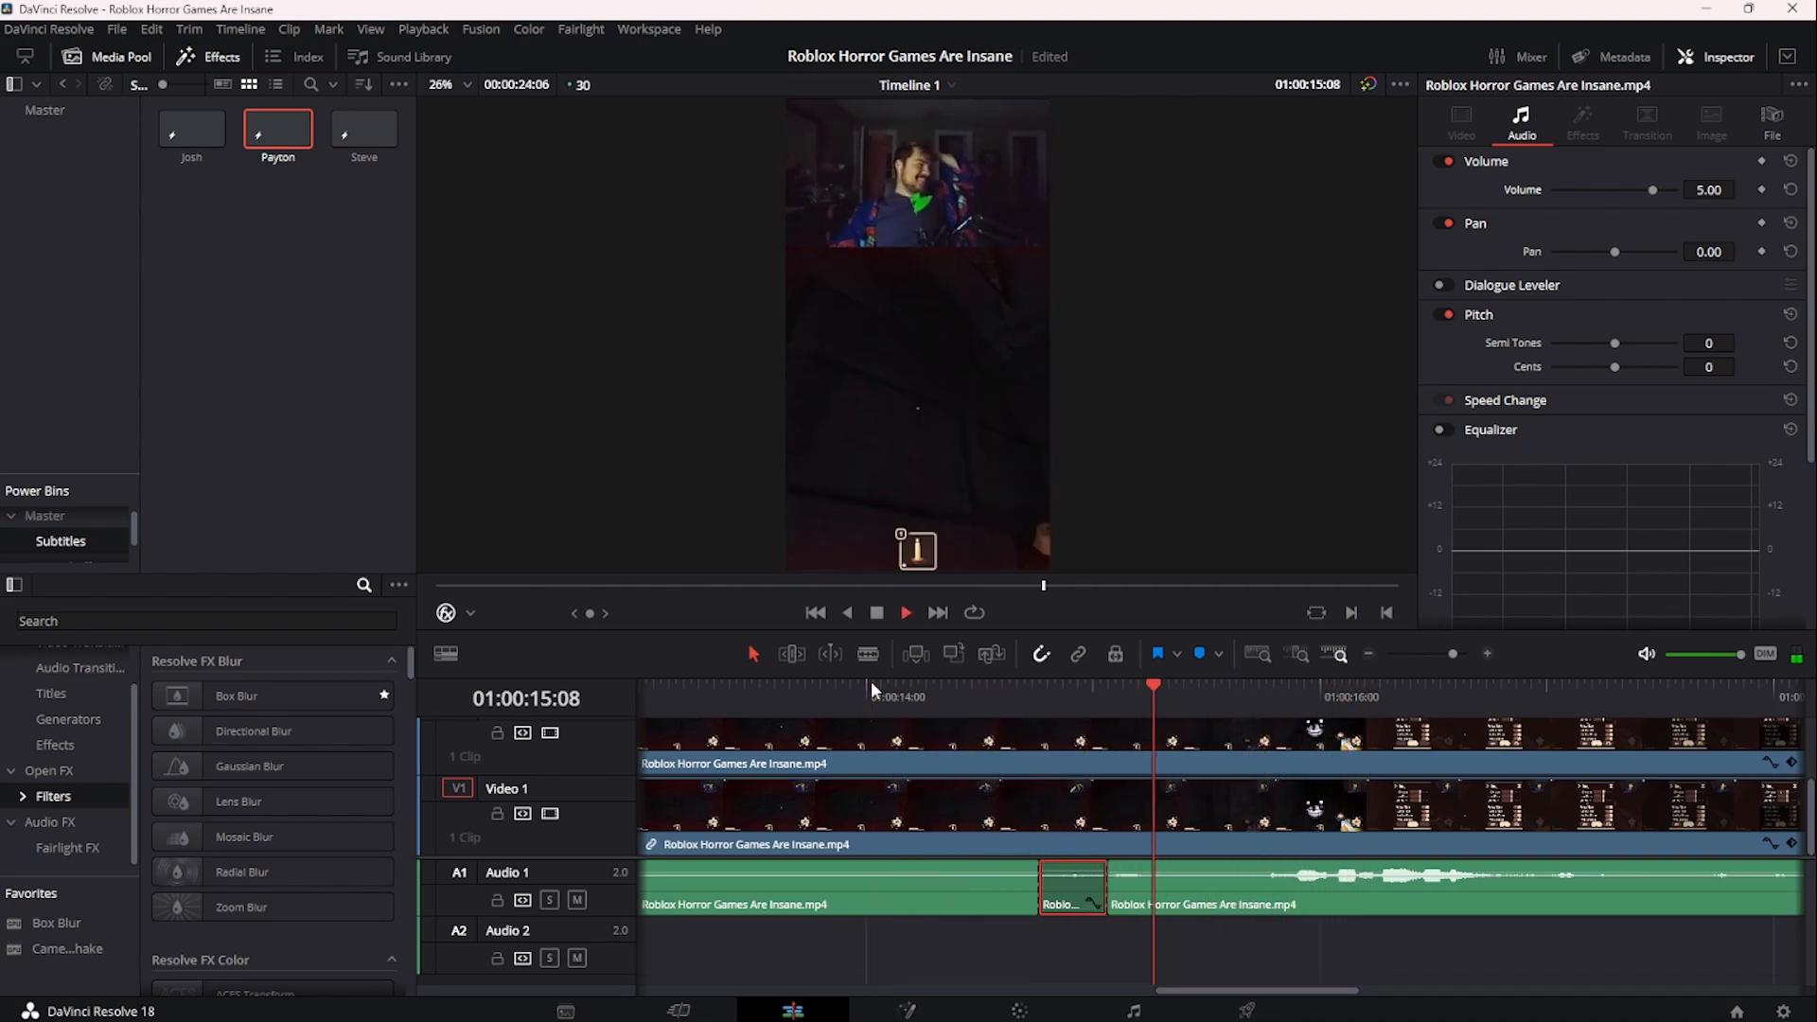
click(870, 679)
key(space)
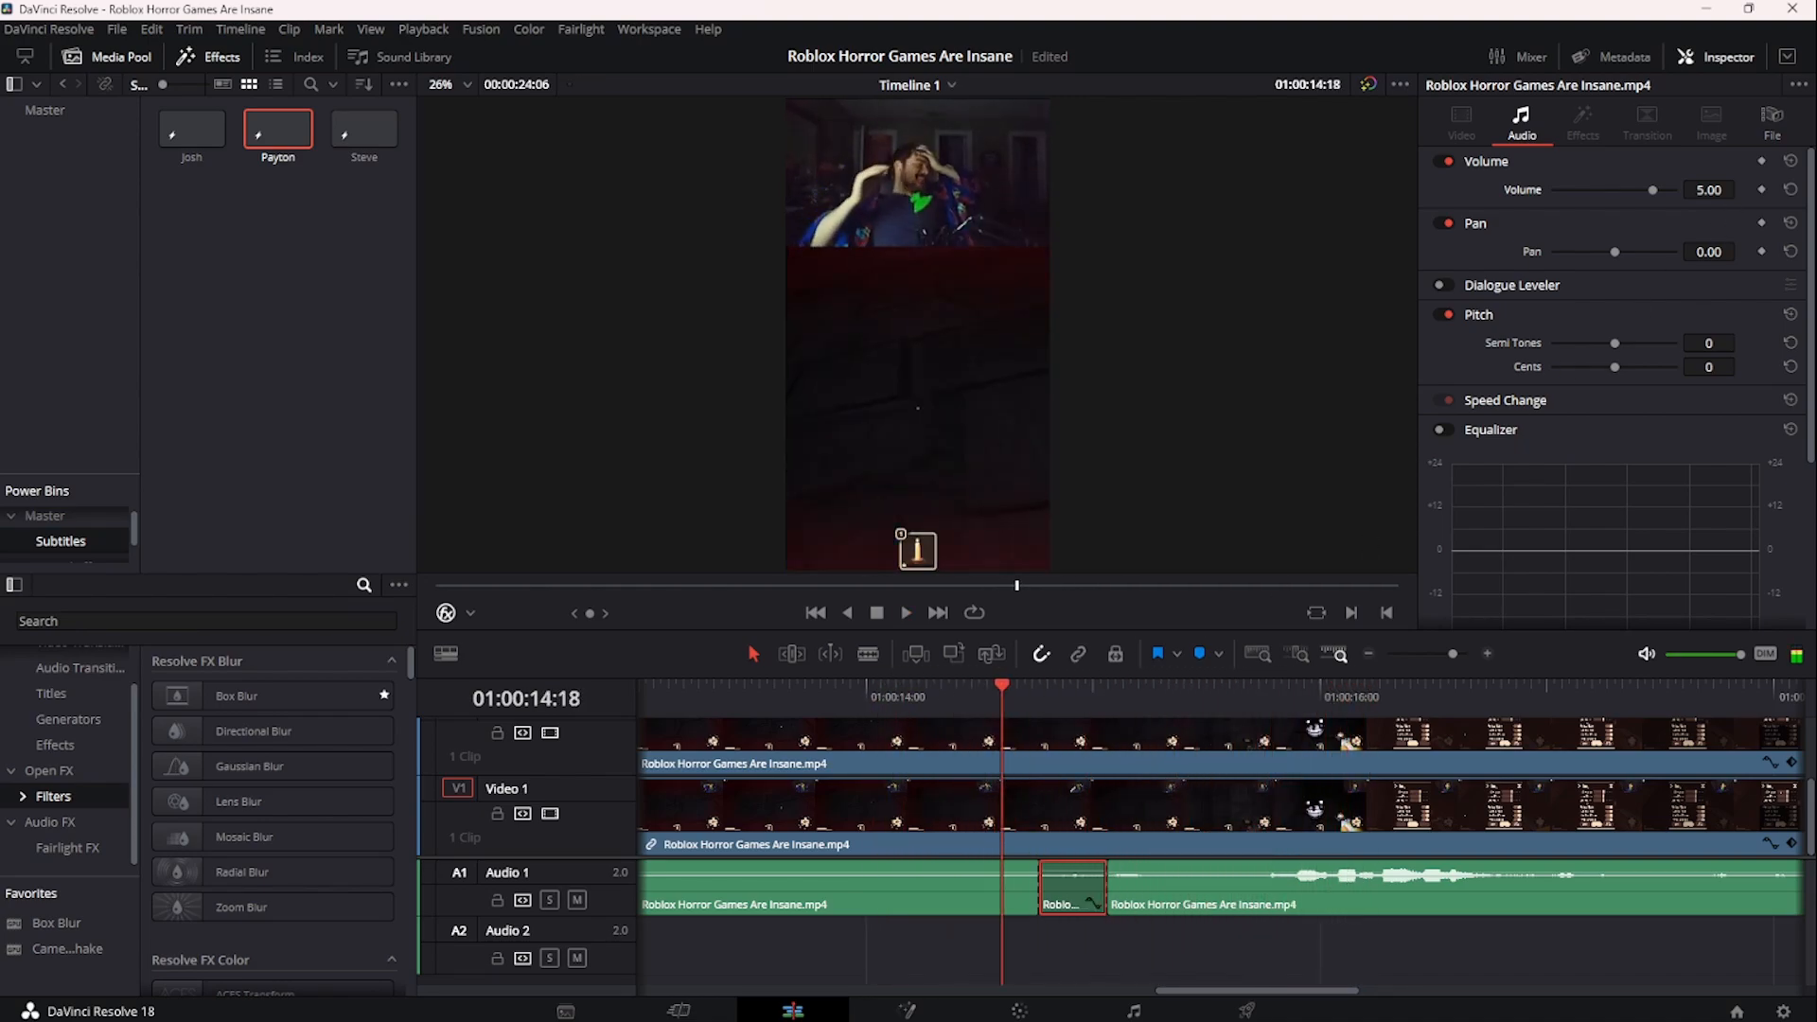
- Set the short Audio 1 segment's volume to 8 and play the passage from just before it
click(1698, 193)
text(8)
key(Return)
key(space)
click(959, 696)
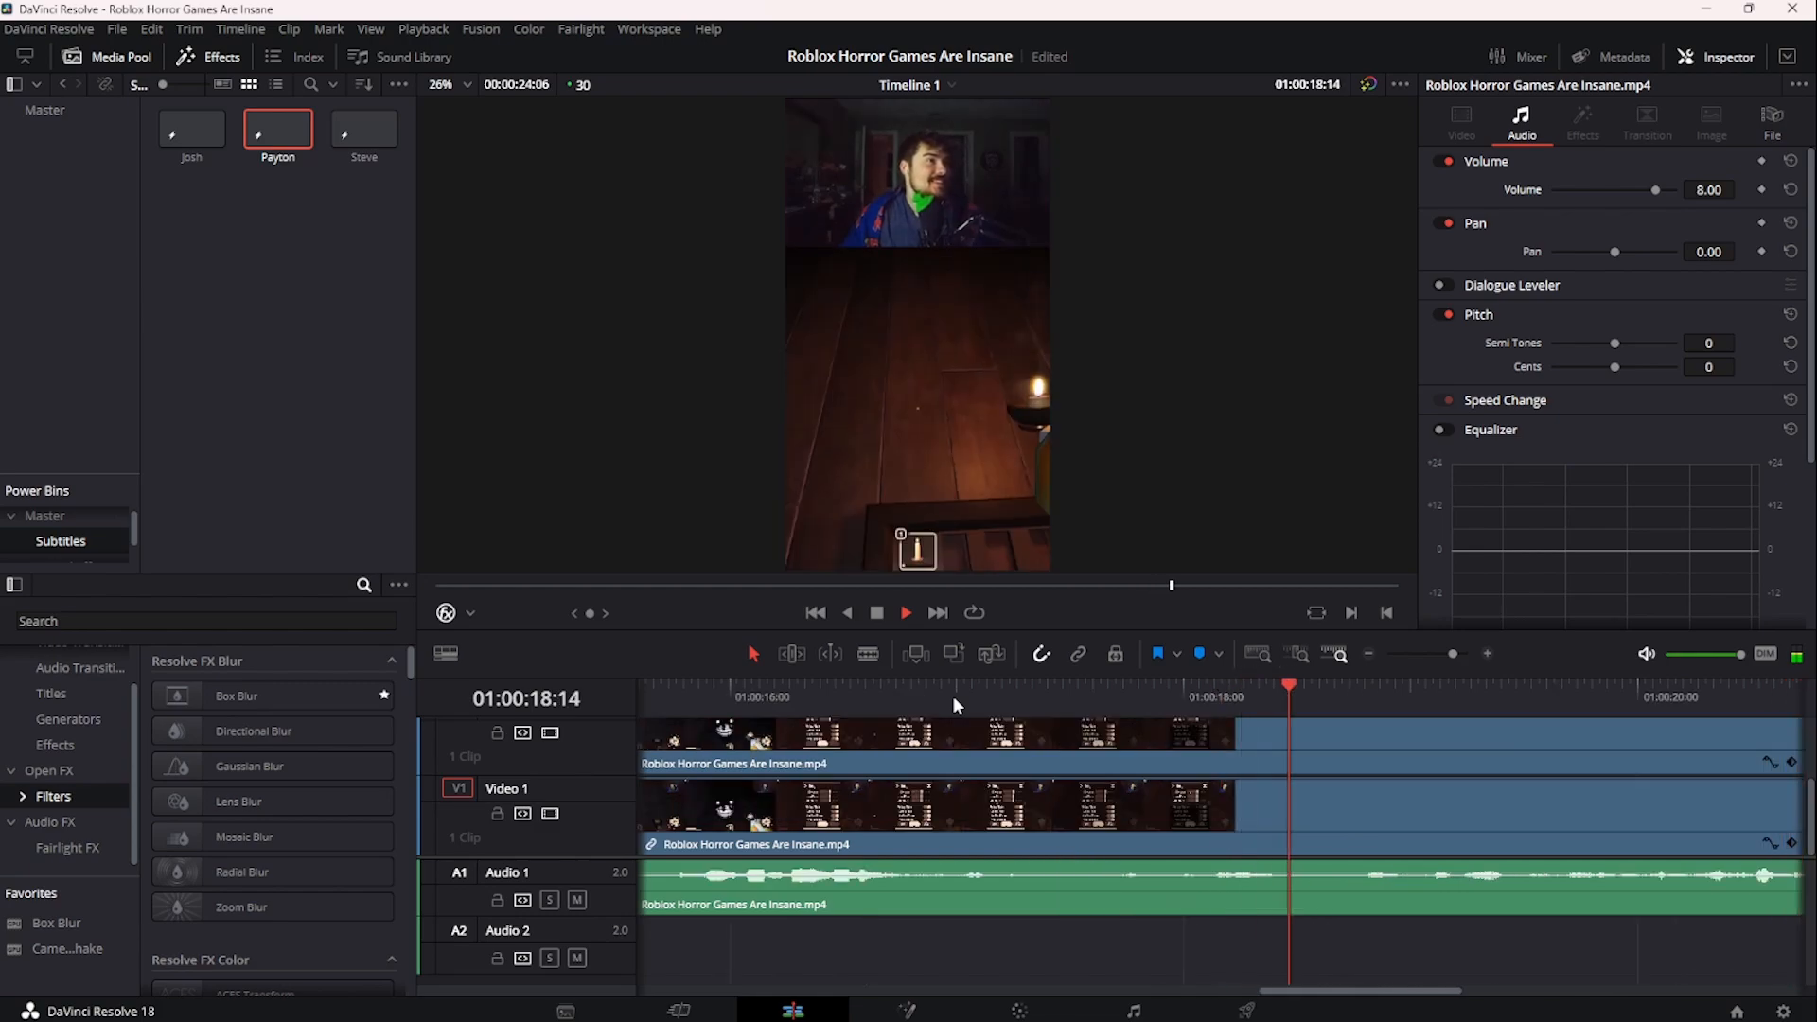
click(674, 696)
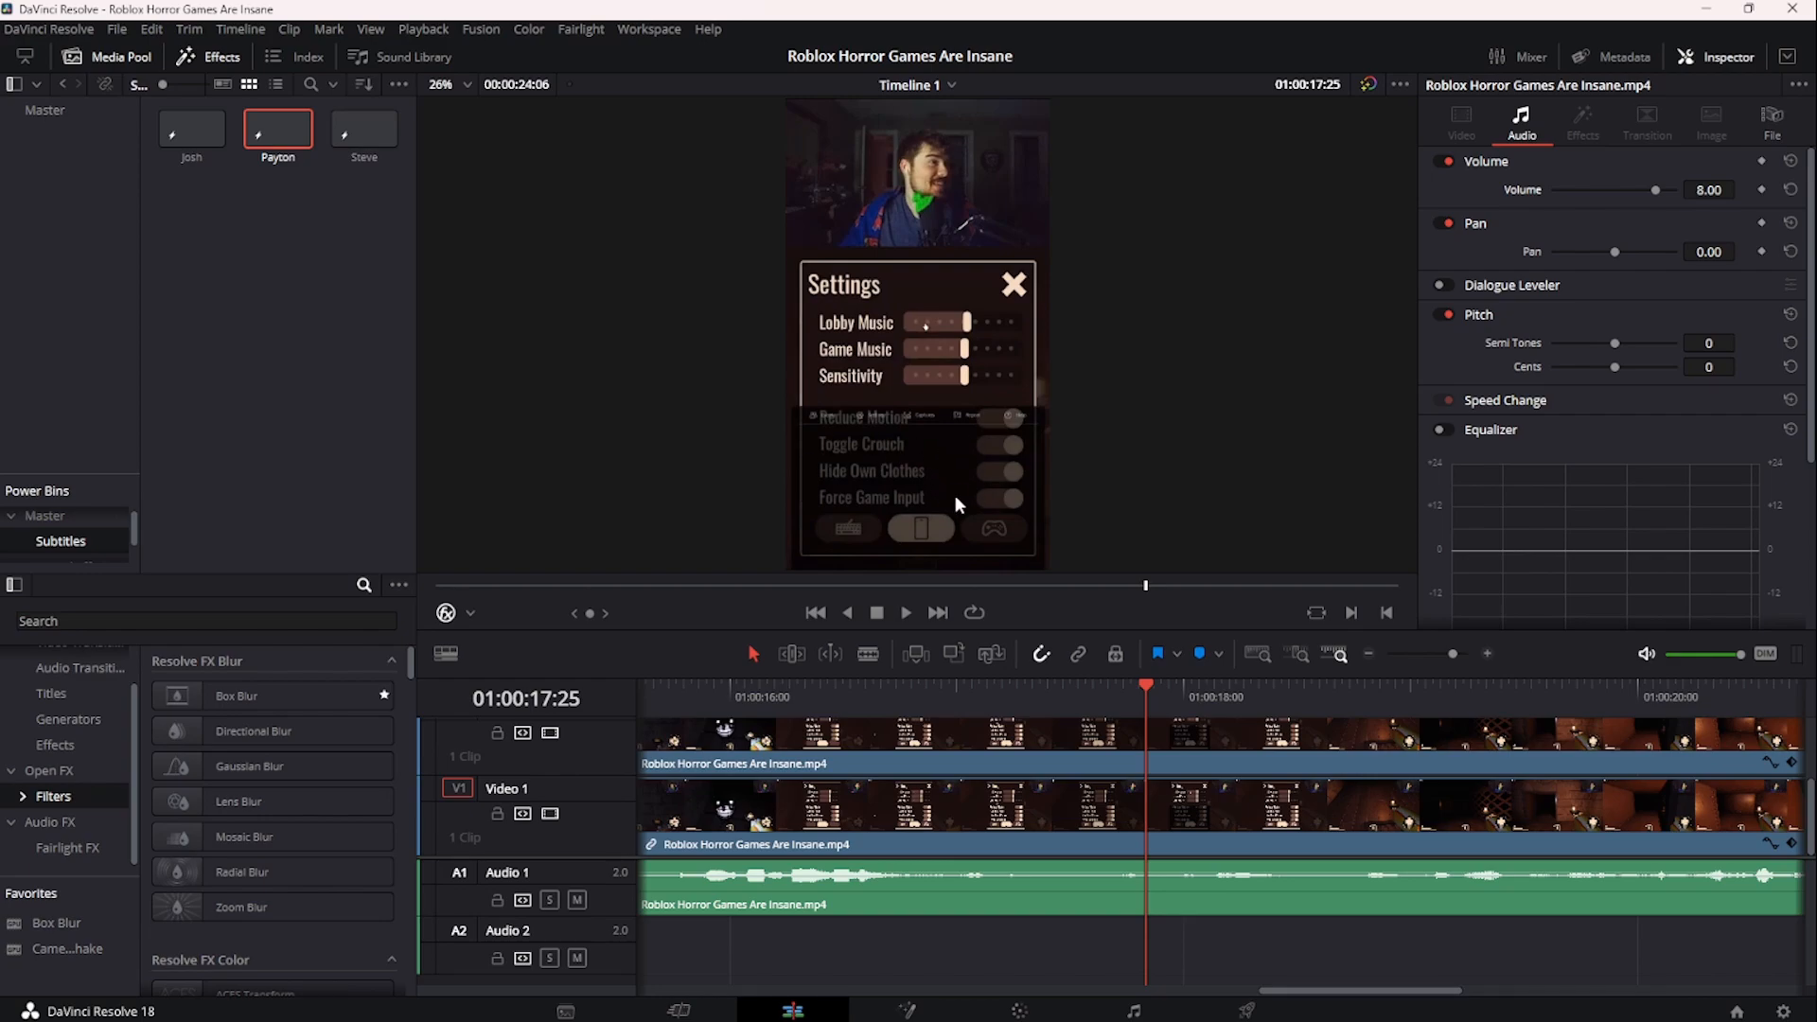
- Play the timeline from 01:00:02:12 and look for the next spoken line after the first boosted segment
key(ctrl+minus)
key(ctrl+minus)
key(ctrl+minus)
key(ctrl+equal)
key(ctrl+minus)
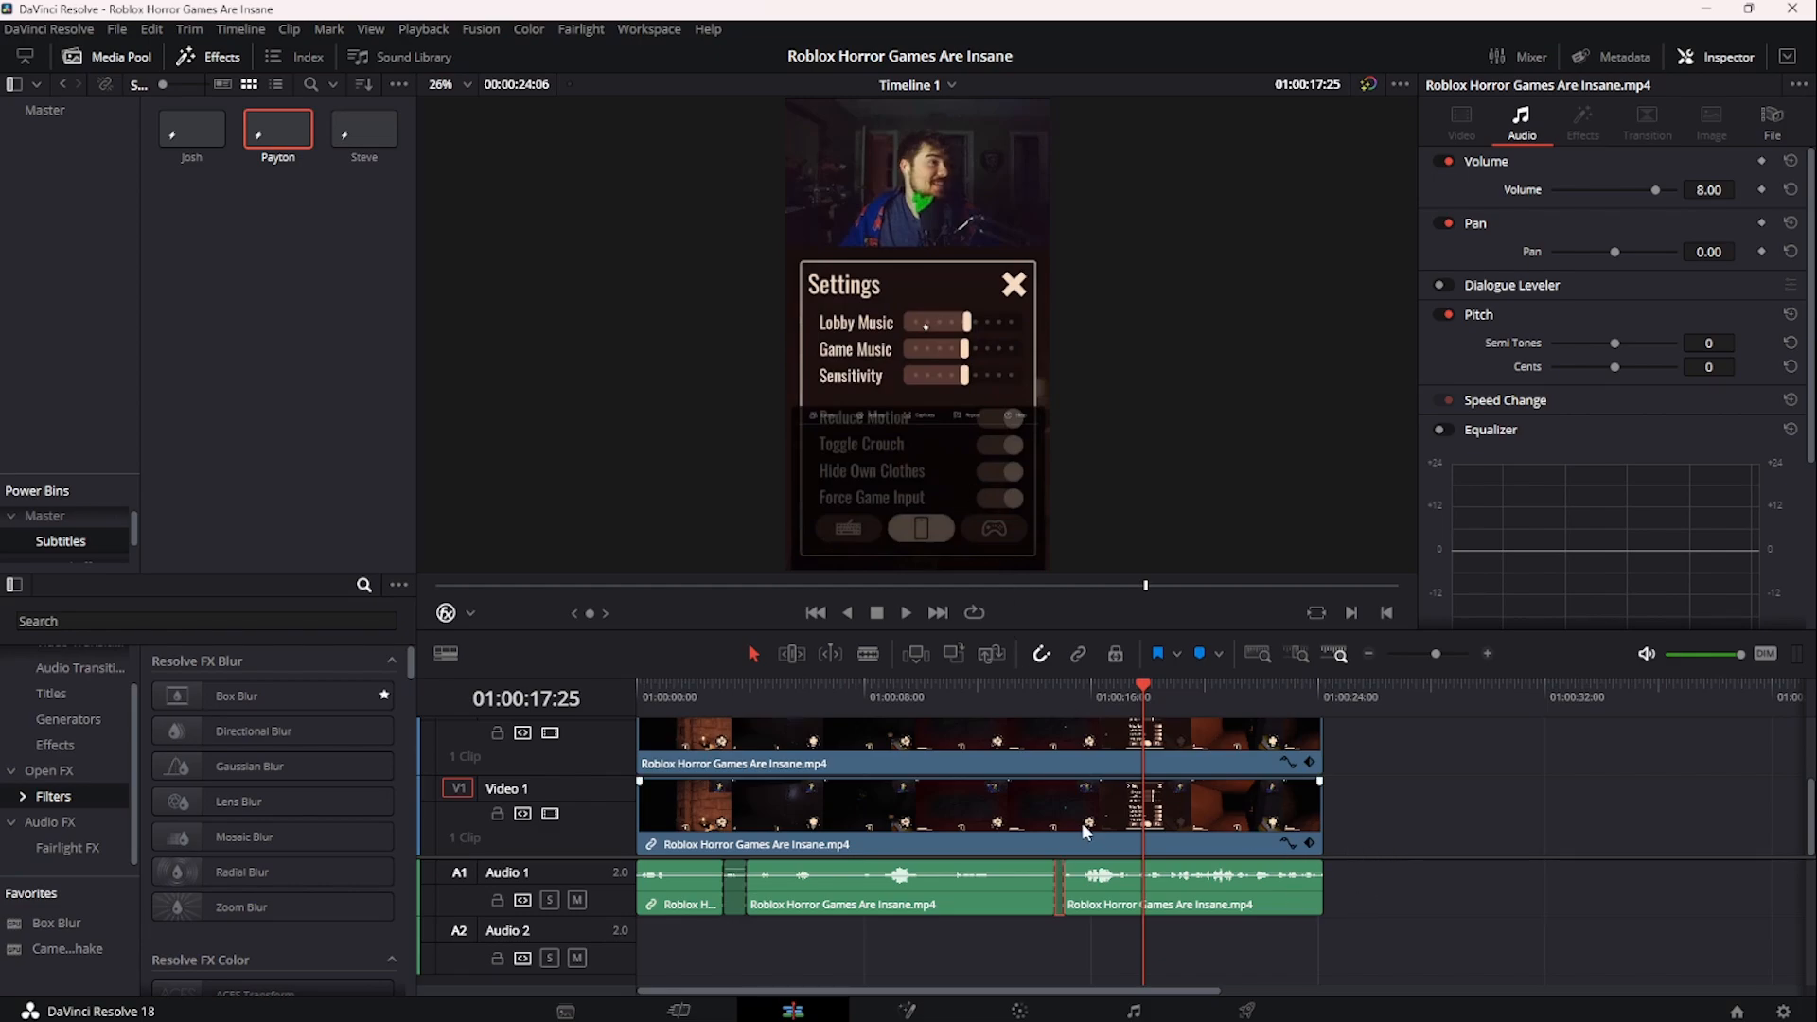
scroll(1081, 821, up, 2)
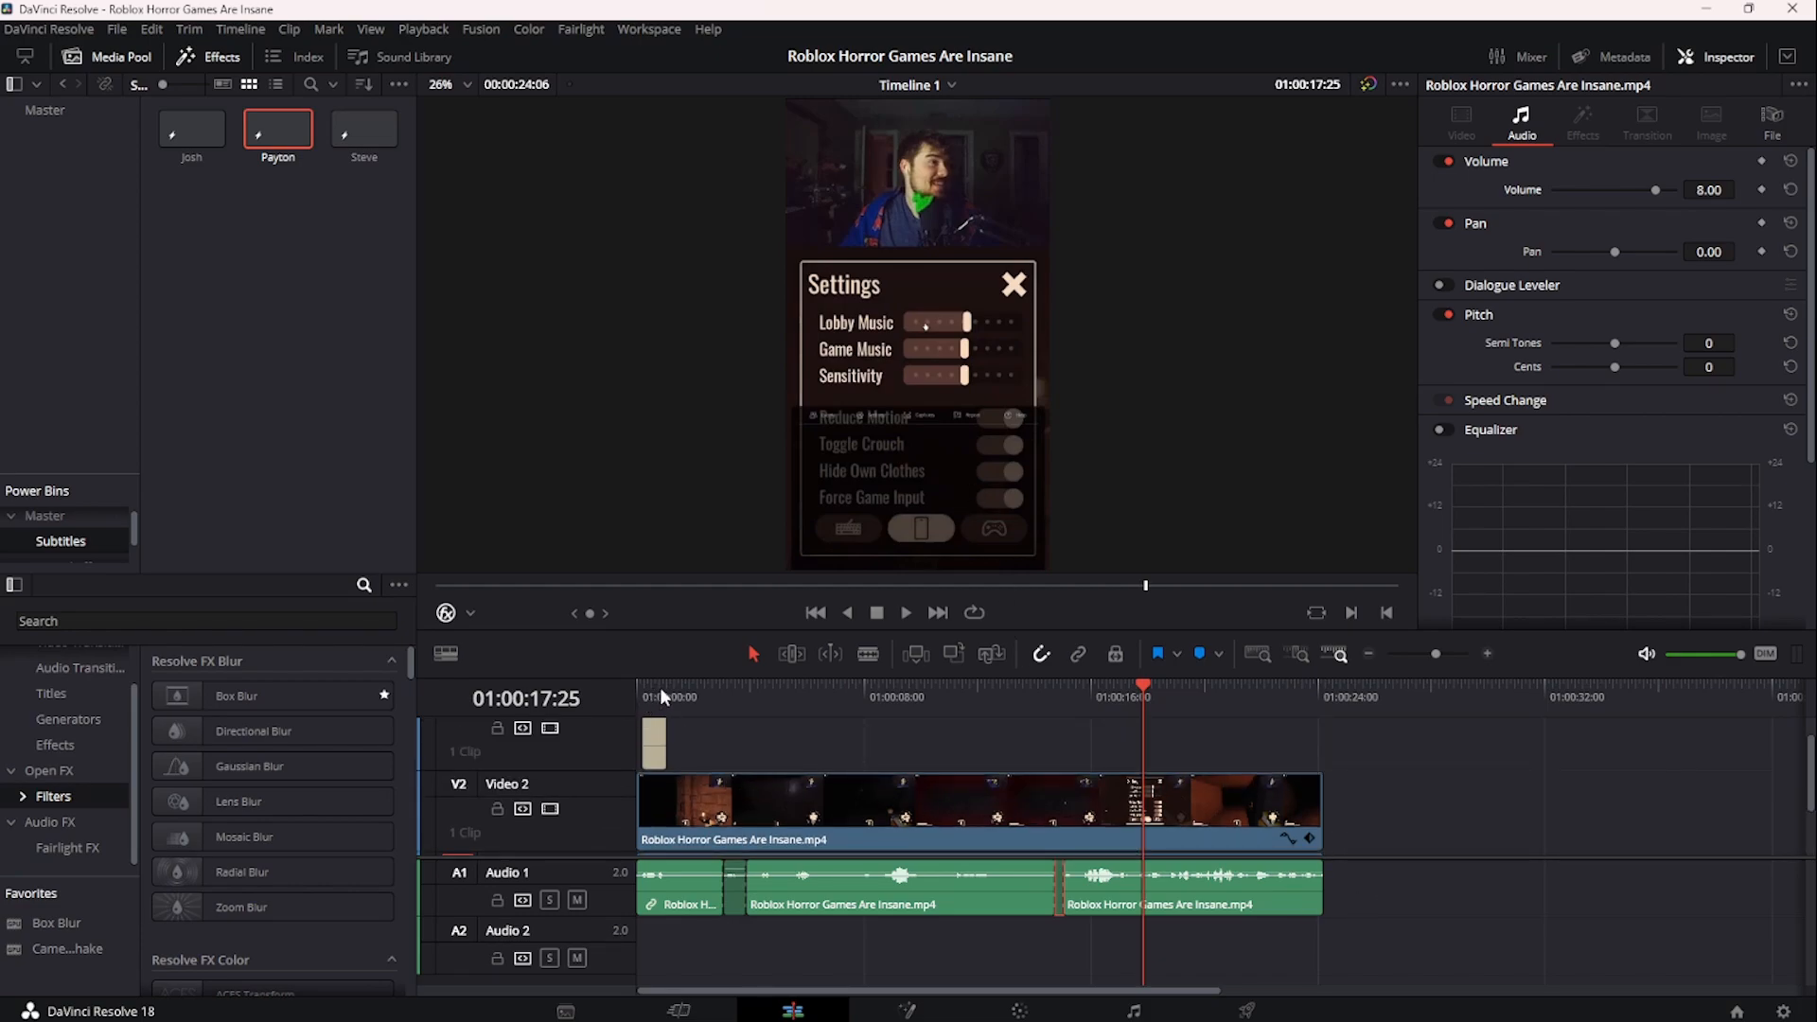
drag(661, 692, 697, 691)
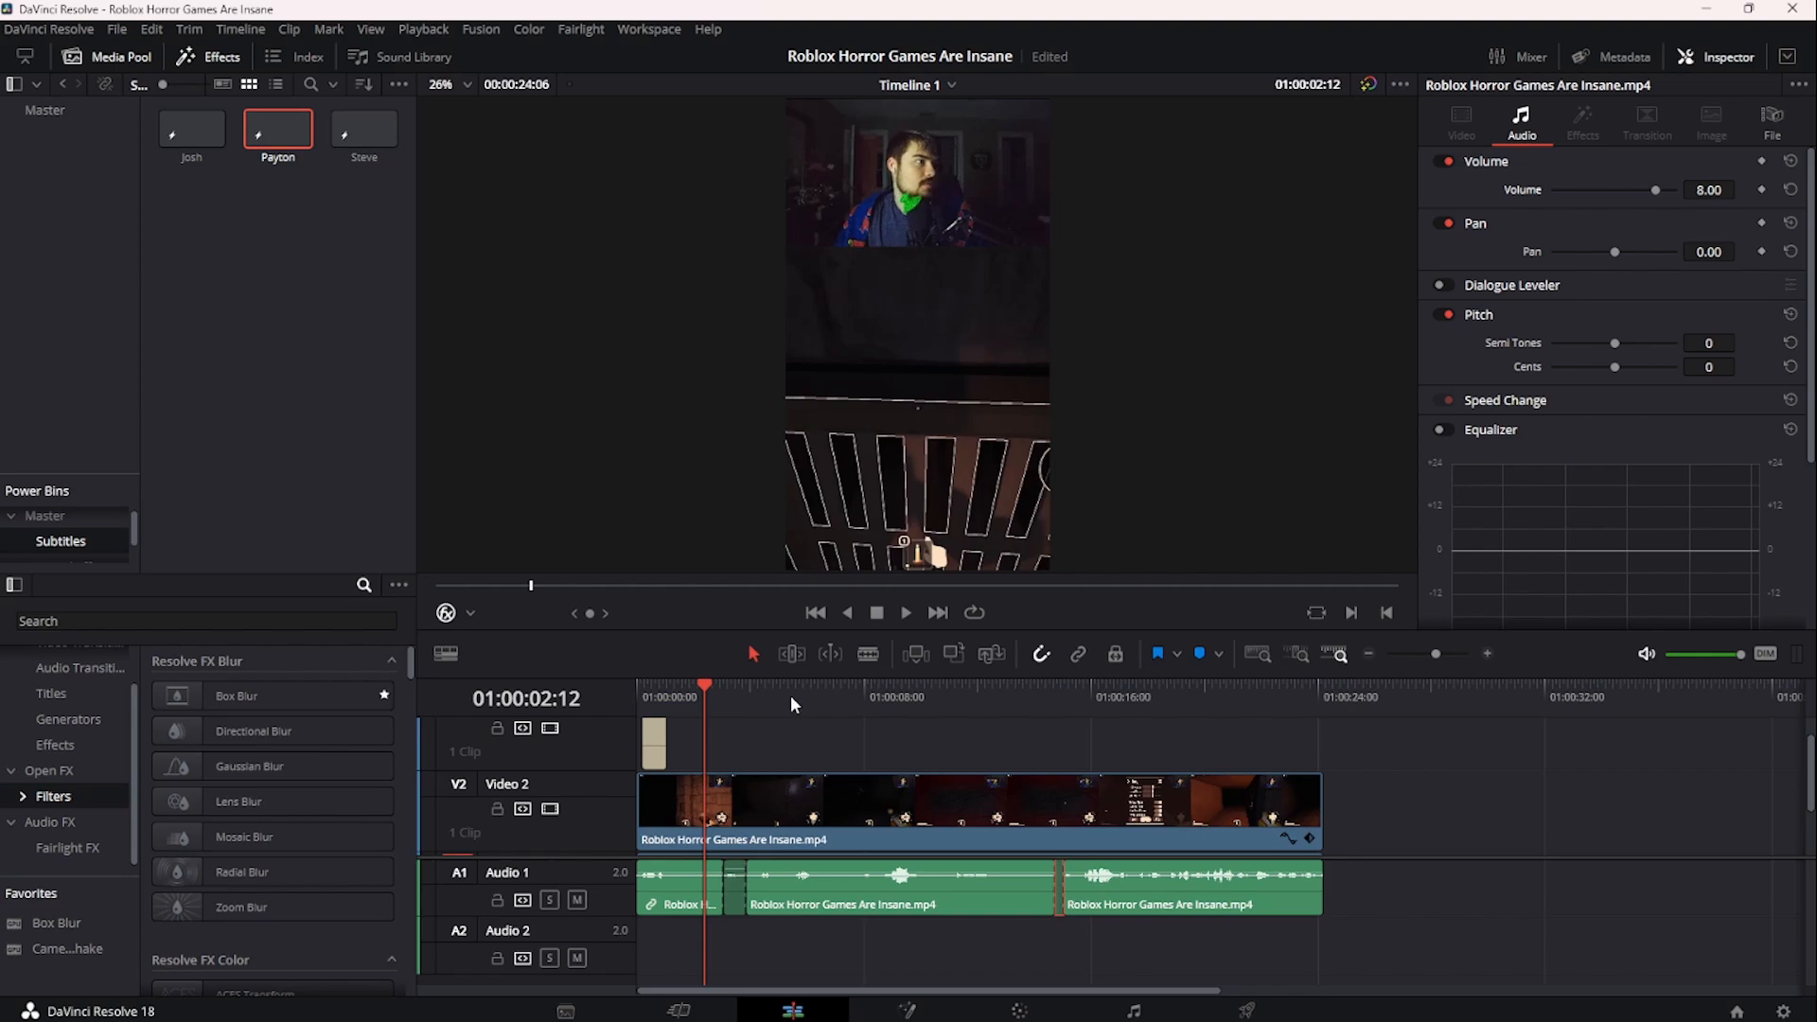
key(space)
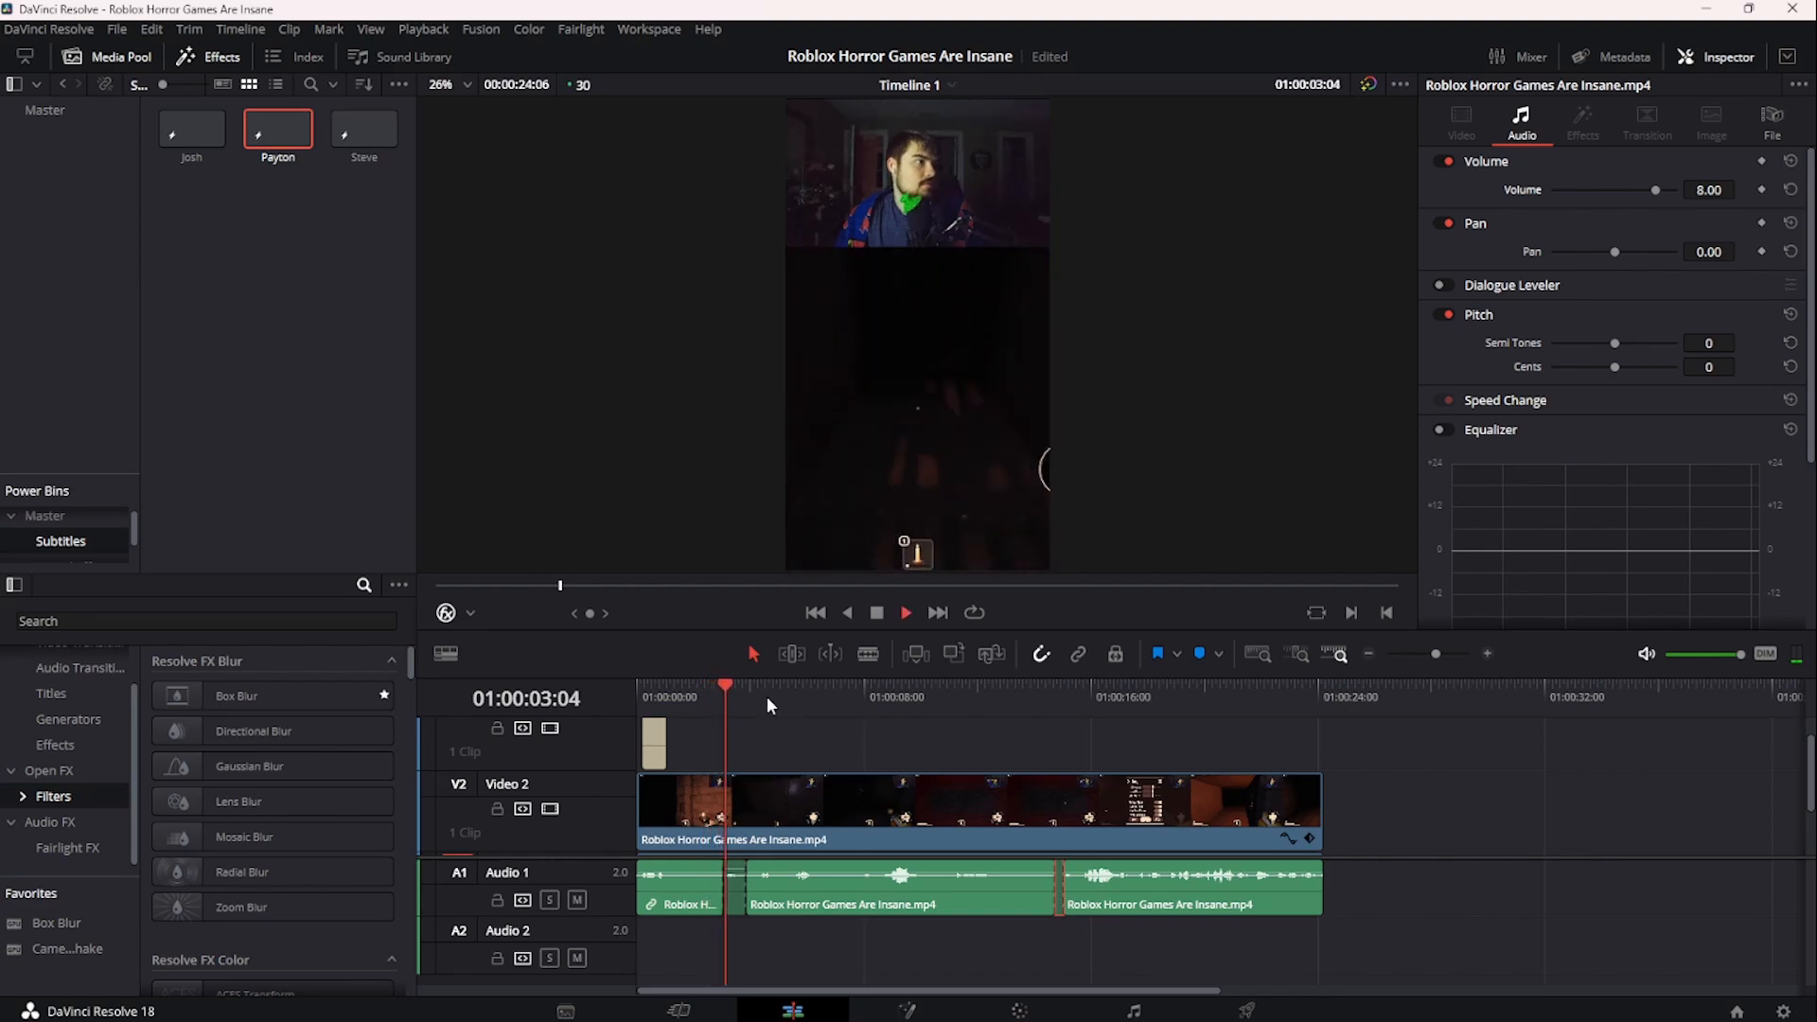
scroll(766, 695, up, 3)
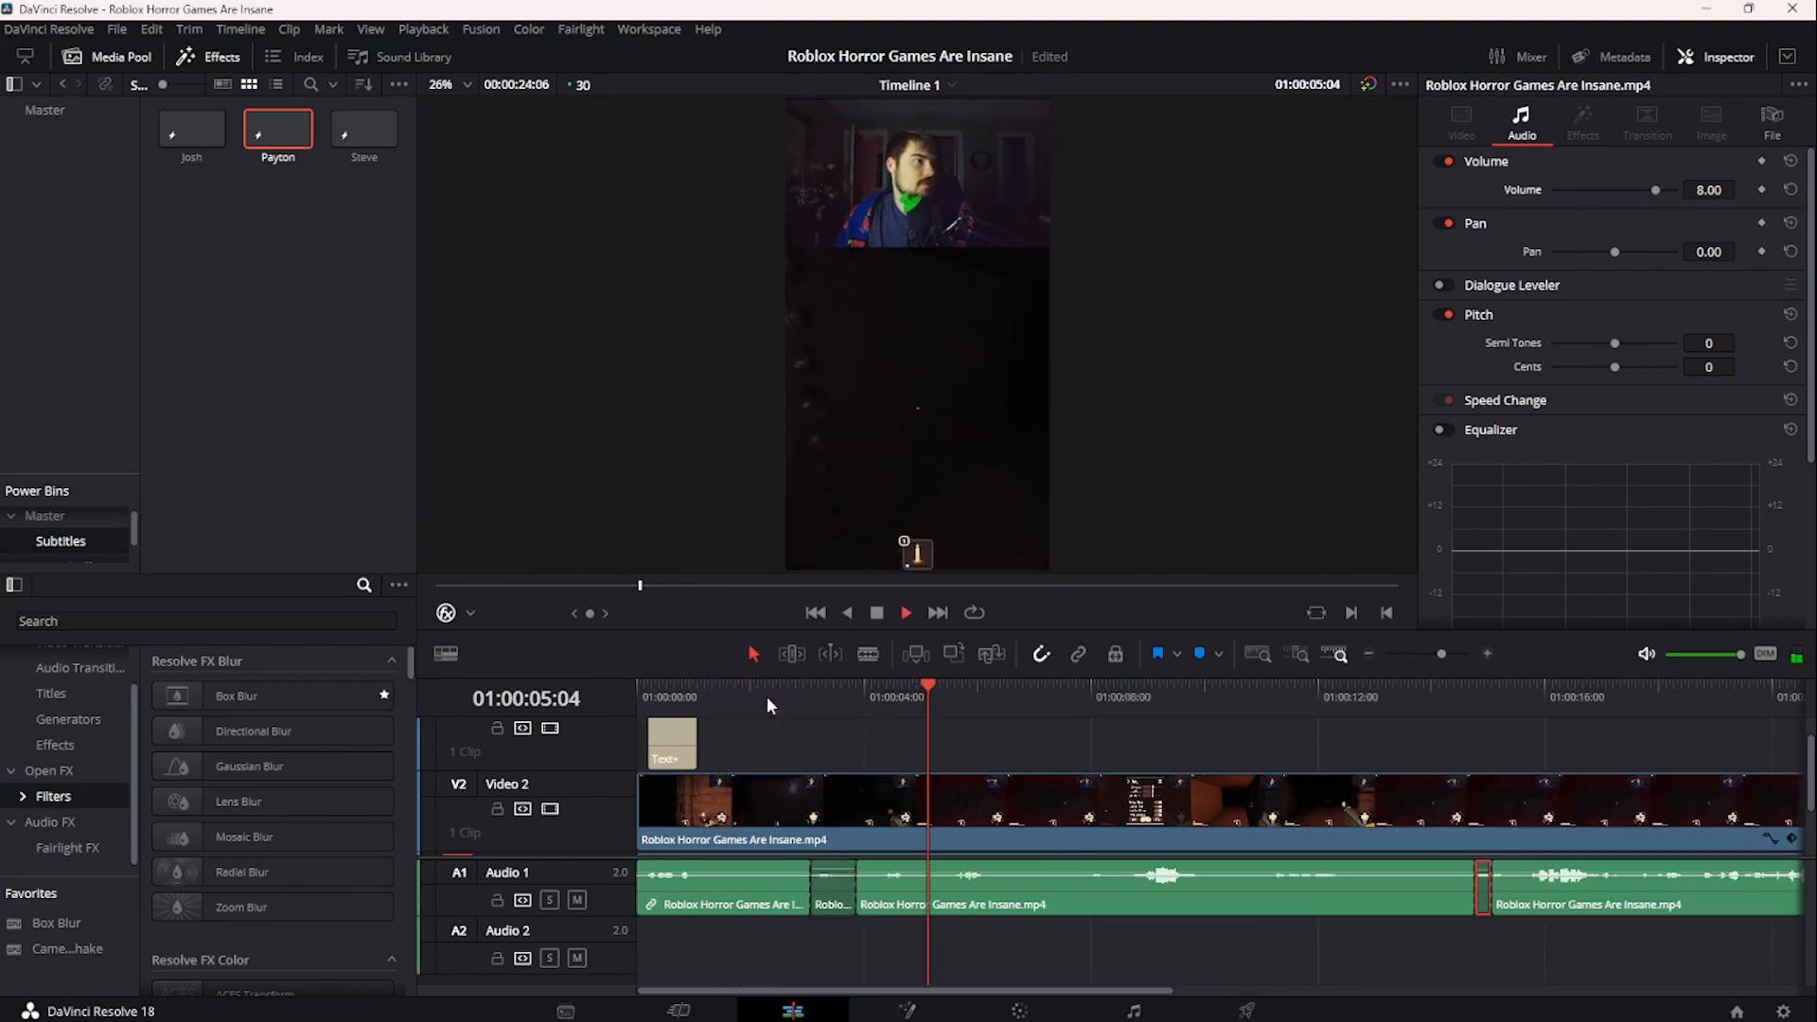
- Place the selected Subtitles bin title above the video at 01:00:04:11 and trim its end to 01:00:04:23
mouse_move(1008, 711)
mouse_down()
mouse_move(977, 708)
mouse_move(1002, 706)
mouse_up()
drag(277, 130, 1093, 695)
key(space)
key(space)
key(n)
drag(1138, 742, 1090, 743)
- Replace the new title's placeholder text with the spoken first name followed by an ellipsis
click(1559, 166)
triple_click(1590, 323)
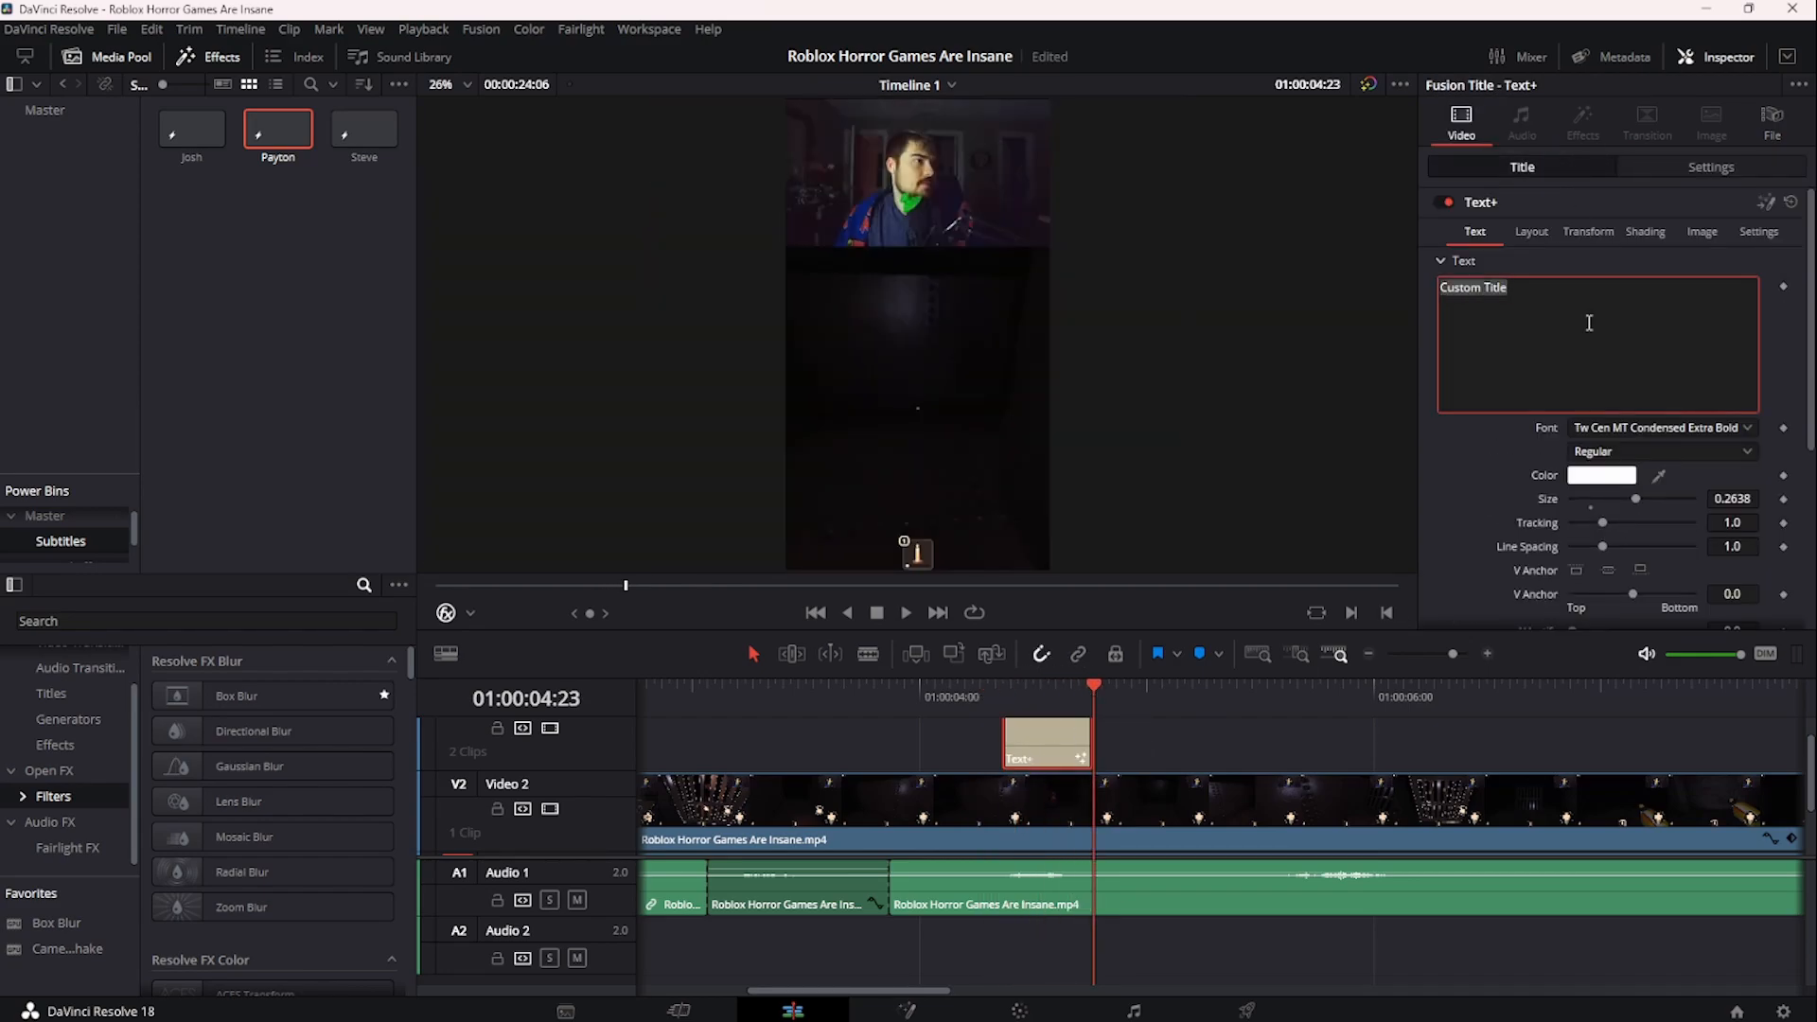
text(David...)
click(1174, 758)
- Play on to the next spoken line and place another copy of the same subtitle title at 01:00:05:18
key(space)
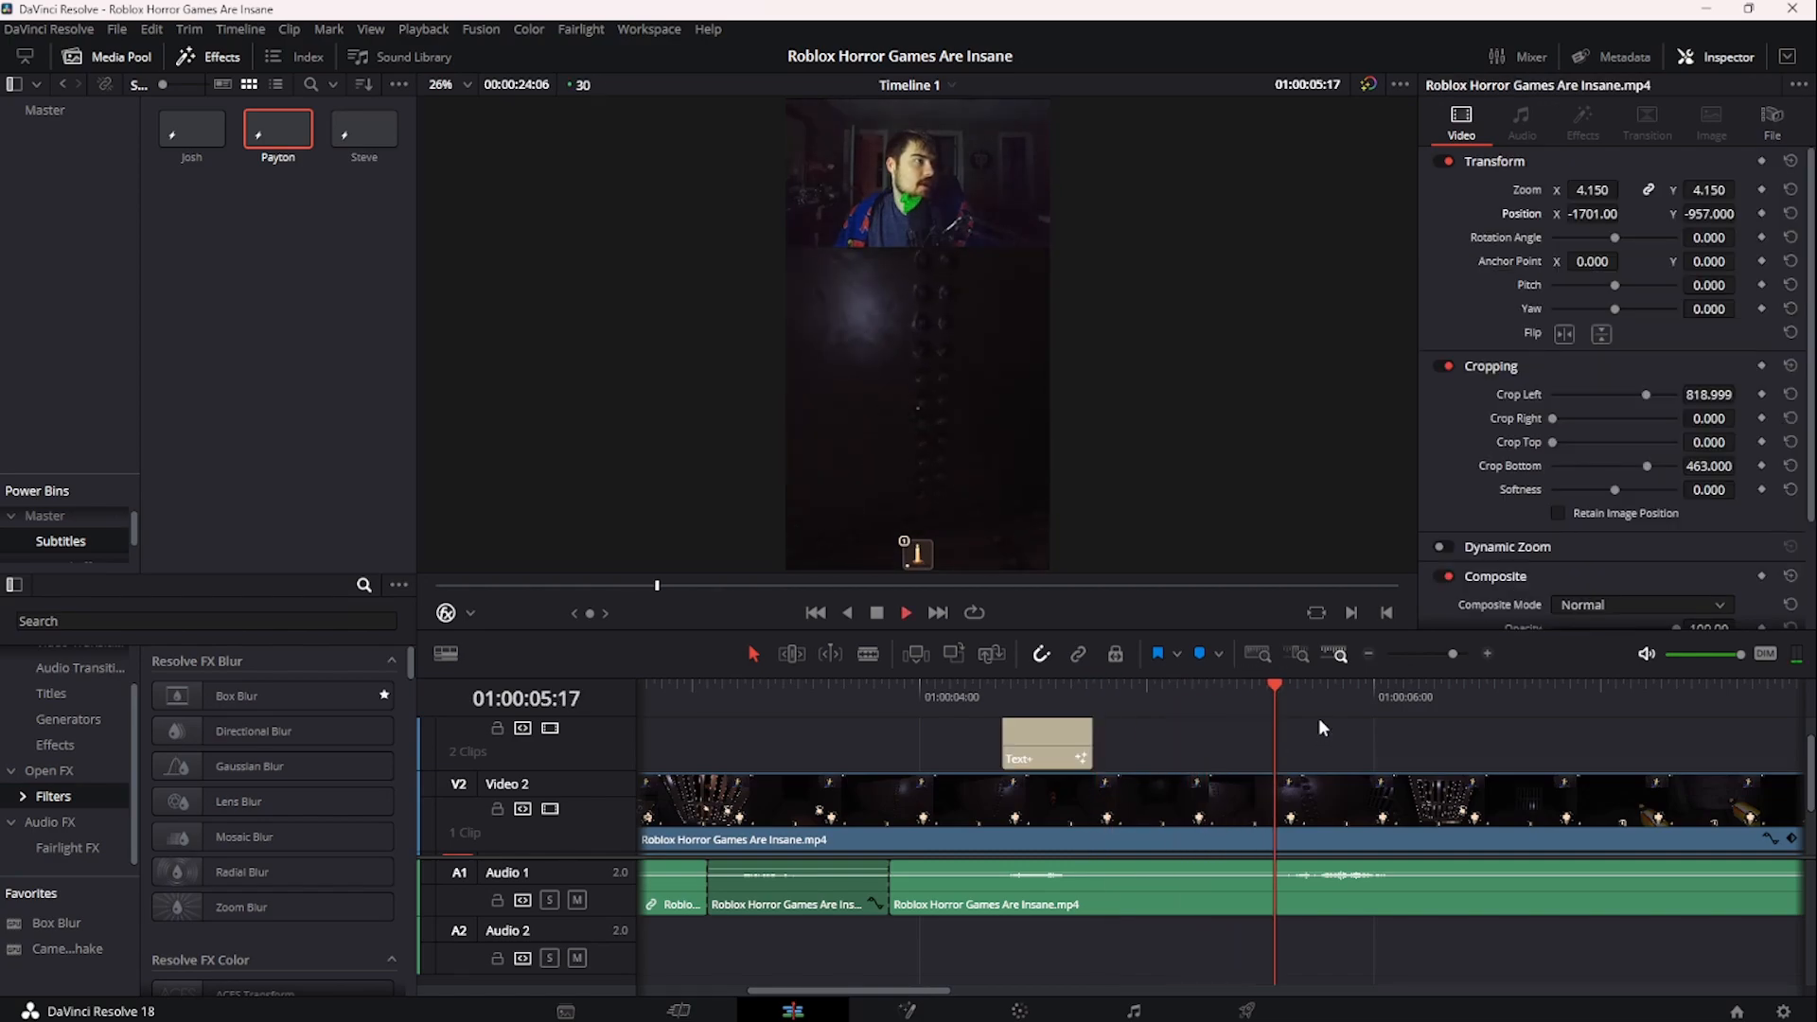
click(1283, 705)
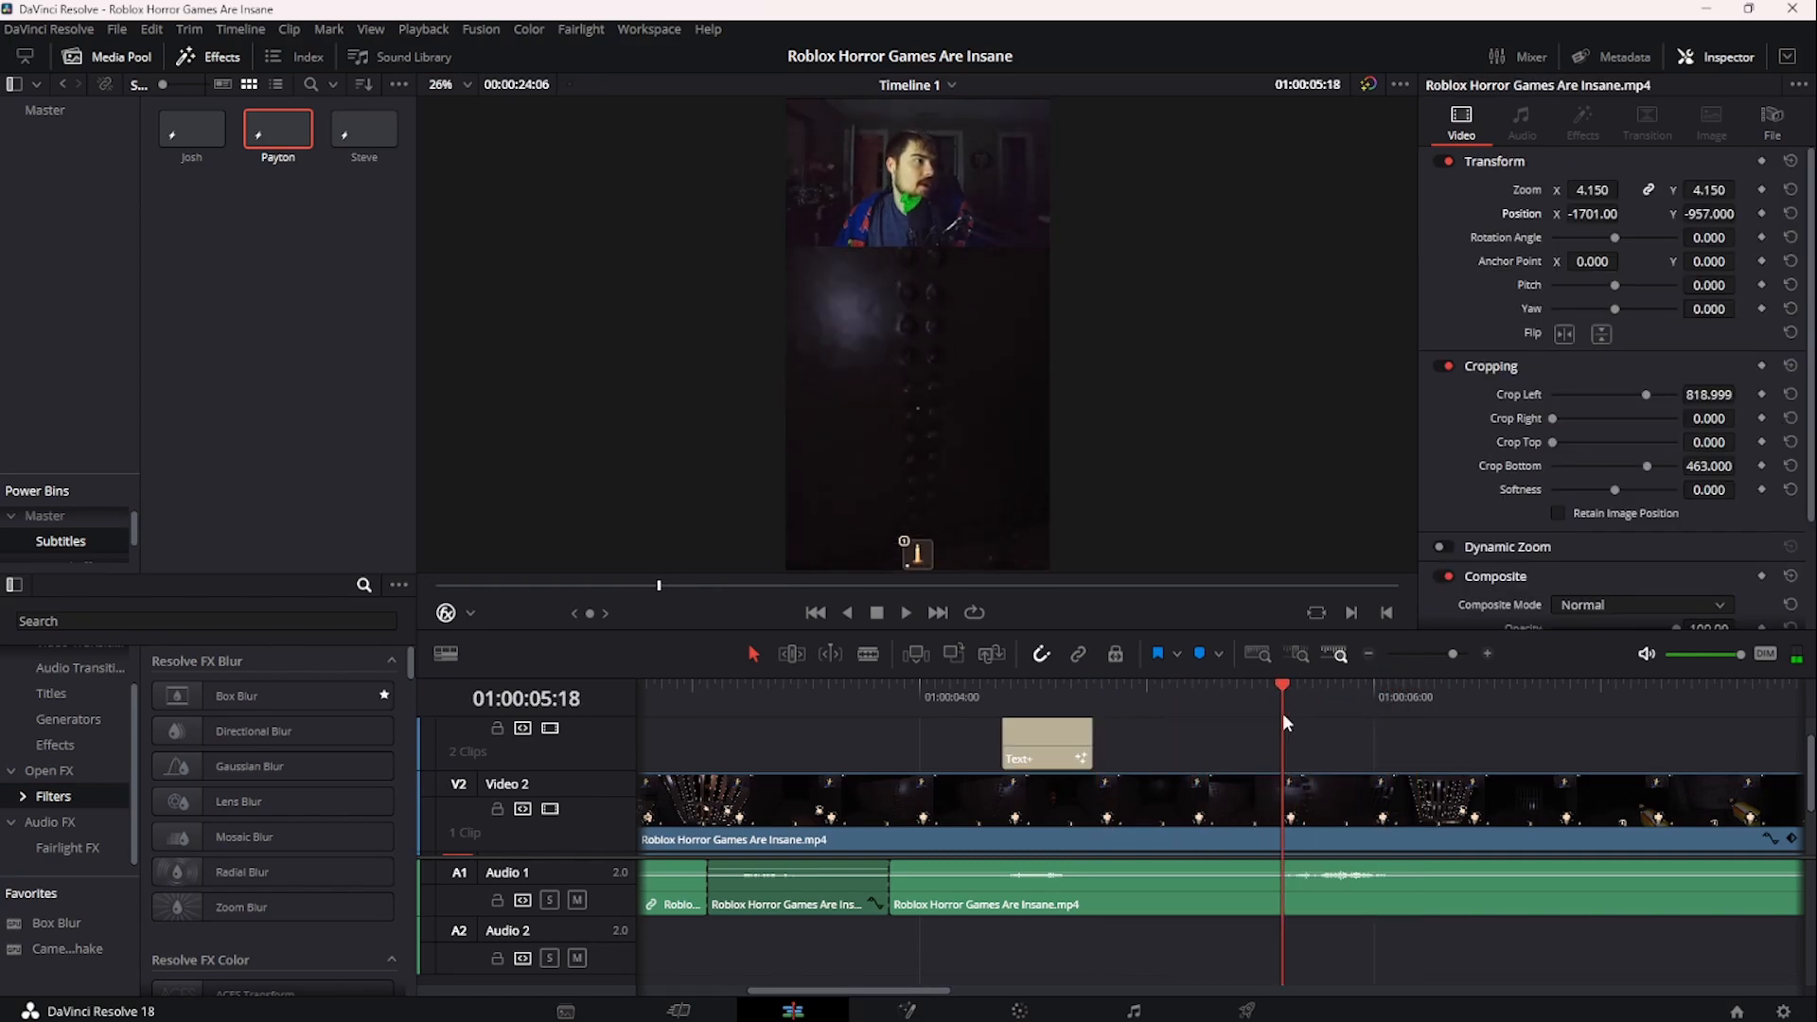
drag(301, 134, 1348, 735)
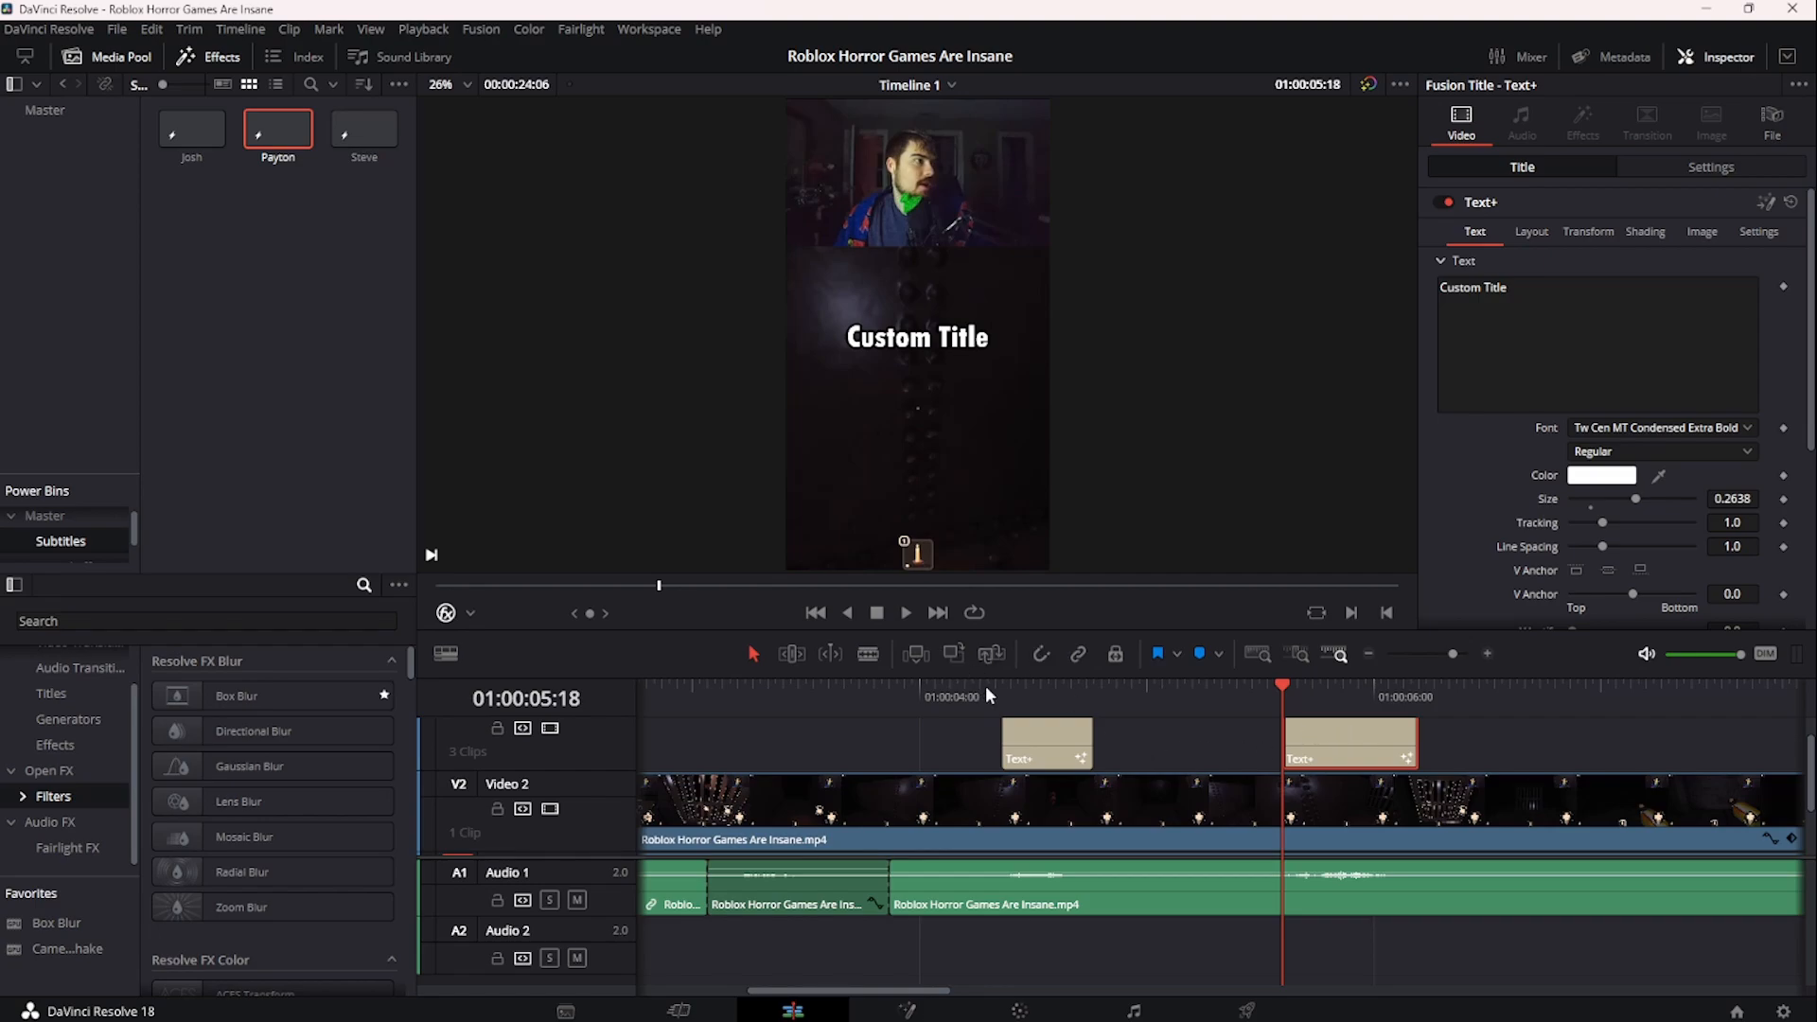
- Compare the first subtitle's start with the audio waveform around 01:00:04:10 and play through it to check the timing
drag(987, 689, 1002, 703)
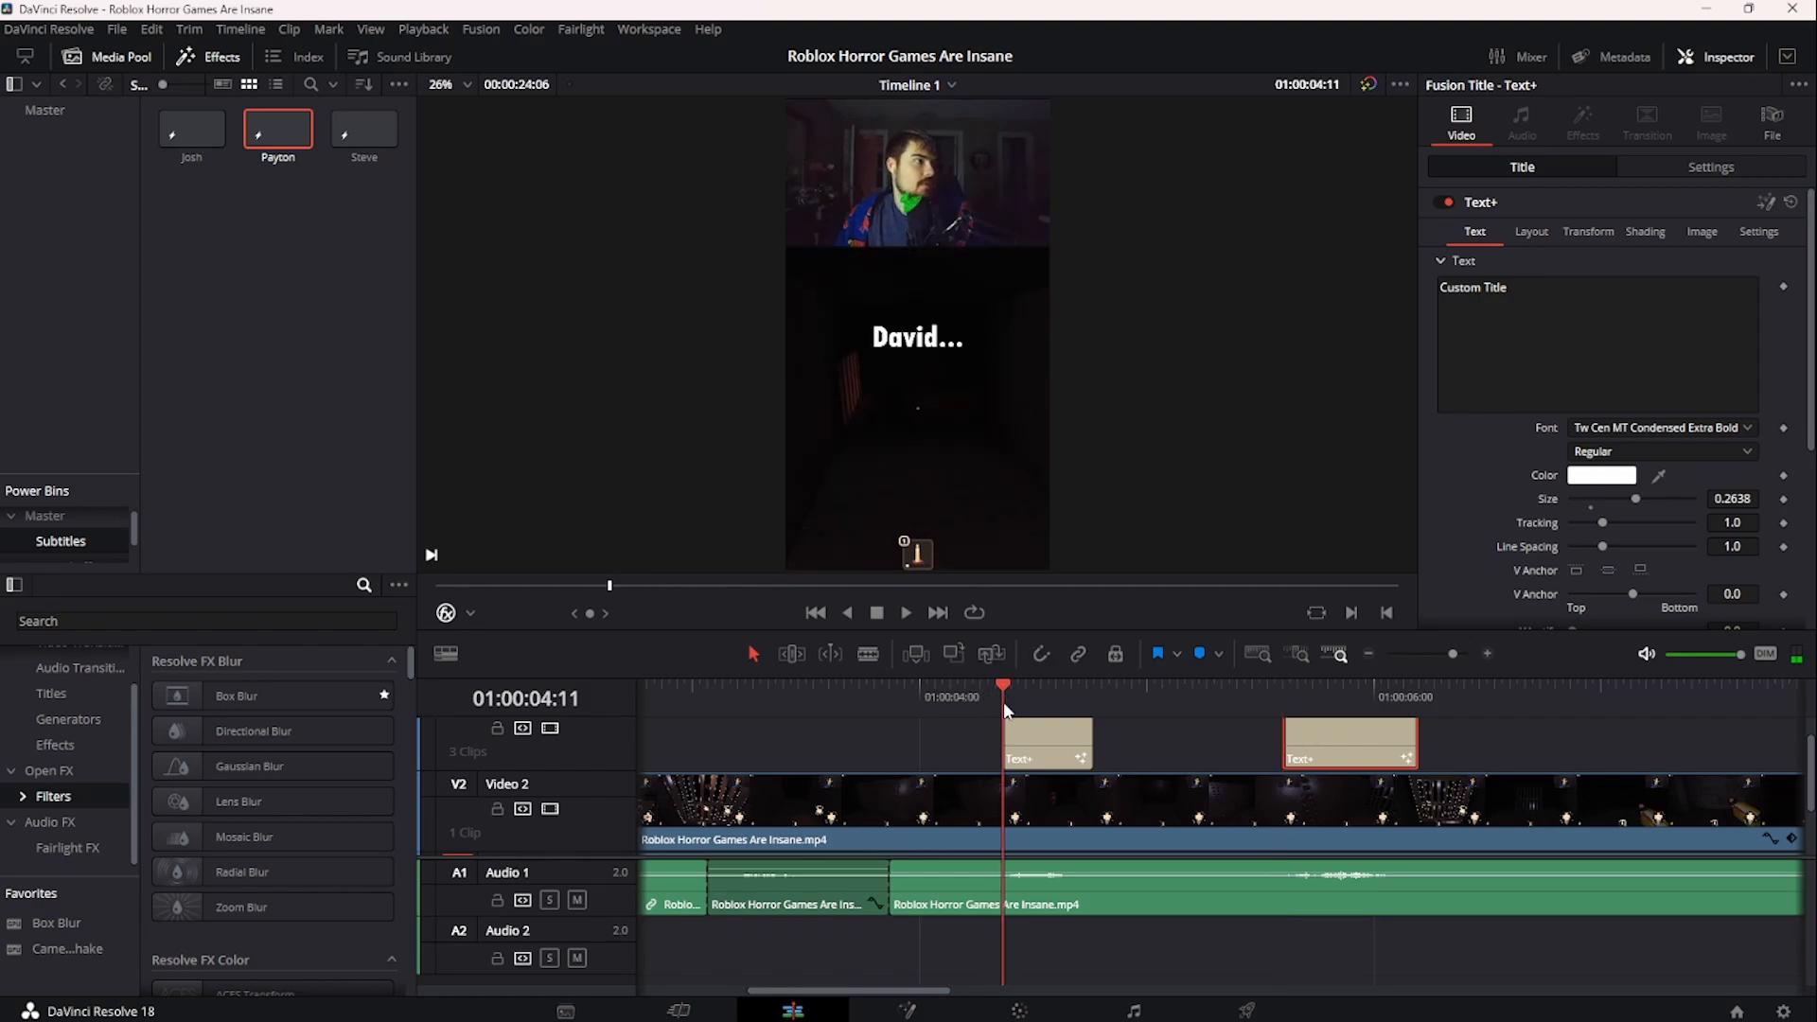
key(ctrl+equal)
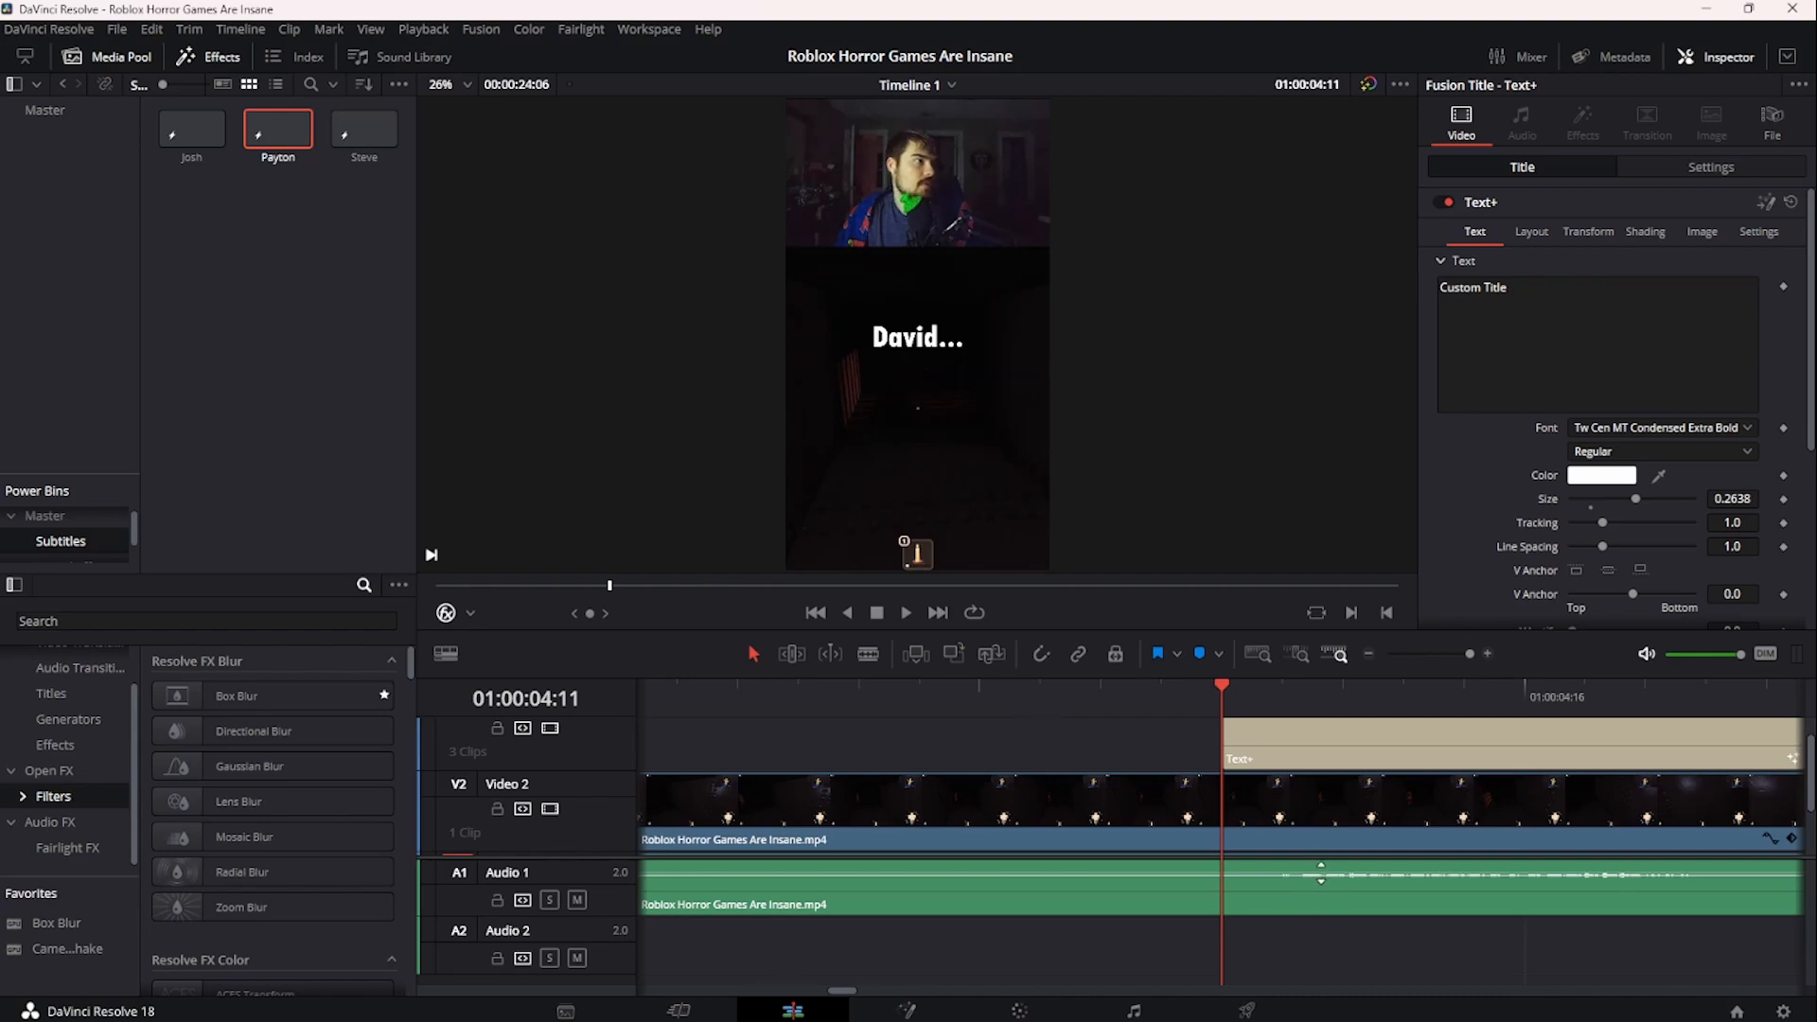
drag(1222, 705, 1179, 703)
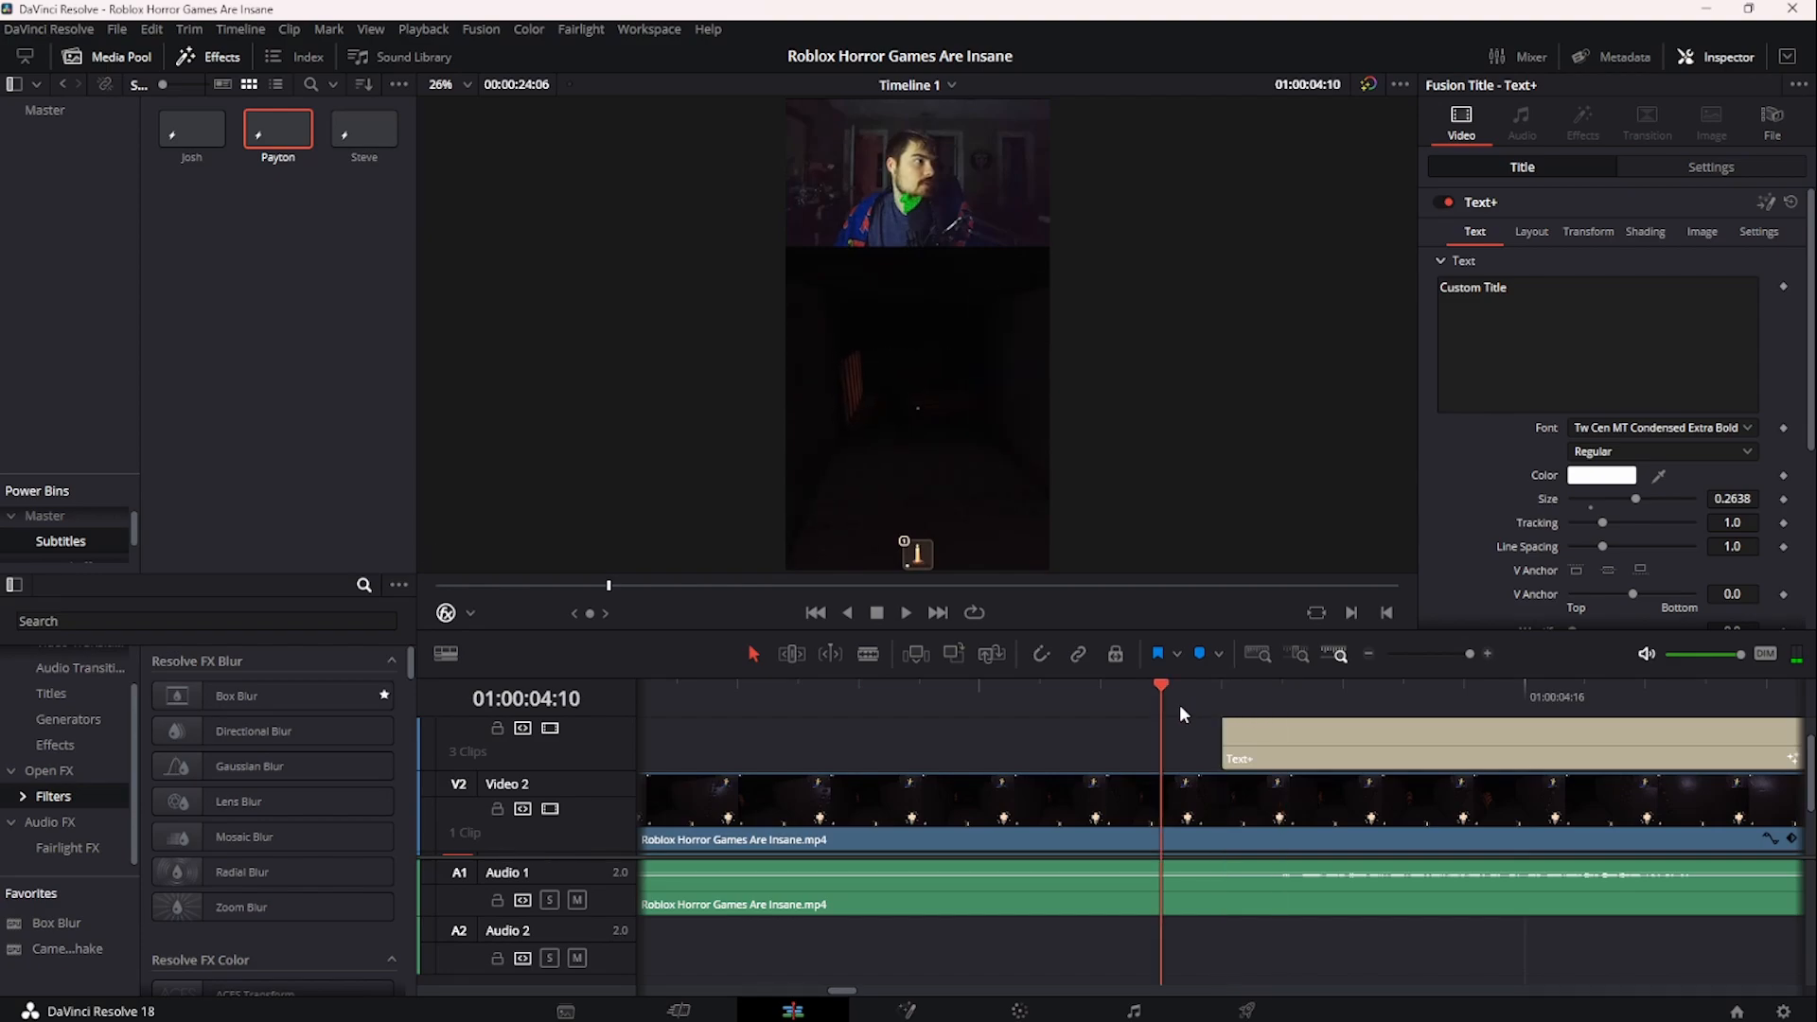
drag(1189, 705, 1214, 700)
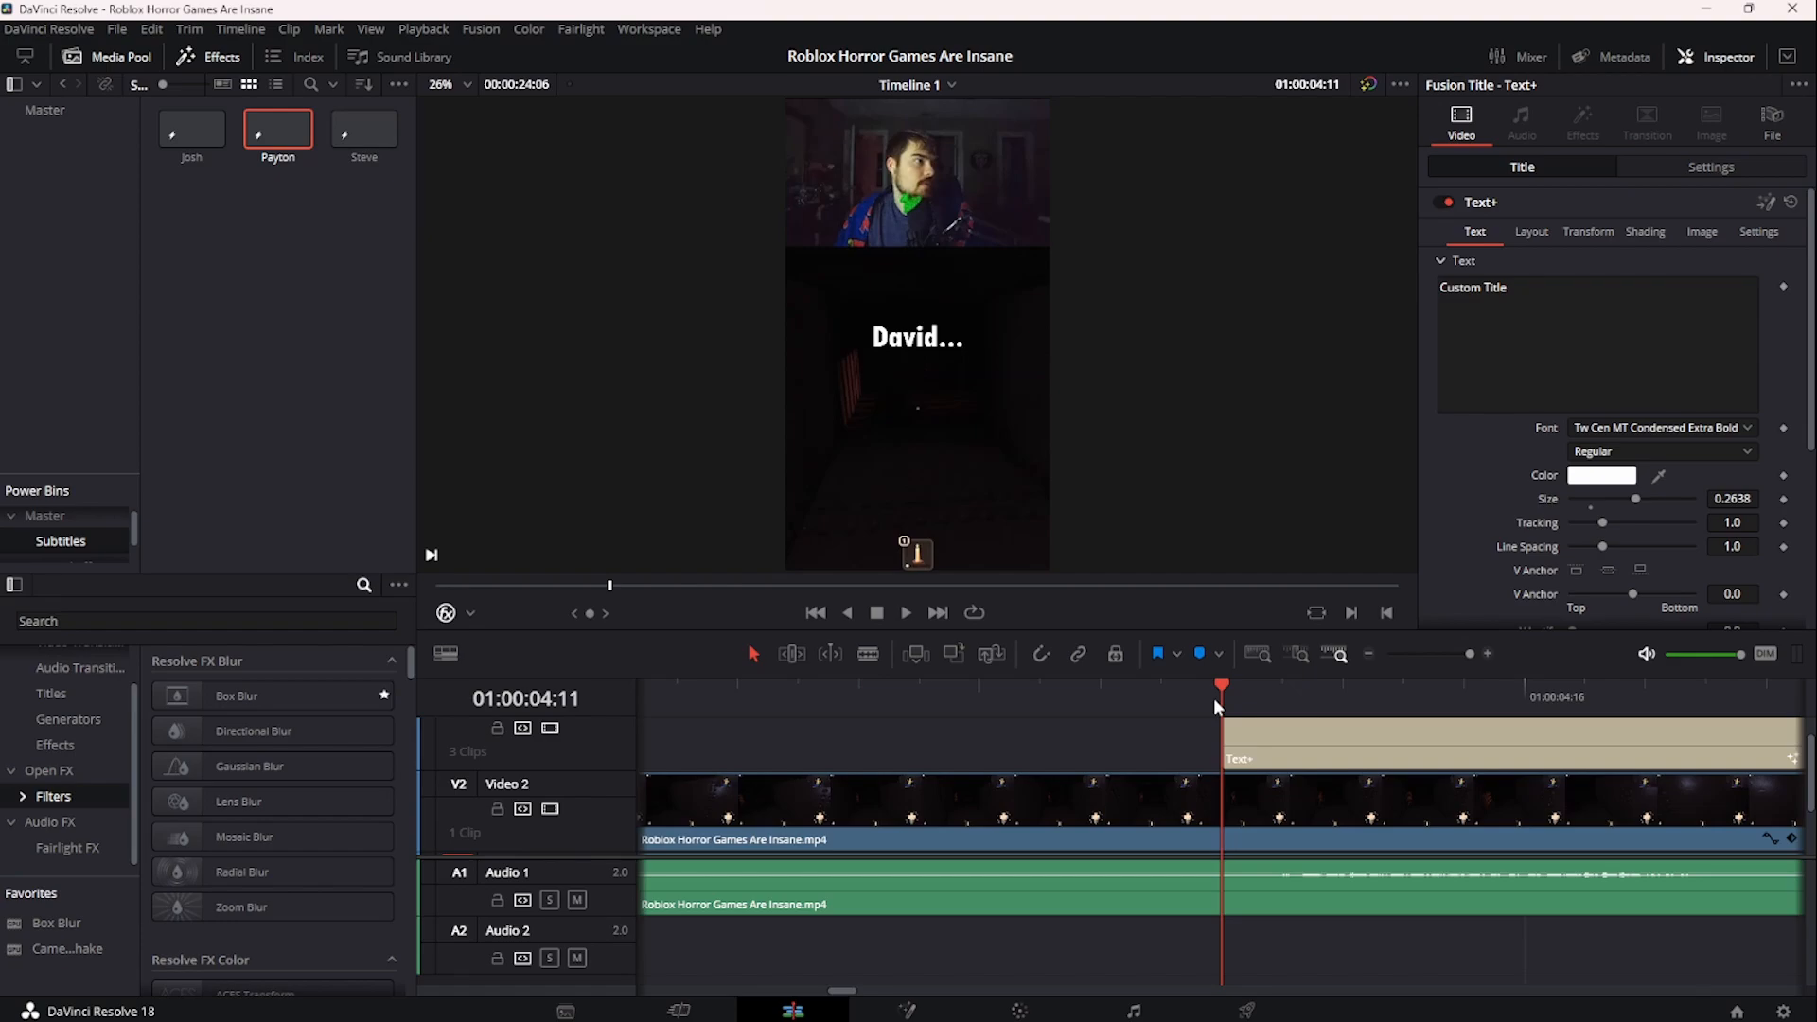
click(1153, 700)
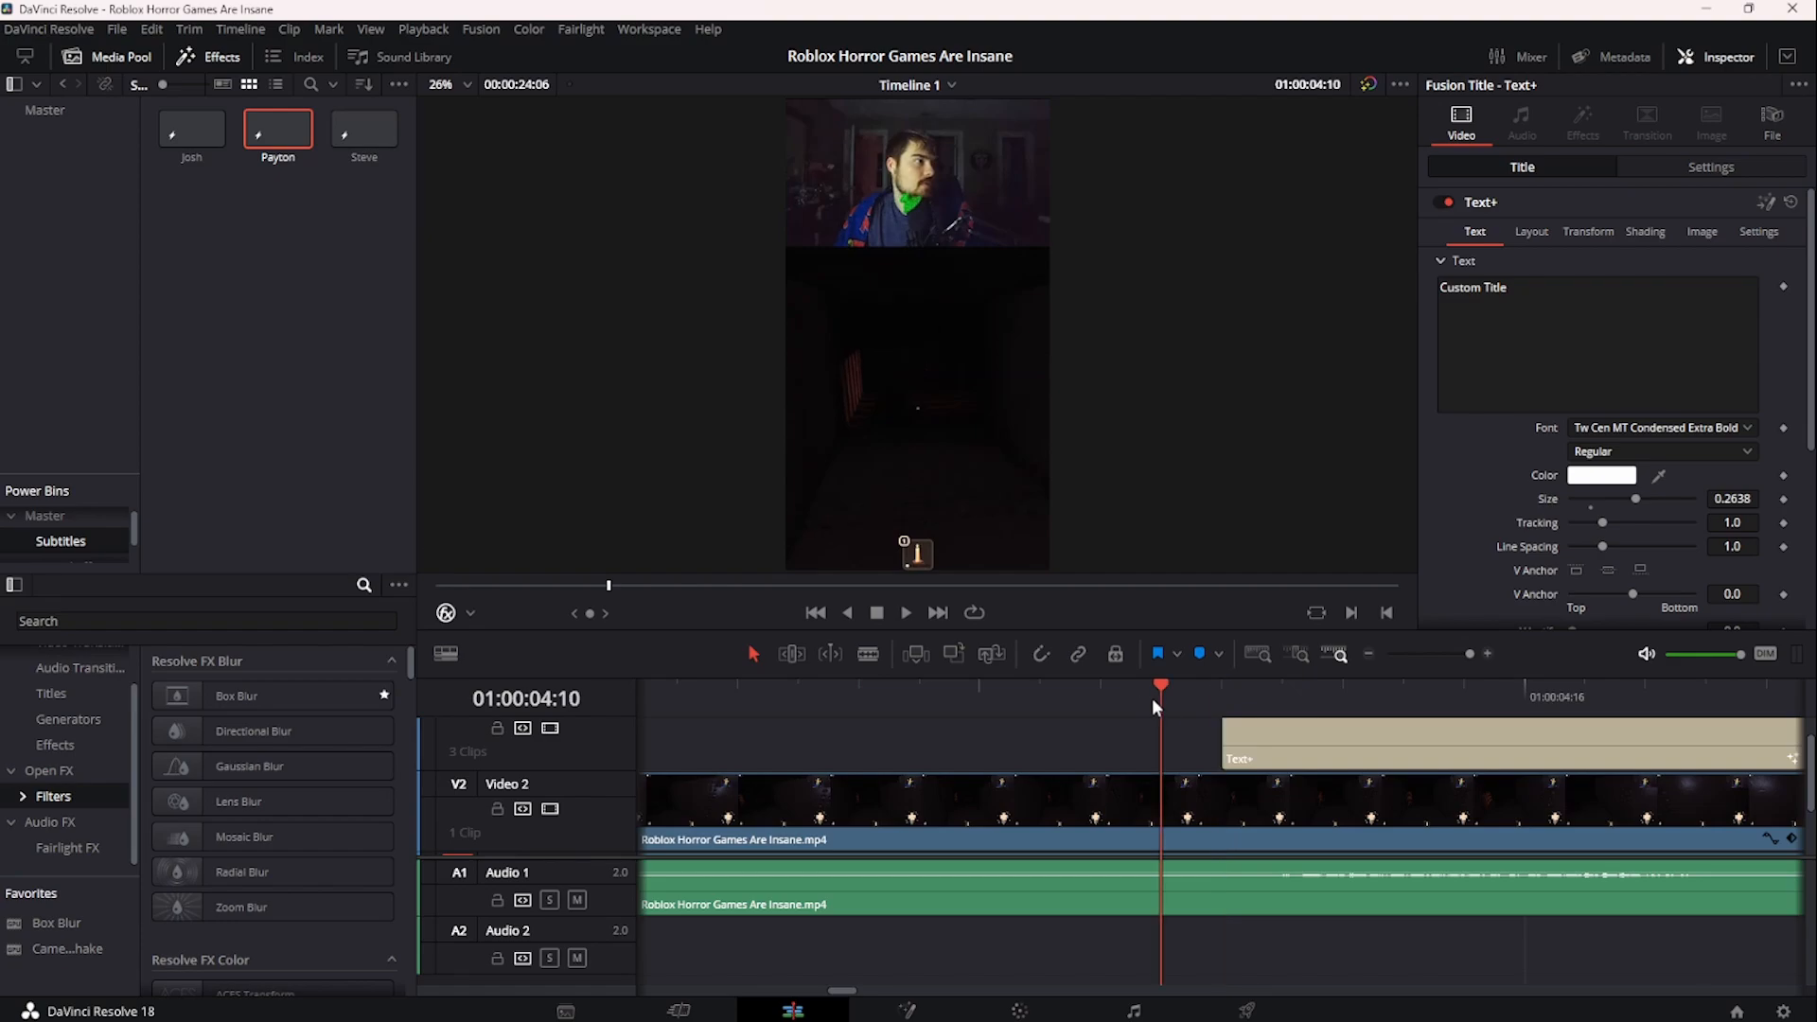
scroll(1206, 706, down, 3)
scroll(1205, 706, up, 1)
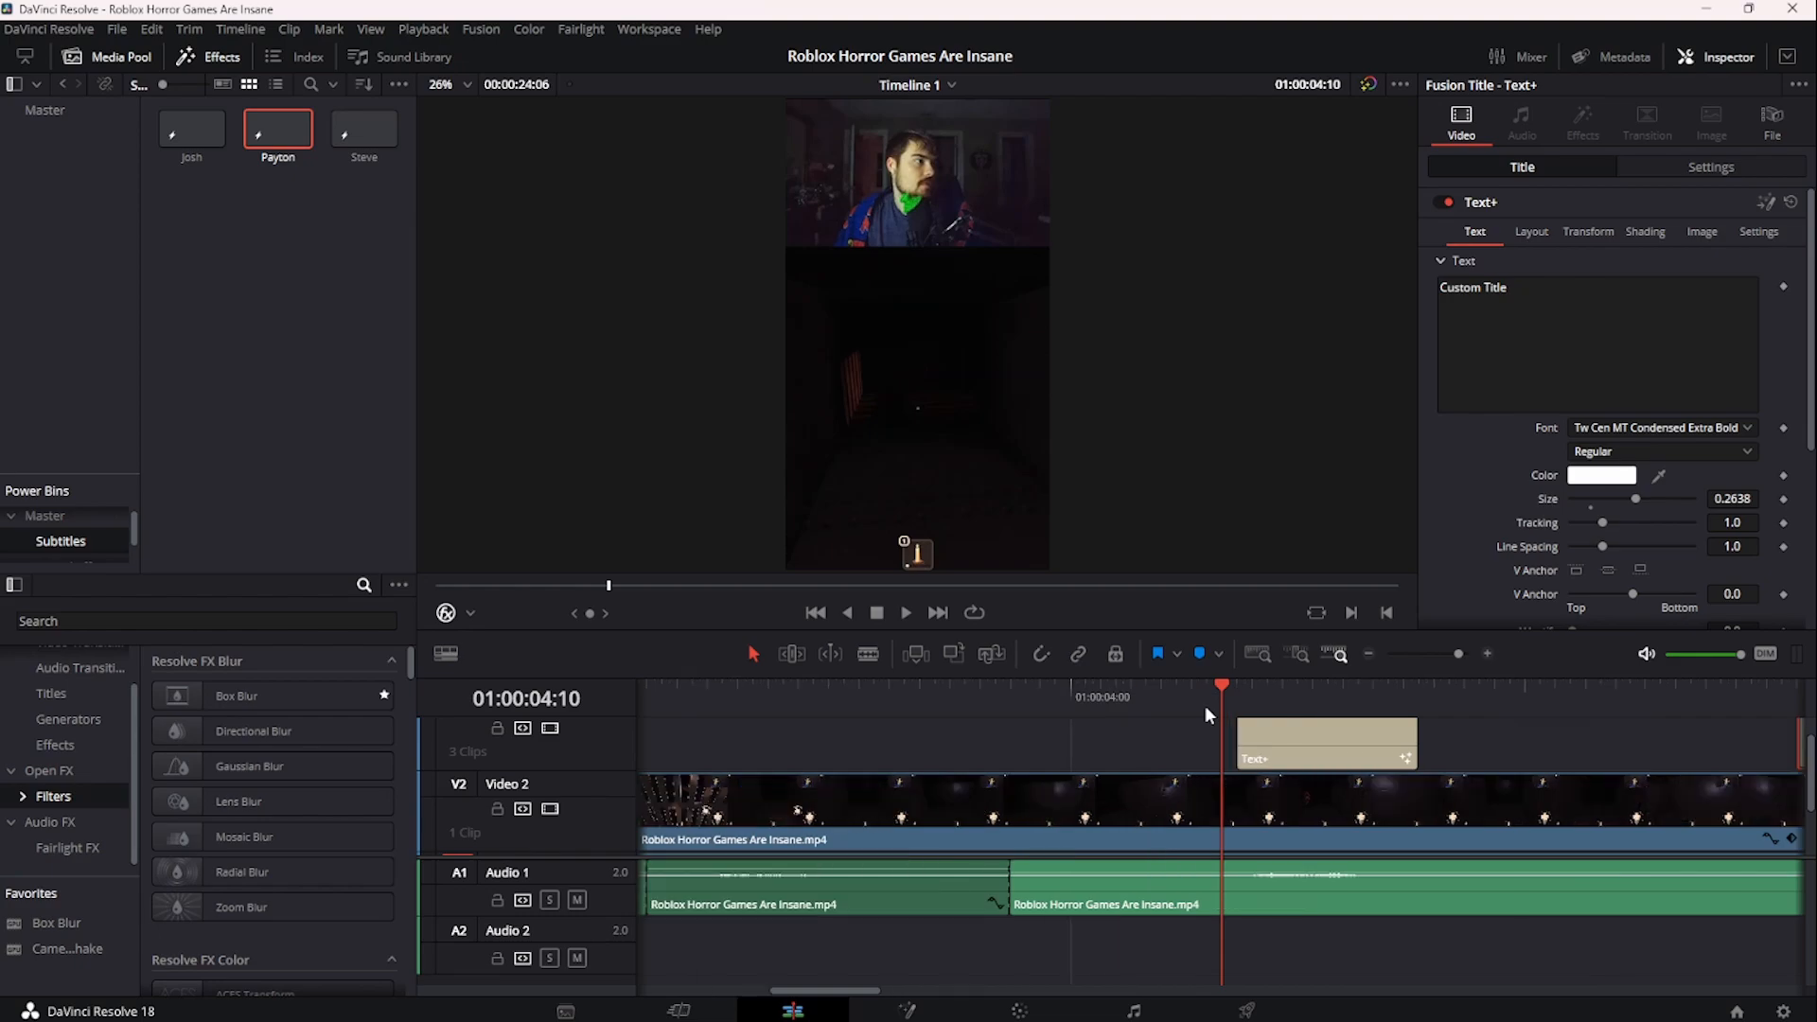
key(space)
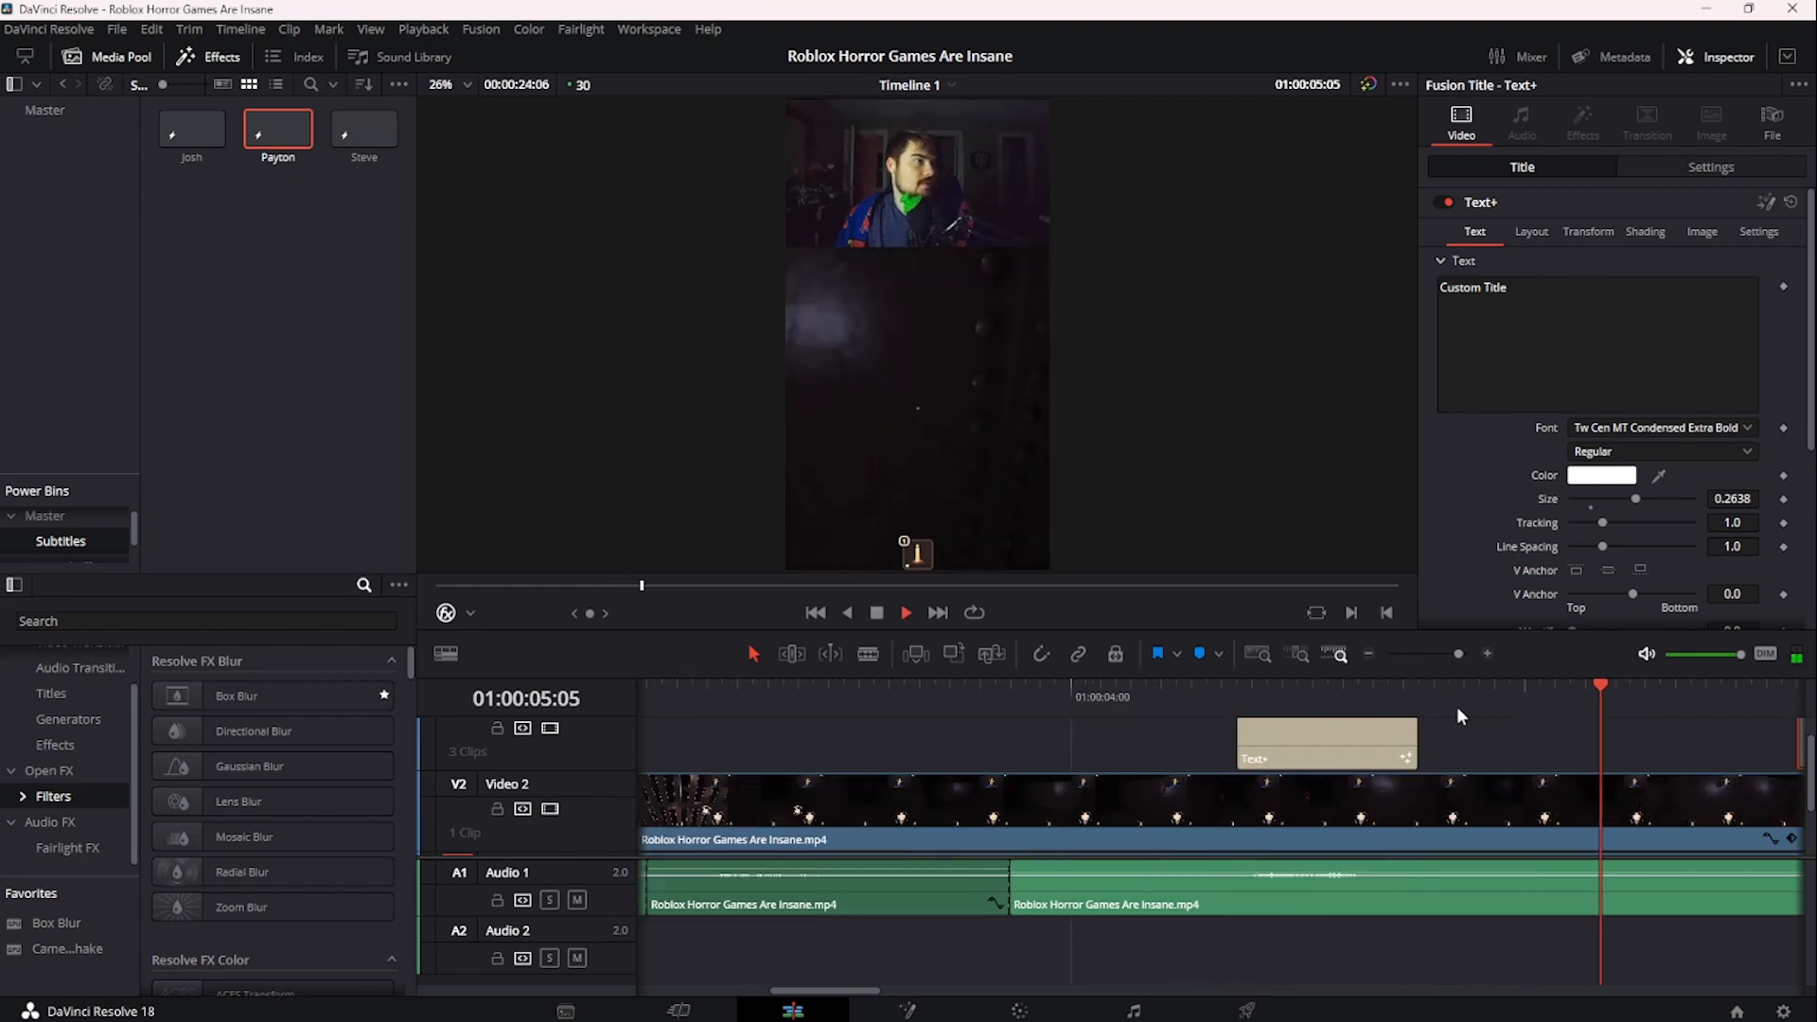
key(space)
- Play through the second subtitle and trim its end to 01:00:06:04
scroll(1325, 704, down, 2)
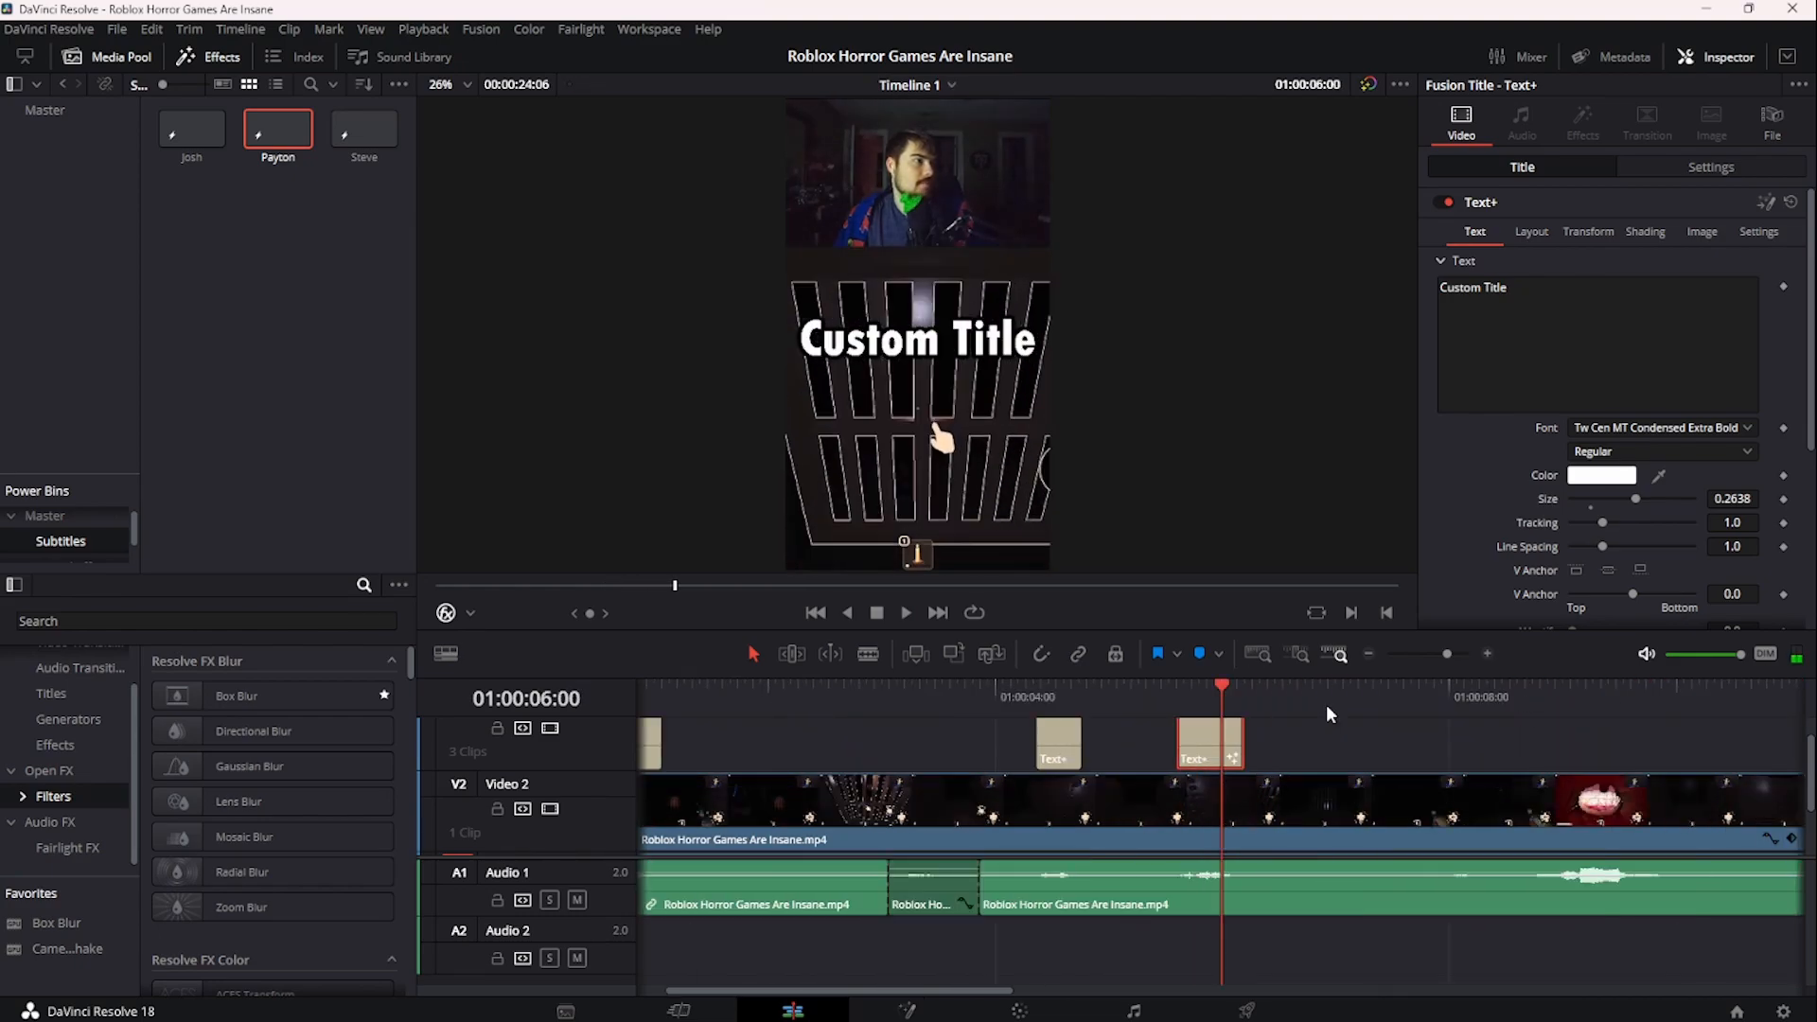
click(1180, 693)
key(space)
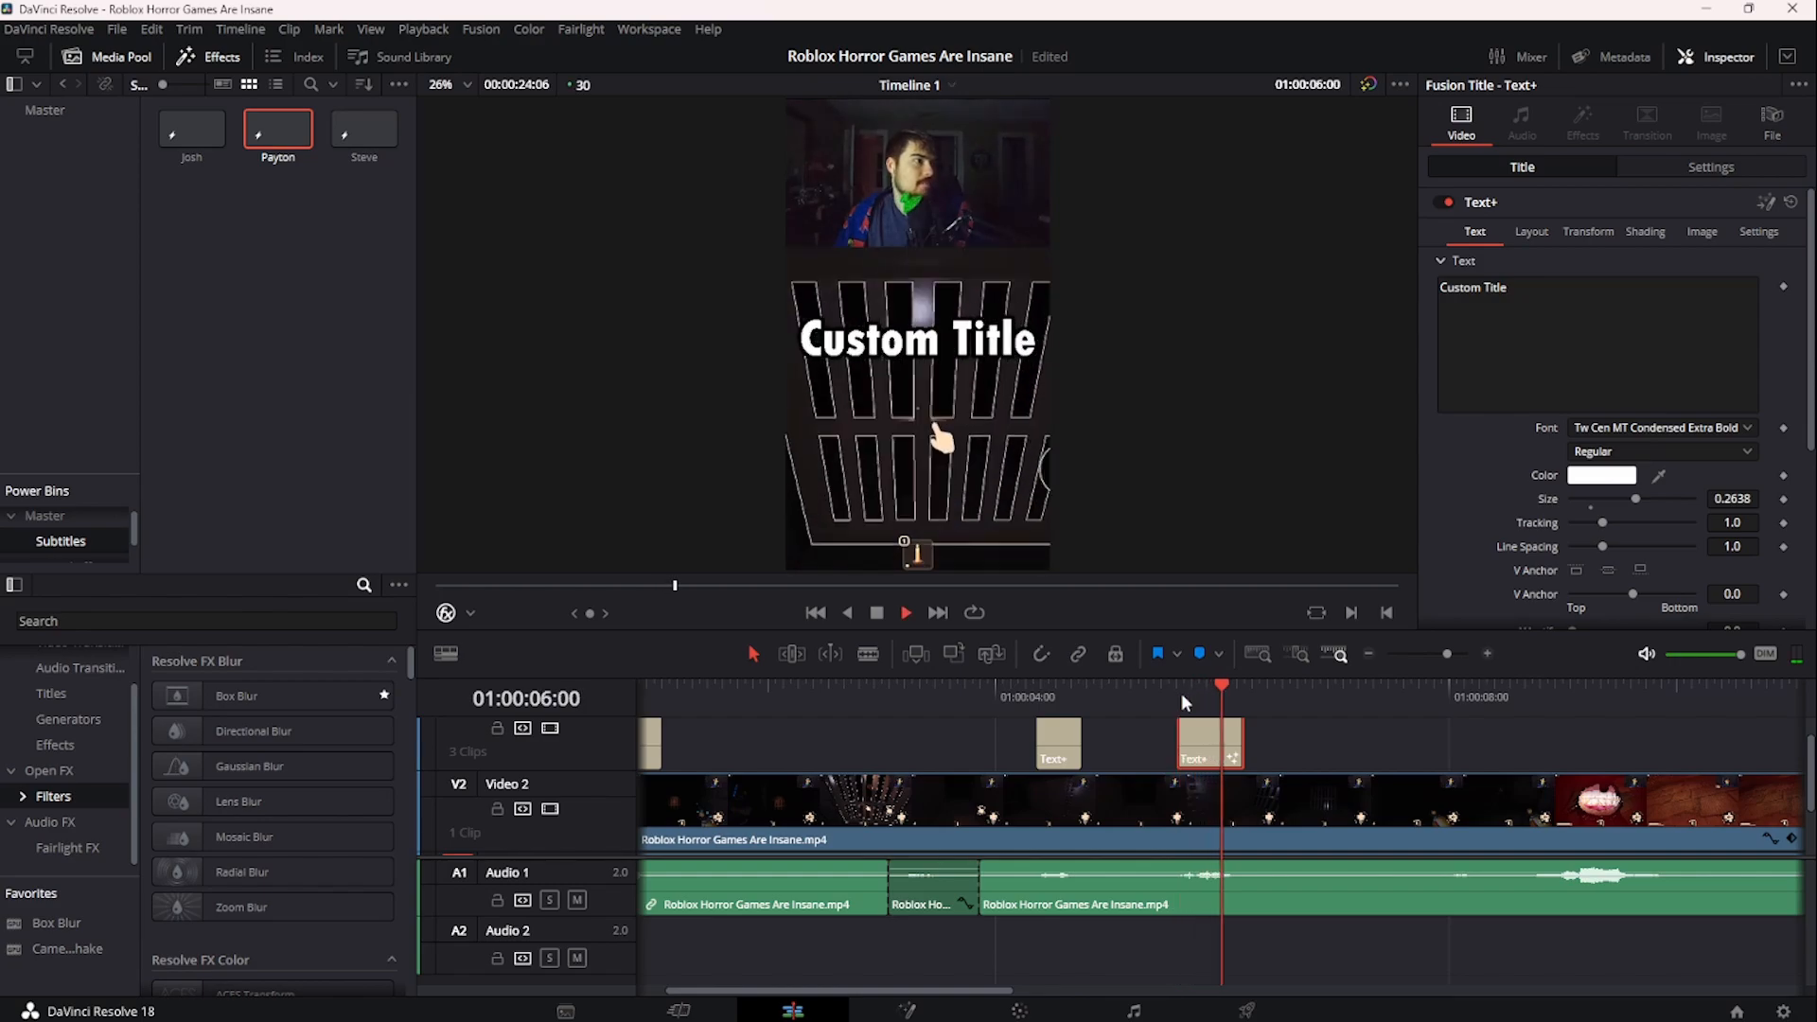
scroll(1173, 700, up, 3)
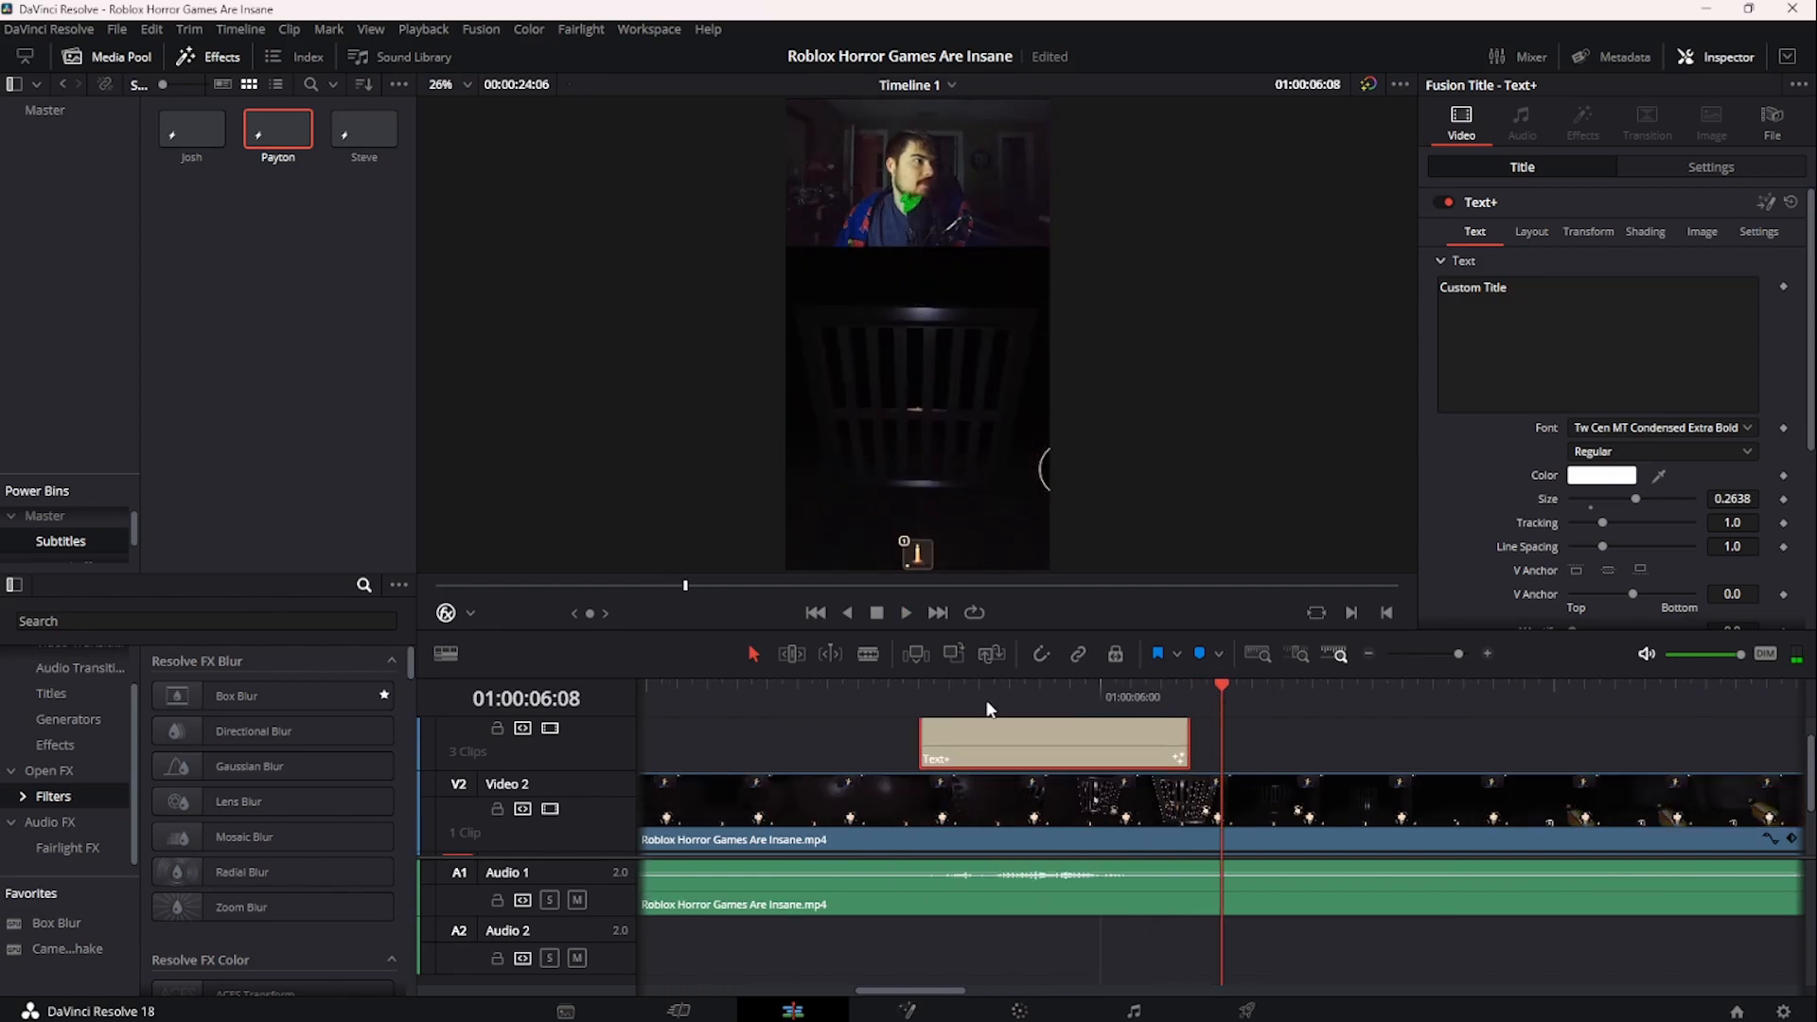
click(891, 698)
drag(895, 700, 1162, 744)
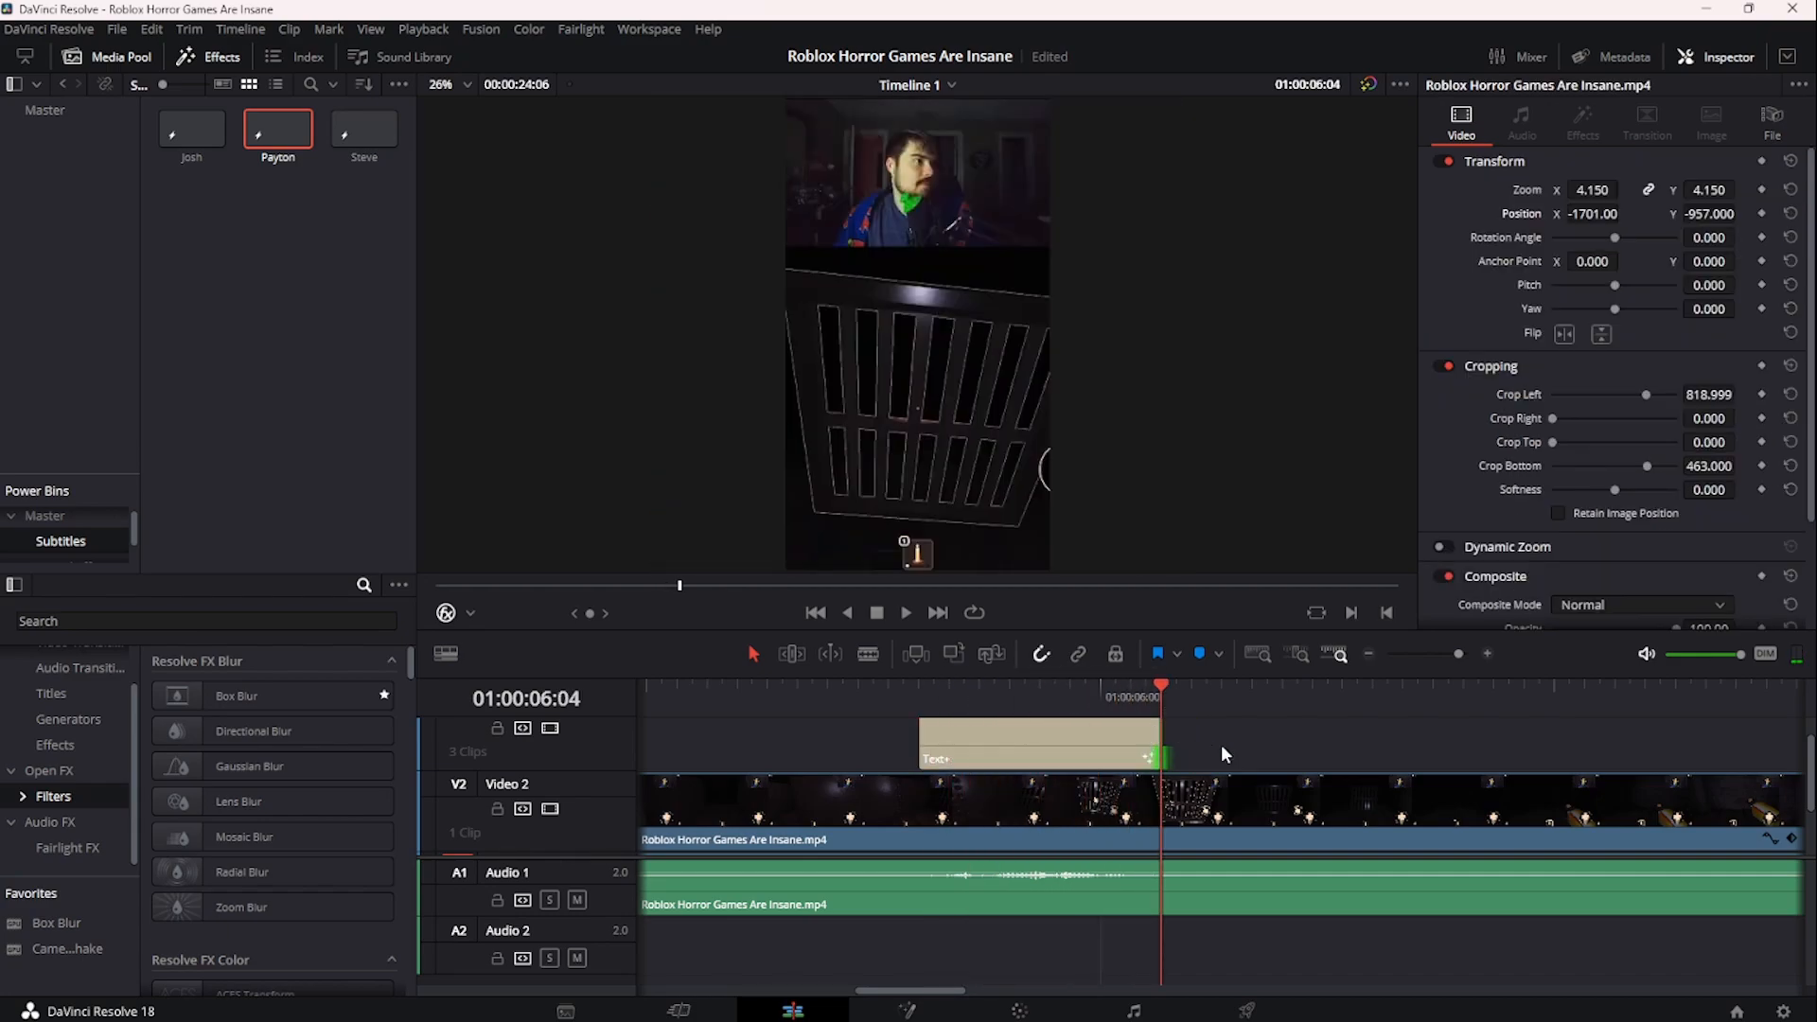
- Play on to the next spoken line, place another saved subtitle title around 01:00:08:00 and select it for editing
key(space)
scroll(1286, 750, down, 1)
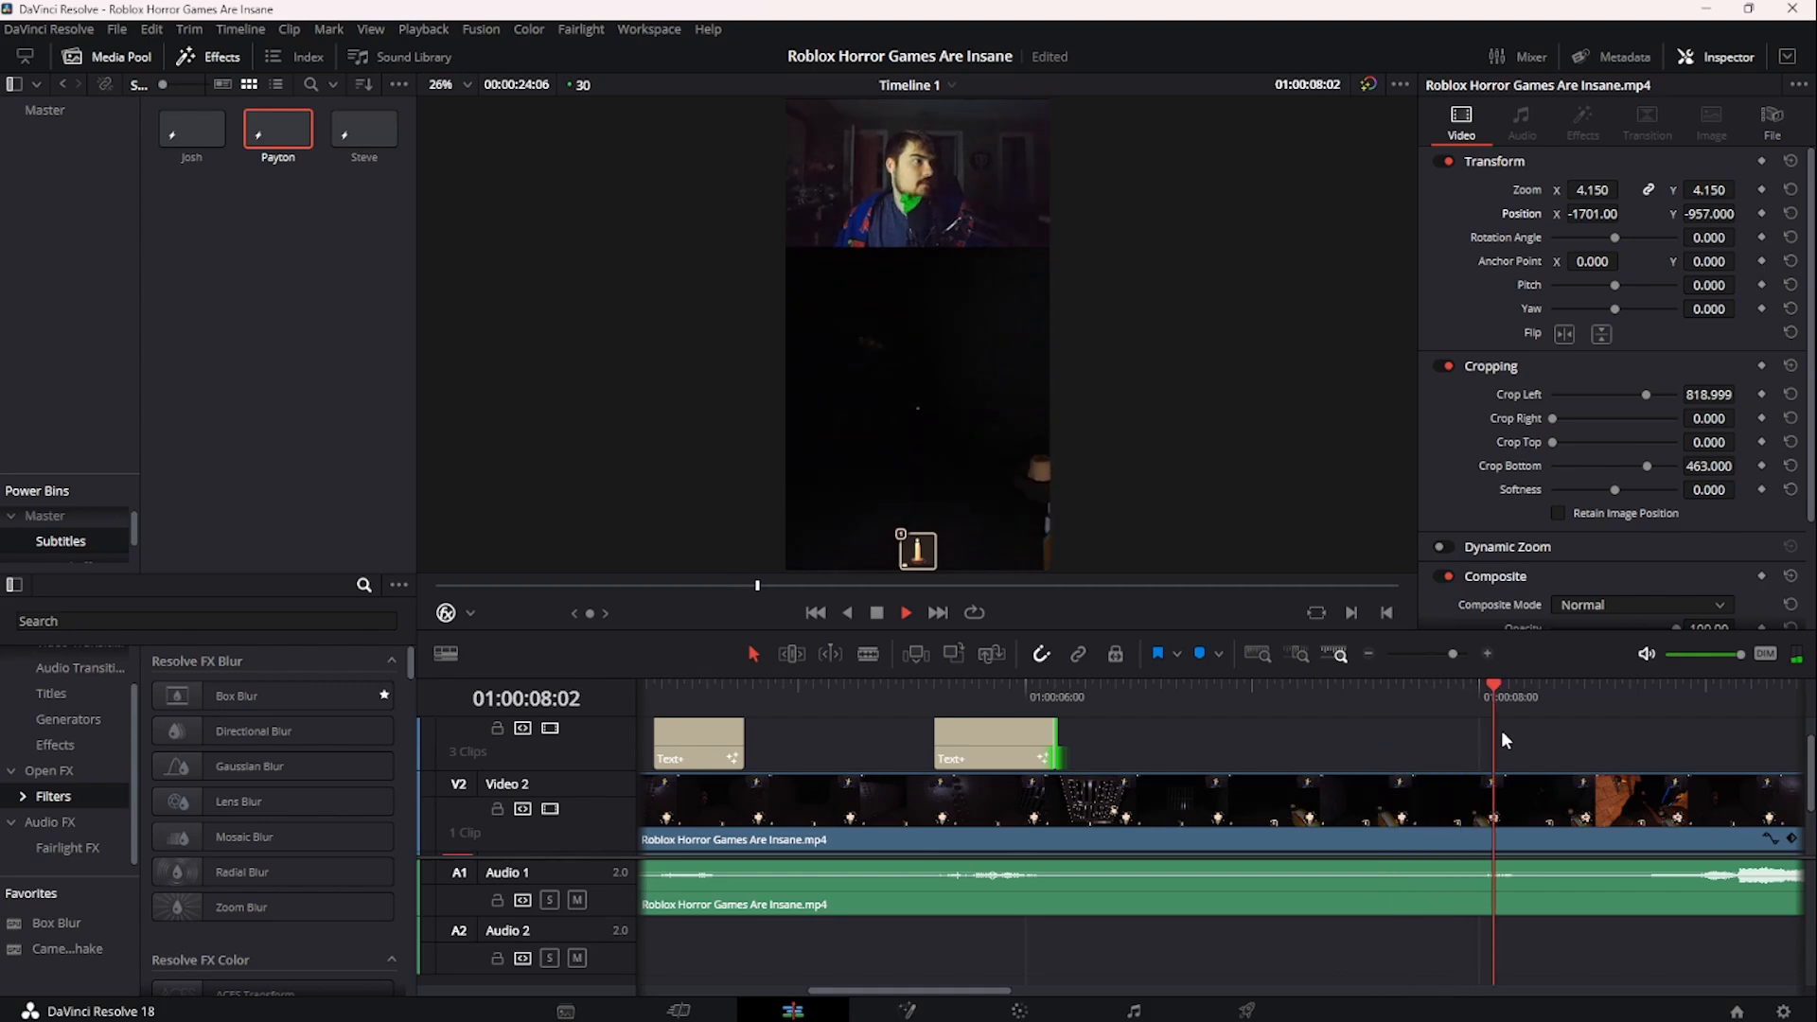
drag(1482, 695, 1480, 705)
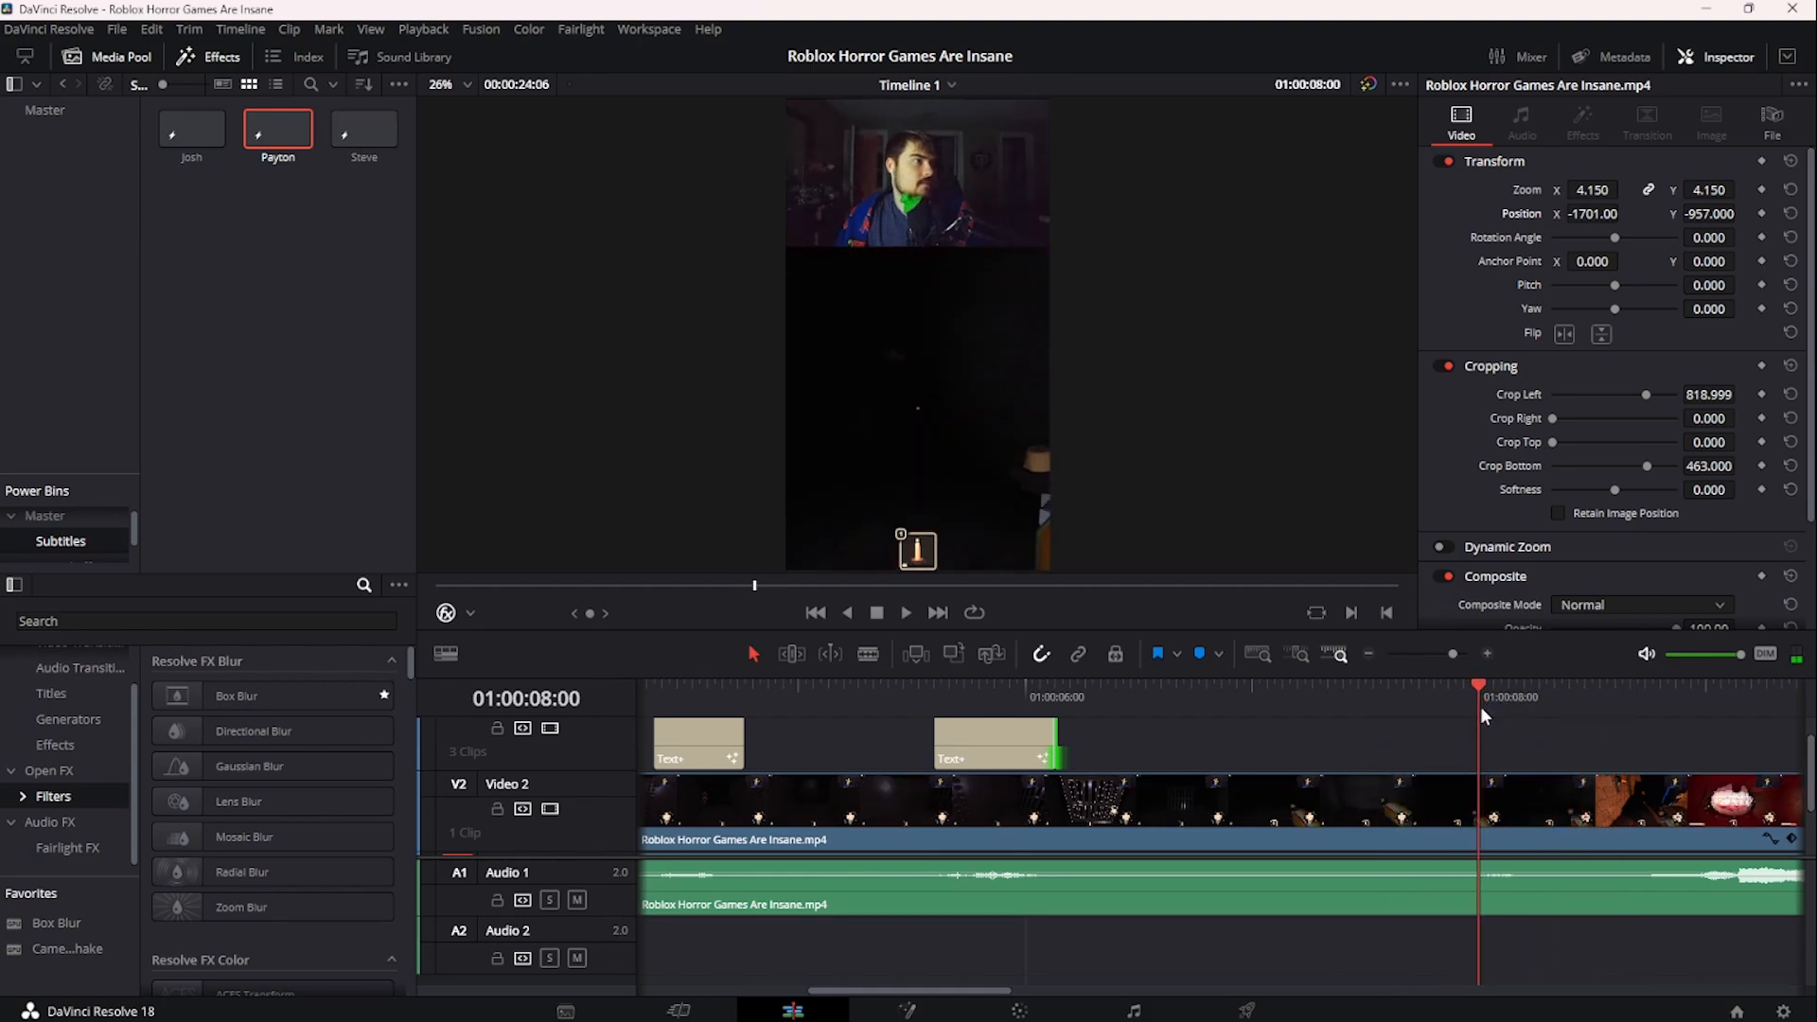
drag(301, 152, 929, 747)
click(1463, 700)
click(1338, 742)
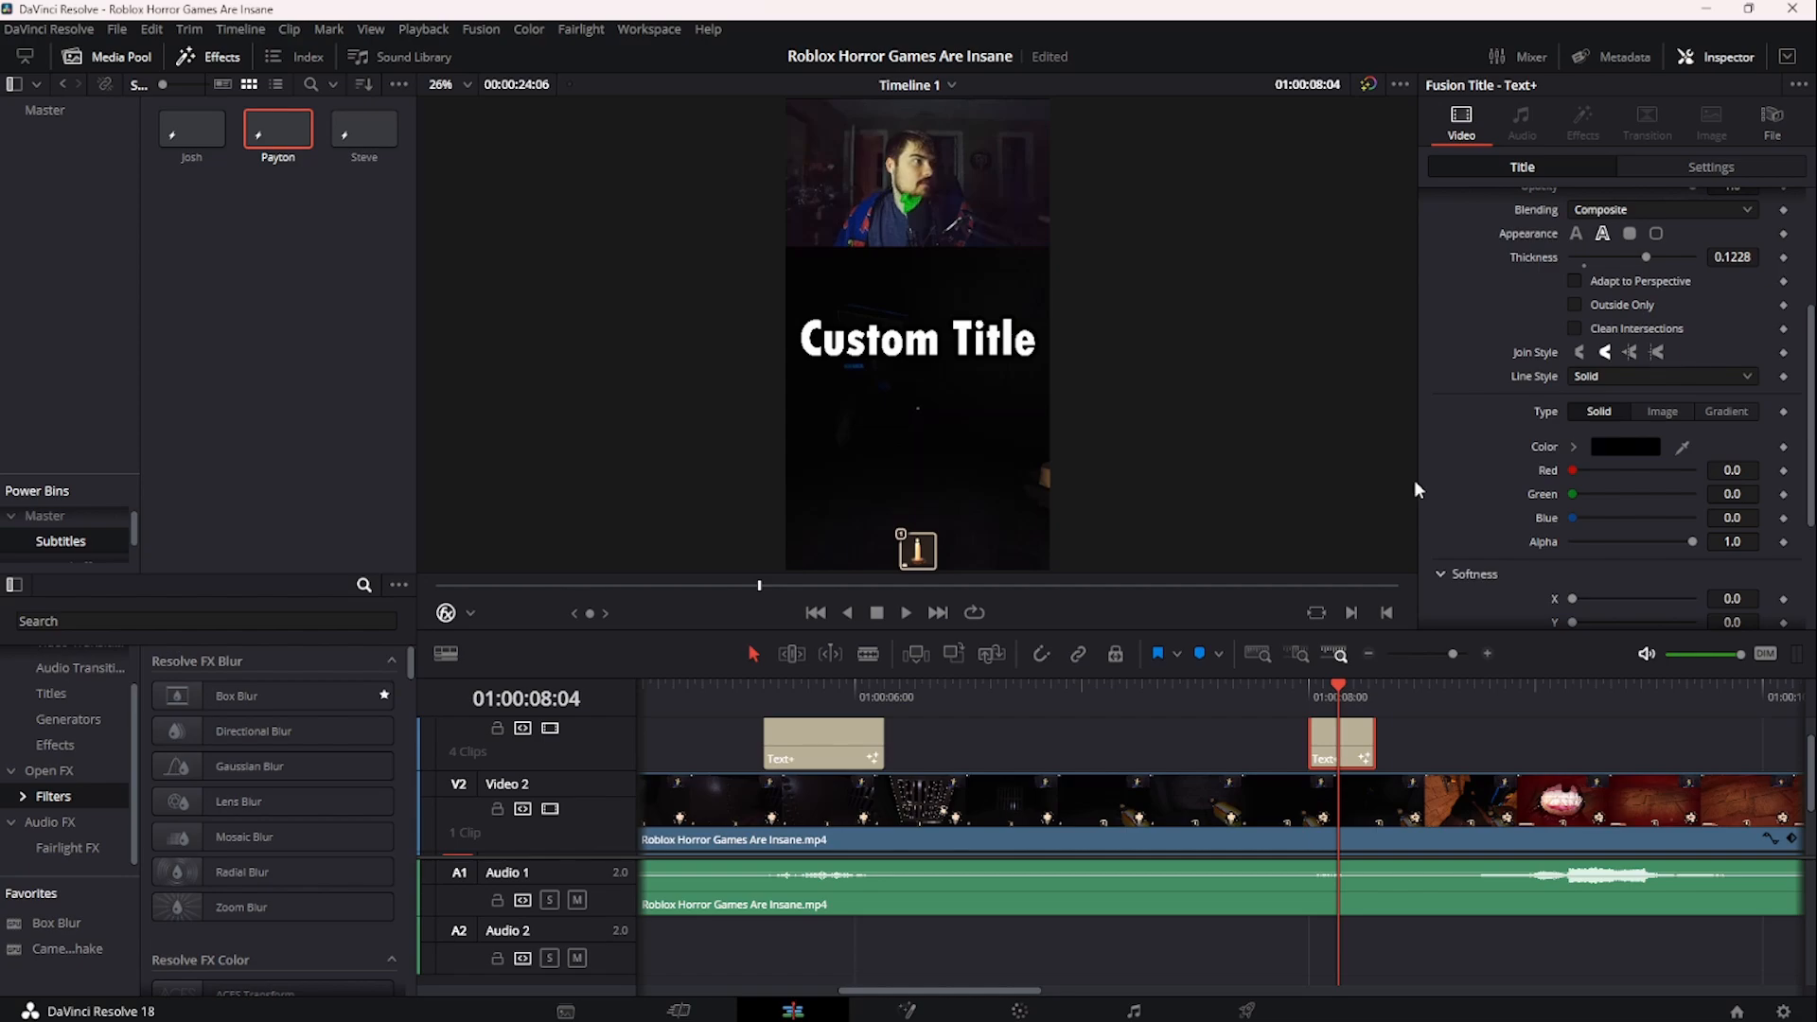
- Set the new title's outline to a solid yellow color, #ffff02
click(1615, 447)
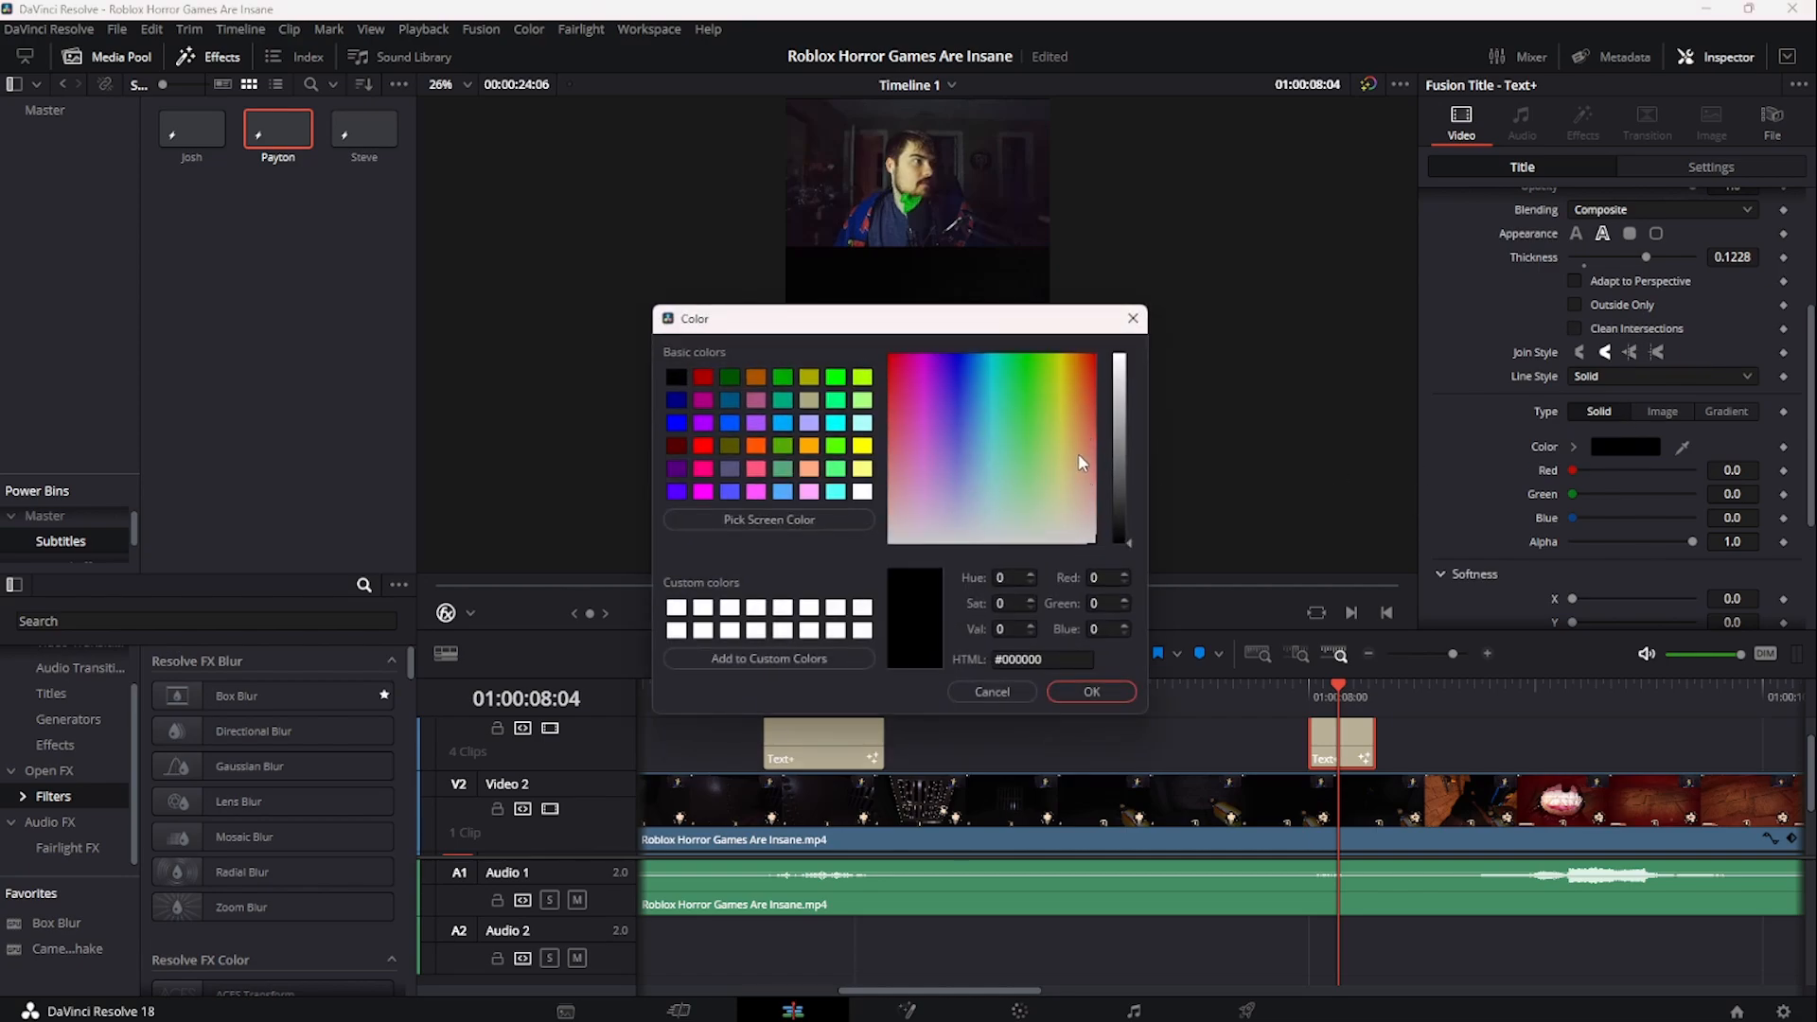
drag(1076, 453, 1063, 359)
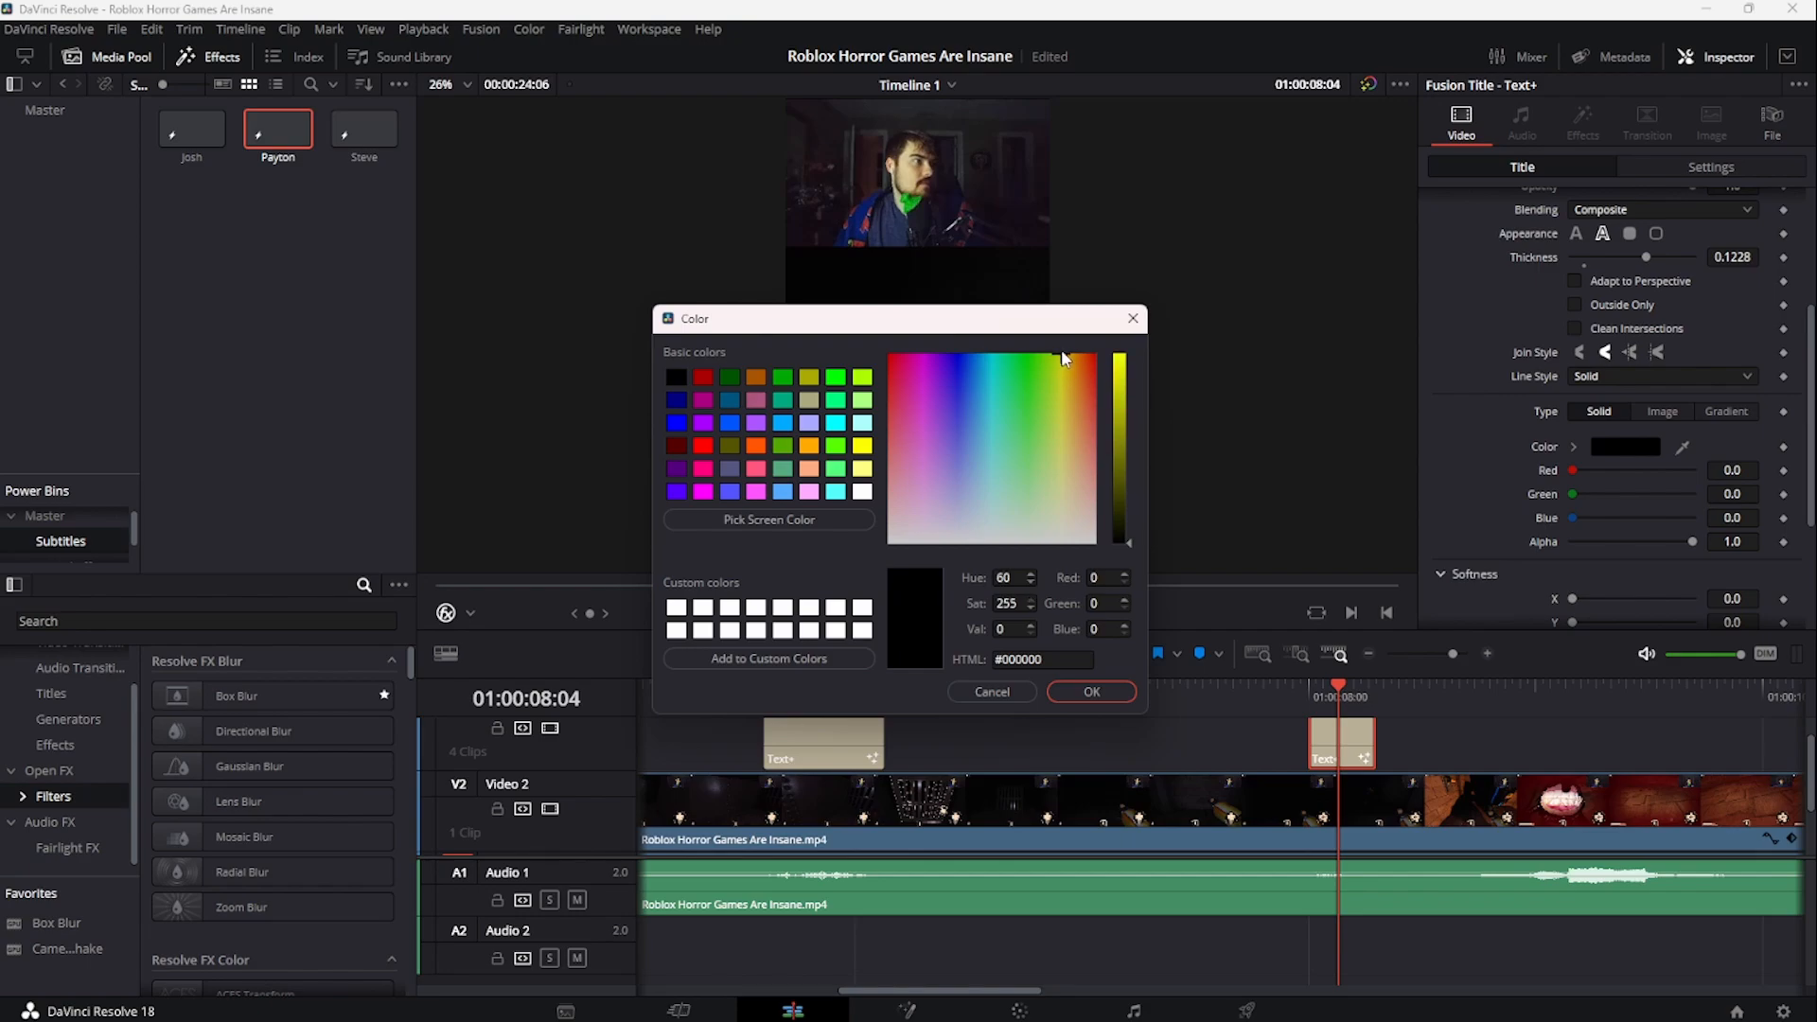
drag(1127, 479, 1060, 354)
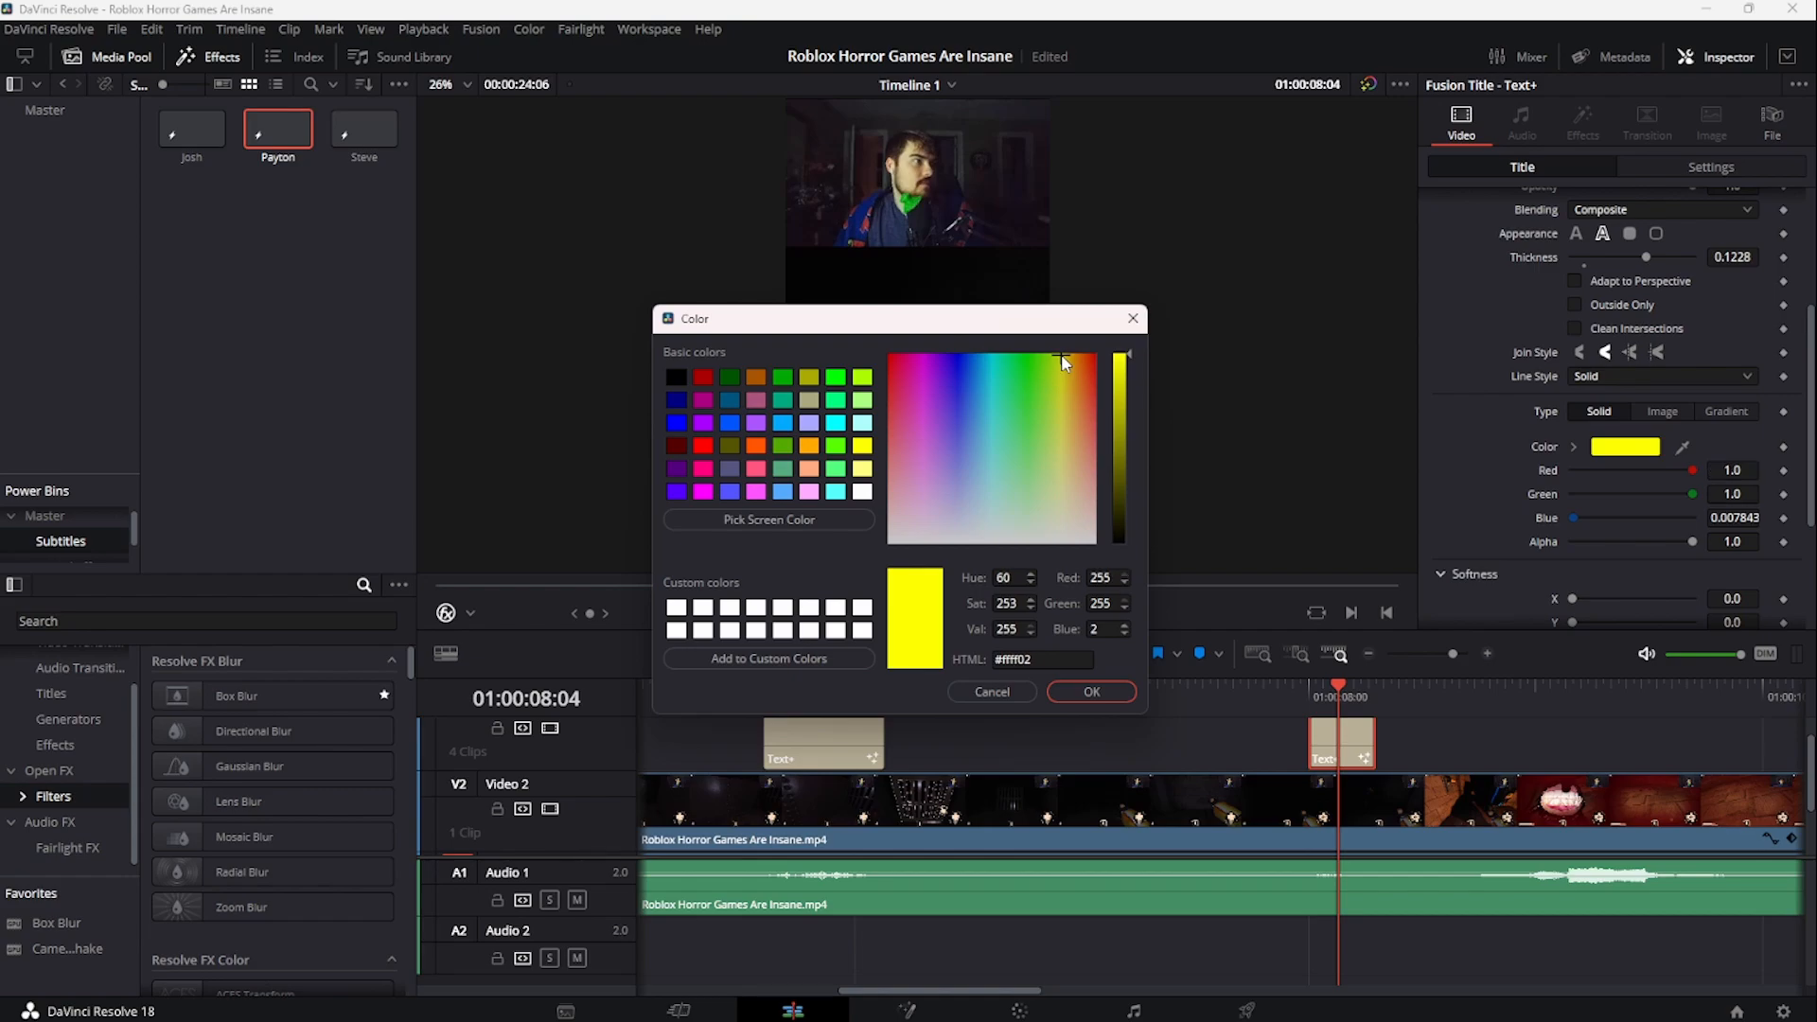
click(1091, 691)
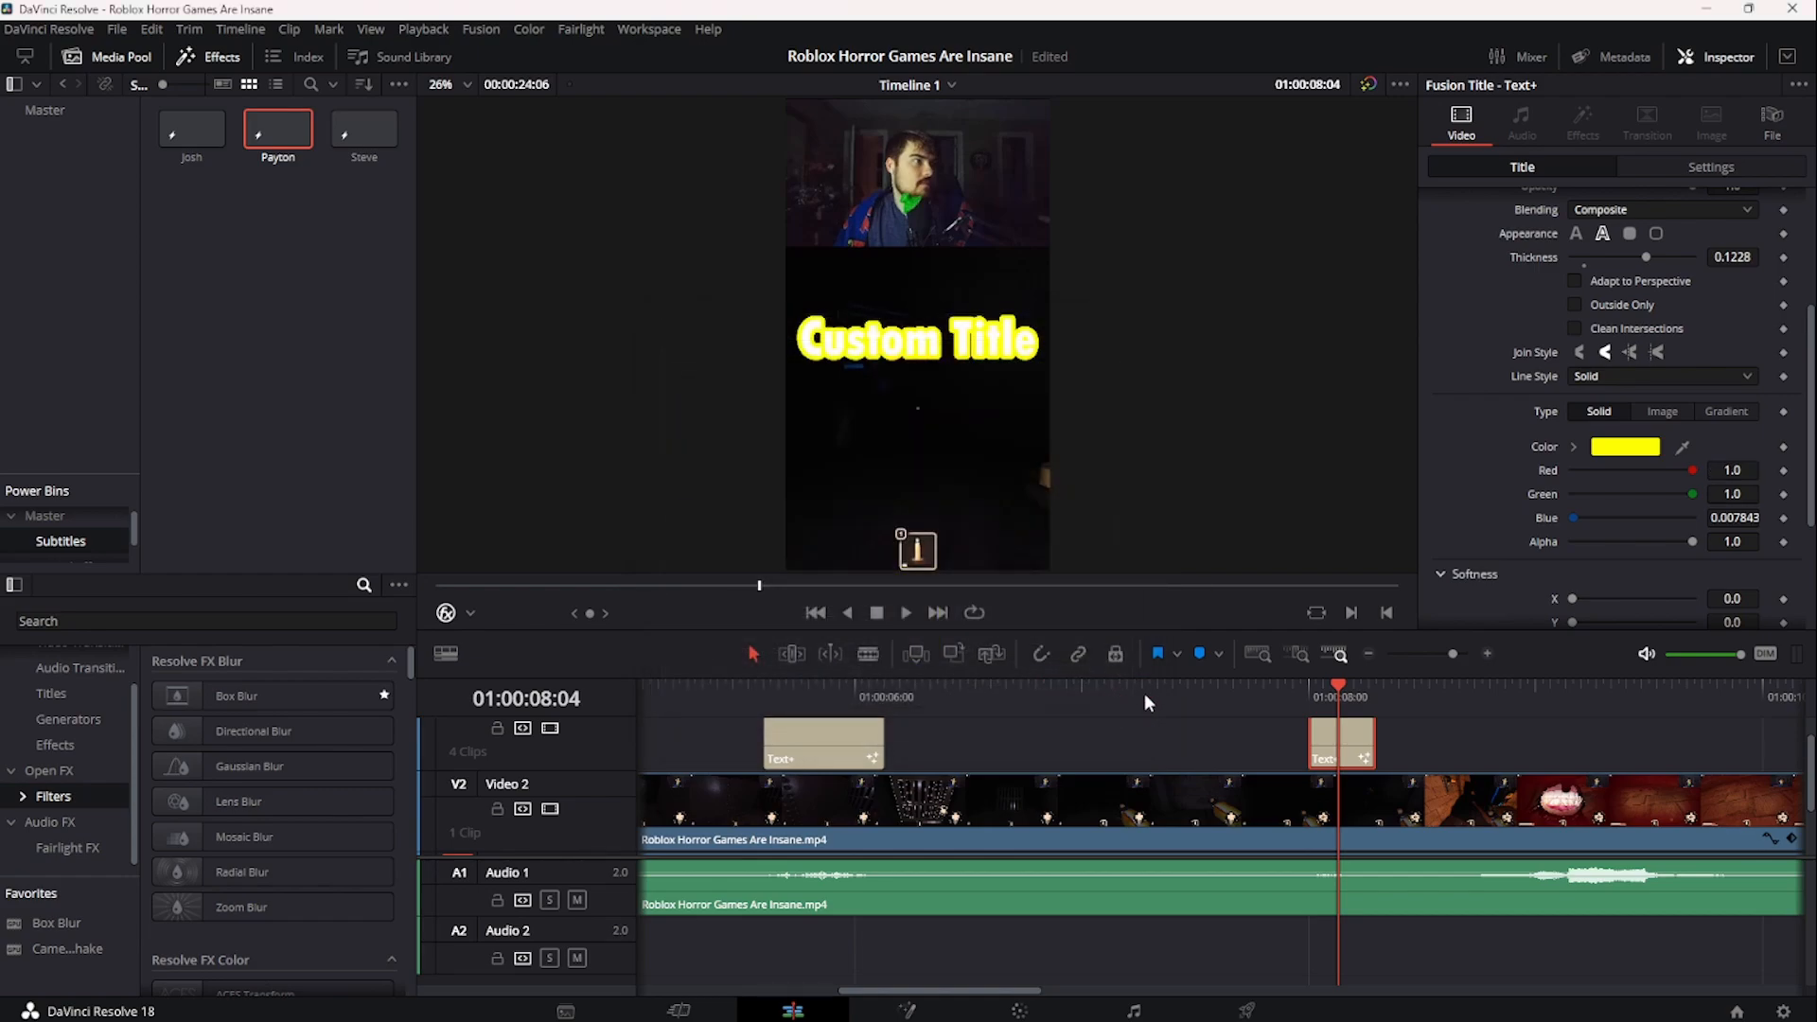
- Switch the new title's outline to a gradient fill and set the gradient's start color to yellow, #ffea00
click(1745, 412)
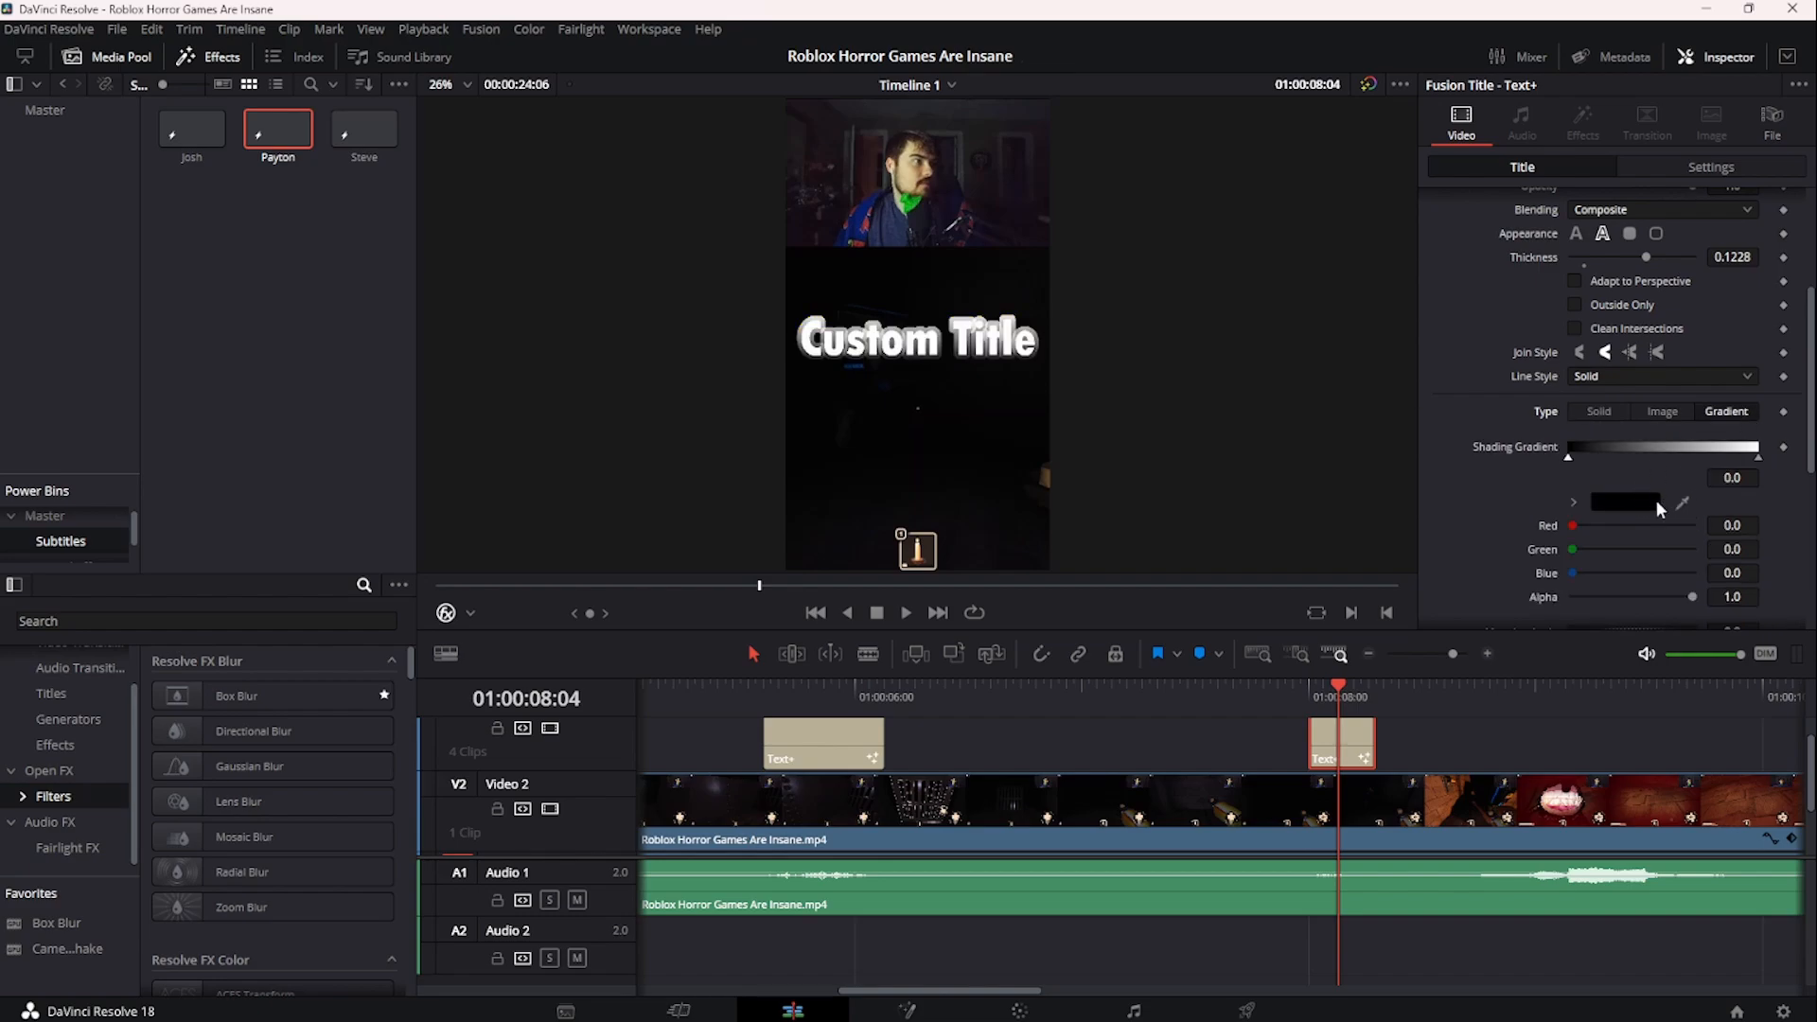
click(1626, 502)
click(1054, 378)
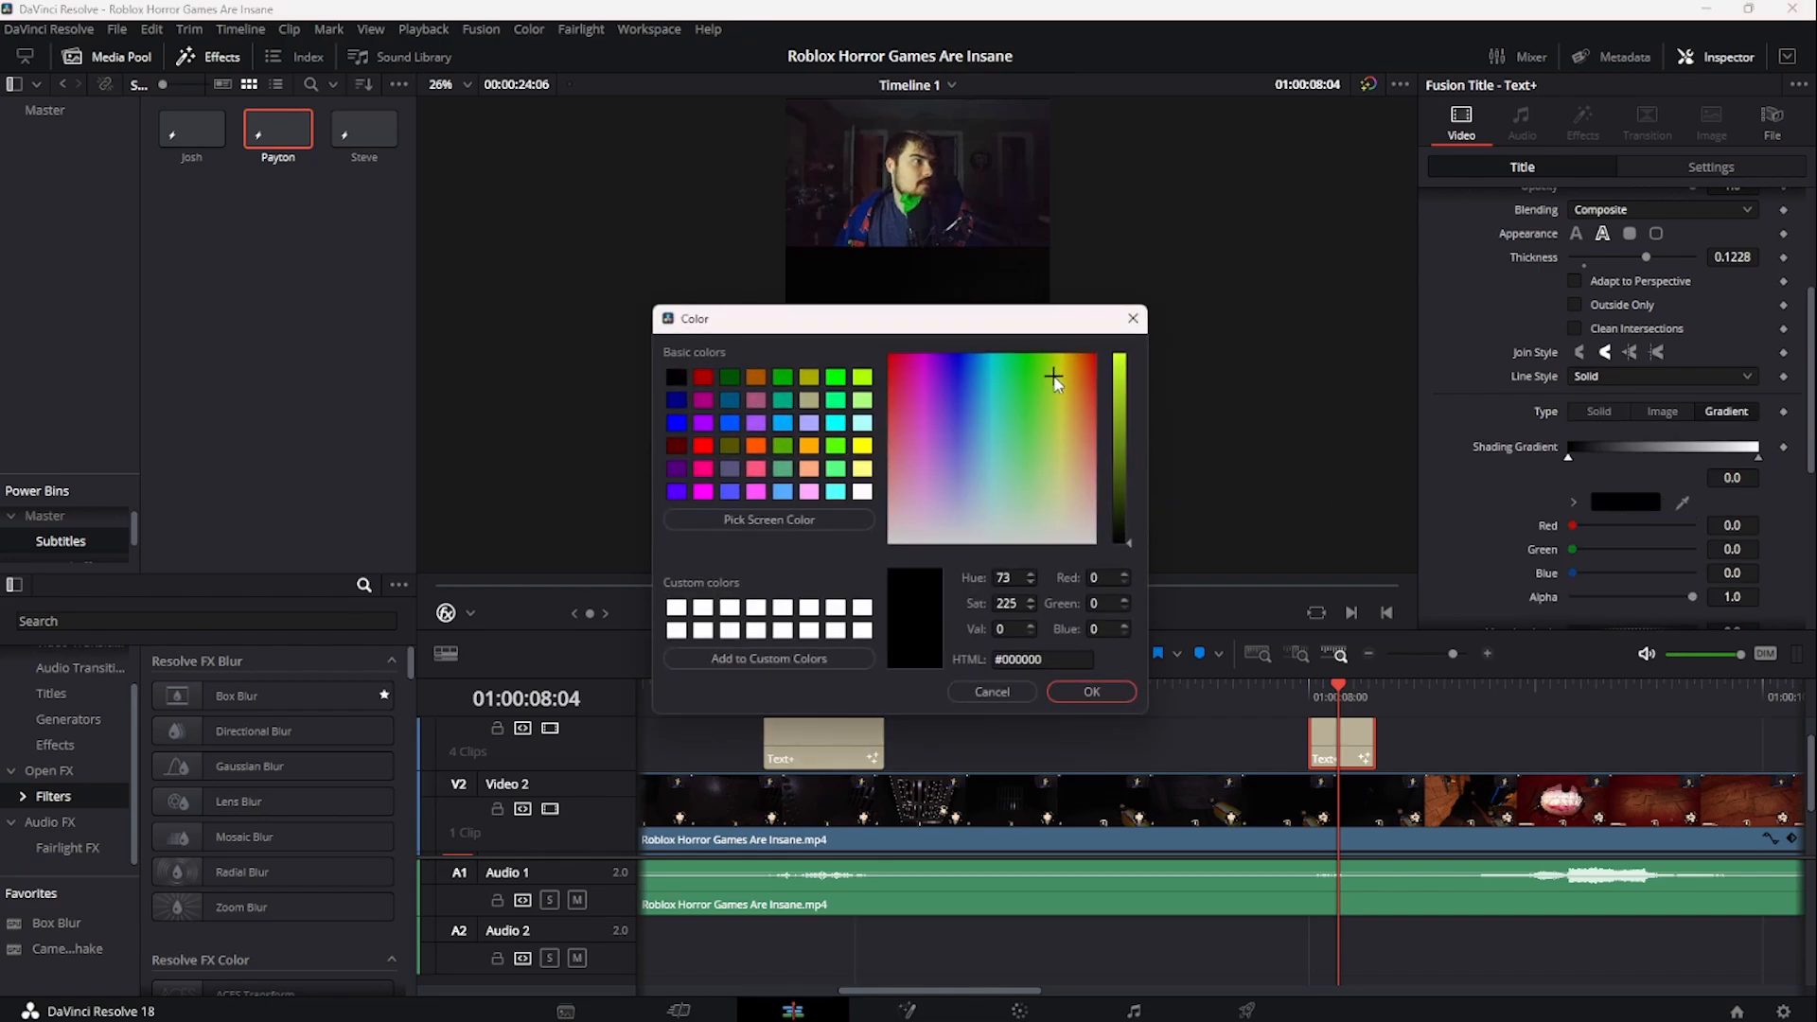
drag(1054, 378, 1122, 351)
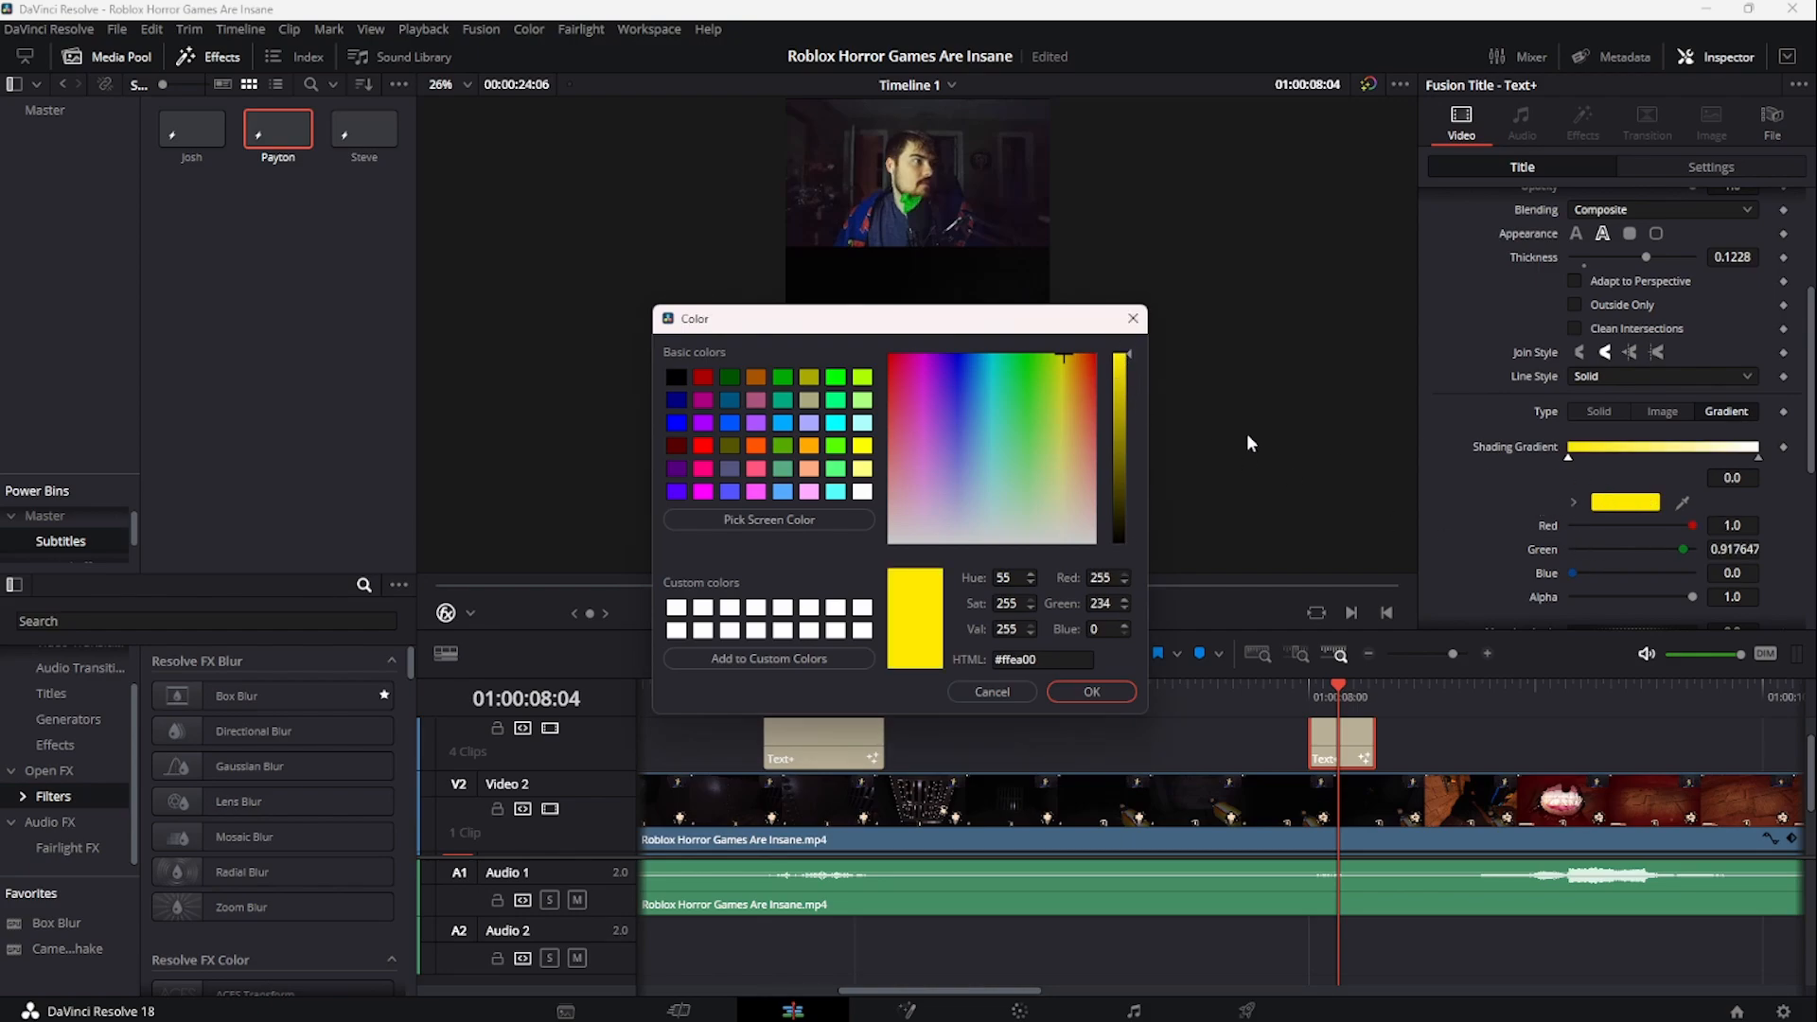
click(1101, 693)
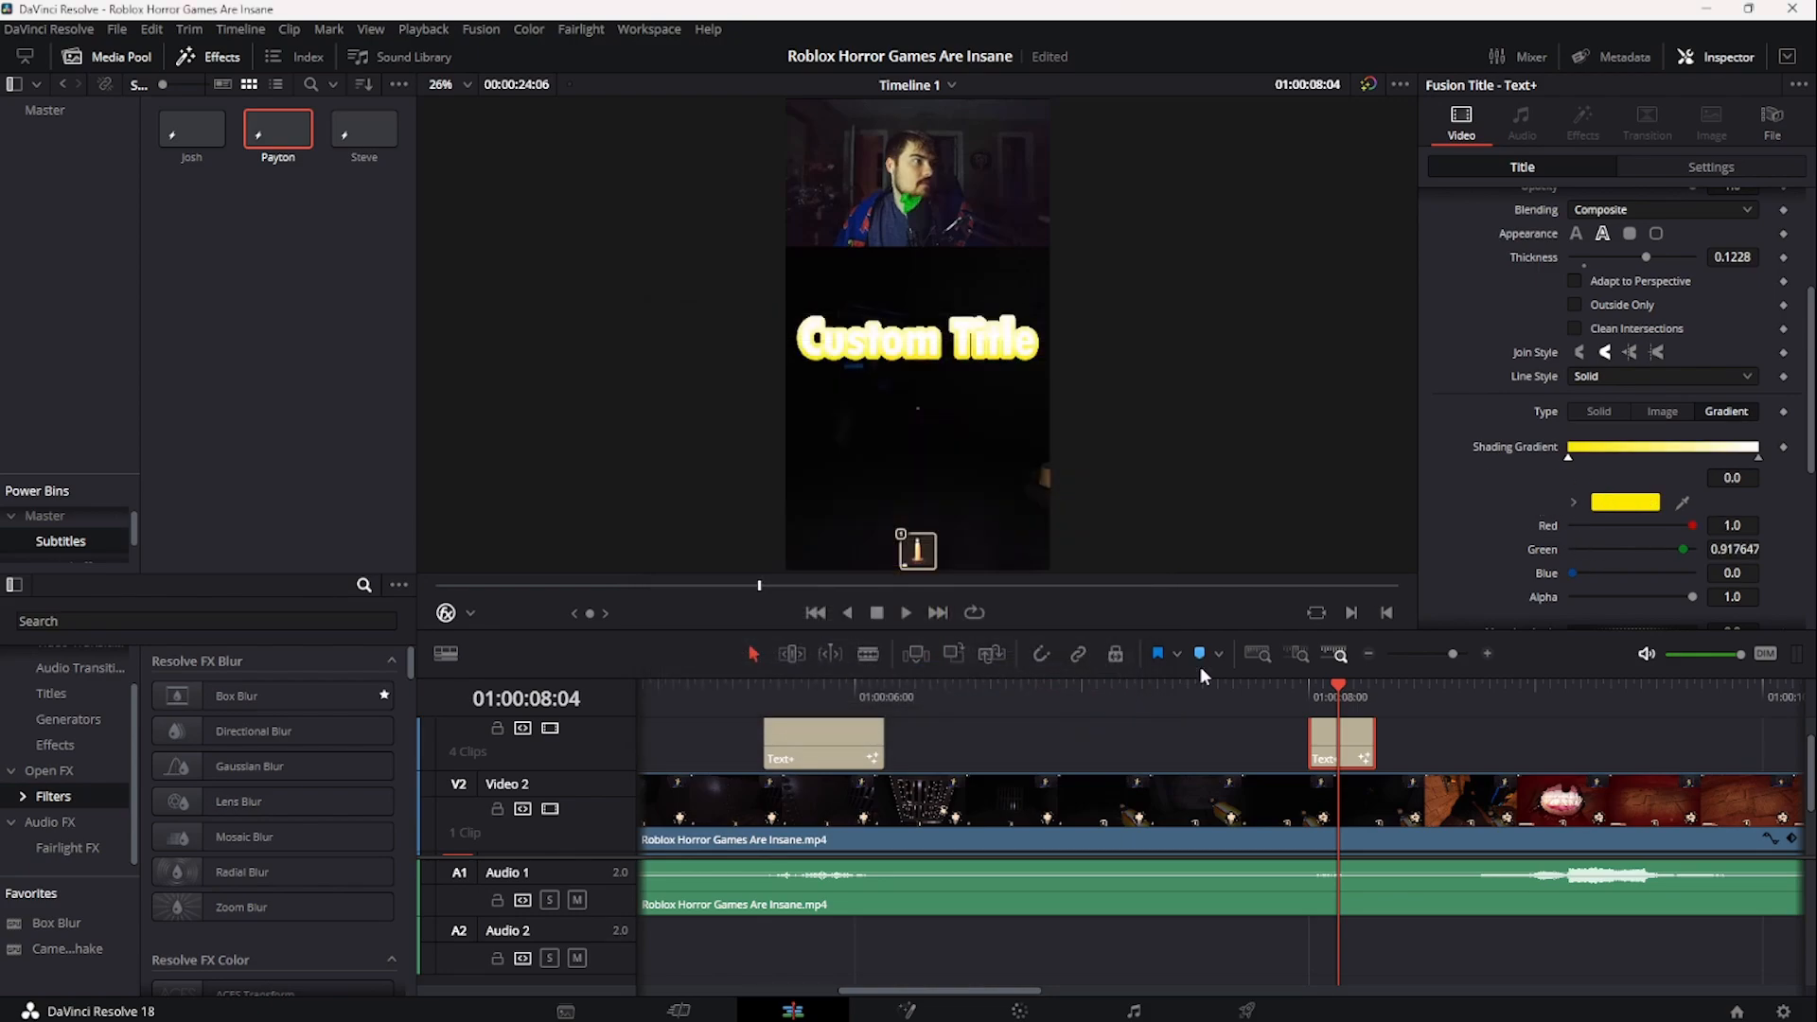
- Set the end color of the outline's shading gradient to pure red
click(1757, 459)
click(1626, 511)
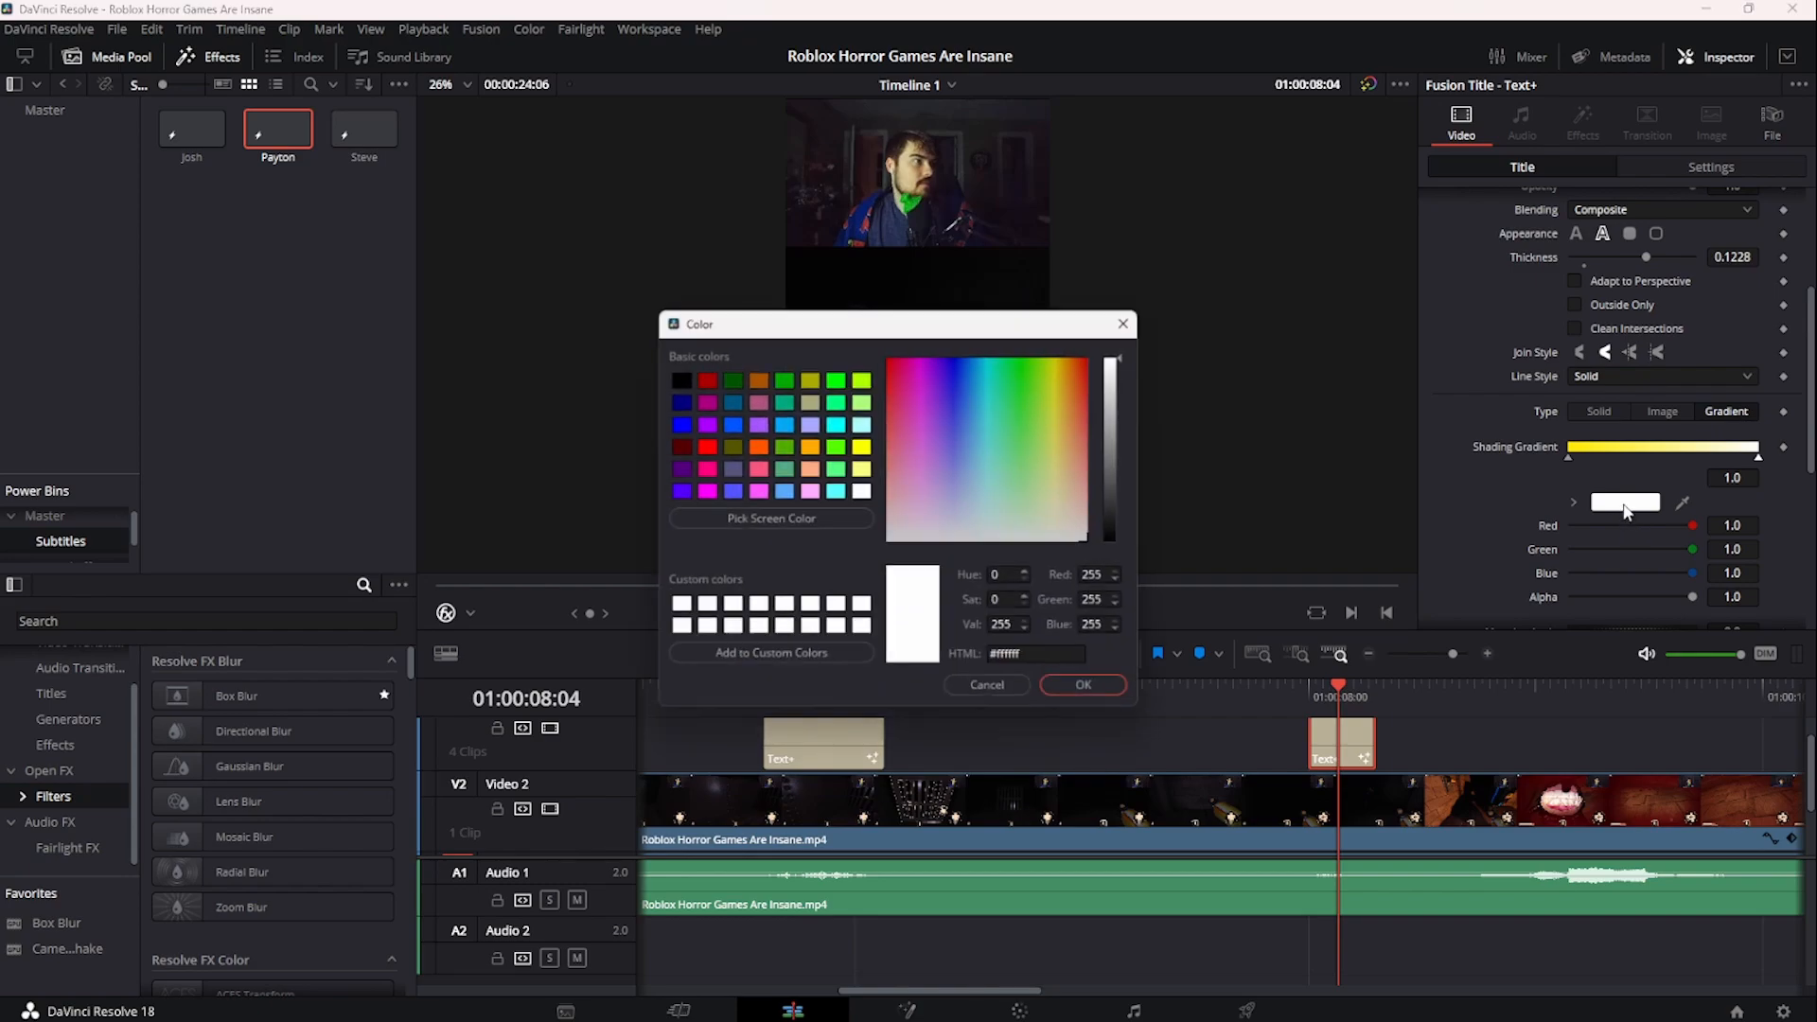
drag(1045, 371, 1179, 339)
click(1117, 699)
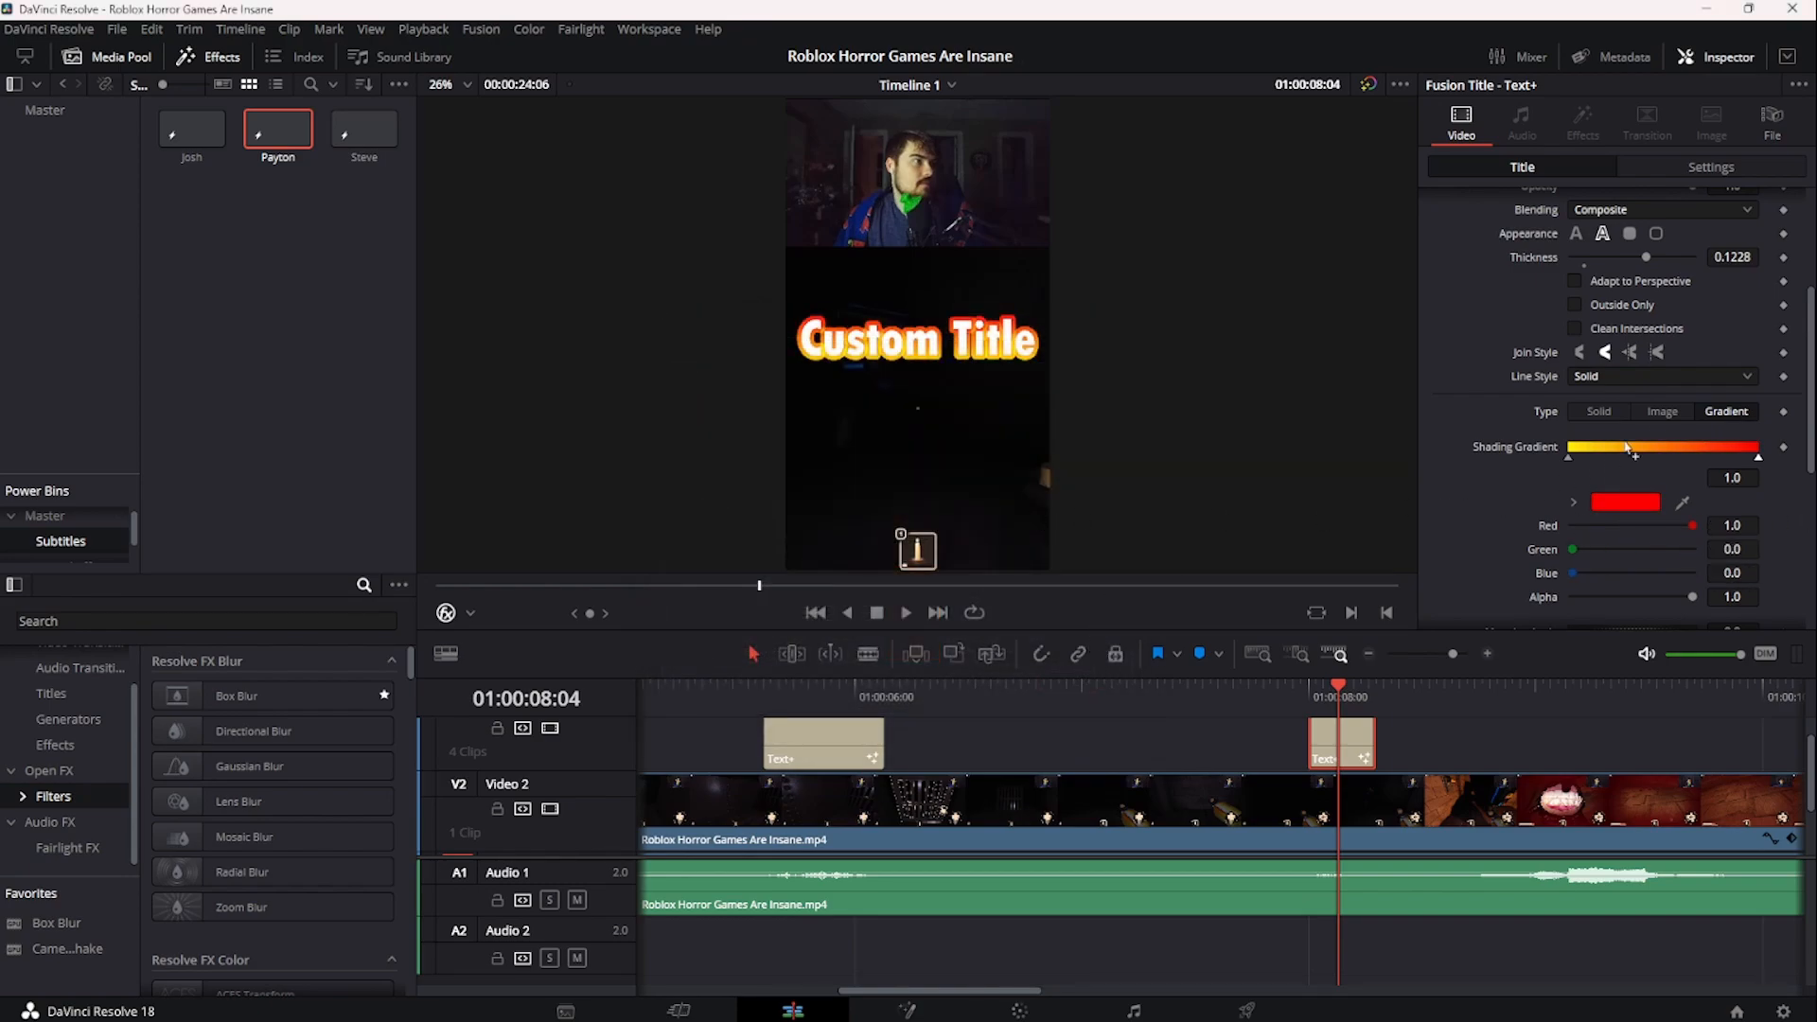
- Set the outline gradient's mapping angle to 221.7, mapping size to 2.0 and mapping aspect to 5.0
click(1743, 478)
scroll(1805, 526, down, 3)
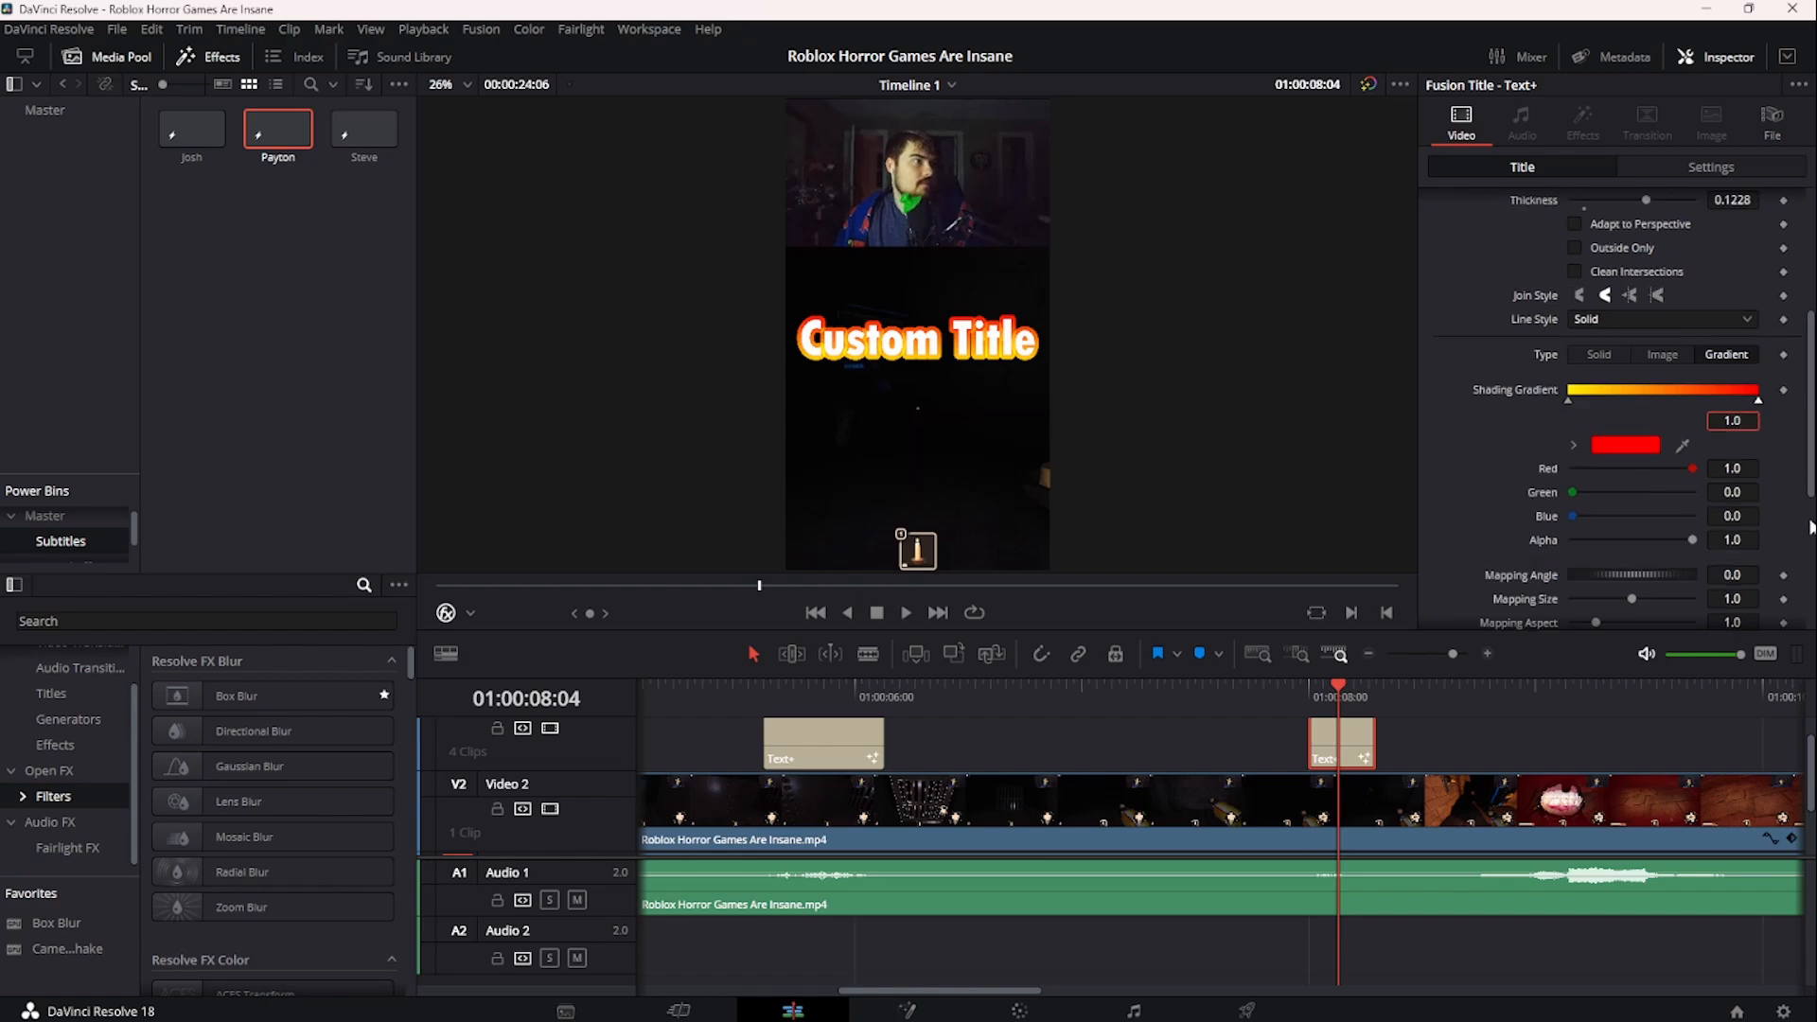
scroll(1795, 535, down, 6)
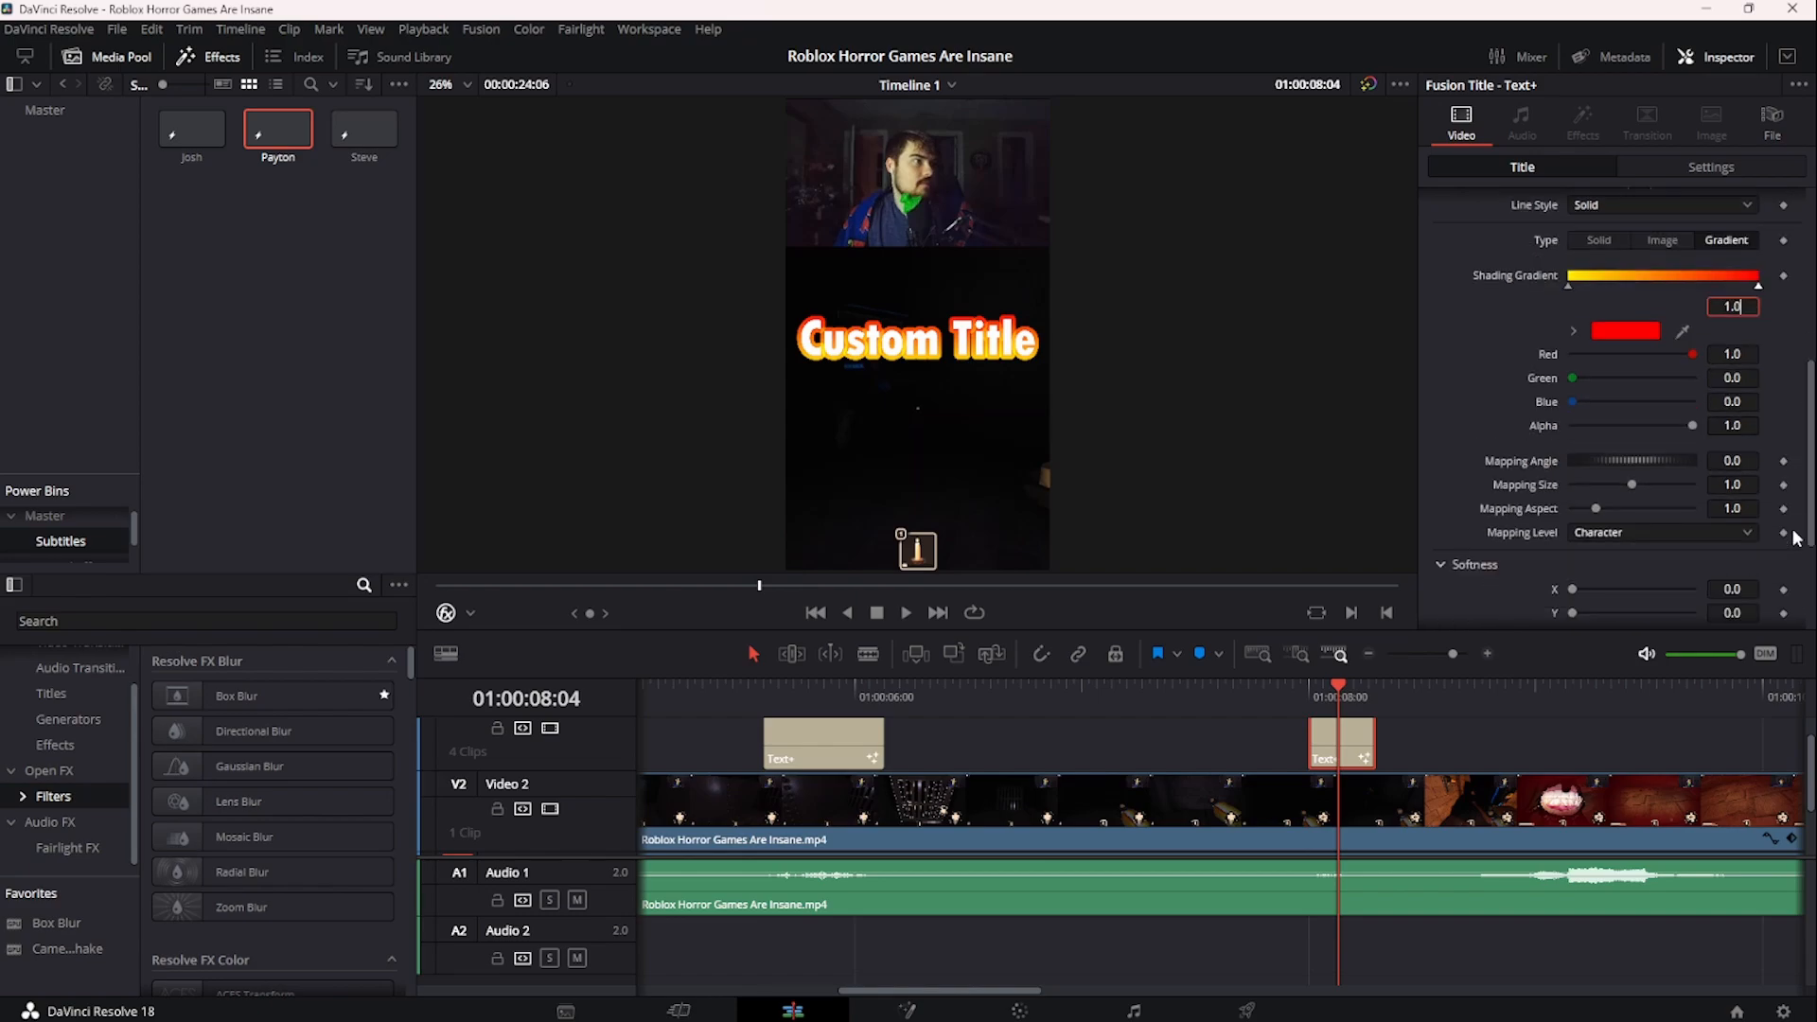
scroll(1799, 543, down, 1)
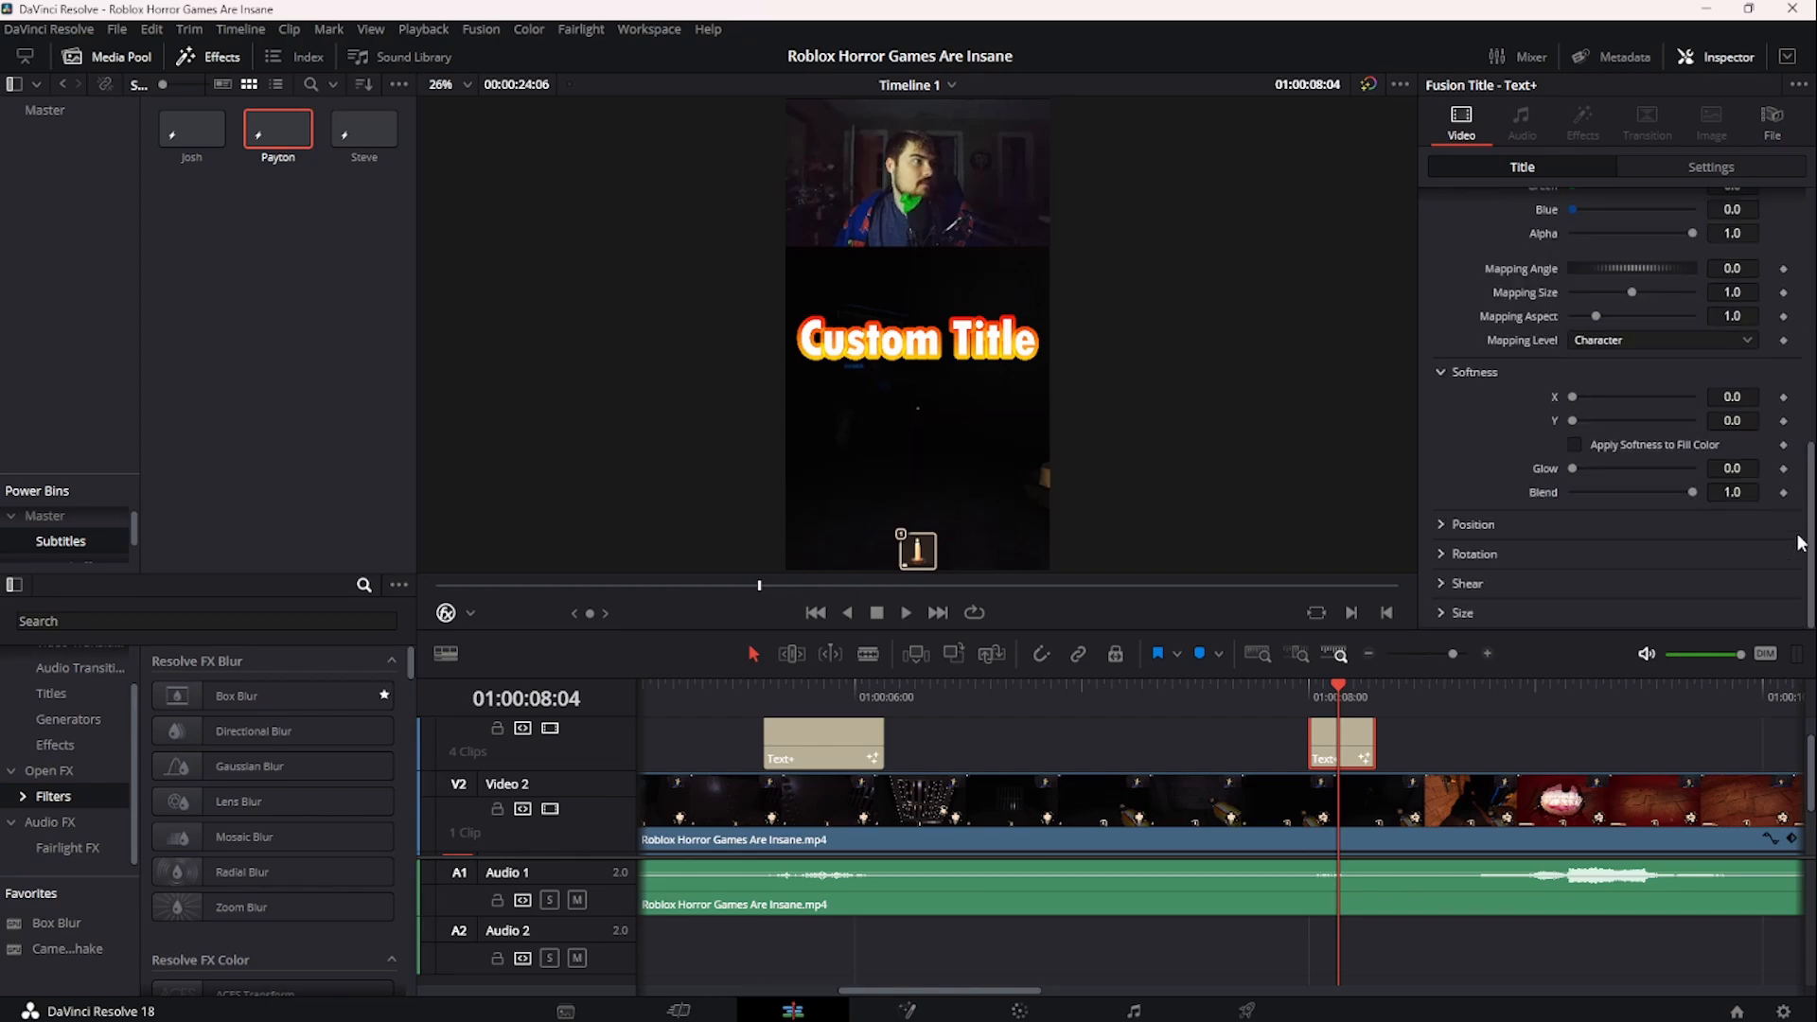
scroll(1801, 542, up, 7)
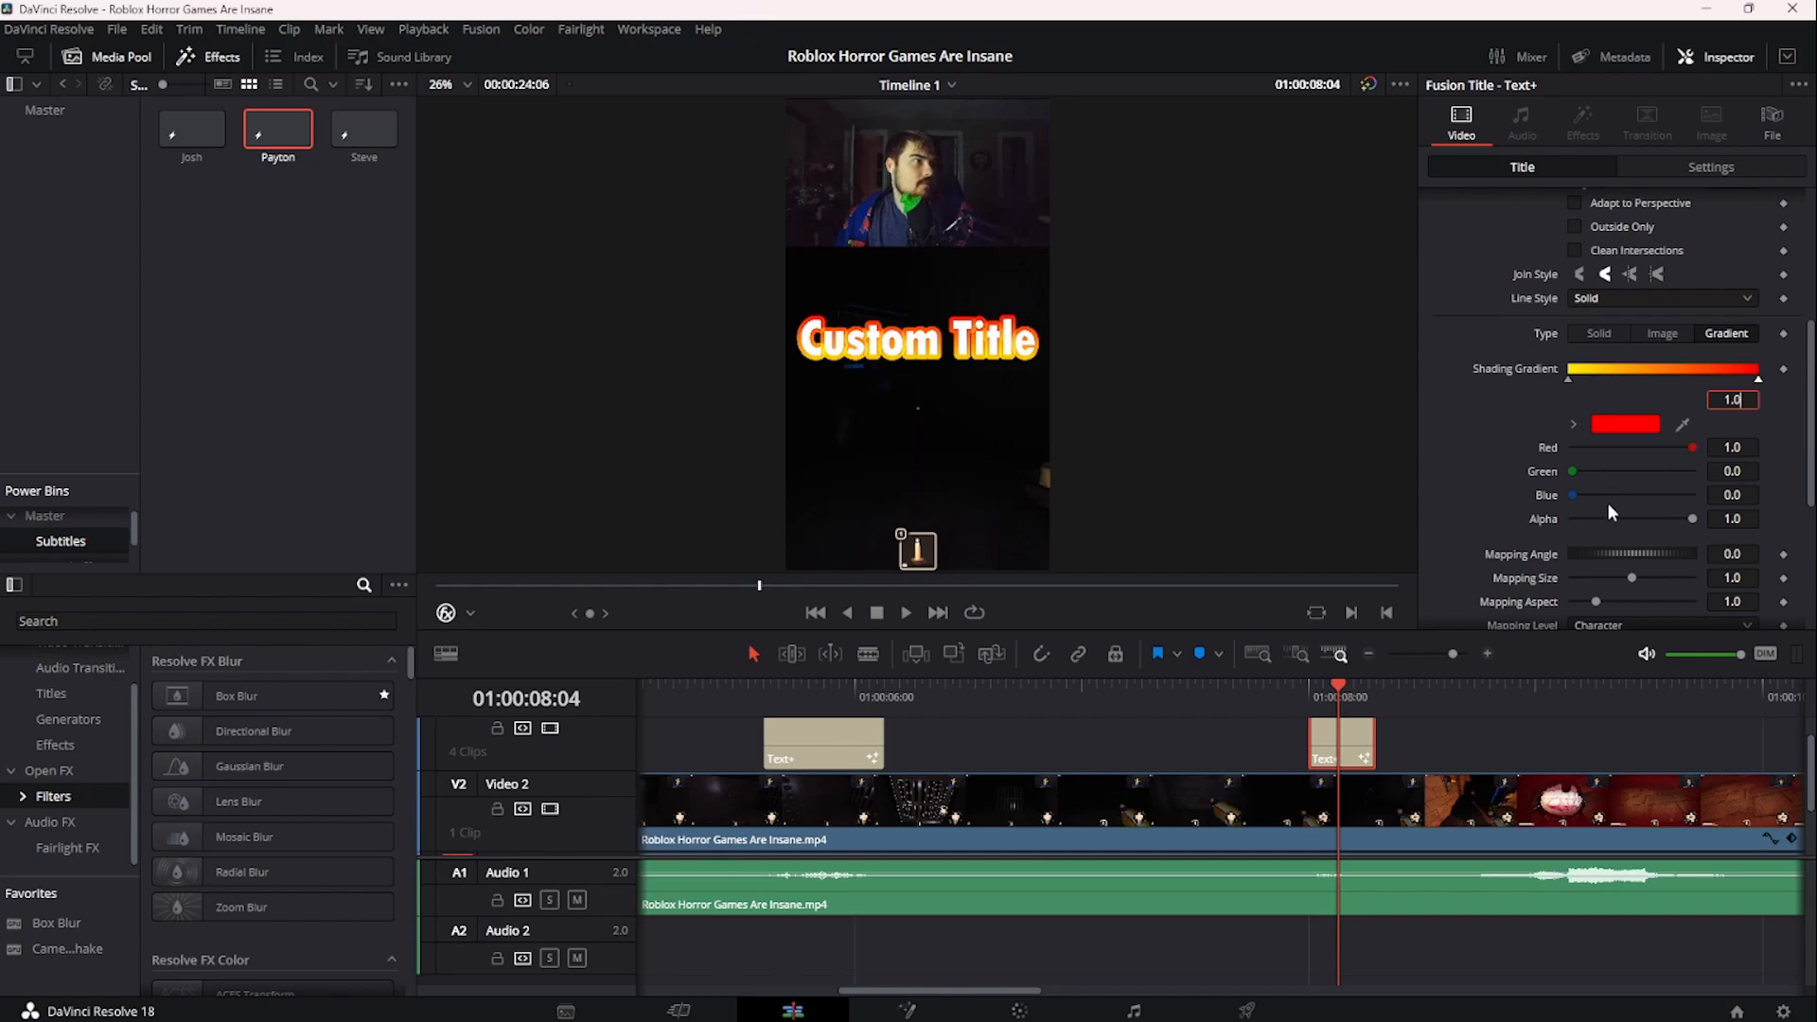
drag(1612, 553, 1814, 601)
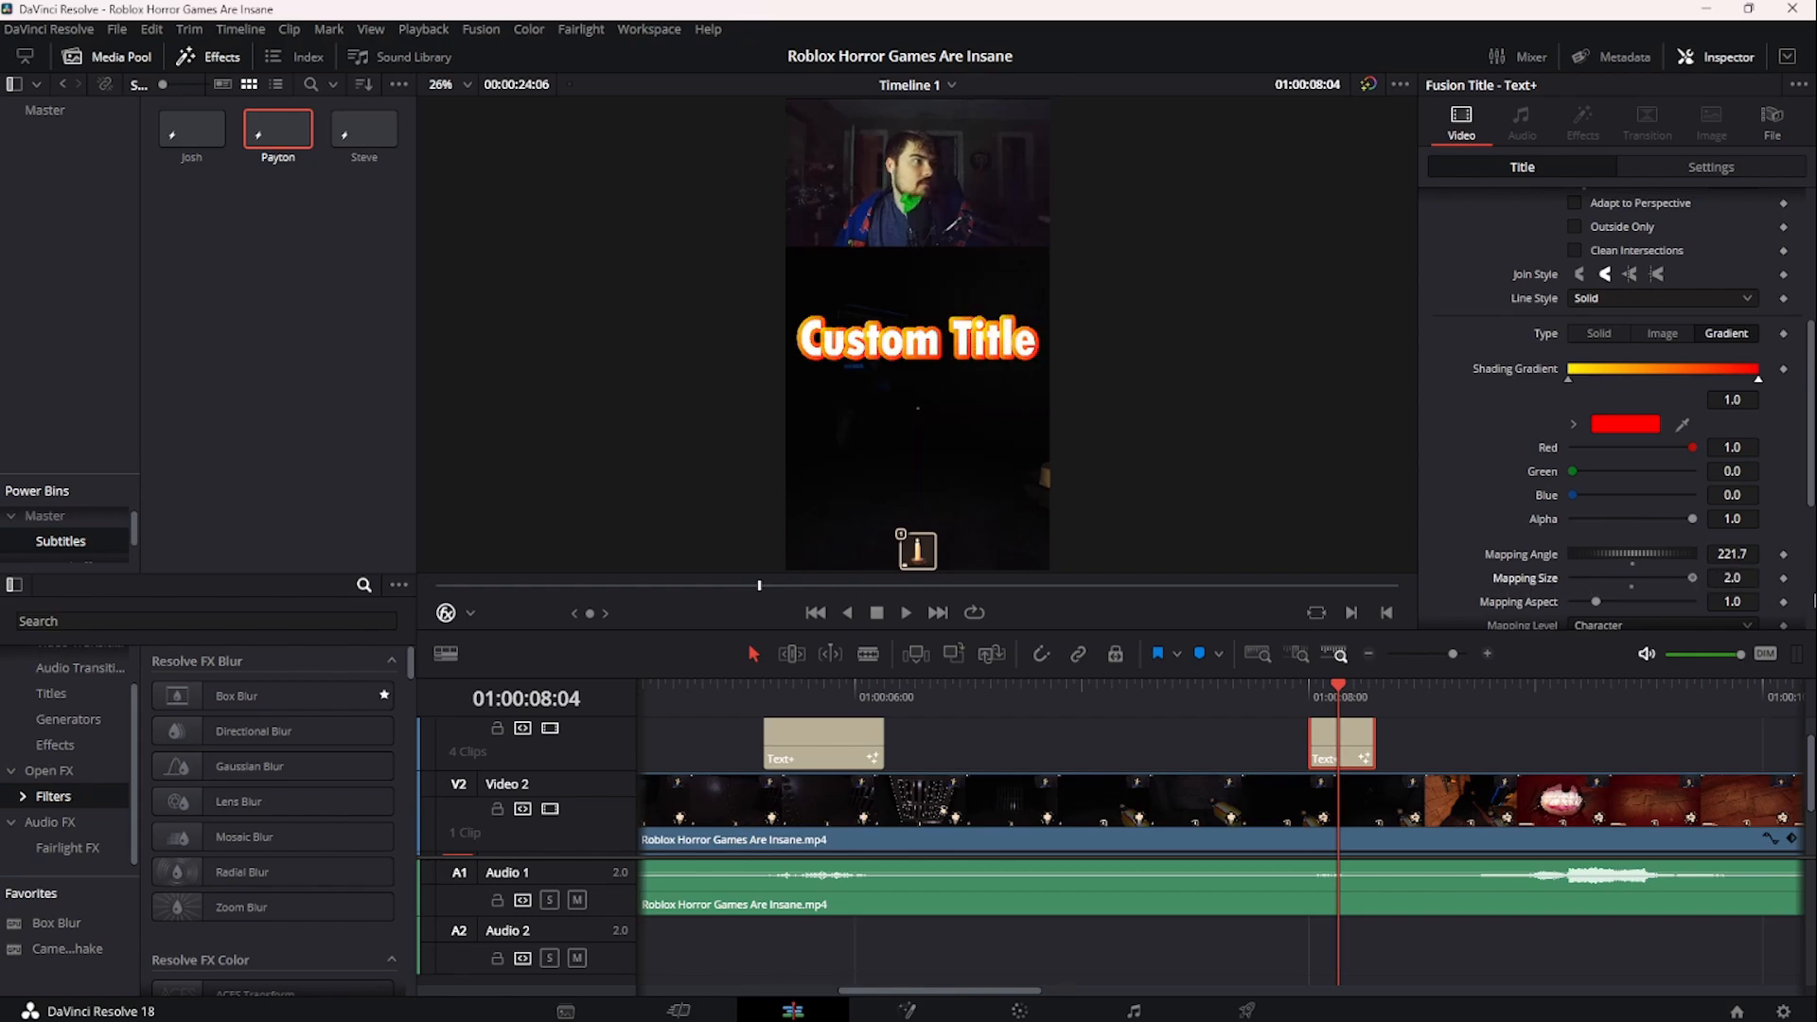
drag(1593, 598, 1745, 600)
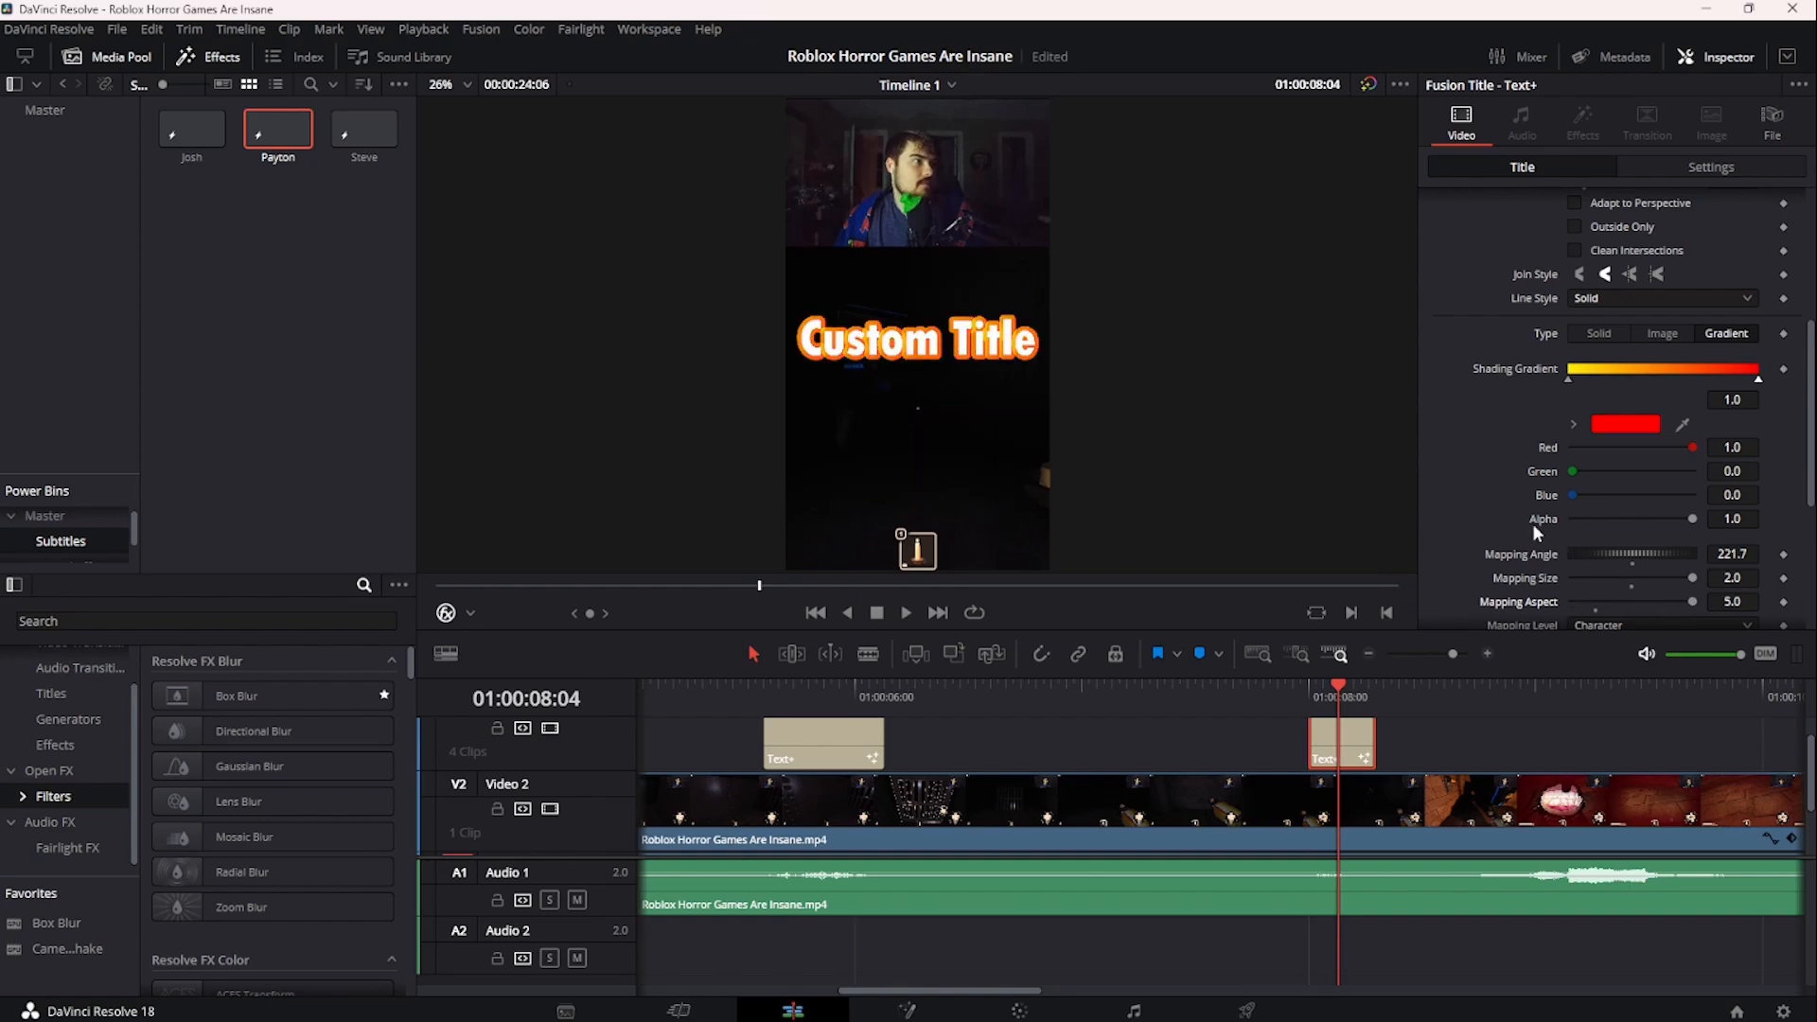
- Try the Full Image, Text and Line mapping levels in turn on the title's outline gradient
scroll(1445, 519, down, 1)
click(1605, 570)
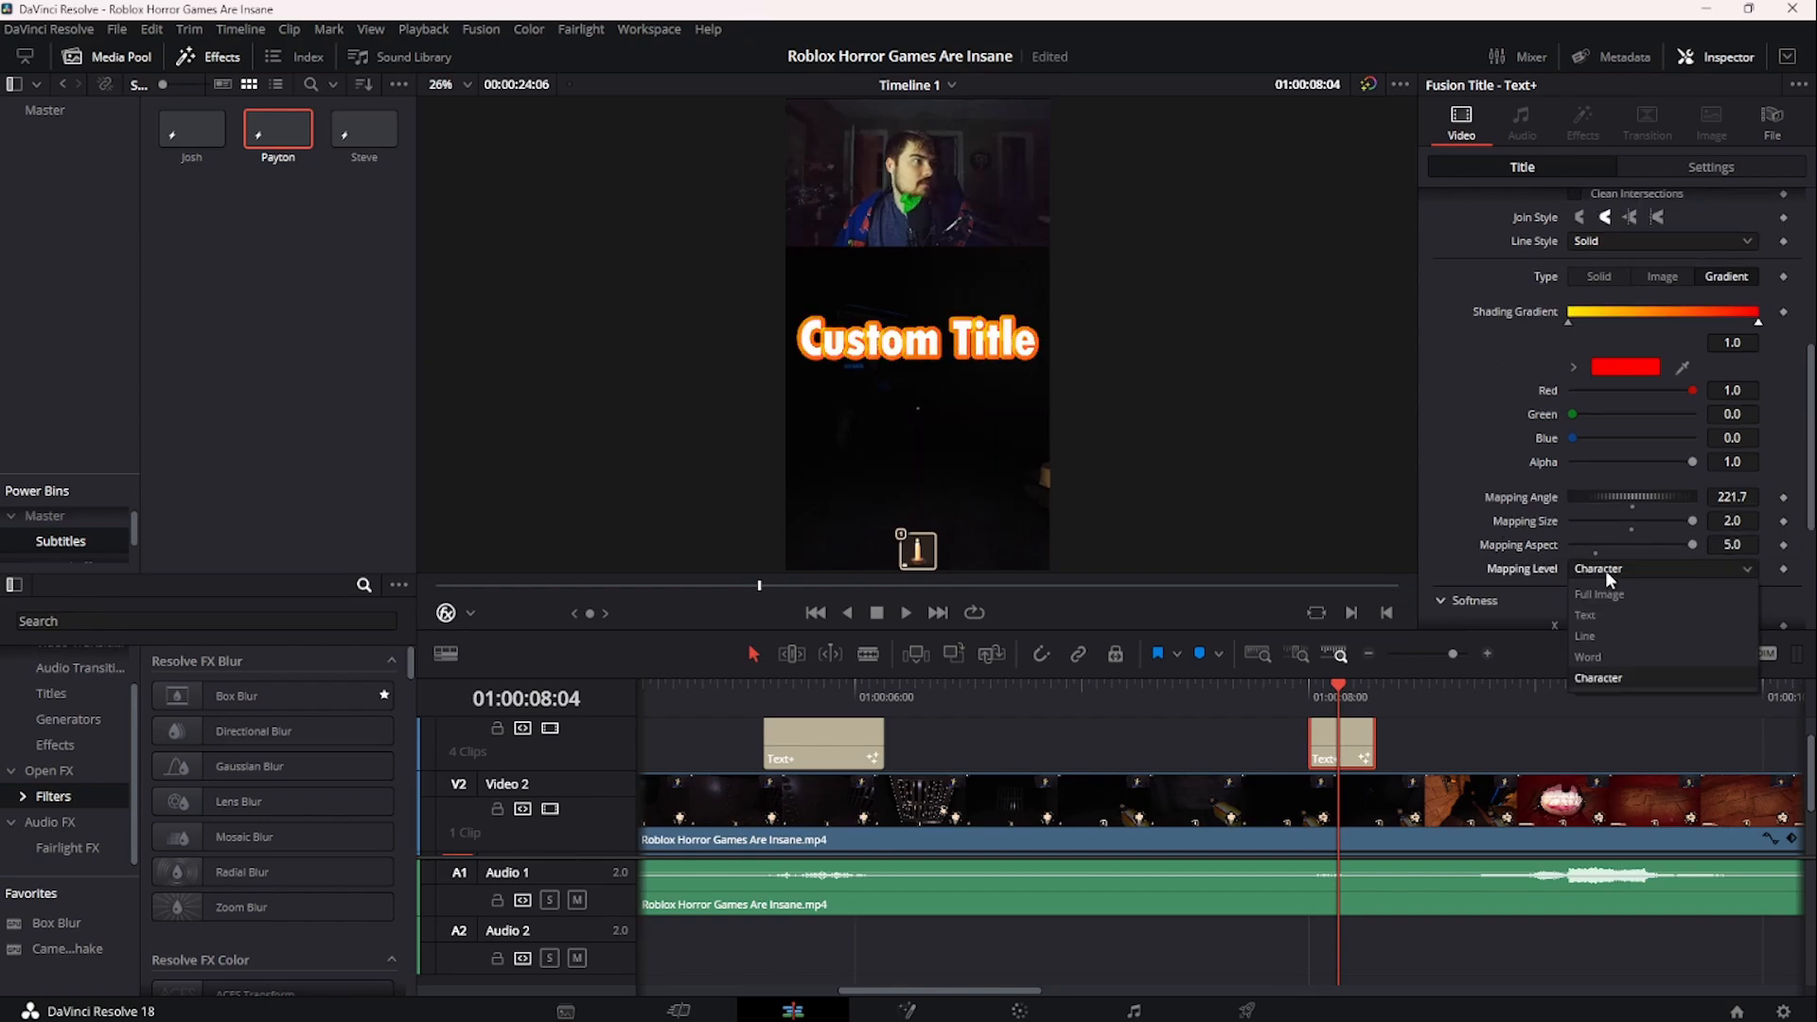
click(1604, 593)
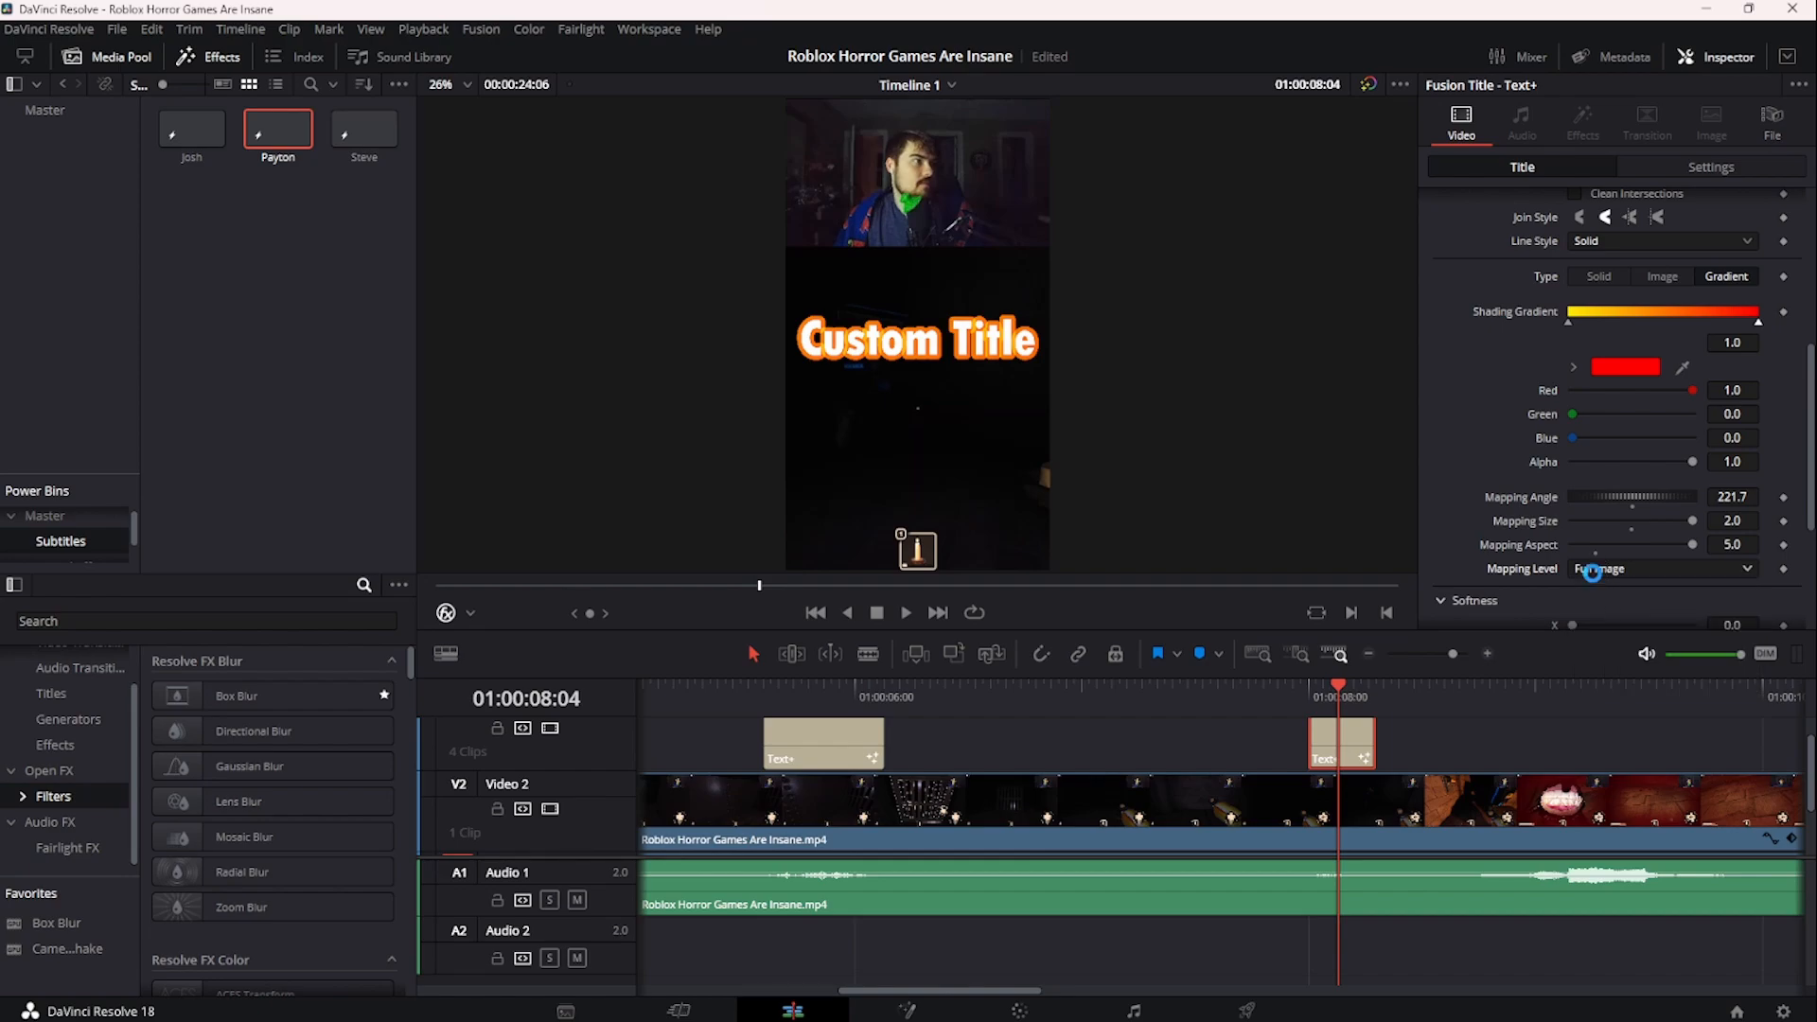
click(1591, 571)
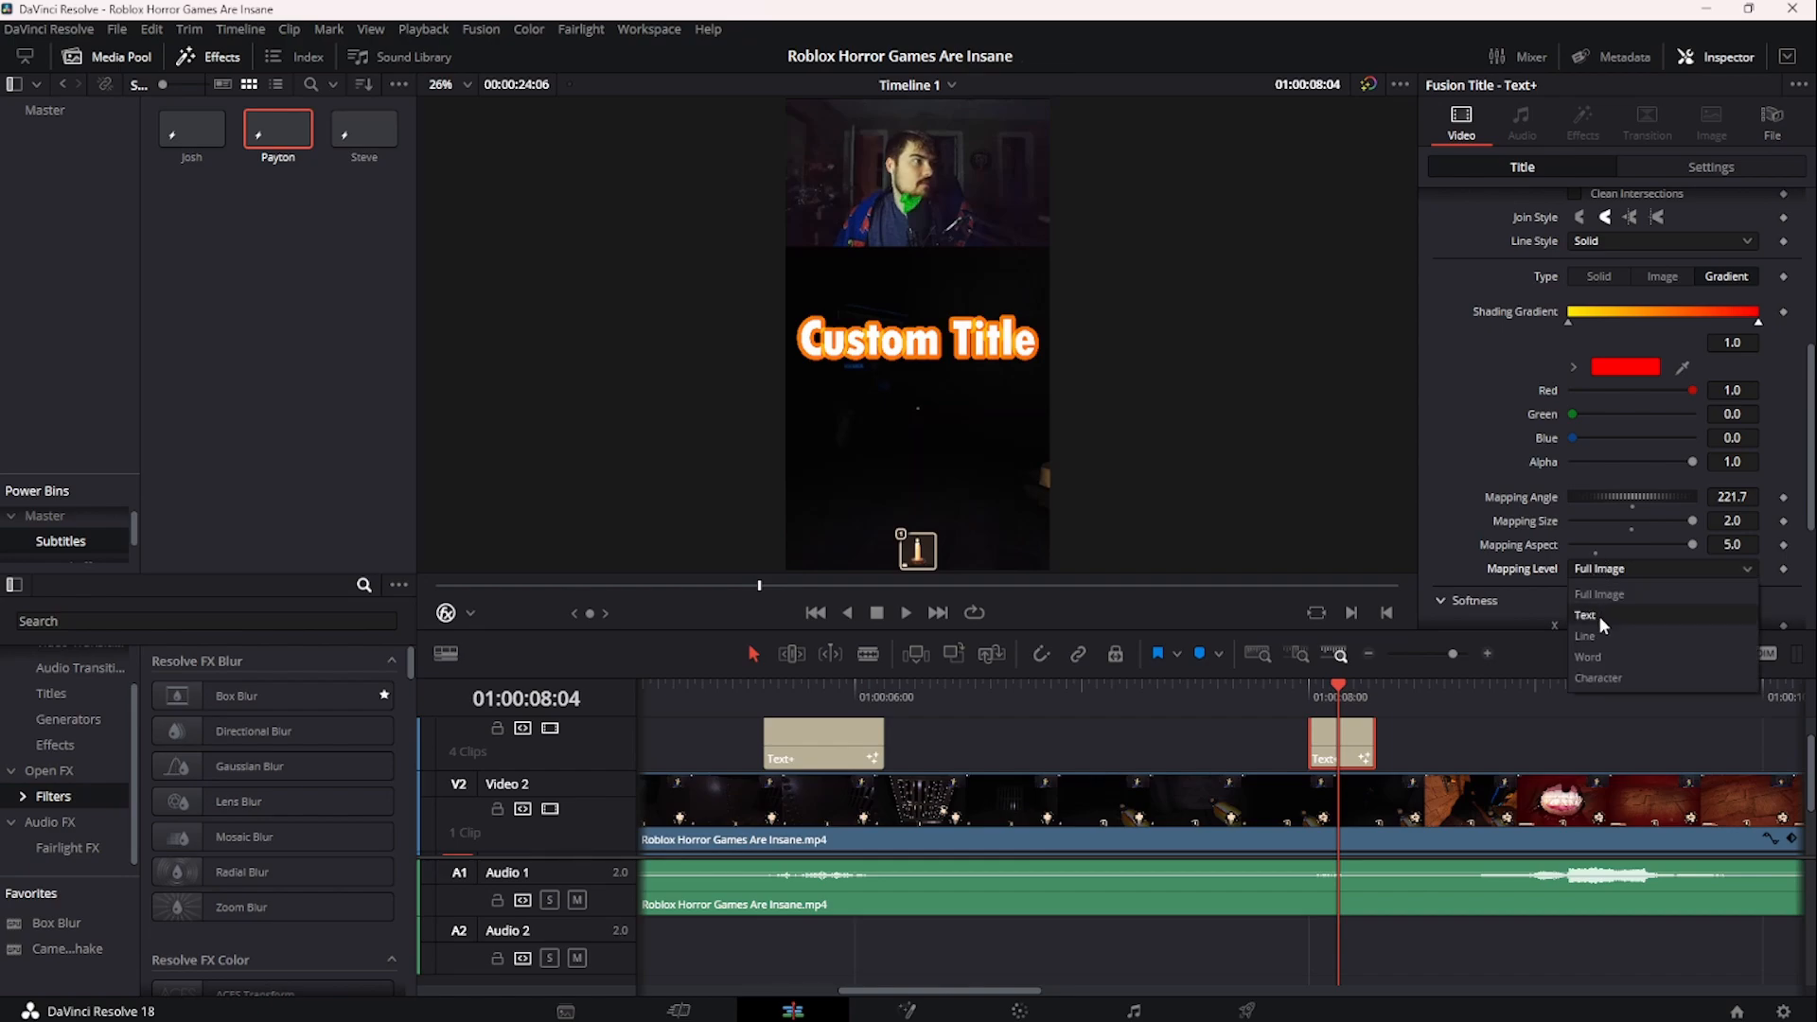
click(1598, 615)
click(1594, 566)
click(1599, 635)
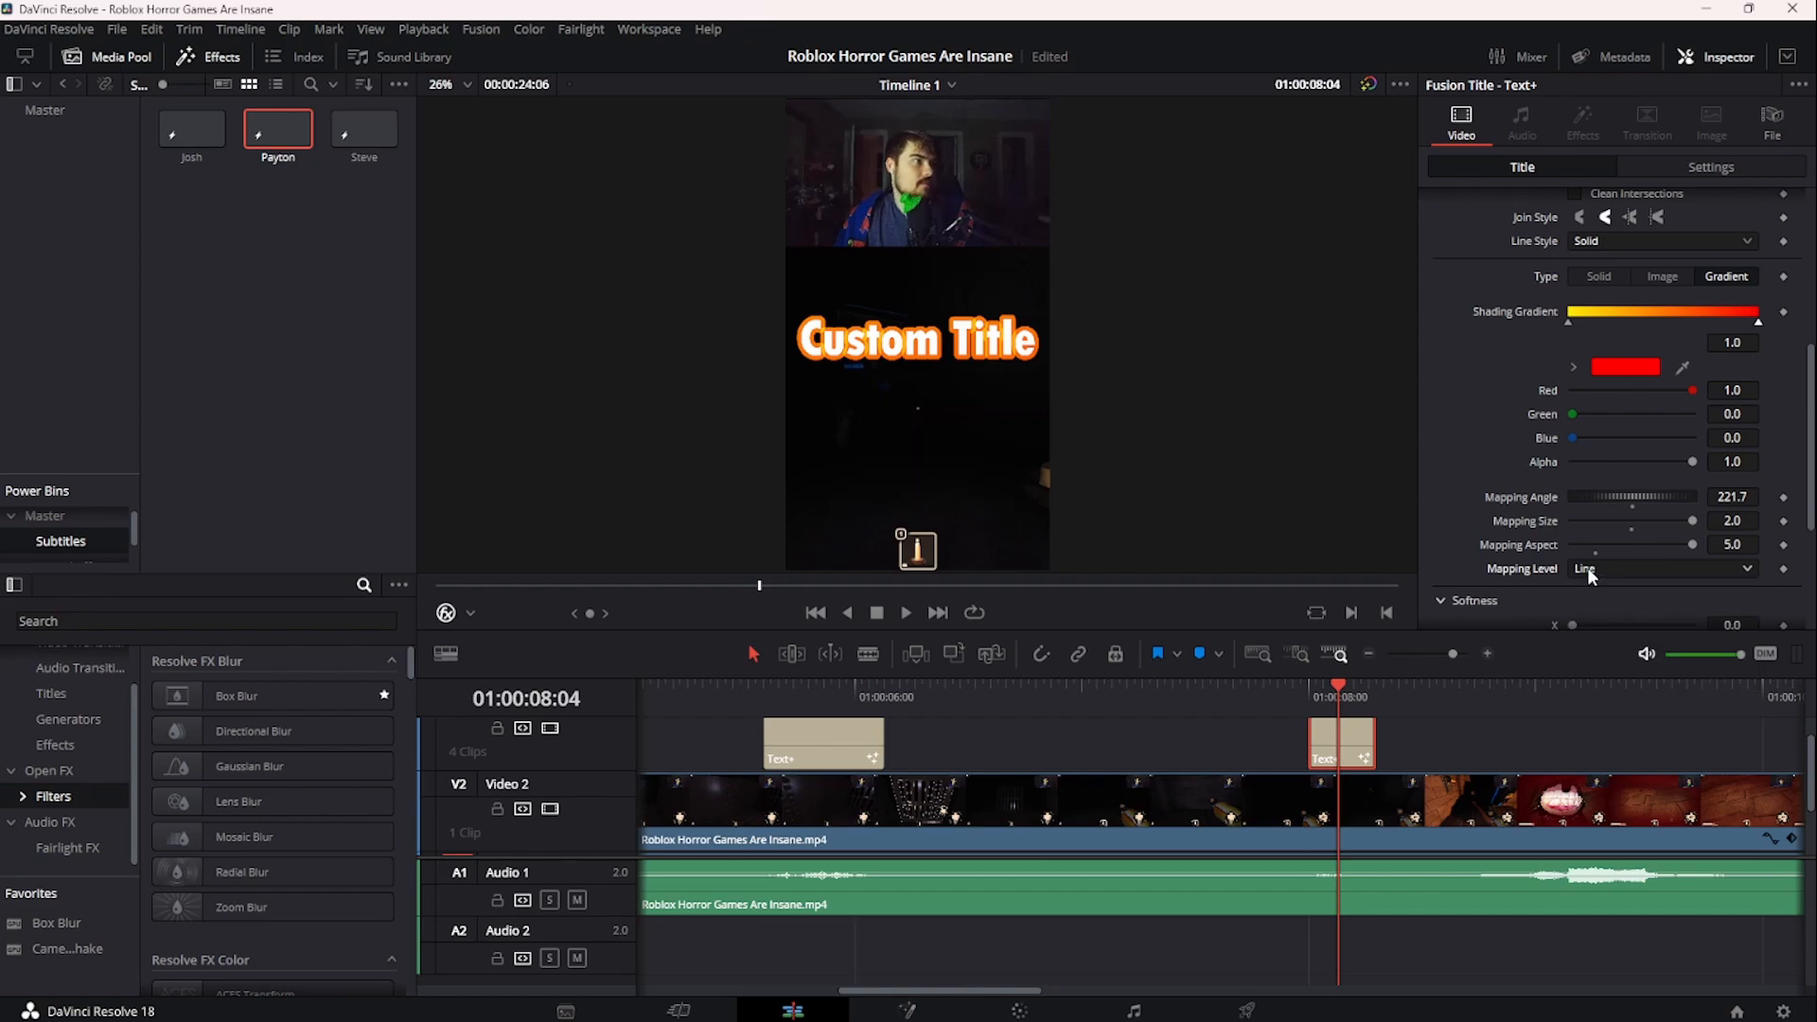
- Set the outline gradient's mapping aspect to 1.0 and its mapping level to Word
click(1592, 544)
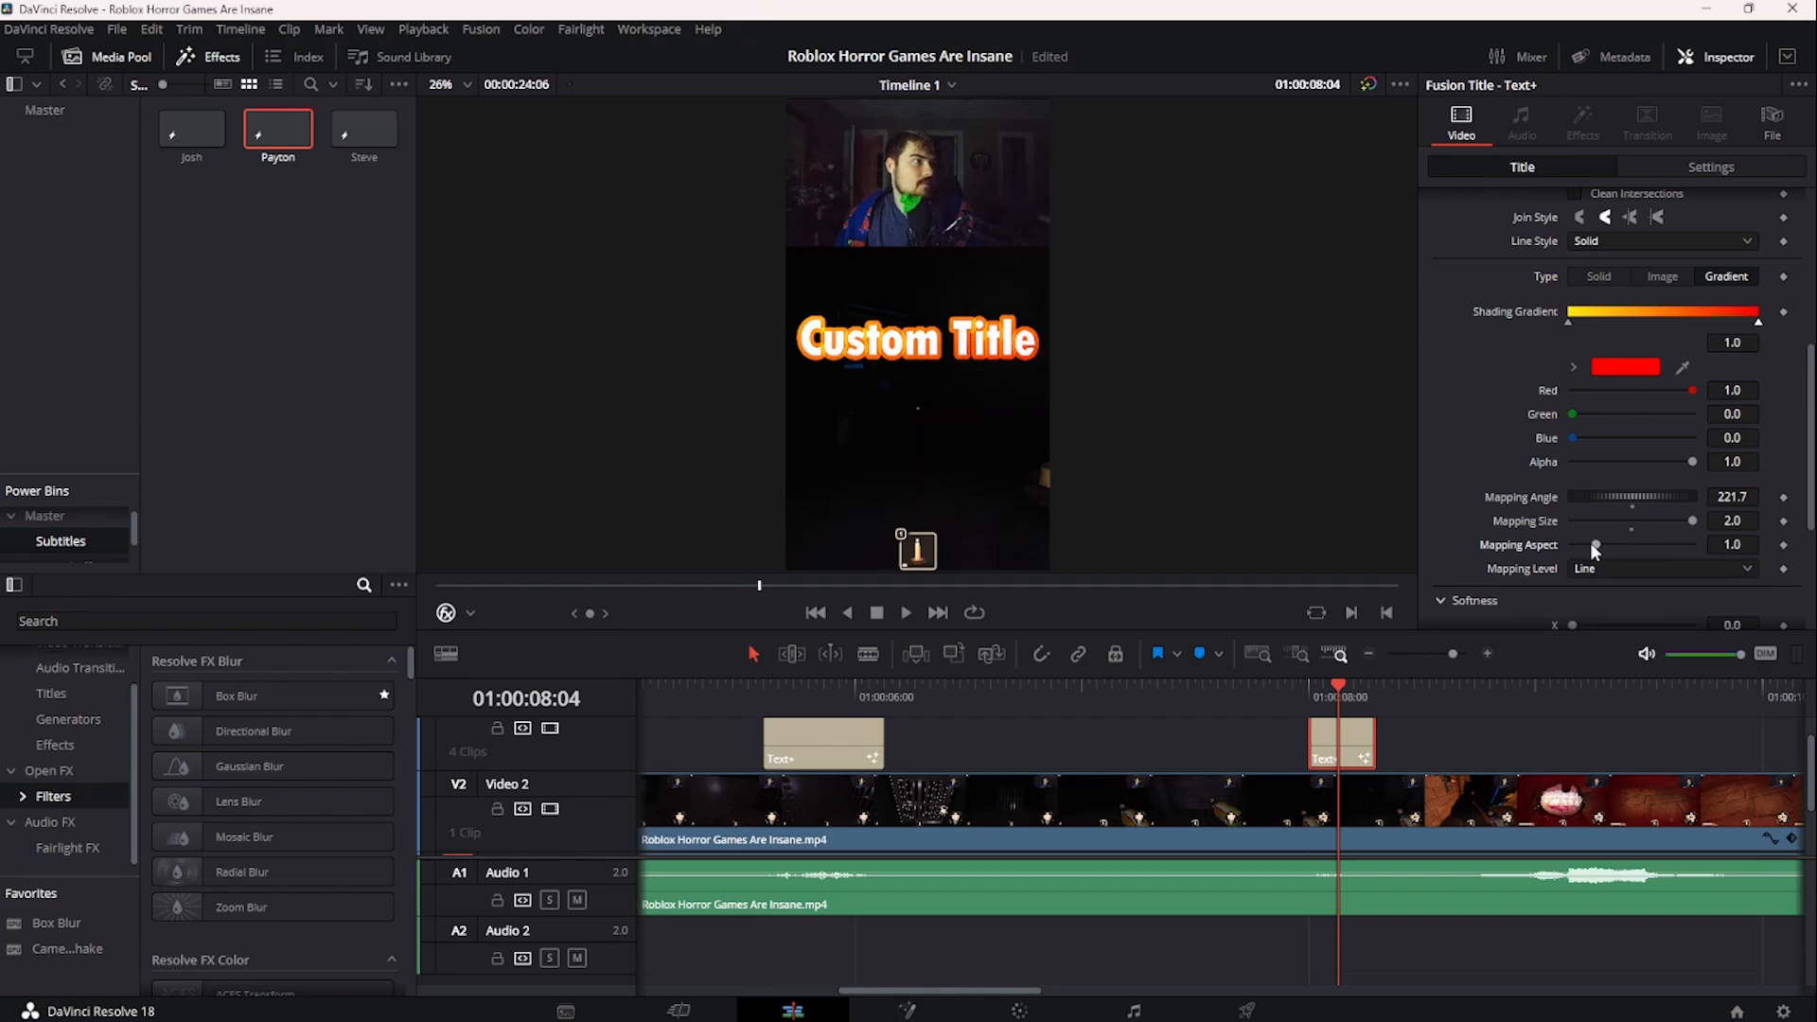
drag(1589, 541, 1588, 542)
click(1593, 548)
click(1596, 570)
click(1604, 660)
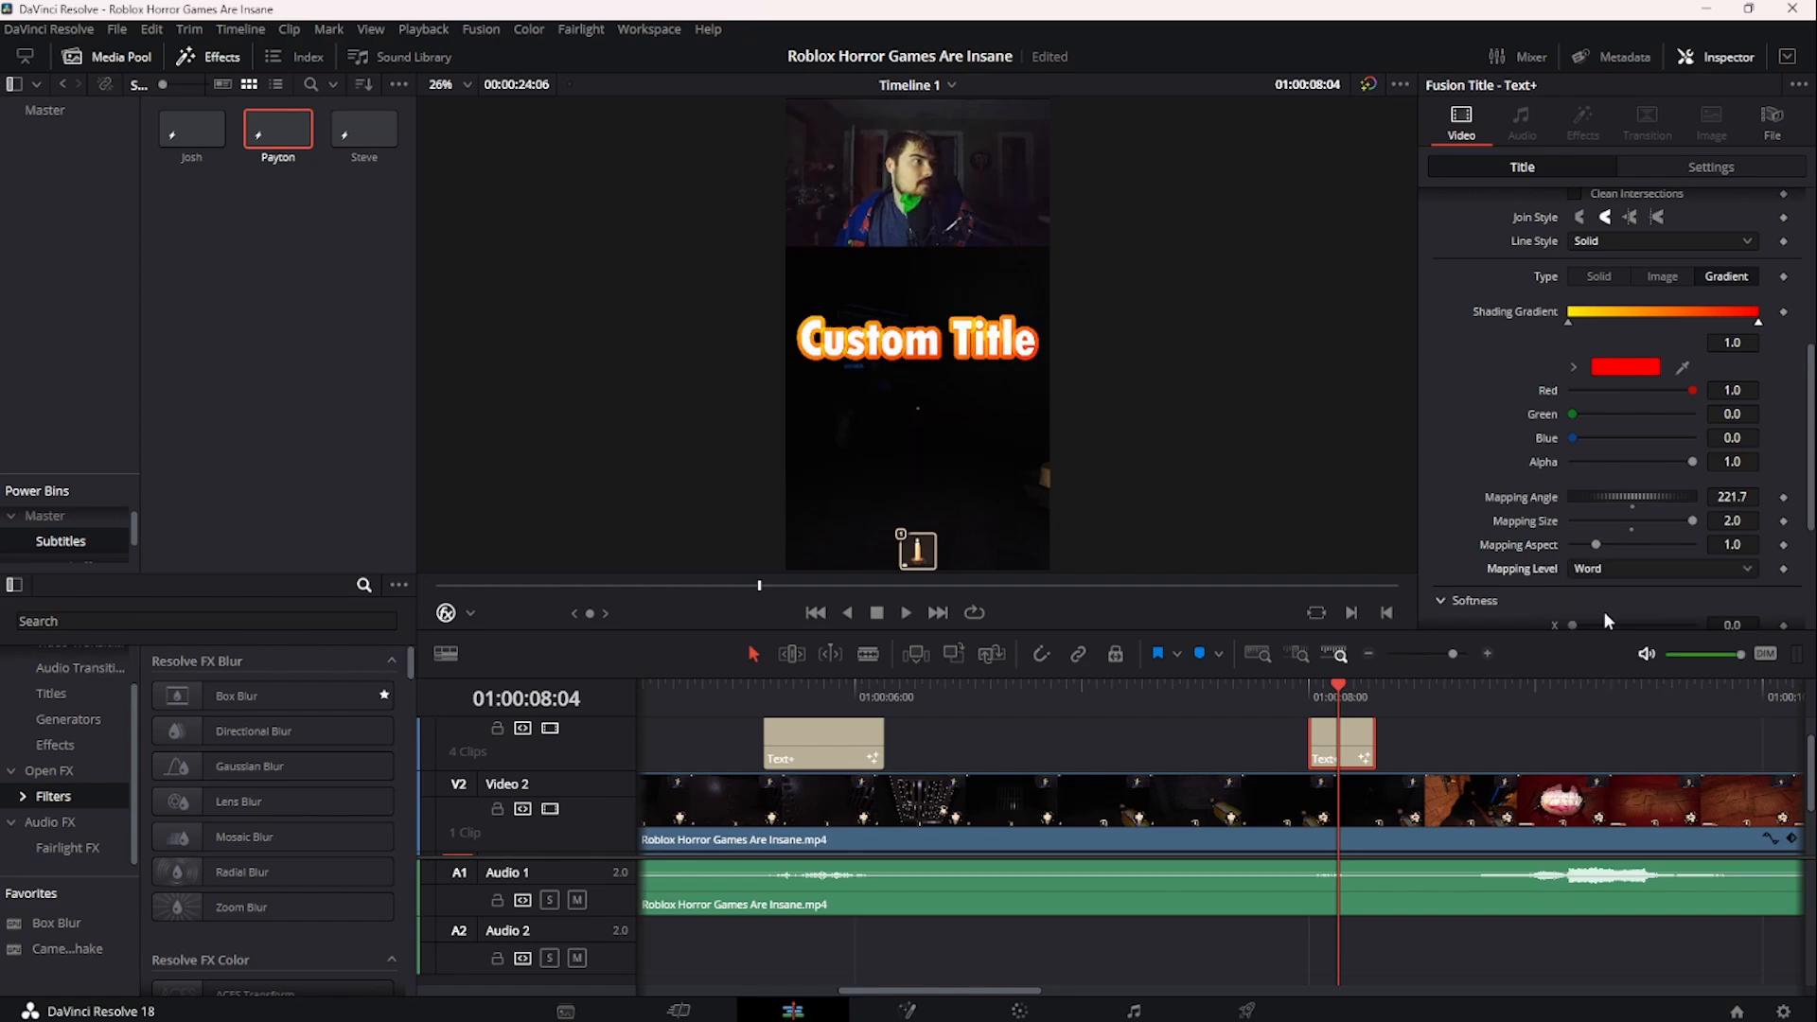
- Compare how the outline gradient looks with the Character, Full Image, Text and Line mapping levels
click(1597, 567)
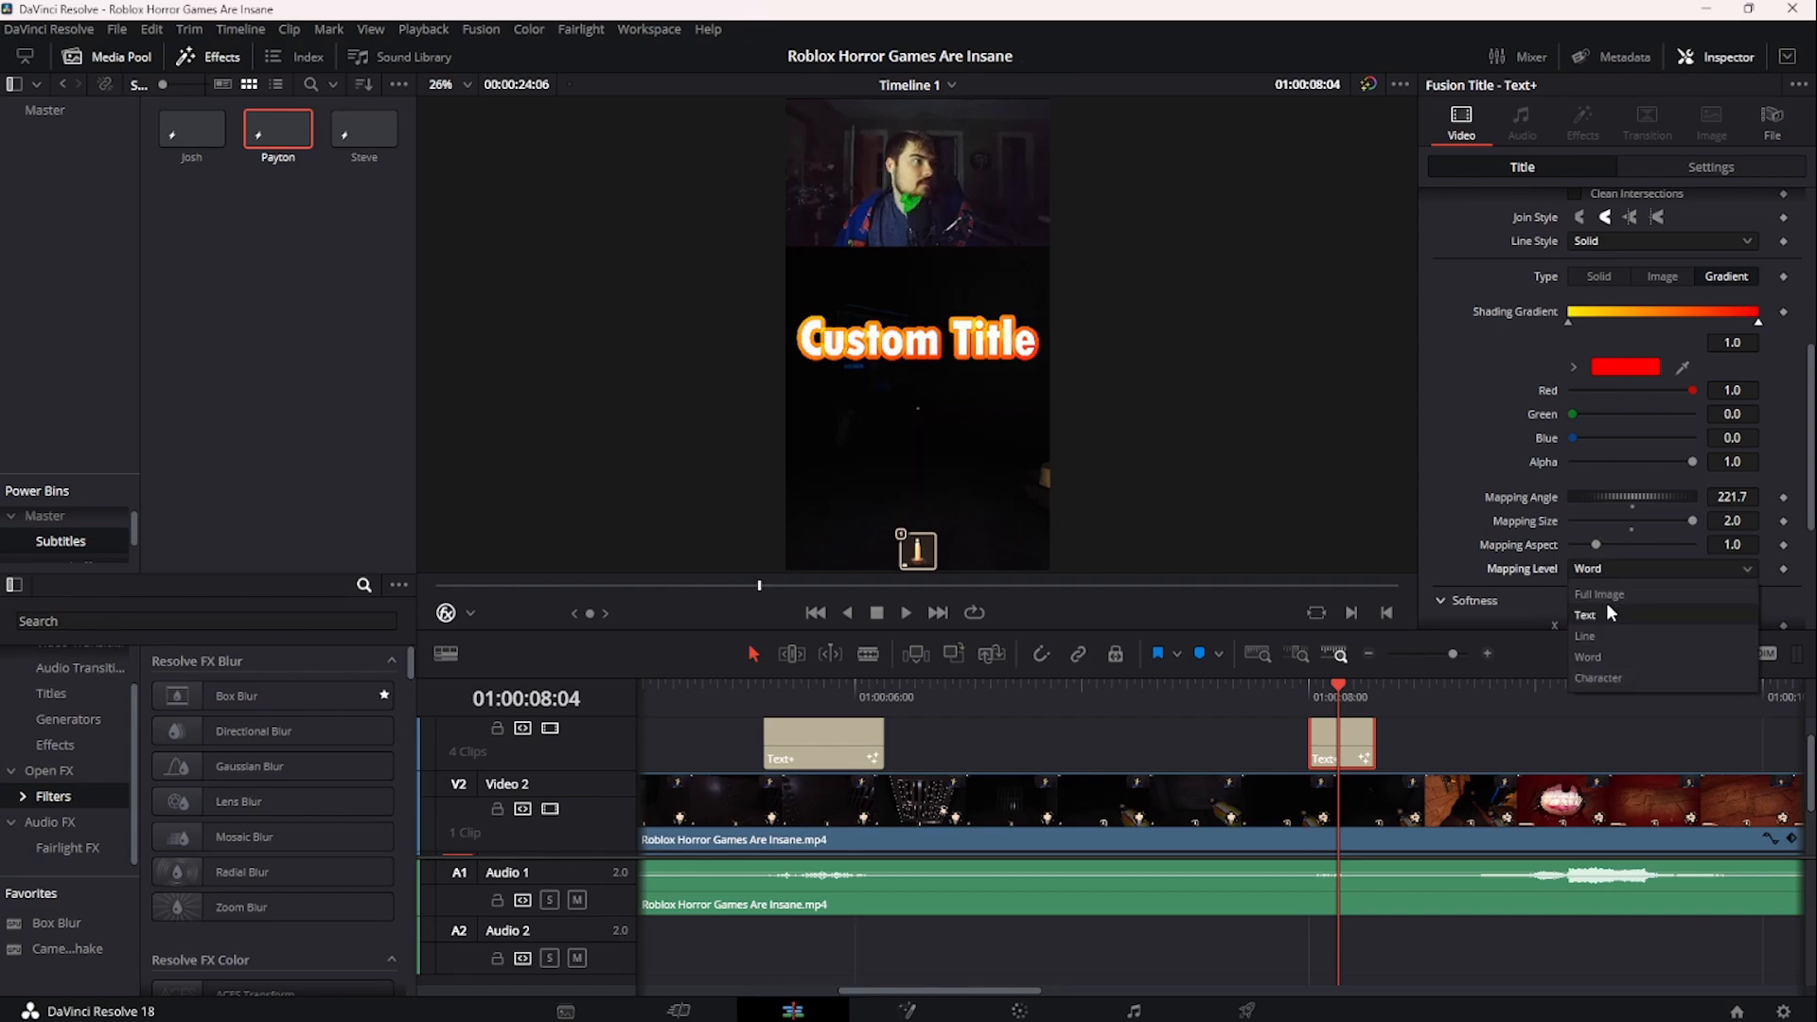
click(1608, 678)
click(1587, 572)
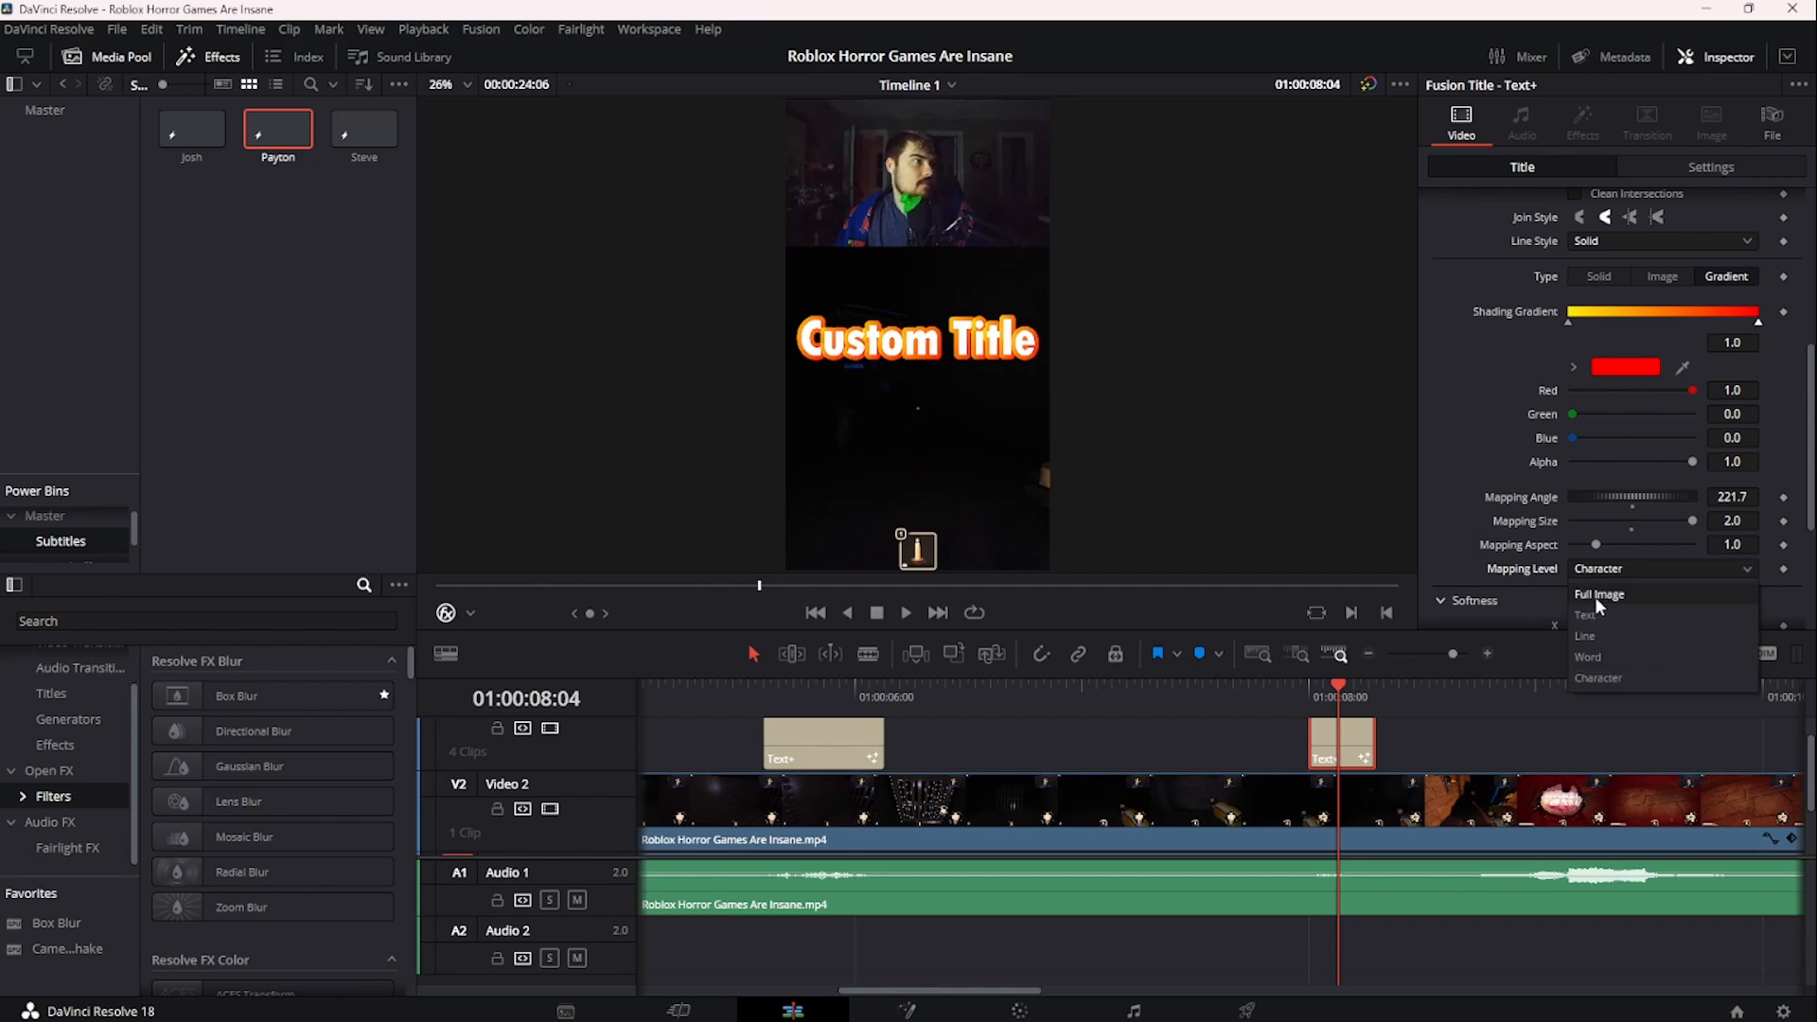
click(1593, 596)
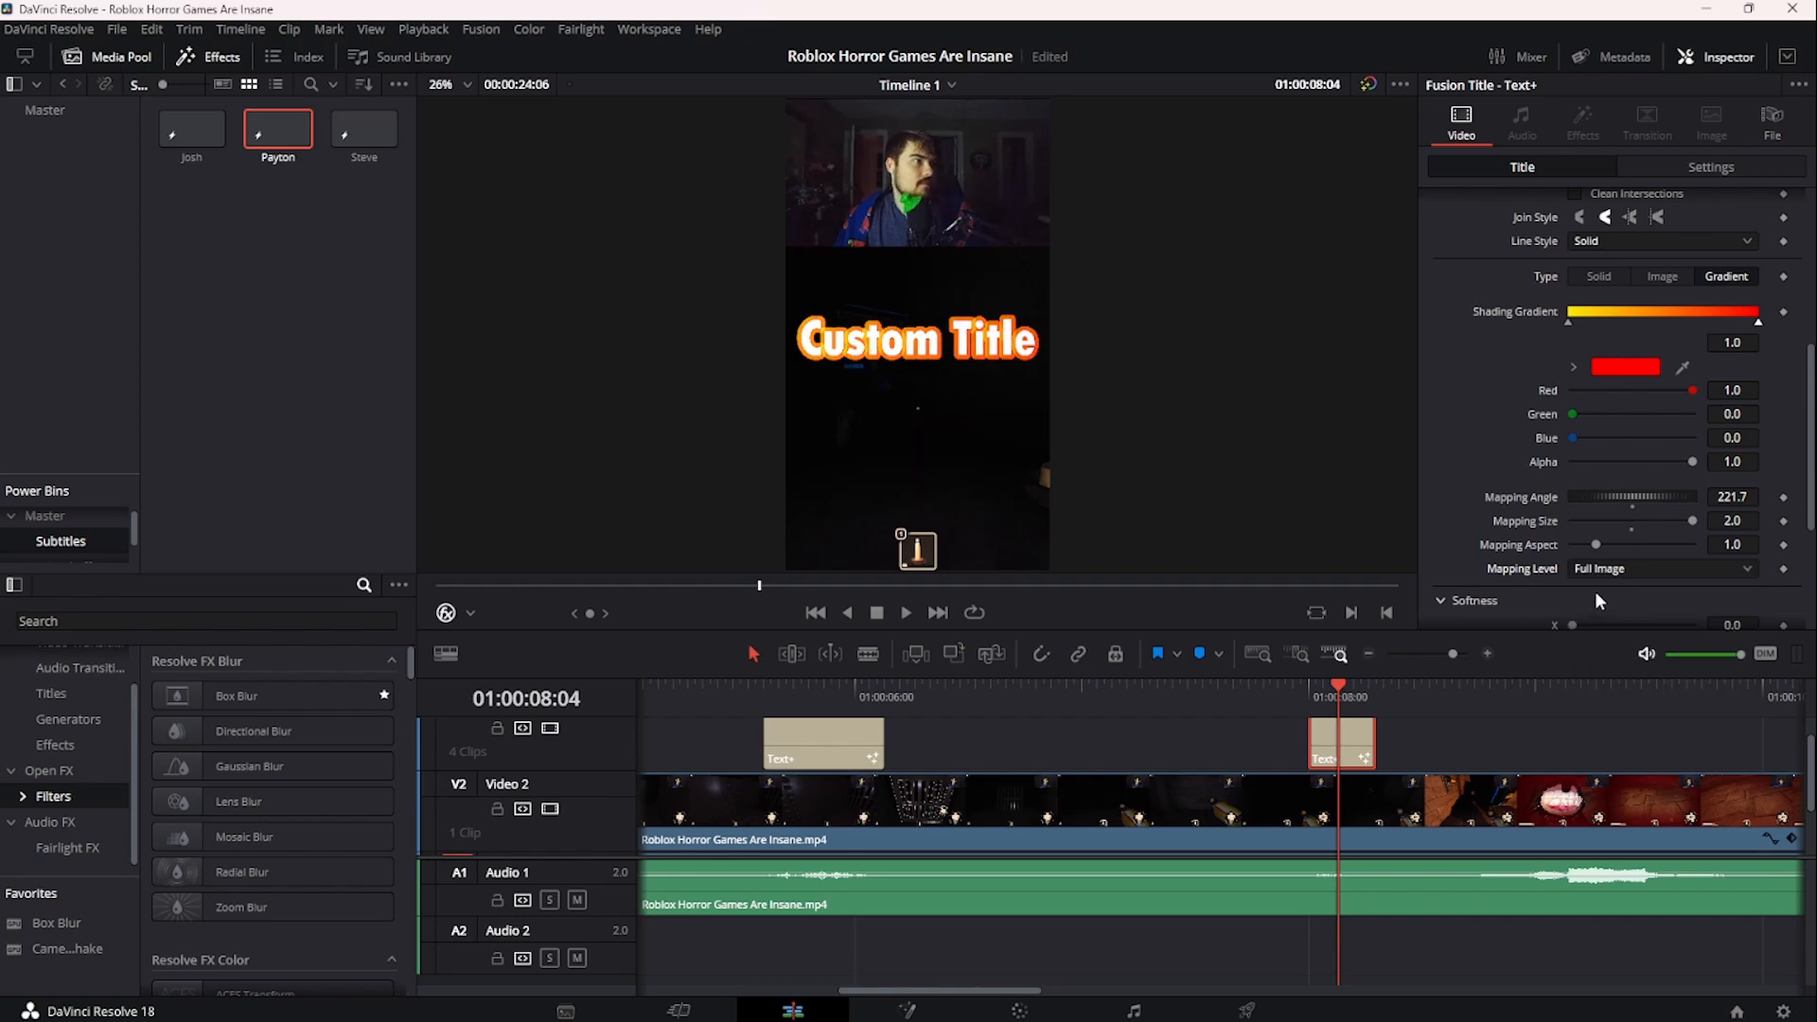
click(1593, 579)
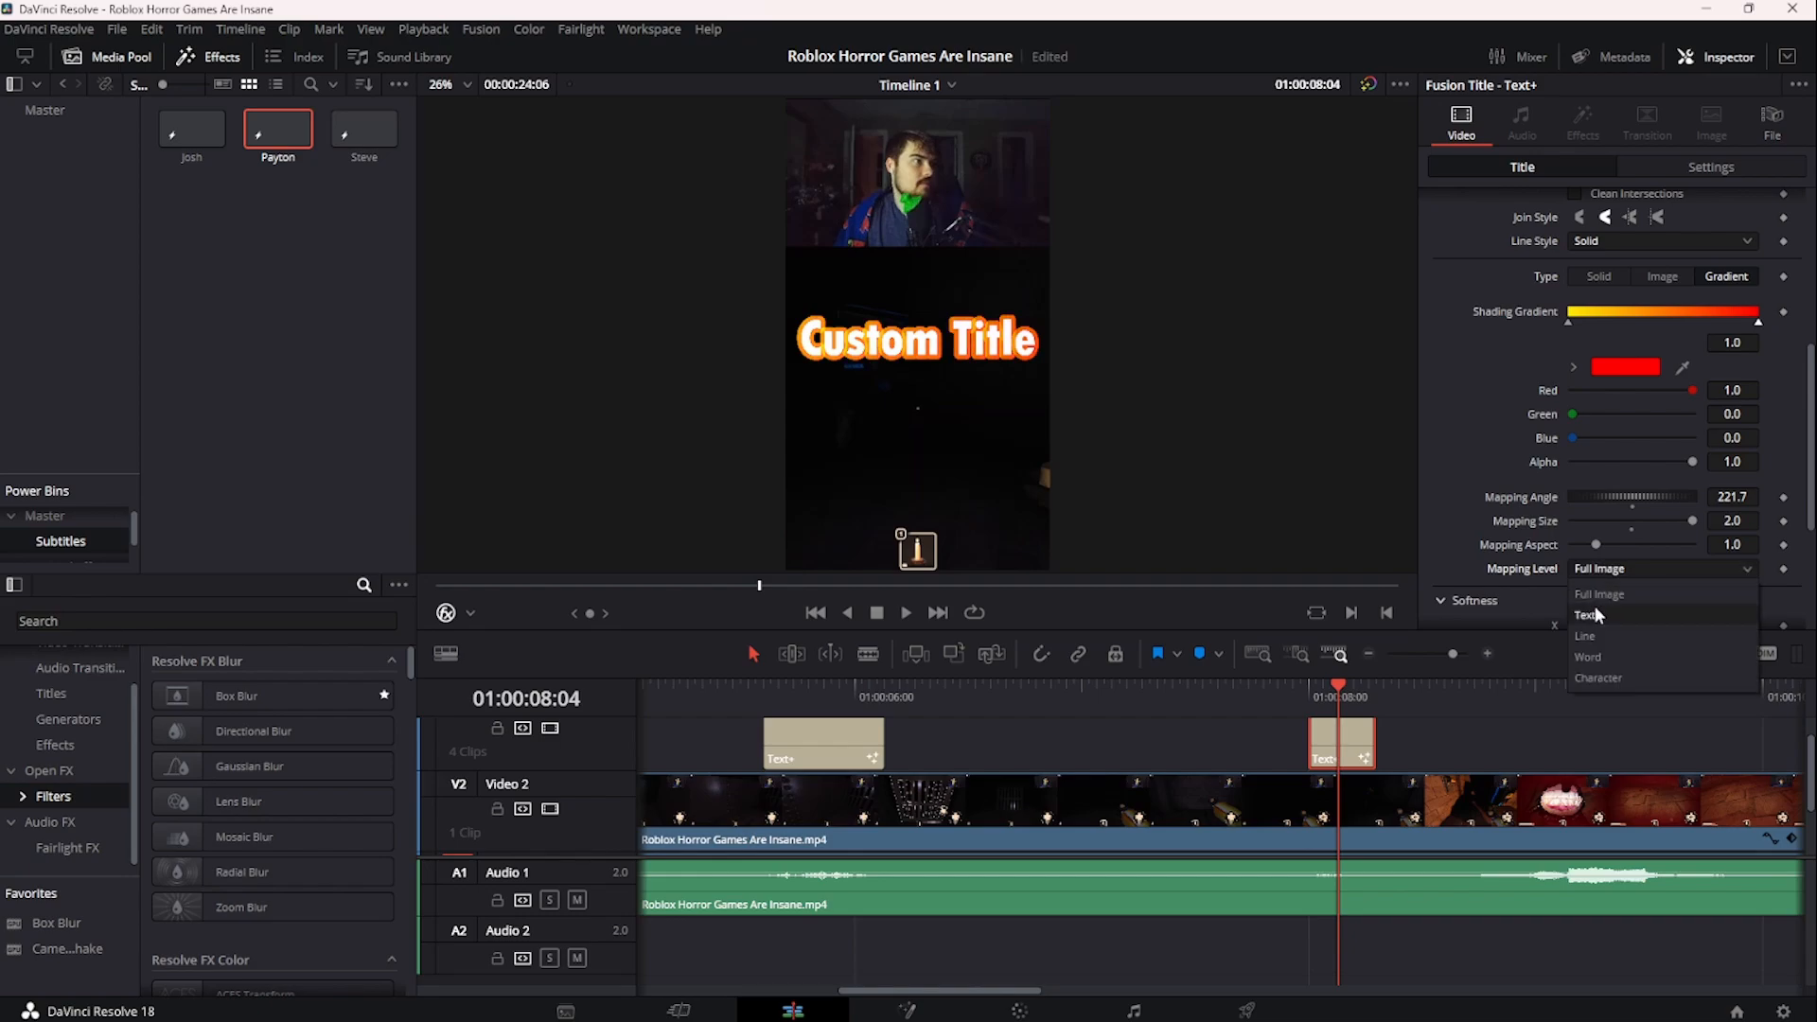
click(1595, 599)
click(1597, 568)
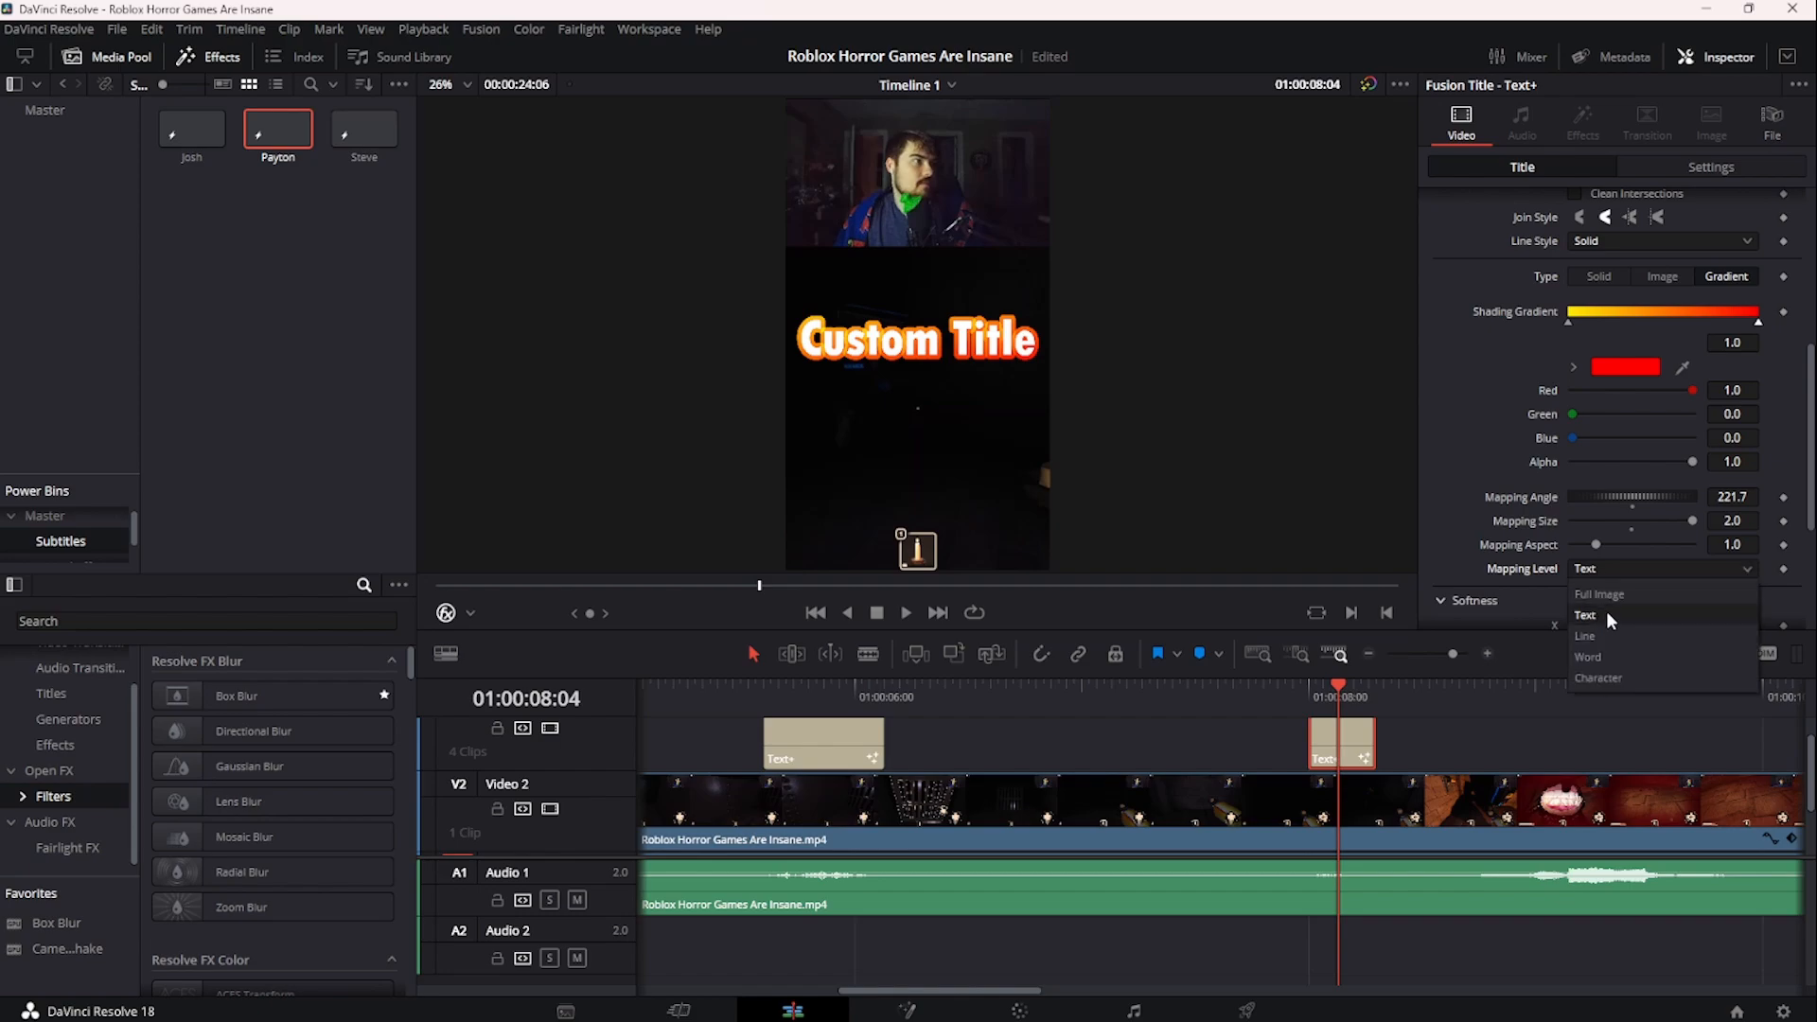
click(1603, 632)
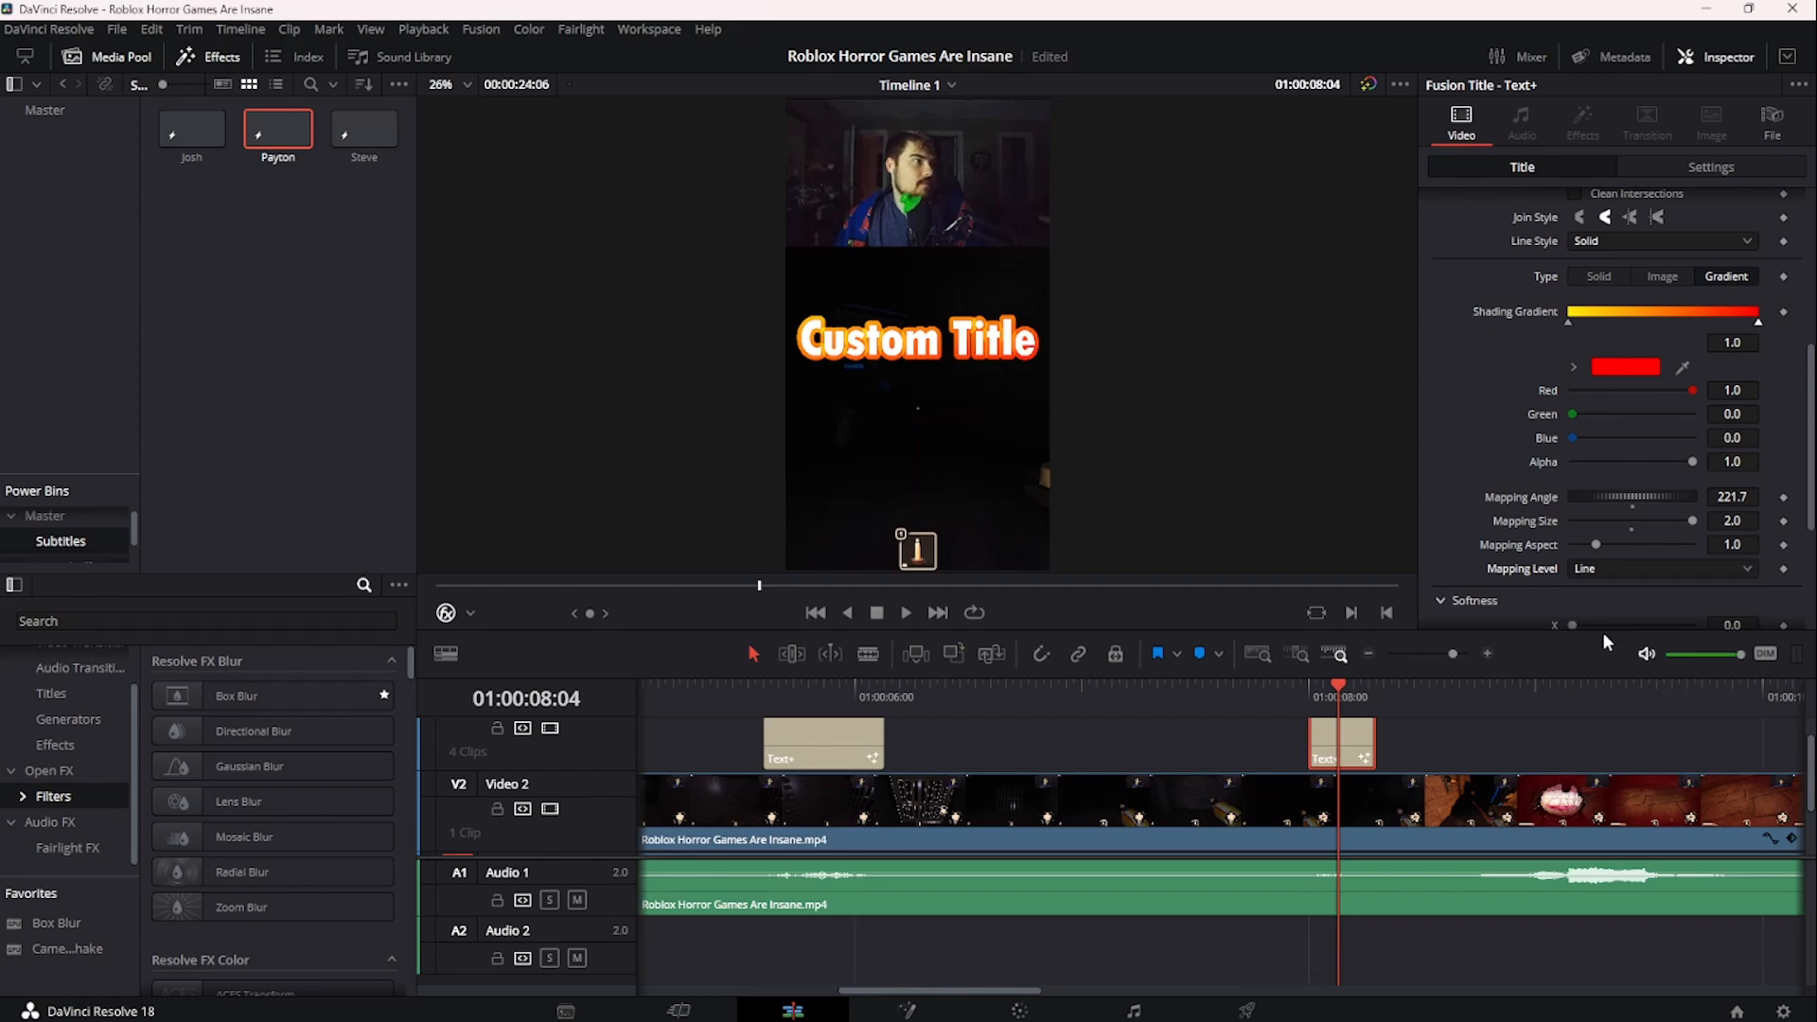
- Set the gradient's mapping level back to Word and its mapping angle to 526.9
click(1601, 566)
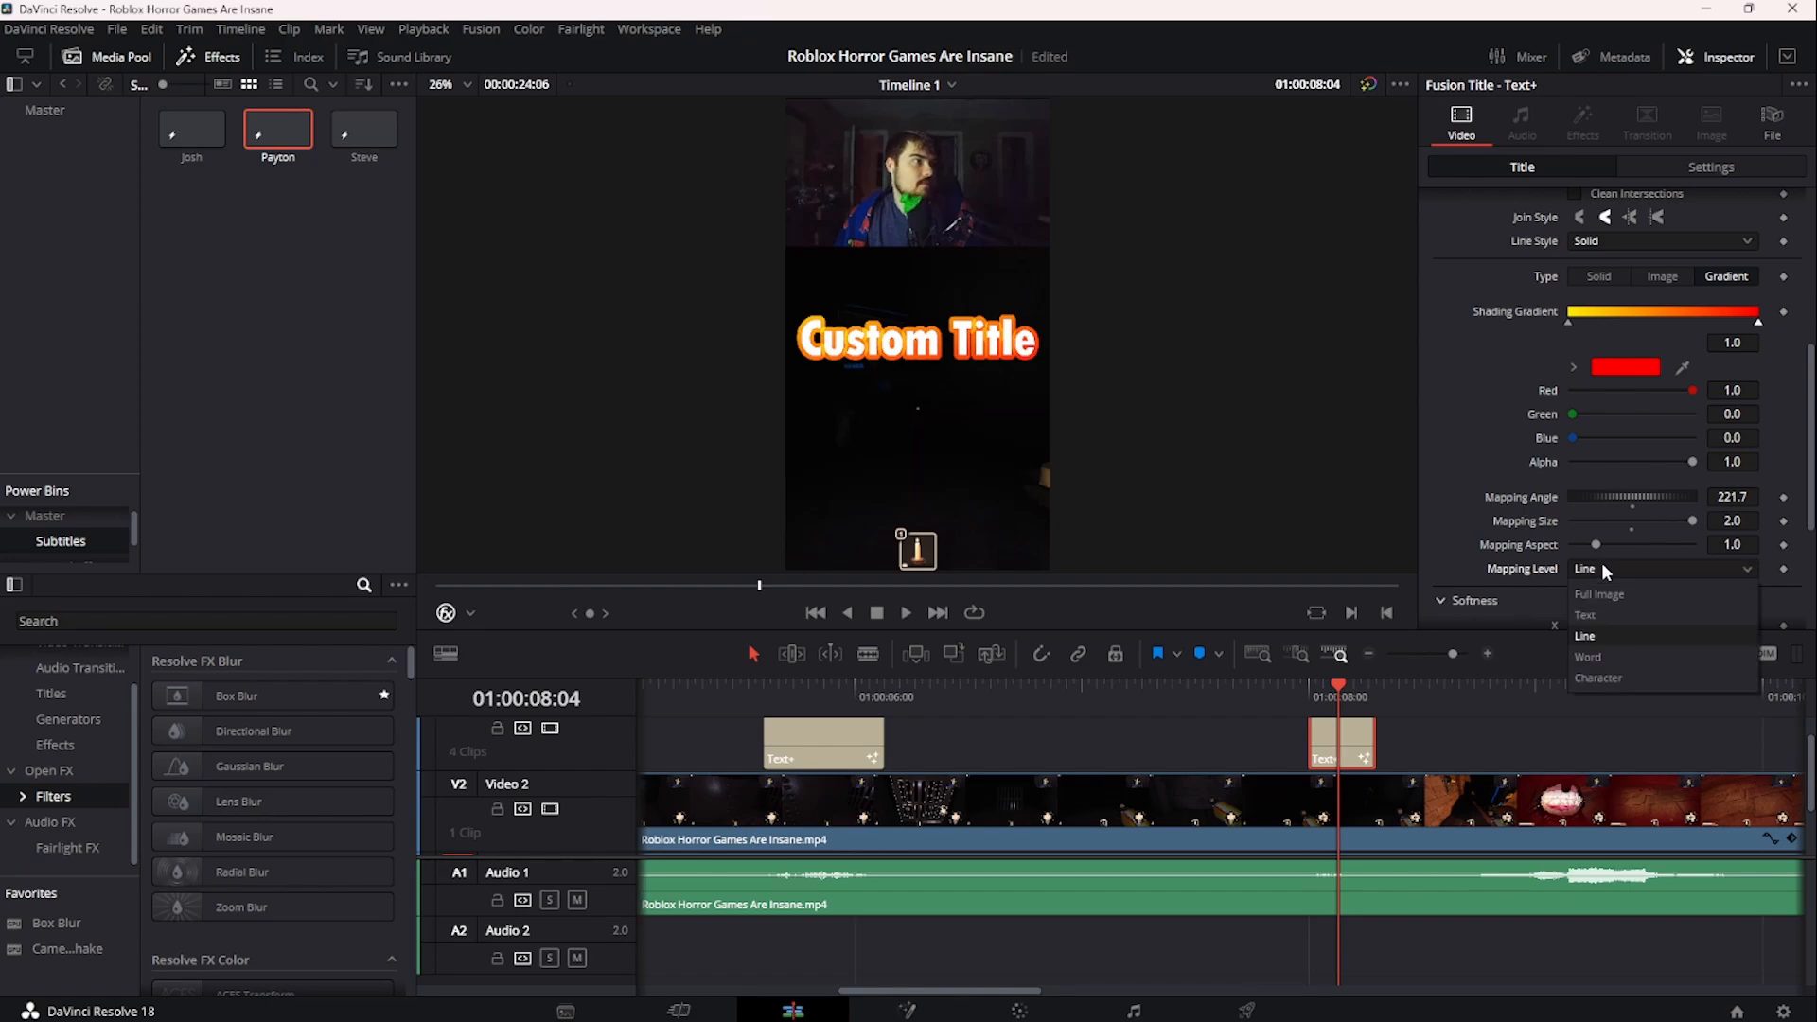
click(1602, 654)
drag(1612, 501, 1727, 518)
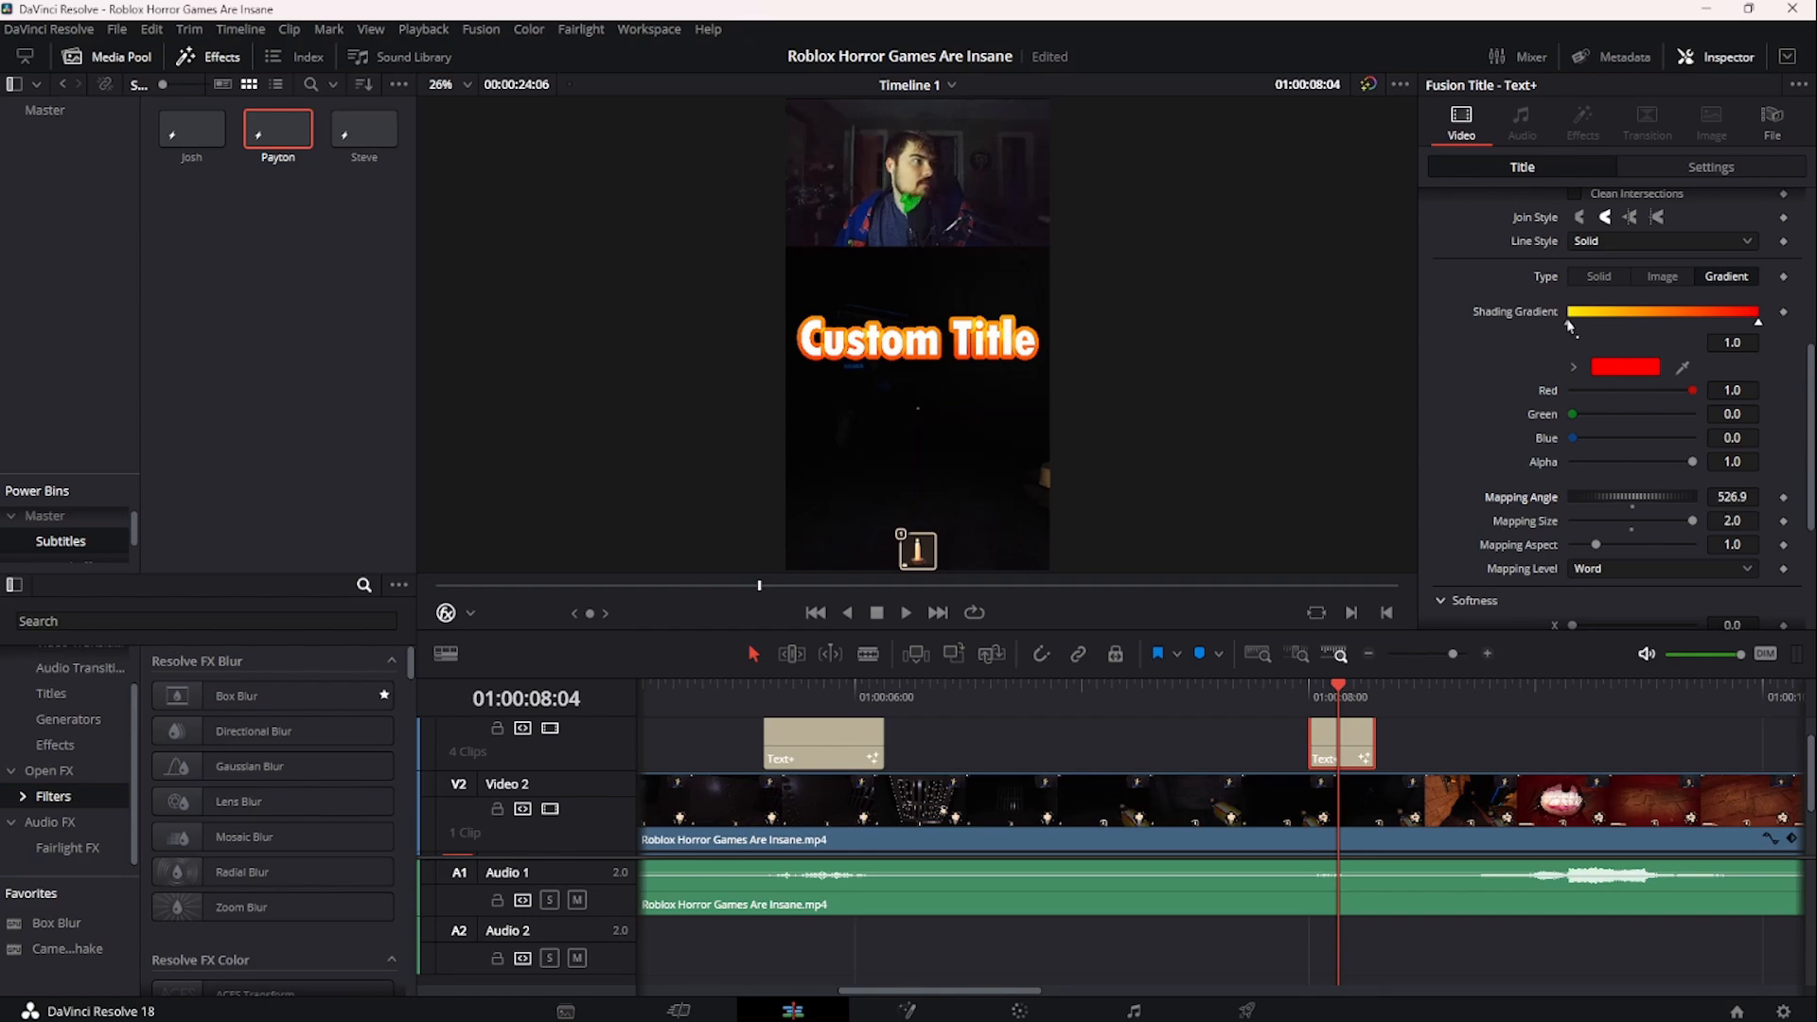
- Try moving the yellow stop inward along the outline's shading gradient, and return it to position 0.0
mouse_move(1569, 323)
mouse_down()
mouse_move(1666, 328)
mouse_move(1632, 327)
mouse_up()
click(1759, 325)
mouse_move(1760, 327)
mouse_down()
mouse_move(1654, 332)
mouse_move(1768, 330)
mouse_up()
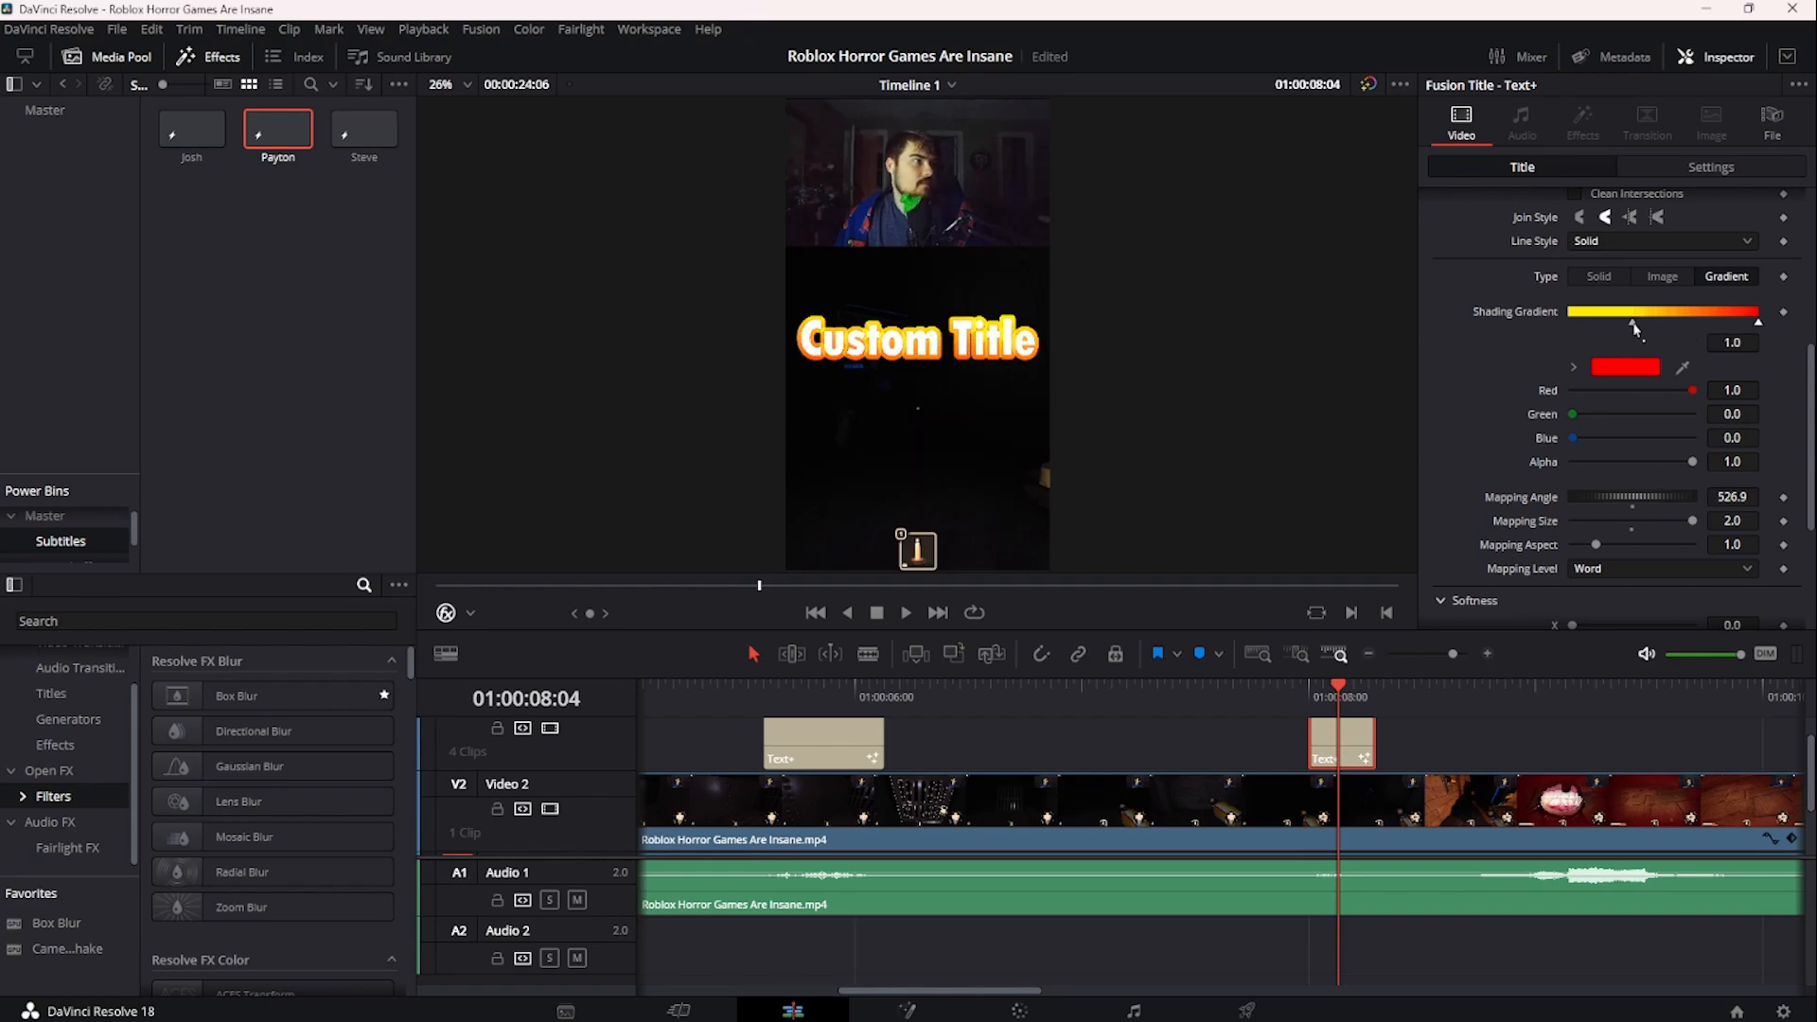
drag(1633, 325, 1485, 358)
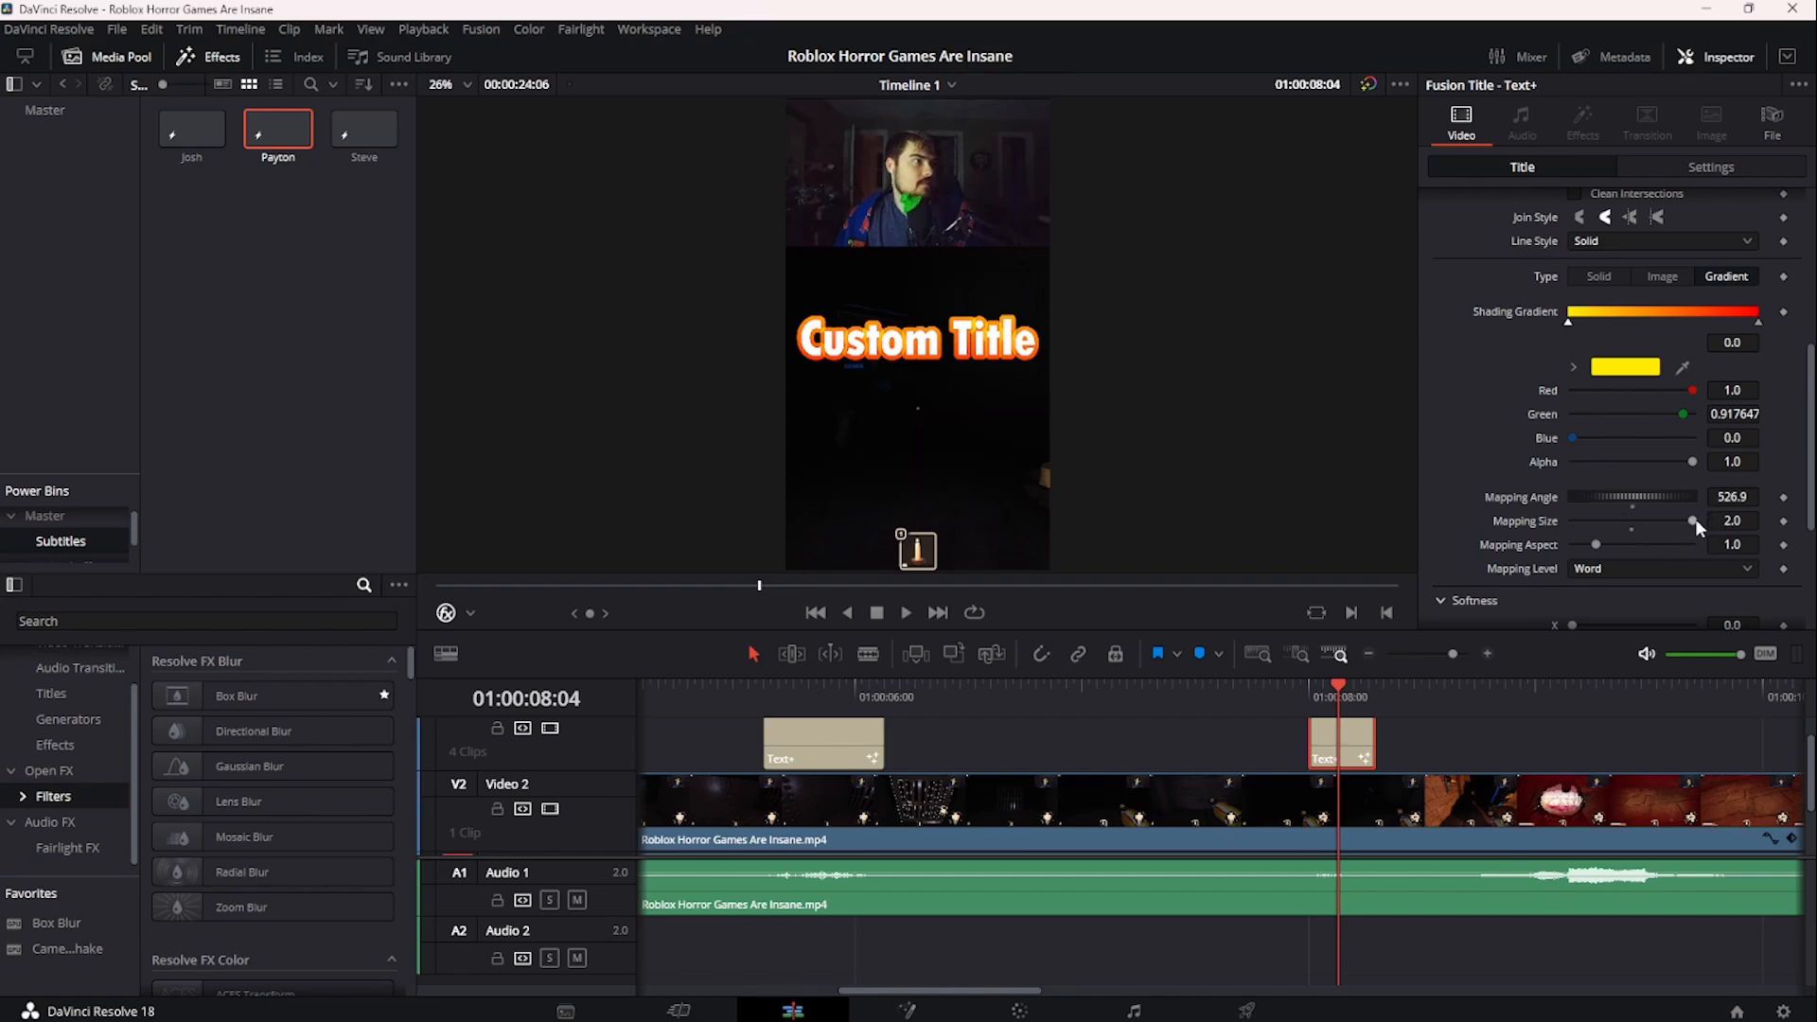
- Set the outline gradient's mapping size to 3.0, its mapping aspect to 5.0 and its mapping level to Line
click(1735, 521)
text(3)
key(Tab)
click(1690, 568)
click(1598, 637)
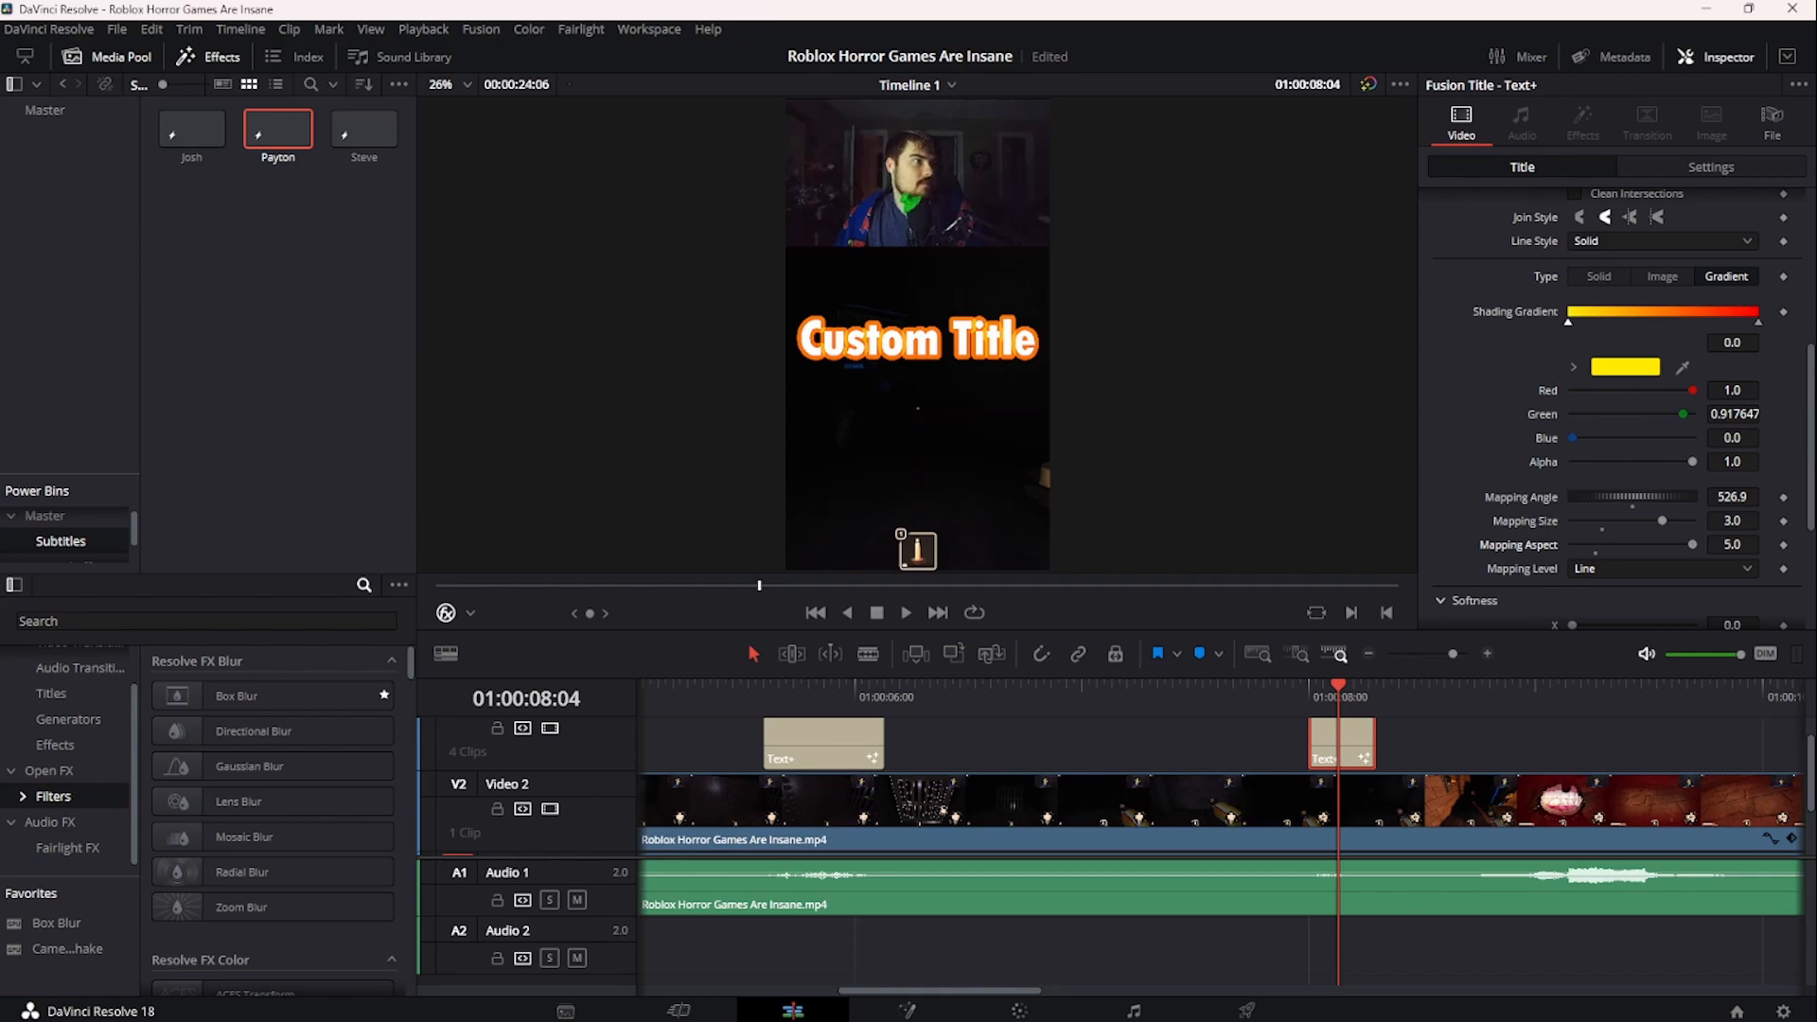
- Play back the section around 01:00:08:00 to check the timing and look of the gradient-outlined subtitle
click(1451, 725)
click(1277, 688)
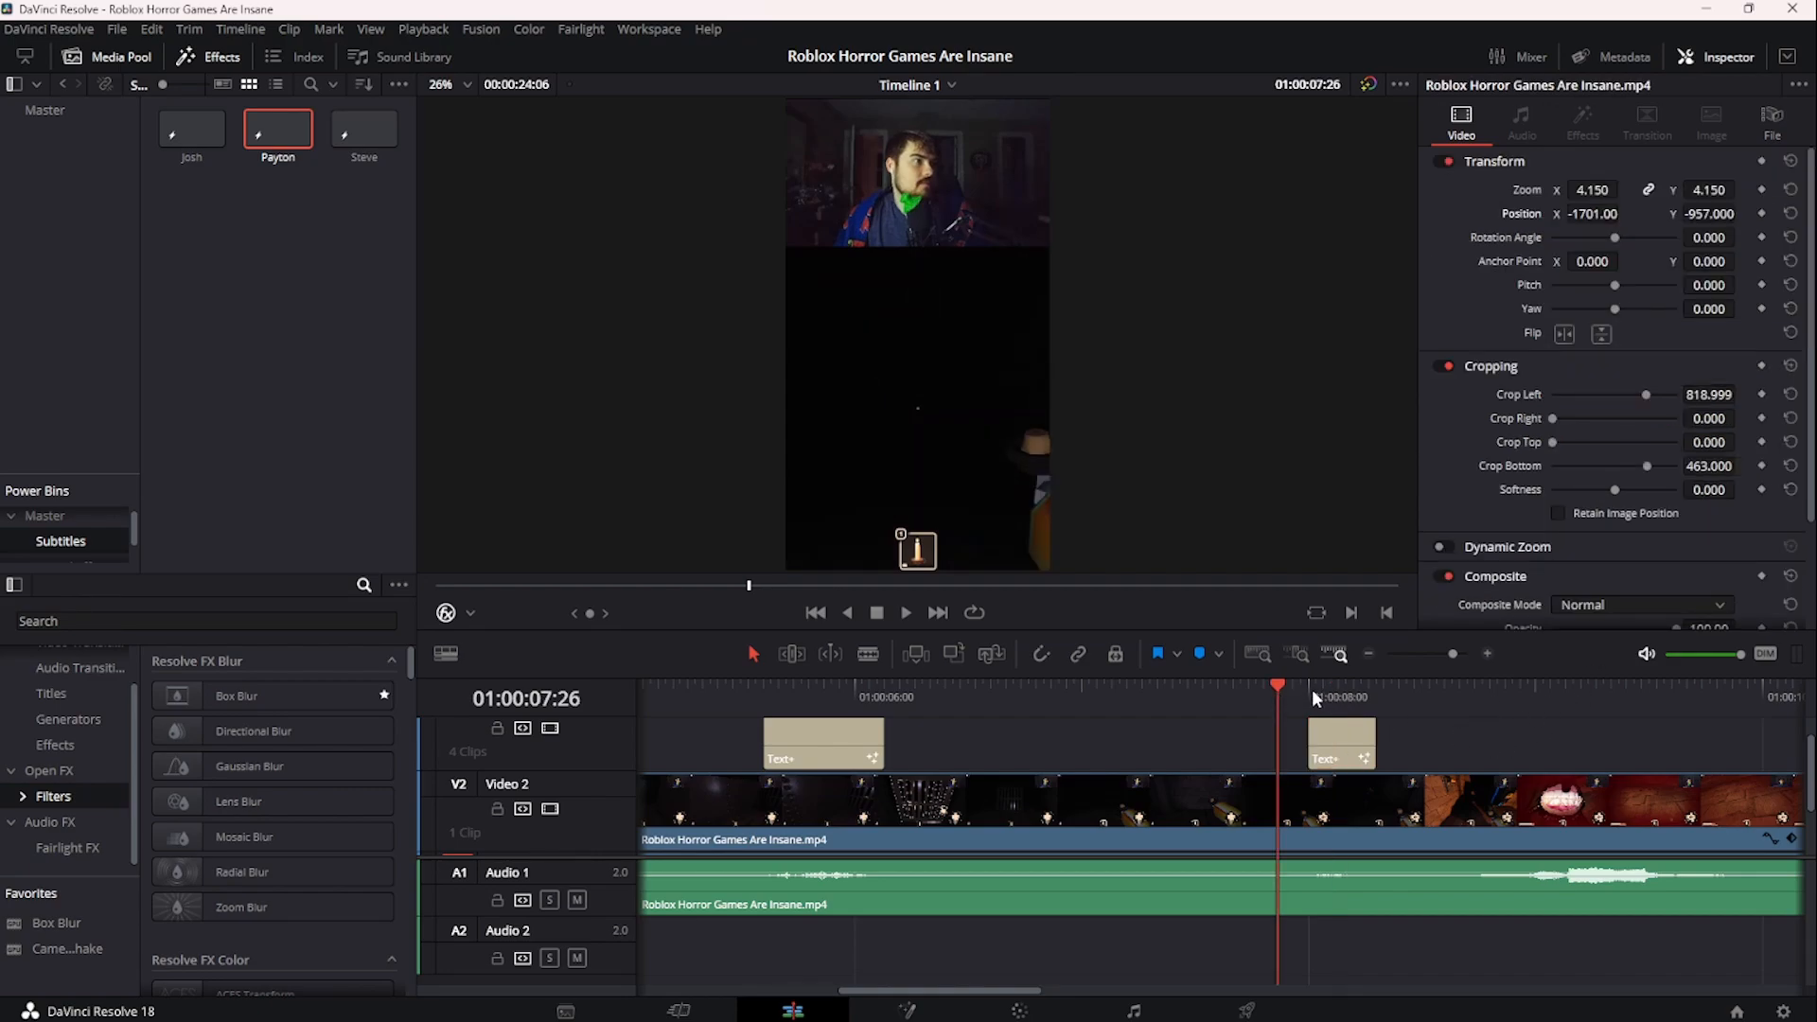
click(1311, 699)
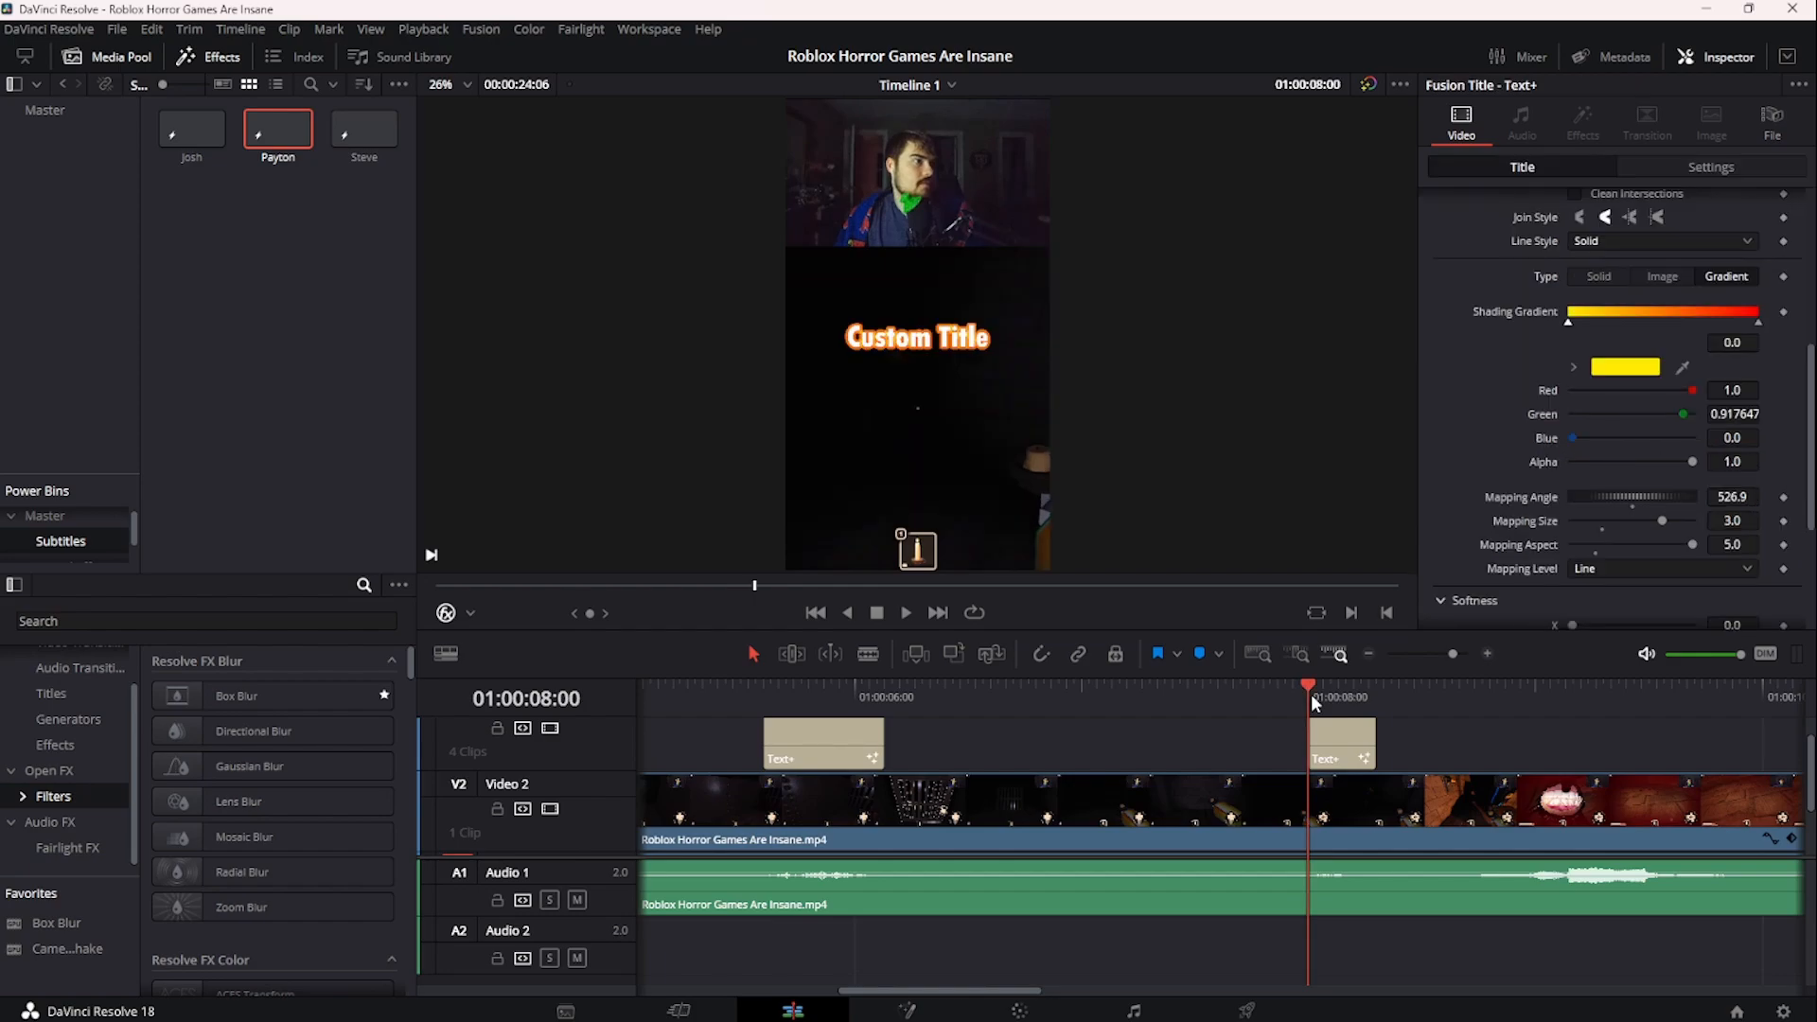
key(space)
click(1290, 700)
click(1279, 701)
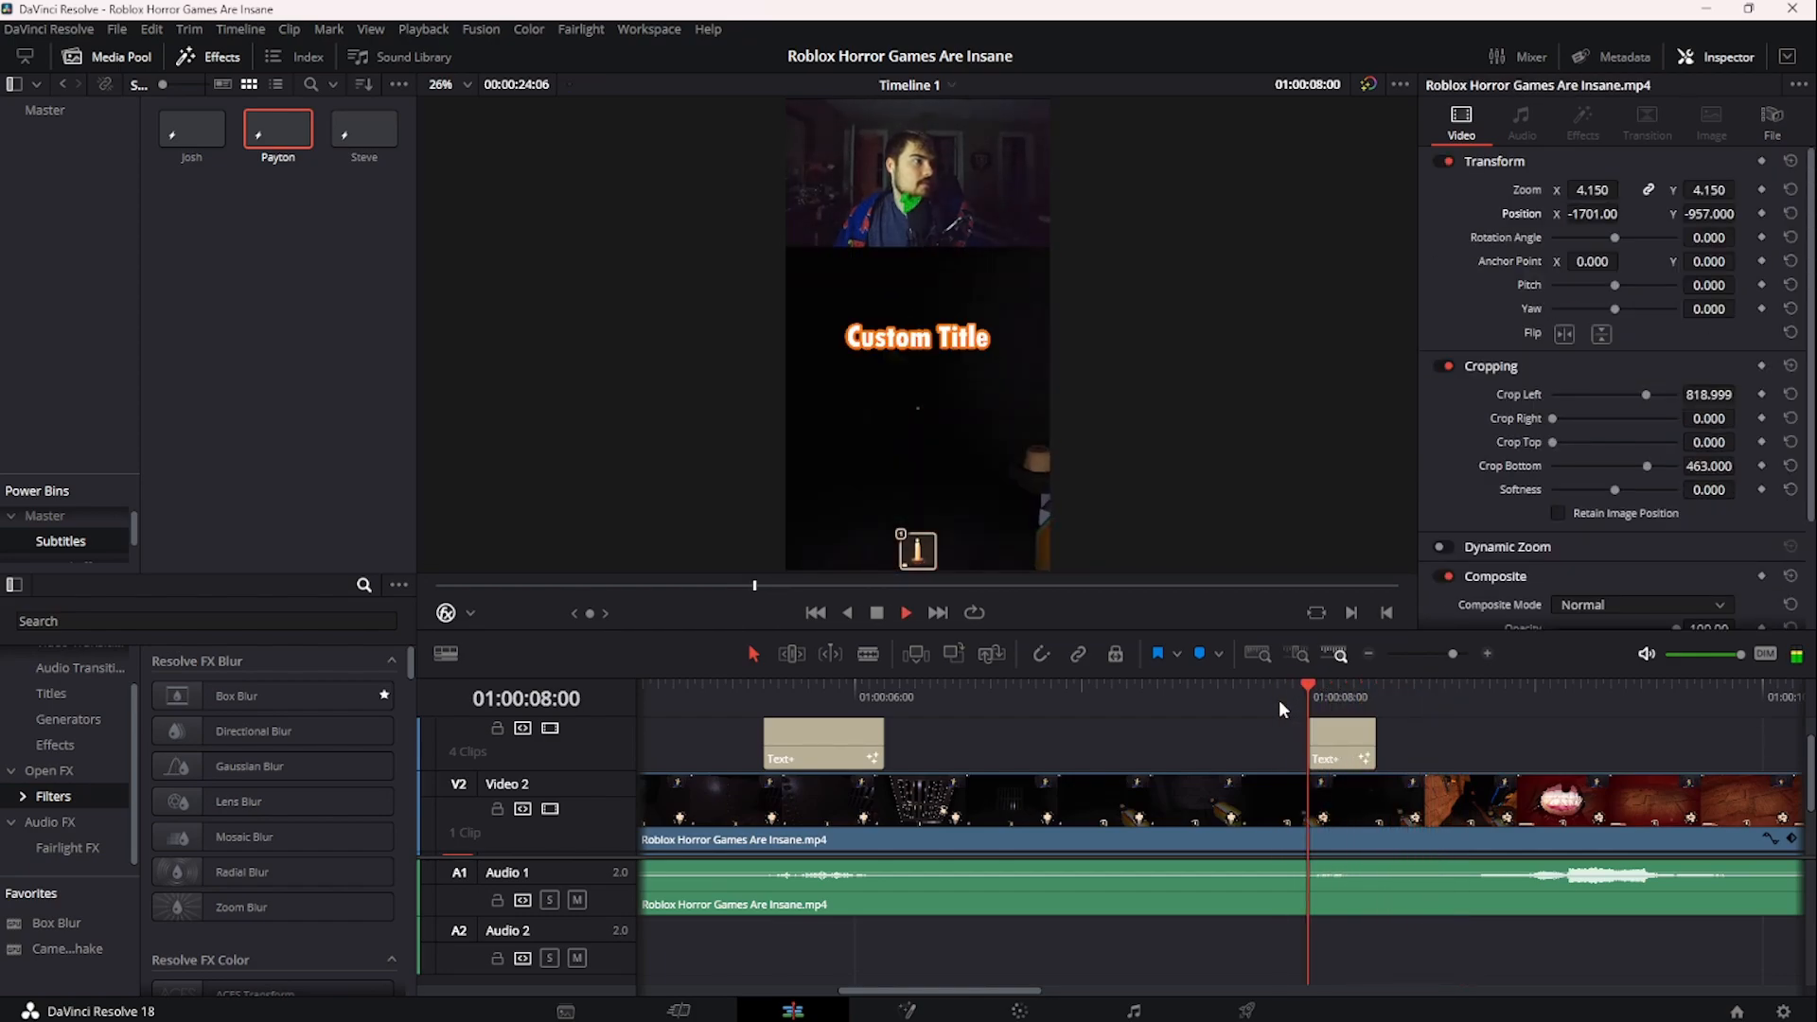
click(1274, 698)
click(1273, 698)
key(space)
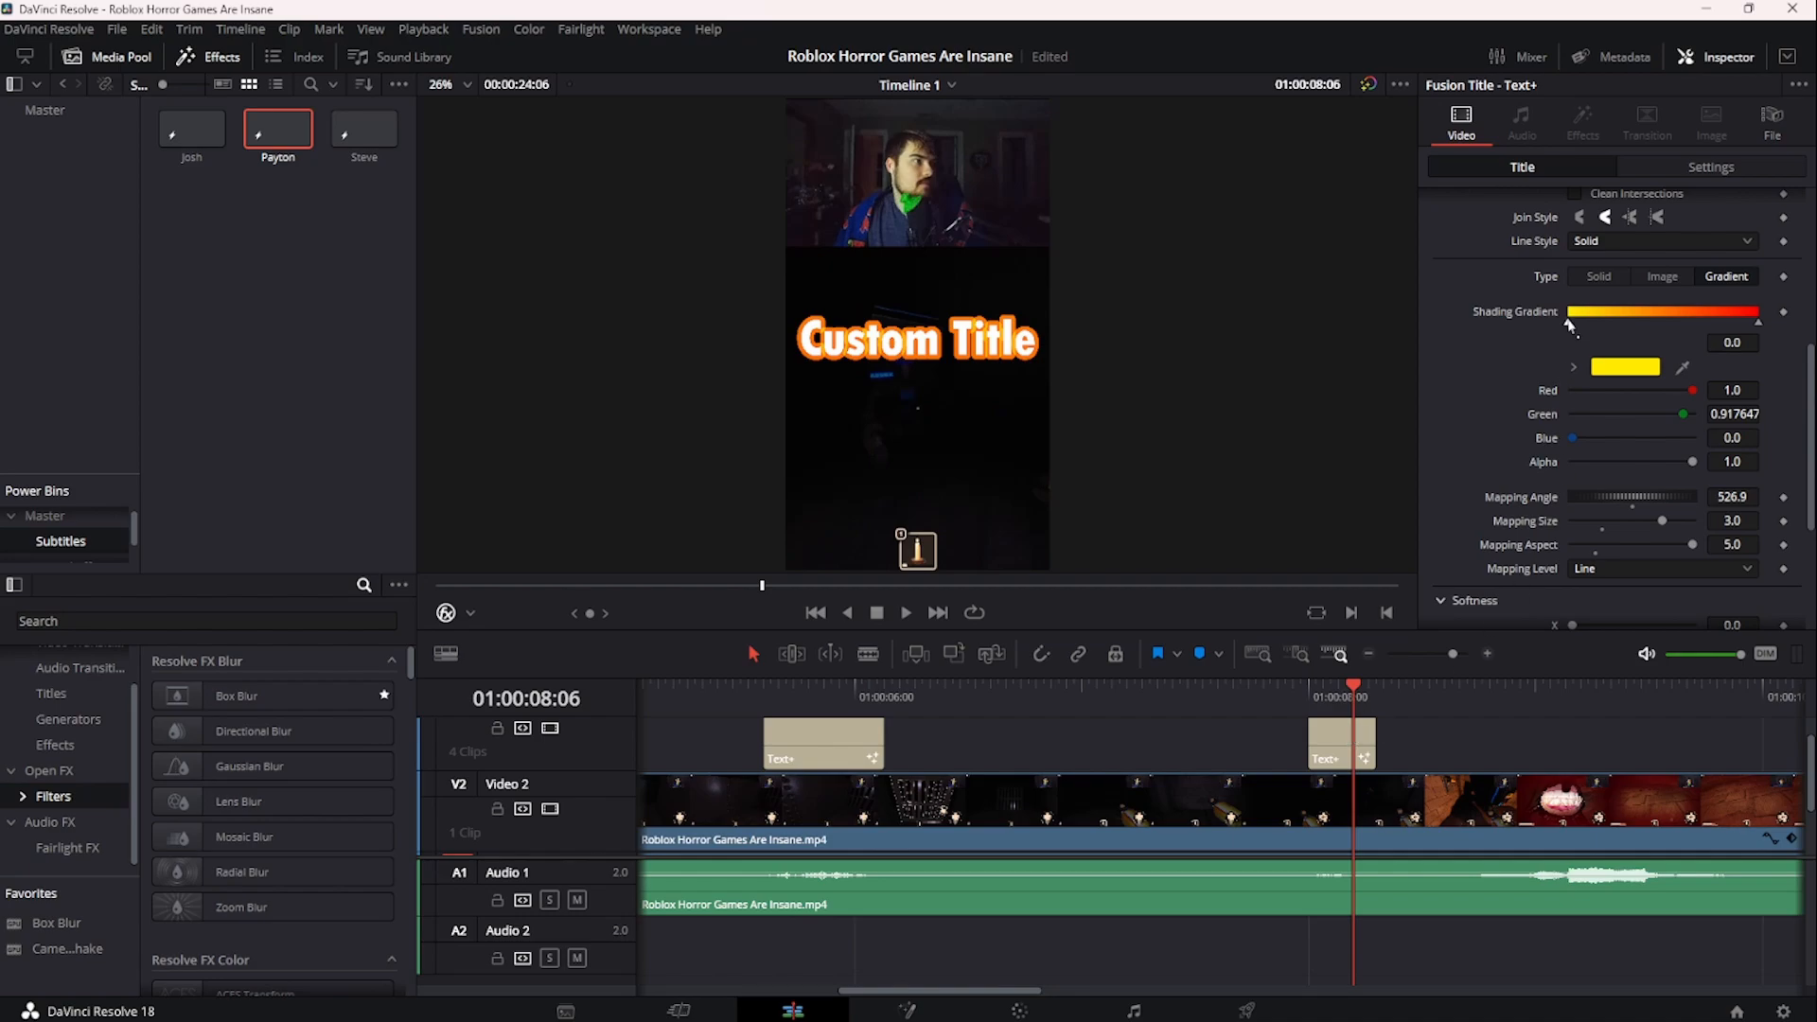
- Move the yellow stop of the subtitle's outline gradient to about 0.43 and shift the red stop inward
click(1340, 748)
drag(1567, 325, 1617, 328)
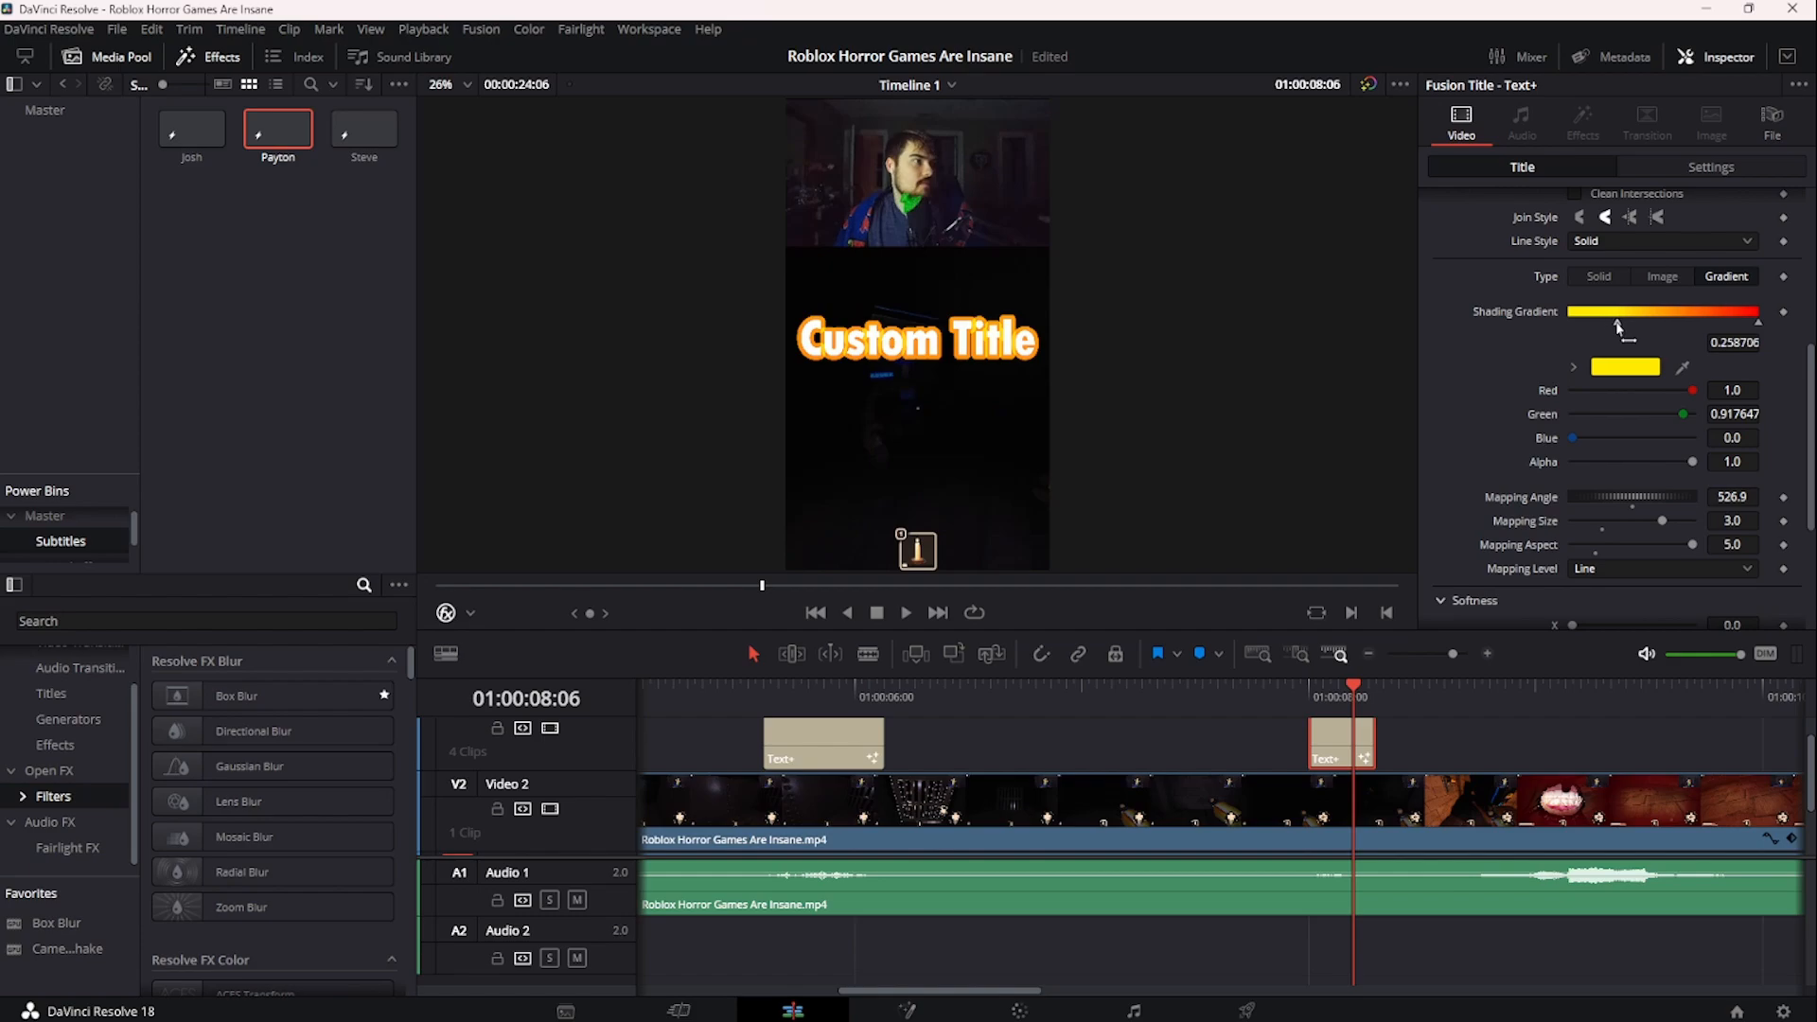
mouse_move(1756, 326)
mouse_down()
mouse_move(1607, 326)
mouse_move(1643, 333)
mouse_up()
drag(1649, 333, 1653, 333)
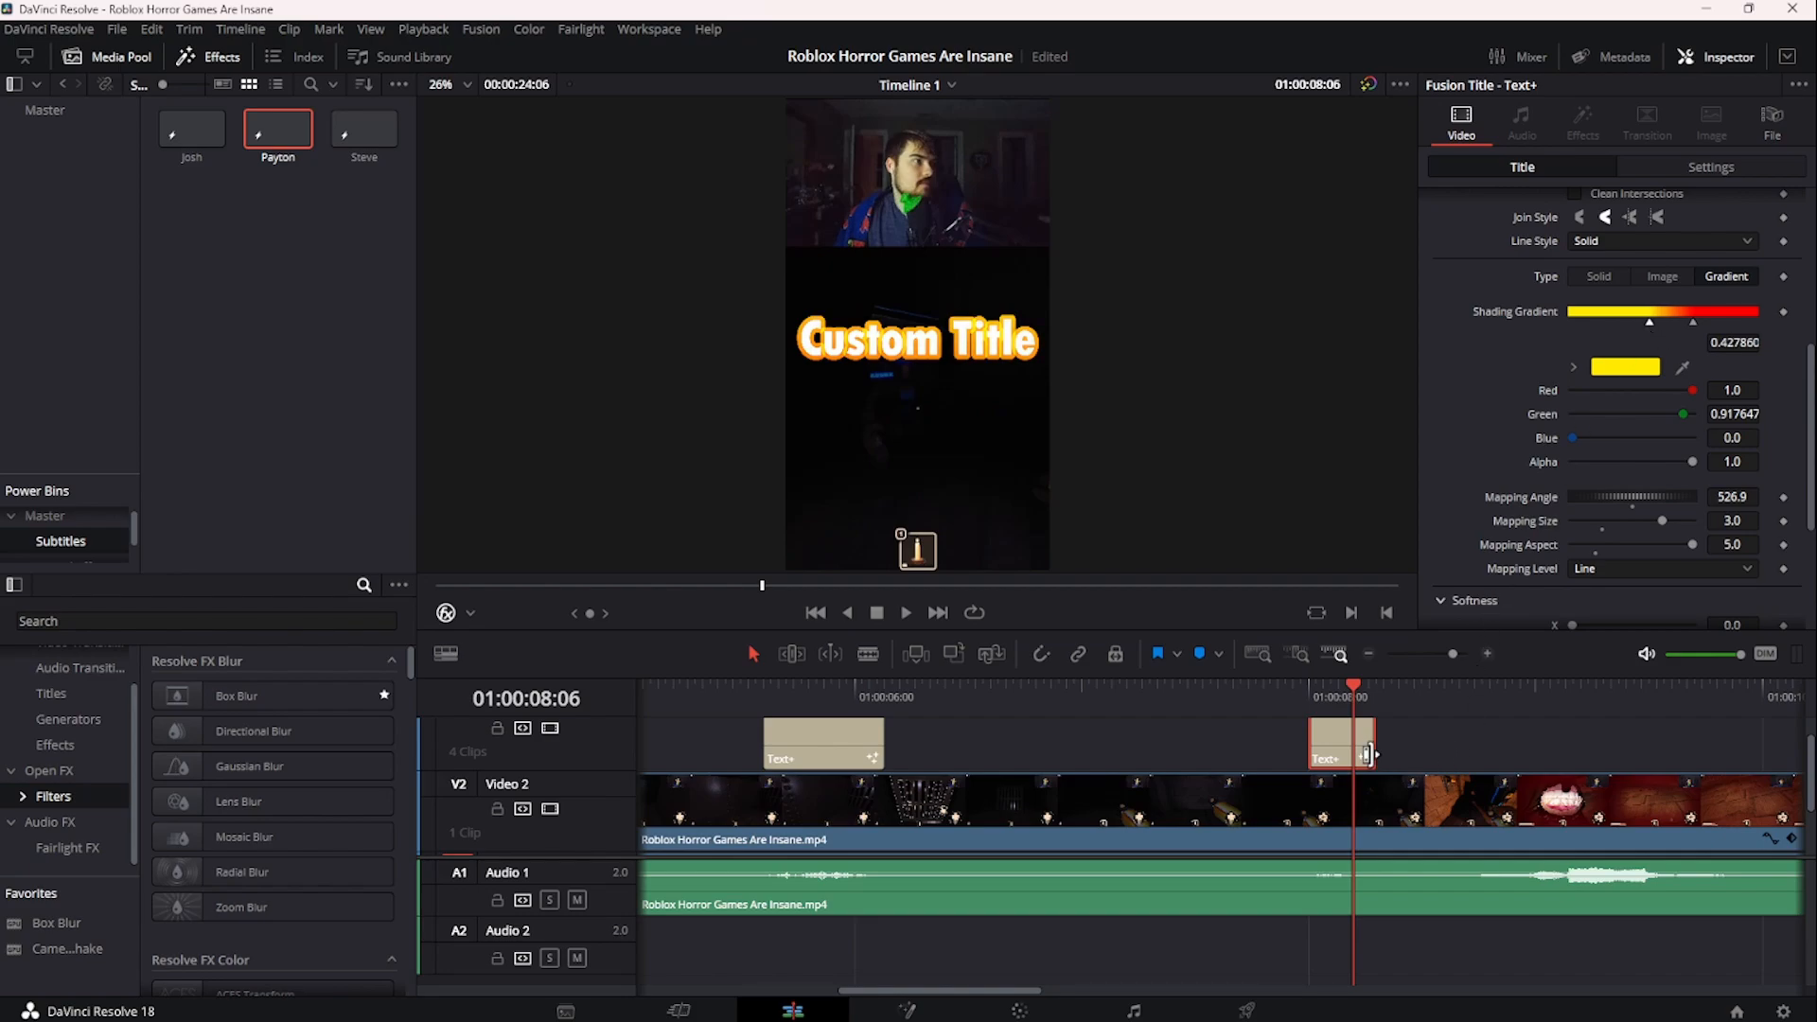
- Replace the text of the subtitle at 01:00:08:00 with "Who?"
scroll(1483, 203, up, 5)
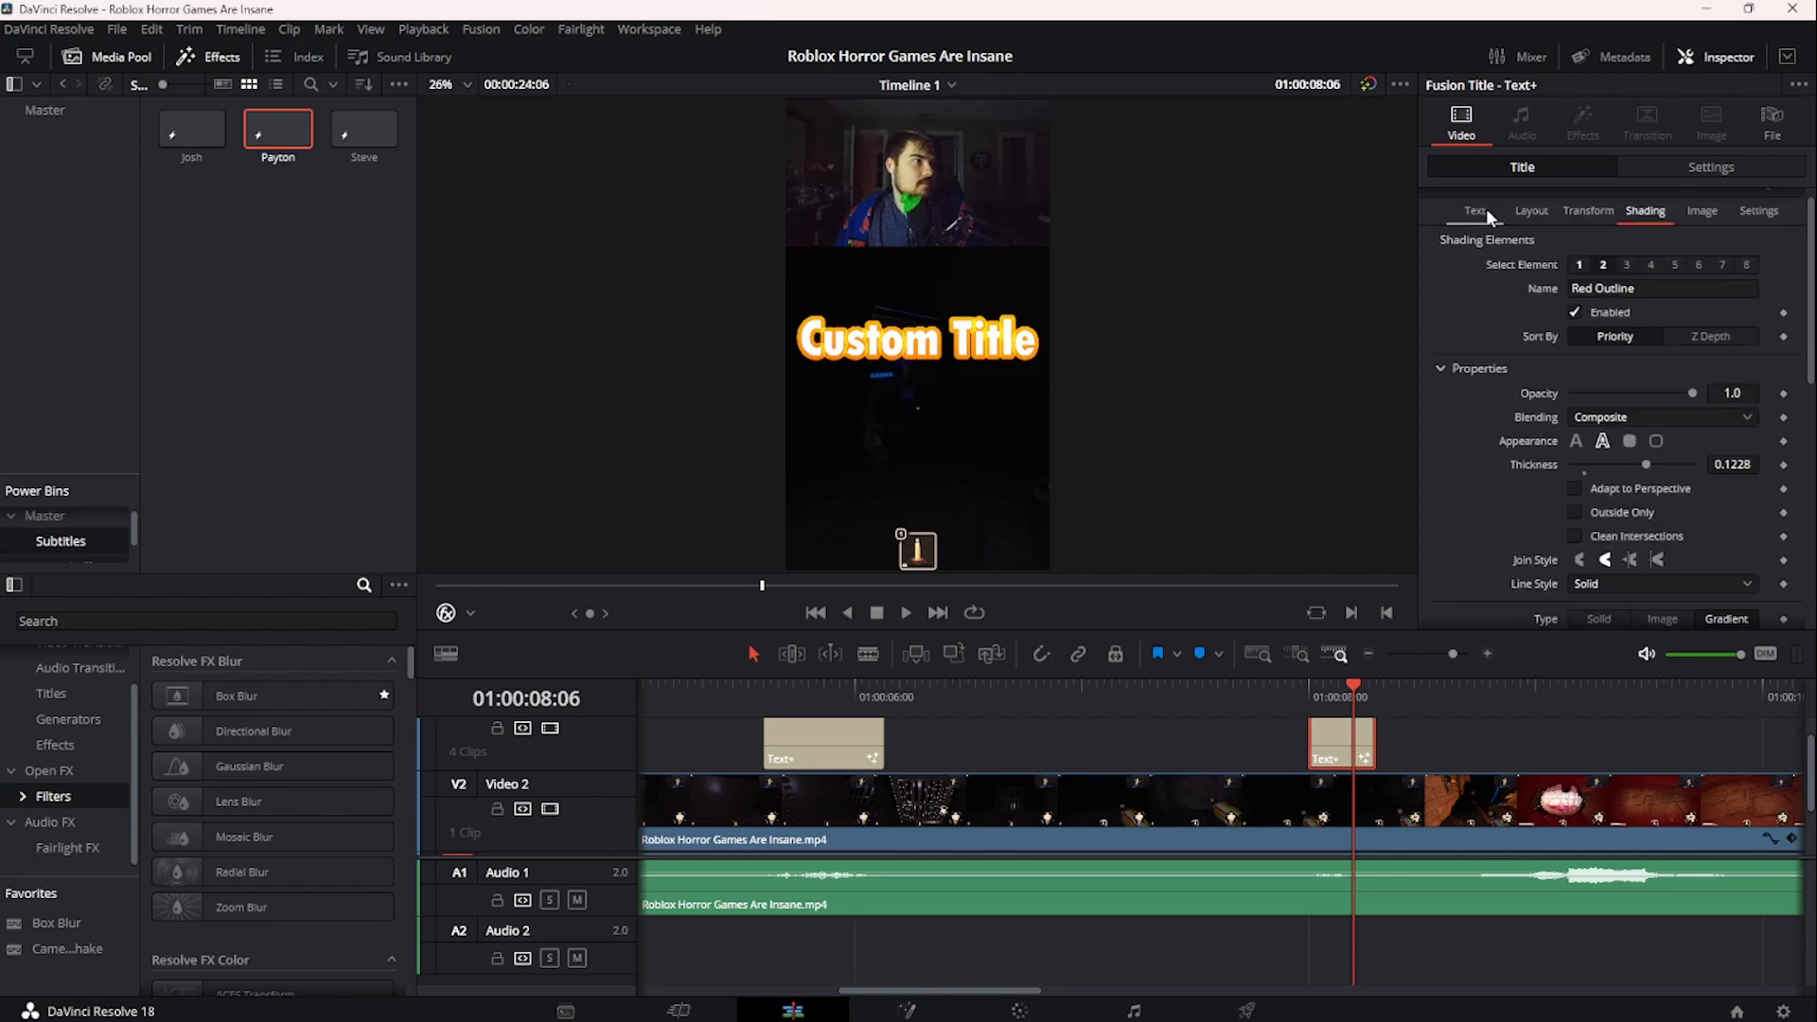
click(1486, 208)
text(W)
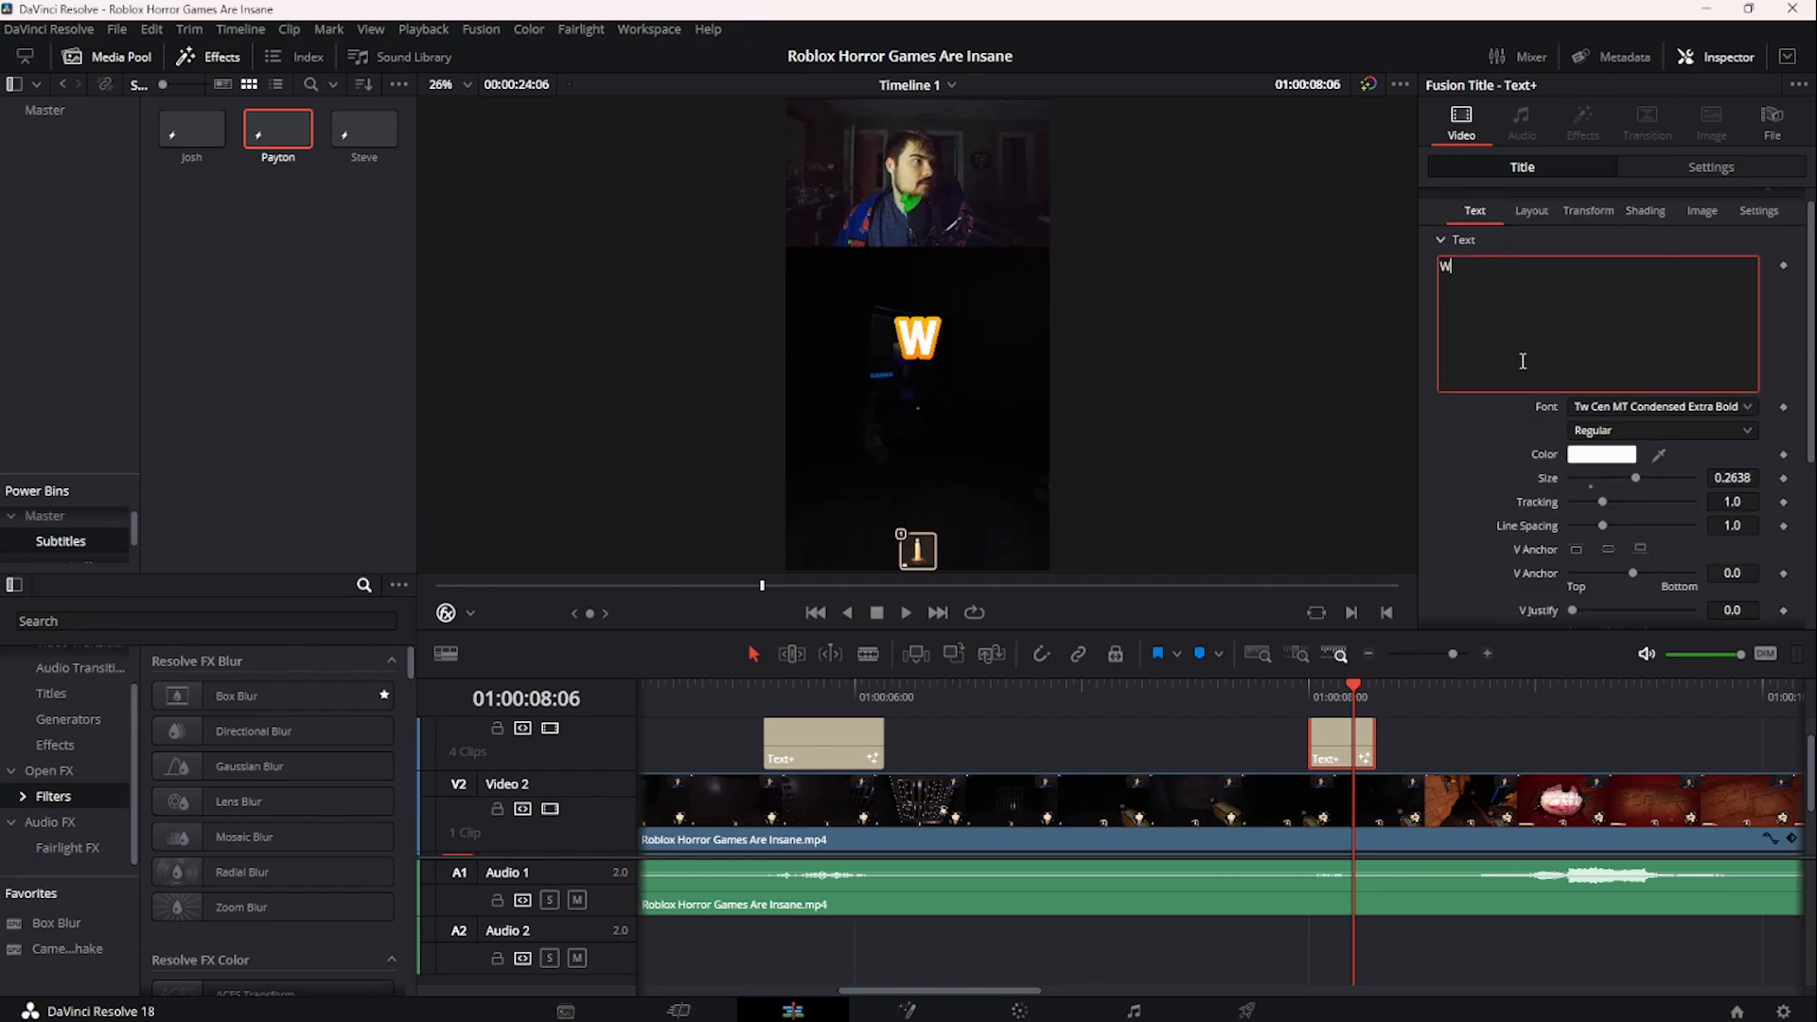
text(ho?)
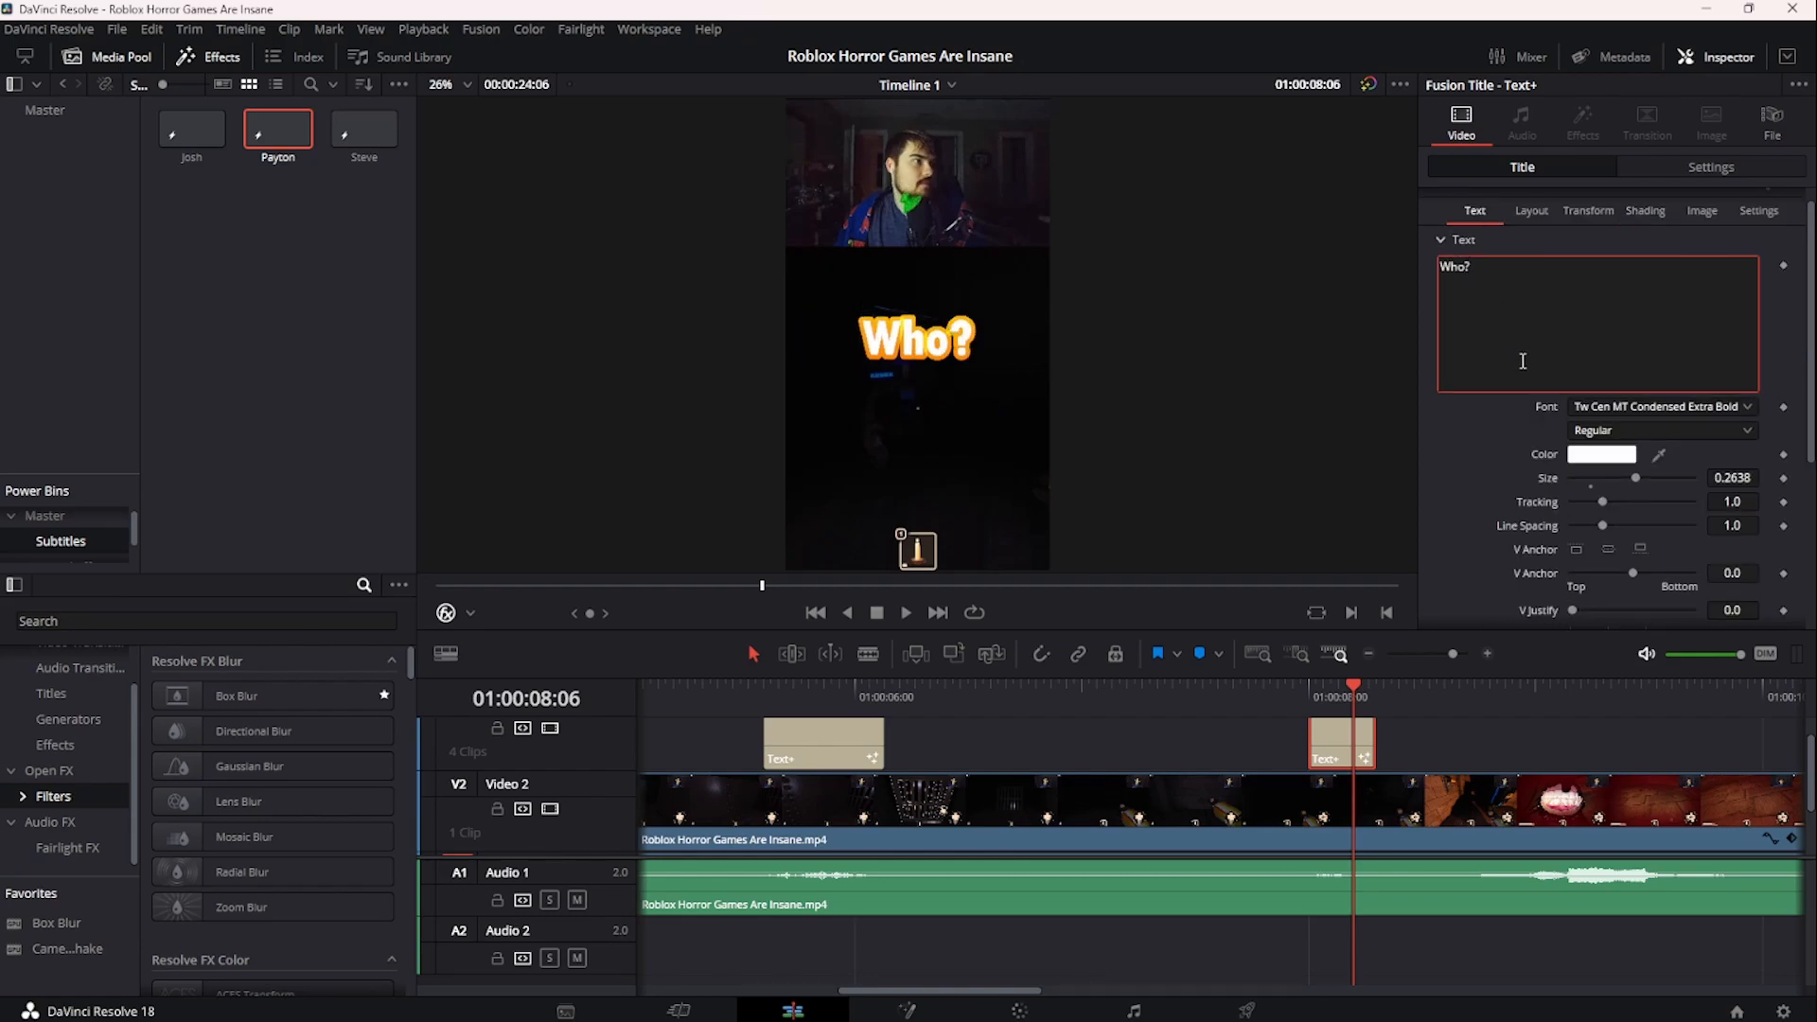
- Store the "Who?" subtitle in the Subtitles power bin and rename the saved copy with the speaker's first name
drag(1353, 742, 298, 251)
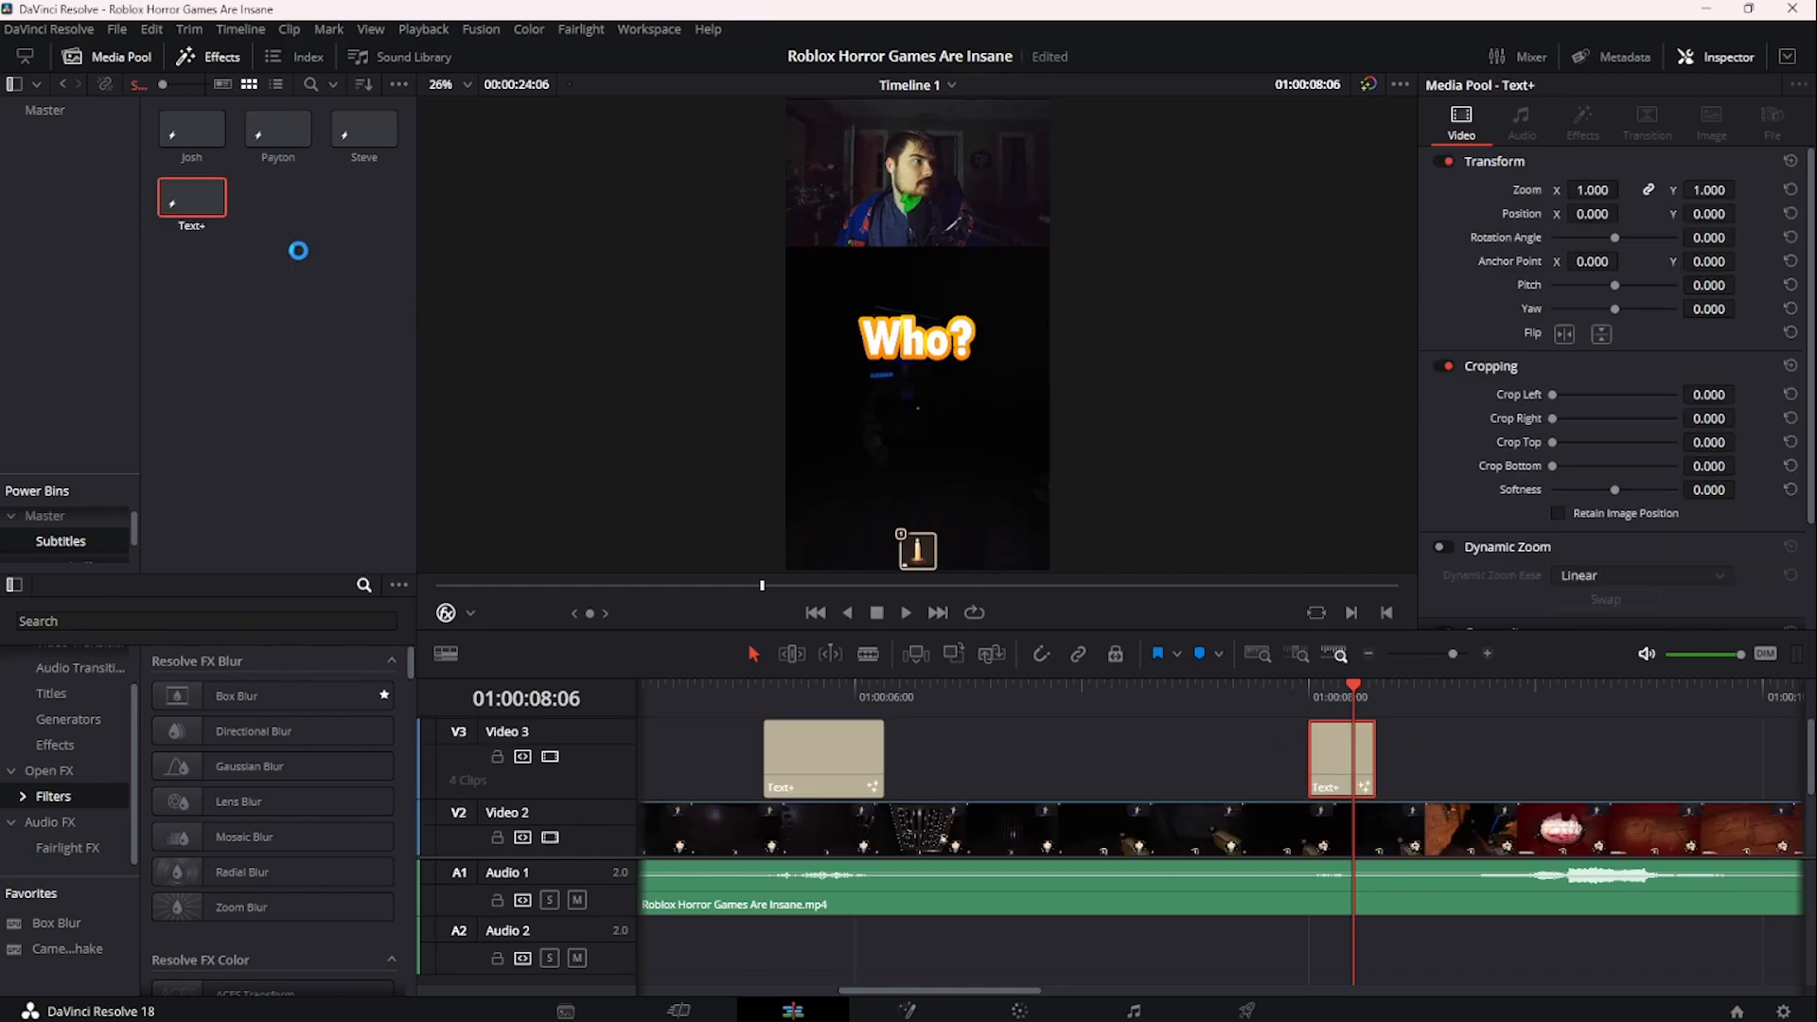
click(198, 228)
text(David)
key(Return)
click(1170, 736)
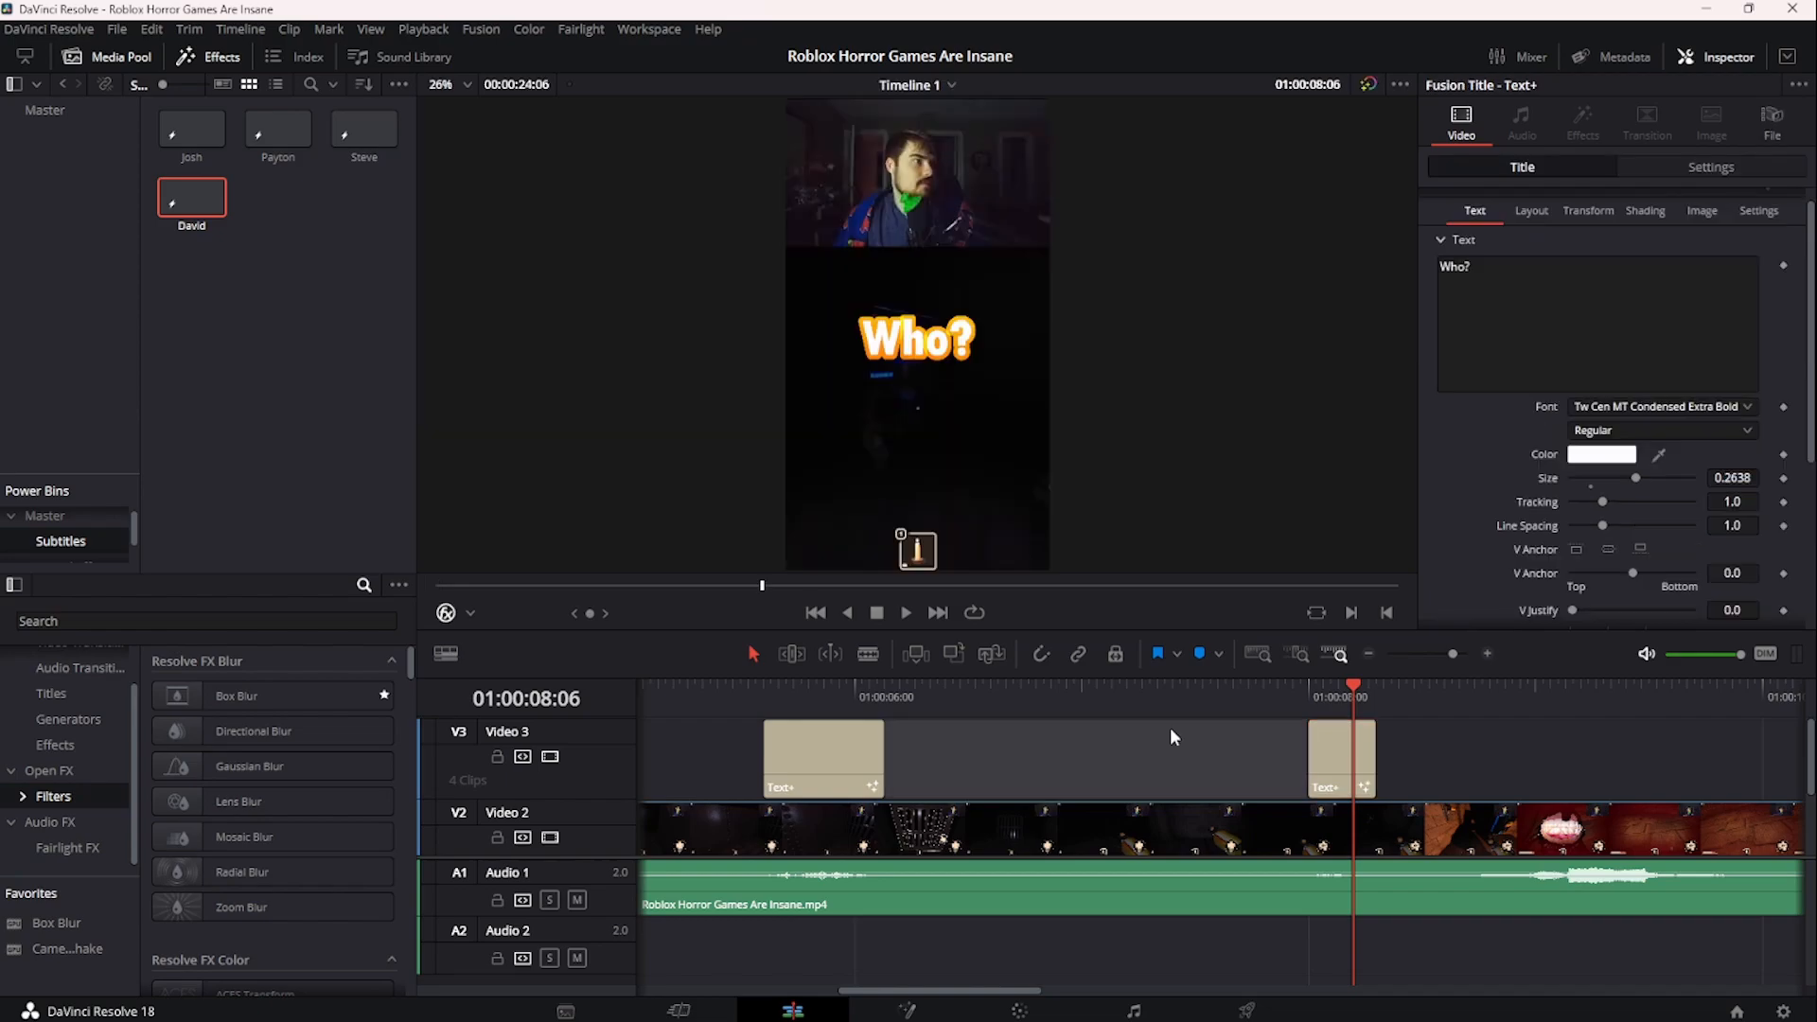
- Locate the speaker's next line and place the newly saved subtitle on Video 3 at 01:00:11:08
click(1311, 701)
key(space)
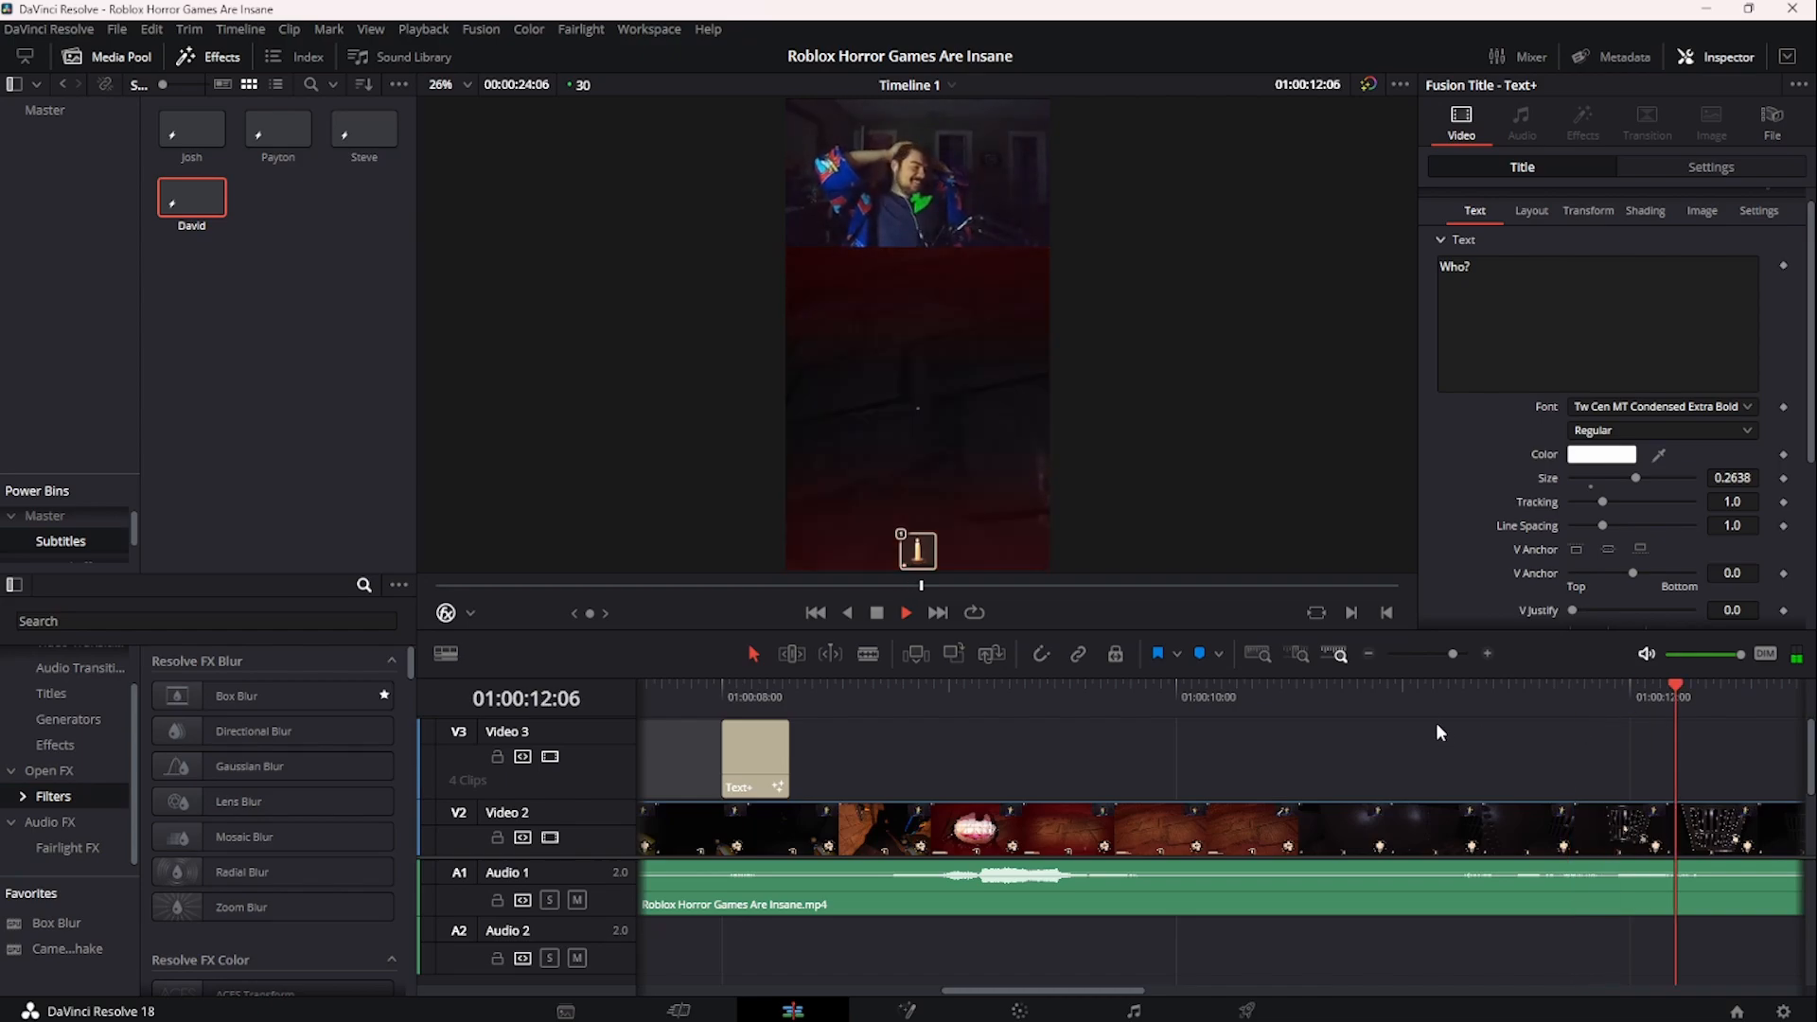
mouse_move(1435, 722)
mouse_down()
mouse_move(1428, 709)
mouse_move(1455, 711)
mouse_up()
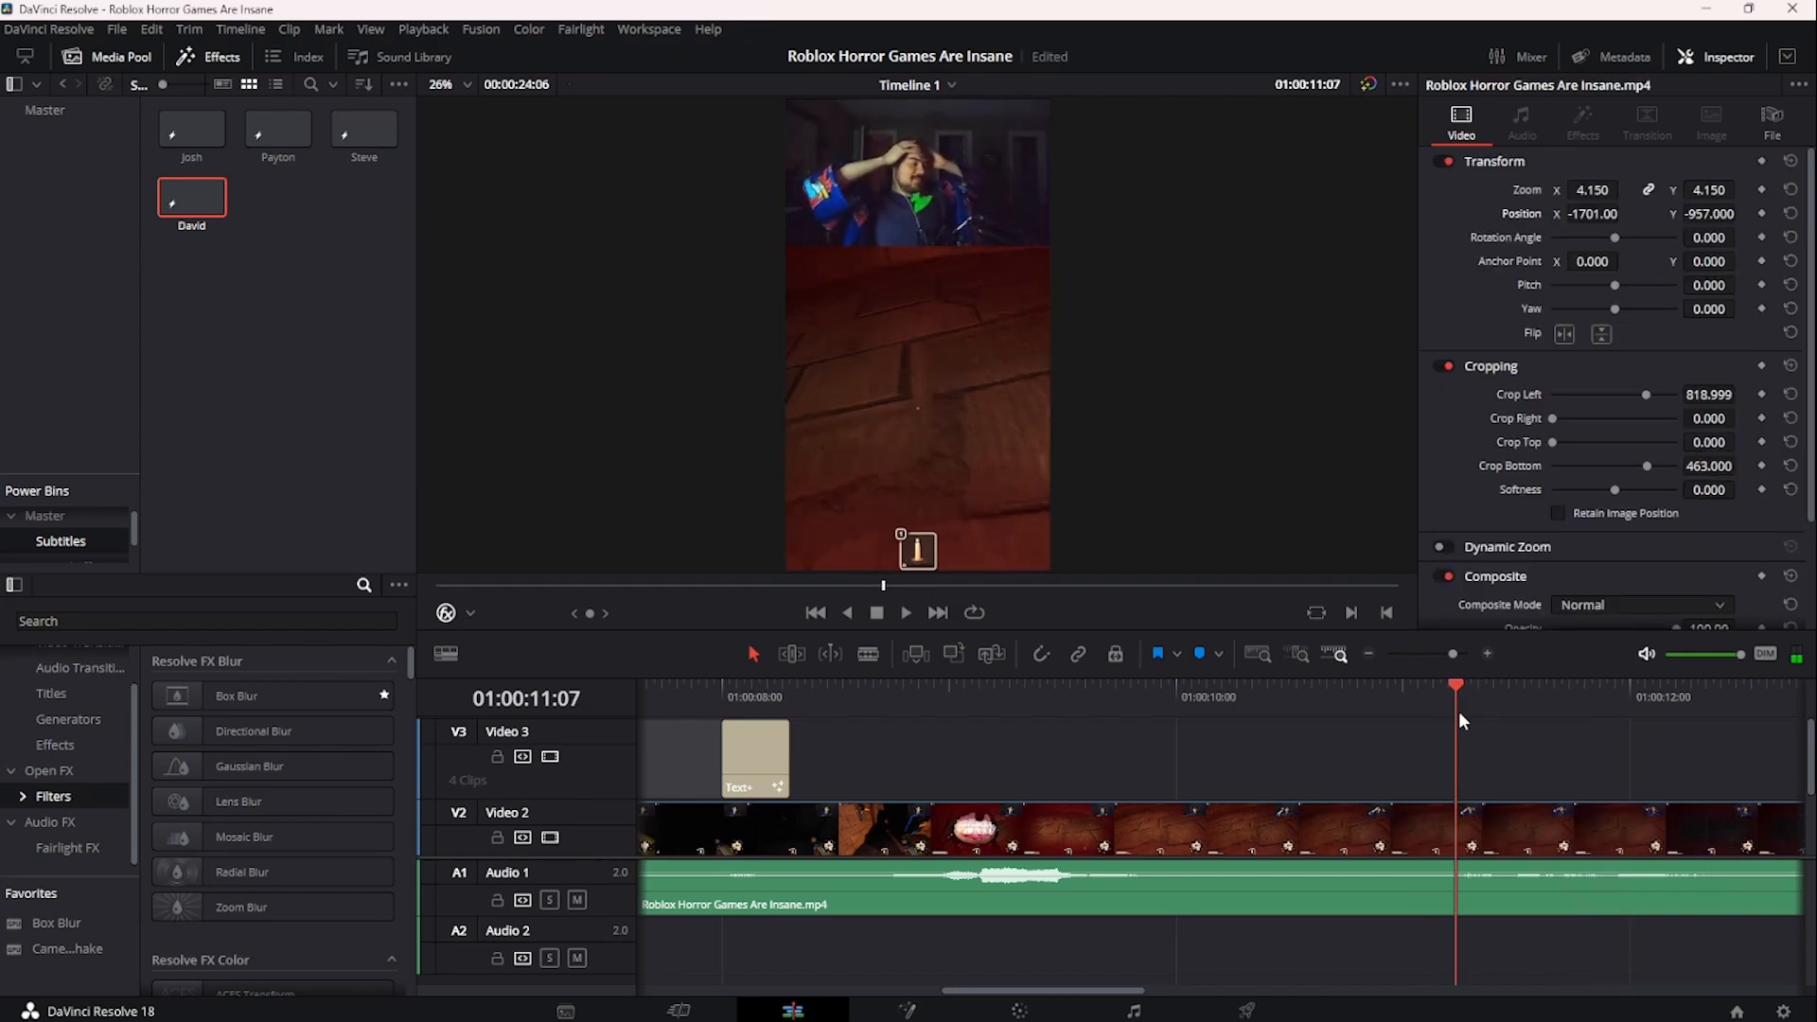
key(Right)
drag(194, 200, 1551, 762)
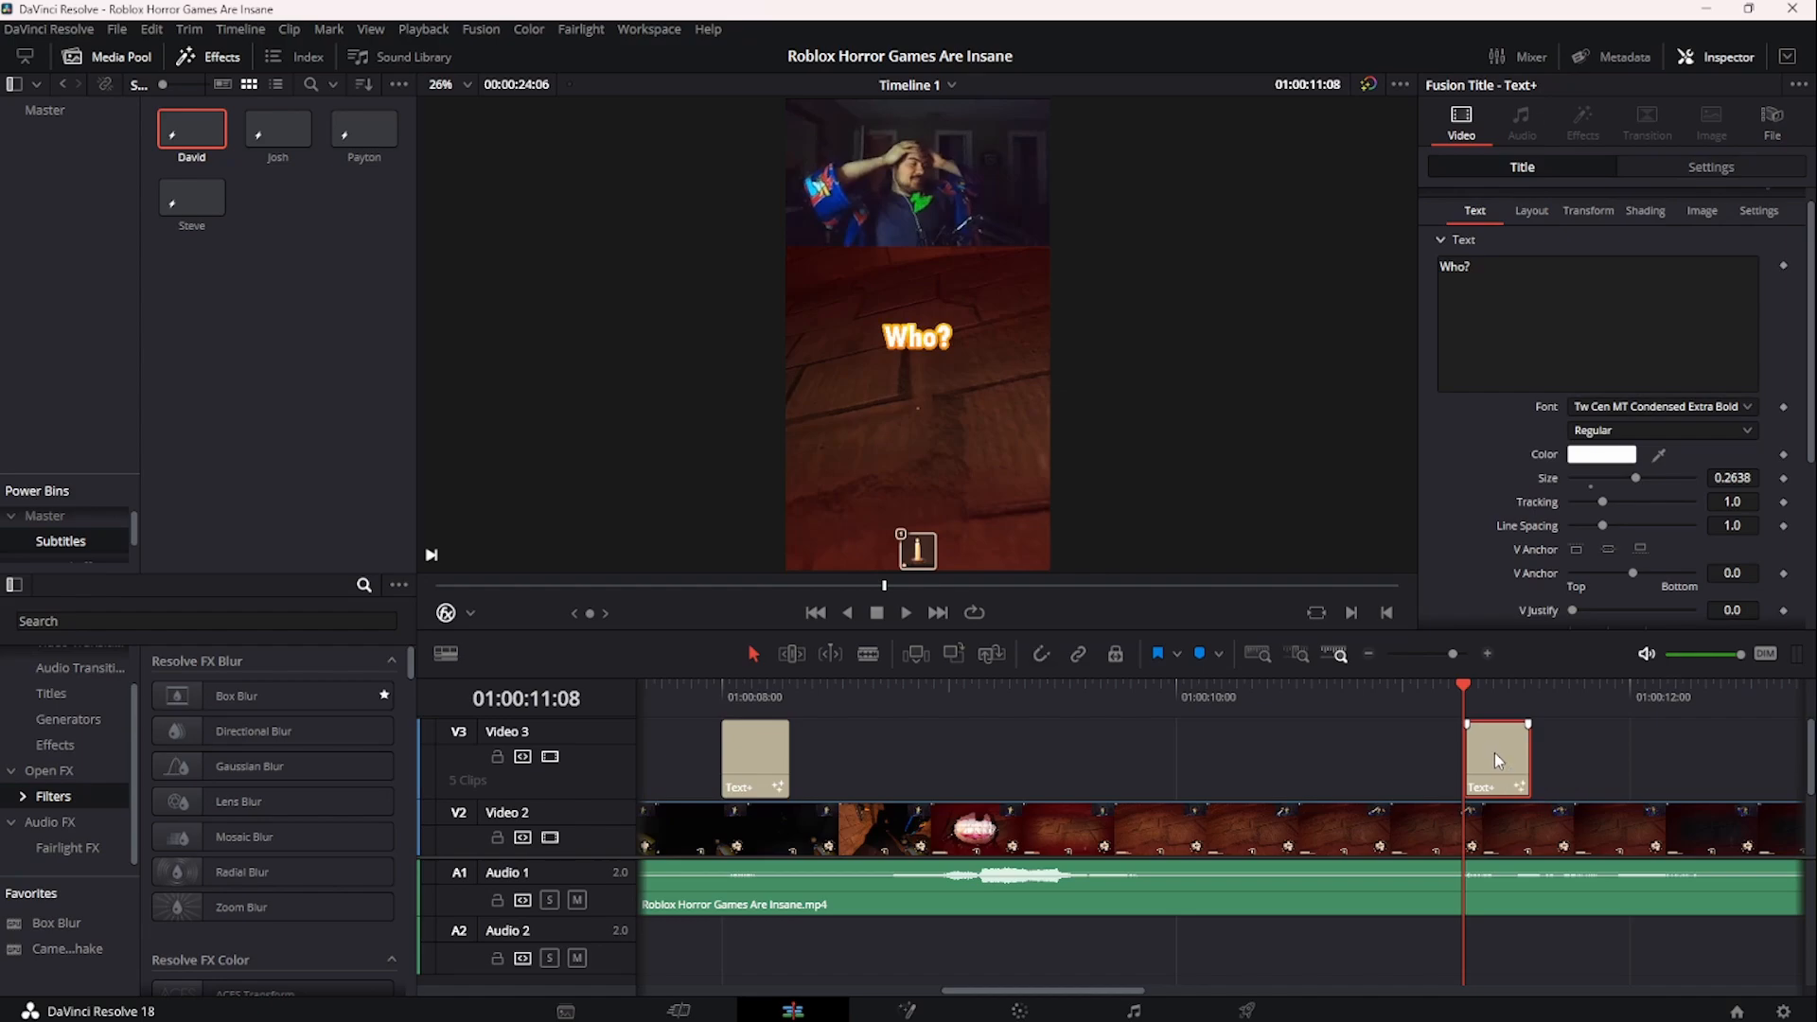
- Find where the spoken line ends and extend the new subtitle to 01:00:12:10
key(space)
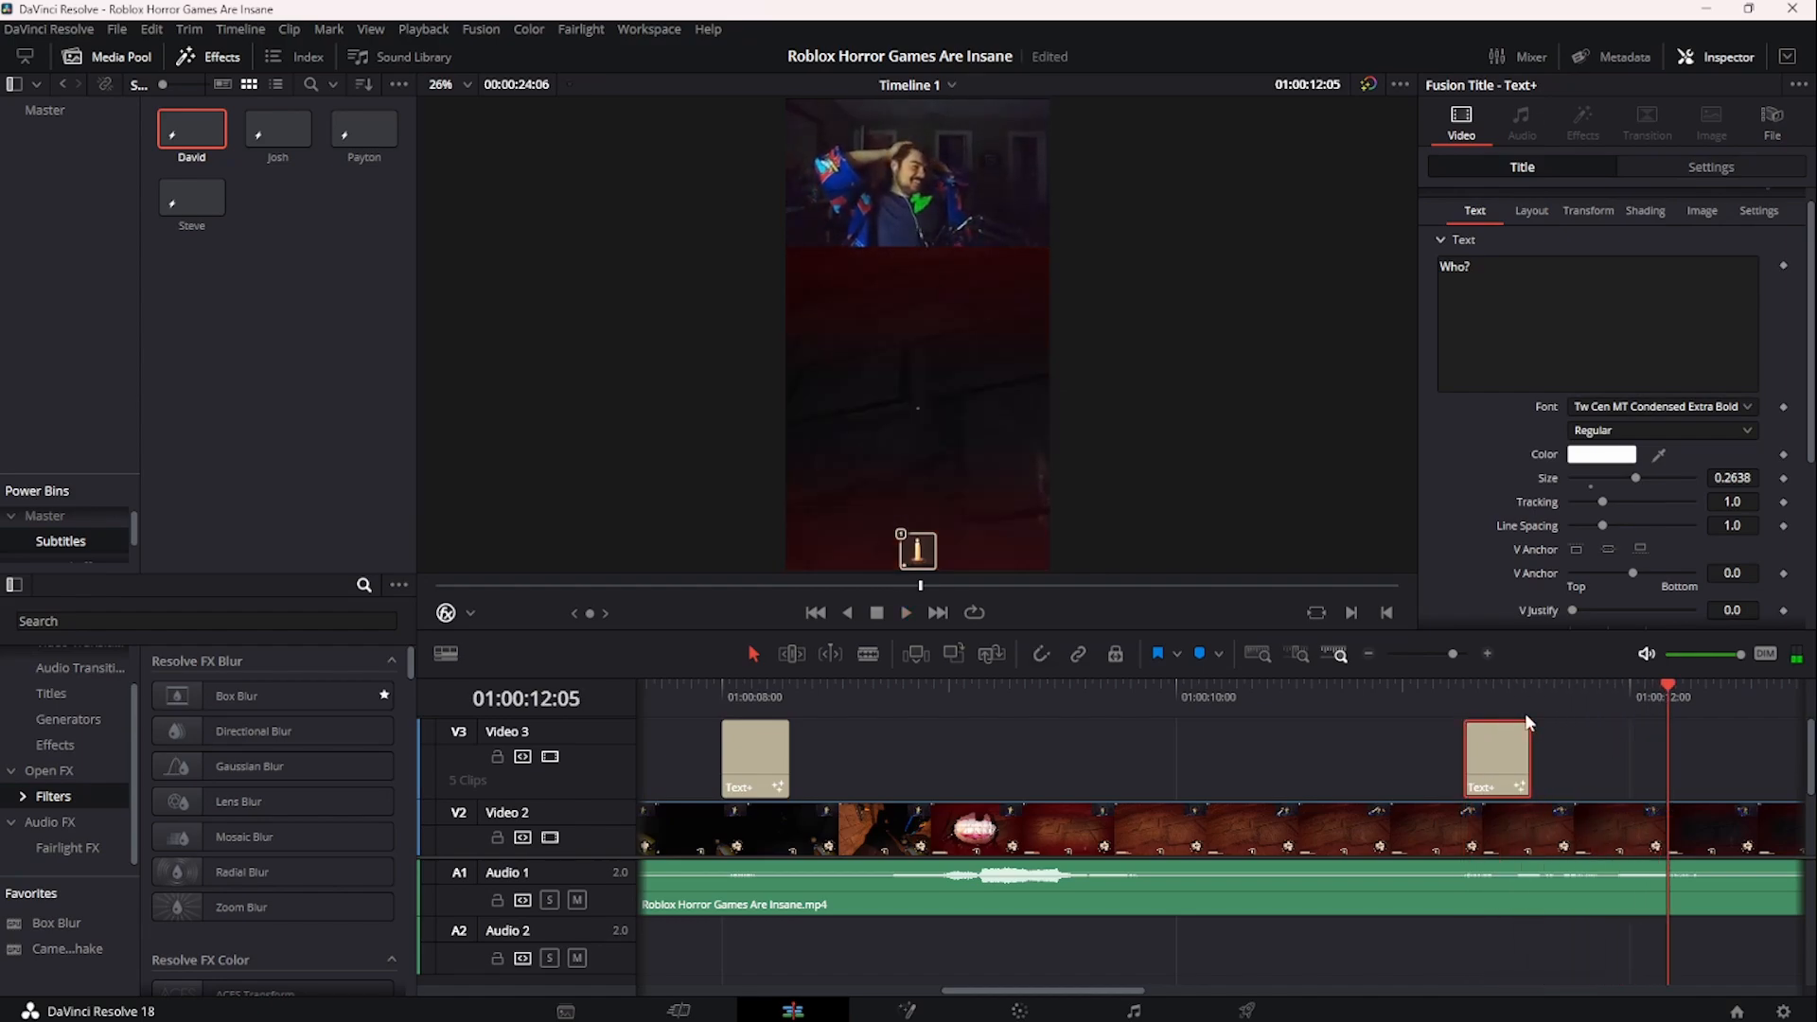
click(1470, 700)
drag(1471, 700, 1703, 724)
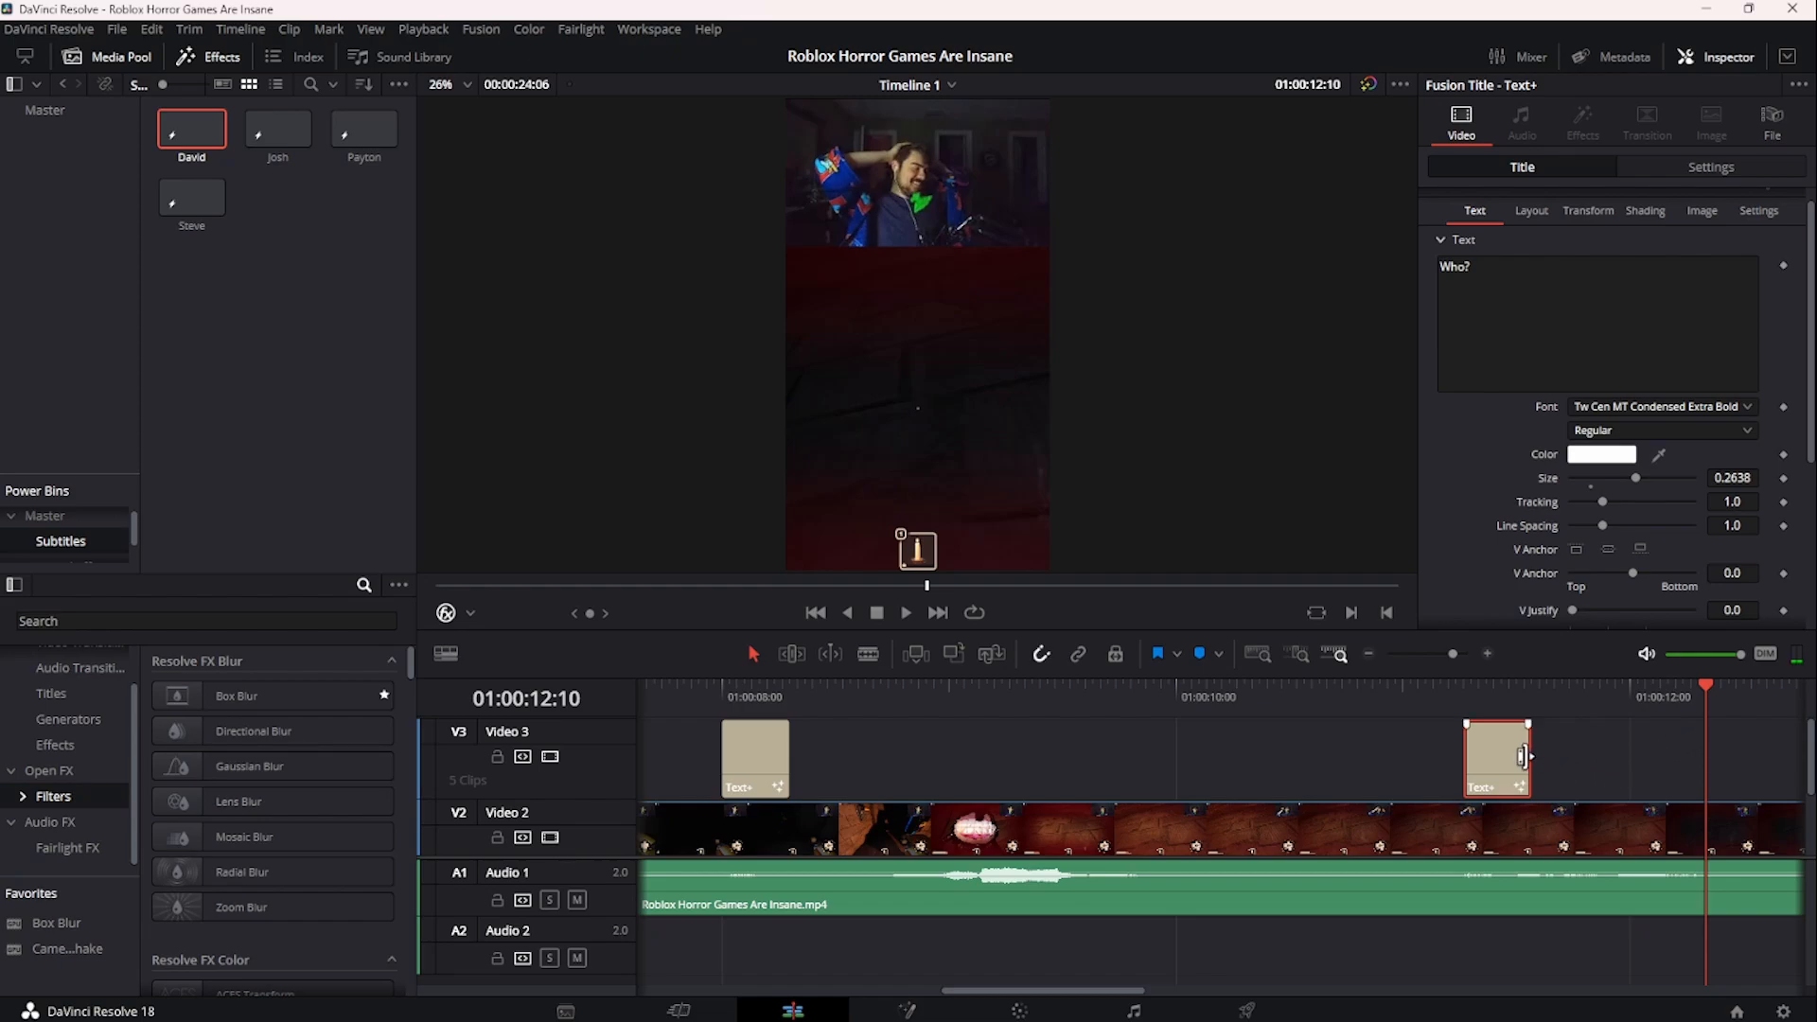
drag(1523, 755, 1703, 755)
- Change the extended subtitle's text to "I Didn't See Anything" and reduce its size to 0.1647 so it fits the frame
click(1599, 698)
click(1524, 357)
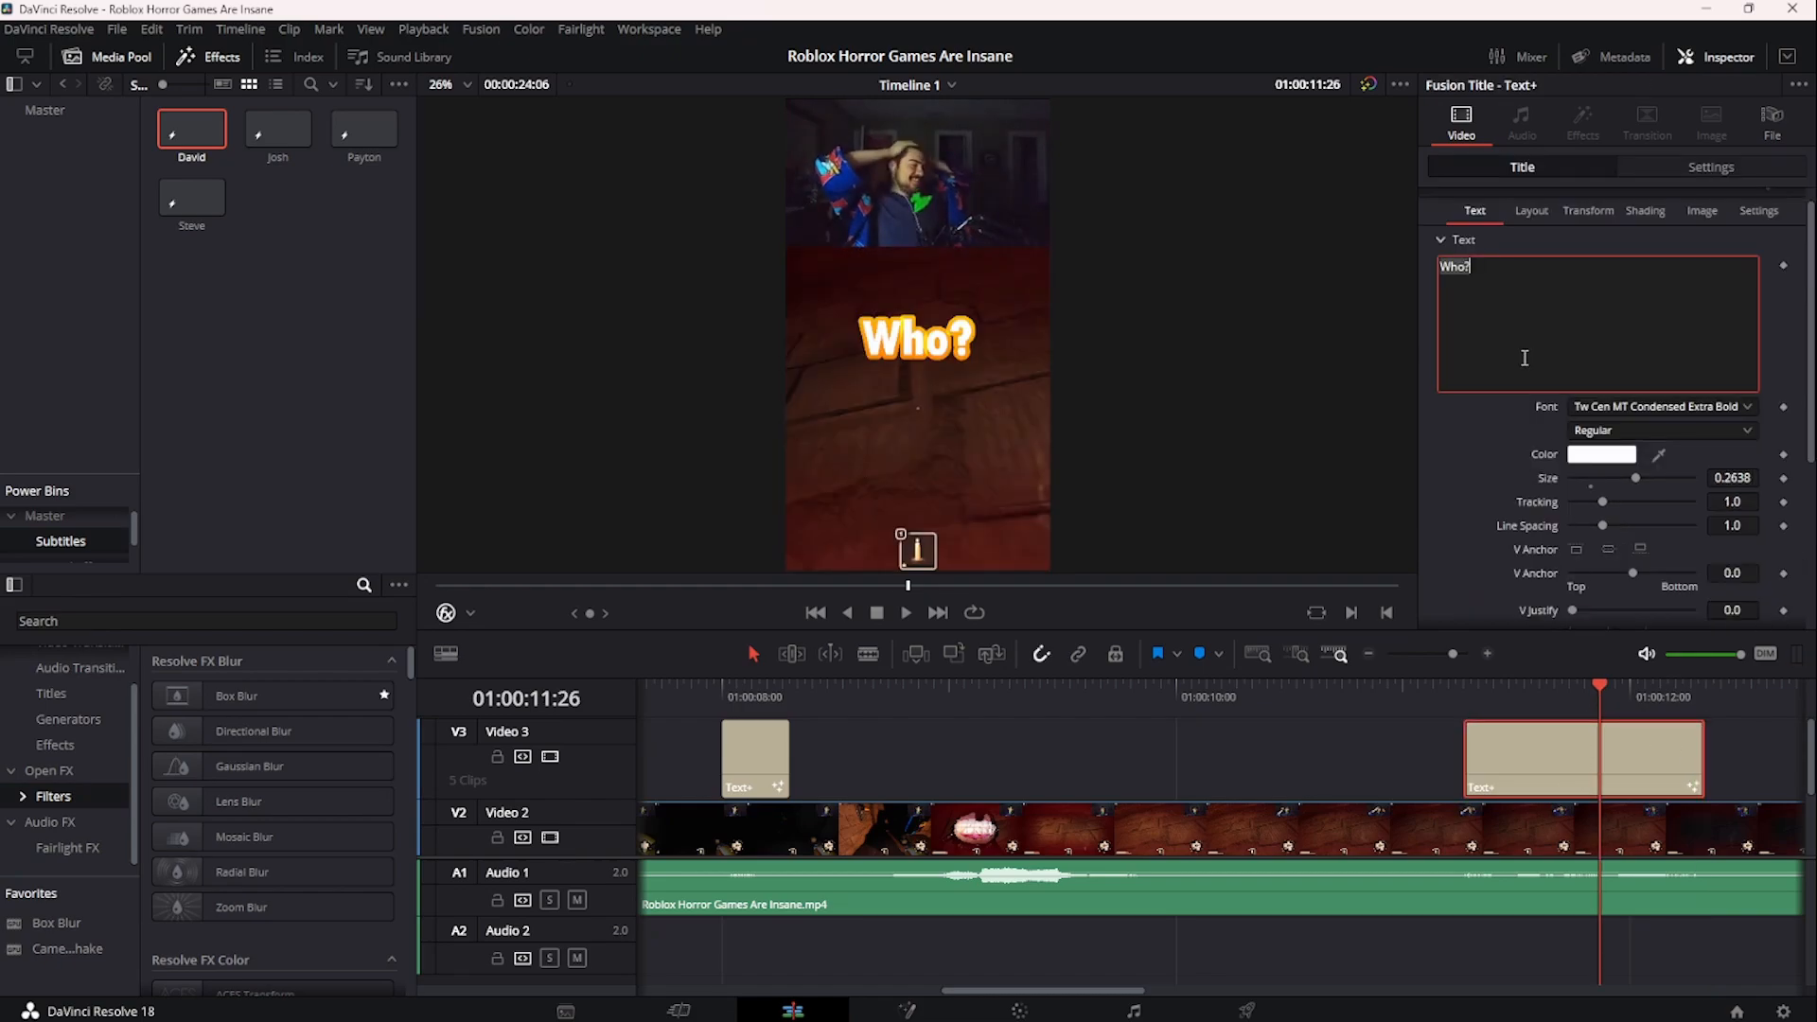
text(I Did)
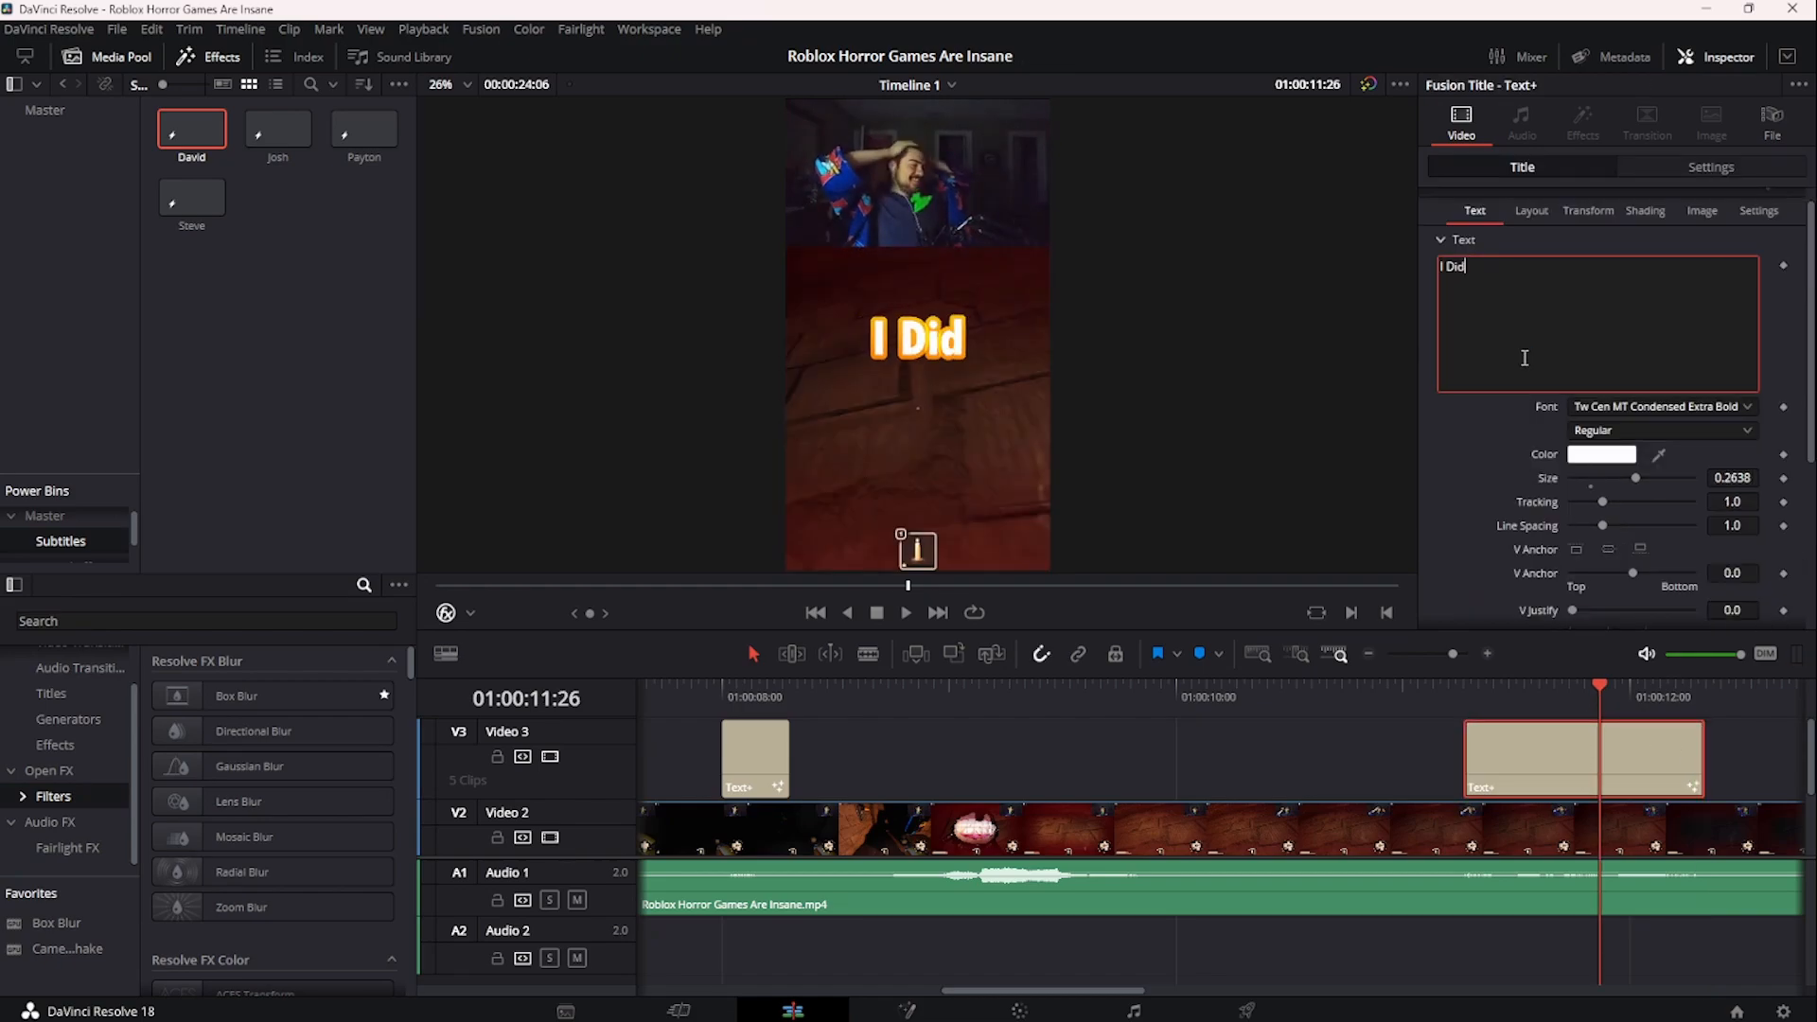
text(n't See A)
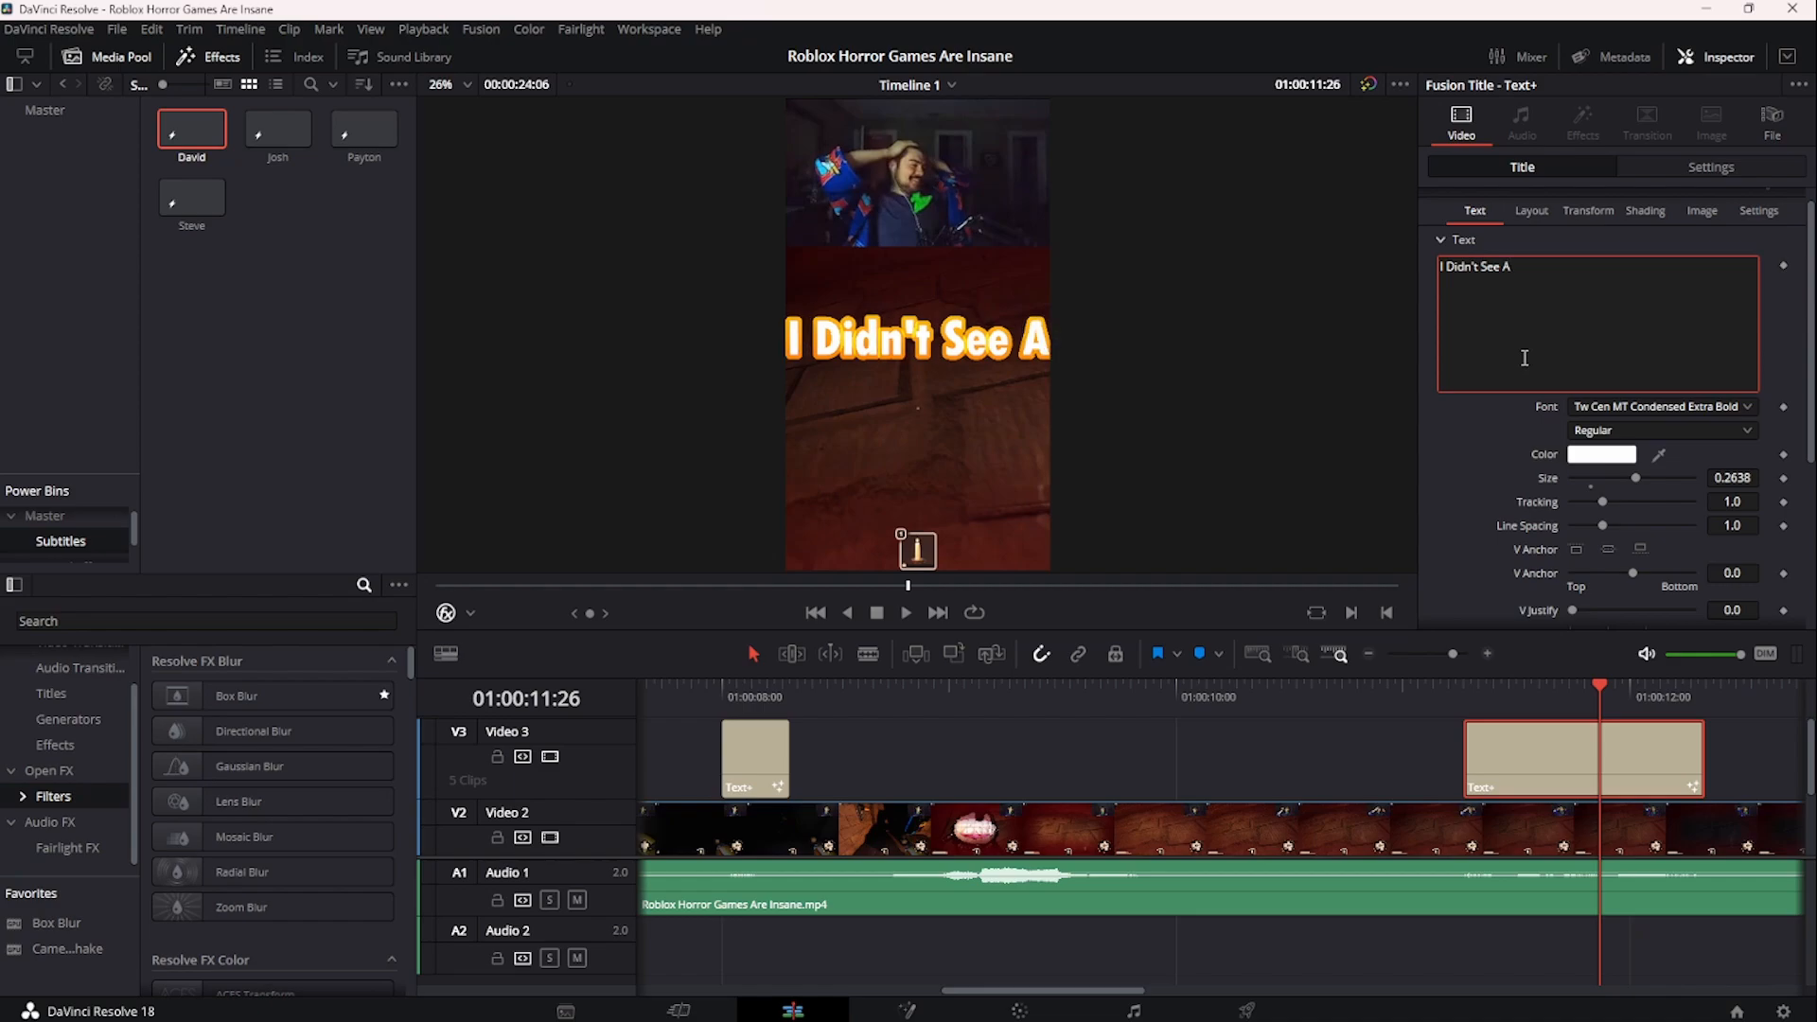
text(nything)
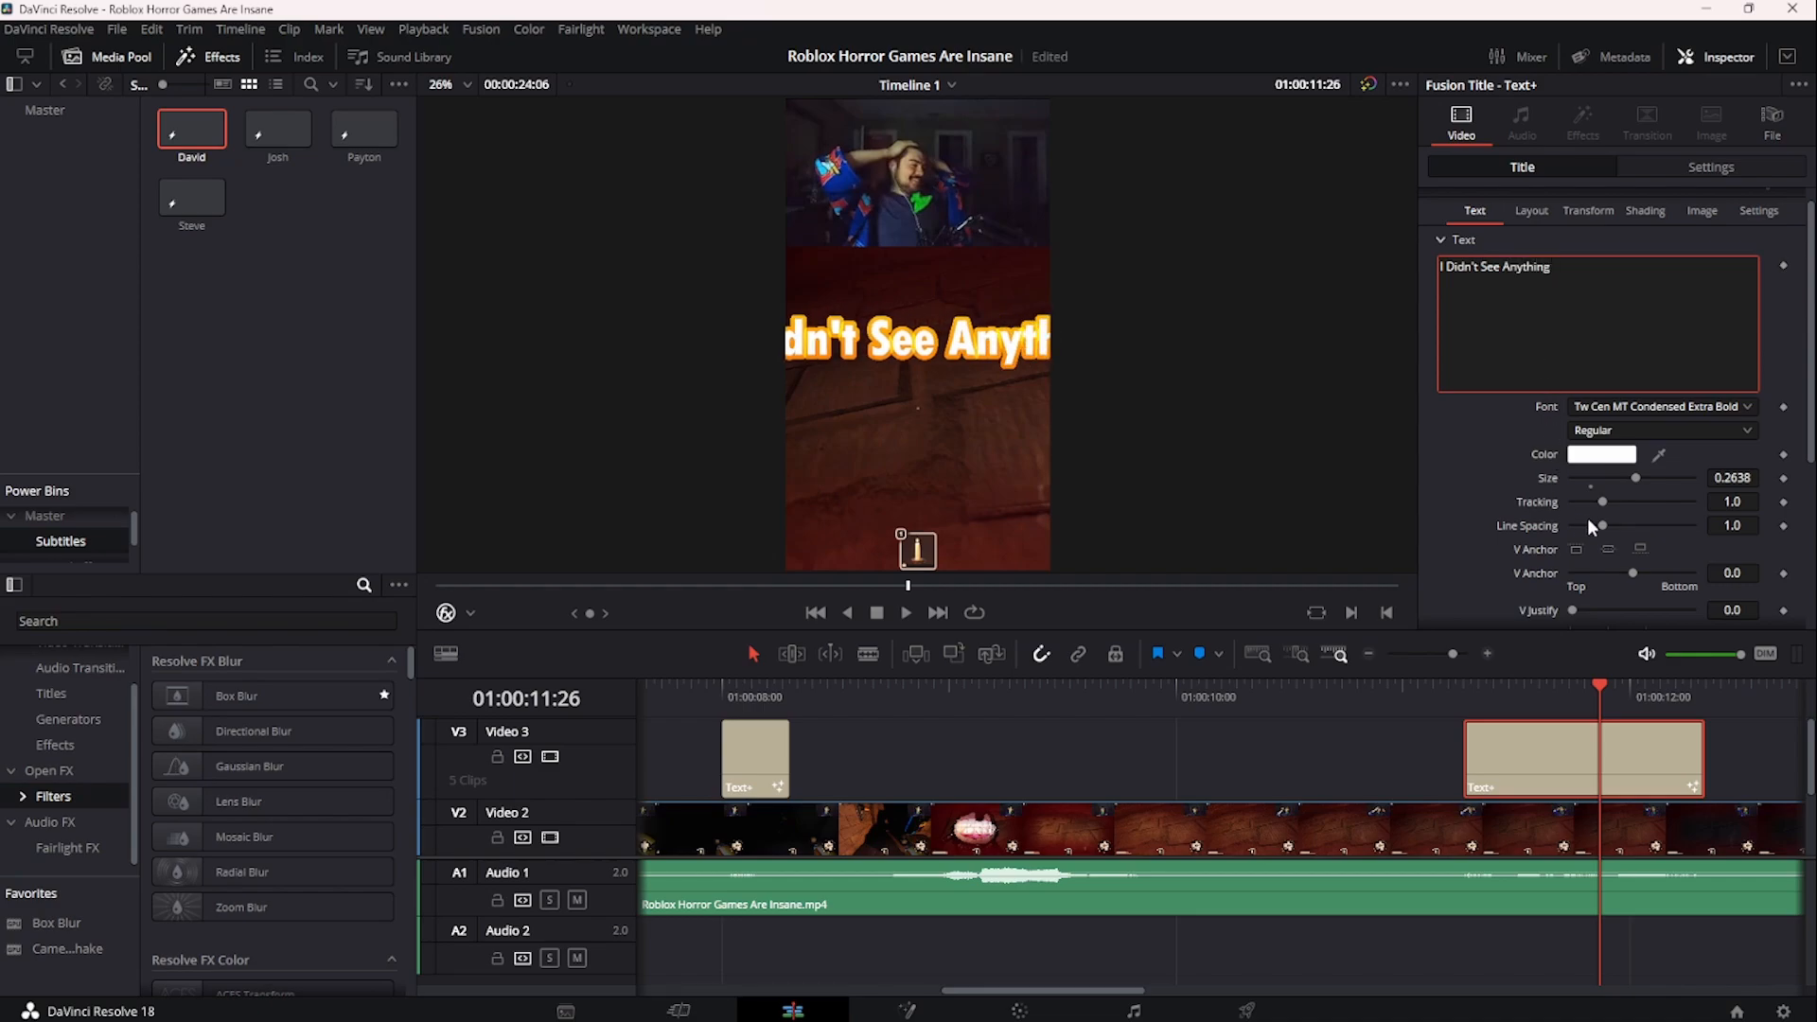
drag(1733, 476, 1686, 476)
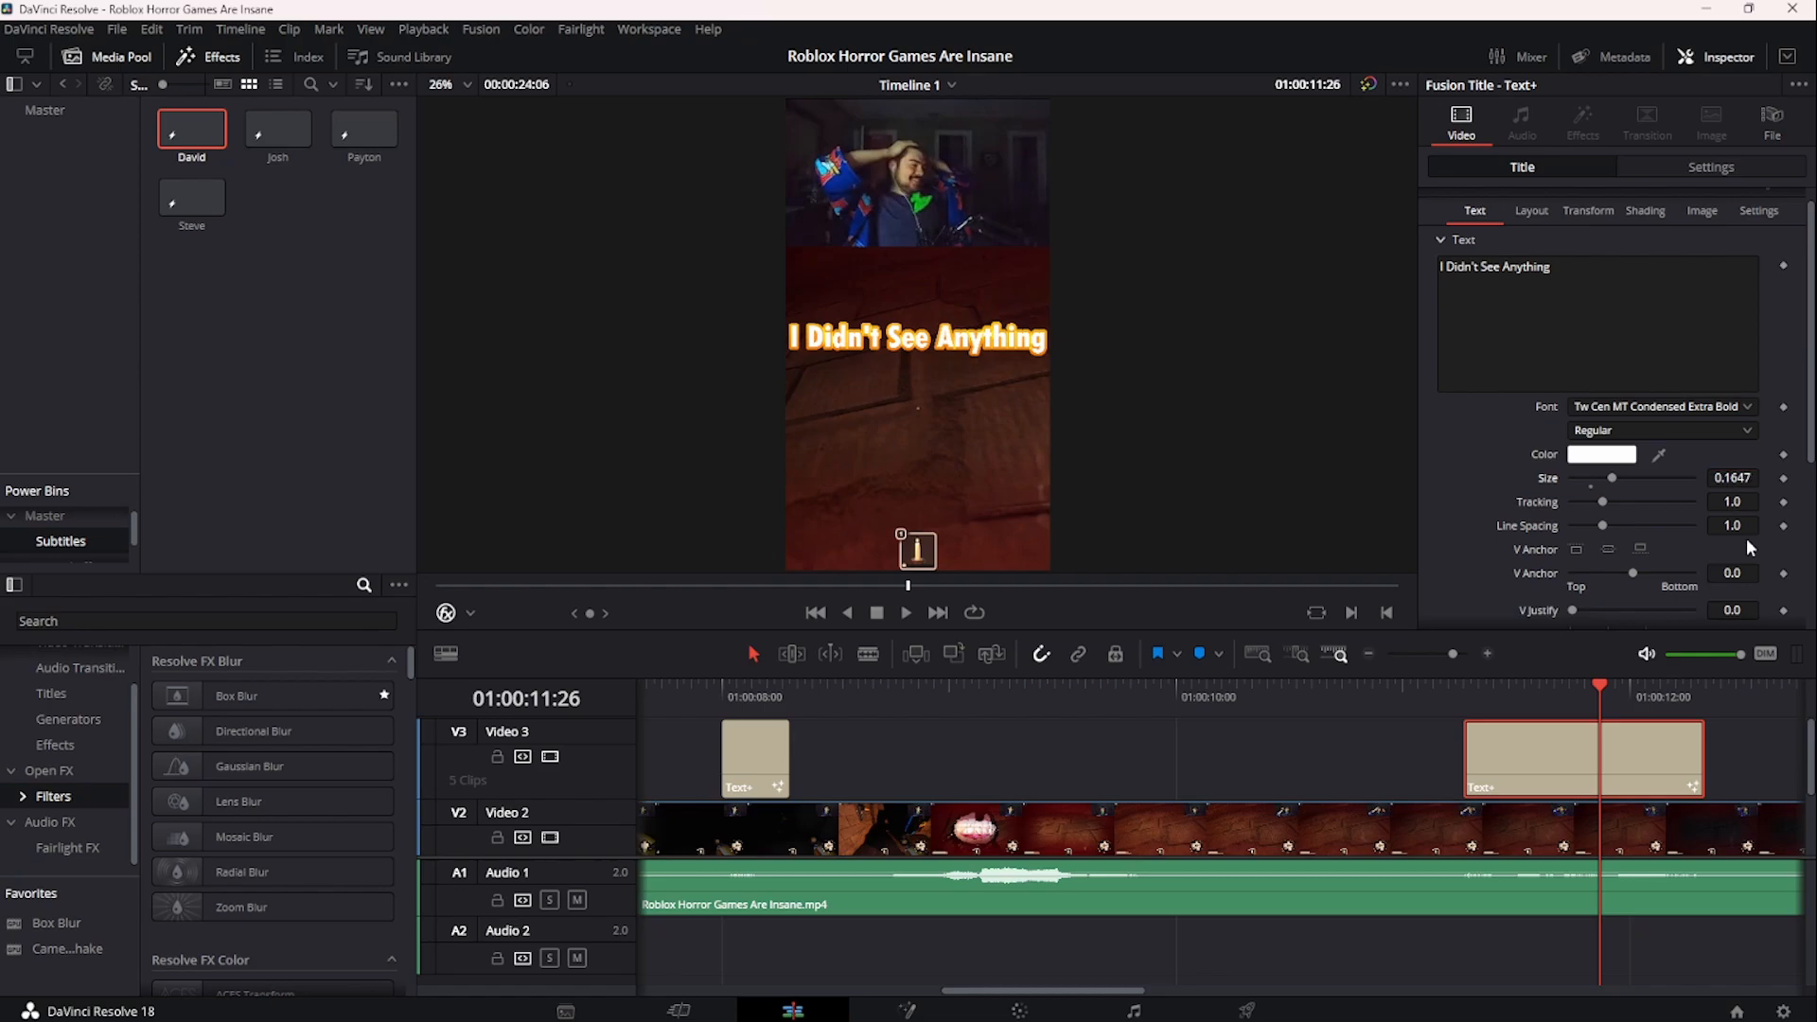
click(1747, 768)
key(space)
key(space)
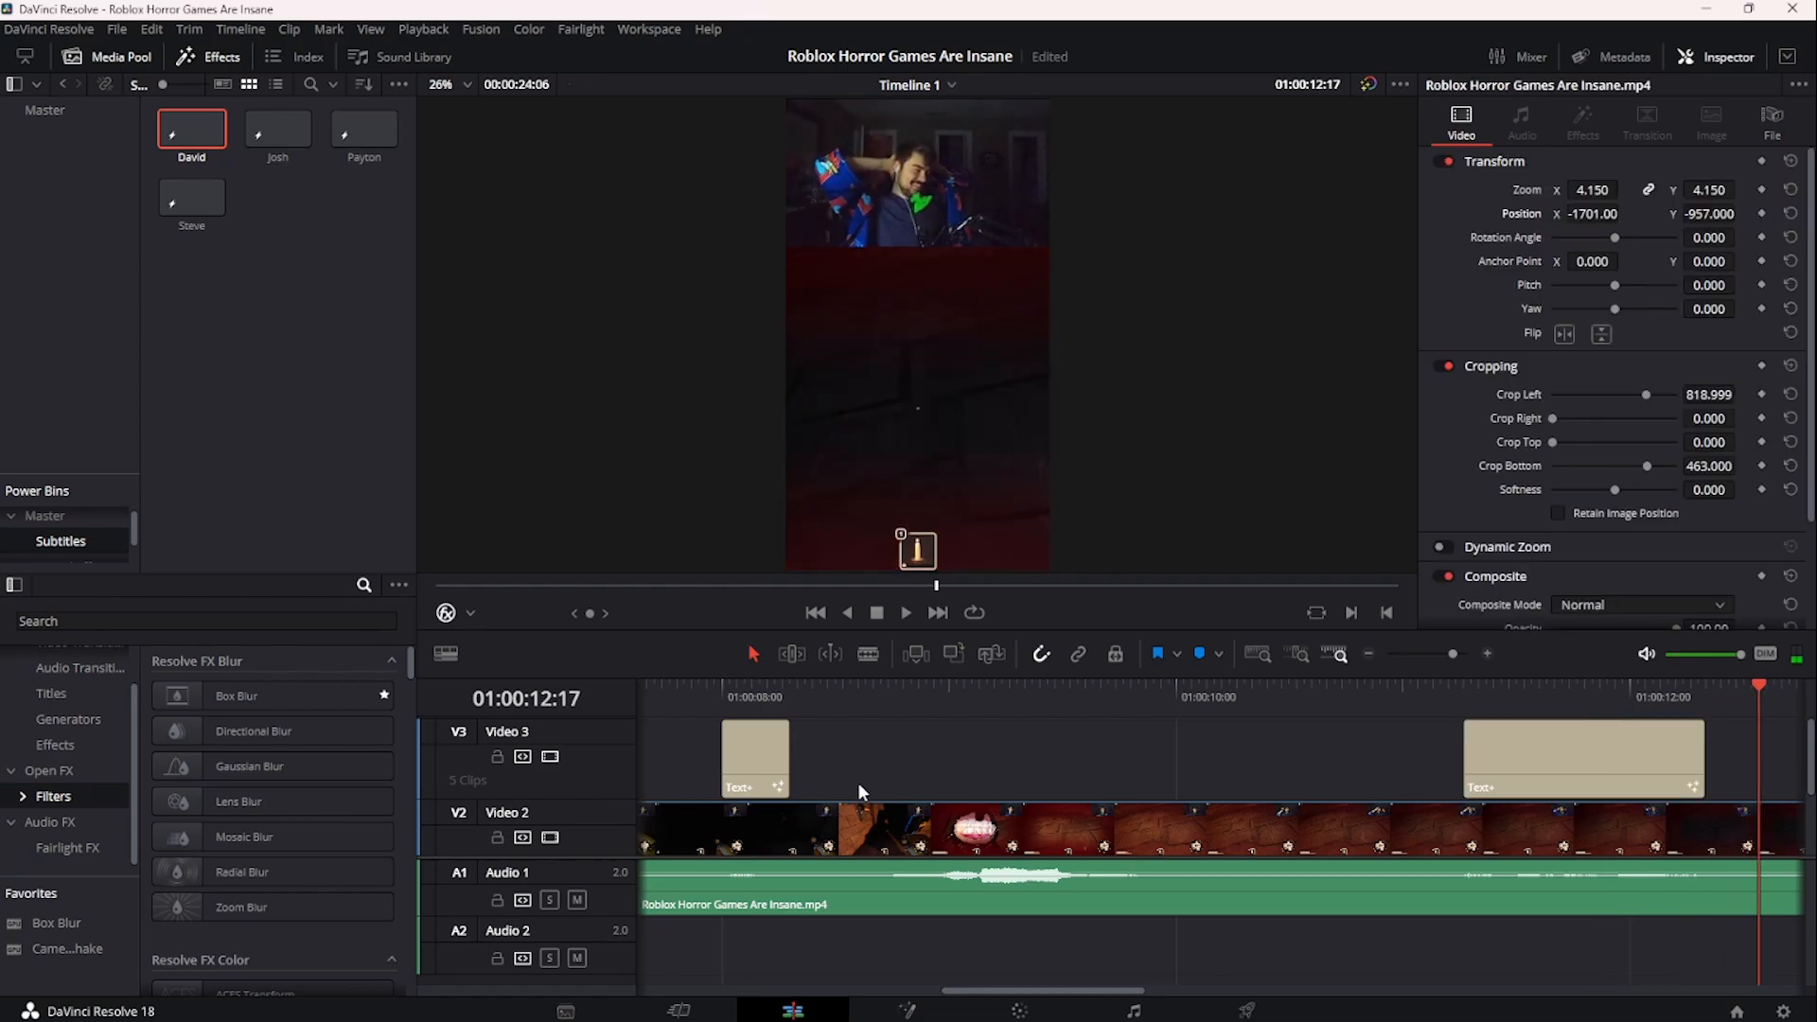
- Reduce the heights of the Video 1 and Video 3 tracks in the timeline
scroll(690, 761, down, 3)
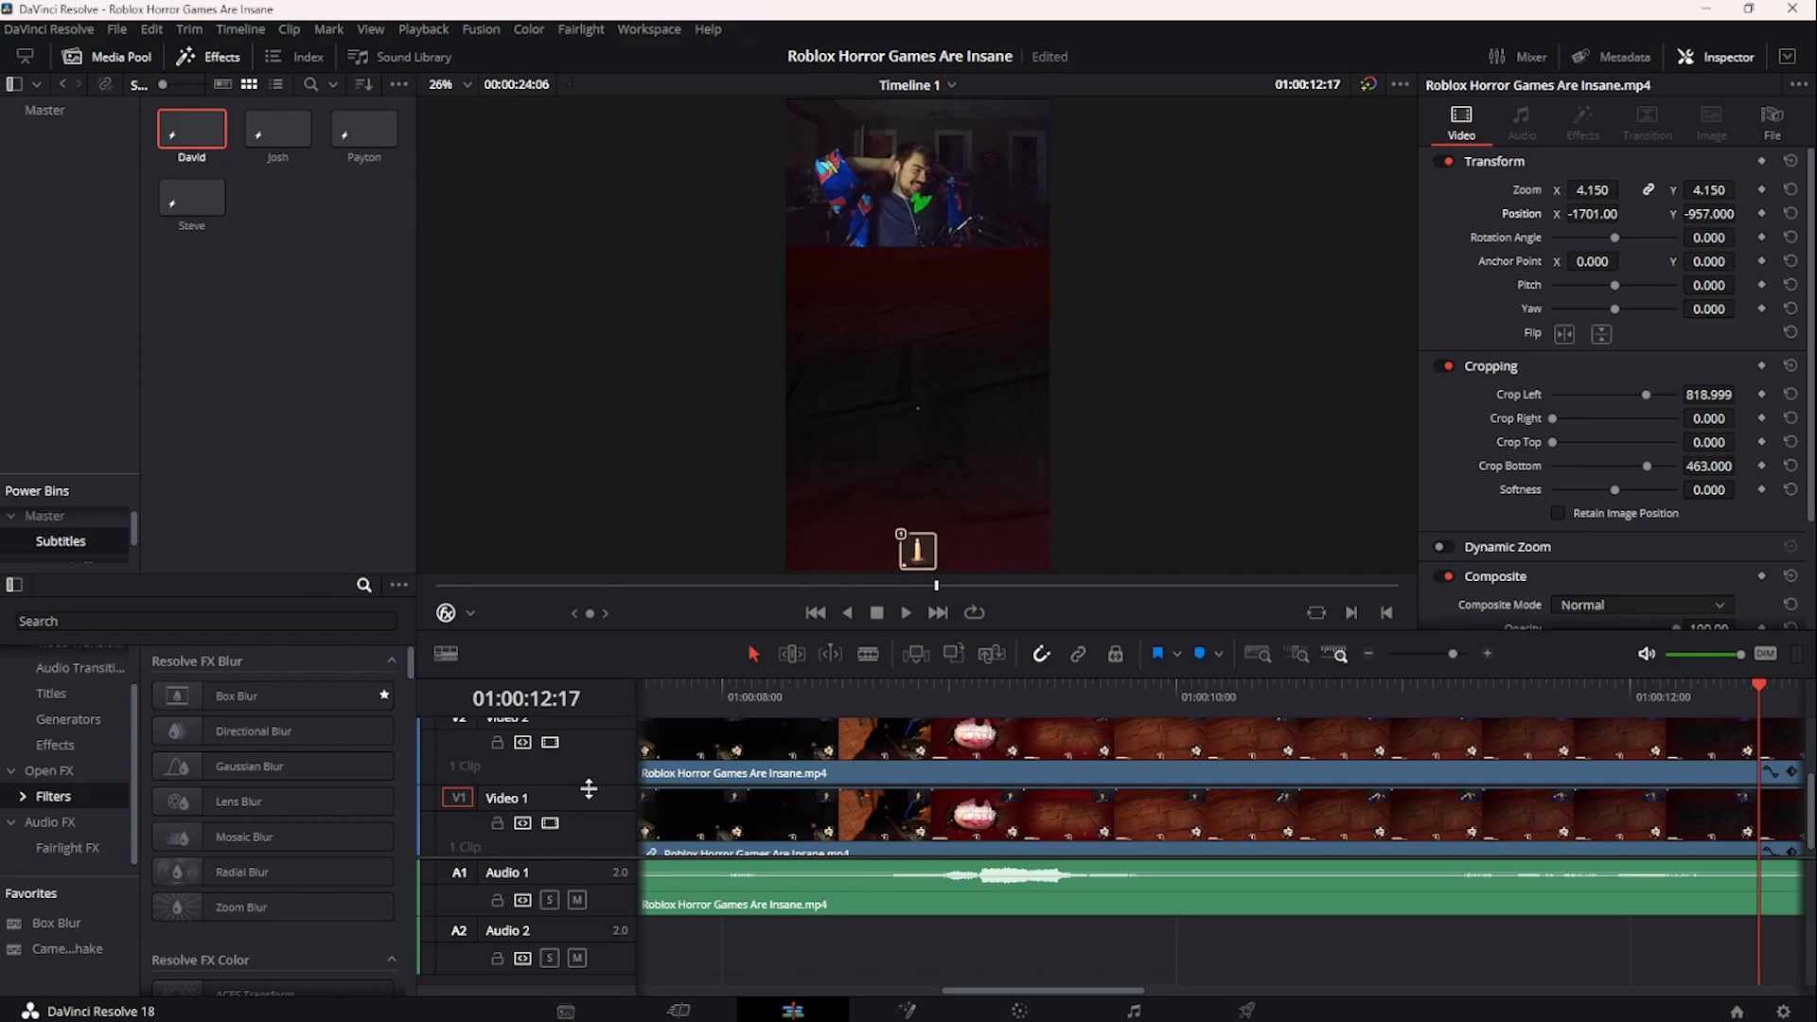
mouse_move(588, 788)
mouse_down()
mouse_move(600, 728)
mouse_move(587, 872)
mouse_move(674, 820)
mouse_move(601, 819)
mouse_move(610, 799)
mouse_up()
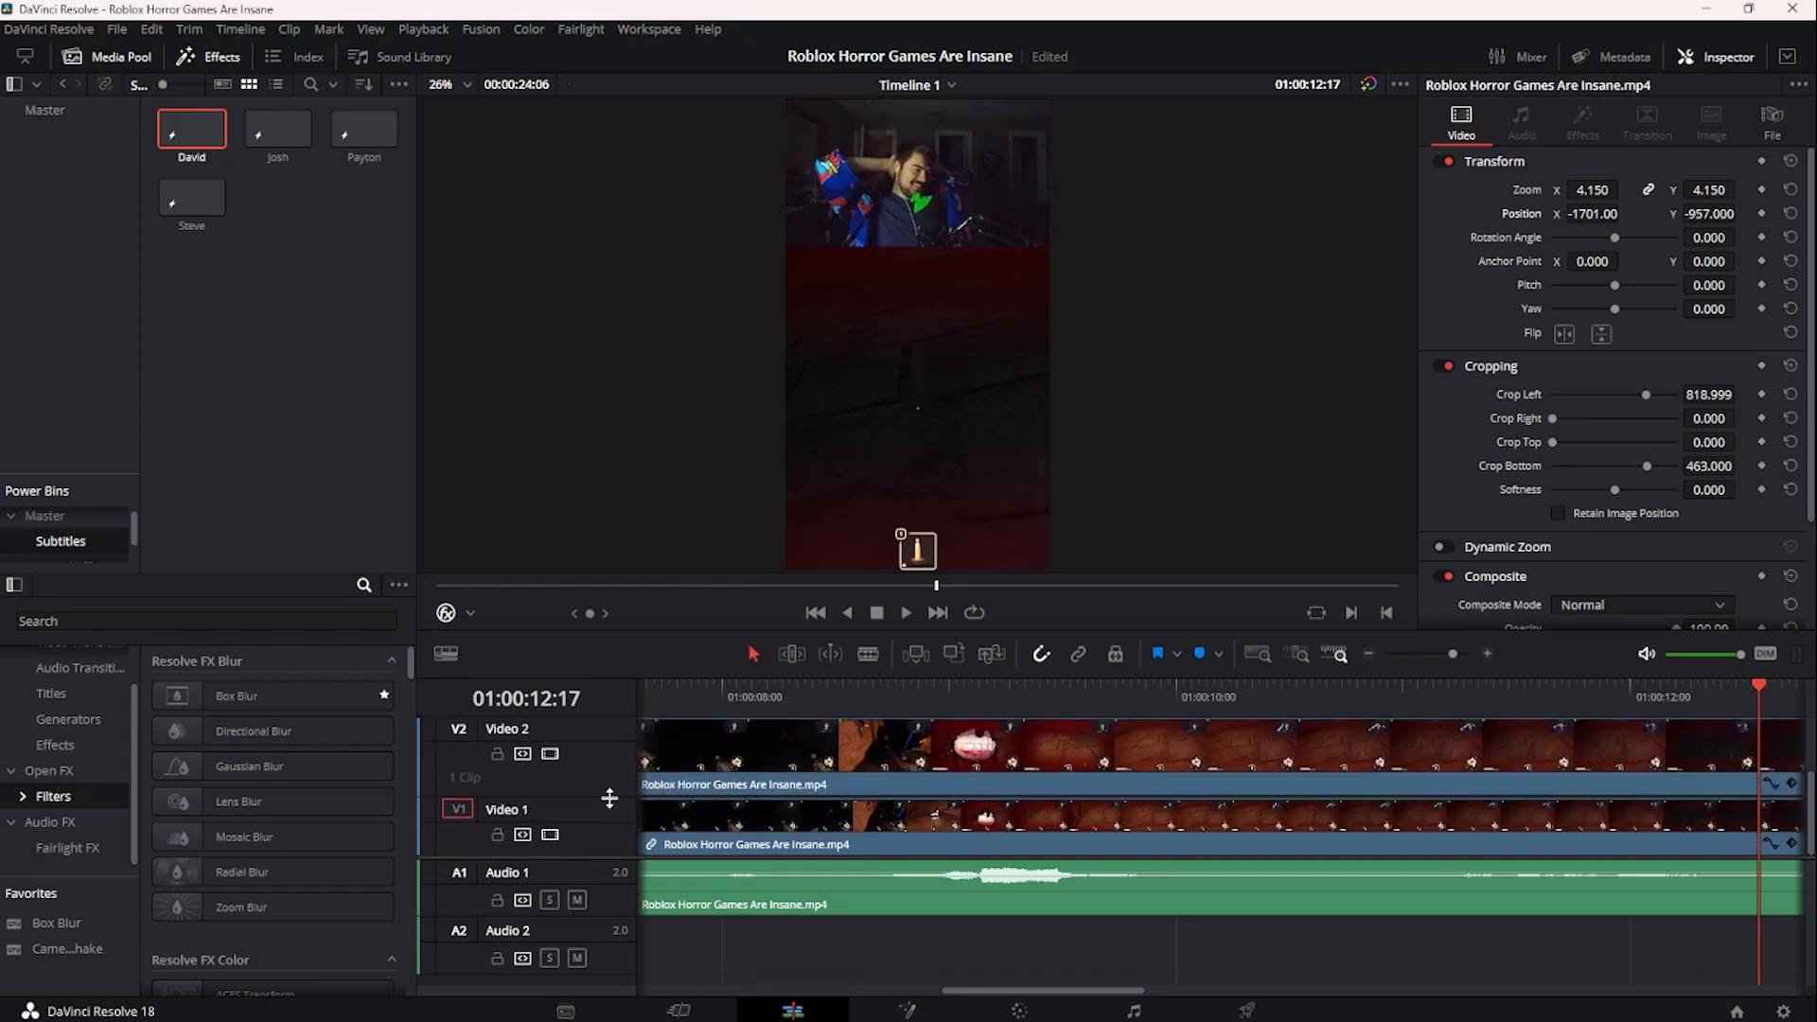
scroll(1407, 754, up, 3)
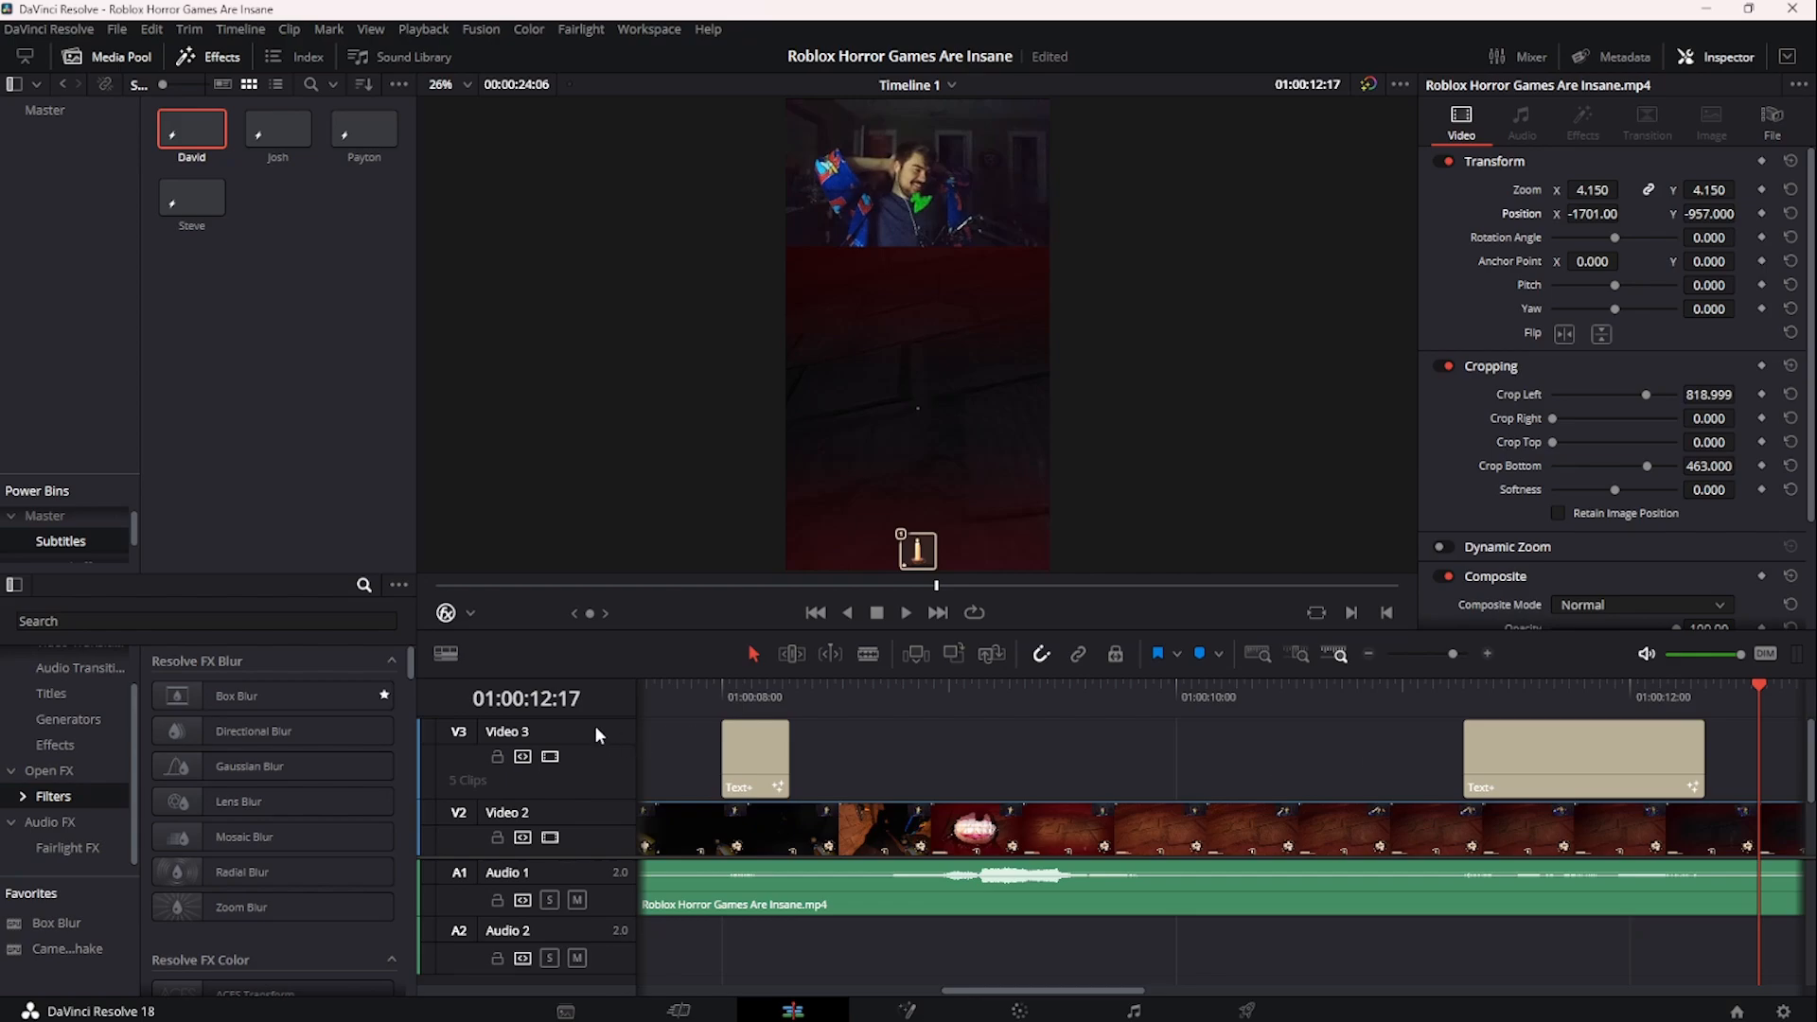
drag(594, 719, 594, 749)
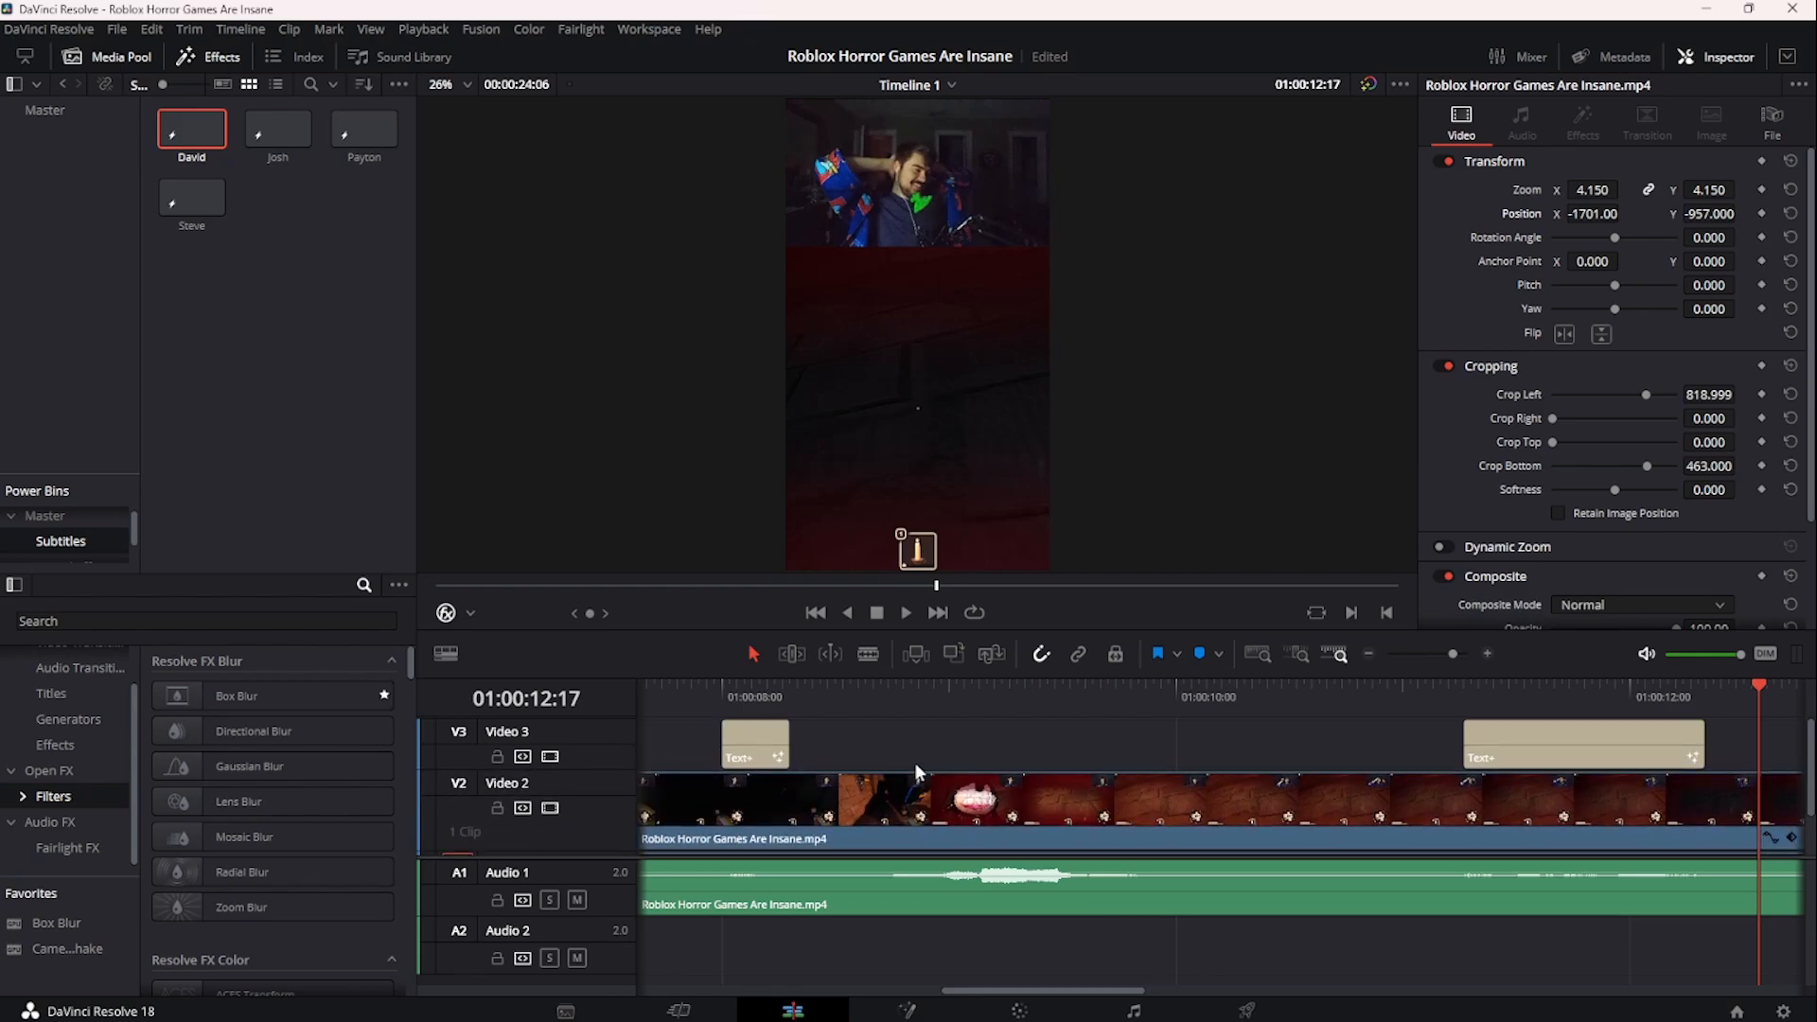
- Play back the "I Didn't See Anything" subtitle and view the overall subtitle layout in the timeline
click(1472, 697)
key(space)
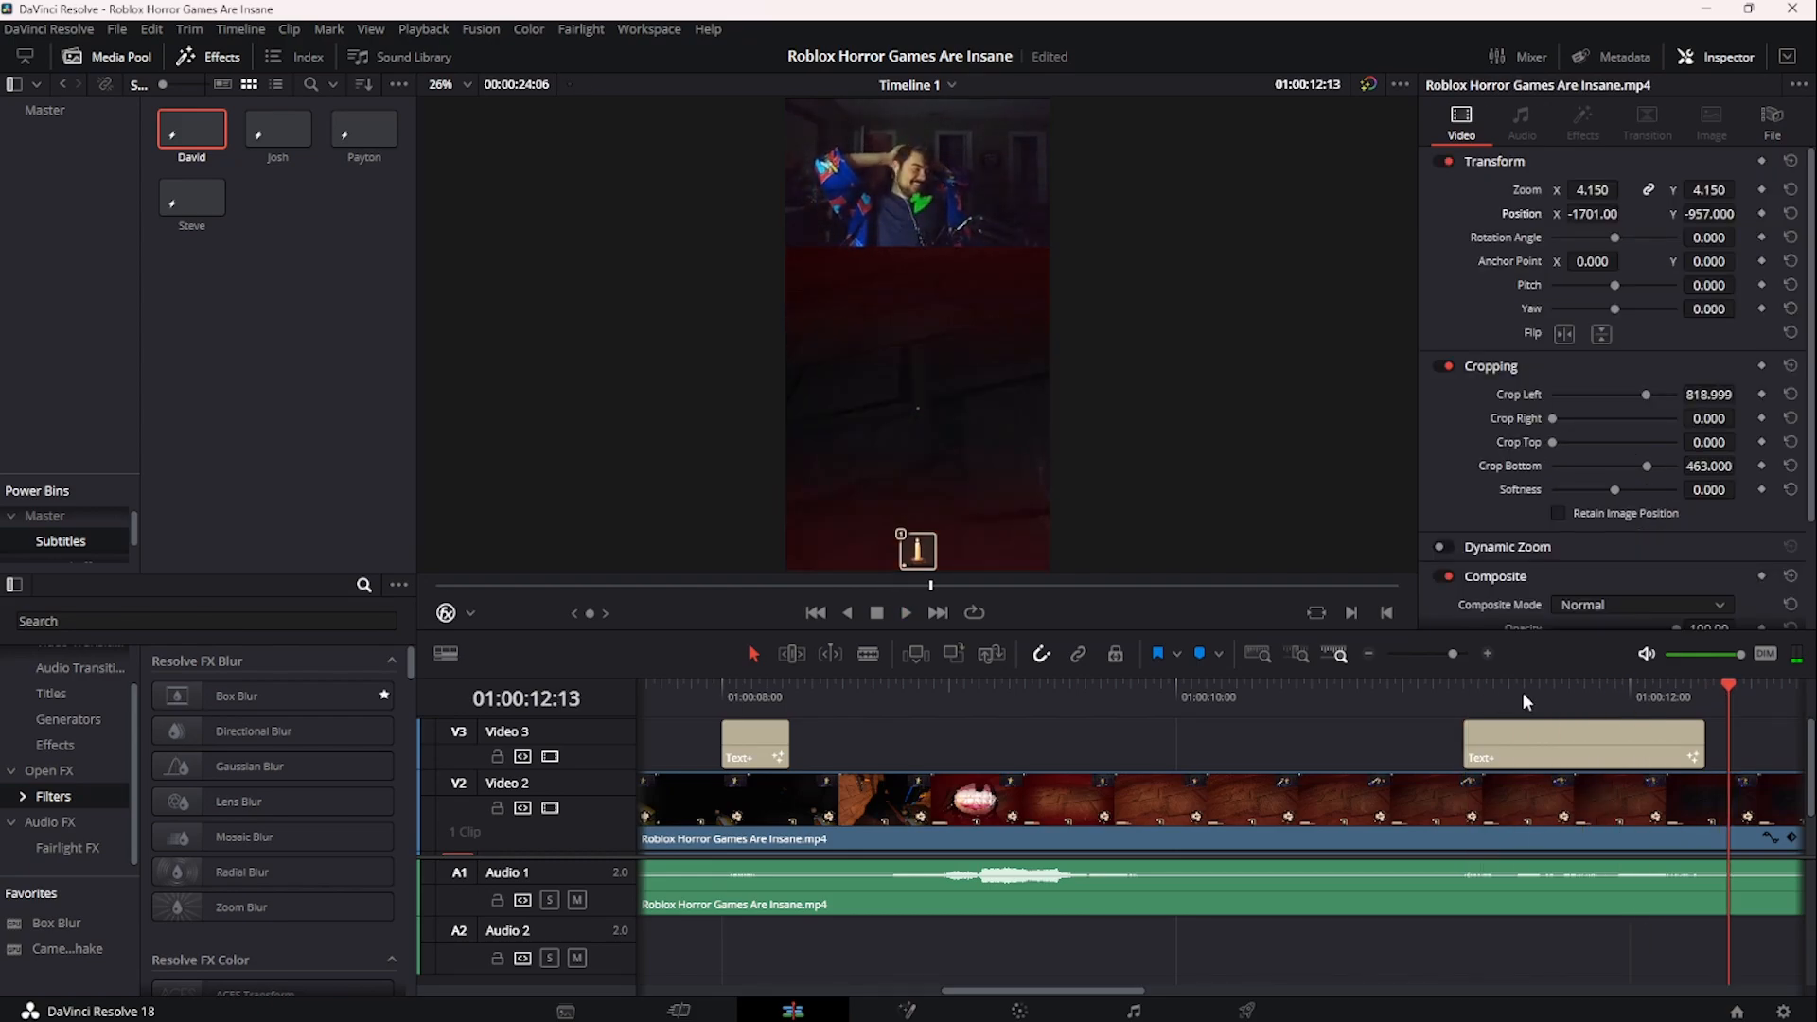
scroll(1194, 971, down, 4)
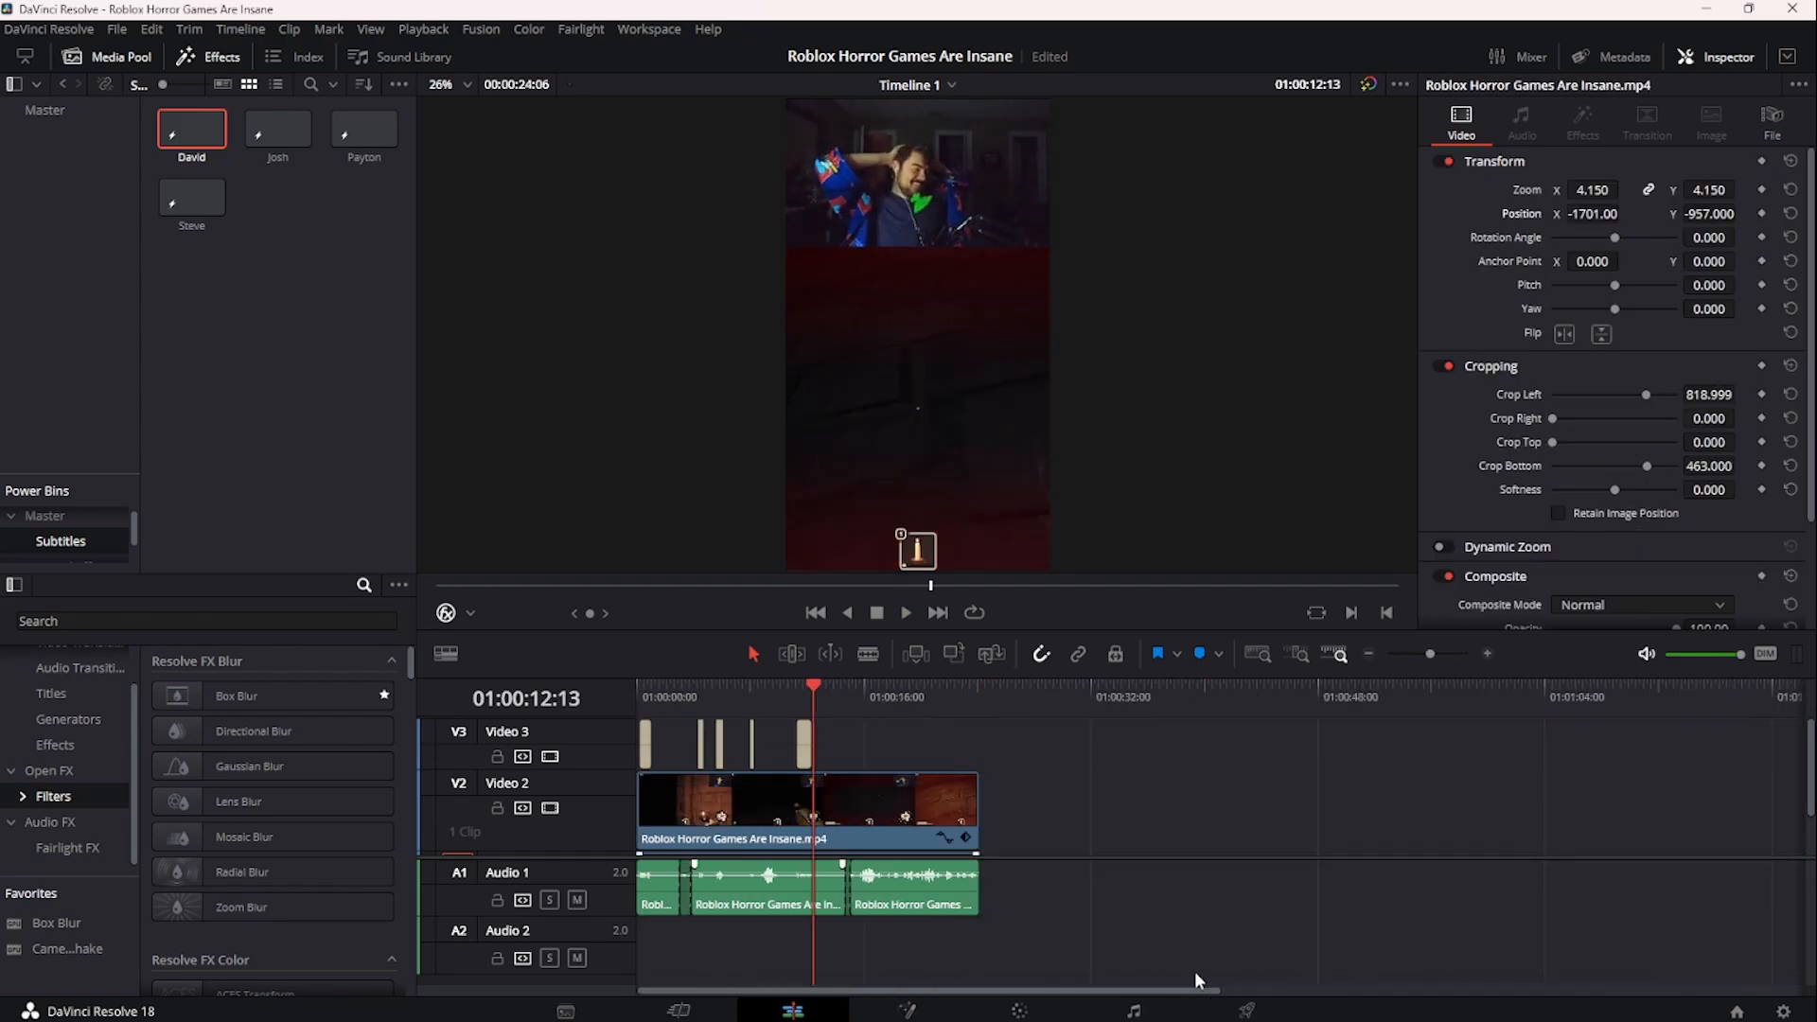
scroll(1194, 971, up, 4)
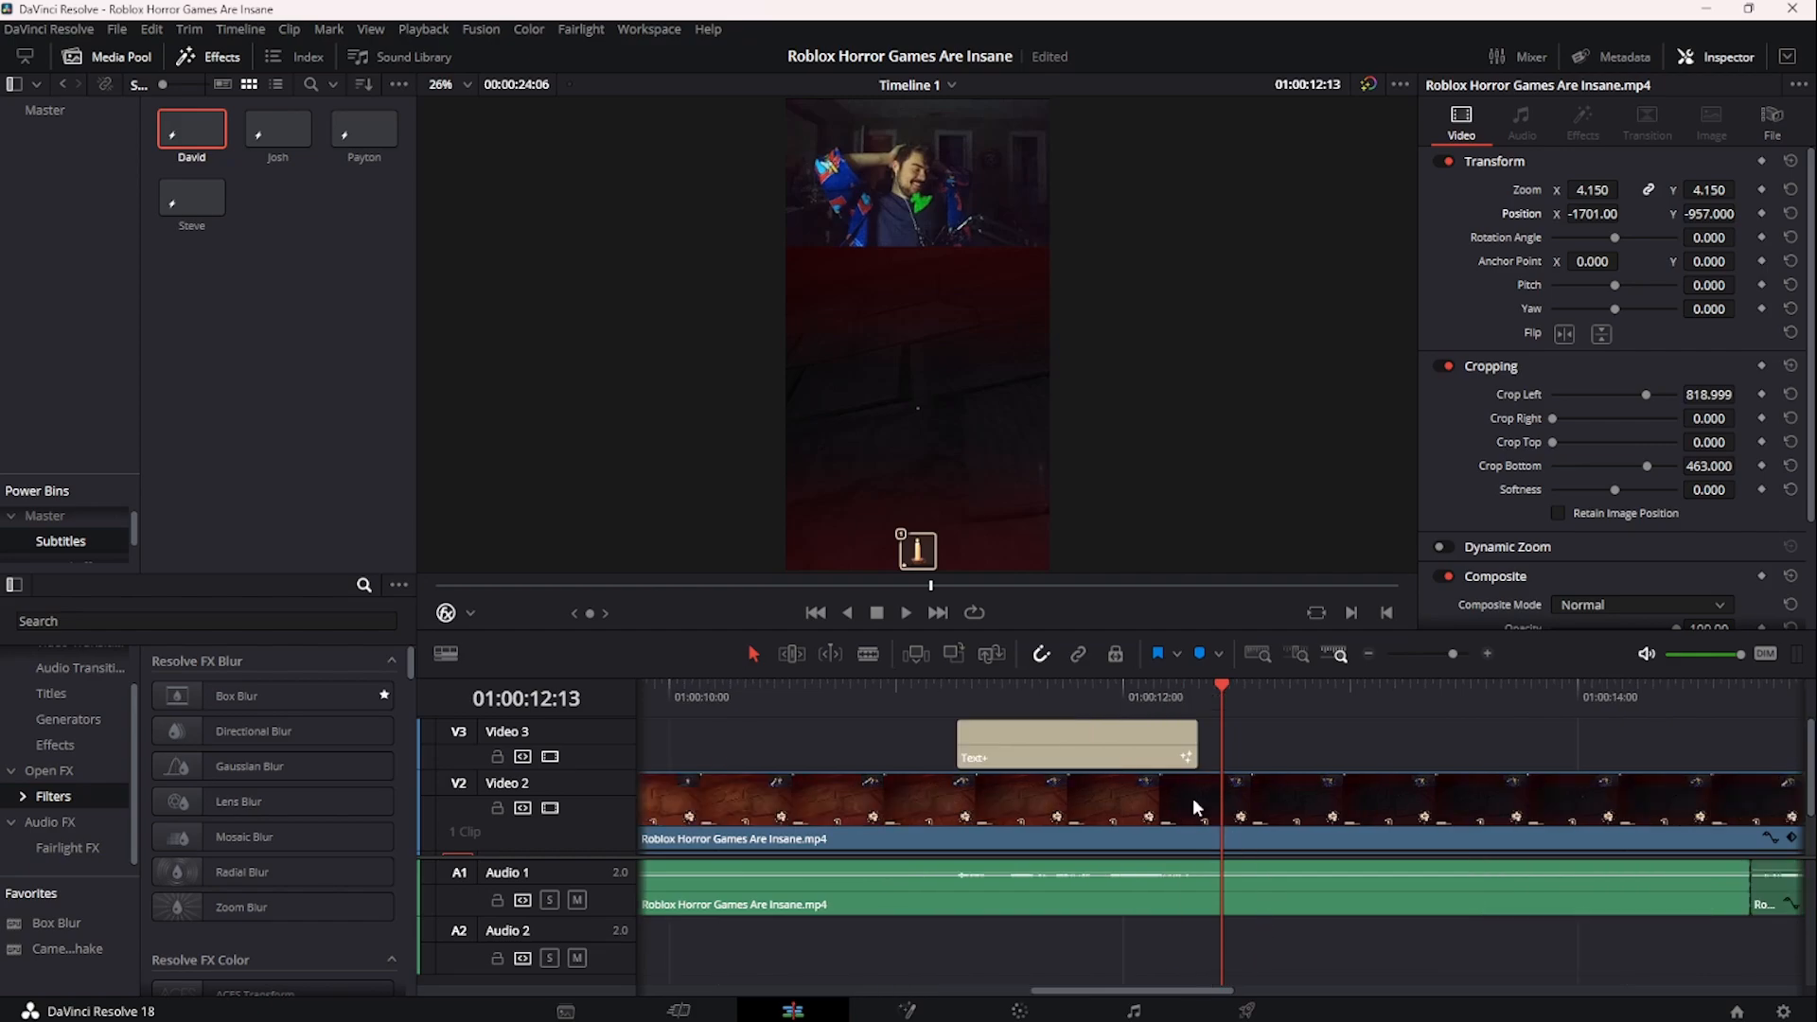
- Find the next spoken line and place the third preset of the Subtitles power bin on Video 3 at 01:00:15:23
click(965, 711)
key(space)
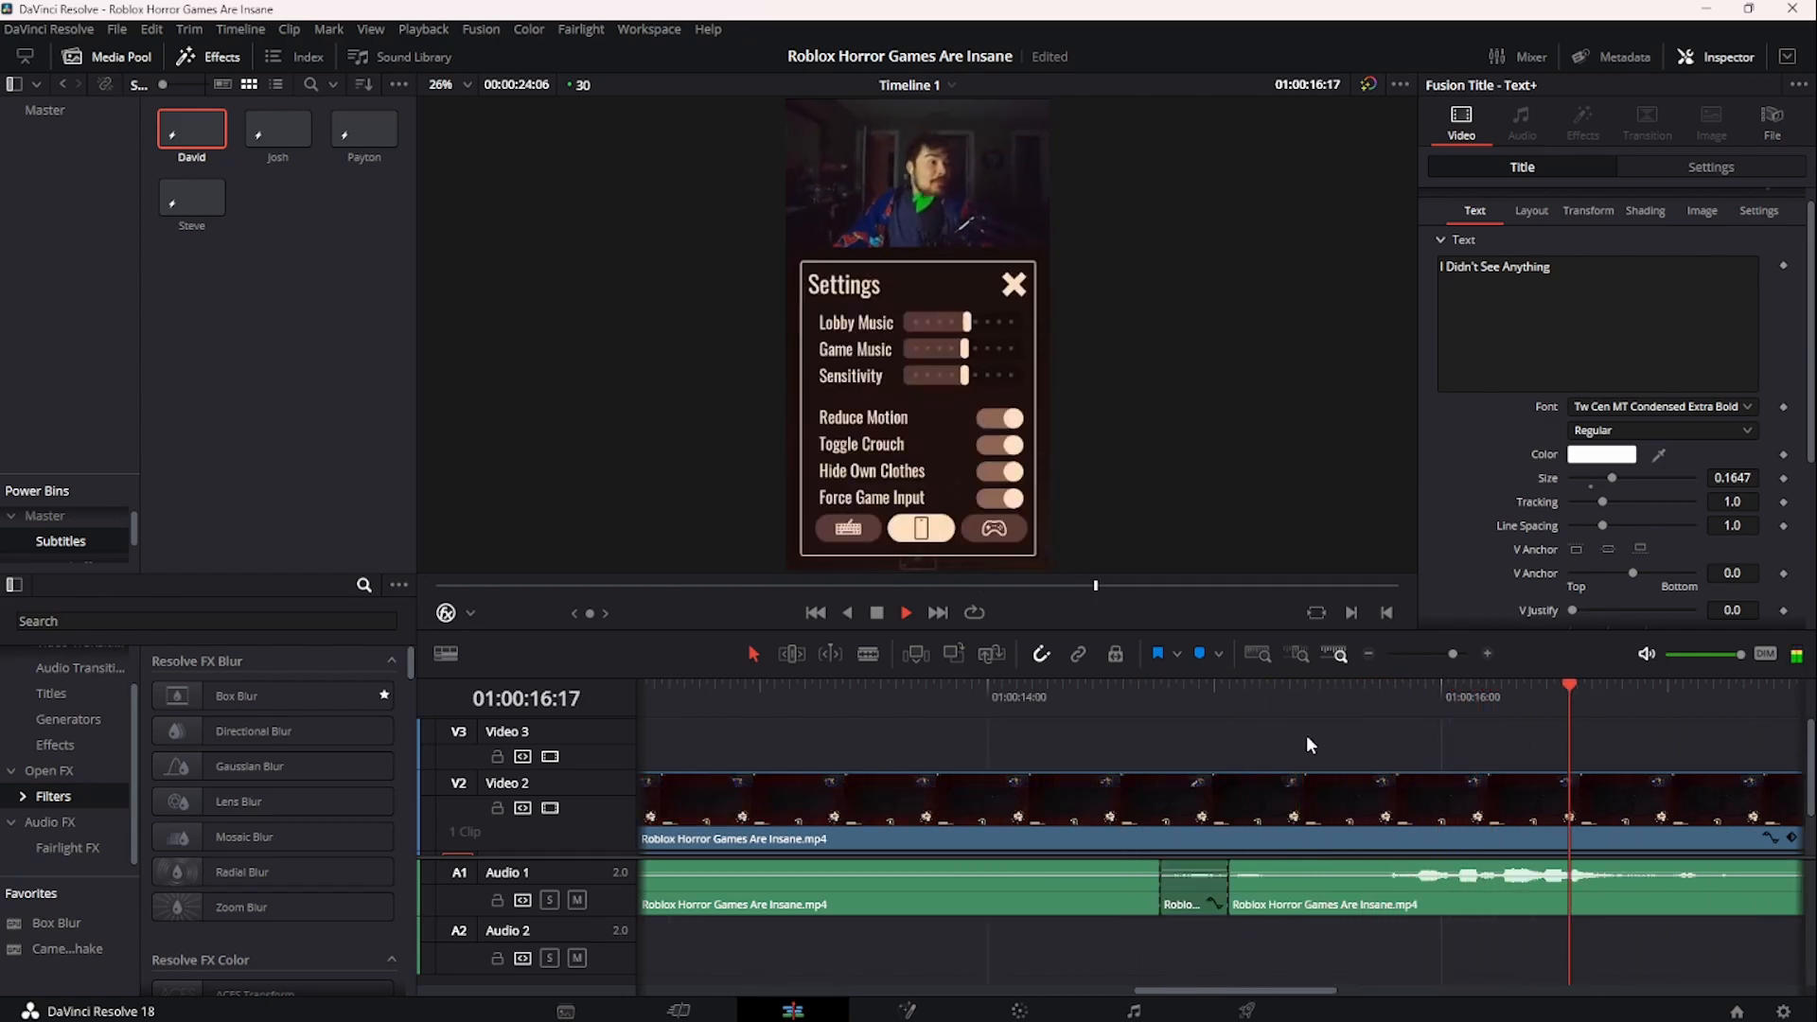
click(1359, 698)
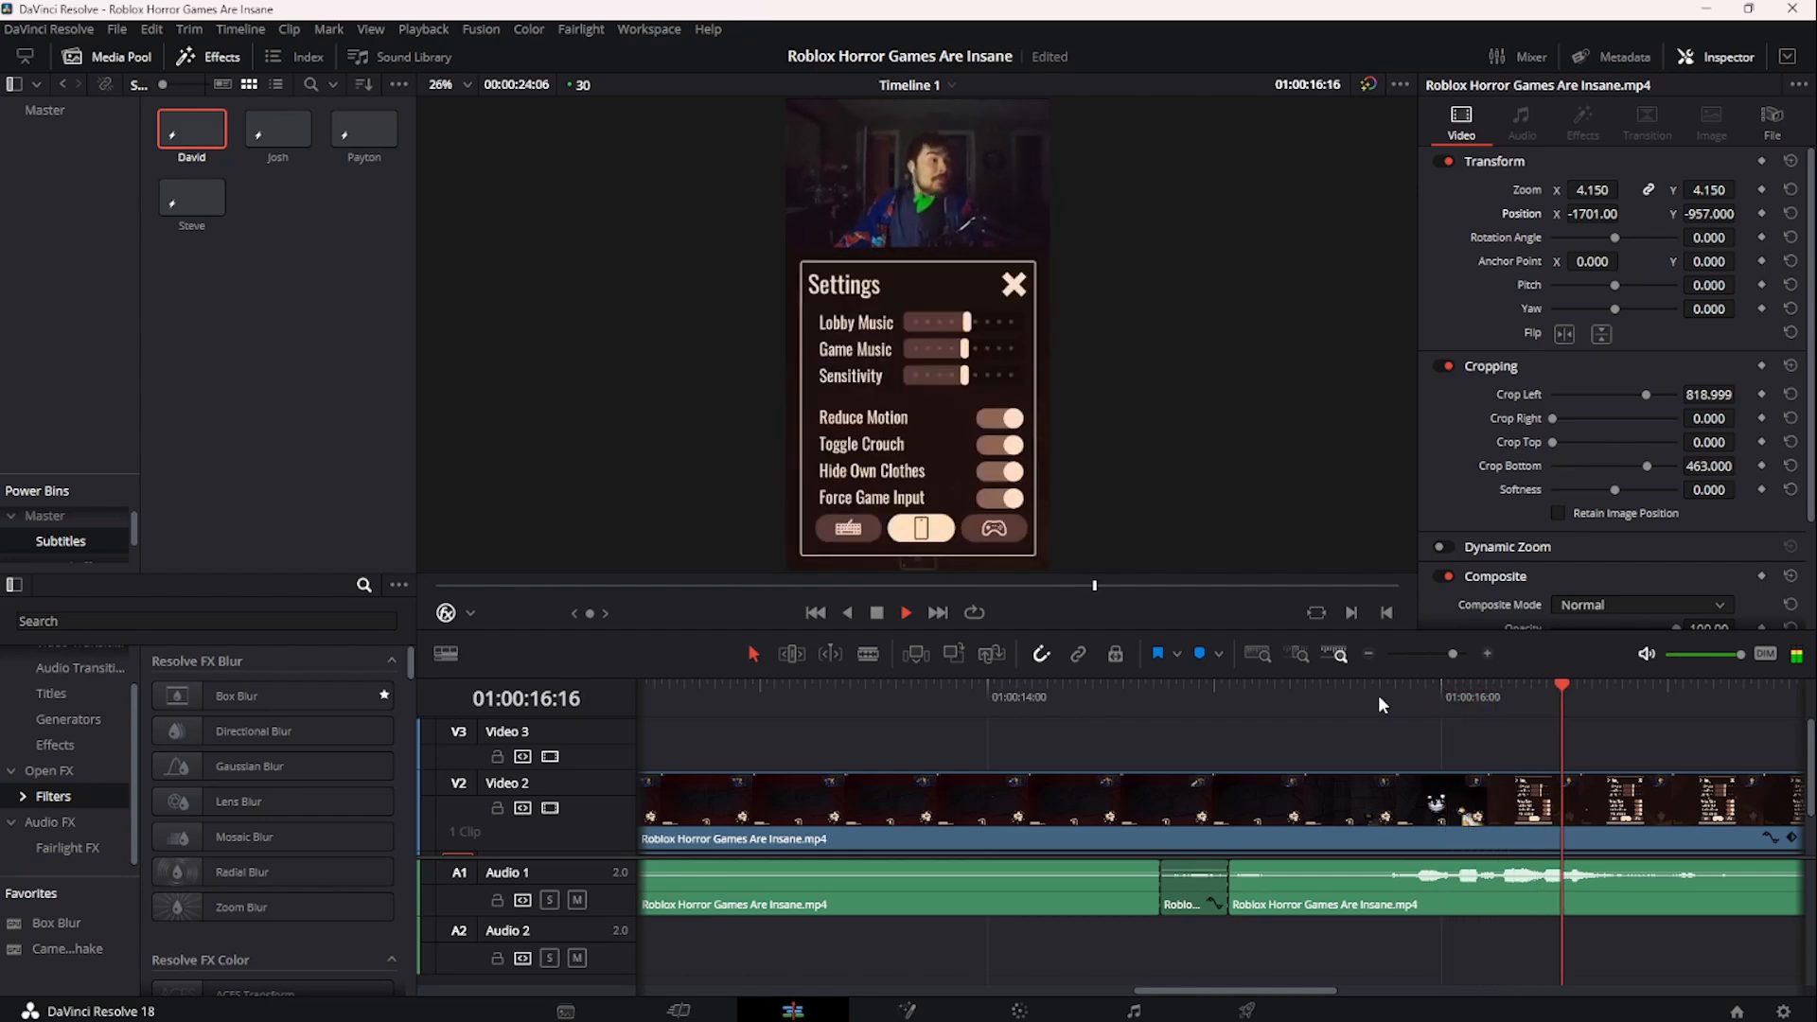
click(1378, 694)
click(1380, 695)
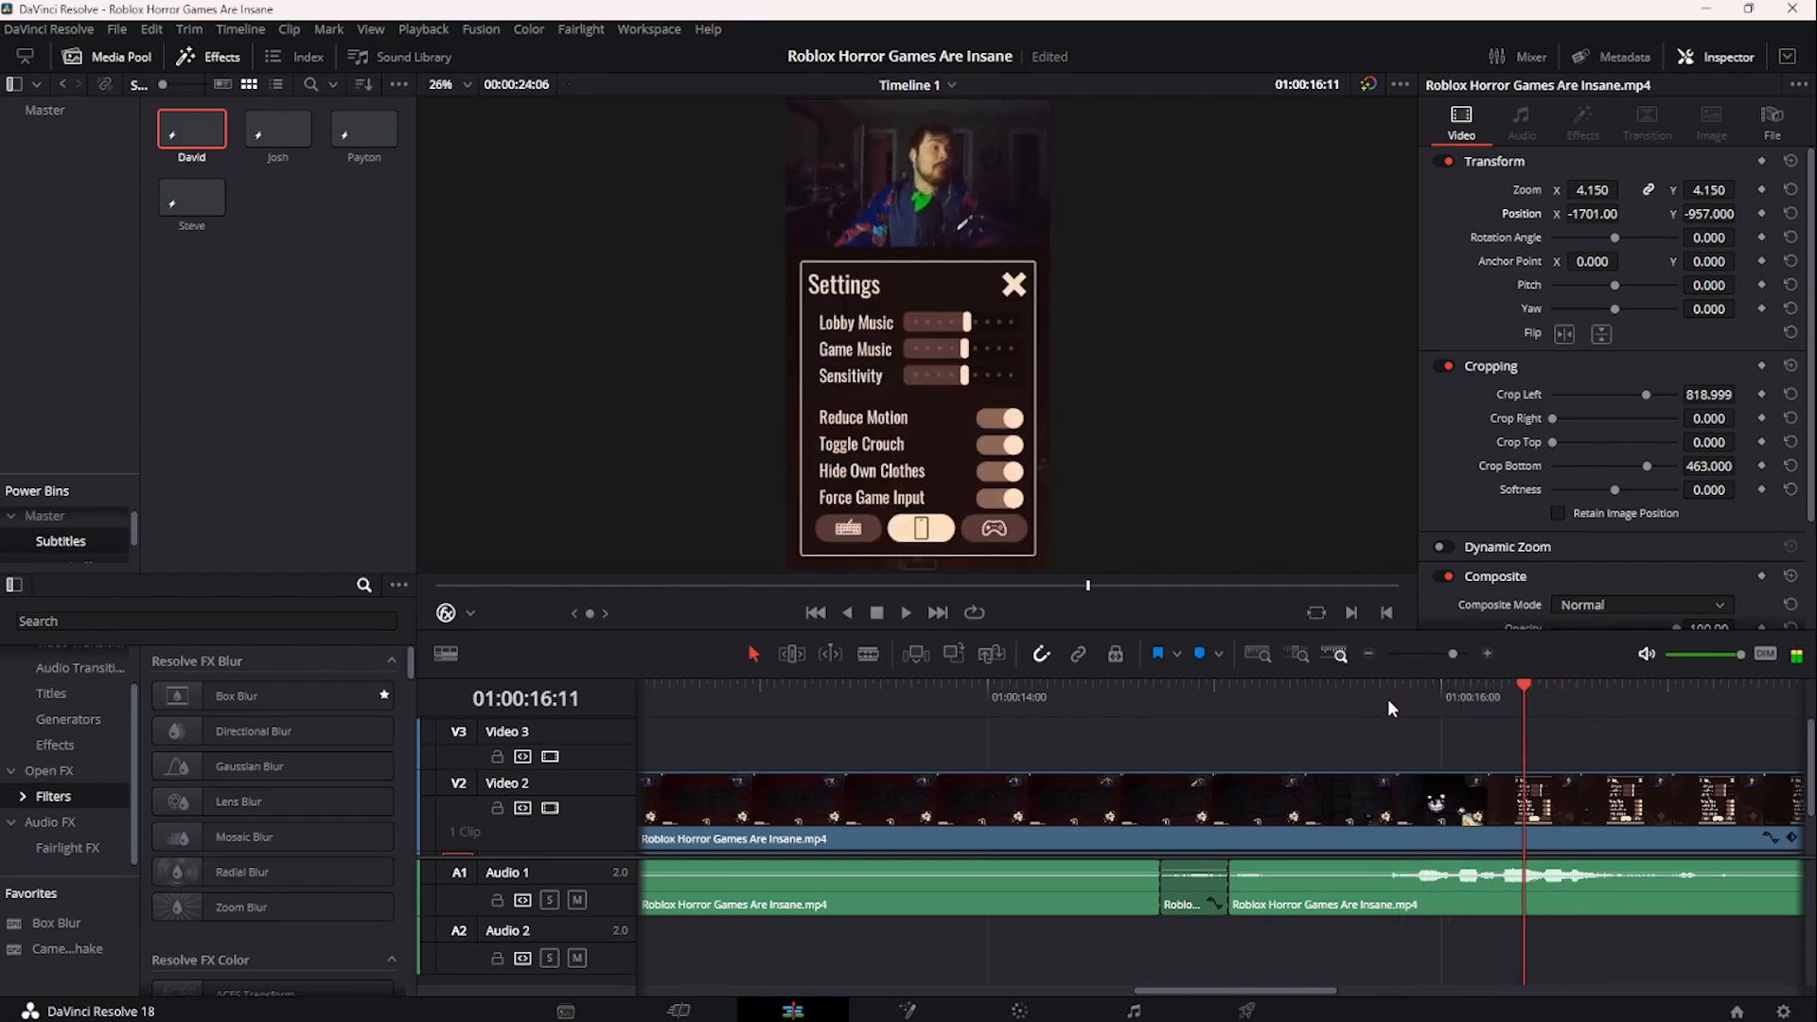
drag(1401, 701, 1385, 705)
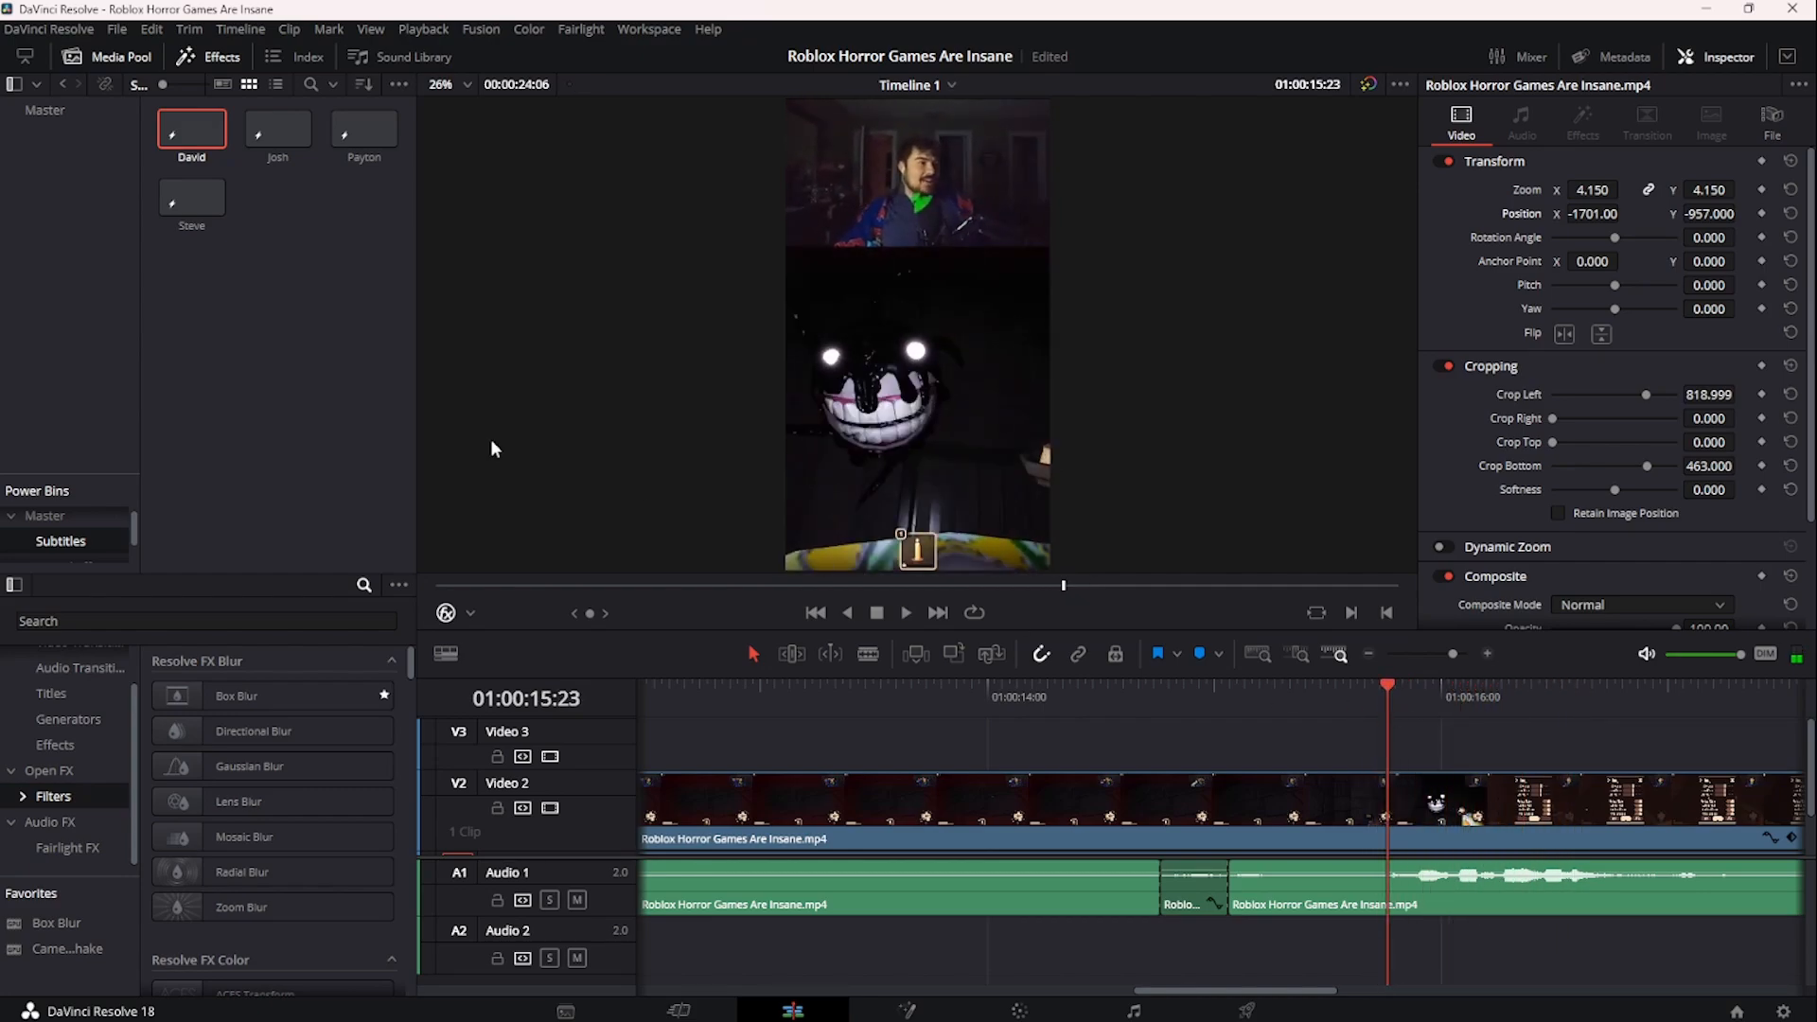
drag(363, 135, 1401, 729)
key(space)
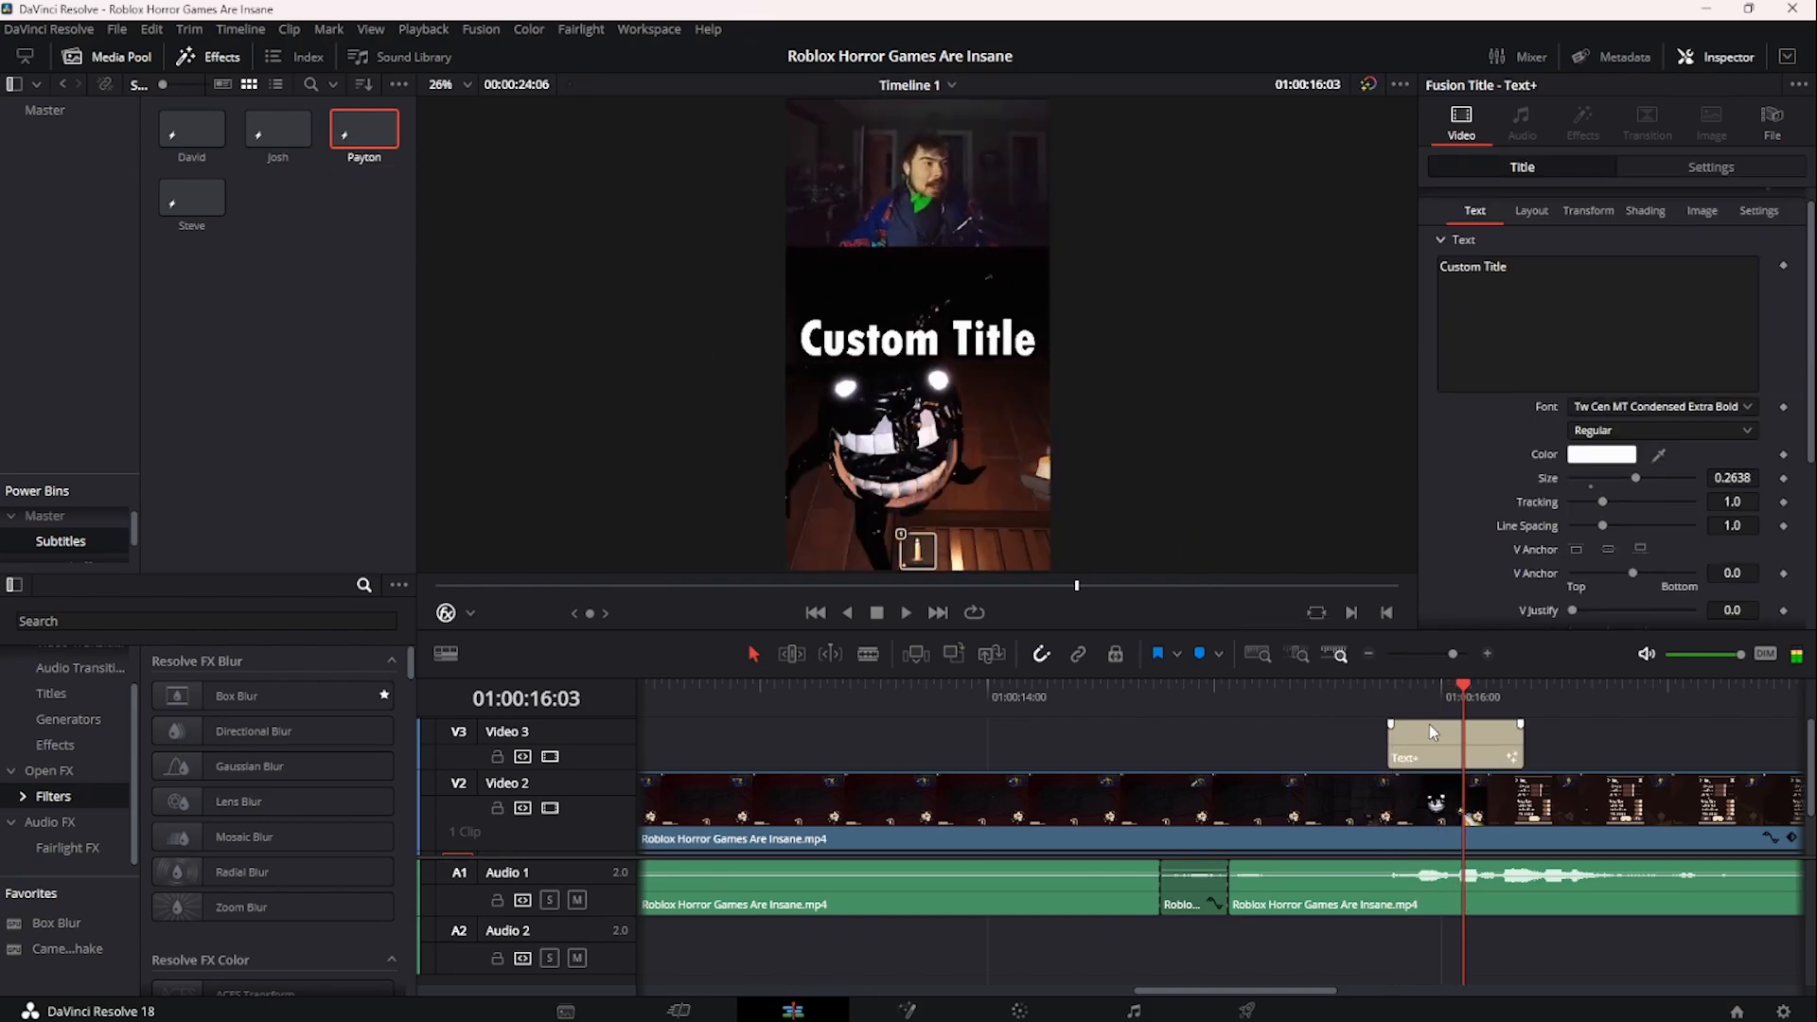
- Play back the line around the newly placed default-titled subtitle and delete that subtitle from Video 3
click(1109, 694)
key(space)
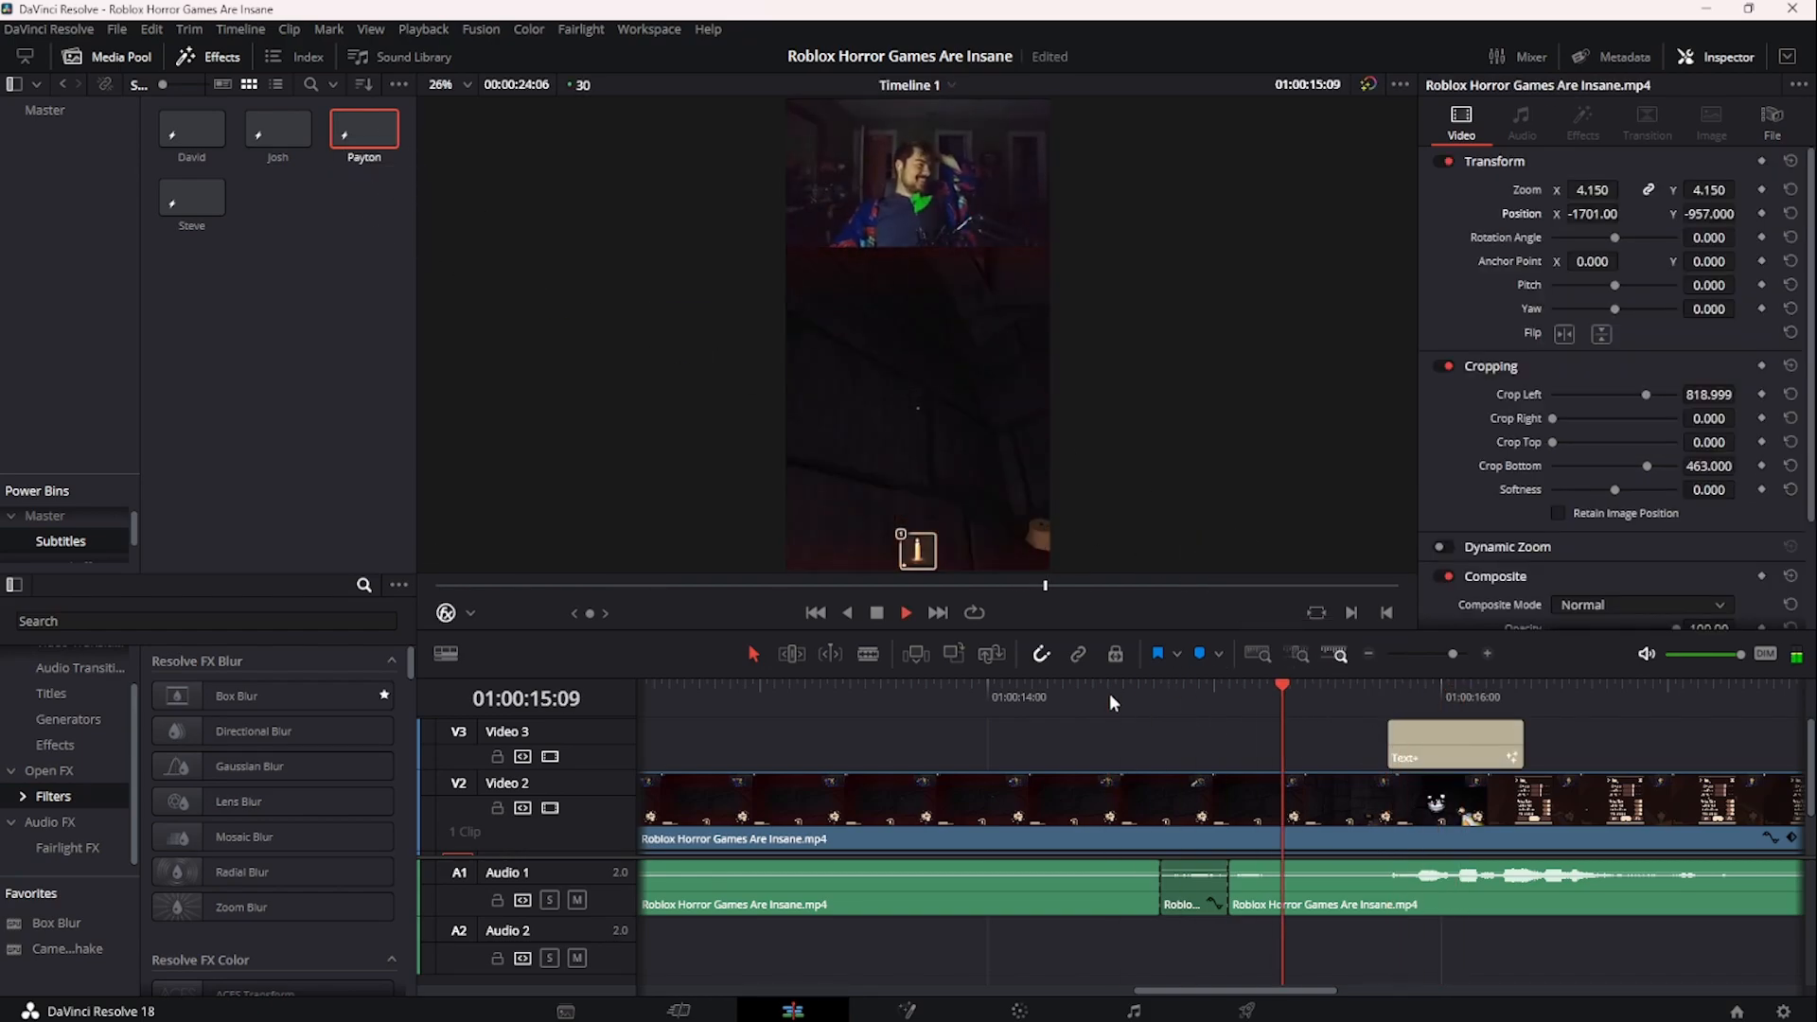
key(space)
click(1438, 740)
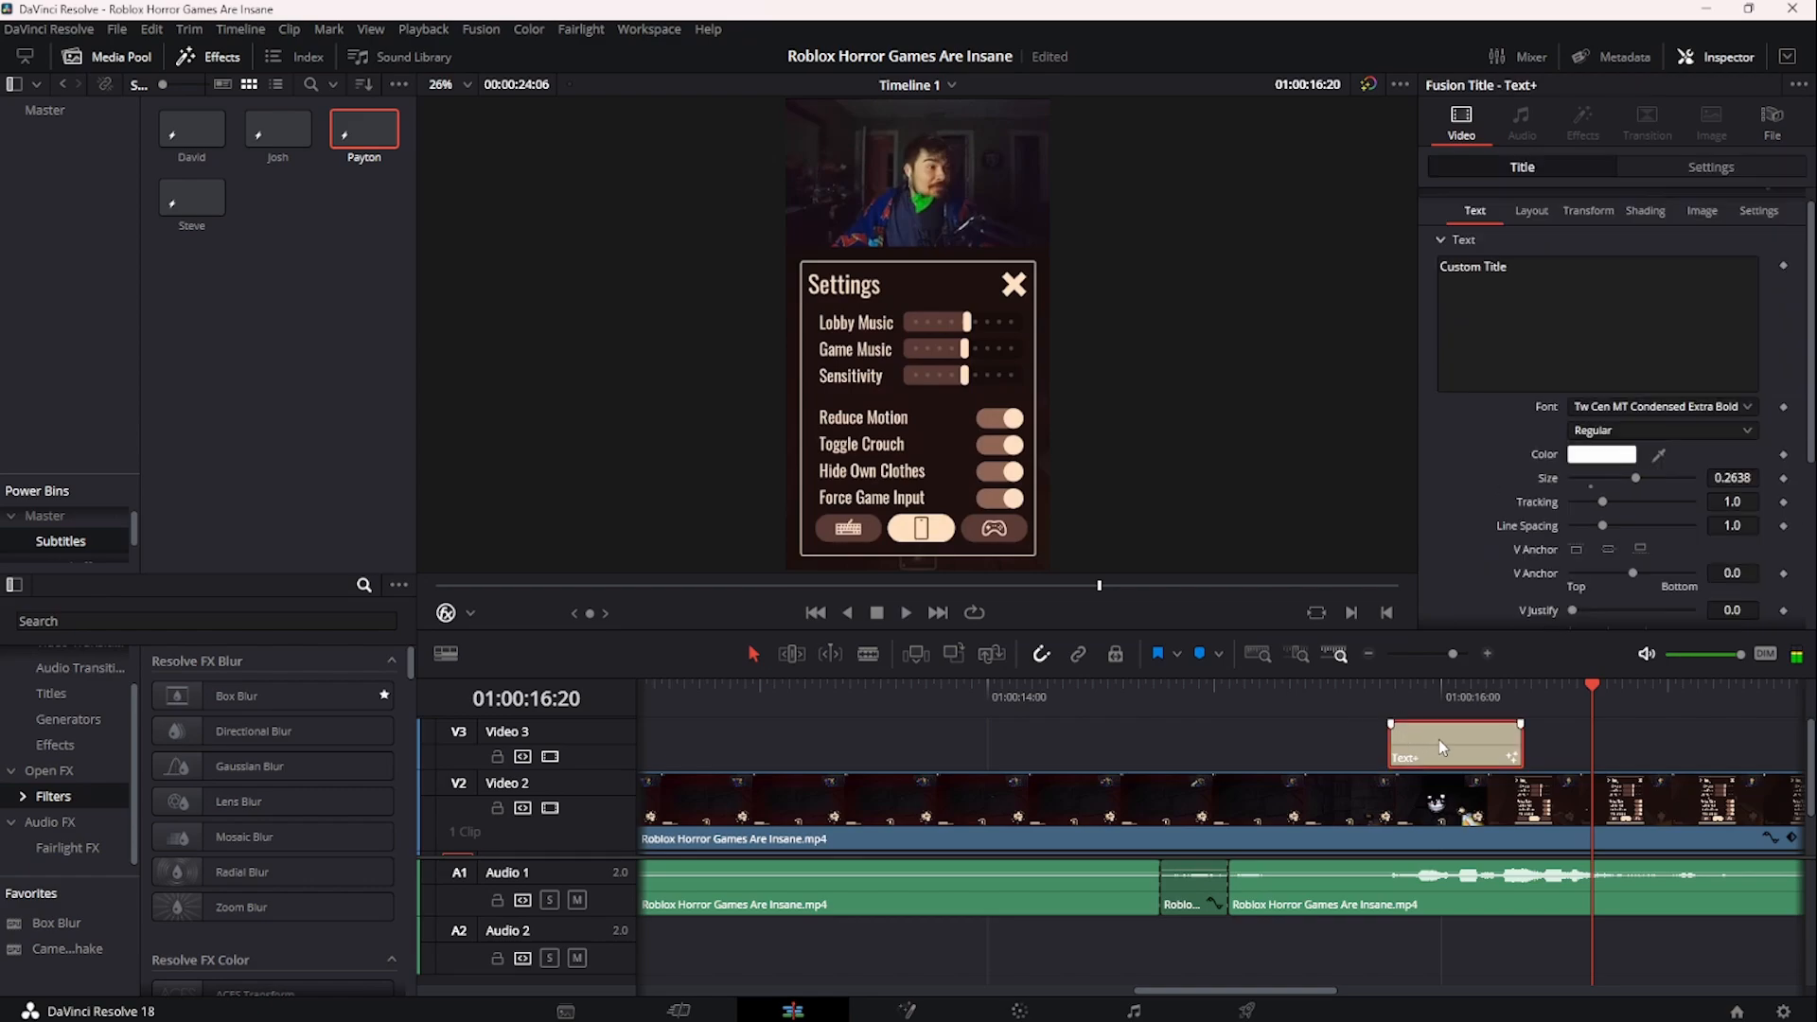
key(Delete)
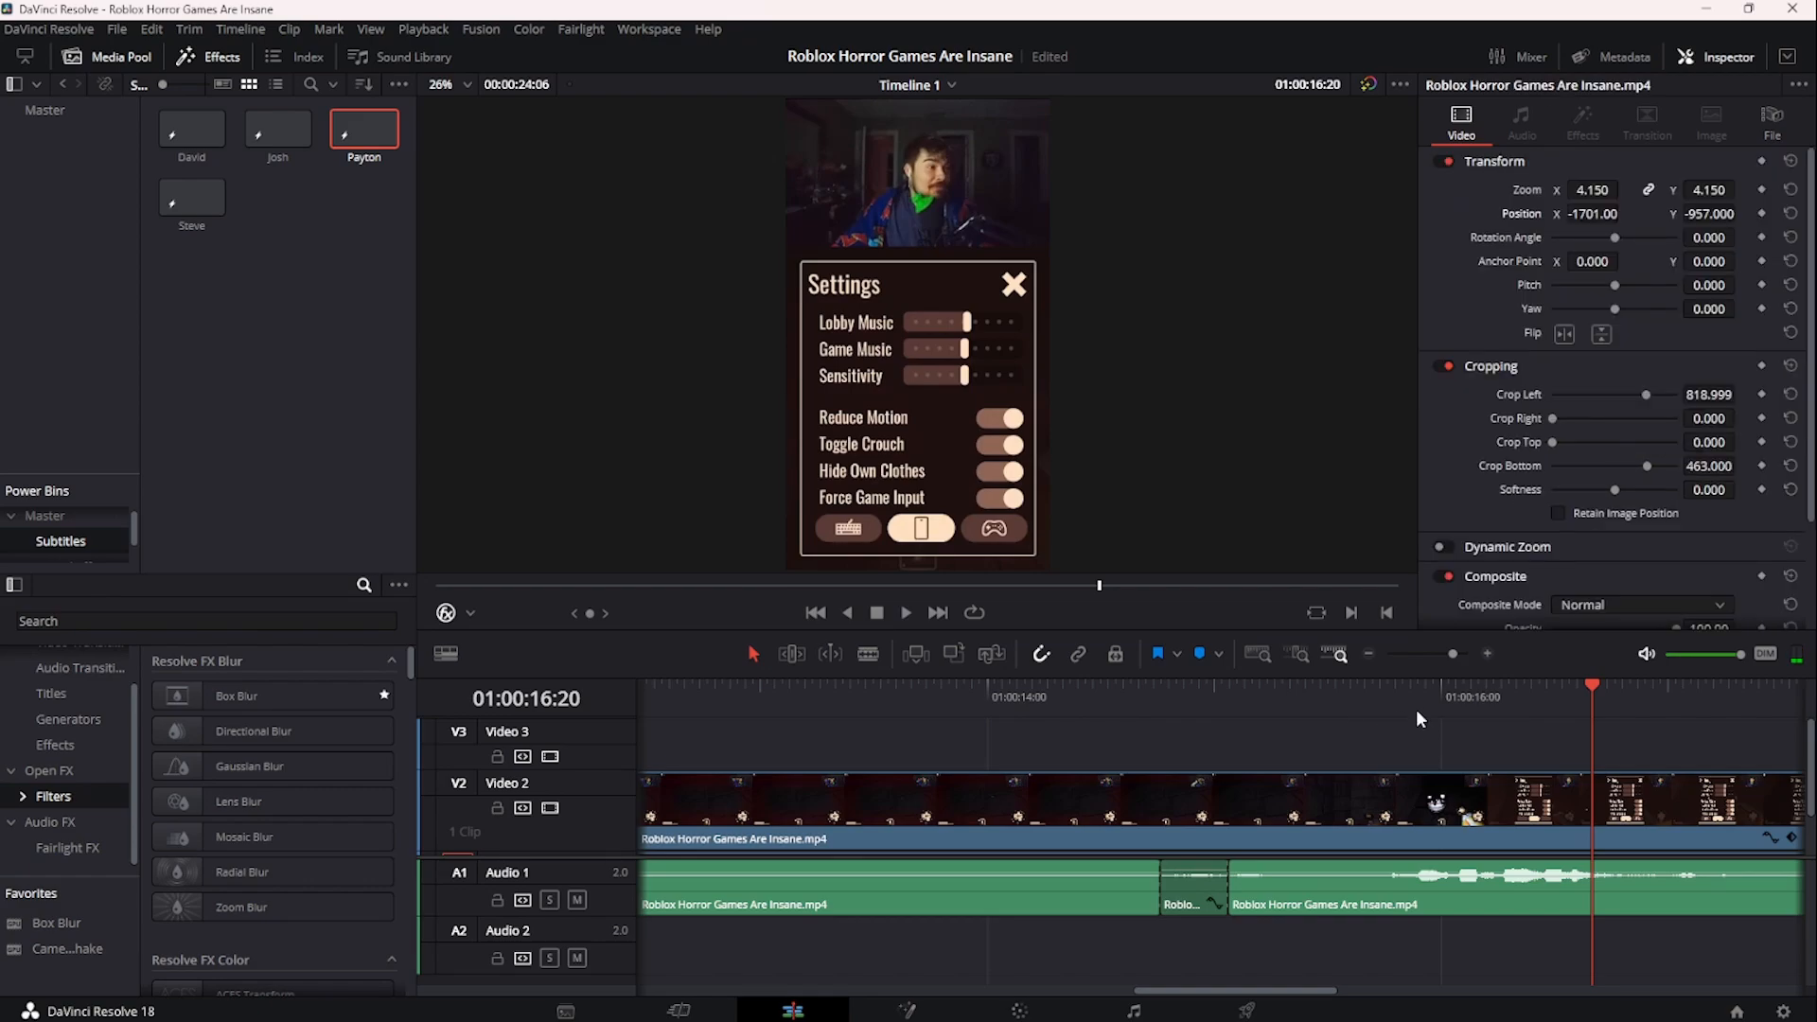
- Find the next spoken line and place the first preset of the Subtitles power bin on Video 3 at 01:00:19:15
click(1126, 696)
key(space)
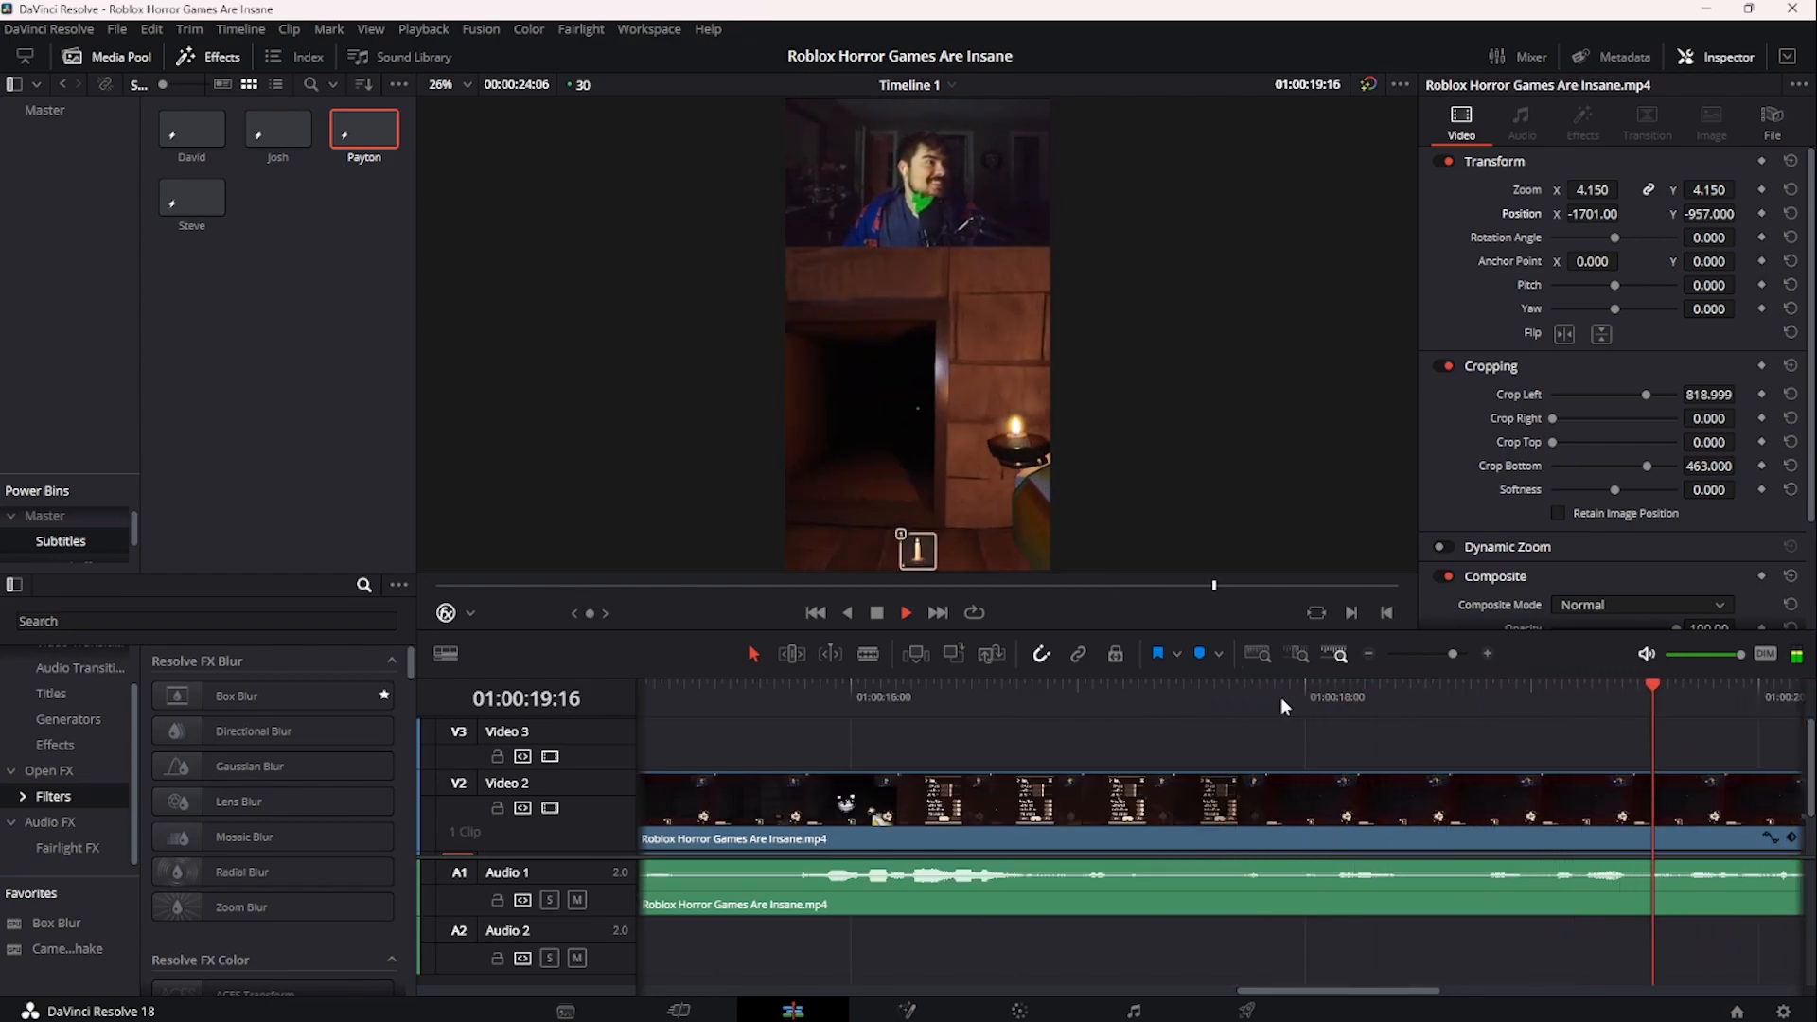
click(962, 698)
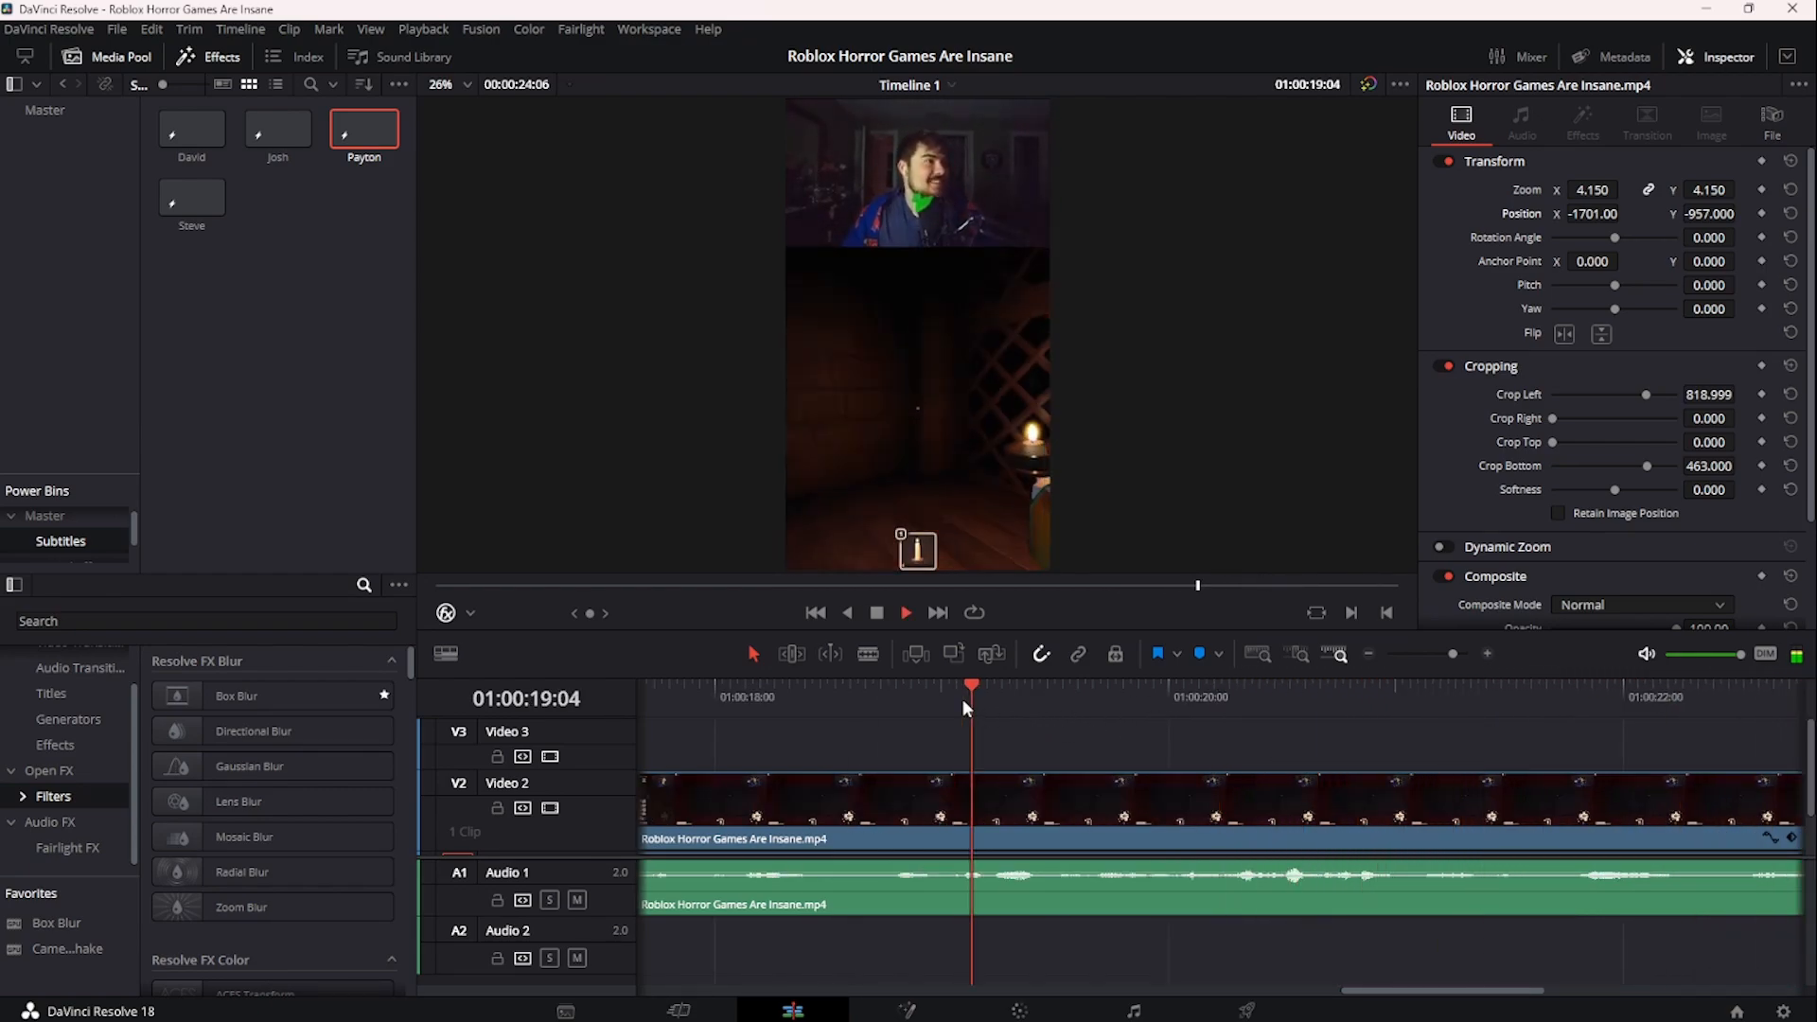
click(952, 698)
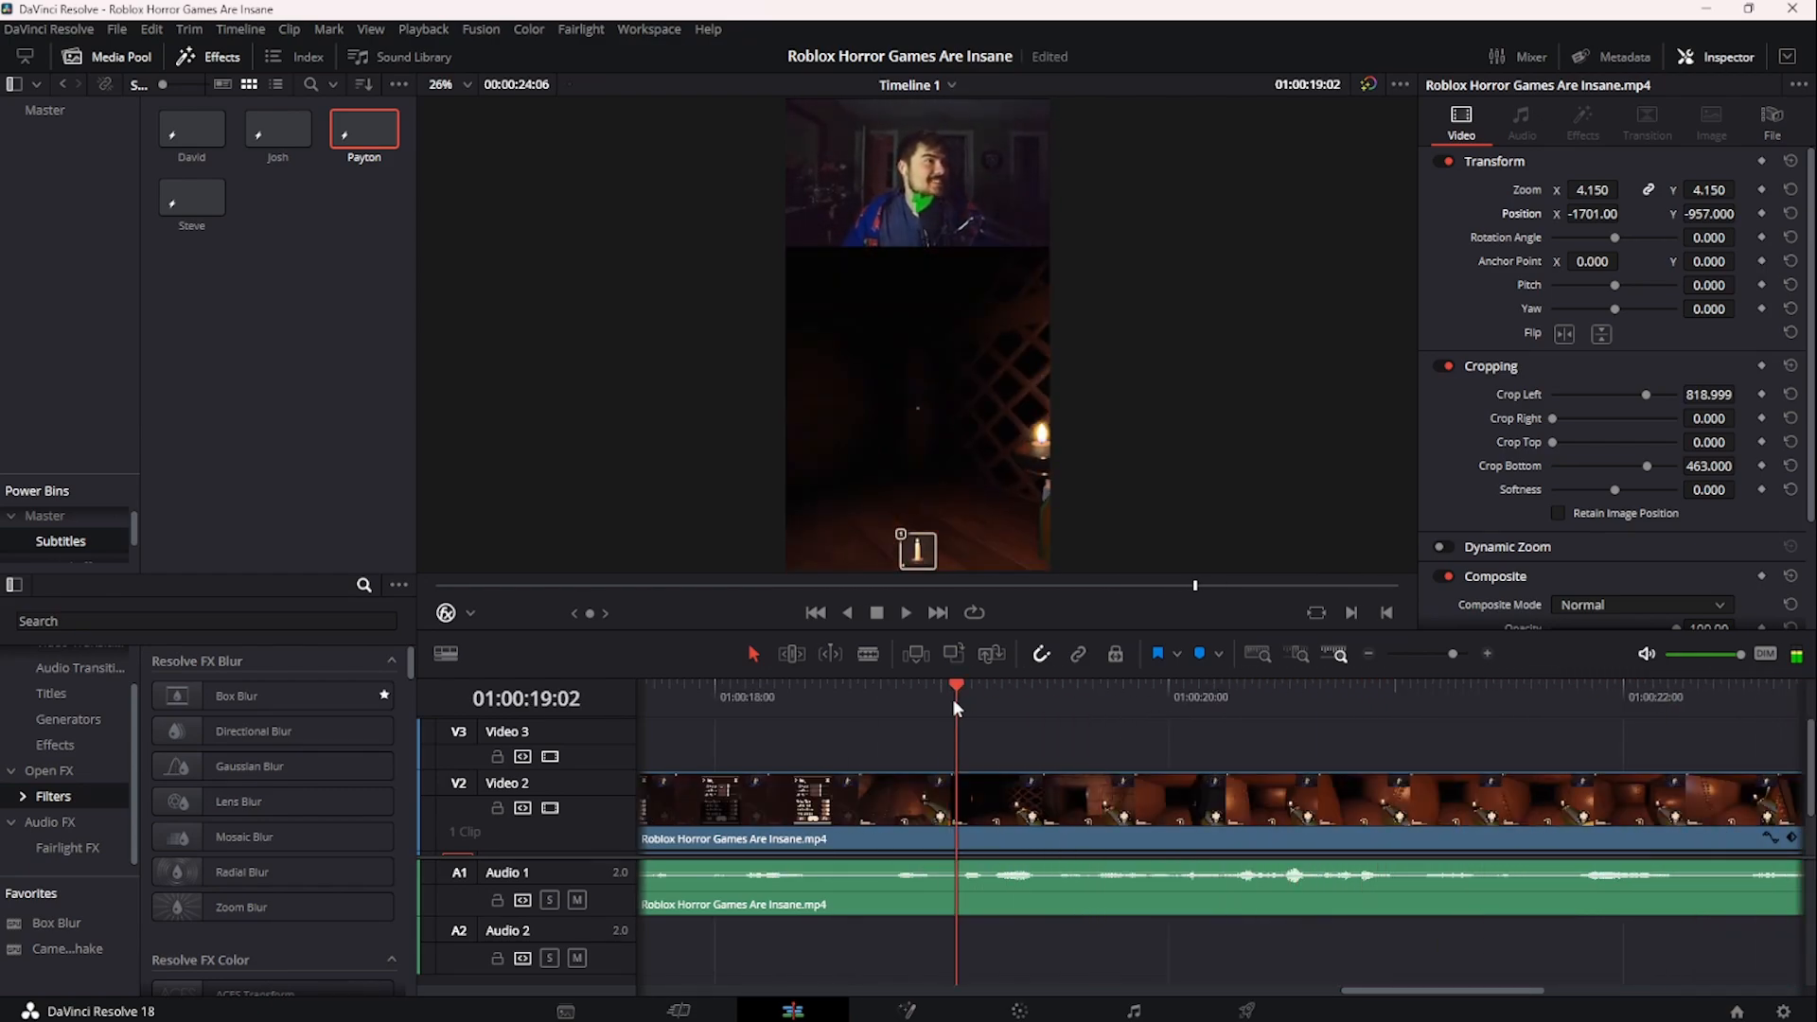
click(878, 698)
click(880, 698)
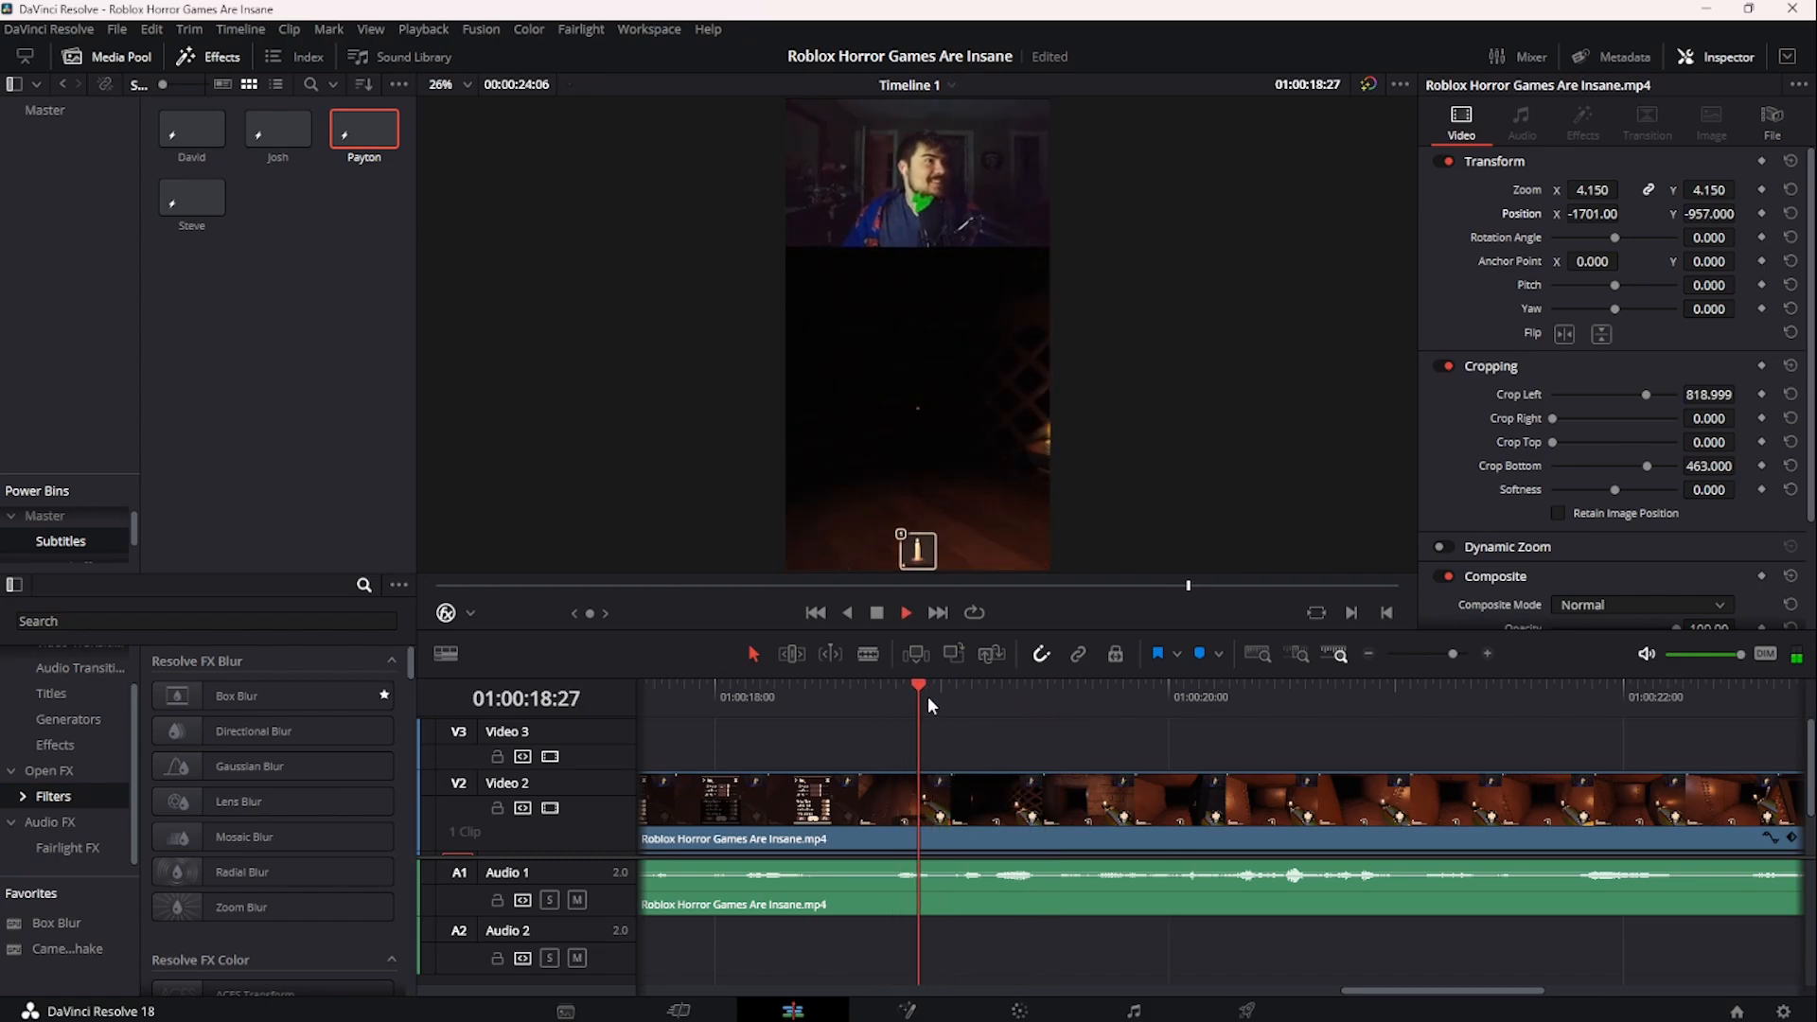
drag(1024, 698, 1055, 700)
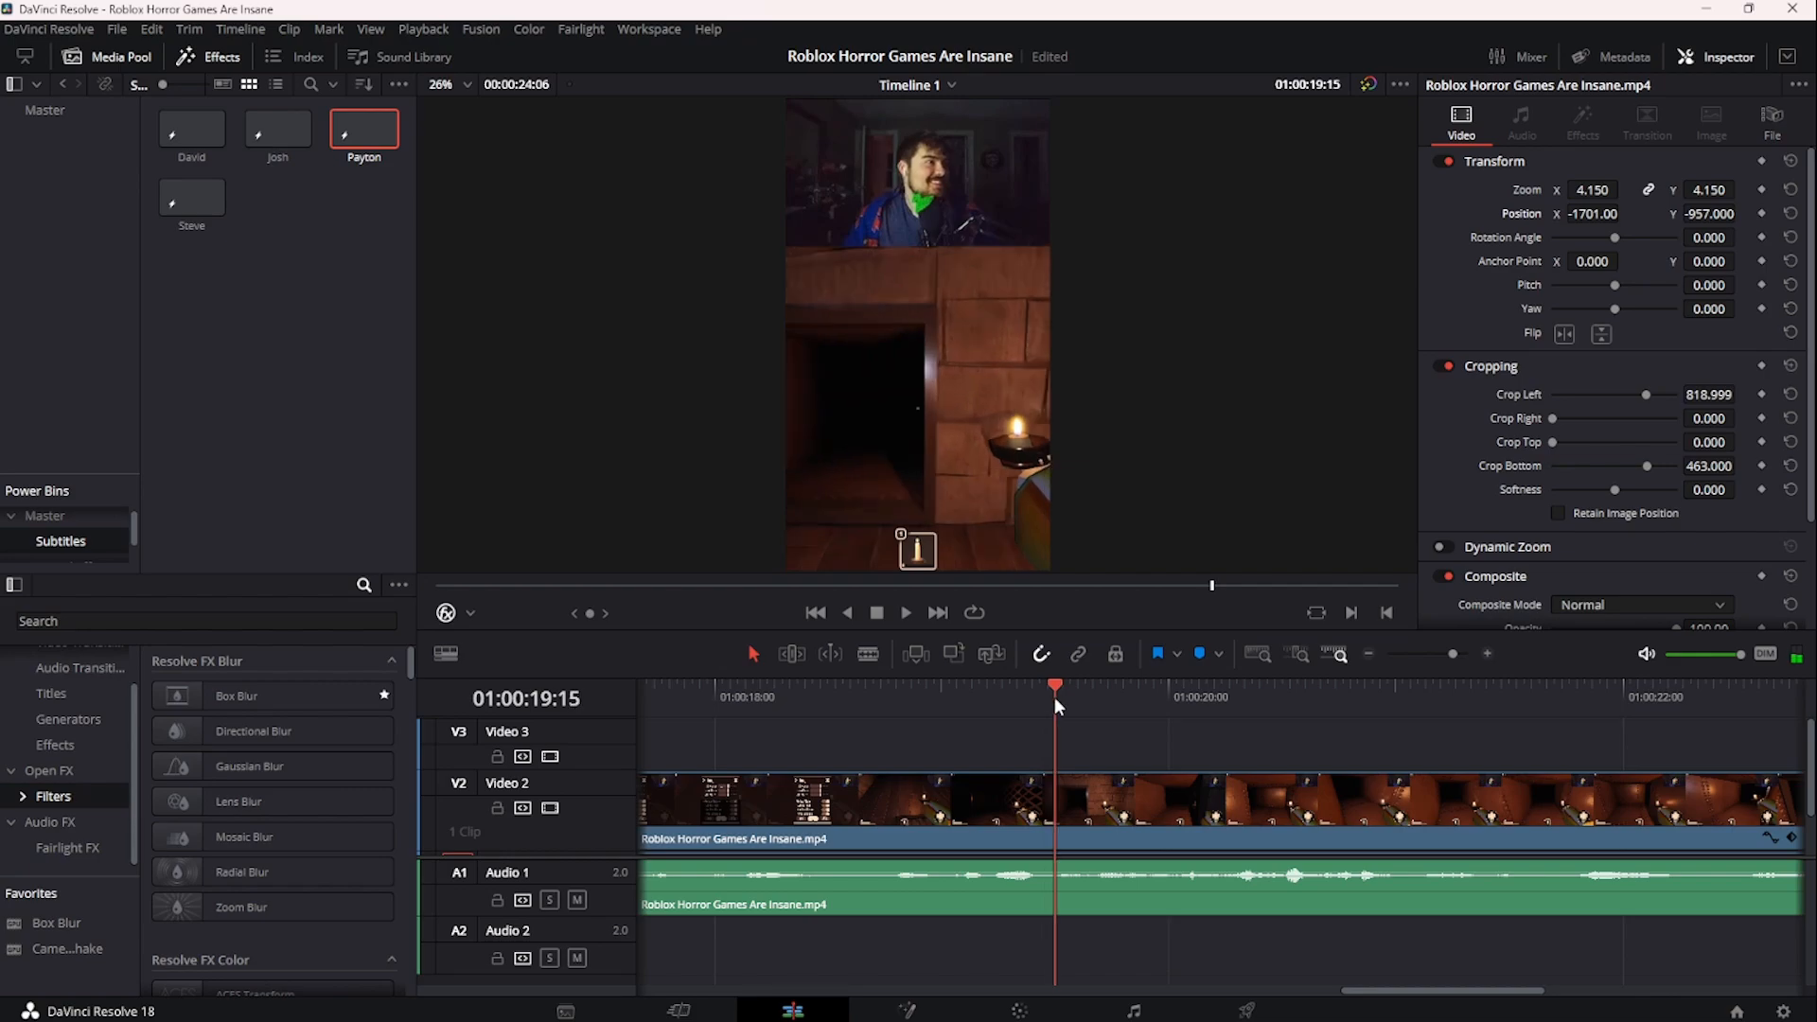
click(198, 135)
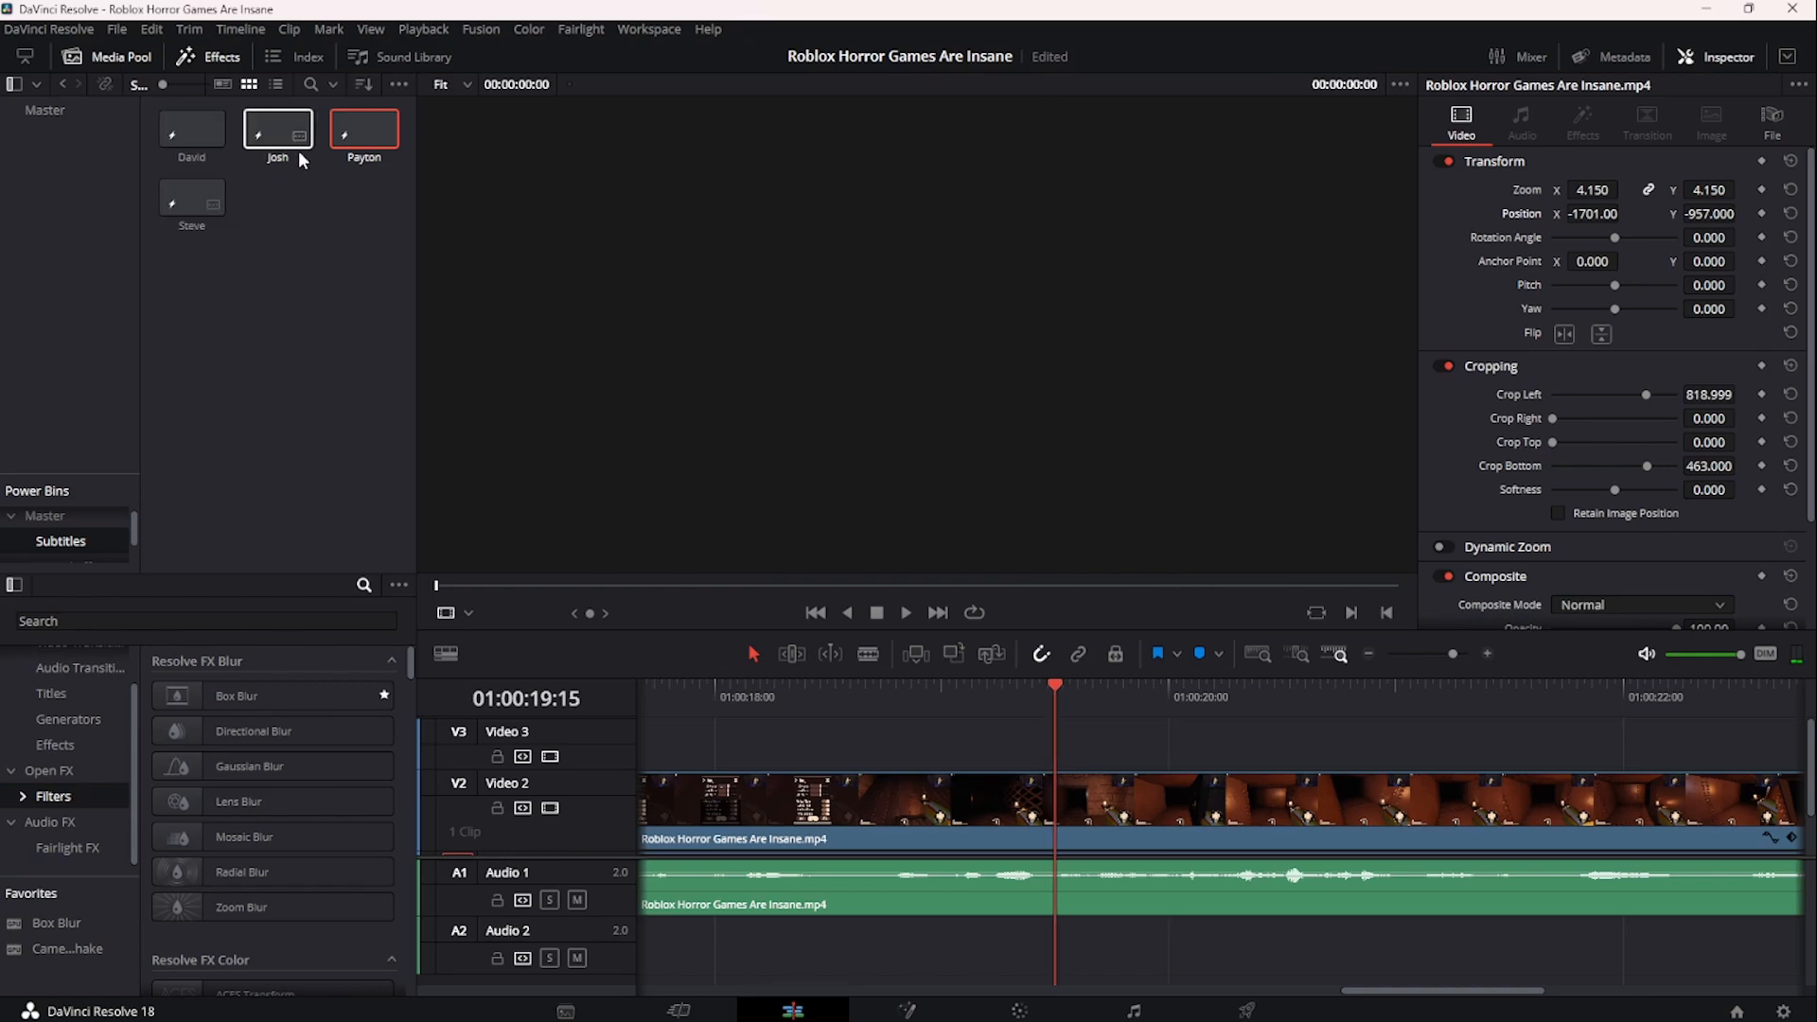
drag(198, 135, 1076, 752)
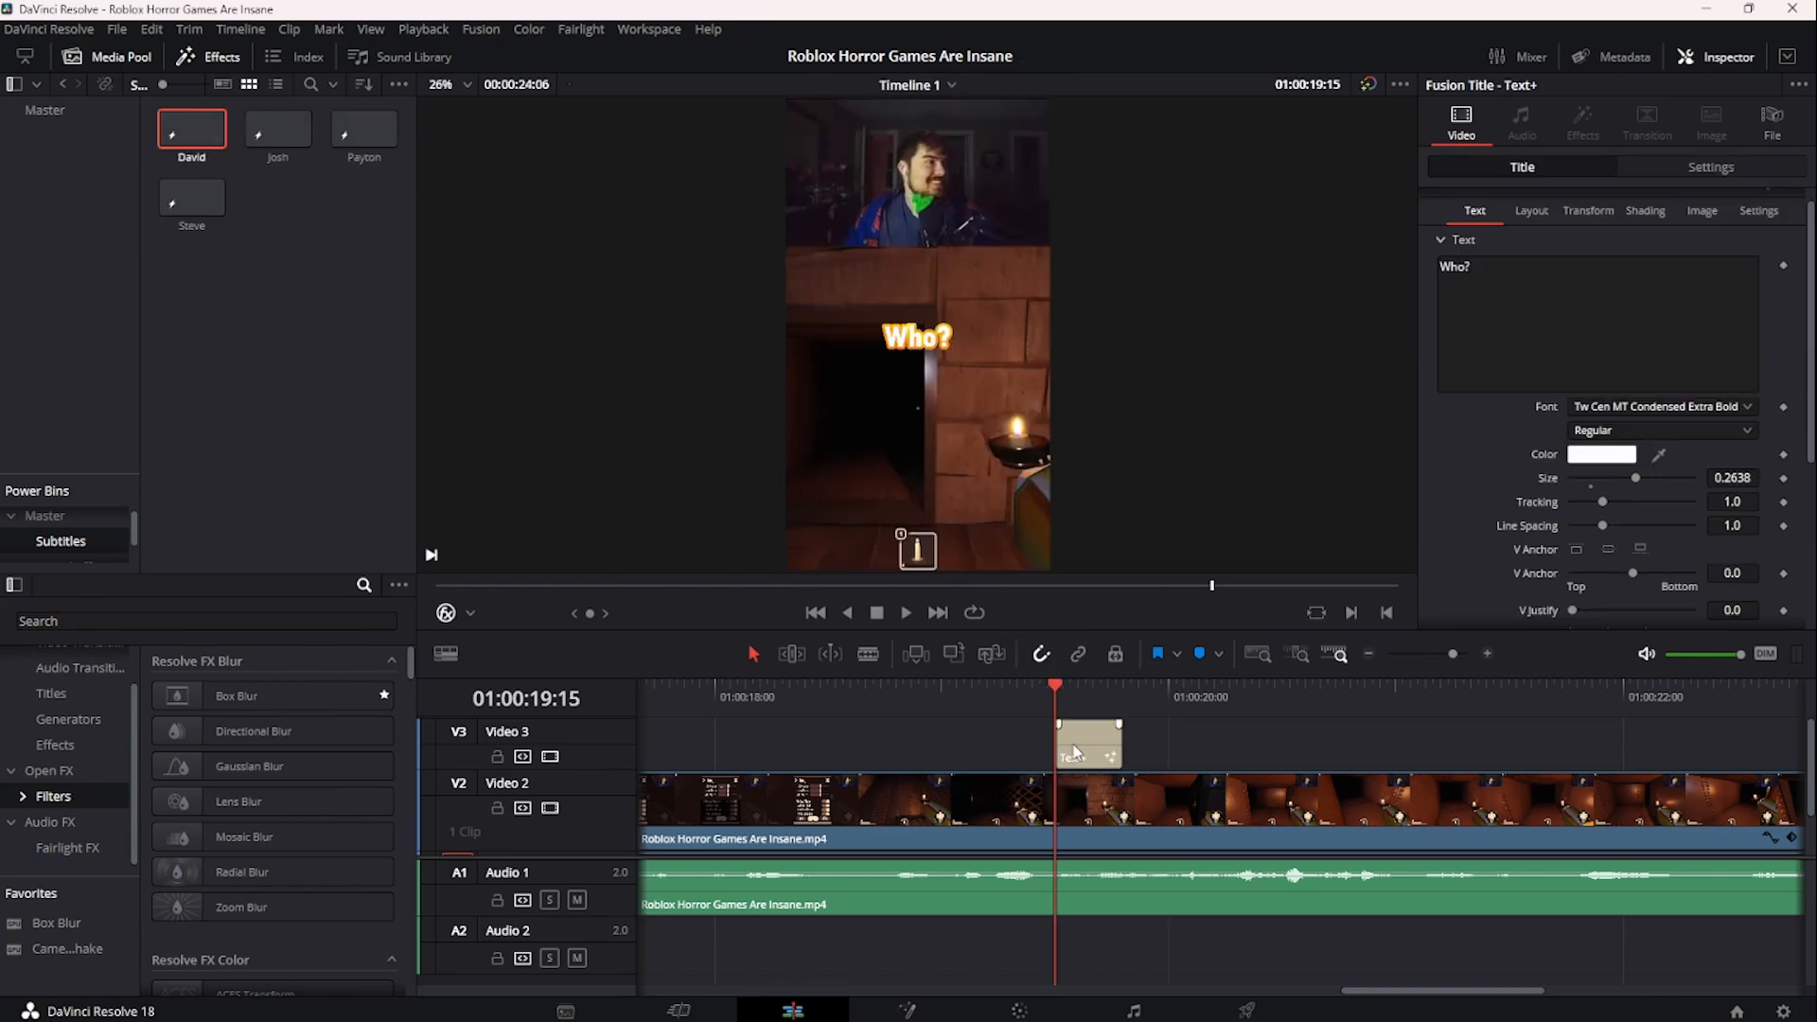
- Play the spoken line to its end and extend the new subtitle to 01:00:21:00
key(space)
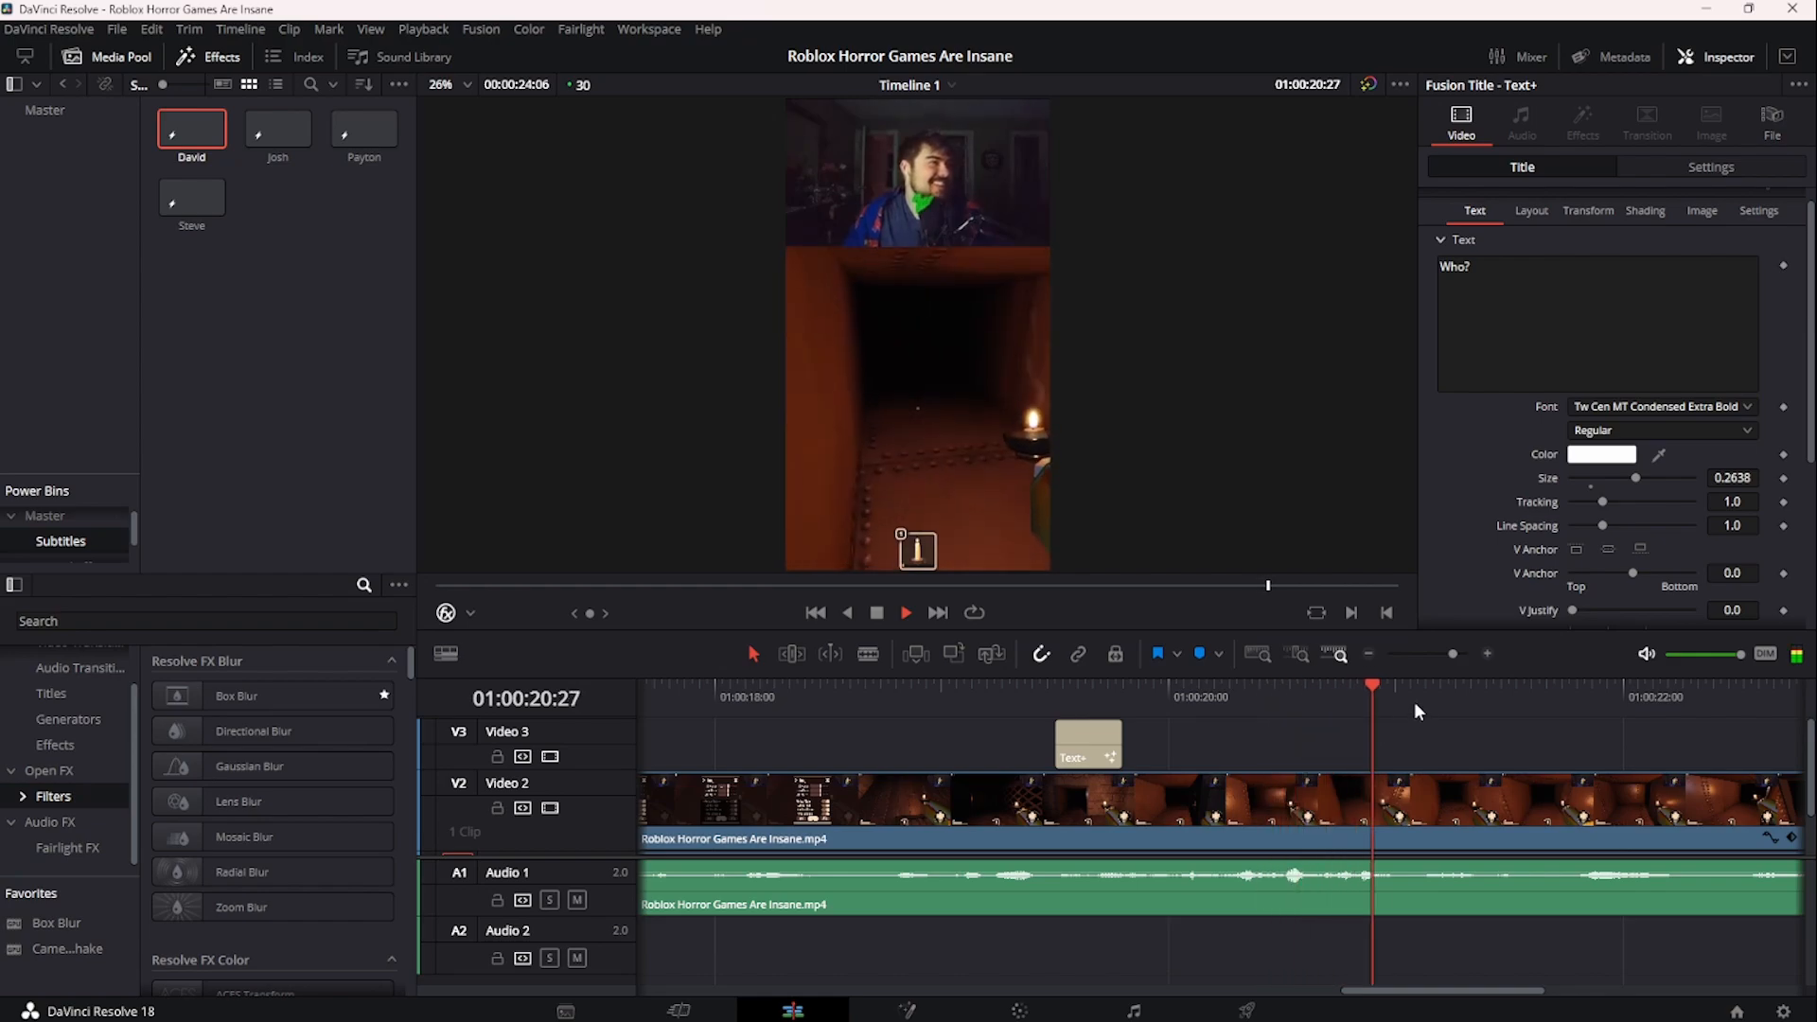
key(space)
mouse_move(1395, 700)
mouse_down()
mouse_move(1372, 689)
mouse_move(1391, 690)
mouse_up()
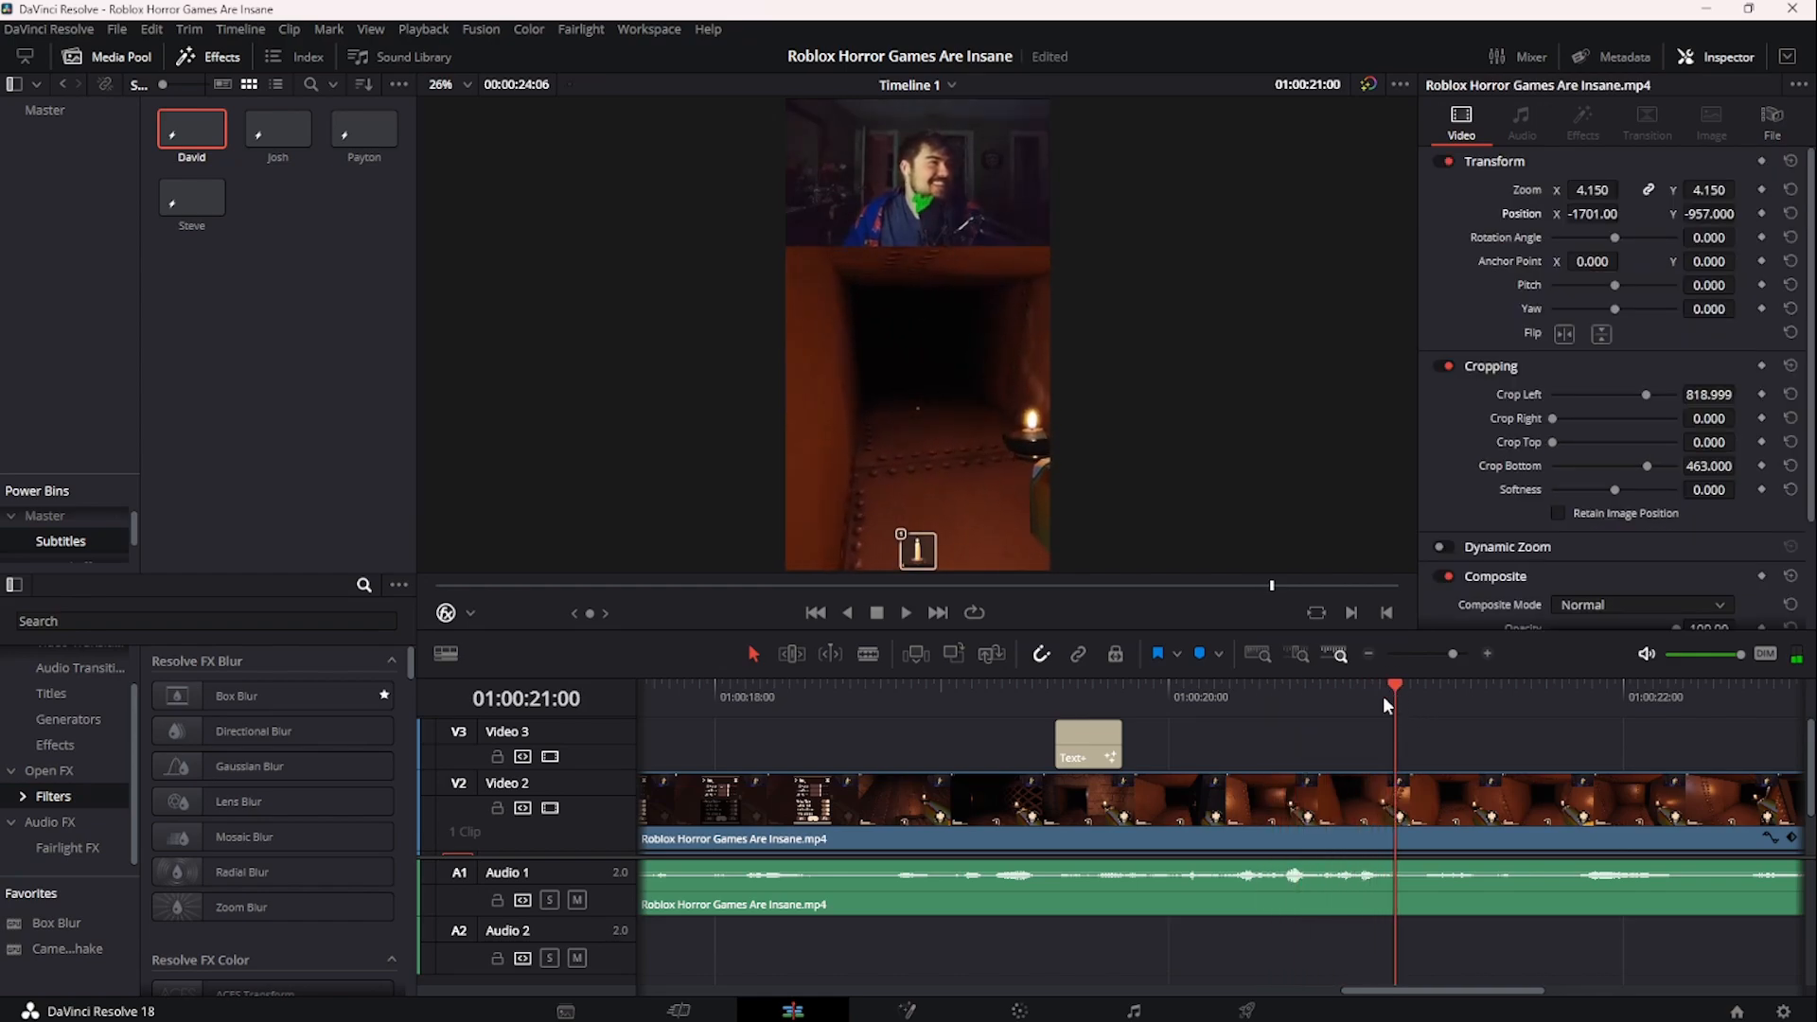
drag(1126, 747, 1394, 747)
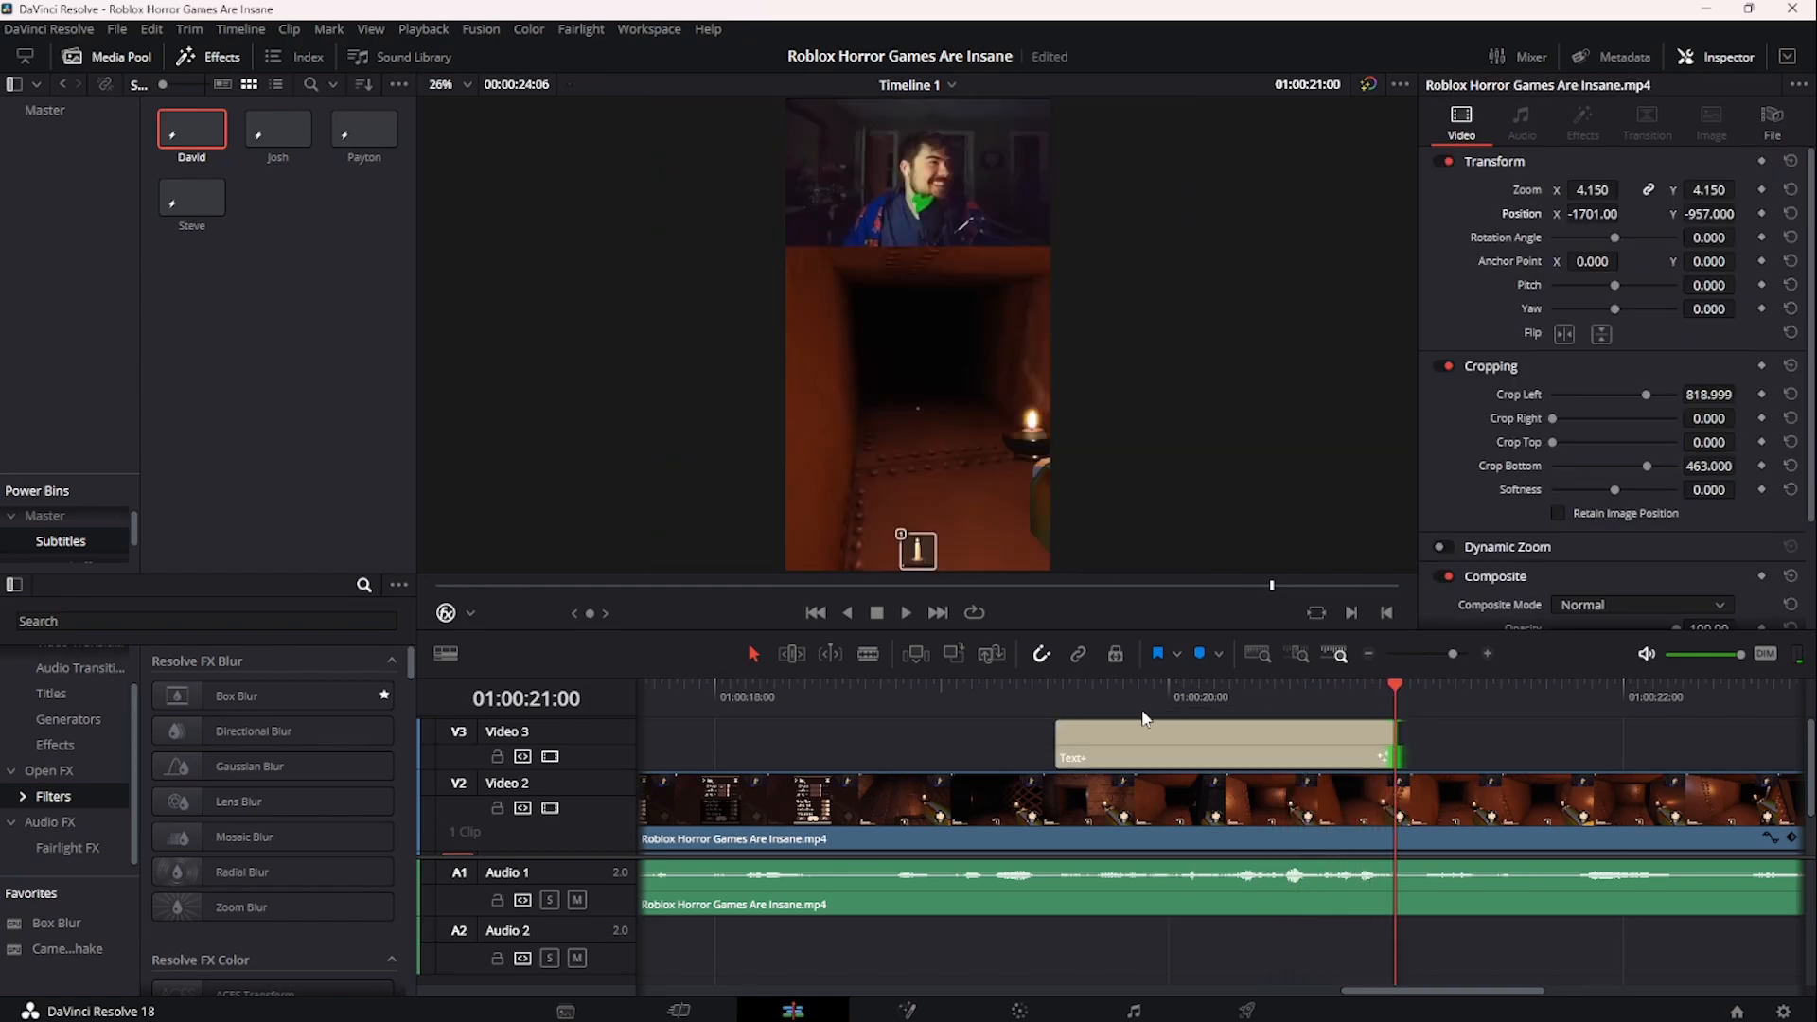
- Change the extended subtitle's text to "He's Not Even" / "In Here For Me" on two lines and reduce its size to 0.2261
click(1076, 691)
click(1101, 738)
click(1548, 338)
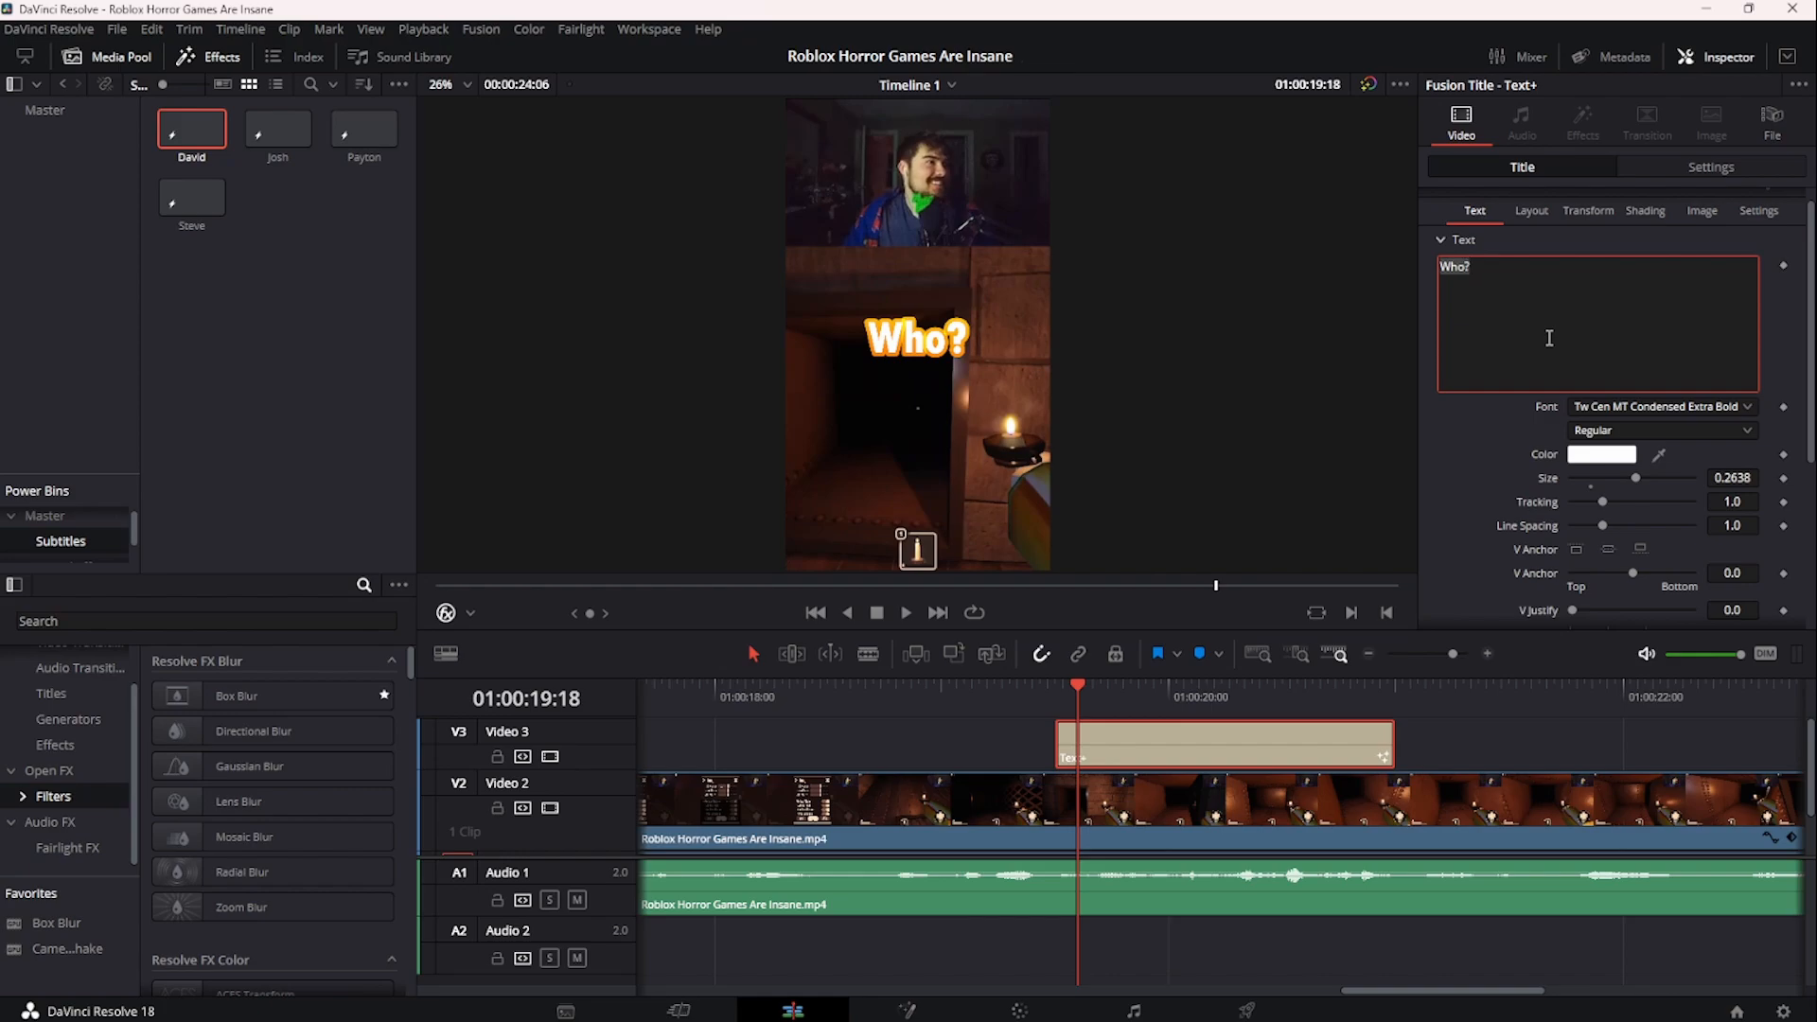
text(He's)
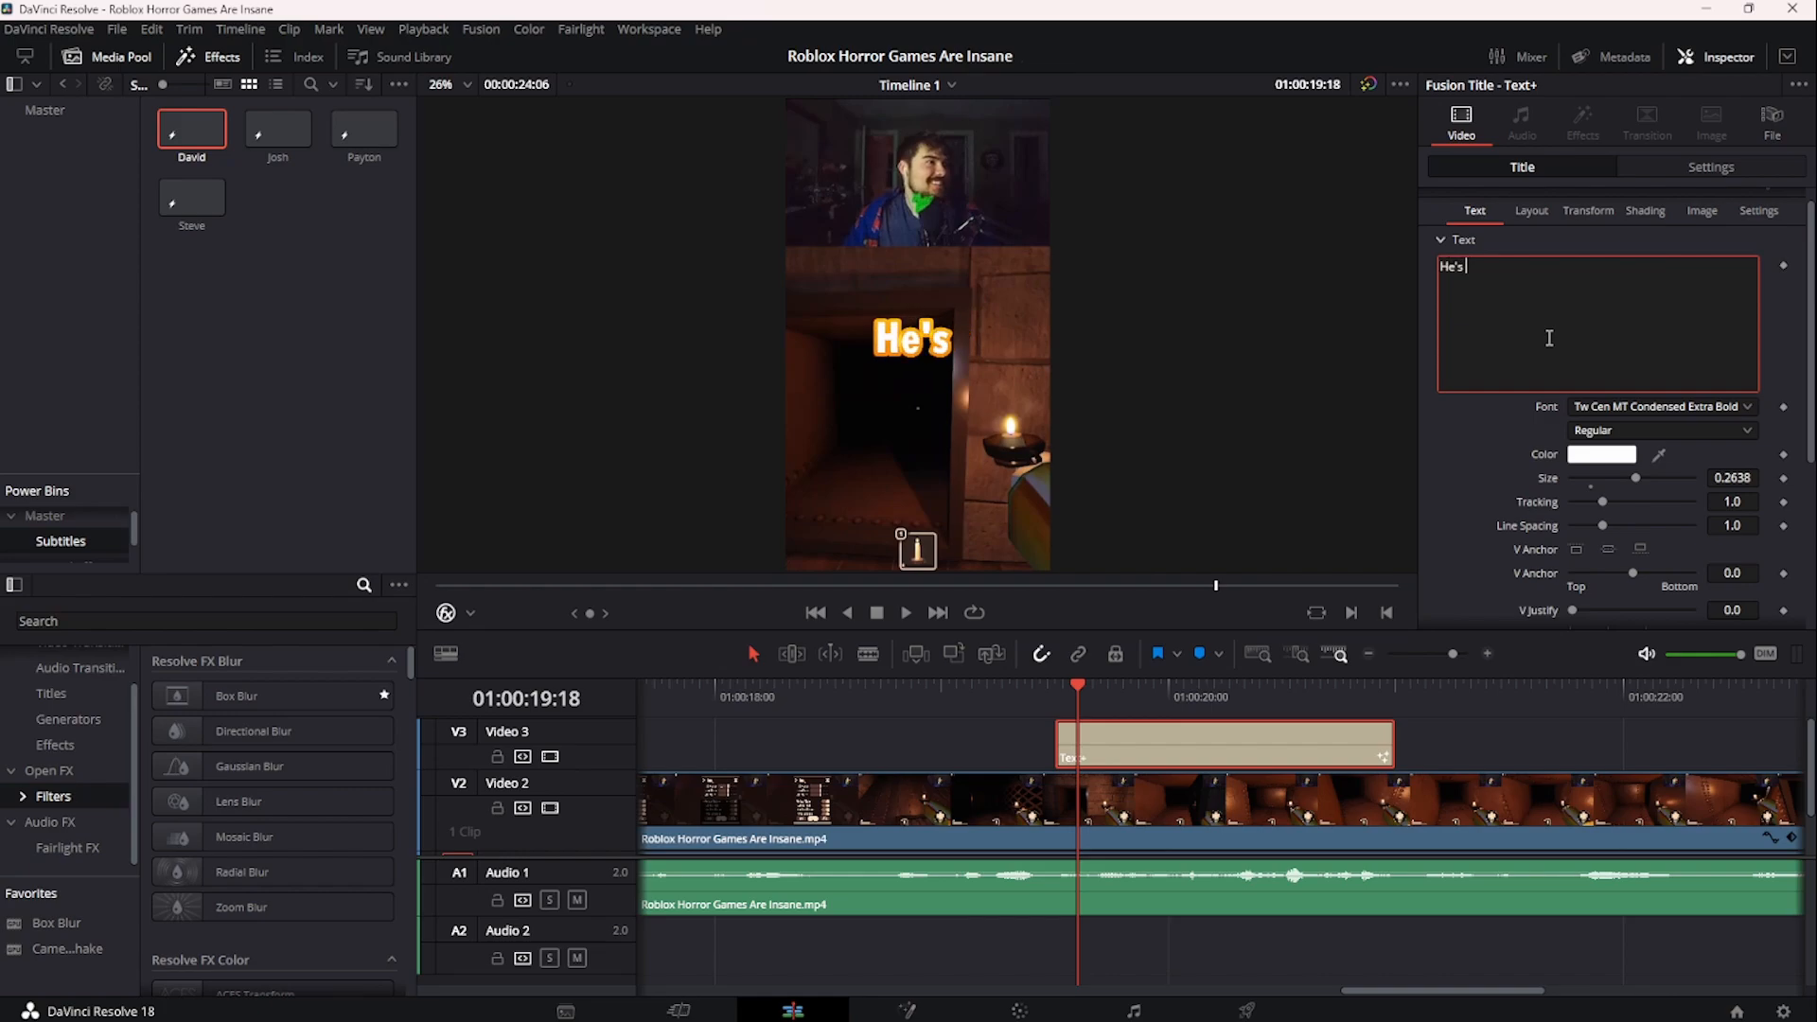
text( Not )
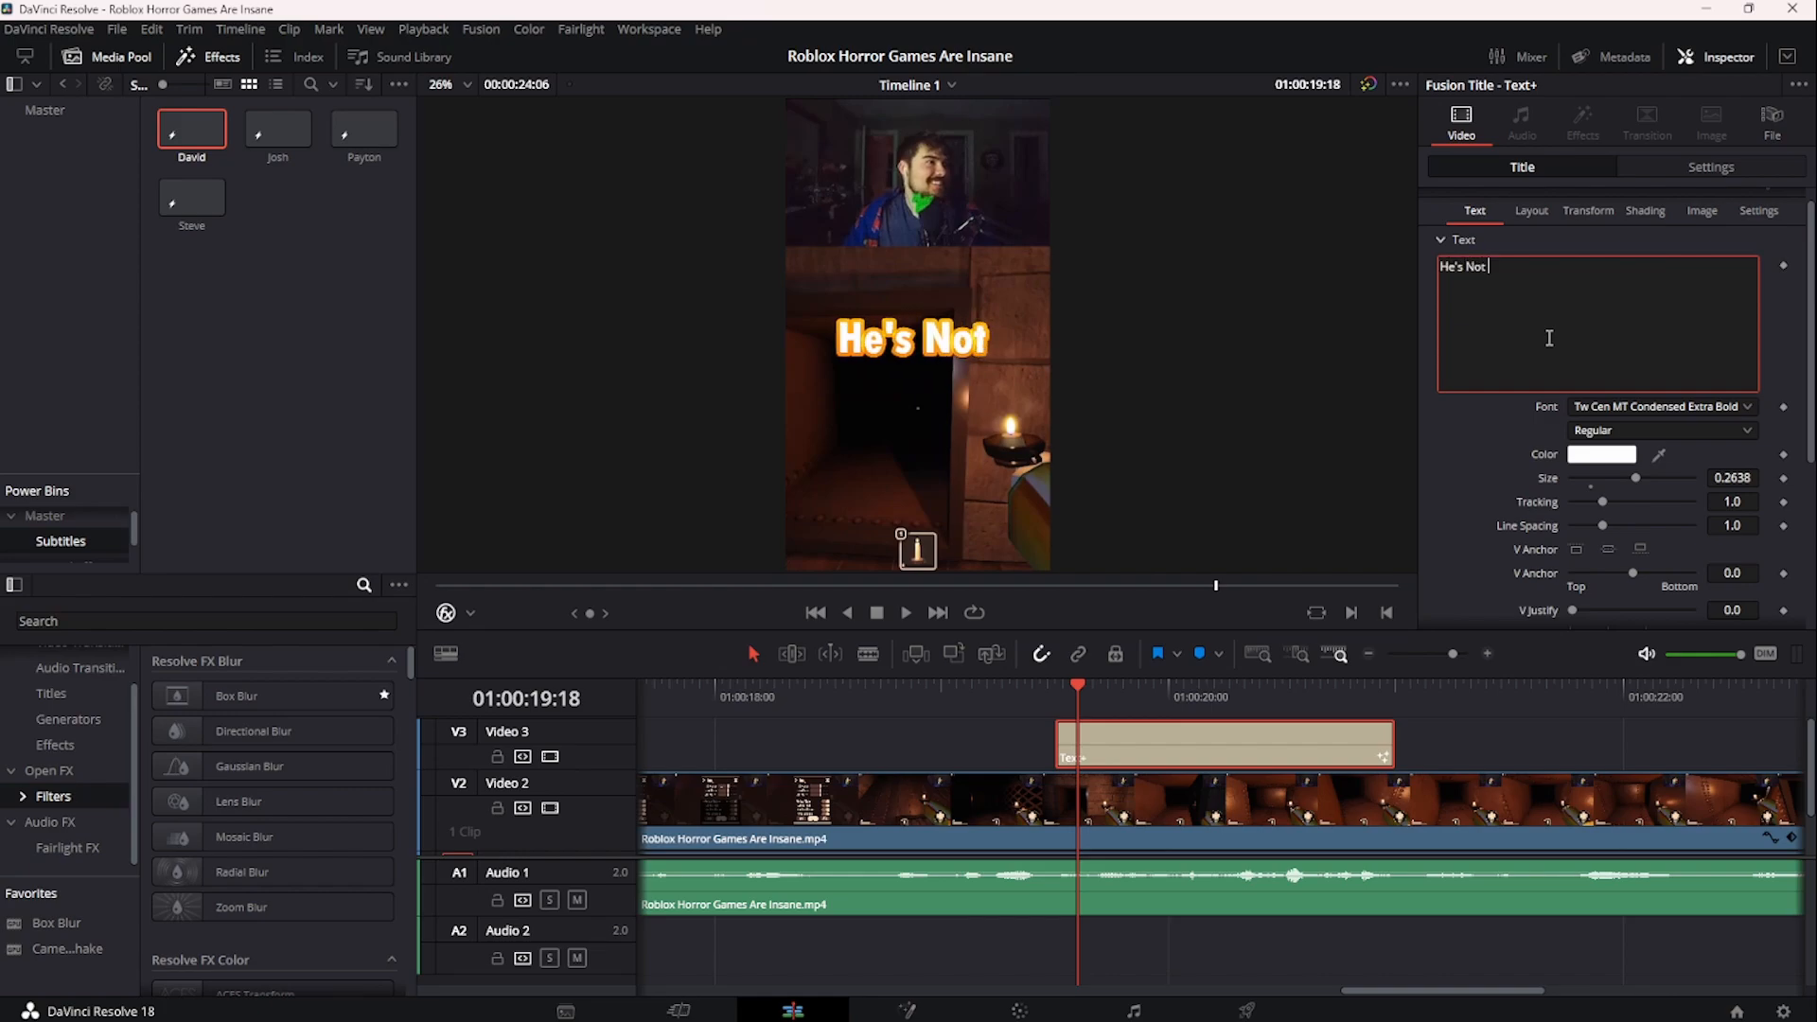
text(Even )
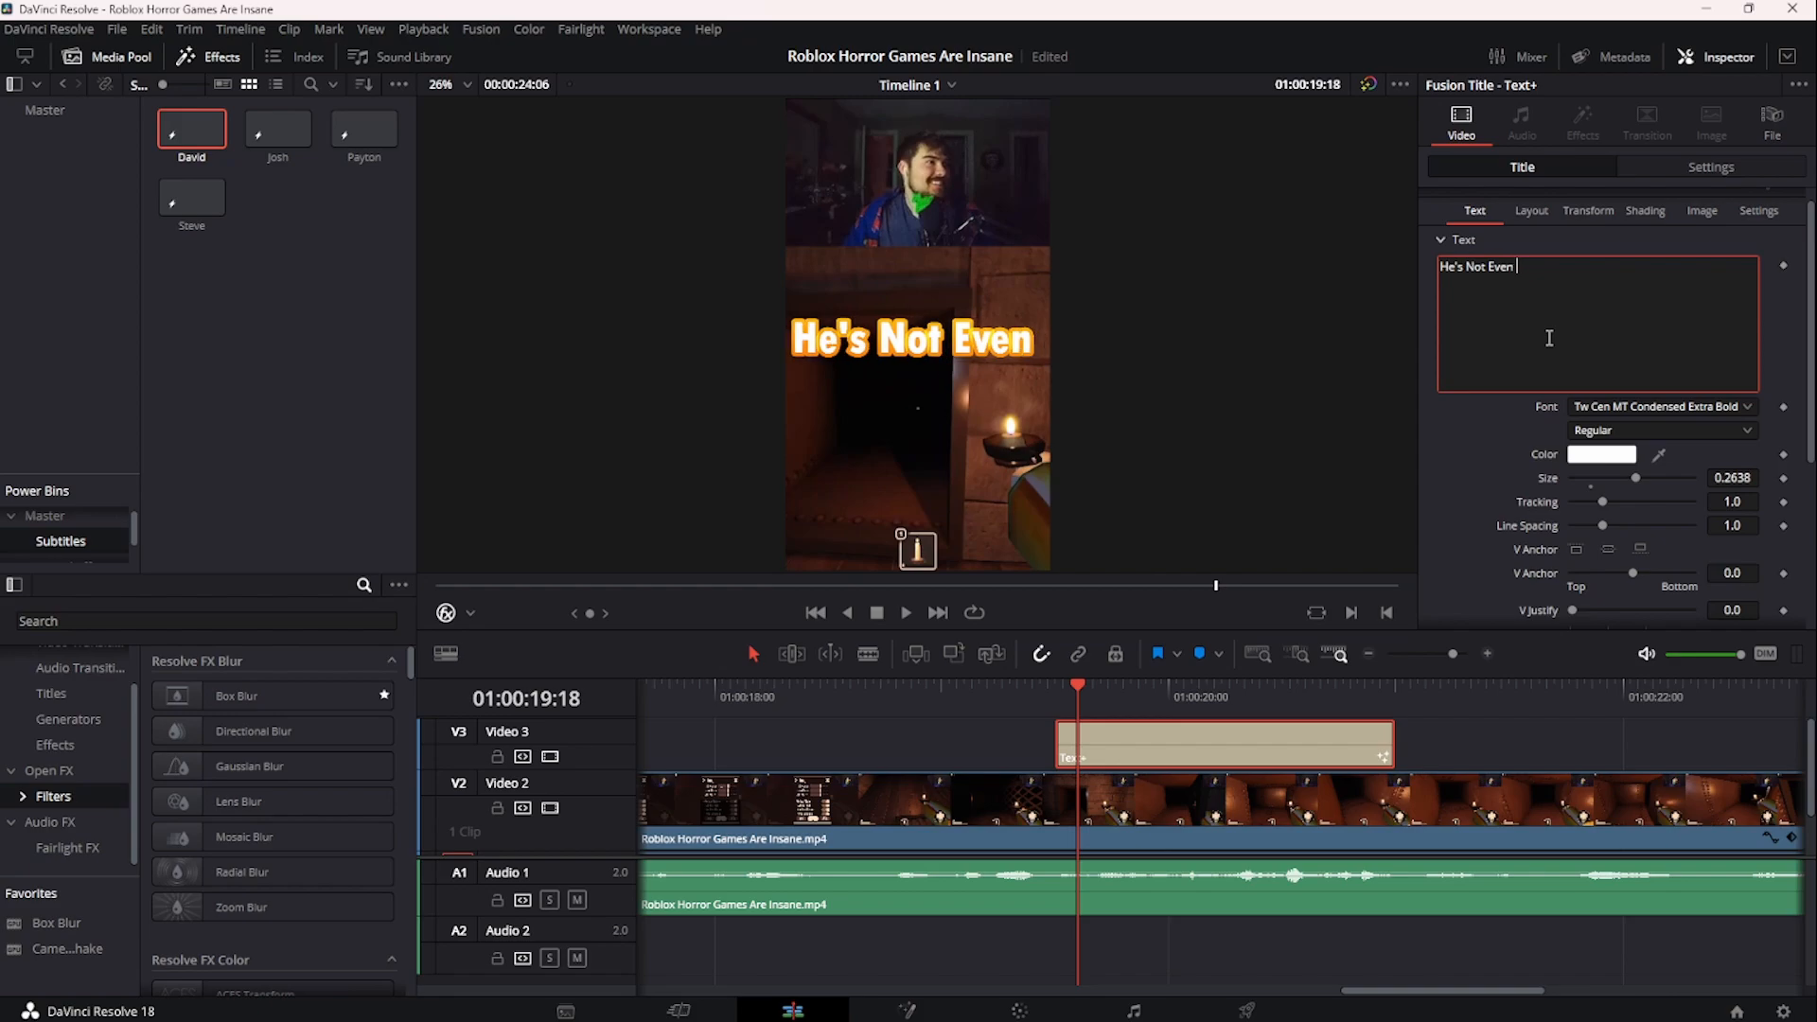
text(In Here For Me)
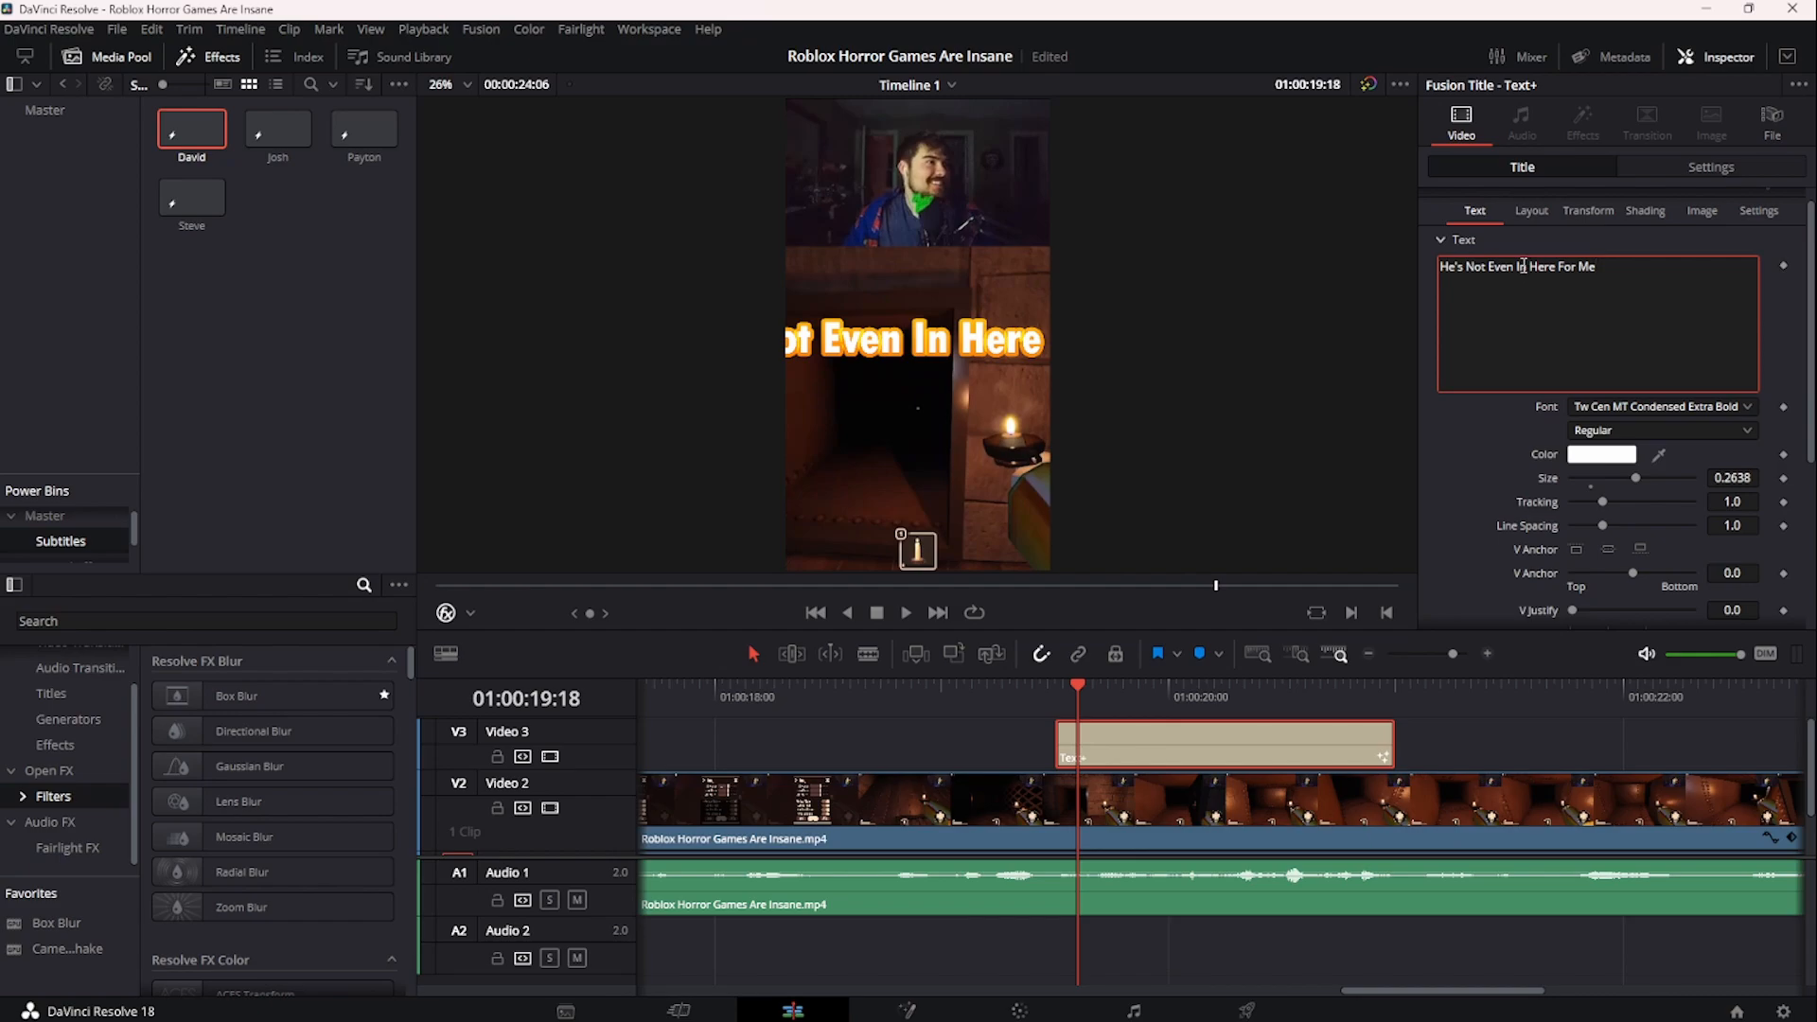
click(1518, 267)
key(Return)
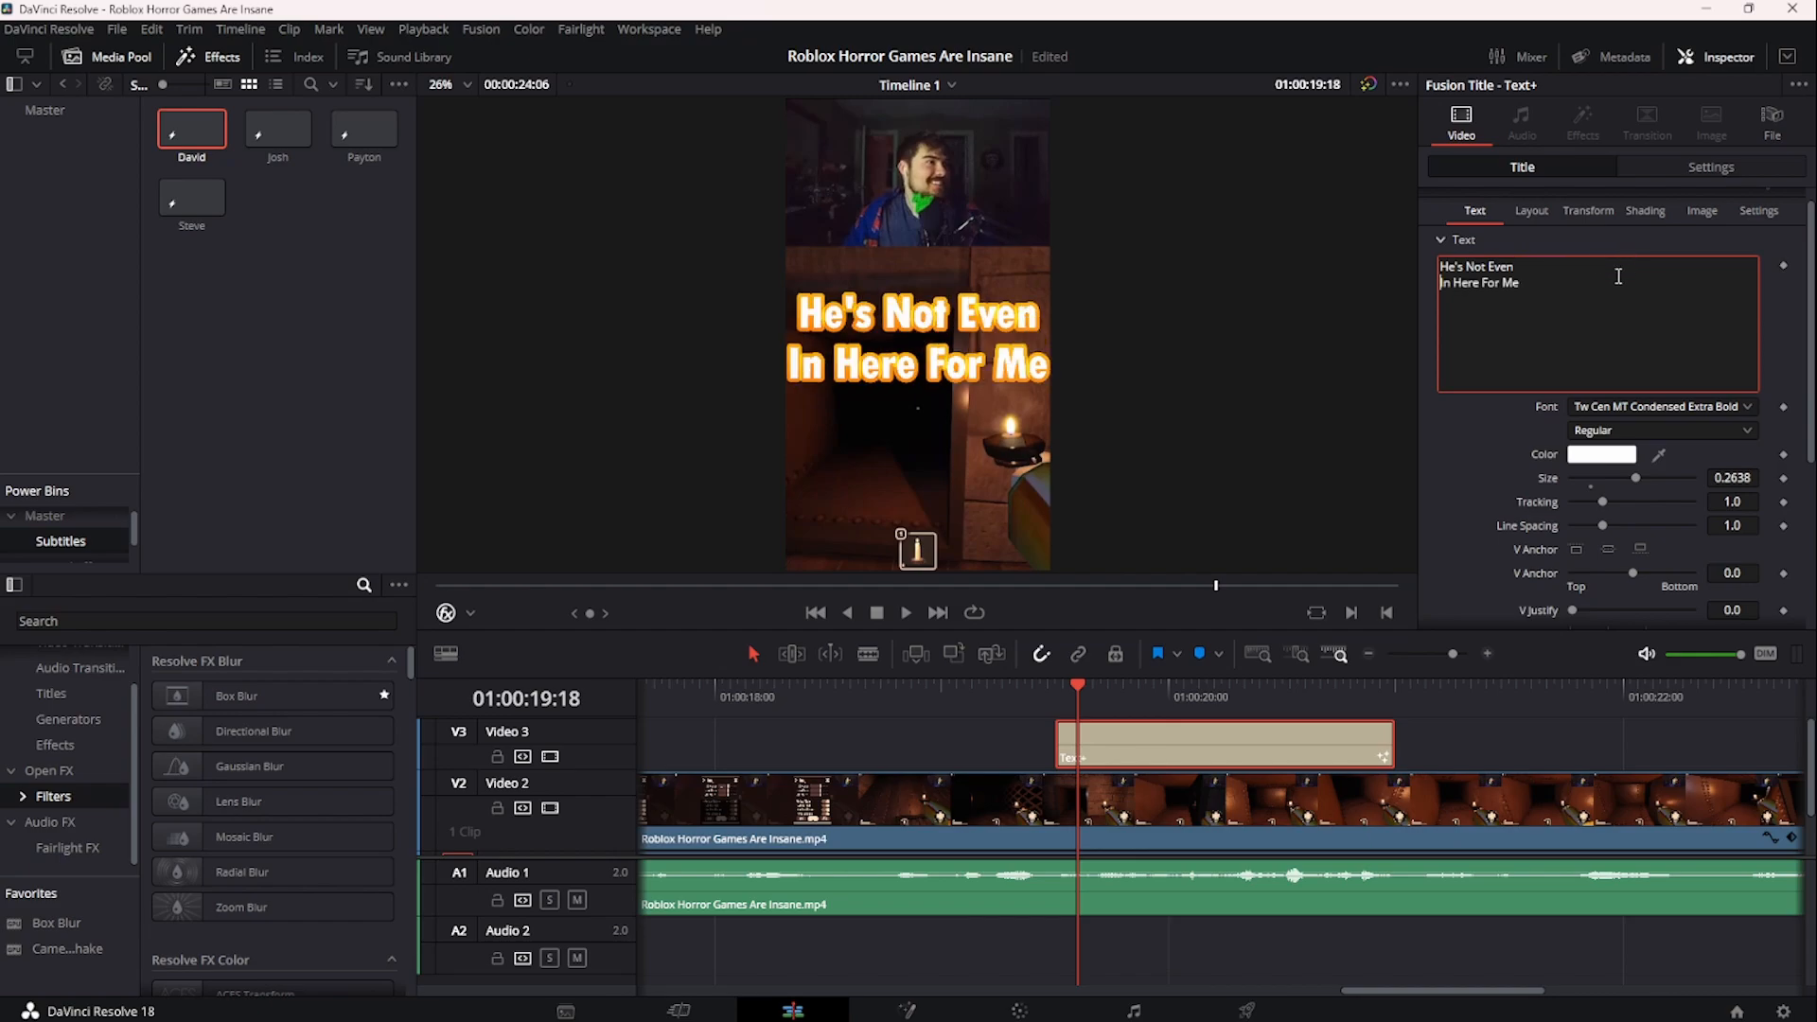
drag(1739, 470, 1693, 473)
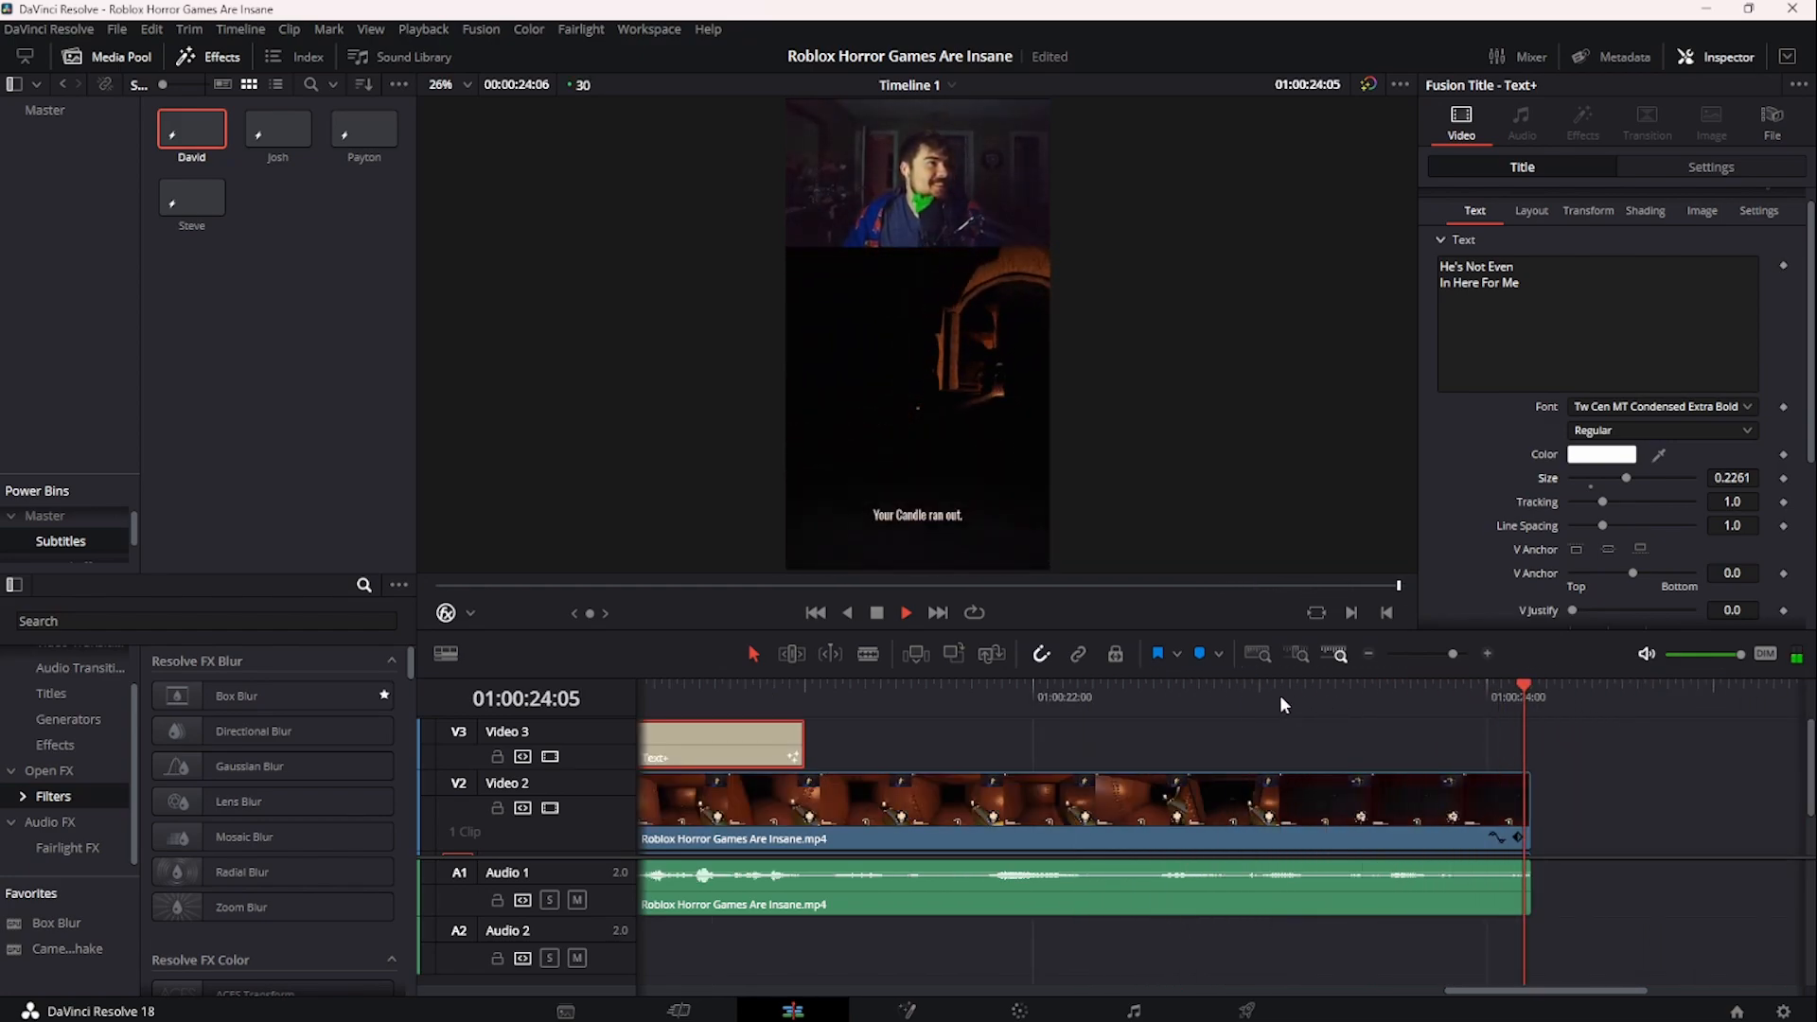
- Play back the footage following the last subtitle and park the playhead at the subtitle's end, 01:00:21:00
click(752, 684)
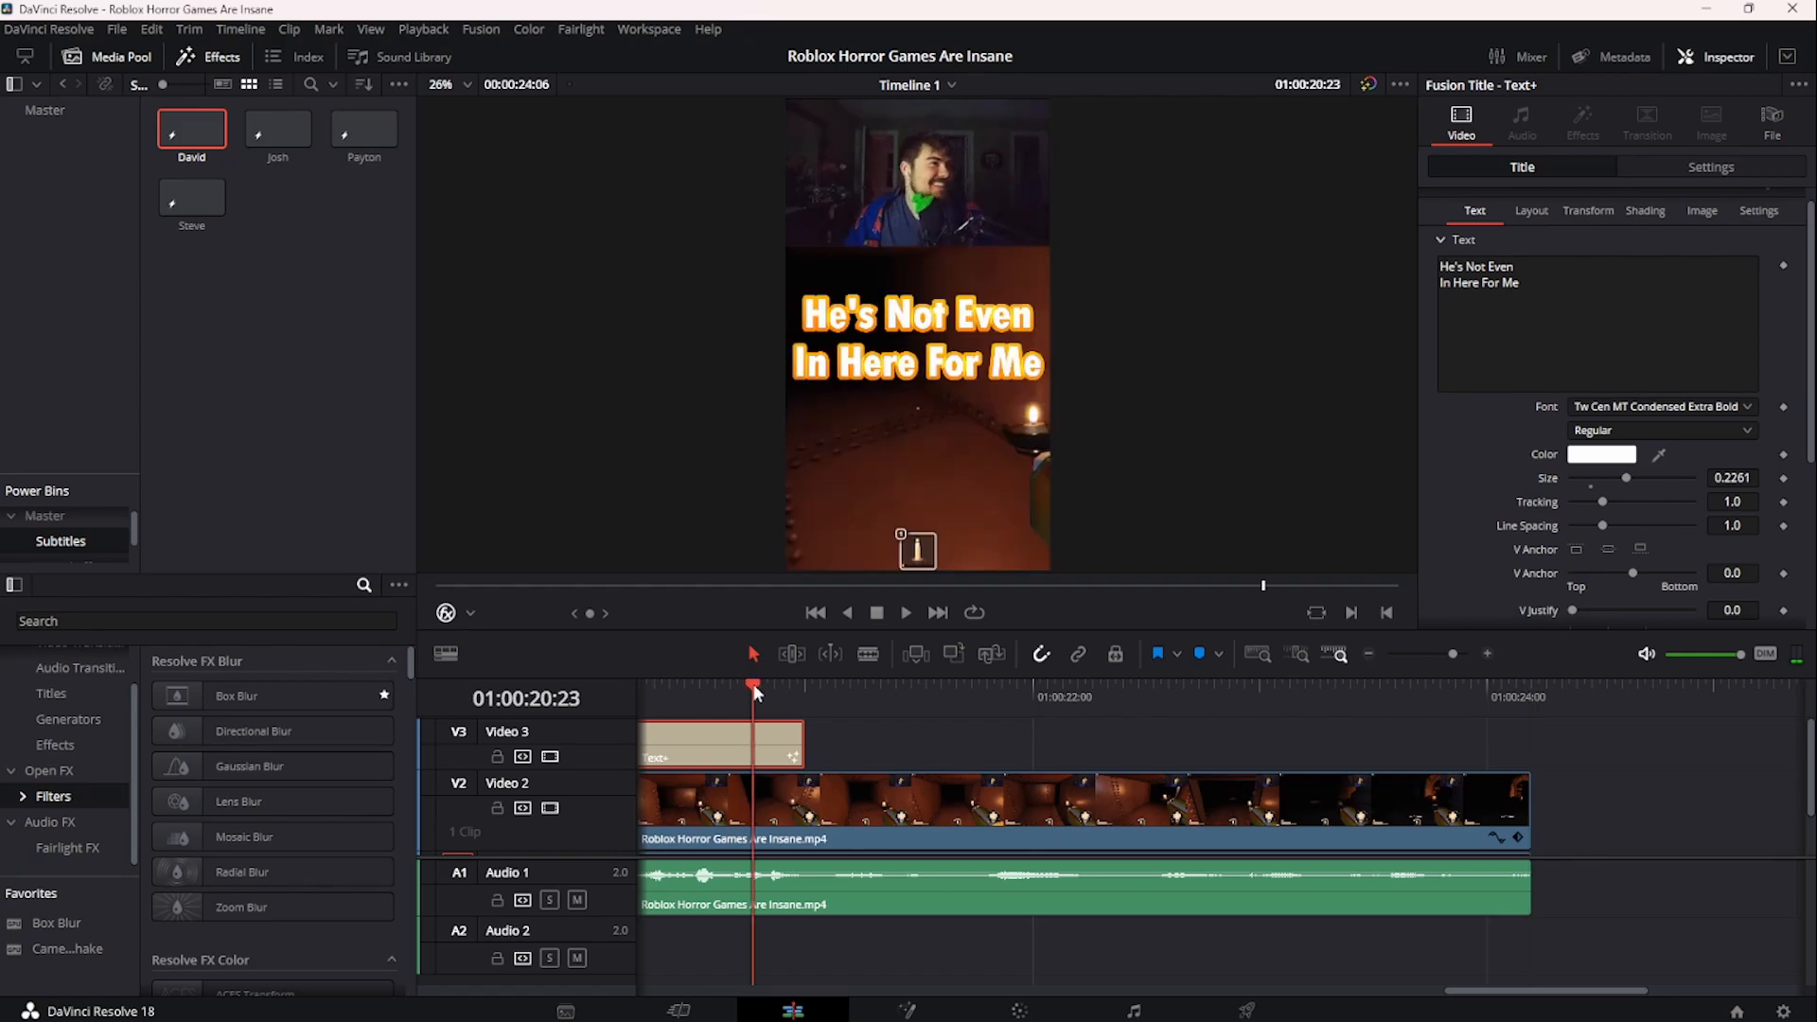
key(space)
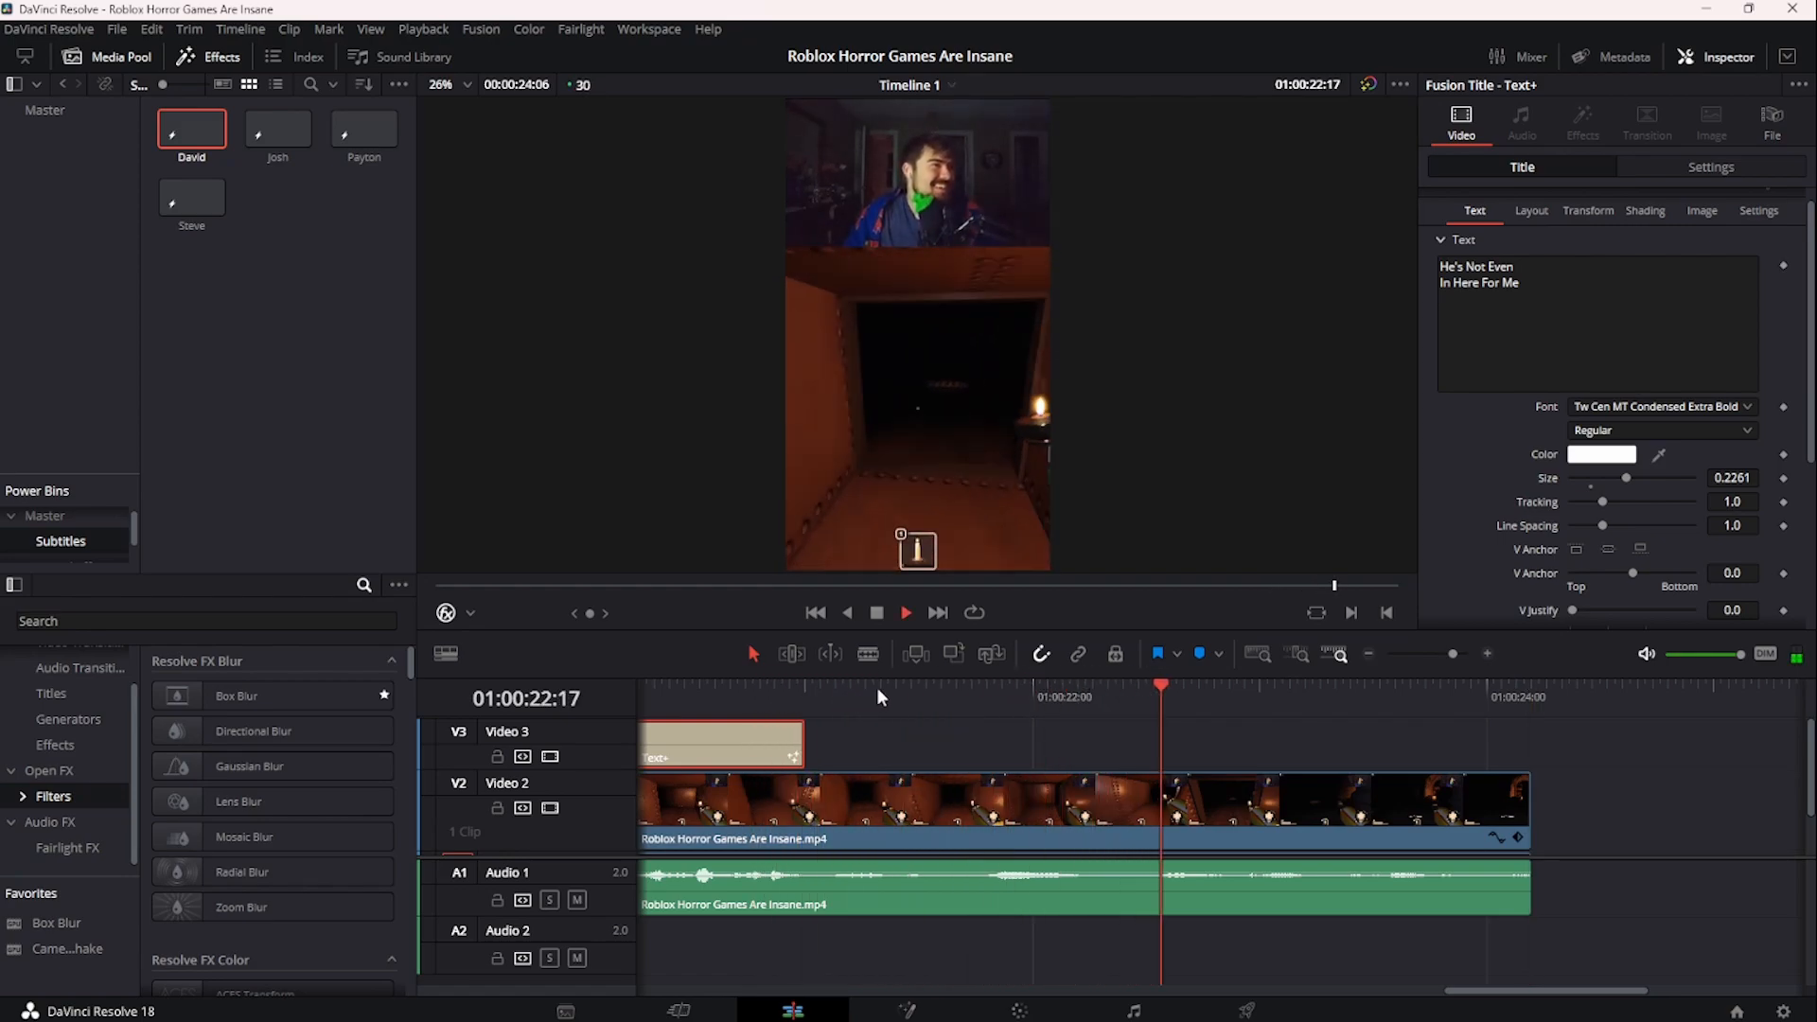
key(space)
click(670, 687)
key(space)
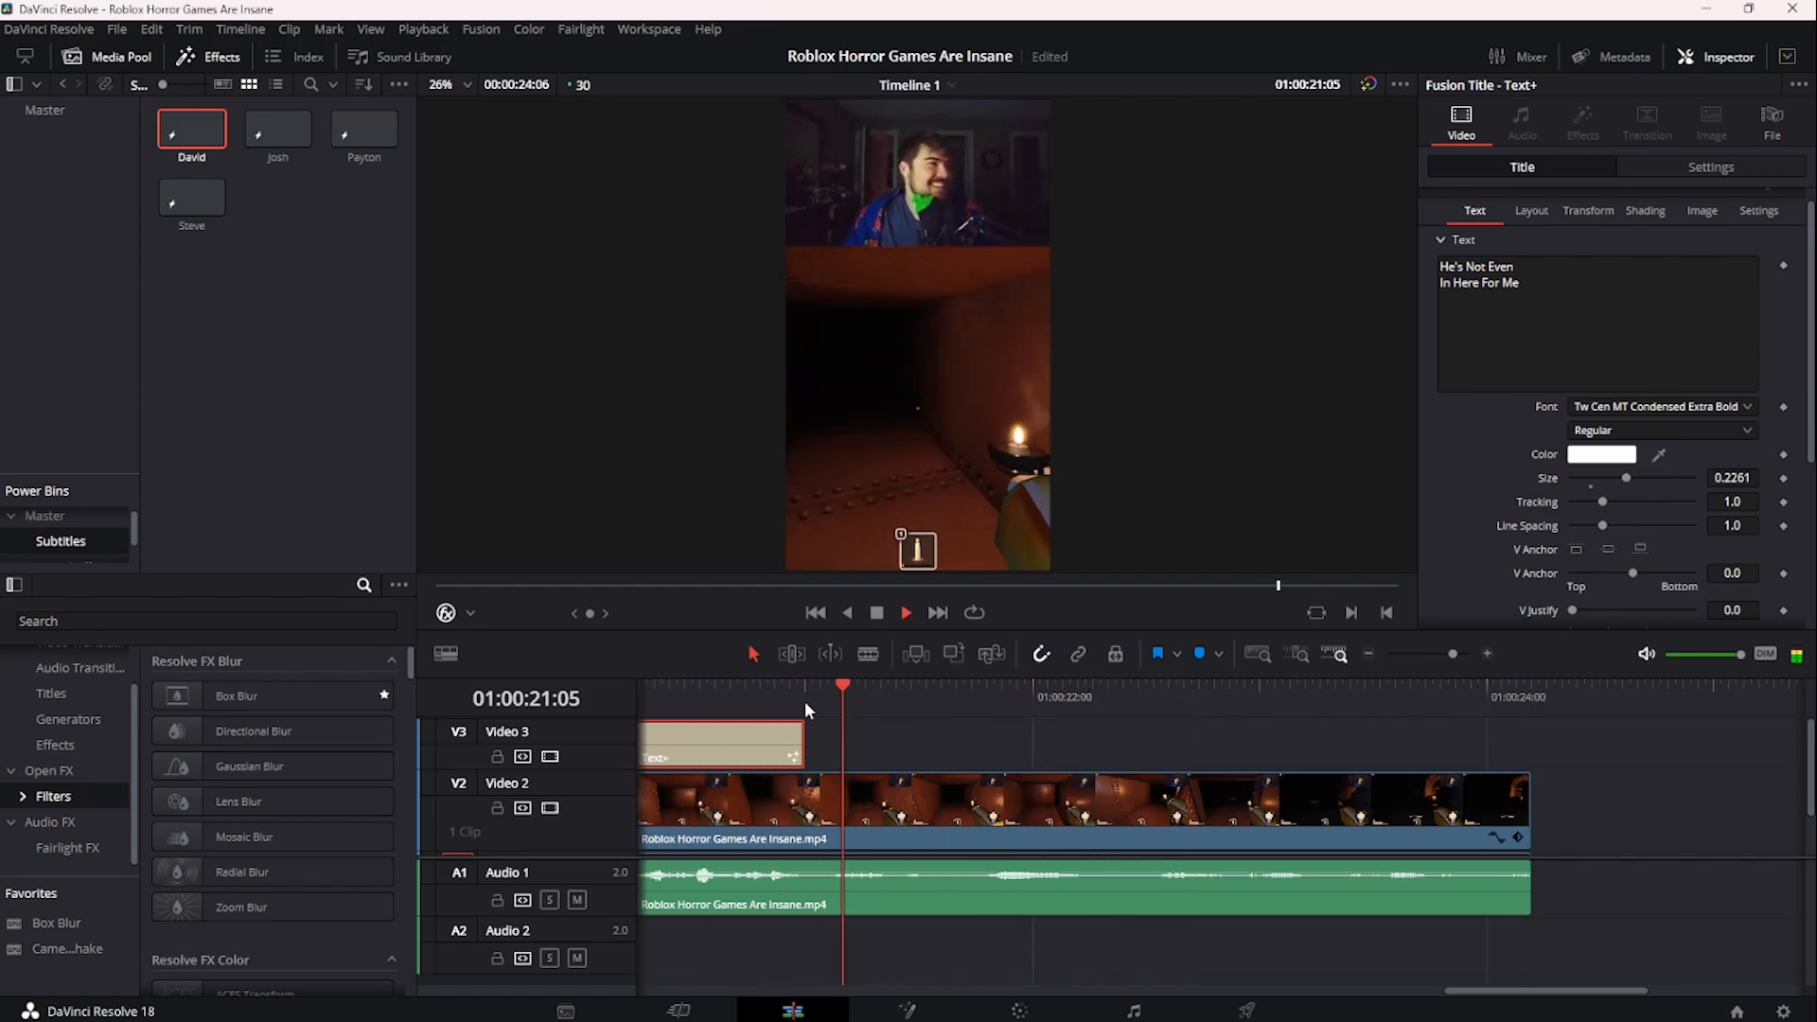
key(space)
drag(846, 702, 797, 722)
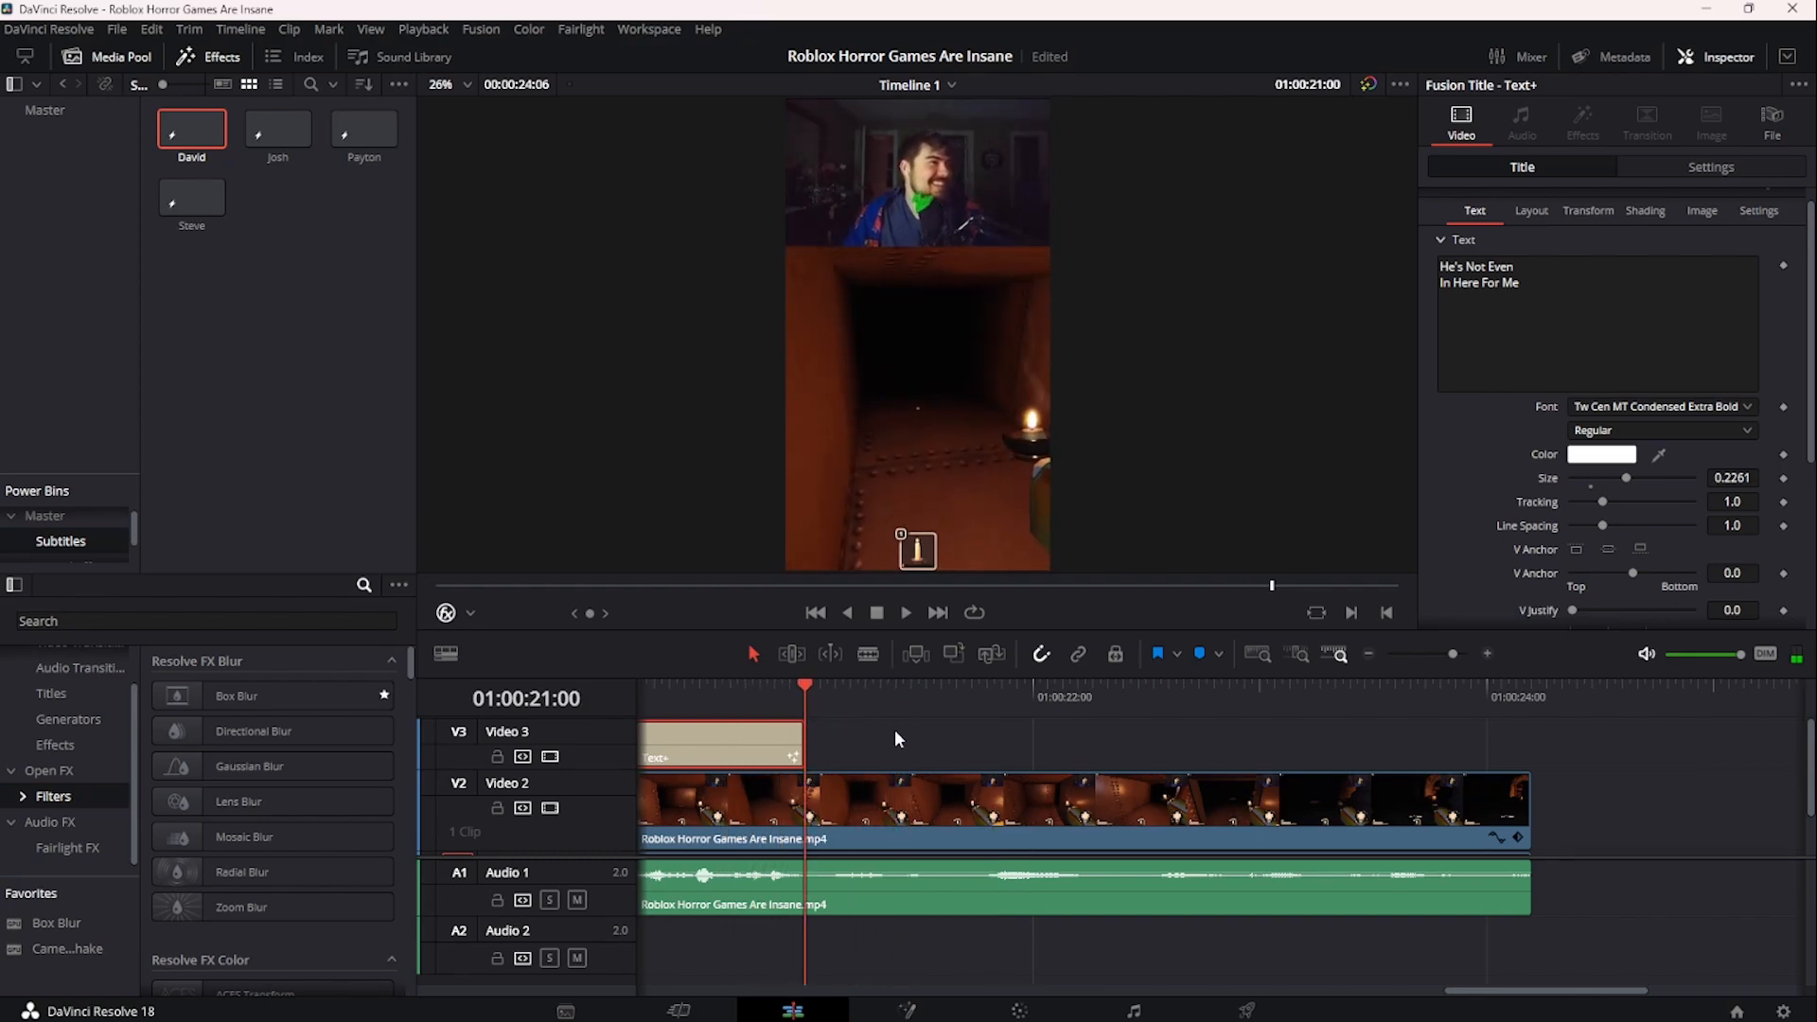
- Split the Video 2, Video 1 and Audio 1 clips at 01:00:21:00 and delete everything after the cut
scroll(851, 756, down, 2)
key(b)
click(818, 747)
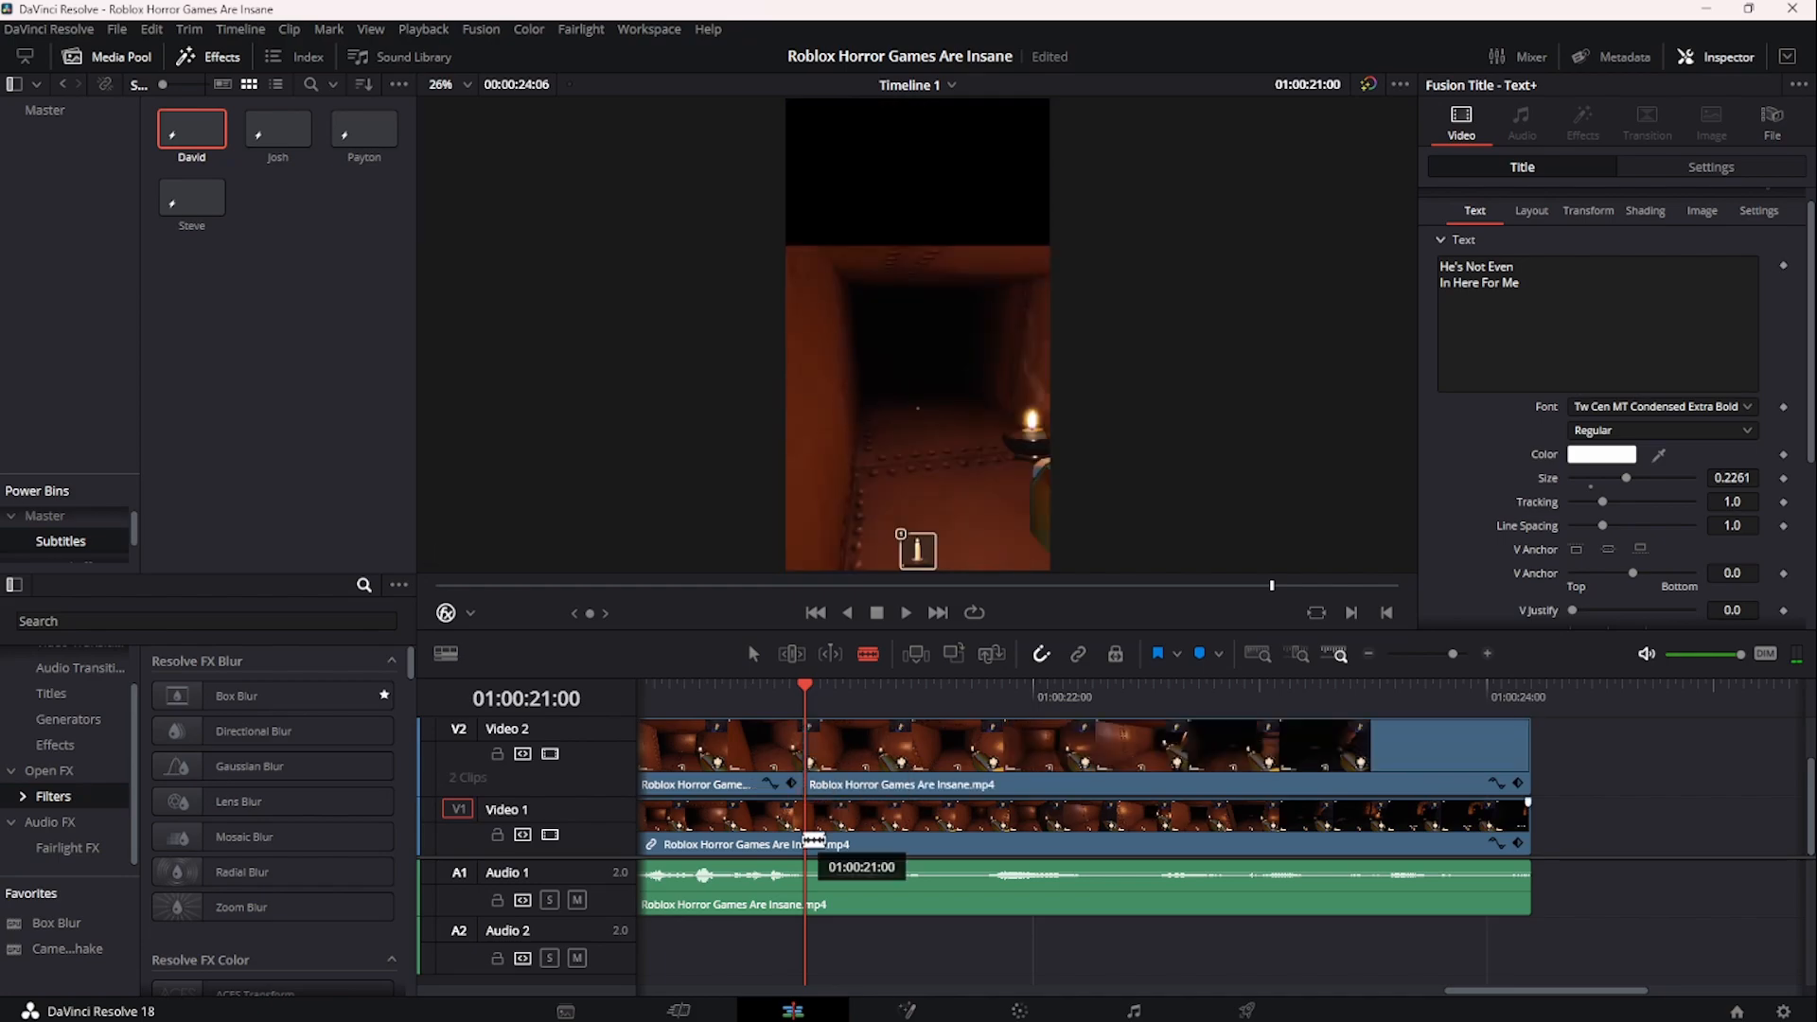
click(811, 832)
click(819, 897)
key(a)
drag(913, 931, 1033, 705)
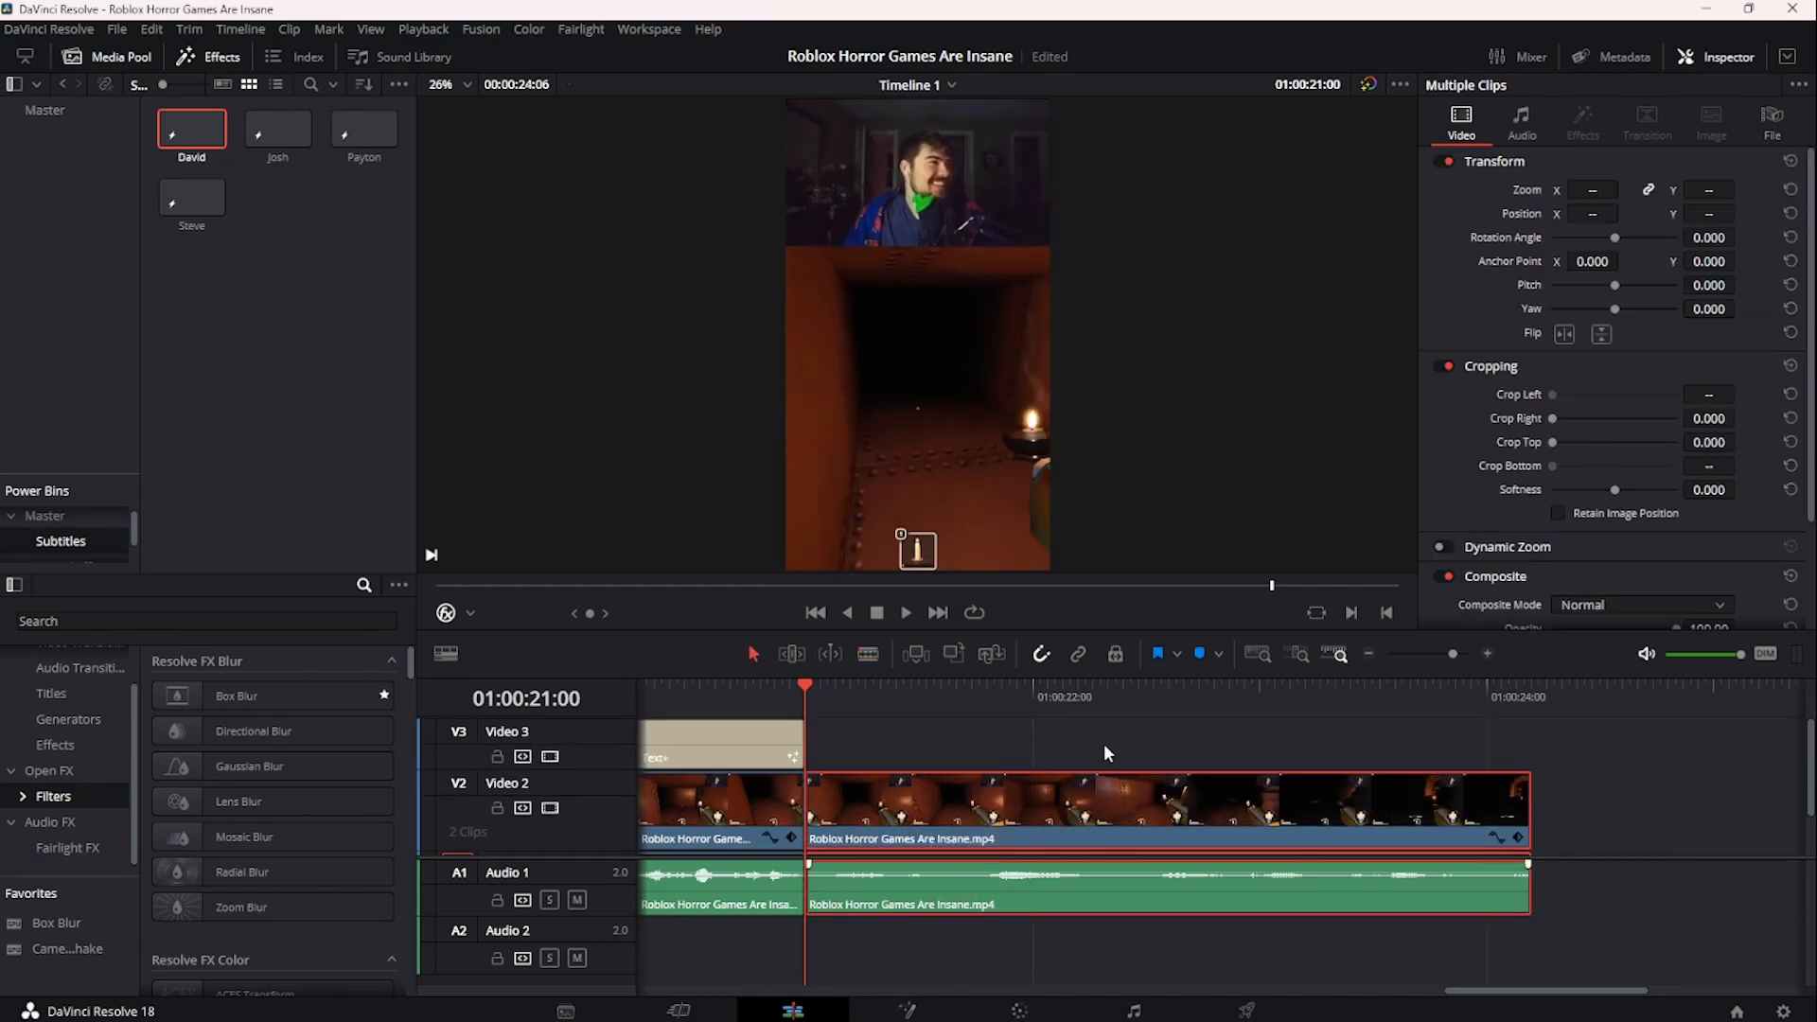
key(Delete)
drag(1639, 996, 1409, 994)
click(1251, 1011)
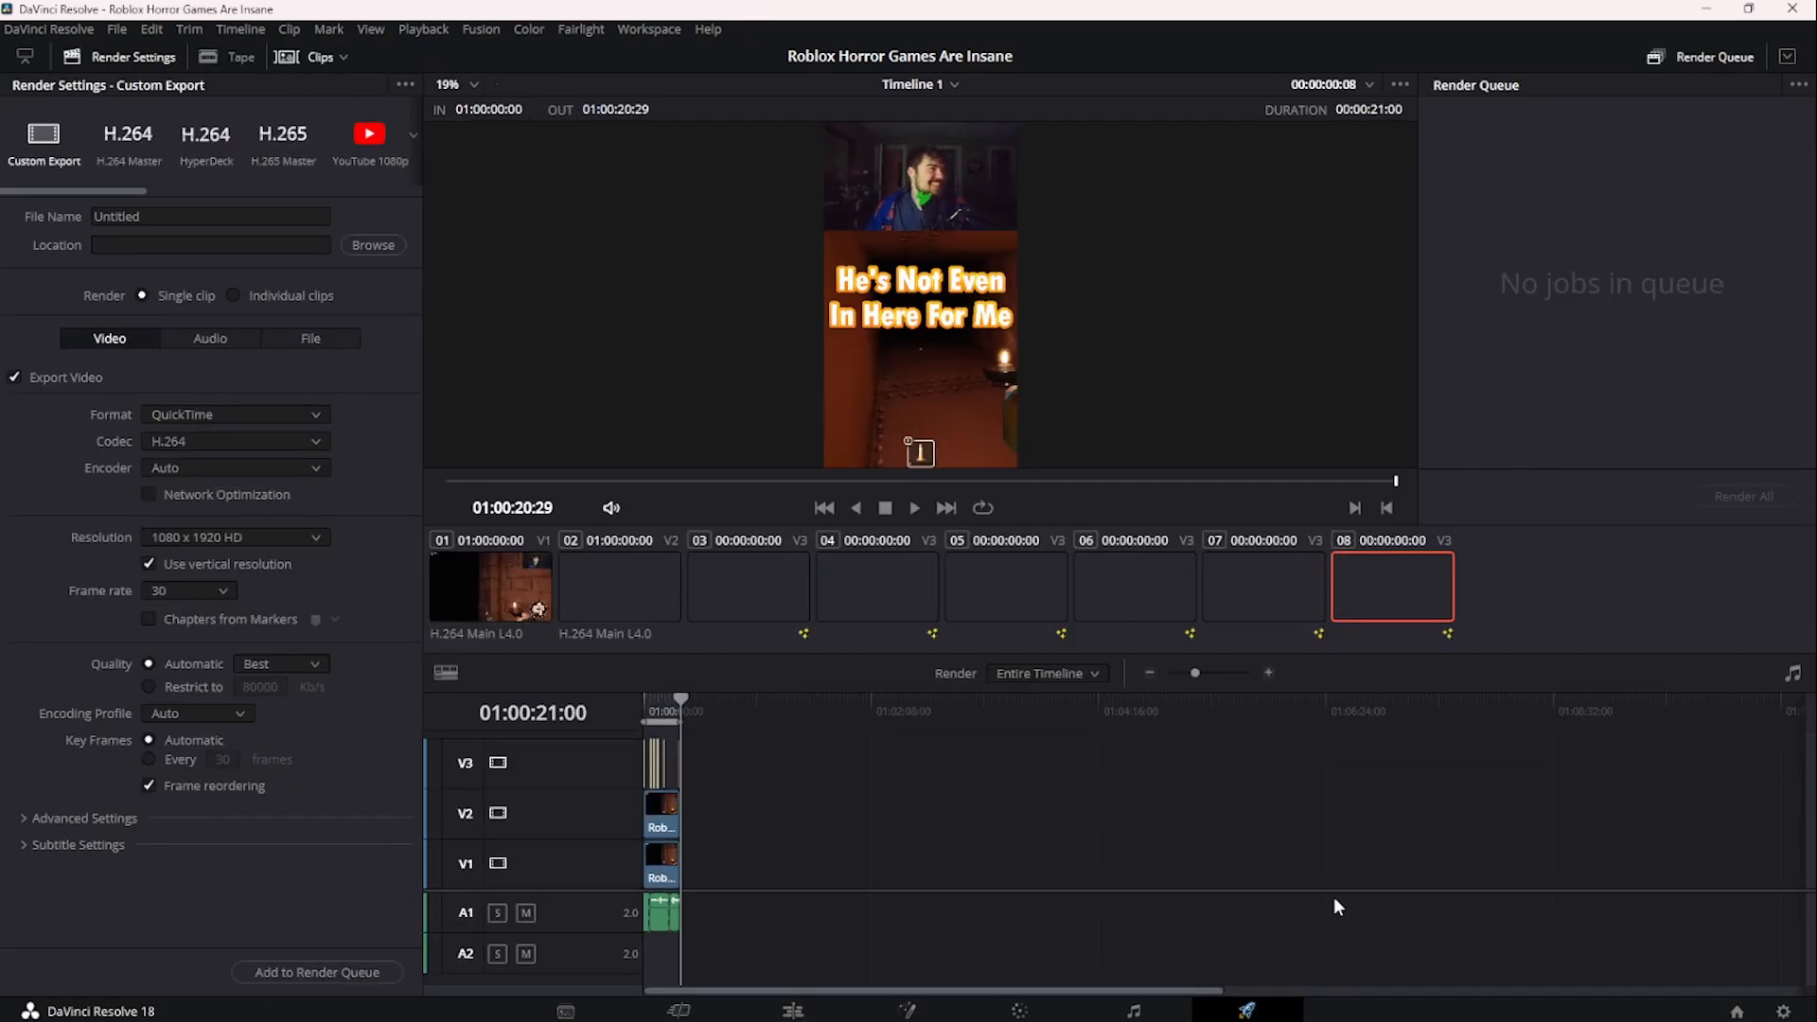
click(793, 1010)
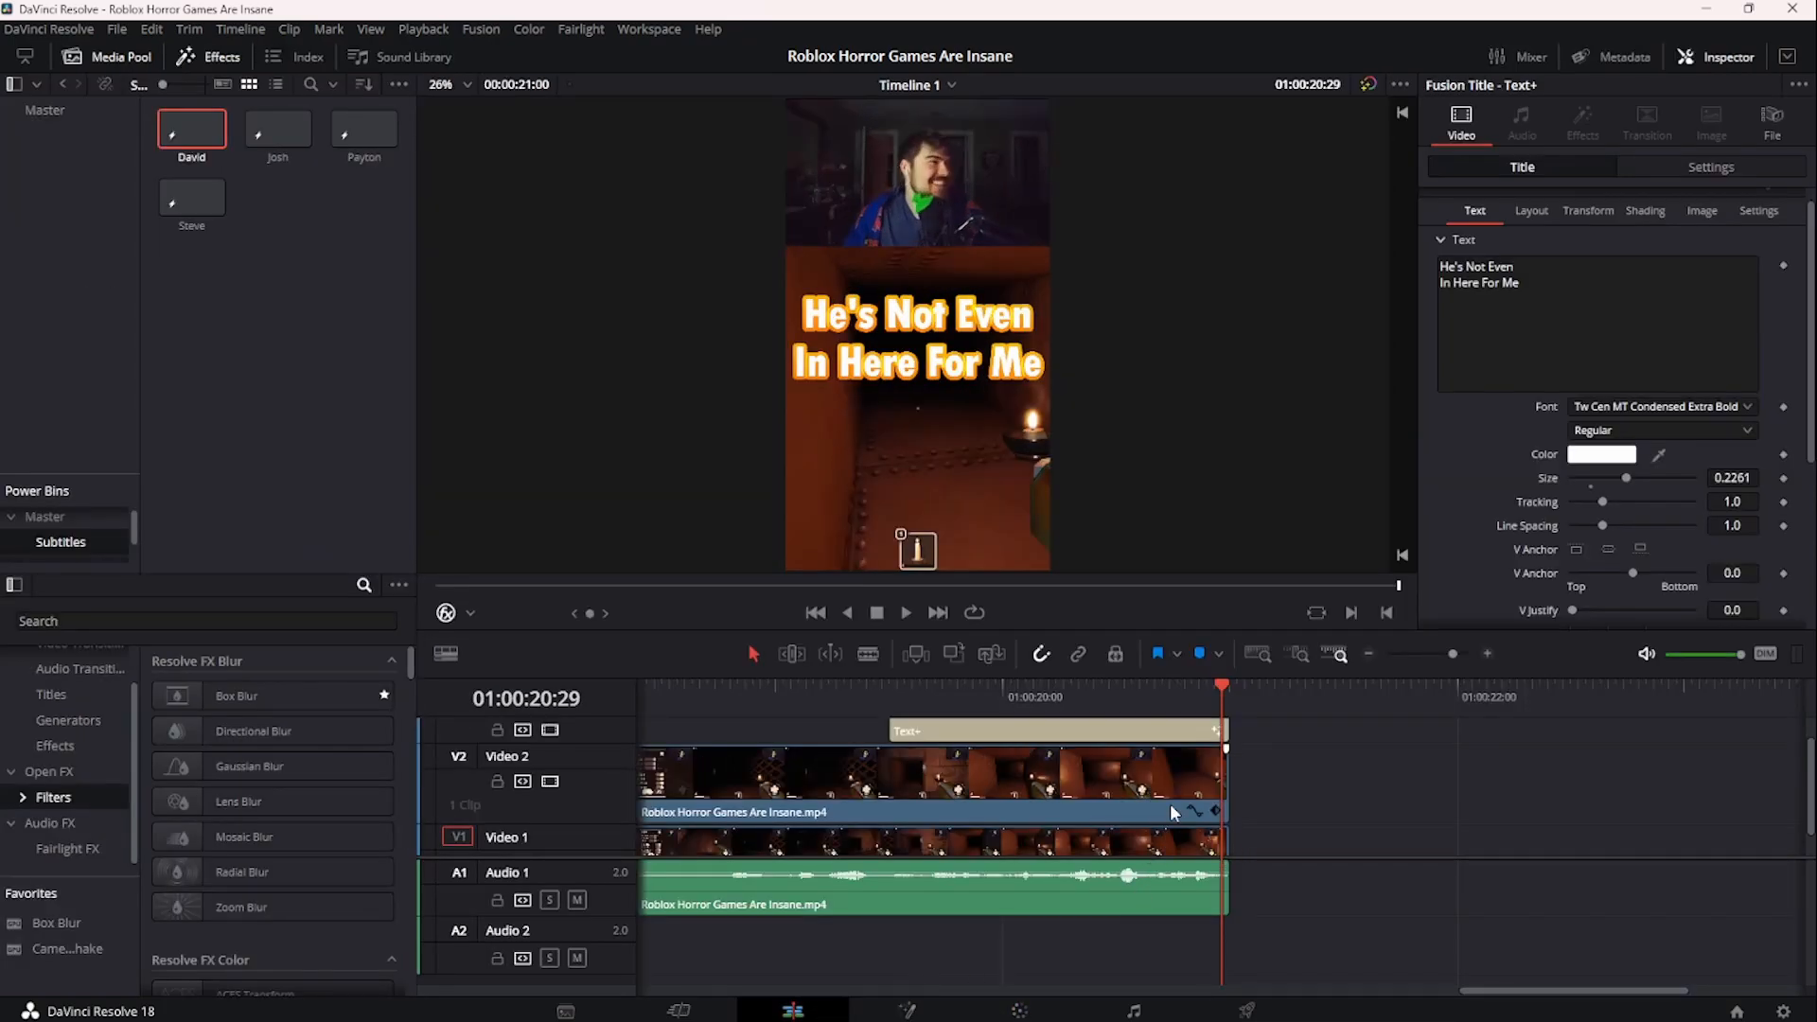
- Find the unsubtitled line before the last subtitle and place the first Subtitles preset on Video 3 at 01:00:18:24
drag(1500, 992, 1375, 955)
scroll(1359, 846, up, 1)
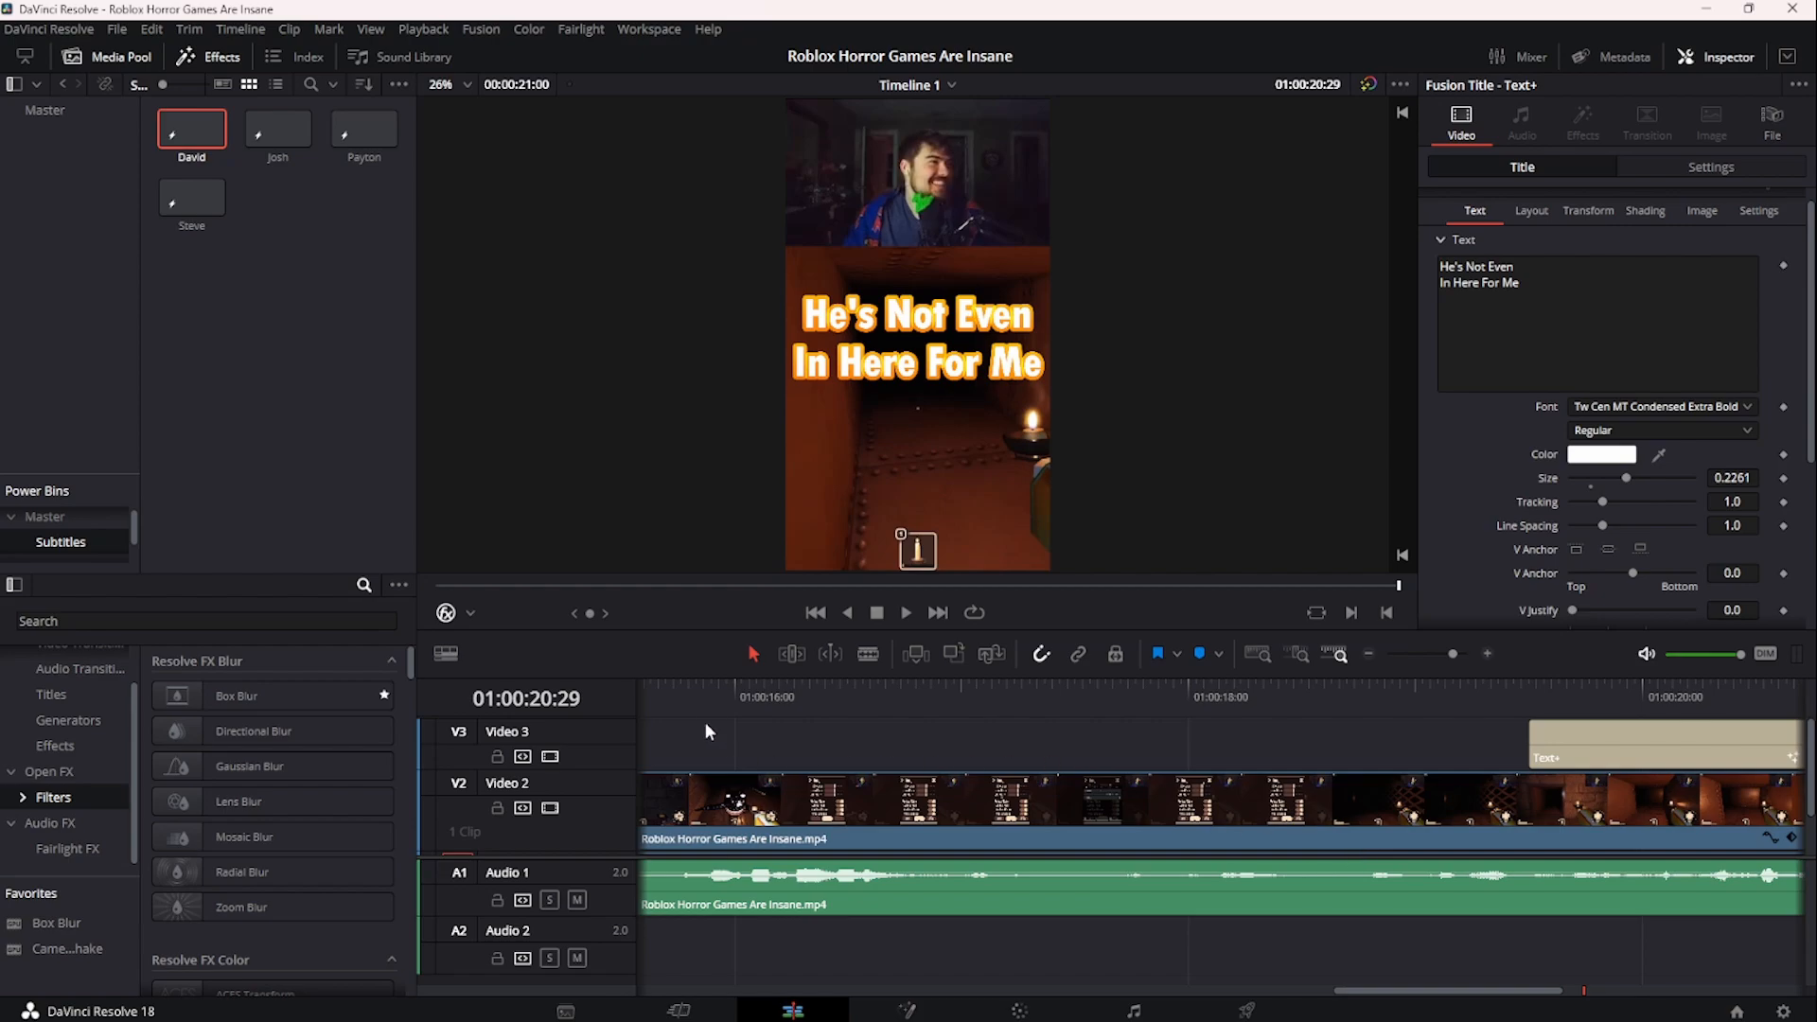
click(690, 690)
key(space)
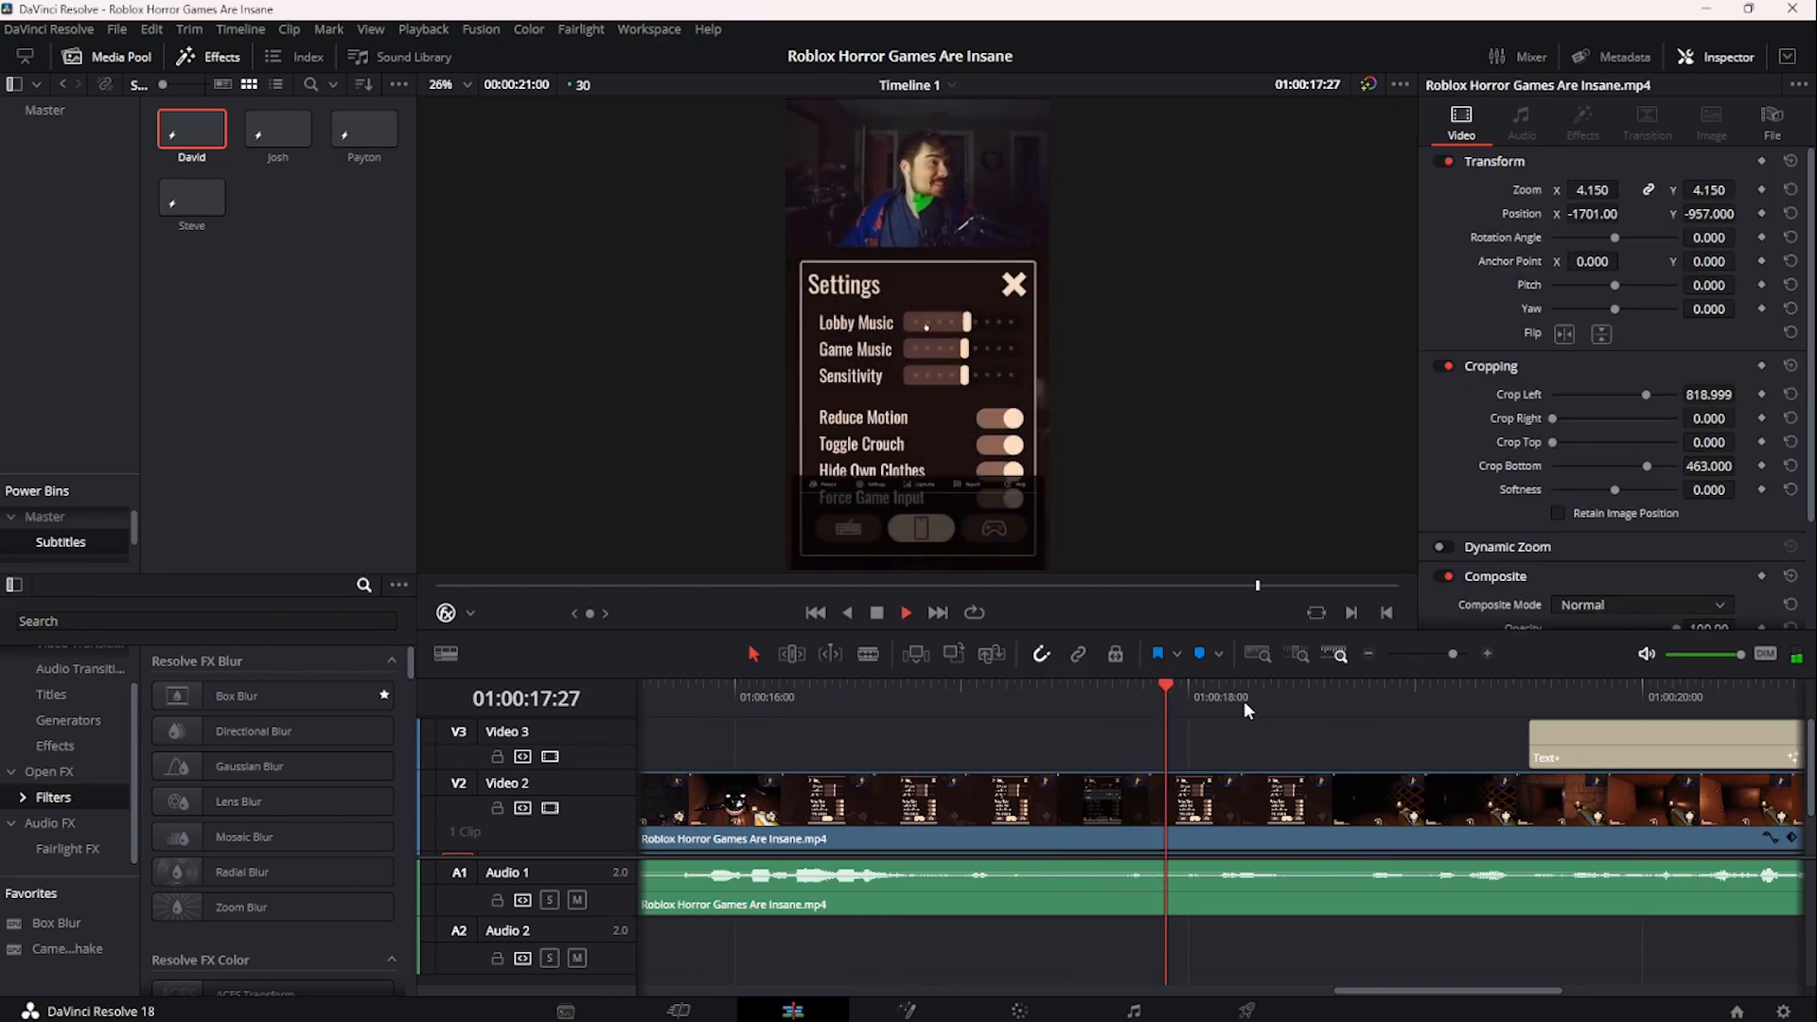
drag(1353, 699, 1368, 701)
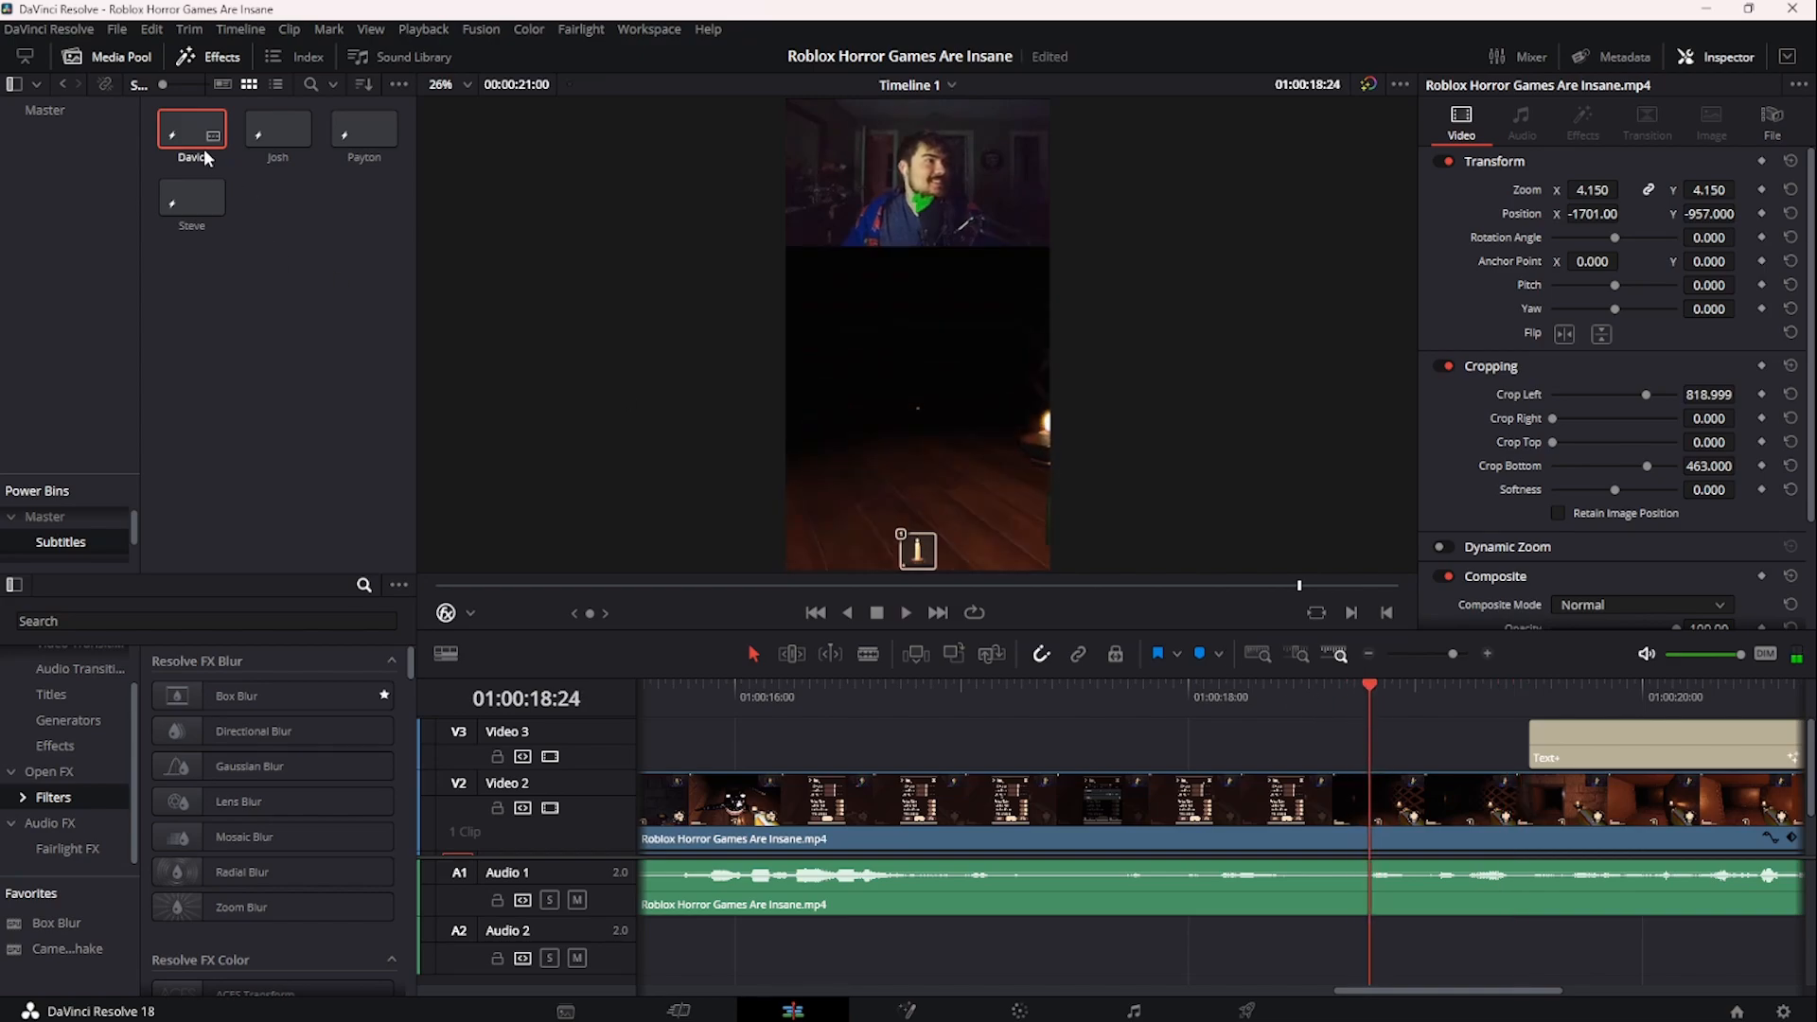
drag(193, 130, 1363, 747)
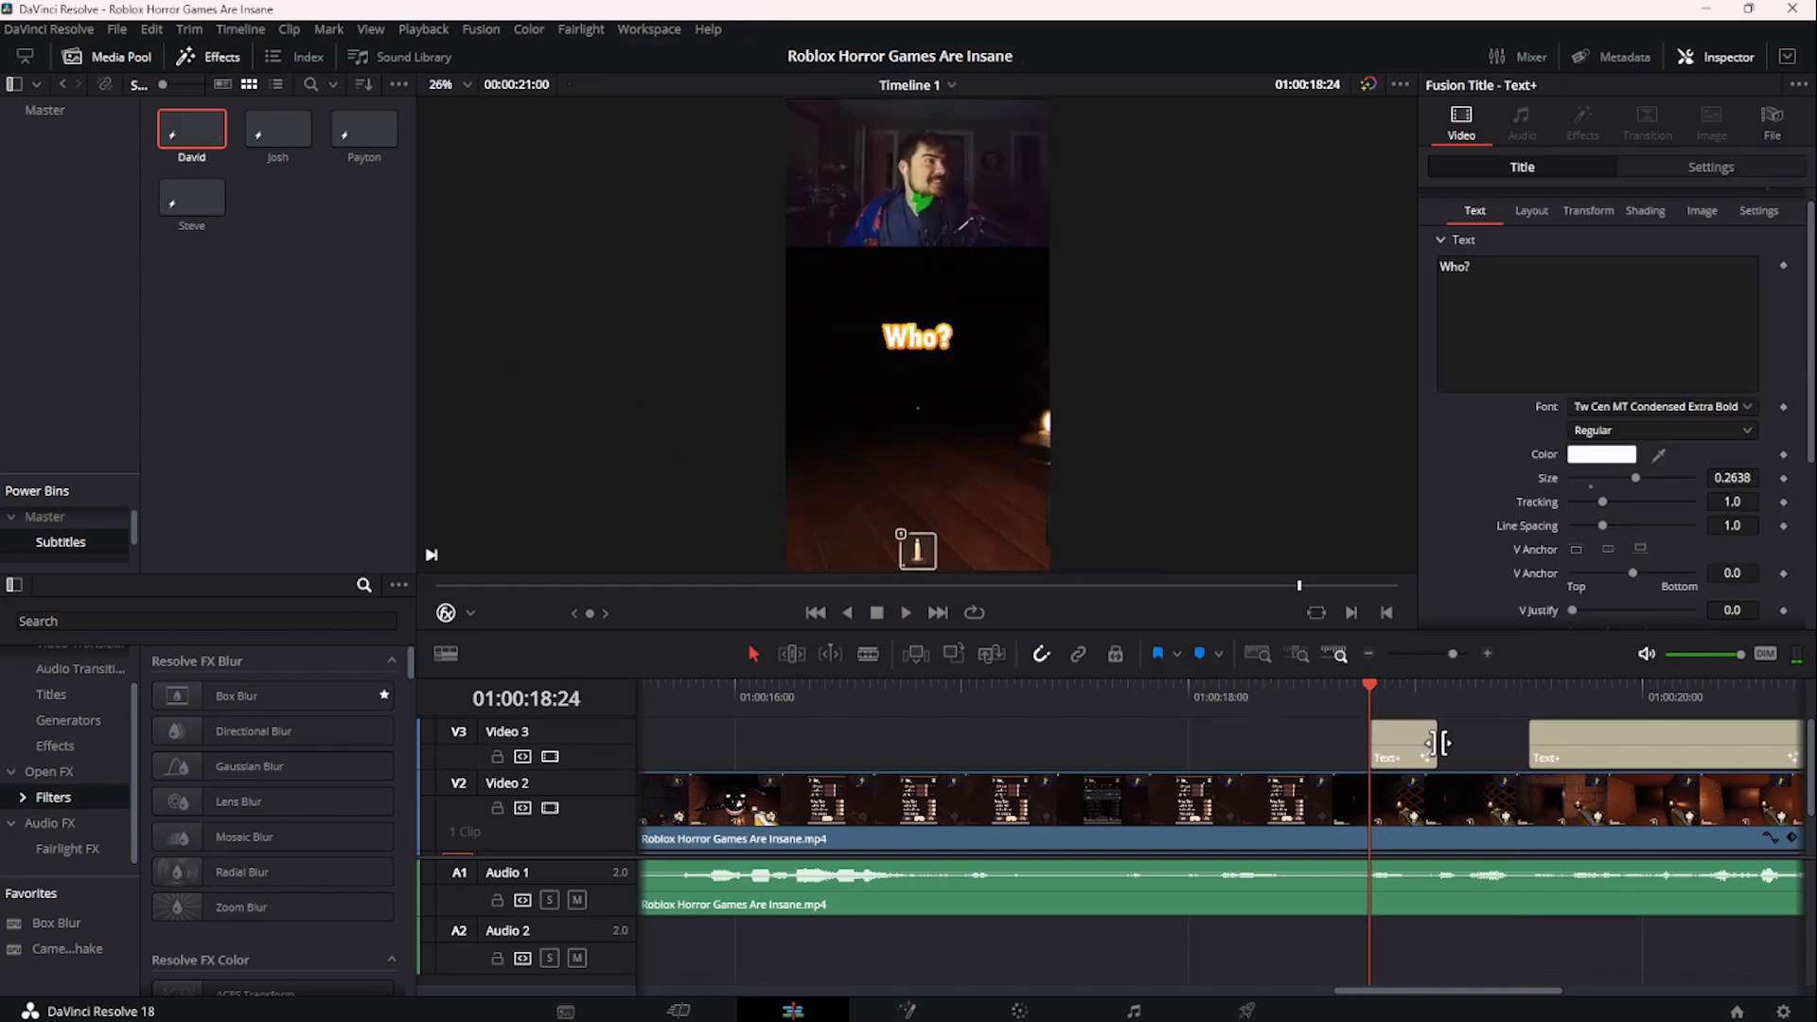
- Shorten the new subtitle to its spoken words and add another copy of the first preset directly after it, ending at 01:00:19:13
key(space)
key(space)
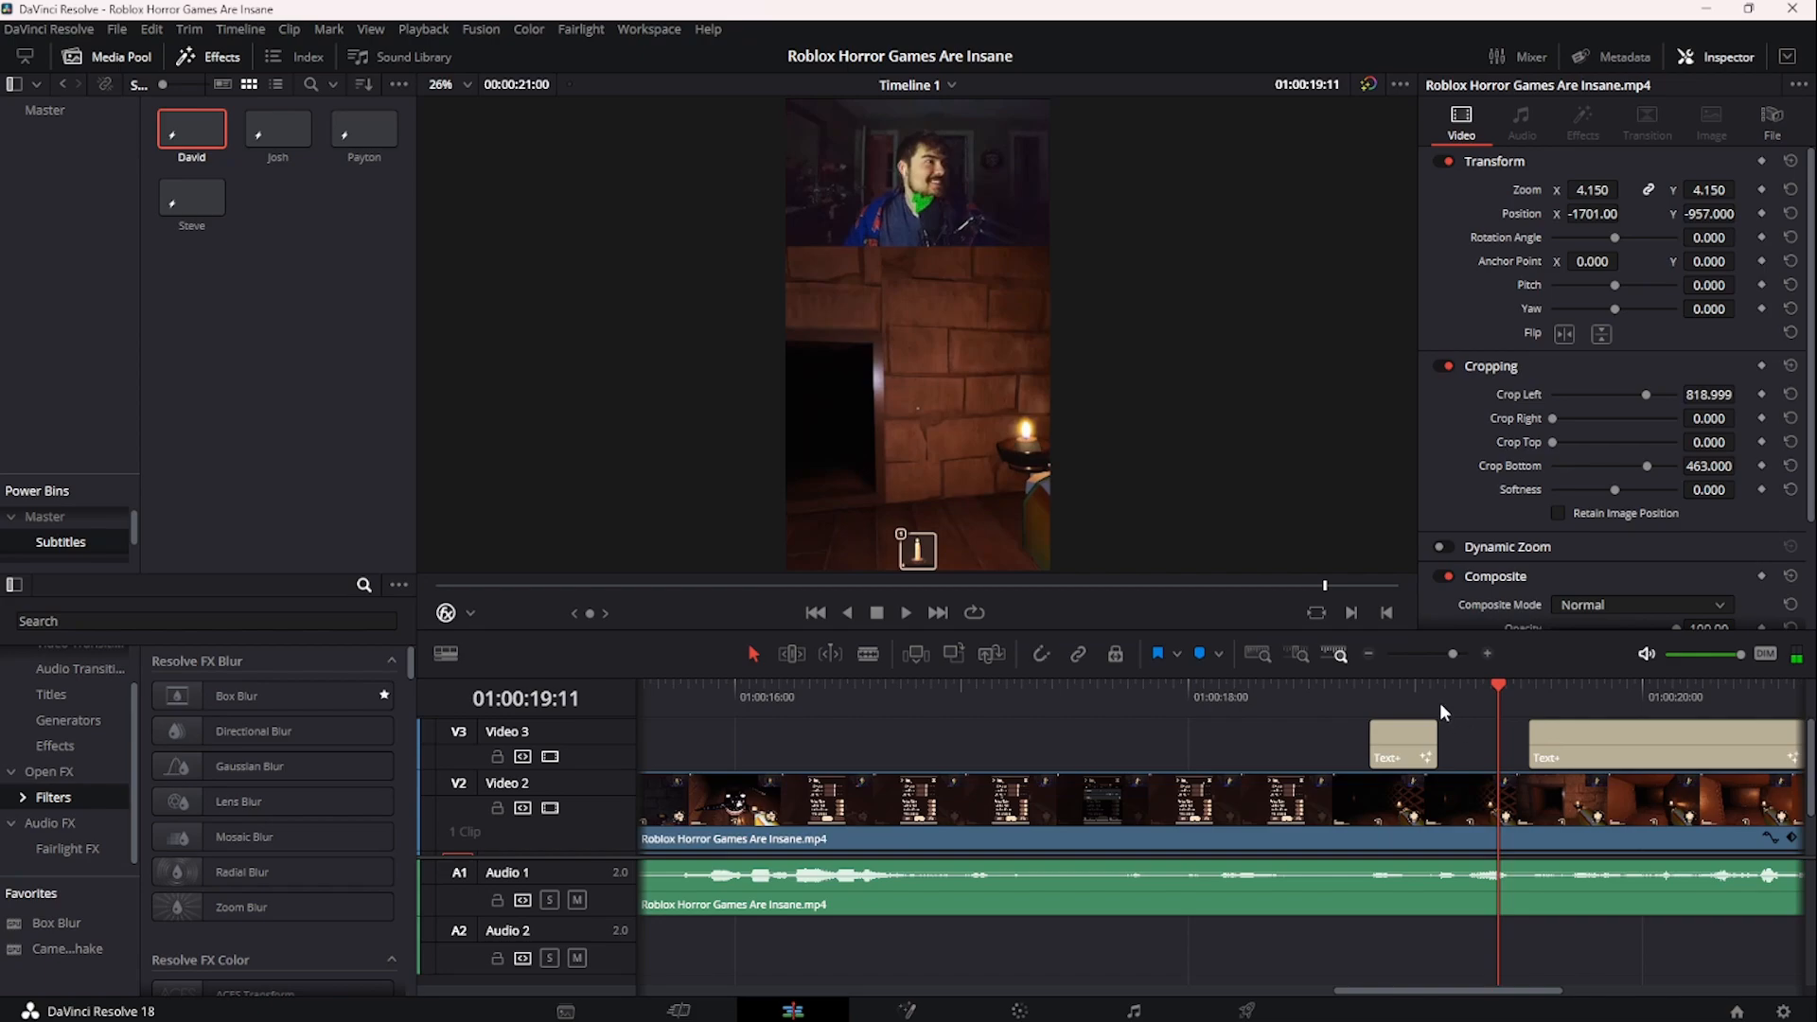
drag(1439, 702, 1423, 747)
key(n)
drag(193, 136, 1515, 742)
key(n)
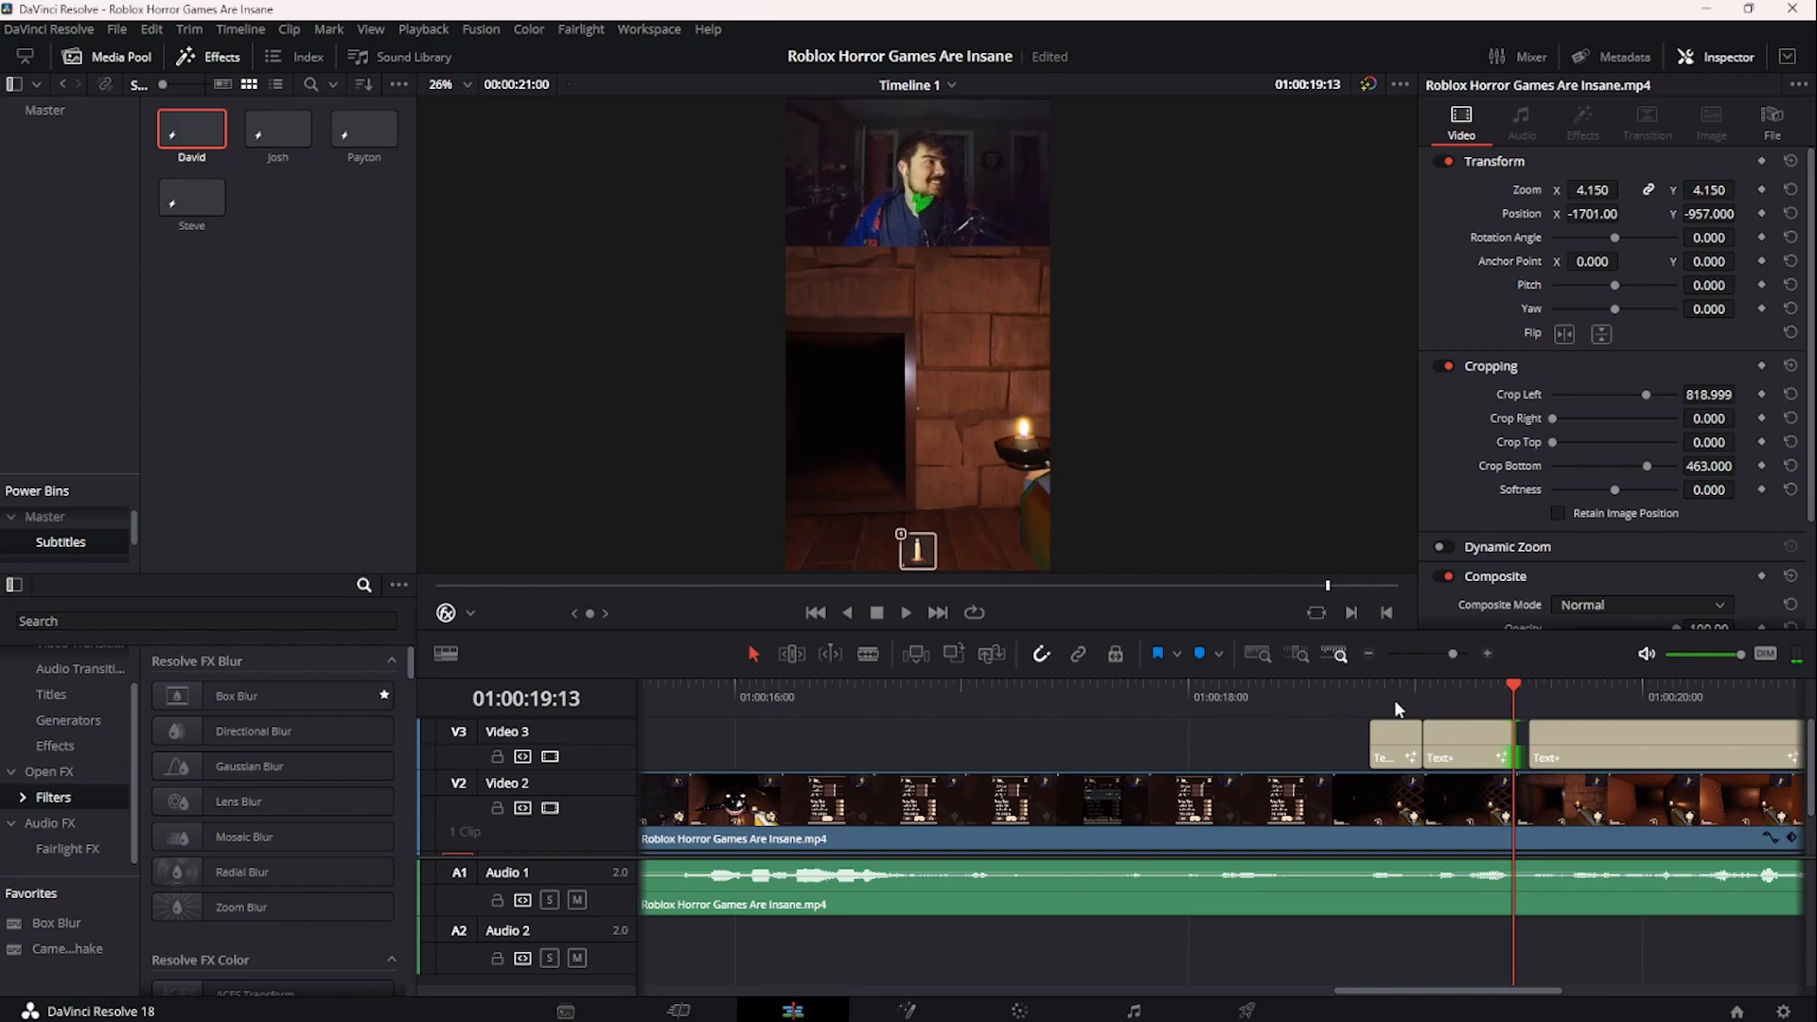
- Change the text of the two new subtitles before the last one to "Dude" and "Stop", and play back the ending
click(1393, 705)
click(1402, 747)
click(1480, 337)
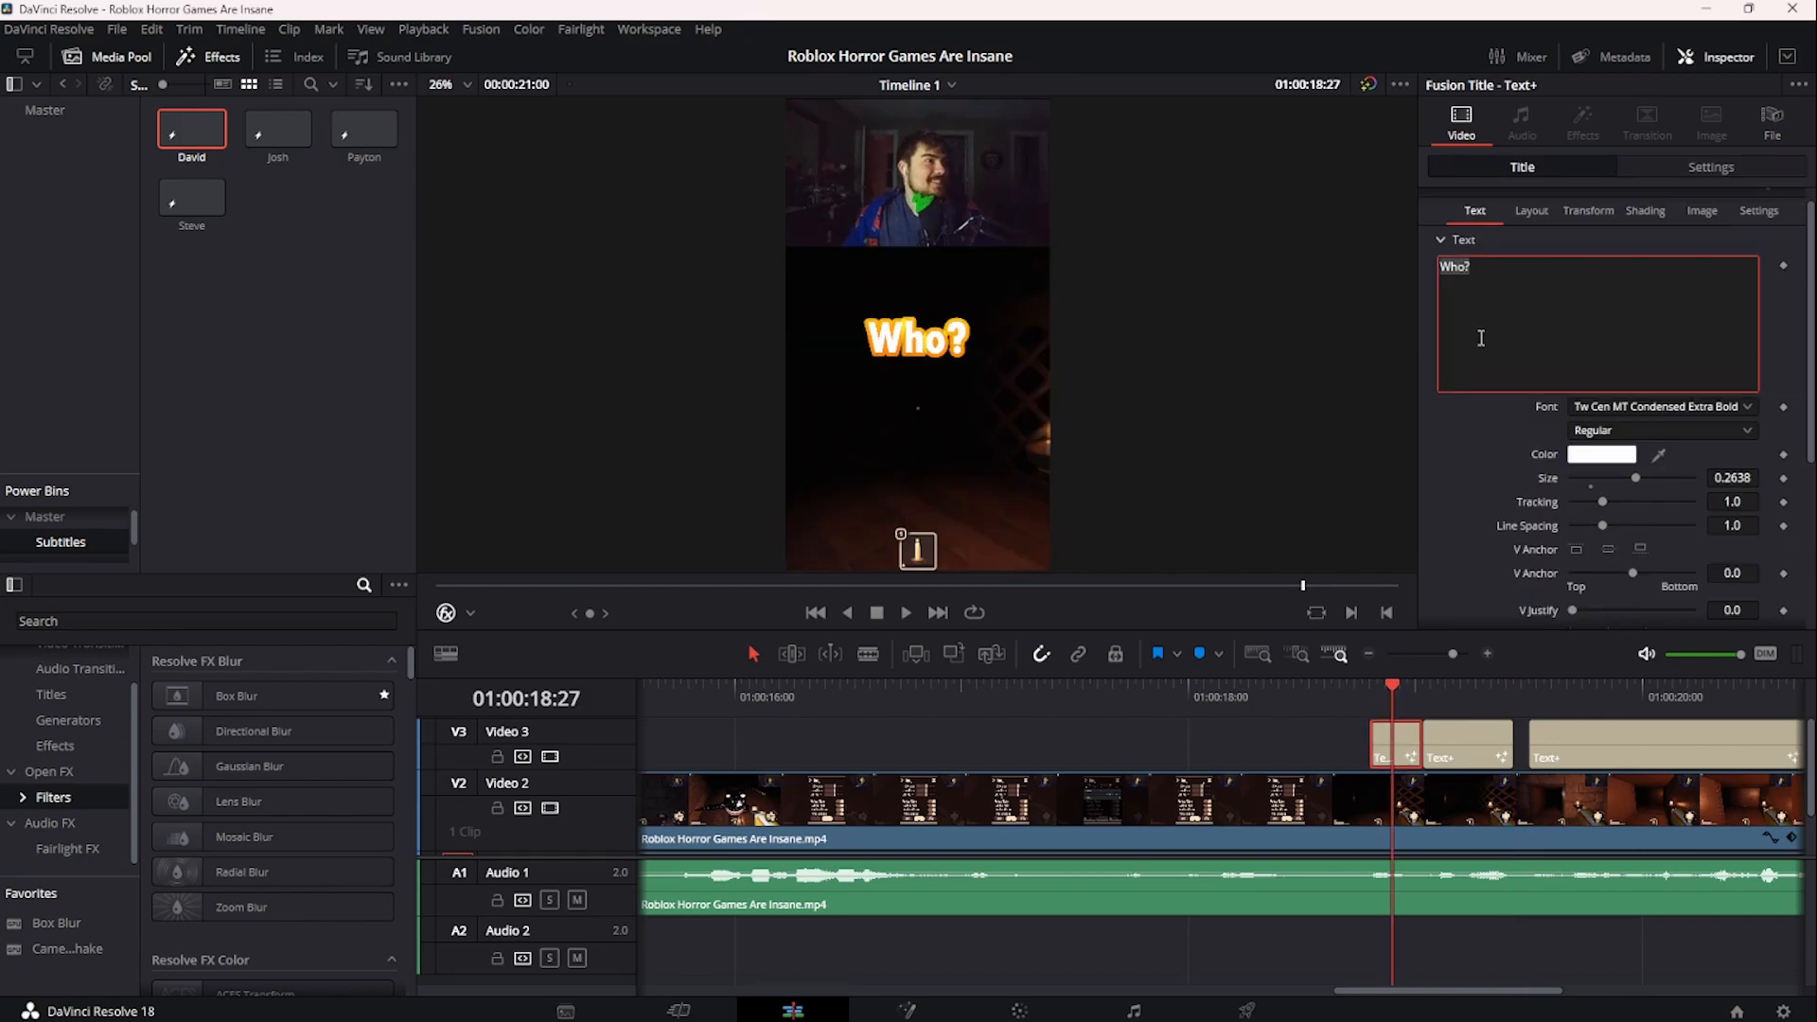
text(Dude)
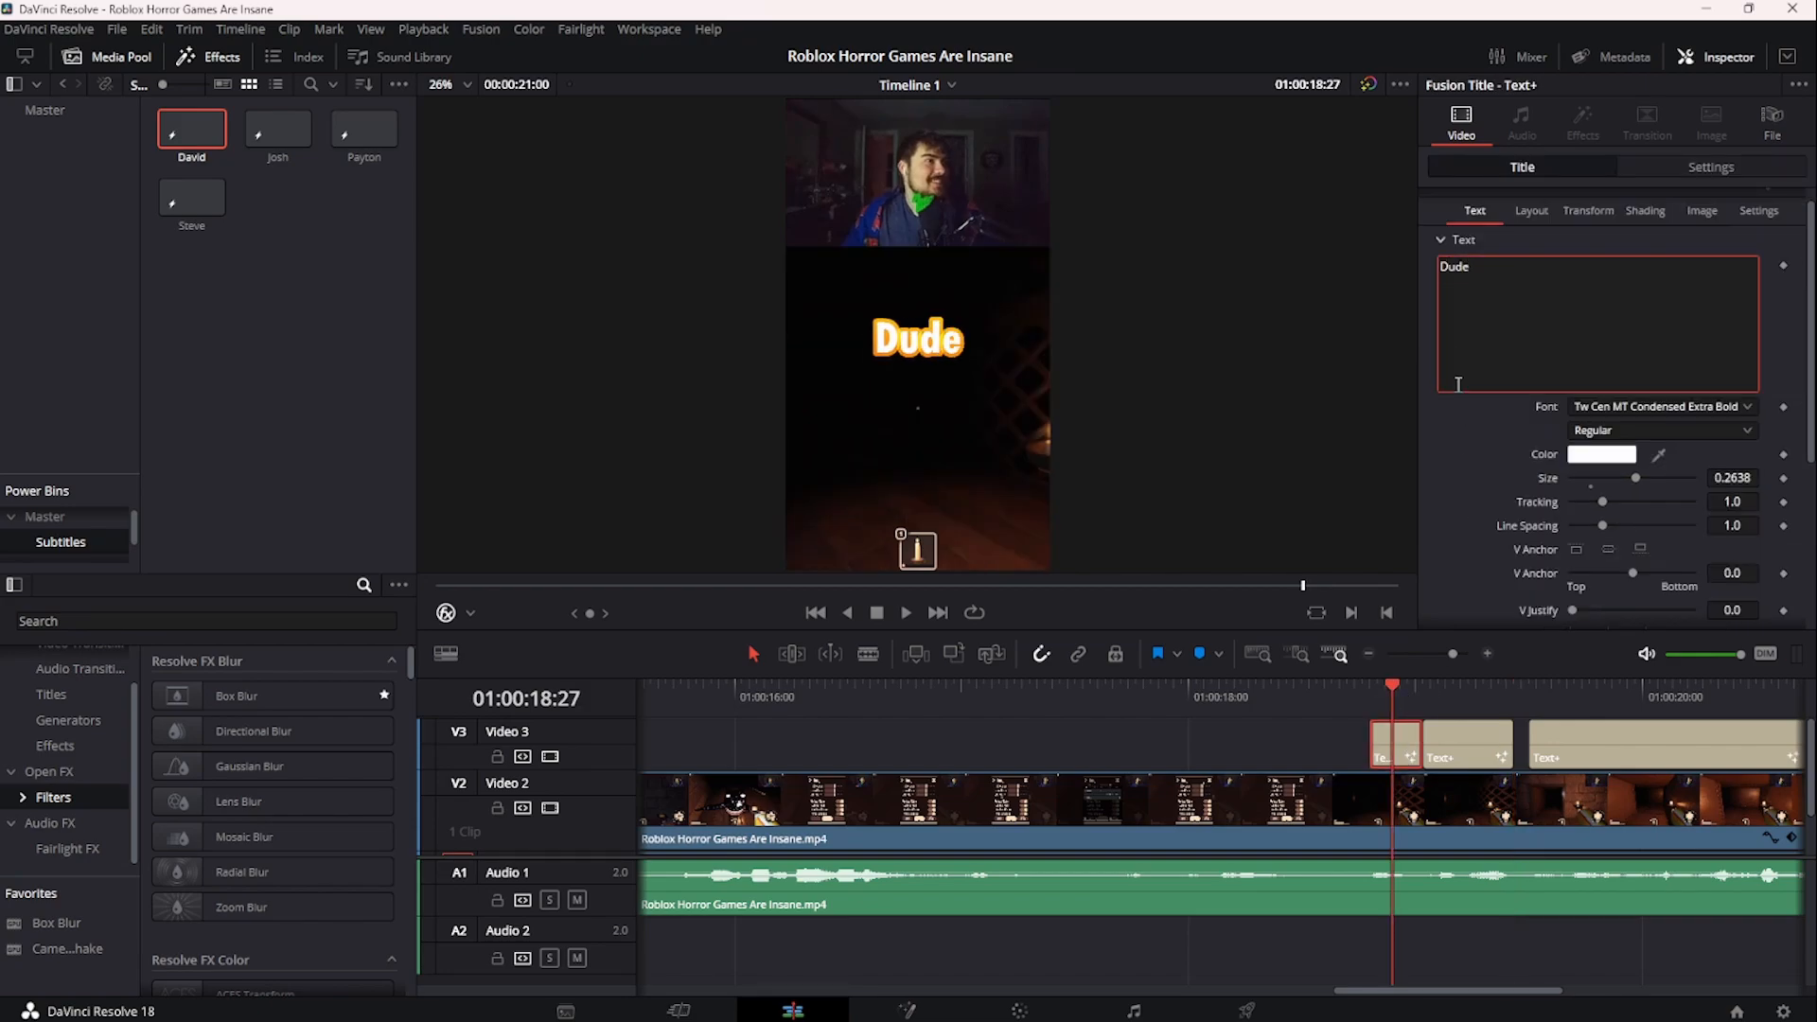
click(1476, 746)
click(1524, 257)
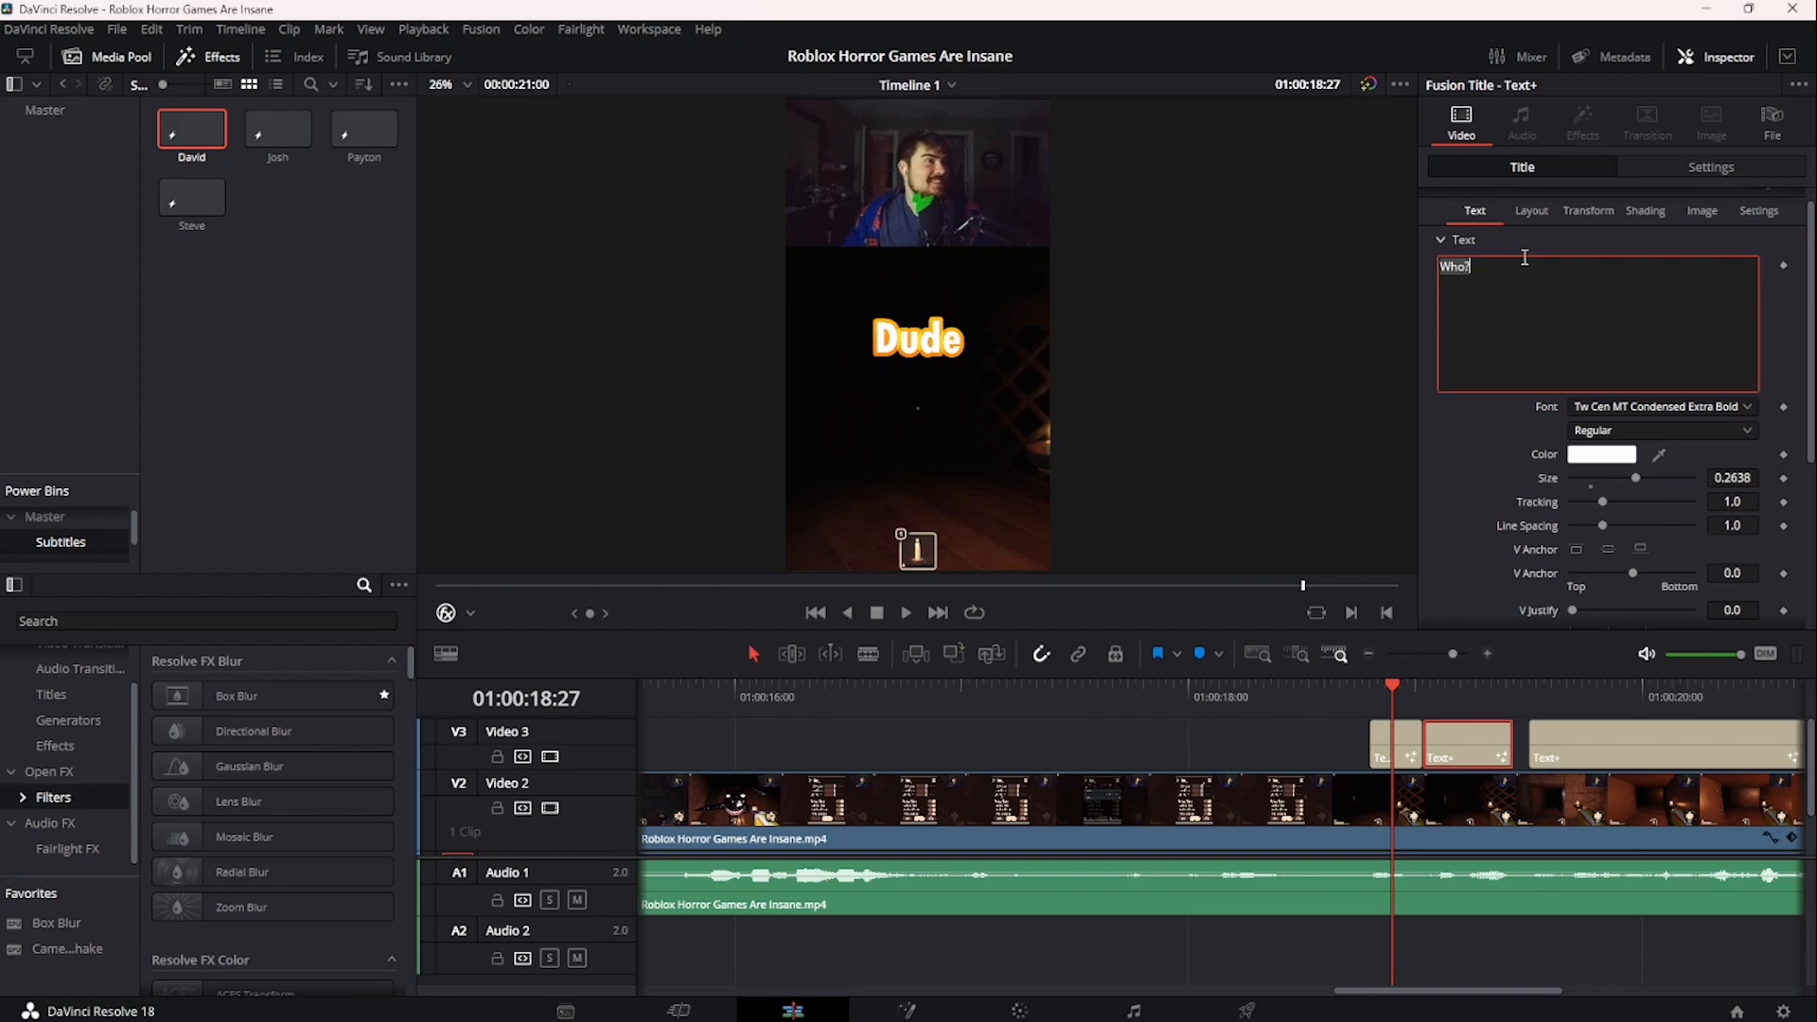
text(Stop)
click(1341, 733)
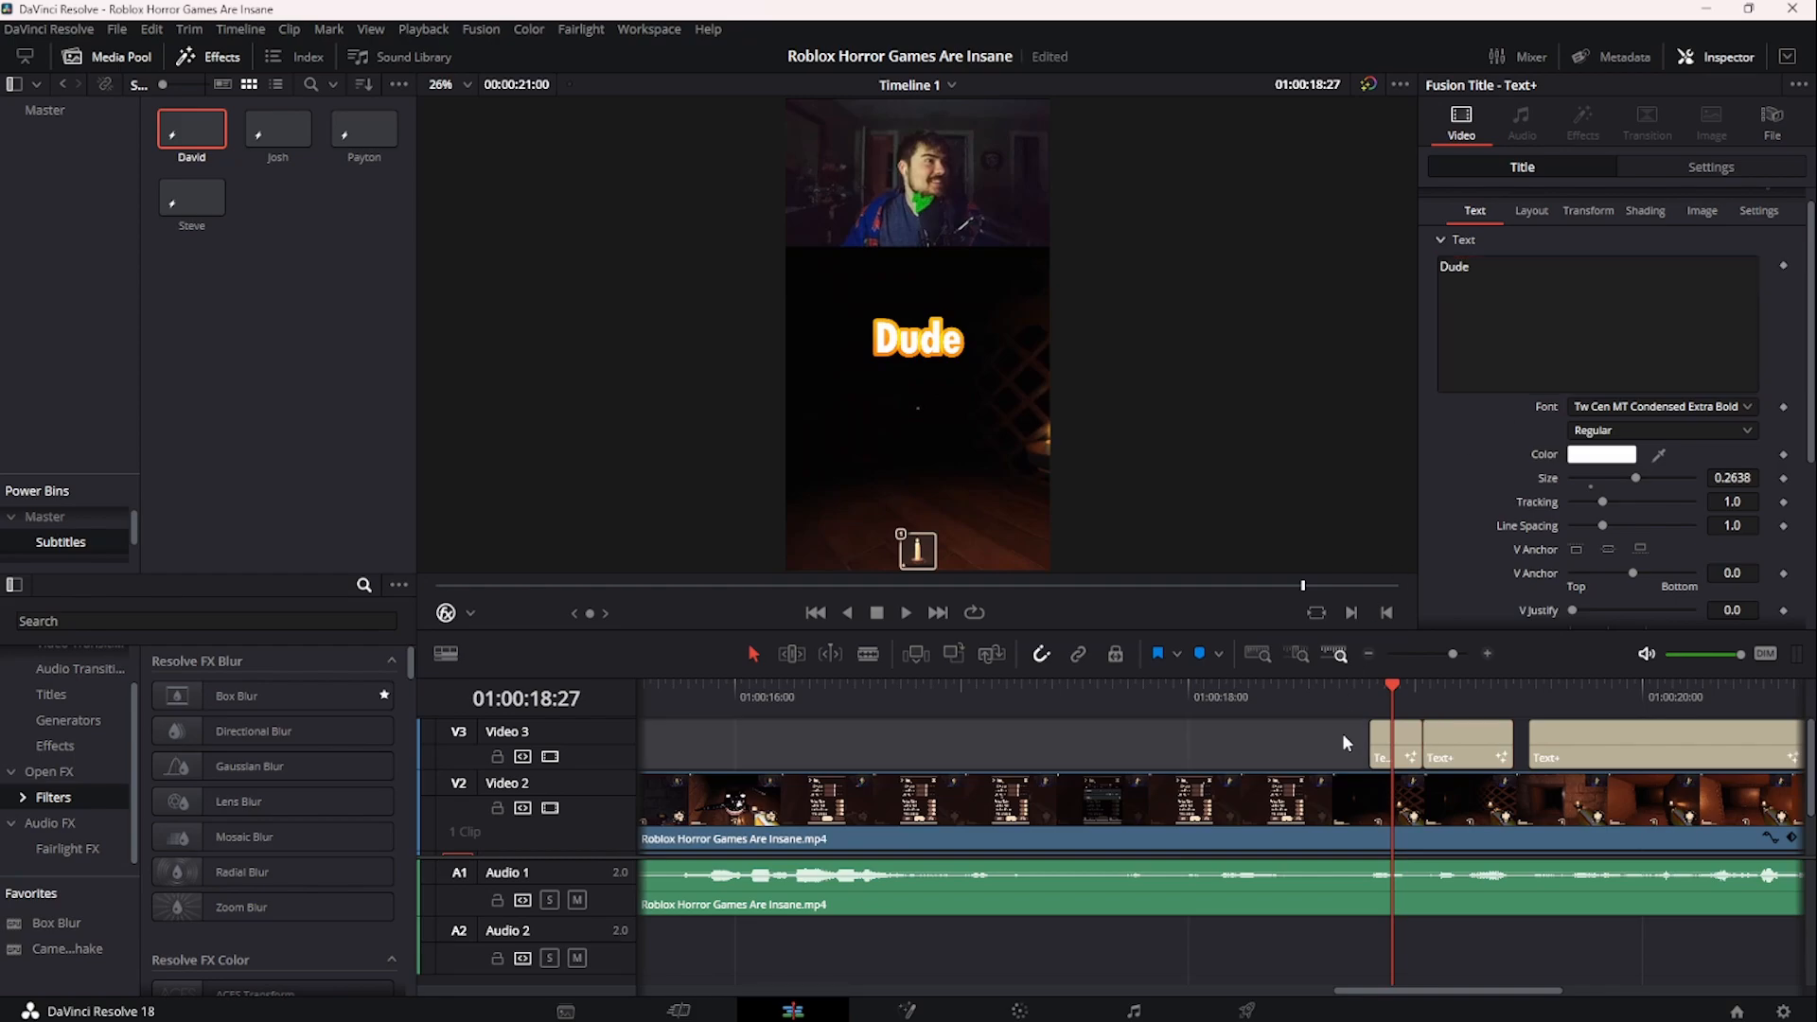
key(space)
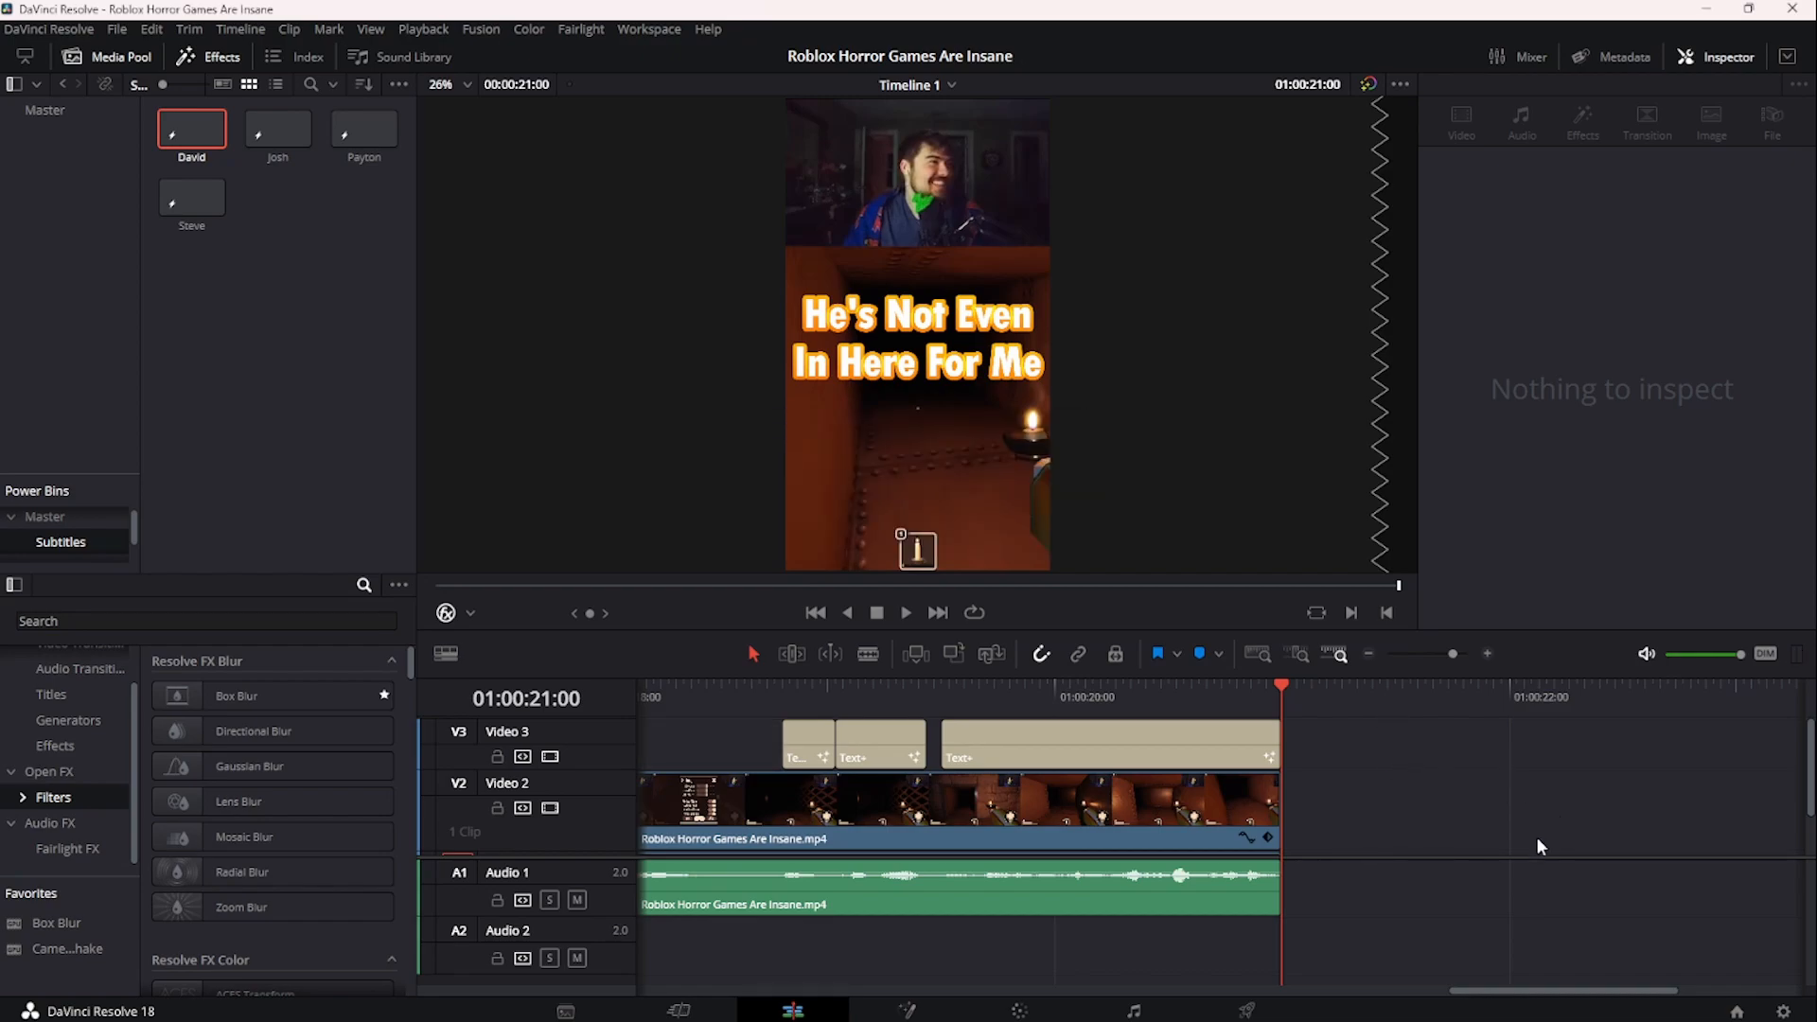
- Shrink the second subtitle, at 01:00:04:14, to a zoom of 0.730 and set its Y position to 100
drag(1462, 991, 625, 938)
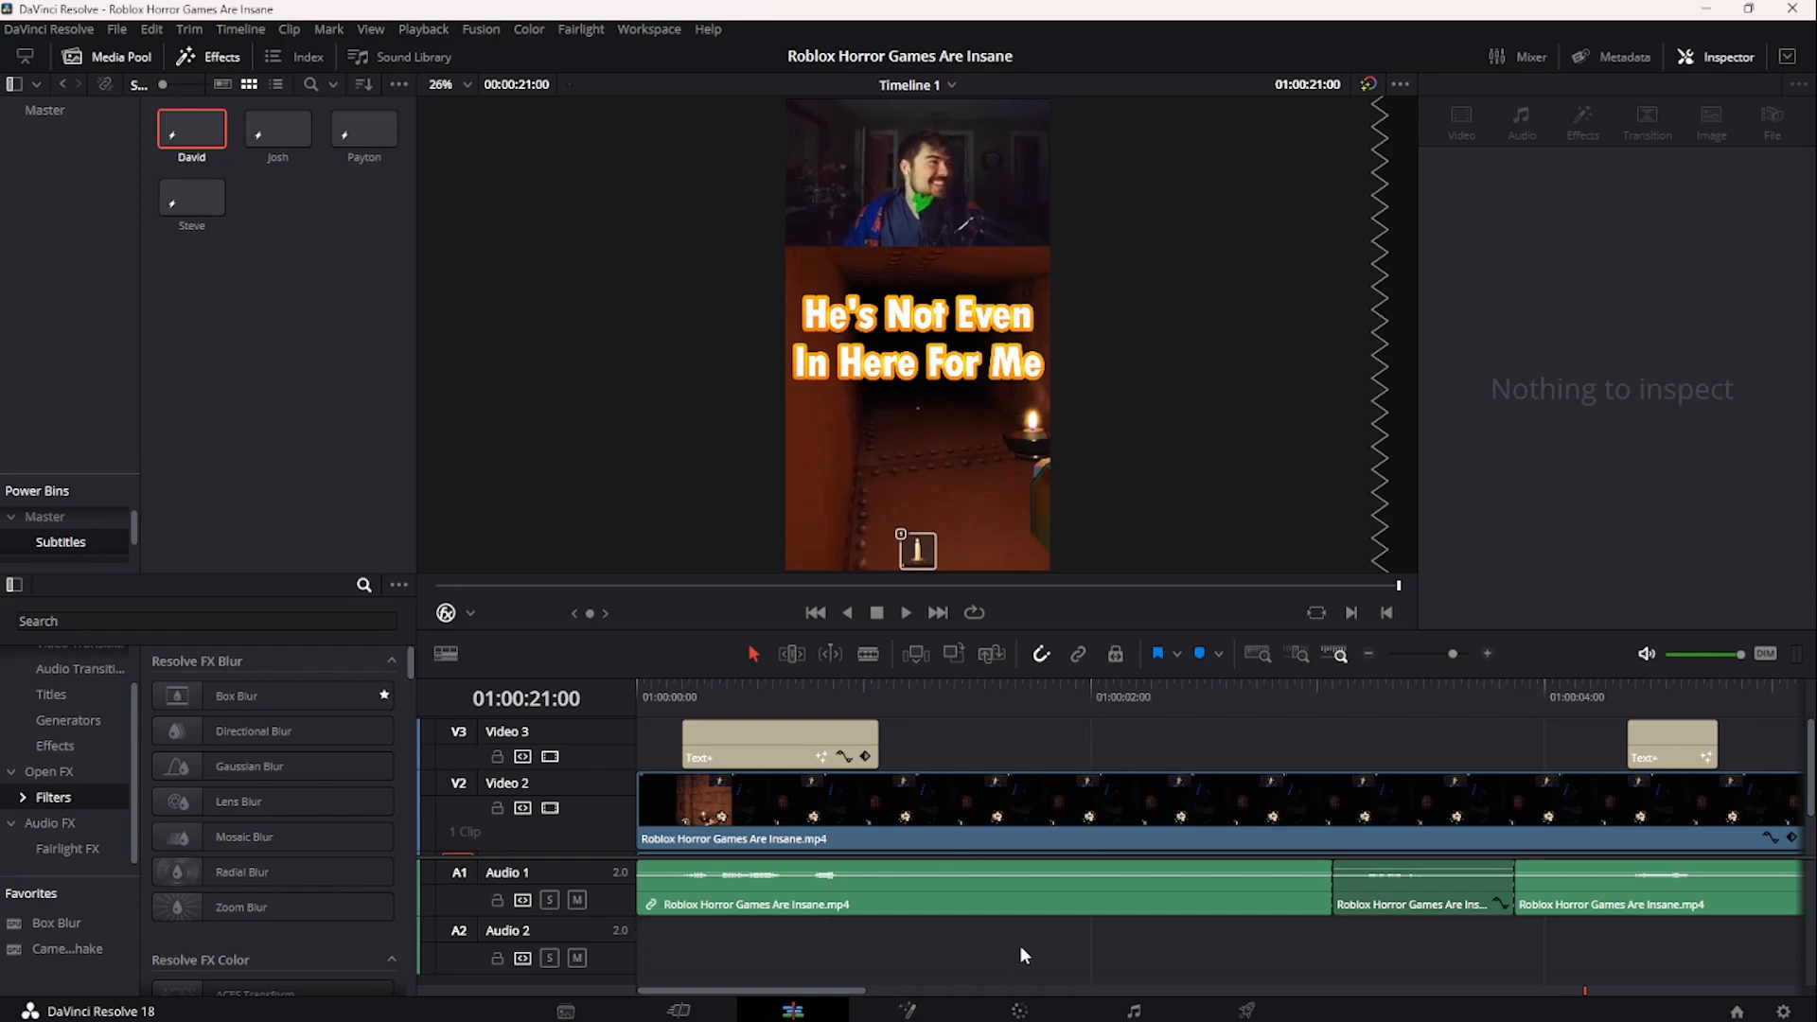
click(744, 696)
click(785, 749)
click(1650, 693)
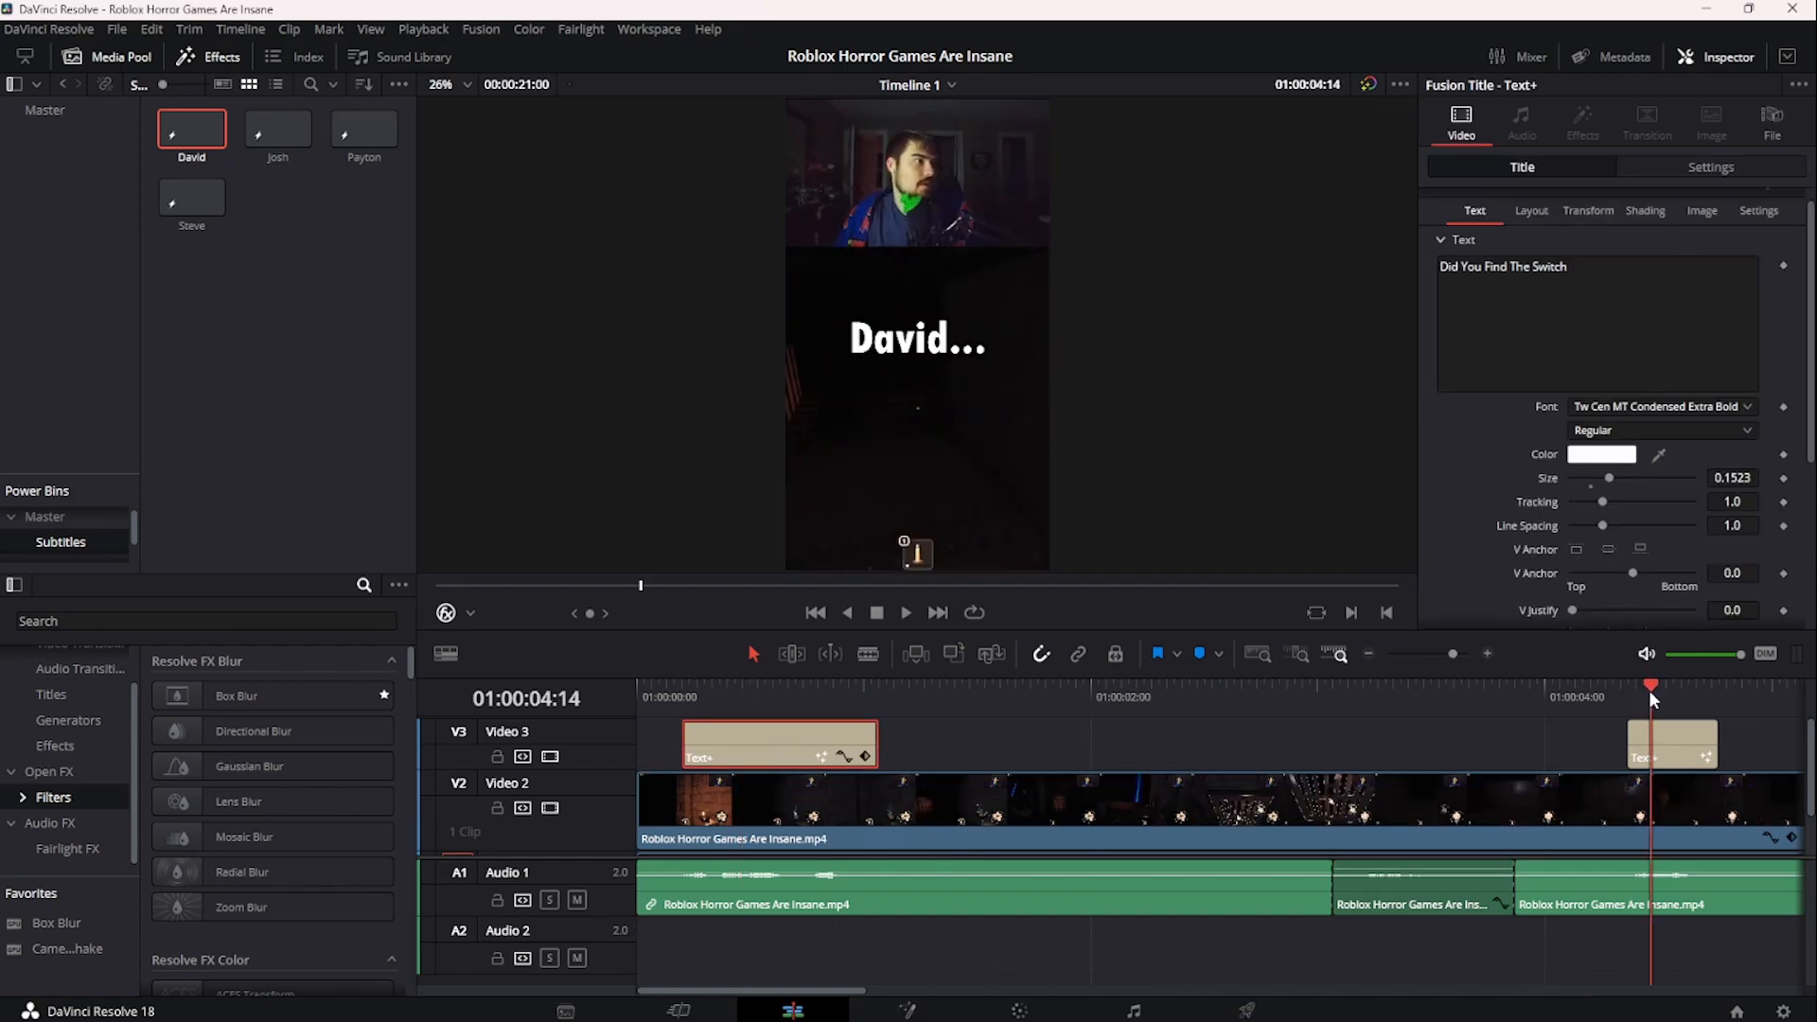
click(1667, 730)
click(1658, 170)
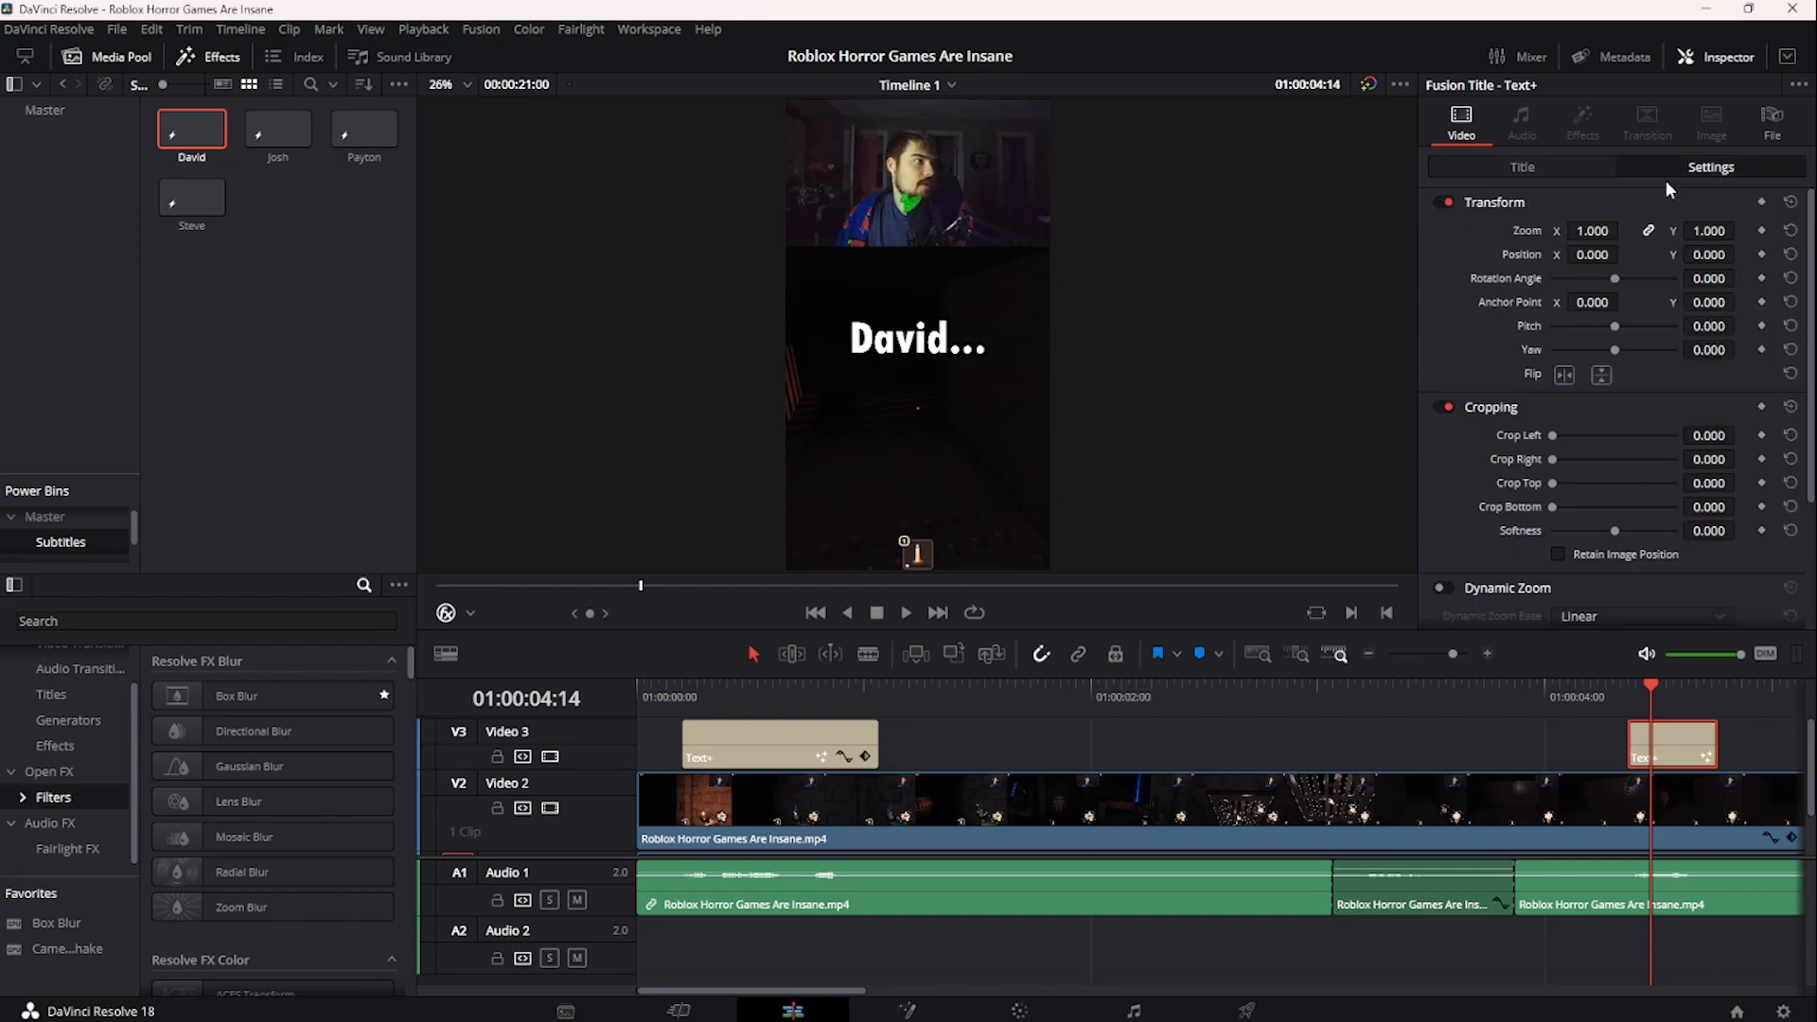
drag(1699, 253, 1645, 256)
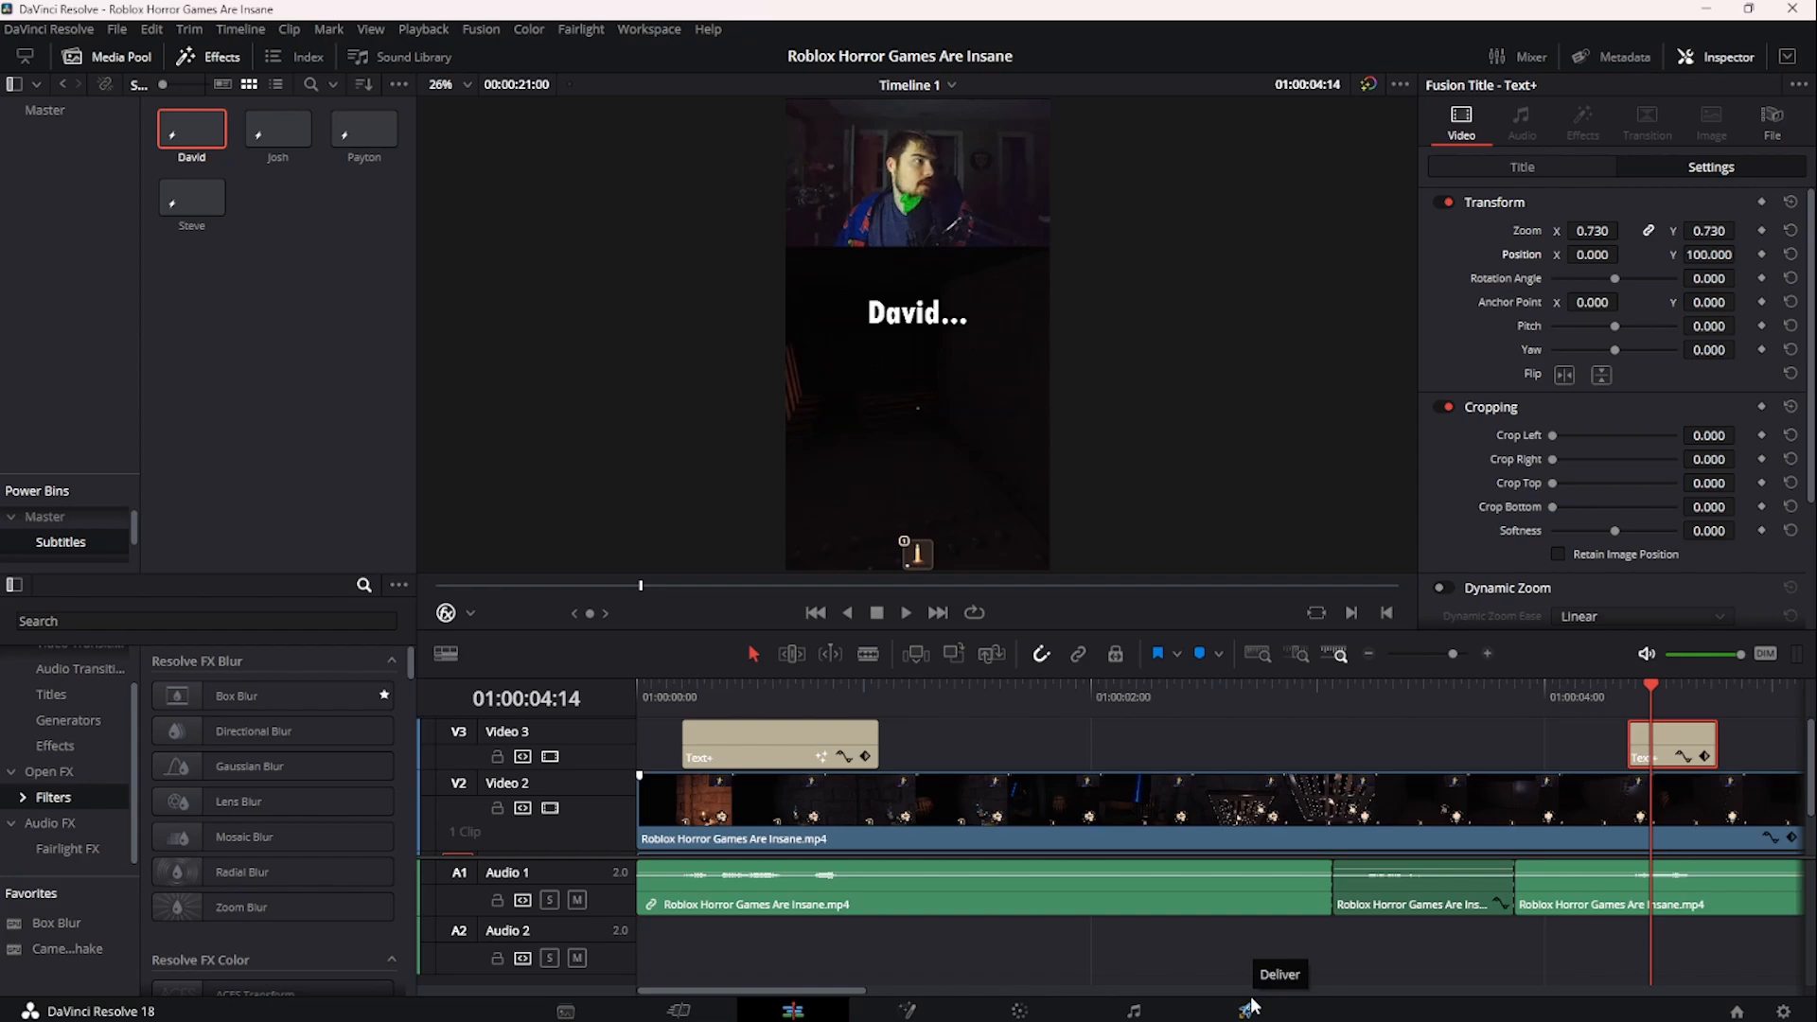
- Go to the Deliver page and set the custom export's format to MP4
click(1248, 1006)
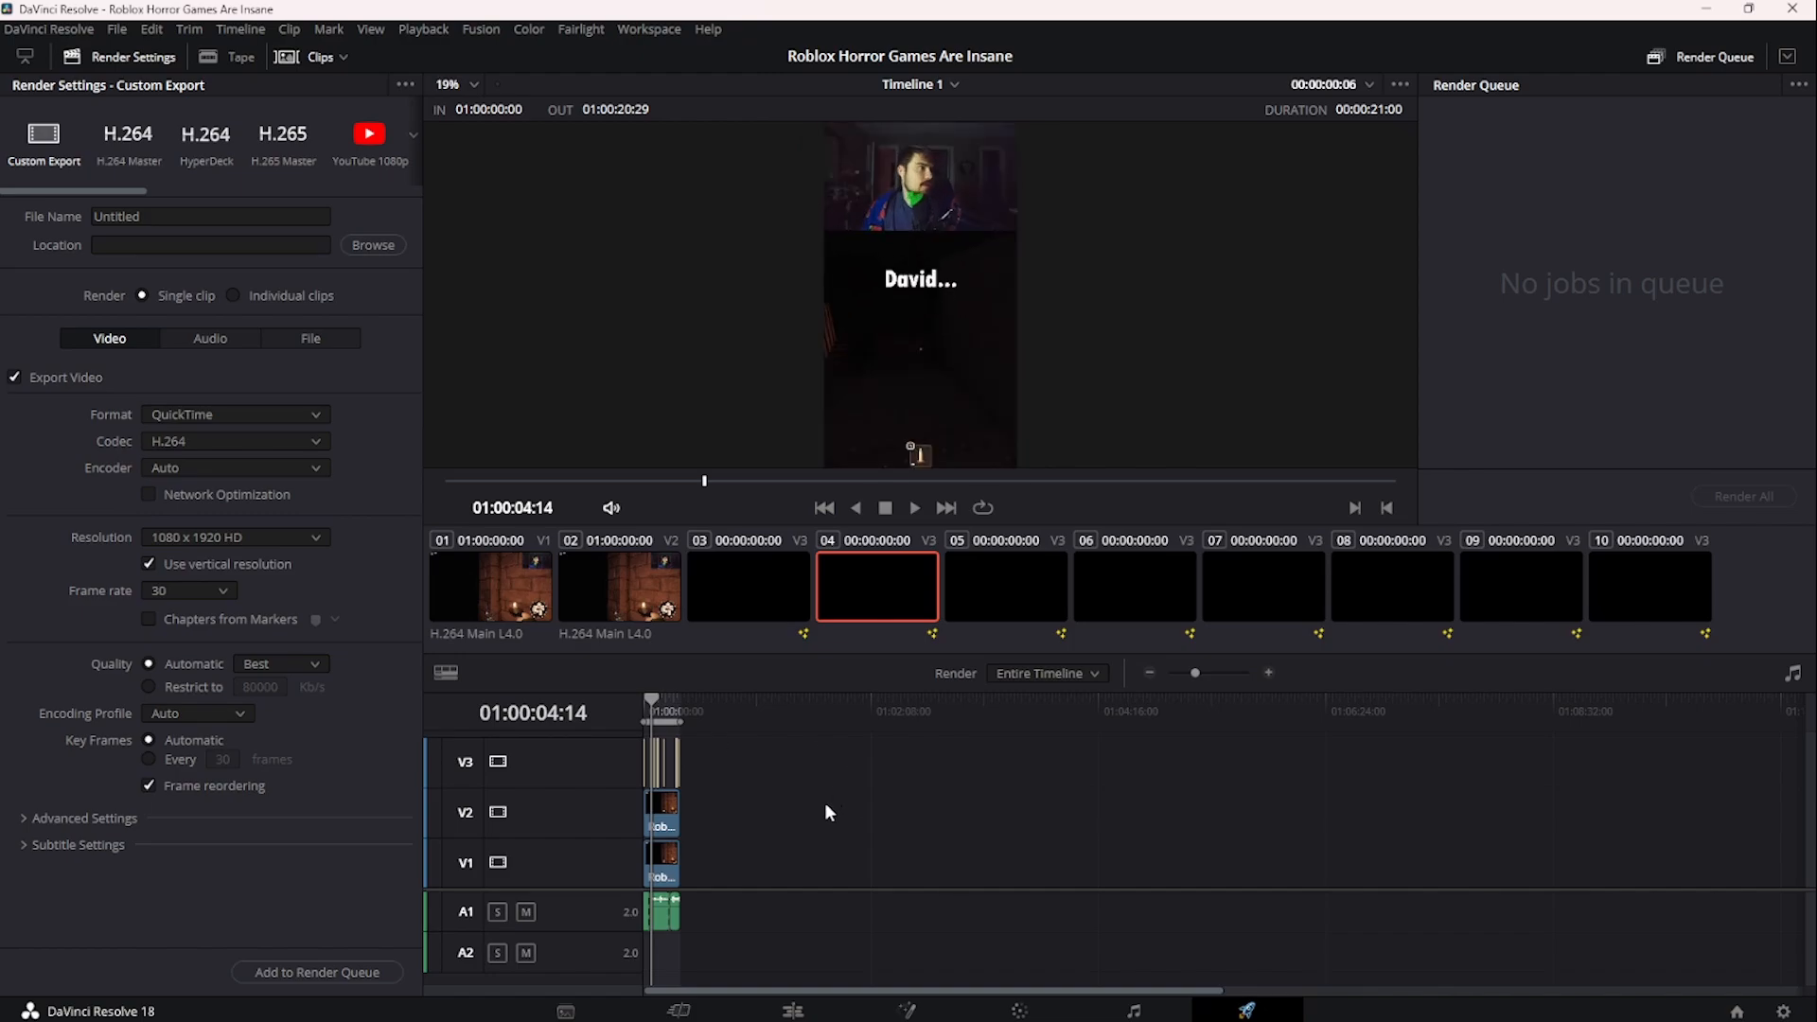
scroll(825, 811, up, 5)
scroll(825, 812, up, 3)
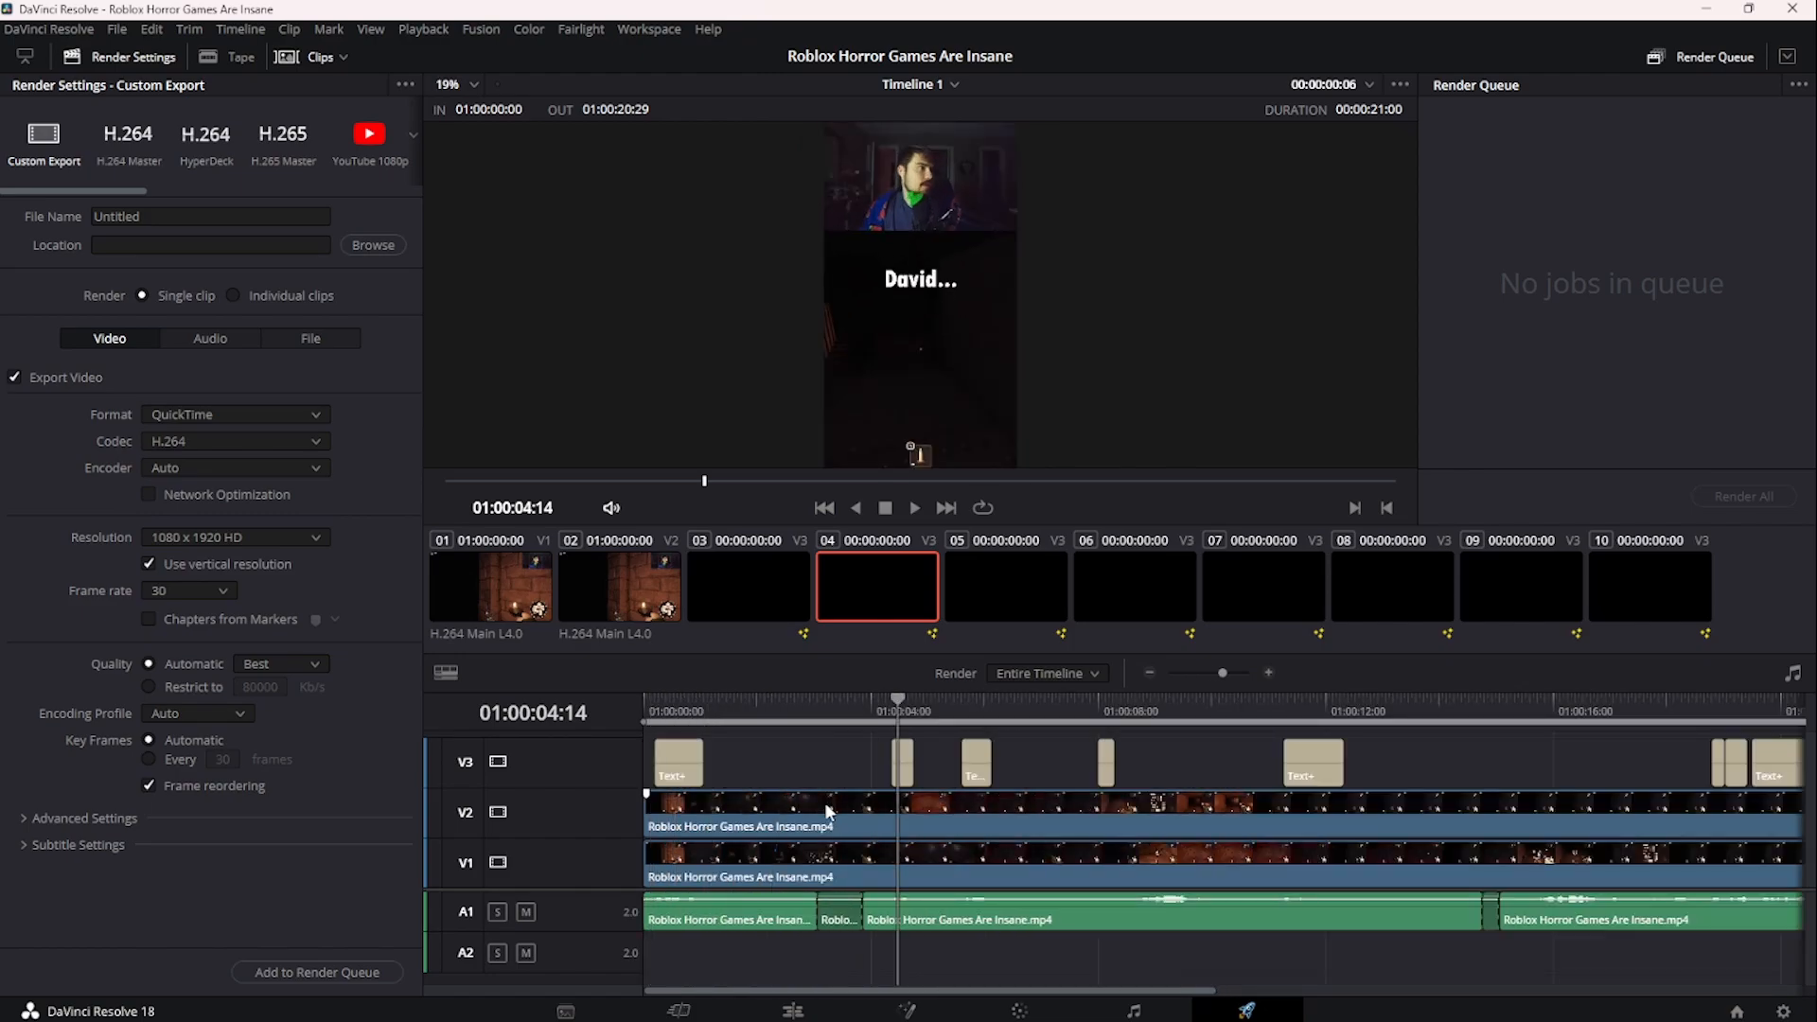
scroll(825, 811, down, 3)
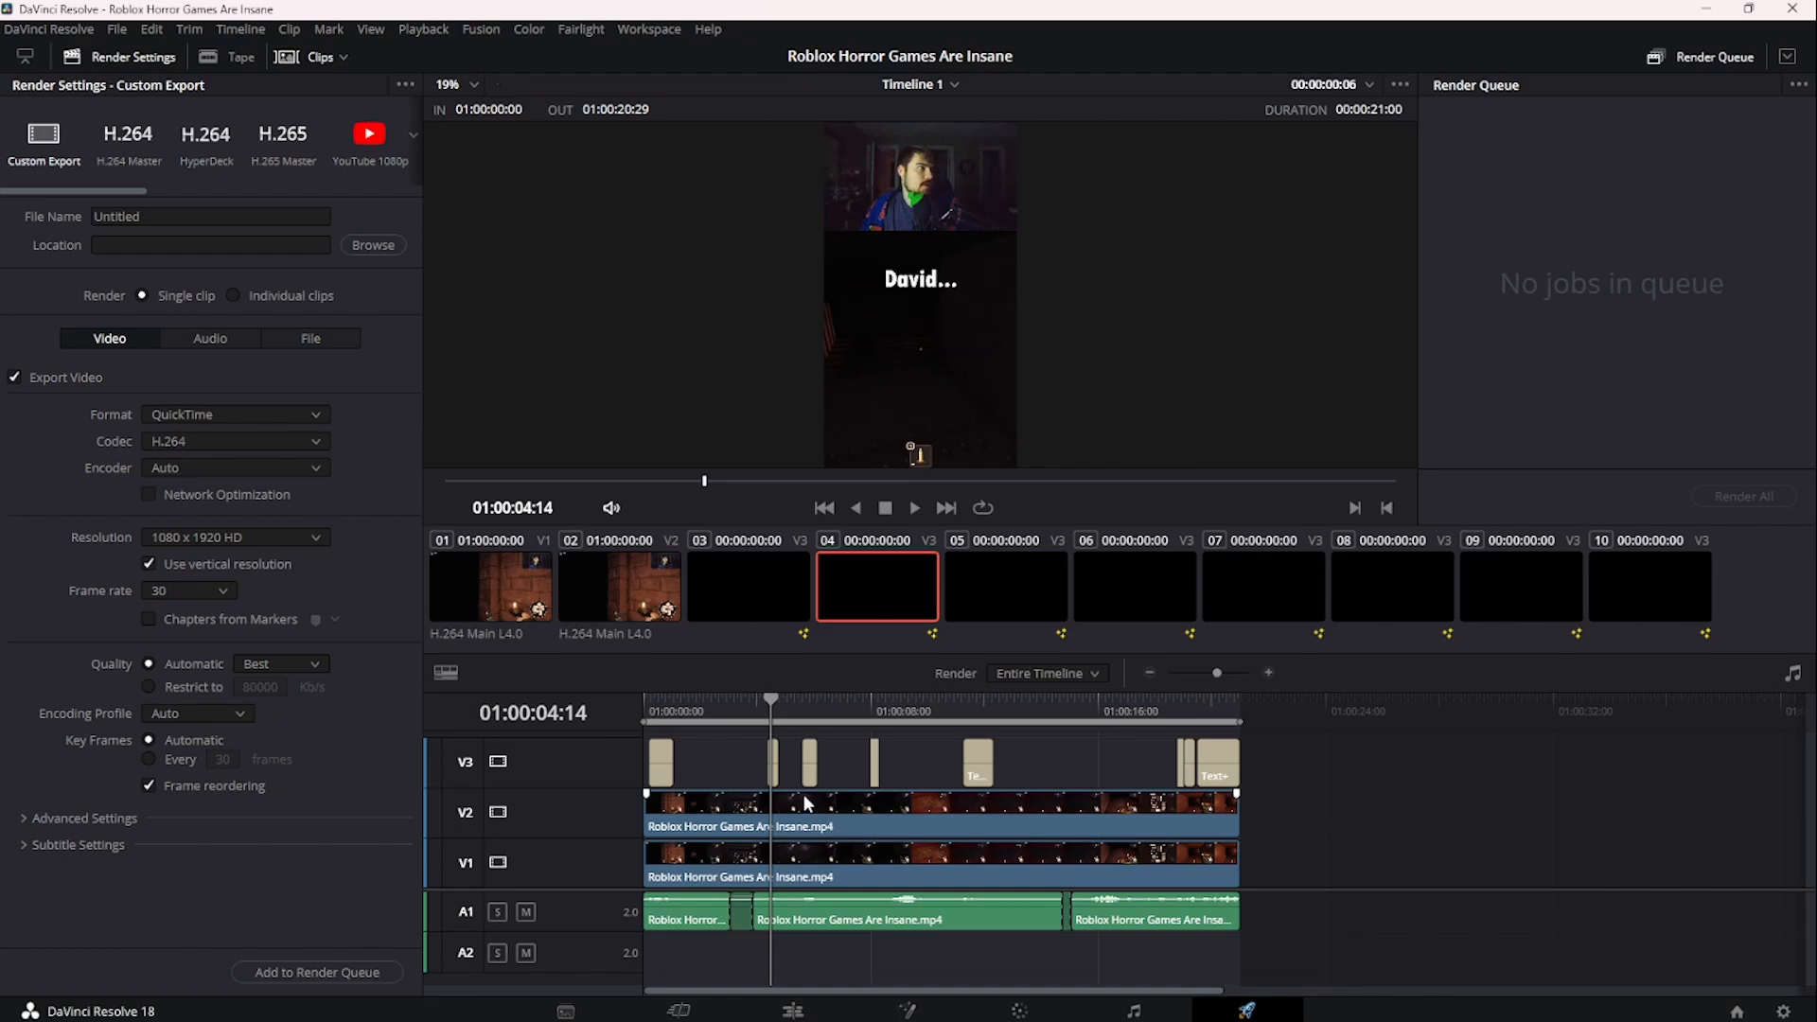
click(216, 414)
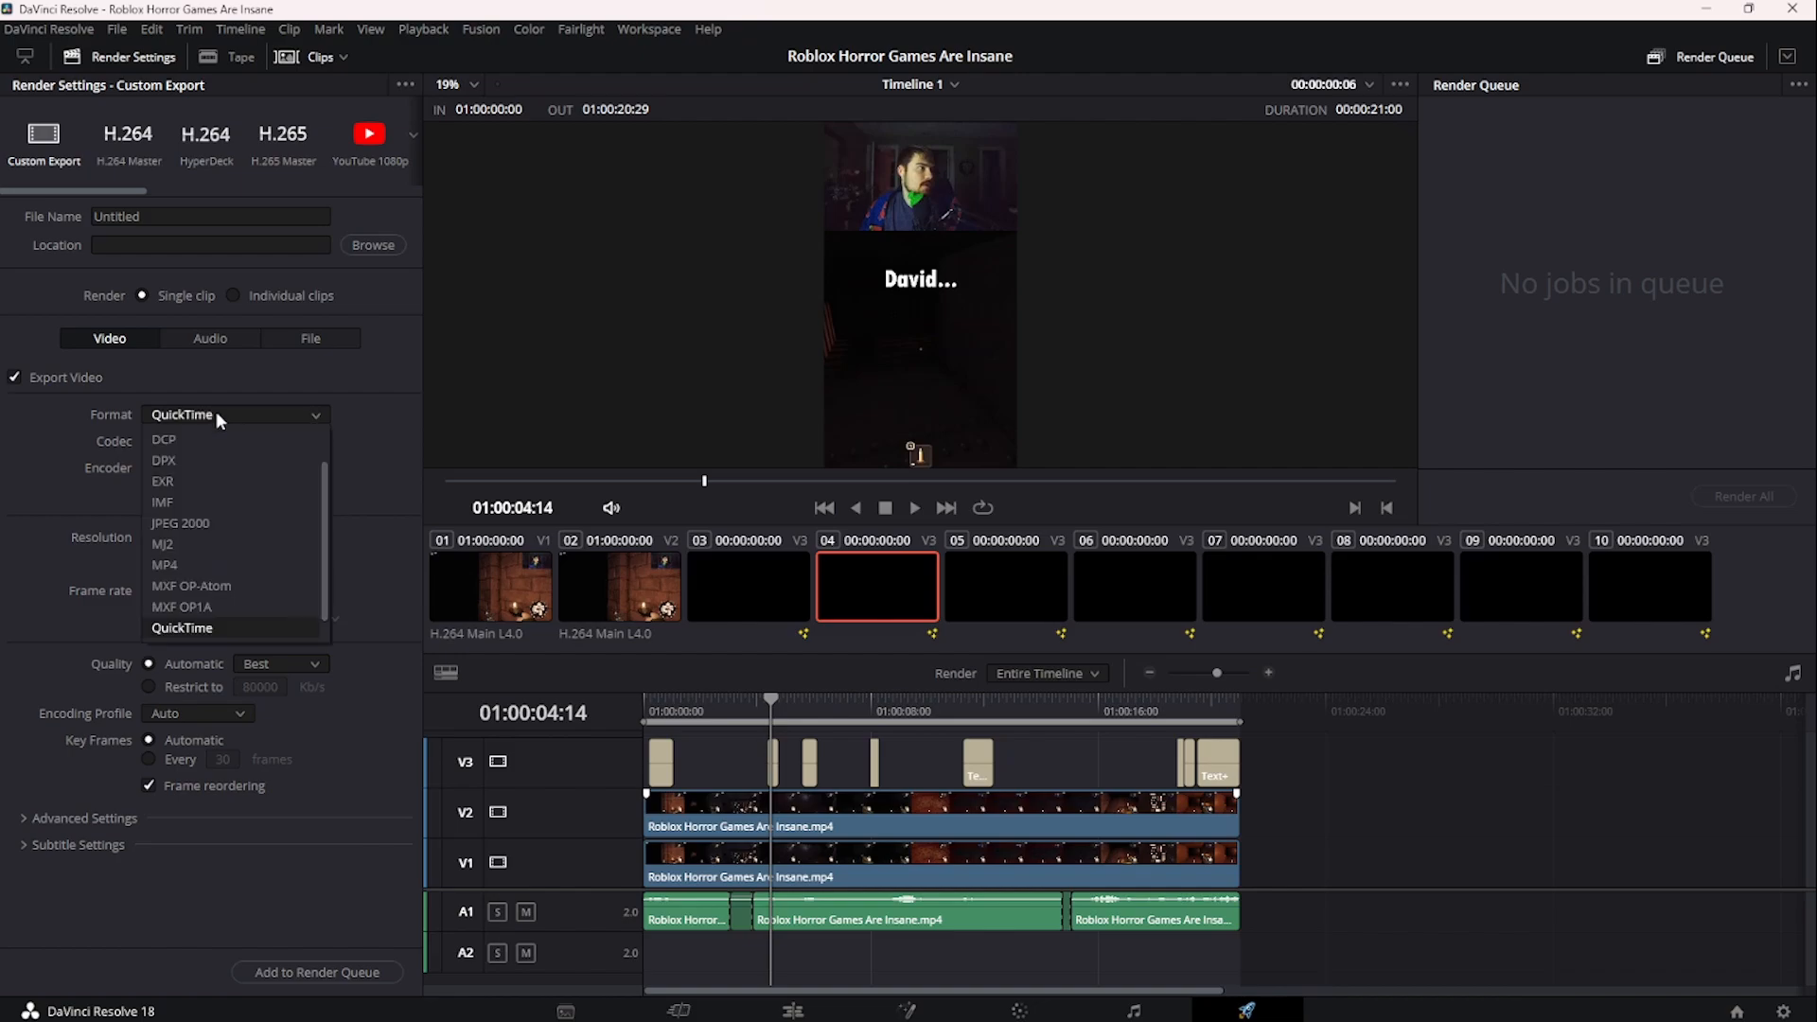
click(177, 560)
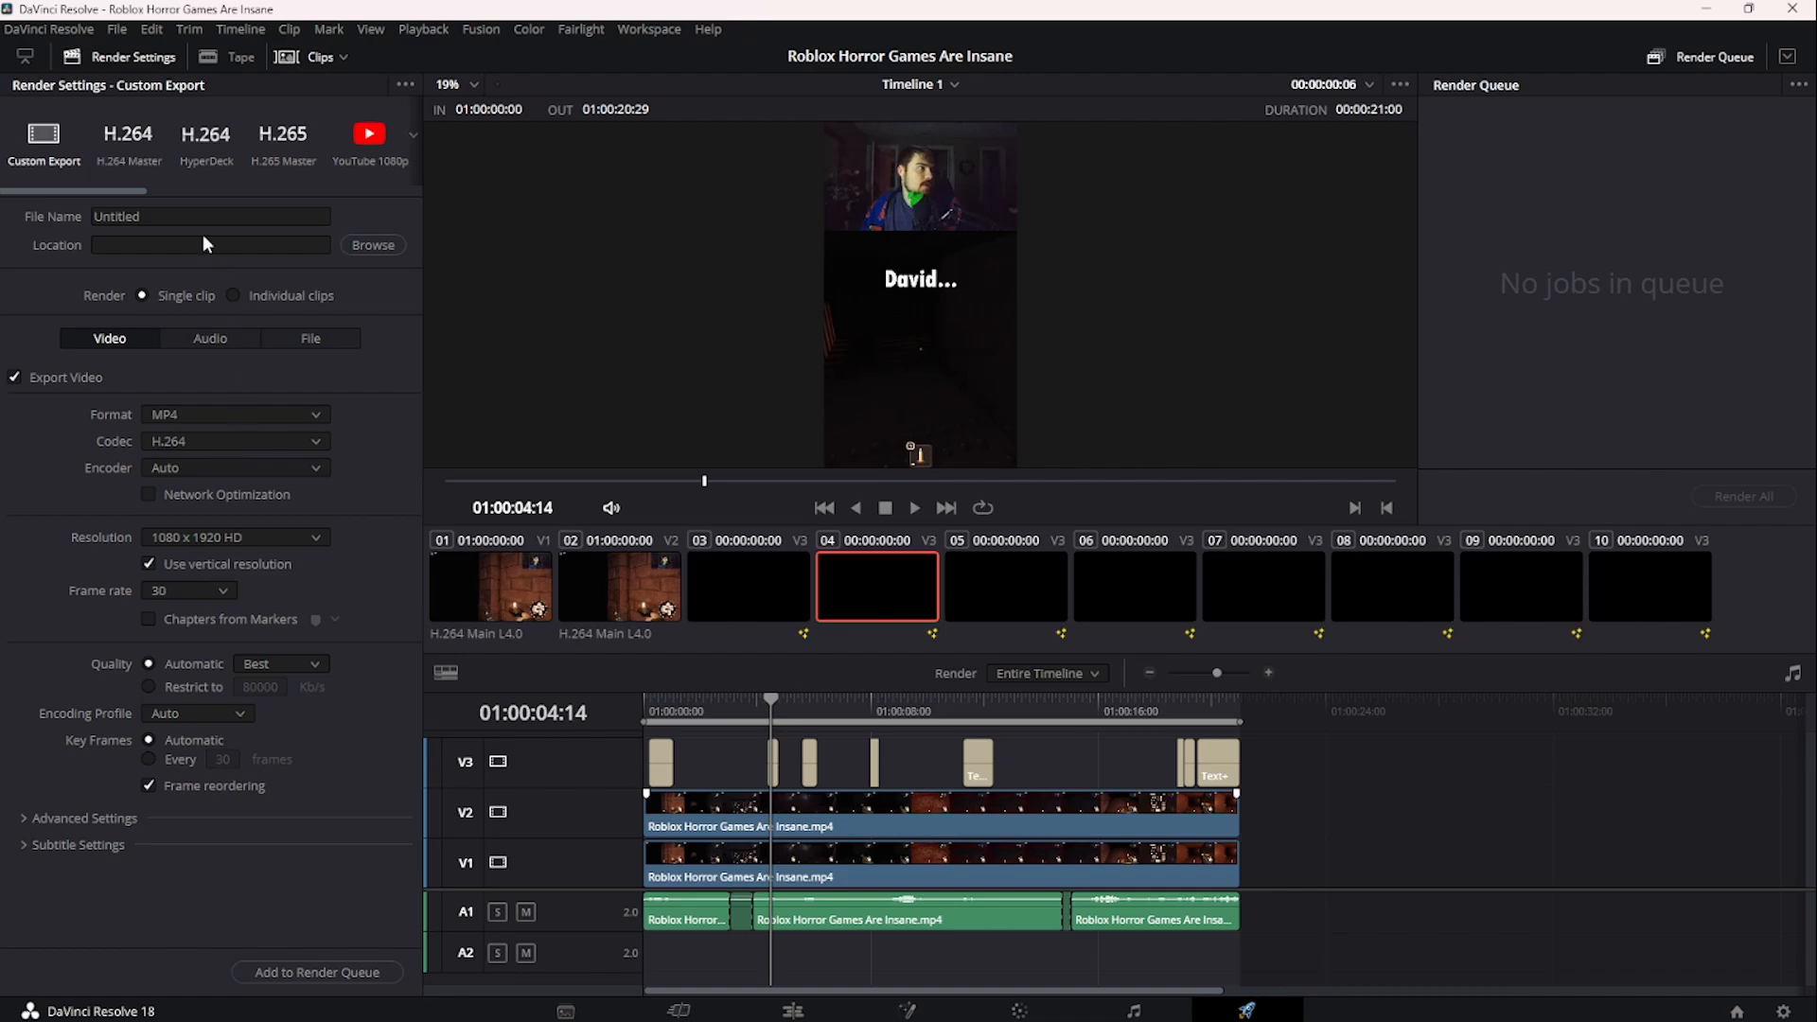
- Name the export file "Roblox Horror Games Are Insane" and choose the Videos folder as its destination
click(175, 223)
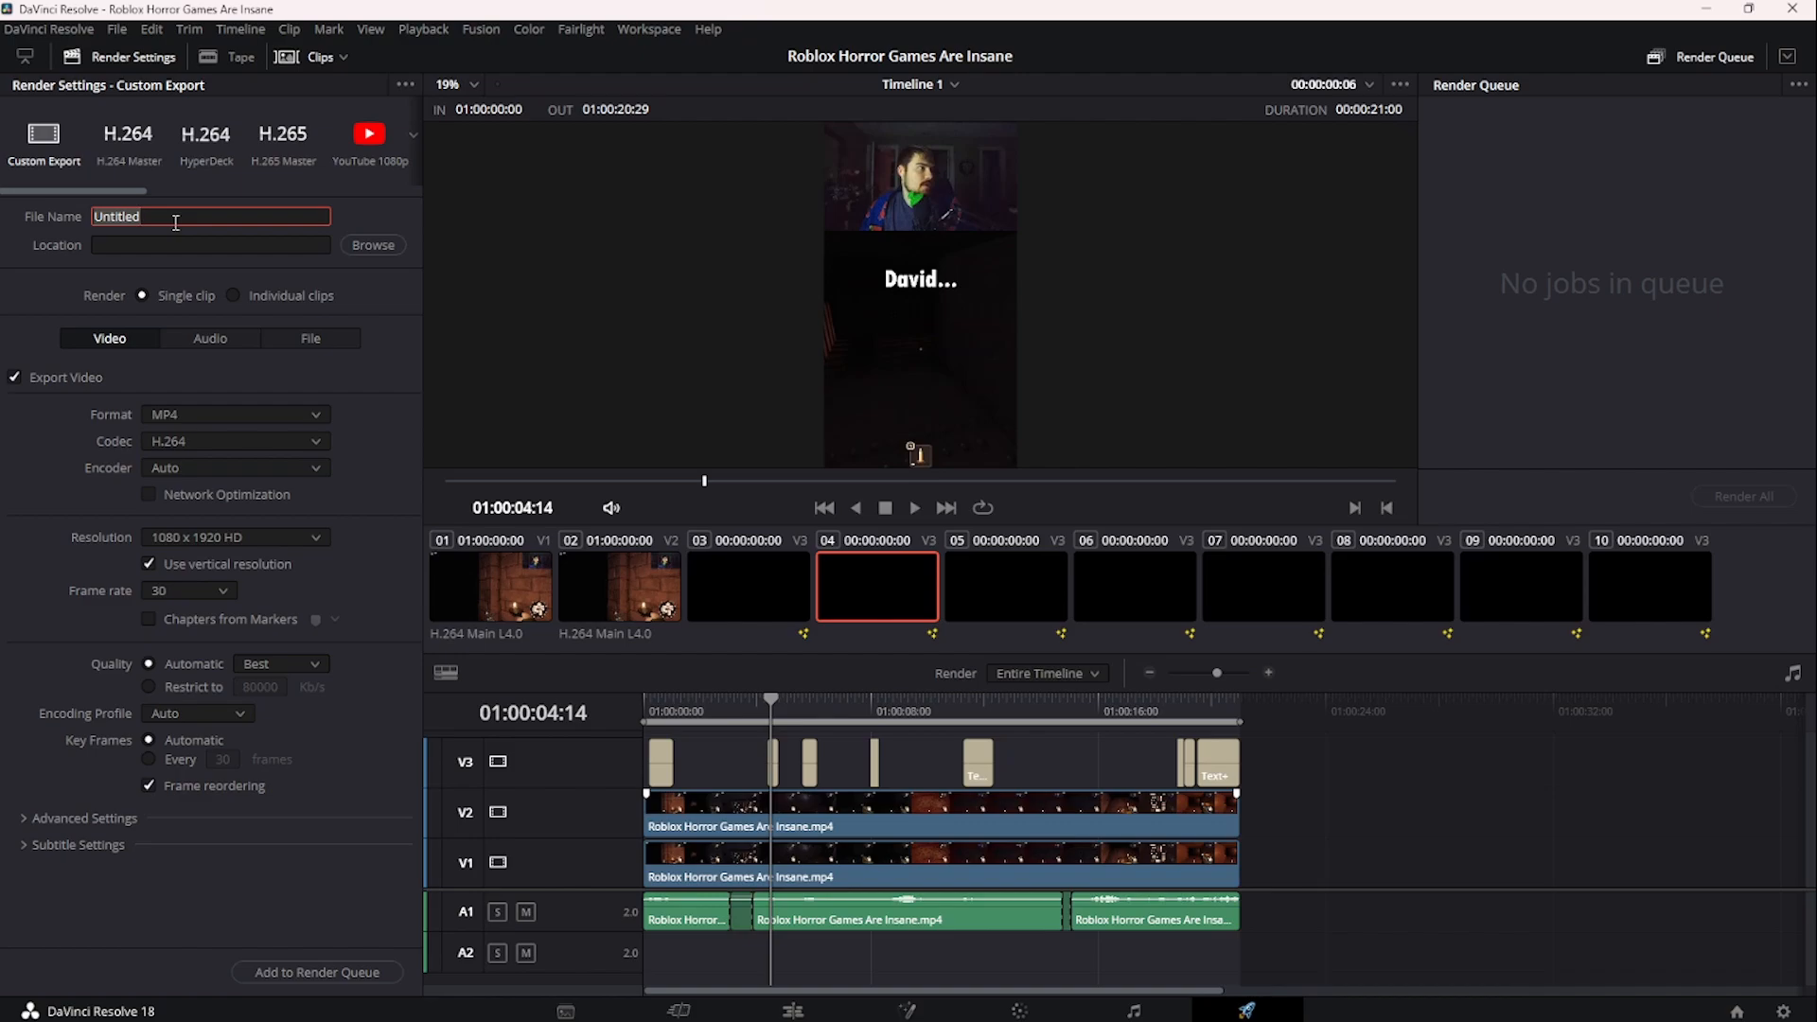
text(Roblox Horror Games Are Insane)
click(374, 246)
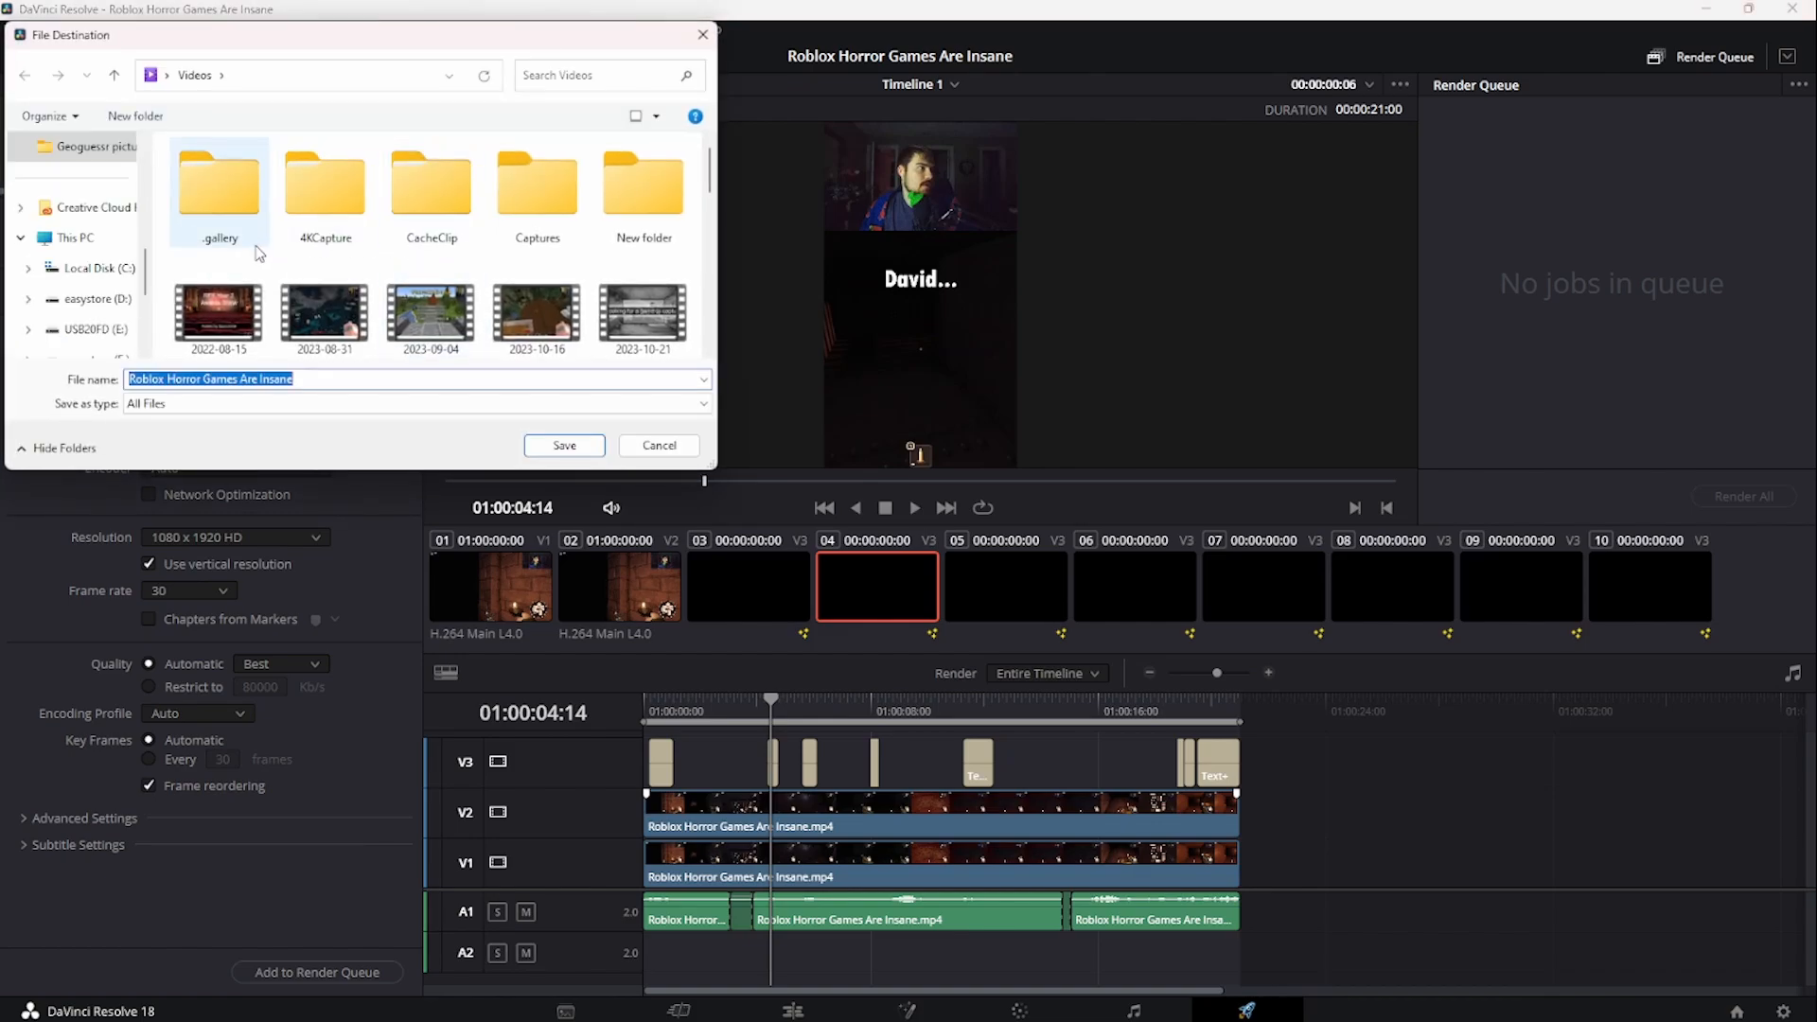
scroll(260, 269, down, 6)
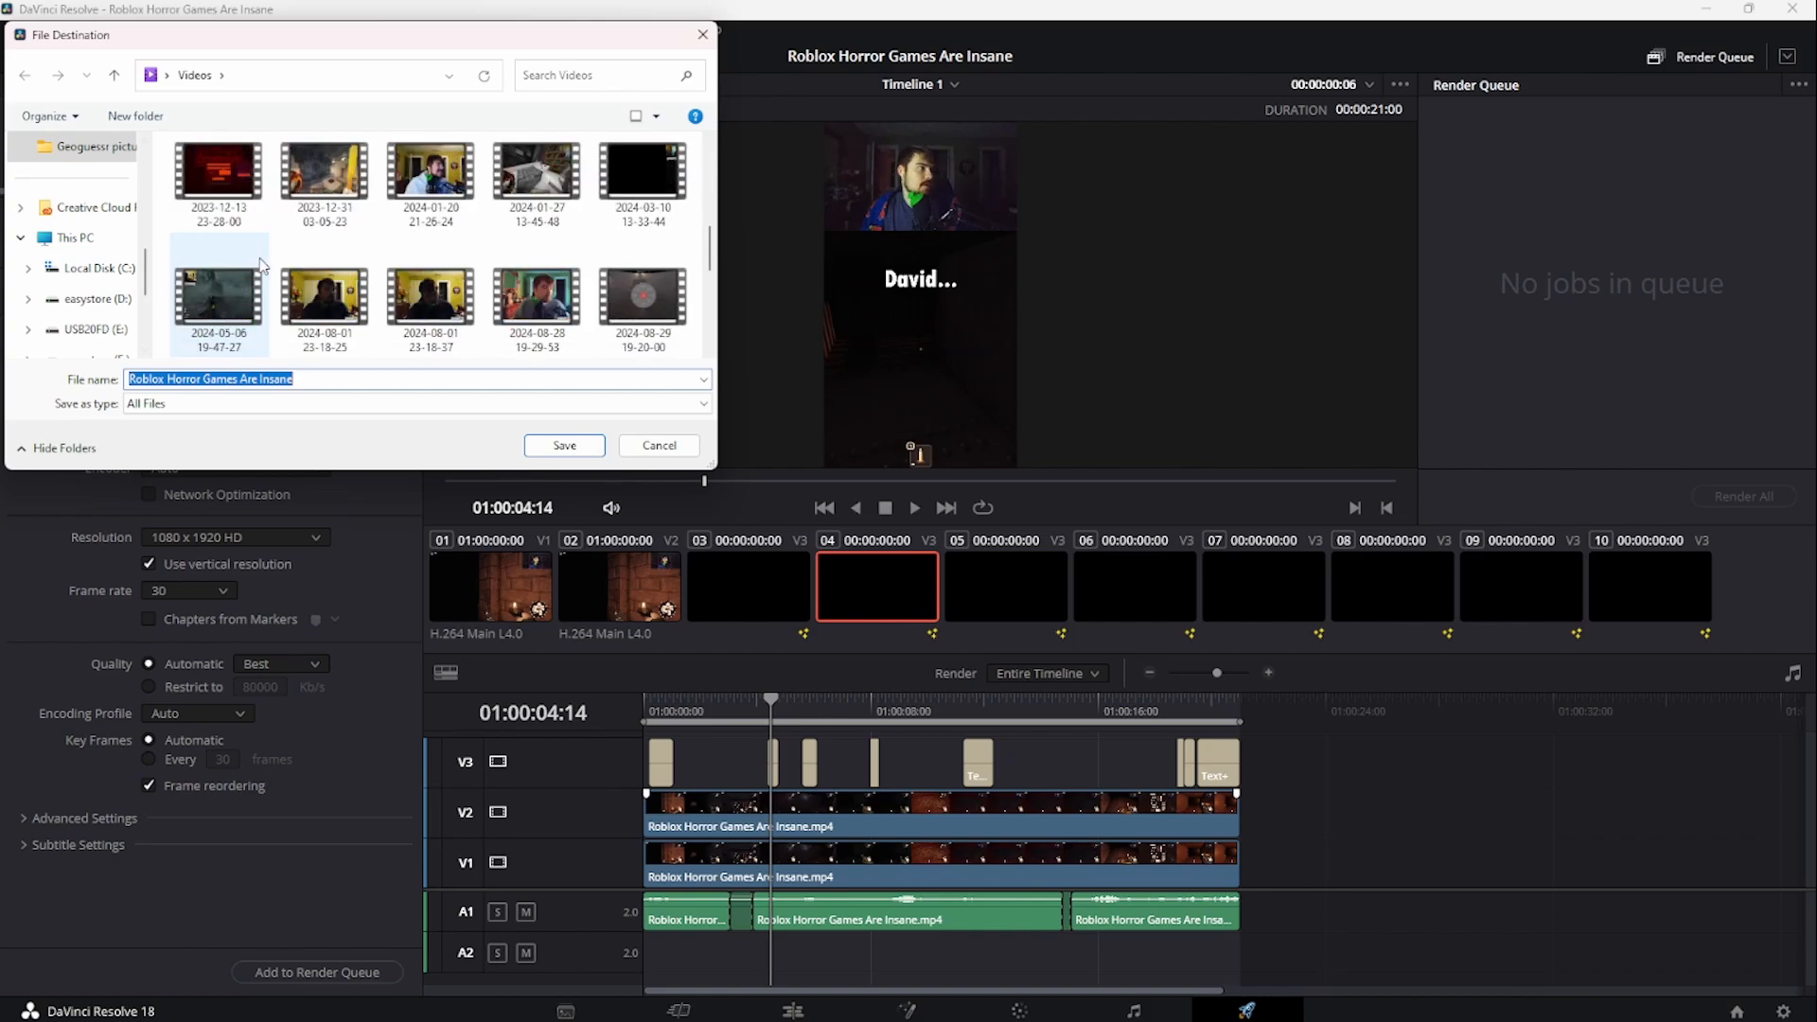
scroll(506, 284, up, 6)
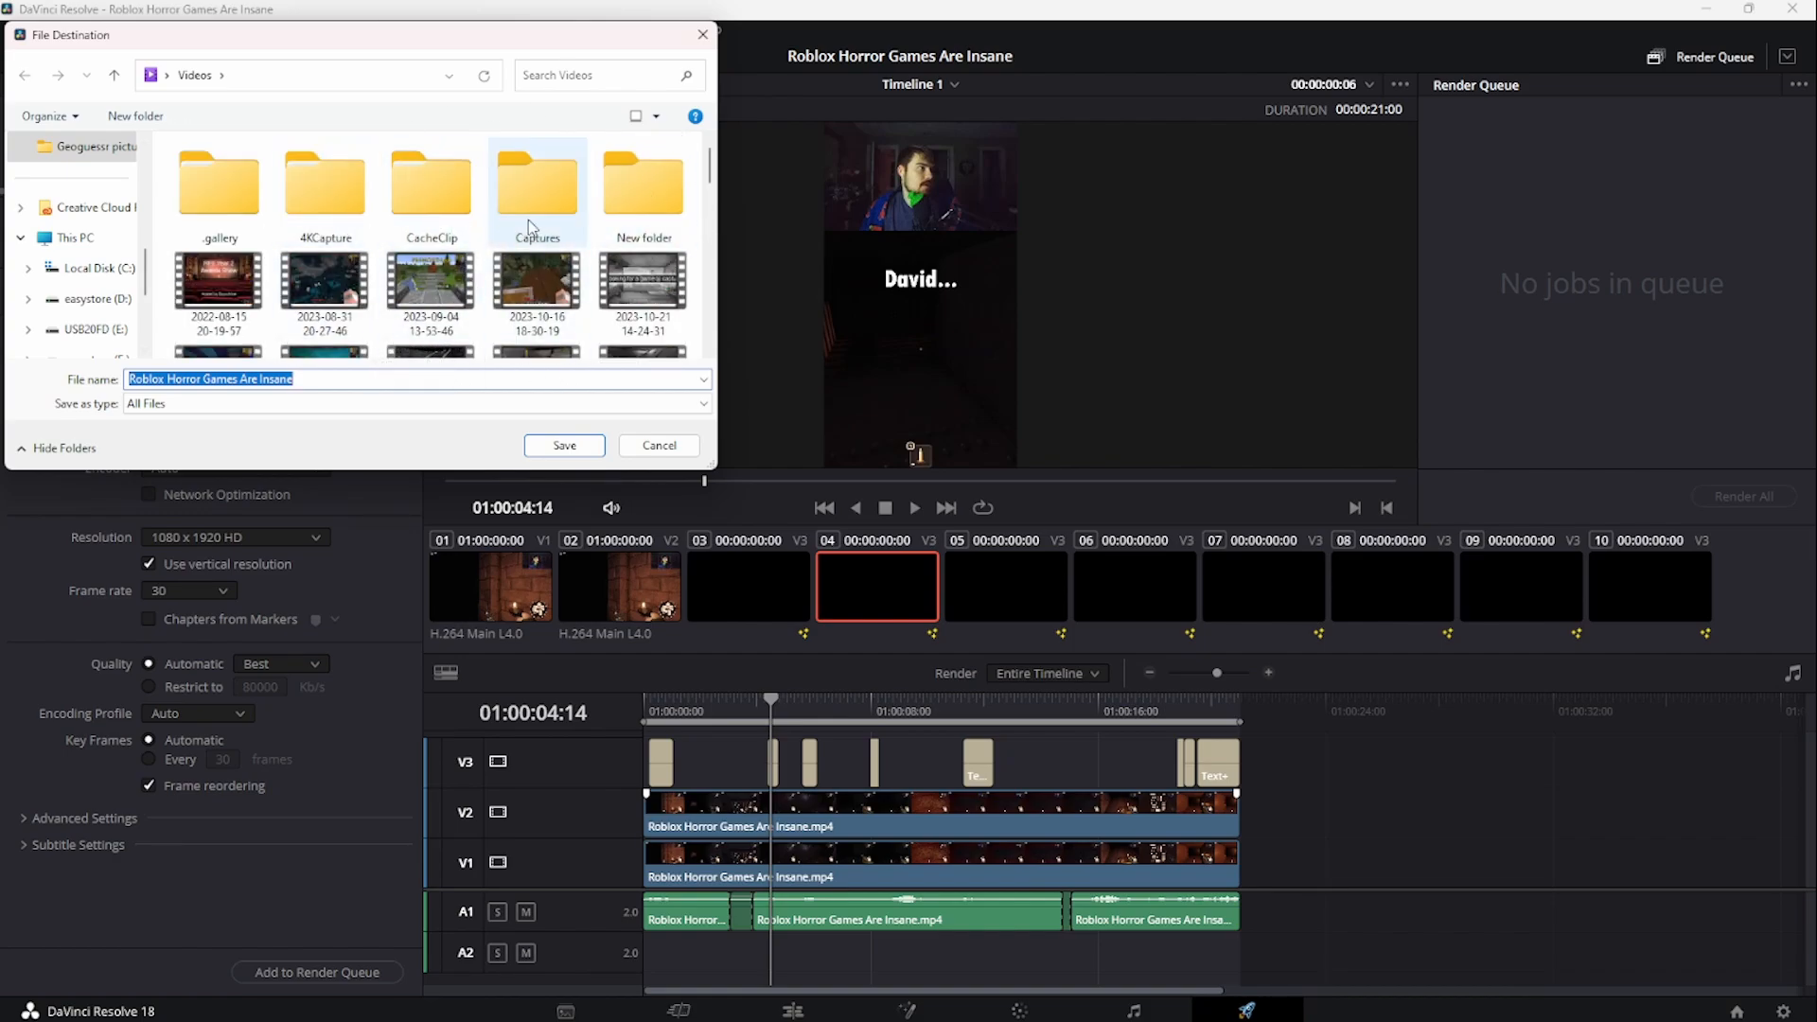
click(530, 446)
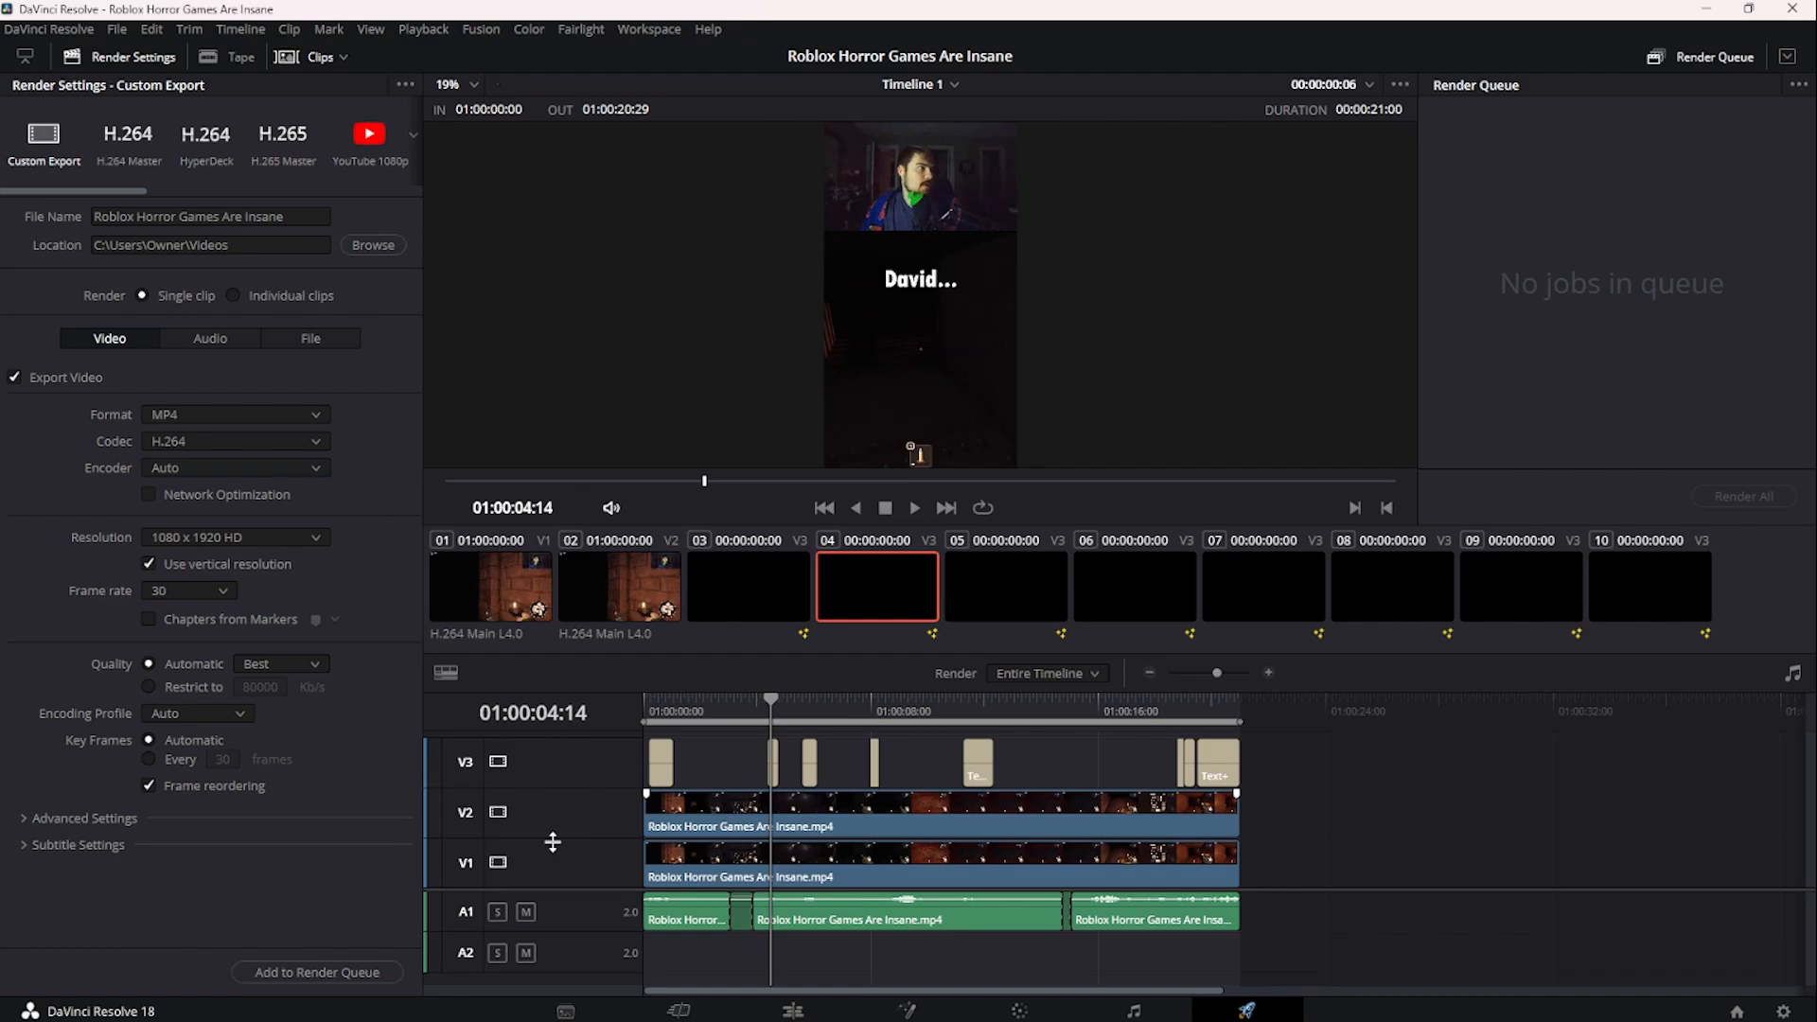
- Add the timeline to the render queue and render it, and open the rendered video from the Videos folder in File Explorer
click(316, 979)
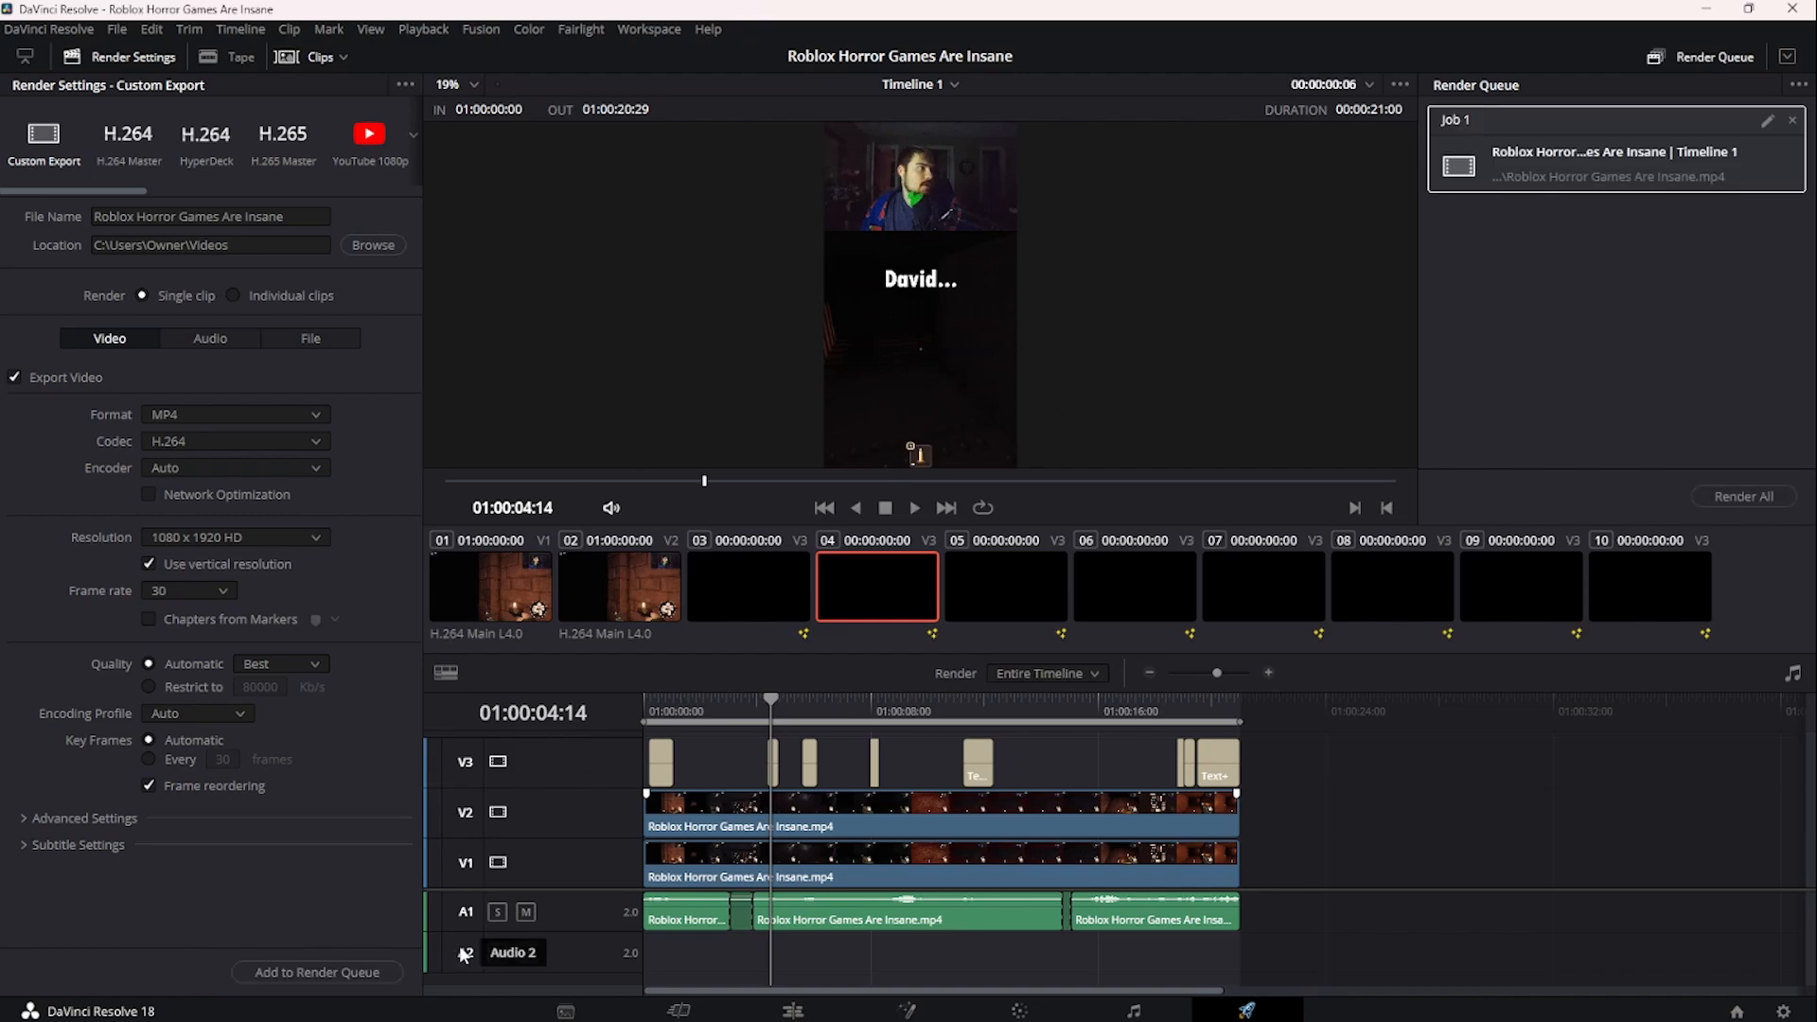
click(1757, 497)
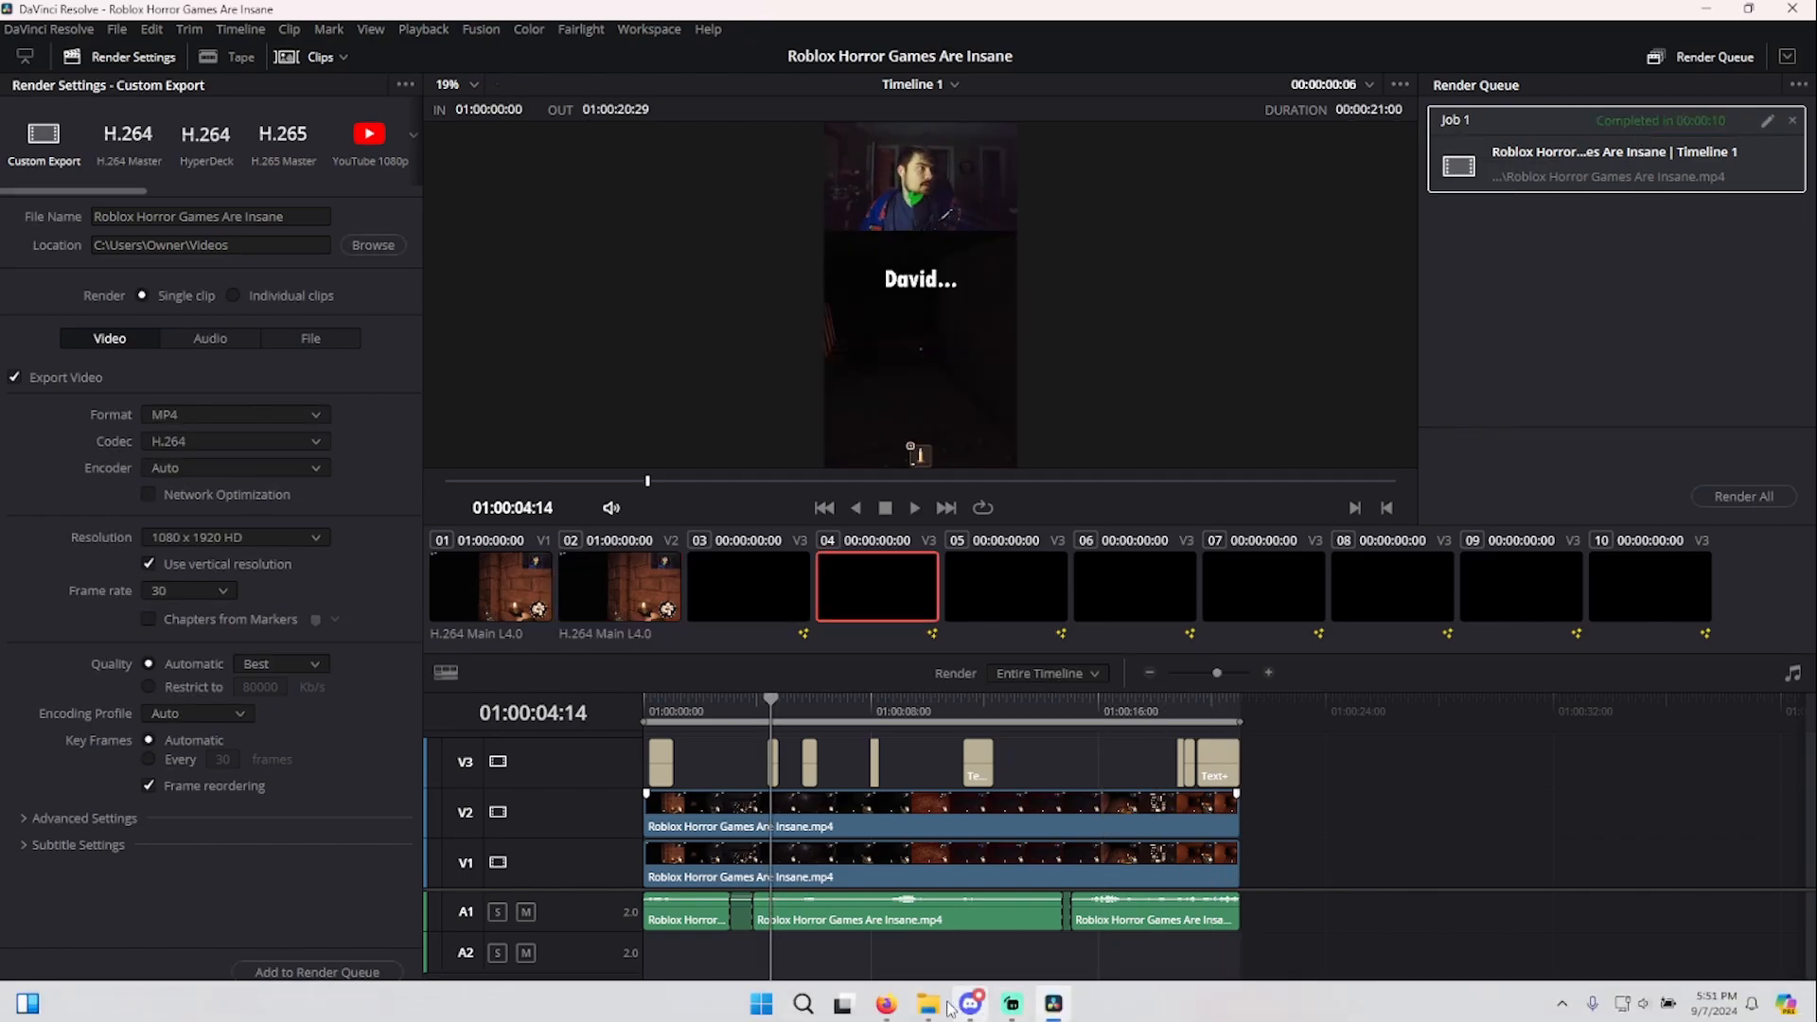
click(930, 1005)
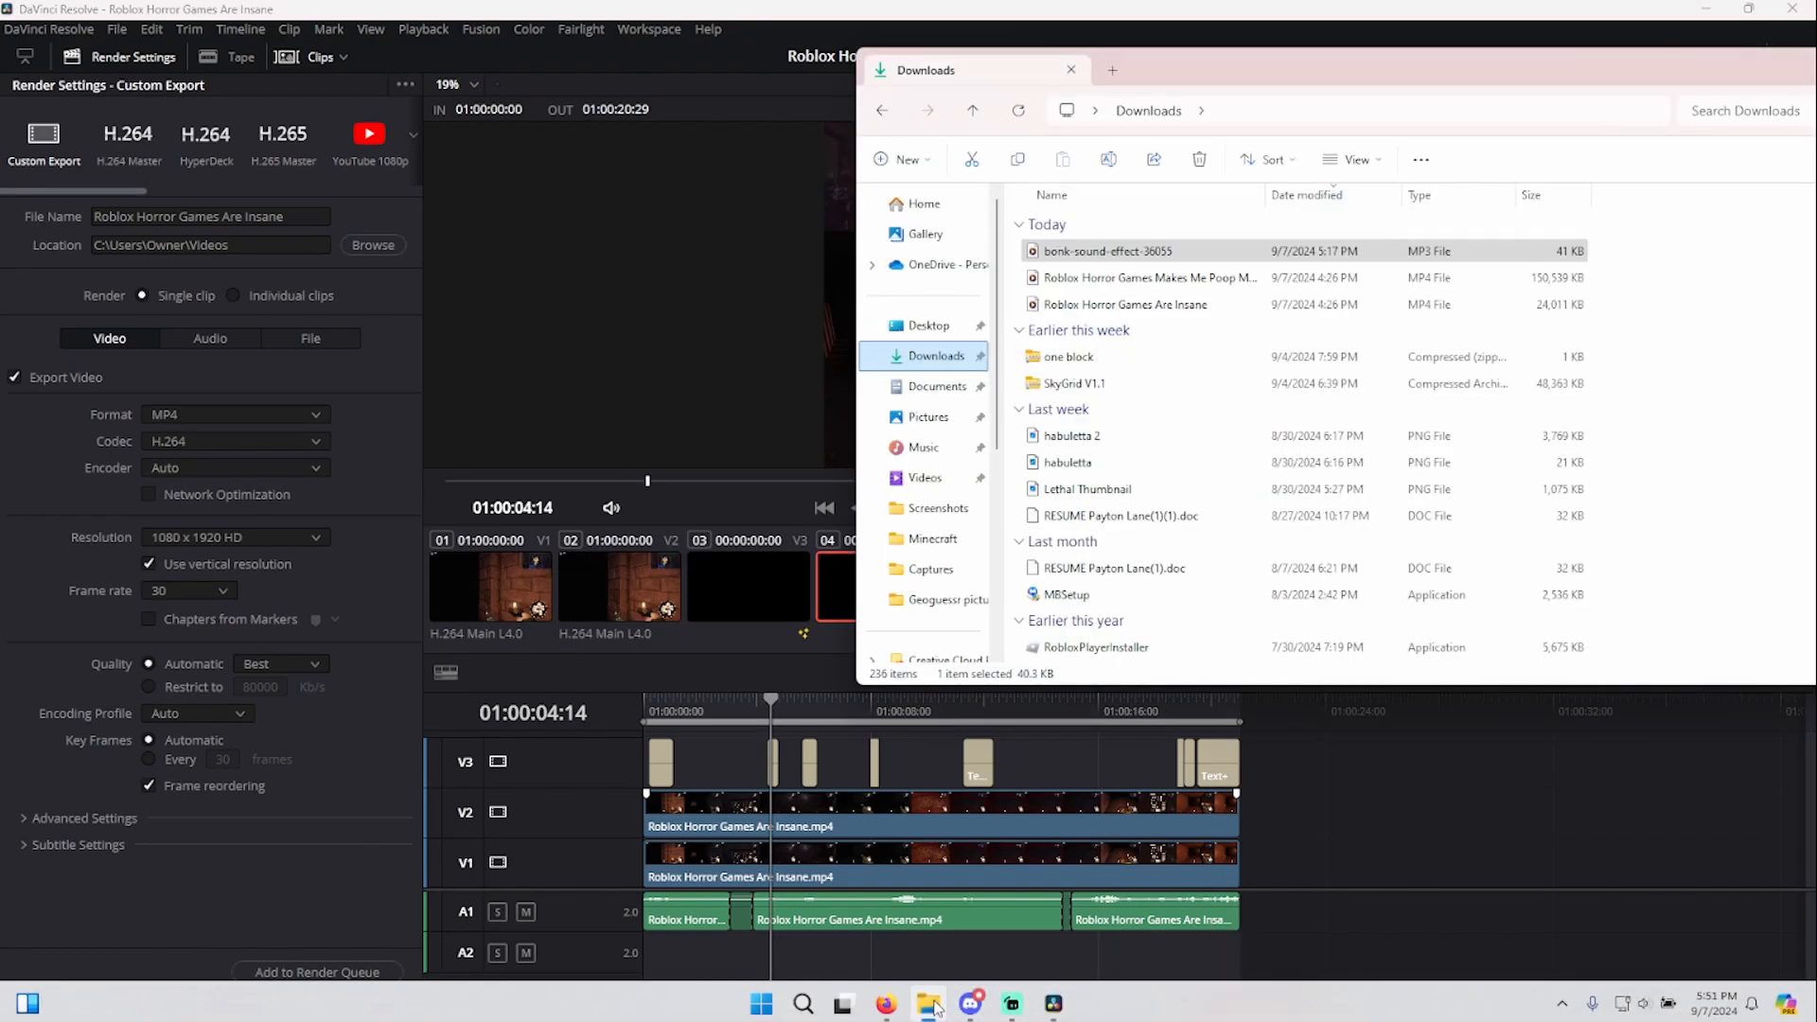
click(932, 481)
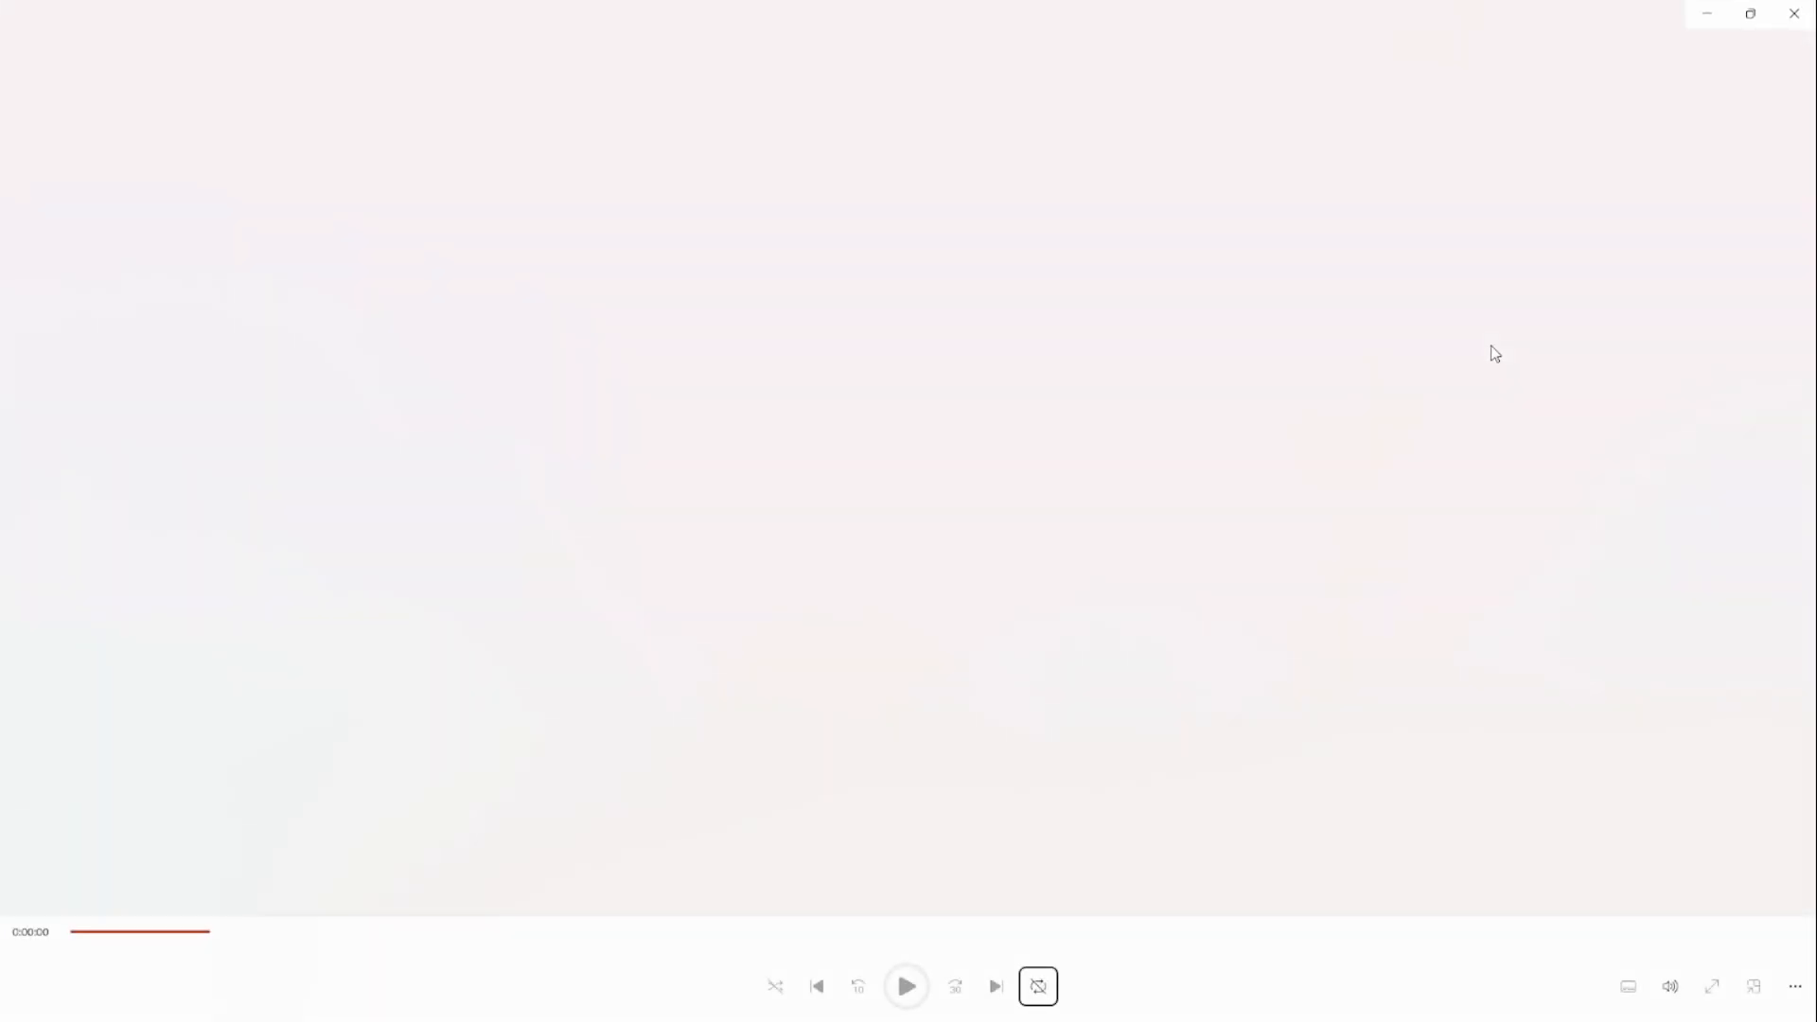
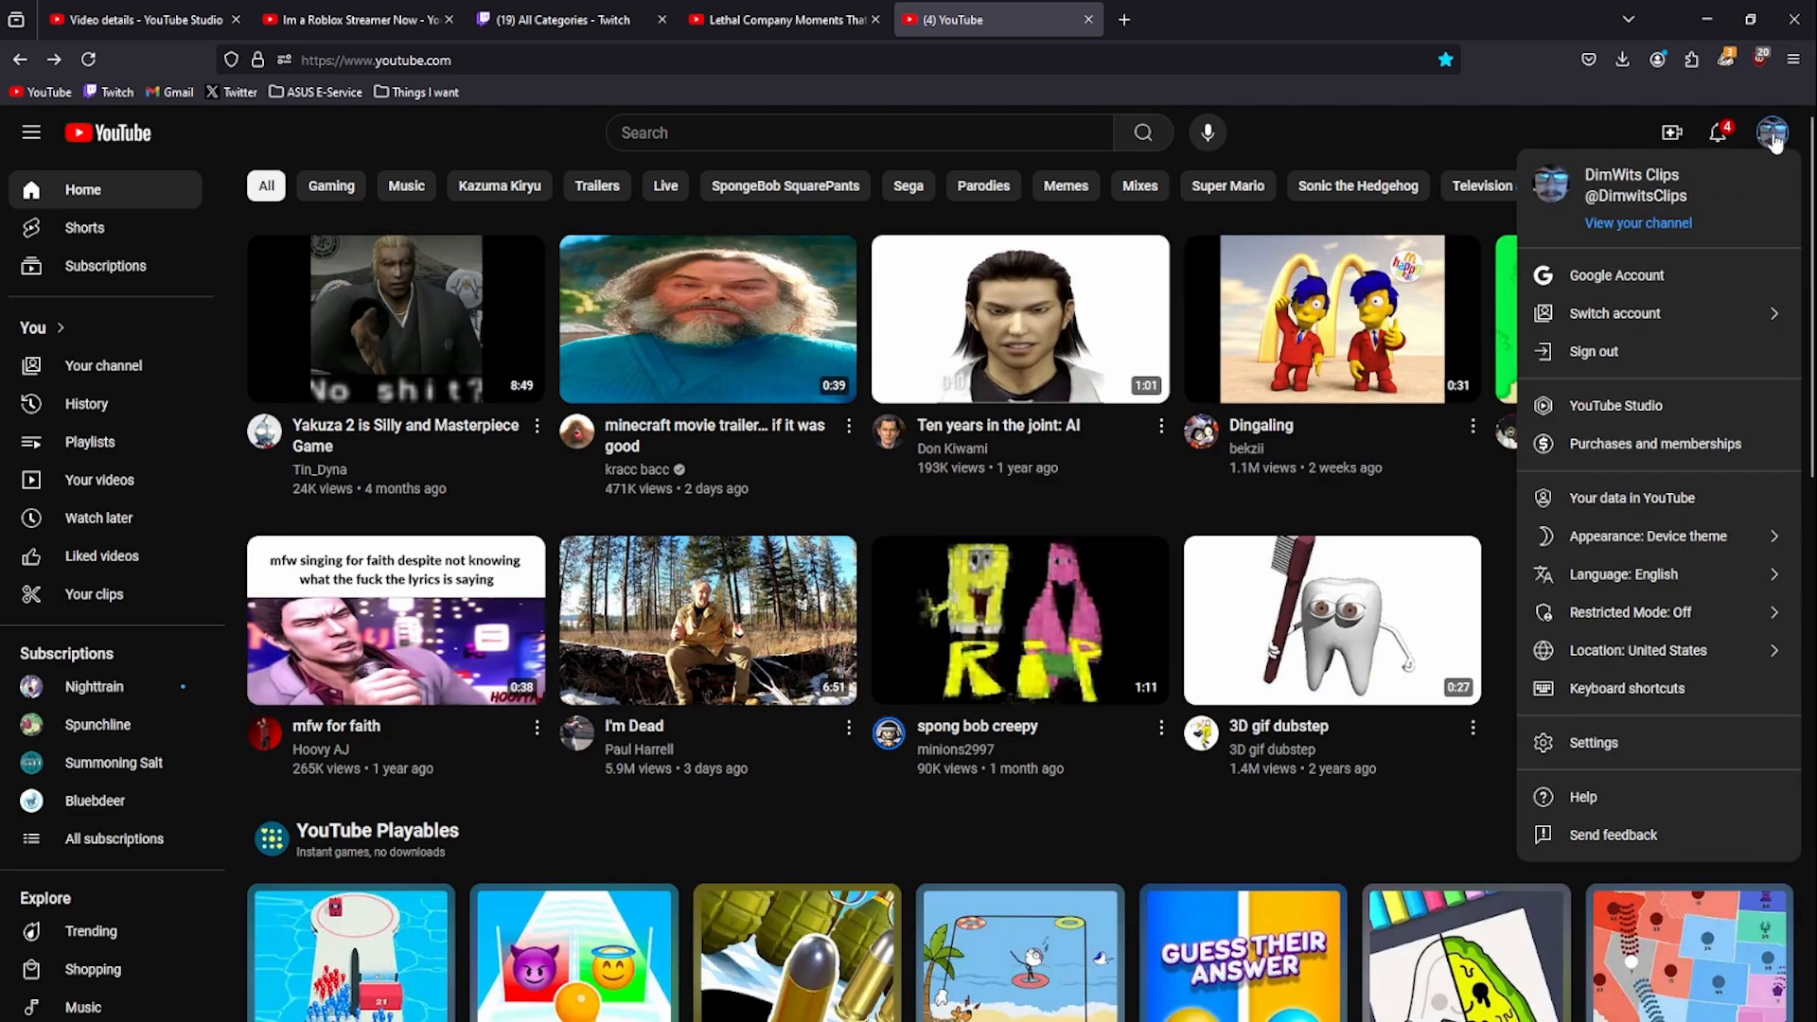
click(1769, 138)
click(1728, 139)
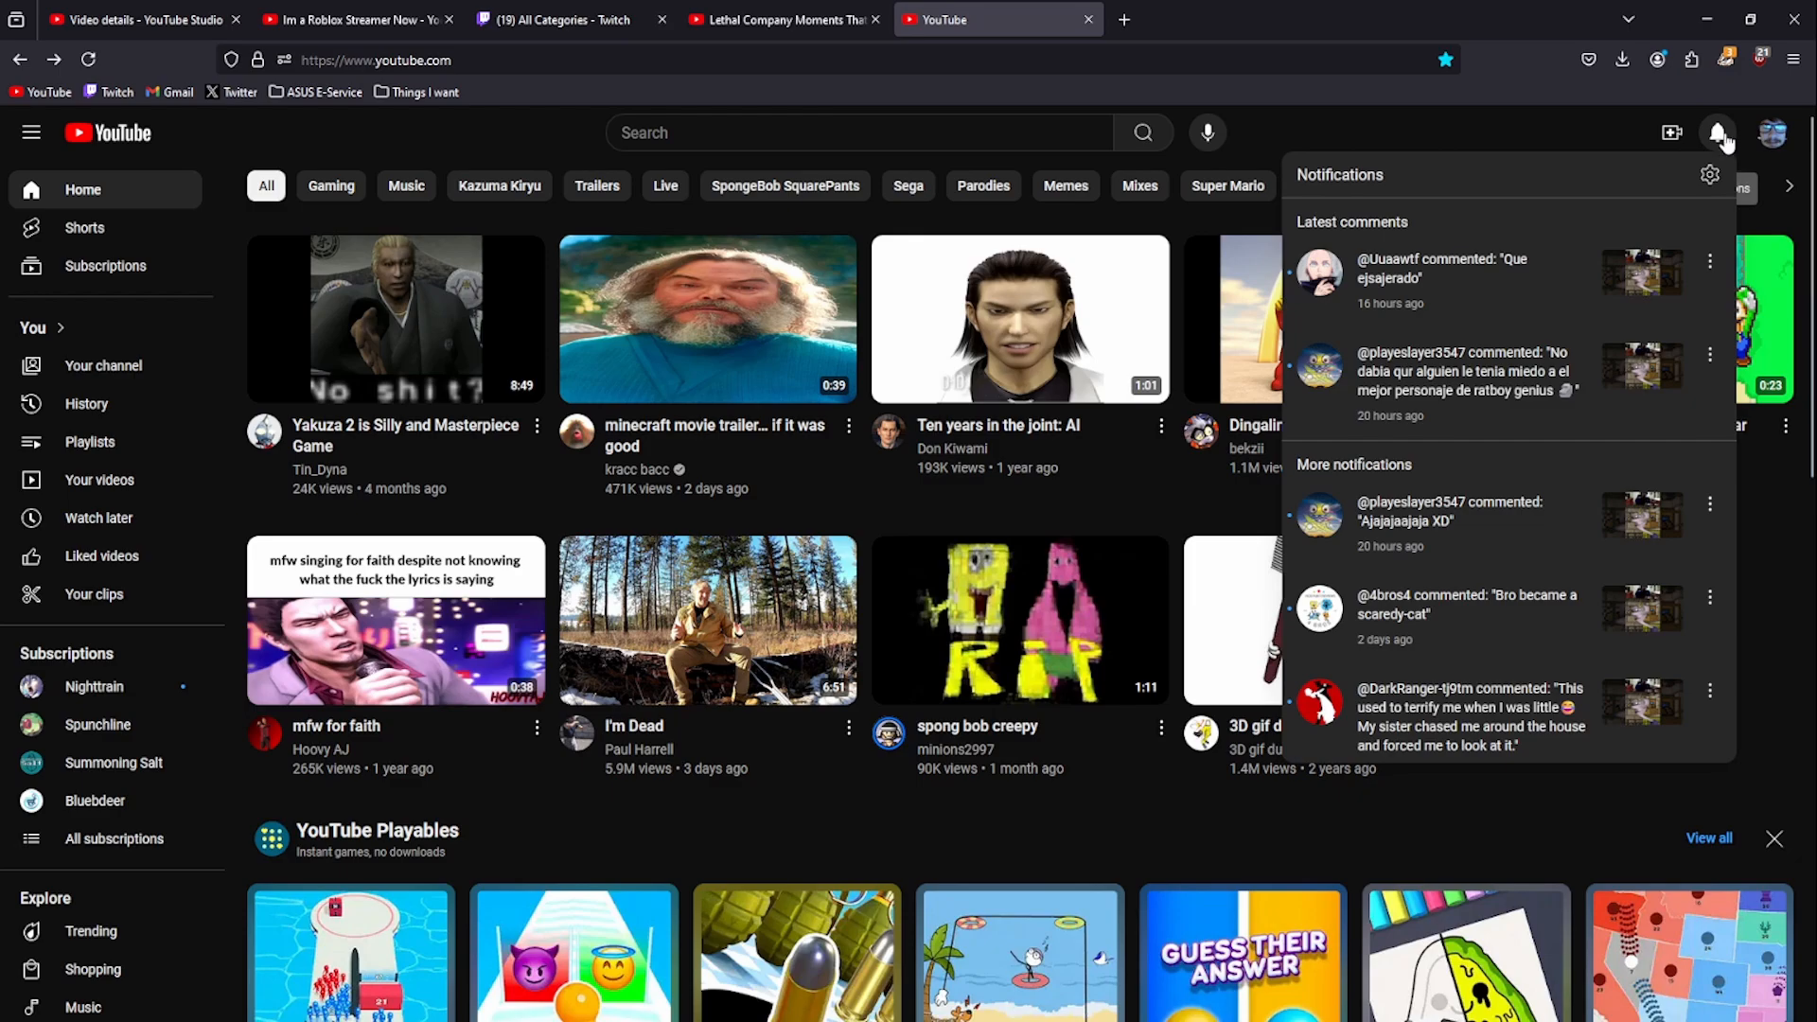
click(1724, 137)
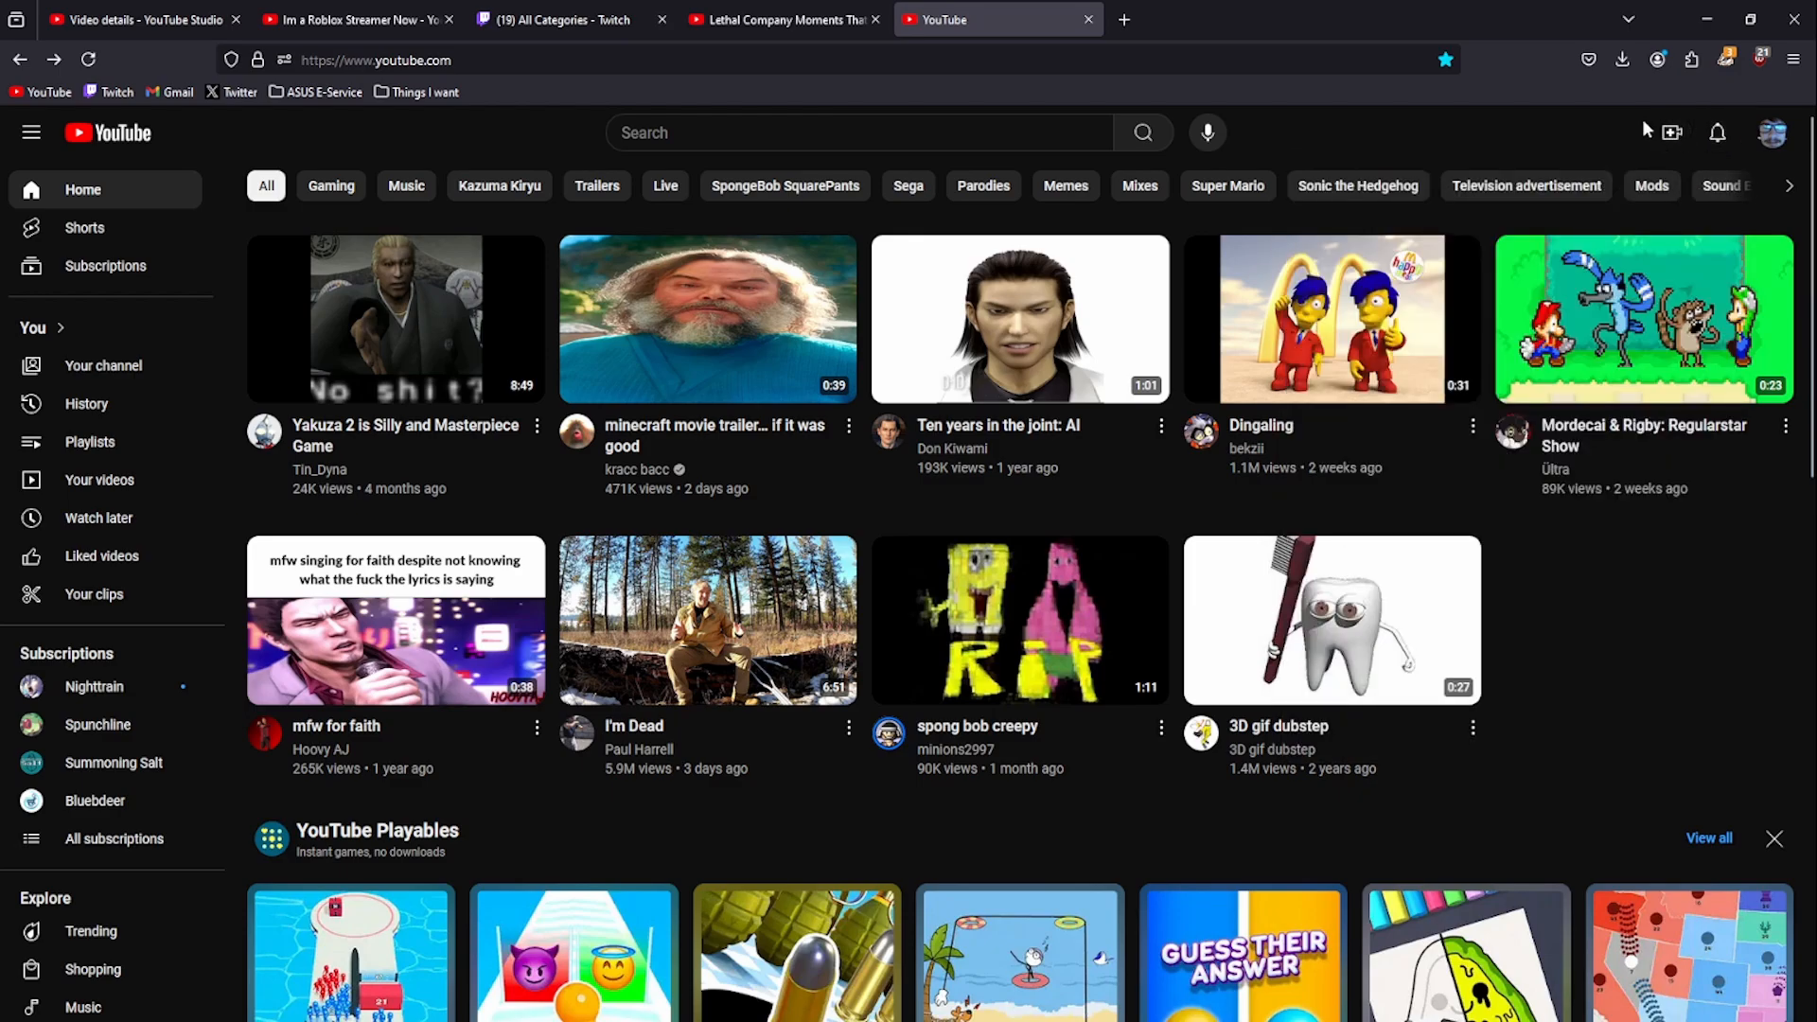
- Start a video upload on YouTube and supply the rendered file "Roblox Horror Games Are Insane.mp4" from File Explorer
click(1673, 137)
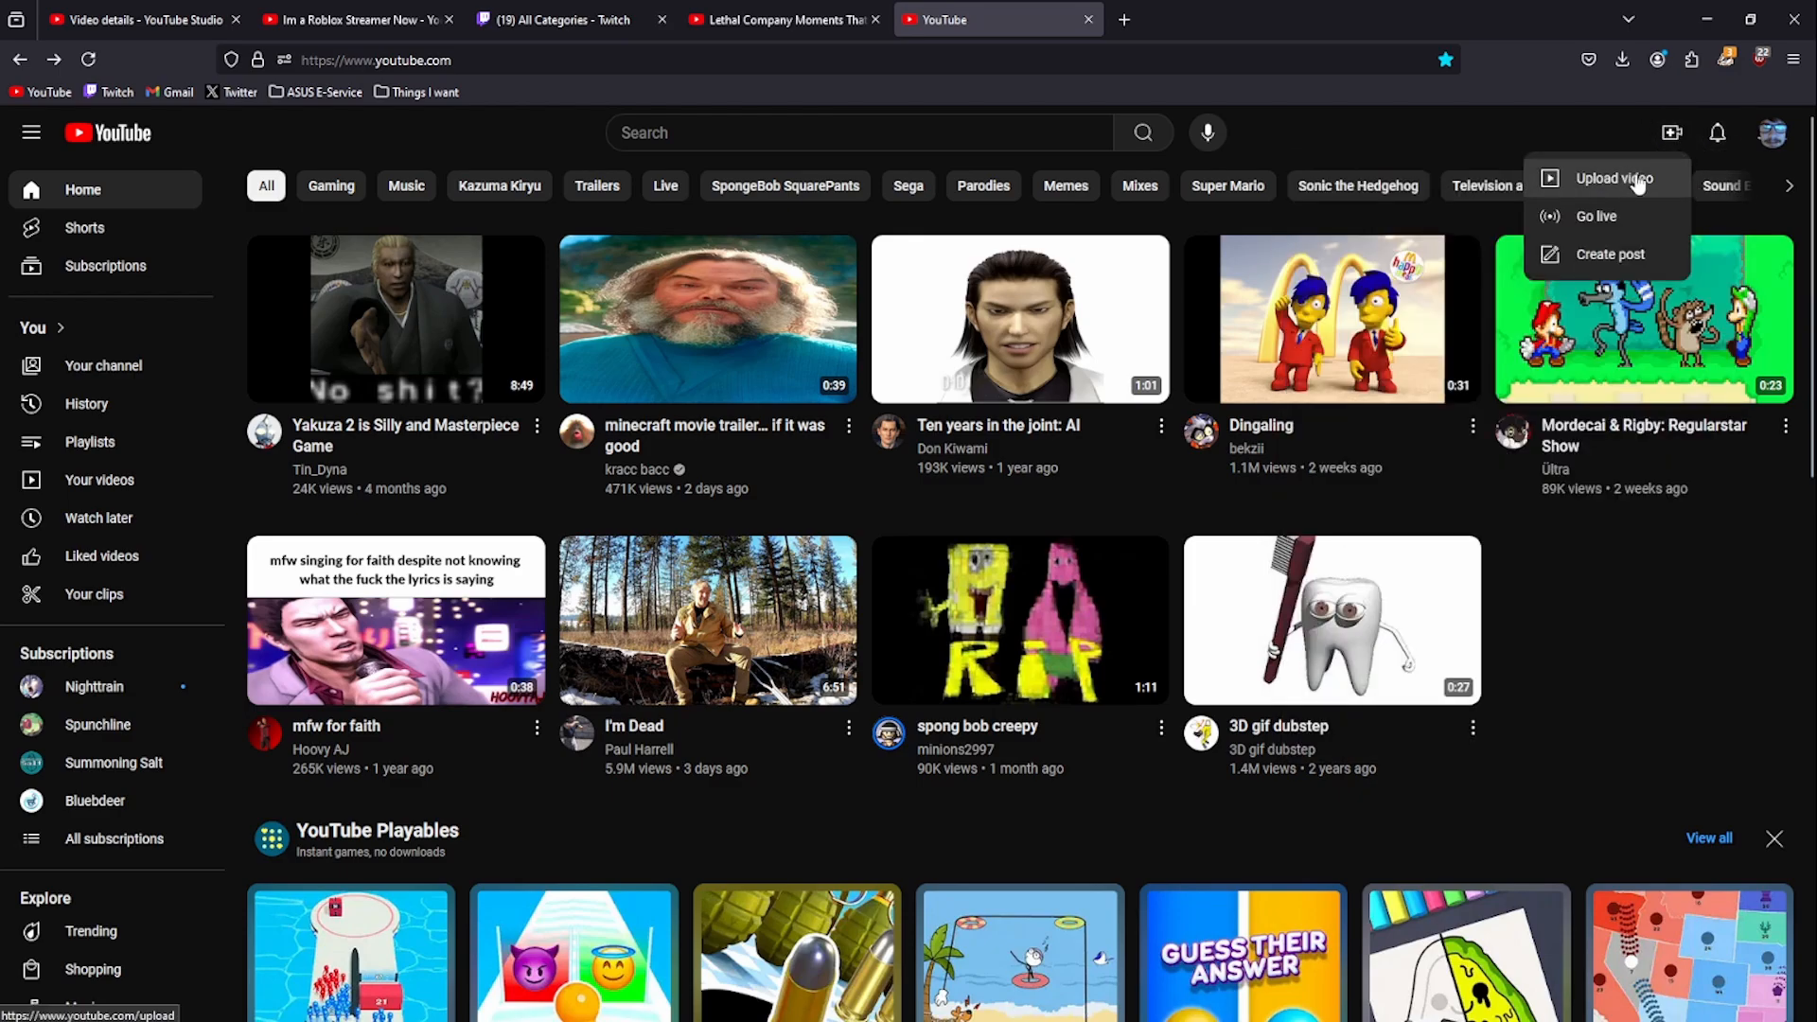
click(1604, 127)
click(1671, 137)
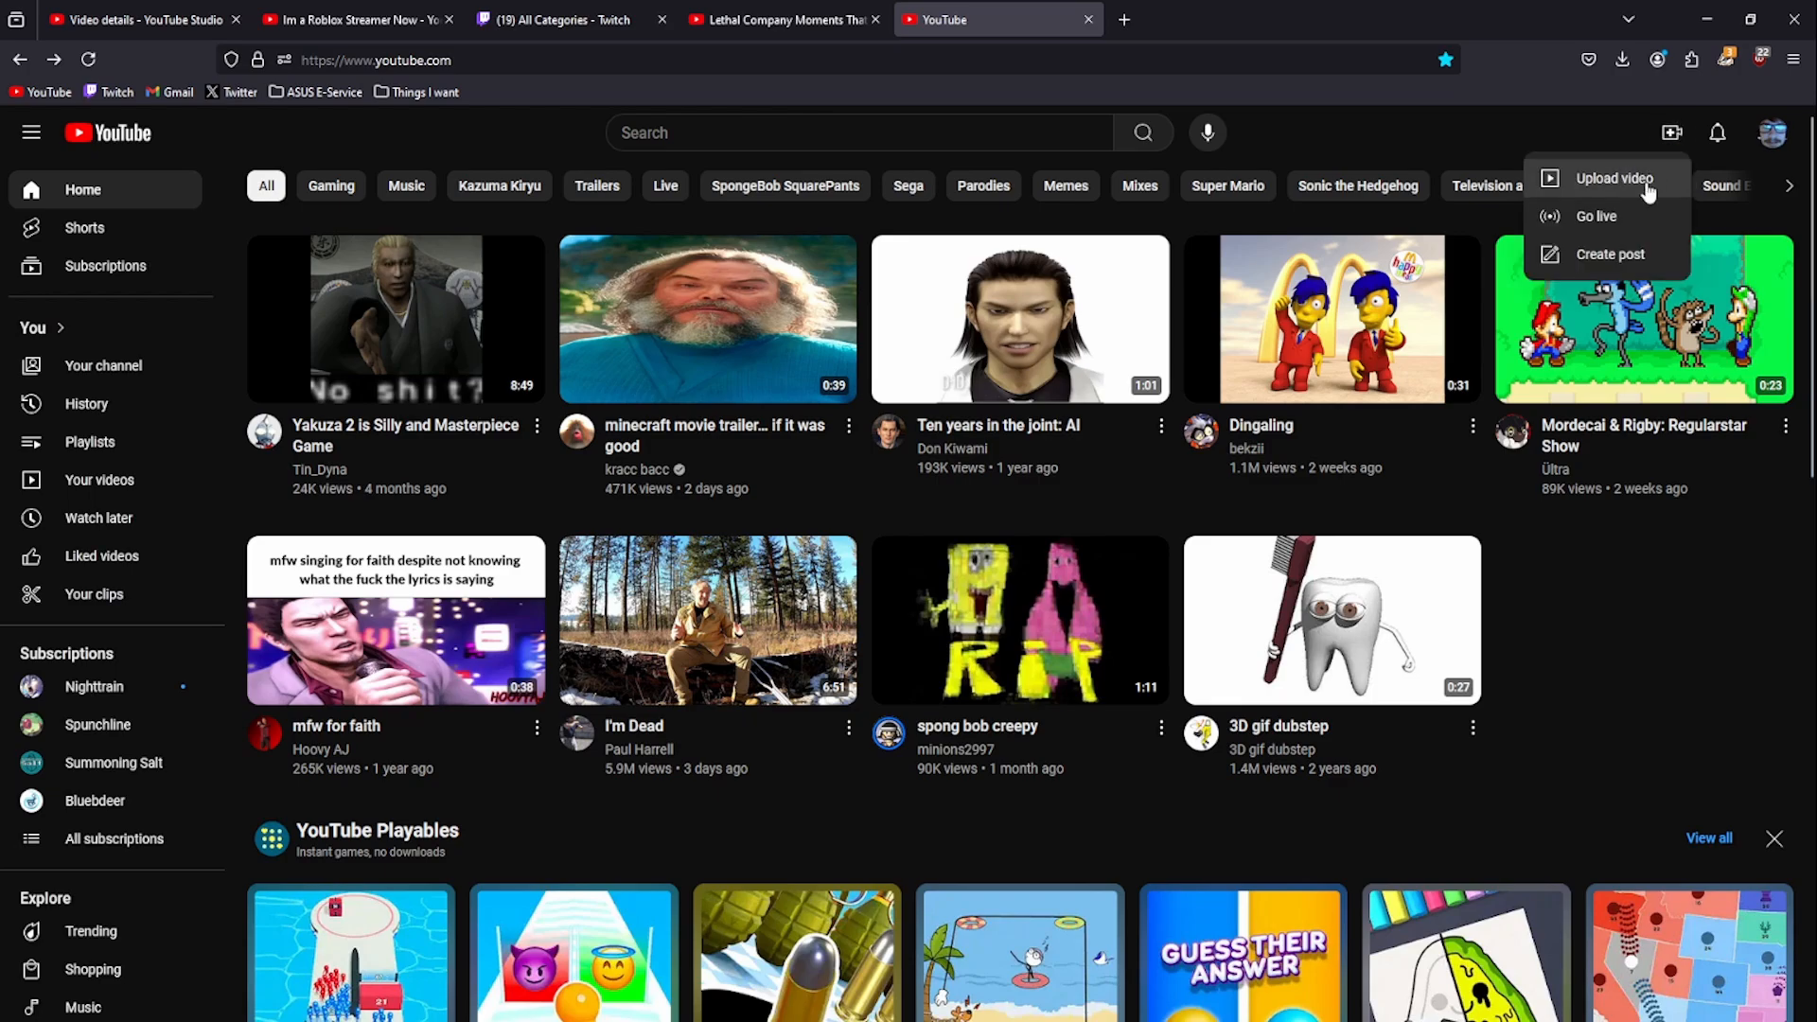
click(1646, 185)
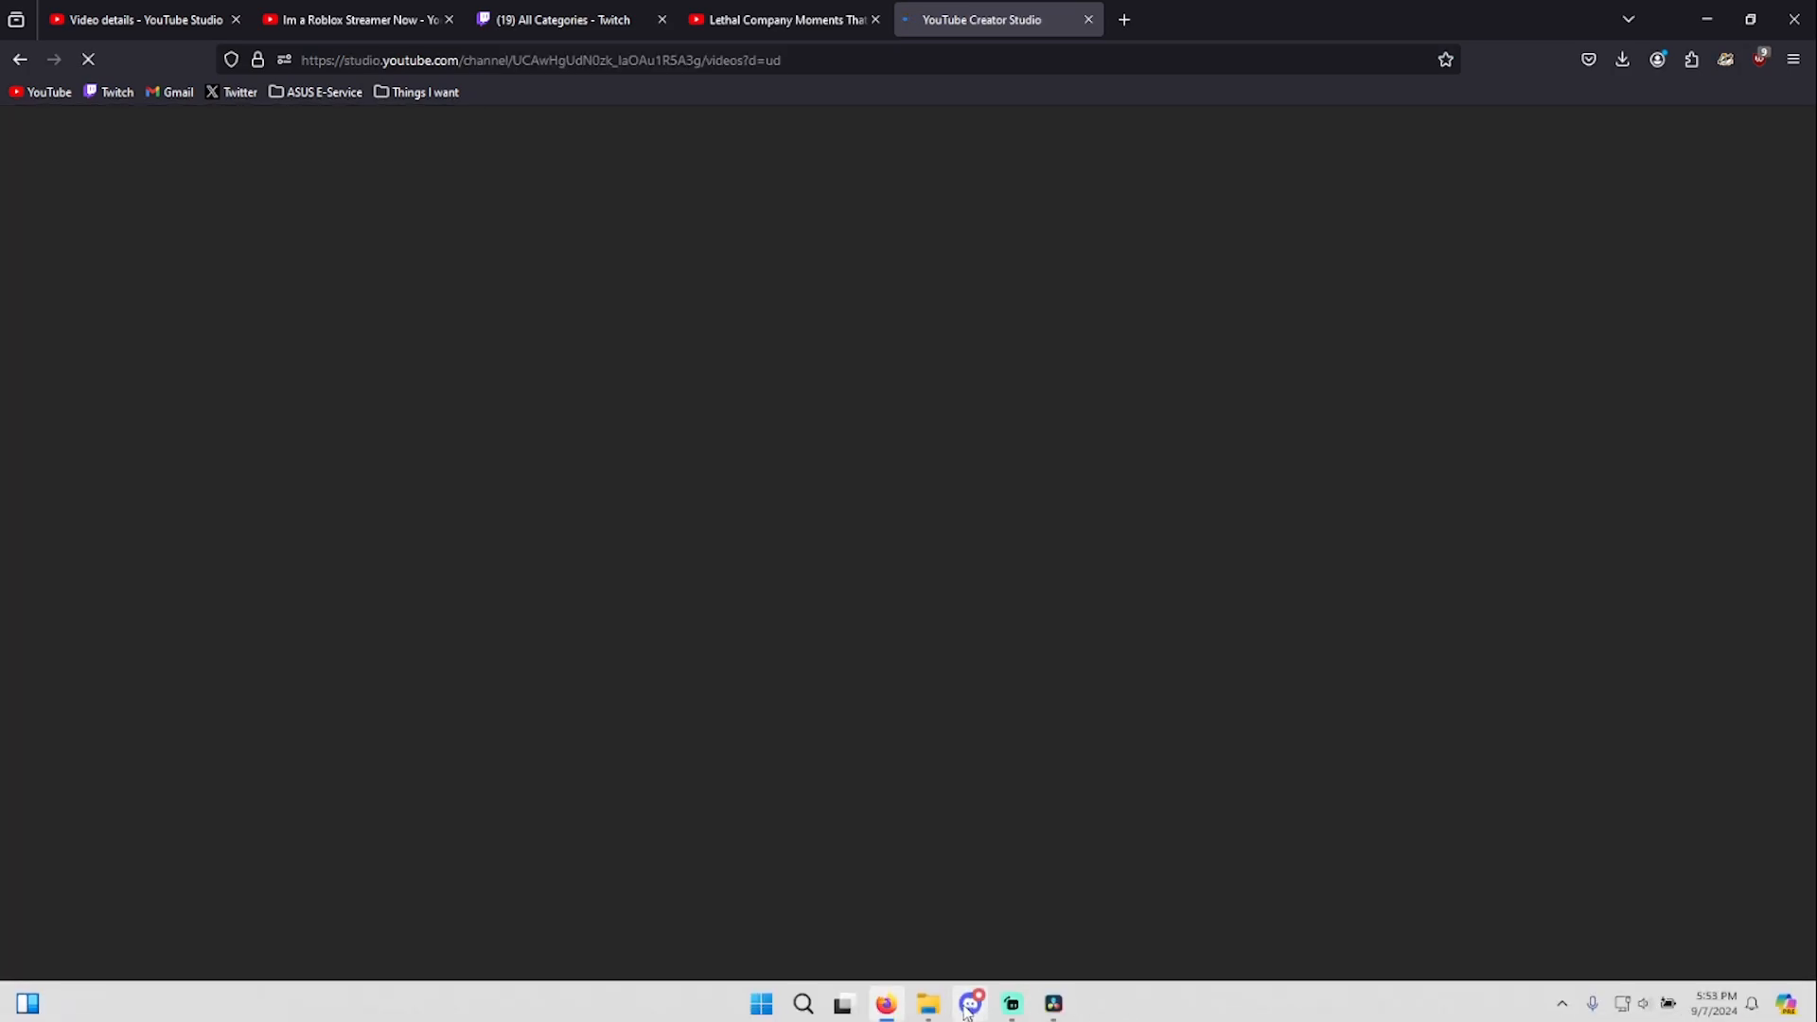
click(928, 1002)
drag(1336, 61, 310, 275)
drag(758, 653, 1040, 757)
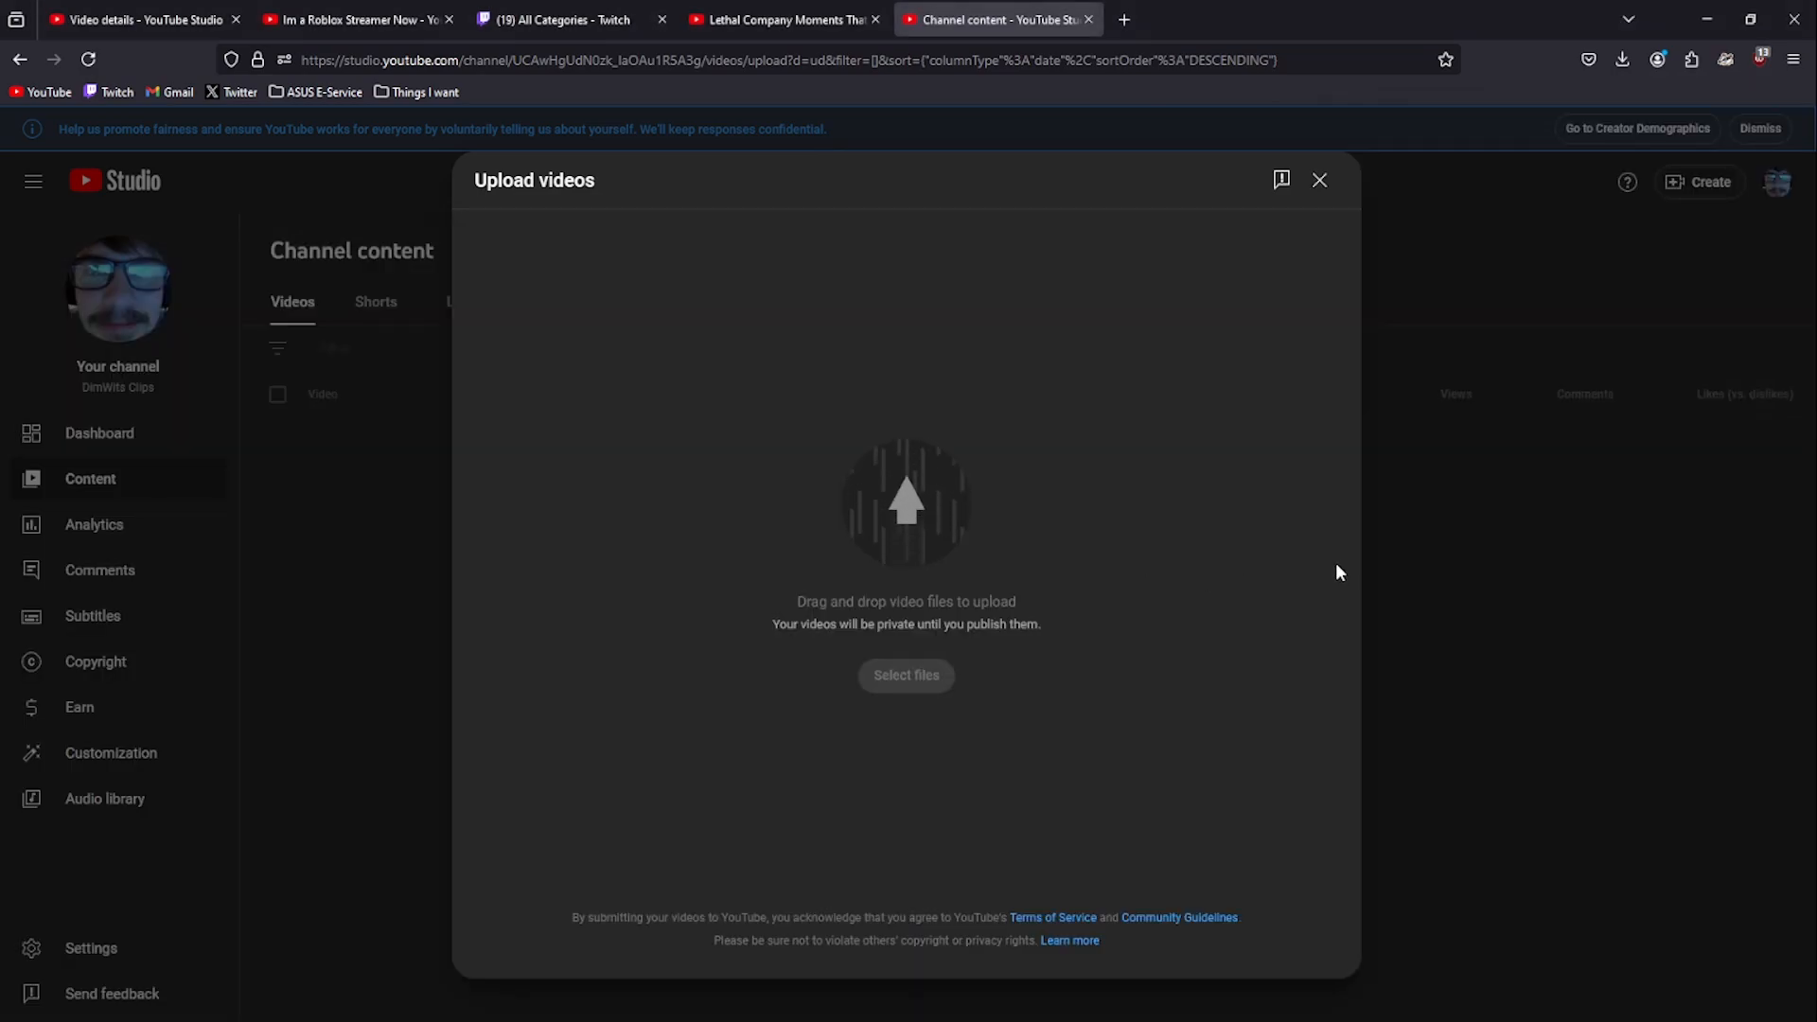
- Try out the video description with the placeholder line "wwdwdawawdwad" and the hashtag "#dwdwdqdwqdqd", and clear it again
click(805, 503)
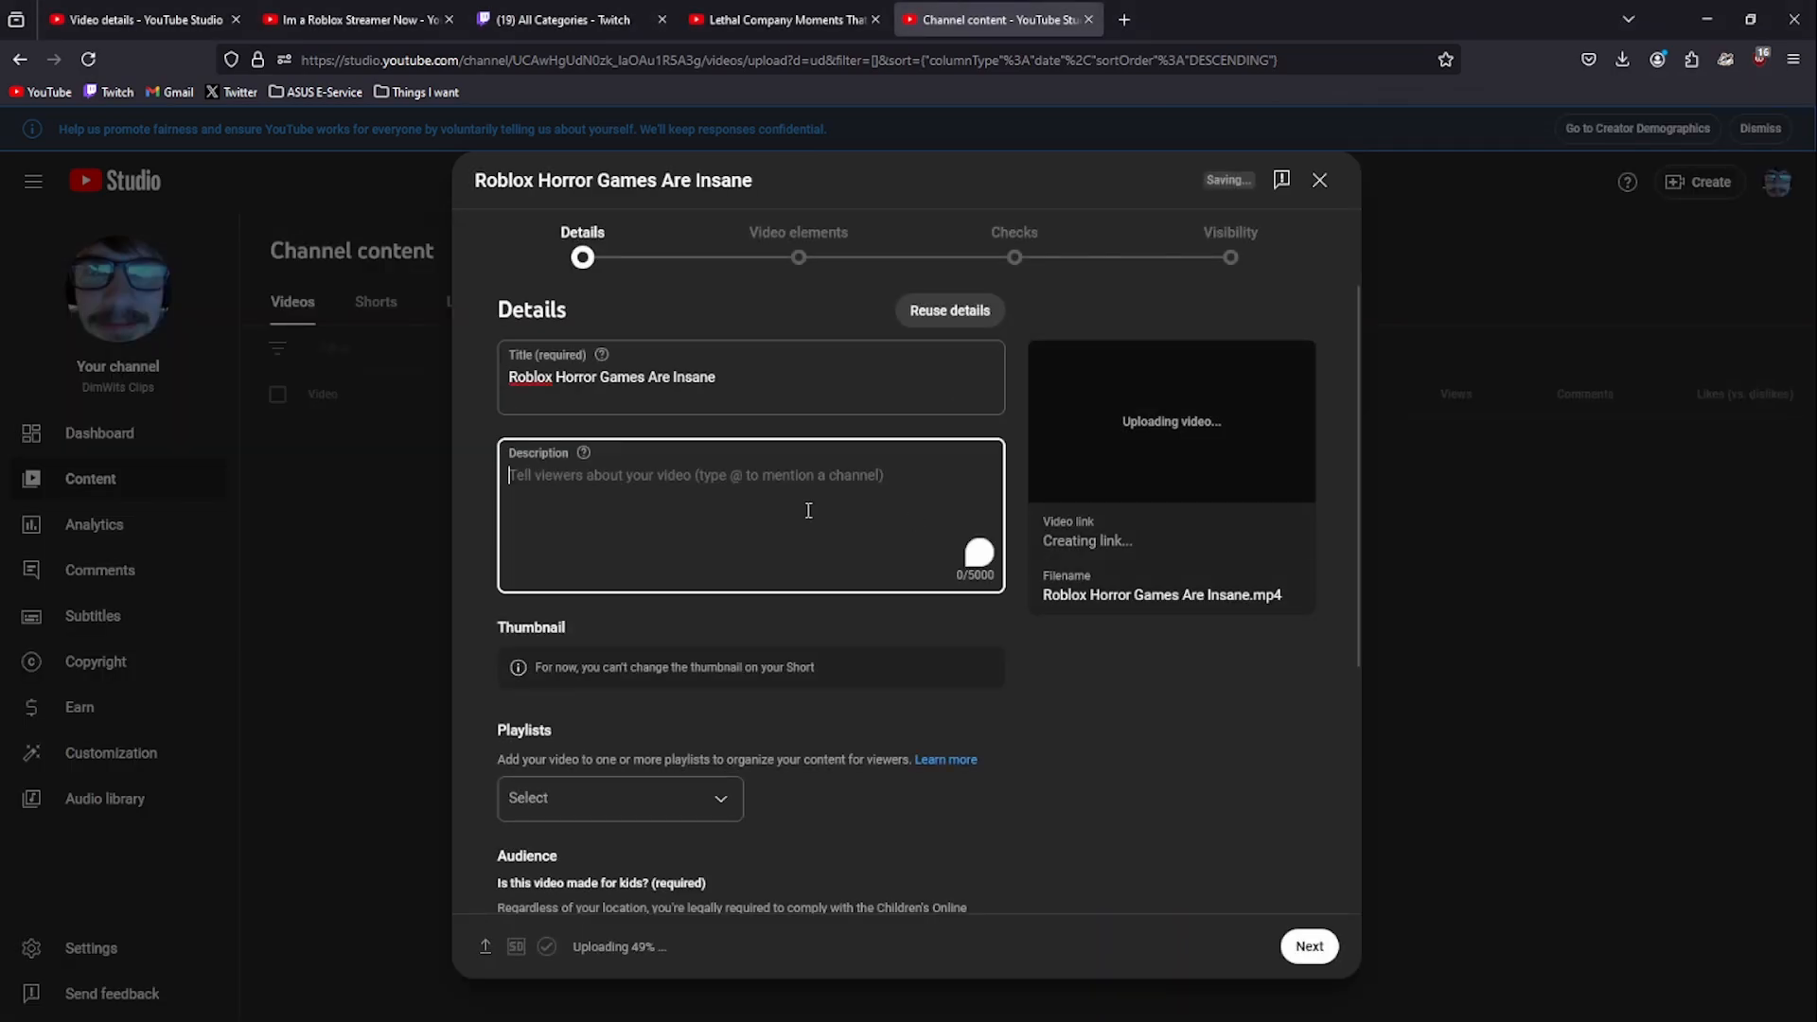
text(wwdwdawawdwad)
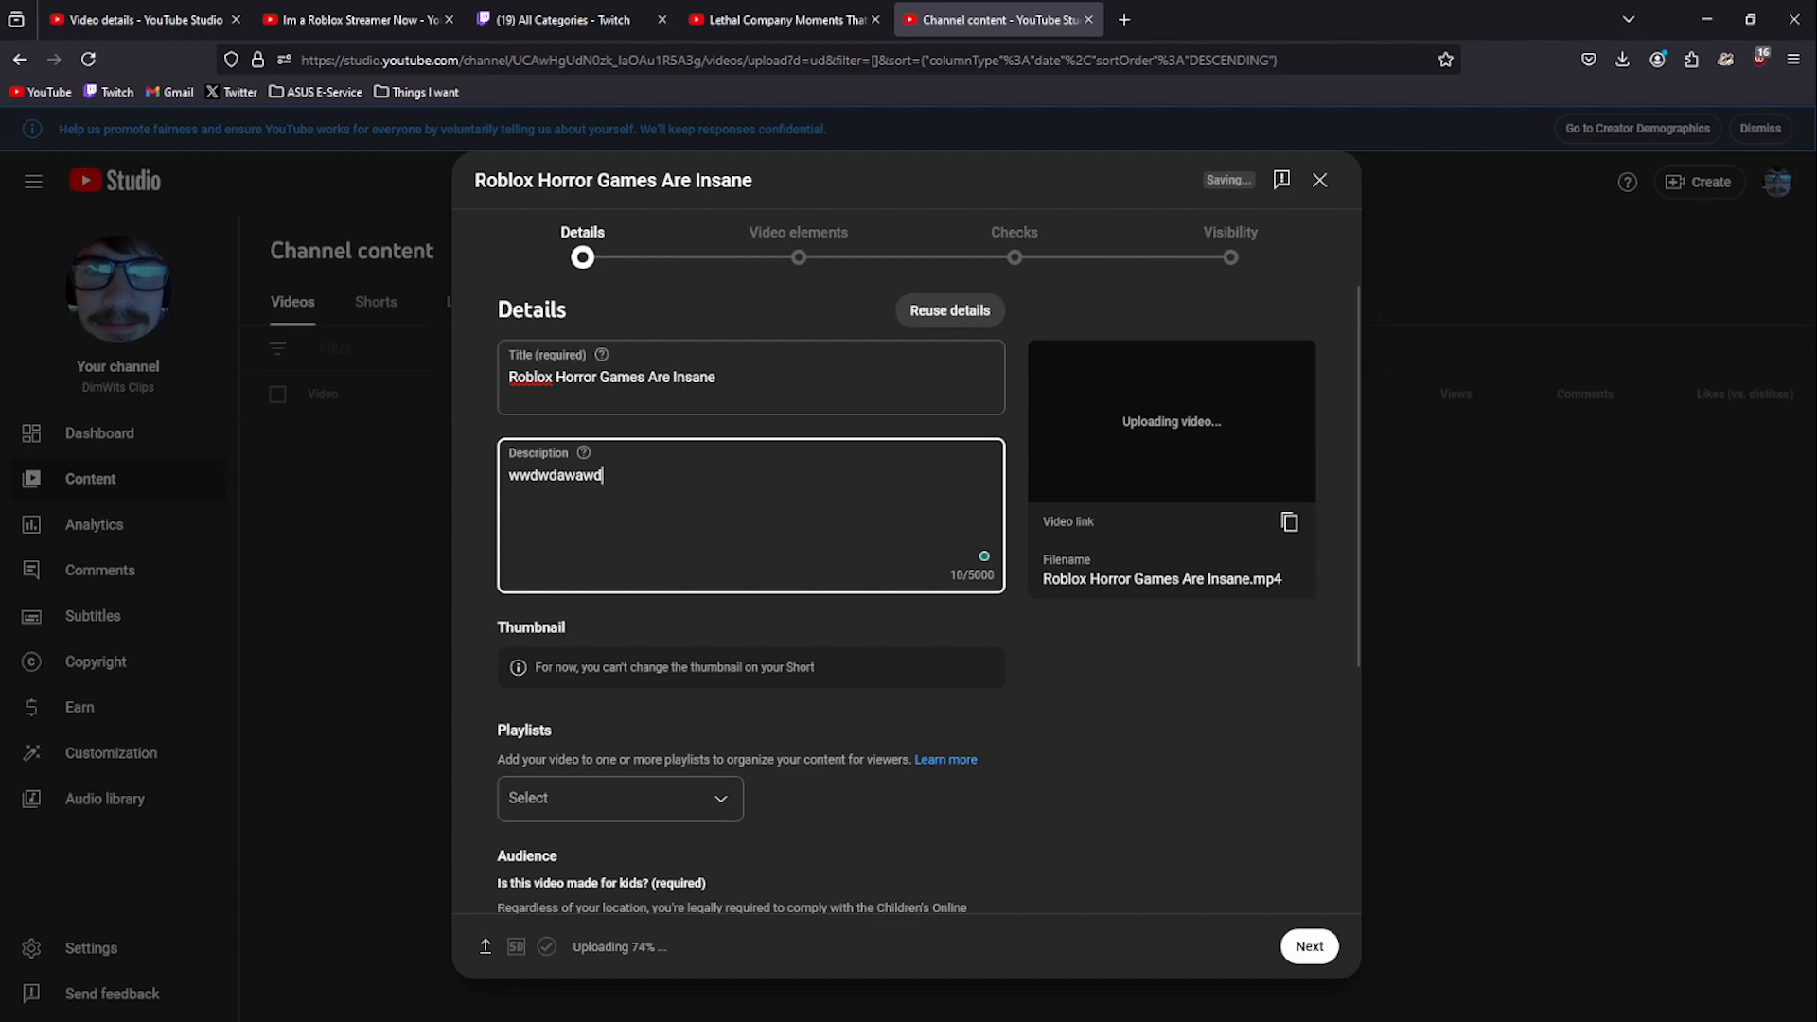
key(Return)
text(#dwdwdqdwqdqd)
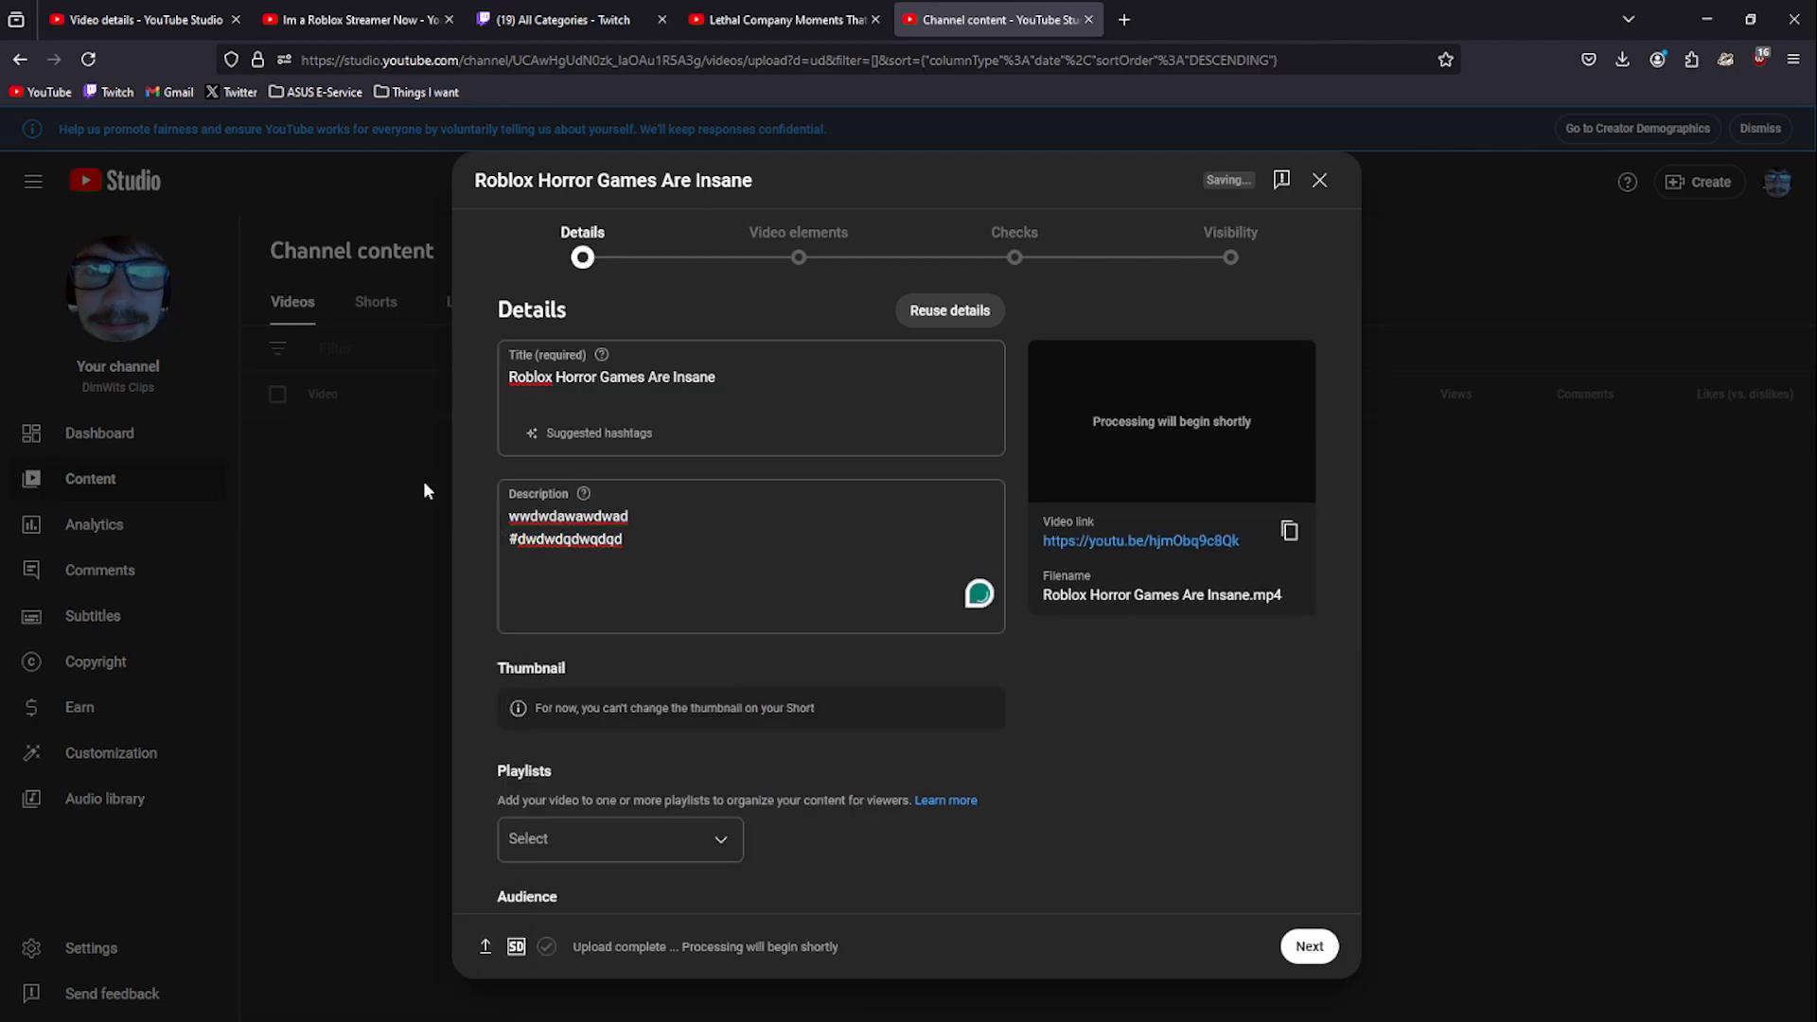
drag(652, 535, 512, 512)
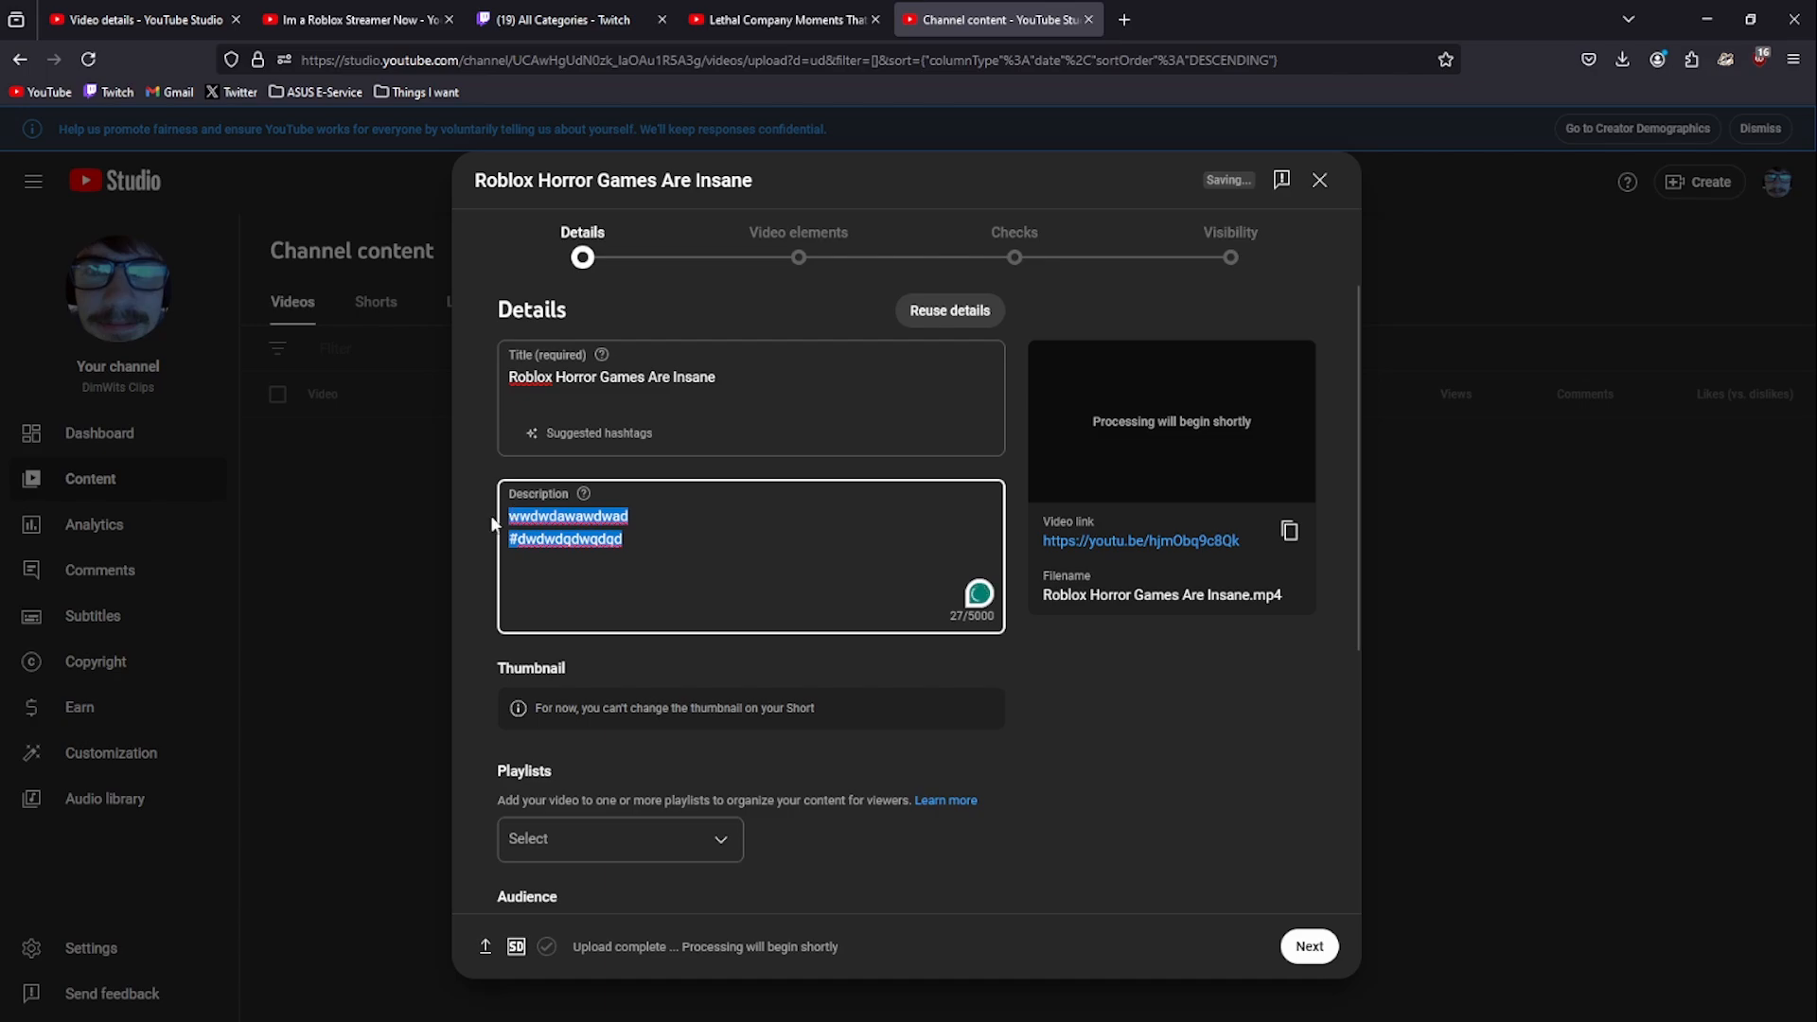
key(BackSpace)
- Declare the uploaded video as not made for kids and set its visibility to Public
scroll(737, 579, down, 4)
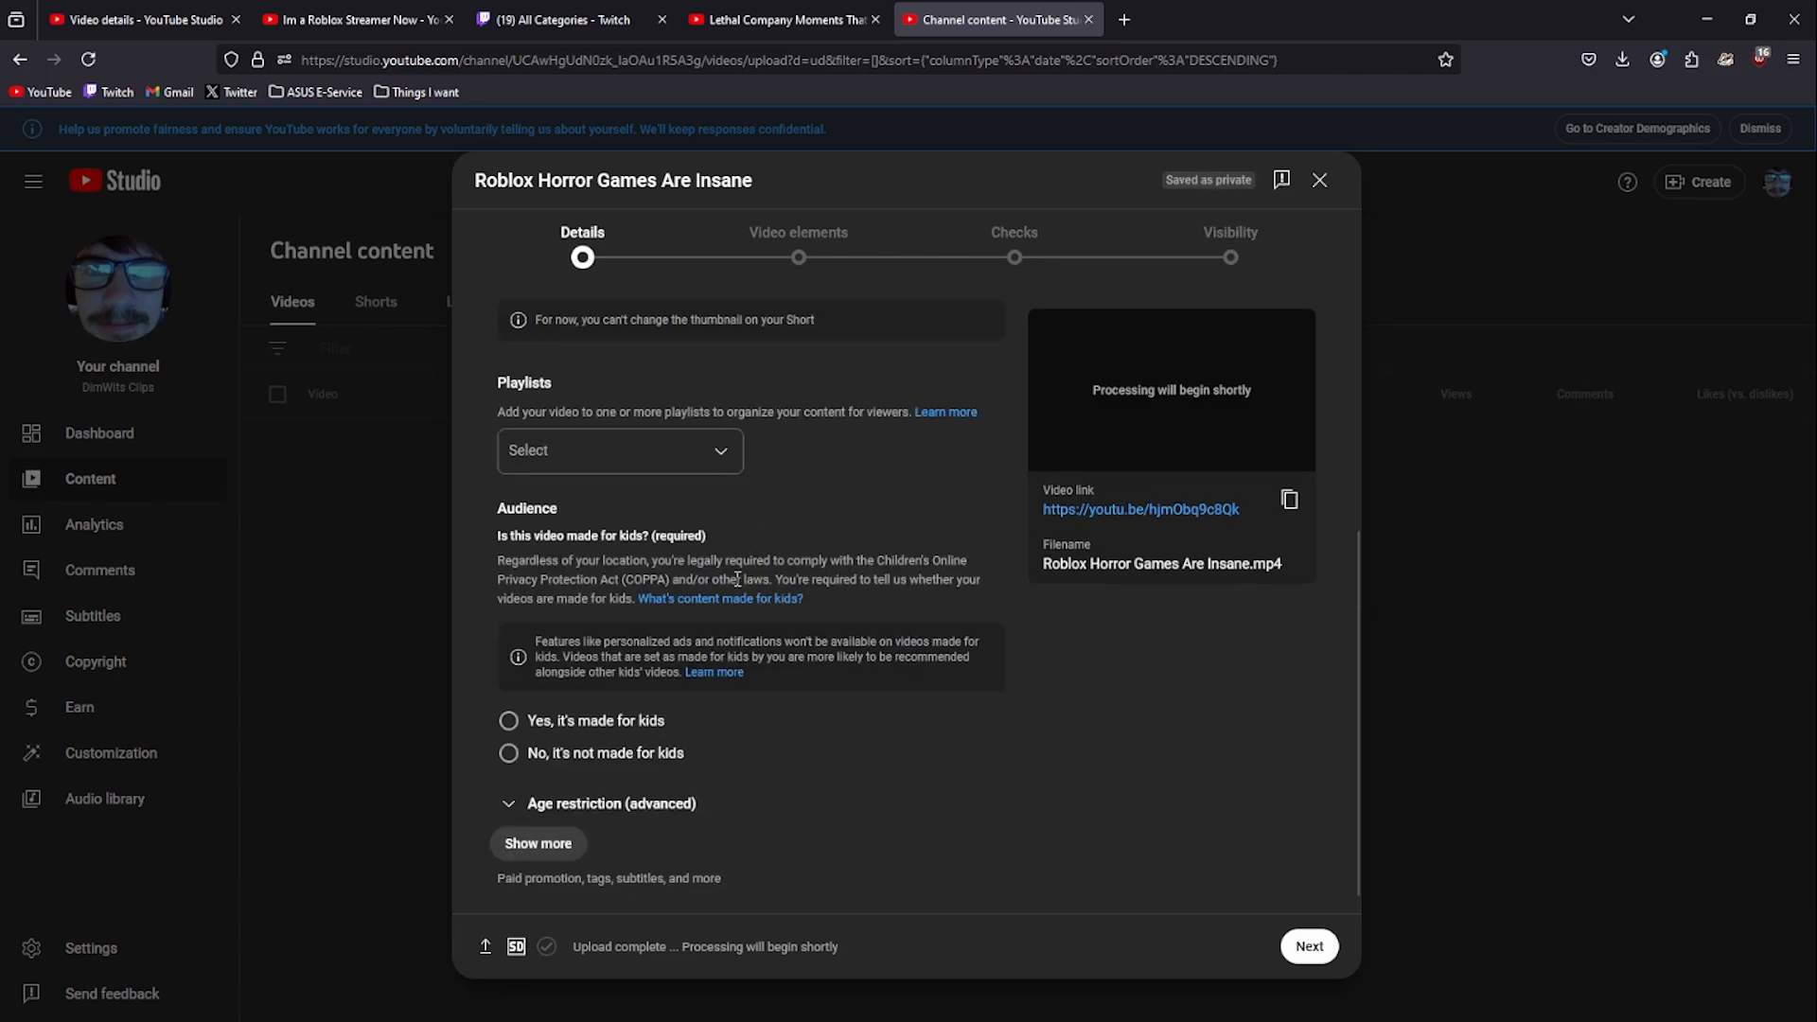
click(602, 759)
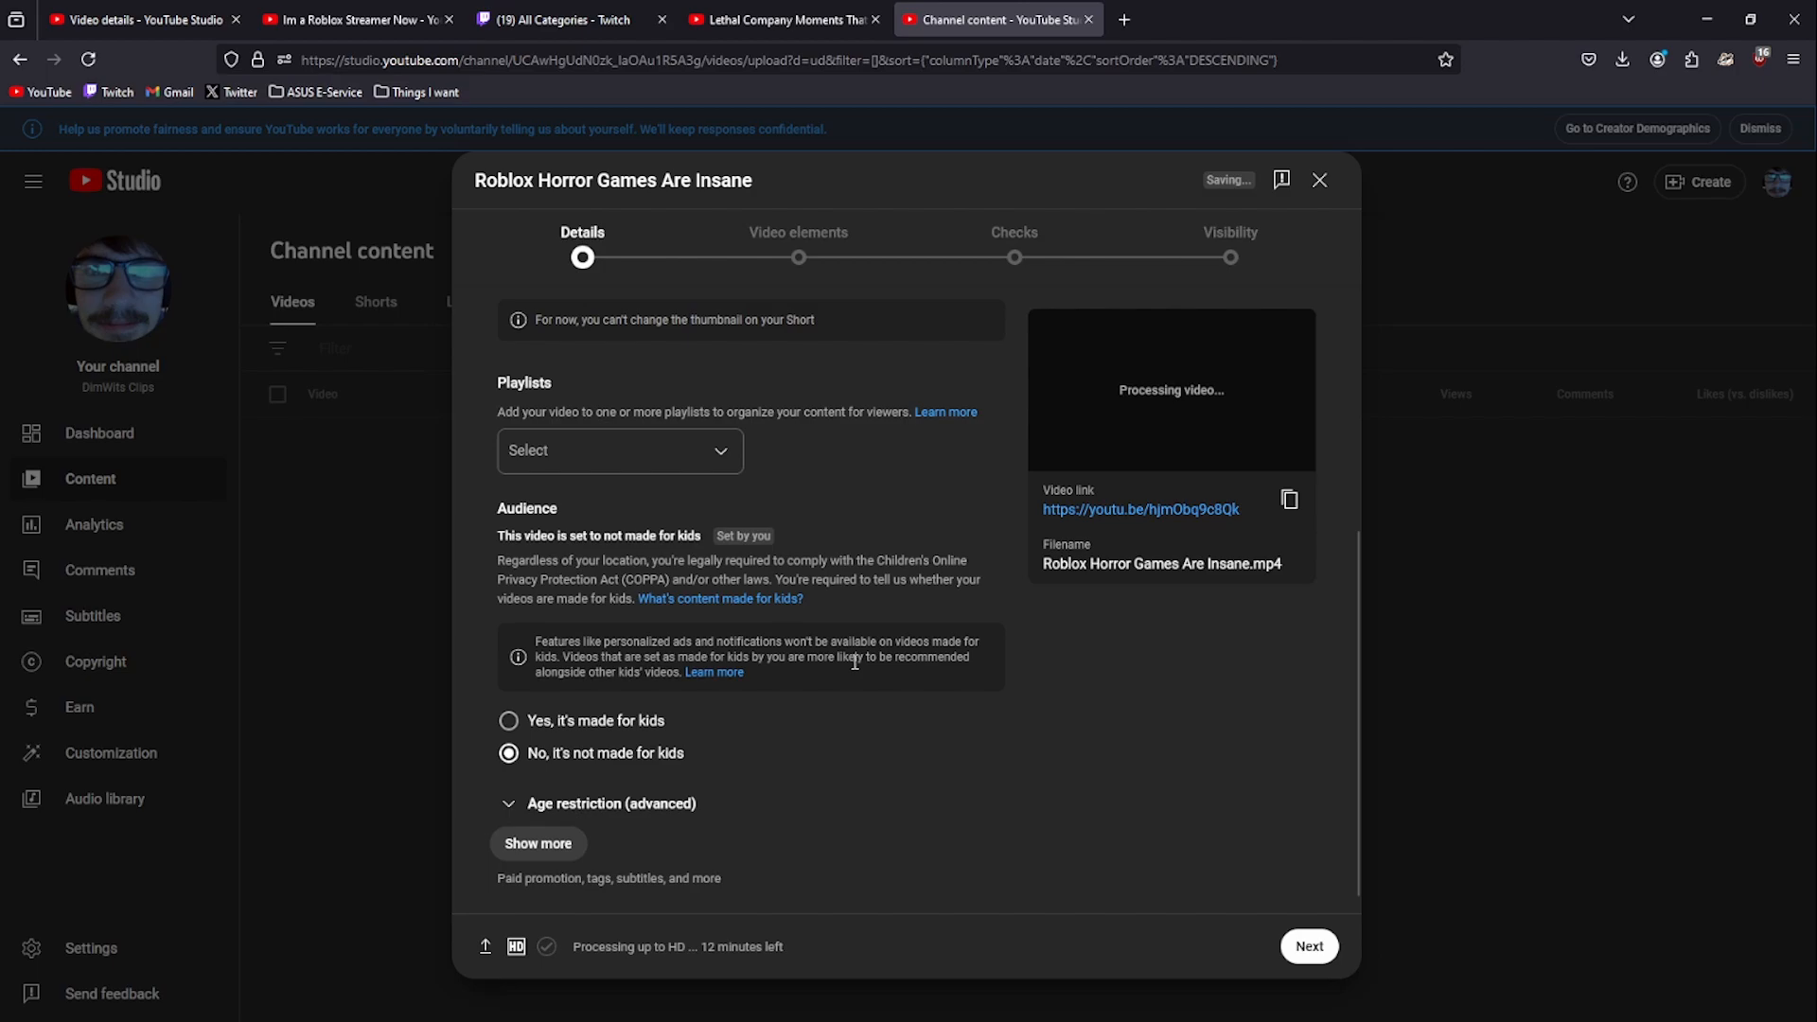
scroll(854, 661, up, 5)
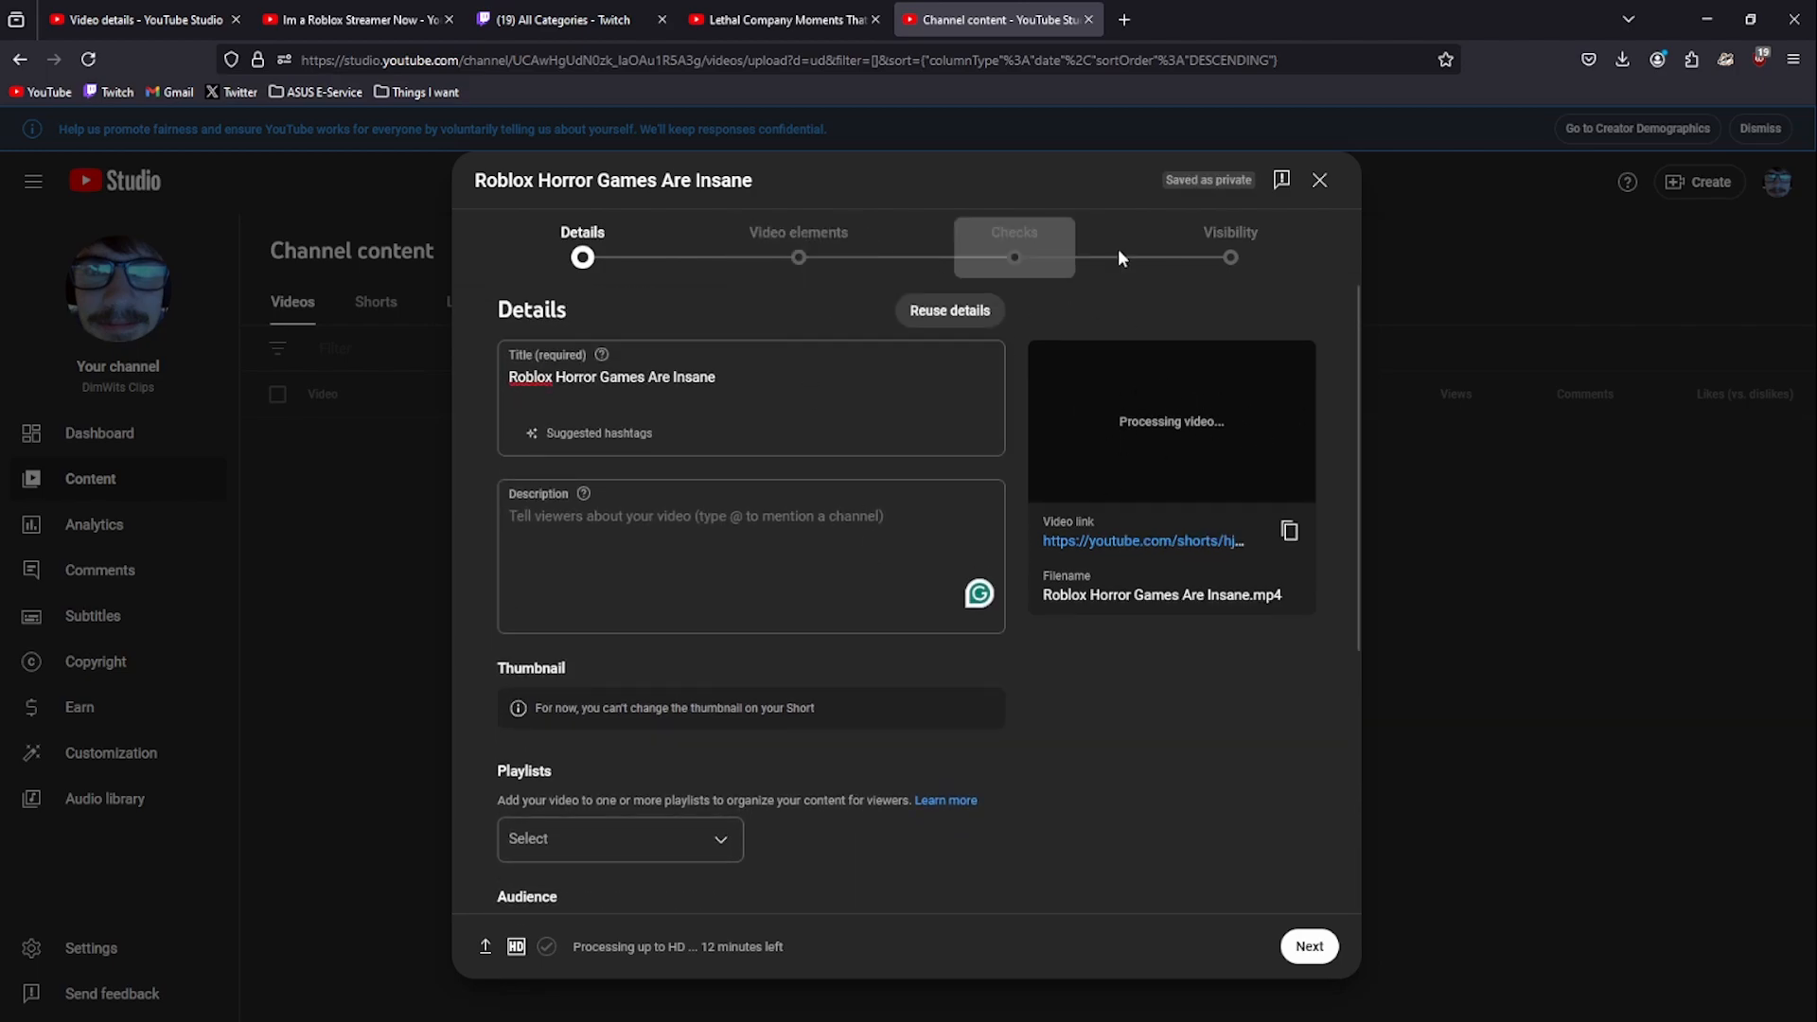
click(1254, 250)
click(556, 552)
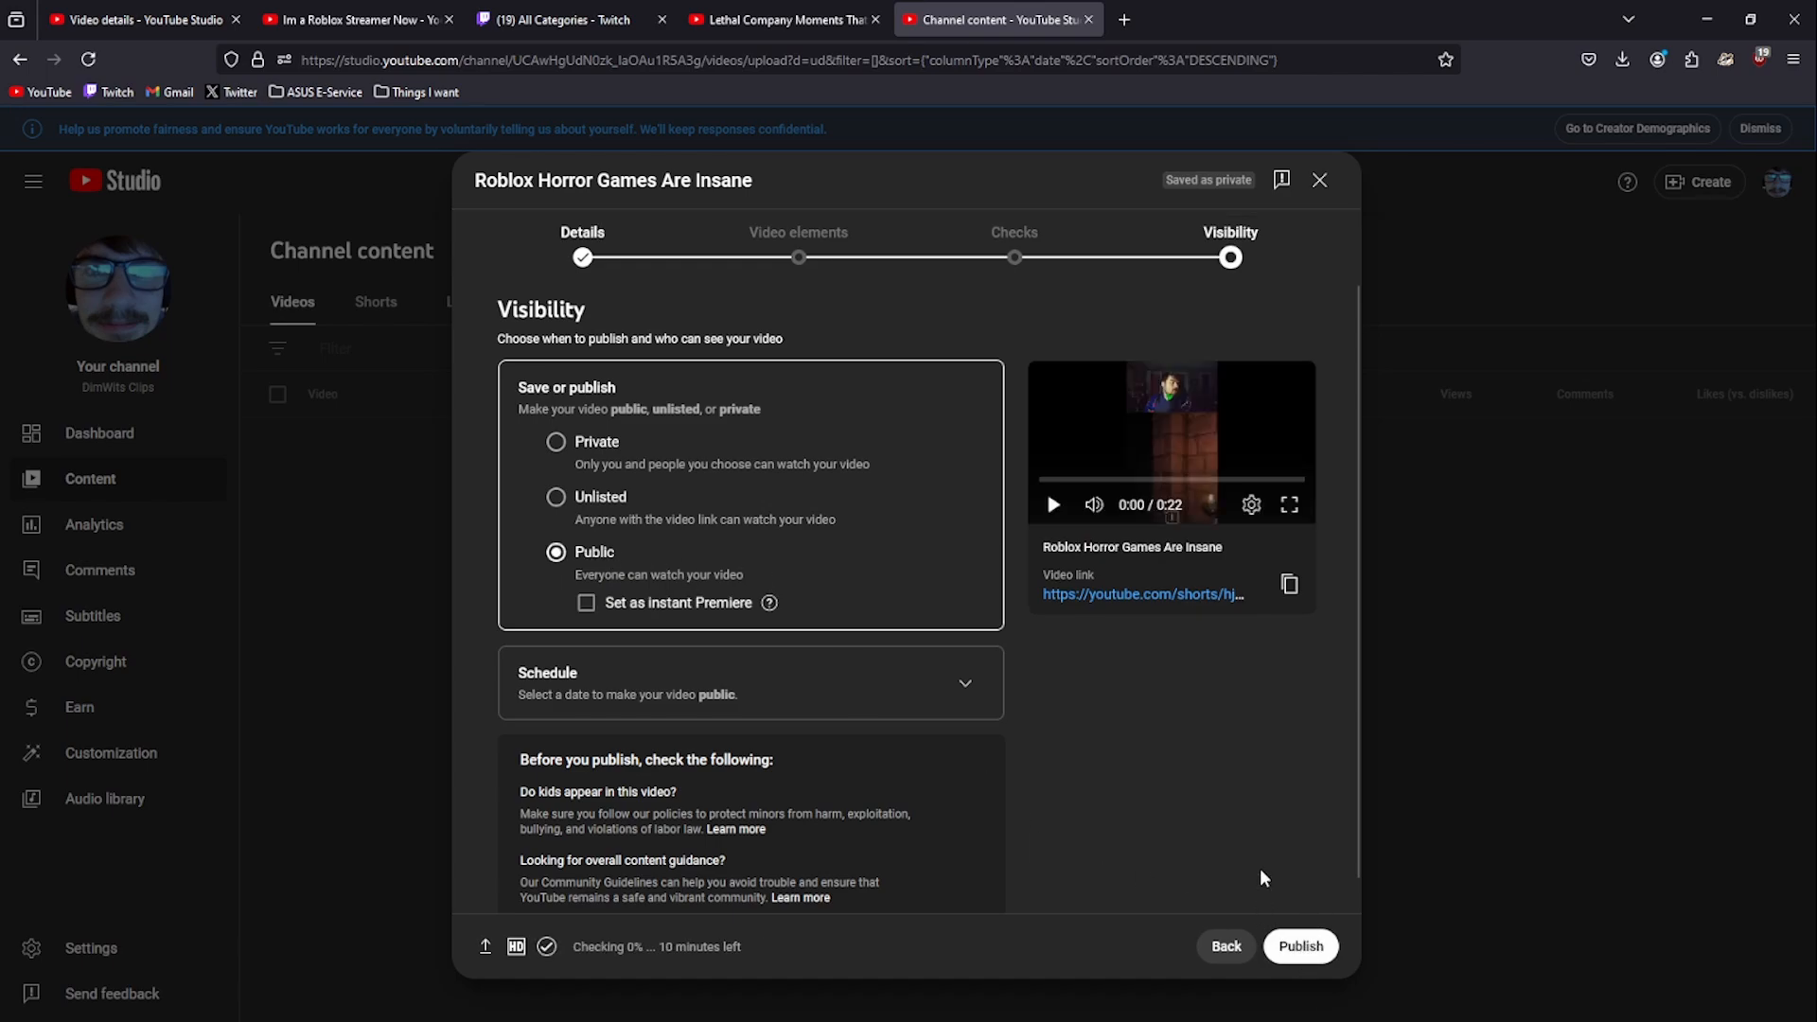
- Review the upload's details and audience setting, and close the upload unpublished so it stays a draft
click(586, 256)
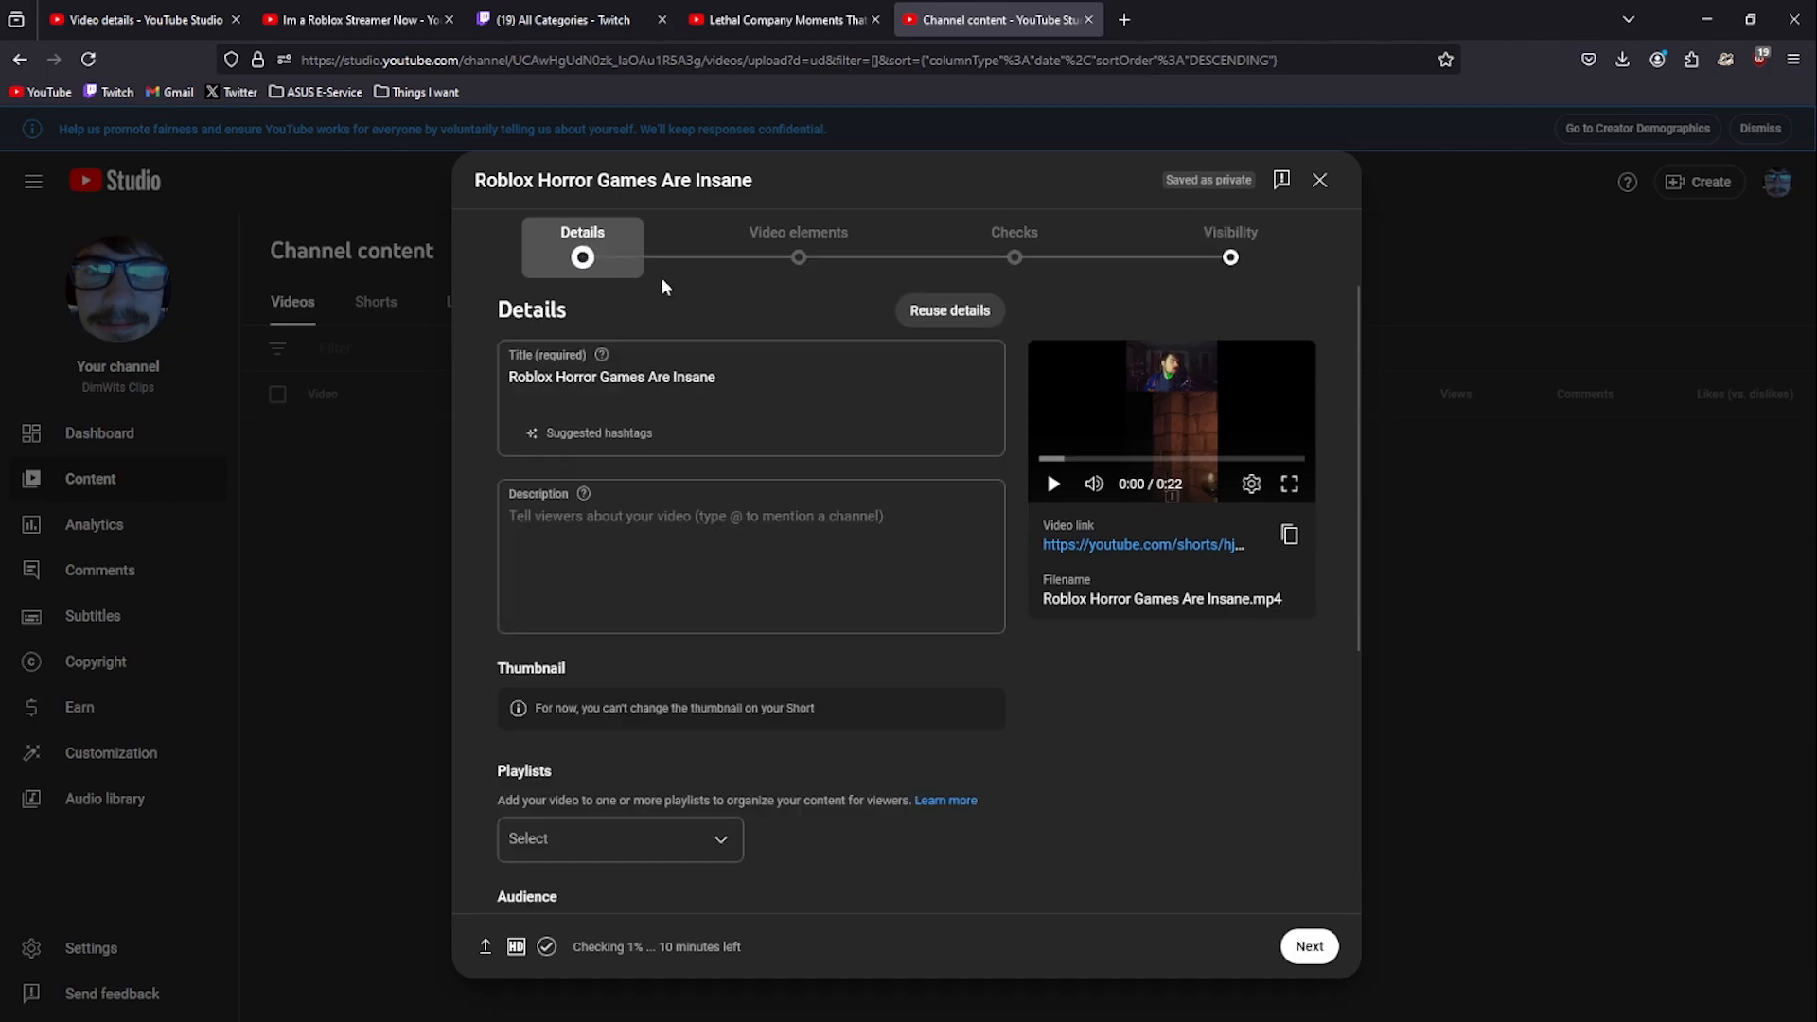
scroll(985, 611, down, 4)
scroll(987, 613, down, 1)
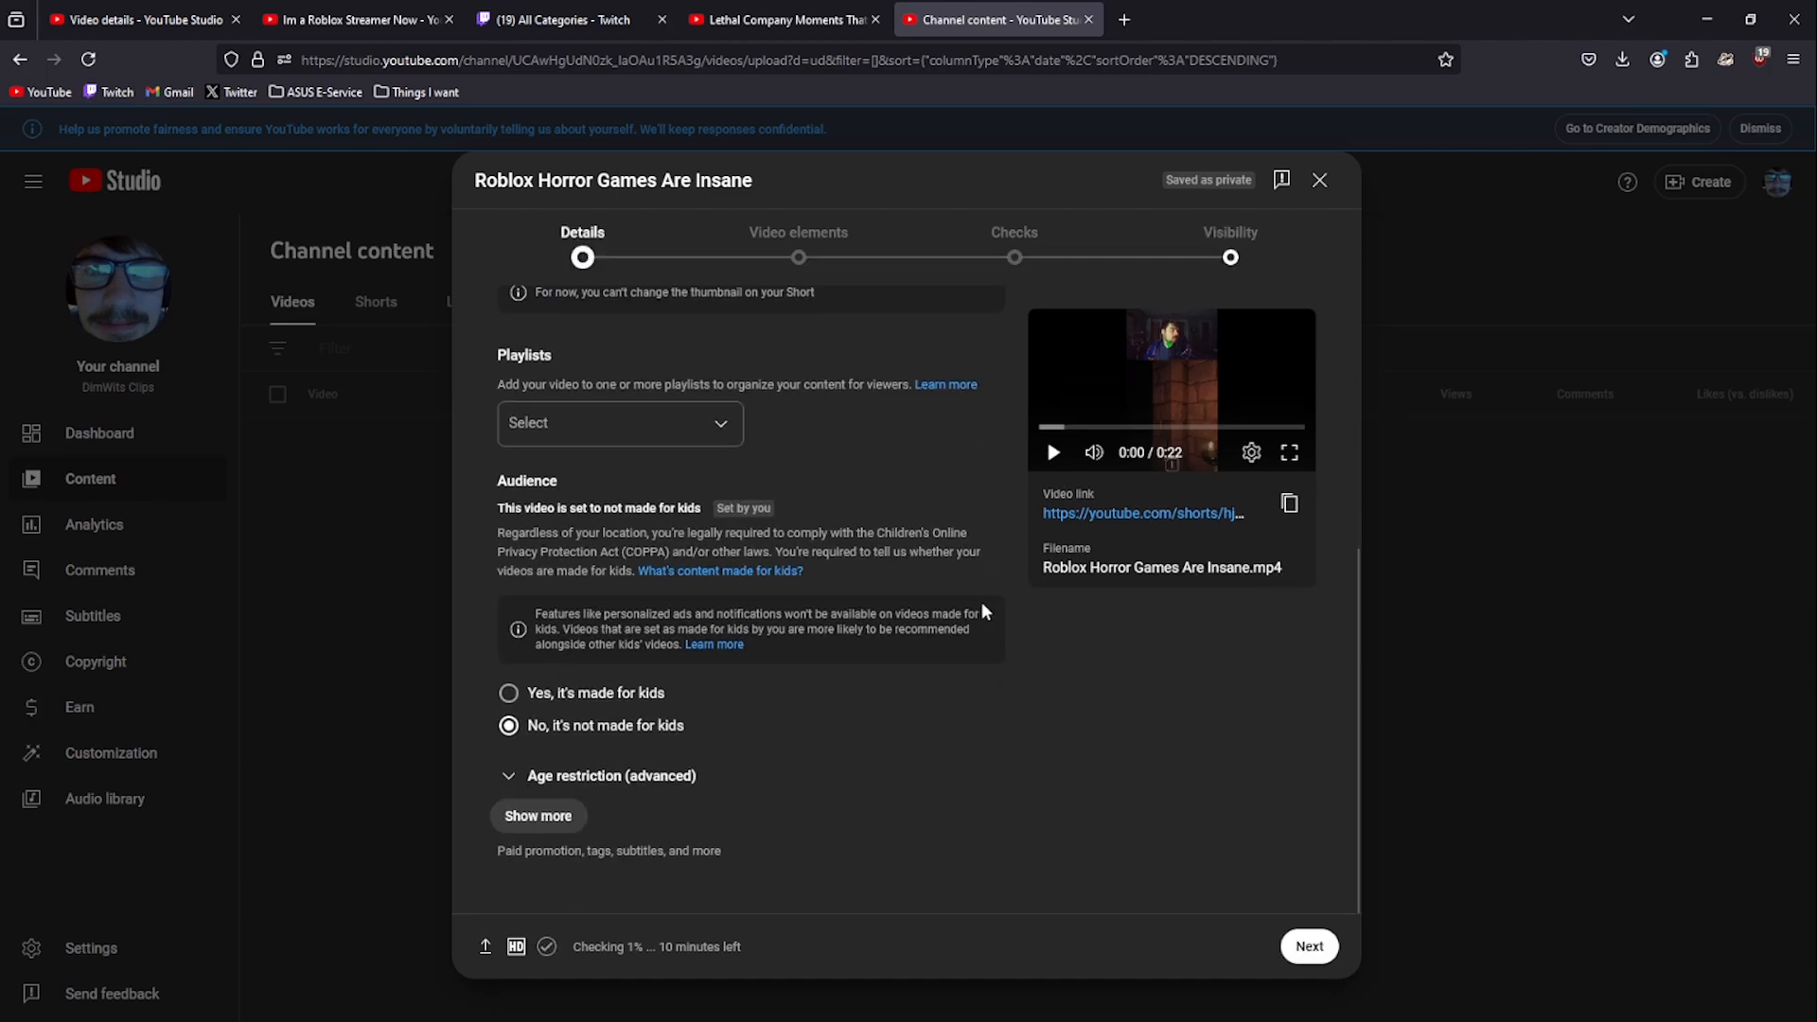
click(1318, 180)
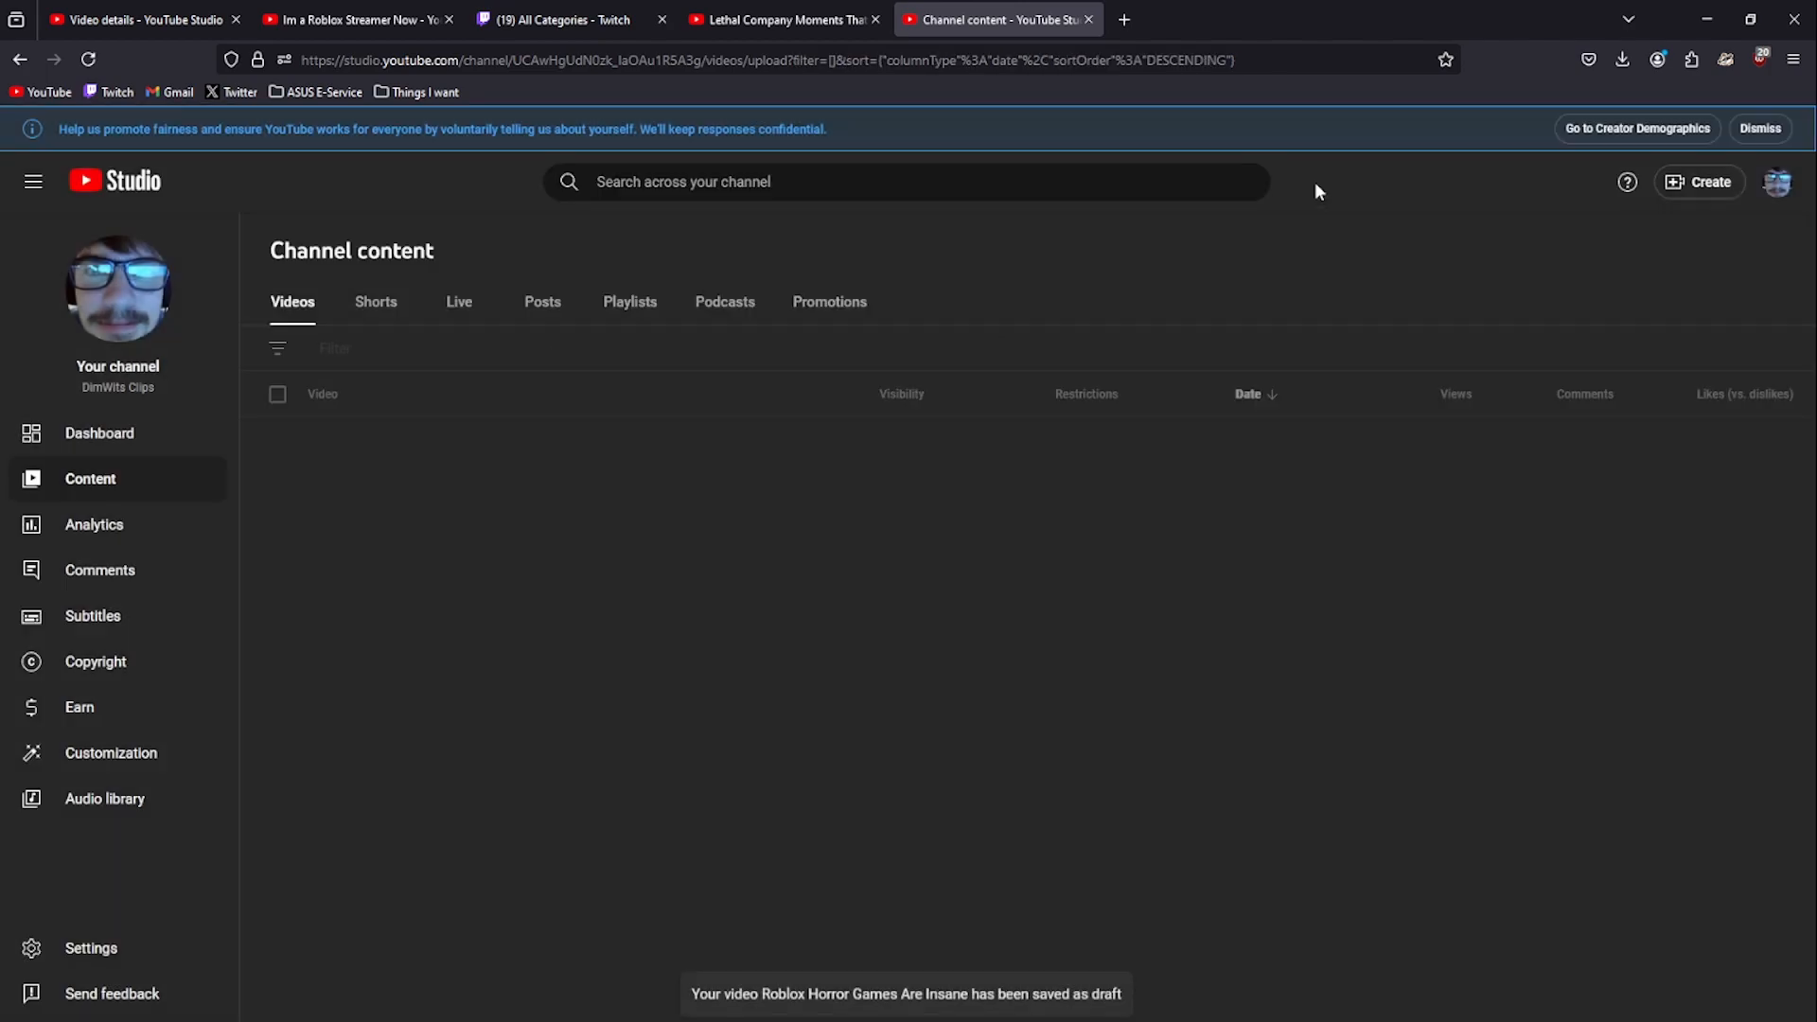
- Permanently delete the draft Short "Roblox Horror Games Are Insane" from the channel content, acknowledging that deletion cannot be undone
click(388, 307)
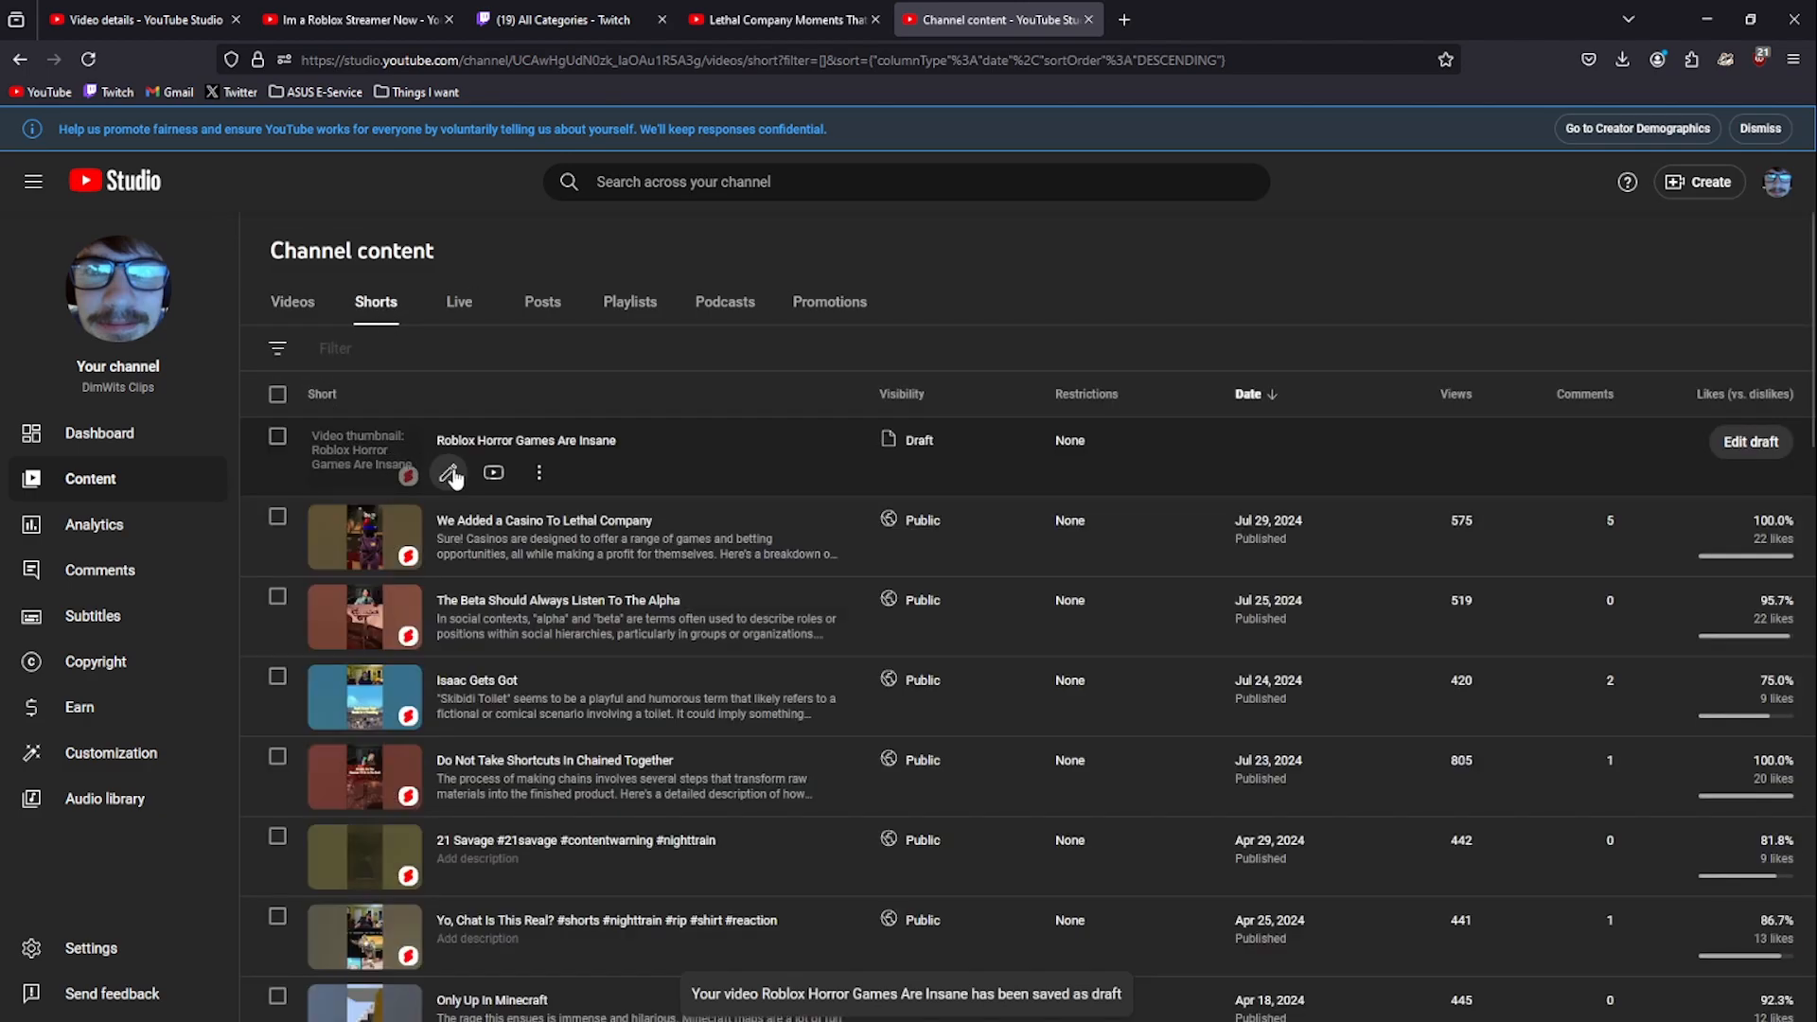
click(538, 472)
click(435, 598)
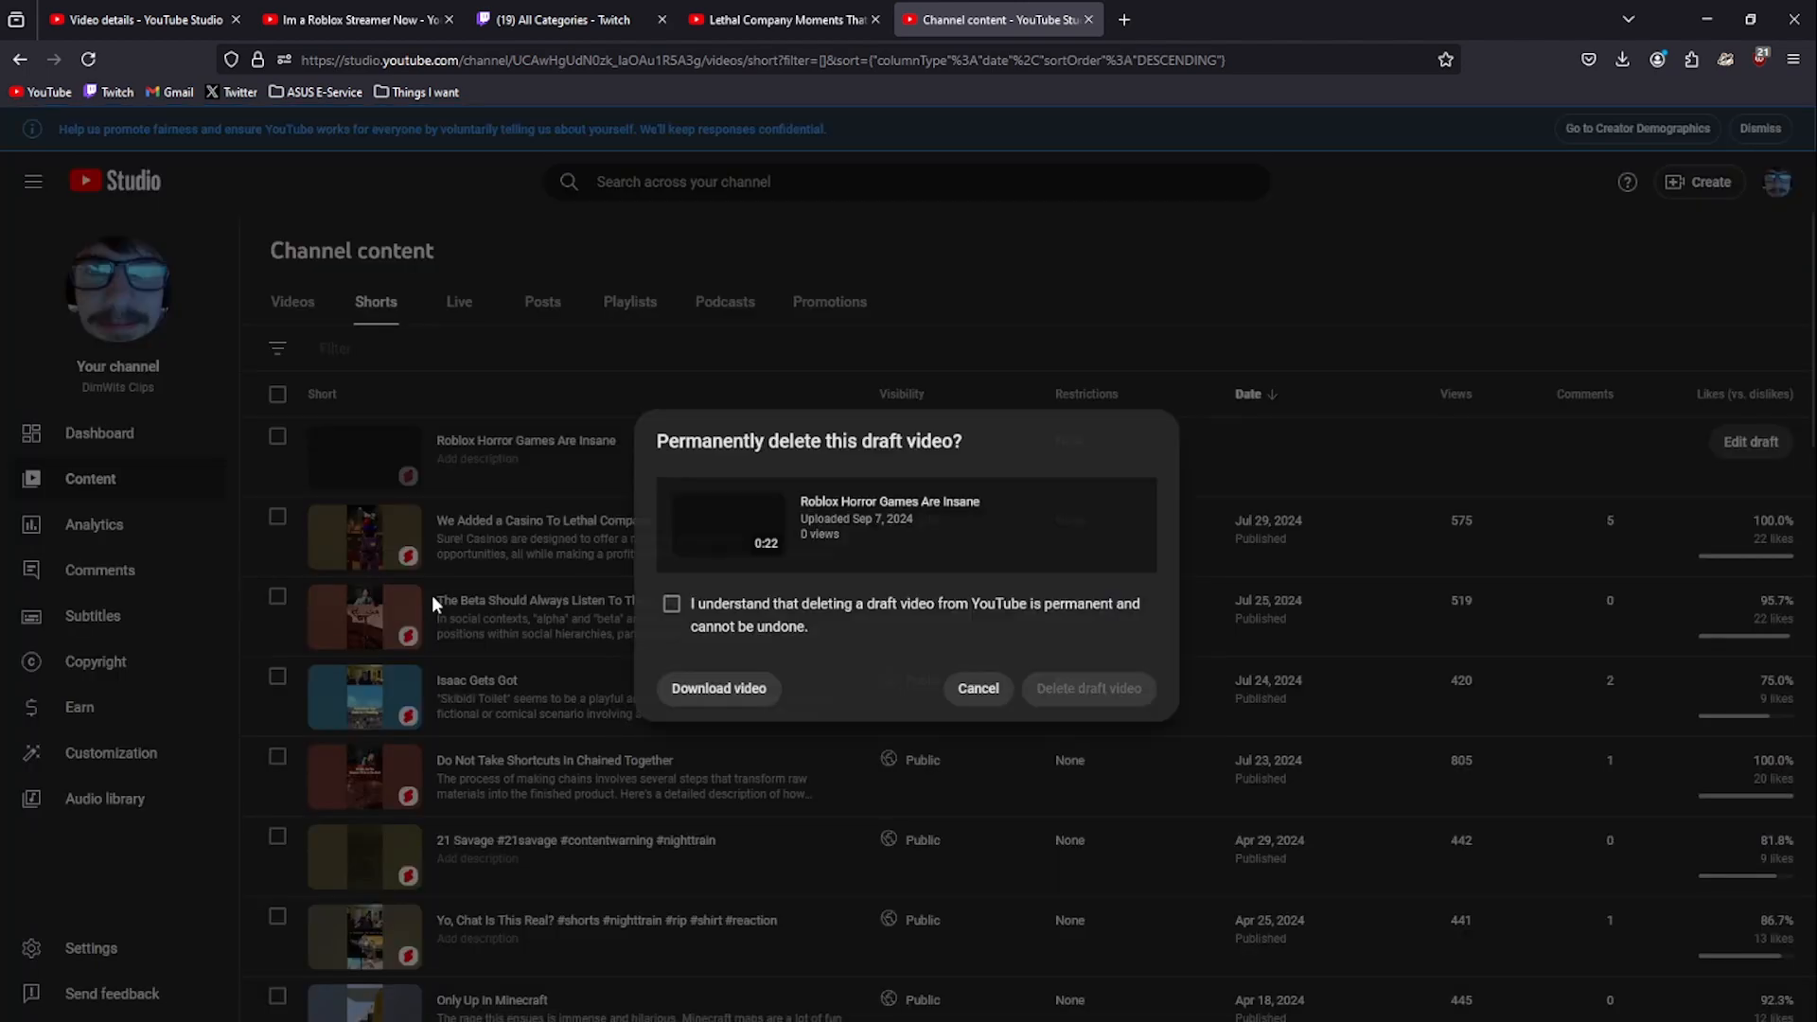
click(674, 605)
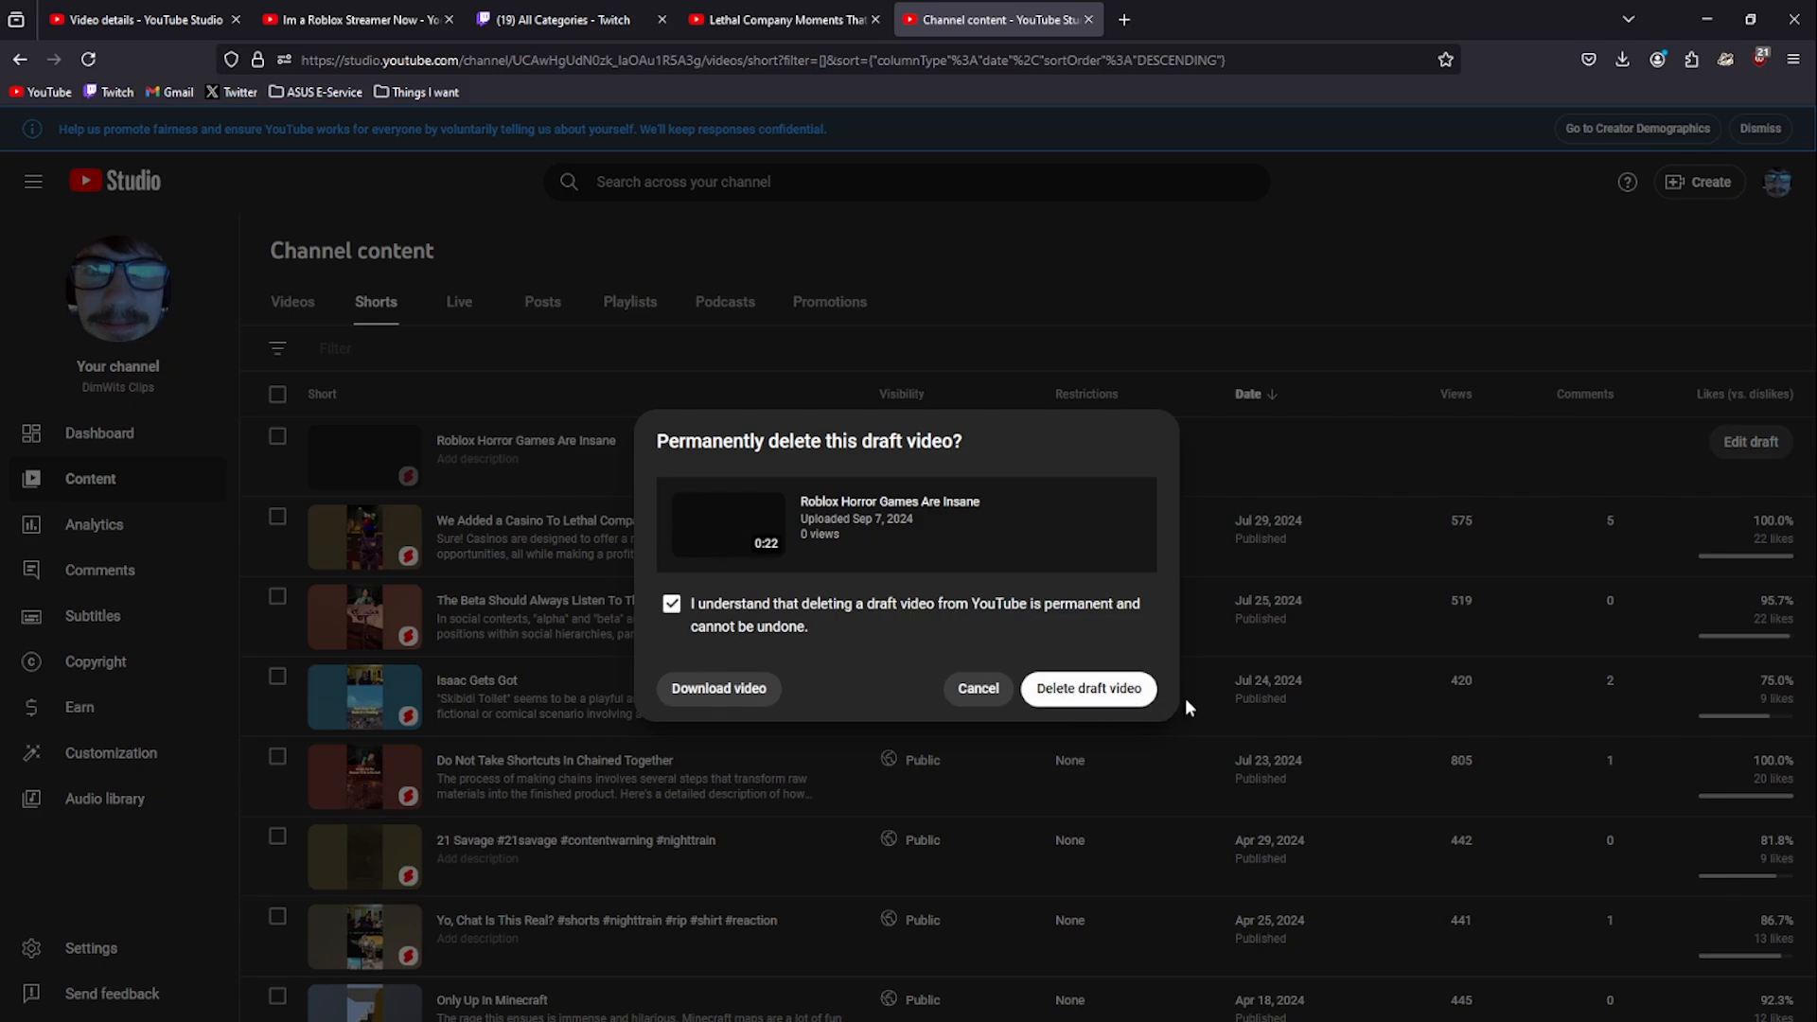
click(1133, 689)
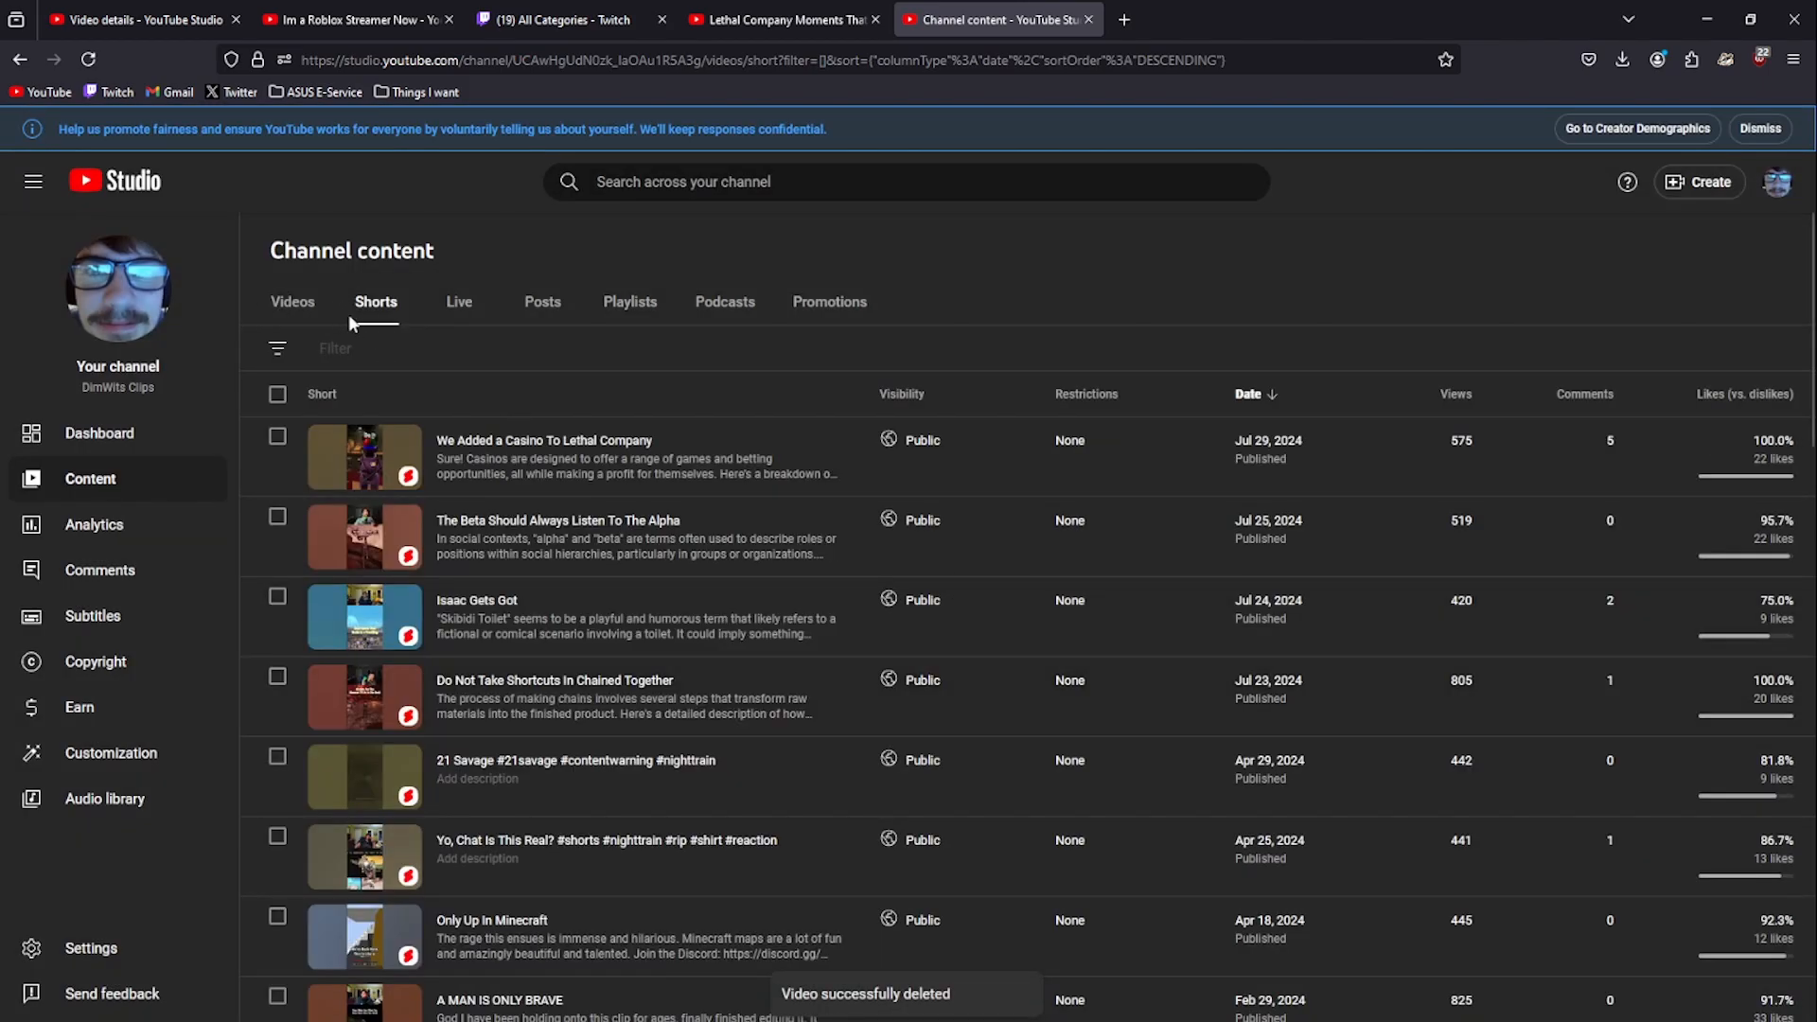
- Filter the channel's Shorts to those with at least 10000 views and examine the view and like figures
click(277, 352)
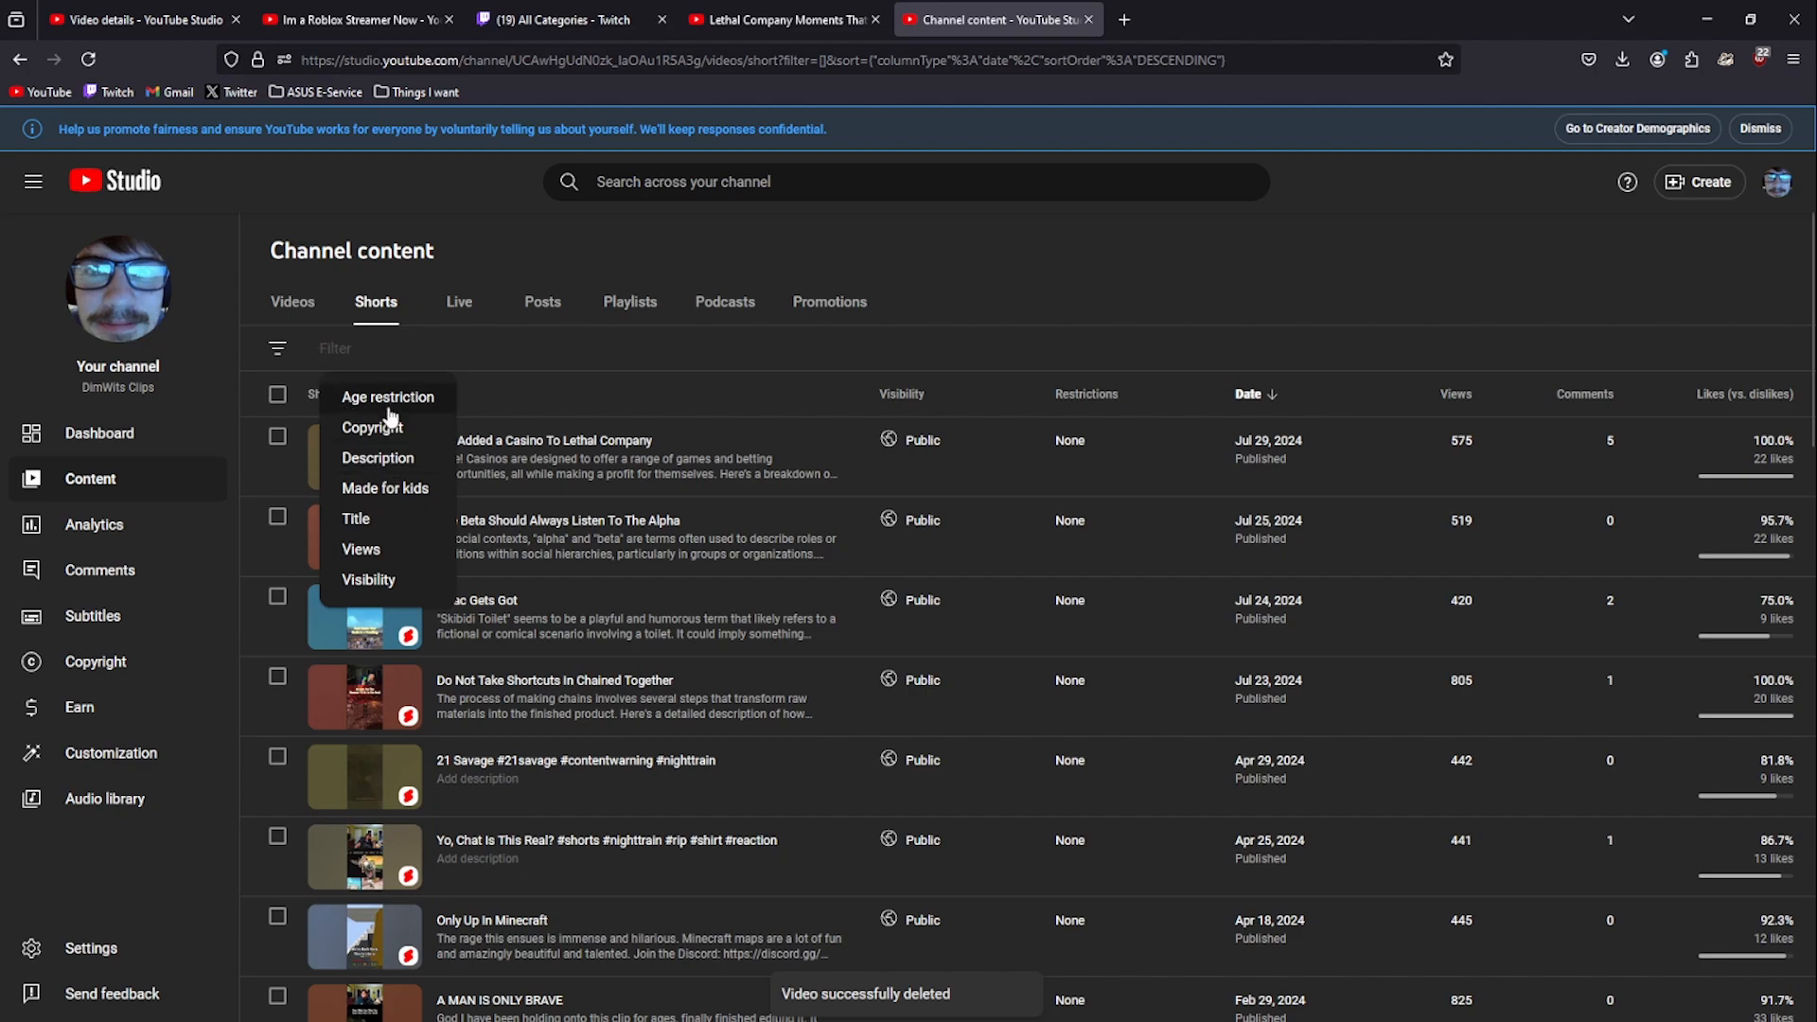
click(383, 548)
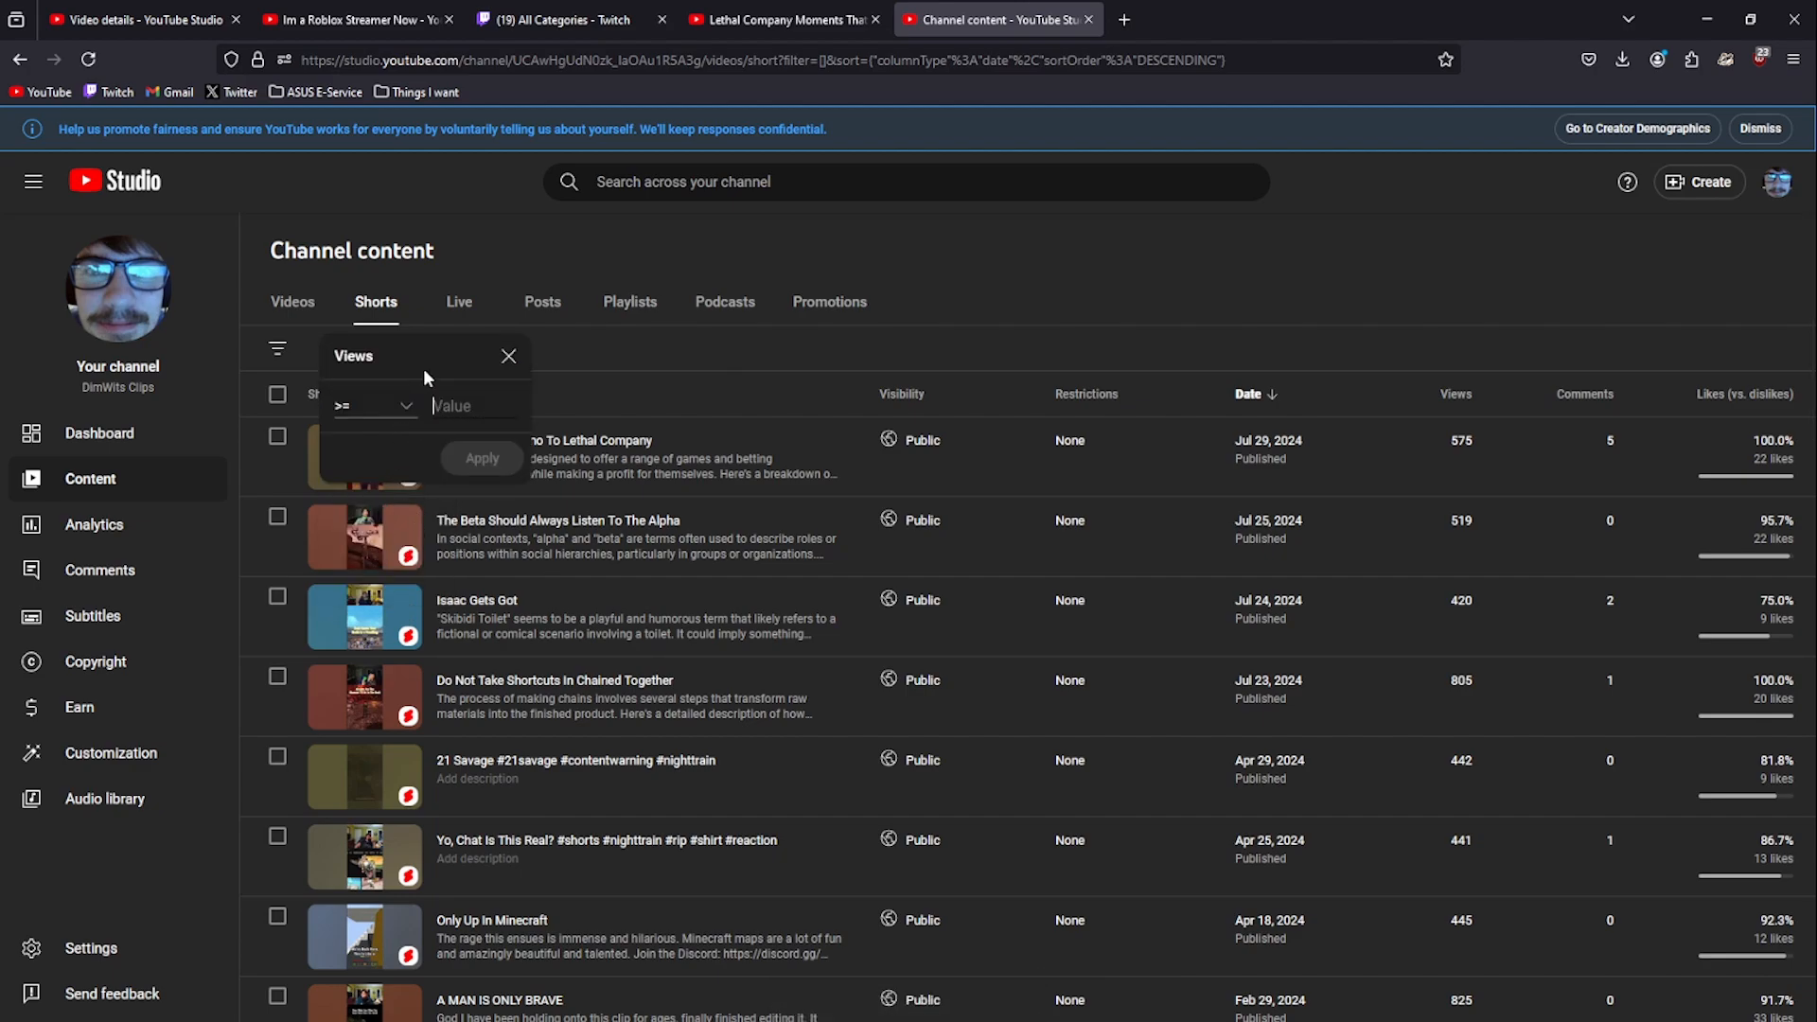
text(10000)
click(481, 458)
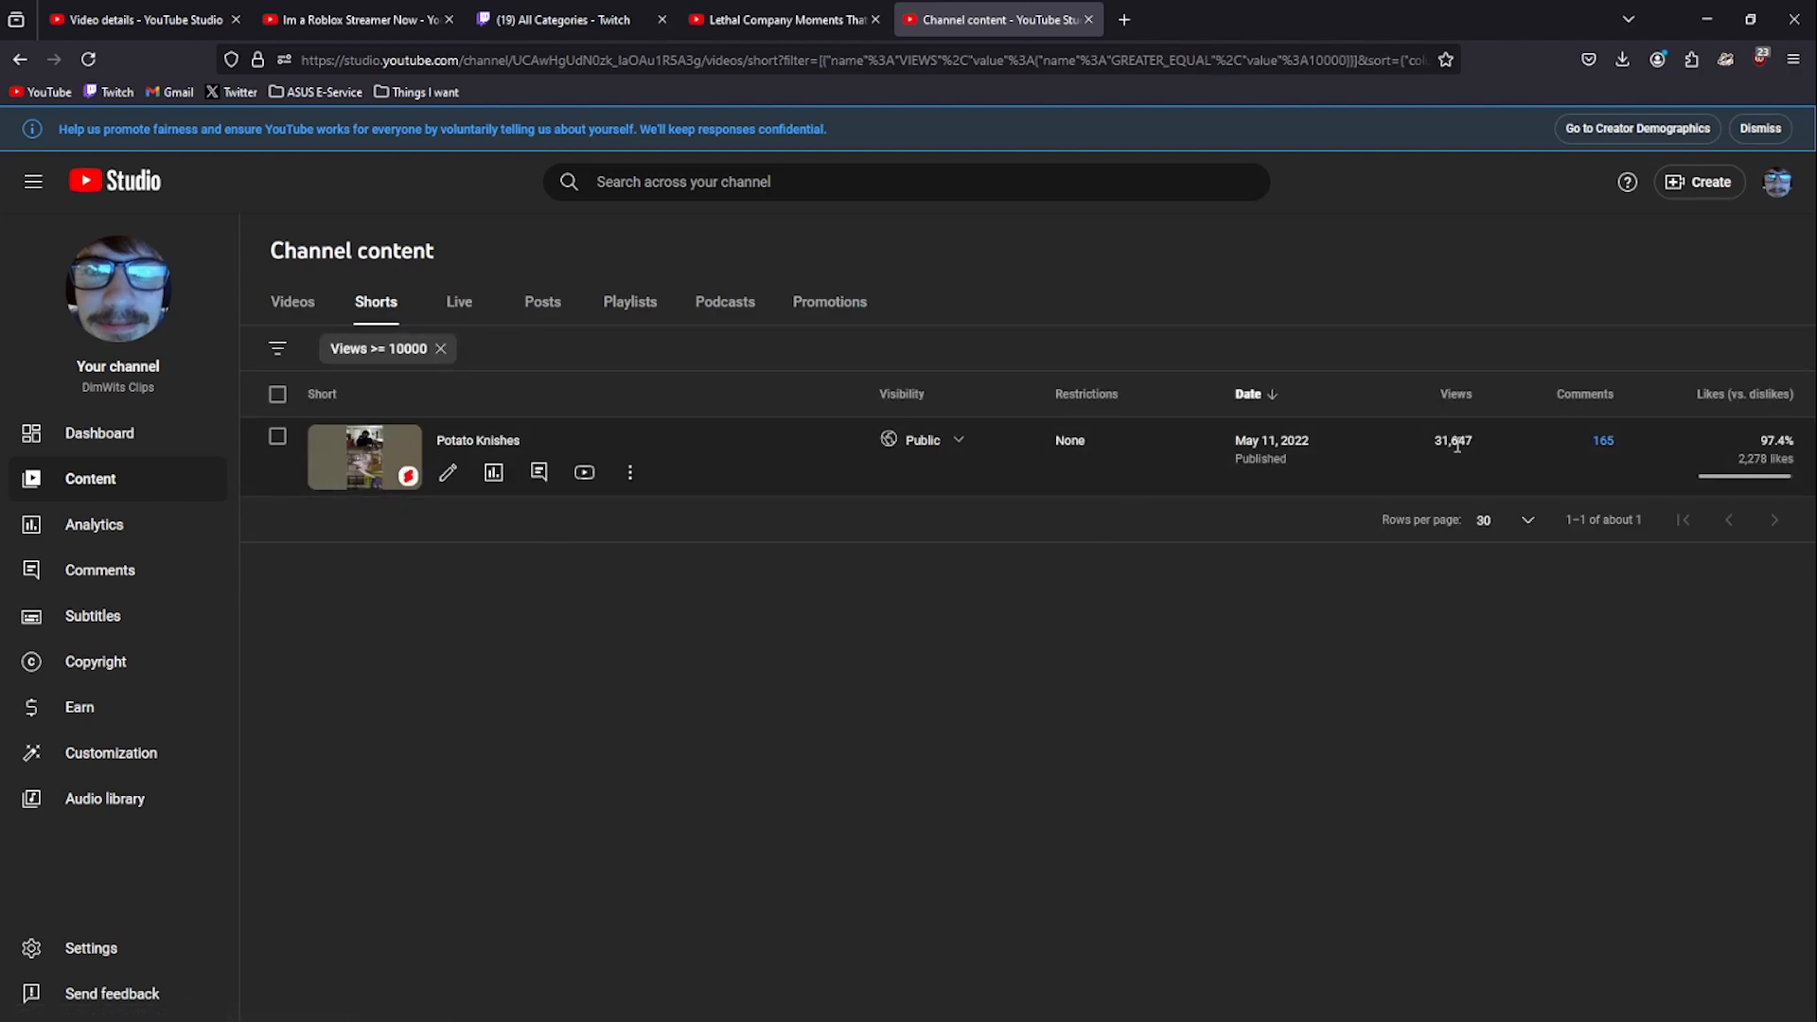
mouse_move(1769, 478)
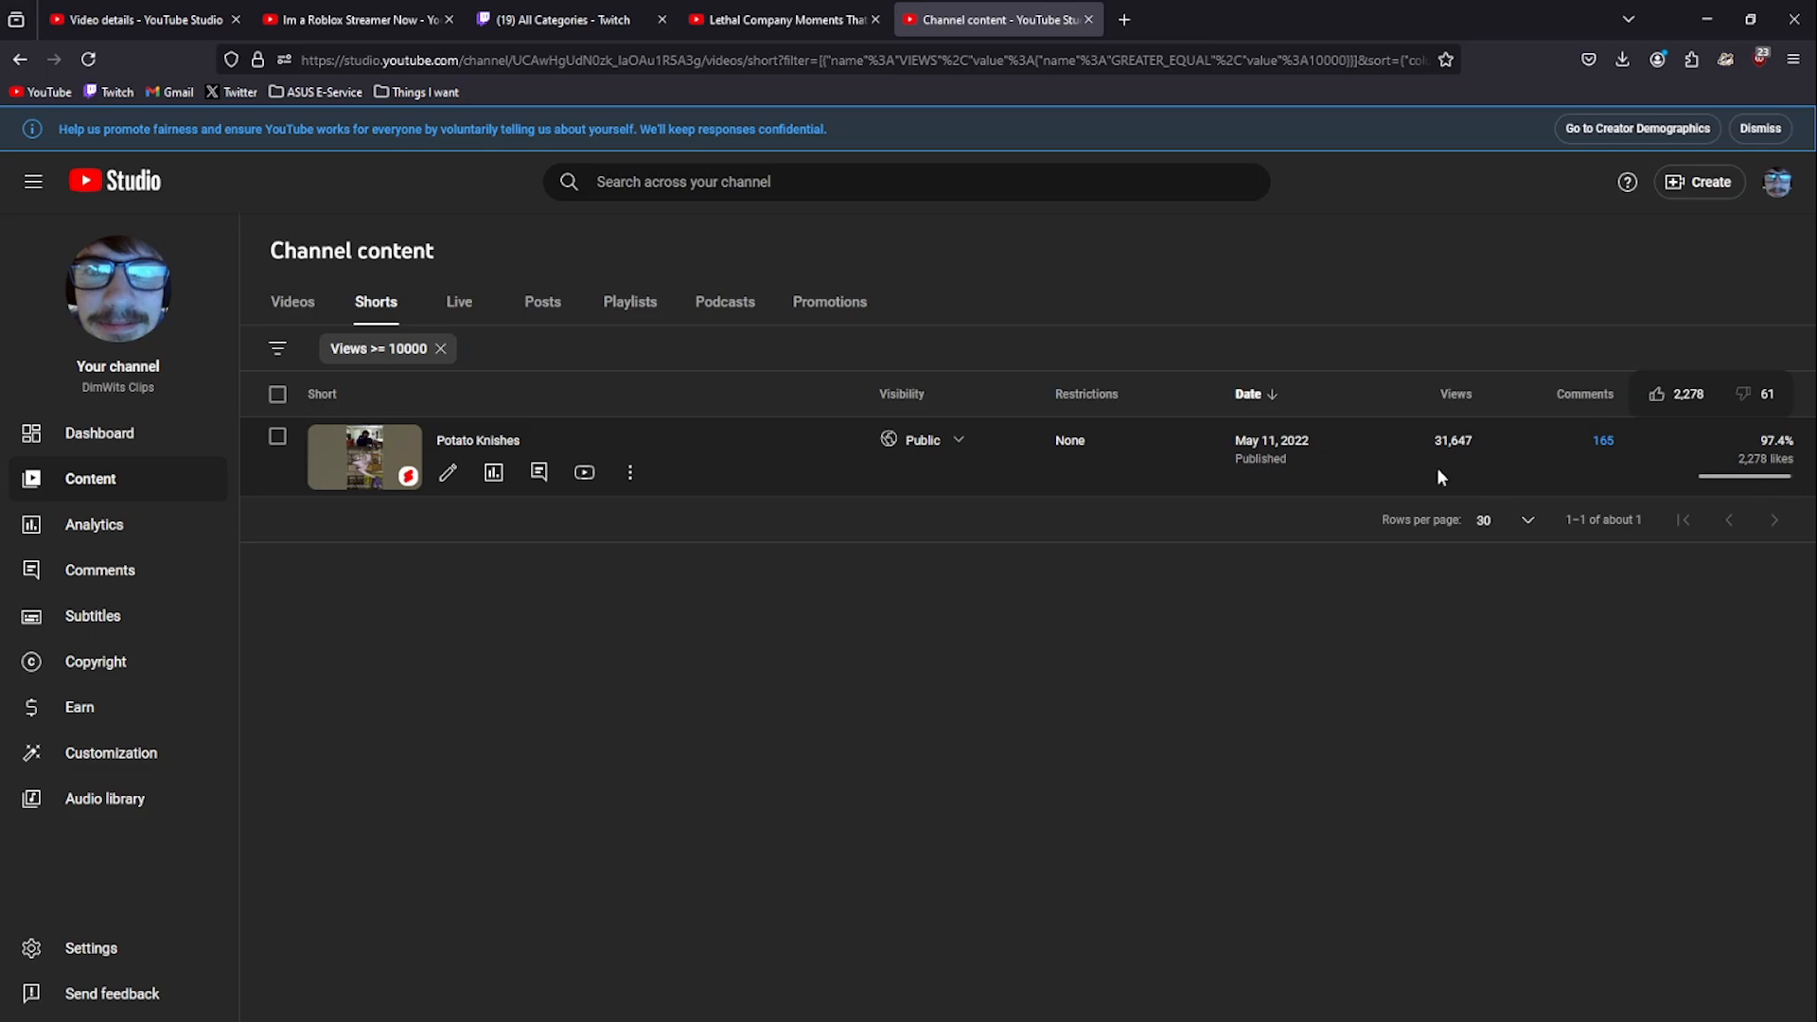
click(1126, 18)
click(1090, 20)
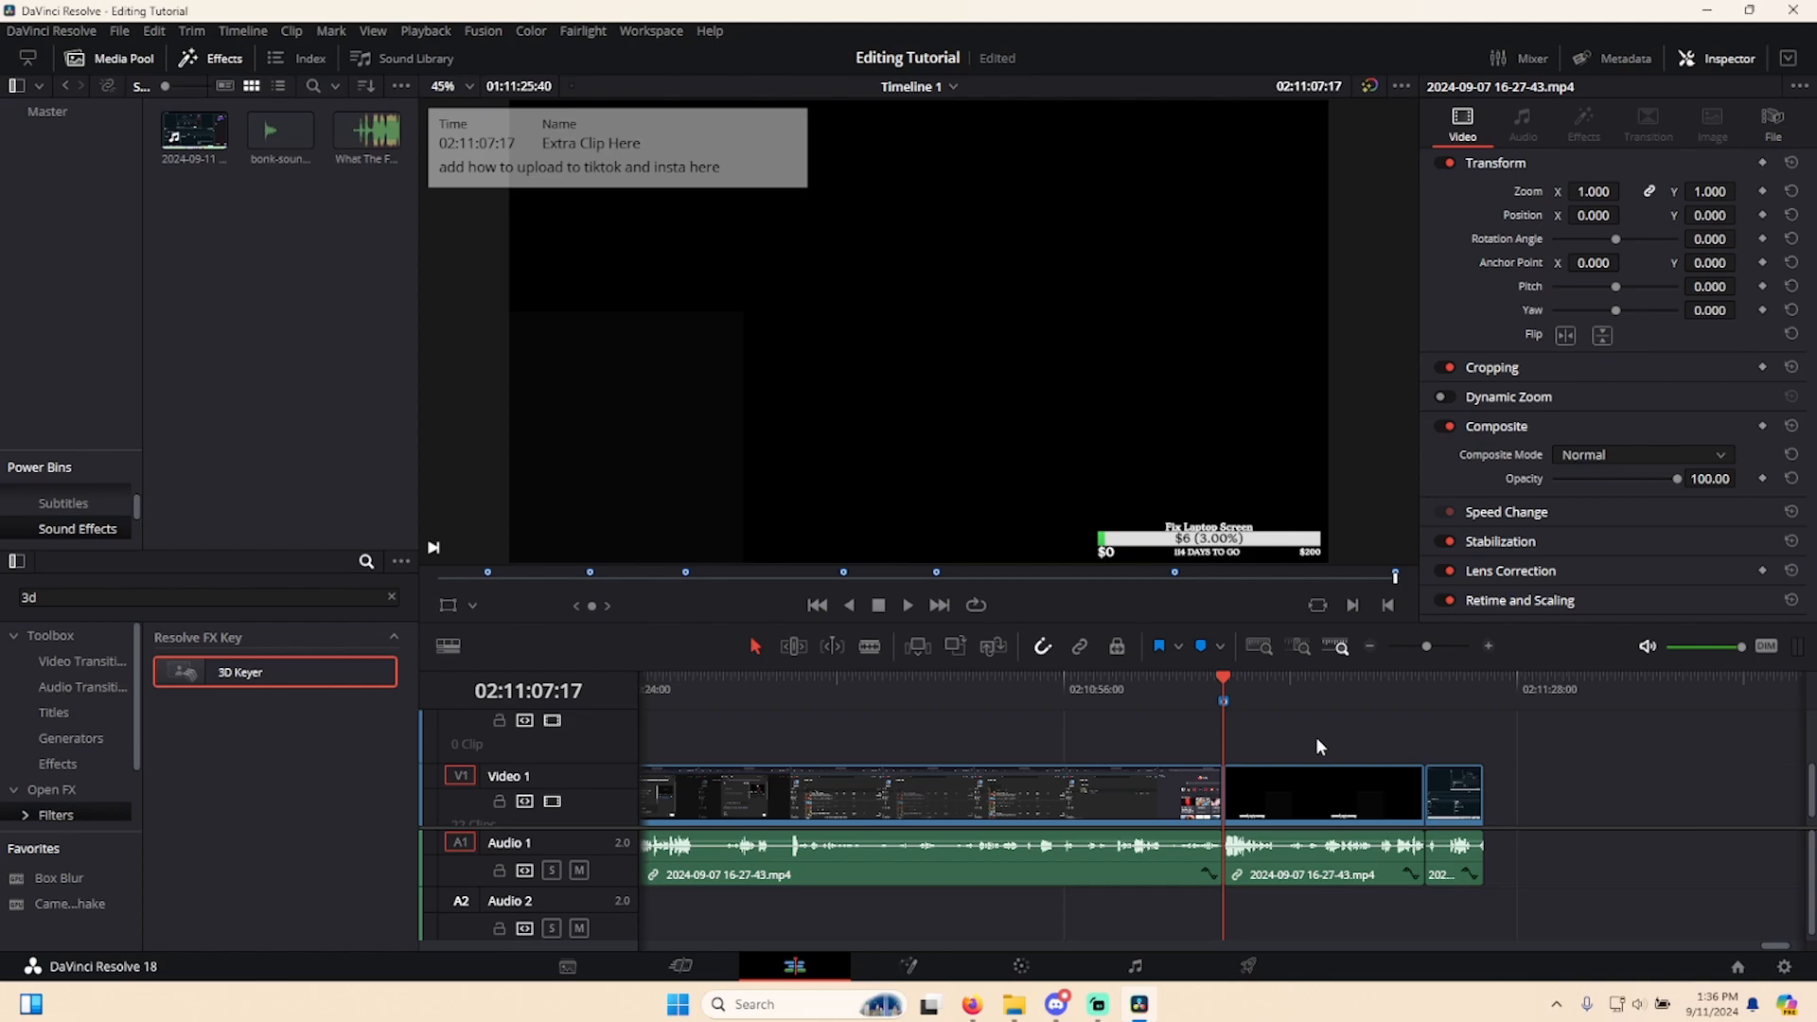
- Switch to TikTok in Firefox, start a video upload and supply "The Beta Always Messes Things Up" from the Videos folder
click(967, 1004)
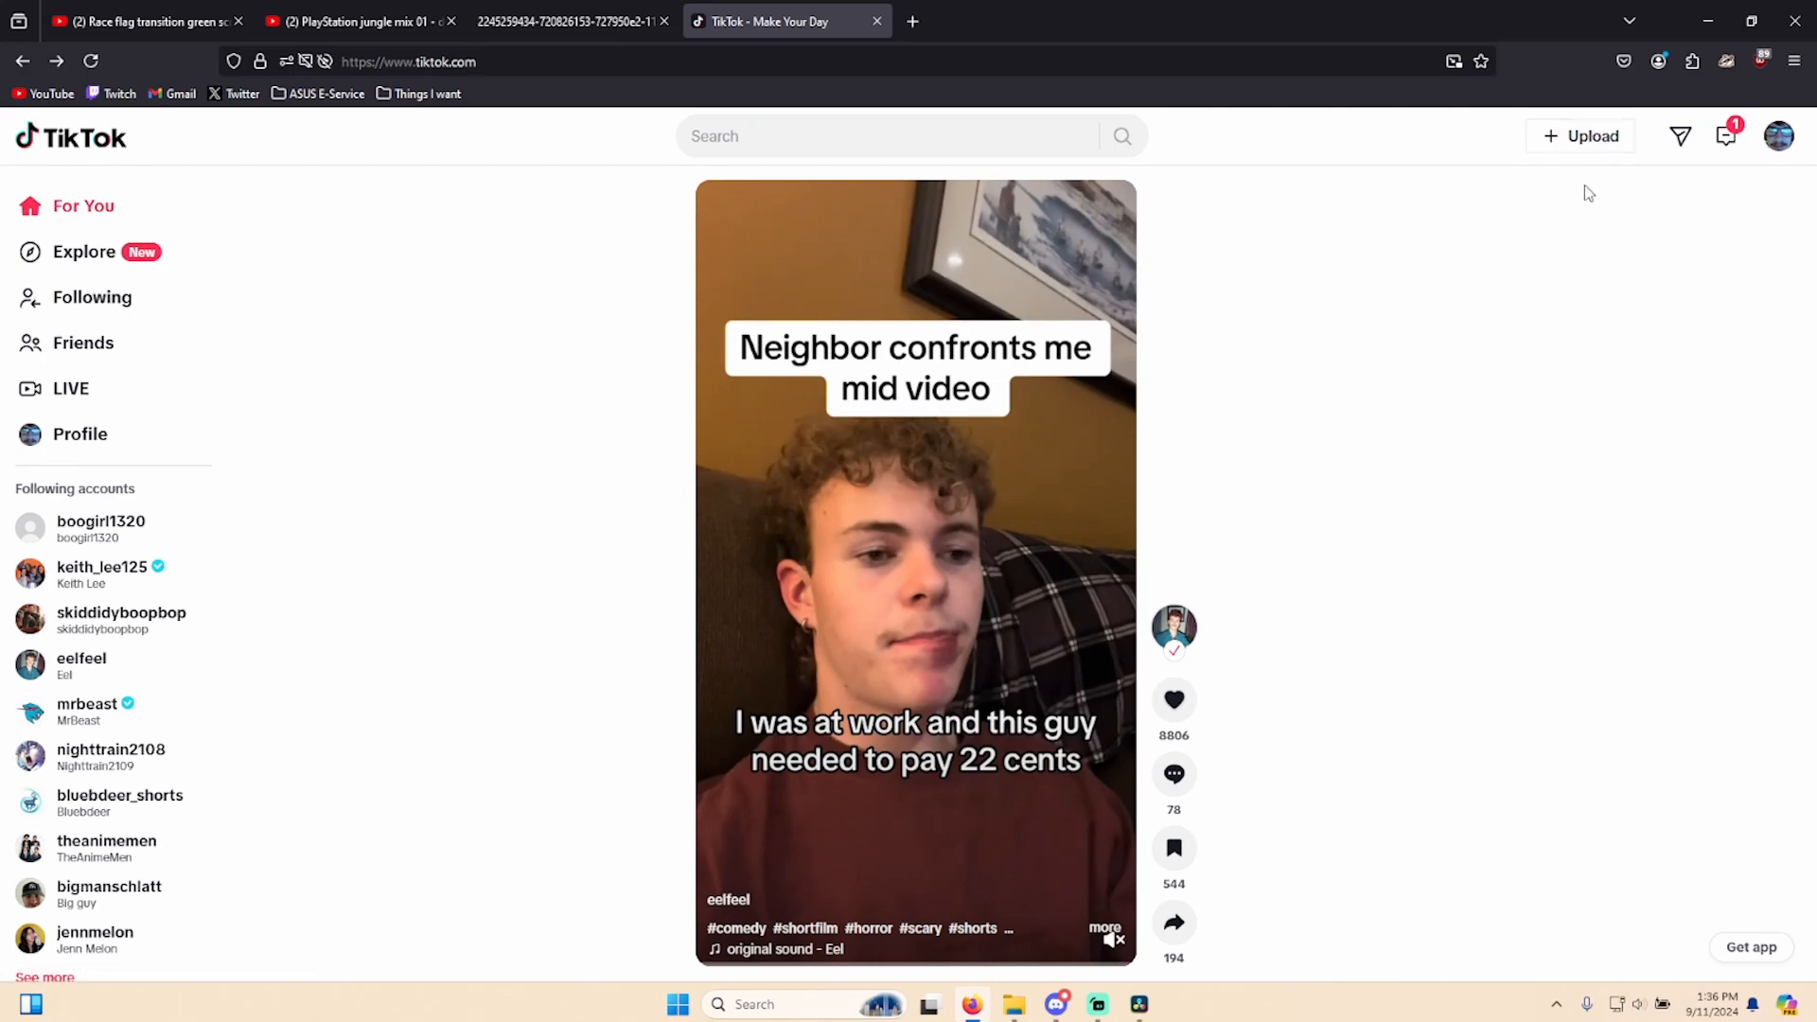
click(1594, 140)
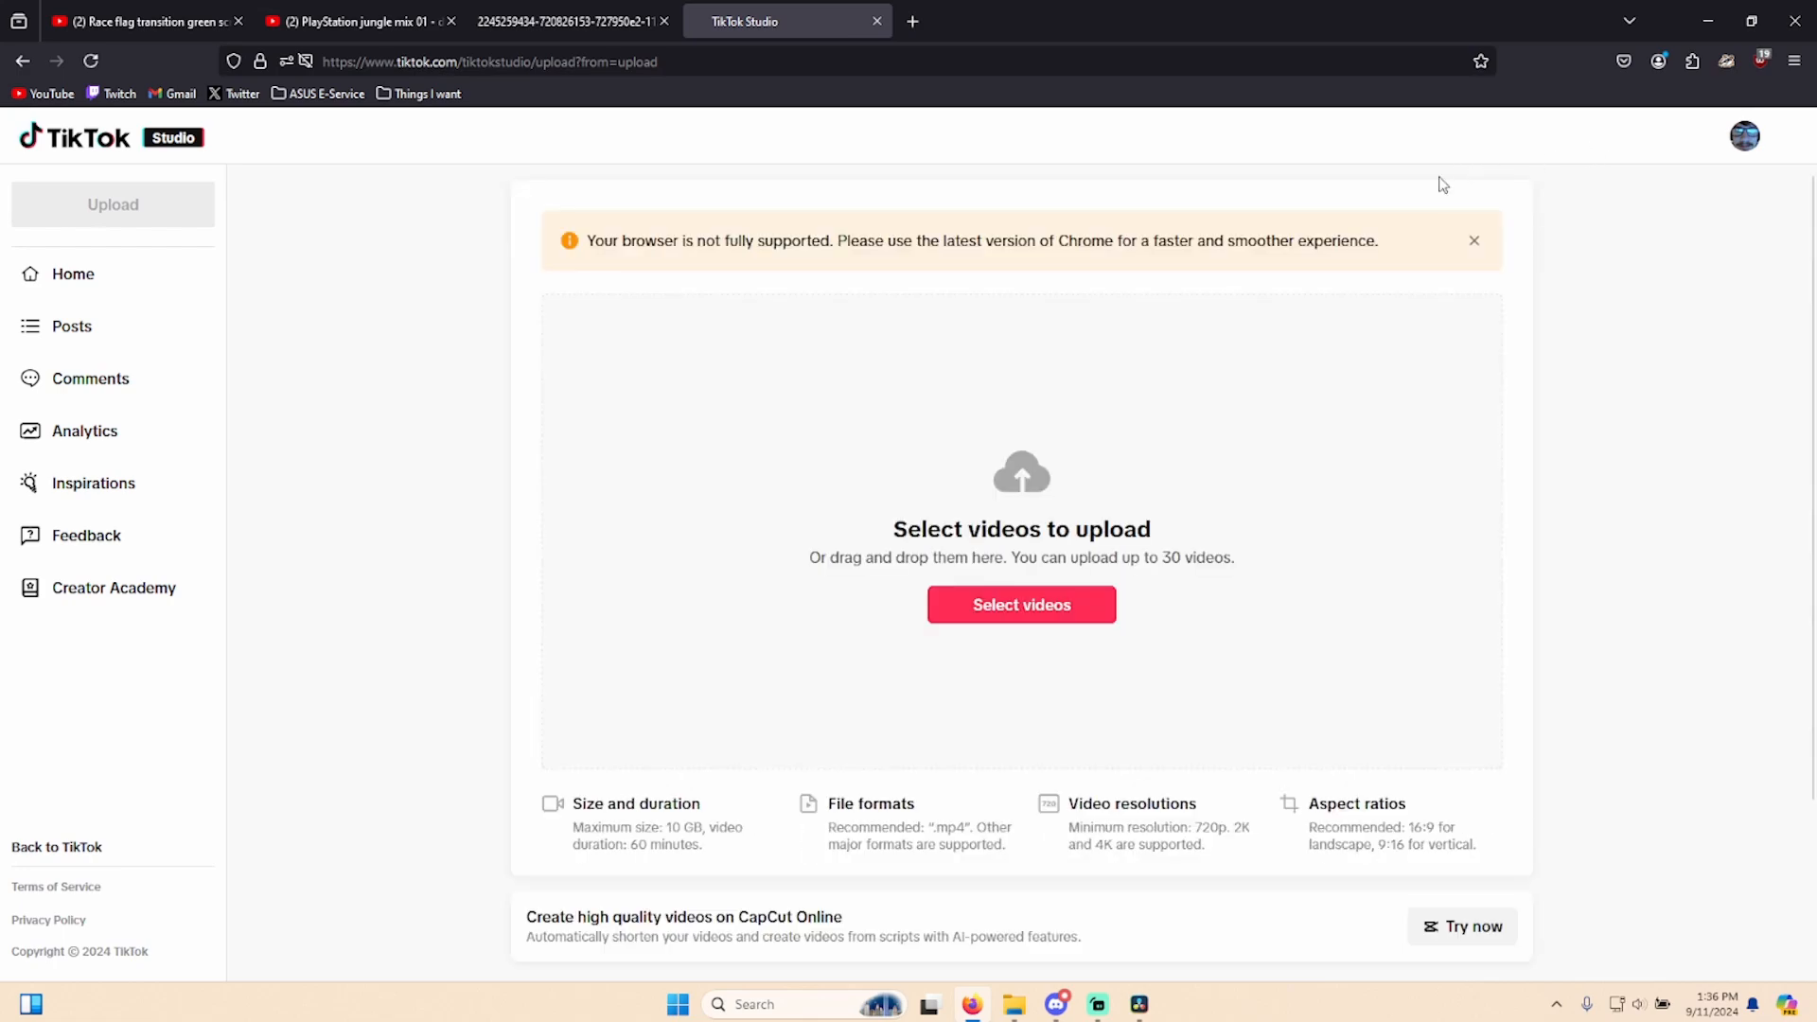
click(1013, 1004)
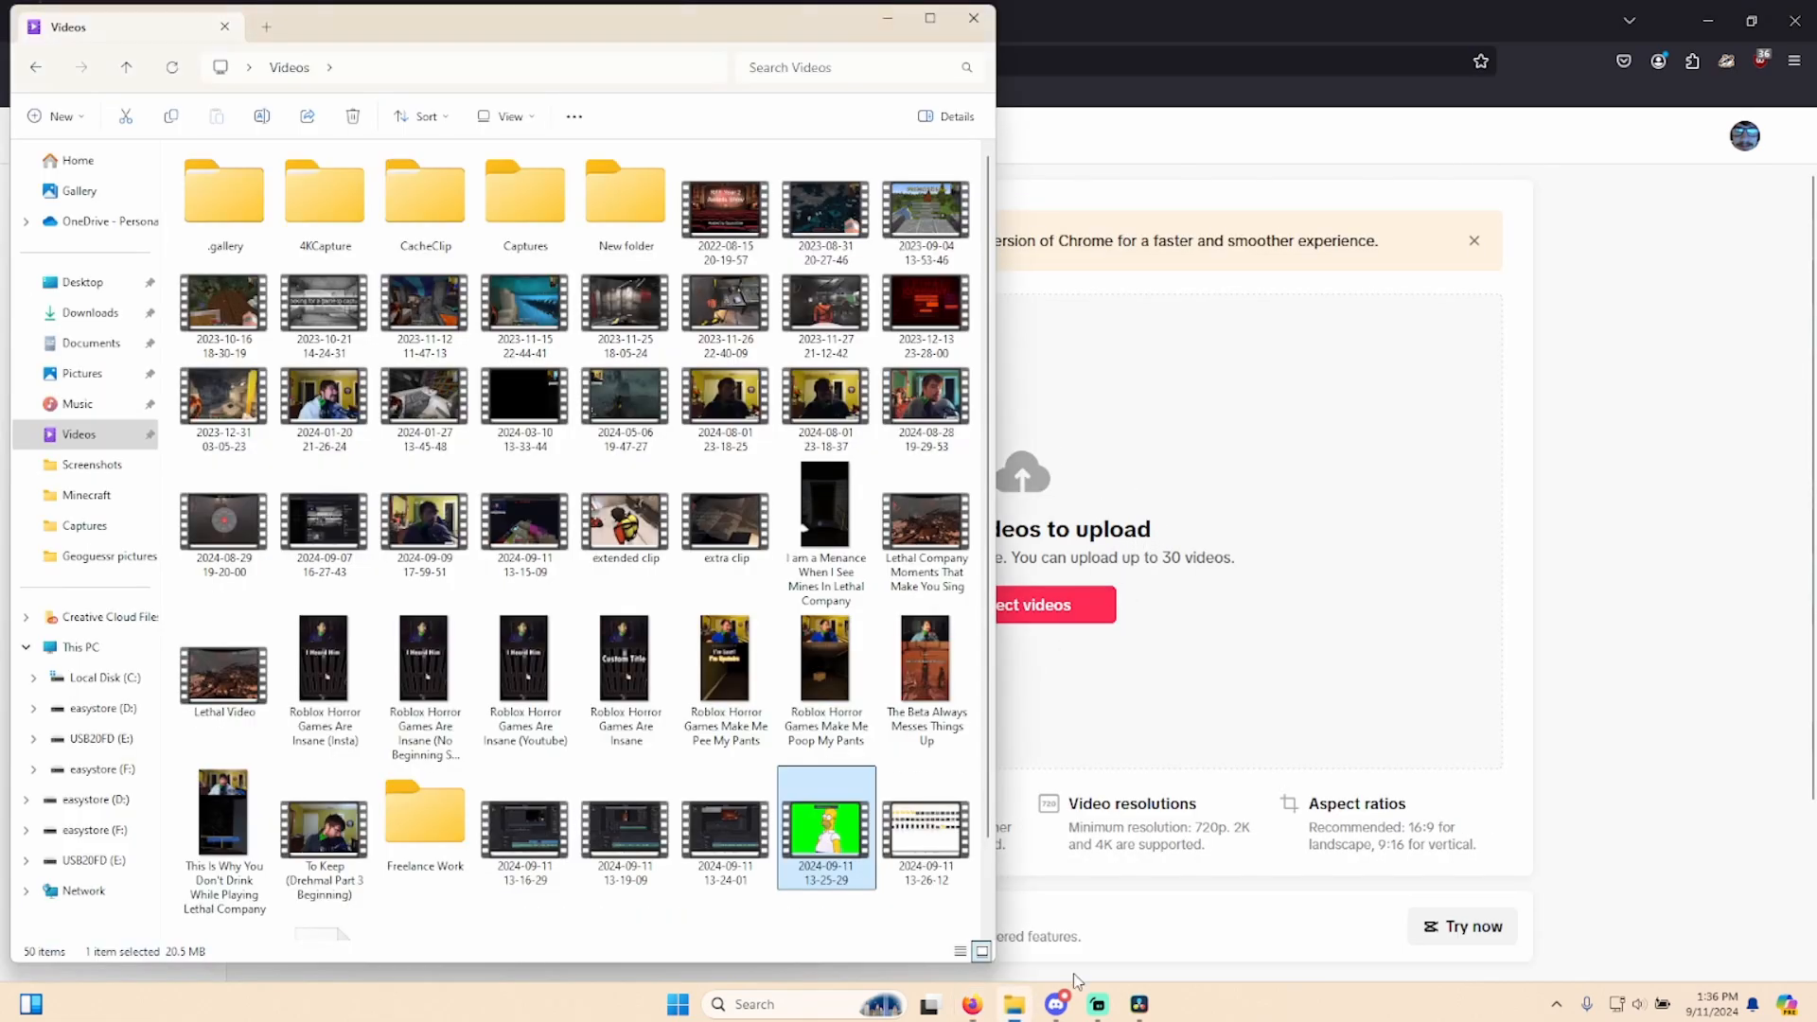
drag(926, 674, 1457, 715)
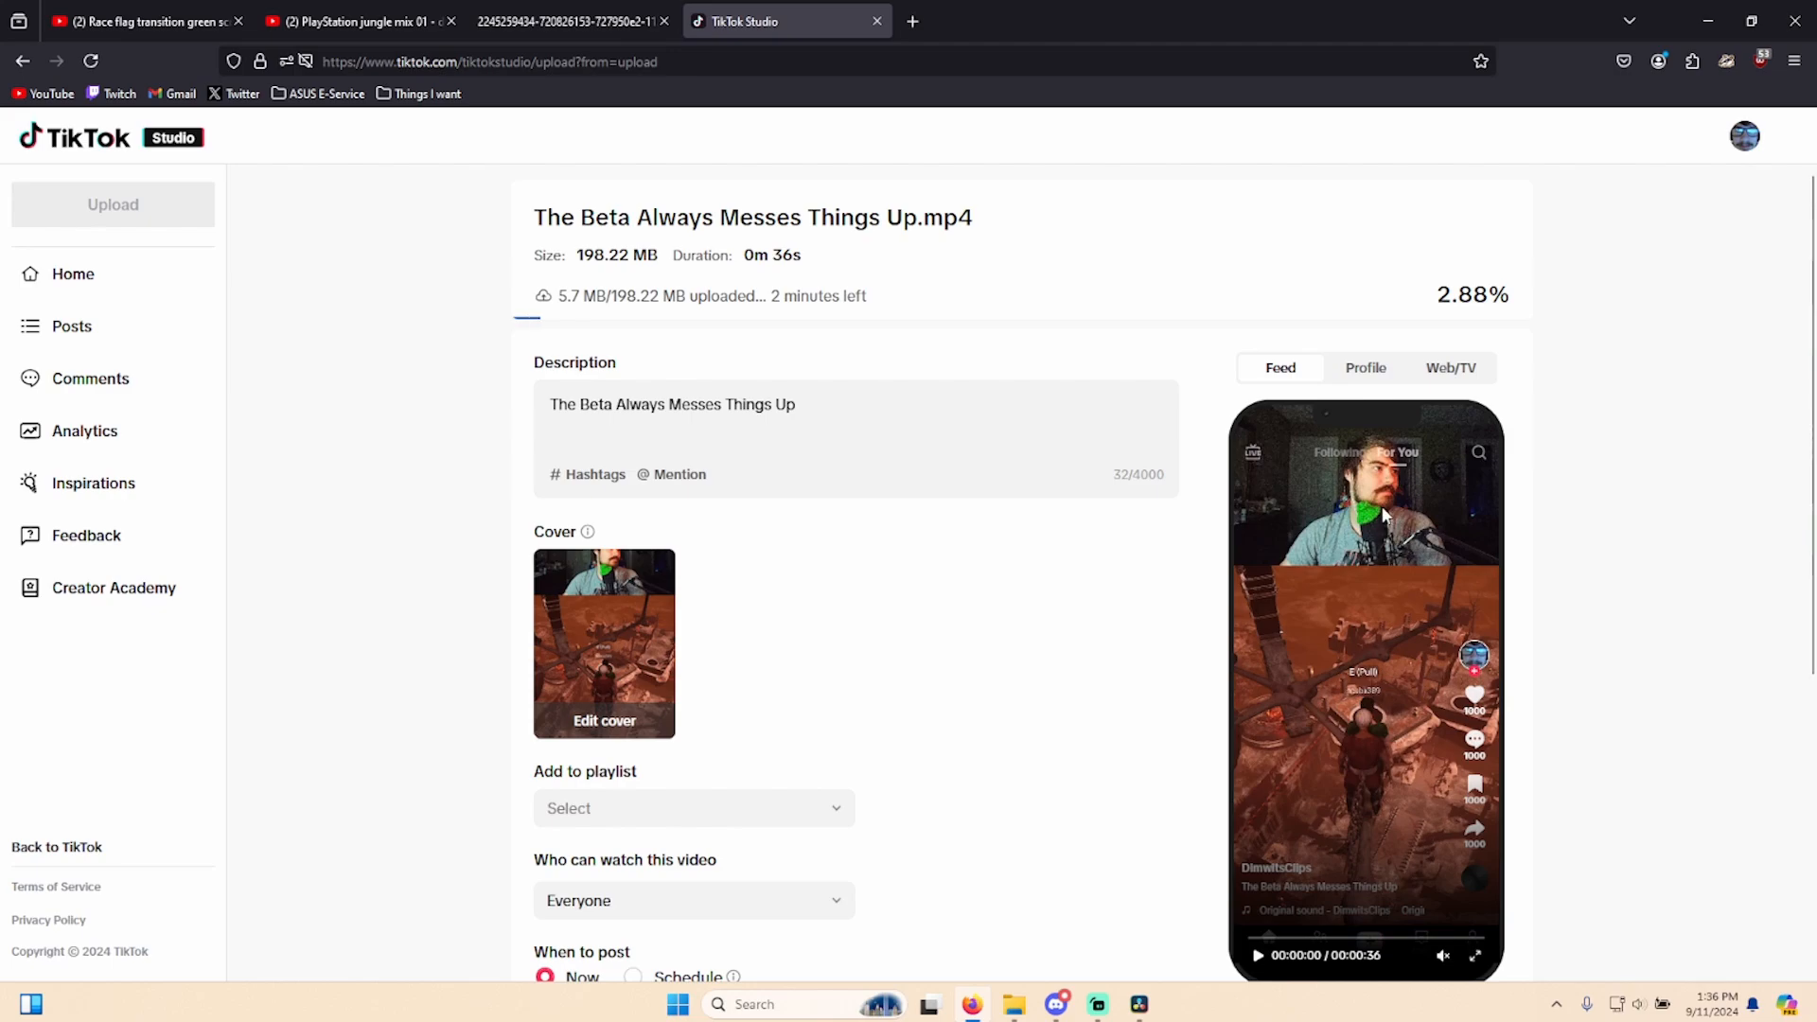
- Examine the post's profile and feed previews, description and publishing options, including the additional comment, duet, stitch and content disclosure settings
scroll(1349, 327, down, 1)
click(1363, 269)
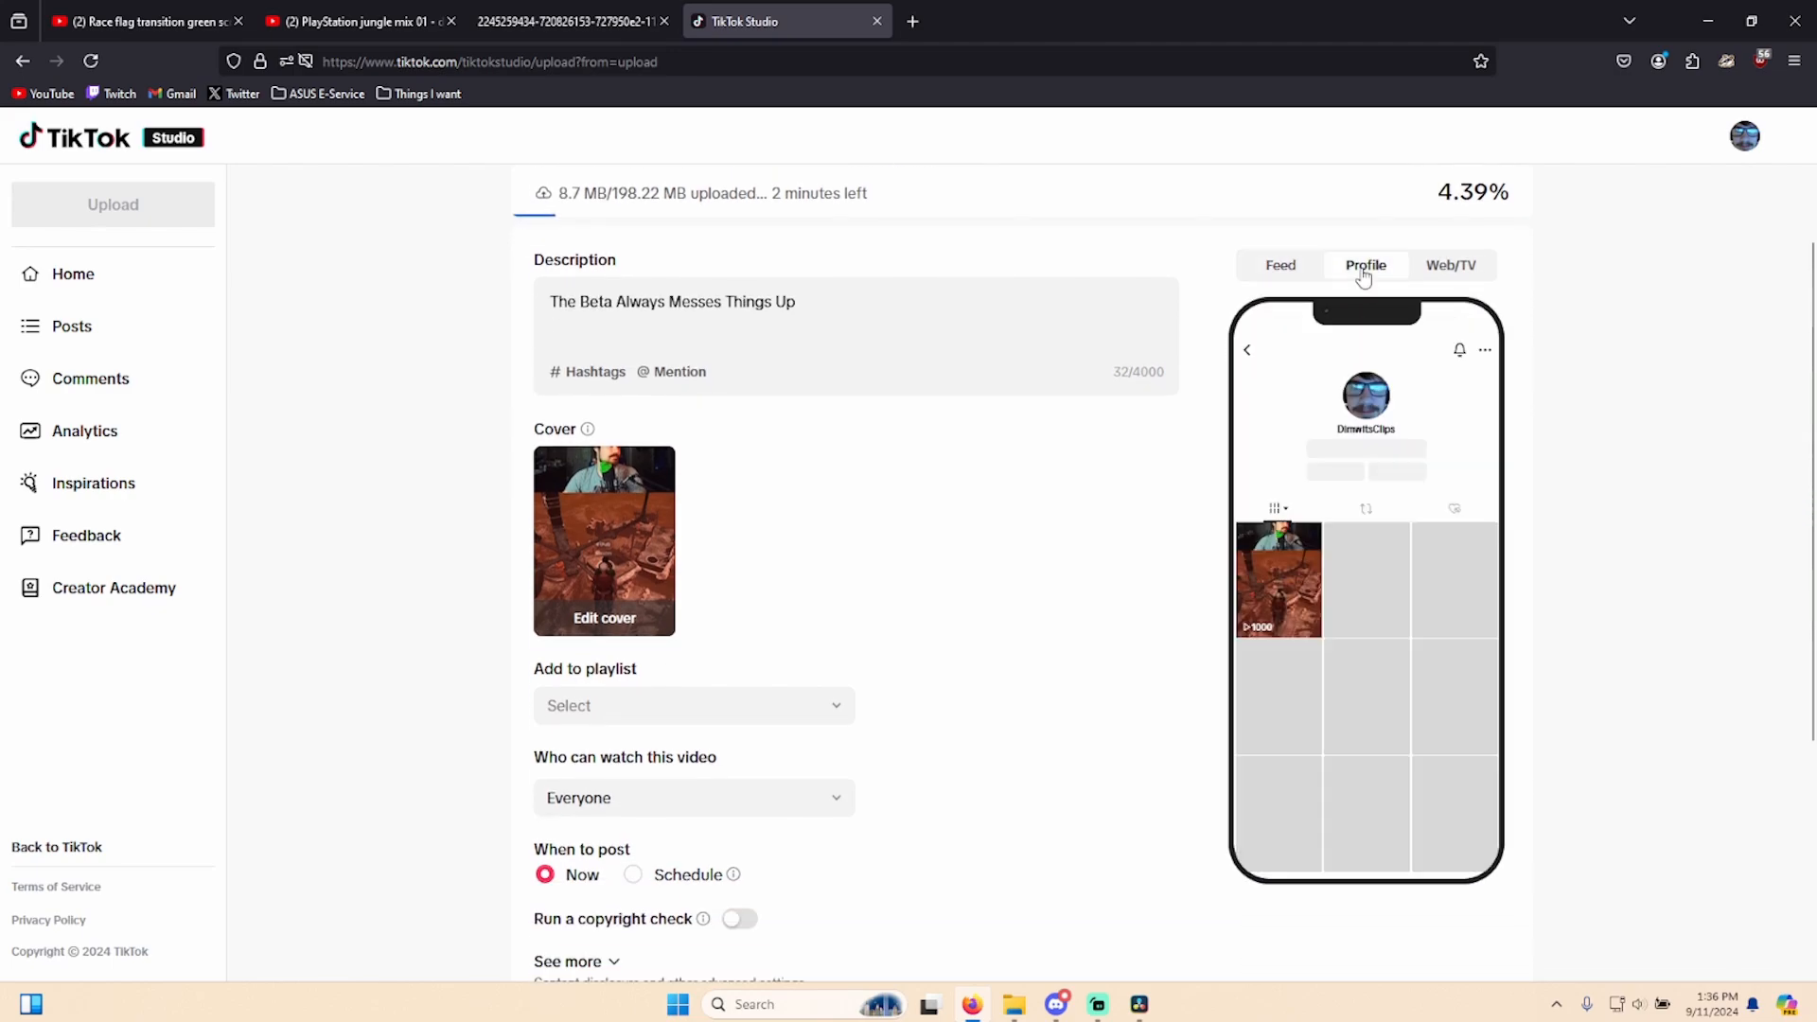
click(1292, 269)
click(784, 306)
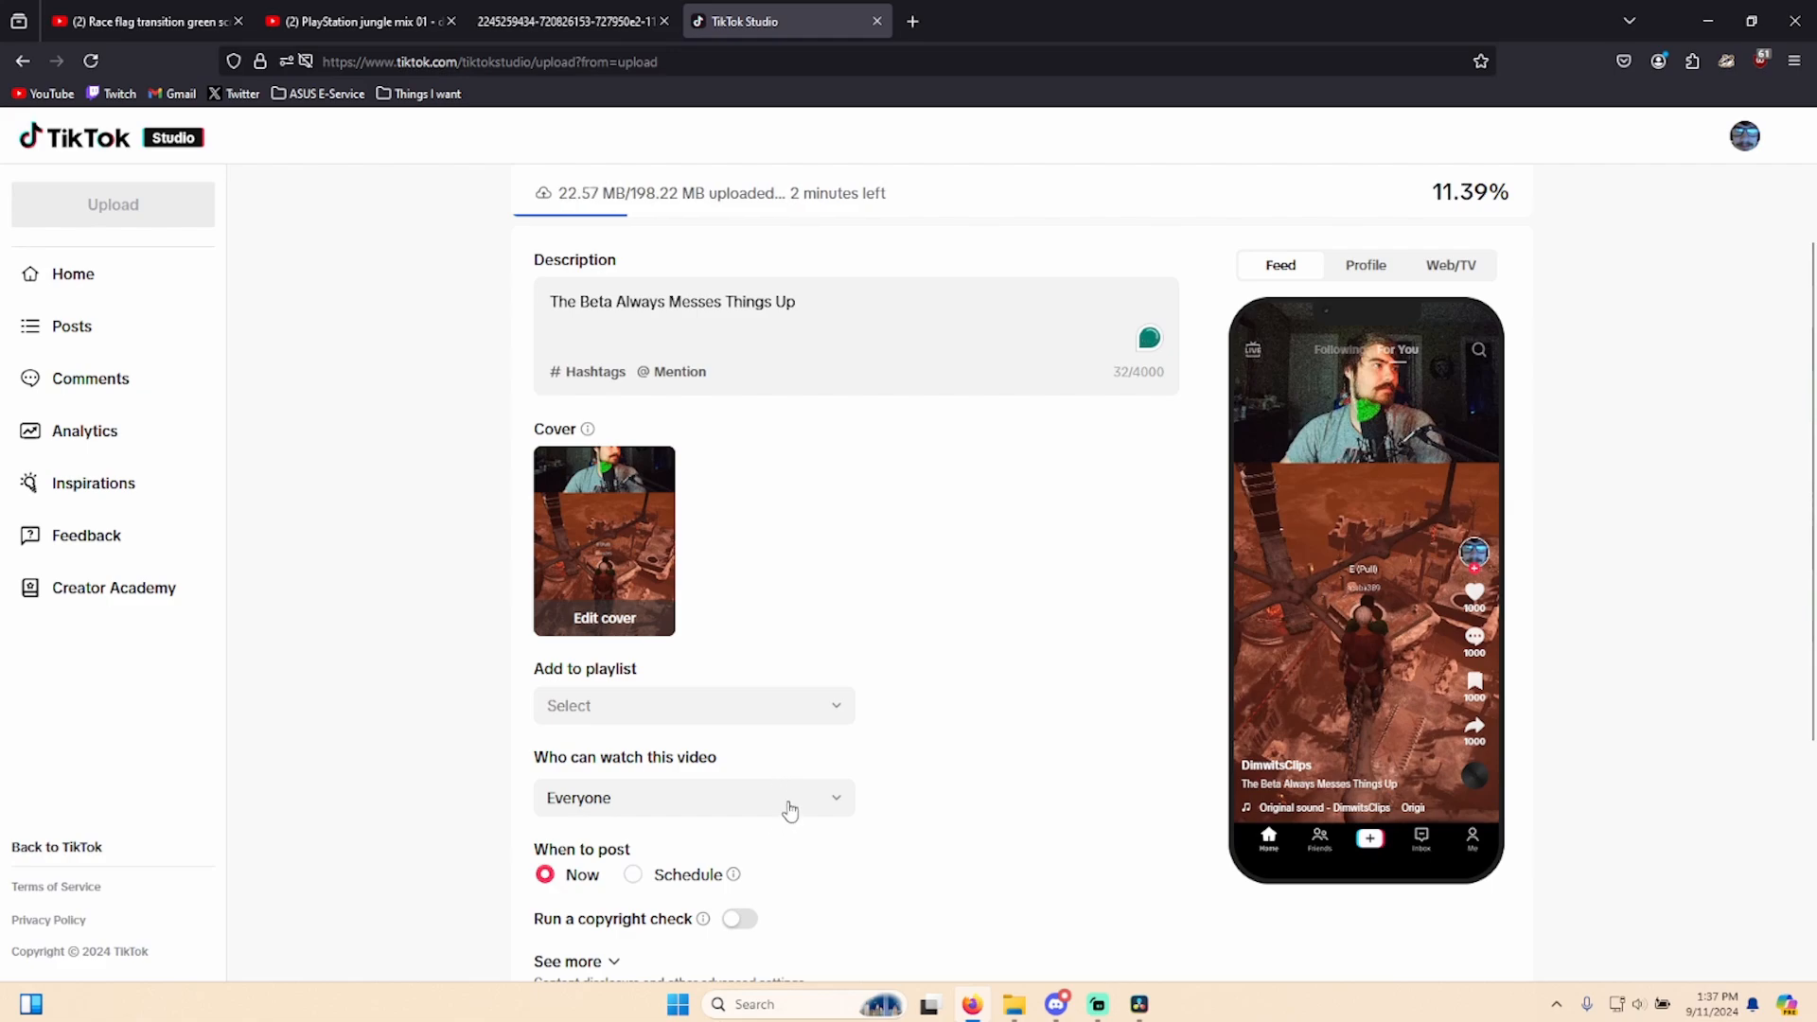
scroll(791, 807, down, 1)
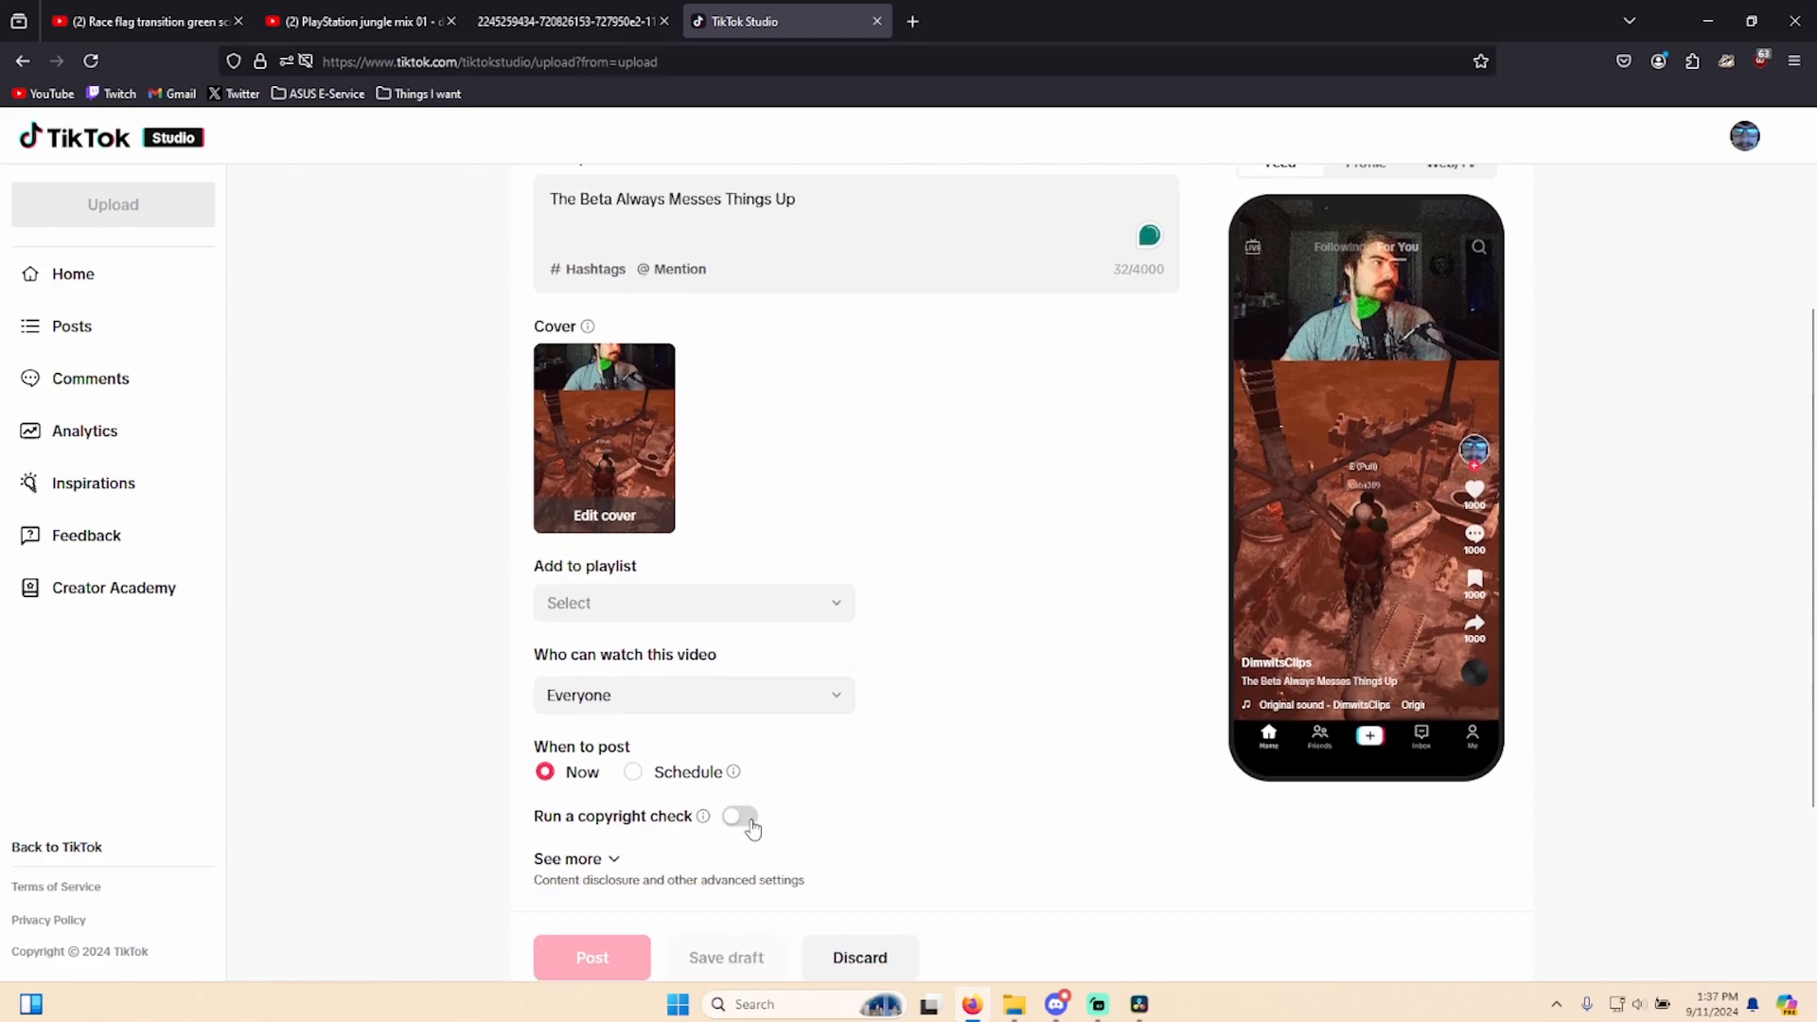
scroll(748, 823, down, 1)
click(609, 757)
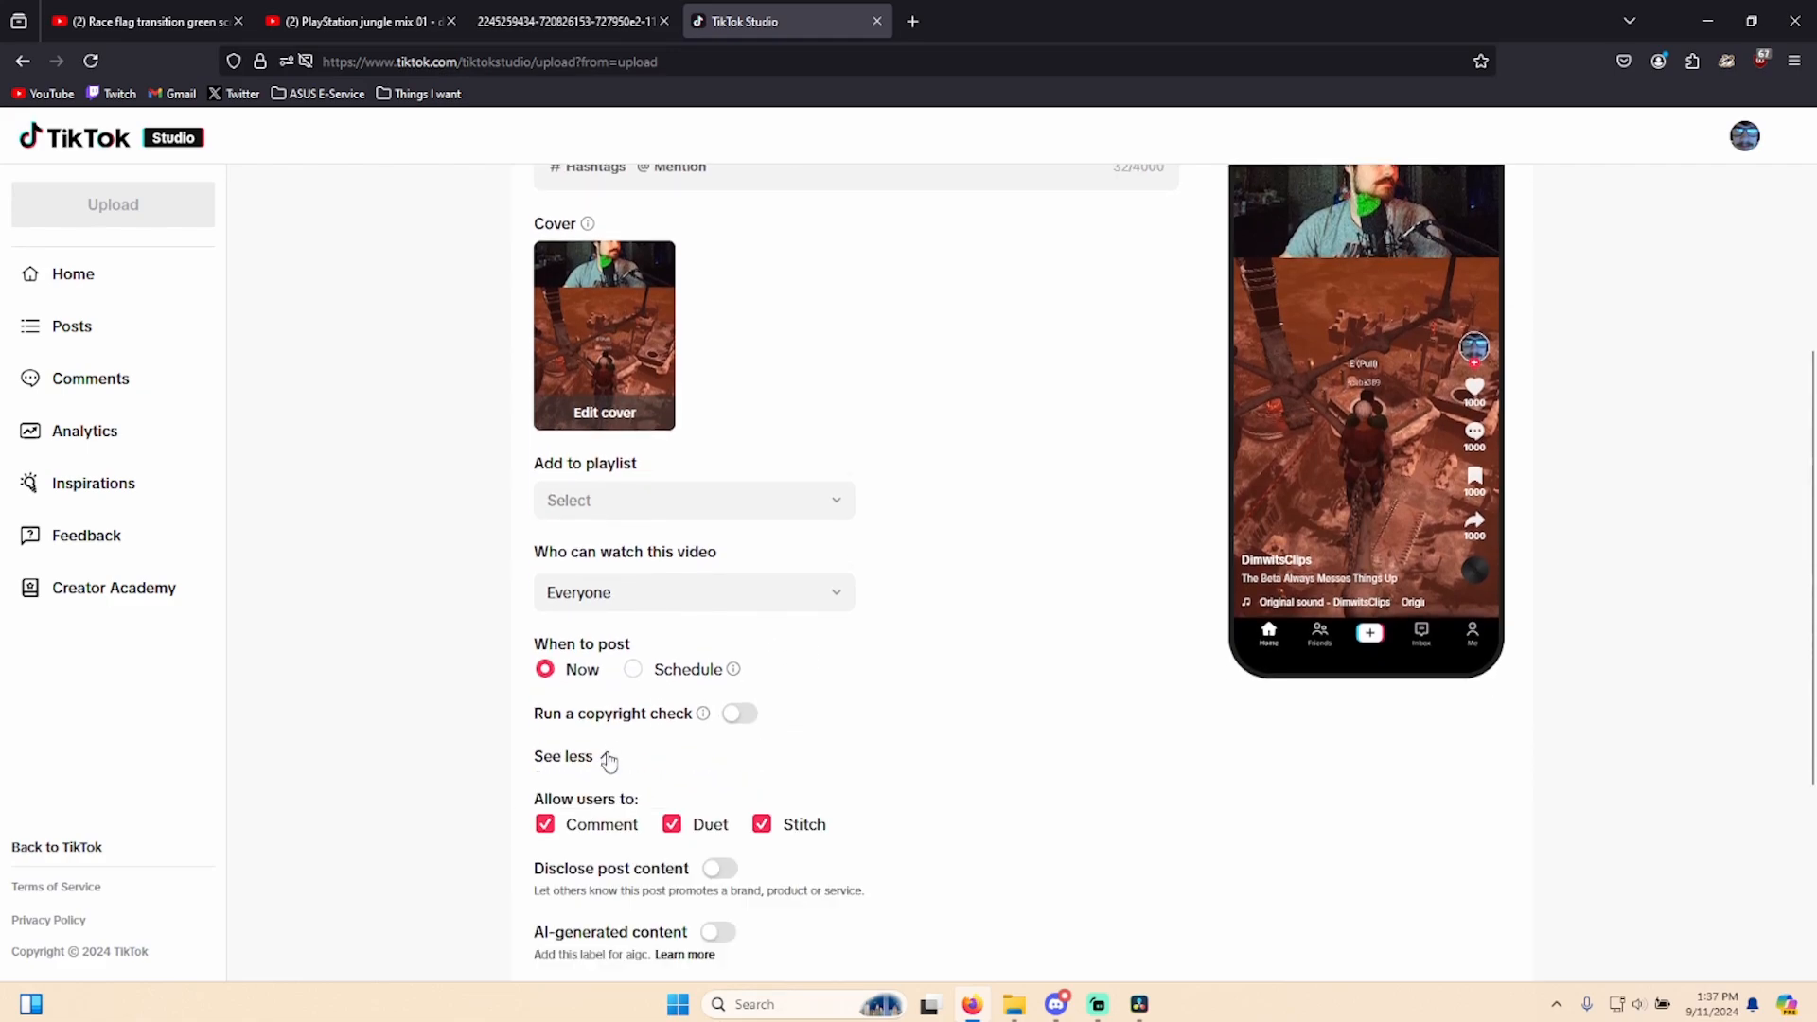
scroll(608, 757, down, 1)
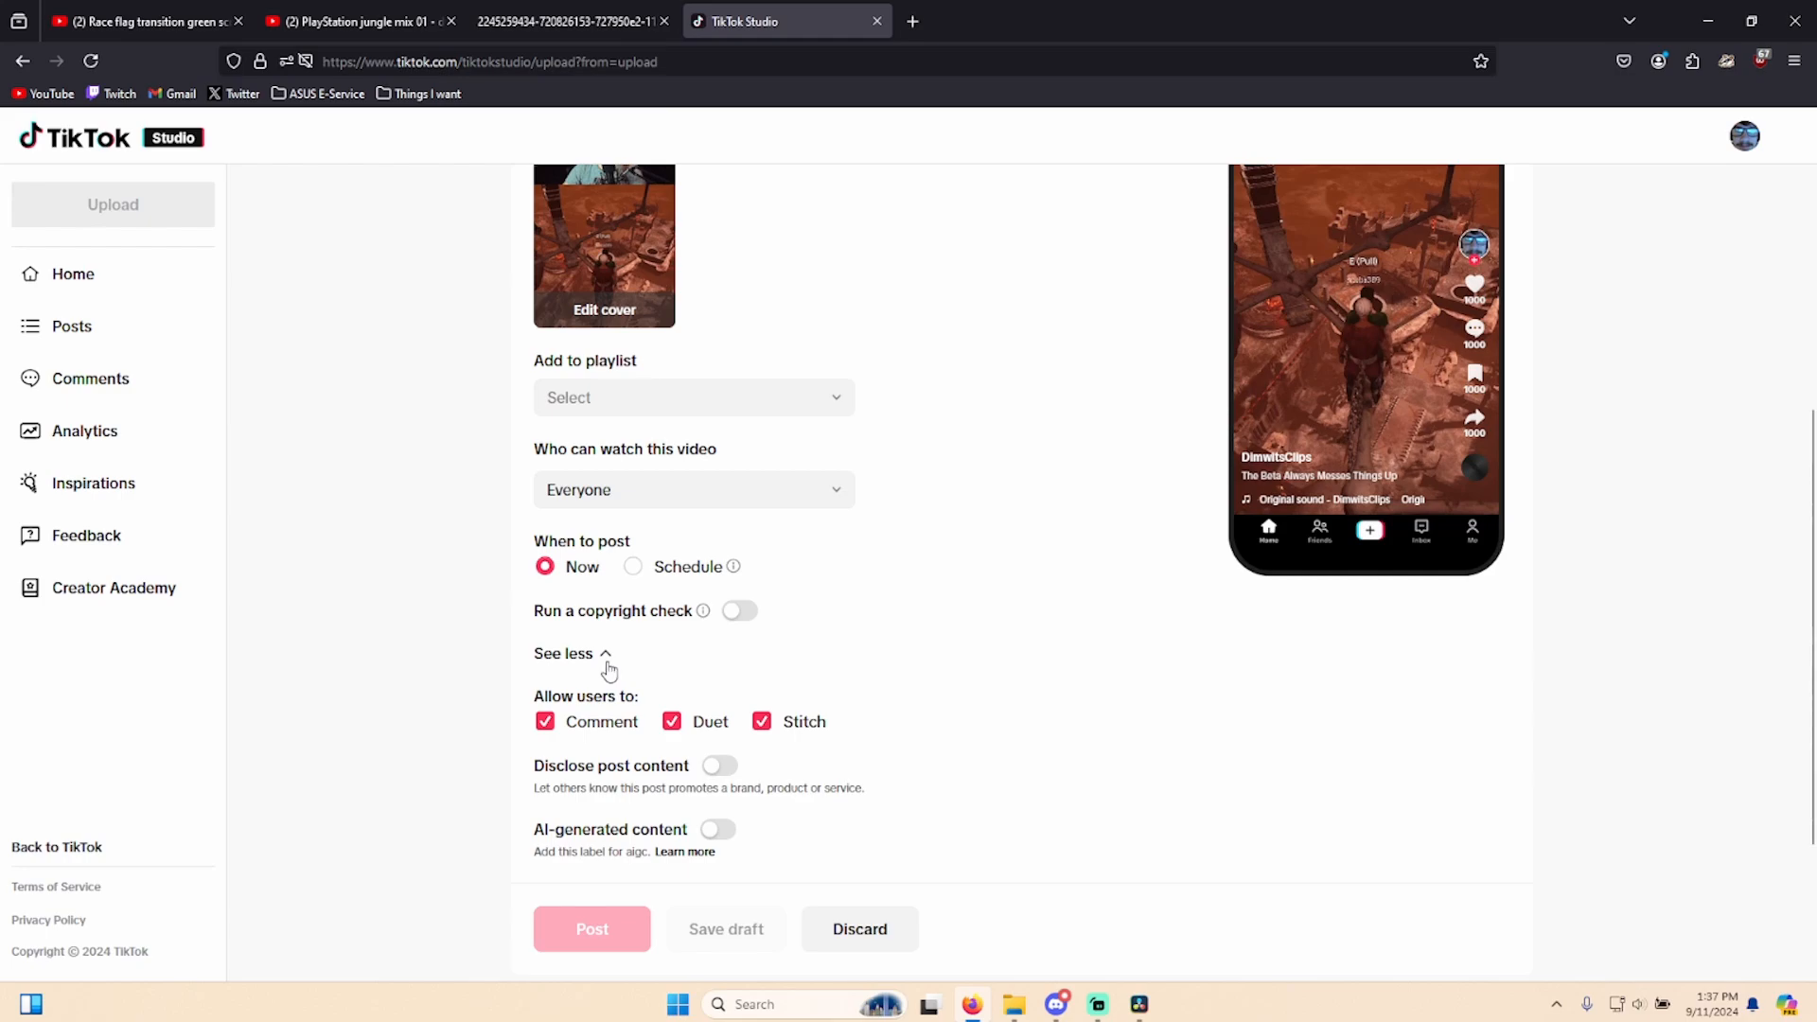
click(606, 662)
- Start cancelling the TikTok upload and decline the cancellation to keep it running
scroll(639, 742, up, 4)
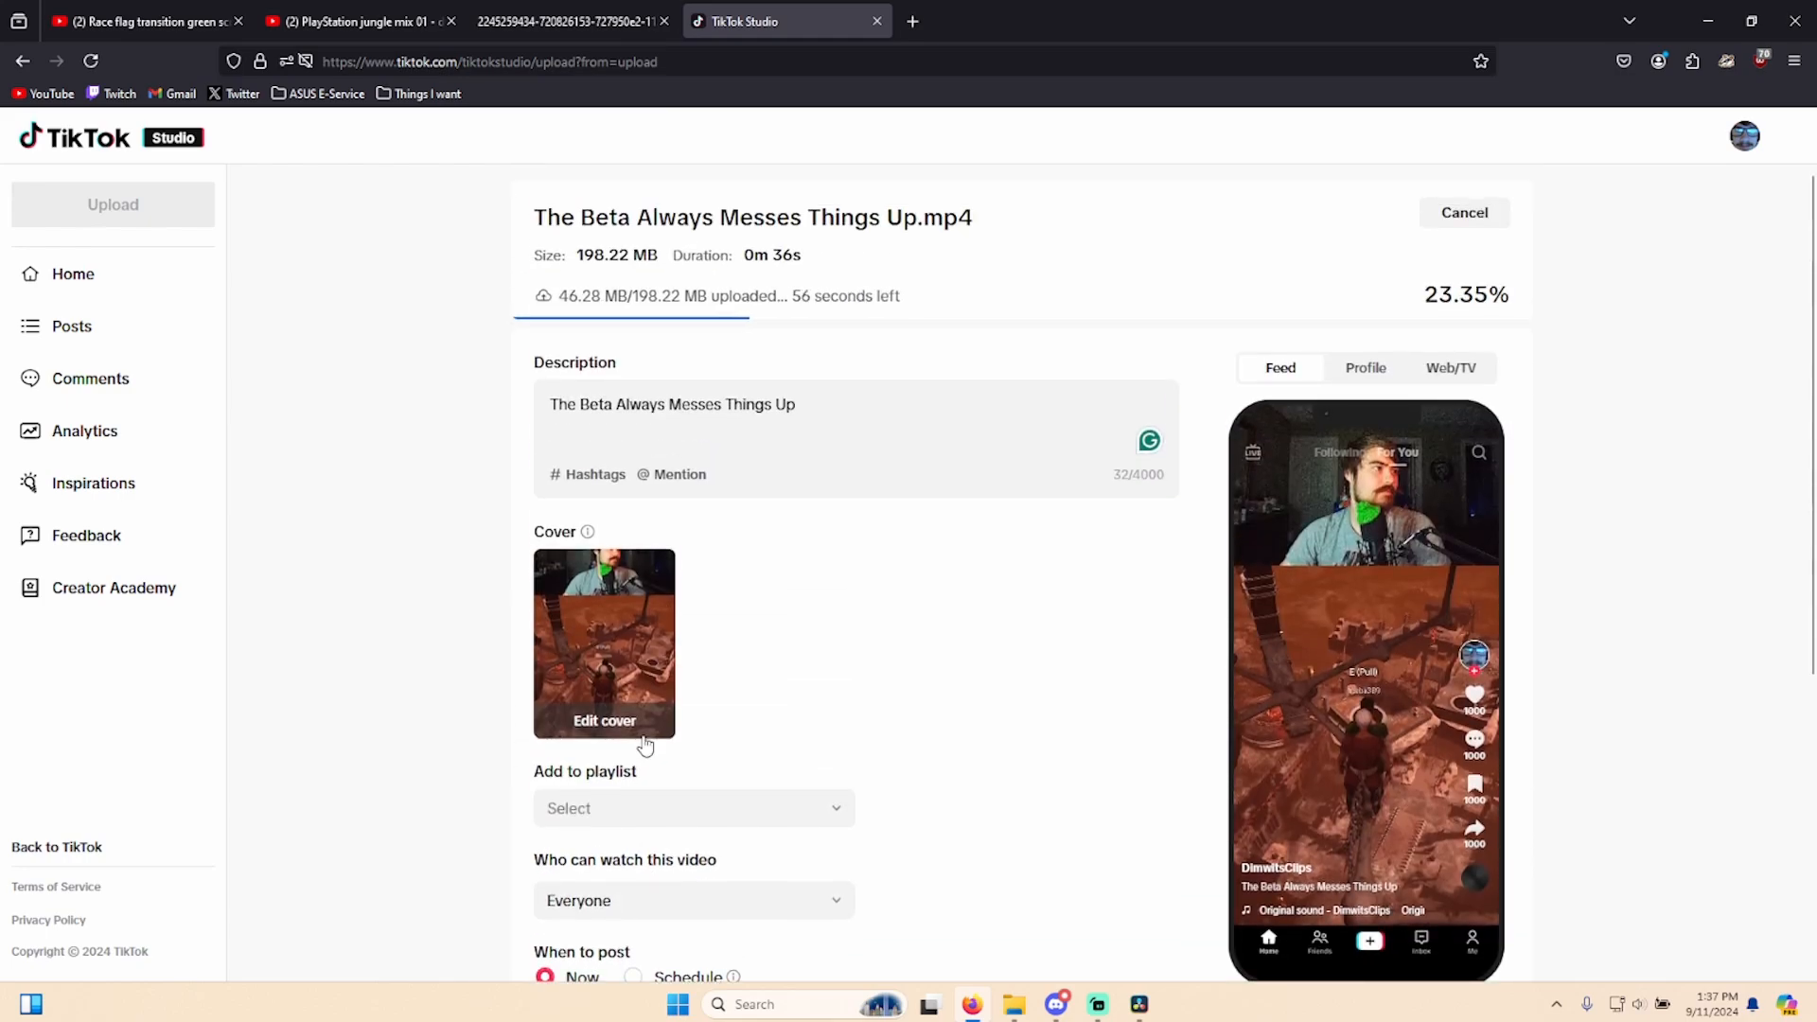
click(1472, 213)
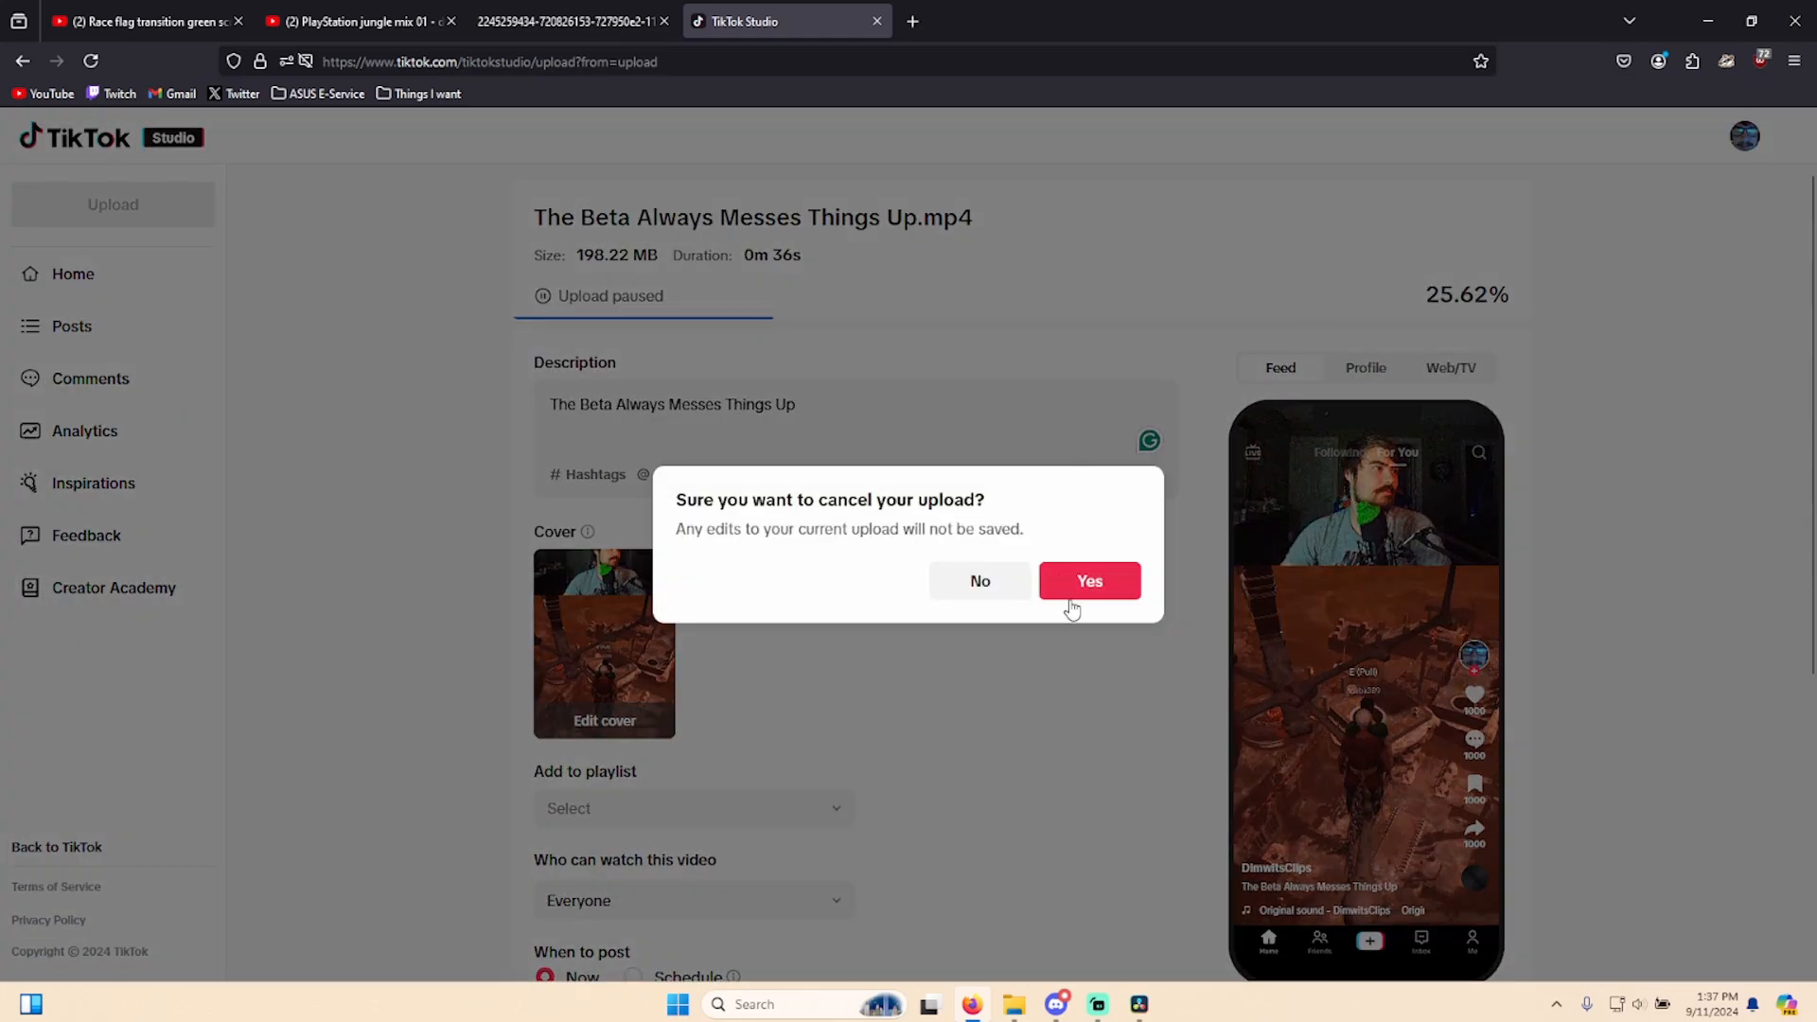
click(984, 583)
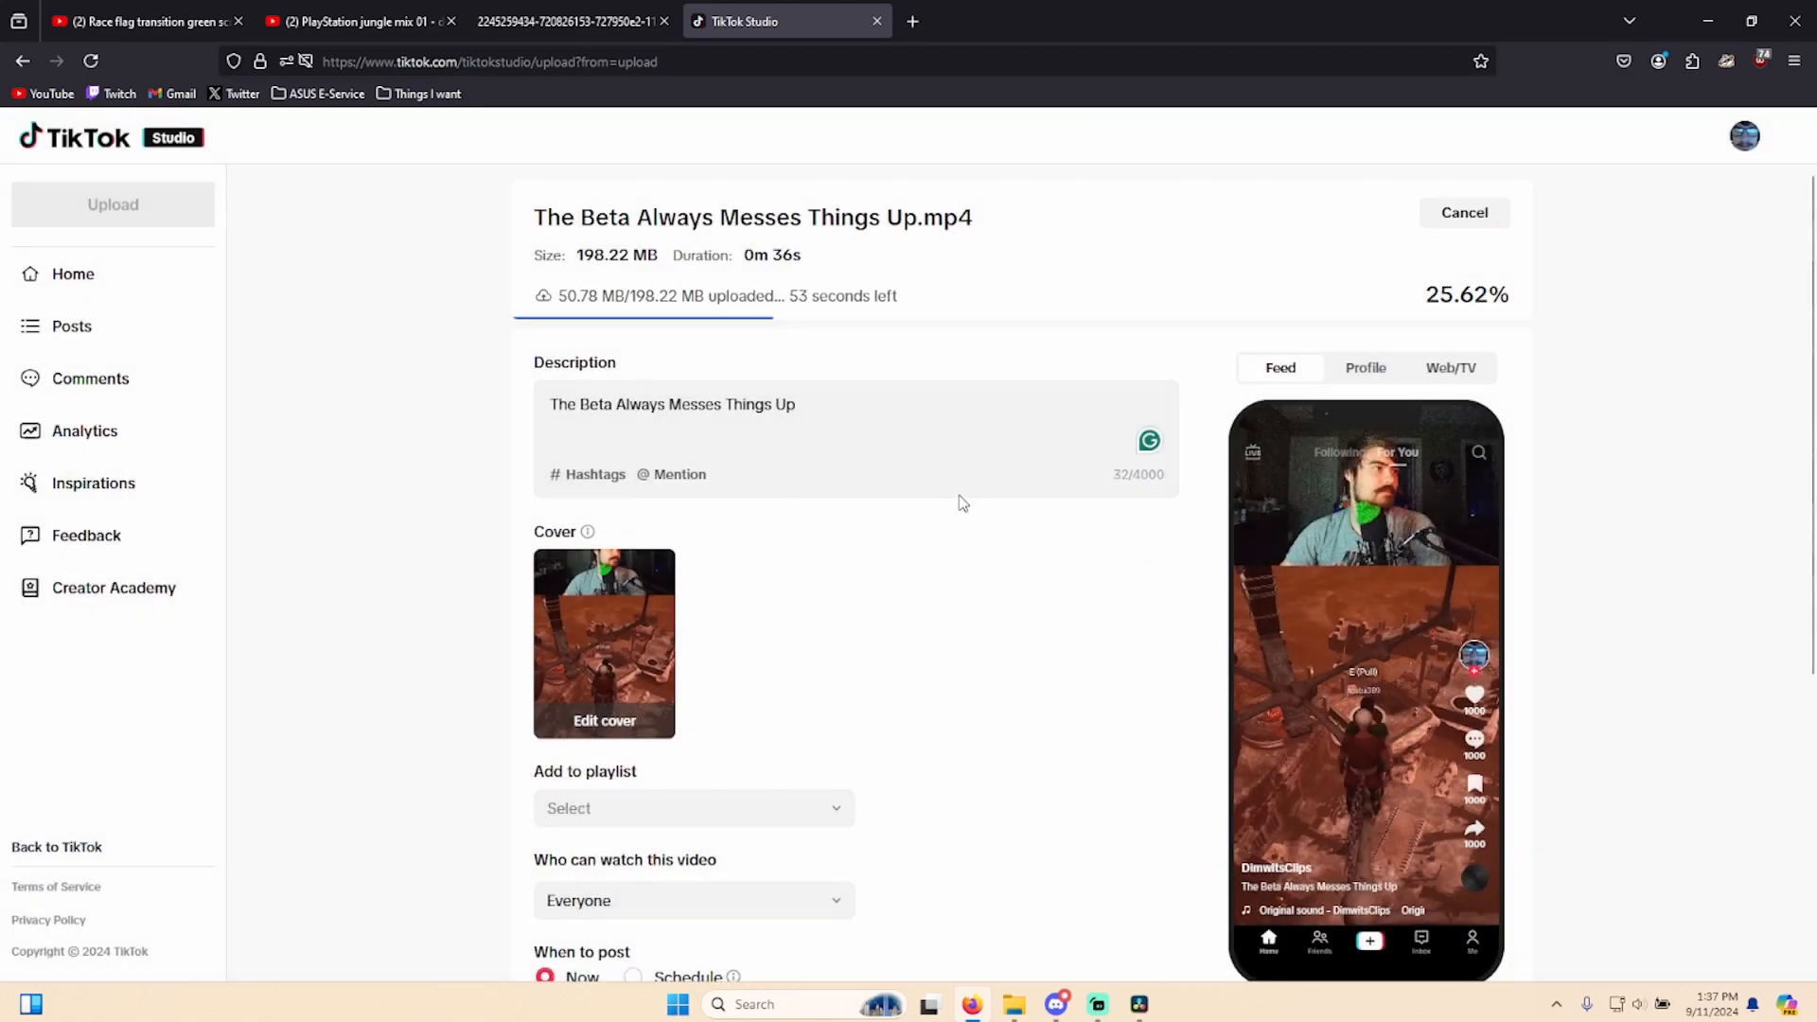
scroll(986, 508, down, 1)
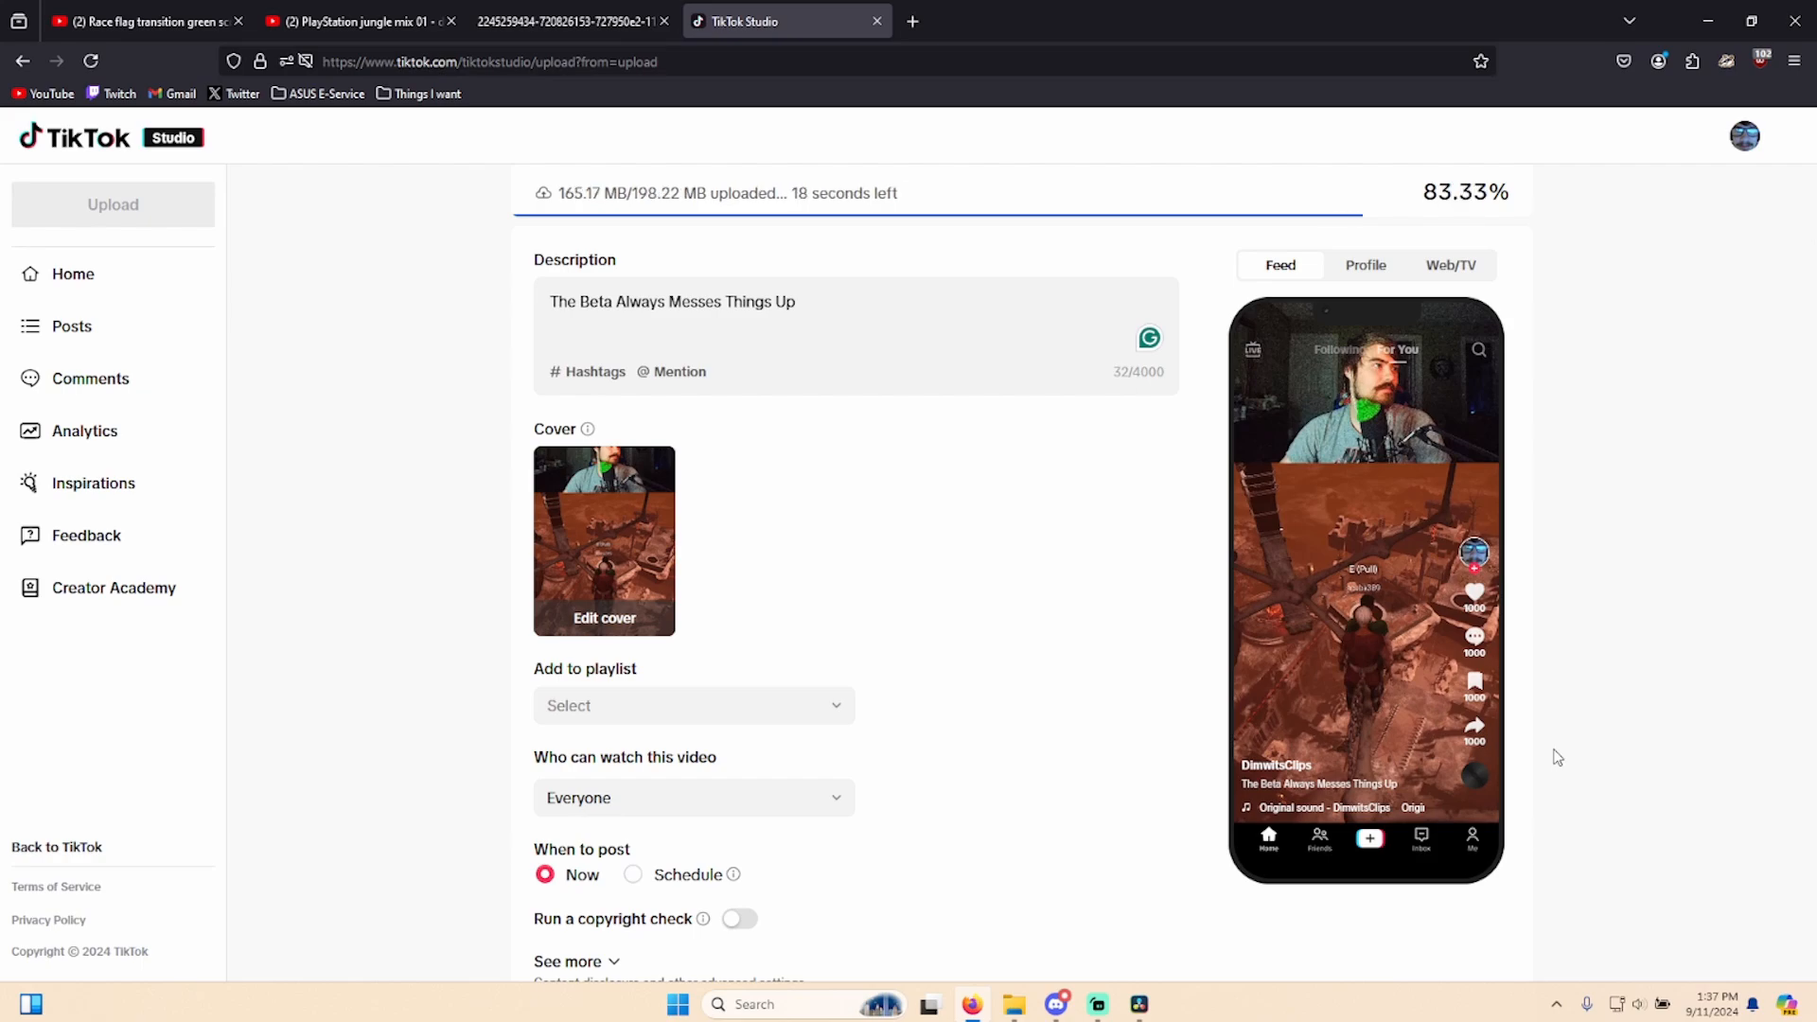
mouse_move(1474, 778)
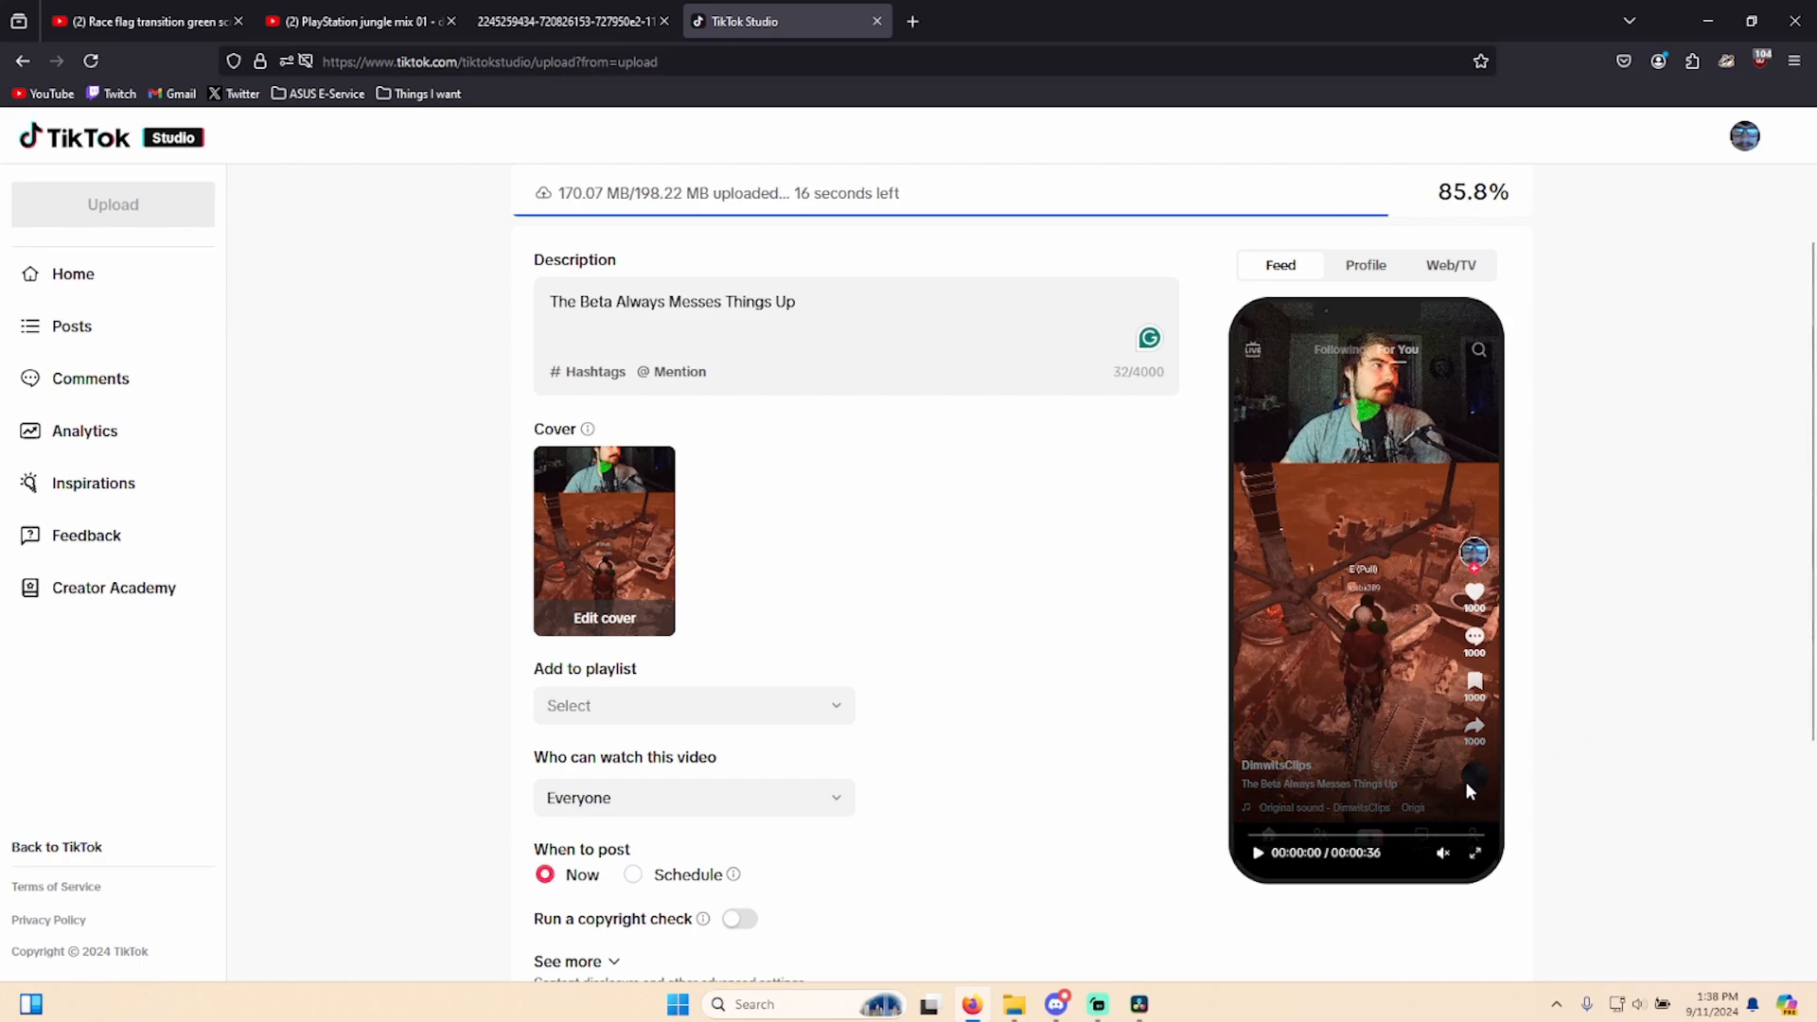